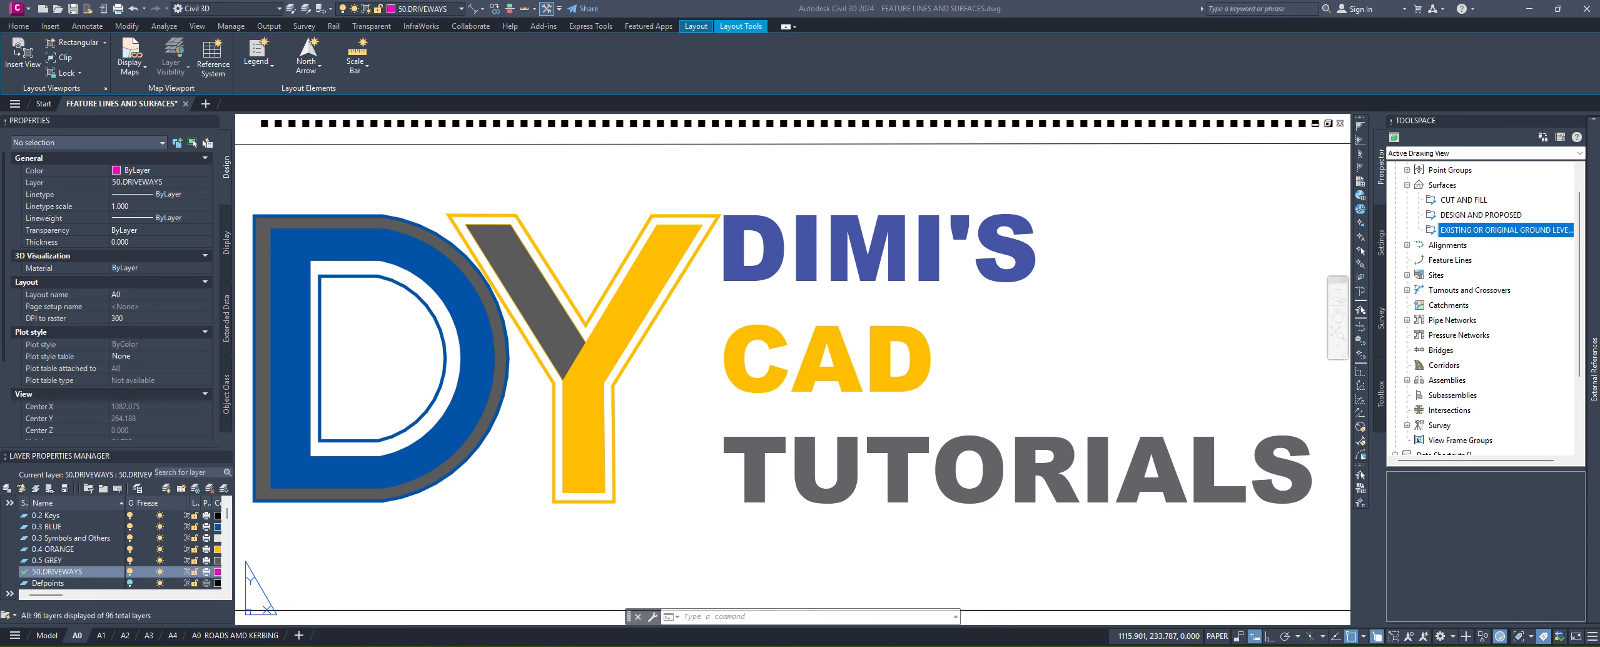
Step: Switch to model space and examine the parking area, spot levels and kerb lines around plots 462 to 467
{"action": "left_click", "coordinate": [44, 635]}
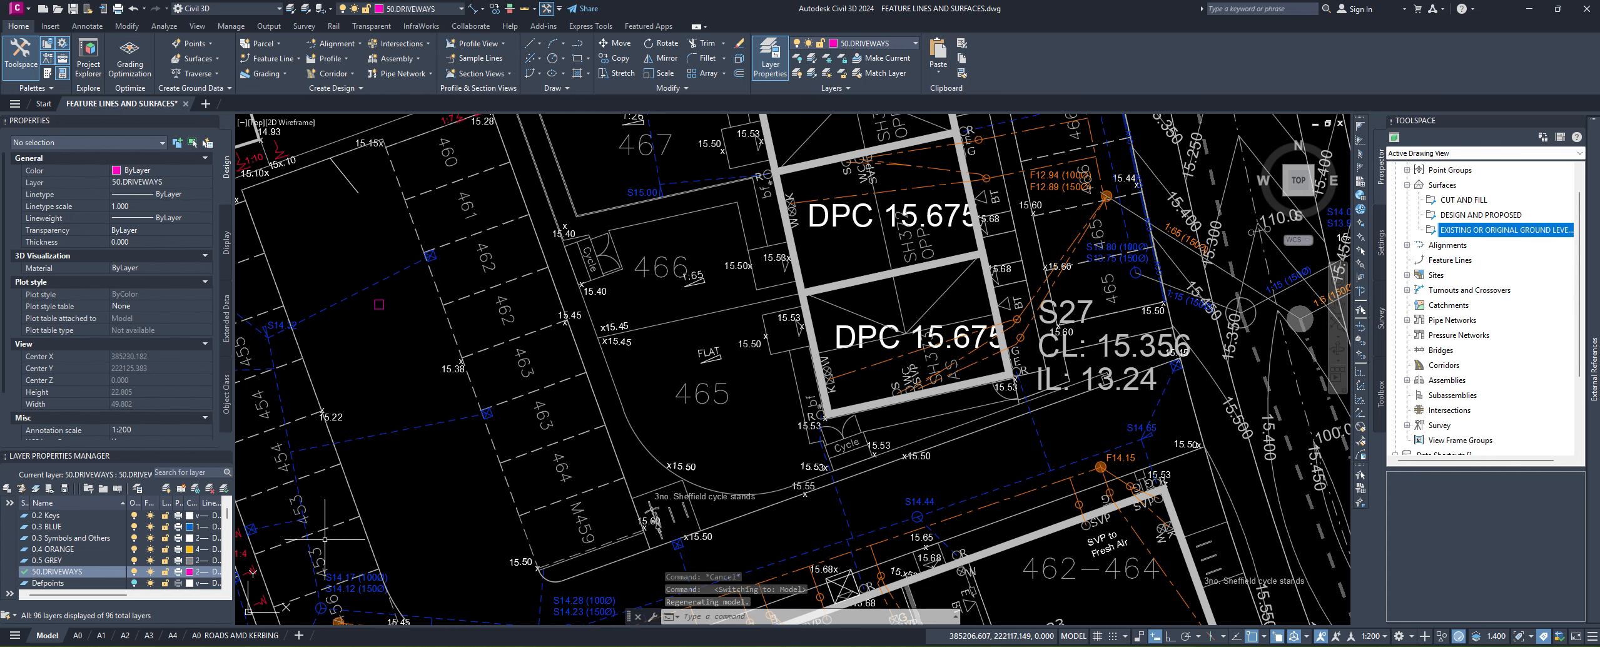
{"action": "middle_click_drag", "start_coordinate": [1015, 429], "coordinate": [974, 345]}
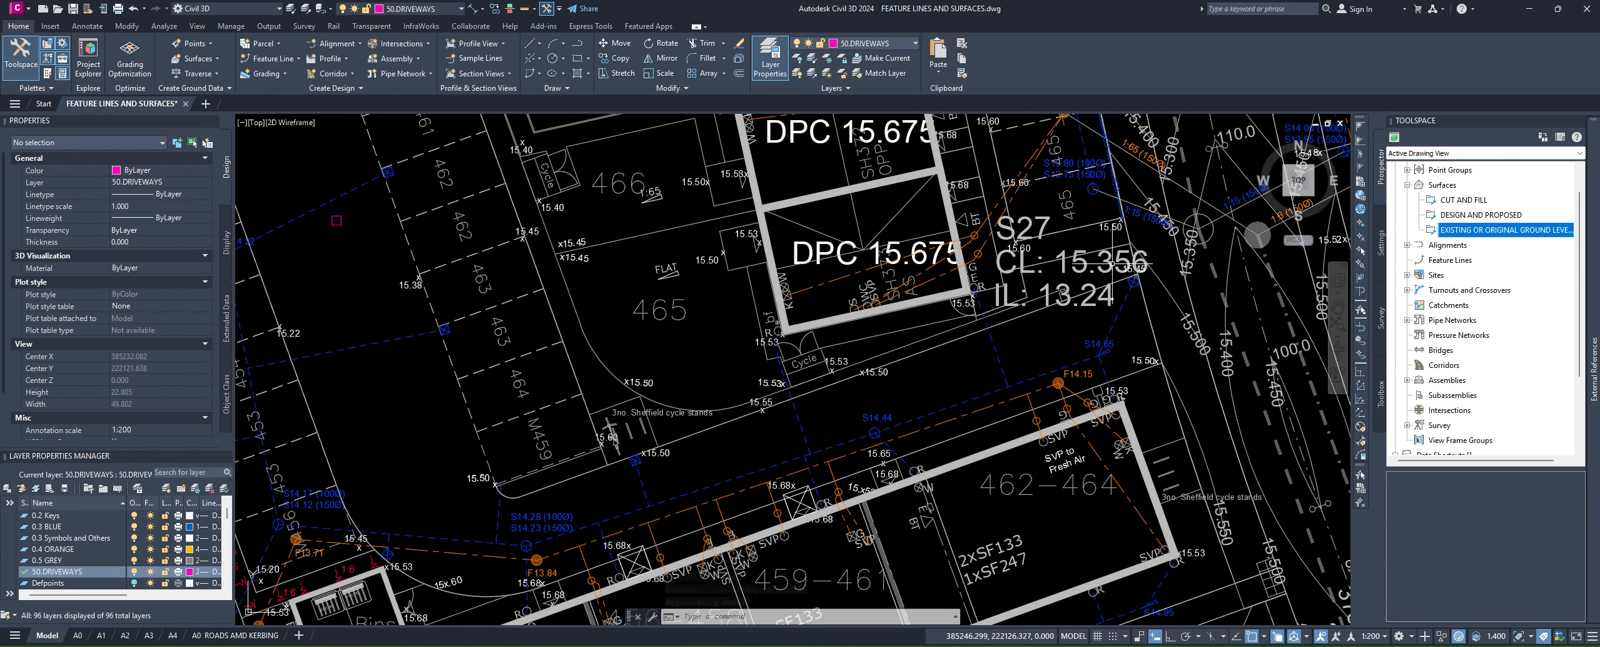
{"action": "middle_click_drag", "start_coordinate": [889, 466], "coordinate": [931, 452]}
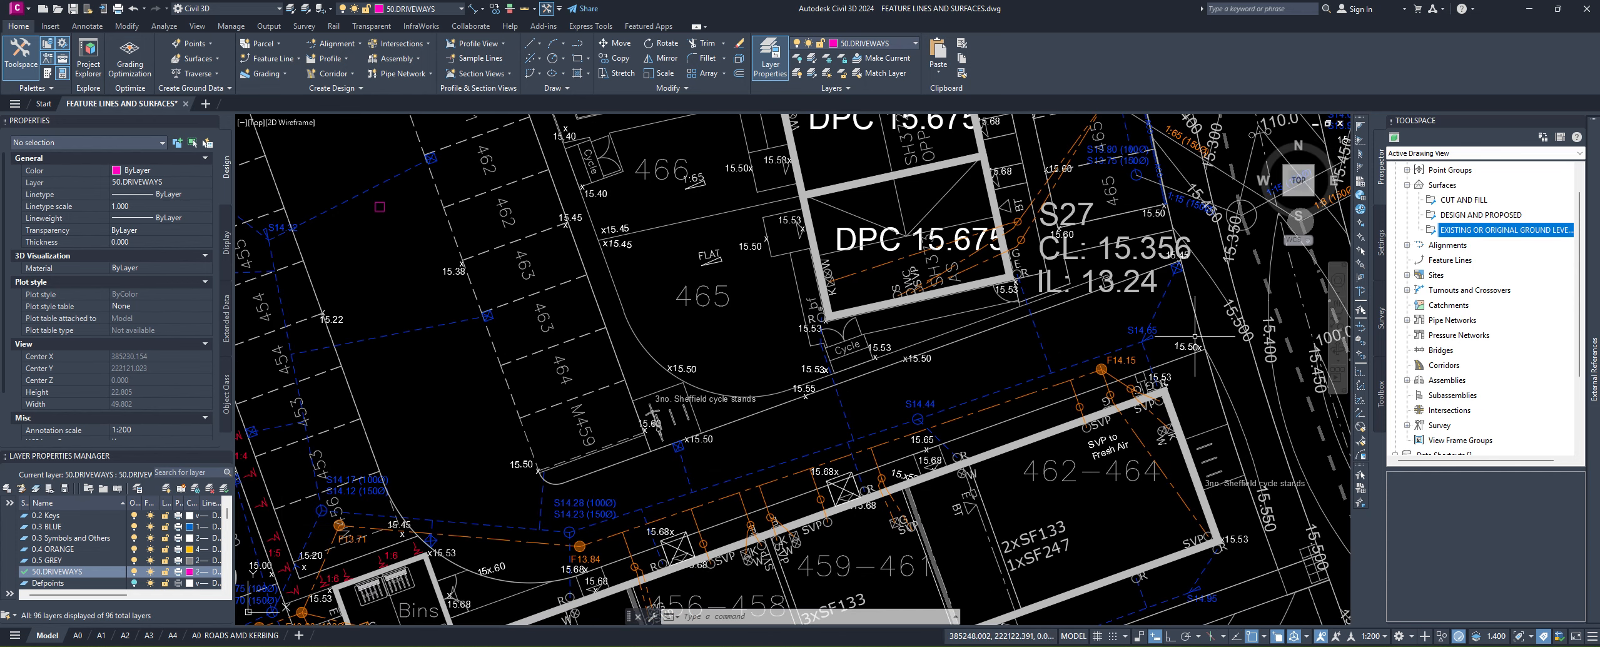
{"action": "scroll", "coordinate": [611, 537], "scroll_direction": "down", "scroll_amount": 2}
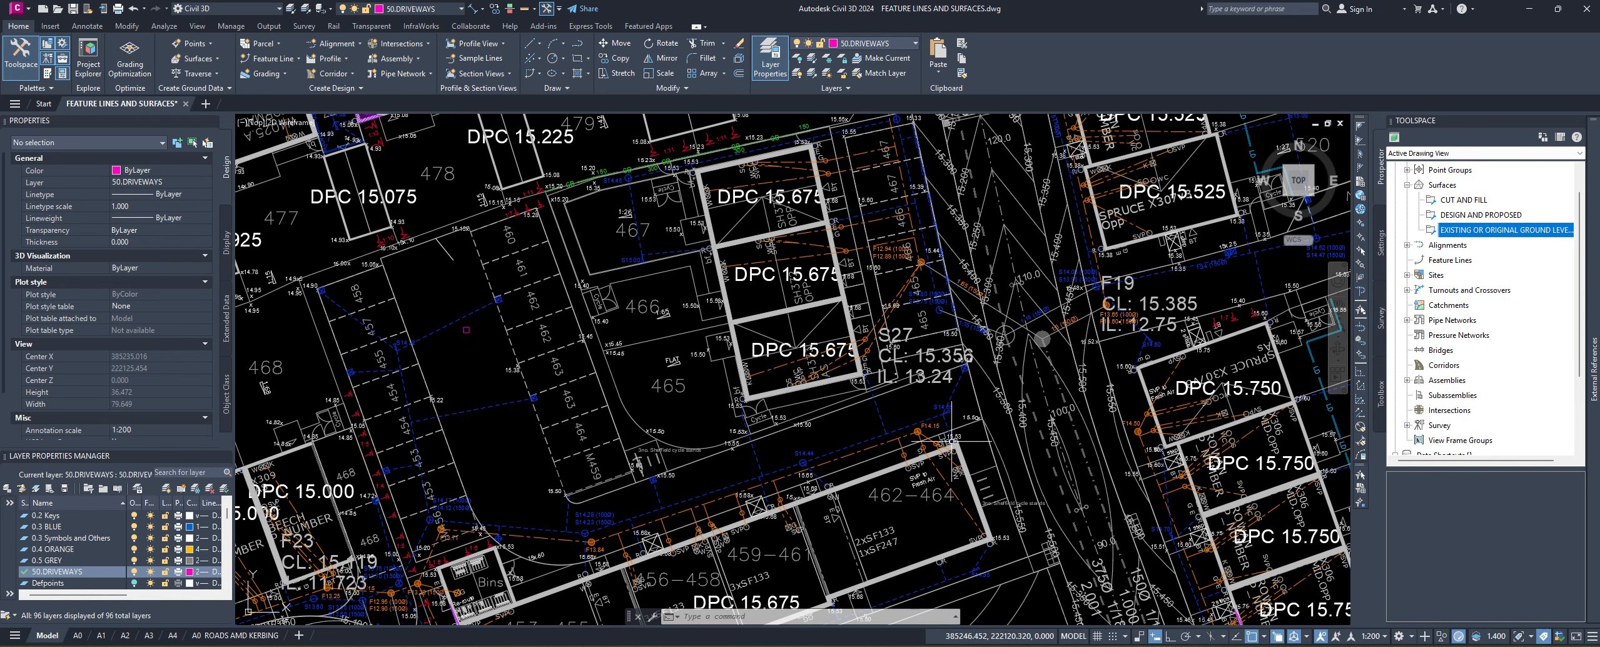
{"action": "scroll", "coordinate": [964, 372], "scroll_direction": "up", "scroll_amount": 4}
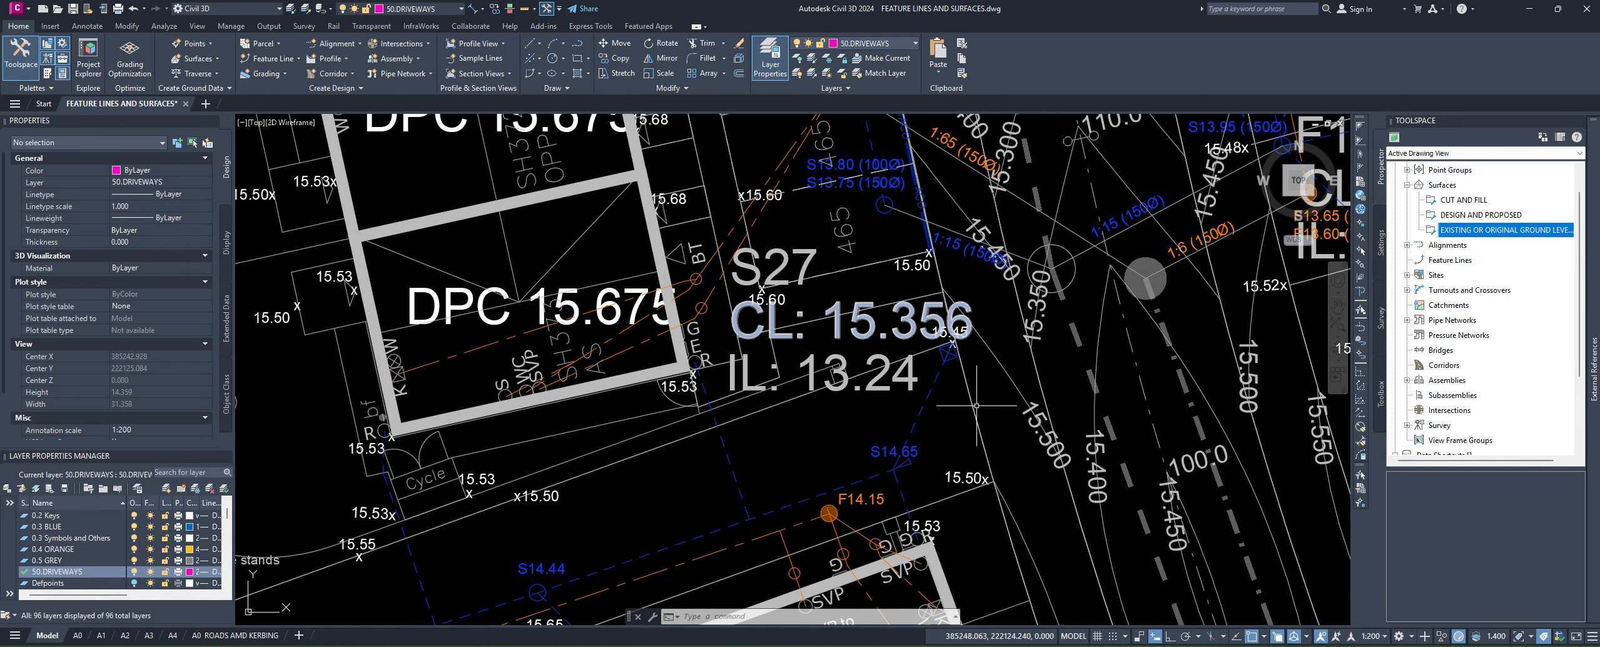
{"action": "scroll", "coordinate": [807, 534], "scroll_direction": "down", "scroll_amount": 2}
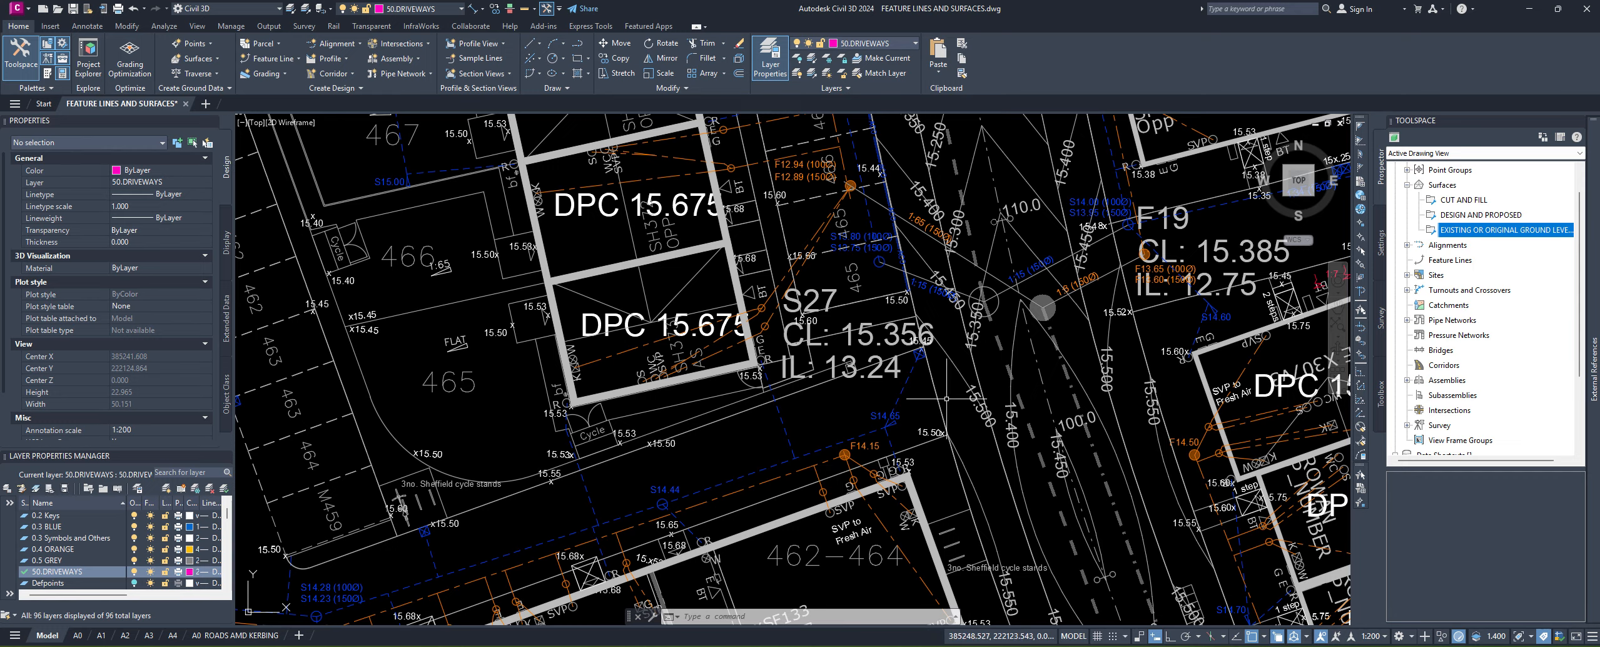
{"action": "mouse_move", "coordinate": [671, 480]}
{"action": "middle_mouse_down"}
{"action": "mouse_move", "coordinate": [765, 459]}
{"action": "mouse_move", "coordinate": [692, 472]}
{"action": "mouse_move", "coordinate": [753, 455]}
{"action": "middle_mouse_up"}
{"action": "scroll", "coordinate": [768, 456], "scroll_direction": "down", "scroll_amount": 2}
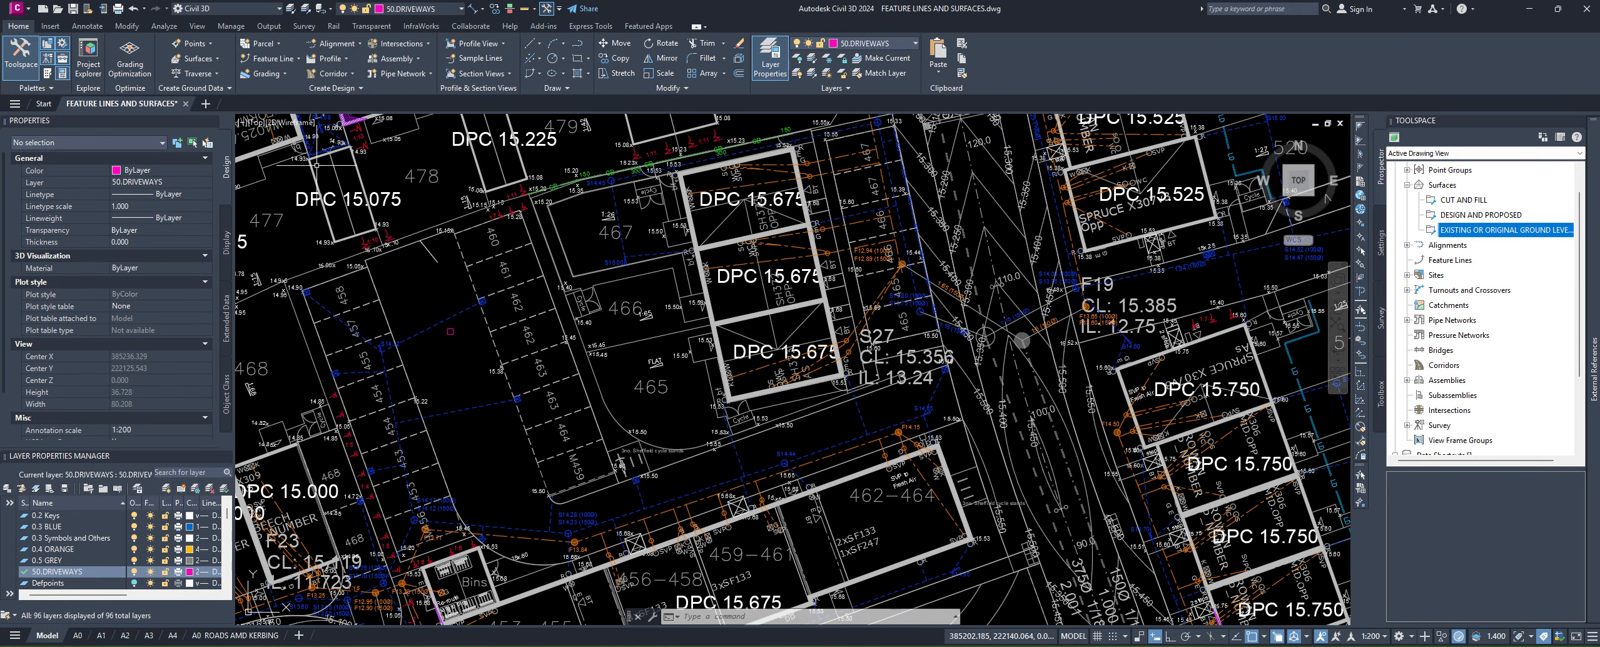
{"action": "left_click", "coordinate": [302, 62]}
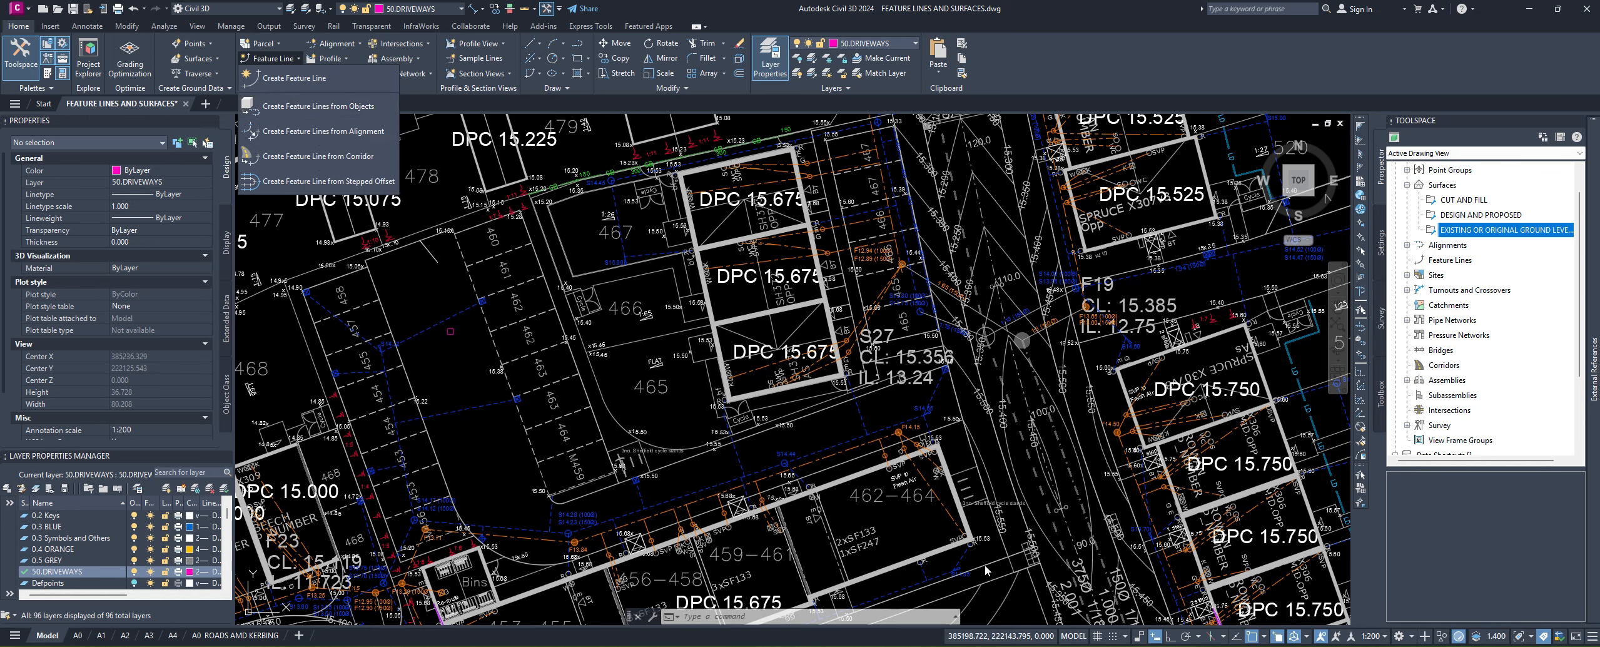
{"action": "left_click", "coordinate": [900, 449]}
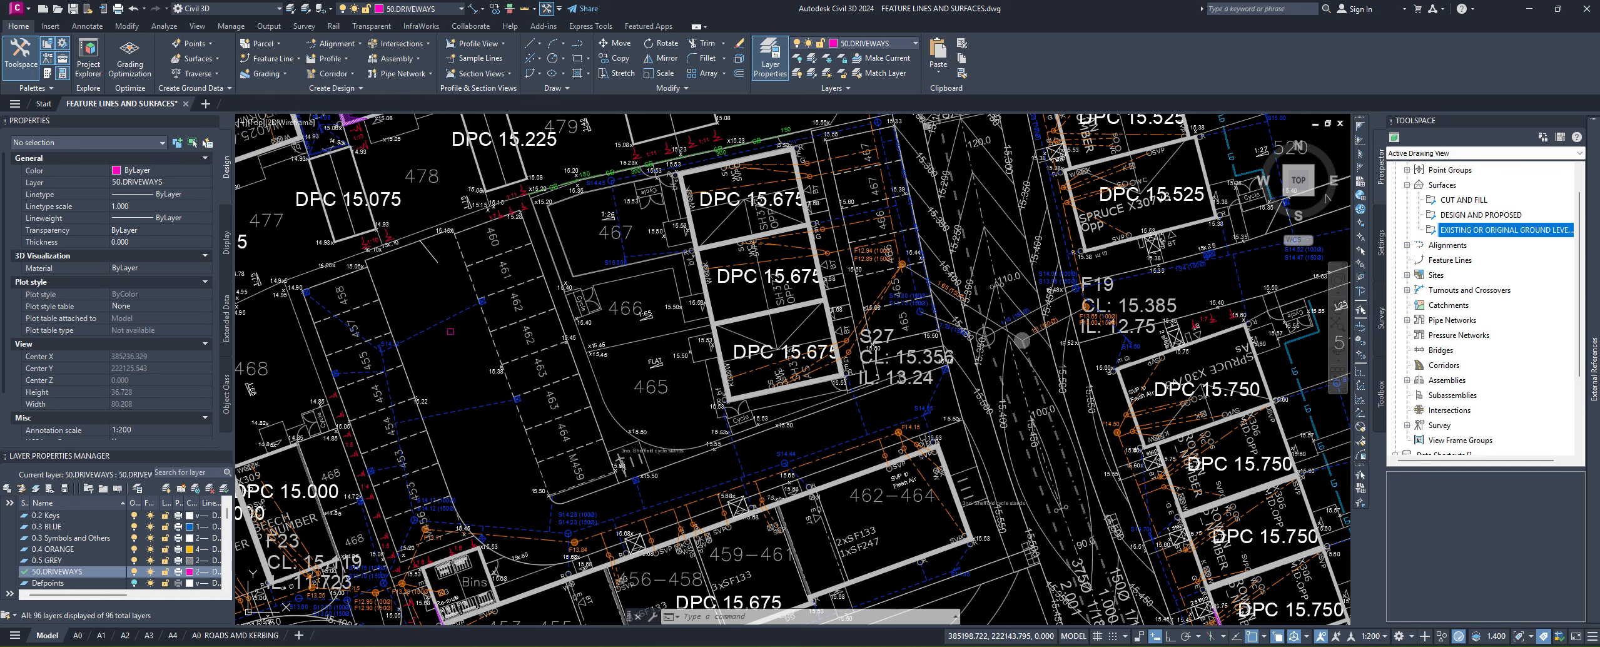
{"action": "left_click", "coordinate": [299, 61]}
{"action": "left_click", "coordinate": [298, 114]}
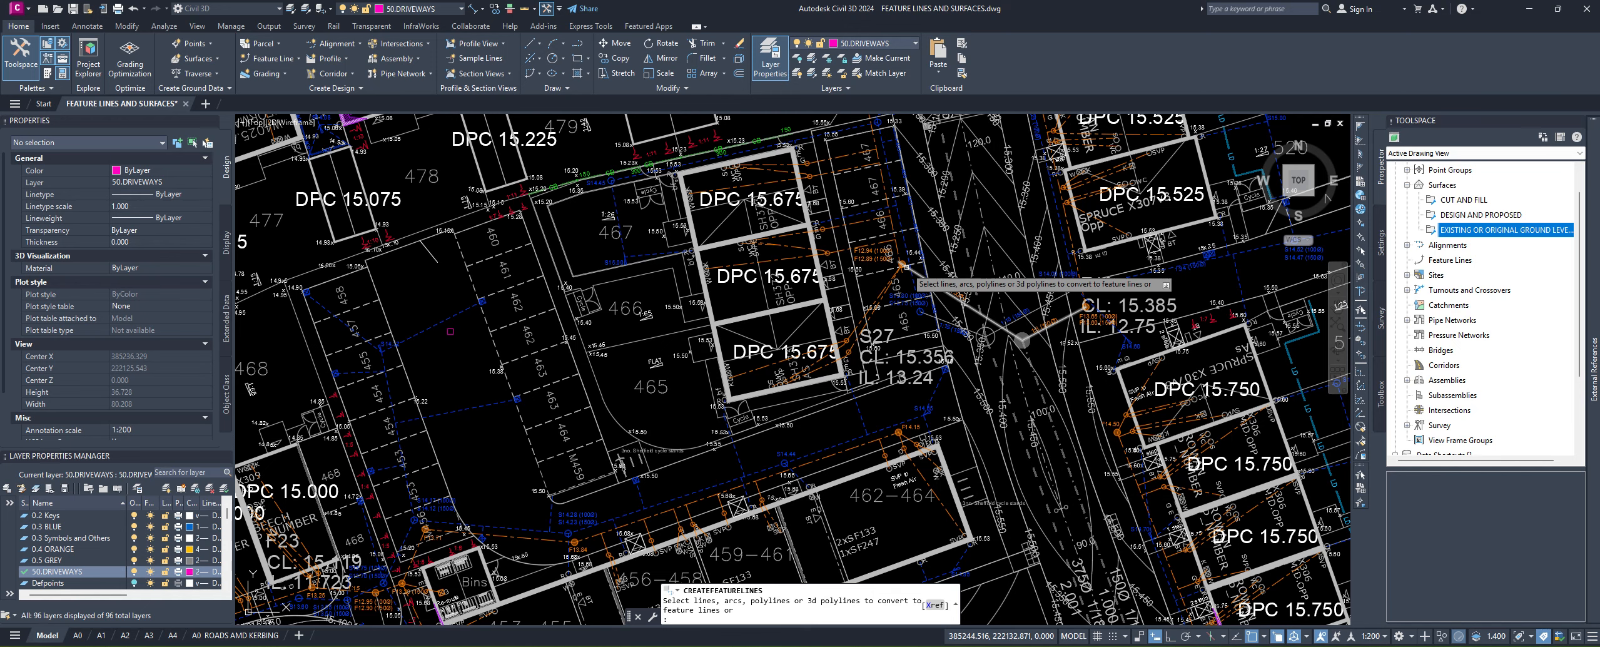
{"action": "key", "text": "Escape"}
Step: Start a polyline at the kerb corner by the 15.50 level near plots 462-464 and run it to the 15.65 level point
{"action": "middle_click_drag", "start_coordinate": [690, 430], "coordinate": [673, 410]}
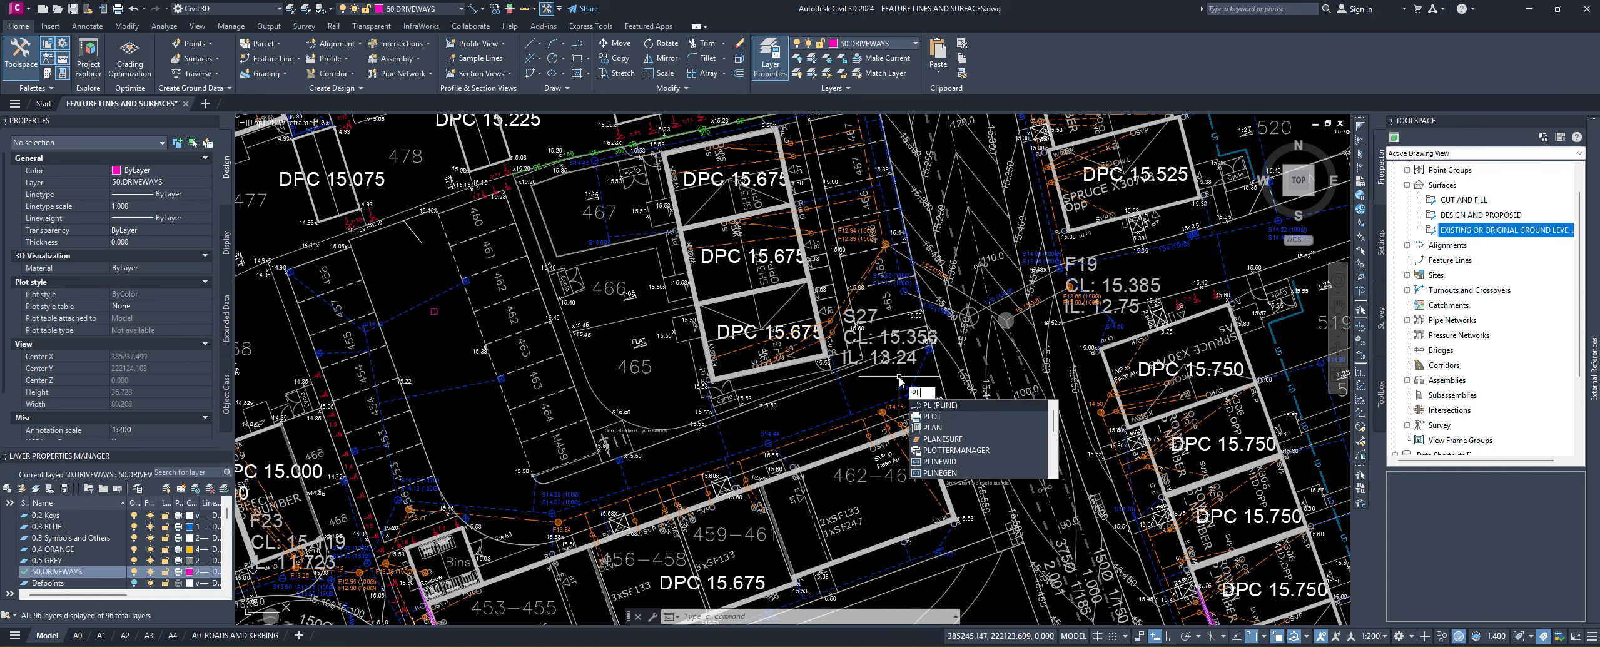
{"action": "key", "text": "Return"}
{"action": "scroll", "coordinate": [899, 378], "scroll_direction": "up", "scroll_amount": 5}
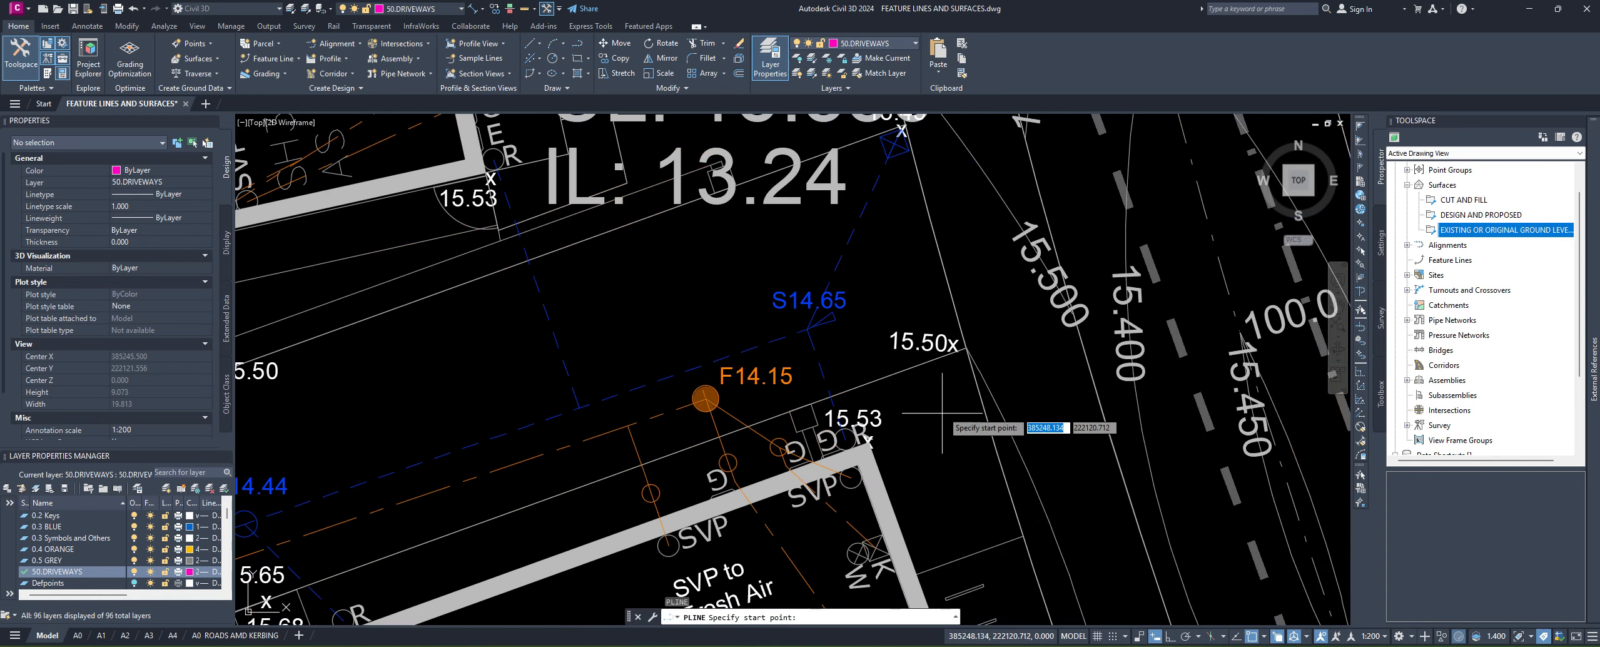
{"action": "scroll", "coordinate": [965, 425], "scroll_direction": "up", "scroll_amount": 2}
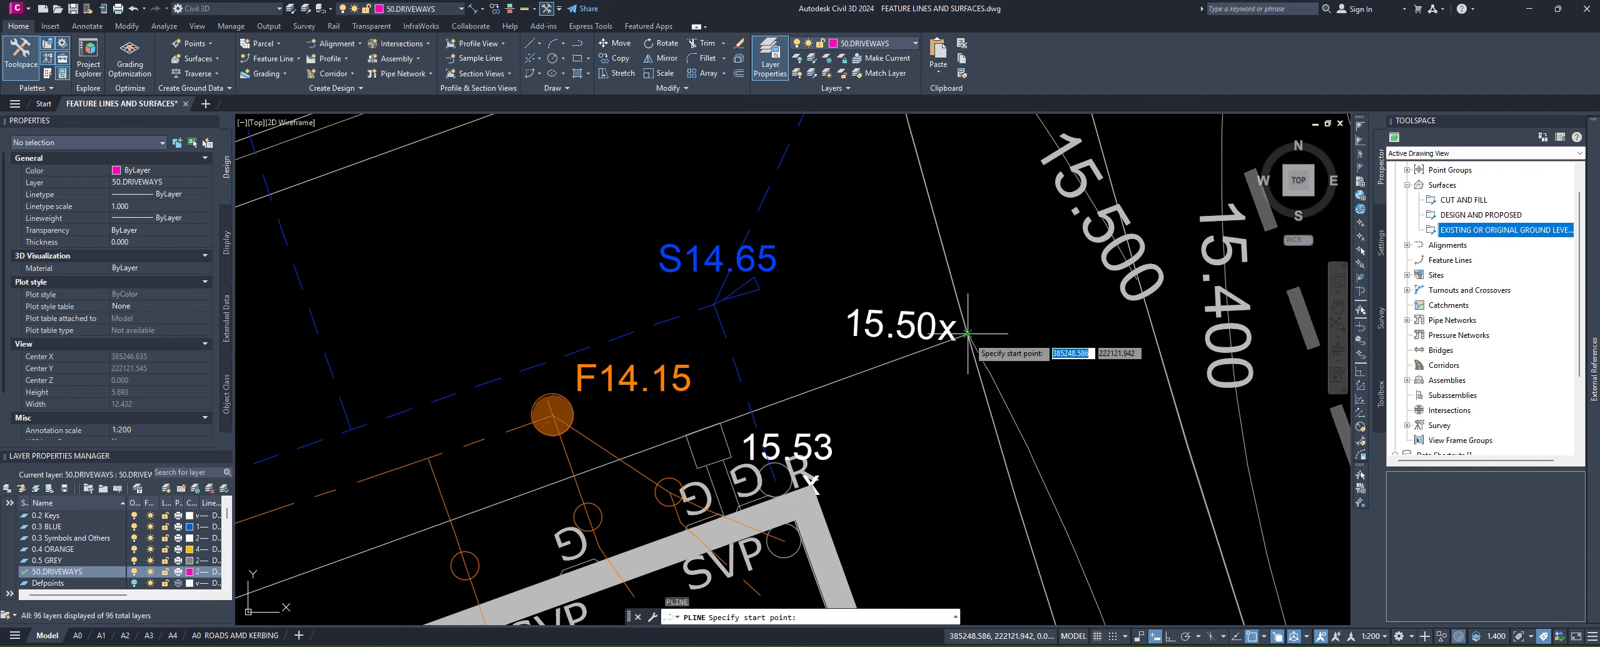
{"action": "left_click", "coordinate": [968, 335]}
{"action": "scroll", "coordinate": [886, 415], "scroll_direction": "up", "scroll_amount": 2}
{"action": "middle_click_drag", "start_coordinate": [881, 413], "coordinate": [1018, 331]}
{"action": "scroll", "coordinate": [1018, 331], "scroll_direction": "down", "scroll_amount": 3}
{"action": "middle_click_drag", "start_coordinate": [913, 366], "coordinate": [1316, 296]}
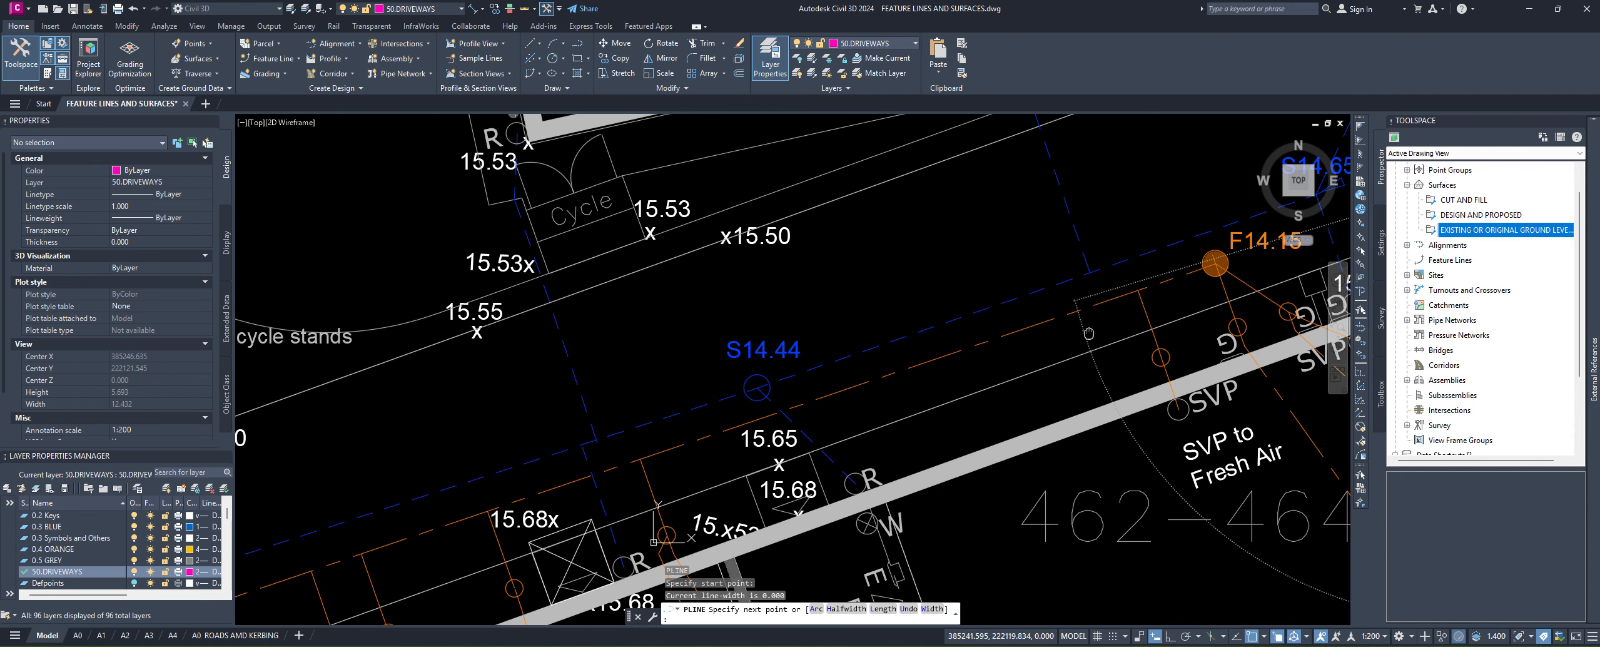
{"action": "scroll", "coordinate": [773, 501], "scroll_direction": "up", "scroll_amount": 4}
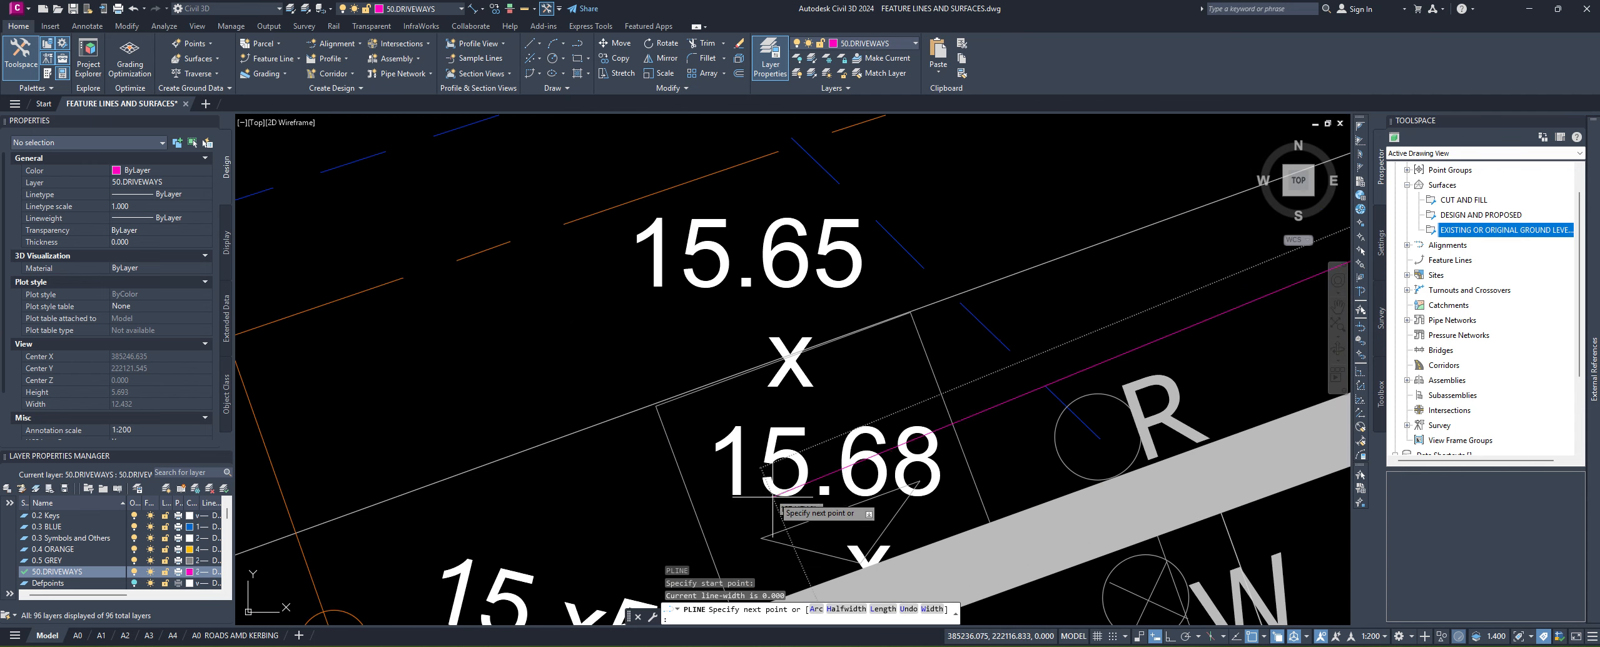
{"action": "left_click", "coordinate": [791, 356]}
Step: Continue the polyline along the straight kerb edge, adding vertices up to the 15.68 level beside the crossed box
{"action": "scroll", "coordinate": [800, 363], "scroll_direction": "down", "scroll_amount": 4}
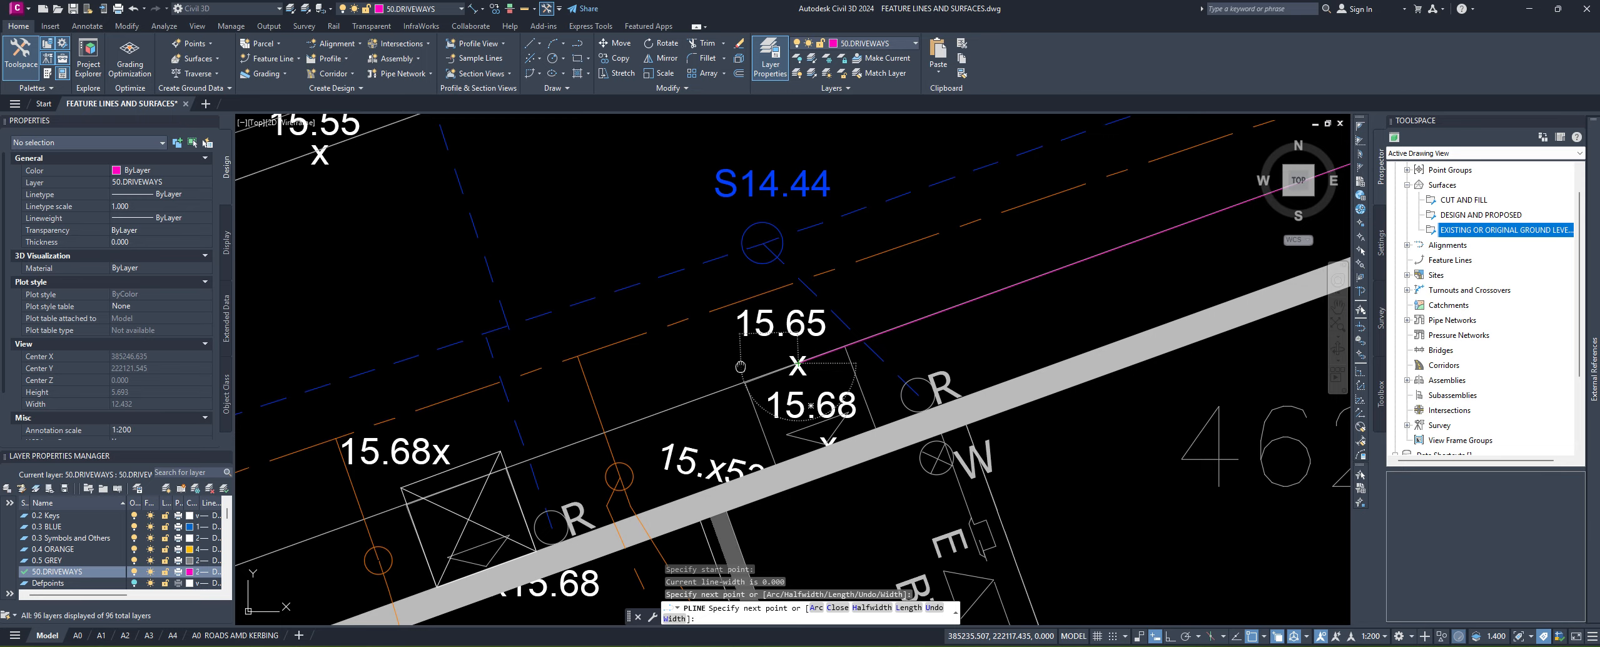
{"action": "middle_click_drag", "start_coordinate": [466, 485], "coordinate": [571, 477]}
{"action": "left_click", "coordinate": [580, 475]}
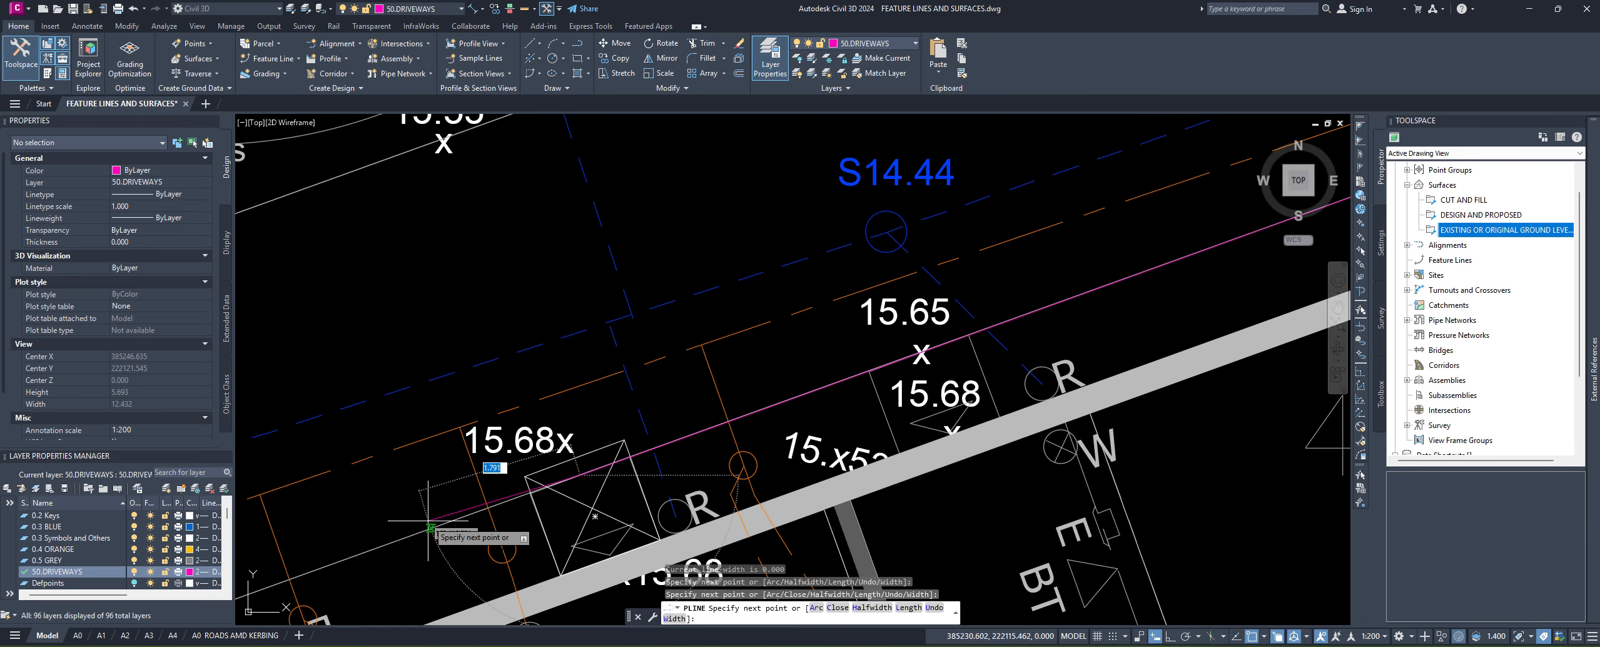
{"action": "middle_click_drag", "start_coordinate": [427, 520], "coordinate": [776, 333]}
{"action": "middle_click_drag", "start_coordinate": [461, 442], "coordinate": [763, 364]}
{"action": "scroll", "coordinate": [763, 363], "scroll_direction": "up", "scroll_amount": 3}
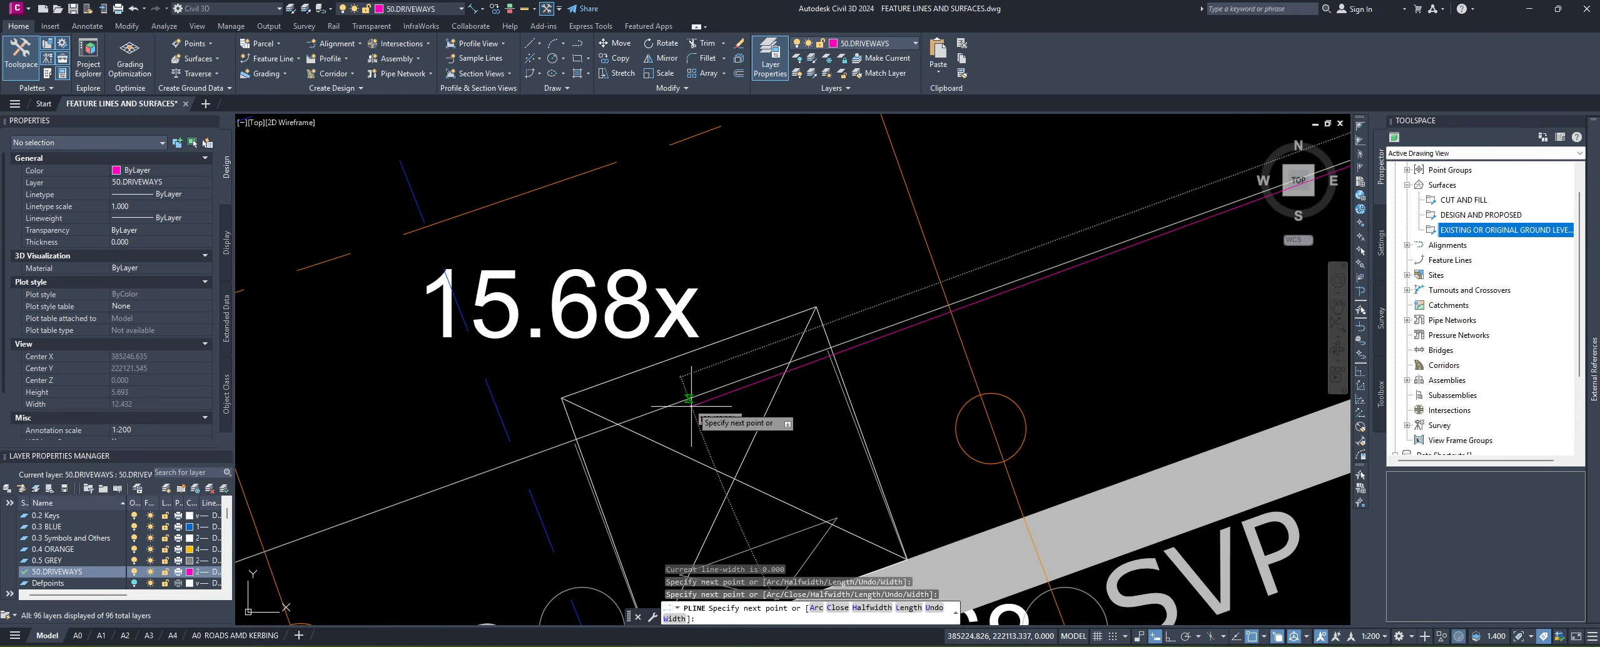
{"action": "left_click", "coordinate": [696, 396]}
Step: Extend the polyline to the end of the straight edge at the 15.68 level below manhole F13.84
{"action": "scroll", "coordinate": [697, 397], "scroll_direction": "down", "scroll_amount": 5}
{"action": "middle_click_drag", "start_coordinate": [568, 450], "coordinate": [840, 358]}
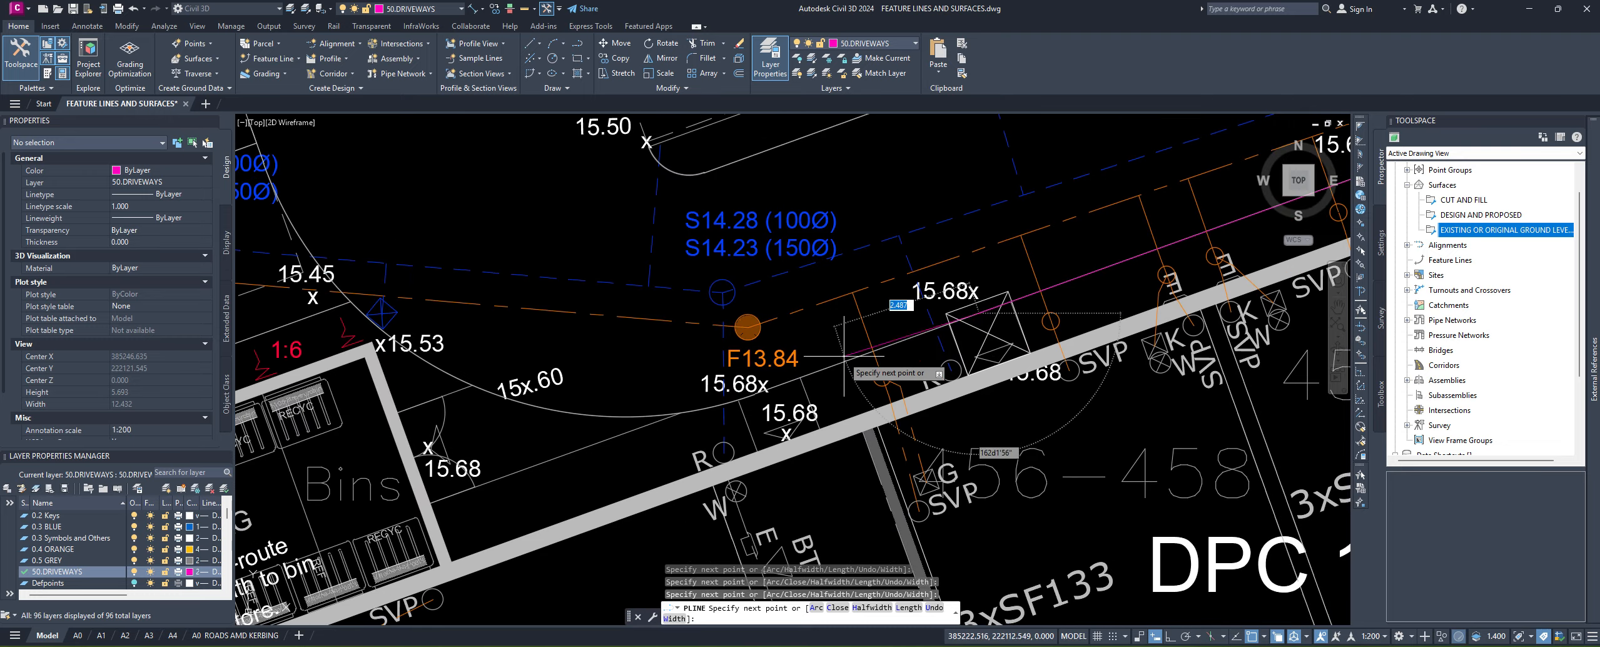
{"action": "scroll", "coordinate": [813, 394], "scroll_direction": "up", "scroll_amount": 5}
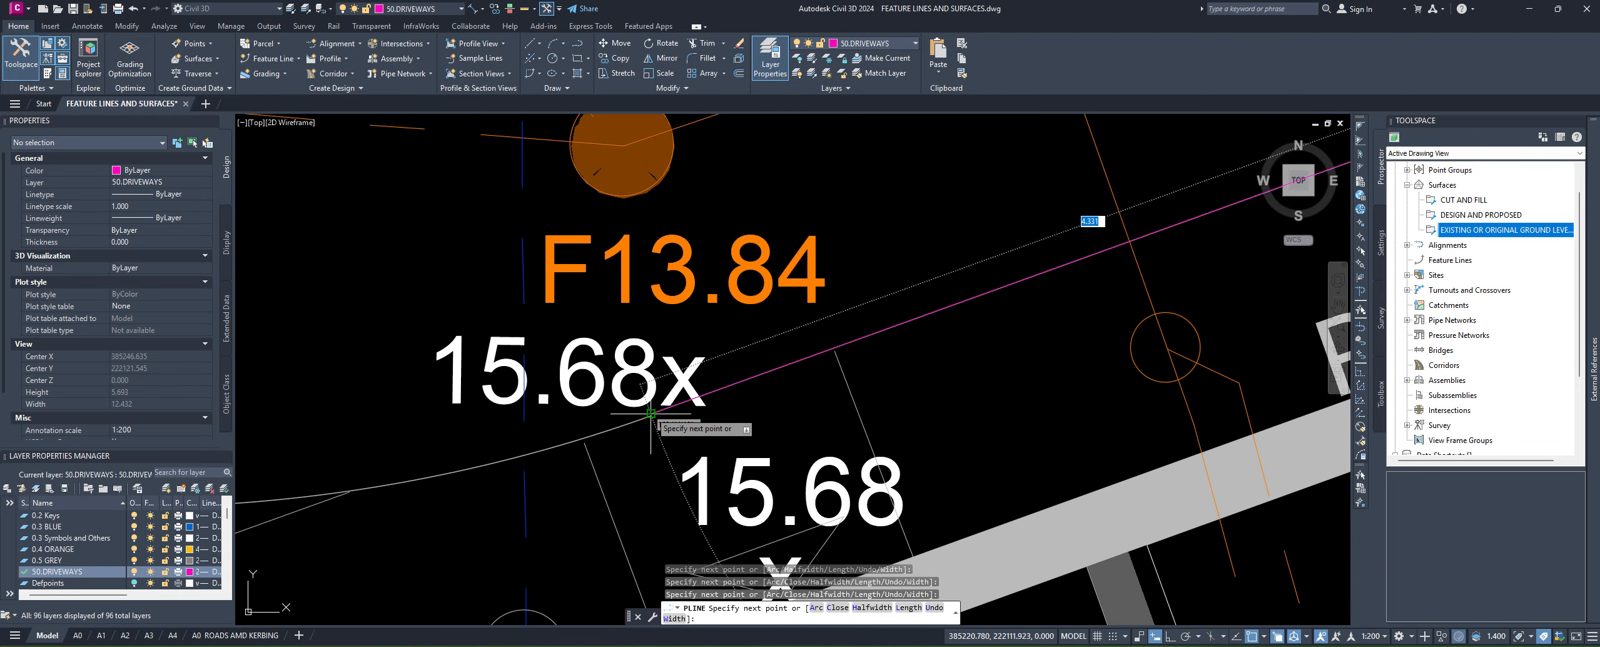
{"action": "scroll", "coordinate": [650, 404], "scroll_direction": "up", "scroll_amount": 5}
{"action": "scroll", "coordinate": [648, 403], "scroll_direction": "down", "scroll_amount": 5}
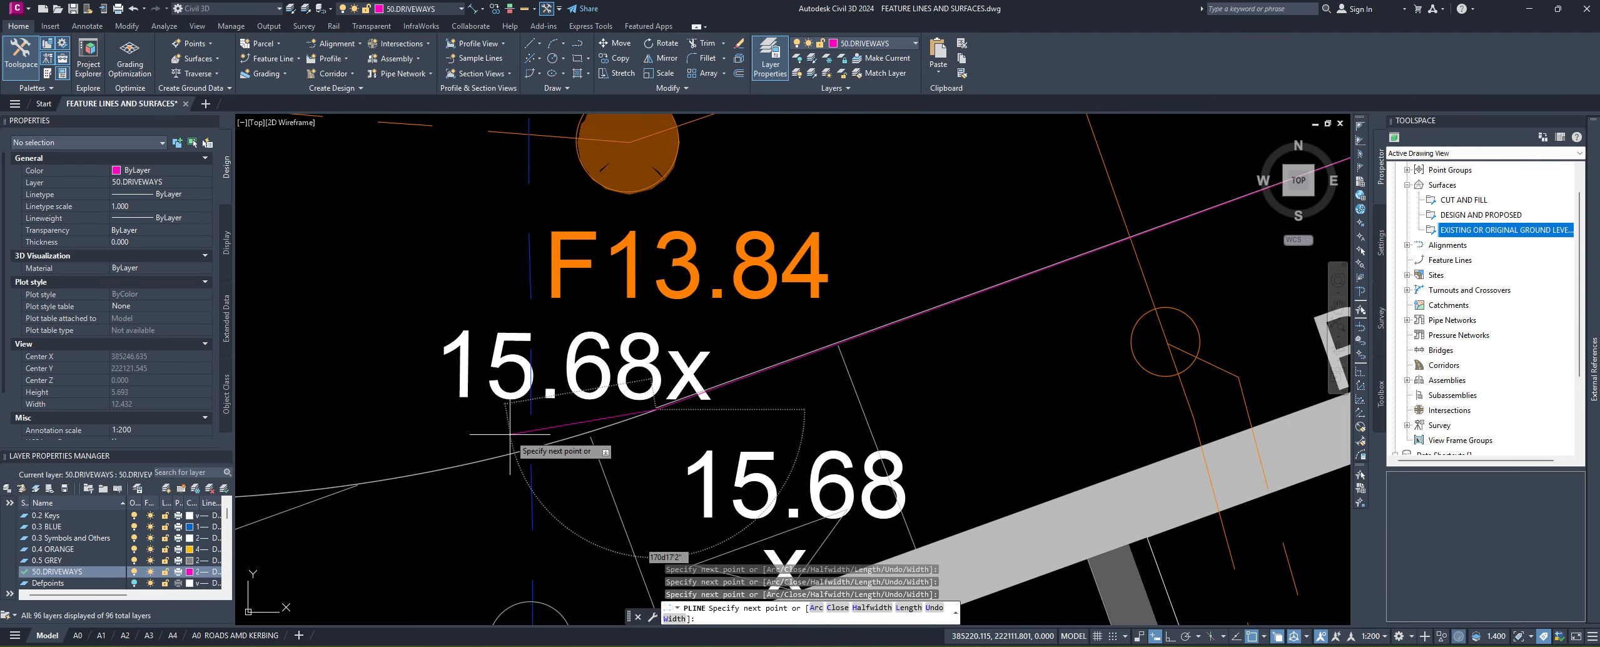
{"action": "middle_click_drag", "start_coordinate": [417, 448], "coordinate": [935, 357]}
{"action": "left_click", "coordinate": [937, 380]}
Step: Trace the curved edge with polyline arc segments past the 15.60 and 15.53 levels to the corner near the 15.45 level
{"action": "scroll", "coordinate": [938, 375], "scroll_direction": "down", "scroll_amount": 5}
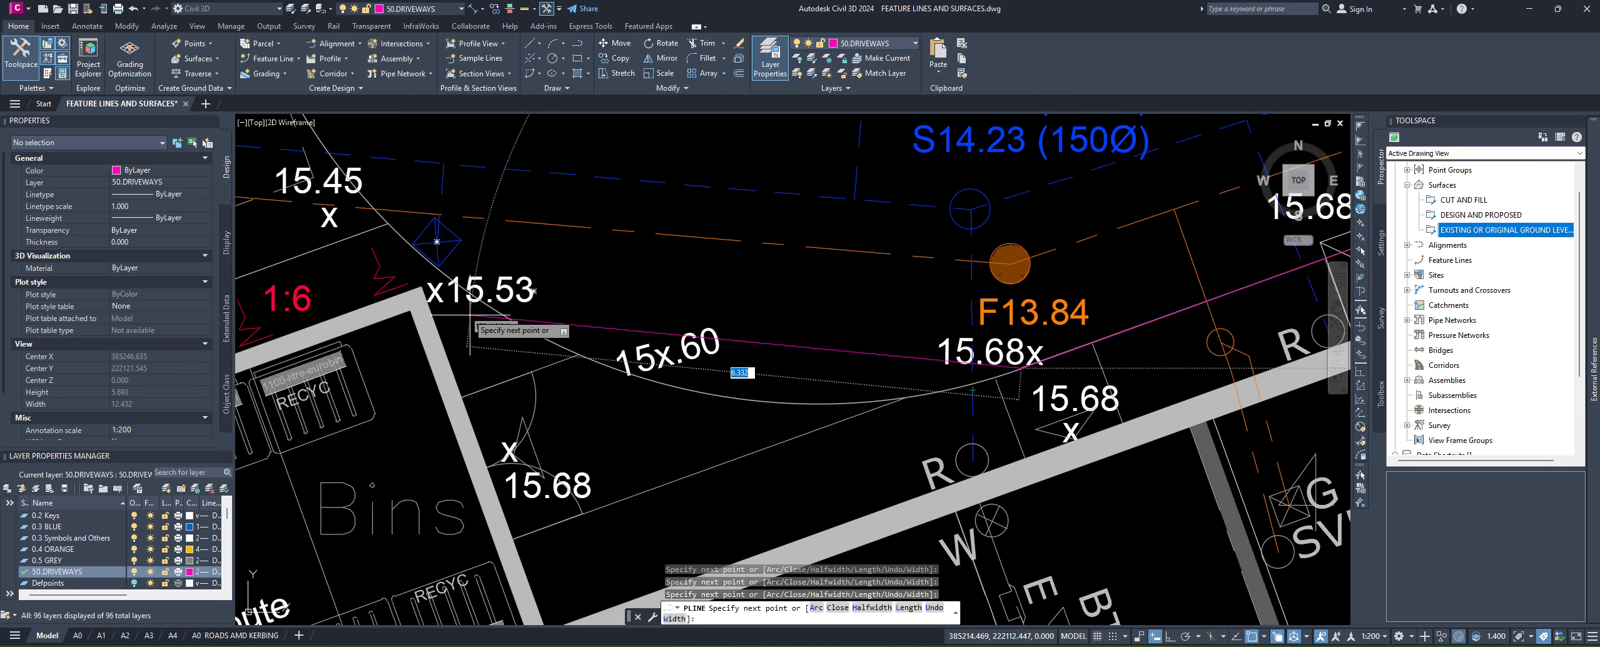
{"action": "middle_click_drag", "start_coordinate": [865, 431], "coordinate": [780, 433]}
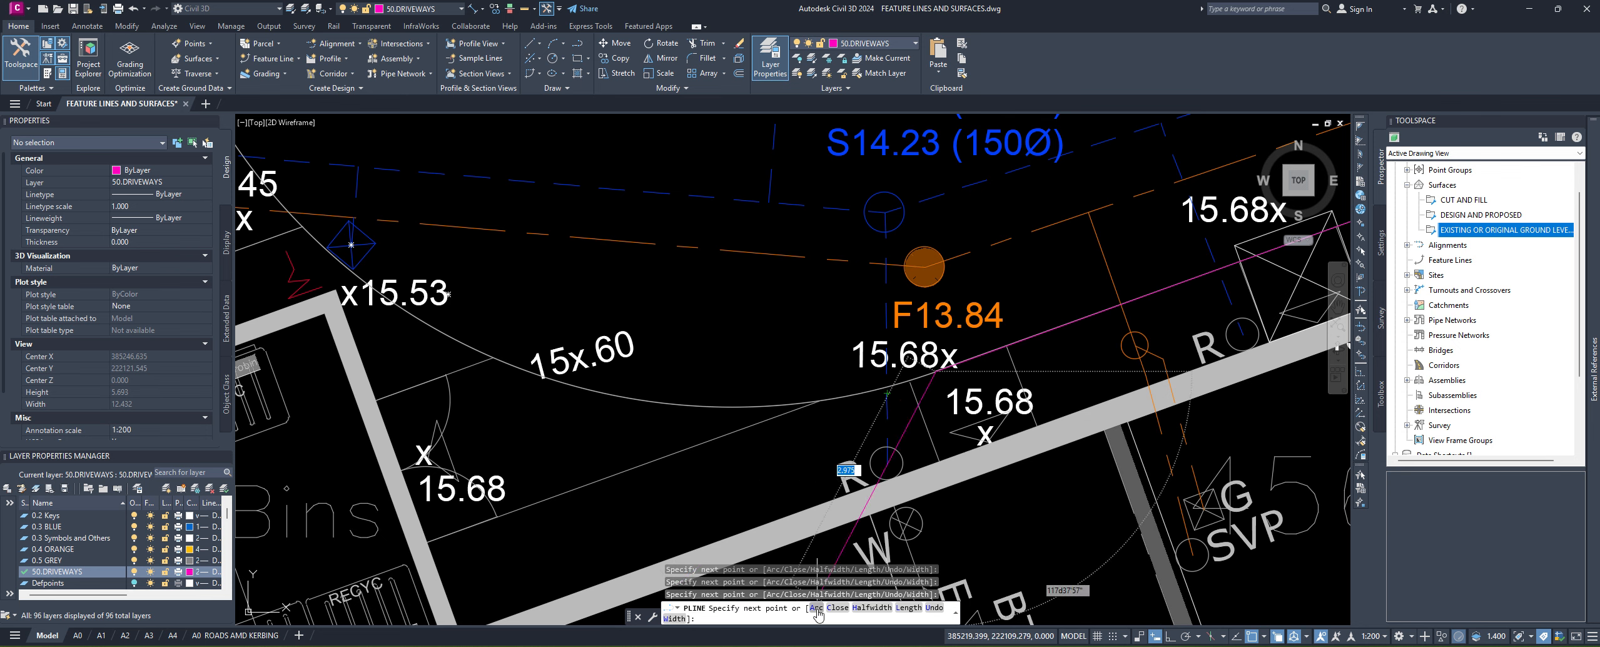
{"action": "left_click", "coordinate": [816, 609]}
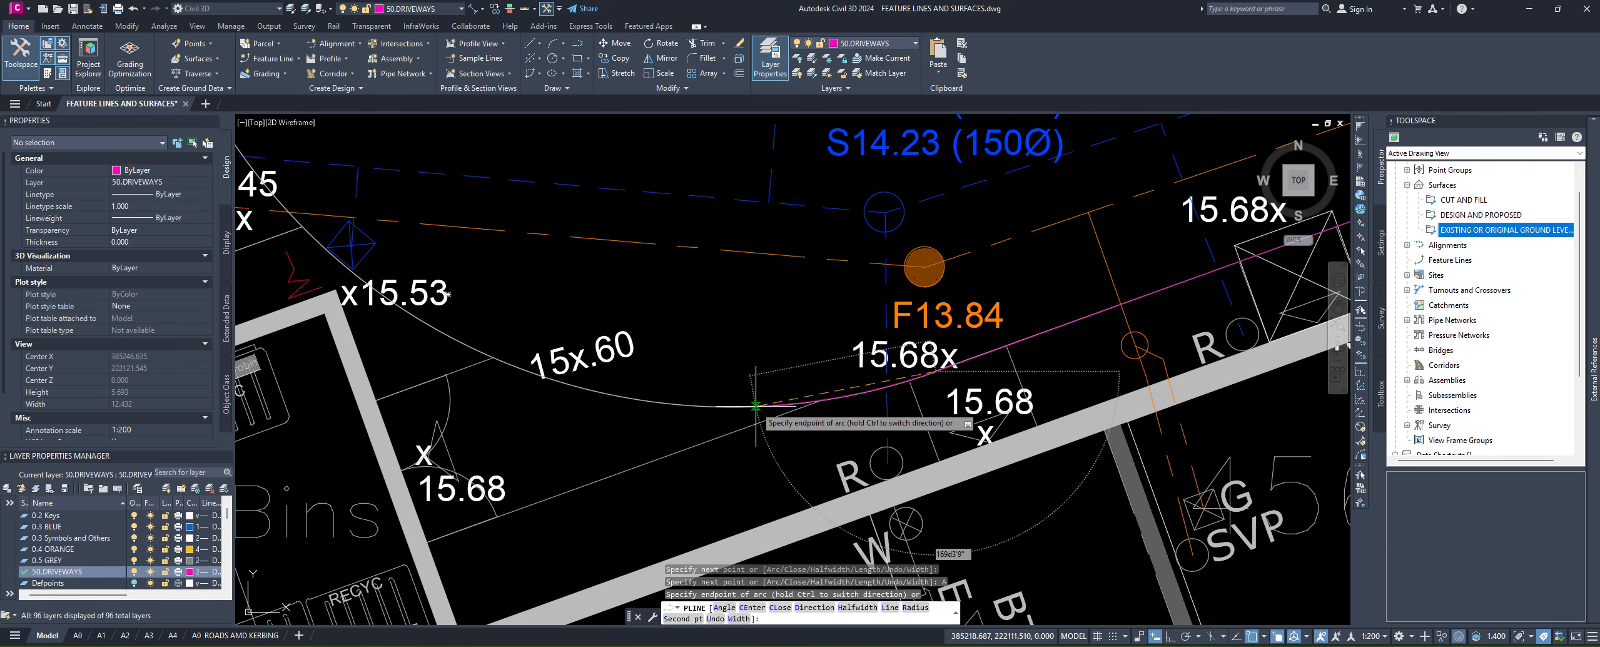
{"action": "left_click", "coordinate": [612, 394]}
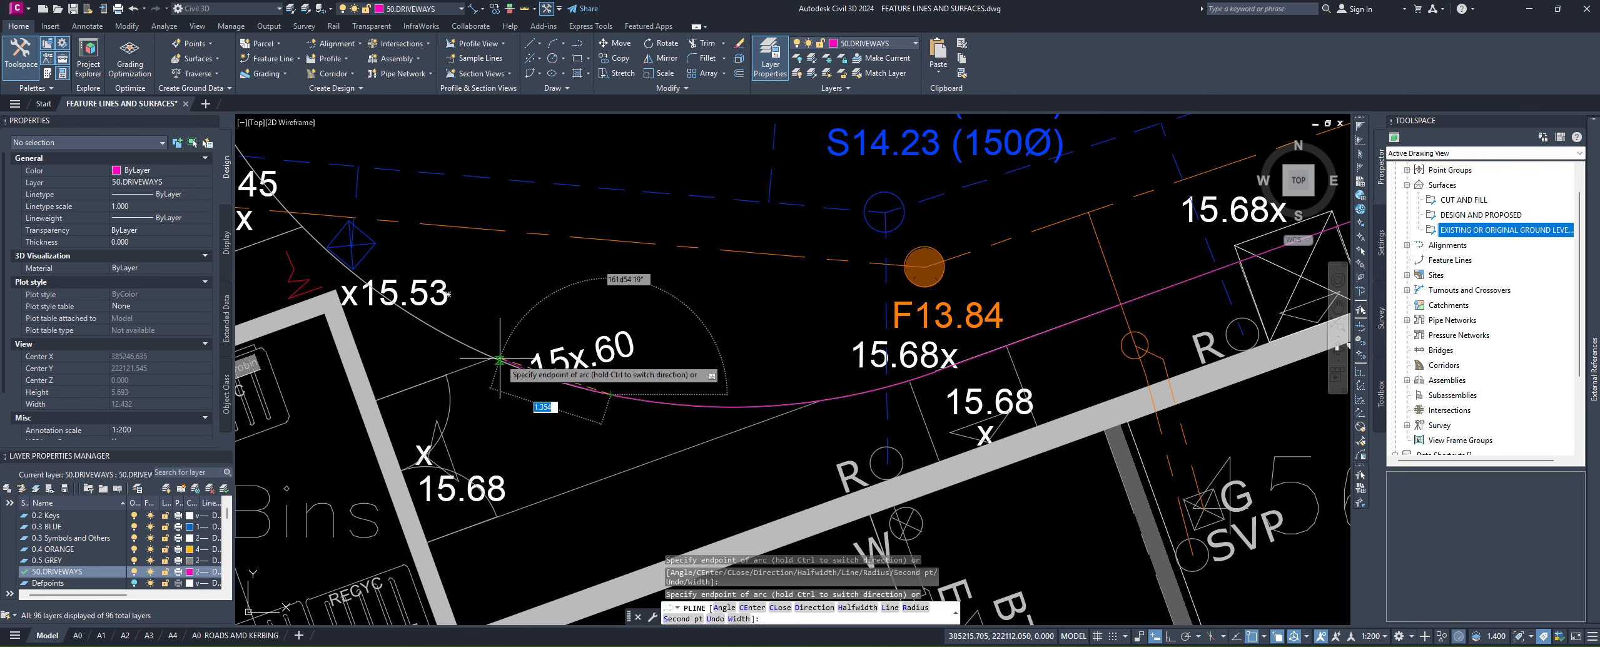
{"action": "scroll", "coordinate": [488, 356], "scroll_direction": "up", "scroll_amount": 4}
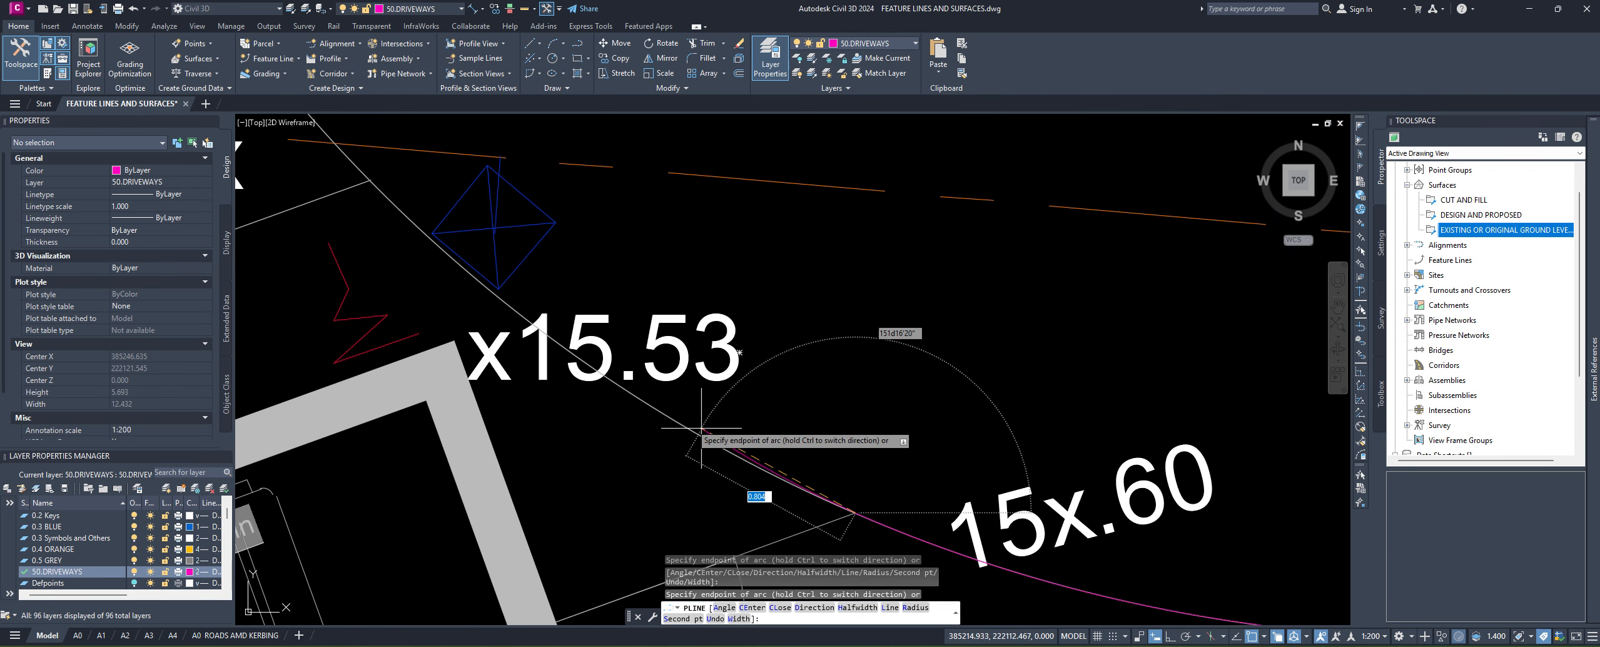
{"action": "left_click", "coordinate": [658, 411]}
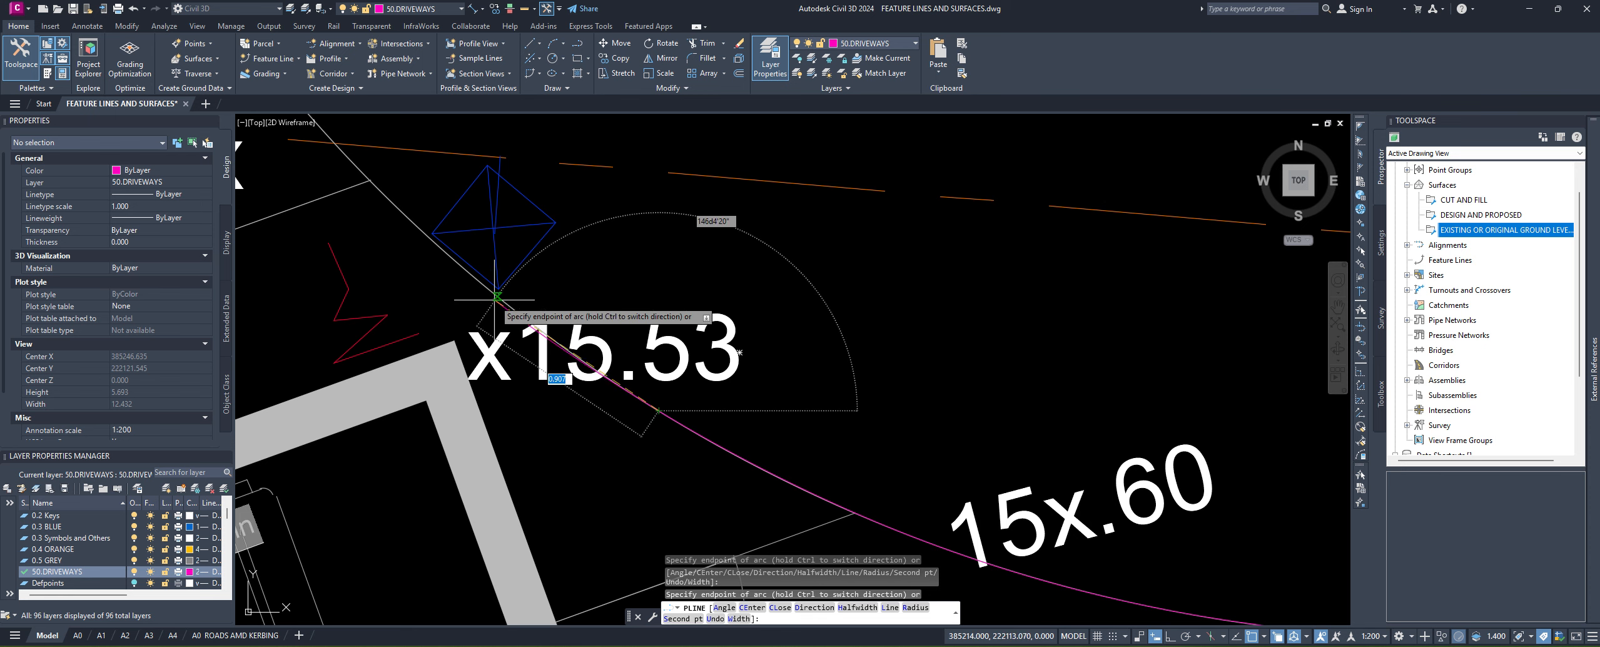
{"action": "middle_click_drag", "start_coordinate": [417, 273], "coordinate": [640, 396]}
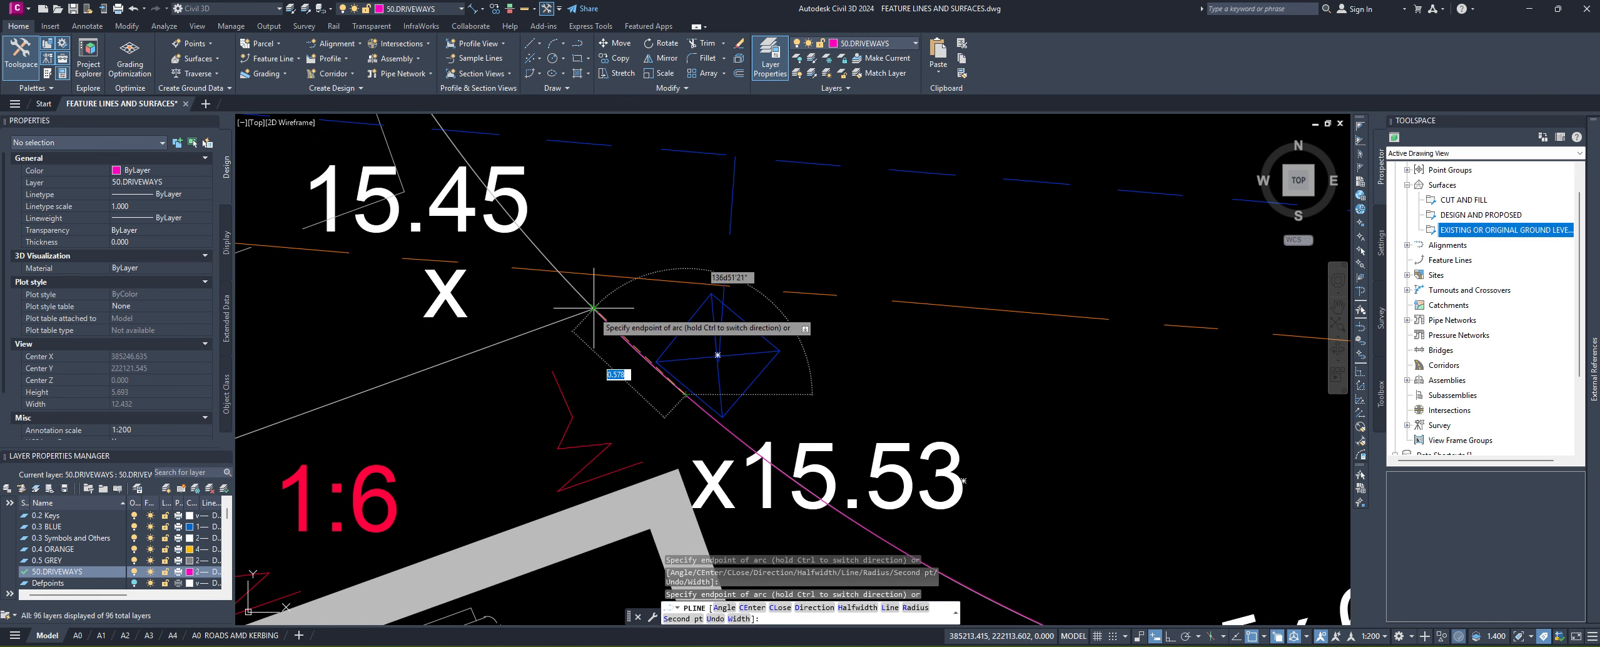
{"action": "scroll", "coordinate": [838, 331], "scroll_direction": "down", "scroll_amount": 6}
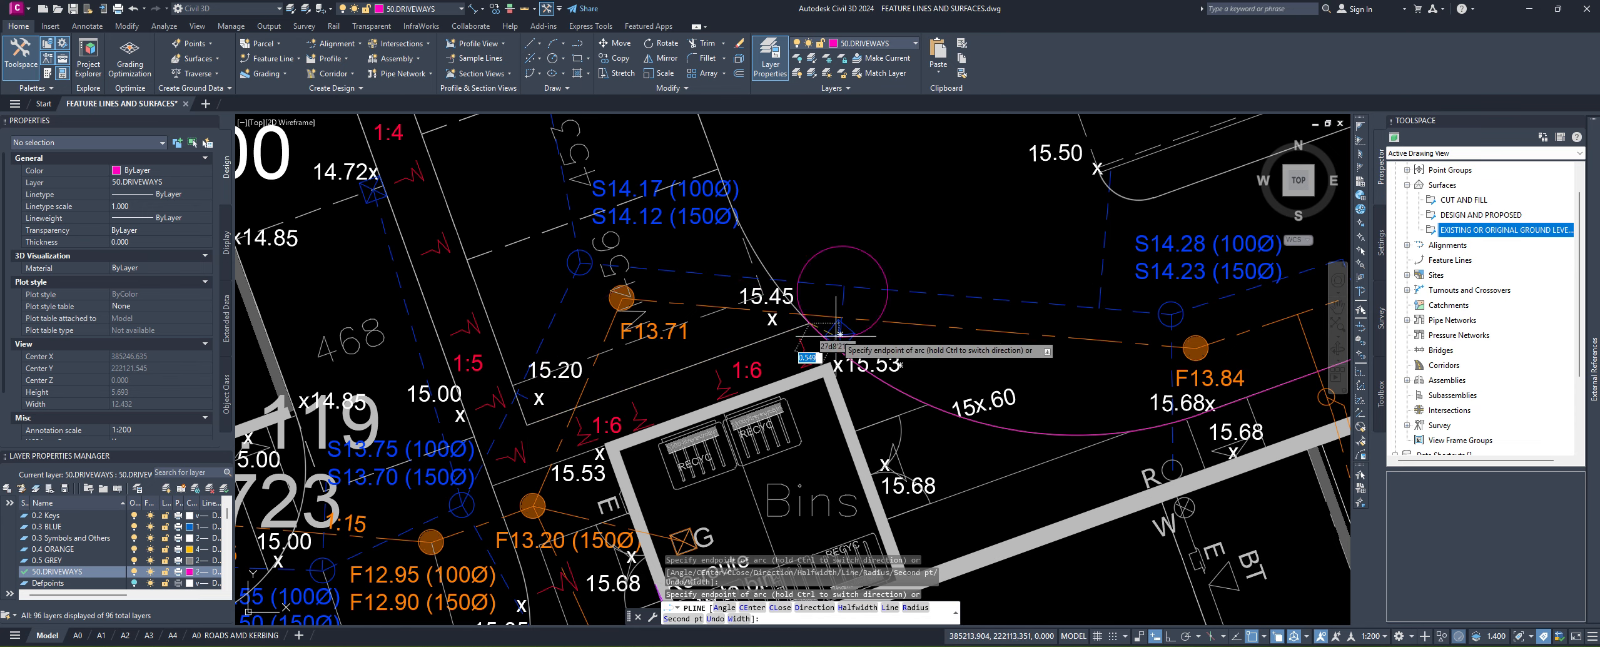
{"action": "scroll", "coordinate": [530, 426], "scroll_direction": "down", "scroll_amount": 3}
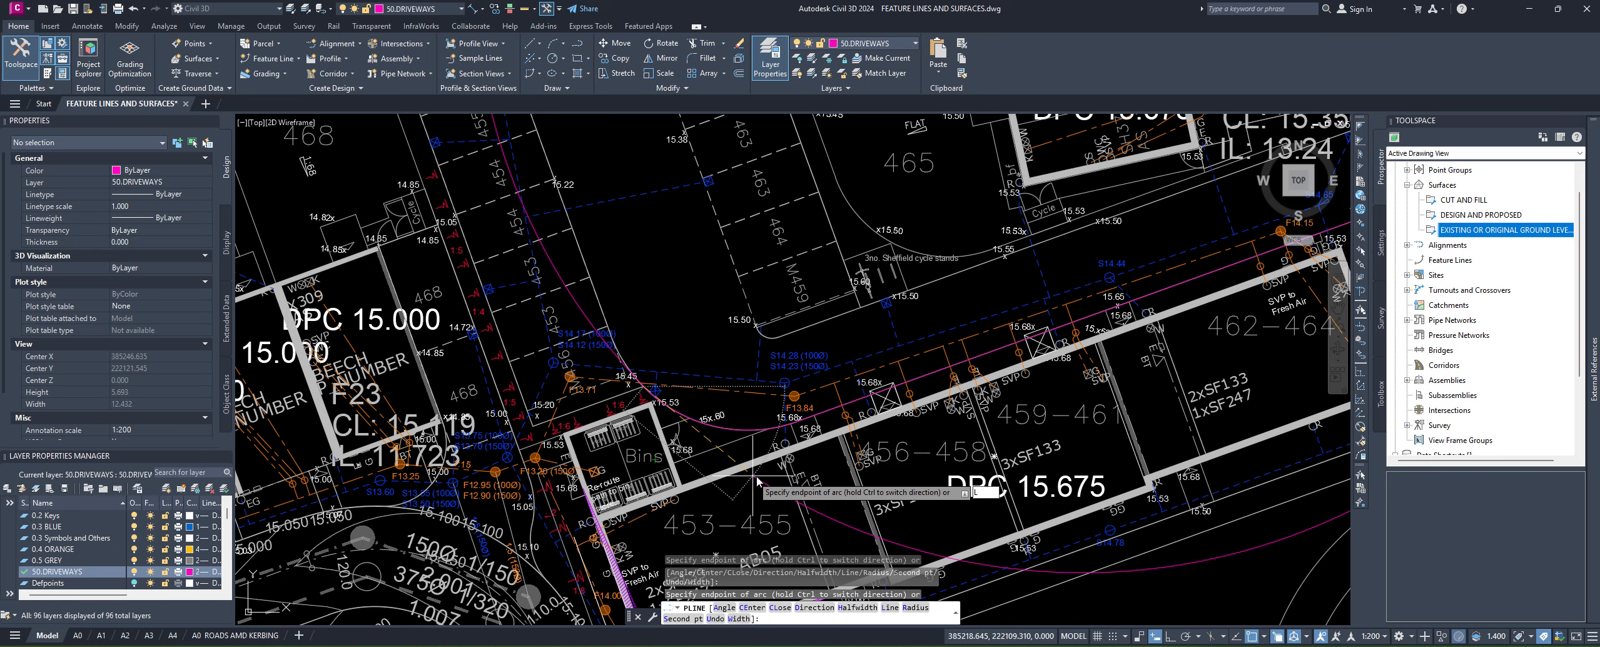
Step: Return the polyline to line segments and draw one along the bin store's 1:6 slope to the corner by the 15.20 level
{"action": "key", "text": "Return"}
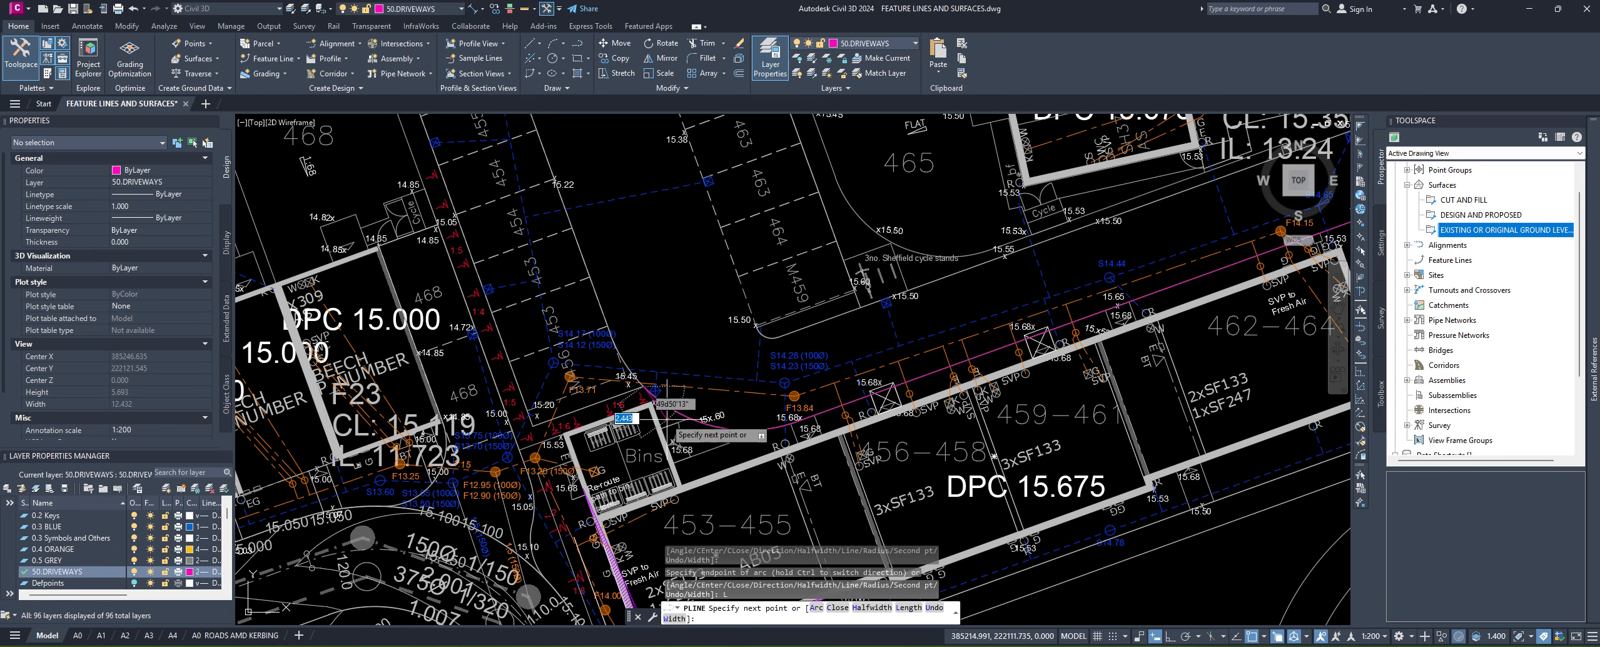
{"action": "scroll", "coordinate": [619, 424], "scroll_direction": "up", "scroll_amount": 5}
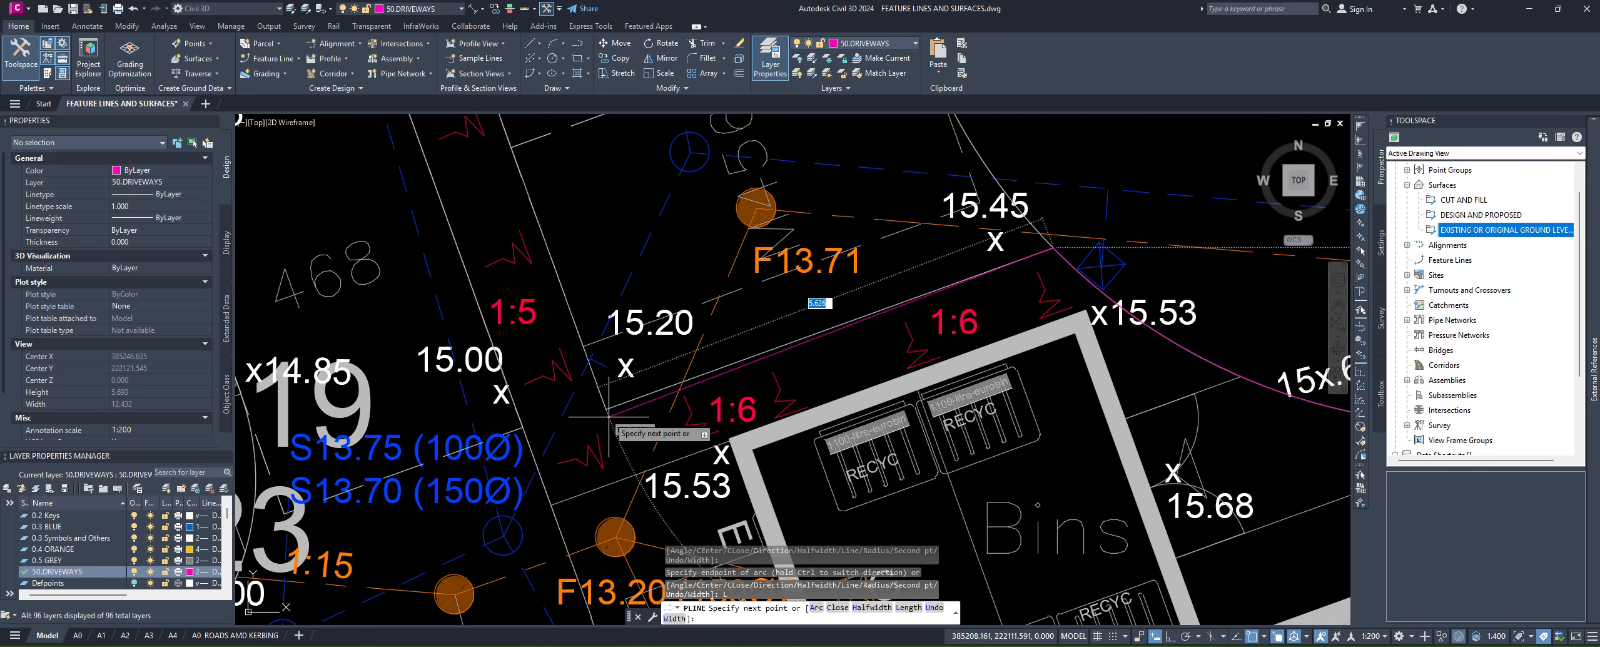
{"action": "left_click", "coordinate": [606, 410]}
Step: Continue the polyline in straight segments from the 15.20 corner along the parking edge to the crossed box beside the 1:4 slope
{"action": "middle_click_drag", "start_coordinate": [565, 273], "coordinate": [600, 400]}
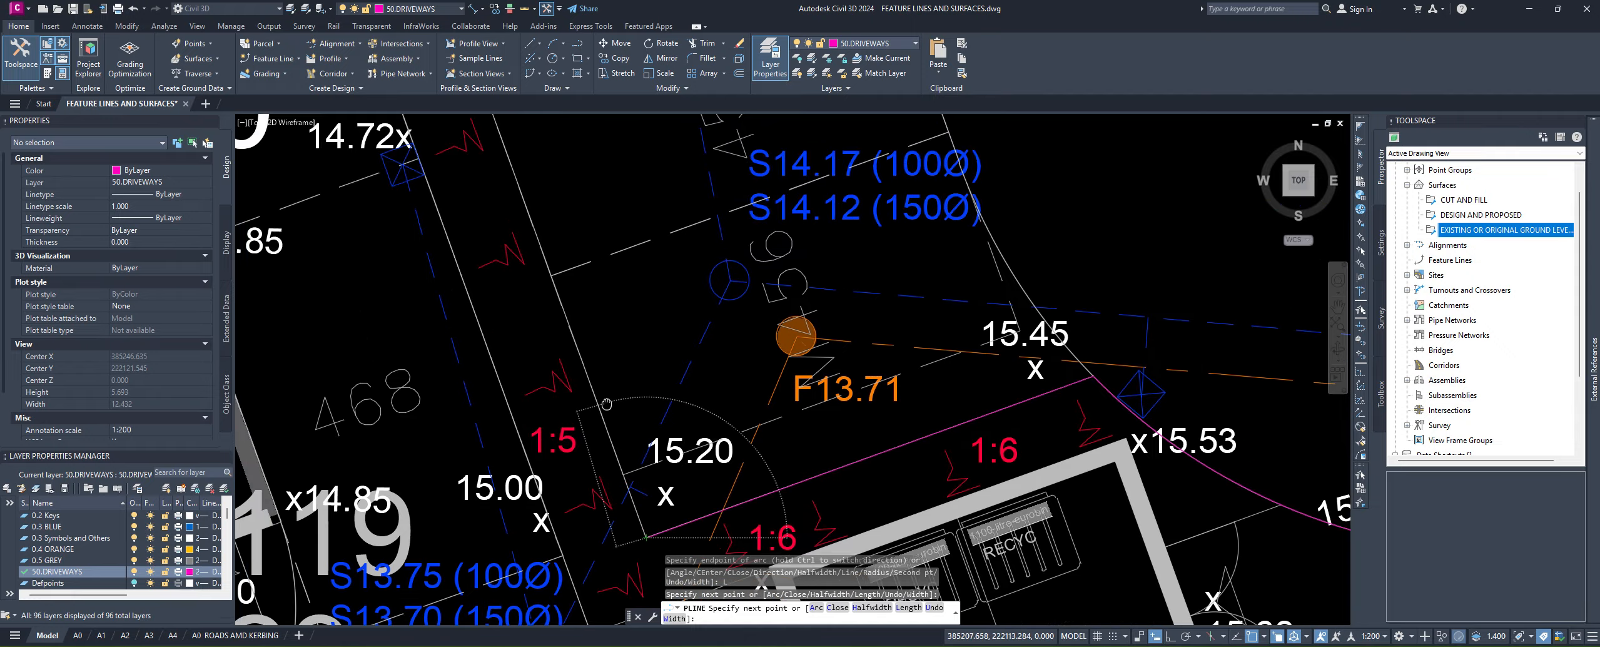
{"action": "scroll", "coordinate": [600, 401], "scroll_direction": "down", "scroll_amount": 5}
{"action": "middle_click_drag", "start_coordinate": [534, 238], "coordinate": [570, 313]}
{"action": "scroll", "coordinate": [570, 312], "scroll_direction": "up", "scroll_amount": 5}
{"action": "scroll", "coordinate": [569, 312], "scroll_direction": "up", "scroll_amount": 4}
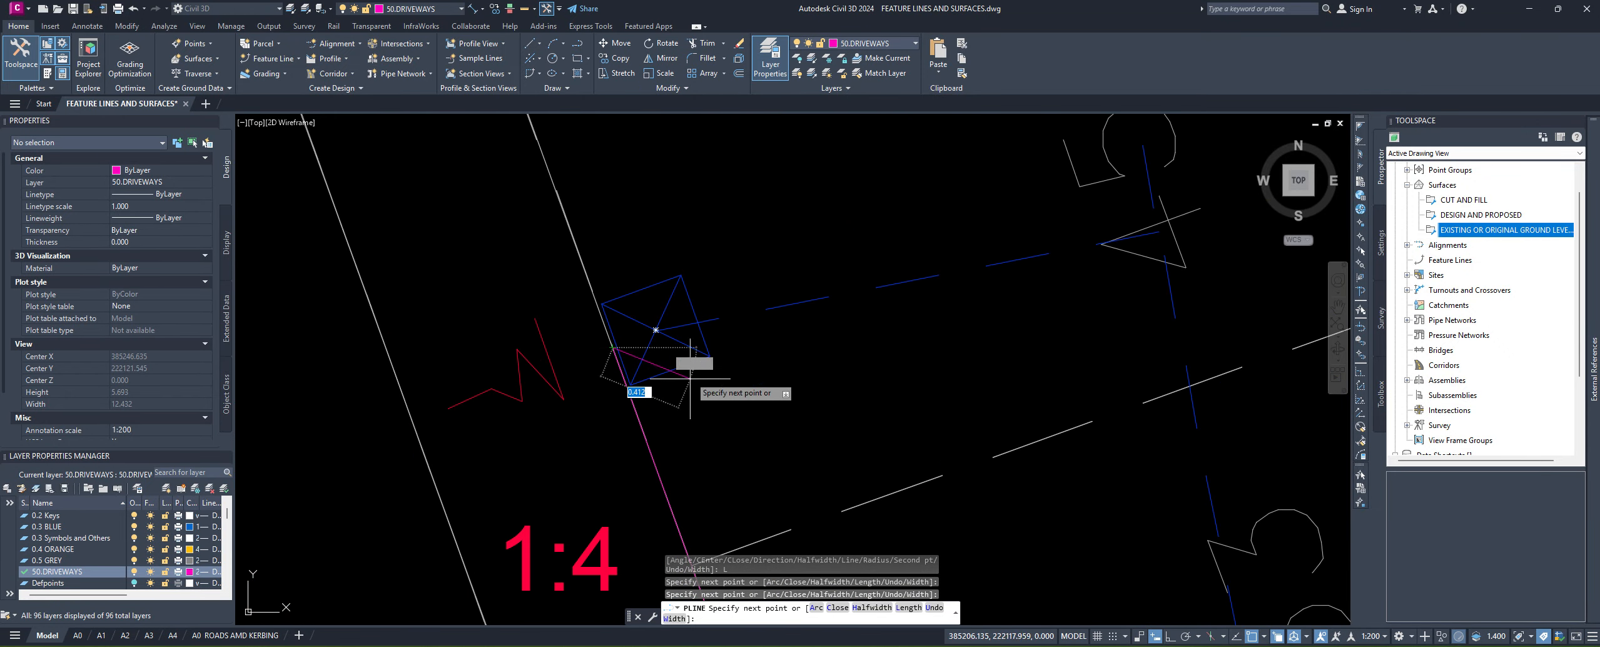
{"action": "middle_click_drag", "start_coordinate": [644, 373], "coordinate": [667, 401]}
{"action": "scroll", "coordinate": [643, 365], "scroll_direction": "down", "scroll_amount": 2}
{"action": "mouse_move", "coordinate": [587, 279]}
{"action": "middle_mouse_down"}
{"action": "mouse_move", "coordinate": [743, 501]}
{"action": "mouse_move", "coordinate": [789, 440]}
{"action": "mouse_move", "coordinate": [786, 398]}
{"action": "middle_mouse_up"}
{"action": "scroll", "coordinate": [784, 445], "scroll_direction": "down", "scroll_amount": 2}
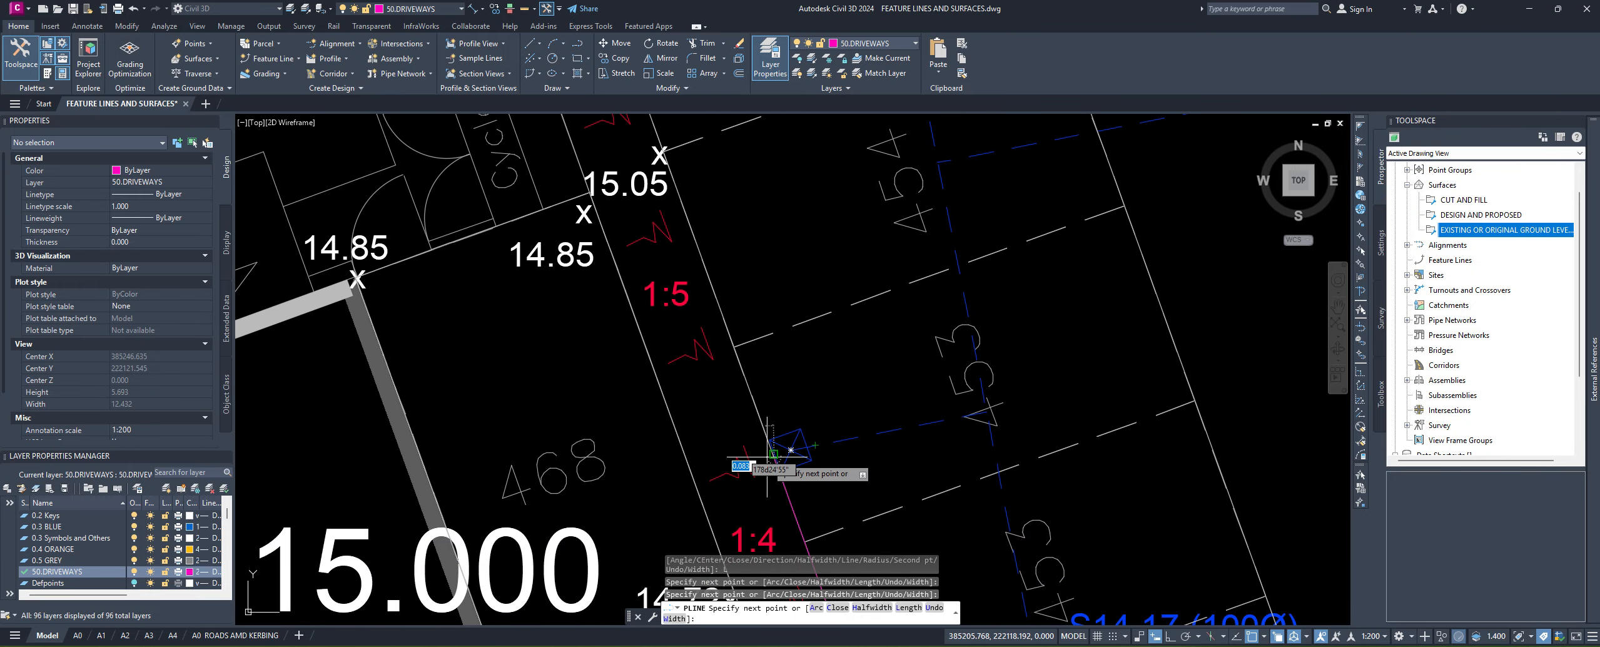
Step: Extend the polyline along the same edge through the 15.05 level by the cycle store to the next crossed box
{"action": "middle_click_drag", "start_coordinate": [674, 153], "coordinate": [713, 306]}
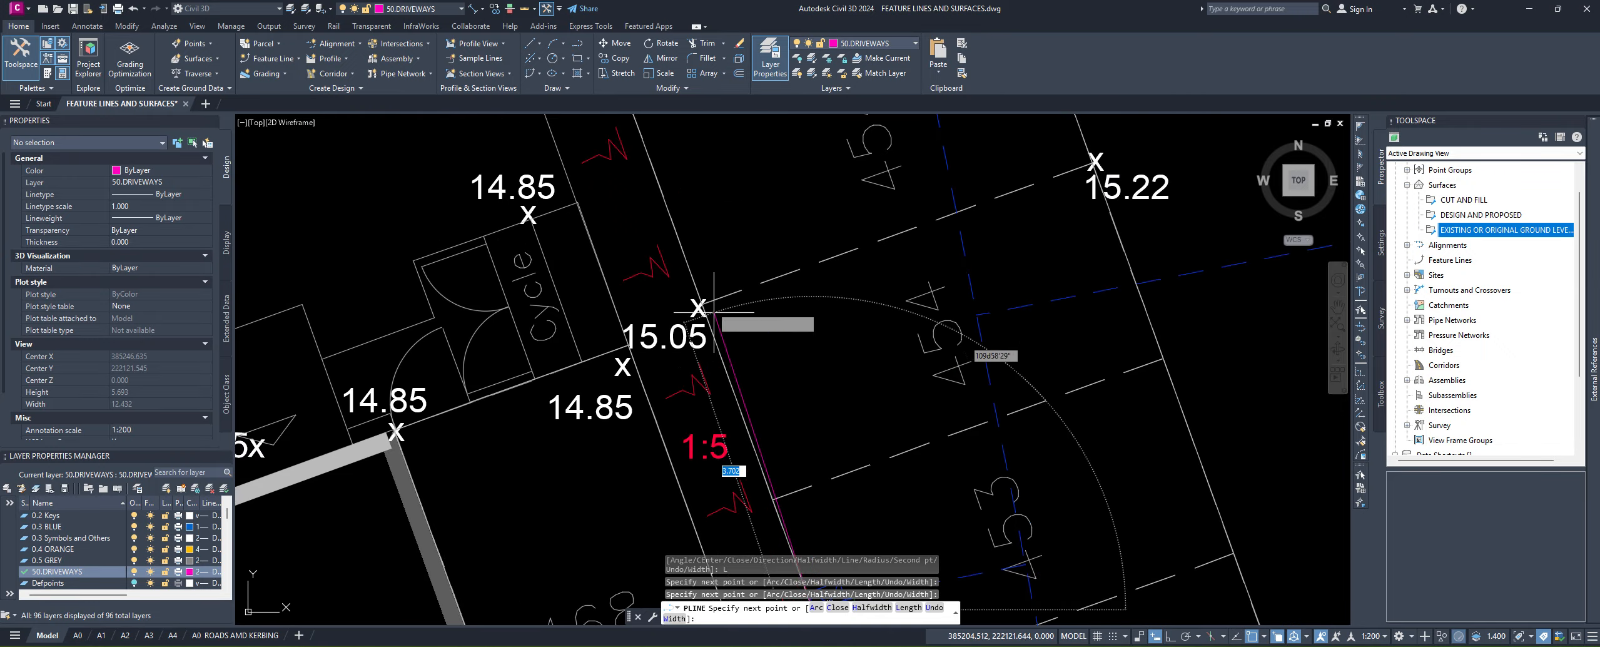
{"action": "scroll", "coordinate": [713, 307], "scroll_direction": "up", "scroll_amount": 4}
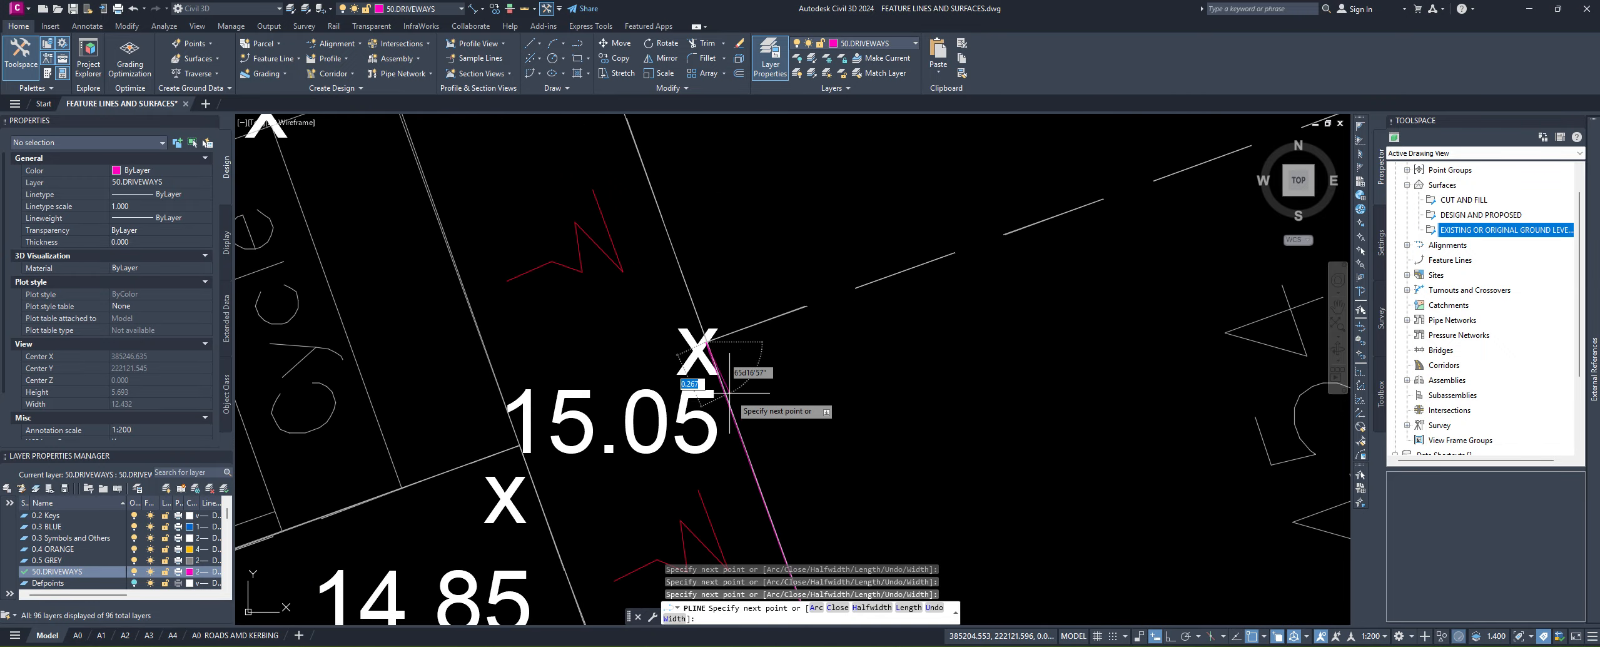
{"action": "scroll", "coordinate": [729, 392], "scroll_direction": "down", "scroll_amount": 4}
{"action": "middle_click_drag", "start_coordinate": [647, 119], "coordinate": [693, 381]}
{"action": "scroll", "coordinate": [680, 377], "scroll_direction": "up", "scroll_amount": 6}
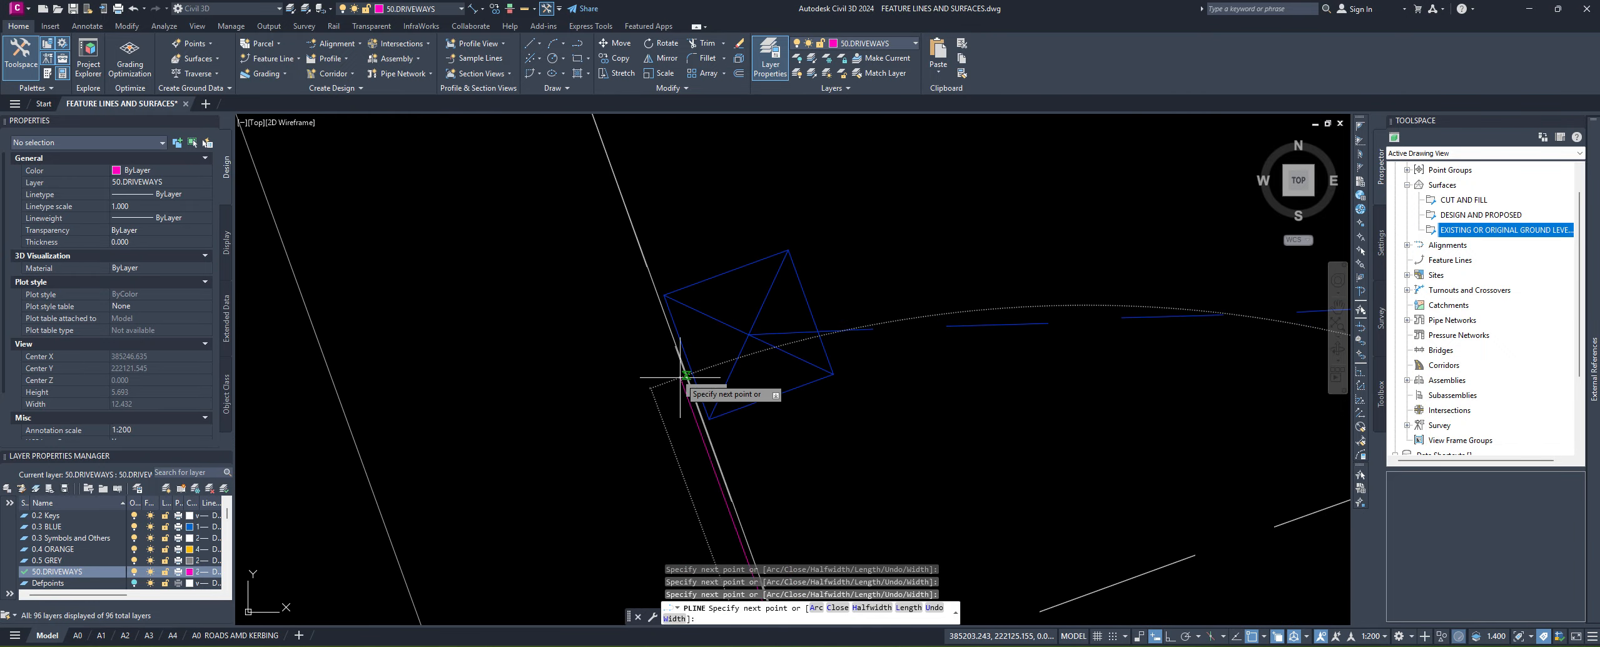
Step: Draw the polyline on to the parking area's corner at the 14.90 level
{"action": "scroll", "coordinate": [681, 377], "scroll_direction": "down", "scroll_amount": 8}
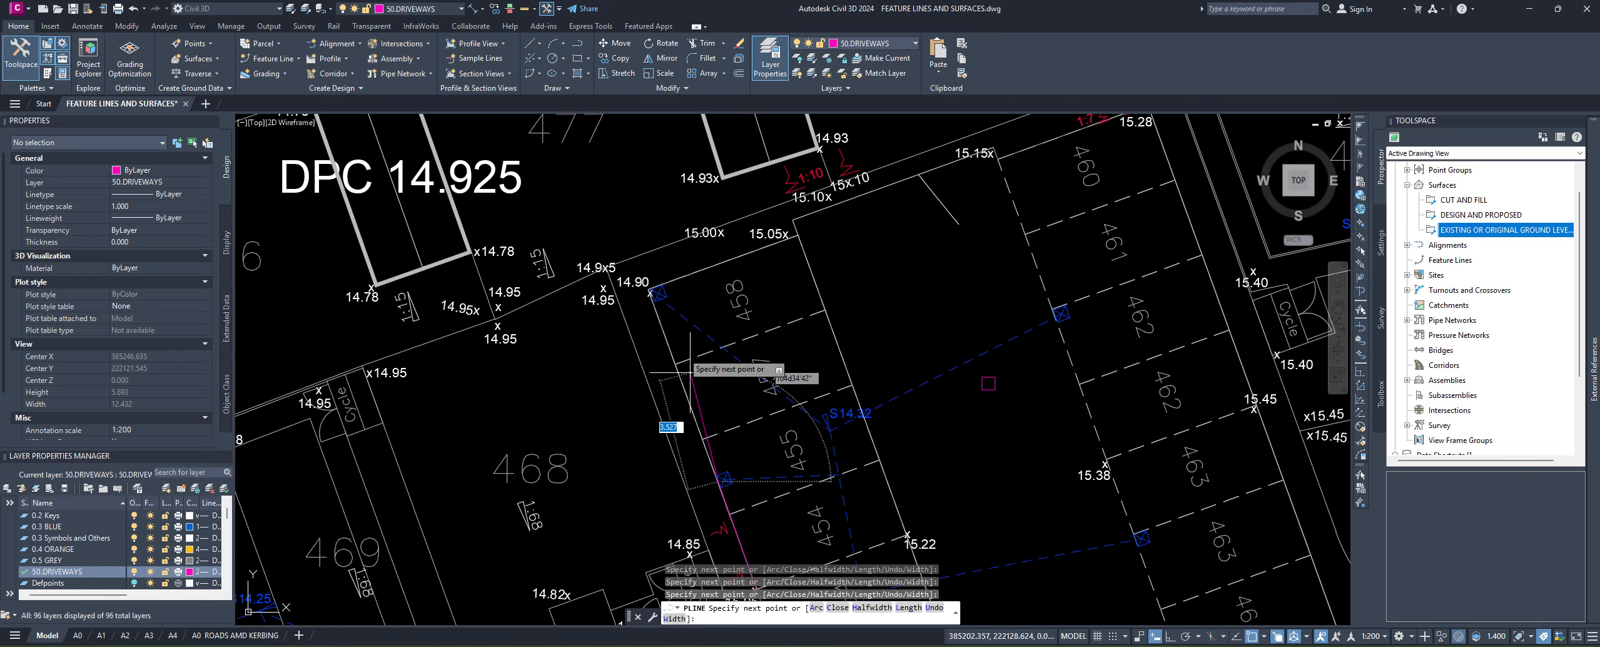
{"action": "scroll", "coordinate": [679, 347], "scroll_direction": "down", "scroll_amount": 2}
{"action": "scroll", "coordinate": [673, 367], "scroll_direction": "up", "scroll_amount": 12}
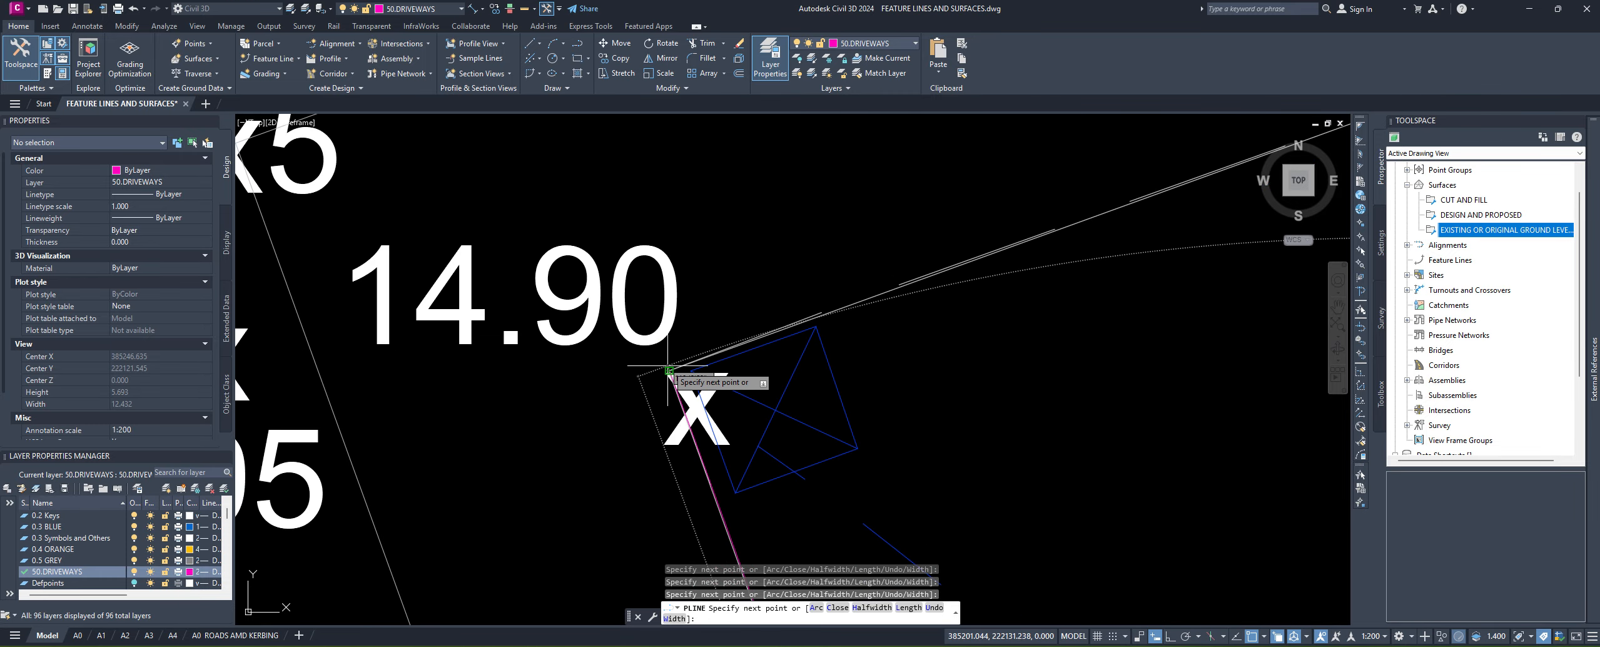
{"action": "left_click", "coordinate": [669, 370]}
Step: Trace the polyline from the 14.90 corner to the edge junction at 15.05 and around the short jog below the 15.10 level
{"action": "scroll", "coordinate": [688, 381], "scroll_direction": "down", "scroll_amount": 6}
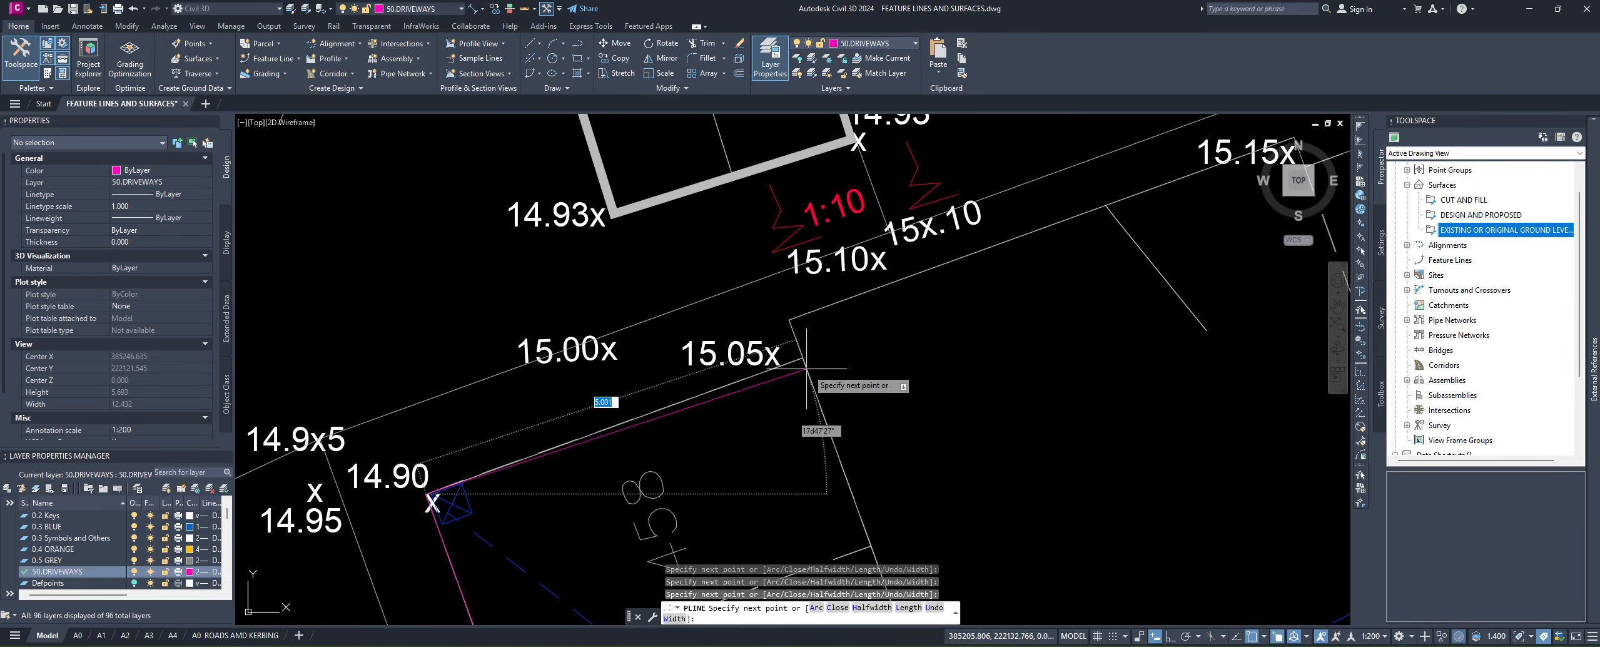
{"action": "scroll", "coordinate": [797, 352], "scroll_direction": "up", "scroll_amount": 5}
{"action": "left_click", "coordinate": [797, 352]}
{"action": "scroll", "coordinate": [775, 292], "scroll_direction": "down", "scroll_amount": 2}
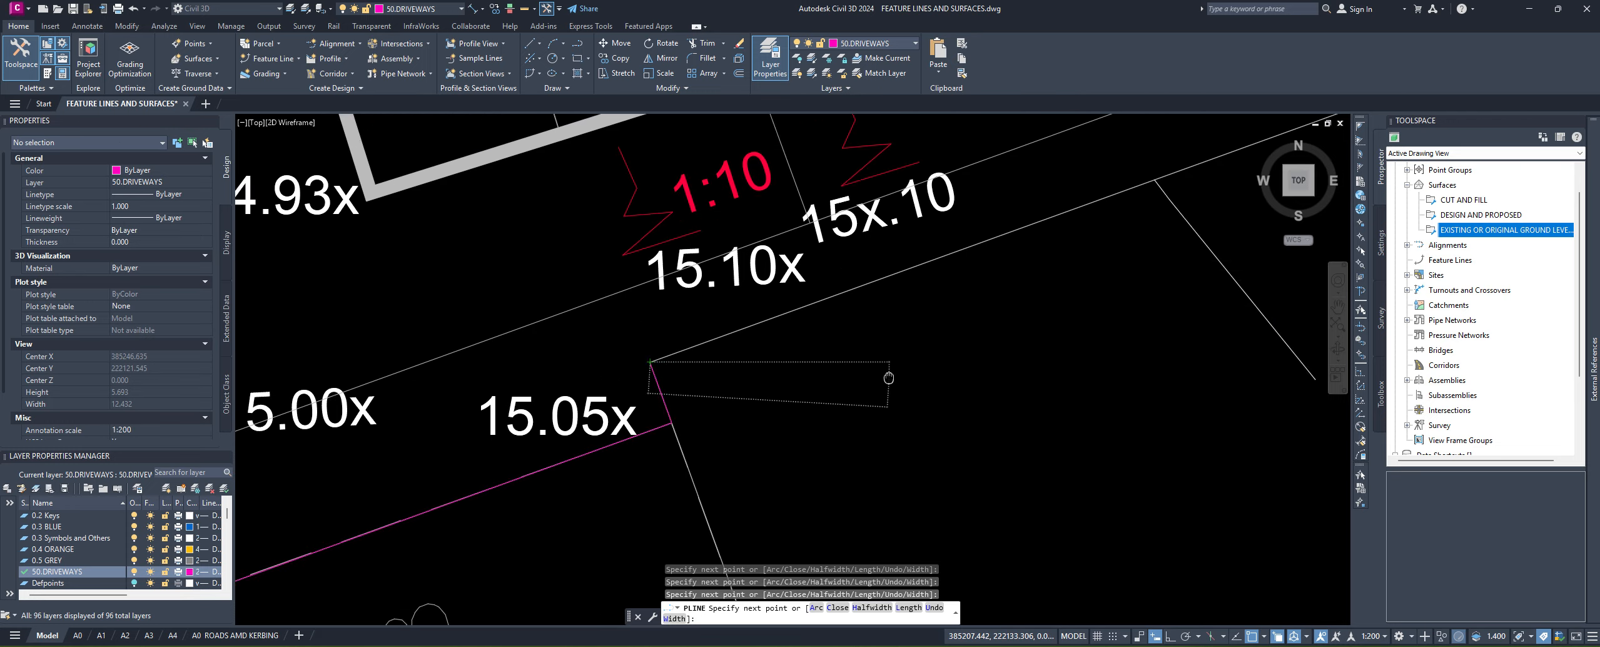
{"action": "scroll", "coordinate": [926, 332], "scroll_direction": "up", "scroll_amount": 2}
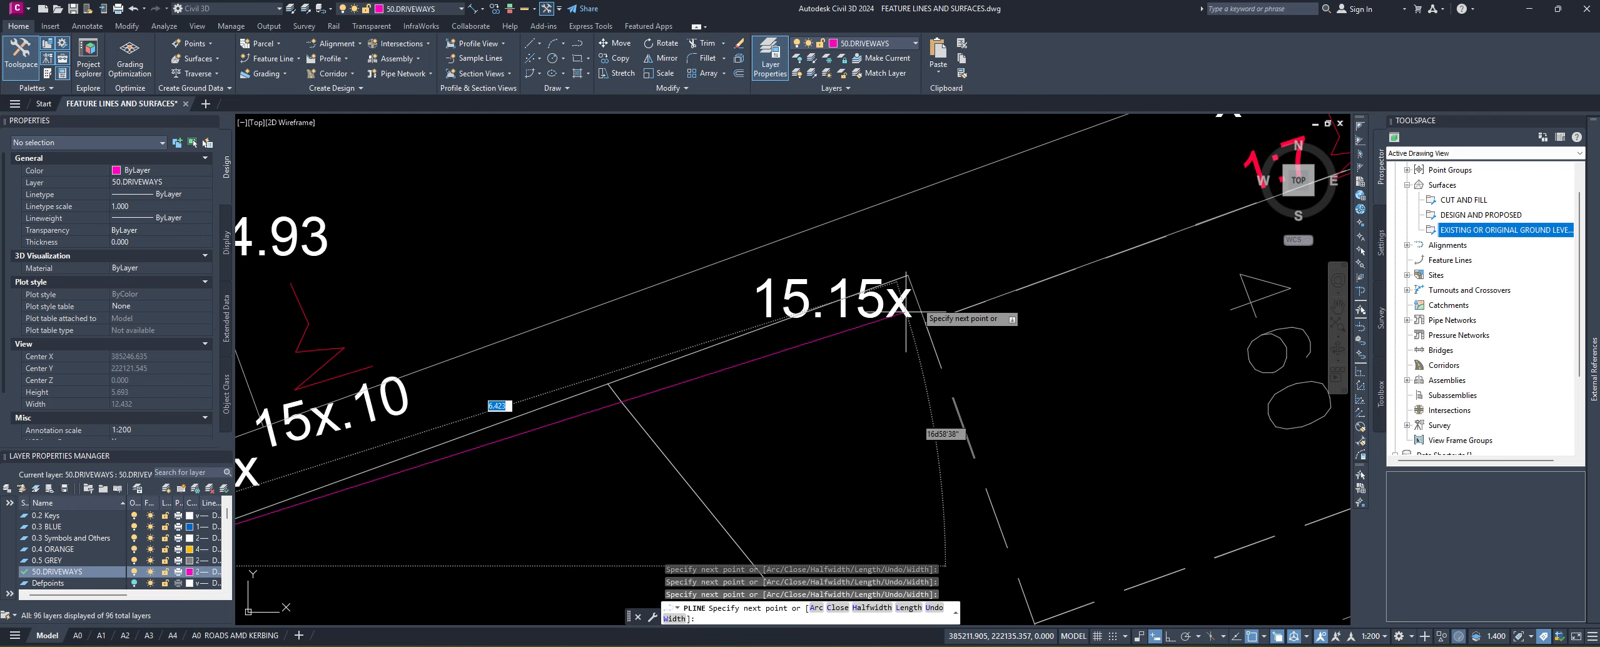
Step: Extend the polyline with vertices at the 15.15 level and at the 15.28 corner by the 1:7 slope
{"action": "left_click", "coordinate": [912, 277]}
{"action": "scroll", "coordinate": [976, 335], "scroll_direction": "down", "scroll_amount": 2}
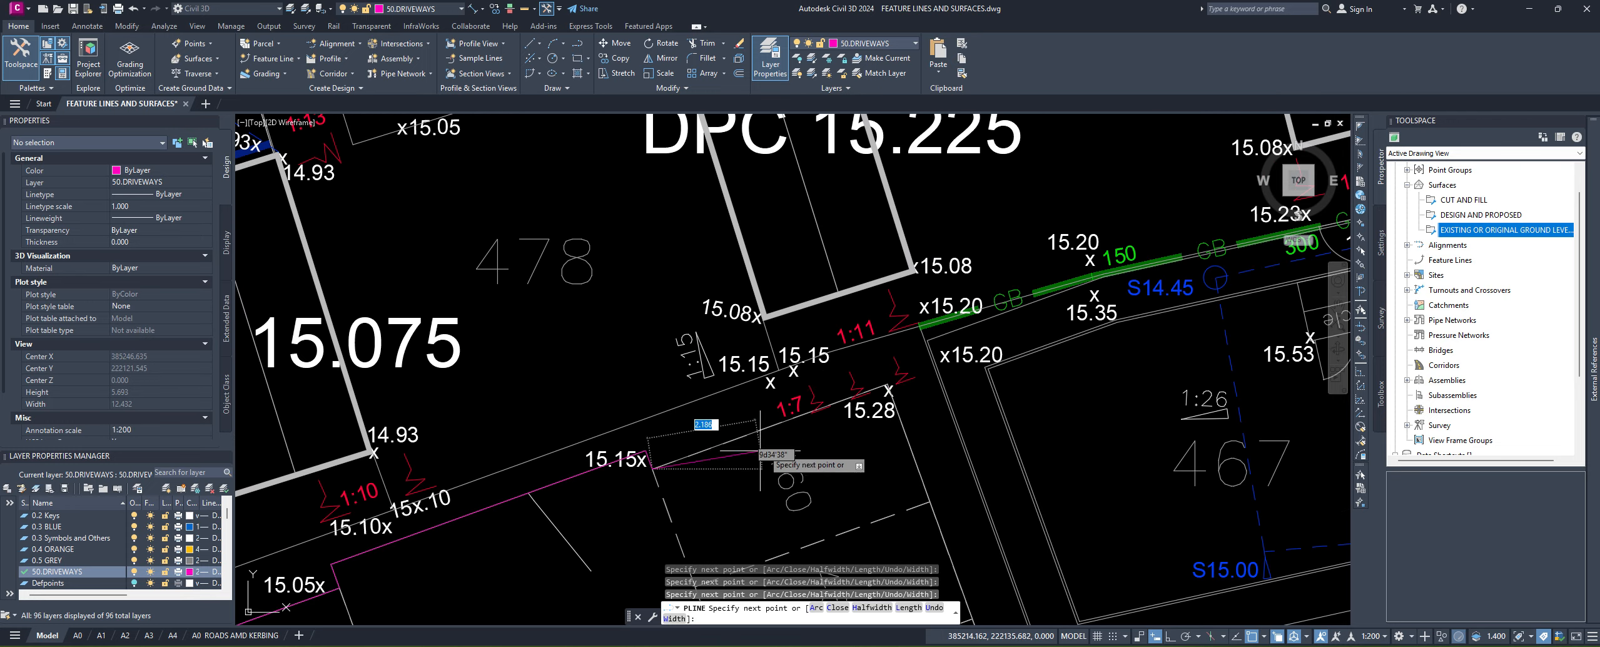
{"action": "scroll", "coordinate": [868, 370], "scroll_direction": "up", "scroll_amount": 3}
{"action": "left_click", "coordinate": [863, 362]}
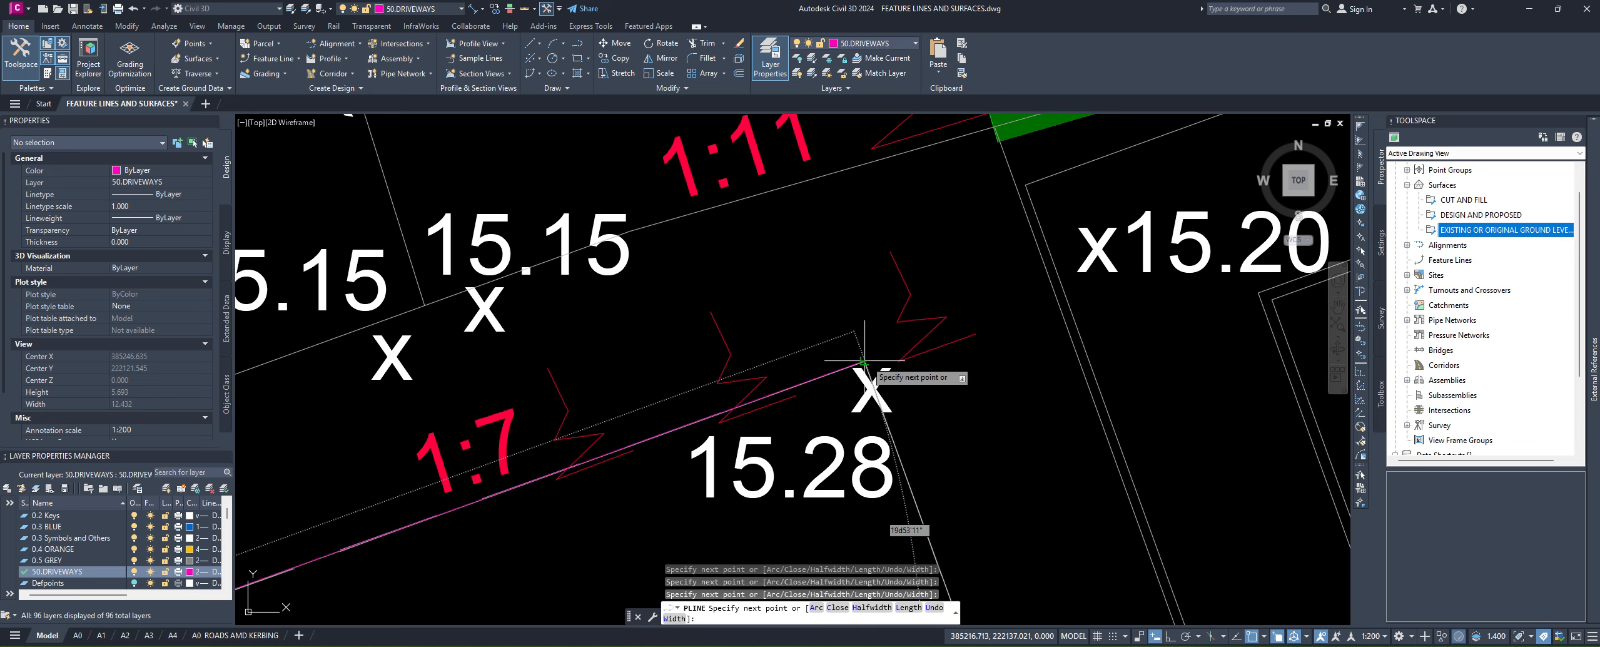
Step: Continue the polyline from the 15.28 corner along the parking bays, past the 15.40 levels to the 15.45 level
{"action": "middle_click_drag", "start_coordinate": [907, 503], "coordinate": [844, 325]}
{"action": "scroll", "coordinate": [860, 330], "scroll_direction": "down", "scroll_amount": 3}
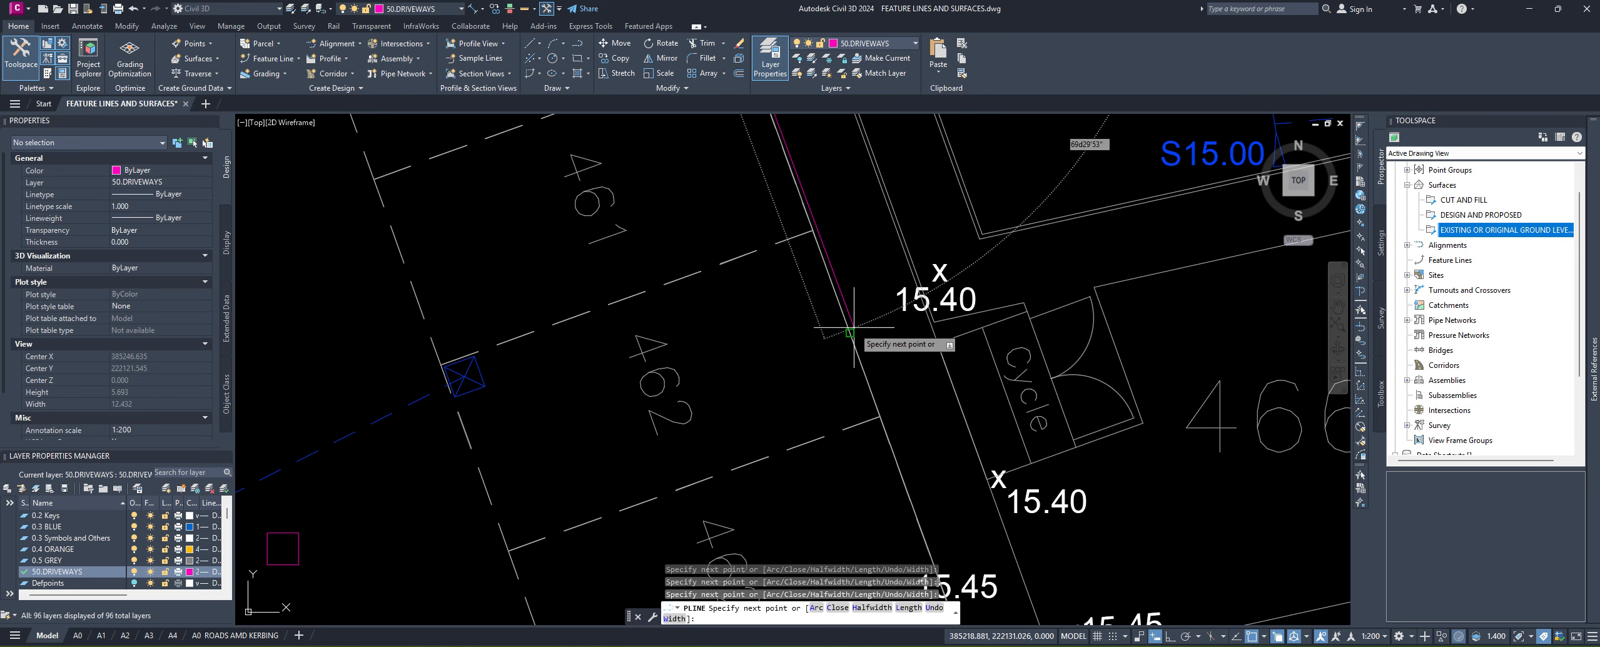
{"action": "scroll", "coordinate": [891, 370], "scroll_direction": "down", "scroll_amount": 2}
{"action": "middle_click_drag", "start_coordinate": [941, 507], "coordinate": [876, 410]}
{"action": "scroll", "coordinate": [876, 410], "scroll_direction": "up", "scroll_amount": 8}
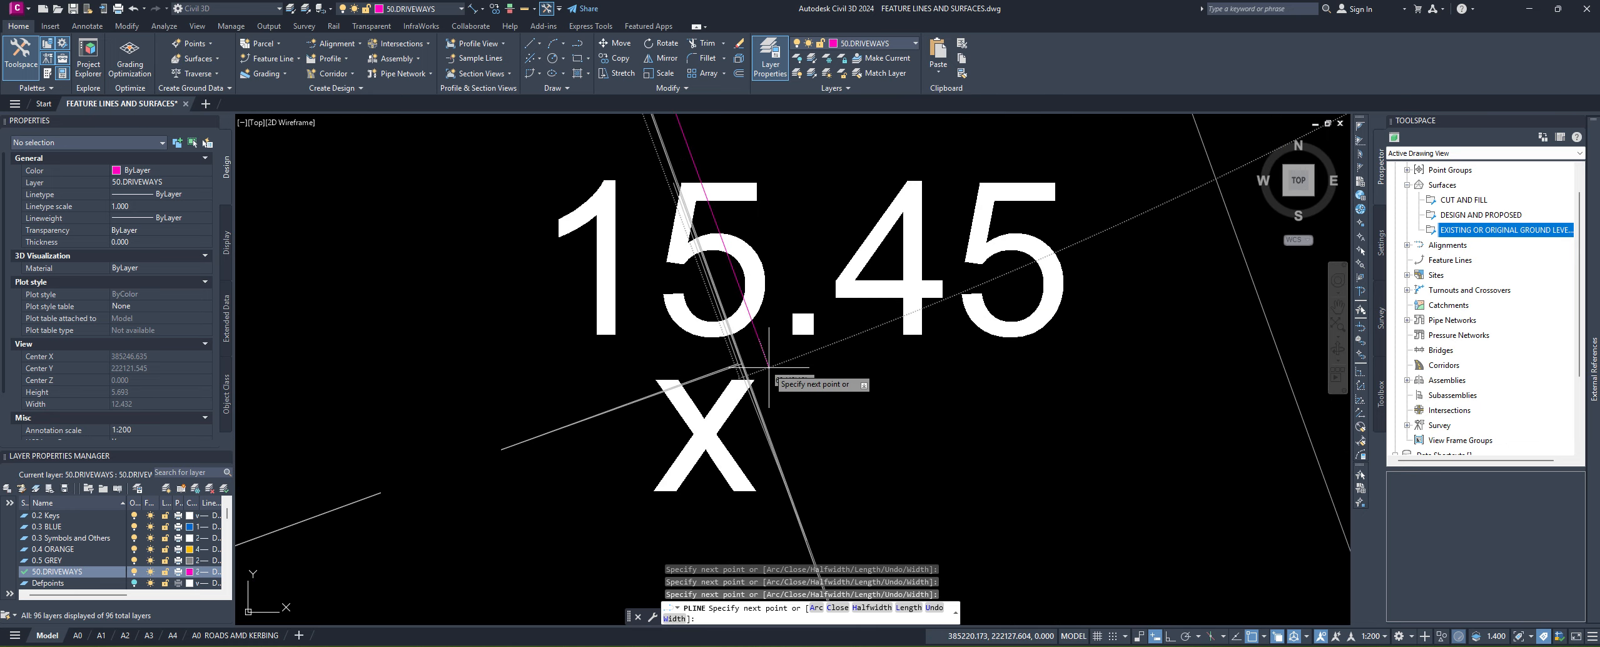
Step: Extend the polyline from the 15.45 level along the bay edge to the 15.60 level beside the Sheffield cycle stands
{"action": "scroll", "coordinate": [784, 384], "scroll_direction": "down", "scroll_amount": 8}
{"action": "middle_click_drag", "start_coordinate": [837, 495], "coordinate": [806, 359]}
{"action": "middle_click_drag", "start_coordinate": [842, 513], "coordinate": [791, 296]}
{"action": "middle_click_drag", "start_coordinate": [830, 405], "coordinate": [835, 287]}
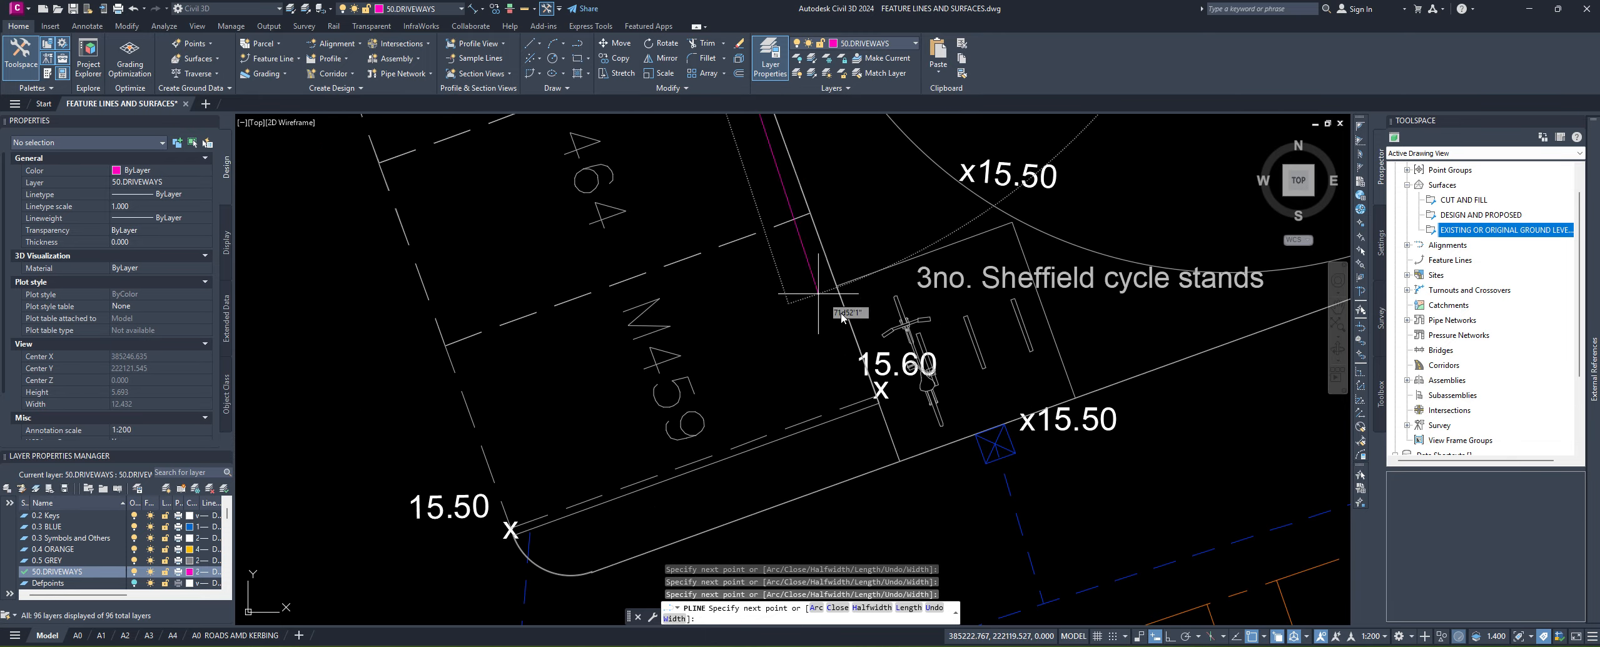
{"action": "scroll", "coordinate": [834, 403], "scroll_direction": "up", "scroll_amount": 5}
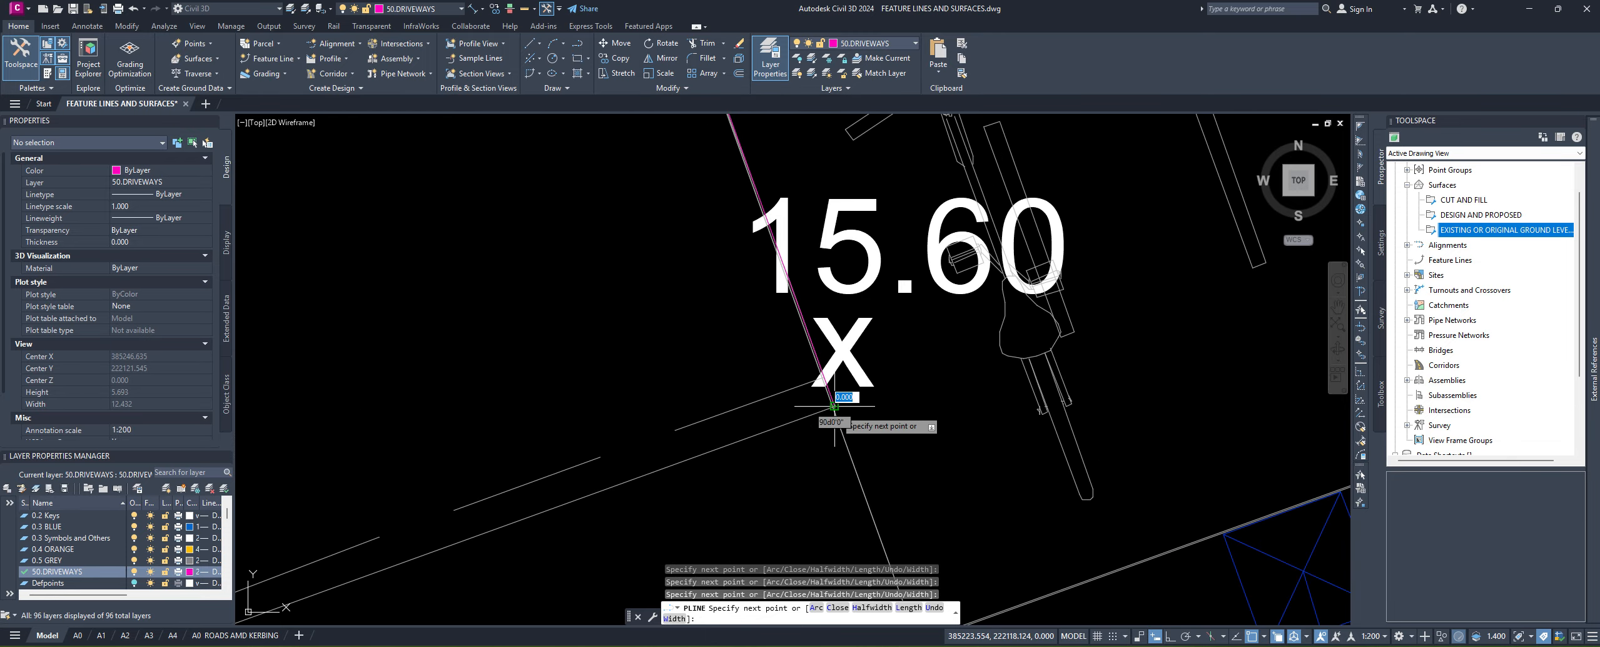
Step: Draw the polyline segment from the 15.60 level along the end of bay M459 to the 15.50 corner
{"action": "scroll", "coordinate": [834, 405], "scroll_direction": "down", "scroll_amount": 6}
{"action": "scroll", "coordinate": [566, 401], "scroll_direction": "up", "scroll_amount": 7}
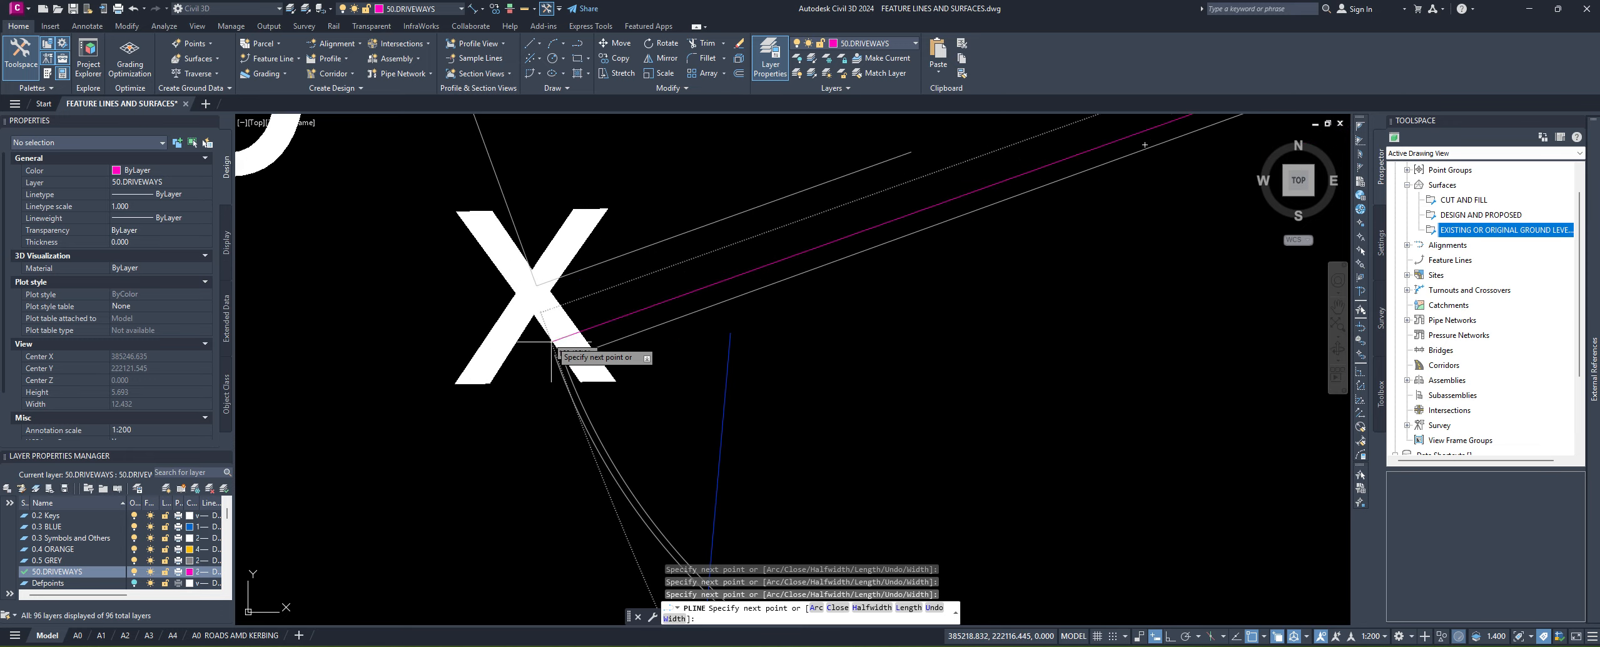
{"action": "scroll", "coordinate": [696, 378], "scroll_direction": "down", "scroll_amount": 7}
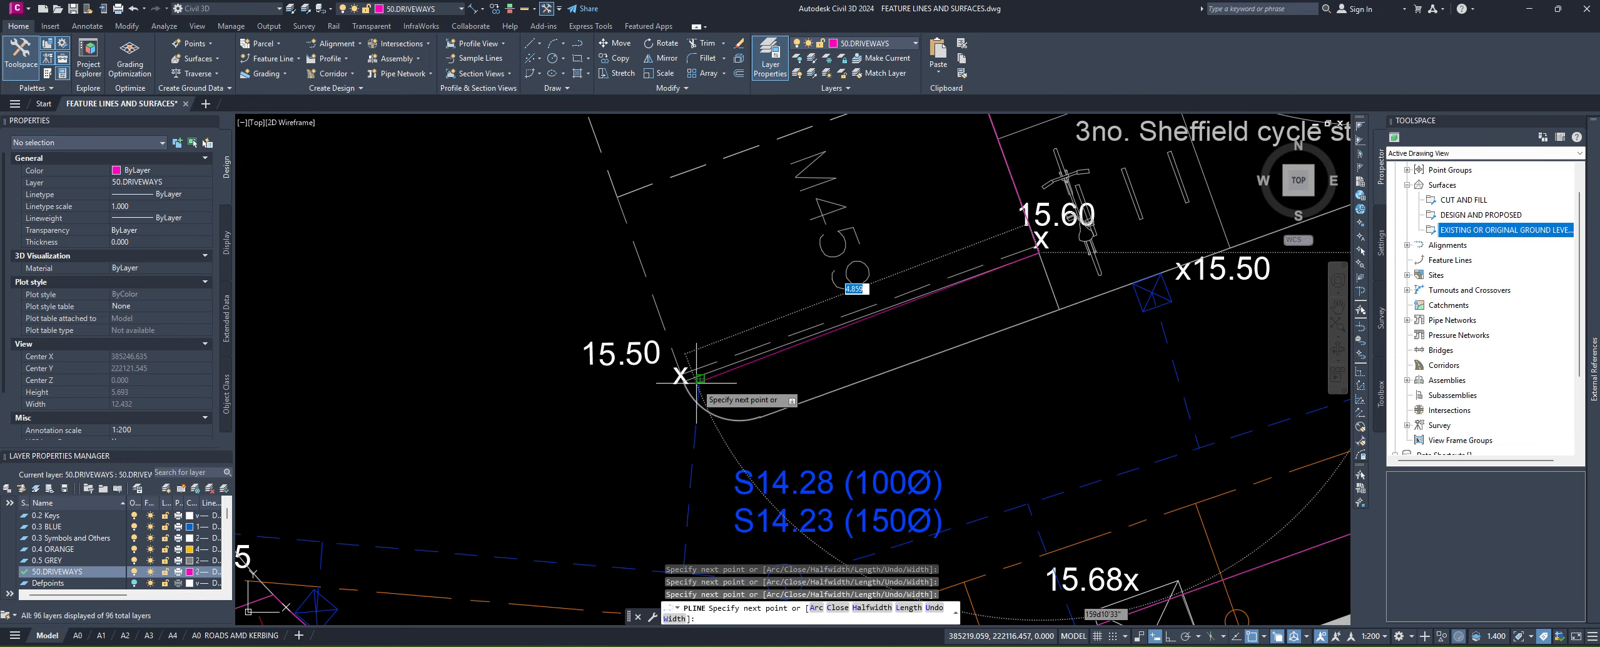
{"action": "scroll", "coordinate": [696, 378], "scroll_direction": "up", "scroll_amount": 2}
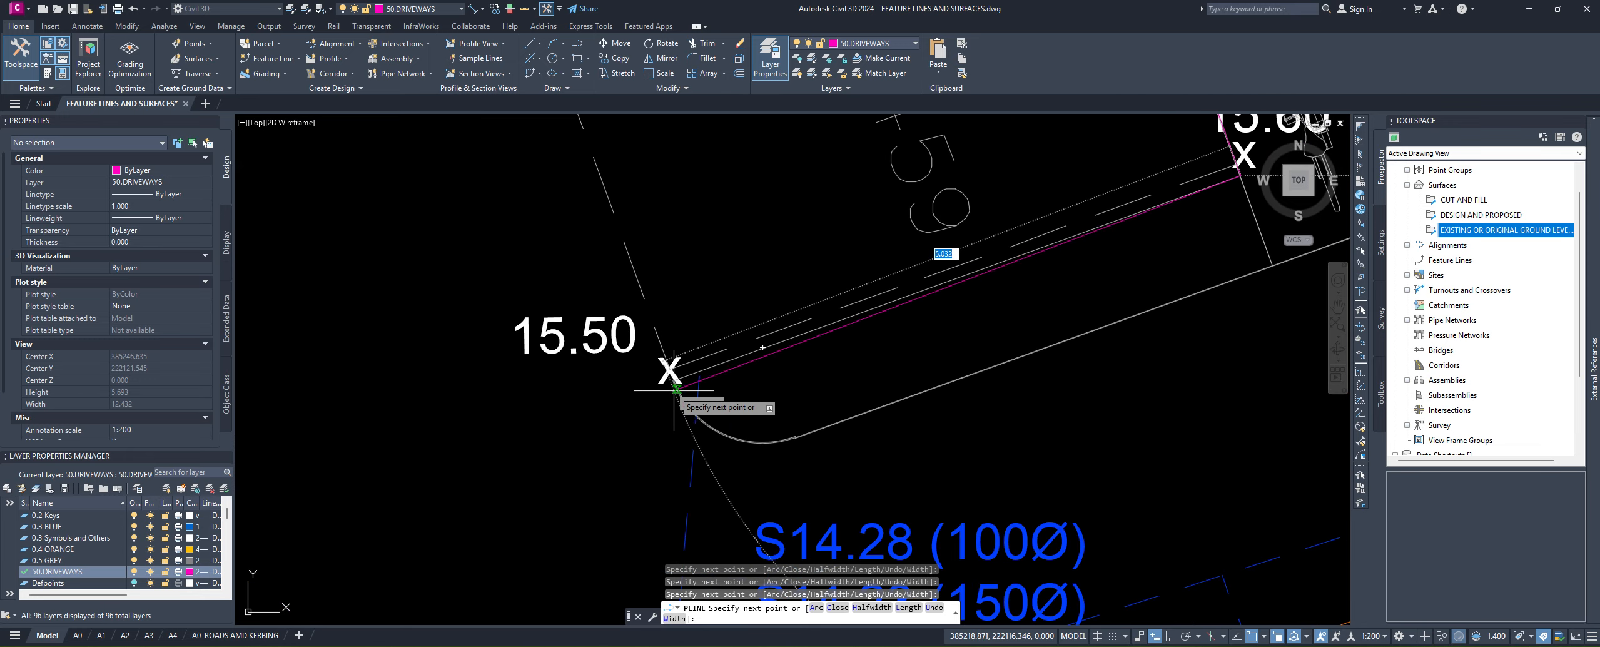
{"action": "scroll", "coordinate": [687, 415], "scroll_direction": "up", "scroll_amount": 7}
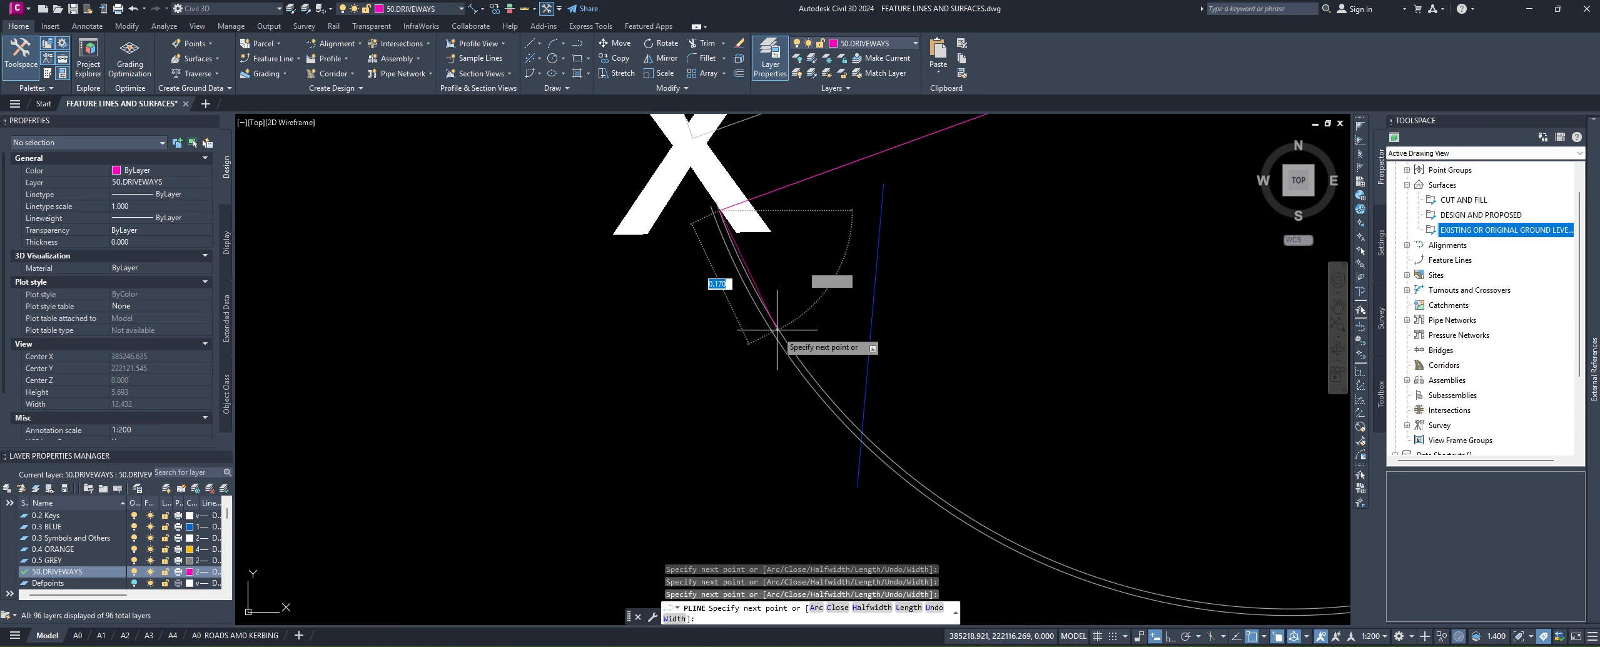
Step: Trace the rounded kerb corner below the 15.50 level with several short straight polyline segments up to the curve's end
{"action": "middle_click_drag", "start_coordinate": [850, 491], "coordinate": [519, 316]}
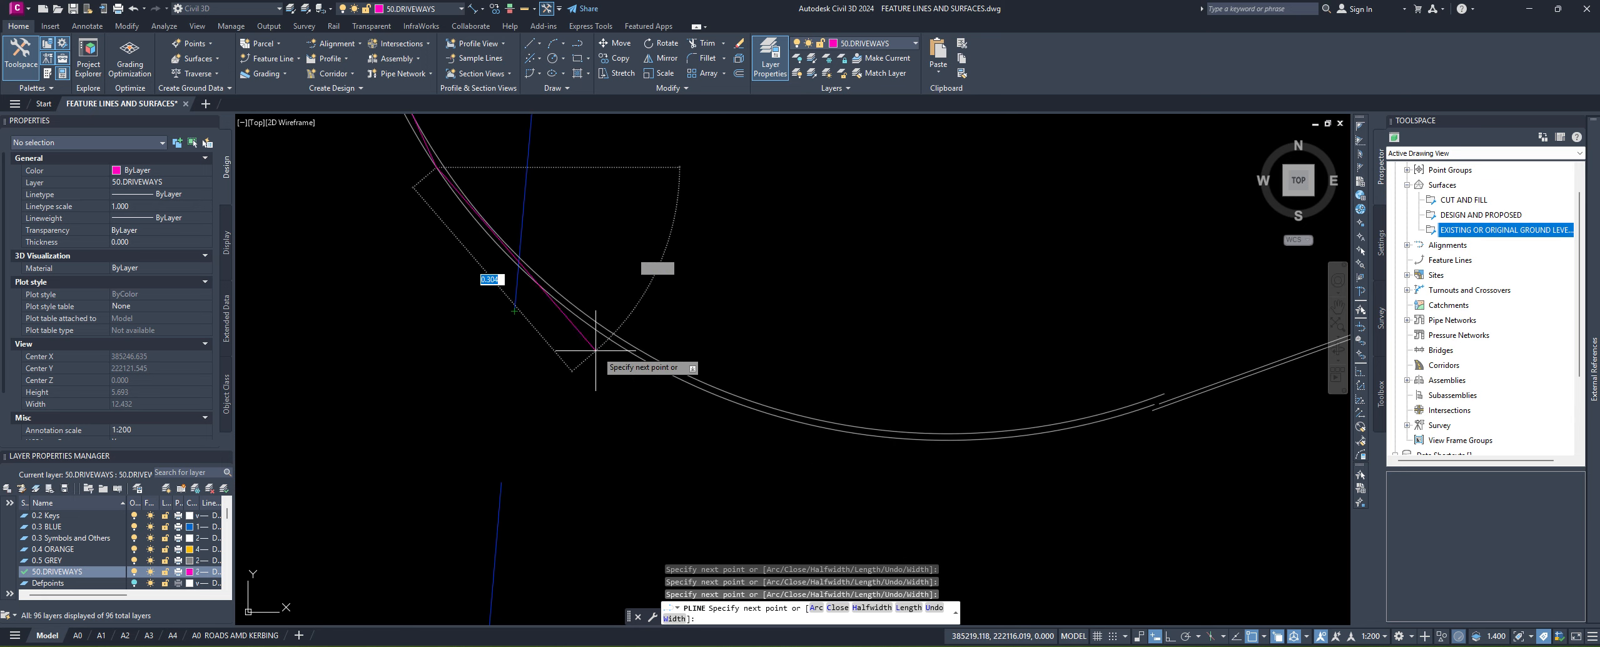
{"action": "left_click", "coordinate": [613, 343]}
{"action": "left_click", "coordinate": [807, 423]}
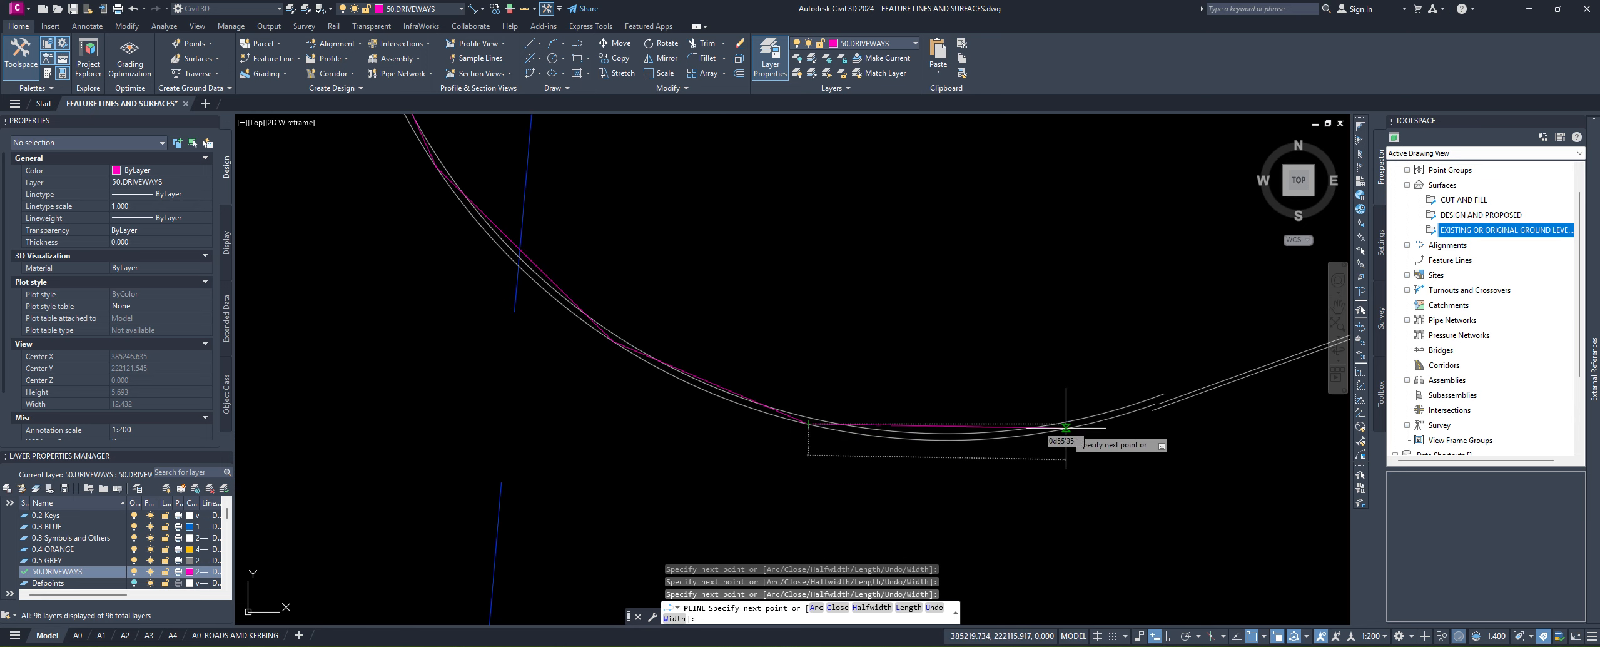
{"action": "left_click", "coordinate": [1067, 428]}
{"action": "middle_click_drag", "start_coordinate": [1122, 437], "coordinate": [651, 443]}
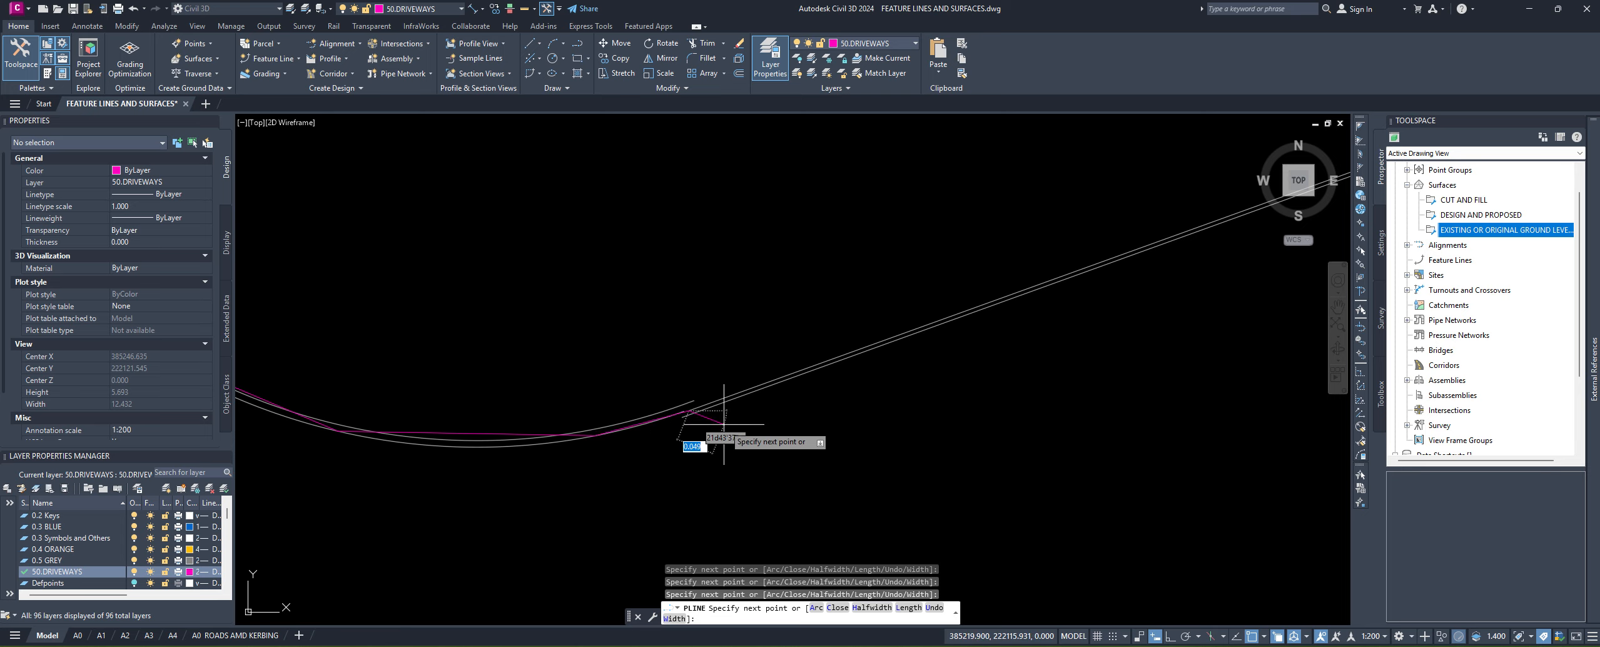
Step: Extend the polyline along the straight kerb to the 15.50 level beside the crossed box near the cycle stands
{"action": "scroll", "coordinate": [723, 425], "scroll_direction": "up", "scroll_amount": 10}
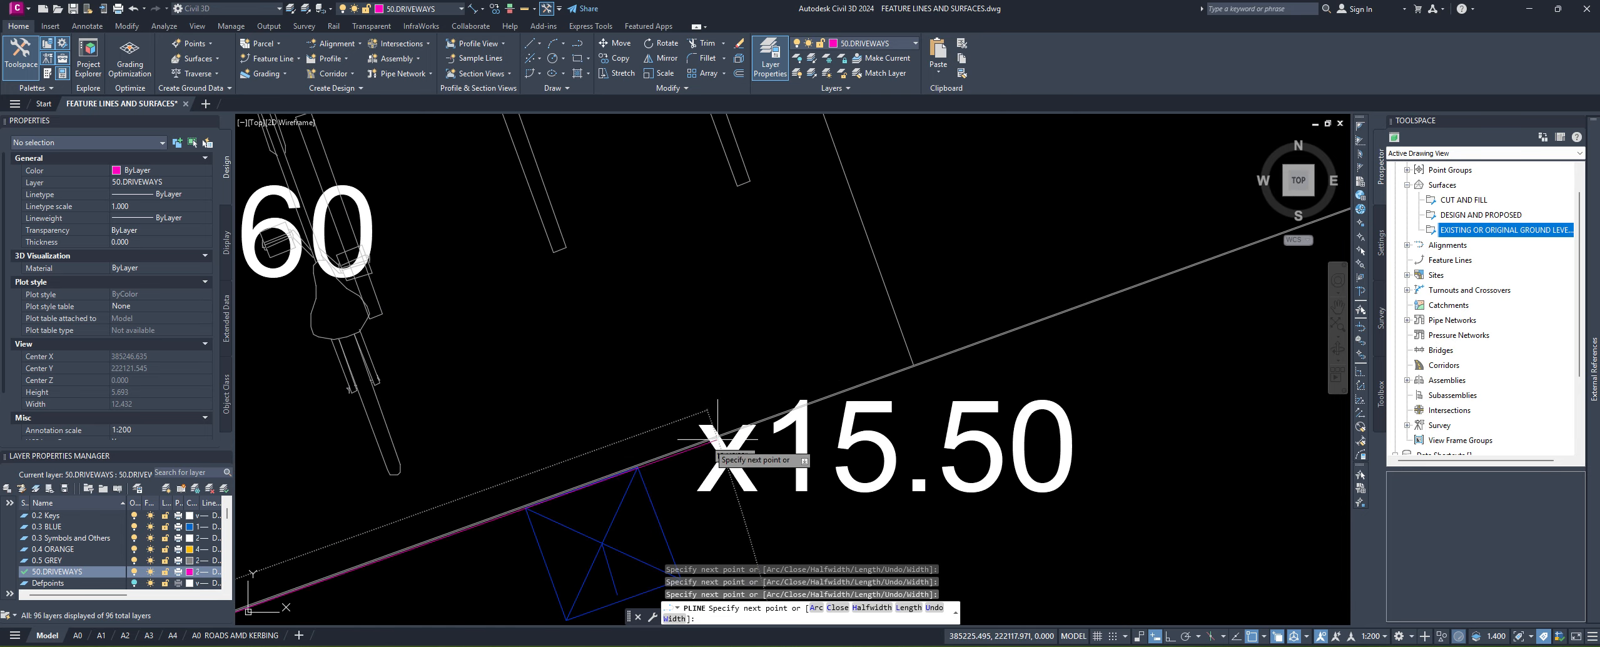
{"action": "scroll", "coordinate": [717, 435], "scroll_direction": "up", "scroll_amount": 6}
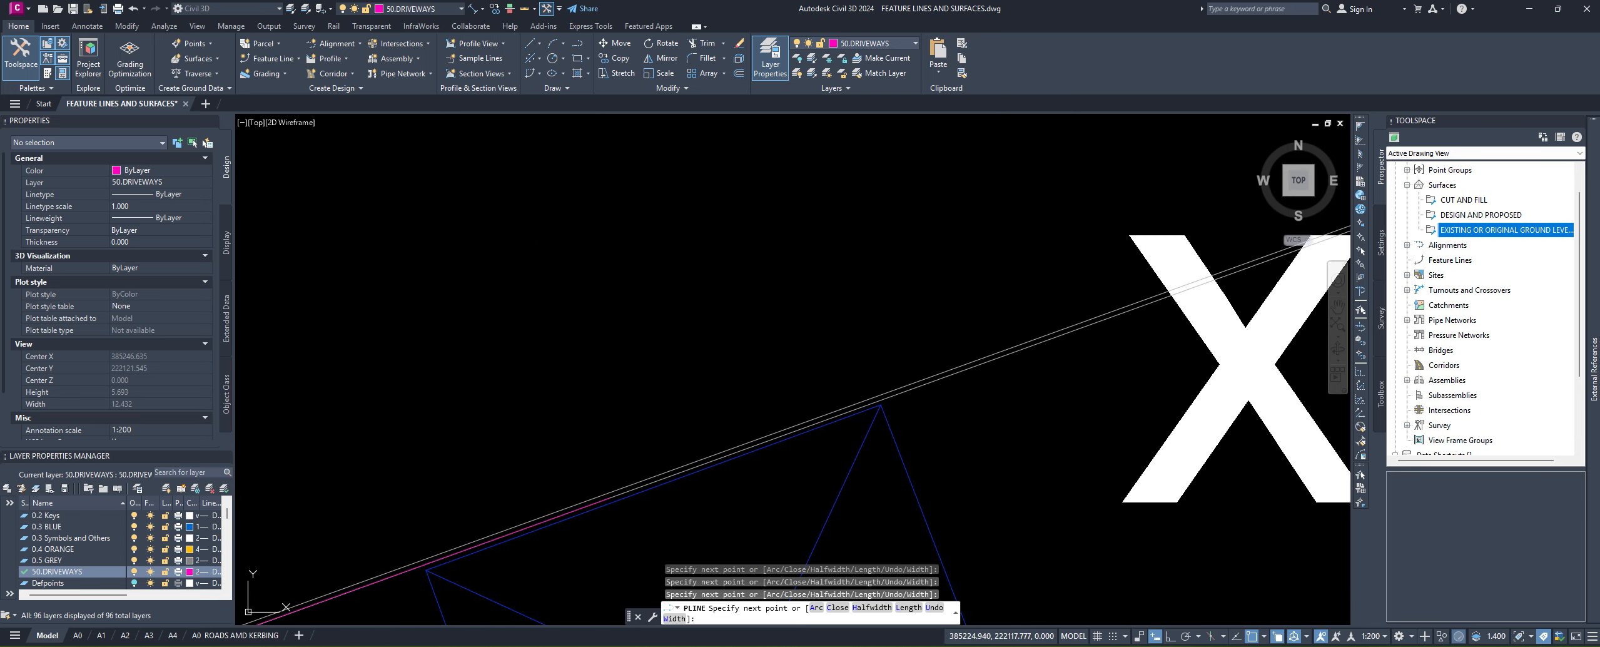
{"action": "scroll", "coordinate": [801, 413], "scroll_direction": "down", "scroll_amount": 4}
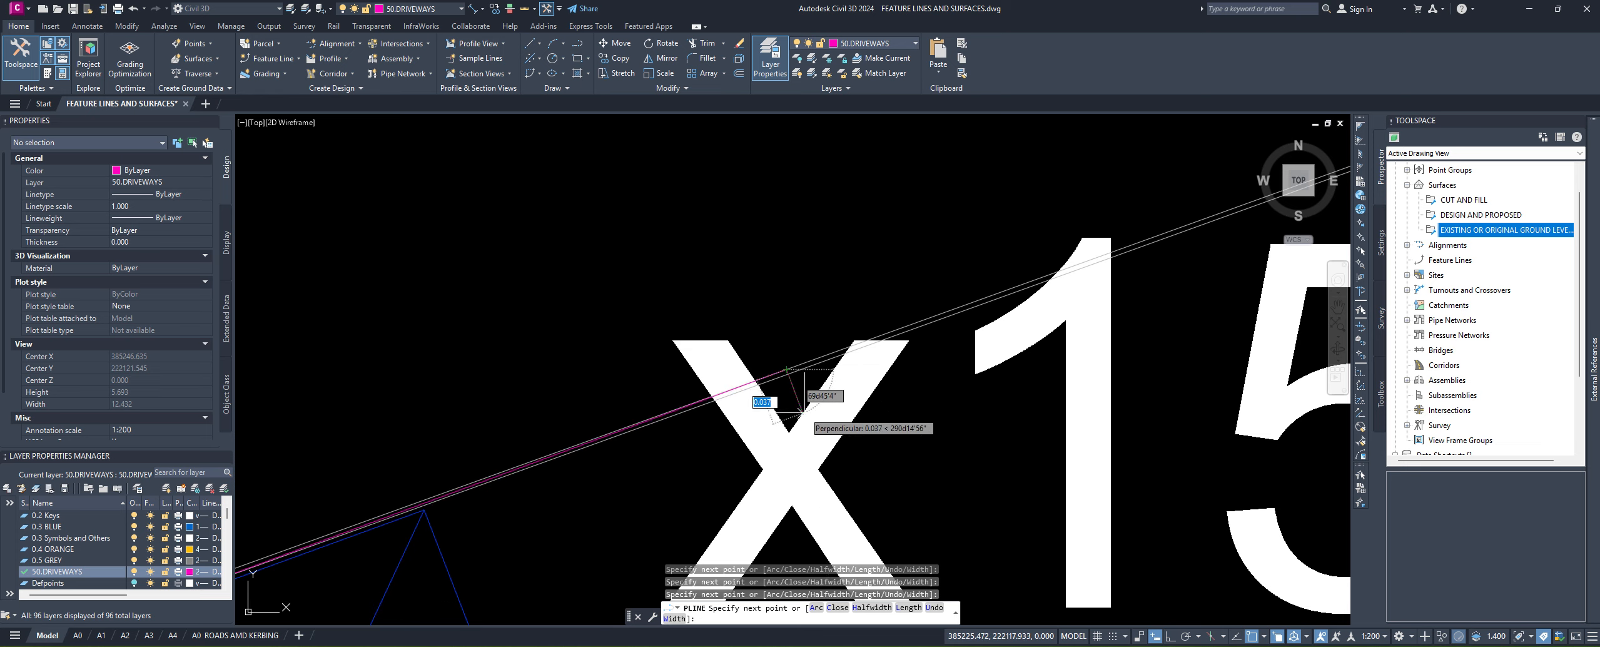
{"action": "scroll", "coordinate": [804, 412], "scroll_direction": "down", "scroll_amount": 8}
Step: Continue the polyline along the straight kerb, adding vertices at the 15.55 level and the following 15.50 level
{"action": "middle_click_drag", "start_coordinate": [1142, 371], "coordinate": [601, 411]}
{"action": "middle_click_drag", "start_coordinate": [1003, 345], "coordinate": [508, 439]}
{"action": "middle_click_drag", "start_coordinate": [818, 263], "coordinate": [771, 406]}
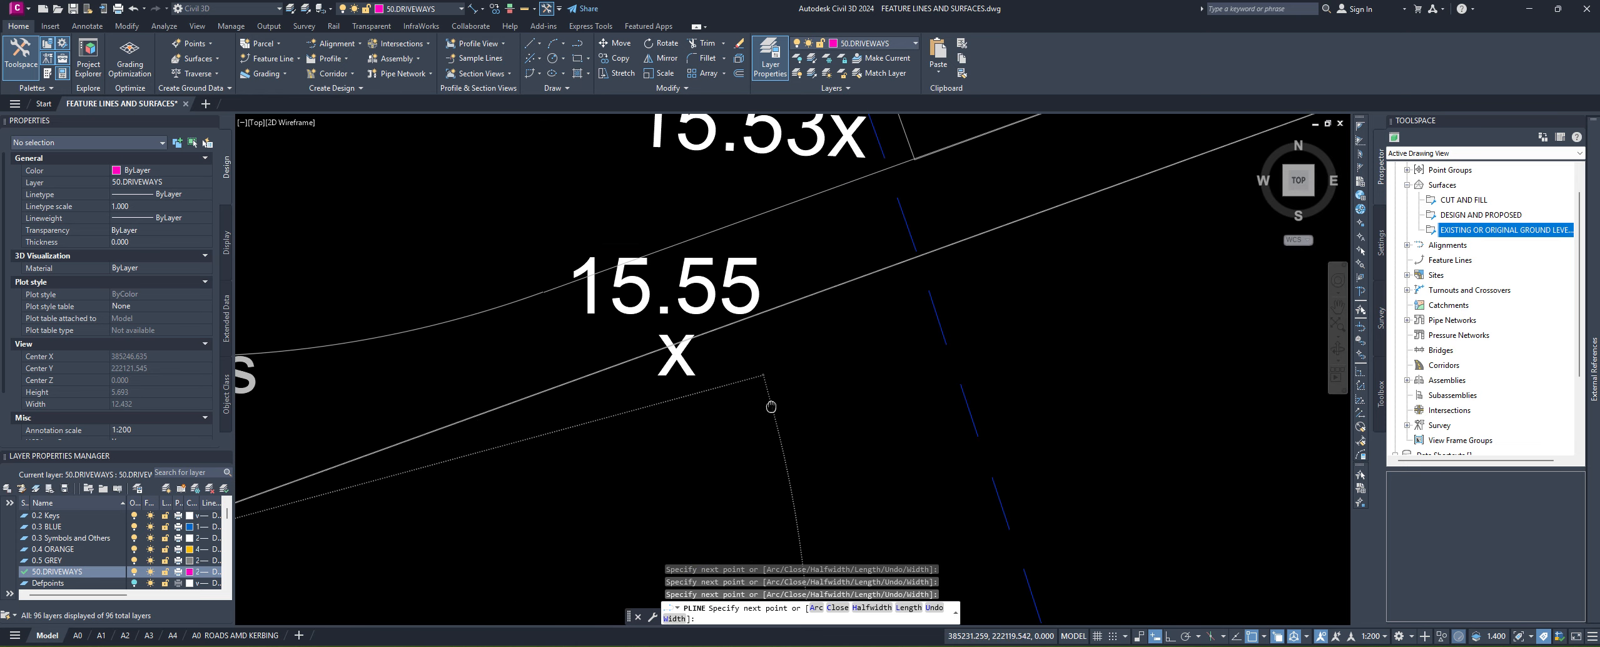
{"action": "scroll", "coordinate": [686, 332], "scroll_direction": "up", "scroll_amount": 6}
{"action": "left_click", "coordinate": [654, 386]}
{"action": "scroll", "coordinate": [832, 442], "scroll_direction": "down", "scroll_amount": 10}
{"action": "middle_click_drag", "start_coordinate": [1144, 380], "coordinate": [695, 418]}
{"action": "scroll", "coordinate": [688, 422], "scroll_direction": "up", "scroll_amount": 5}
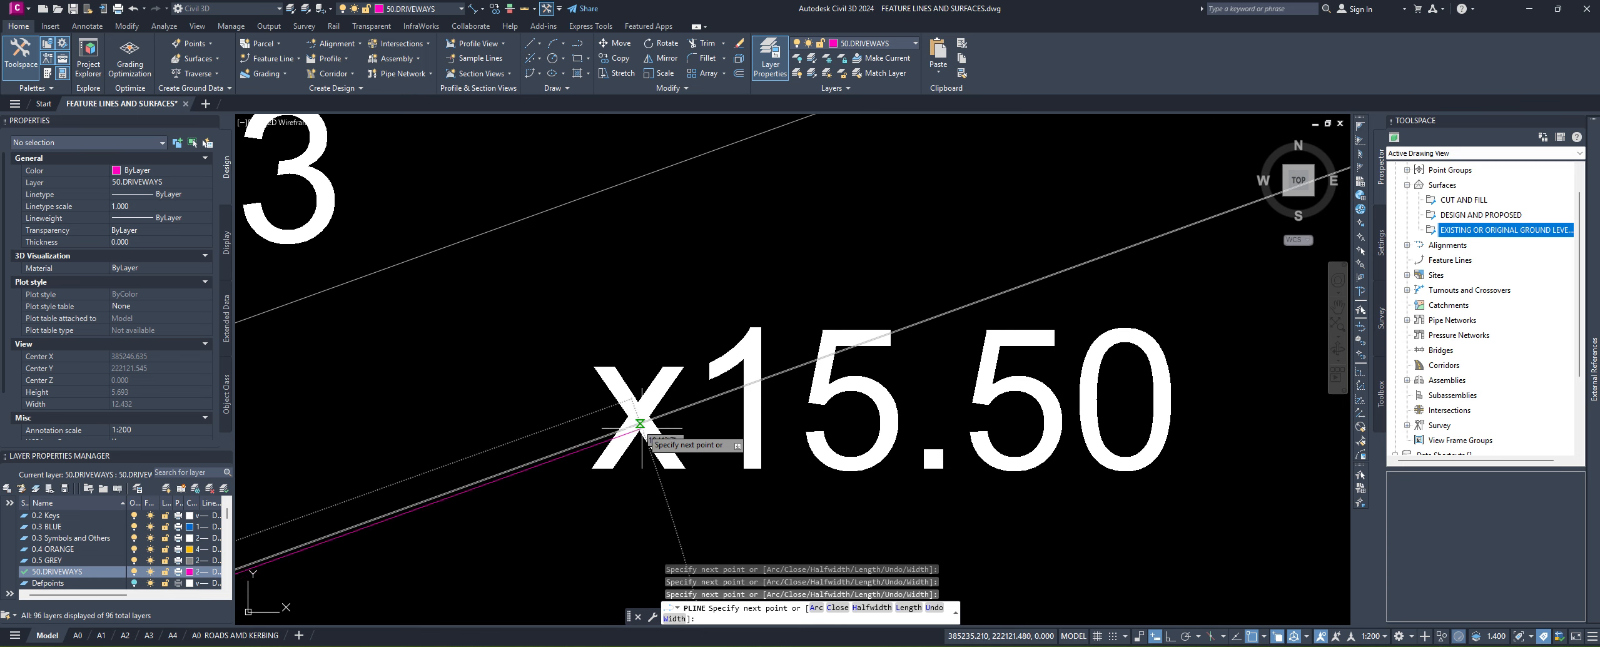
{"action": "left_click", "coordinate": [642, 429]}
Step: Extend the polyline to the kerb corner at the 15.45 level beside the crossed box near manhole S27
{"action": "scroll", "coordinate": [938, 438], "scroll_direction": "down", "scroll_amount": 4}
{"action": "middle_click_drag", "start_coordinate": [1088, 376], "coordinate": [621, 469]}
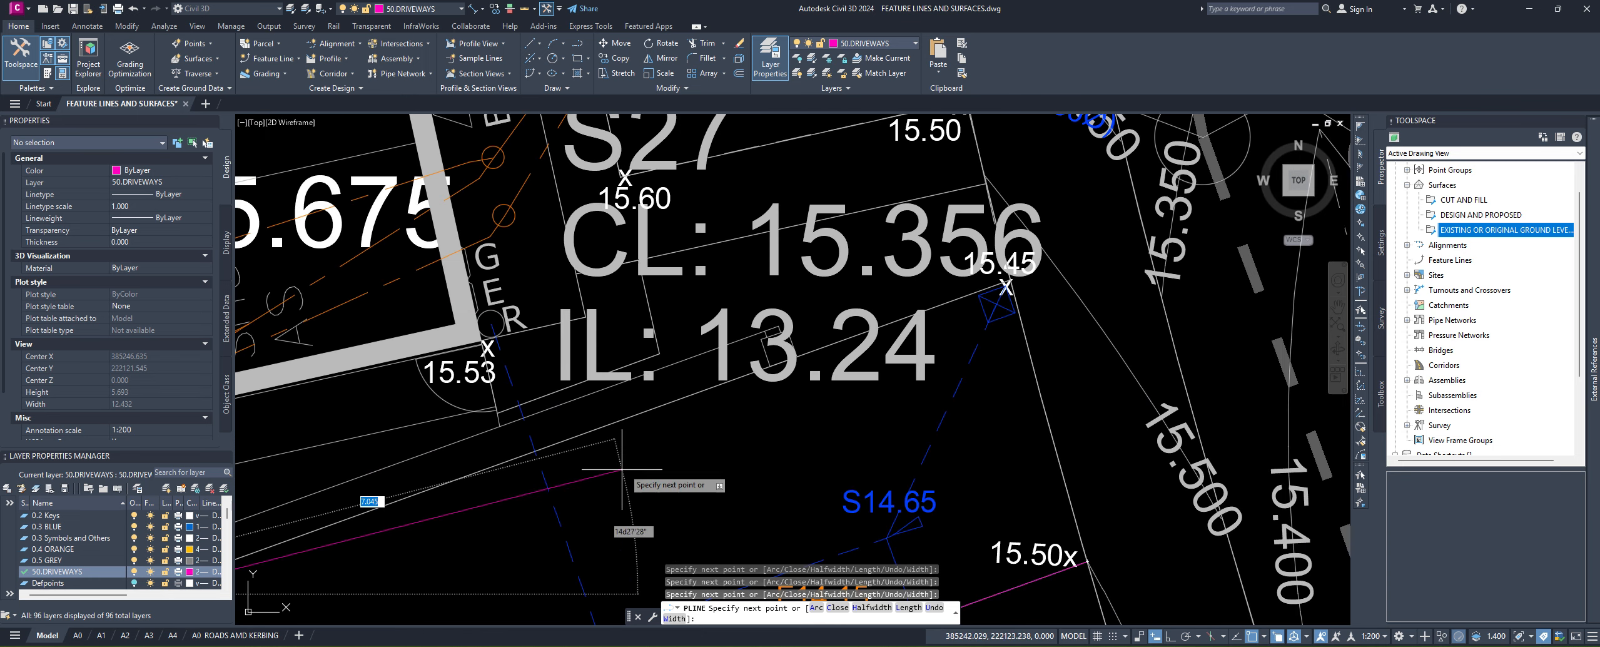
{"action": "scroll", "coordinate": [621, 469], "scroll_direction": "down", "scroll_amount": 2}
{"action": "scroll", "coordinate": [866, 362], "scroll_direction": "up", "scroll_amount": 8}
{"action": "middle_click_drag", "start_coordinate": [823, 288], "coordinate": [804, 345]}
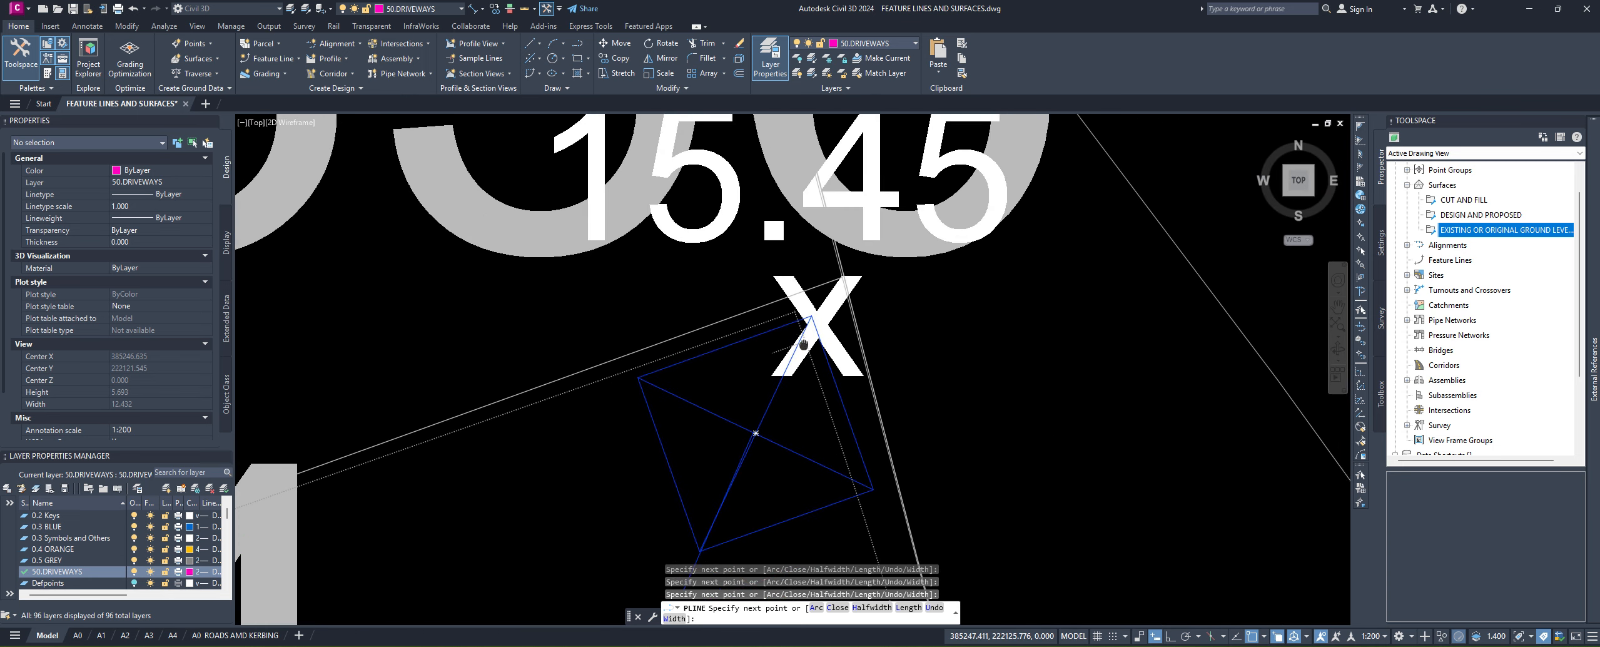
{"action": "scroll", "coordinate": [804, 346], "scroll_direction": "up", "scroll_amount": 4}
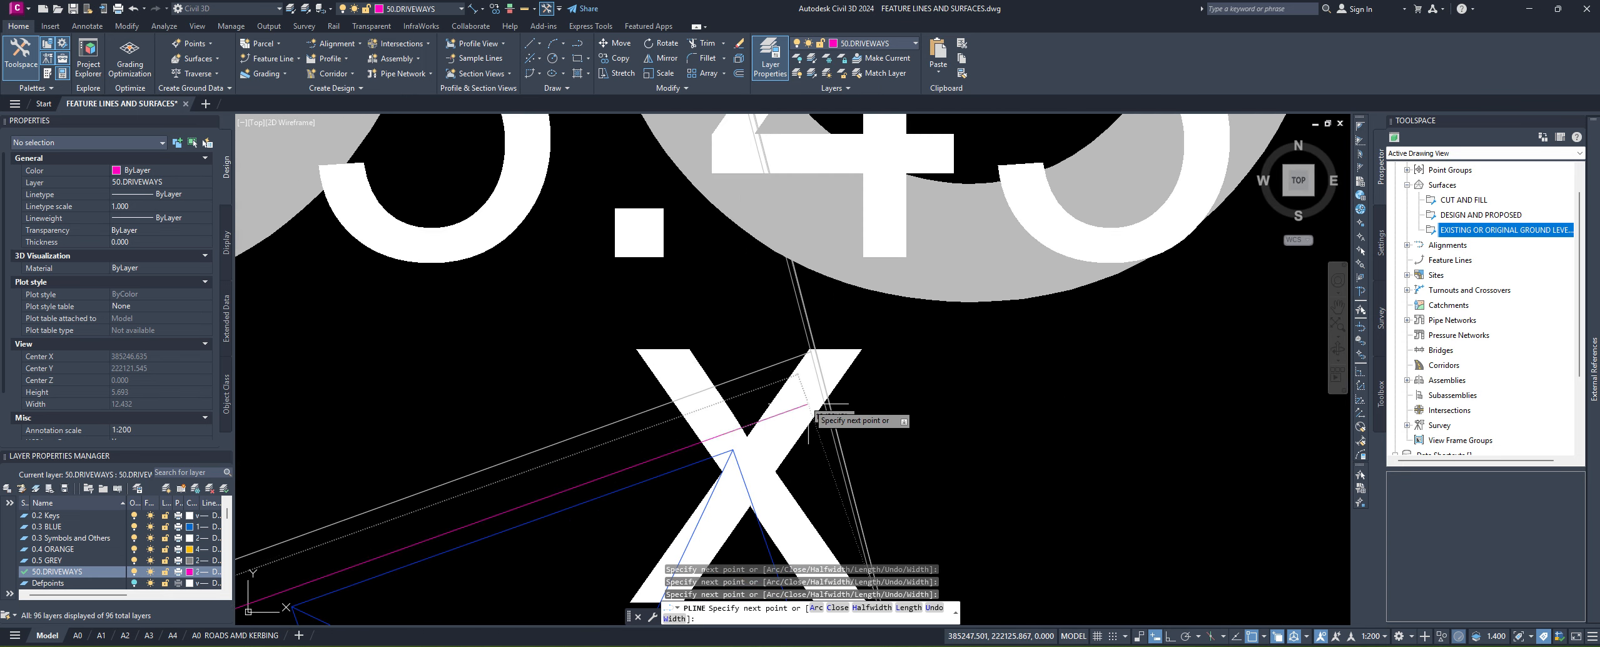
{"action": "left_click", "coordinate": [815, 351]}
{"action": "scroll", "coordinate": [810, 375], "scroll_direction": "down", "scroll_amount": 10}
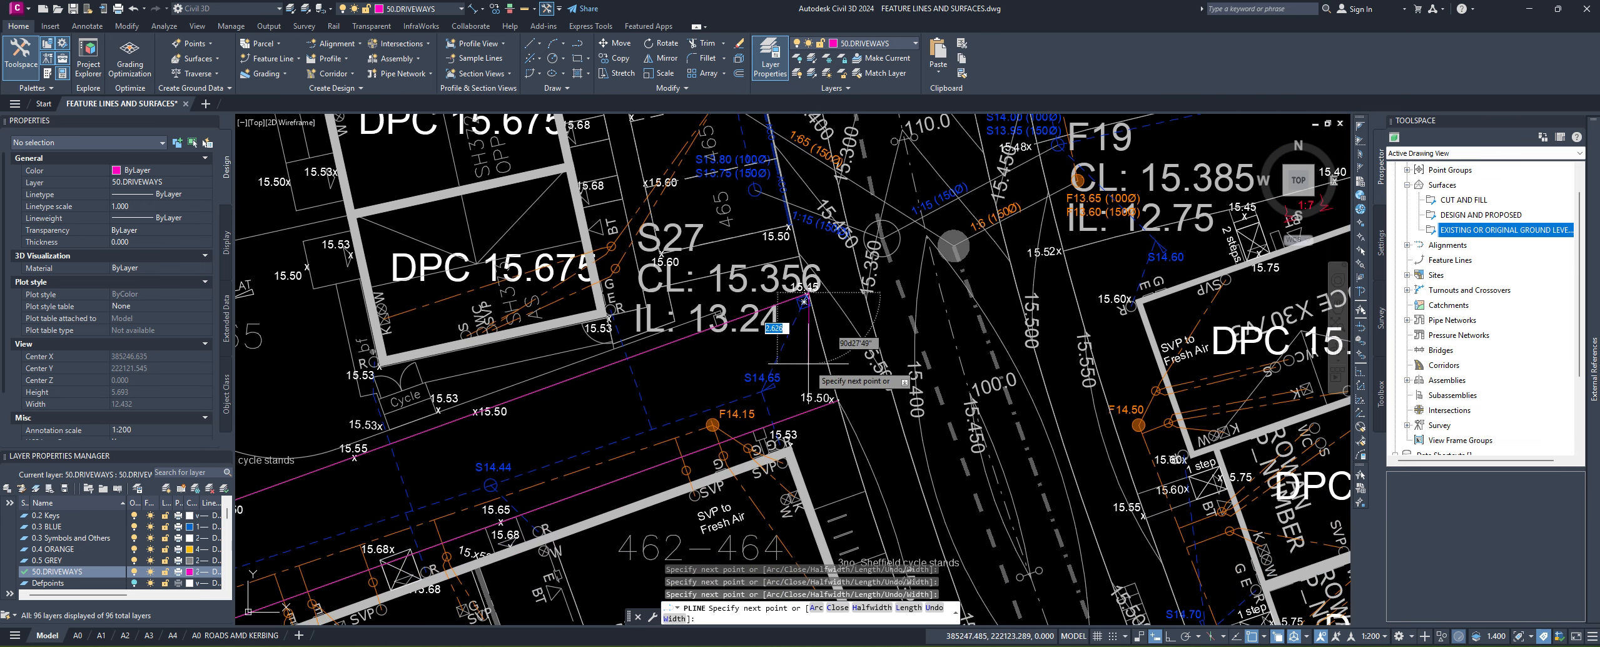
{"action": "scroll", "coordinate": [834, 412], "scroll_direction": "up", "scroll_amount": 4}
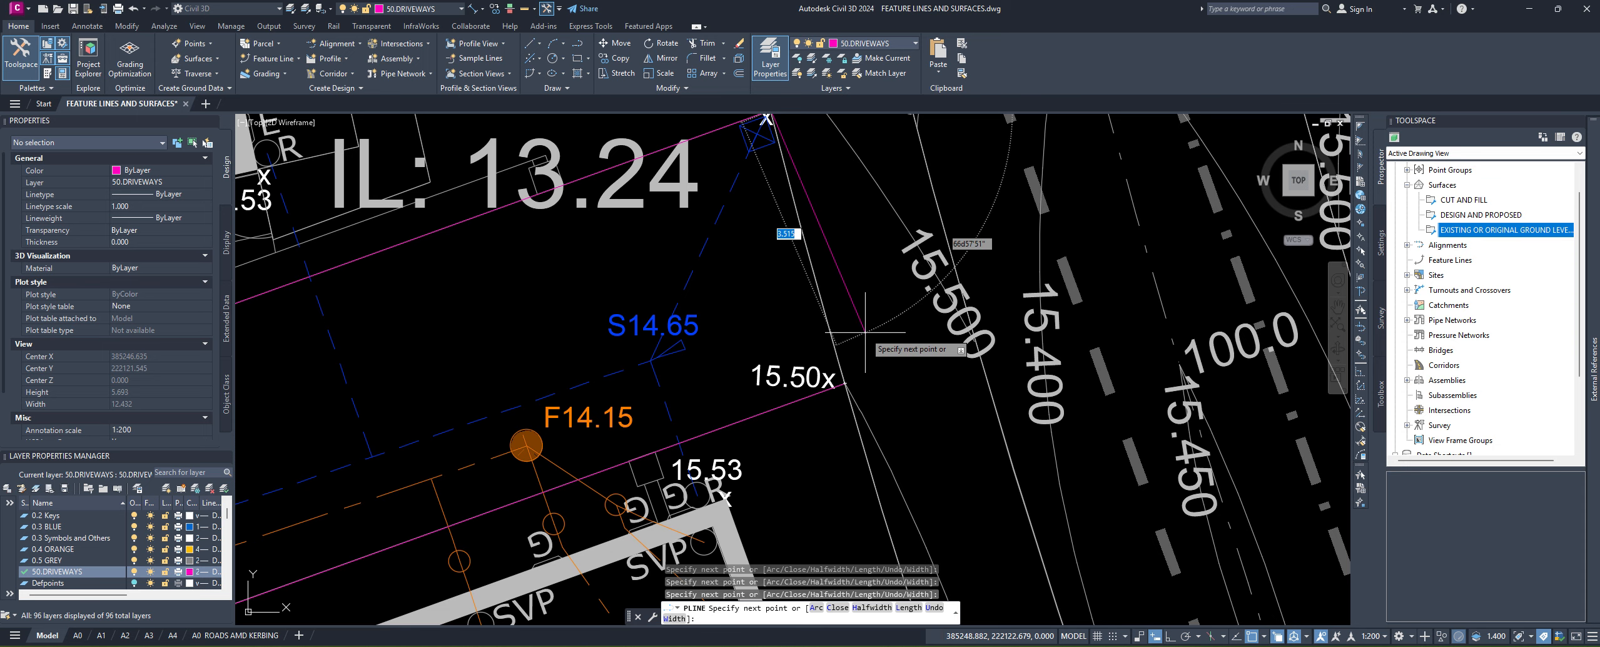
{"action": "middle_click_drag", "start_coordinate": [741, 243], "coordinate": [768, 328]}
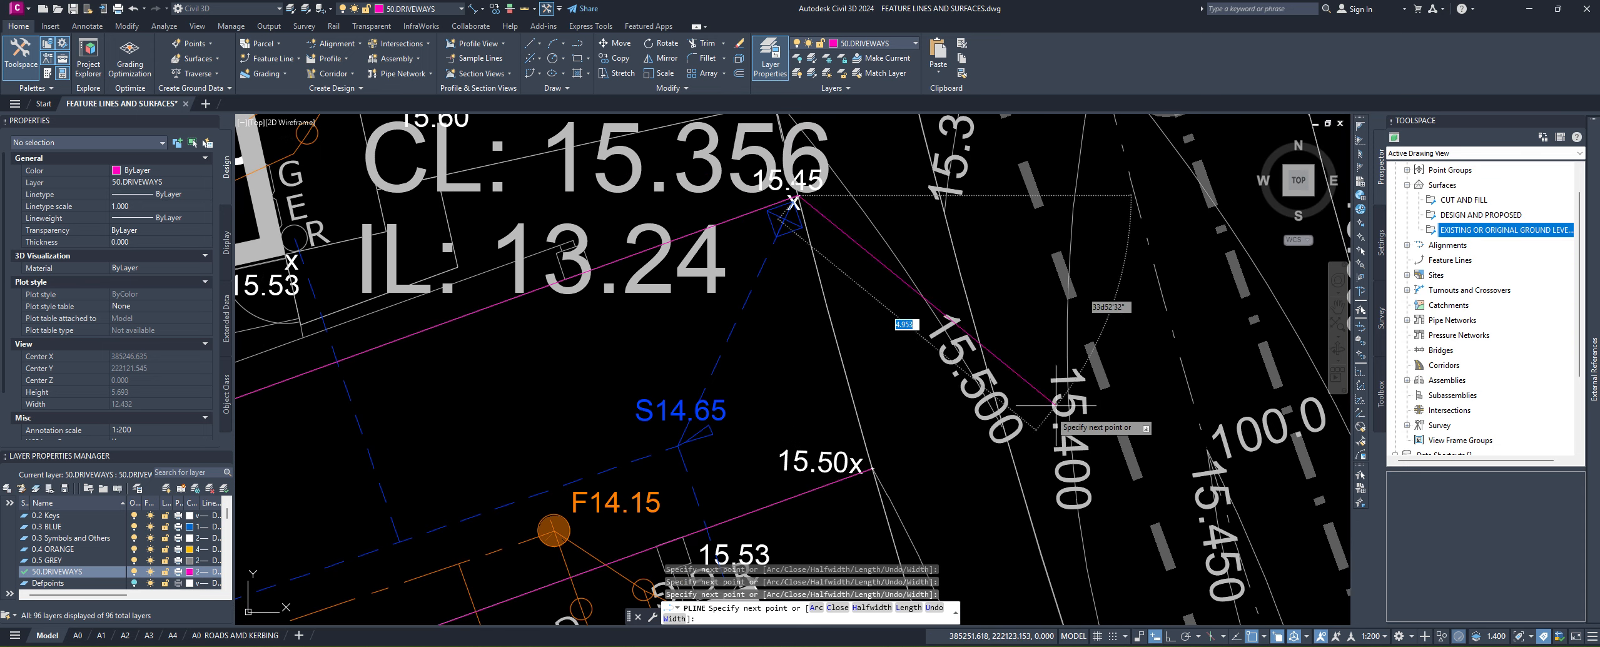
Step: Finish the parking boundary polyline at the 15.45 kerb corner and set its Closed property to Yes
{"action": "key", "text": "Return"}
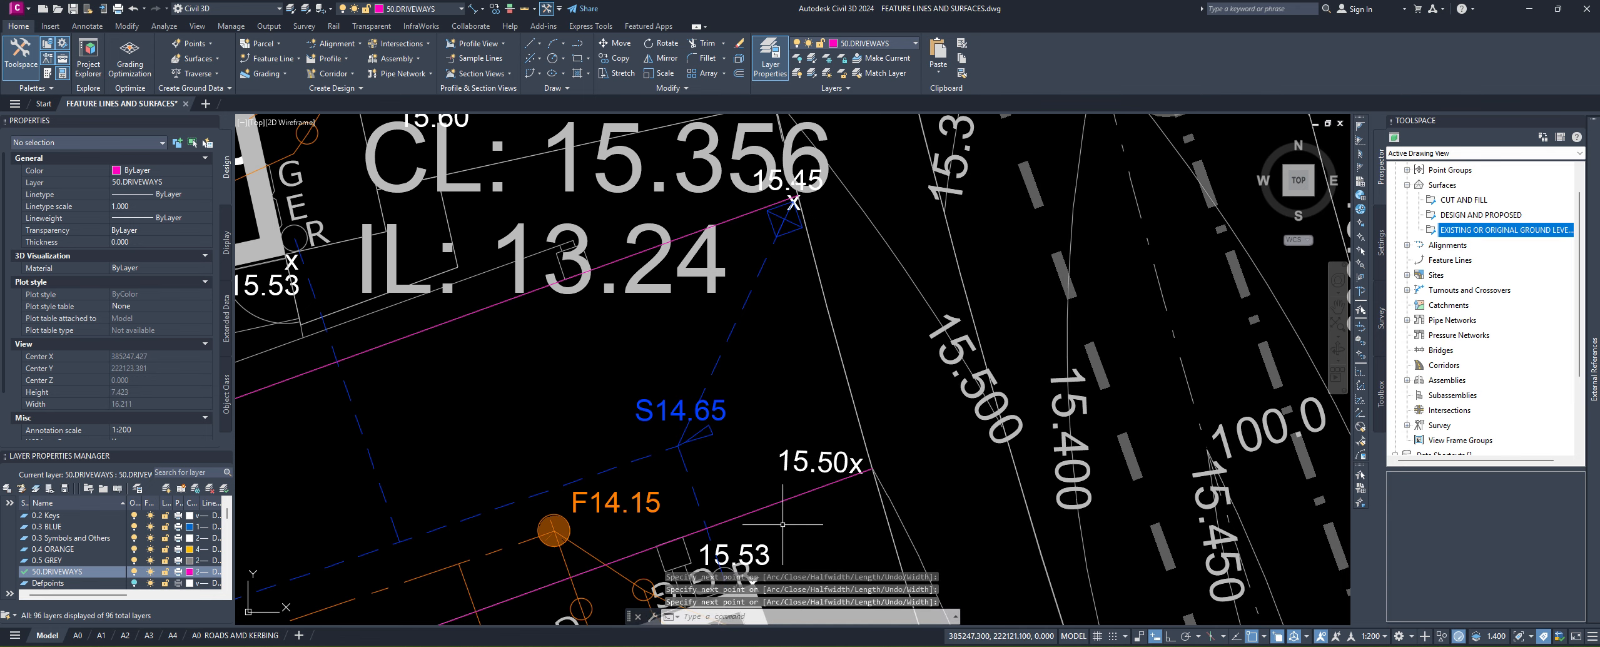
{"action": "left_click", "coordinate": [776, 504]}
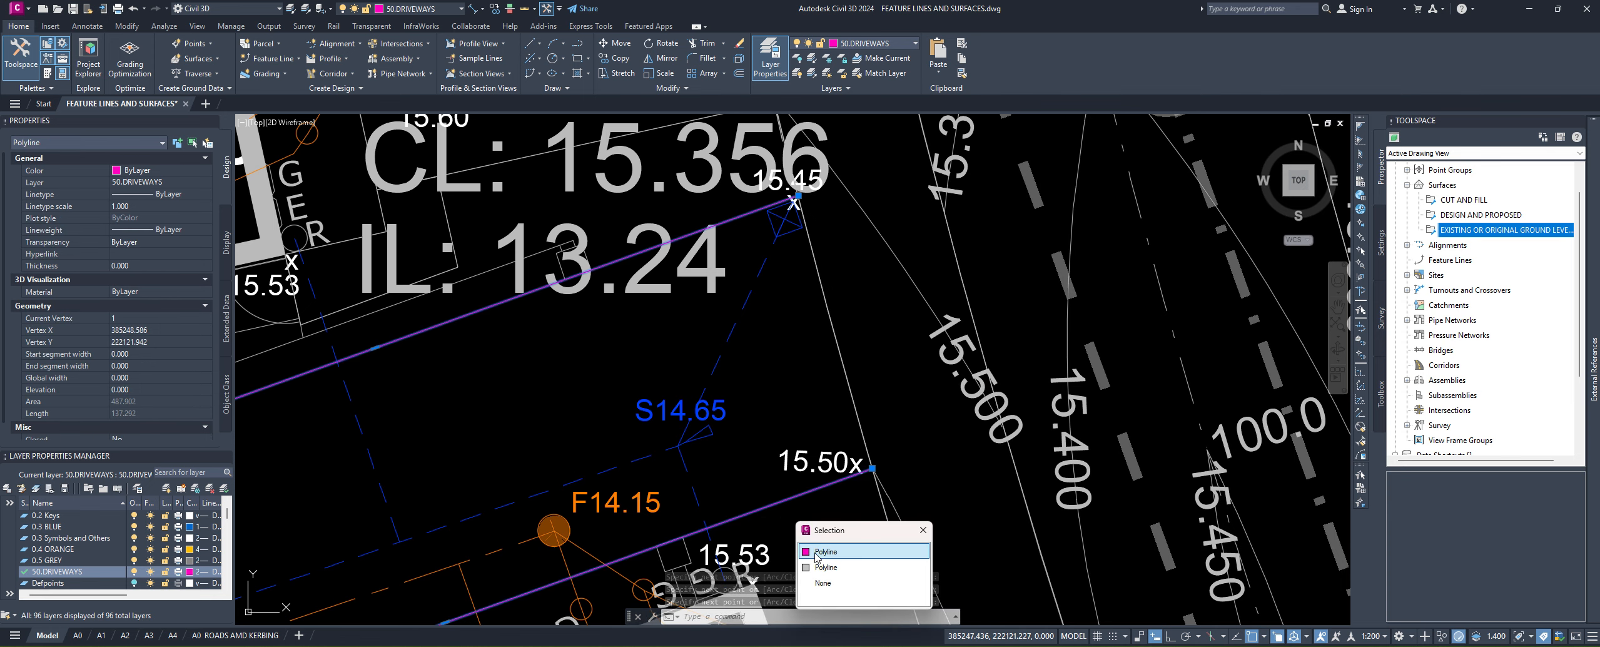
{"action": "left_click", "coordinate": [825, 551]}
{"action": "middle_click_drag", "start_coordinate": [825, 557], "coordinate": [960, 519]}
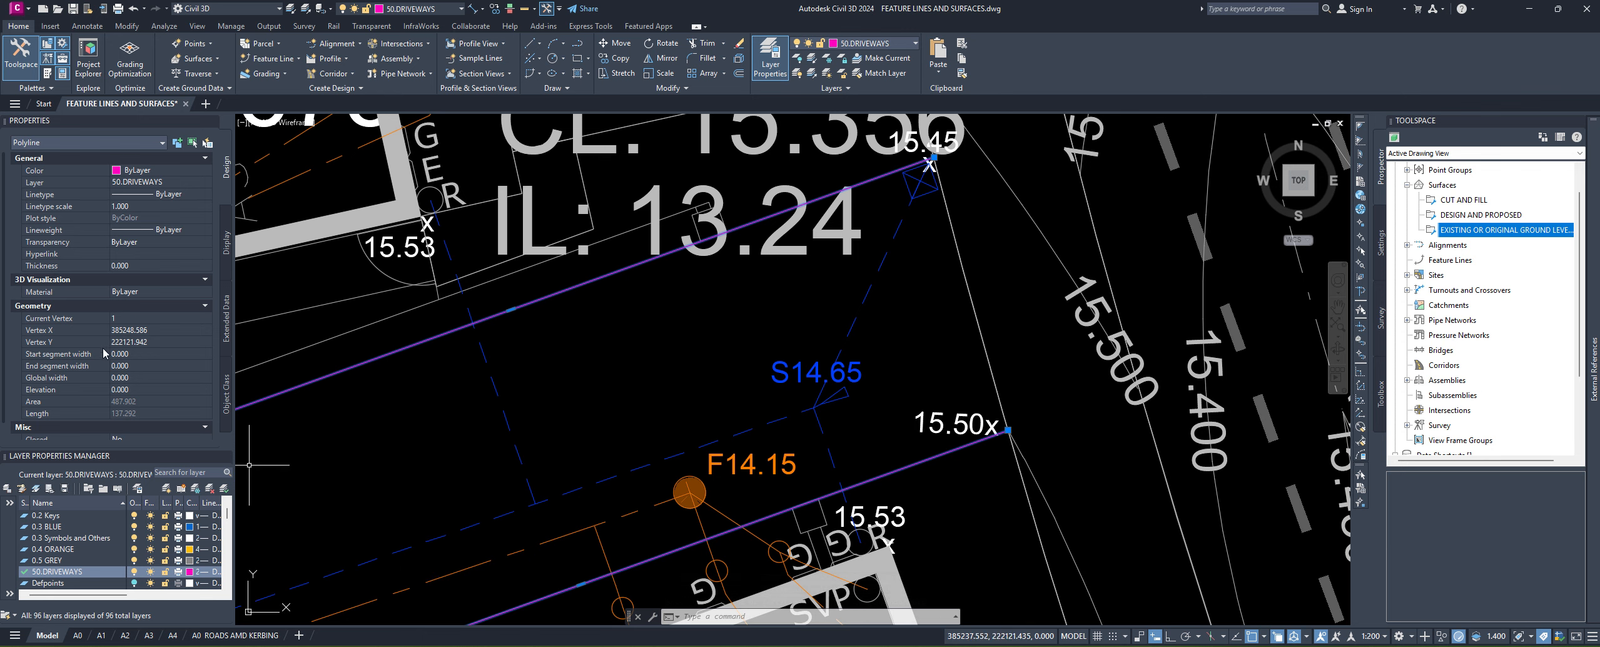
{"action": "scroll", "coordinate": [115, 206], "scroll_direction": "down", "scroll_amount": 1}
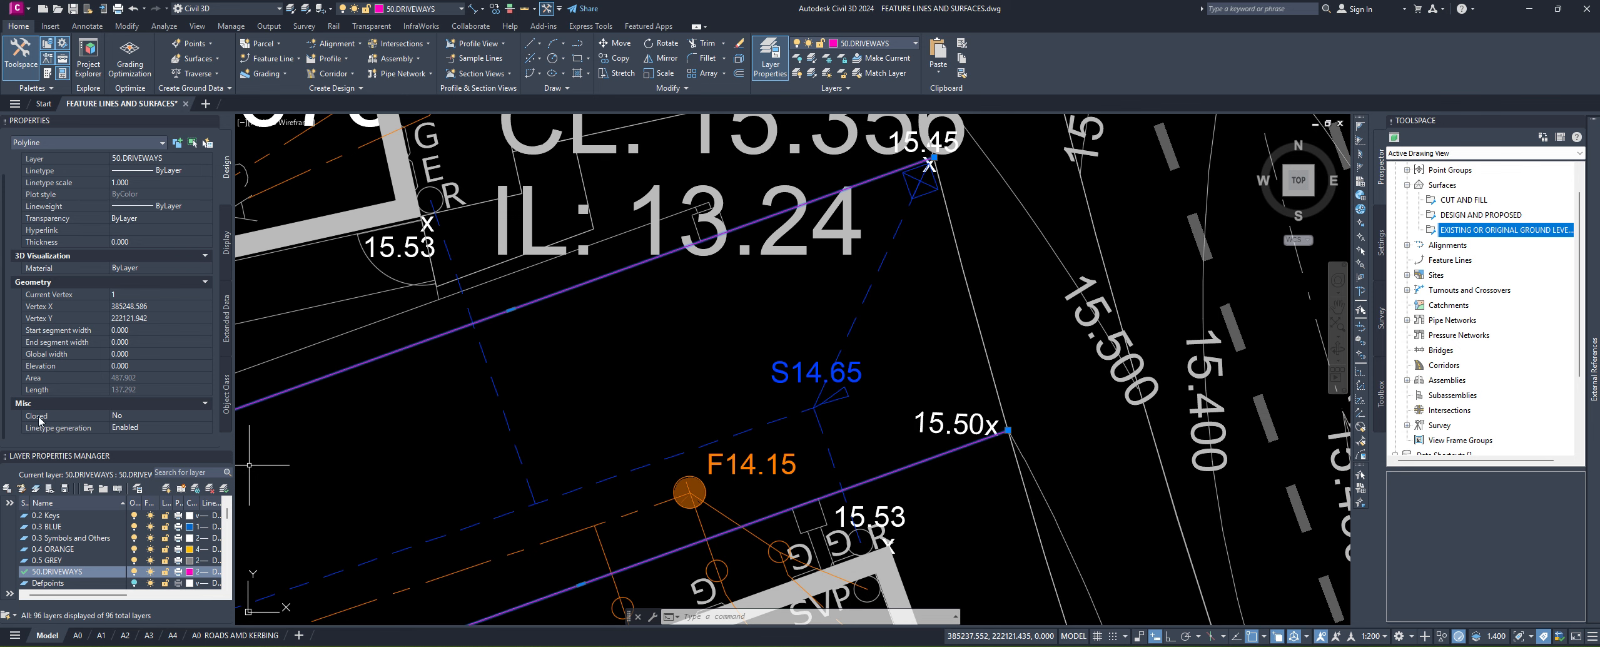
{"action": "left_click", "coordinate": [131, 417]}
{"action": "left_click", "coordinate": [131, 416]}
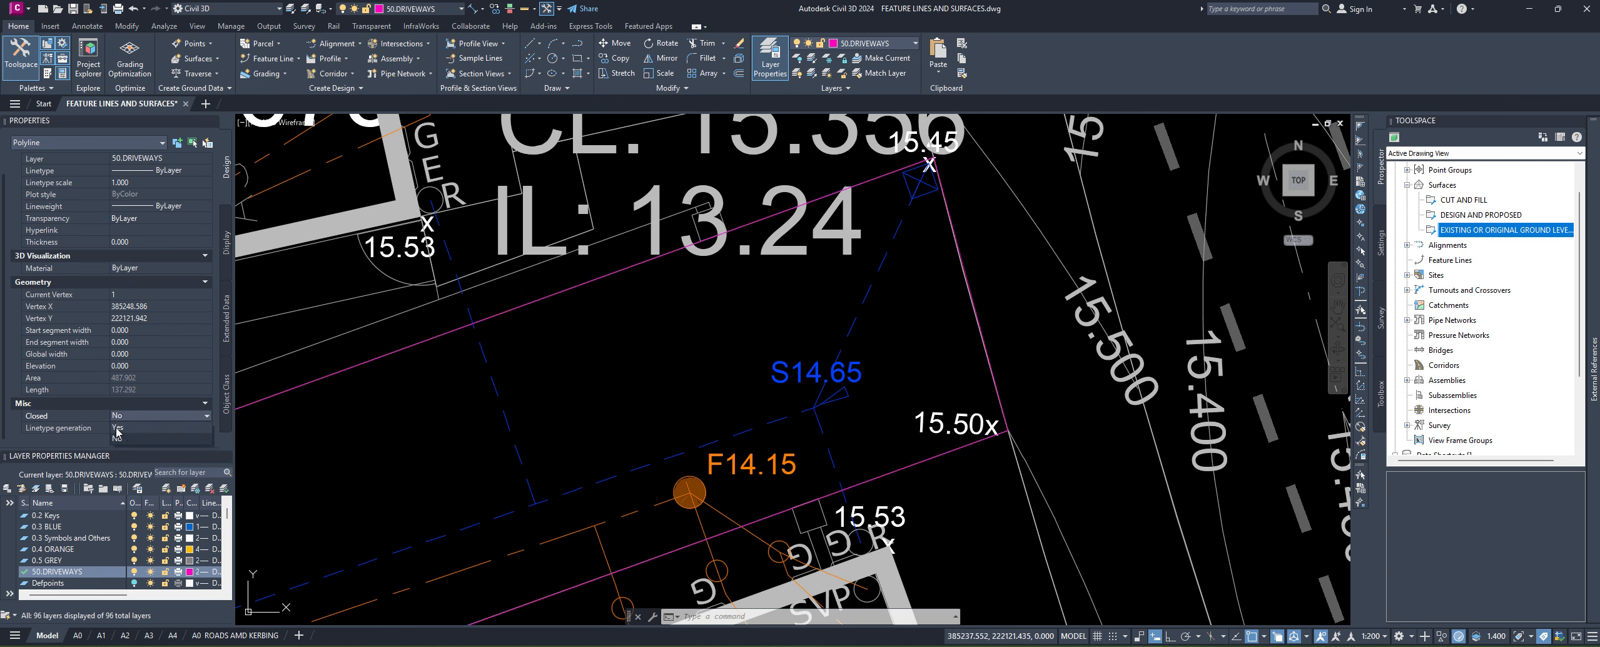
{"action": "left_click", "coordinate": [116, 428]}
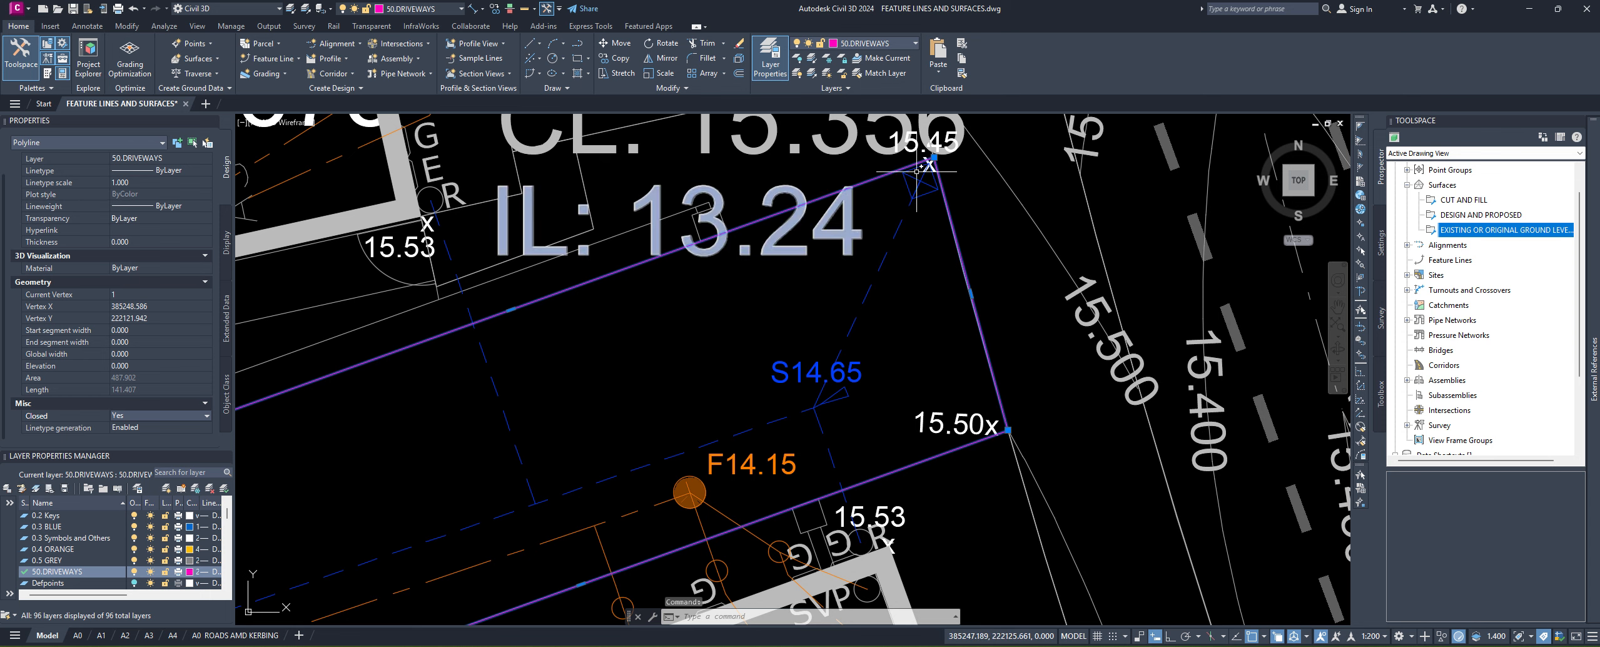
Step: Review the closed polyline's outline around the whole parking area and access road
{"action": "scroll", "coordinate": [915, 401], "scroll_direction": "down", "scroll_amount": 6}
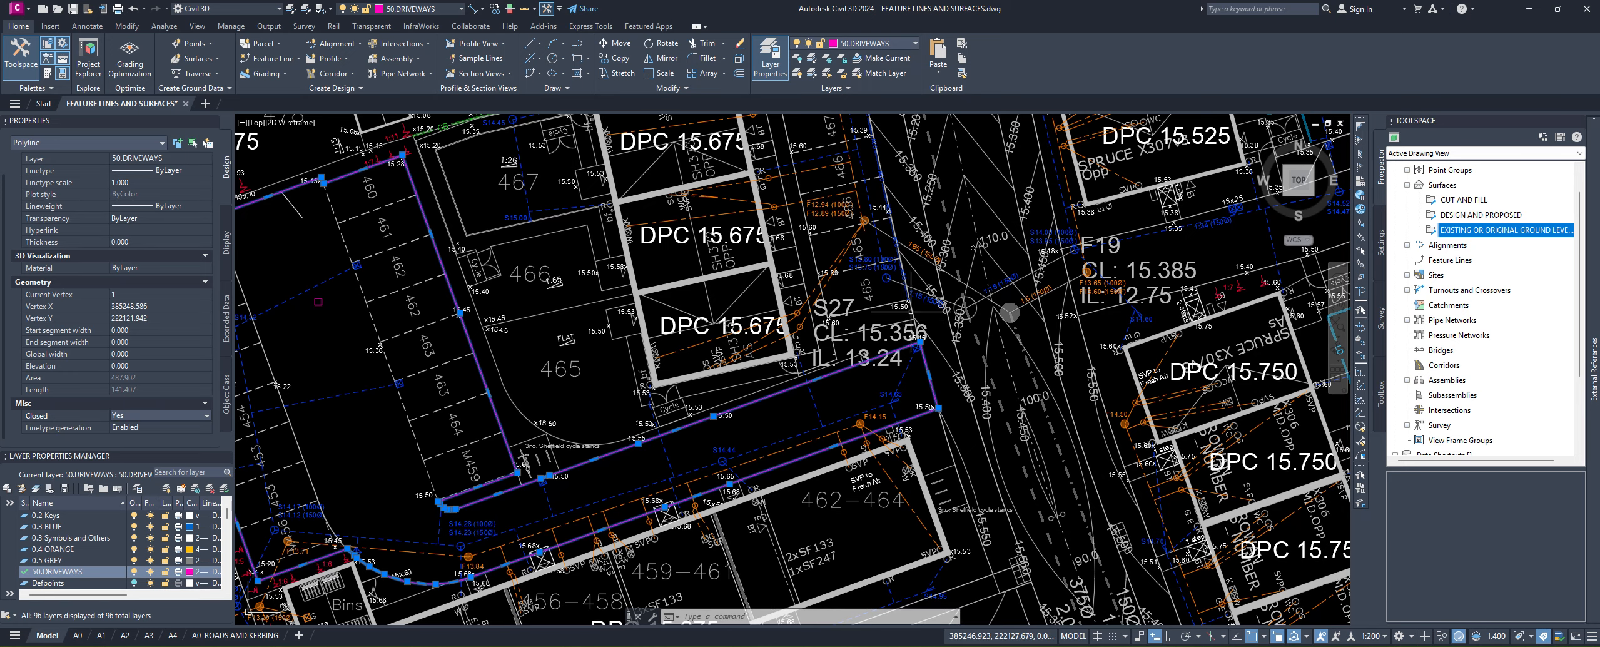
{"action": "middle_click_drag", "start_coordinate": [404, 355], "coordinate": [540, 350]}
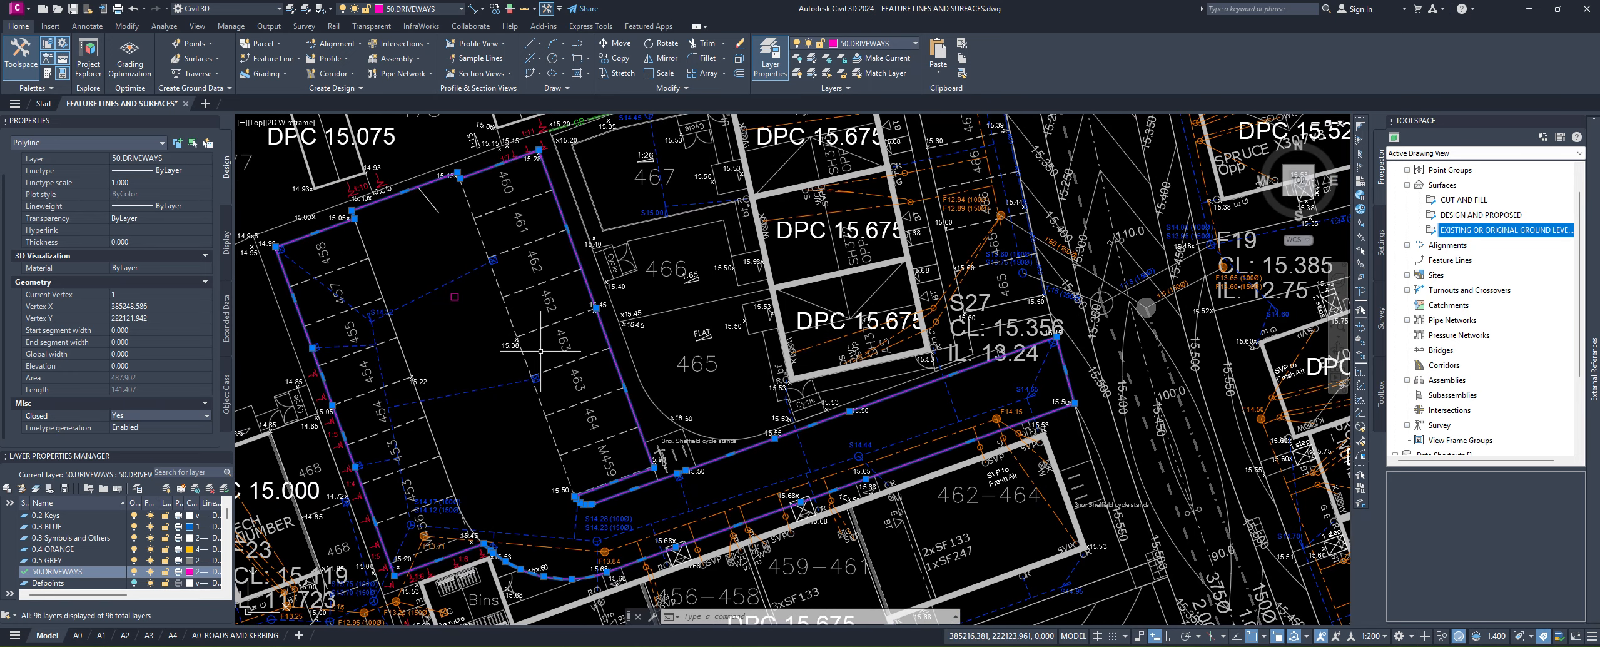
{"action": "middle_click_drag", "start_coordinate": [823, 379], "coordinate": [731, 401]}
{"action": "mouse_move", "coordinate": [503, 386]}
{"action": "middle_mouse_down"}
{"action": "mouse_move", "coordinate": [722, 382]}
{"action": "mouse_move", "coordinate": [681, 347]}
{"action": "mouse_move", "coordinate": [670, 366]}
{"action": "middle_mouse_up"}
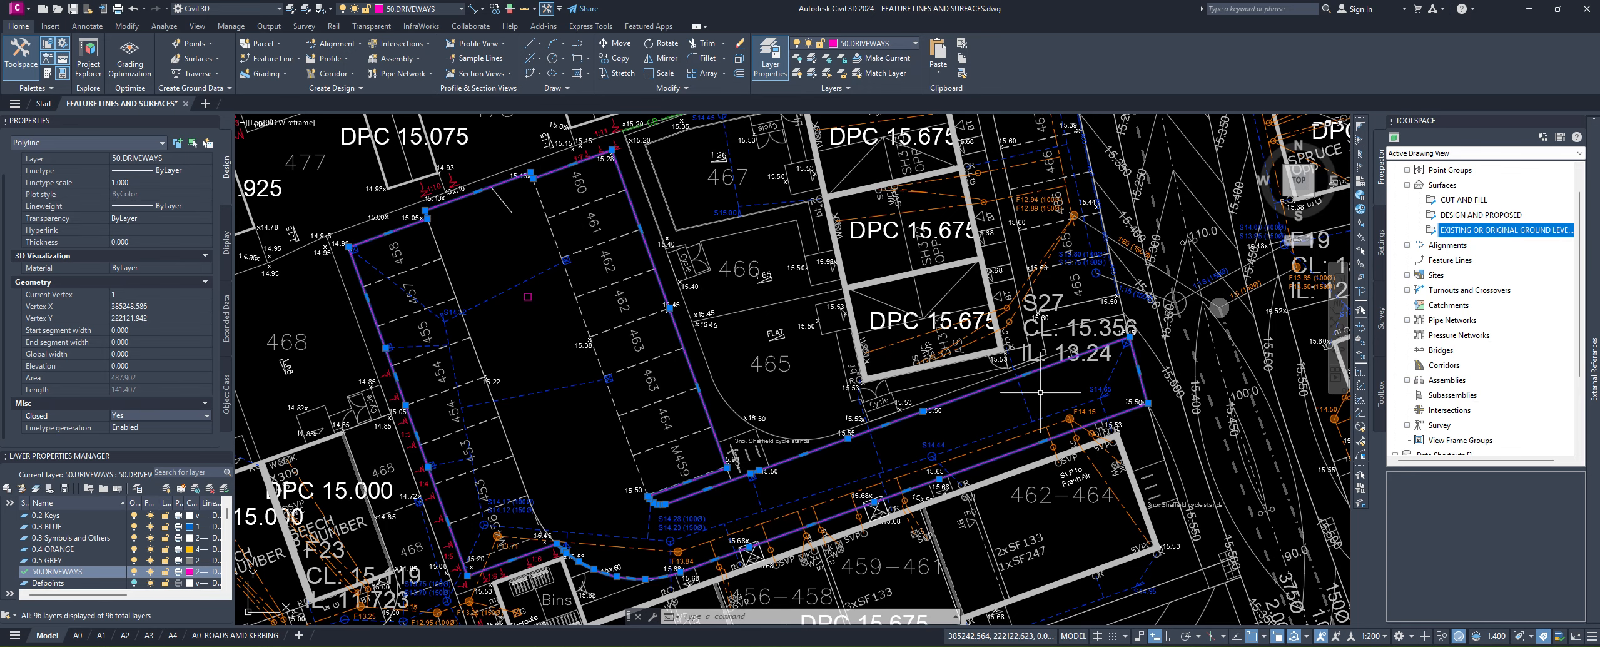
{"action": "middle_click_drag", "start_coordinate": [1040, 393], "coordinate": [1038, 408]}
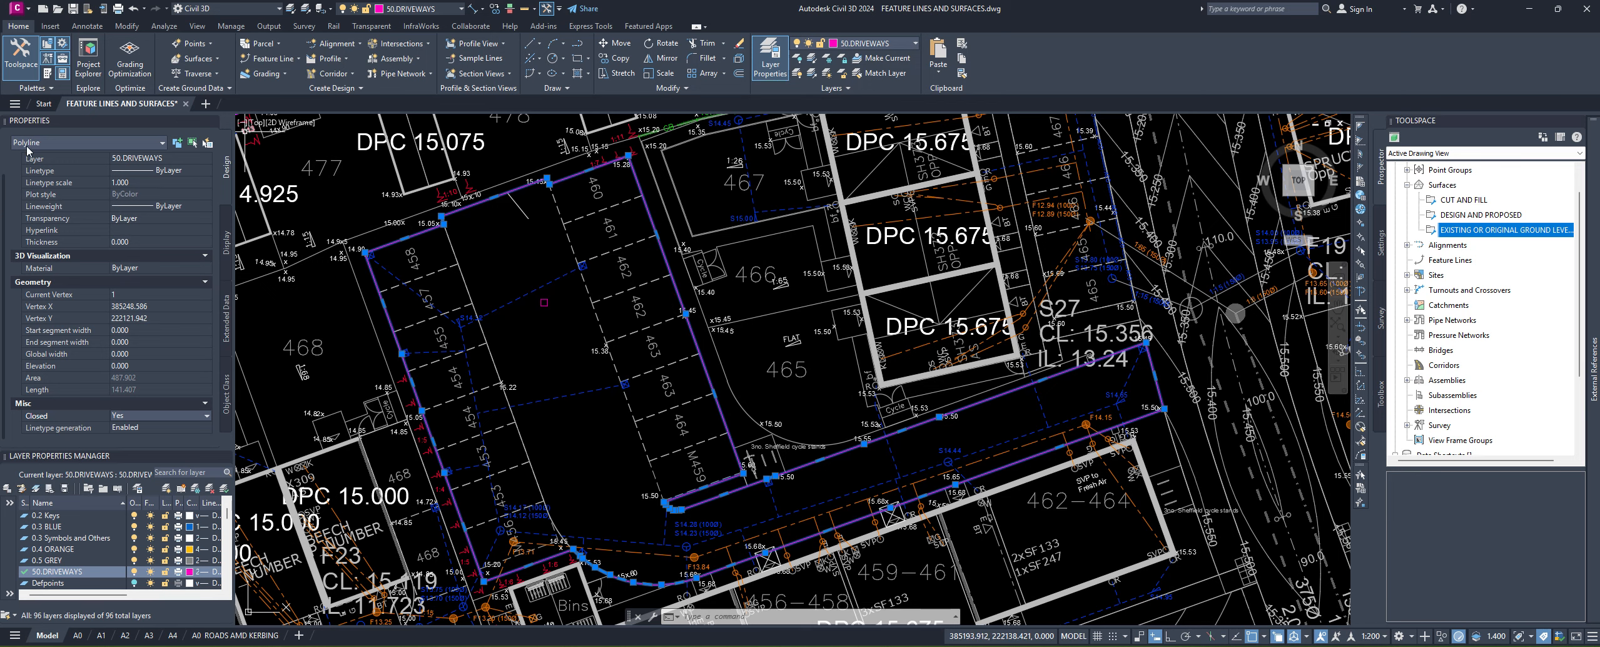
Step: Set the active workspace to Civil 3D
{"action": "left_click", "coordinate": [296, 59]}
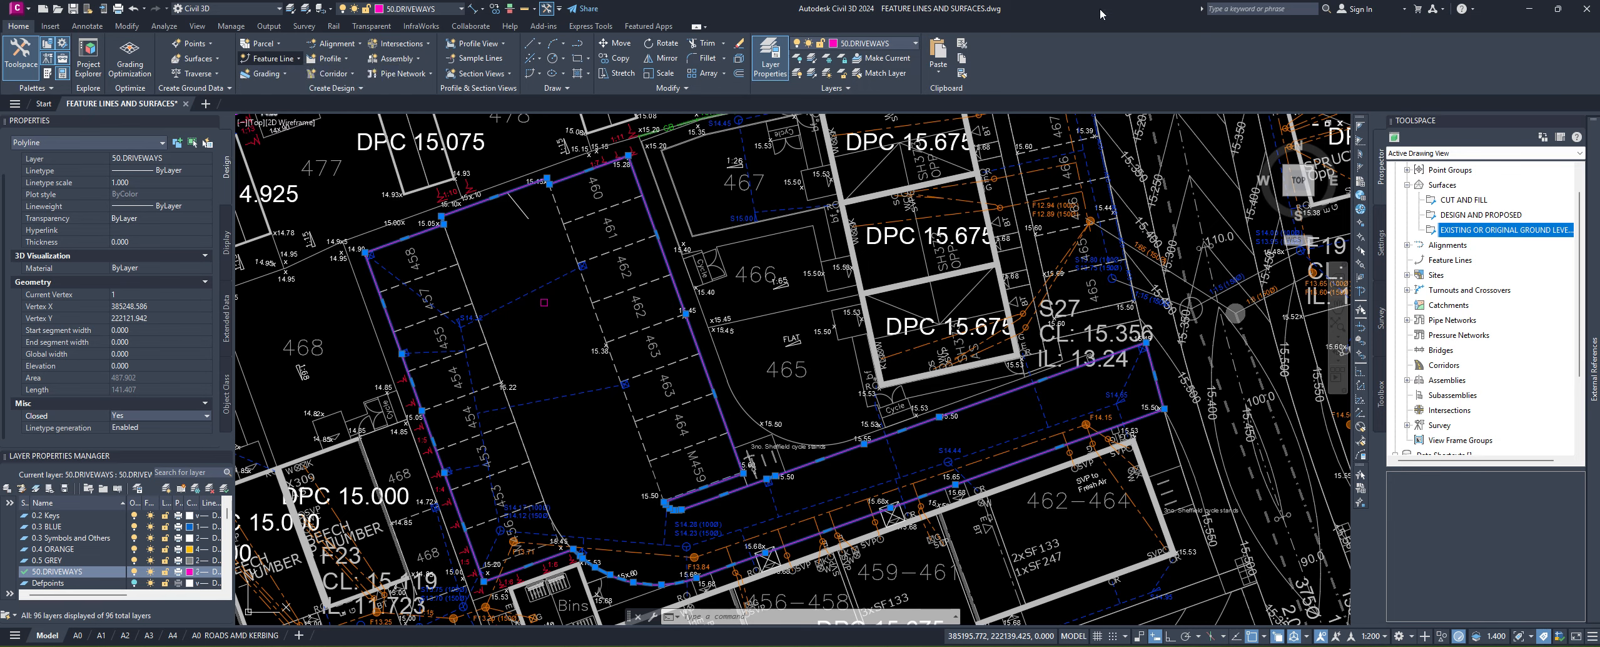
{"action": "left_click", "coordinate": [217, 9]}
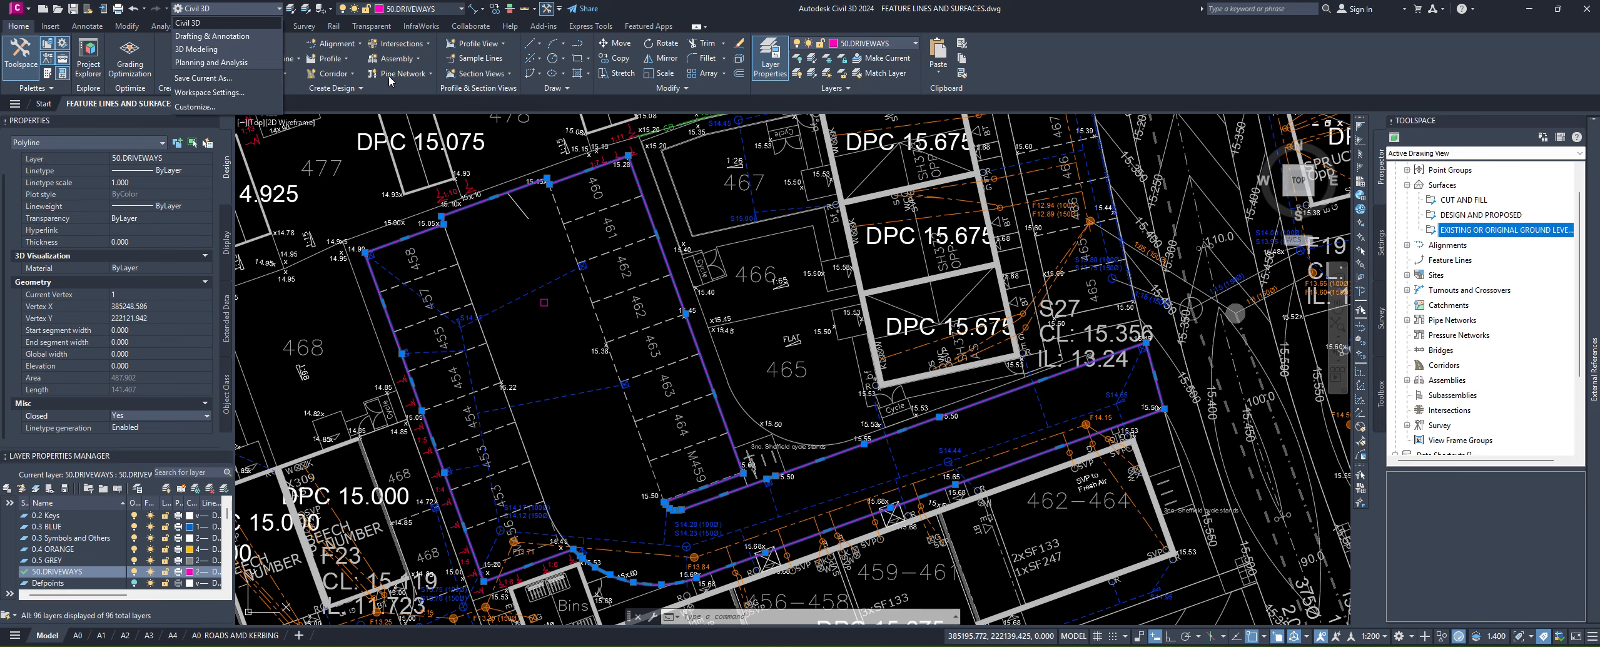
{"action": "left_click", "coordinate": [182, 23]}
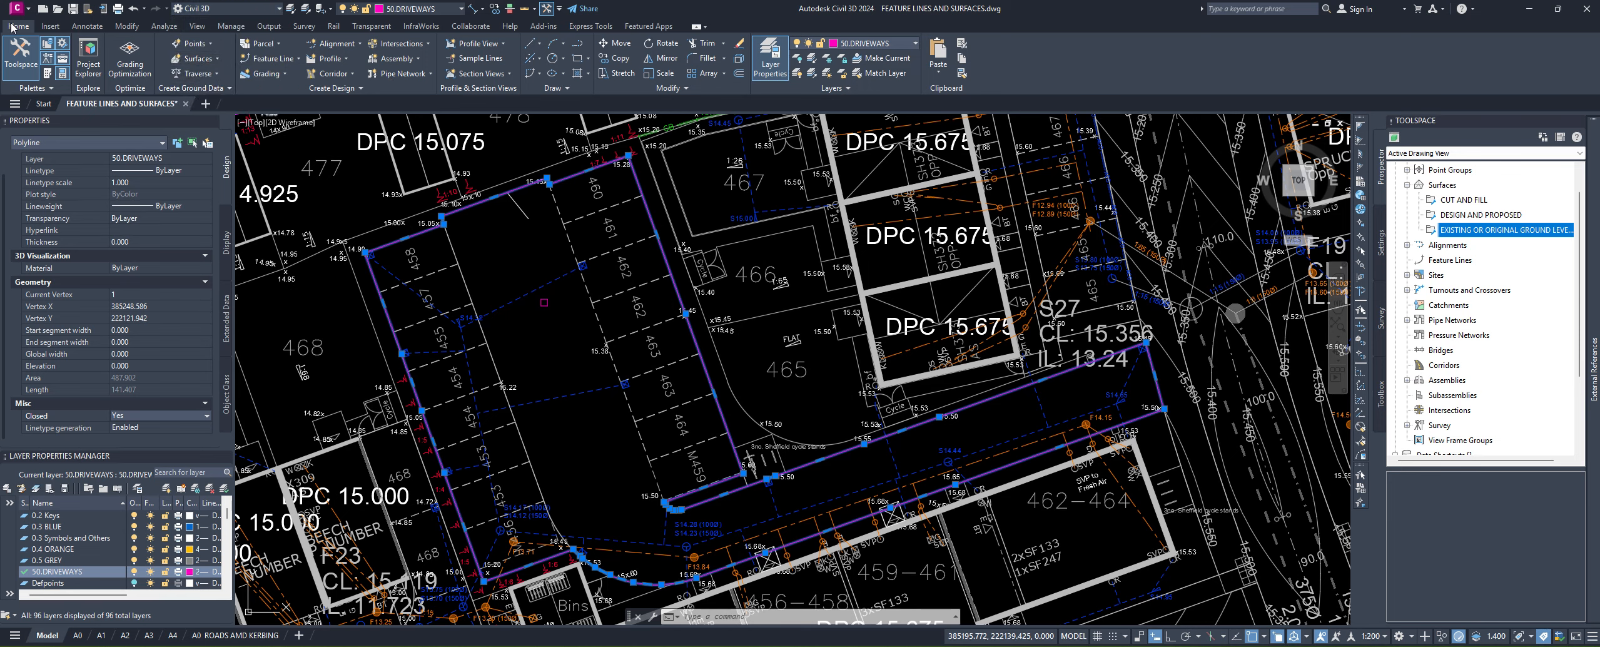
Step: Create a feature line from the selected boundary polyline, using the Standard style and the selected entity's layer, with existing entities erased
{"action": "left_click", "coordinate": [299, 59]}
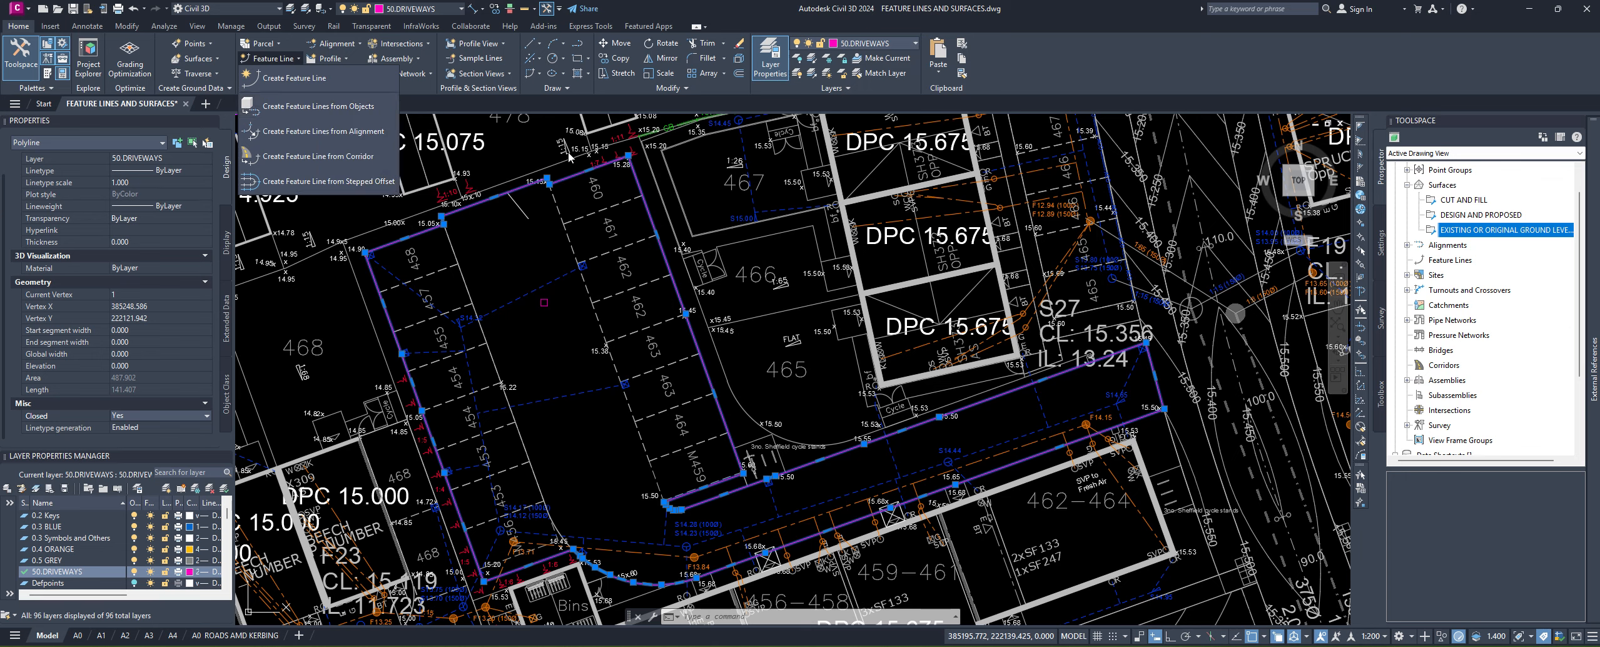
{"action": "left_click", "coordinate": [304, 110]}
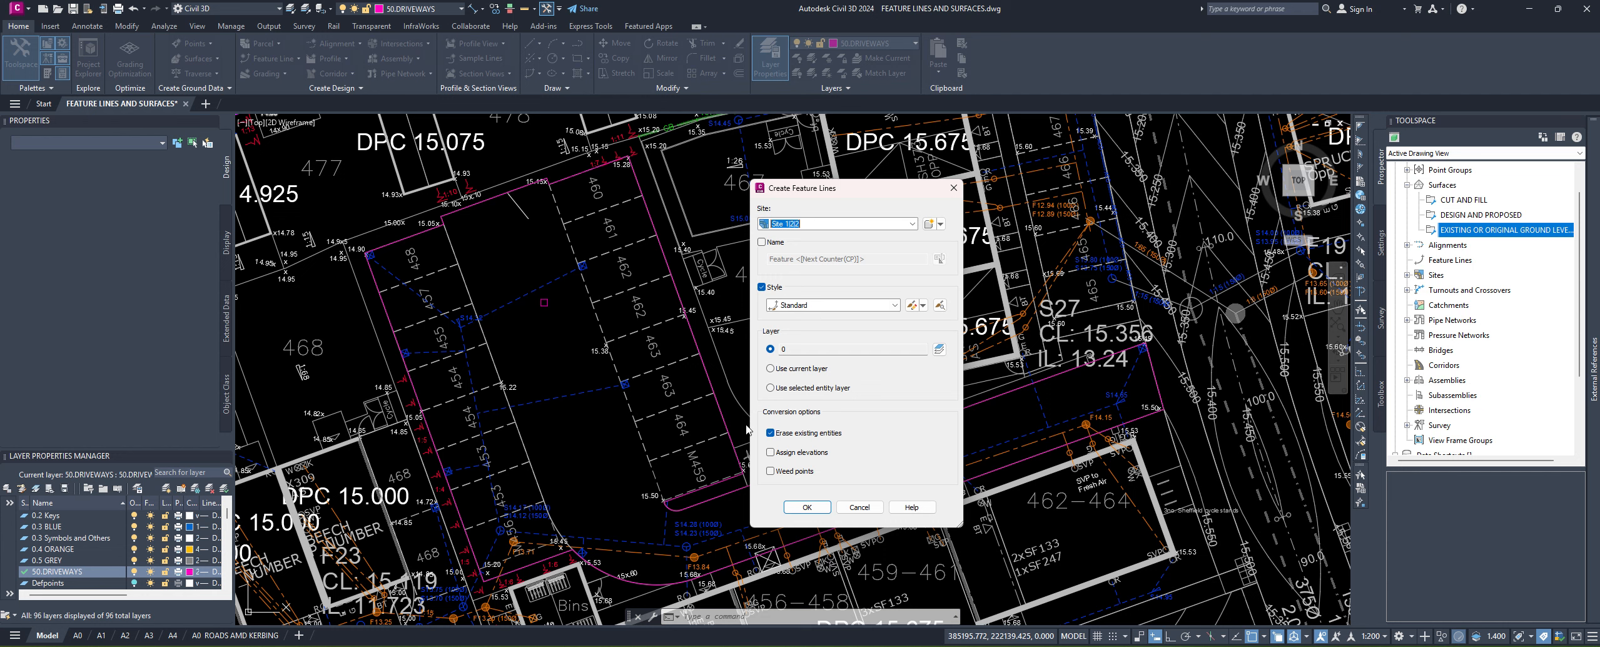
{"action": "left_click", "coordinate": [850, 310]}
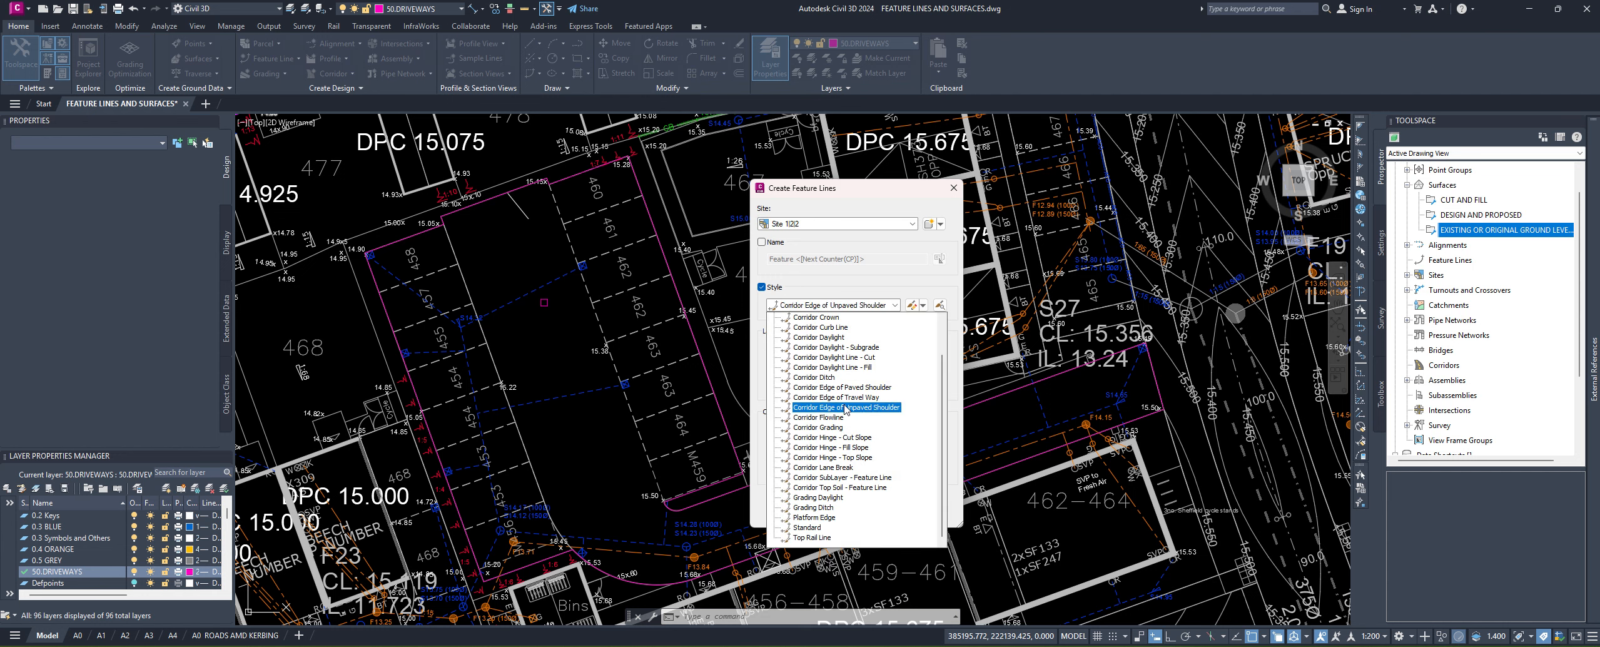
{"action": "left_click", "coordinate": [904, 281]}
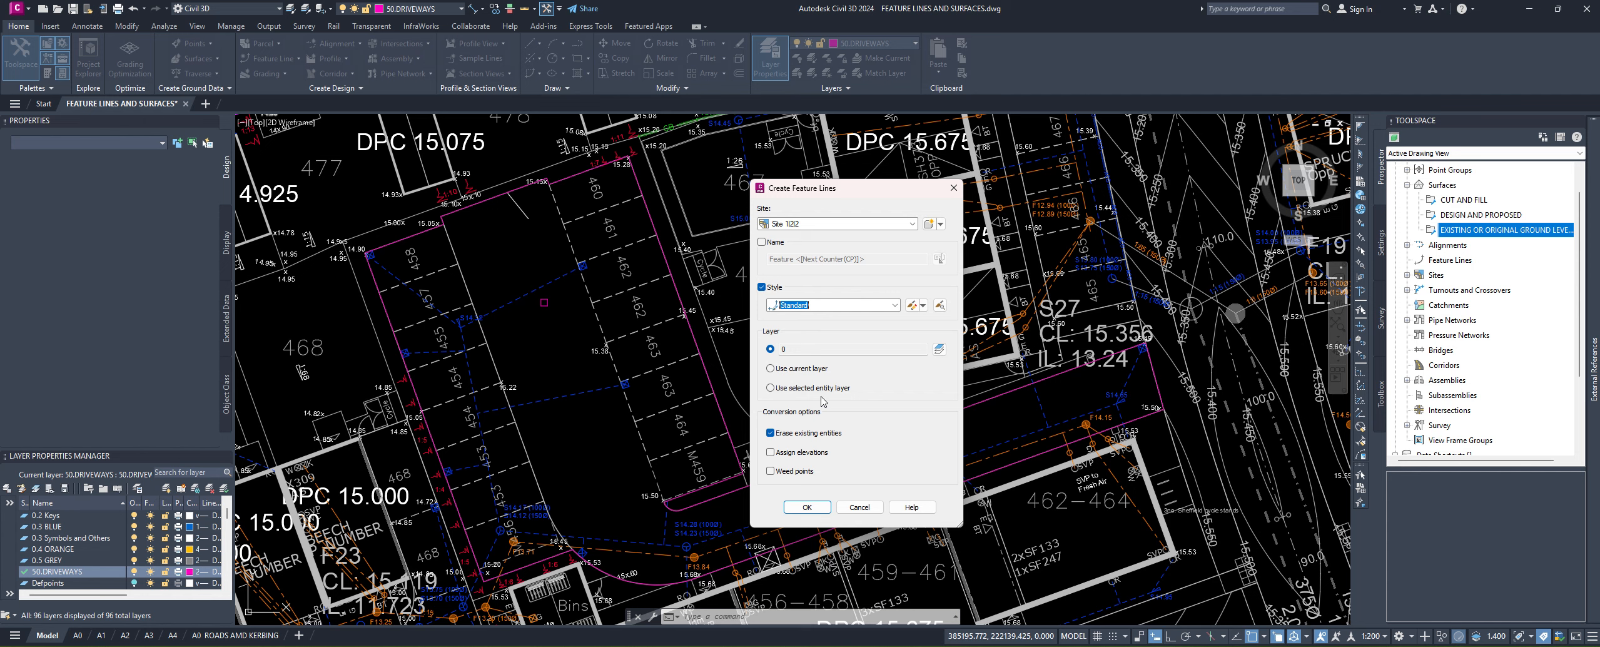
{"action": "left_click", "coordinate": [771, 388]}
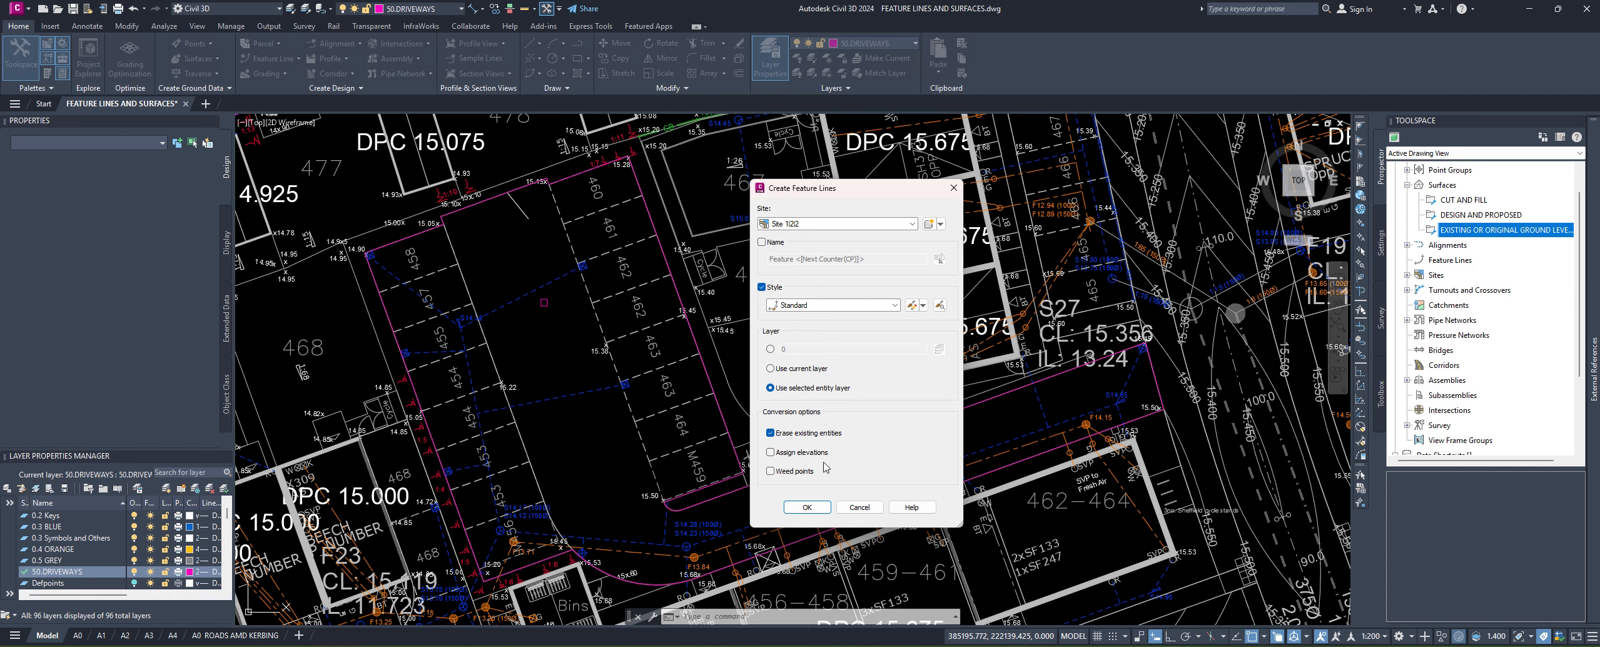
{"action": "left_click", "coordinate": [807, 507]}
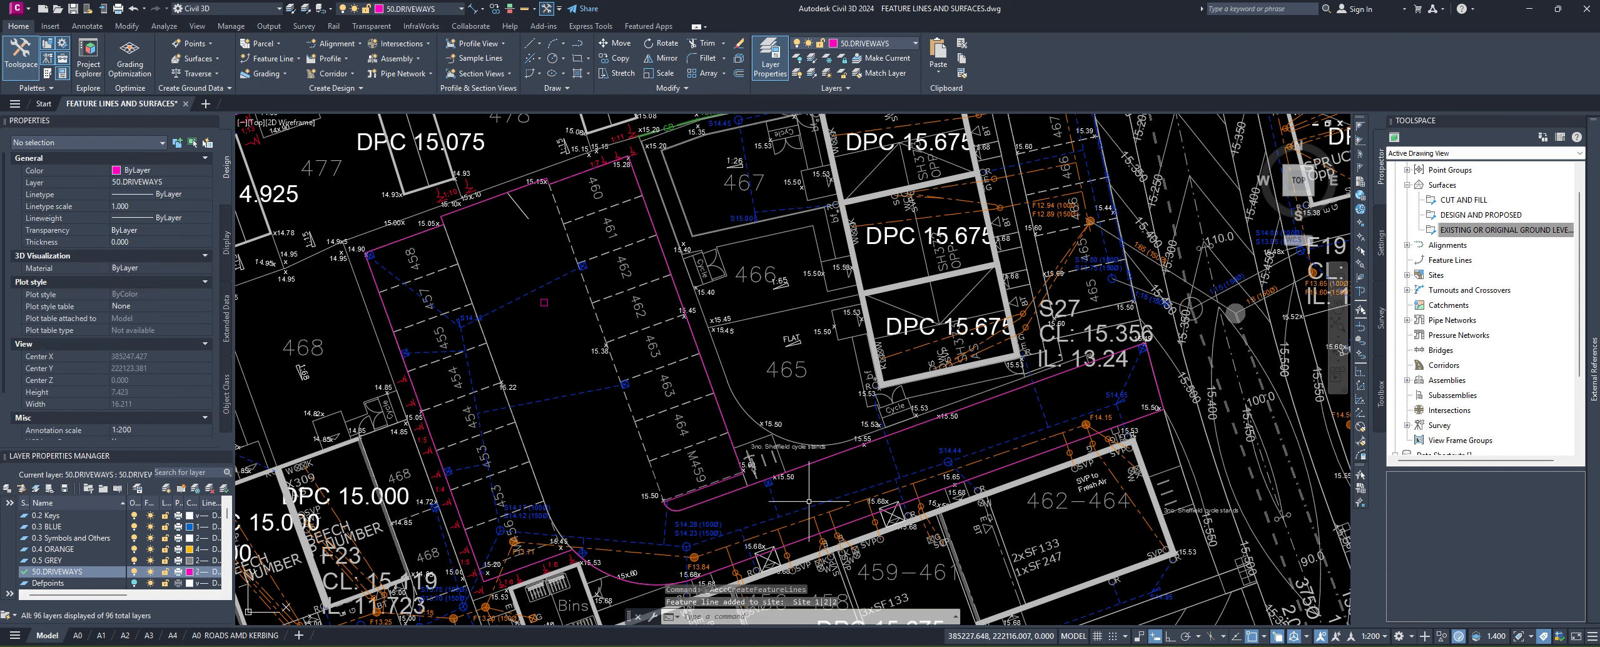
Step: Examine the properties of the new feature line around the parking area, leaving it deselected
{"action": "left_click", "coordinate": [678, 292]}
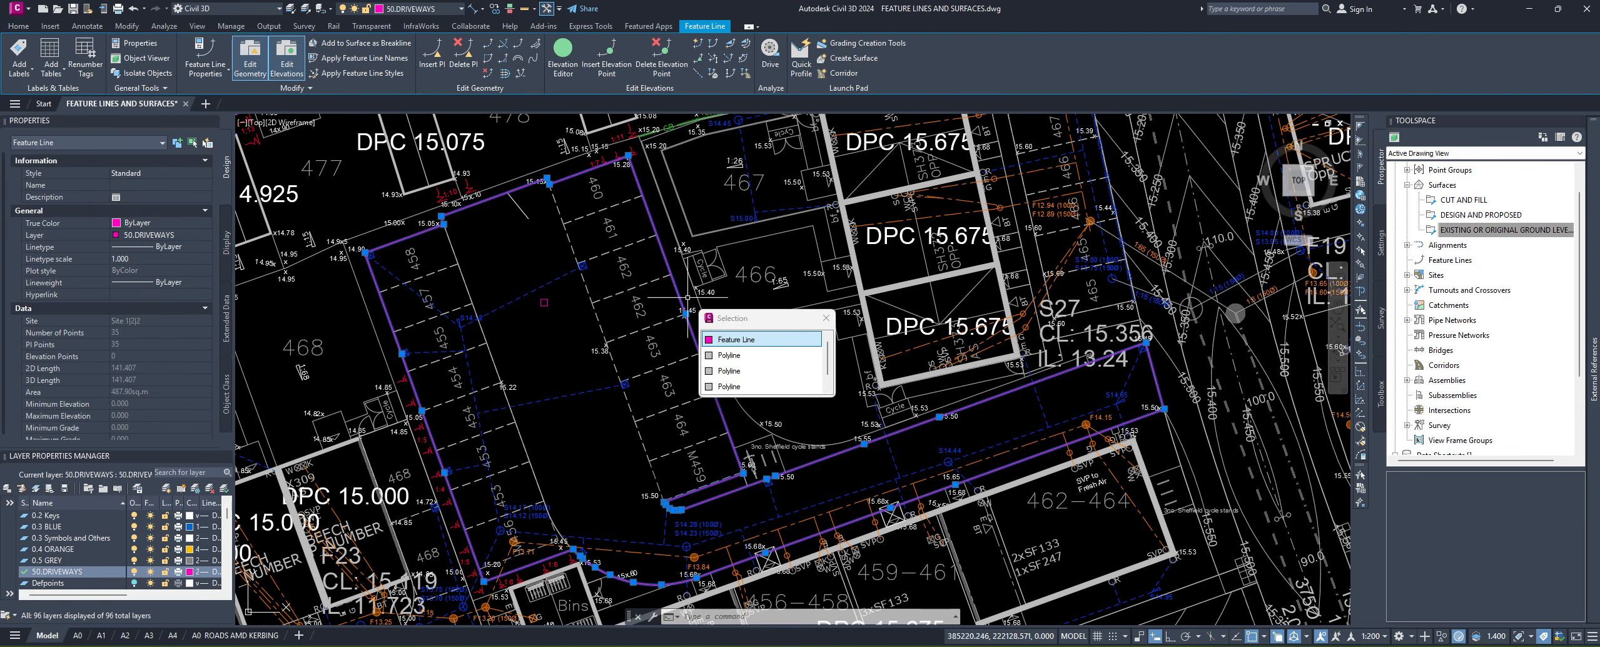
{"action": "left_click", "coordinate": [751, 344]}
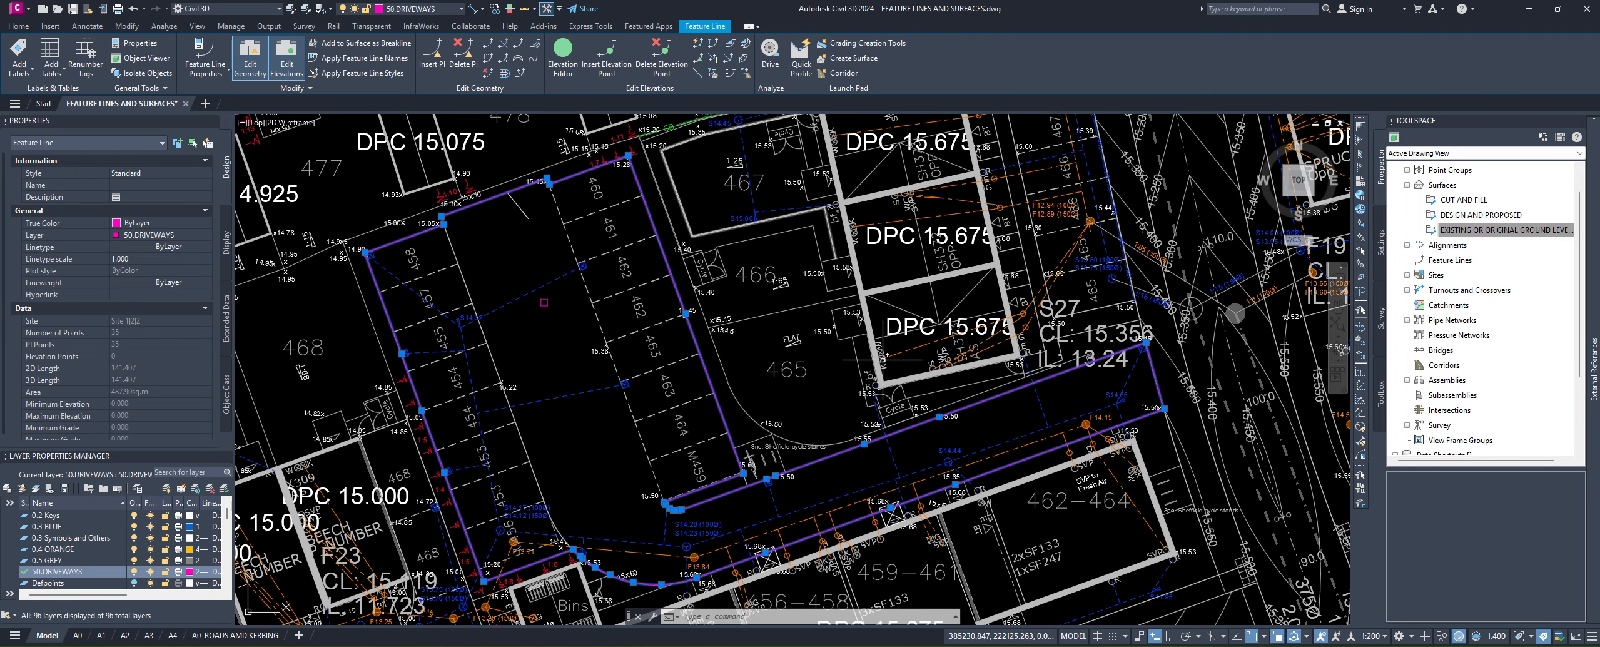
{"action": "middle_click_drag", "start_coordinate": [821, 366], "coordinate": [813, 370]}
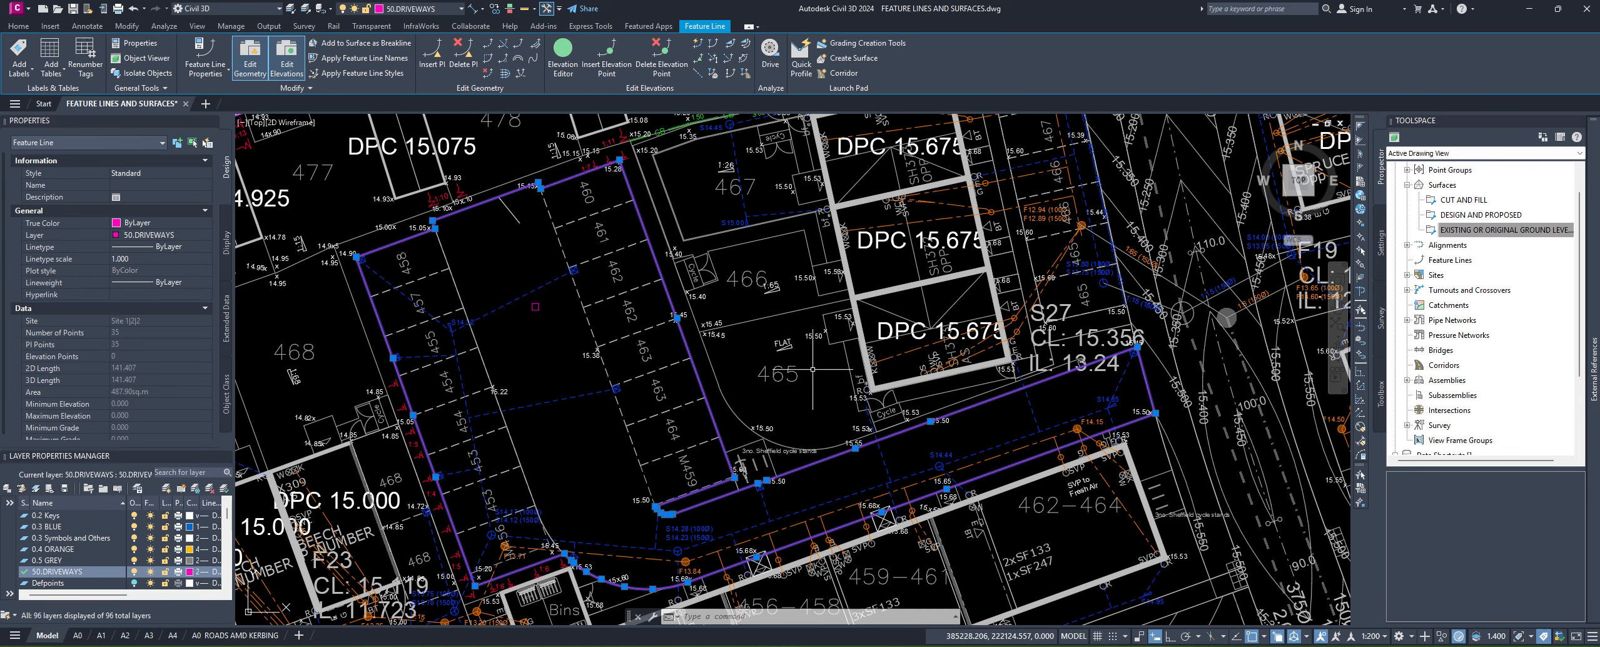
{"action": "key", "text": "Escape"}
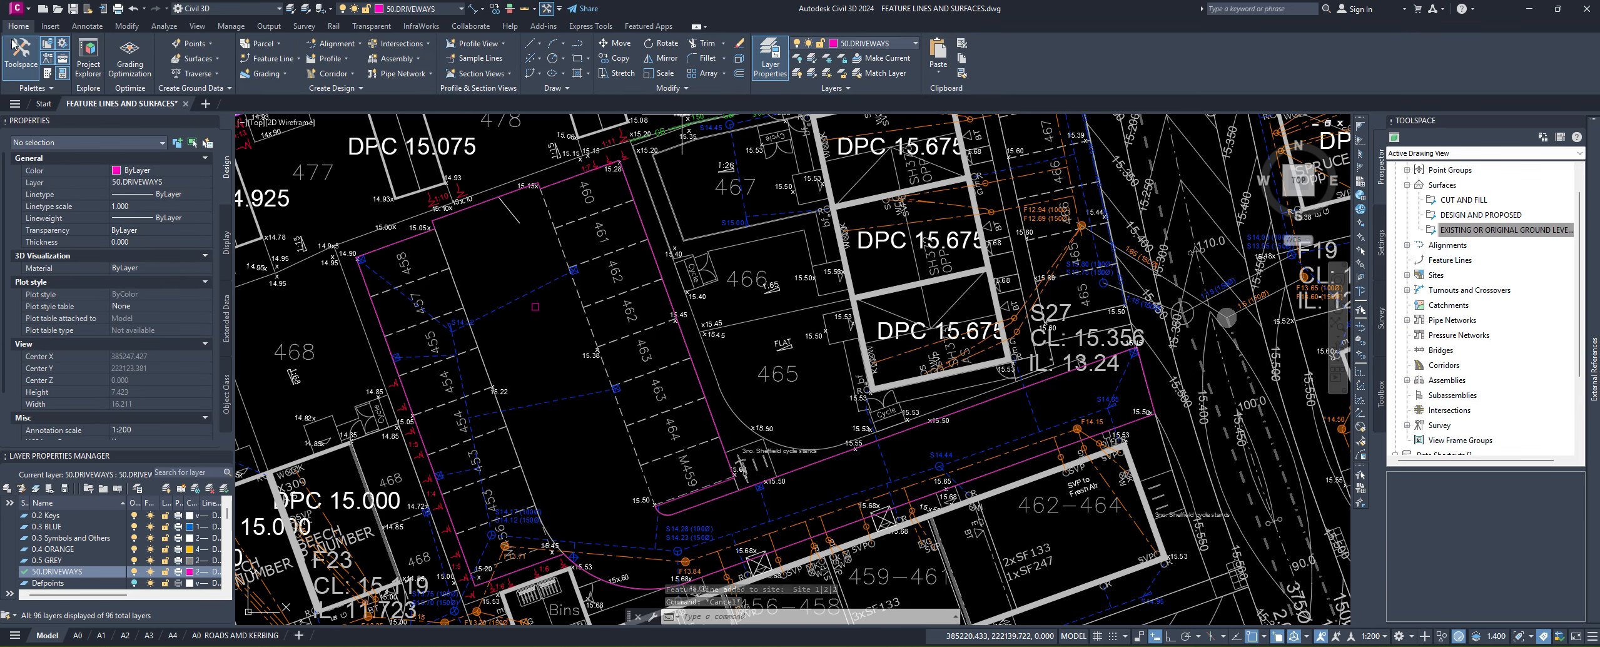
Step: Use Quick Elevation Edit to set the feature line's elevation to 15.5 at the corner beside the 15.50 level near F14.15
{"action": "left_click", "coordinate": [652, 221]}
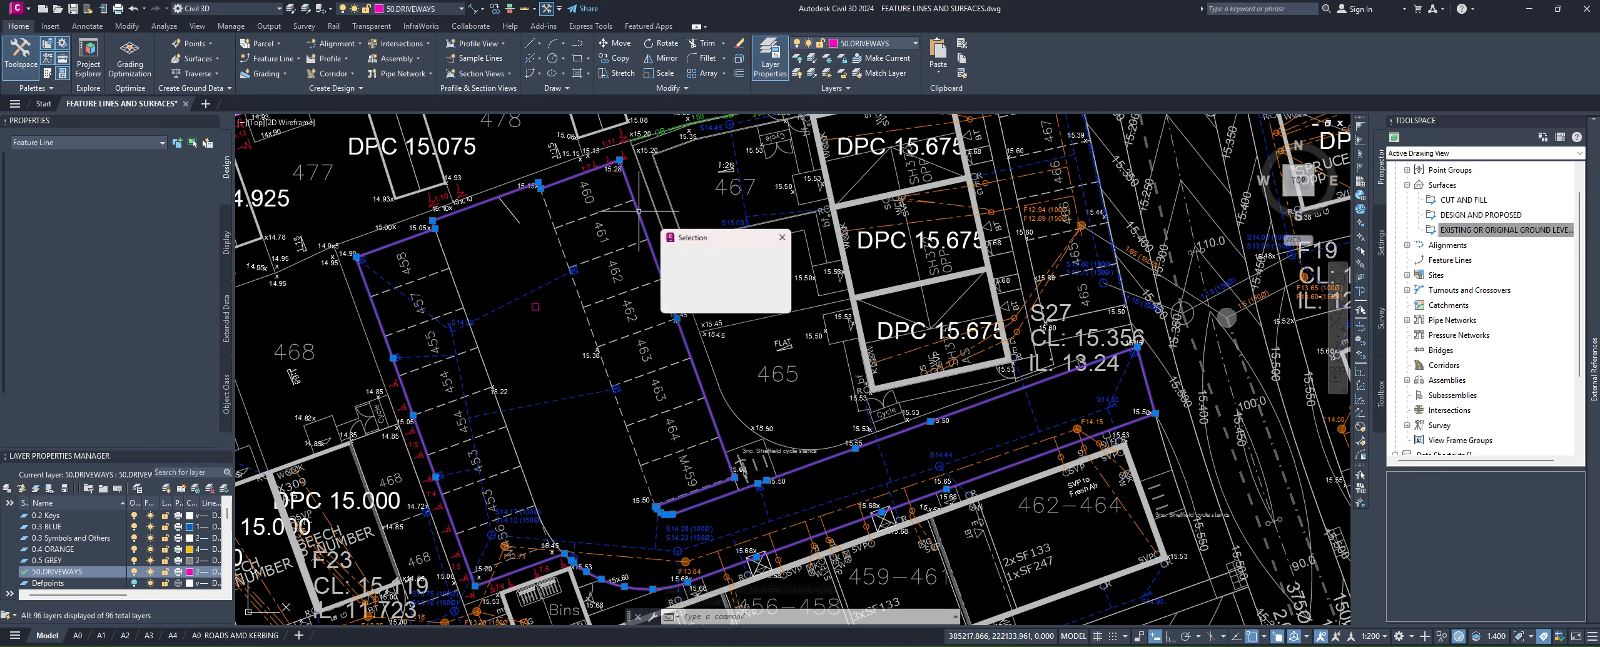
{"action": "left_click", "coordinate": [696, 258]}
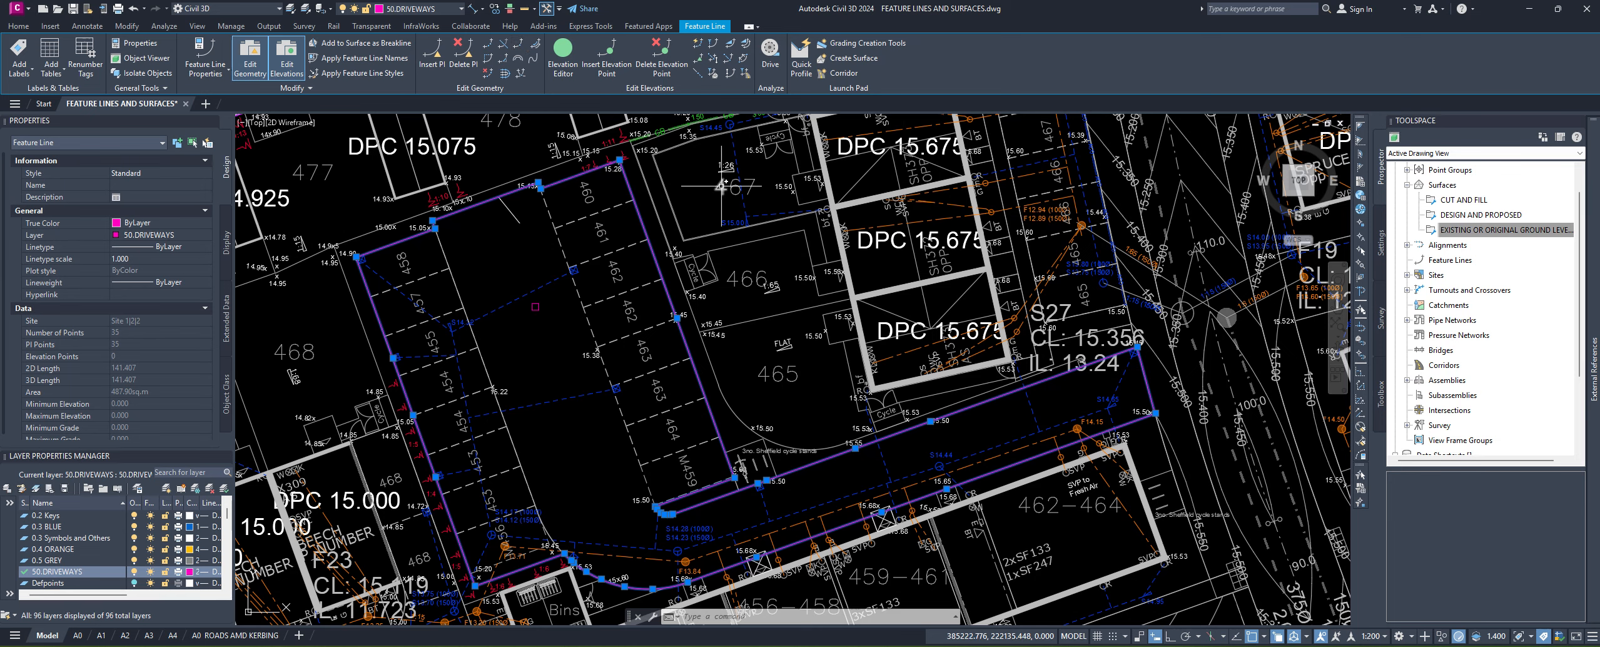
{"action": "mouse_move", "coordinate": [950, 405]}
{"action": "middle_mouse_down"}
{"action": "mouse_move", "coordinate": [920, 410]}
{"action": "mouse_move", "coordinate": [955, 397]}
{"action": "middle_mouse_up"}
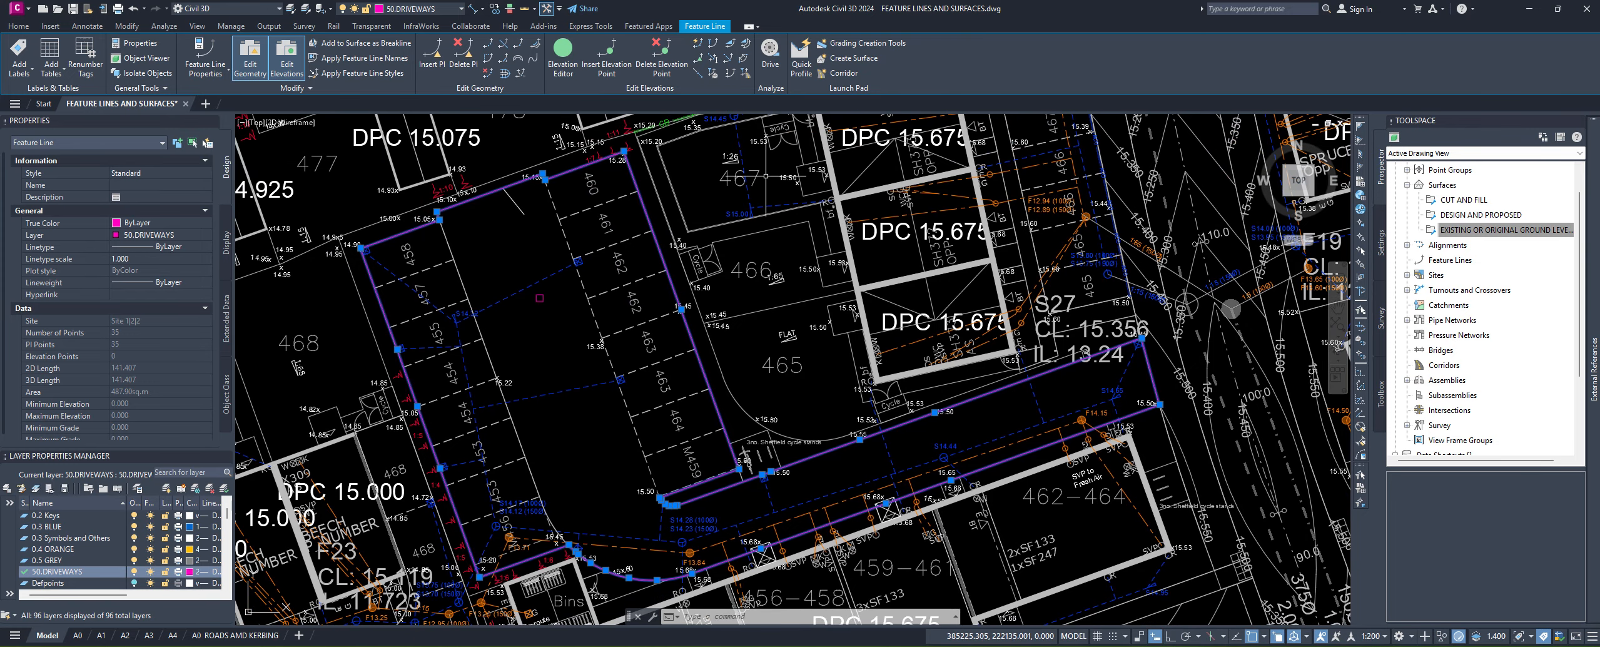
{"action": "left_click", "coordinate": [697, 45]}
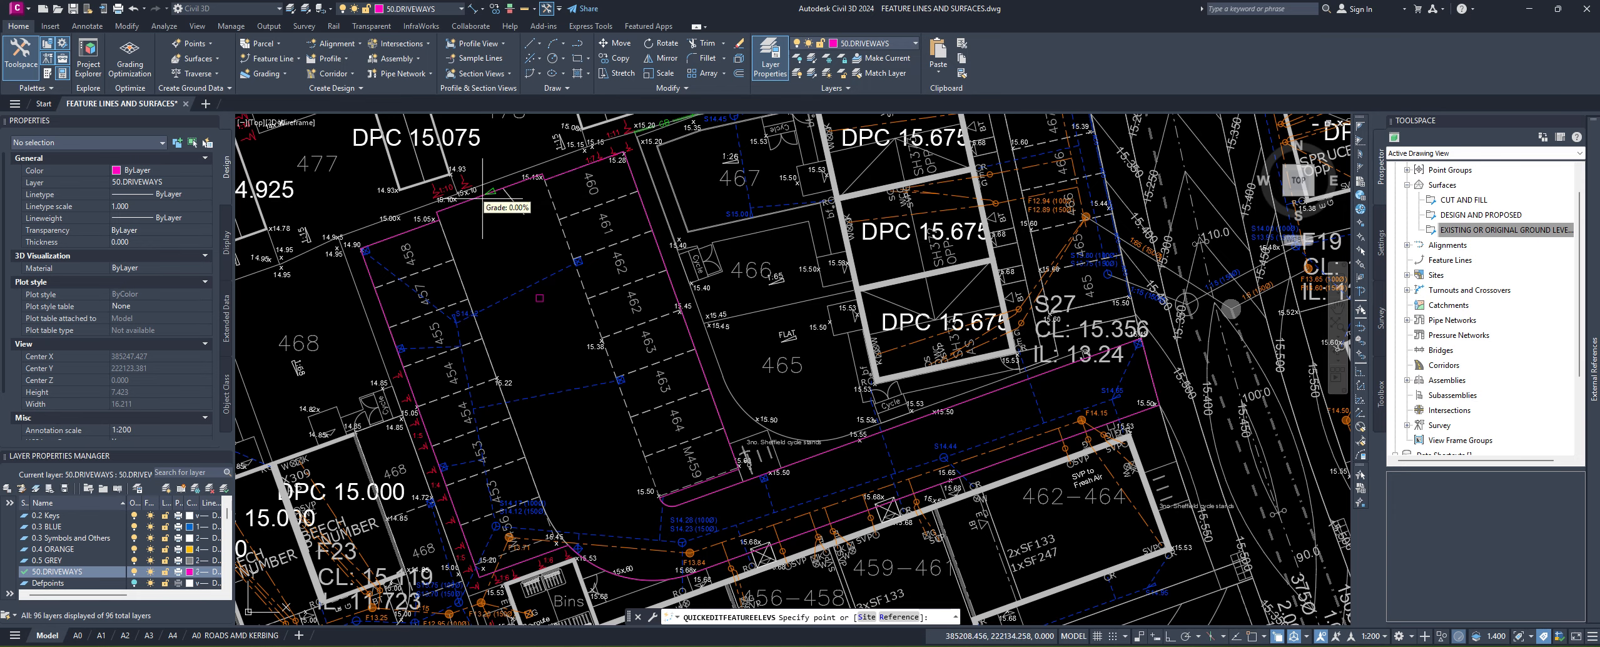
{"action": "scroll", "coordinate": [1170, 425], "scroll_direction": "up", "scroll_amount": 10}
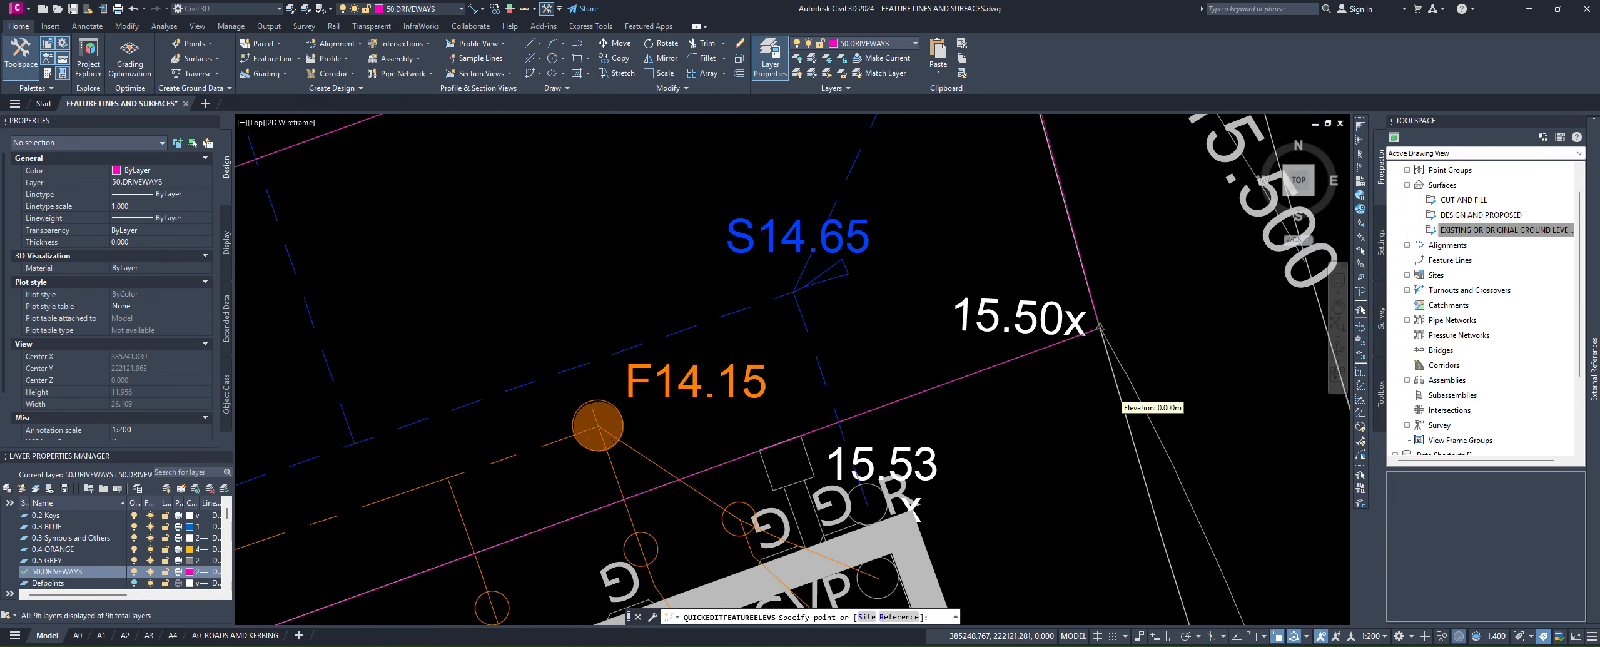
{"action": "scroll", "coordinate": [1063, 375], "scroll_direction": "up", "scroll_amount": 2}
{"action": "scroll", "coordinate": [1022, 388], "scroll_direction": "down", "scroll_amount": 5}
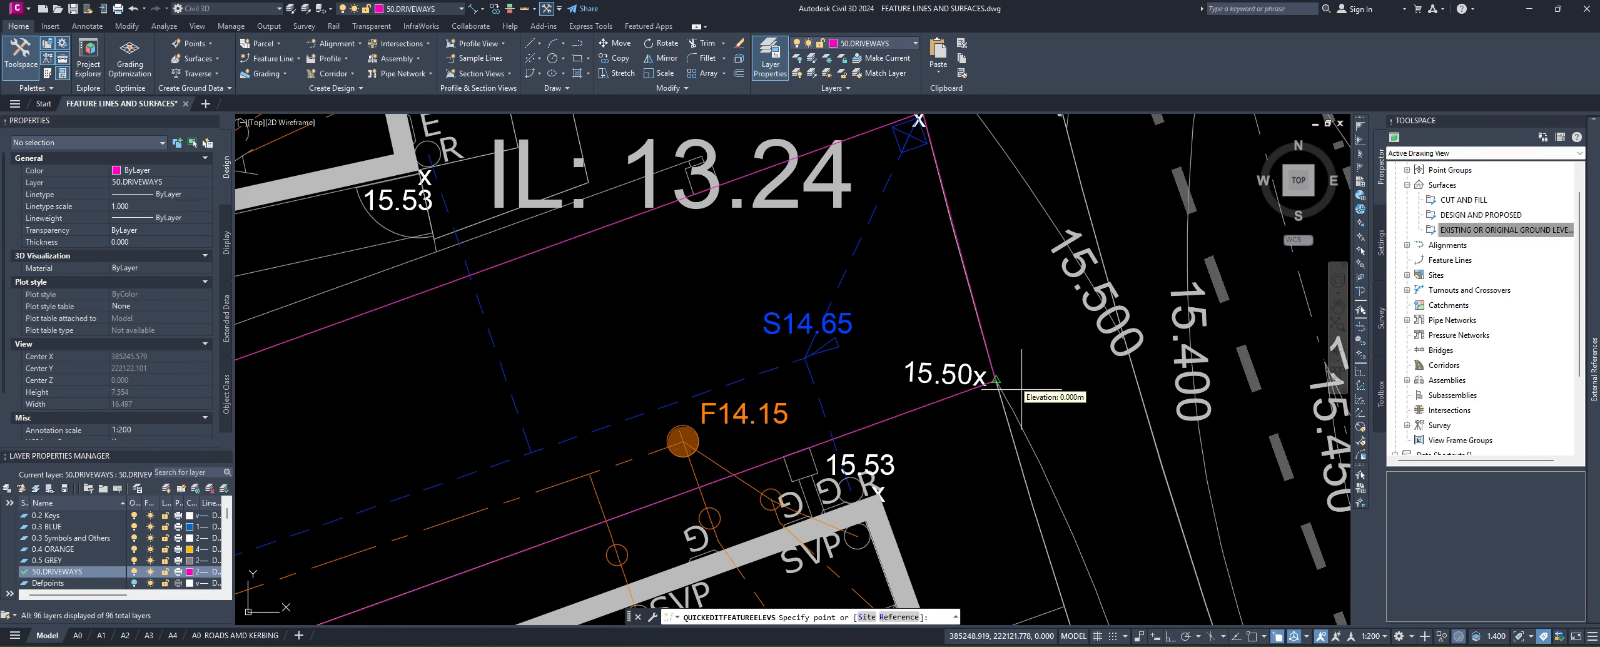
{"action": "left_click", "coordinate": [1004, 374]}
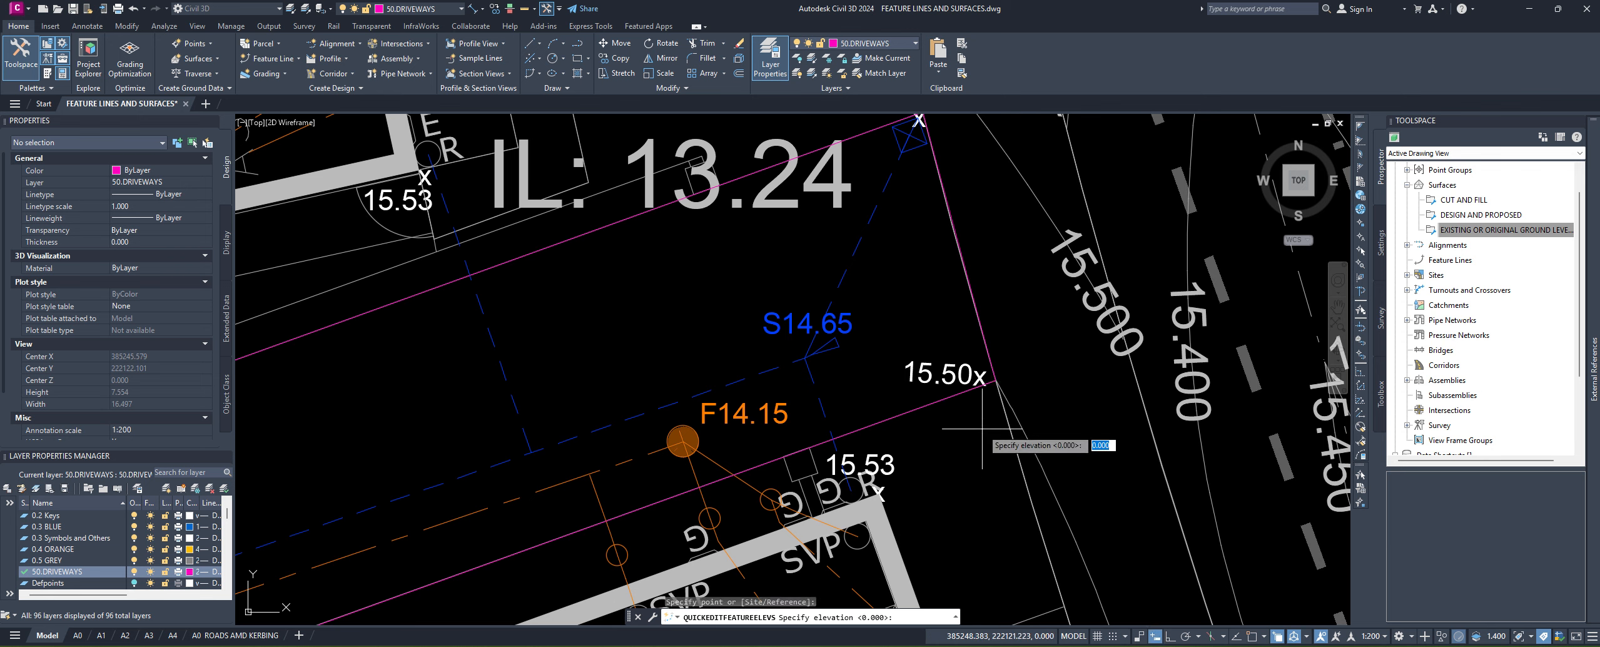
{"action": "type", "text": "15.5"}
{"action": "key", "text": "Return"}
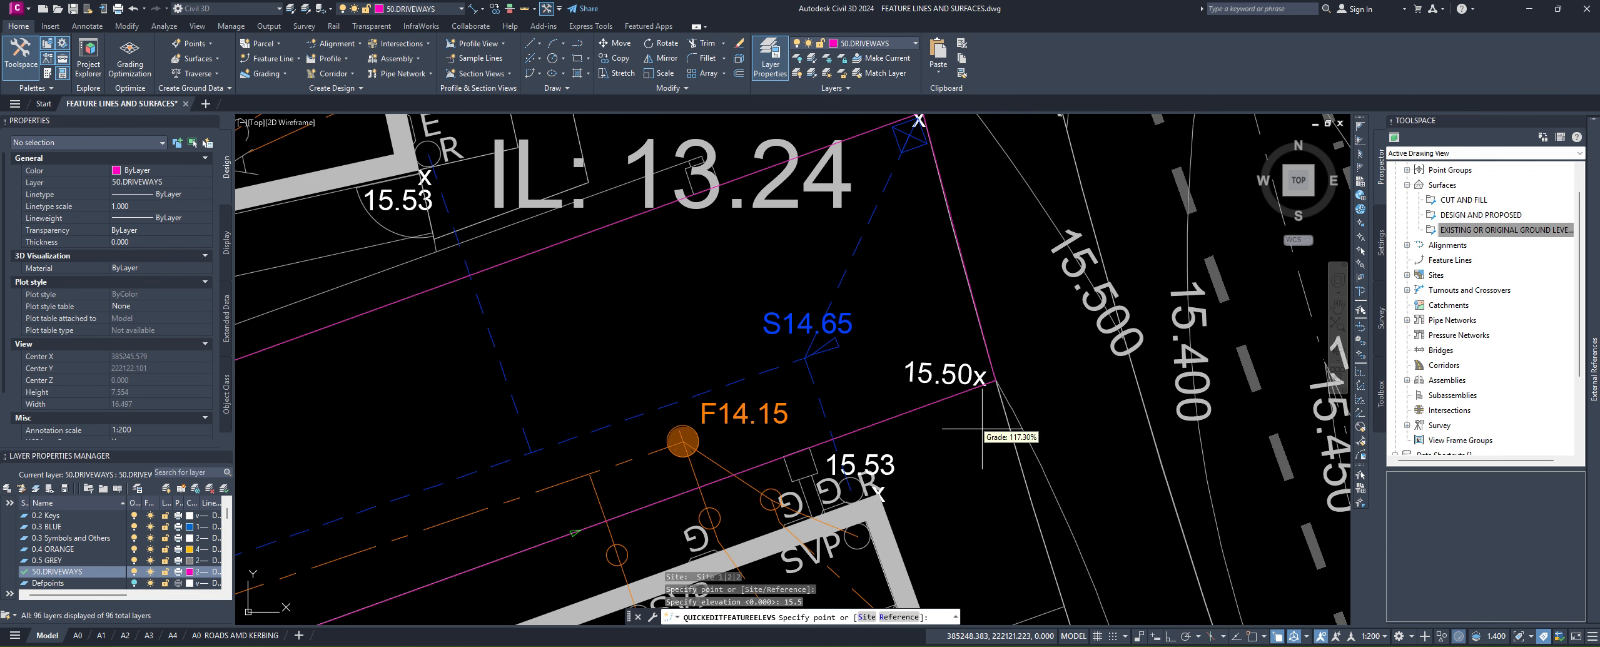
Step: Set the feature line's elevation to 15.65 at the vertex beside the 15.65 level near S14.44
{"action": "middle_click_drag", "start_coordinate": [982, 429], "coordinate": [1170, 300]}
{"action": "middle_click_drag", "start_coordinate": [576, 384], "coordinate": [816, 293]}
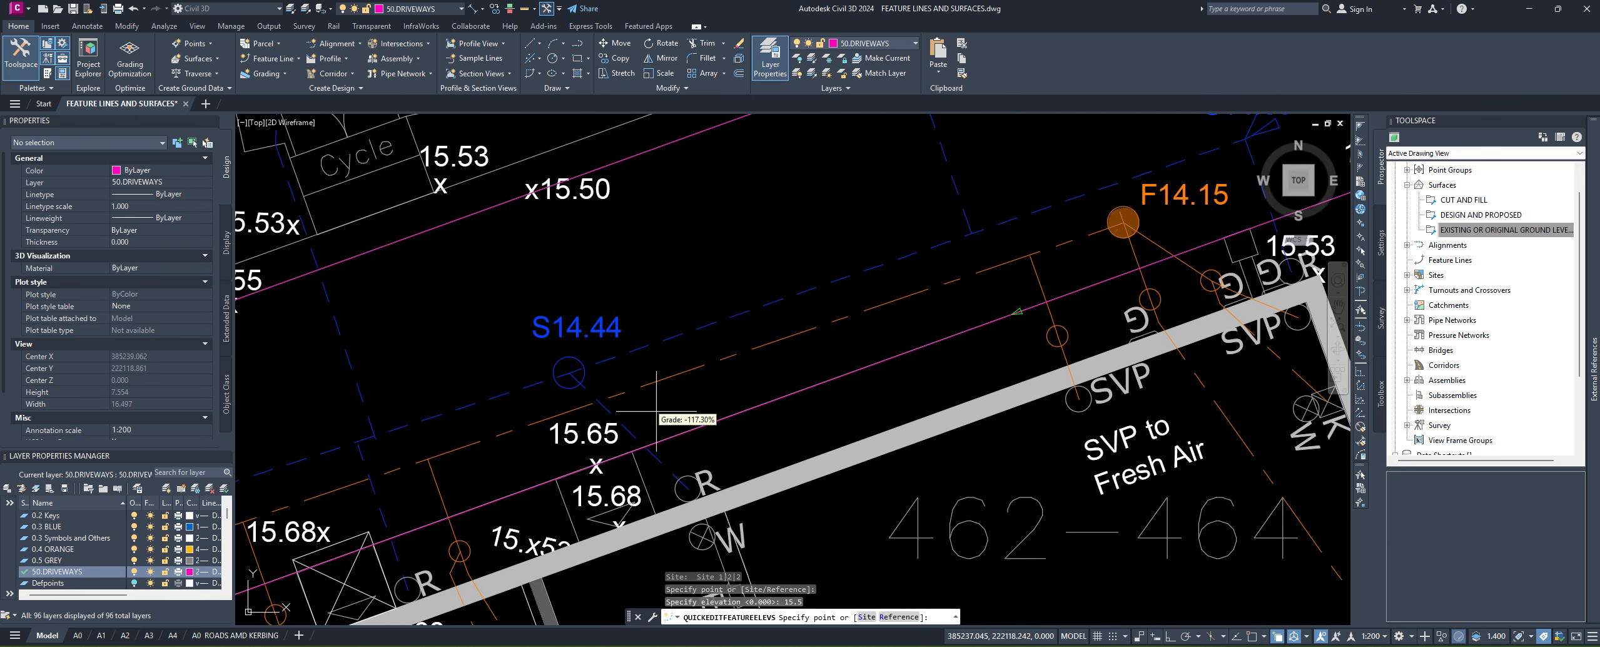
{"action": "scroll", "coordinate": [667, 411], "scroll_direction": "up", "scroll_amount": 2}
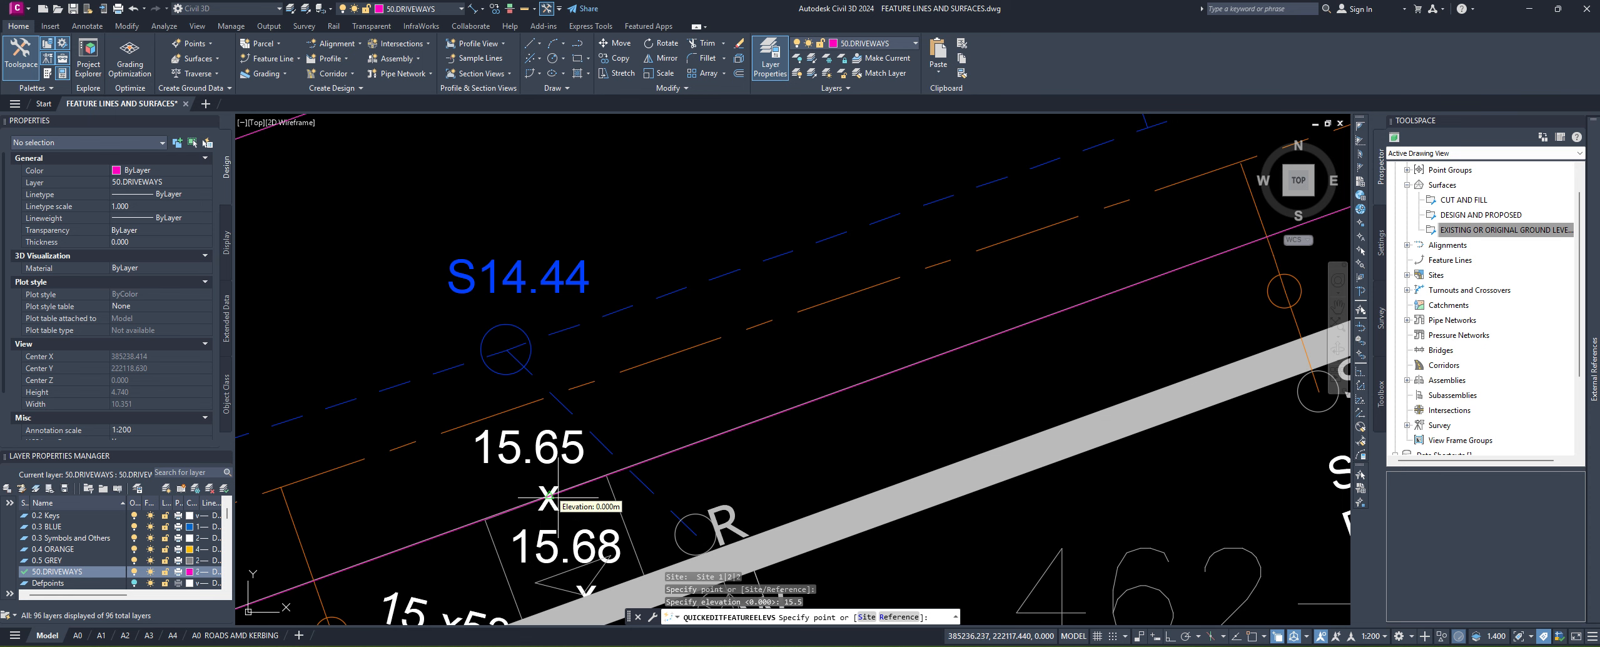
{"action": "middle_click_drag", "start_coordinate": [548, 497], "coordinate": [738, 422]}
{"action": "left_click", "coordinate": [738, 423]}
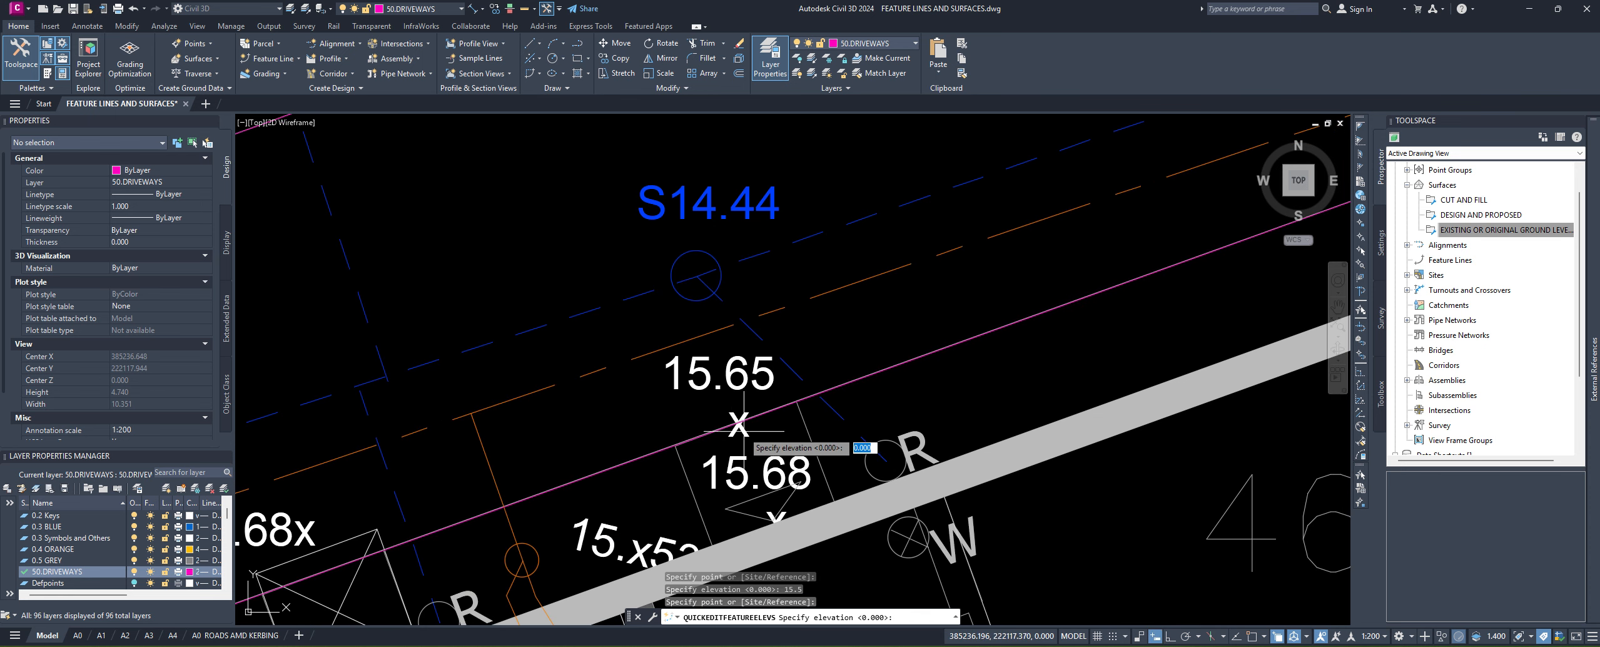
{"action": "type", "text": "15.65"}
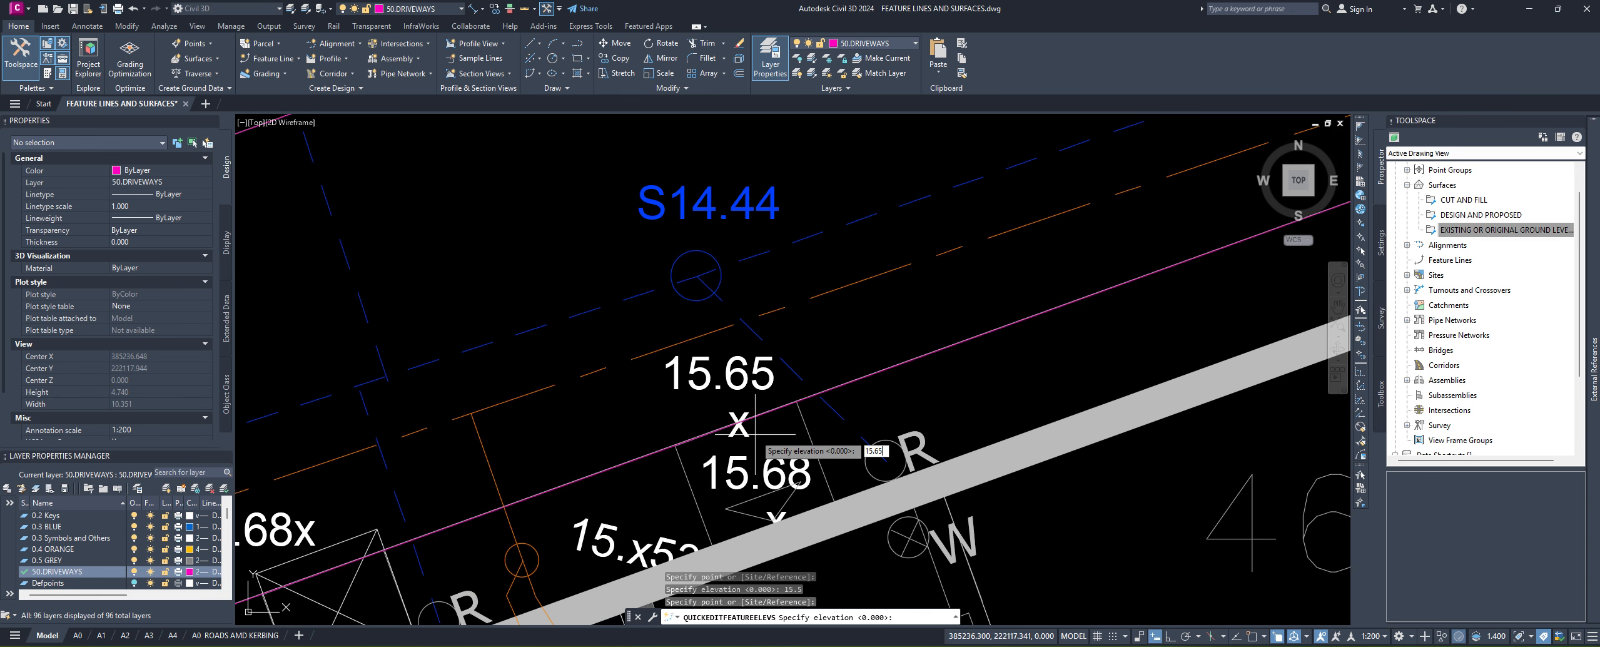
{"action": "key", "text": "Return"}
Step: Set the feature line's elevation to 15.68 at the vertex beside the first 15.68 level past the 15.65 level
{"action": "middle_click_drag", "start_coordinate": [548, 527], "coordinate": [1060, 368]}
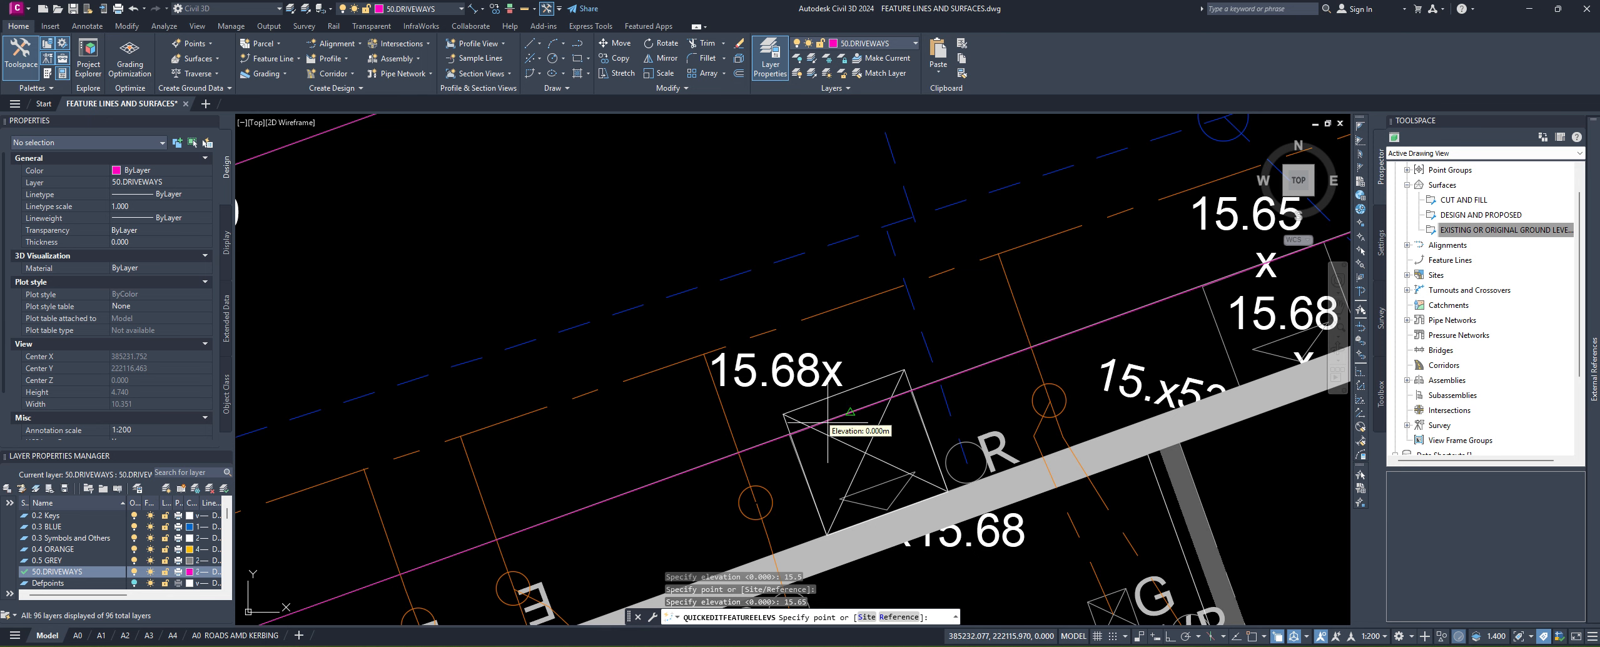
{"action": "middle_click_drag", "start_coordinate": [994, 404], "coordinate": [967, 427]}
{"action": "left_click", "coordinate": [976, 424]}
{"action": "type", "text": "15"}
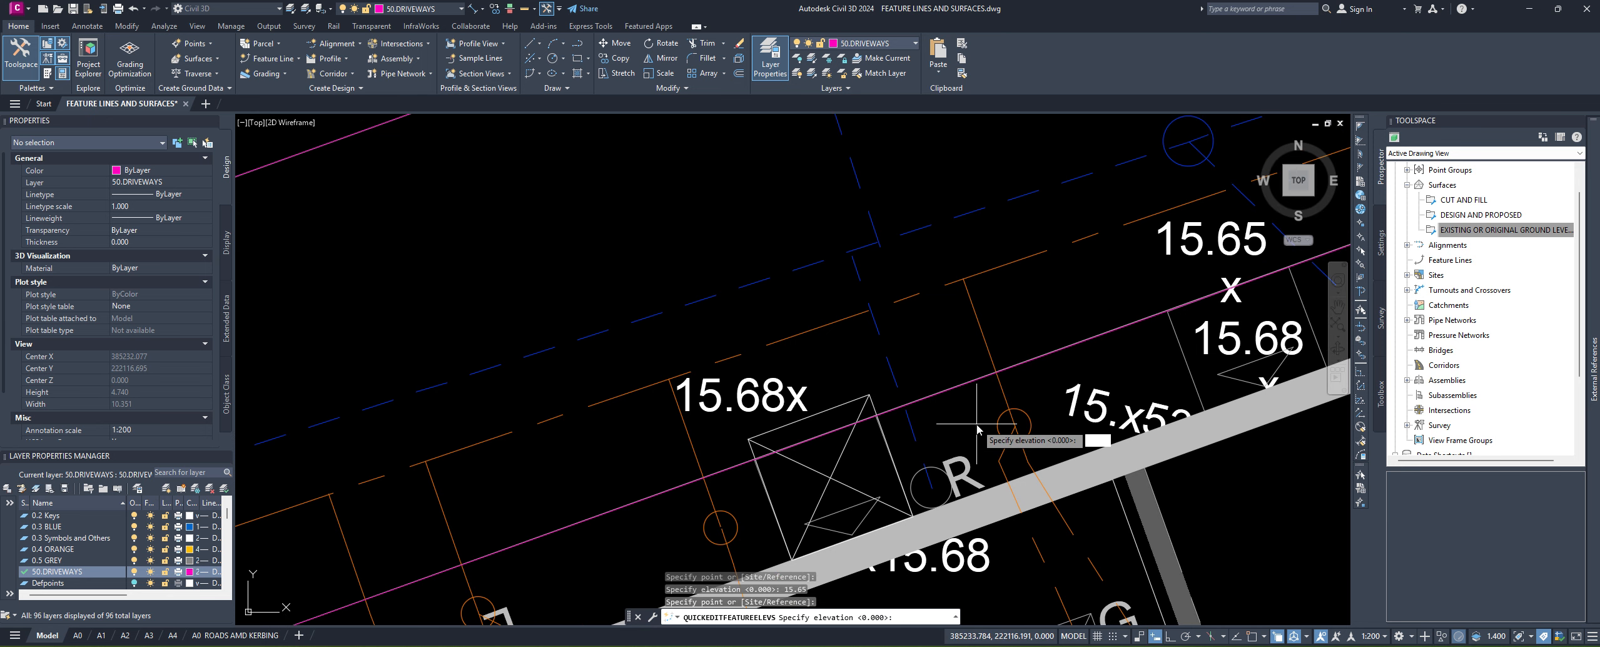
{"action": "key", "text": "Return"}
Step: Set a 2% grade on the feature line segment between the two 15.68 levels at the crossed boxes
{"action": "middle_click_drag", "start_coordinate": [658, 431], "coordinate": [954, 300]}
{"action": "scroll", "coordinate": [954, 301], "scroll_direction": "down", "scroll_amount": 2}
{"action": "middle_click_drag", "start_coordinate": [695, 392], "coordinate": [704, 393]}
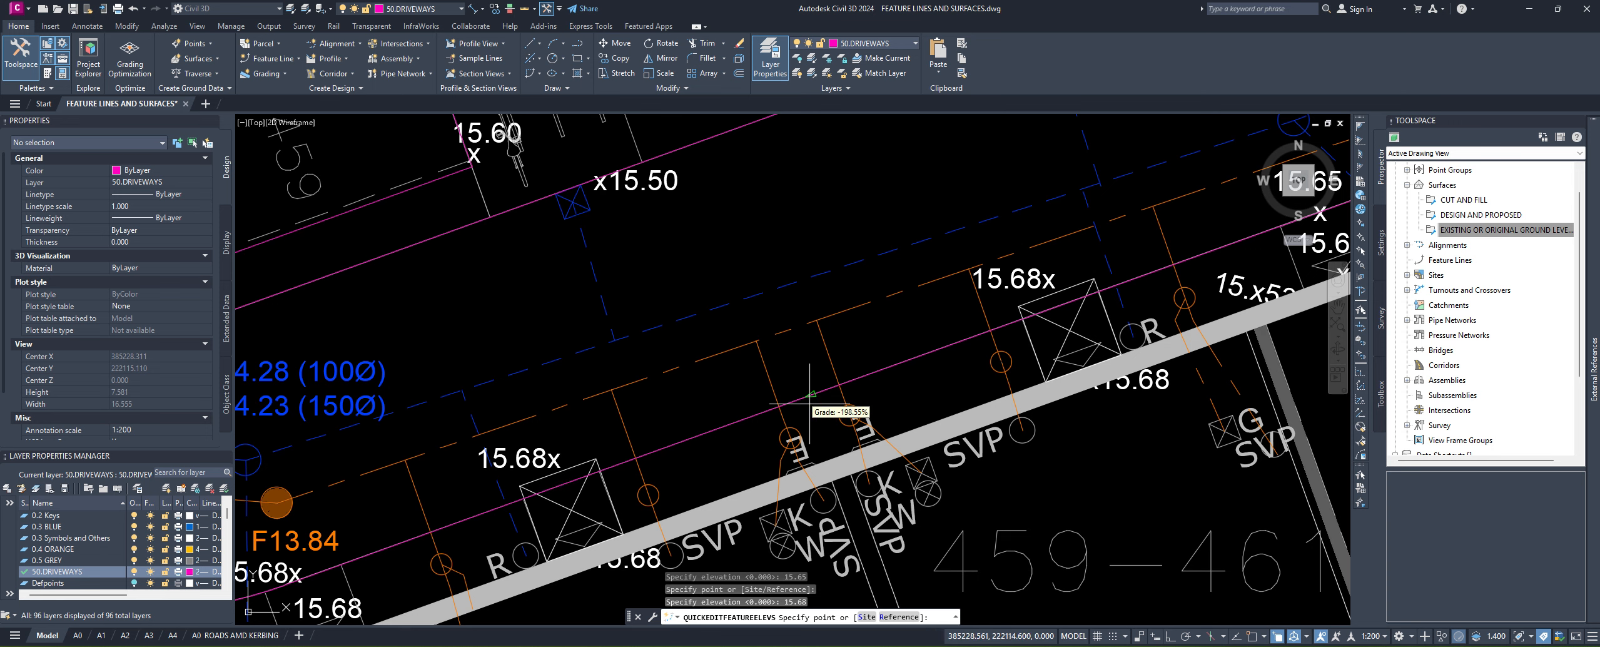
{"action": "left_click", "coordinate": [813, 395]}
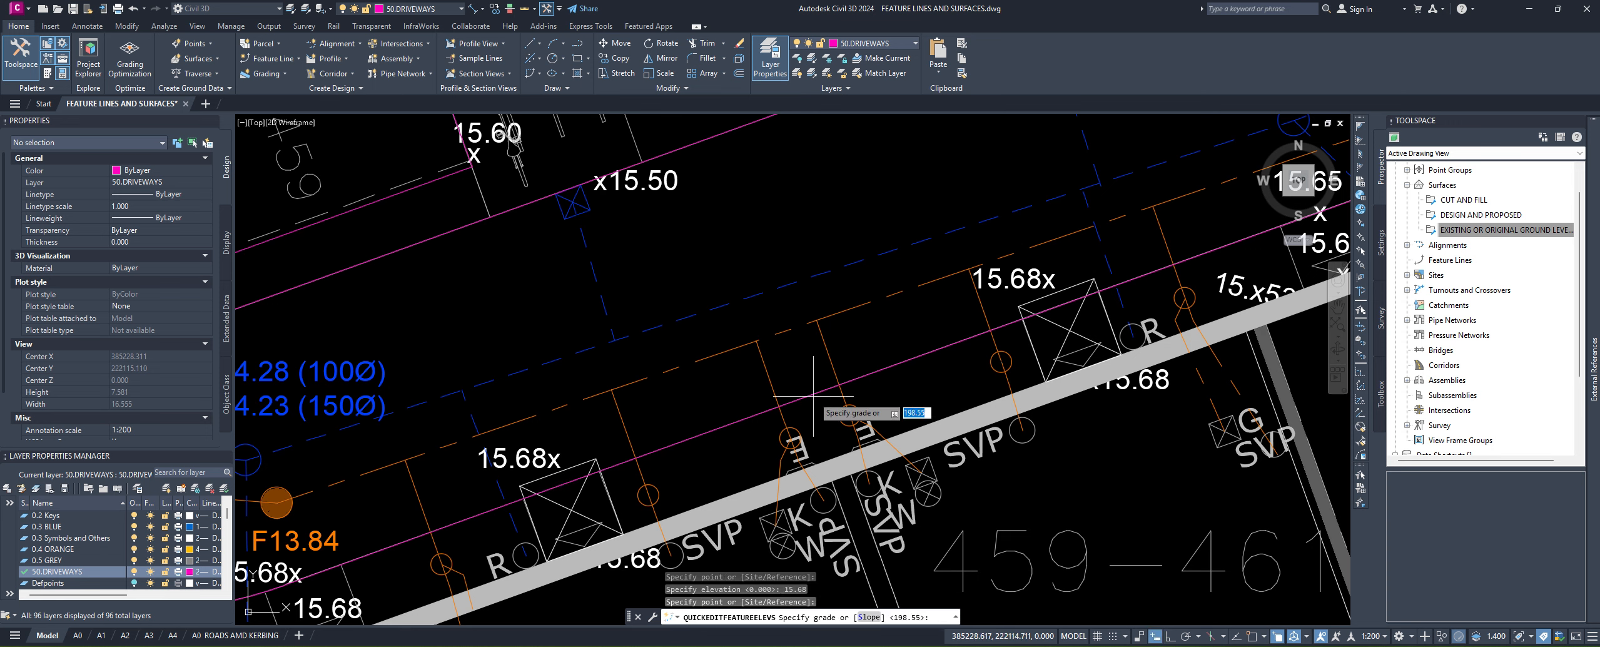
{"action": "key", "text": "Escape"}
{"action": "key", "text": "Return"}
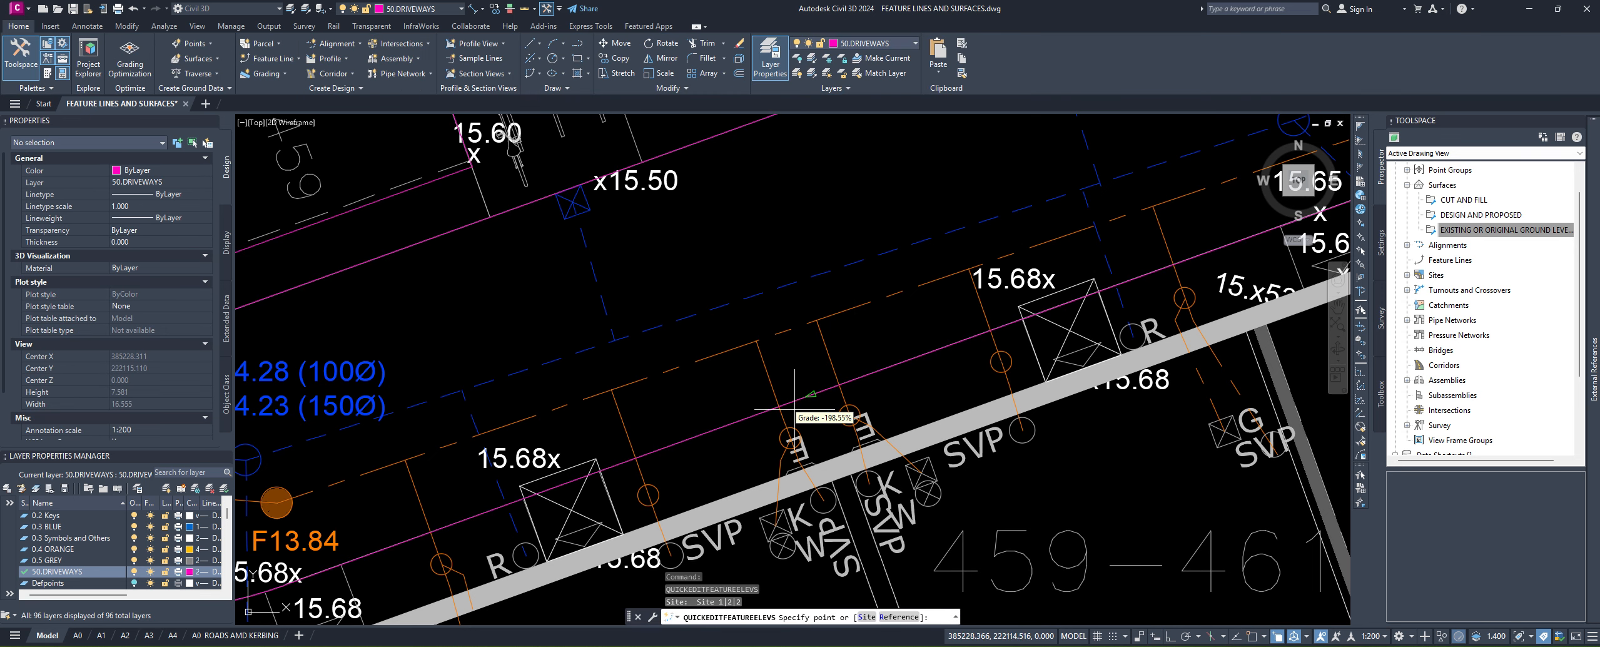
{"action": "left_click", "coordinate": [794, 409]}
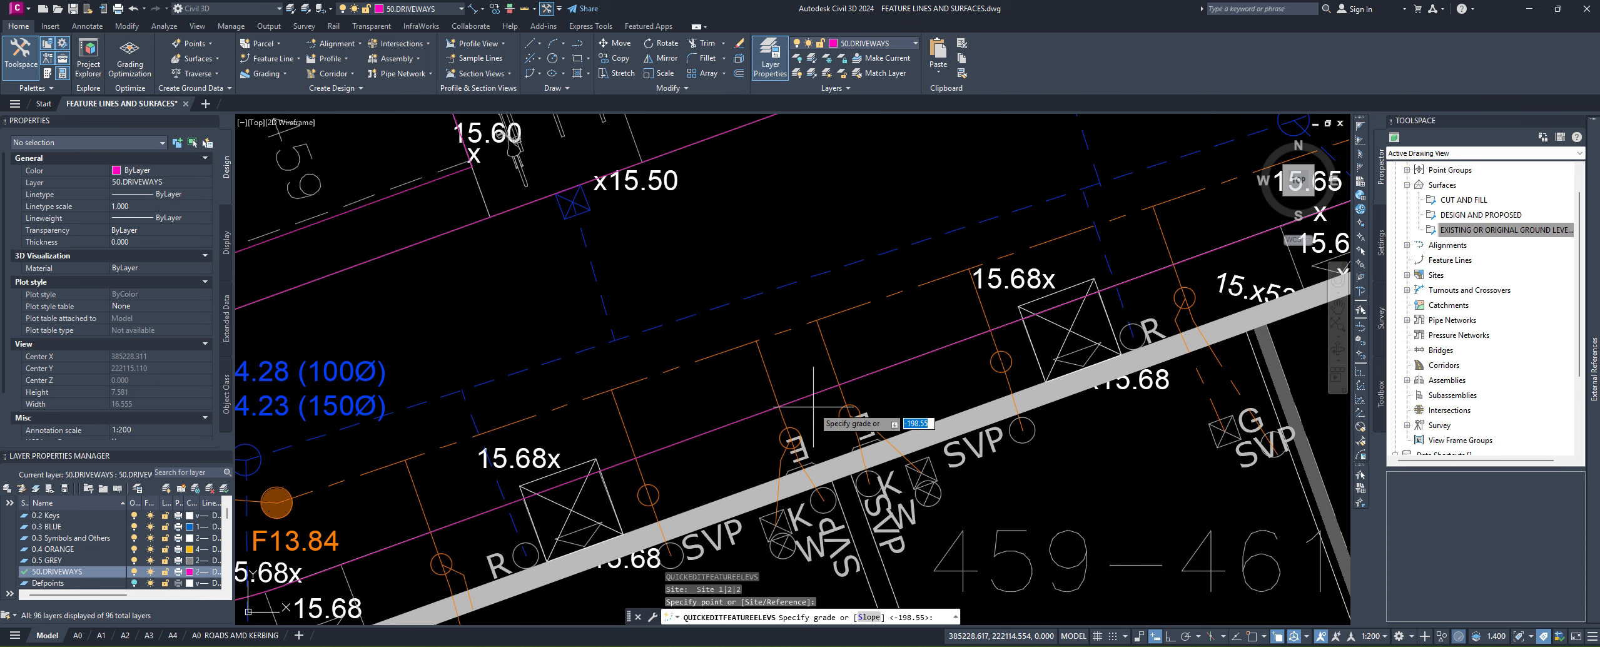
{"action": "type", "text": "2"}
{"action": "key", "text": "Return"}
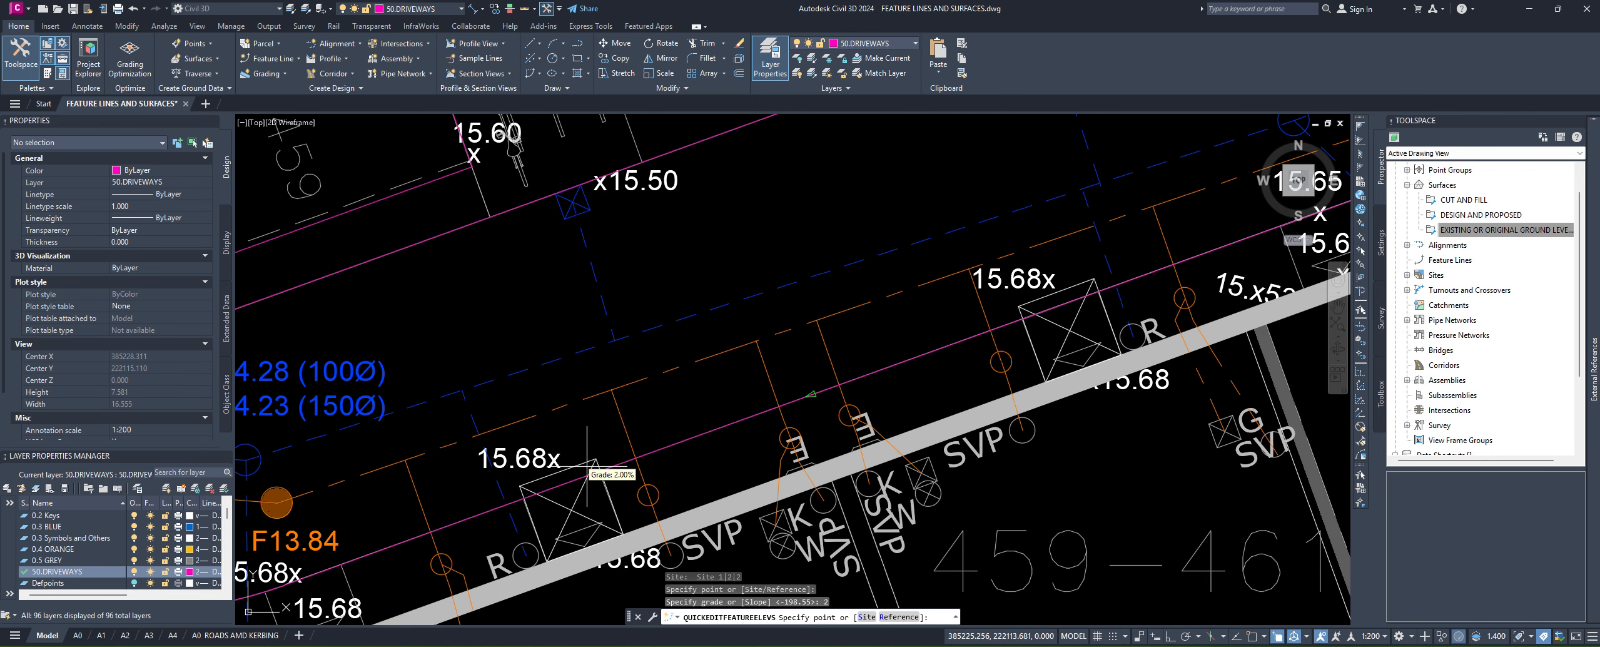
Step: Set the elevation to 15.68 at the feature line vertices beside the next two 15.68 levels, at the crossed box and below F13.84
{"action": "left_click", "coordinate": [561, 485]}
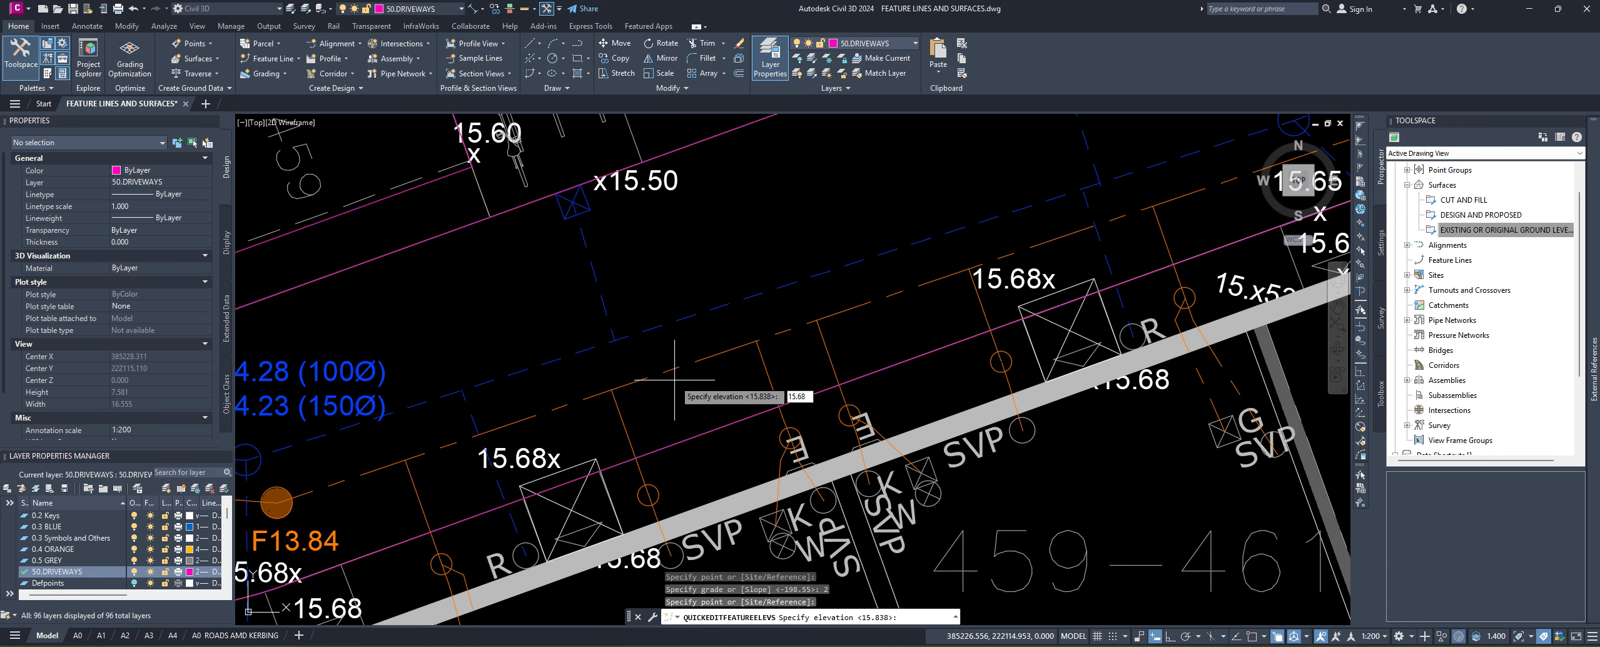
{"action": "key", "text": "Return"}
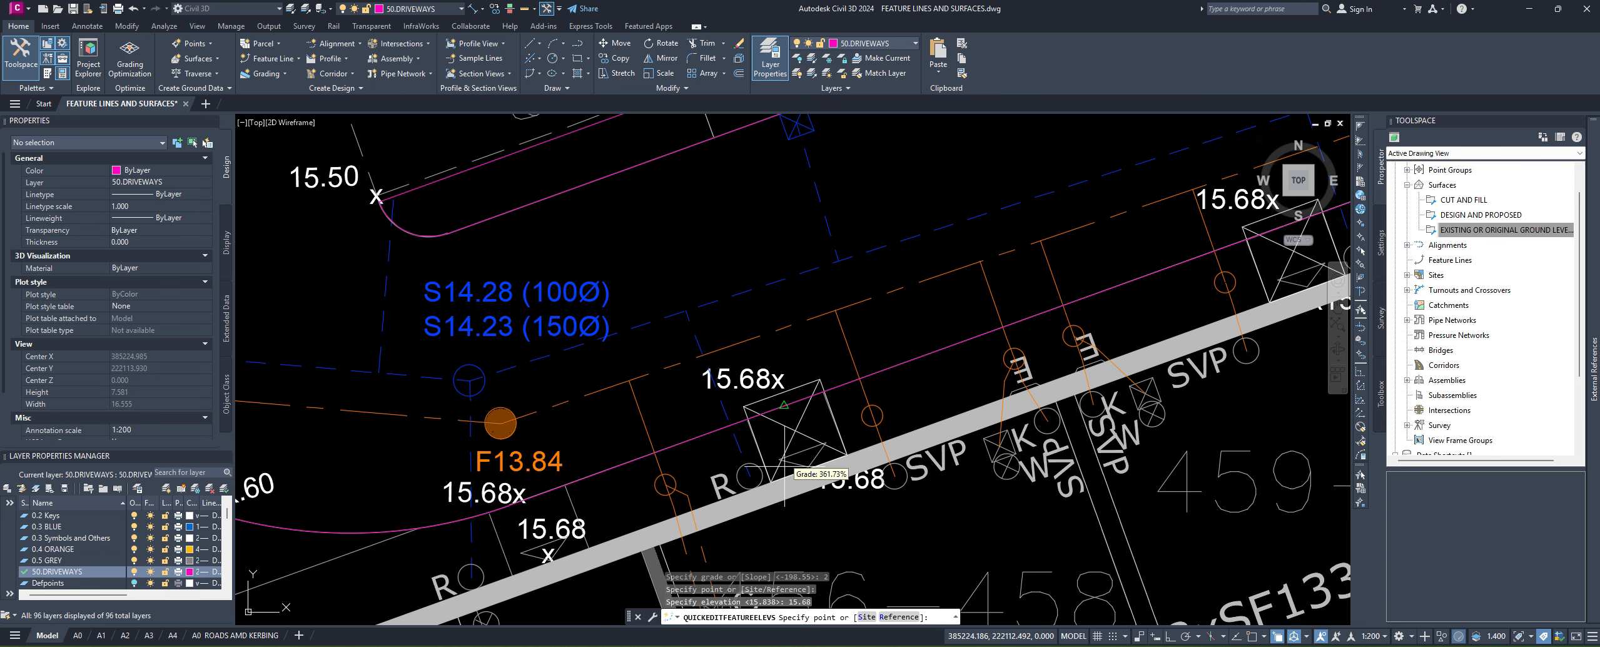
{"action": "mouse_move", "coordinate": [493, 542]}
{"action": "middle_mouse_down"}
{"action": "mouse_move", "coordinate": [755, 472]}
{"action": "mouse_move", "coordinate": [788, 499]}
{"action": "middle_mouse_up"}
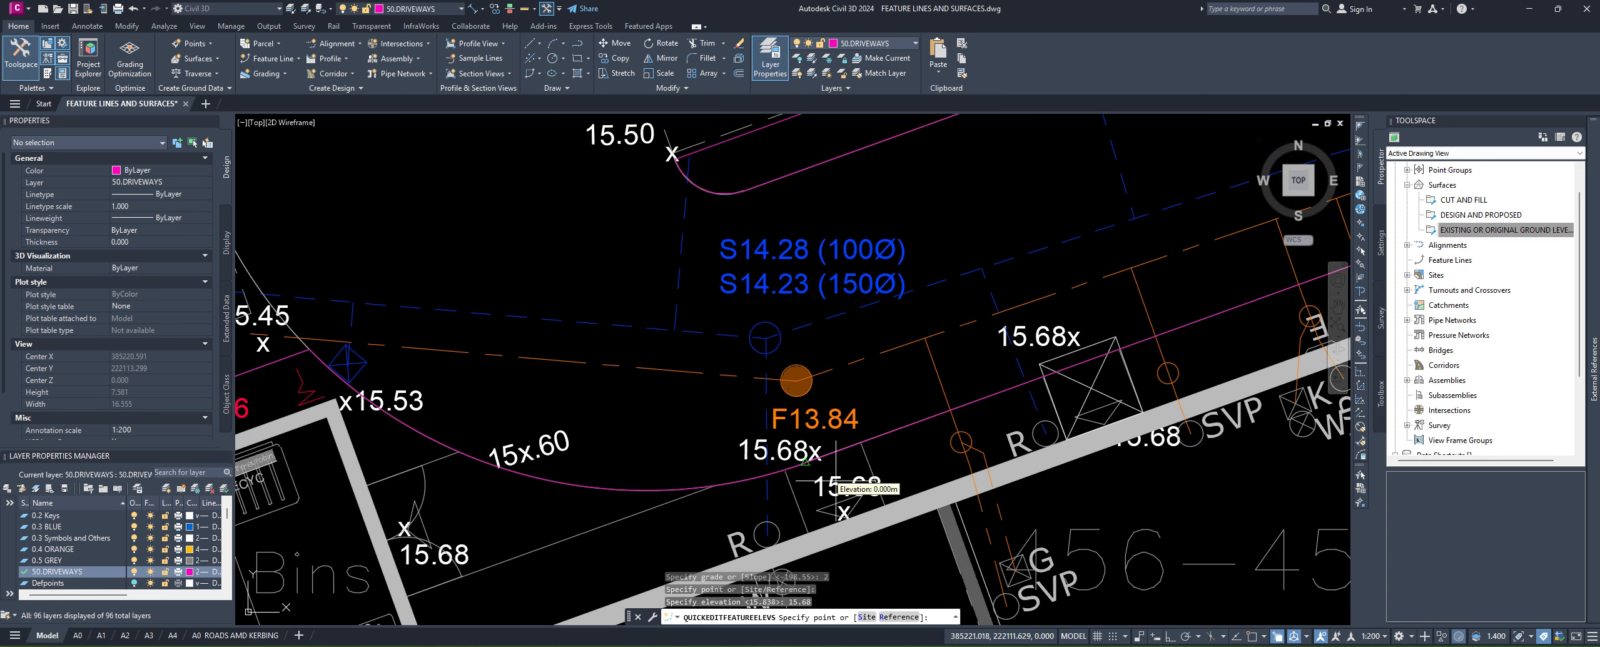
{"action": "left_click", "coordinate": [803, 465]}
{"action": "type", "text": "1"}
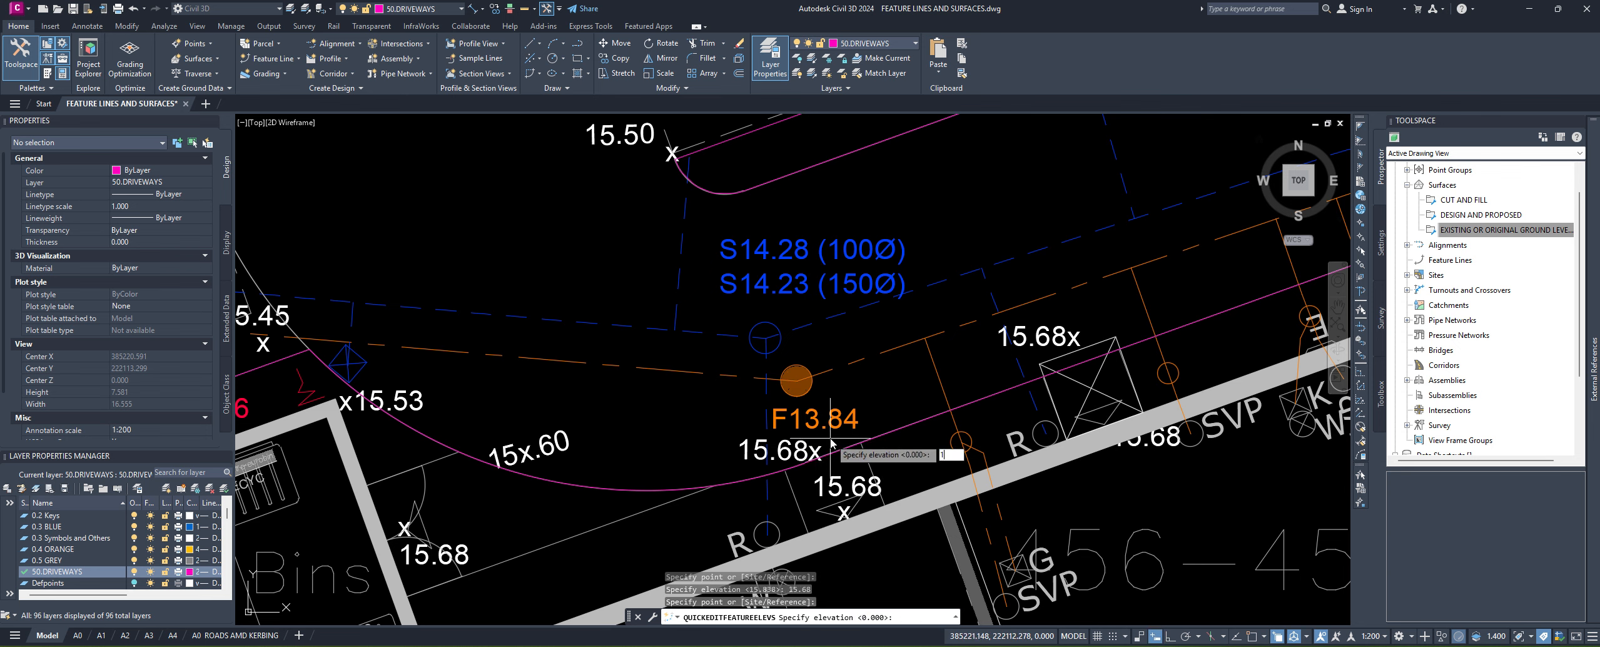
{"action": "type", "text": "5.68"}
{"action": "key", "text": "Return"}
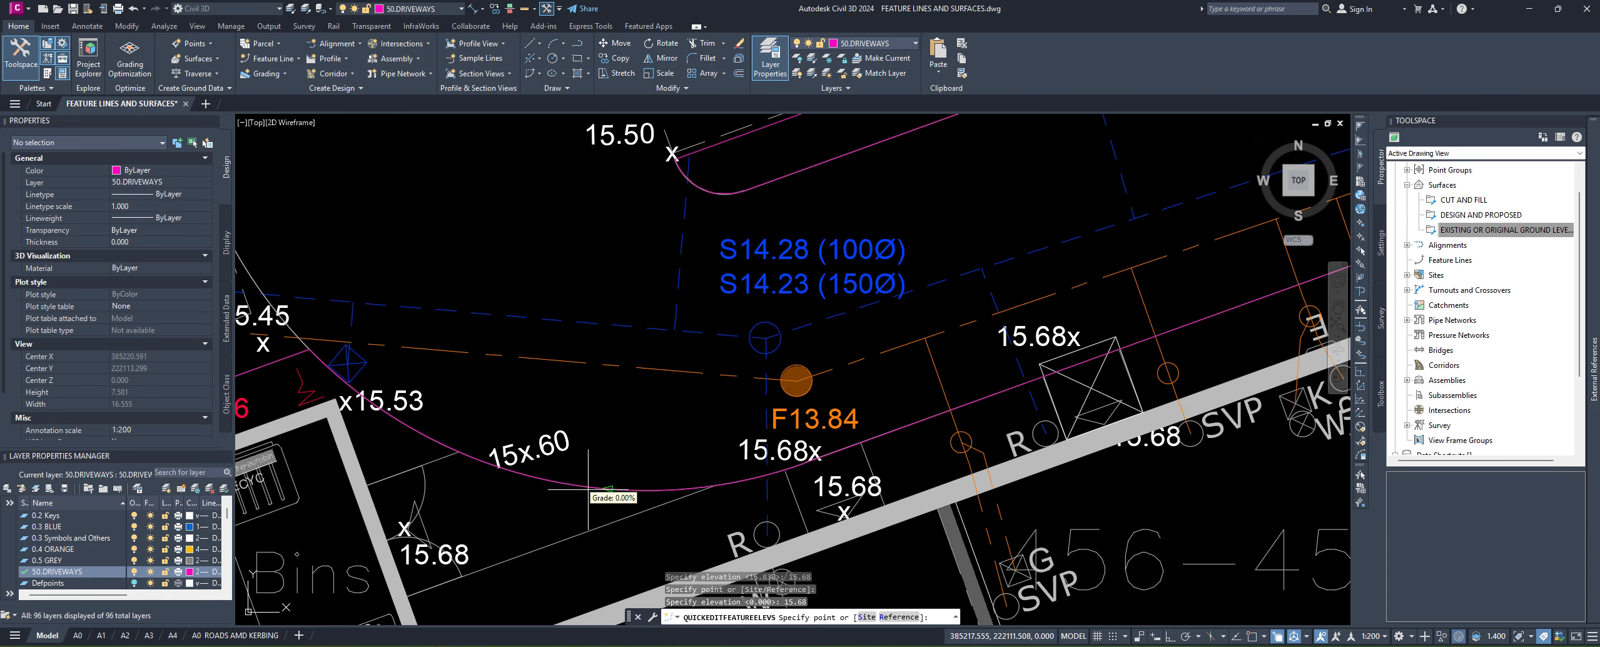
Step: Set the curved edge's elevations to 15.6 at the 15.60 level and 15.53 at the 15.53 level by the bin store corner
{"action": "left_click", "coordinate": [550, 482]}
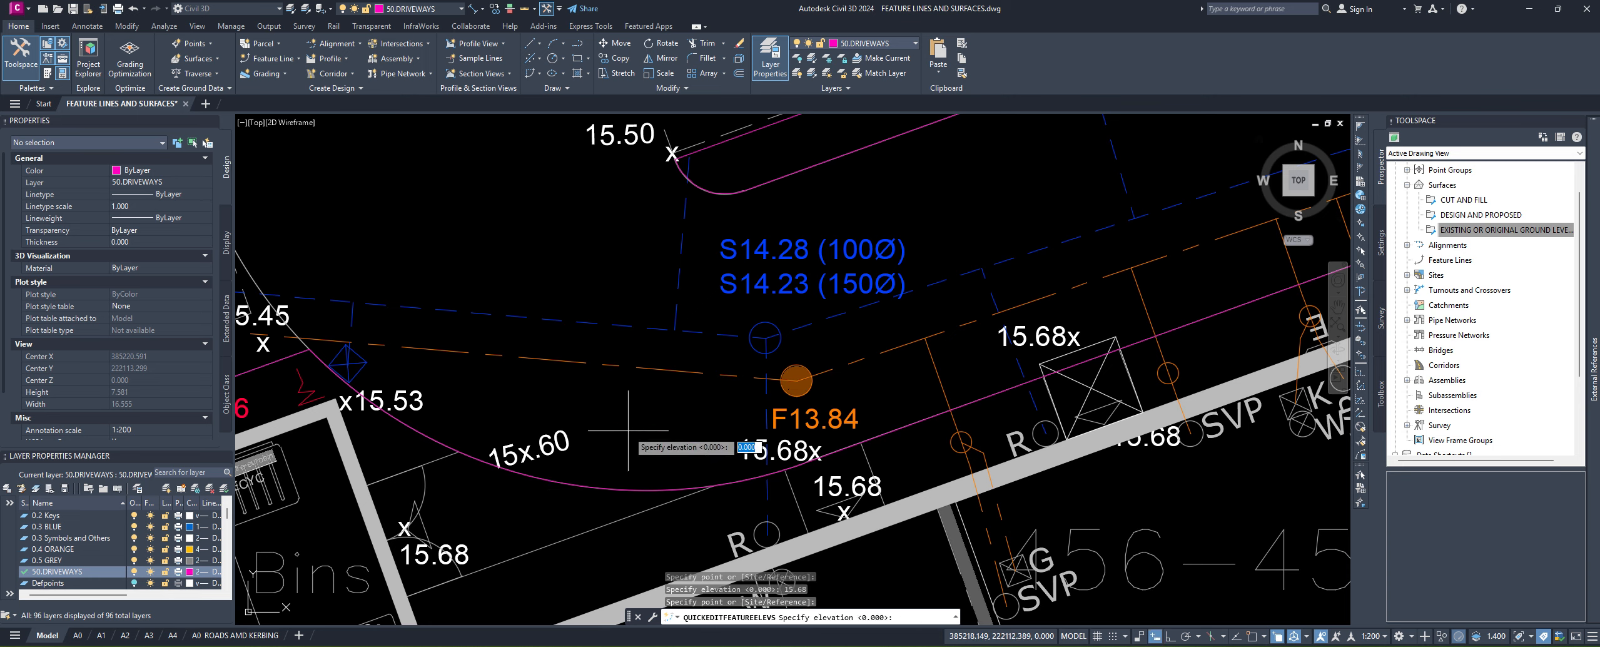
{"action": "type", "text": "15.6"}
{"action": "key", "text": "Return"}
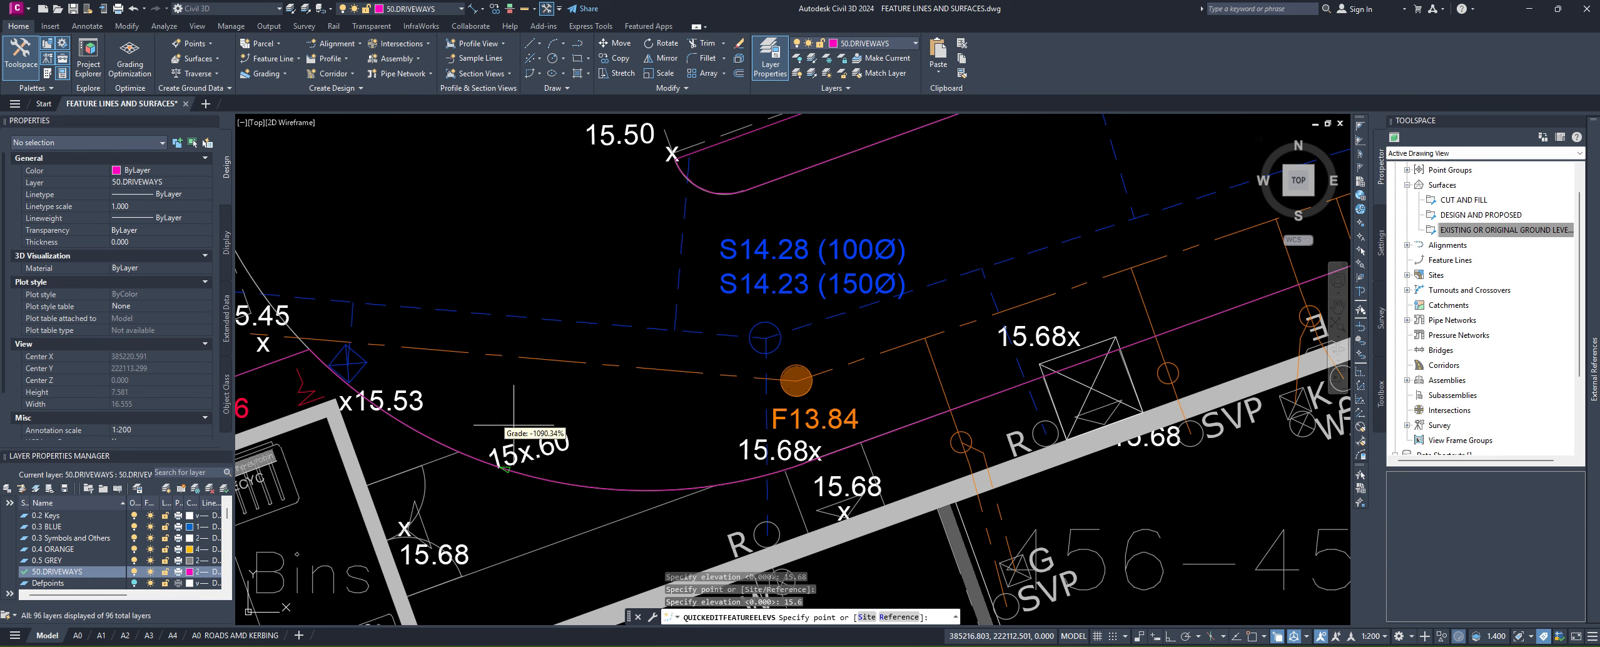
{"action": "left_click", "coordinate": [338, 374]}
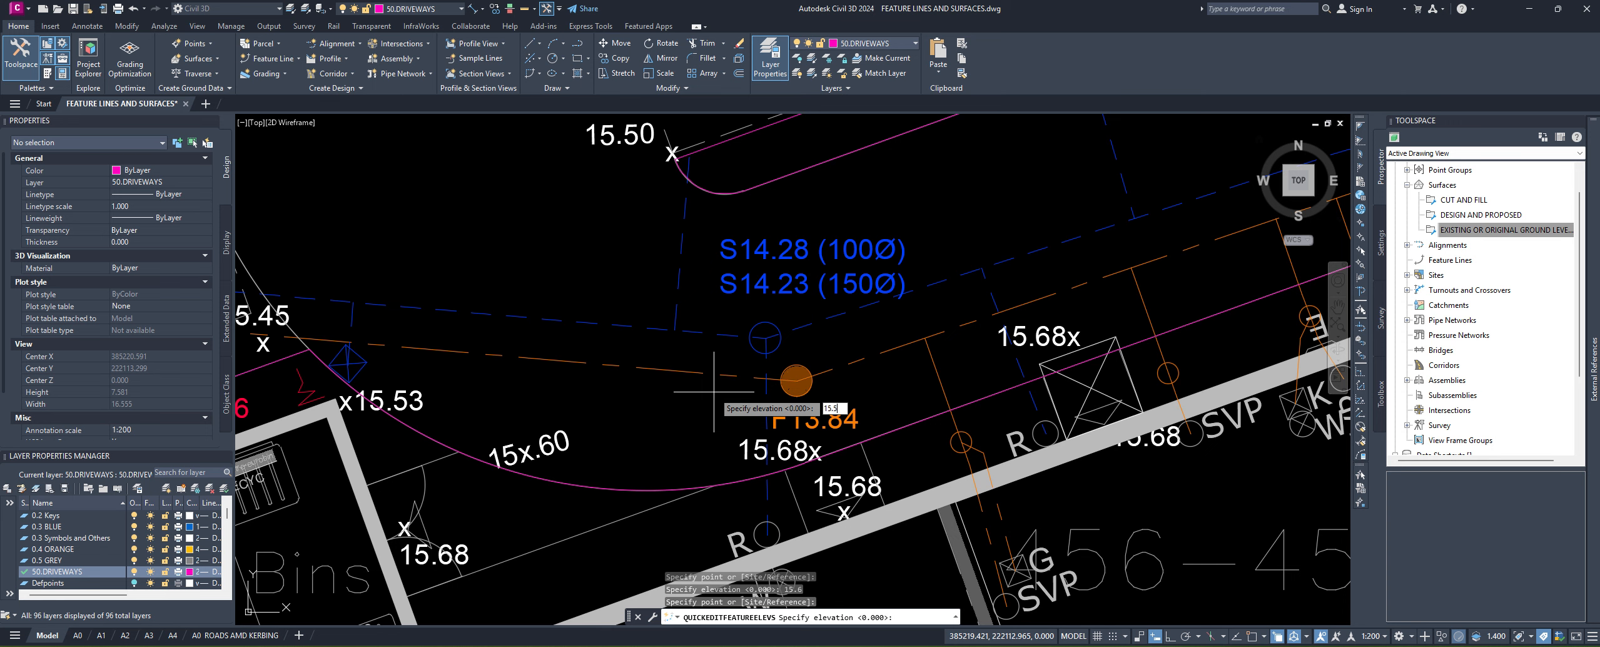
{"action": "type", "text": "15.53"}
{"action": "key", "text": "Return"}
Step: Set the feature line's elevation to 15.45 at the vertex below the 15.45 level, where the curve meets the bin store edge
{"action": "middle_click_drag", "start_coordinate": [453, 401], "coordinate": [903, 471]}
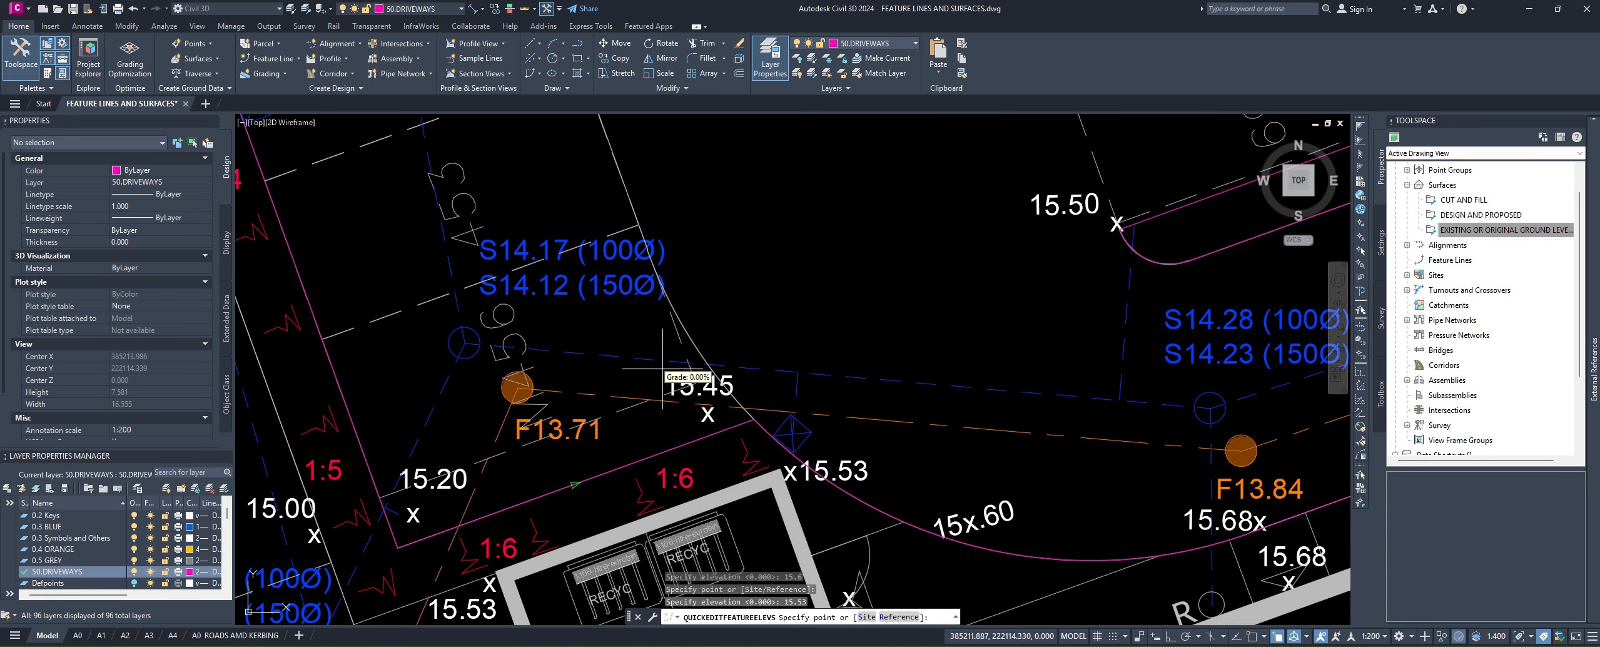
{"action": "left_click", "coordinate": [749, 414]}
{"action": "middle_click_drag", "start_coordinate": [903, 349], "coordinate": [881, 378]}
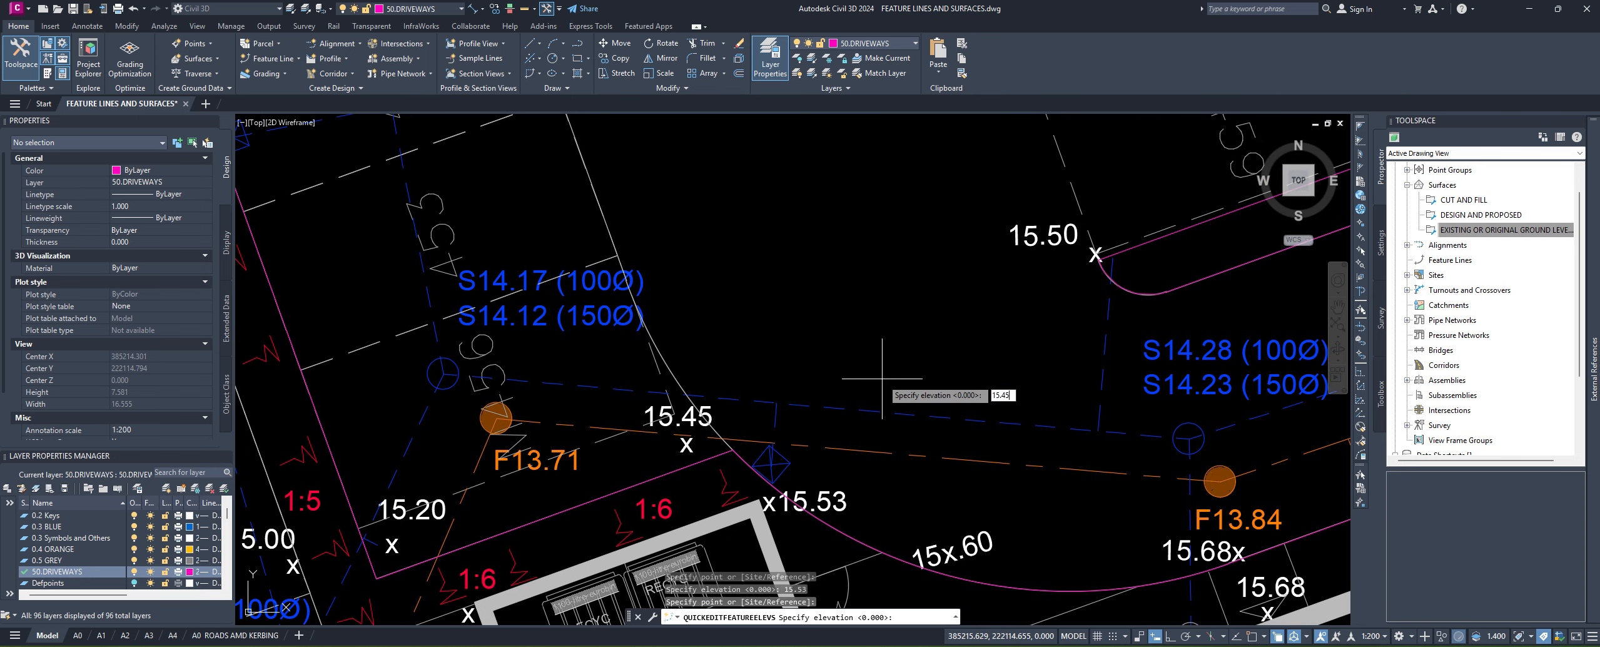
{"action": "type", "text": "15.45"}
{"action": "key", "text": "Return"}
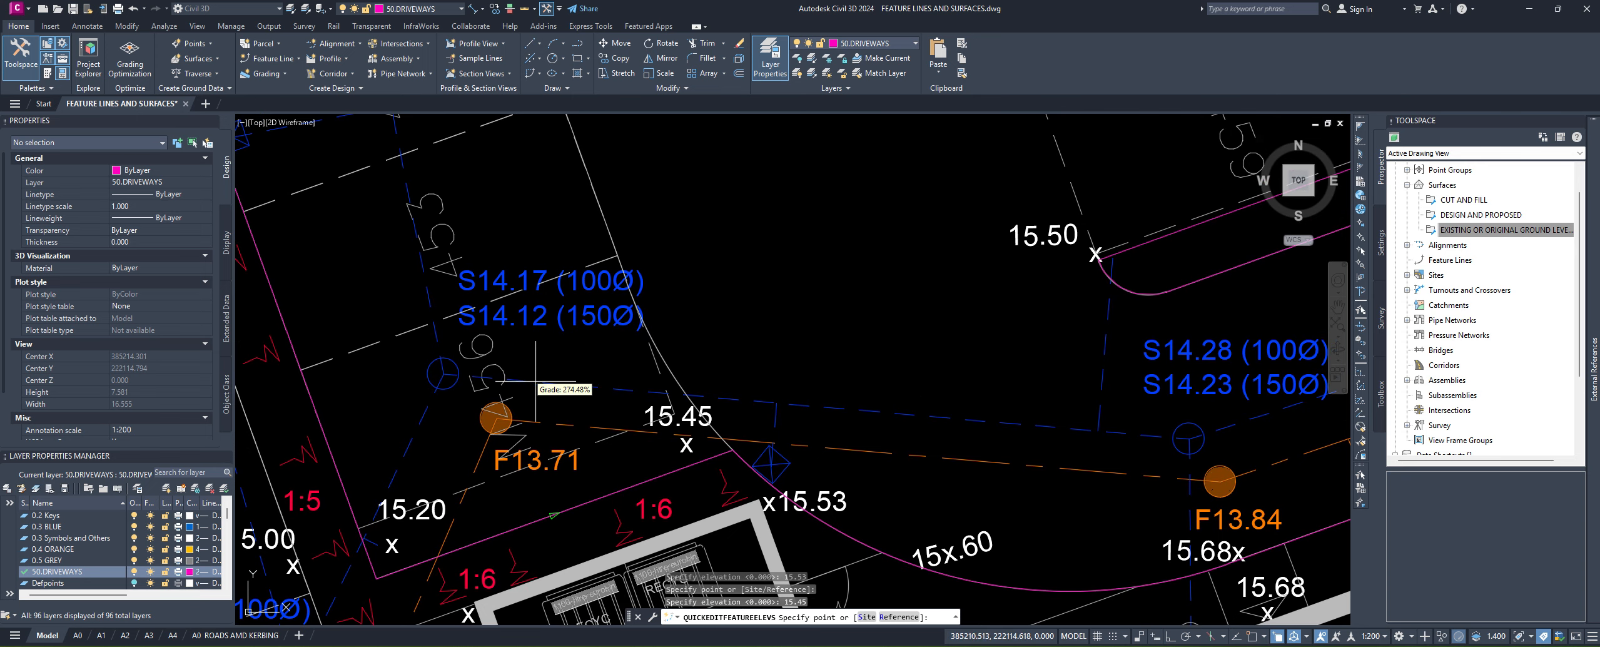
Step: Set the feature line's elevation to 15.20 at the corner beside the 15.20 level below F13.71
{"action": "middle_click_drag", "start_coordinate": [535, 379], "coordinate": [748, 245]}
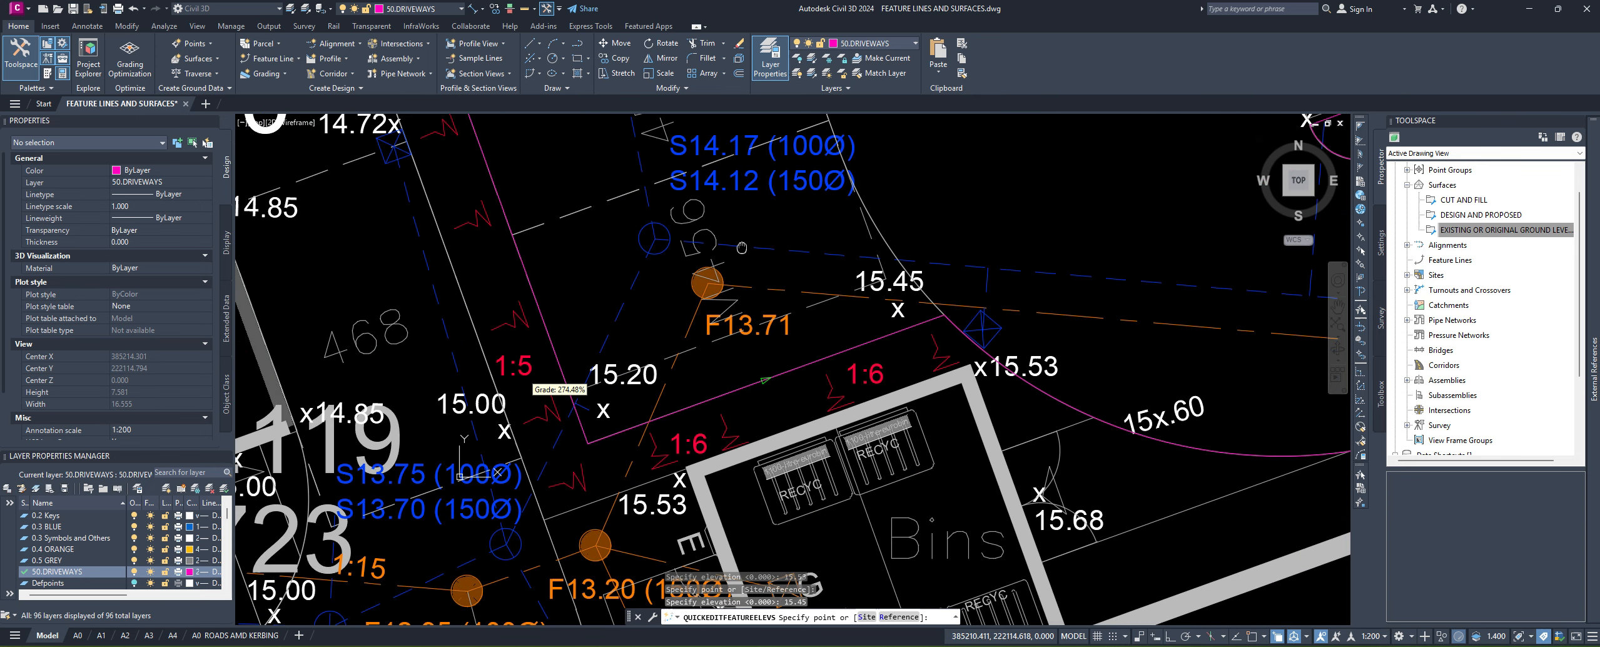
{"action": "left_click", "coordinate": [595, 444]}
{"action": "type", "text": "15.2"}
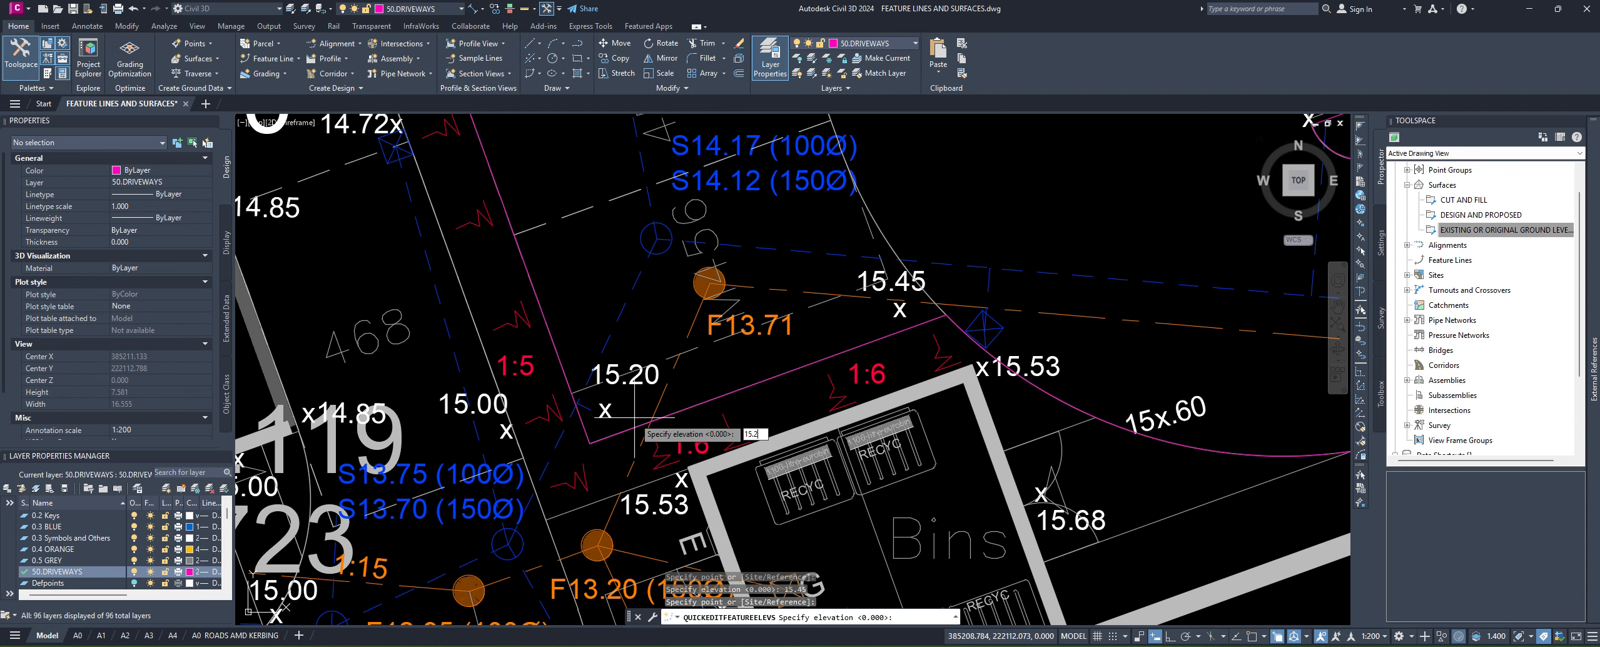
{"action": "type", "text": "0"}
{"action": "key", "text": "Return"}
Step: Set the feature line's elevation to 15.05 at the vertex beside the 15.05 level near the cycle store
{"action": "middle_click_drag", "start_coordinate": [525, 250], "coordinate": [564, 503]}
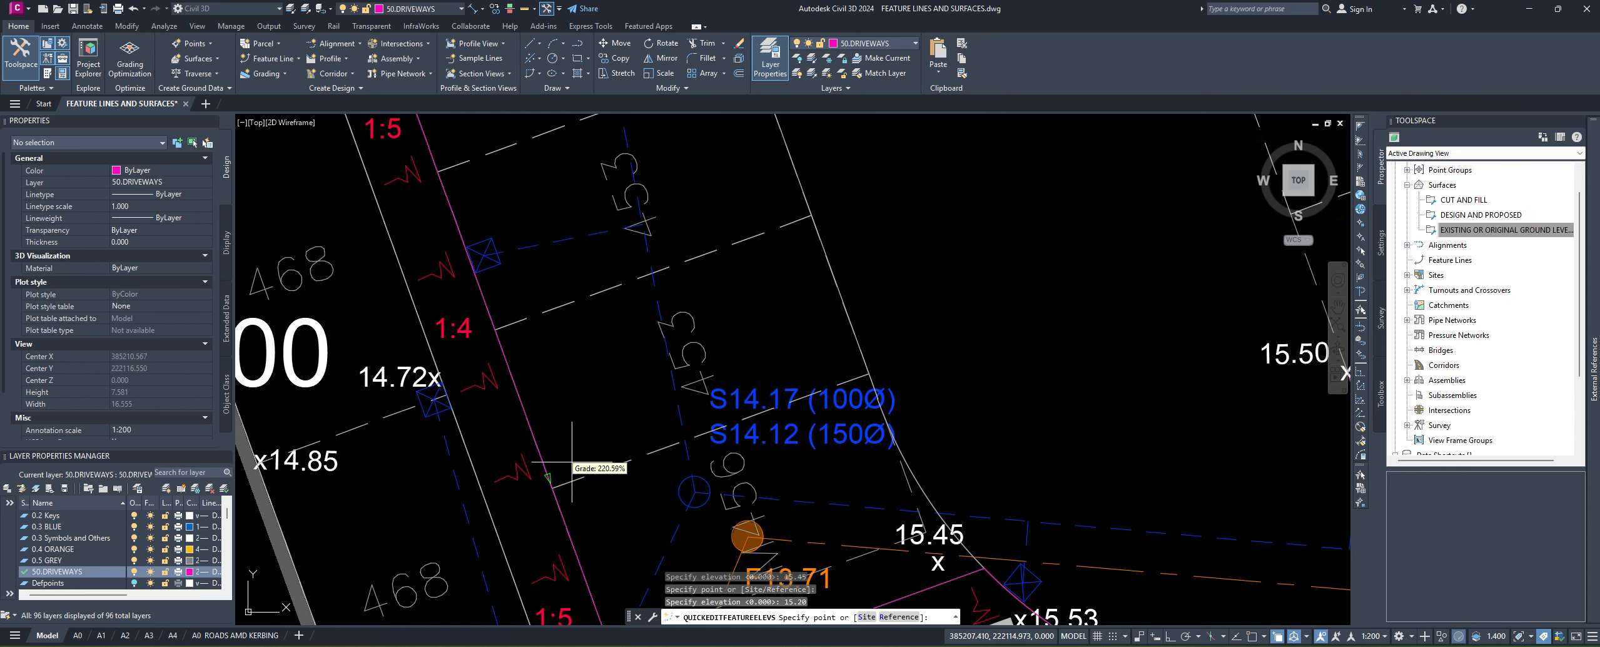
{"action": "scroll", "coordinate": [459, 267], "scroll_direction": "down", "scroll_amount": 2}
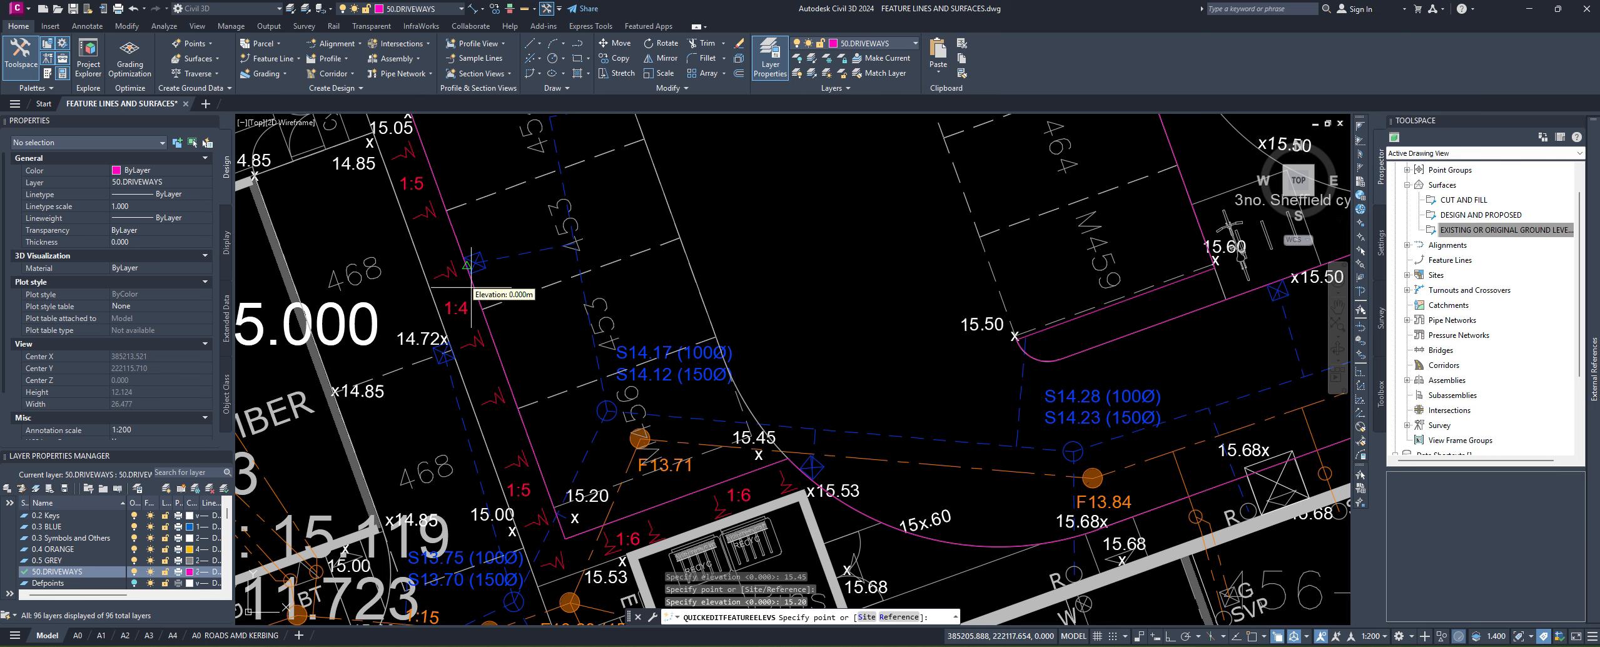
{"action": "middle_click_drag", "start_coordinate": [438, 188], "coordinate": [551, 327]}
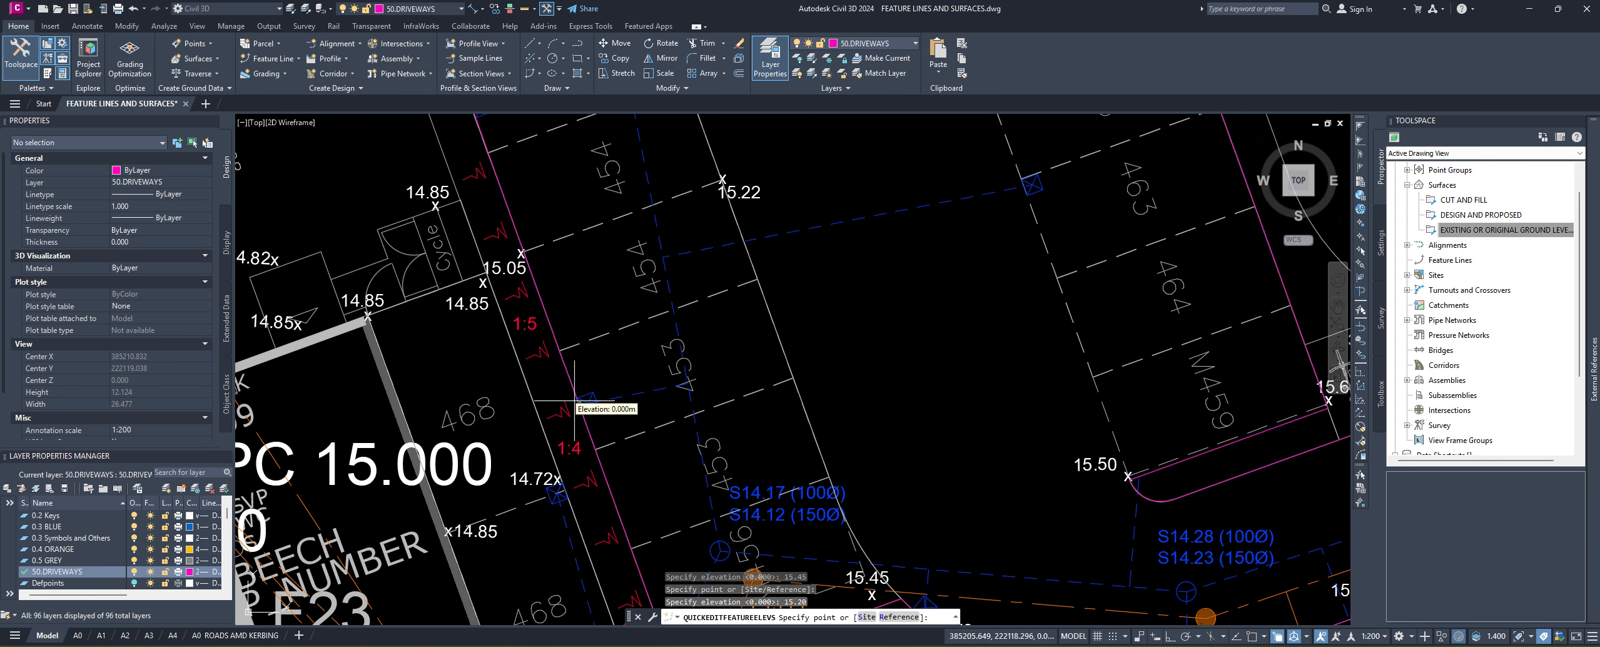
{"action": "middle_click_drag", "start_coordinate": [520, 253], "coordinate": [553, 357]}
{"action": "left_click", "coordinate": [553, 357]}
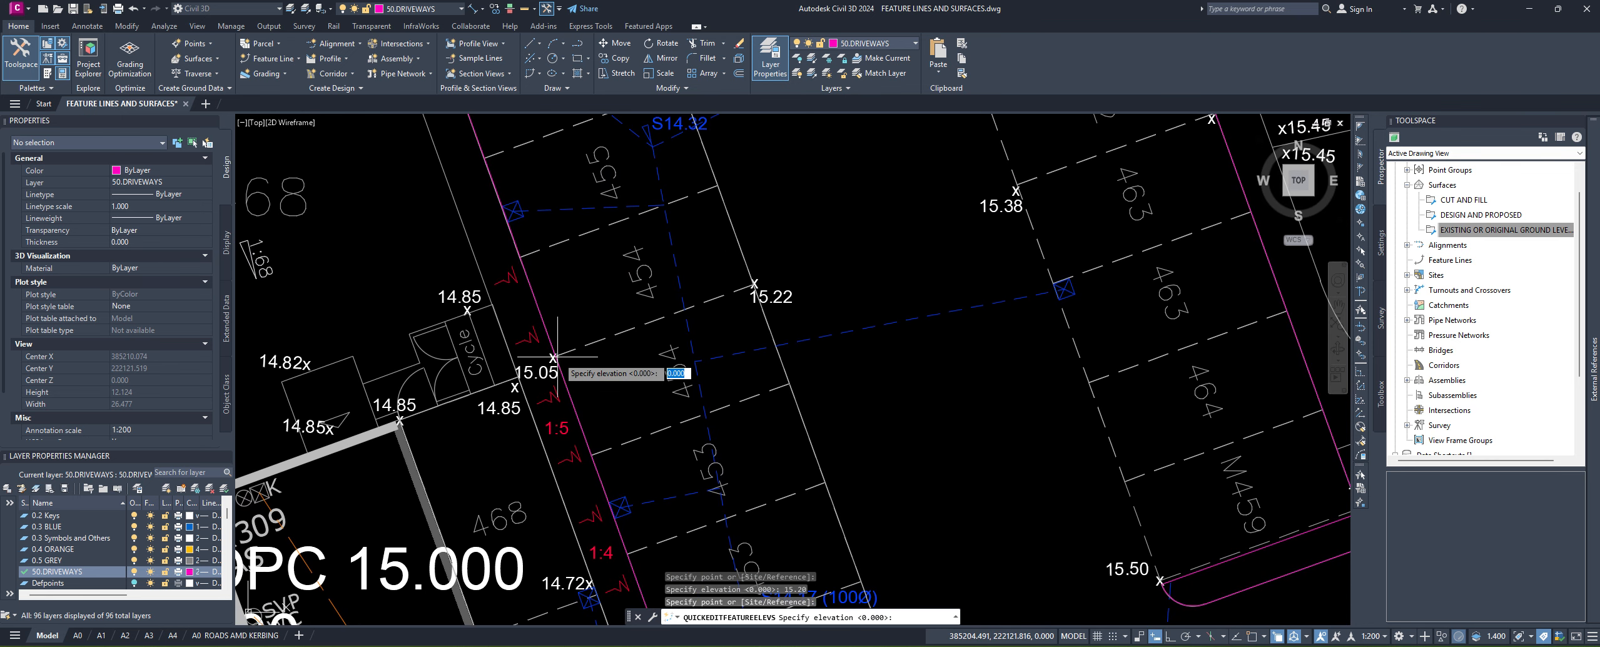
{"action": "type", "text": "15.05"}
{"action": "key", "text": "Return"}
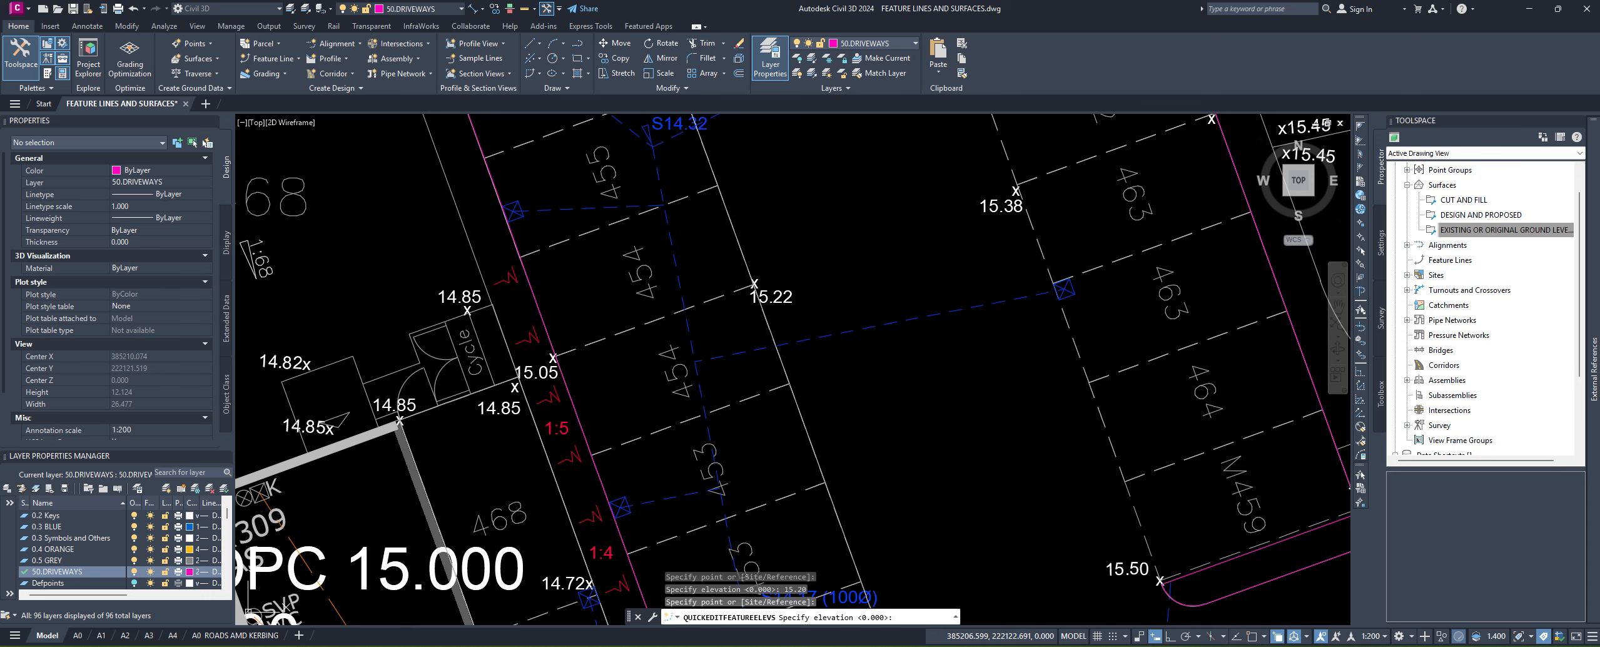
Step: Set the elevation to 14.9 at the corner by bay 458 and 15.05 at the adjacent 15.05 level, ending the elevation edit
{"action": "middle_click_drag", "start_coordinate": [553, 263], "coordinate": [639, 512]}
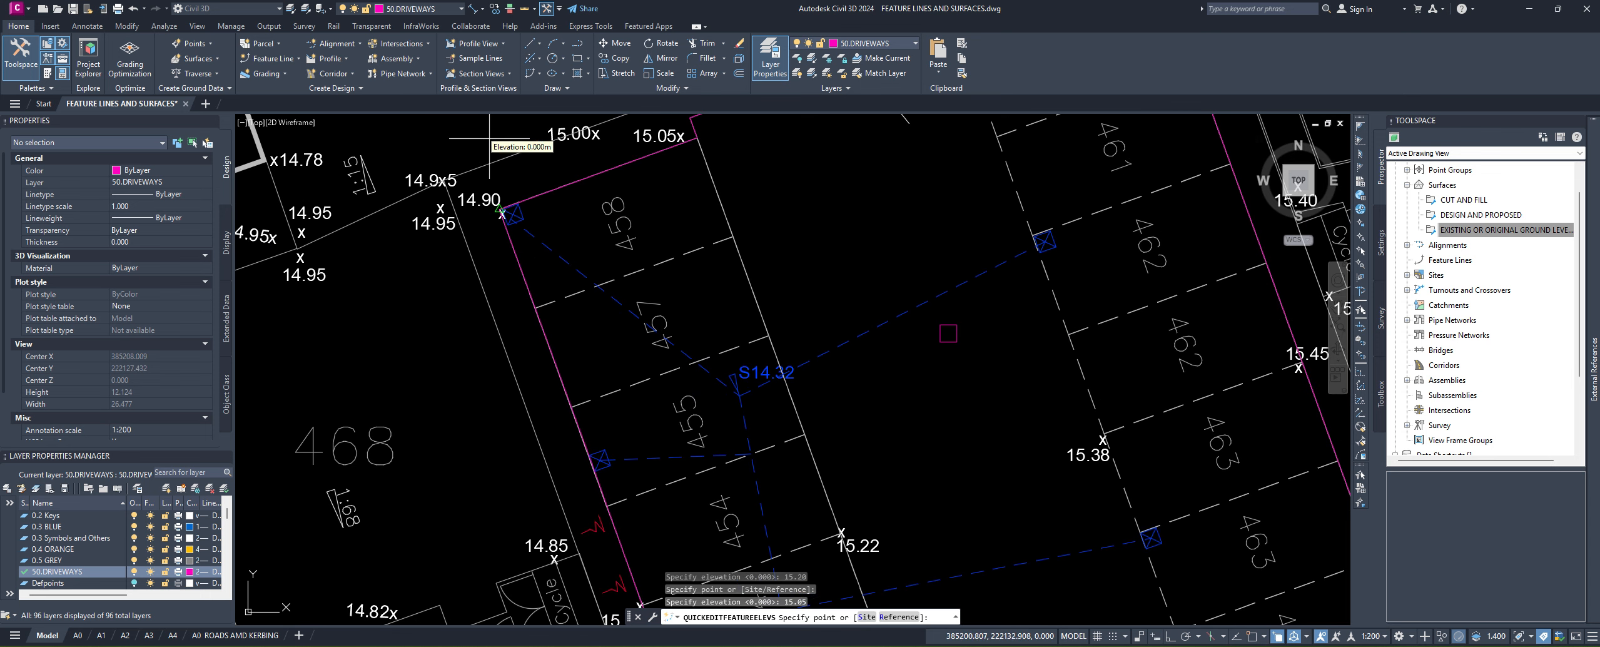
{"action": "left_click", "coordinate": [502, 213]}
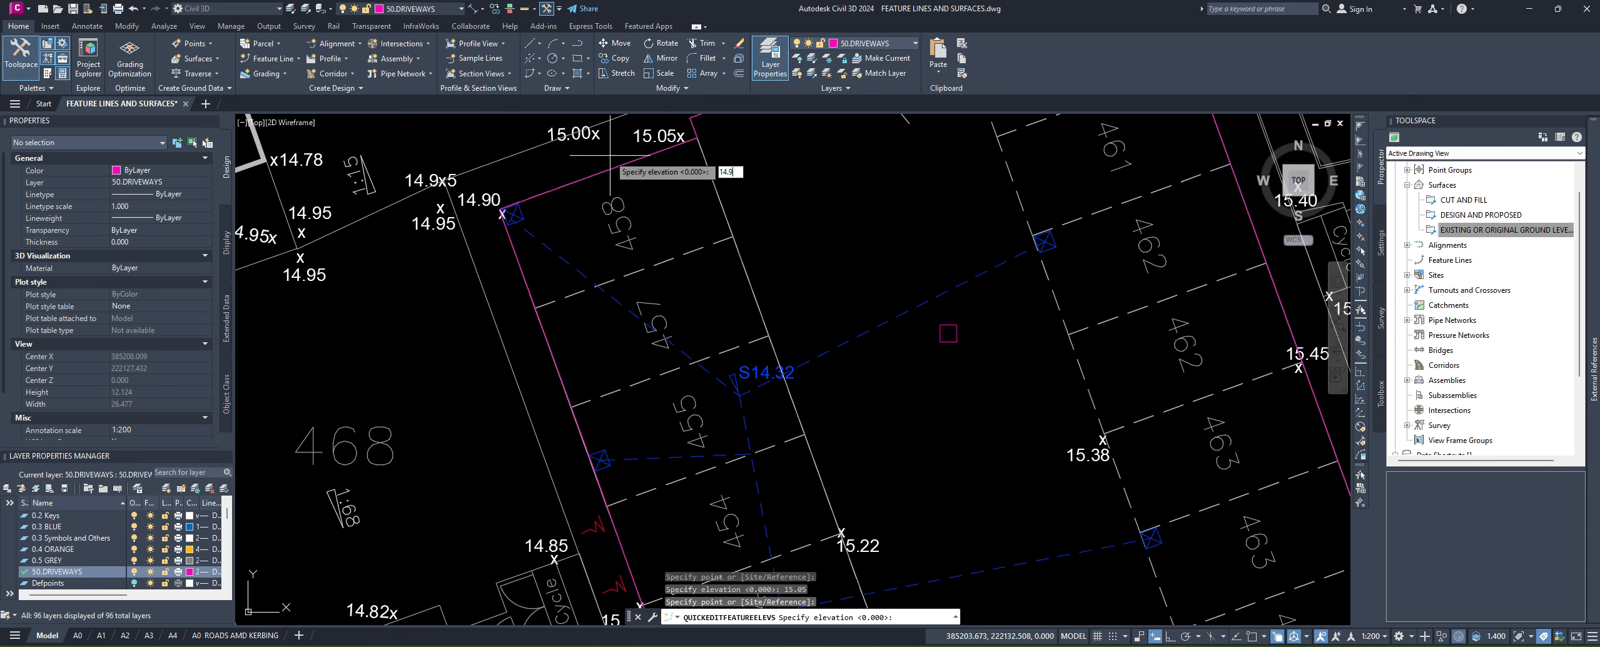
{"action": "key", "text": "Return"}
{"action": "middle_click_drag", "start_coordinate": [625, 165], "coordinate": [522, 319]}
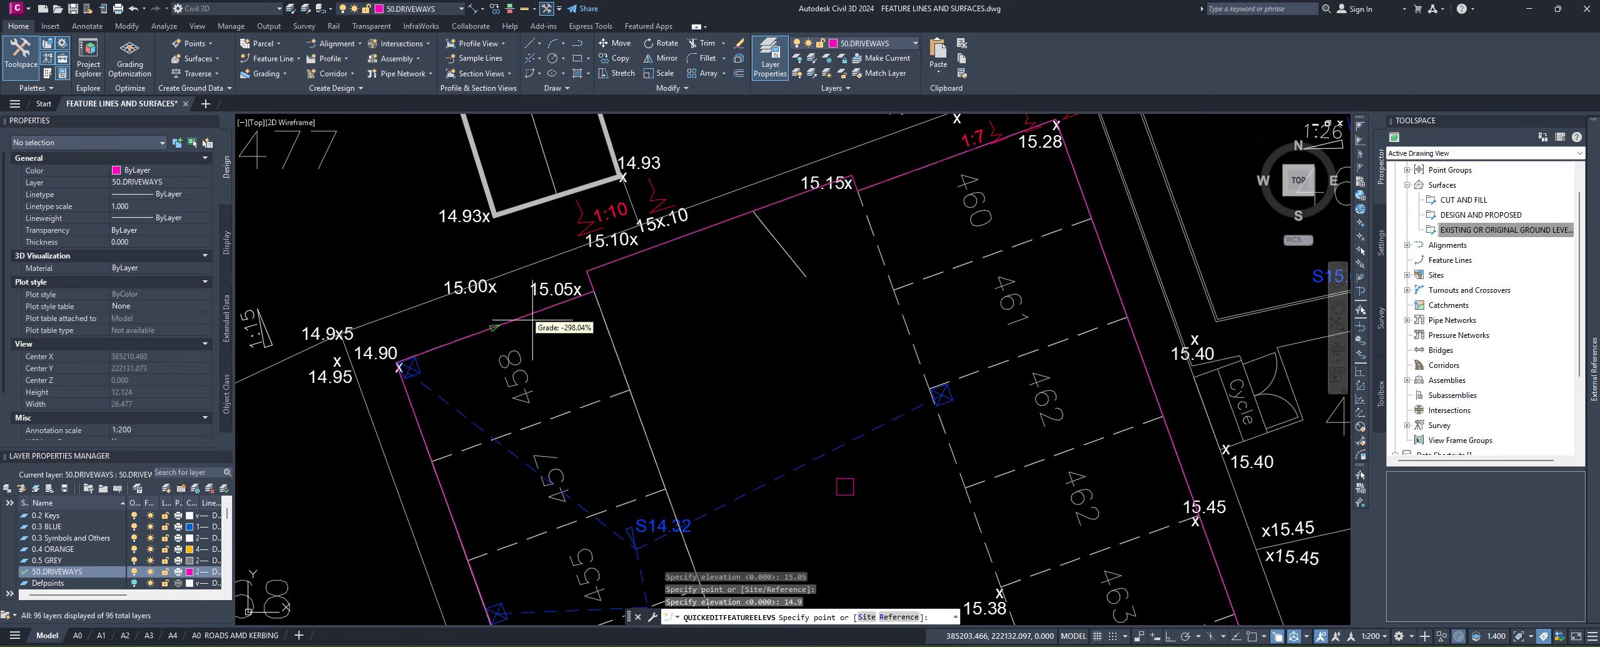
{"action": "left_click", "coordinate": [600, 296]}
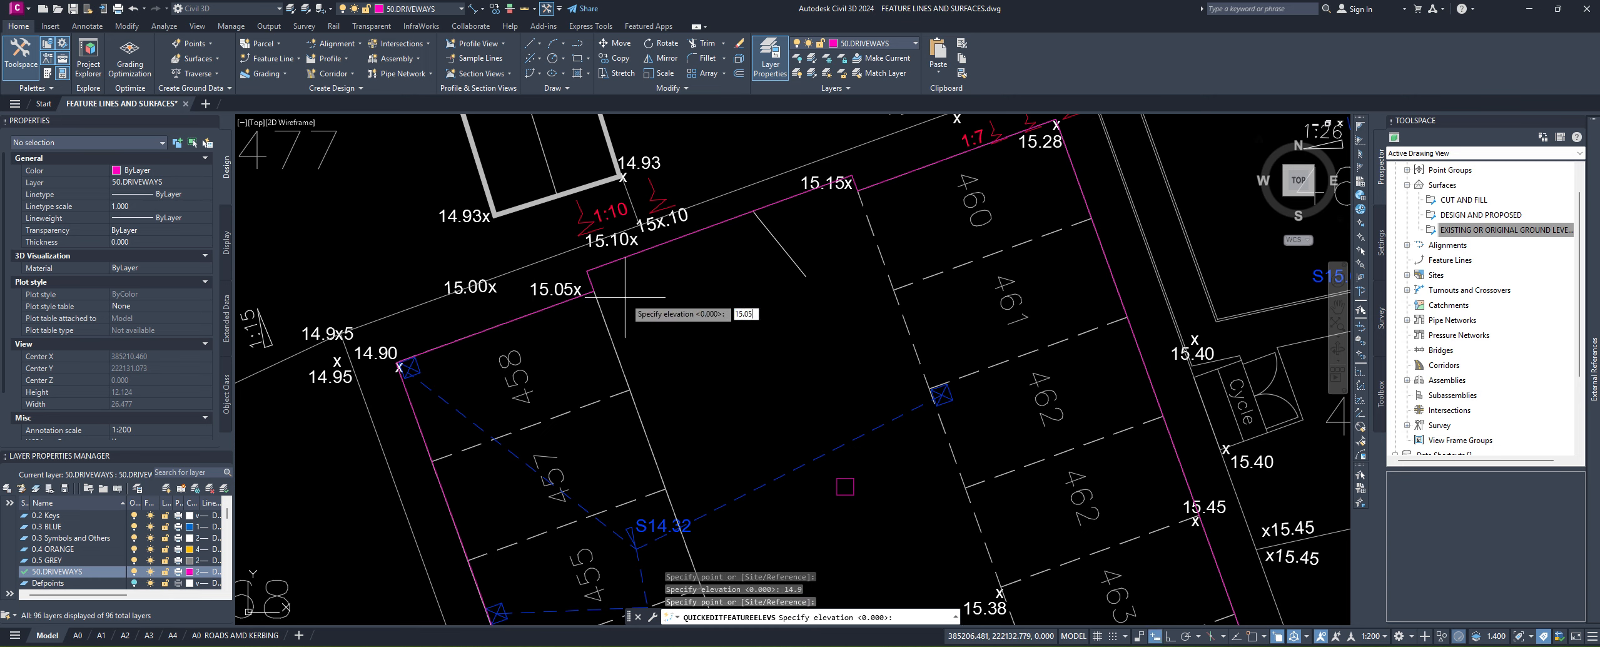
{"action": "key", "text": "Return"}
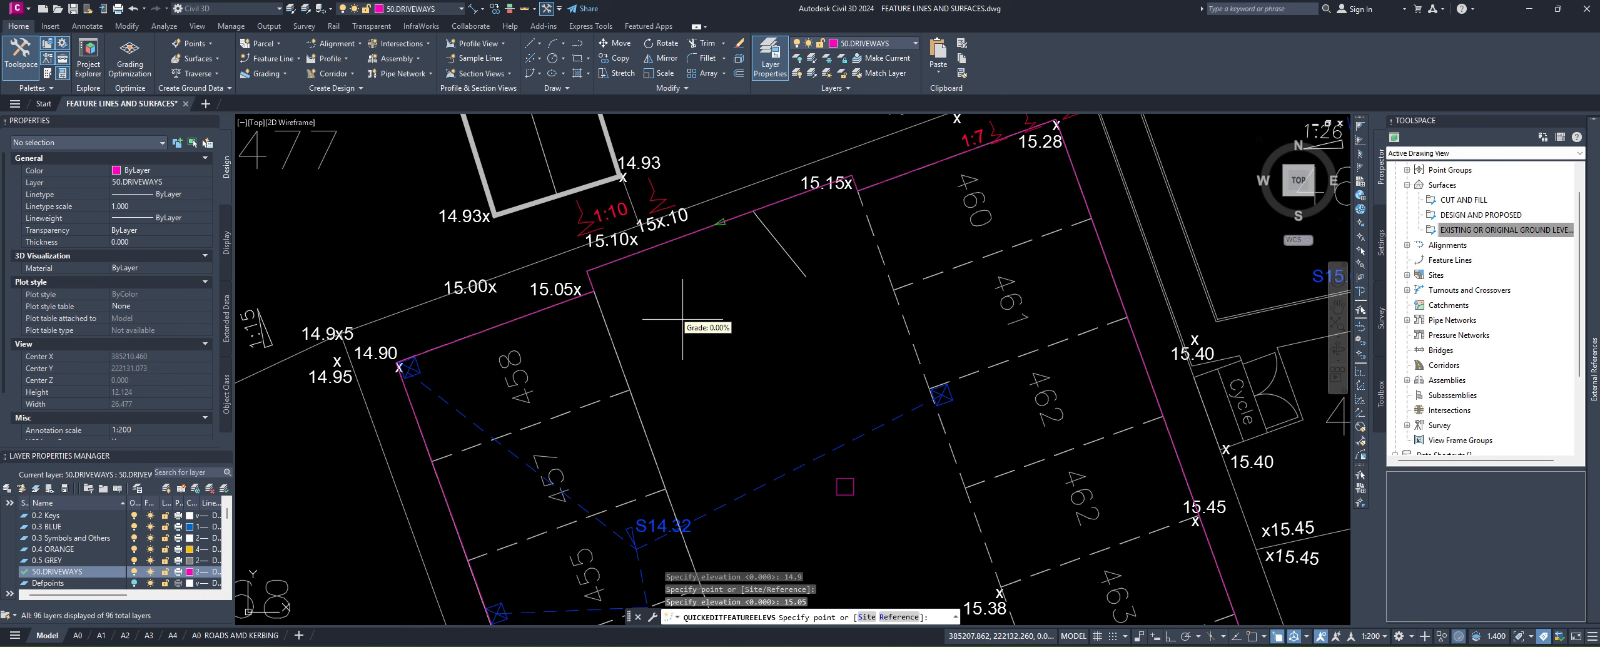
{"action": "key", "text": "Return"}
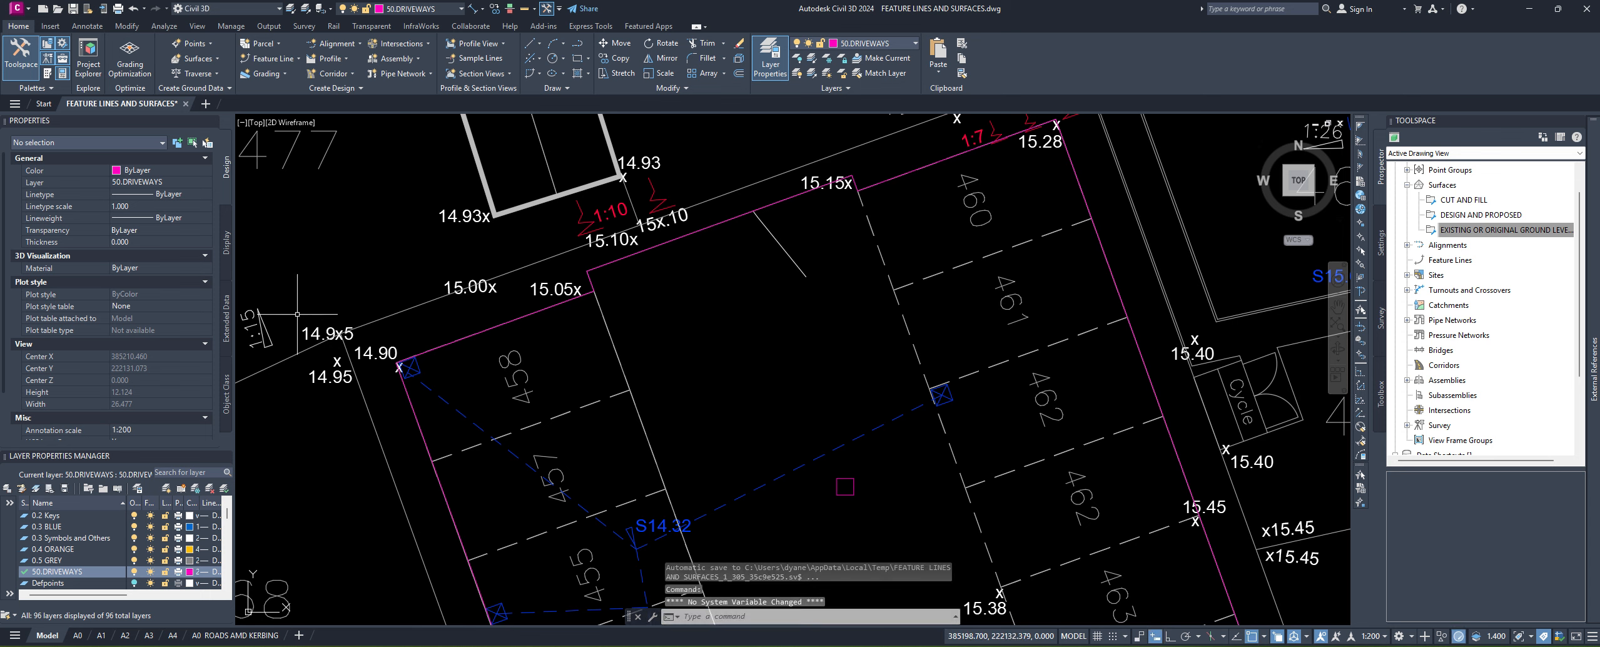
Step: Add labels to multiple segments of the driveway feature line, picking the feature line rather than the overlapping polyline, and end the command
{"action": "left_click", "coordinate": [551, 305]}
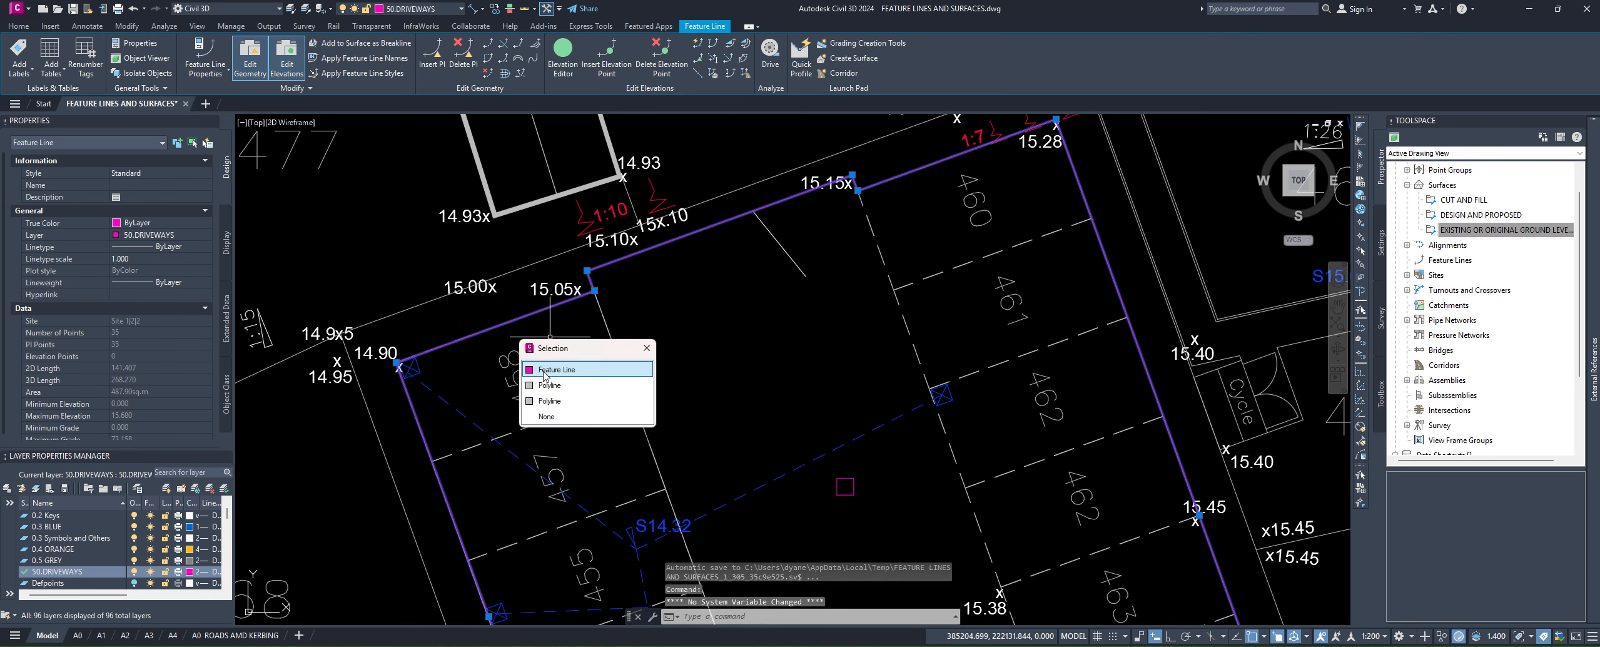
{"action": "left_click", "coordinate": [545, 370]}
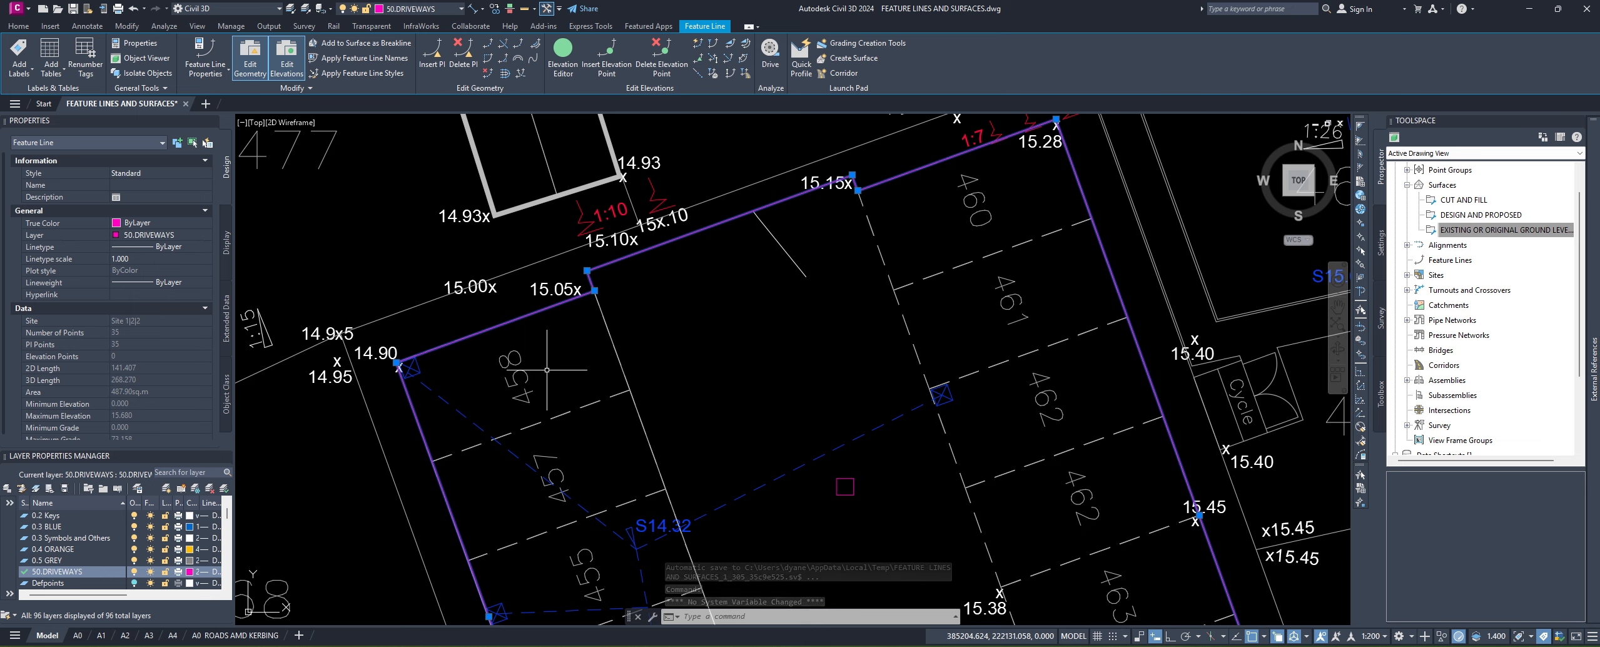
{"action": "left_click", "coordinate": [19, 71]}
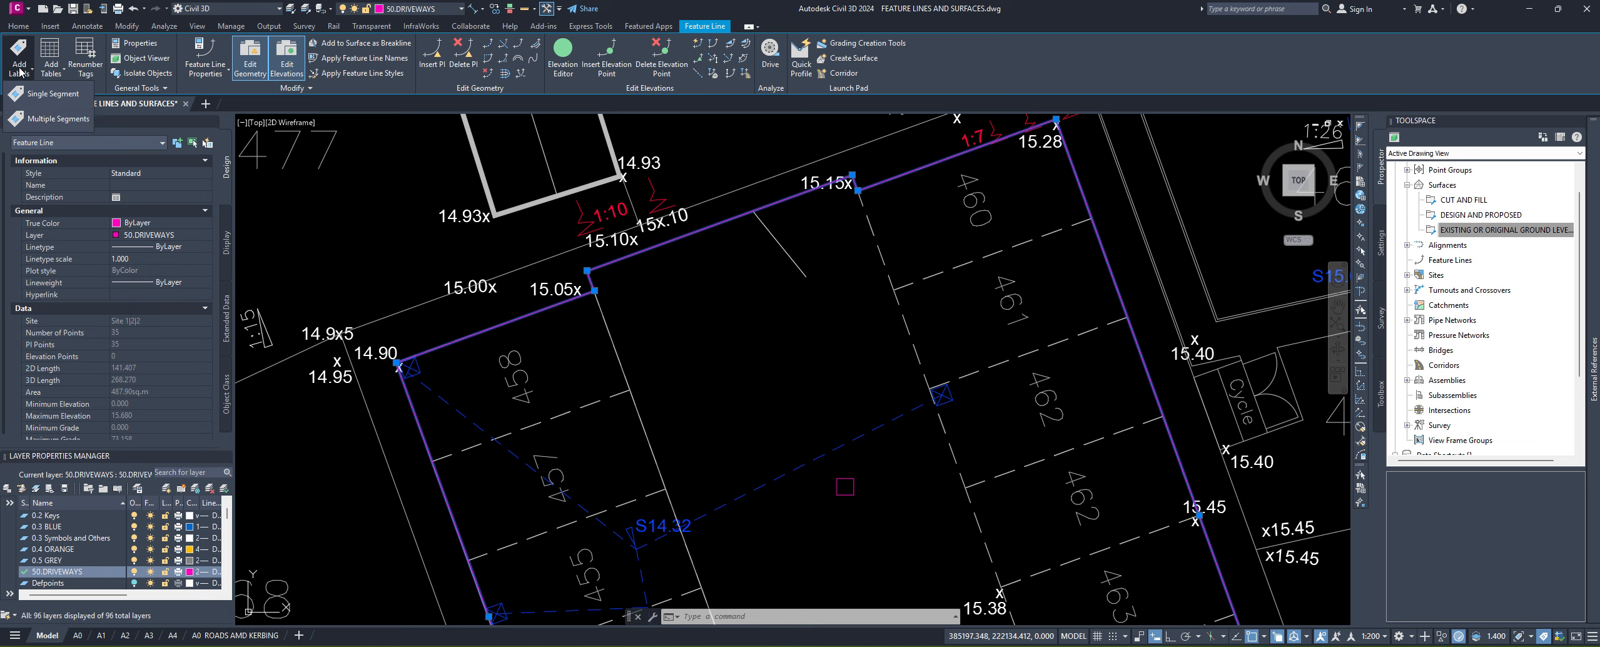
{"action": "left_click", "coordinate": [49, 120]}
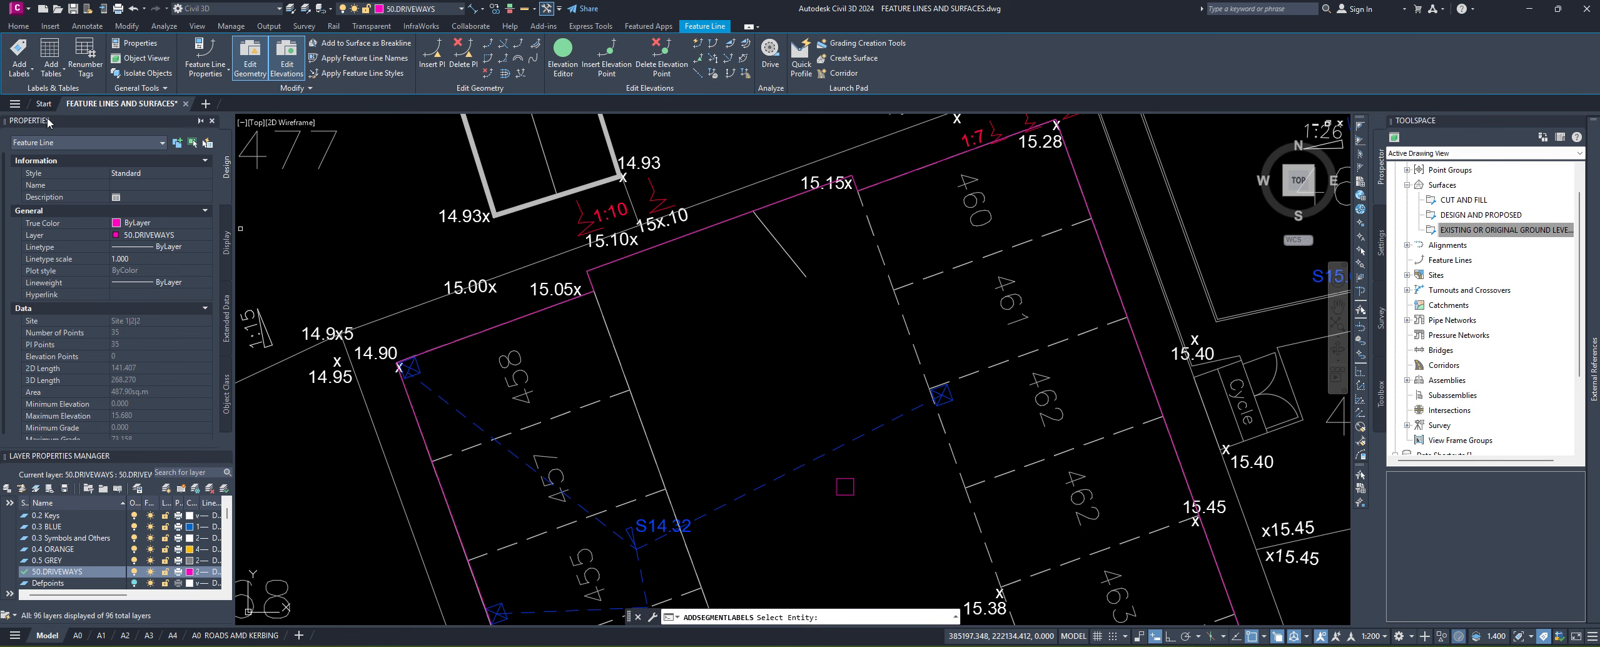
{"action": "left_click", "coordinate": [481, 333]}
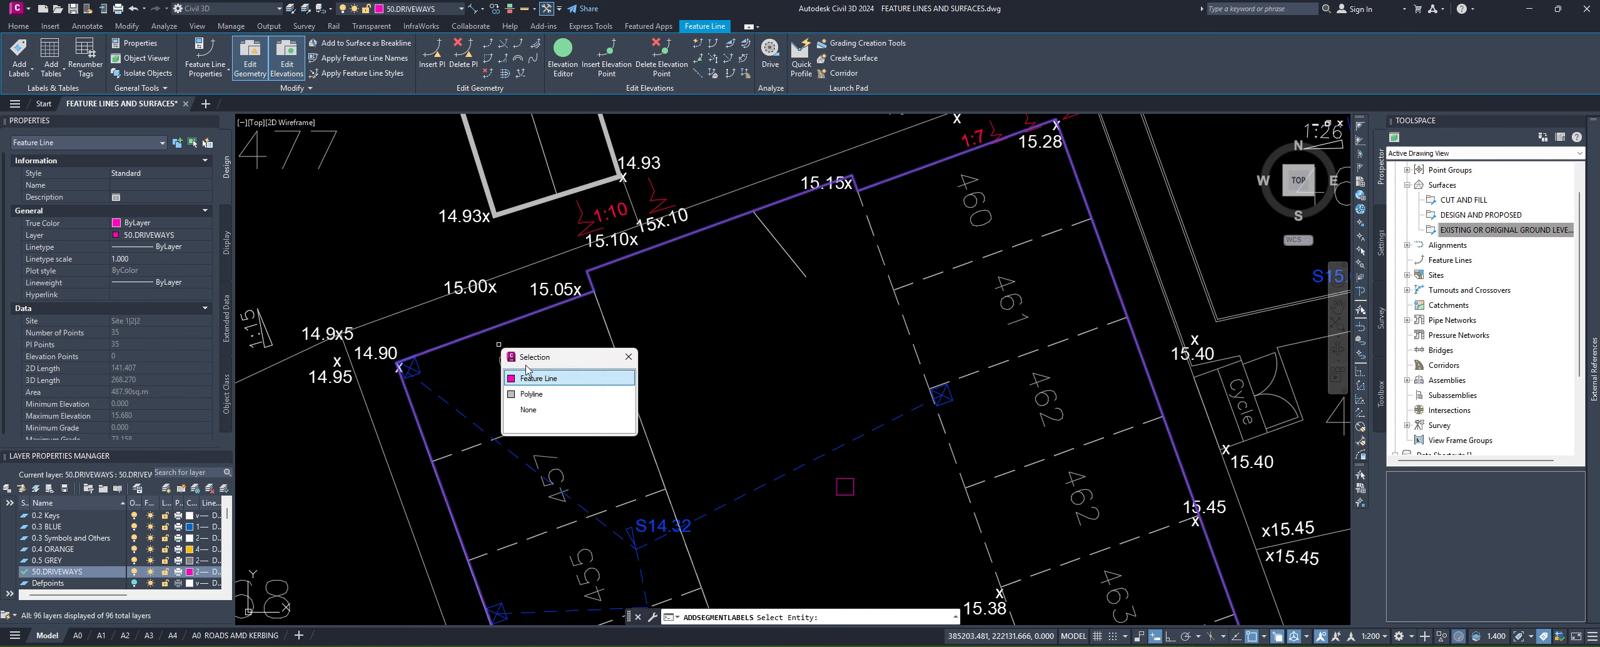
{"action": "left_click", "coordinate": [544, 378]}
{"action": "scroll", "coordinate": [698, 386], "scroll_direction": "down", "scroll_amount": 5}
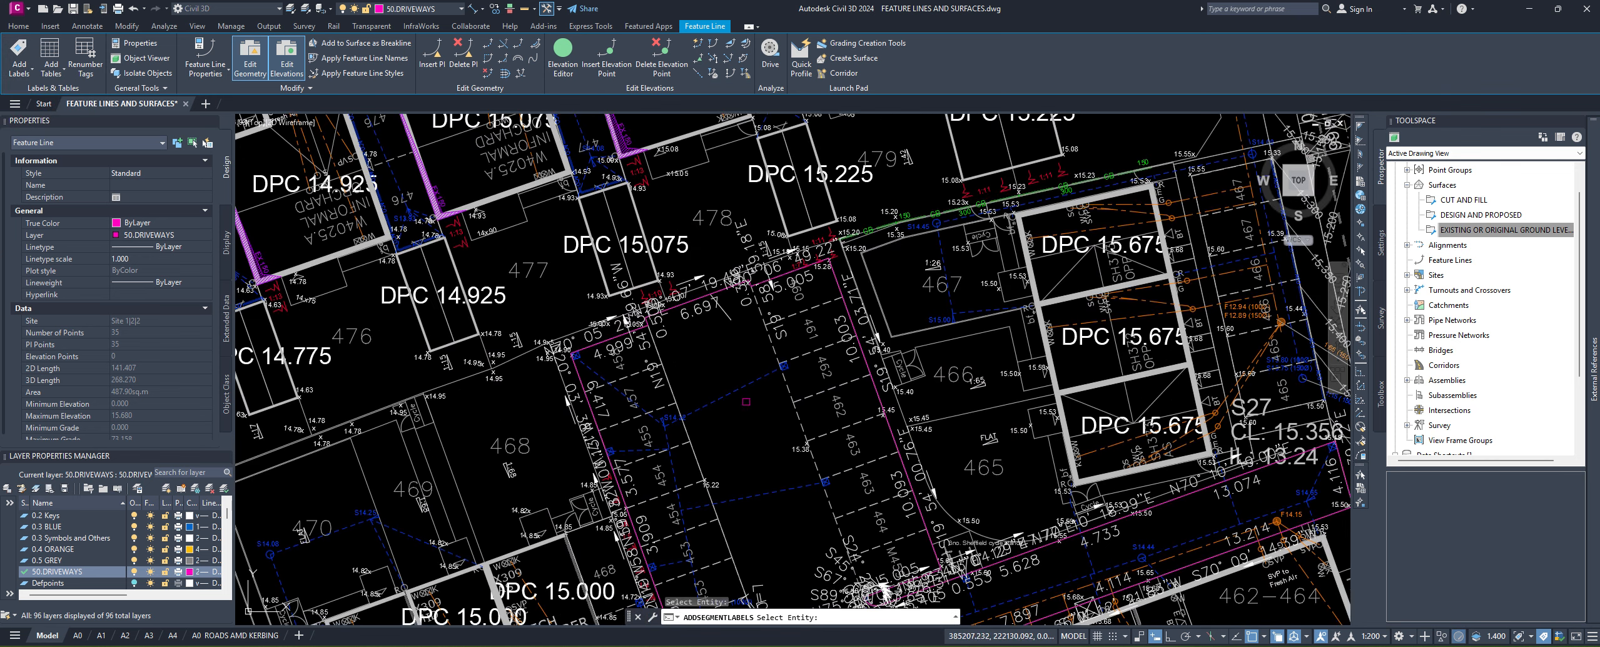
{"action": "middle_click_drag", "start_coordinate": [698, 386], "coordinate": [648, 289]}
{"action": "key", "text": "Escape"}
{"action": "key", "text": "Escape"}
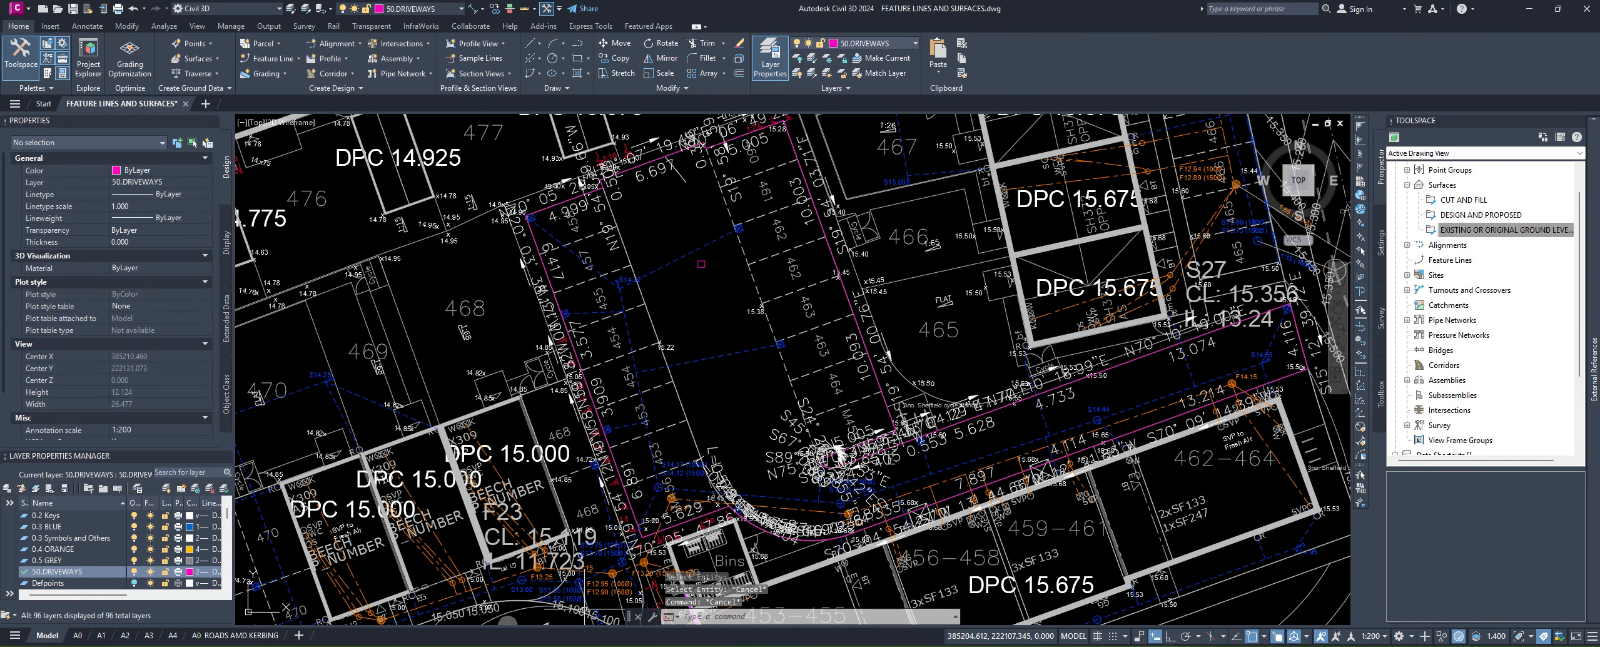
Step: Select all similar segment labels on the feature line and set their general line label style to DY ELEVATION END Z
{"action": "left_click", "coordinate": [789, 415]}
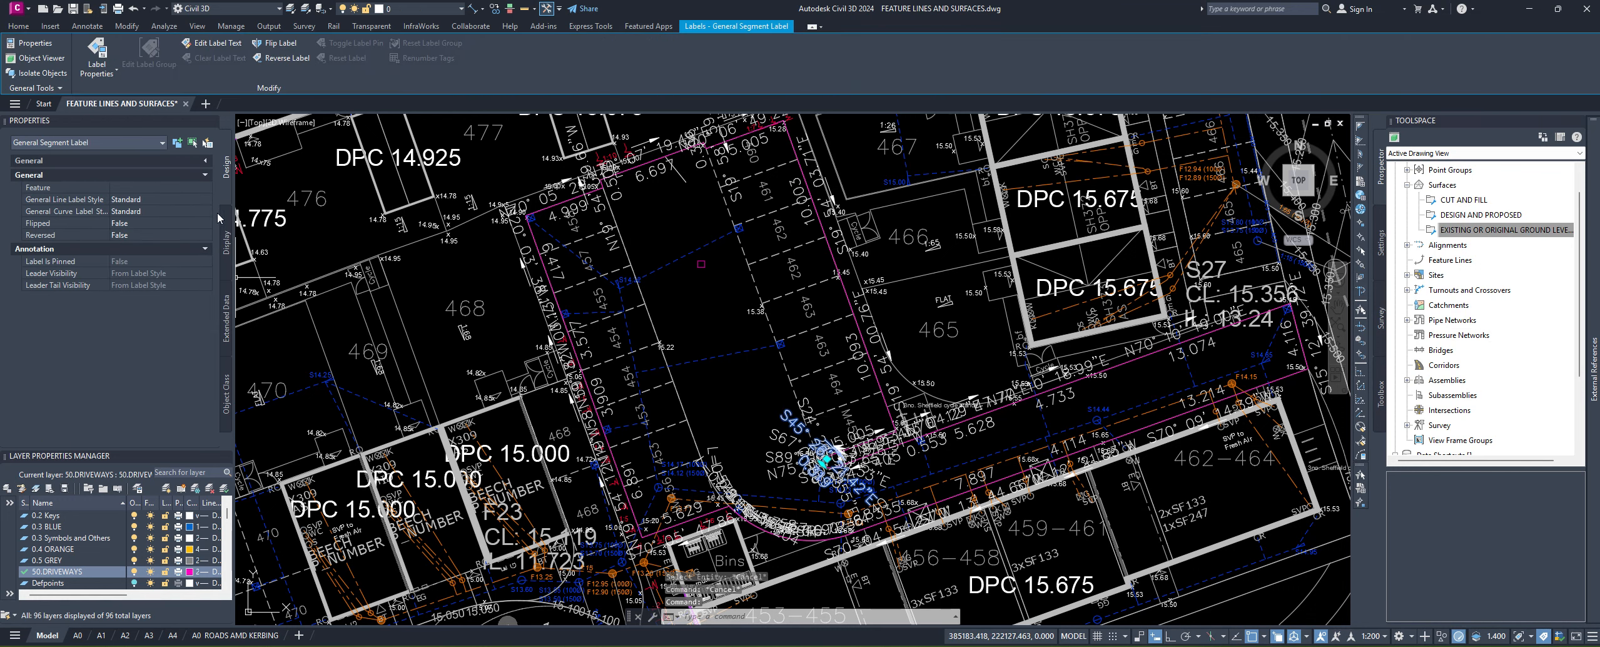
{"action": "middle_click_drag", "start_coordinate": [697, 388], "coordinate": [676, 476]}
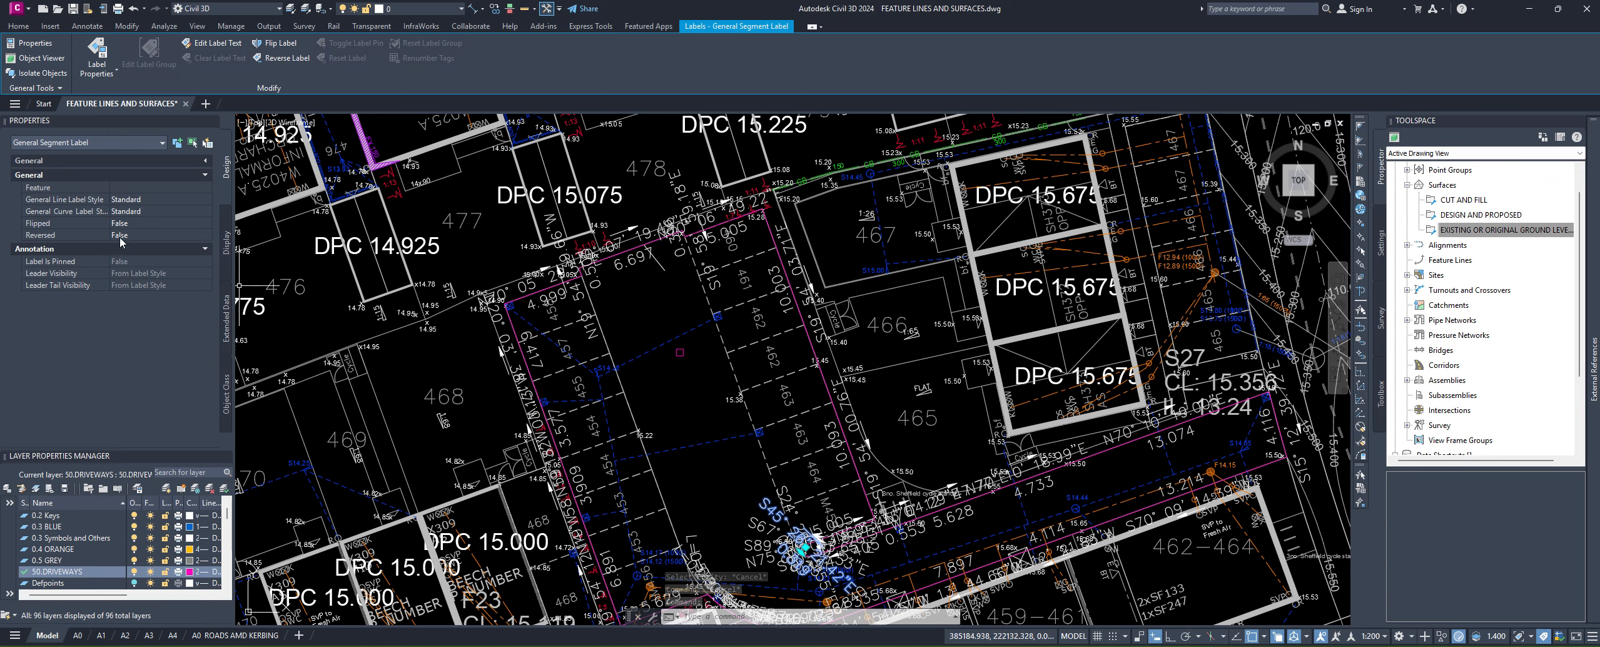
{"action": "right_click", "coordinate": [701, 405]}
{"action": "left_click", "coordinate": [744, 385]}
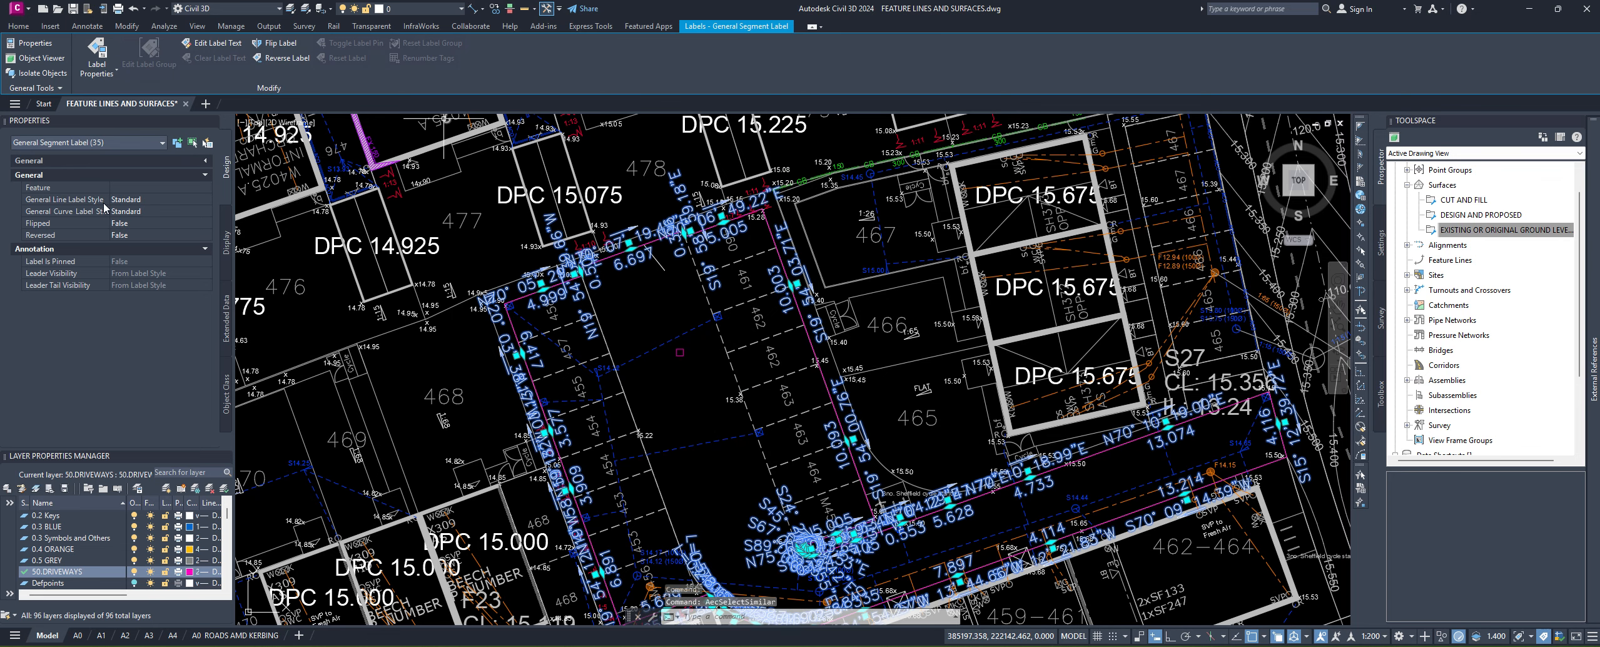
{"action": "left_click", "coordinate": [148, 200]}
{"action": "left_click", "coordinate": [204, 199]}
{"action": "left_click", "coordinate": [166, 214]}
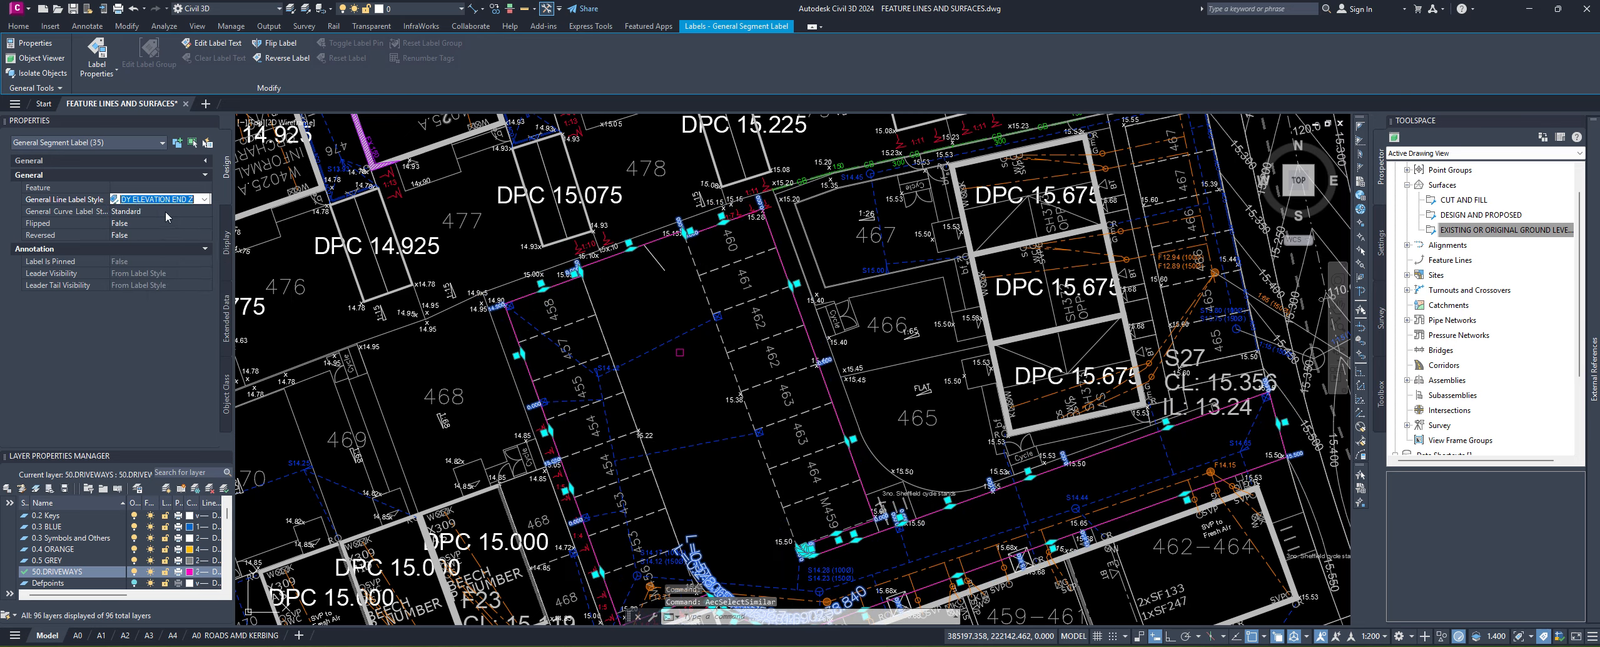
Step: Set the general curve label style of the selected segment labels to Grade Only
{"action": "scroll", "coordinate": [582, 375], "scroll_direction": "up", "scroll_amount": 5}
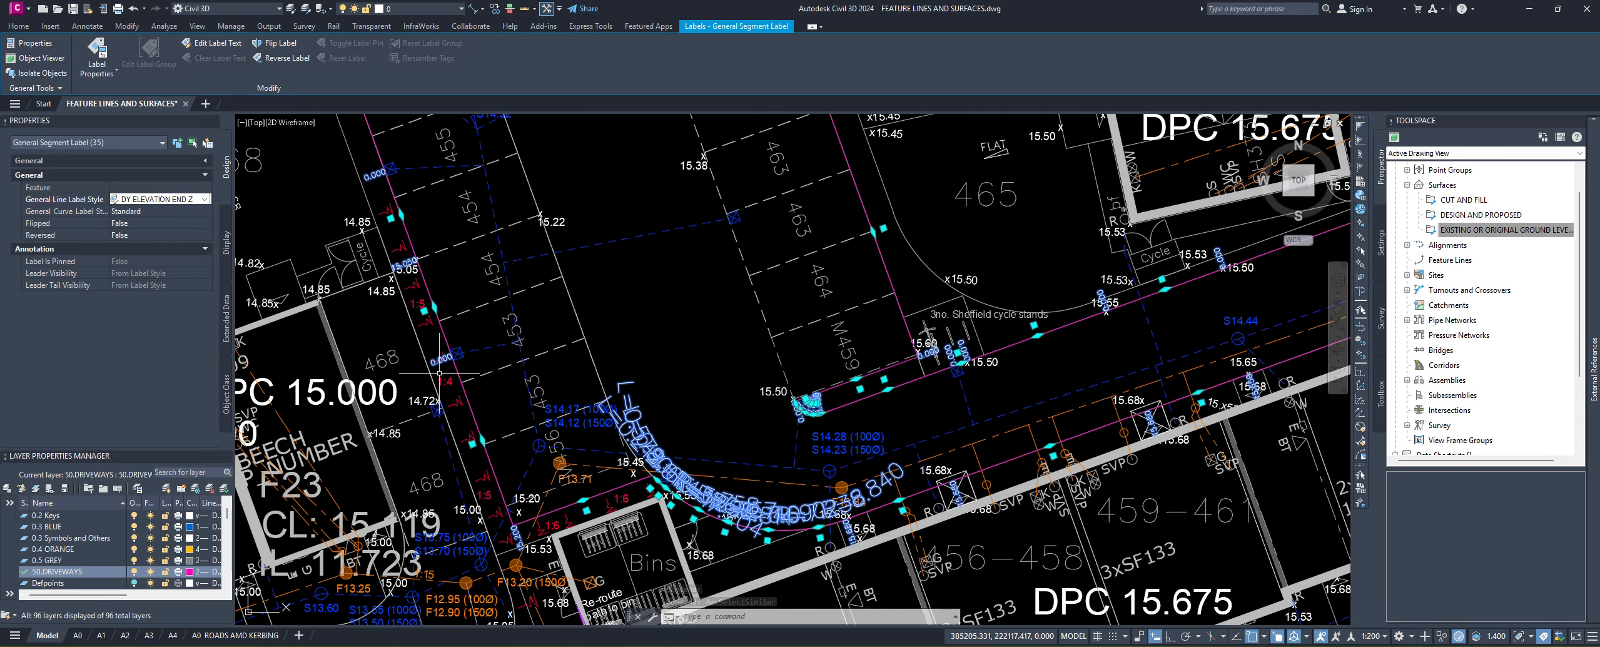
{"action": "scroll", "coordinate": [439, 366], "scroll_direction": "up", "scroll_amount": 4}
{"action": "middle_click_drag", "start_coordinate": [425, 181], "coordinate": [482, 464]}
{"action": "middle_click_drag", "start_coordinate": [453, 234], "coordinate": [461, 274]}
{"action": "scroll", "coordinate": [484, 287], "scroll_direction": "down", "scroll_amount": 4}
{"action": "middle_click_drag", "start_coordinate": [636, 473], "coordinate": [562, 348]}
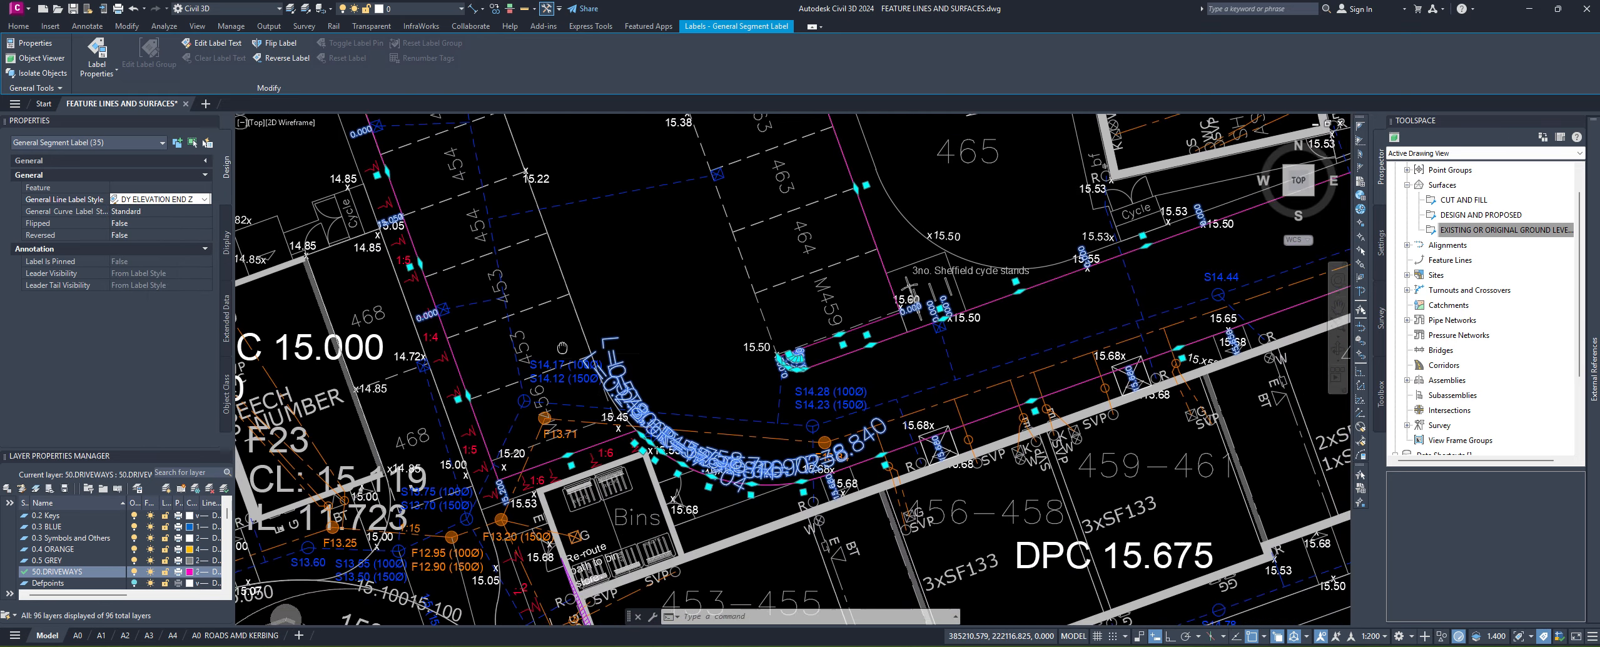
{"action": "scroll", "coordinate": [628, 370], "scroll_direction": "up", "scroll_amount": 2}
{"action": "middle_click_drag", "start_coordinate": [744, 492], "coordinate": [556, 380]}
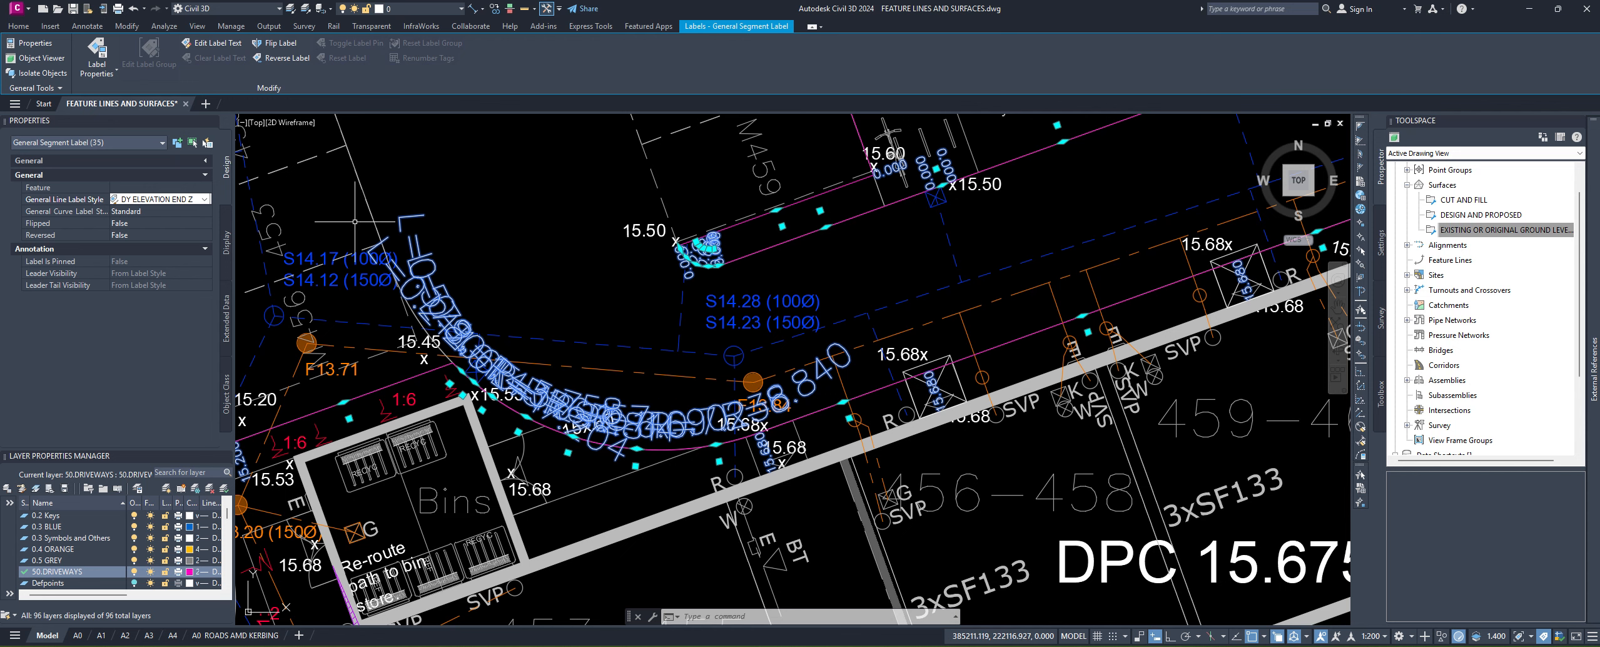
{"action": "left_click", "coordinate": [130, 212]}
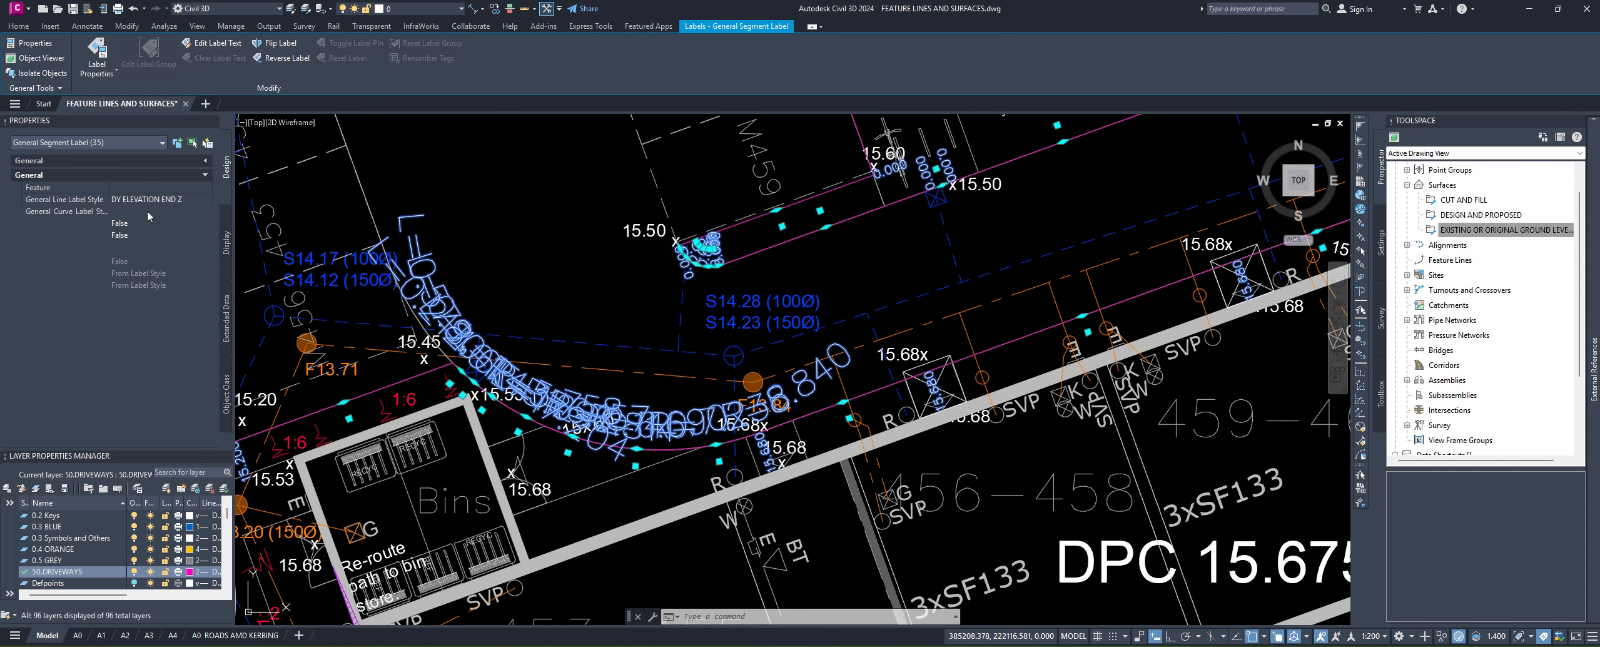
{"action": "left_click", "coordinate": [130, 212]}
{"action": "left_click", "coordinate": [156, 225]}
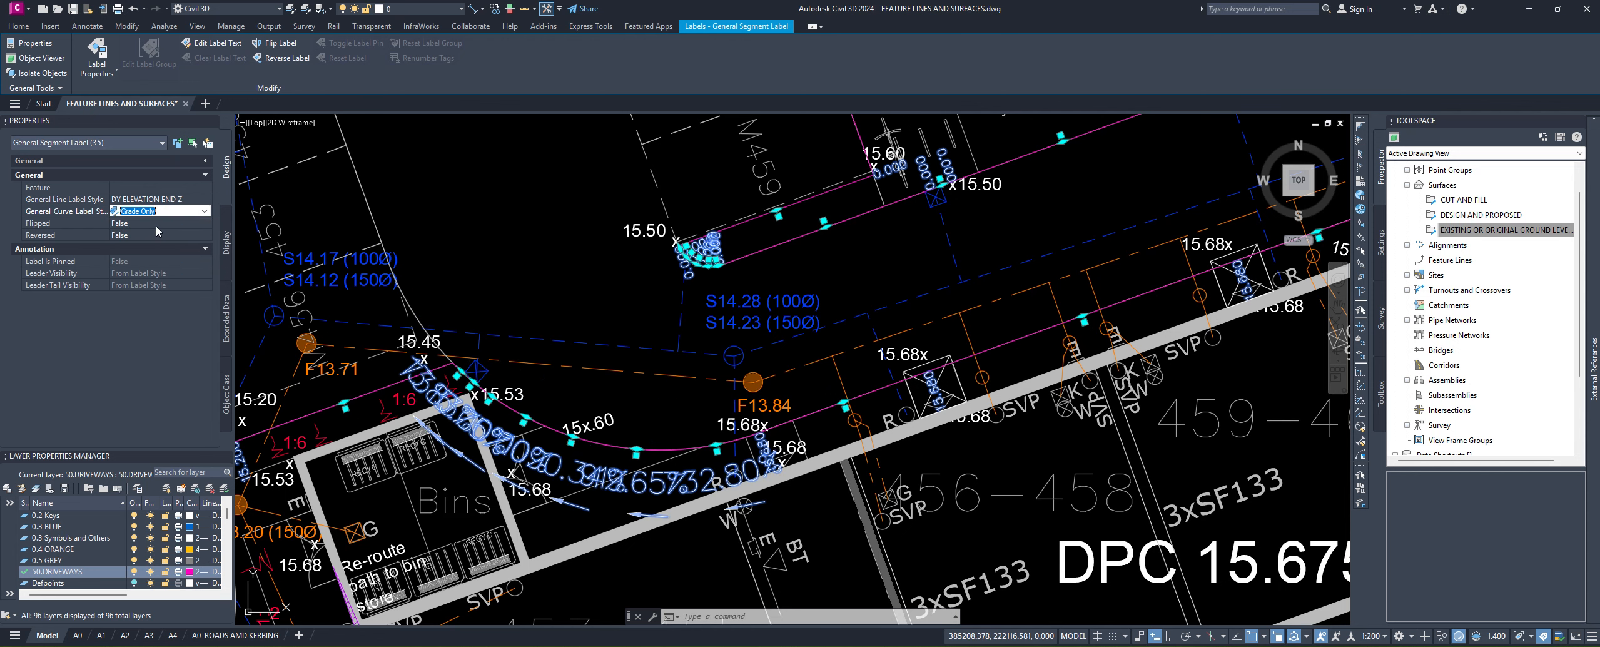
Step: Clear the label selection and compare the elevation labels with the design levels along the feature line around bays 453 to 460
{"action": "middle_click_drag", "start_coordinate": [498, 427], "coordinate": [593, 438]}
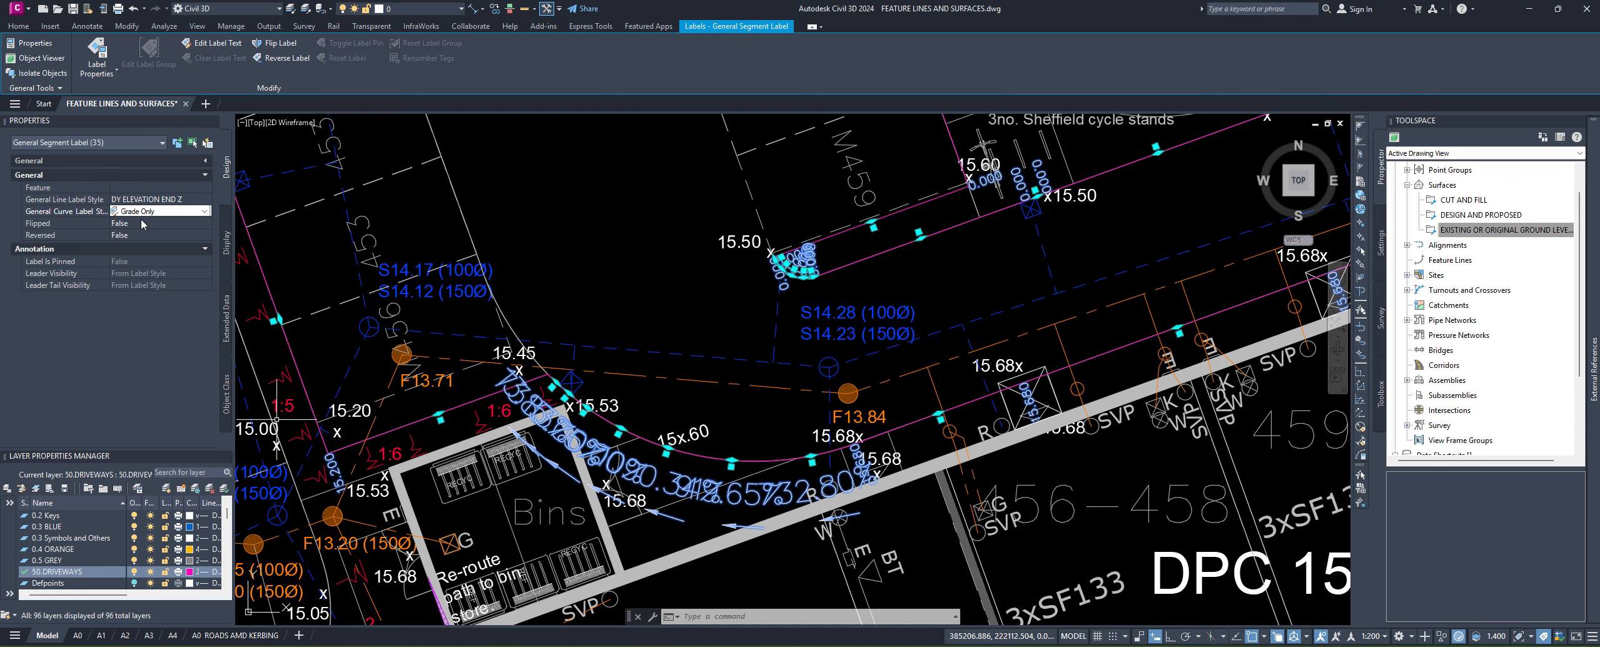
{"action": "scroll", "coordinate": [715, 519], "scroll_direction": "down", "scroll_amount": 2}
{"action": "middle_click_drag", "start_coordinate": [583, 367], "coordinate": [771, 431]}
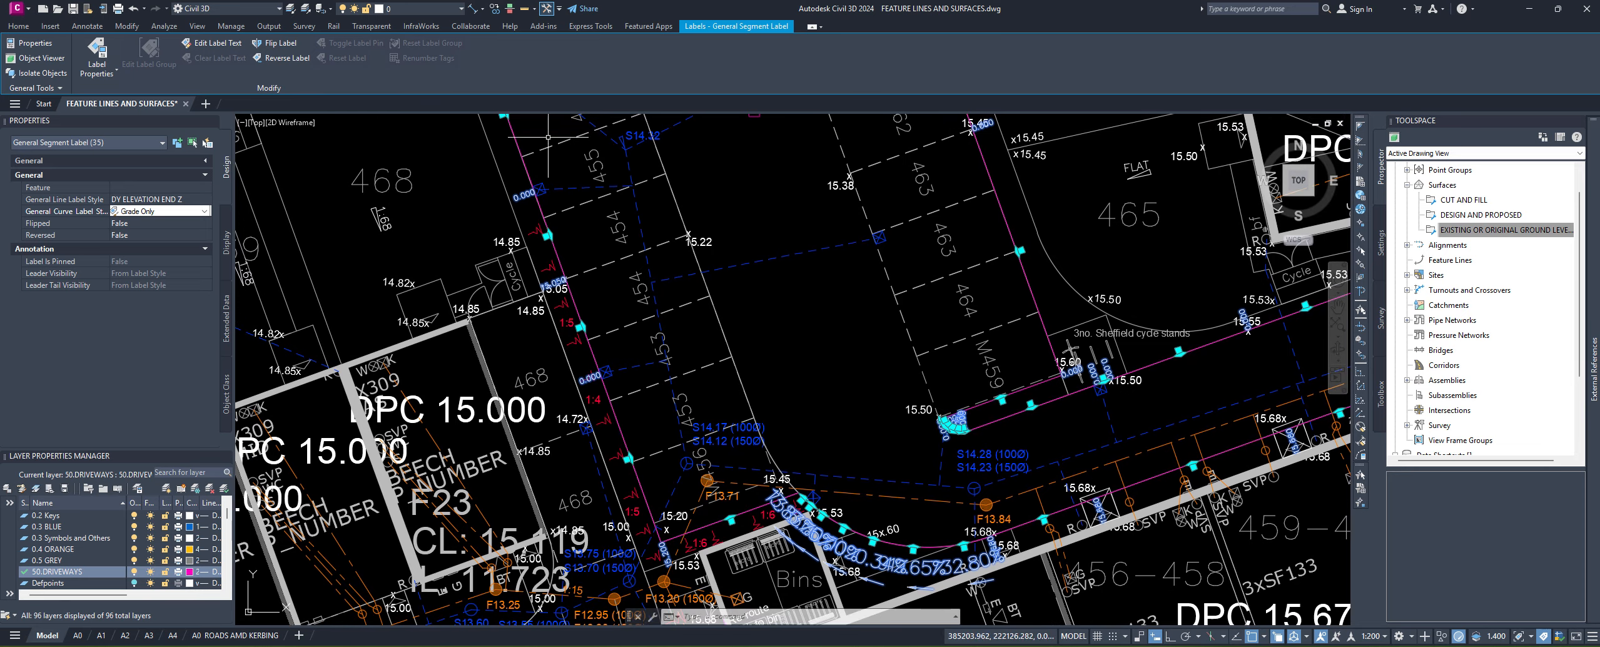
{"action": "mouse_move", "coordinate": [575, 143]}
{"action": "middle_mouse_down"}
{"action": "mouse_move", "coordinate": [401, 341]}
{"action": "mouse_move", "coordinate": [642, 469]}
{"action": "mouse_move", "coordinate": [581, 459]}
{"action": "middle_mouse_up"}
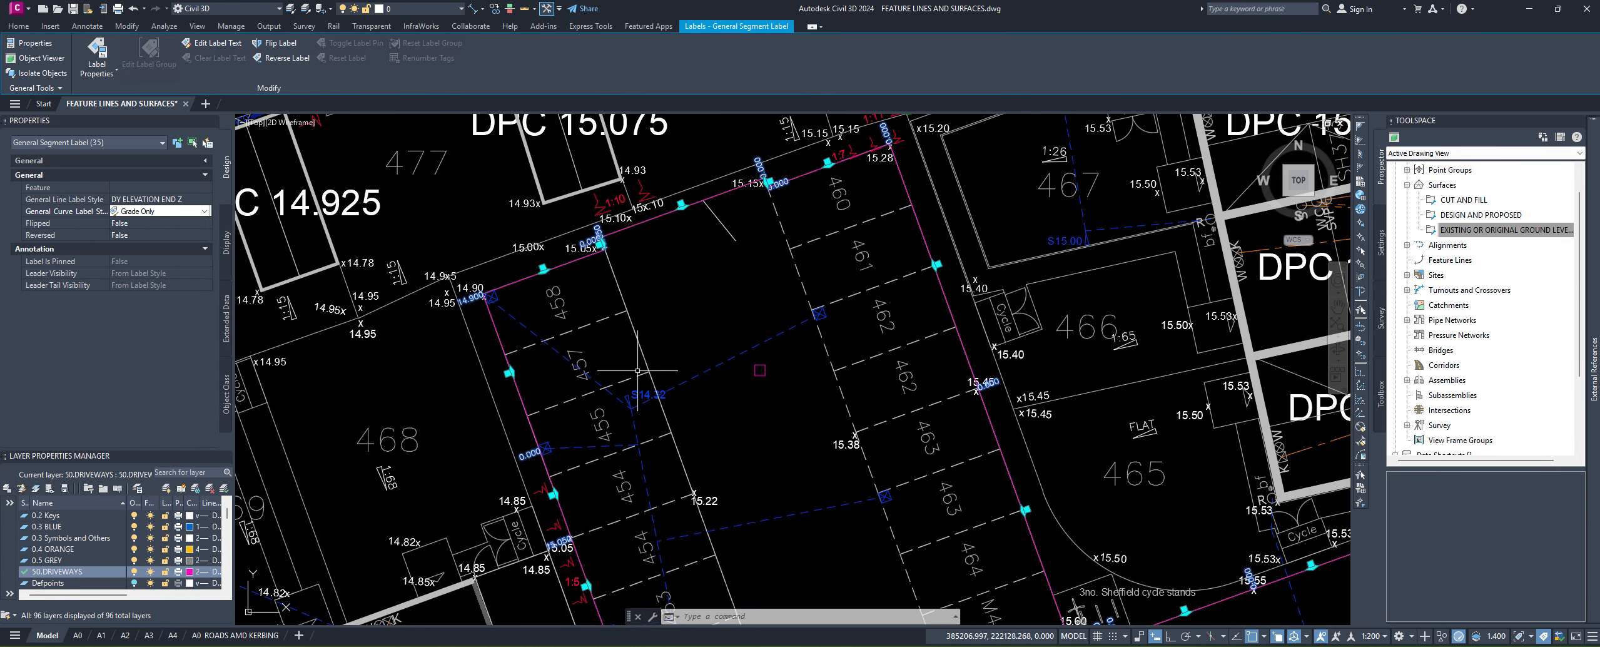
{"action": "middle_click_drag", "start_coordinate": [635, 371], "coordinate": [604, 378]}
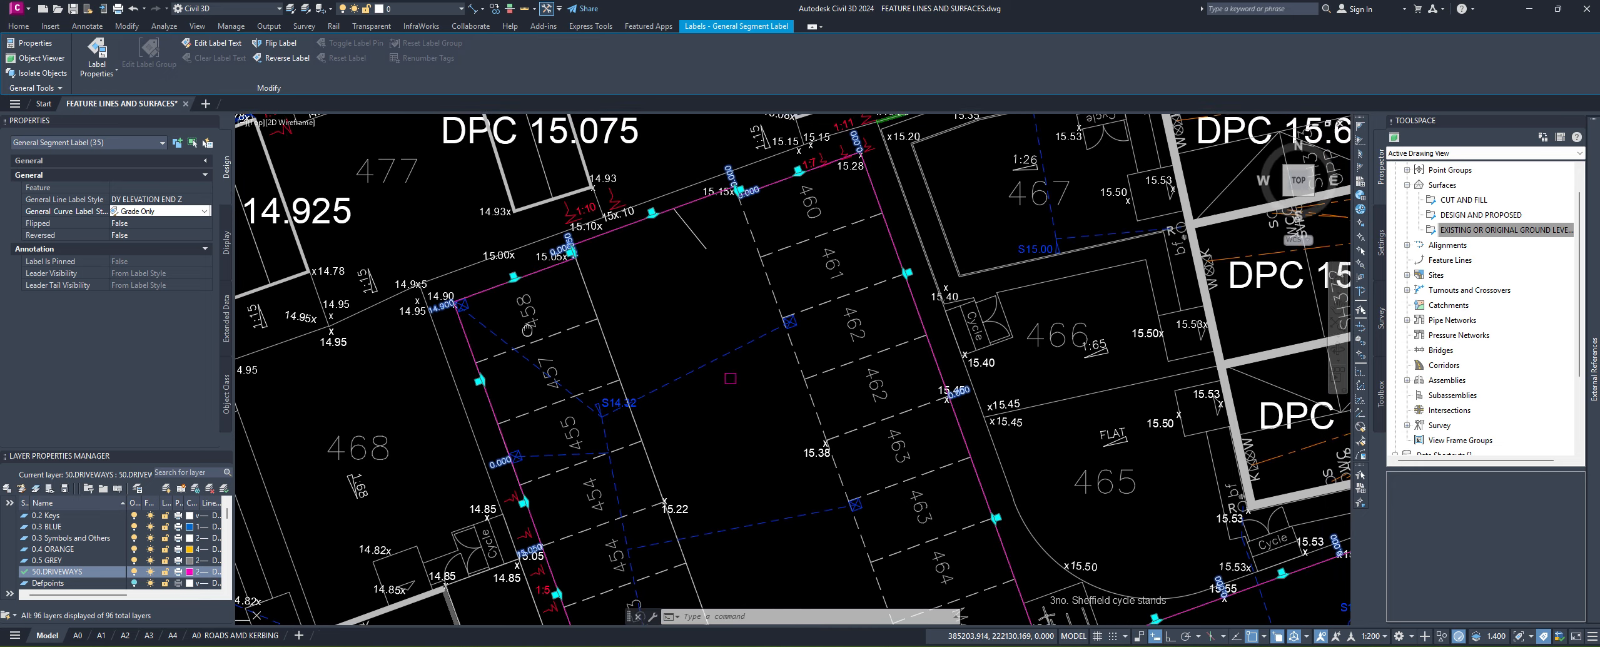
{"action": "key", "text": "Escape"}
{"action": "scroll", "coordinate": [502, 299], "scroll_direction": "up", "scroll_amount": 4}
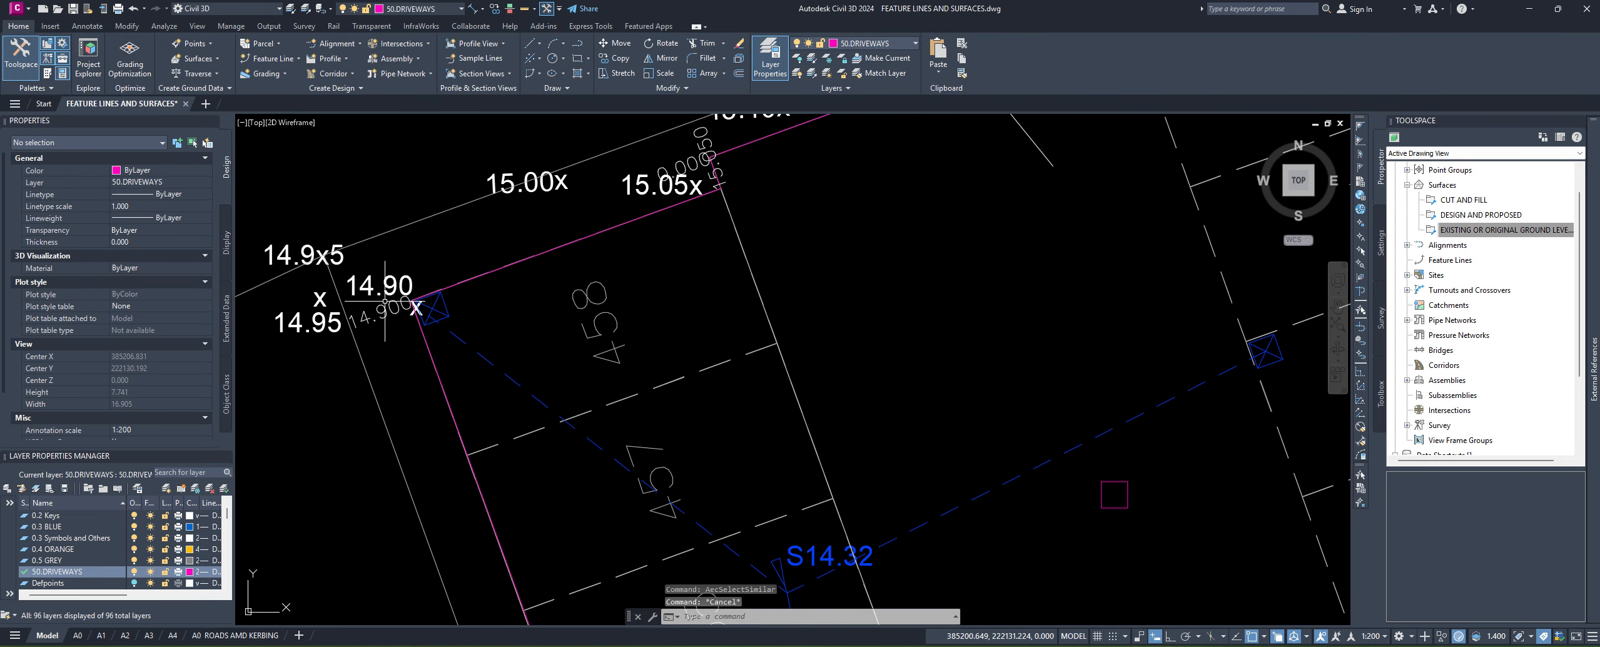
{"action": "scroll", "coordinate": [385, 308], "scroll_direction": "up", "scroll_amount": 3}
{"action": "scroll", "coordinate": [397, 332], "scroll_direction": "down", "scroll_amount": 5}
{"action": "scroll", "coordinate": [625, 281], "scroll_direction": "down", "scroll_amount": 2}
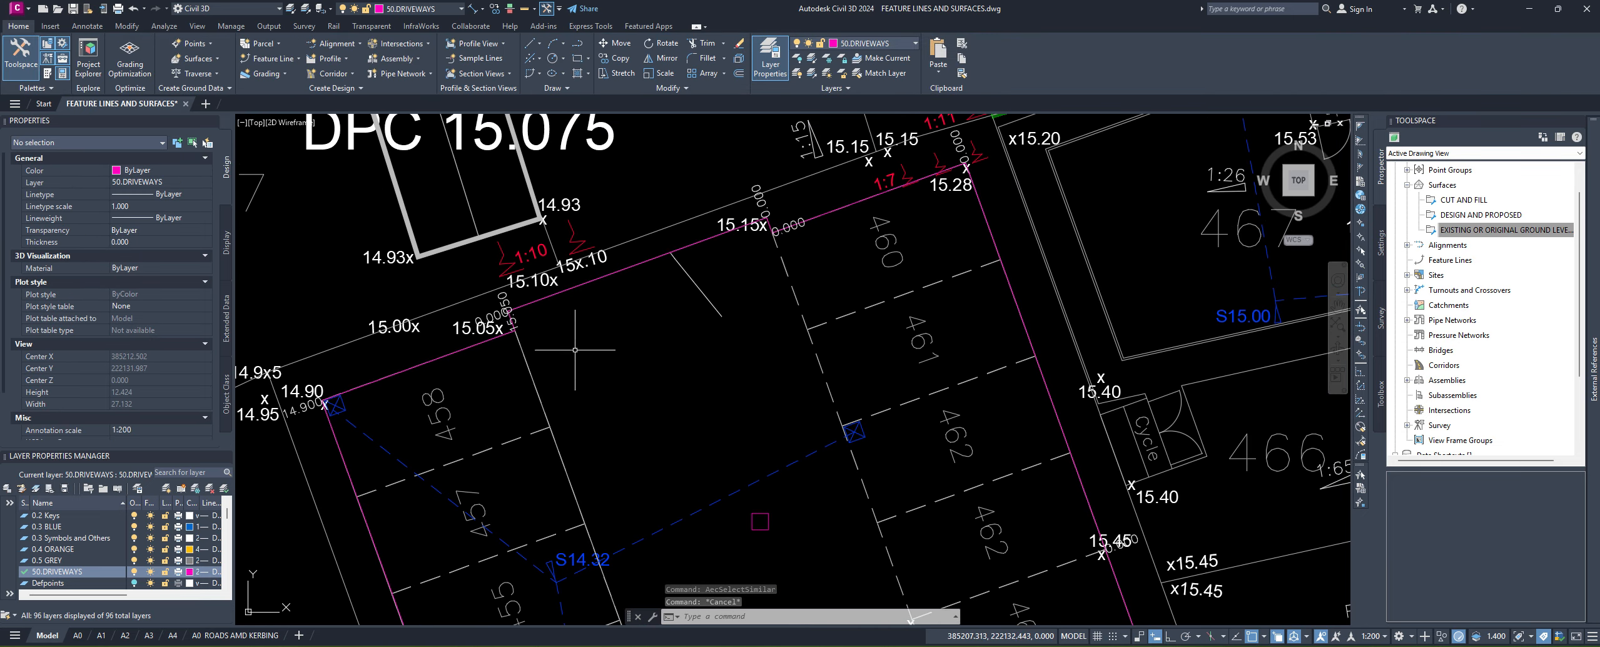
Step: Start a quick elevation edit and set the feature line's elevation to 15.15 at the vertex beside the 15.15 level by bay 460
{"action": "scroll", "coordinate": [518, 303], "scroll_direction": "up", "scroll_amount": 3}
{"action": "middle_click_drag", "start_coordinate": [768, 214], "coordinate": [539, 292]}
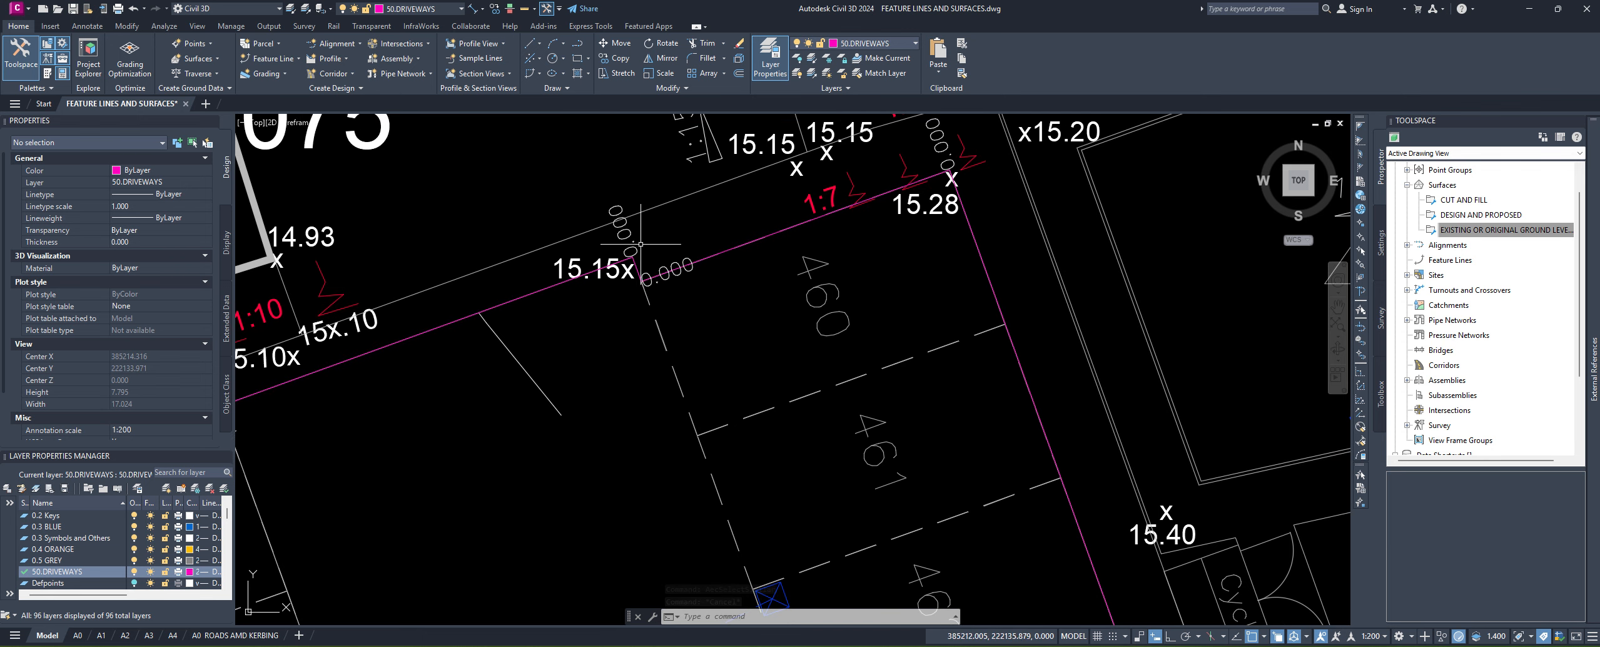
{"action": "left_click", "coordinate": [750, 244]}
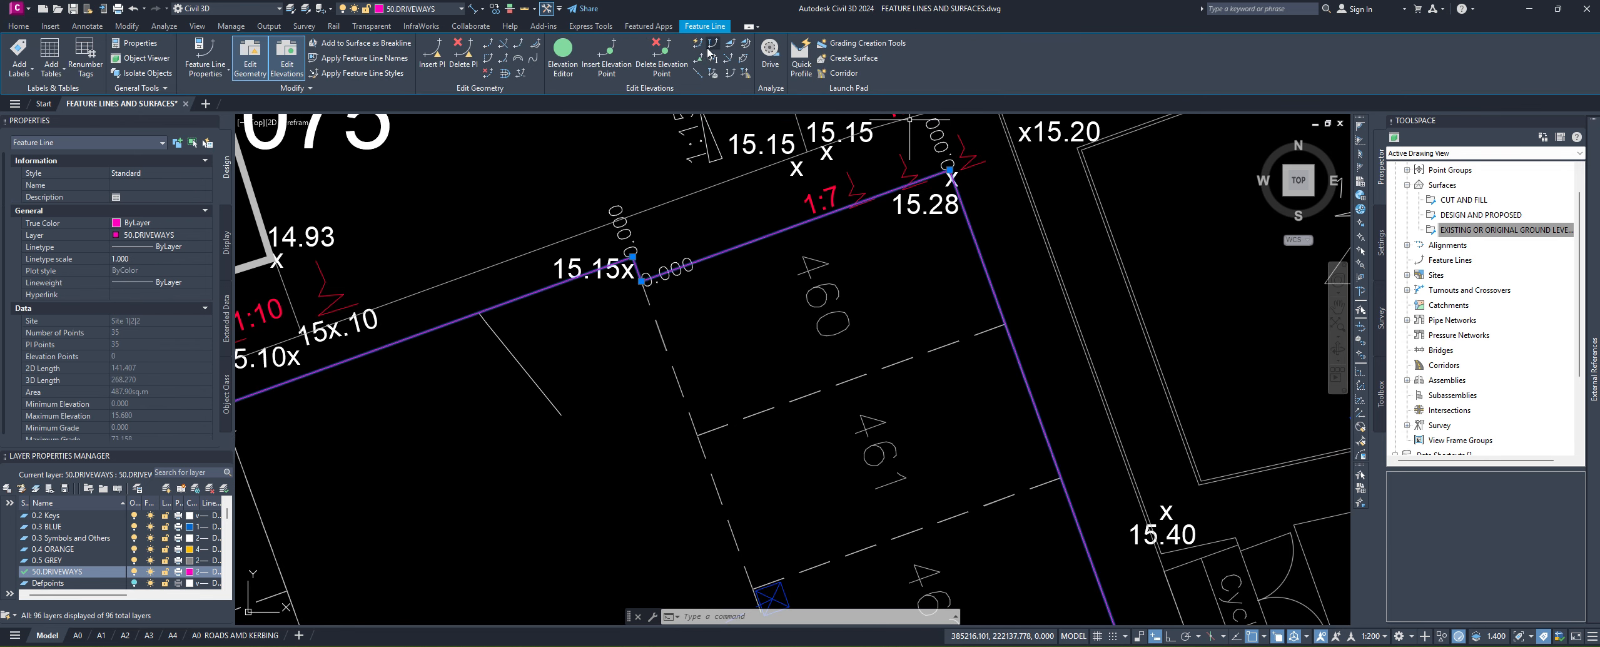
{"action": "left_click", "coordinate": [698, 46]}
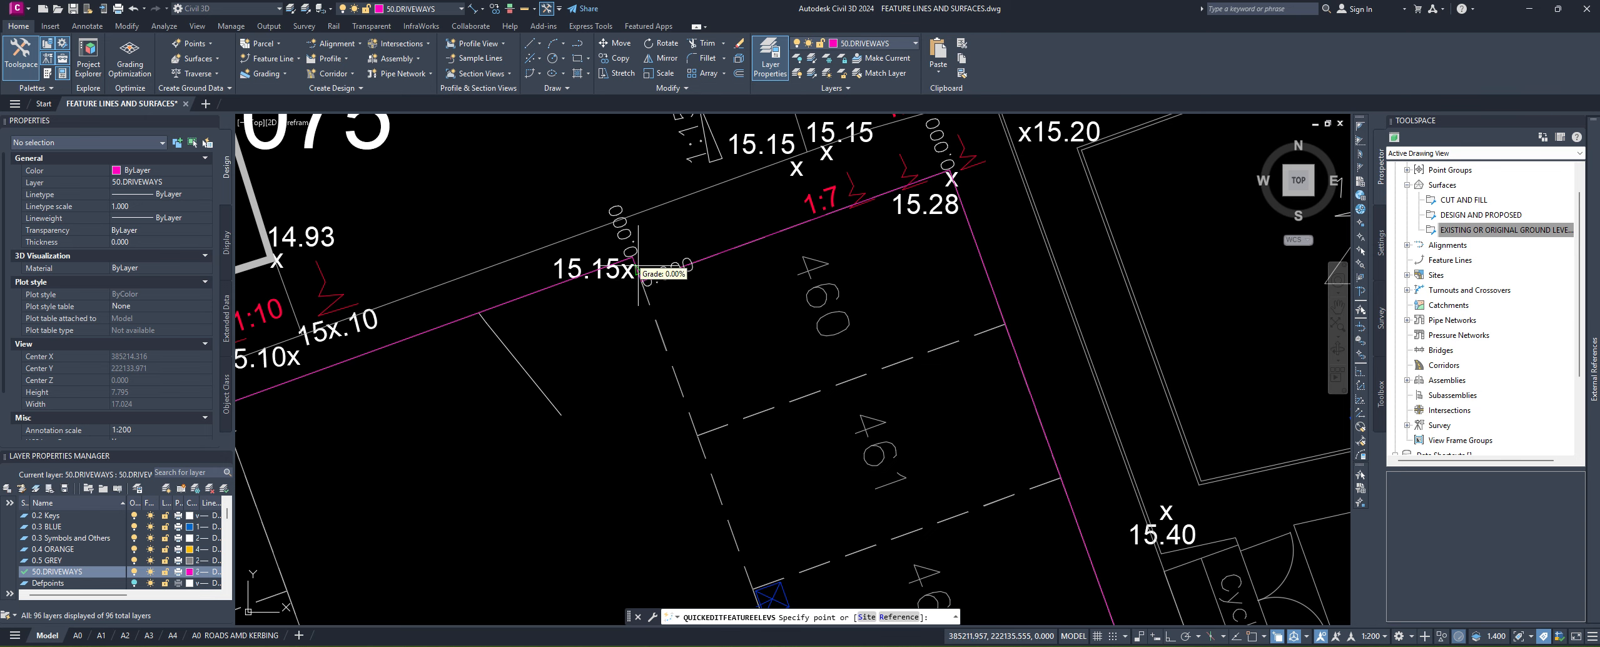
{"action": "left_click", "coordinate": [635, 257]}
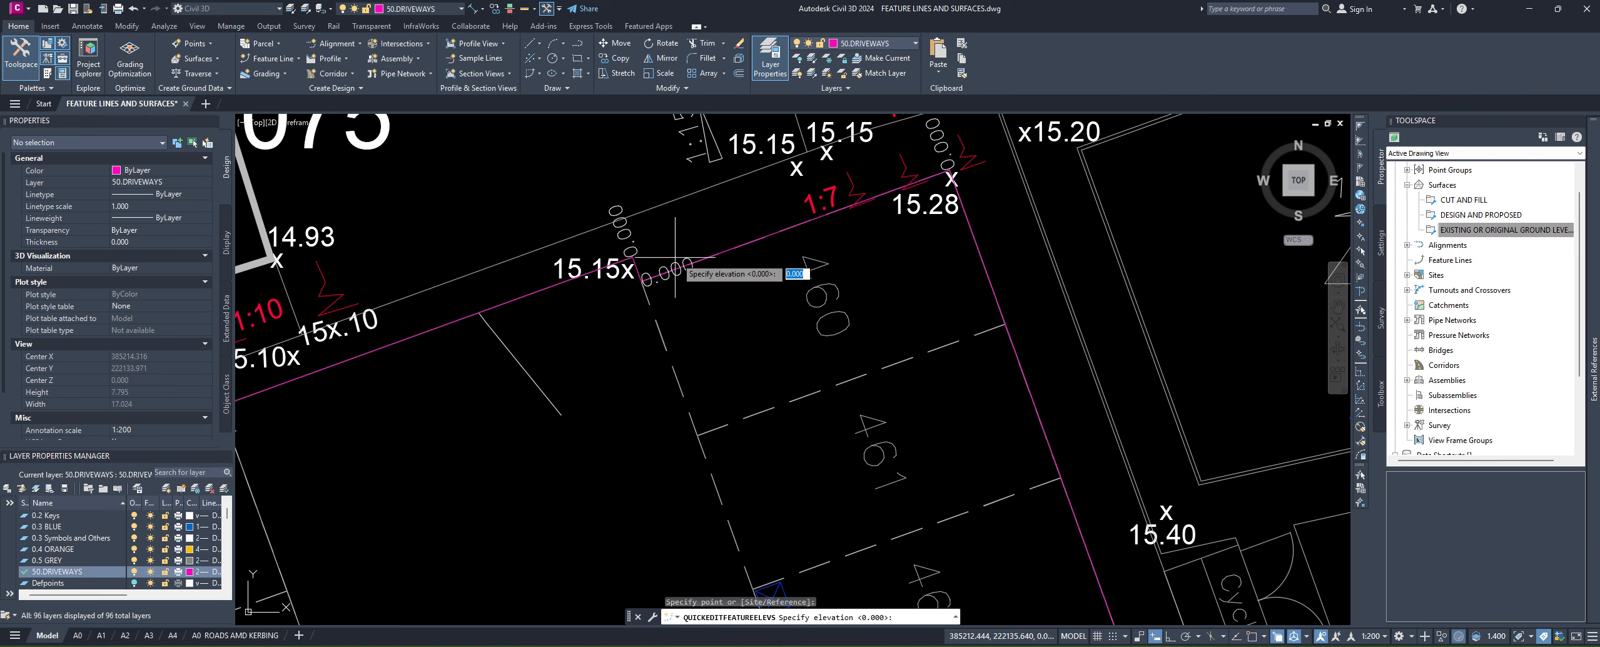
{"action": "type", "text": "15.1"}
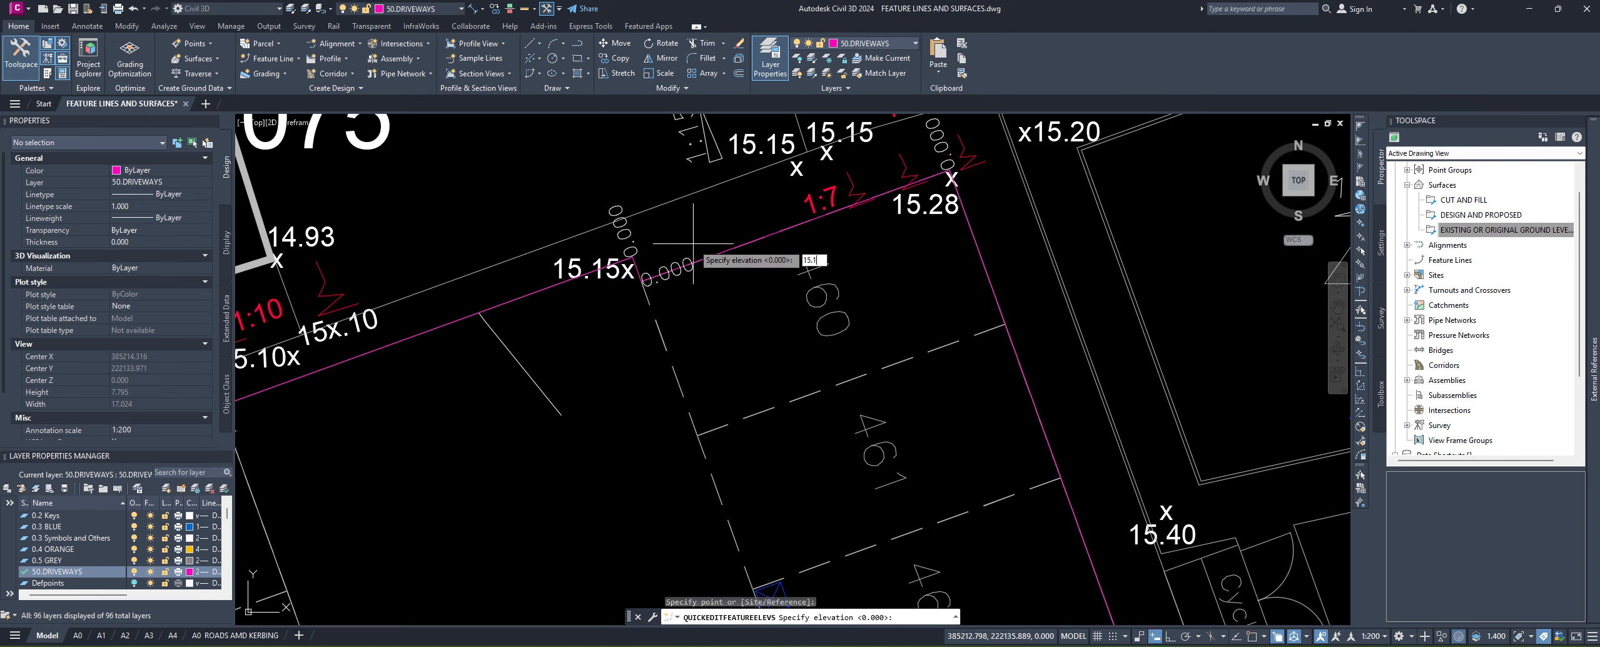
{"action": "type", "text": "5"}
{"action": "key", "text": "Return"}
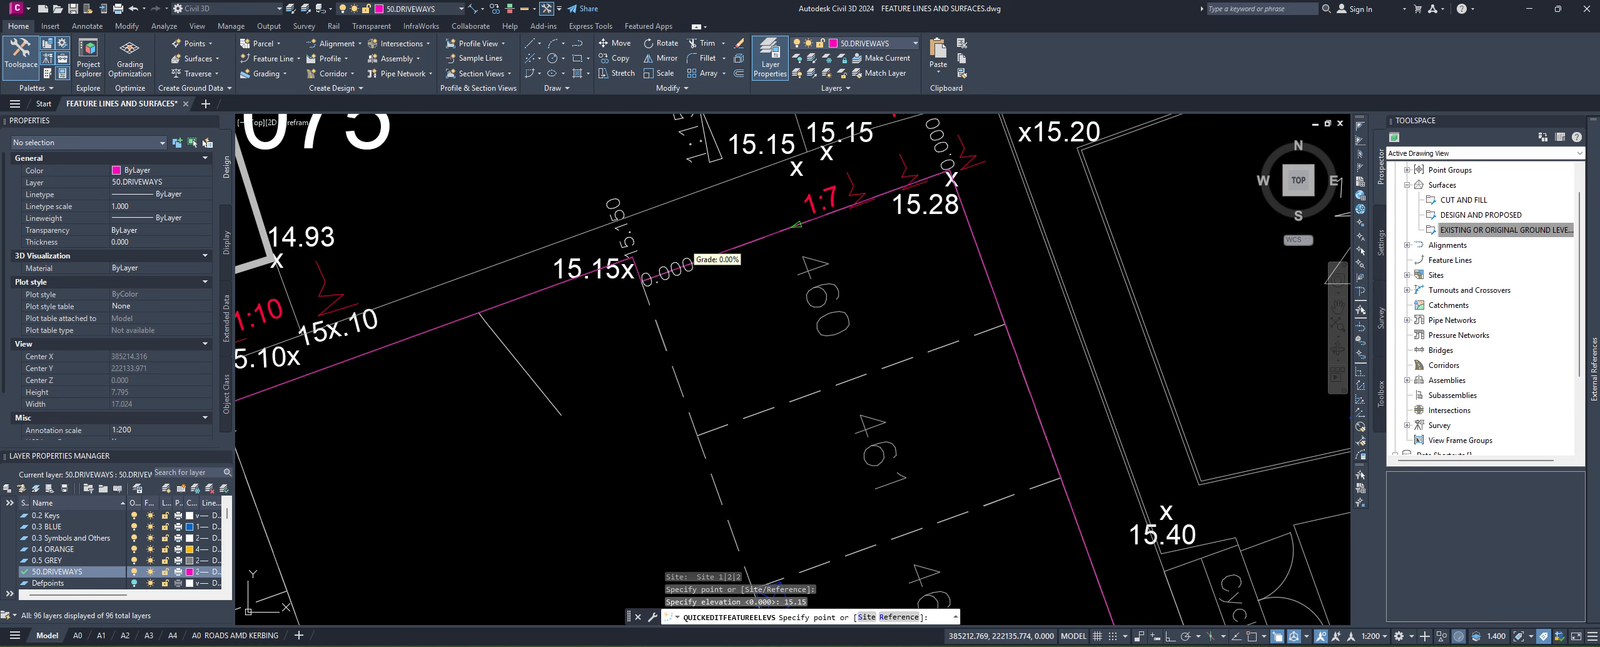
Step: Set the feature line's elevation to 15.28 at the corner beside the 15.28 level at the end of bay 460
{"action": "middle_click_drag", "start_coordinate": [650, 289], "coordinate": [345, 377]}
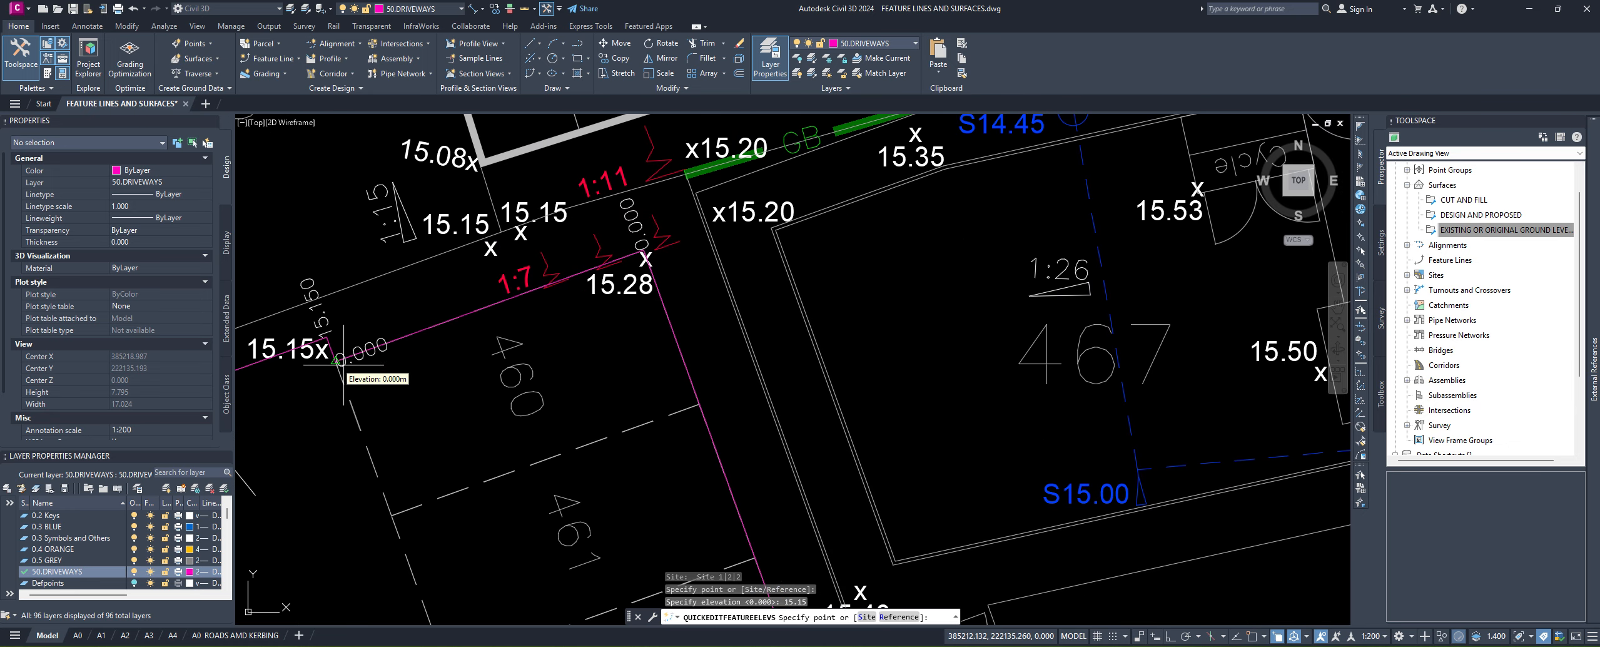
{"action": "left_click", "coordinate": [648, 256]}
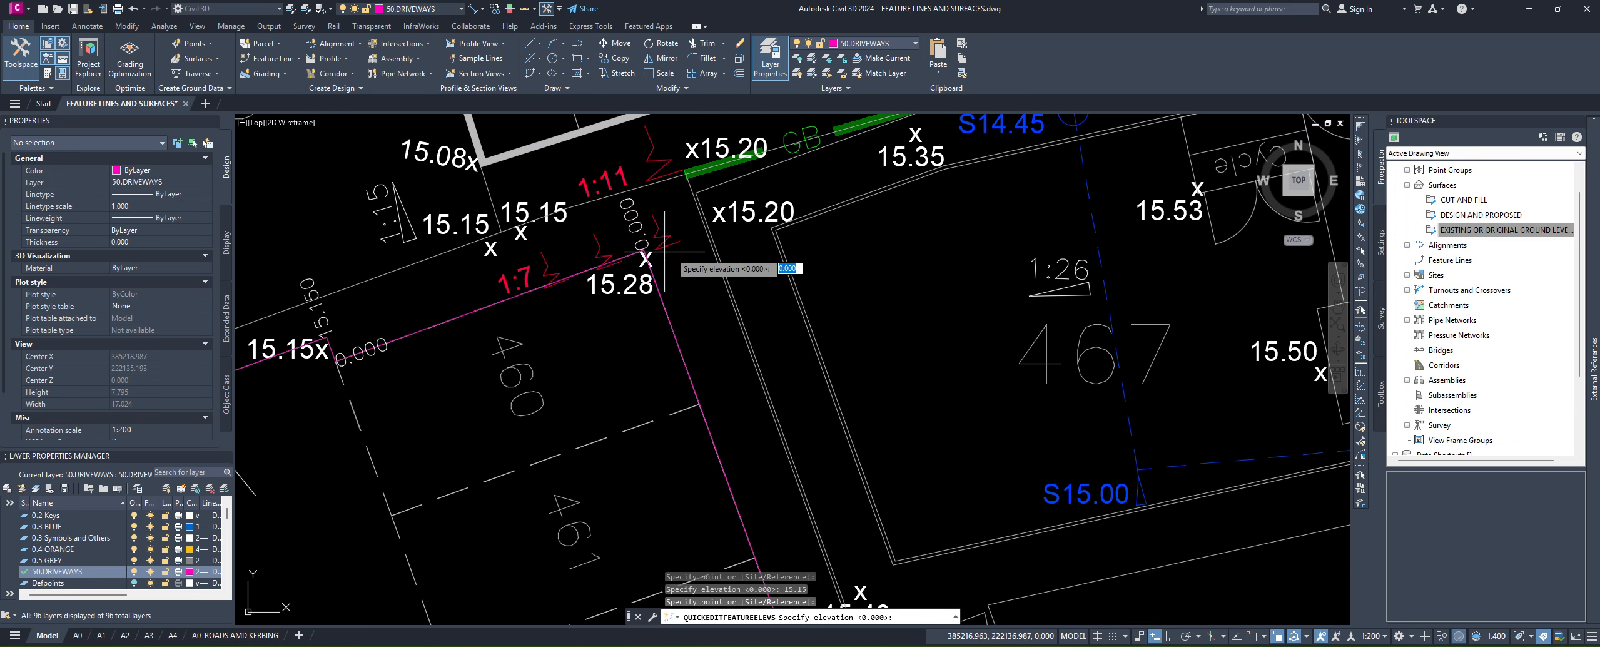
{"action": "type", "text": "15.2"}
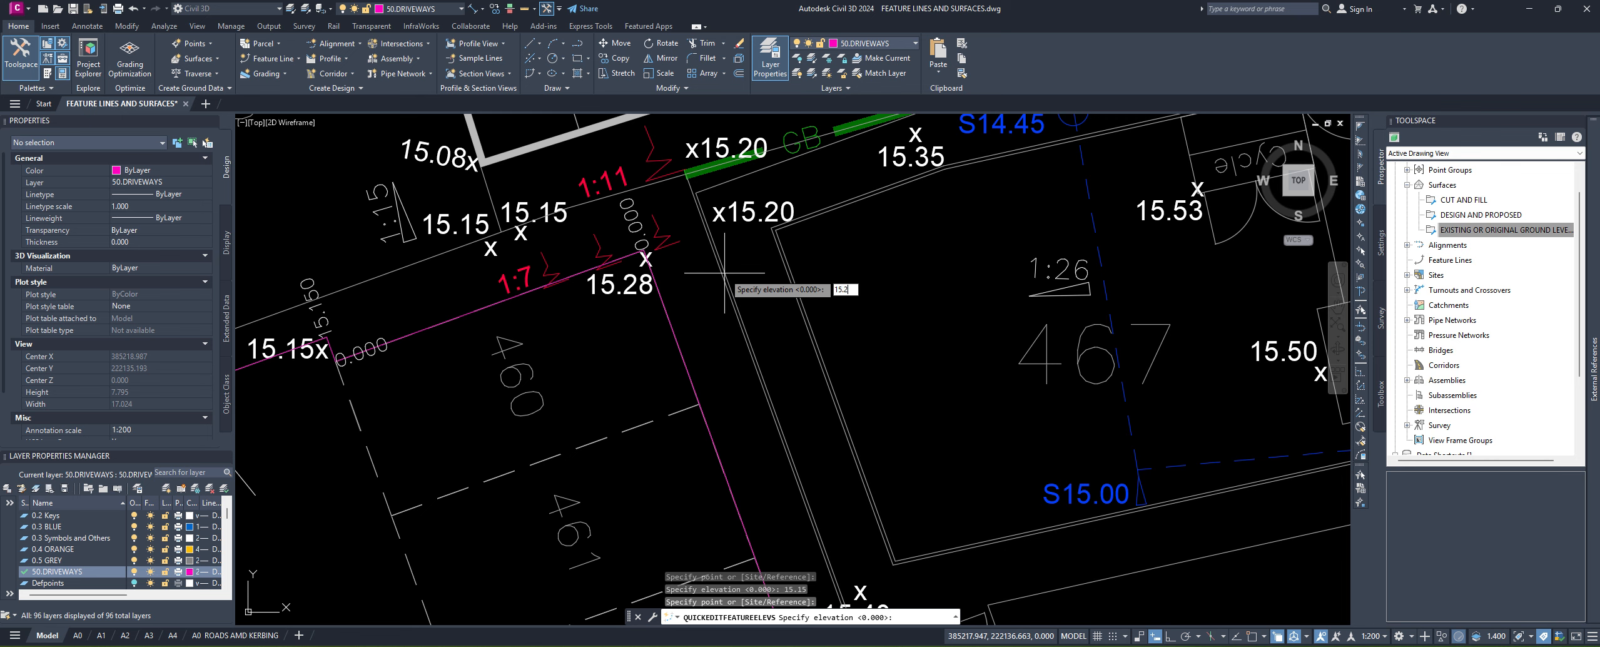
{"action": "type", "text": "8"}
{"action": "key", "text": "Return"}
Step: Set the feature line's elevation to 15.45 at the vertex beside the 15.45 level between bays 462 and 463
{"action": "middle_click_drag", "start_coordinate": [676, 406], "coordinate": [607, 166]}
{"action": "scroll", "coordinate": [607, 178], "scroll_direction": "down", "scroll_amount": 4}
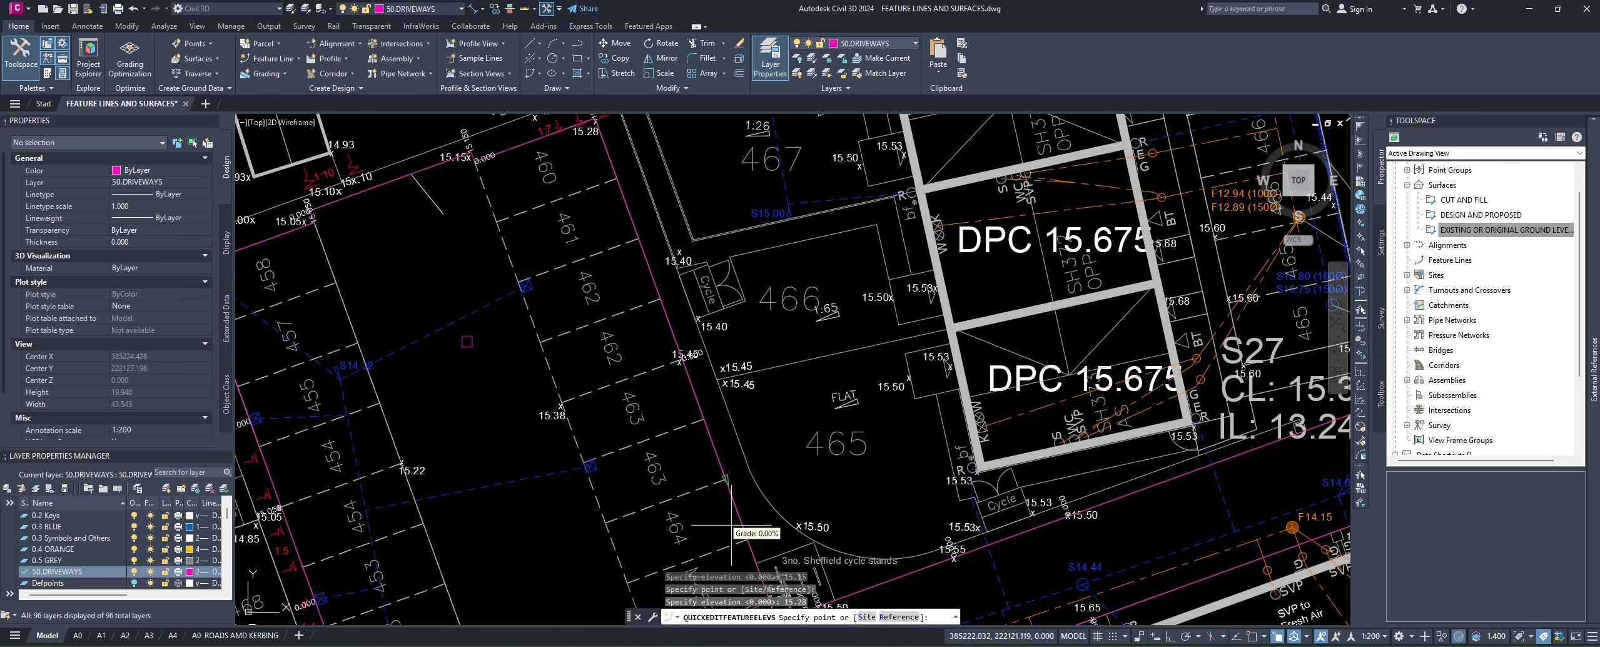
{"action": "middle_click_drag", "start_coordinate": [731, 525], "coordinate": [703, 442]}
{"action": "scroll", "coordinate": [664, 286], "scroll_direction": "up", "scroll_amount": 8}
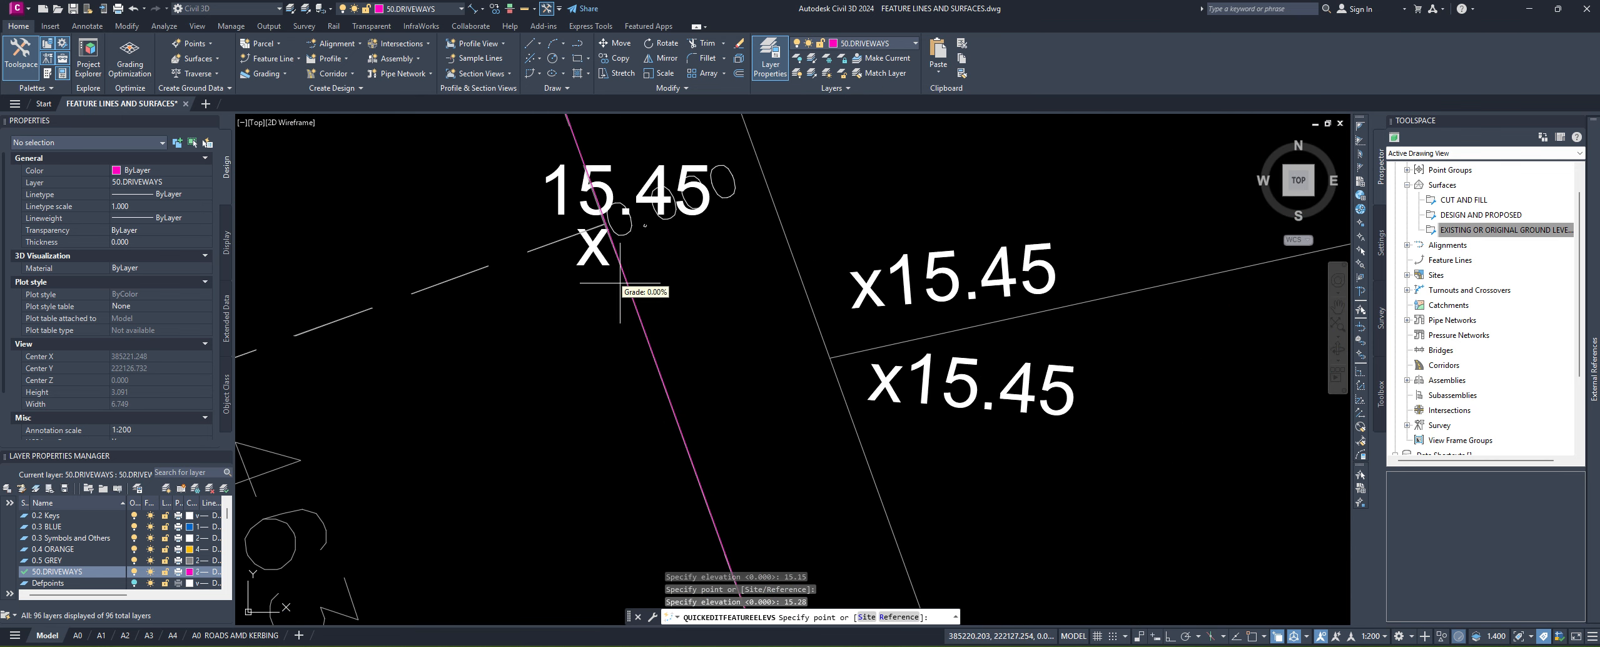
{"action": "middle_click_drag", "start_coordinate": [620, 283], "coordinate": [607, 432]}
{"action": "left_click", "coordinate": [597, 388]}
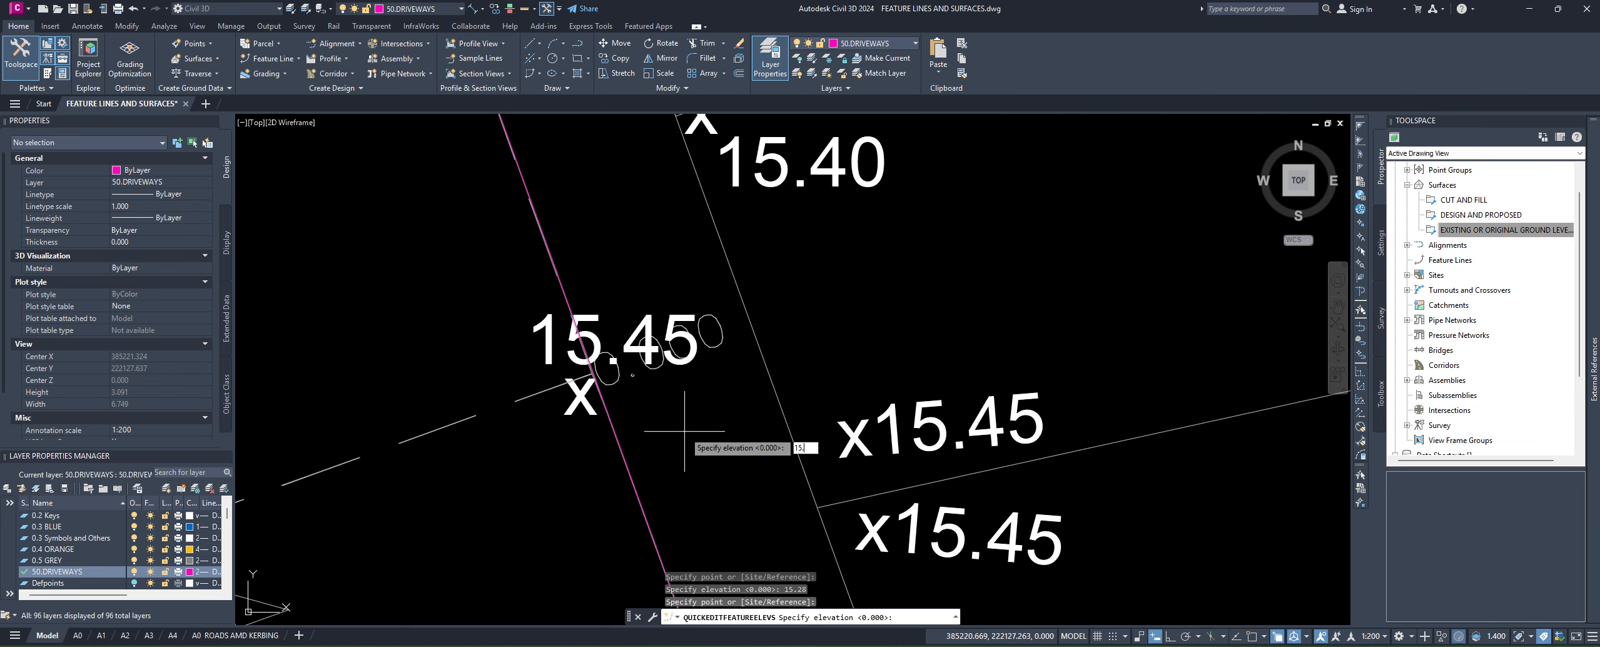
{"action": "key", "text": "Return"}
{"action": "middle_click_drag", "start_coordinate": [684, 431], "coordinate": [598, 233]}
{"action": "scroll", "coordinate": [597, 244], "scroll_direction": "down", "scroll_amount": 4}
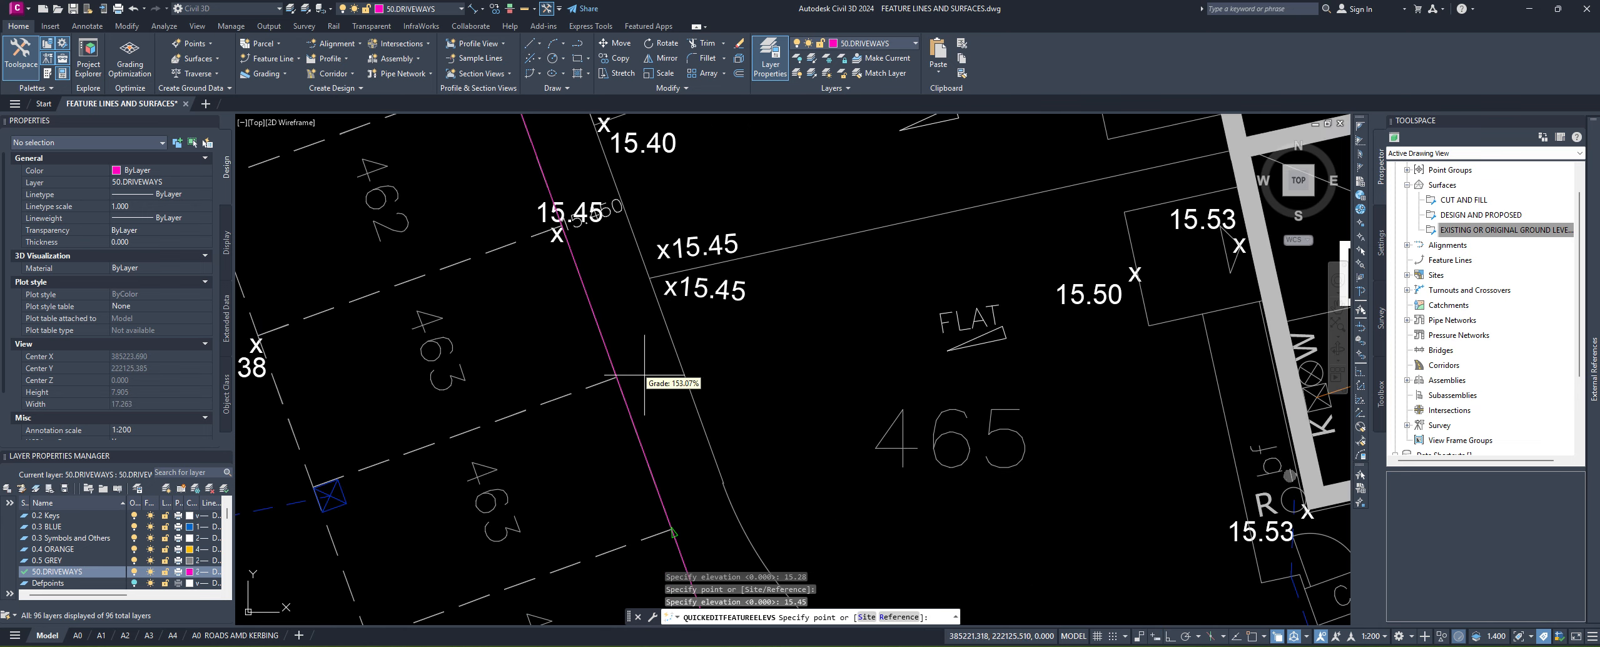
Step: Set the feature line's elevation to 15.6 beside the 15.60 level by the cycle stands and to 15.5 at the 15.50 corner of bay M459
{"action": "middle_click_drag", "start_coordinate": [669, 461], "coordinate": [561, 188]}
{"action": "middle_click_drag", "start_coordinate": [616, 444], "coordinate": [547, 286]}
{"action": "scroll", "coordinate": [546, 287], "scroll_direction": "up", "scroll_amount": 2}
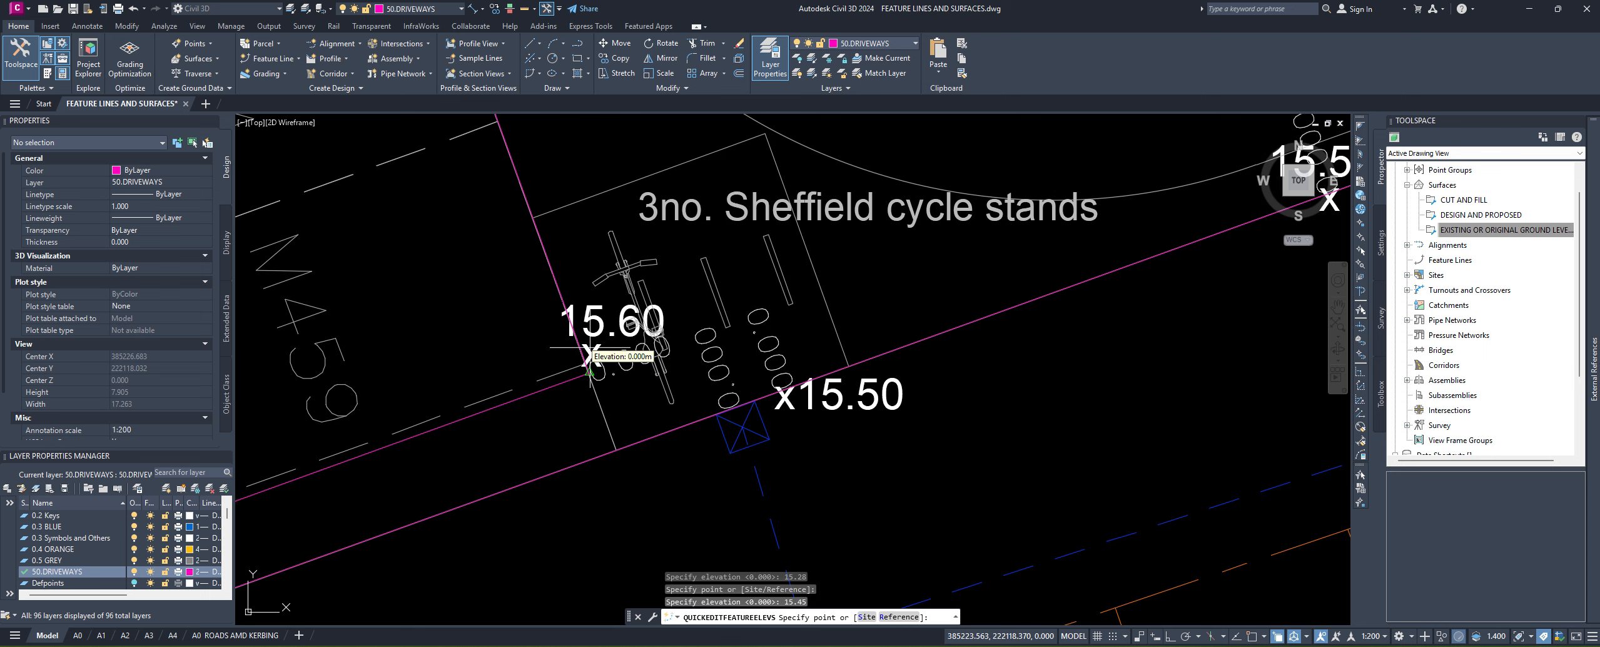
{"action": "left_click", "coordinate": [598, 379]}
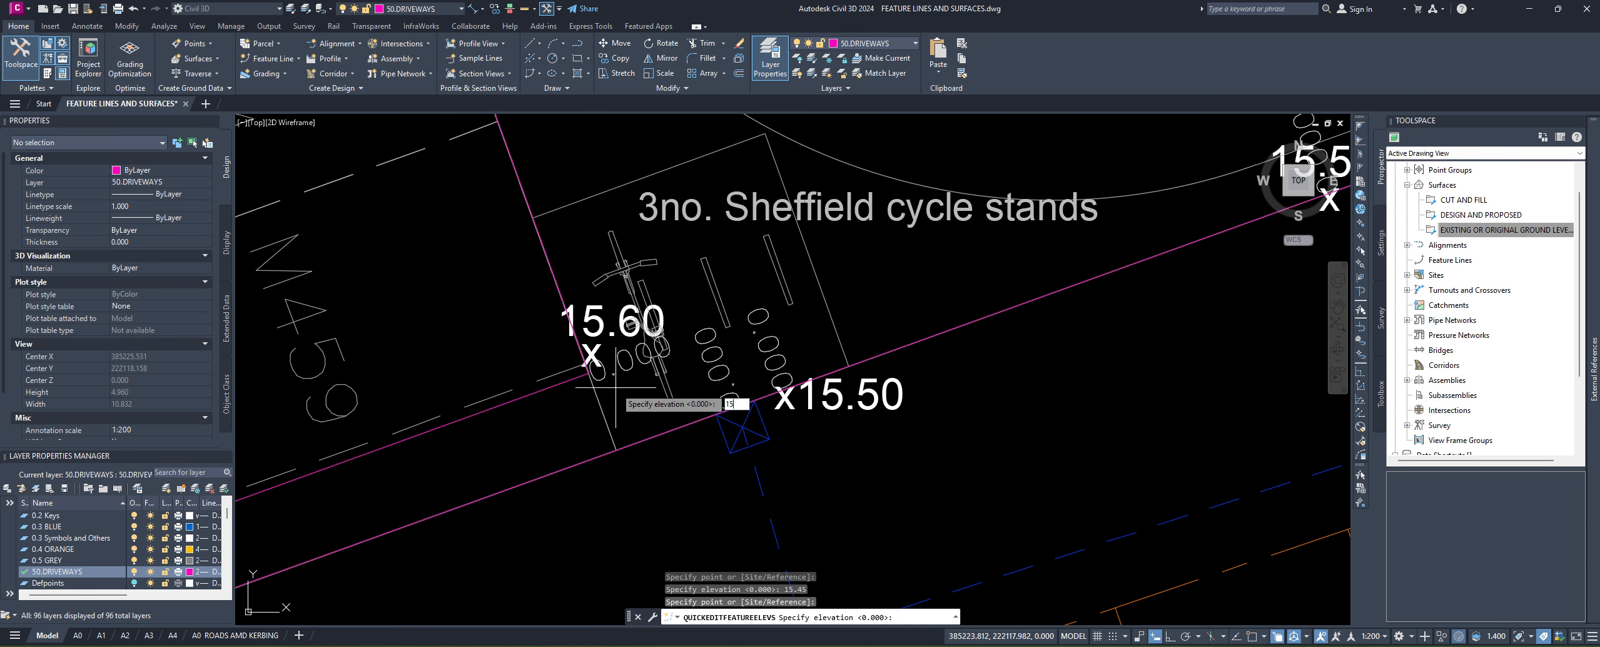
{"action": "type", "text": "15.6"}
{"action": "key", "text": "Return"}
{"action": "middle_click_drag", "start_coordinate": [620, 393], "coordinate": [1052, 239]}
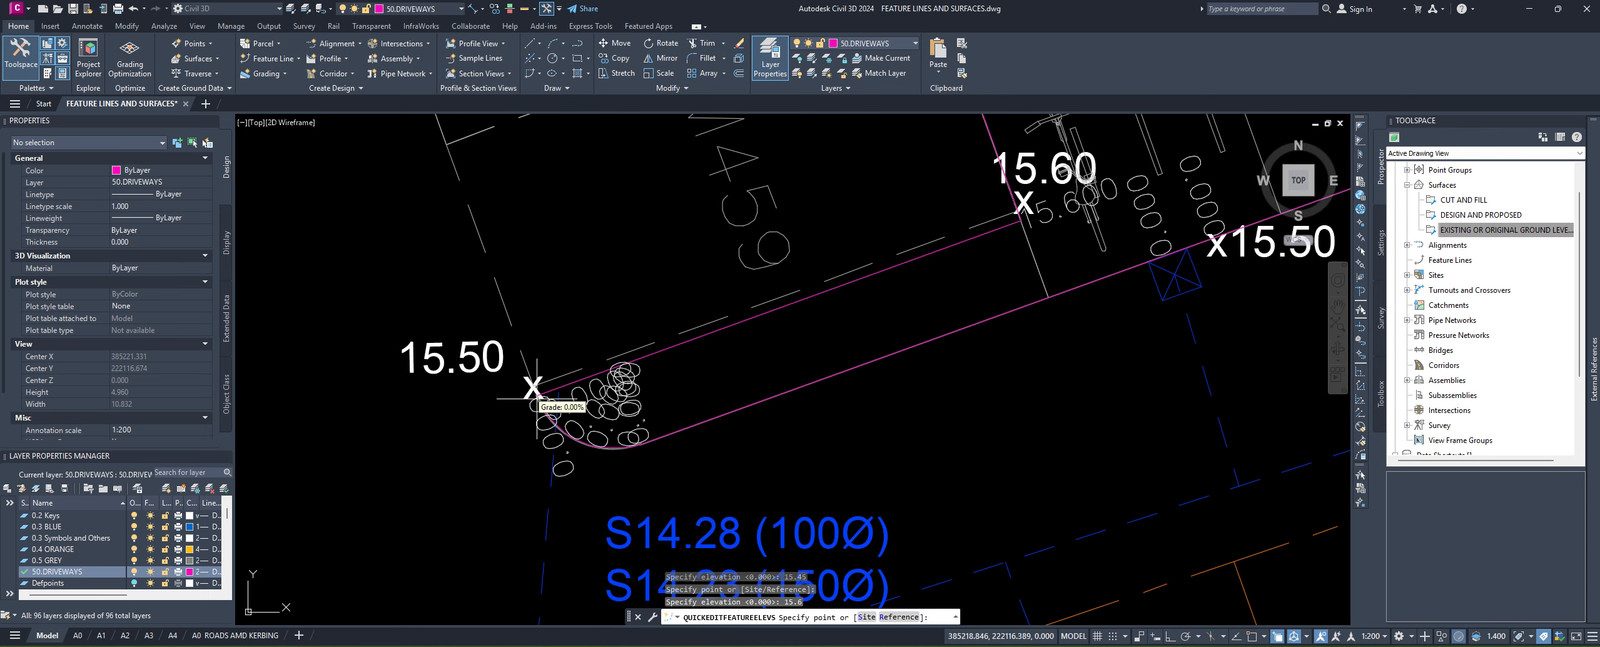
{"action": "left_click", "coordinate": [533, 396]}
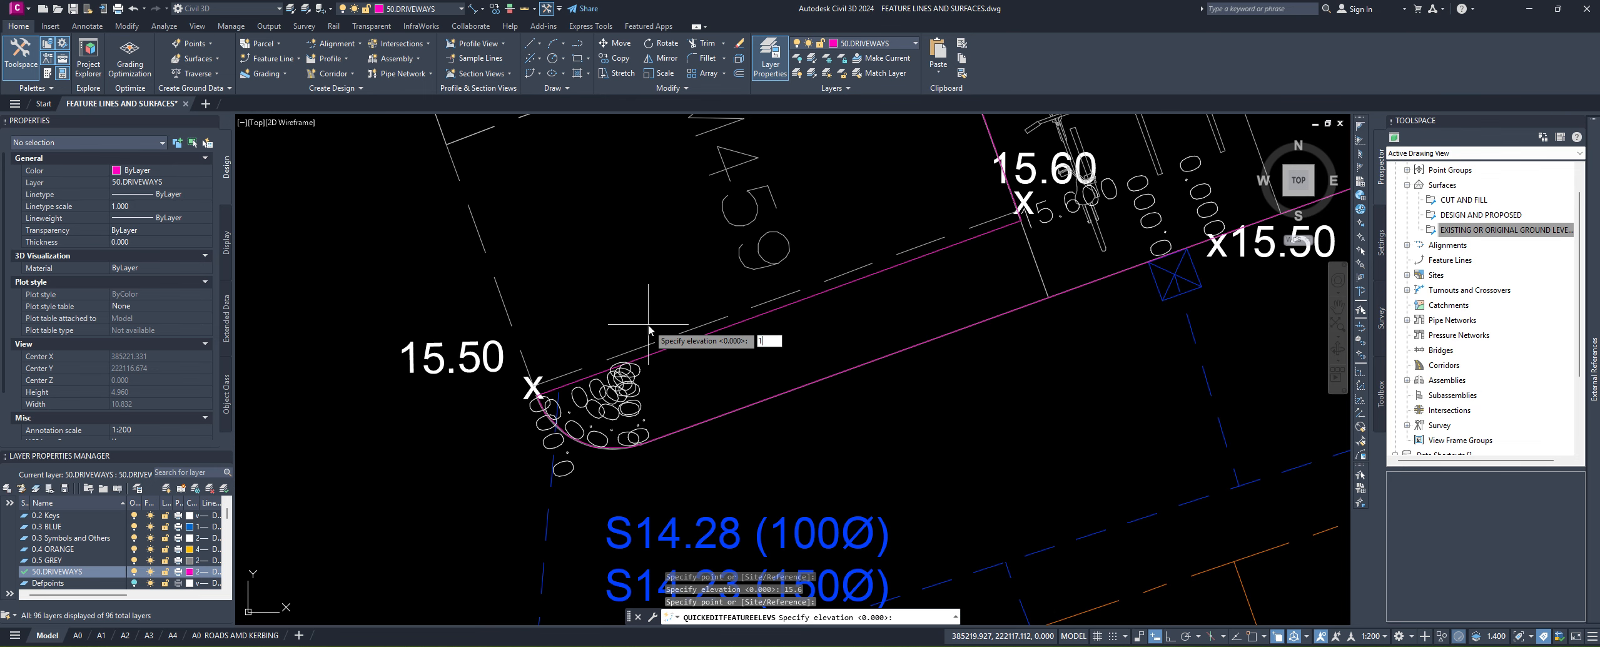
Step: Set the feature line's elevation to 15.5 at the vertex beside the 15.50 level below the Sheffield cycle stands
{"action": "middle_click_drag", "start_coordinate": [706, 404], "coordinate": [393, 503]}
{"action": "scroll", "coordinate": [393, 503], "scroll_direction": "up", "scroll_amount": 2}
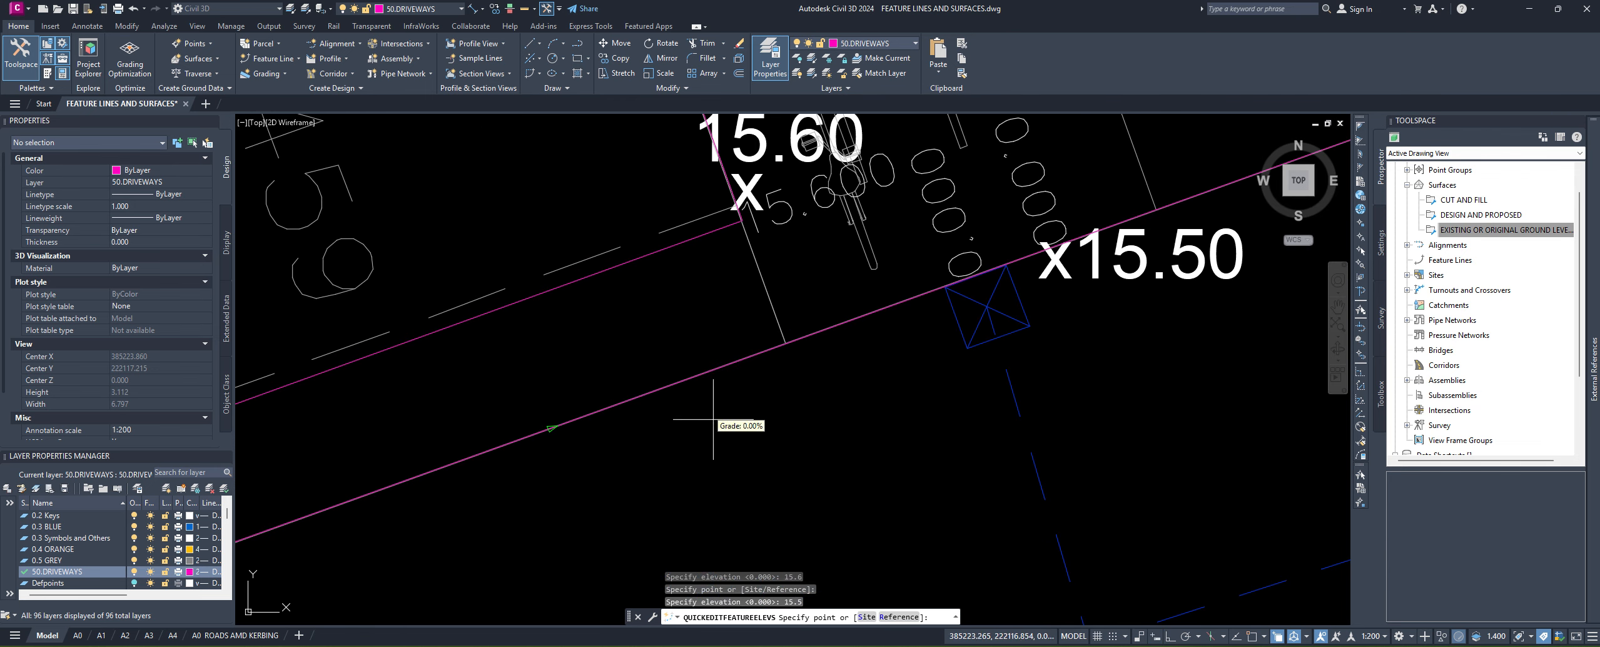
{"action": "left_click", "coordinate": [1055, 249]}
{"action": "middle_click_drag", "start_coordinate": [1067, 284], "coordinate": [920, 395]}
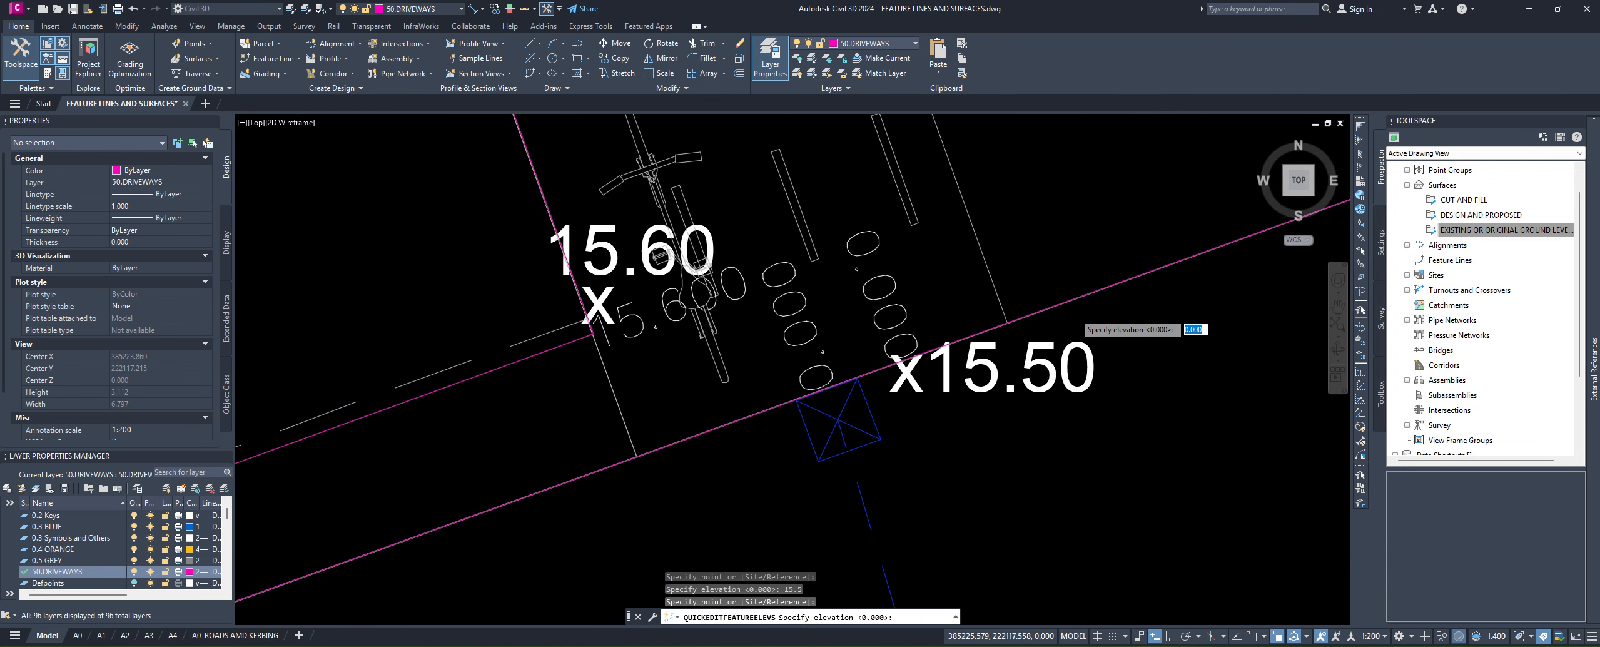
{"action": "type", "text": "1"}
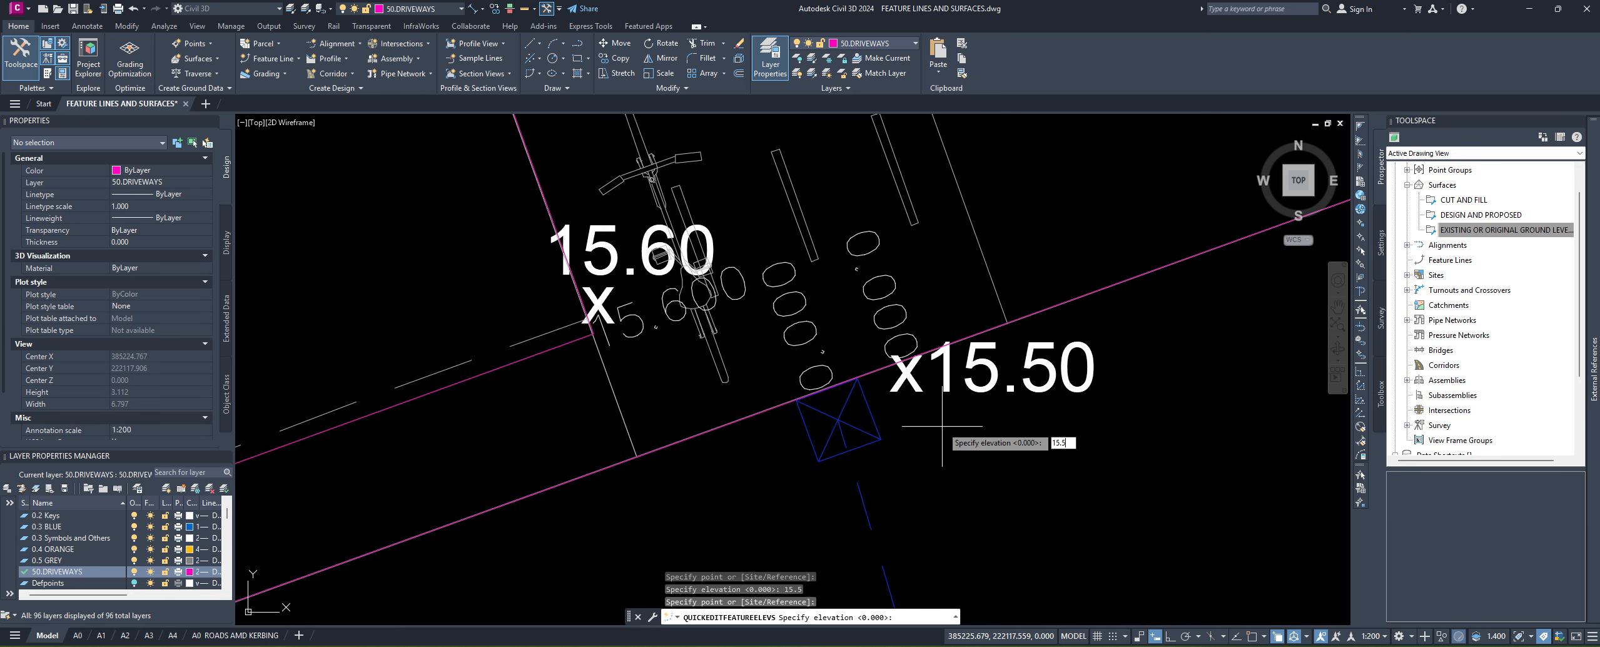
{"action": "type", "text": "5.5"}
{"action": "key", "text": "Return"}
Step: Examine the design levels and vertices along the feature line around bay M459, the cycle stands and the adjoining access strip
{"action": "scroll", "coordinate": [942, 426], "scroll_direction": "down", "scroll_amount": 4}
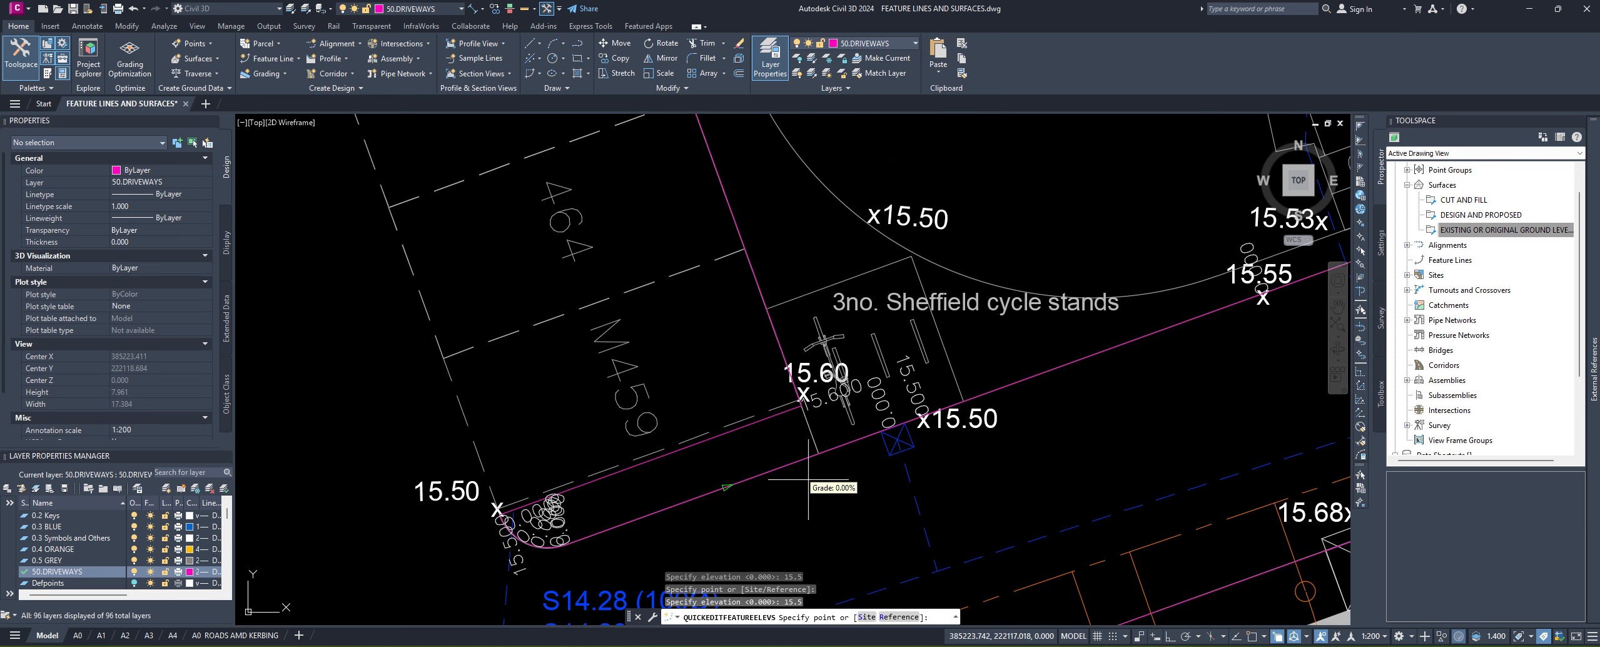
{"action": "middle_click_drag", "start_coordinate": [765, 432], "coordinate": [748, 412]}
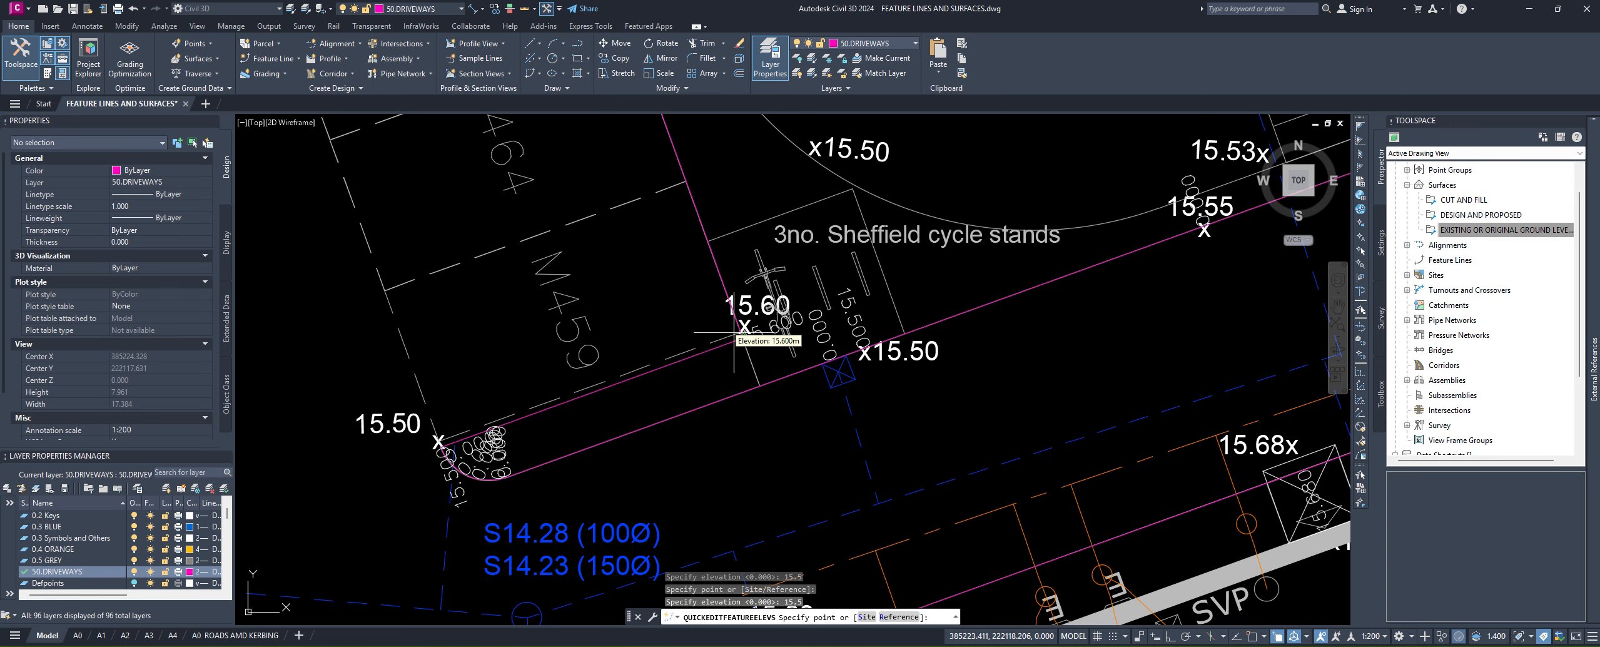
{"action": "scroll", "coordinate": [645, 369], "scroll_direction": "down", "scroll_amount": 2}
{"action": "middle_click_drag", "start_coordinate": [480, 334], "coordinate": [508, 367]}
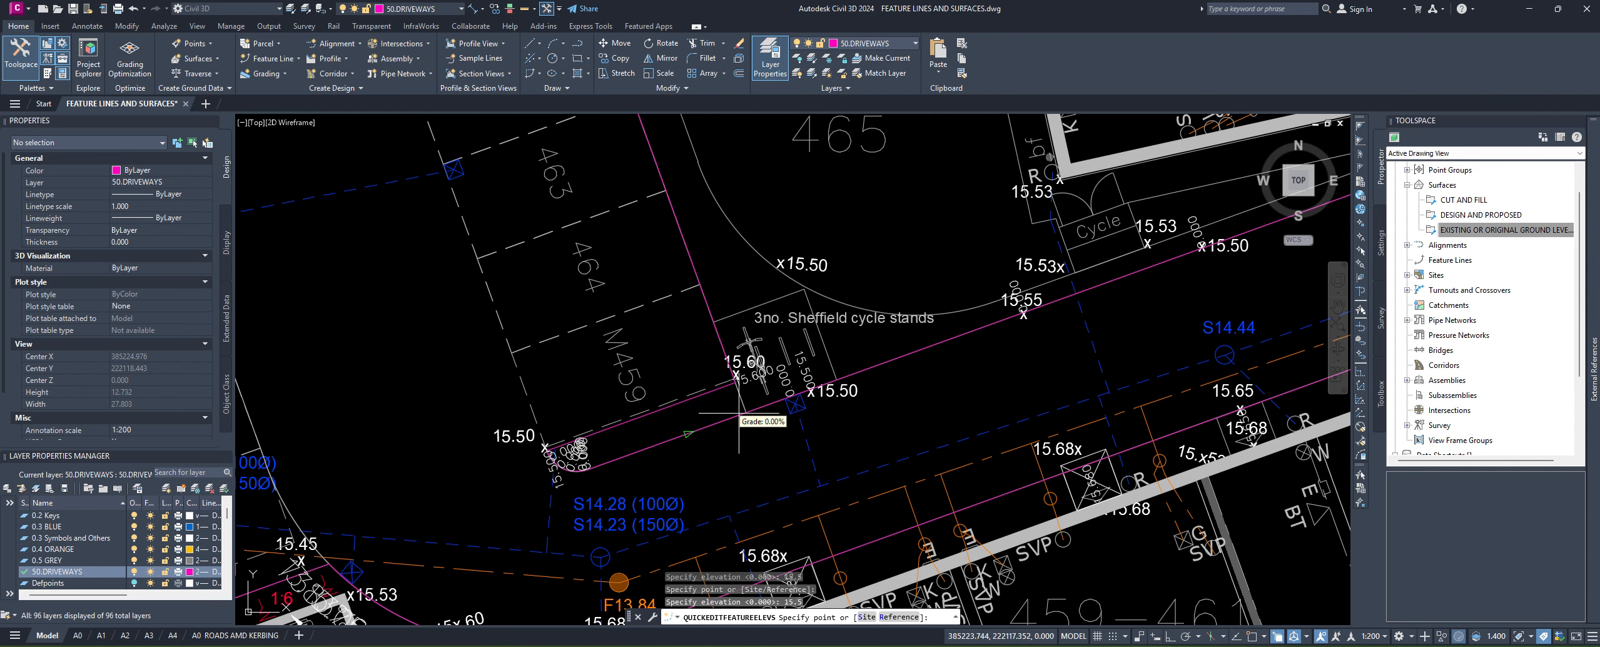
{"action": "scroll", "coordinate": [738, 413], "scroll_direction": "up", "scroll_amount": 2}
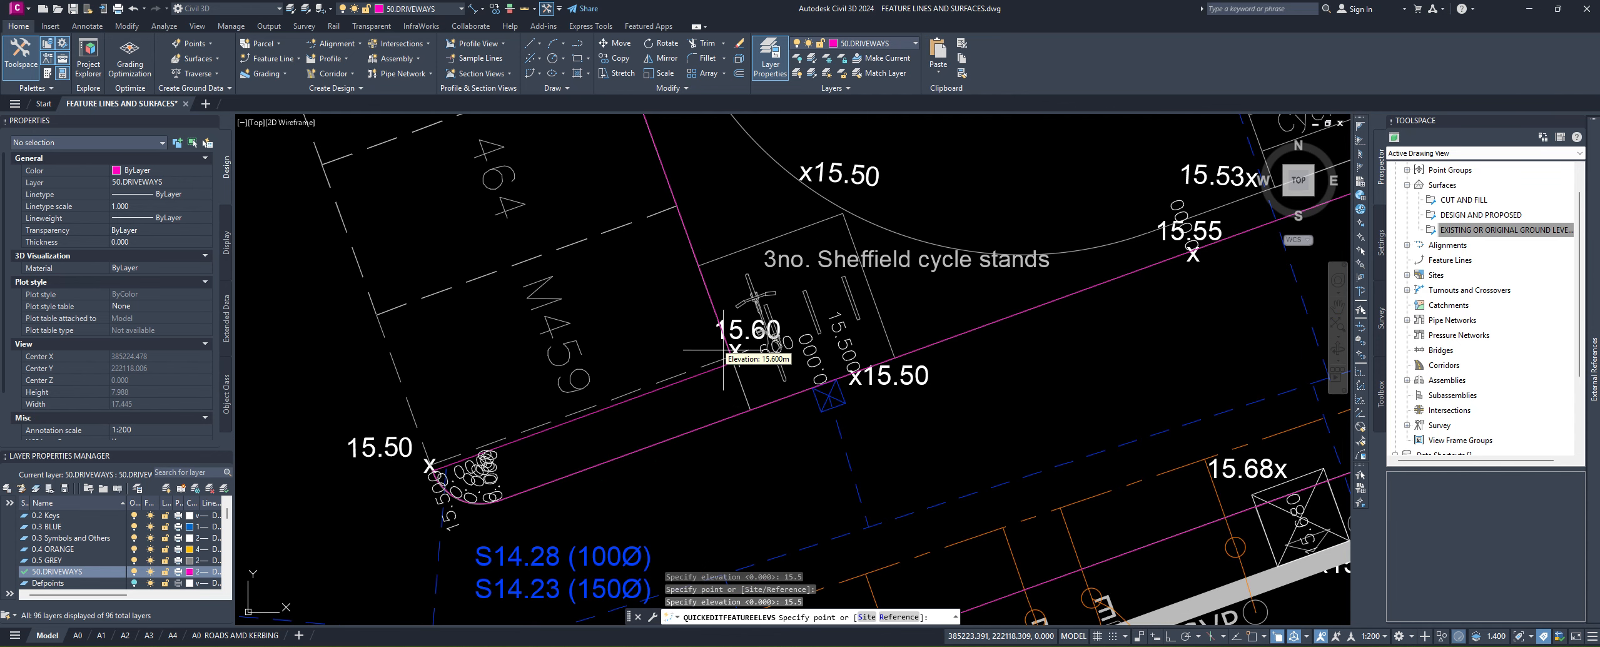
{"action": "mouse_move", "coordinate": [746, 423]}
{"action": "middle_mouse_down"}
{"action": "mouse_move", "coordinate": [794, 357]}
{"action": "mouse_move", "coordinate": [800, 383]}
{"action": "middle_mouse_up"}
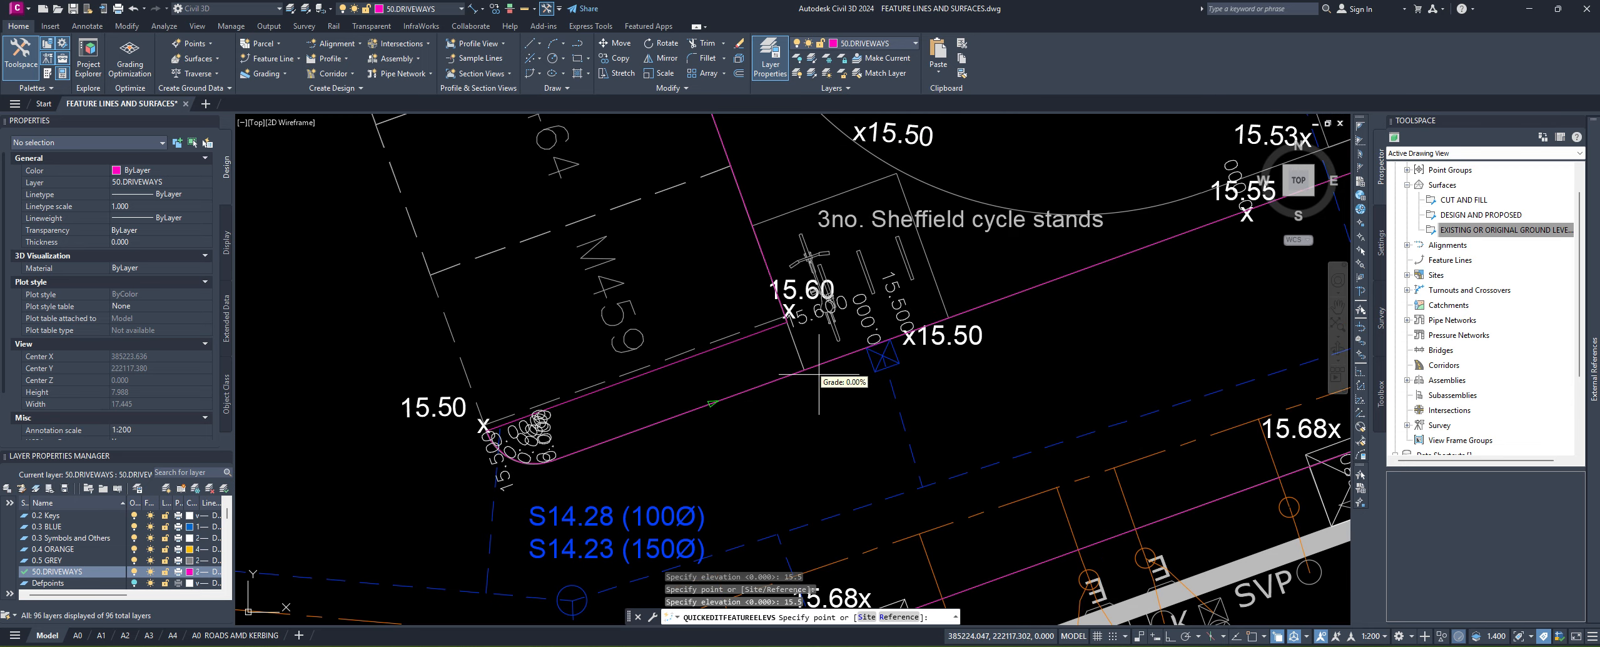
{"action": "mouse_move", "coordinate": [957, 340]}
{"action": "middle_mouse_down"}
{"action": "mouse_move", "coordinate": [757, 506]}
{"action": "mouse_move", "coordinate": [581, 457]}
{"action": "mouse_move", "coordinate": [579, 440]}
{"action": "middle_mouse_up"}
{"action": "scroll", "coordinate": [626, 420], "scroll_direction": "down", "scroll_amount": 2}
{"action": "middle_click_drag", "start_coordinate": [883, 389], "coordinate": [752, 415]}
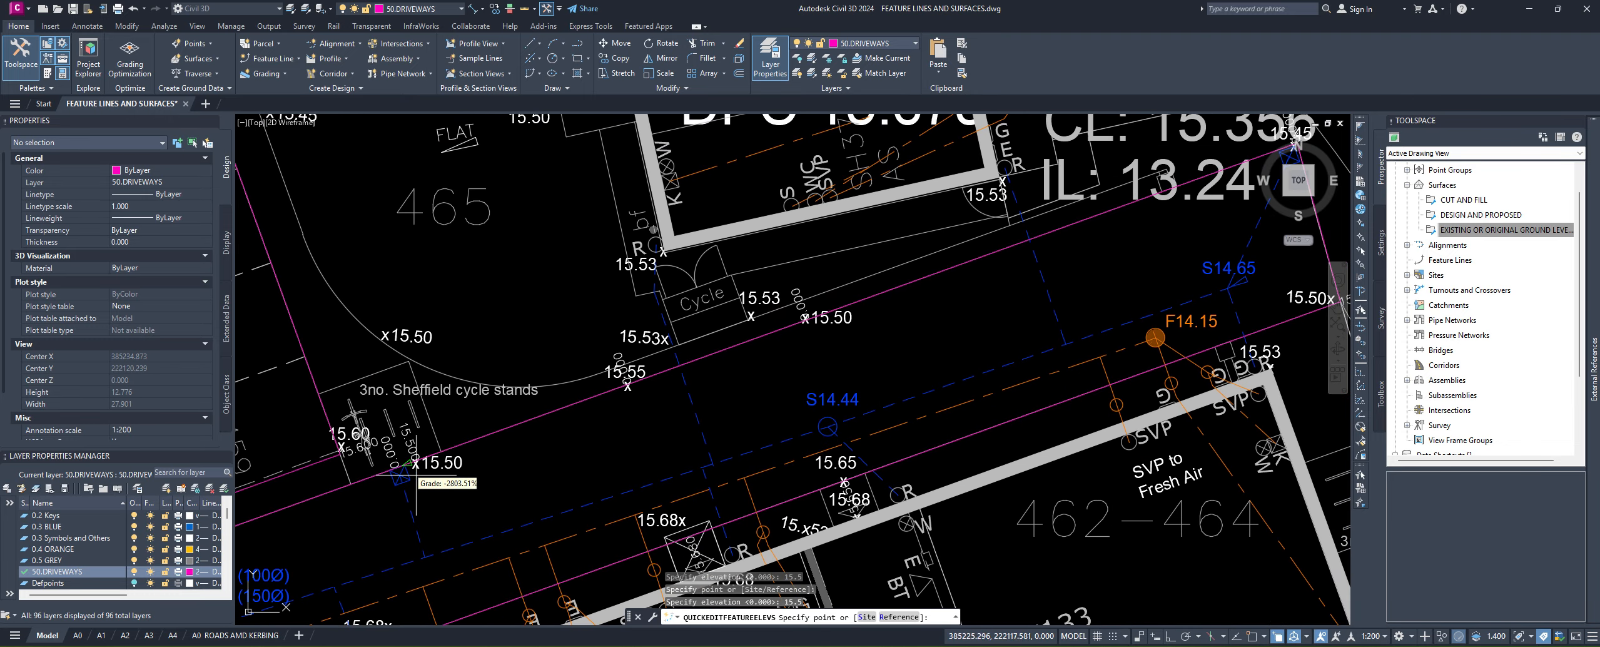
{"action": "mouse_move", "coordinate": [836, 325]}
{"action": "middle_mouse_down"}
{"action": "mouse_move", "coordinate": [792, 343]}
{"action": "mouse_move", "coordinate": [755, 402]}
{"action": "mouse_move", "coordinate": [957, 333]}
{"action": "middle_mouse_up"}
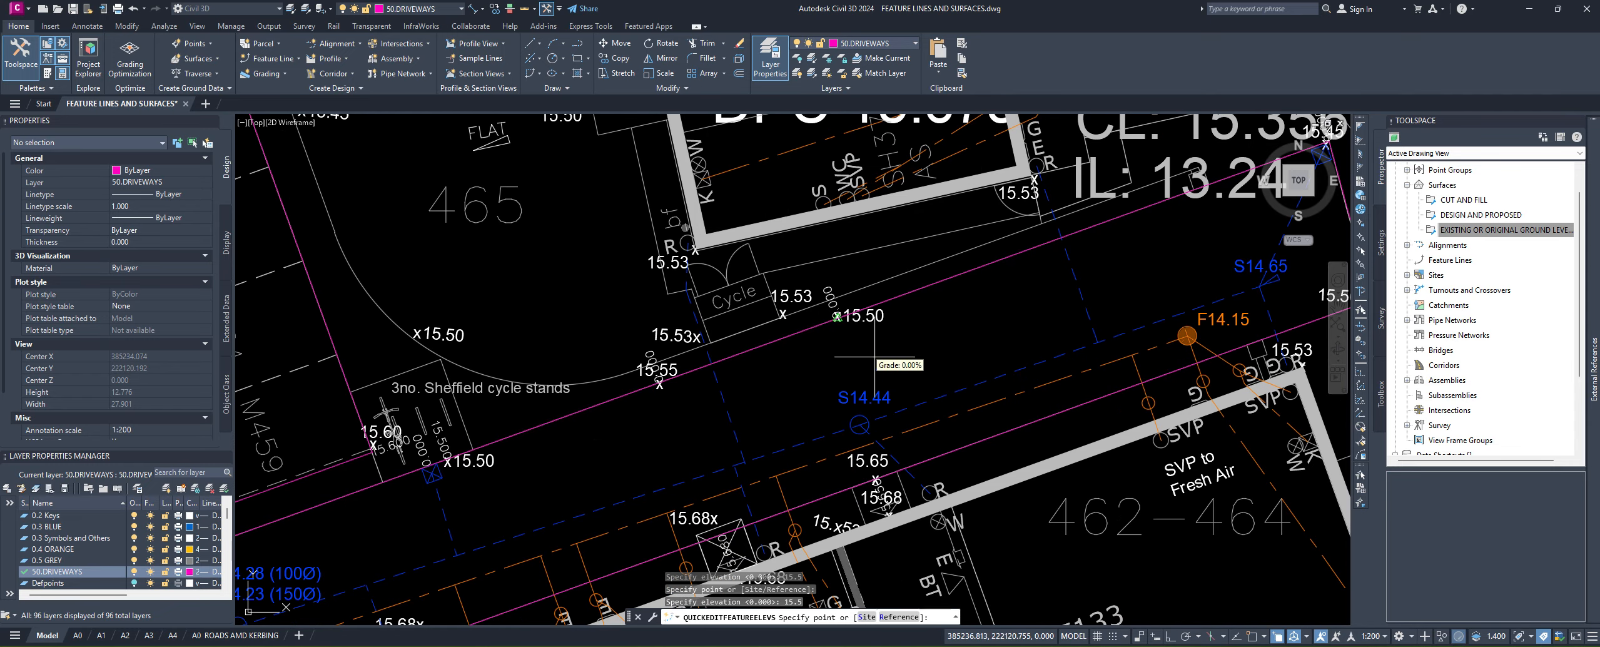
{"action": "mouse_move", "coordinate": [640, 439]}
{"action": "middle_mouse_down"}
{"action": "mouse_move", "coordinate": [698, 391]}
{"action": "mouse_move", "coordinate": [603, 422]}
{"action": "mouse_move", "coordinate": [692, 398]}
{"action": "middle_mouse_up"}
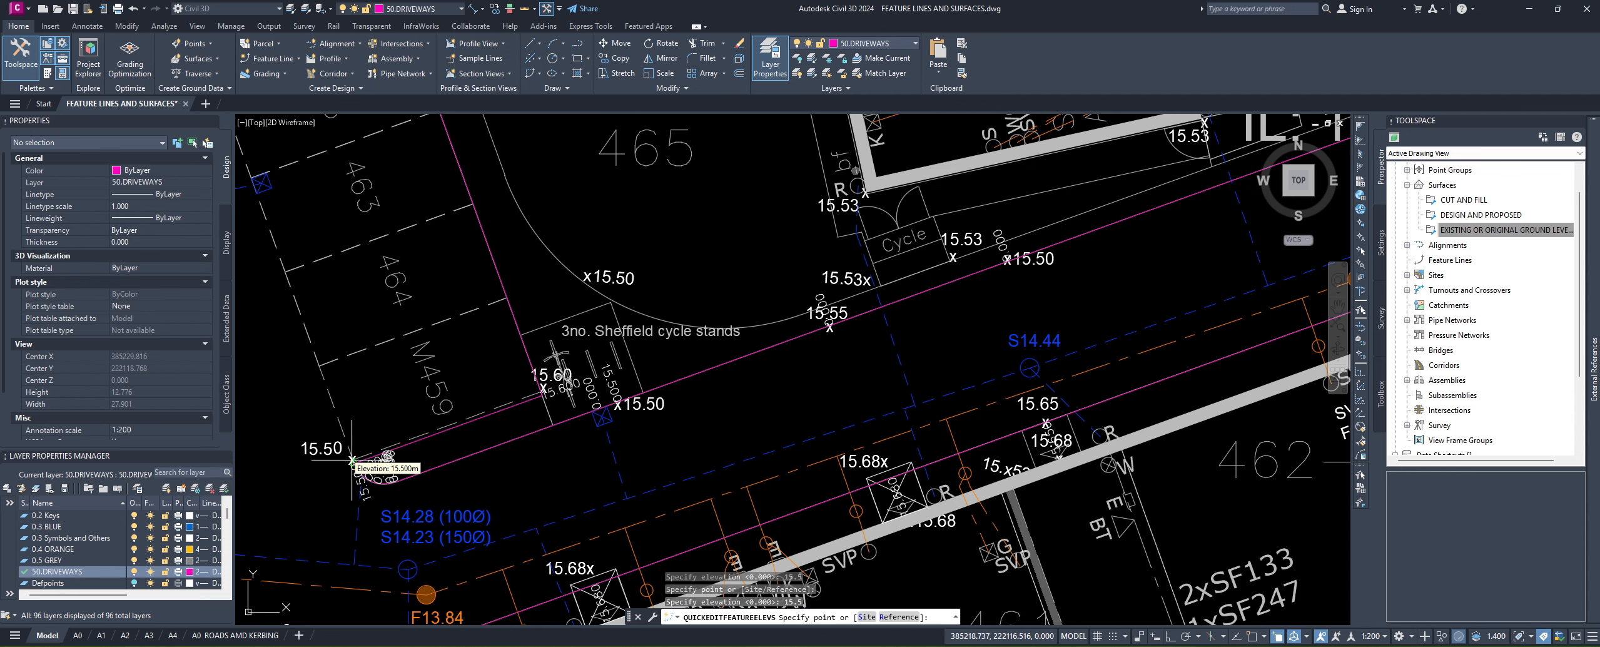
{"action": "scroll", "coordinate": [446, 446], "scroll_direction": "down", "scroll_amount": 3}
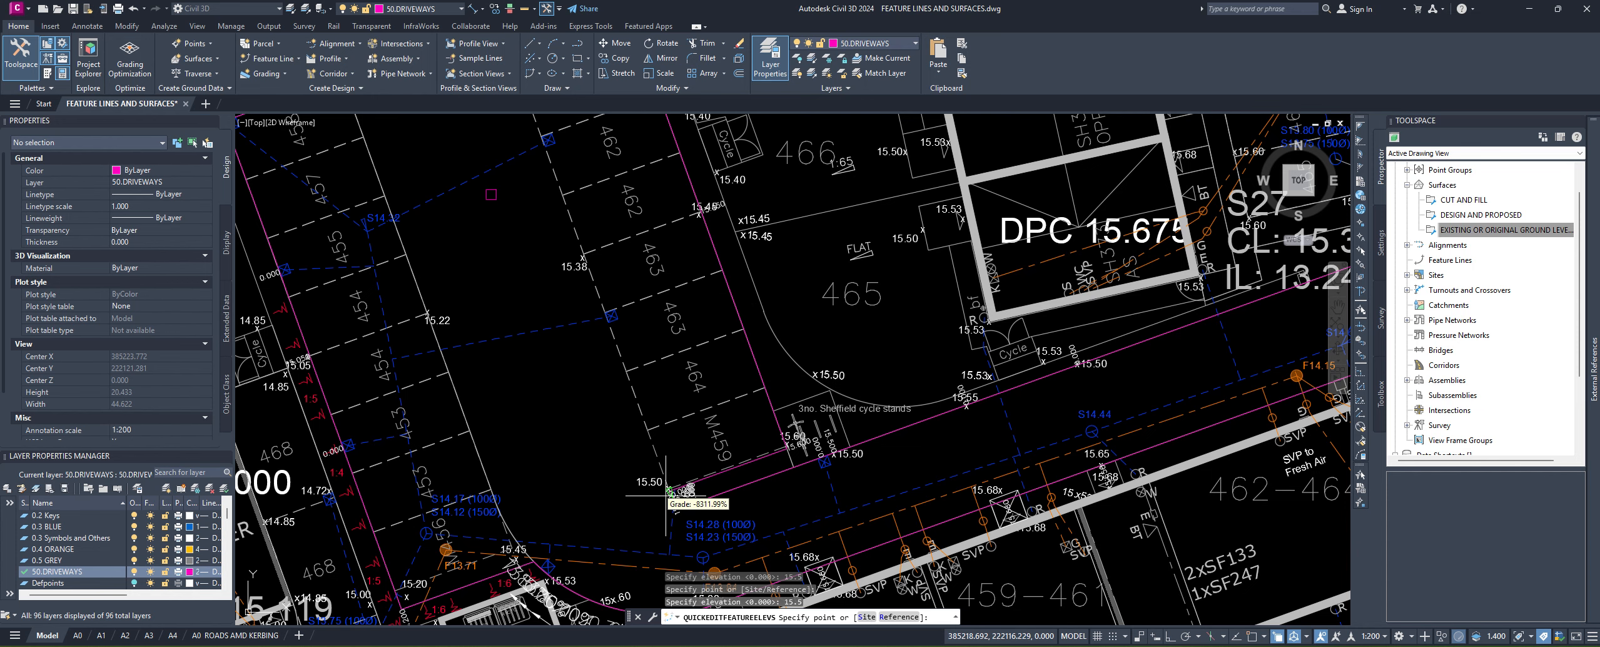
{"action": "scroll", "coordinate": [666, 494], "scroll_direction": "down", "scroll_amount": 2}
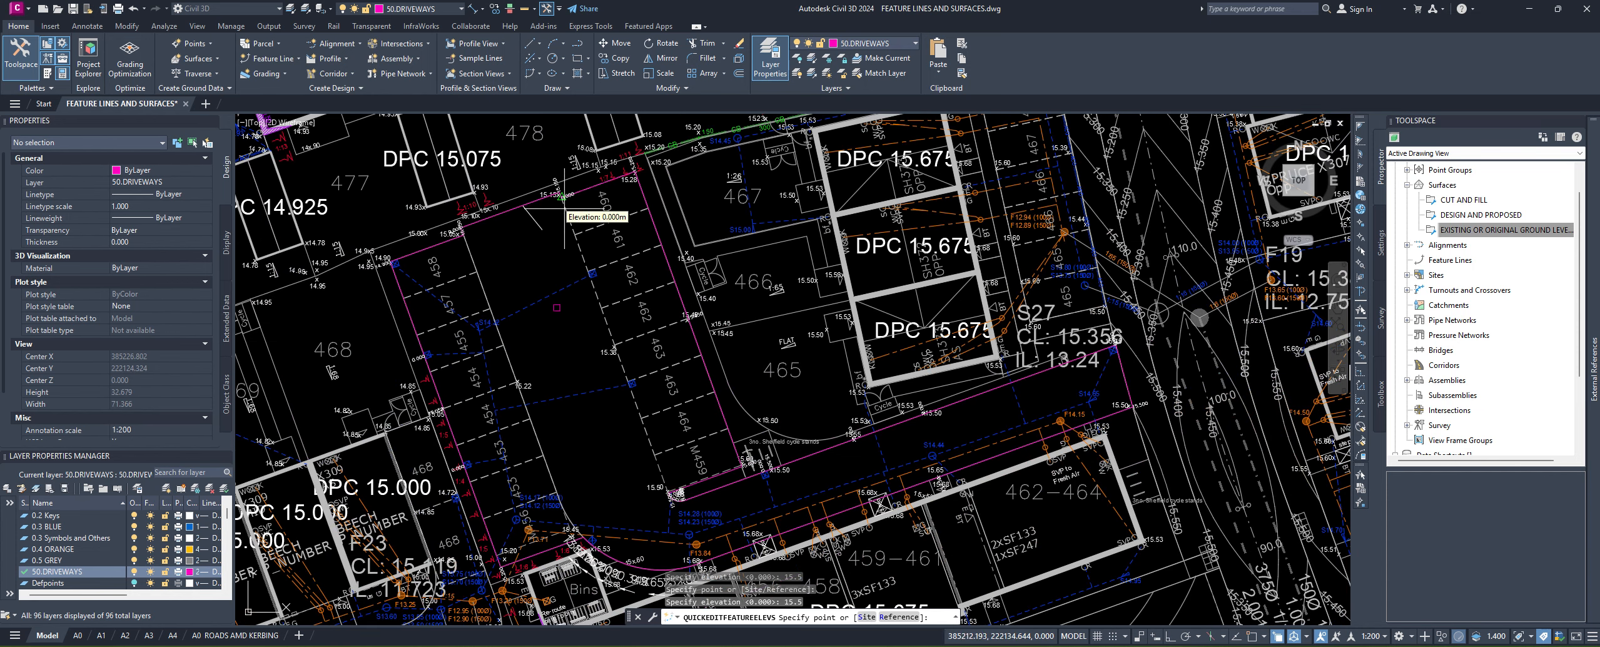
{"action": "scroll", "coordinate": [713, 494], "scroll_direction": "up", "scroll_amount": 6}
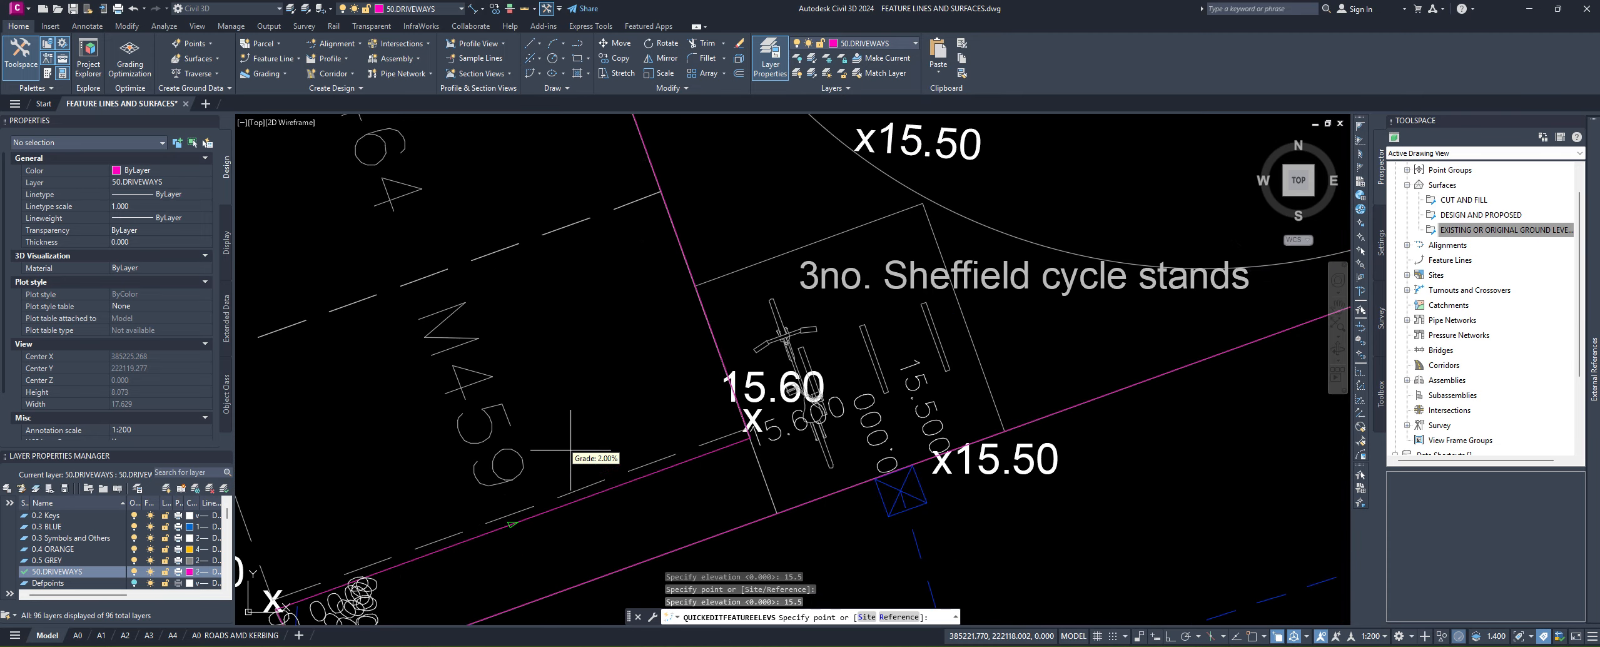
{"action": "middle_click_drag", "start_coordinate": [571, 450], "coordinate": [668, 370]}
{"action": "scroll", "coordinate": [671, 371], "scroll_direction": "down", "scroll_amount": 2}
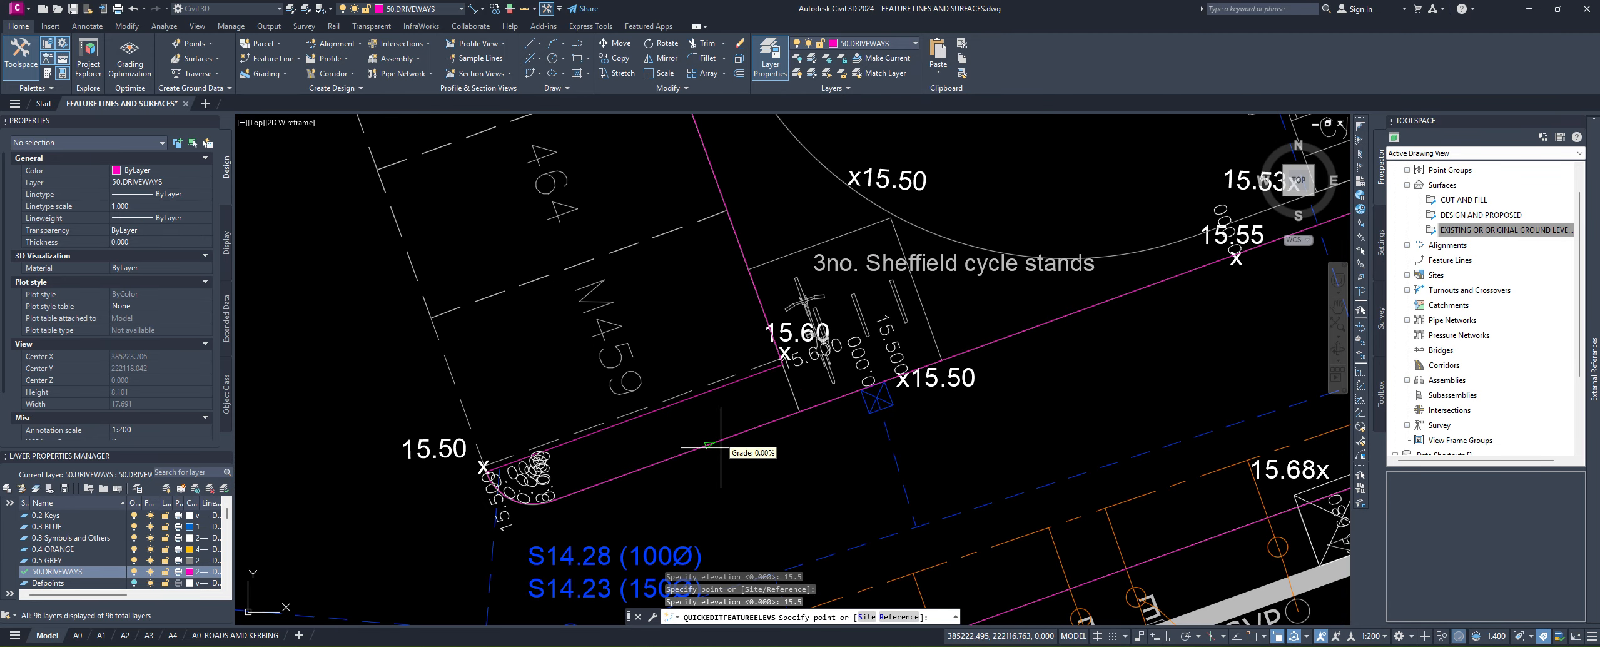
{"action": "scroll", "coordinate": [818, 410], "scroll_direction": "down", "scroll_amount": 2}
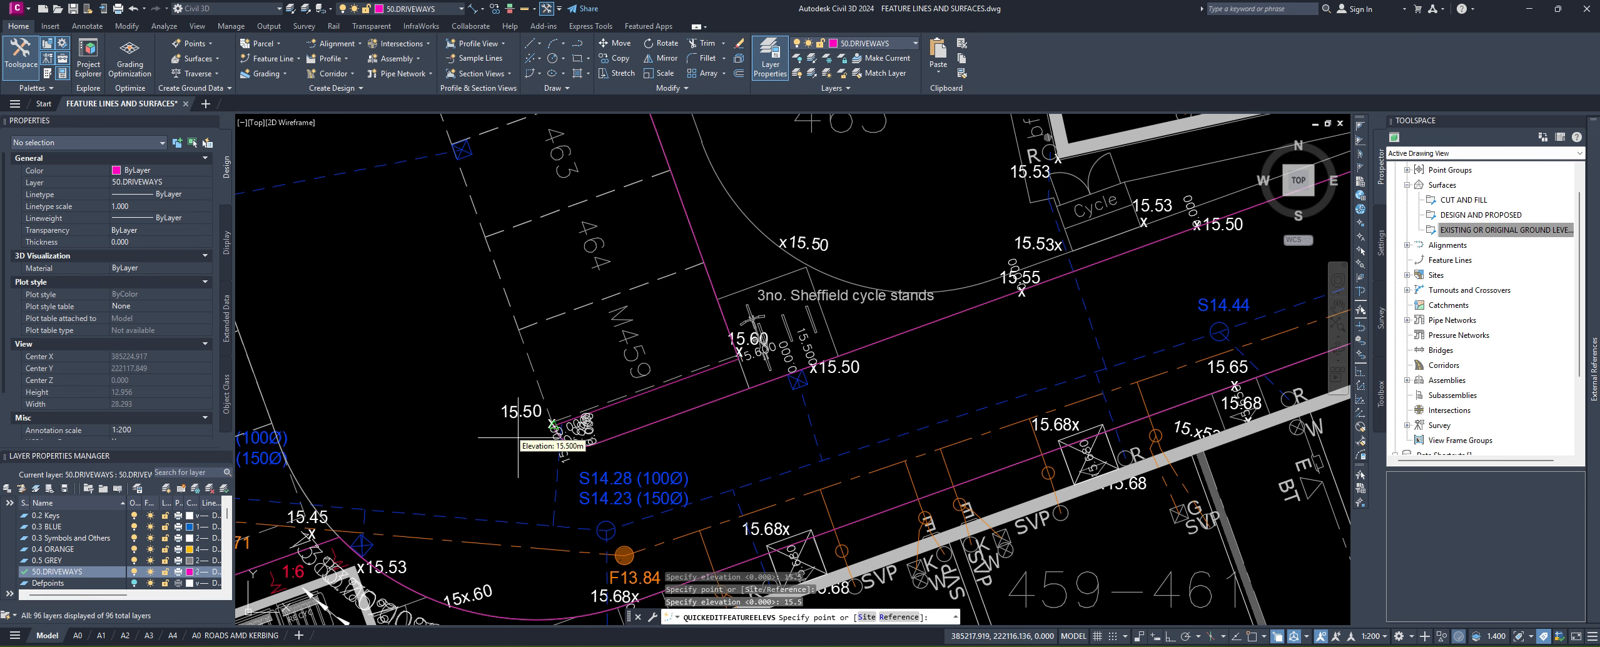
{"action": "scroll", "coordinate": [746, 408], "scroll_direction": "down", "scroll_amount": 2}
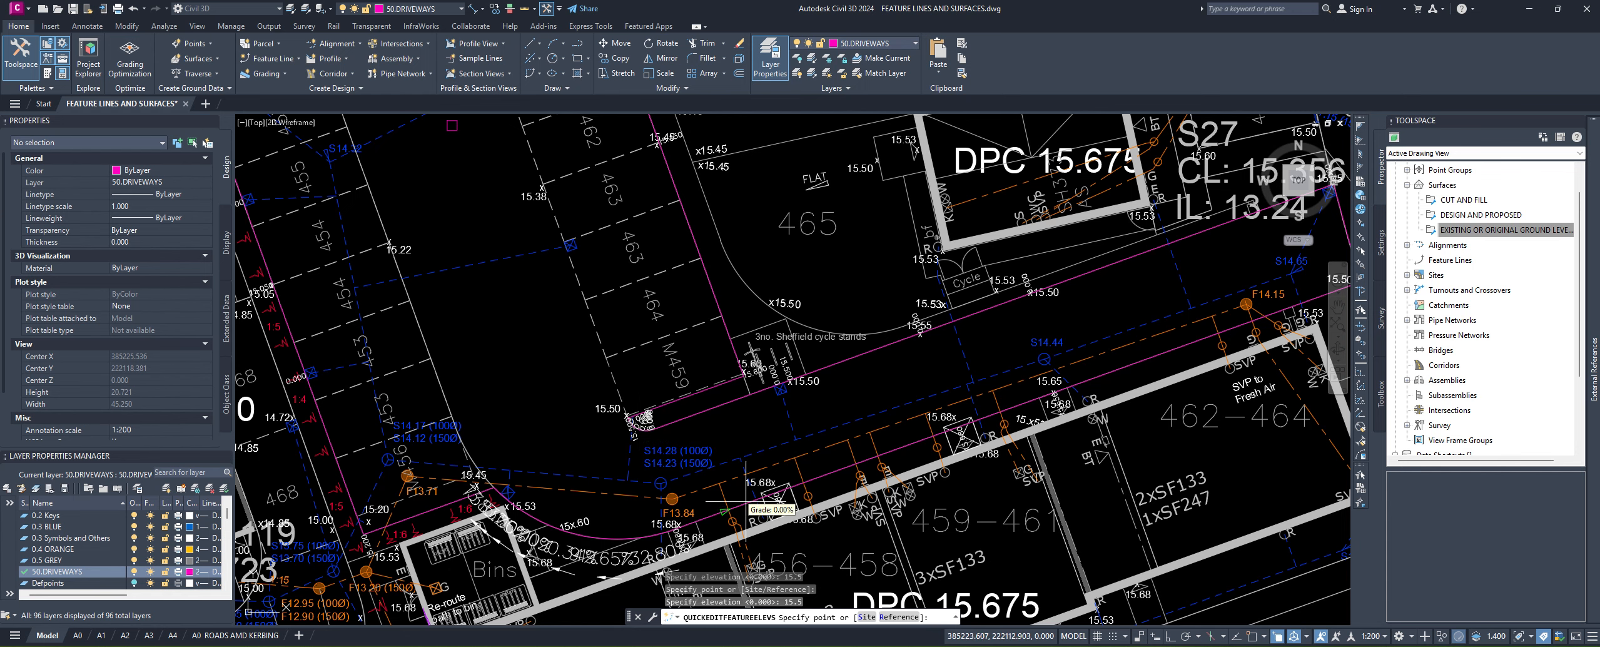
{"action": "scroll", "coordinate": [700, 413], "scroll_direction": "up", "scroll_amount": 2}
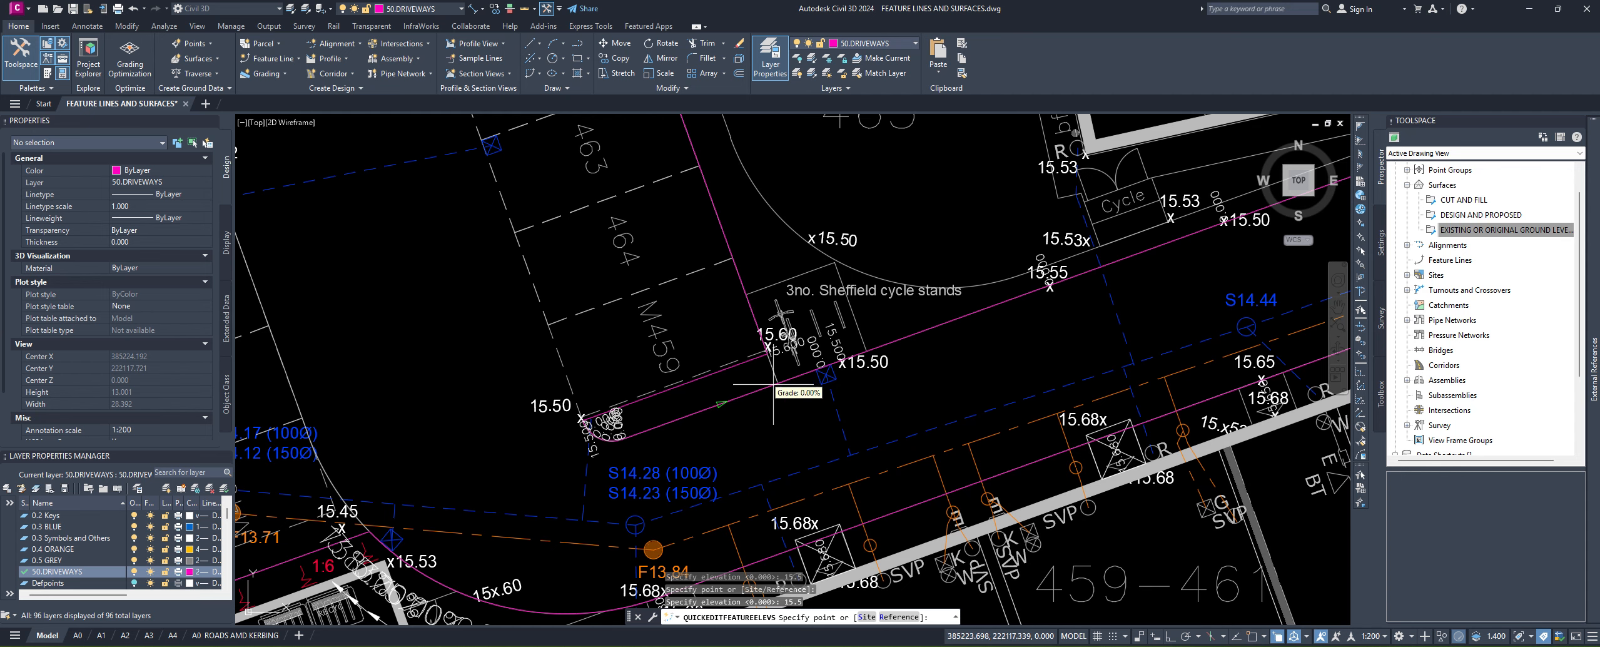
{"action": "scroll", "coordinate": [743, 454], "scroll_direction": "up", "scroll_amount": 2}
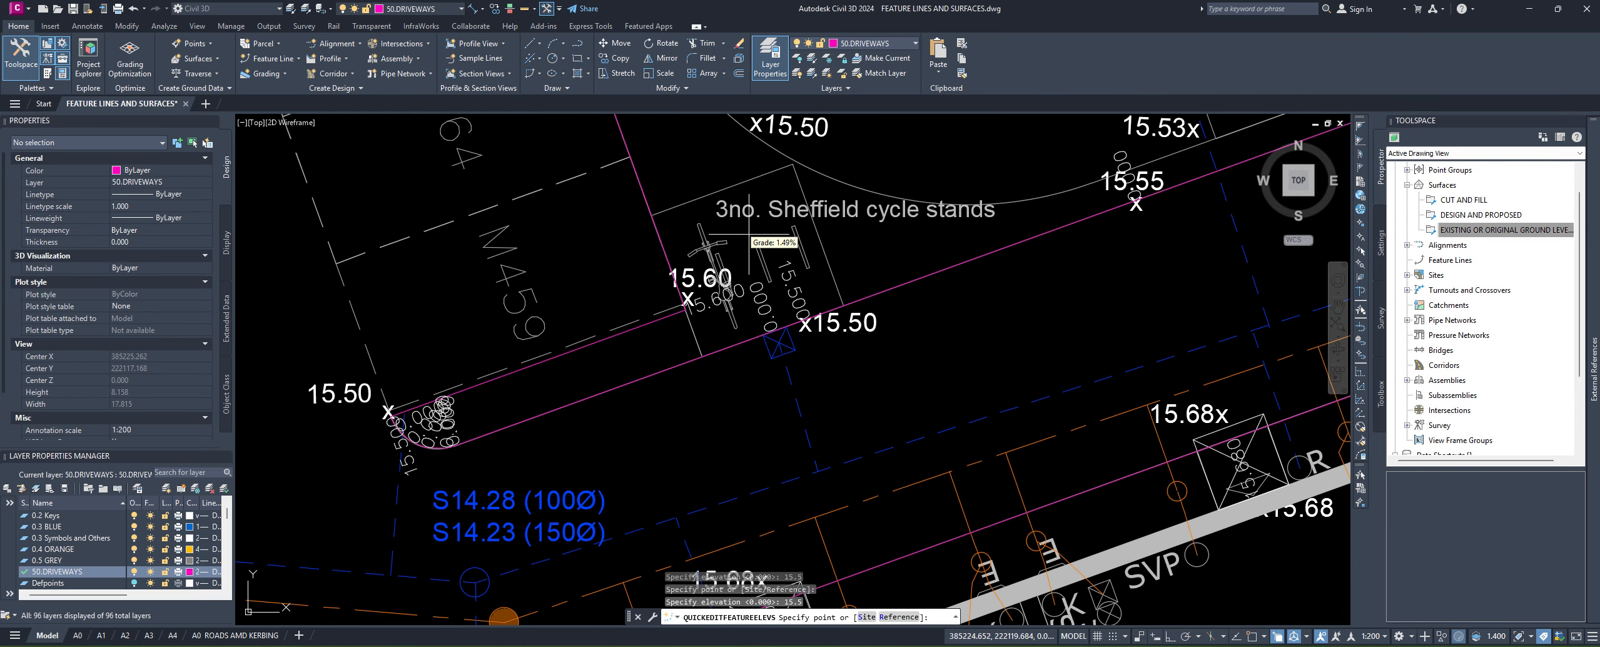
{"action": "key", "text": "Escape"}
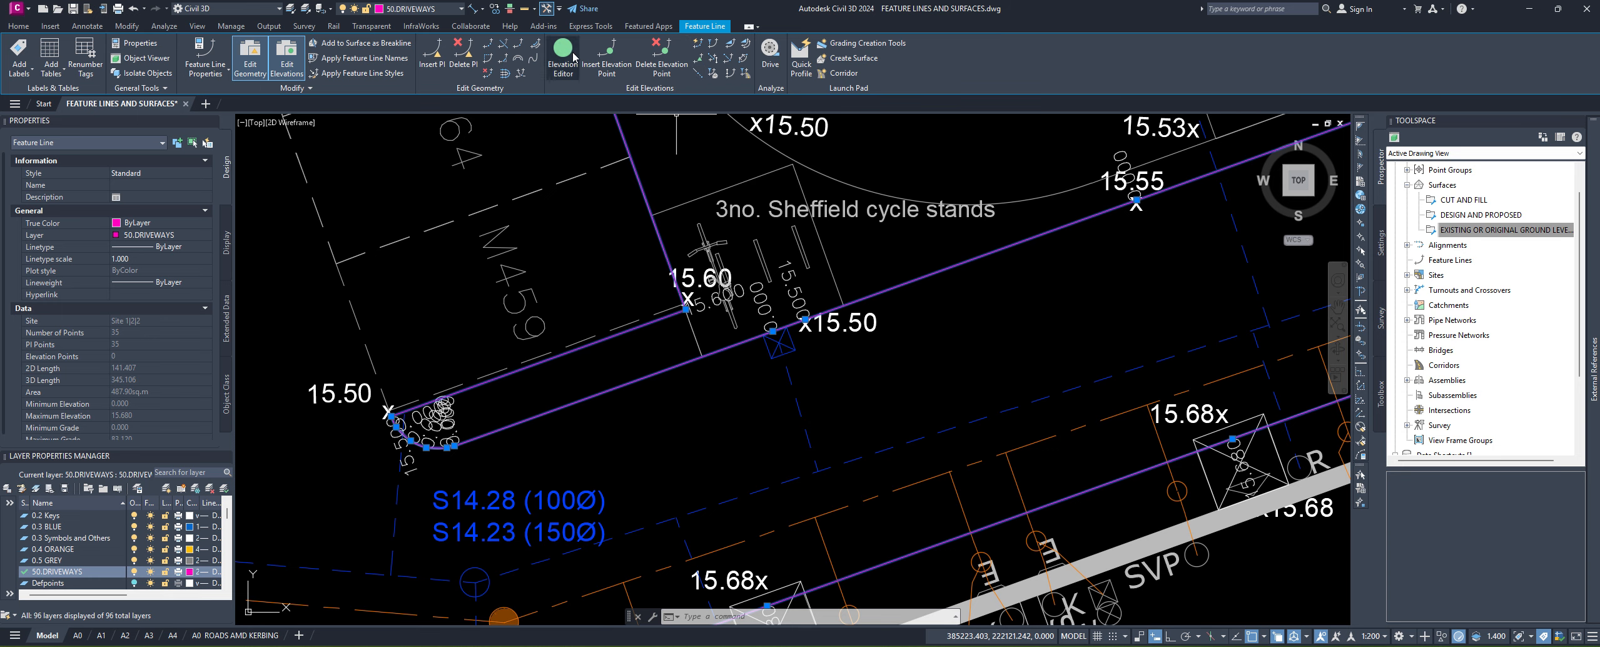
{"action": "left_click", "coordinate": [613, 56]}
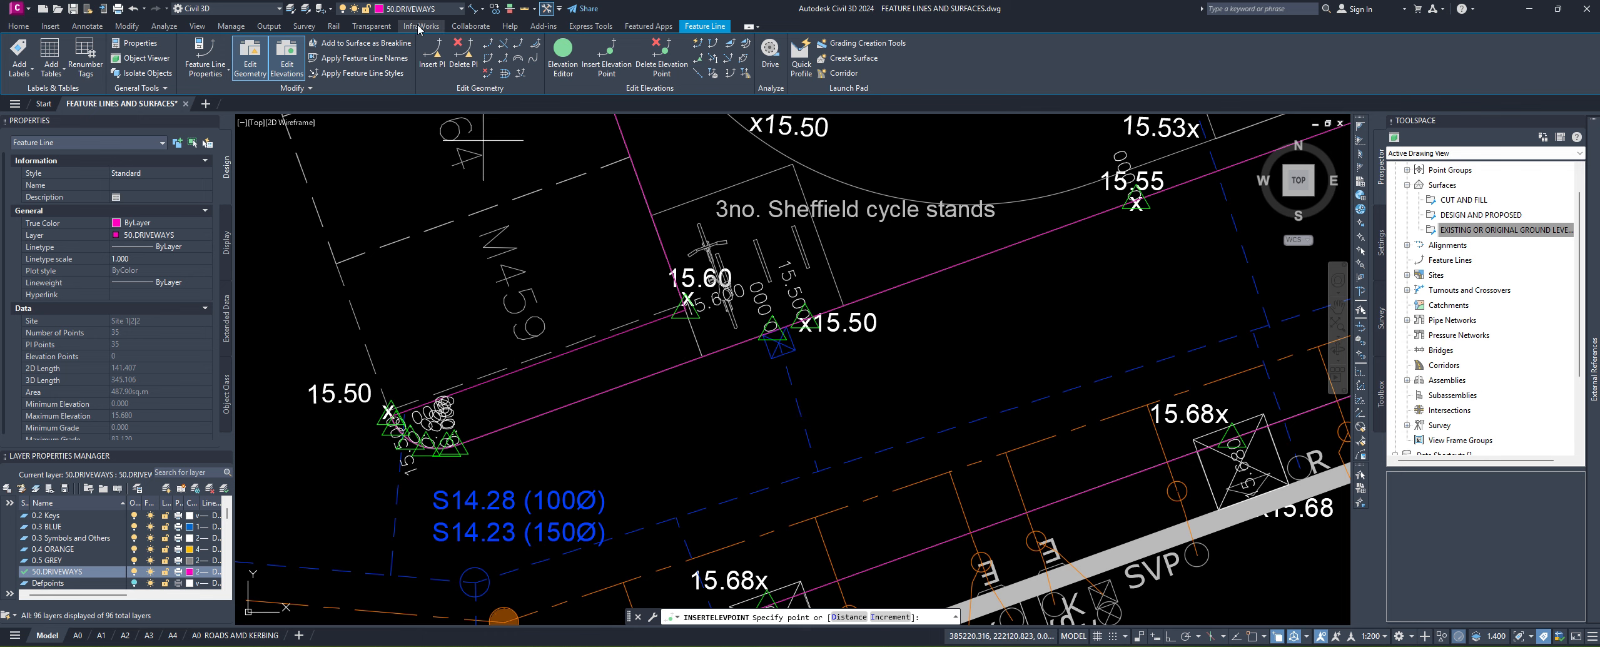
{"action": "left_click", "coordinate": [425, 45]}
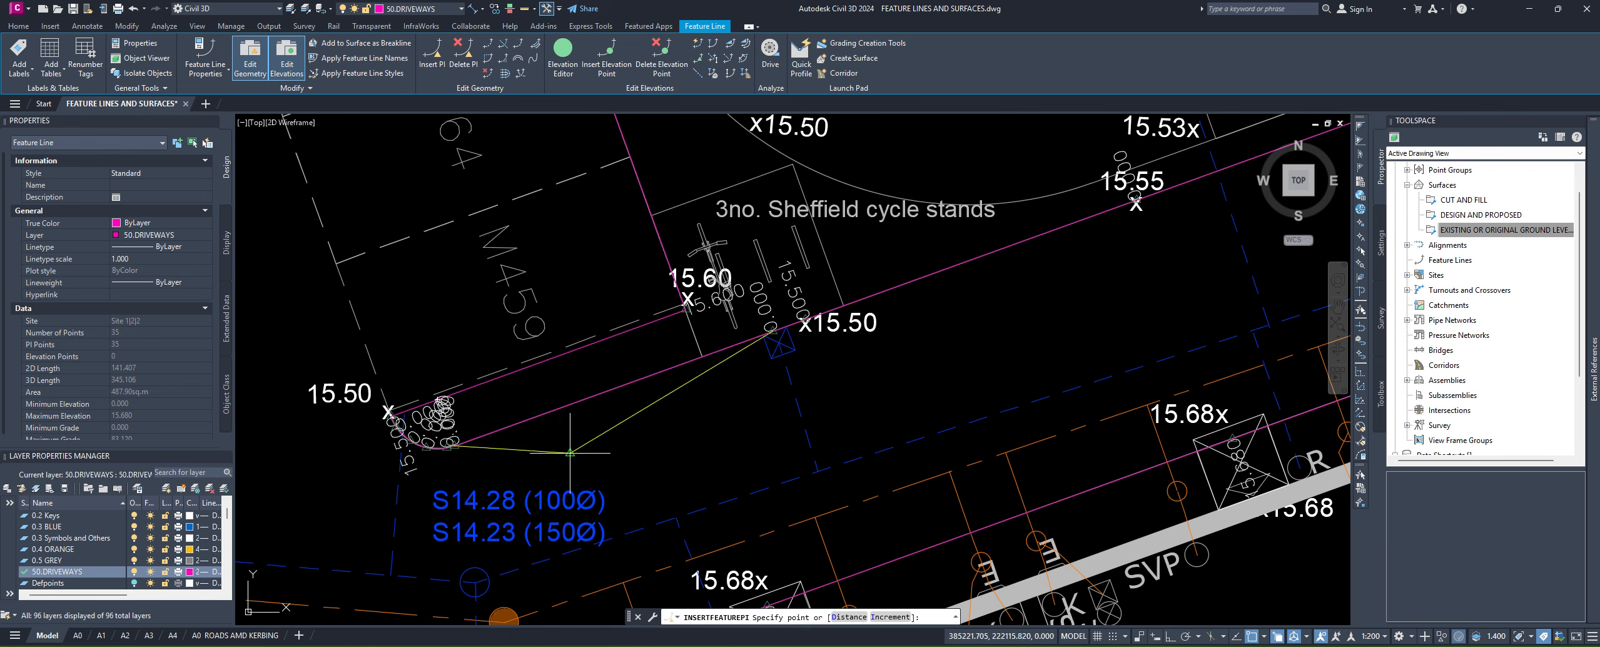
{"action": "key", "text": "Escape"}
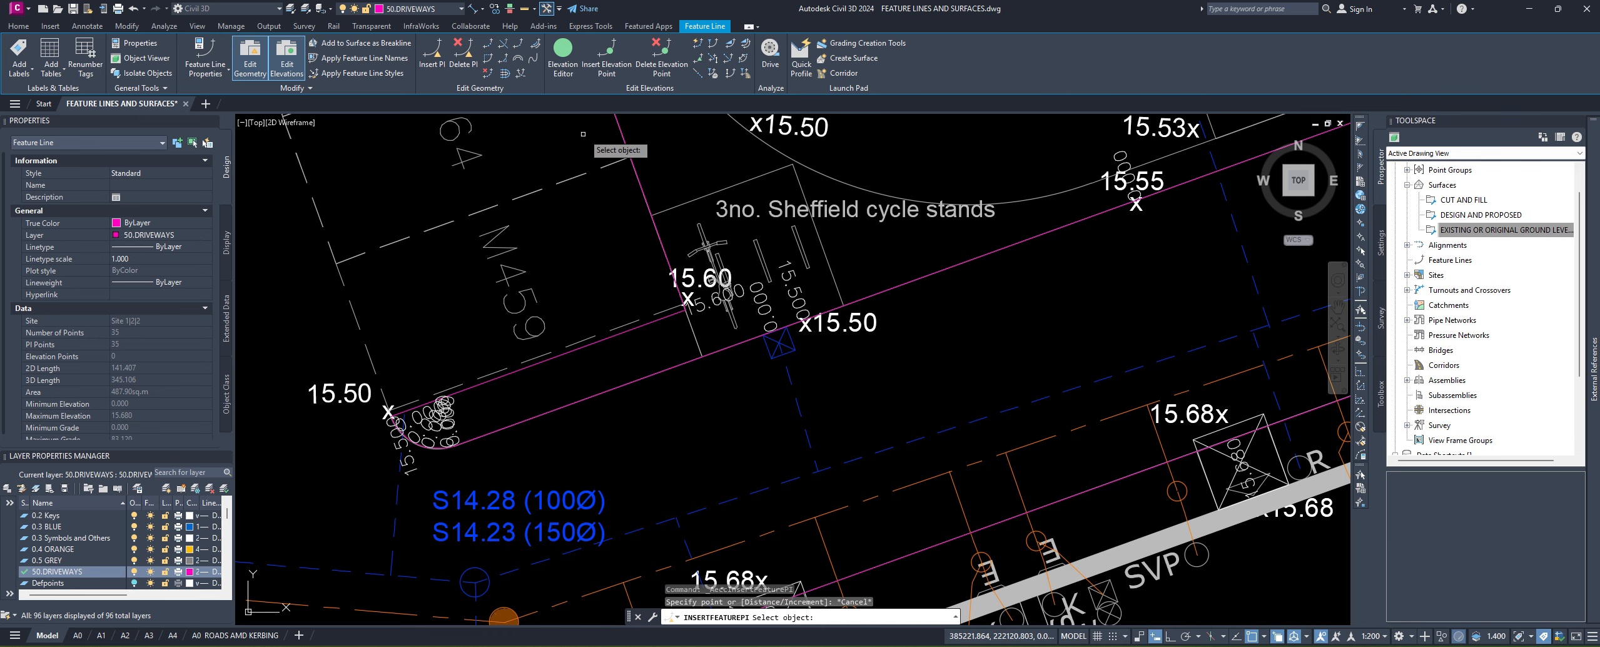
Step: Insert an elevation point at 15.55 on the feature line where the cycle stand area's edge meets it, opposite the 15.60 level
{"action": "left_click", "coordinate": [607, 62]}
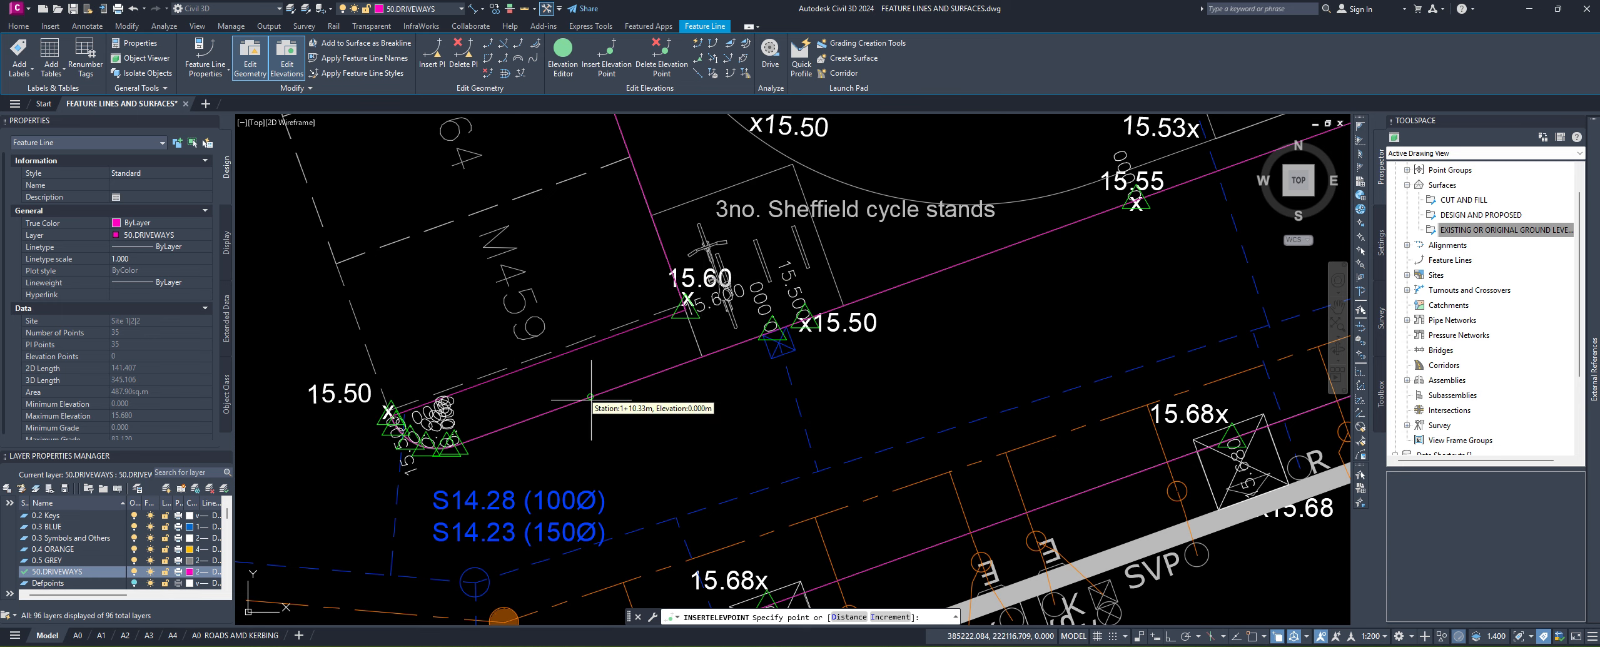
{"action": "left_click", "coordinate": [717, 401]}
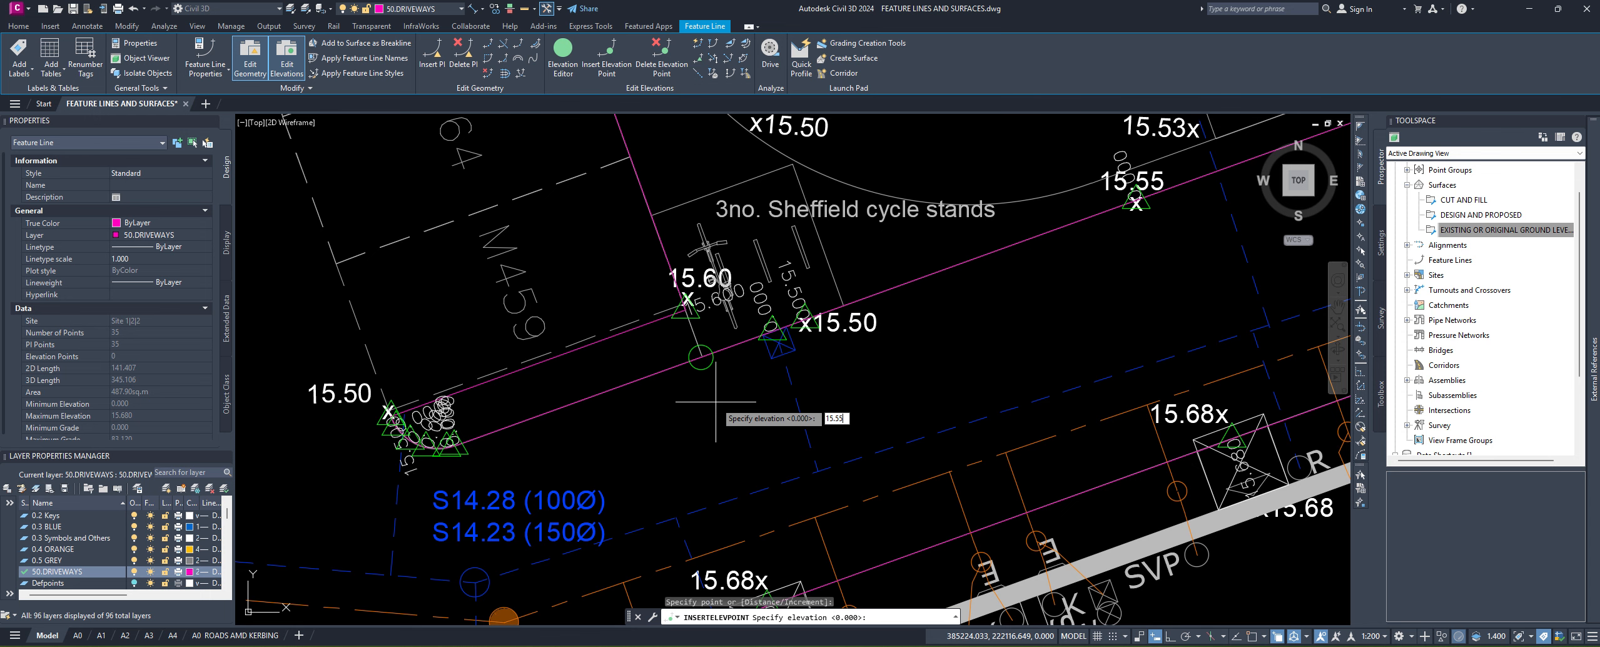
{"action": "key", "text": "Return"}
Step: Restart the quick elevation edit and set the feature line's elevation to 15.55 at the vertex beside the 15.55 level past the cycle stands
{"action": "middle_click_drag", "start_coordinate": [715, 401], "coordinate": [652, 429]}
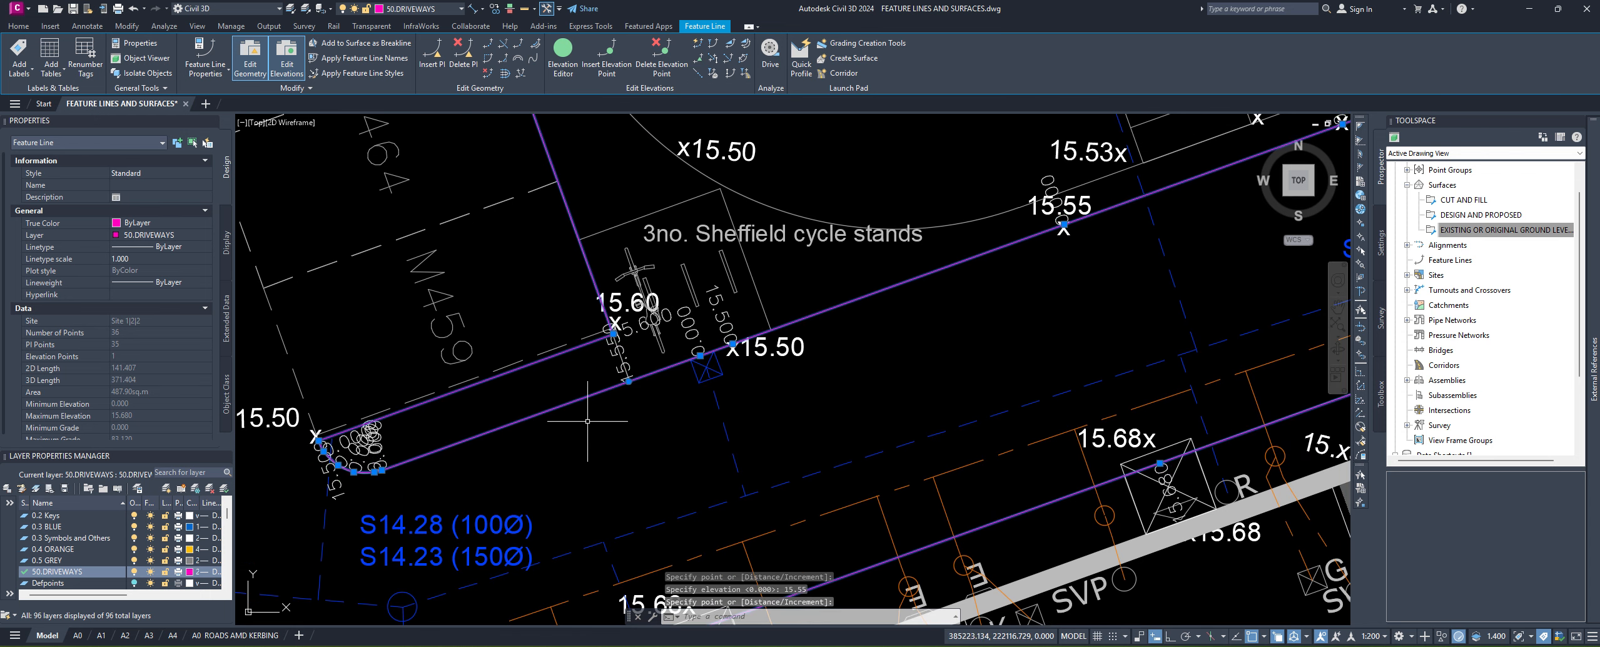
{"action": "scroll", "coordinate": [587, 421], "scroll_direction": "down", "scroll_amount": 3}
{"action": "scroll", "coordinate": [825, 378], "scroll_direction": "down", "scroll_amount": 1}
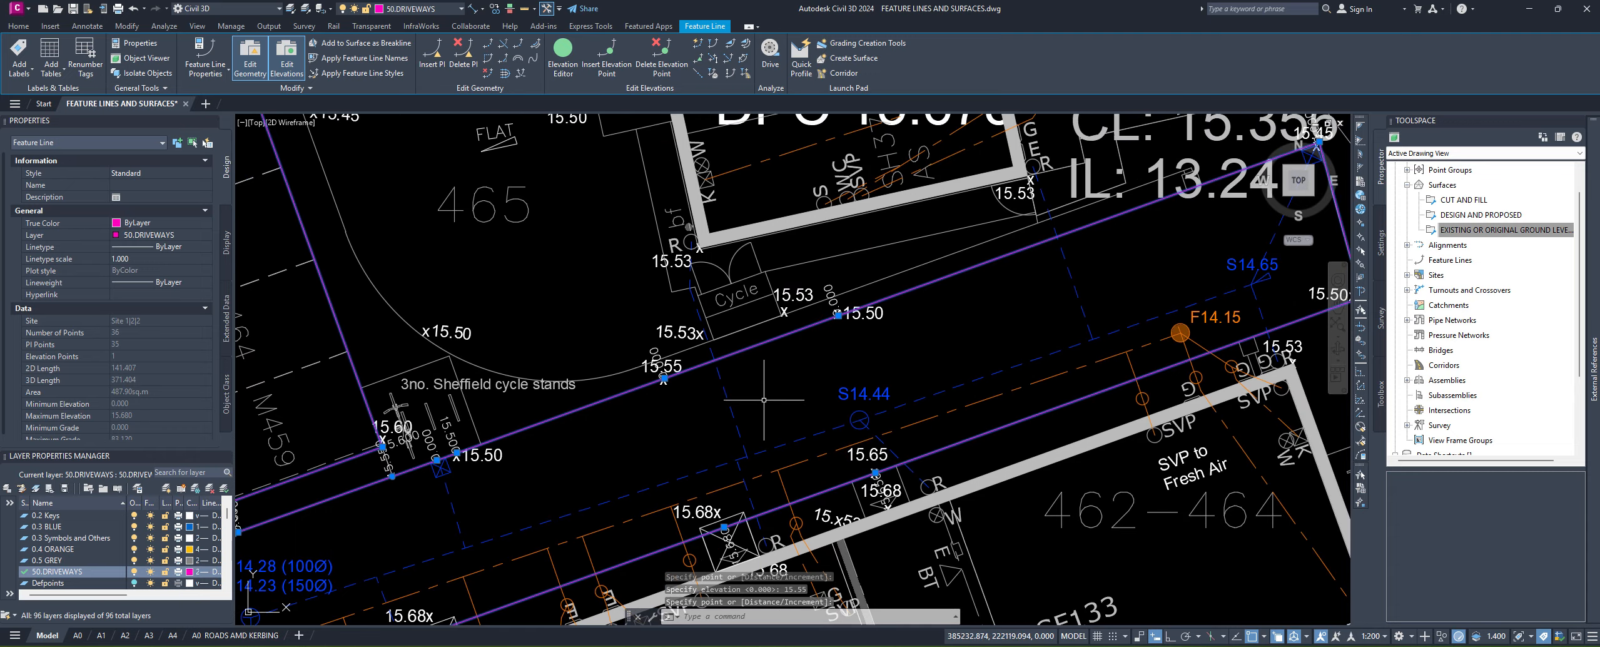
{"action": "scroll", "coordinate": [665, 409], "scroll_direction": "up", "scroll_amount": 4}
{"action": "middle_click_drag", "start_coordinate": [865, 371], "coordinate": [782, 381]}
{"action": "scroll", "coordinate": [625, 419], "scroll_direction": "down", "scroll_amount": 2}
{"action": "middle_click_drag", "start_coordinate": [500, 452], "coordinate": [698, 332]}
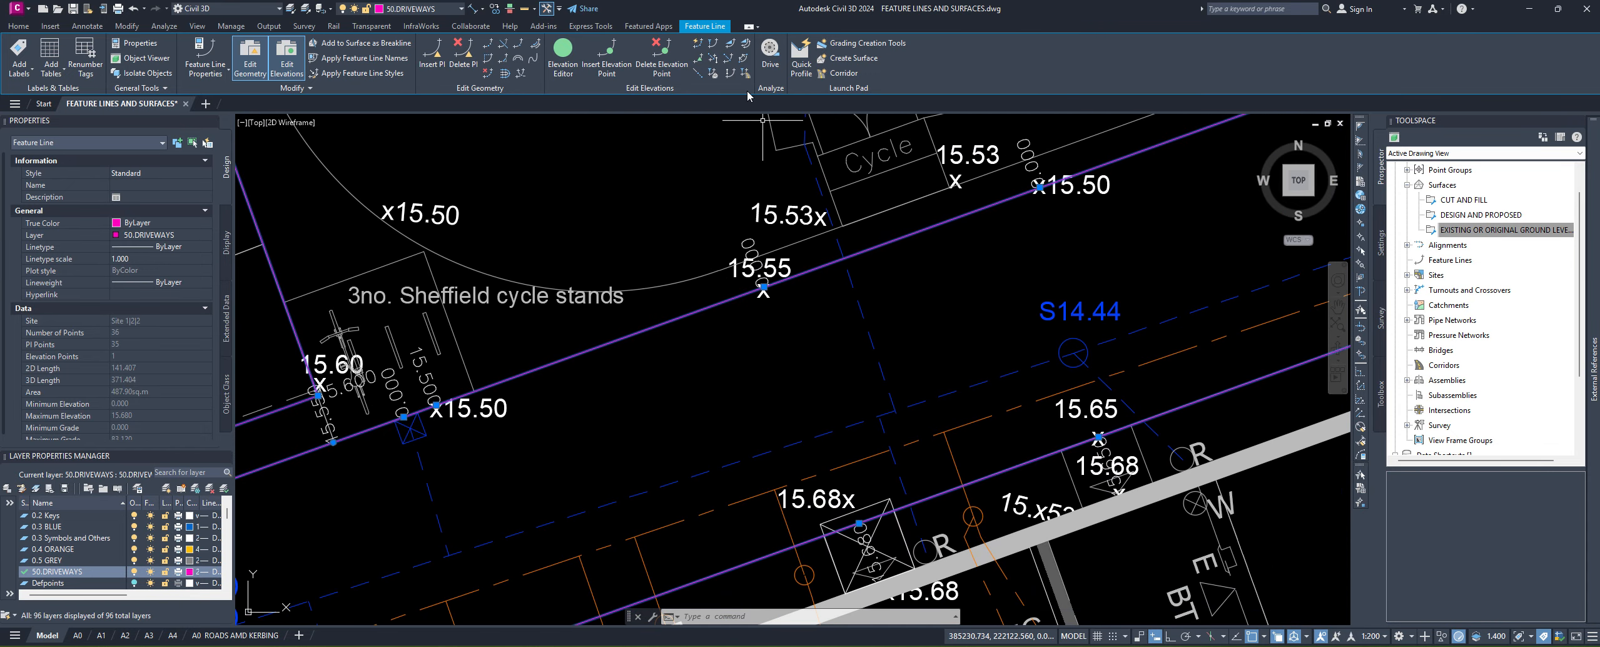
{"action": "left_click", "coordinate": [697, 42]}
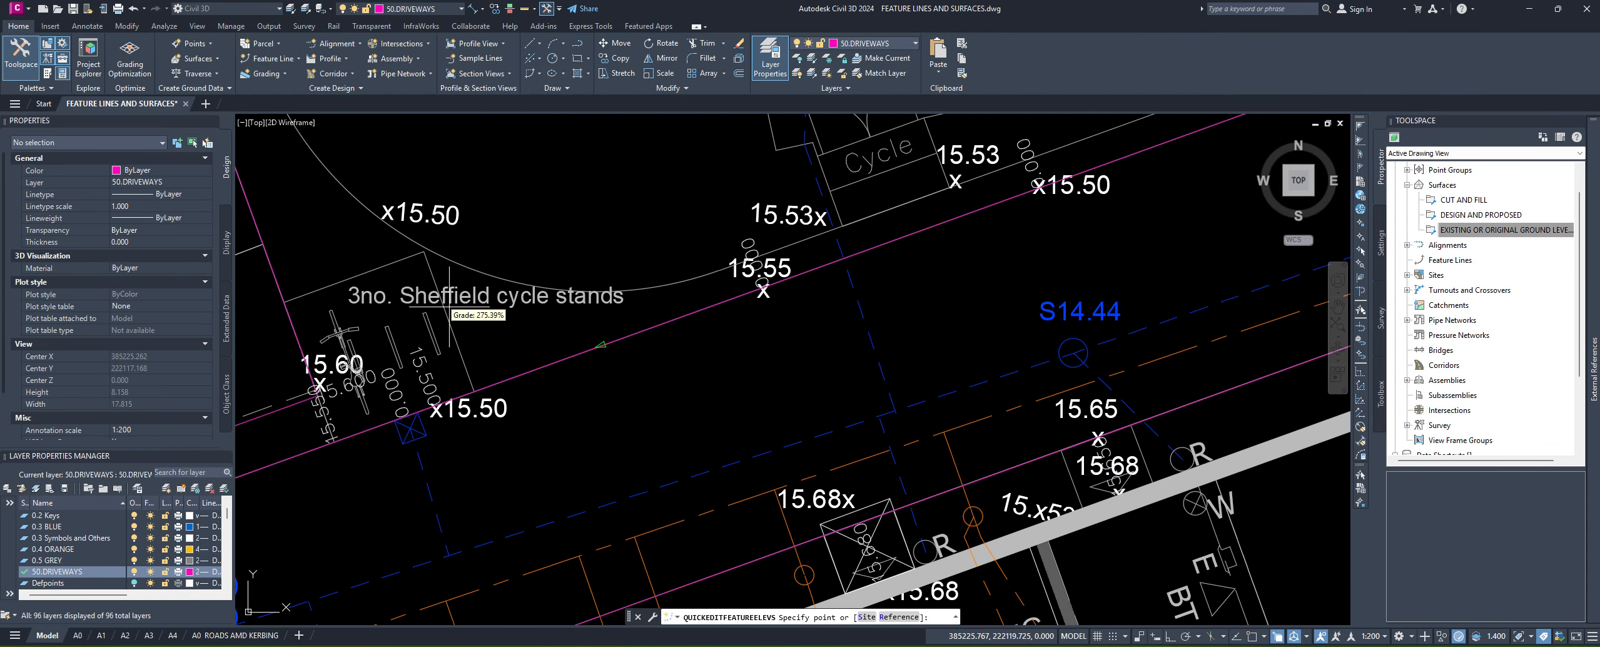
{"action": "left_click", "coordinate": [775, 305]}
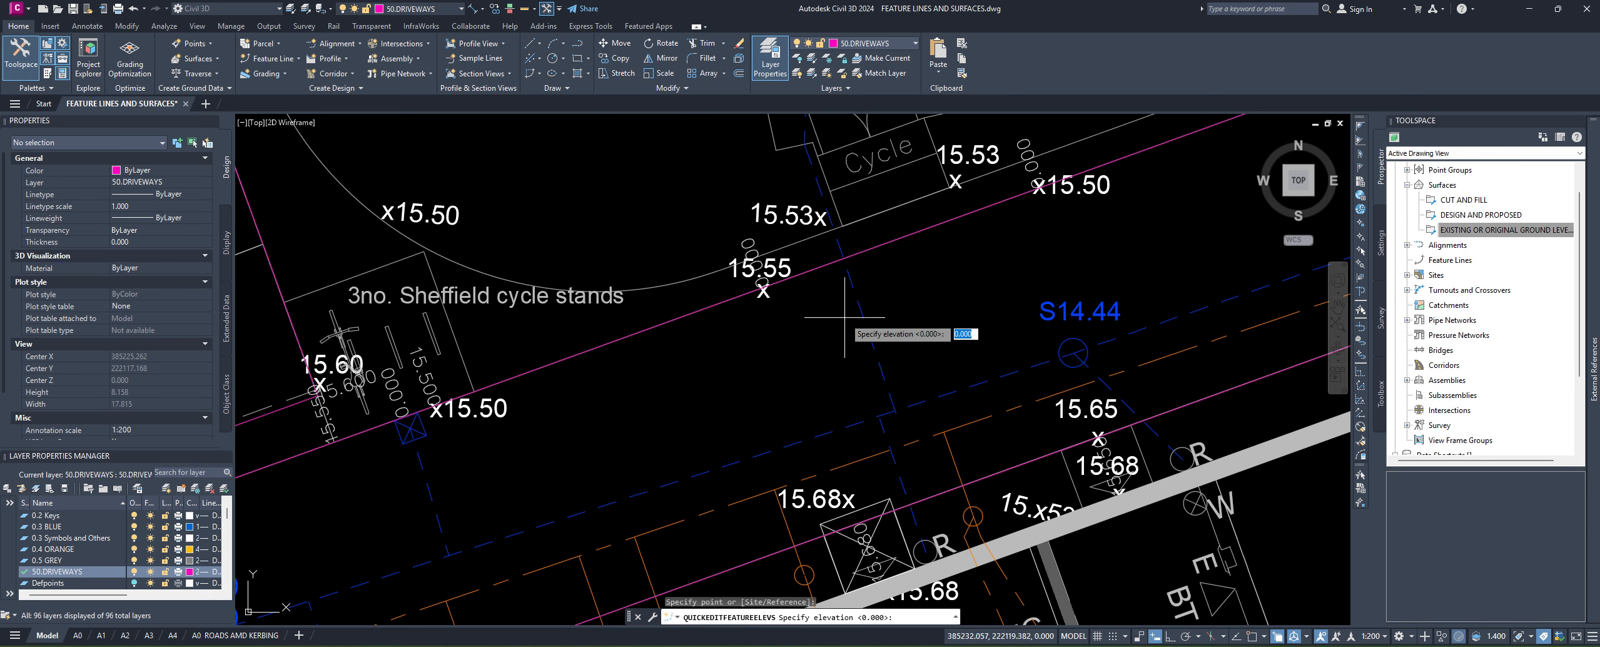
{"action": "middle_click_drag", "start_coordinate": [785, 365], "coordinate": [581, 474]}
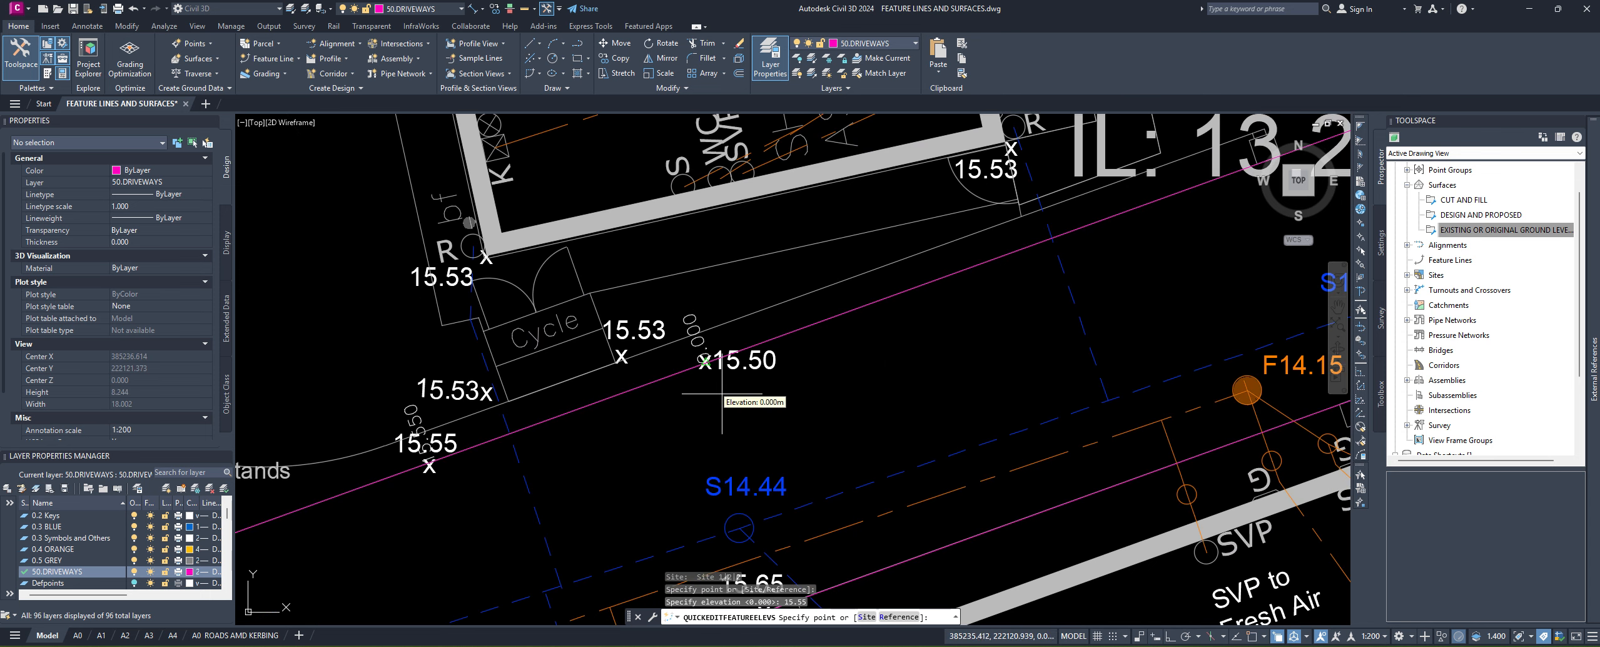
Step: Set the feature line's elevation to 15.5 at the vertex below the Cycle store and 15.45 at the corner beside the 15.45 level
{"action": "left_click", "coordinate": [707, 382]}
{"action": "type", "text": "15.5"}
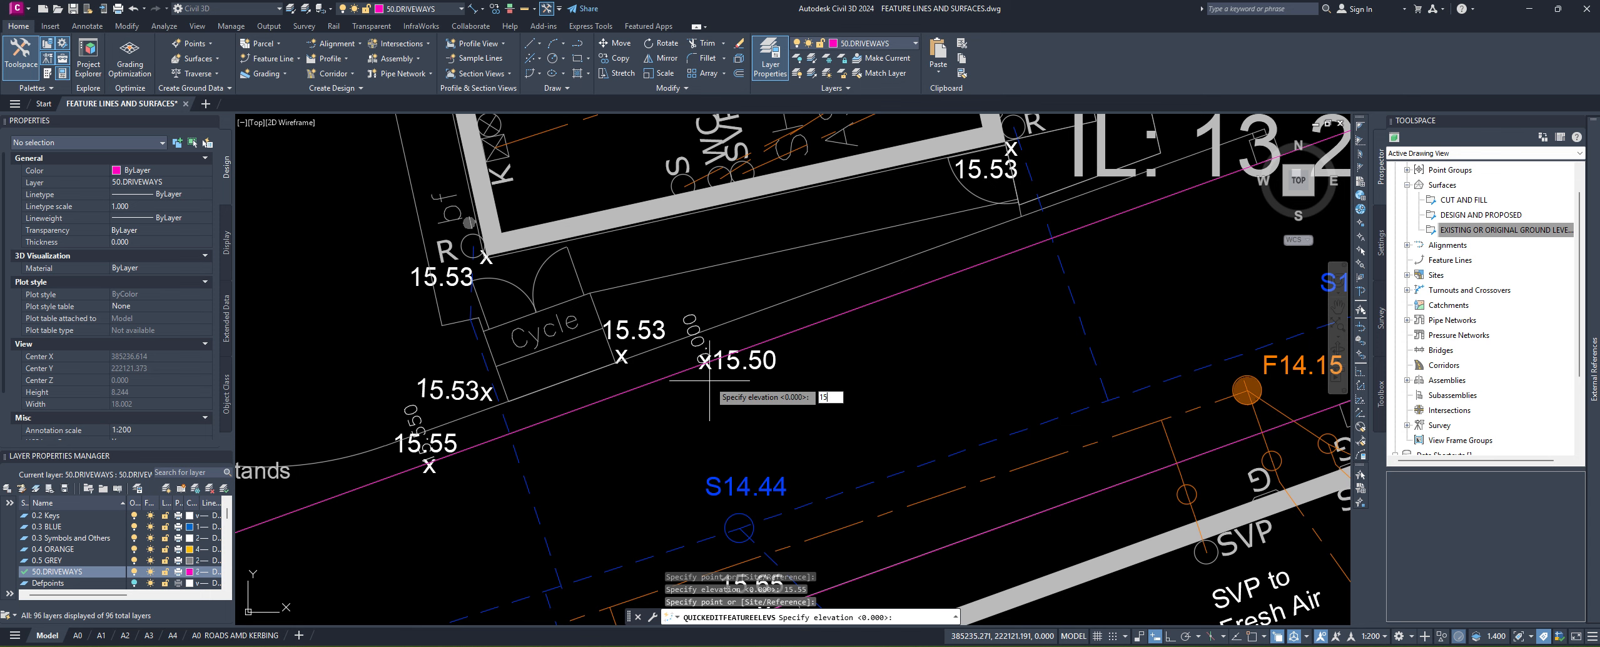
{"action": "key", "text": "Return"}
{"action": "middle_click_drag", "start_coordinate": [1038, 294], "coordinate": [507, 432]}
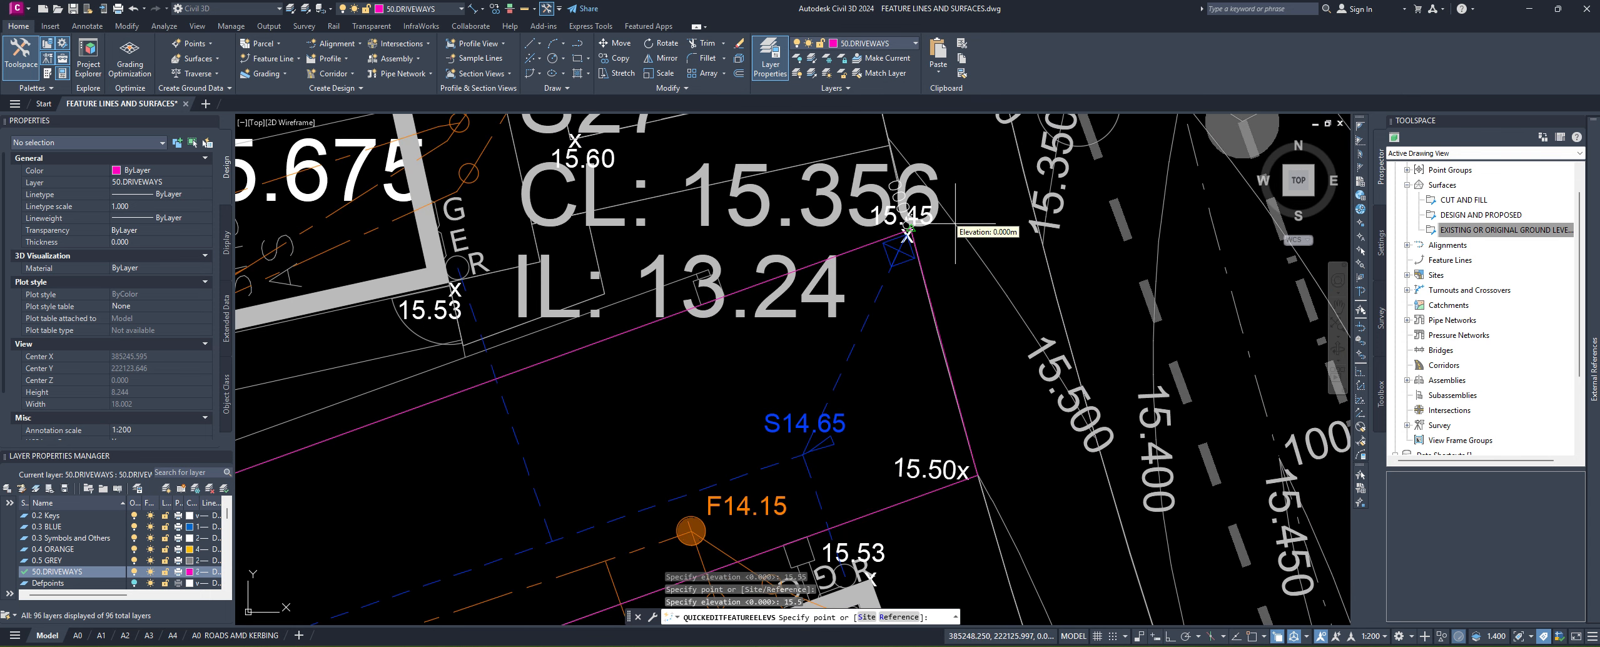
{"action": "left_click", "coordinate": [907, 232]}
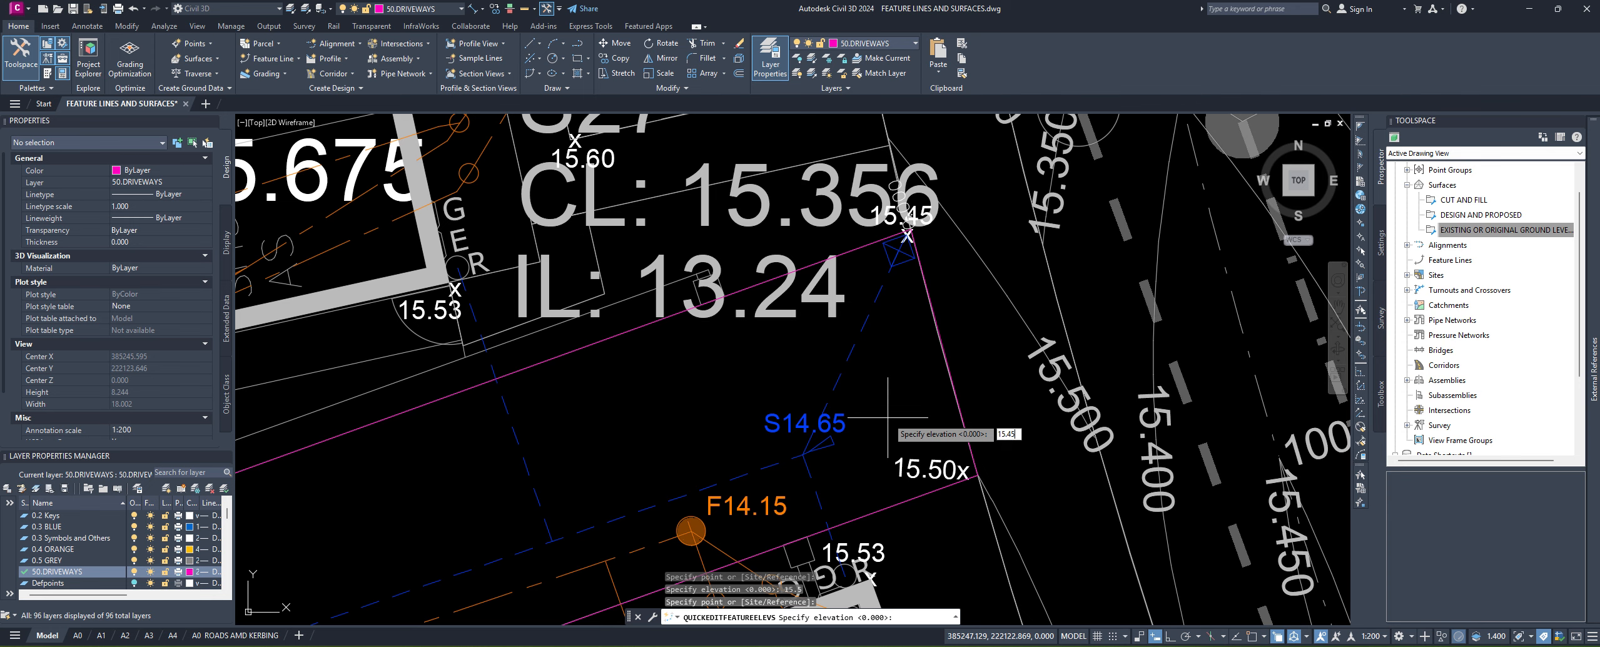
{"action": "type", "text": "15.45"}
{"action": "key", "text": "Return"}
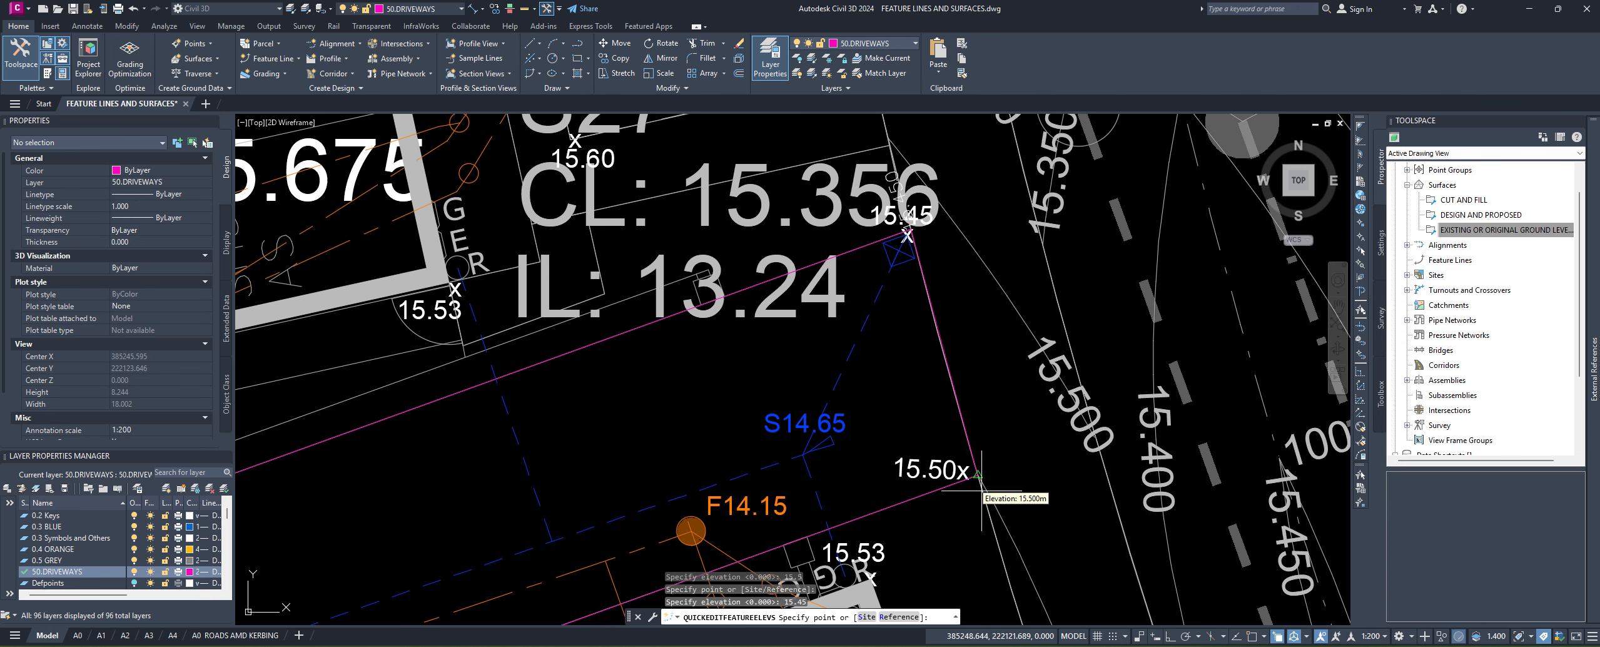
{"action": "key", "text": "Return"}
Step: Examine the feature line's vertices against the design levels from the access corner past the cycle stands to the curve by the bin store
{"action": "left_click", "coordinate": [937, 329]}
{"action": "middle_click_drag", "start_coordinate": [496, 459], "coordinate": [726, 319]}
{"action": "scroll", "coordinate": [751, 316], "scroll_direction": "down", "scroll_amount": 4}
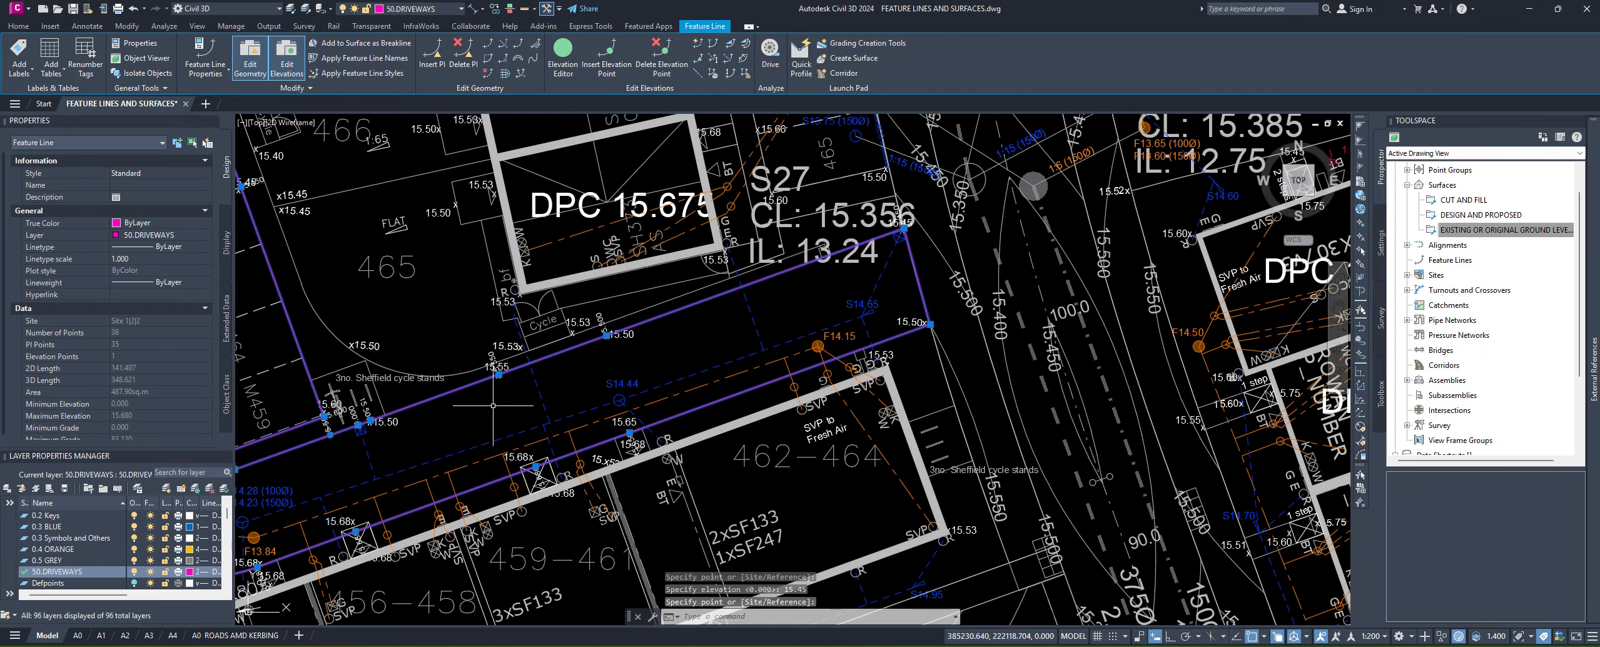
{"action": "middle_click_drag", "start_coordinate": [493, 405], "coordinate": [872, 308]}
{"action": "middle_click_drag", "start_coordinate": [1046, 234], "coordinate": [996, 281]}
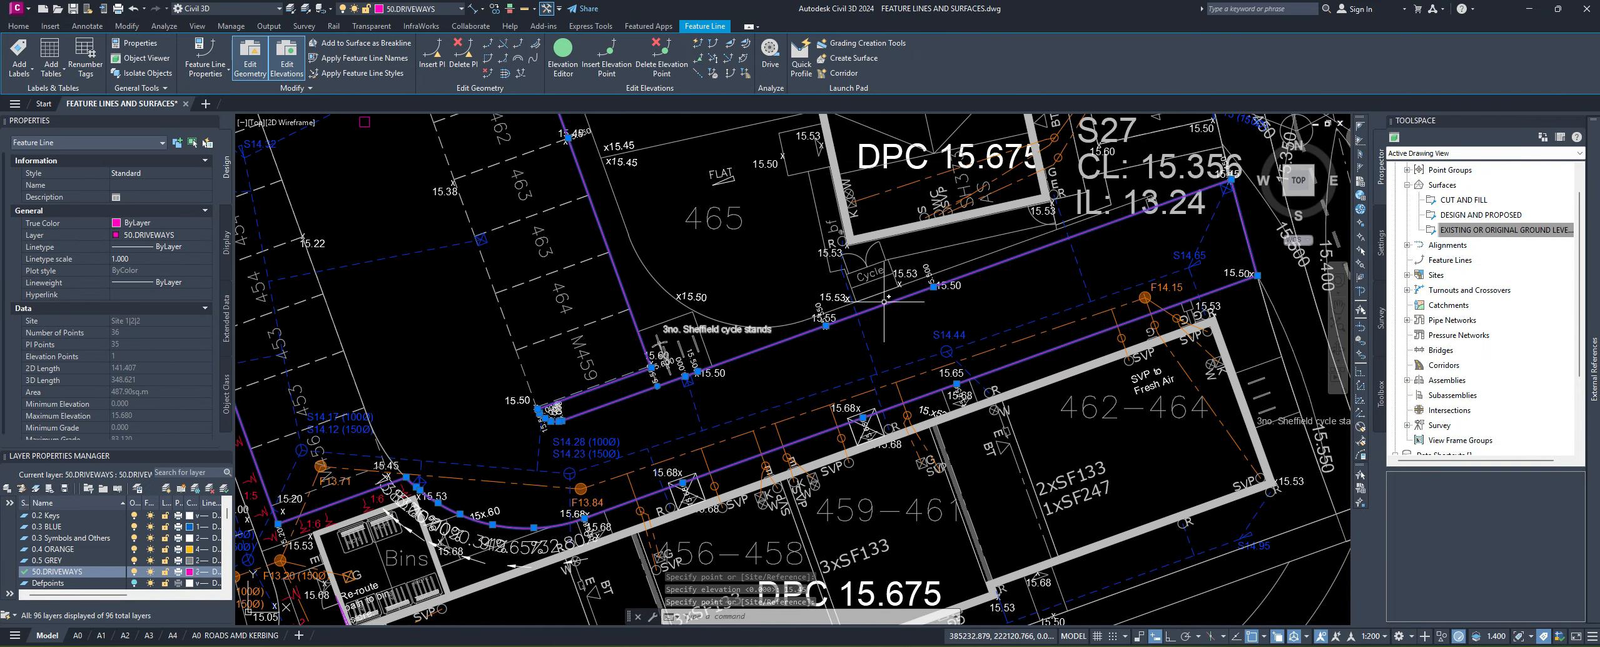
{"action": "scroll", "coordinate": [884, 301], "scroll_direction": "up", "scroll_amount": 2}
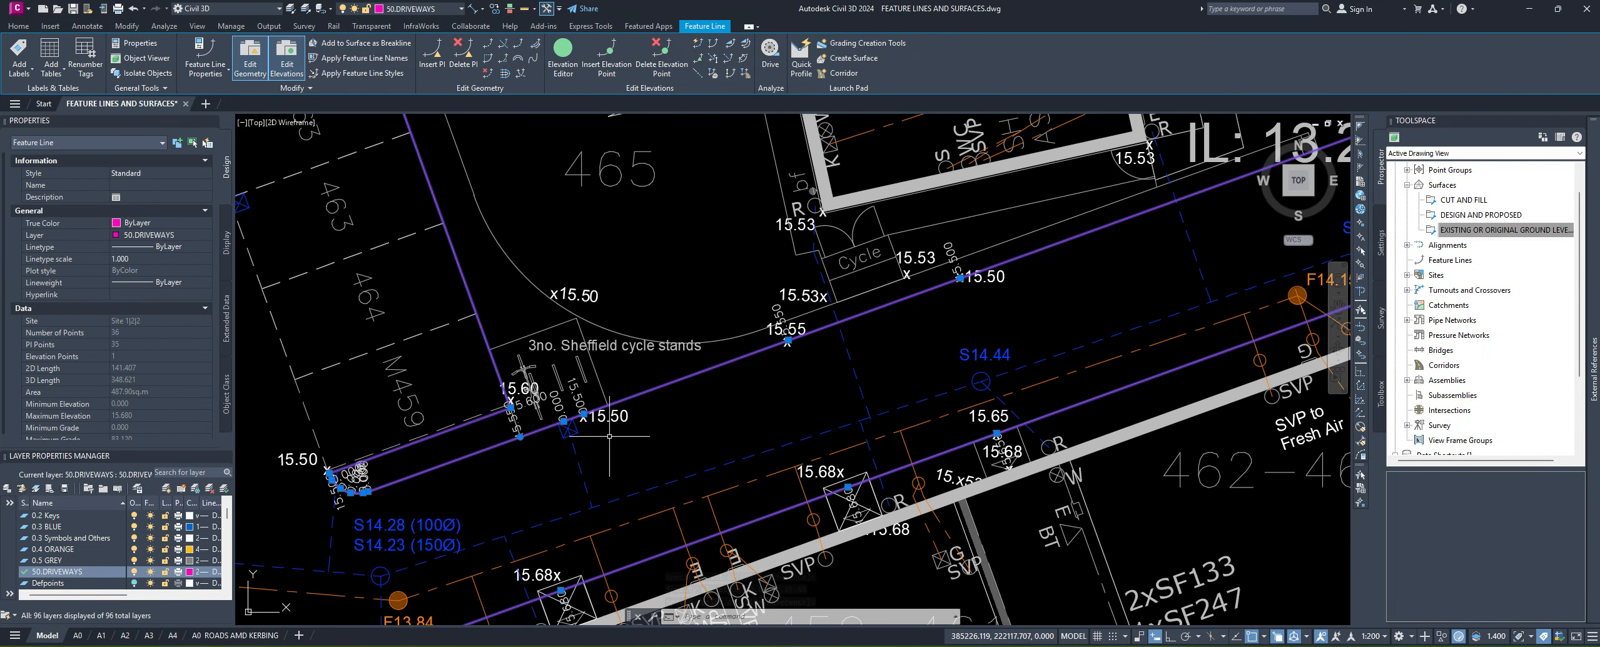
{"action": "mouse_move", "coordinate": [586, 488]}
{"action": "middle_mouse_down"}
{"action": "mouse_move", "coordinate": [743, 339]}
{"action": "mouse_move", "coordinate": [850, 295]}
{"action": "mouse_move", "coordinate": [810, 322]}
{"action": "mouse_move", "coordinate": [879, 338]}
{"action": "middle_mouse_up"}
{"action": "scroll", "coordinate": [850, 296], "scroll_direction": "up", "scroll_amount": 2}
{"action": "scroll", "coordinate": [810, 328], "scroll_direction": "down", "scroll_amount": 4}
{"action": "scroll", "coordinate": [826, 369], "scroll_direction": "up", "scroll_amount": 6}
{"action": "key", "text": "Escape"}
{"action": "key", "text": "Escape"}
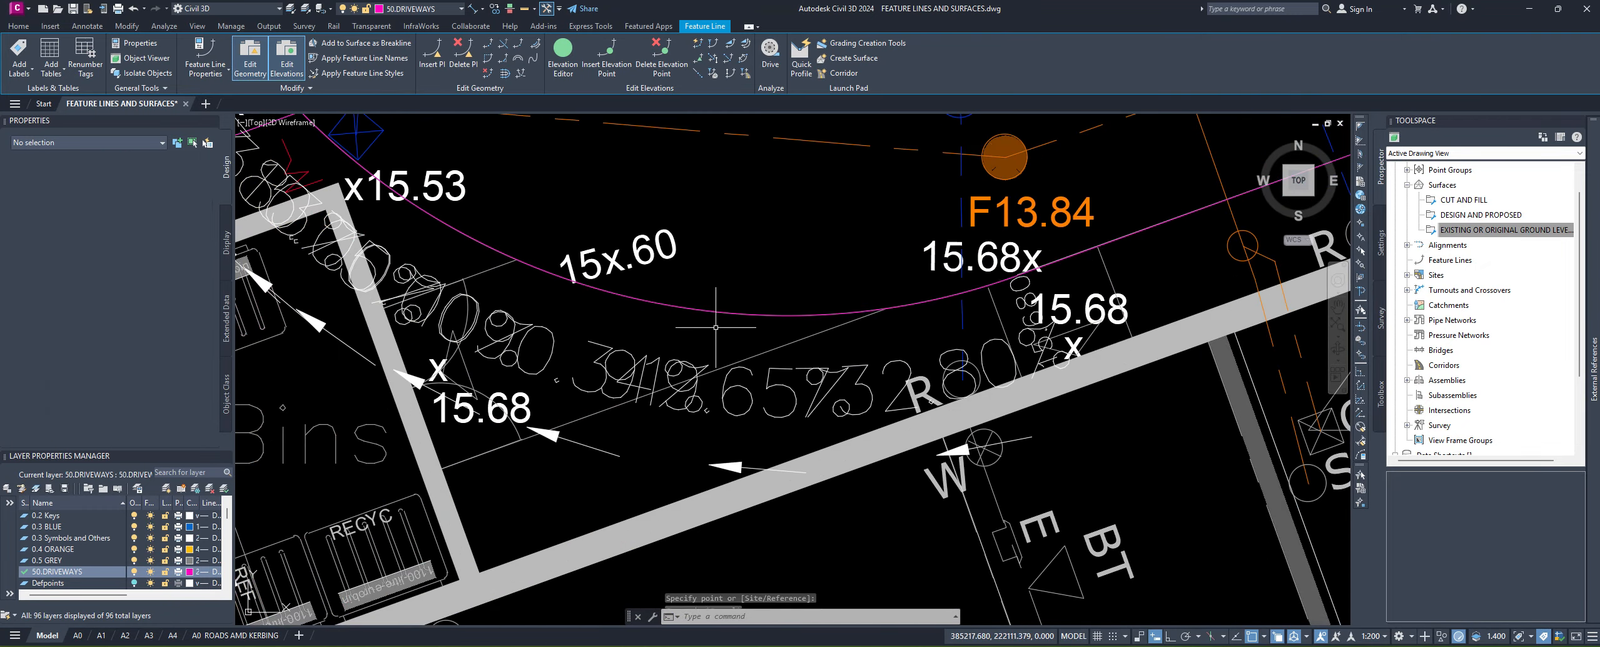
Step: Insert four elevation points between the existing vertices along the feature line's curve beside the bin store, accepting the default elevations
{"action": "left_click", "coordinate": [696, 312]}
{"action": "scroll", "coordinate": [765, 369], "scroll_direction": "down", "scroll_amount": 2}
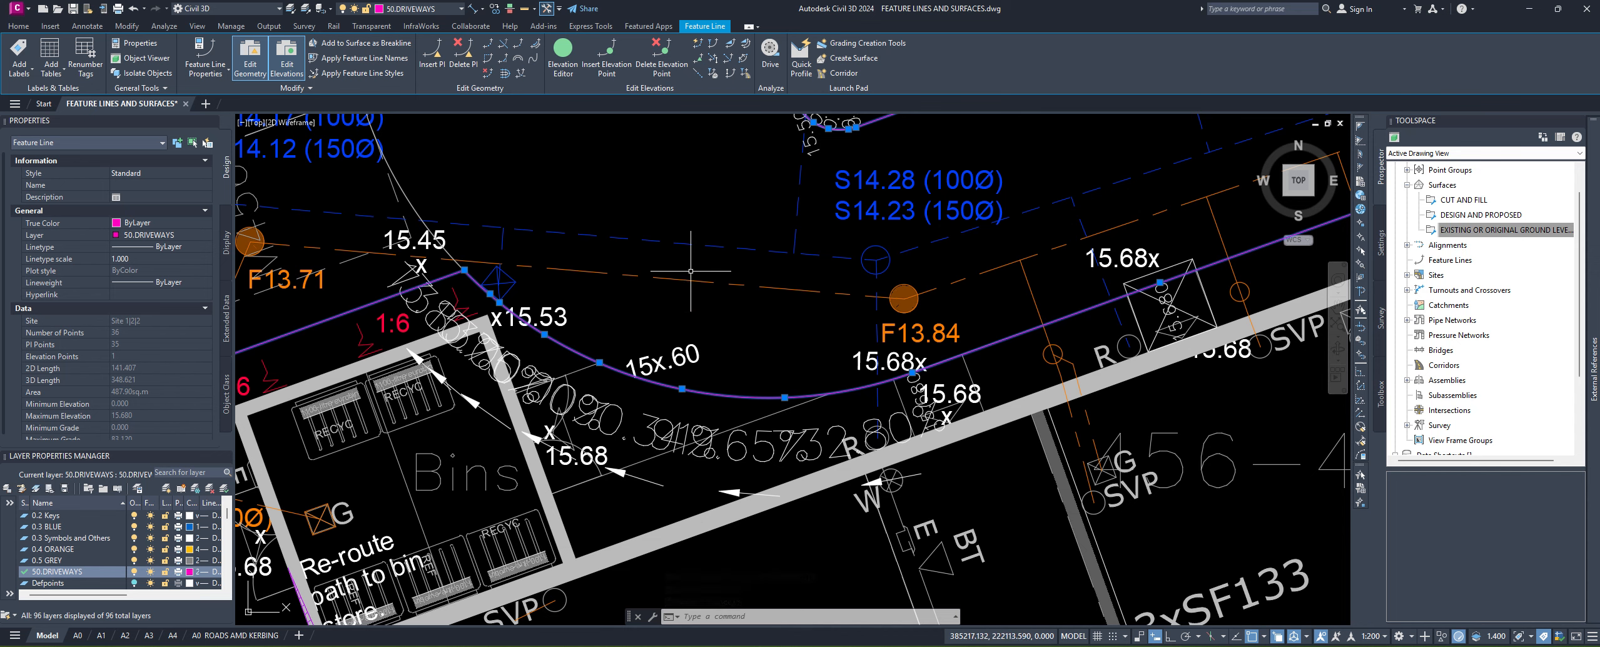
{"action": "left_click", "coordinate": [614, 47]}
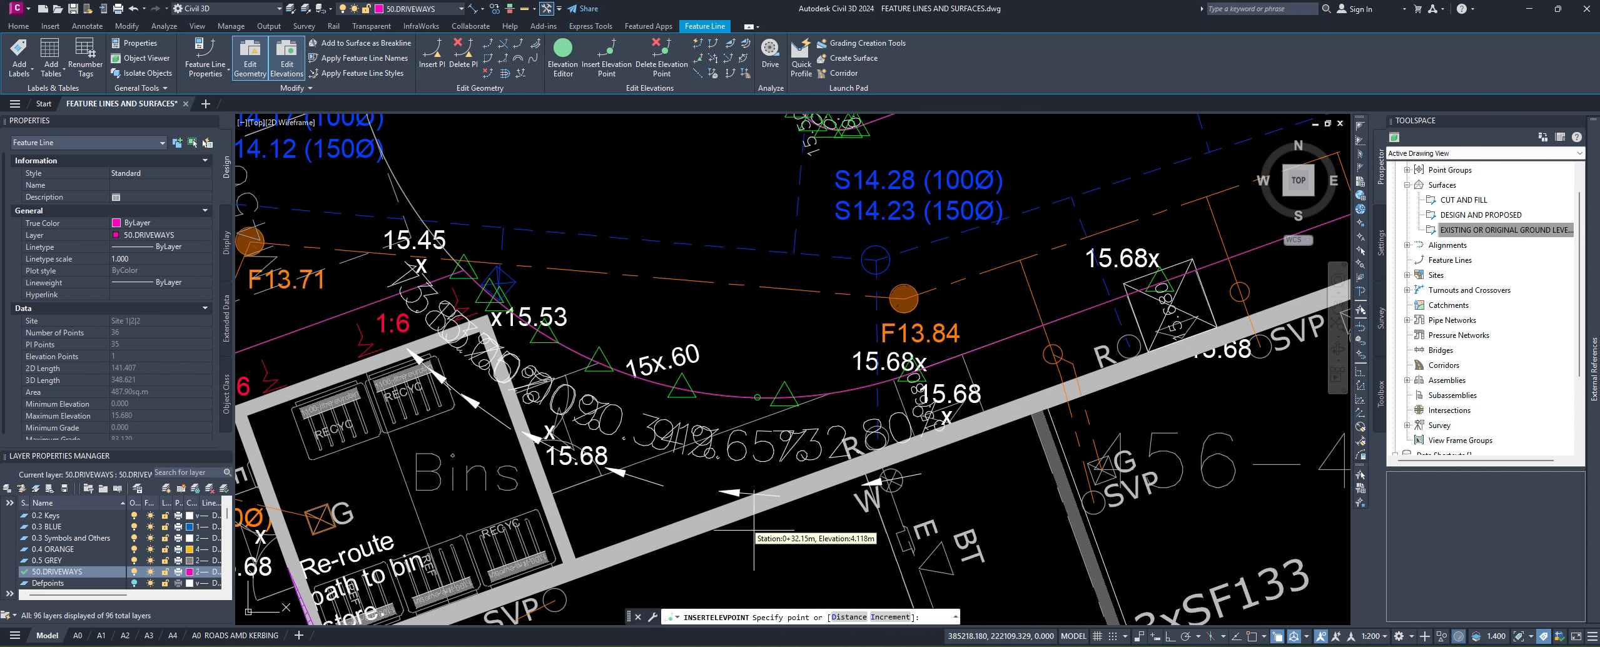
{"action": "left_click", "coordinate": [737, 451]}
{"action": "key", "text": "Return"}
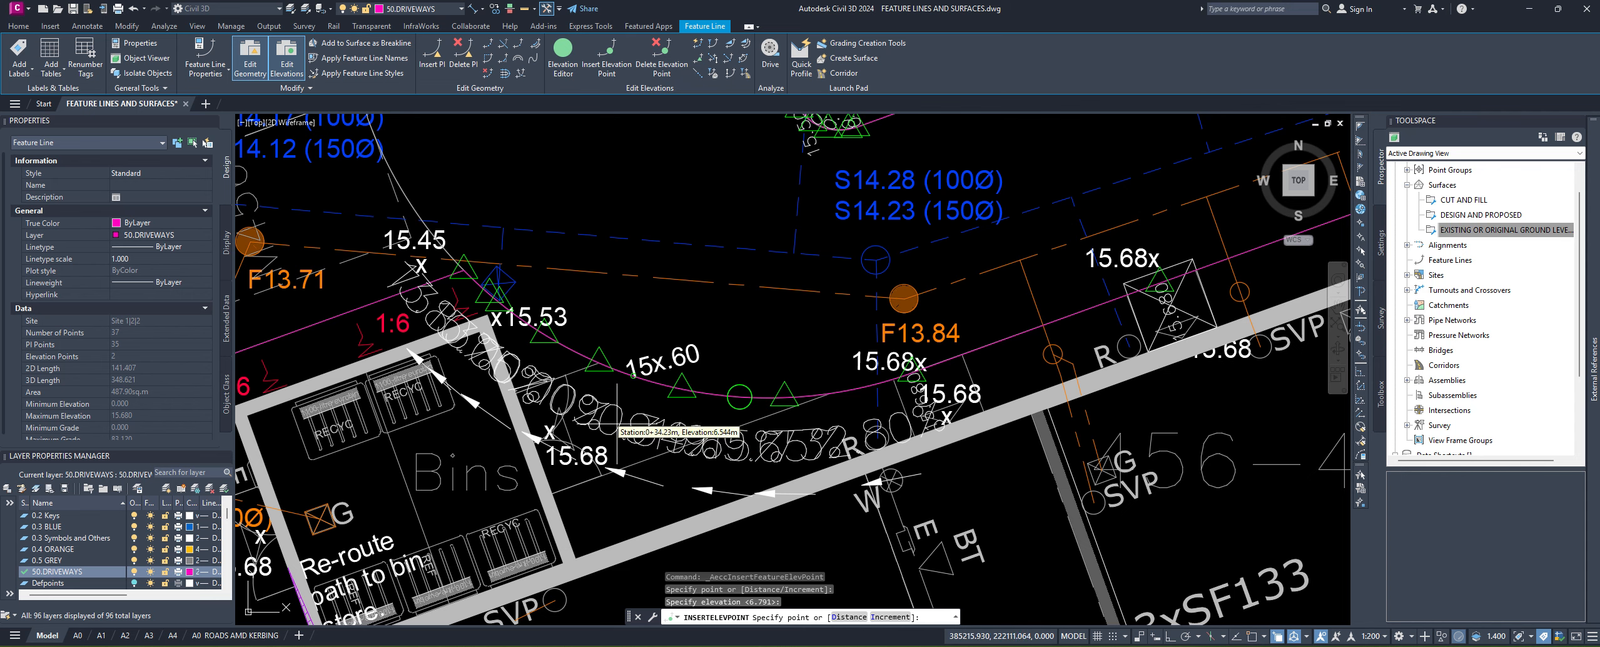
{"action": "left_click", "coordinate": [648, 441]}
{"action": "key", "text": "Return"}
{"action": "left_click", "coordinate": [548, 401]}
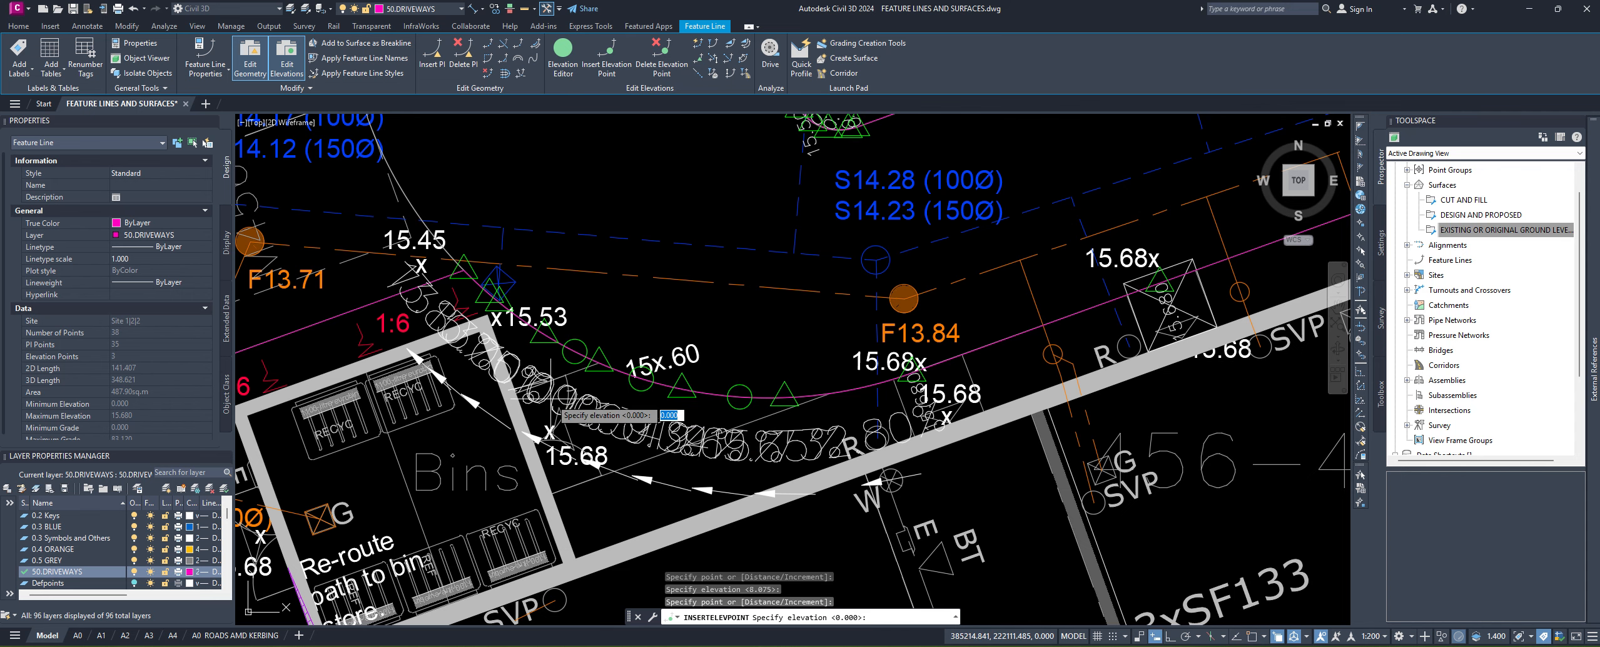
{"action": "key", "text": "Return"}
{"action": "left_click", "coordinate": [500, 354]}
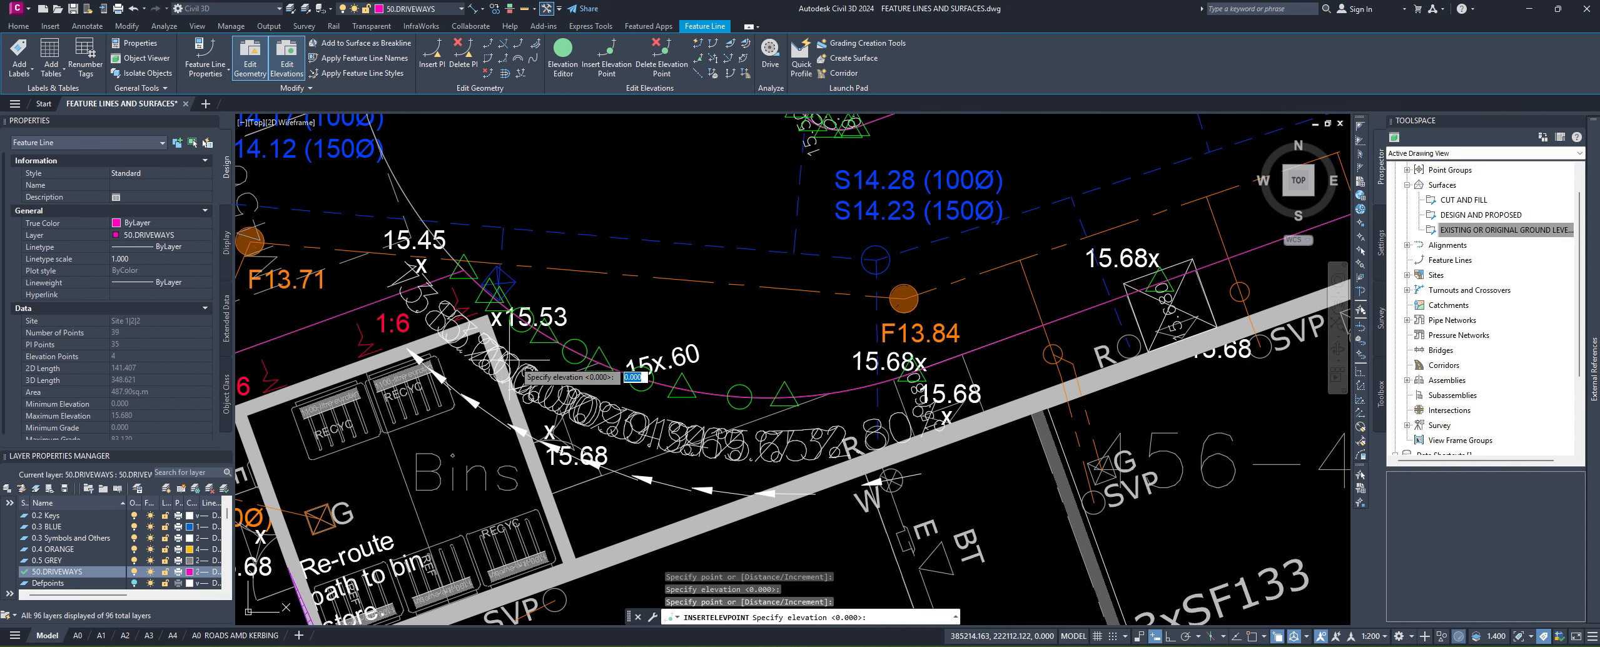
{"action": "key", "text": "Return"}
{"action": "middle_click_drag", "start_coordinate": [733, 286], "coordinate": [721, 326]}
{"action": "scroll", "coordinate": [720, 326], "scroll_direction": "down", "scroll_amount": 3}
{"action": "key", "text": "Escape"}
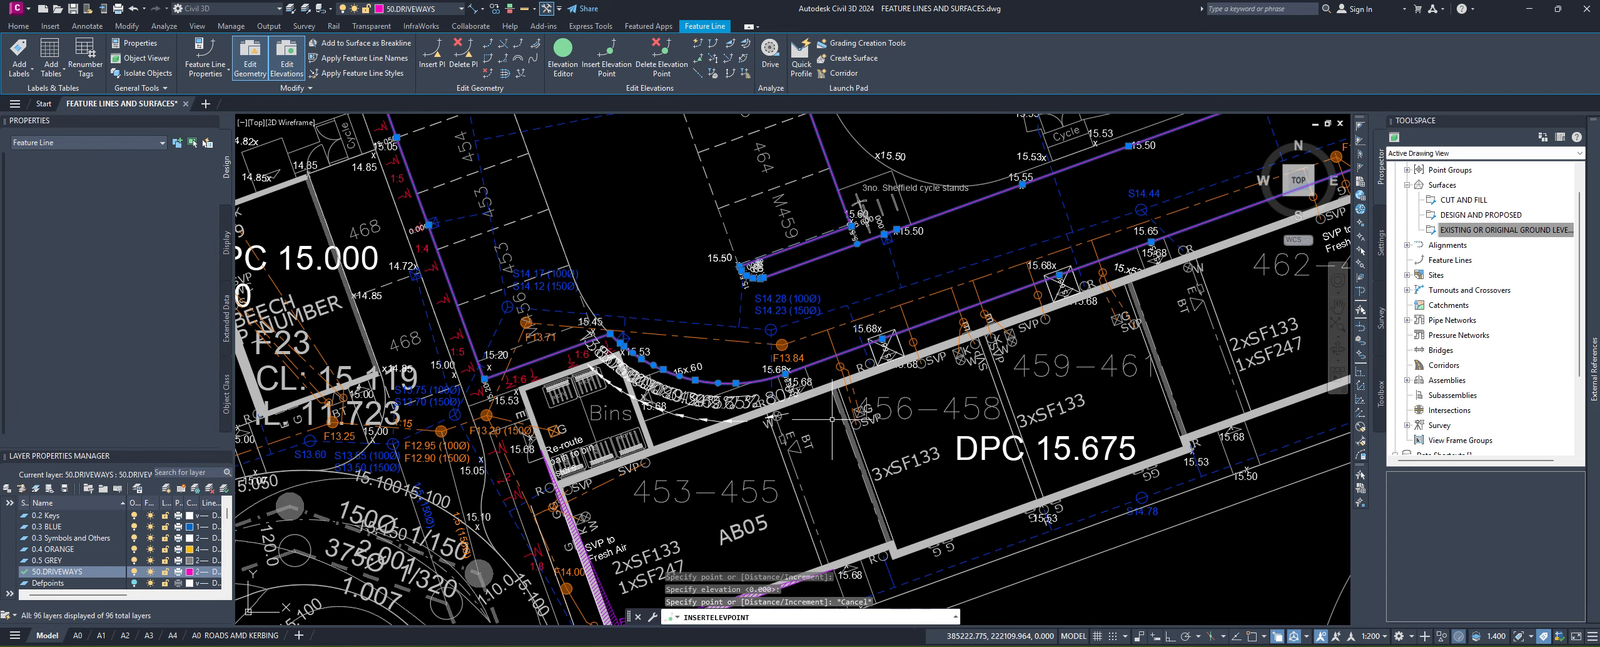
Step: Explode the feature line into a 3D polyline
{"action": "scroll", "coordinate": [750, 369], "scroll_direction": "up", "scroll_amount": 3}
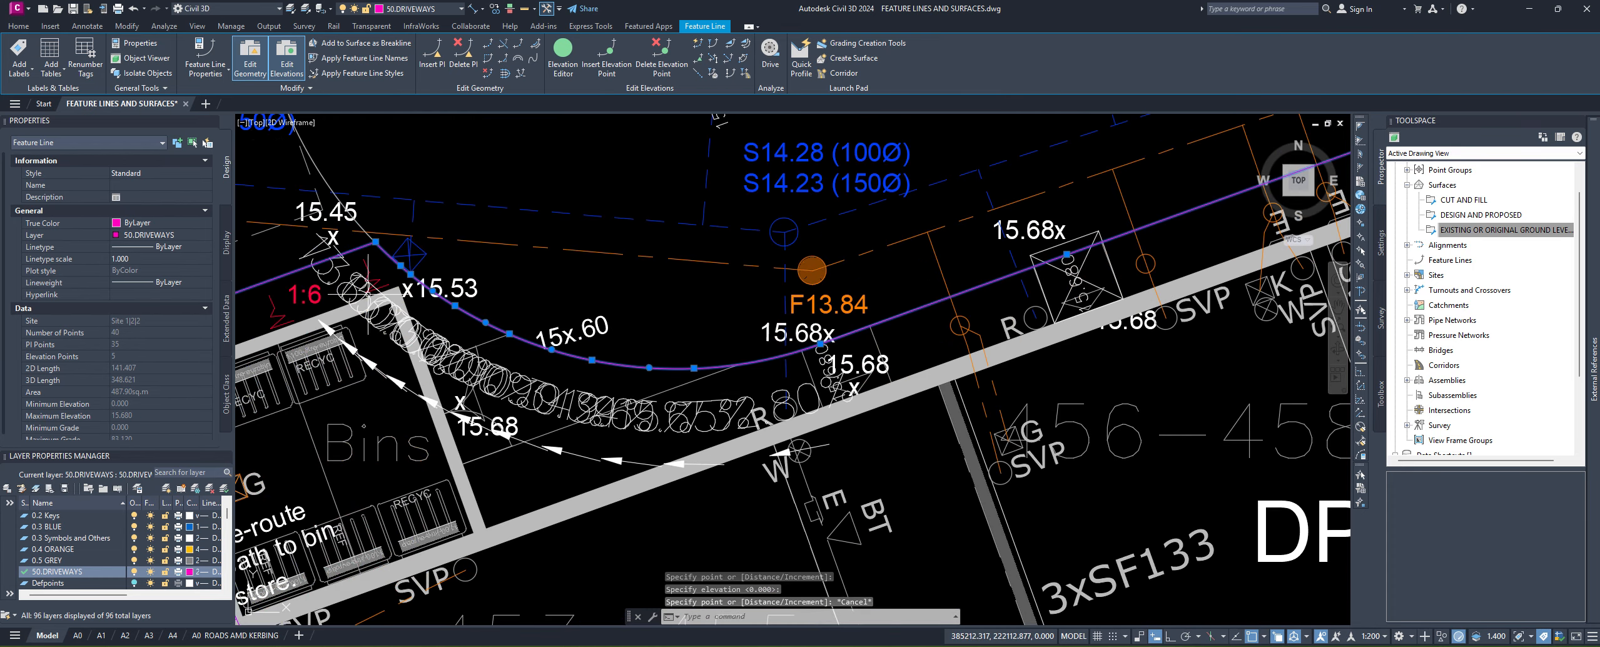
{"action": "middle_click_drag", "start_coordinate": [673, 298], "coordinate": [679, 336]}
{"action": "type", "text": "x"}
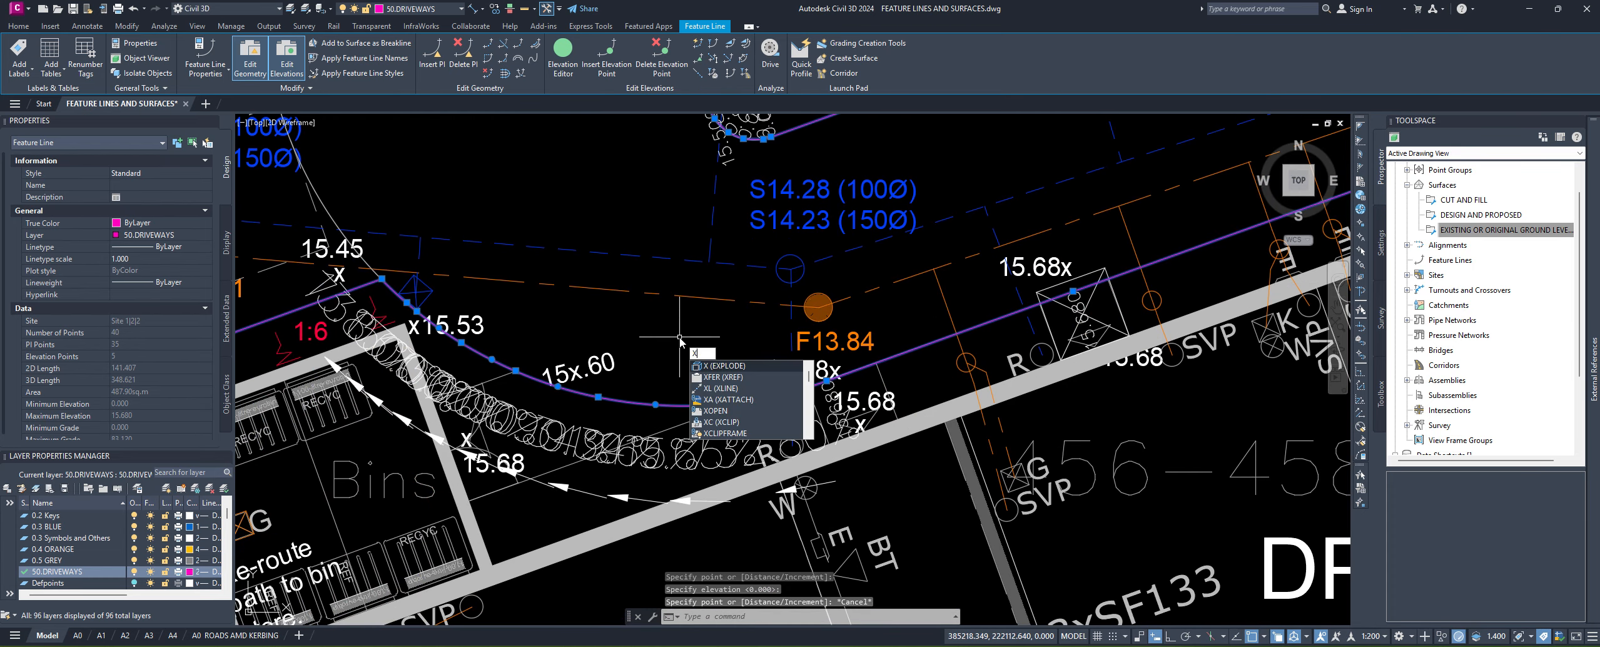
{"action": "key", "text": "Return"}
{"action": "scroll", "coordinate": [635, 402], "scroll_direction": "up", "scroll_amount": 5}
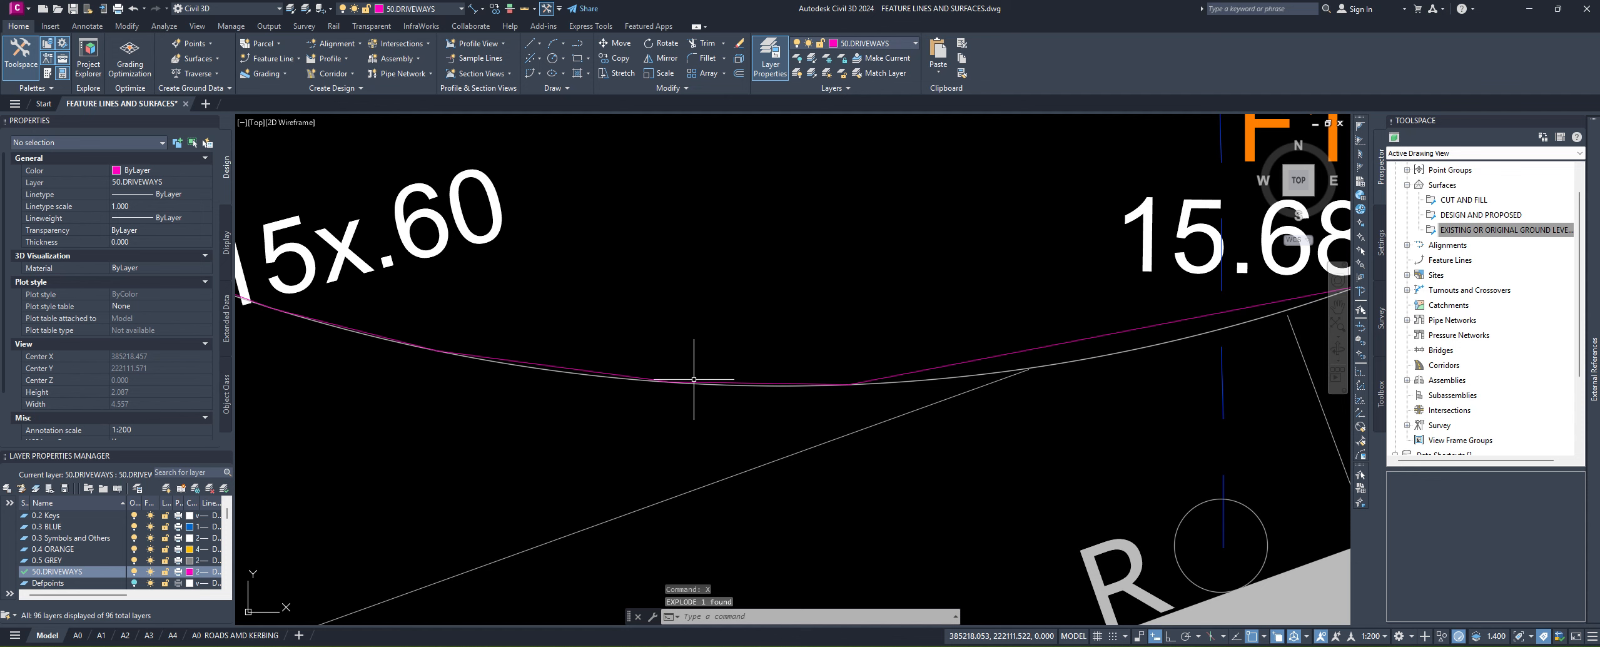
Step: Add a vertex to the 3D polyline on the background arc, between the curve's last vertex and the vertex at the 15.68 level below F13.84
{"action": "left_click", "coordinate": [599, 372]}
{"action": "scroll", "coordinate": [599, 371], "scroll_direction": "down", "scroll_amount": 8}
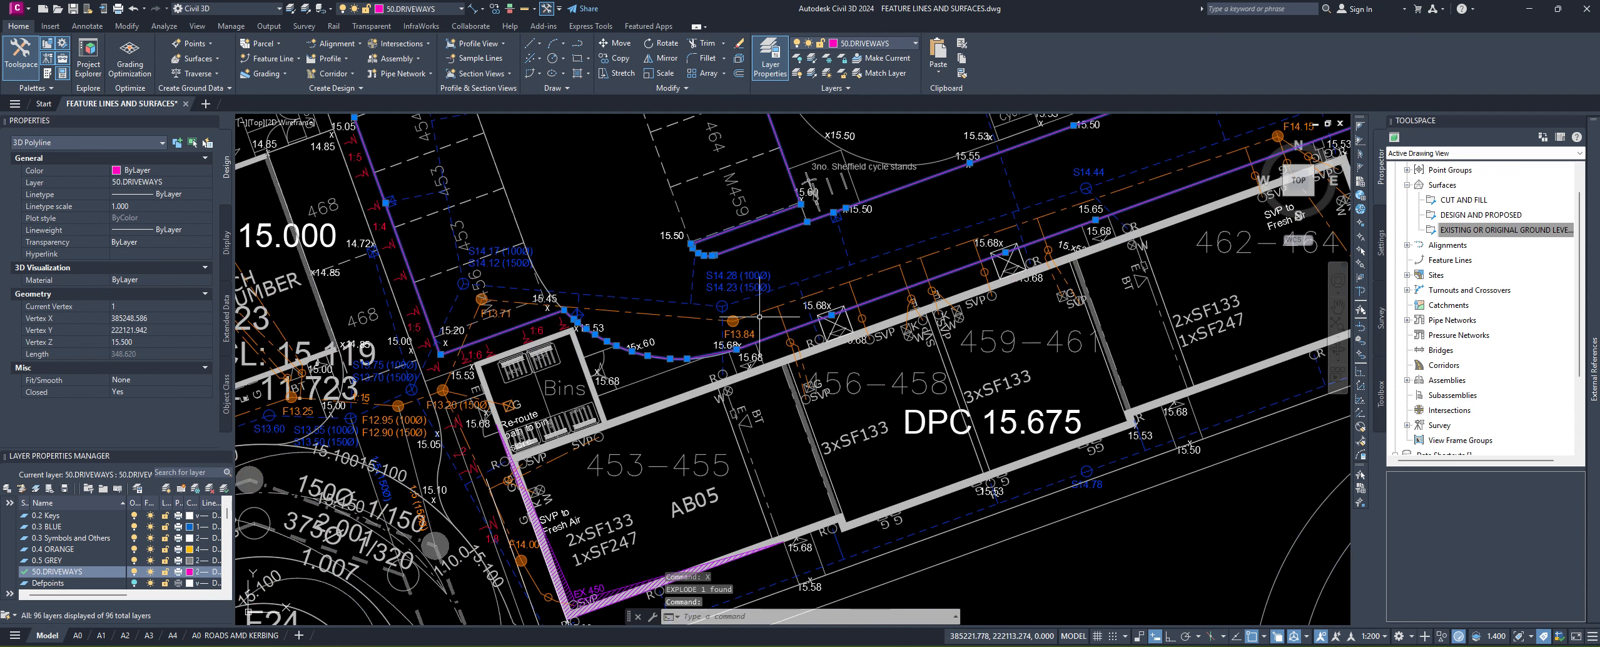
{"action": "scroll", "coordinate": [634, 337], "scroll_direction": "up", "scroll_amount": 3}
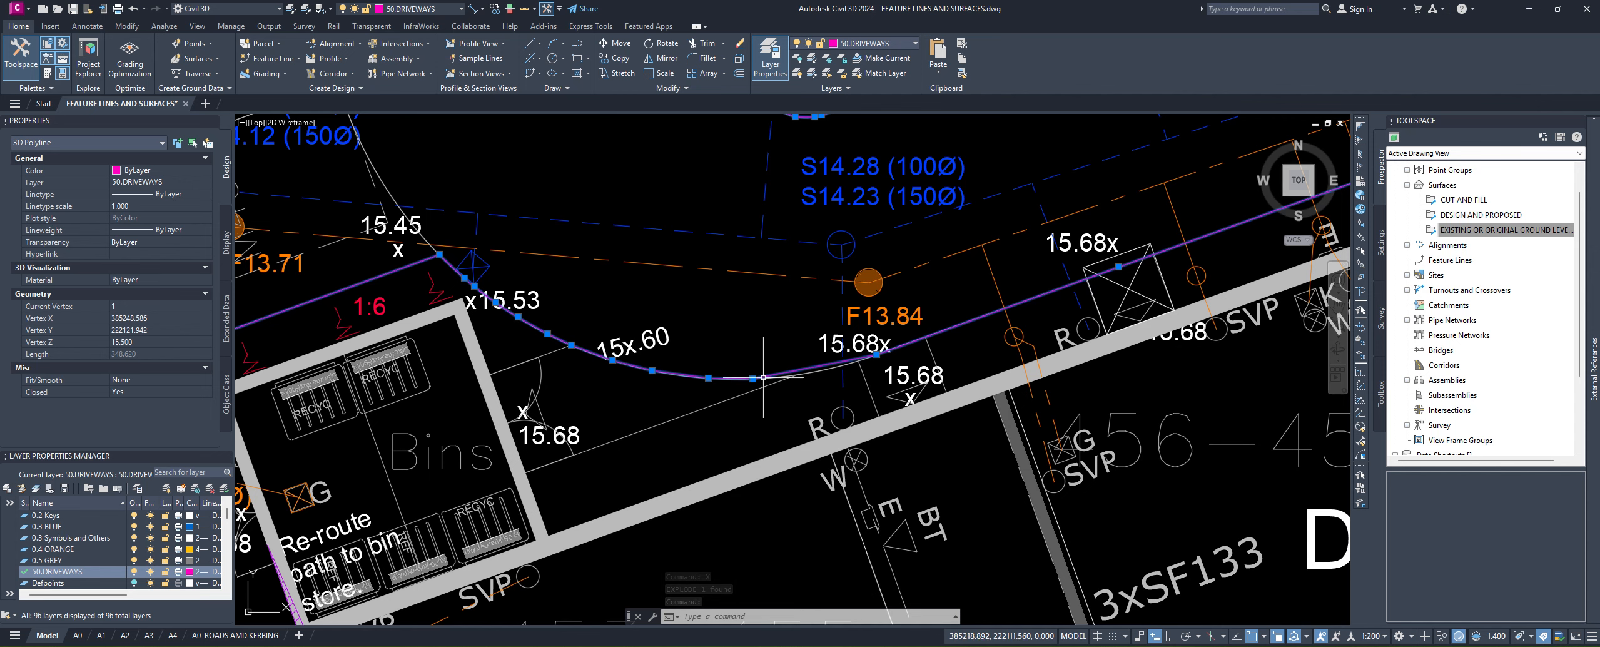
{"action": "mouse_move", "coordinate": [876, 354]}
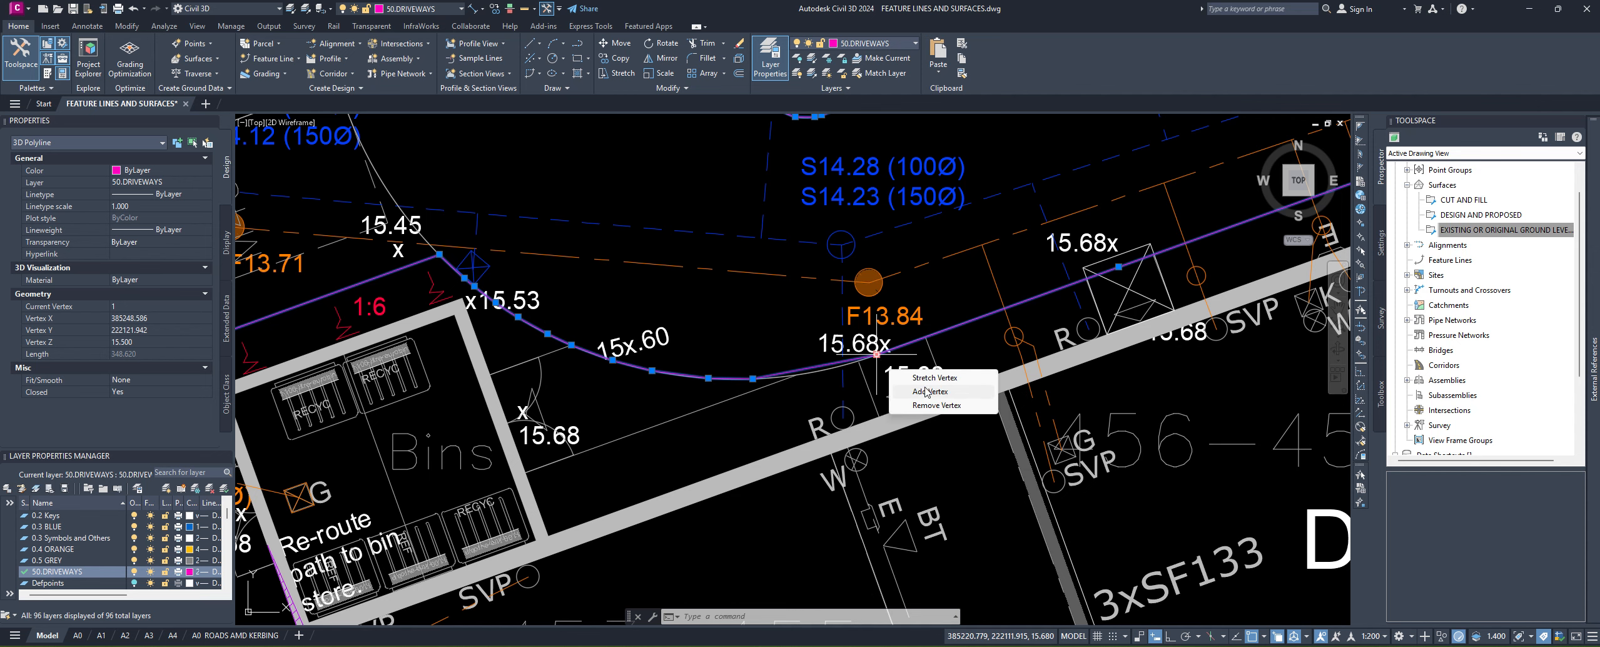
{"action": "left_click", "coordinate": [910, 393]}
{"action": "scroll", "coordinate": [804, 372], "scroll_direction": "up", "scroll_amount": 5}
{"action": "left_click", "coordinate": [805, 374]}
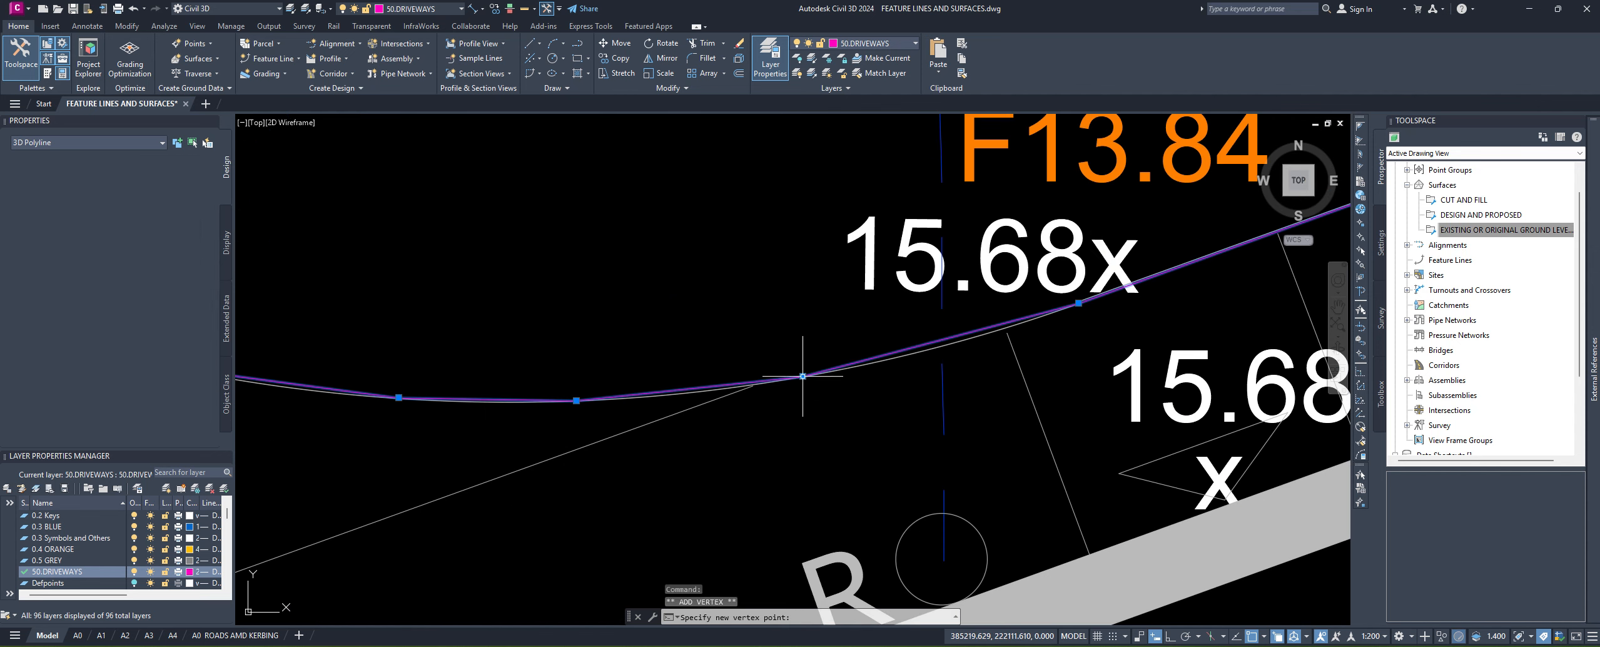
{"action": "scroll", "coordinate": [919, 299], "scroll_direction": "down", "scroll_amount": 5}
{"action": "scroll", "coordinate": [727, 492], "scroll_direction": "down", "scroll_amount": 3}
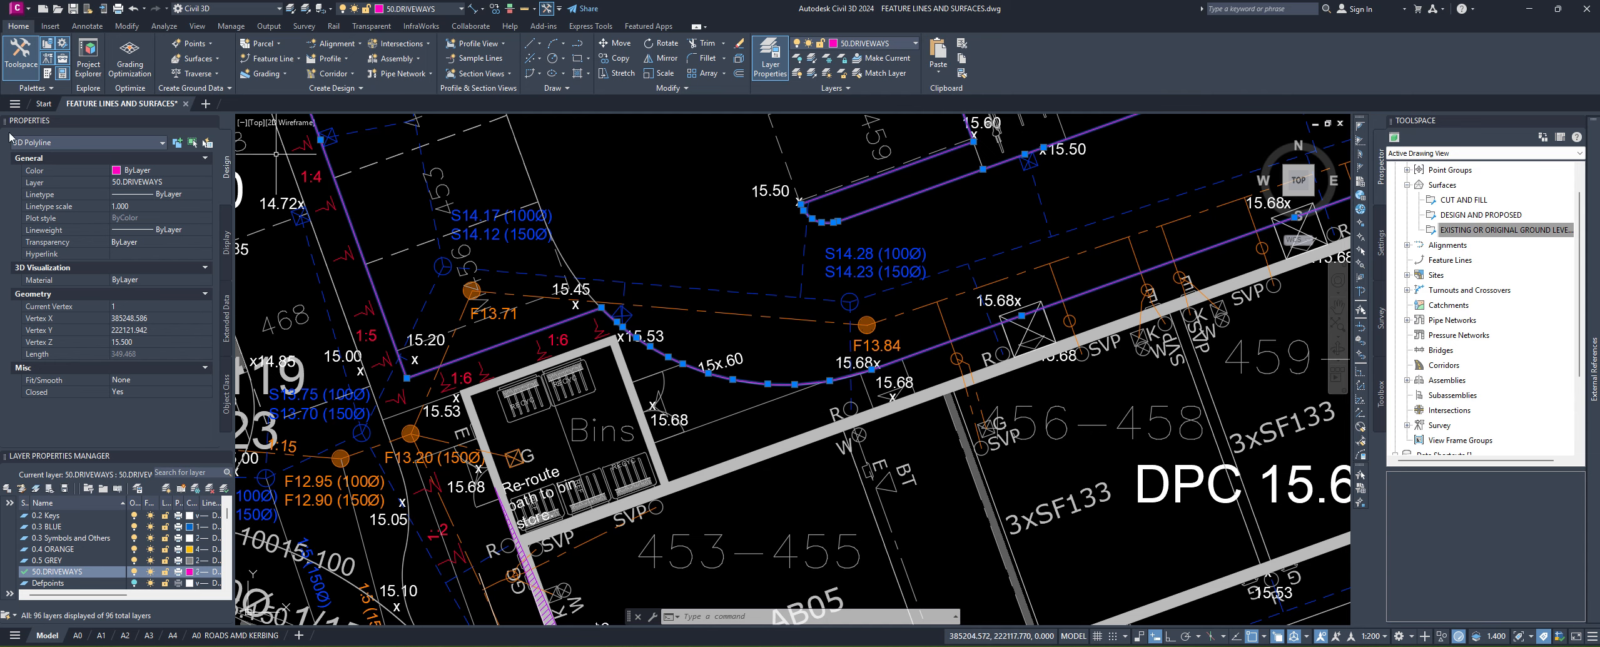
Step: Convert the 3D polyline back into a feature line with the Standard style, using the selected entity's layer and erasing the original
{"action": "left_click", "coordinate": [285, 60]}
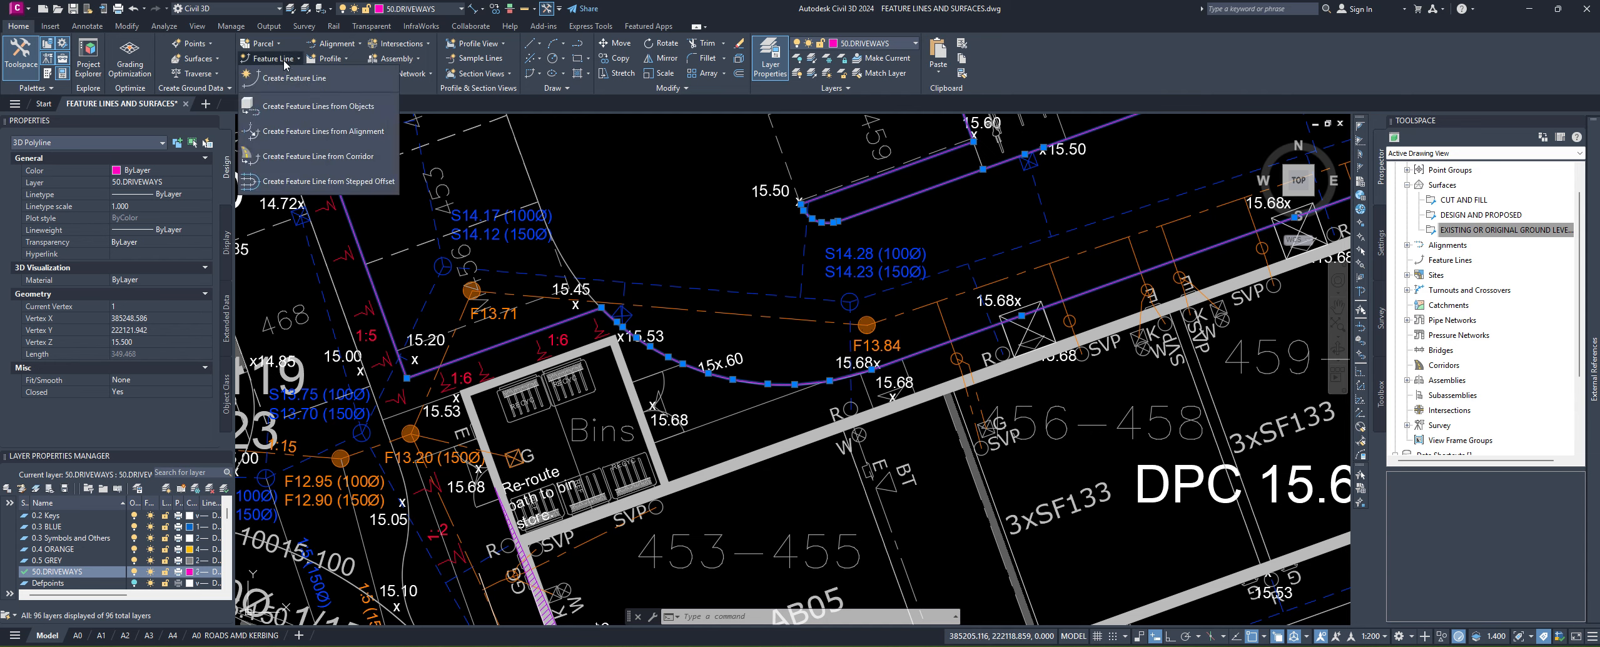
{"action": "left_click", "coordinate": [318, 106]}
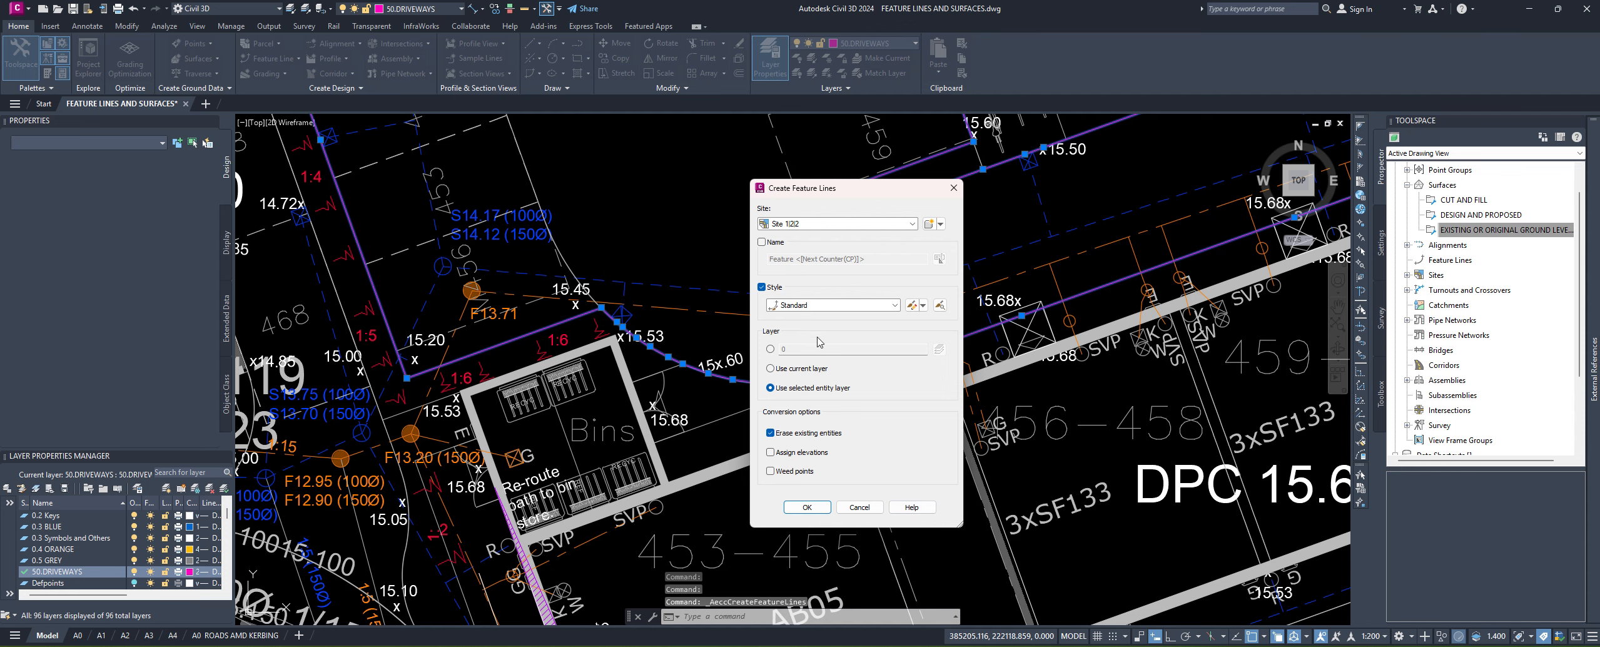
{"action": "left_click", "coordinate": [813, 508]}
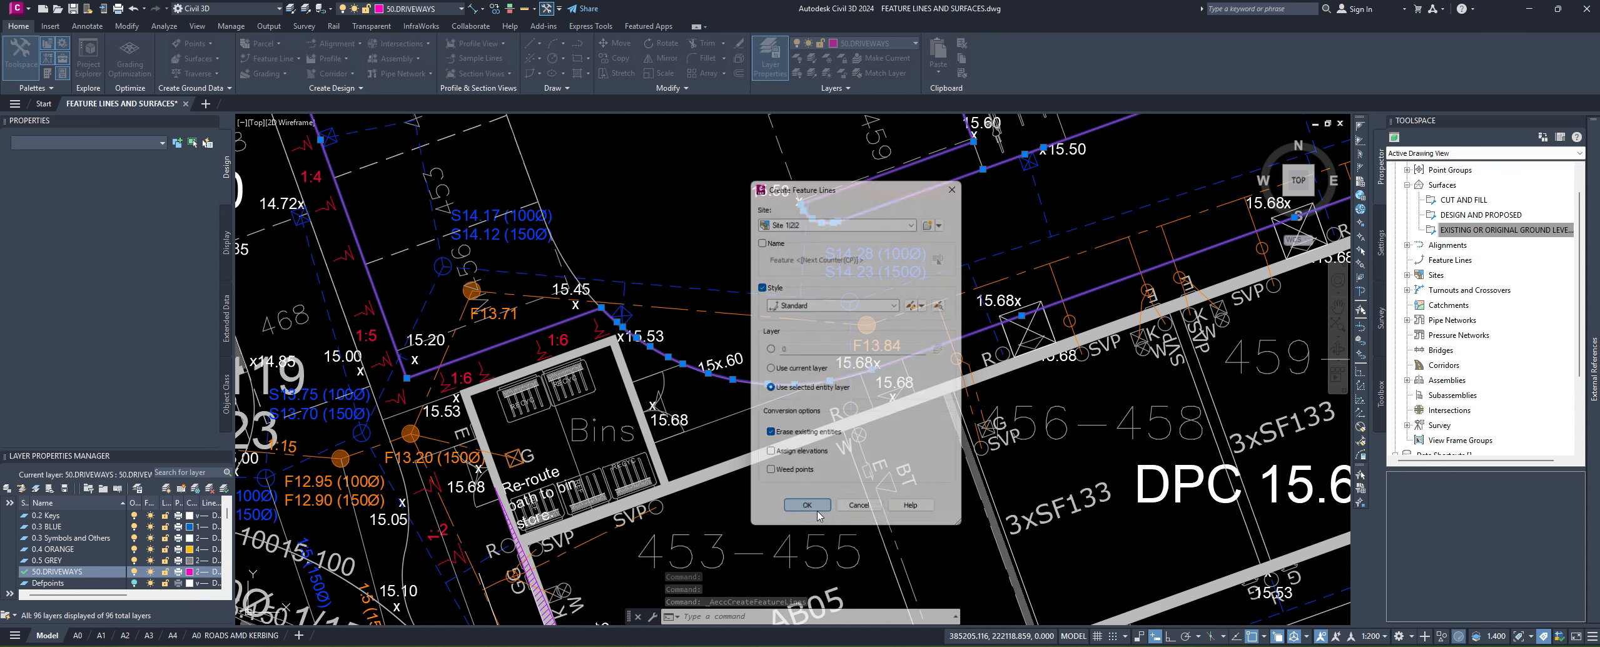
{"action": "scroll", "coordinate": [733, 366], "scroll_direction": "up", "scroll_amount": 4}
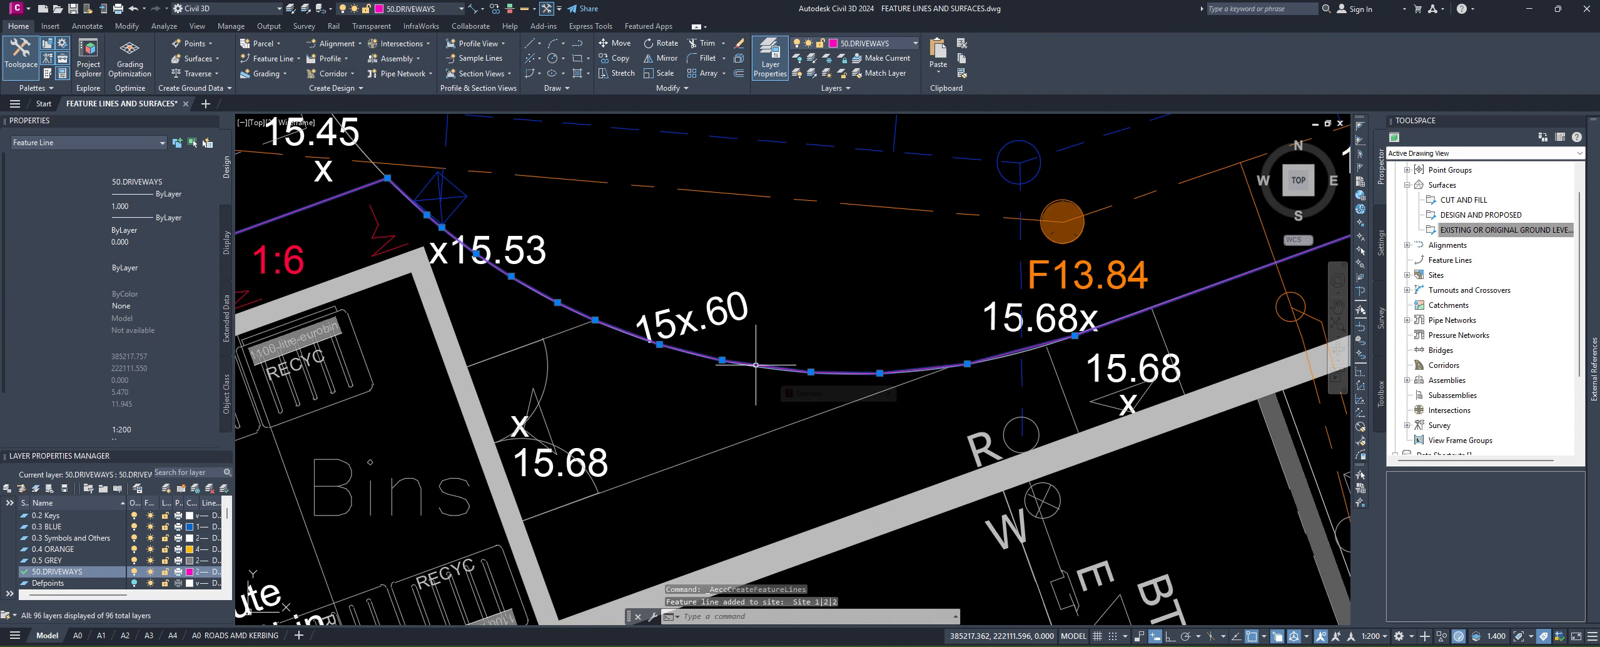
Step: Add labels to all segments of the parking boundary feature line using the multiple-segment option
{"action": "left_click", "coordinate": [768, 378]}
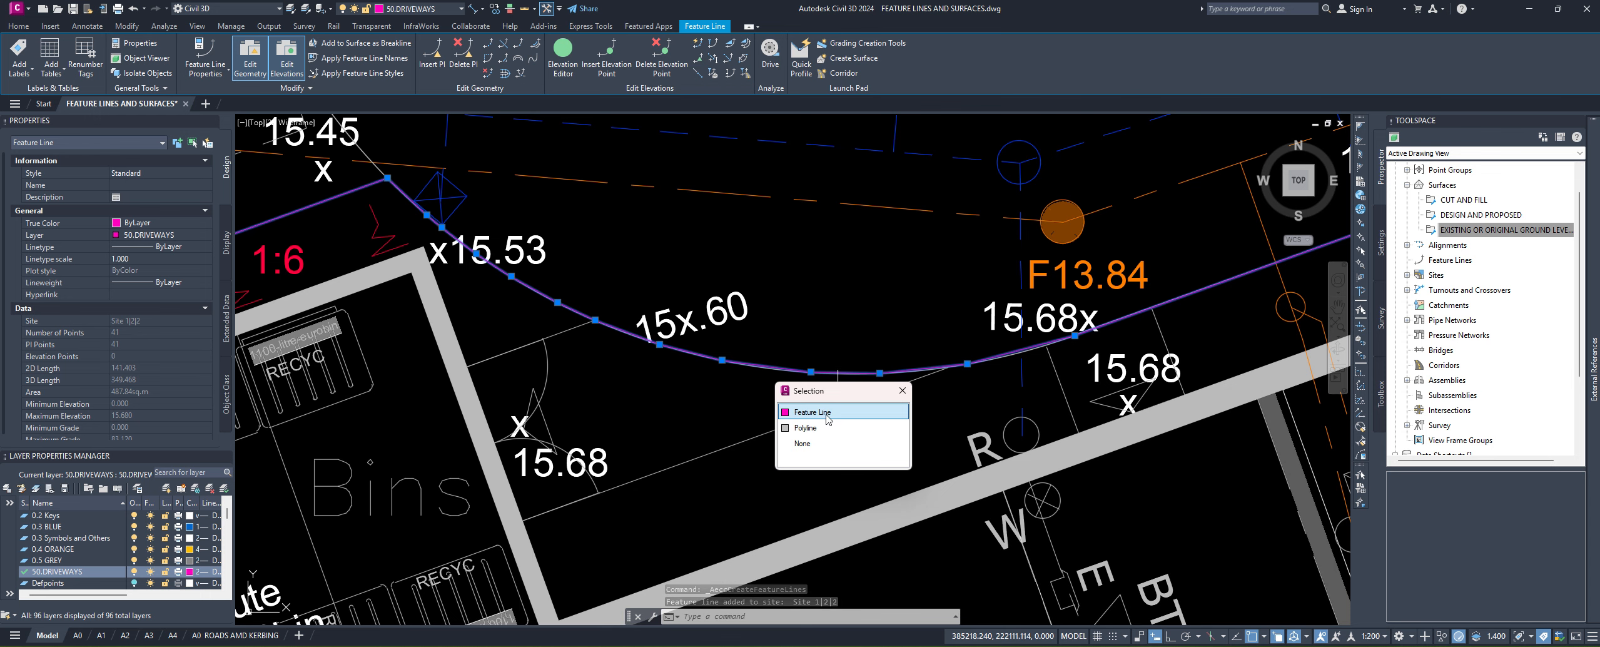
{"action": "left_click", "coordinate": [832, 414]}
{"action": "scroll", "coordinate": [768, 293], "scroll_direction": "down", "scroll_amount": 3}
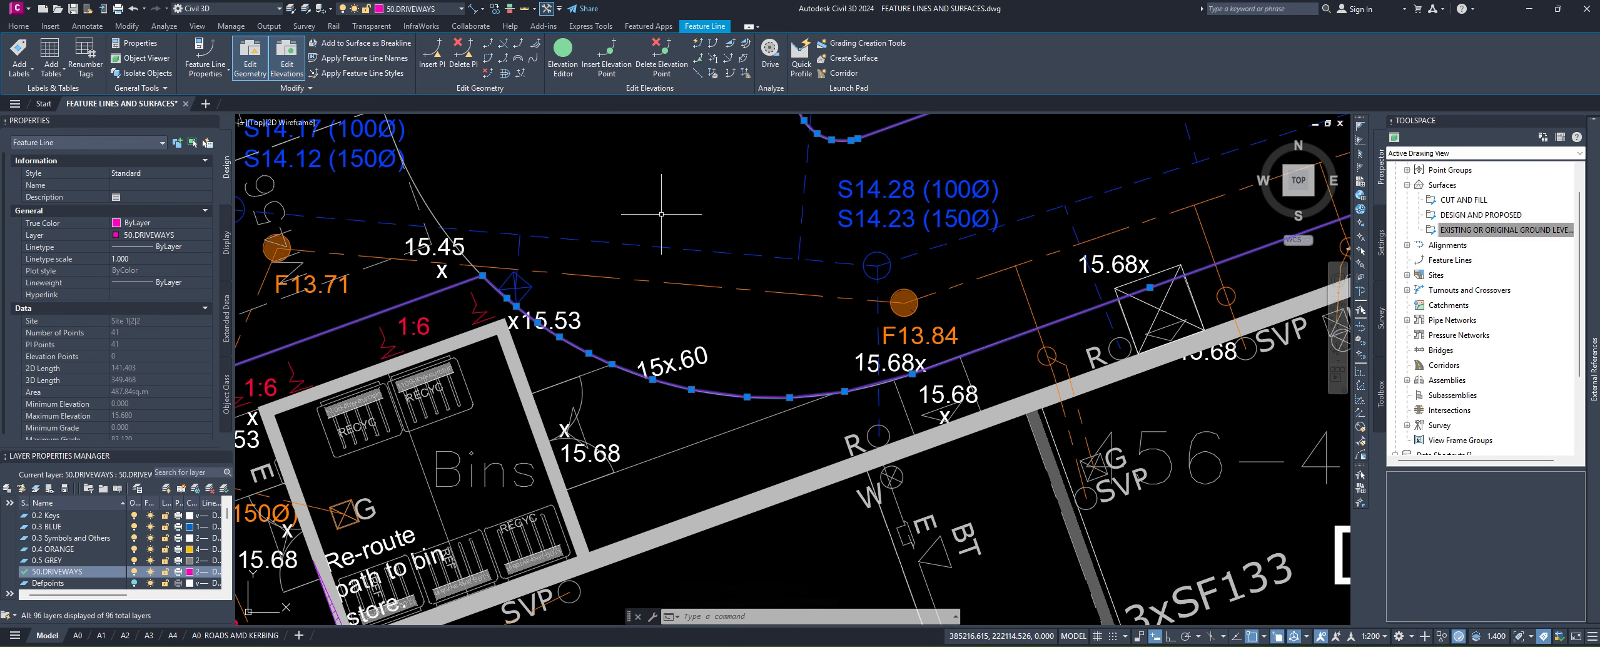
{"action": "left_click", "coordinate": [15, 67]}
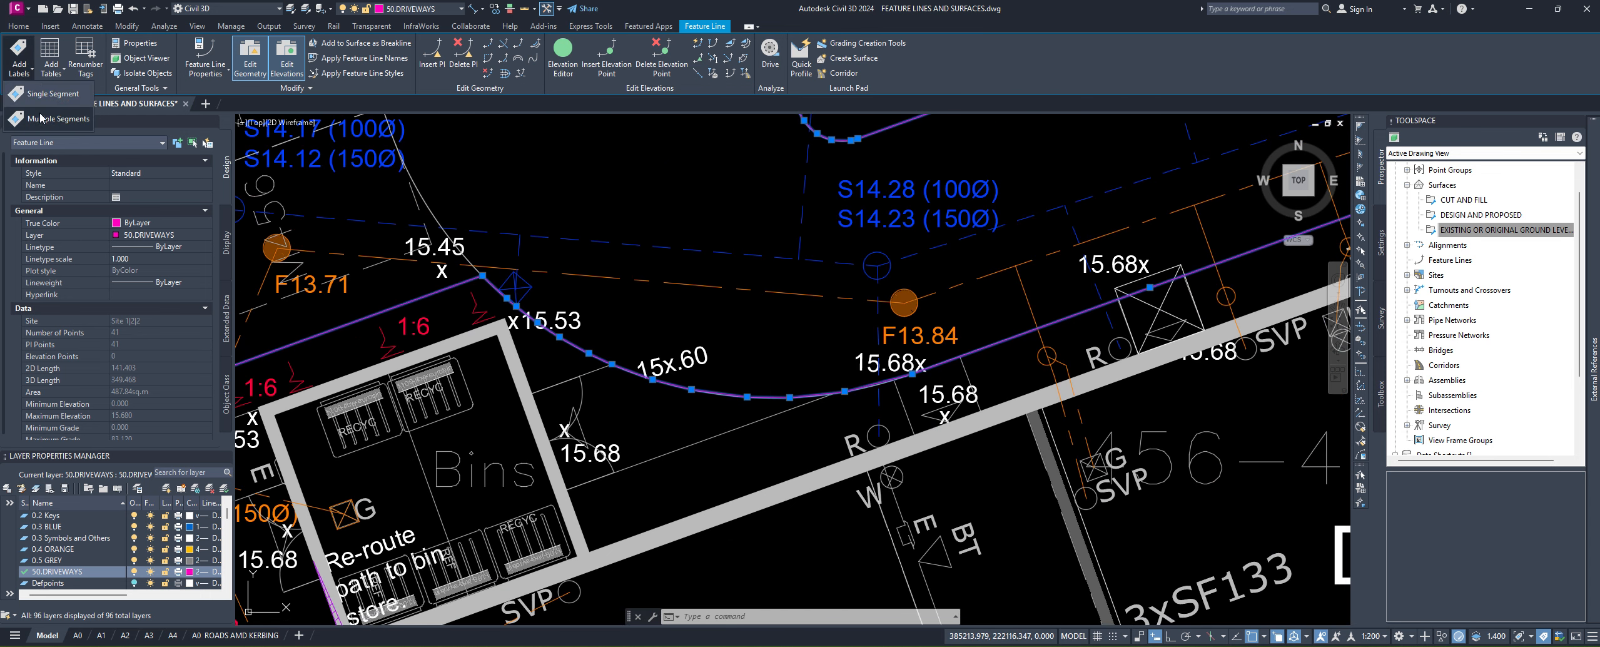
{"action": "left_click", "coordinate": [37, 117]}
{"action": "scroll", "coordinate": [679, 391], "scroll_direction": "up", "scroll_amount": 6}
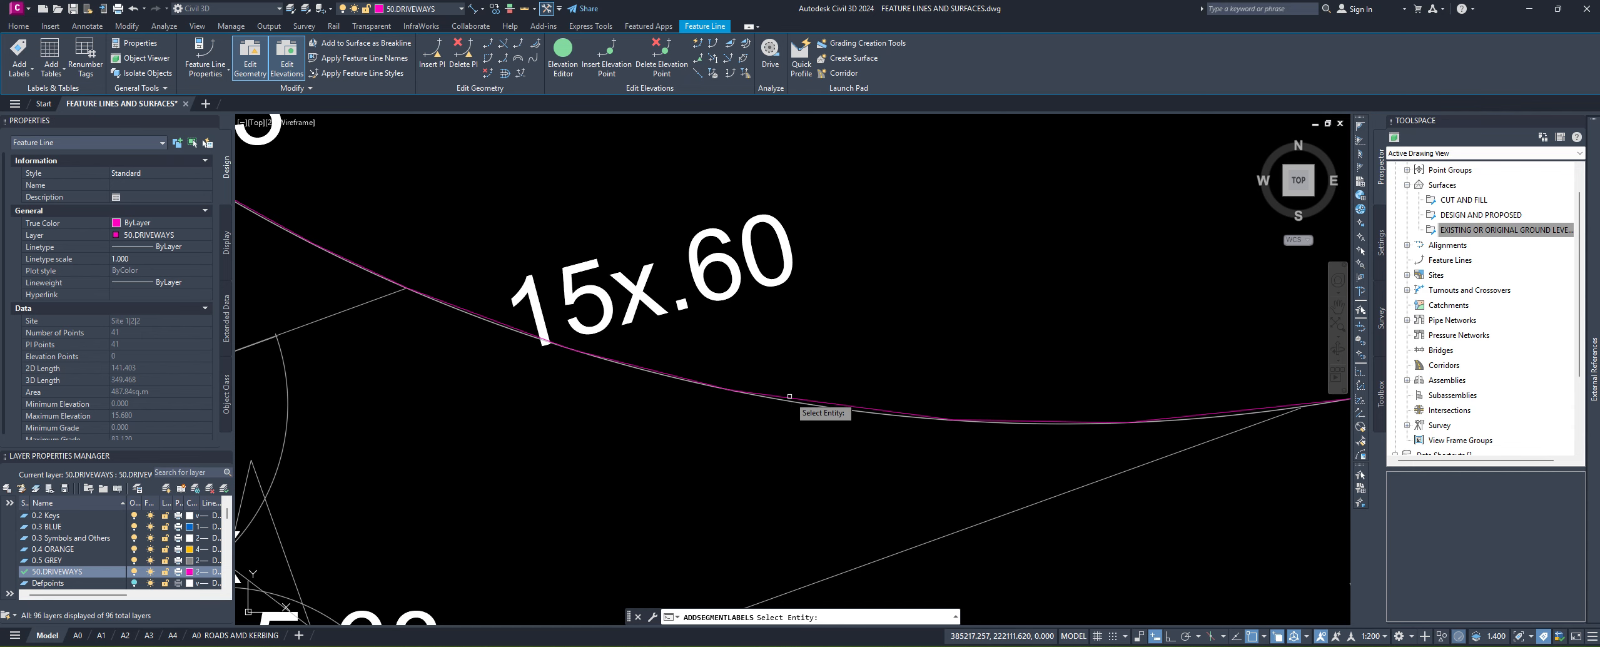
{"action": "left_click", "coordinate": [790, 396]}
{"action": "scroll", "coordinate": [794, 394], "scroll_direction": "down", "scroll_amount": 6}
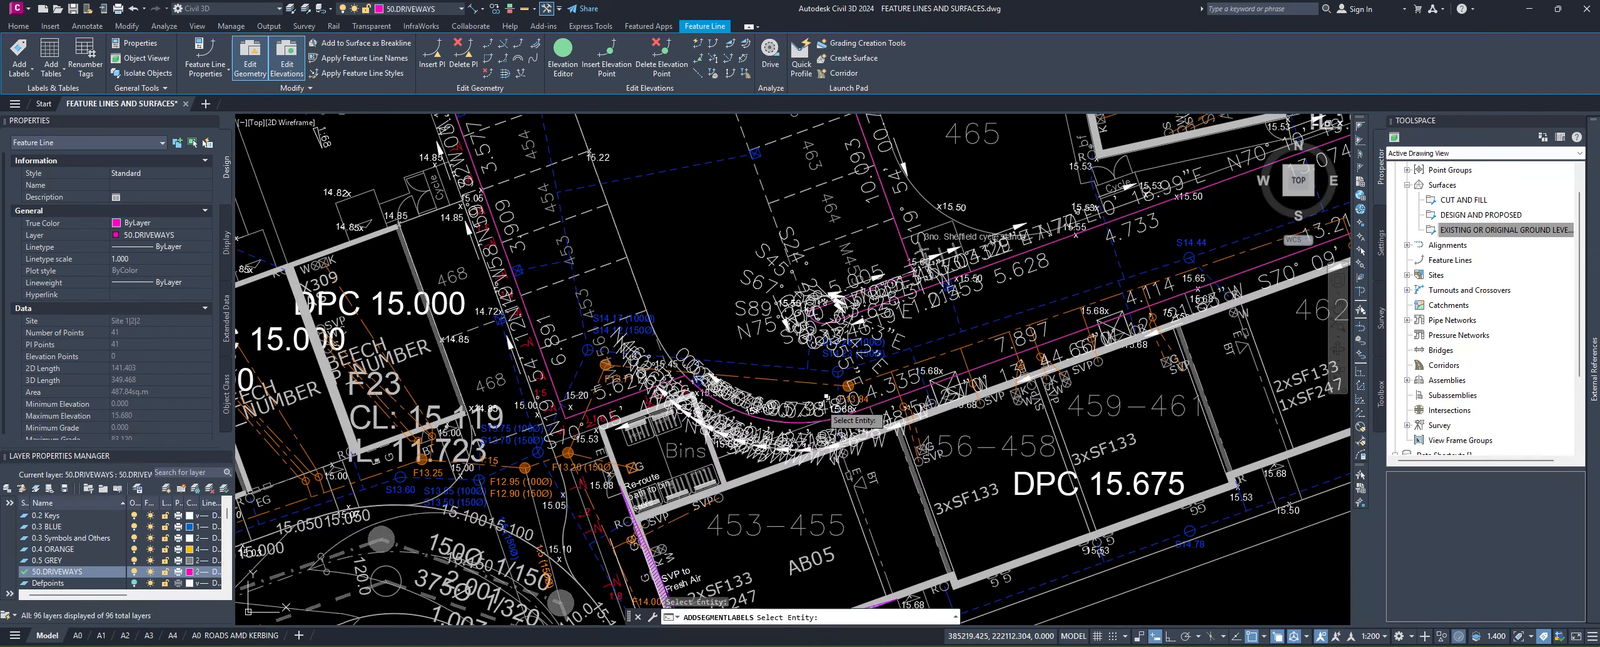
{"action": "key", "text": "Escape"}
{"action": "key", "text": "Escape"}
Step: Set the general line label style of all the feature line's segment labels to DY ELEVATION END Z
{"action": "left_click", "coordinate": [803, 431]}
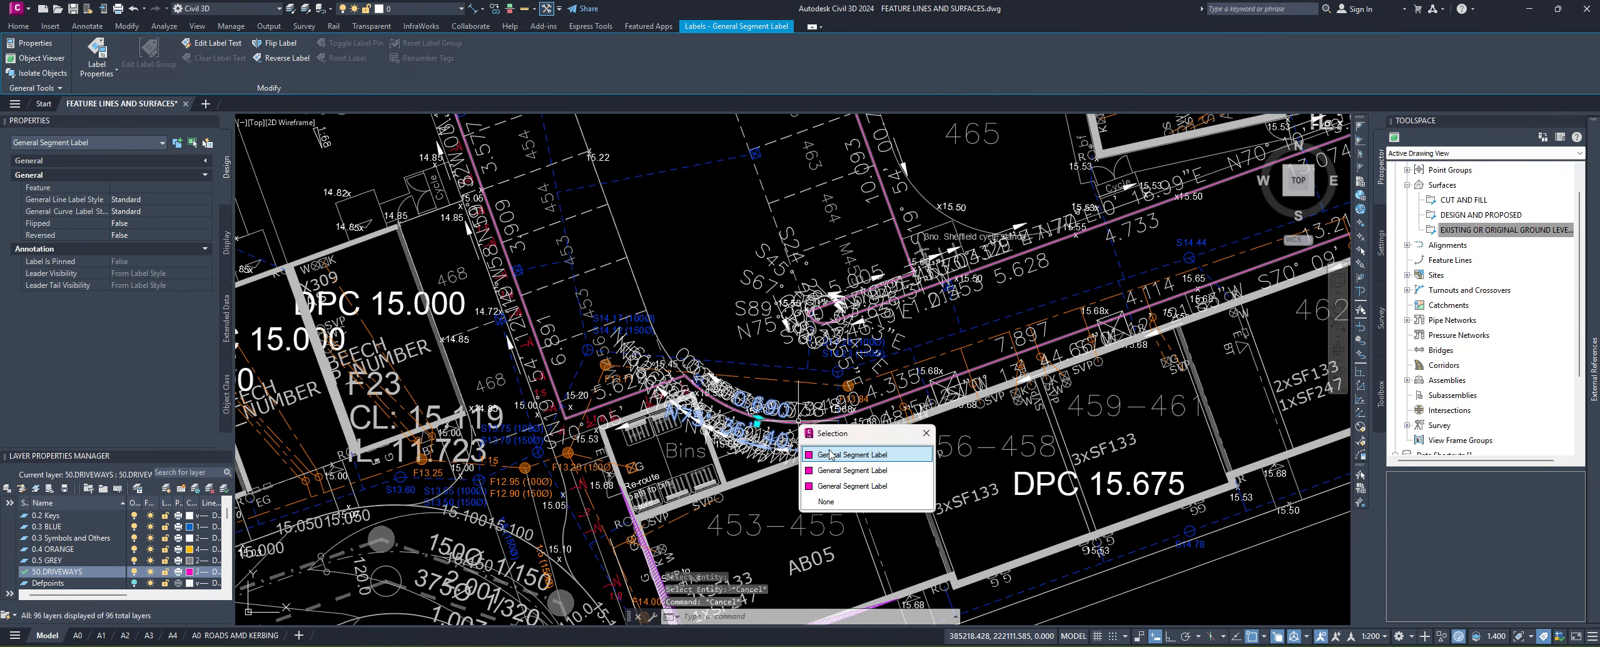
{"action": "left_click", "coordinate": [838, 454]}
{"action": "right_click", "coordinate": [797, 417]}
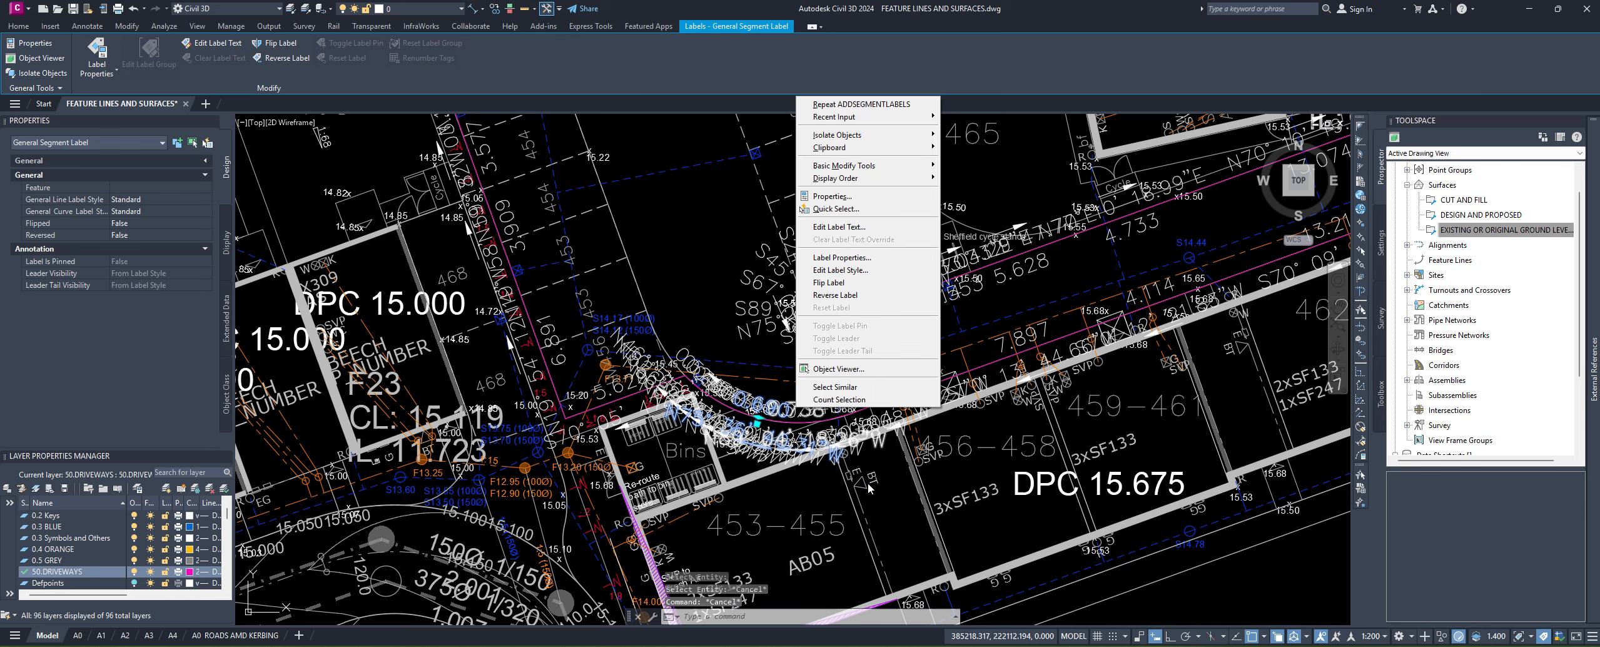
{"action": "left_click", "coordinate": [844, 389]}
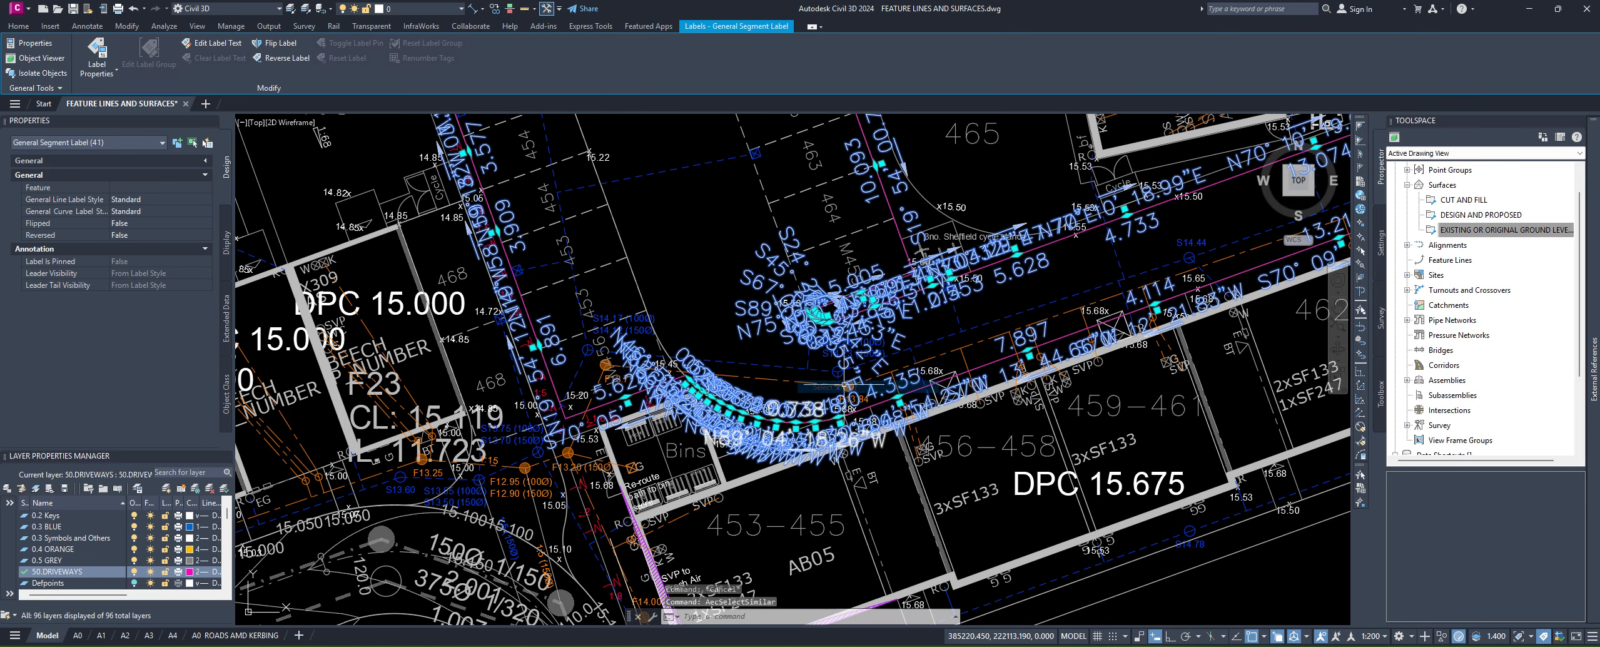
{"action": "left_click", "coordinate": [139, 200]}
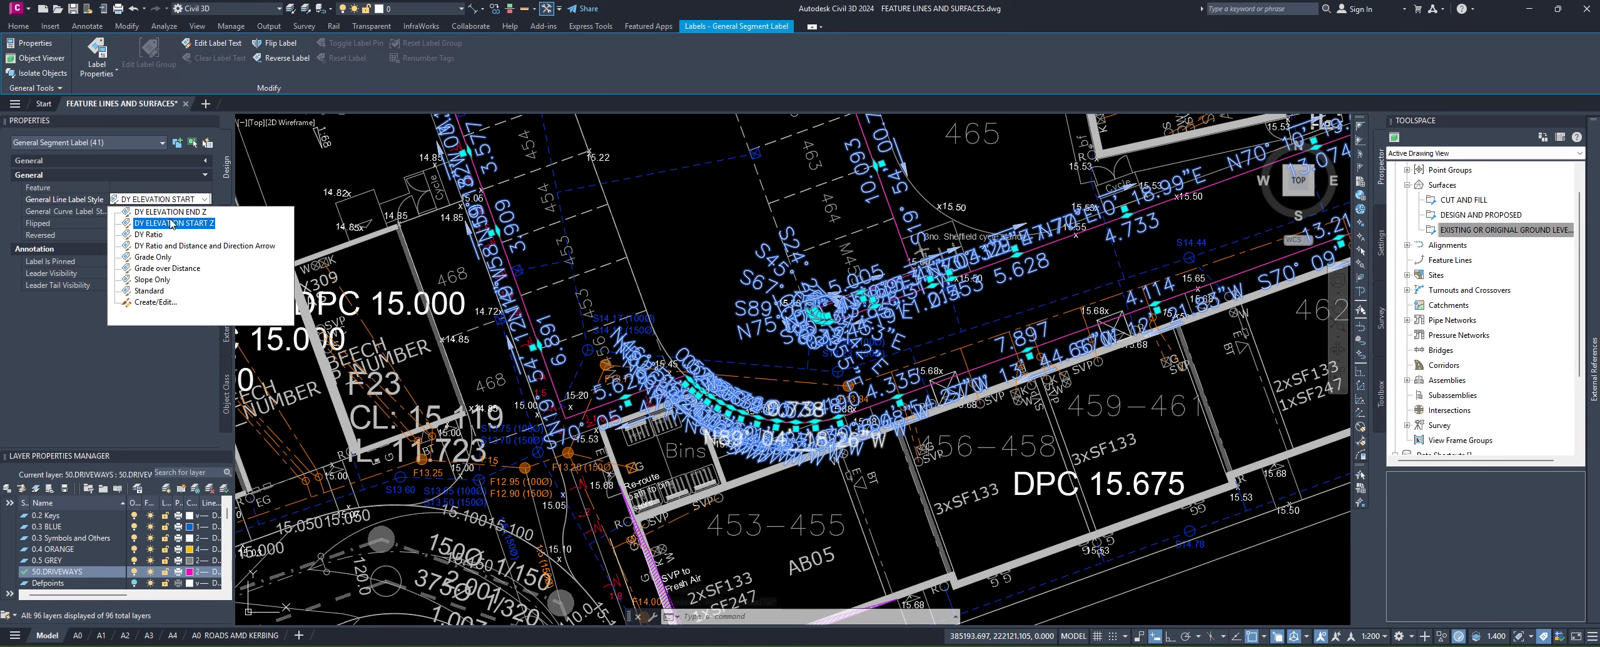
{"action": "left_click", "coordinate": [169, 212]}
{"action": "scroll", "coordinate": [816, 491], "scroll_direction": "up", "scroll_amount": 6}
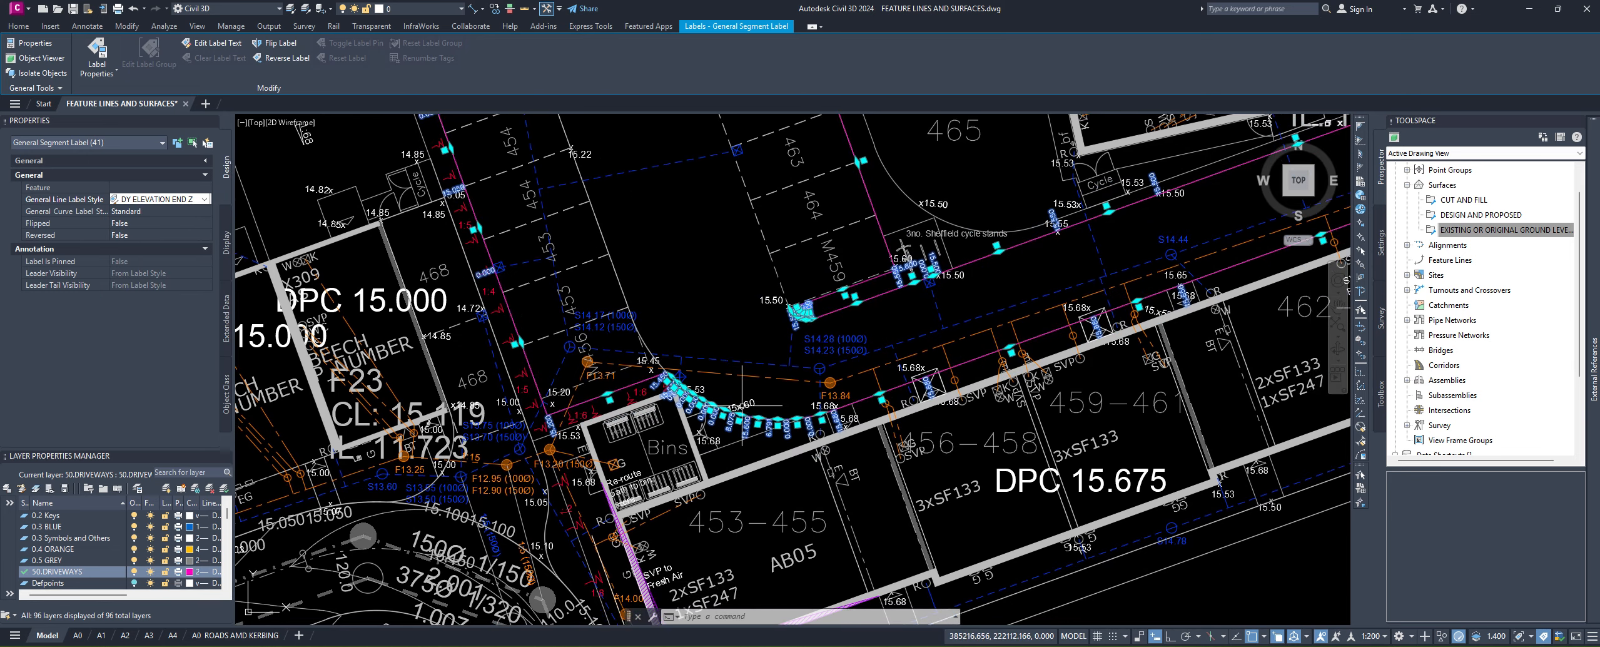
{"action": "scroll", "coordinate": [816, 492], "scroll_direction": "down", "scroll_amount": 2}
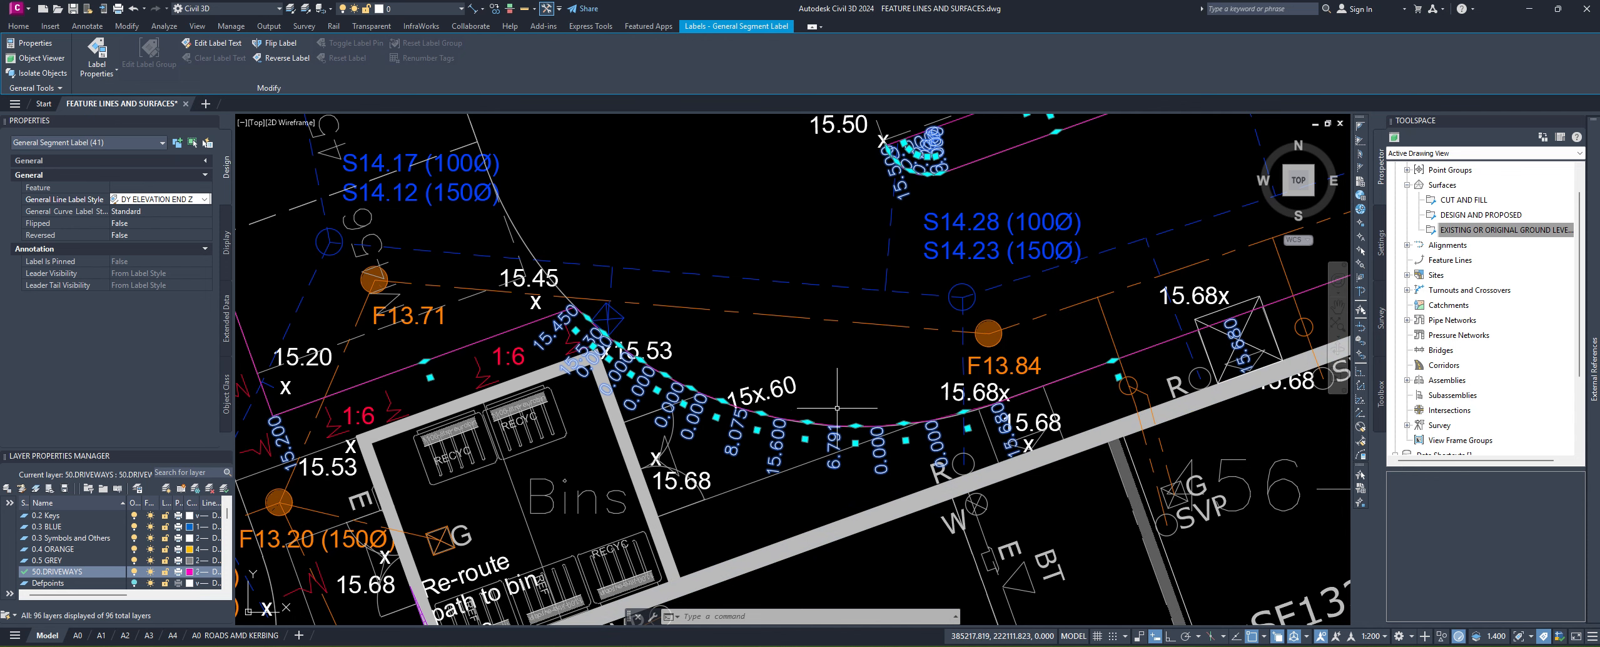
{"action": "key", "text": "Escape"}
{"action": "key", "text": "Escape"}
Step: Inspect the parking boundary feature line in the Object Viewer from the front and top for elevation errors
{"action": "mouse_move", "coordinate": [1023, 520]}
{"action": "middle_mouse_down"}
{"action": "mouse_move", "coordinate": [875, 423]}
{"action": "mouse_move", "coordinate": [907, 449]}
{"action": "mouse_move", "coordinate": [902, 464]}
{"action": "middle_mouse_up"}
{"action": "scroll", "coordinate": [816, 379], "scroll_direction": "up", "scroll_amount": 2}
{"action": "middle_click_drag", "start_coordinate": [882, 391], "coordinate": [875, 411]}
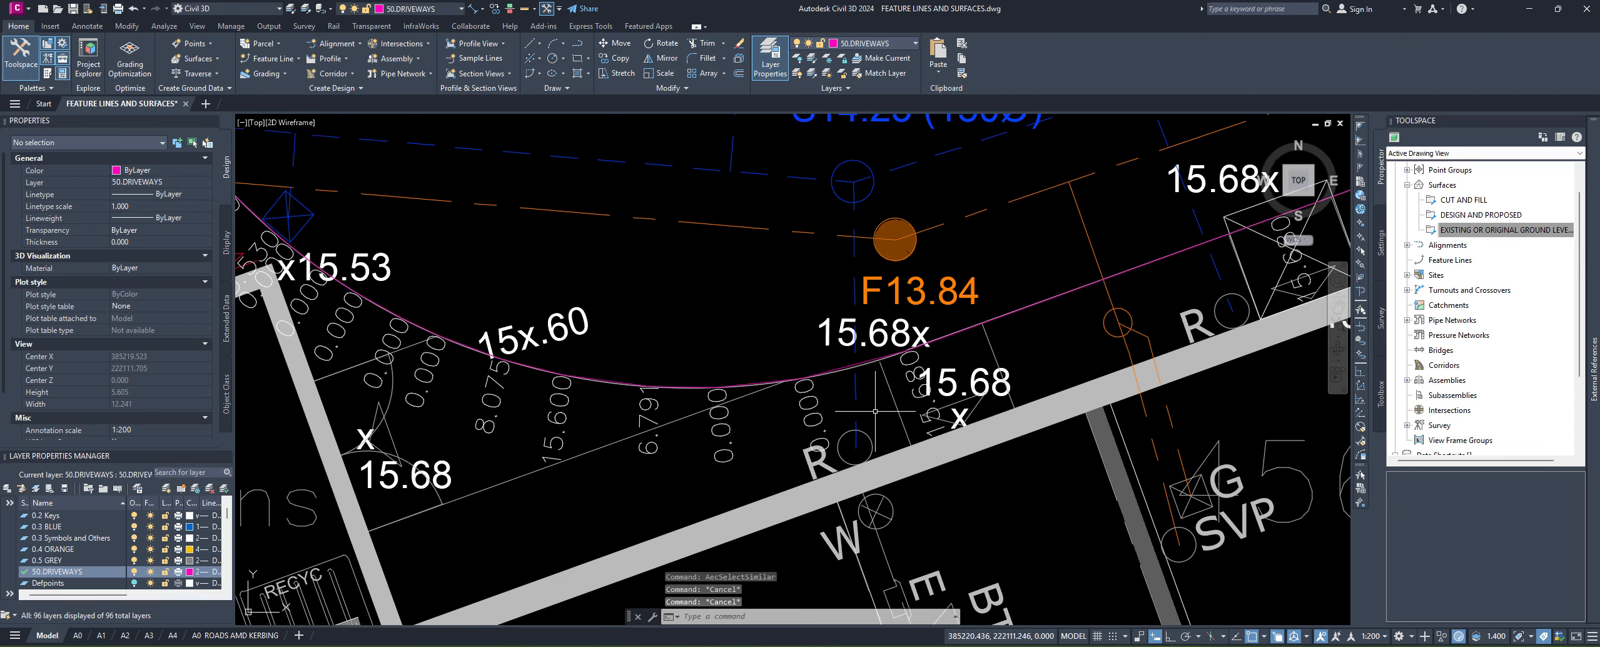
{"action": "scroll", "coordinate": [875, 410], "scroll_direction": "down", "scroll_amount": 2}
{"action": "left_click", "coordinate": [803, 393]}
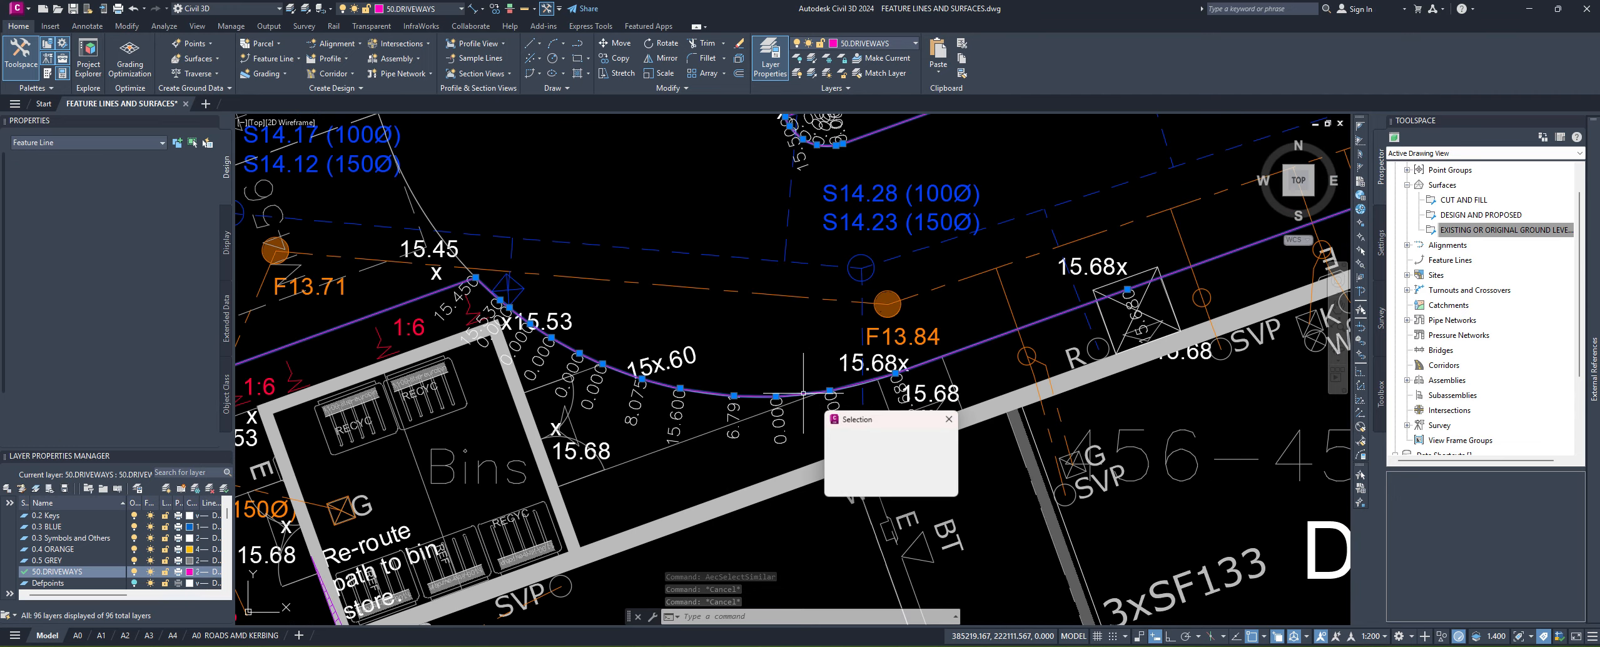
{"action": "left_click", "coordinate": [875, 446]}
{"action": "right_click", "coordinate": [788, 398]}
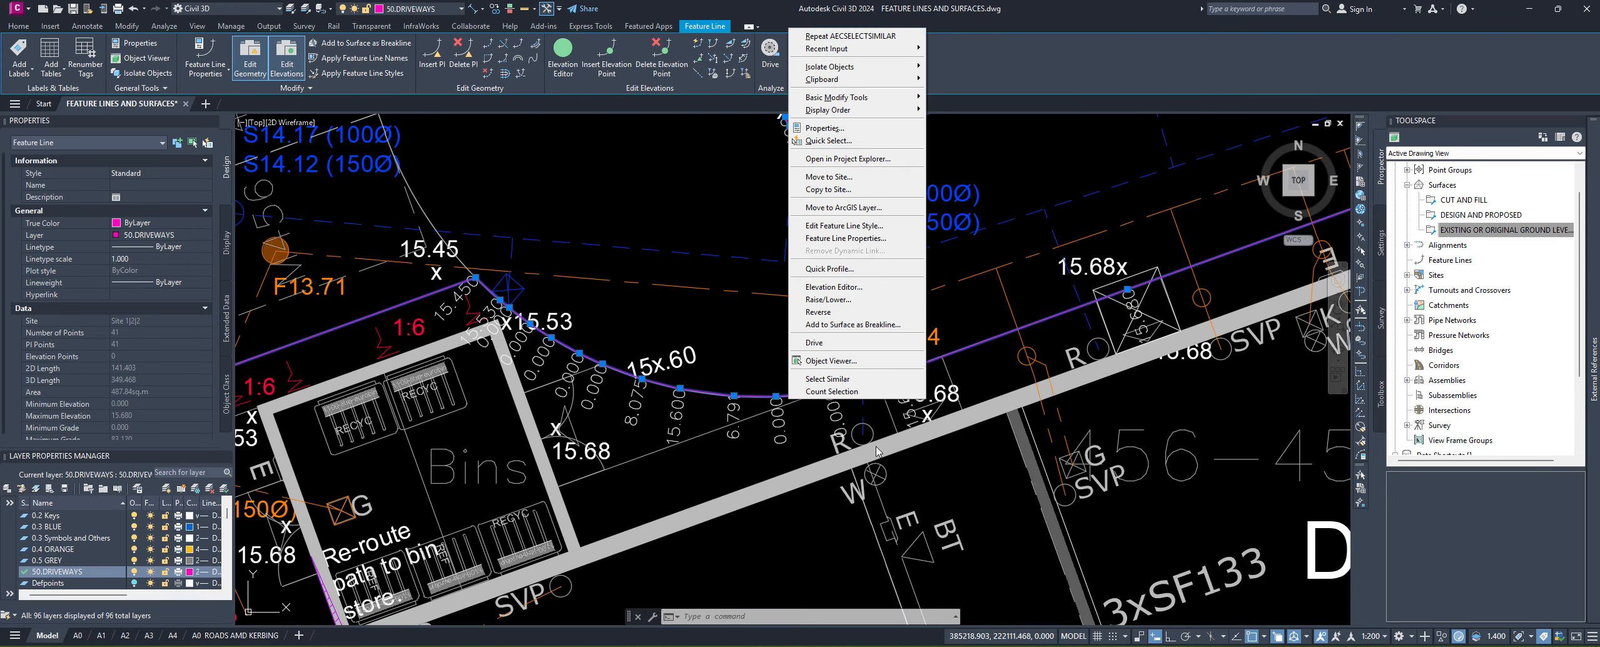
{"action": "left_click", "coordinate": [835, 361]}
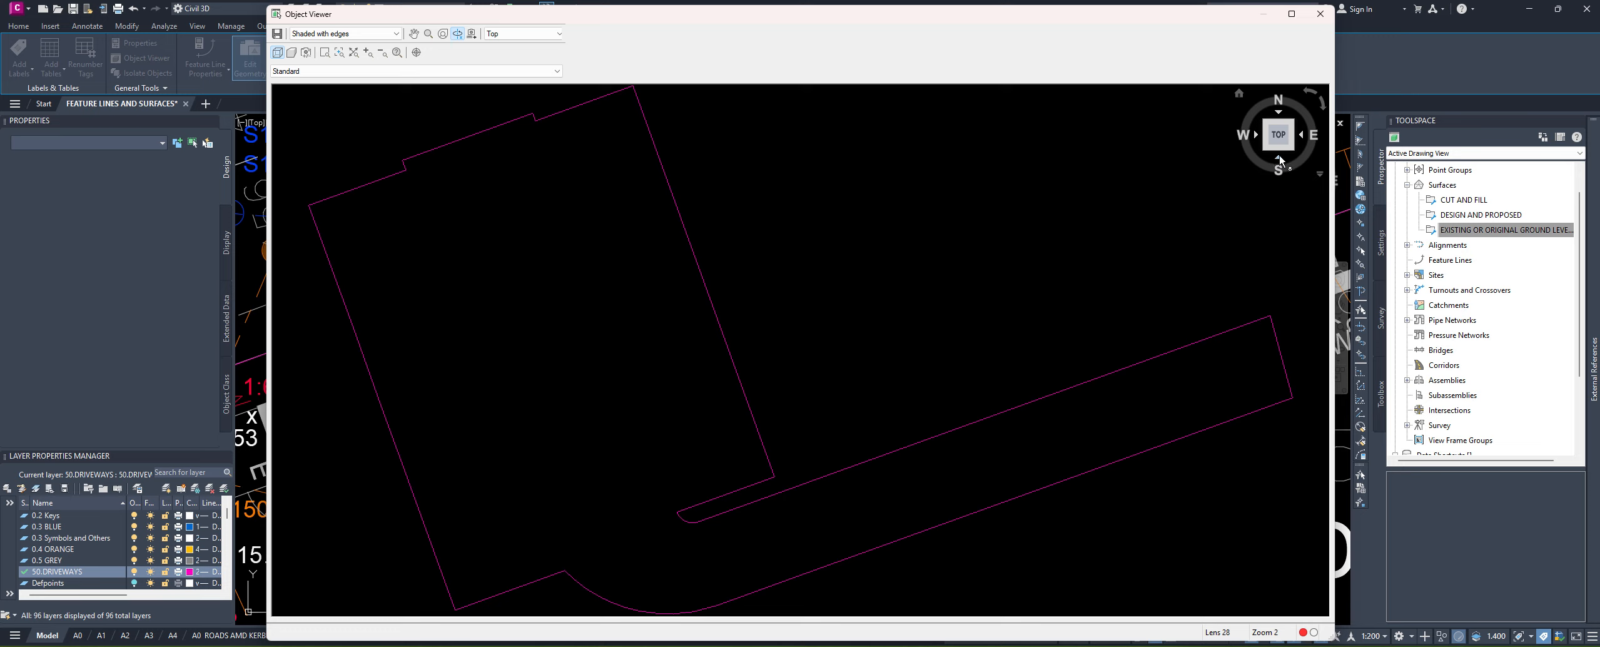
{"action": "left_click", "coordinate": [1280, 161]}
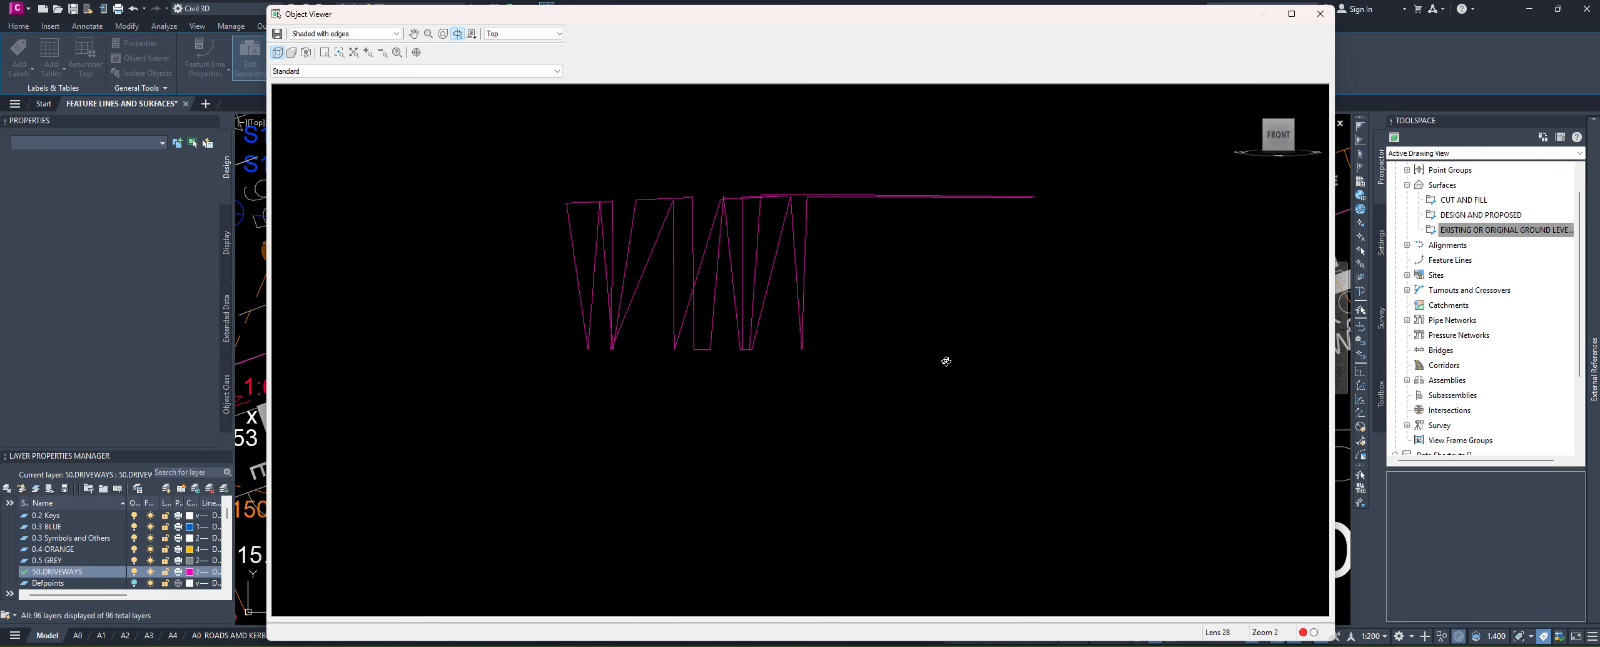
{"action": "middle_click_drag", "start_coordinate": [821, 303], "coordinate": [817, 317]}
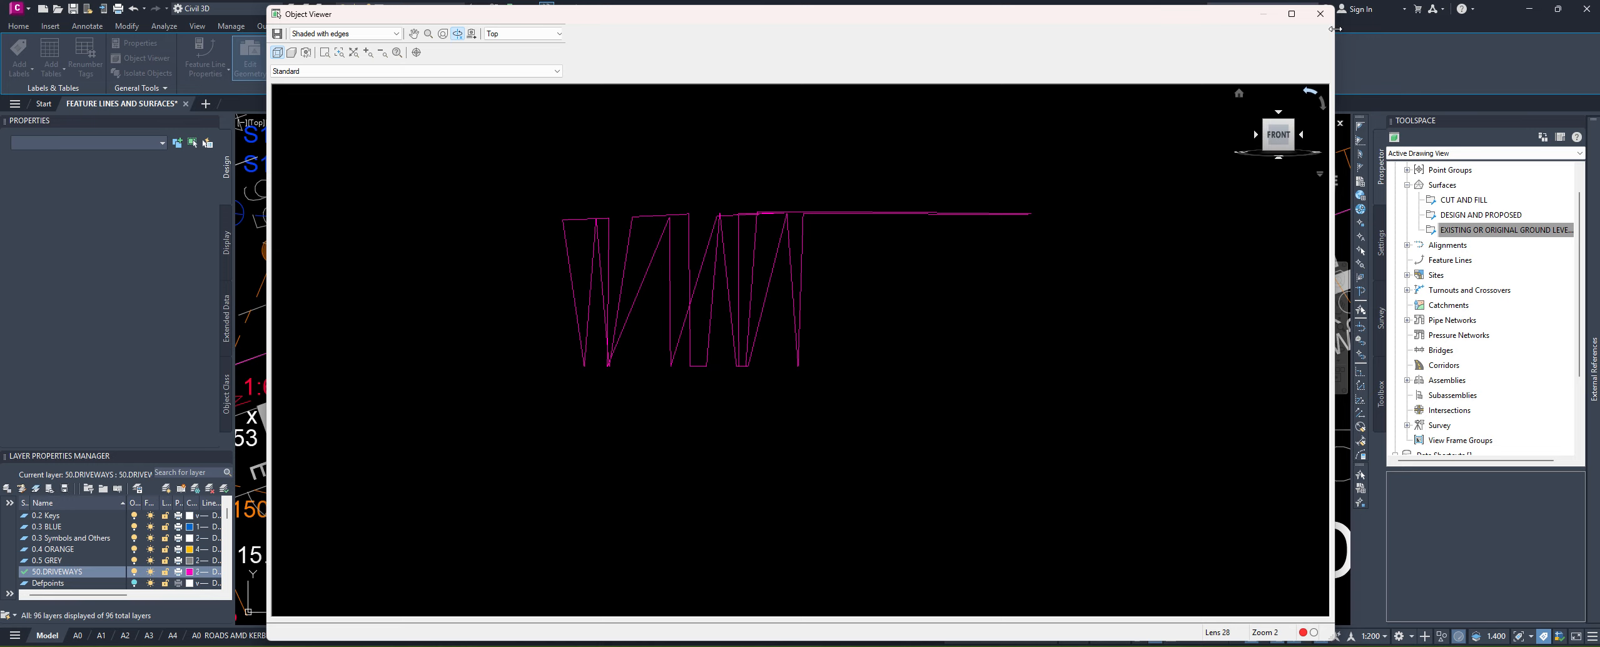
{"action": "left_click", "coordinate": [1278, 115]}
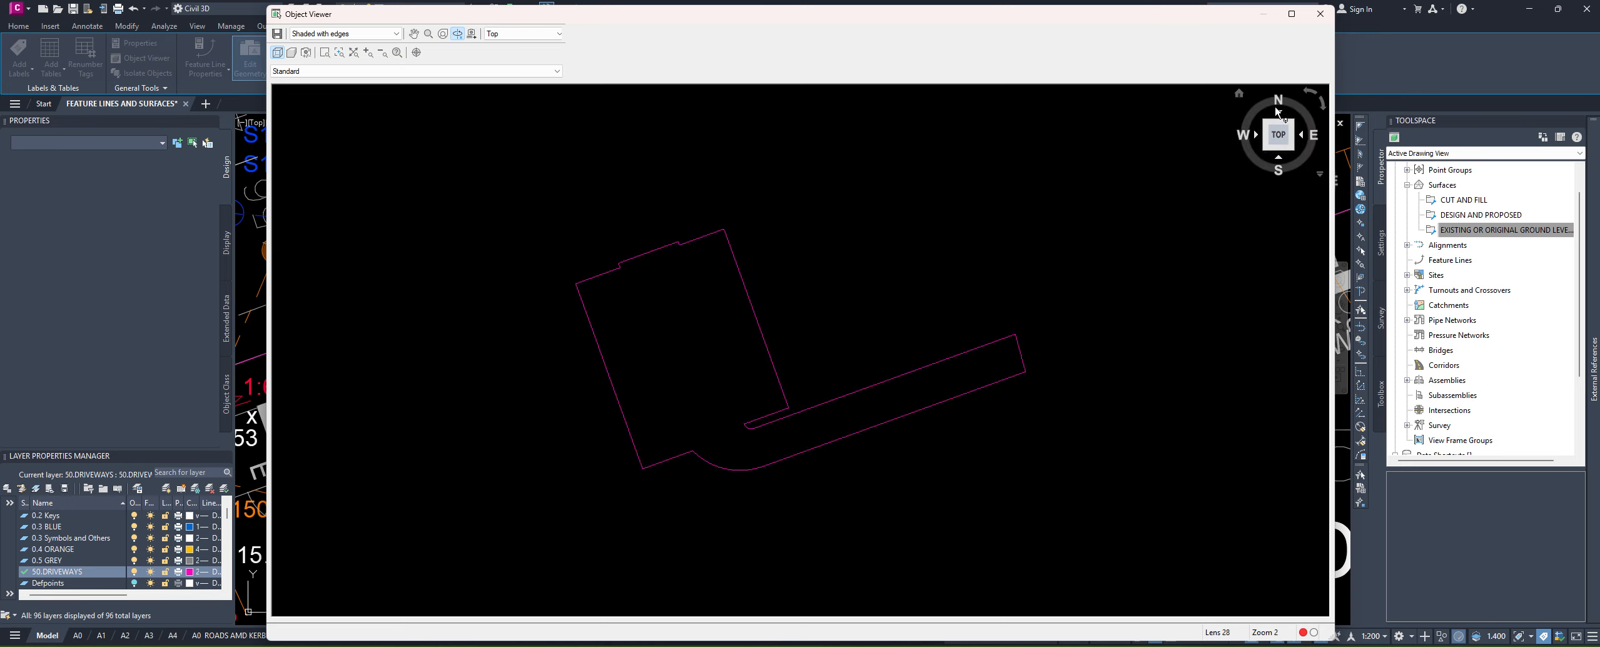
{"action": "left_click", "coordinate": [1320, 13]}
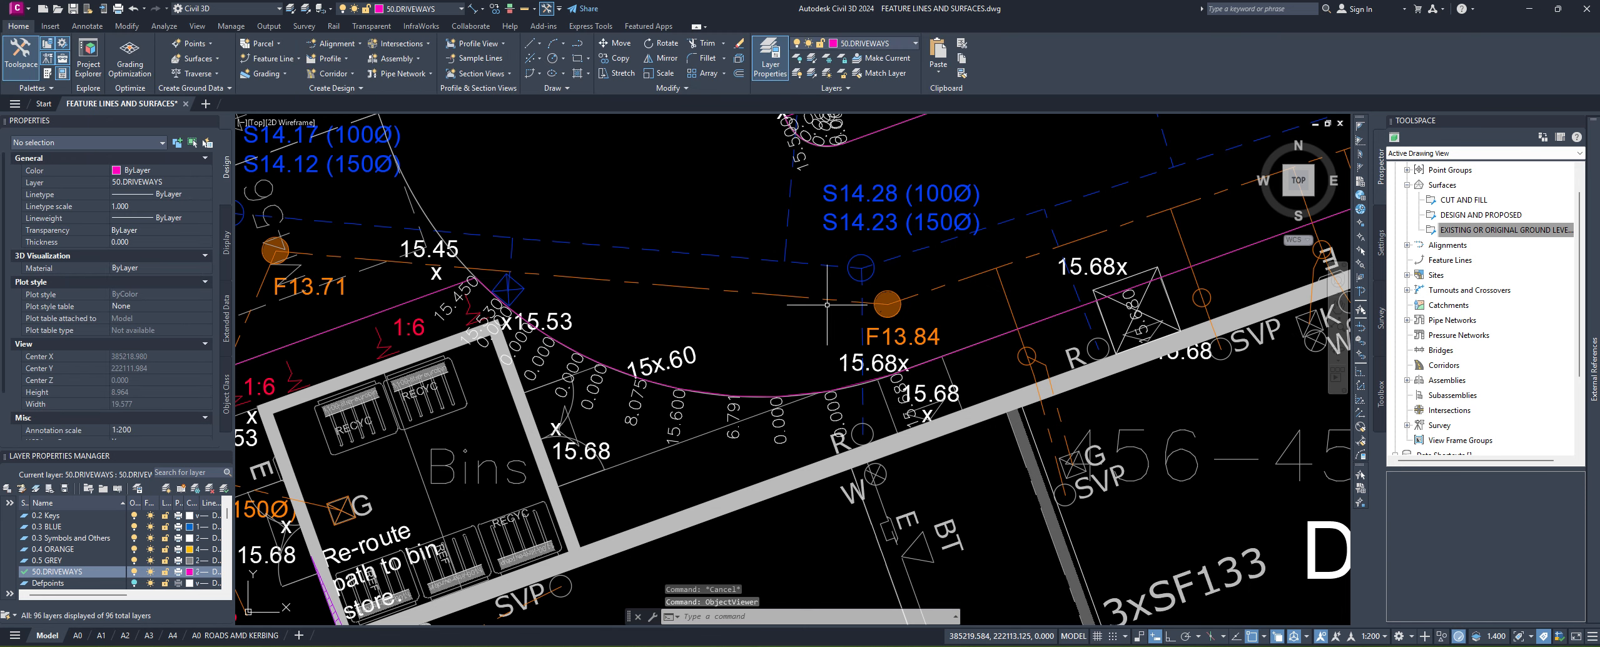
Step: Set the elevation of the feature line vertex beside the 15.60 level mark to 15.6 with Quick Elevation Edit
{"action": "middle_click_drag", "start_coordinate": [885, 394], "coordinate": [847, 378]}
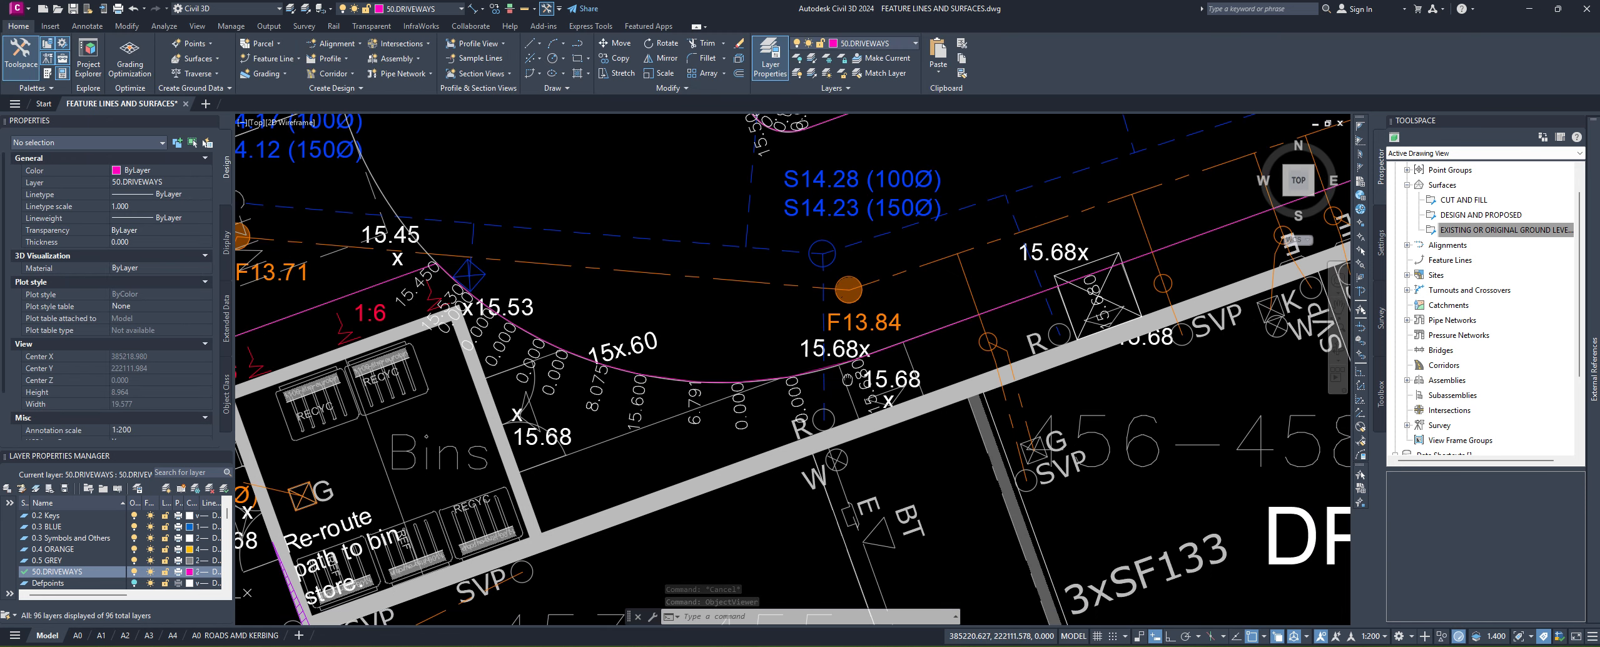
{"action": "scroll", "coordinate": [847, 379], "scroll_direction": "up", "scroll_amount": 3}
{"action": "scroll", "coordinate": [838, 350], "scroll_direction": "down", "scroll_amount": 2}
{"action": "scroll", "coordinate": [833, 344], "scroll_direction": "down", "scroll_amount": 1}
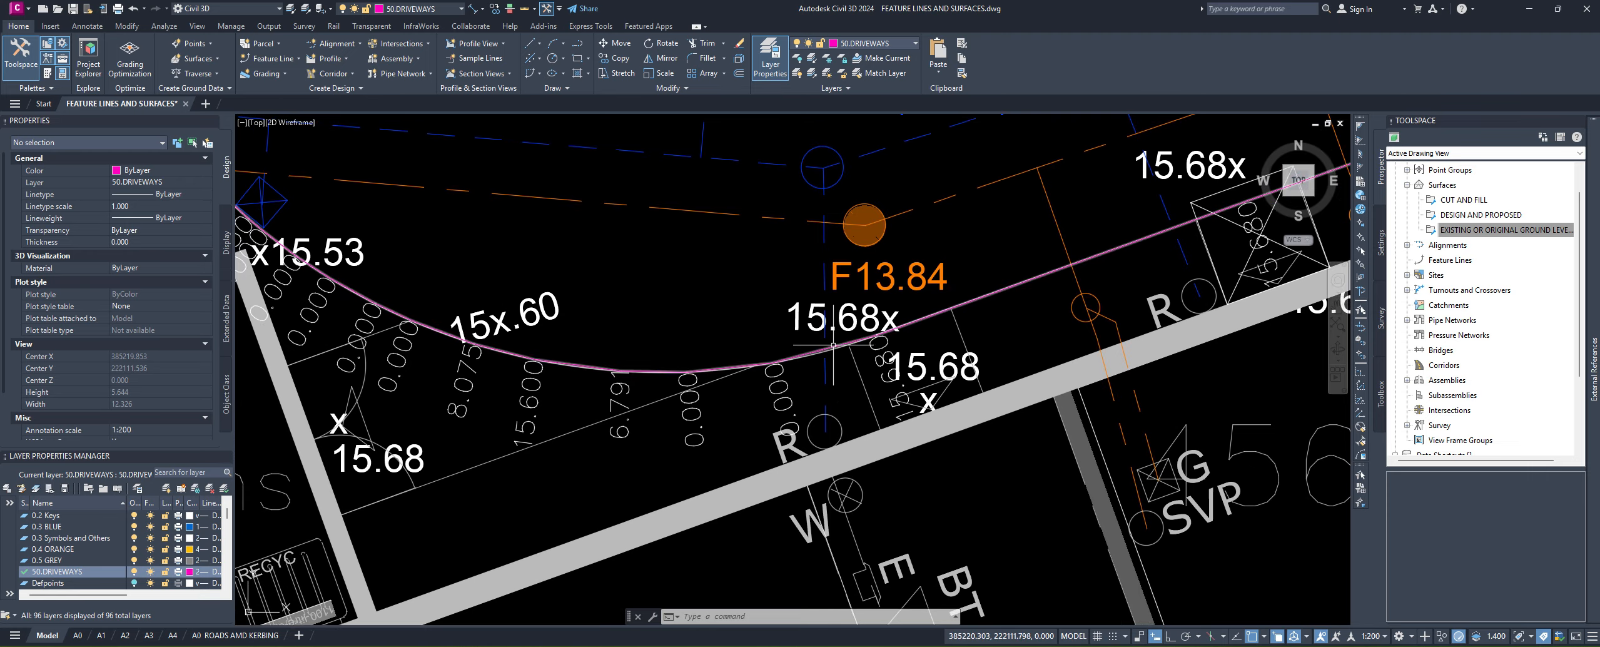
{"action": "scroll", "coordinate": [833, 345], "scroll_direction": "up", "scroll_amount": 2}
{"action": "left_click", "coordinate": [833, 347]}
{"action": "scroll", "coordinate": [873, 372], "scroll_direction": "down", "scroll_amount": 2}
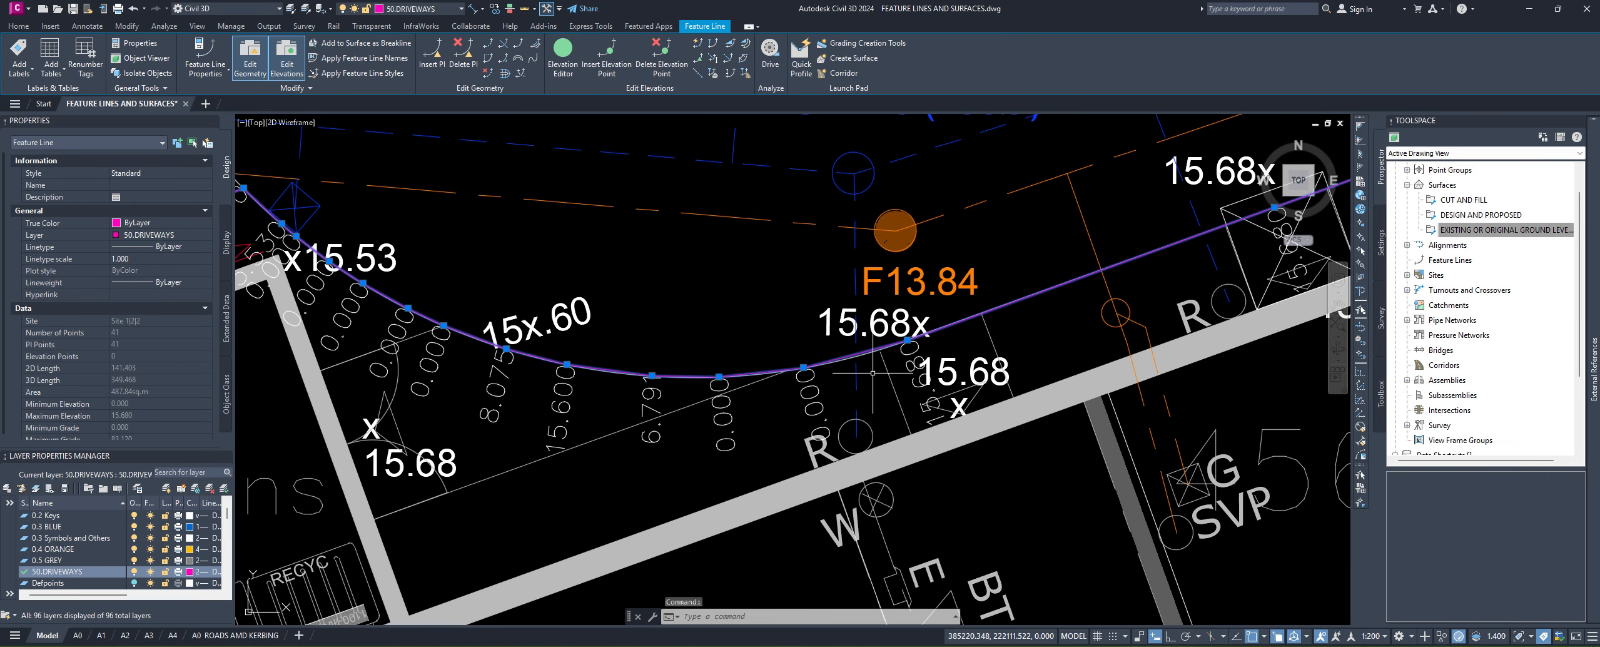
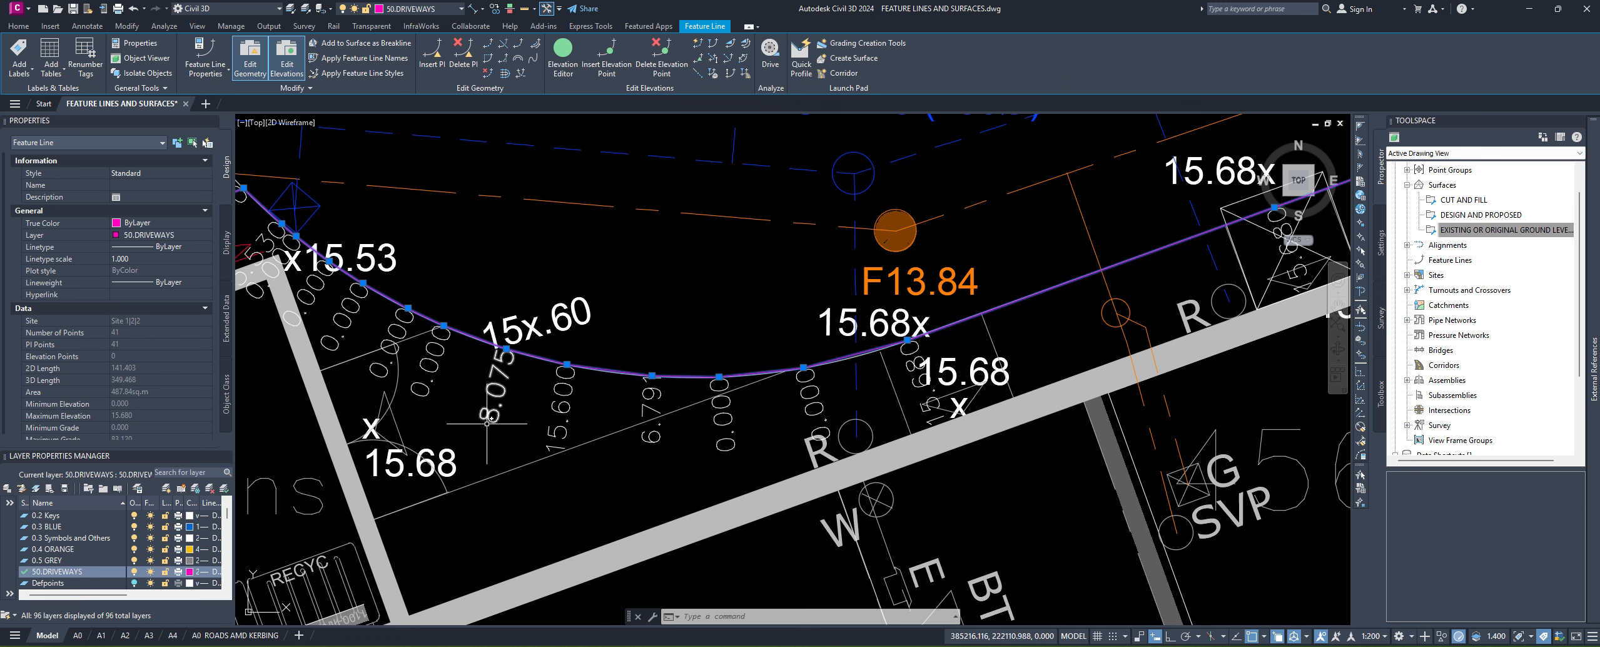
{"action": "left_click", "coordinate": [696, 43]}
{"action": "left_click", "coordinate": [508, 349]}
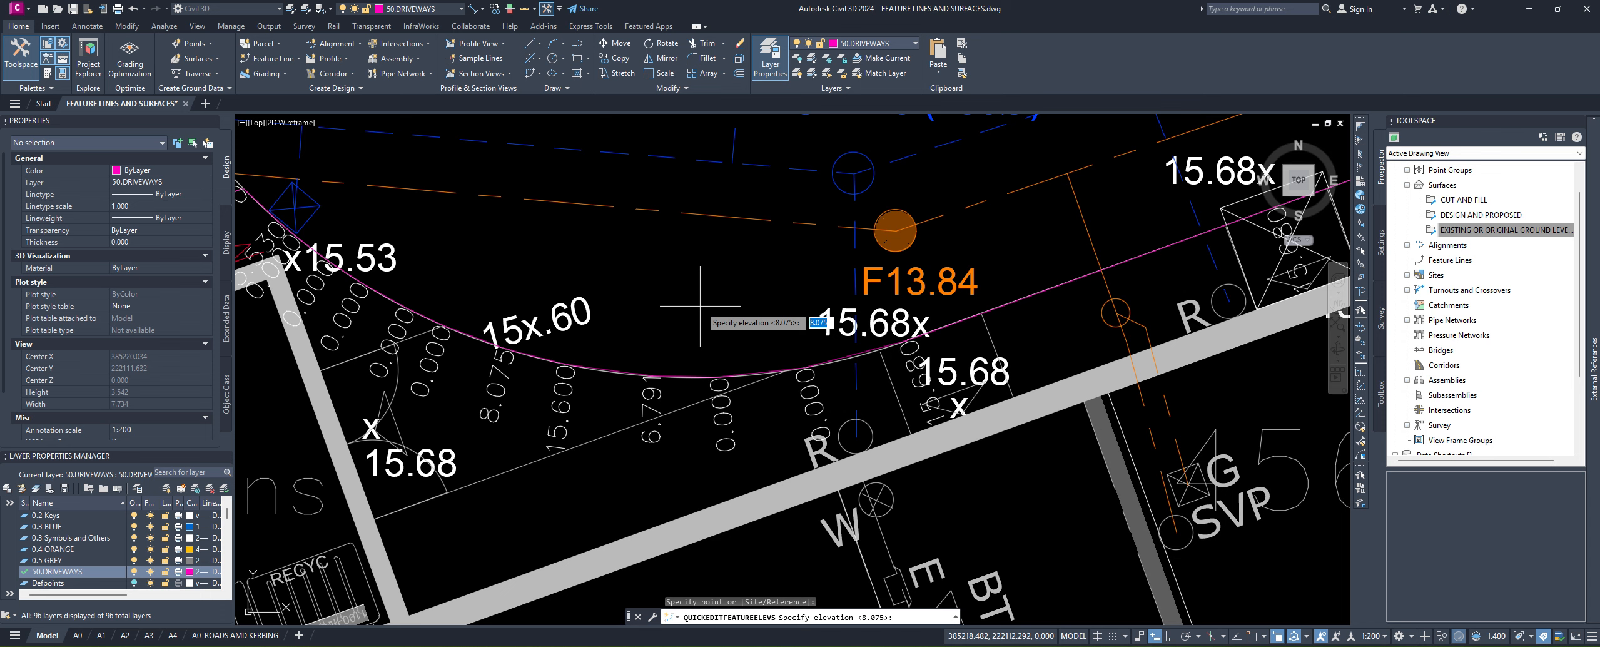
{"action": "type", "text": "15.6"}
{"action": "key", "text": "Return"}
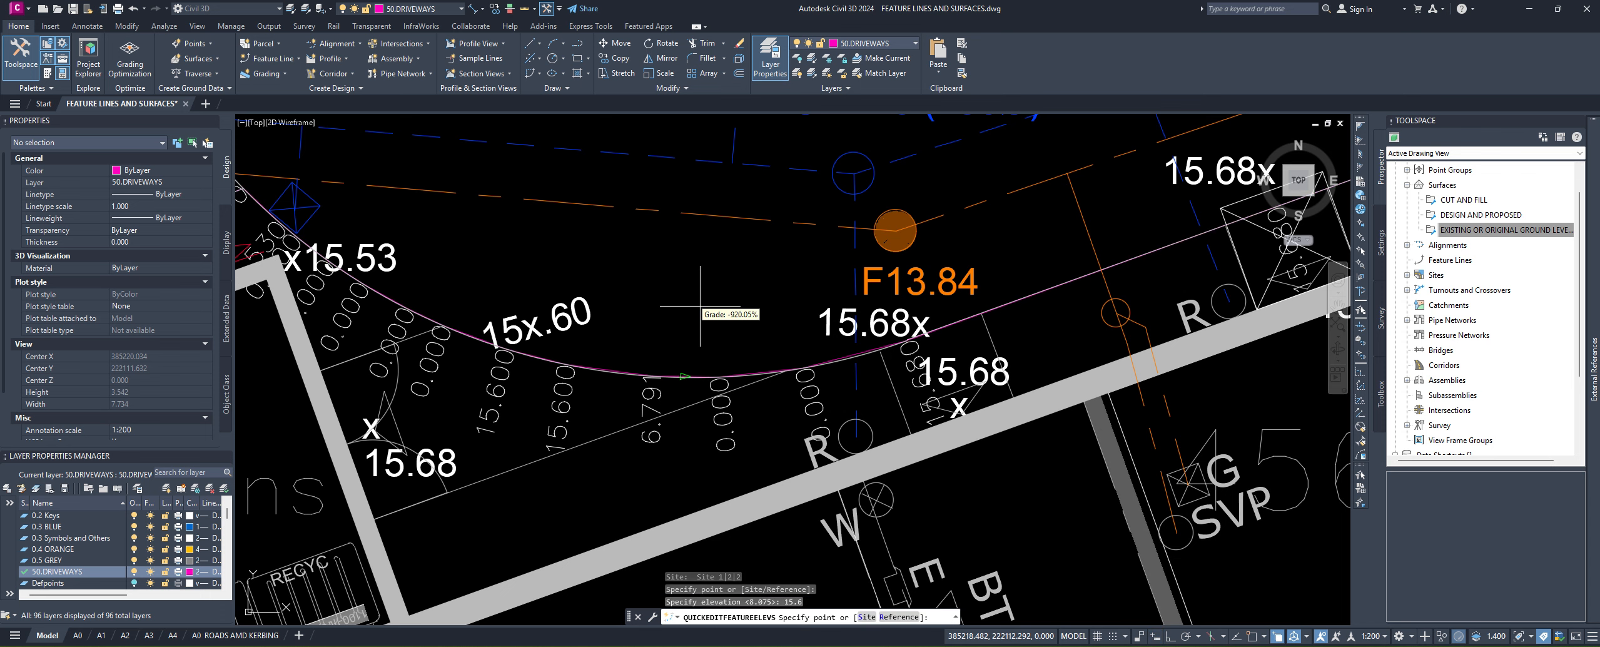
{"action": "middle_click_drag", "start_coordinate": [394, 311], "coordinate": [611, 348]}
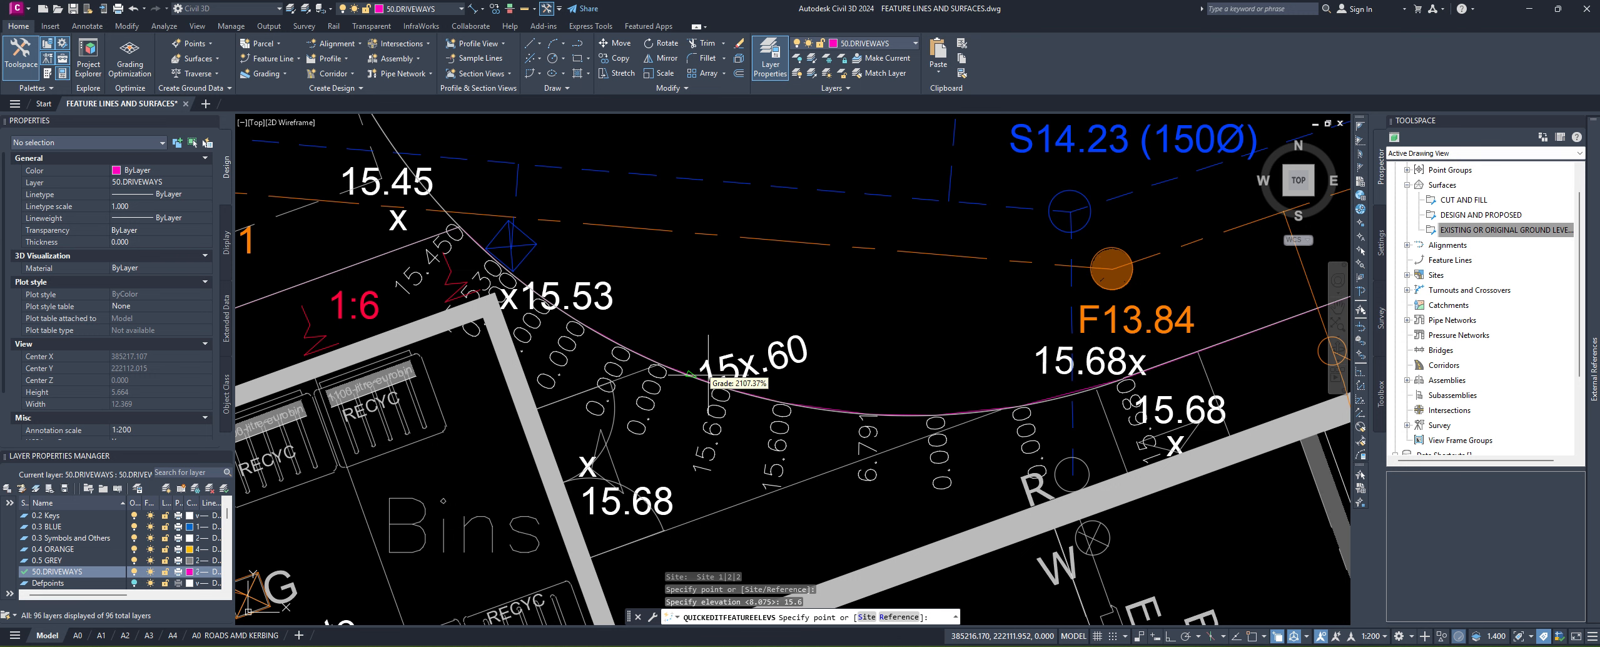
{"action": "key", "text": "Escape"}
Step: Apply a uniform grade along the curve from the 15.68 vertex below F13.84 to the 15.60 vertex, keeping both end elevations
{"action": "left_click", "coordinate": [901, 414]}
{"action": "middle_click_drag", "start_coordinate": [950, 135], "coordinate": [786, 146]}
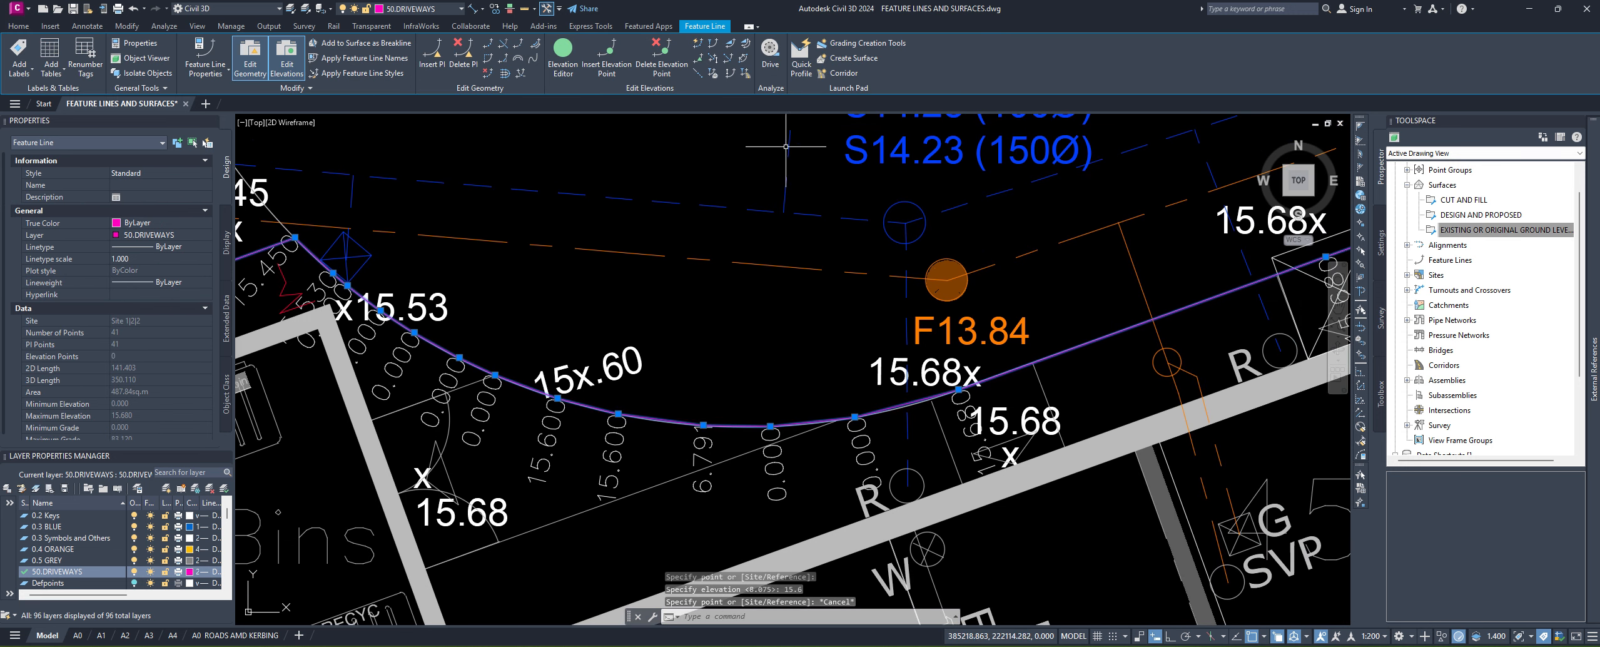
{"action": "left_click", "coordinate": [730, 50]}
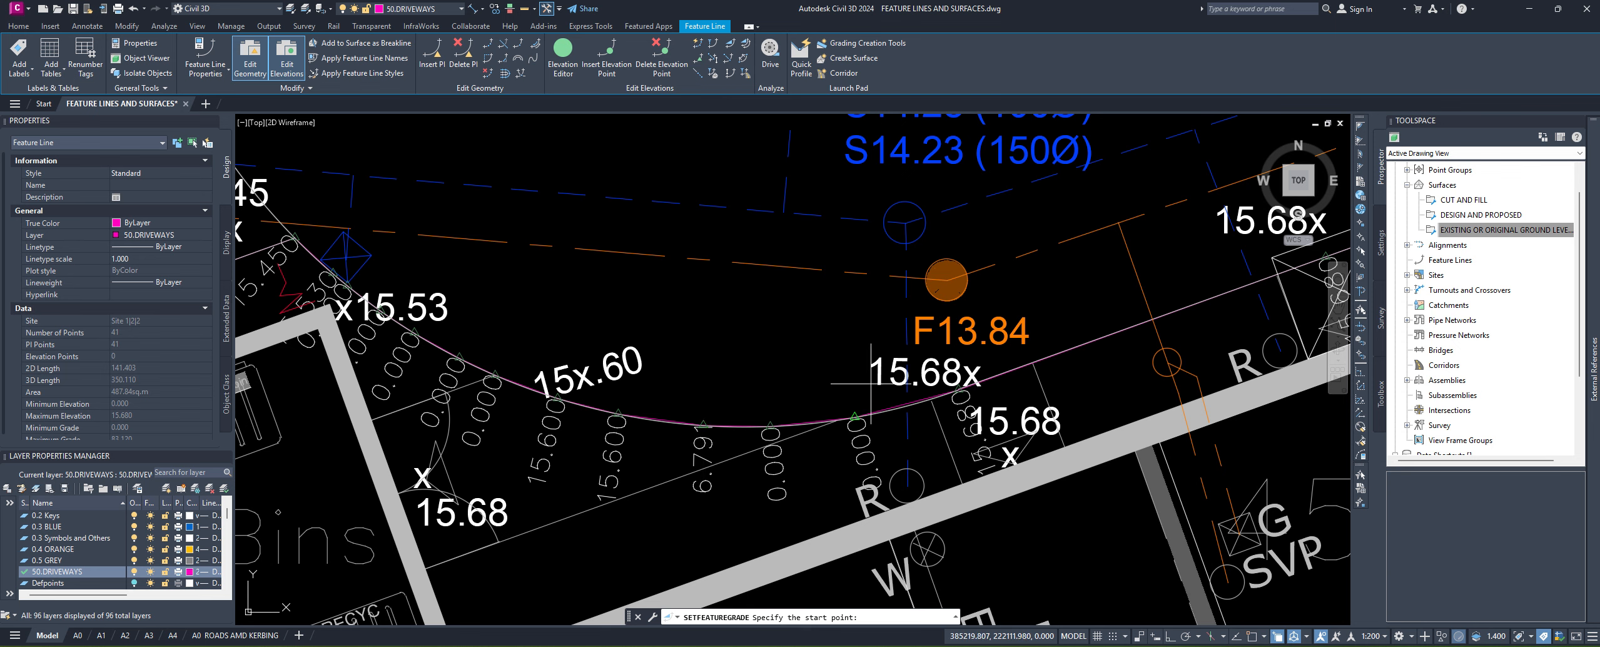
{"action": "left_click", "coordinate": [956, 391]}
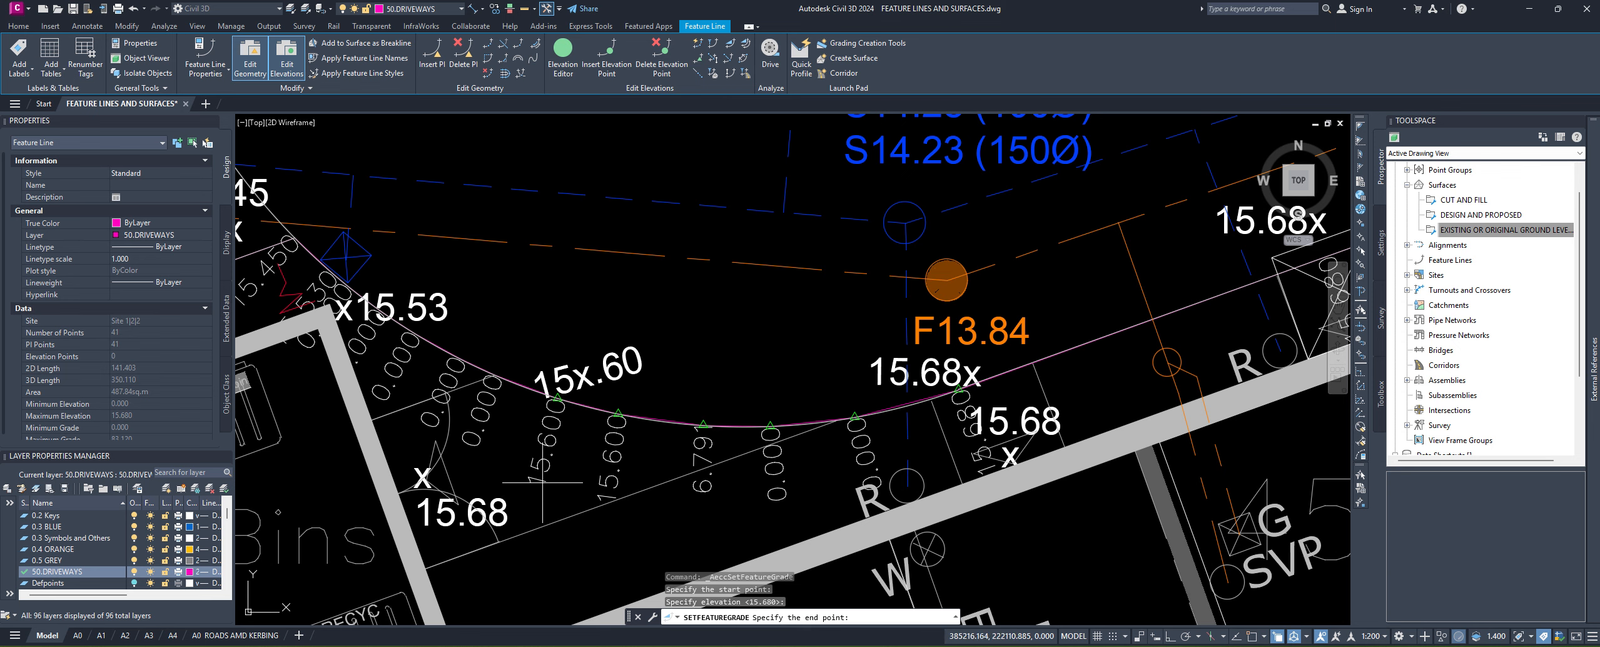
{"action": "left_click", "coordinate": [556, 400]}
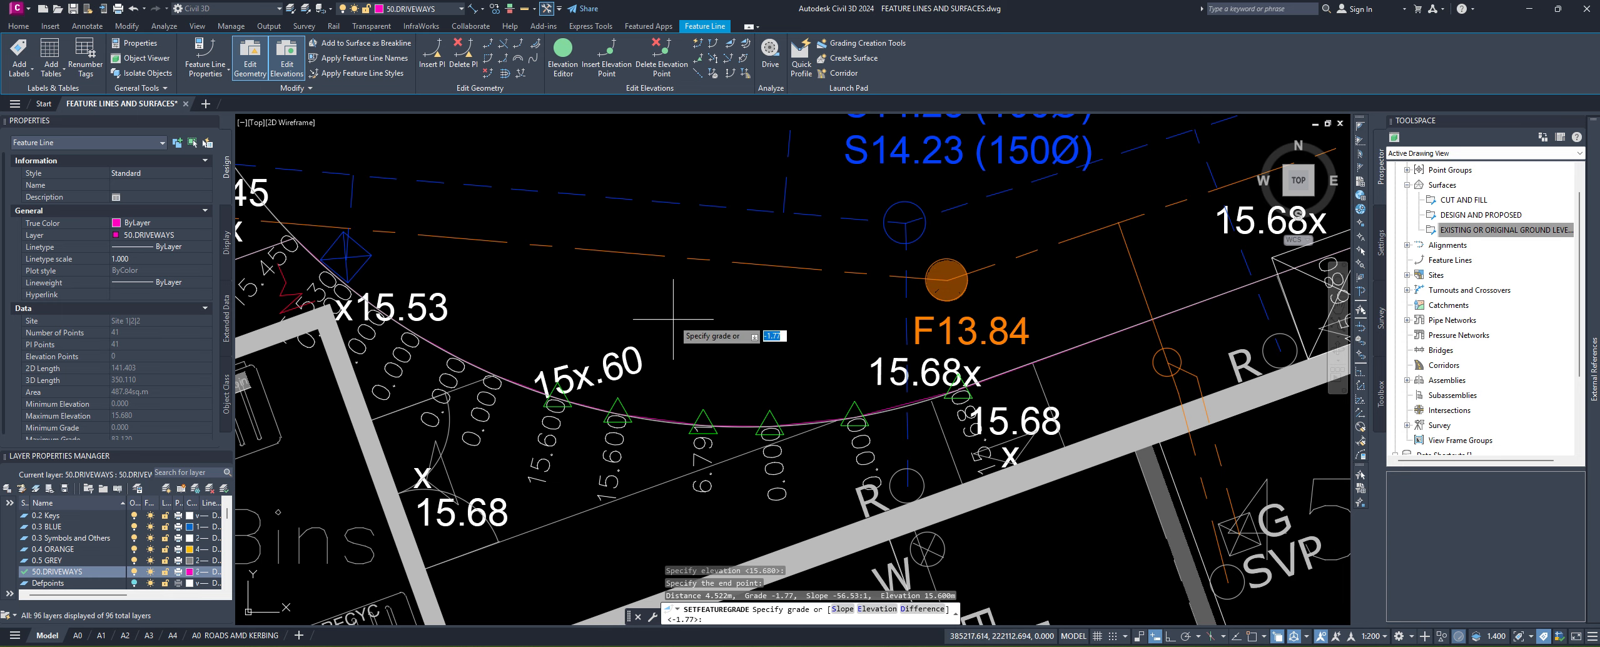
{"action": "key", "text": "Return"}
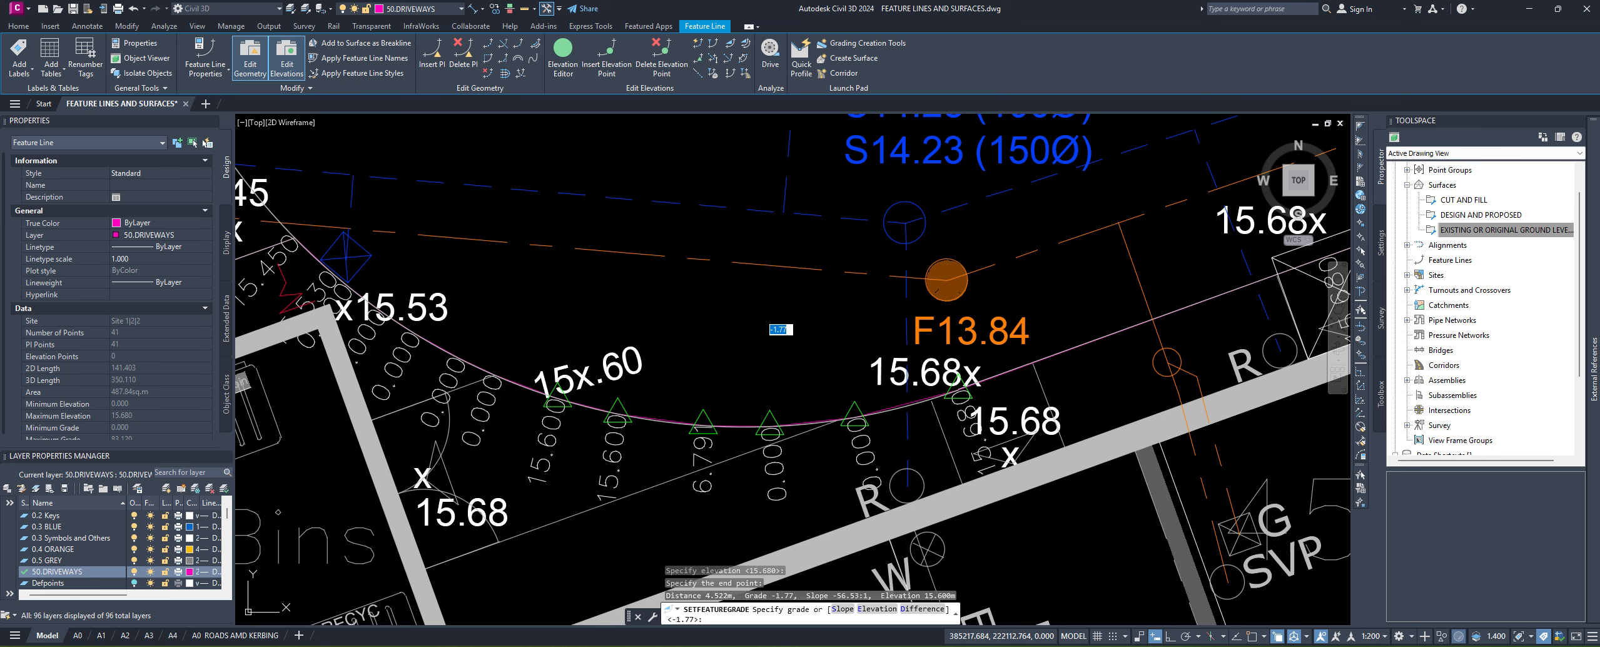
{"action": "key", "text": "Return"}
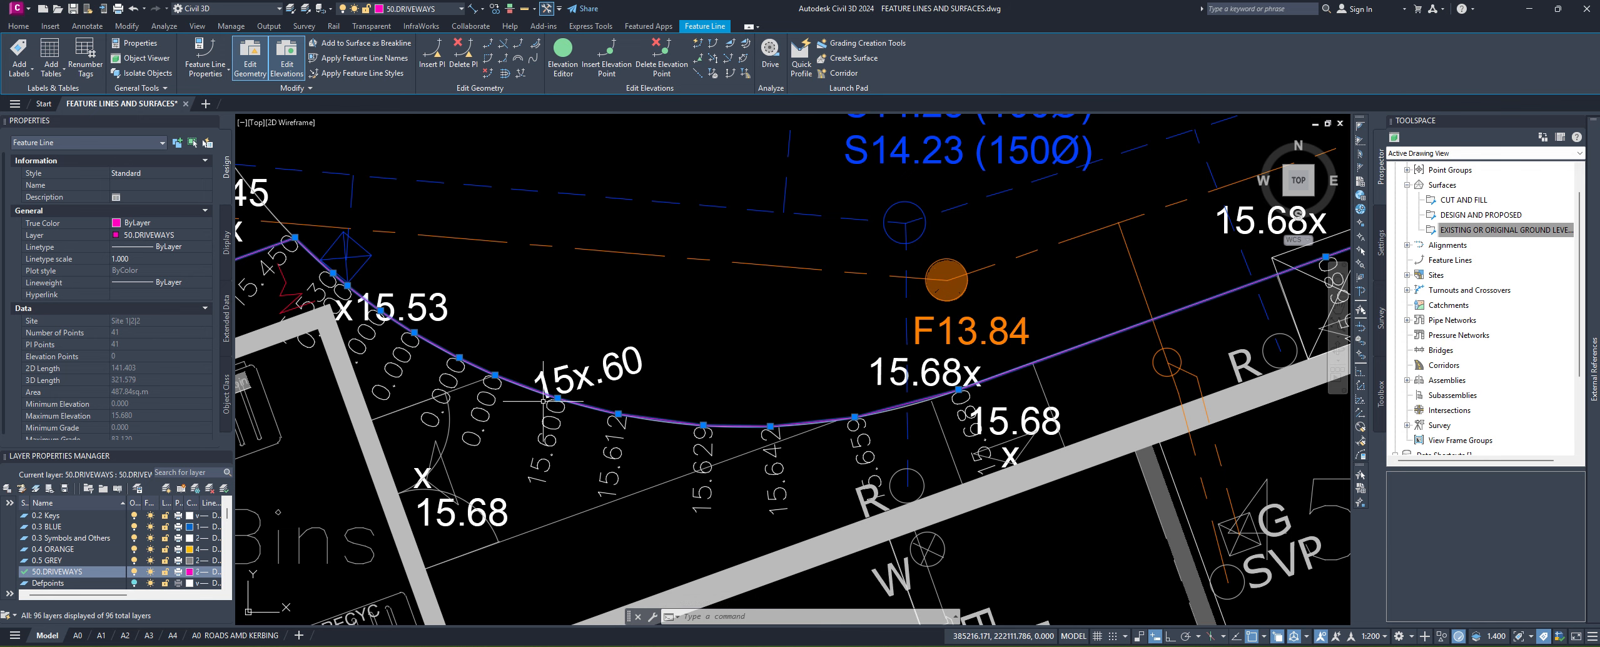
Step: Apply a uniform grade along the curve from the 15.45 vertex to the 15.60 vertex, keeping both end elevations
{"action": "key", "text": "space"}
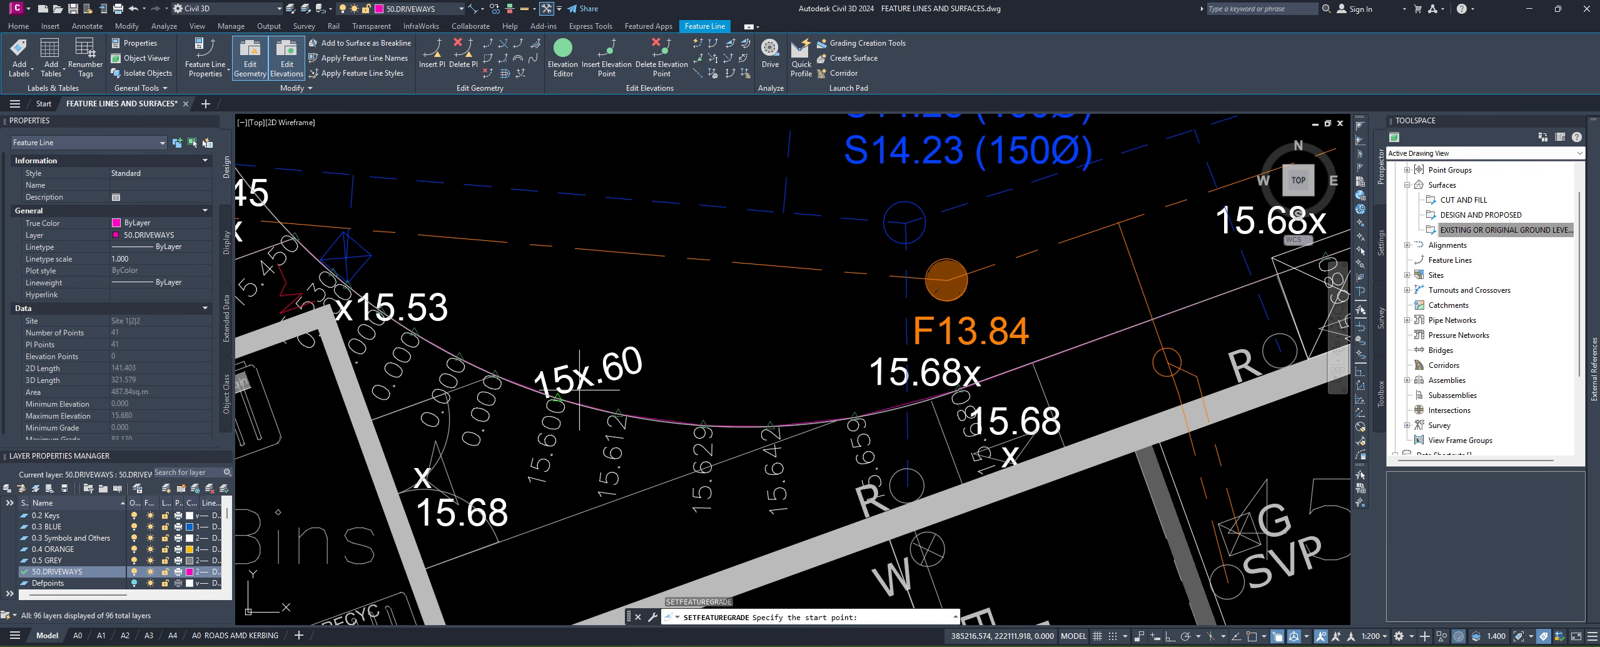
{"action": "middle_click_drag", "start_coordinate": [574, 391], "coordinate": [742, 400]}
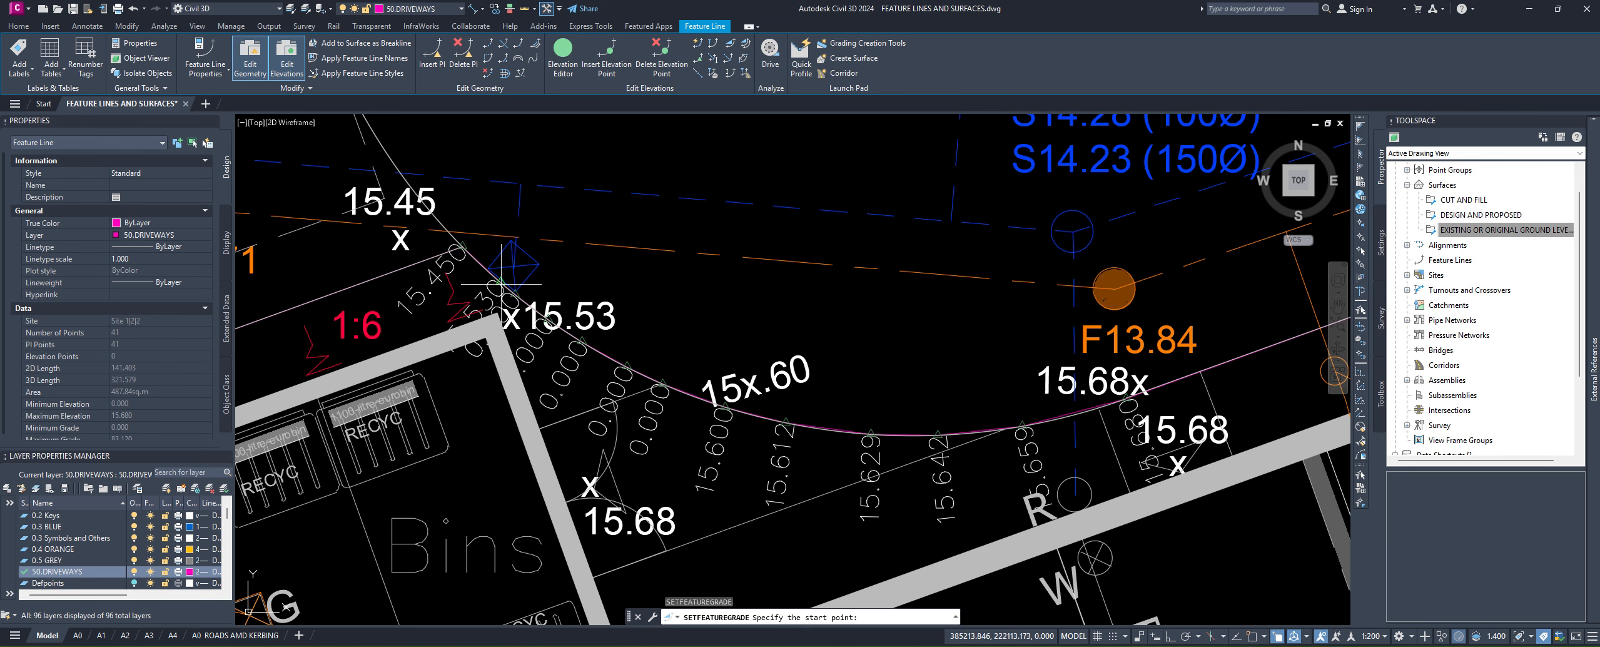
{"action": "left_click", "coordinate": [462, 249]}
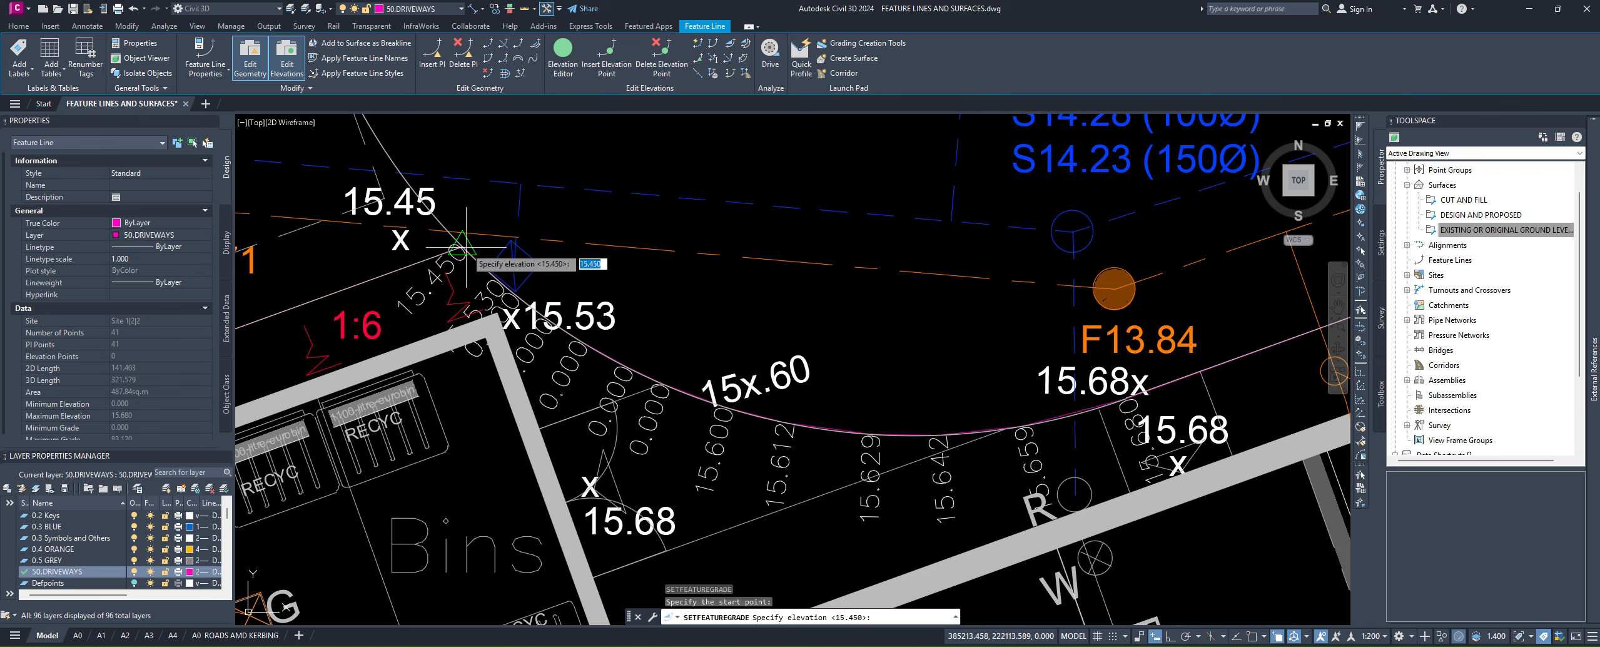
{"action": "key", "text": "Return"}
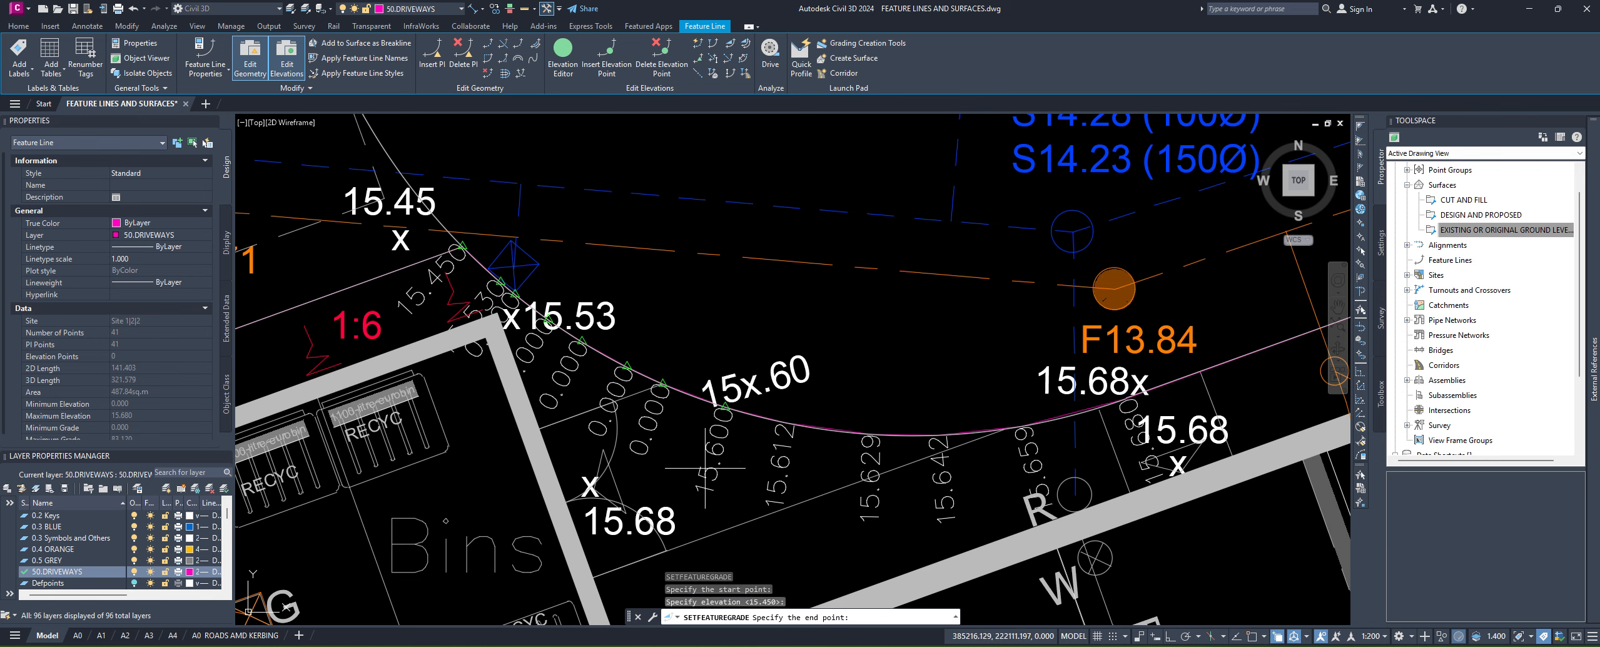
{"action": "left_click", "coordinate": [724, 408]}
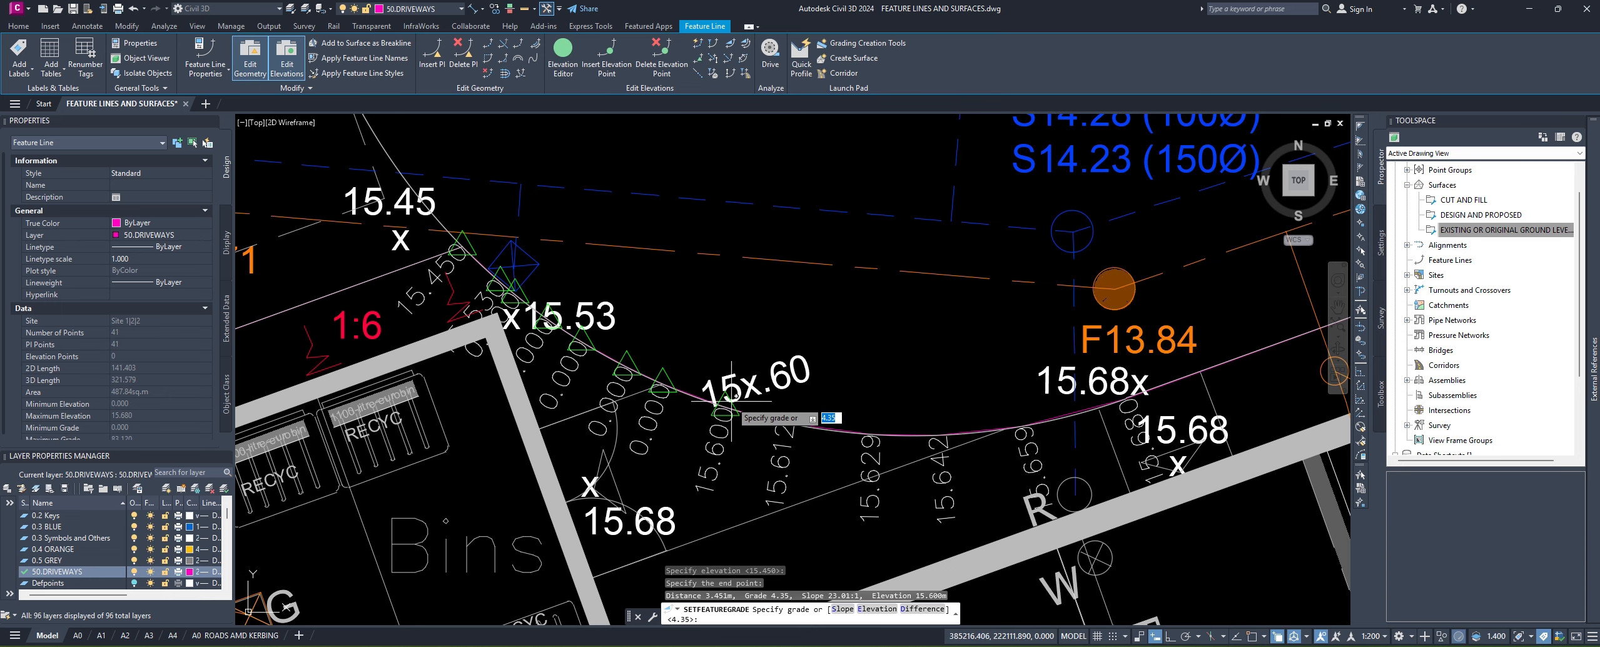
{"action": "key", "text": "Return"}
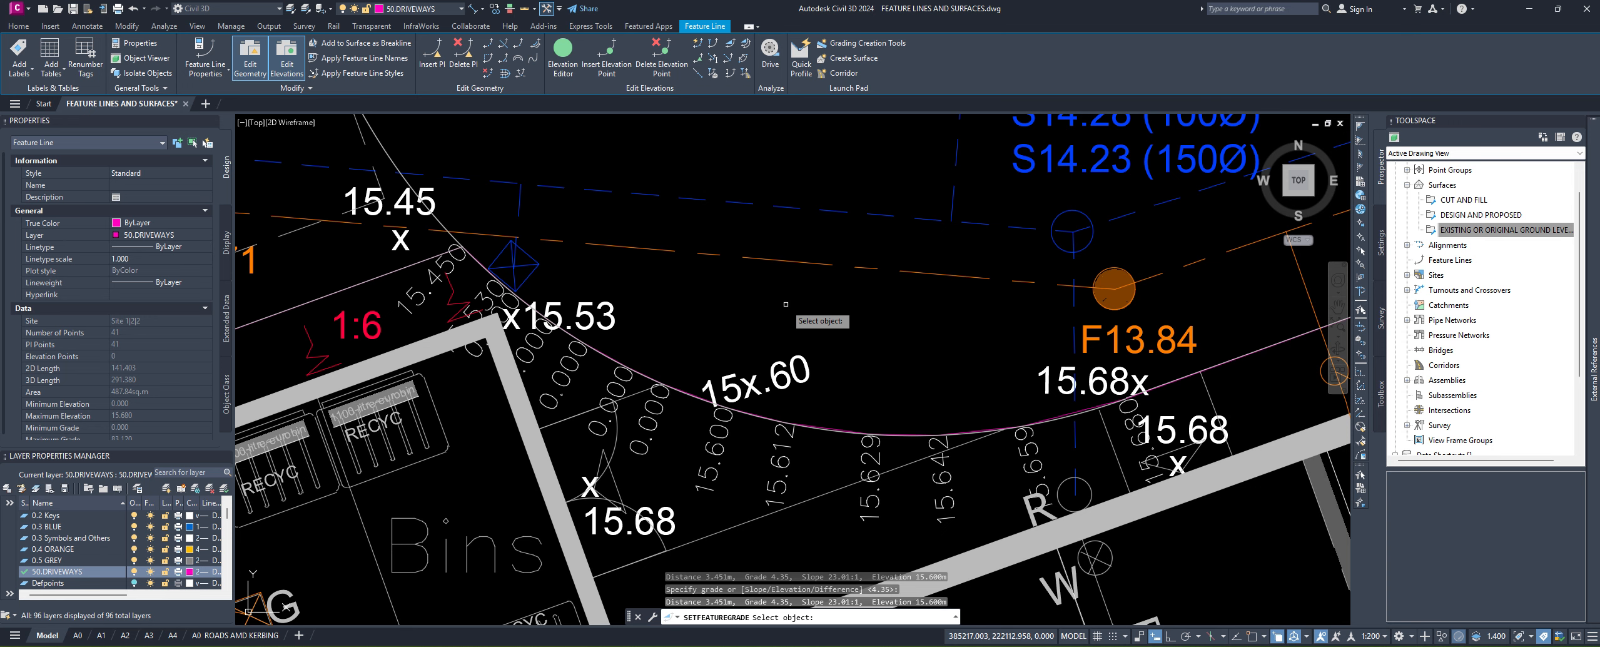
{"action": "key", "text": "Return"}
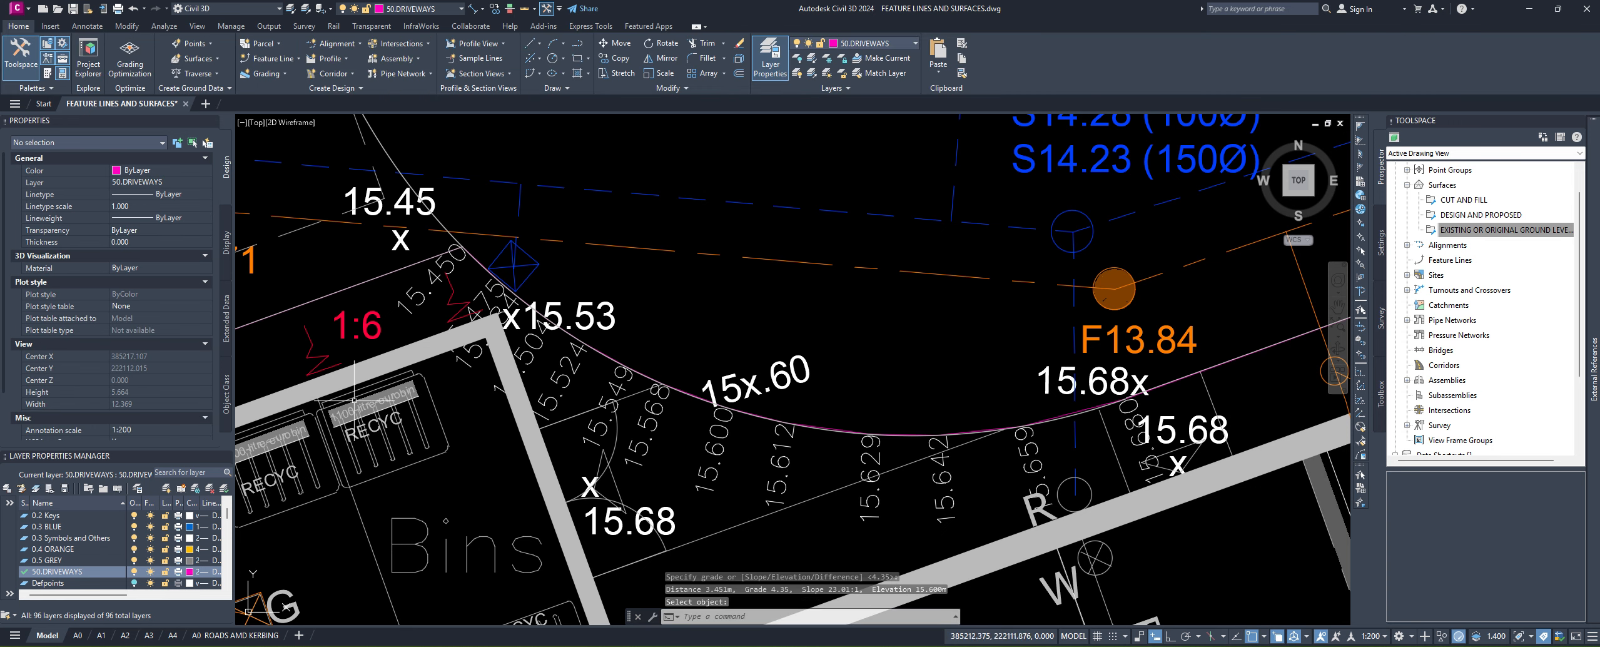
{"action": "middle_click_drag", "start_coordinate": [354, 399], "coordinate": [802, 421]}
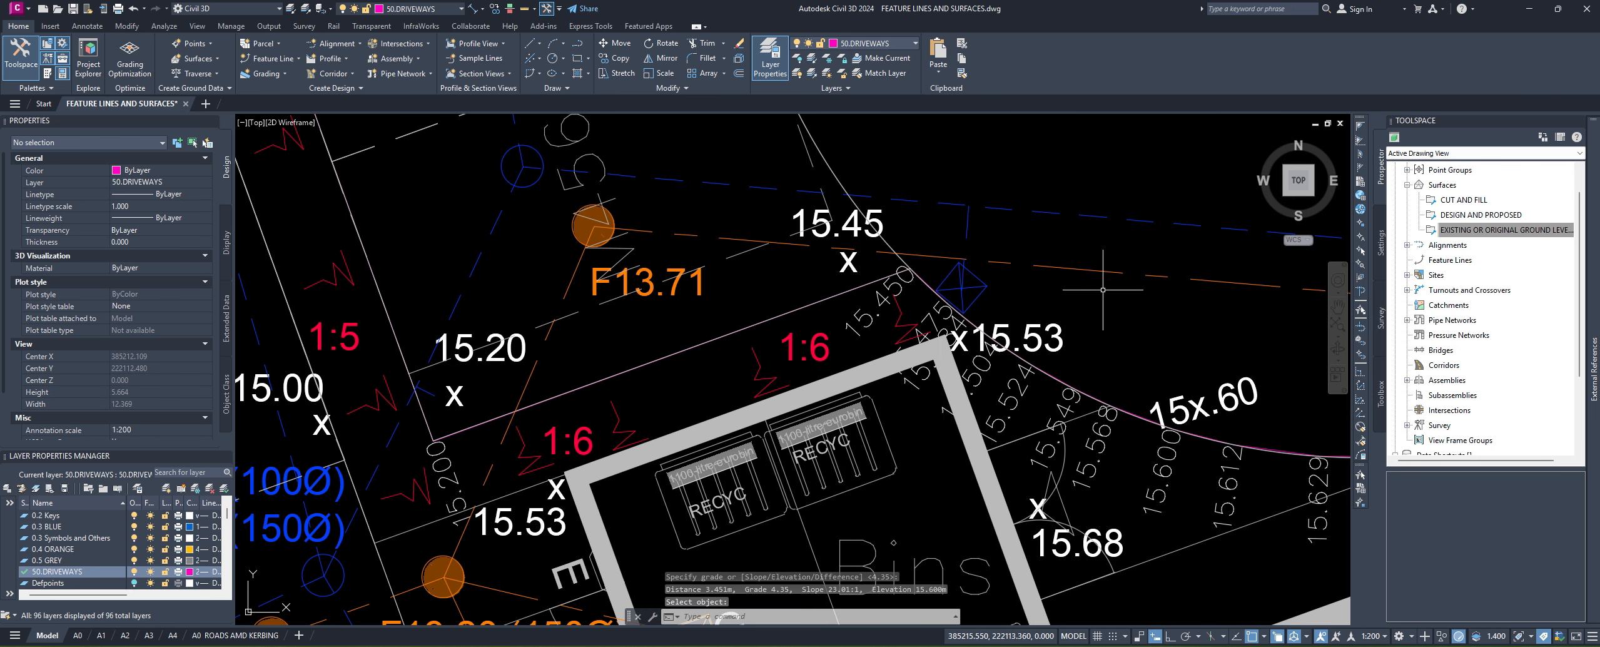
Step: Apply a uniform grade along the parking boundary feature line from the 15.20 vertex to the 15.05 vertex, keeping both end elevations
{"action": "key", "text": "Return"}
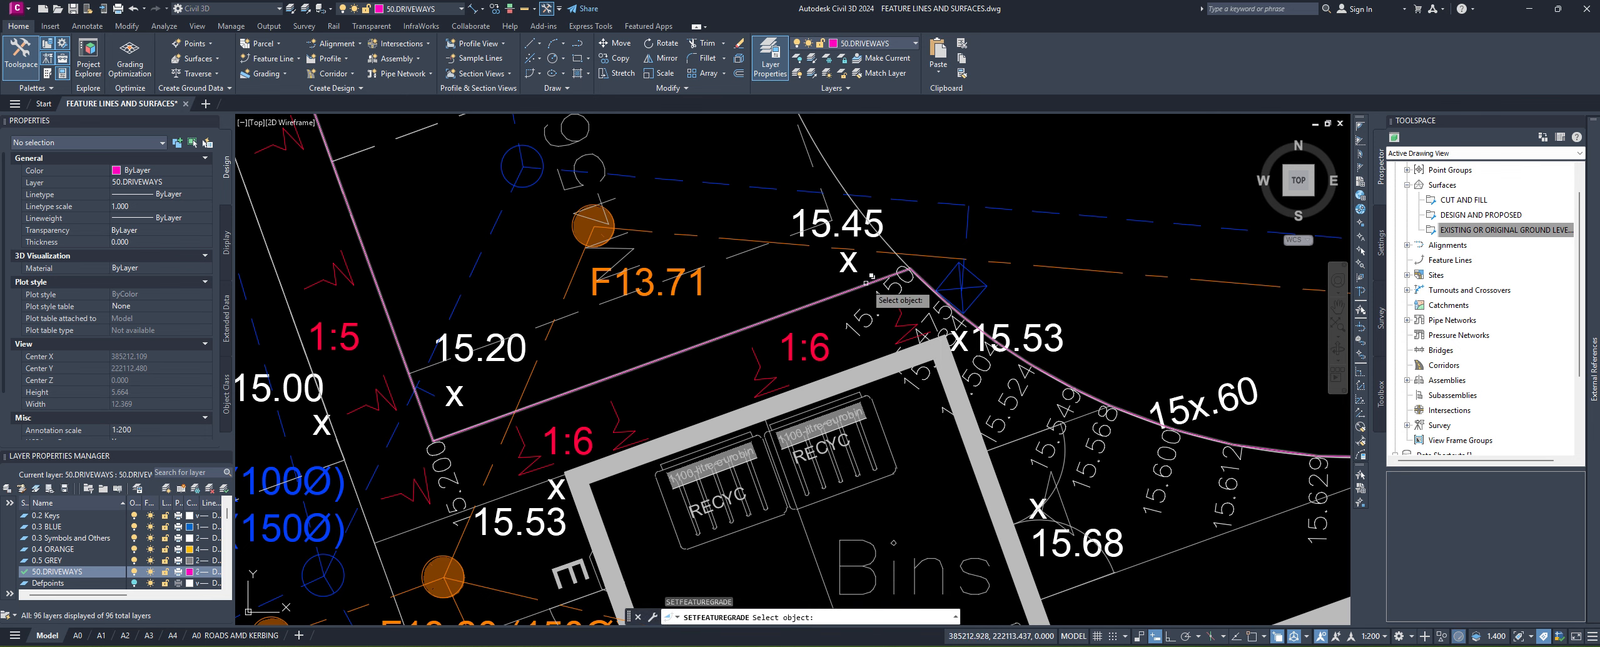
{"action": "left_click", "coordinate": [863, 281]}
{"action": "left_click", "coordinate": [920, 341]}
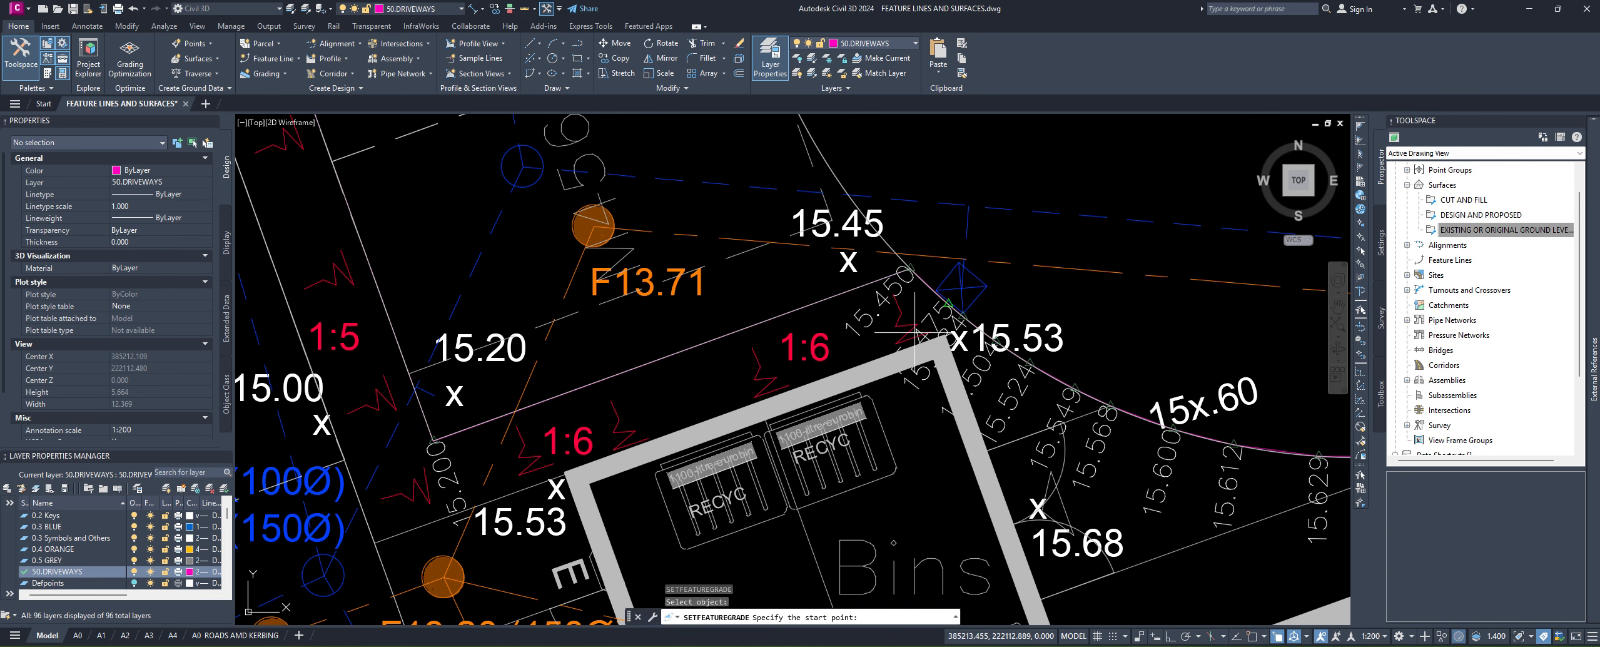
{"action": "middle_click_drag", "start_coordinate": [629, 378], "coordinate": [671, 435]}
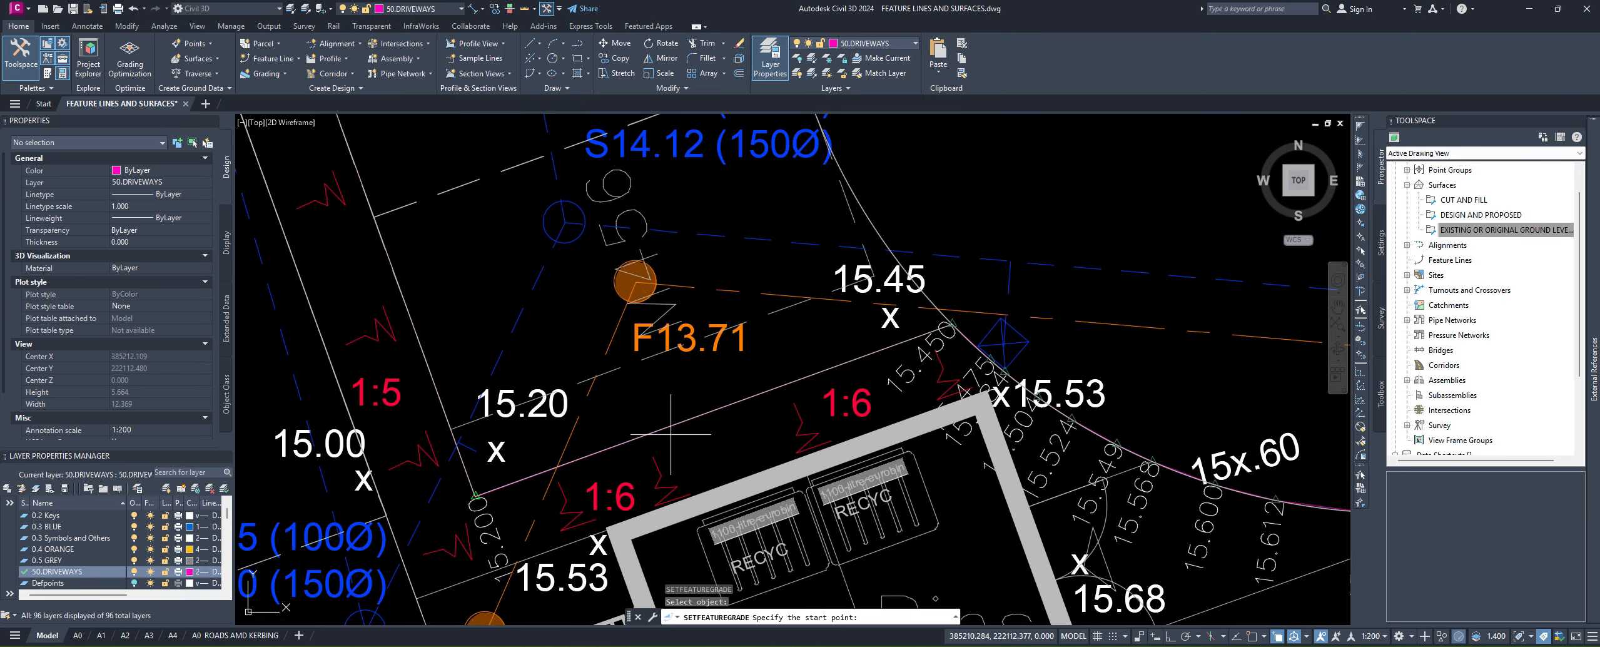
{"action": "scroll", "coordinate": [970, 394], "scroll_direction": "down", "scroll_amount": 4}
{"action": "scroll", "coordinate": [770, 470], "scroll_direction": "up", "scroll_amount": 2}
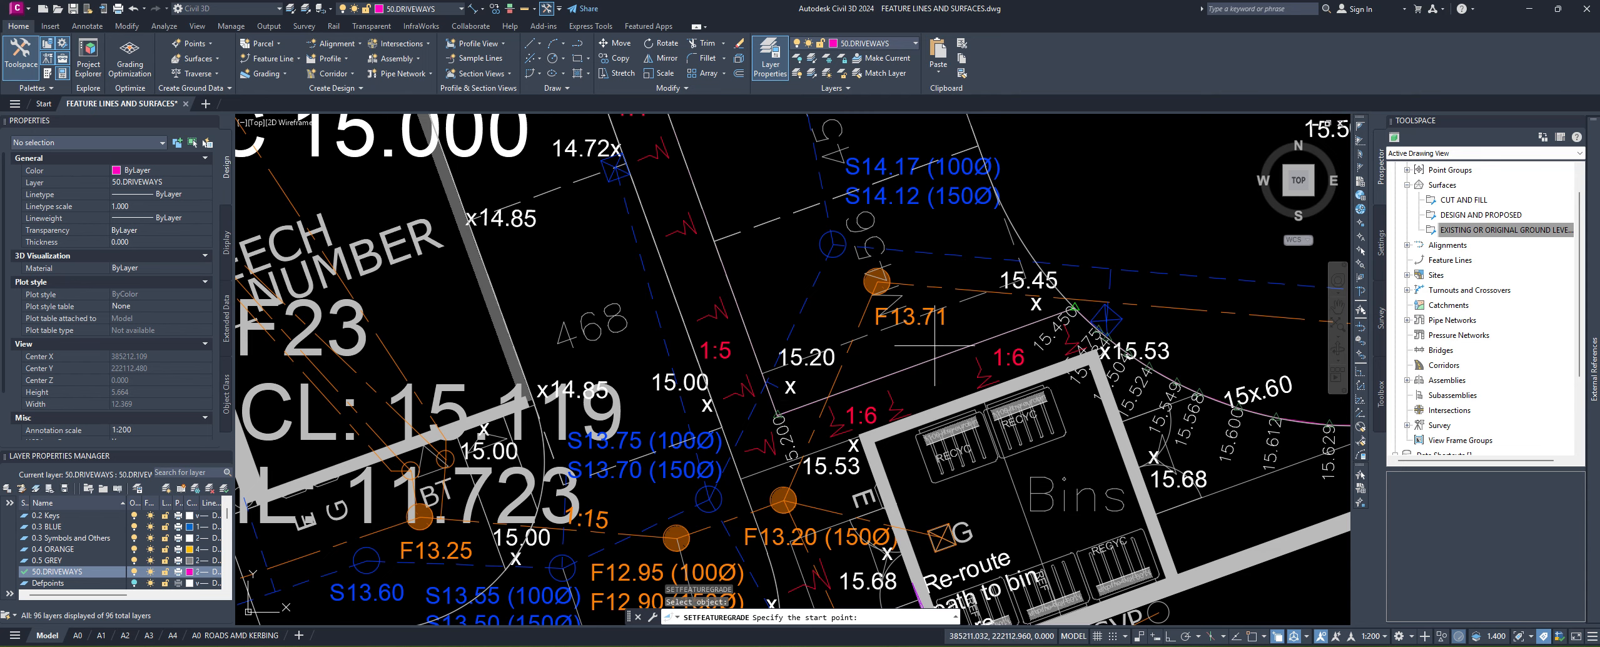
{"action": "middle_click_drag", "start_coordinate": [682, 163], "coordinate": [804, 449]}
{"action": "scroll", "coordinate": [716, 288], "scroll_direction": "up", "scroll_amount": 2}
{"action": "scroll", "coordinate": [807, 445], "scroll_direction": "down", "scroll_amount": 4}
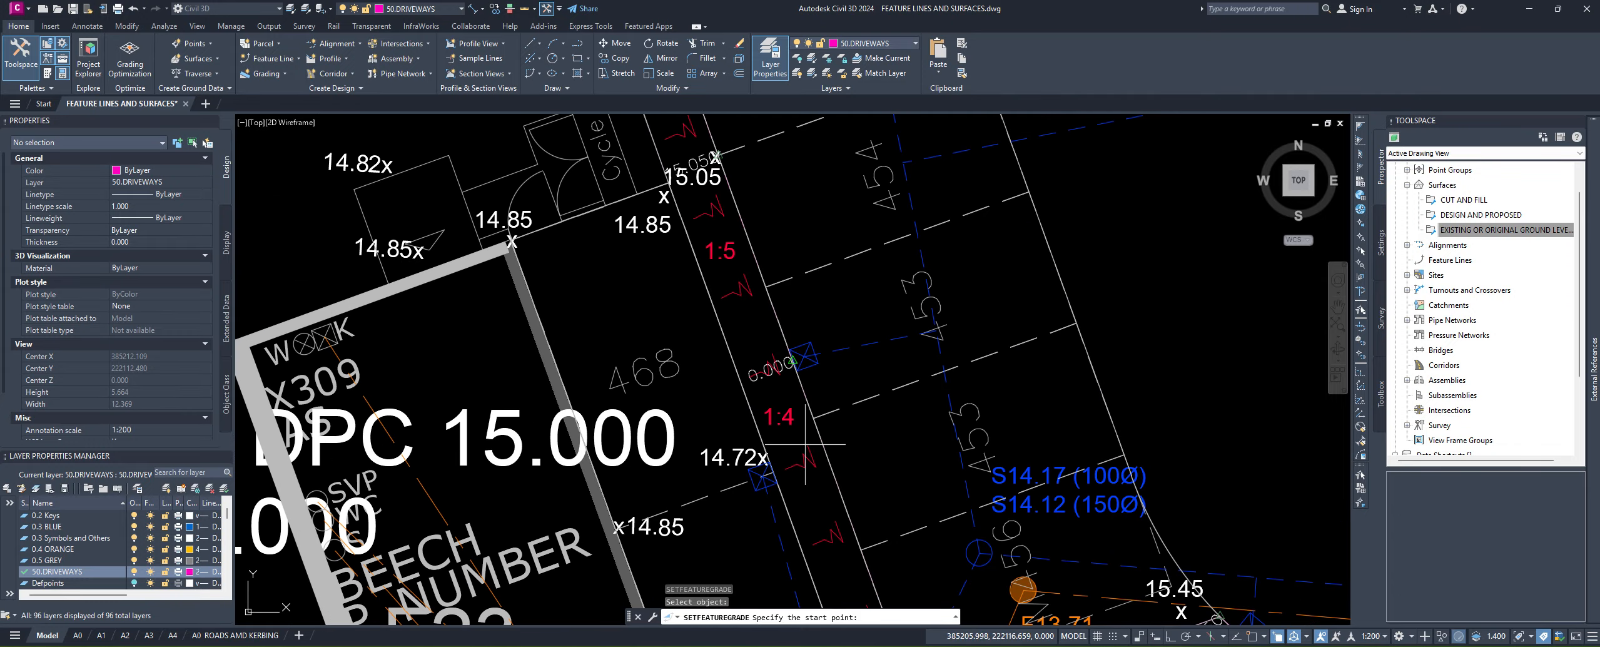
{"action": "middle_click_drag", "start_coordinate": [843, 495], "coordinate": [829, 406]}
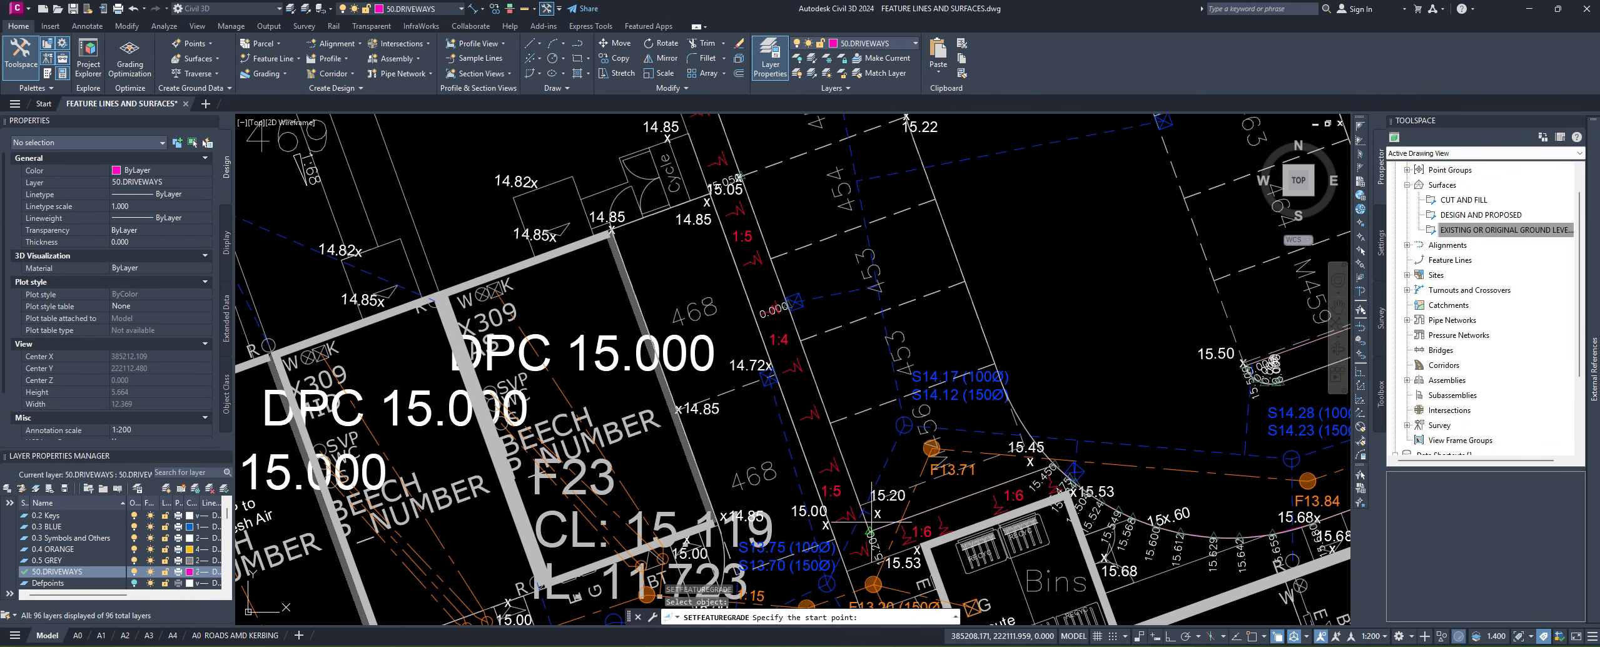
{"action": "left_click", "coordinate": [917, 466]}
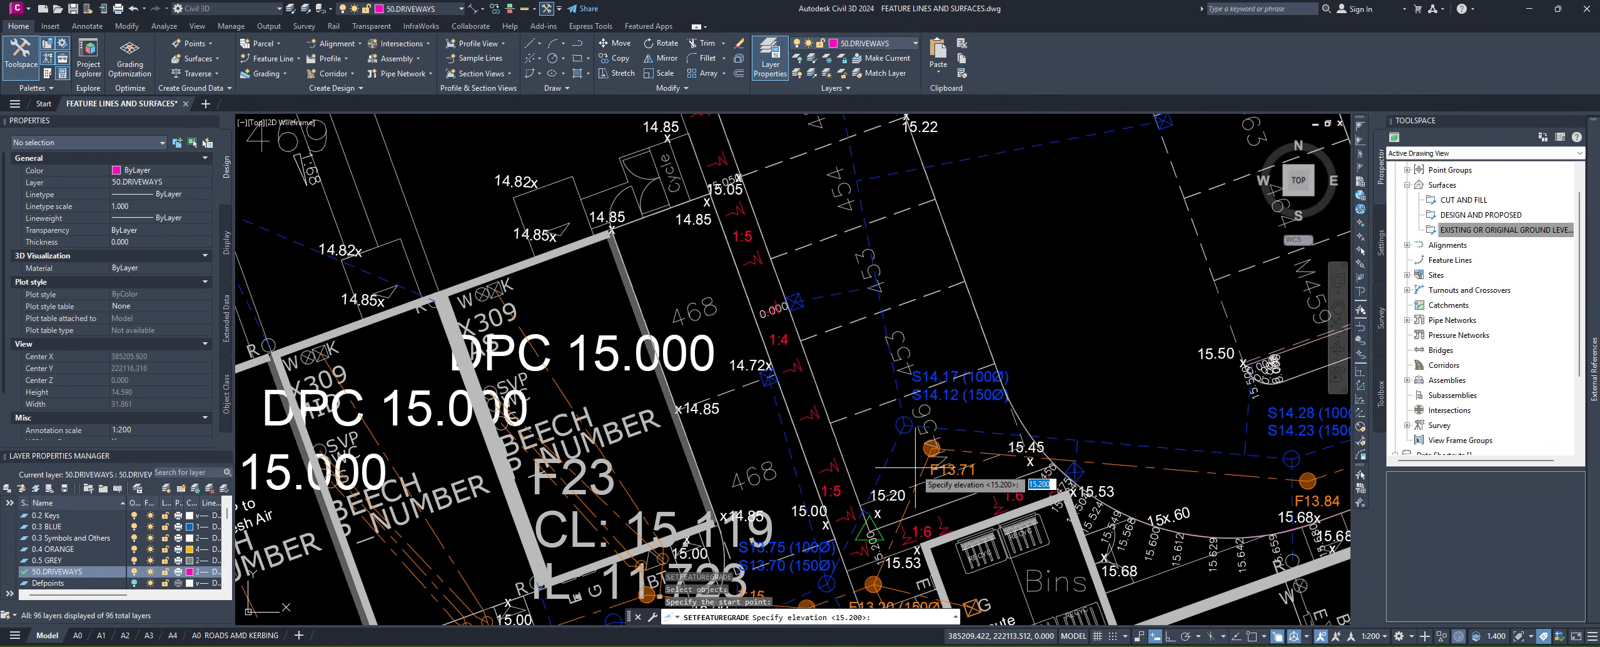
{"action": "key", "text": "Return"}
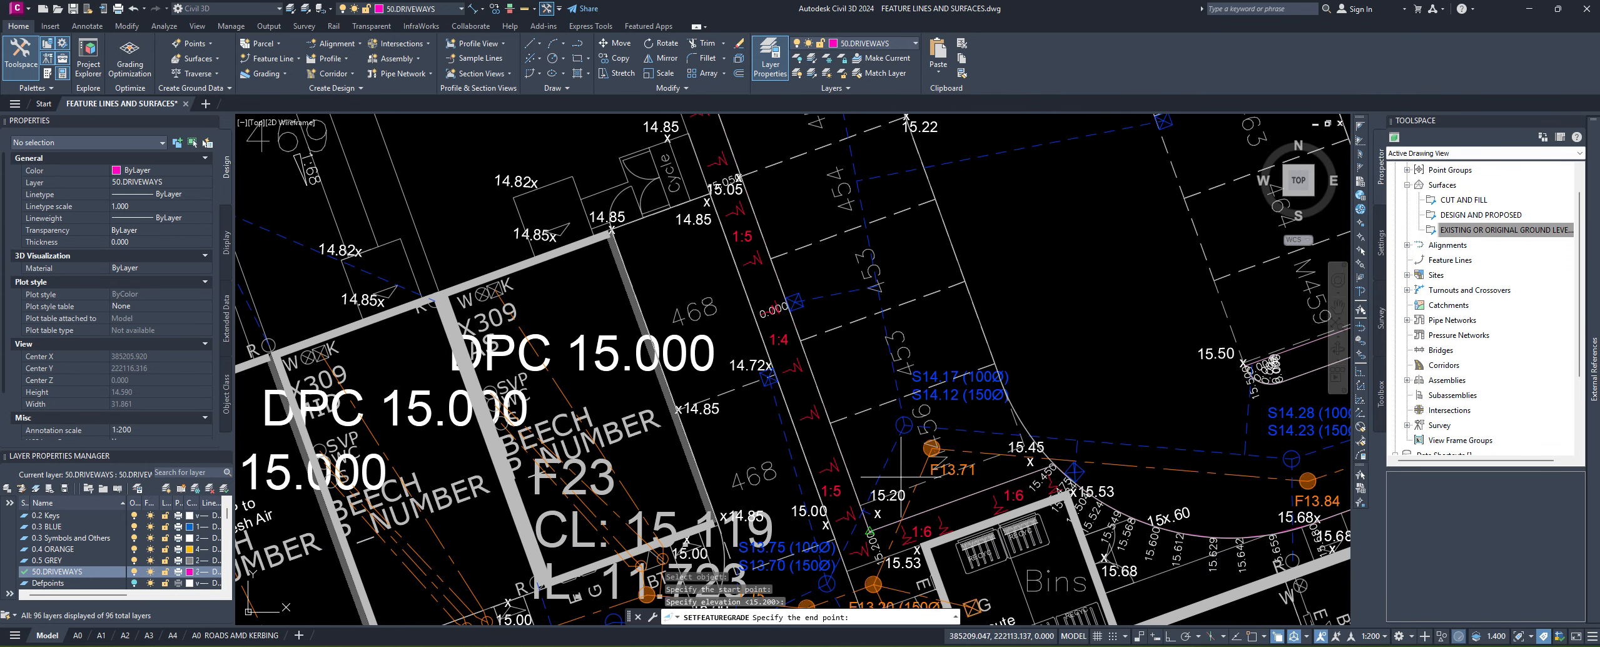
{"action": "left_click", "coordinate": [741, 185]}
{"action": "key", "text": "Return"}
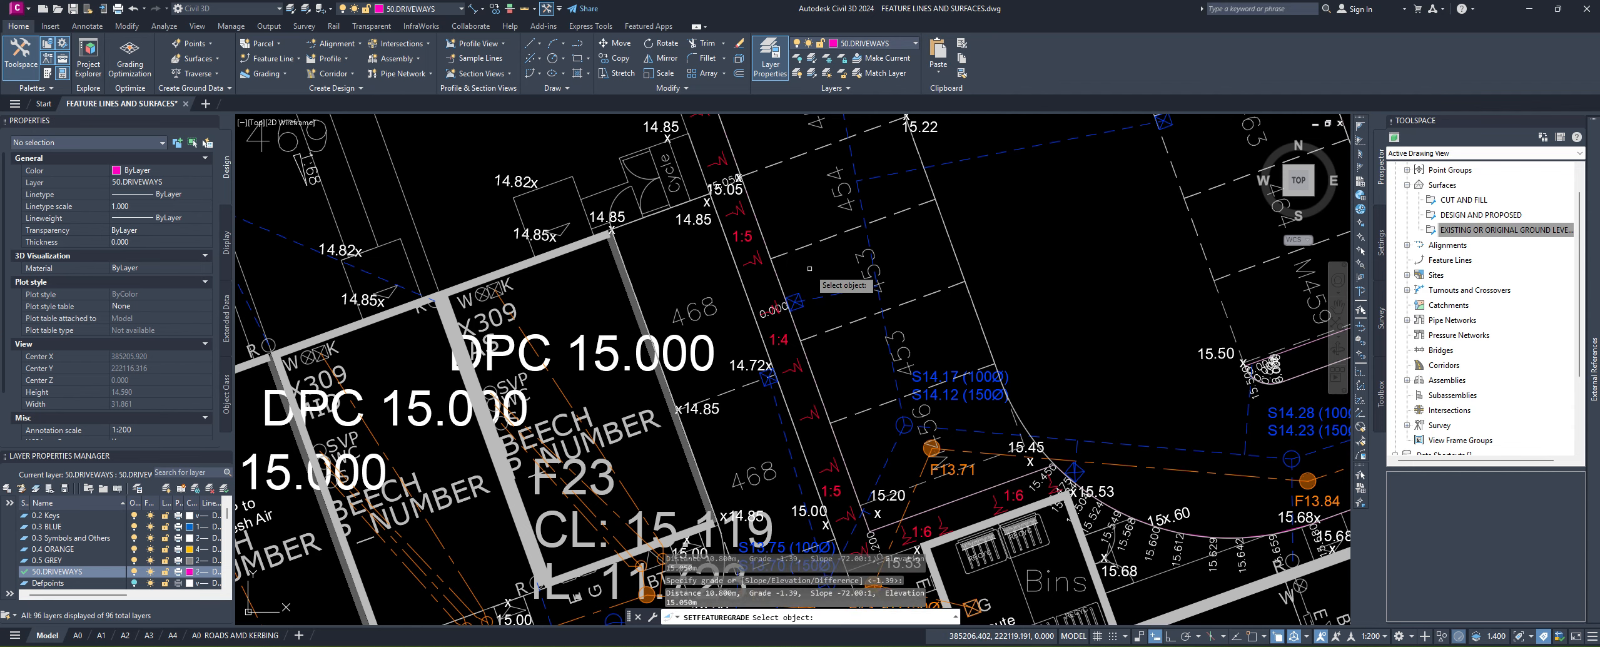
{"action": "key", "text": "Return"}
Step: Examine the elevation label of the intermediate vertex beside the 1:4 slope mark, between the 15.20 and 15.05 vertices
{"action": "scroll", "coordinate": [913, 460], "scroll_direction": "up", "scroll_amount": 3}
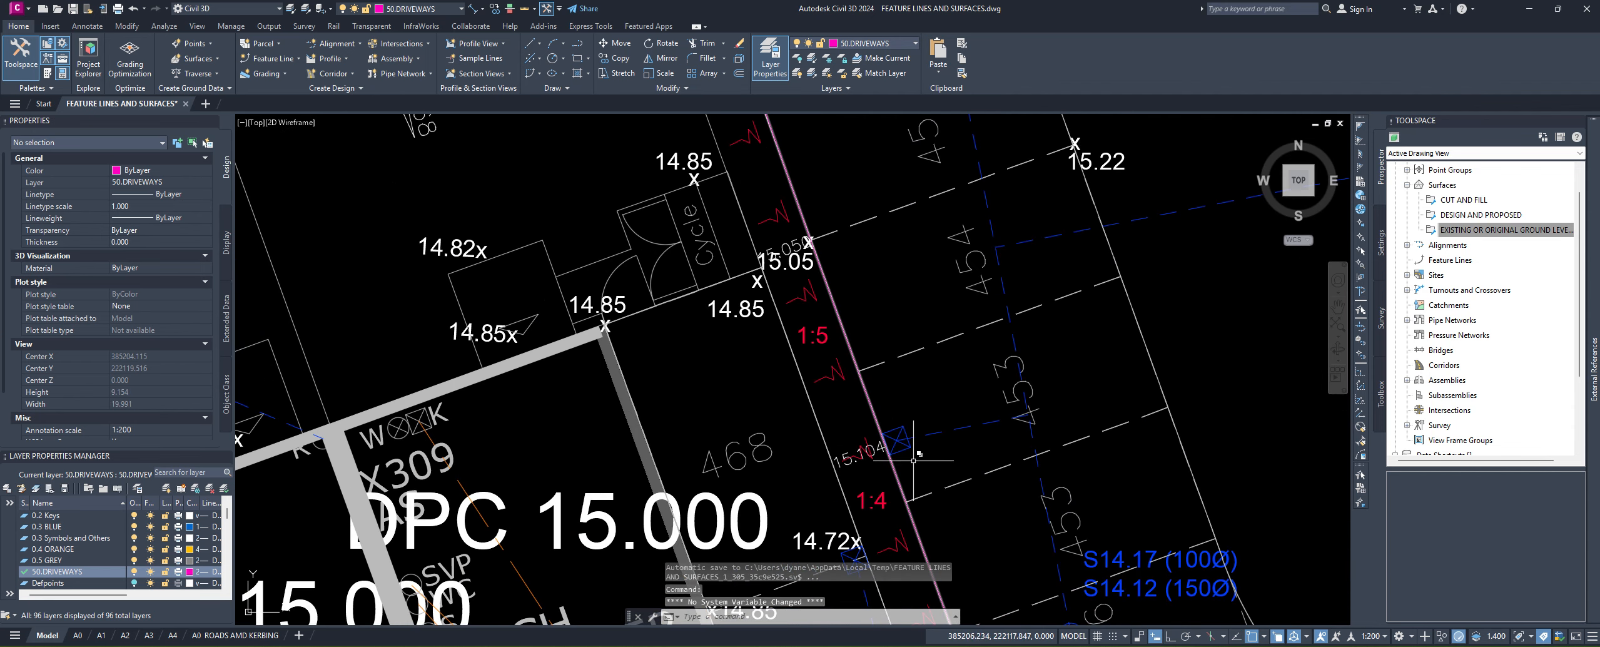
{"action": "scroll", "coordinate": [913, 460], "scroll_direction": "up", "scroll_amount": 4}
{"action": "scroll", "coordinate": [913, 460], "scroll_direction": "down", "scroll_amount": 2}
{"action": "middle_click_drag", "start_coordinate": [926, 491], "coordinate": [898, 465]}
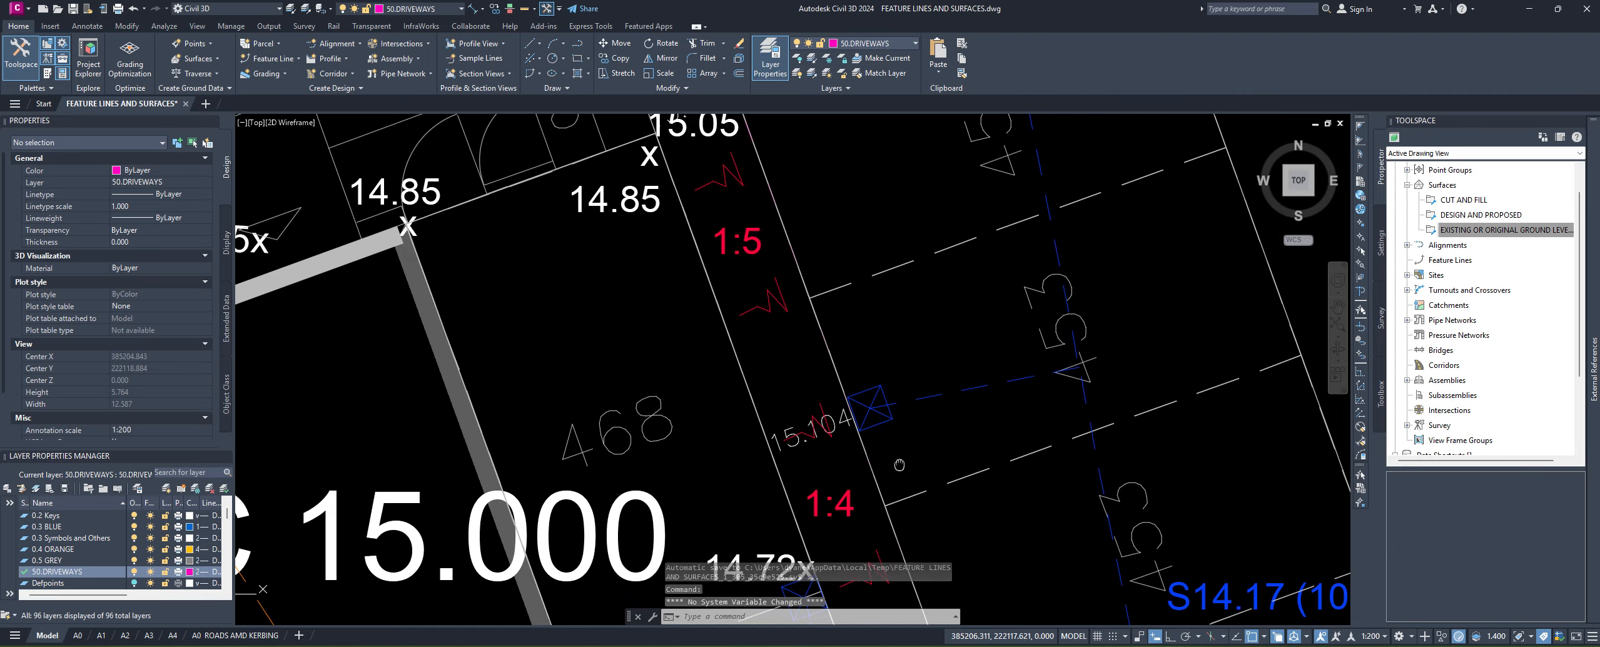
{"action": "scroll", "coordinate": [899, 465], "scroll_direction": "down", "scroll_amount": 2}
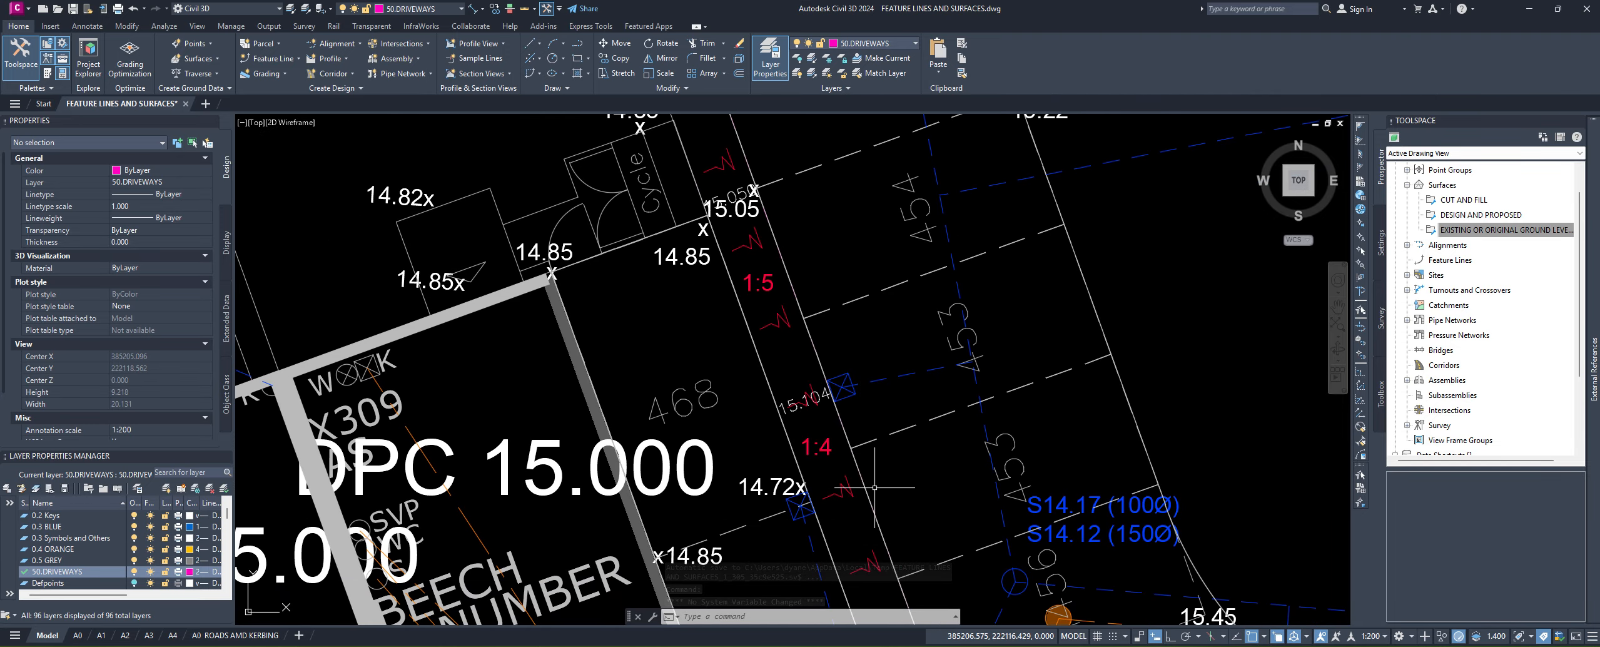
{"action": "middle_click_drag", "start_coordinate": [987, 464], "coordinate": [938, 439]}
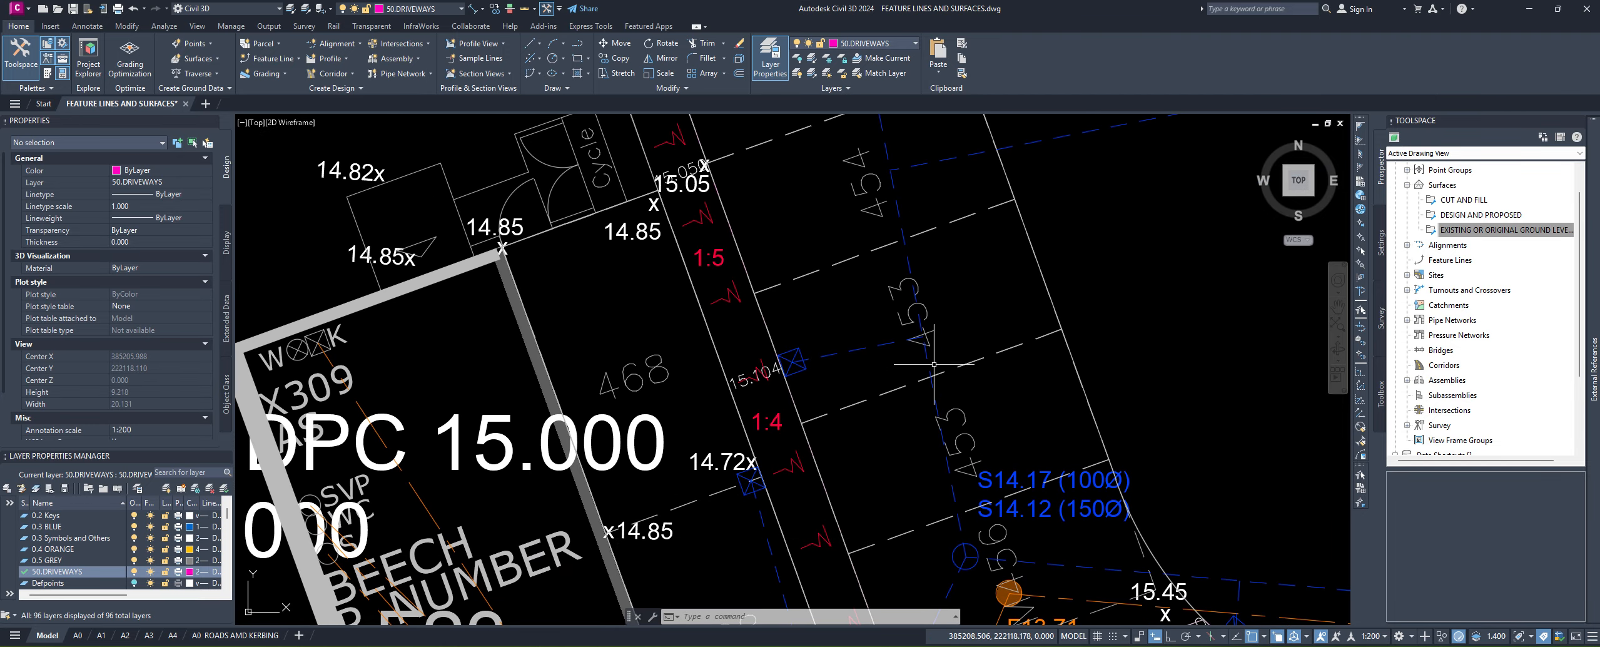
{"action": "scroll", "coordinate": [854, 324], "scroll_direction": "down", "scroll_amount": 3}
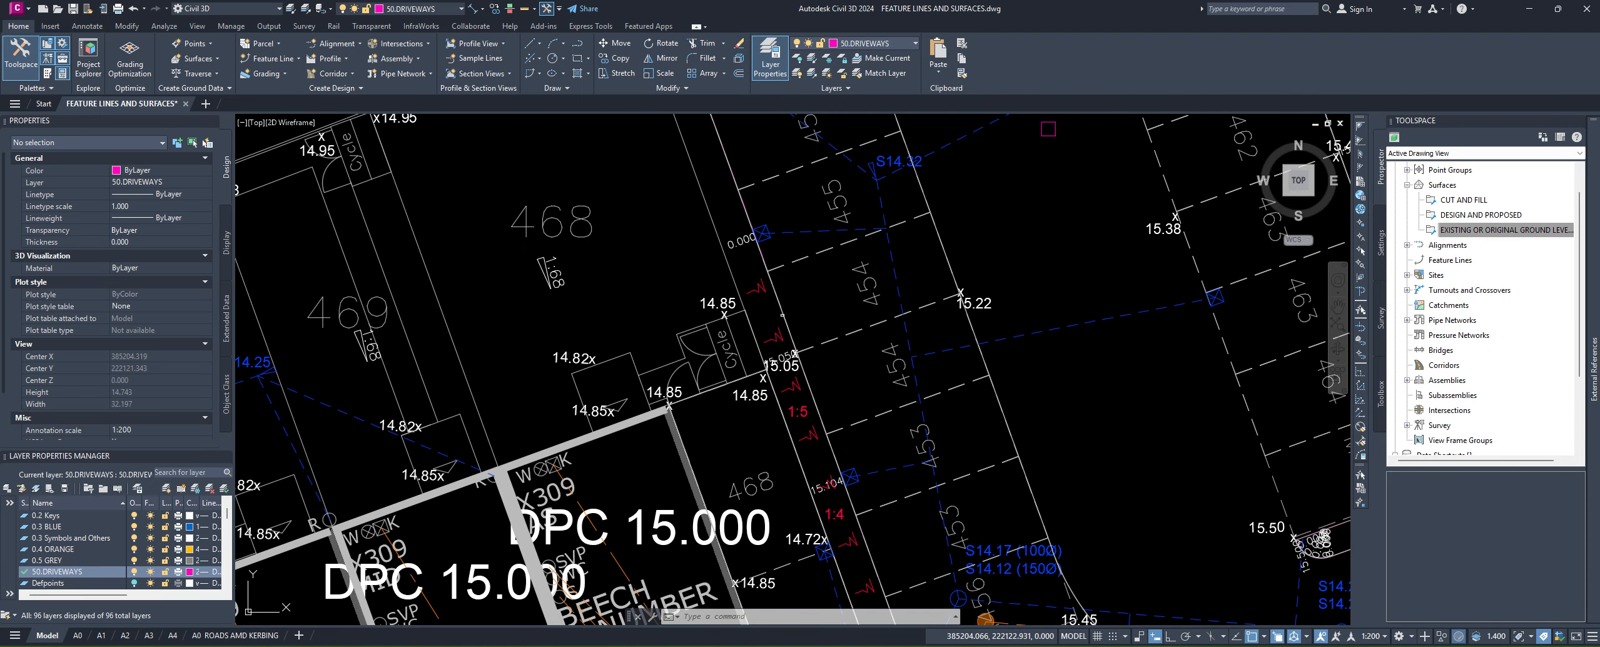
Step: Apply a uniform grade along the feature line from the 15.05 vertex beside the cycle store to the 14.90 corner vertex, keeping both end elevations
{"action": "left_click", "coordinate": [781, 316]}
{"action": "left_click", "coordinate": [837, 358]}
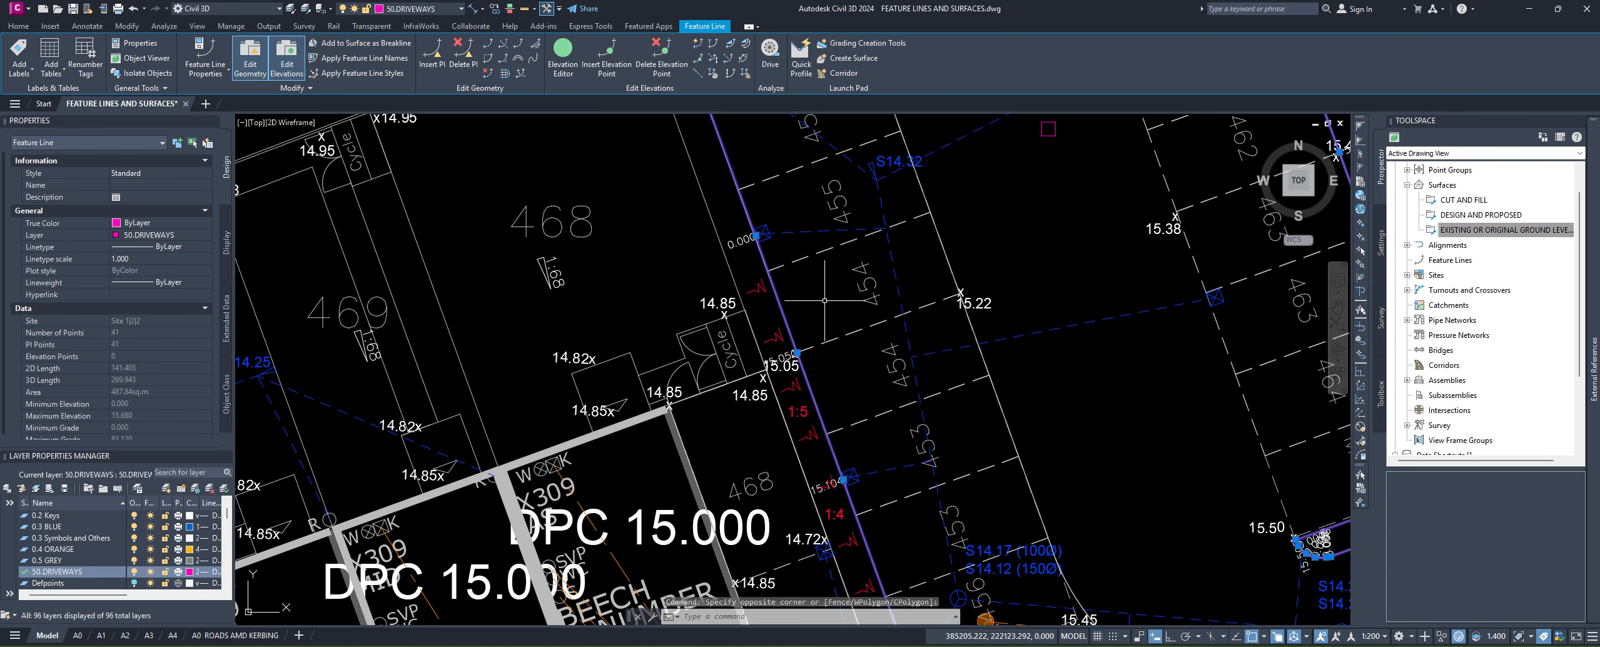
{"action": "key", "text": "space"}
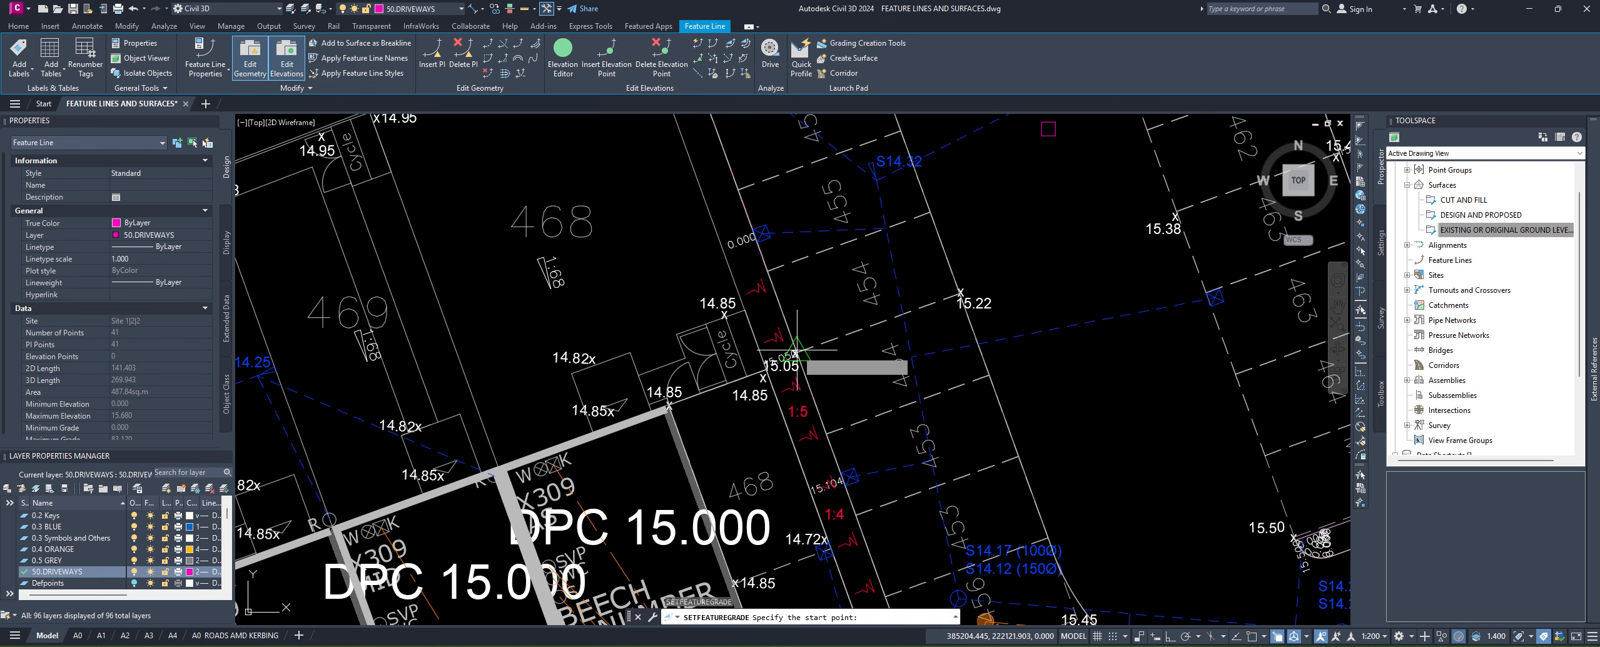
{"action": "left_click", "coordinate": [797, 349]}
{"action": "middle_click_drag", "start_coordinate": [832, 270], "coordinate": [931, 474]}
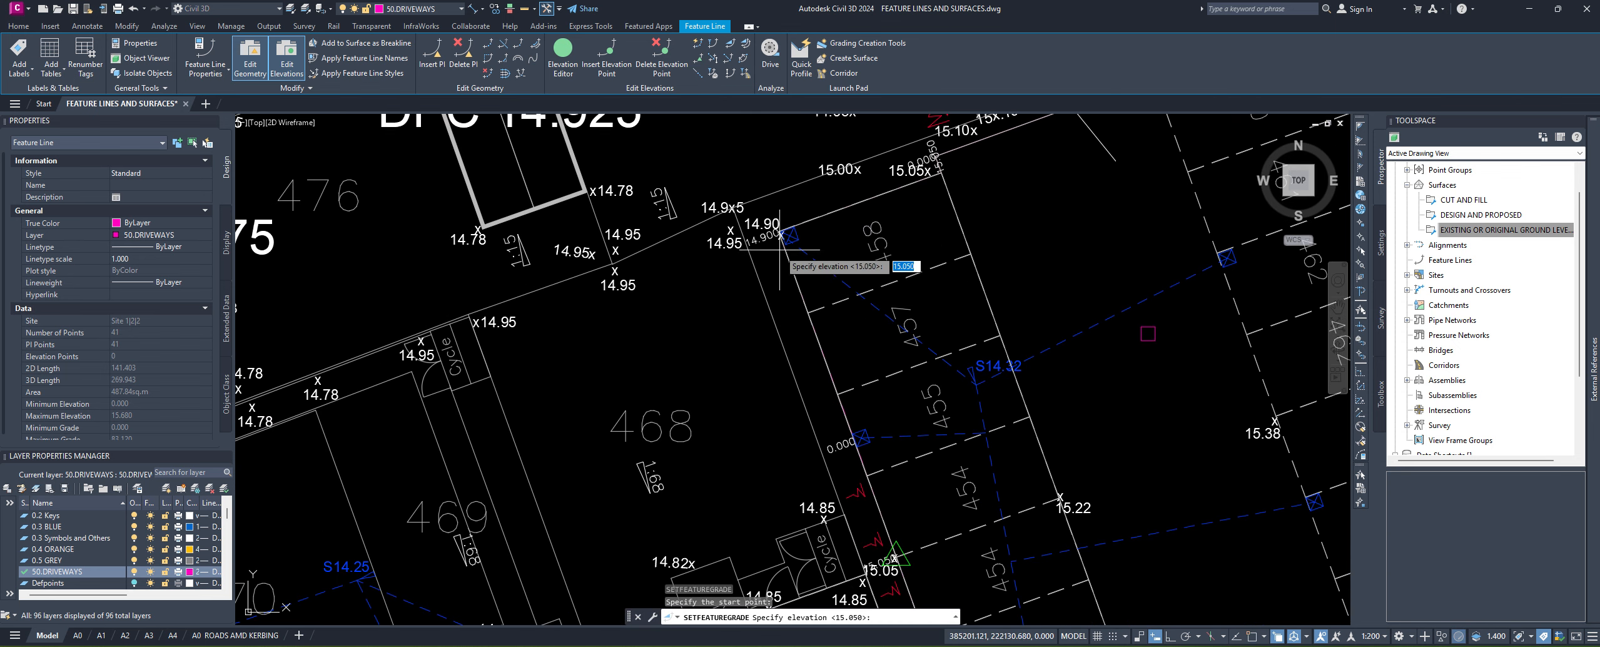
{"action": "key", "text": "Return"}
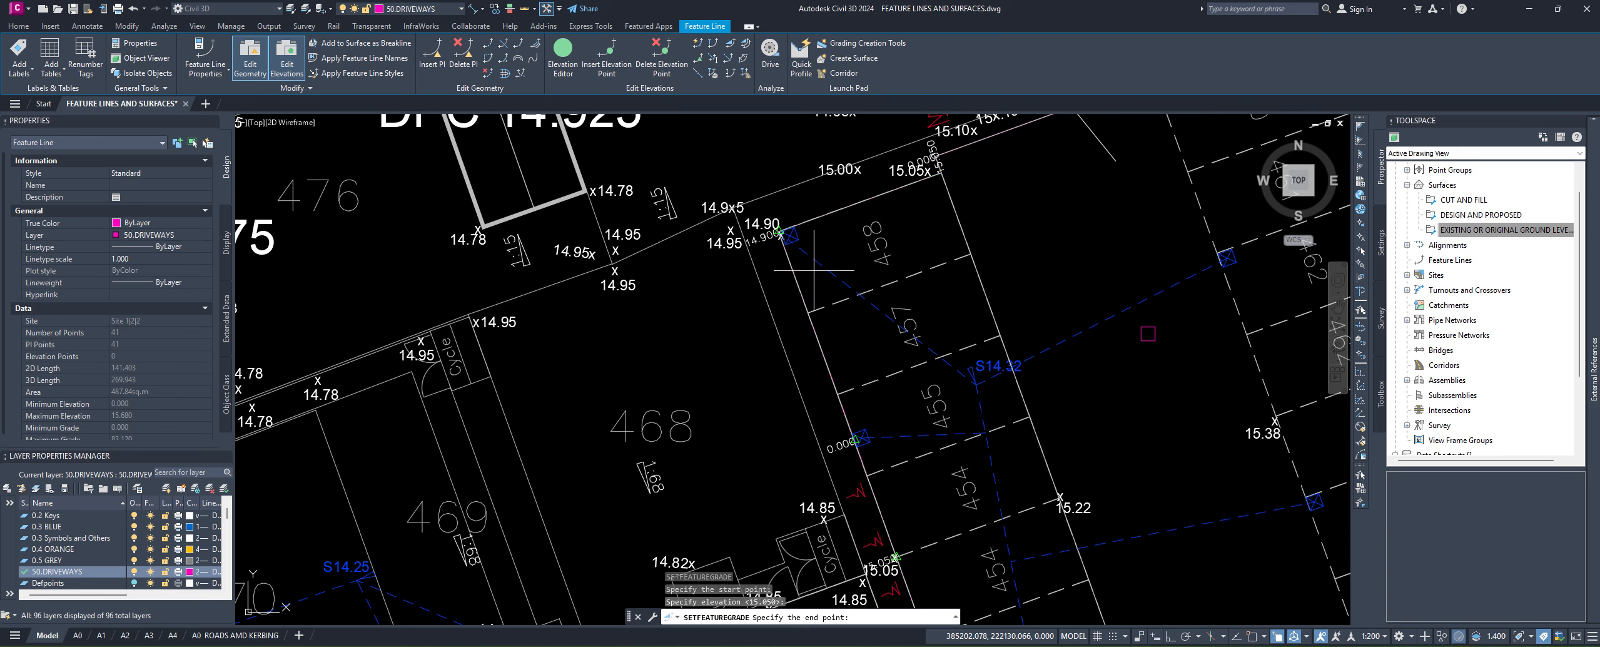
{"action": "left_click", "coordinate": [780, 231]}
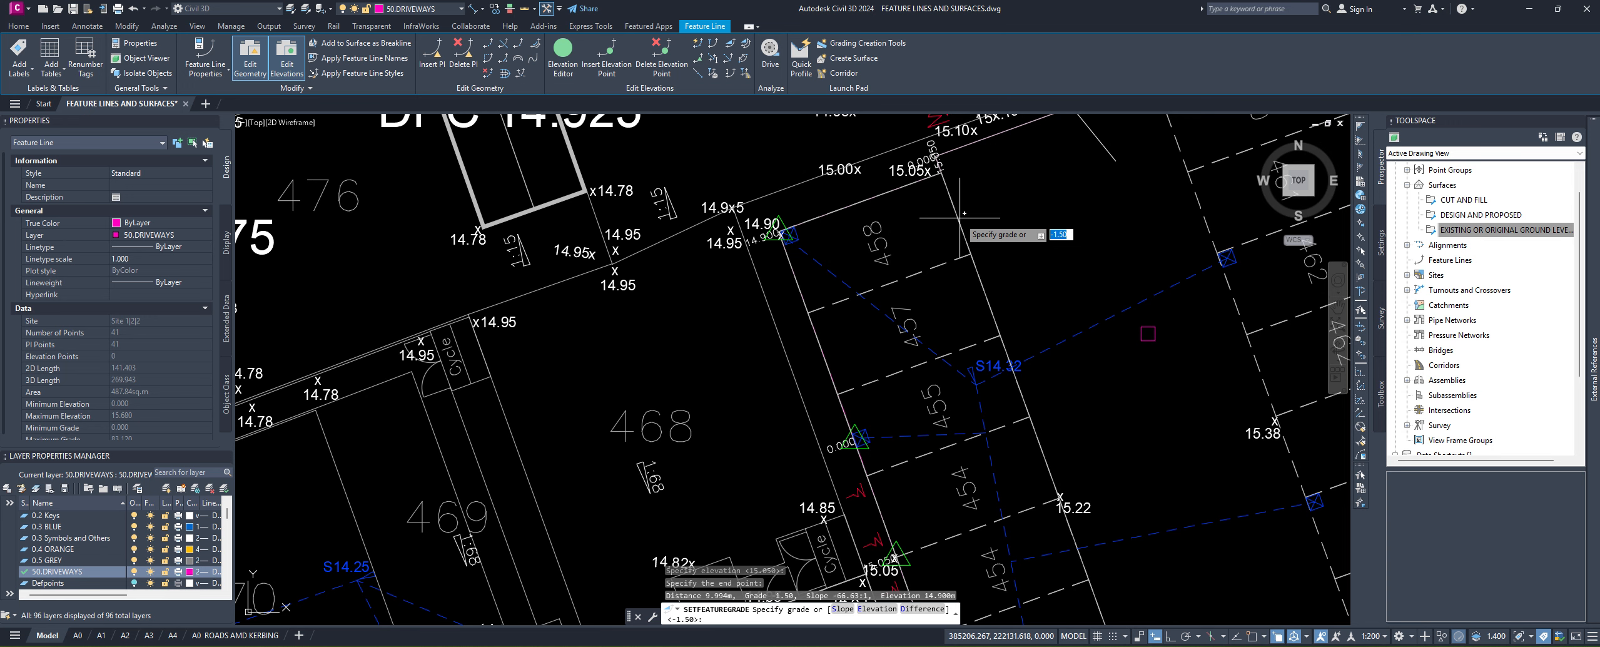
{"action": "key", "text": "Return"}
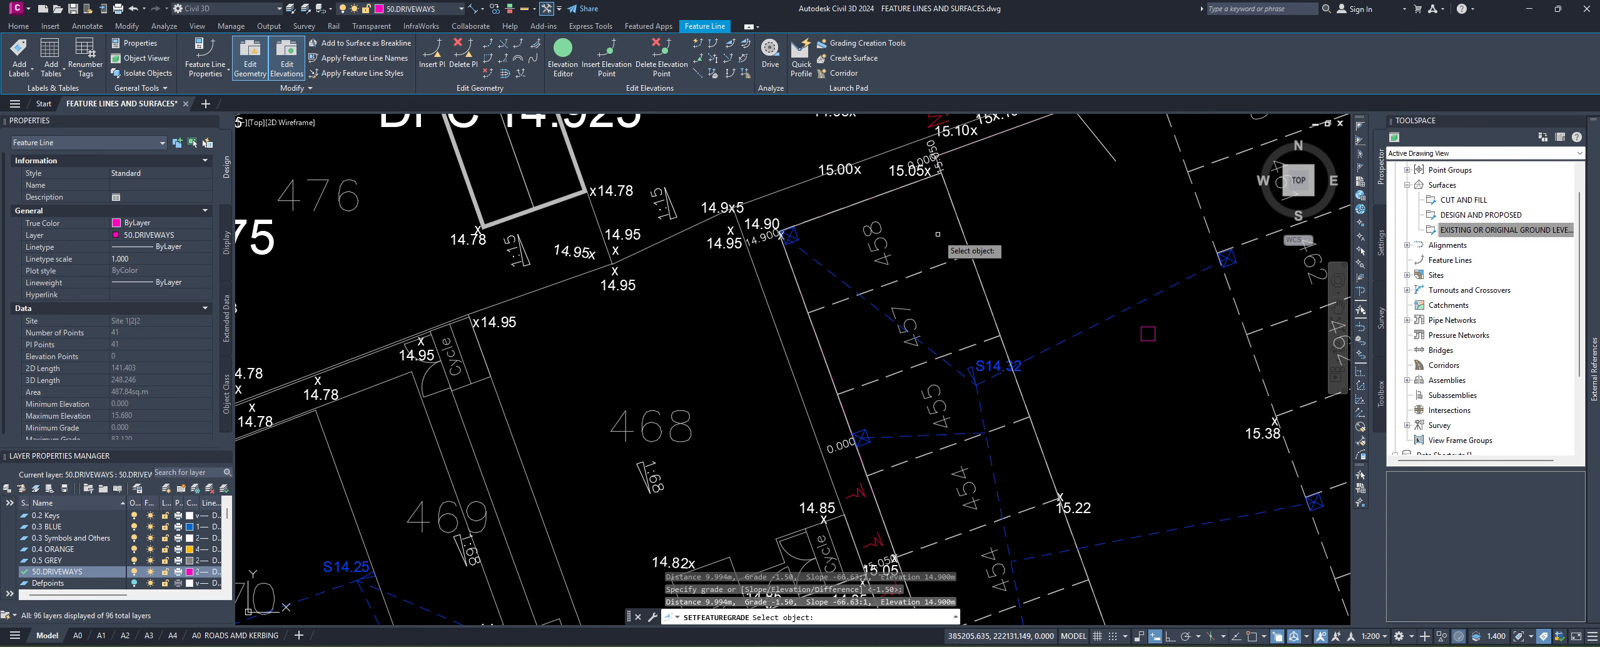
{"action": "key", "text": "Return"}
Step: Apply a uniform grade along the feature line from the 15.05 vertex at bay 458 to the 15.15 vertex, keeping both end elevations
{"action": "scroll", "coordinate": [888, 482], "scroll_direction": "up", "scroll_amount": 4}
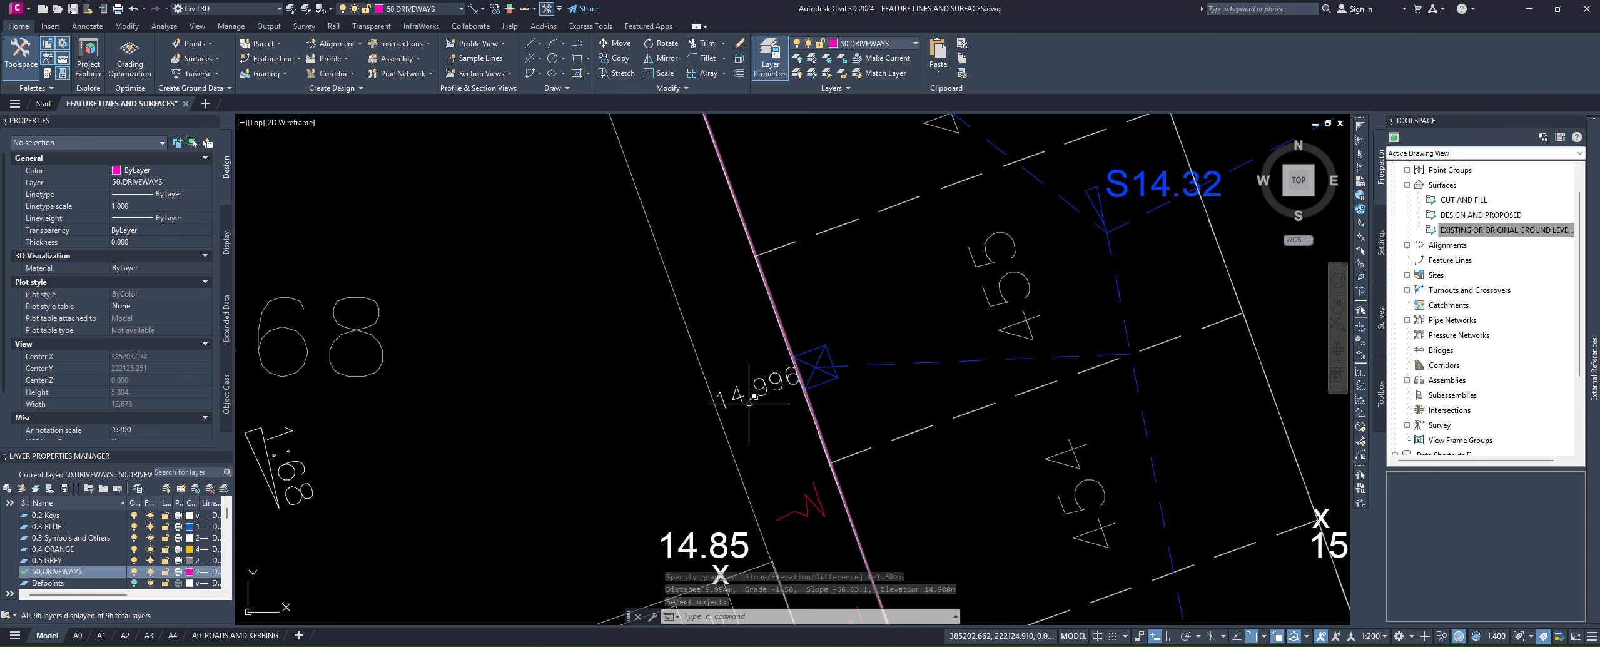
{"action": "scroll", "coordinate": [749, 403], "scroll_direction": "up", "scroll_amount": 2}
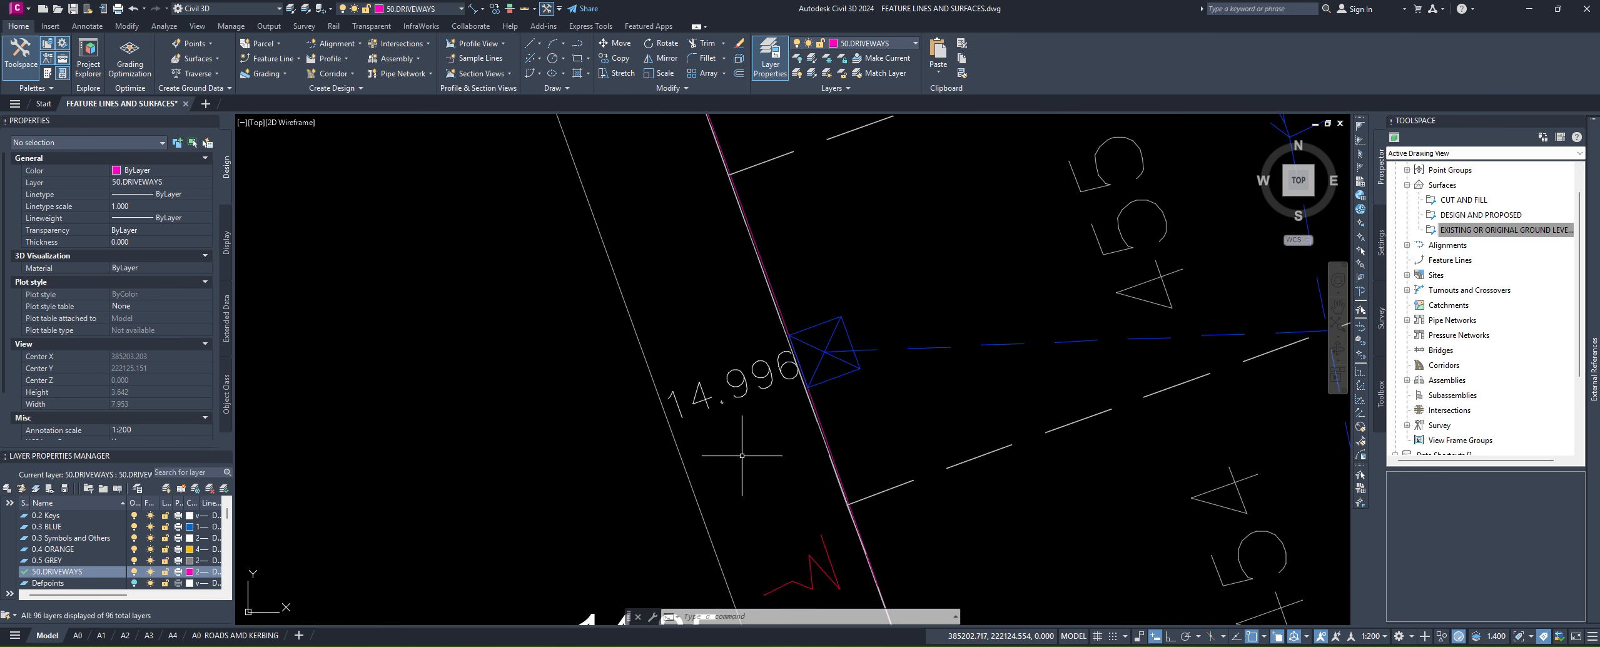
{"action": "scroll", "coordinate": [838, 369], "scroll_direction": "down", "scroll_amount": 6}
{"action": "middle_click_drag", "start_coordinate": [848, 401], "coordinate": [843, 461]}
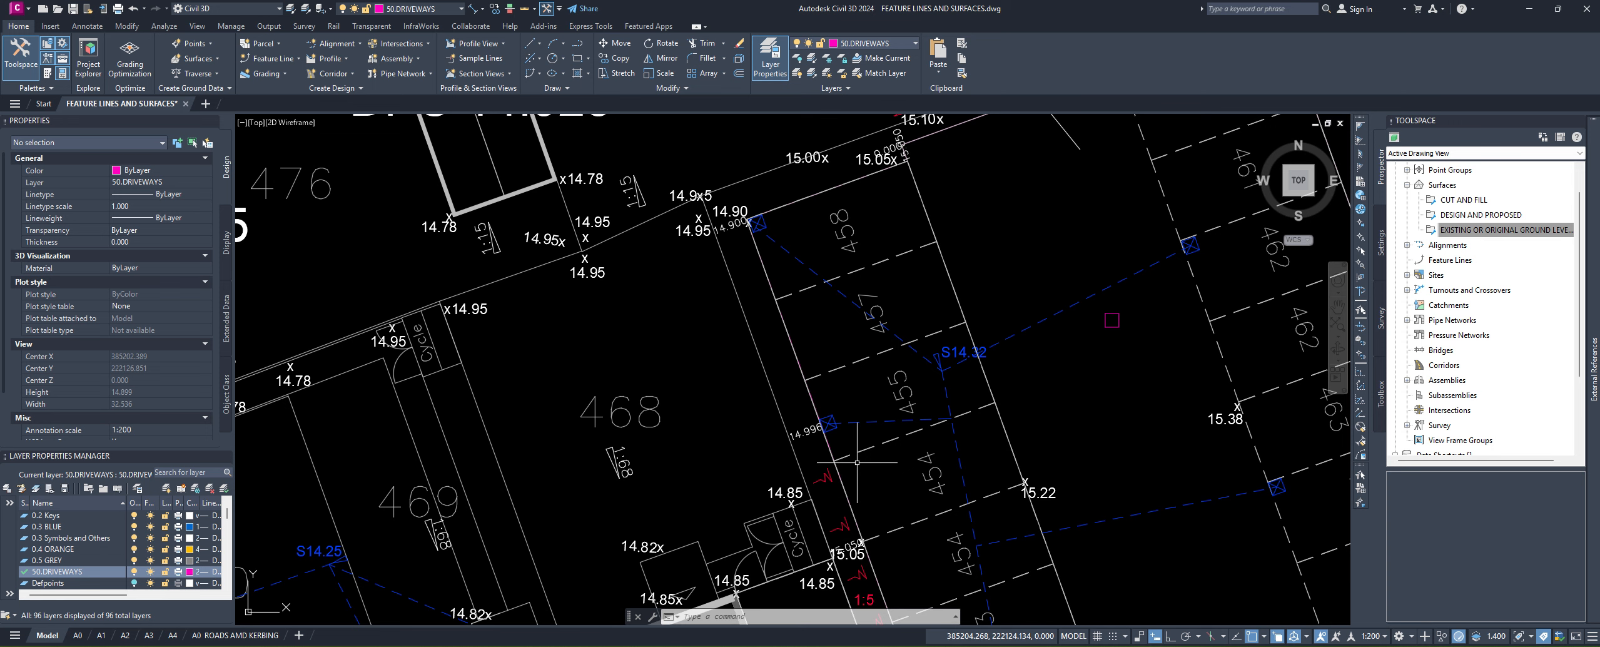
{"action": "scroll", "coordinate": [797, 164], "scroll_direction": "up", "scroll_amount": 2}
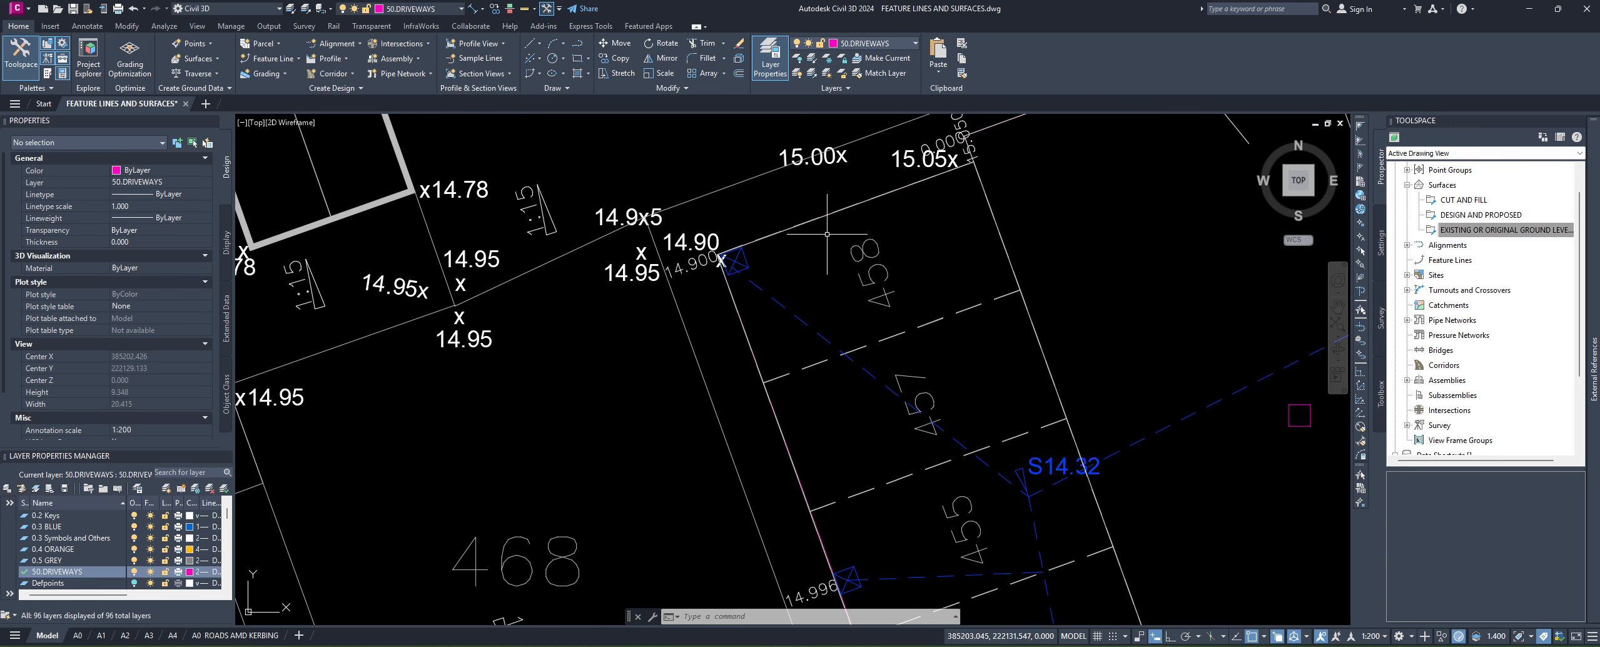
{"action": "left_click", "coordinate": [854, 206]}
{"action": "left_click", "coordinate": [934, 247]}
{"action": "middle_click_drag", "start_coordinate": [937, 233], "coordinate": [728, 351]}
{"action": "key", "text": "space"}
{"action": "left_click", "coordinate": [764, 281]}
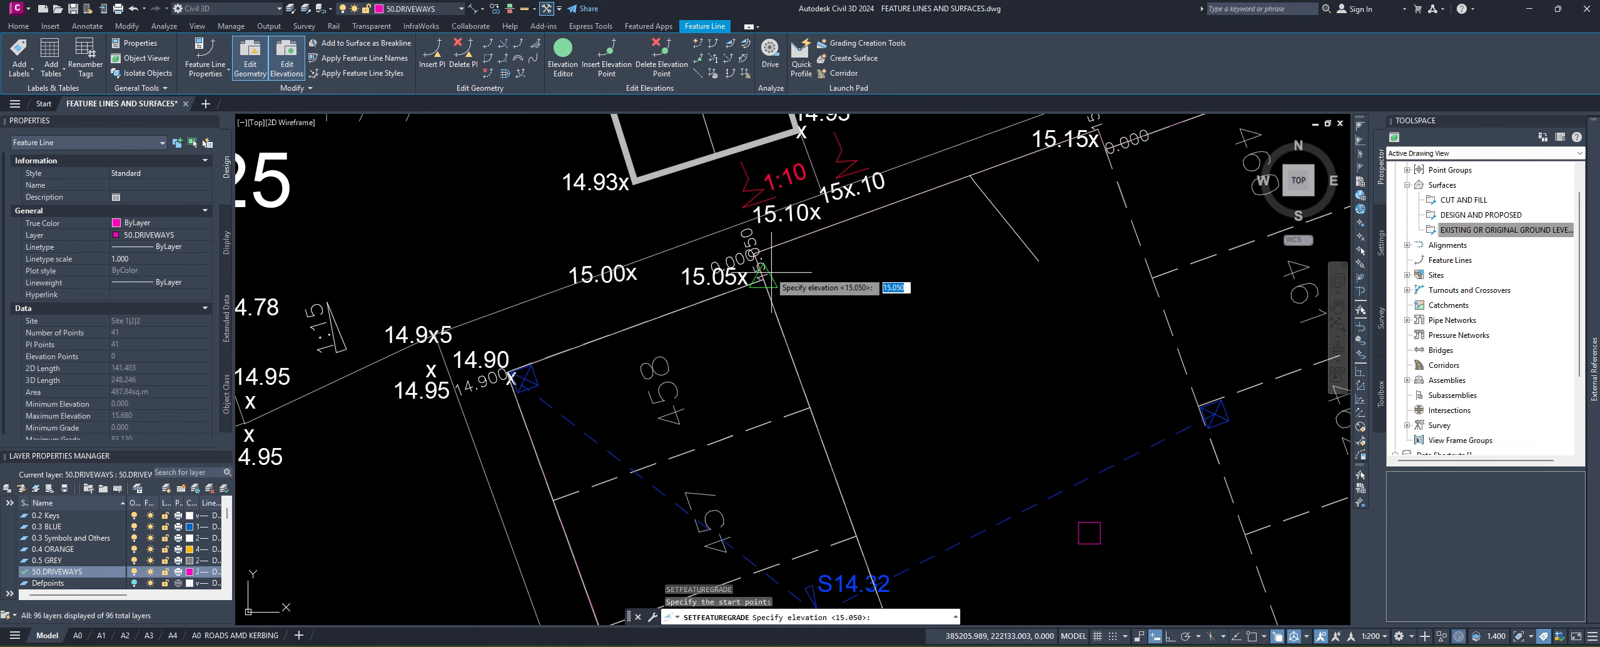
{"action": "key", "text": "Return"}
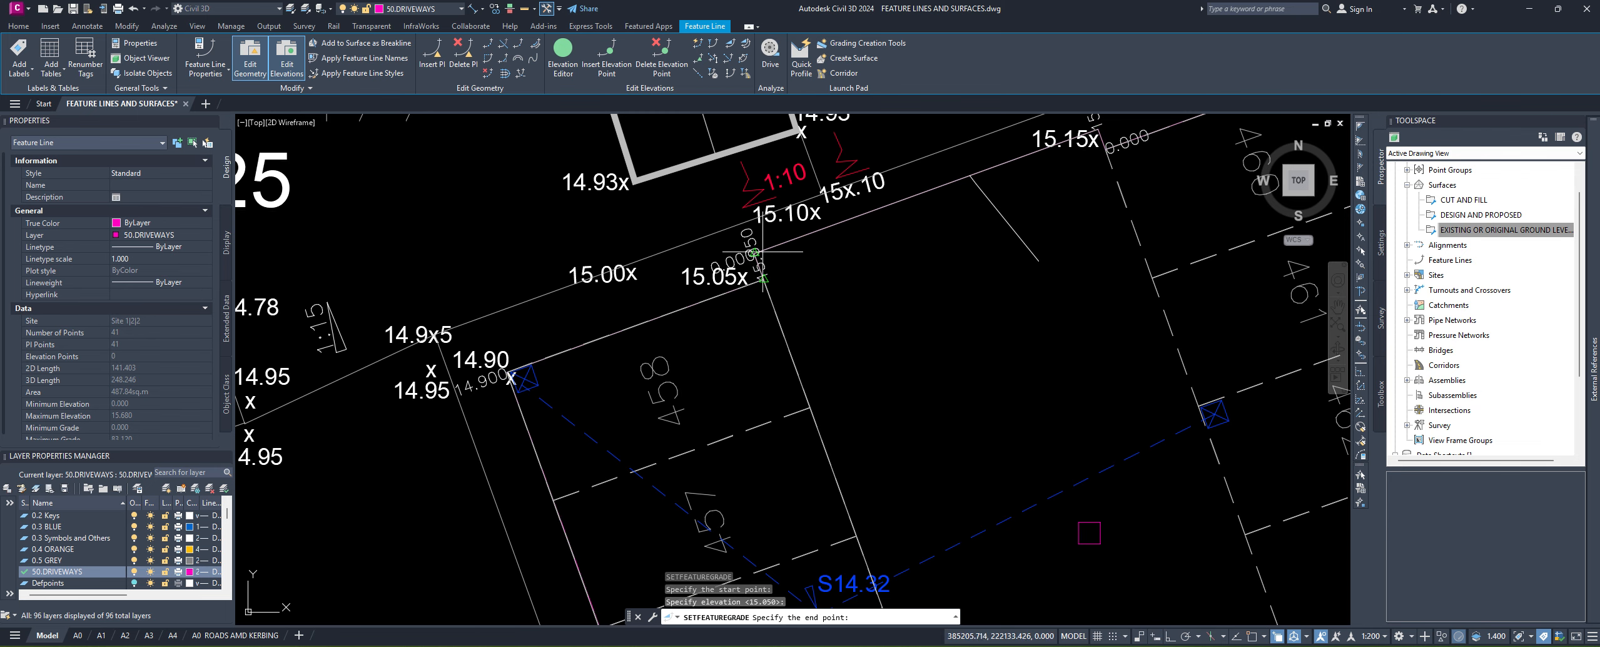
{"action": "middle_click_drag", "start_coordinate": [787, 297], "coordinate": [690, 389]}
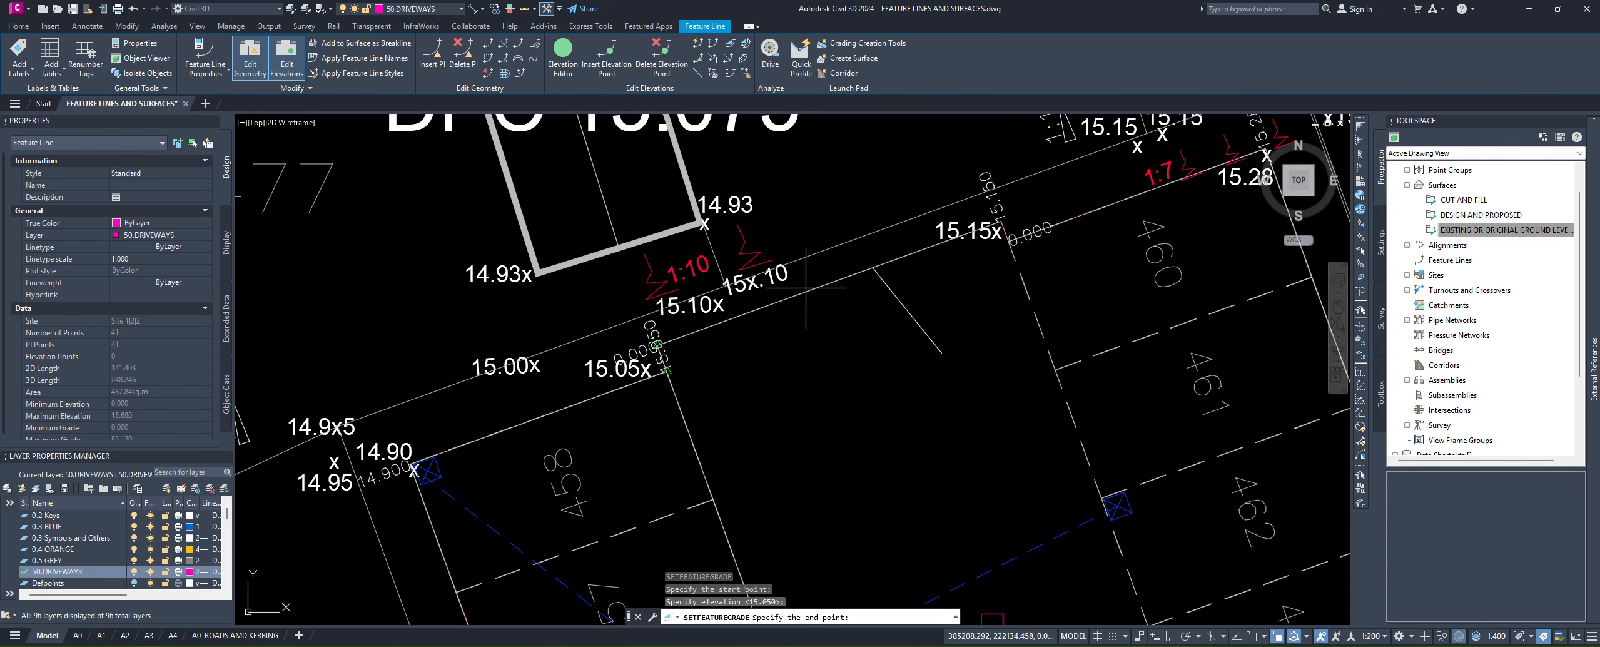
{"action": "left_click", "coordinate": [998, 220]}
{"action": "key", "text": "Return"}
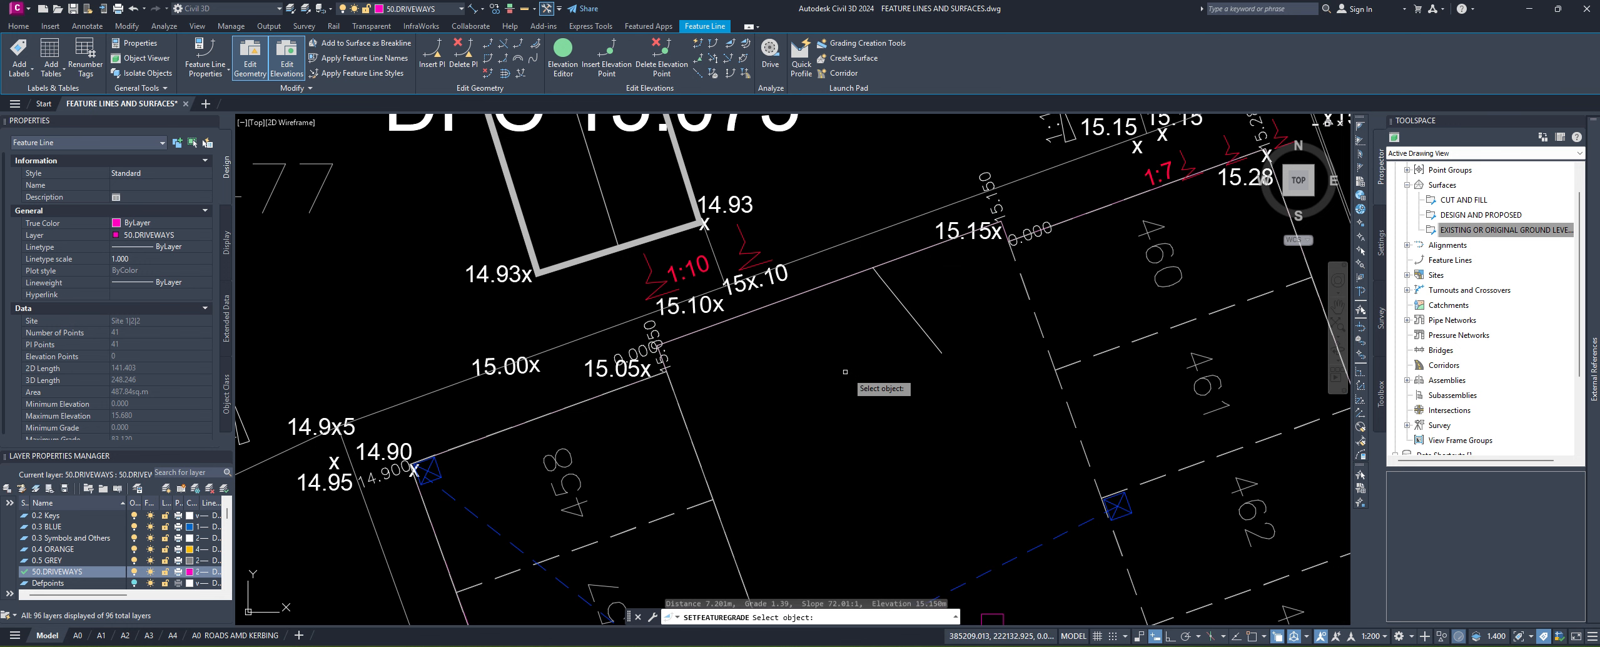
{"action": "key", "text": "Return"}
Step: Apply a uniform grade along the feature line from the 15.15 vertex at bay 460 to the 15.28 vertex, keeping both end elevations
{"action": "middle_click_drag", "start_coordinate": [868, 429], "coordinate": [828, 413]}
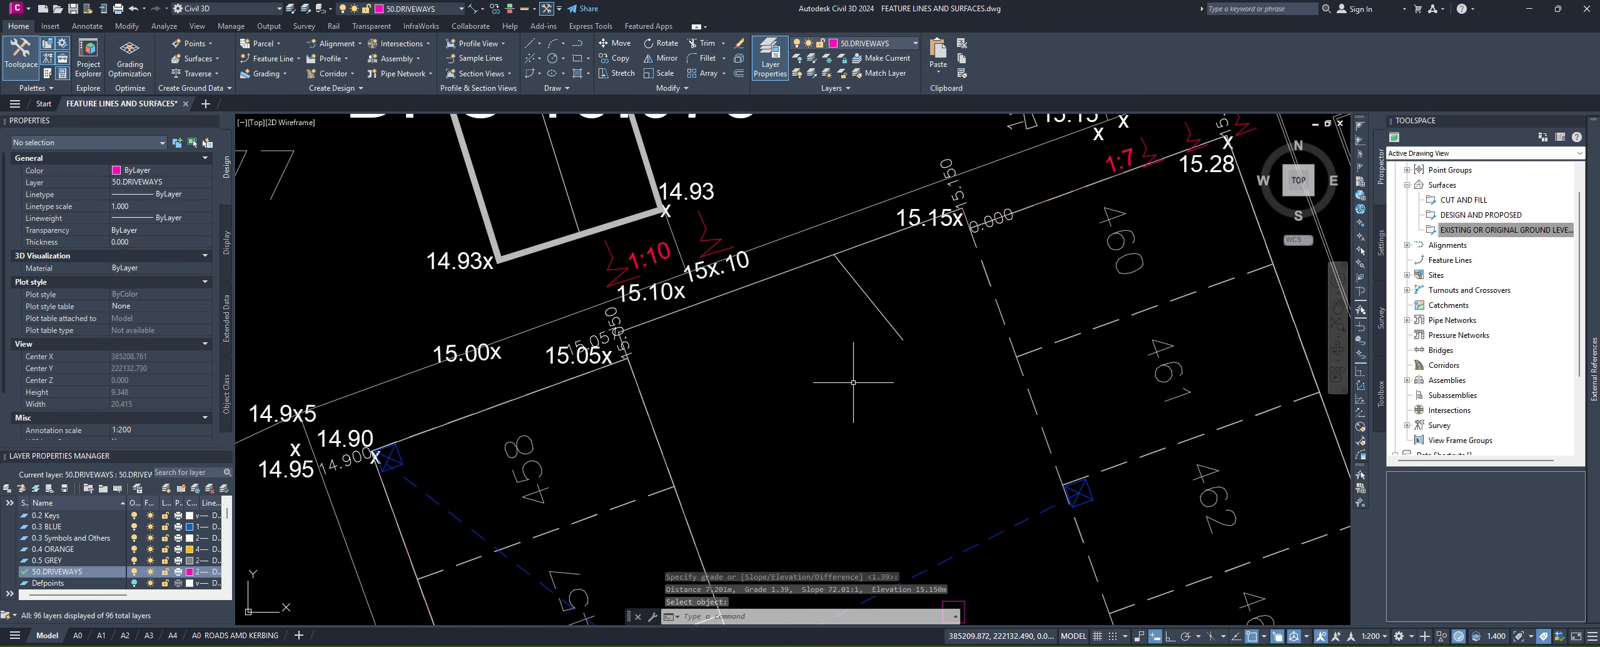
{"action": "middle_click_drag", "start_coordinate": [924, 330], "coordinate": [886, 335]}
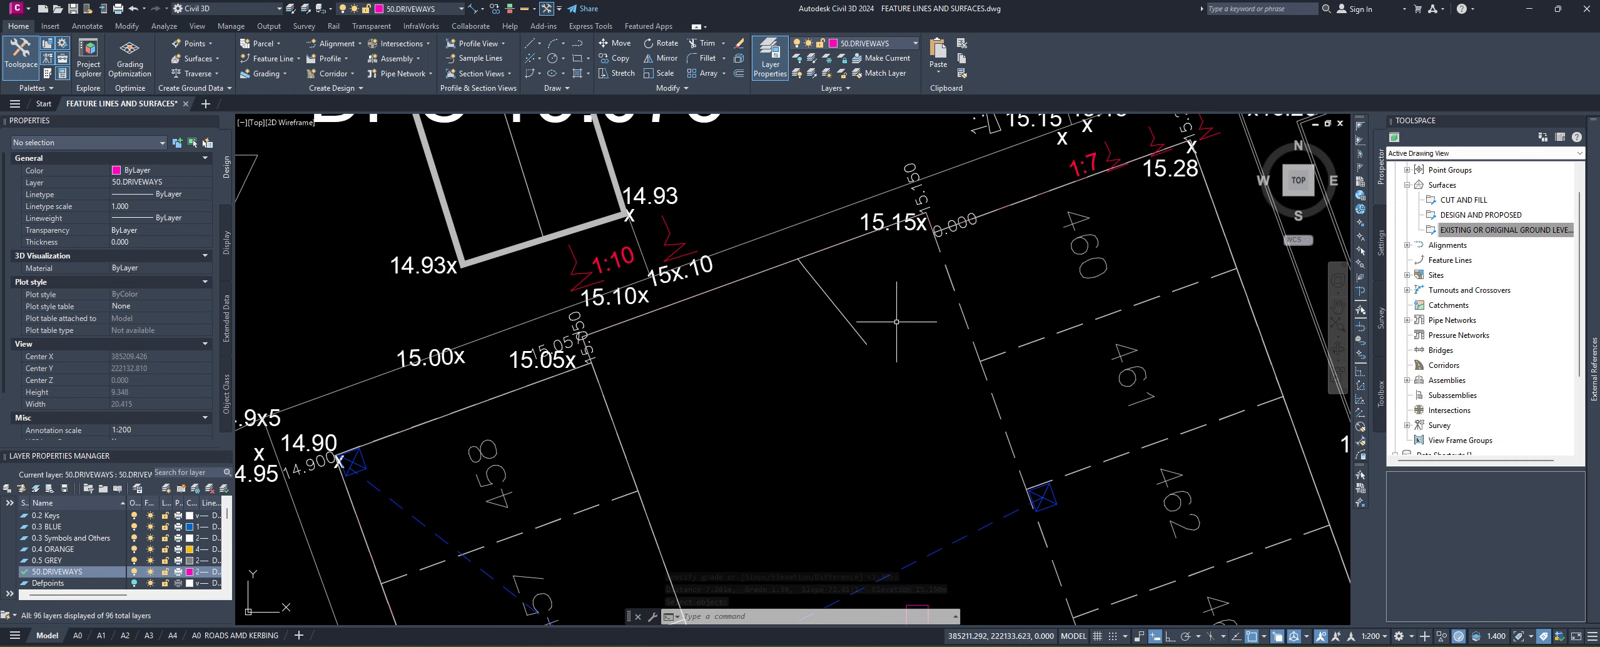
{"action": "left_click", "coordinate": [876, 311]}
{"action": "key", "text": "Escape"}
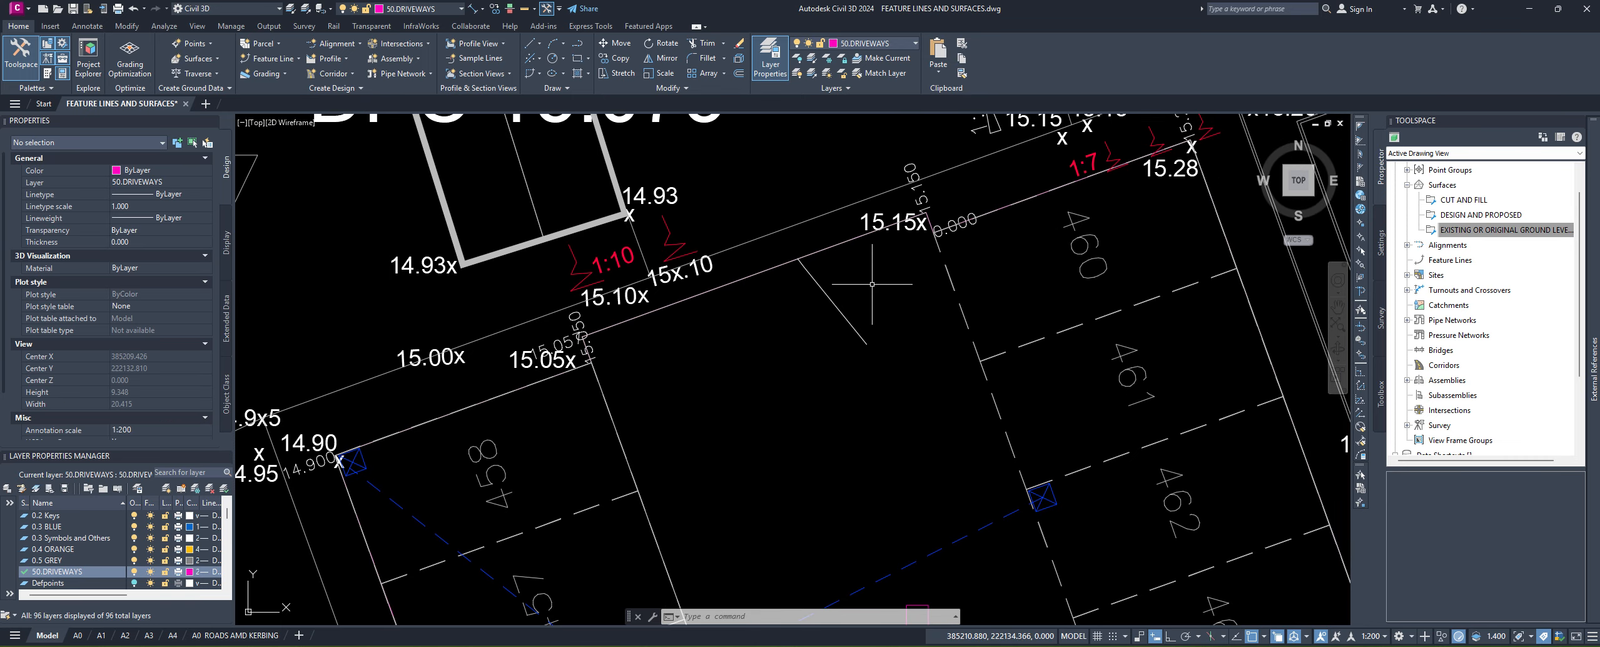
{"action": "left_click", "coordinate": [858, 237]}
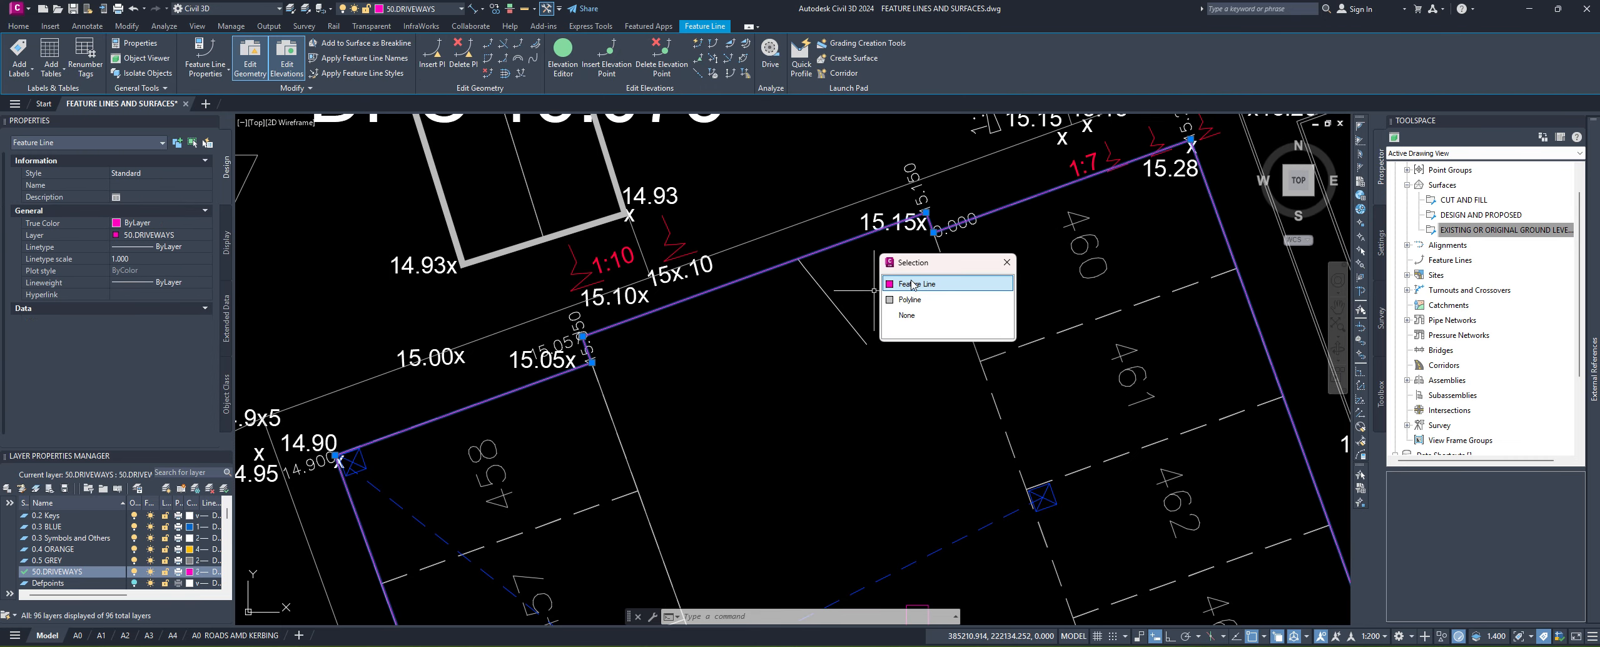
{"action": "left_click", "coordinate": [900, 283]}
{"action": "key", "text": "space"}
{"action": "left_click", "coordinate": [925, 210]}
{"action": "key", "text": "Return"}
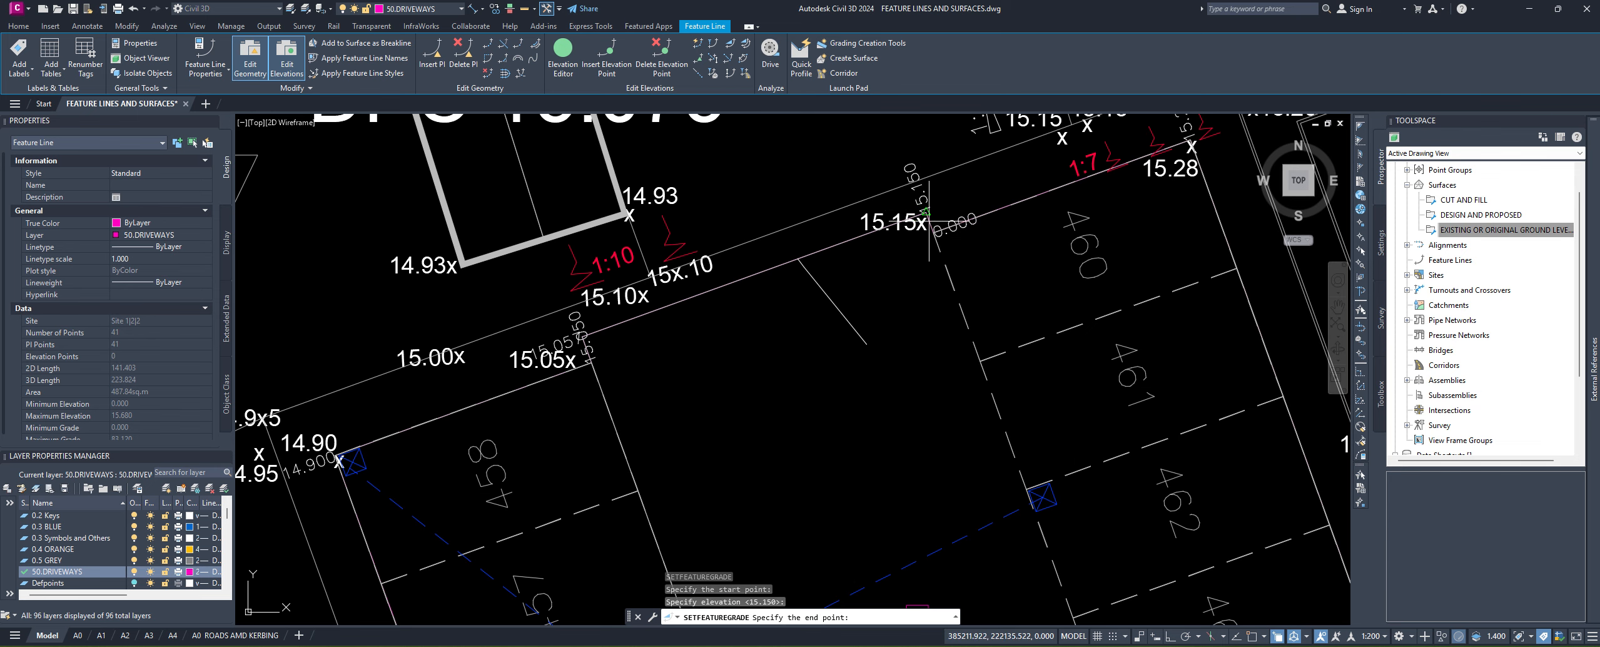
{"action": "middle_click_drag", "start_coordinate": [991, 209], "coordinate": [848, 350]}
{"action": "left_click", "coordinate": [1045, 286]}
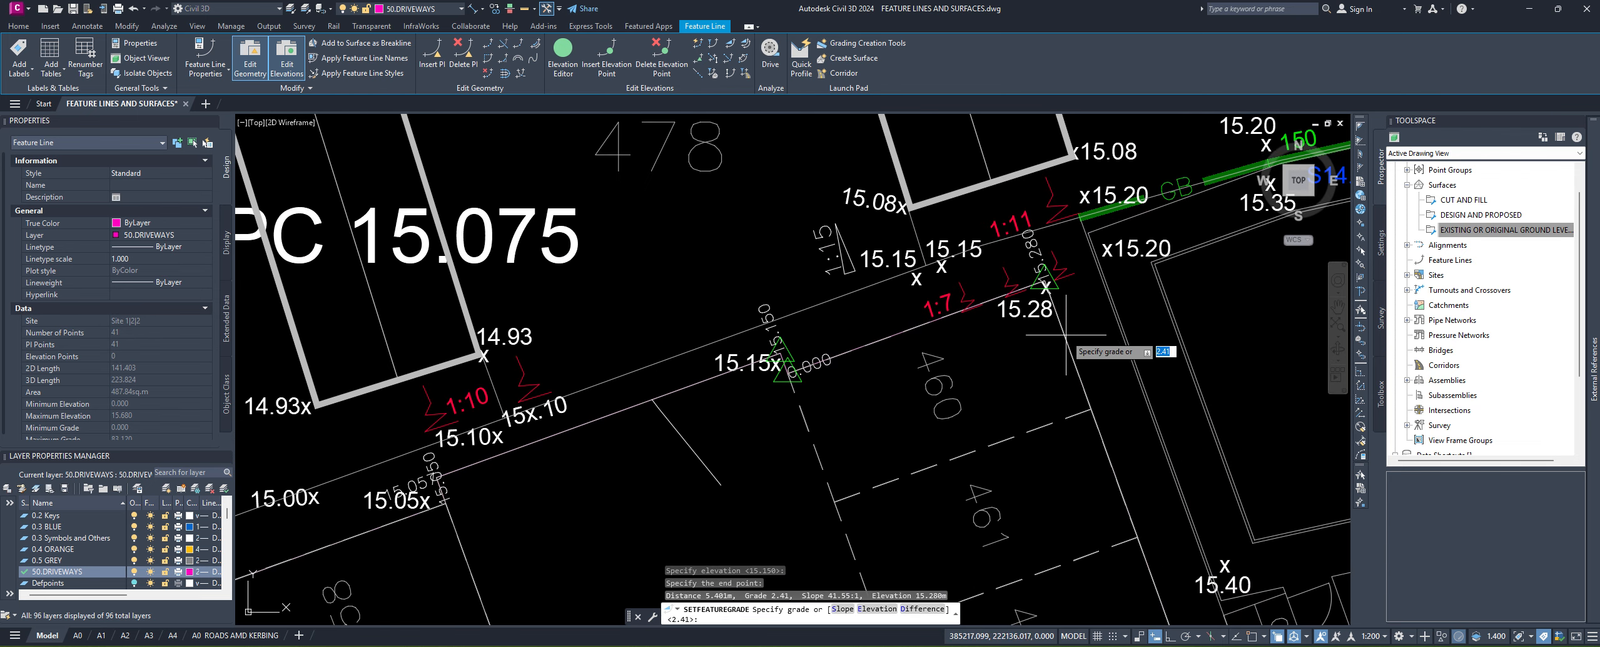
{"action": "key", "text": "Return"}
Step: Turn off selection cycling while reselecting the feature line for grading
{"action": "left_click", "coordinate": [1052, 302]}
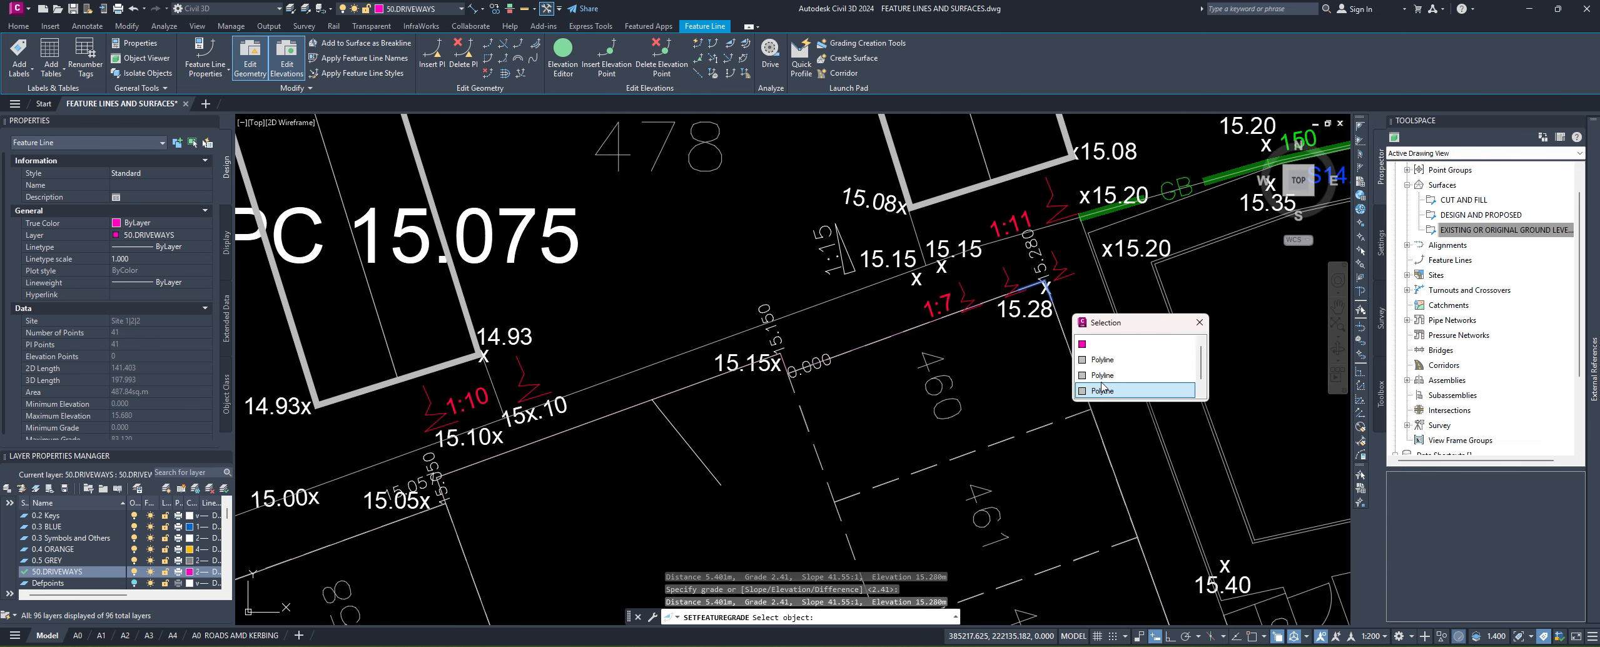
{"action": "left_click", "coordinate": [1104, 344]}
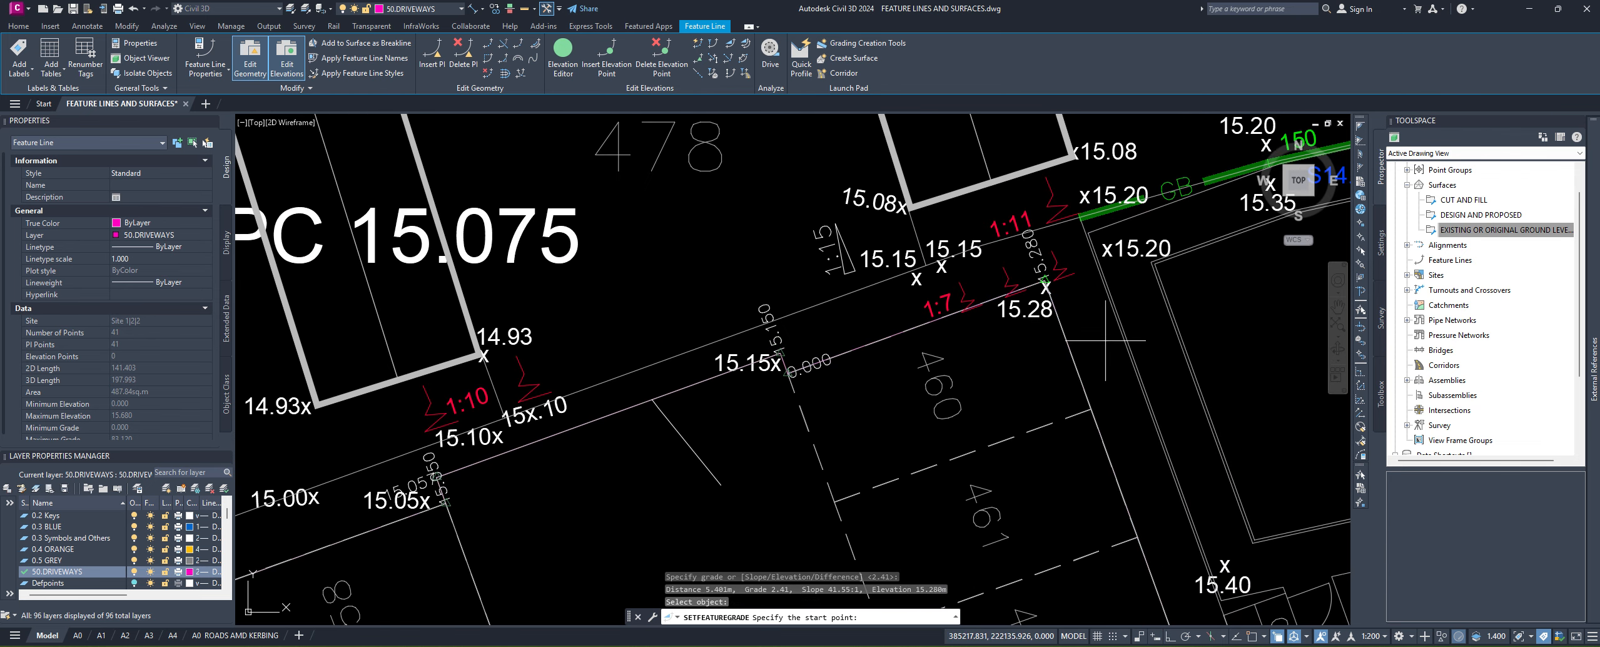
{"action": "left_click", "coordinate": [1277, 637]}
{"action": "middle_click_drag", "start_coordinate": [1063, 328], "coordinate": [833, 235]}
{"action": "mouse_move", "coordinate": [869, 321]}
{"action": "middle_mouse_down"}
{"action": "mouse_move", "coordinate": [833, 196]}
{"action": "mouse_move", "coordinate": [862, 393]}
{"action": "middle_mouse_up"}
{"action": "scroll", "coordinate": [624, 353], "scroll_direction": "down", "scroll_amount": 2}
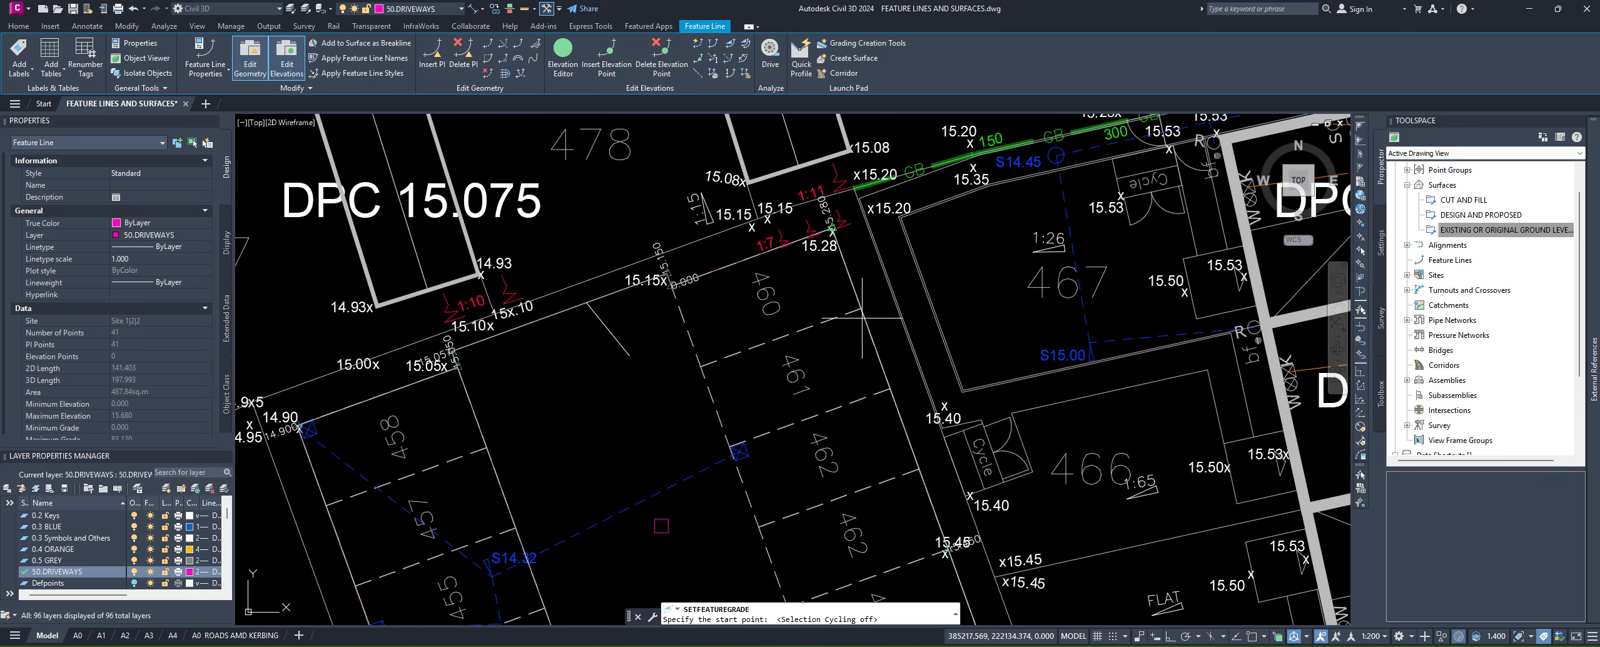
{"action": "mouse_move", "coordinate": [888, 596]}
{"action": "middle_mouse_down"}
{"action": "mouse_move", "coordinate": [905, 411]}
{"action": "mouse_move", "coordinate": [922, 476]}
{"action": "middle_mouse_up"}
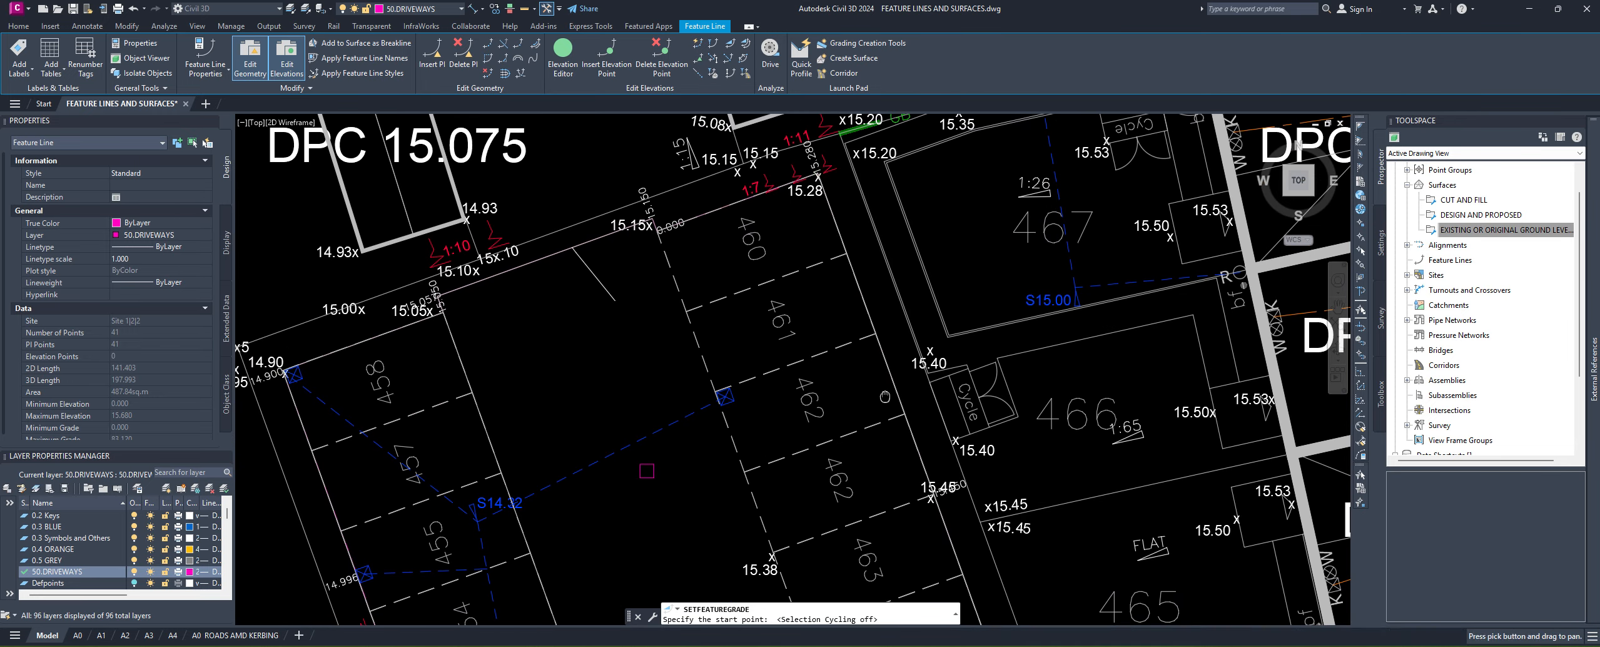
{"action": "key", "text": "Escape"}
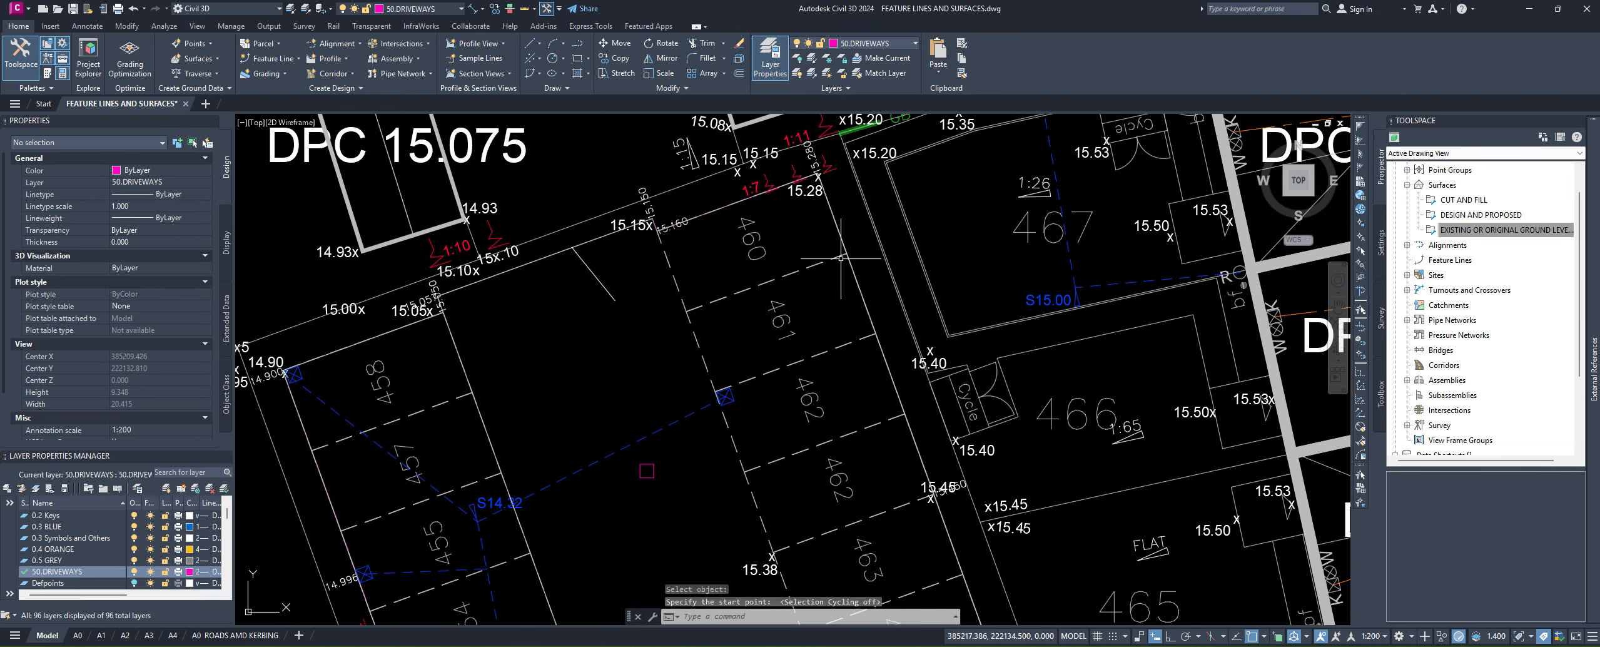
{"action": "scroll", "coordinate": [697, 254], "scroll_direction": "up", "scroll_amount": 3}
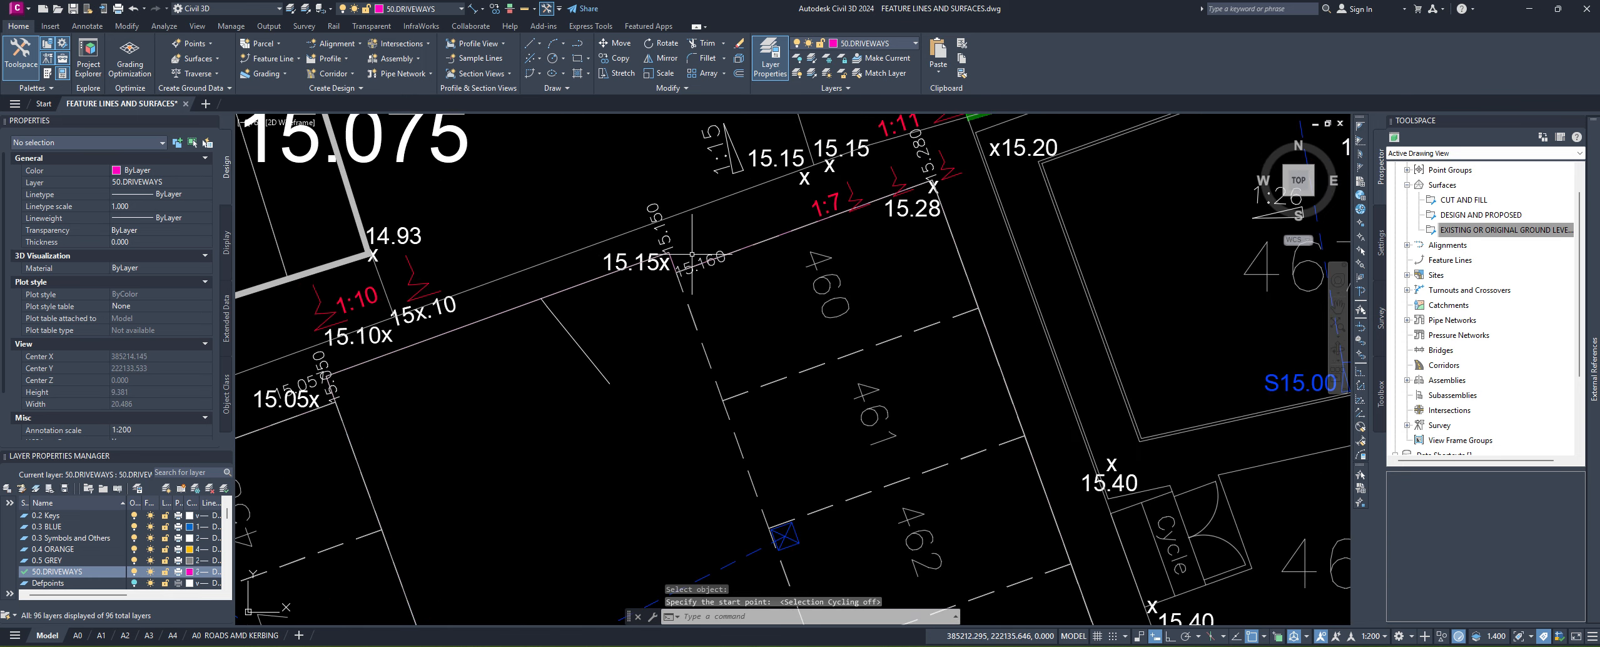
{"action": "middle_click_drag", "start_coordinate": [906, 432], "coordinate": [741, 327]}
{"action": "middle_click_drag", "start_coordinate": [839, 386], "coordinate": [728, 207]}
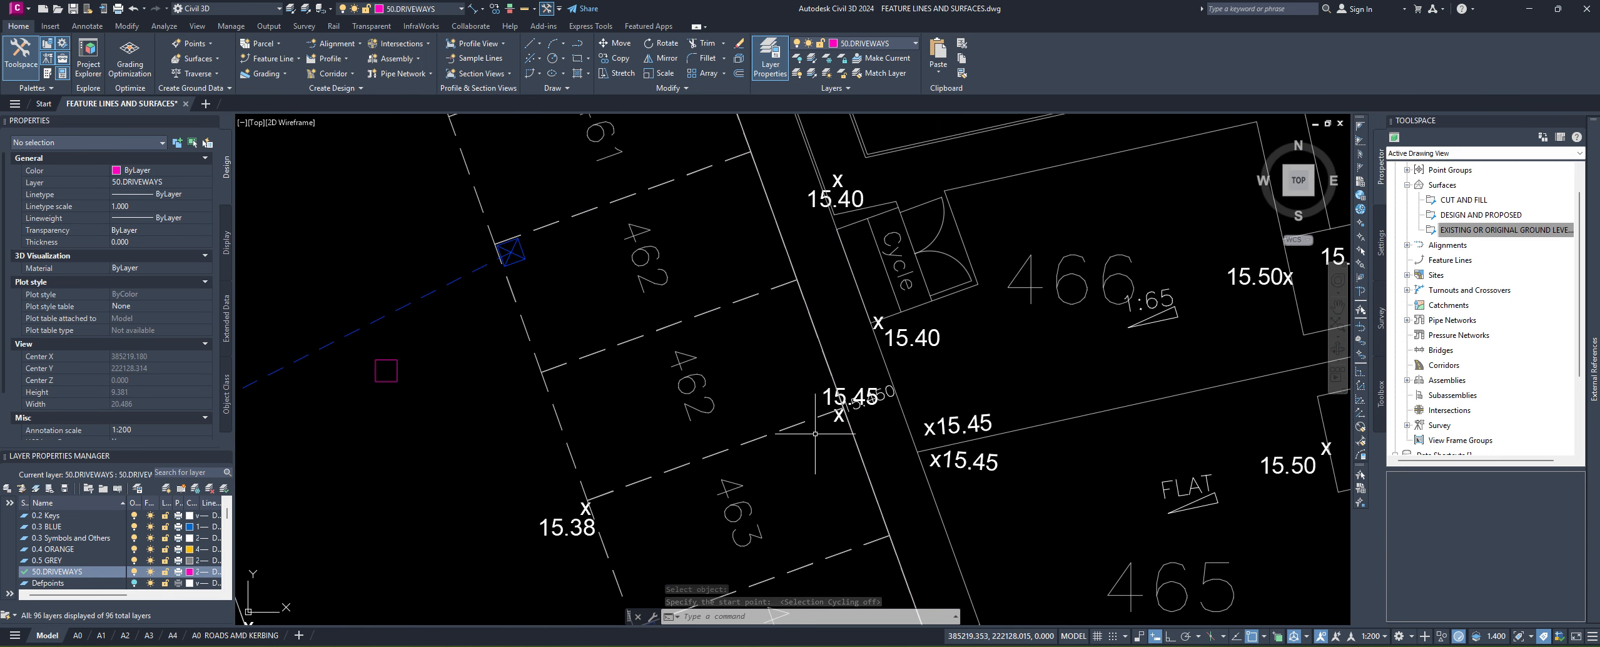
{"action": "middle_click_drag", "start_coordinate": [814, 428], "coordinate": [808, 259]}
{"action": "middle_click_drag", "start_coordinate": [765, 403], "coordinate": [812, 224]}
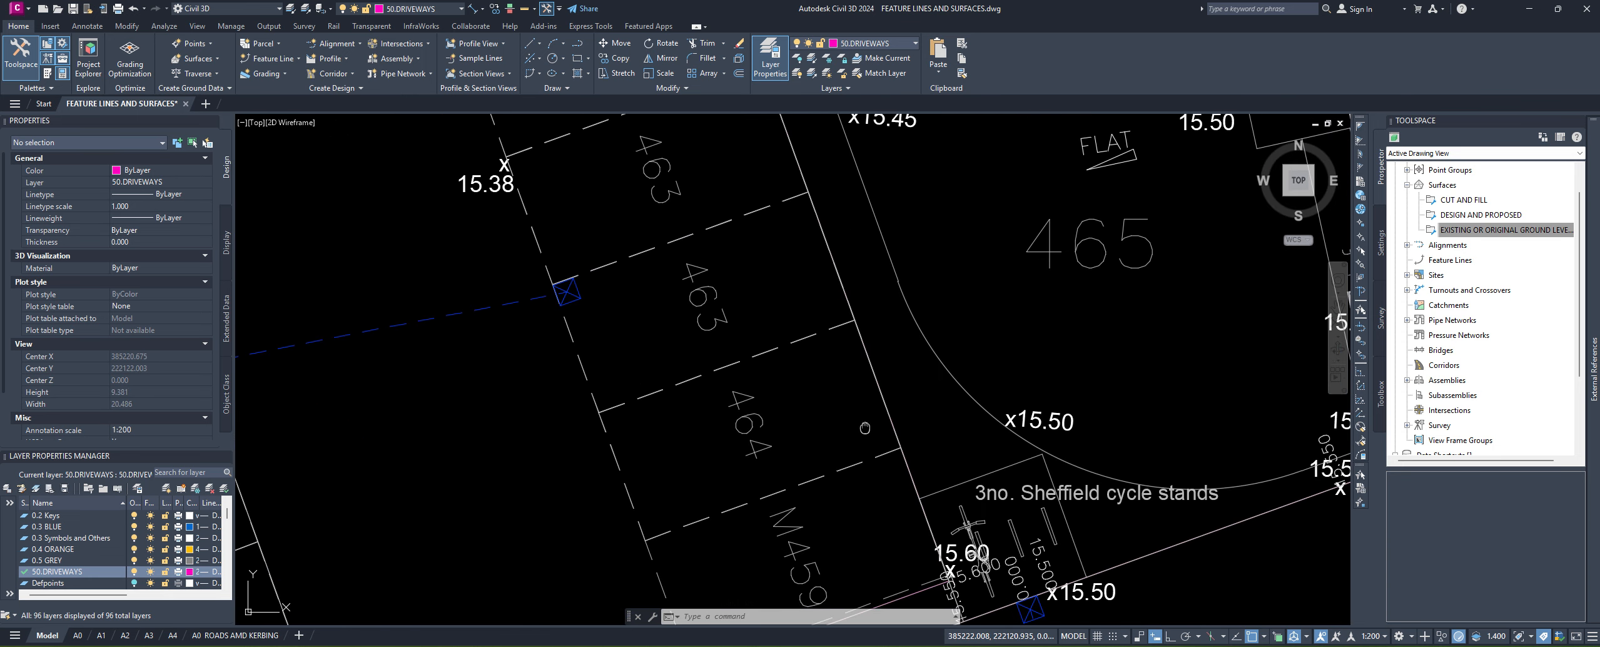
{"action": "middle_click_drag", "start_coordinate": [1094, 626], "coordinate": [887, 476]}
{"action": "scroll", "coordinate": [888, 476], "scroll_direction": "up", "scroll_amount": 3}
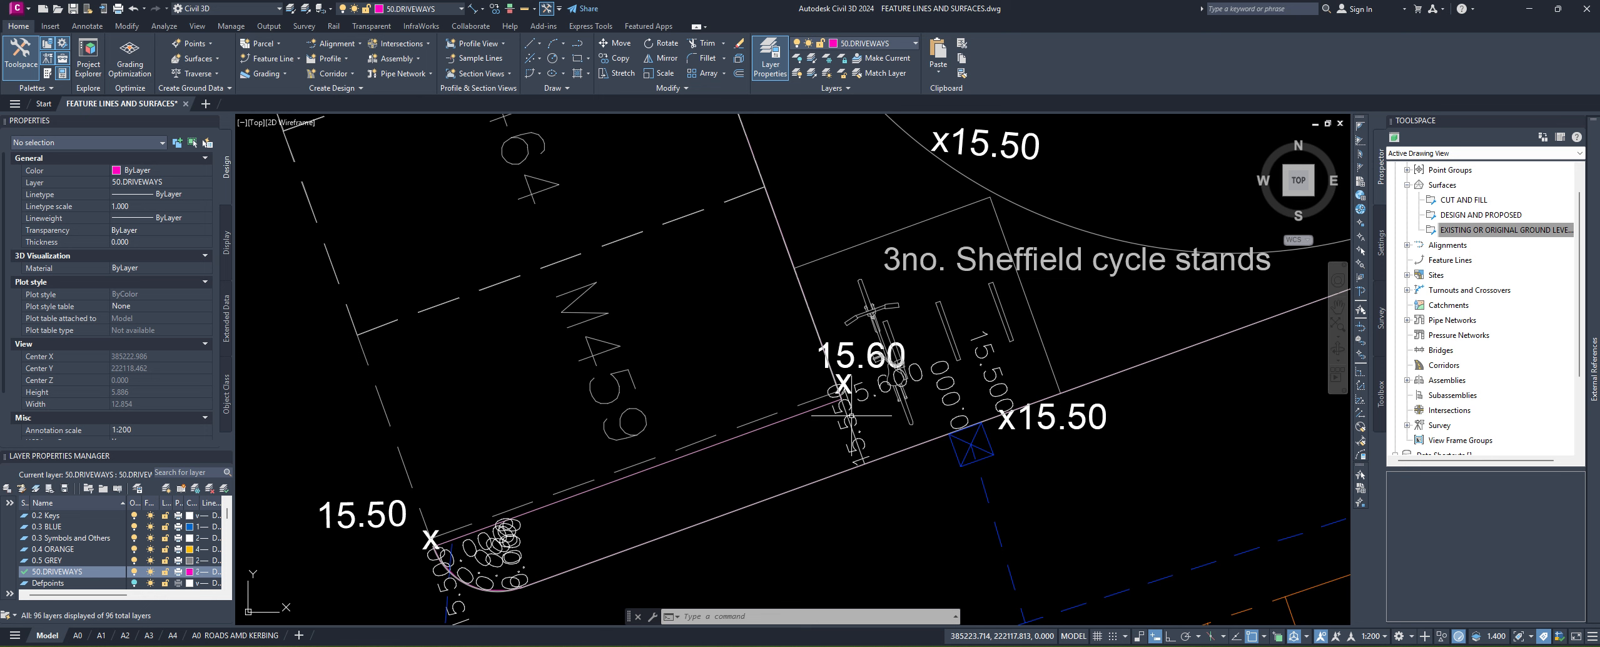
{"action": "left_click", "coordinate": [820, 337]}
{"action": "key", "text": "Return"}
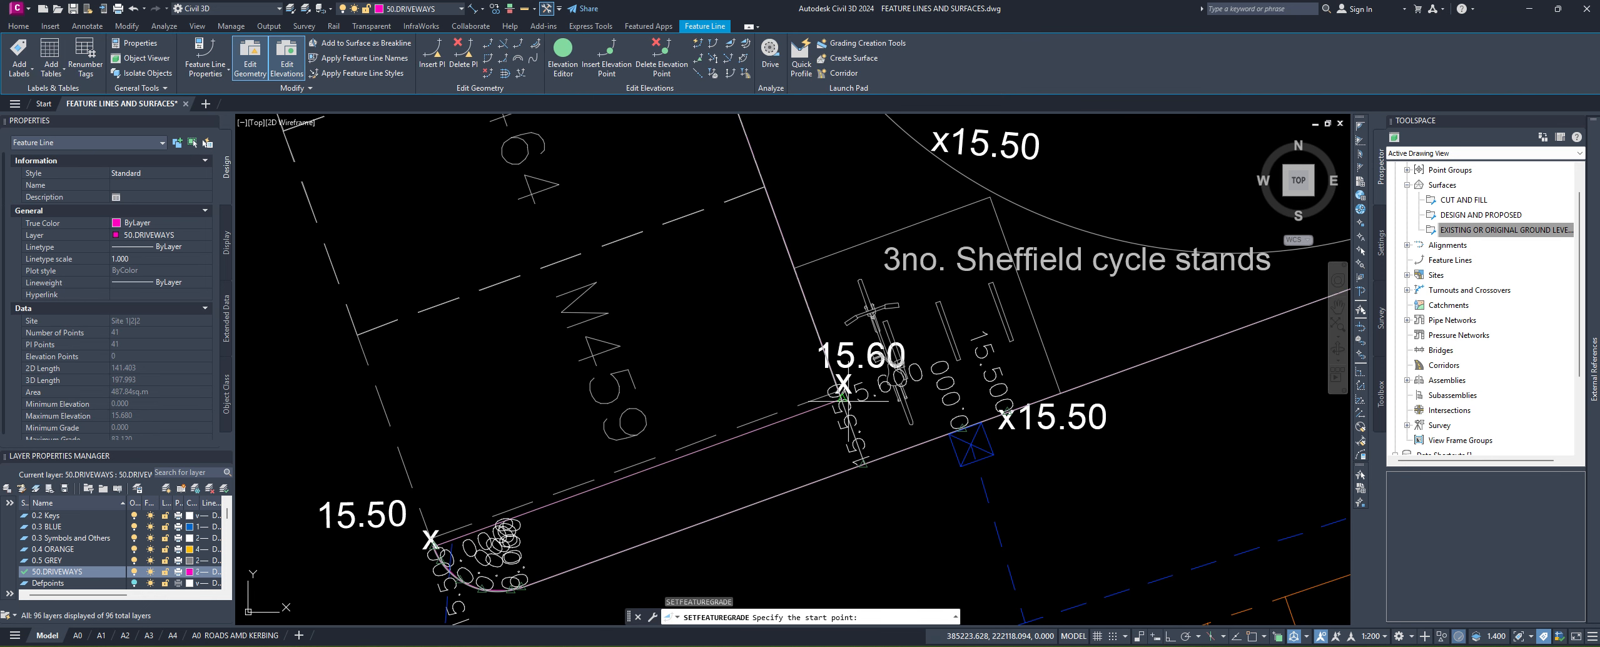
{"action": "left_click", "coordinate": [842, 397]}
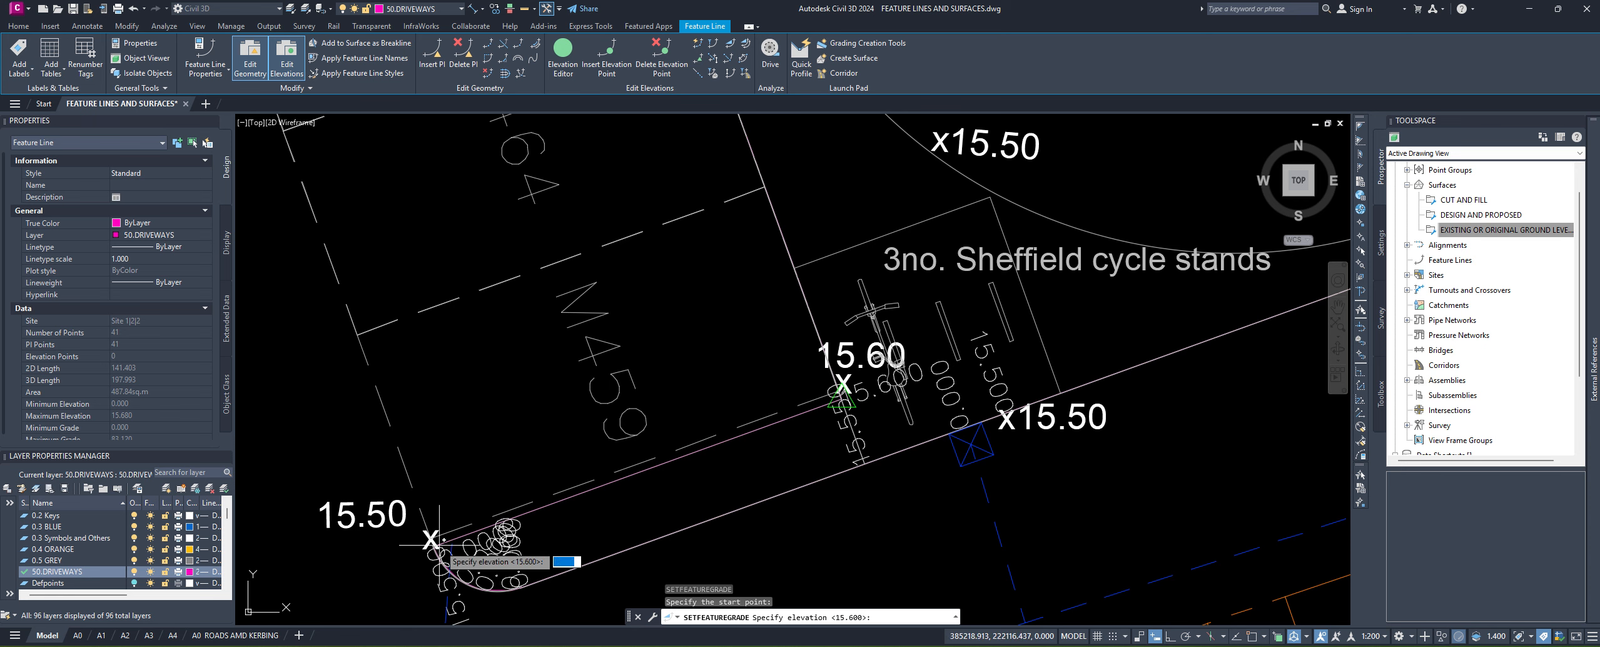
{"action": "key", "text": "Return"}
{"action": "left_click", "coordinate": [741, 356]}
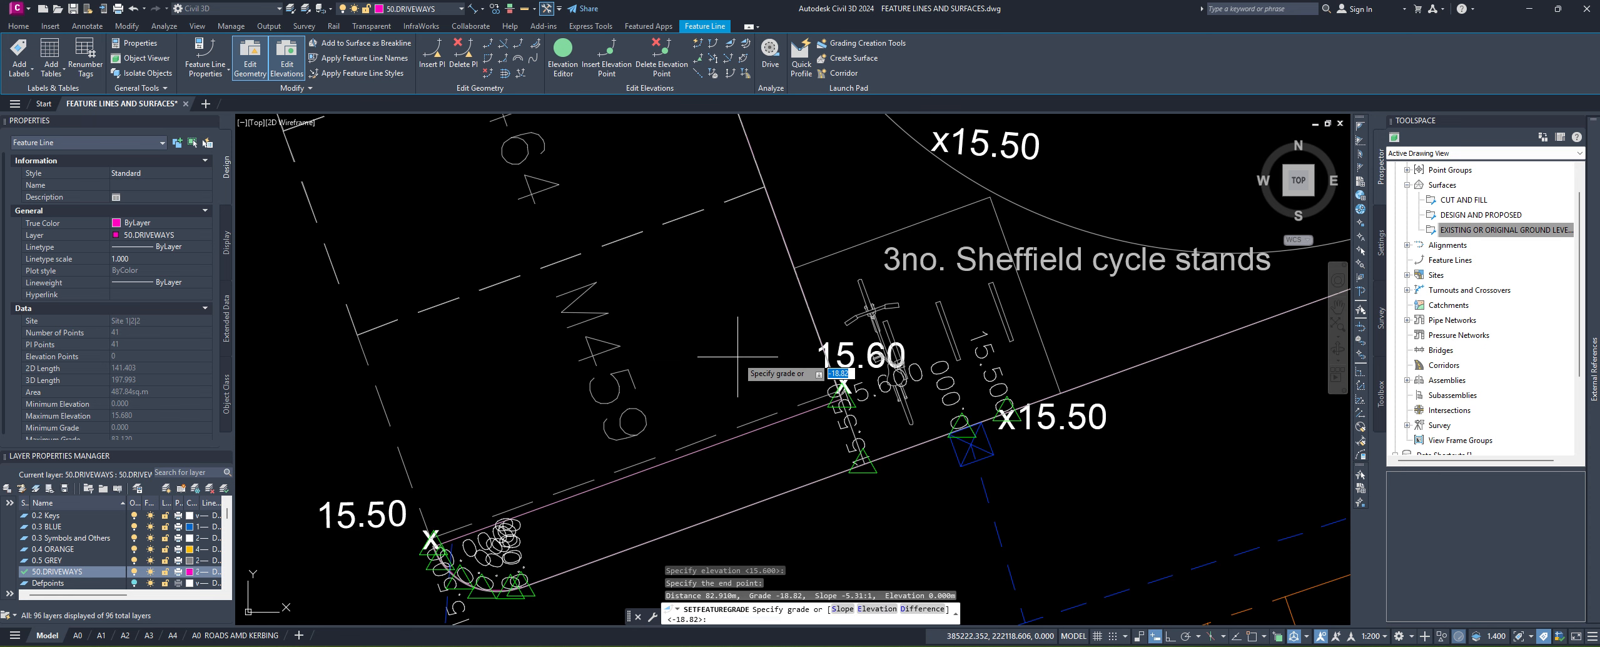
{"action": "middle_click_drag", "start_coordinate": [616, 533], "coordinate": [813, 384]}
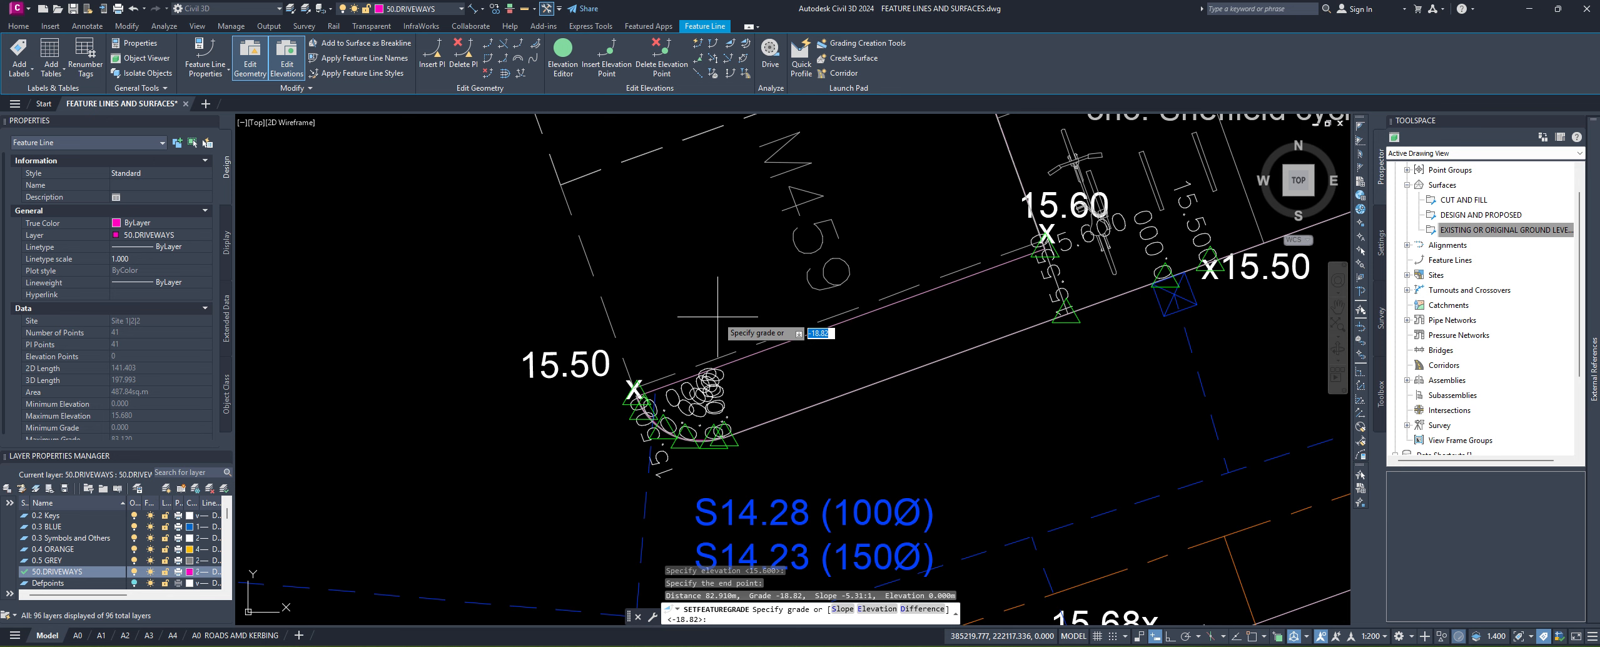
{"action": "middle_click_drag", "start_coordinate": [881, 274], "coordinate": [856, 321]}
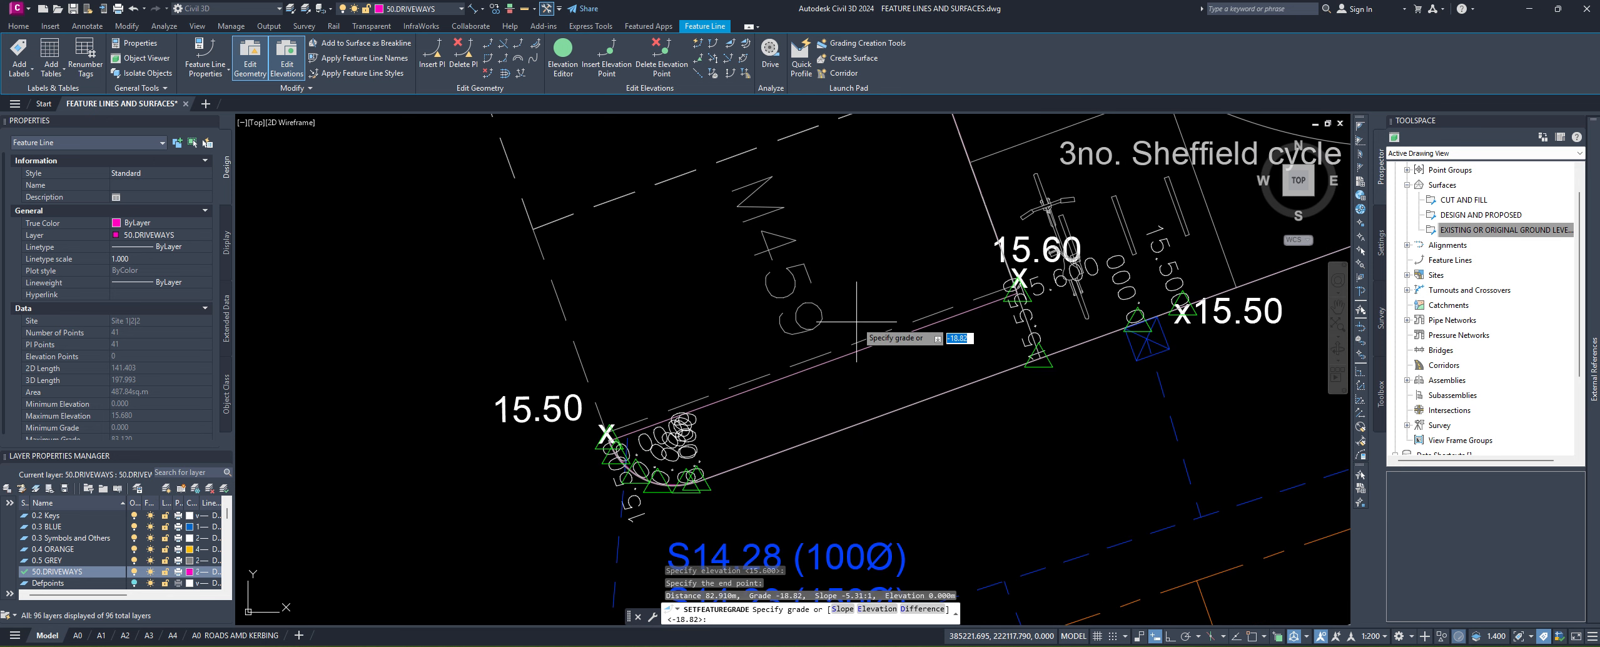
{"action": "key", "text": "Escape"}
Step: Apply a uniform grade along the feature line from the 15.50 vertex at bay M459, around the curve, to the 15.55 vertex, keeping both end elevations
{"action": "middle_click_drag", "start_coordinate": [805, 364], "coordinate": [818, 361]}
{"action": "left_click", "coordinate": [803, 365]}
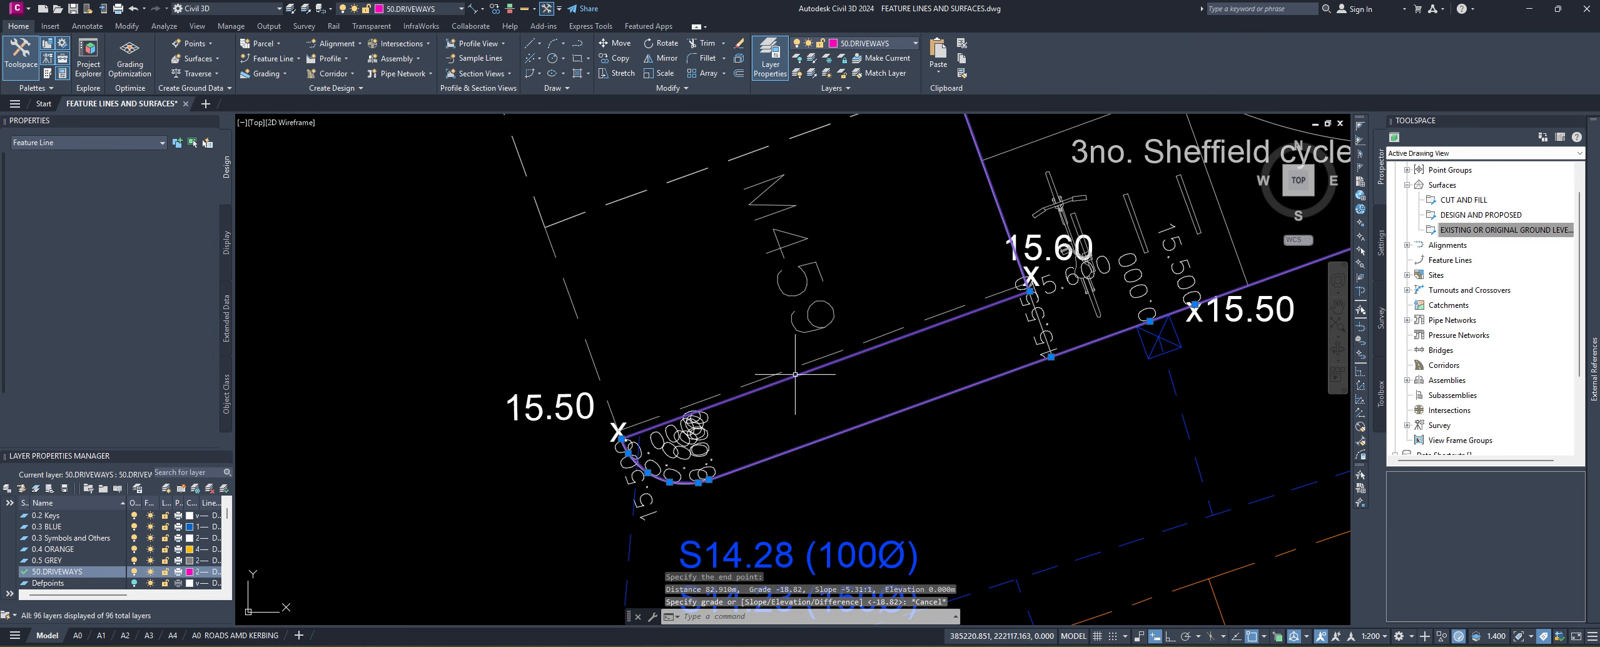
{"action": "key", "text": "Return"}
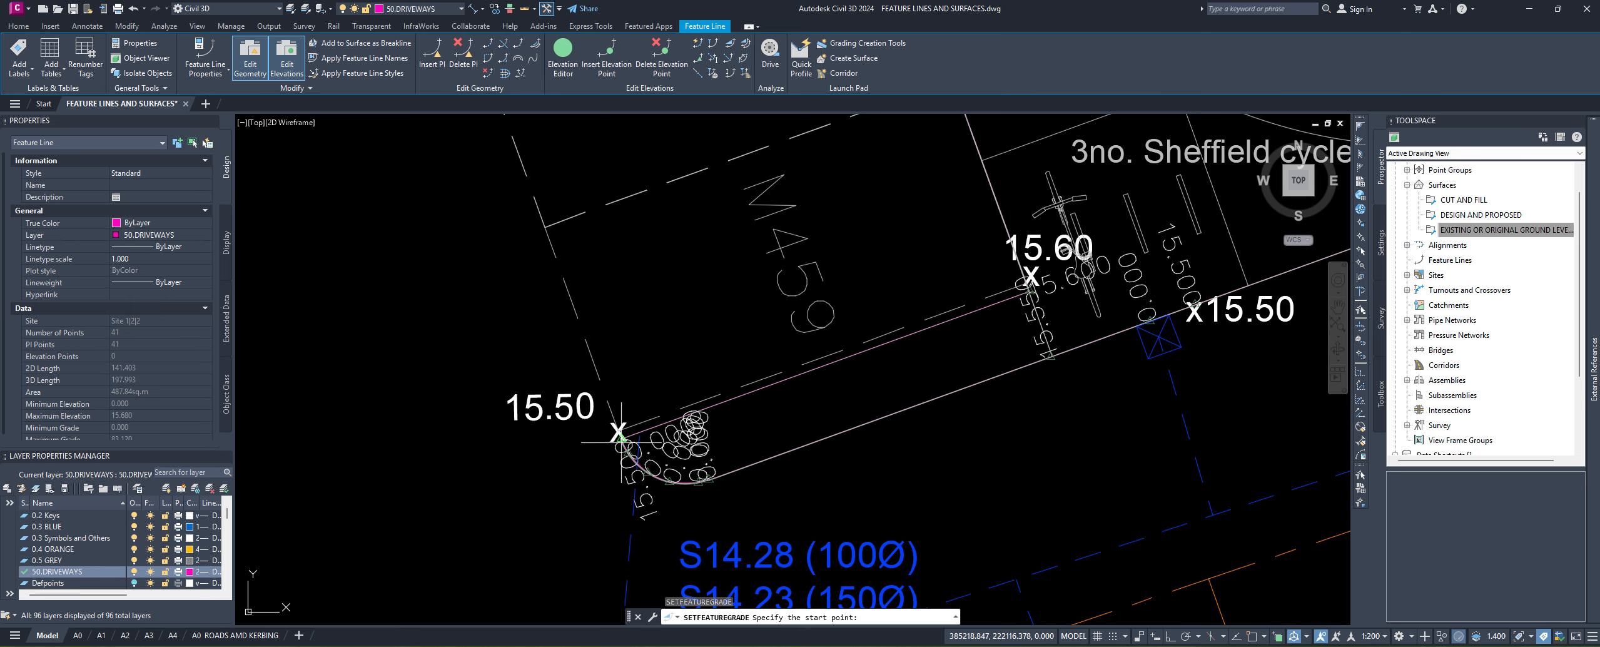
{"action": "left_click", "coordinate": [622, 439]}
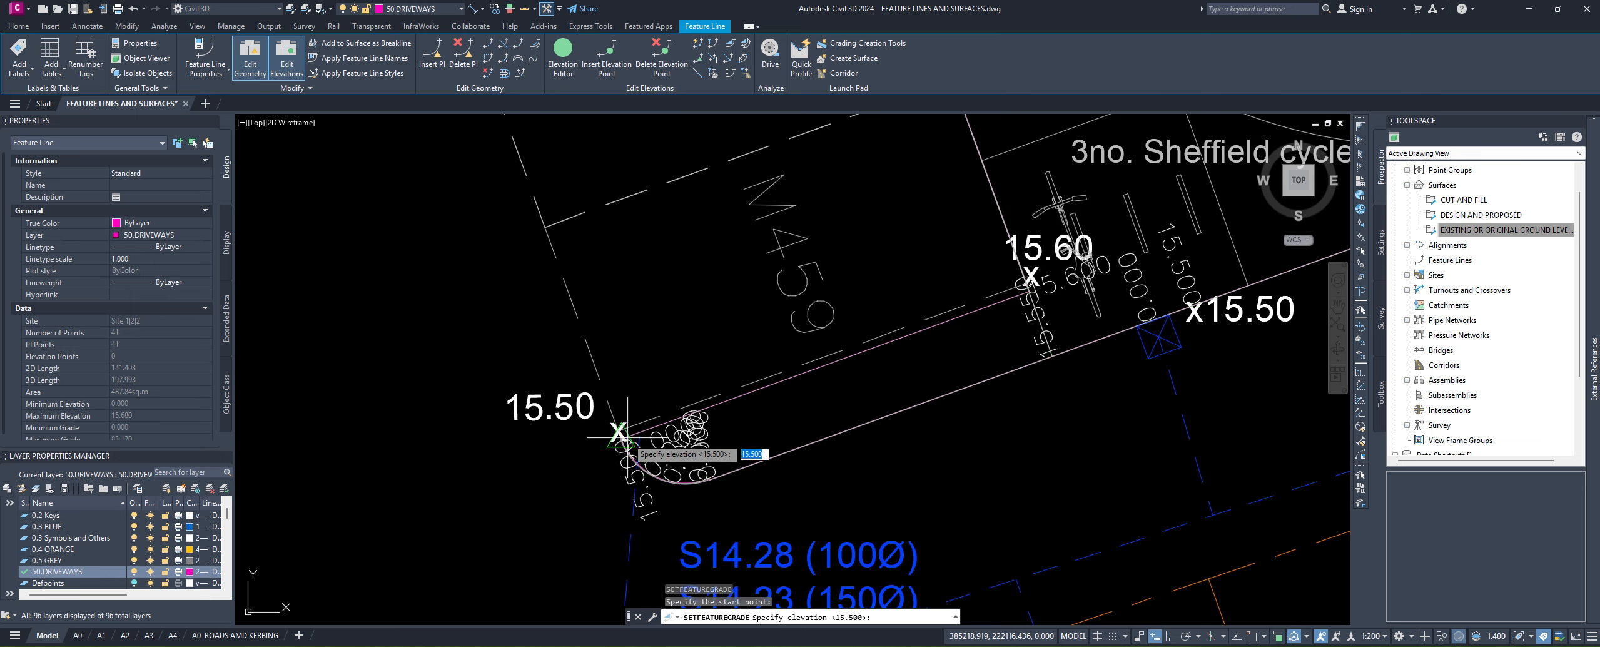
{"action": "key", "text": "Return"}
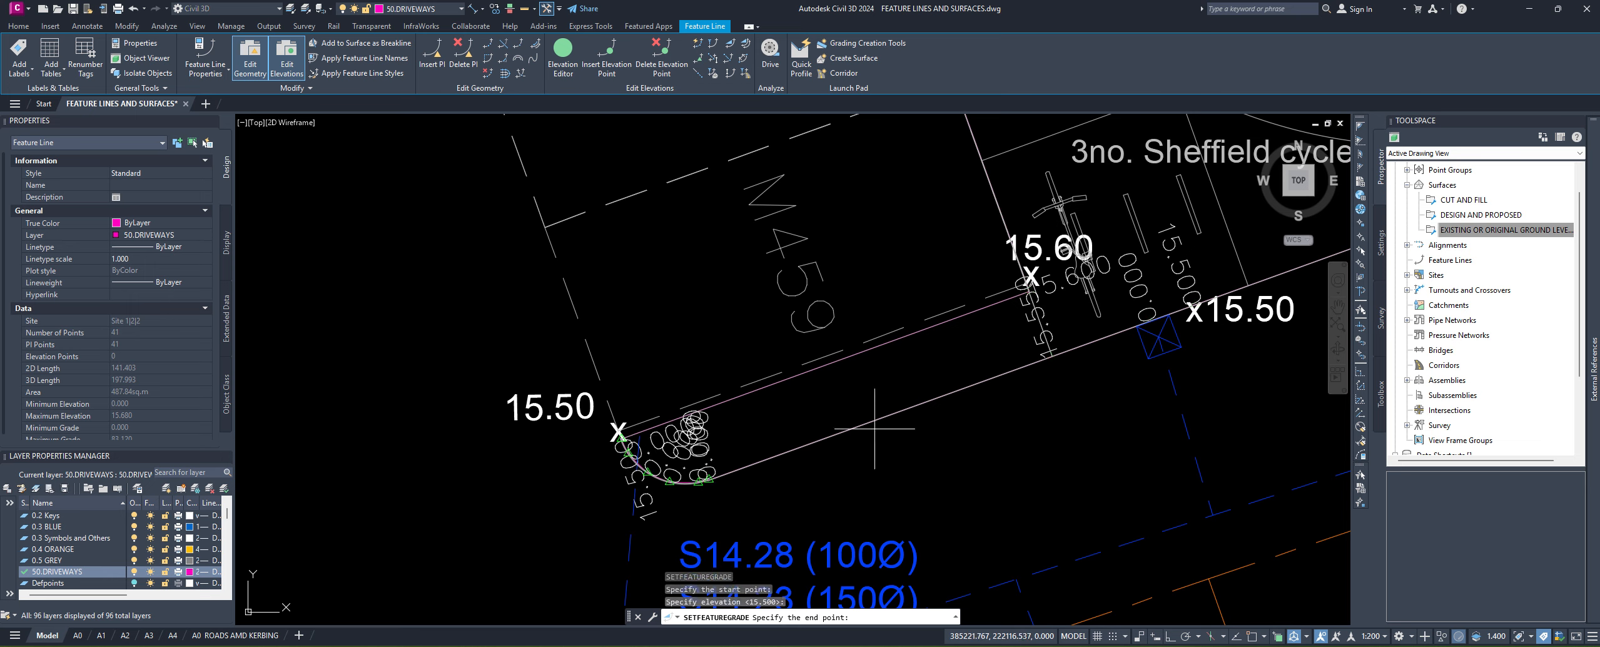
{"action": "left_click", "coordinate": [1051, 356]}
{"action": "middle_click_drag", "start_coordinate": [1062, 428], "coordinate": [878, 466]}
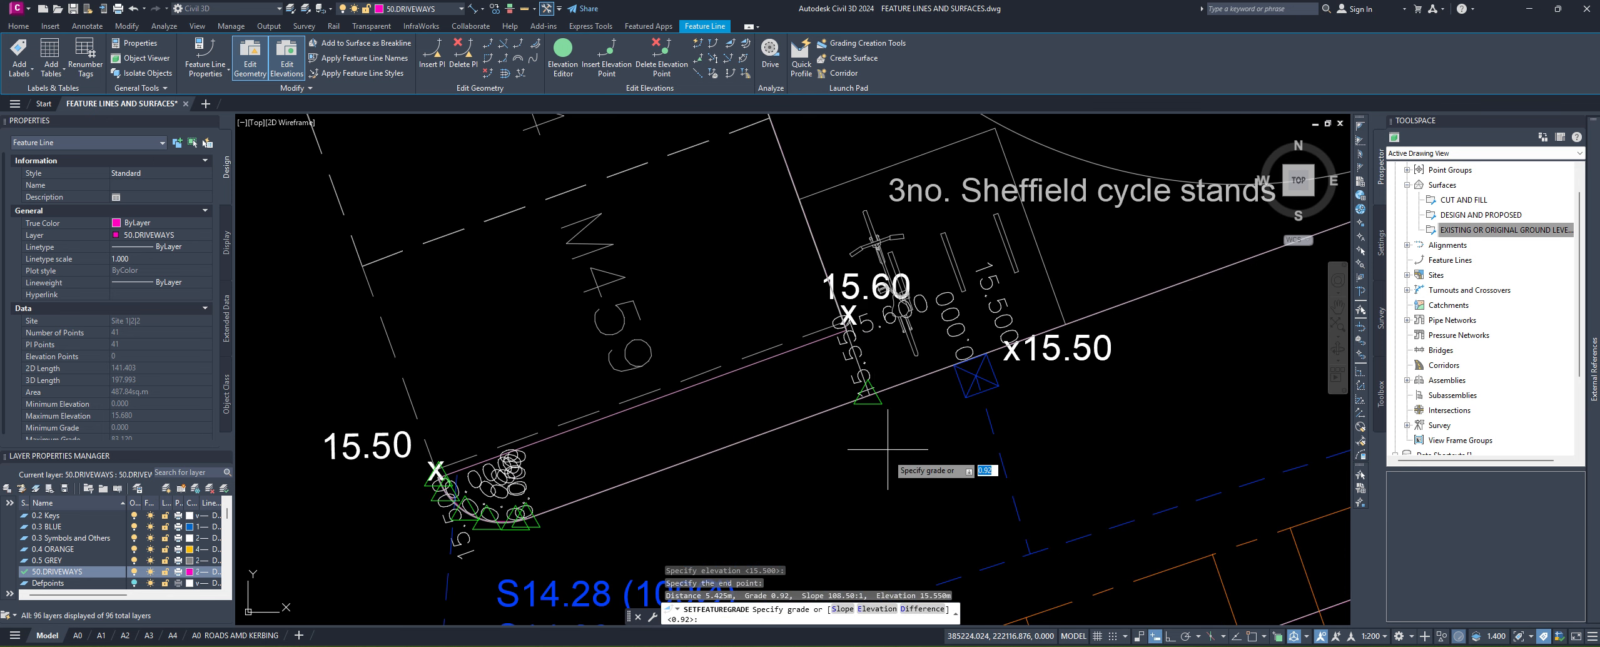
{"action": "key", "text": "Return"}
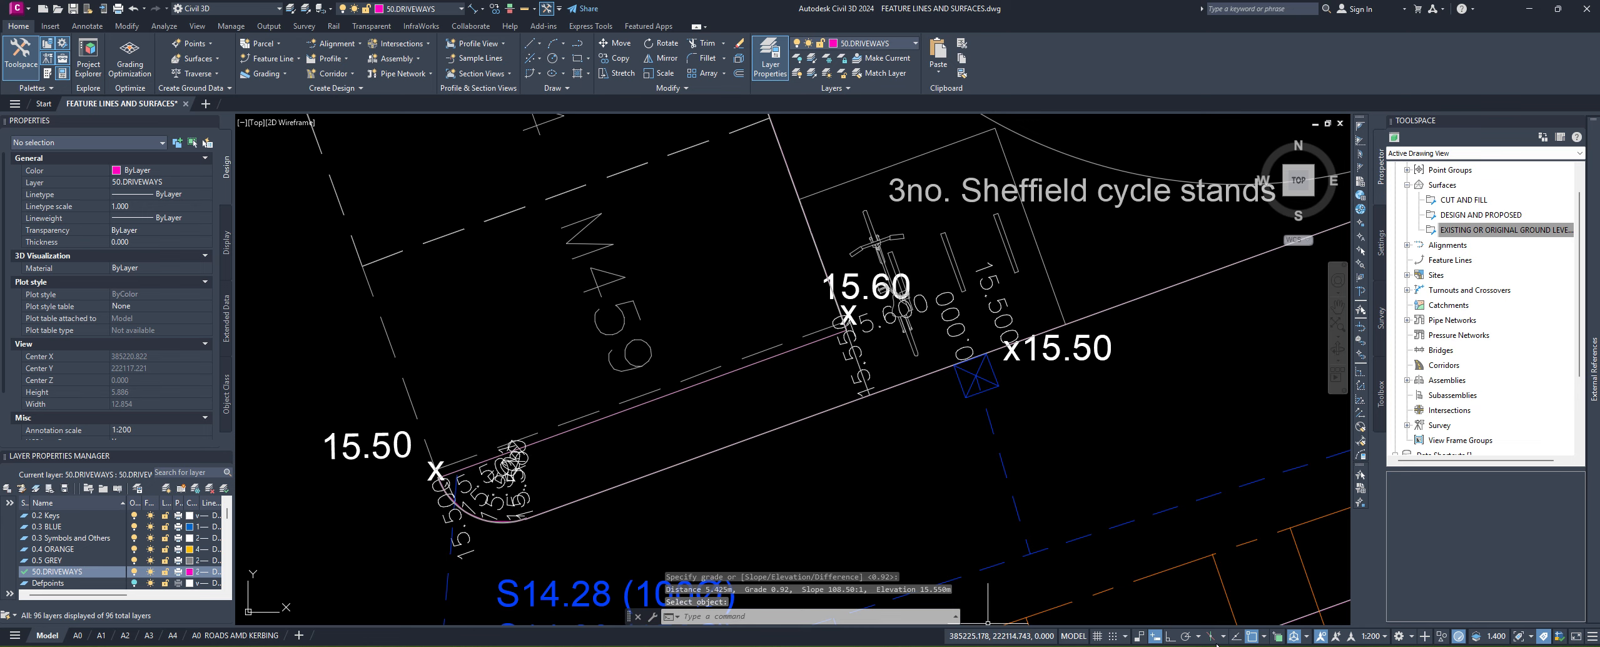
Step: Set the annotation scale to 1:100 and check the elevation labels around the curve at bay M459
{"action": "left_click", "coordinate": [1375, 635]}
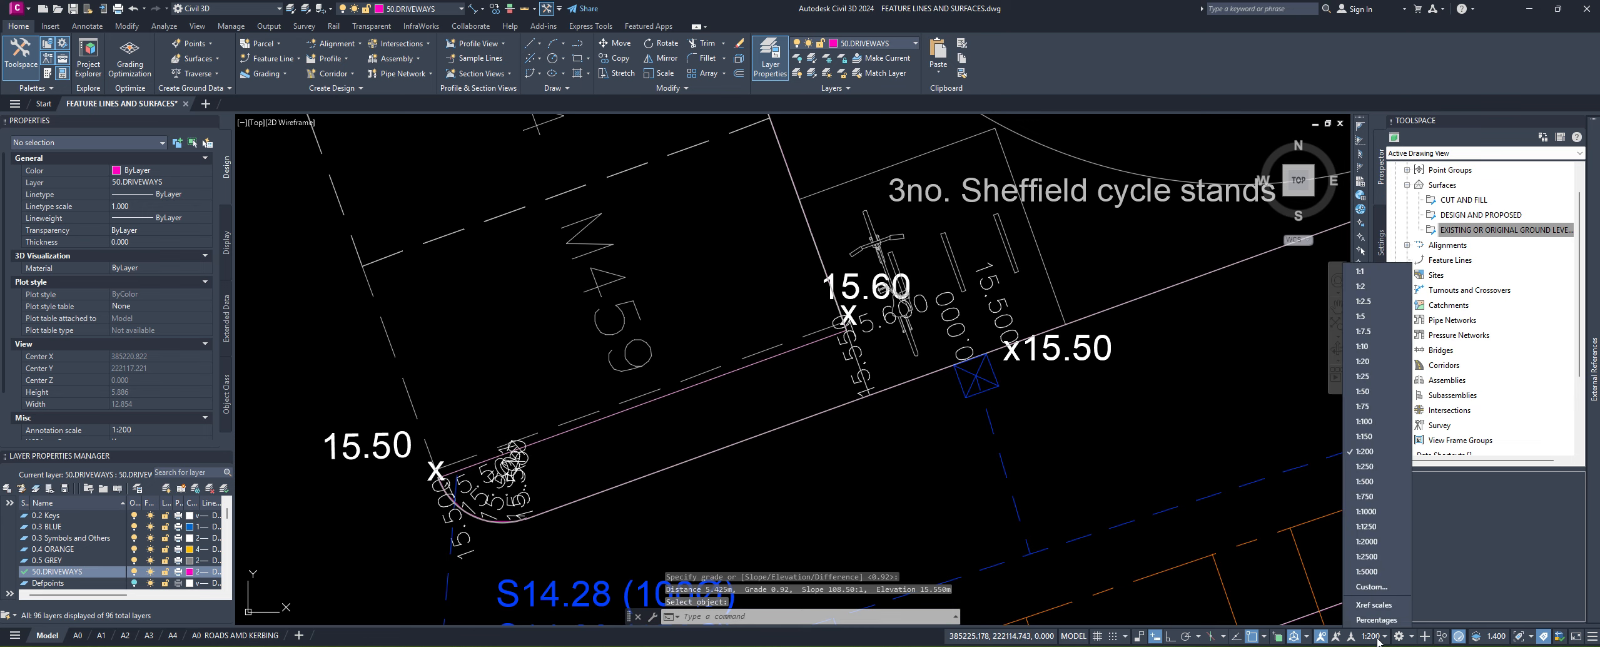
{"action": "left_click", "coordinate": [1366, 422]}
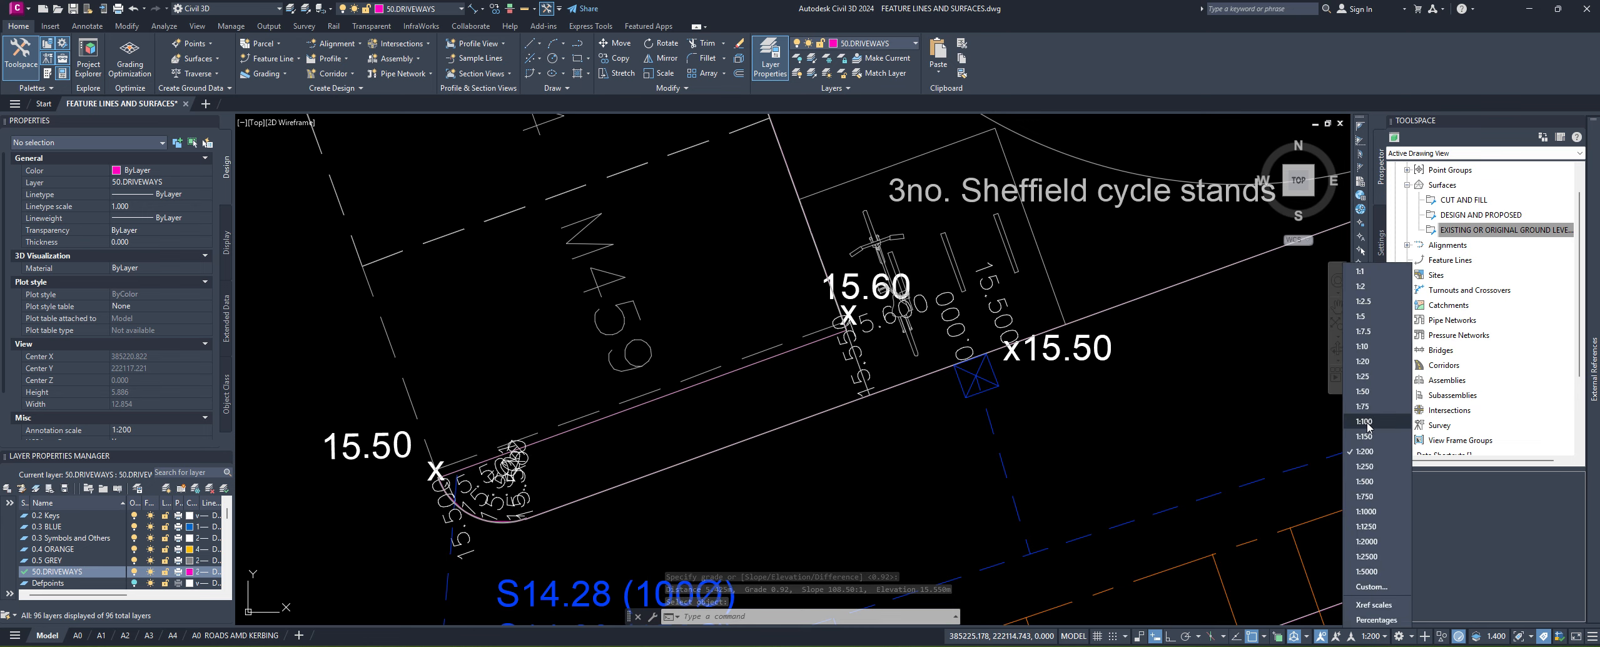
{"action": "scroll", "coordinate": [513, 503], "scroll_direction": "up", "scroll_amount": 4}
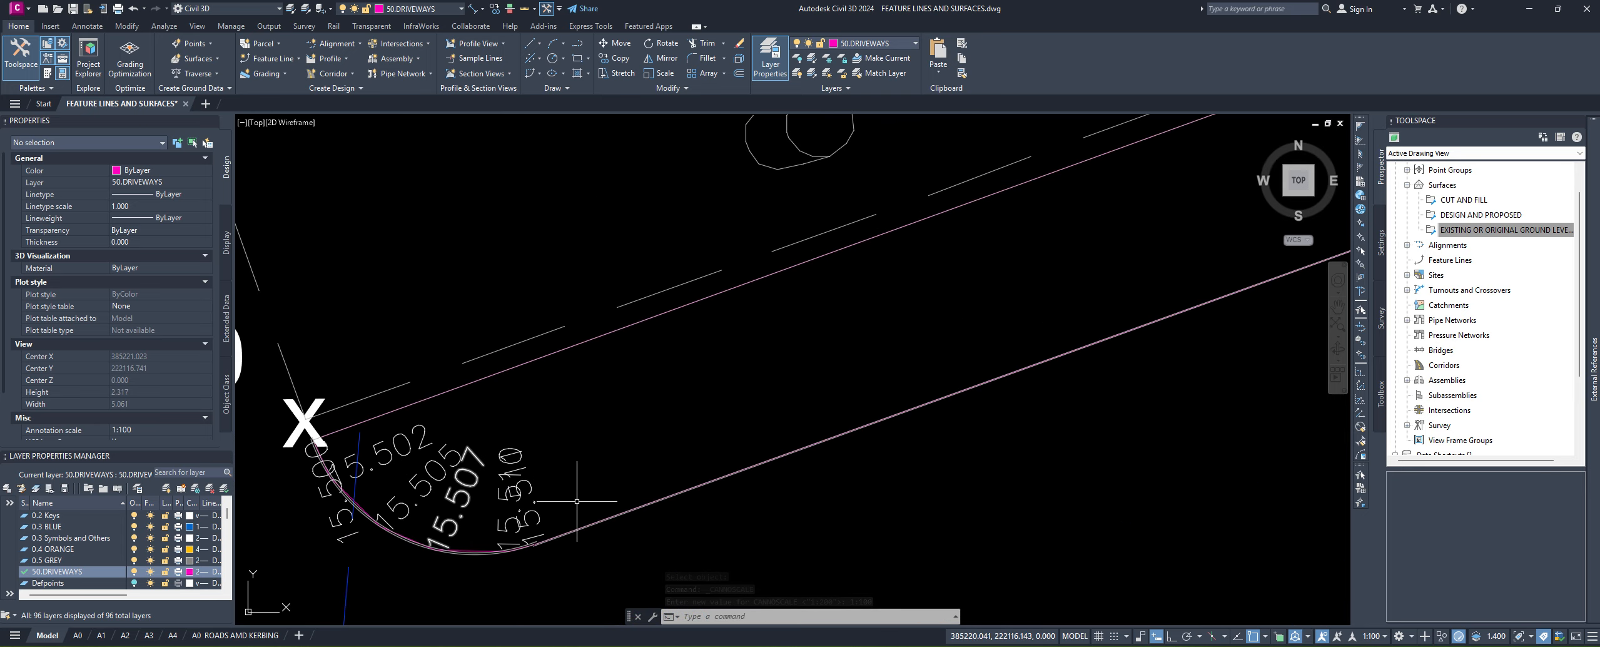
{"action": "scroll", "coordinate": [367, 389], "scroll_direction": "down", "scroll_amount": 2}
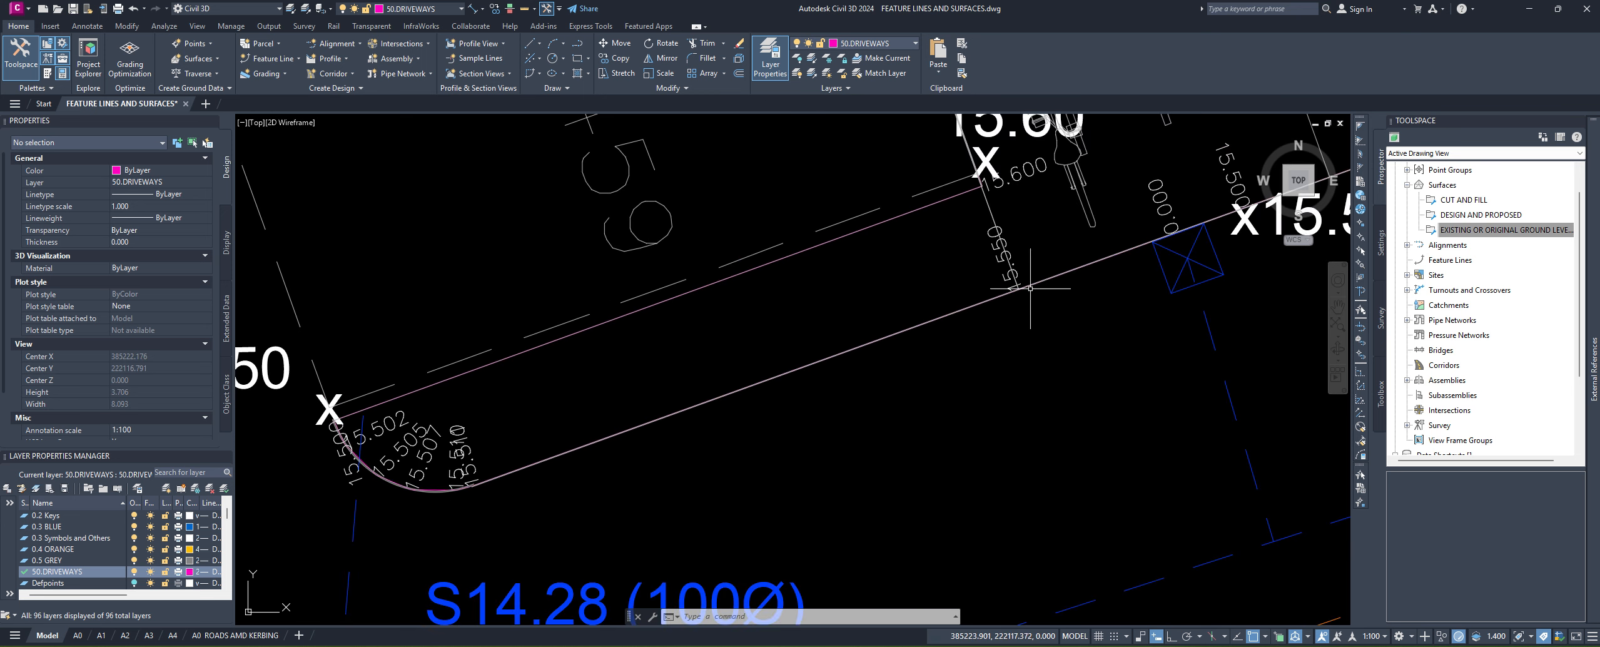
{"action": "mouse_move", "coordinate": [1036, 286]}
{"action": "middle_mouse_down"}
{"action": "mouse_move", "coordinate": [709, 410]}
{"action": "mouse_move", "coordinate": [912, 330]}
{"action": "mouse_move", "coordinate": [1108, 309]}
{"action": "middle_mouse_up"}
{"action": "scroll", "coordinate": [426, 500], "scroll_direction": "down", "scroll_amount": 5}
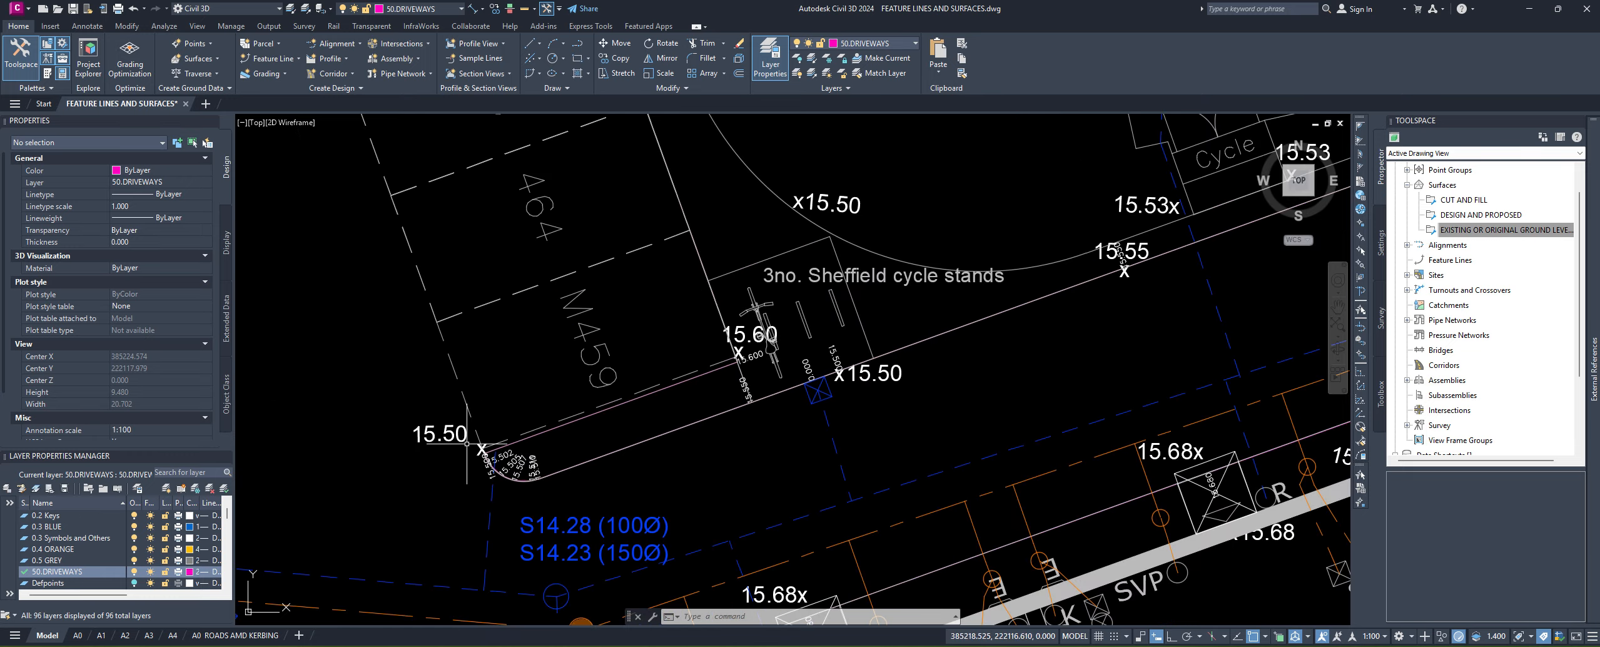
Step: Examine the feature line's elevation labels and the design levels around the parking court, bin store and cycle stands for vertices still lacking a level
{"action": "mouse_move", "coordinate": [432, 494]}
{"action": "middle_mouse_down"}
{"action": "mouse_move", "coordinate": [650, 479]}
{"action": "mouse_move", "coordinate": [646, 331]}
{"action": "middle_mouse_up"}
{"action": "scroll", "coordinate": [714, 354], "scroll_direction": "up", "scroll_amount": 2}
{"action": "middle_click_drag", "start_coordinate": [453, 333], "coordinate": [548, 372]}
{"action": "scroll", "coordinate": [484, 455], "scroll_direction": "up", "scroll_amount": 2}
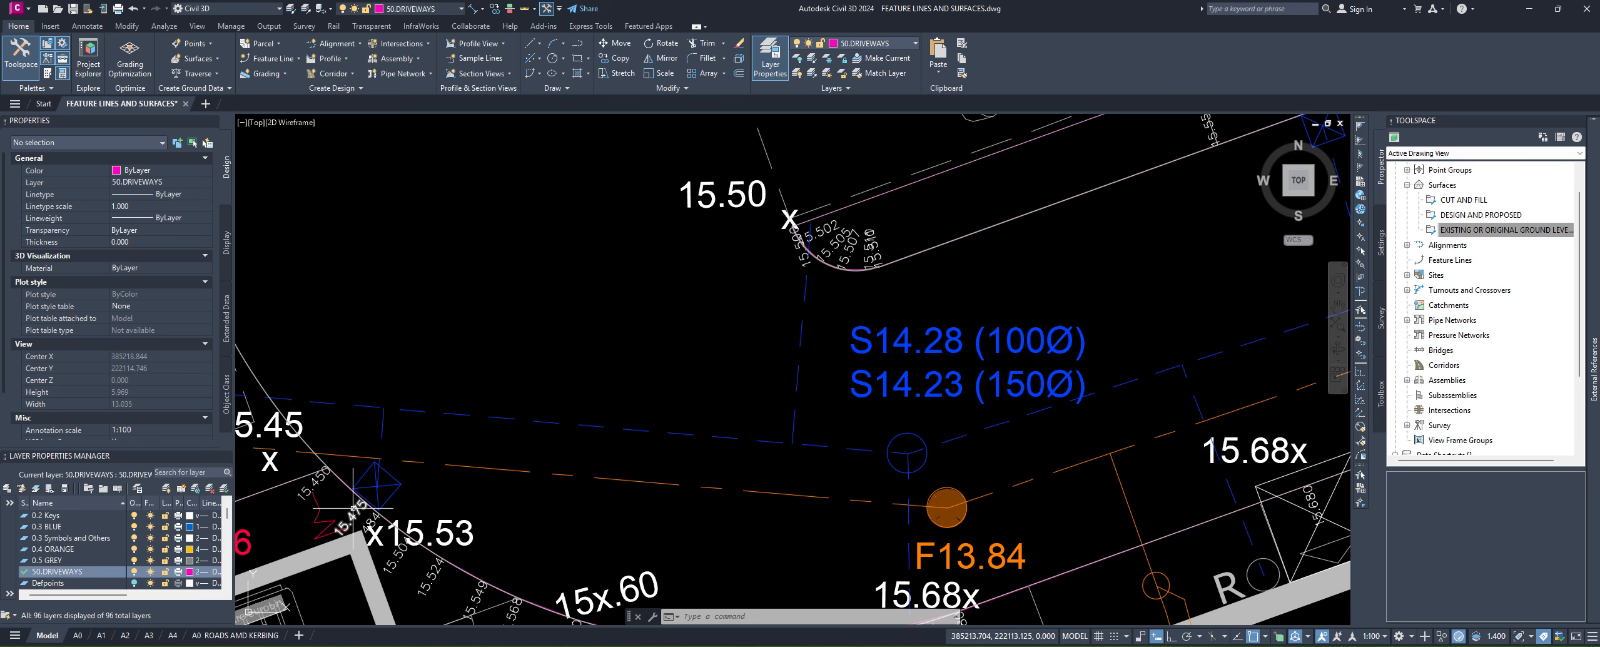
{"action": "scroll", "coordinate": [353, 506], "scroll_direction": "down", "scroll_amount": 2}
{"action": "mouse_move", "coordinate": [354, 500]}
{"action": "middle_mouse_down"}
{"action": "mouse_move", "coordinate": [389, 624]}
{"action": "mouse_move", "coordinate": [514, 615]}
{"action": "middle_mouse_up"}
{"action": "scroll", "coordinate": [516, 589], "scroll_direction": "down", "scroll_amount": 2}
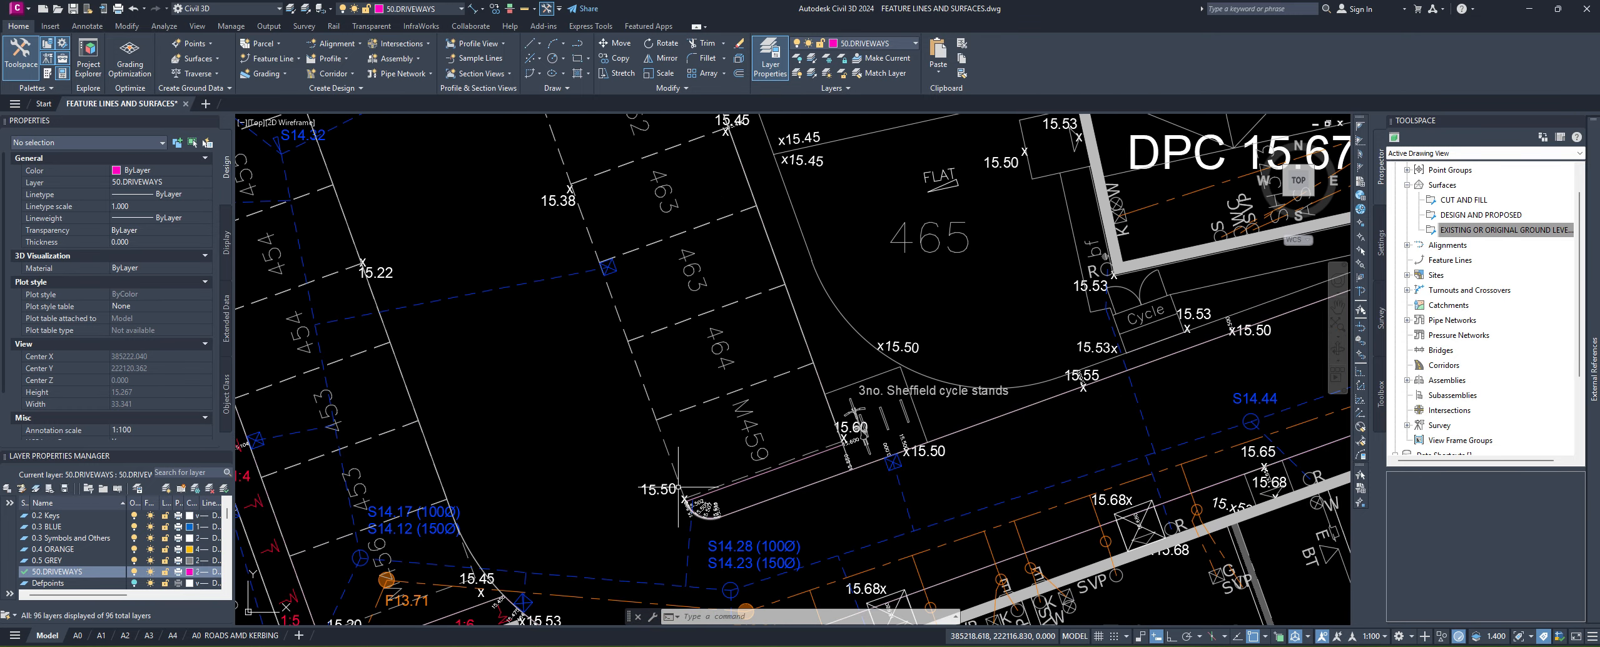
{"action": "mouse_move", "coordinate": [595, 253]}
{"action": "middle_mouse_down"}
{"action": "mouse_move", "coordinate": [688, 375]}
{"action": "mouse_move", "coordinate": [707, 469]}
{"action": "middle_mouse_up"}
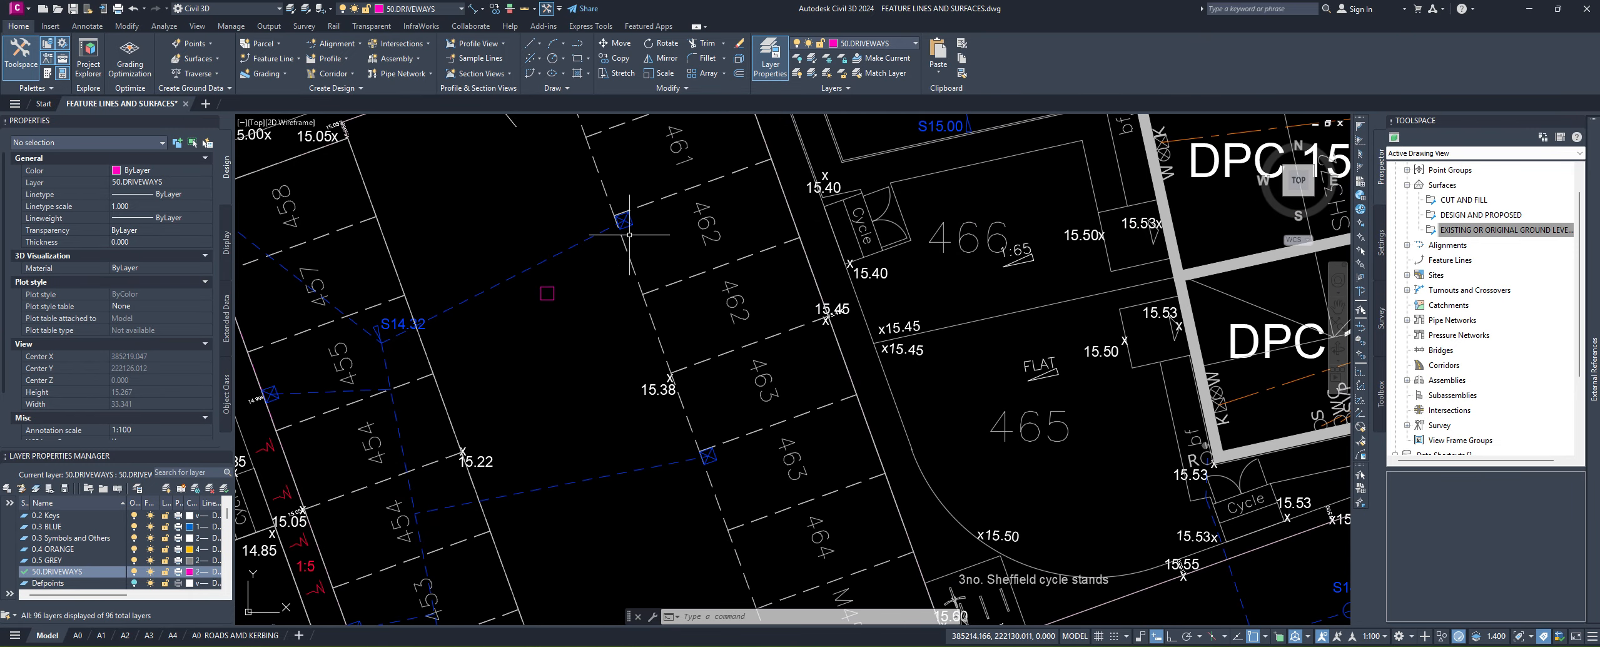
{"action": "scroll", "coordinate": [615, 289], "scroll_direction": "down", "scroll_amount": 2}
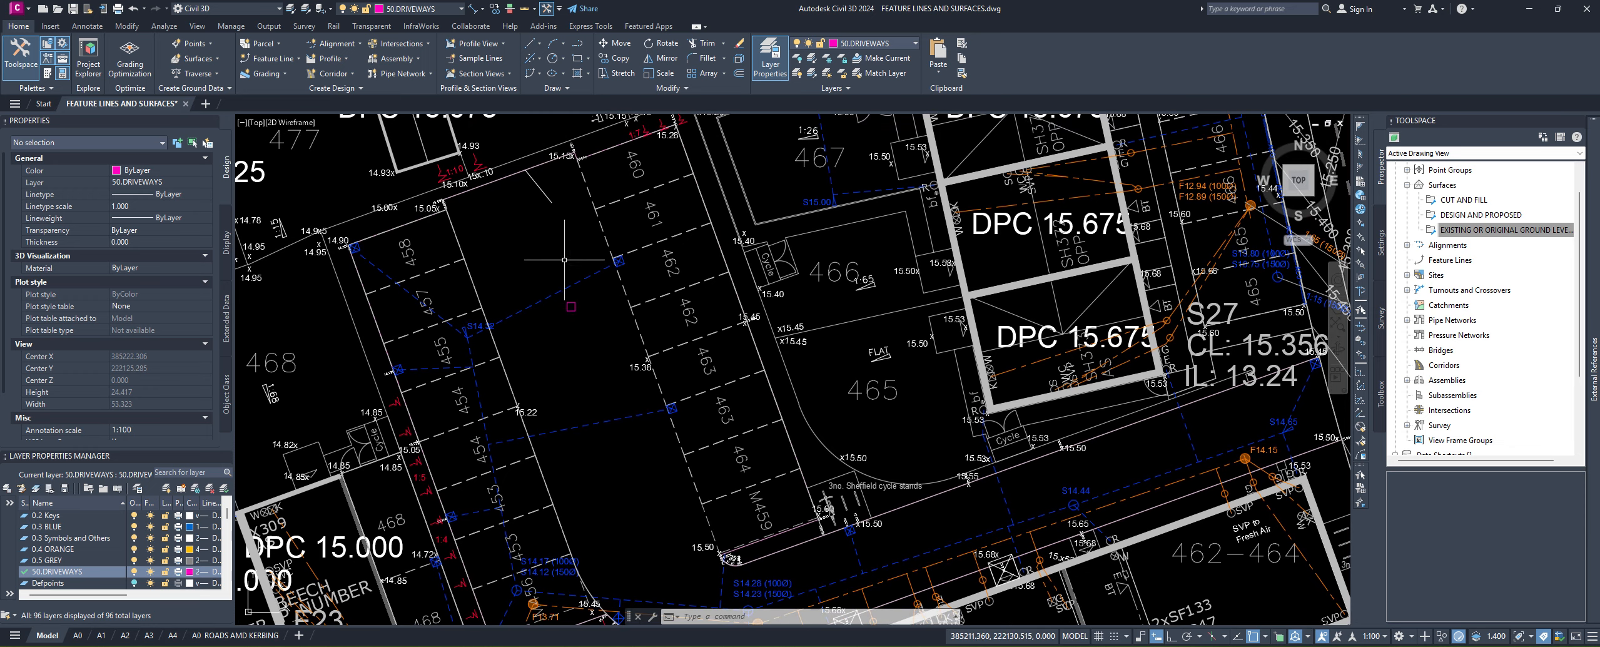
{"action": "middle_click_drag", "start_coordinate": [651, 428], "coordinate": [553, 304]}
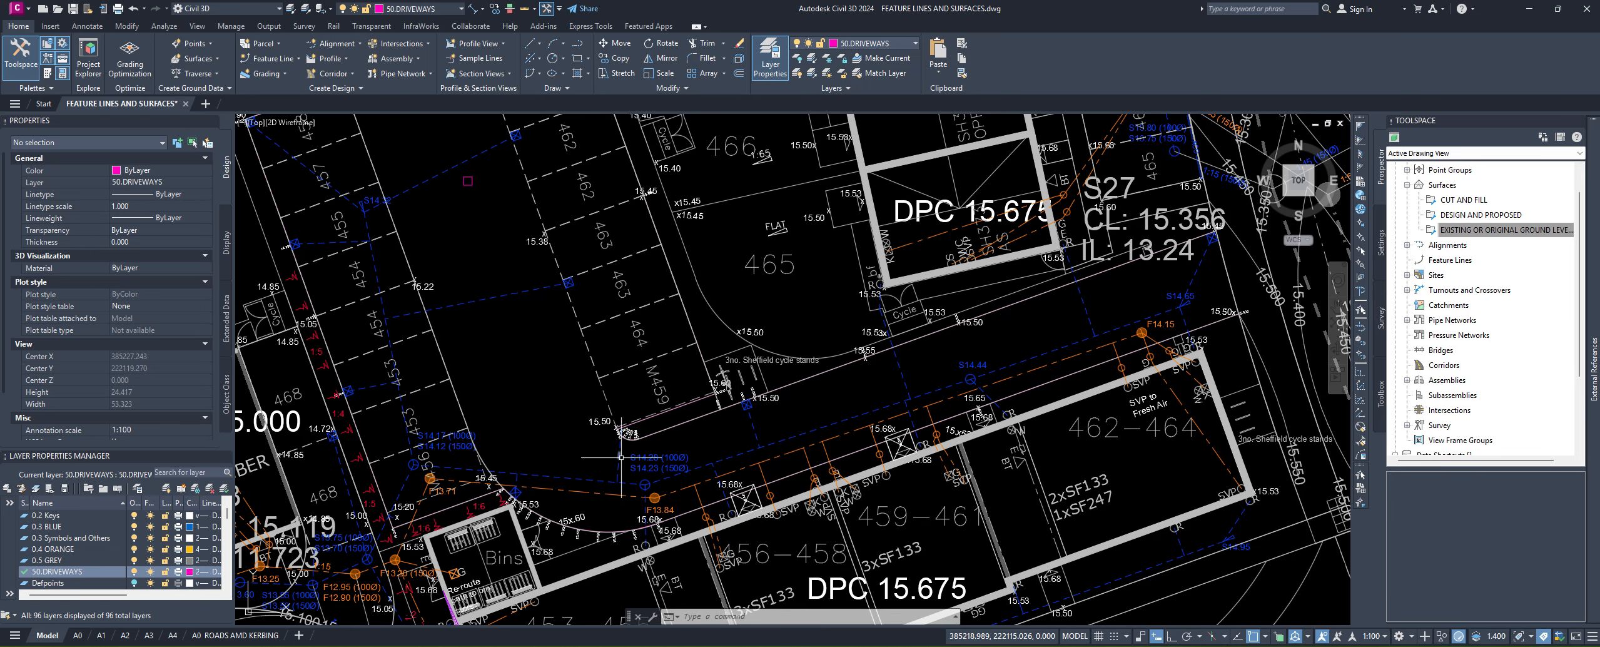
{"action": "scroll", "coordinate": [631, 450], "scroll_direction": "up", "scroll_amount": 2}
{"action": "mouse_move", "coordinate": [638, 446]}
{"action": "middle_mouse_down"}
{"action": "mouse_move", "coordinate": [719, 506]}
{"action": "mouse_move", "coordinate": [744, 488]}
{"action": "middle_mouse_up"}
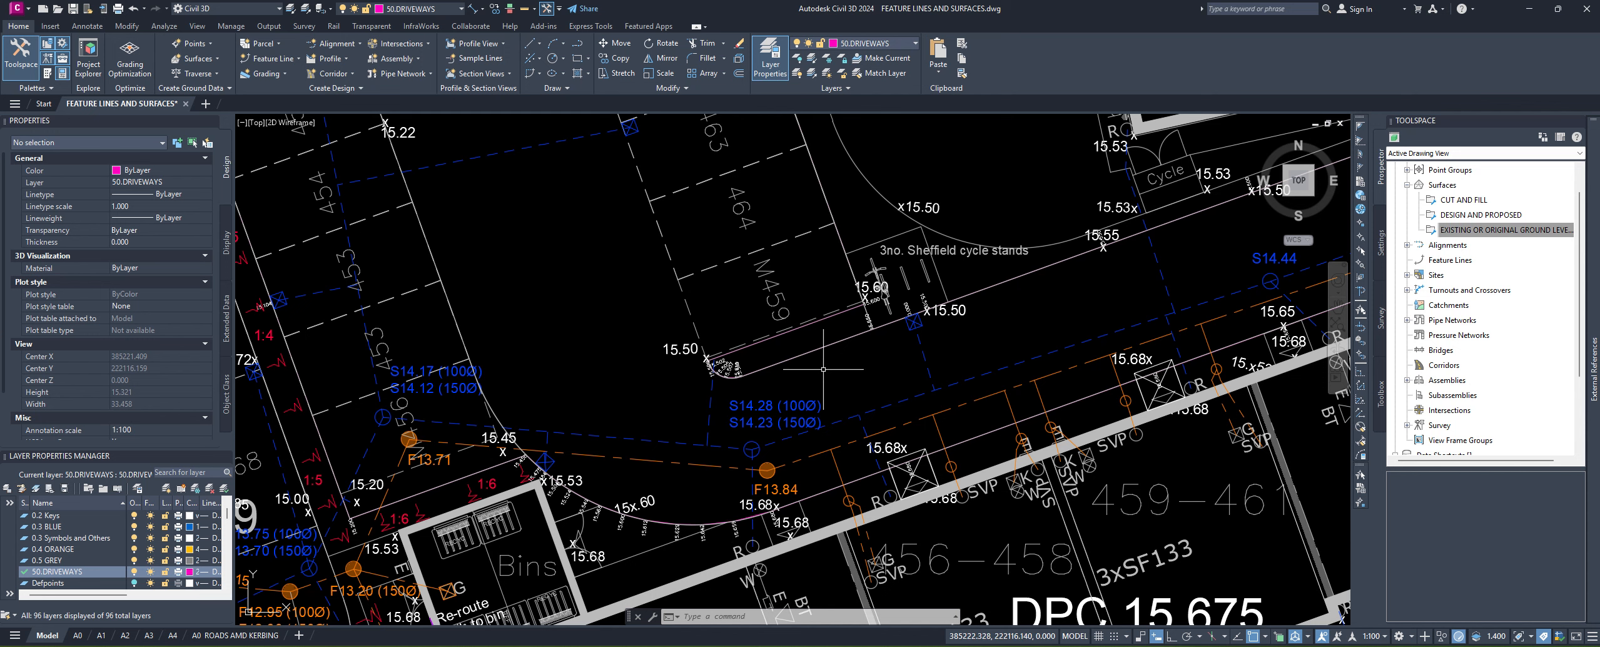
{"action": "scroll", "coordinate": [898, 334], "scroll_direction": "up", "scroll_amount": 3}
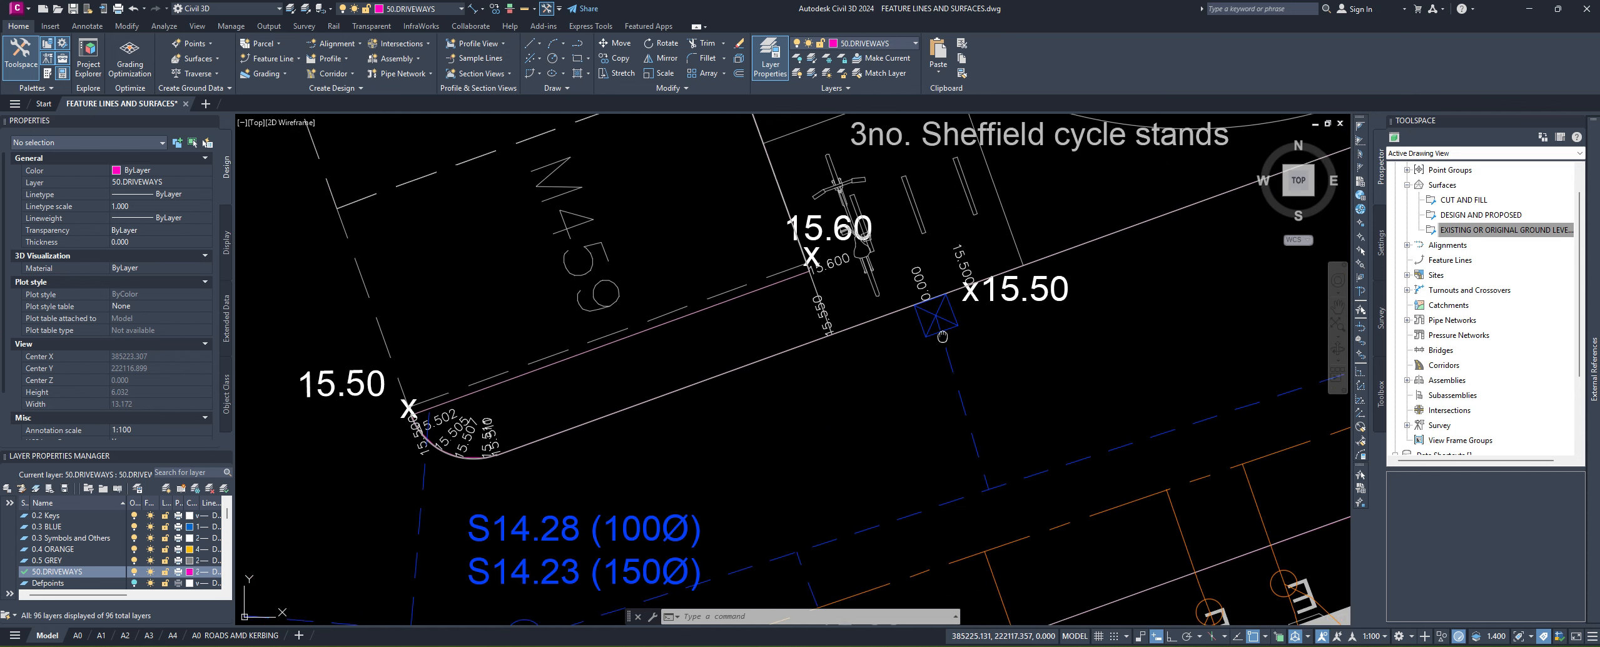
{"action": "scroll", "coordinate": [916, 361], "scroll_direction": "down", "scroll_amount": 3}
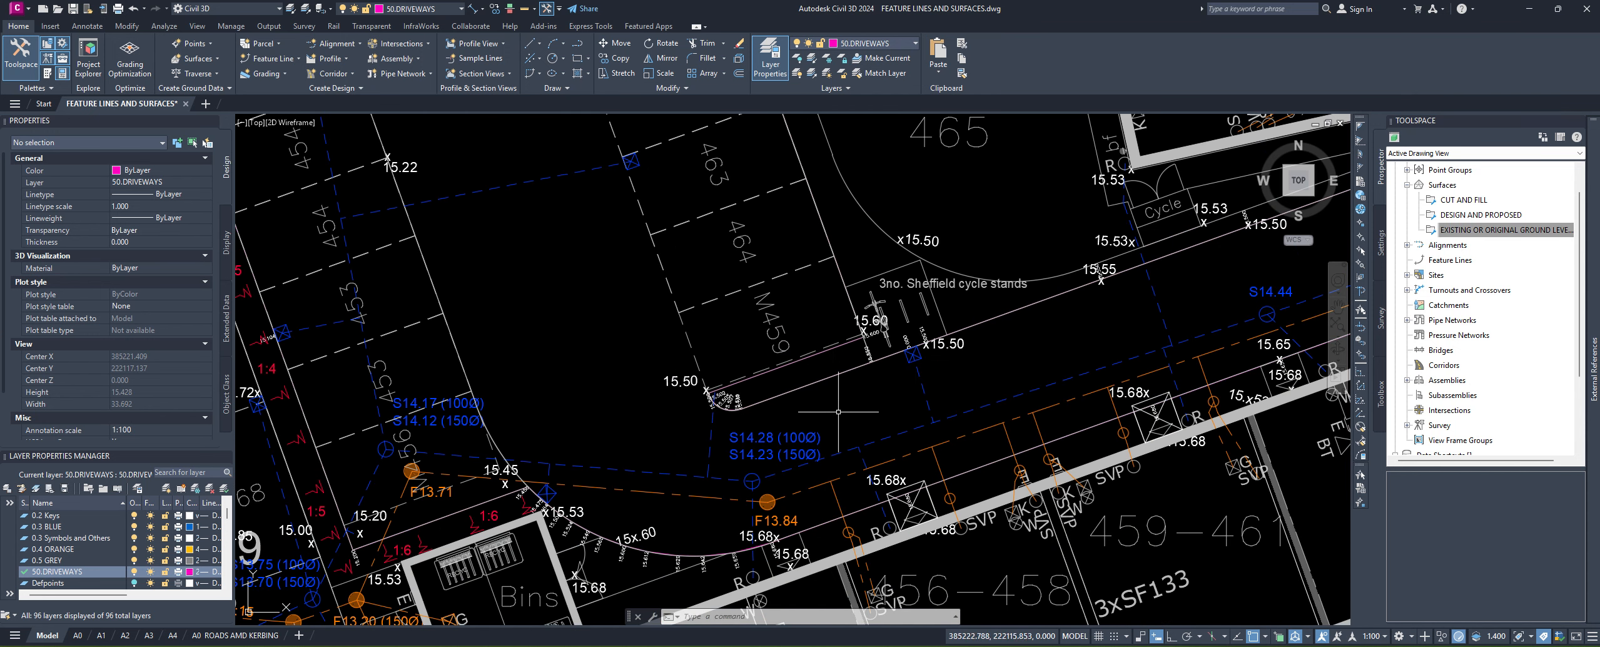
Step: Open the parking boundary feature line in the Object Viewer
{"action": "left_click", "coordinate": [890, 360]}
{"action": "right_click", "coordinate": [909, 405]}
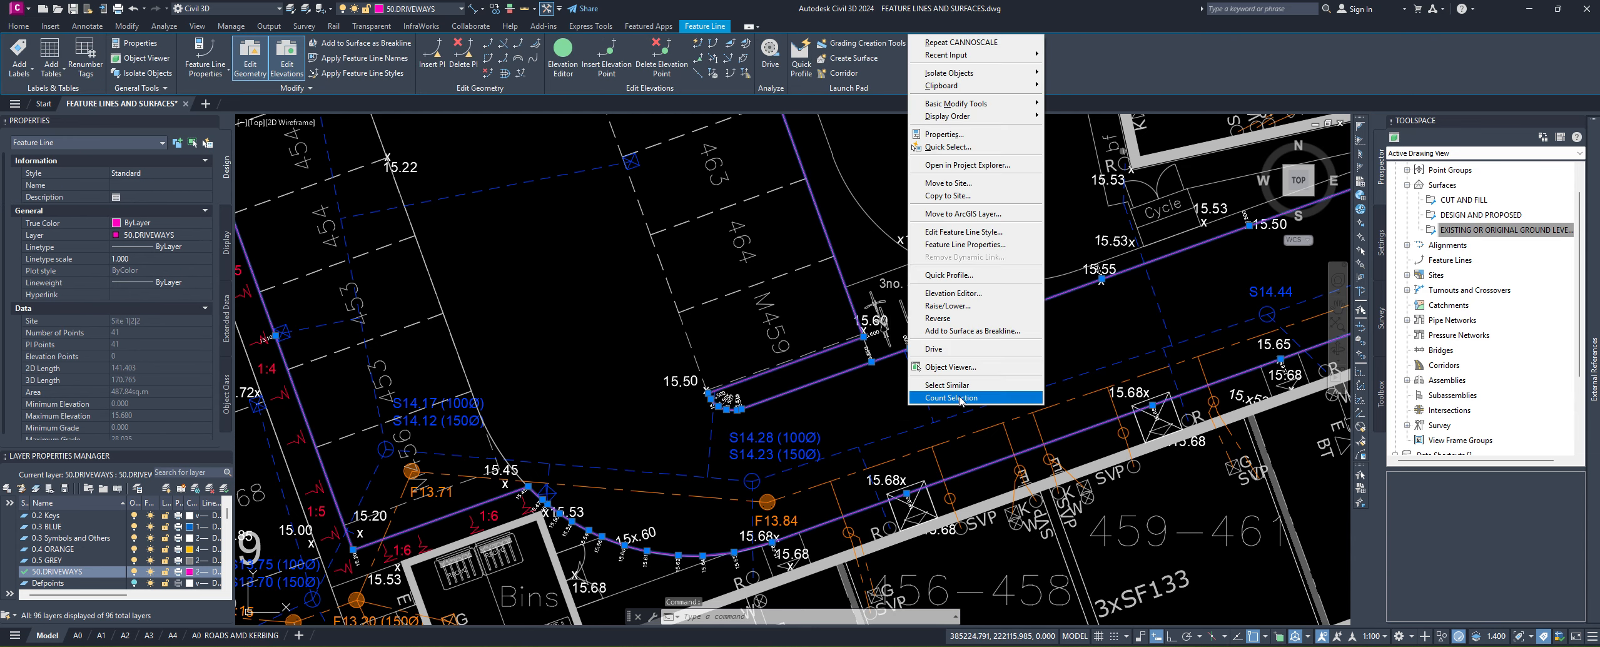
{"action": "left_click", "coordinate": [950, 366]}
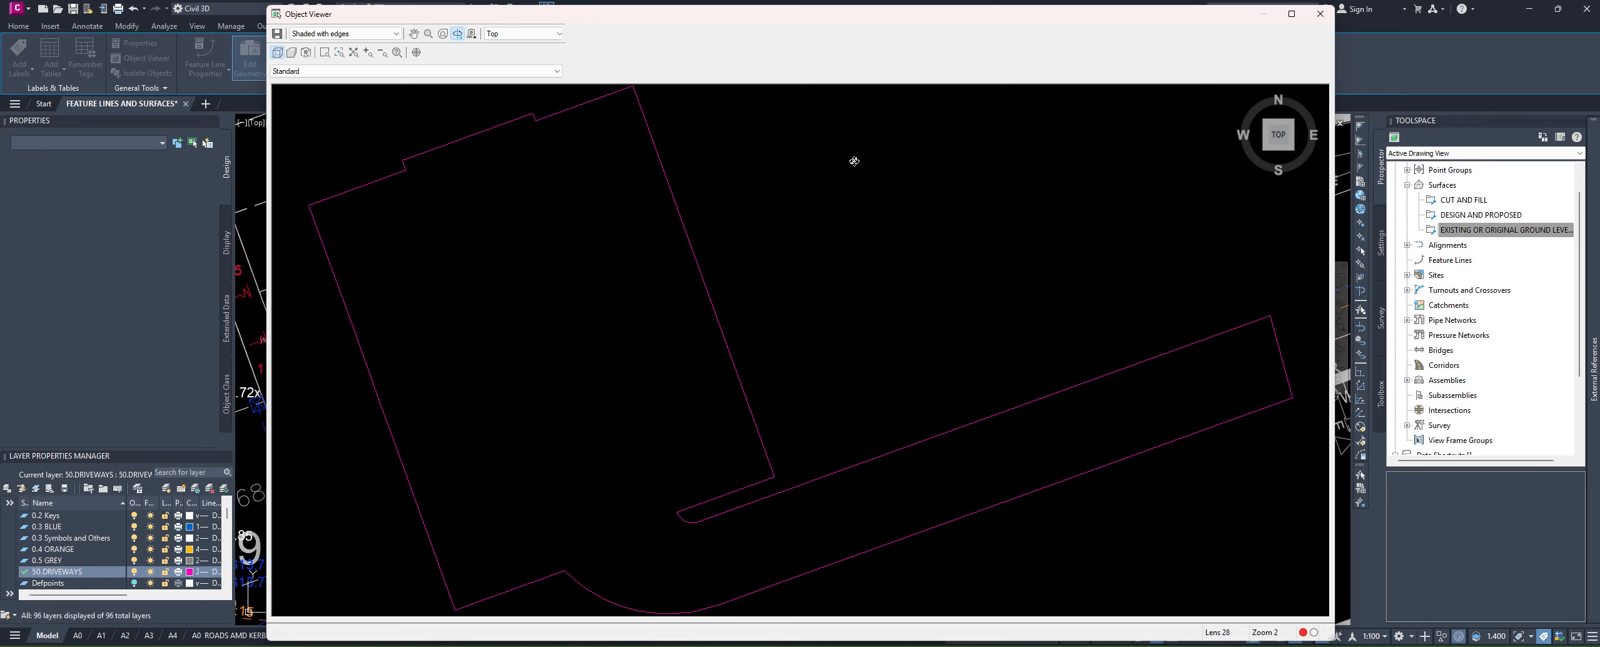
Step: View the feature line from the front to look for vertices that drop to zero, and close the Object Viewer
{"action": "left_click", "coordinate": [1275, 166]}
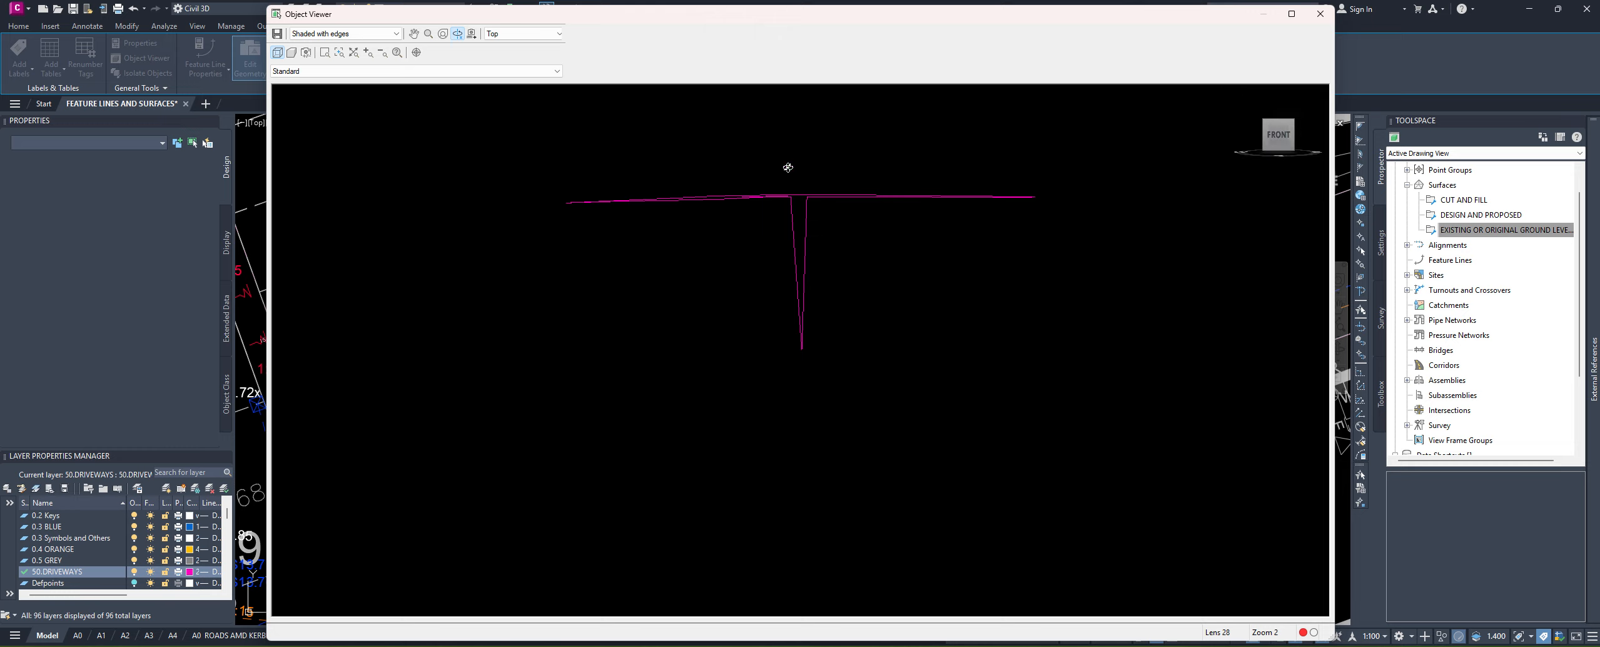
{"action": "left_click", "coordinate": [1319, 14]}
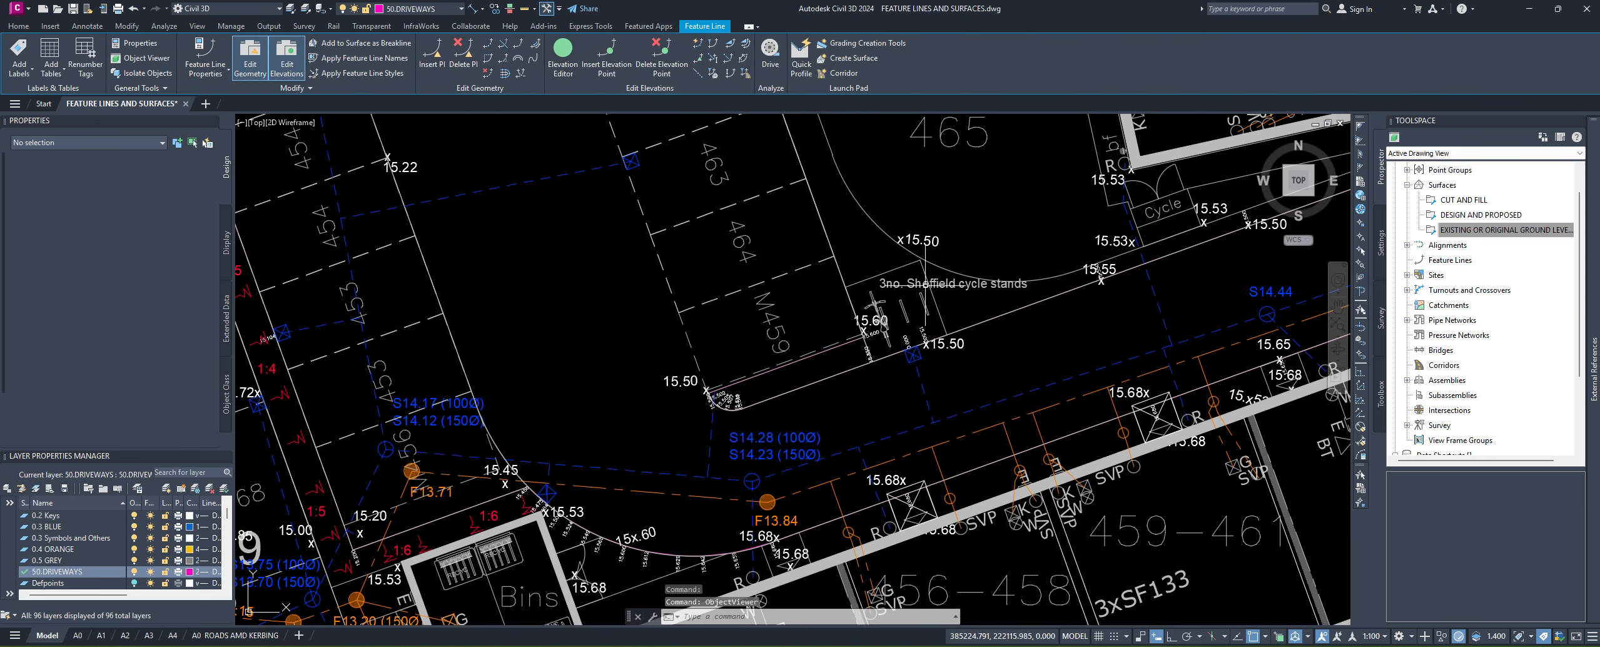
Step: In the feature line's Elevation Editor, set the zero-elevation vertex at station 1+13.30, near the cycle stands, to 15.525 m
{"action": "scroll", "coordinate": [907, 338], "scroll_direction": "up", "scroll_amount": 3}
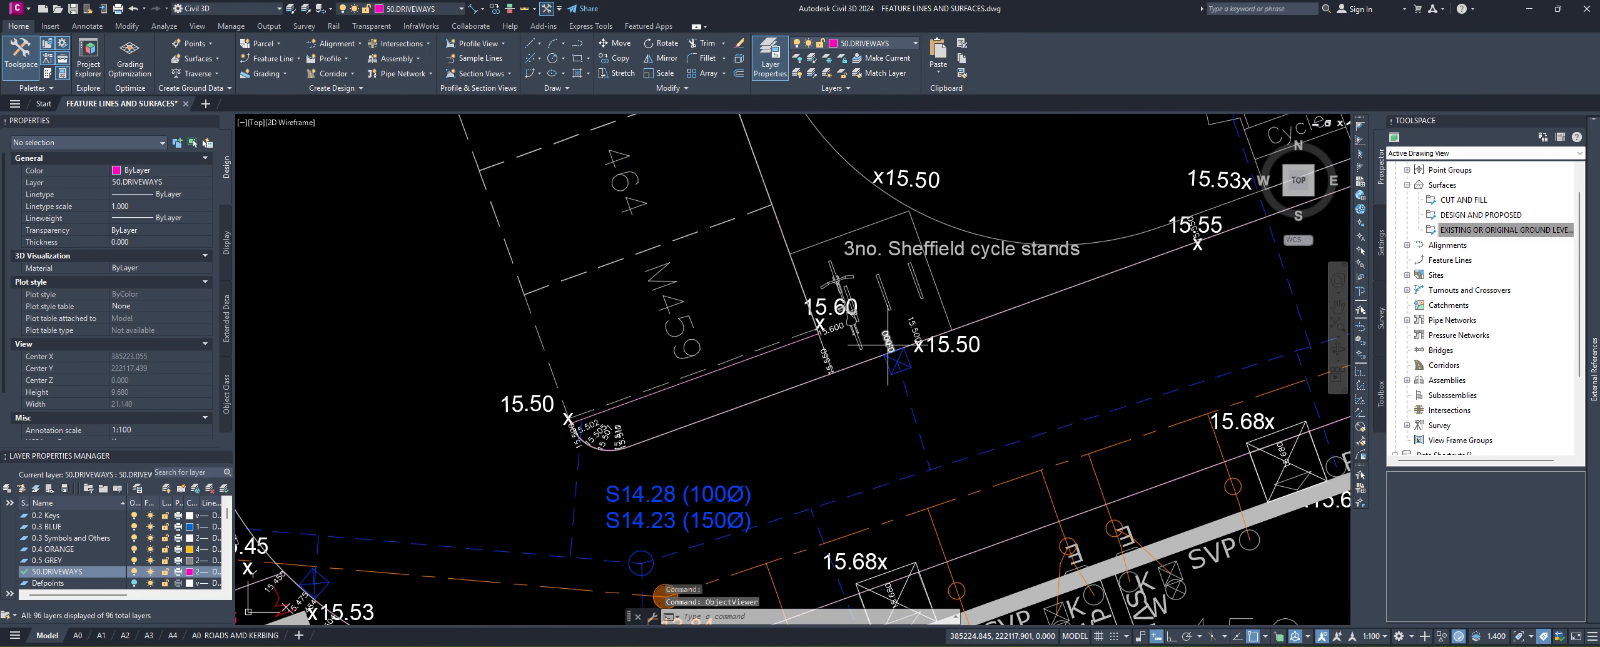
{"action": "scroll", "coordinate": [888, 344], "scroll_direction": "up", "scroll_amount": 2}
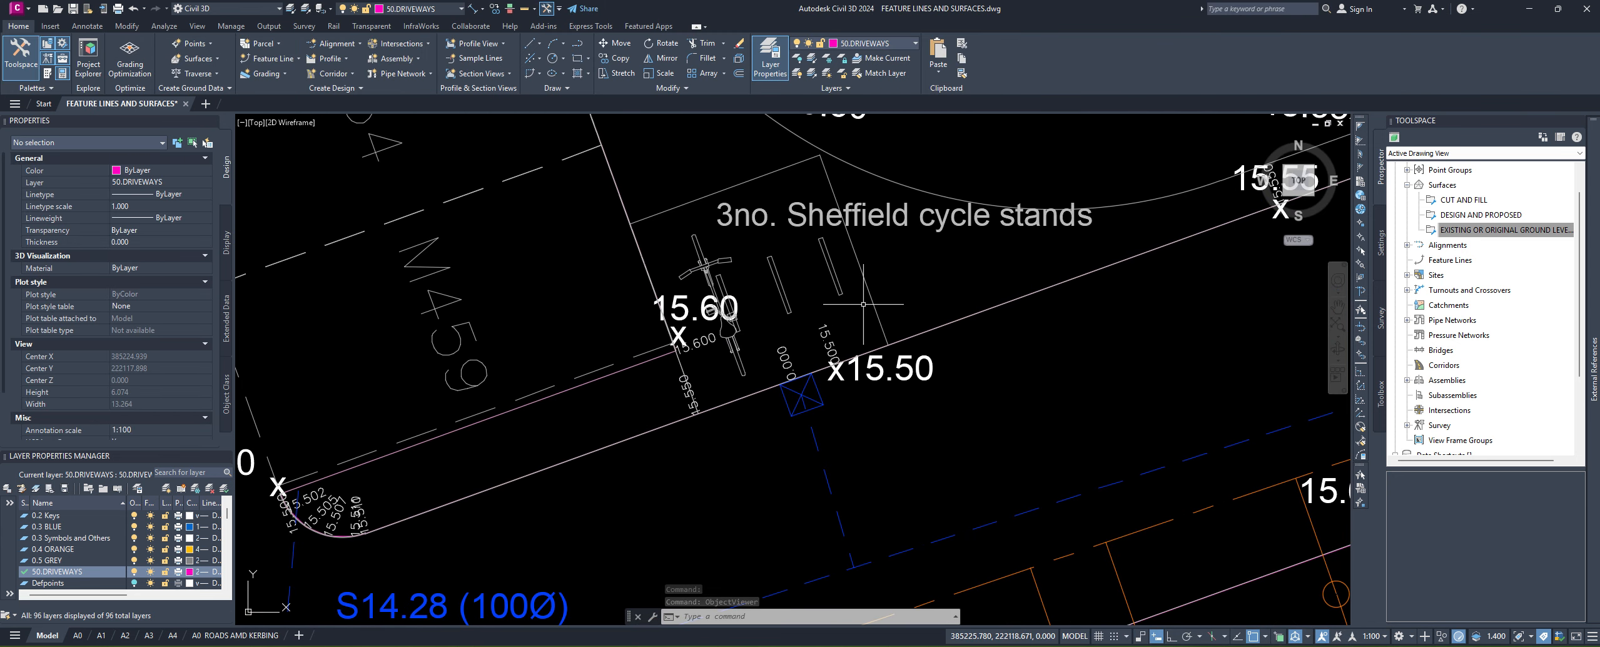
{"action": "left_click", "coordinate": [599, 445]}
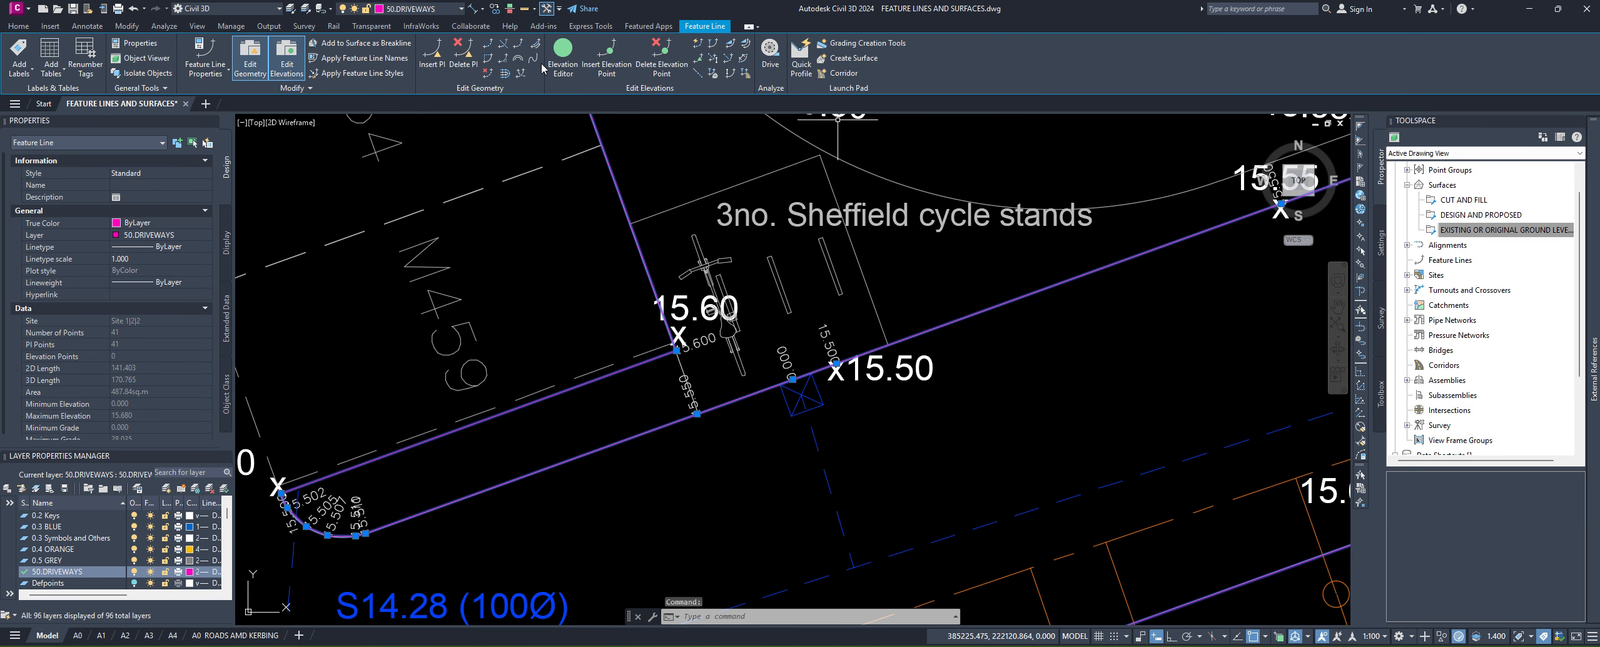
{"action": "left_click", "coordinate": [561, 67]}
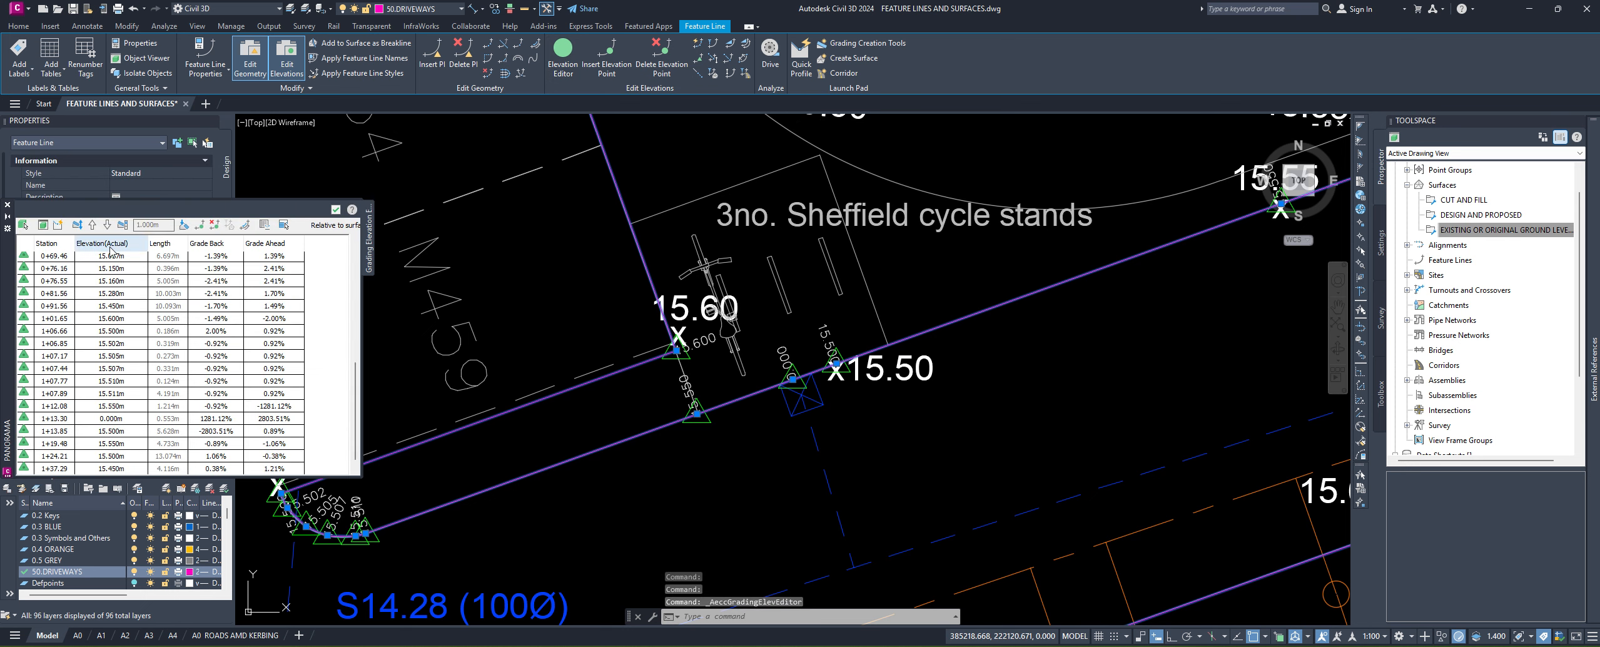
{"action": "left_click", "coordinate": [117, 419]}
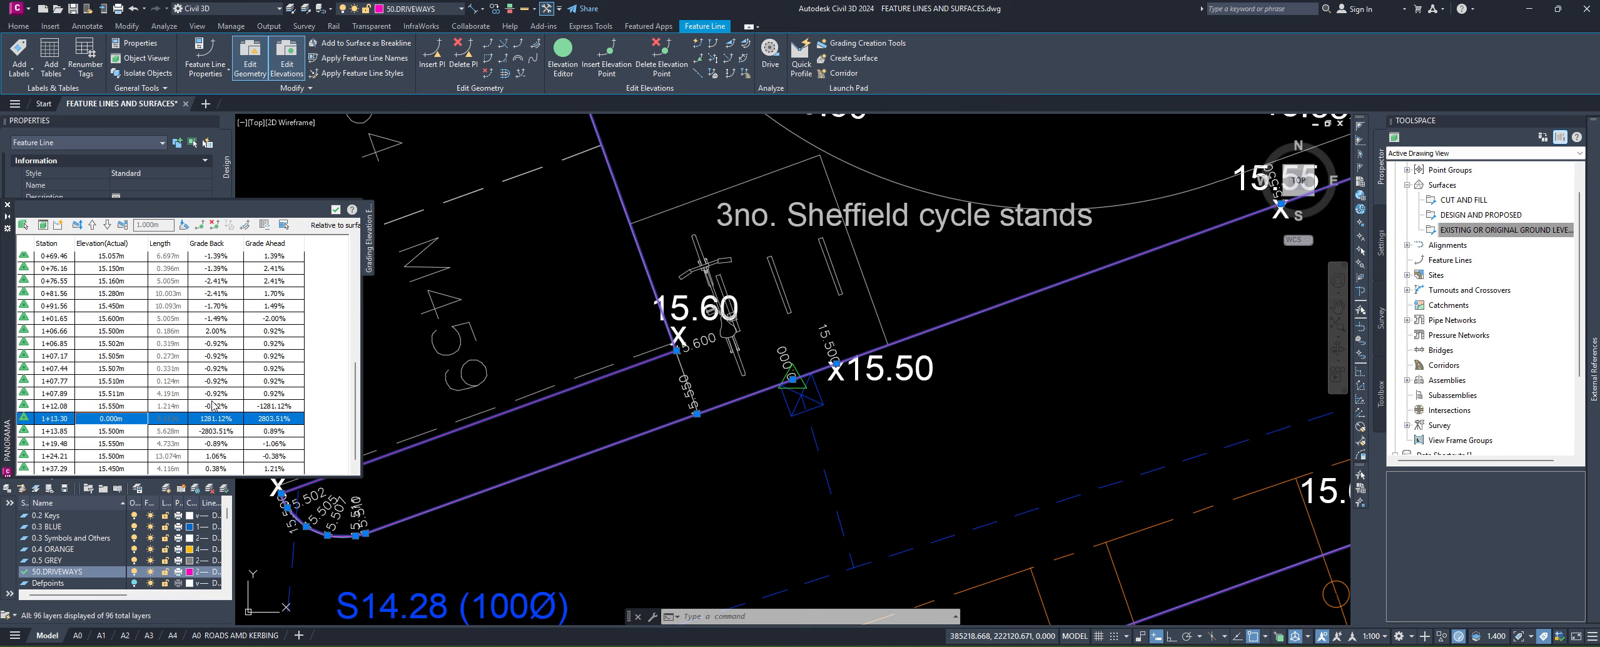
{"action": "scroll", "coordinate": [213, 413], "scroll_direction": "down", "scroll_amount": 1}
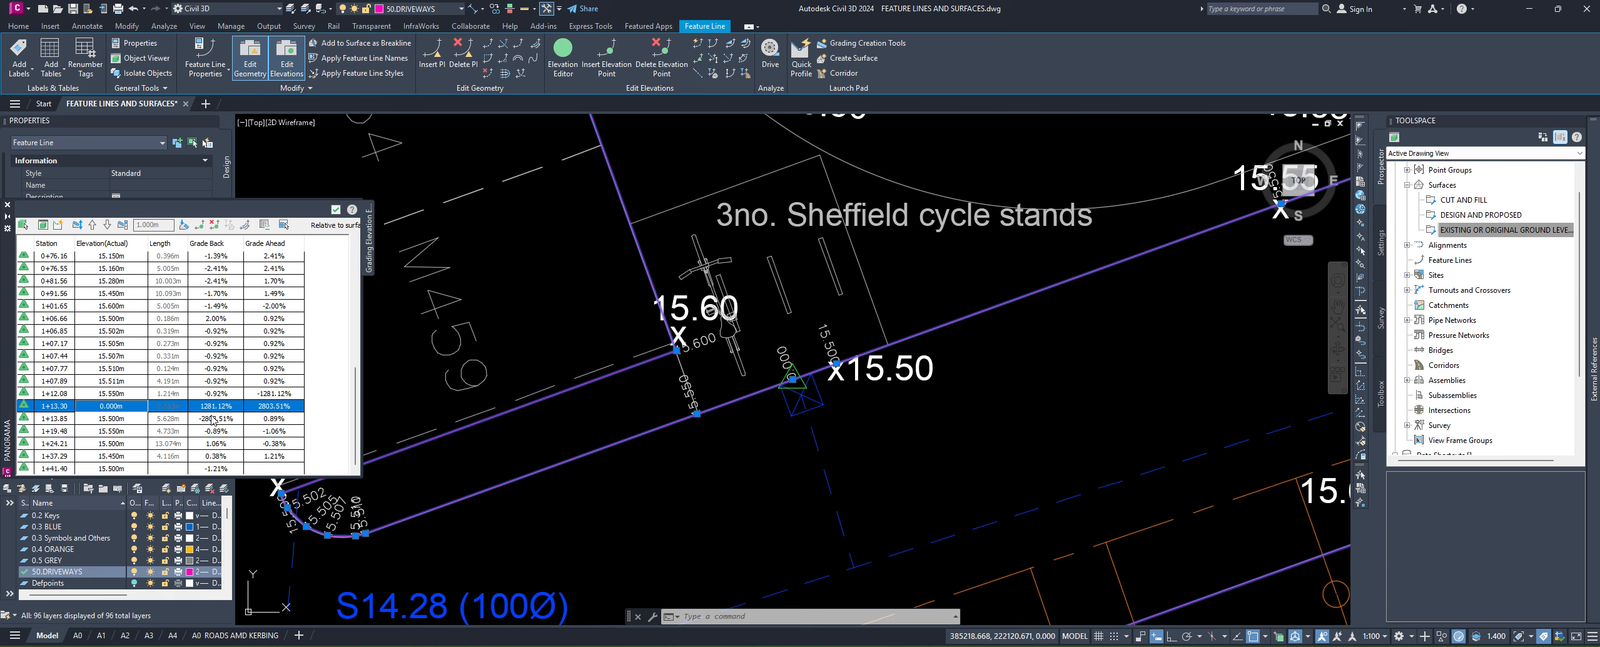
{"action": "scroll", "coordinate": [202, 444], "scroll_direction": "up", "scroll_amount": 10}
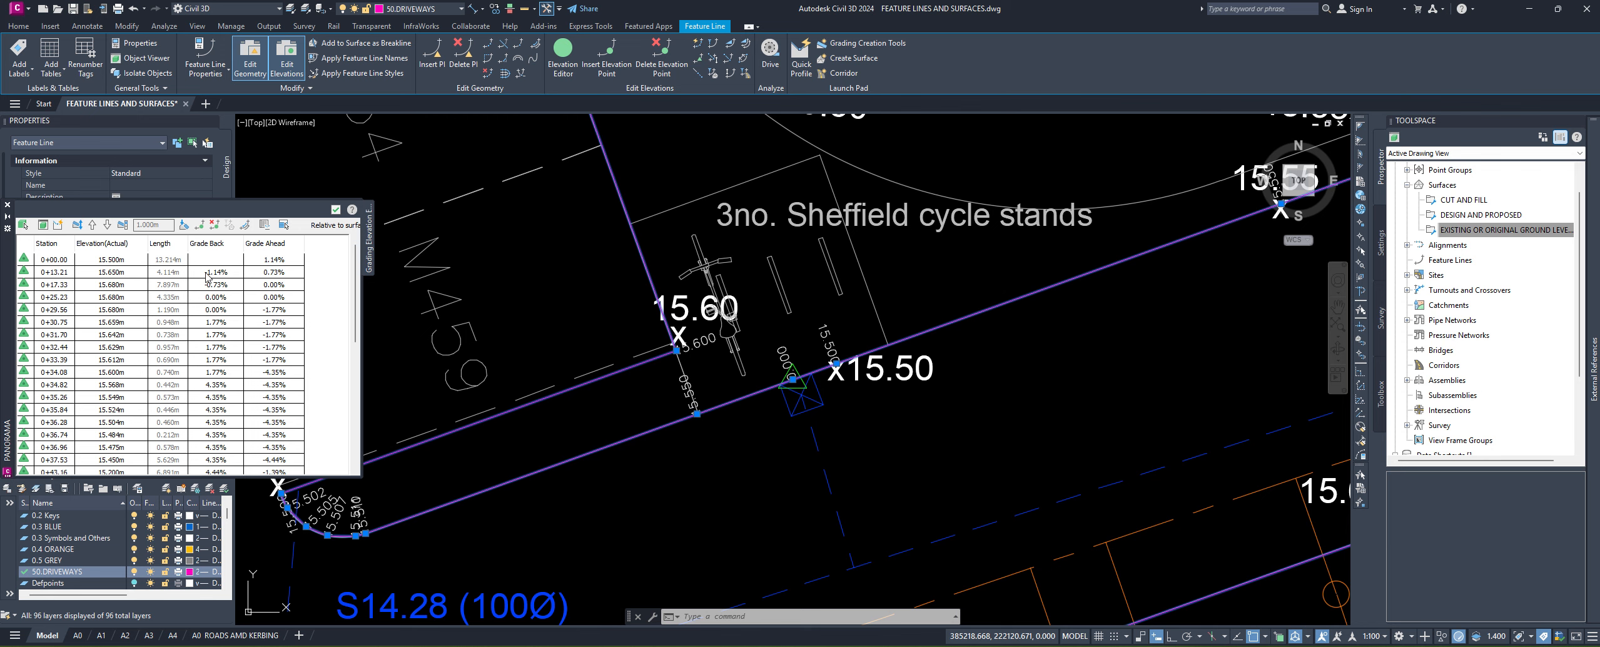
{"action": "scroll", "coordinate": [219, 404], "scroll_direction": "down", "scroll_amount": 10}
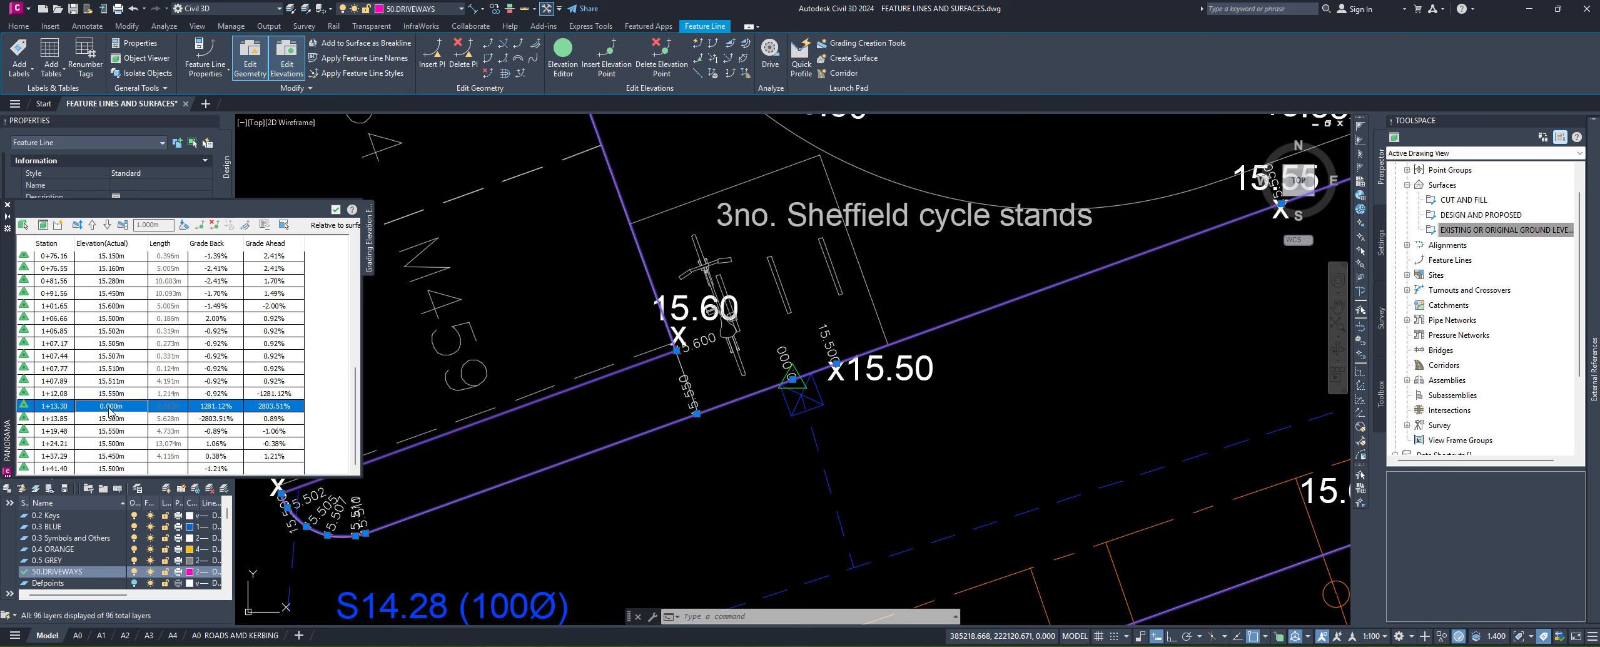
{"action": "left_click", "coordinate": [110, 406]}
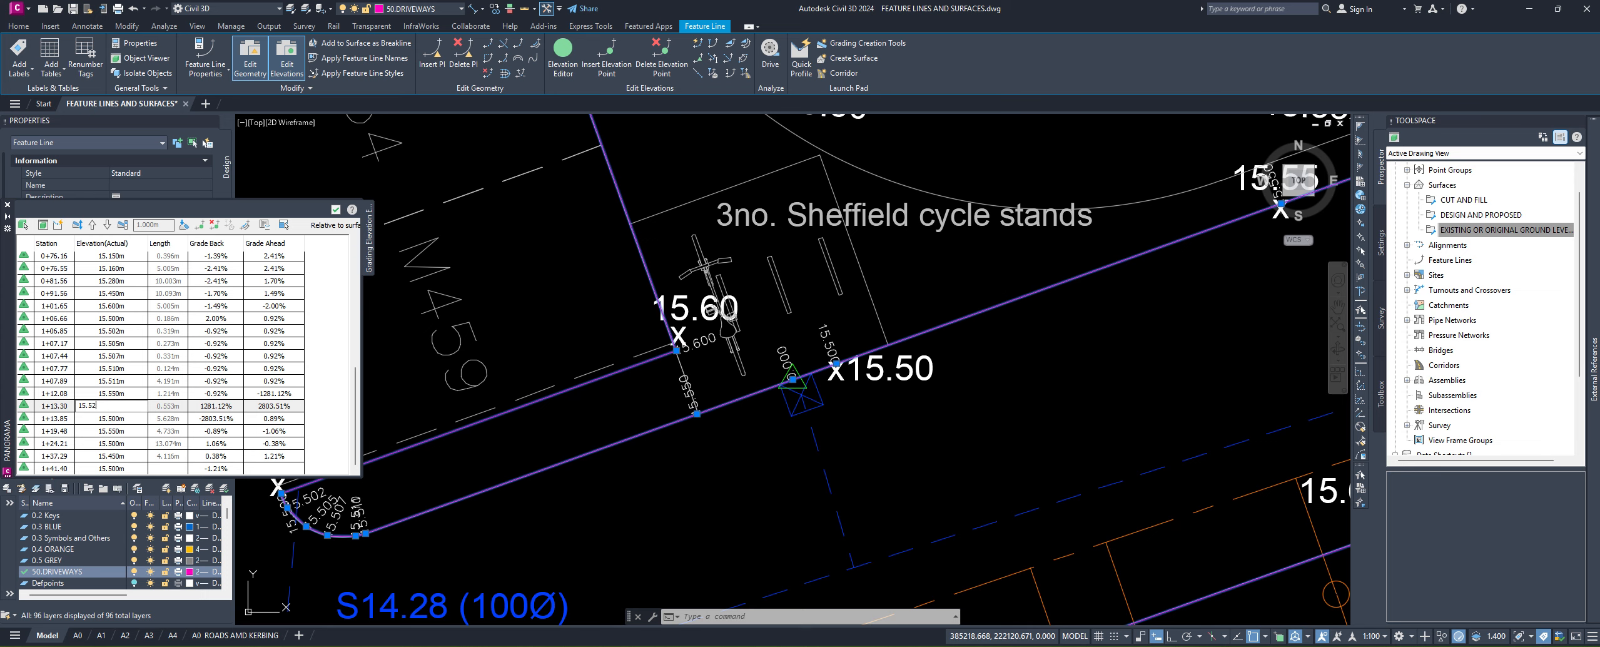
{"action": "key", "text": "Return"}
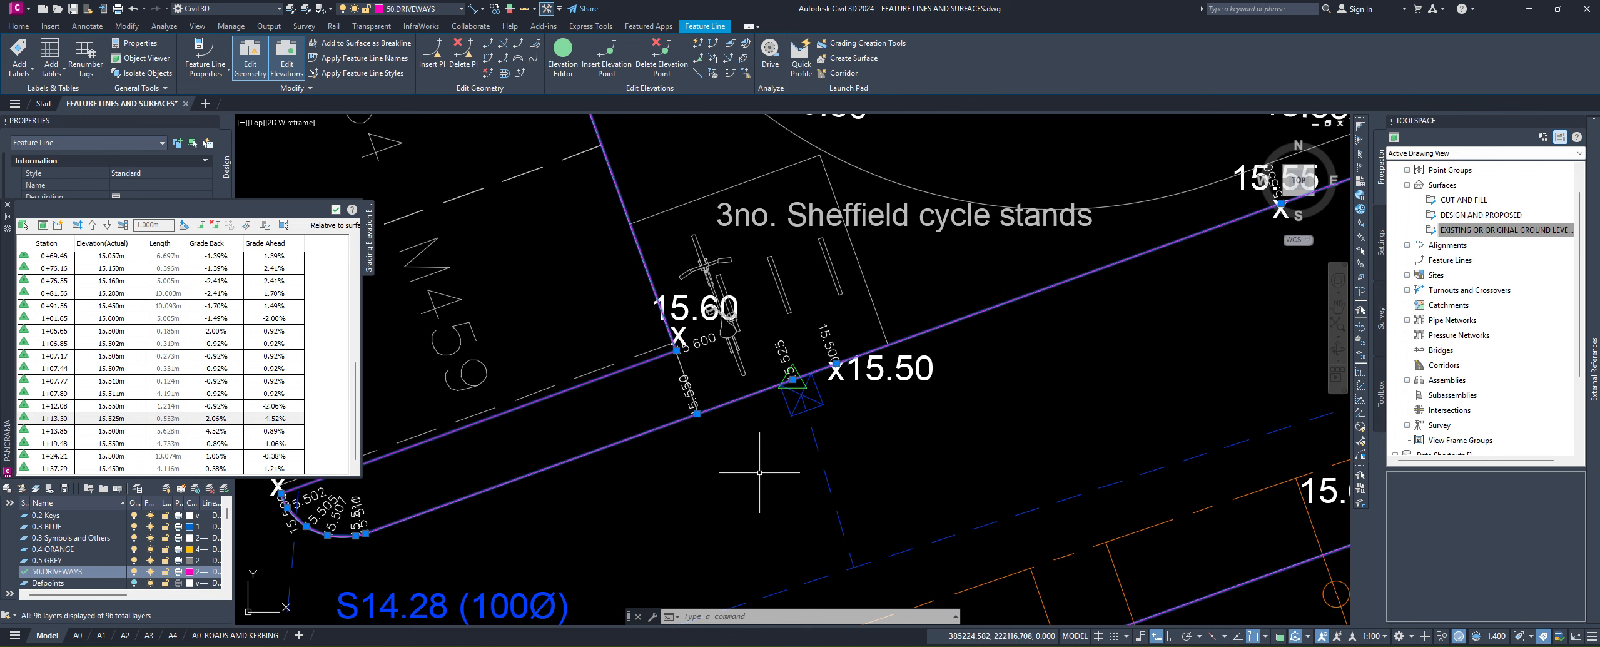
Step: Apply a uniform grade of -2.83% between the 15.550 and 15.500 vertices below the cycle stands, keeping the 15.550 start elevation
{"action": "left_click", "coordinate": [730, 45]}
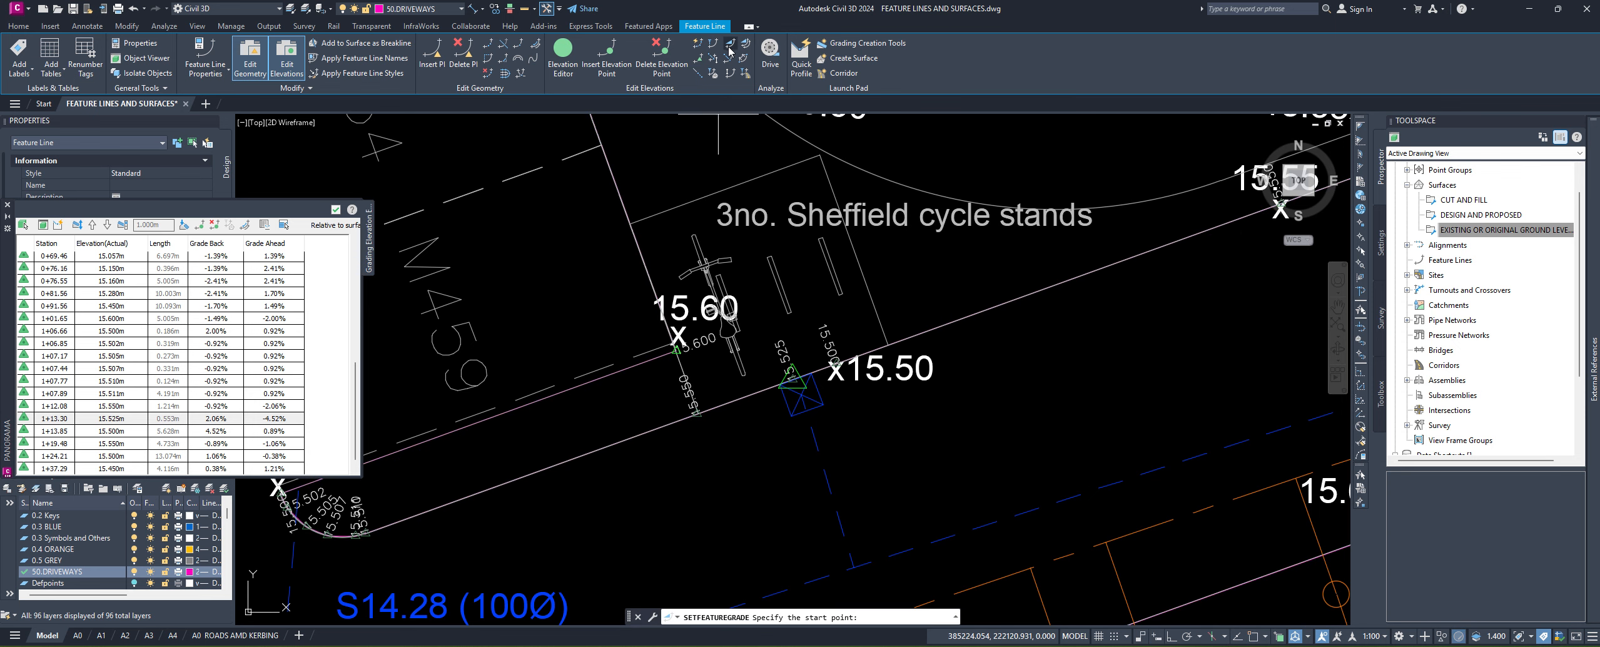
{"action": "left_click", "coordinate": [696, 414]}
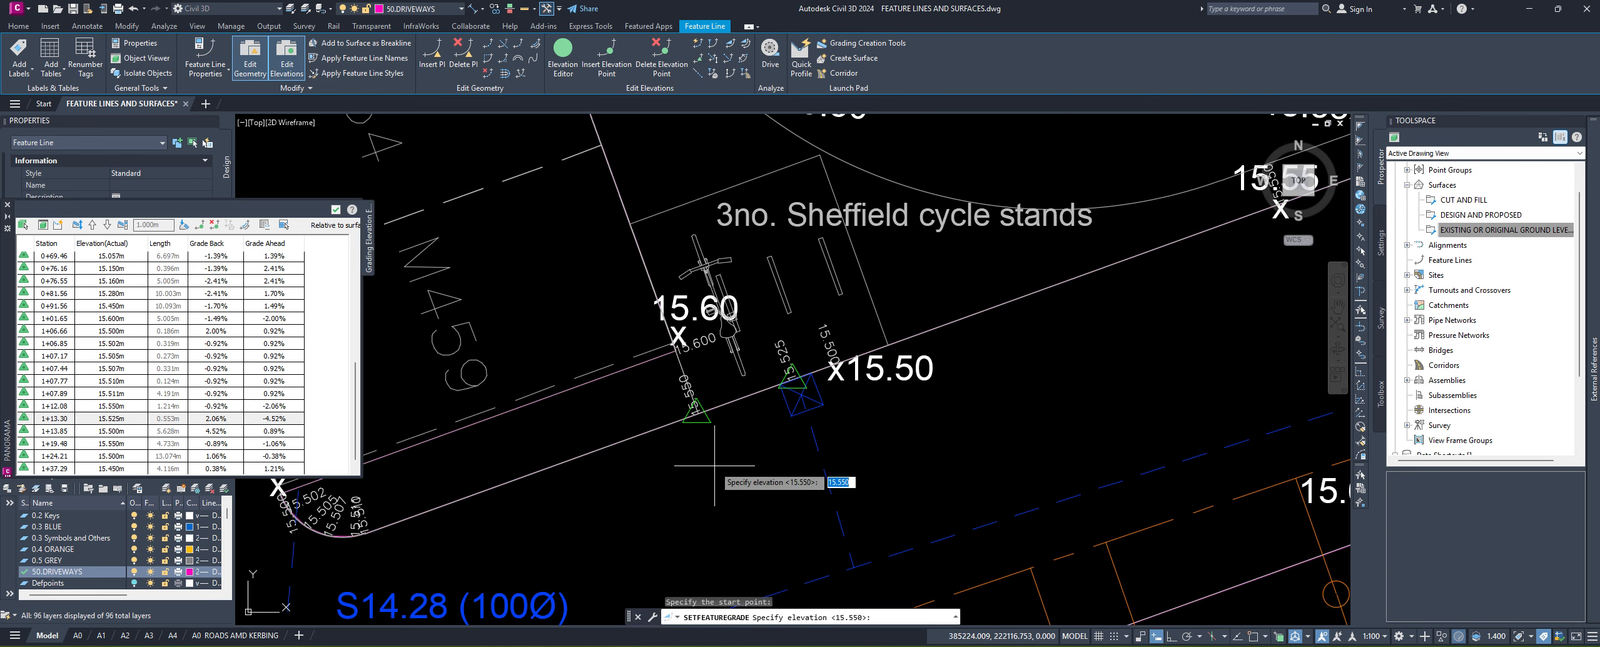
{"action": "key", "text": "Return"}
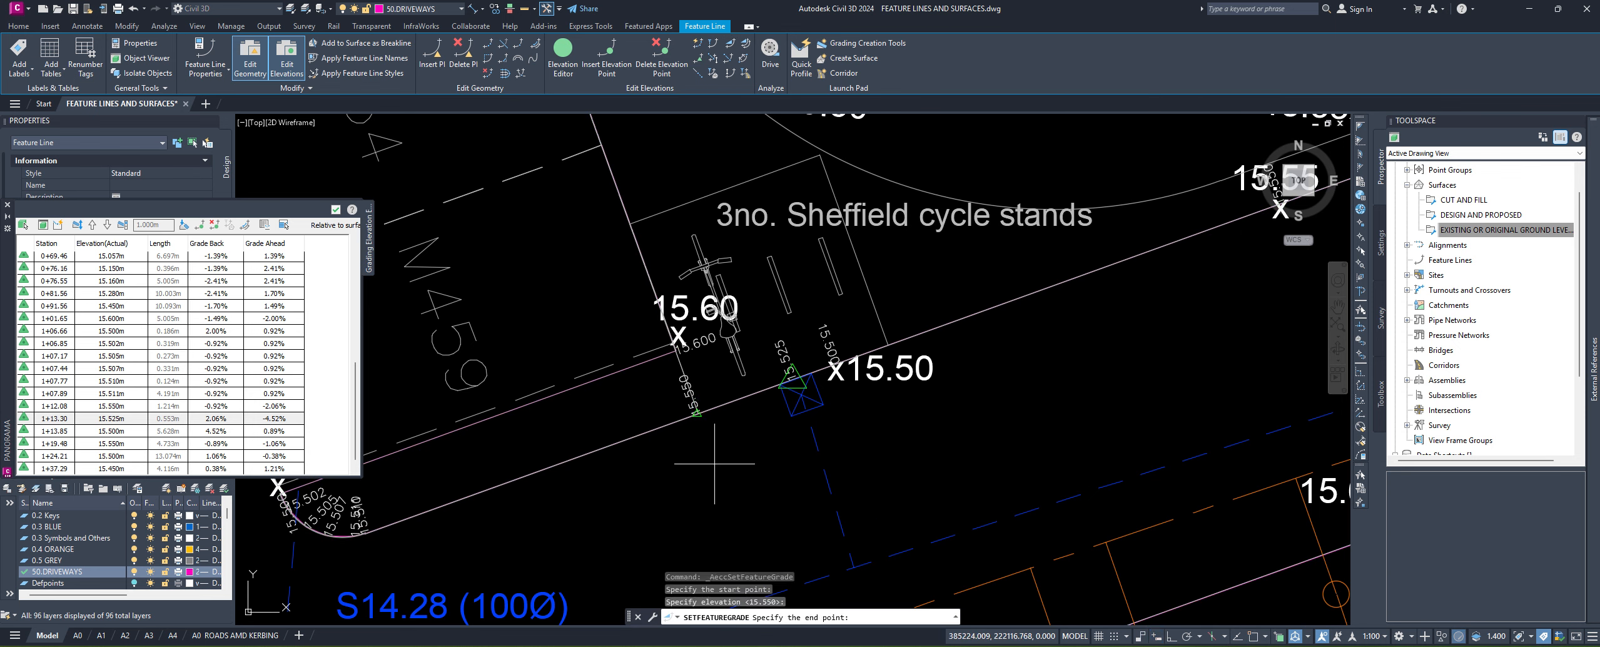
{"action": "left_click", "coordinate": [840, 368]}
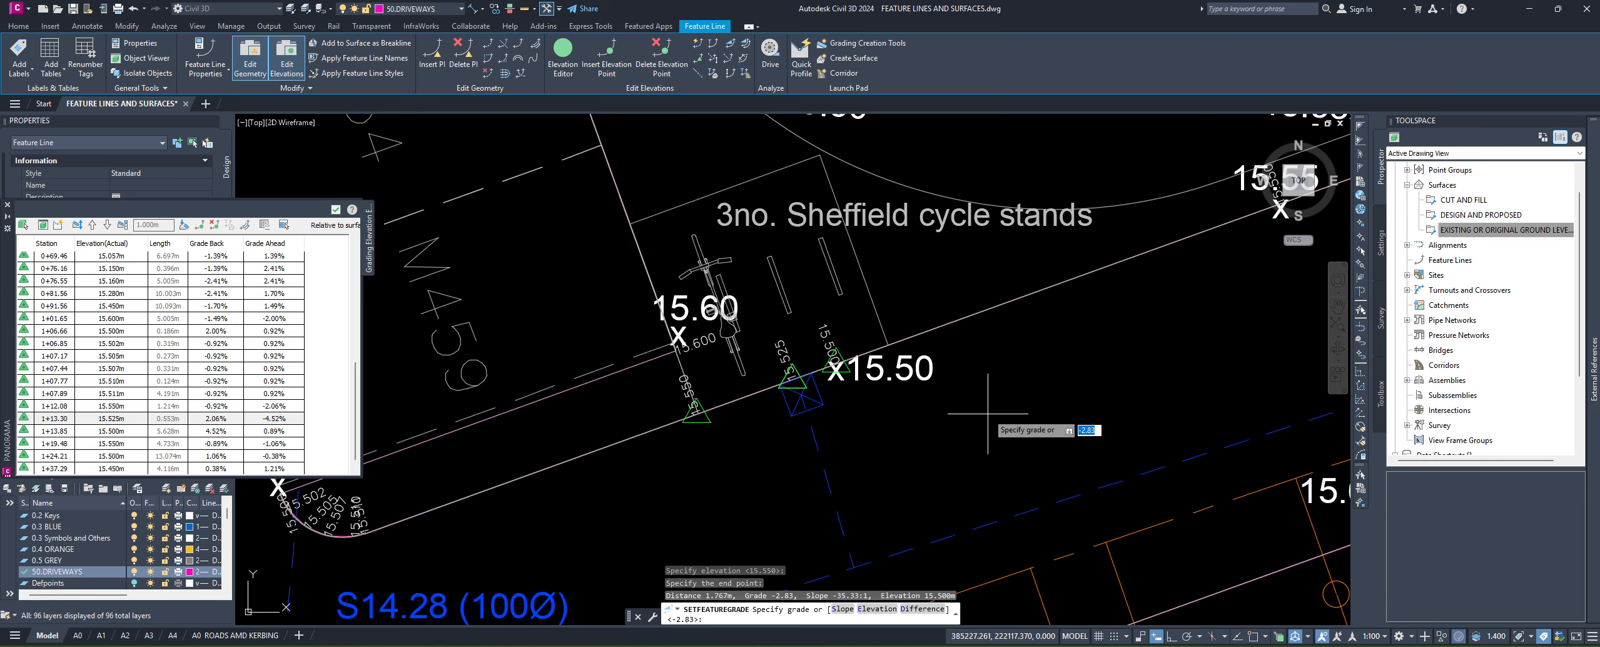
{"action": "key", "text": "Return"}
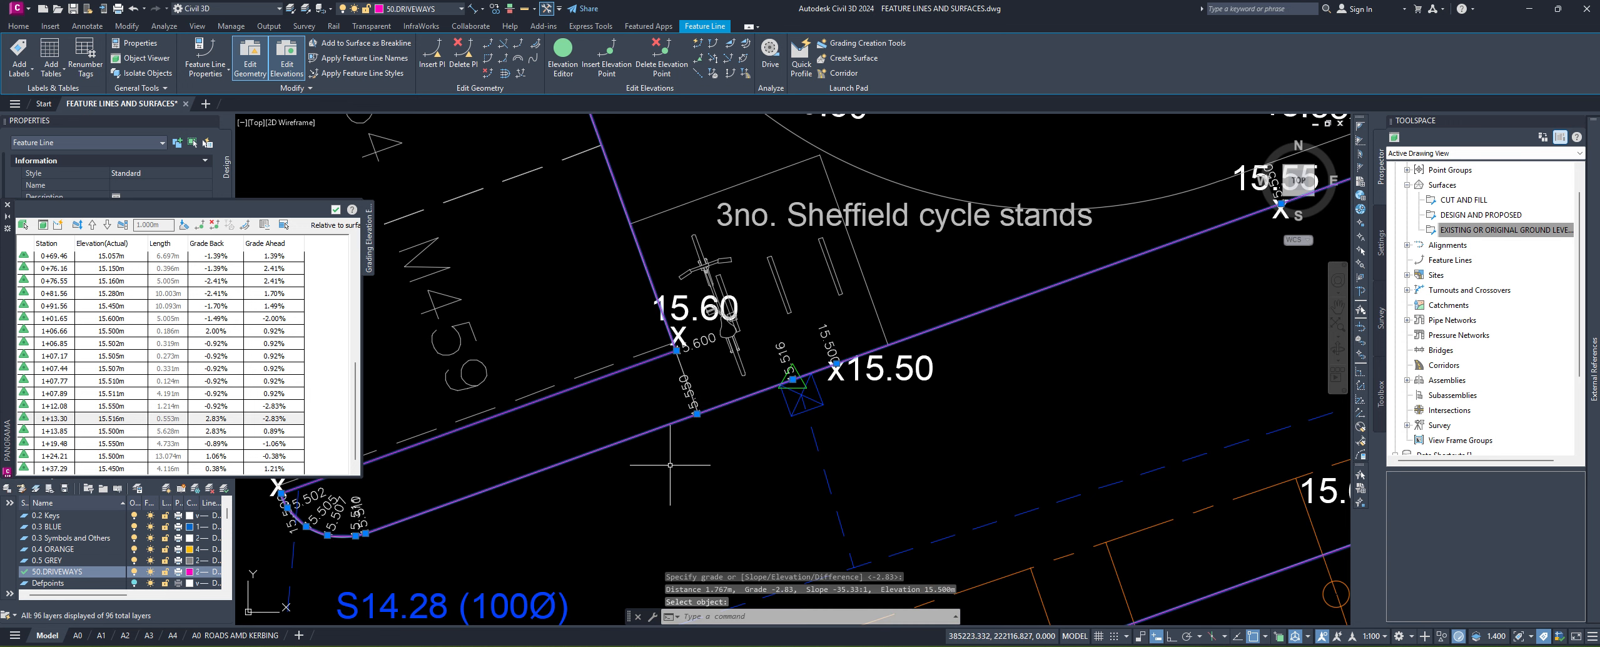
Step: Check the regraded vertex labels near the cycle stands and the feature line's levels around the parking court
{"action": "middle_click_drag", "start_coordinate": [694, 469], "coordinate": [591, 441]}
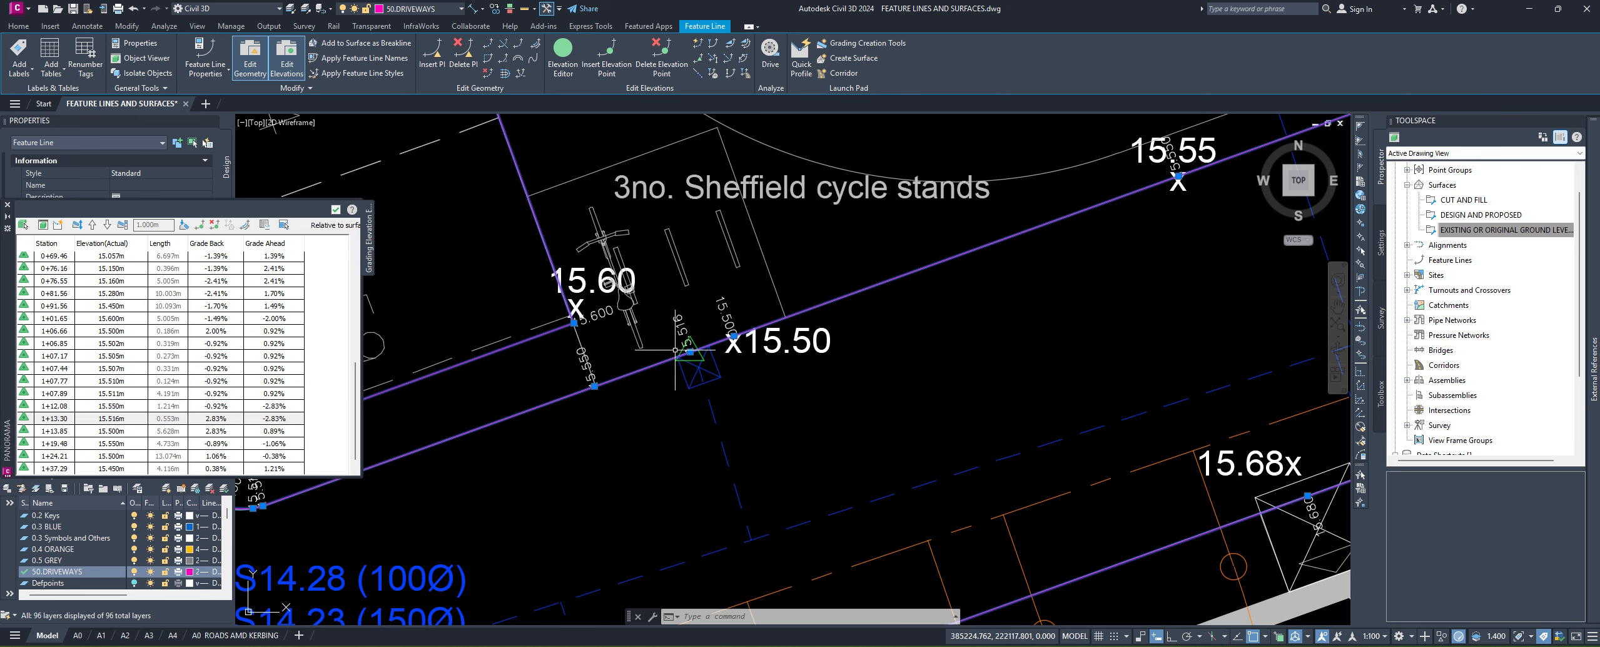
{"action": "scroll", "coordinate": [671, 344], "scroll_direction": "up", "scroll_amount": 4}
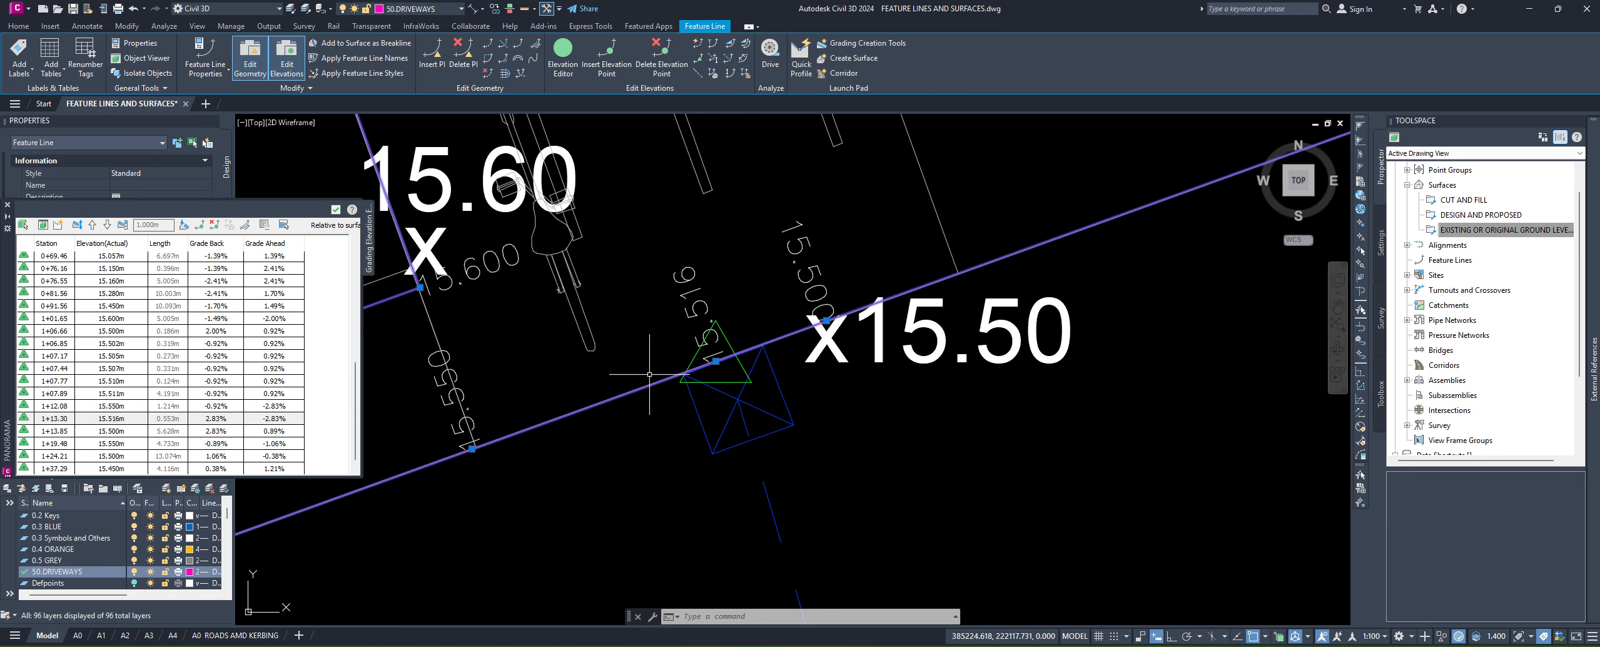
{"action": "scroll", "coordinate": [650, 368], "scroll_direction": "down", "scroll_amount": 4}
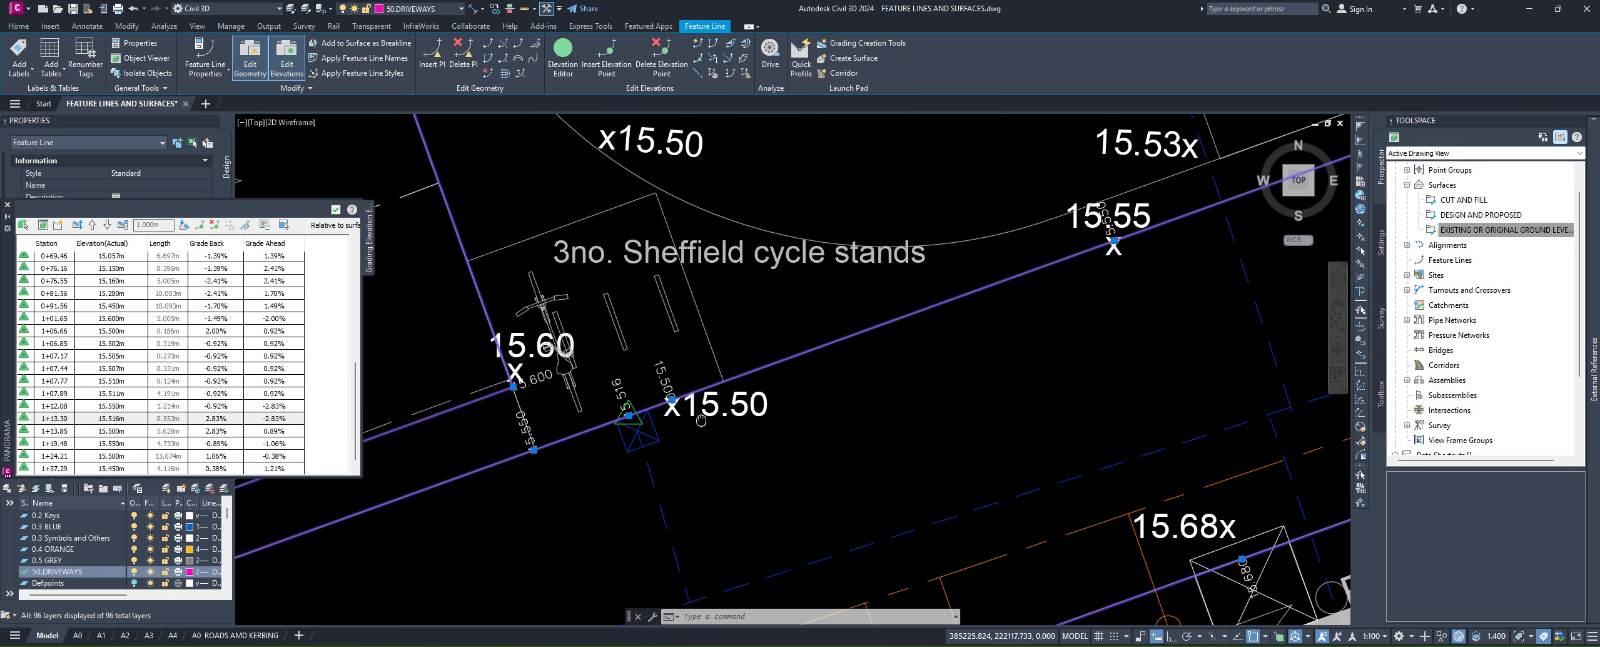
{"action": "scroll", "coordinate": [913, 341], "scroll_direction": "down", "scroll_amount": 4}
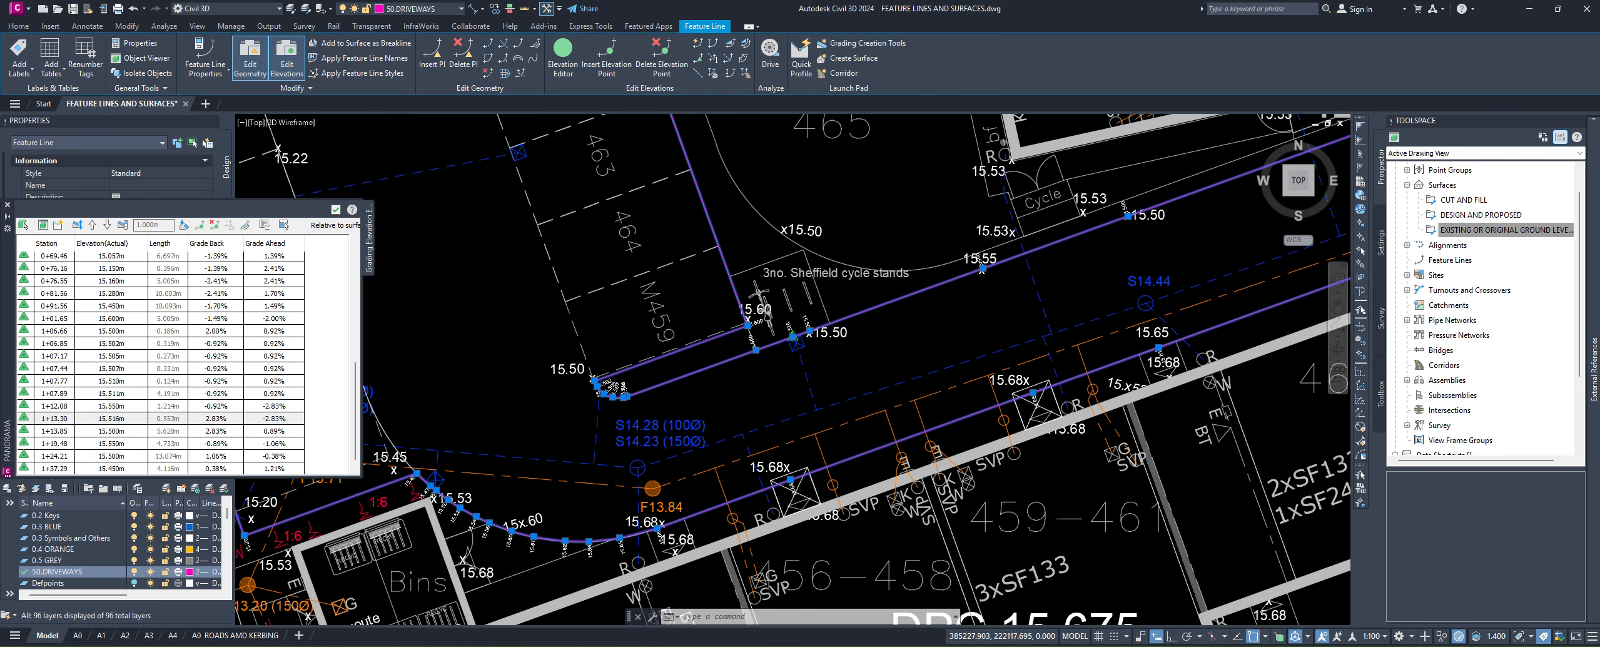
{"action": "scroll", "coordinate": [890, 344], "scroll_direction": "down", "scroll_amount": 2}
{"action": "middle_click_drag", "start_coordinate": [831, 390], "coordinate": [833, 410]}
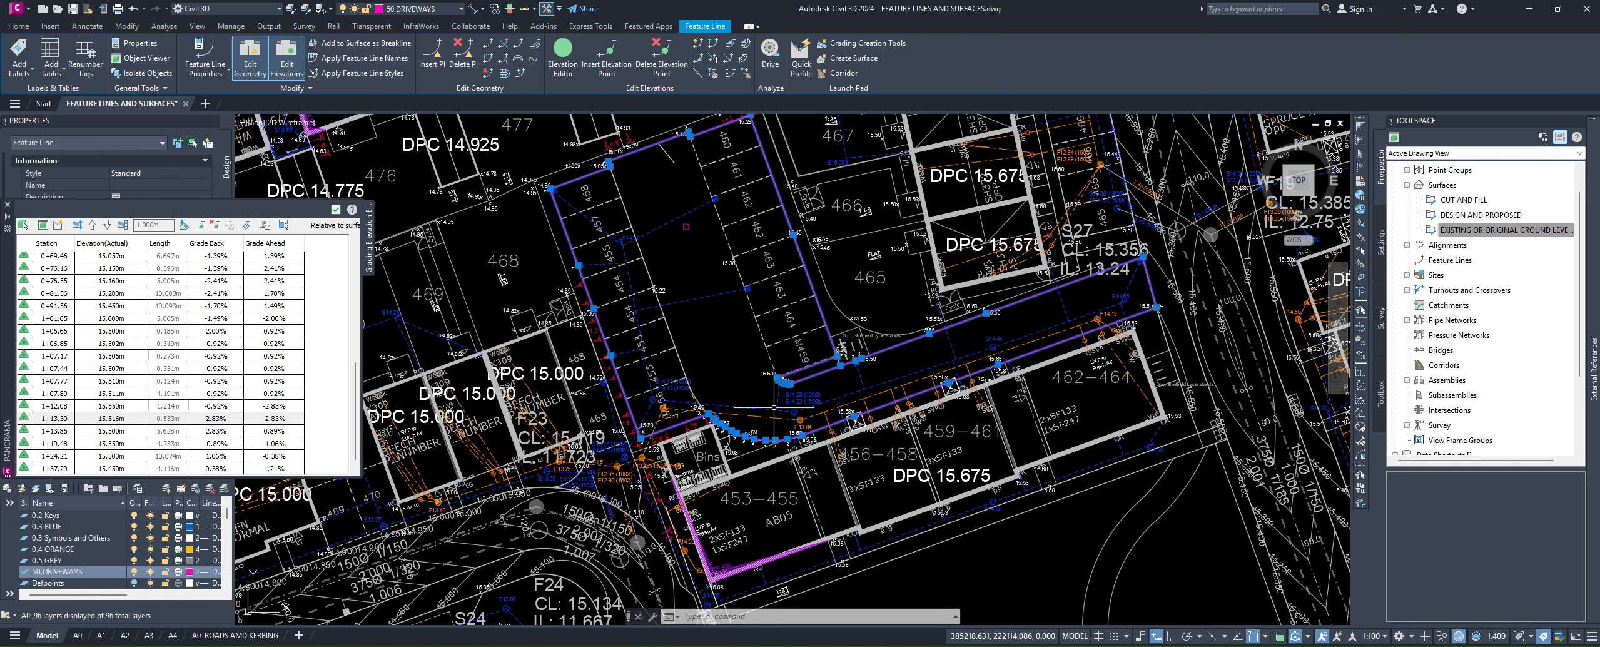
Step: Inspect the feature line in the Object Viewer from the front and right side for remaining dips, and close the viewer
{"action": "middle_click_drag", "start_coordinate": [555, 240], "coordinate": [508, 288]}
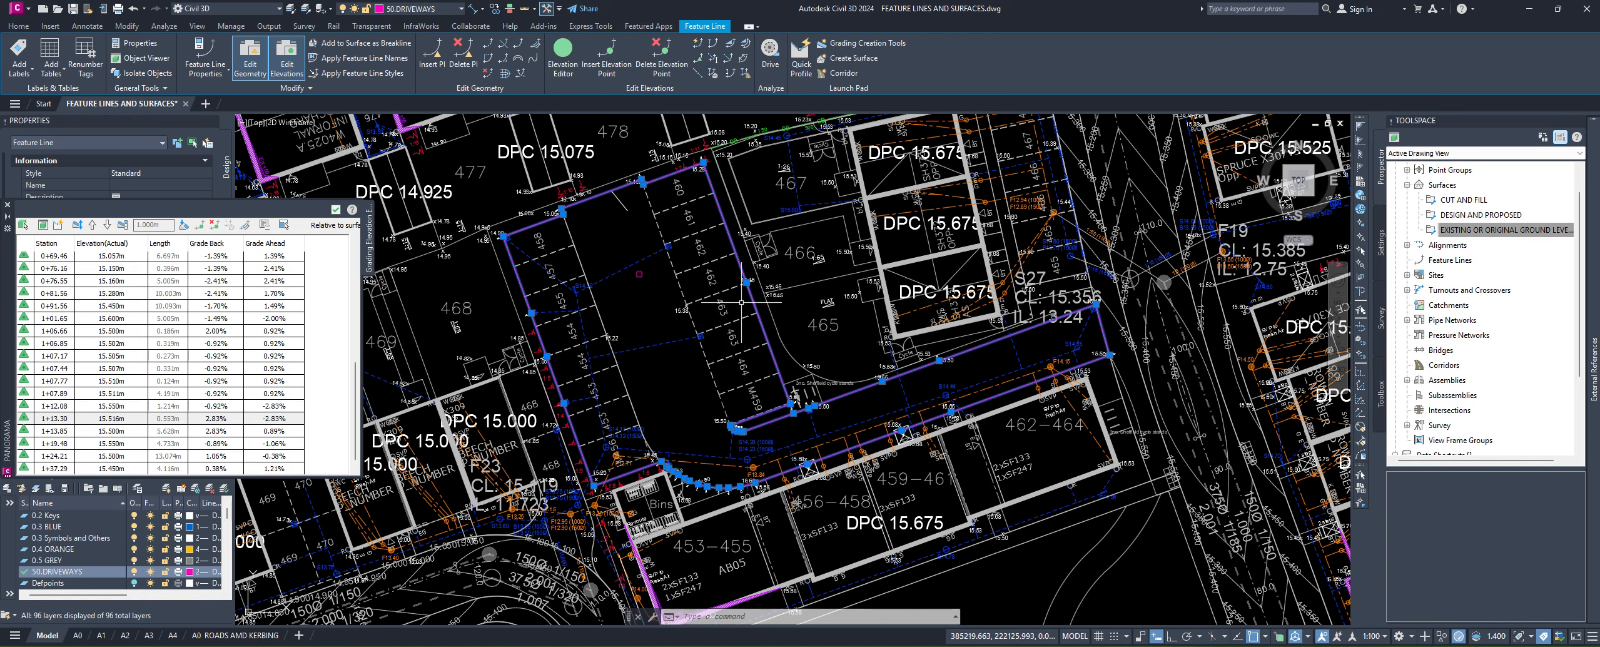
{"action": "right_click", "coordinate": [751, 275]}
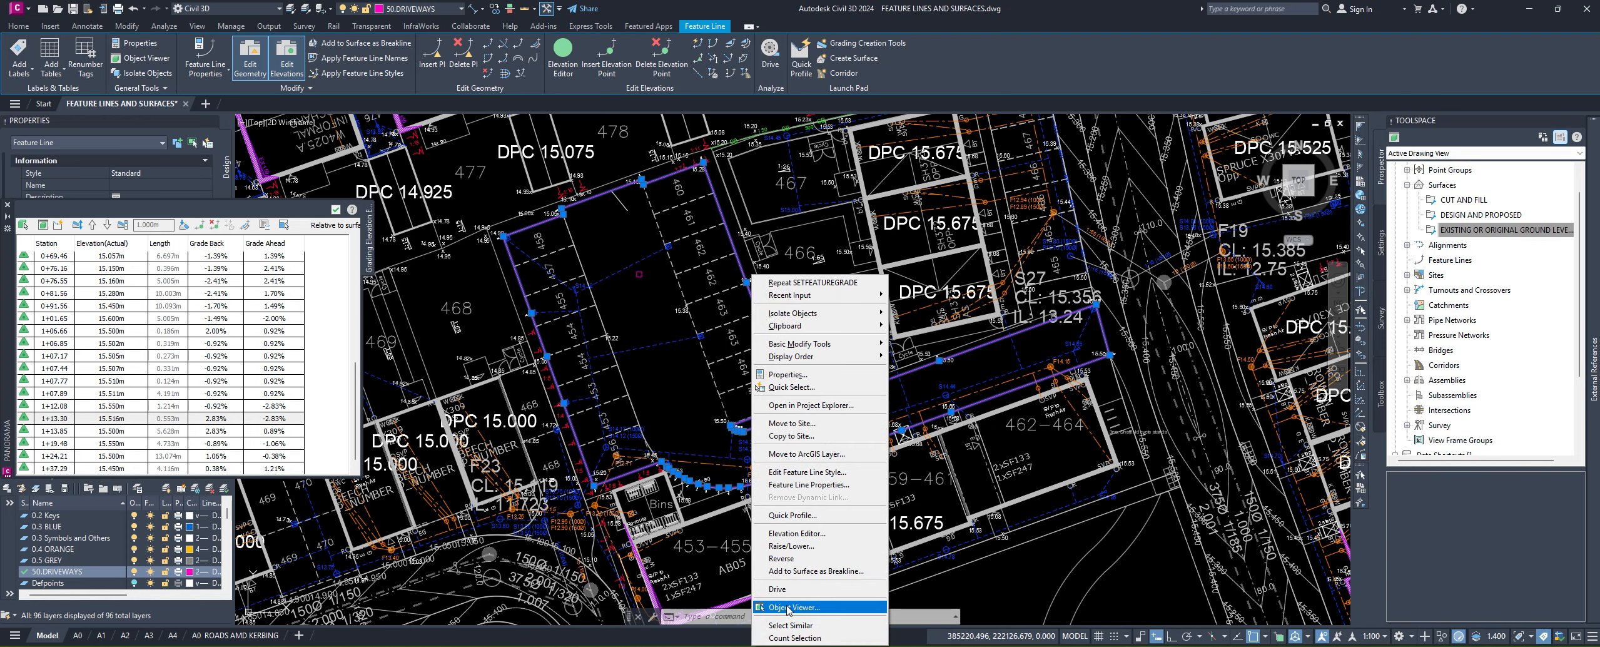
{"action": "left_click", "coordinate": [789, 606]}
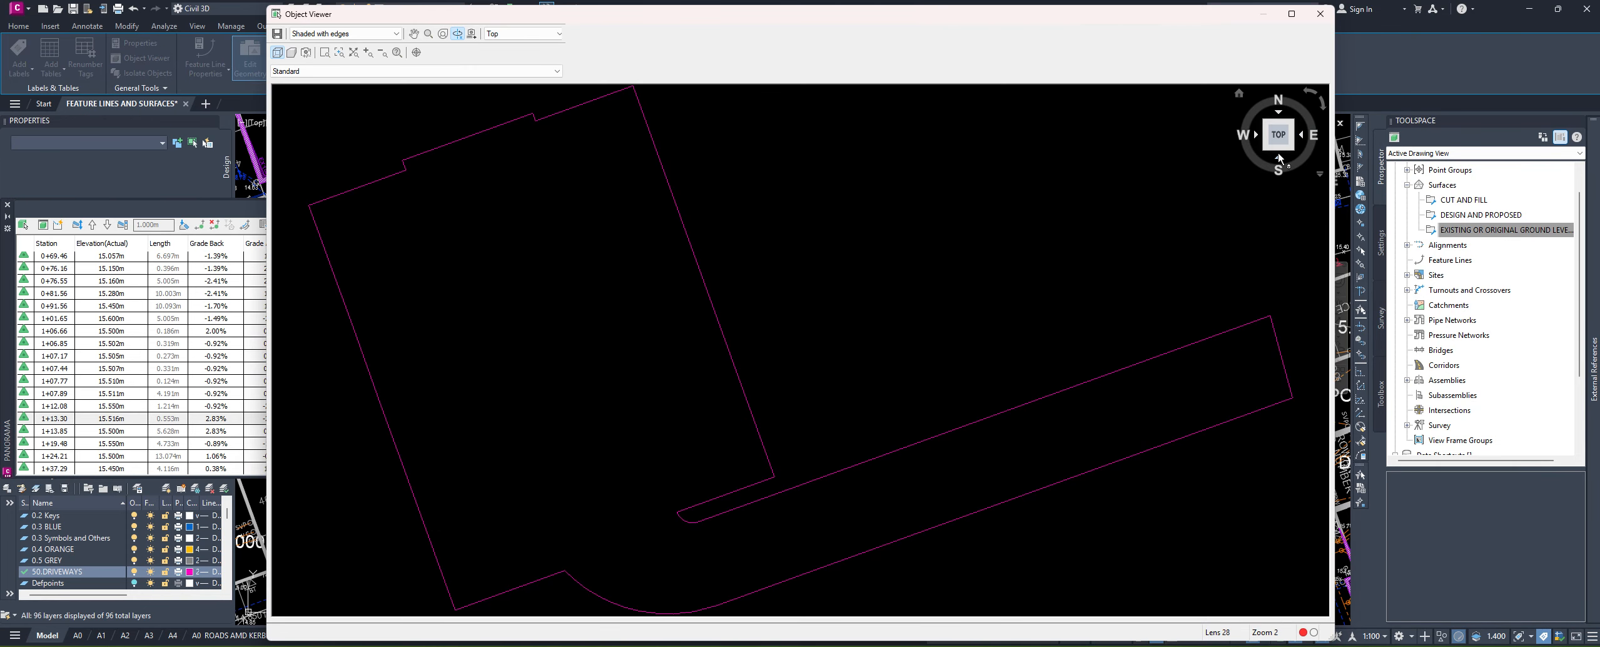
{"action": "left_click", "coordinate": [1278, 160]}
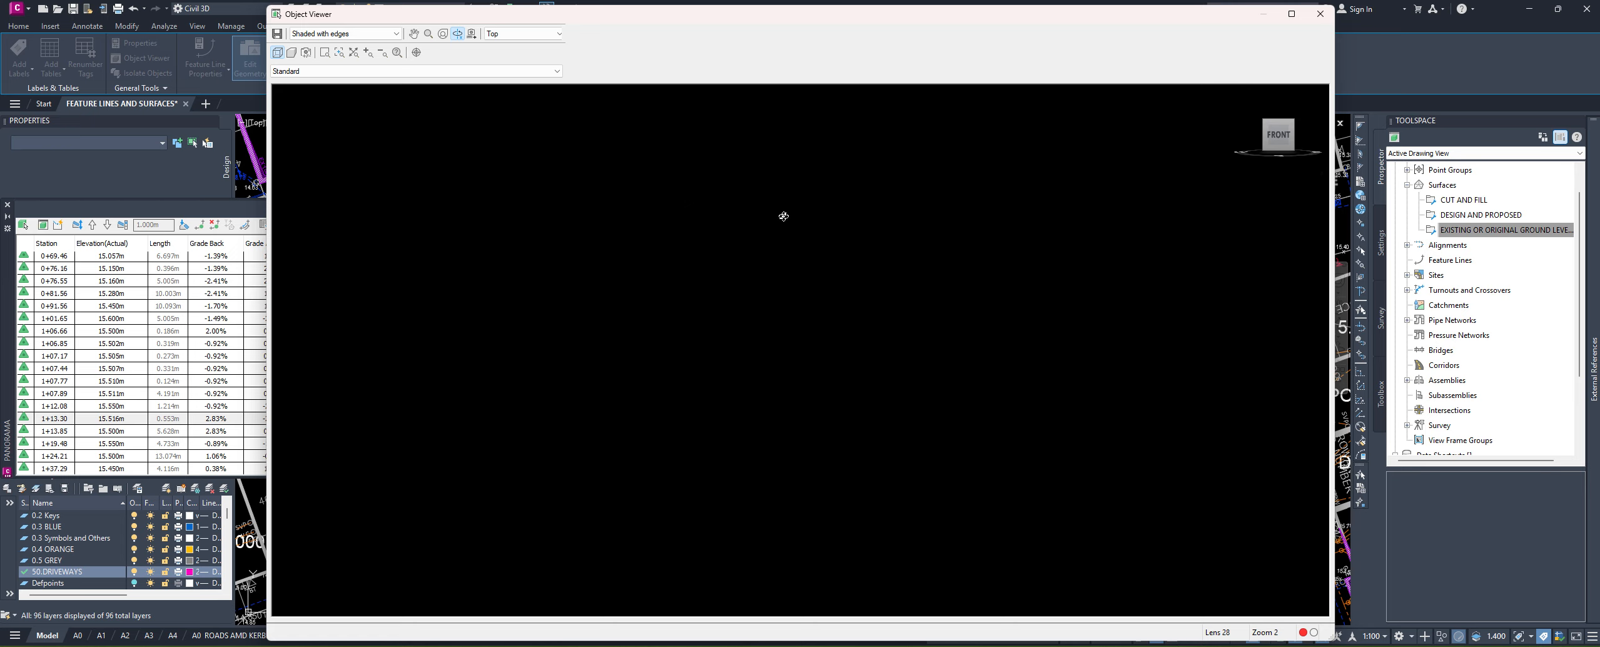
{"action": "left_click_drag", "start_coordinate": [799, 321], "coordinate": [697, 284]}
{"action": "left_click", "coordinate": [1289, 148]}
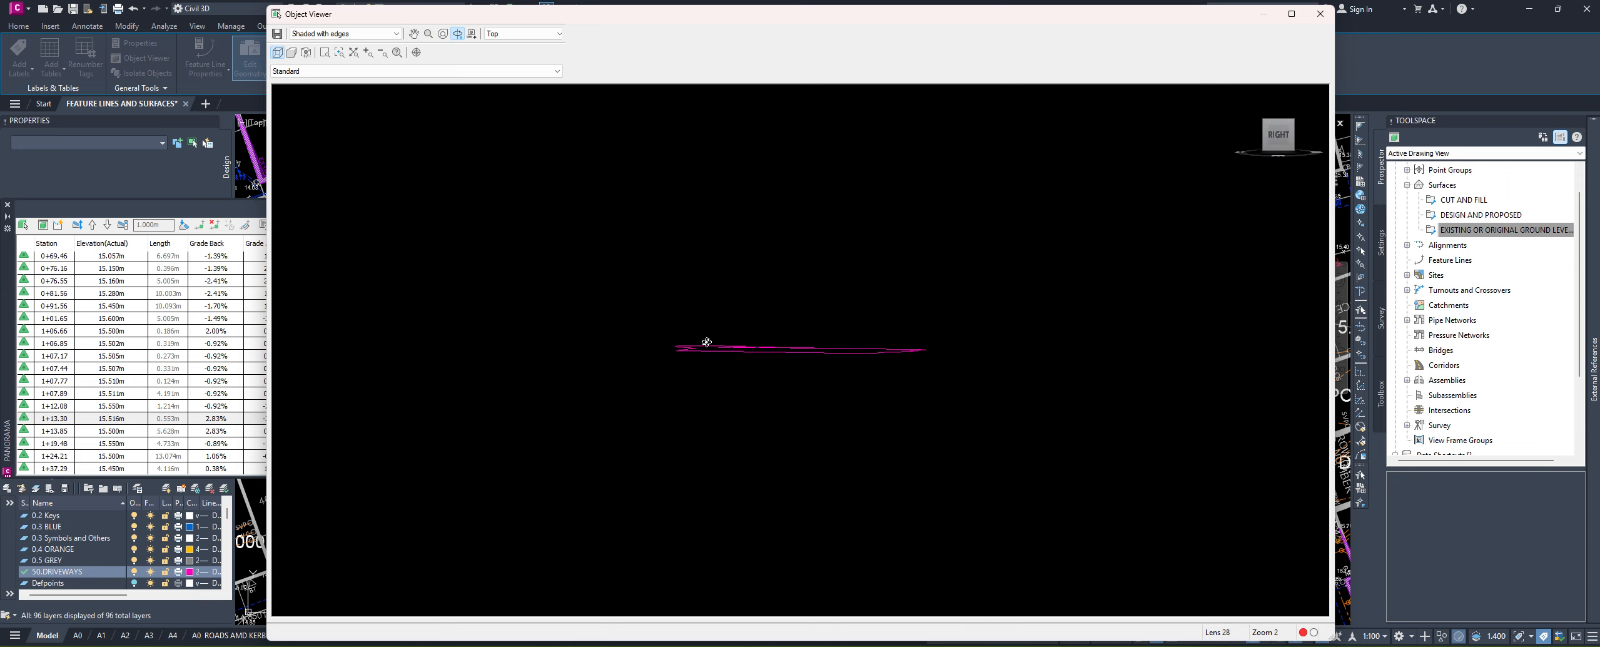
{"action": "left_click", "coordinate": [1320, 13]}
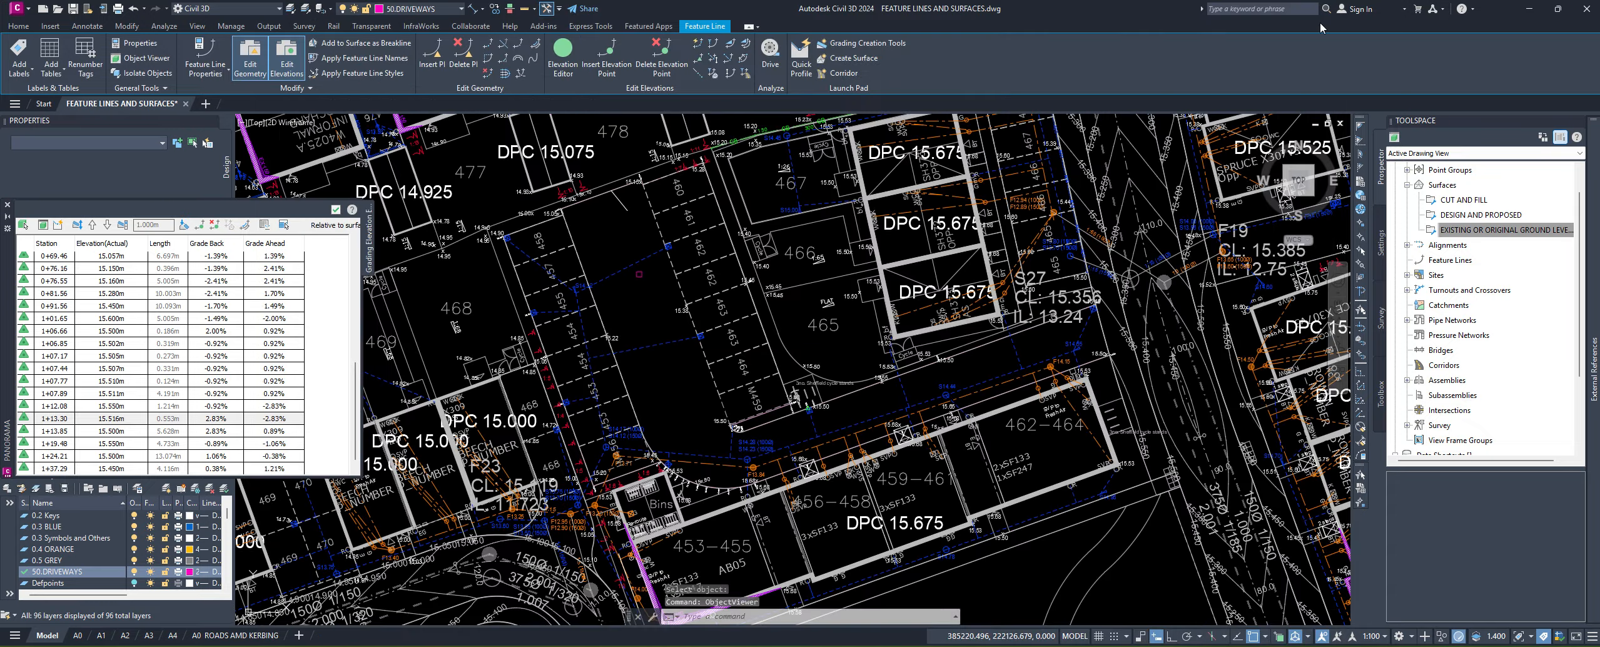
Step: Examine the 15.68 design levels and vertex labels along the boundary in front of buildings 456-458 and 459-461
{"action": "scroll", "coordinate": [759, 456], "scroll_direction": "up", "scroll_amount": 6}
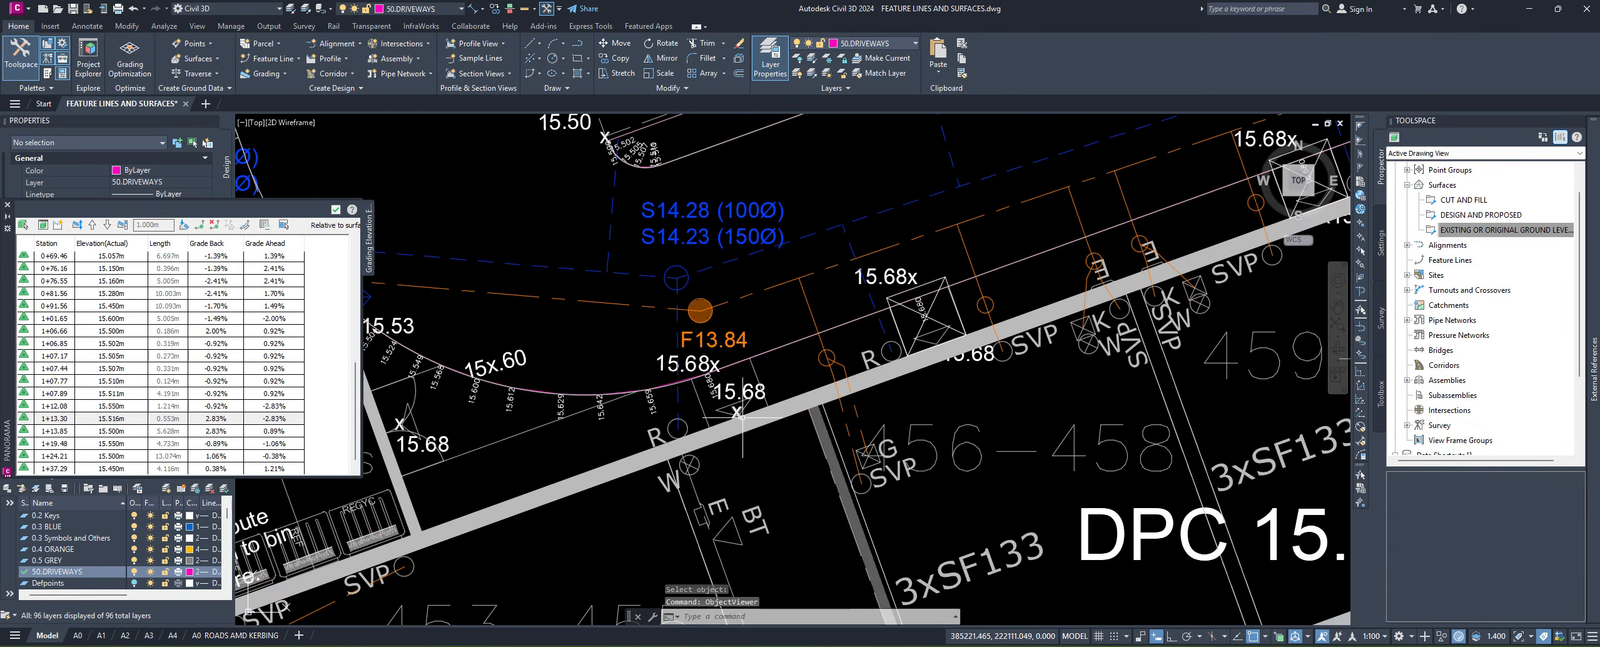
{"action": "scroll", "coordinate": [853, 337], "scroll_direction": "down", "scroll_amount": 2}
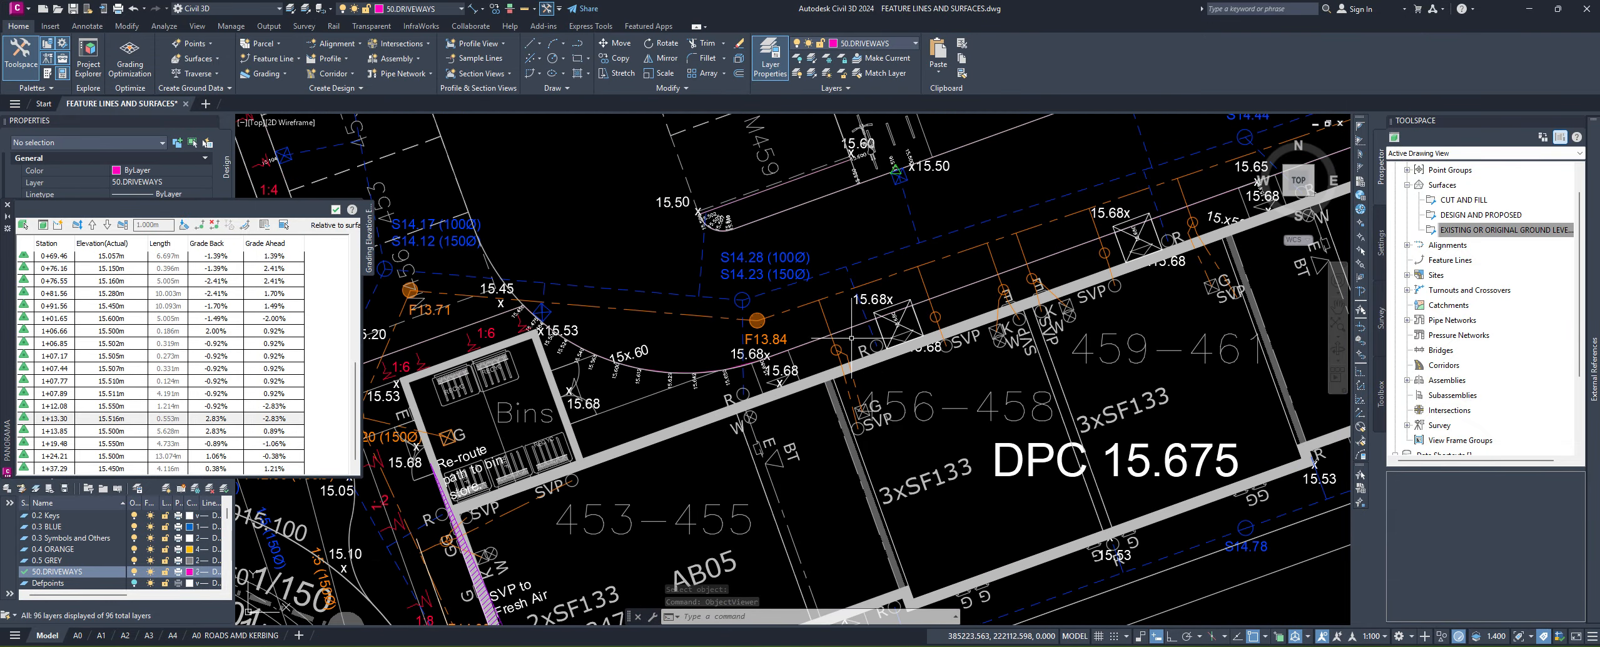
{"action": "middle_click_drag", "start_coordinate": [907, 336], "coordinate": [811, 364]}
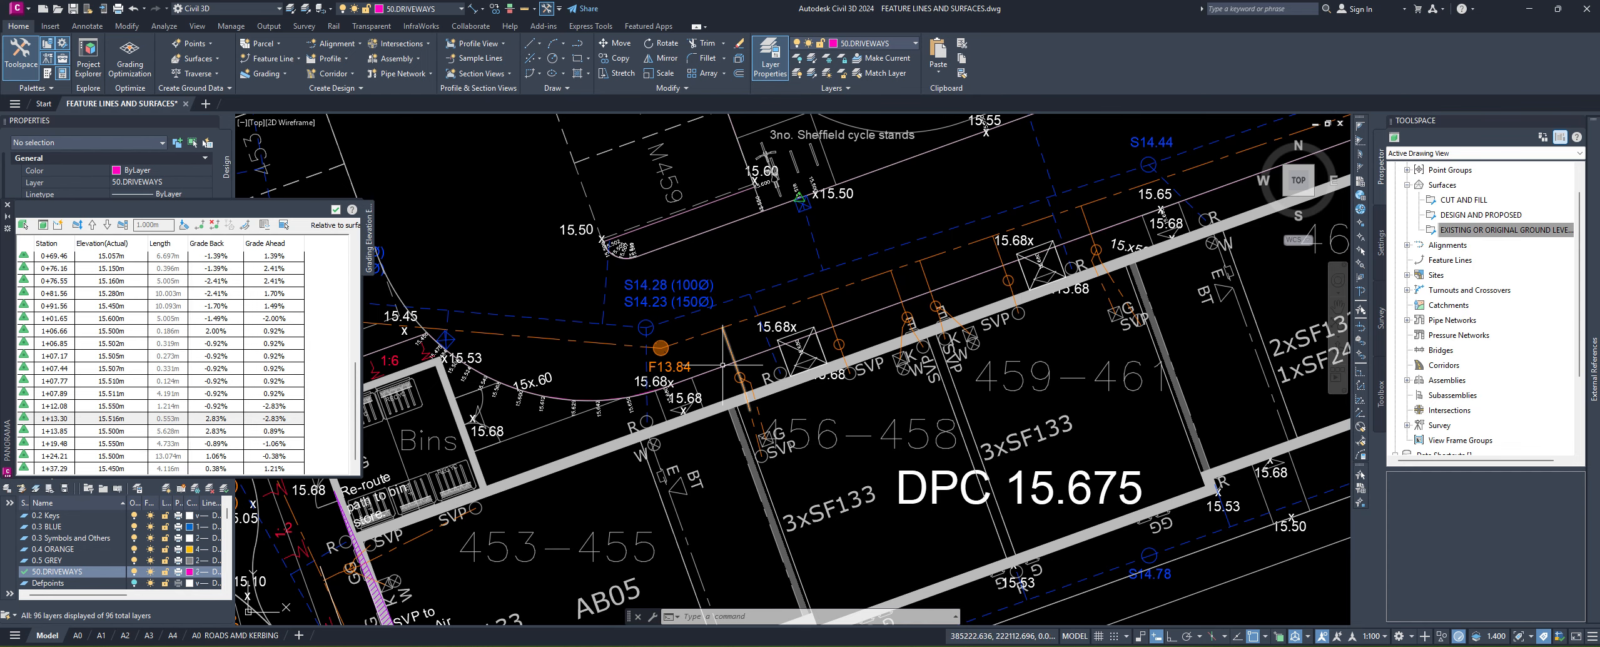
{"action": "middle_click_drag", "start_coordinate": [1054, 251], "coordinate": [1056, 264]}
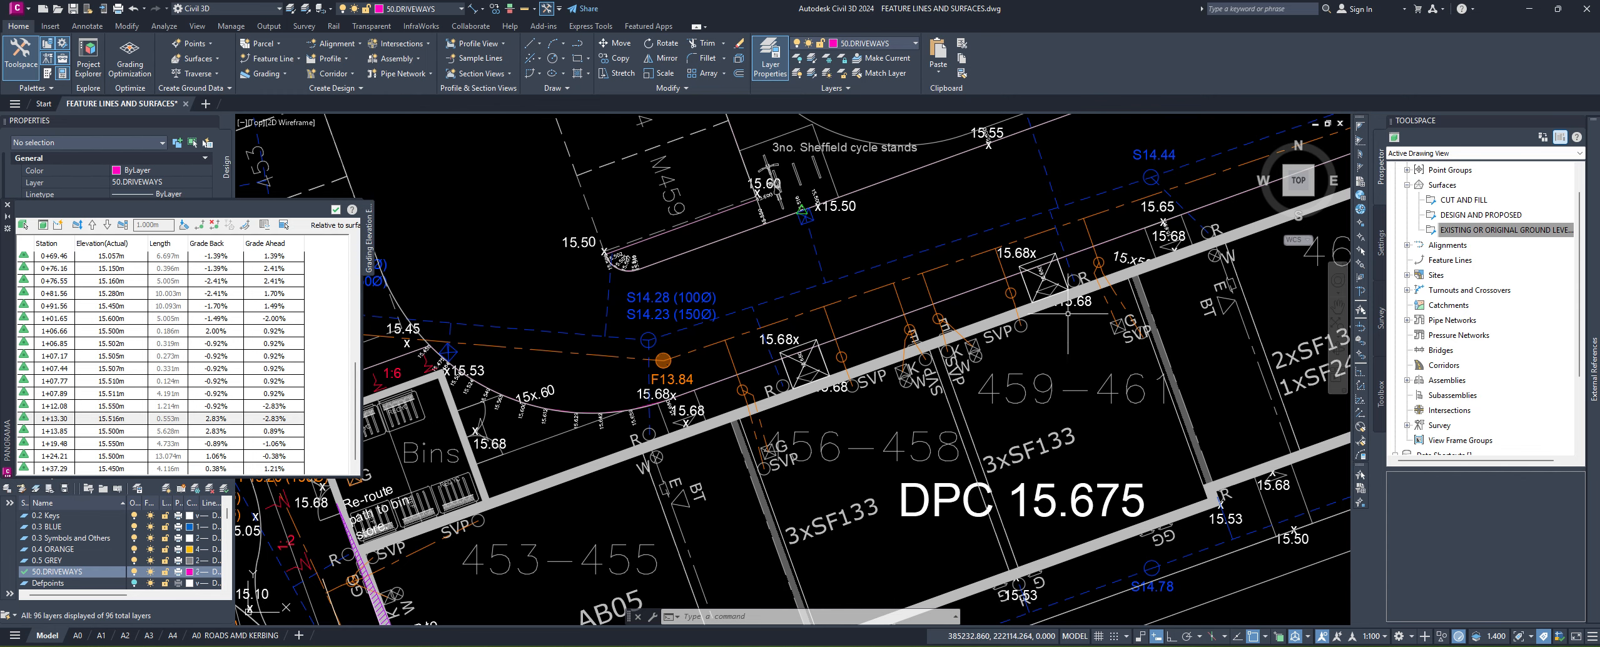
{"action": "scroll", "coordinate": [996, 264], "scroll_direction": "up", "scroll_amount": 4}
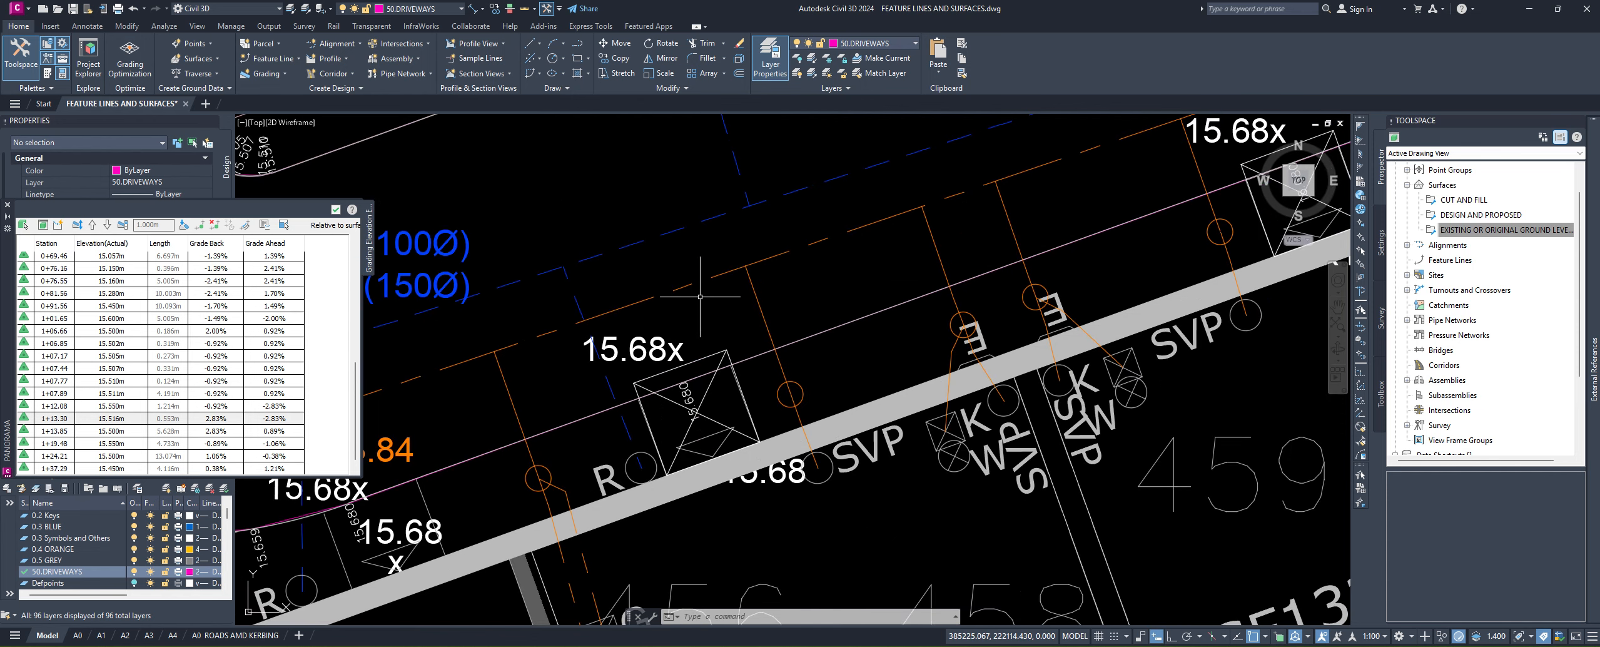
{"action": "scroll", "coordinate": [700, 297], "scroll_direction": "down", "scroll_amount": 2}
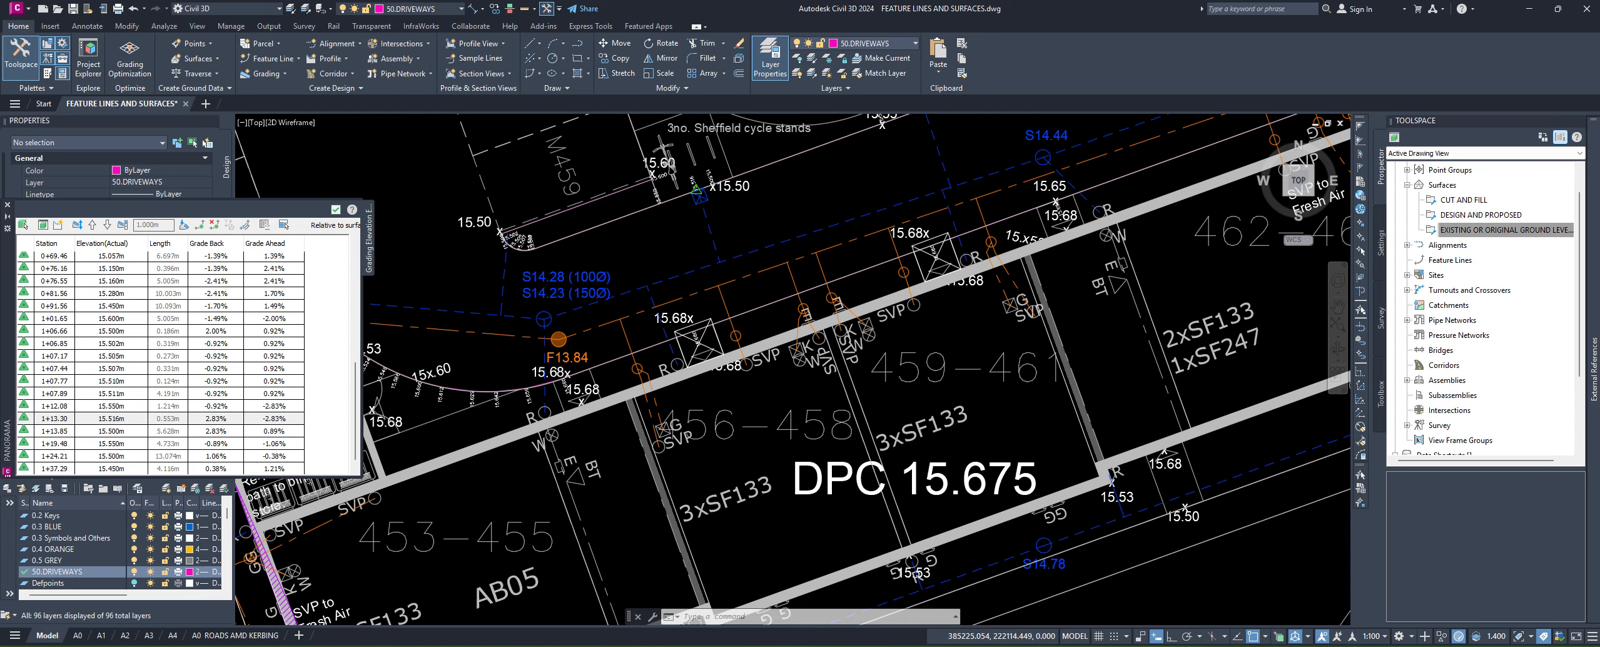
{"action": "scroll", "coordinate": [700, 296], "scroll_direction": "up", "scroll_amount": 2}
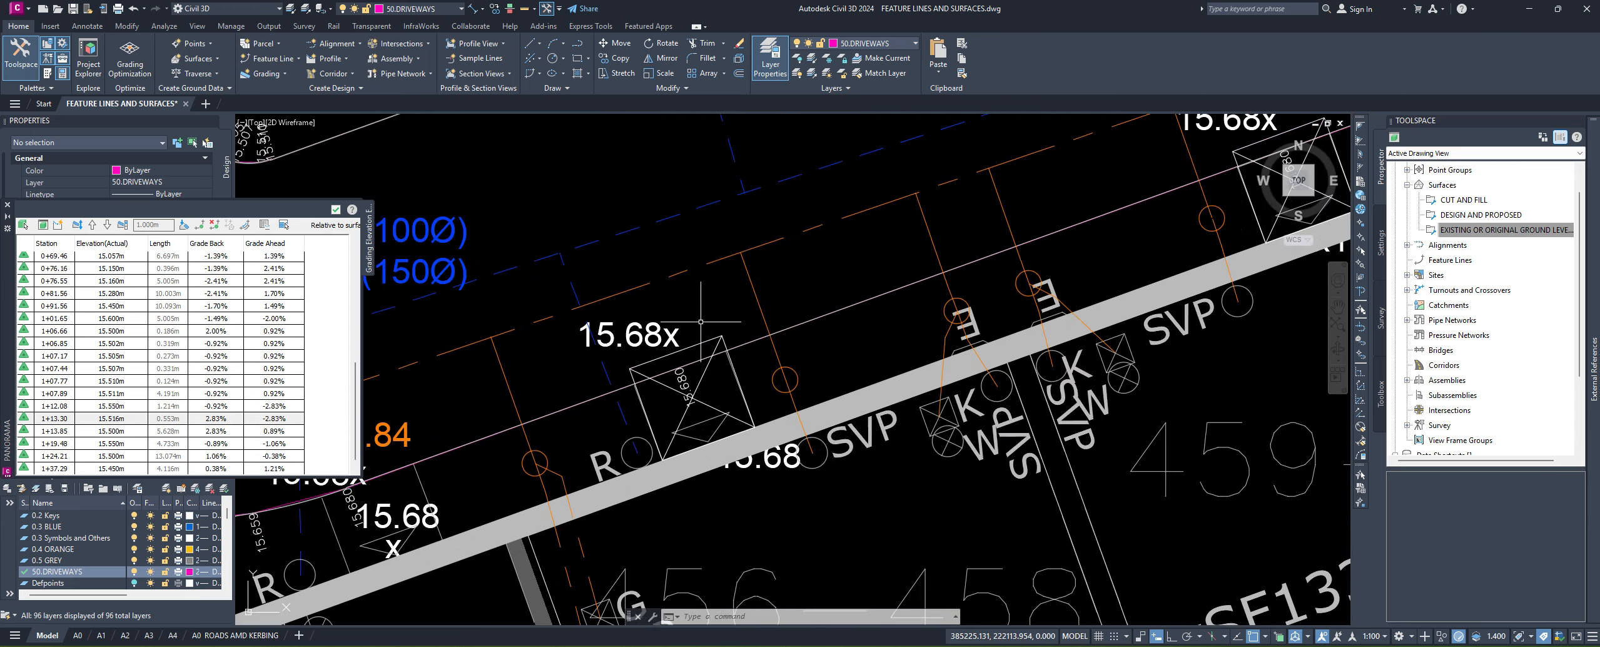
{"action": "scroll", "coordinate": [700, 296], "scroll_direction": "down", "scroll_amount": 2}
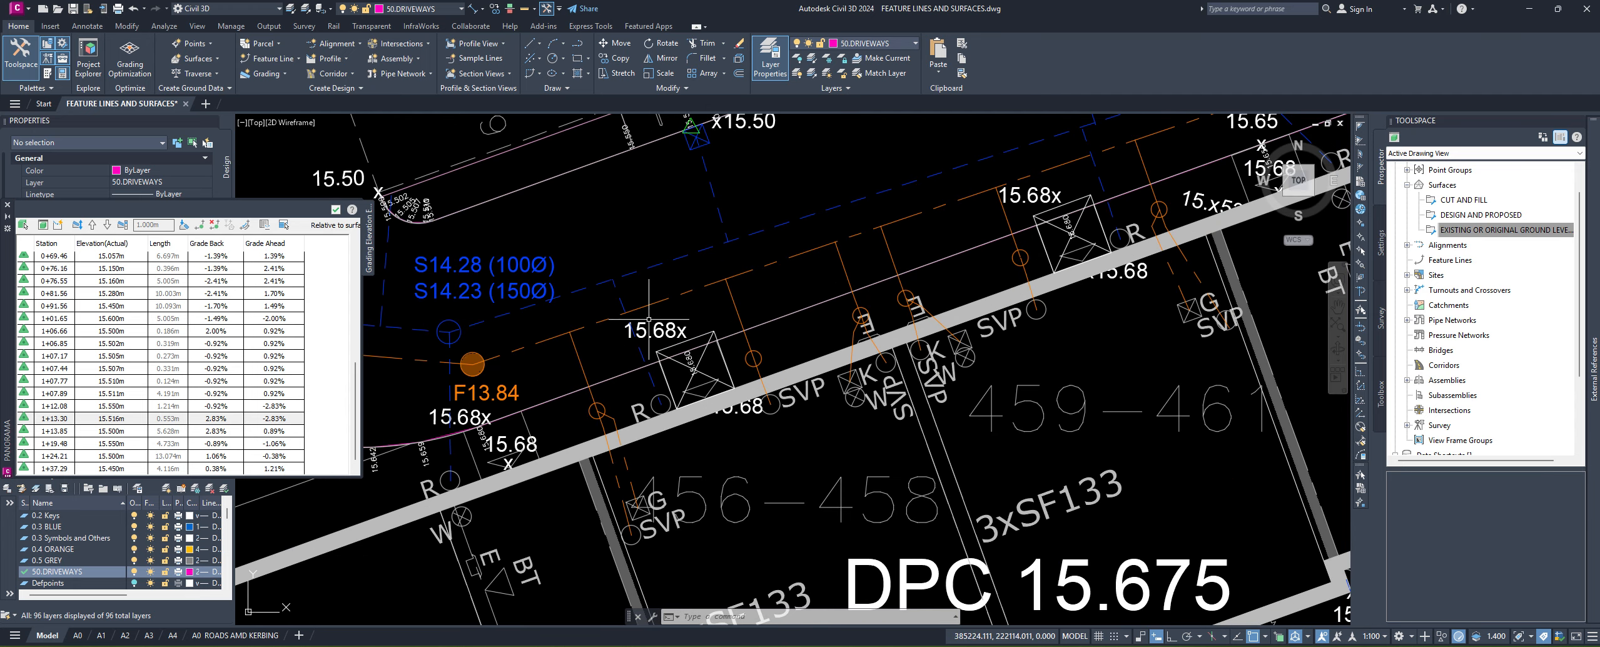
{"action": "scroll", "coordinate": [693, 383], "scroll_direction": "up", "scroll_amount": 2}
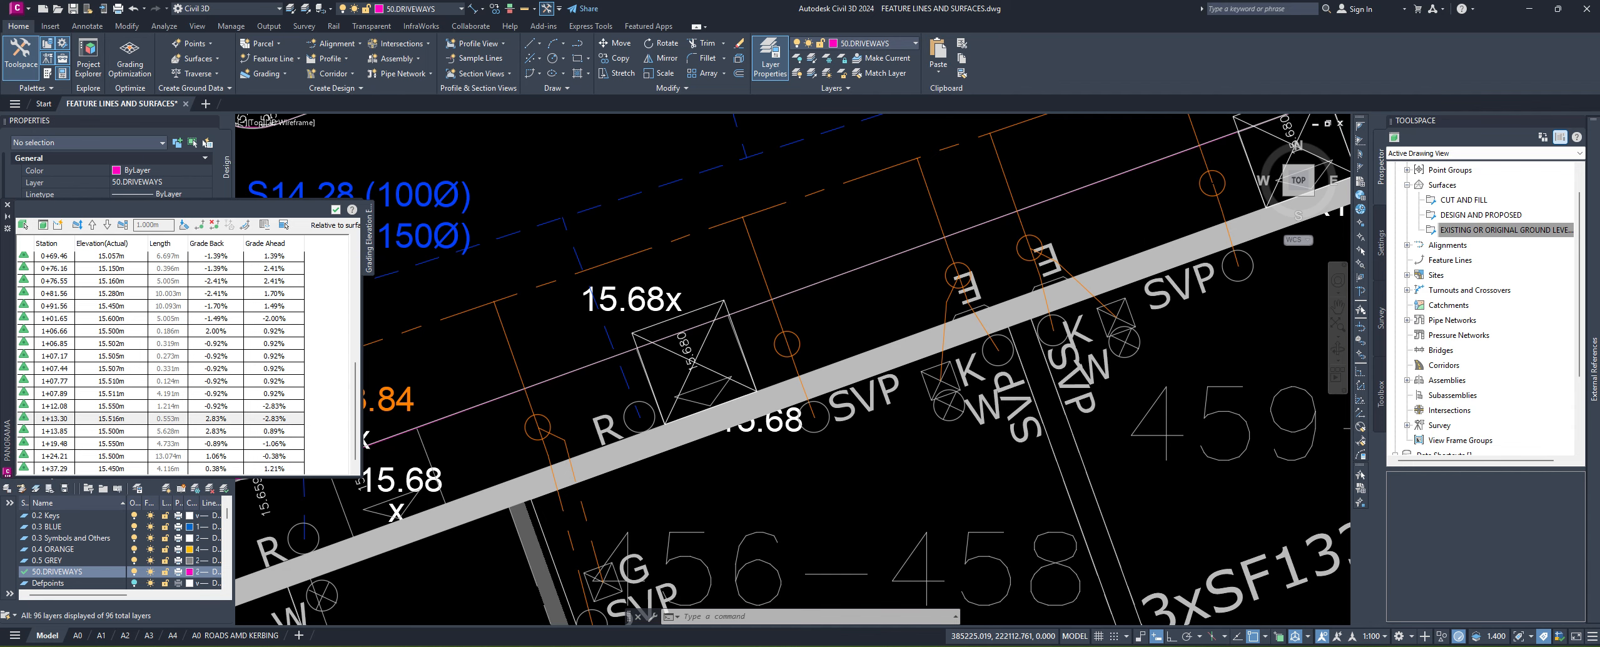
{"action": "scroll", "coordinate": [693, 380], "scroll_direction": "down", "scroll_amount": 4}
{"action": "middle_click_drag", "start_coordinate": [595, 491], "coordinate": [736, 434]}
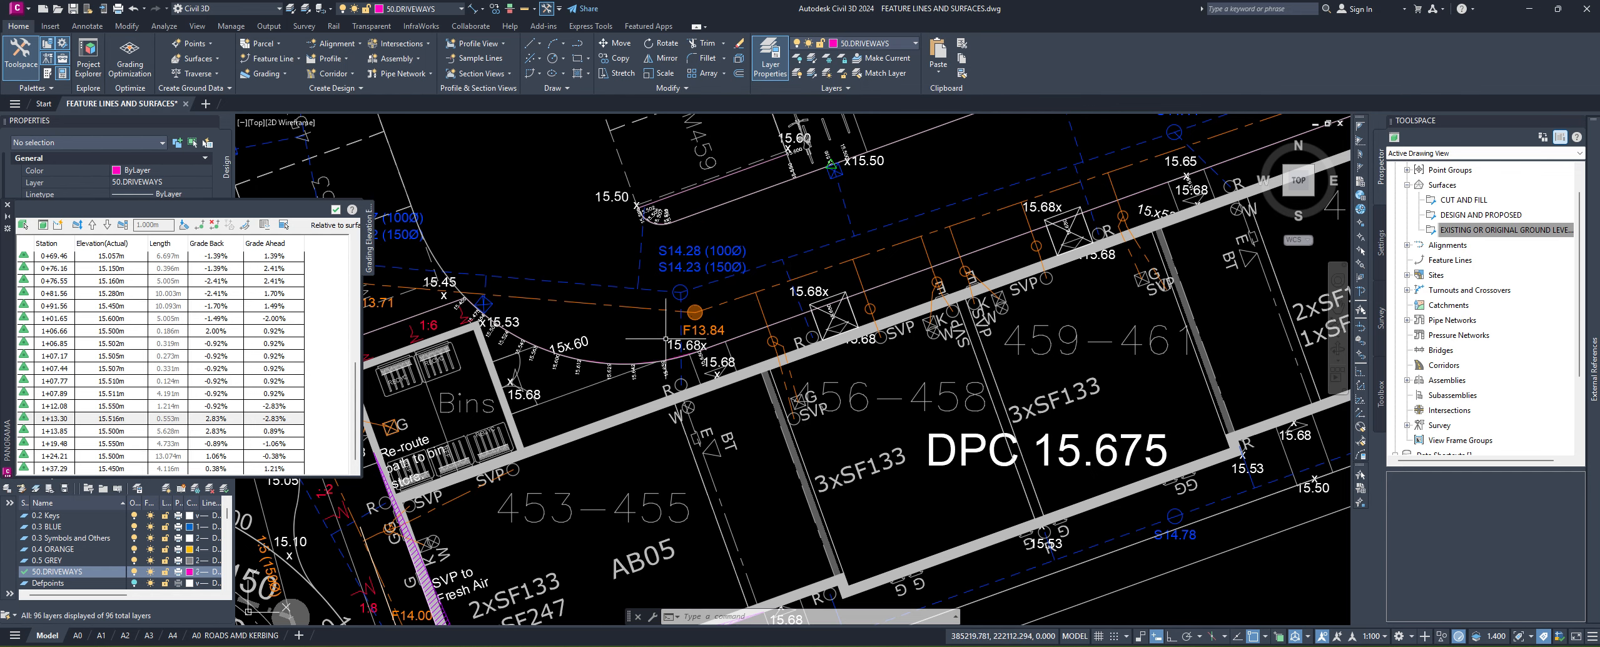
Step: Select the parking boundary feature line between the two 15.68 levels near manhole F13.84
{"action": "scroll", "coordinate": [666, 361], "scroll_direction": "up", "scroll_amount": 2}
{"action": "scroll", "coordinate": [902, 268], "scroll_direction": "up", "scroll_amount": 2}
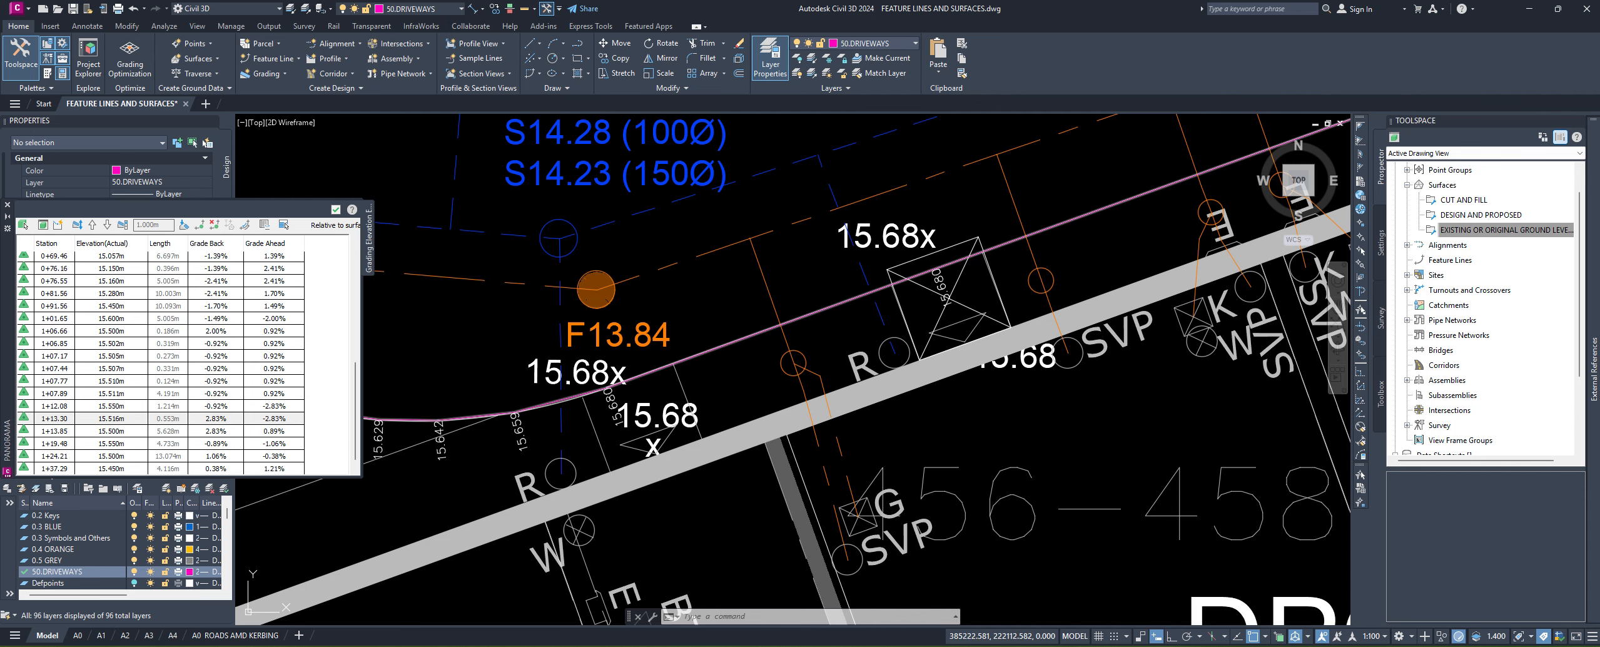
{"action": "left_click", "coordinate": [753, 333]}
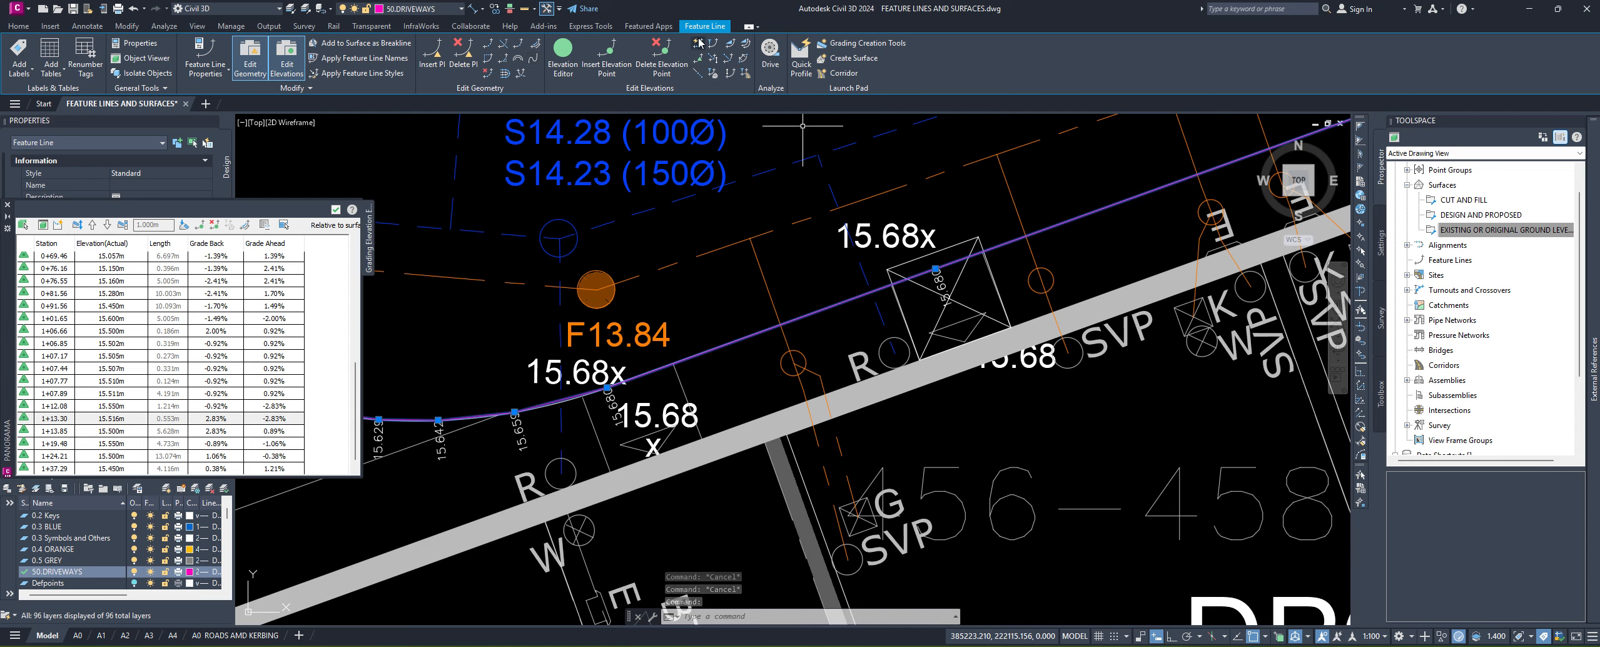
Step: Set the feature line's grade between points to -0.90, from the crossed-box vertex at elevation 15.680 to the curve vertex at the 15.60 level
{"action": "left_click", "coordinate": [729, 50]}
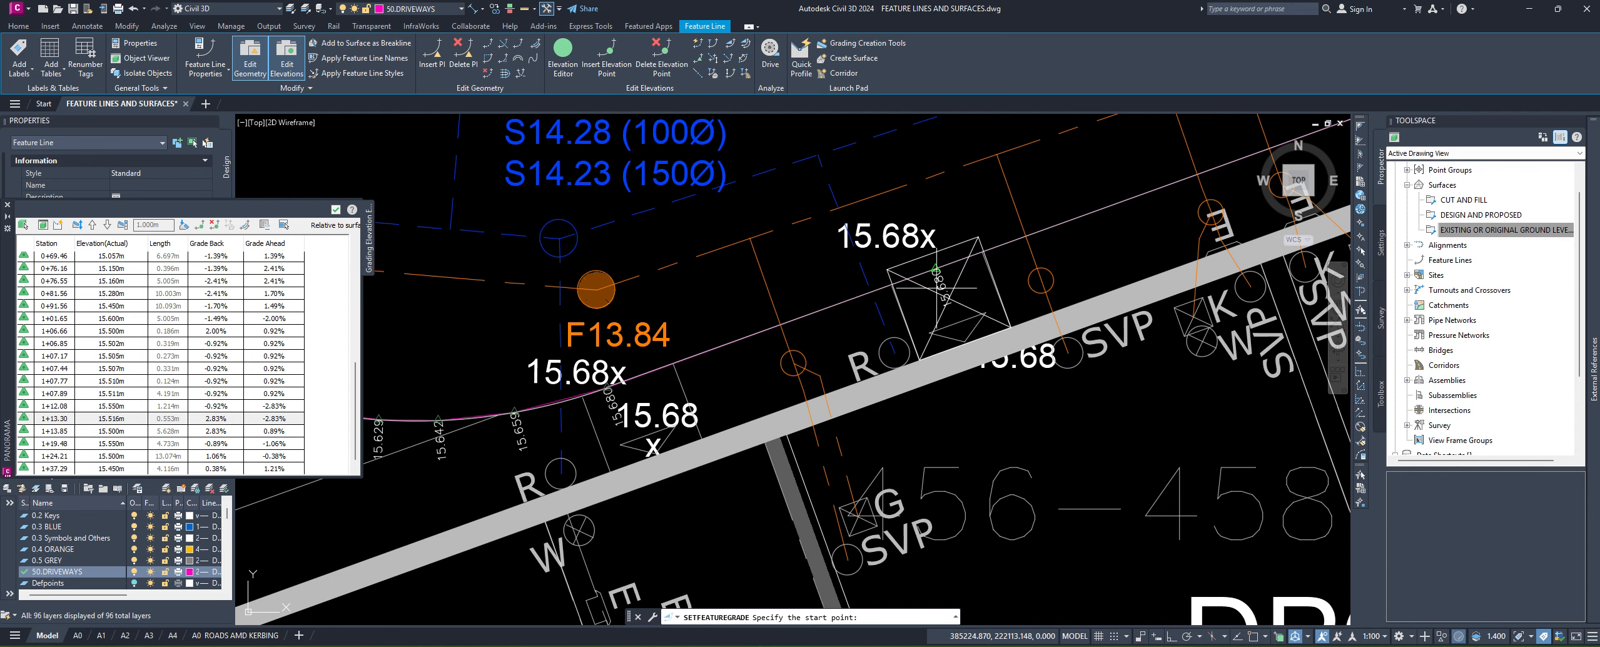
{"action": "scroll", "coordinate": [920, 287], "scroll_direction": "down", "scroll_amount": 2}
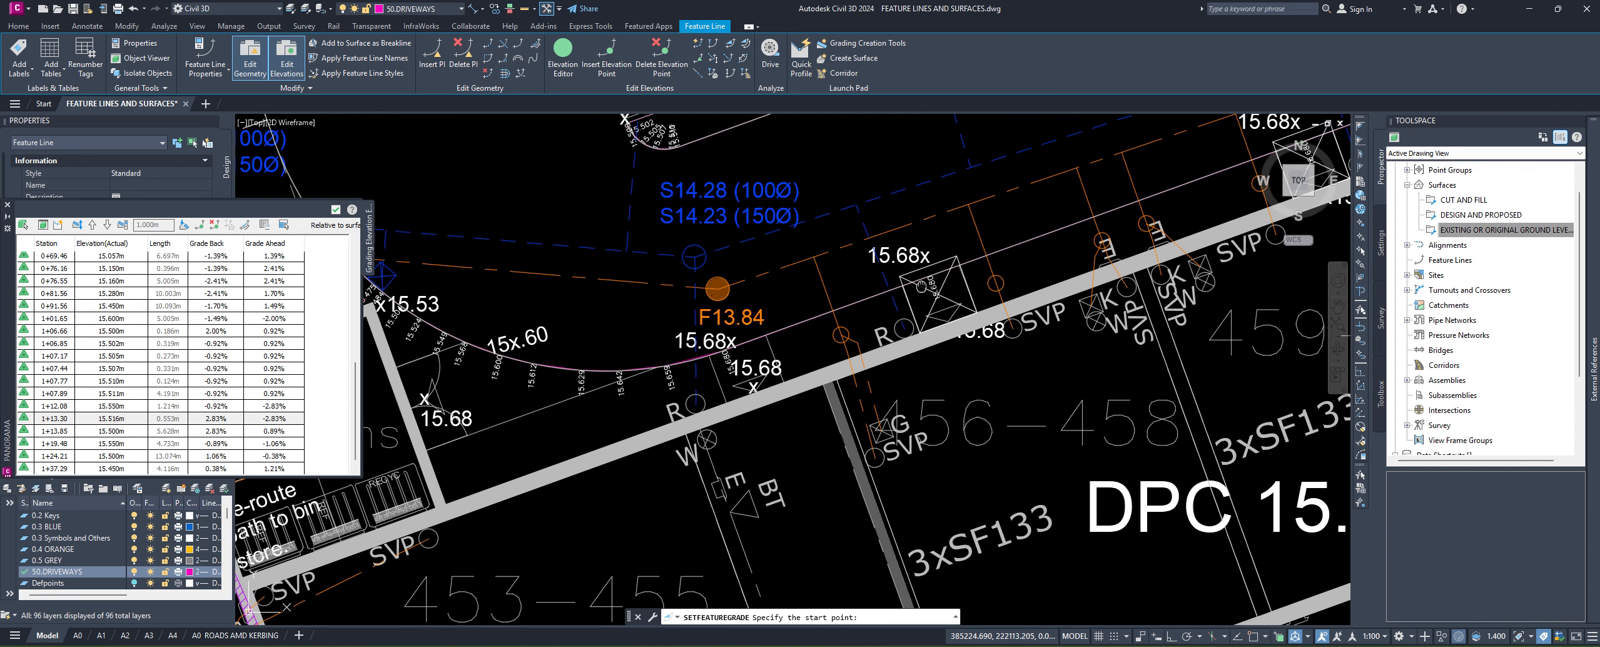
{"action": "middle_click_drag", "start_coordinate": [928, 280], "coordinate": [958, 289]}
{"action": "left_click", "coordinate": [959, 289]}
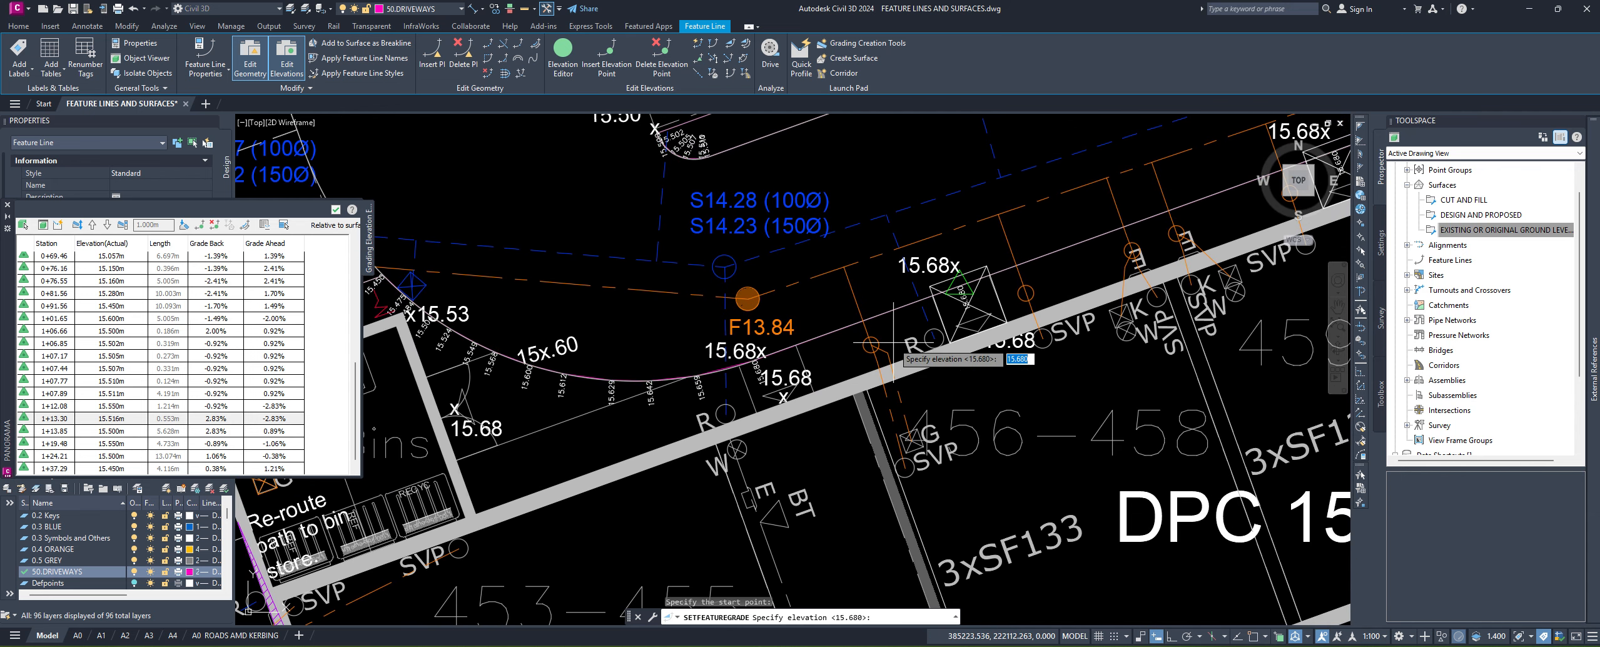
{"action": "key", "text": "Return"}
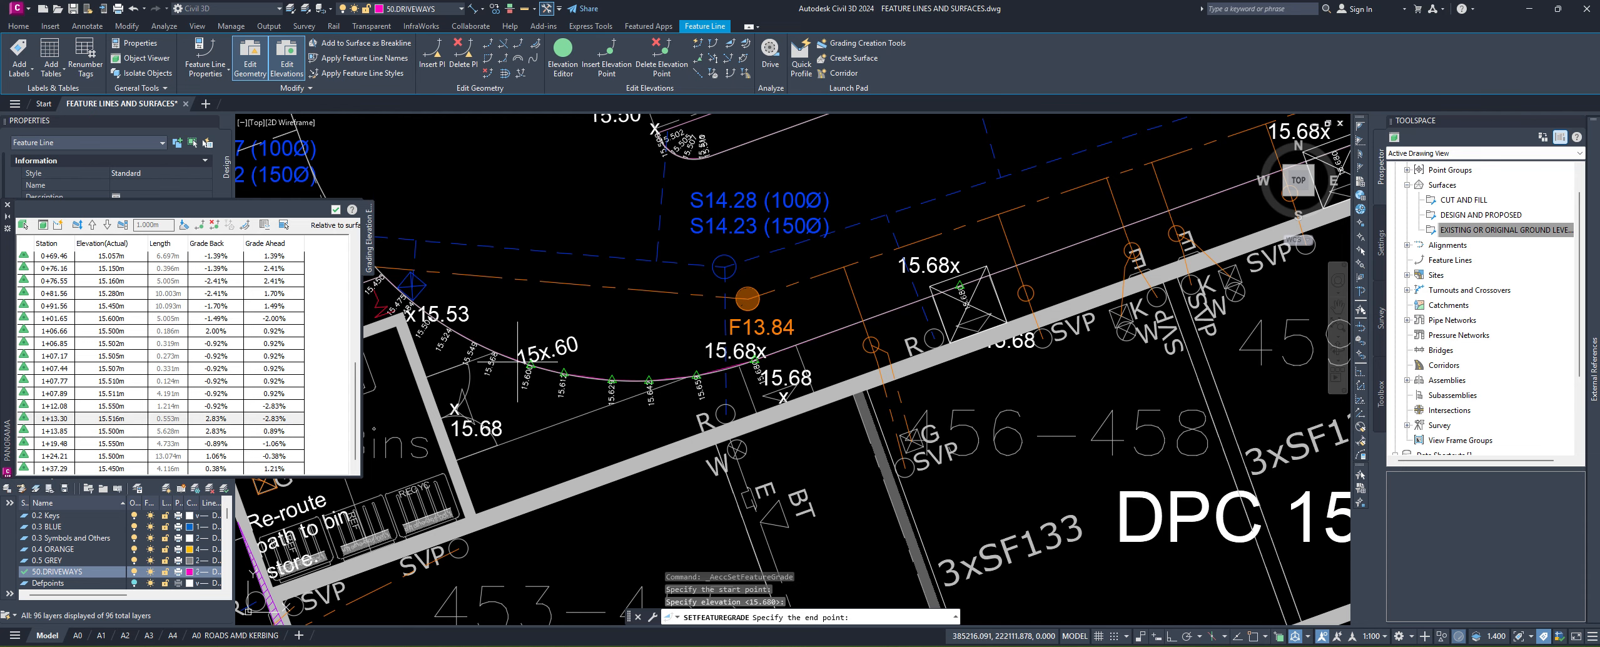
{"action": "scroll", "coordinate": [525, 363], "scroll_direction": "up", "scroll_amount": 5}
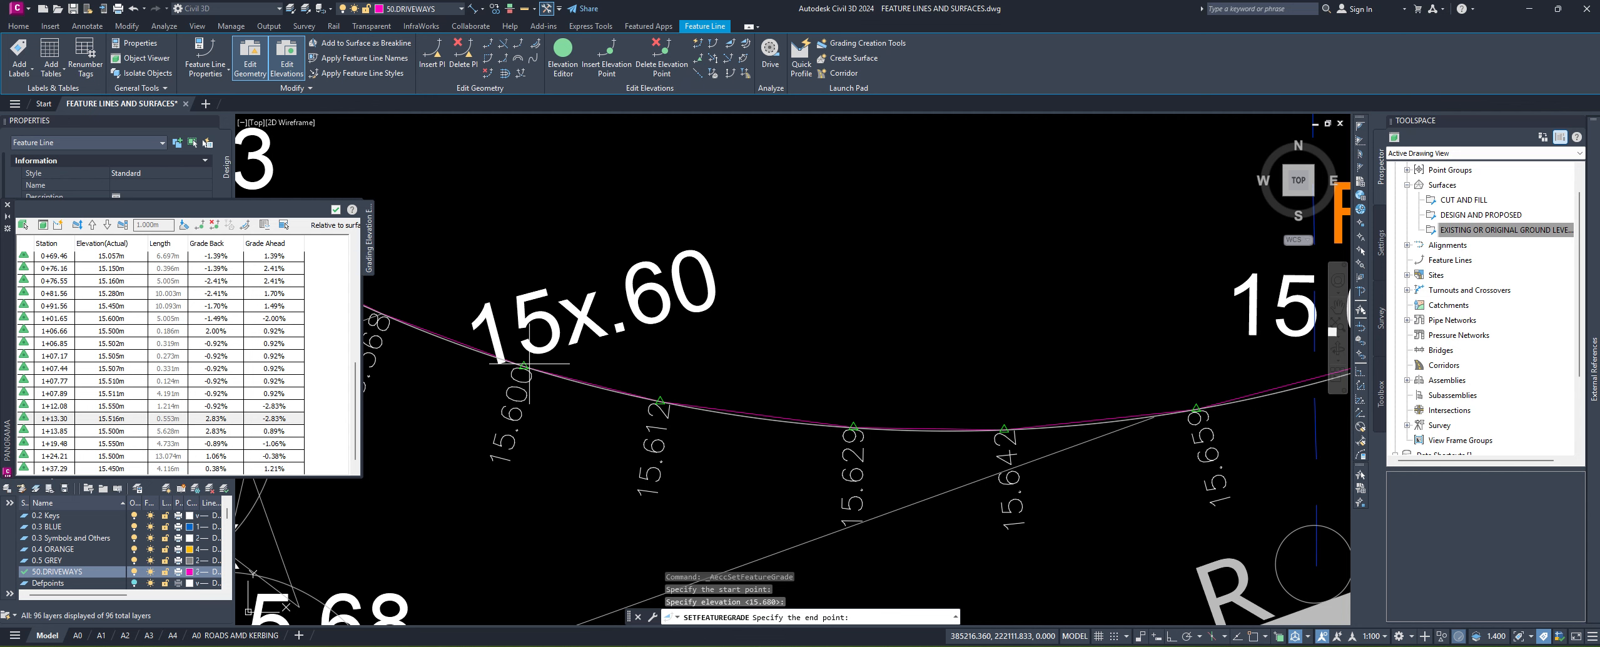
{"action": "scroll", "coordinate": [525, 363], "scroll_direction": "down", "scroll_amount": 3}
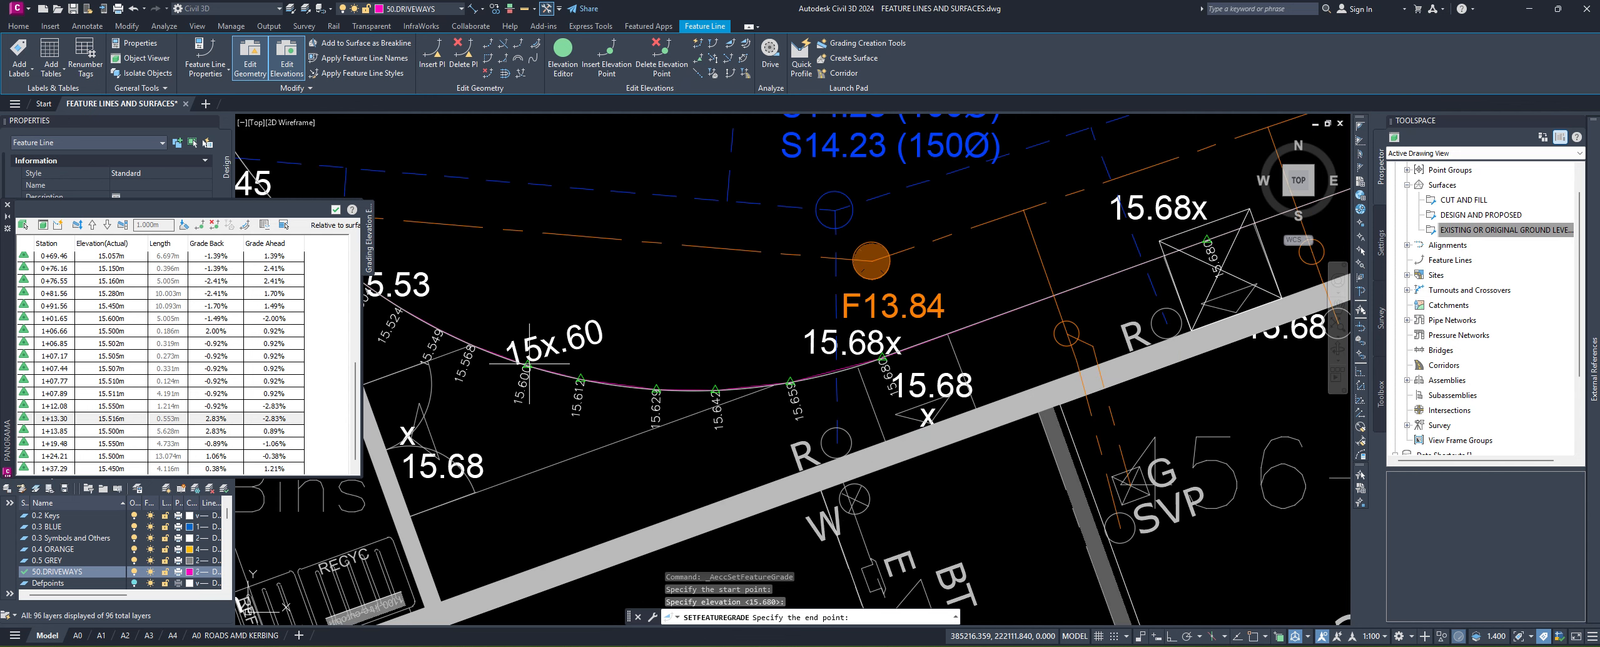
{"action": "left_click", "coordinate": [528, 362]}
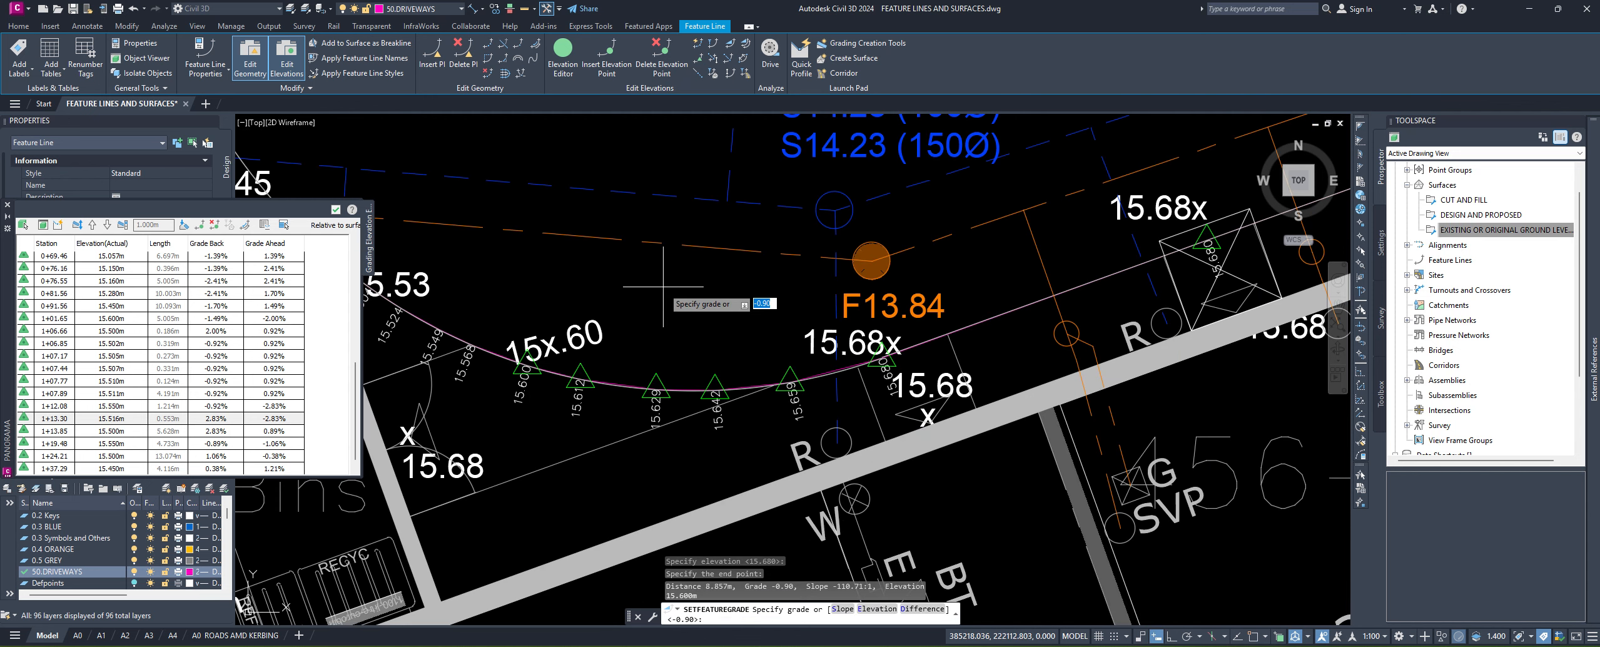
{"action": "scroll", "coordinate": [898, 419], "scroll_direction": "up", "scroll_amount": 3}
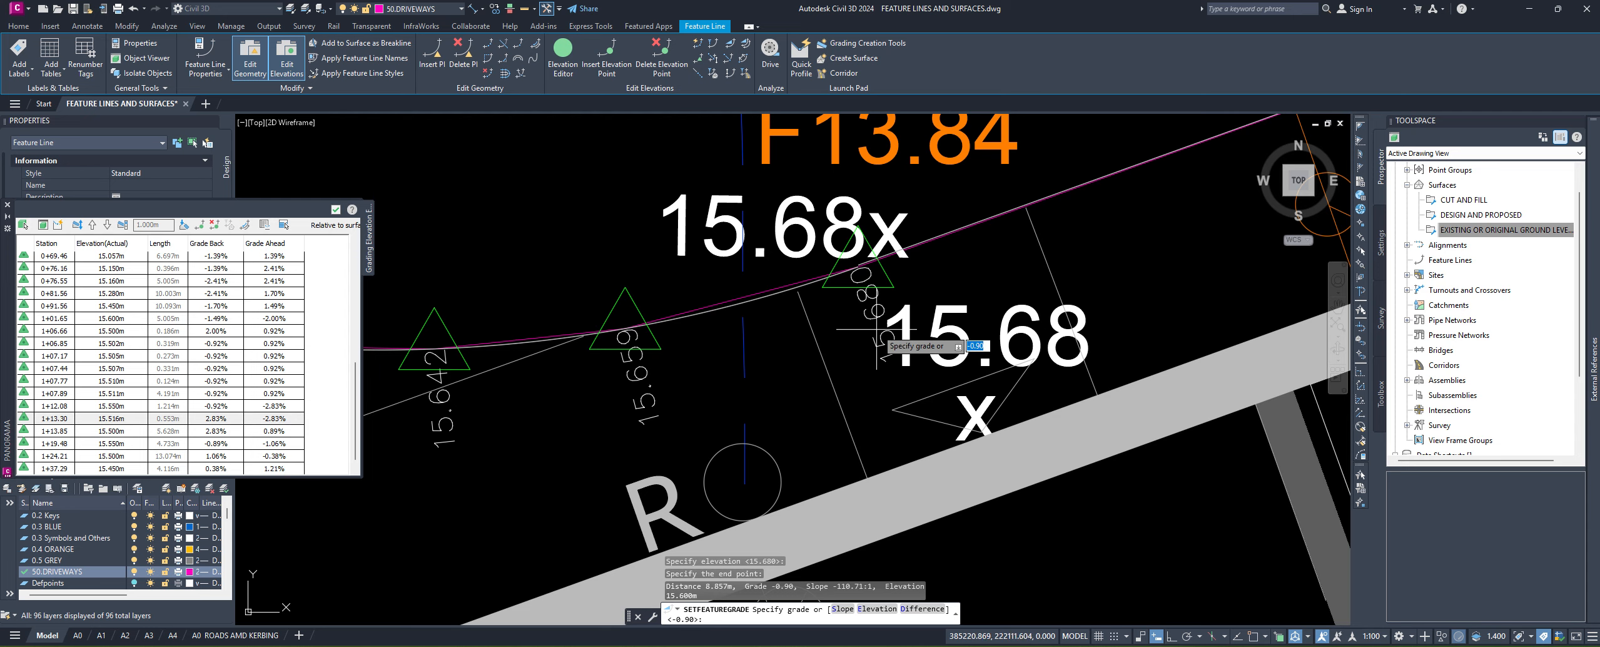
{"action": "scroll", "coordinate": [855, 307], "scroll_direction": "down", "scroll_amount": 3}
{"action": "scroll", "coordinate": [855, 306], "scroll_direction": "down", "scroll_amount": 3}
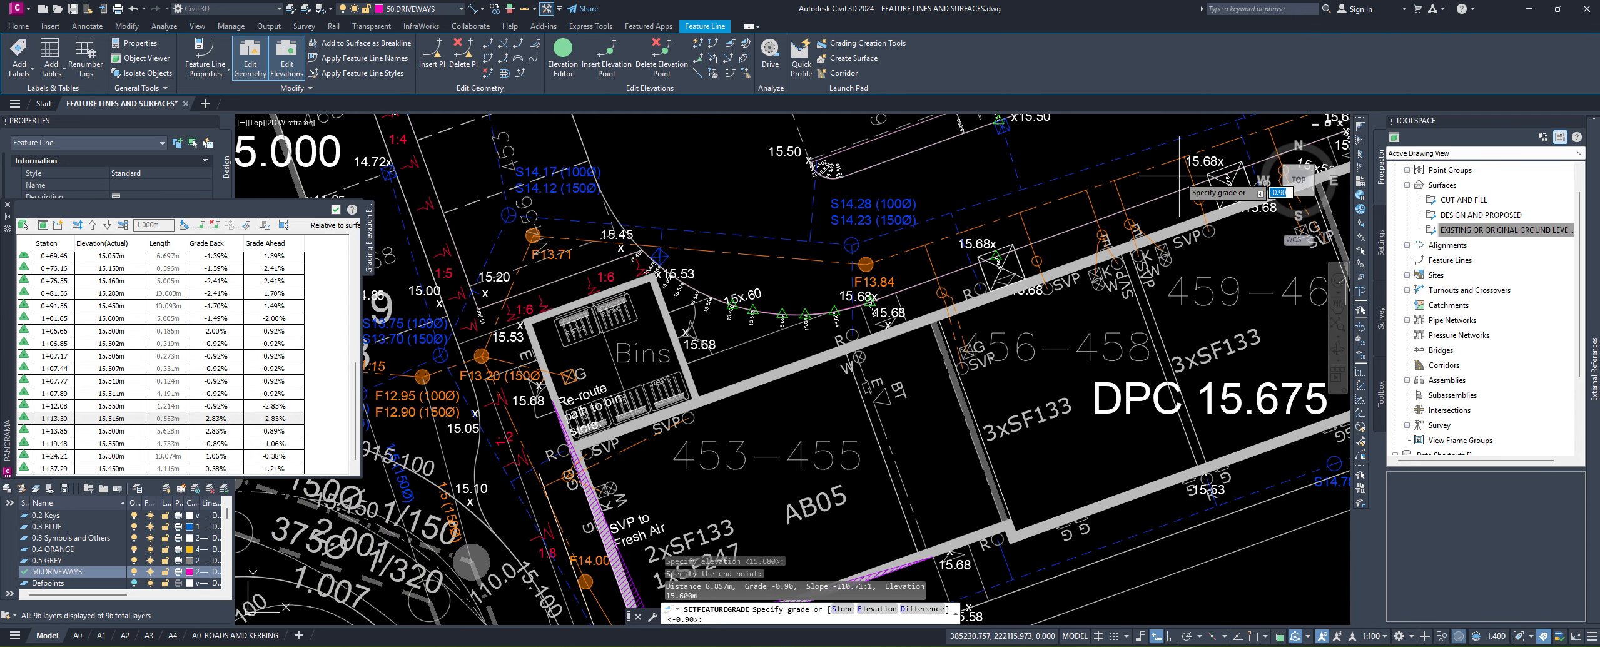
{"action": "scroll", "coordinate": [879, 288], "scroll_direction": "up", "scroll_amount": 3}
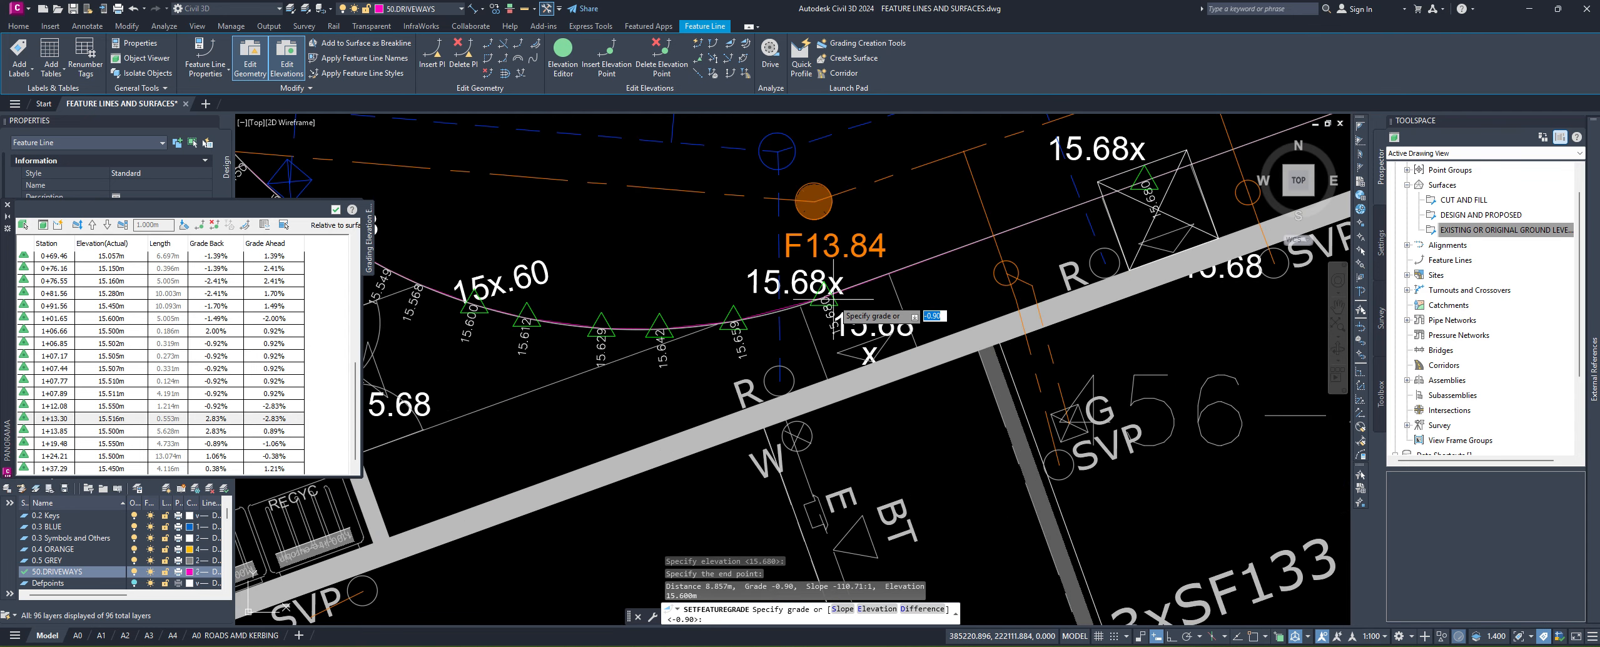
{"action": "scroll", "coordinate": [838, 309], "scroll_direction": "down", "scroll_amount": 2}
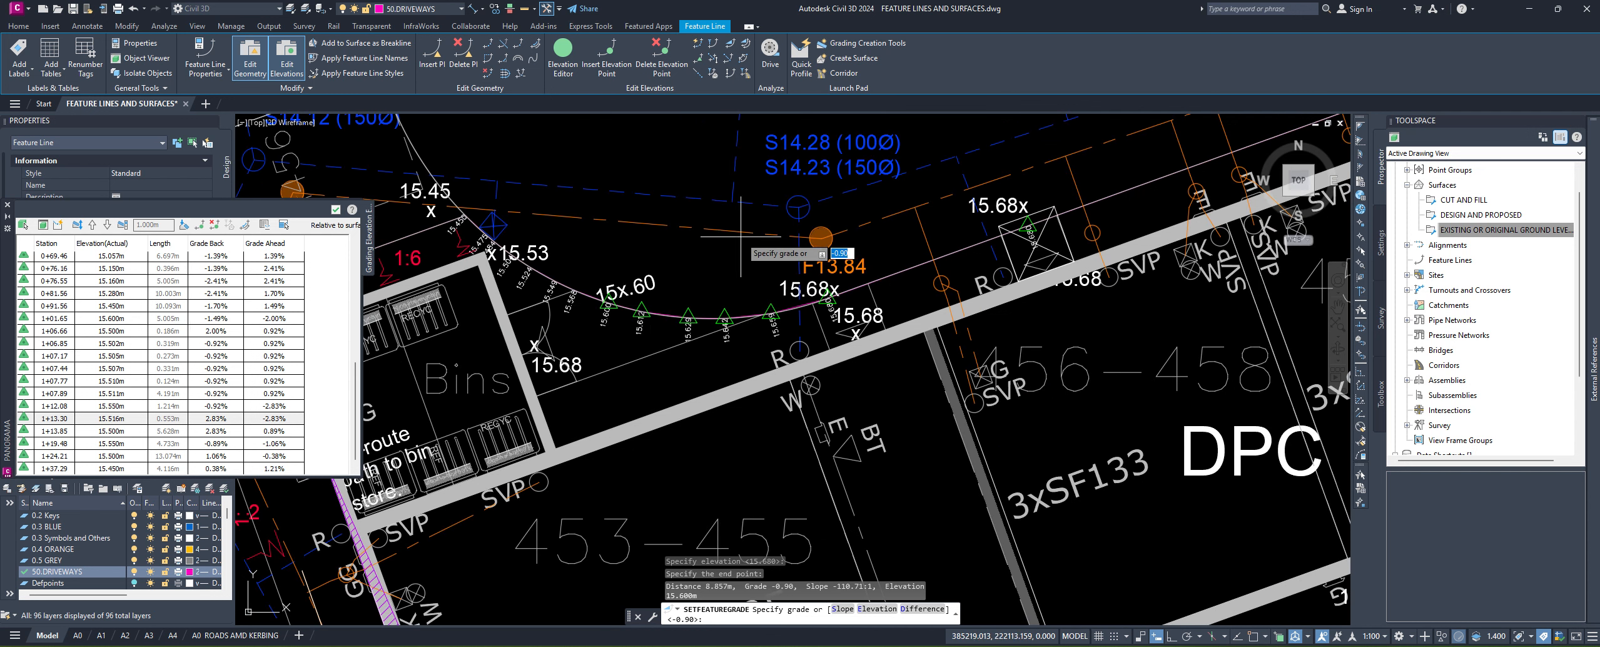
{"action": "key", "text": "Return"}
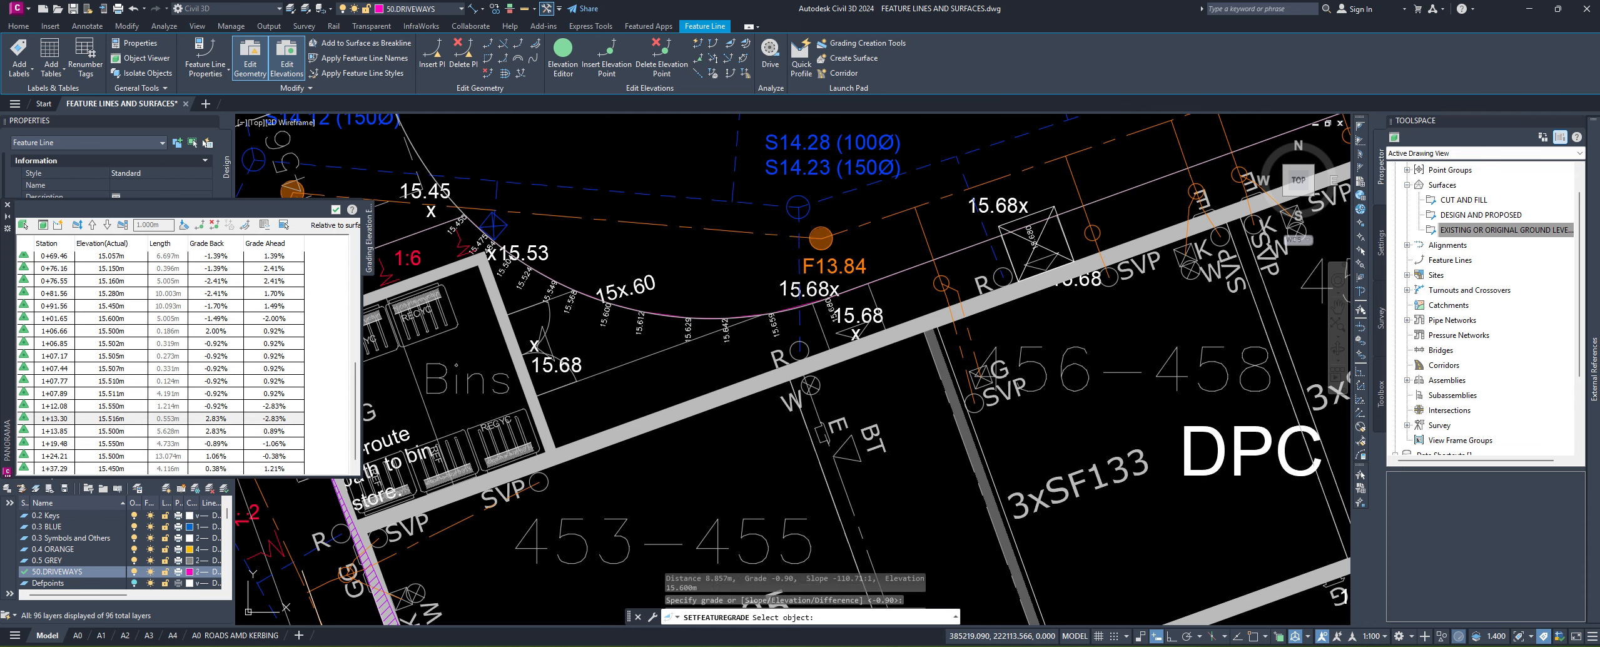
{"action": "key", "text": "Return"}
Step: Examine the elevations along the regraded feature line around the 15.68 spot levels and the adjoining building wall
{"action": "scroll", "coordinate": [740, 297], "scroll_direction": "up", "scroll_amount": 5}
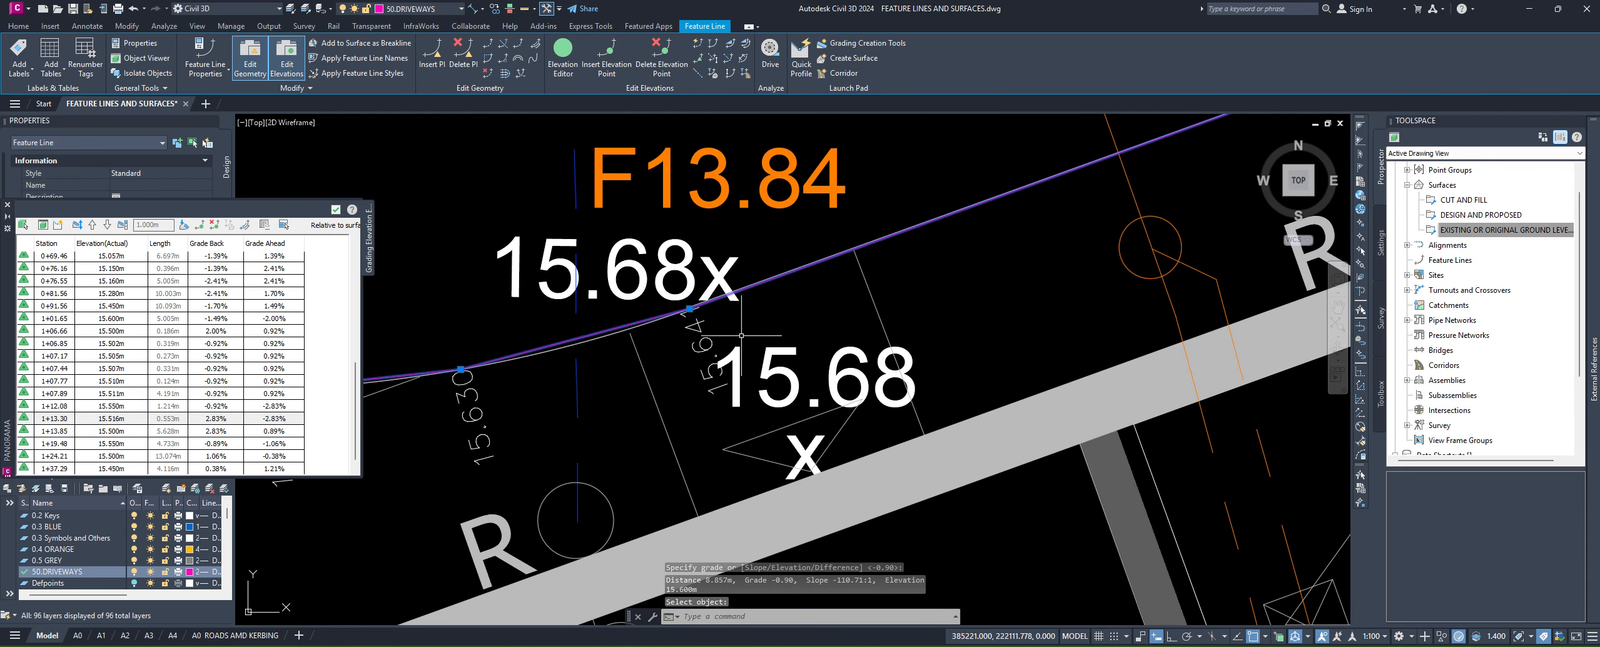
{"action": "scroll", "coordinate": [775, 329], "scroll_direction": "down", "scroll_amount": 2}
{"action": "middle_click_drag", "start_coordinate": [757, 338], "coordinate": [686, 346]}
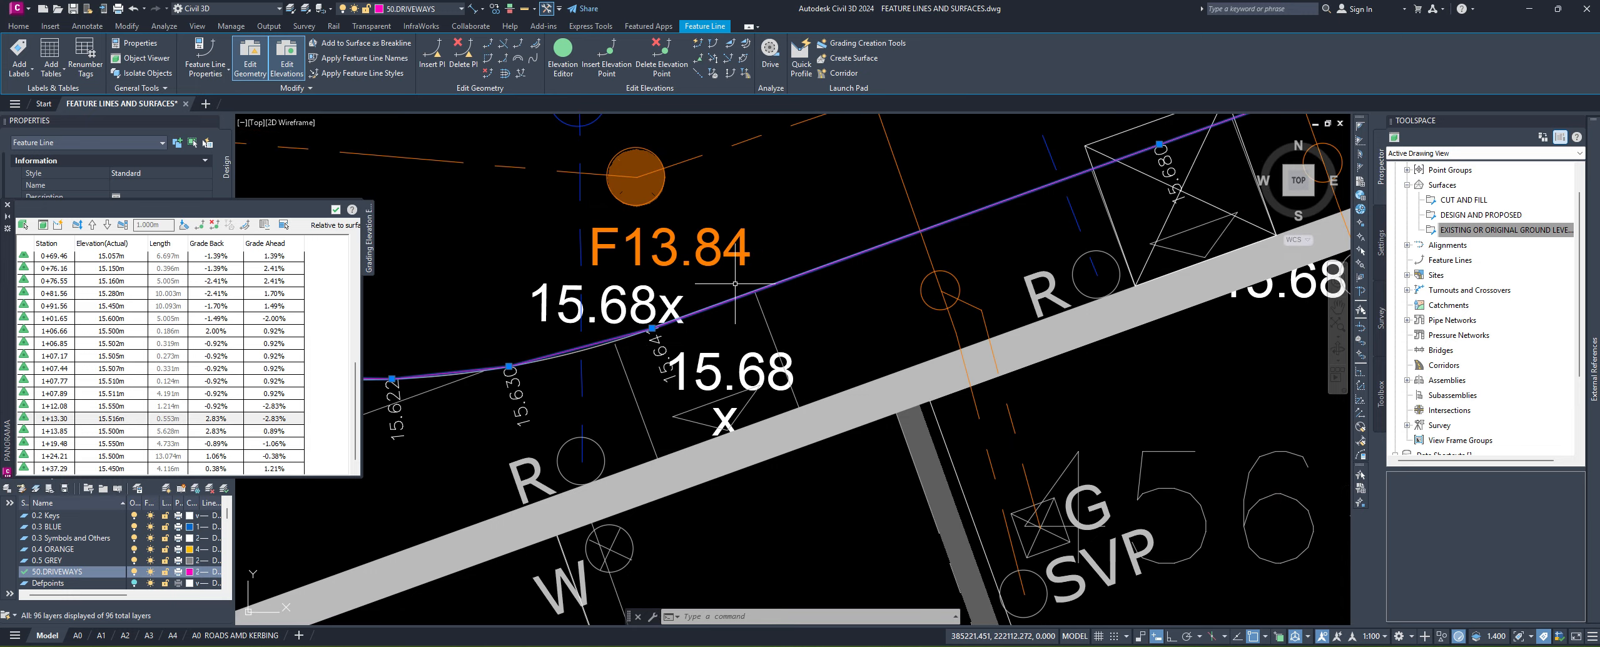
{"action": "scroll", "coordinate": [733, 294], "scroll_direction": "down", "scroll_amount": 2}
{"action": "middle_click_drag", "start_coordinate": [730, 299], "coordinate": [712, 367]}
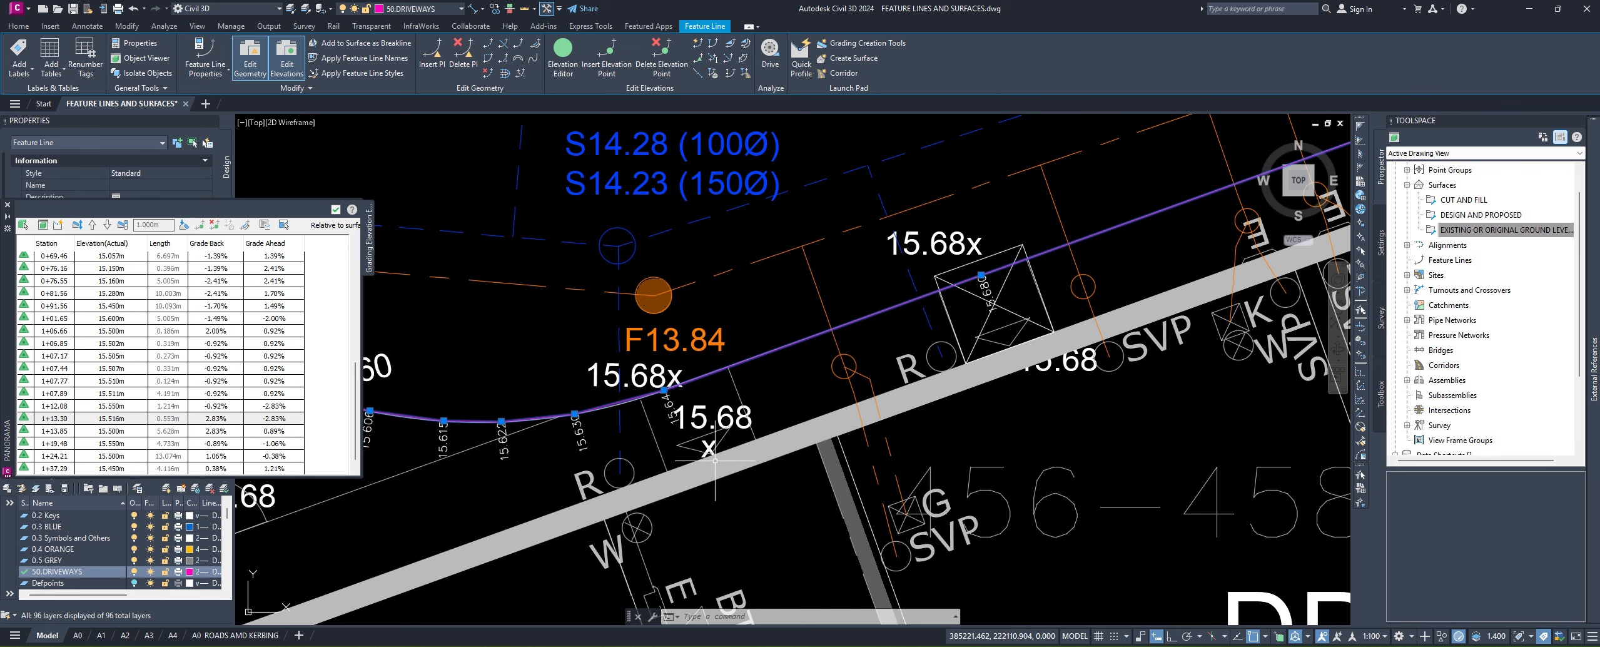
{"action": "scroll", "coordinate": [701, 417], "scroll_direction": "up", "scroll_amount": 2}
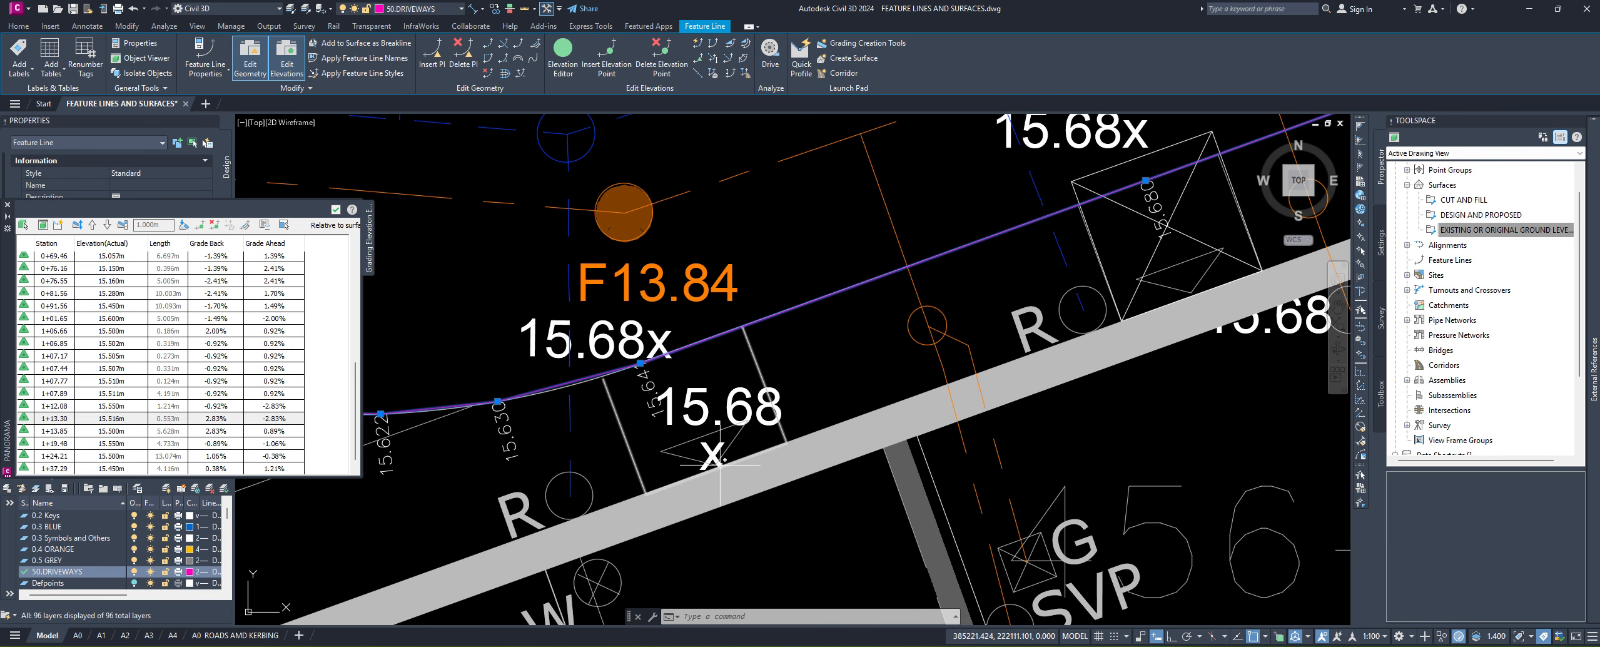
{"action": "middle_click_drag", "start_coordinate": [841, 347], "coordinate": [806, 364]}
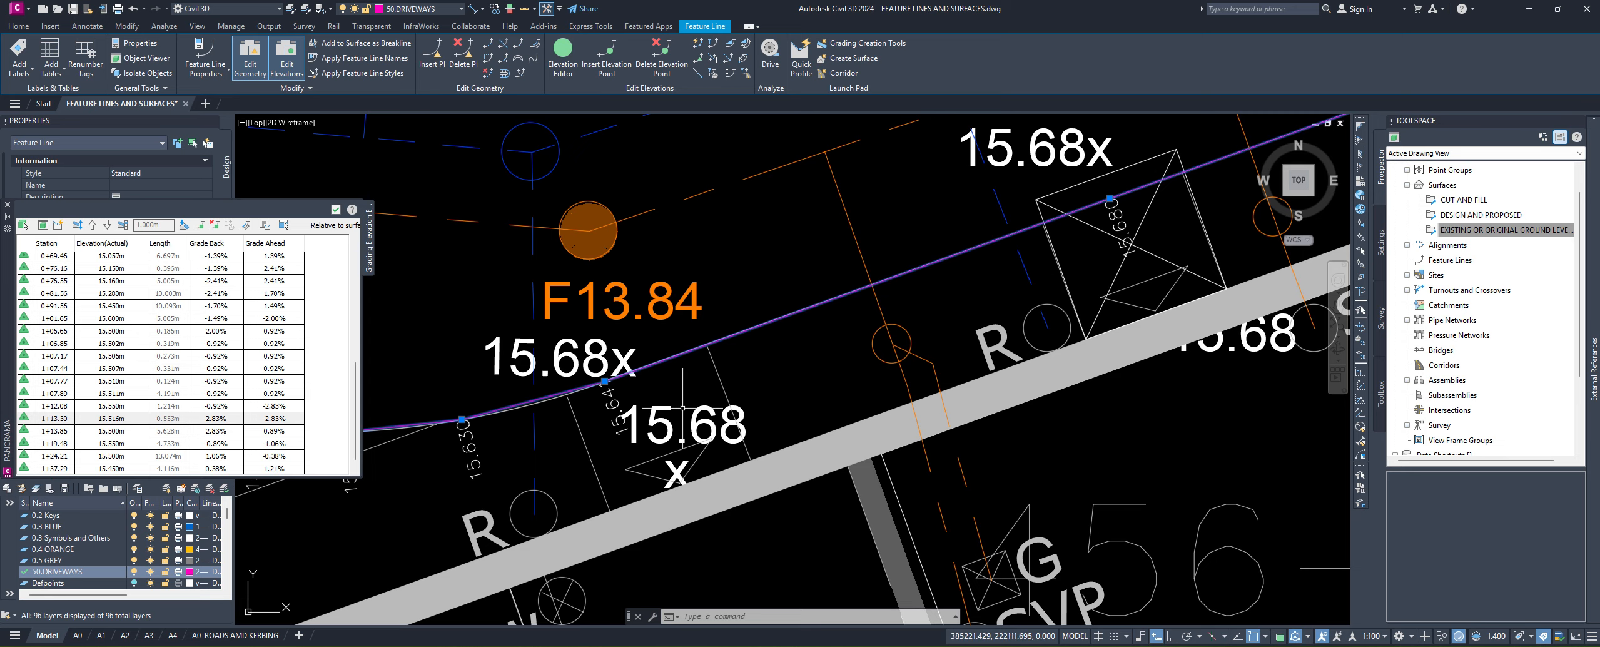
{"action": "middle_click_drag", "start_coordinate": [684, 398], "coordinate": [744, 381]}
{"action": "scroll", "coordinate": [751, 383], "scroll_direction": "down", "scroll_amount": 2}
{"action": "middle_click_drag", "start_coordinate": [654, 409], "coordinate": [714, 401]}
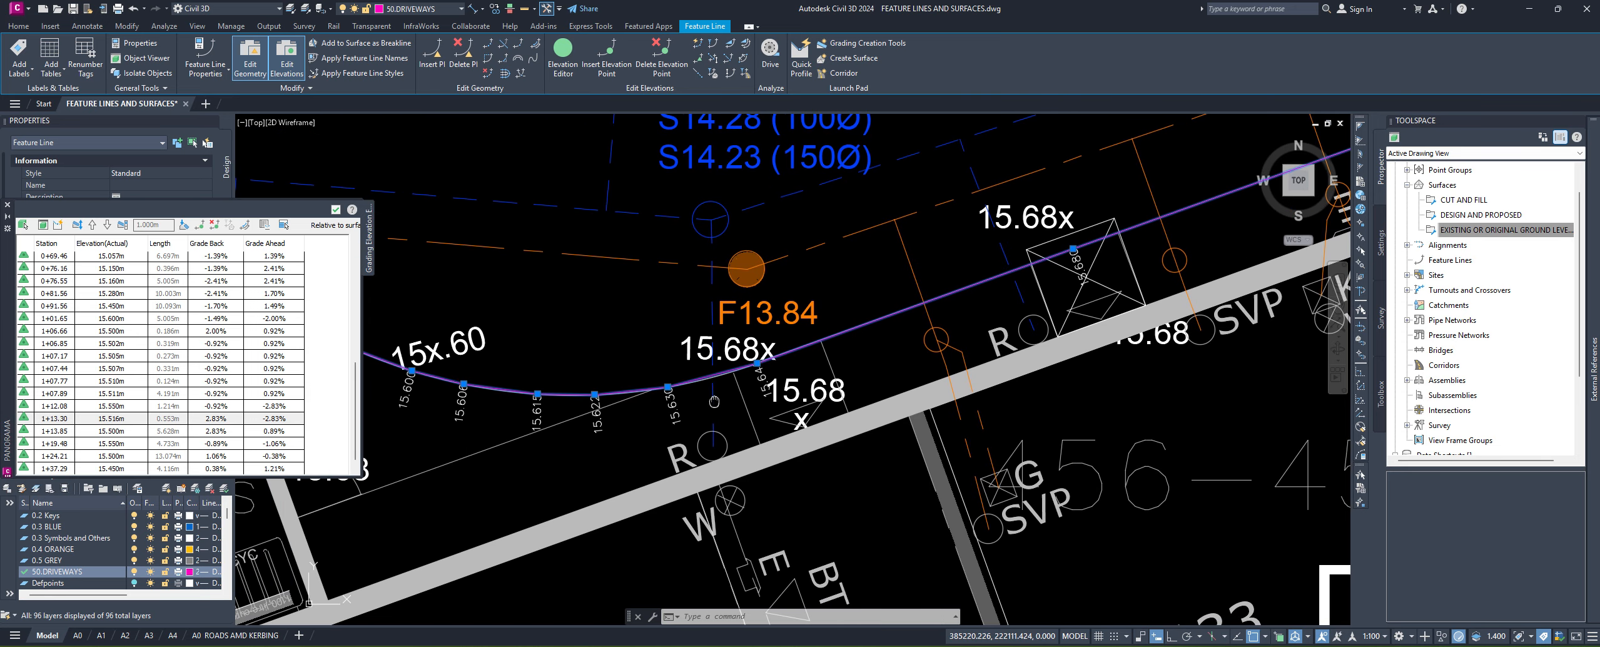
{"action": "scroll", "coordinate": [770, 374], "scroll_direction": "down", "scroll_amount": 2}
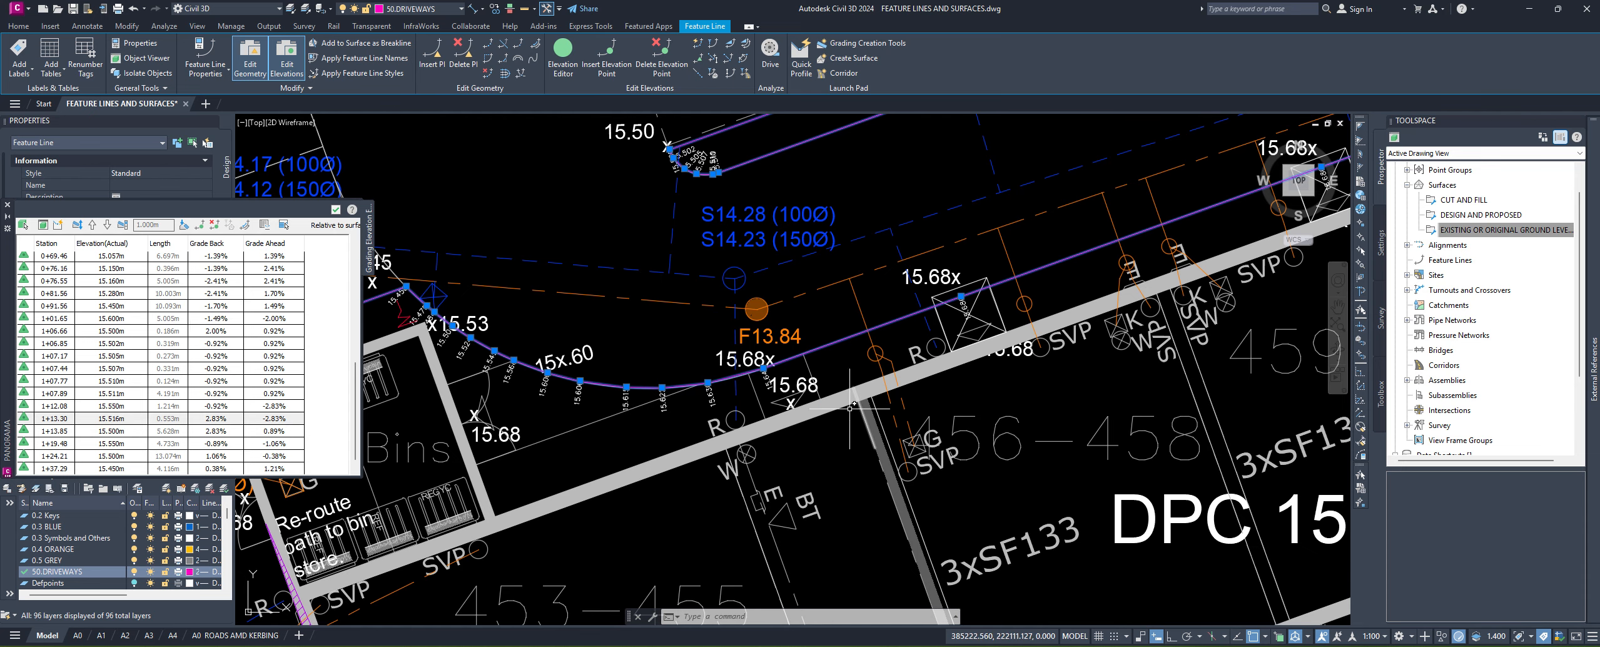
{"action": "scroll", "coordinate": [808, 410], "scroll_direction": "up", "scroll_amount": 2}
{"action": "middle_click_drag", "start_coordinate": [807, 410], "coordinate": [700, 374]}
{"action": "scroll", "coordinate": [700, 375], "scroll_direction": "down", "scroll_amount": 2}
{"action": "scroll", "coordinate": [839, 434], "scroll_direction": "down", "scroll_amount": 2}
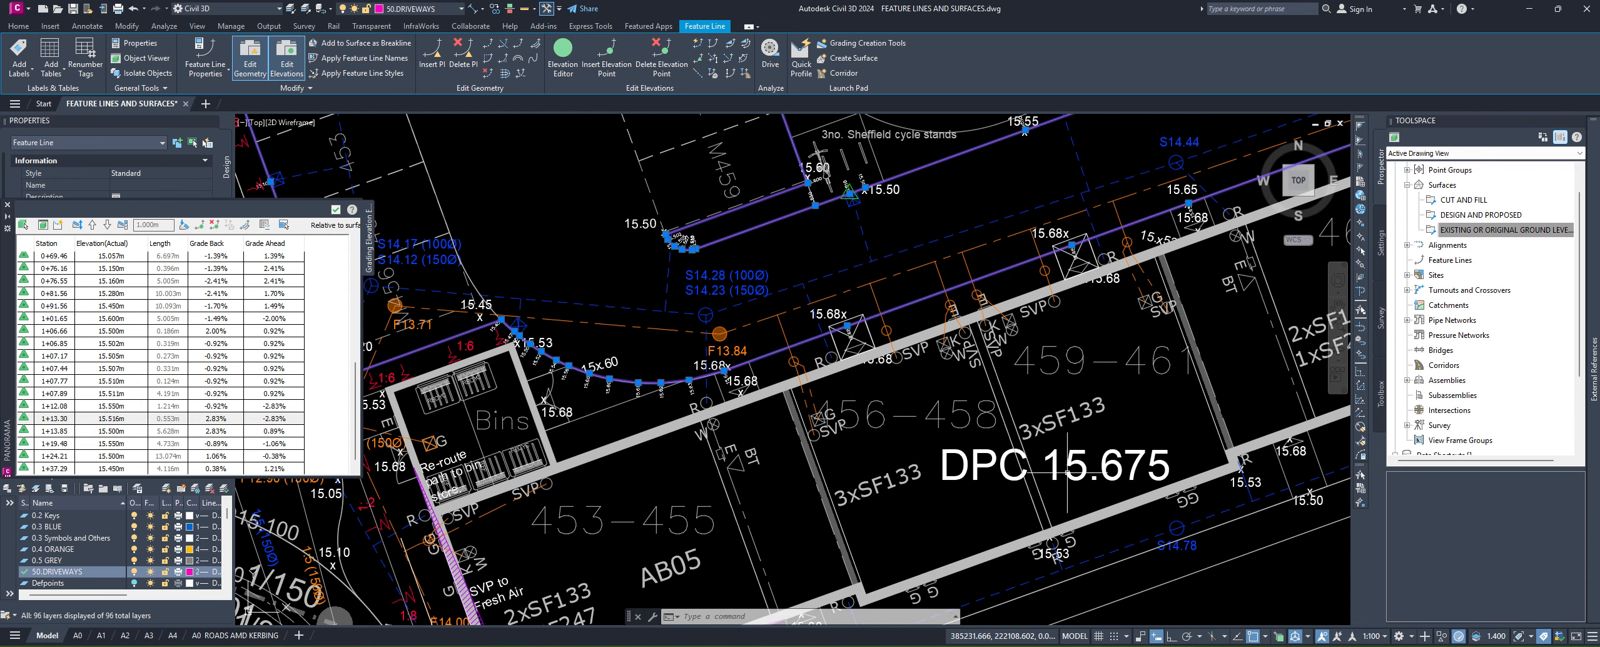
{"action": "middle_click_drag", "start_coordinate": [1068, 463], "coordinate": [1009, 474]}
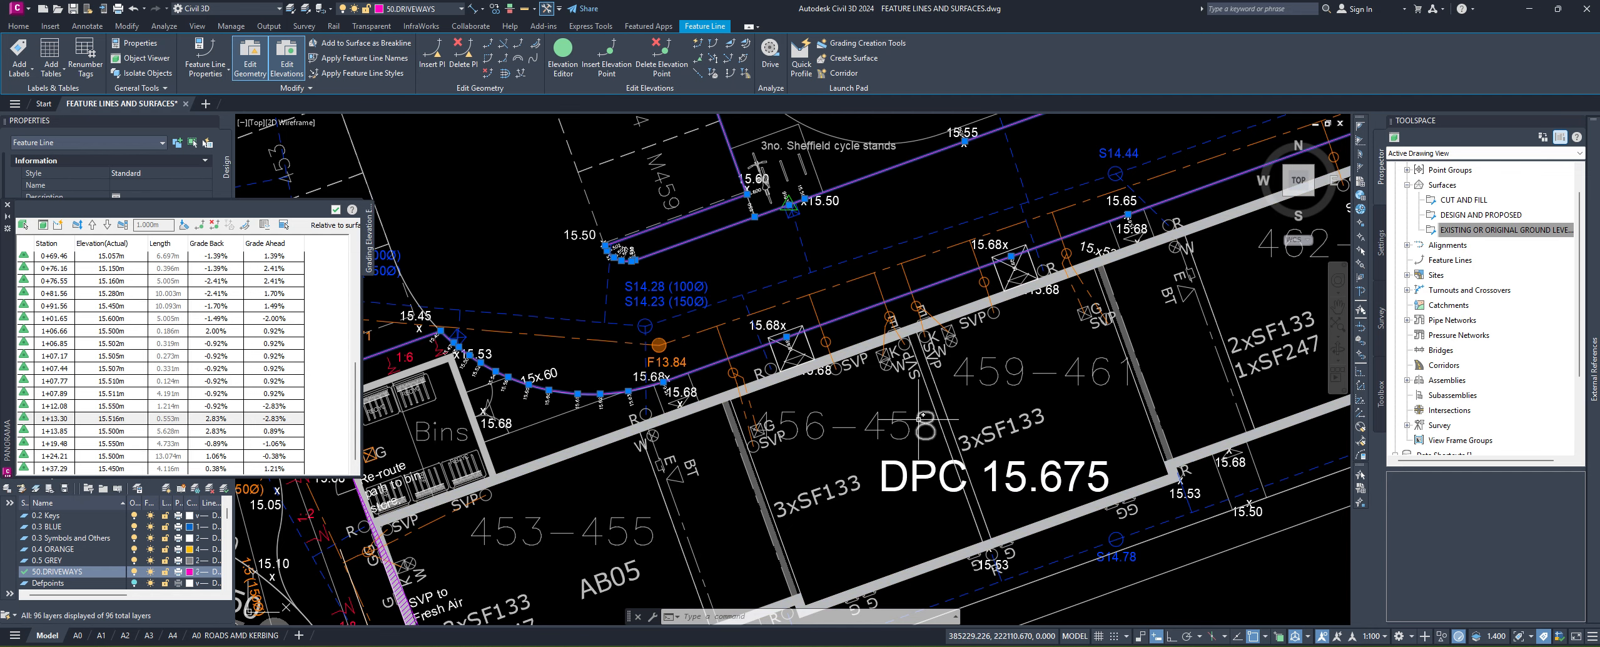
{"action": "scroll", "coordinate": [668, 408], "scroll_direction": "up", "scroll_amount": 5}
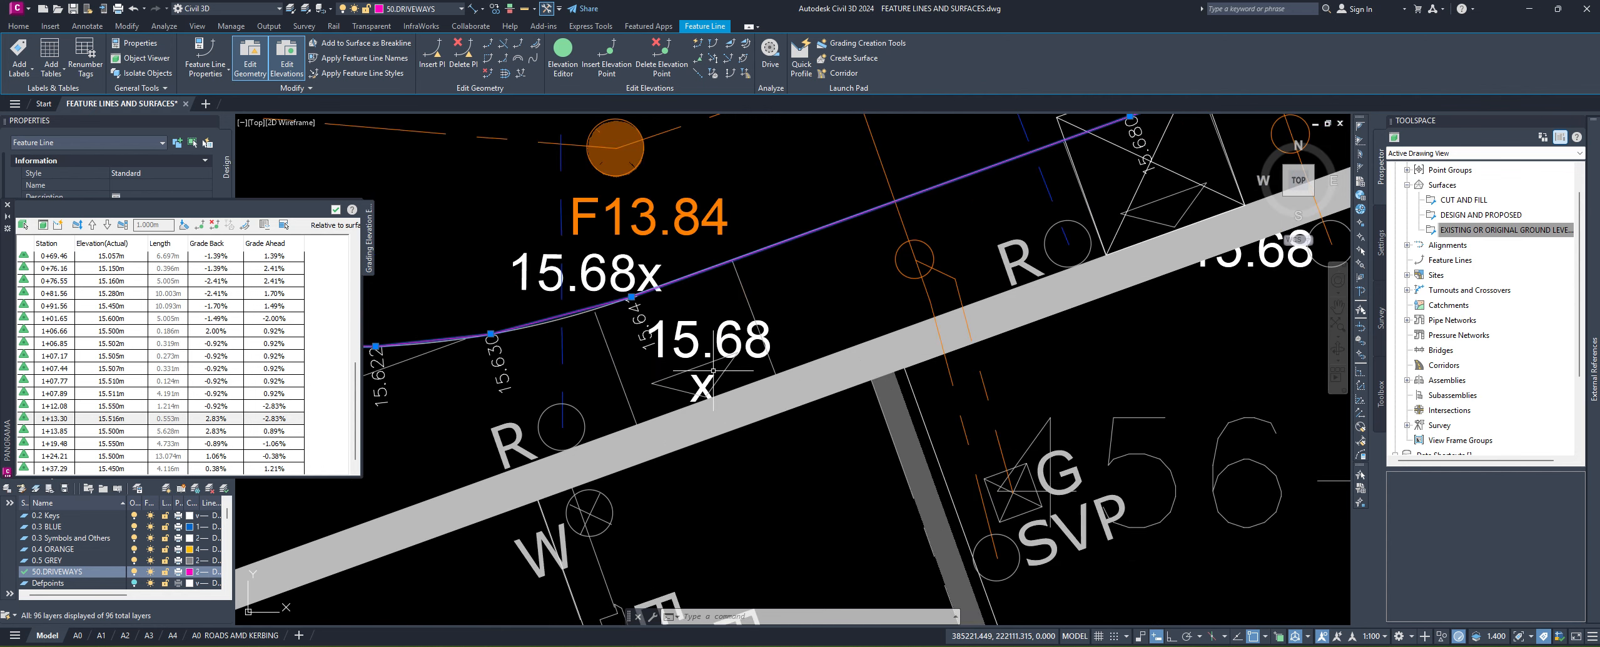
{"action": "left_click", "coordinate": [478, 10]}
{"action": "left_click", "coordinate": [498, 28]}
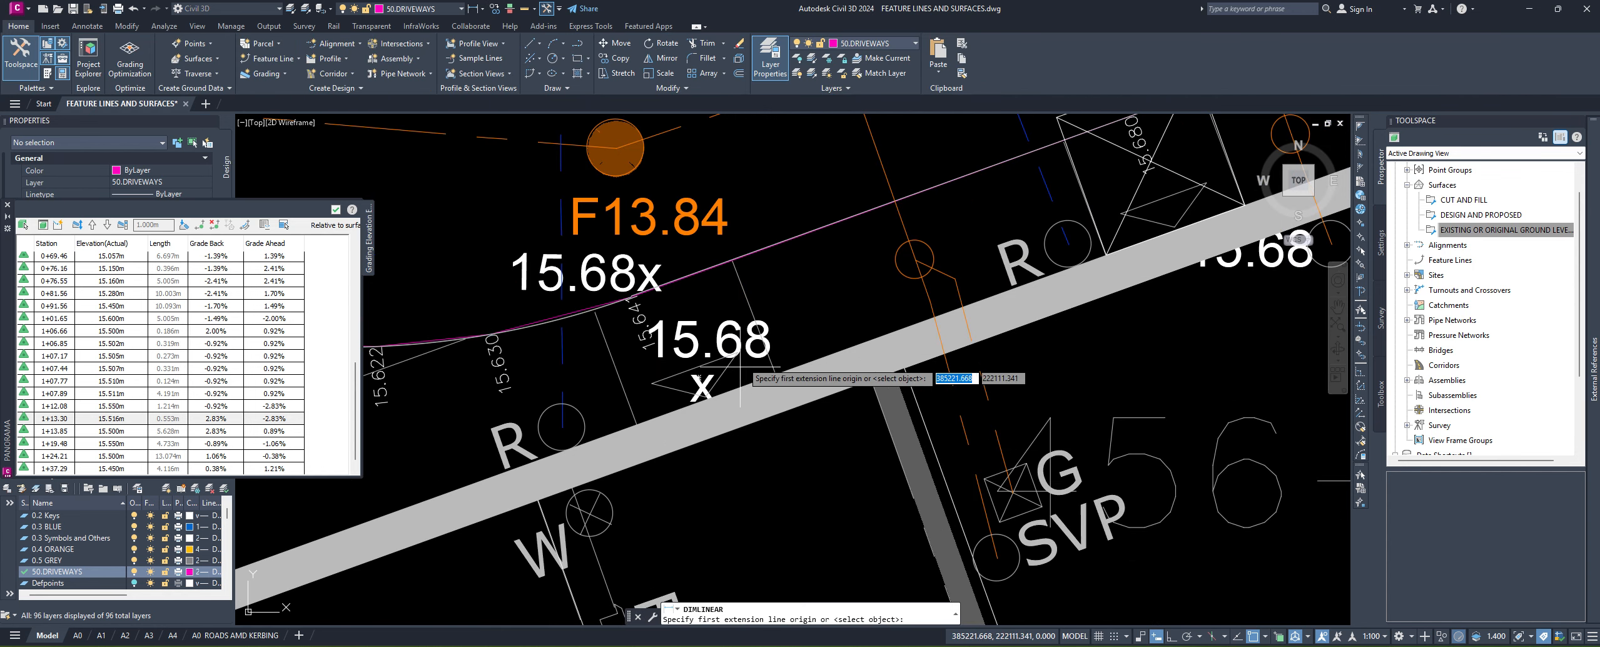
{"action": "left_click", "coordinate": [796, 368]}
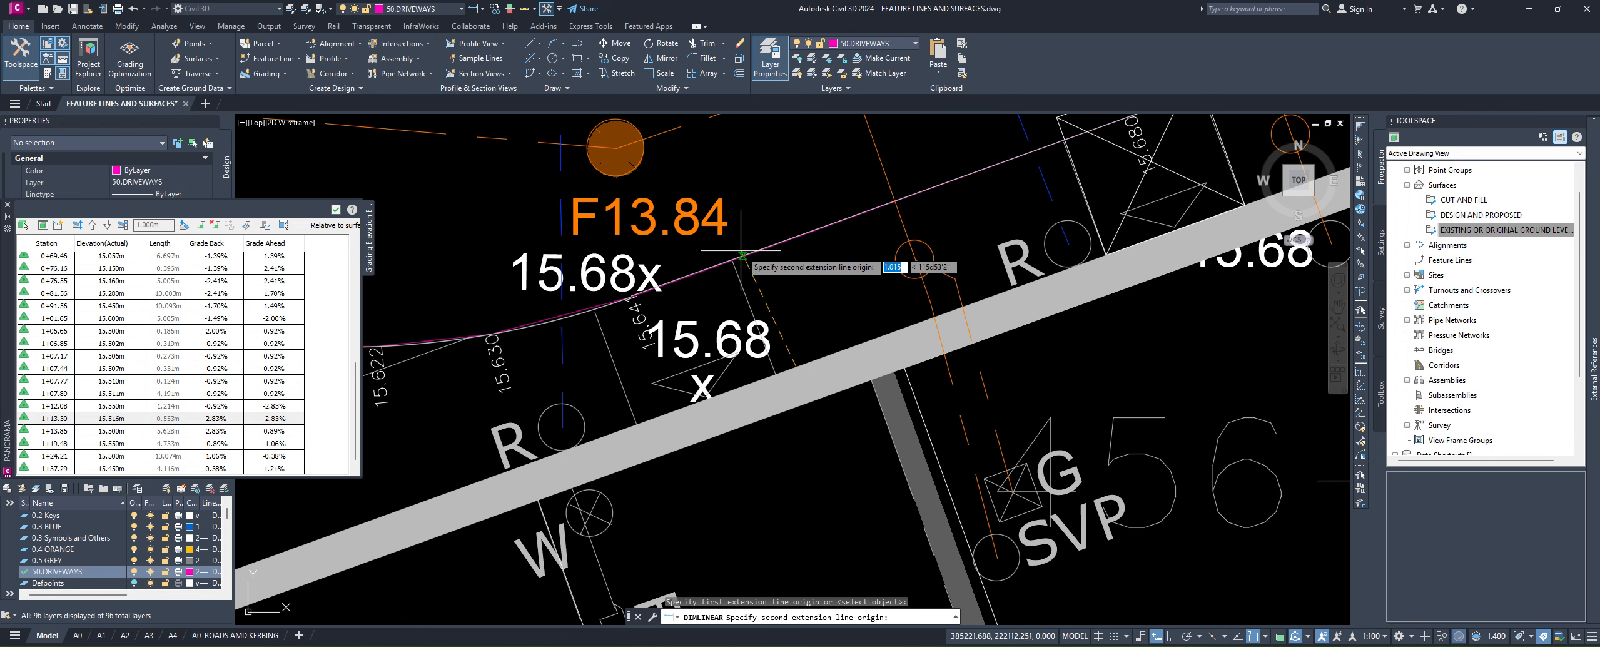
{"action": "left_click", "coordinate": [747, 256]}
{"action": "scroll", "coordinate": [754, 273], "scroll_direction": "up", "scroll_amount": 4}
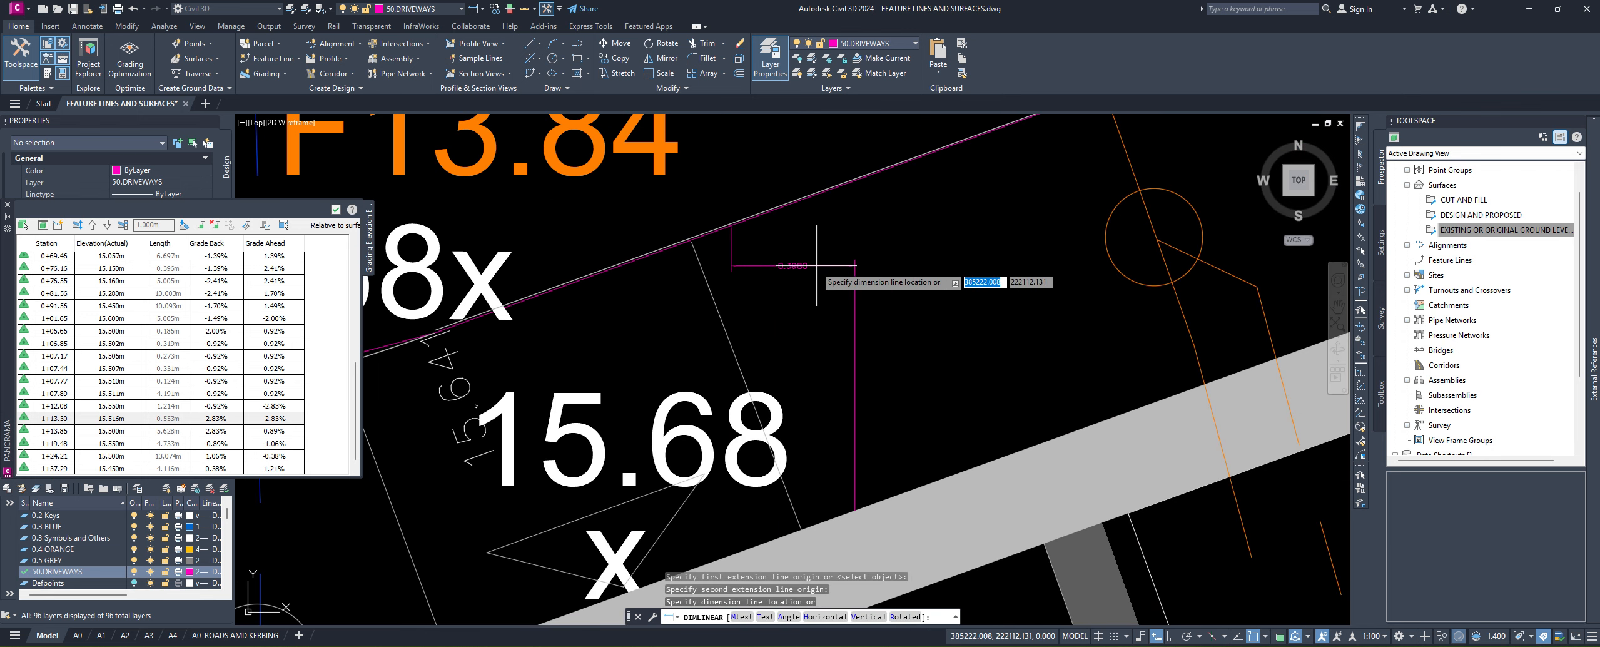
{"action": "key", "text": "Escape"}
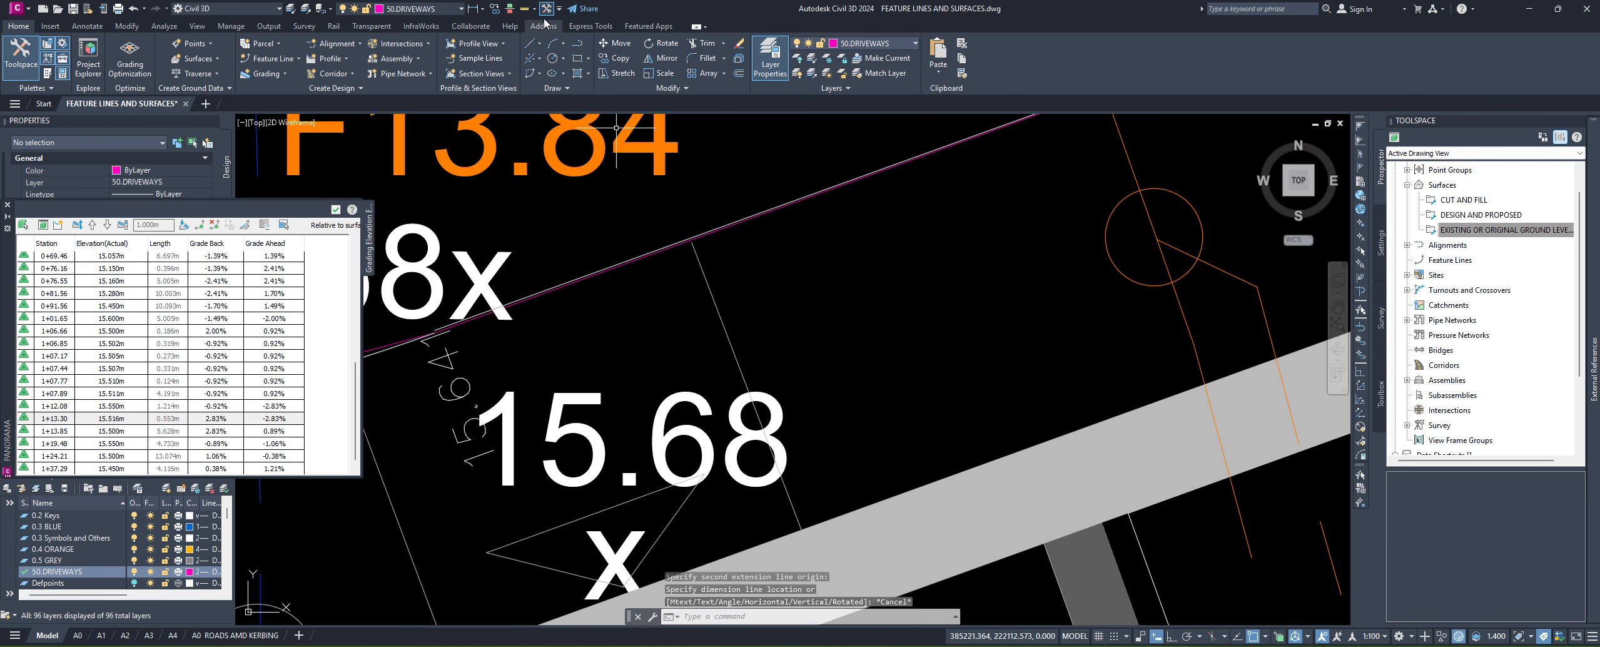
Step: Measure the distance from the building wall square across to the feature line beside the 15.68 spot level with a temporary aligned dimension
{"action": "left_click", "coordinate": [478, 9]}
{"action": "left_click", "coordinate": [501, 54]}
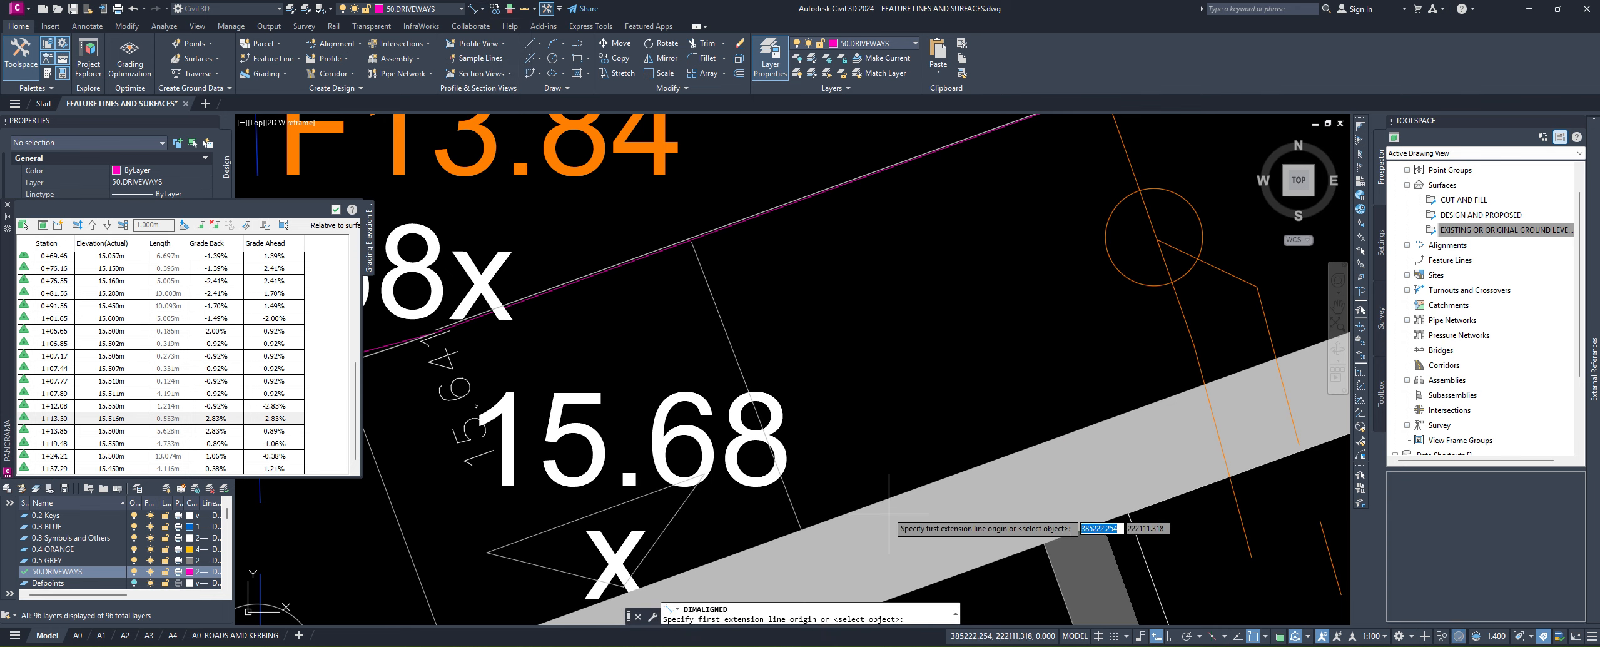
{"action": "left_click", "coordinate": [871, 500]}
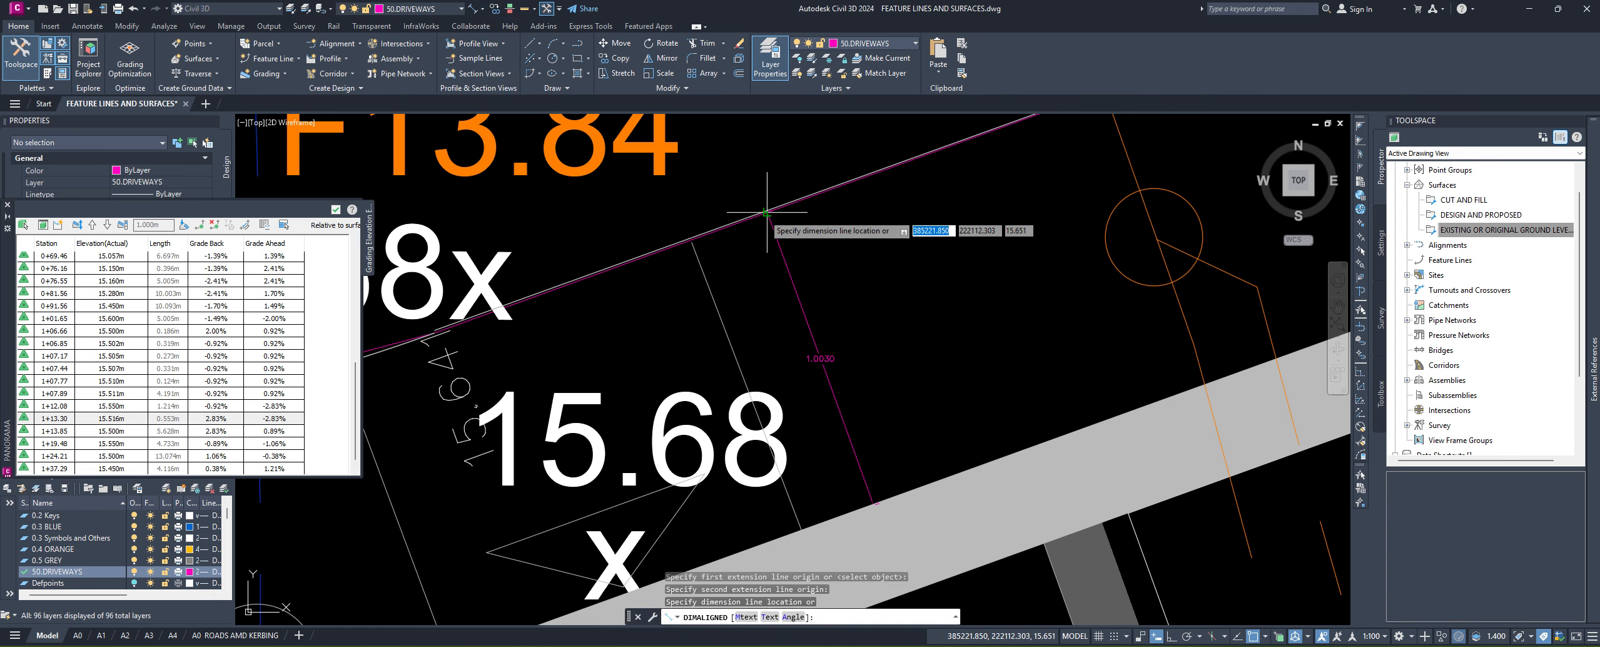
{"action": "left_click", "coordinate": [768, 214]}
{"action": "scroll", "coordinate": [801, 301], "scroll_direction": "down", "scroll_amount": 5}
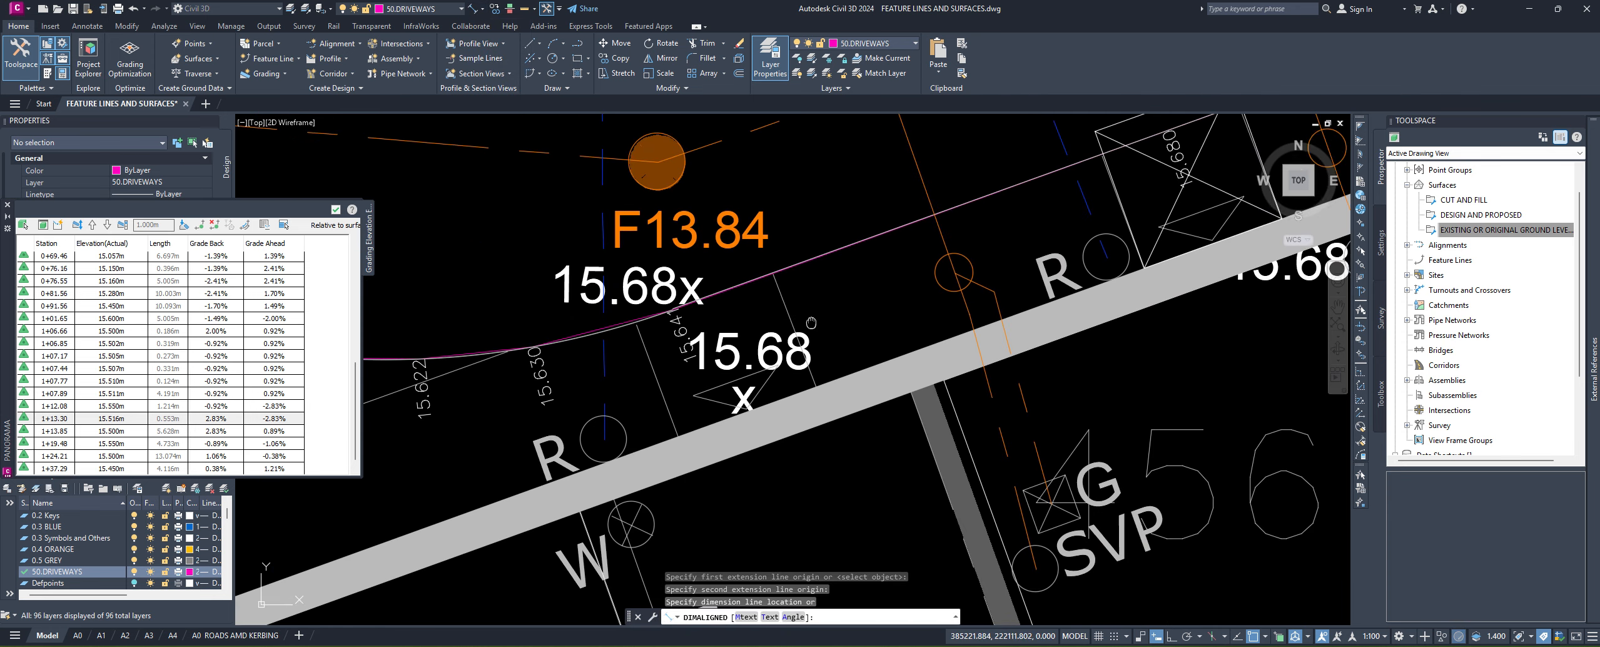
{"action": "key", "text": "Escape"}
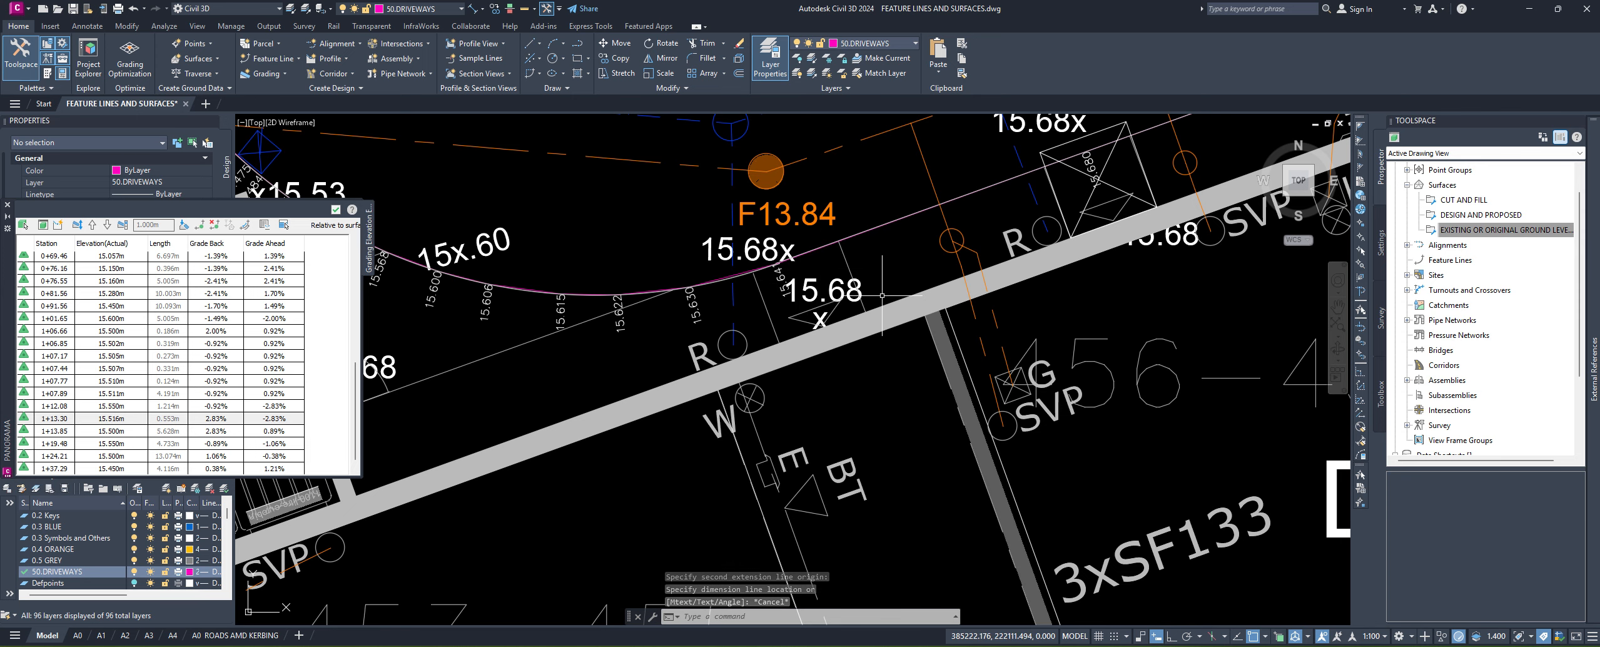
Step: Grade the building-side feature line at -0.48 from the farther crossed-box vertex at elevation 15.680 to the curve vertex at the 15.60 level
{"action": "mouse_move", "coordinate": [966, 246]}
{"action": "middle_mouse_down"}
{"action": "mouse_move", "coordinate": [954, 282]}
{"action": "mouse_move", "coordinate": [724, 335]}
{"action": "mouse_move", "coordinate": [785, 379]}
{"action": "middle_mouse_up"}
{"action": "scroll", "coordinate": [730, 333], "scroll_direction": "down", "scroll_amount": 2}
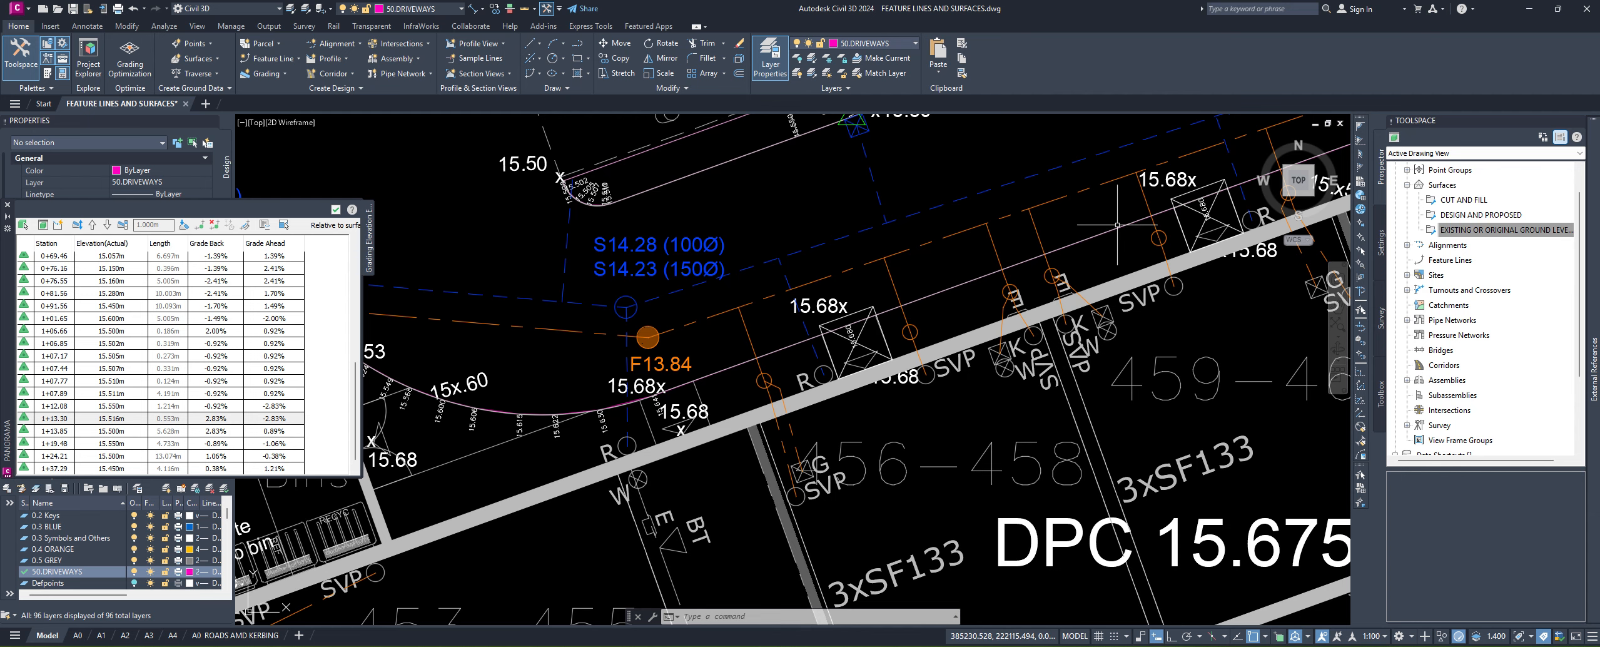
{"action": "left_click", "coordinate": [1005, 267]}
{"action": "middle_click_drag", "start_coordinate": [1005, 265], "coordinate": [1011, 264]}
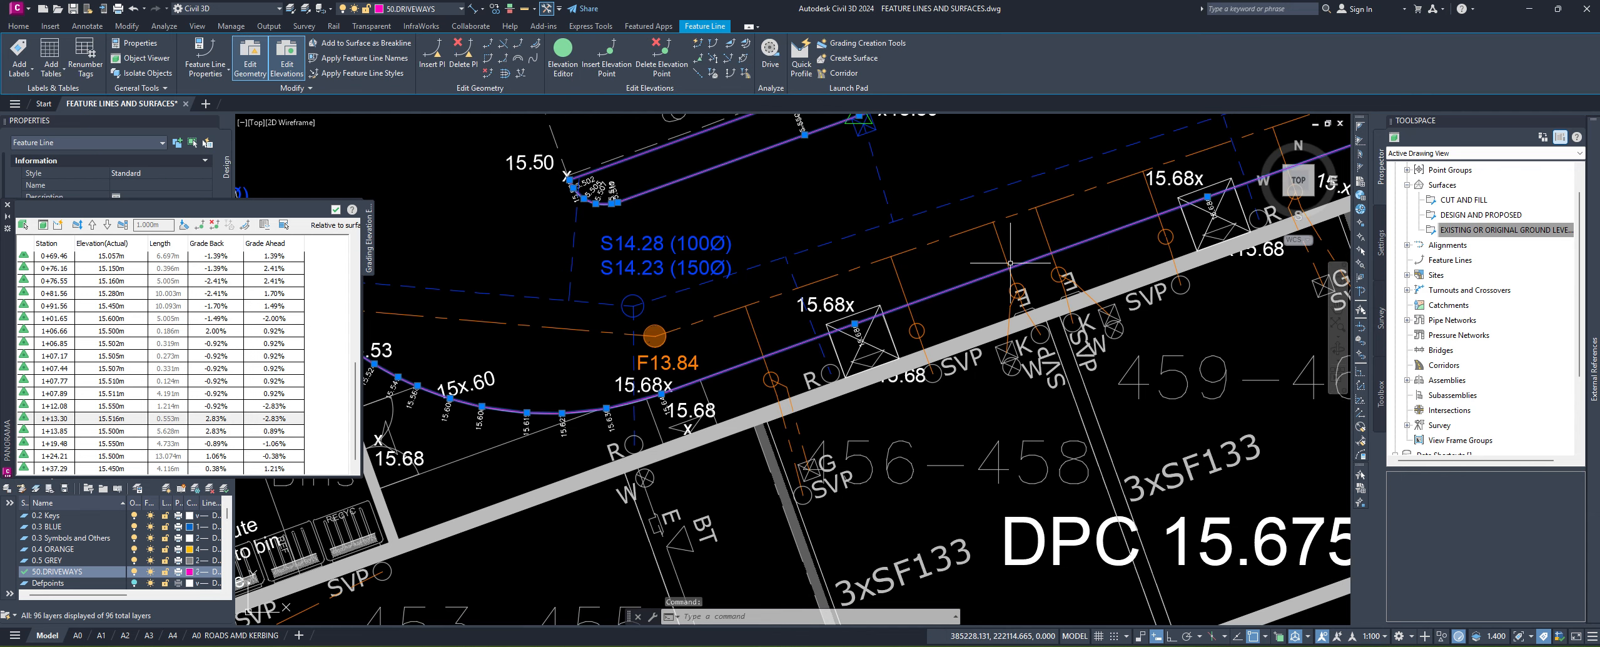
{"action": "key", "text": "Escape"}
{"action": "key", "text": "Escape"}
{"action": "left_click", "coordinate": [1083, 241]}
{"action": "middle_click_drag", "start_coordinate": [1089, 233], "coordinate": [1029, 269]}
{"action": "middle_click_drag", "start_coordinate": [491, 487], "coordinate": [566, 465]}
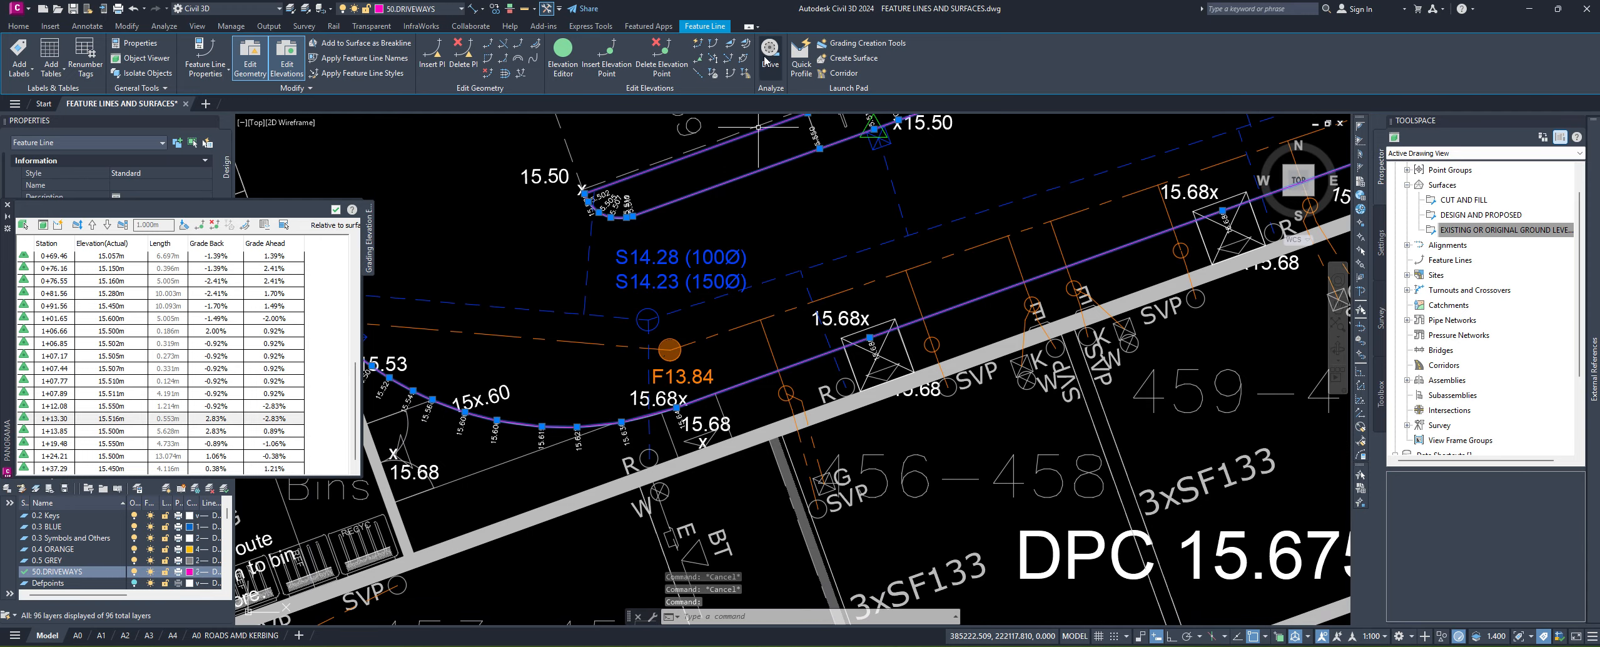
{"action": "left_click", "coordinate": [727, 51]}
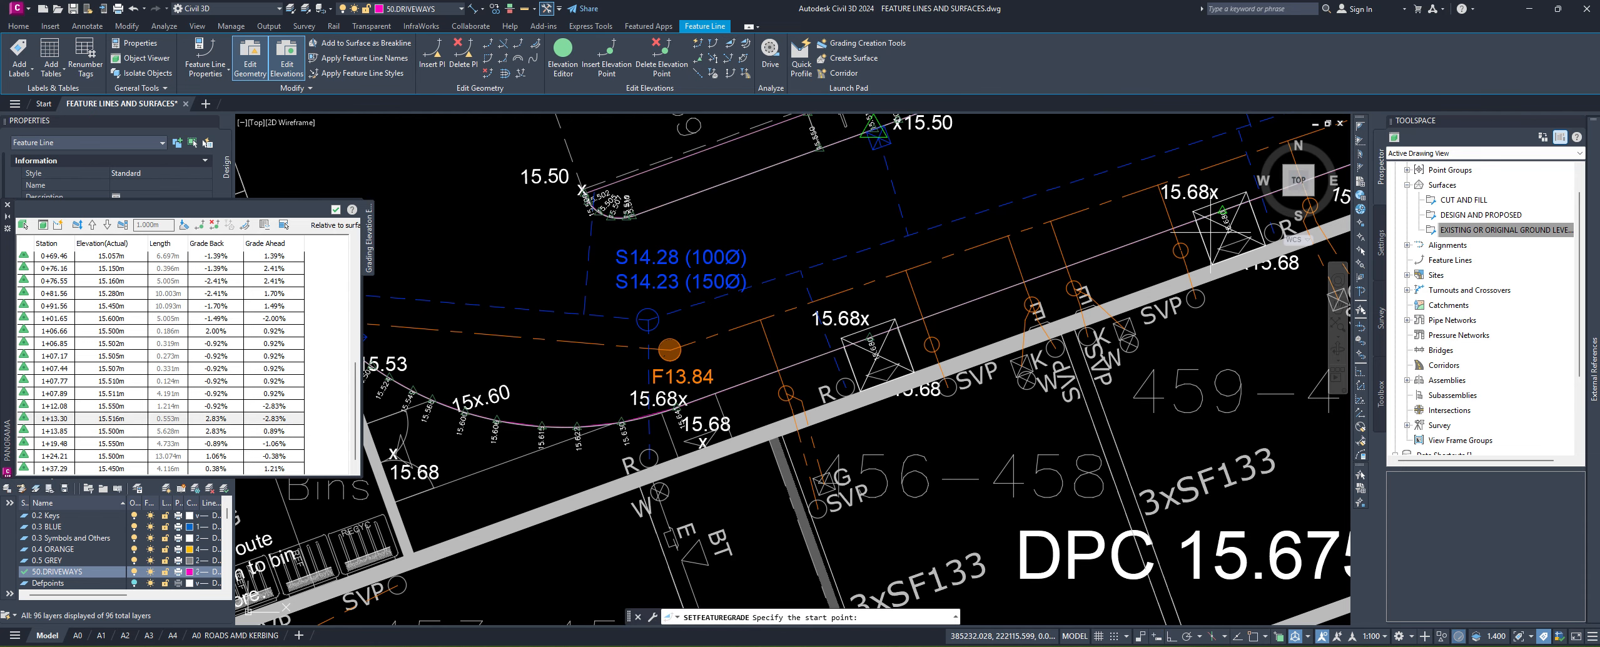
{"action": "left_click", "coordinate": [1196, 240]}
{"action": "key", "text": "Return"}
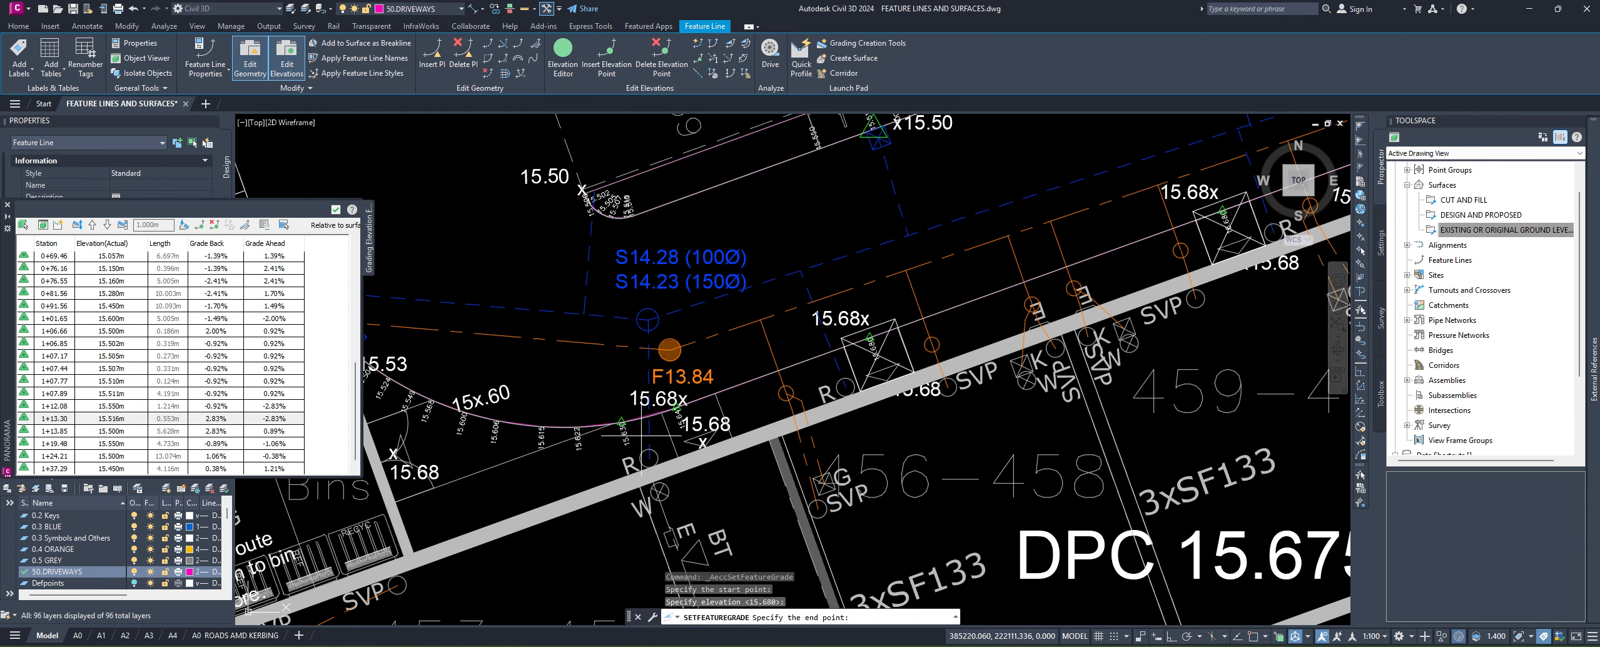
{"action": "middle_click_drag", "start_coordinate": [608, 440], "coordinate": [705, 429]}
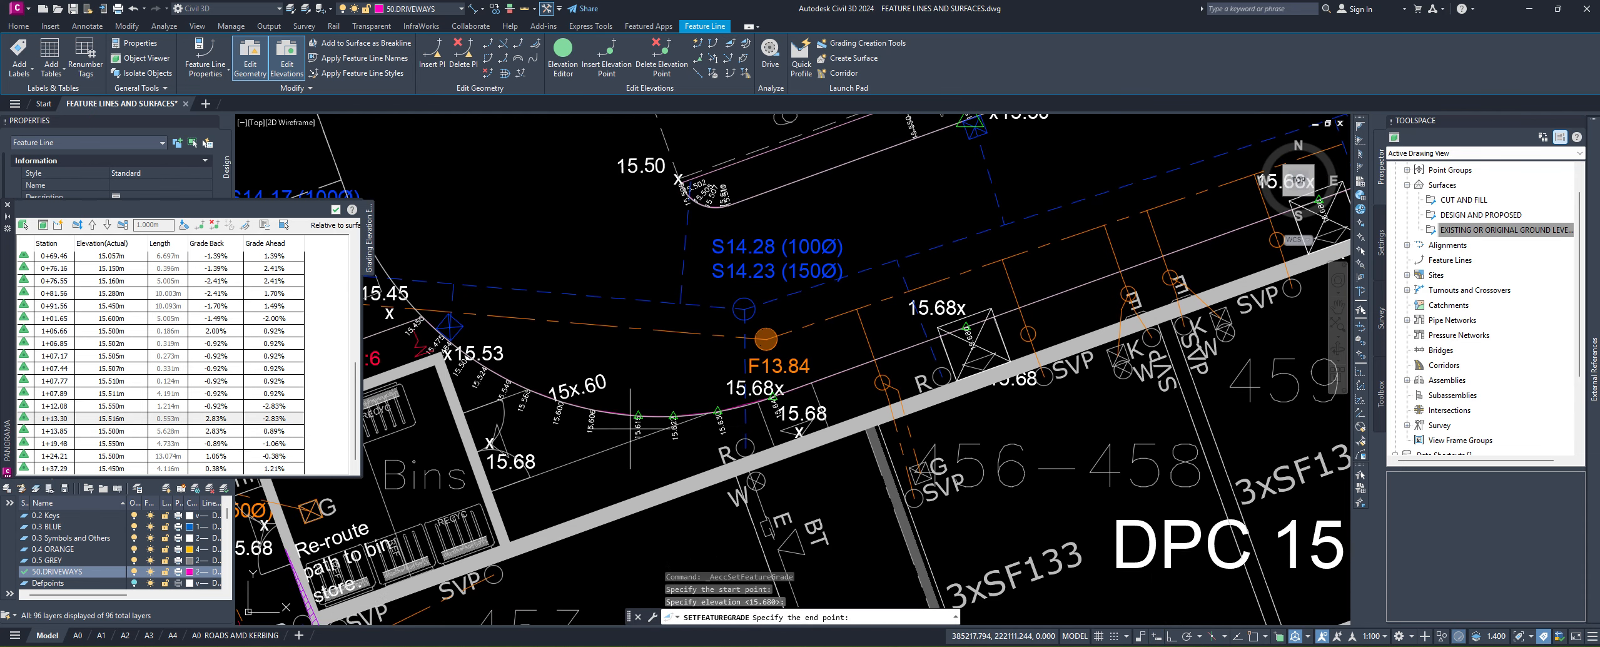
{"action": "left_click", "coordinate": [558, 401]}
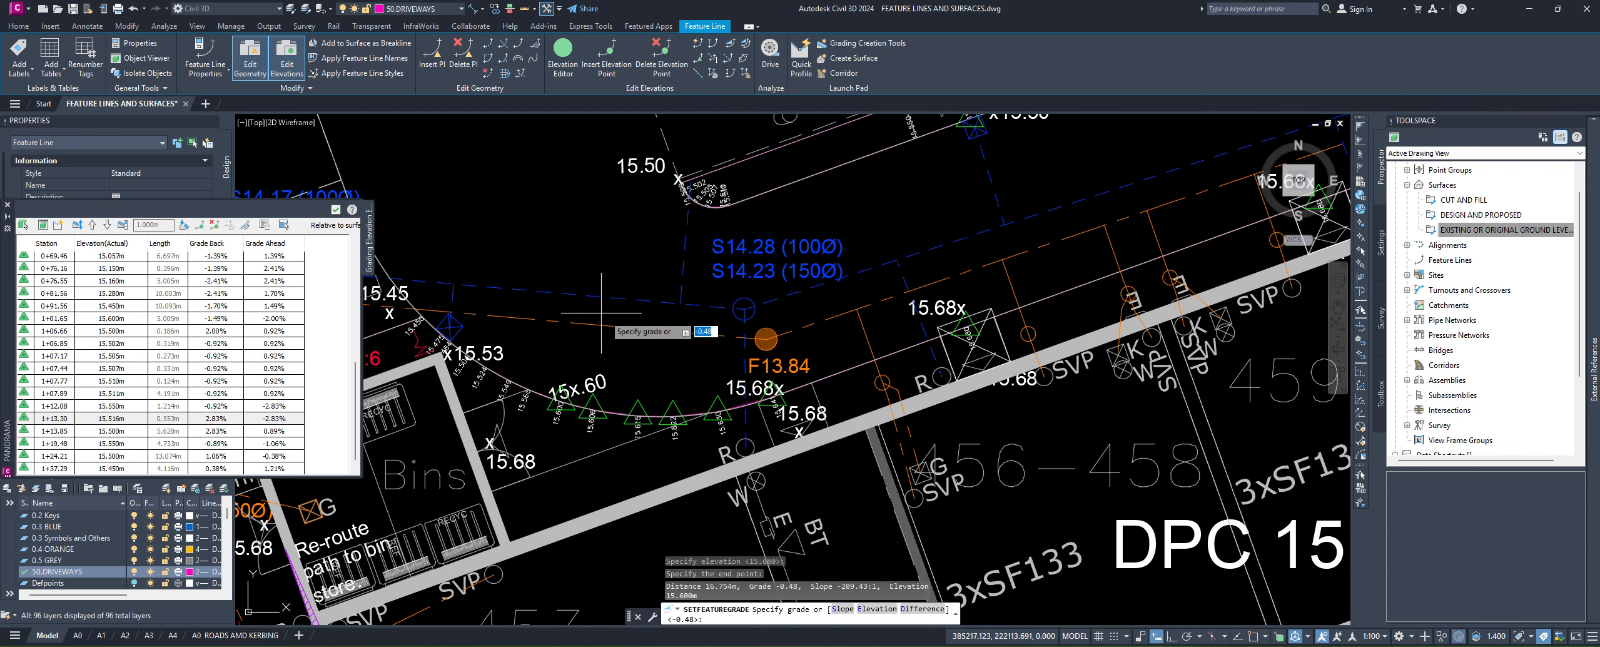
{"action": "key", "text": "Return"}
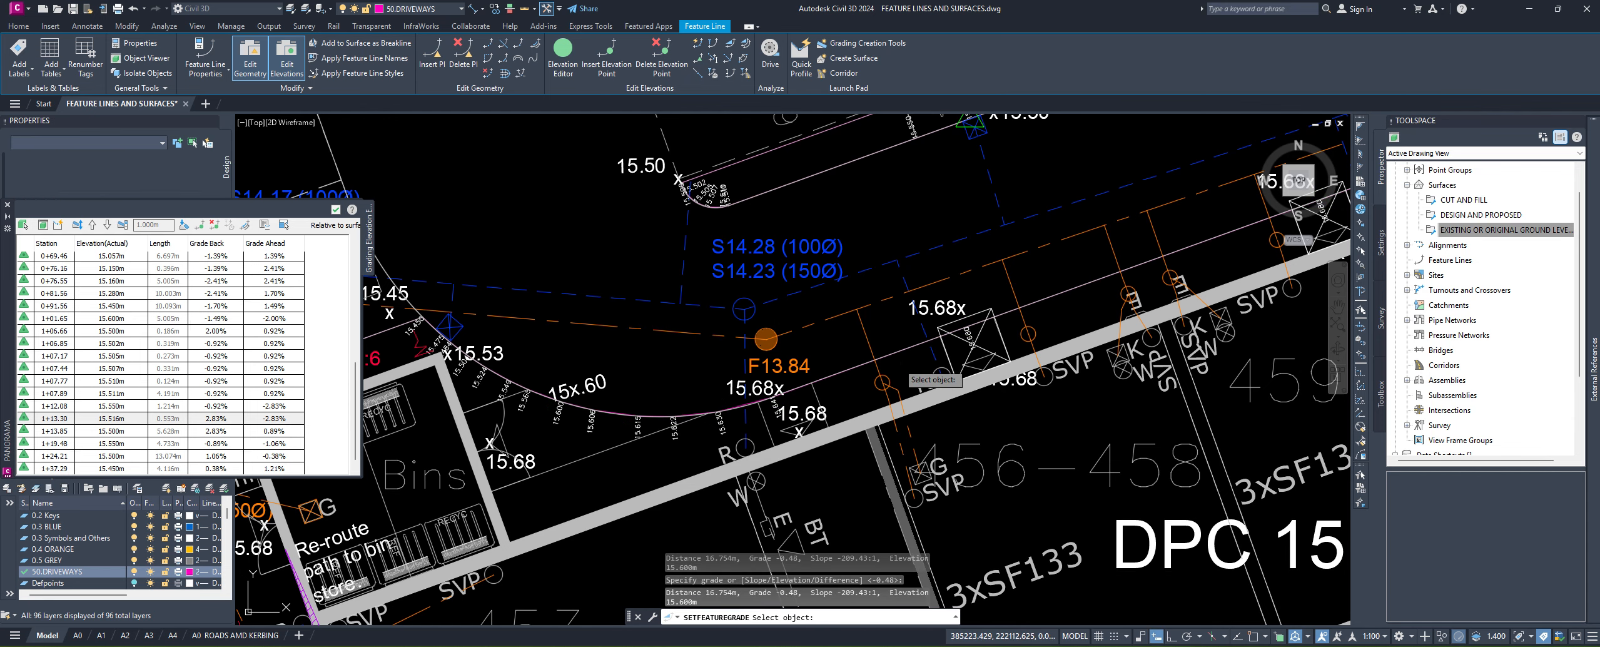
{"action": "key", "text": "Return"}
{"action": "scroll", "coordinate": [784, 404], "scroll_direction": "up", "scroll_amount": 6}
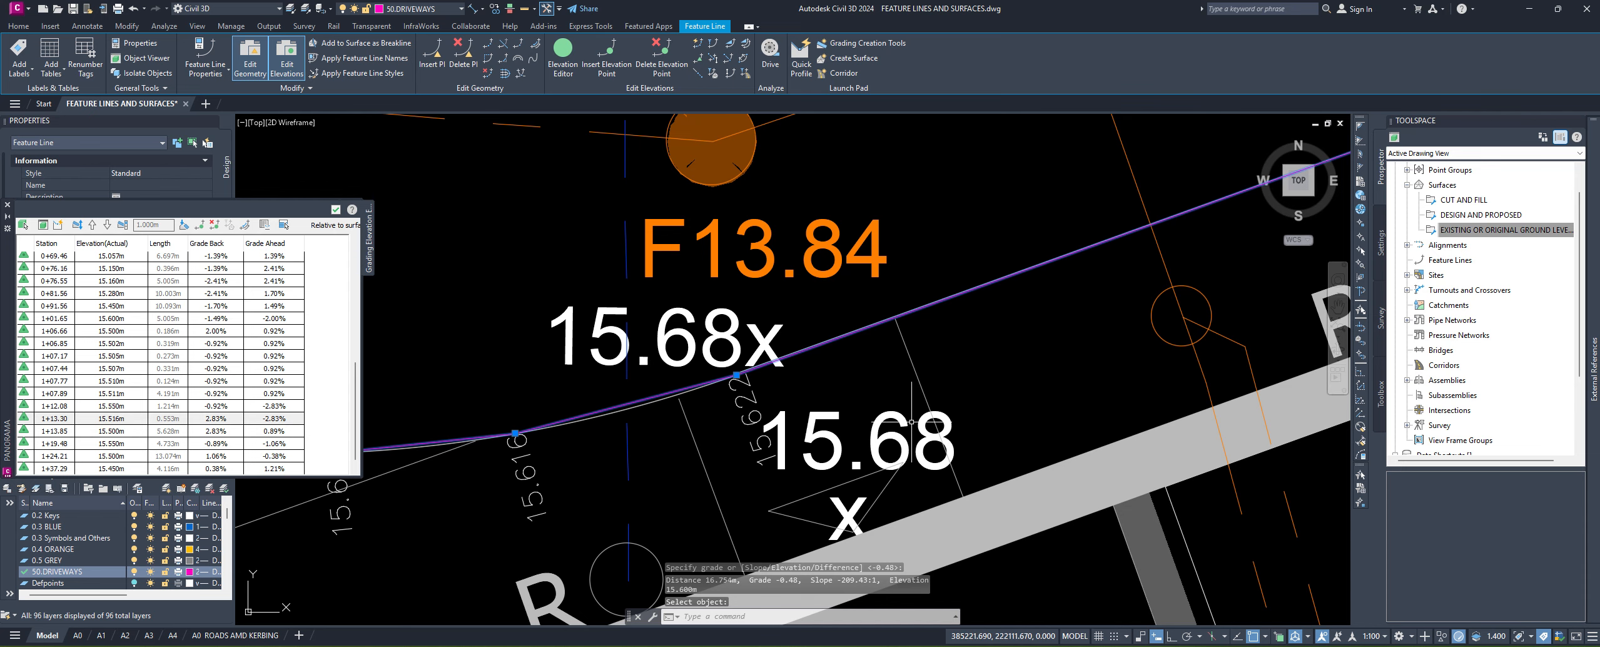
{"action": "scroll", "coordinate": [912, 422], "scroll_direction": "down", "scroll_amount": 4}
{"action": "middle_click_drag", "start_coordinate": [959, 429], "coordinate": [622, 508]}
{"action": "scroll", "coordinate": [630, 505], "scroll_direction": "down", "scroll_amount": 2}
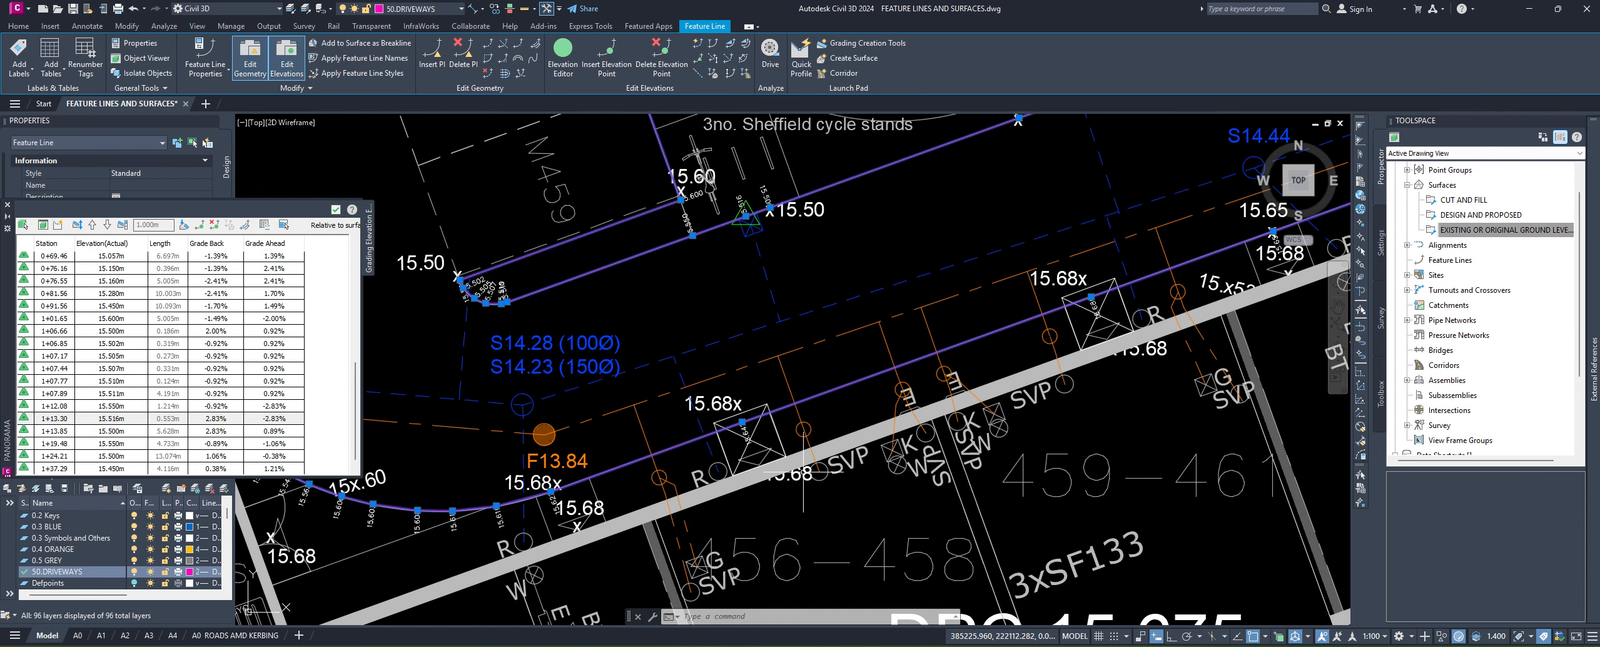
{"action": "key", "text": "Return"}
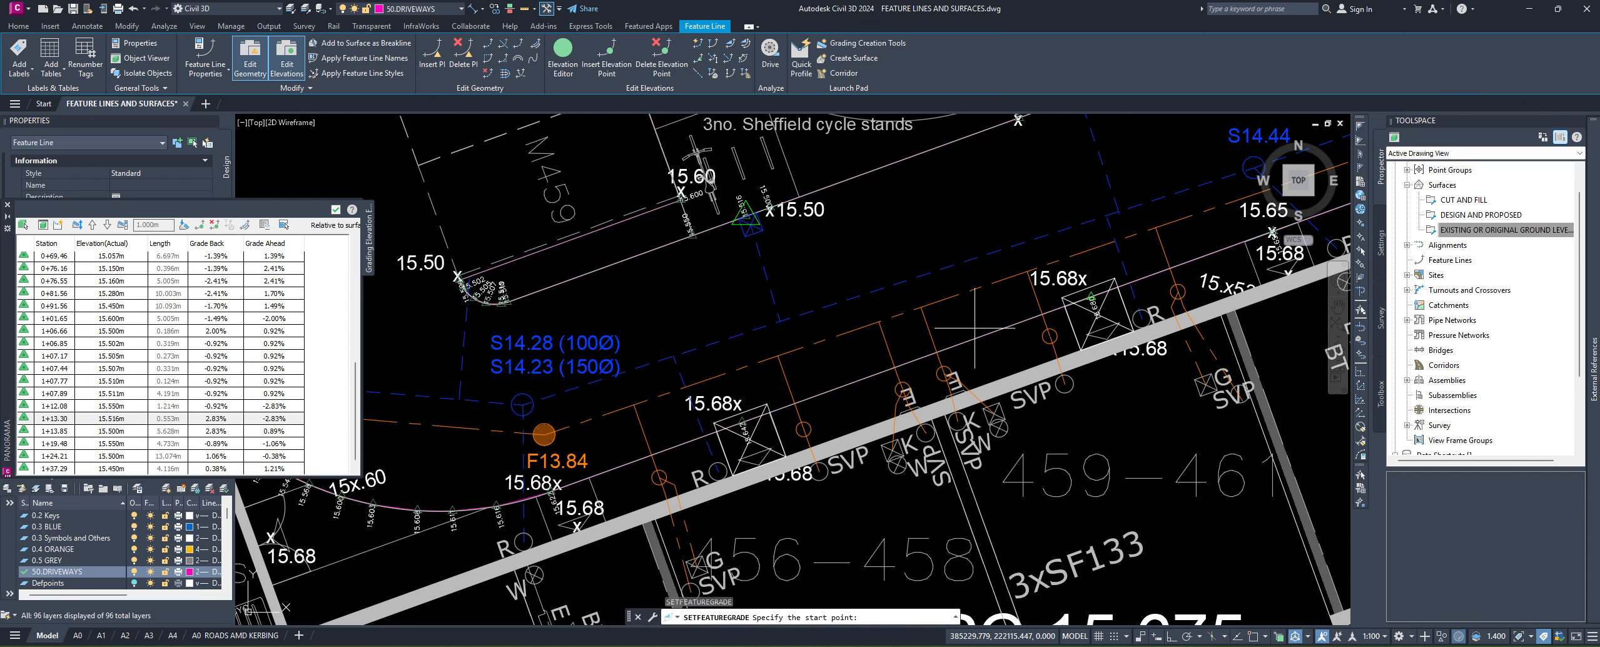
{"action": "left_click", "coordinate": [1068, 335]}
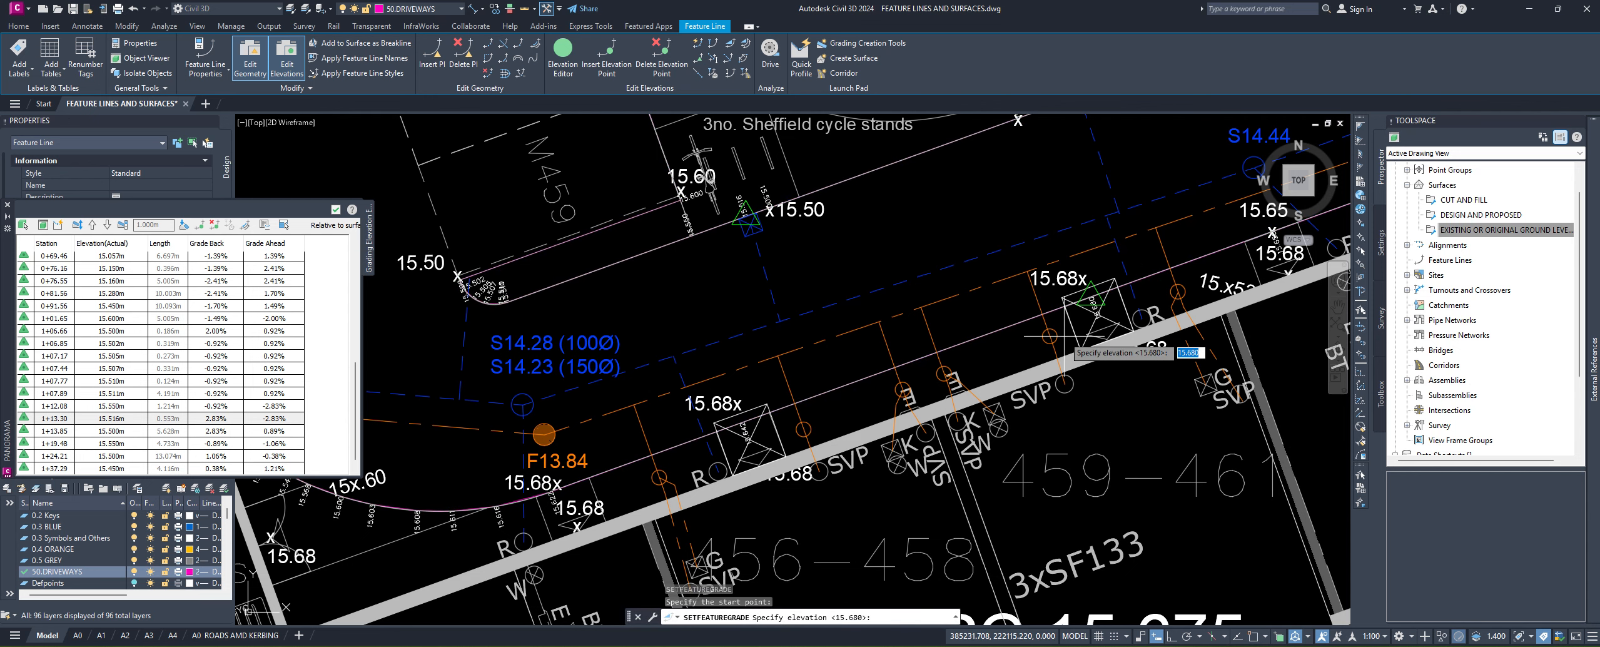
{"action": "key", "text": "Return"}
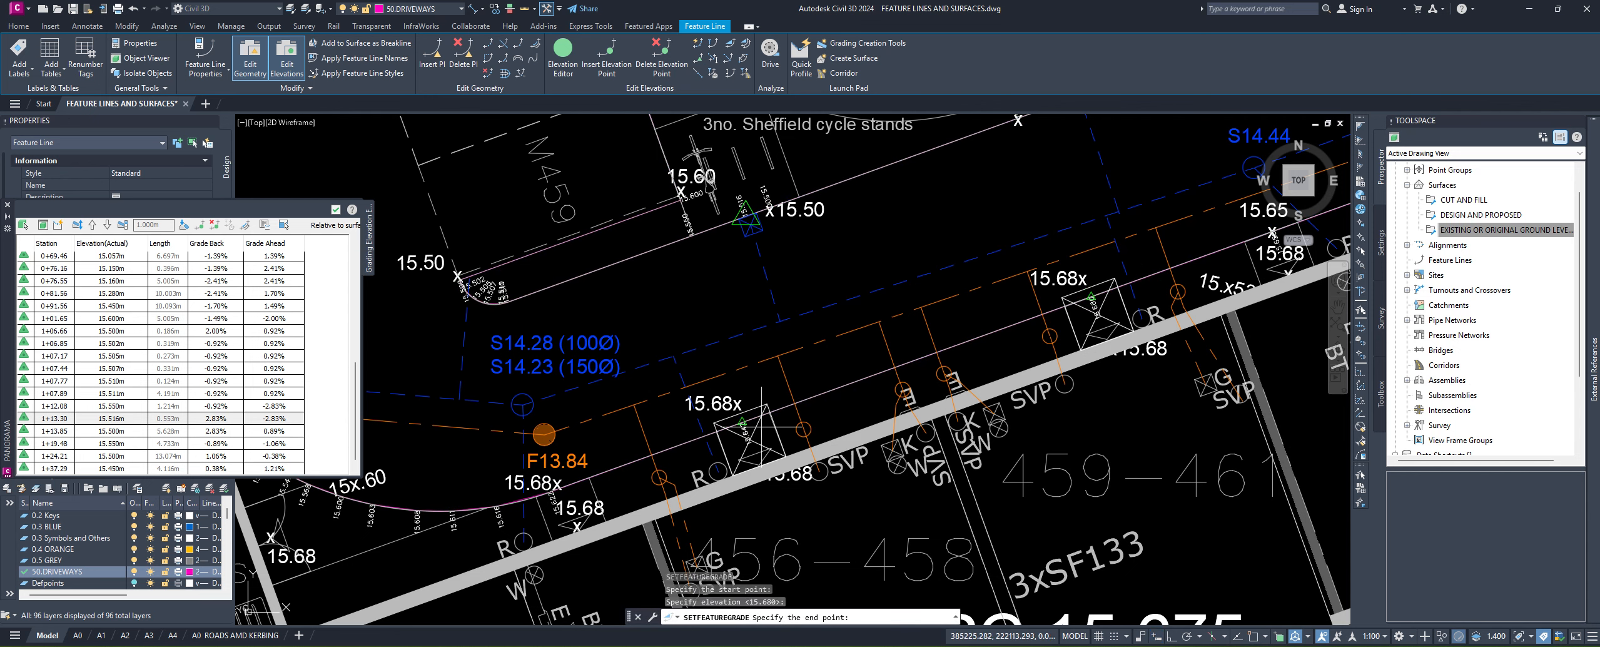
{"action": "key", "text": "Escape"}
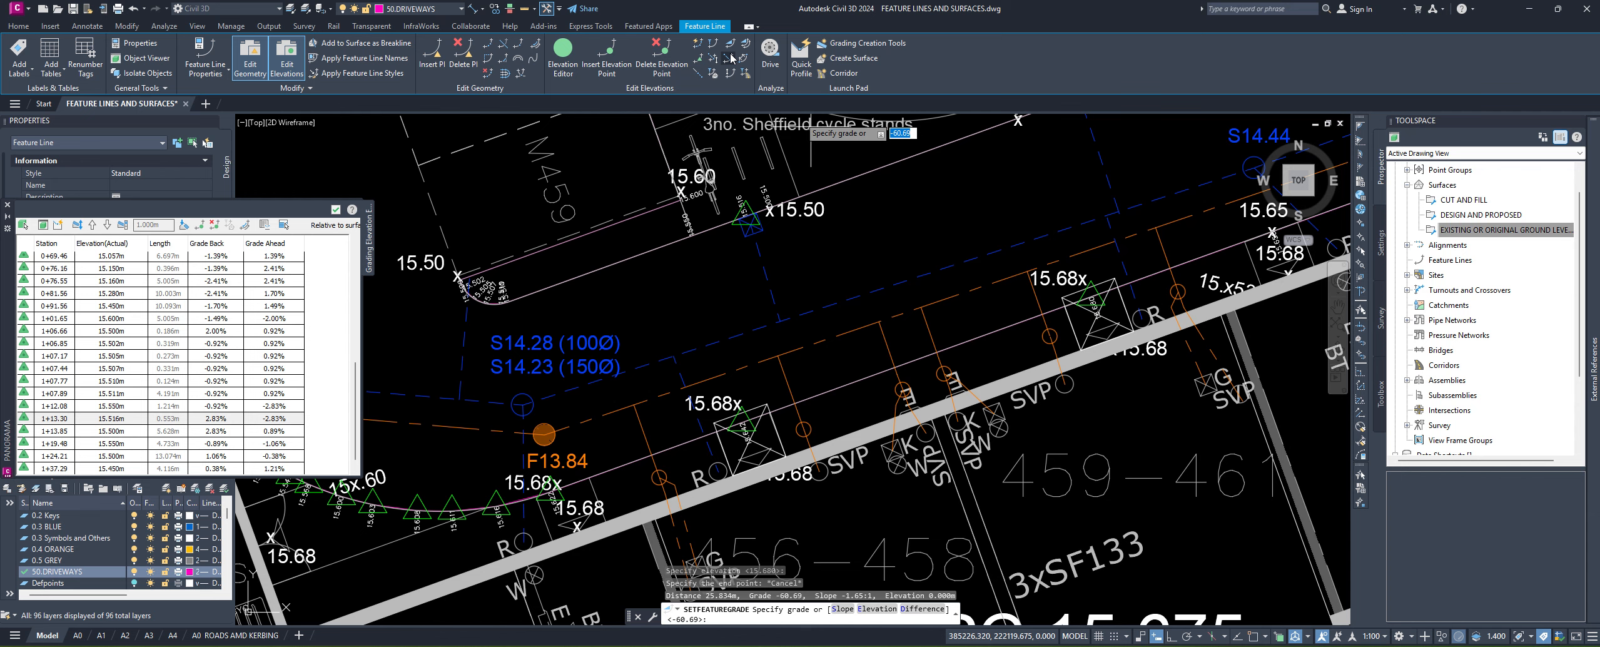
Step: Set the grade of the feature line segment between the two crossed boxes to 0 with Quick Elevation Edit
{"action": "left_click", "coordinate": [696, 48]}
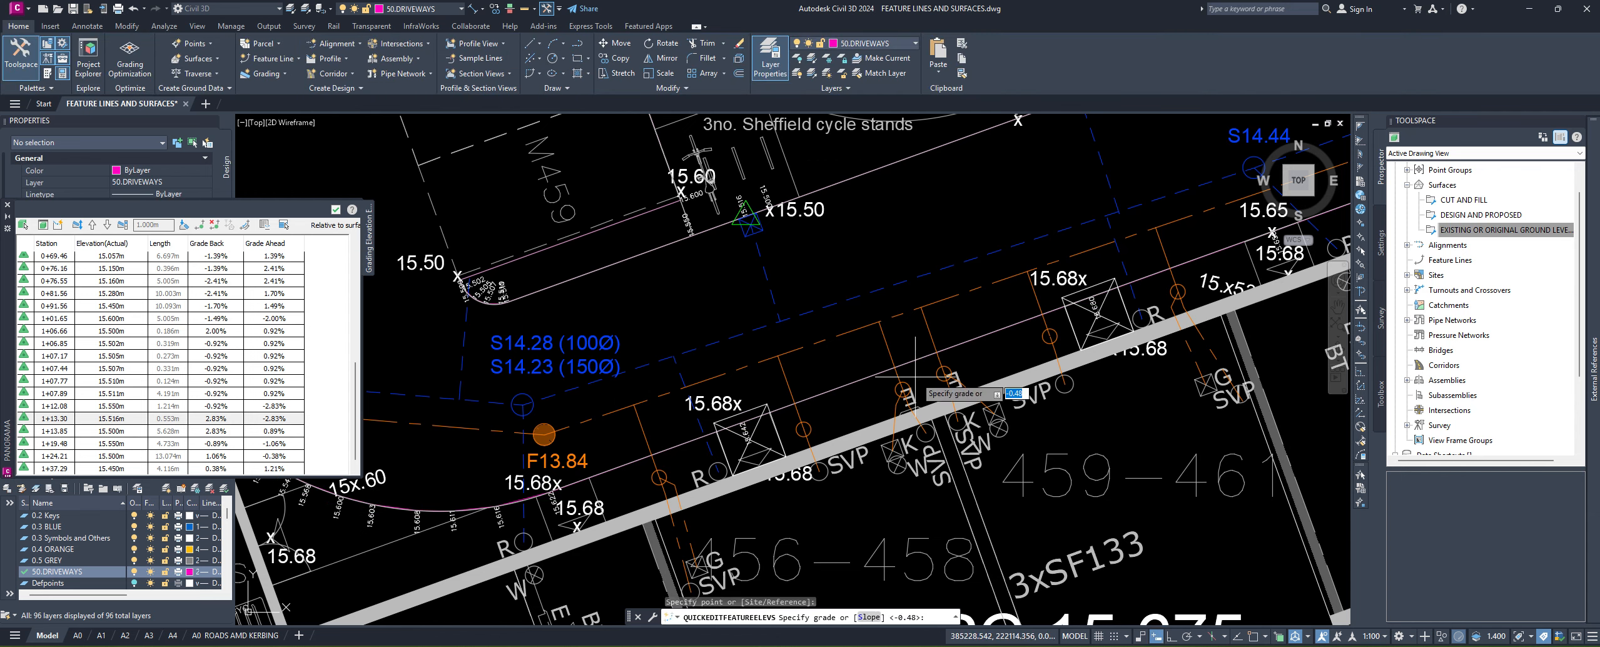
{"action": "type", "text": "0"}
{"action": "key", "text": "Return"}
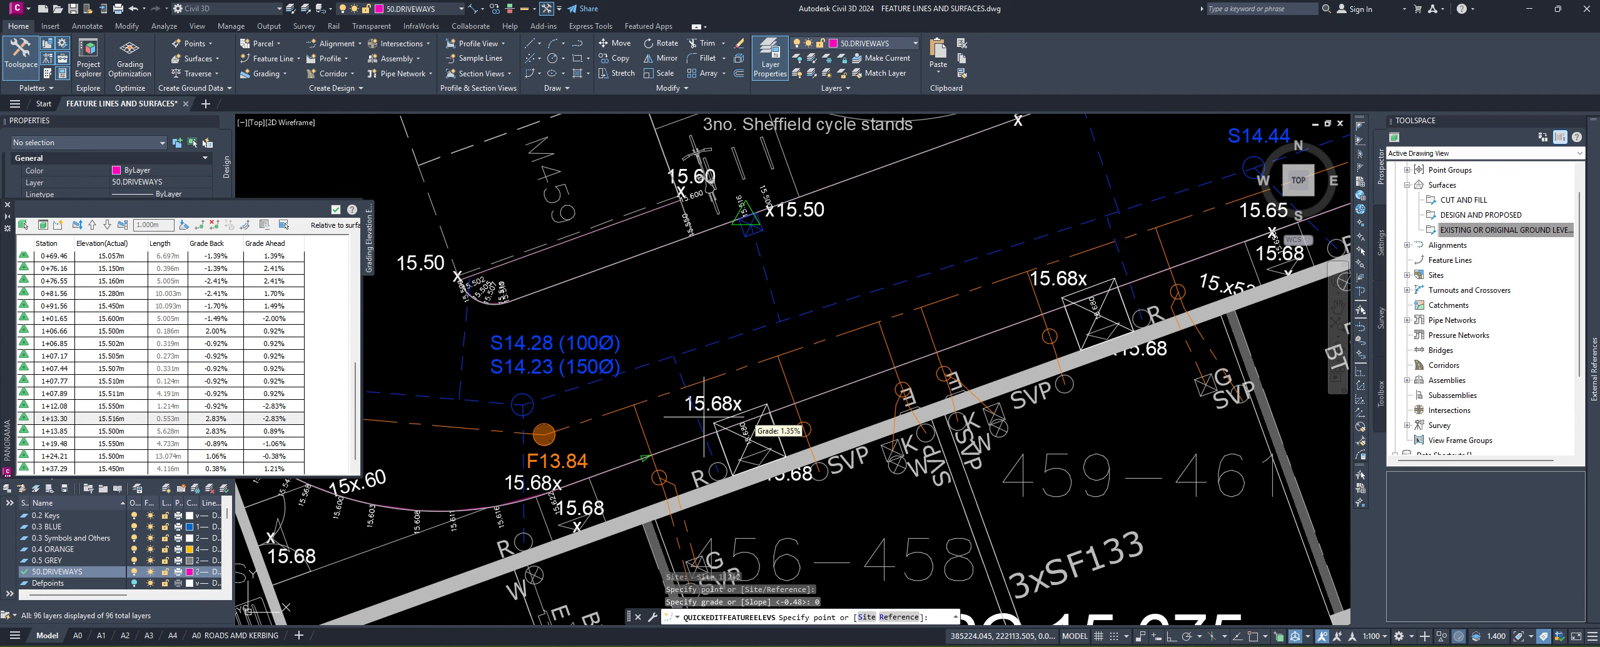
{"action": "middle_click_drag", "start_coordinate": [727, 429], "coordinate": [907, 340]}
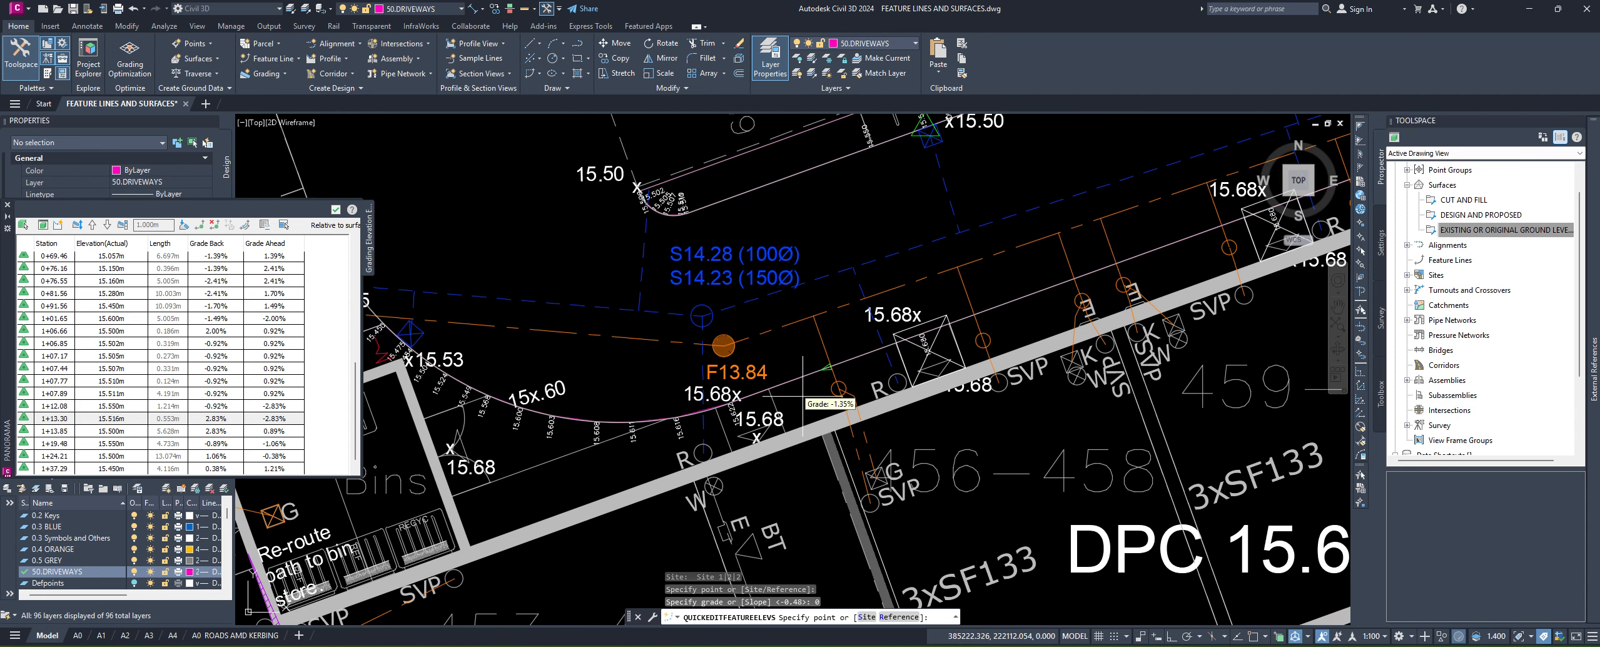
{"action": "key", "text": "Return"}
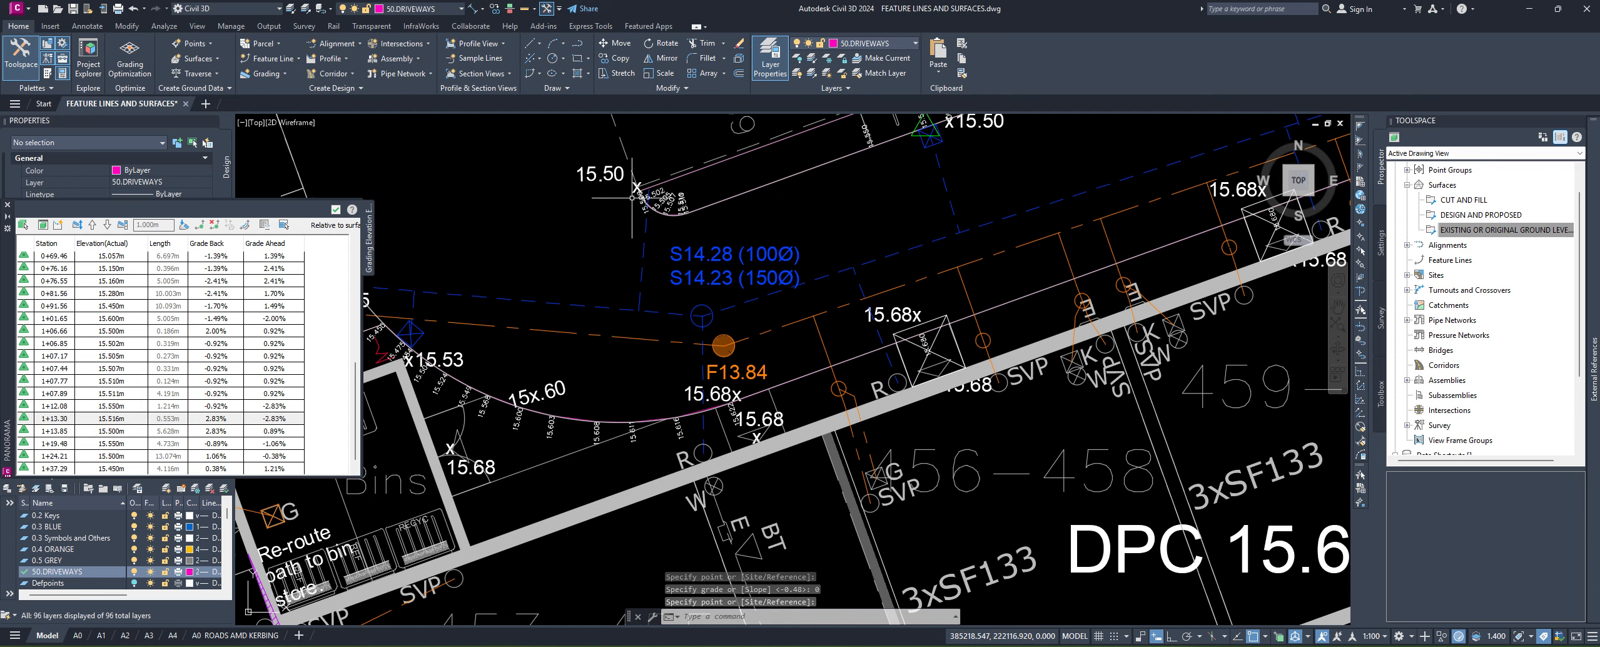
Step: Set the elevation of the feature line vertex at the curve's end beside the 15.68 spot levels to 15.65
{"action": "middle_click_drag", "start_coordinate": [683, 374], "coordinate": [743, 375]}
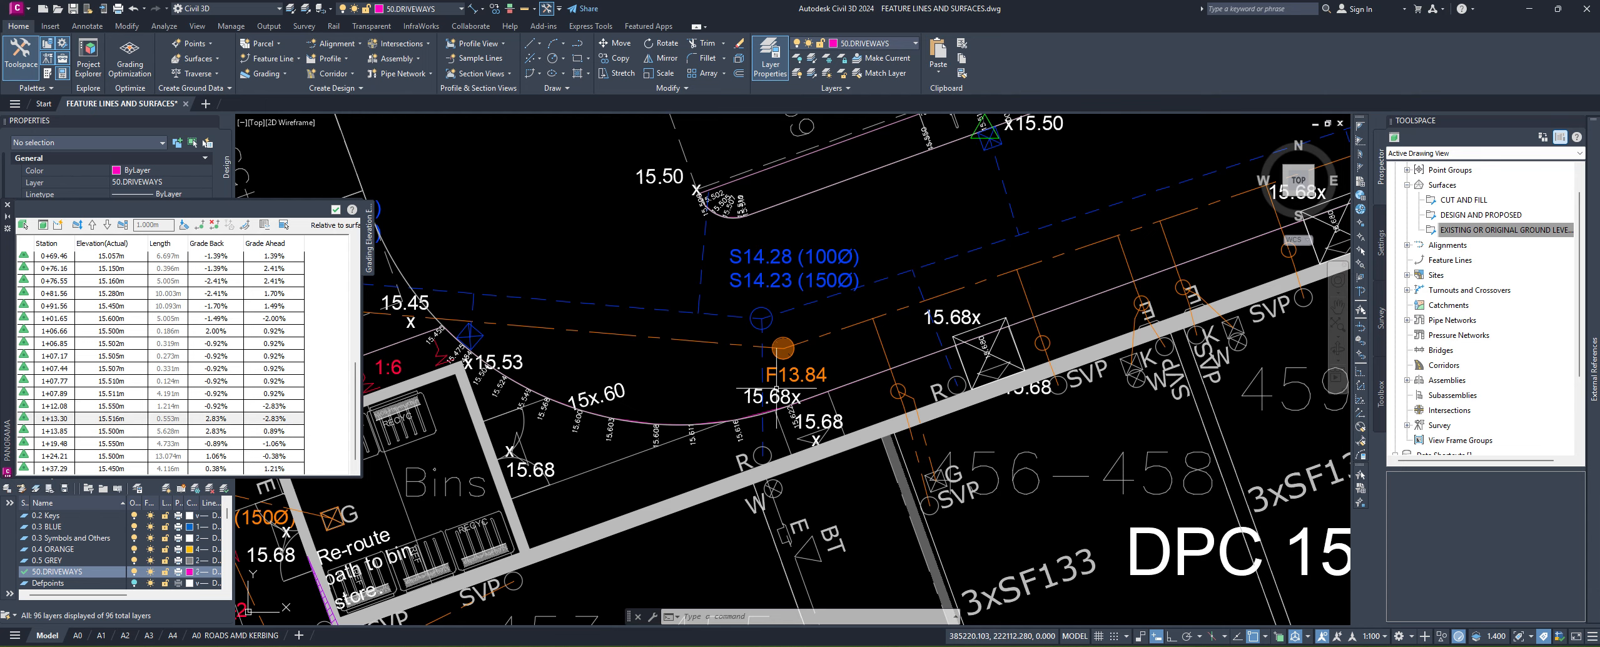
{"action": "scroll", "coordinate": [796, 413], "scroll_direction": "up", "scroll_amount": 2}
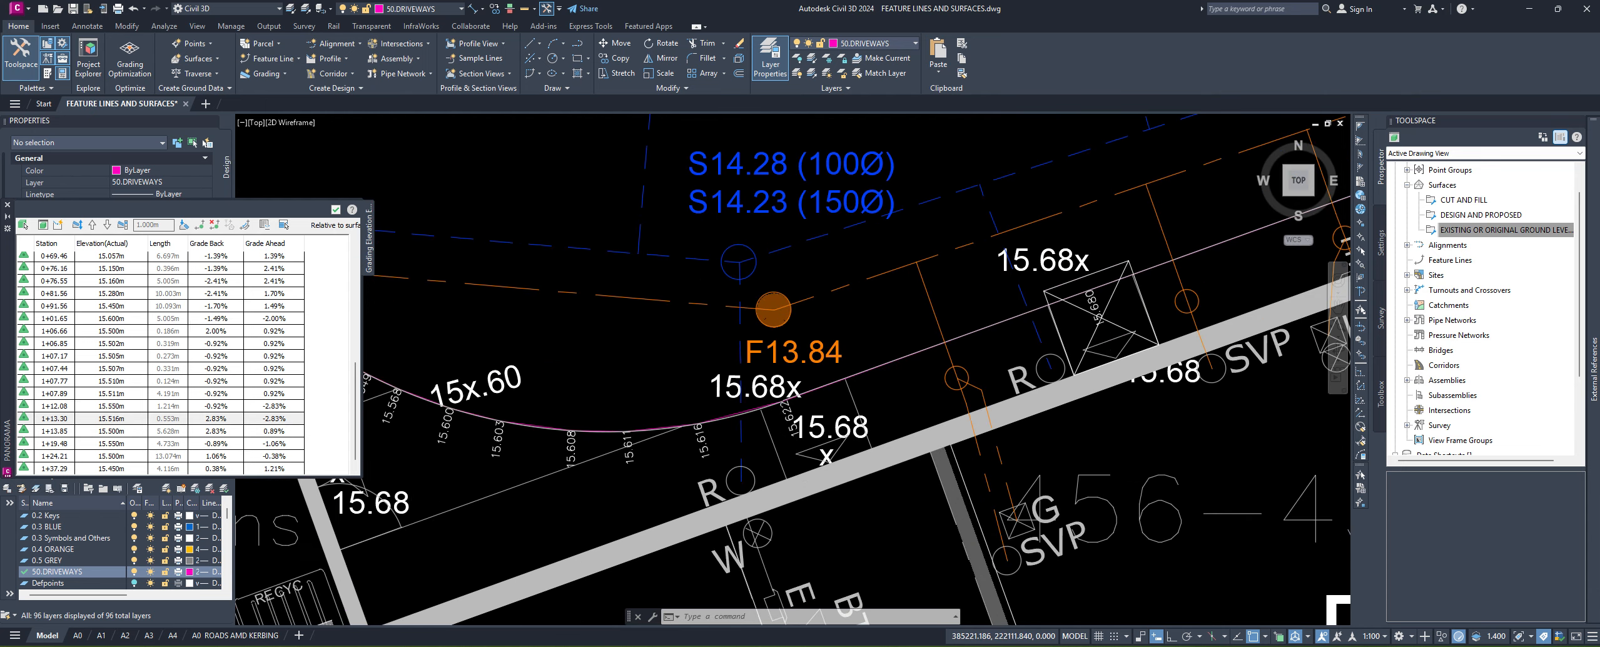
{"action": "scroll", "coordinate": [813, 400], "scroll_direction": "down", "scroll_amount": 2}
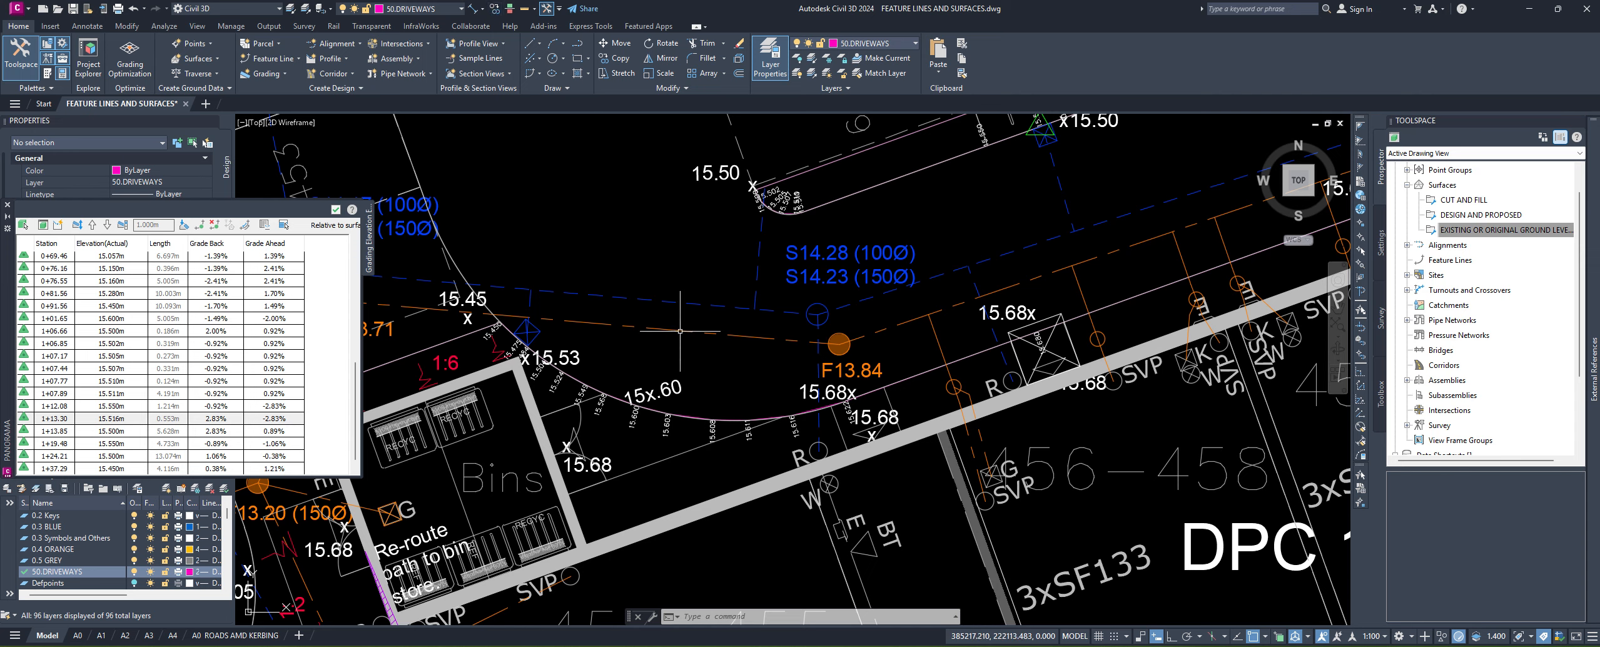
{"action": "left_click", "coordinate": [770, 414]}
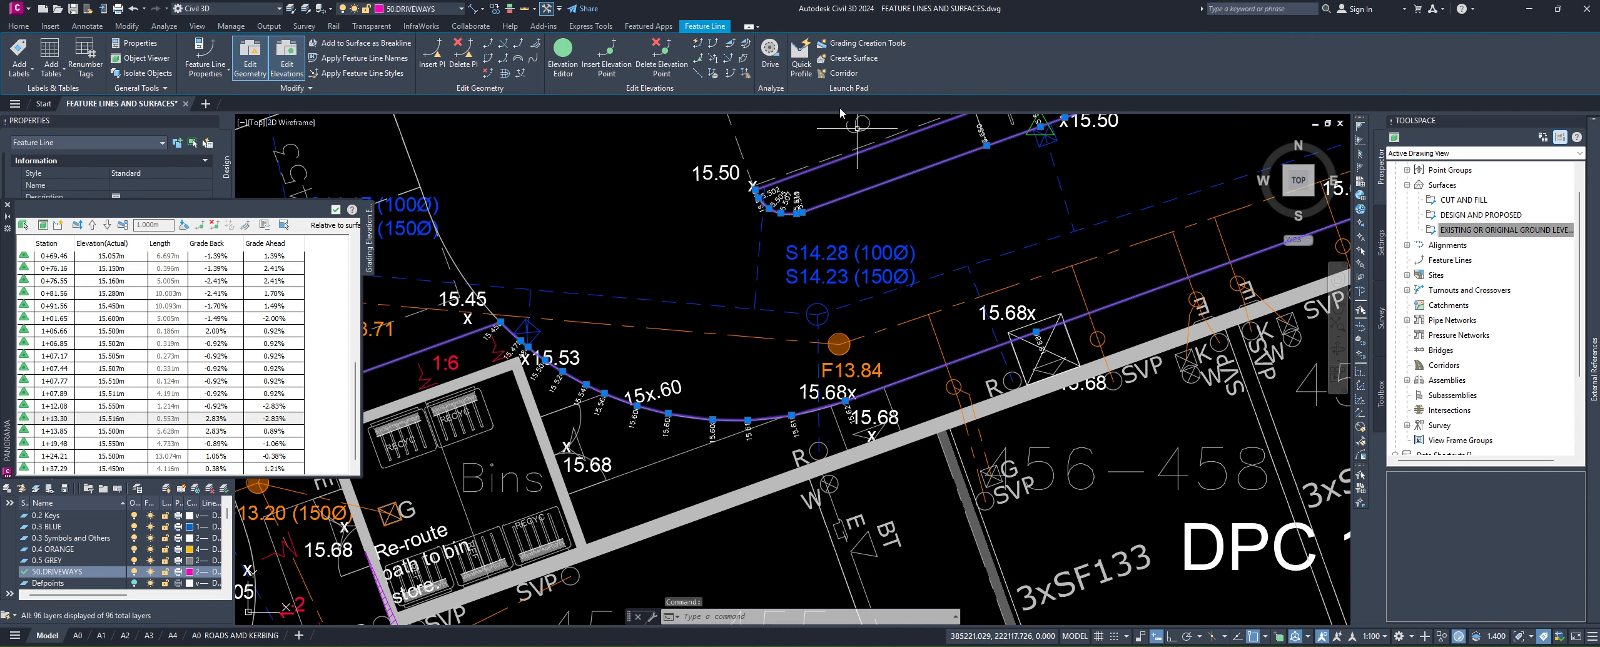
{"action": "left_click", "coordinate": [699, 43]}
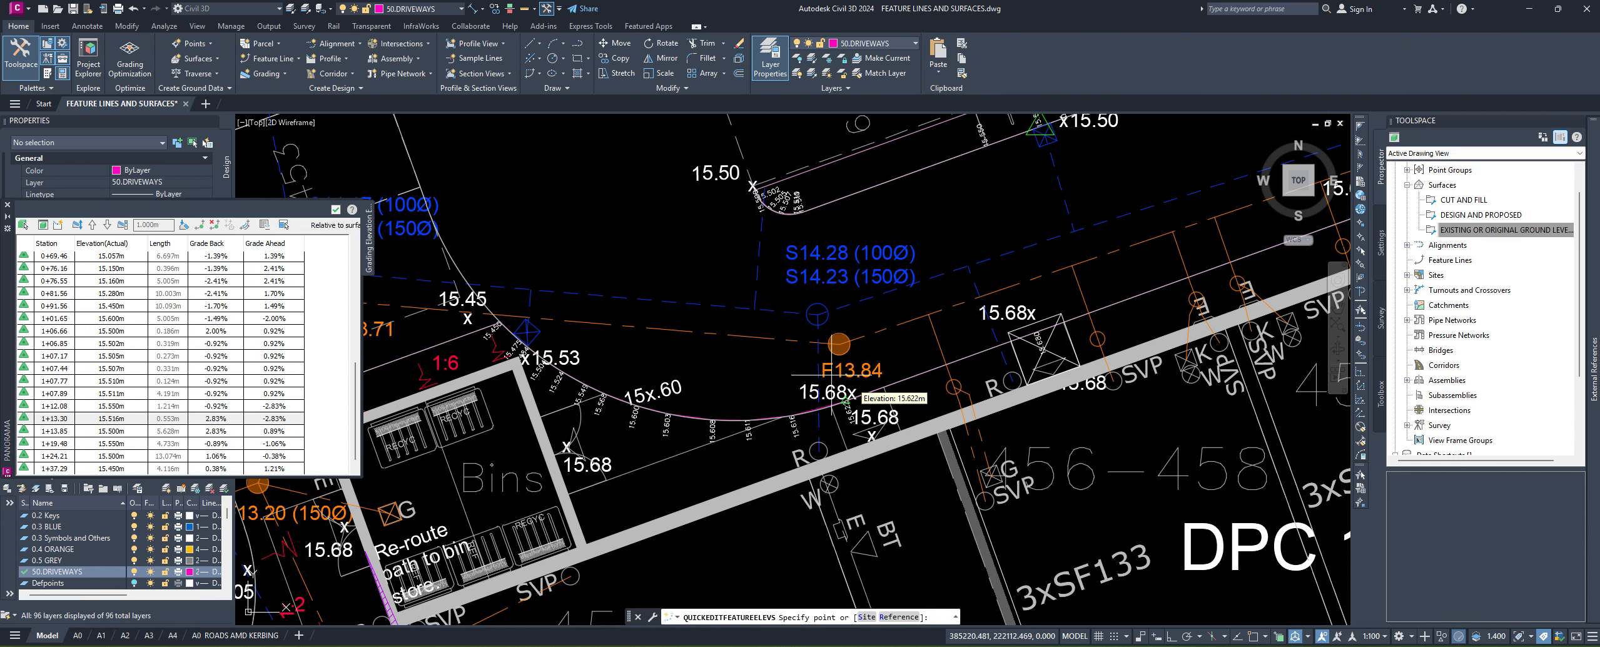
{"action": "scroll", "coordinate": [849, 416], "scroll_direction": "up", "scroll_amount": 2}
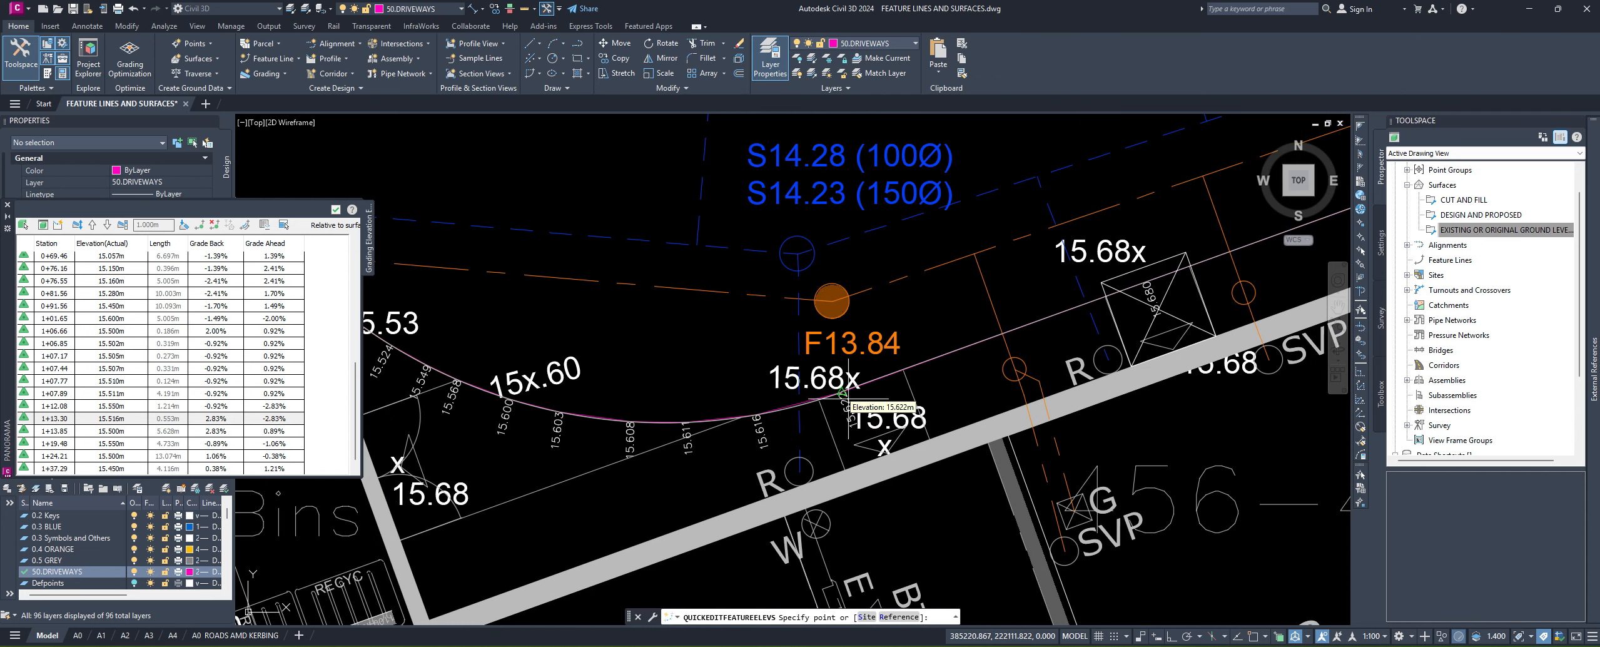
{"action": "left_click", "coordinate": [842, 393]}
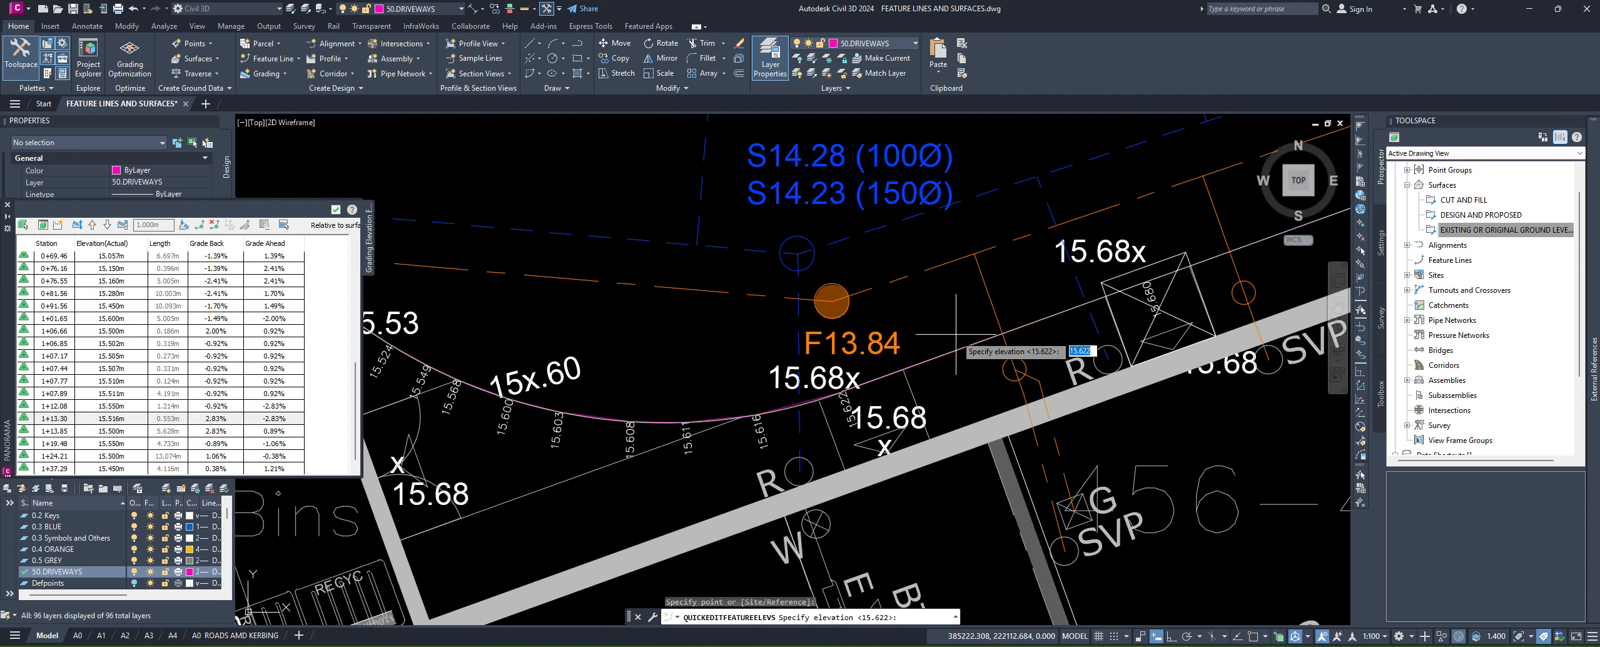
{"action": "scroll", "coordinate": [953, 360], "scroll_direction": "down", "scroll_amount": 2}
{"action": "middle_click_drag", "start_coordinate": [960, 395], "coordinate": [709, 357]}
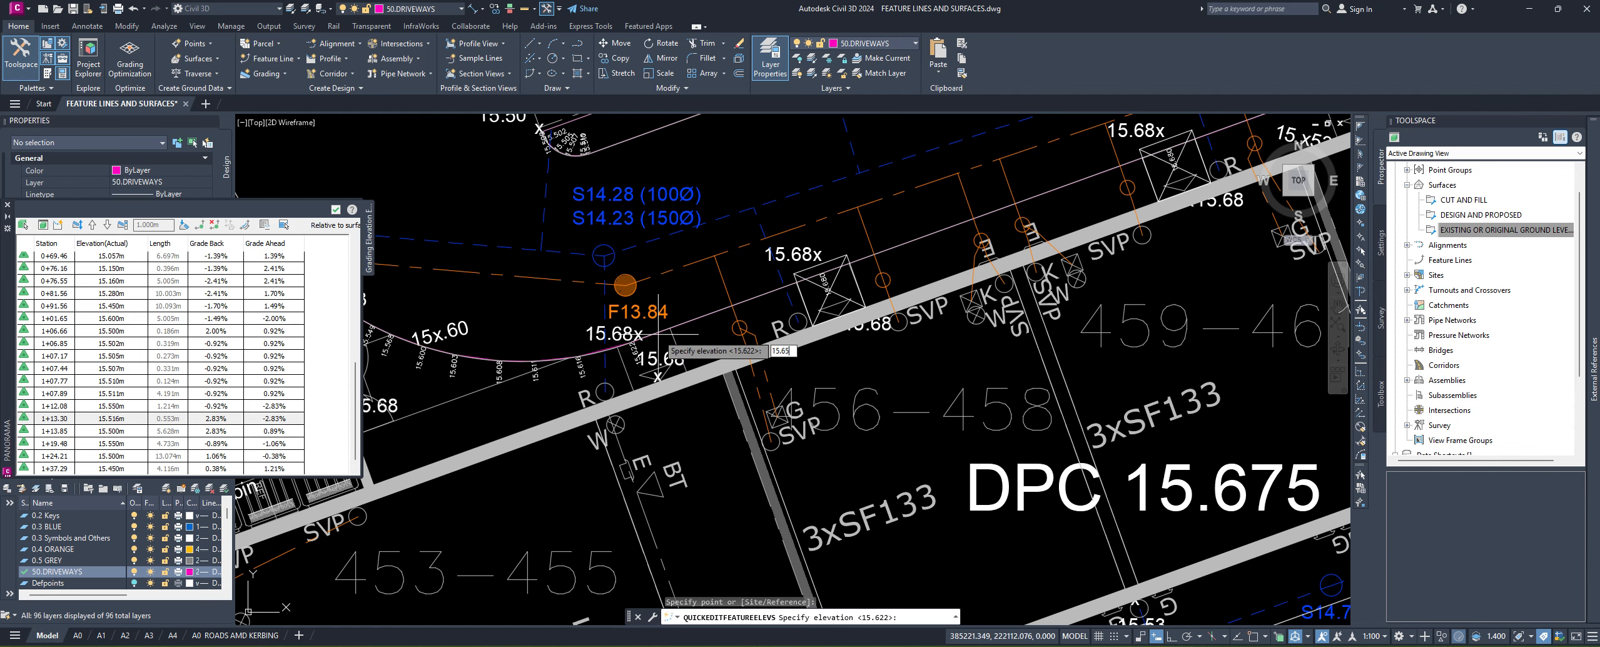
{"action": "key", "text": "Return"}
{"action": "middle_click_drag", "start_coordinate": [658, 335], "coordinate": [731, 441]}
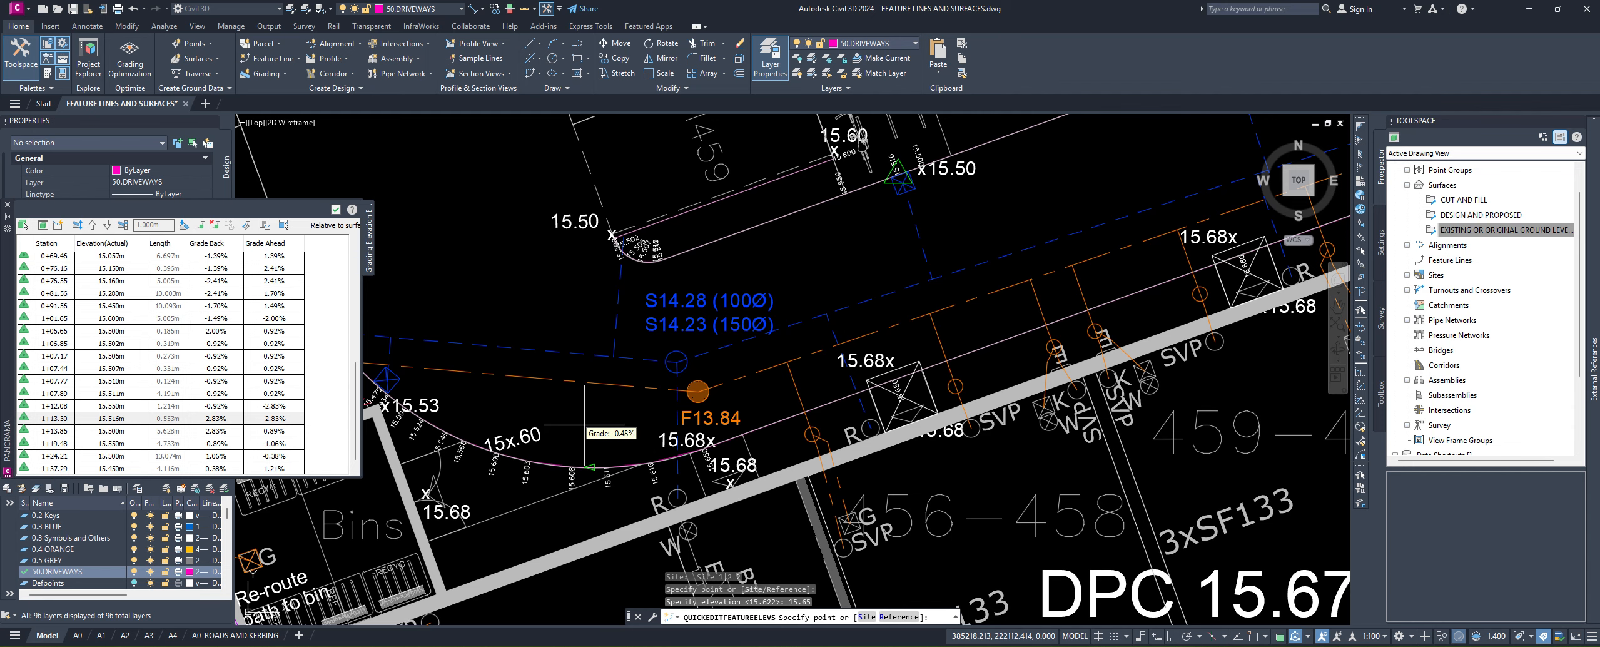
{"action": "middle_click_drag", "start_coordinate": [632, 462], "coordinate": [658, 415]}
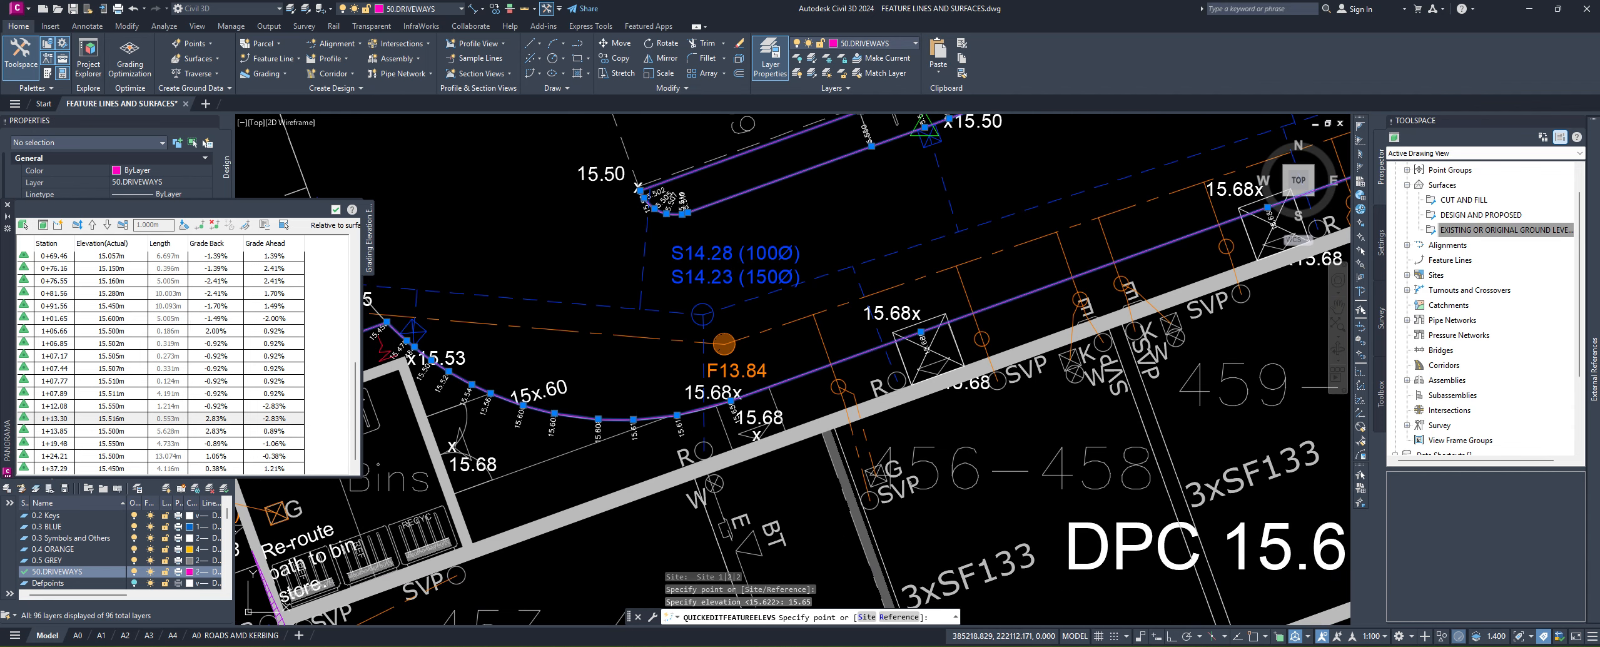
{"action": "key", "text": "Return"}
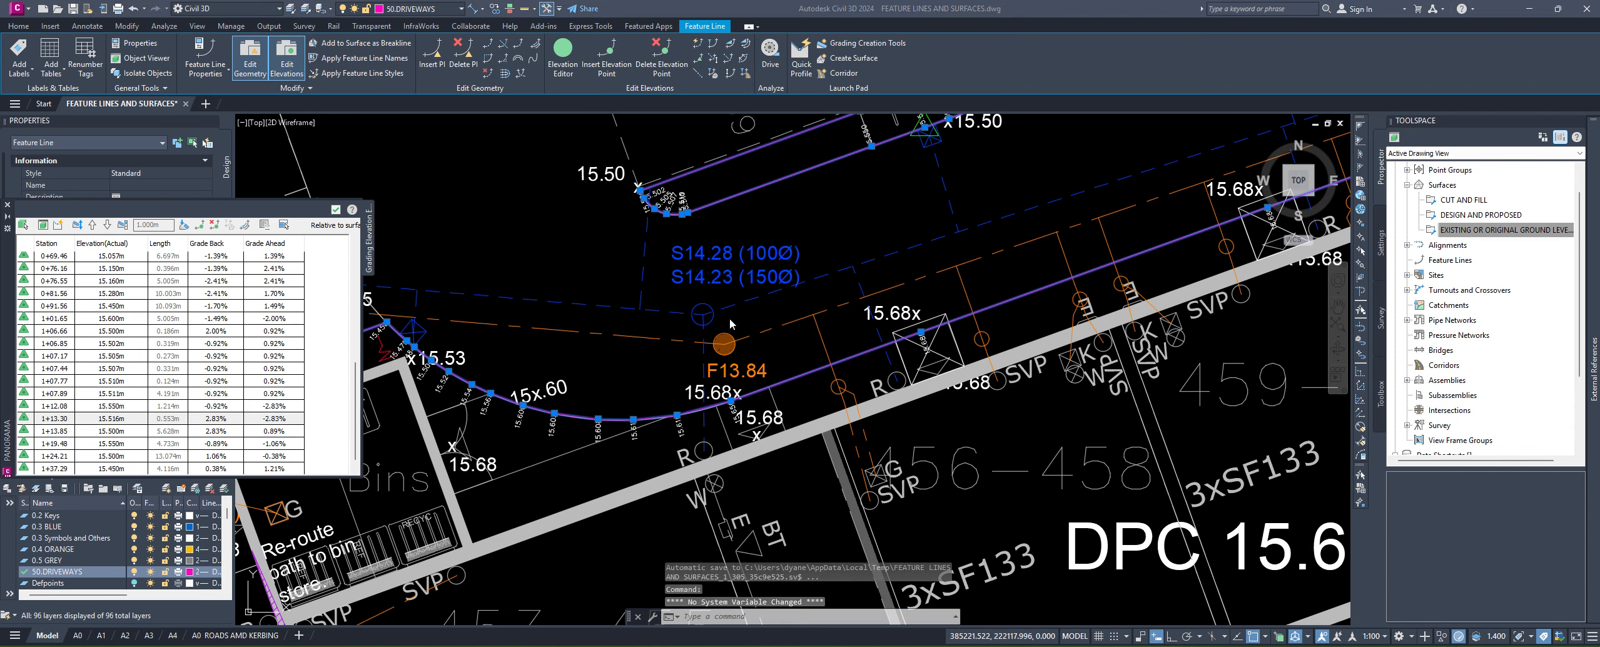
Step: Grade the curved part of the feature line at -1.11 from the vertex at elevation 15.650 to the vertex at the 15.60 level
{"action": "left_click", "coordinate": [731, 45]}
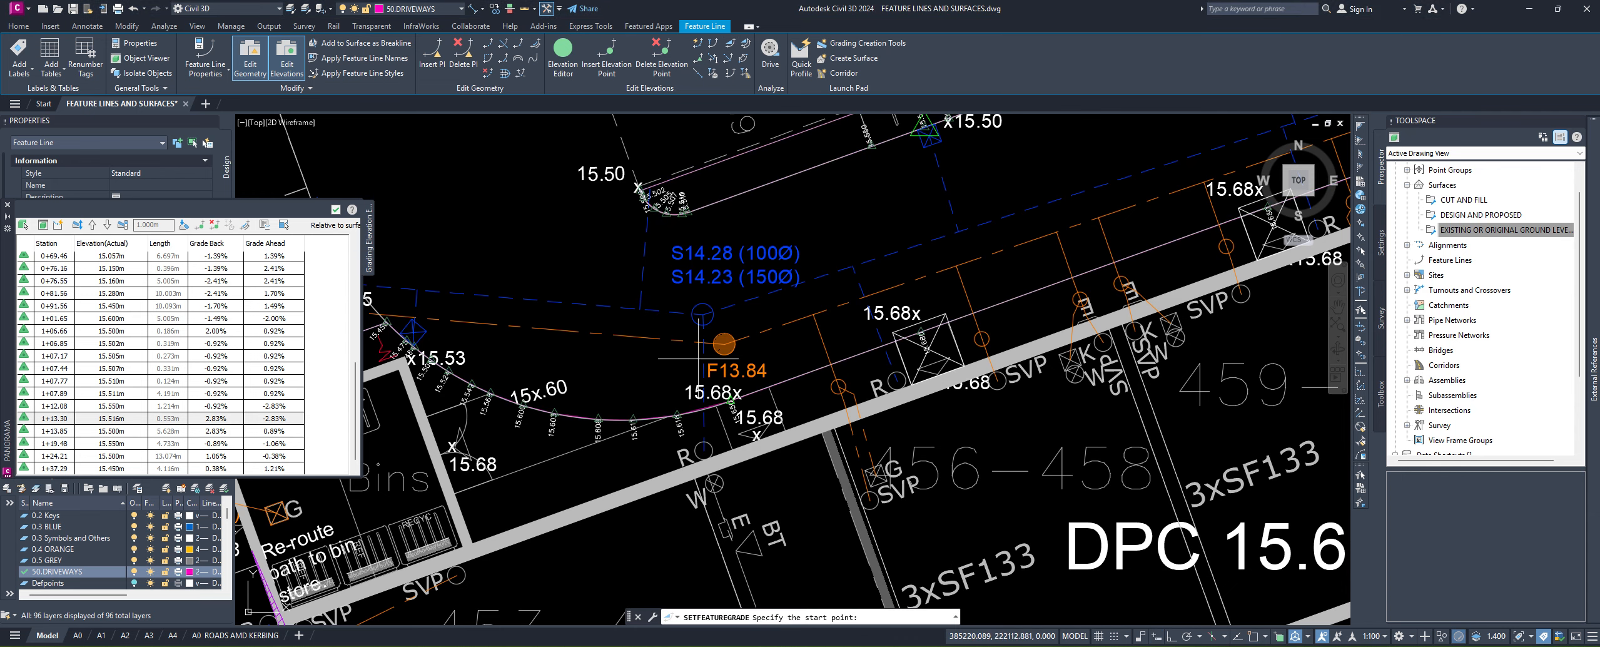
{"action": "left_click", "coordinate": [727, 402]}
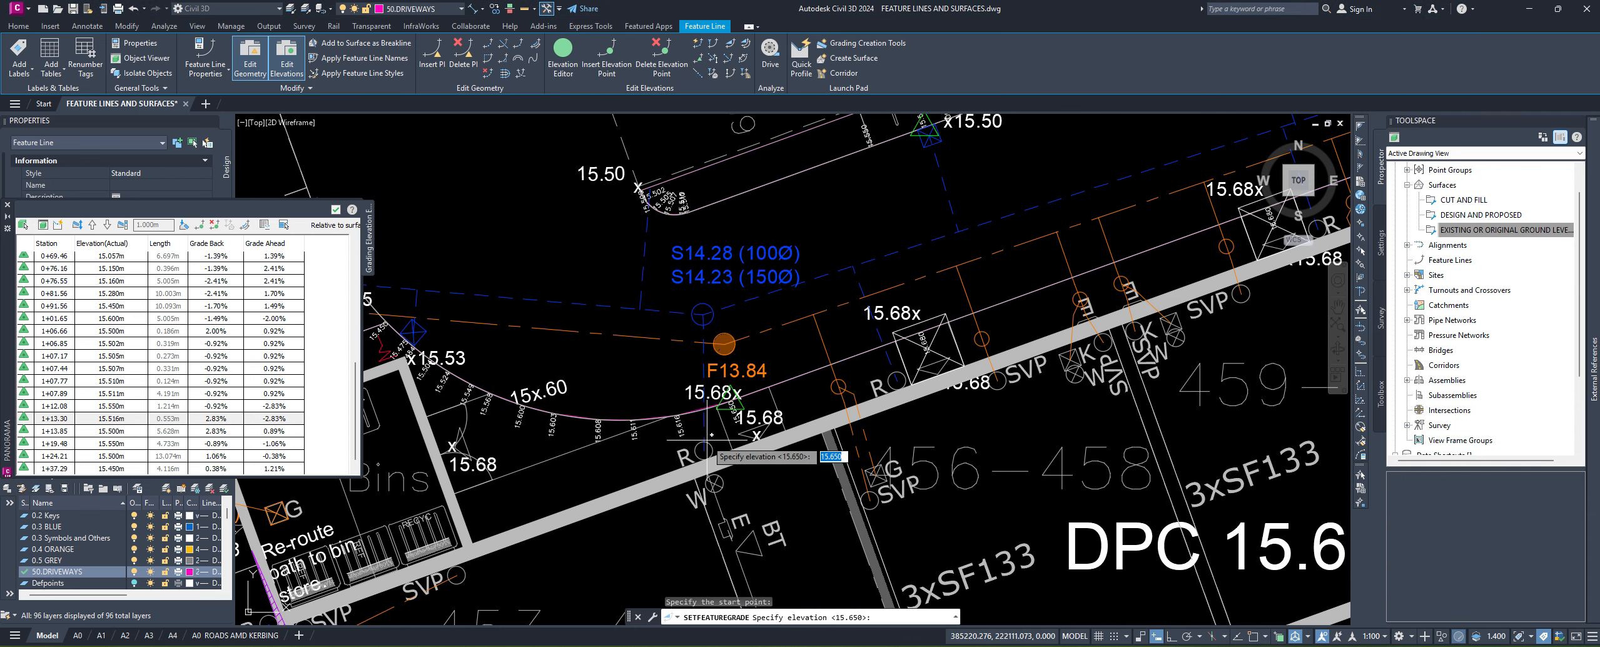
{"action": "key", "text": "Return"}
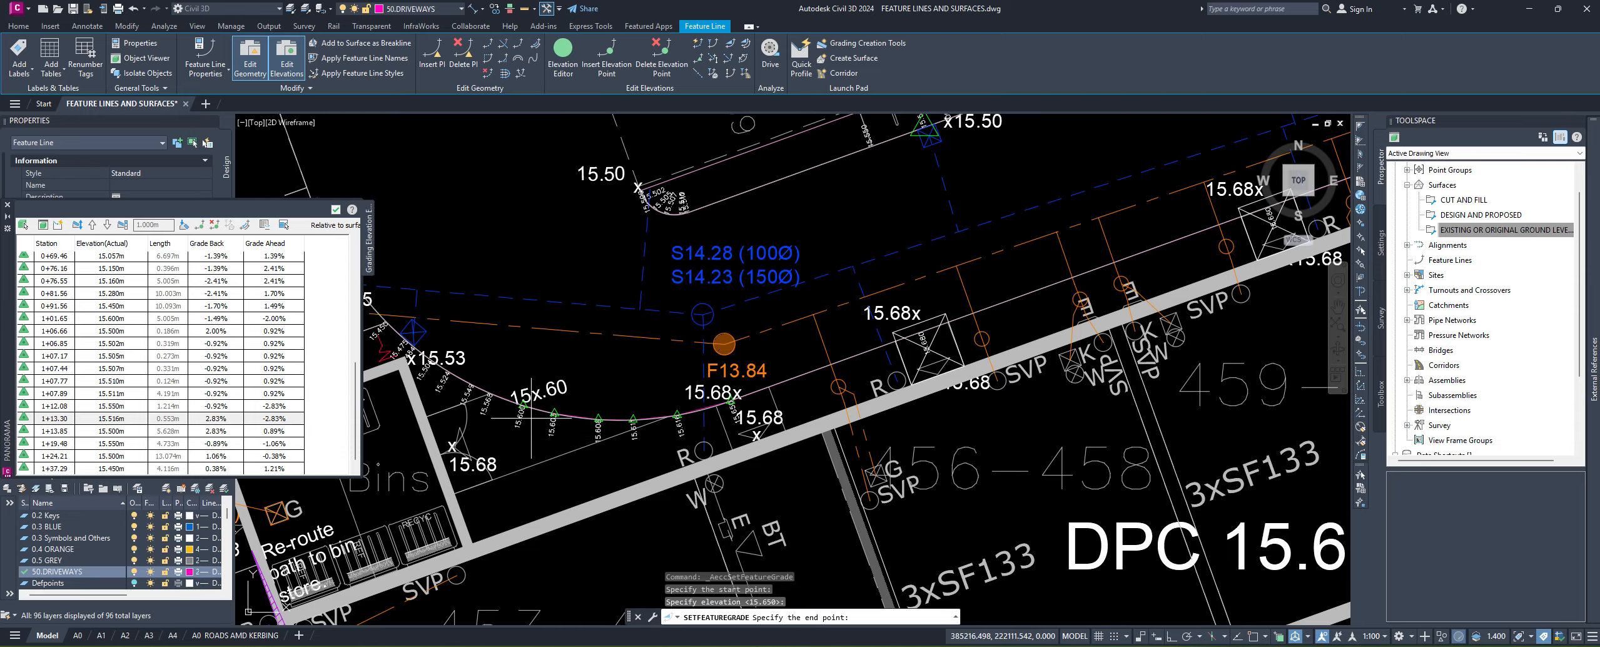
{"action": "middle_click_drag", "start_coordinate": [523, 406], "coordinate": [766, 438]}
{"action": "scroll", "coordinate": [654, 361], "scroll_direction": "up", "scroll_amount": 2}
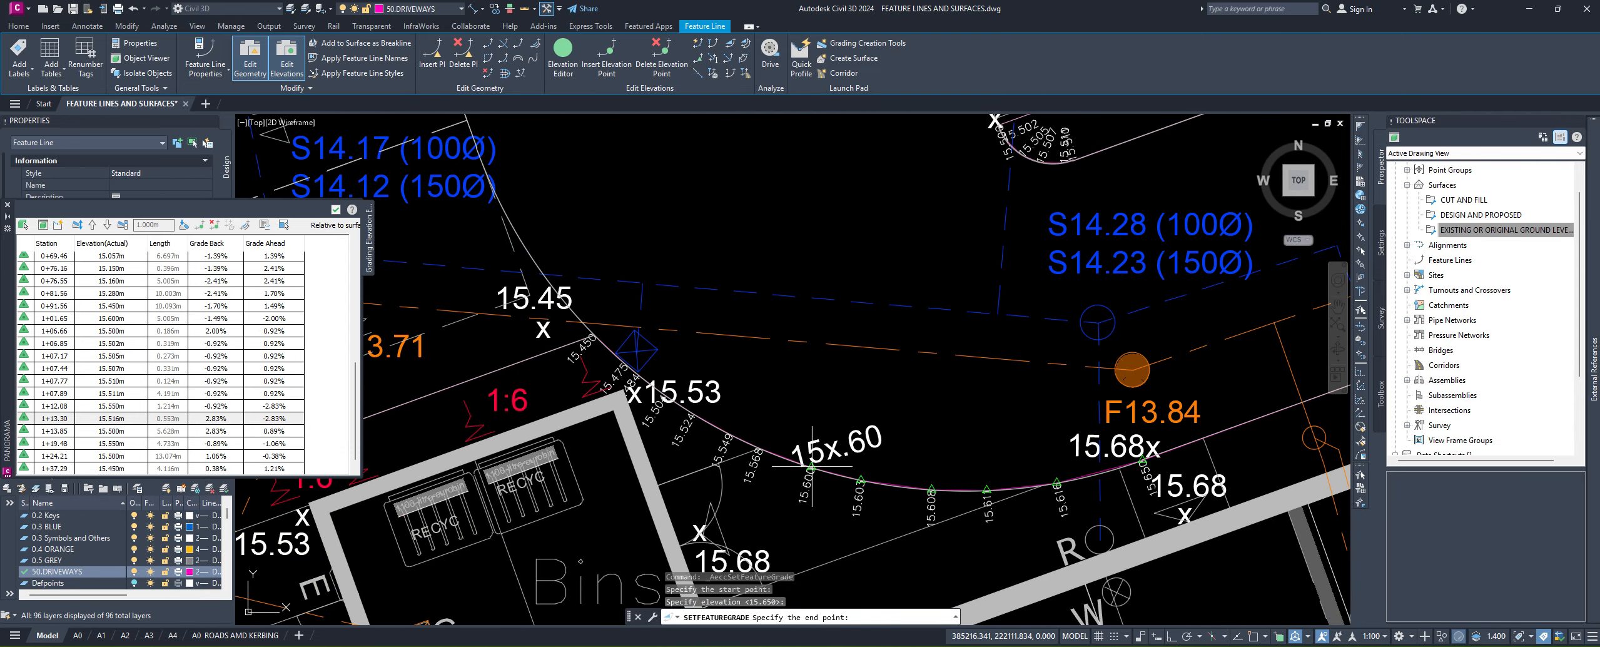
{"action": "left_click", "coordinate": [812, 466]}
{"action": "key", "text": "Return"}
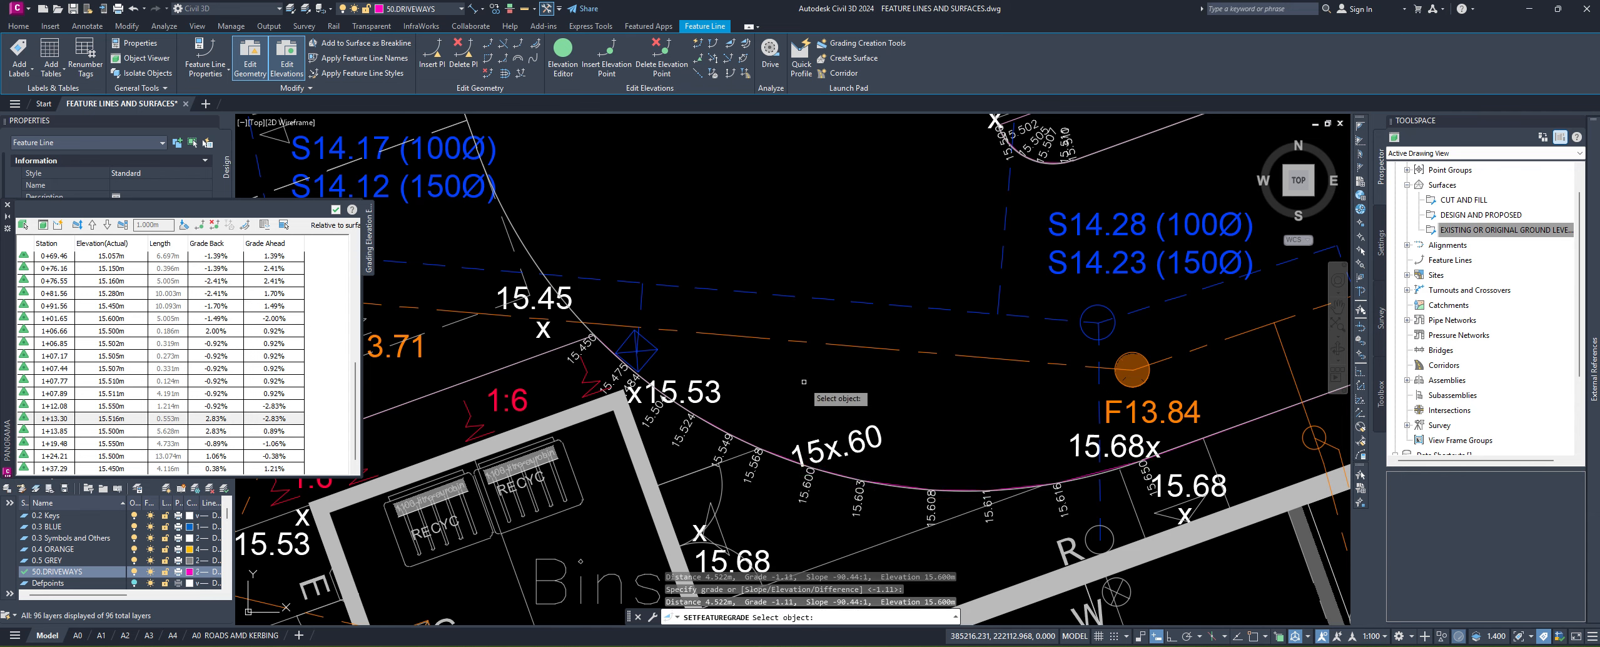
{"action": "middle_click_drag", "start_coordinate": [1099, 422], "coordinate": [836, 361]}
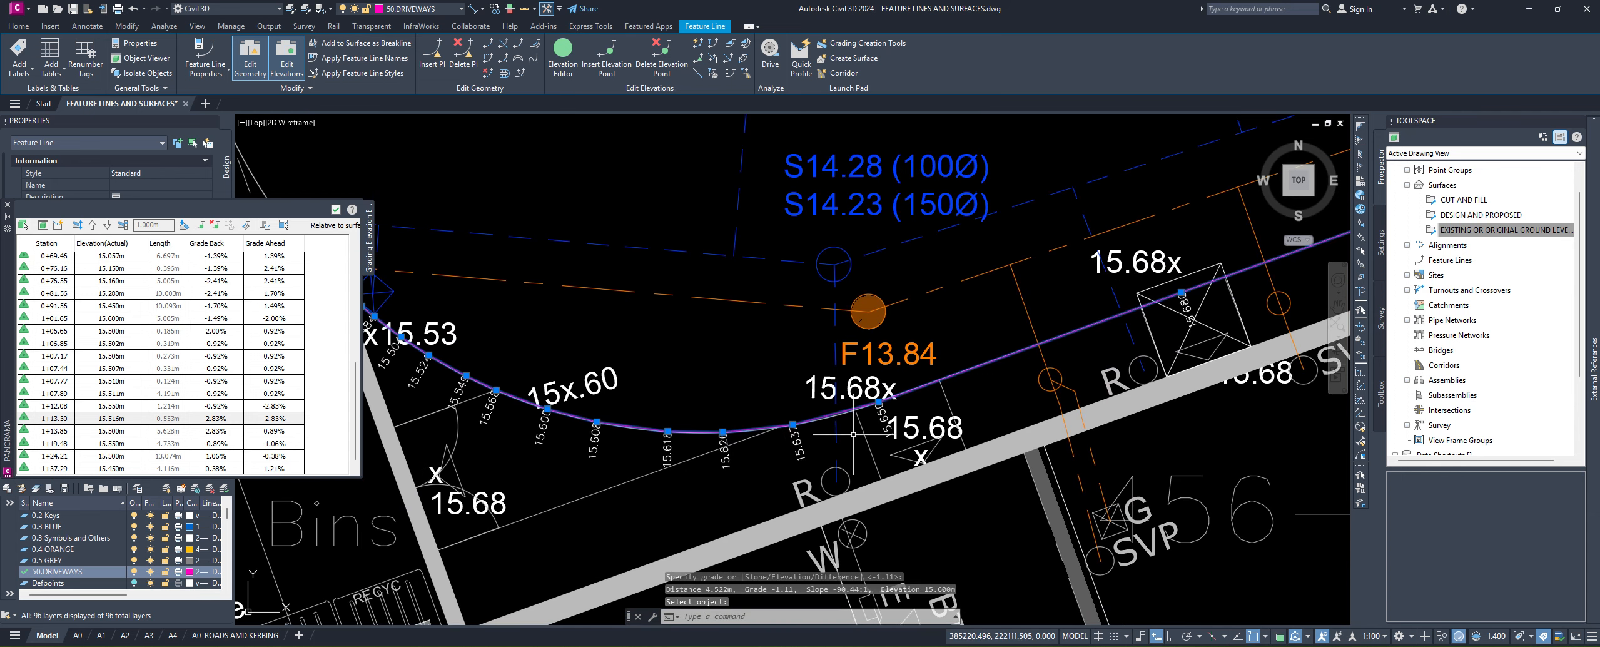
Step: Review the feature line's levels along the building, bin store and parking bays, then clear the selection
{"action": "scroll", "coordinate": [772, 441], "scroll_direction": "down", "scroll_amount": 2}
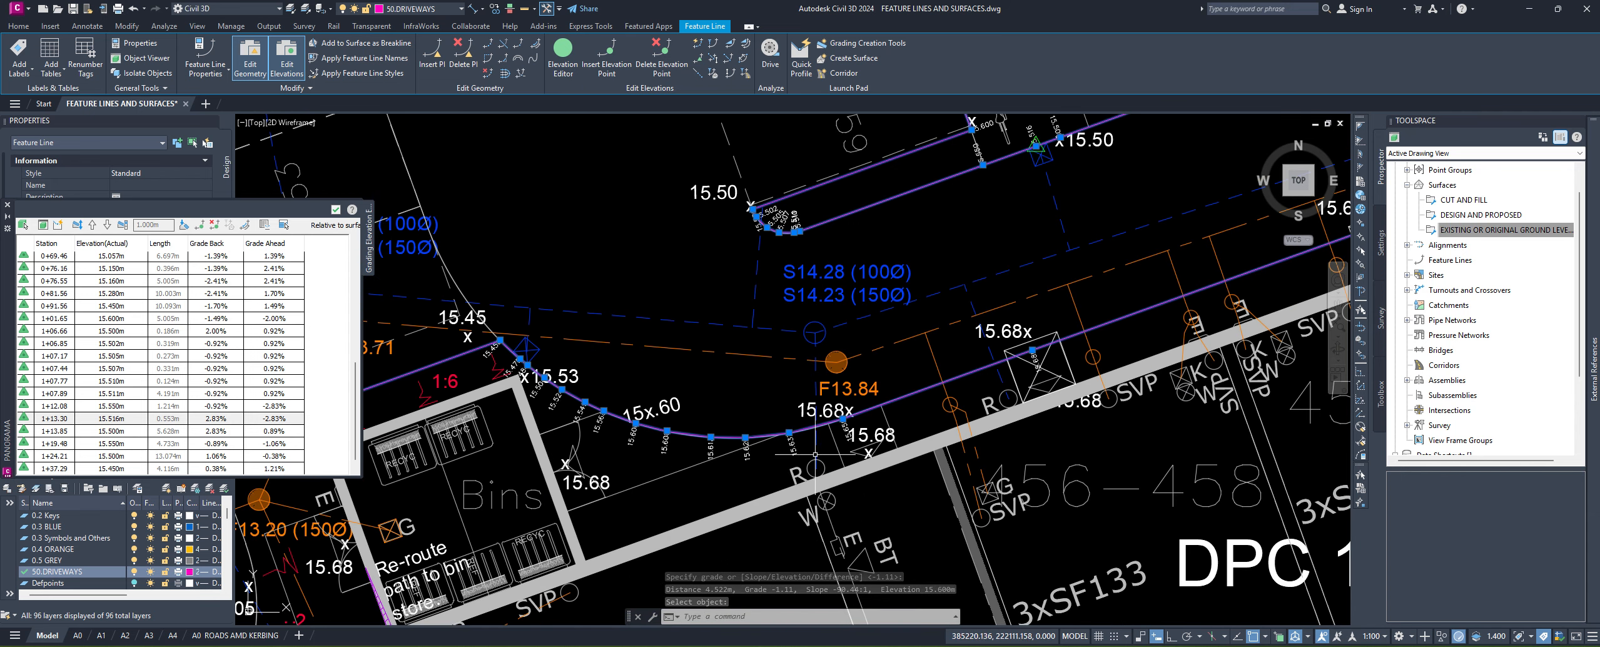
{"action": "middle_click_drag", "start_coordinate": [931, 423], "coordinate": [749, 349]}
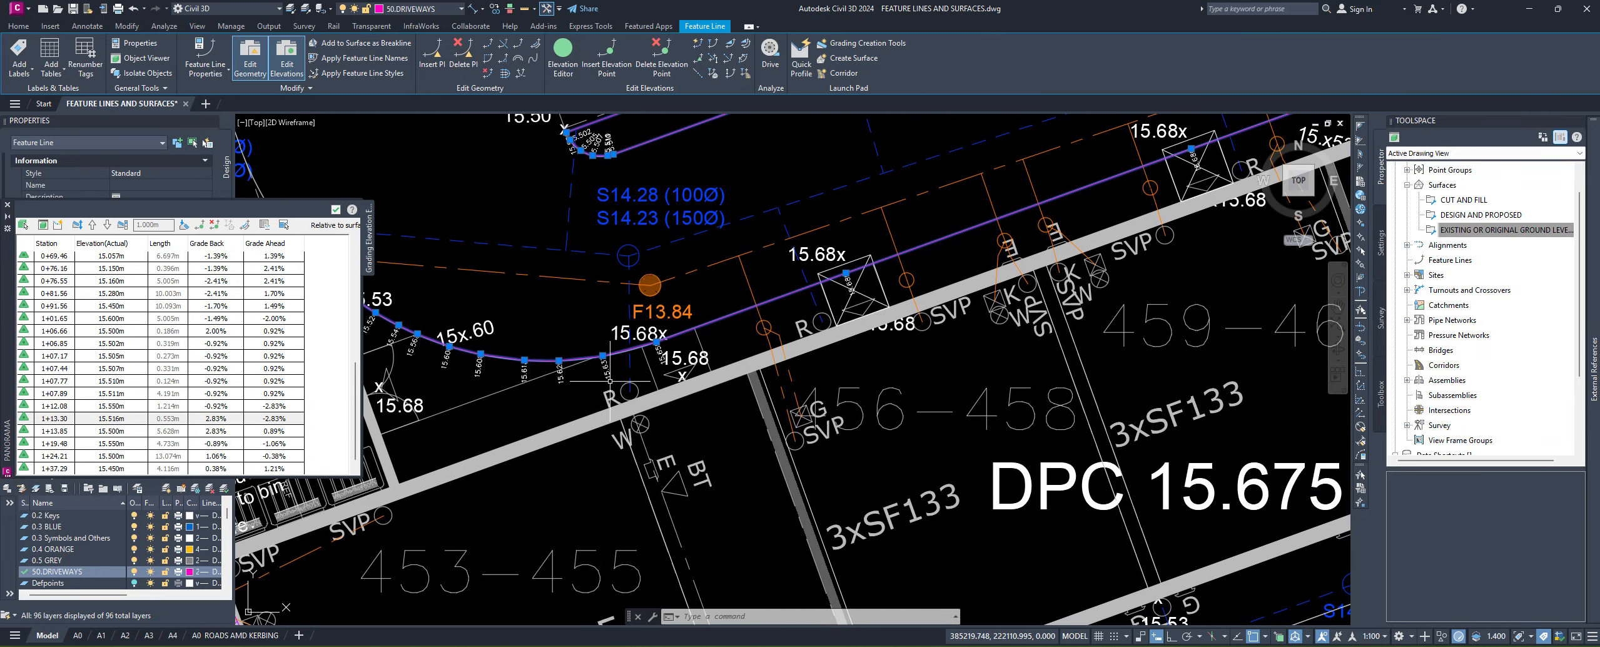
{"action": "middle_click_drag", "start_coordinate": [894, 369], "coordinate": [802, 430]}
{"action": "scroll", "coordinate": [802, 430], "scroll_direction": "down", "scroll_amount": 2}
{"action": "middle_click_drag", "start_coordinate": [720, 395], "coordinate": [853, 413]}
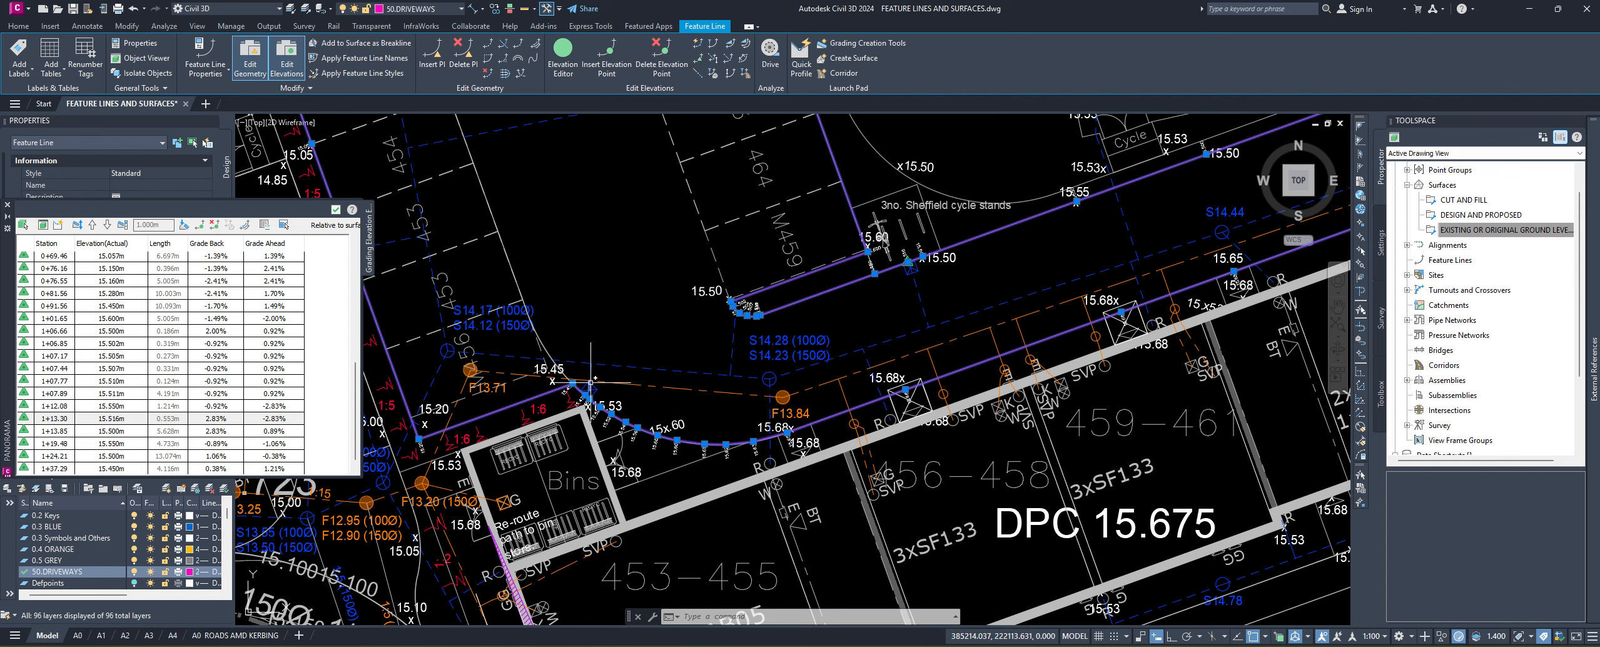
{"action": "middle_click_drag", "start_coordinate": [710, 277], "coordinate": [722, 405]}
{"action": "scroll", "coordinate": [663, 275], "scroll_direction": "down", "scroll_amount": 2}
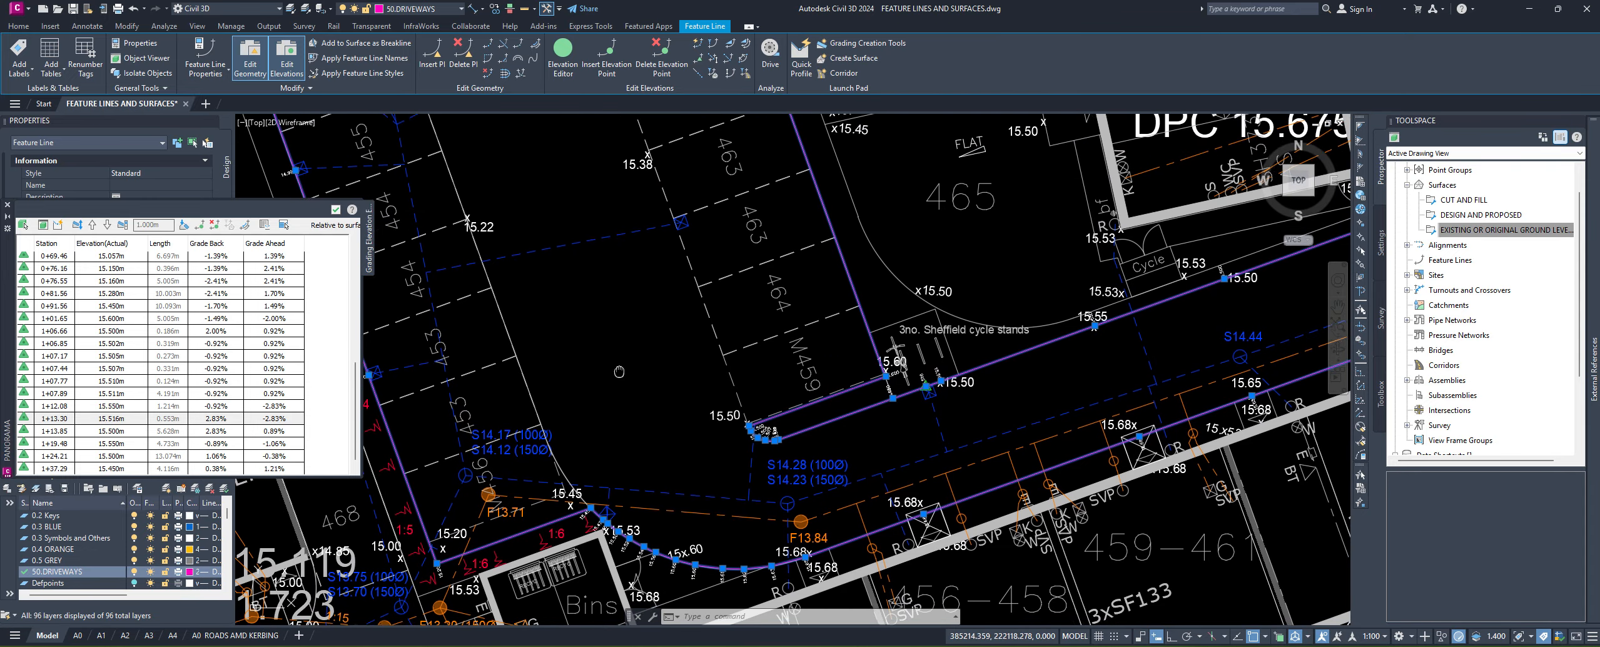
{"action": "key", "text": "Escape"}
{"action": "key", "text": "Escape"}
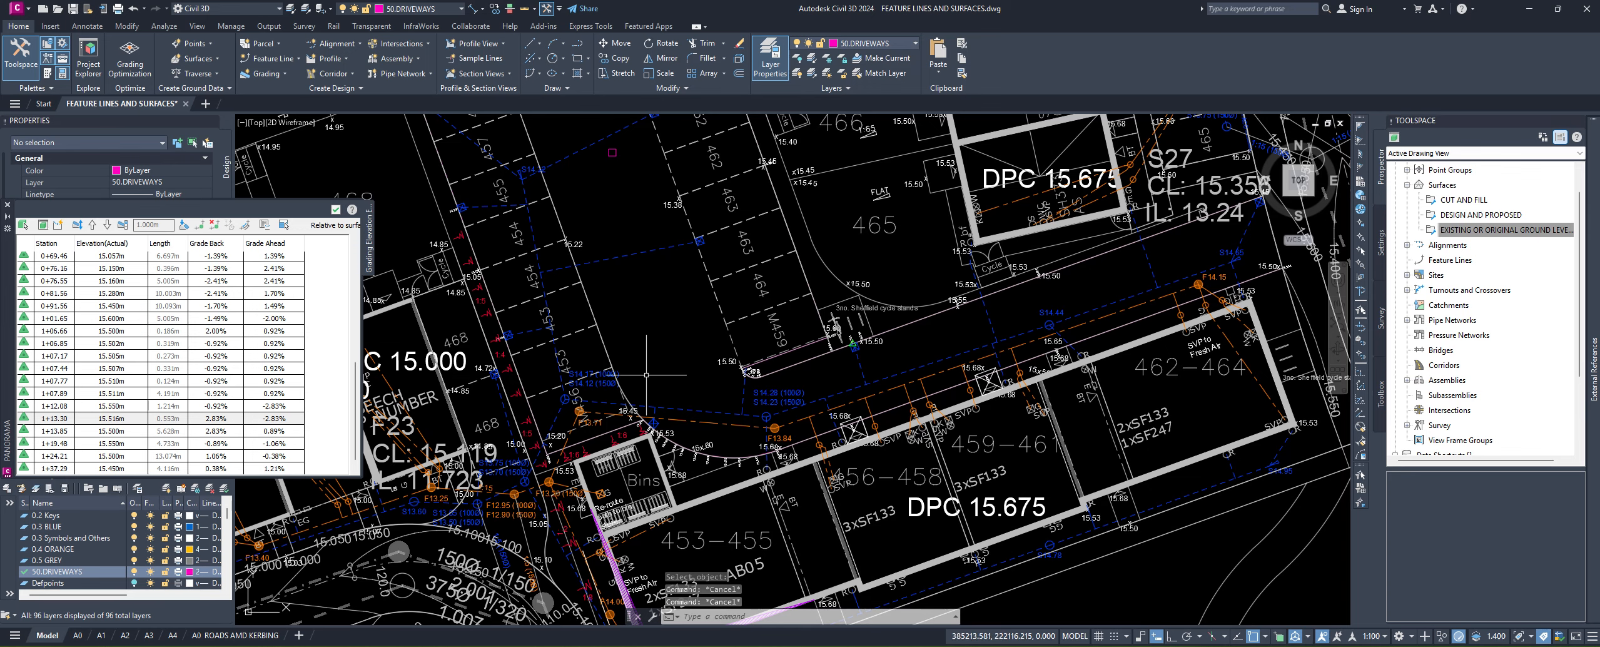
{"action": "left_click", "coordinate": [688, 451]}
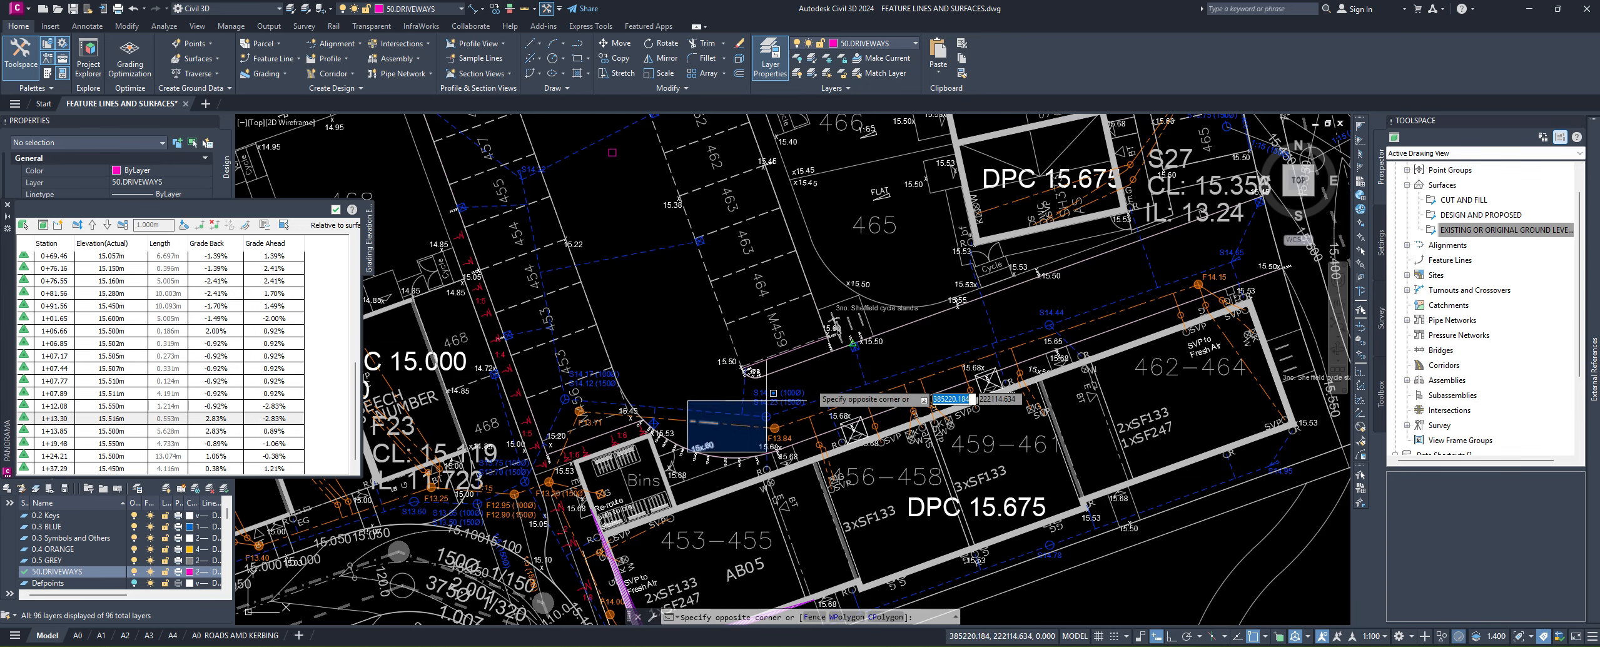
{"action": "key", "text": "Escape"}
Step: Create a TIN surface named DRIVEWAYS, keeping the Standard style
{"action": "right_click", "coordinate": [1442, 185]}
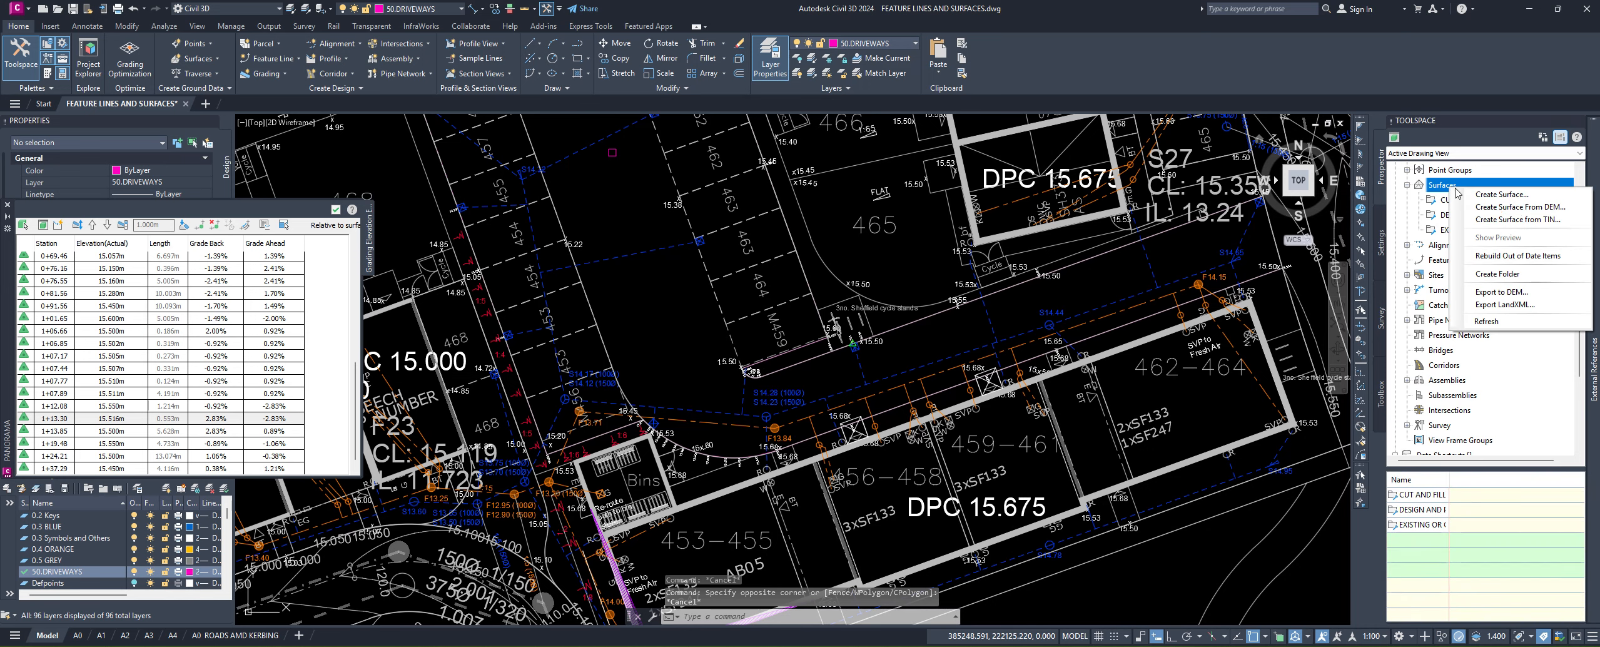
{"action": "left_click", "coordinate": [1498, 194]}
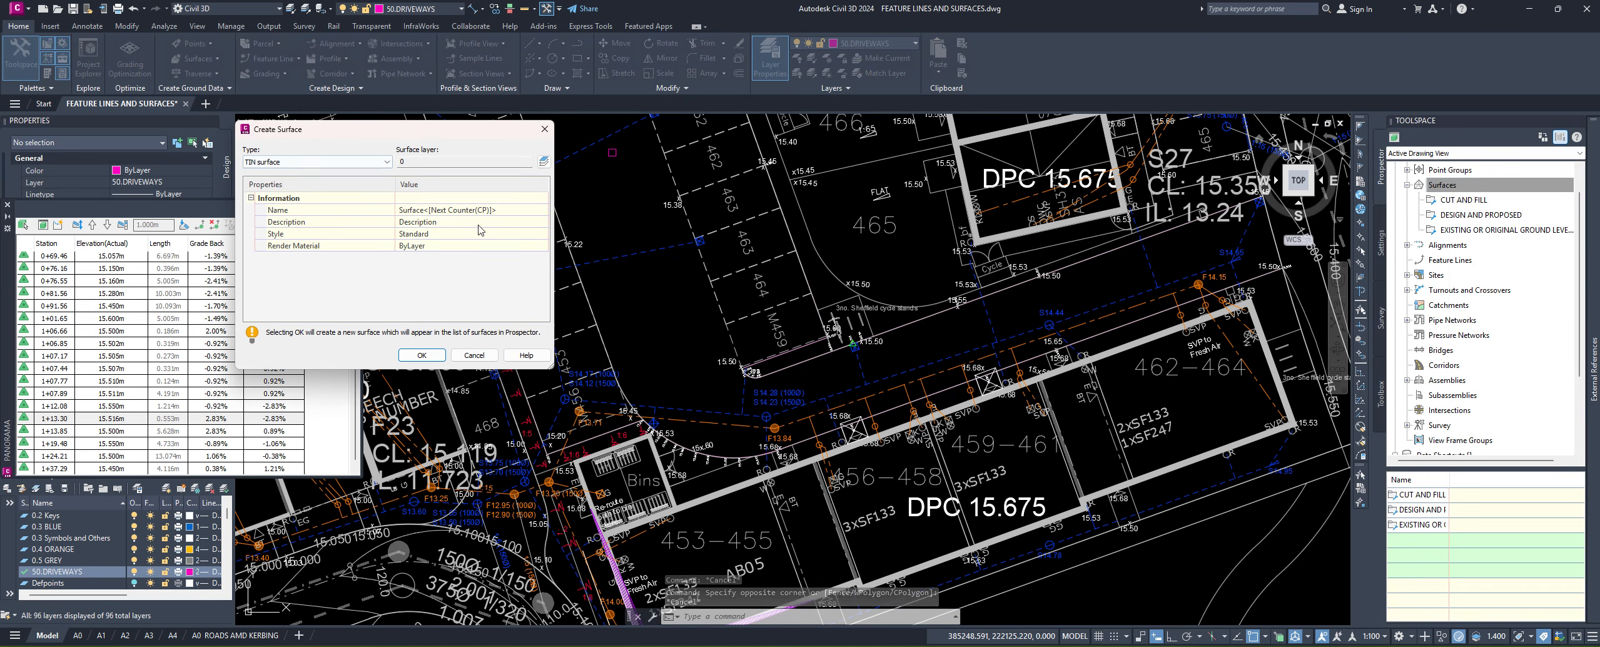
{"action": "left_click", "coordinate": [476, 210]}
{"action": "type", "text": "DR"}
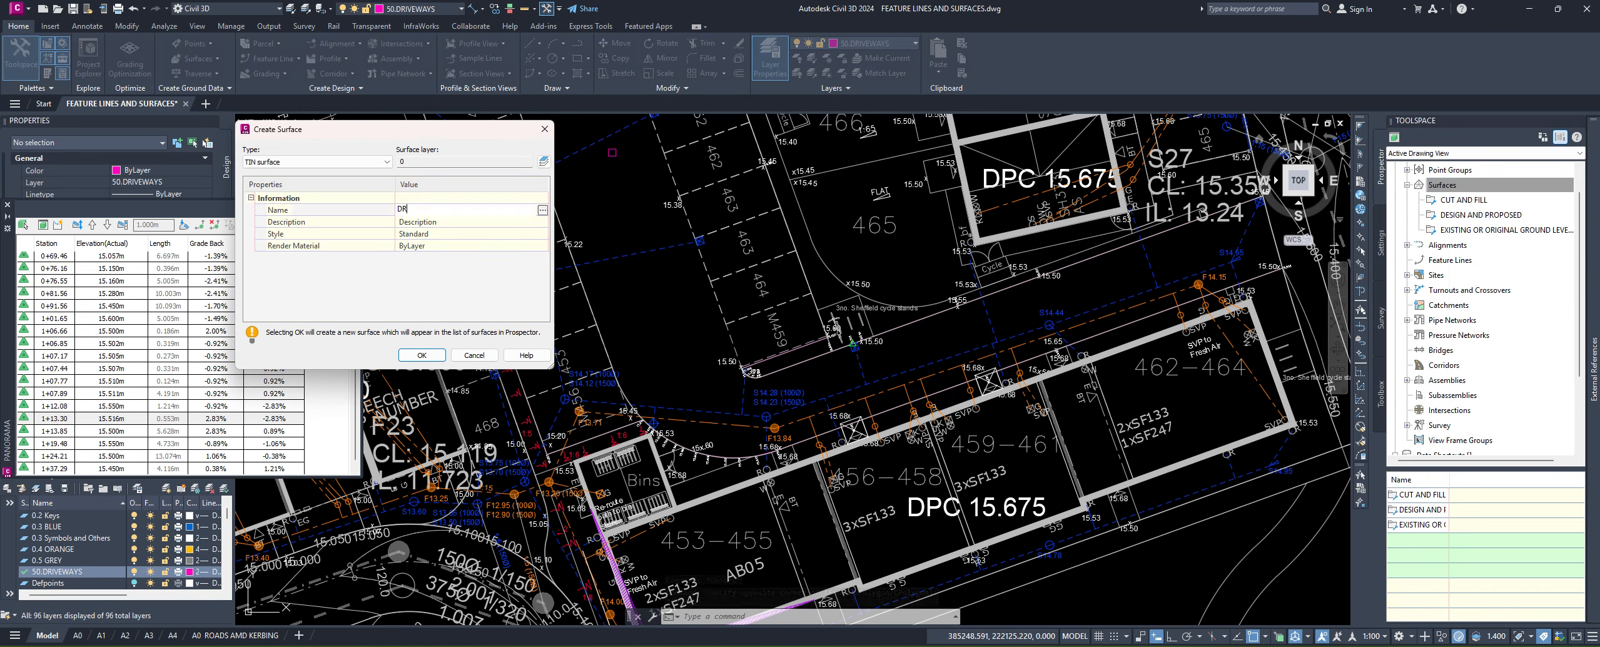
{"action": "type", "text": "IVEWAYS"}
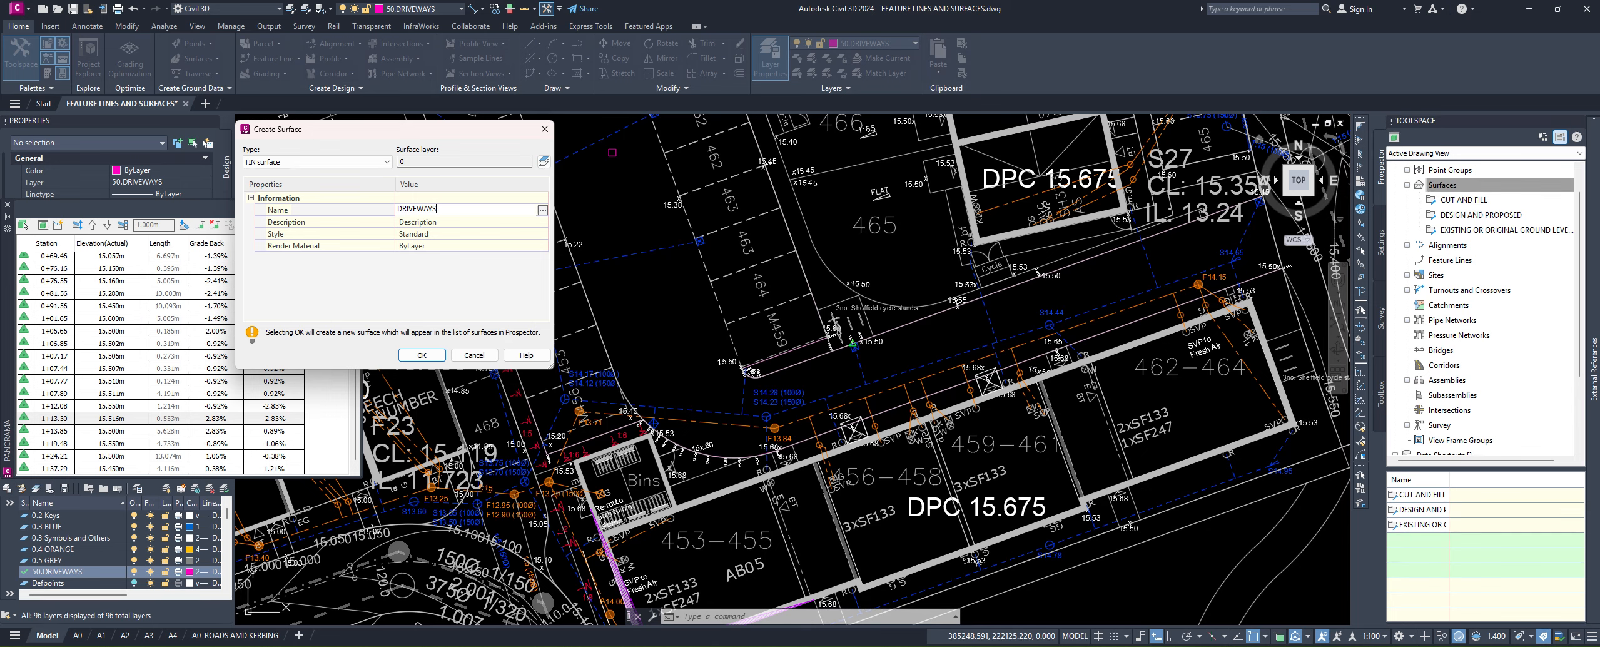
{"action": "left_click", "coordinate": [421, 355]}
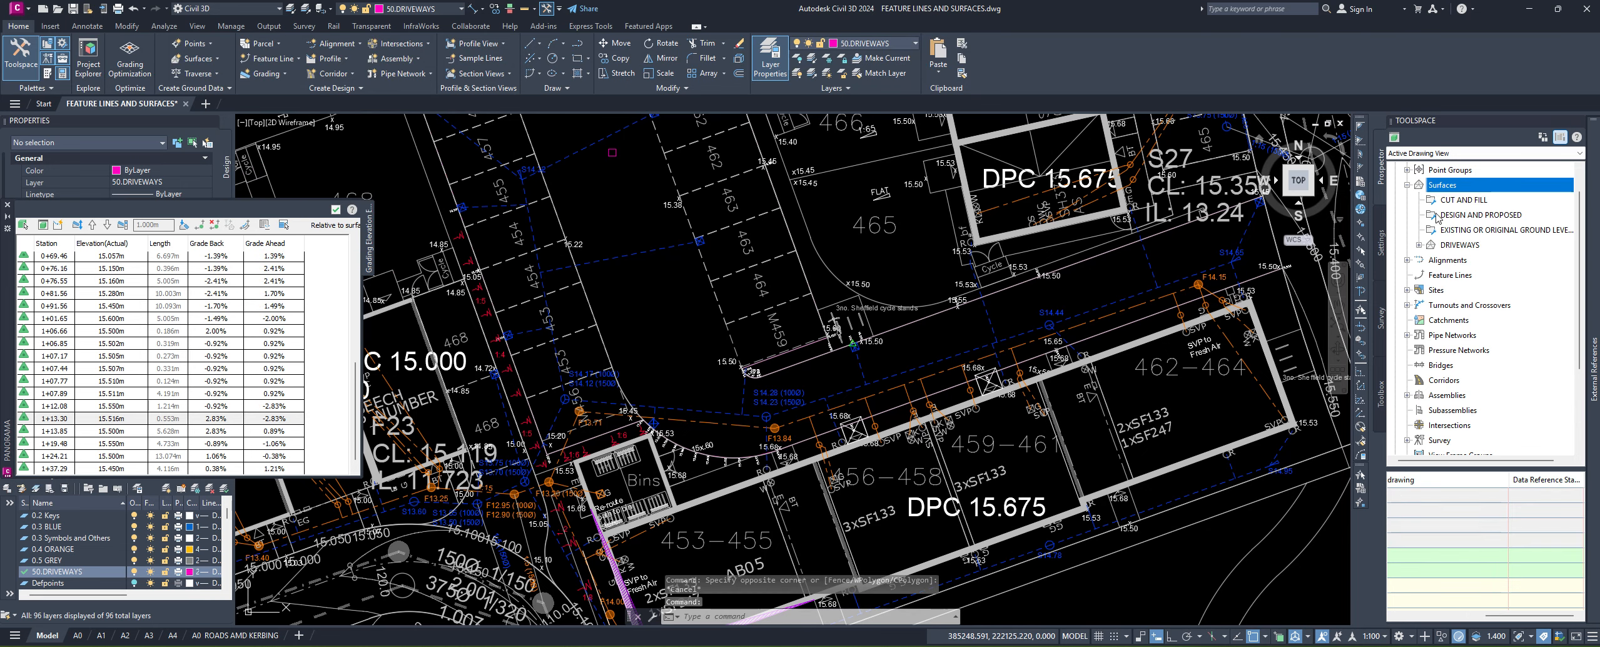
Step: Set the DRIVEWAYS surface to rebuild automatically
{"action": "double_click", "coordinate": [1457, 246]}
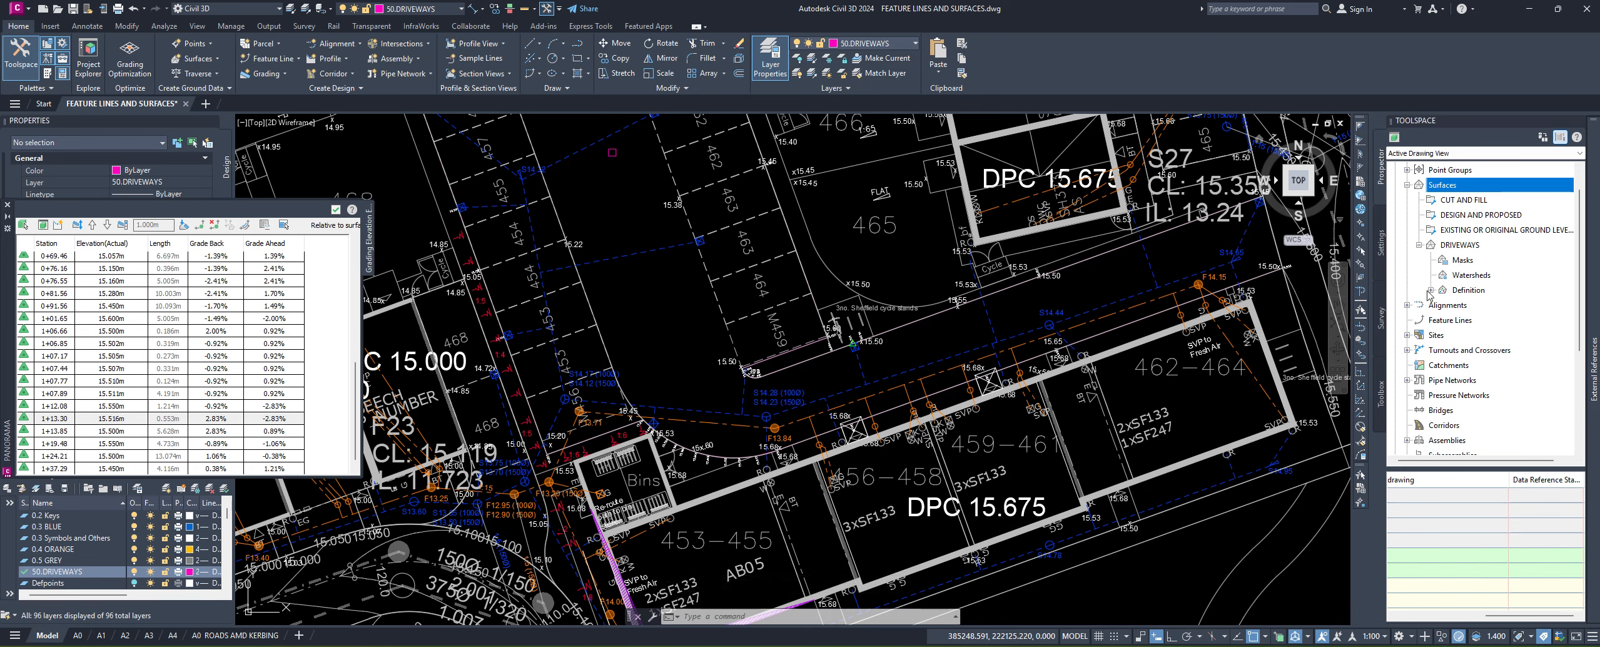
{"action": "right_click", "coordinate": [1452, 247]}
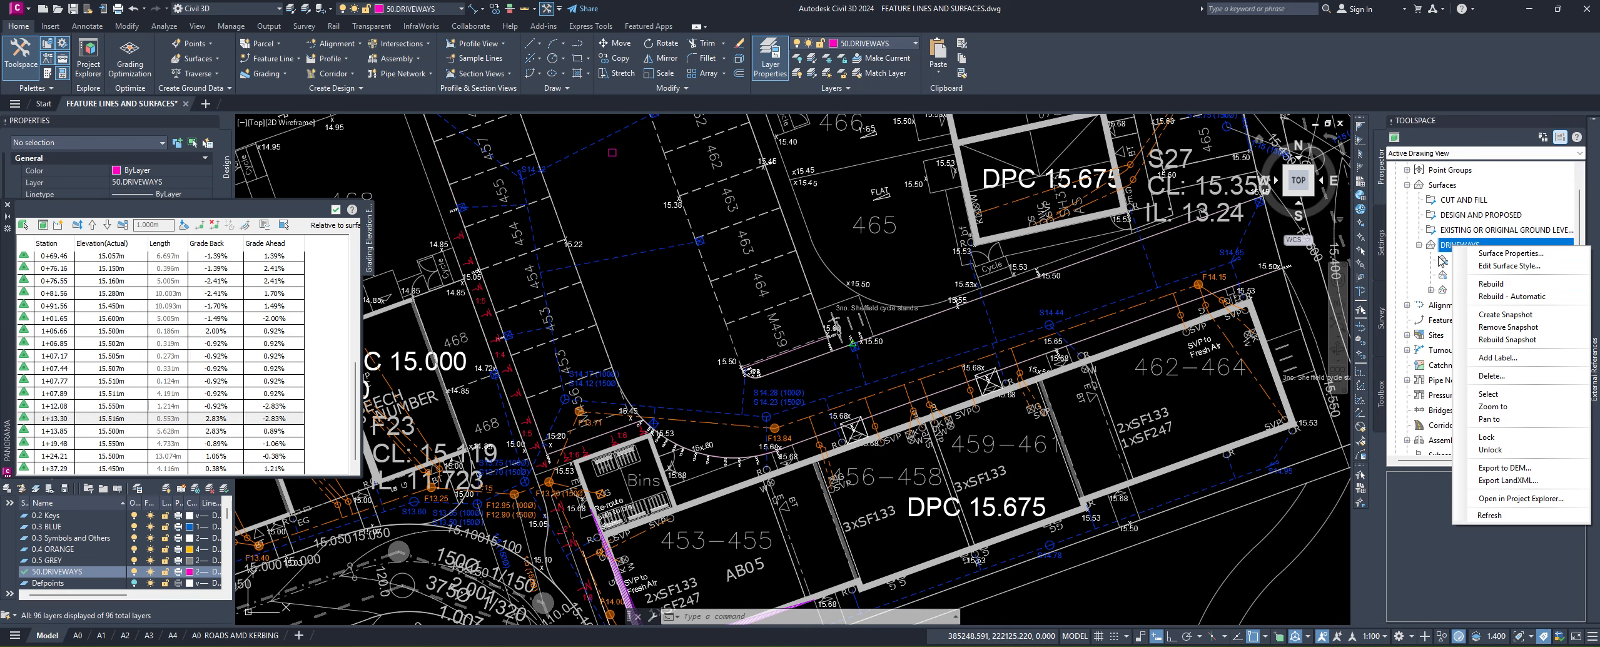
{"action": "left_click", "coordinate": [1454, 232]}
{"action": "left_click", "coordinate": [1456, 232]}
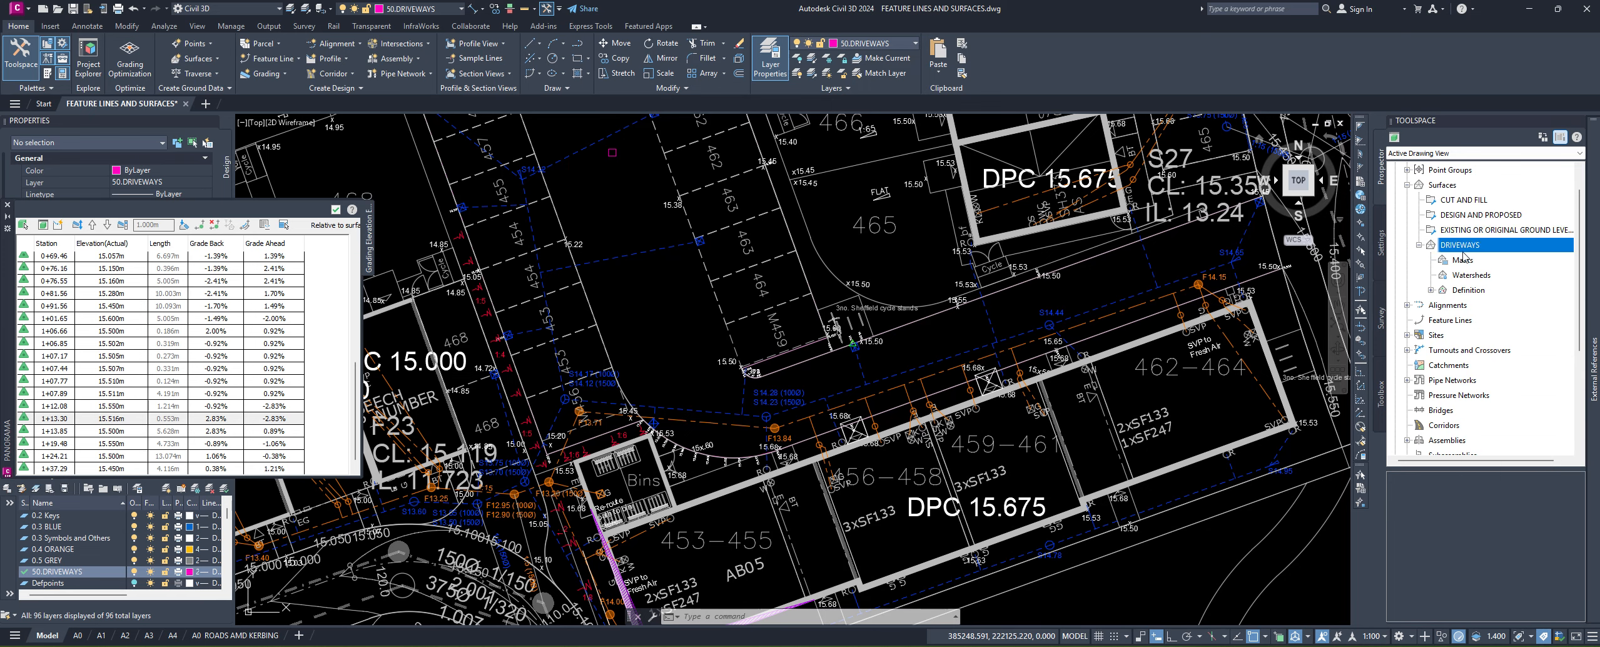
{"action": "right_click", "coordinate": [1492, 250]}
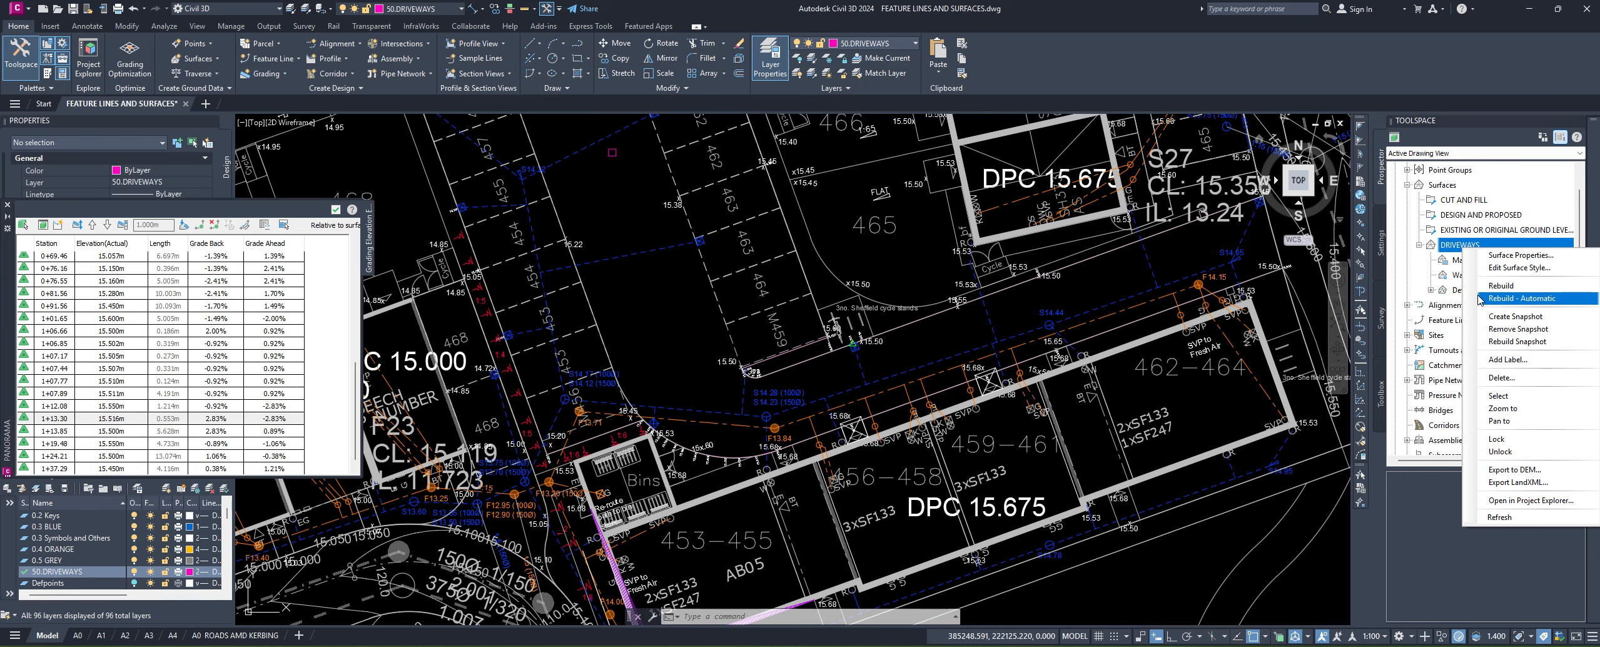
{"action": "left_click", "coordinate": [1542, 299]}
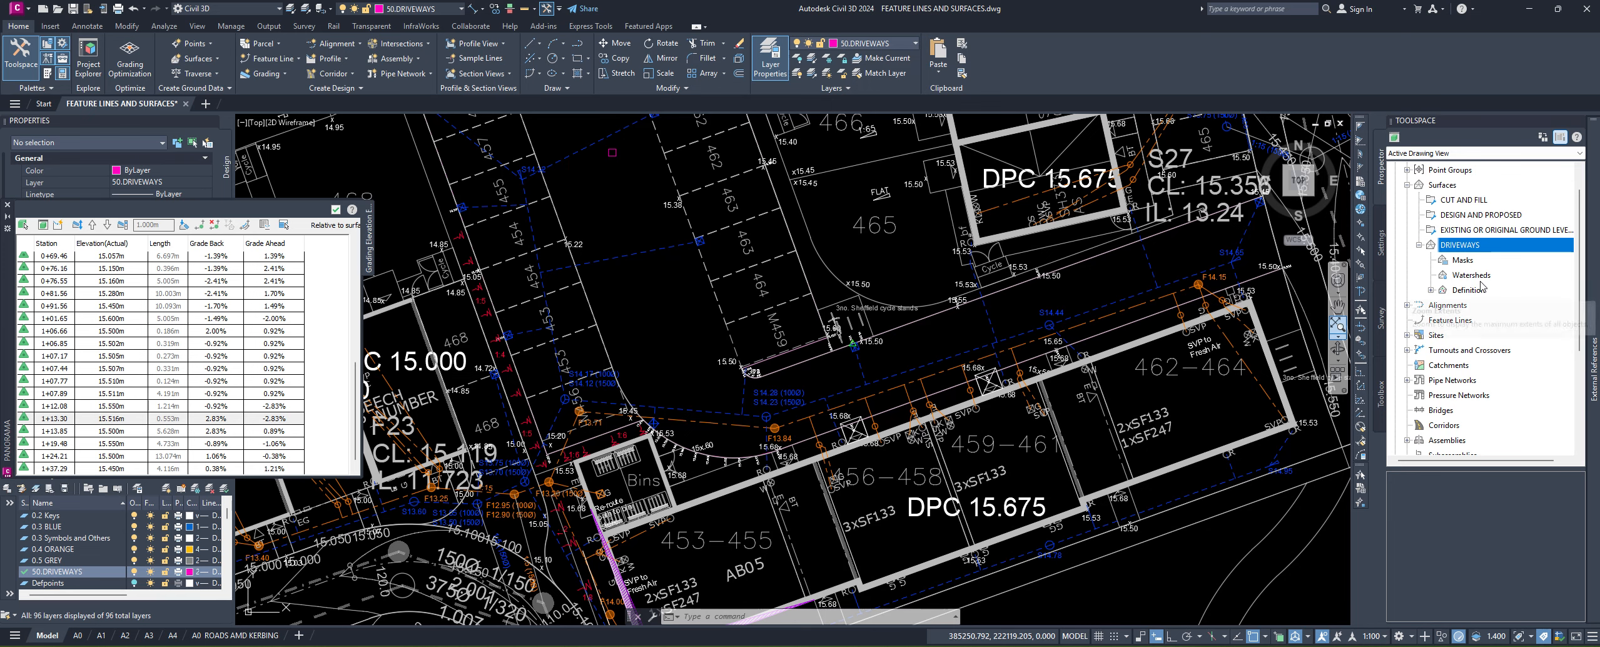
Step: Expand the DRIVEWAYS surface definition to show its breaklines, and select the driveway feature line at the curve beside the bin store
{"action": "left_click", "coordinate": [1431, 290]}
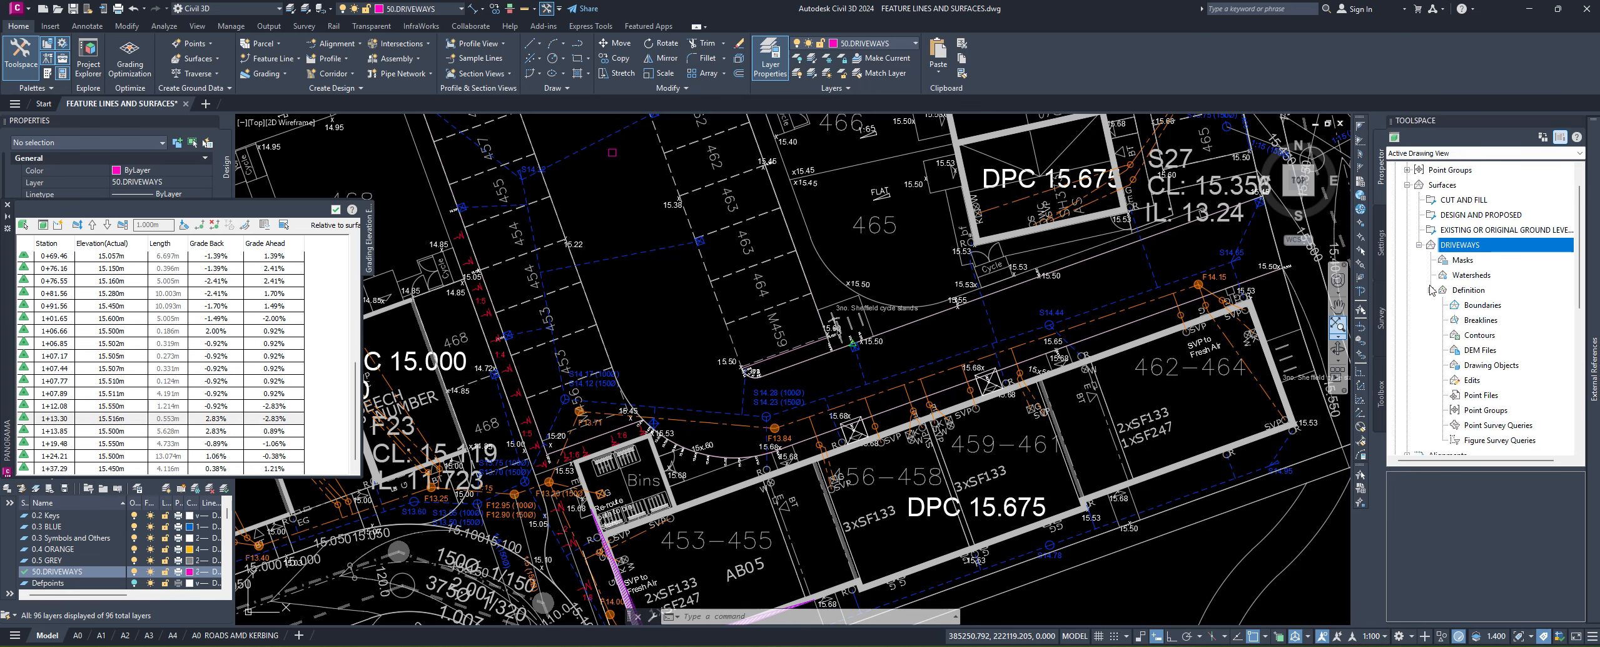
{"action": "left_click", "coordinate": [1475, 320]}
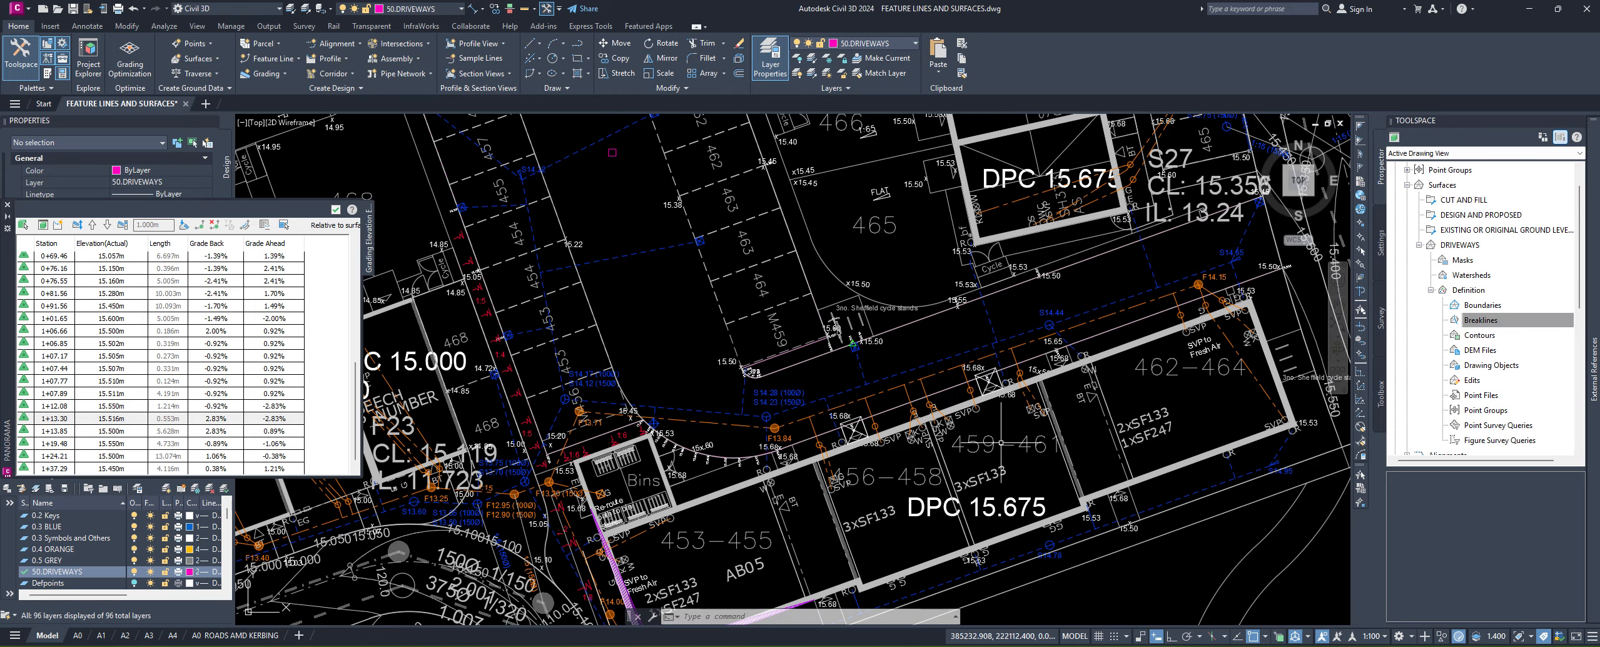
{"action": "mouse_move", "coordinate": [985, 436]}
{"action": "middle_mouse_down"}
{"action": "mouse_move", "coordinate": [928, 374]}
{"action": "mouse_move", "coordinate": [927, 402]}
{"action": "middle_mouse_up"}
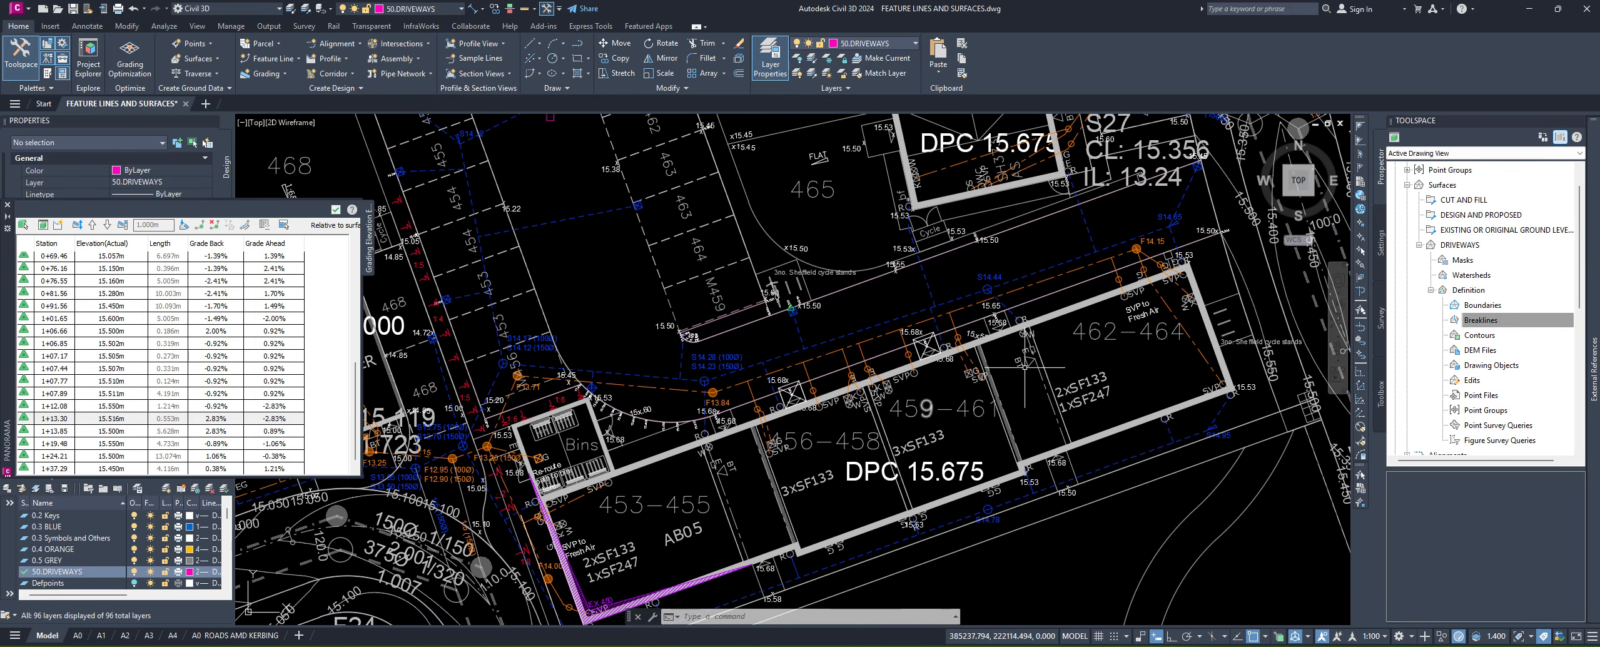
{"action": "key", "text": "Escape"}
{"action": "key", "text": "Escape"}
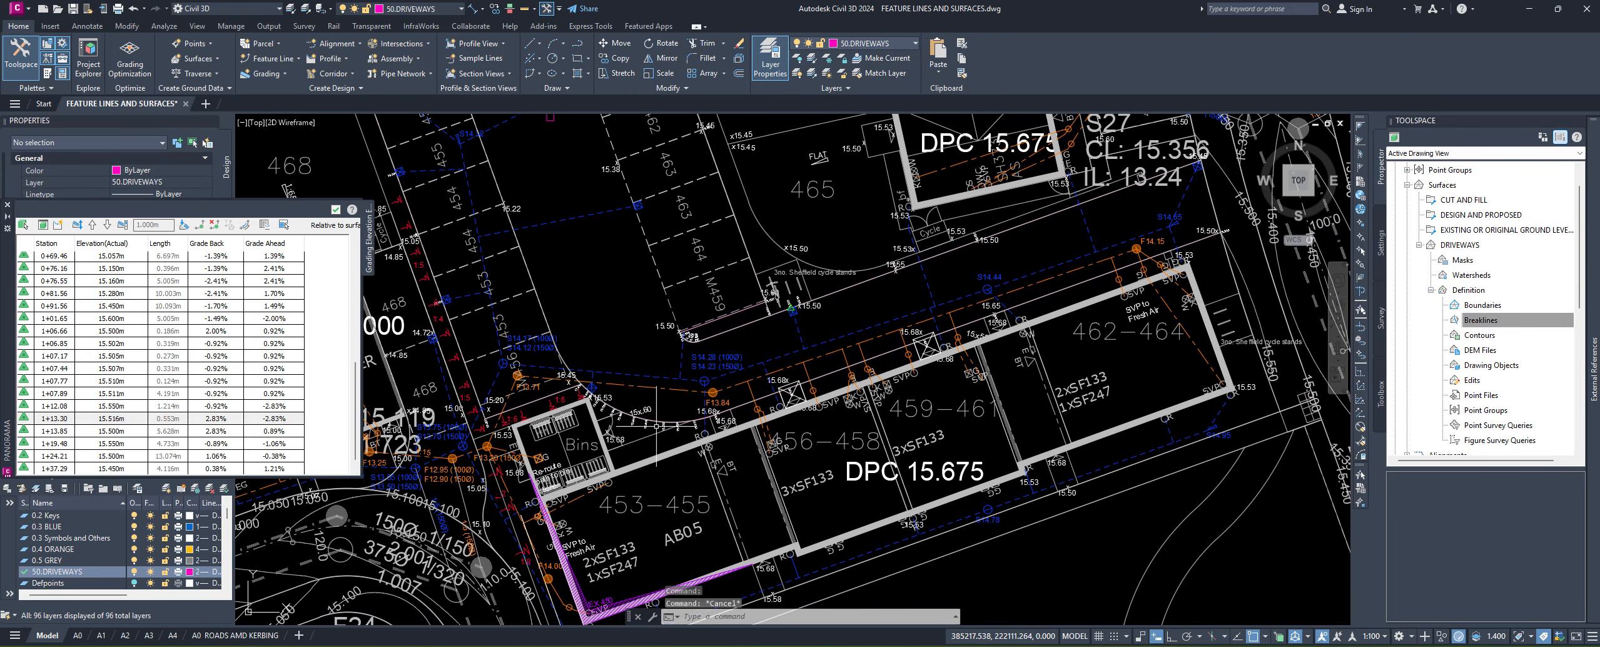
{"action": "scroll", "coordinate": [646, 407], "scroll_direction": "up", "scroll_amount": 8}
{"action": "left_click", "coordinate": [647, 405]}
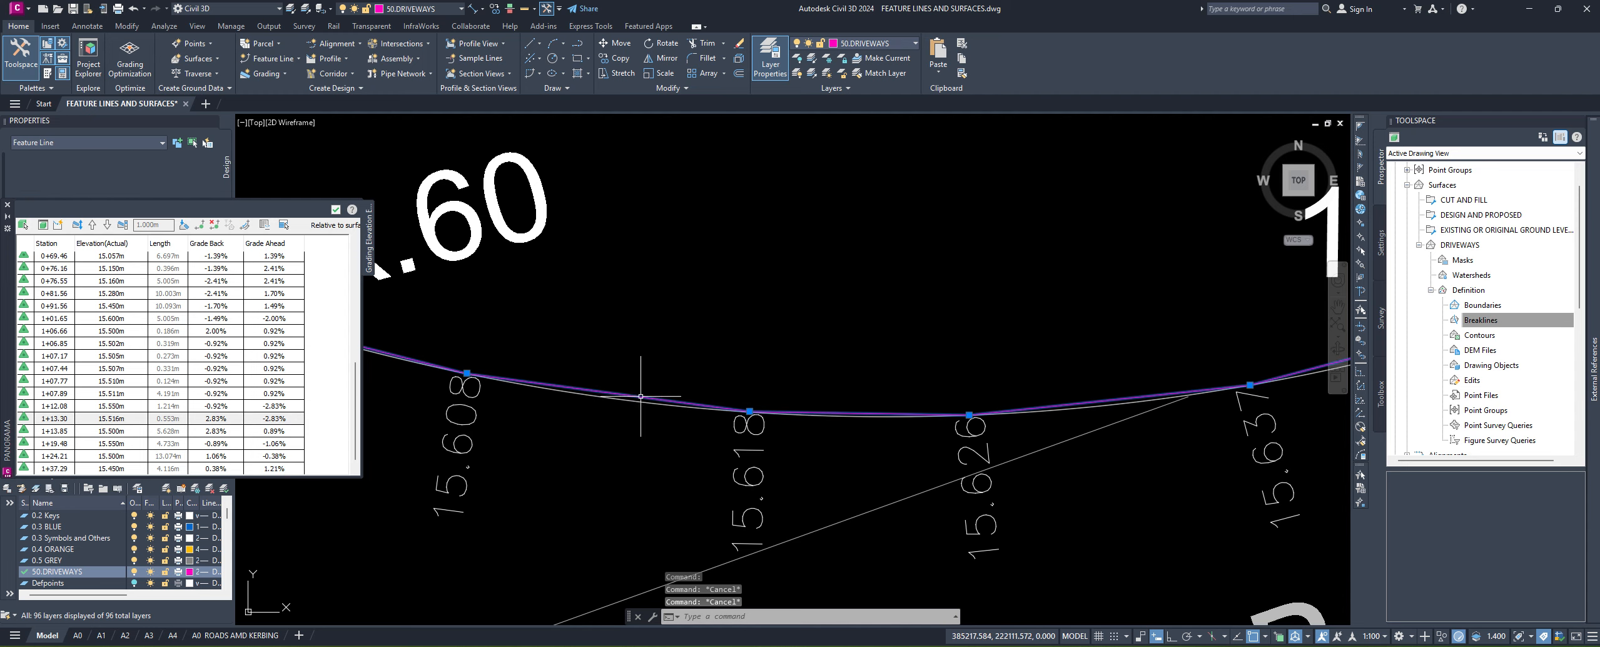
{"action": "scroll", "coordinate": [766, 343], "scroll_direction": "down", "scroll_amount": 5}
{"action": "middle_click_drag", "start_coordinate": [794, 317], "coordinate": [783, 435]}
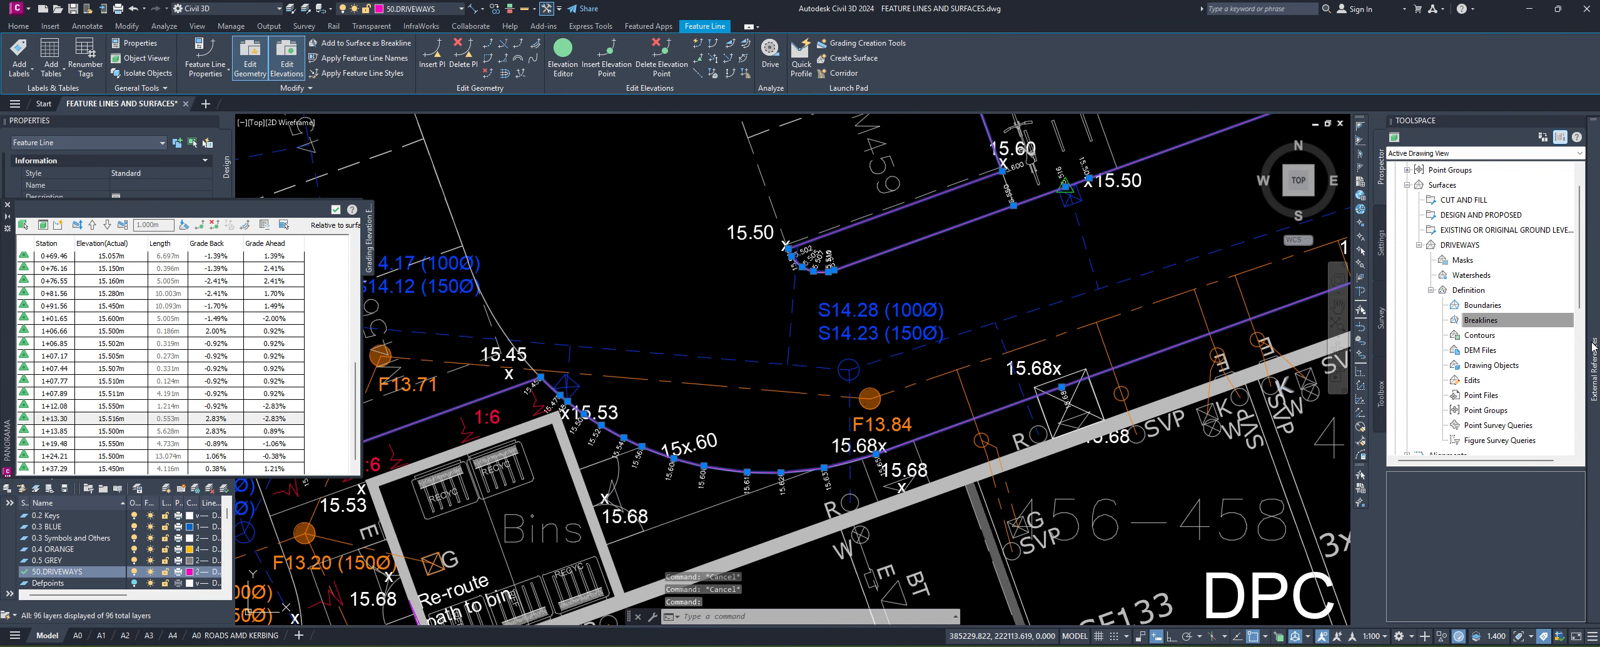
Step: Add the selected feature line to the DRIVEWAYS surface as a Standard breakline with the description CH DRIVES 456-500
{"action": "left_click", "coordinate": [1480, 321]}
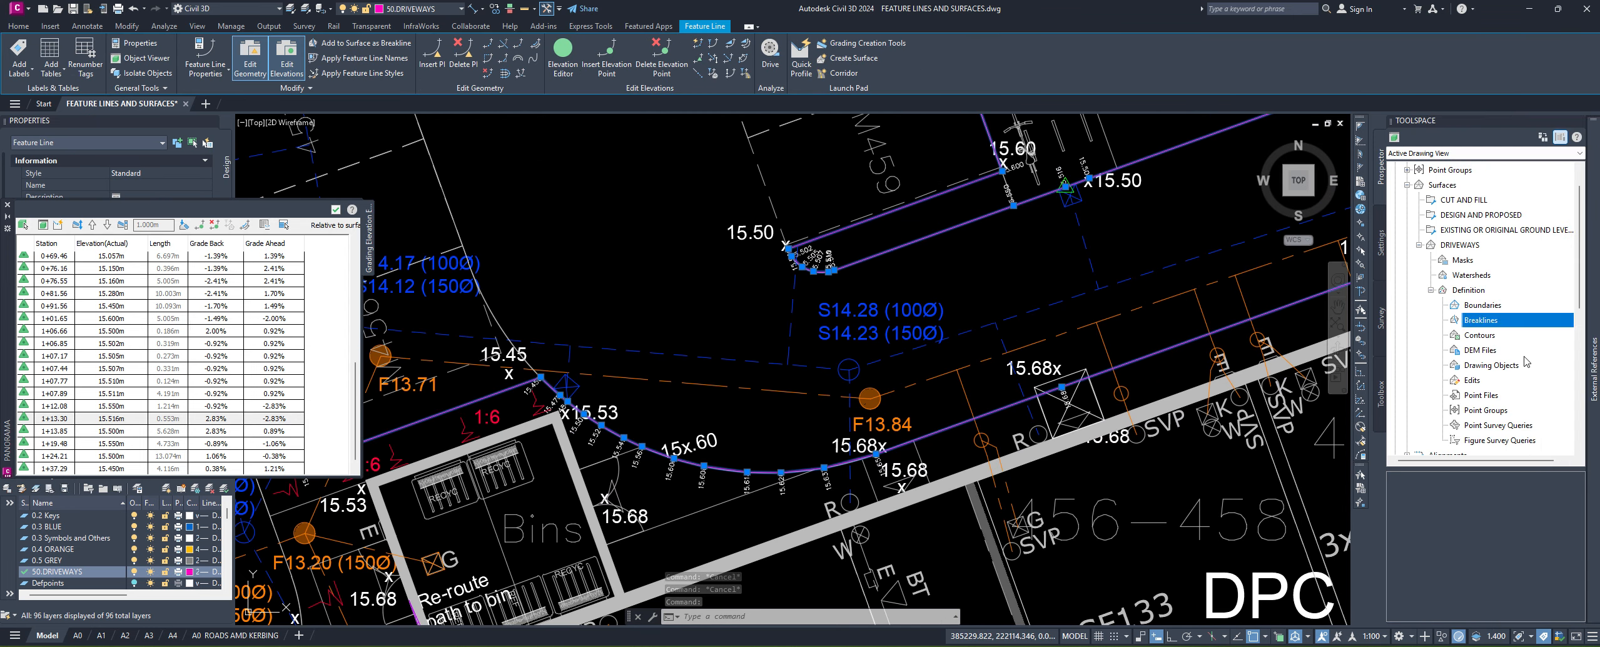
{"action": "right_click", "coordinate": [1480, 322]}
{"action": "left_click", "coordinate": [1512, 327]}
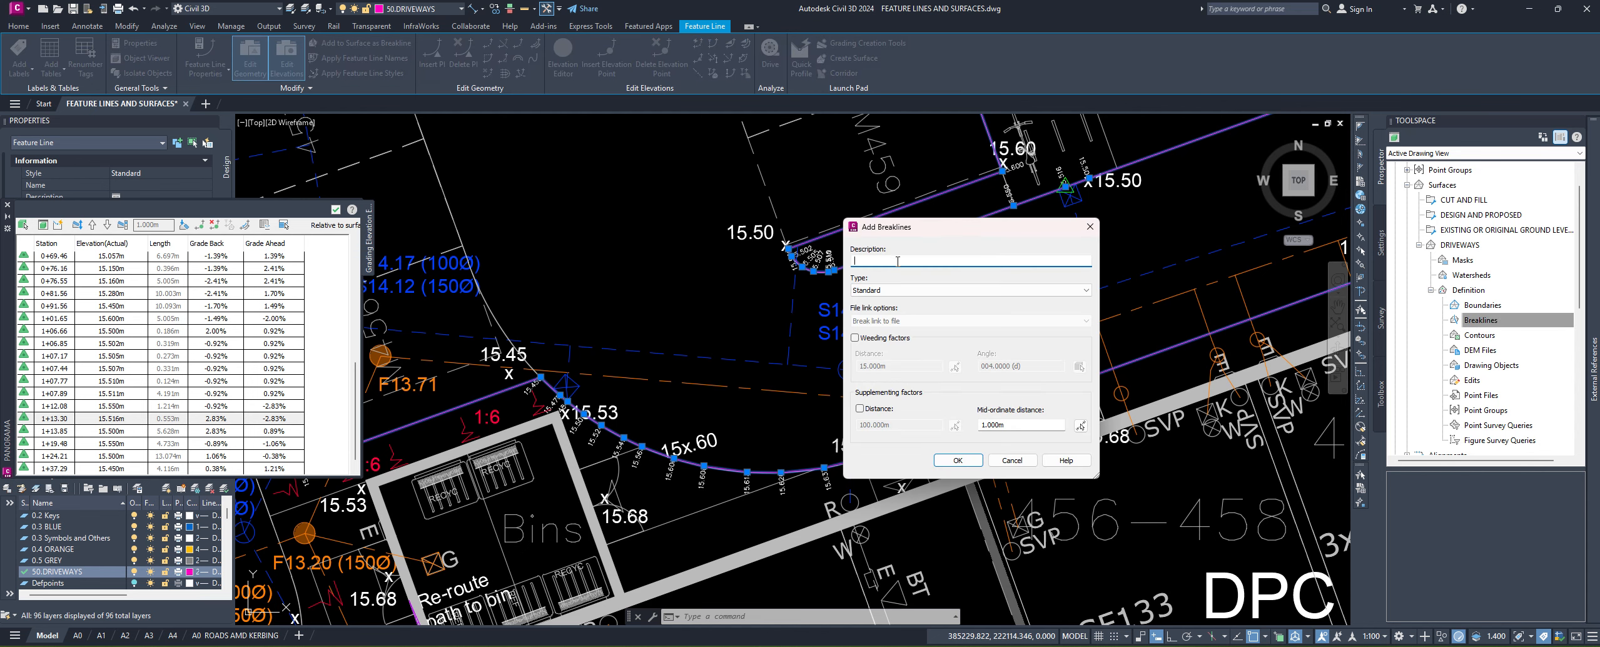
{"action": "type", "text": "DRI"}
{"action": "type", "text": "VEW"}
{"action": "key", "text": "BackSpace"}
{"action": "key", "text": "BackSpace"}
{"action": "key", "text": "BackSpace"}
{"action": "key", "text": "BackSpace"}
{"action": "type", "text": "DRIVES 456-500"}
{"action": "left_click", "coordinate": [855, 261]}
{"action": "type", "text": "CH"}
{"action": "double_click", "coordinate": [858, 260]}
{"action": "left_click", "coordinate": [931, 260]}
{"action": "left_click", "coordinate": [957, 459]}
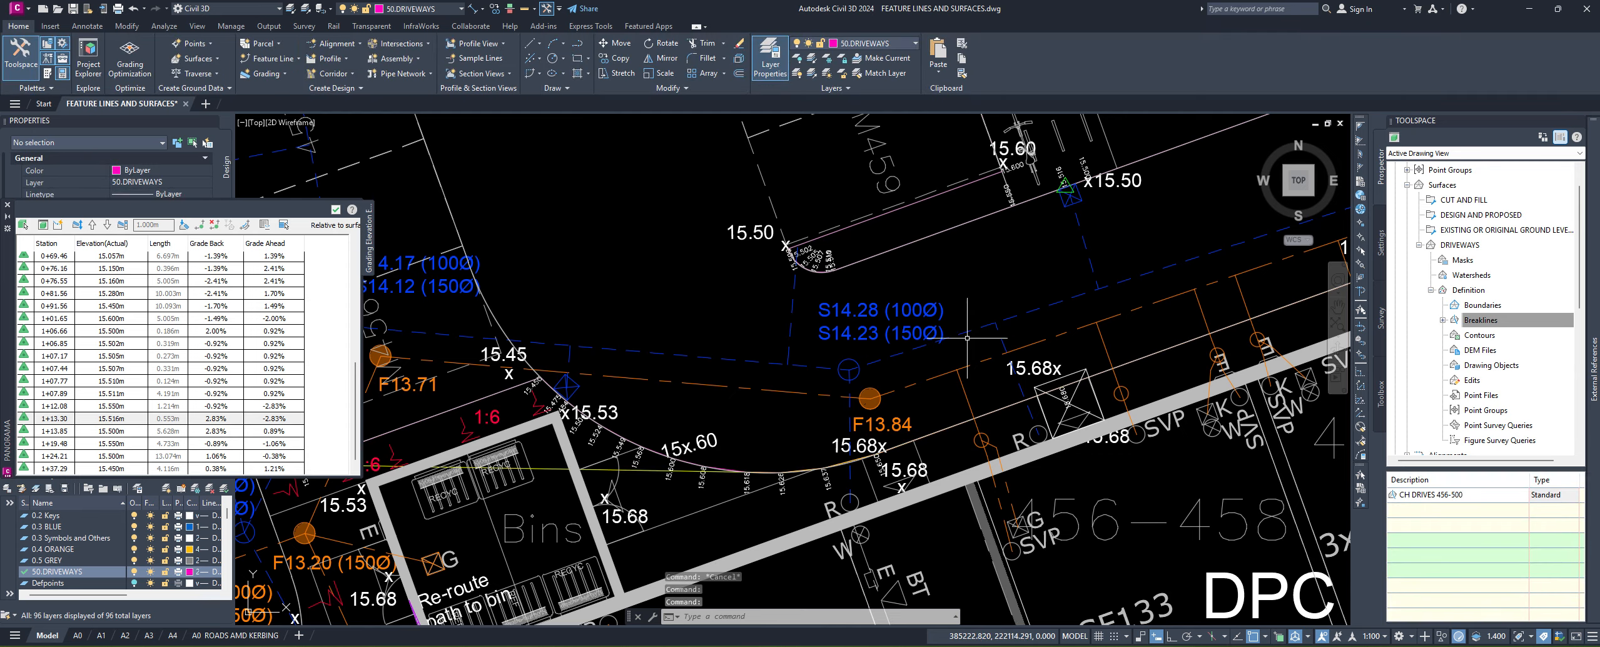
Step: Select the DRIVEWAYS surface by its boundary in the drawing and open it in the Object Viewer
{"action": "scroll", "coordinate": [889, 321], "scroll_direction": "down", "scroll_amount": 3}
{"action": "middle_click_drag", "start_coordinate": [813, 315], "coordinate": [804, 442]}
{"action": "scroll", "coordinate": [804, 442], "scroll_direction": "down", "scroll_amount": 5}
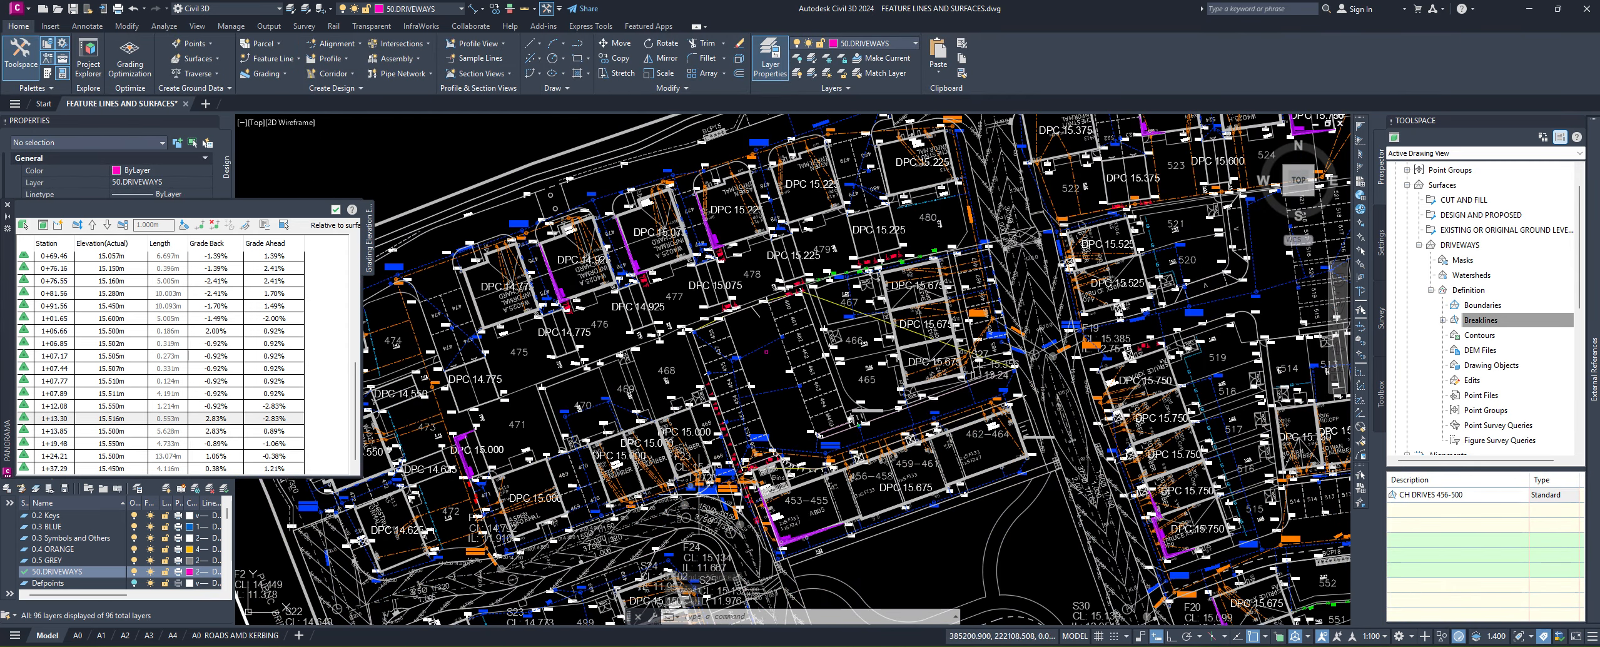
{"action": "middle_click_drag", "start_coordinate": [763, 338], "coordinate": [790, 348]}
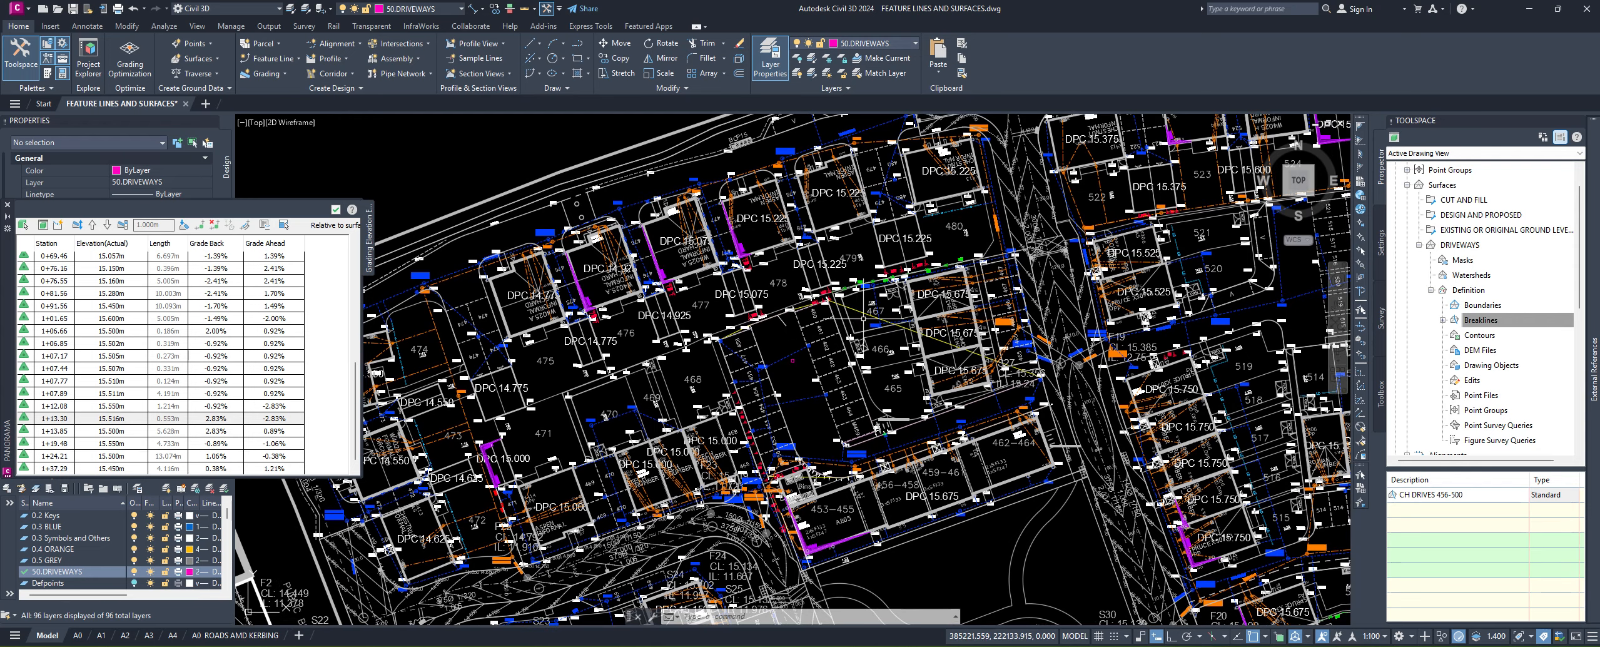
{"action": "left_click", "coordinate": [837, 316]}
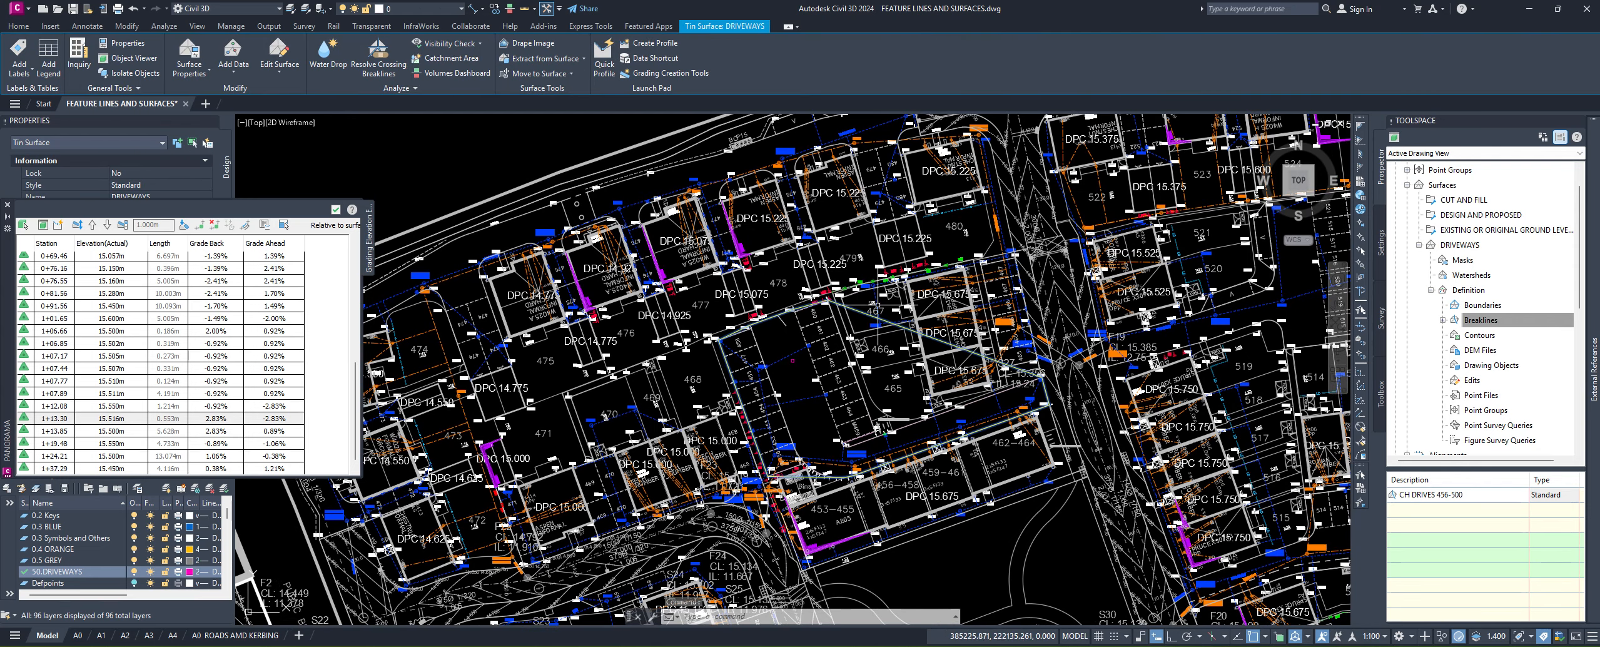
{"action": "middle_click_drag", "start_coordinate": [865, 329], "coordinate": [791, 316]}
{"action": "right_click", "coordinate": [792, 316]}
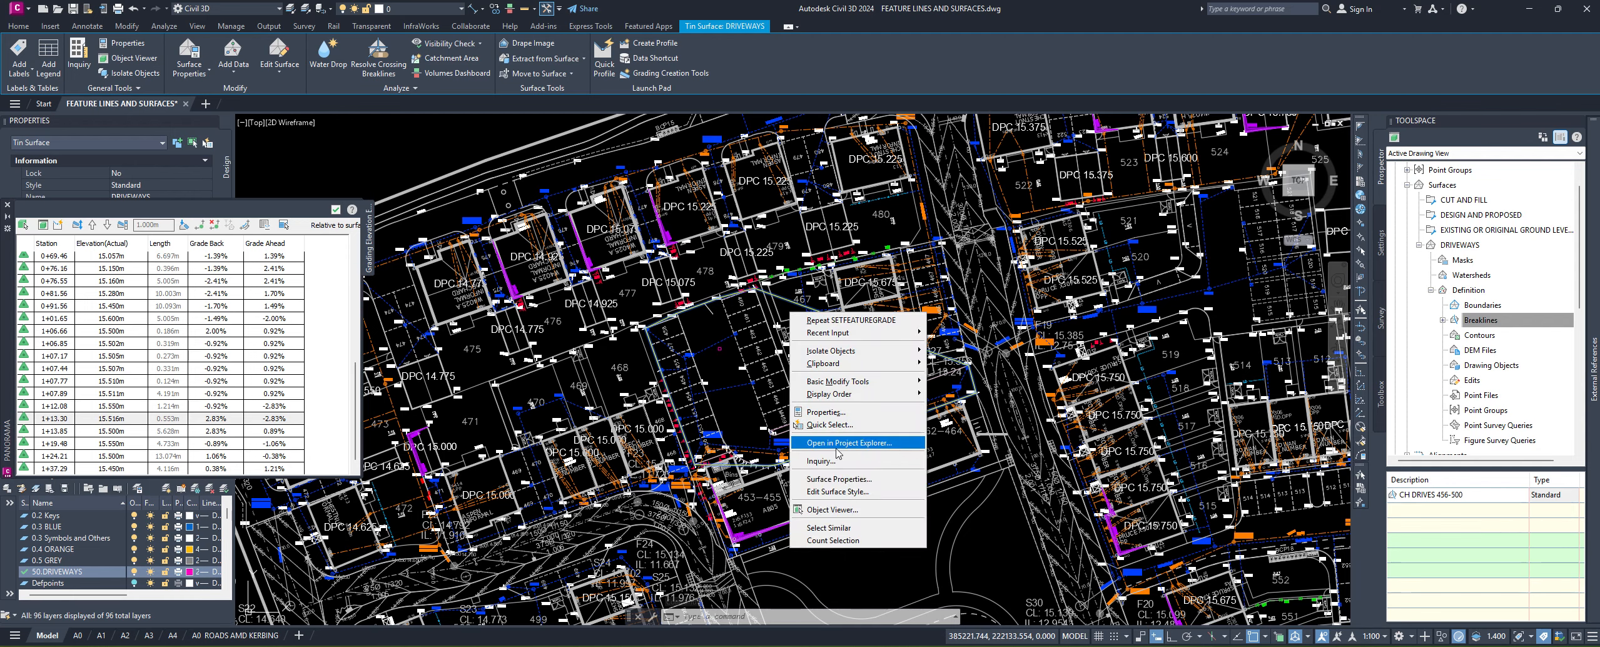
{"action": "left_click", "coordinate": [834, 509]}
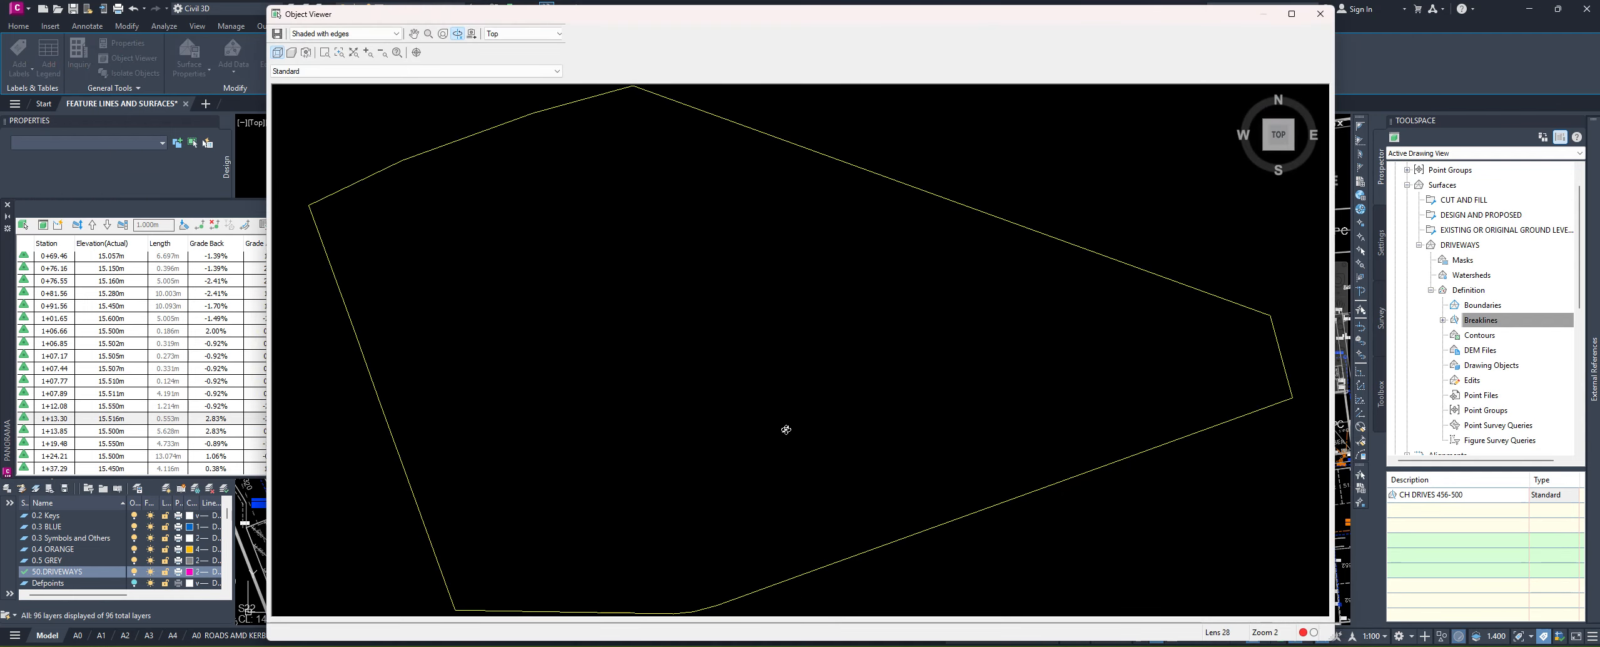
Step: Examine the DRIVEWAYS surface's triangulation in 3D, especially around the curved corner, and close the Object Viewer
{"action": "left_click_drag", "start_coordinate": [791, 449], "coordinate": [806, 411]}
{"action": "left_click_drag", "start_coordinate": [784, 504], "coordinate": [856, 322]}
{"action": "left_click_drag", "start_coordinate": [648, 411], "coordinate": [922, 259]}
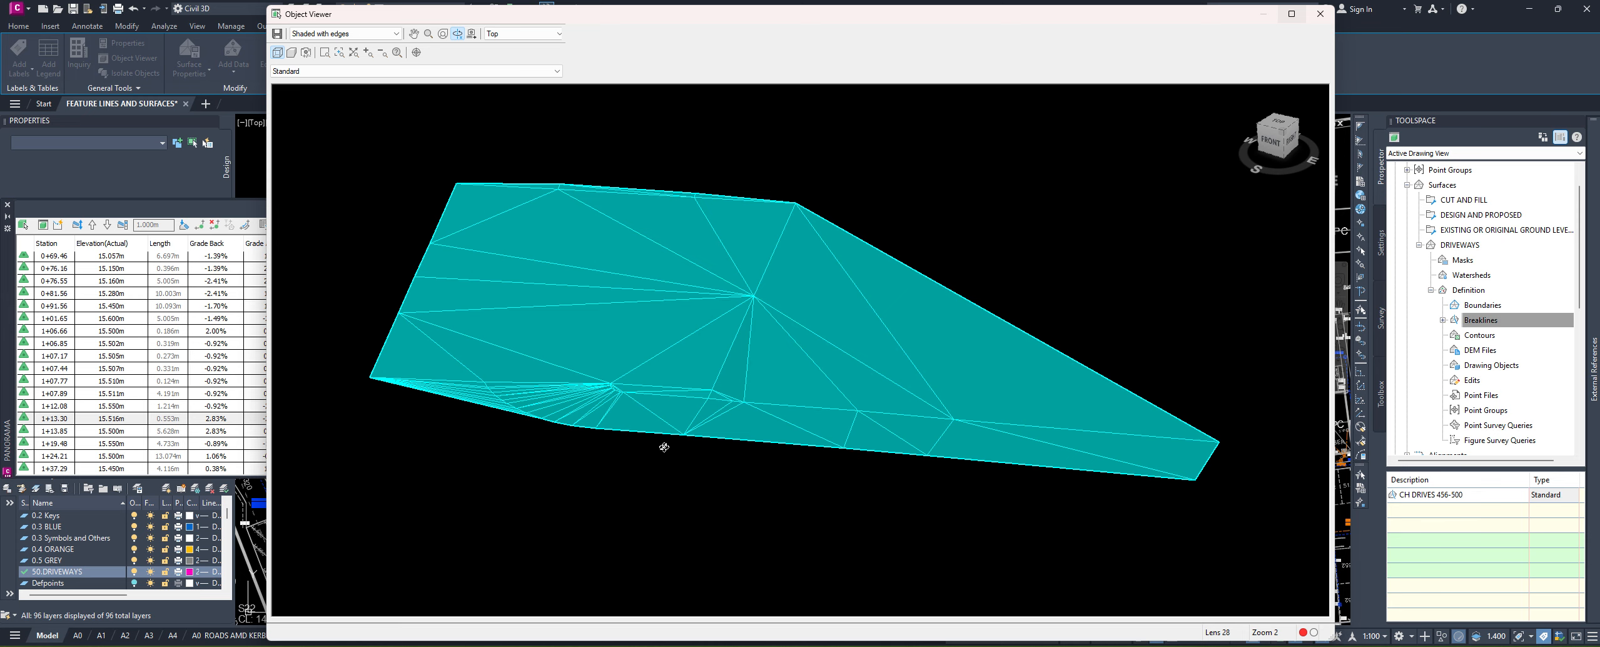
{"action": "scroll", "coordinate": [406, 362], "scroll_direction": "up", "scroll_amount": 2}
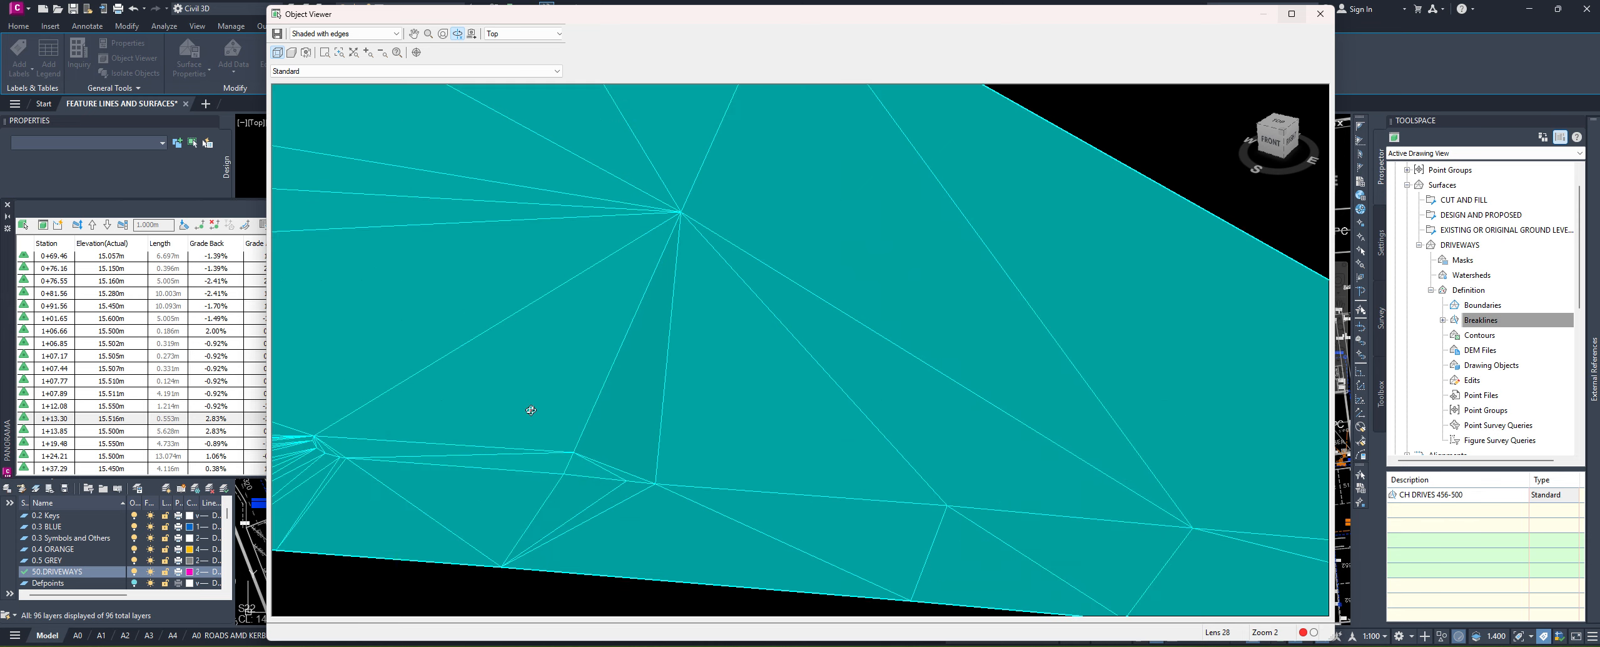
{"action": "scroll", "coordinate": [533, 408], "scroll_direction": "down", "scroll_amount": 1}
{"action": "mouse_move", "coordinate": [563, 426]}
{"action": "left_mouse_down"}
{"action": "mouse_move", "coordinate": [543, 461]}
{"action": "mouse_move", "coordinate": [718, 407]}
{"action": "mouse_move", "coordinate": [710, 547]}
{"action": "mouse_move", "coordinate": [717, 491]}
{"action": "mouse_move", "coordinate": [671, 514]}
{"action": "mouse_move", "coordinate": [668, 493]}
{"action": "left_mouse_up"}
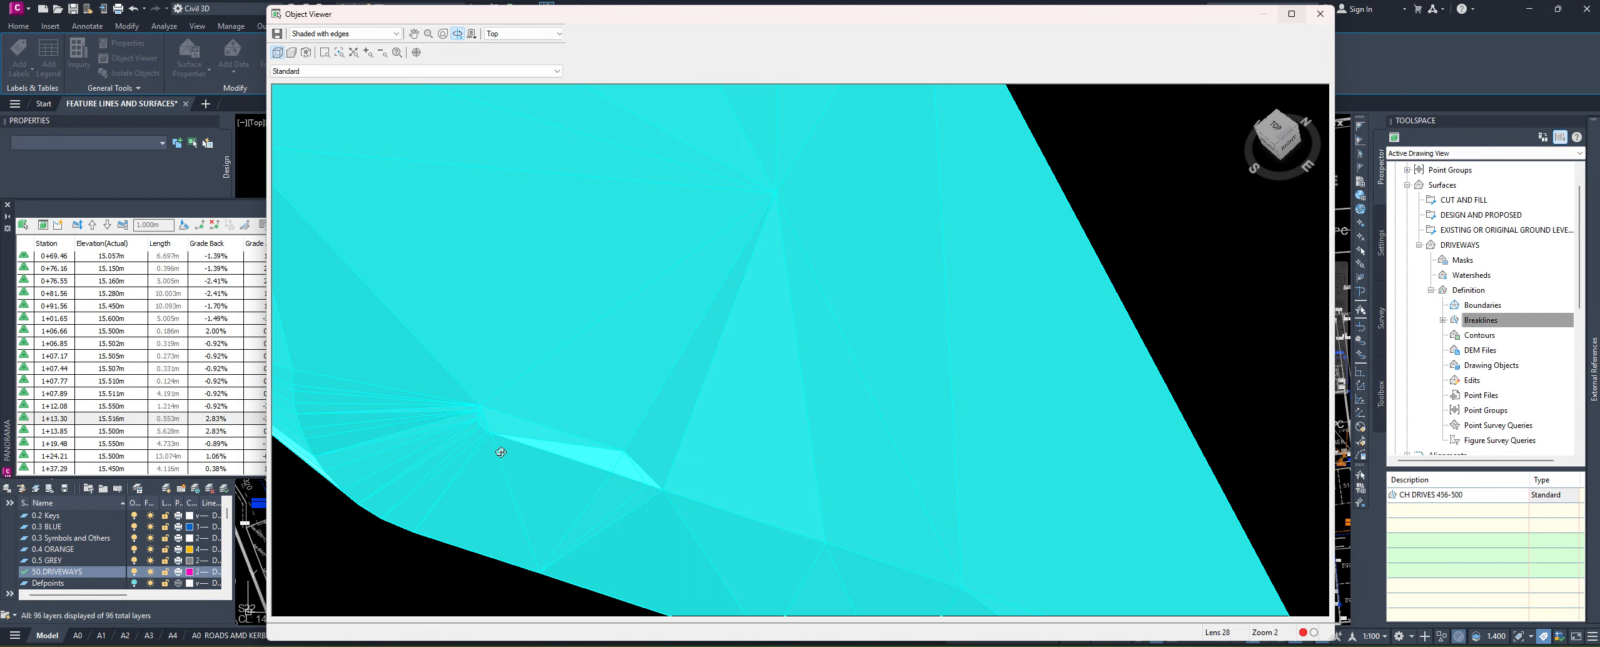
{"action": "middle_click_drag", "start_coordinate": [446, 396], "coordinate": [878, 366]}
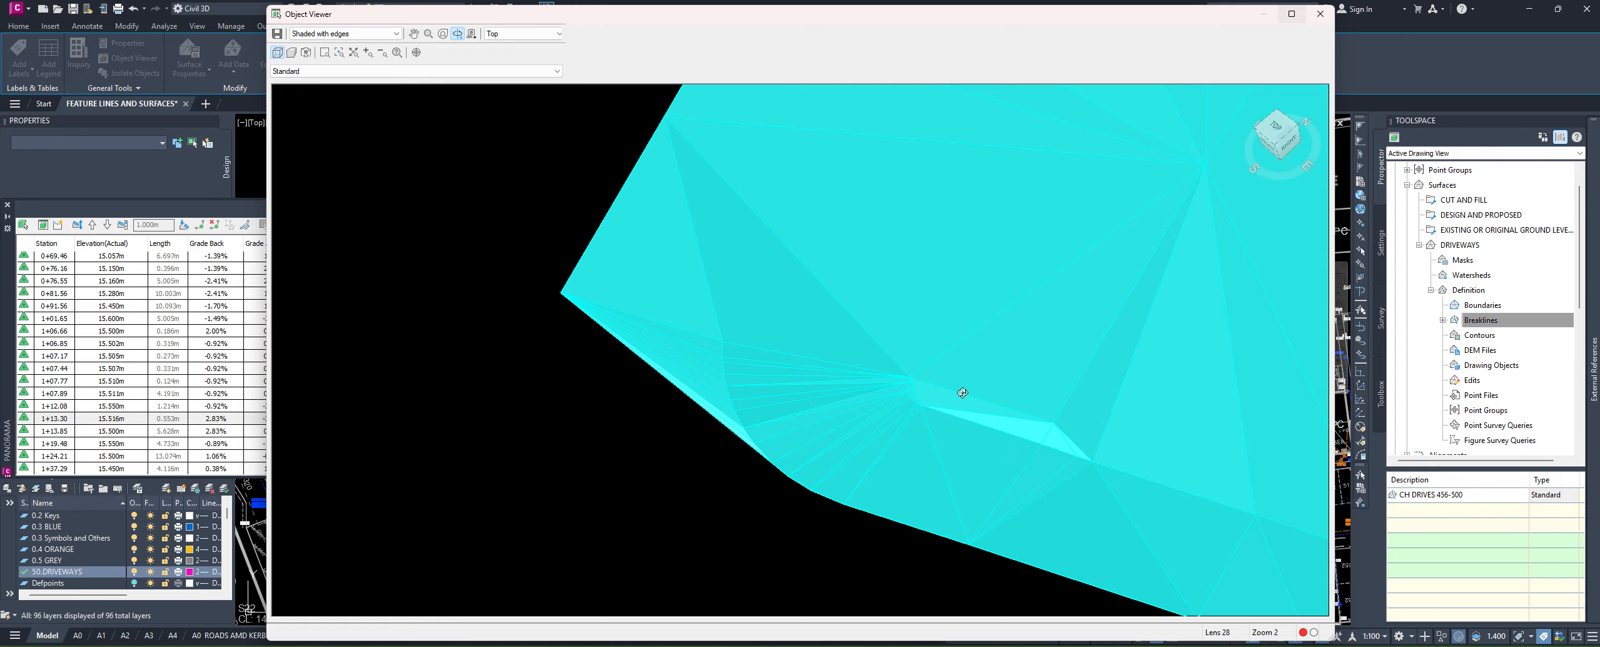
{"action": "left_click", "coordinate": [1320, 14]}
{"action": "mouse_move", "coordinate": [778, 581]}
{"action": "middle_mouse_down"}
{"action": "mouse_move", "coordinate": [768, 483]}
{"action": "mouse_move", "coordinate": [818, 405]}
{"action": "middle_mouse_up"}
{"action": "scroll", "coordinate": [821, 404], "scroll_direction": "down", "scroll_amount": 2}
{"action": "middle_click_drag", "start_coordinate": [830, 197], "coordinate": [833, 274]}
{"action": "scroll", "coordinate": [832, 275], "scroll_direction": "up", "scroll_amount": 4}
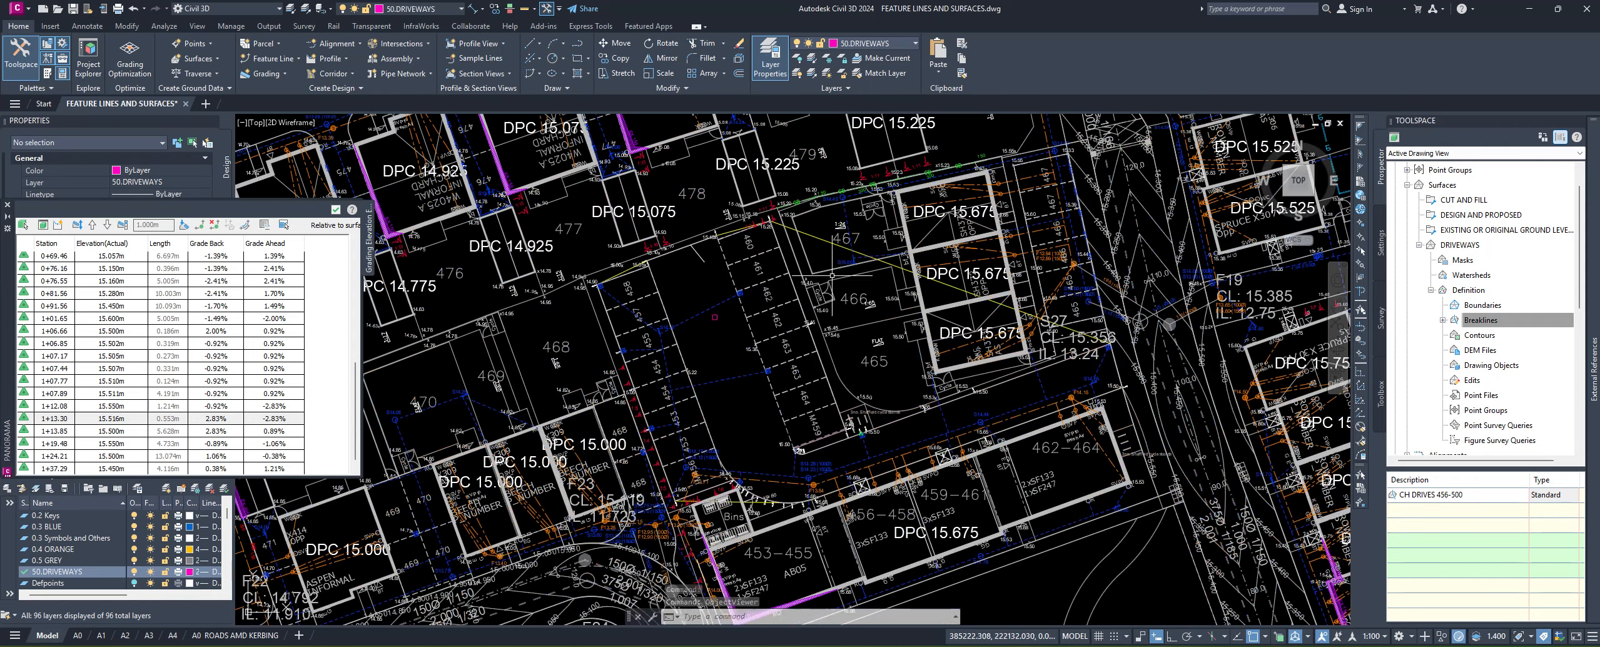
Step: Select the DRIVEWAYS surface by its boundary in the drawing and set its surface style to TRIANGLES
{"action": "left_click", "coordinate": [816, 236]}
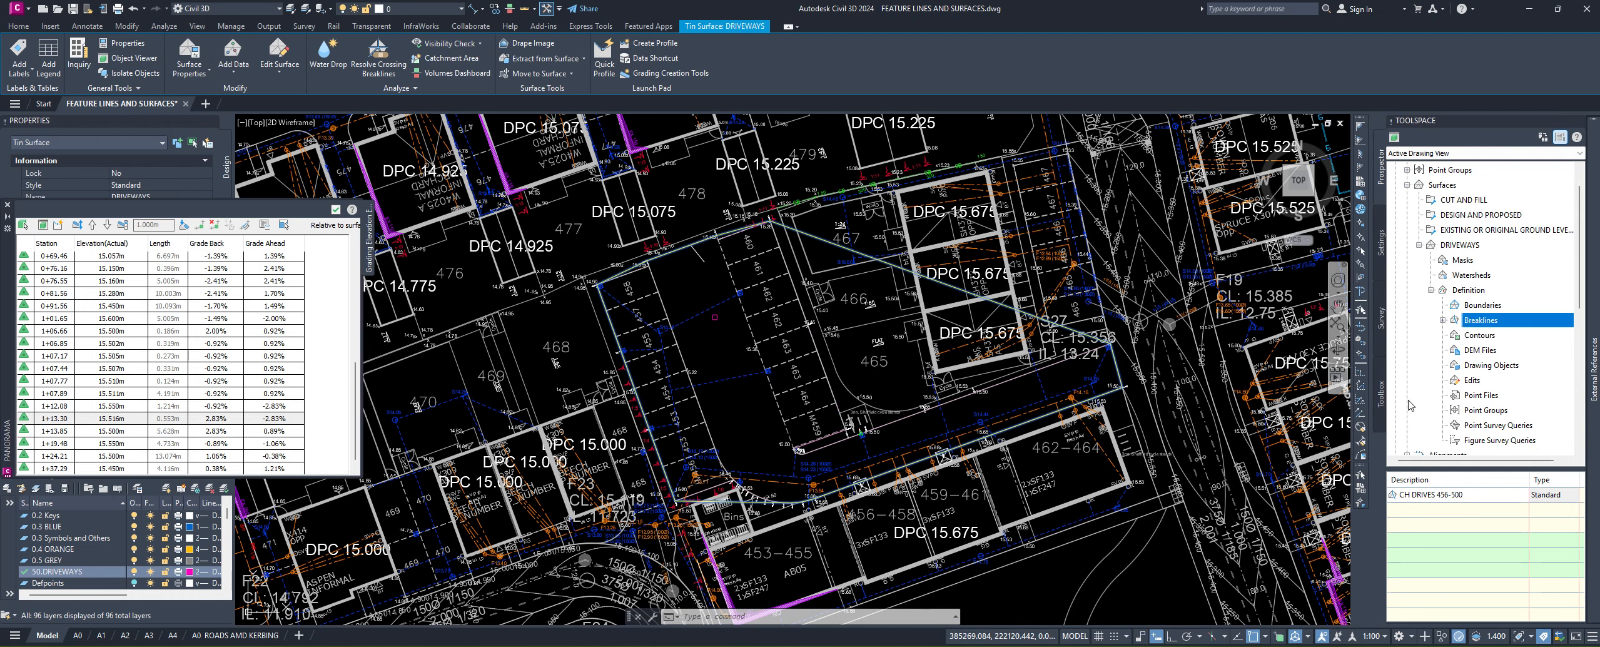
{"action": "middle_click_drag", "start_coordinate": [563, 326], "coordinate": [603, 322]}
{"action": "left_click", "coordinate": [335, 210]}
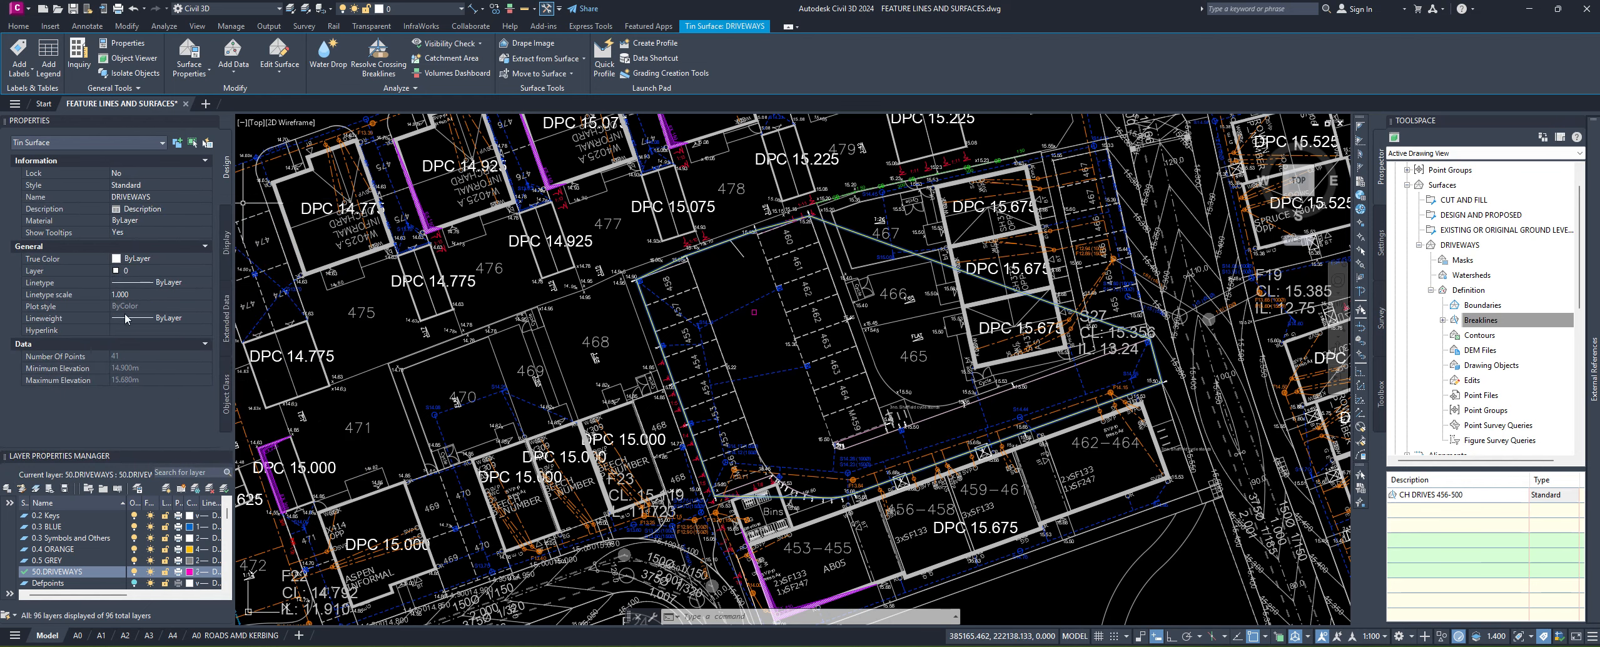
{"action": "scroll", "coordinate": [855, 225], "scroll_direction": "up", "scroll_amount": 5}
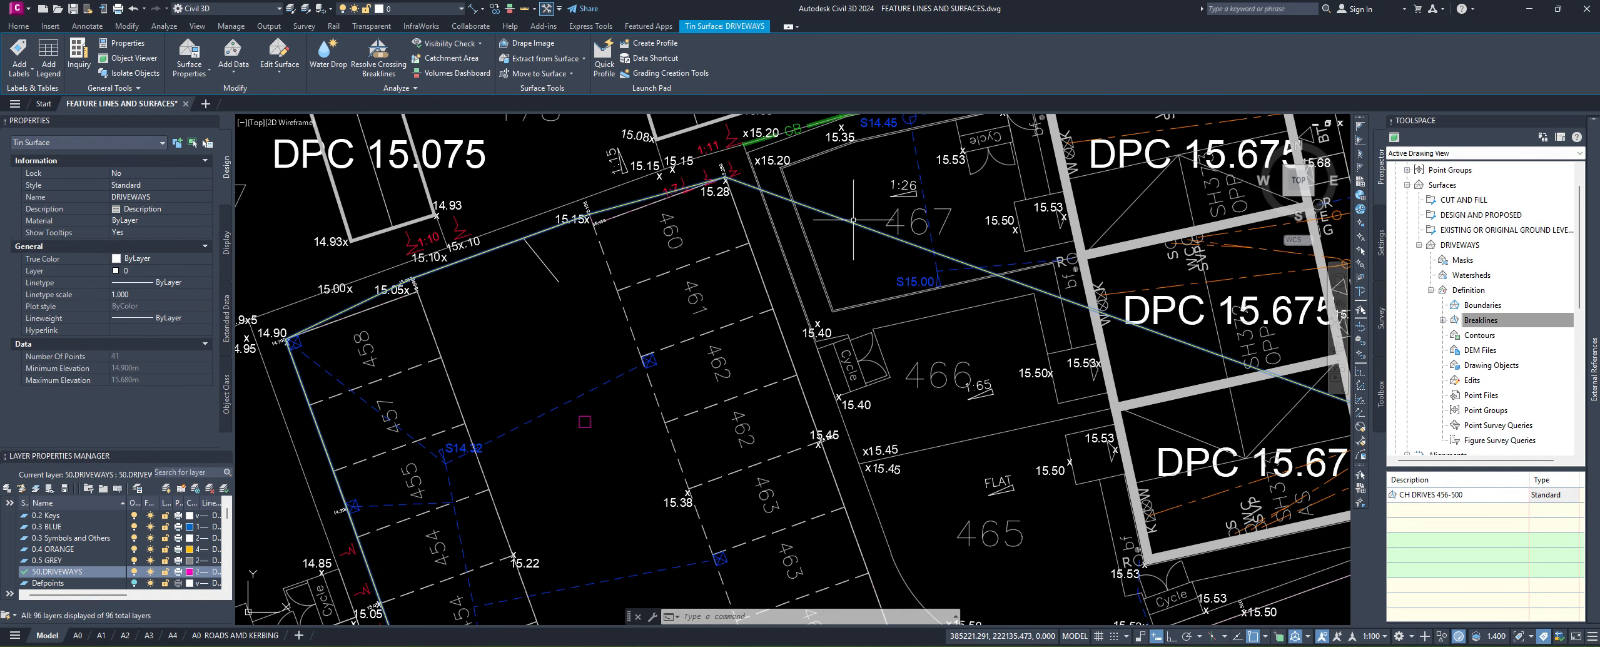
{"action": "key", "text": "Escape"}
{"action": "left_click", "coordinate": [832, 215]}
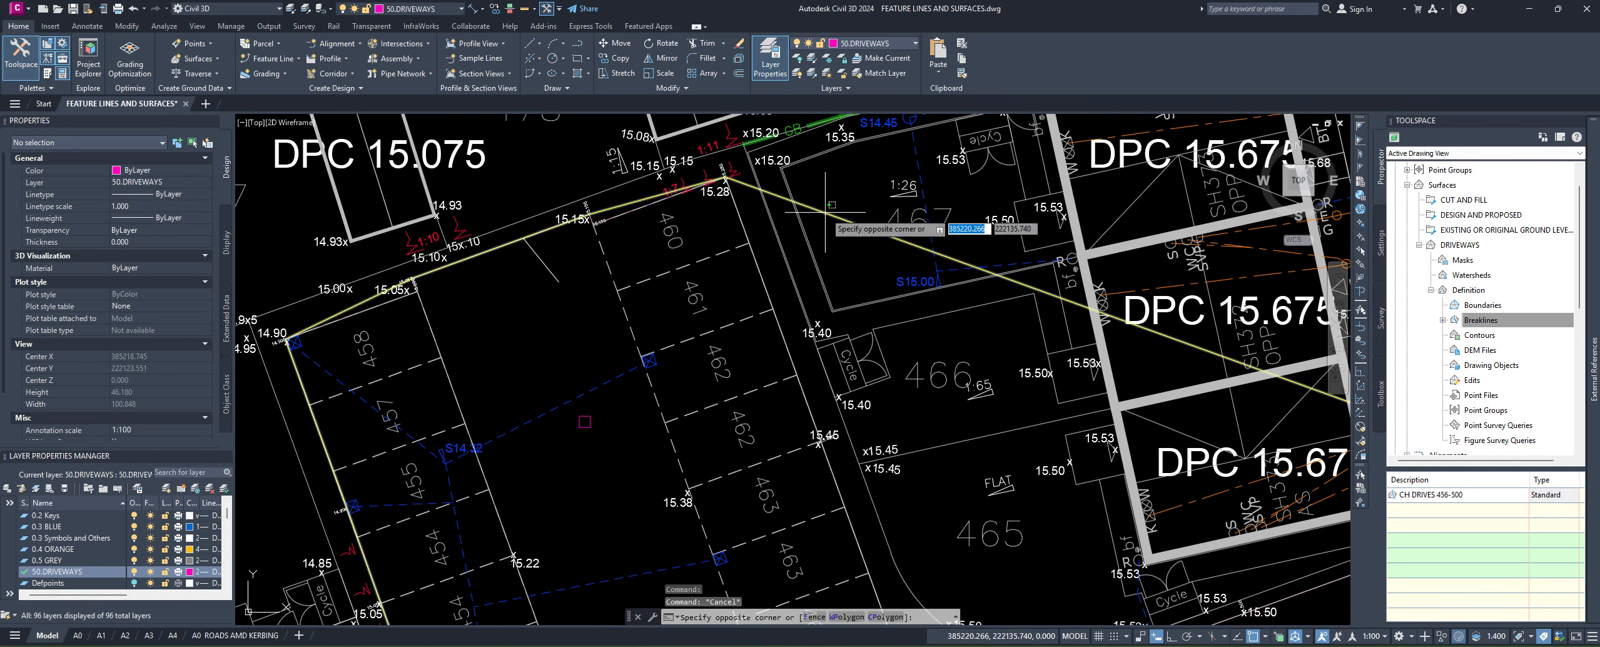
{"action": "left_click", "coordinate": [818, 209]}
{"action": "middle_click_drag", "start_coordinate": [820, 224], "coordinate": [819, 225]}
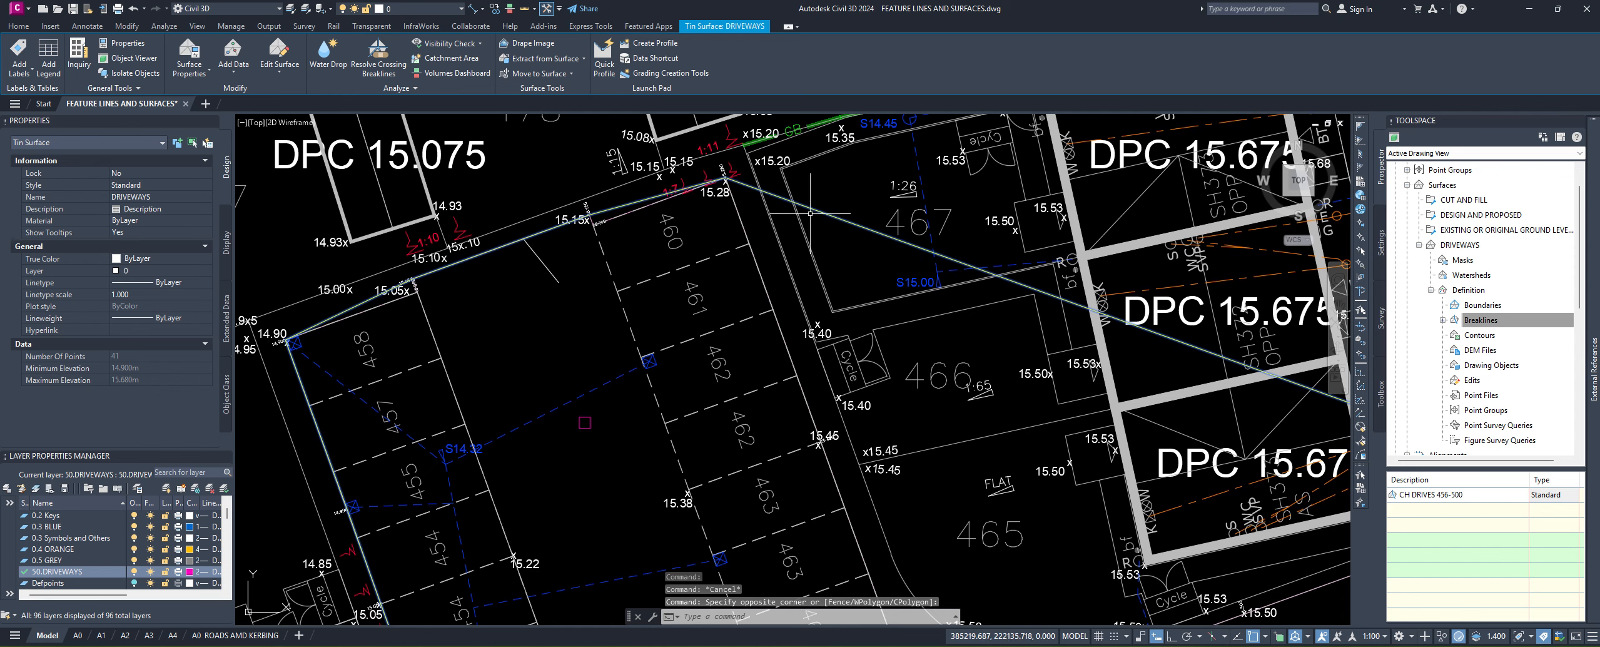
{"action": "left_click", "coordinate": [133, 186]}
{"action": "left_click", "coordinate": [133, 185]}
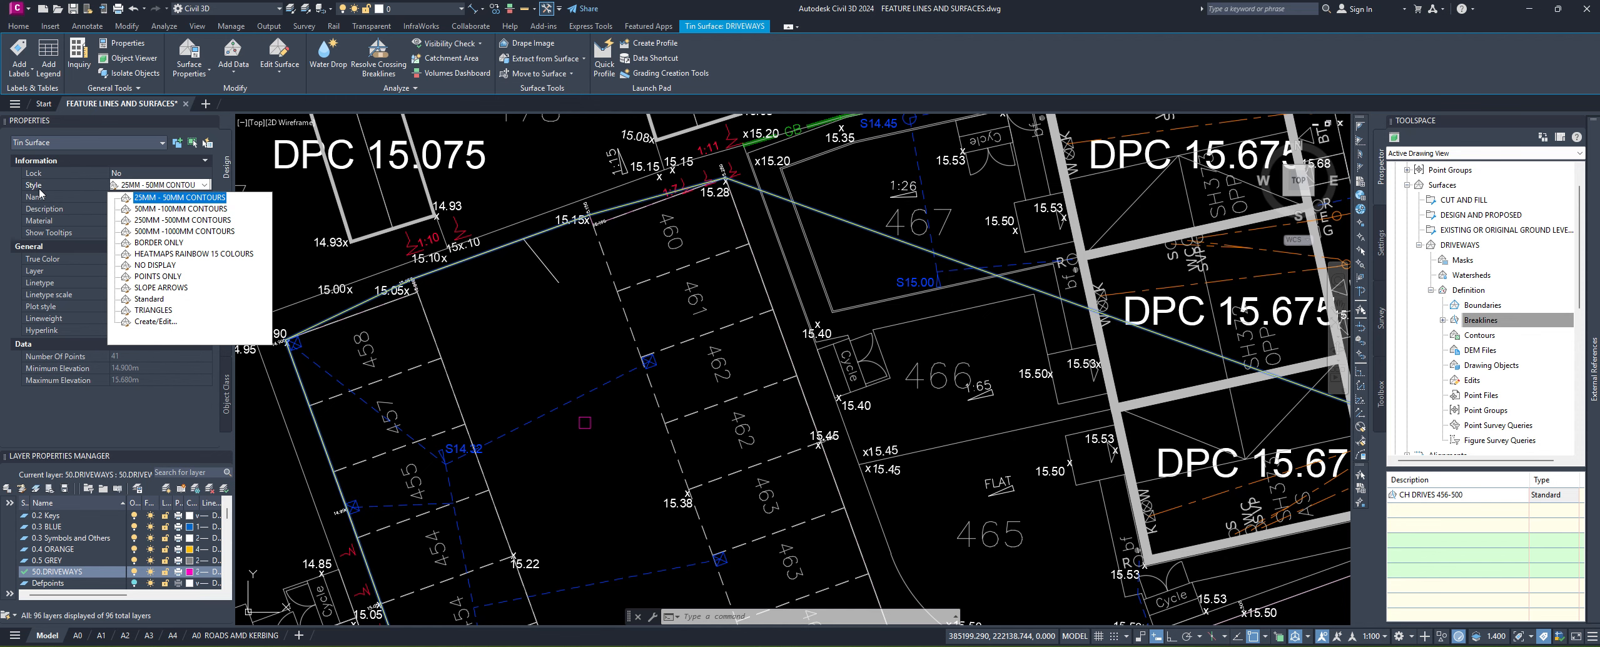
{"action": "left_click", "coordinate": [154, 309]}
Step: Examine the DRIVEWAYS surface's triangles in plan, especially where they cross the bin store beside the curved driveway edge
{"action": "scroll", "coordinate": [715, 331], "scroll_direction": "down", "scroll_amount": 3}
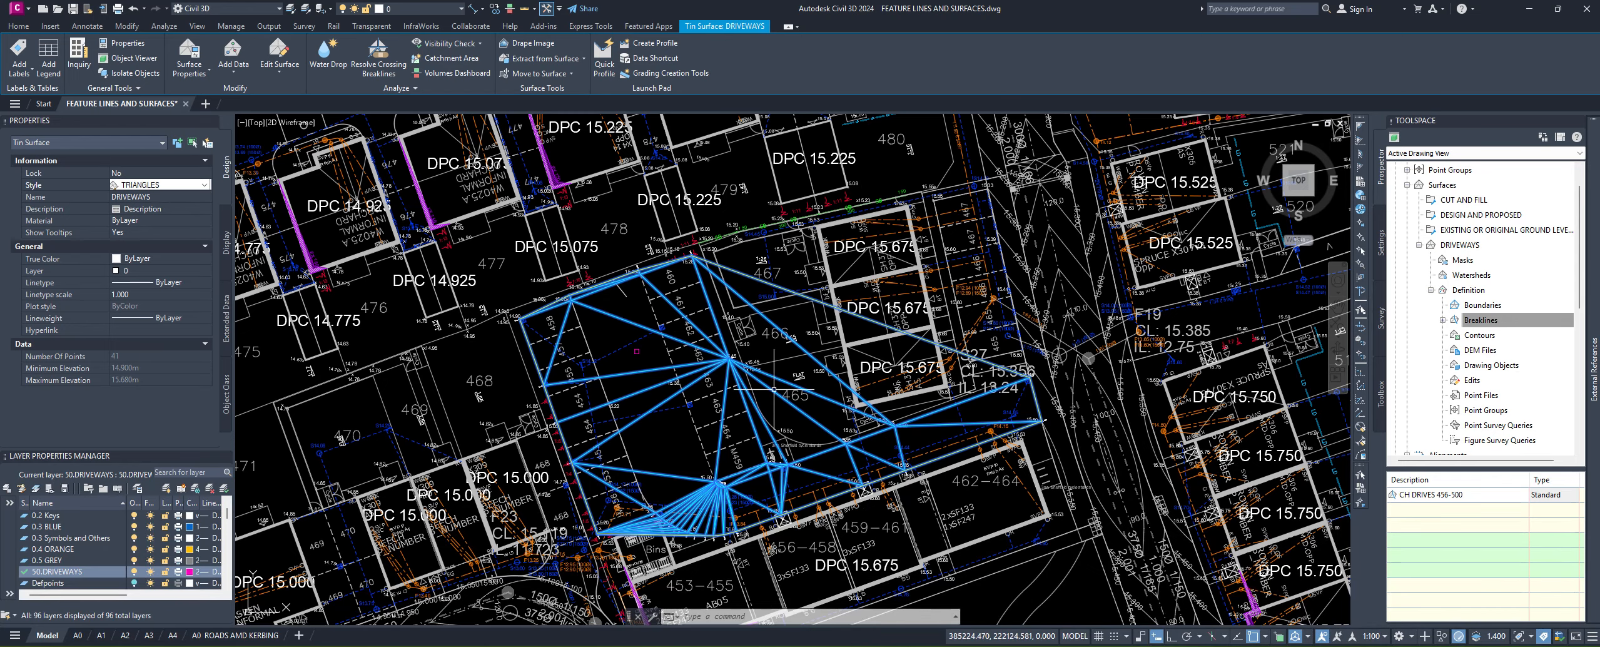
{"action": "scroll", "coordinate": [774, 389], "scroll_direction": "up", "scroll_amount": 6}
{"action": "scroll", "coordinate": [774, 389], "scroll_direction": "down", "scroll_amount": 4}
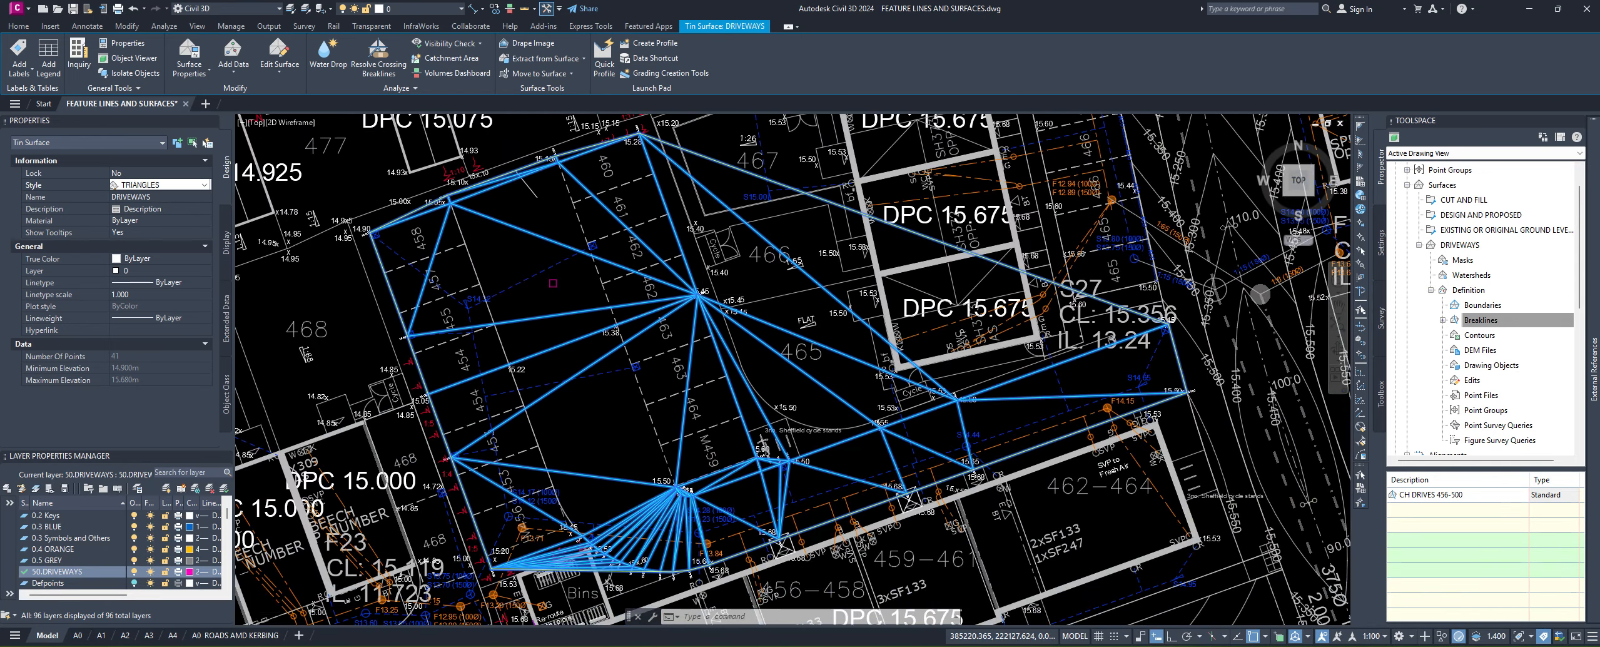
{"action": "scroll", "coordinate": [701, 302], "scroll_direction": "down", "scroll_amount": 2}
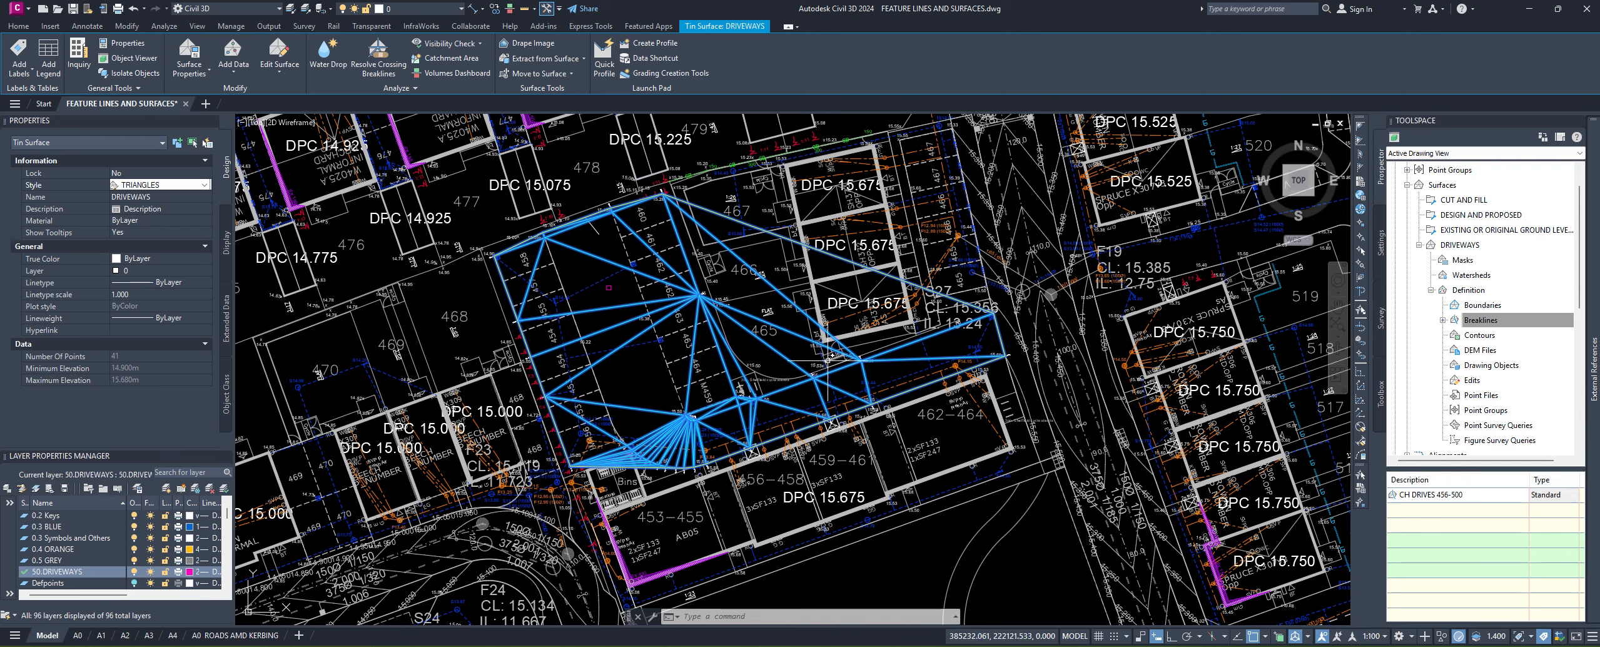
{"action": "scroll", "coordinate": [827, 360], "scroll_direction": "up", "scroll_amount": 6}
{"action": "middle_click_drag", "start_coordinate": [694, 463], "coordinate": [838, 389]}
{"action": "scroll", "coordinate": [838, 389], "scroll_direction": "down", "scroll_amount": 4}
{"action": "mouse_move", "coordinate": [614, 468]}
{"action": "middle_mouse_down"}
{"action": "mouse_move", "coordinate": [718, 361]}
{"action": "mouse_move", "coordinate": [691, 374]}
{"action": "middle_mouse_up"}
{"action": "scroll", "coordinate": [718, 361], "scroll_direction": "up", "scroll_amount": 8}
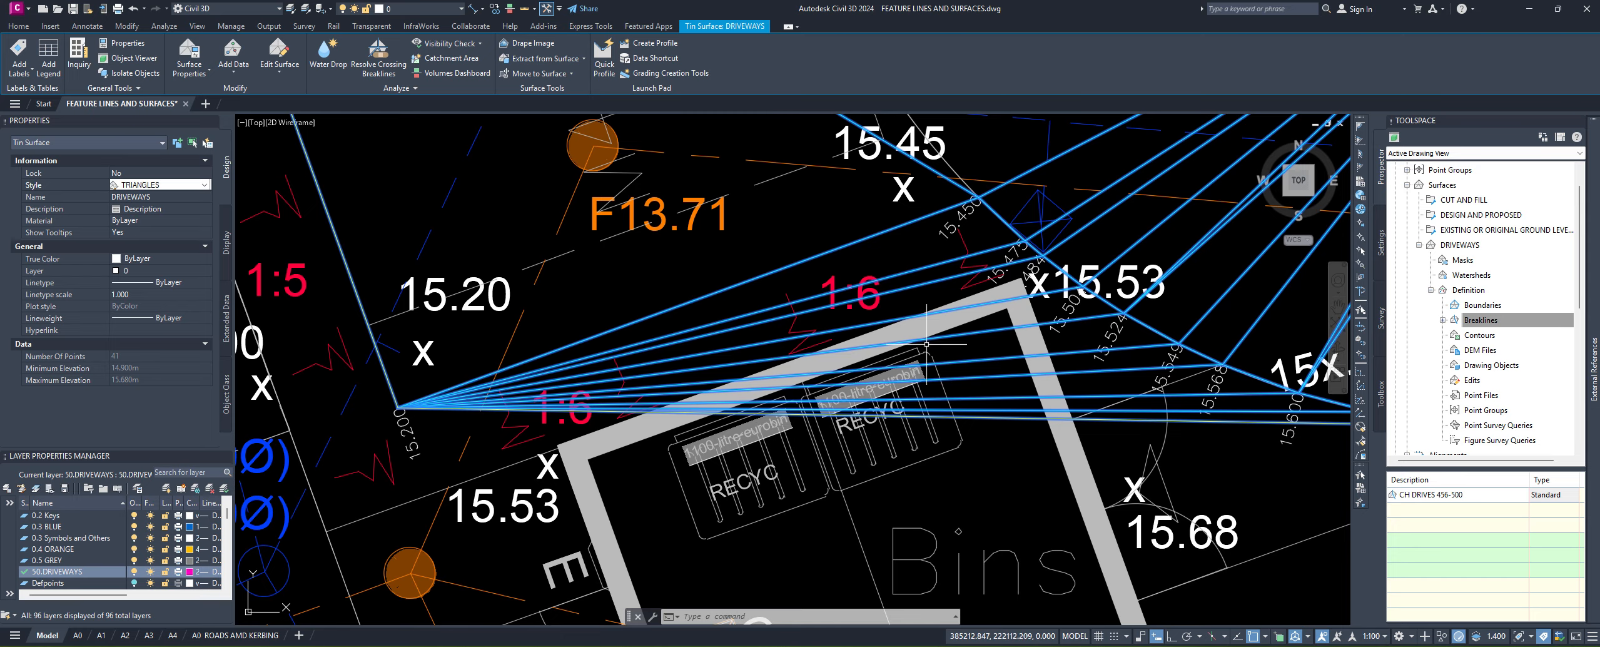
{"action": "middle_click_drag", "start_coordinate": [973, 280], "coordinate": [816, 365]}
{"action": "scroll", "coordinate": [816, 365], "scroll_direction": "down", "scroll_amount": 2}
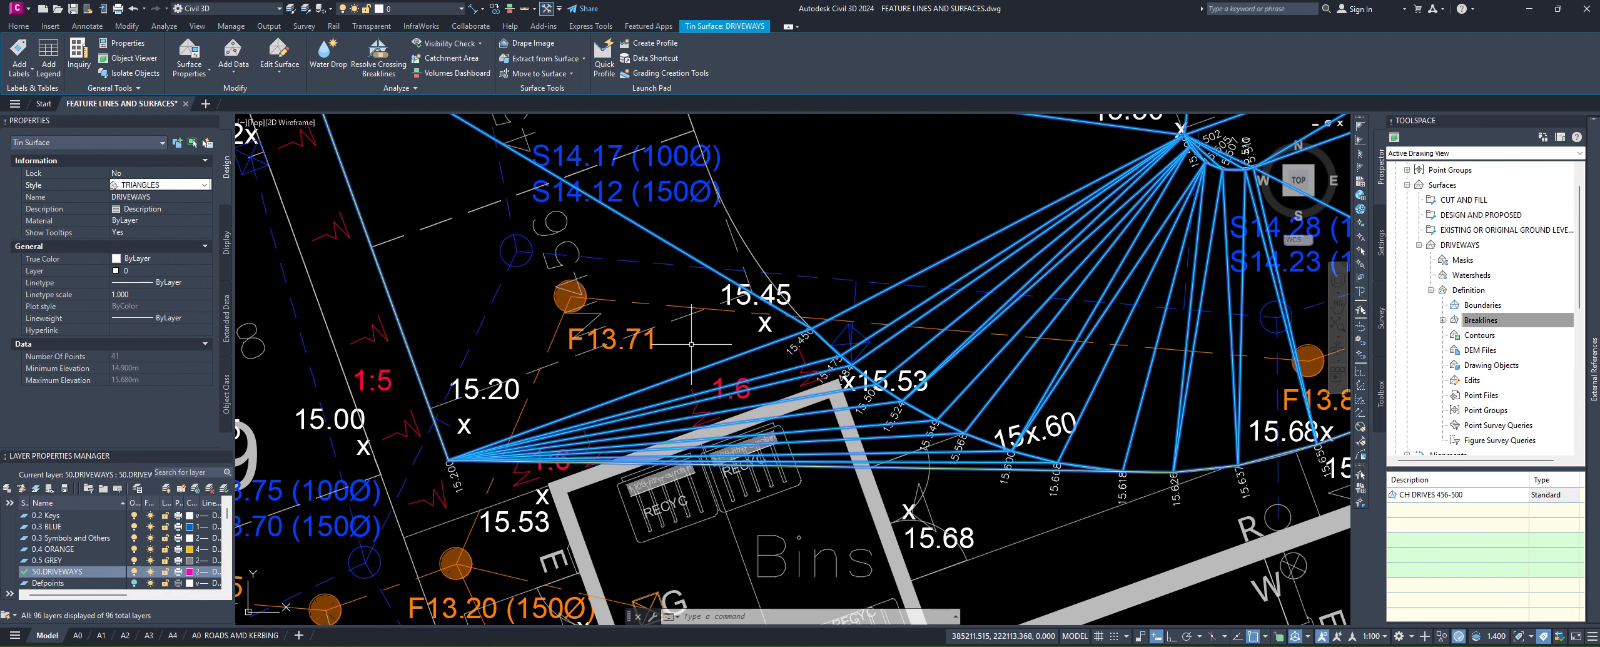
{"action": "key", "text": "Escape"}
{"action": "key", "text": "Escape"}
{"action": "key", "text": "Escape"}
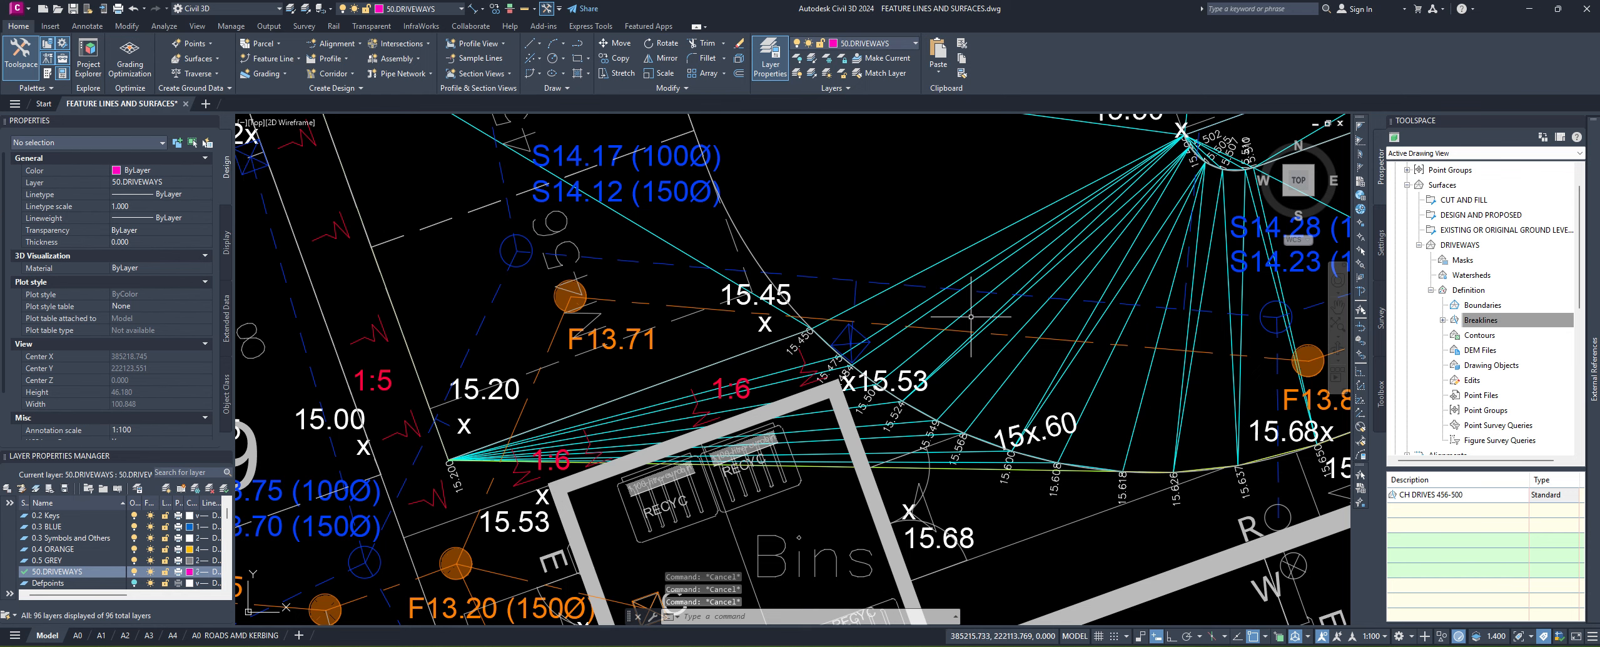
{"action": "left_click", "coordinate": [1001, 228]}
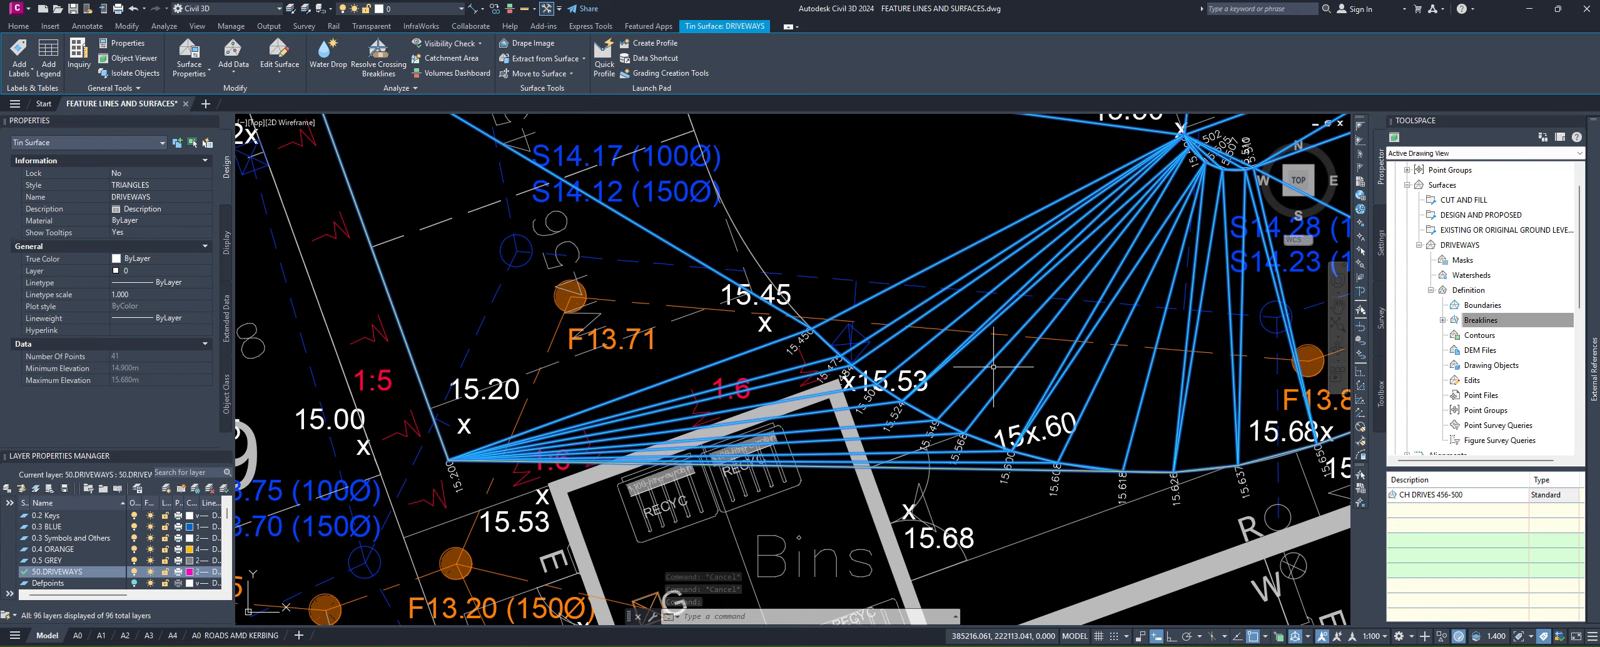
{"action": "key", "text": "Escape"}
{"action": "key", "text": "Escape"}
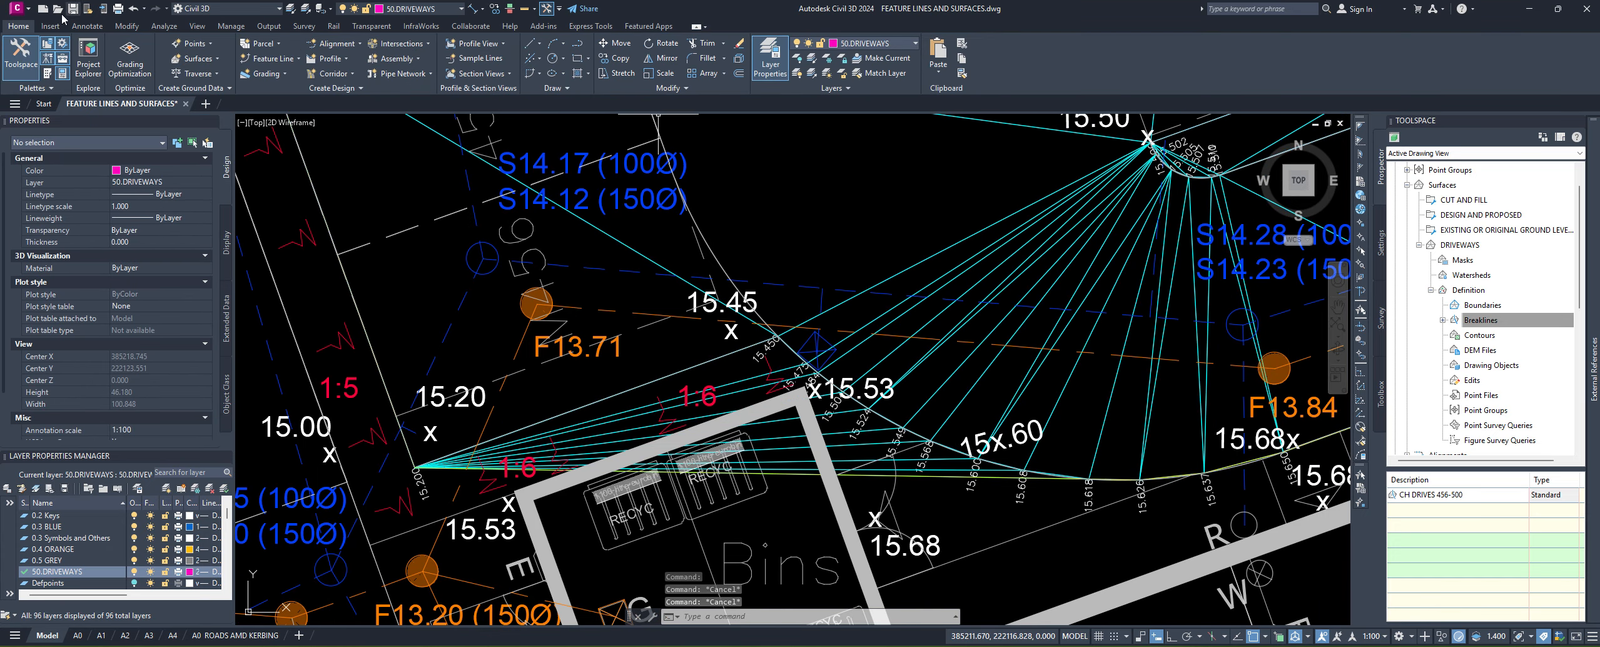
{"action": "left_click", "coordinate": [935, 253]}
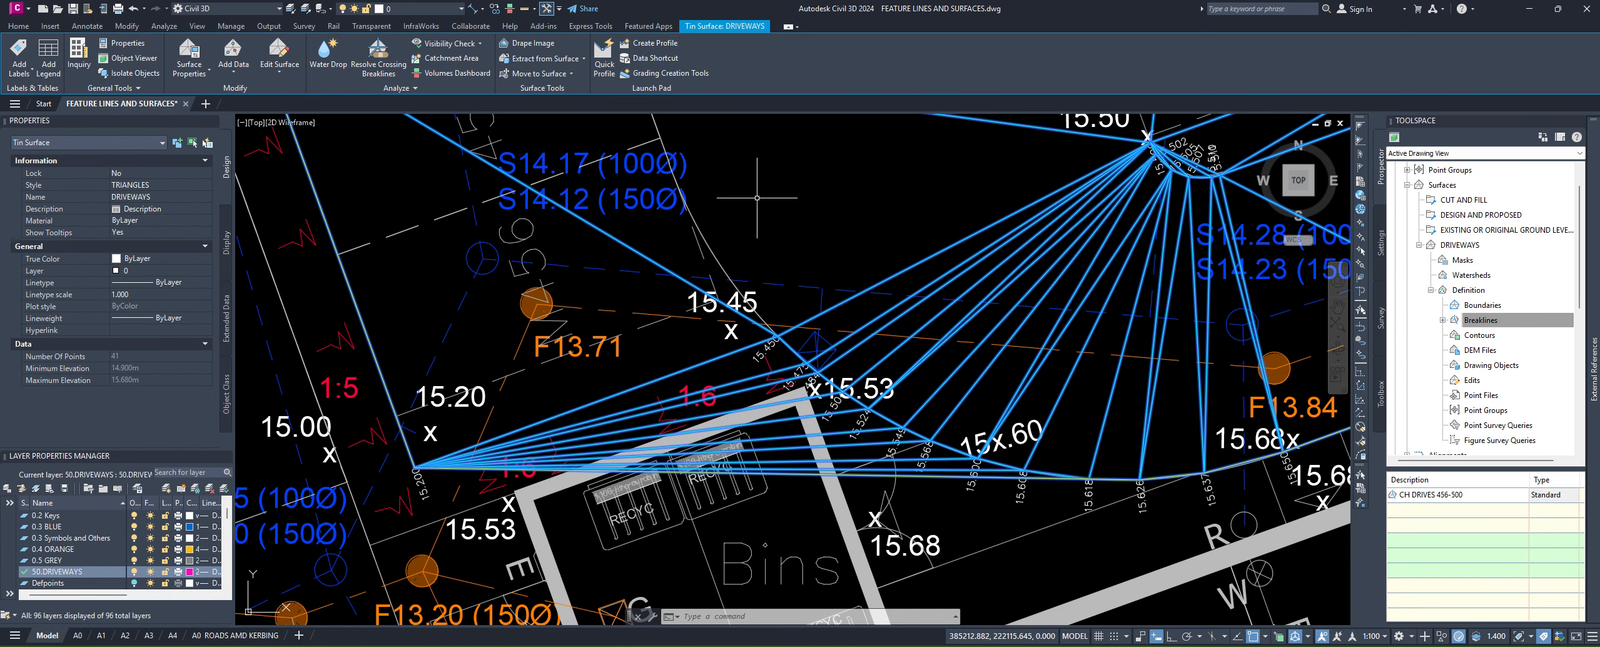
{"action": "key", "text": "Escape"}
{"action": "middle_click_drag", "start_coordinate": [894, 201], "coordinate": [875, 242]}
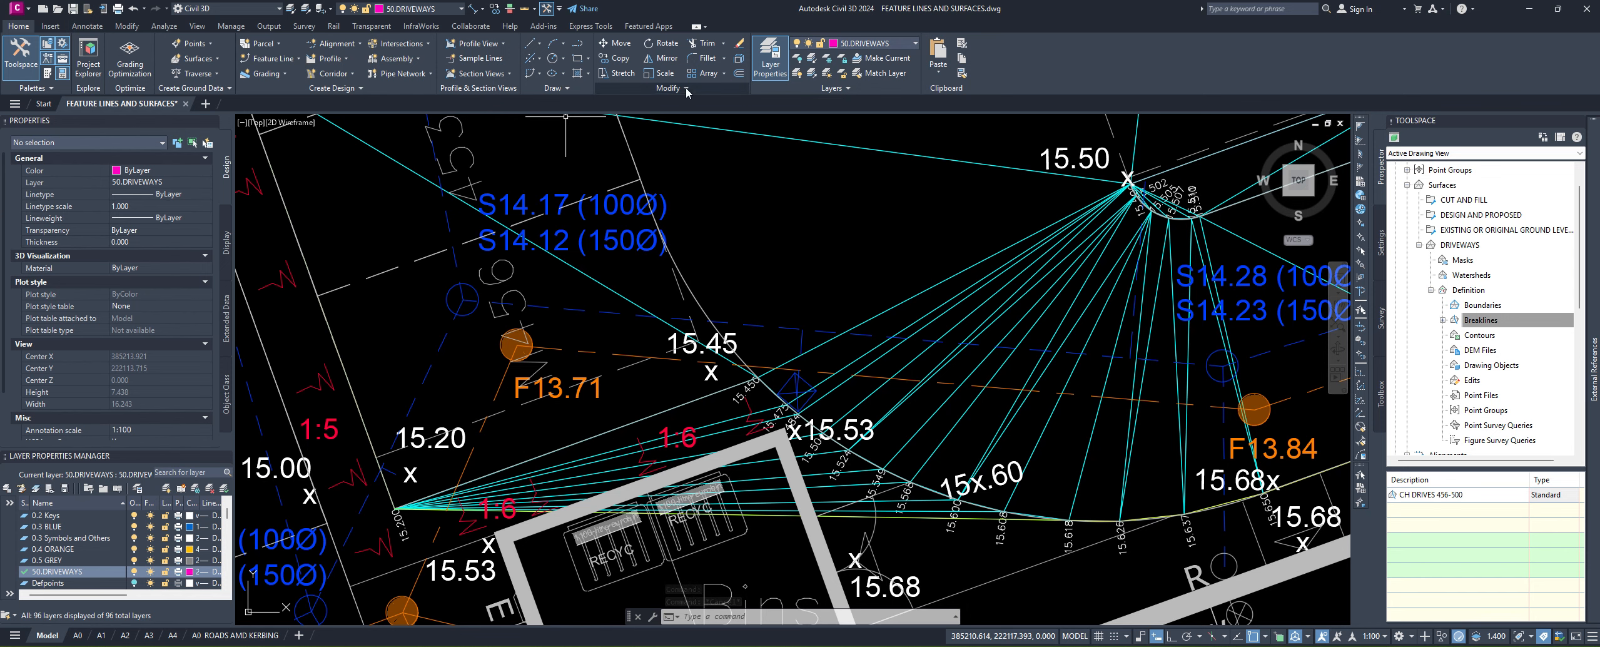
{"action": "middle_click_drag", "start_coordinate": [831, 202], "coordinate": [771, 180]}
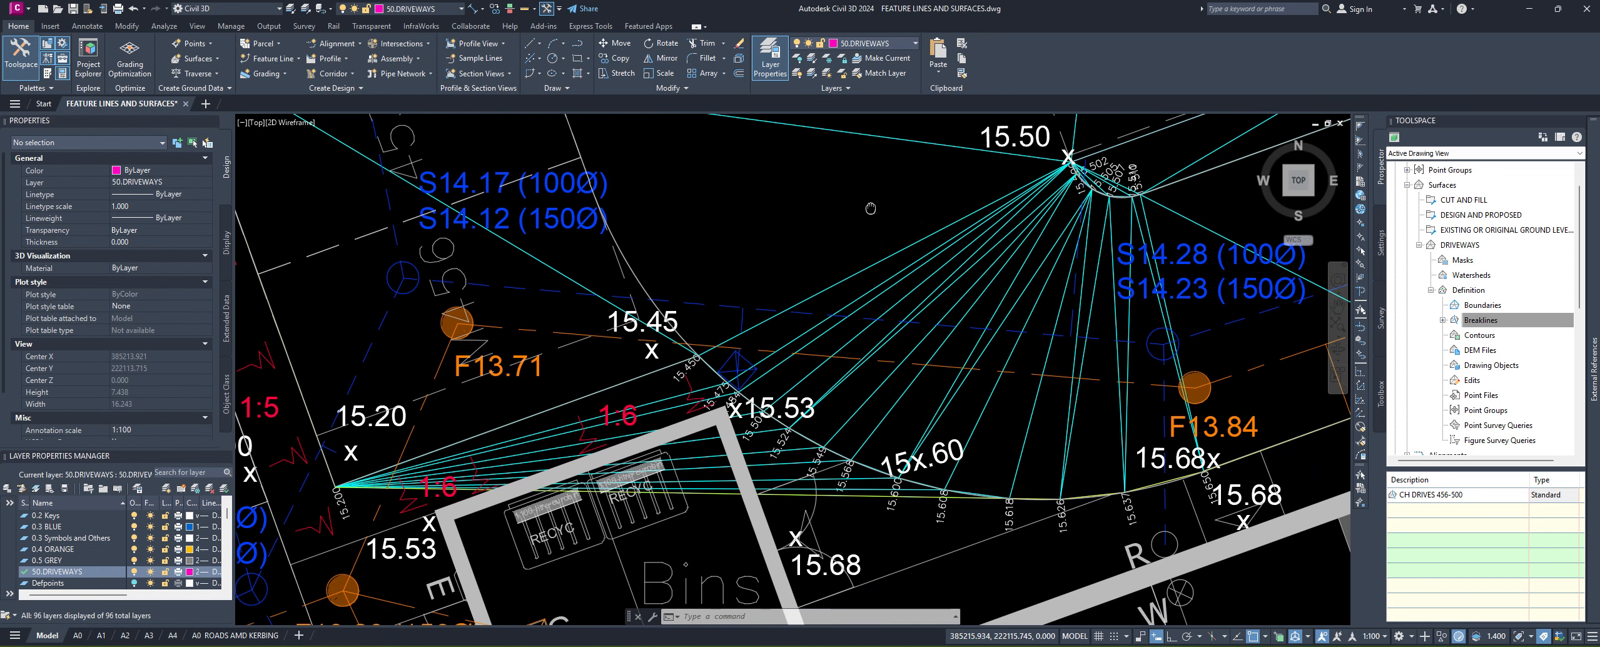
{"action": "left_click", "coordinate": [916, 243]}
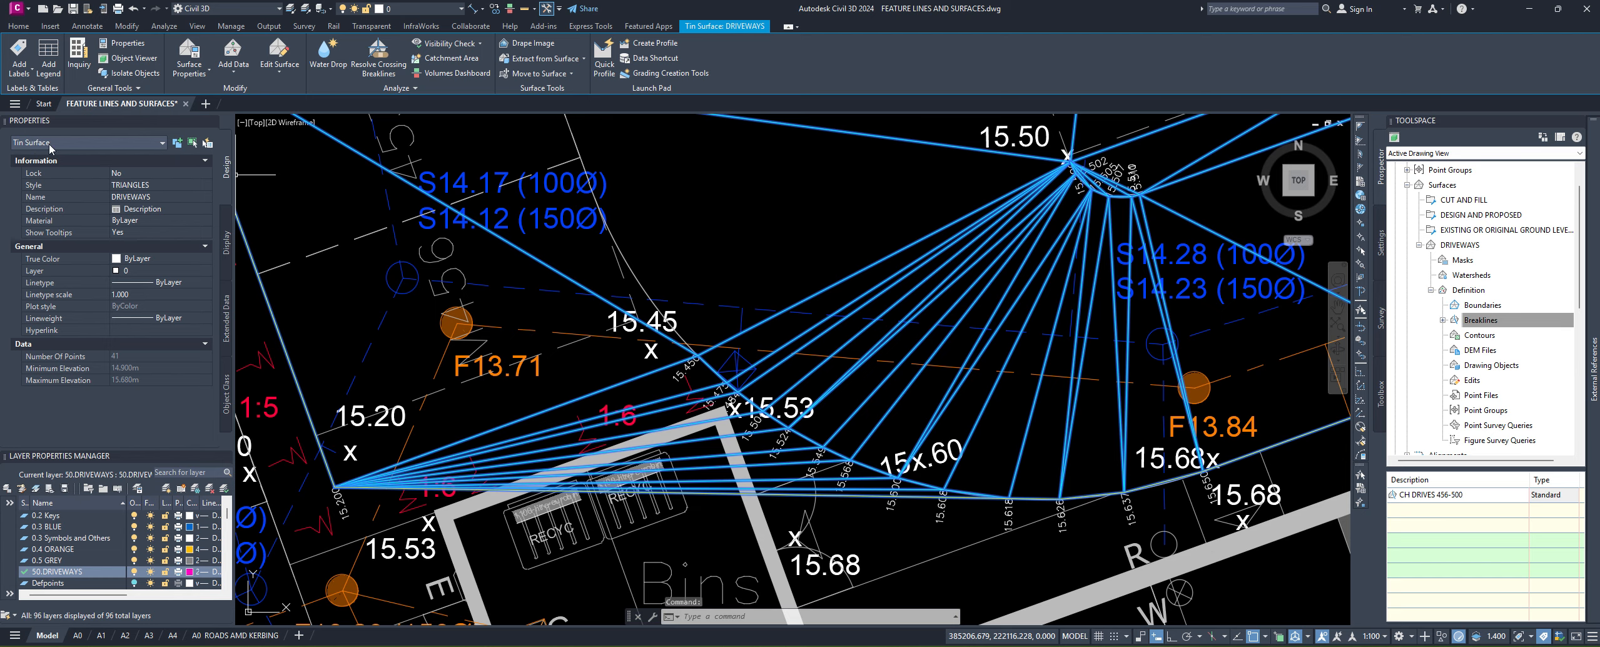
{"action": "middle_click_drag", "start_coordinate": [953, 232], "coordinate": [920, 236]}
{"action": "key", "text": "Escape"}
{"action": "key", "text": "Escape"}
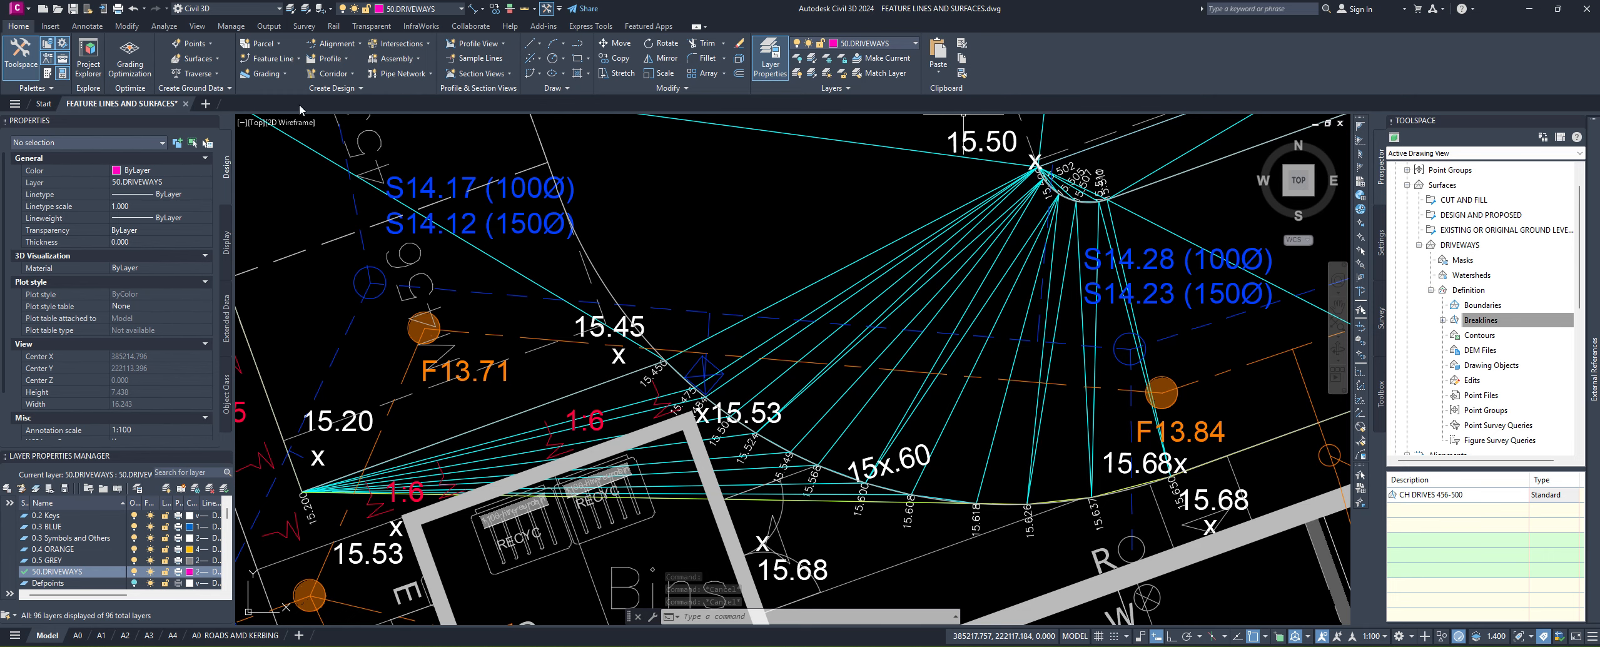
{"action": "middle_click_drag", "start_coordinate": [892, 189], "coordinate": [826, 240]}
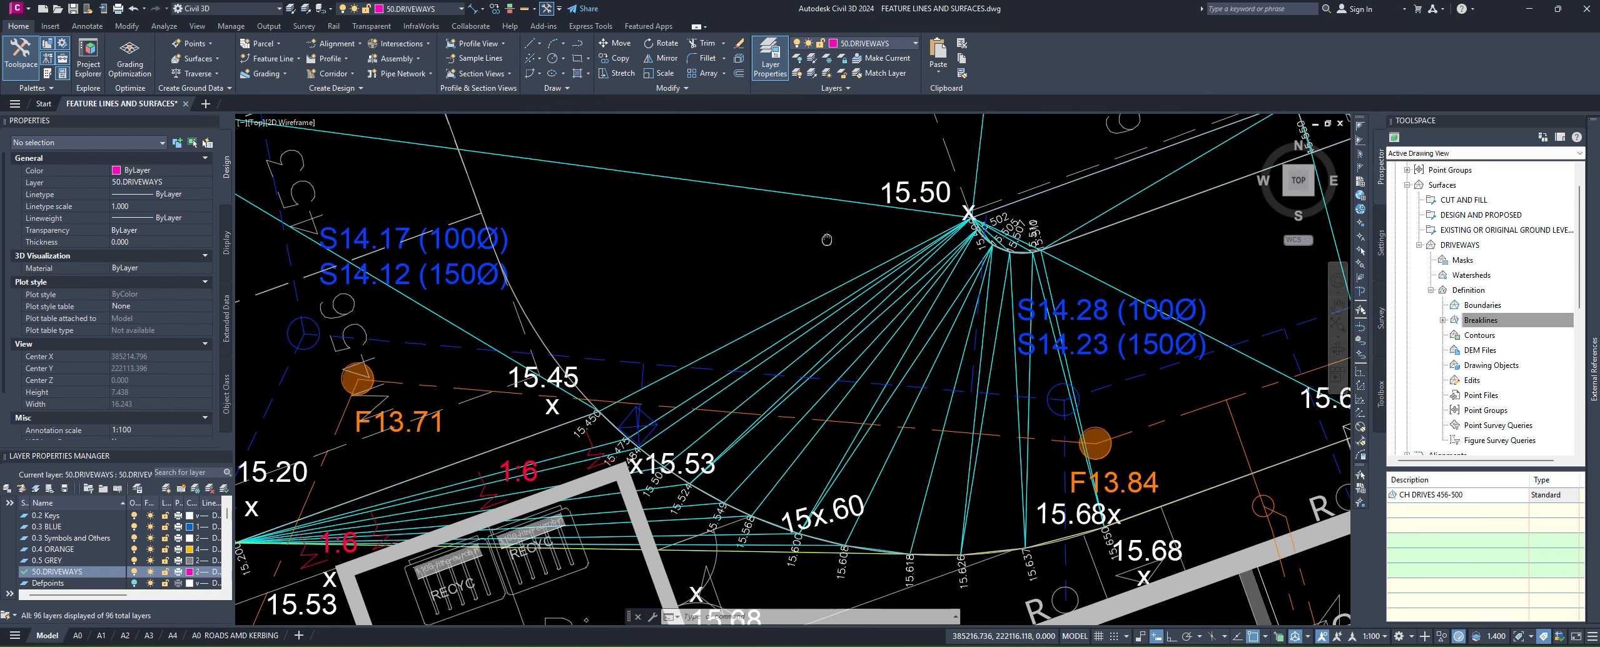
Step: Delete the DRIVEWAYS surface's triangle edges that fan across the bin store outside the driveway edge, using Delete Line with a crossing lasso
{"action": "left_click", "coordinate": [784, 194]}
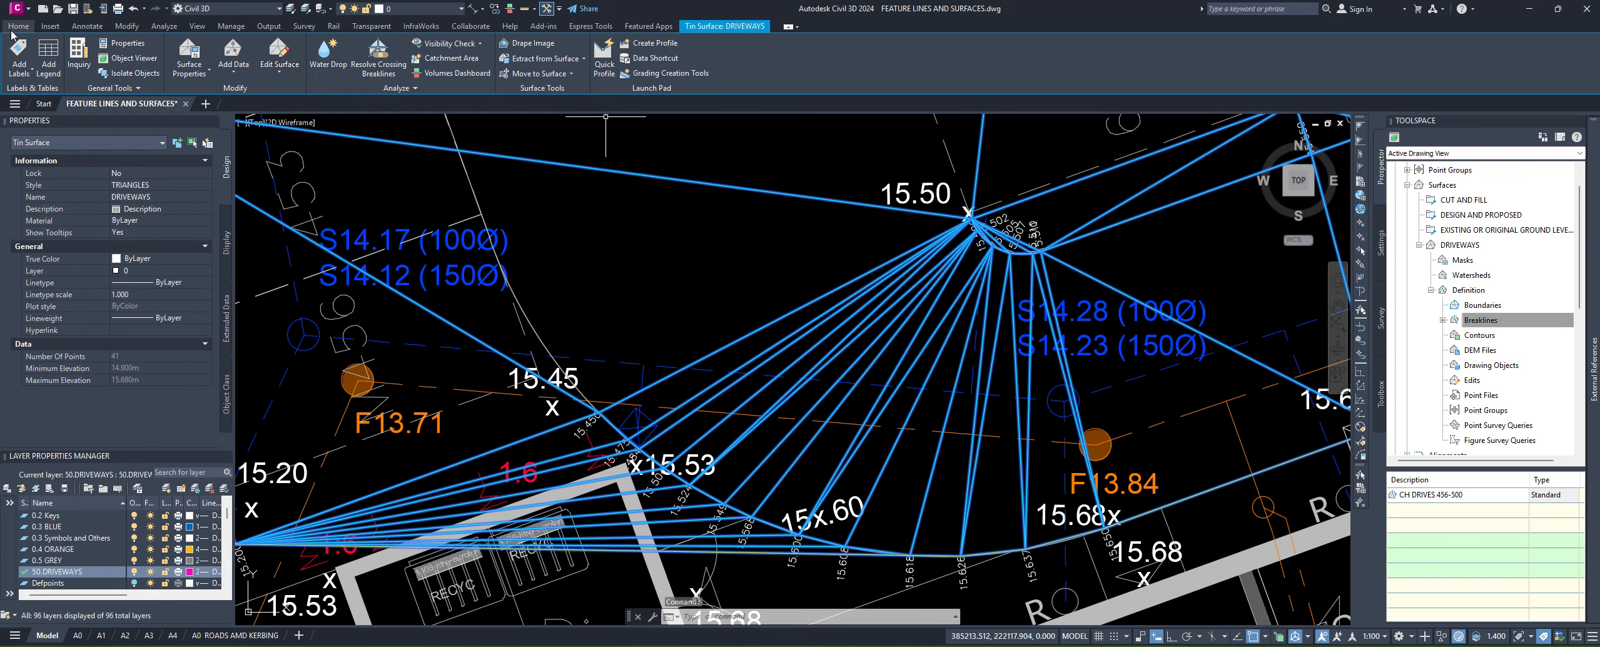
{"action": "left_click", "coordinate": [280, 77]}
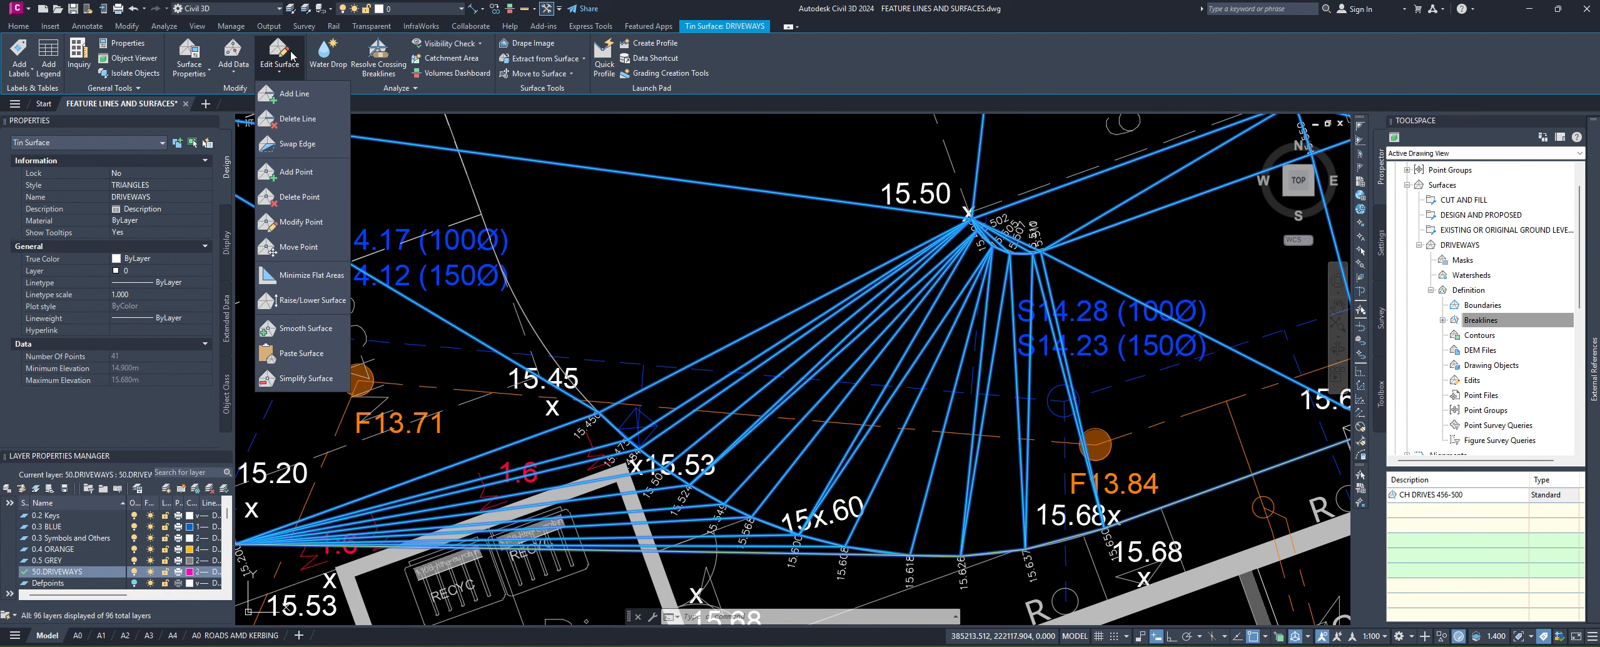
{"action": "left_click", "coordinate": [288, 119]}
{"action": "scroll", "coordinate": [568, 360], "scroll_direction": "up", "scroll_amount": 5}
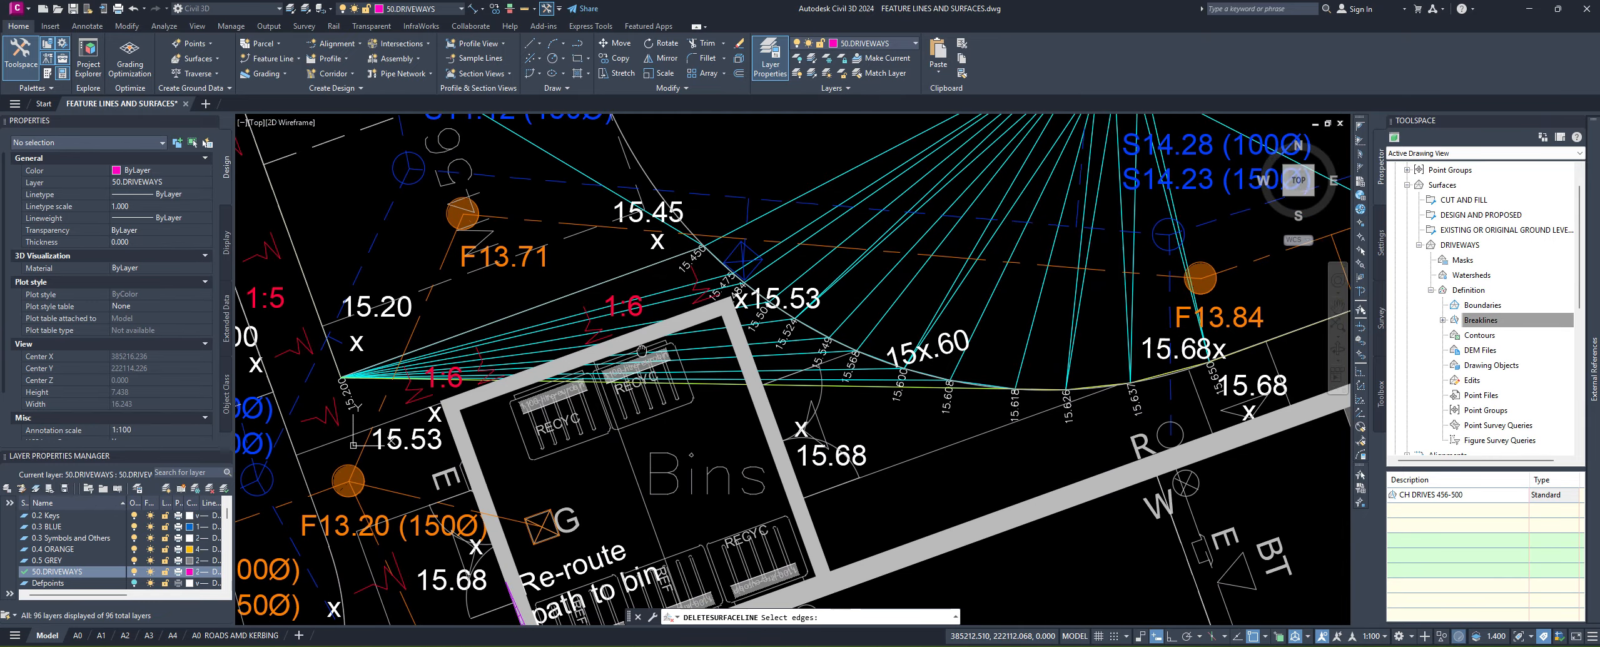
{"action": "scroll", "coordinate": [567, 361], "scroll_direction": "up", "scroll_amount": 5}
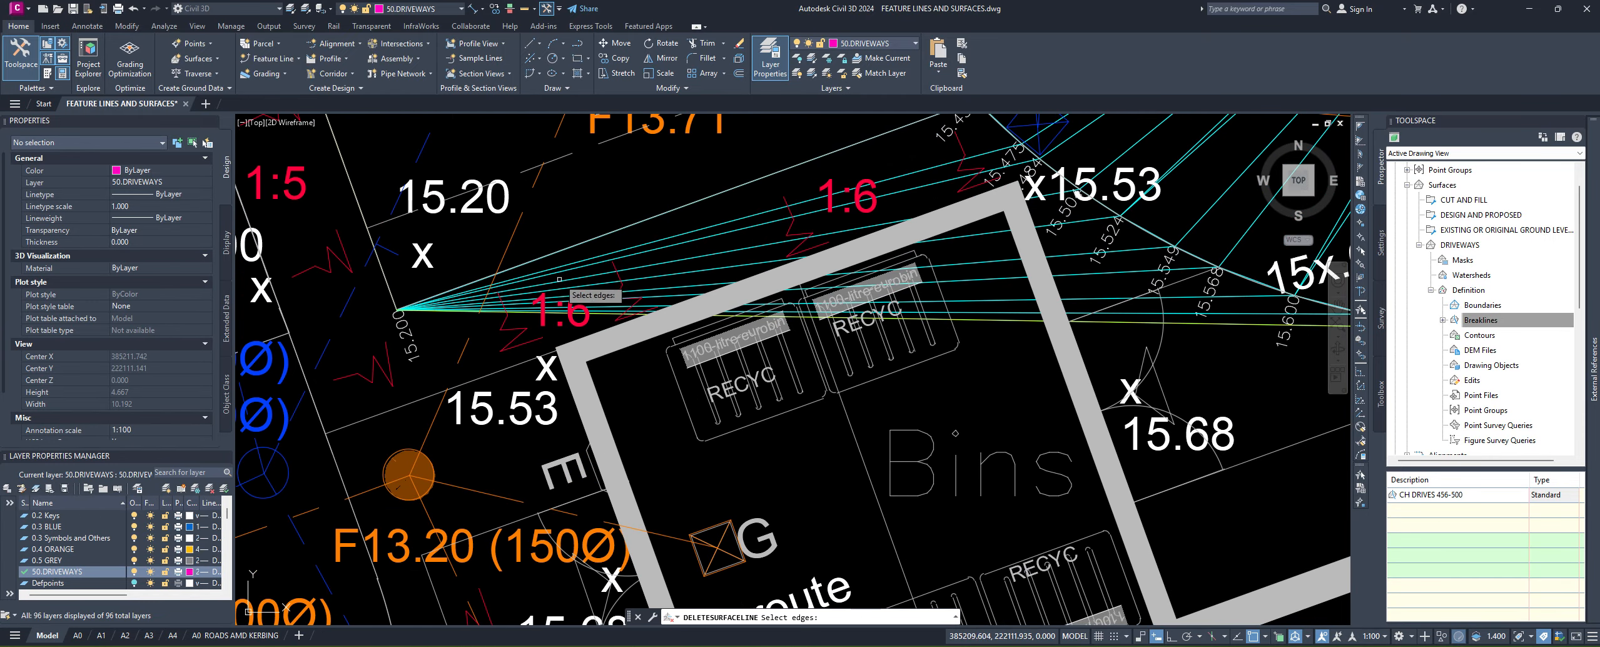
{"action": "mouse_move", "coordinate": [792, 184]}
{"action": "left_mouse_down"}
{"action": "mouse_move", "coordinate": [682, 276]}
{"action": "mouse_move", "coordinate": [660, 350]}
{"action": "mouse_move", "coordinate": [747, 424]}
{"action": "mouse_move", "coordinate": [803, 436]}
{"action": "mouse_move", "coordinate": [707, 444]}
{"action": "mouse_move", "coordinate": [667, 460]}
{"action": "mouse_move", "coordinate": [669, 478]}
{"action": "mouse_move", "coordinate": [907, 446]}
{"action": "mouse_move", "coordinate": [929, 294]}
{"action": "mouse_move", "coordinate": [863, 231]}
{"action": "mouse_move", "coordinate": [903, 187]}
{"action": "mouse_move", "coordinate": [869, 168]}
{"action": "mouse_move", "coordinate": [797, 177]}
{"action": "left_mouse_up"}
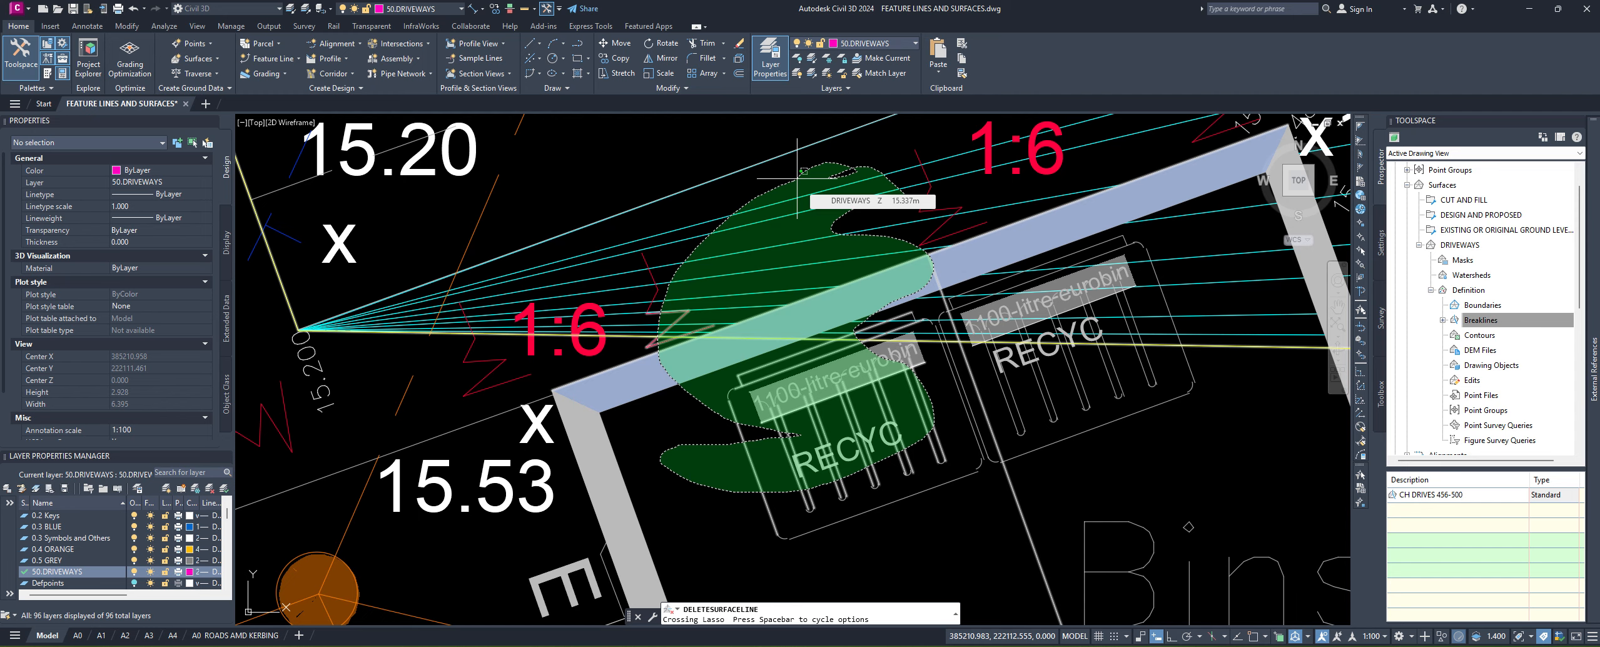
{"action": "left_click_drag", "start_coordinate": [796, 176], "coordinate": [789, 286]}
{"action": "mouse_move", "coordinate": [784, 344]}
{"action": "left_mouse_down"}
{"action": "mouse_move", "coordinate": [772, 350]}
{"action": "mouse_move", "coordinate": [788, 199]}
{"action": "left_mouse_up"}
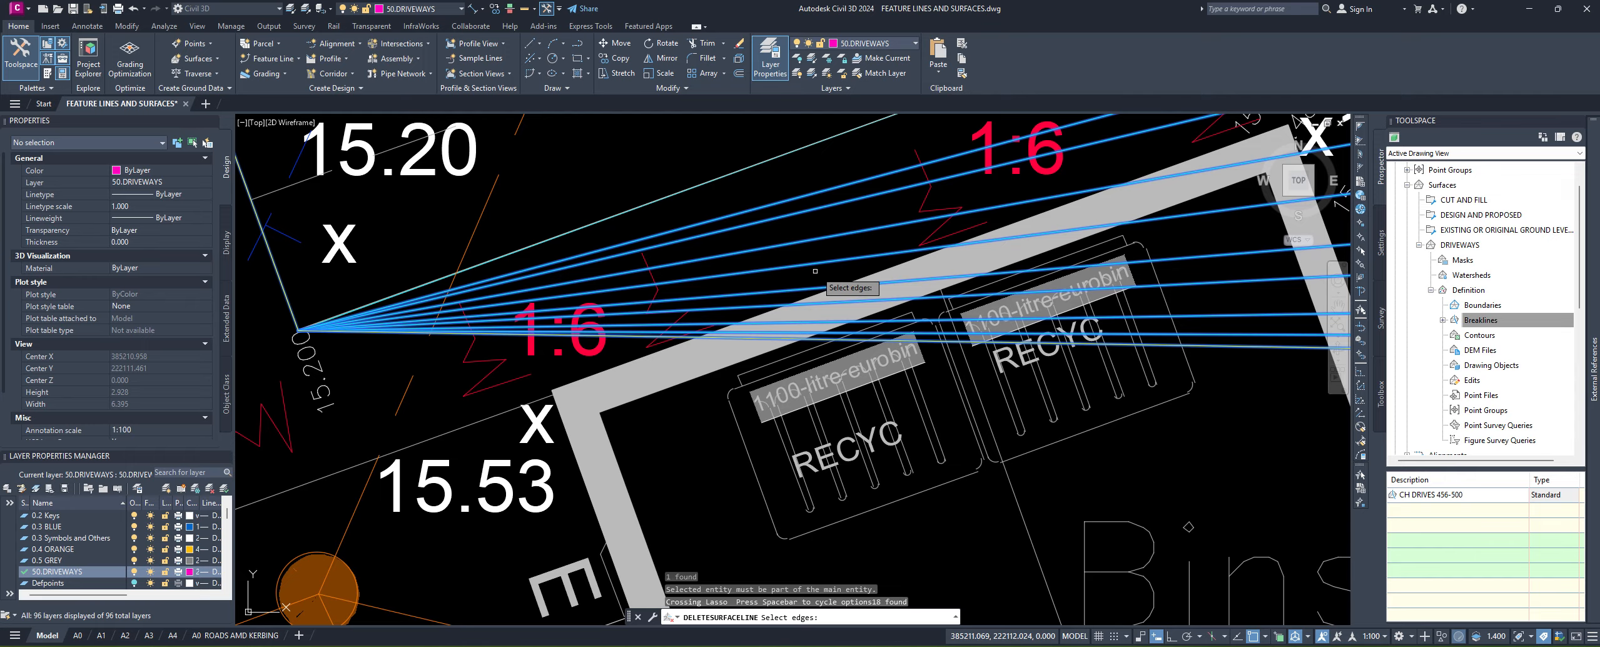
{"action": "middle_click_drag", "start_coordinate": [816, 271], "coordinate": [573, 344]}
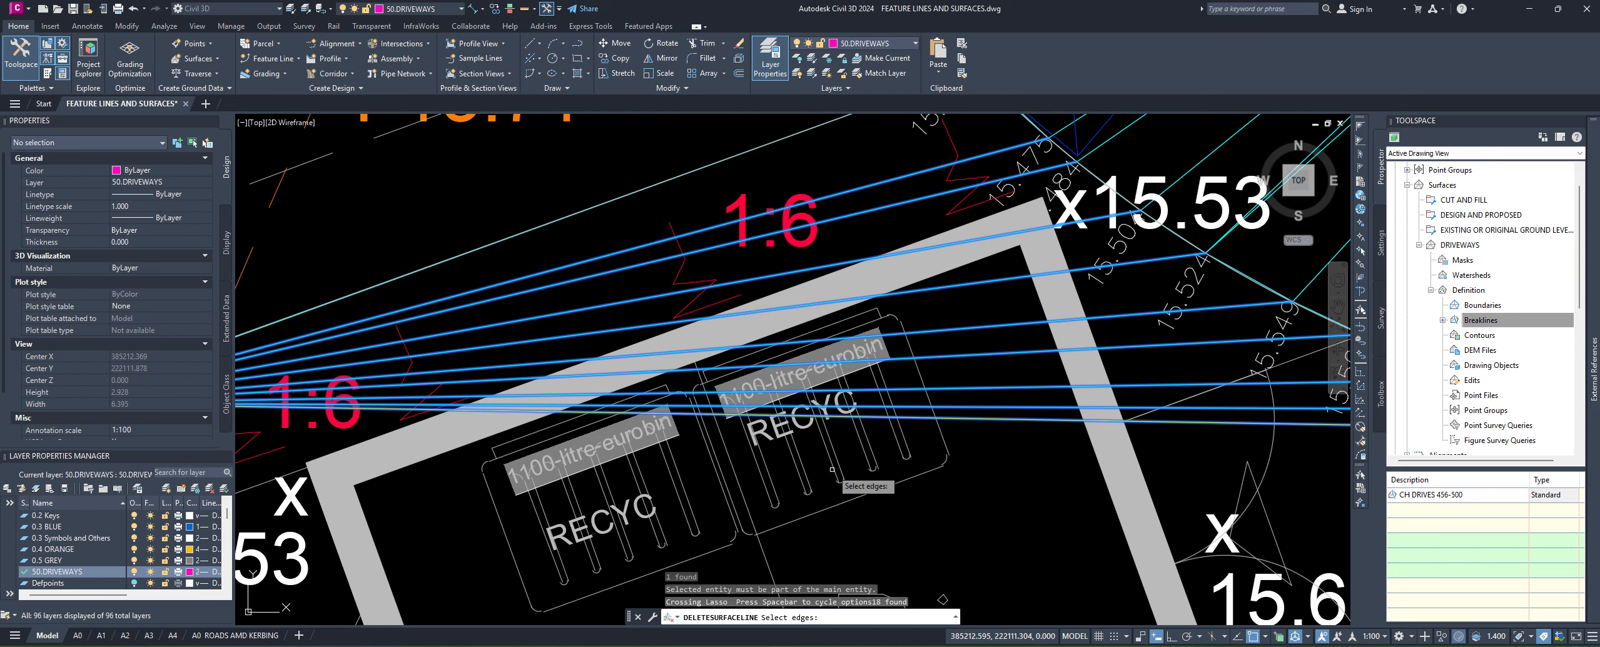
{"action": "scroll", "coordinate": [832, 469], "scroll_direction": "down", "scroll_amount": 3}
{"action": "scroll", "coordinate": [765, 451], "scroll_direction": "down", "scroll_amount": 2}
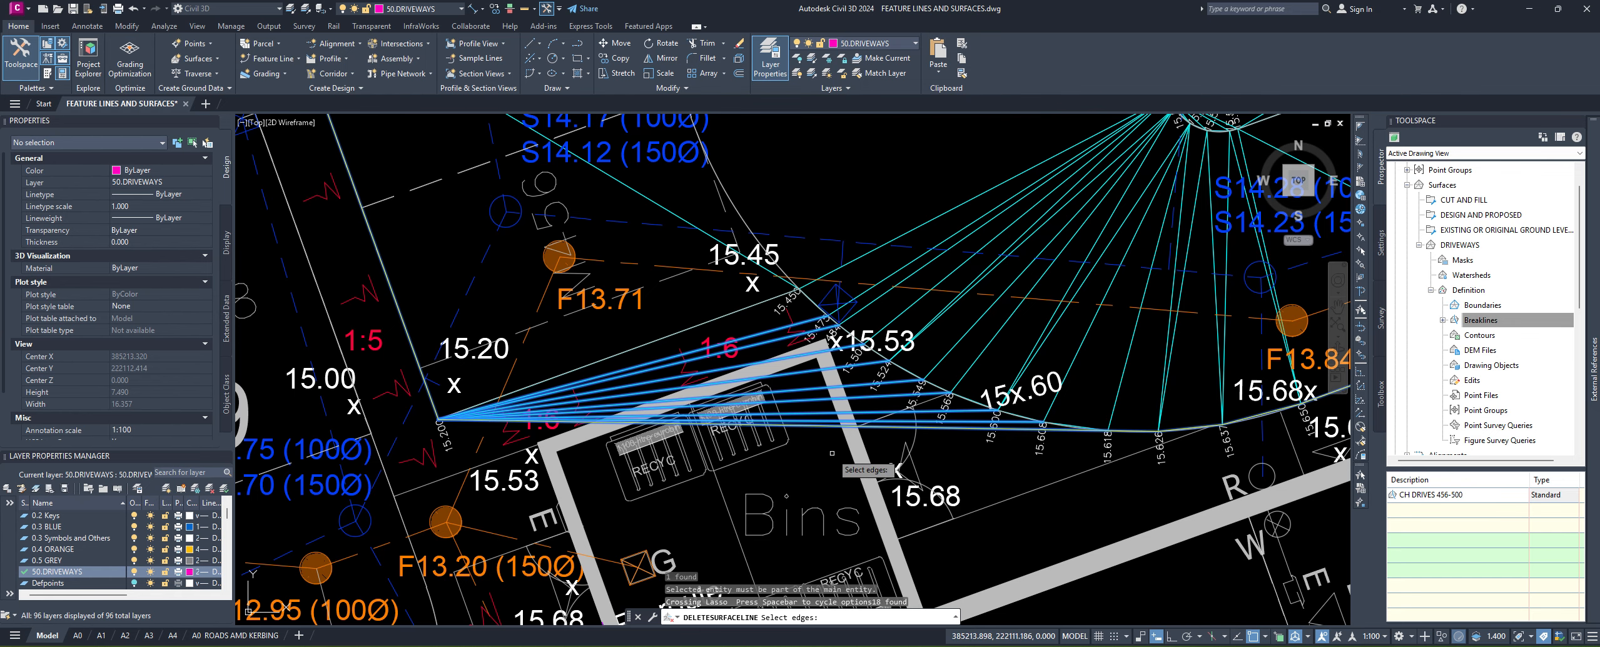
{"action": "key", "text": "Return"}
{"action": "middle_click_drag", "start_coordinate": [782, 376], "coordinate": [722, 409]}
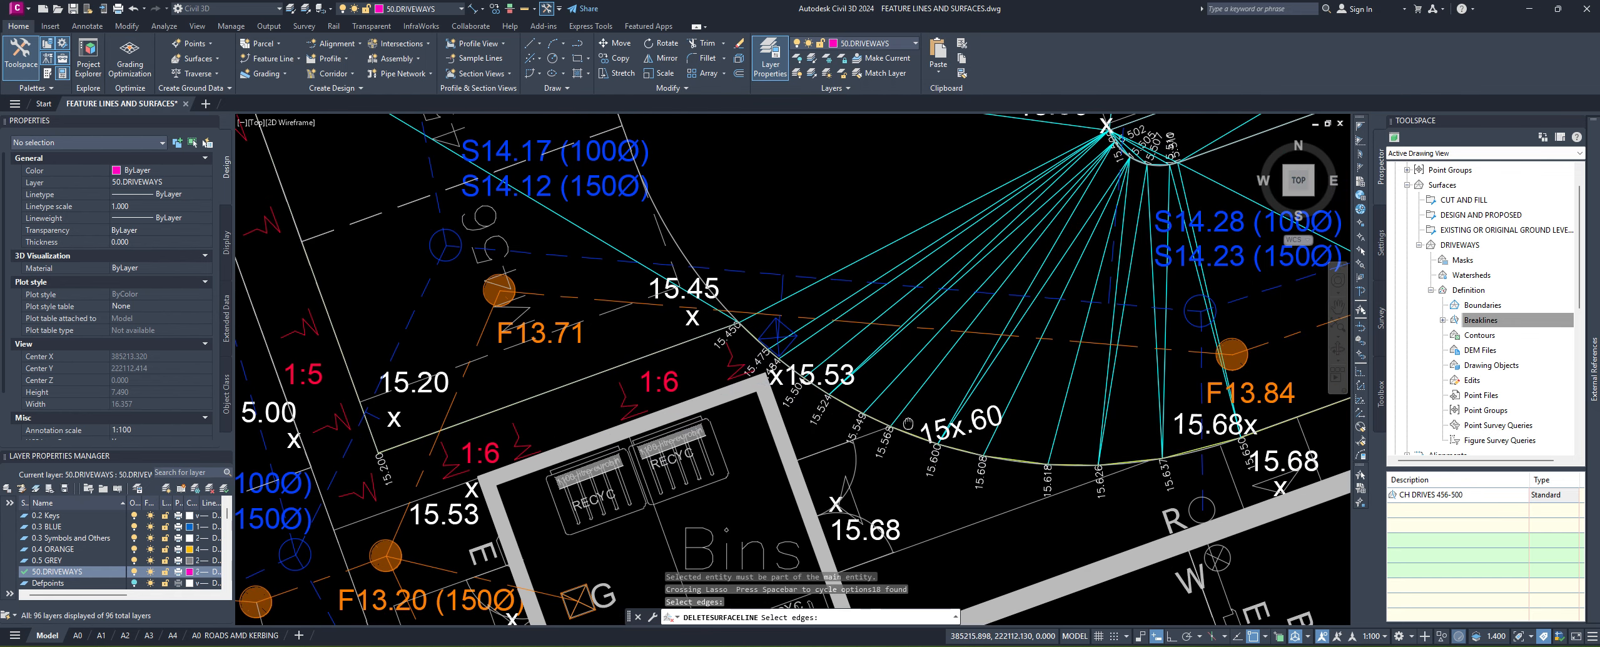
{"action": "scroll", "coordinate": [585, 378], "scroll_direction": "down", "scroll_amount": 2}
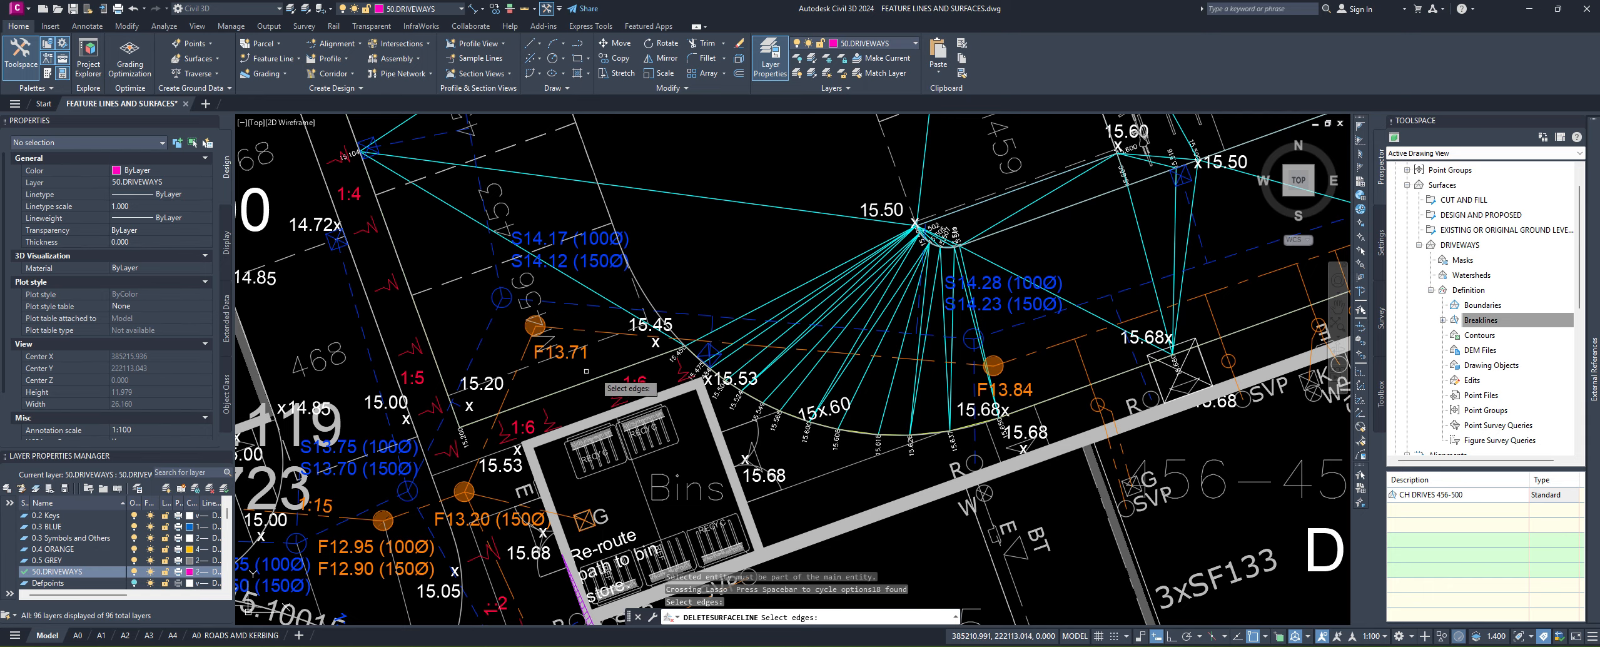
{"action": "middle_click_drag", "start_coordinate": [901, 452], "coordinate": [839, 449]}
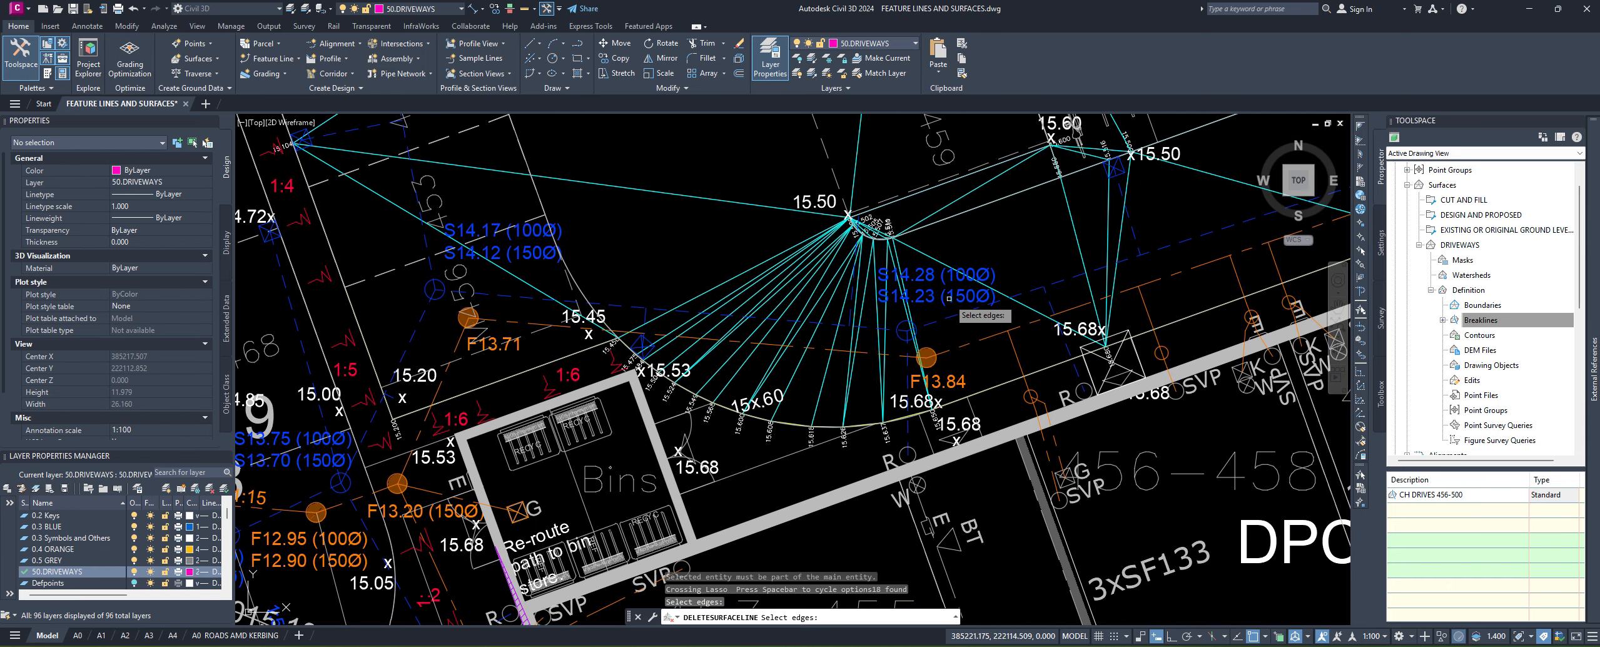
{"action": "key", "text": "Return"}
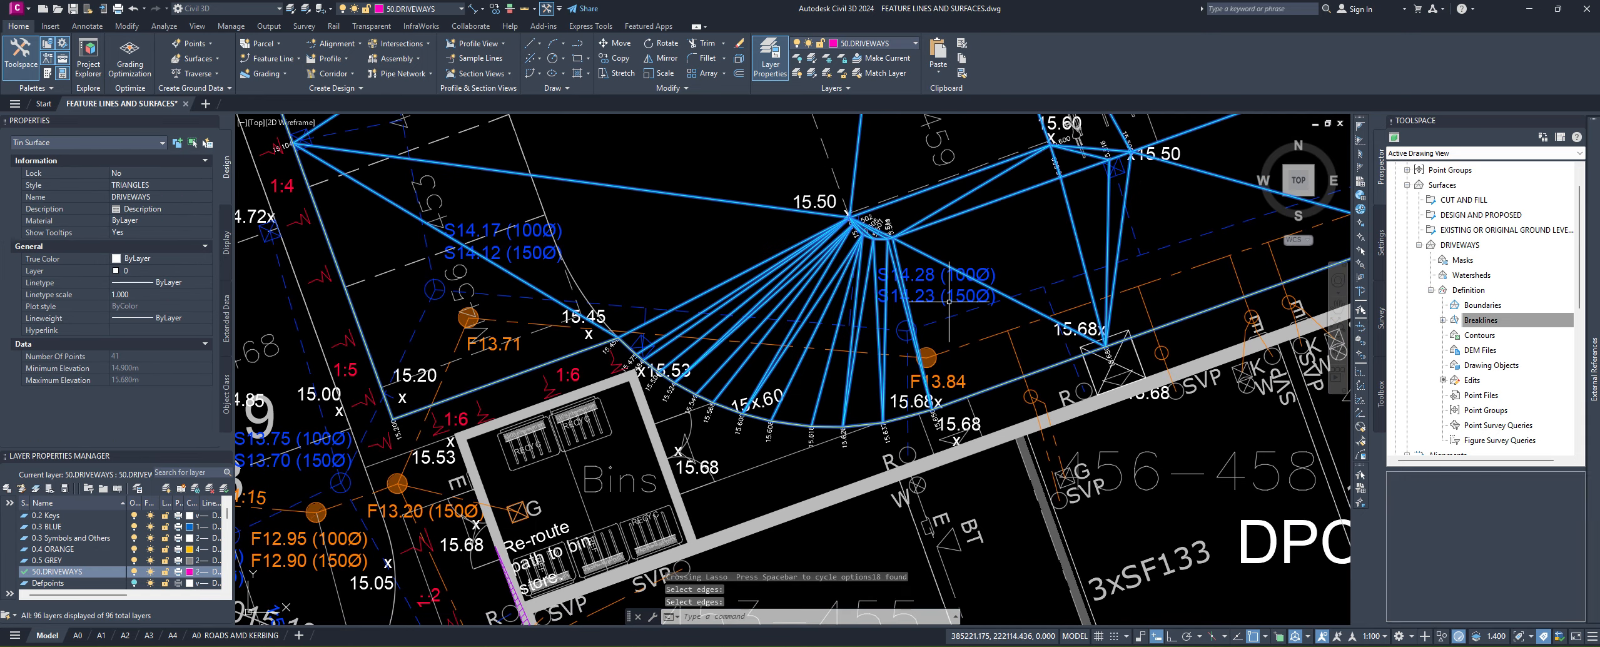
Step: Open the edited DRIVEWAYS surface in the Object Viewer
{"action": "middle_click_drag", "start_coordinate": [615, 384], "coordinate": [570, 420]}
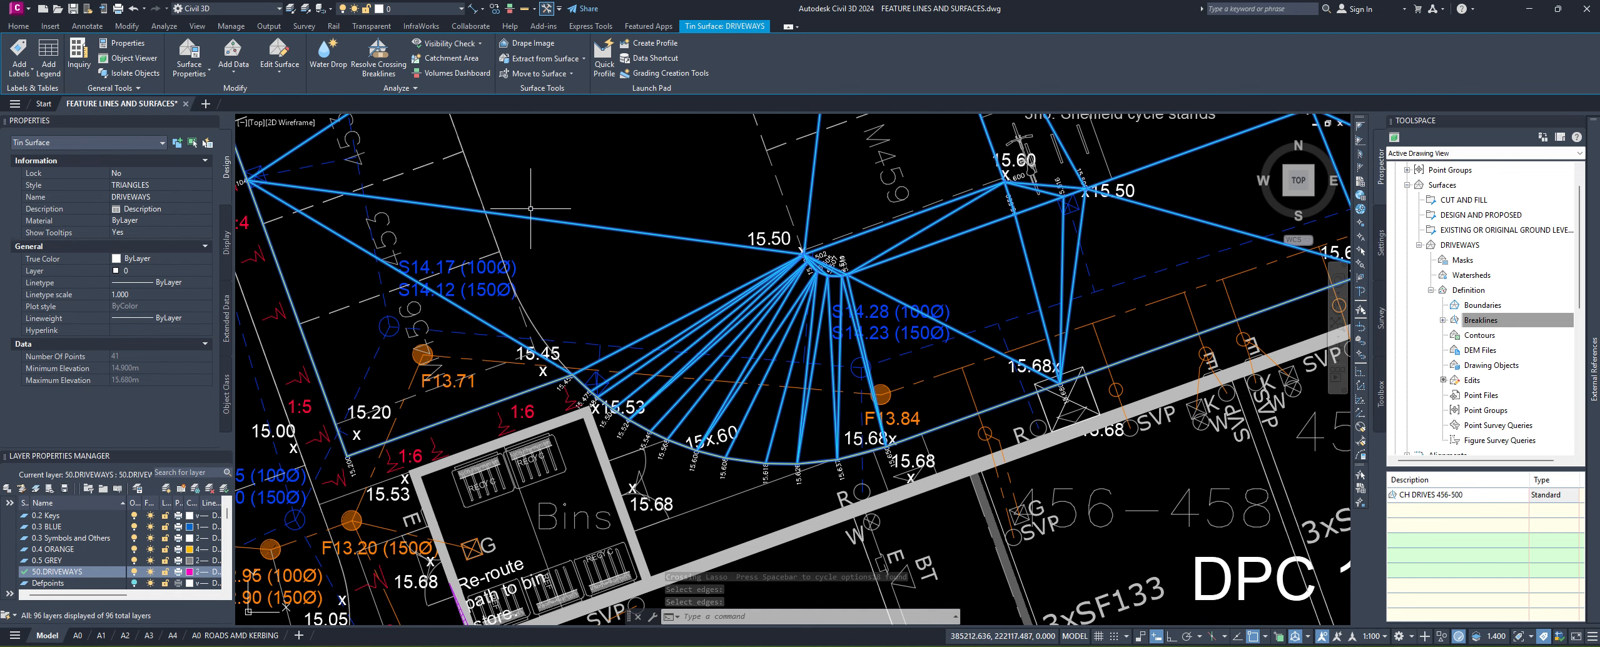
{"action": "middle_click_drag", "start_coordinate": [441, 170], "coordinate": [468, 187]}
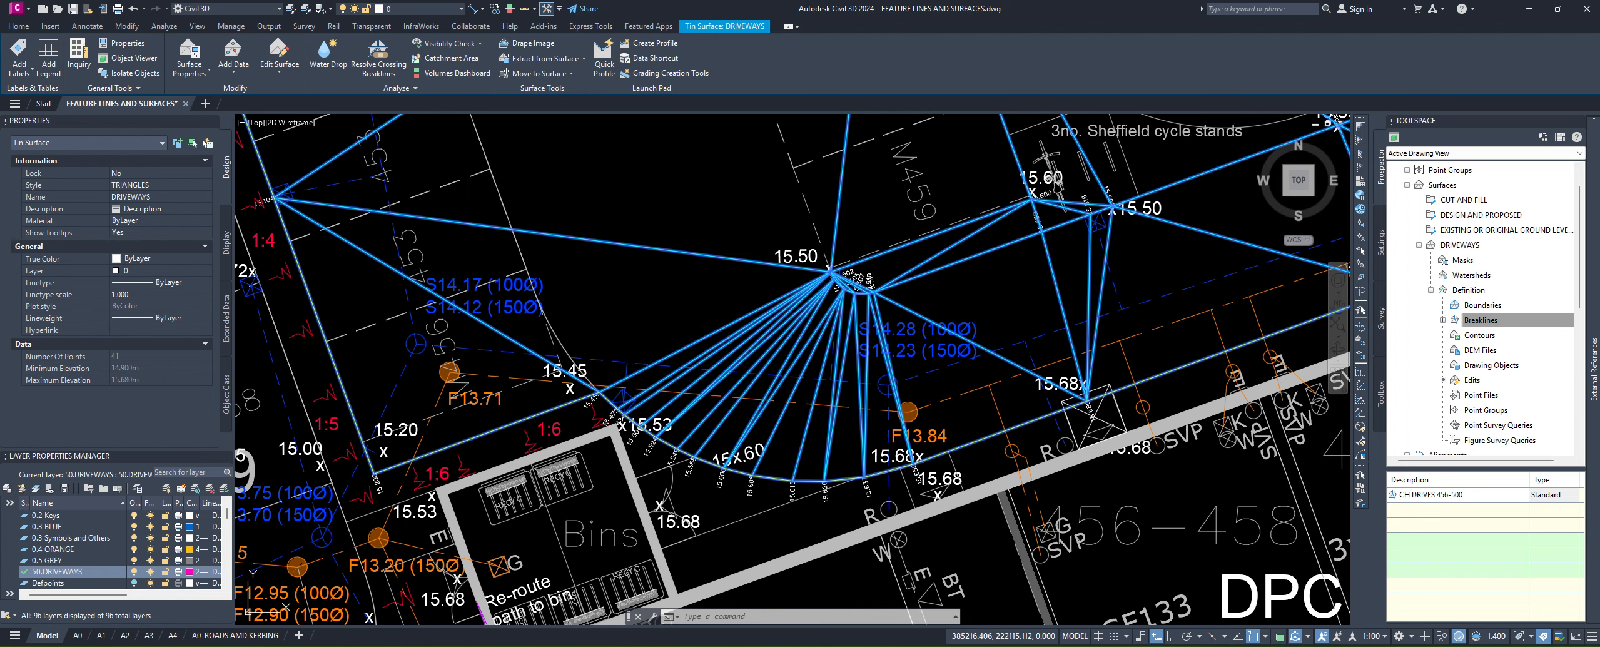
{"action": "right_click", "coordinate": [726, 325]}
{"action": "left_click", "coordinate": [786, 513]}
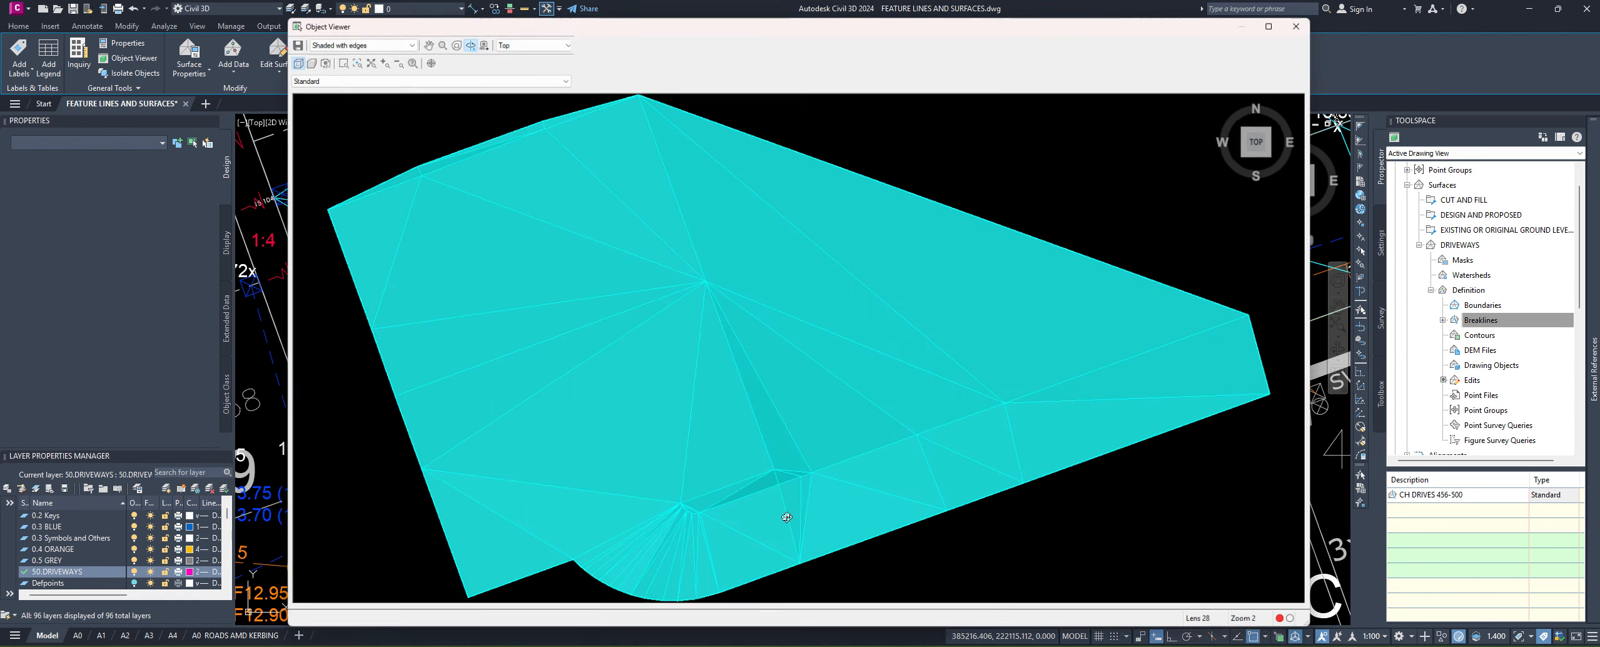
Step: Orbit the edited DRIVEWAYS surface to inspect it from an oblique 3D angle and close the Object Viewer
{"action": "left_click_drag", "start_coordinate": [808, 422], "coordinate": [633, 502]}
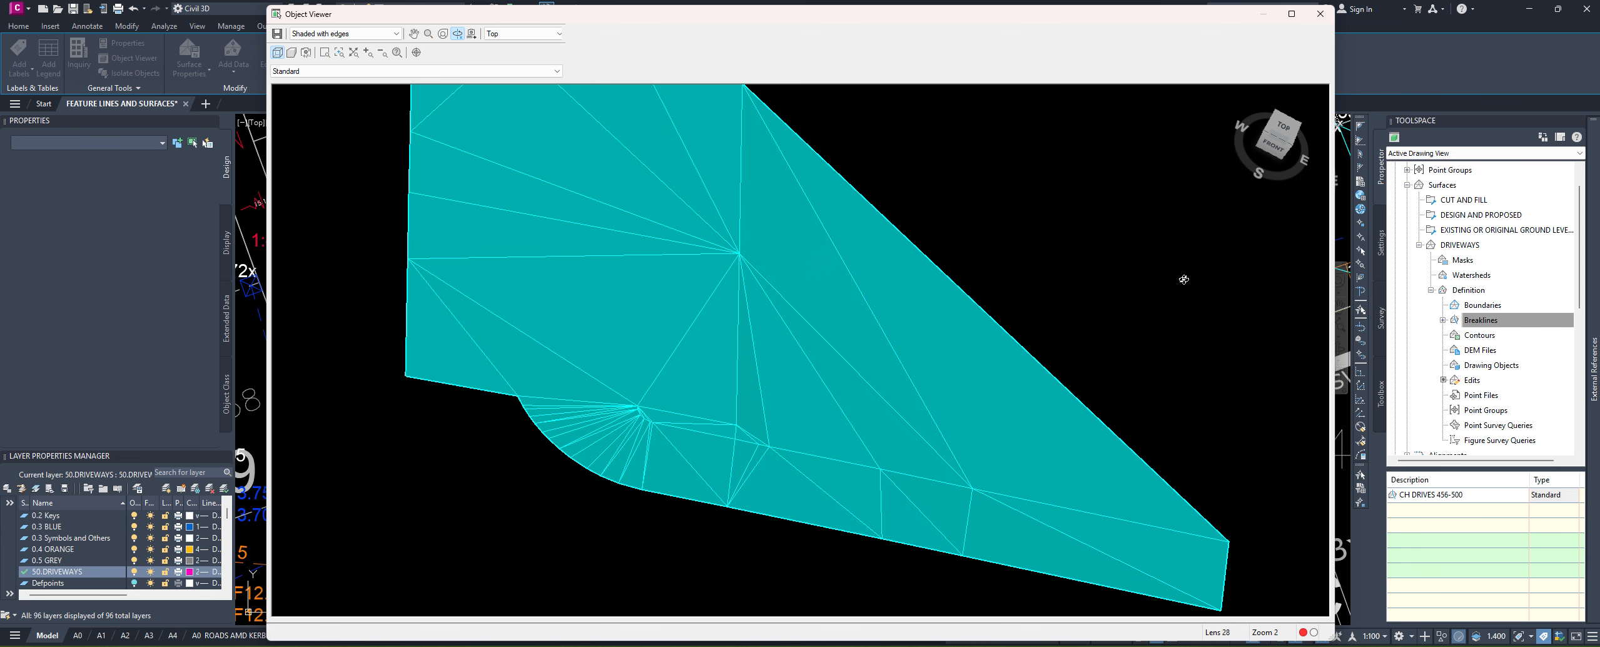
{"action": "left_click", "coordinate": [1327, 19]}
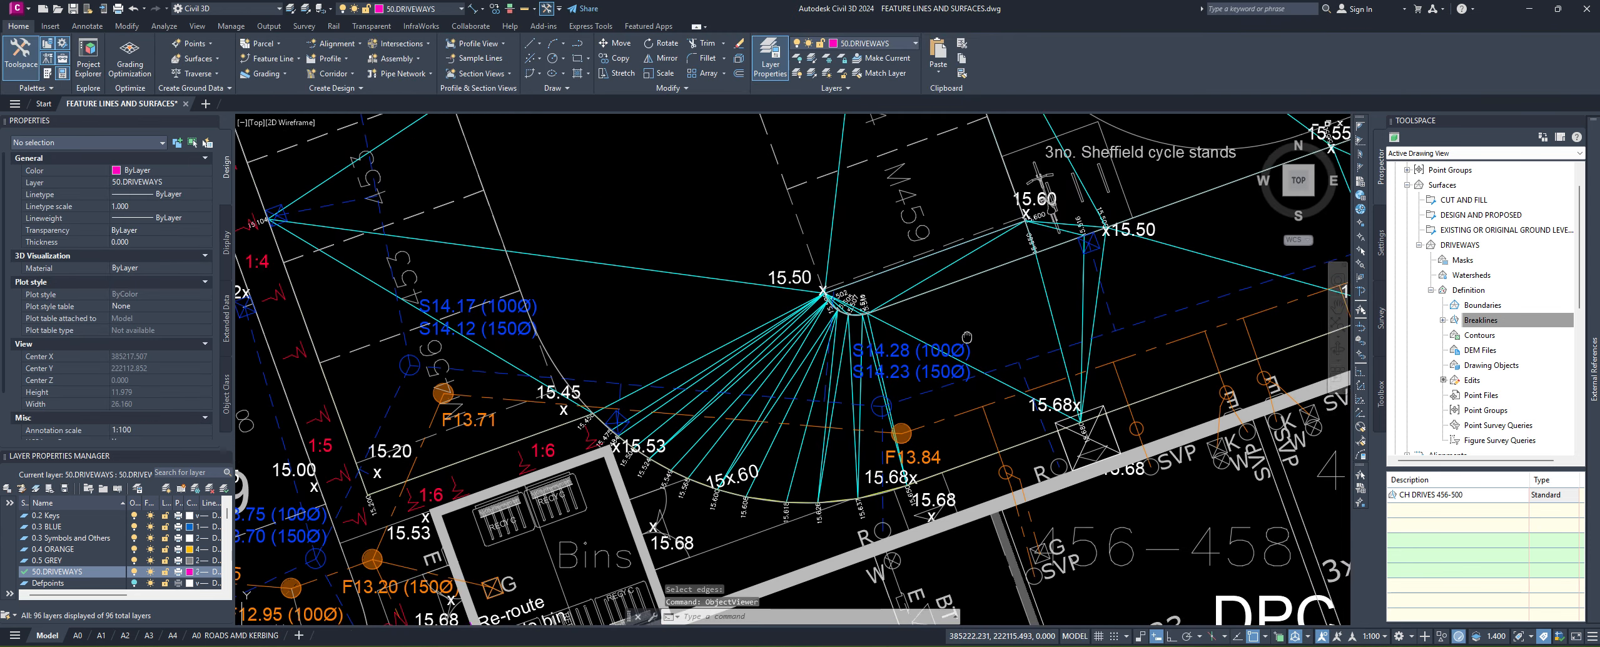
Step: Examine the DRIVEWAYS triangles in plan around the curved driveway edge and the Sheffield cycle stands
{"action": "scroll", "coordinate": [972, 361], "scroll_direction": "up", "scroll_amount": 6}
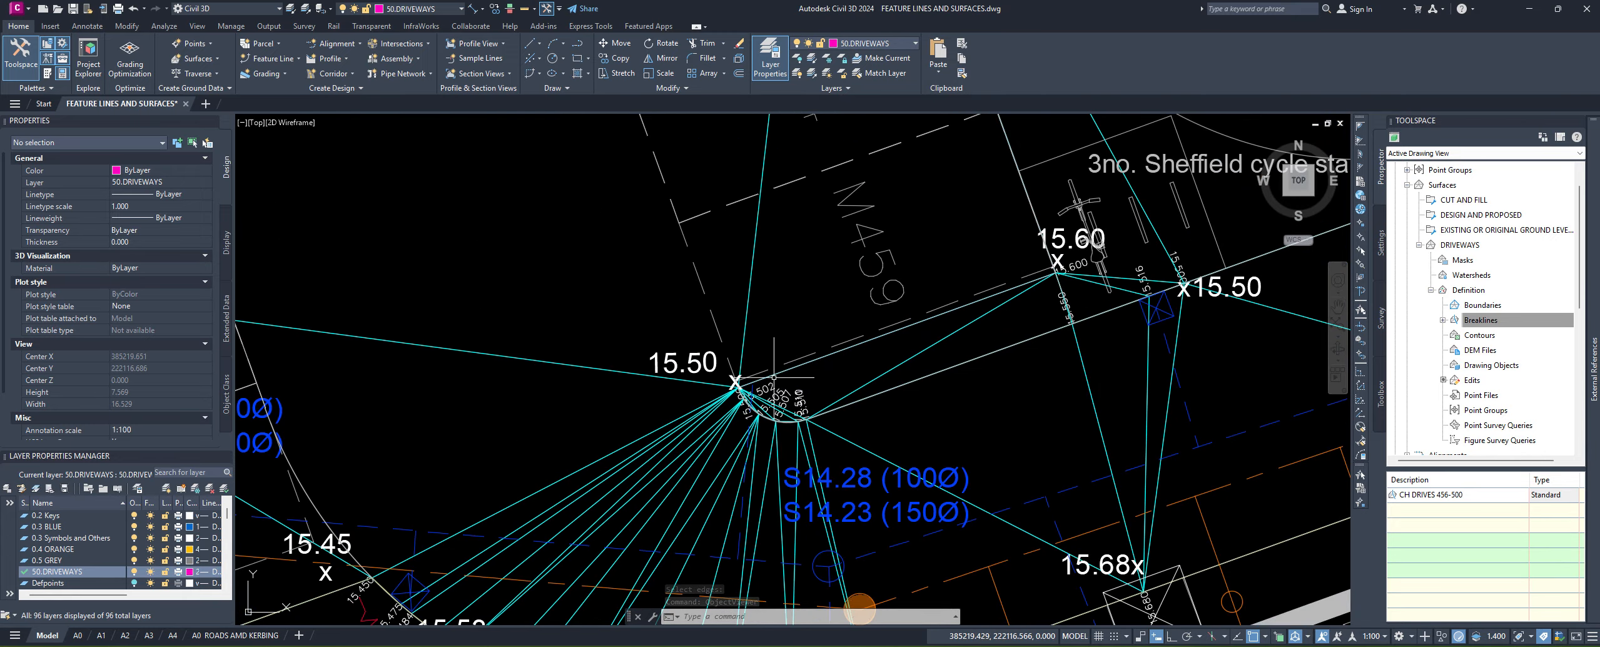
{"action": "scroll", "coordinate": [766, 407], "scroll_direction": "up", "scroll_amount": 4}
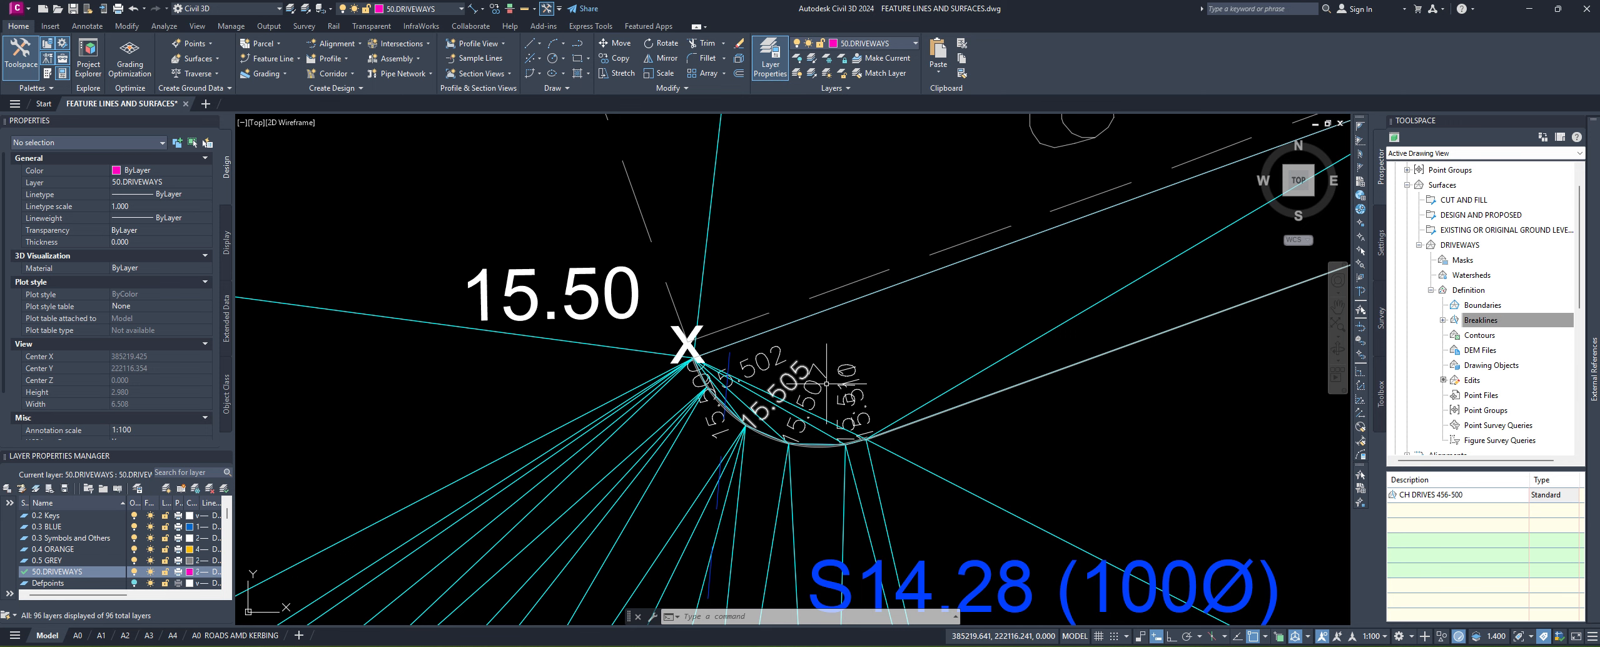
{"action": "middle_click_drag", "start_coordinate": [1038, 335], "coordinate": [695, 370]}
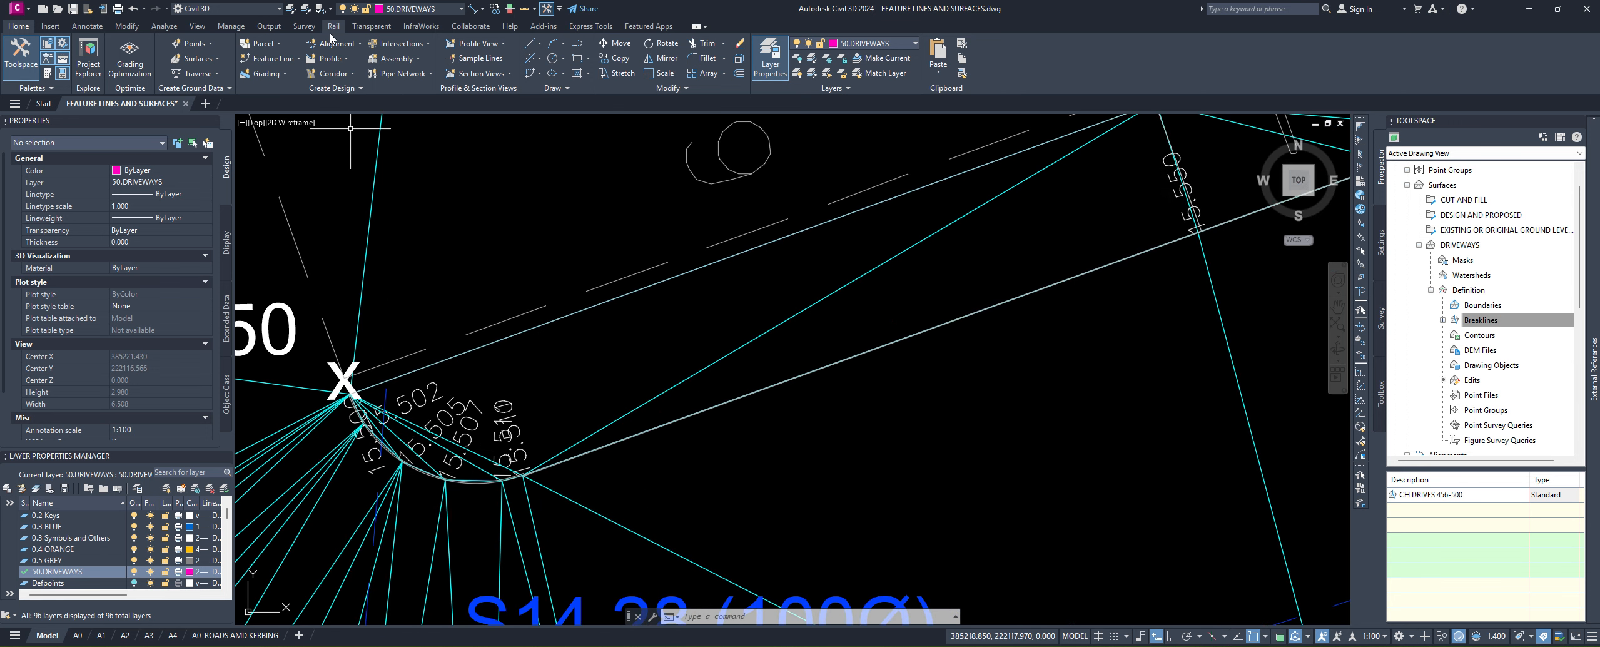
{"action": "scroll", "coordinate": [697, 367], "scroll_direction": "down", "scroll_amount": 6}
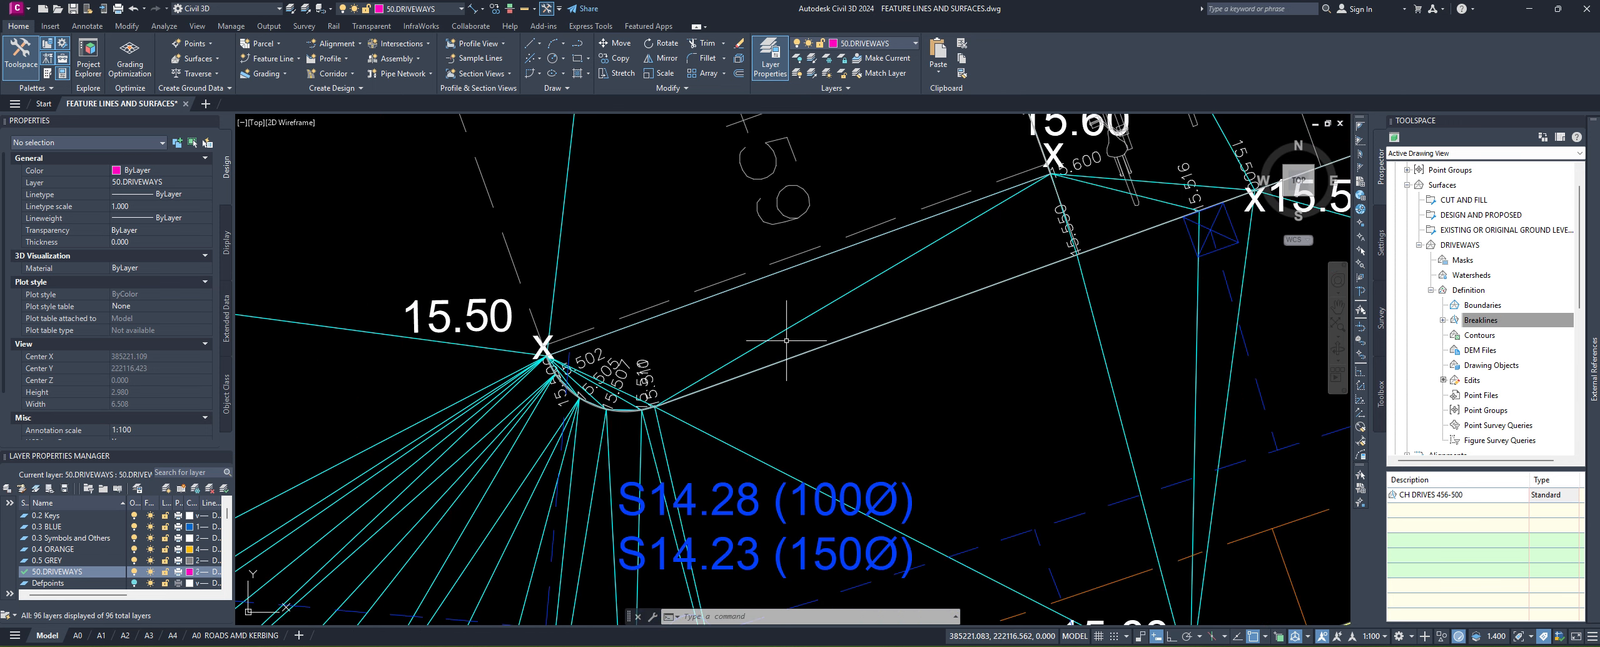
{"action": "scroll", "coordinate": [925, 409], "scroll_direction": "down", "scroll_amount": 1}
{"action": "middle_click_drag", "start_coordinate": [940, 422], "coordinate": [850, 471]}
{"action": "key", "text": "Escape"}
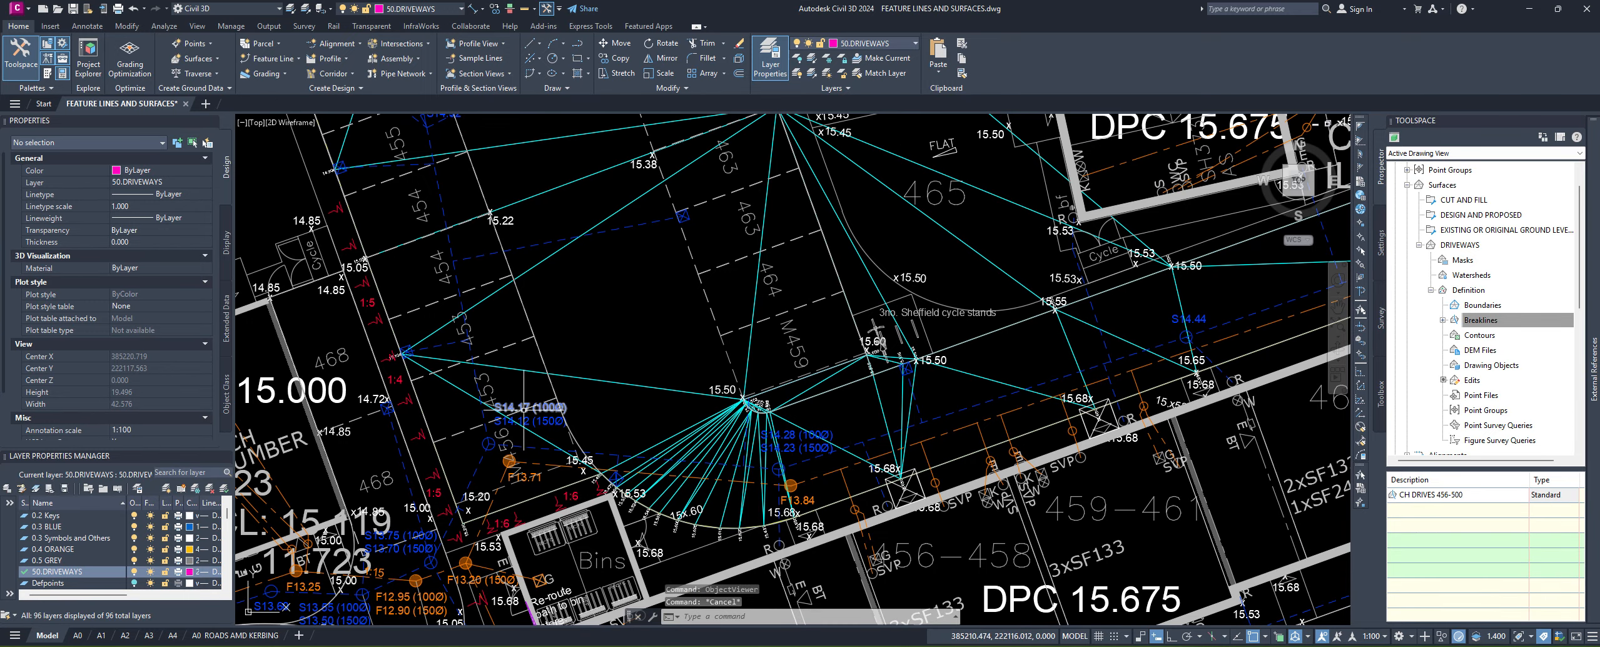
{"action": "middle_click_drag", "start_coordinate": [525, 411], "coordinate": [455, 410]}
{"action": "scroll", "coordinate": [455, 409], "scroll_direction": "down", "scroll_amount": 1}
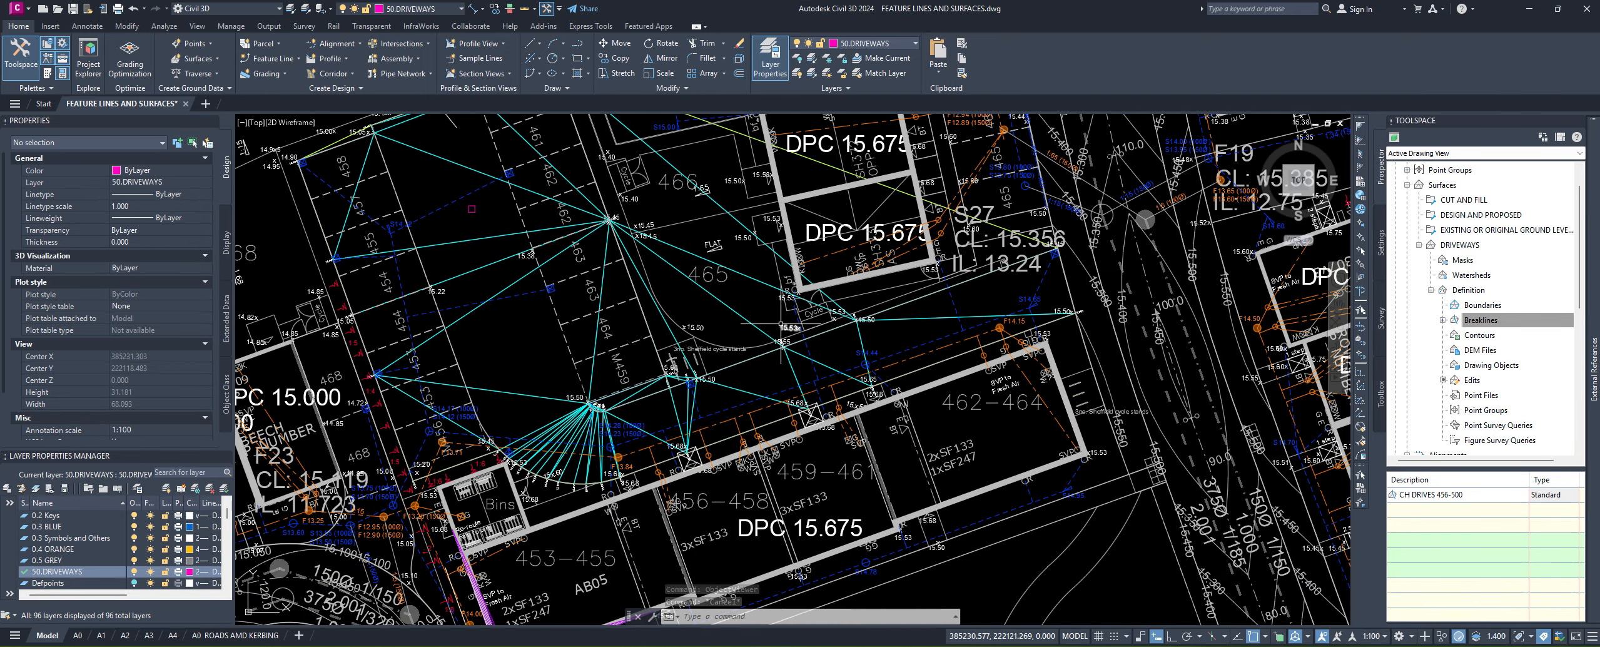
{"action": "middle_click_drag", "start_coordinate": [749, 341], "coordinate": [819, 344]}
{"action": "scroll", "coordinate": [987, 369], "scroll_direction": "down", "scroll_amount": 1}
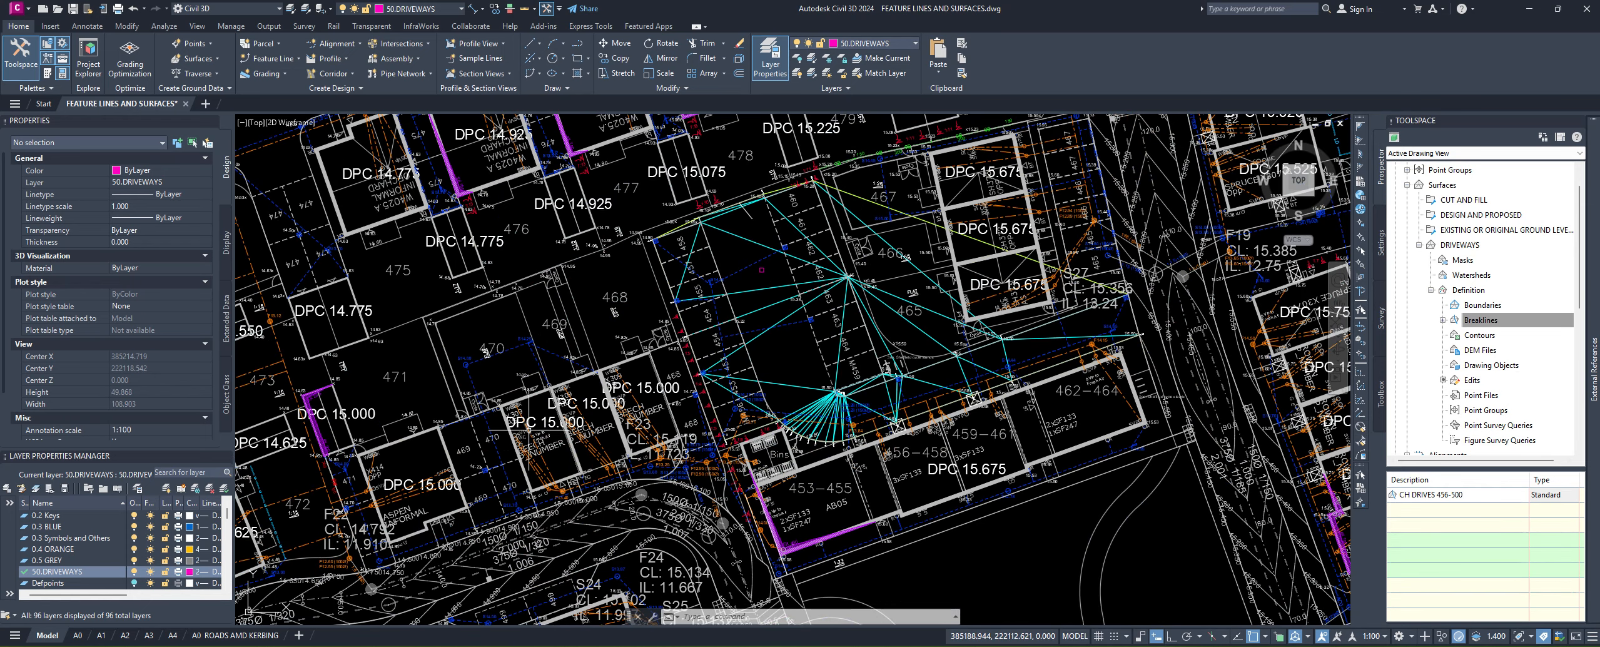
Step: Look over the wider site layout around the LEAP and compare it with the extent of the DRIVEWAYS triangulation
{"action": "scroll", "coordinate": [1036, 332], "scroll_direction": "down", "scroll_amount": 1}
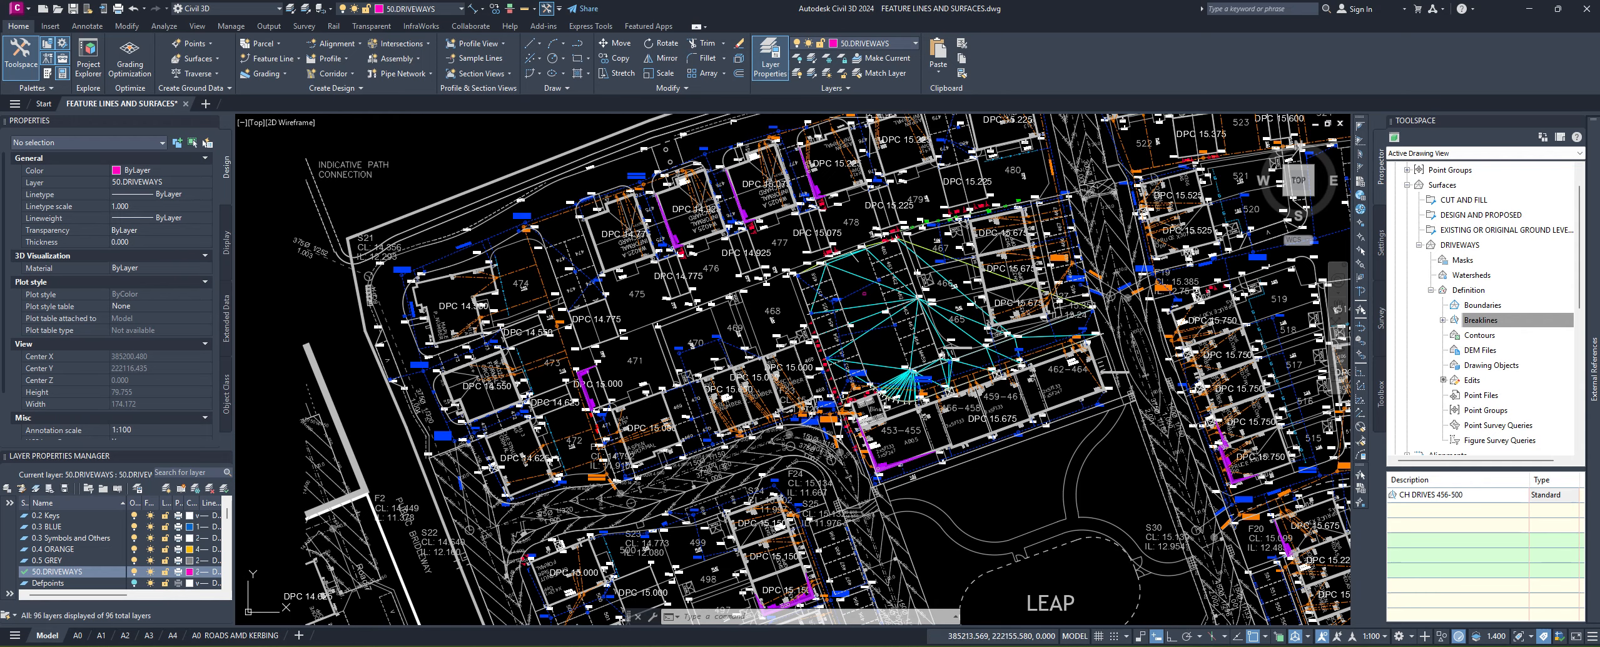
{"action": "scroll", "coordinate": [562, 326], "scroll_direction": "down", "scroll_amount": 2}
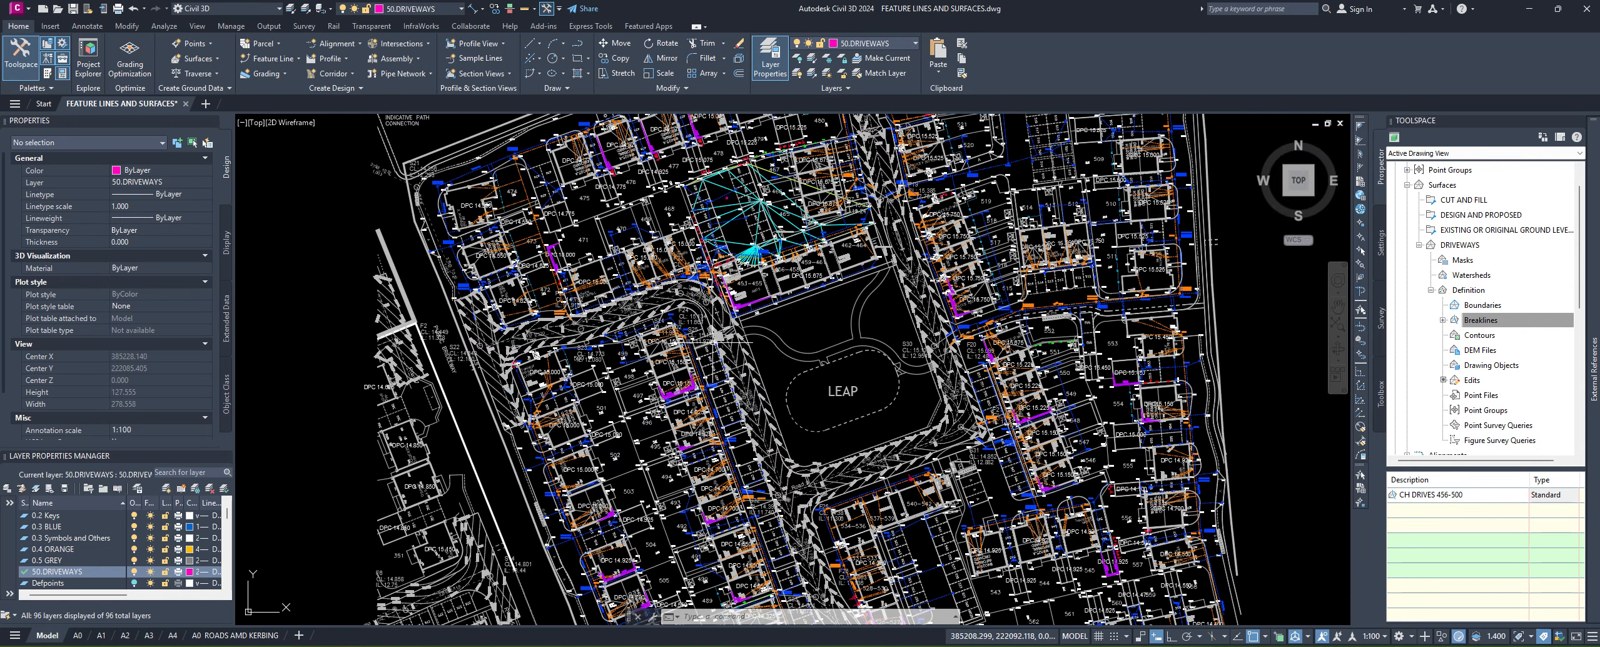
{"action": "mouse_move", "coordinate": [710, 581]}
{"action": "middle_mouse_down"}
{"action": "mouse_move", "coordinate": [601, 403]}
{"action": "mouse_move", "coordinate": [559, 438]}
{"action": "middle_mouse_up"}
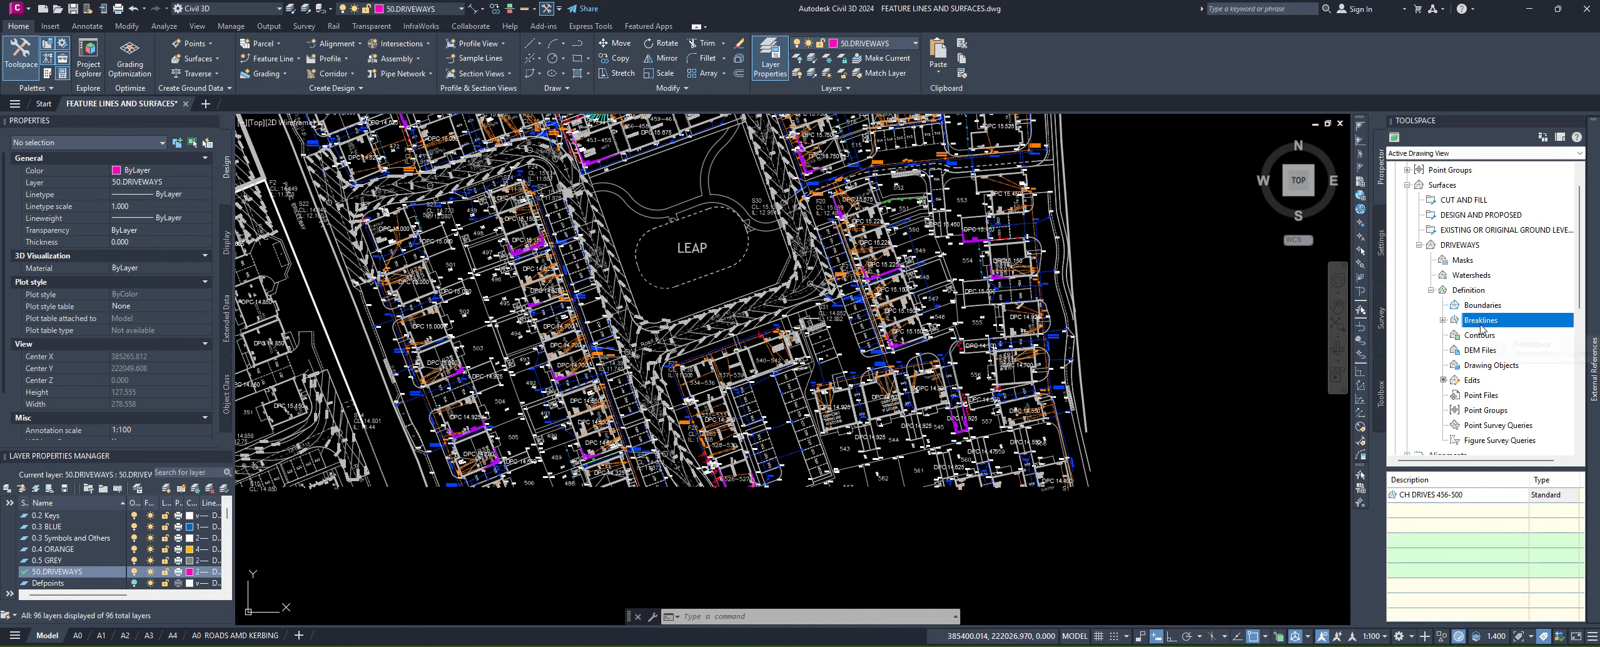
{"action": "middle_click_drag", "start_coordinate": [1046, 361], "coordinate": [1052, 456]}
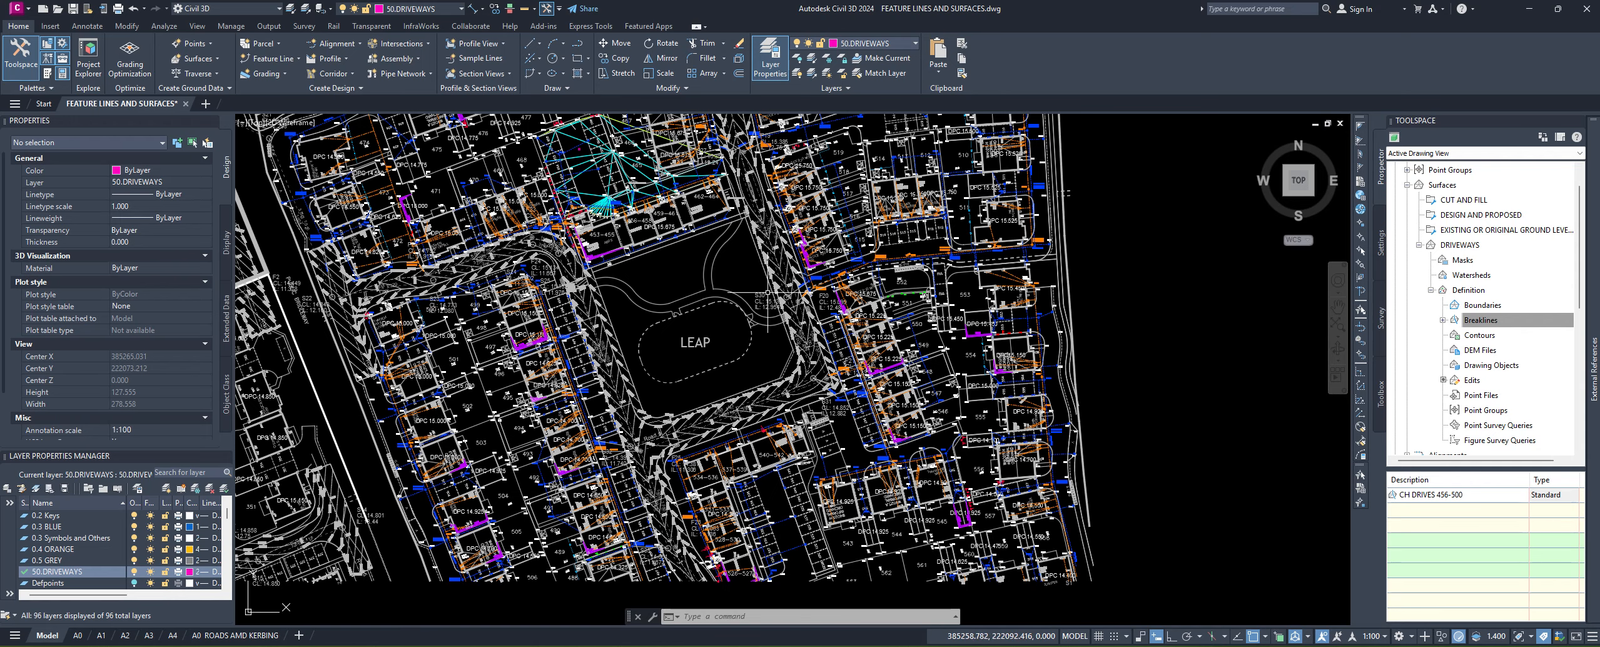
{"action": "middle_click_drag", "start_coordinate": [768, 291], "coordinate": [809, 373]}
{"action": "scroll", "coordinate": [662, 302], "scroll_direction": "up", "scroll_amount": 10}
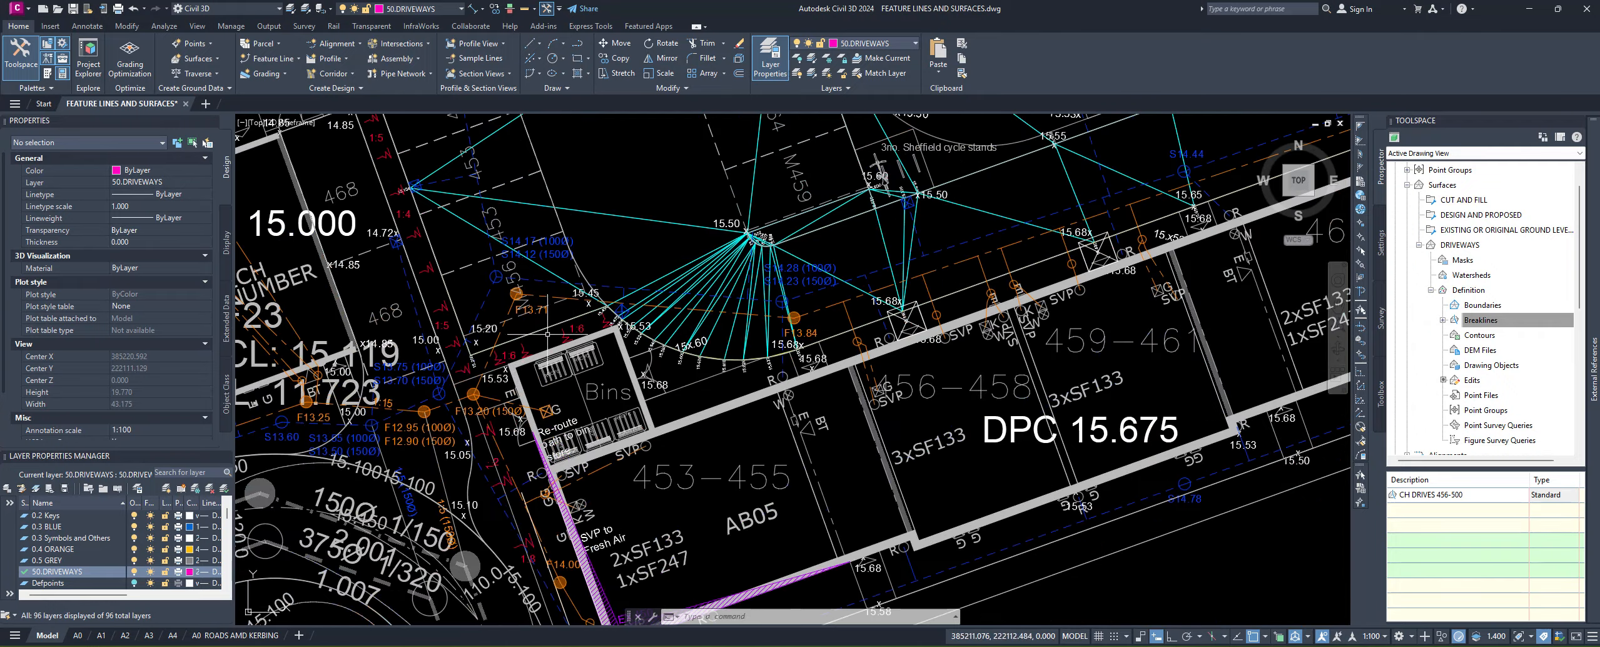
{"action": "scroll", "coordinate": [607, 450], "scroll_direction": "down", "scroll_amount": 6}
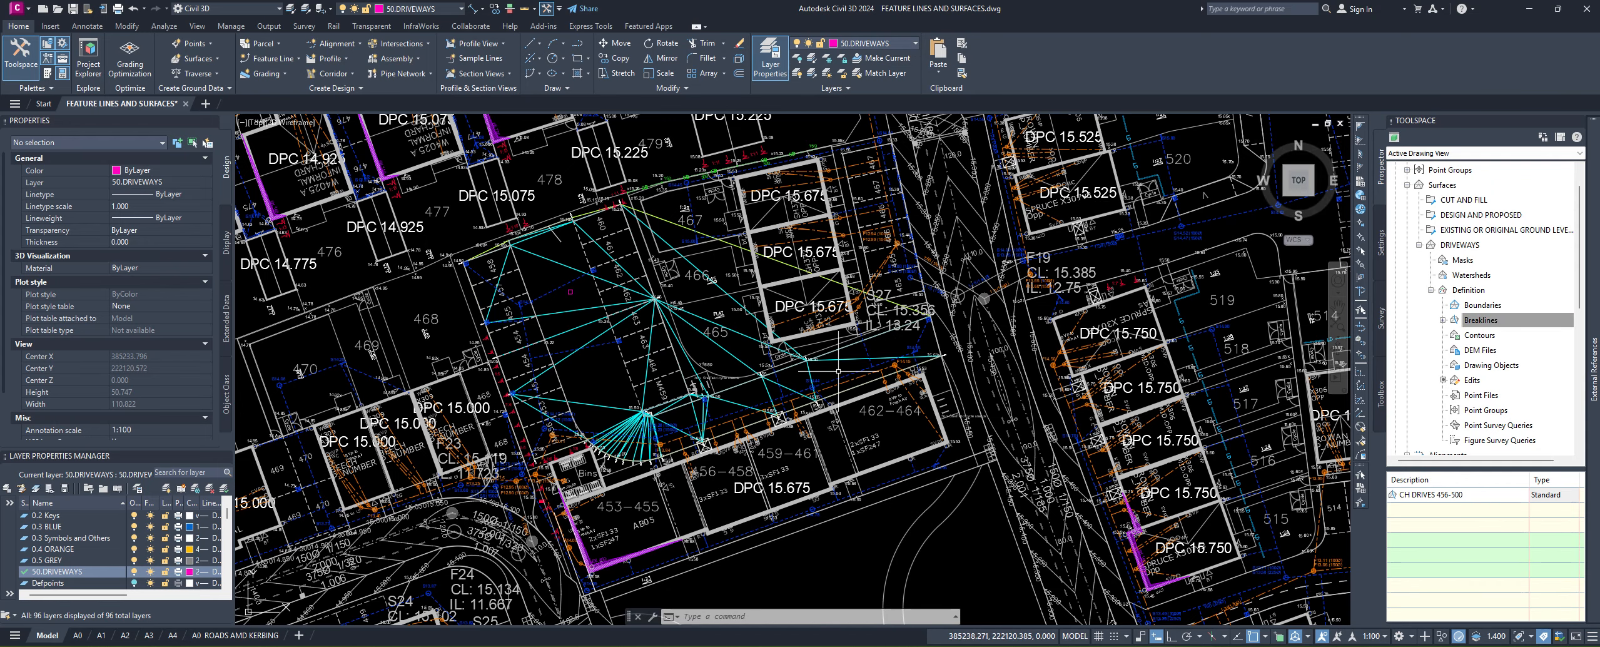
{"action": "middle_click_drag", "start_coordinate": [785, 448], "coordinate": [738, 445]}
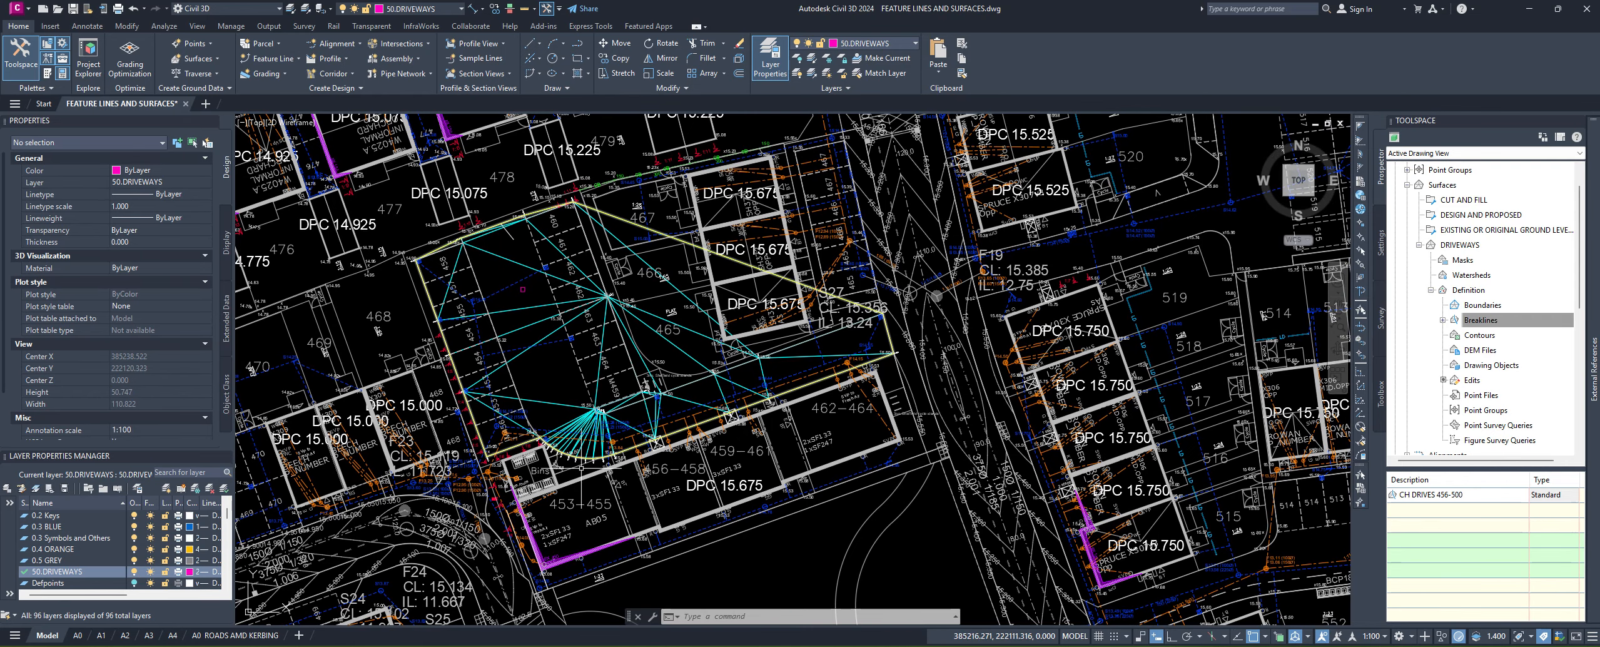
{"action": "middle_click_drag", "start_coordinate": [819, 397], "coordinate": [836, 420]}
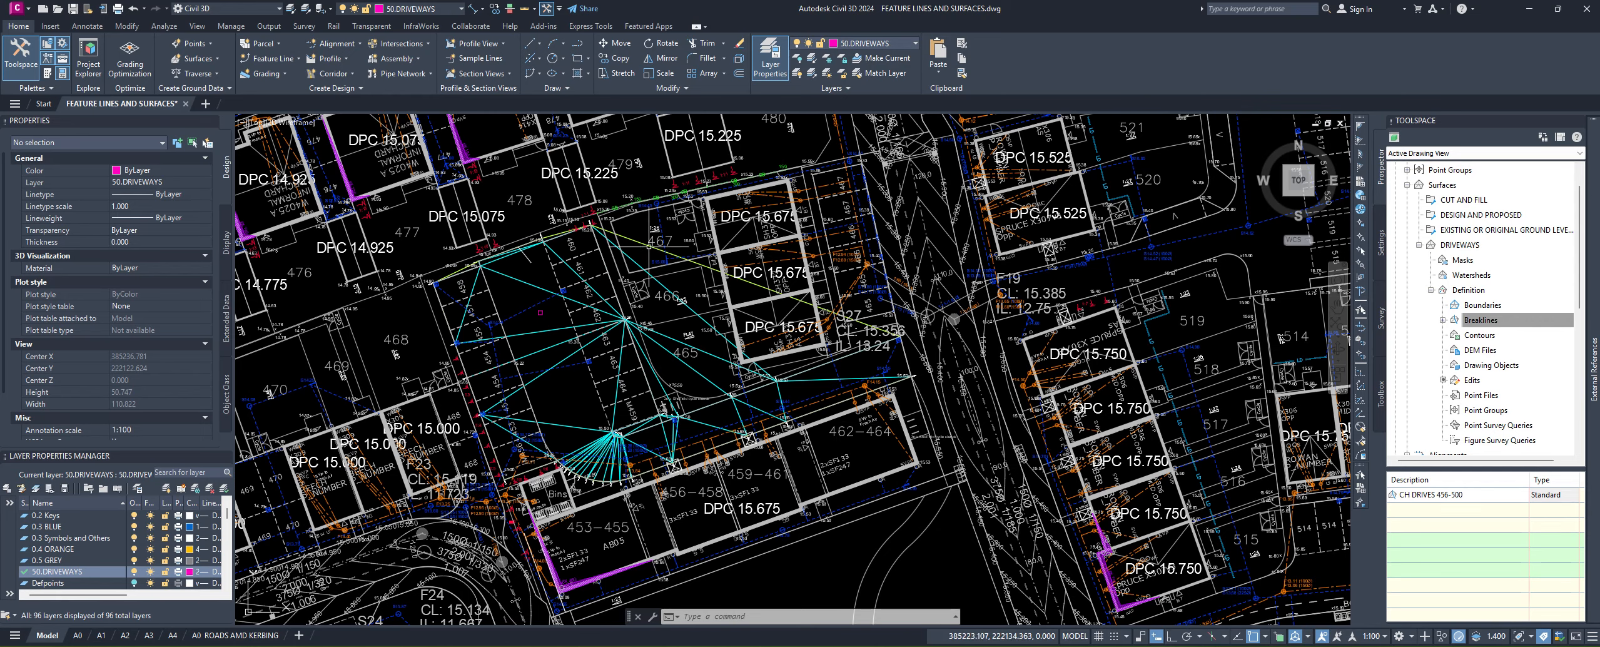
{"action": "scroll", "coordinate": [834, 424], "scroll_direction": "up", "scroll_amount": 6}
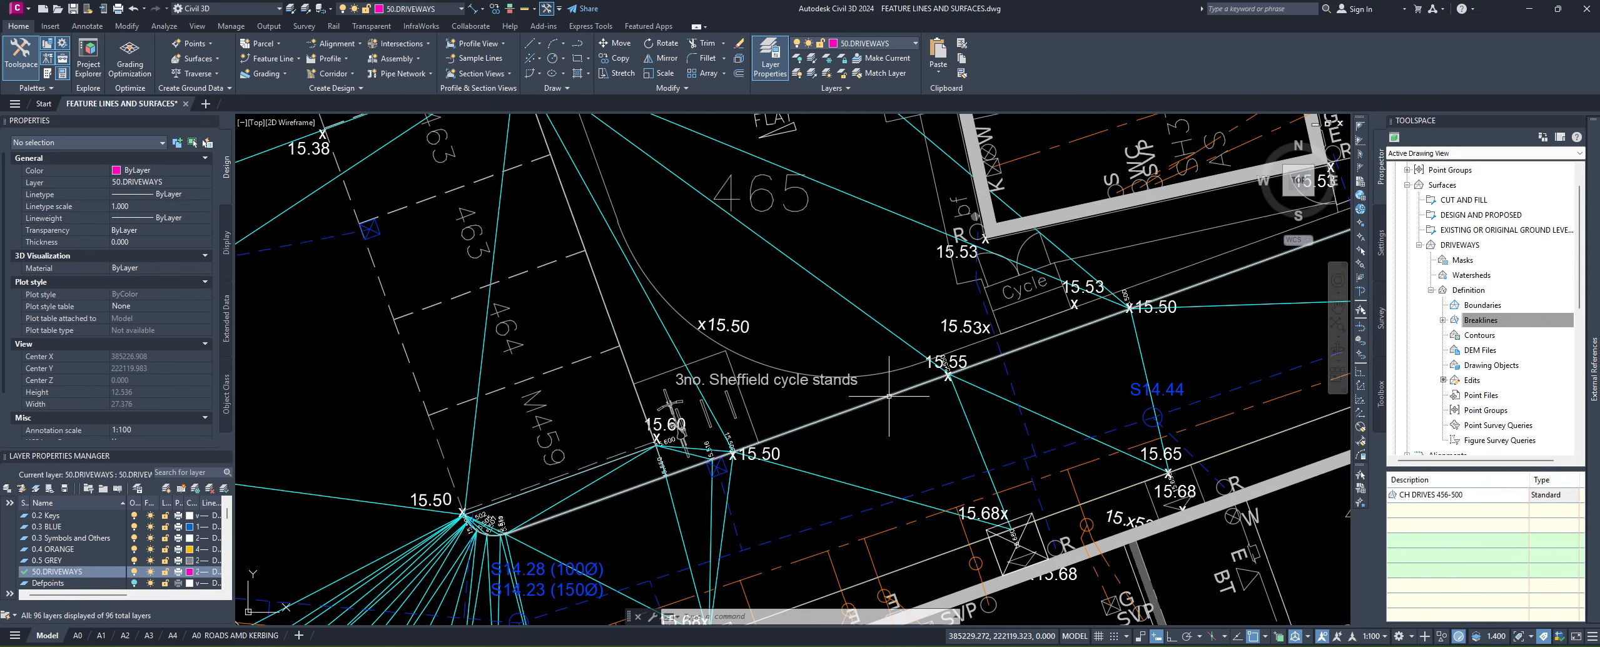
Step: Turn on selection cycling and select the driveway feature line from the overlapping objects near the cycle stands
{"action": "key", "text": "Escape"}
{"action": "key", "text": "Escape"}
{"action": "scroll", "coordinate": [907, 366], "scroll_direction": "down", "scroll_amount": 2}
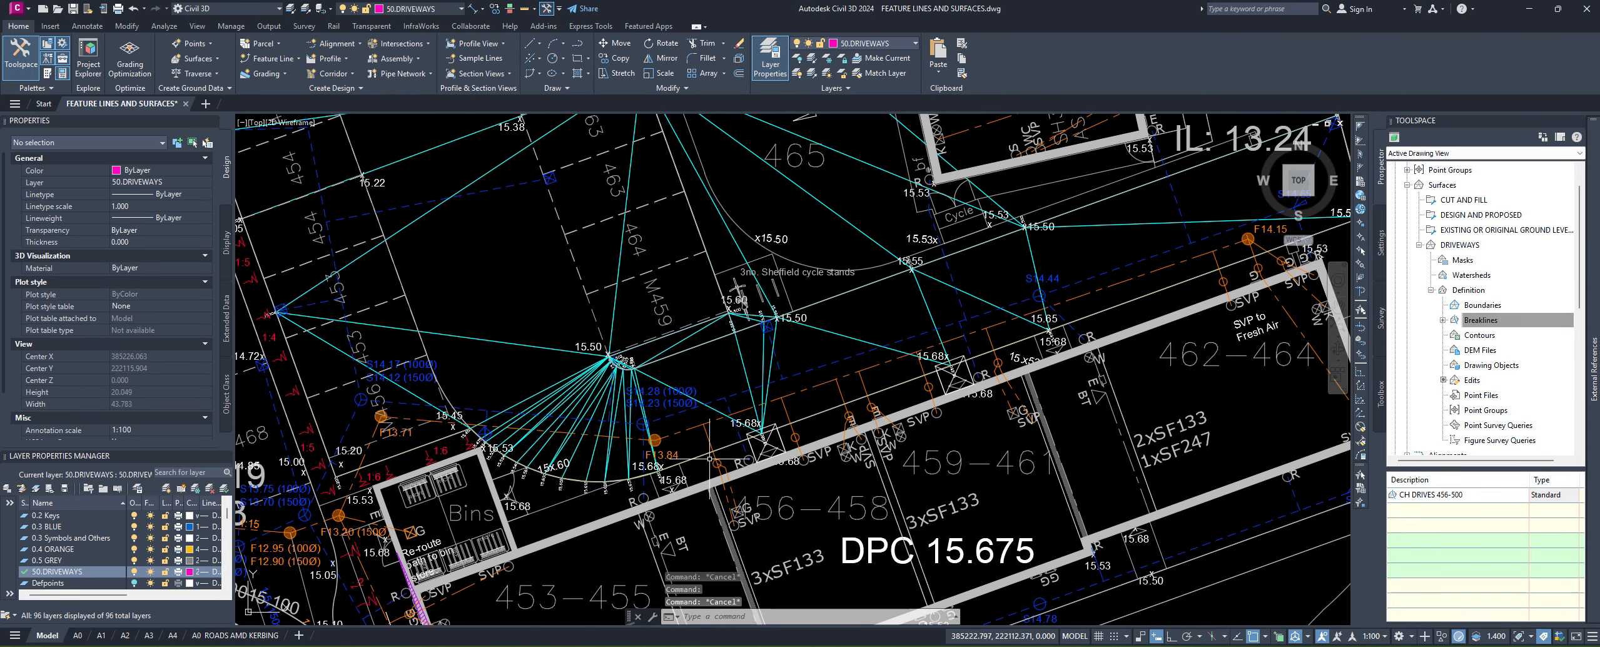
{"action": "left_click", "coordinate": [699, 454]}
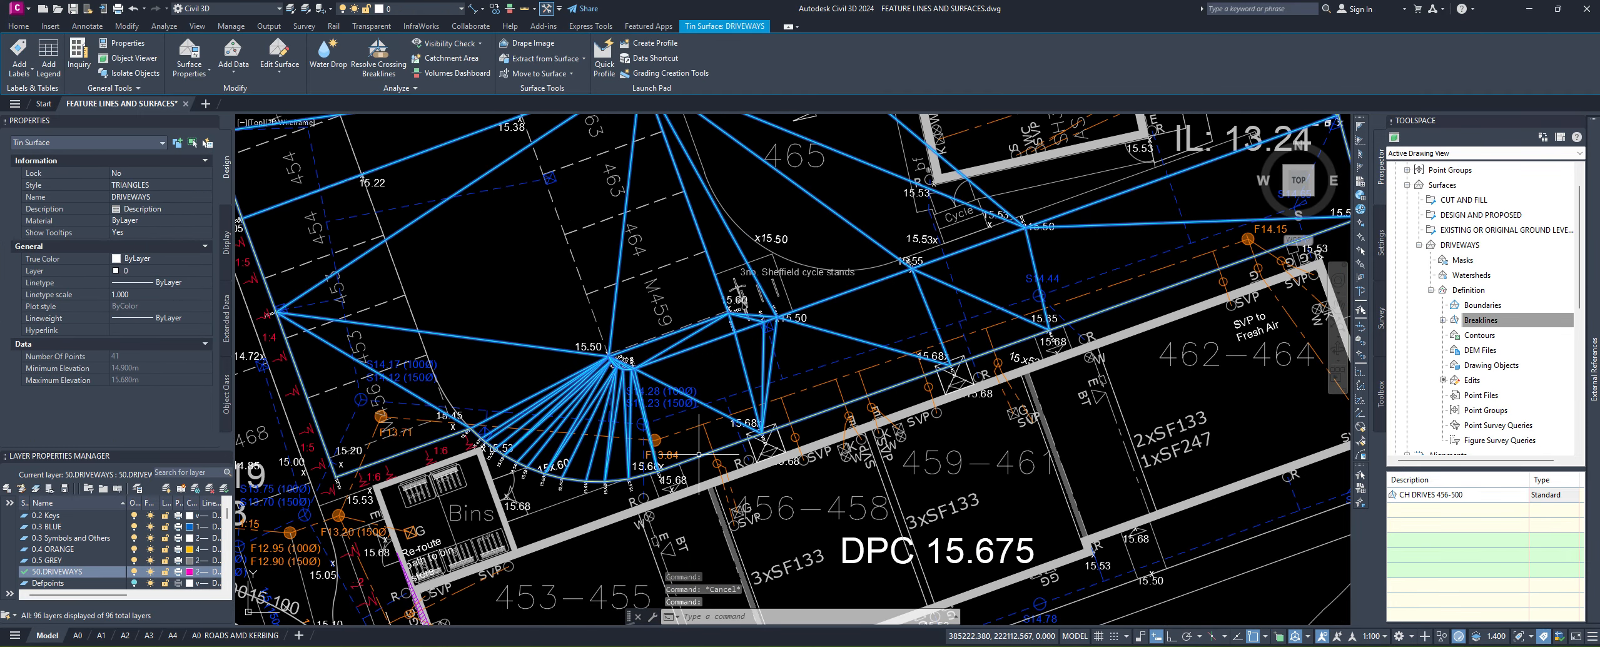
{"action": "key", "text": "Escape"}
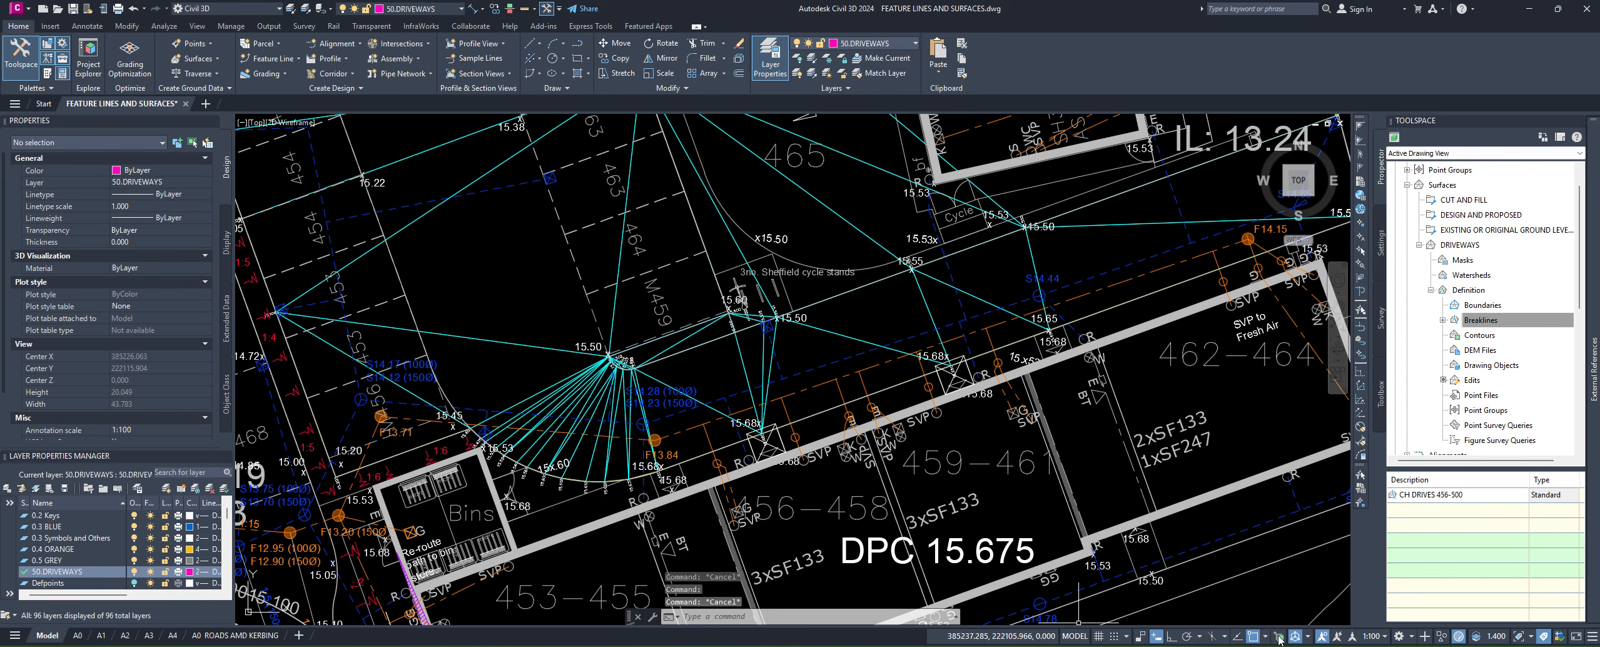
{"action": "left_click", "coordinate": [1278, 636]}
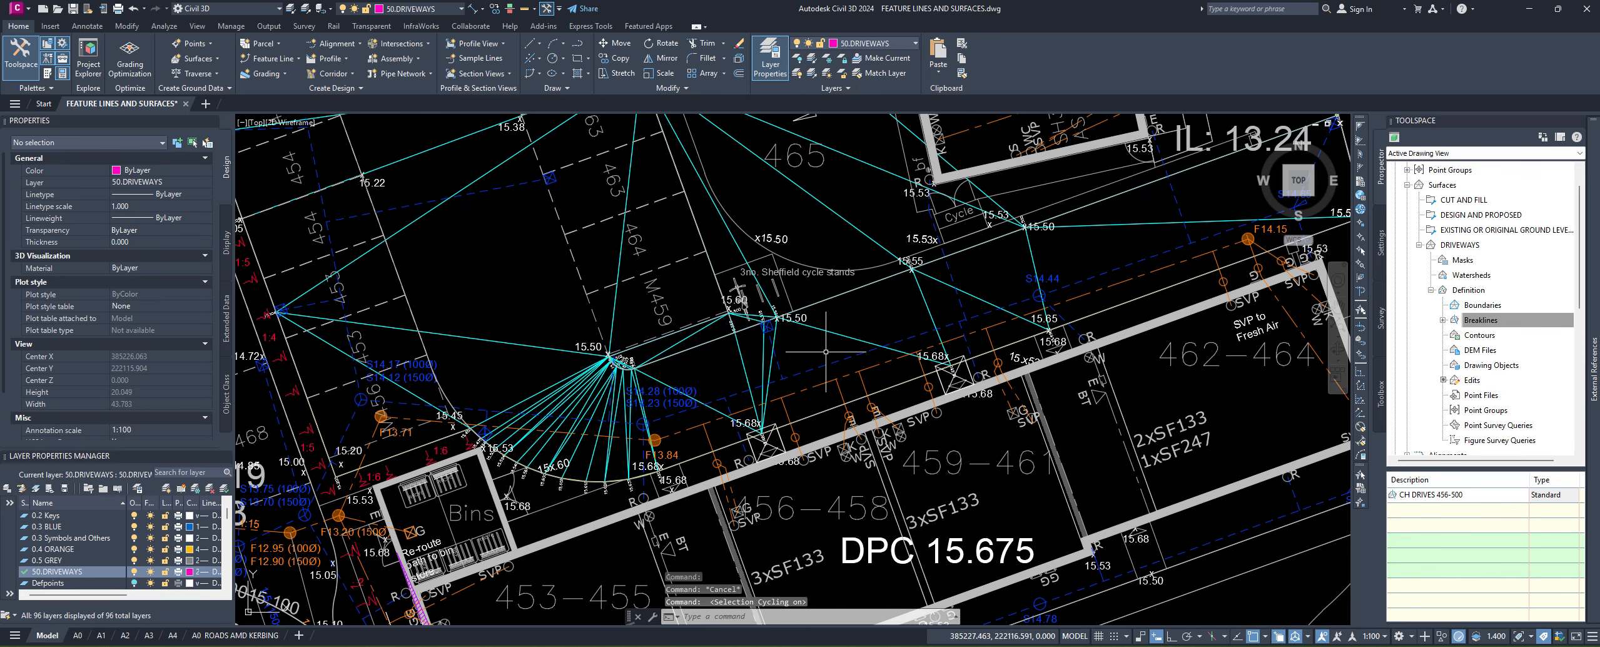
{"action": "left_click", "coordinate": [825, 299]}
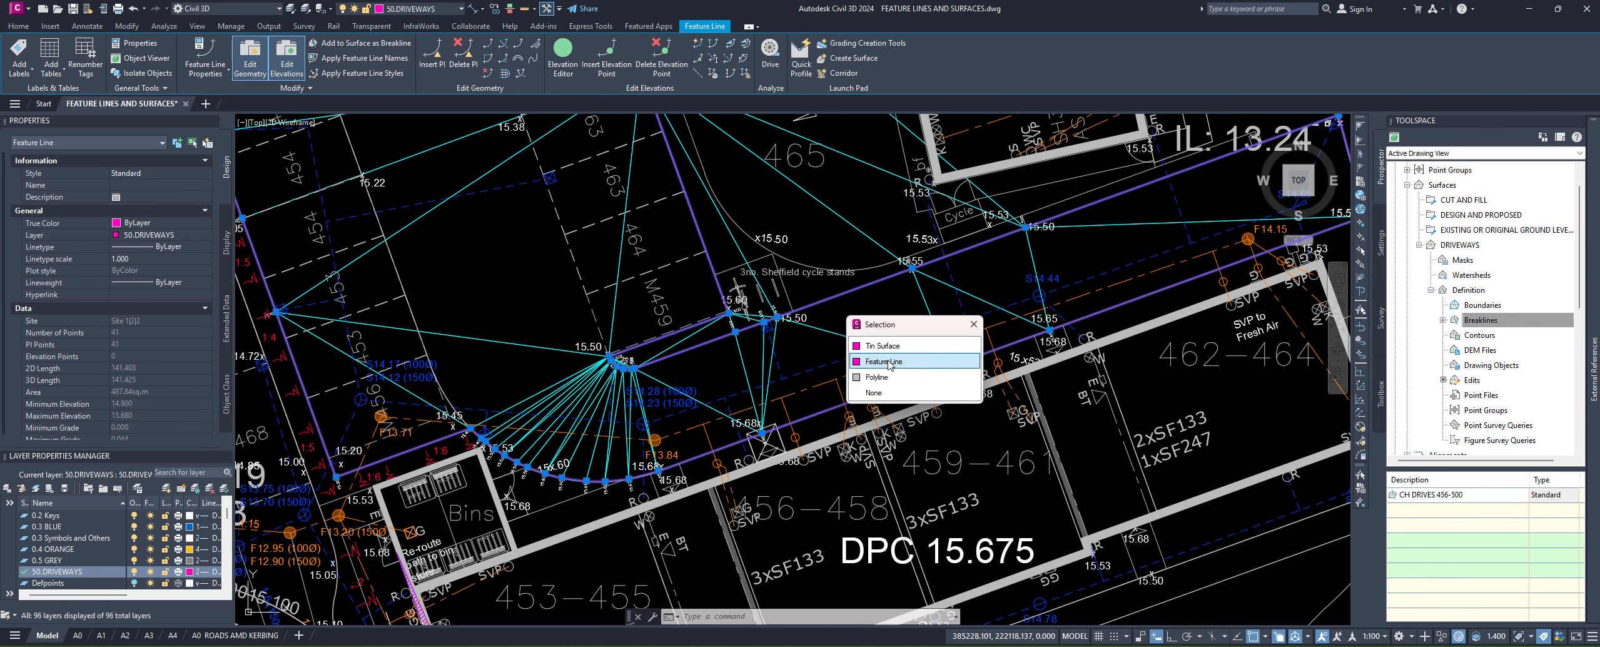
{"action": "left_click", "coordinate": [887, 363]}
{"action": "scroll", "coordinate": [750, 276], "scroll_direction": "up", "scroll_amount": 6}
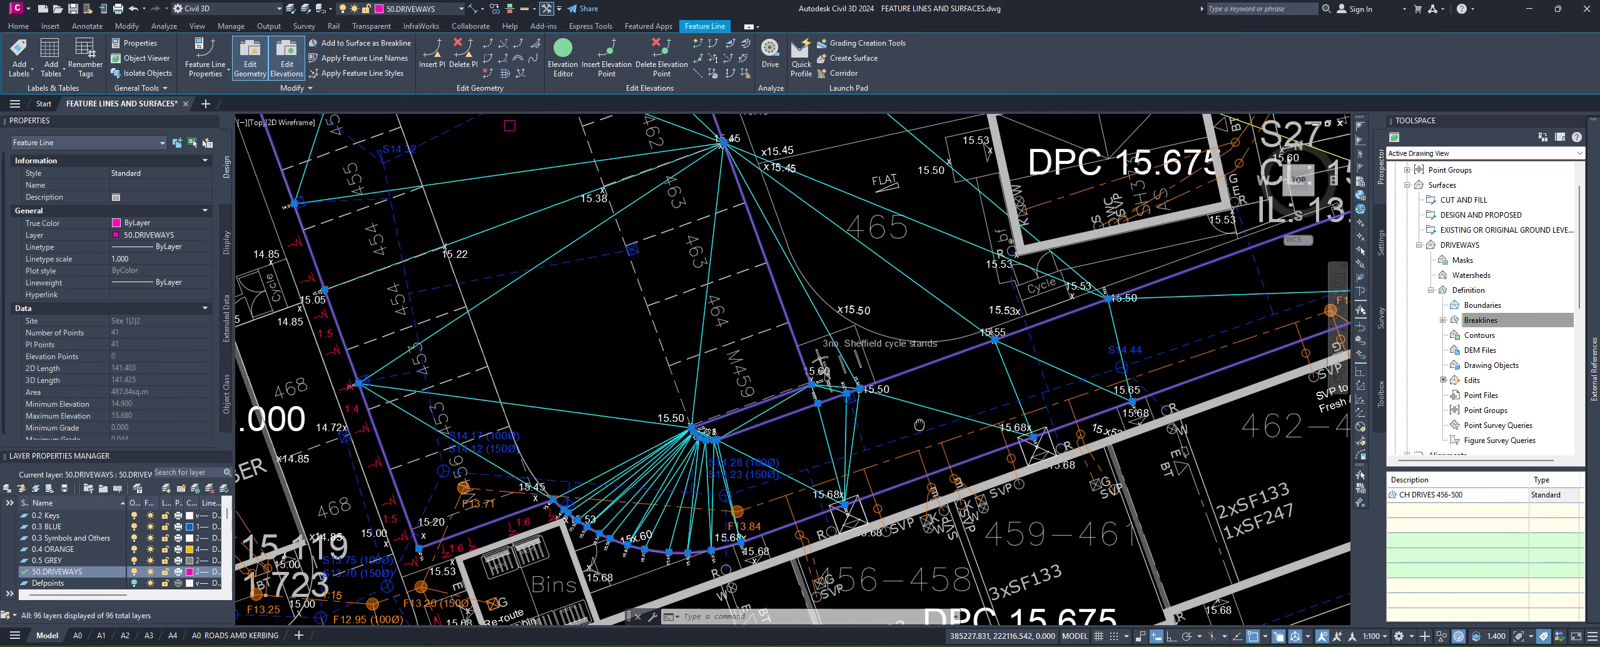
{"action": "middle_click_drag", "start_coordinate": [827, 428], "coordinate": [779, 402]}
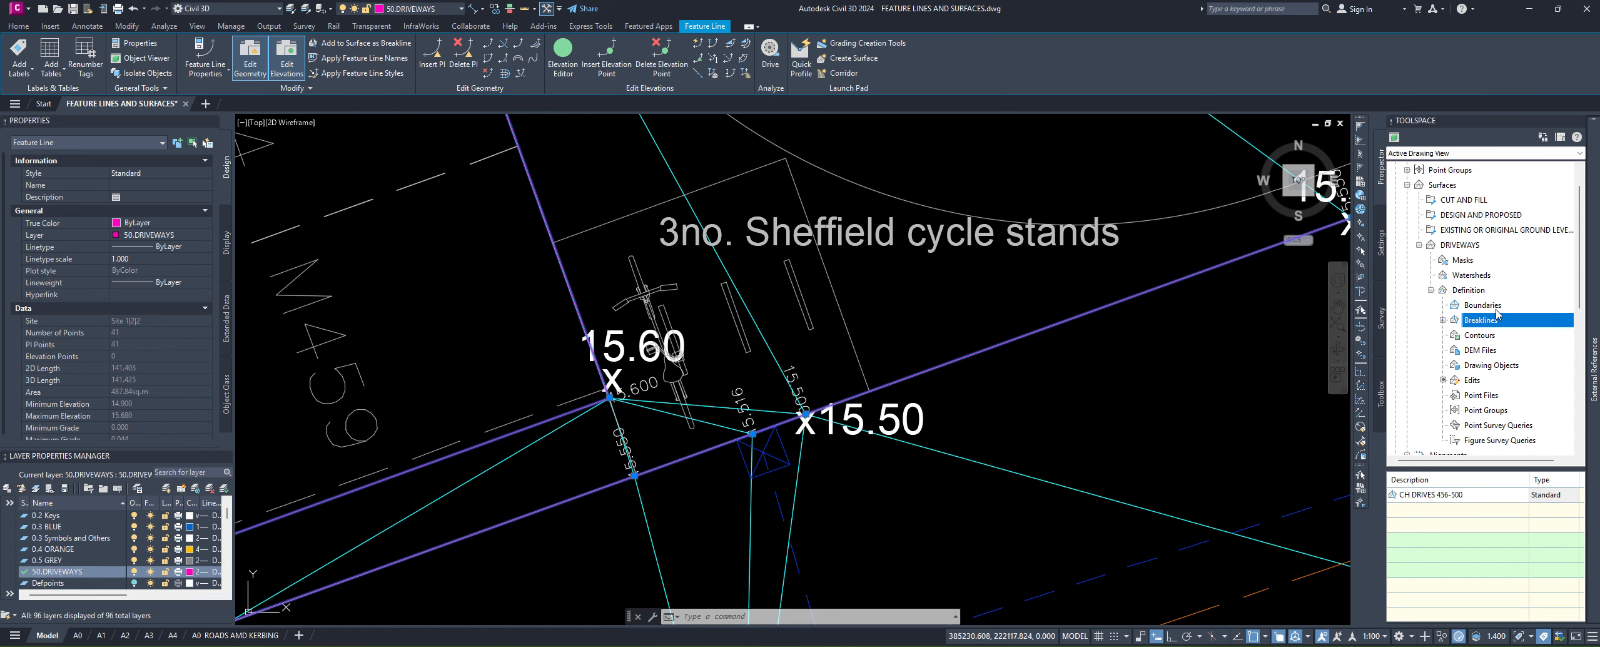
Step: Add the selected feature line to the DRIVEWAYS surface as an Outer boundary with non-destructive breakline and 1.000 m mid-ordinate distance
{"action": "left_click", "coordinate": [1485, 306]}
{"action": "mouse_move", "coordinate": [1592, 366]}
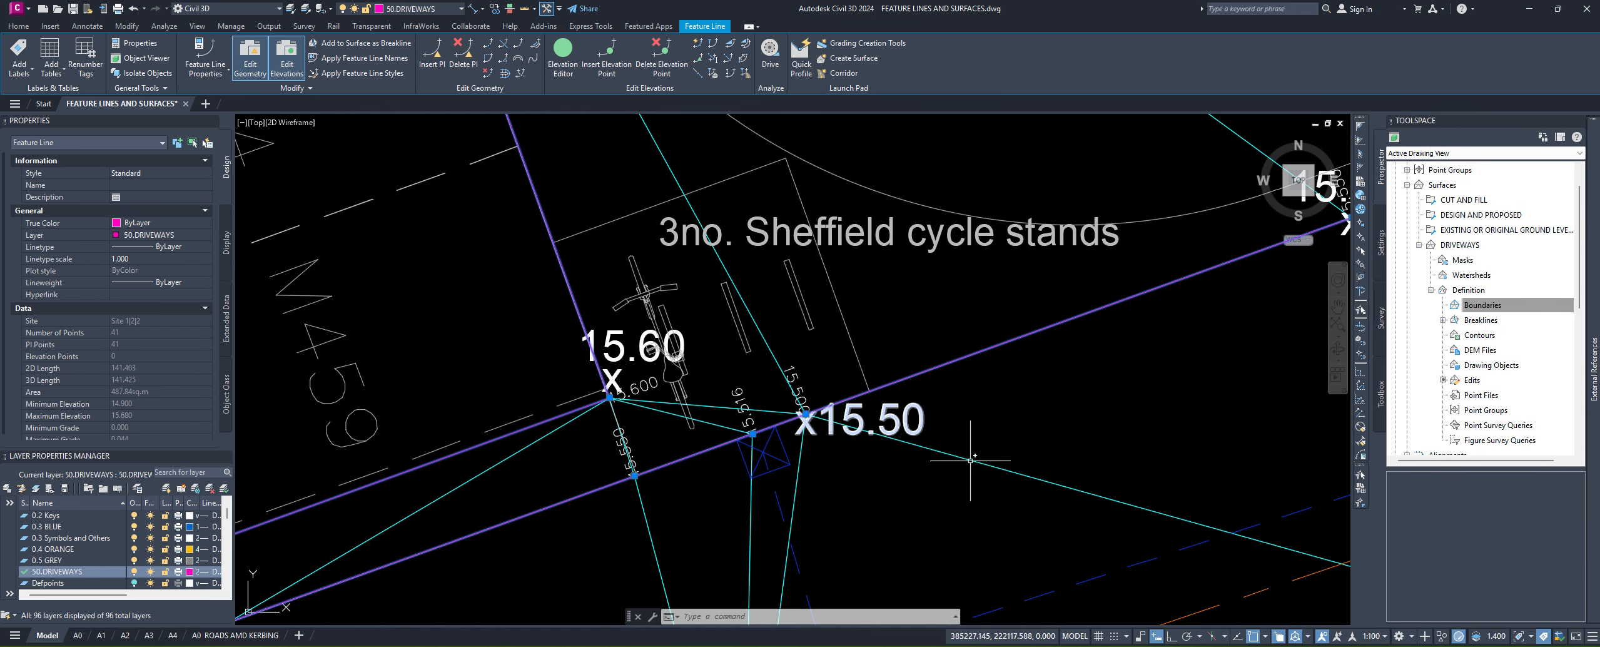
{"action": "right_click", "coordinate": [1491, 307]}
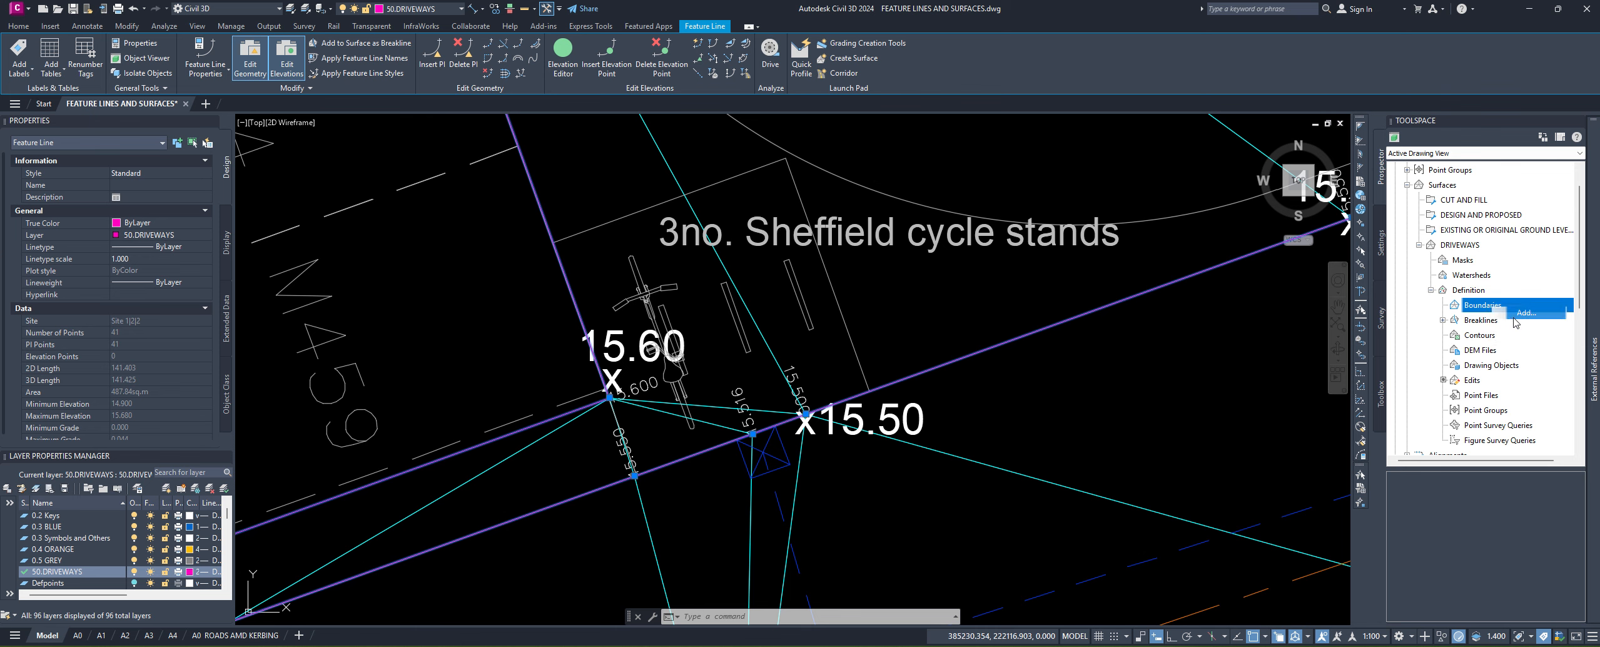
{"action": "left_click", "coordinate": [1513, 312]}
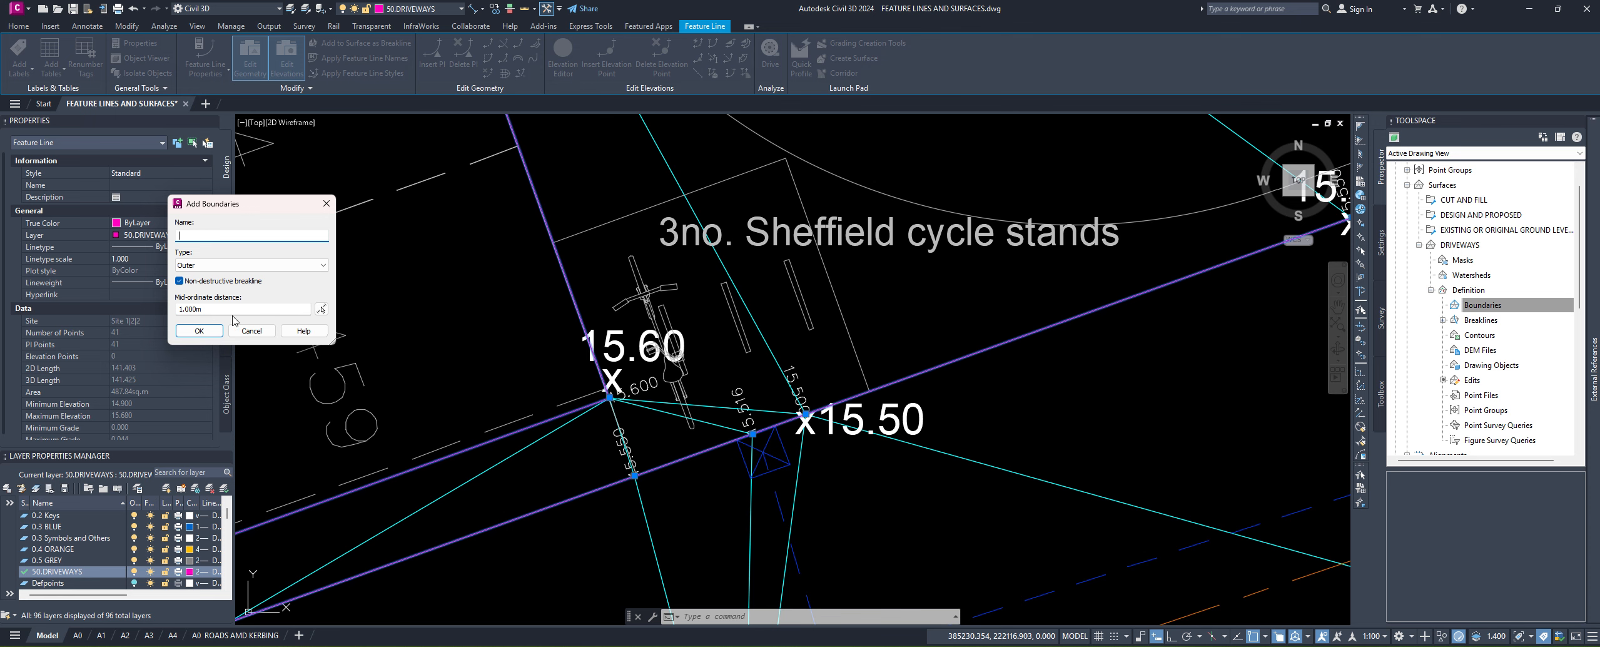
{"action": "left_click", "coordinate": [200, 331]}
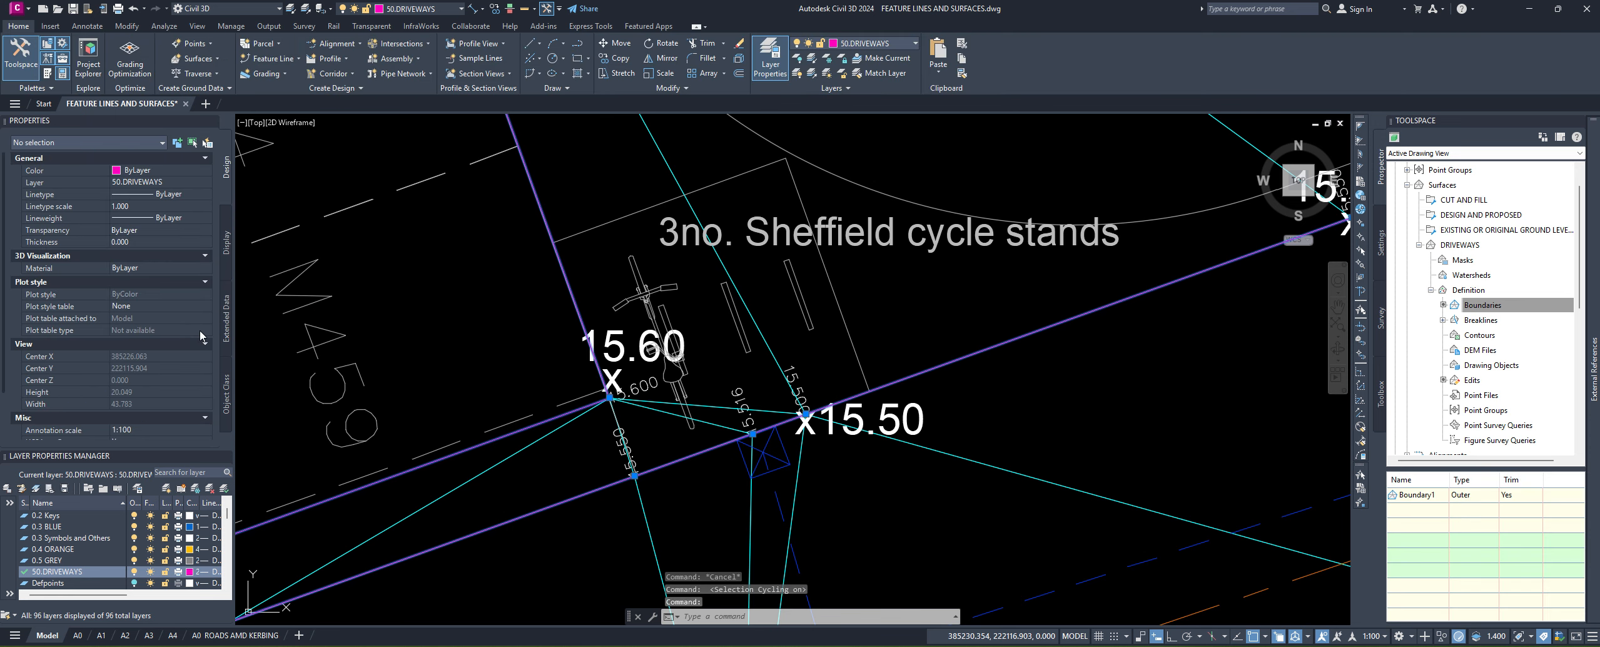
Step: Open the bounded DRIVEWAYS surface in the Object Viewer and tilt it to inspect the triangulation in 3D
{"action": "middle_click_drag", "start_coordinate": [671, 477], "coordinate": [798, 438]}
{"action": "scroll", "coordinate": [794, 437], "scroll_direction": "down", "scroll_amount": 5}
{"action": "scroll", "coordinate": [701, 458], "scroll_direction": "up", "scroll_amount": 2}
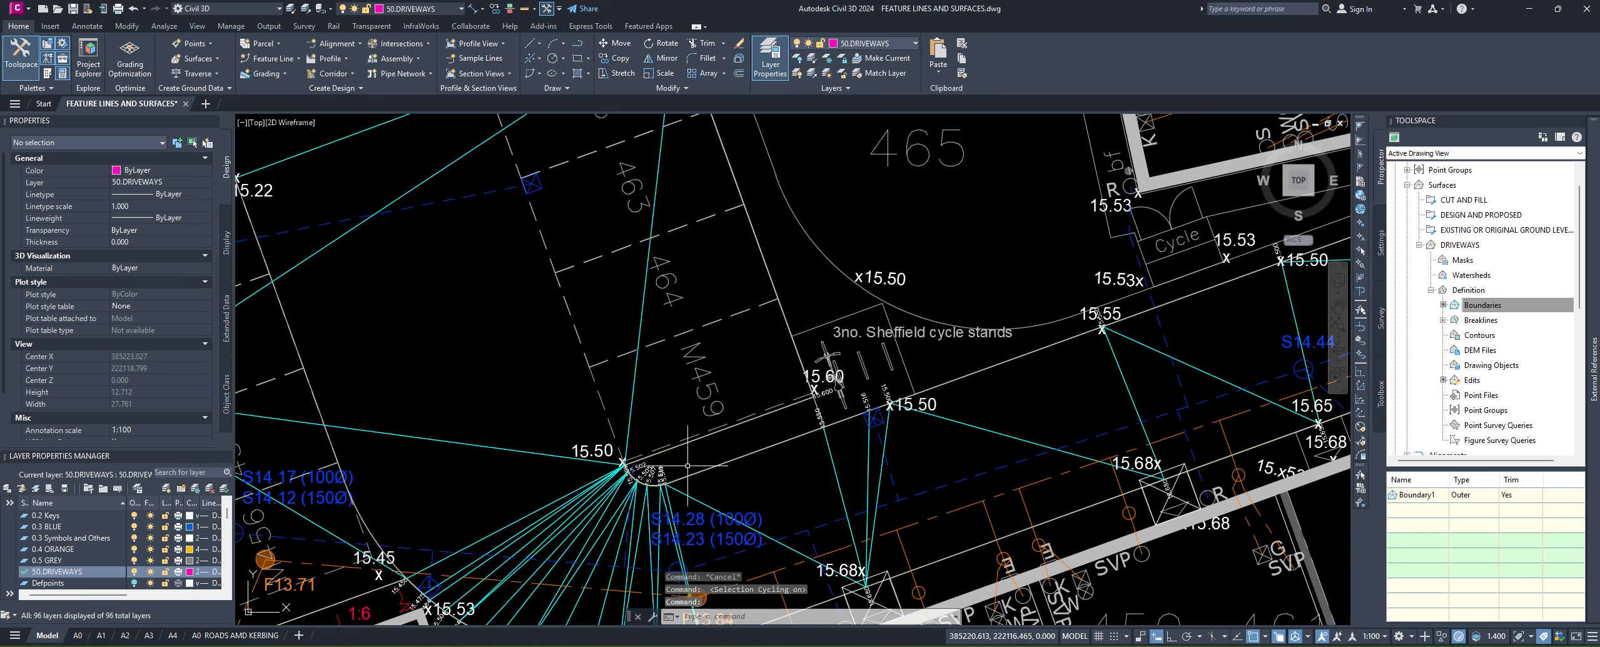
{"action": "scroll", "coordinate": [851, 413], "scroll_direction": "down", "scroll_amount": 4}
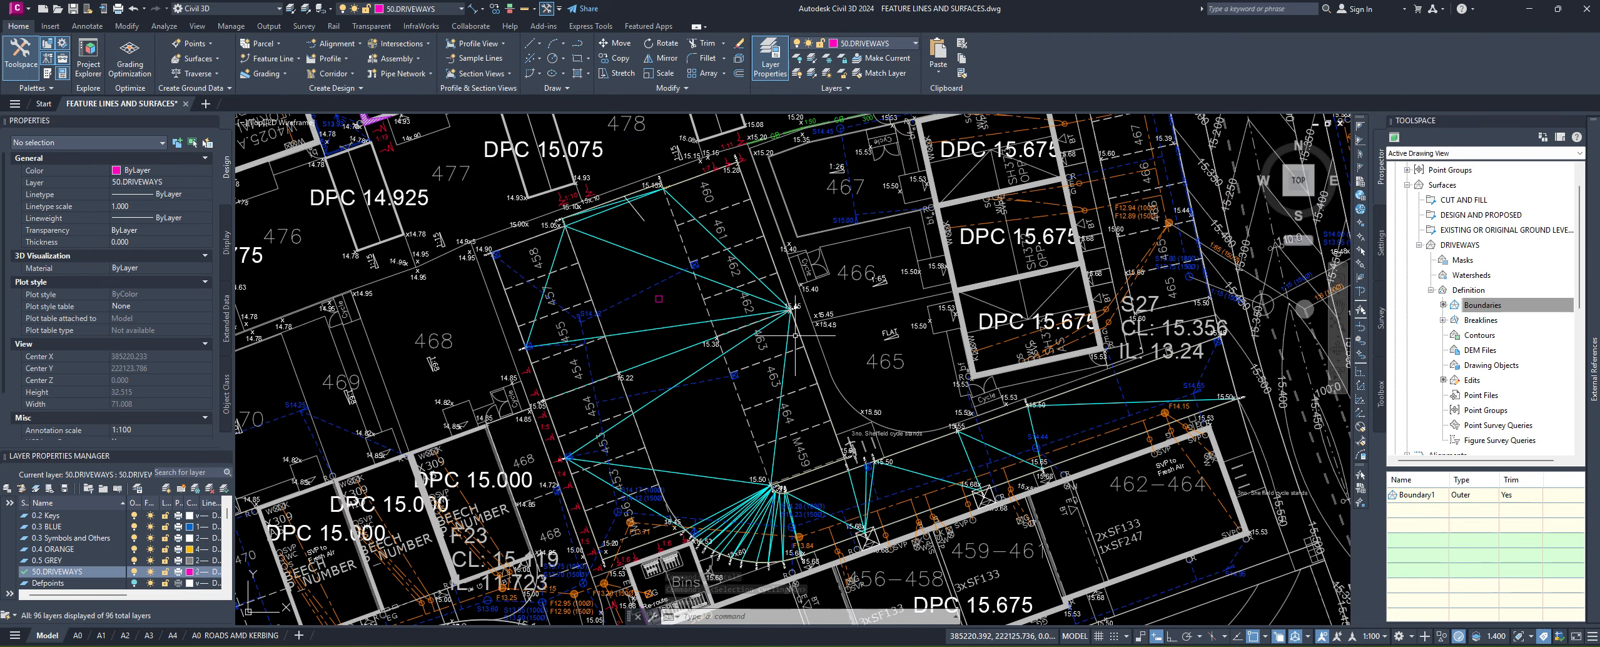
{"action": "middle_click_drag", "start_coordinate": [681, 593], "coordinate": [601, 471]}
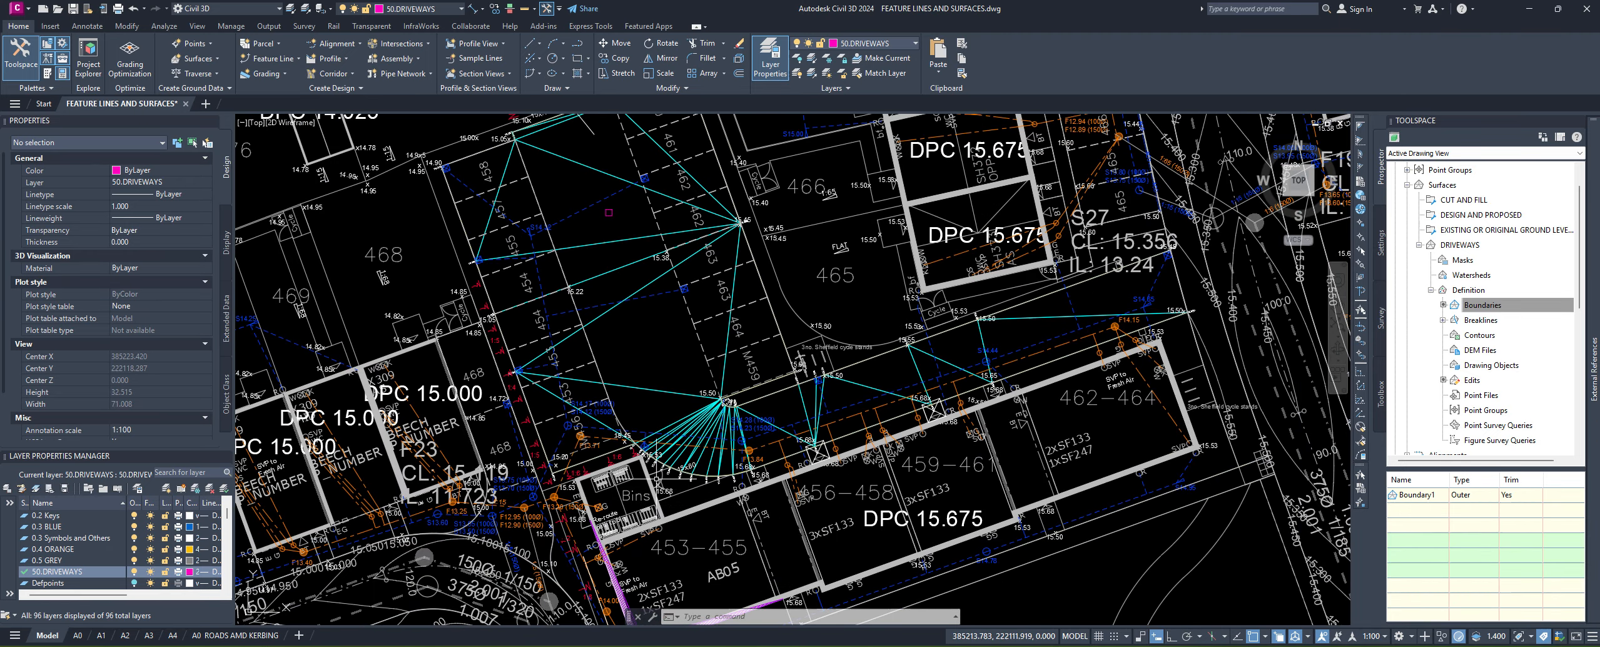
{"action": "left_click", "coordinate": [915, 361]}
{"action": "right_click", "coordinate": [915, 362]}
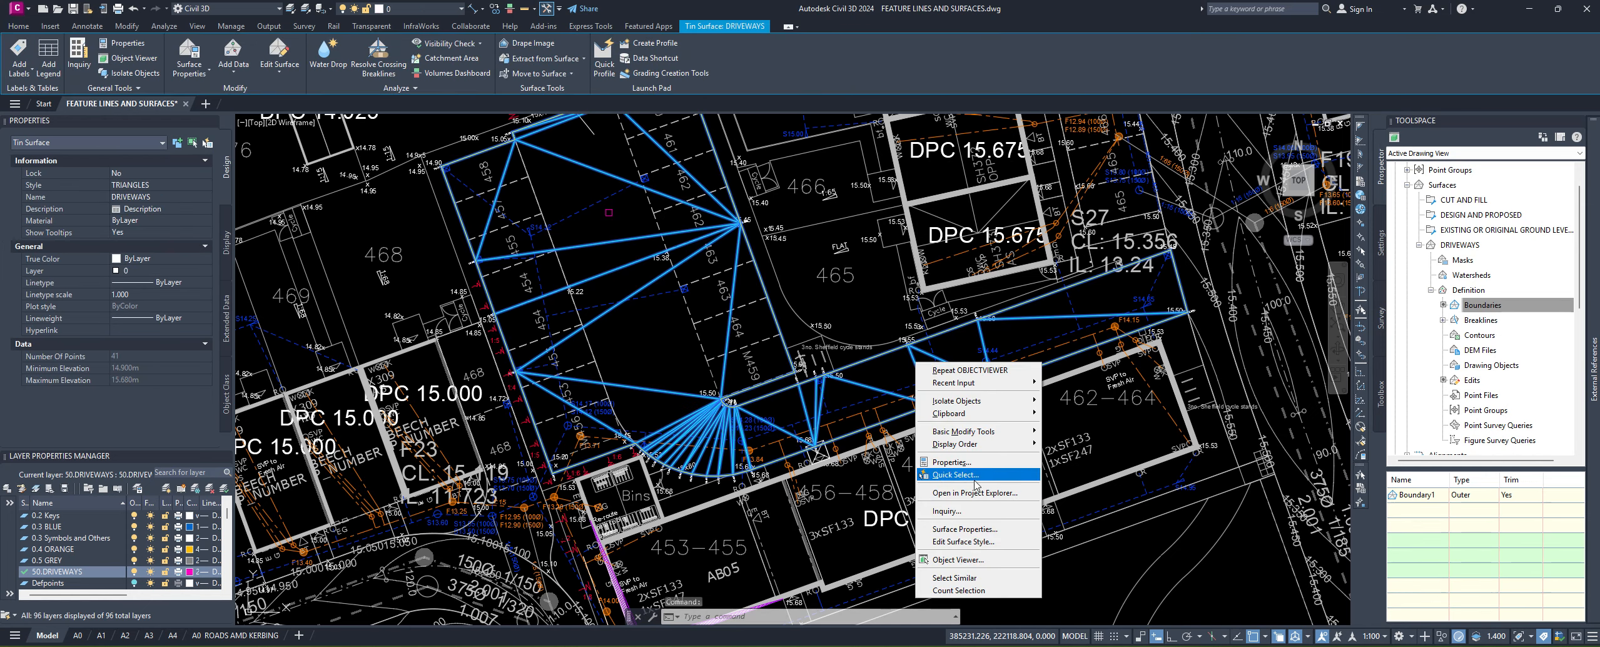
{"action": "left_click", "coordinate": [974, 559]}
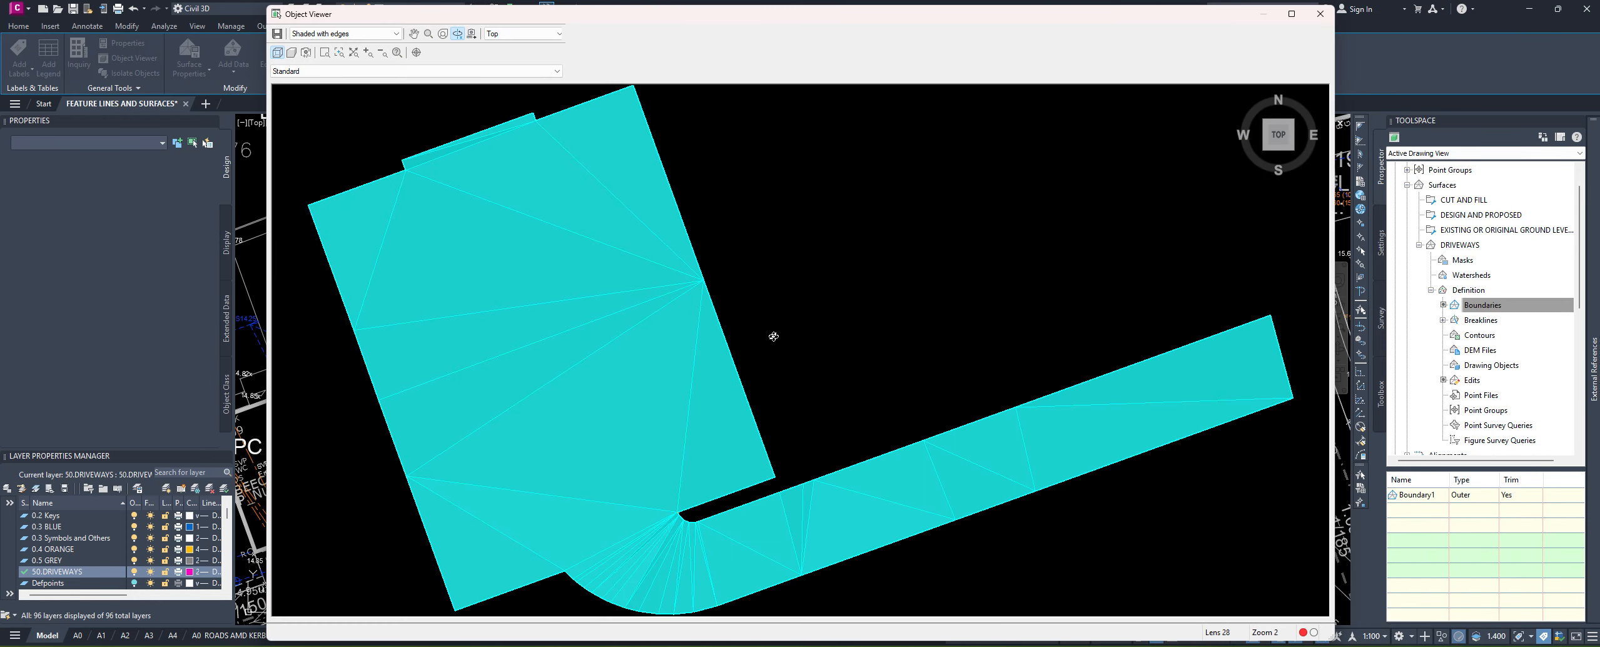
{"action": "left_click_drag", "start_coordinate": [774, 337], "coordinate": [766, 429]}
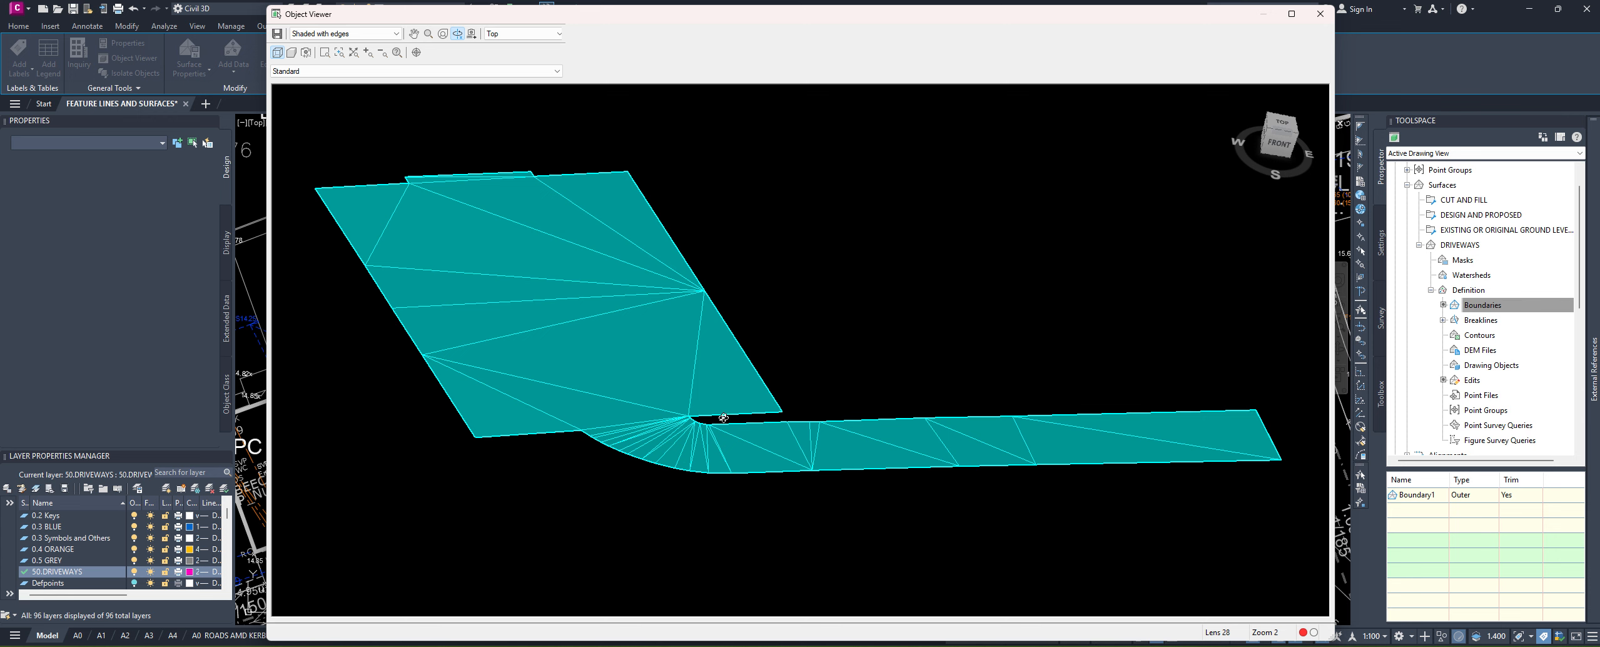
Step: Leave the Object Viewer, select the DRIVEWAYS surface in the drawing and set its style to SLOPE ARROWS
{"action": "left_click", "coordinate": [1319, 14]}
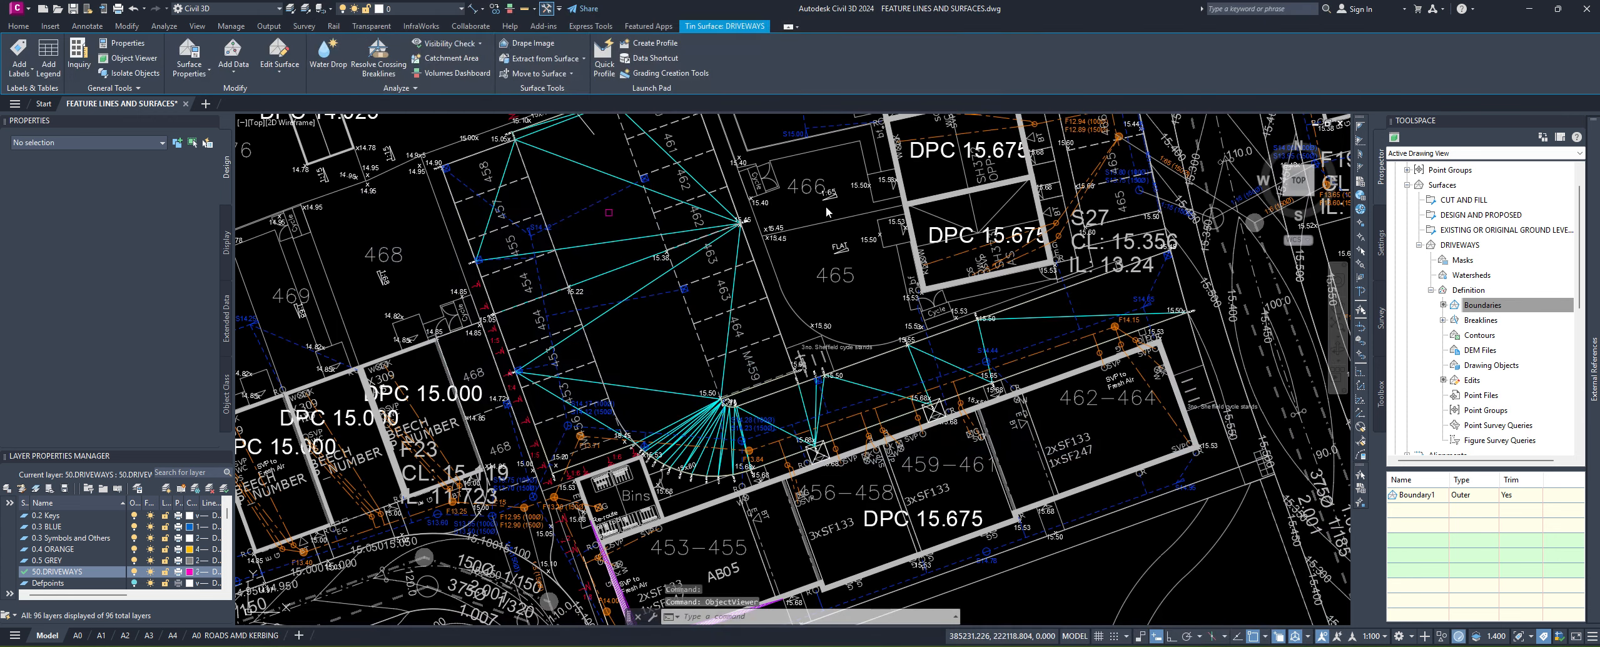
{"action": "middle_click_drag", "start_coordinate": [777, 363], "coordinate": [748, 368]}
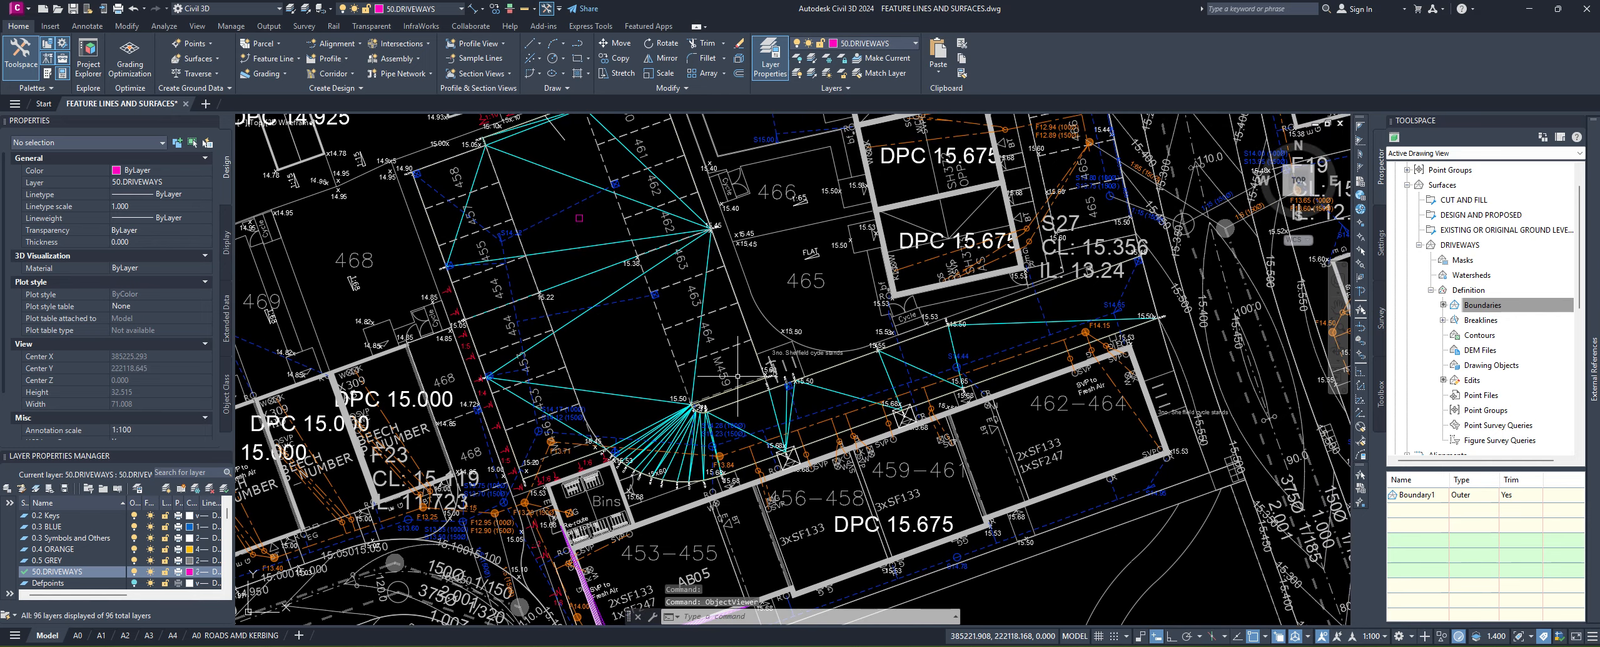
{"action": "left_click", "coordinate": [589, 259]}
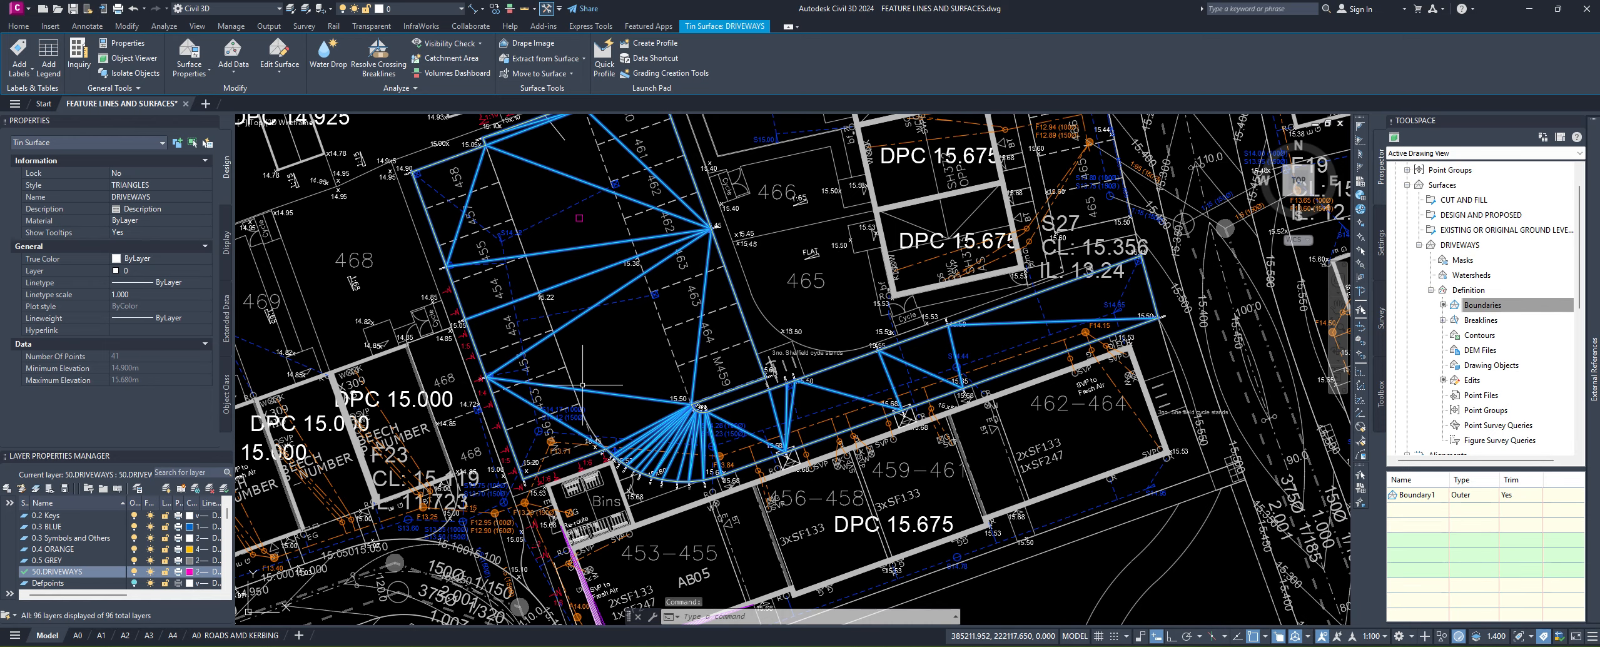
{"action": "scroll", "coordinate": [735, 353], "scroll_direction": "up", "scroll_amount": 3}
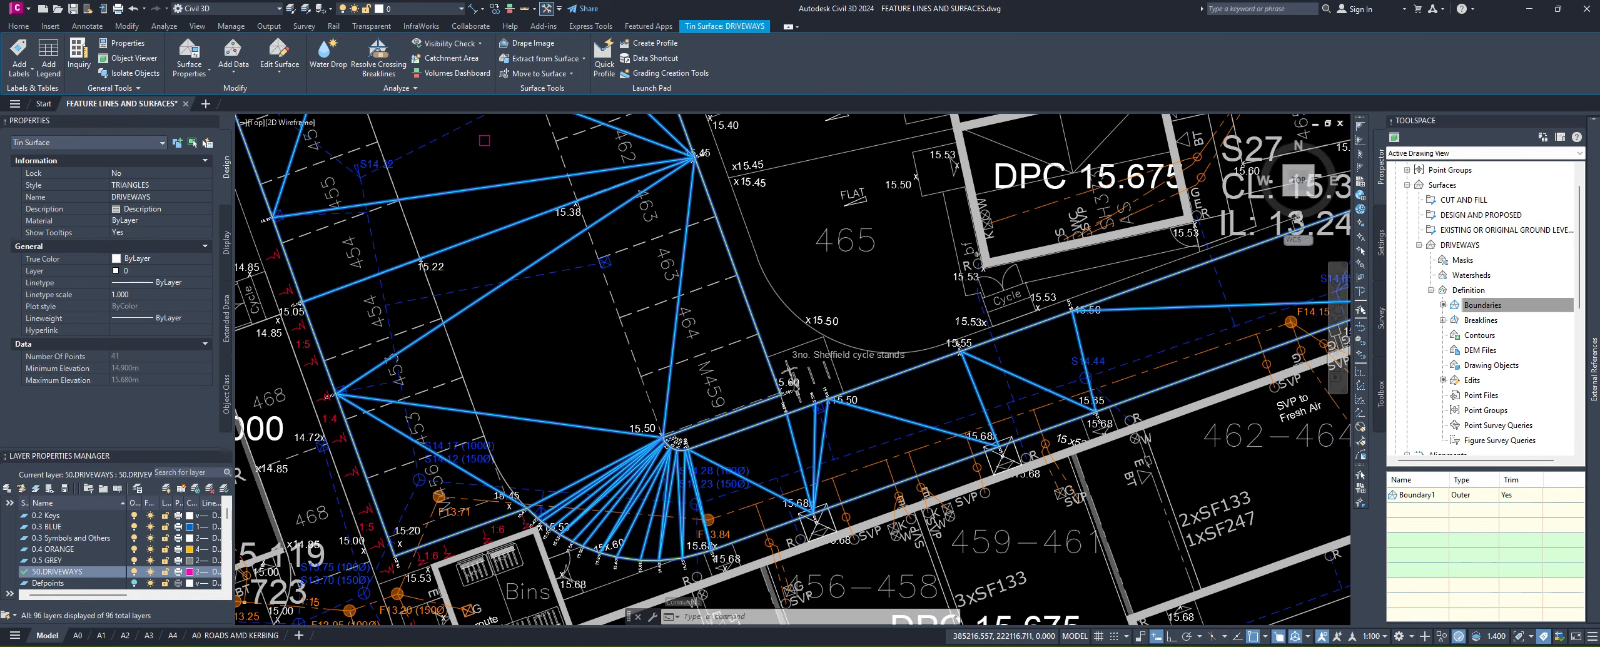
{"action": "scroll", "coordinate": [659, 433], "scroll_direction": "down", "scroll_amount": 3}
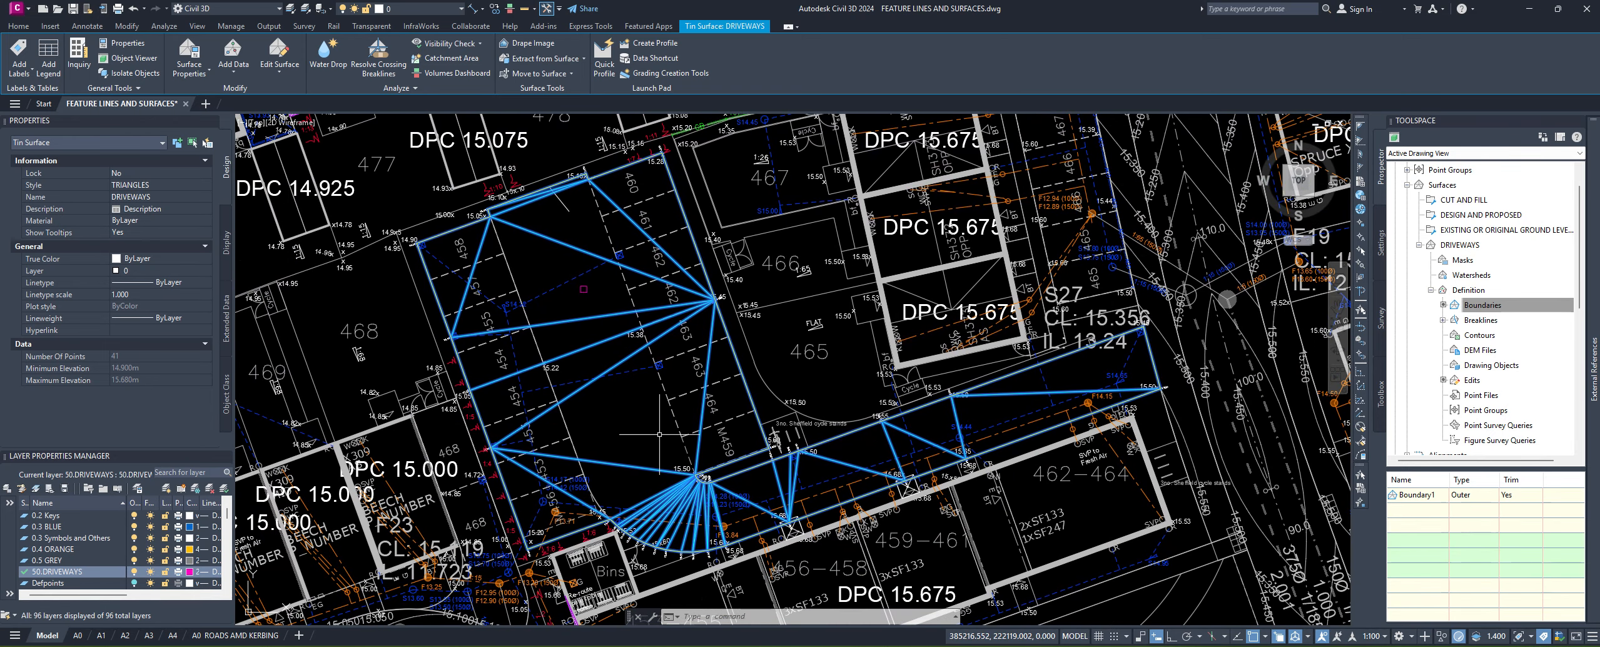
{"action": "left_click", "coordinate": [142, 187]}
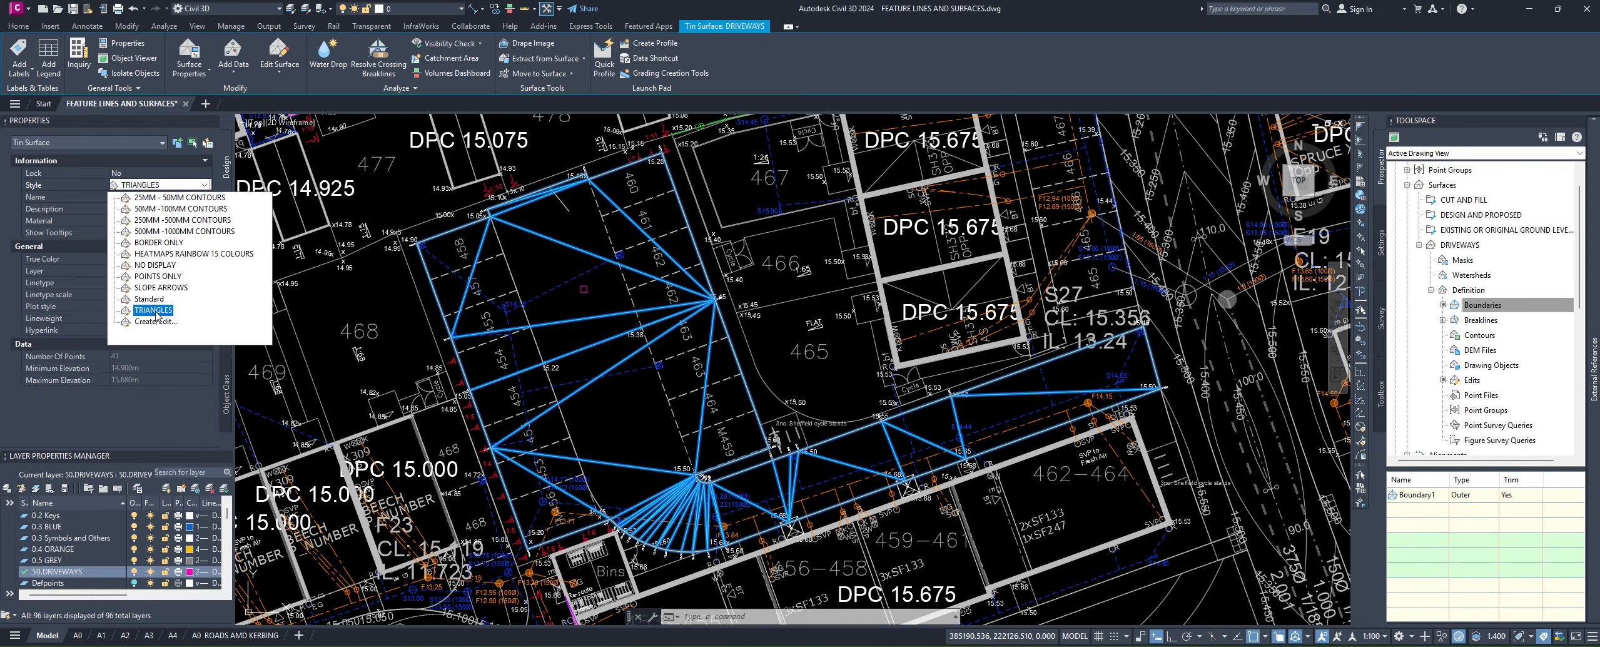
{"action": "left_click", "coordinate": [150, 287]}
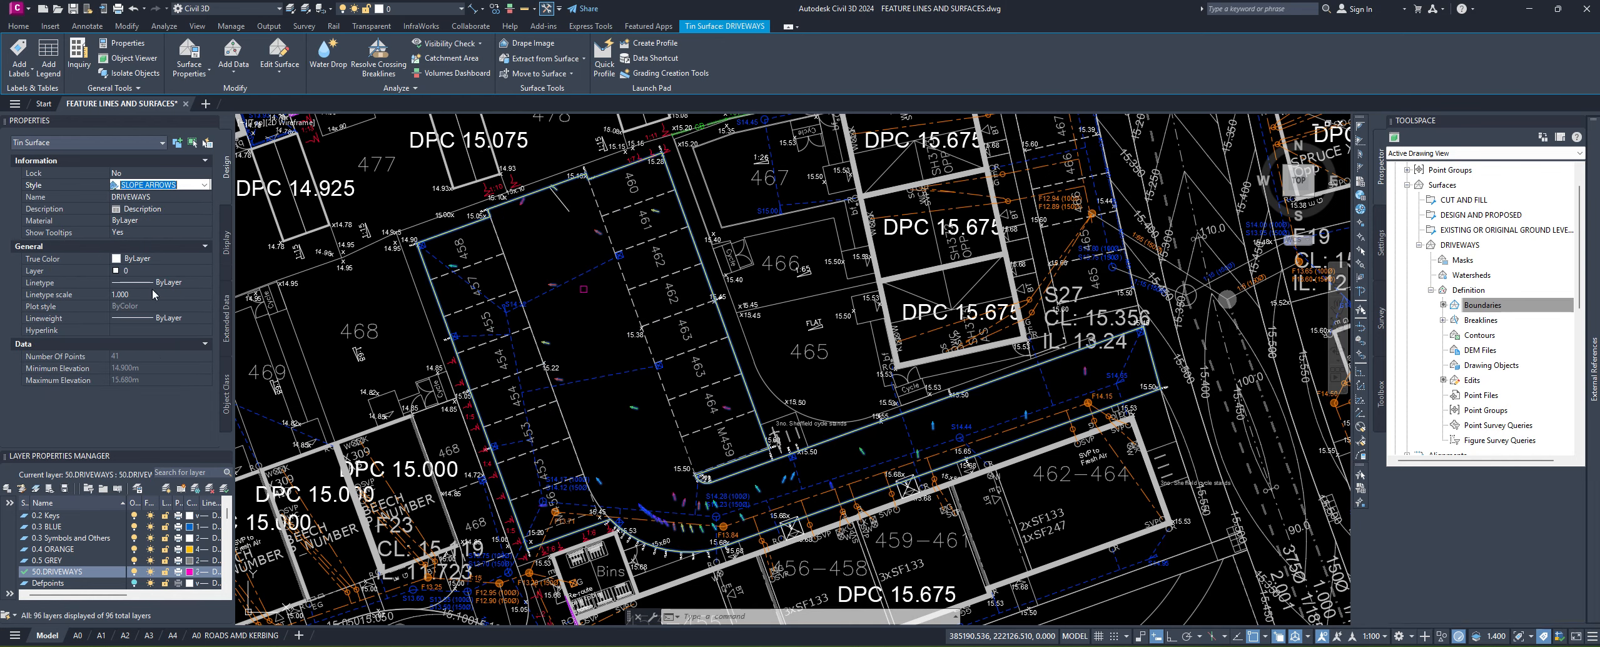
Step: Examine the slope arrow directions along the driveway bend, the access strip and the parking bays
{"action": "middle_click_drag", "start_coordinate": [656, 453], "coordinate": [634, 441]}
{"action": "scroll", "coordinate": [730, 470], "scroll_direction": "up", "scroll_amount": 2}
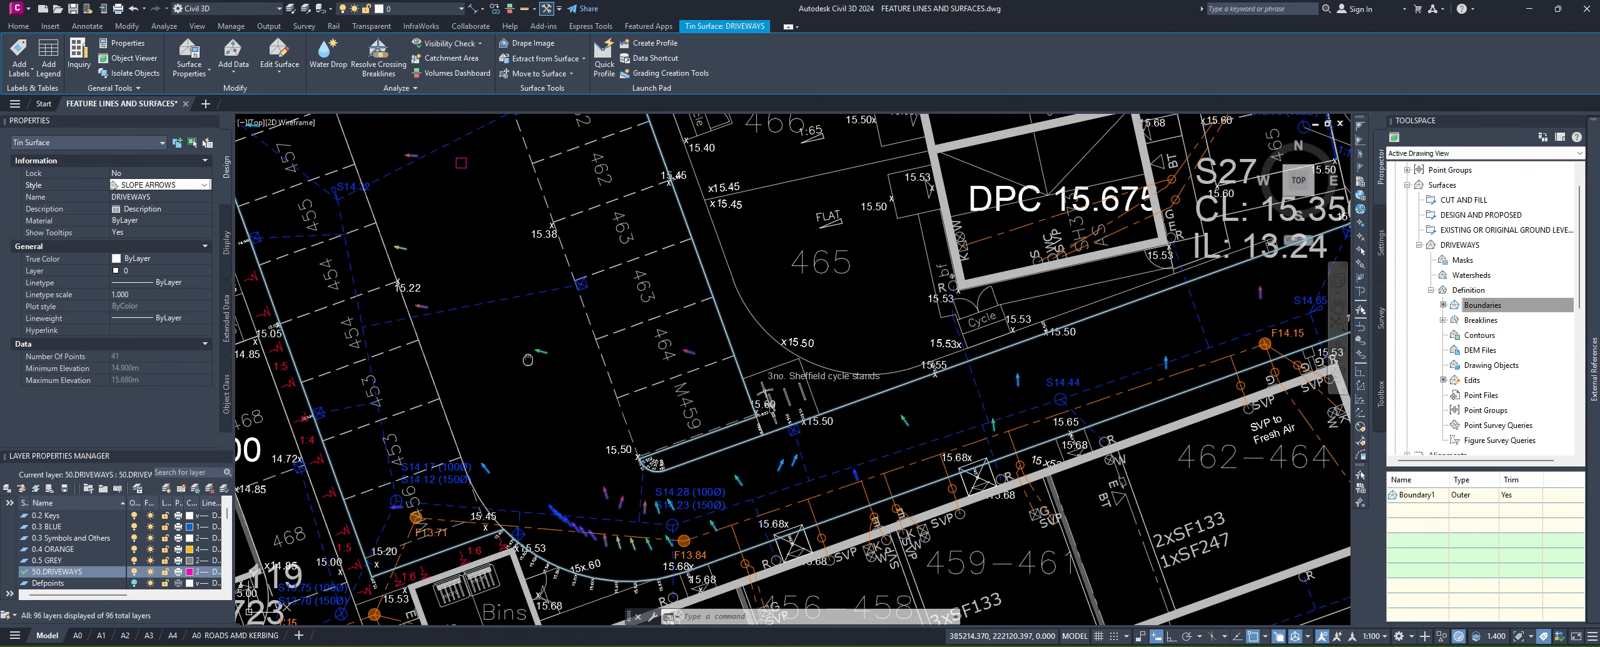
{"action": "scroll", "coordinate": [570, 146], "scroll_direction": "down", "scroll_amount": 2}
{"action": "scroll", "coordinate": [645, 363], "scroll_direction": "up", "scroll_amount": 4}
{"action": "scroll", "coordinate": [639, 339], "scroll_direction": "down", "scroll_amount": 2}
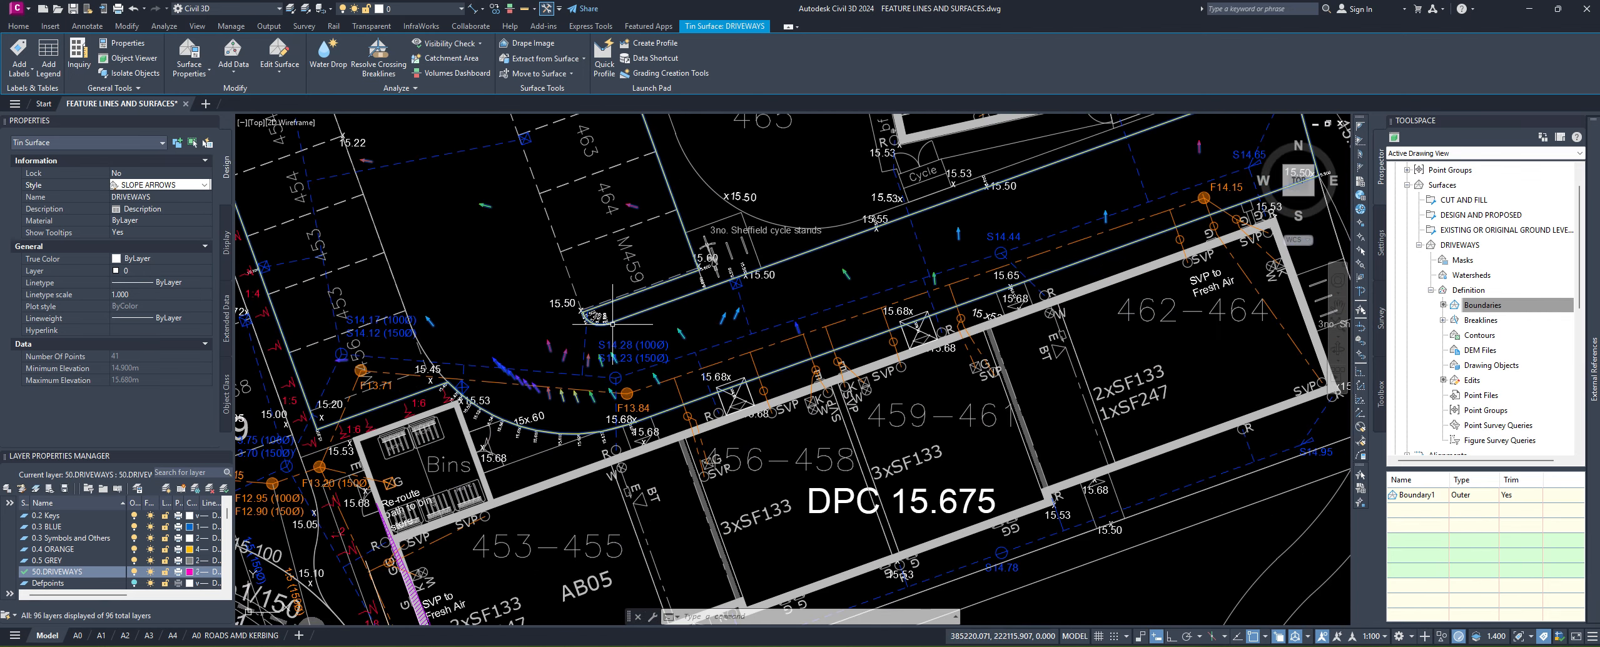
{"action": "mouse_move", "coordinate": [507, 230]}
{"action": "middle_mouse_down"}
{"action": "mouse_move", "coordinate": [799, 460]}
{"action": "mouse_move", "coordinate": [787, 498]}
{"action": "middle_mouse_up"}
{"action": "middle_click_drag", "start_coordinate": [714, 311], "coordinate": [711, 399]}
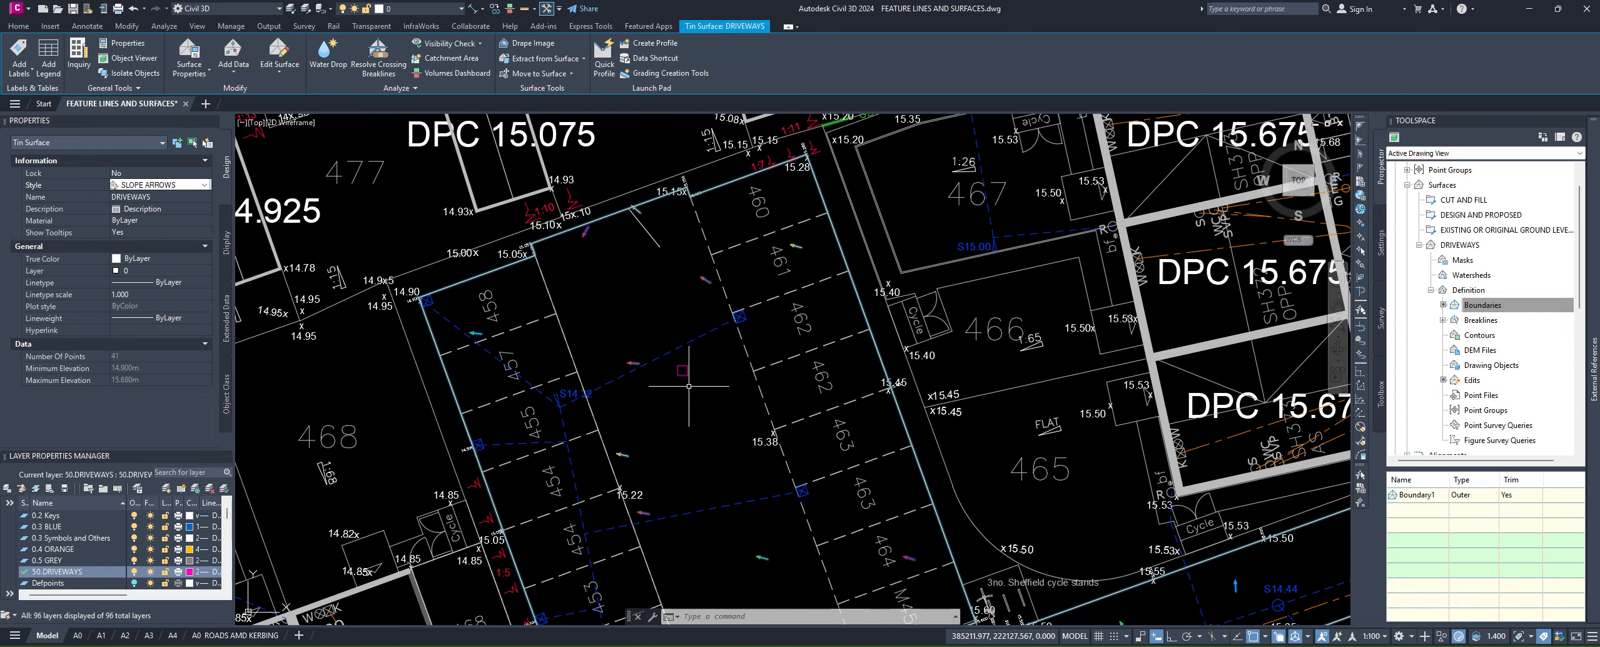
Step: Try the 25MM - 50MM, 50MM -100MM, 250MM -500MM and 500MM -1000MM contour styles on the DRIVEWAYS surface
{"action": "left_click", "coordinate": [140, 187]}
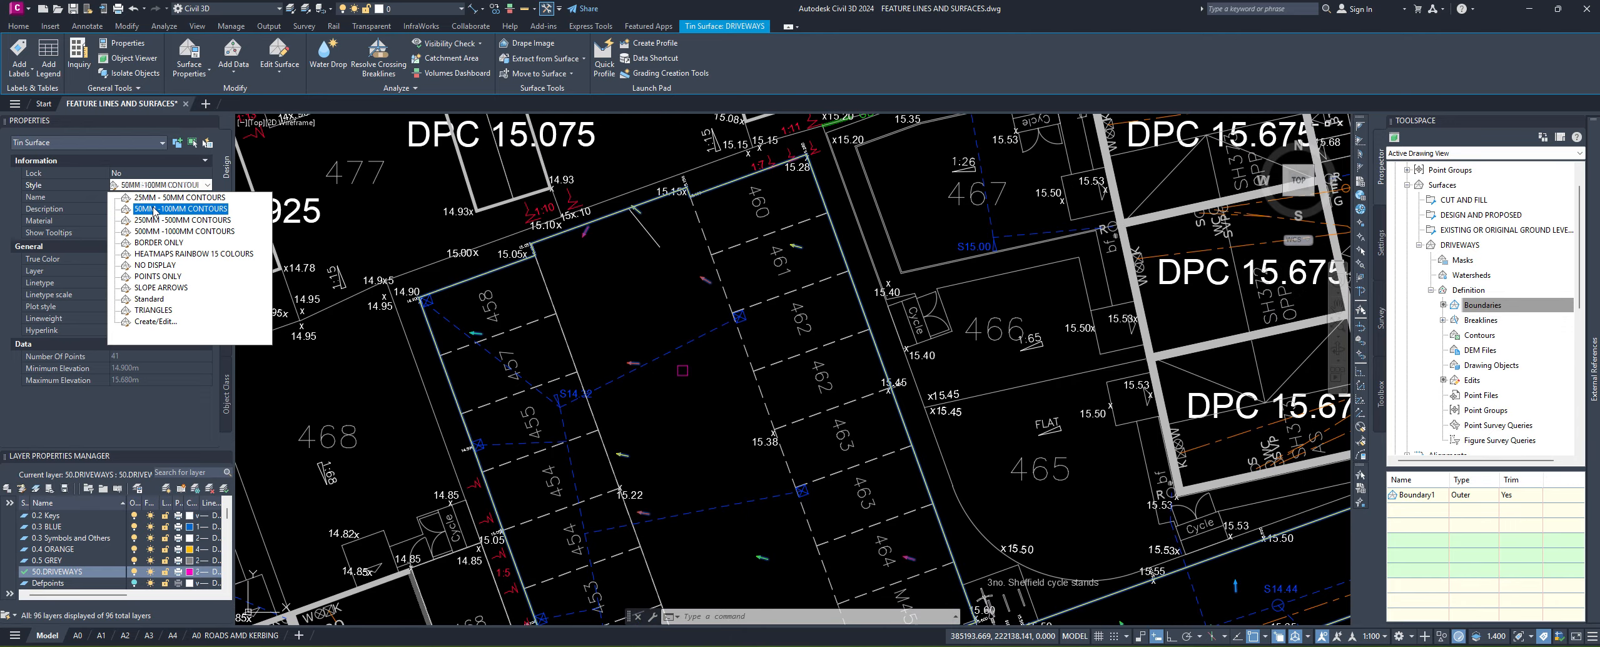
{"action": "left_click", "coordinate": [153, 198]}
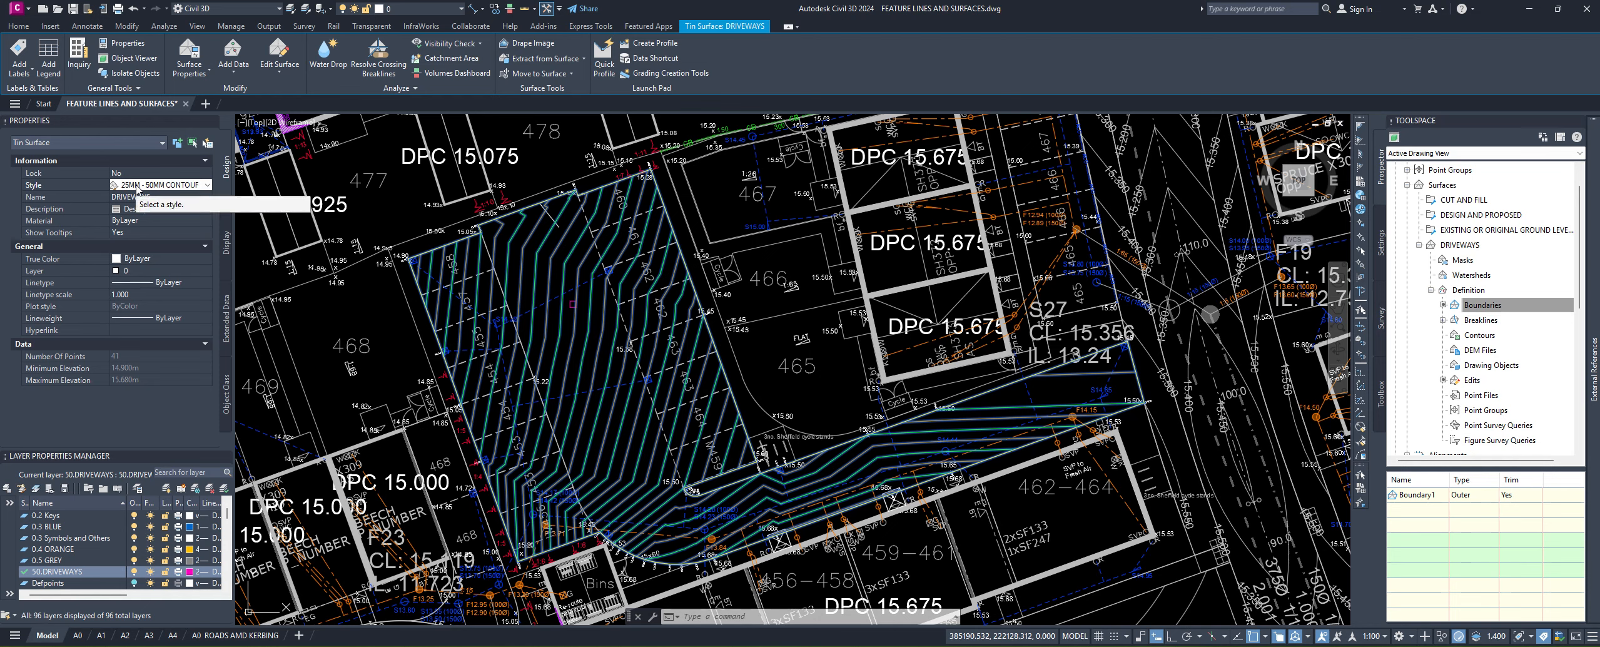
{"action": "left_click", "coordinate": [167, 187]}
{"action": "left_click", "coordinate": [175, 199]}
{"action": "left_click", "coordinate": [175, 188]}
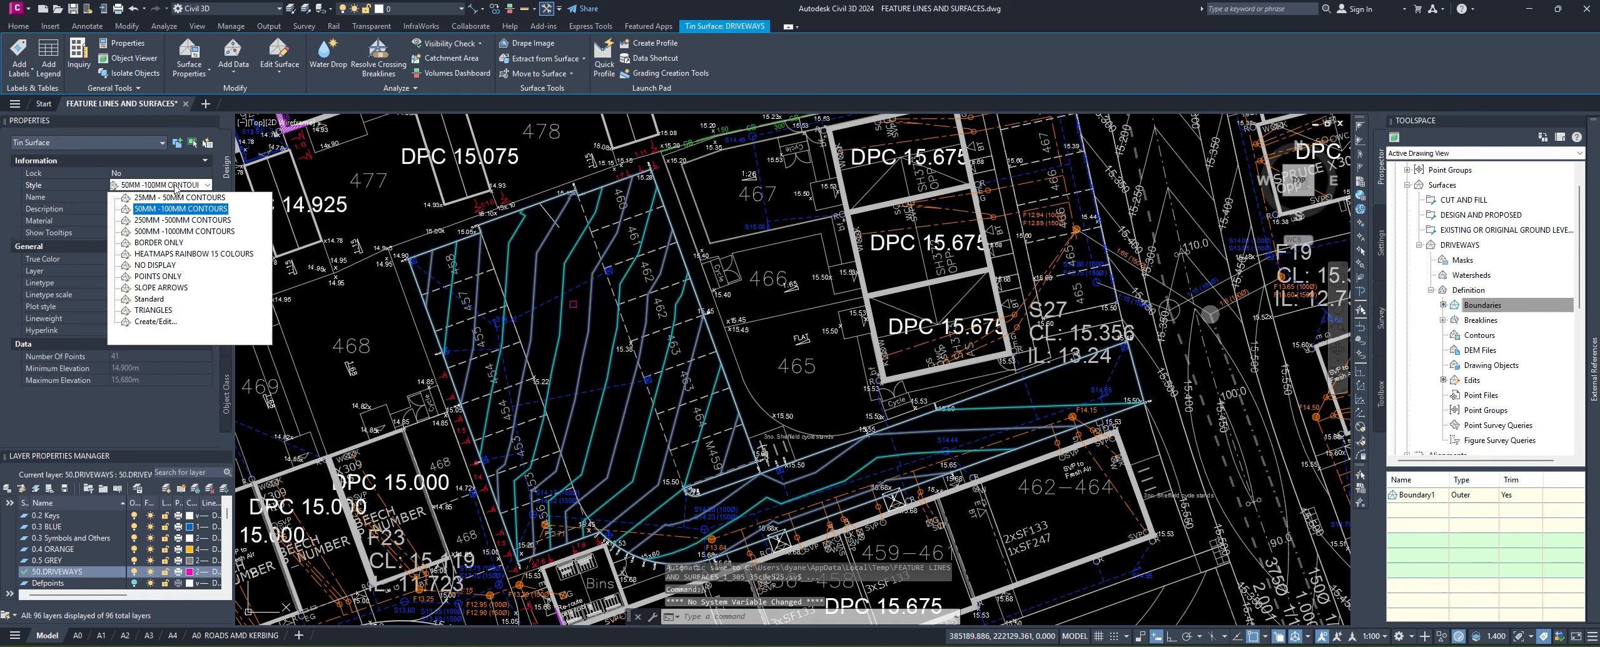
{"action": "left_click", "coordinate": [146, 220]}
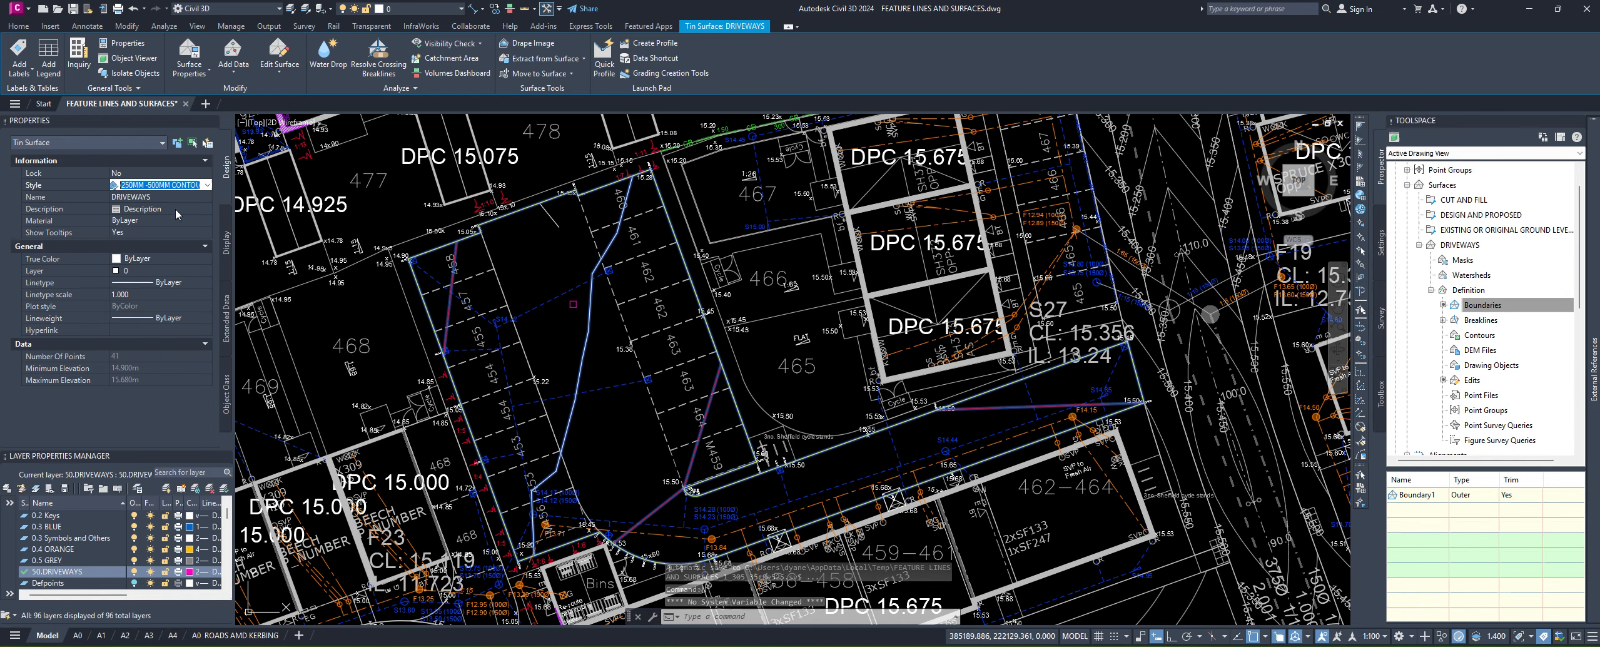
{"action": "left_click", "coordinate": [146, 187]}
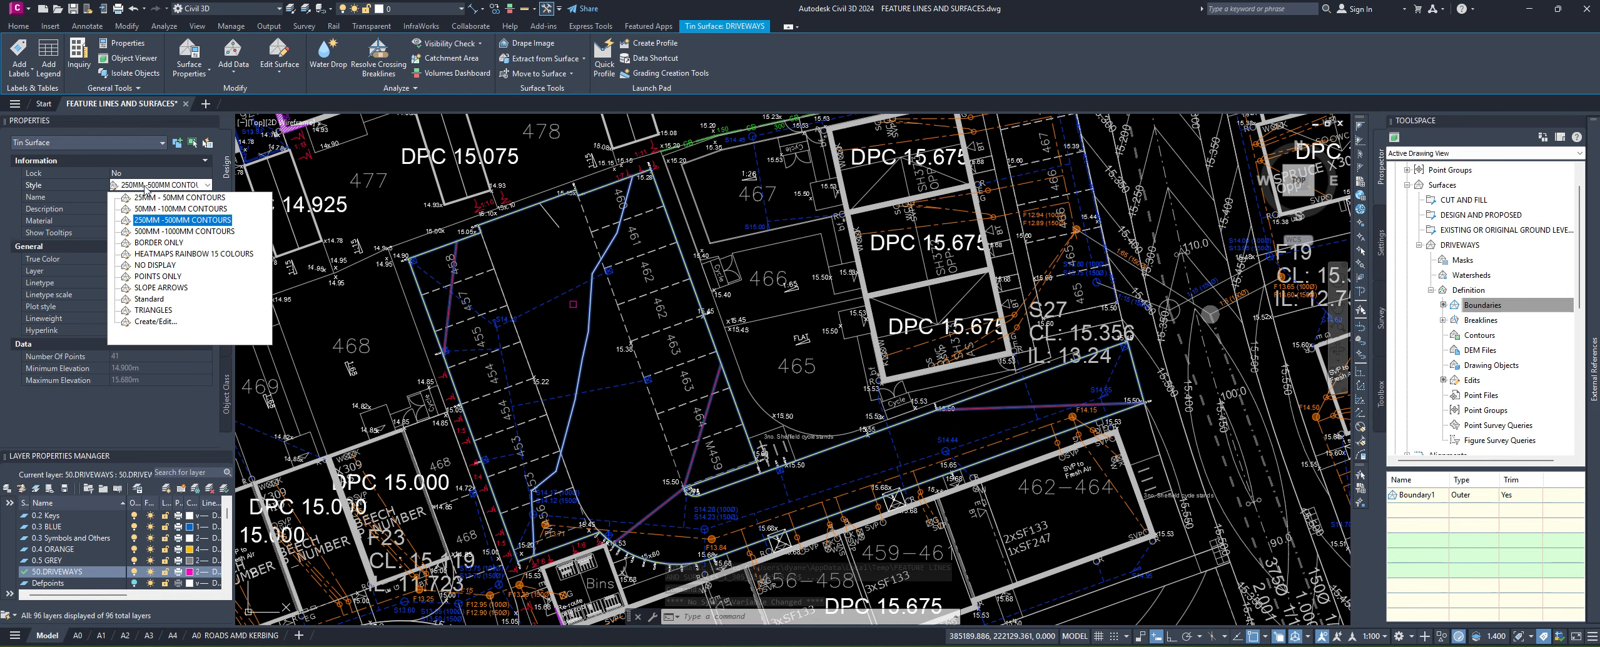
{"action": "left_click", "coordinate": [143, 231]}
{"action": "scroll", "coordinate": [813, 444], "scroll_direction": "down", "scroll_amount": 3}
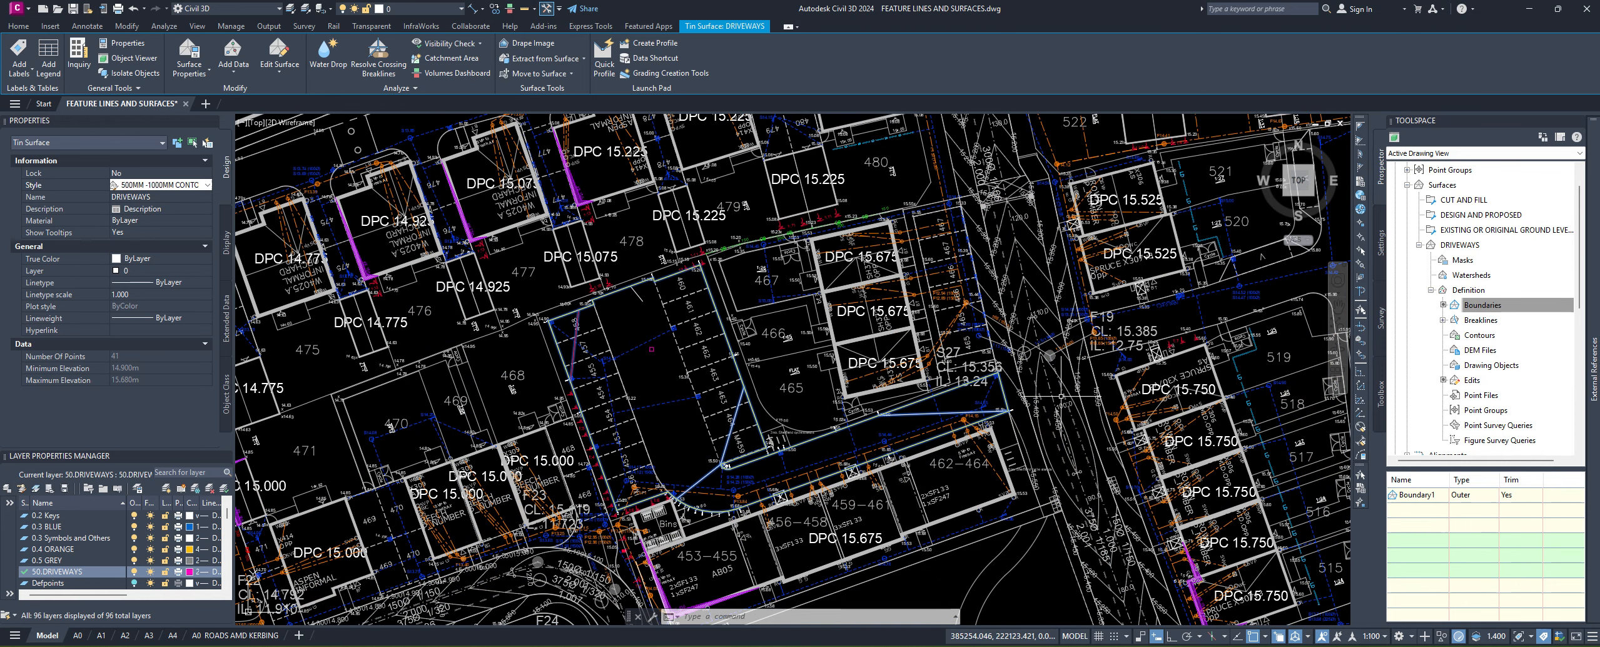
Step: Display the DRIVEWAYS surface with the HEATMAPS RAINBOW 15 COLOURS style and inspect its elevation banding
{"action": "left_click", "coordinate": [162, 186]}
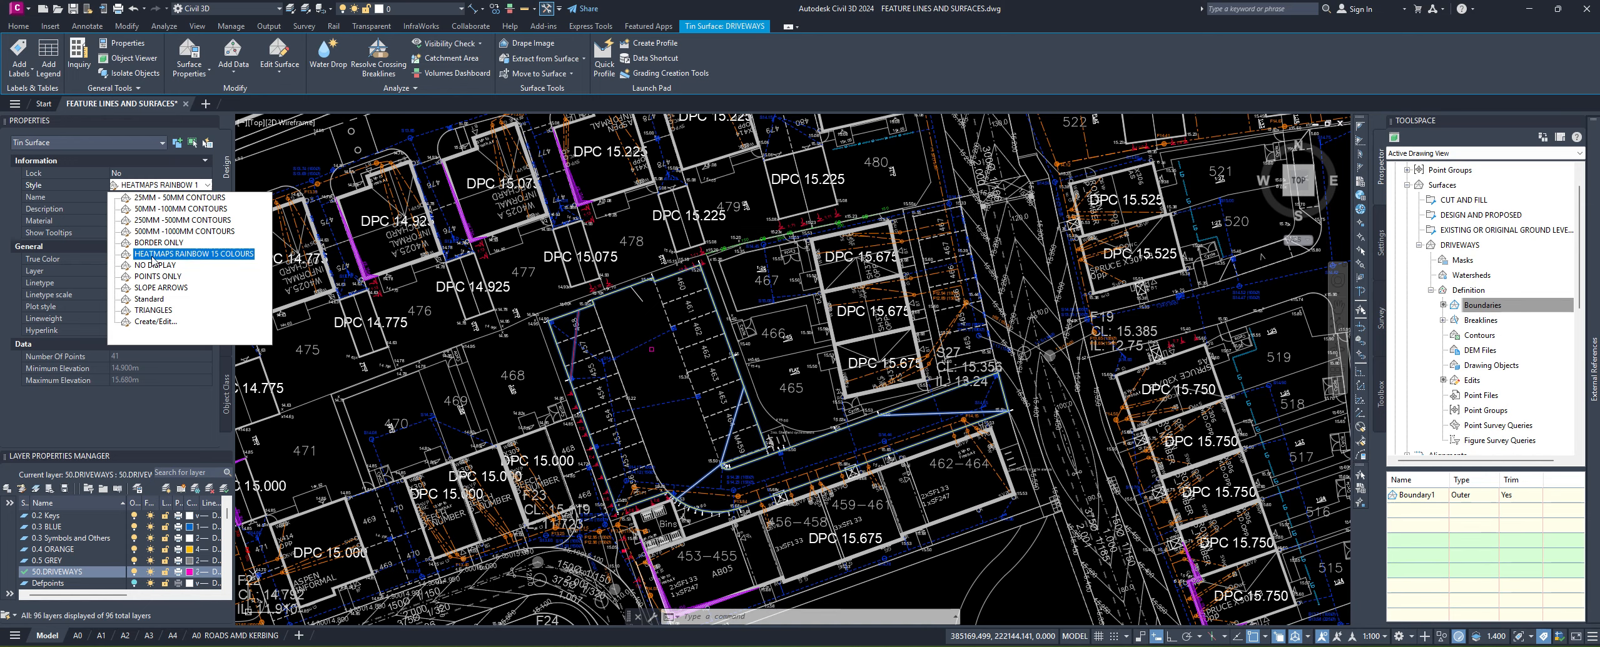
{"action": "left_click", "coordinate": [193, 253]}
{"action": "scroll", "coordinate": [719, 453], "scroll_direction": "up", "scroll_amount": 5}
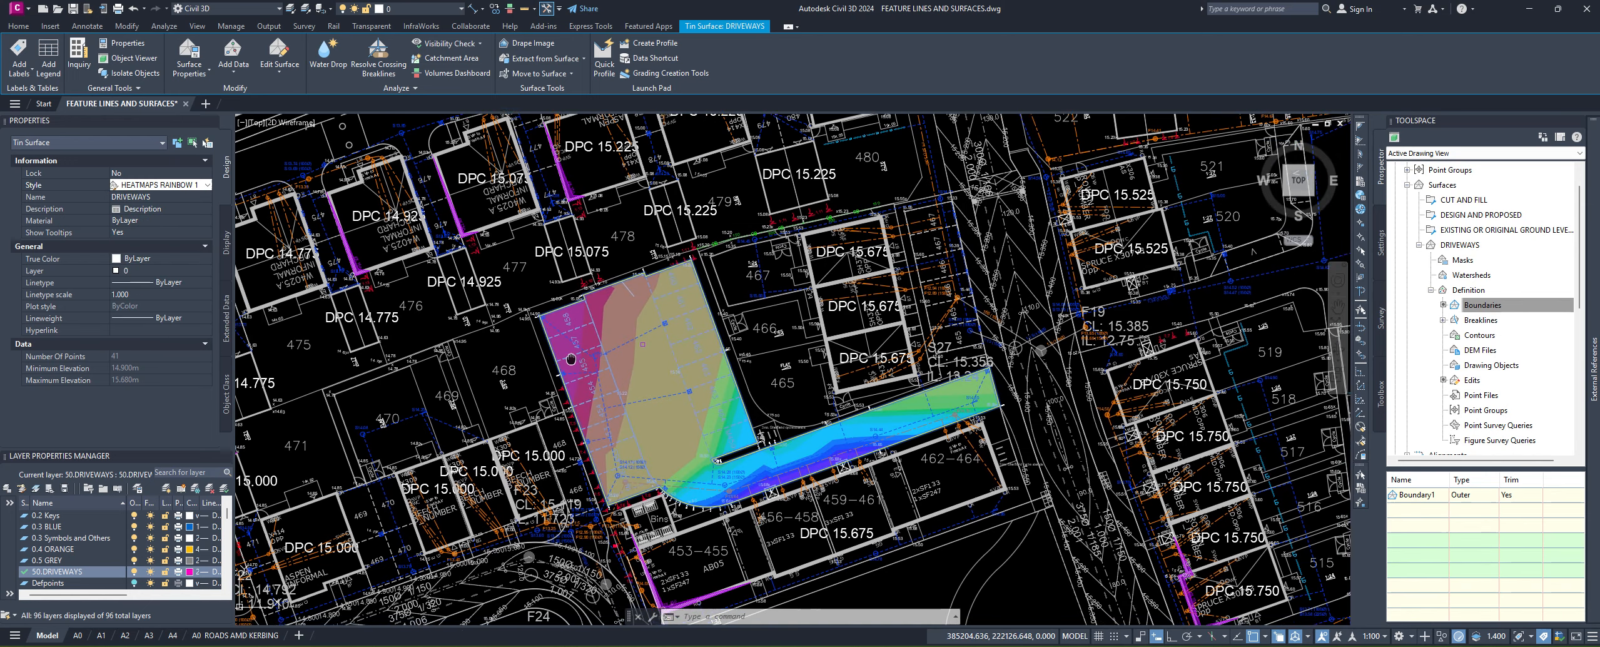
{"action": "scroll", "coordinate": [774, 495], "scroll_direction": "down", "scroll_amount": 2}
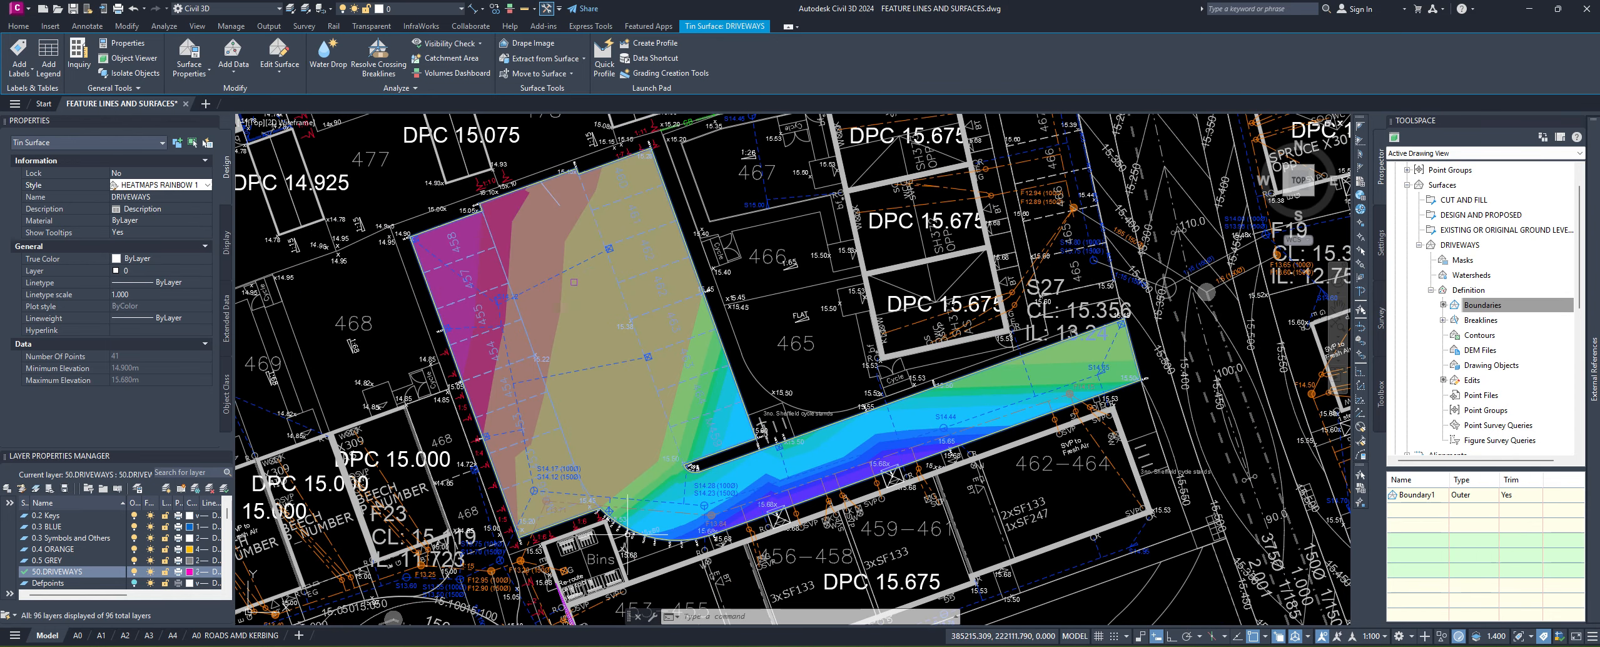
Step: Change the DRIVEWAYS surface style to POINTS ONLY and look over the surface points
{"action": "left_click", "coordinate": [159, 185]}
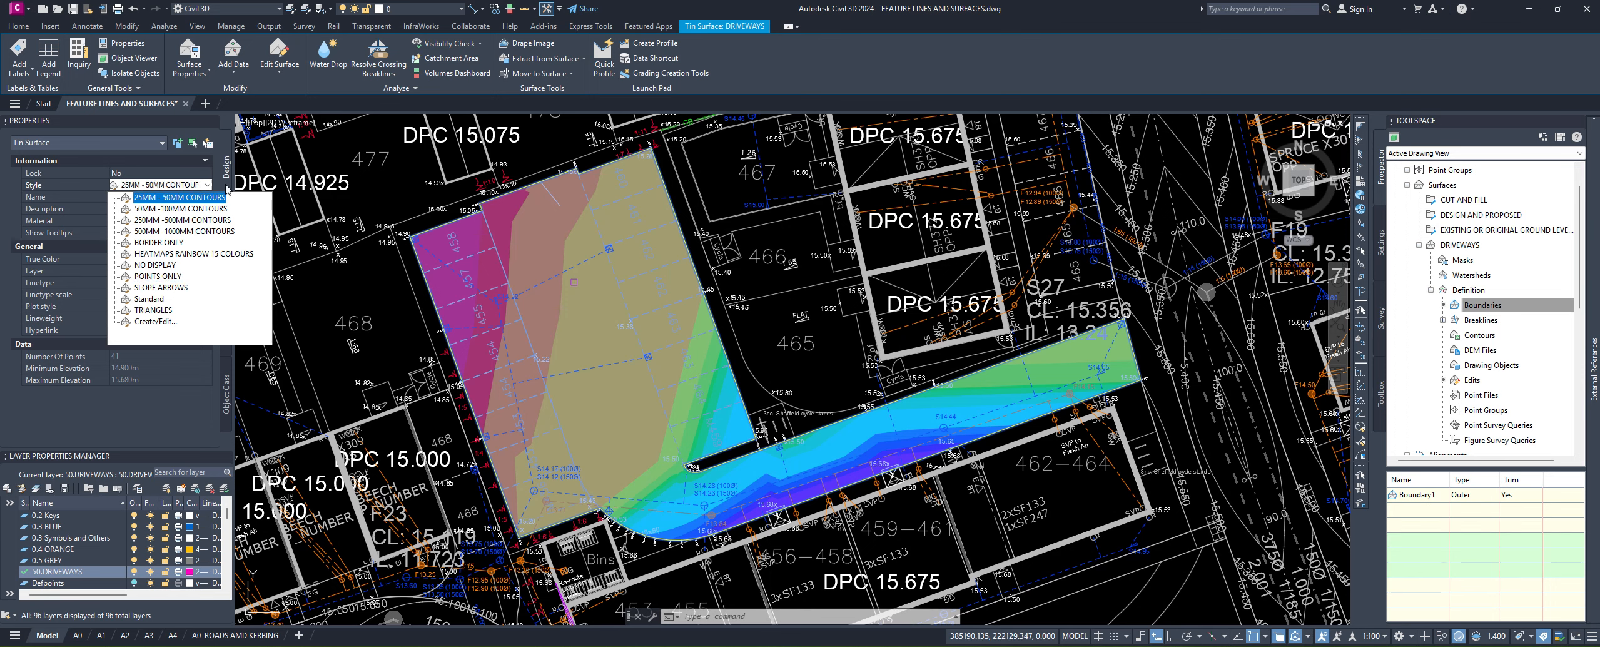
{"action": "left_click", "coordinate": [160, 188]}
{"action": "left_click", "coordinate": [162, 188]}
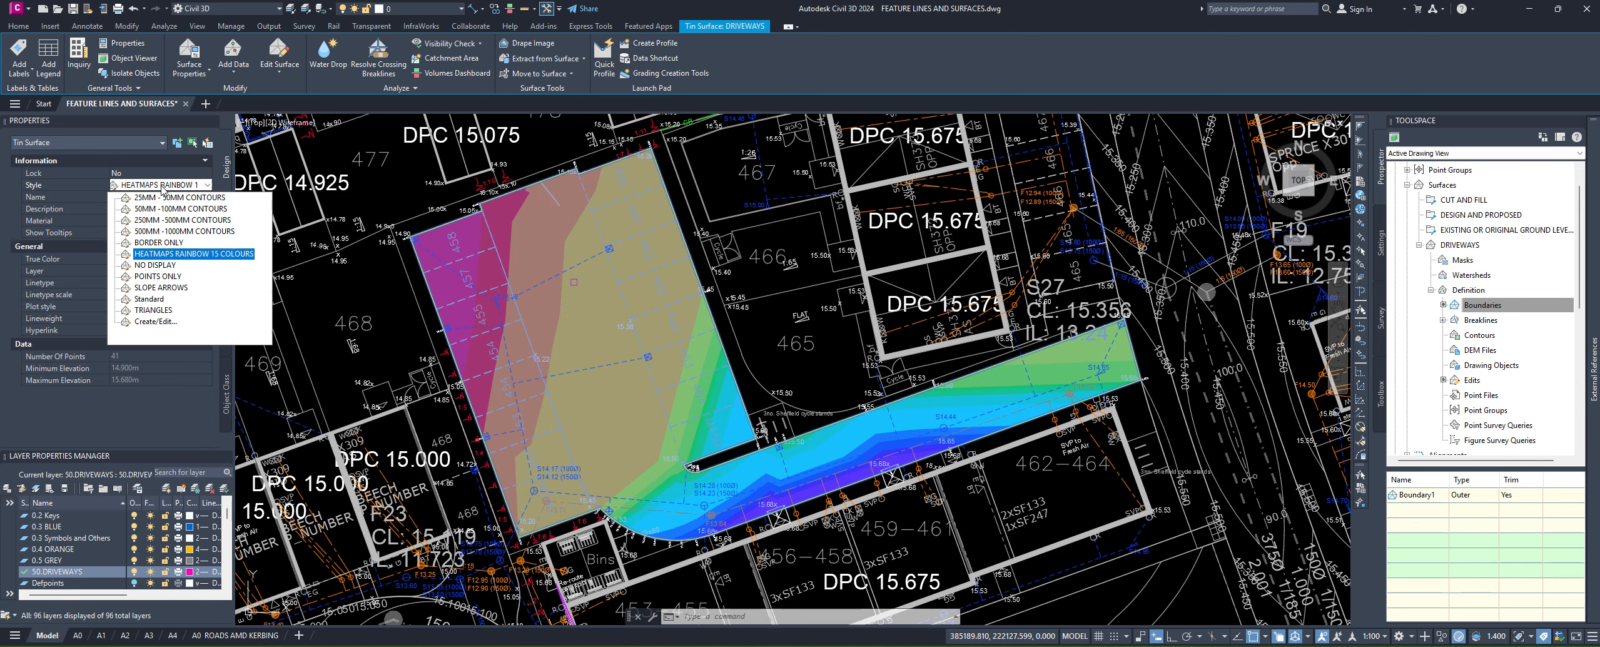
{"action": "left_click", "coordinate": [161, 276]}
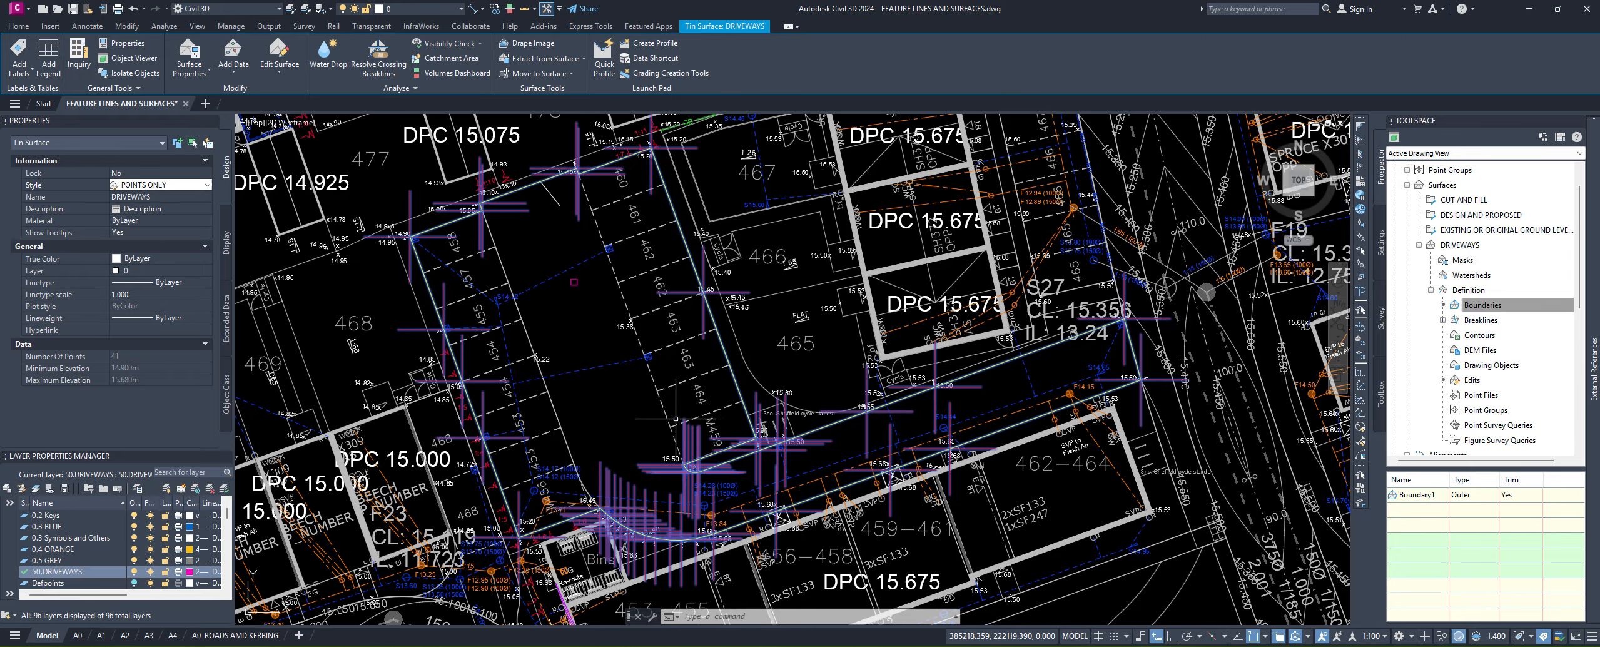
{"action": "middle_click_drag", "start_coordinate": [676, 419], "coordinate": [621, 352]}
Step: Set the DRIVEWAYS surface style to BORDER ONLY and read surface elevations at spots inside the border
{"action": "left_click", "coordinate": [170, 179]}
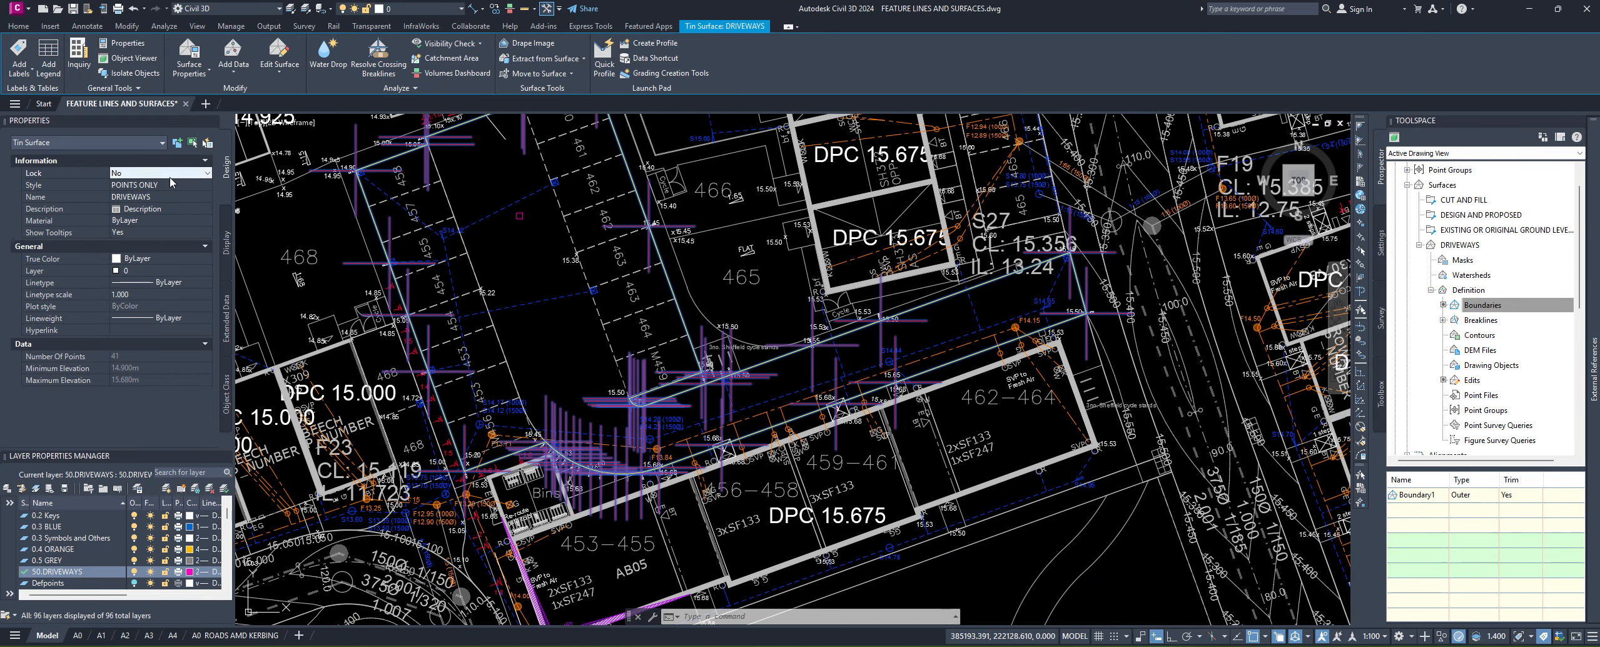
{"action": "left_click", "coordinate": [168, 185]}
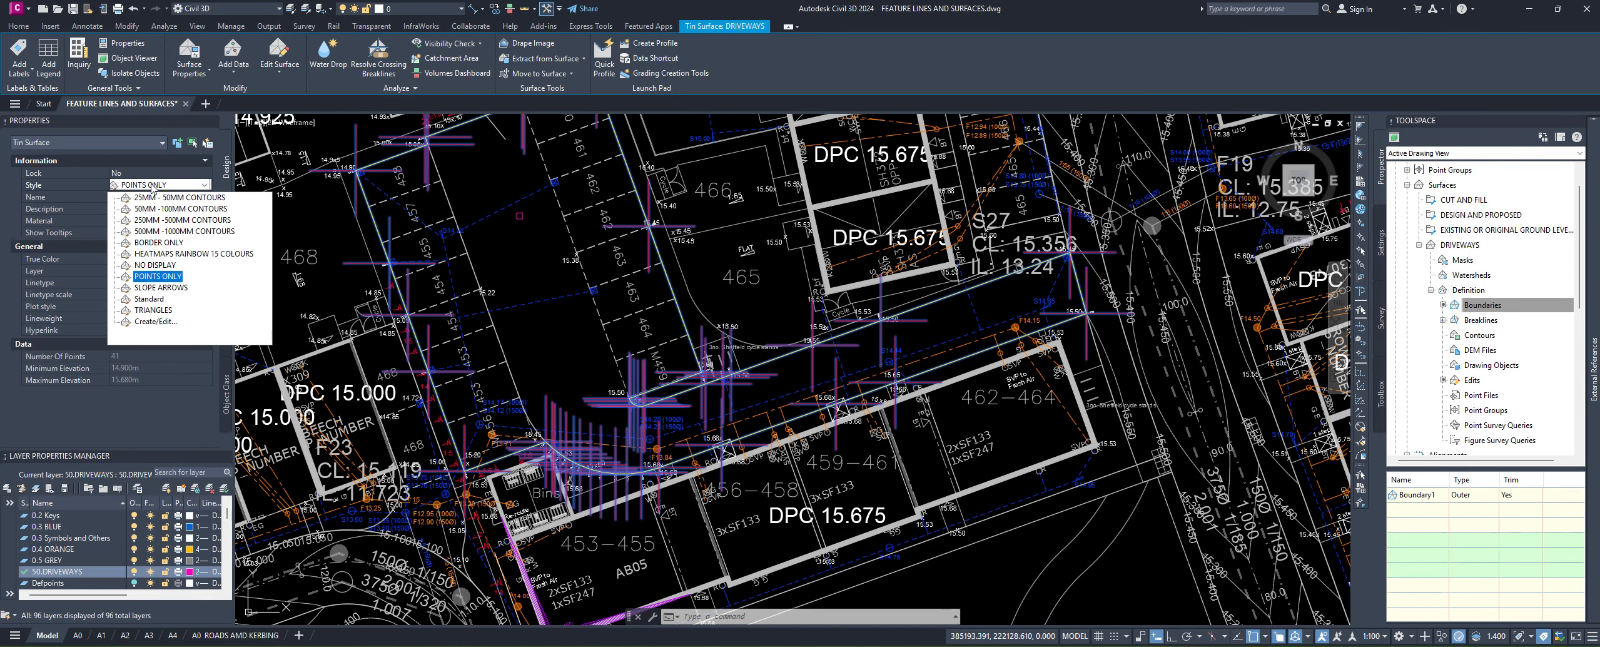
{"action": "left_click", "coordinate": [143, 256]}
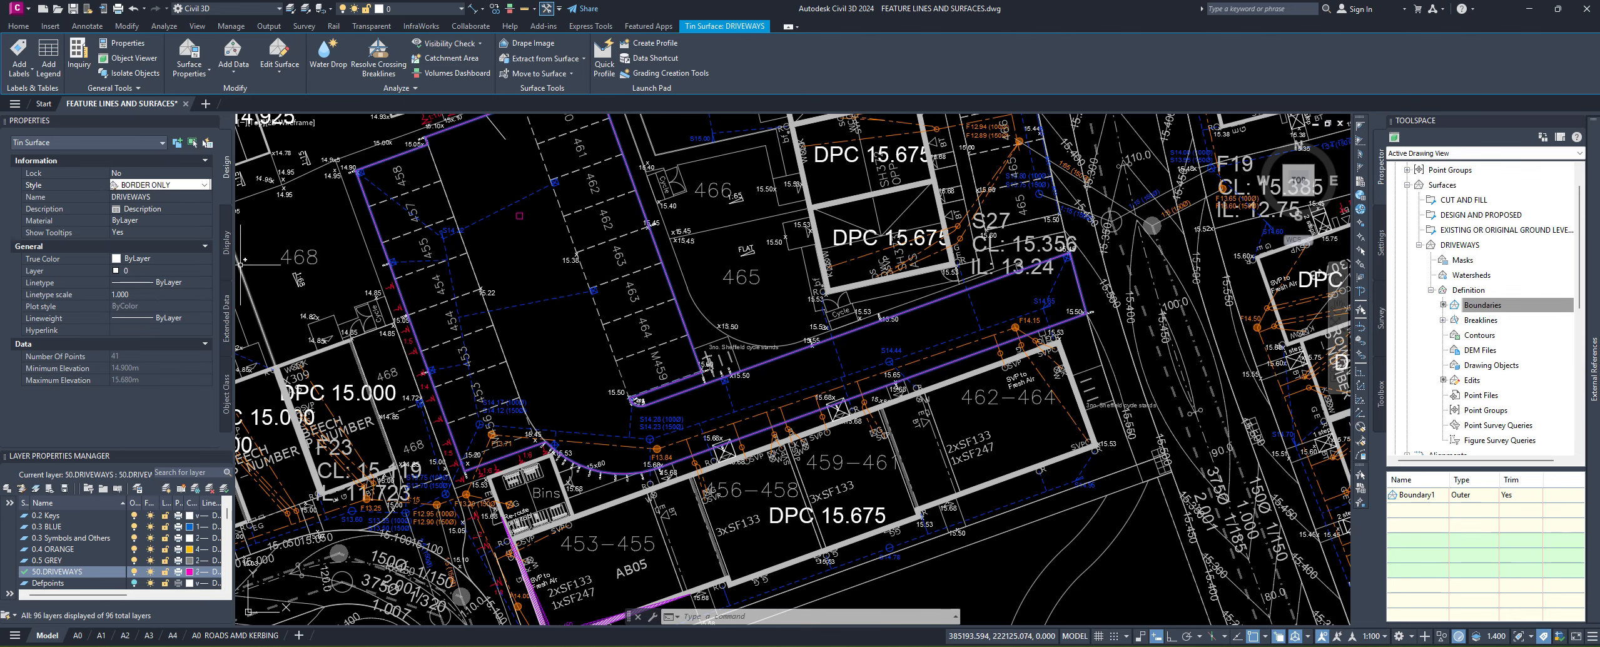
{"action": "middle_click_drag", "start_coordinate": [733, 350], "coordinate": [723, 360]}
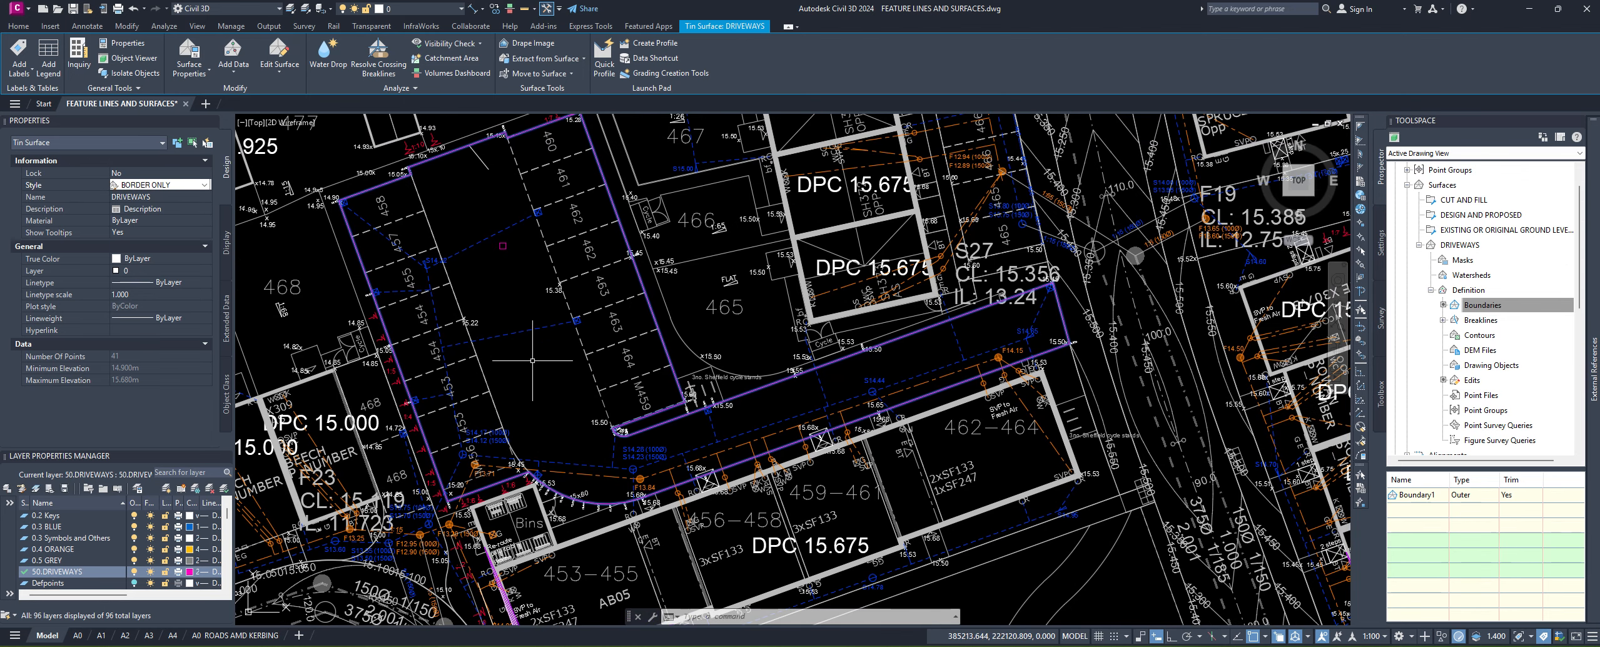
{"action": "mouse_move", "coordinate": [532, 360]}
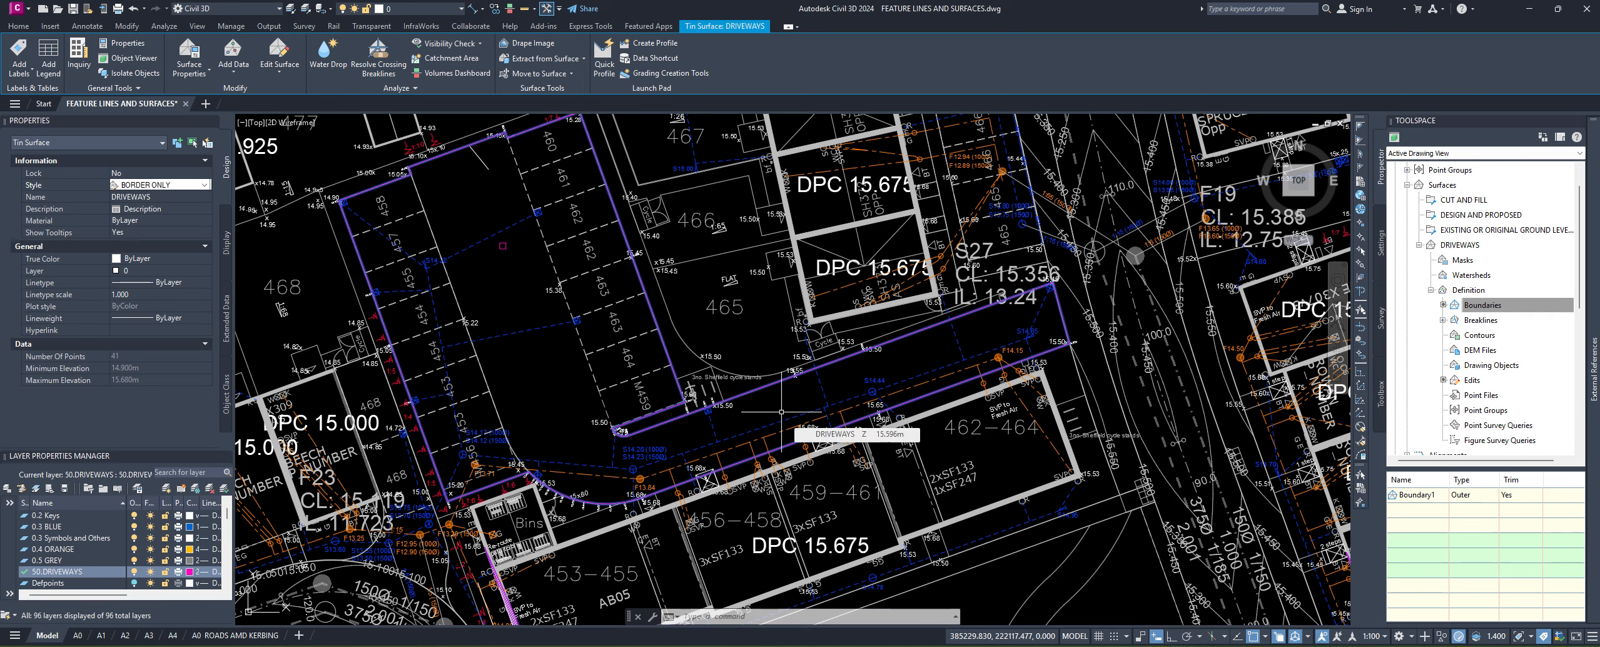
{"action": "mouse_move", "coordinate": [902, 375]}
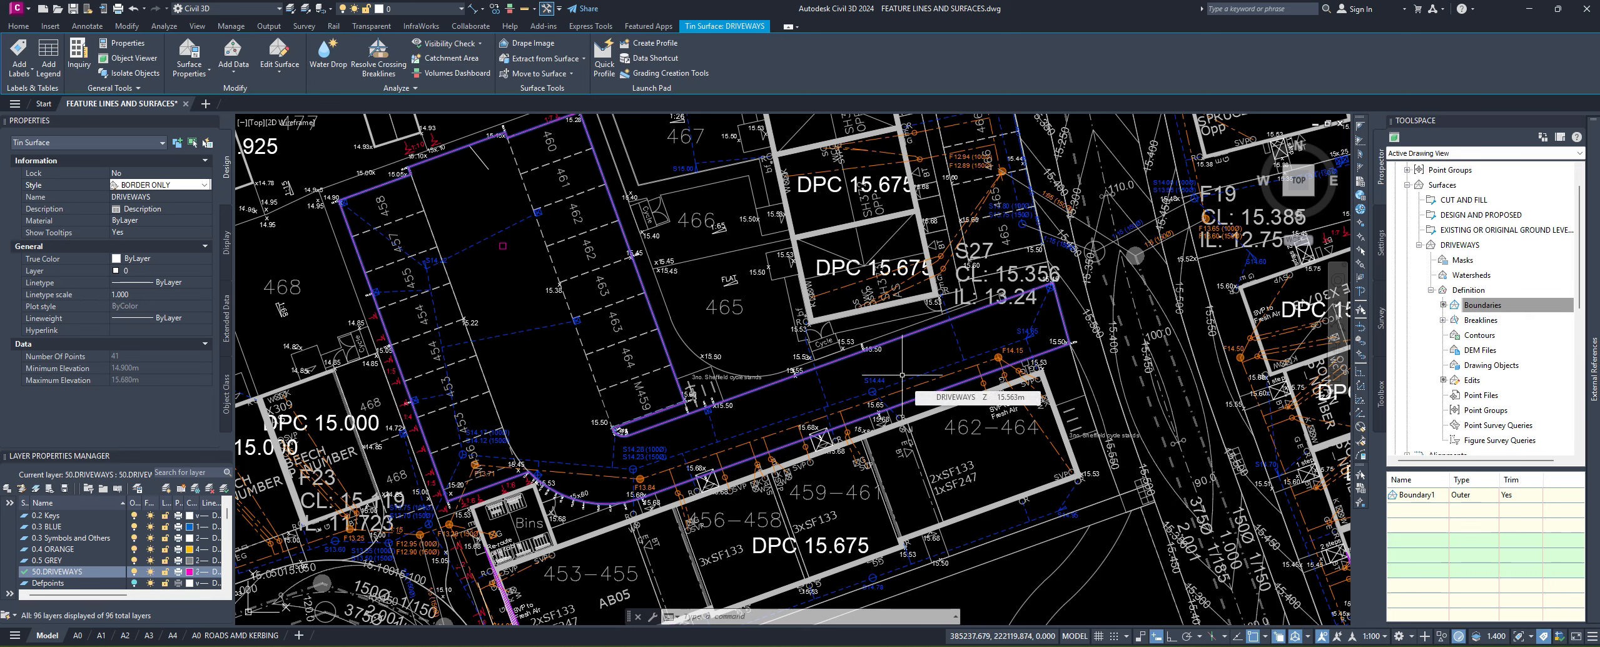
Step: Return the DRIVEWAYS surface to the TRIANGLES style and clear the selection
{"action": "left_click", "coordinate": [185, 186]}
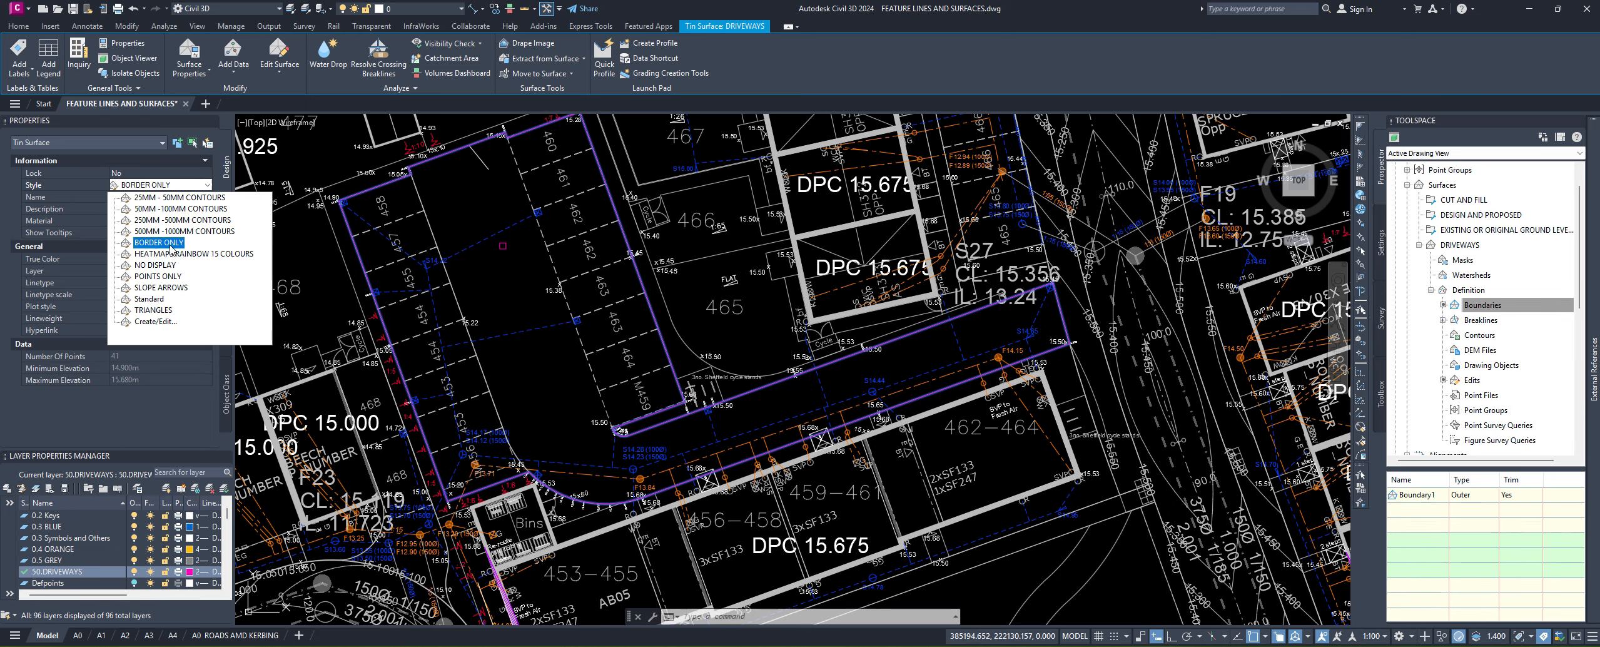
{"action": "left_click", "coordinate": [153, 309]}
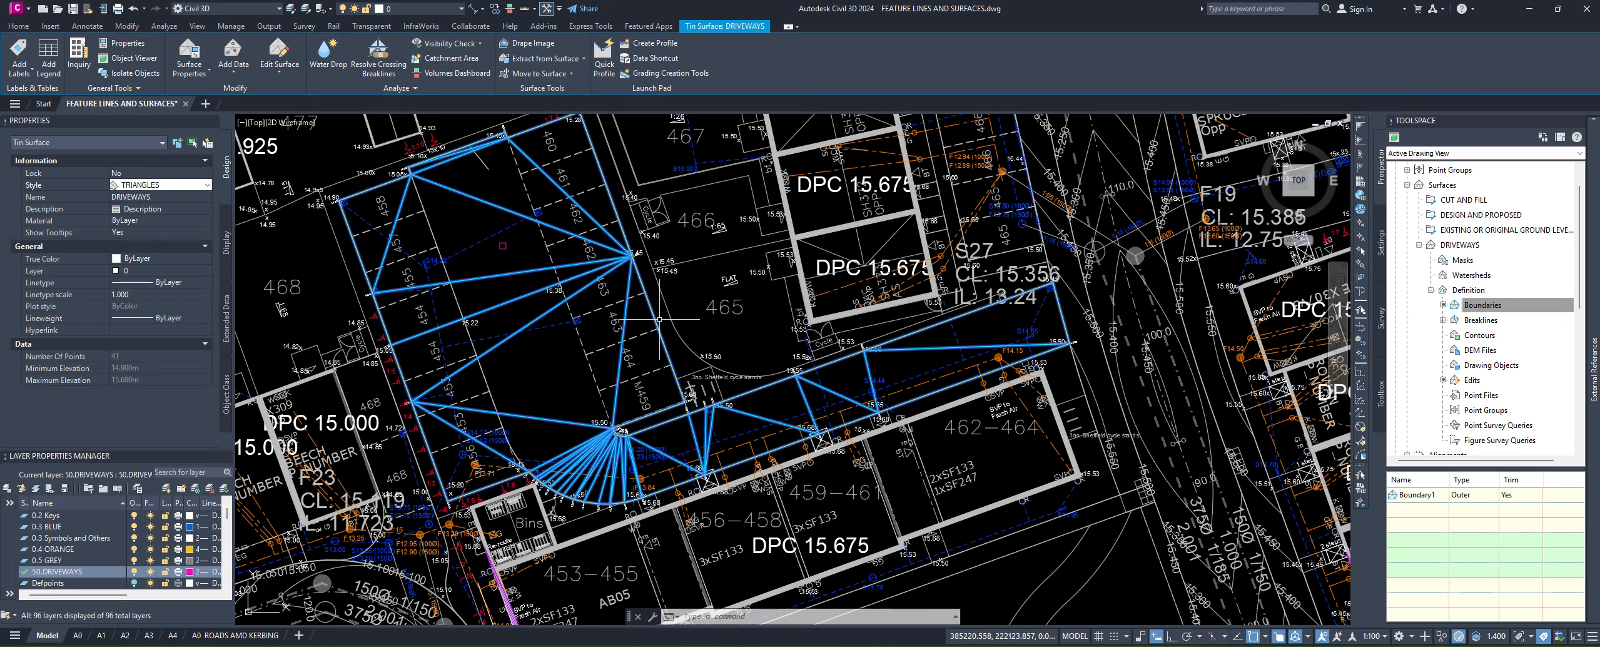
{"action": "middle_click_drag", "start_coordinate": [689, 335], "coordinate": [644, 323]}
{"action": "scroll", "coordinate": [645, 323], "scroll_direction": "down", "scroll_amount": 3}
{"action": "key", "text": "Escape"}
{"action": "key", "text": "Escape"}
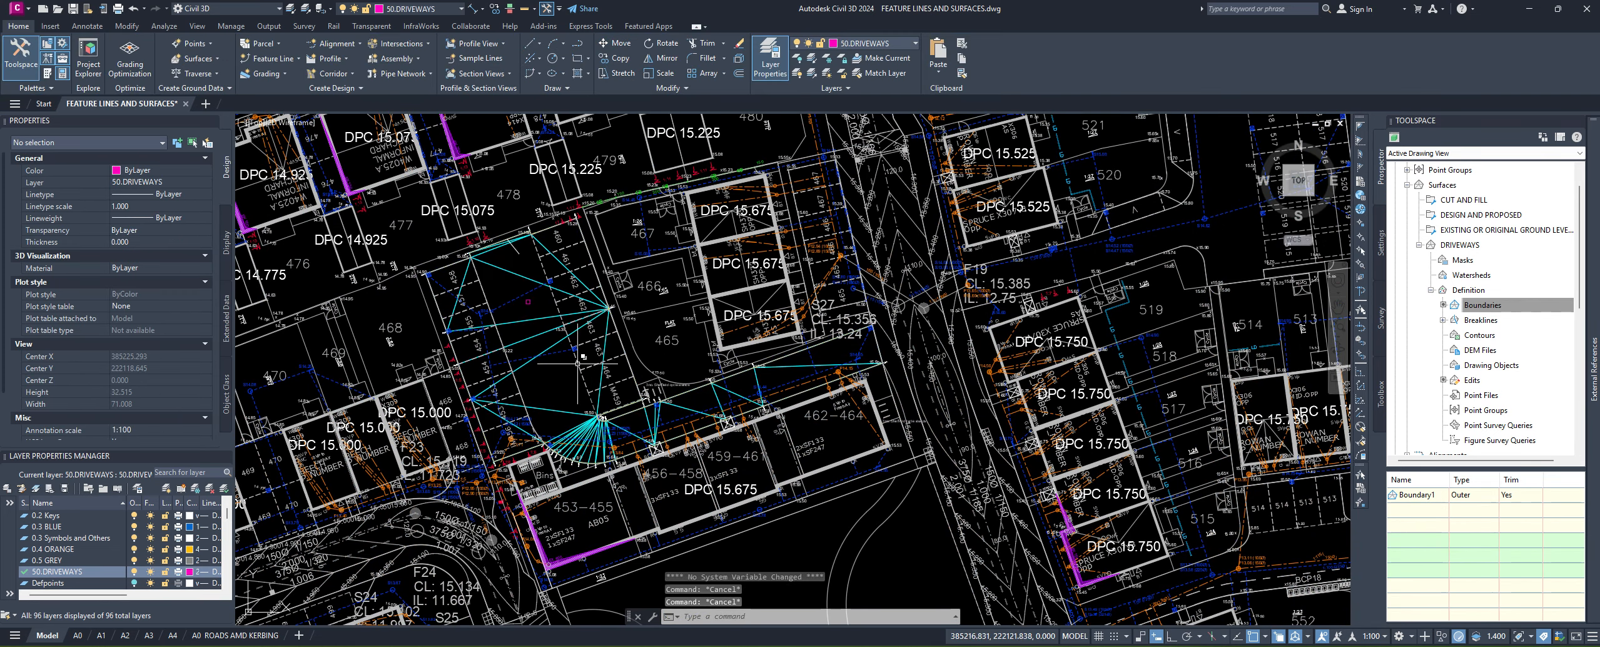
Step: Erase the DRIVEWAYS surface from the drawing
{"action": "left_click", "coordinate": [526, 381]}
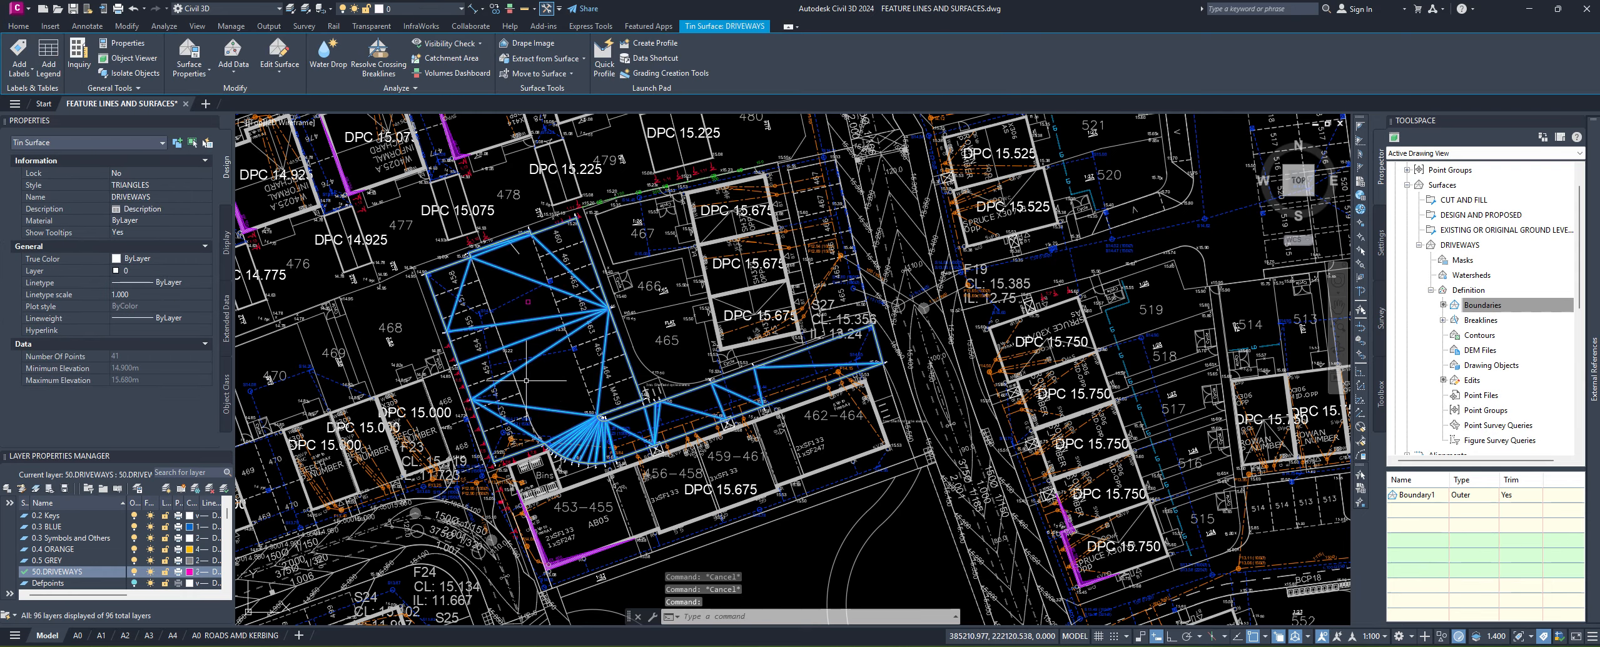
{"action": "middle_click_drag", "start_coordinate": [556, 397], "coordinate": [544, 455]}
{"action": "key", "text": "Delete"}
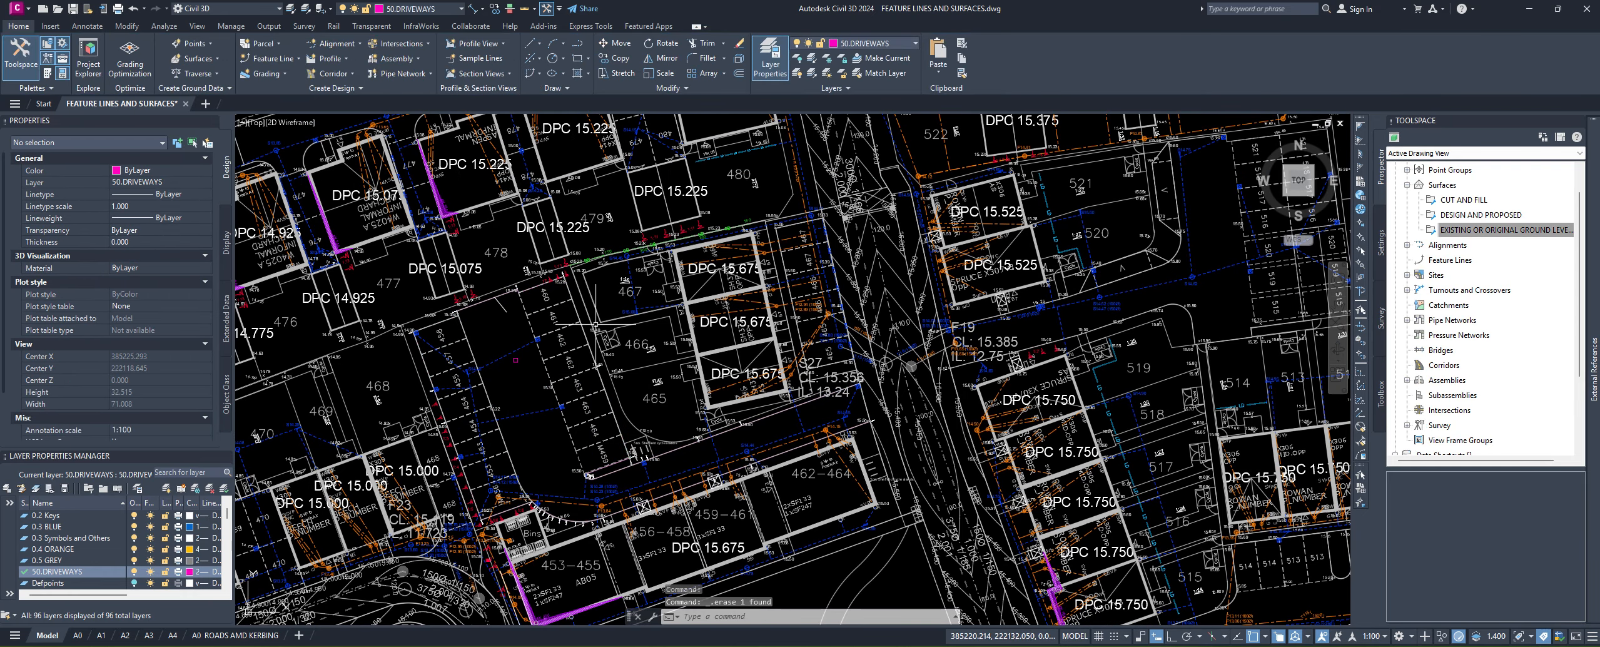
Step: Pick the driveway feature line from the overlapping objects near plot 467 and erase it
{"action": "scroll", "coordinate": [549, 327], "scroll_direction": "up", "scroll_amount": 2}
{"action": "middle_click_drag", "start_coordinate": [549, 327], "coordinate": [544, 357]}
{"action": "left_click", "coordinate": [551, 312]}
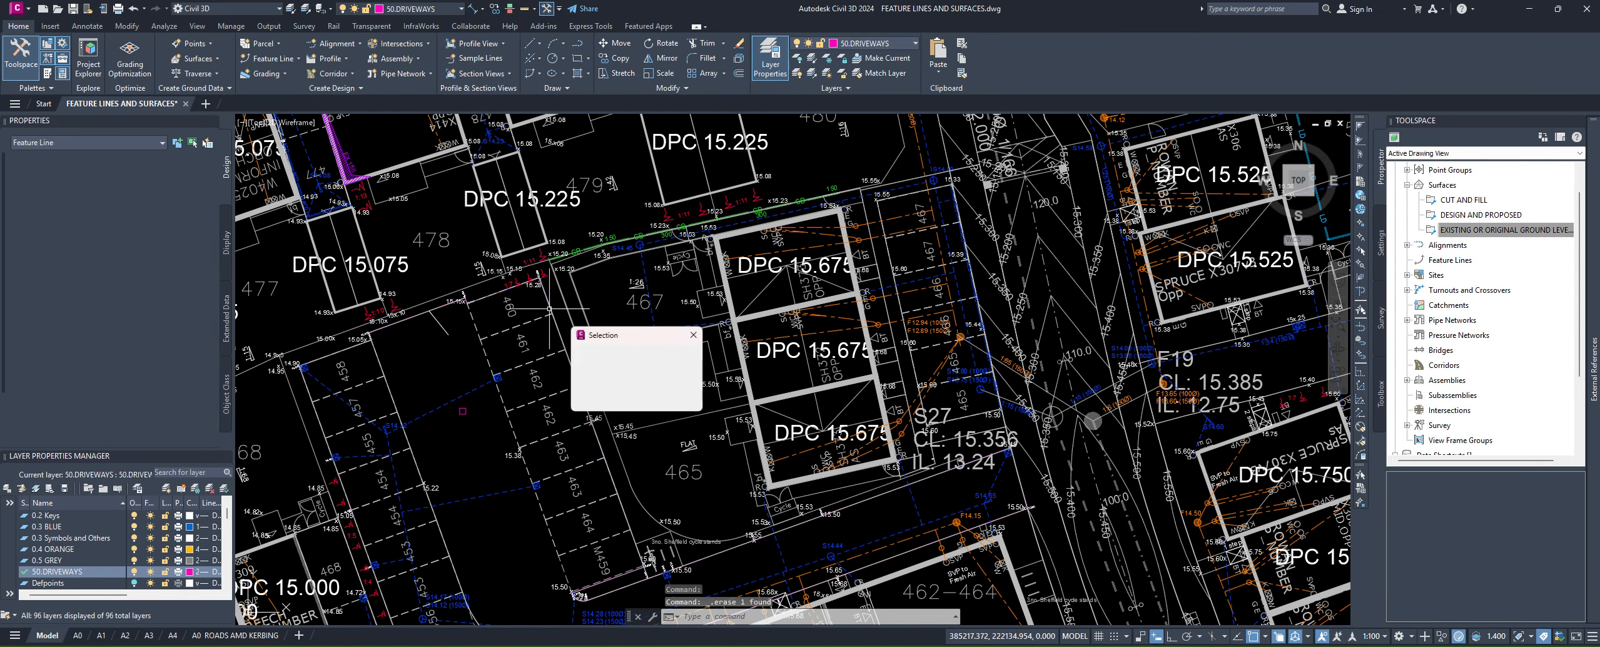
{"action": "left_click", "coordinate": [613, 363]}
{"action": "key", "text": "Delete"}
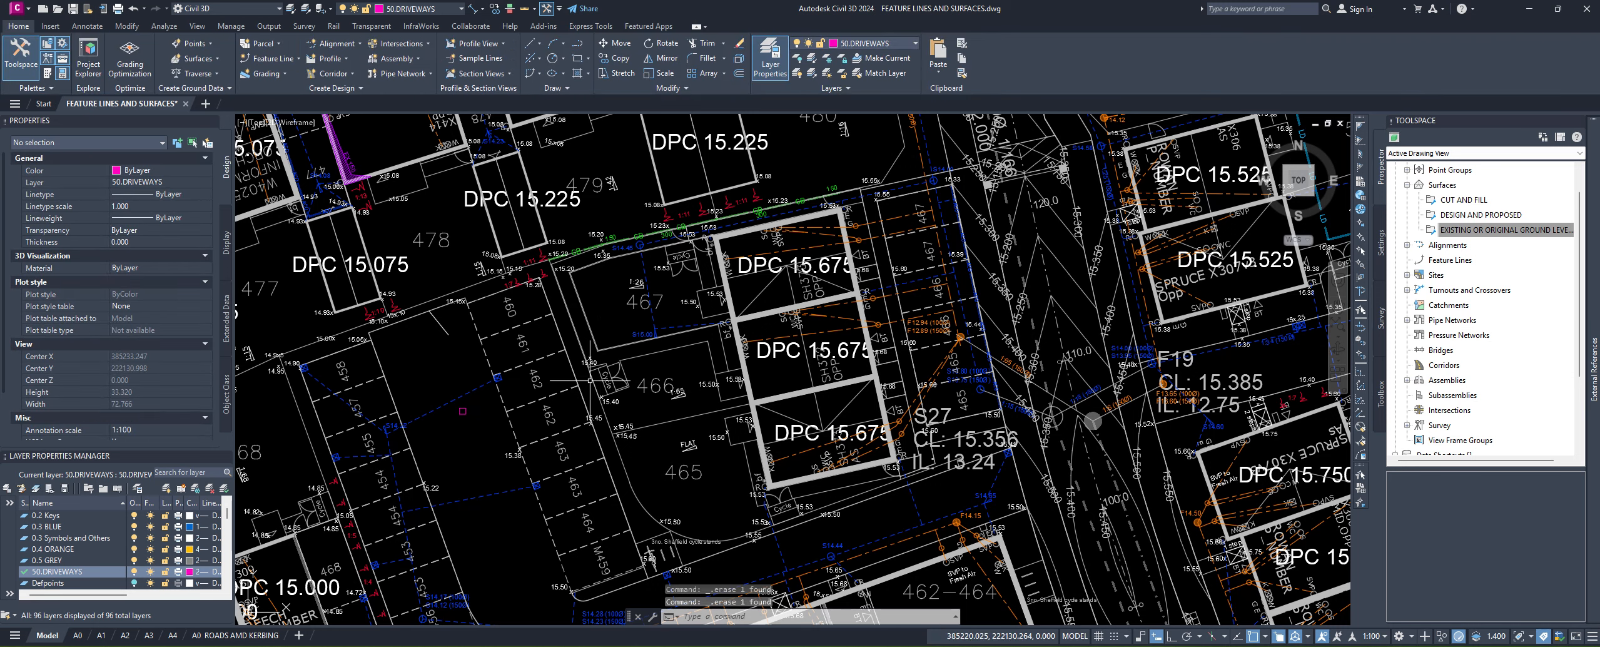
Step: Start creating an unnamed feature line with the Standard style on the current layer, 50.DRIVEWAYS
{"action": "middle_click_drag", "start_coordinate": [373, 238], "coordinate": [383, 190]}
{"action": "left_click", "coordinate": [298, 59]}
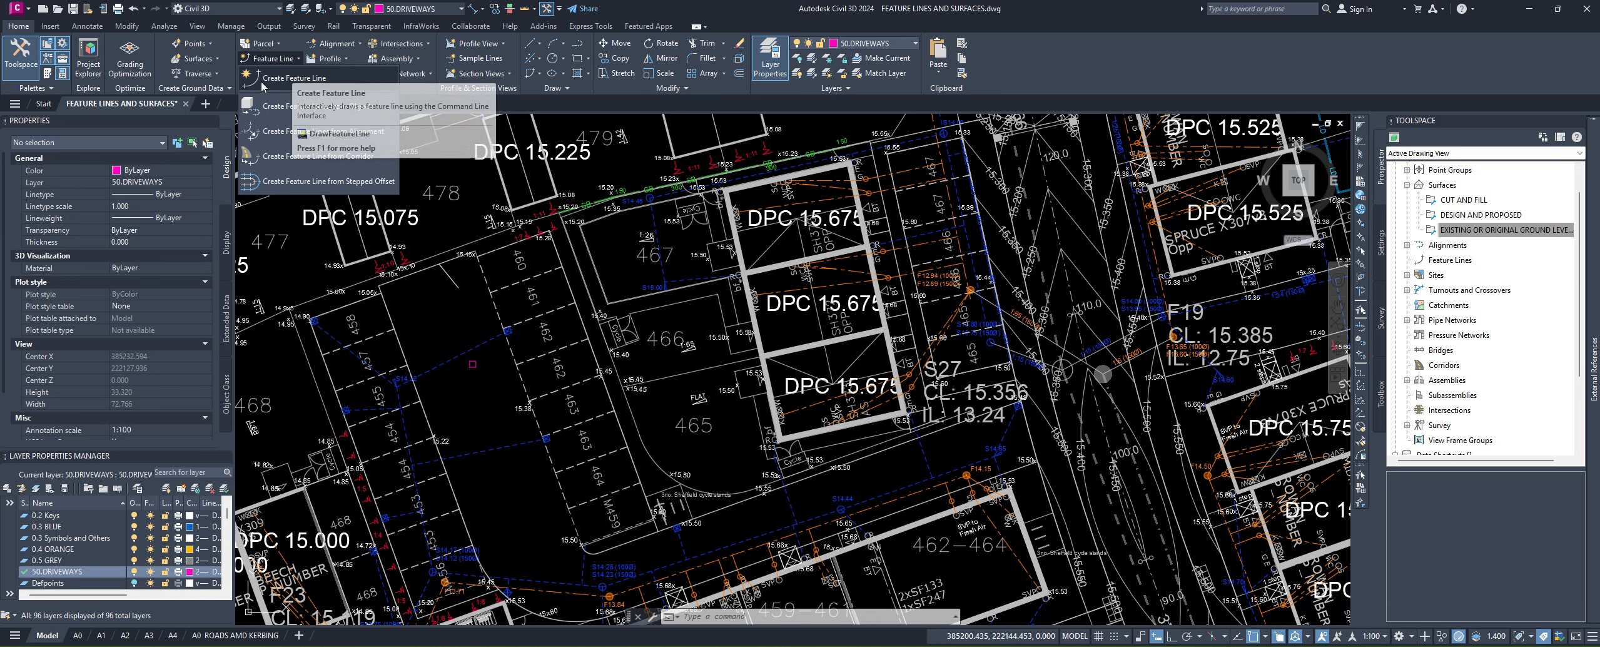
{"action": "left_click", "coordinate": [303, 79]}
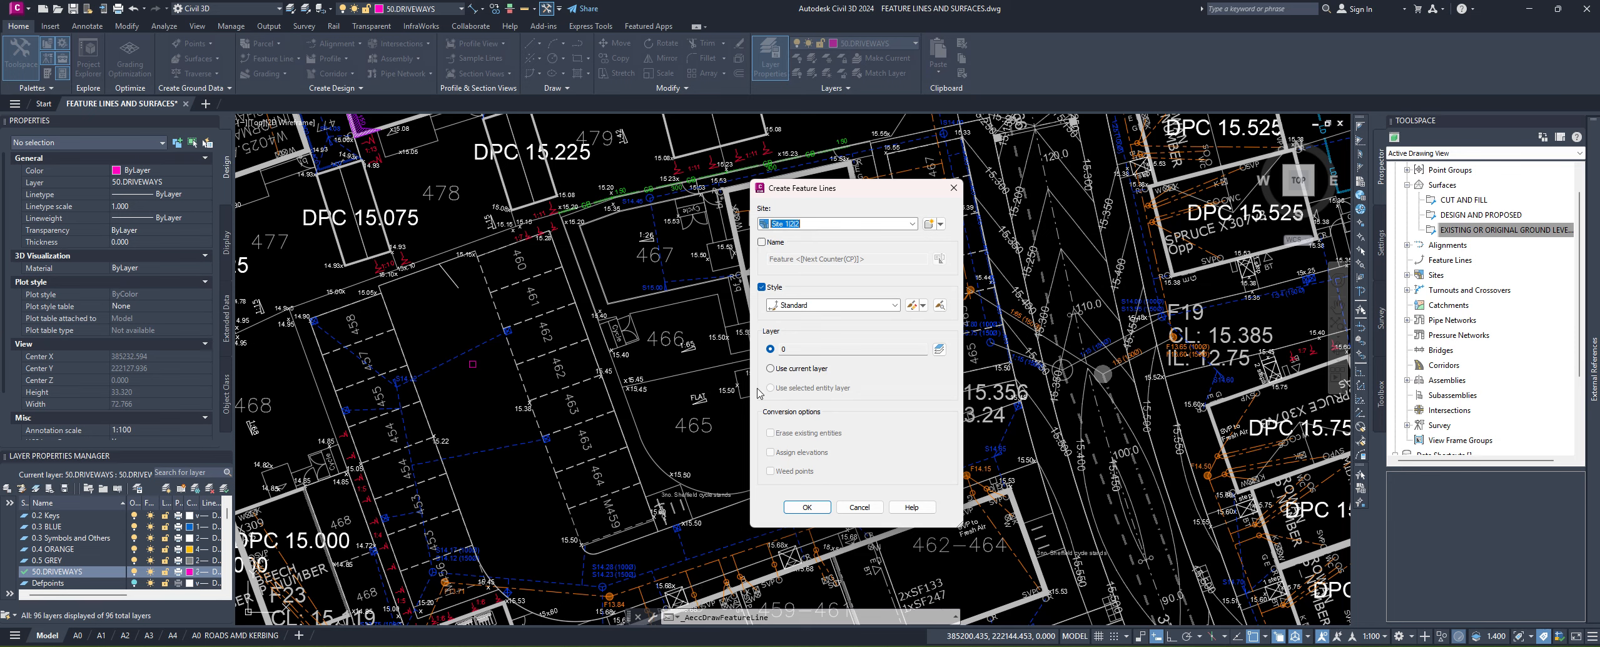
{"action": "left_click", "coordinate": [772, 369]}
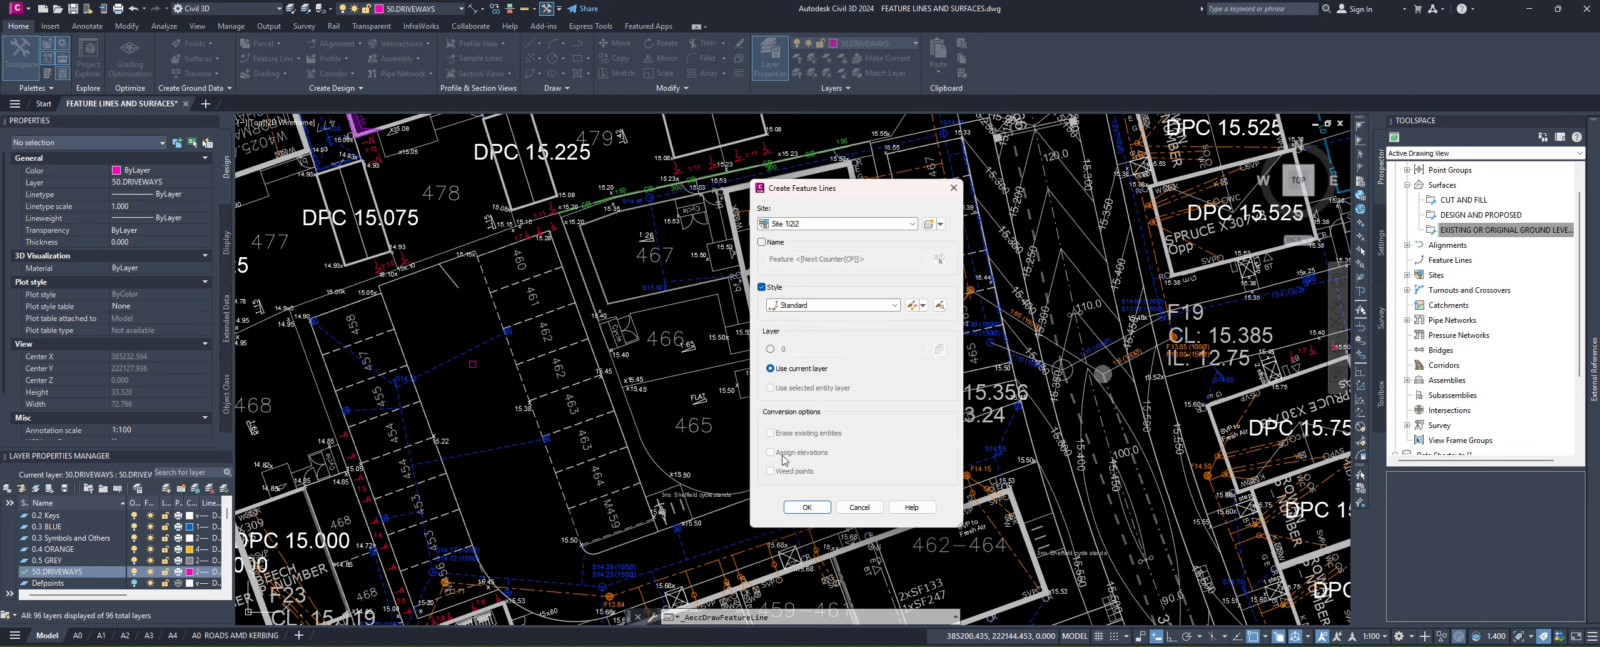
{"action": "left_click", "coordinate": [815, 511]}
Step: Start the feature line at the edge corner beside the 15.50 spot level east of F14.15, with elevation 15.5
{"action": "scroll", "coordinate": [858, 406], "scroll_direction": "up", "scroll_amount": 3}
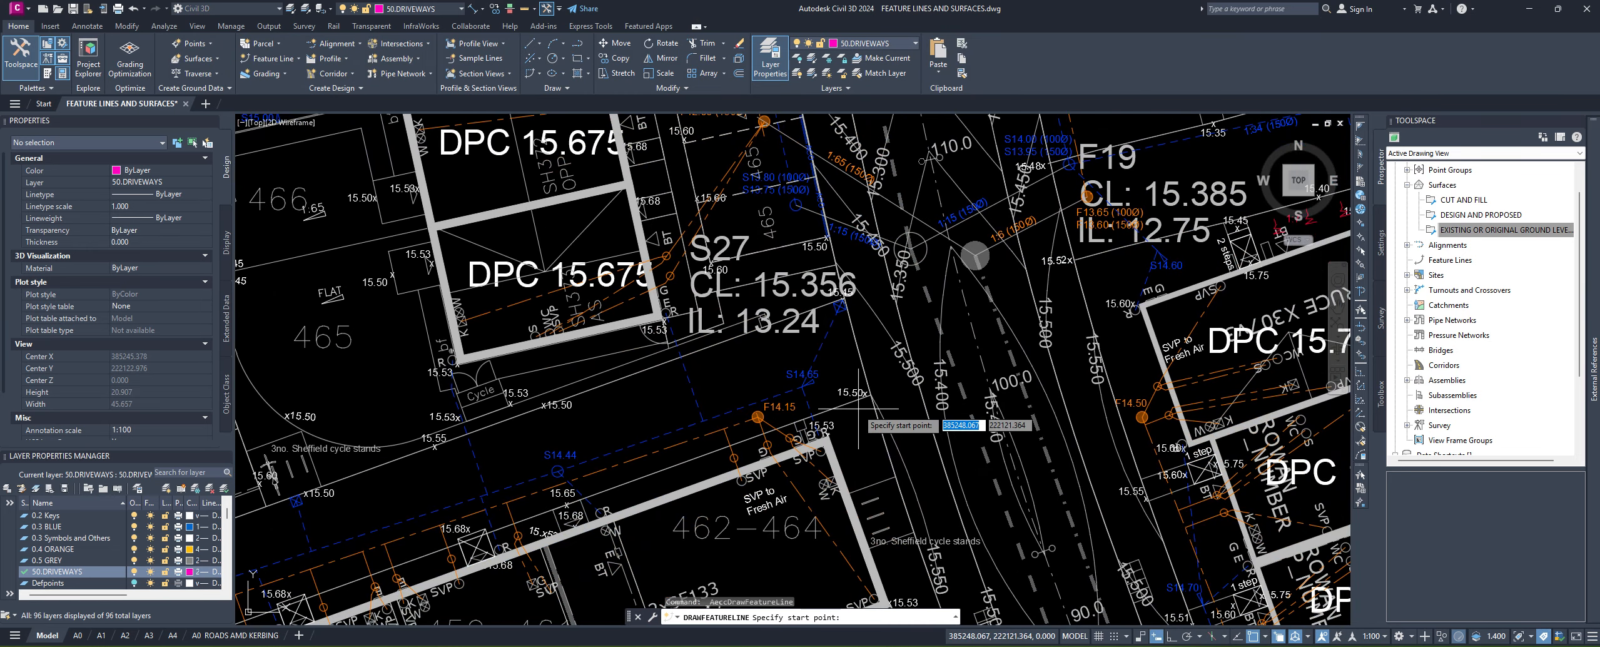
{"action": "scroll", "coordinate": [849, 422], "scroll_direction": "up", "scroll_amount": 4}
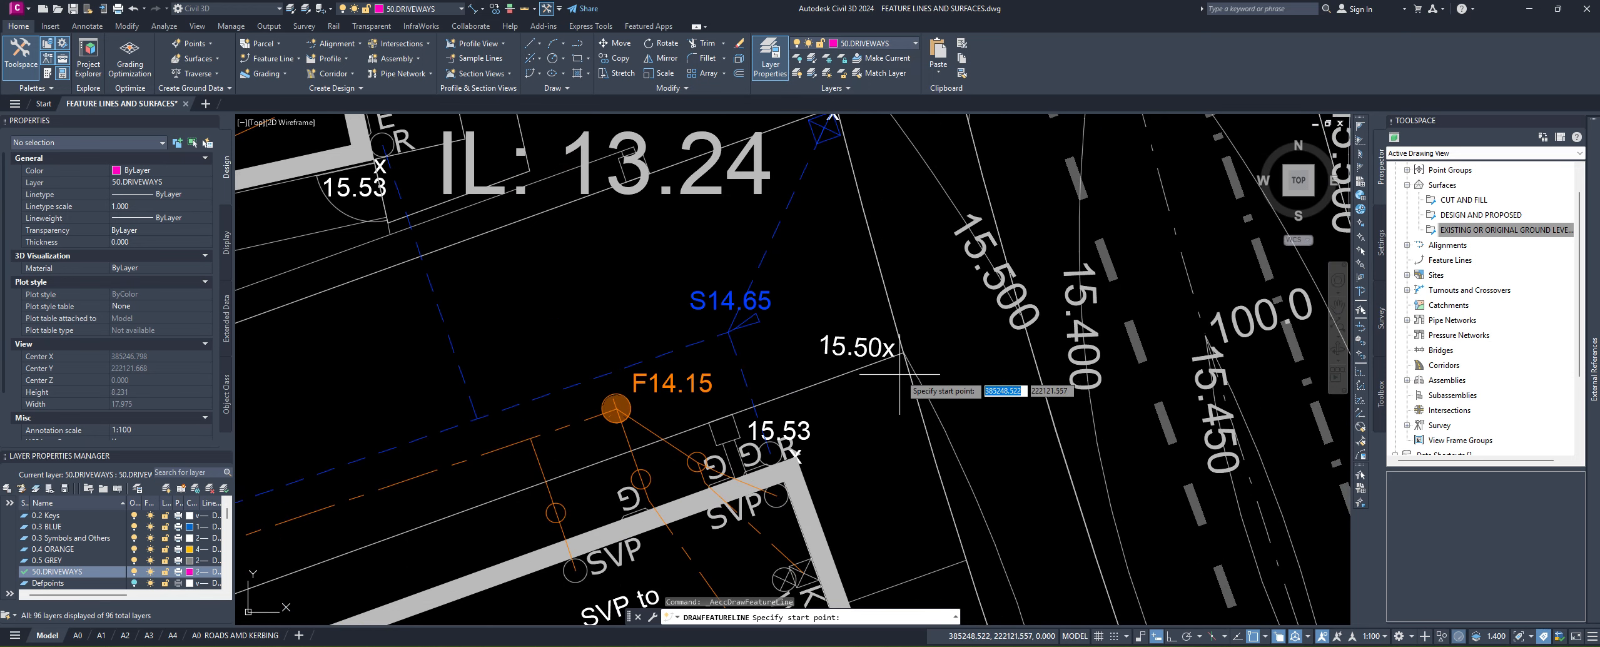
{"action": "left_click", "coordinate": [903, 358]}
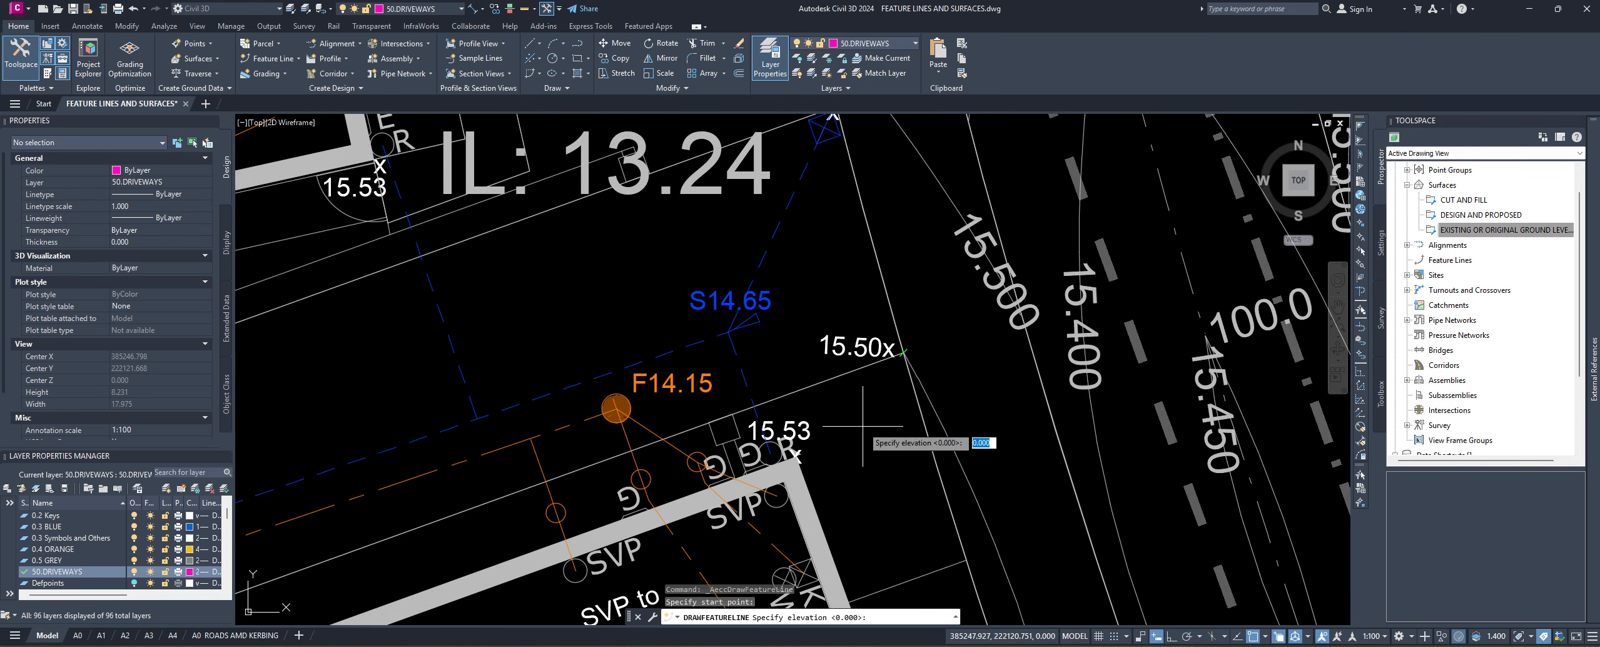
{"action": "key", "text": "Return"}
Step: Add a feature line vertex at the 15.65 spot level near S14.44 and give it elevation 15.65
{"action": "mouse_move", "coordinate": [774, 421]}
{"action": "middle_mouse_down"}
{"action": "mouse_move", "coordinate": [834, 377]}
{"action": "mouse_move", "coordinate": [1111, 285]}
{"action": "middle_mouse_up"}
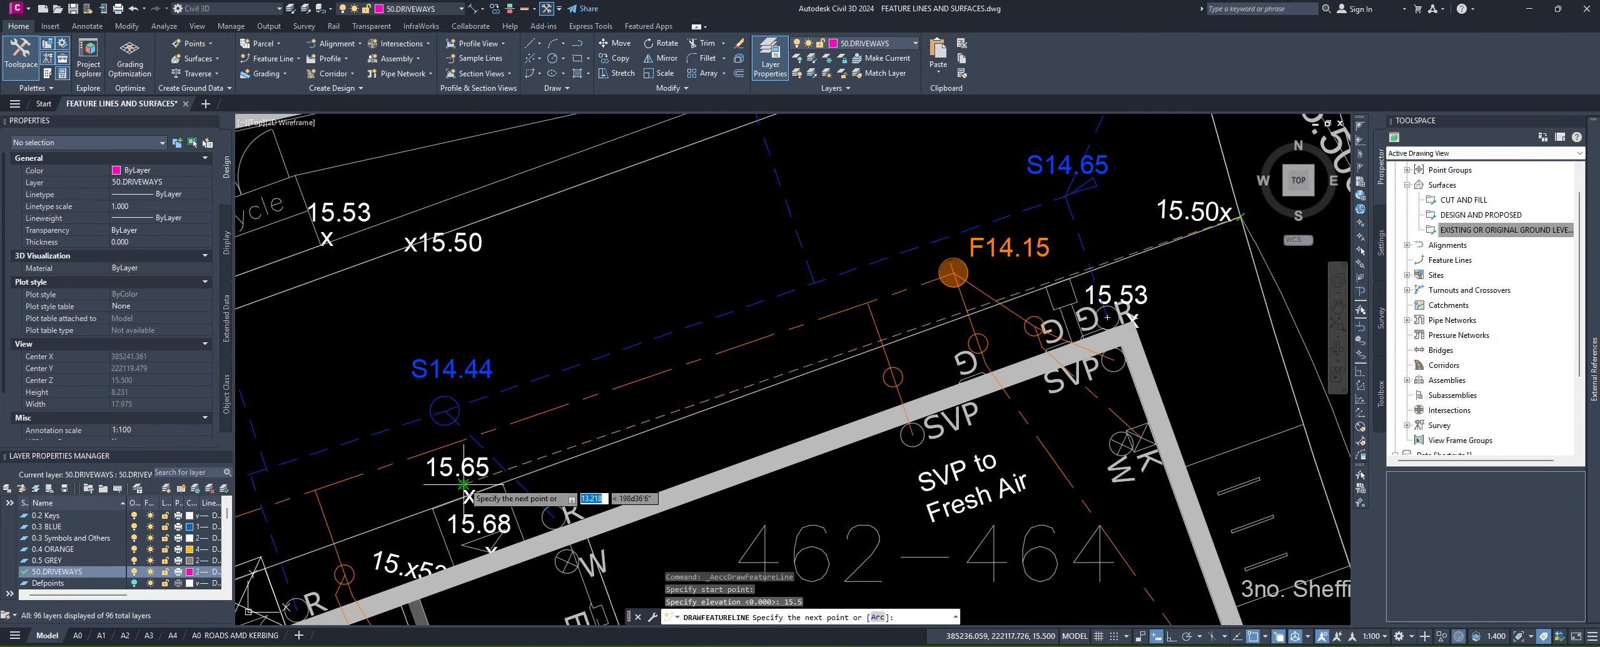
{"action": "scroll", "coordinate": [457, 510], "scroll_direction": "up", "scroll_amount": 4}
{"action": "left_click", "coordinate": [491, 474]}
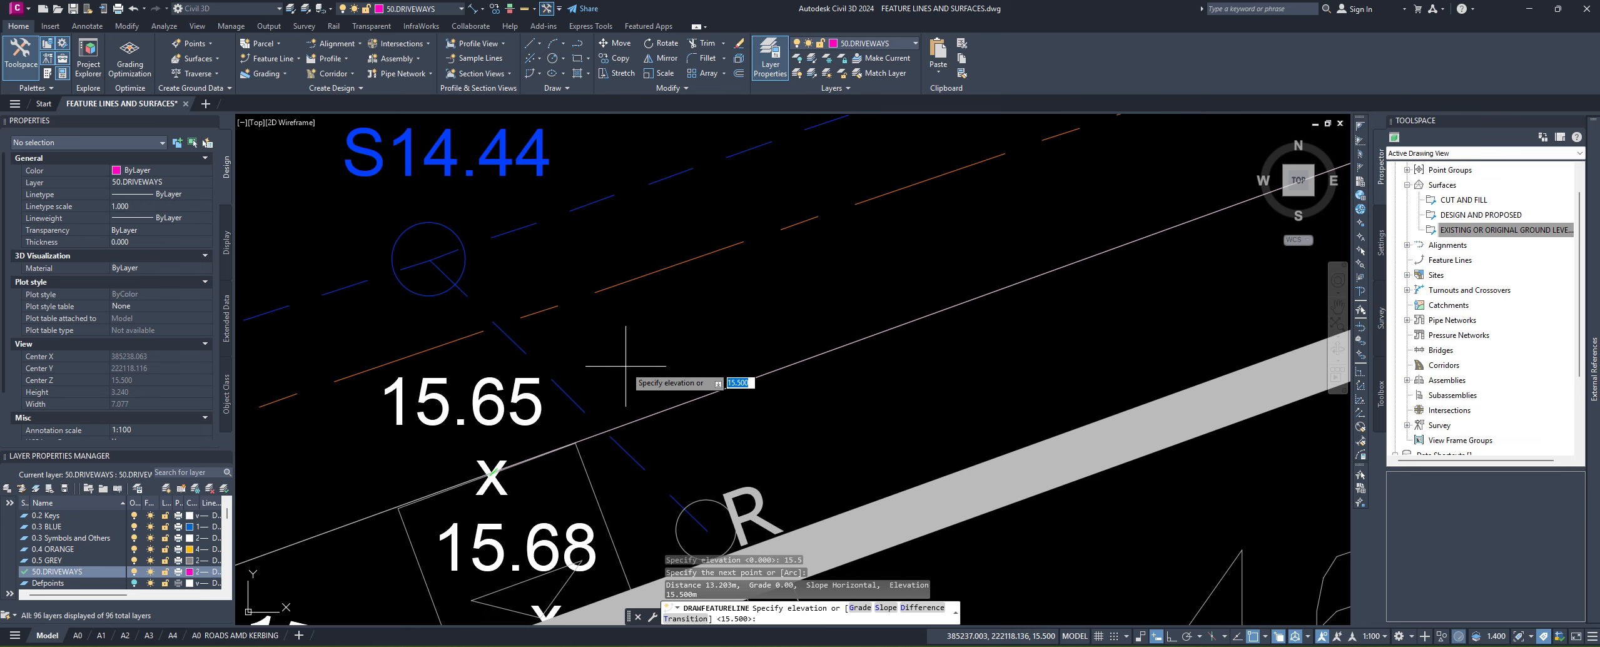
{"action": "scroll", "coordinate": [633, 366], "scroll_direction": "down", "scroll_amount": 2}
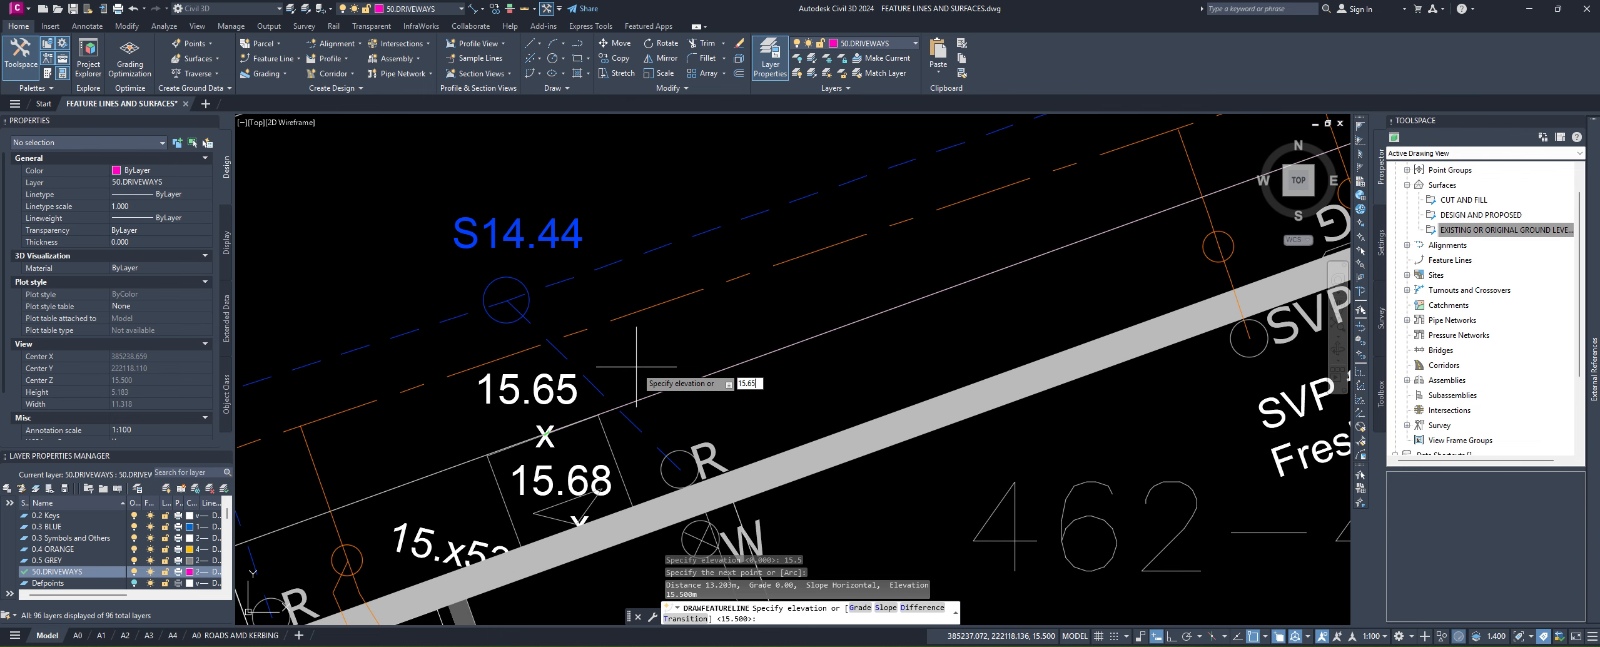
{"action": "key", "text": "Return"}
Step: Add two feature line vertices at the next two 15.68 spot levels west along the path edge, each with elevation 15.68
{"action": "middle_click_drag", "start_coordinate": [483, 435], "coordinate": [1032, 306]}
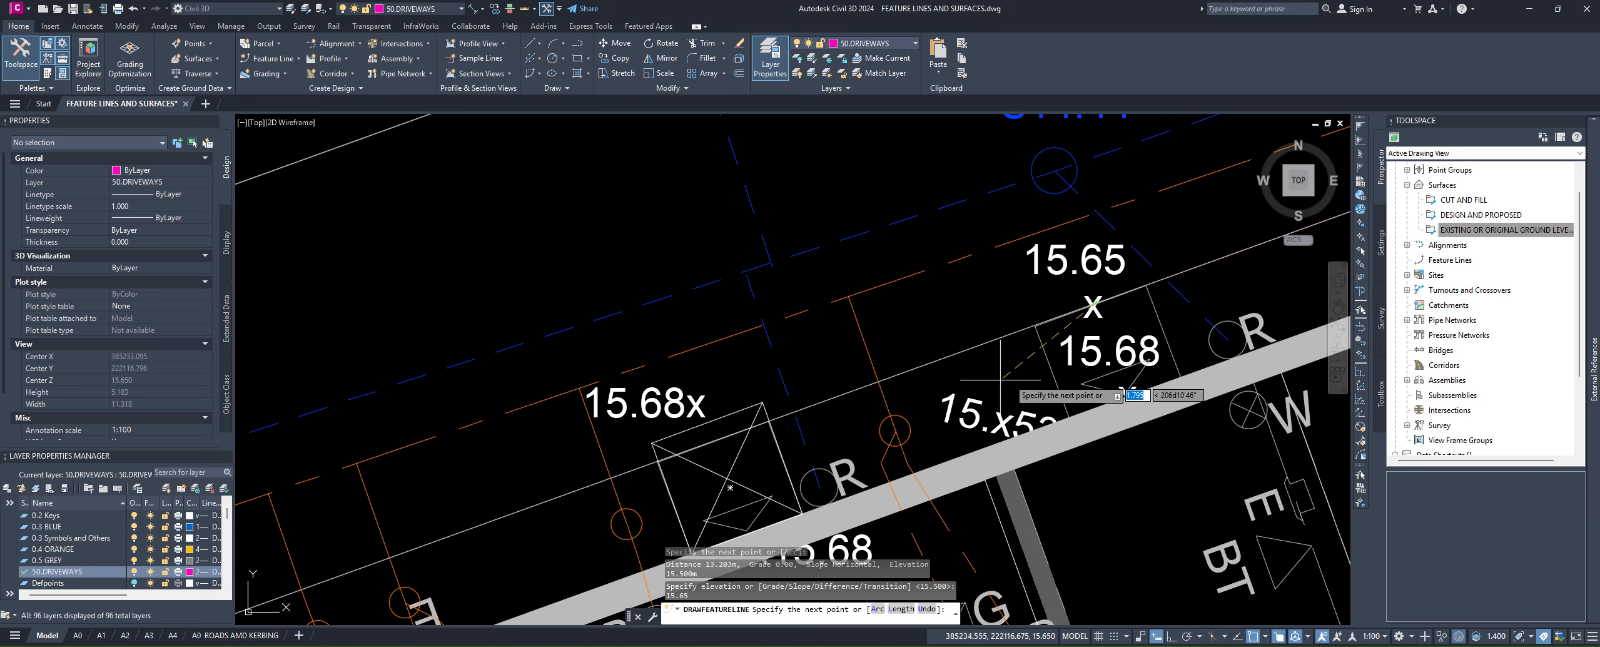
{"action": "middle_click_drag", "start_coordinate": [1015, 373], "coordinate": [848, 384]}
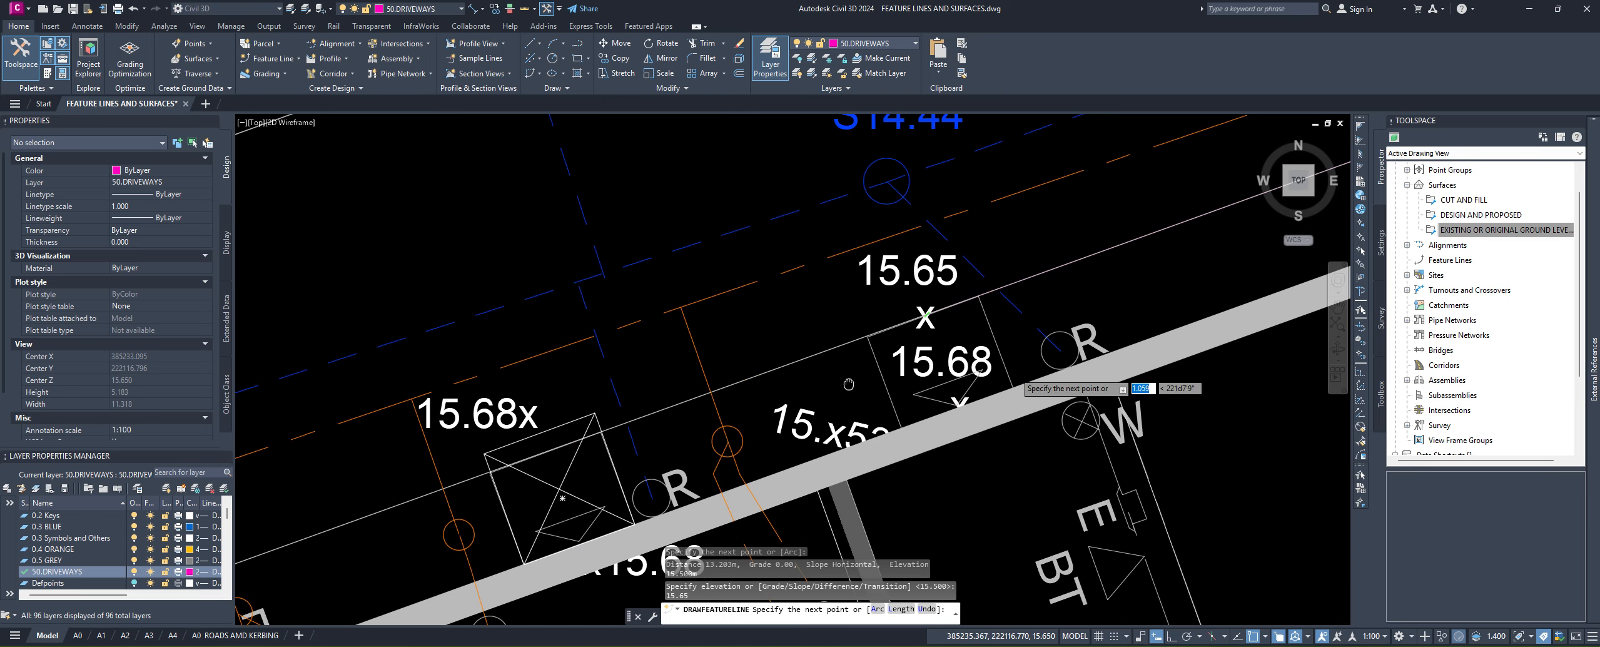
{"action": "left_click", "coordinate": [548, 449]}
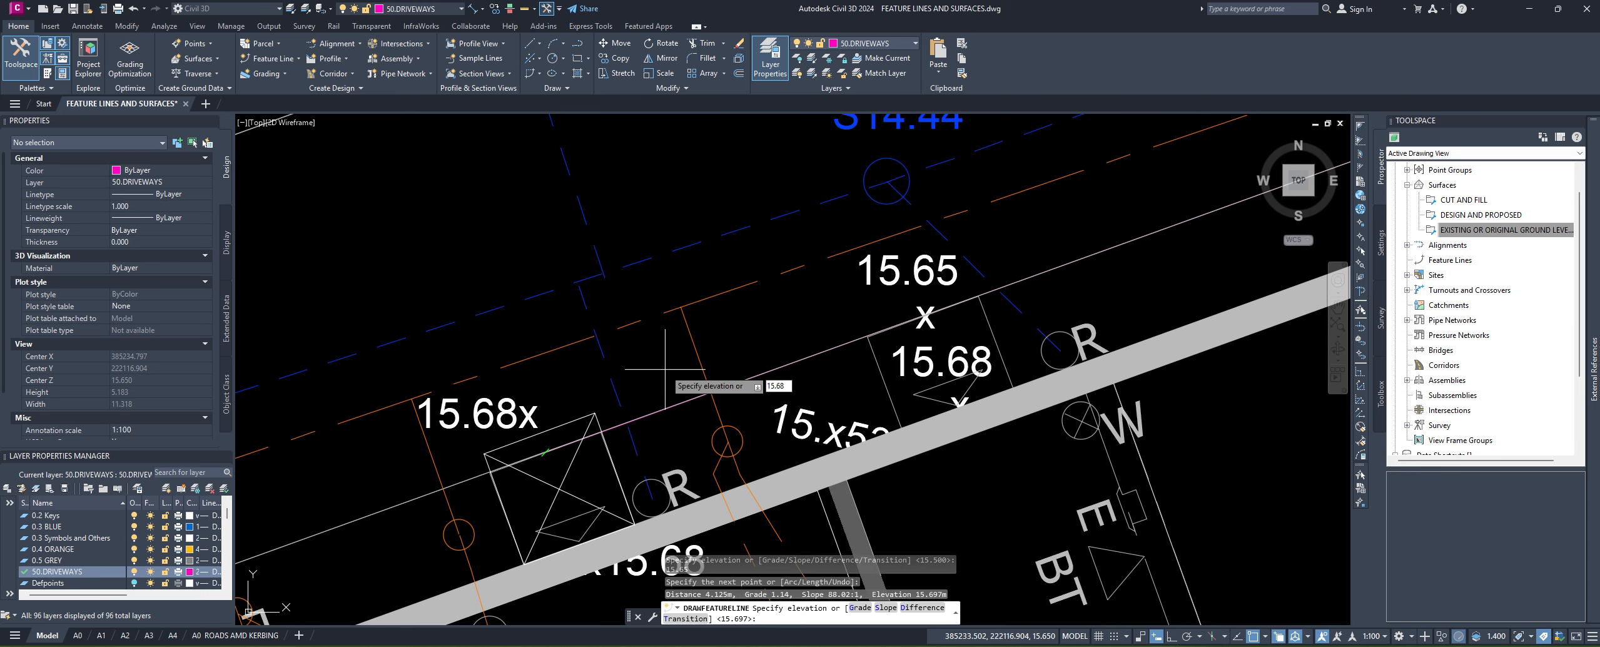
{"action": "key", "text": "Return"}
{"action": "scroll", "coordinate": [563, 463], "scroll_direction": "down", "scroll_amount": 2}
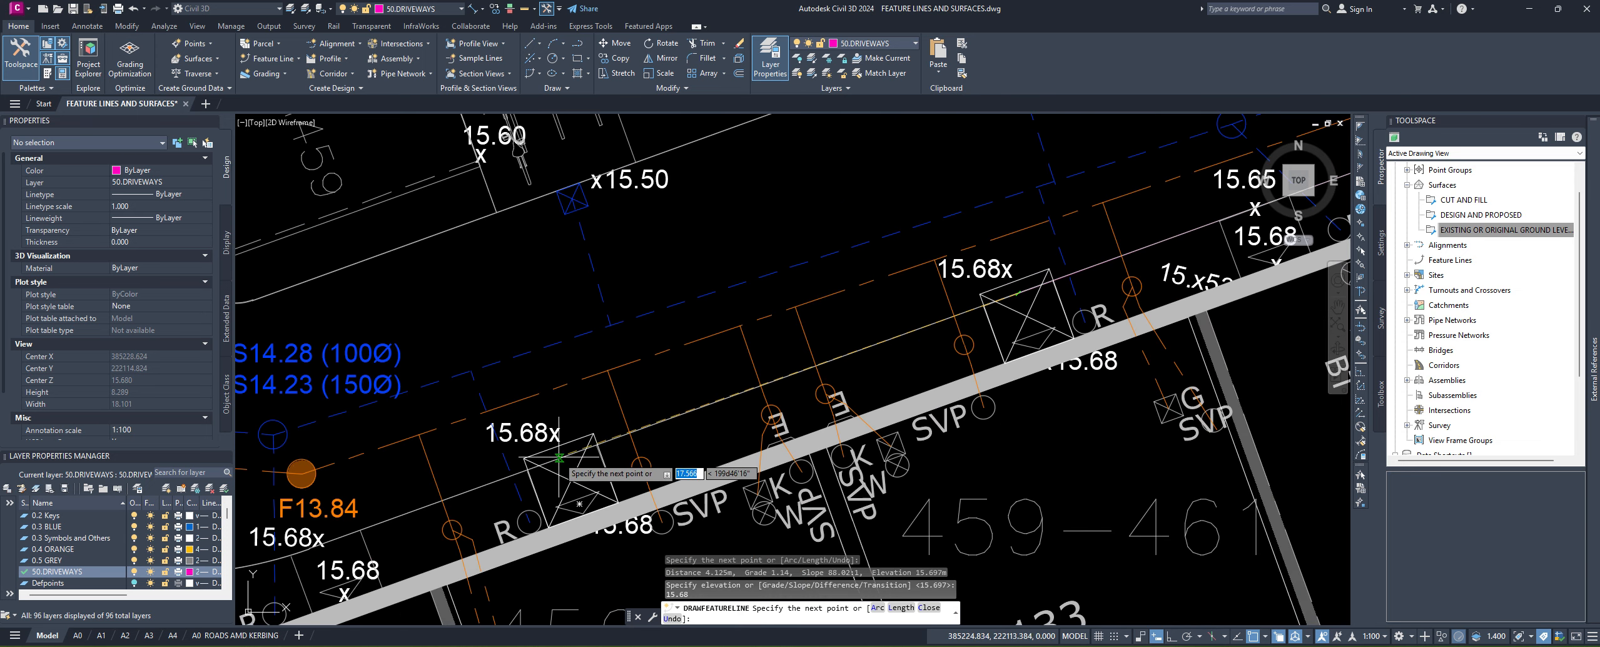
{"action": "left_click", "coordinate": [662, 415]}
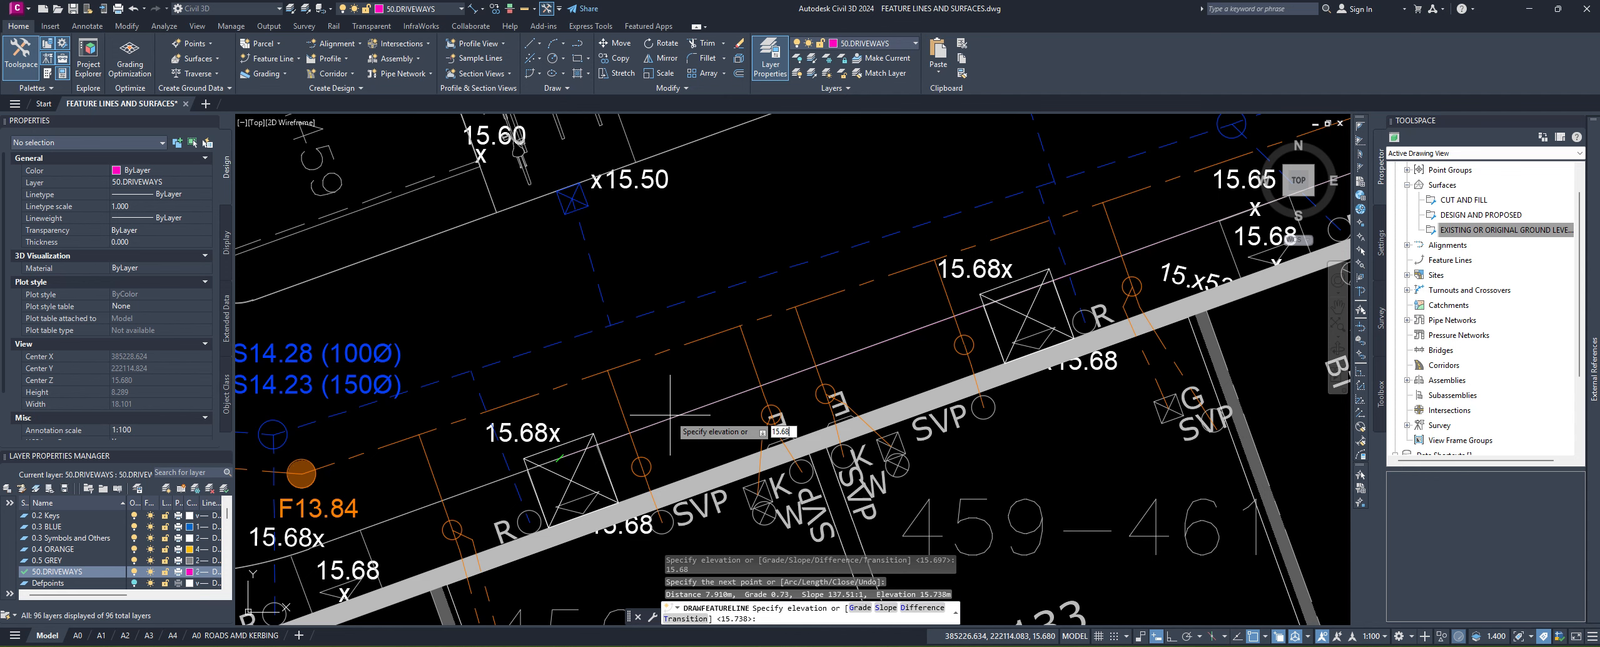
{"action": "key", "text": "Return"}
Step: Add a feature line vertex at the 15.68 spot level below F13.84 and set its elevation to 15.65
{"action": "scroll", "coordinate": [626, 419], "scroll_direction": "up", "scroll_amount": 3}
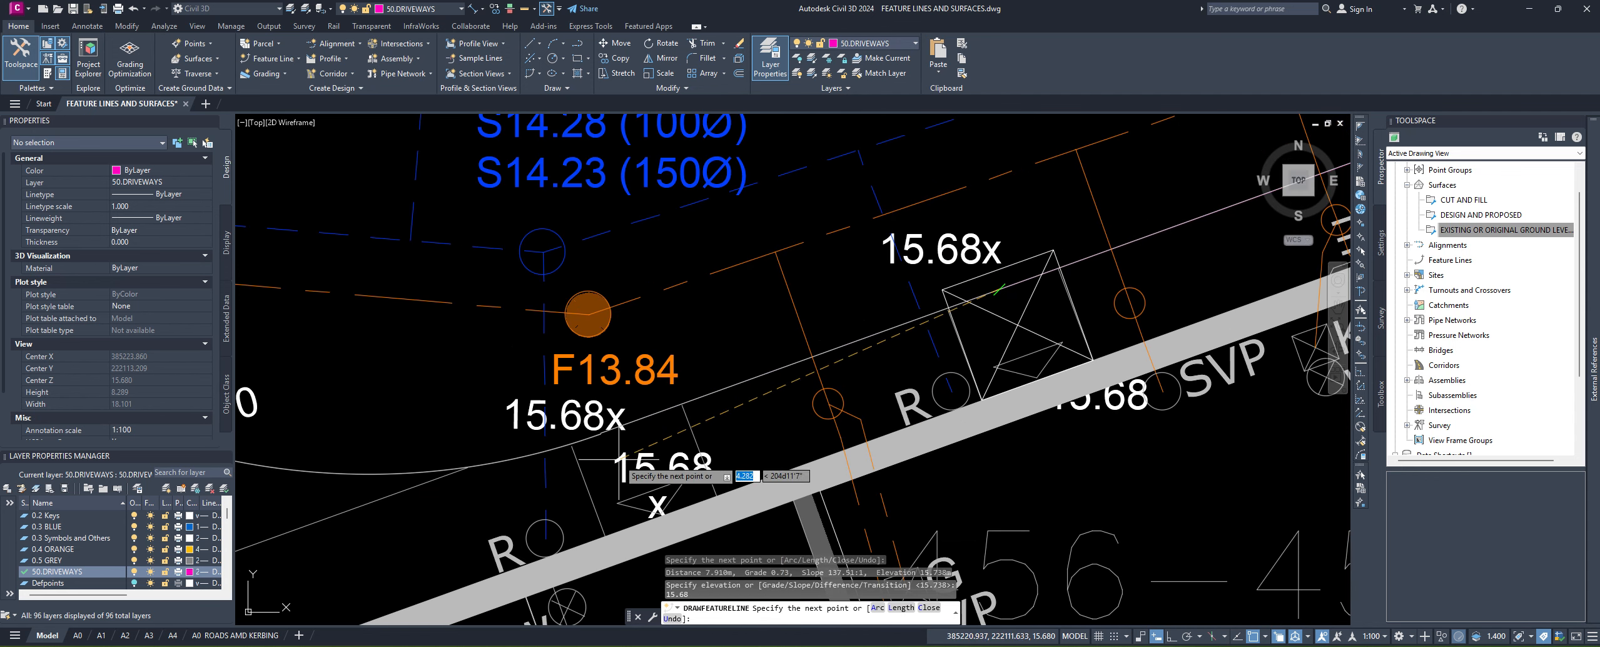
{"action": "scroll", "coordinate": [617, 423], "scroll_direction": "up", "scroll_amount": 4}
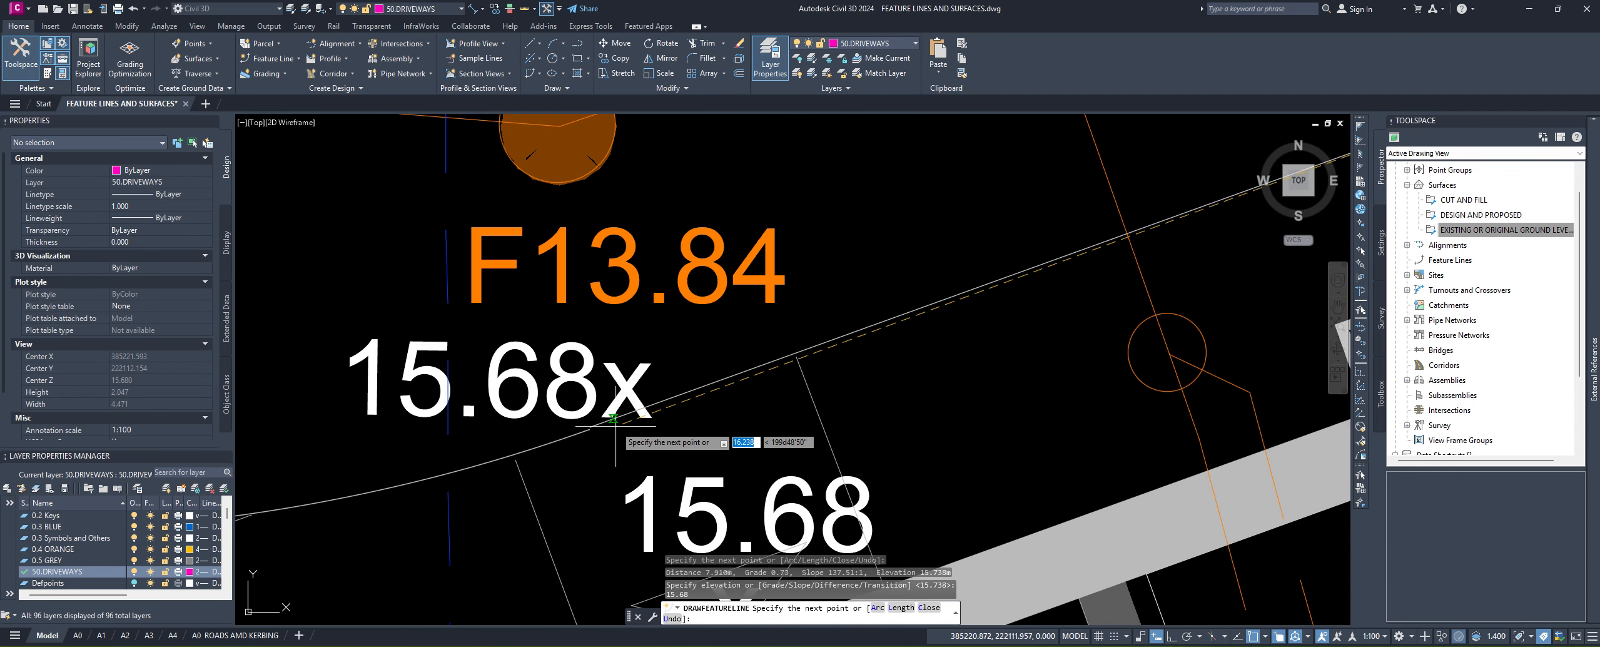
{"action": "scroll", "coordinate": [621, 415], "scroll_direction": "down", "scroll_amount": 8}
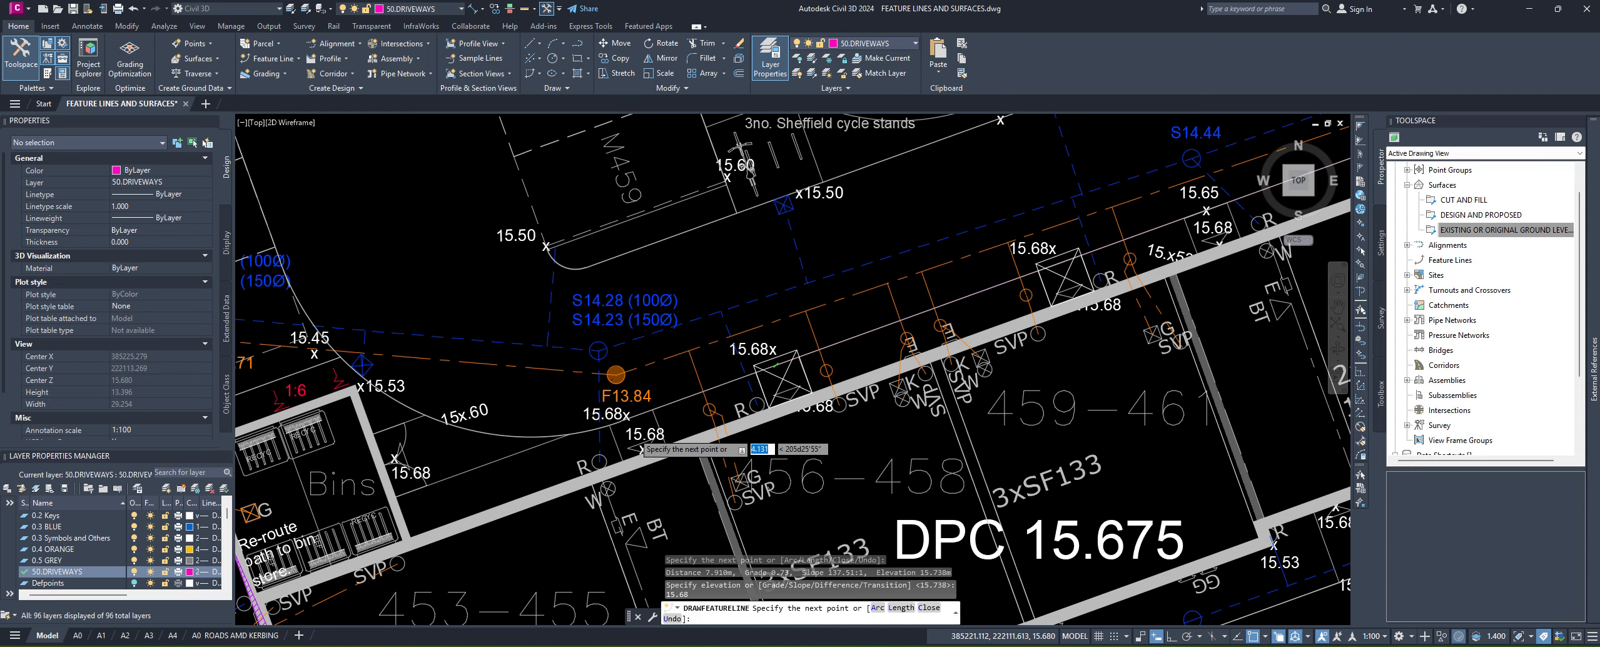
{"action": "scroll", "coordinate": [625, 427], "scroll_direction": "up", "scroll_amount": 4}
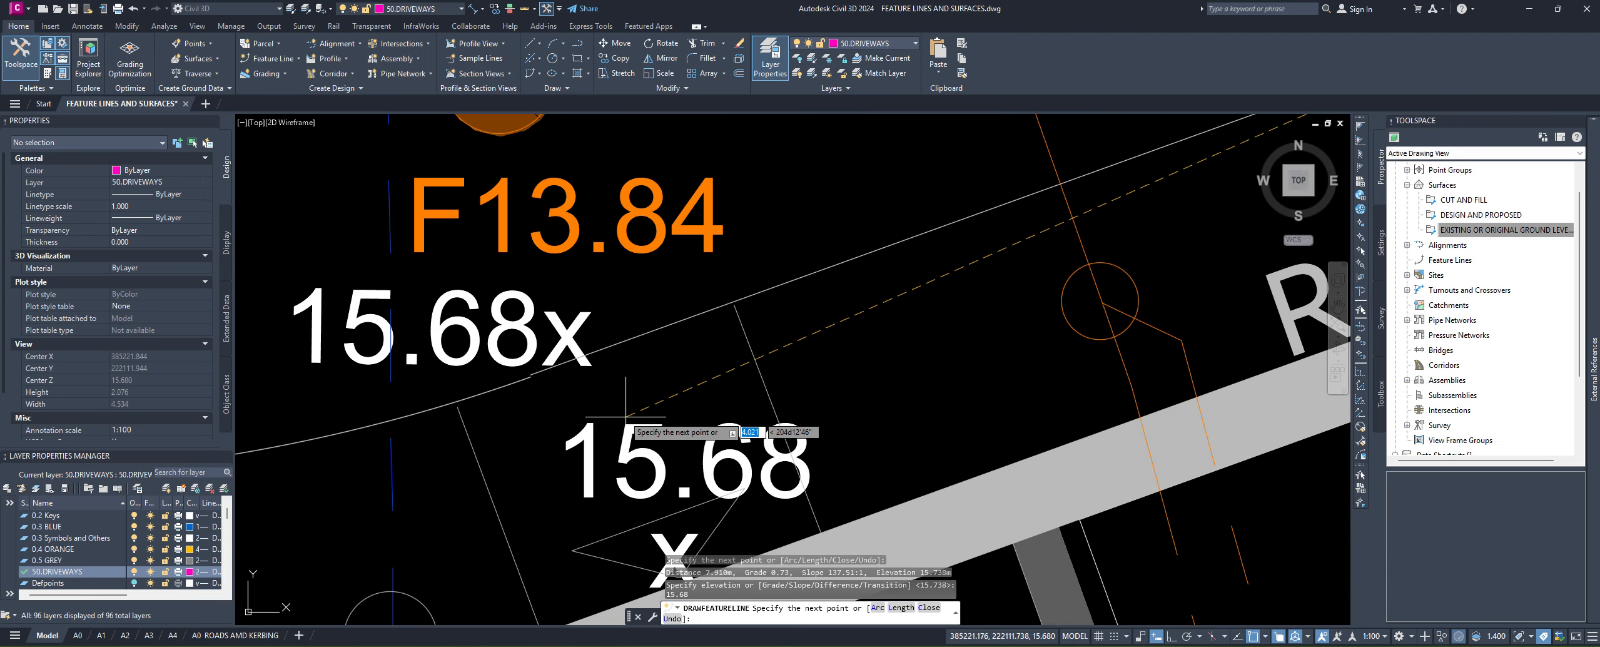
{"action": "scroll", "coordinate": [641, 422], "scroll_direction": "up", "scroll_amount": 4}
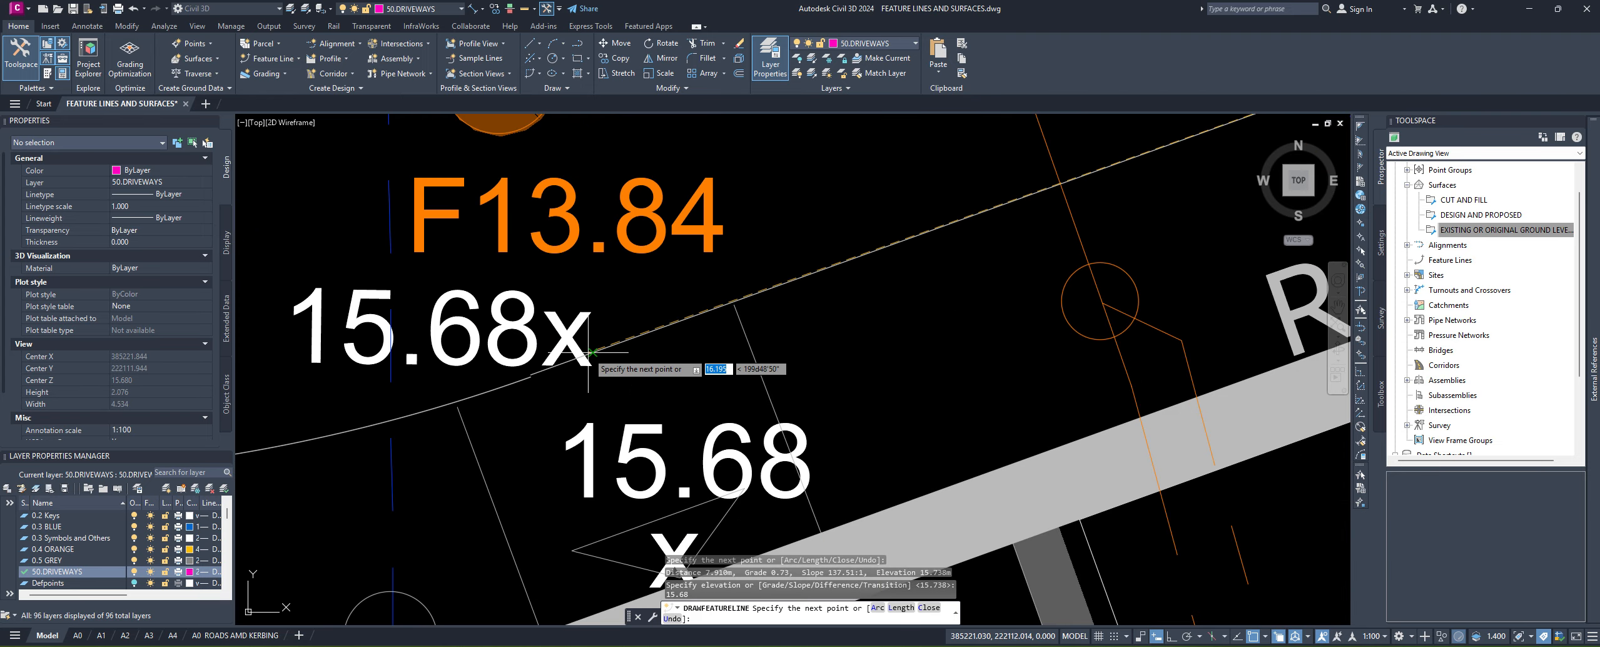
{"action": "left_click", "coordinate": [590, 352]}
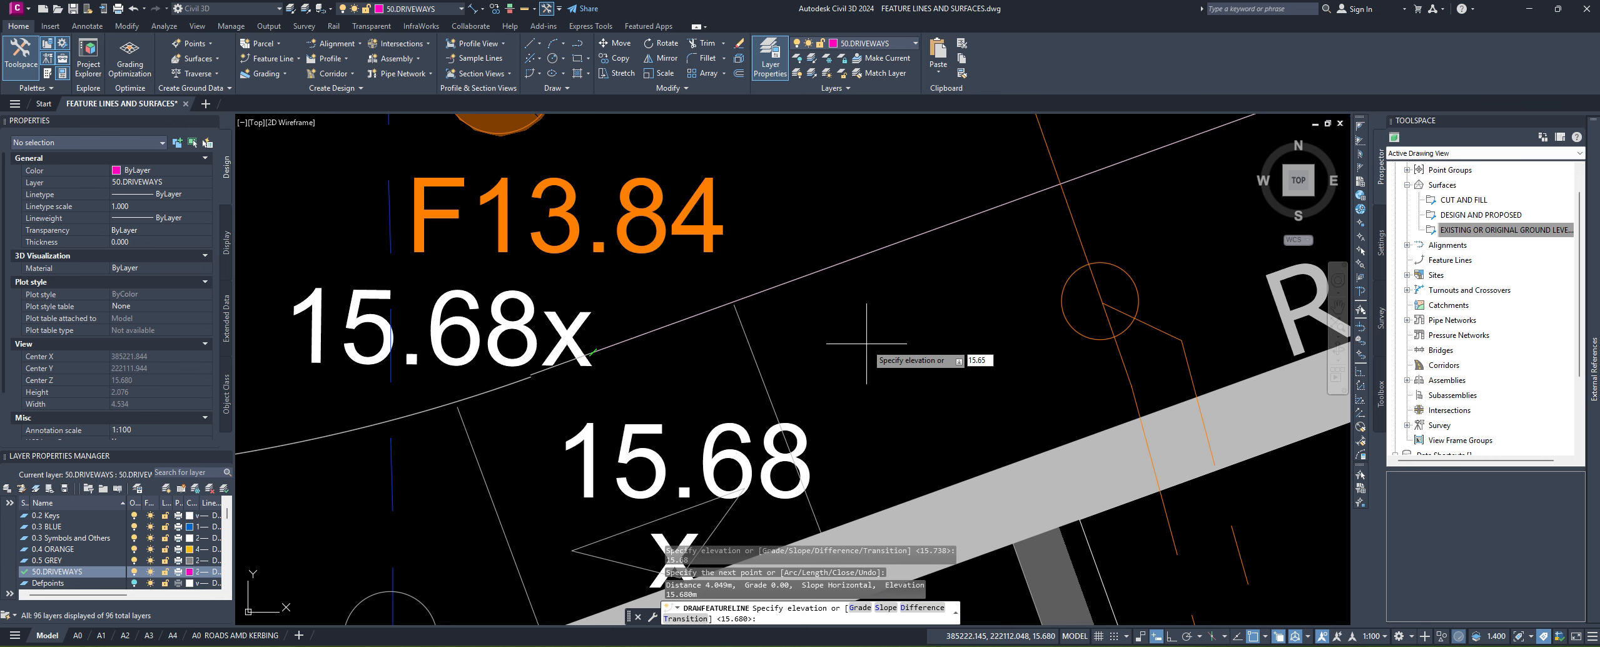
{"action": "key", "text": "Return"}
Step: Add a vertex at the start of the curved edge just west of that spot level, with elevation 0
{"action": "scroll", "coordinate": [866, 343], "scroll_direction": "down", "scroll_amount": 4}
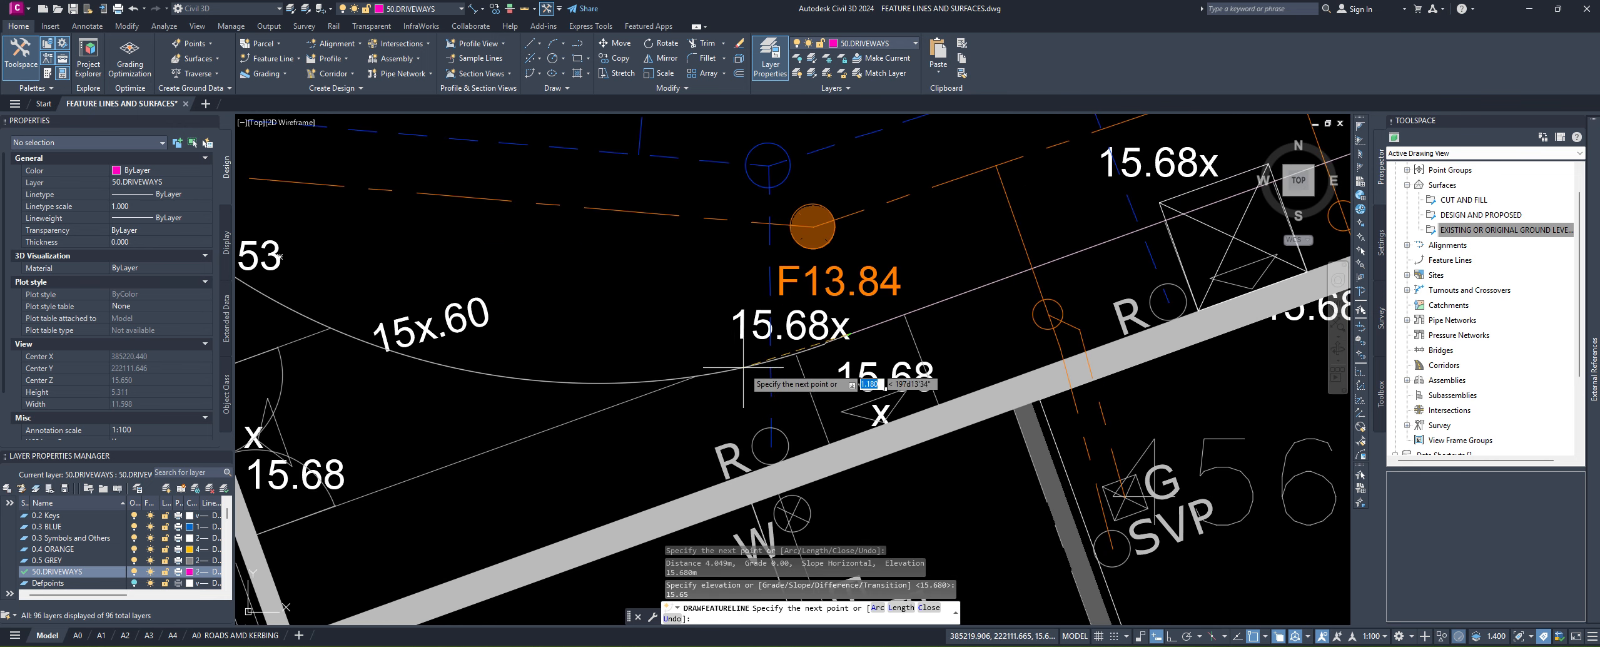
{"action": "scroll", "coordinate": [743, 368], "scroll_direction": "up", "scroll_amount": 6}
{"action": "left_click", "coordinate": [779, 329]}
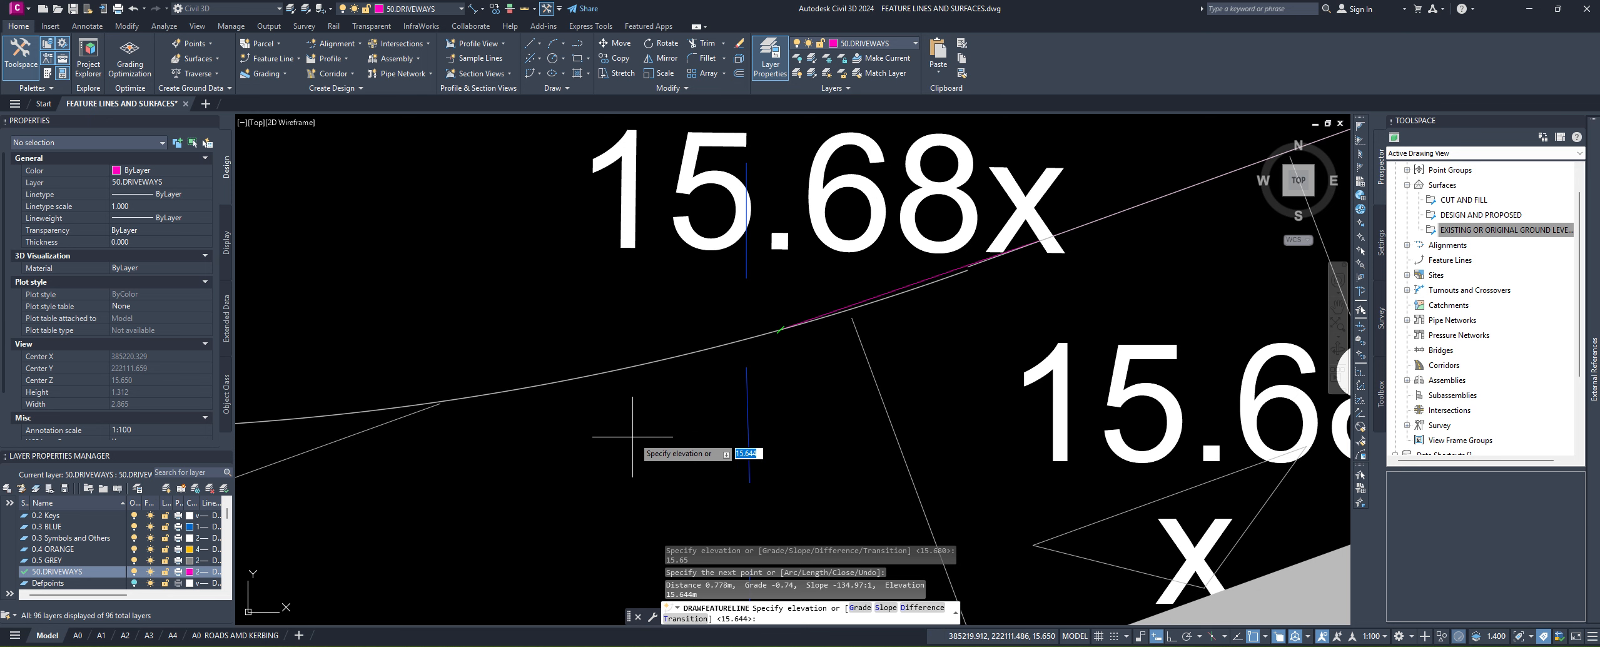
{"action": "scroll", "coordinate": [632, 436], "scroll_direction": "down", "scroll_amount": 6}
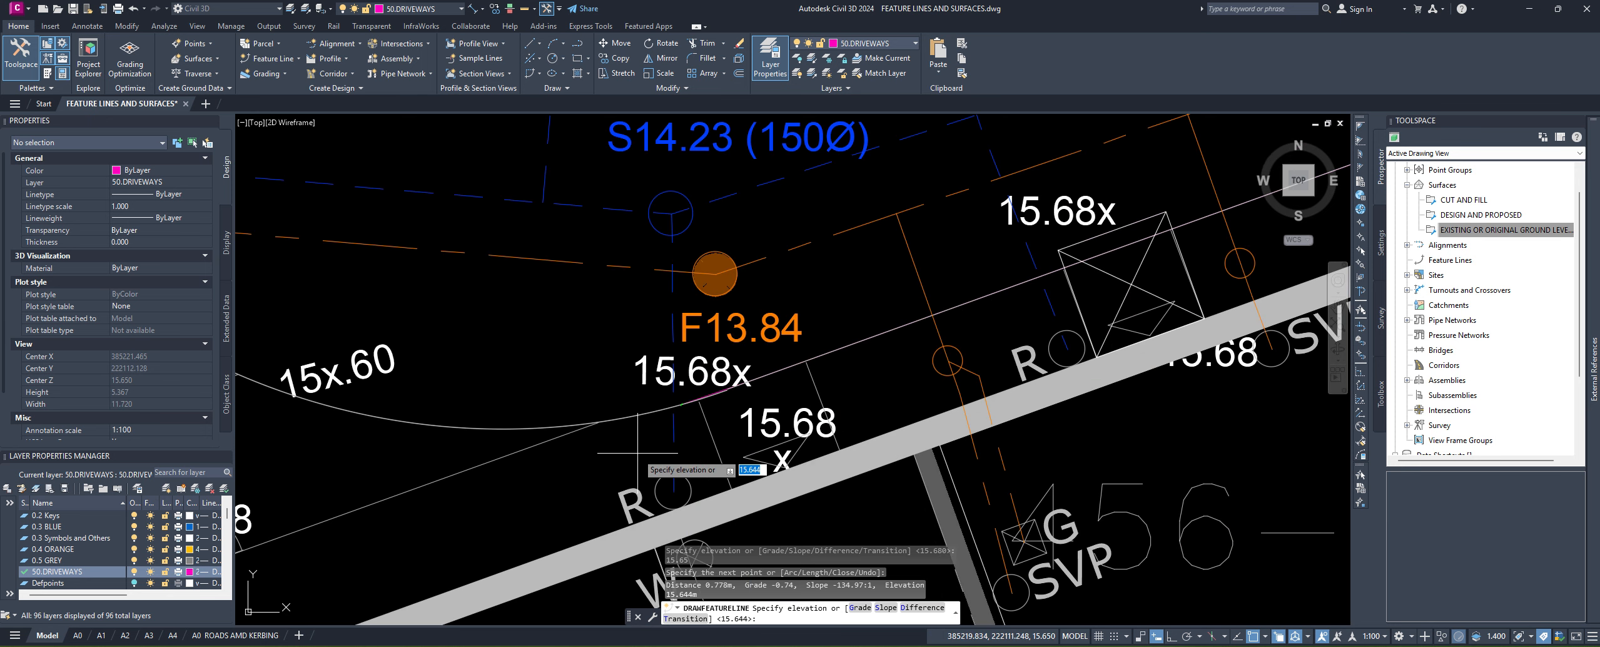
{"action": "type", "text": "0"}
{"action": "key", "text": "Return"}
Step: Add two more short straight segments westward along the curved edge, giving both vertices elevation 0
{"action": "scroll", "coordinate": [624, 416], "scroll_direction": "up", "scroll_amount": 2}
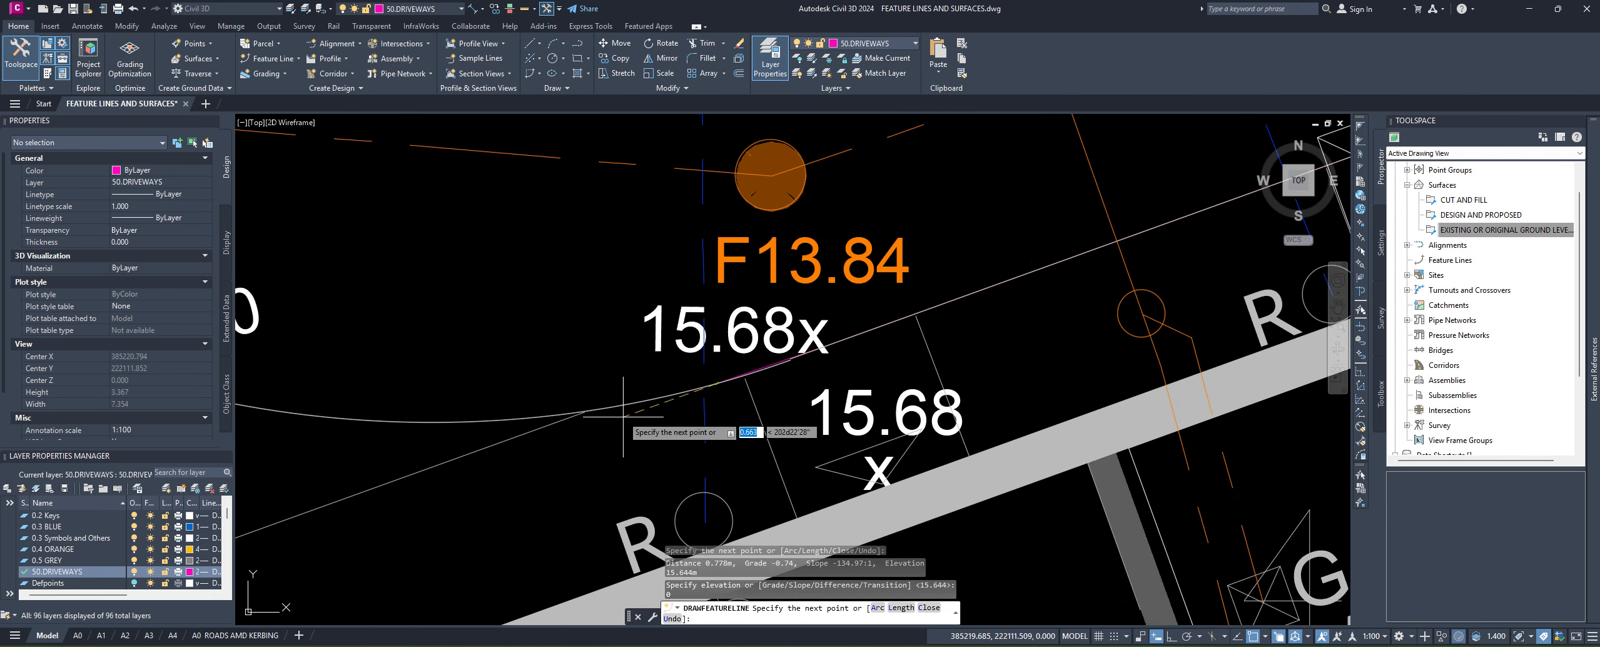
{"action": "left_click", "coordinate": [601, 408]}
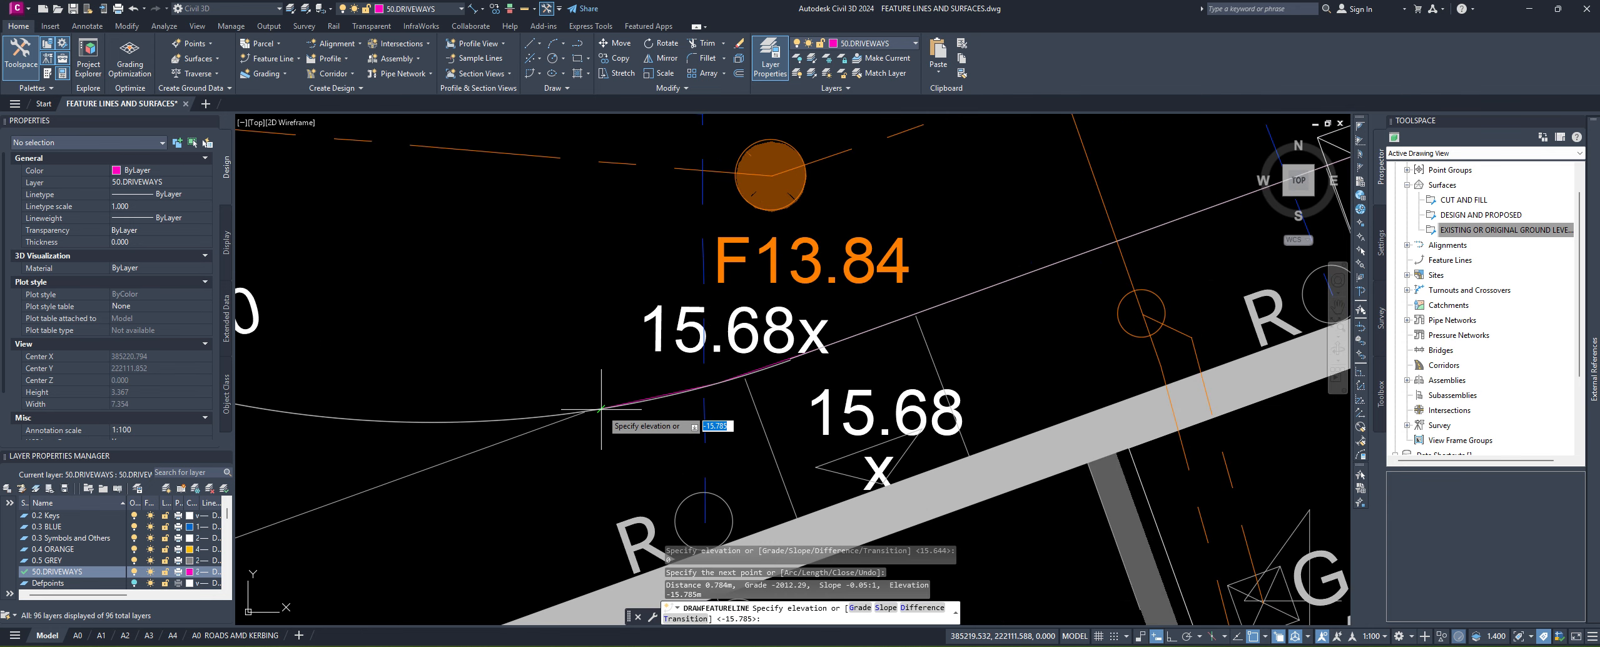
{"action": "scroll", "coordinate": [832, 343], "scroll_direction": "down", "scroll_amount": 4}
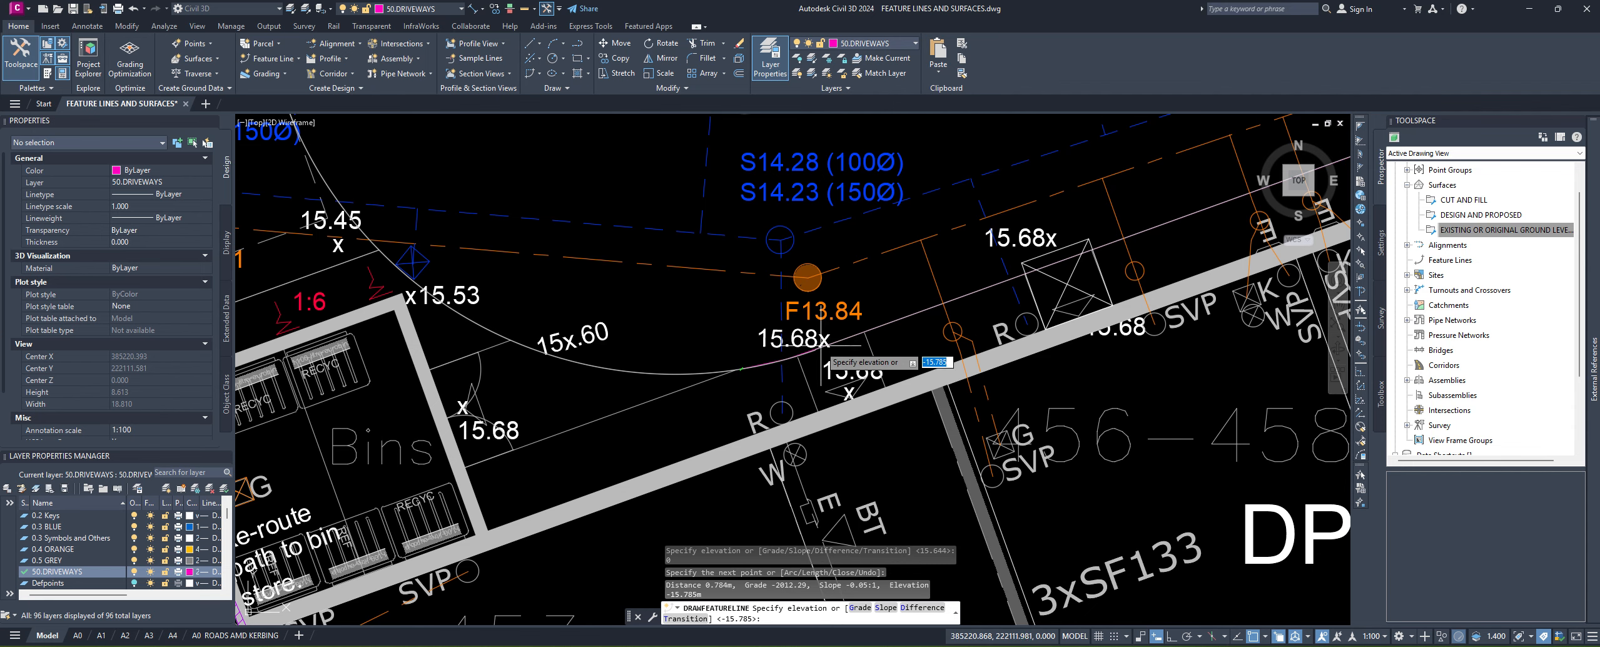
{"action": "scroll", "coordinate": [745, 377], "scroll_direction": "up", "scroll_amount": 4}
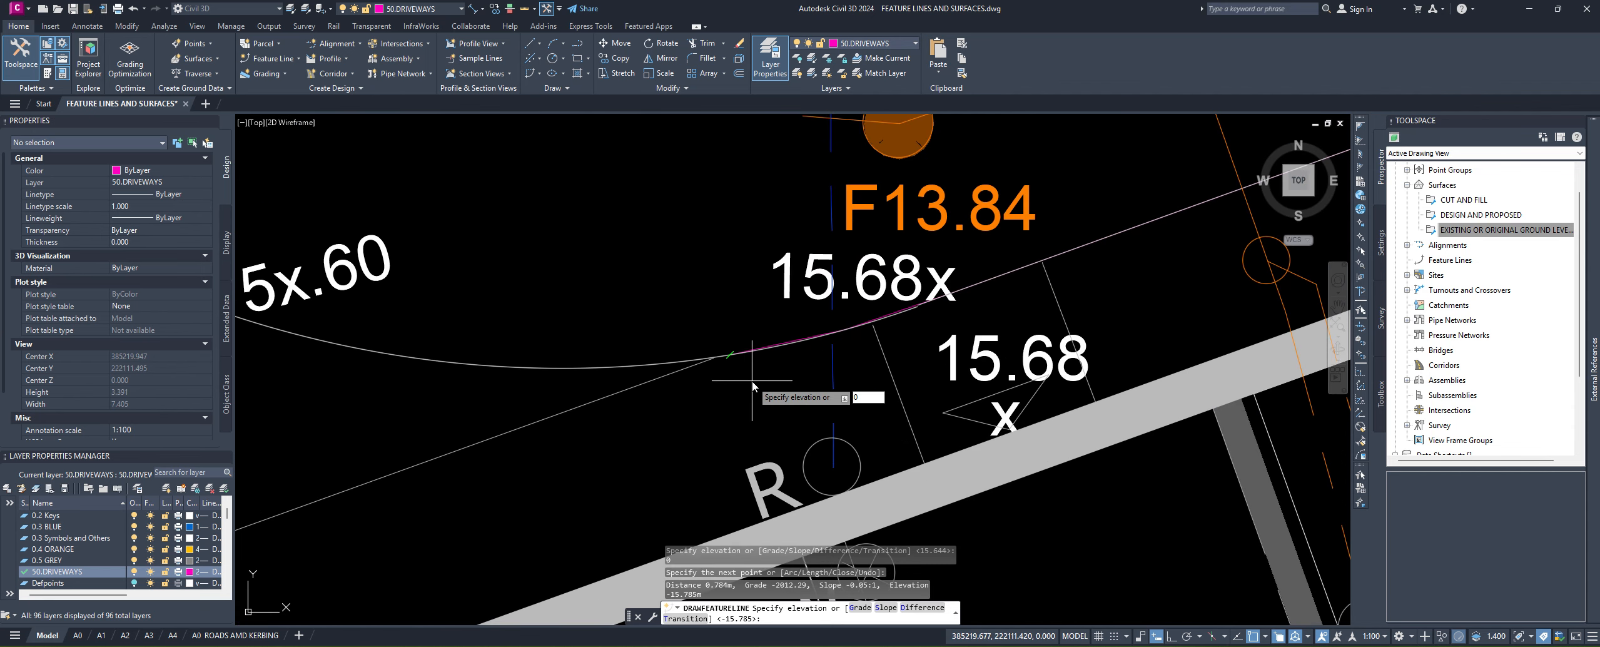
{"action": "key", "text": "Return"}
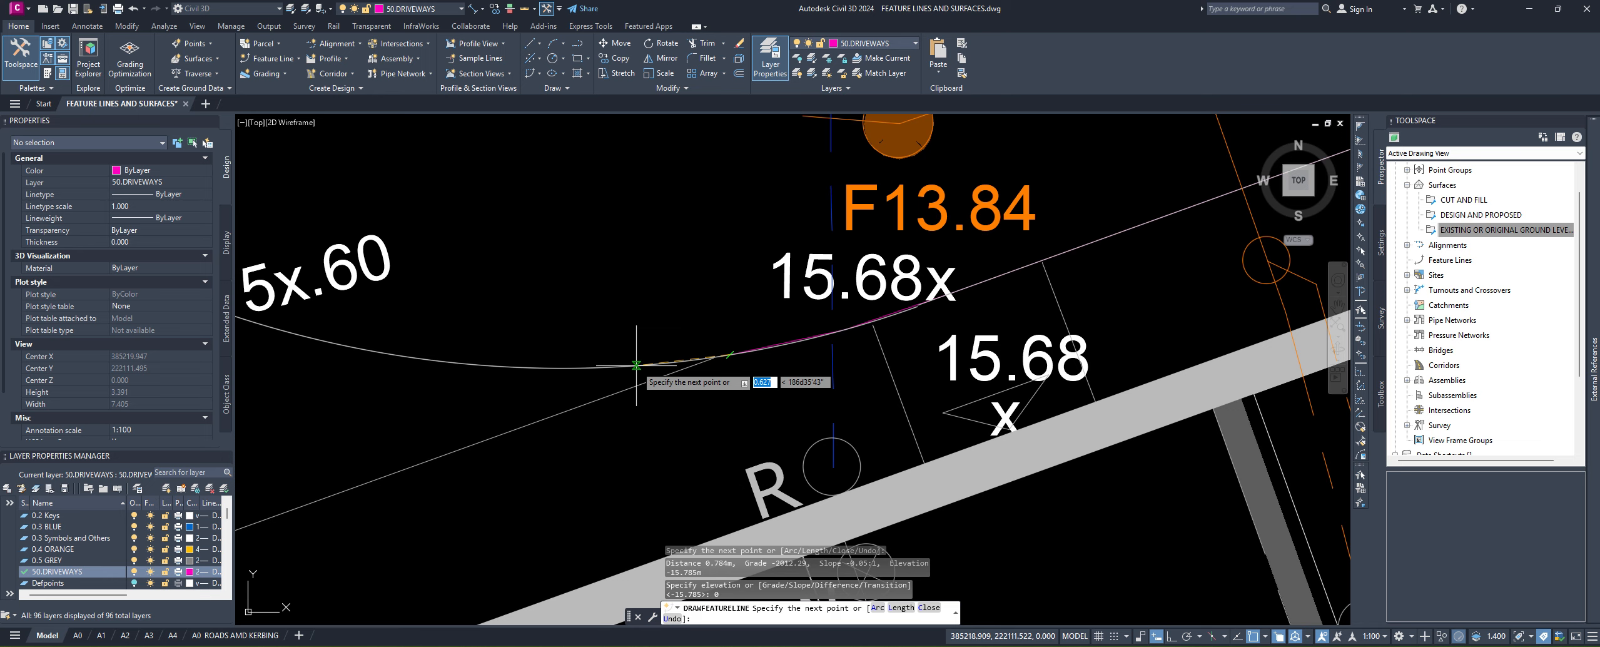
{"action": "left_click", "coordinate": [636, 365]}
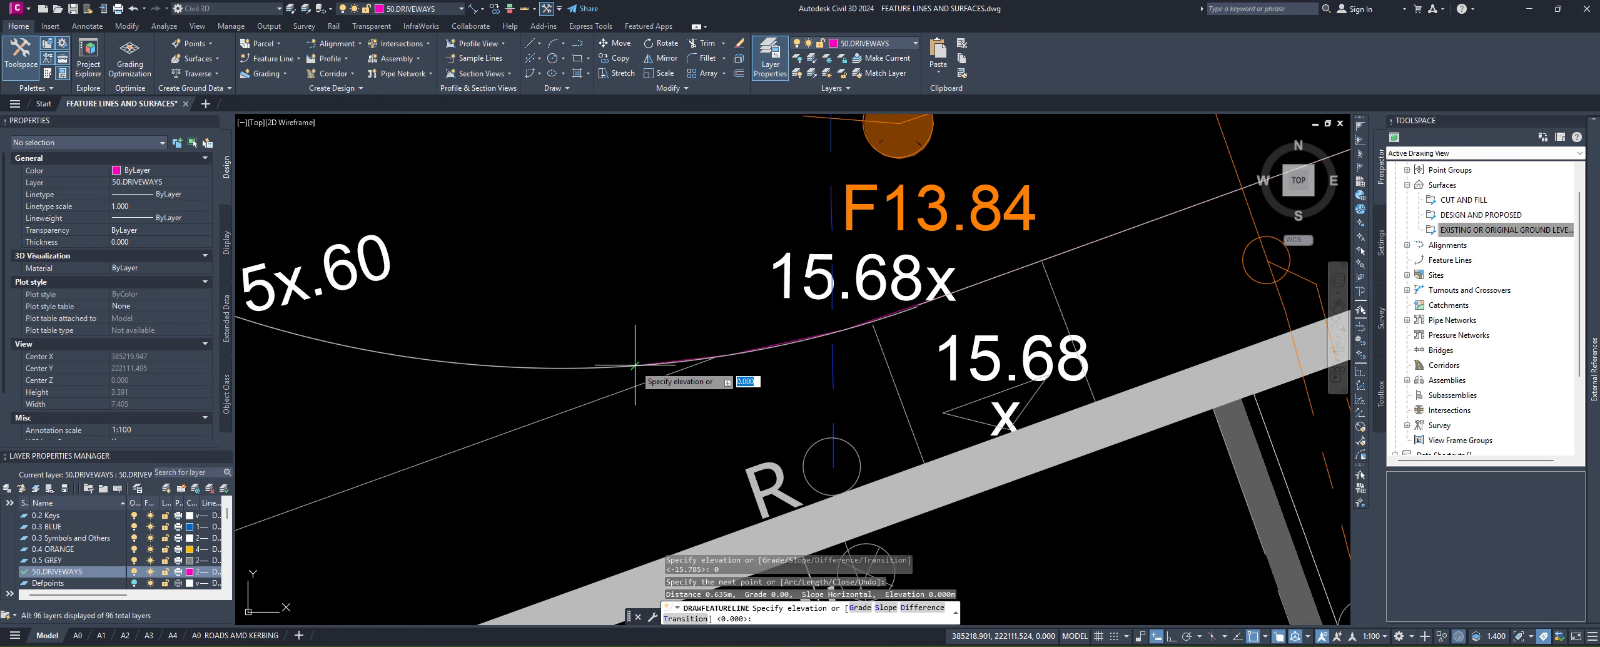
{"action": "type", "text": "0"}
{"action": "key", "text": "Return"}
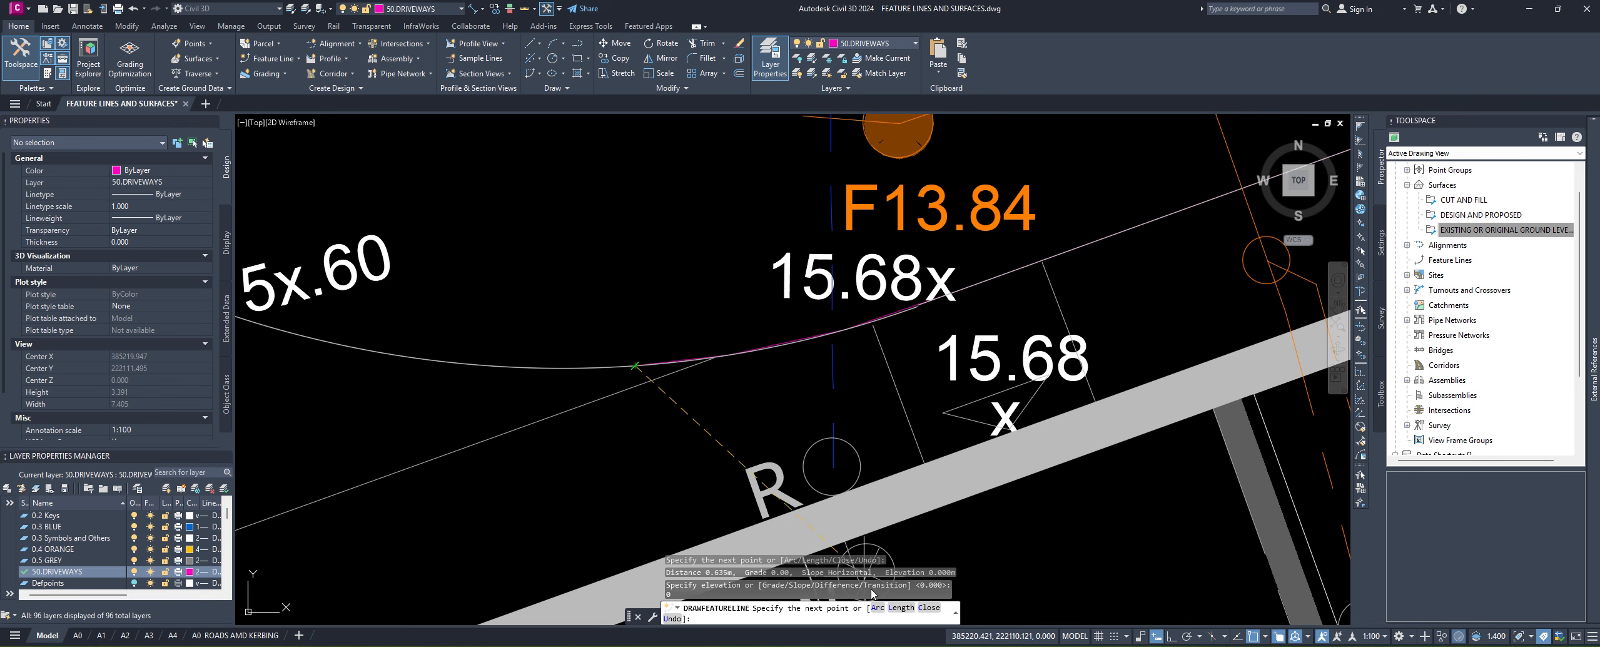
Step: Switch the feature line to arc segments and add three arcs westward along the curved edge past the 15.60 level, each with elevation 0
{"action": "left_click", "coordinate": [880, 609]}
{"action": "middle_click_drag", "start_coordinate": [472, 372], "coordinate": [718, 426]}
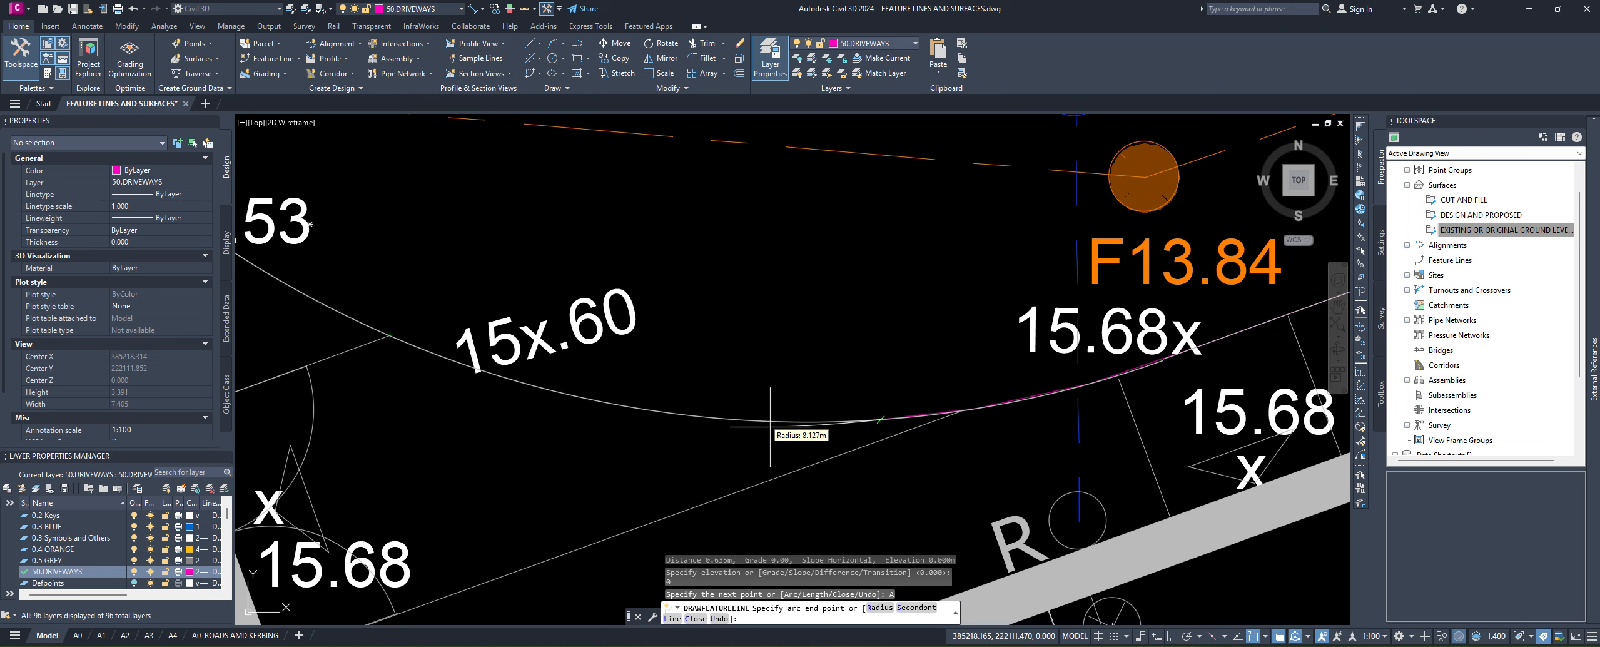
{"action": "left_click", "coordinate": [733, 418]}
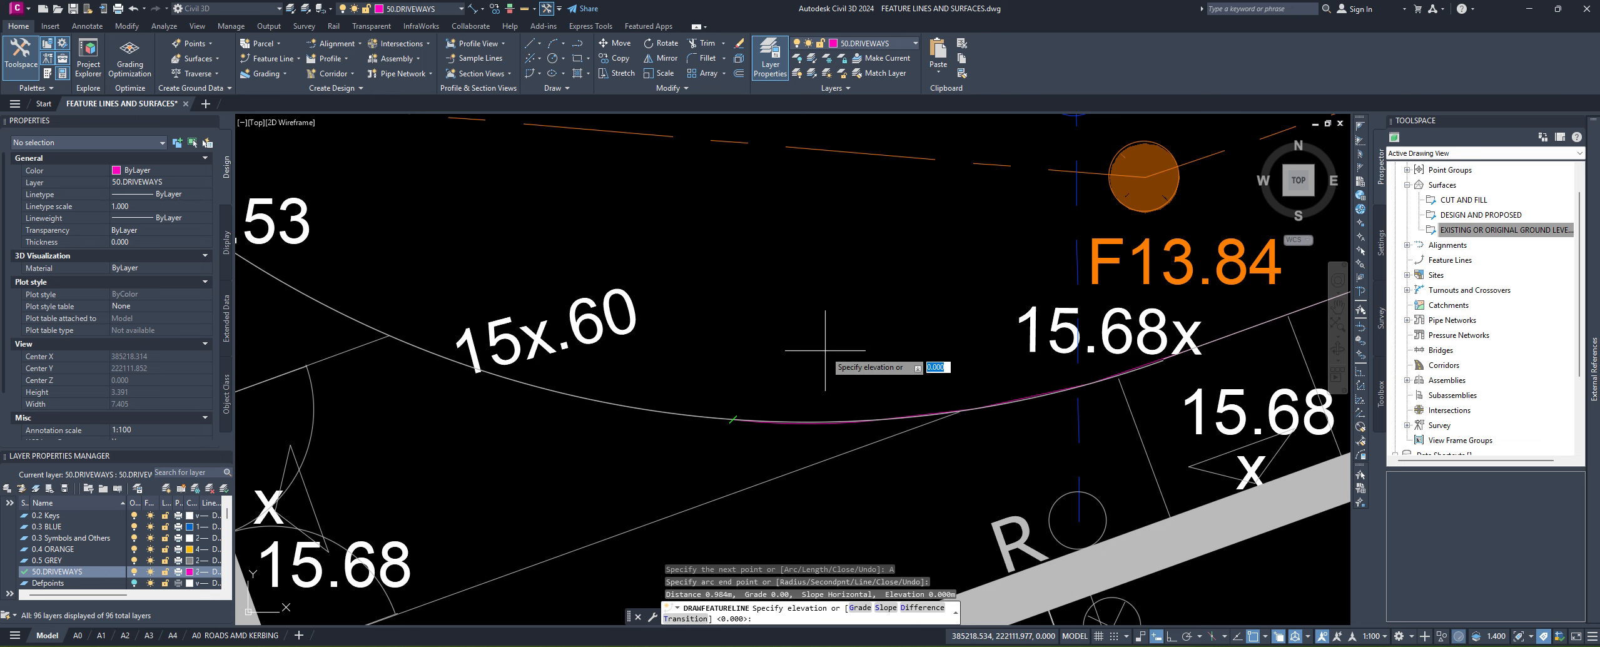
{"action": "key", "text": "Return"}
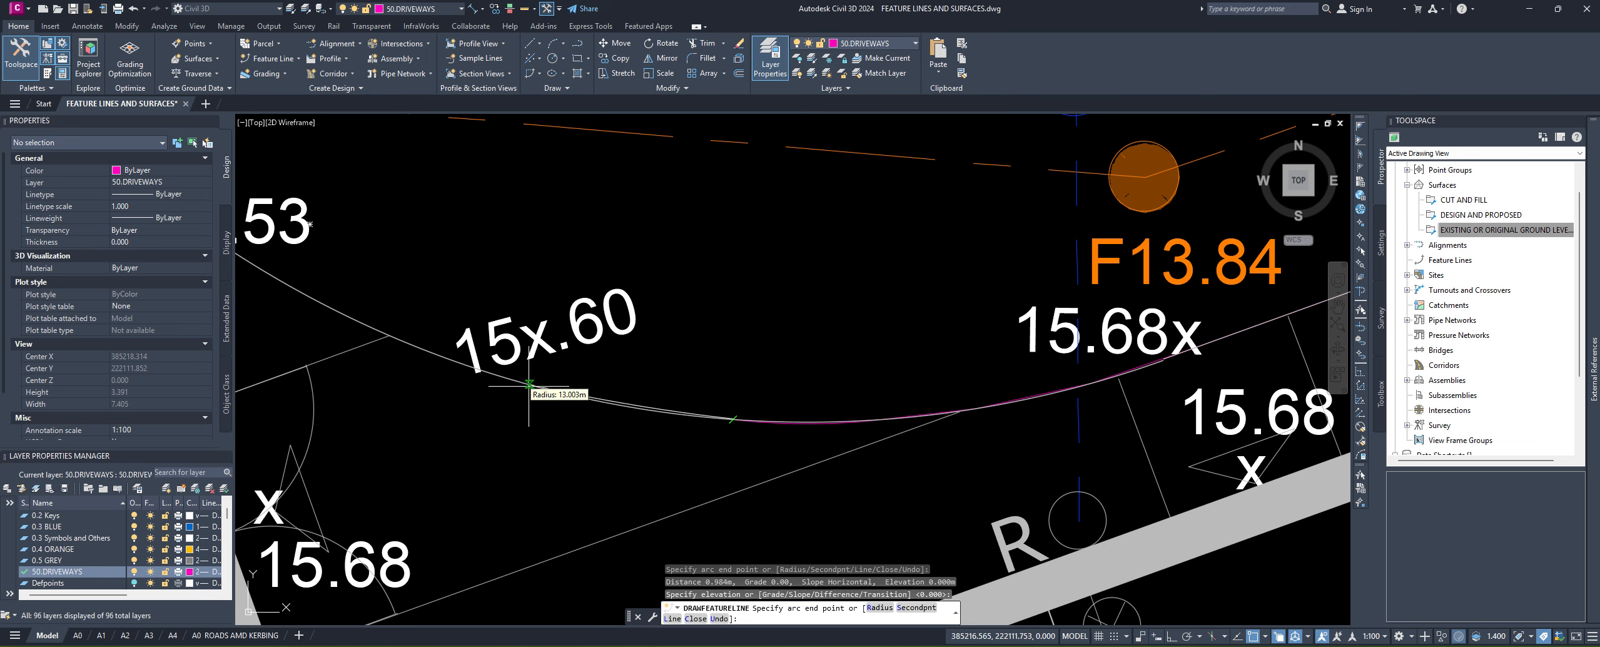
{"action": "left_click", "coordinate": [528, 384]}
{"action": "key", "text": "Return"}
{"action": "left_click", "coordinate": [389, 336]}
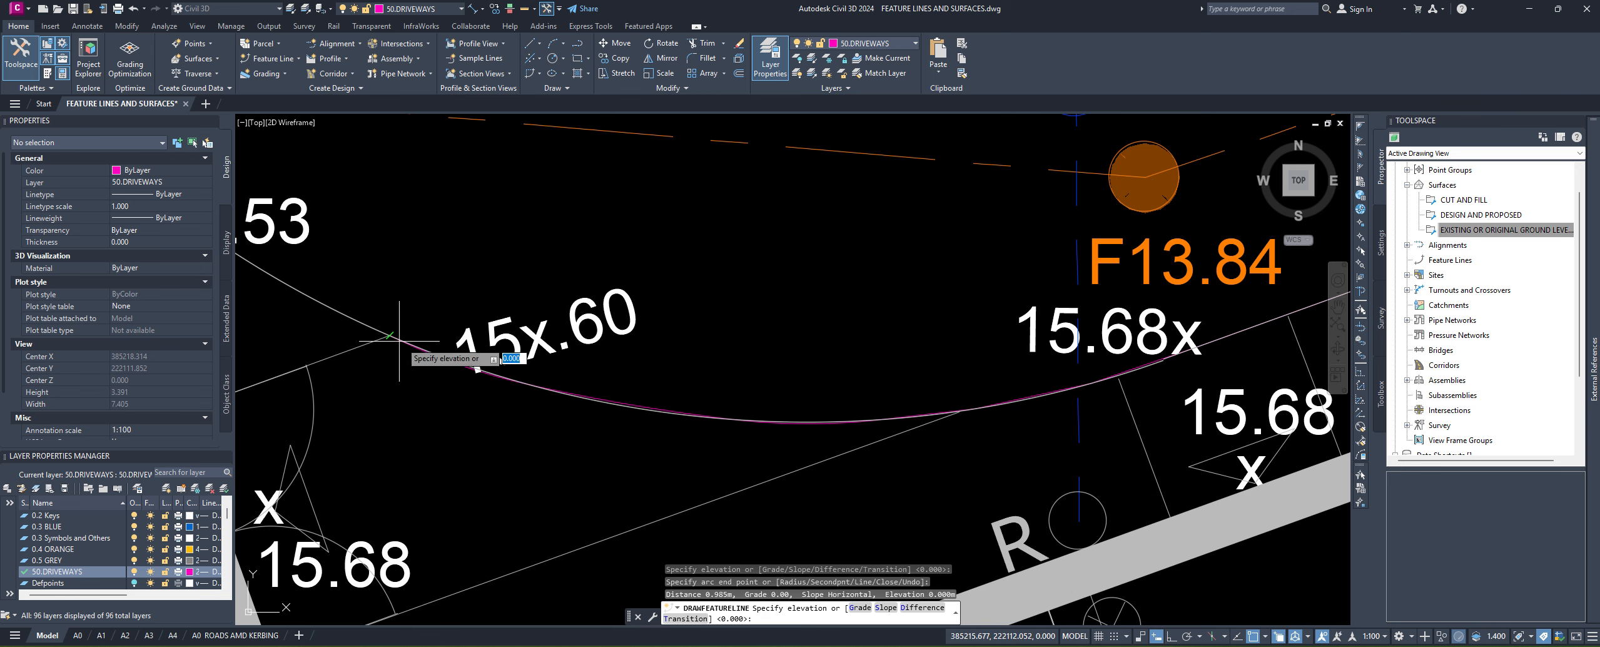
{"action": "scroll", "coordinate": [552, 225], "scroll_direction": "down", "scroll_amount": 4}
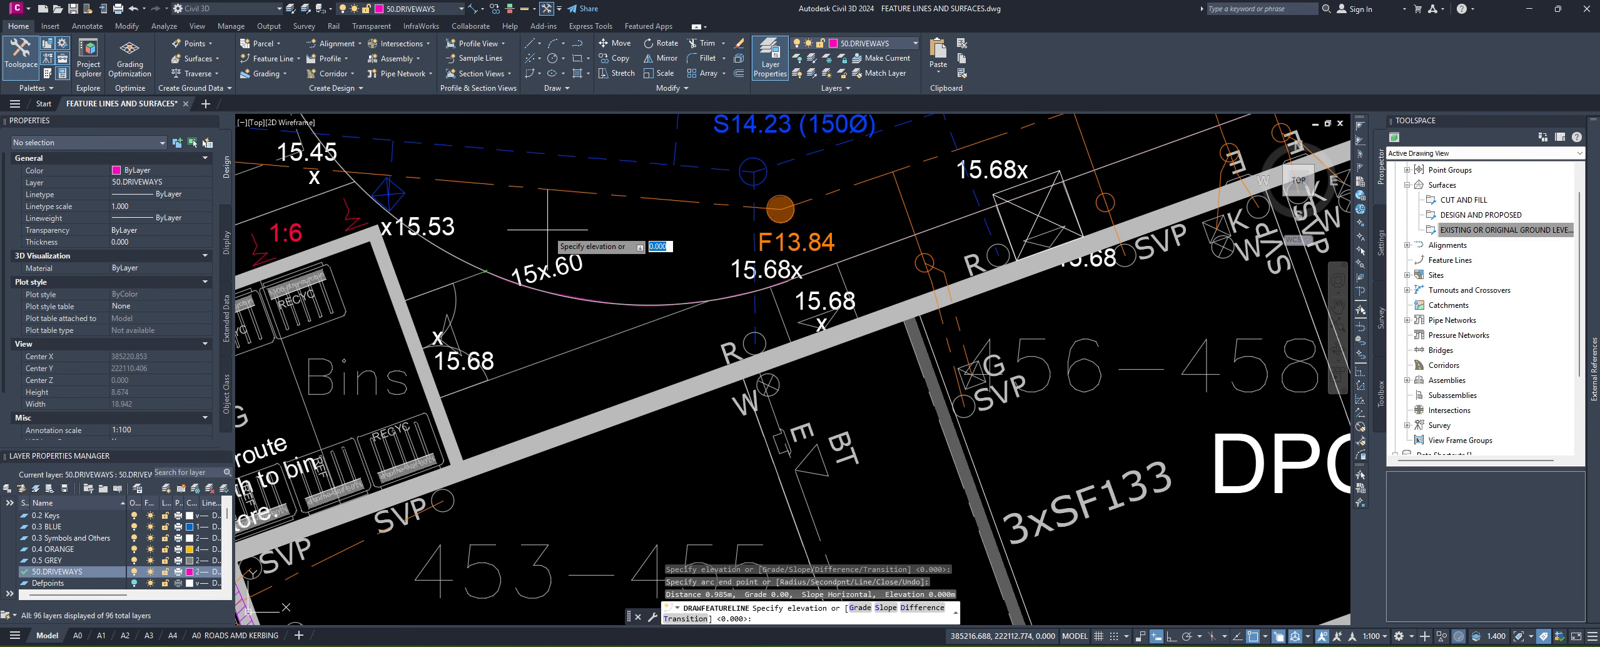
{"action": "key", "text": "Return"}
Step: Add an arc vertex on the curved edge at the 15.53 spot level beside the bin store corner, with elevation 15.53
{"action": "scroll", "coordinate": [643, 389], "scroll_direction": "up", "scroll_amount": 2}
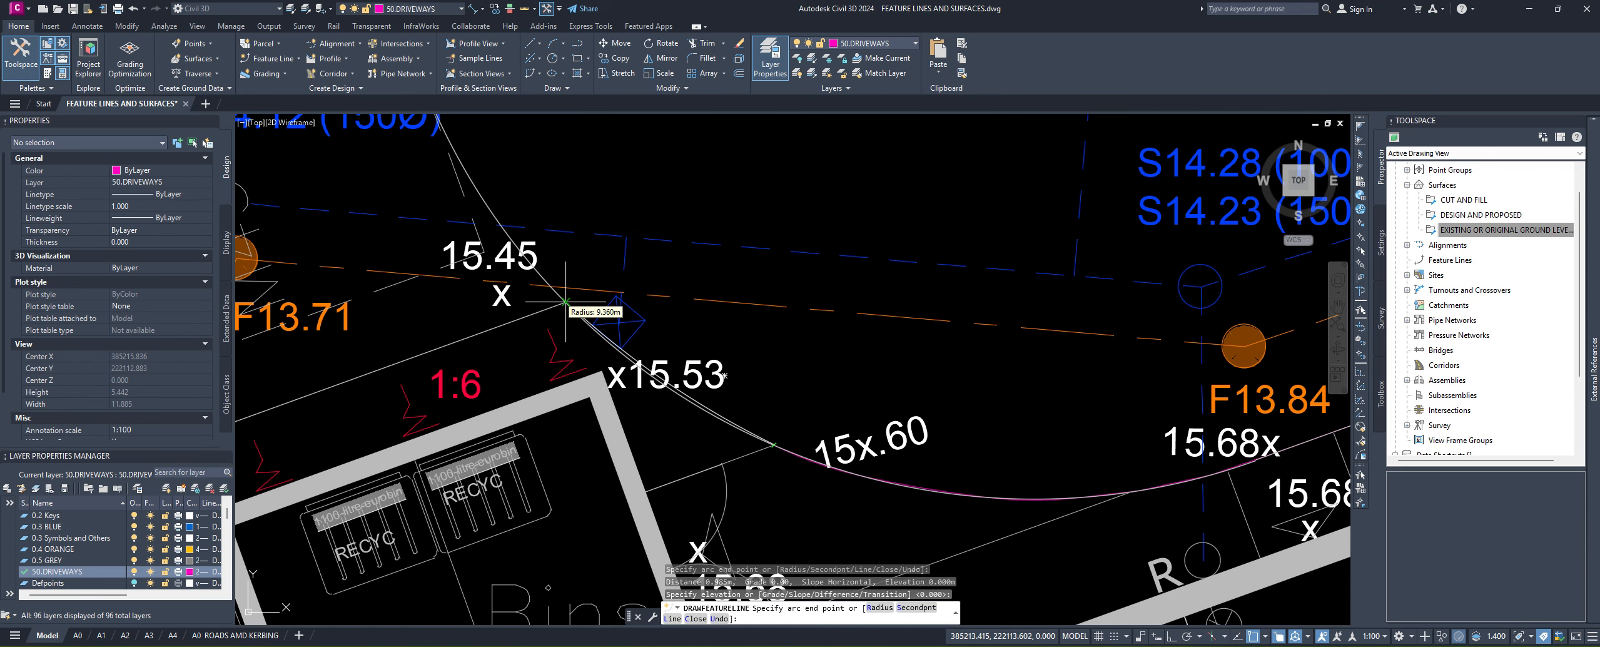
{"action": "scroll", "coordinate": [653, 373], "scroll_direction": "up", "scroll_amount": 6}
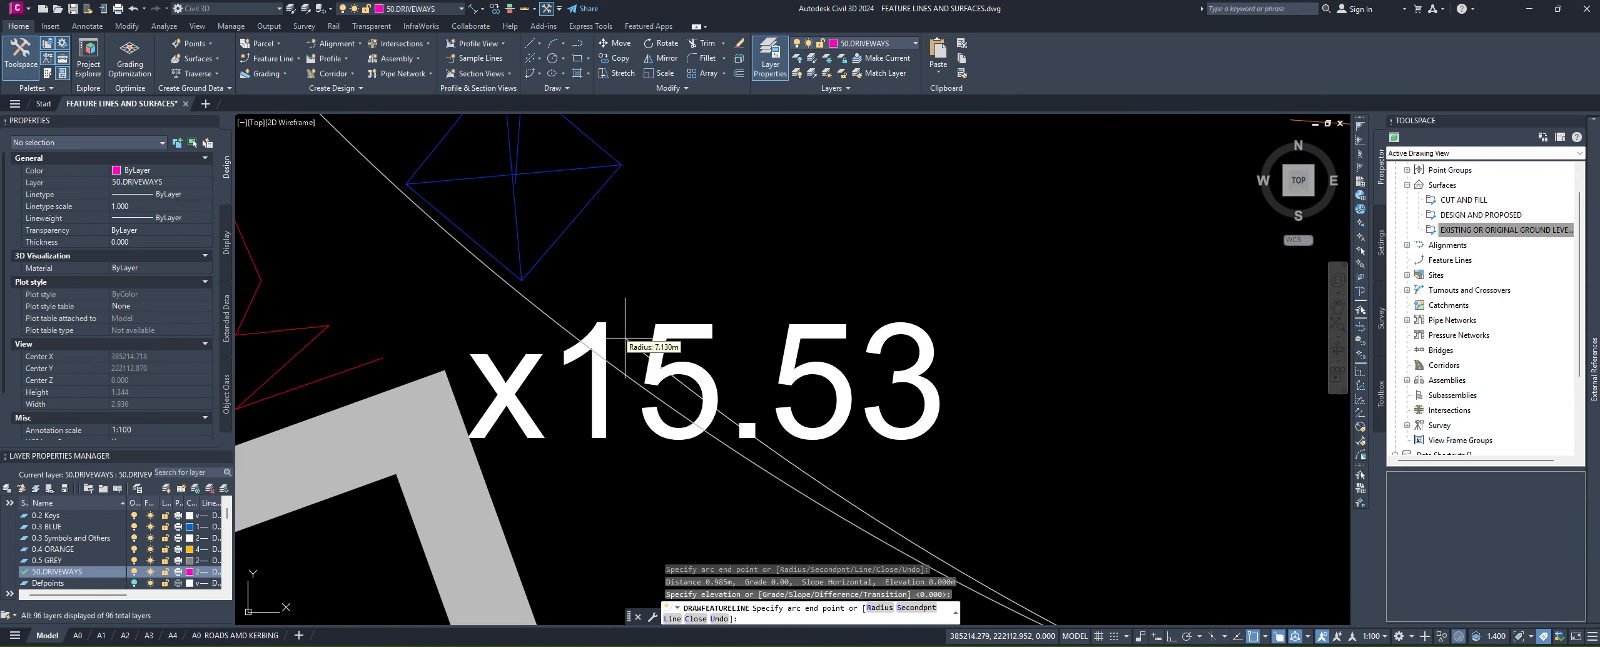
{"action": "left_click", "coordinate": [618, 369]}
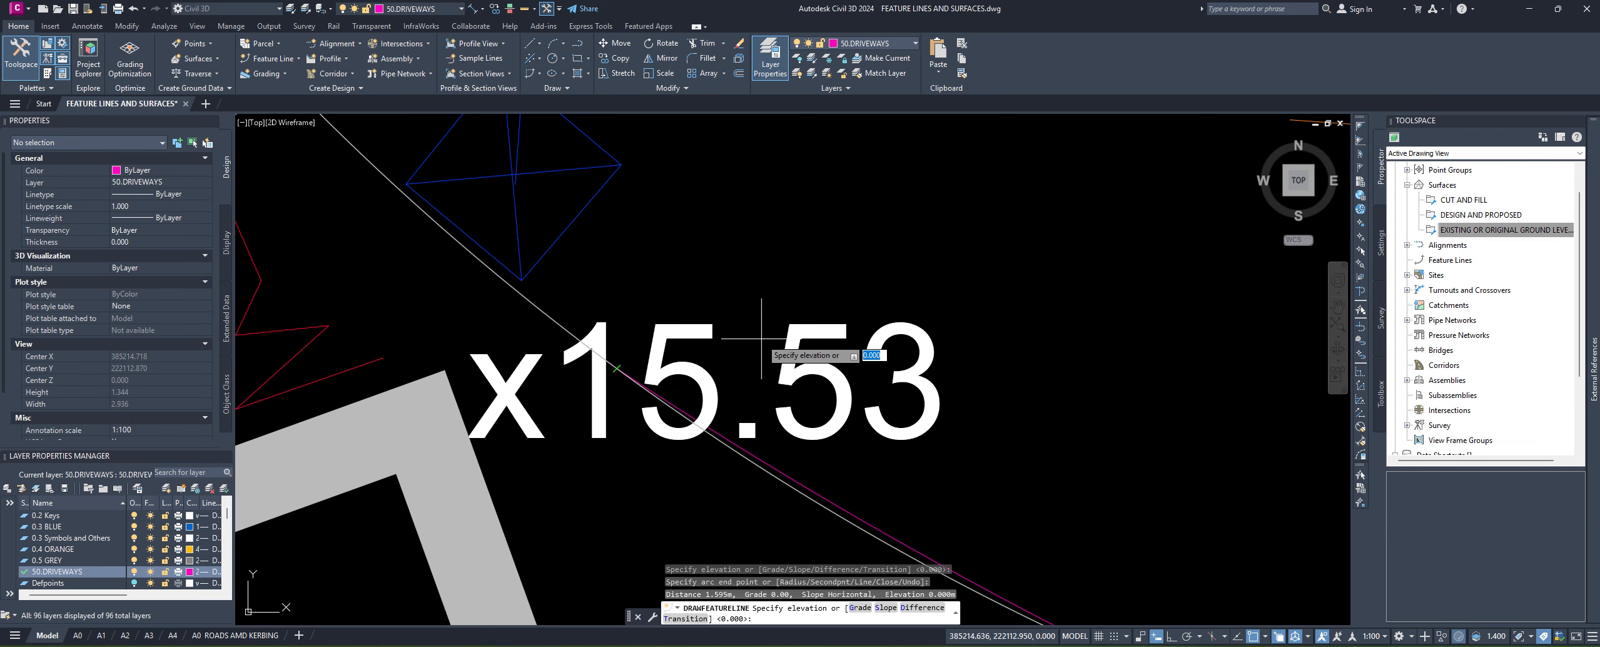
{"action": "type", "text": "15.53"}
{"action": "key", "text": "Return"}
Step: Continue the arc to the path corner near the 15.45 spot level and set its elevation to 15.45
{"action": "scroll", "coordinate": [761, 338], "scroll_direction": "down", "scroll_amount": 5}
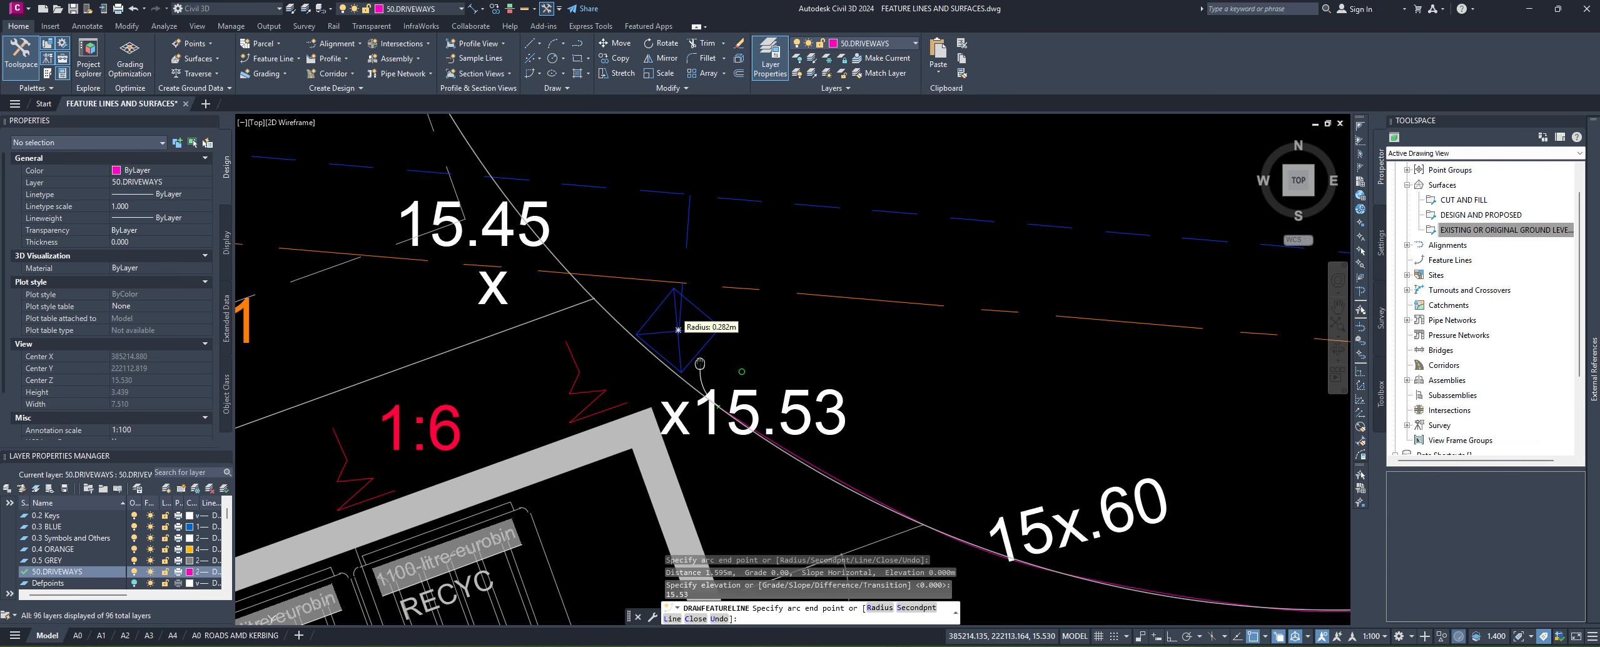
{"action": "left_click", "coordinate": [594, 299]}
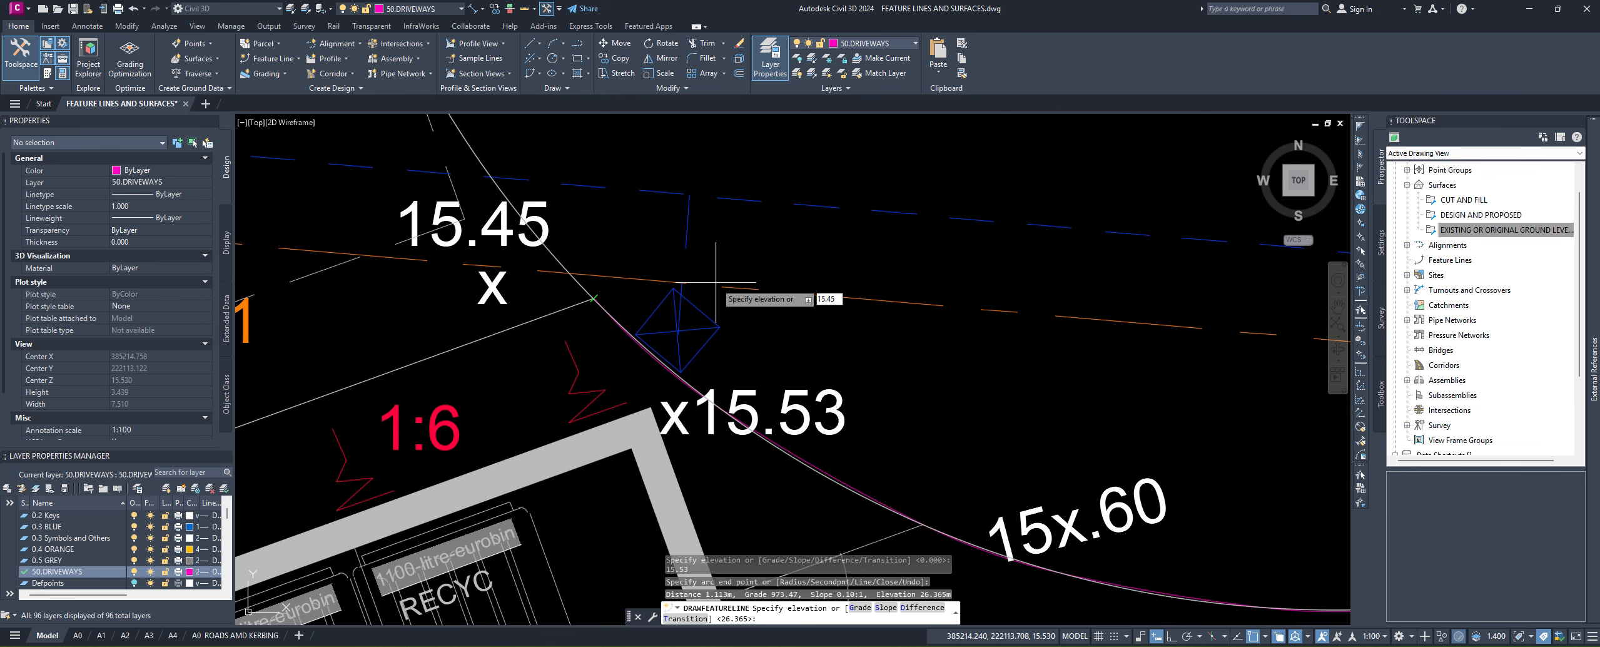
{"action": "key", "text": "Return"}
Step: Switch back to straight segments and add a vertex at the path corner by the 15.20 spot level, with elevation 15.2
{"action": "middle_click_drag", "start_coordinate": [675, 291], "coordinate": [791, 281]}
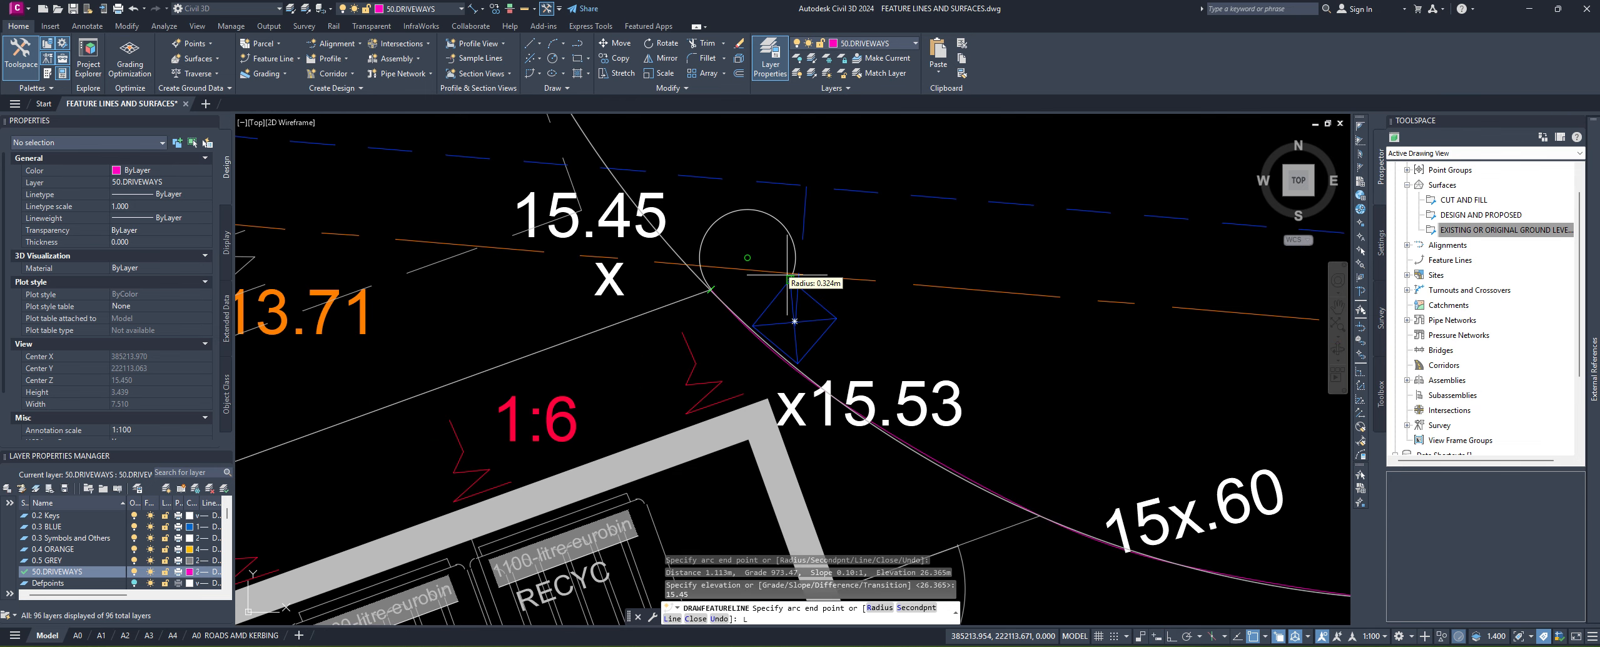
{"action": "type", "text": "L"}
{"action": "key", "text": "Return"}
{"action": "middle_click_drag", "start_coordinate": [568, 310], "coordinate": [975, 226]}
{"action": "scroll", "coordinate": [963, 225], "scroll_direction": "down", "scroll_amount": 2}
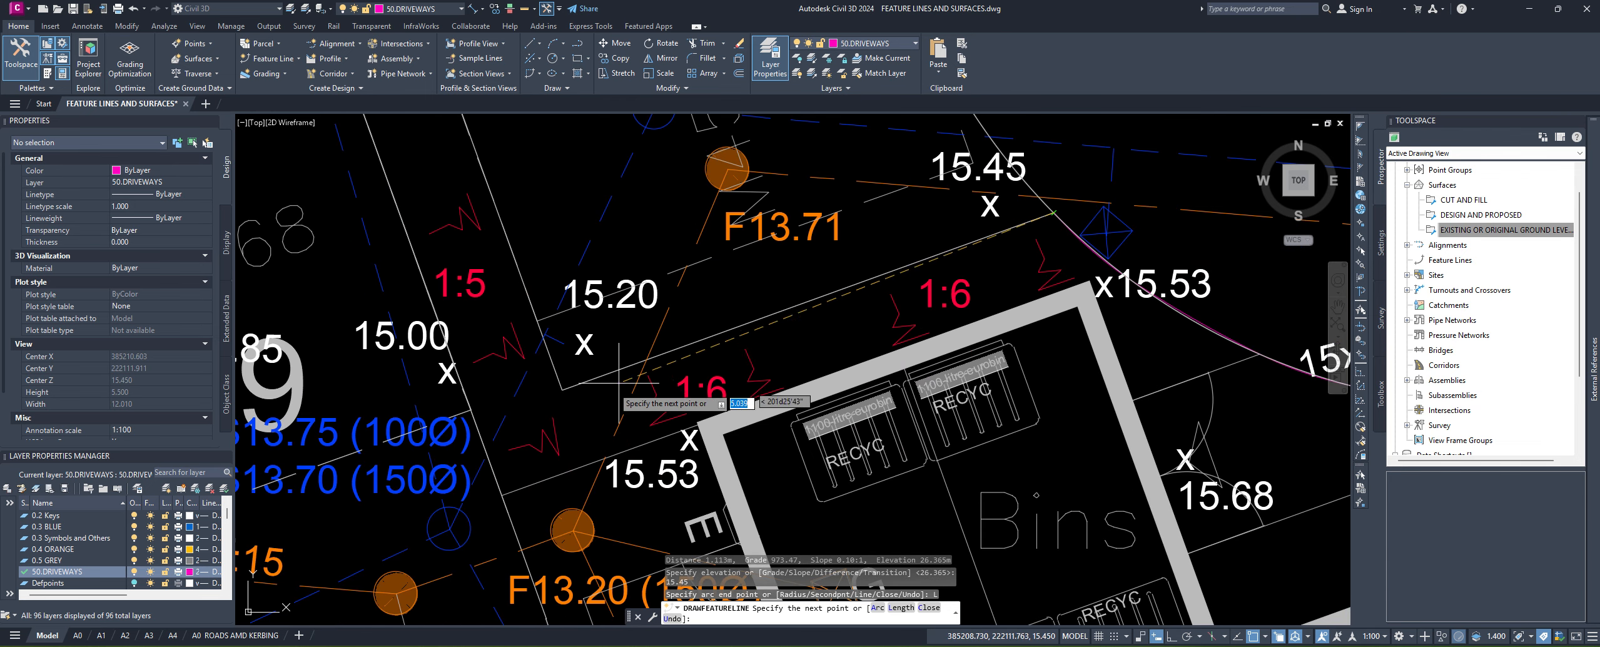
{"action": "left_click", "coordinate": [561, 388]}
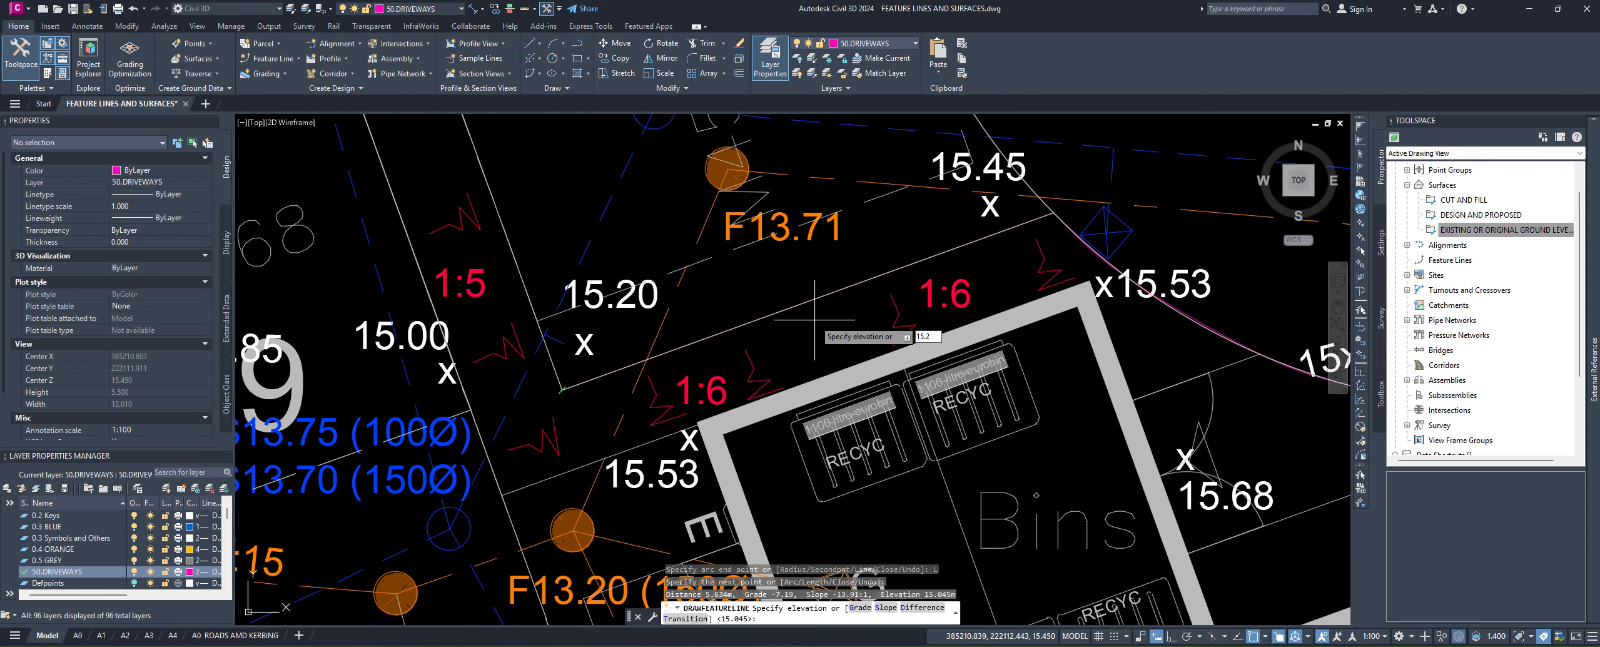
{"action": "key", "text": "Return"}
Step: Add a vertex on the parking edge at the gully north of the 1:4 slope label, with elevation 0
{"action": "middle_click_drag", "start_coordinate": [621, 307], "coordinate": [663, 480]}
{"action": "scroll", "coordinate": [663, 483], "scroll_direction": "down", "scroll_amount": 2}
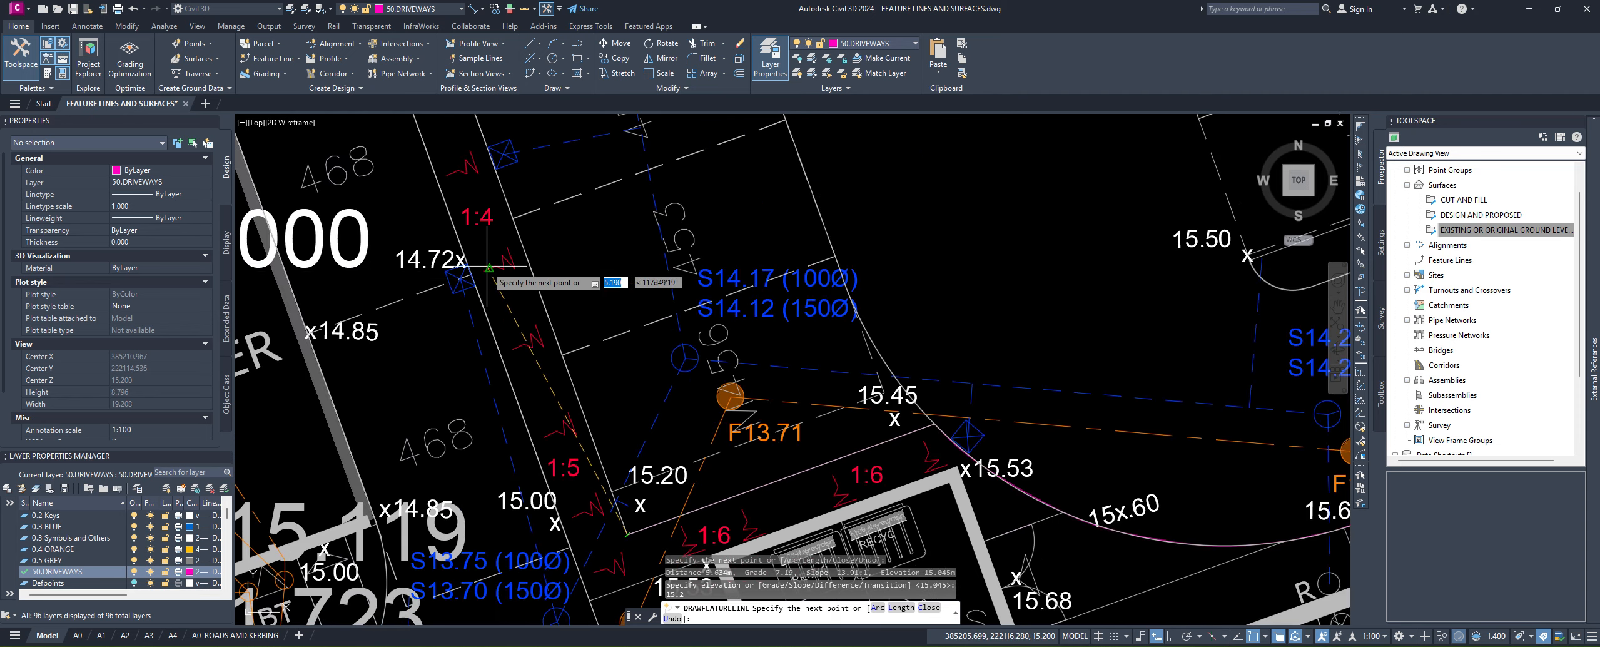
{"action": "middle_click_drag", "start_coordinate": [483, 197], "coordinate": [489, 282]}
{"action": "scroll", "coordinate": [488, 282], "scroll_direction": "up", "scroll_amount": 4}
{"action": "left_click", "coordinate": [519, 230]}
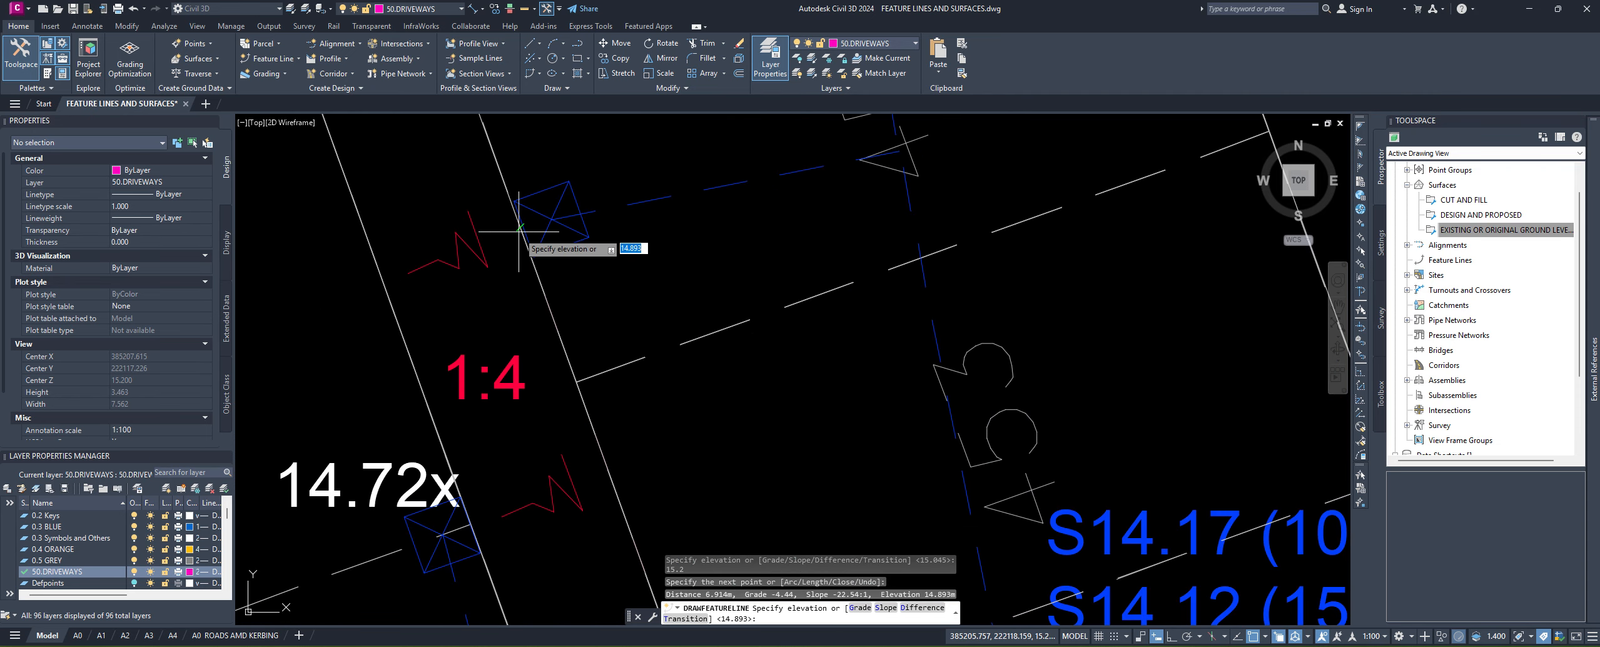
{"action": "key", "text": "Return"}
Step: Add a vertex farther north along the parking edge at the 15.05 spot level, with elevation 15.05
{"action": "scroll", "coordinate": [527, 241], "scroll_direction": "down", "scroll_amount": 3}
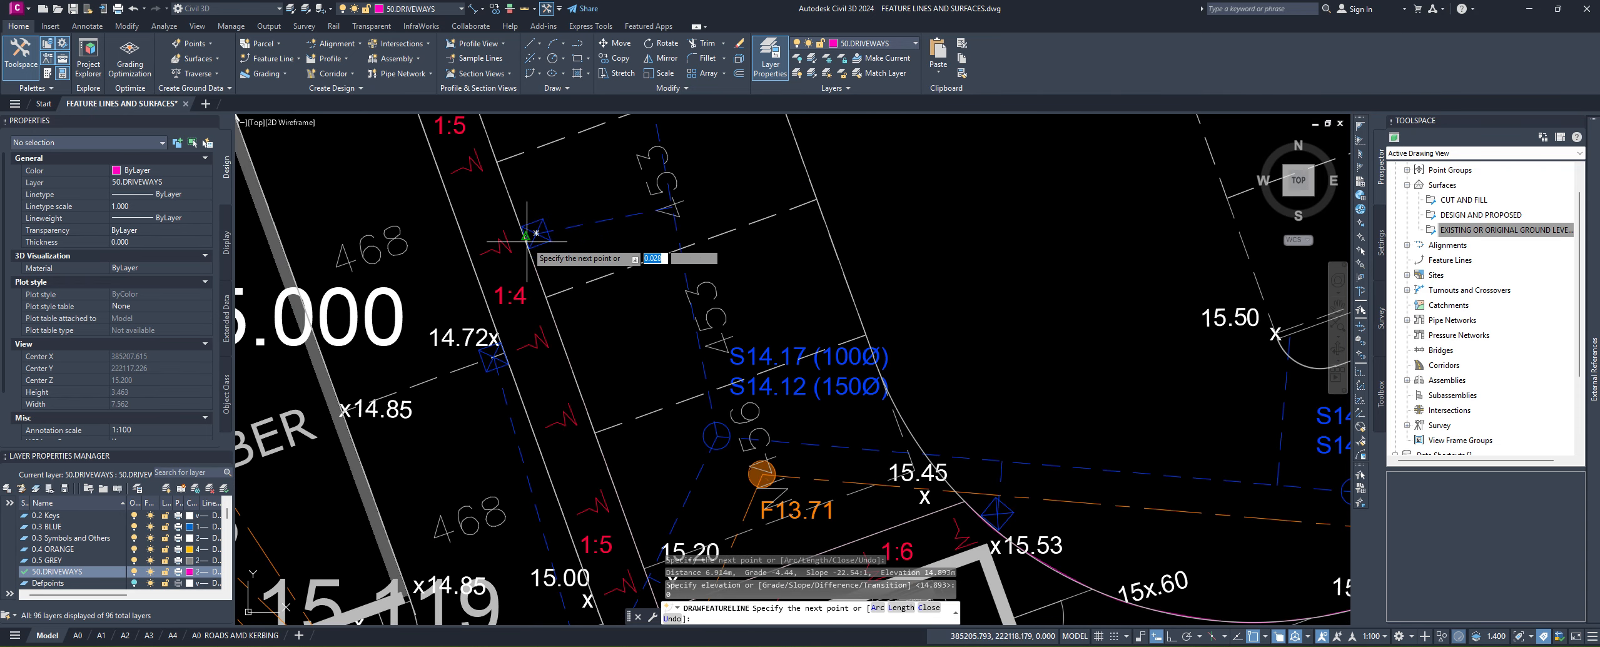
{"action": "middle_click_drag", "start_coordinate": [488, 169], "coordinate": [546, 430]}
{"action": "middle_click_drag", "start_coordinate": [505, 260], "coordinate": [514, 291]}
{"action": "scroll", "coordinate": [516, 322], "scroll_direction": "up", "scroll_amount": 3}
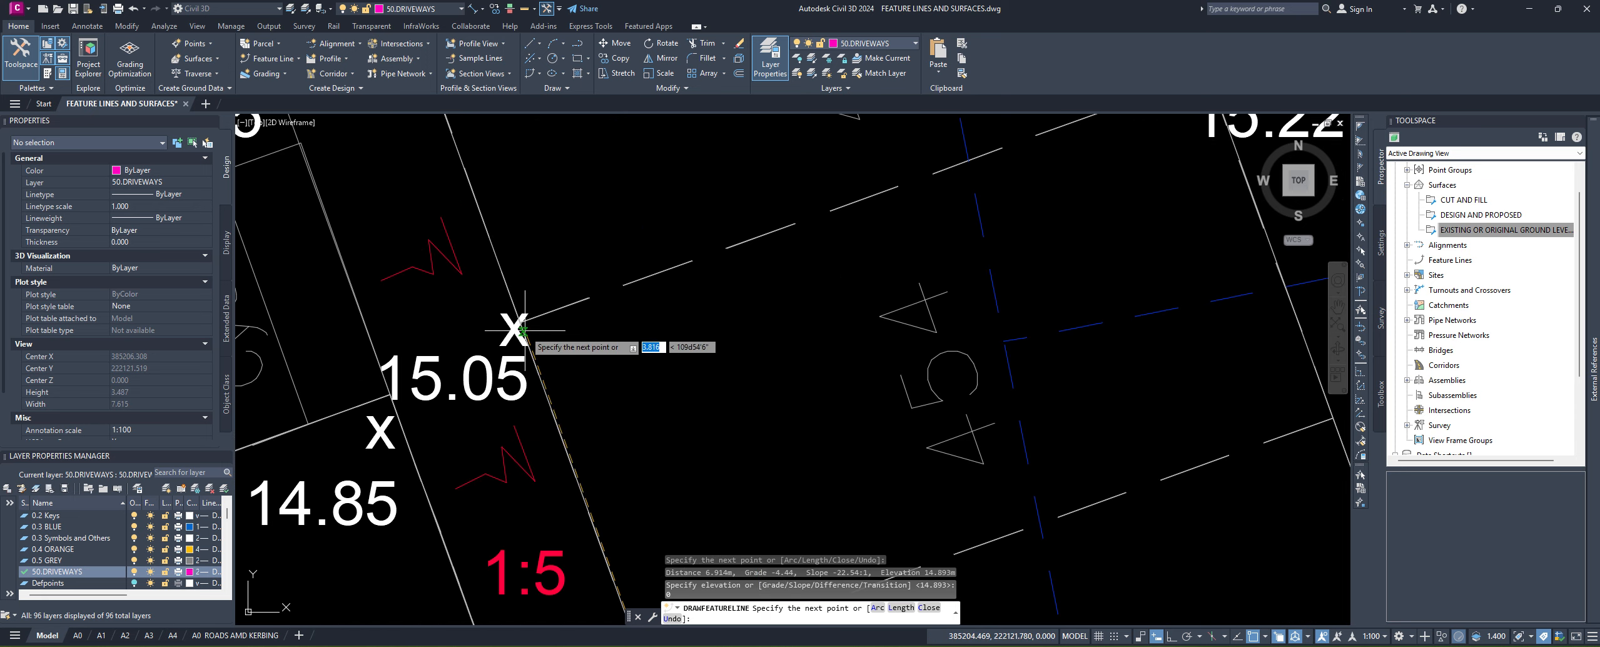
{"action": "left_click", "coordinate": [517, 322]}
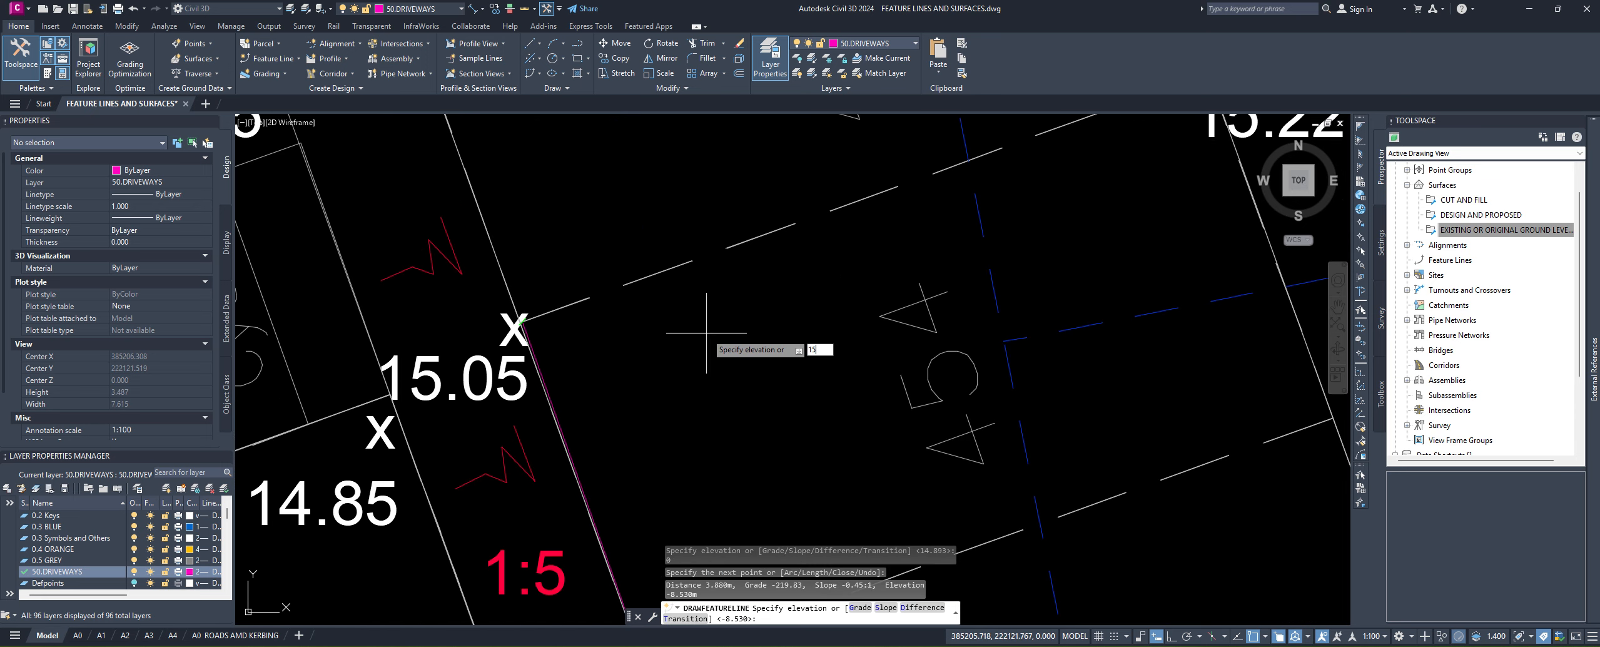
{"action": "key", "text": "Return"}
Step: Add a vertex at the next gully north along the parking edge, with elevation 0
{"action": "middle_click_drag", "start_coordinate": [593, 245], "coordinate": [706, 435]}
{"action": "scroll", "coordinate": [706, 435], "scroll_direction": "down", "scroll_amount": 2}
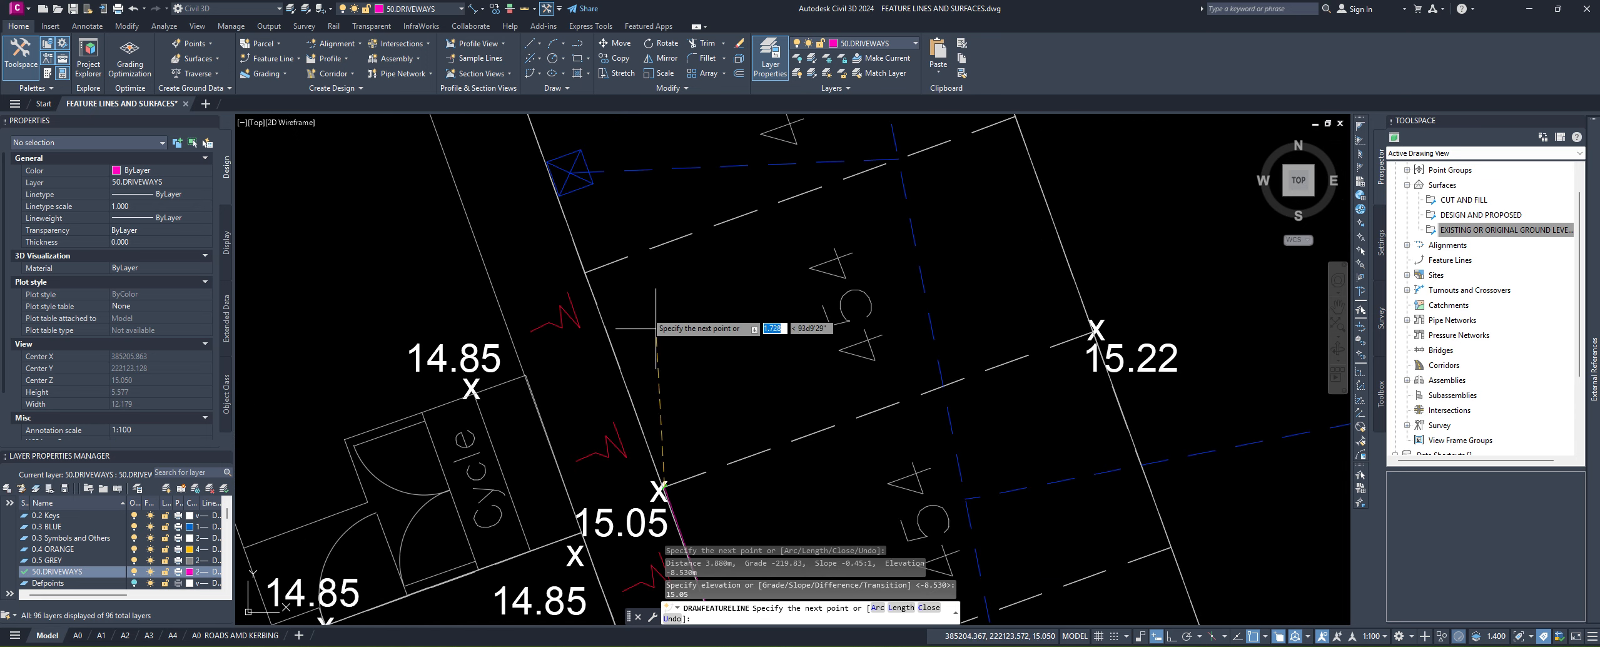
{"action": "middle_click_drag", "start_coordinate": [563, 219], "coordinate": [634, 440]}
{"action": "scroll", "coordinate": [636, 432], "scroll_direction": "up", "scroll_amount": 2}
{"action": "left_click", "coordinate": [623, 392]}
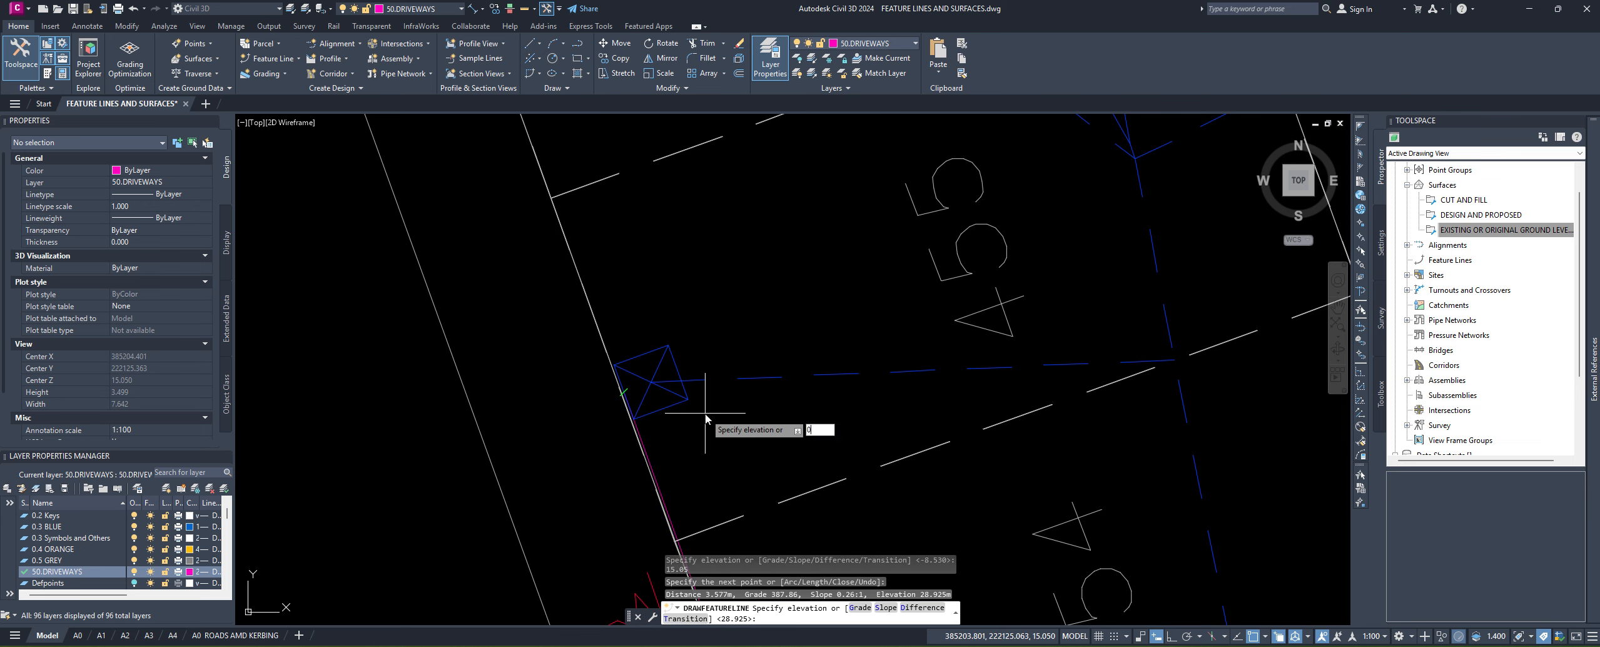
{"action": "key", "text": "Return"}
Step: Add a vertex at the parking corner marked by the 14.90 spot level, with elevation 14.9
{"action": "scroll", "coordinate": [706, 413], "scroll_direction": "down", "scroll_amount": 1}
{"action": "middle_click_drag", "start_coordinate": [656, 285], "coordinate": [729, 508]}
{"action": "scroll", "coordinate": [729, 508], "scroll_direction": "down", "scroll_amount": 1}
{"action": "middle_click_drag", "start_coordinate": [573, 204], "coordinate": [582, 234]}
{"action": "scroll", "coordinate": [583, 235], "scroll_direction": "up", "scroll_amount": 1}
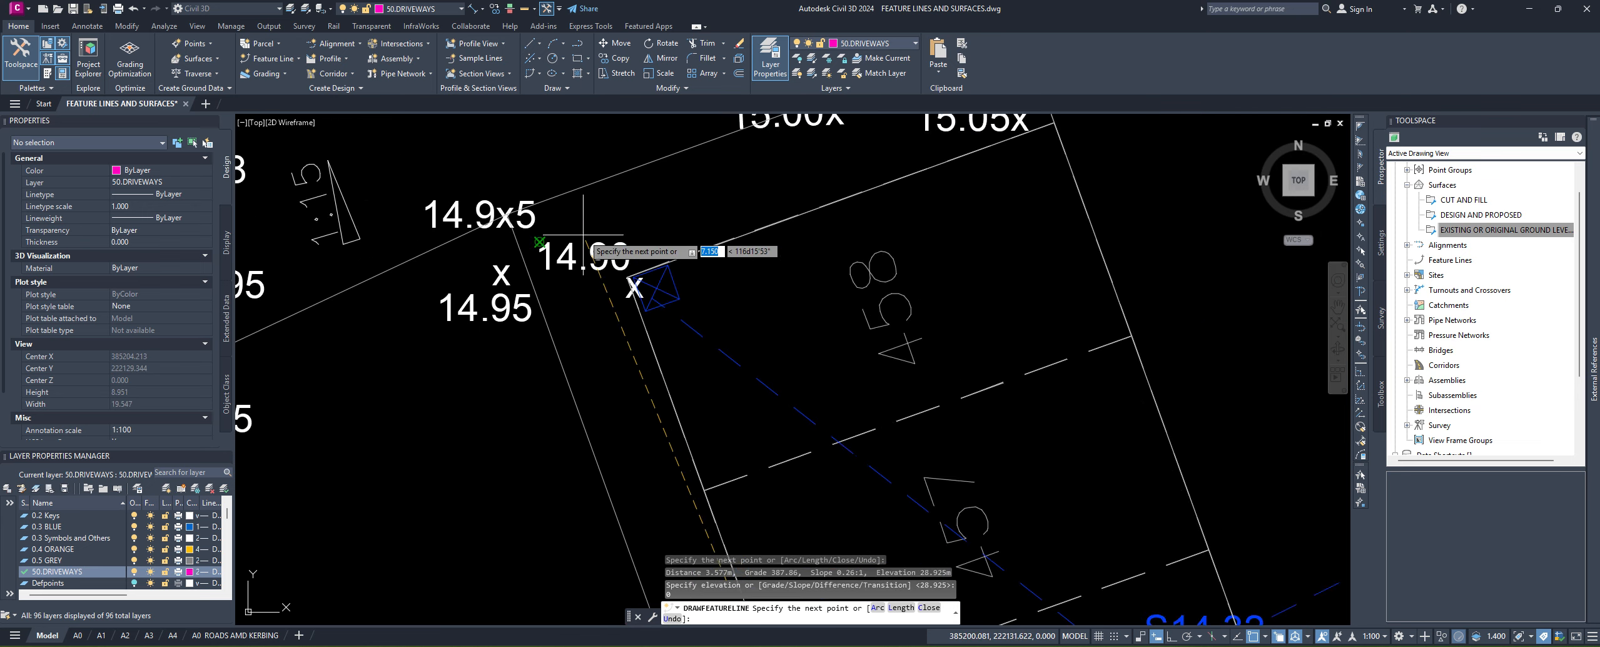
{"action": "scroll", "coordinate": [619, 277], "scroll_direction": "up", "scroll_amount": 3}
{"action": "left_click", "coordinate": [626, 276]}
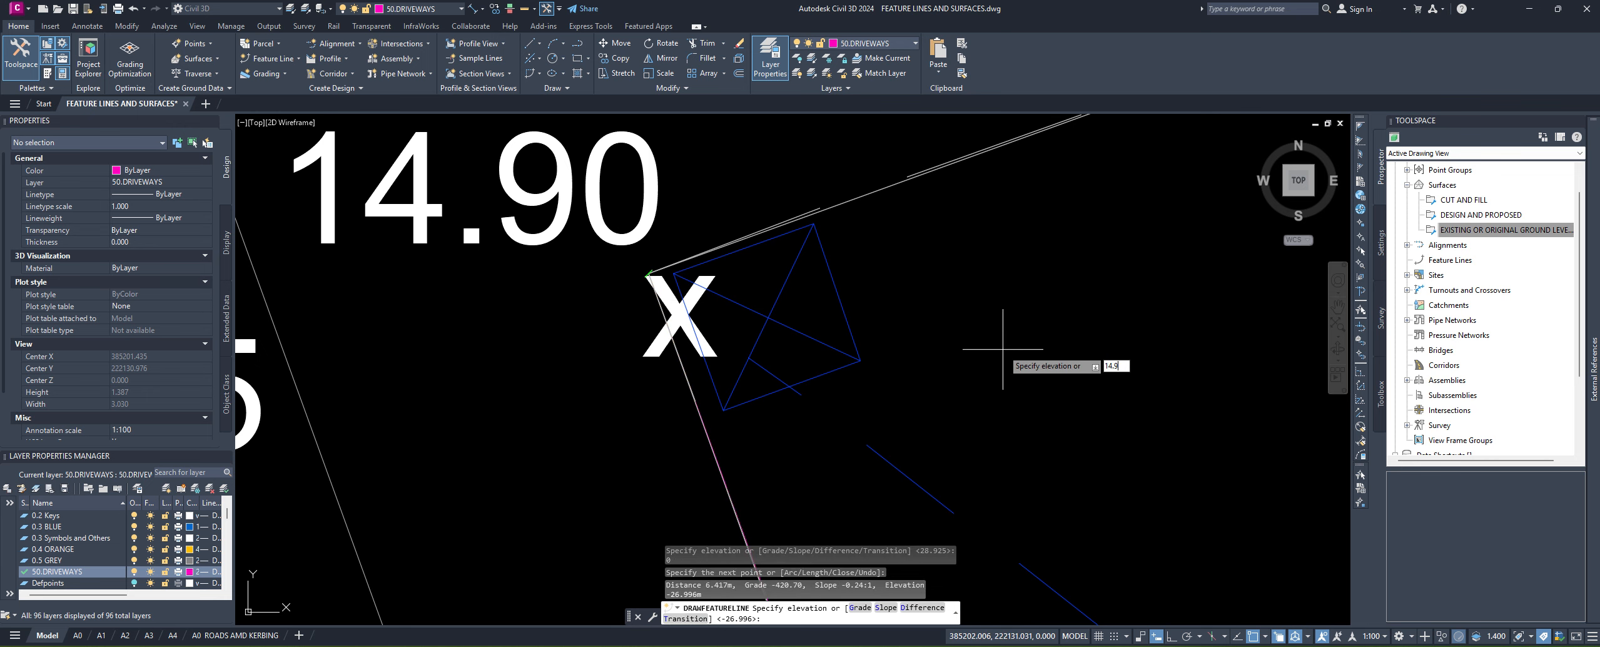
{"action": "key", "text": "Return"}
Step: Extend the feature line east above bay 458 to the corner at the 15.05 spot level, with elevation 15.05
{"action": "scroll", "coordinate": [1003, 349], "scroll_direction": "down", "scroll_amount": 2}
{"action": "middle_click_drag", "start_coordinate": [1131, 304], "coordinate": [584, 407]}
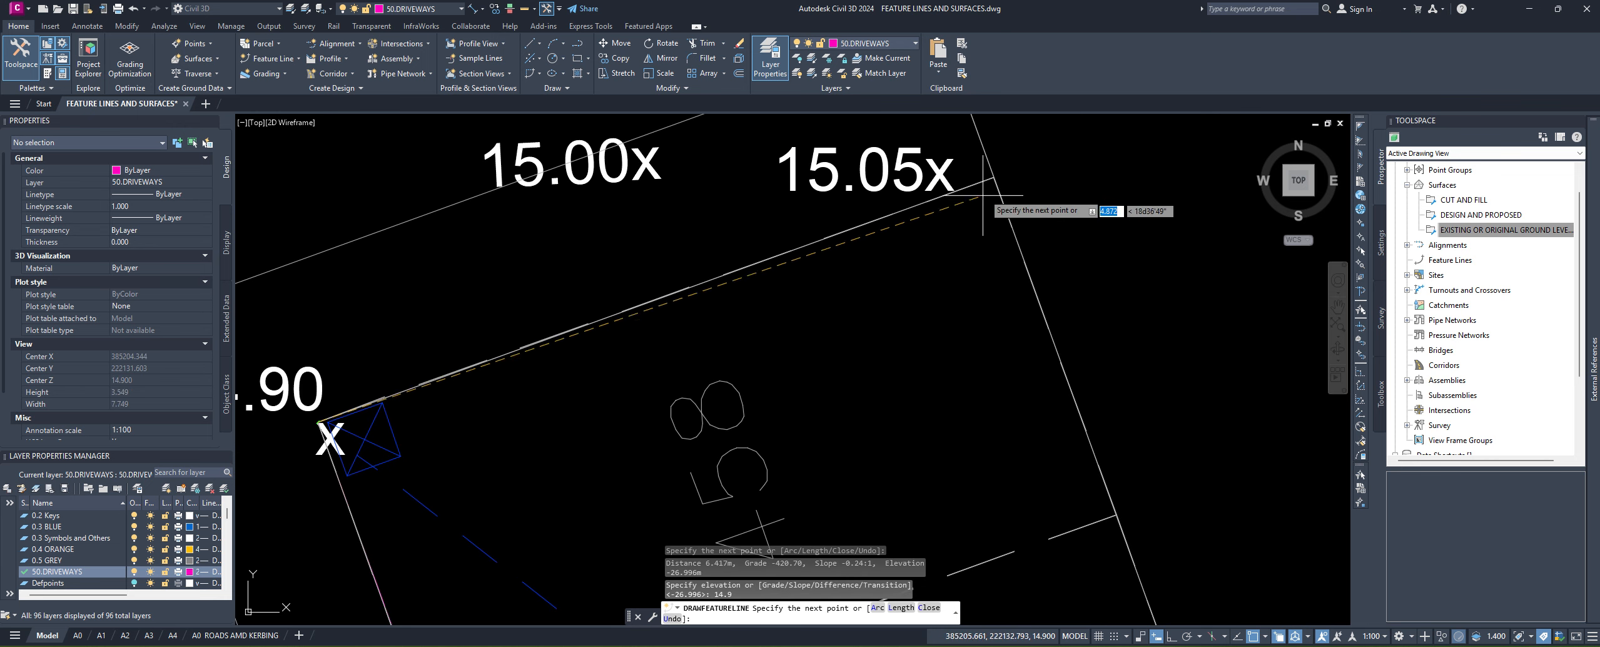
{"action": "left_click", "coordinate": [993, 177]}
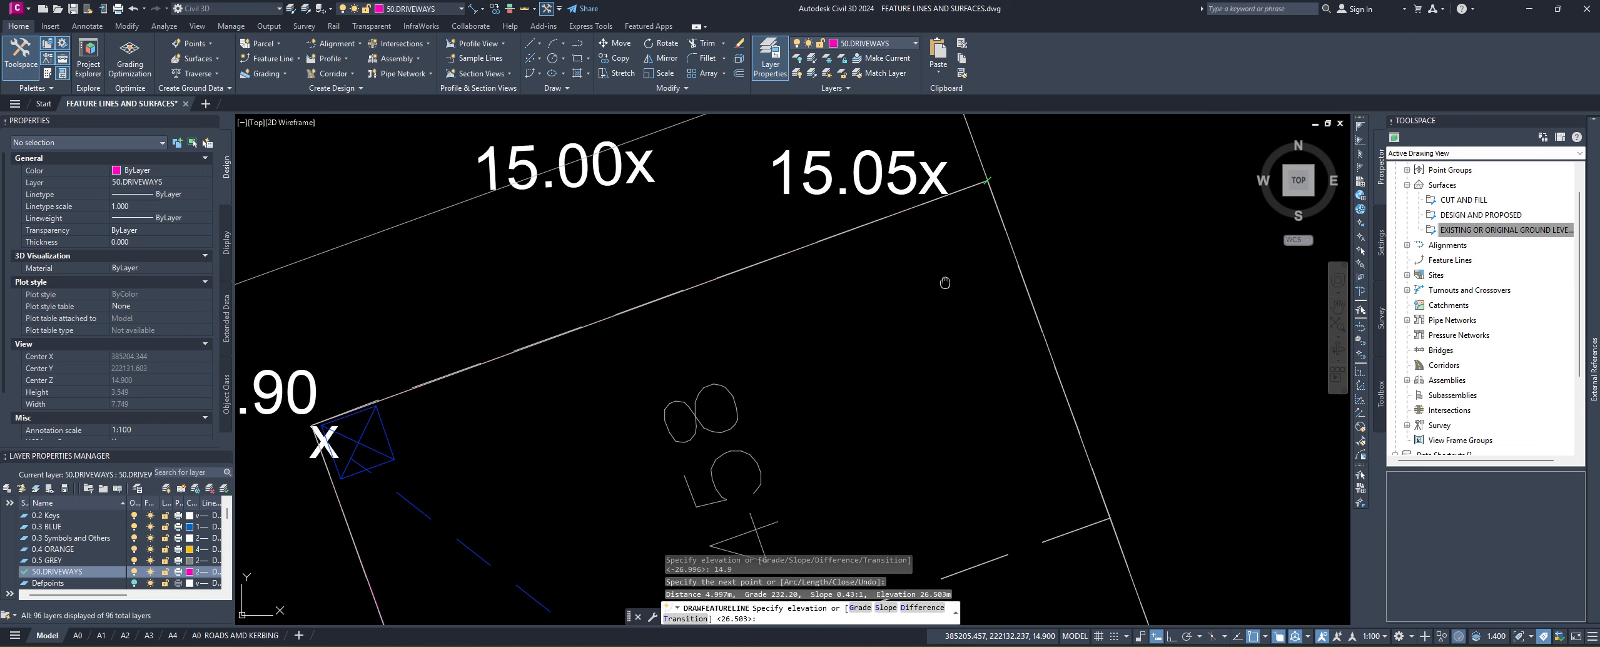
{"action": "middle_click_drag", "start_coordinate": [952, 278], "coordinate": [841, 394]}
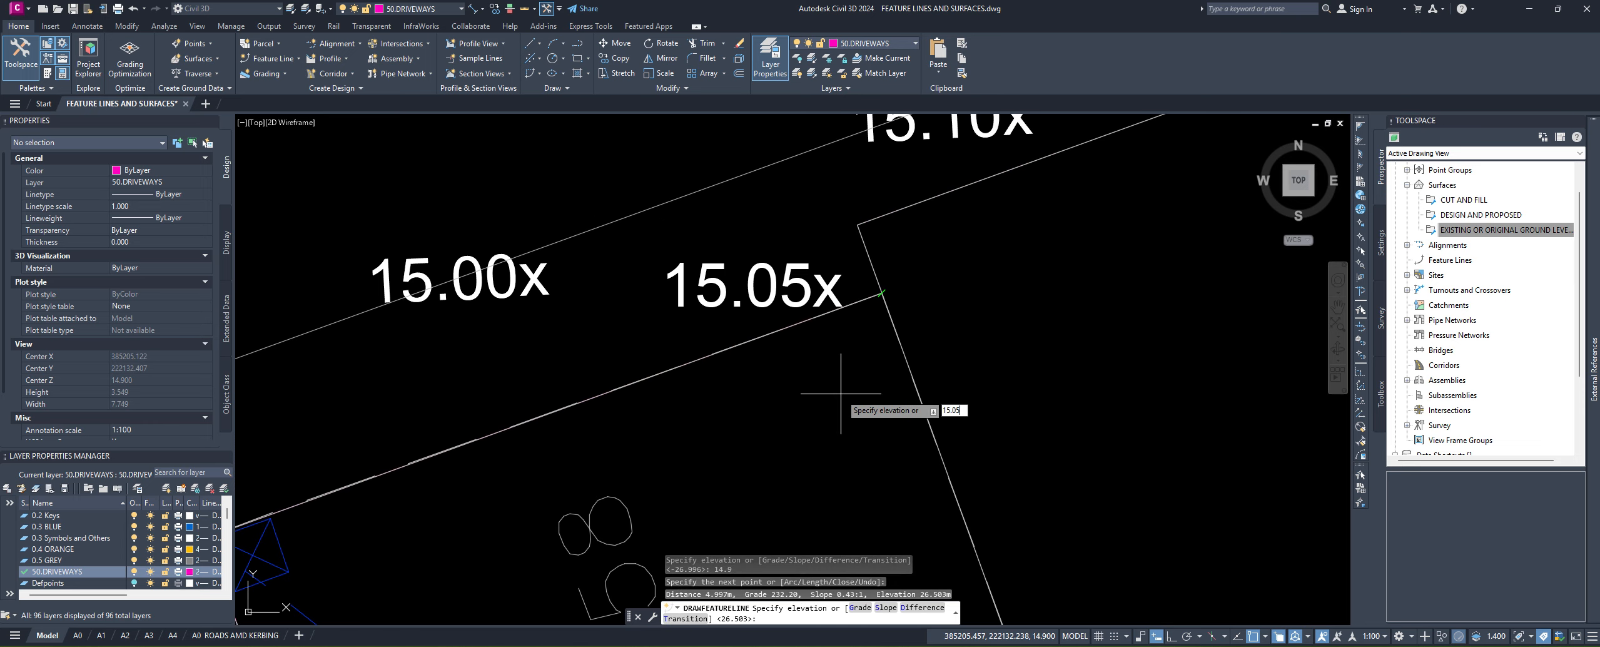
{"action": "key", "text": "Return"}
Step: Add a vertex at the short step's outer corner just beyond the 15.05 spot level, with elevation 0
{"action": "middle_click_drag", "start_coordinate": [976, 290], "coordinate": [906, 359]}
{"action": "left_click", "coordinate": [786, 294]}
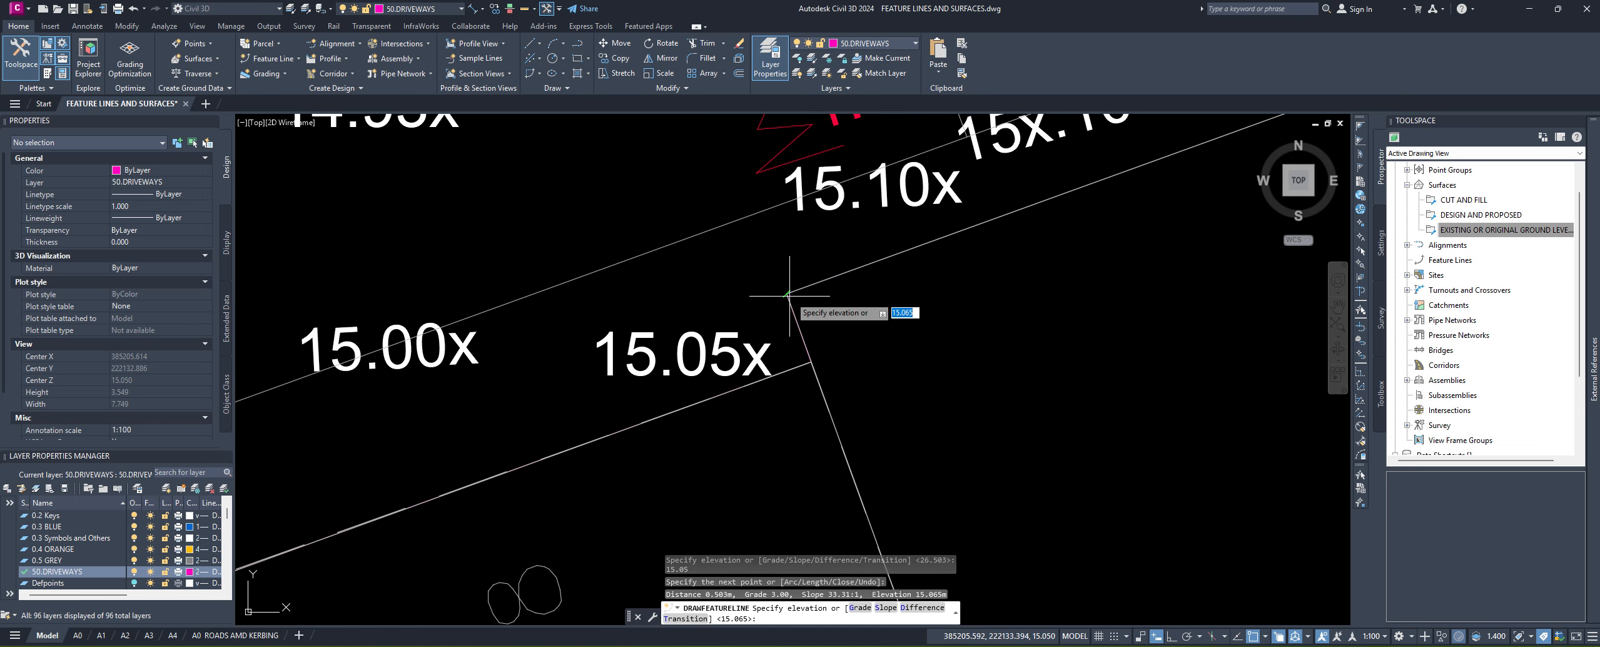
{"action": "middle_click_drag", "start_coordinate": [912, 316], "coordinate": [922, 363]}
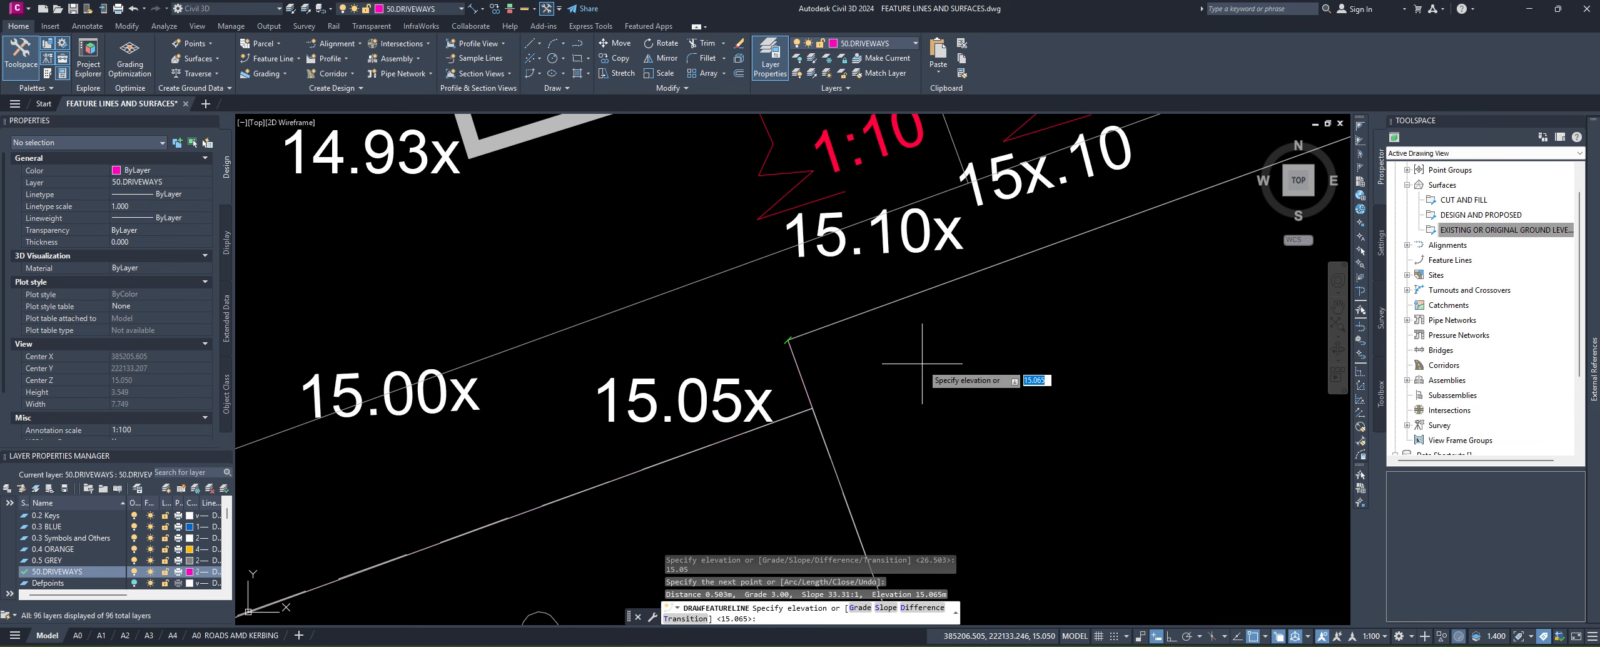
{"action": "type", "text": "0"}
{"action": "key", "text": "Return"}
Step: Add two vertices eastward along the path edge at the 15.10 and 15.15 spot levels, with elevations 15.1 and 15.15
{"action": "middle_click_drag", "start_coordinate": [1029, 324], "coordinate": [791, 445]}
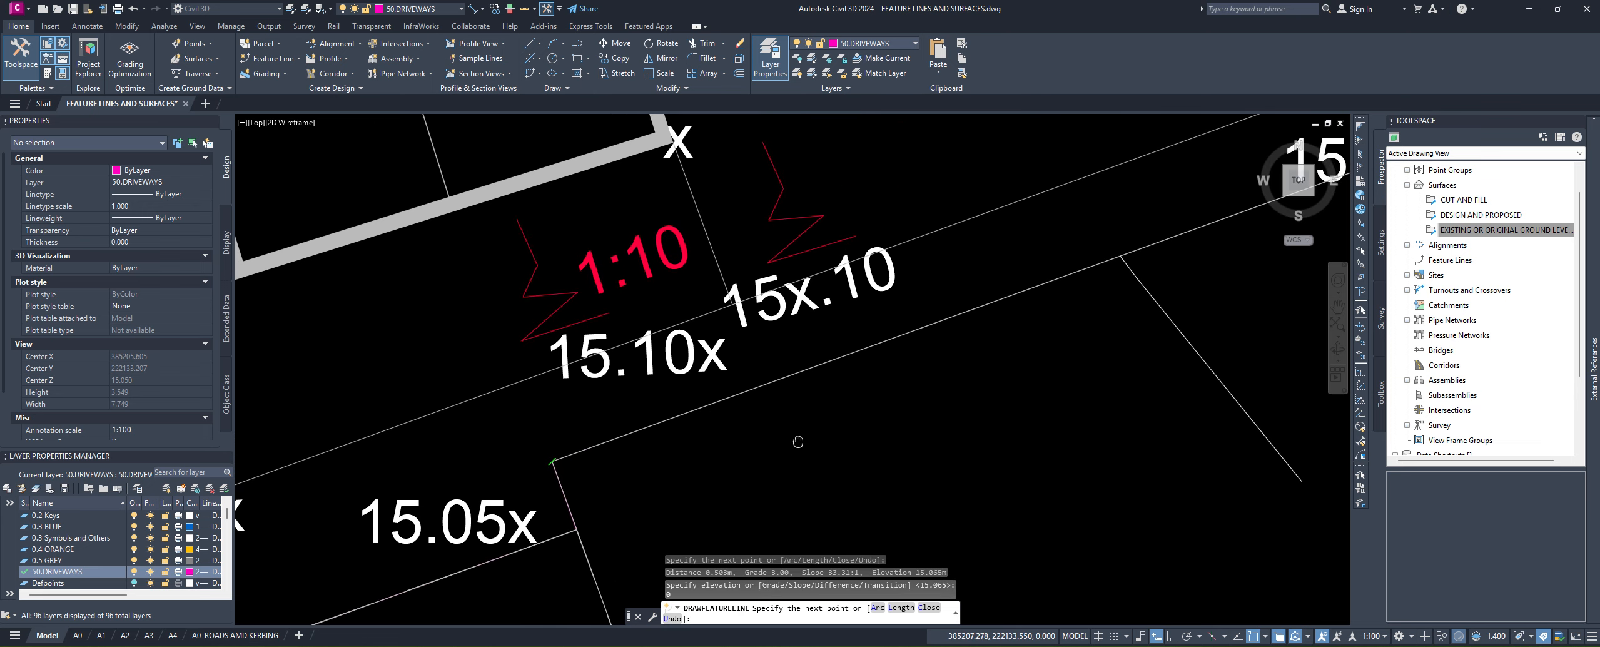
{"action": "left_click", "coordinate": [786, 385]}
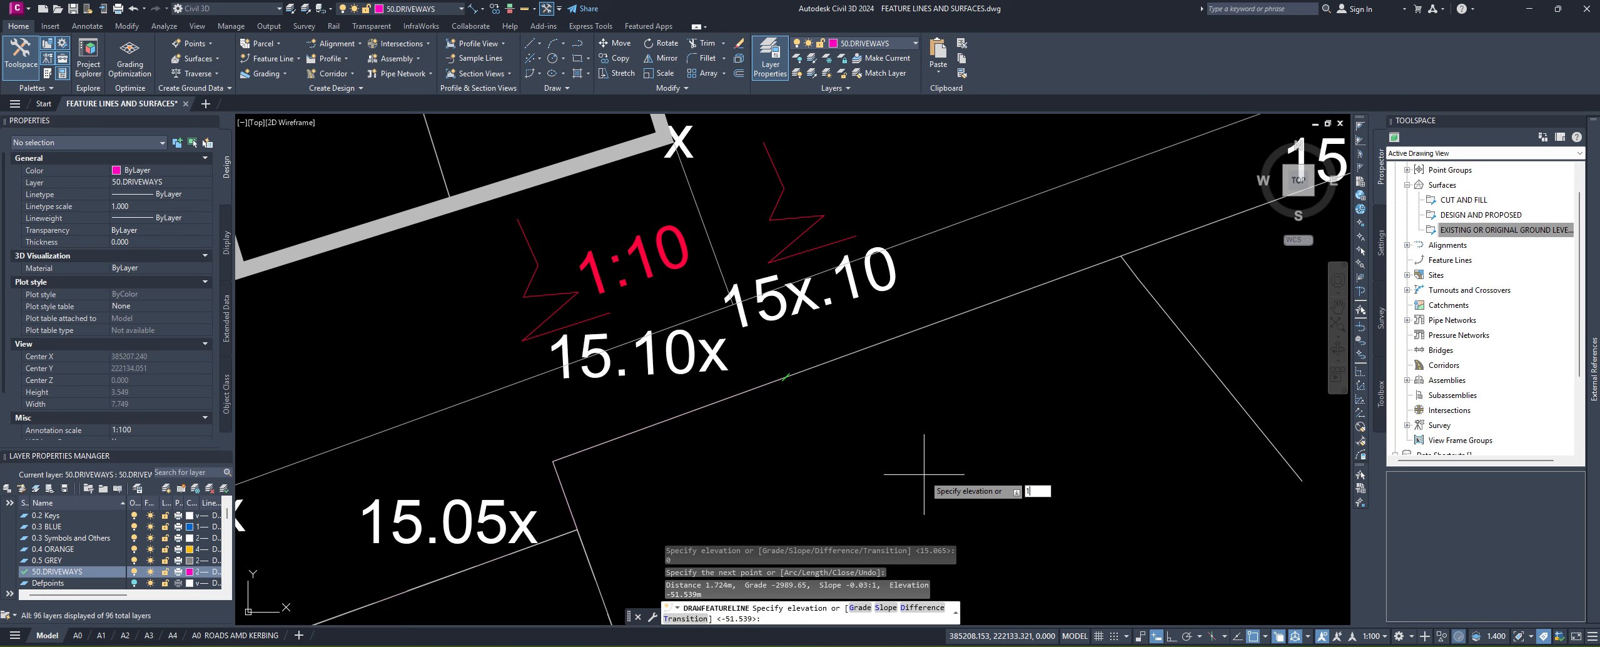
{"action": "key", "text": "Return"}
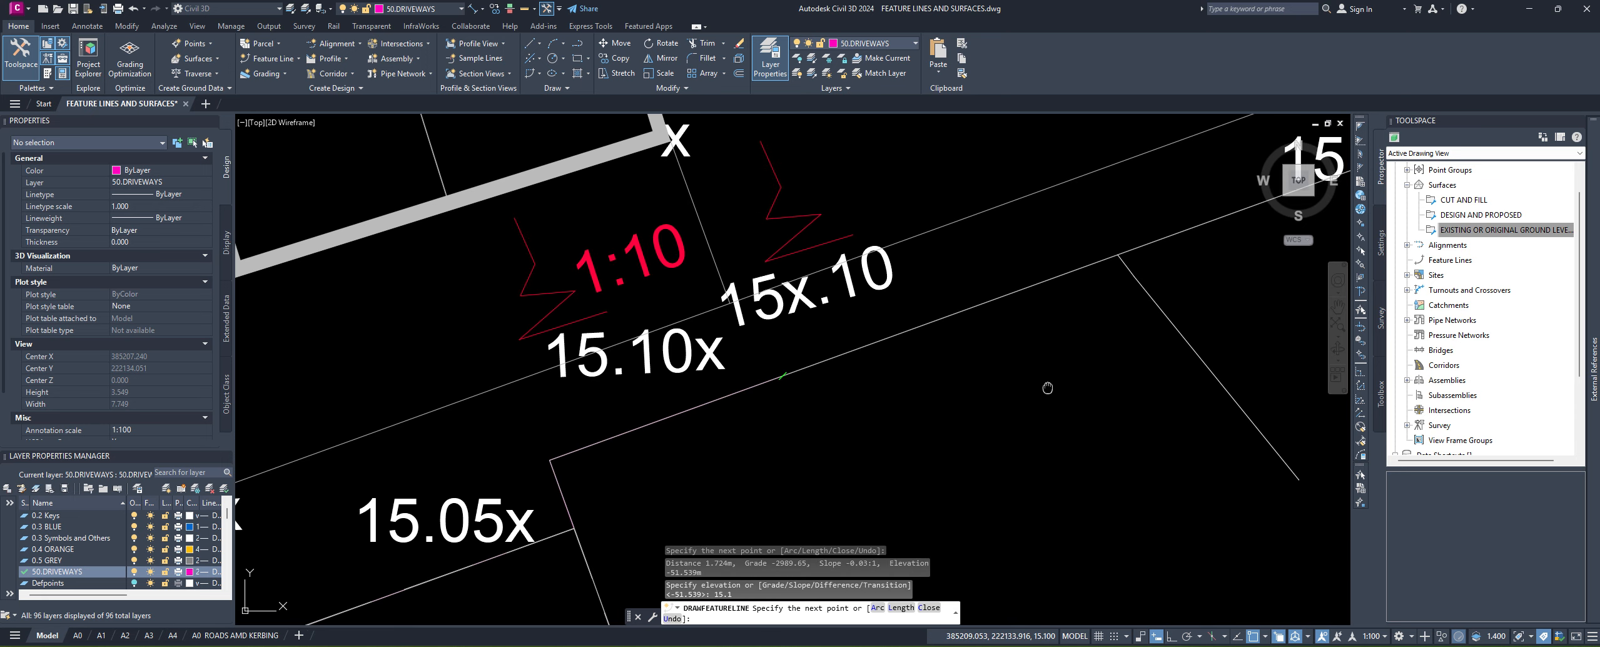
{"action": "middle_click_drag", "start_coordinate": [1046, 382], "coordinate": [687, 409]}
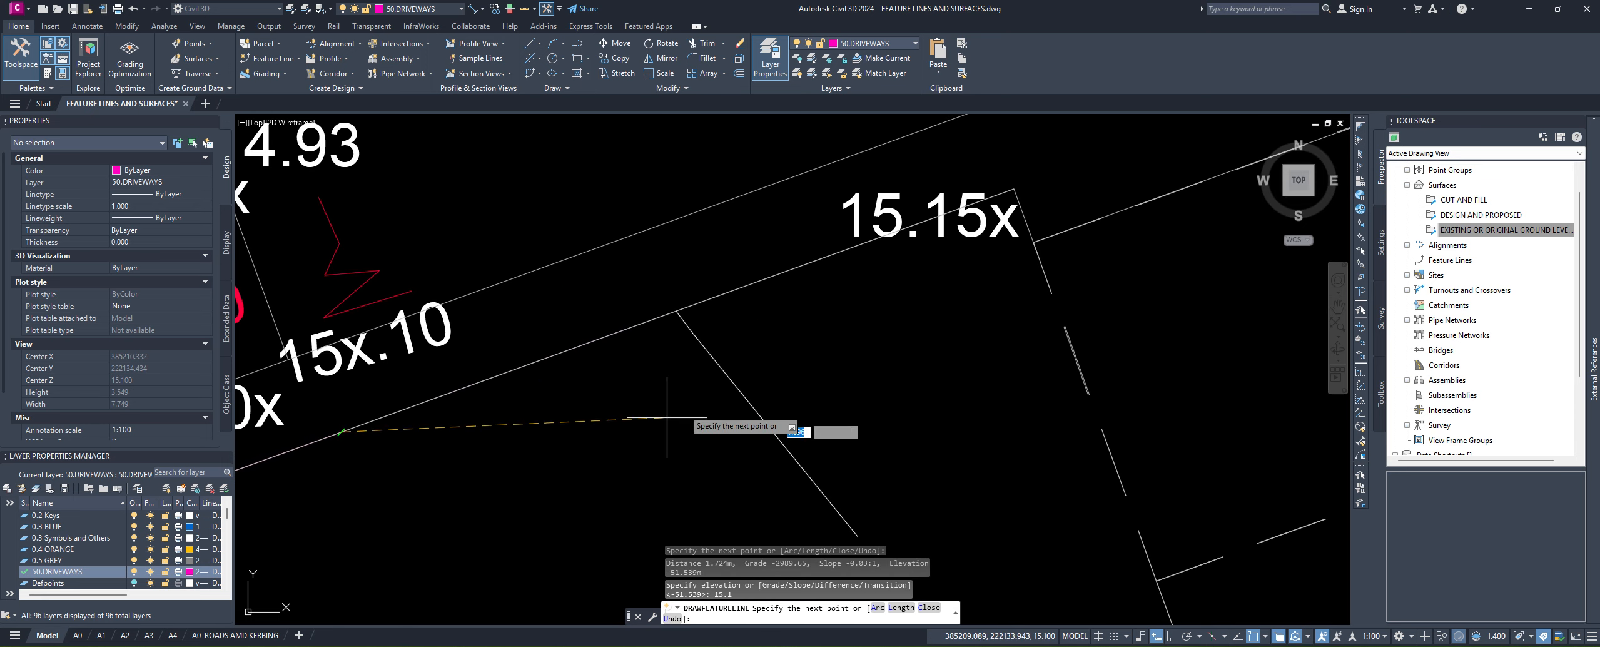
{"action": "left_click", "coordinate": [1014, 189]}
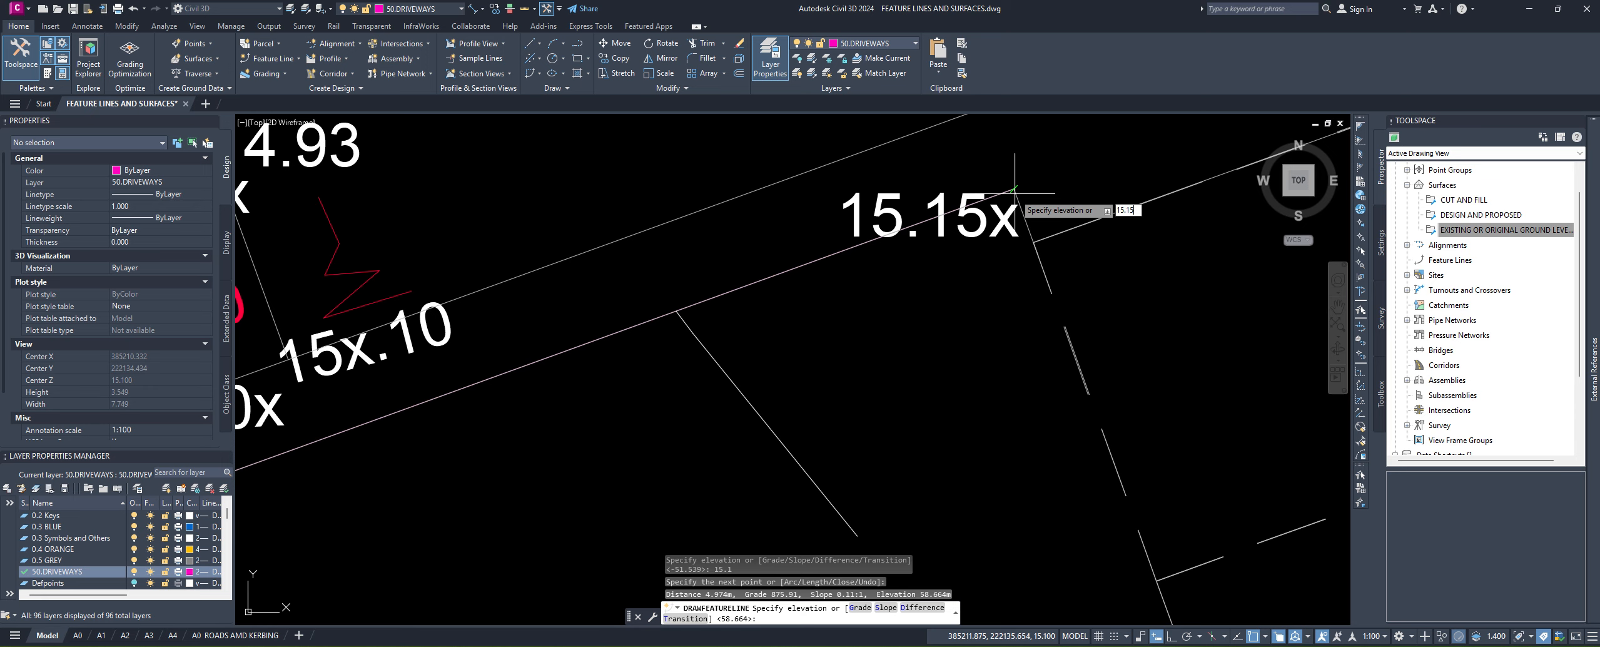
{"action": "key", "text": "Return"}
Step: Add a vertex at the inner corner just south of the 15.15 spot level, with elevation 0
{"action": "middle_click_drag", "start_coordinate": [1037, 372], "coordinate": [923, 380]}
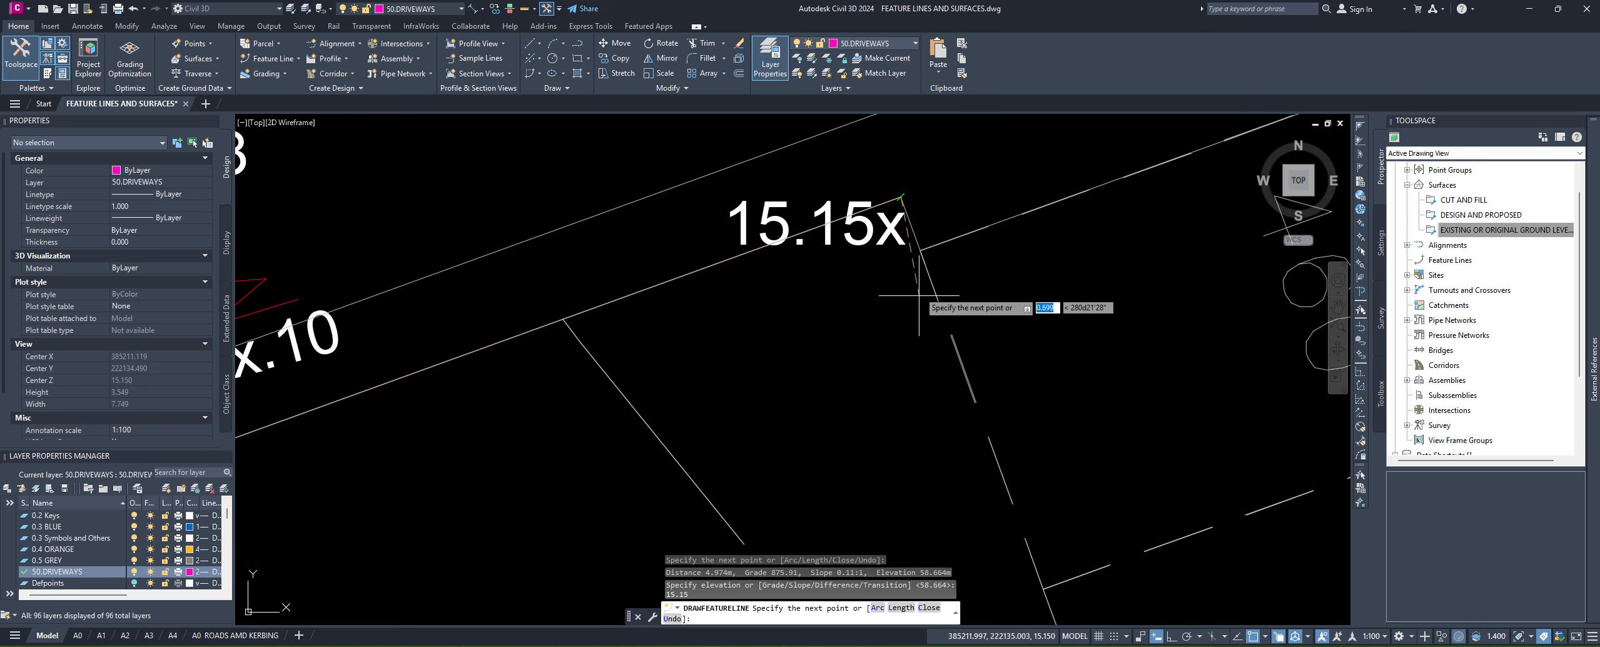
{"action": "left_click", "coordinate": [921, 251]}
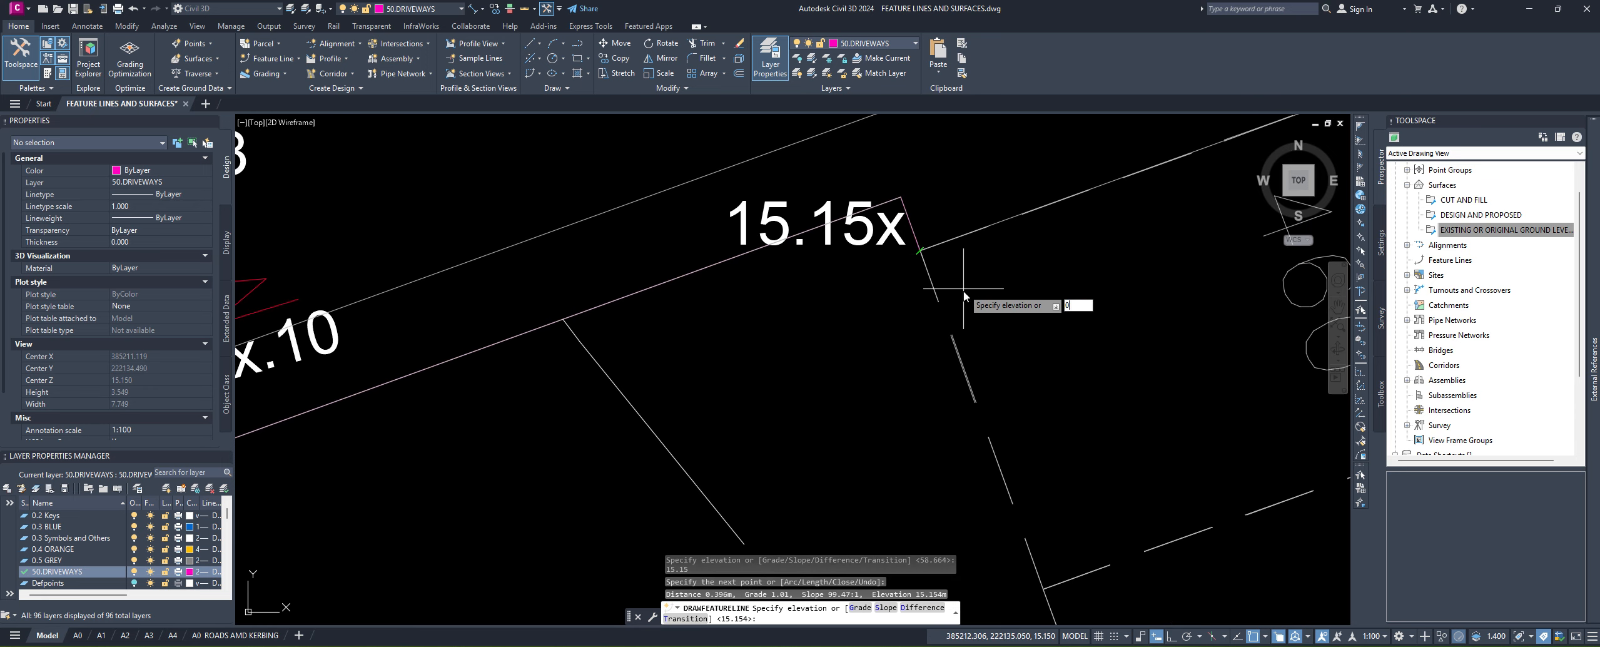
{"action": "key", "text": "Return"}
Step: Extend the feature line east above bay 460 to the corner at the 15.28 spot level, with elevation 15.28
{"action": "scroll", "coordinate": [1079, 281], "scroll_direction": "up", "scroll_amount": 2}
{"action": "middle_click_drag", "start_coordinate": [1076, 279], "coordinate": [538, 477]}
{"action": "scroll", "coordinate": [746, 387], "scroll_direction": "down", "scroll_amount": 2}
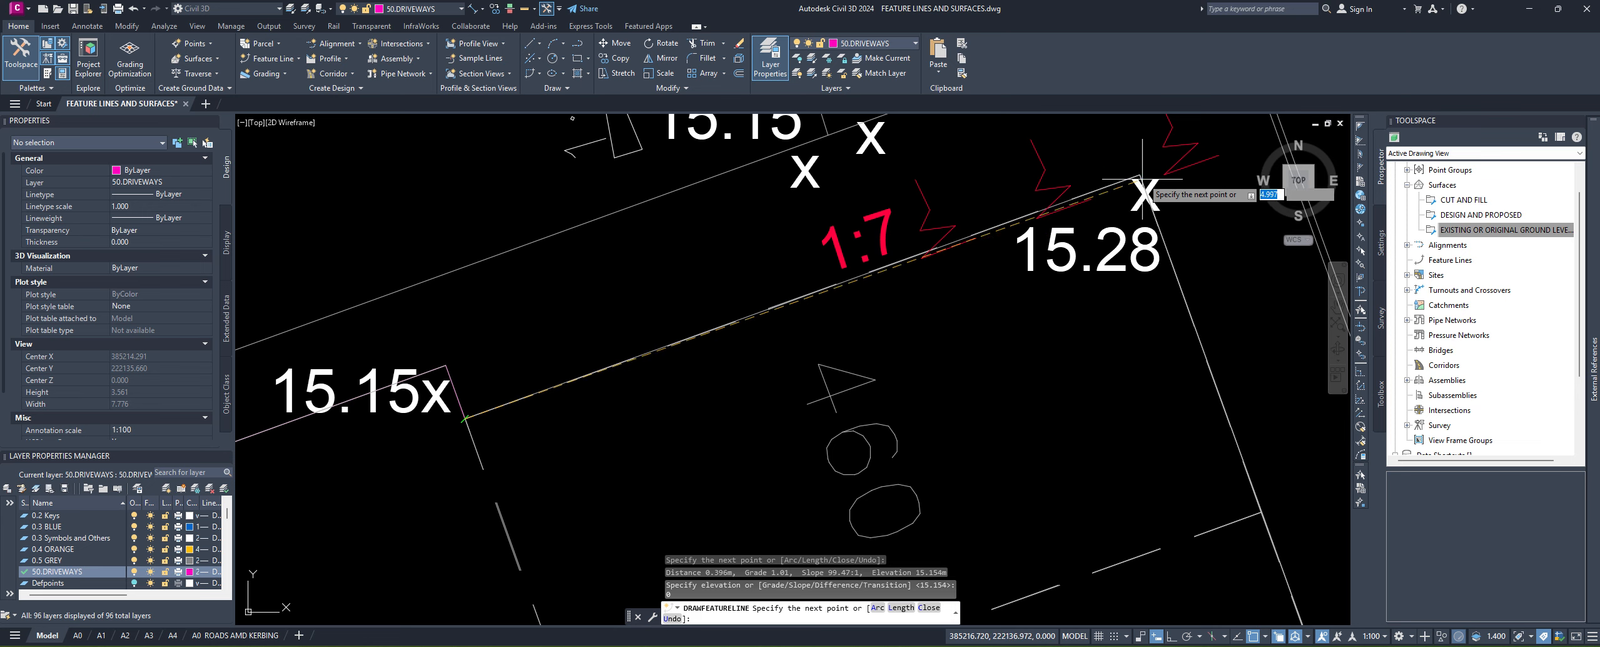
{"action": "scroll", "coordinate": [1138, 178], "scroll_direction": "up", "scroll_amount": 2}
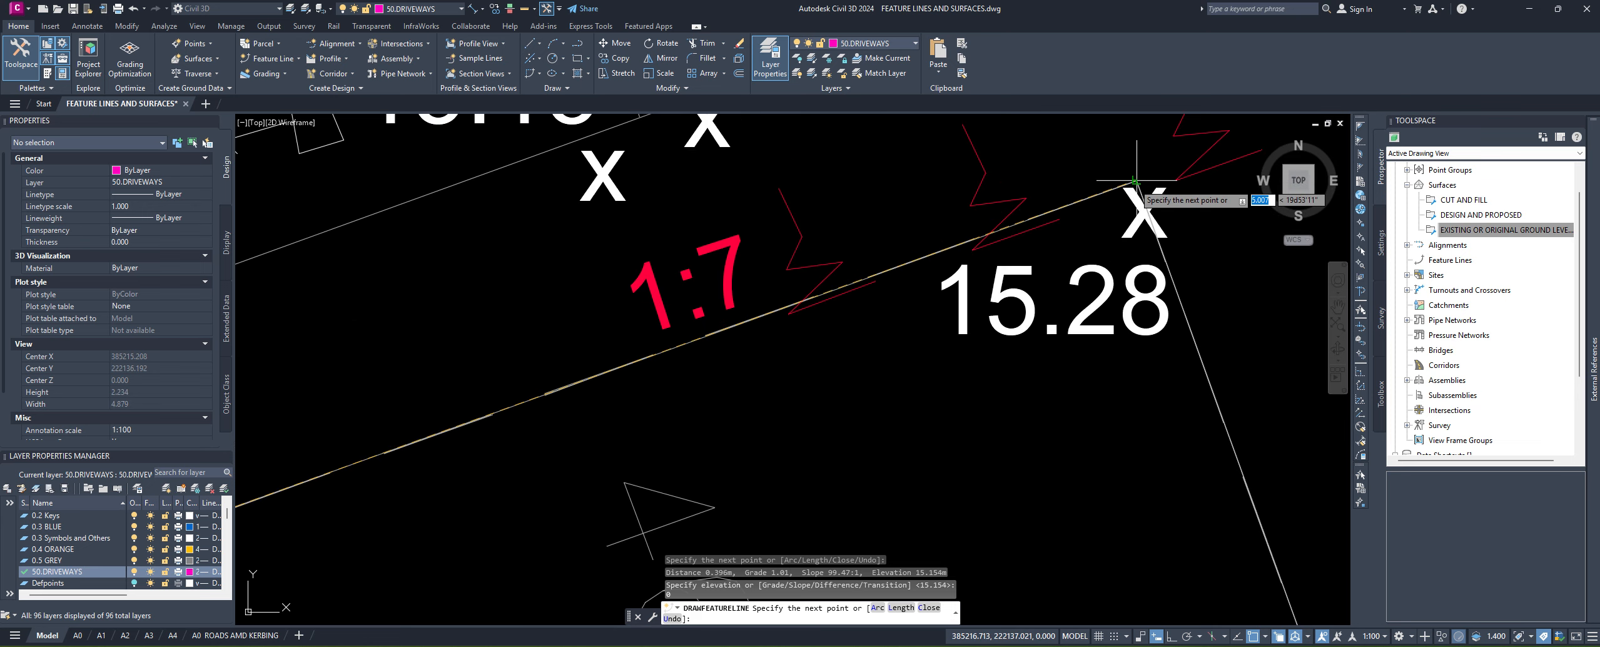
{"action": "left_click", "coordinate": [1135, 181]}
{"action": "scroll", "coordinate": [951, 282], "scroll_direction": "down", "scroll_amount": 4}
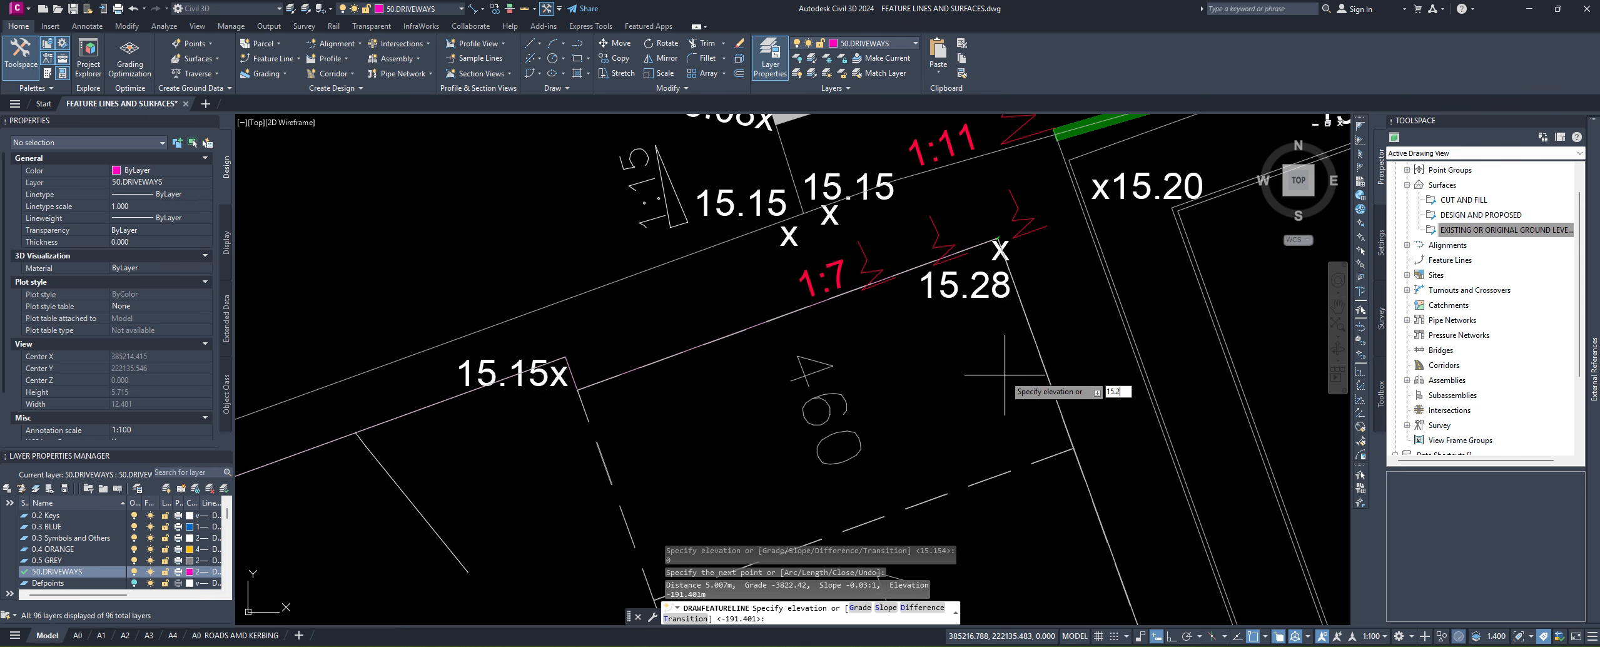
{"action": "key", "text": "Return"}
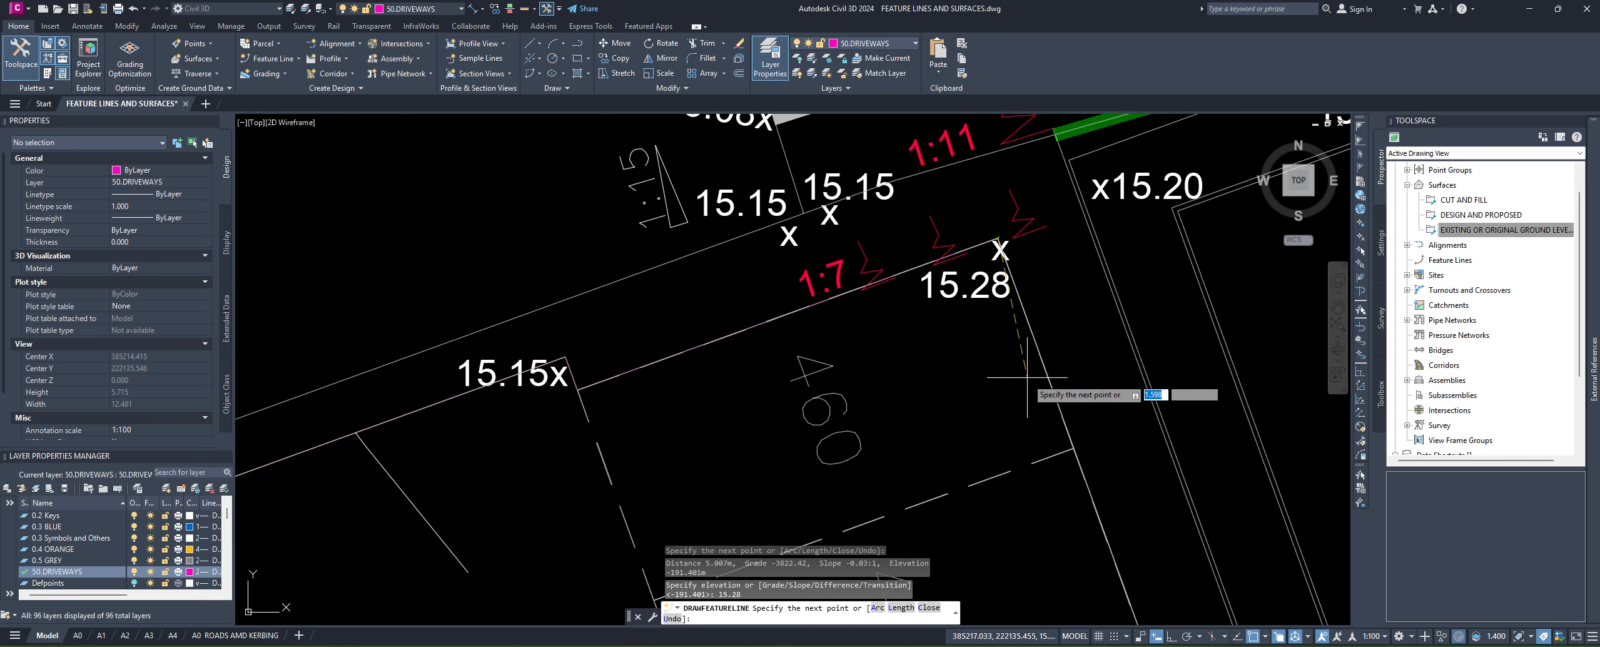
Step: Extend the feature line south along the parking edge to the 15.45 spot level beside bay 462, with elevation 15.45
{"action": "middle_click_drag", "start_coordinate": [1025, 379], "coordinate": [858, 224]}
{"action": "scroll", "coordinate": [858, 229], "scroll_direction": "down", "scroll_amount": 4}
{"action": "middle_click_drag", "start_coordinate": [898, 489], "coordinate": [876, 405]}
{"action": "scroll", "coordinate": [919, 409], "scroll_direction": "up", "scroll_amount": 9}
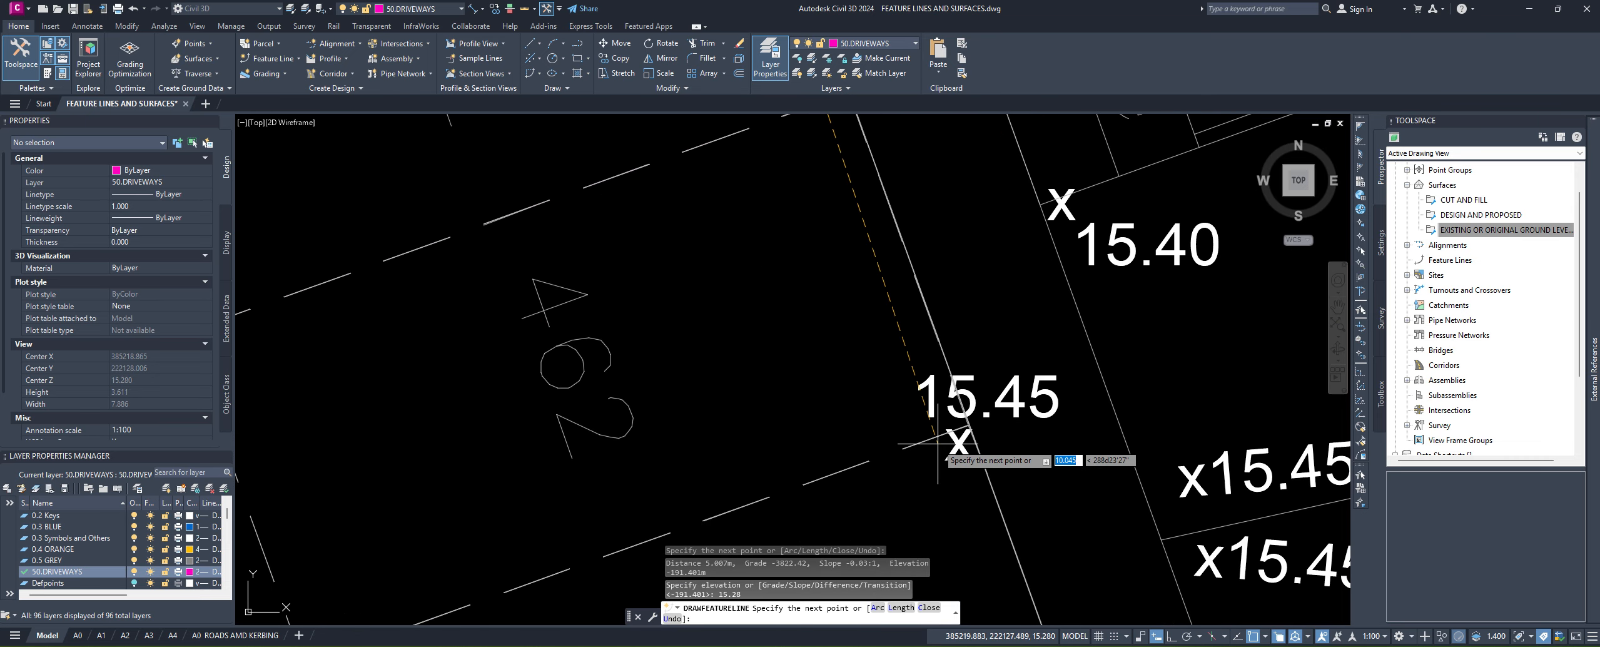
{"action": "left_click", "coordinate": [1018, 424]}
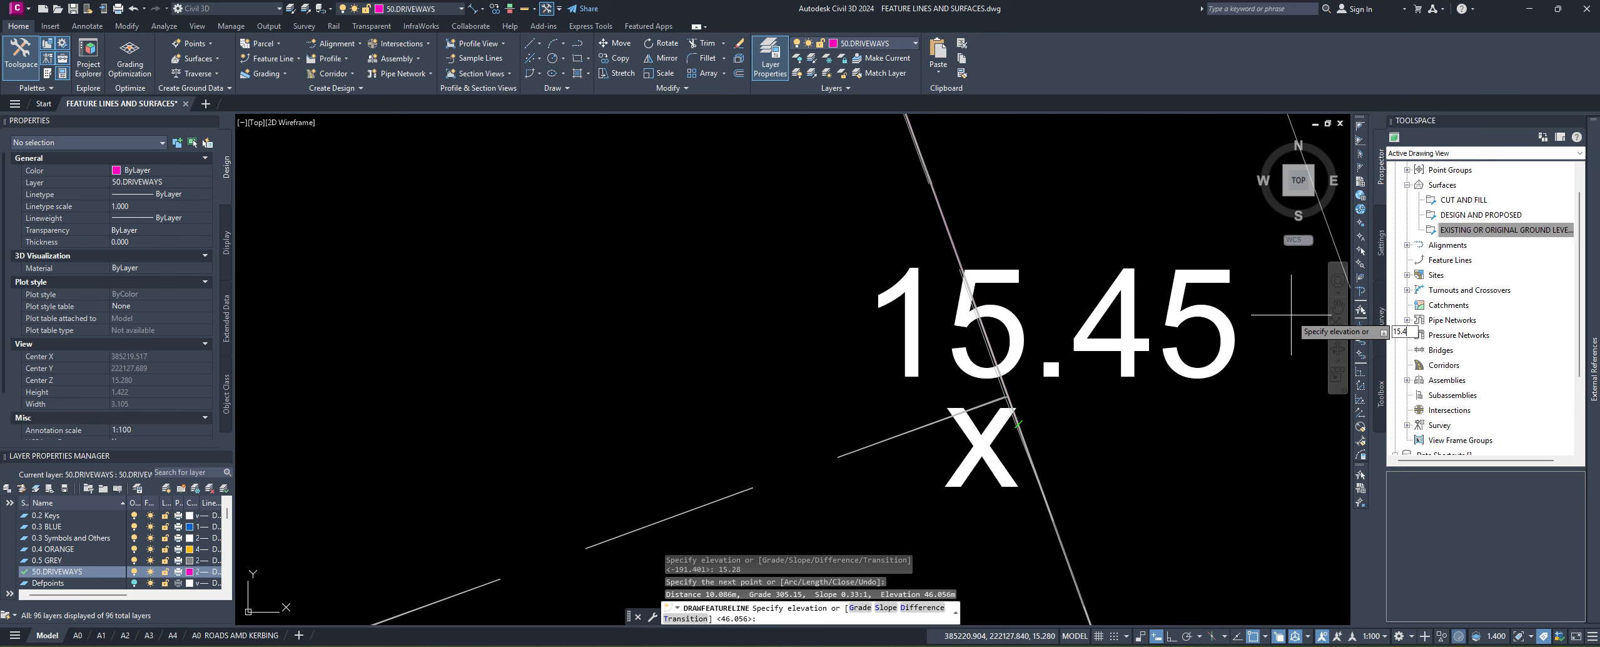
{"action": "key", "text": "Return"}
Step: Continue the feature line south past bays 463 and 464 to the 15.60 spot level at bay M459's corner, with elevation 15.6
{"action": "middle_click_drag", "start_coordinate": [1203, 463], "coordinate": [992, 285]}
{"action": "scroll", "coordinate": [993, 284], "scroll_direction": "down", "scroll_amount": 3}
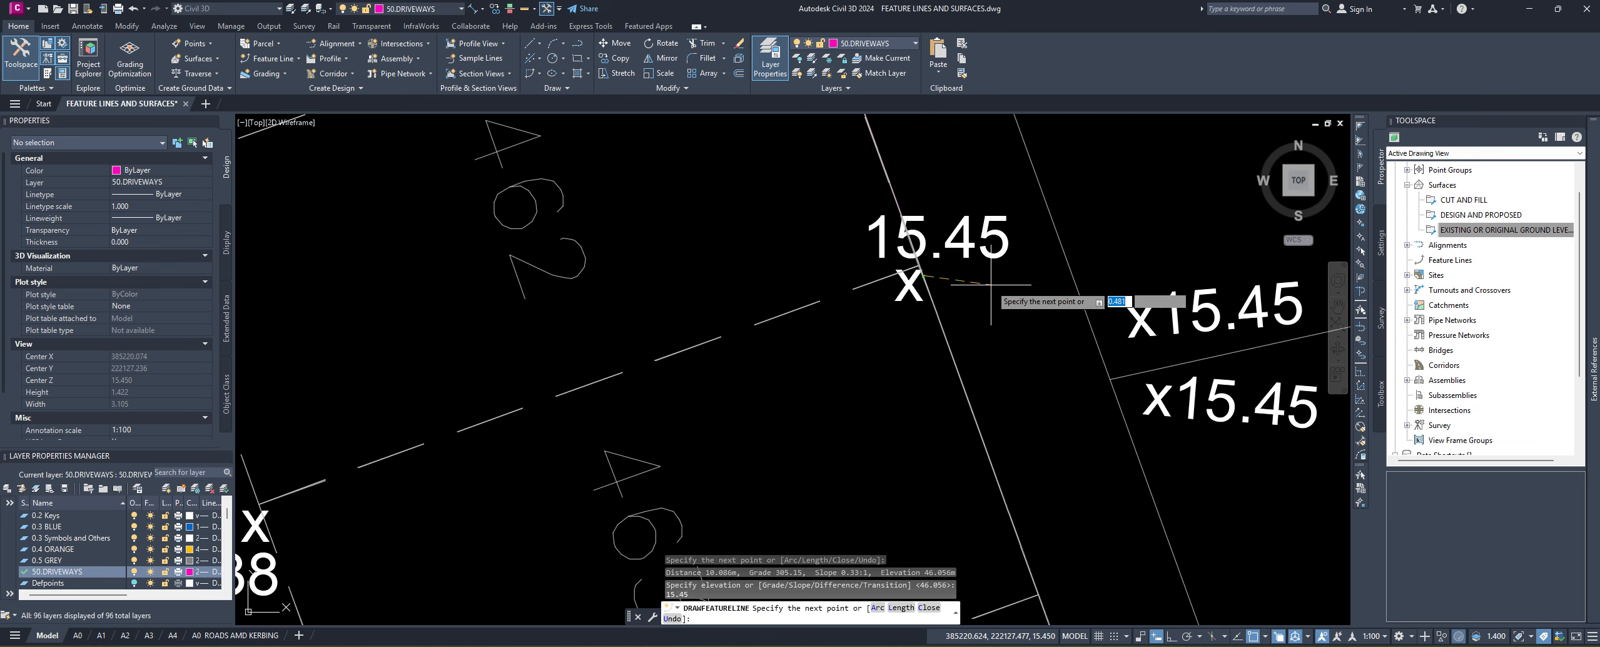
{"action": "middle_click_drag", "start_coordinate": [1018, 436], "coordinate": [775, 175]}
{"action": "middle_click_drag", "start_coordinate": [879, 435], "coordinate": [782, 297]}
{"action": "scroll", "coordinate": [781, 297], "scroll_direction": "down", "scroll_amount": 2}
{"action": "middle_click_drag", "start_coordinate": [804, 431], "coordinate": [783, 258]}
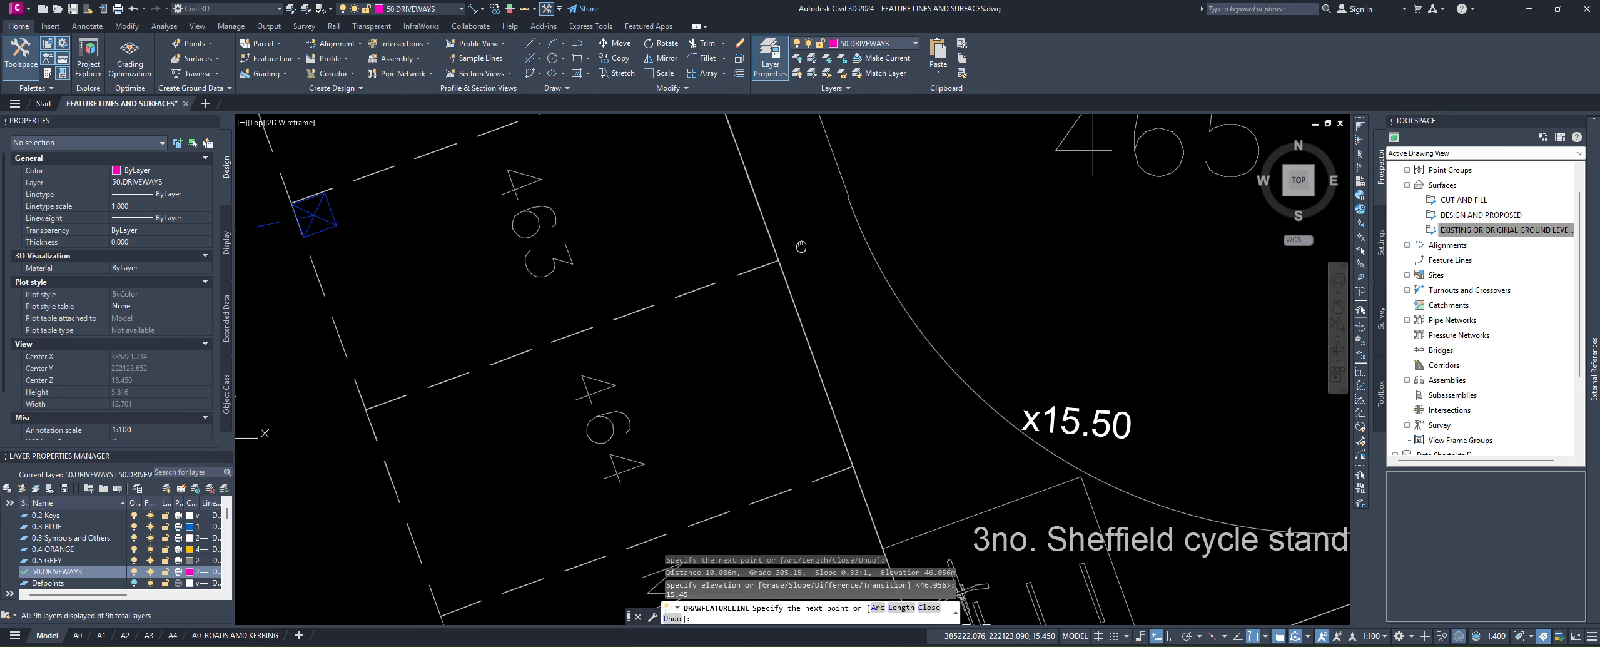
{"action": "middle_click_drag", "start_coordinate": [834, 474], "coordinate": [816, 312]}
{"action": "scroll", "coordinate": [826, 261], "scroll_direction": "down", "scroll_amount": 2}
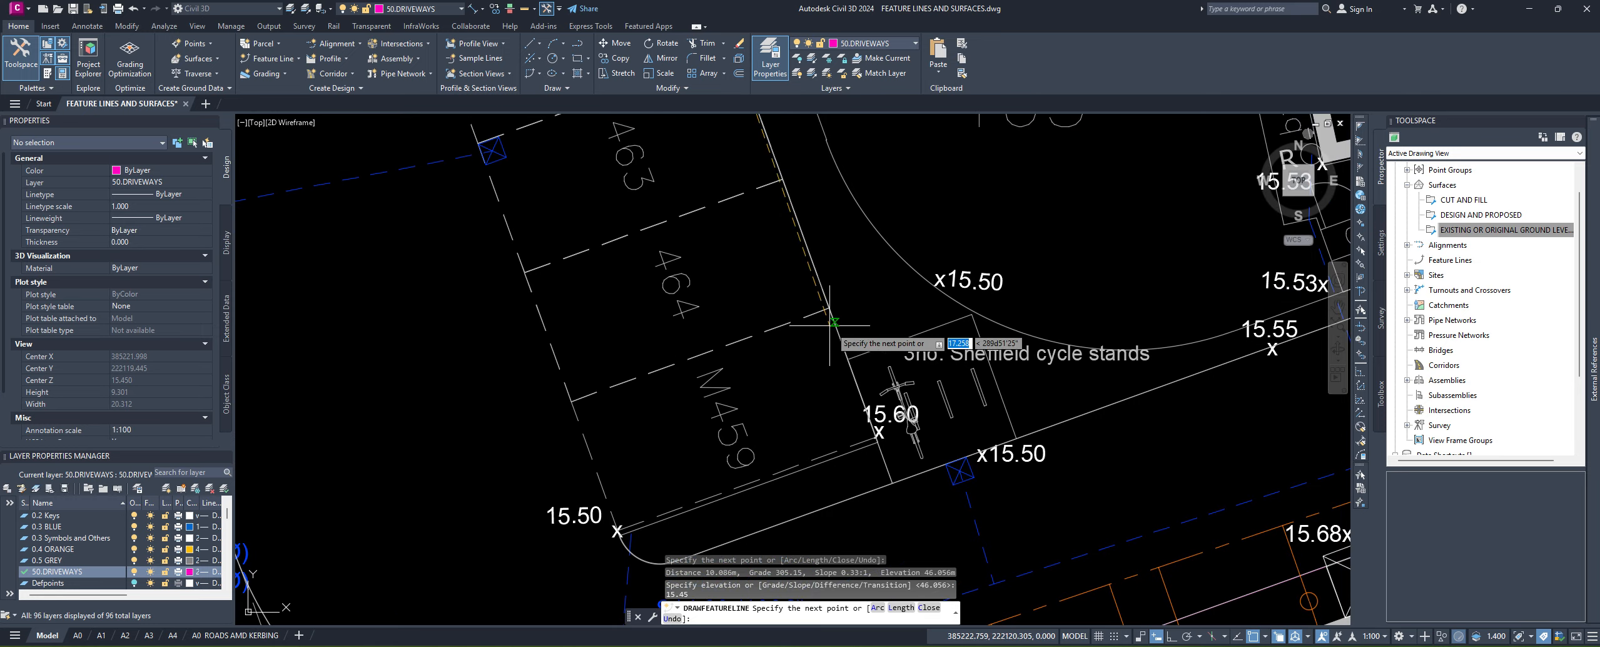
{"action": "scroll", "coordinate": [888, 475], "scroll_direction": "up", "scroll_amount": 4}
{"action": "scroll", "coordinate": [861, 416], "scroll_direction": "down", "scroll_amount": 3}
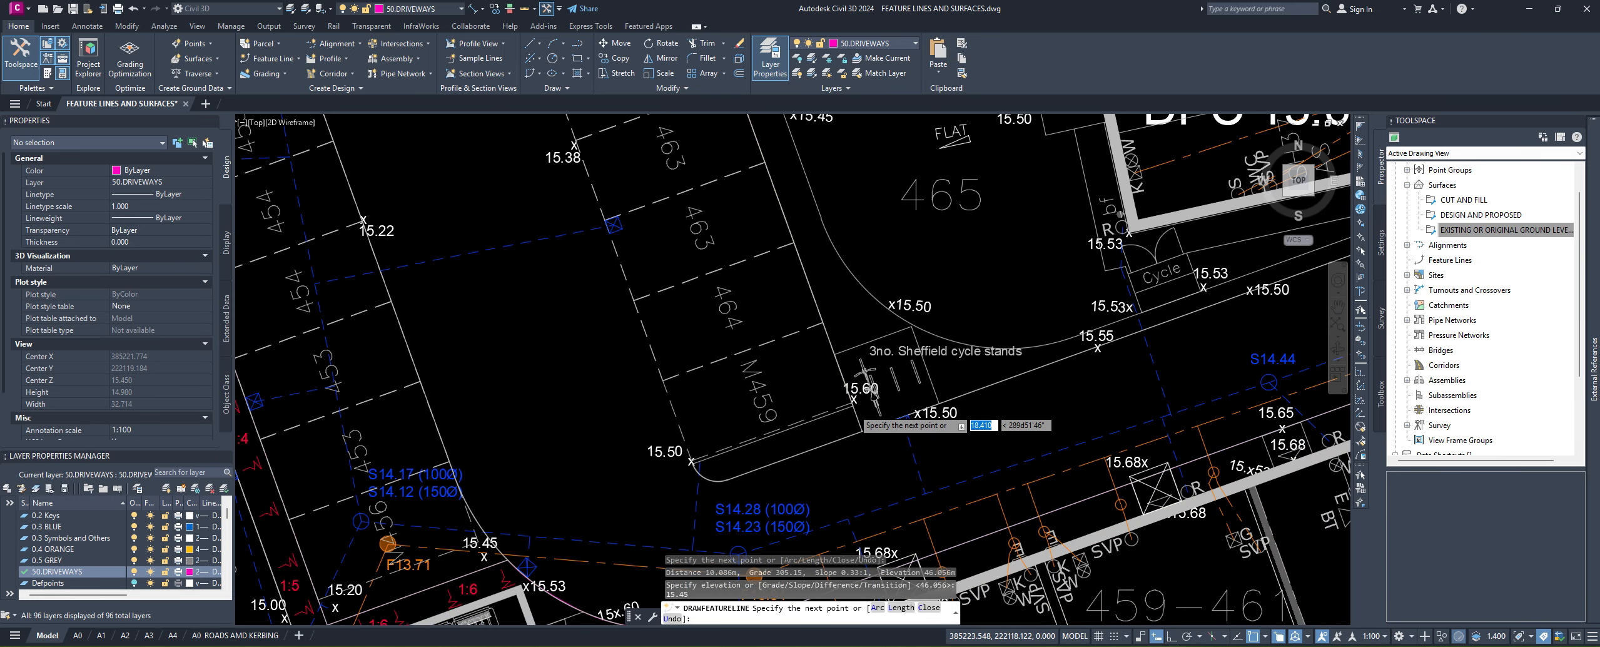
{"action": "scroll", "coordinate": [838, 400], "scroll_direction": "up", "scroll_amount": 5}
{"action": "left_click", "coordinate": [820, 382]}
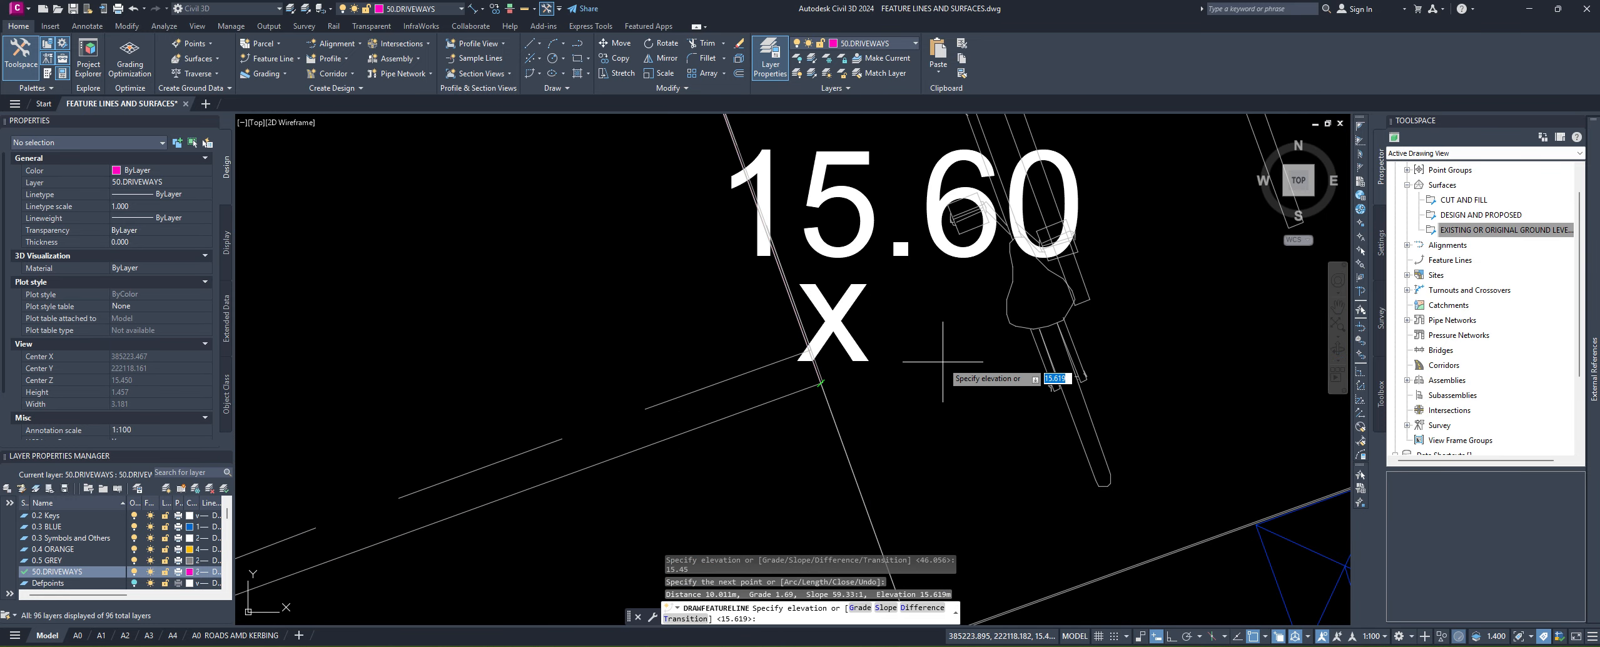
{"action": "key", "text": "Return"}
Step: Extend the feature line west along bay M459's end to the corner at the 15.50 spot level, with elevation 15.5
{"action": "middle_click_drag", "start_coordinate": [814, 439], "coordinate": [1053, 302]}
{"action": "scroll", "coordinate": [1053, 302], "scroll_direction": "down", "scroll_amount": 3}
{"action": "left_click", "coordinate": [406, 512]}
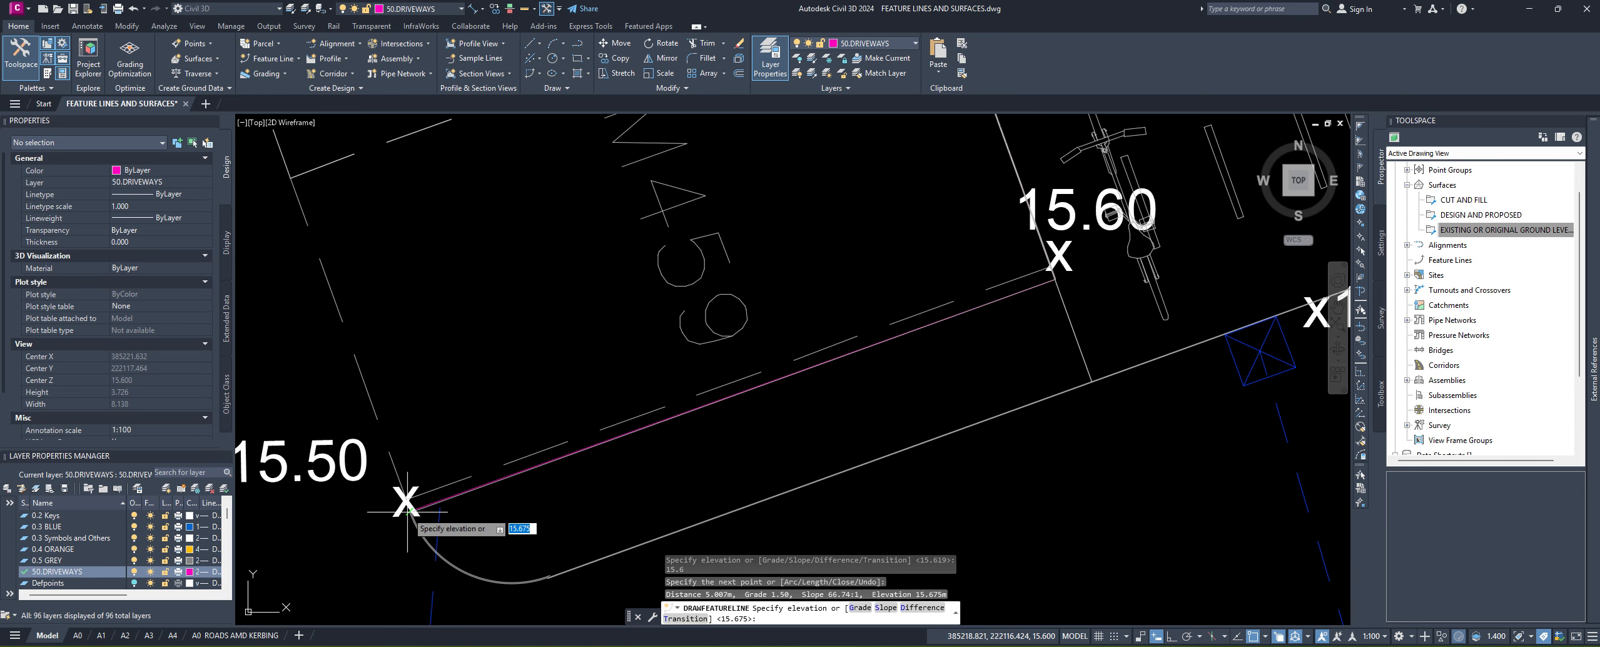
{"action": "middle_click_drag", "start_coordinate": [583, 372], "coordinate": [673, 434]}
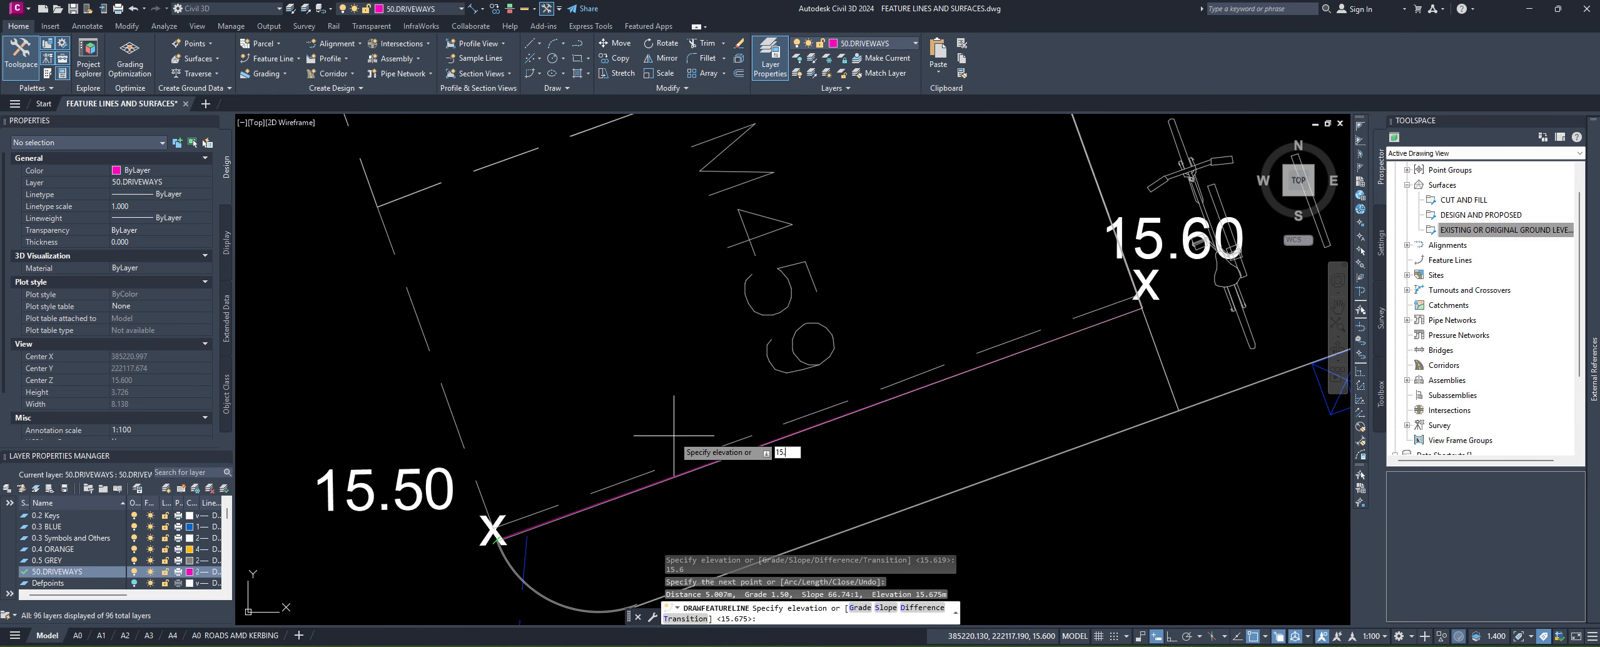
{"action": "type", "text": "15.5"}
{"action": "key", "text": "Return"}
{"action": "middle_click_drag", "start_coordinate": [564, 490], "coordinate": [668, 257]}
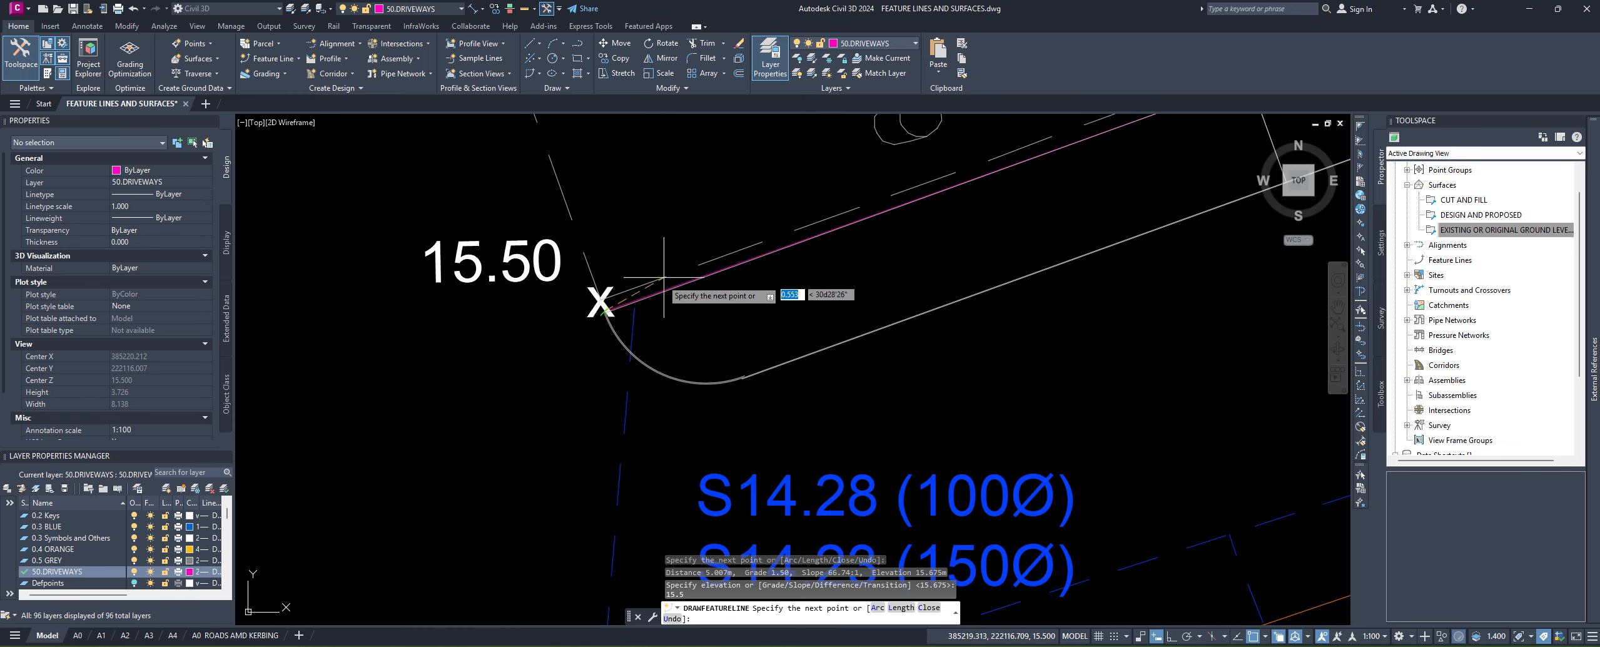
{"action": "scroll", "coordinate": [643, 300], "scroll_direction": "up", "scroll_amount": 3}
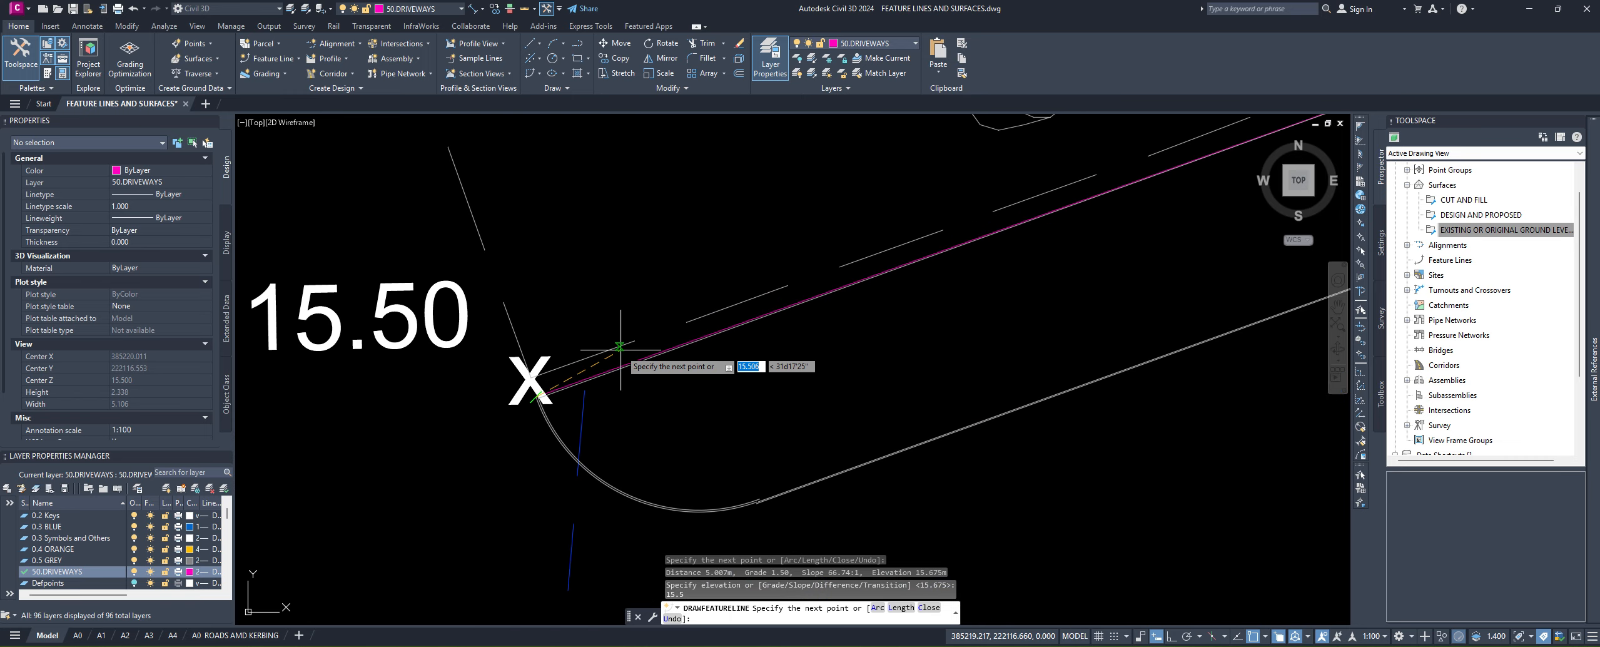
{"action": "key", "text": "Return"}
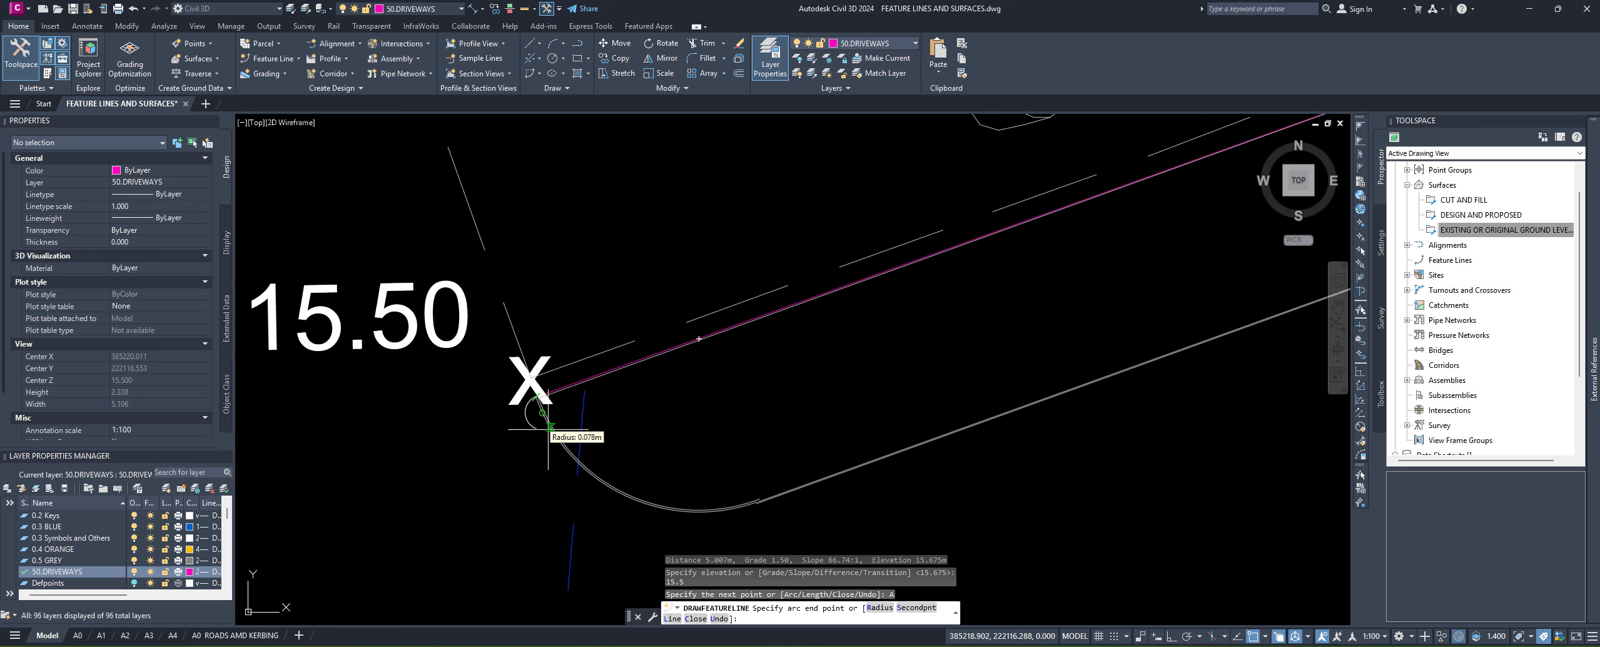
{"action": "key", "text": "Return"}
Step: Add two vertices along the first part of the rounded corner below the 15.50 spot level, each with elevation 0
{"action": "scroll", "coordinate": [550, 427], "scroll_direction": "up", "scroll_amount": 3}
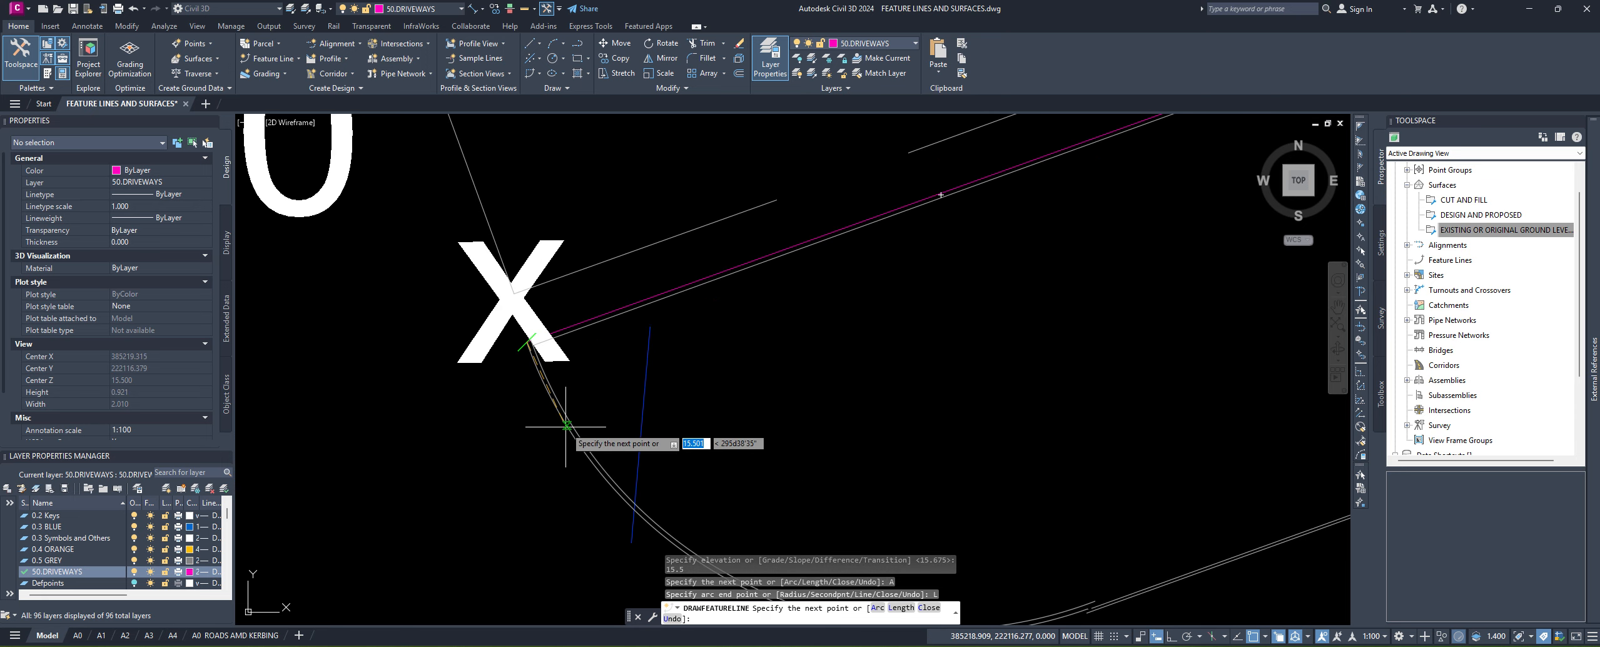
{"action": "left_click", "coordinate": [571, 432]}
{"action": "middle_click_drag", "start_coordinate": [575, 451], "coordinate": [632, 310]}
{"action": "type", "text": "0"}
{"action": "key", "text": "Return"}
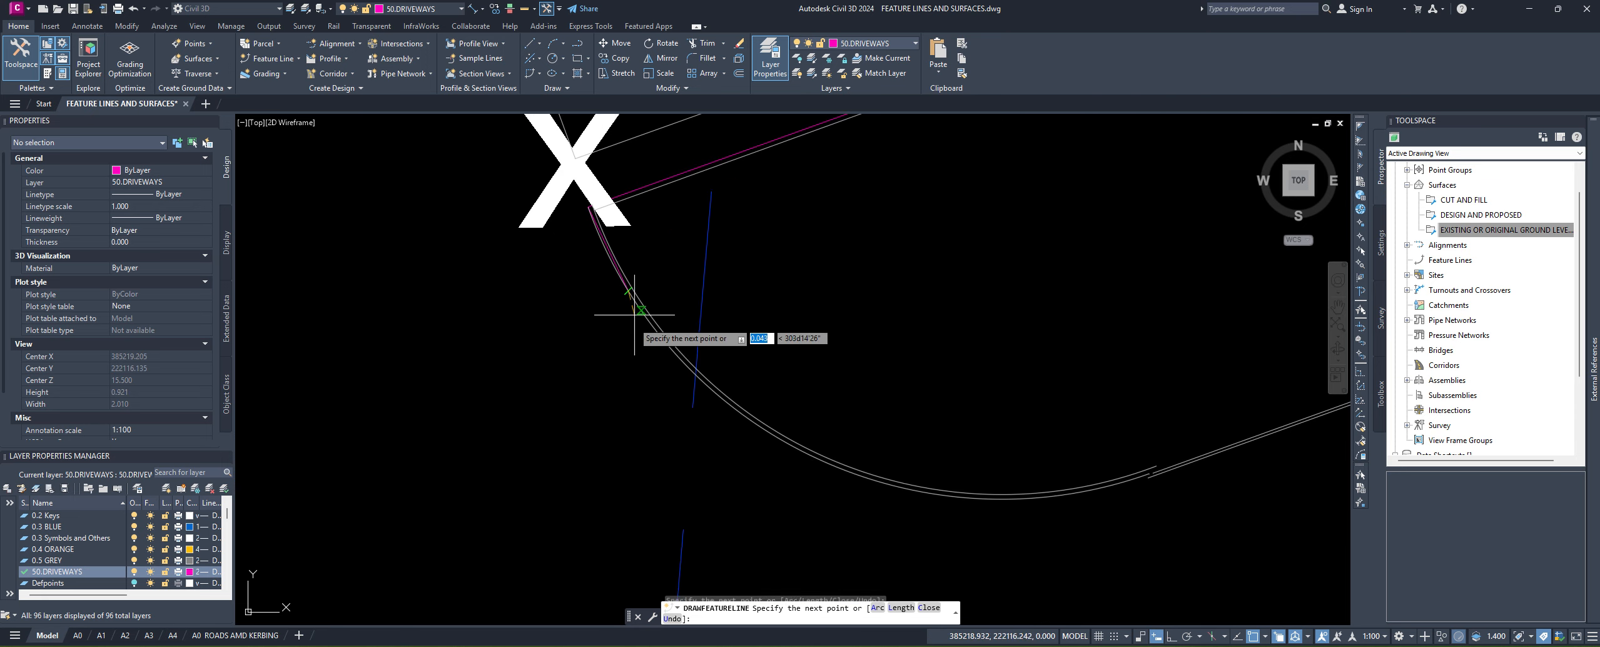
{"action": "left_click", "coordinate": [712, 392]}
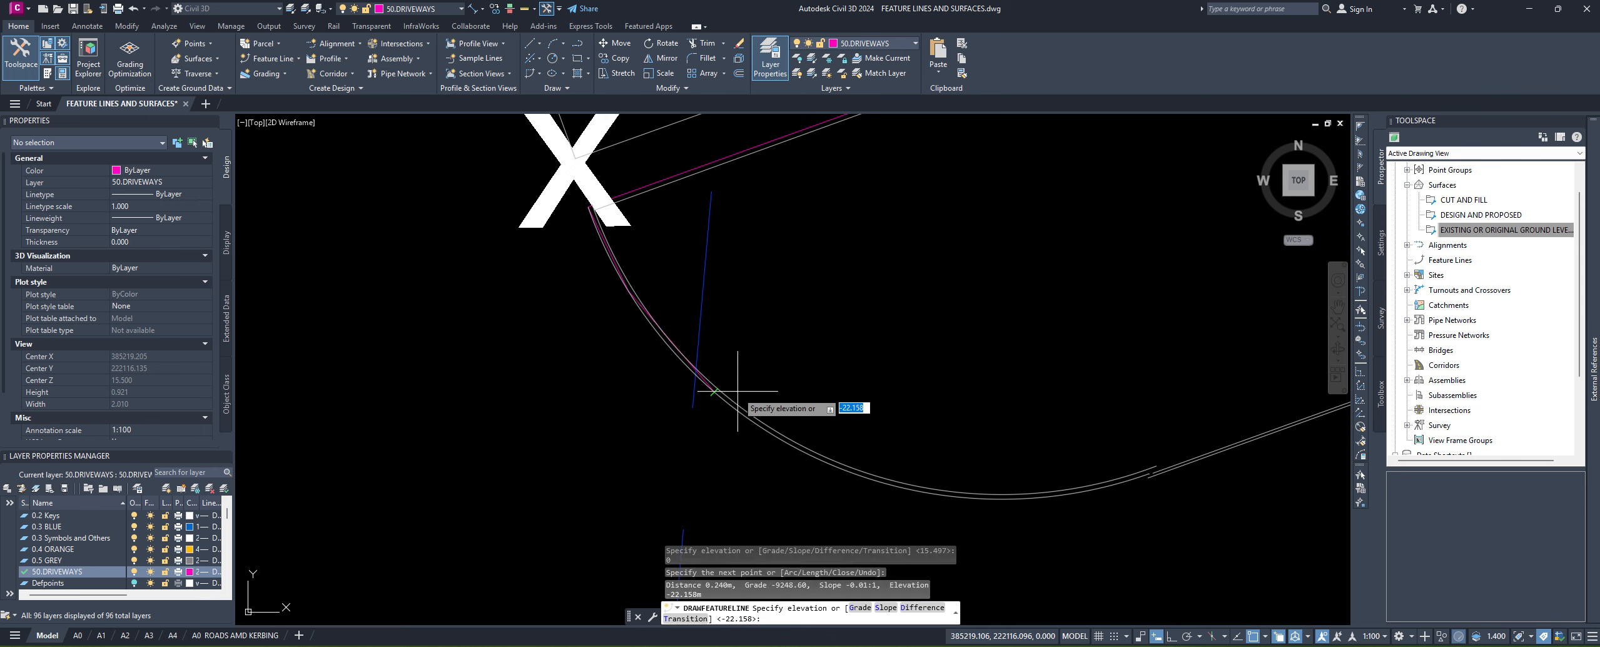
{"action": "type", "text": "0"}
{"action": "key", "text": "Return"}
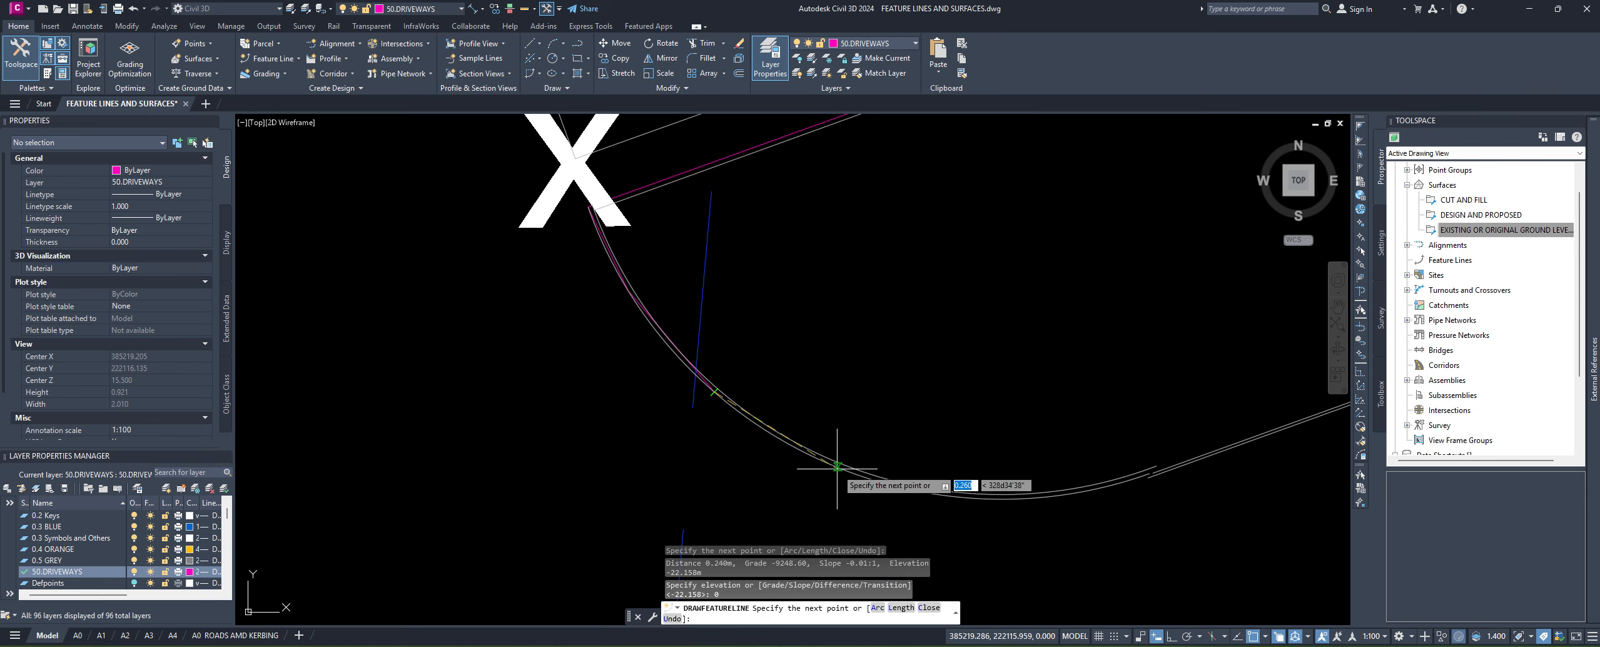
Step: Add three more vertices around the rest of the rounded corner to the curve's end, each with elevation 0
{"action": "left_click", "coordinate": [837, 466]}
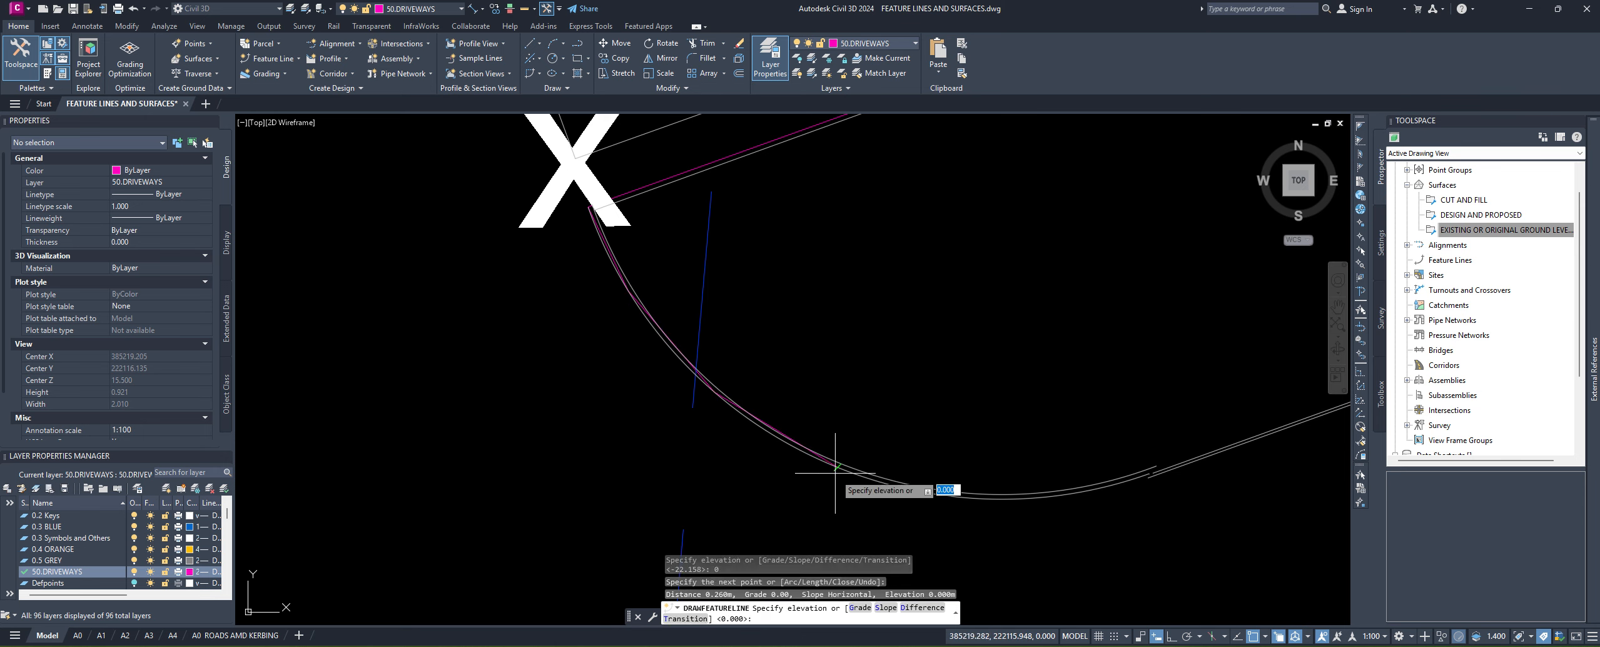
{"action": "key", "text": "Return"}
{"action": "left_click", "coordinate": [979, 498]}
{"action": "key", "text": "Return"}
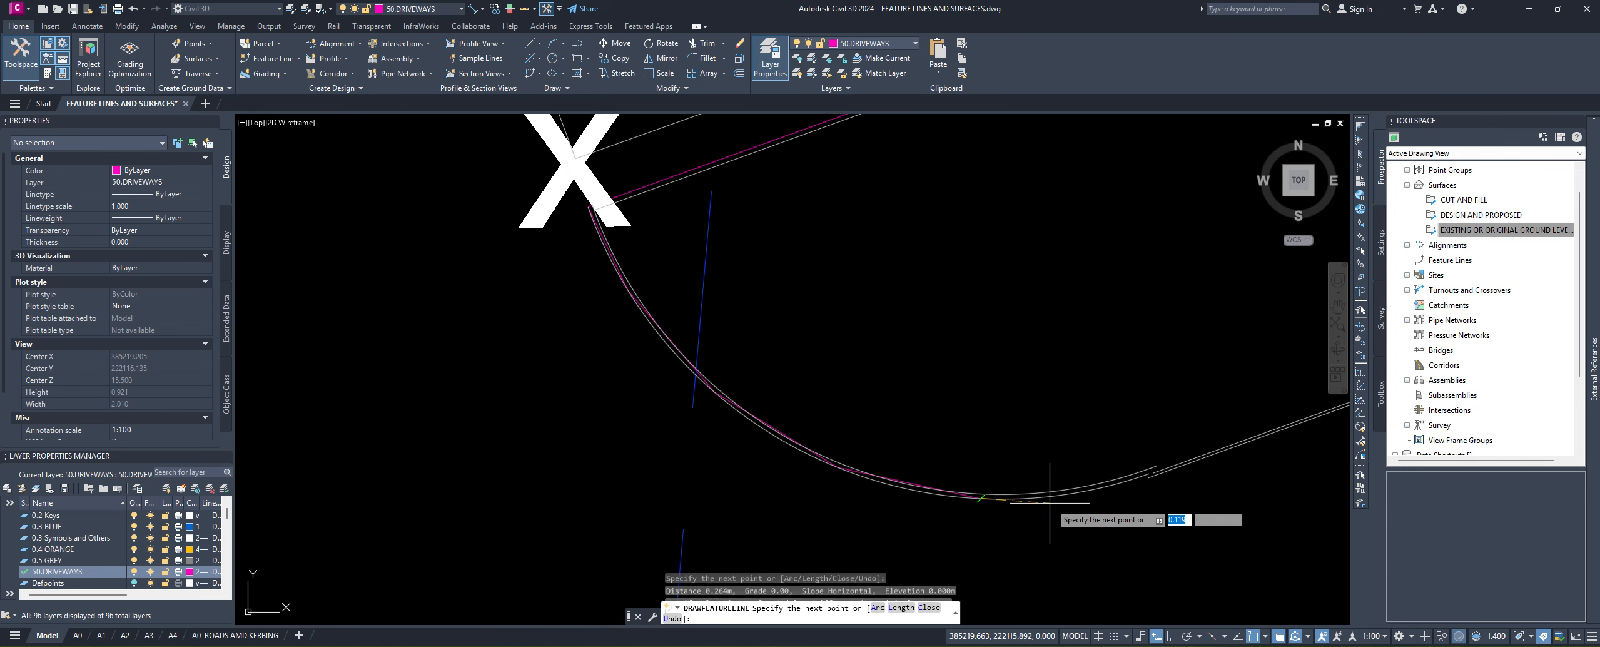
{"action": "left_click", "coordinate": [1148, 478]}
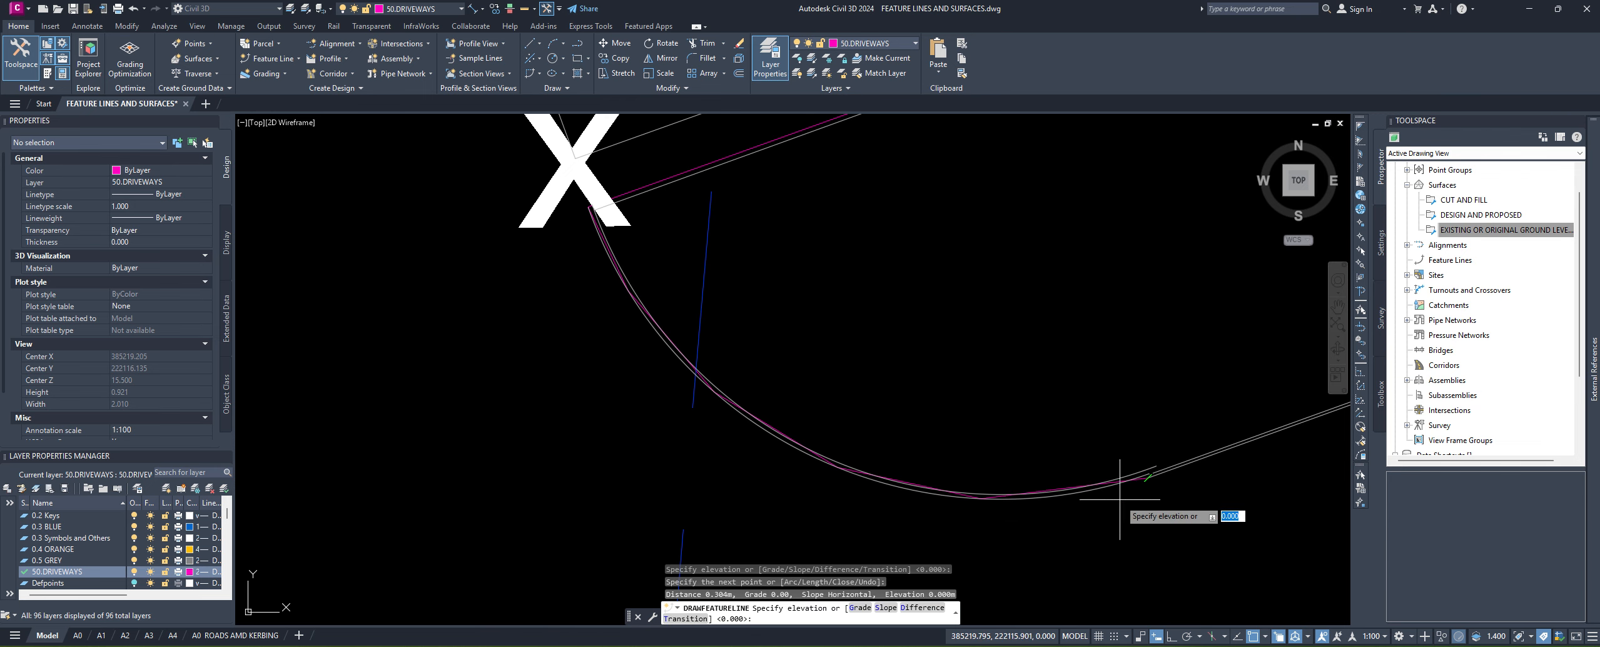
{"action": "key", "text": "Return"}
Step: Add a vertex about 5.4 m east along the straight edge, beside the blue gully symbol, with elevation 0
{"action": "middle_click_drag", "start_coordinate": [1138, 501], "coordinate": [653, 450]}
{"action": "scroll", "coordinate": [656, 451], "scroll_direction": "down", "scroll_amount": 1}
{"action": "middle_click_drag", "start_coordinate": [1015, 412], "coordinate": [694, 476]}
{"action": "scroll", "coordinate": [694, 477], "scroll_direction": "down", "scroll_amount": 6}
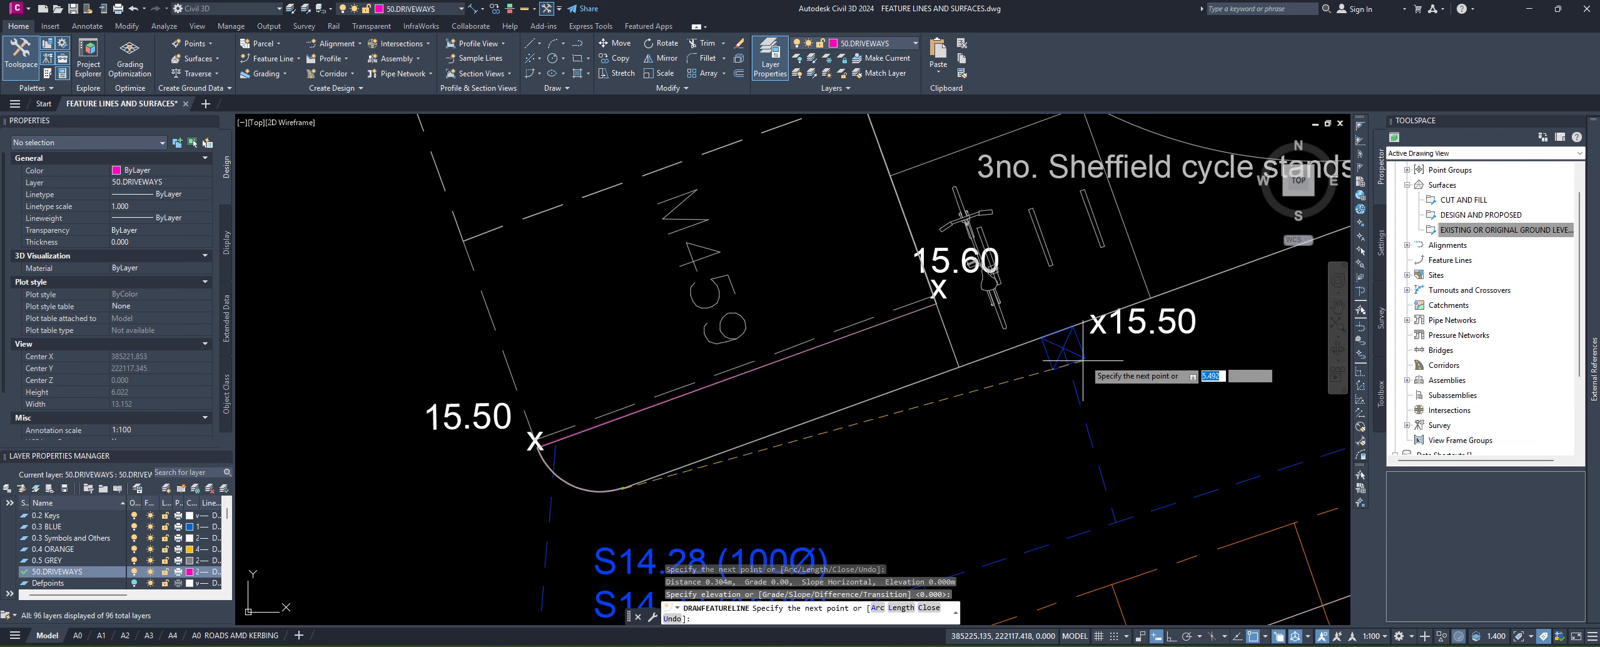
{"action": "middle_click_drag", "start_coordinate": [1085, 360], "coordinate": [871, 445]}
{"action": "scroll", "coordinate": [866, 438], "scroll_direction": "up", "scroll_amount": 12}
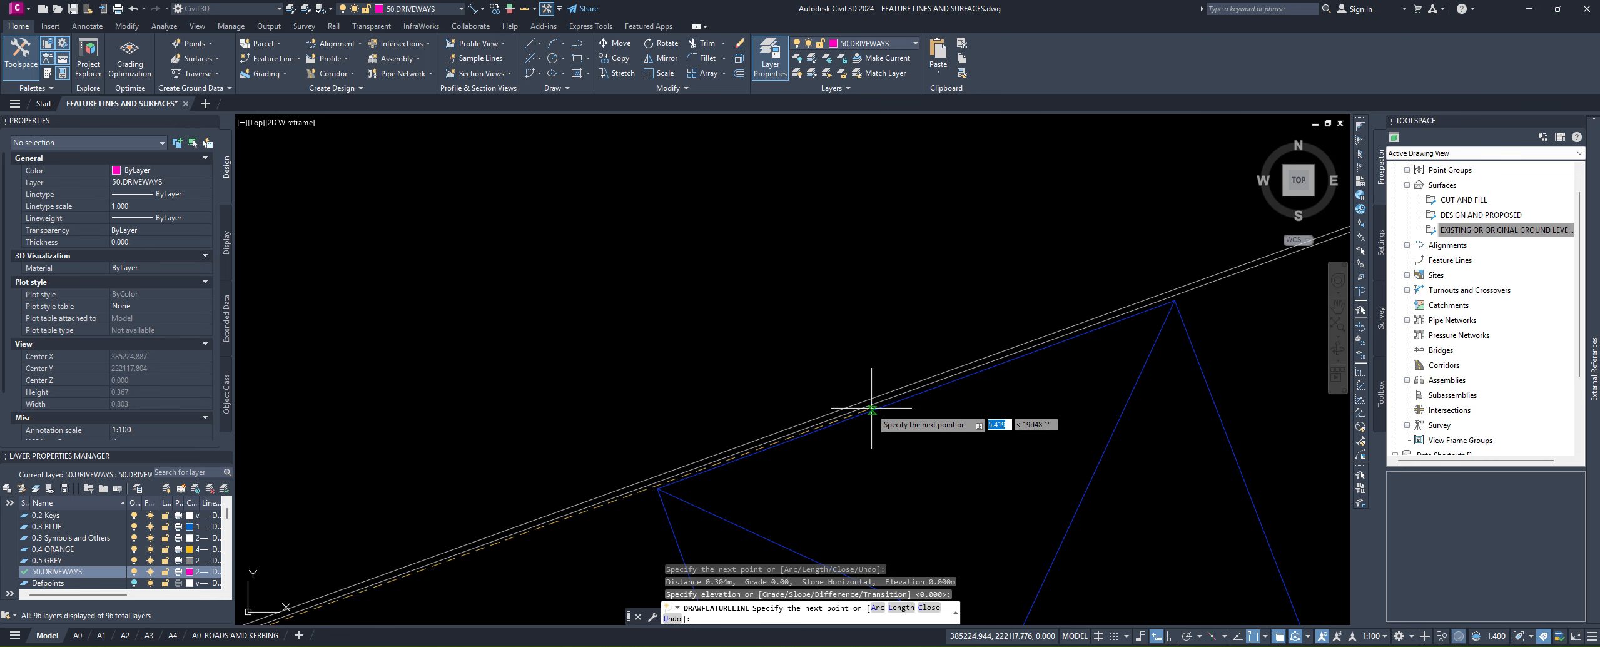
{"action": "left_click", "coordinate": [878, 431]}
{"action": "scroll", "coordinate": [888, 376], "scroll_direction": "down", "scroll_amount": 4}
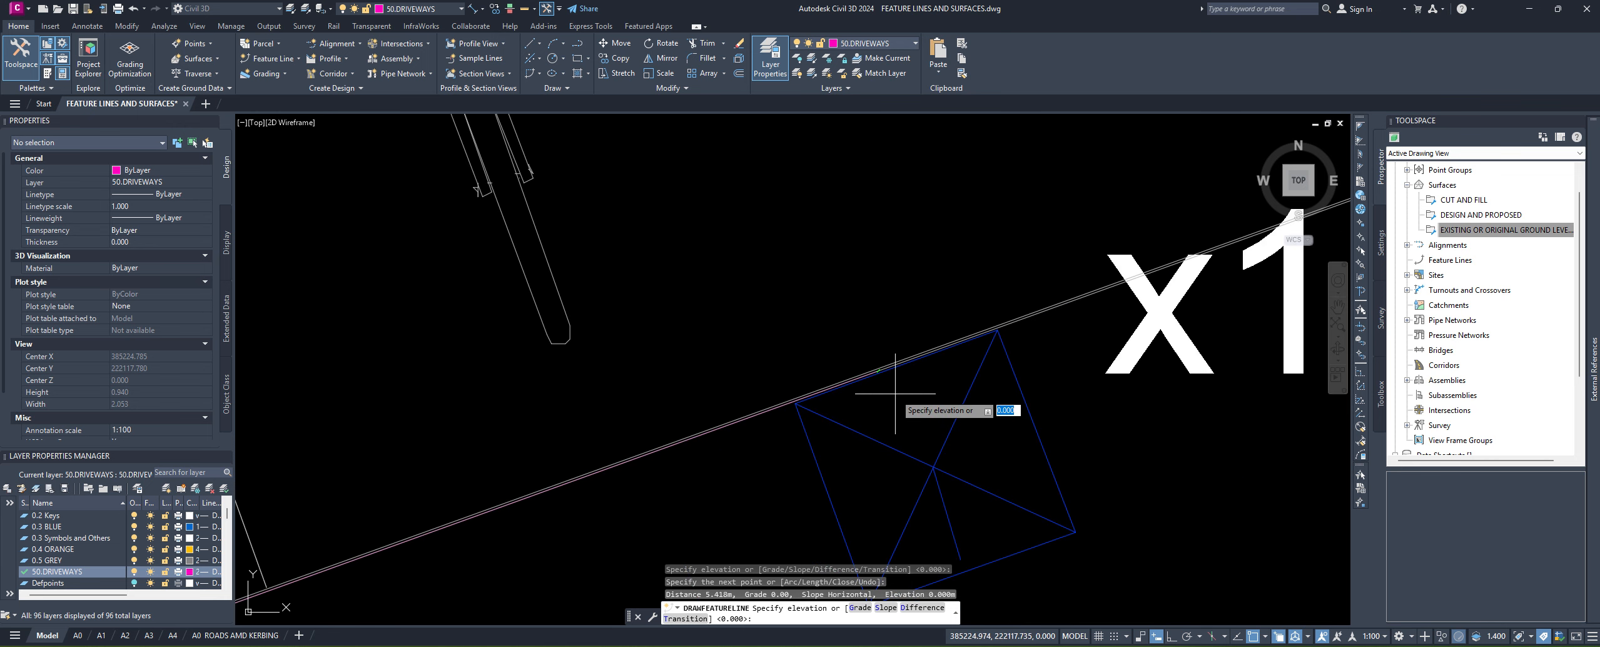
{"action": "key", "text": "Return"}
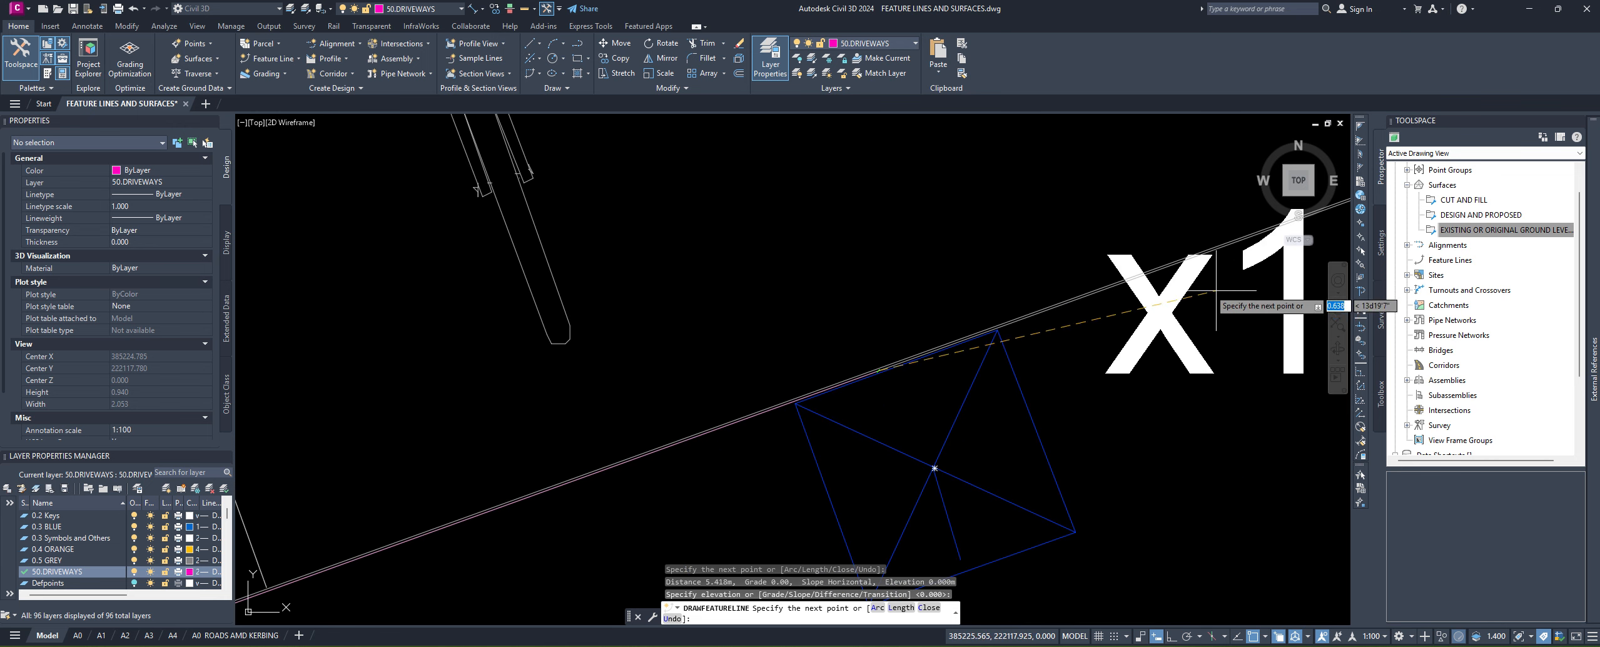
Step: Add a vertex at the 15.50 spot level just east of the gully by the Sheffield cycle stands, with elevation 15.5
{"action": "middle_click_drag", "start_coordinate": [1222, 320], "coordinate": [1112, 381]}
{"action": "left_click", "coordinate": [1043, 332]}
{"action": "scroll", "coordinate": [514, 471], "scroll_direction": "down", "scroll_amount": 4}
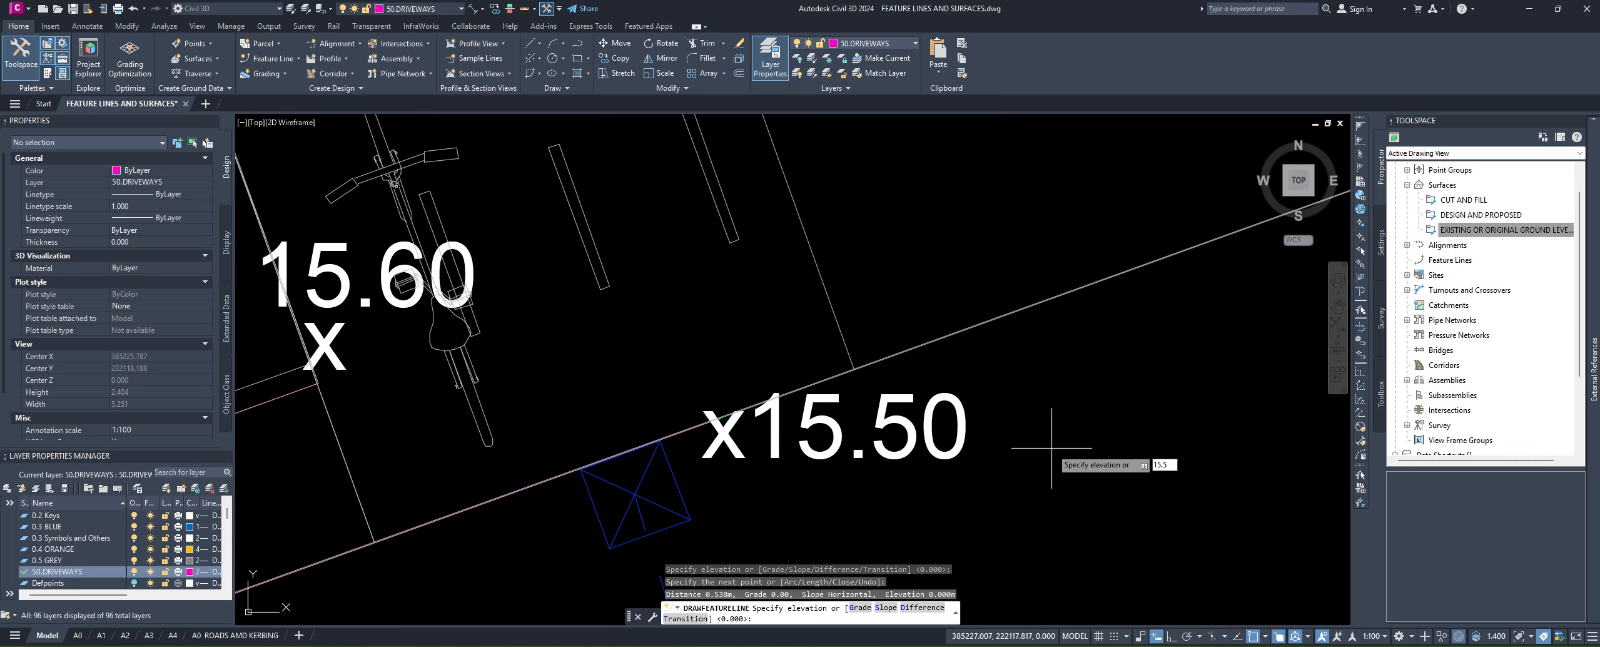
{"action": "key", "text": "Return"}
Step: Extend the feature line east along the path edge to the 15.55 spot level, with elevation 15.55
{"action": "middle_click_drag", "start_coordinate": [1115, 399], "coordinate": [650, 482]}
{"action": "scroll", "coordinate": [650, 482], "scroll_direction": "down", "scroll_amount": 3}
{"action": "middle_click_drag", "start_coordinate": [965, 344], "coordinate": [890, 375]}
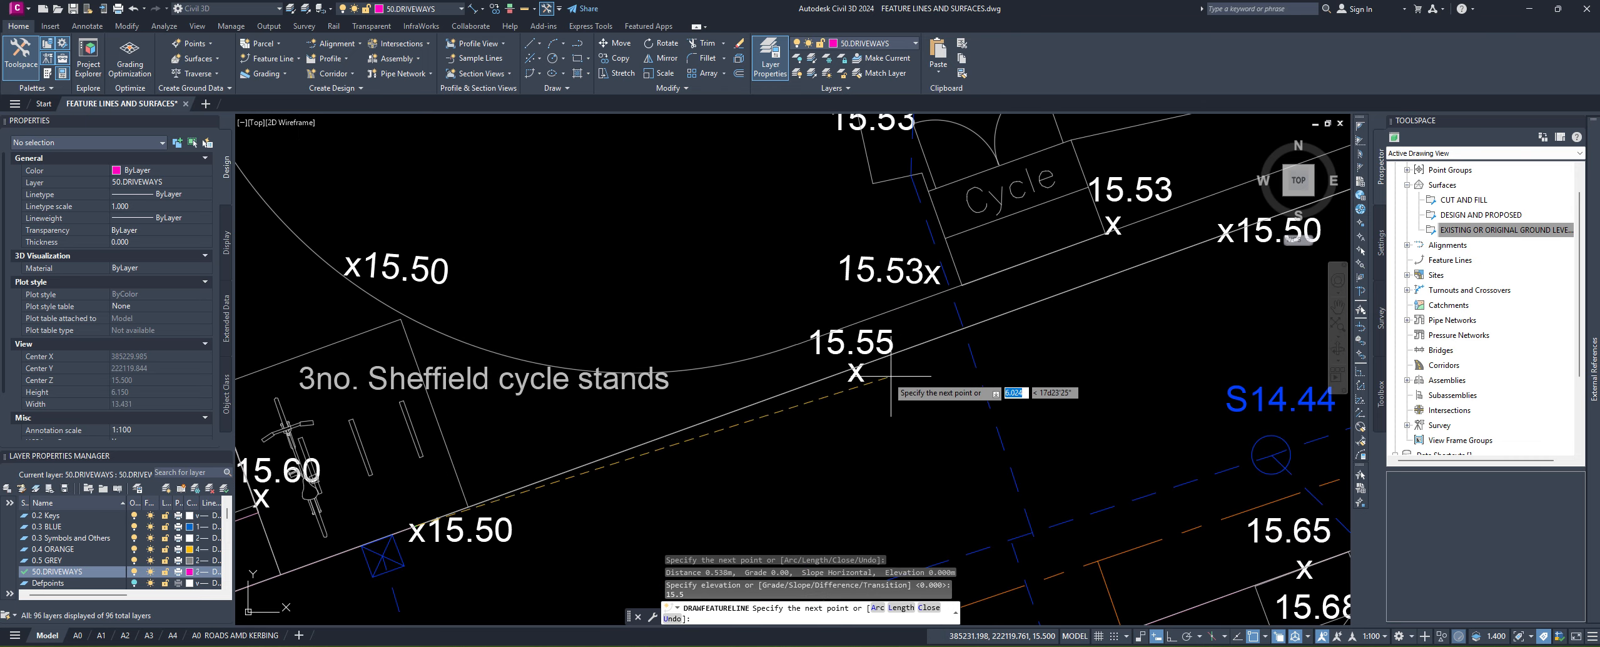
{"action": "scroll", "coordinate": [891, 376], "scroll_direction": "up", "scroll_amount": 3}
{"action": "left_click", "coordinate": [912, 358]}
{"action": "middle_click_drag", "start_coordinate": [928, 431], "coordinate": [868, 522]}
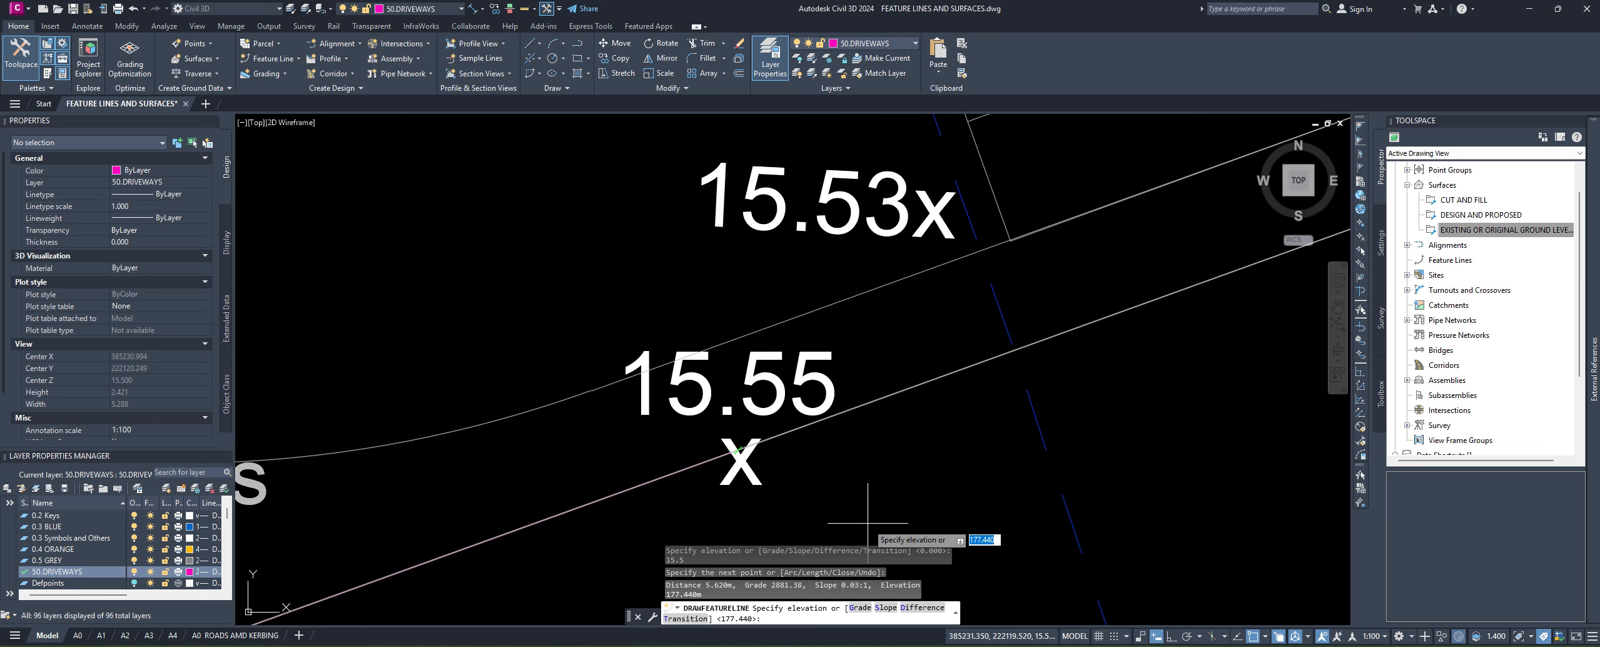
{"action": "type", "text": "15.55"}
{"action": "key", "text": "Return"}
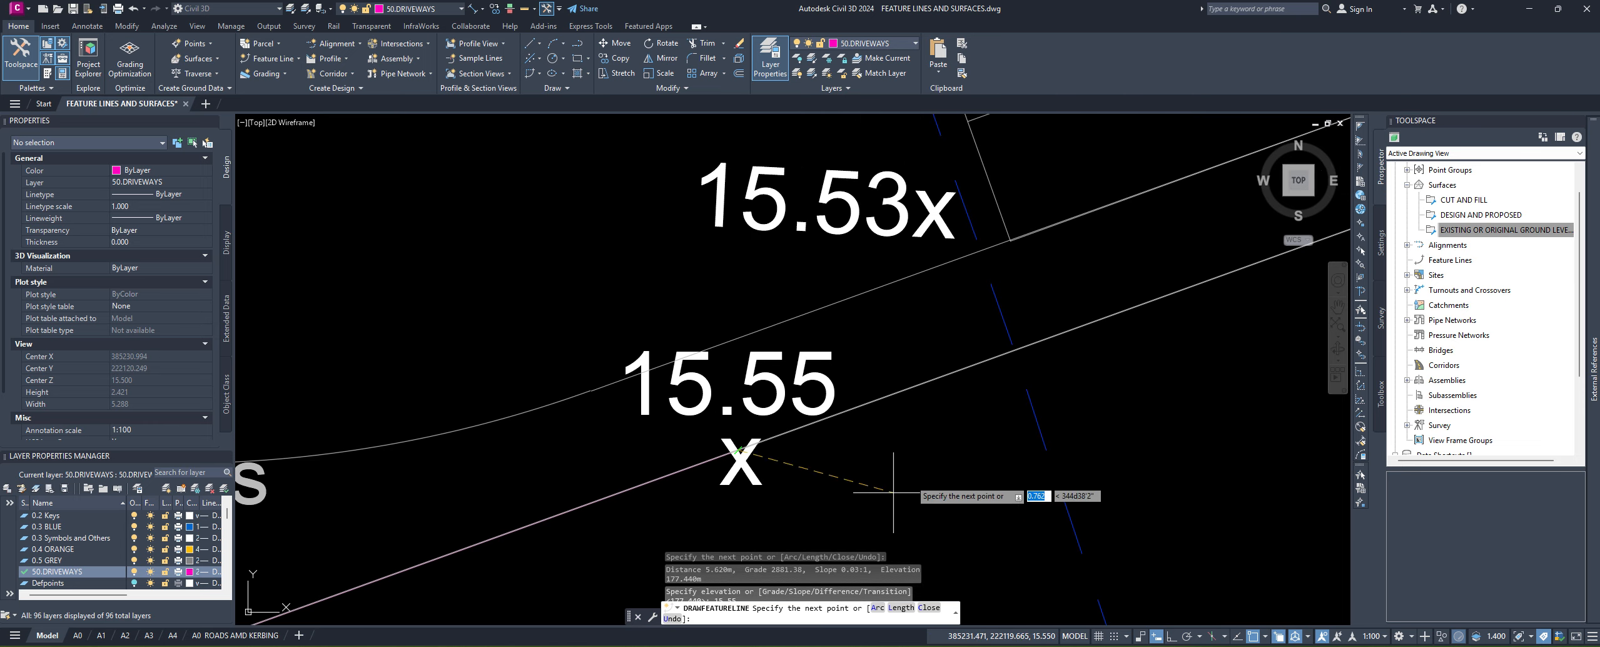
Step: Extend the feature line east past the cycle store to the next 15.50 spot level, with elevation 15.5
{"action": "scroll", "coordinate": [726, 438], "scroll_direction": "down", "scroll_amount": 3}
{"action": "scroll", "coordinate": [792, 379], "scroll_direction": "up", "scroll_amount": 3}
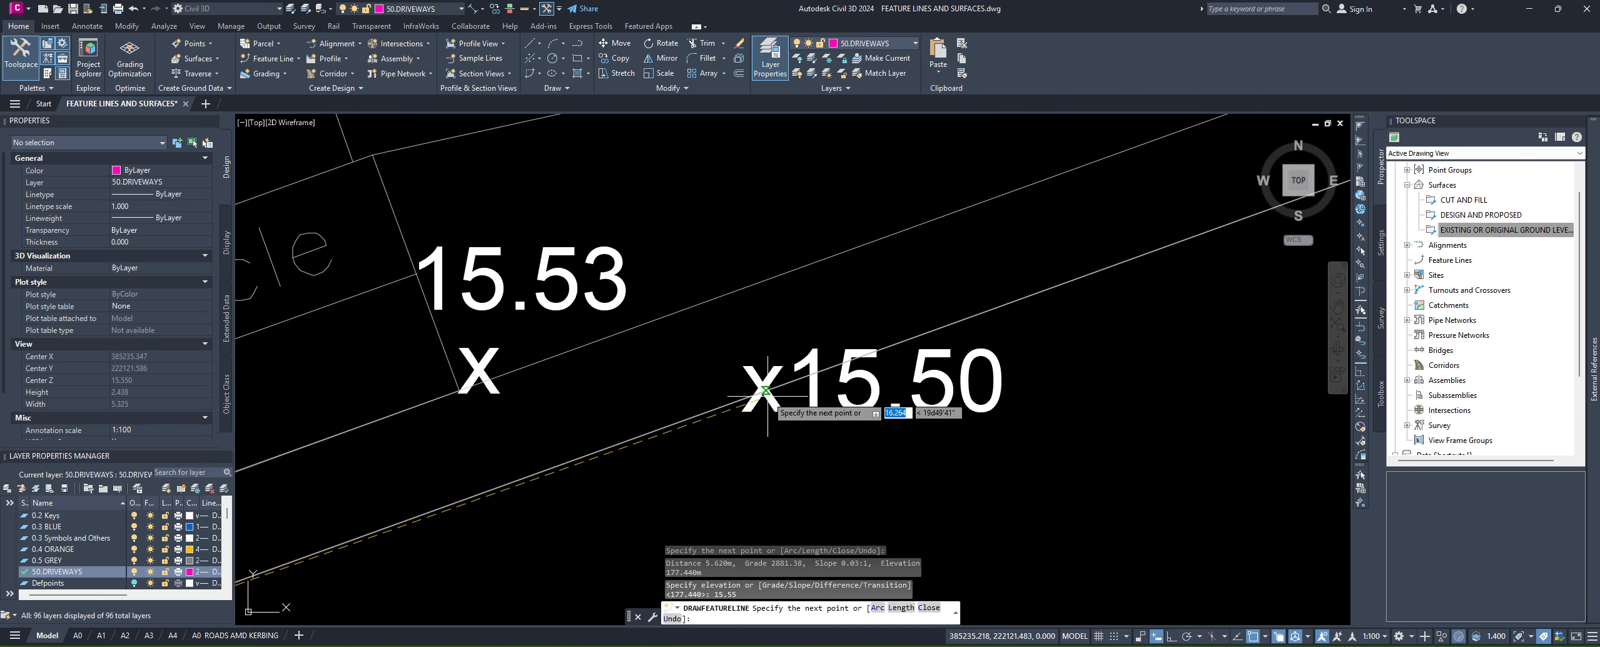
{"action": "left_click", "coordinate": [766, 388]}
{"action": "middle_click_drag", "start_coordinate": [817, 473], "coordinate": [766, 510]}
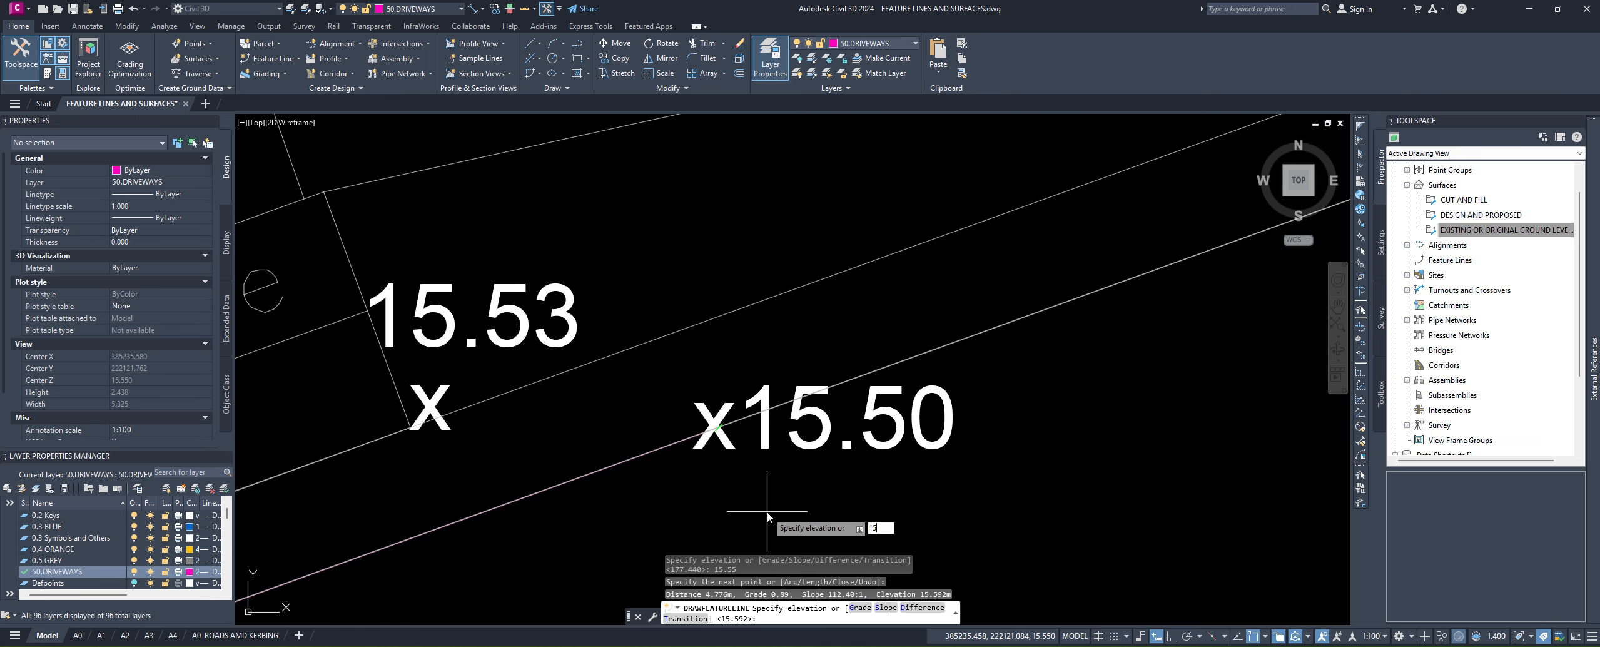
{"action": "type", "text": "15.5"}
{"action": "key", "text": "Return"}
Step: Extend the feature line northeast along the path edge to the 15.45 spot level at the corner, with elevation 15.45
{"action": "scroll", "coordinate": [767, 511], "scroll_direction": "down", "scroll_amount": 3}
{"action": "scroll", "coordinate": [844, 443], "scroll_direction": "up", "scroll_amount": 4}
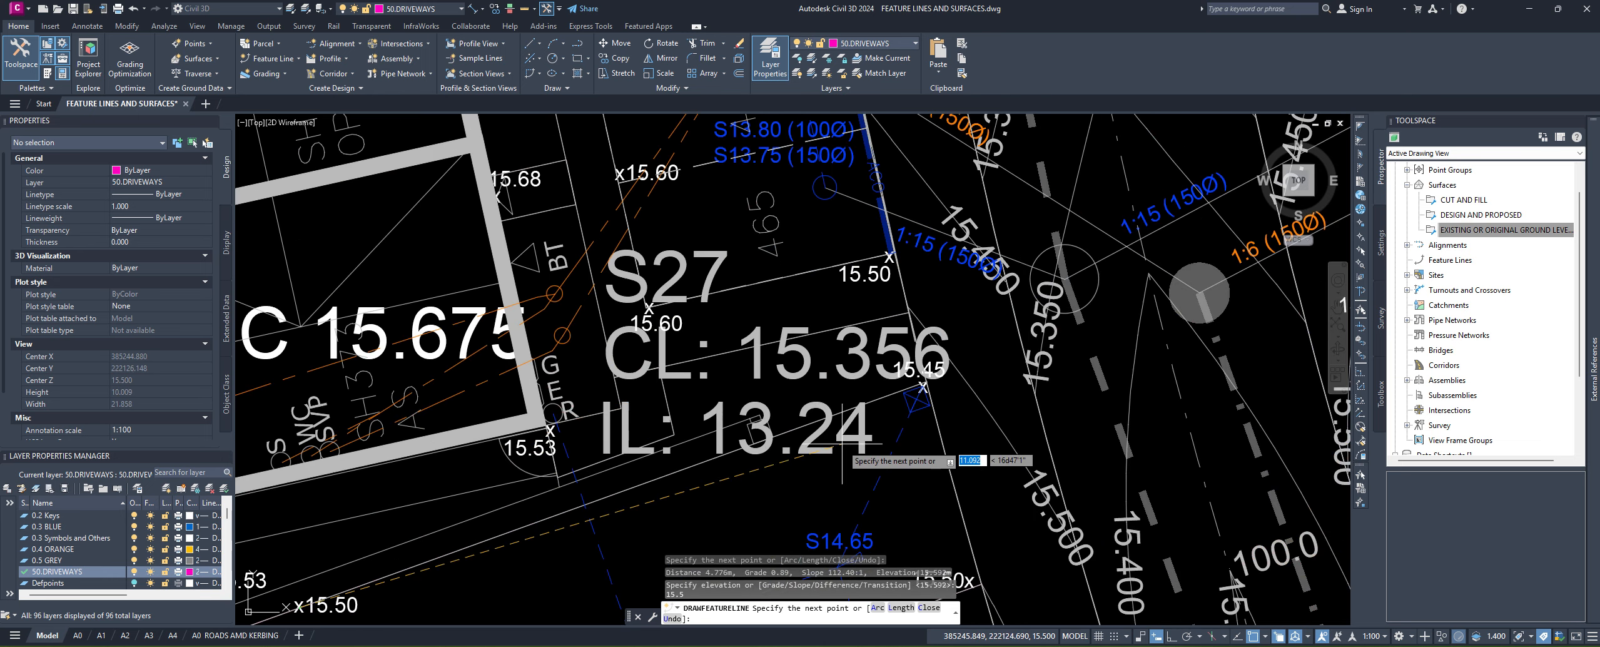
{"action": "scroll", "coordinate": [919, 389], "scroll_direction": "up", "scroll_amount": 5}
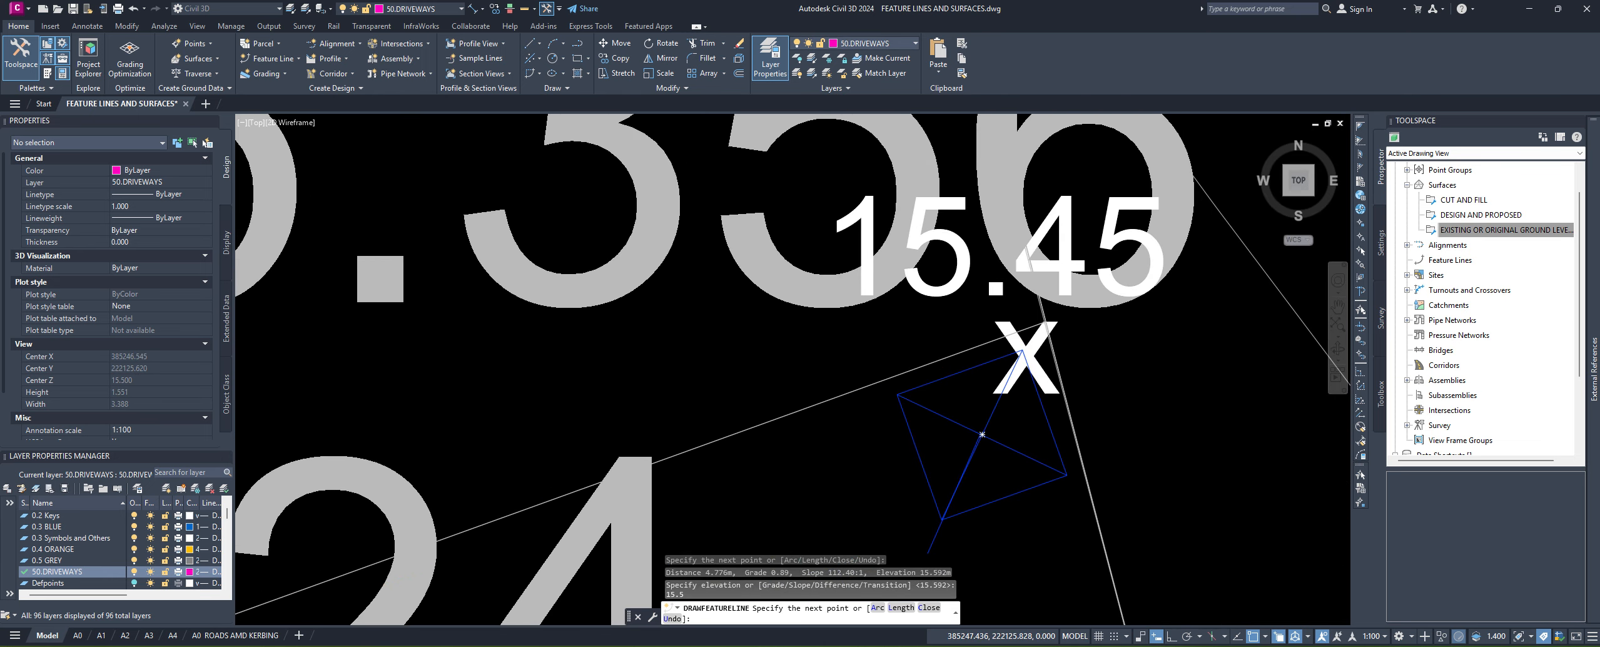
{"action": "left_click", "coordinate": [1045, 321]}
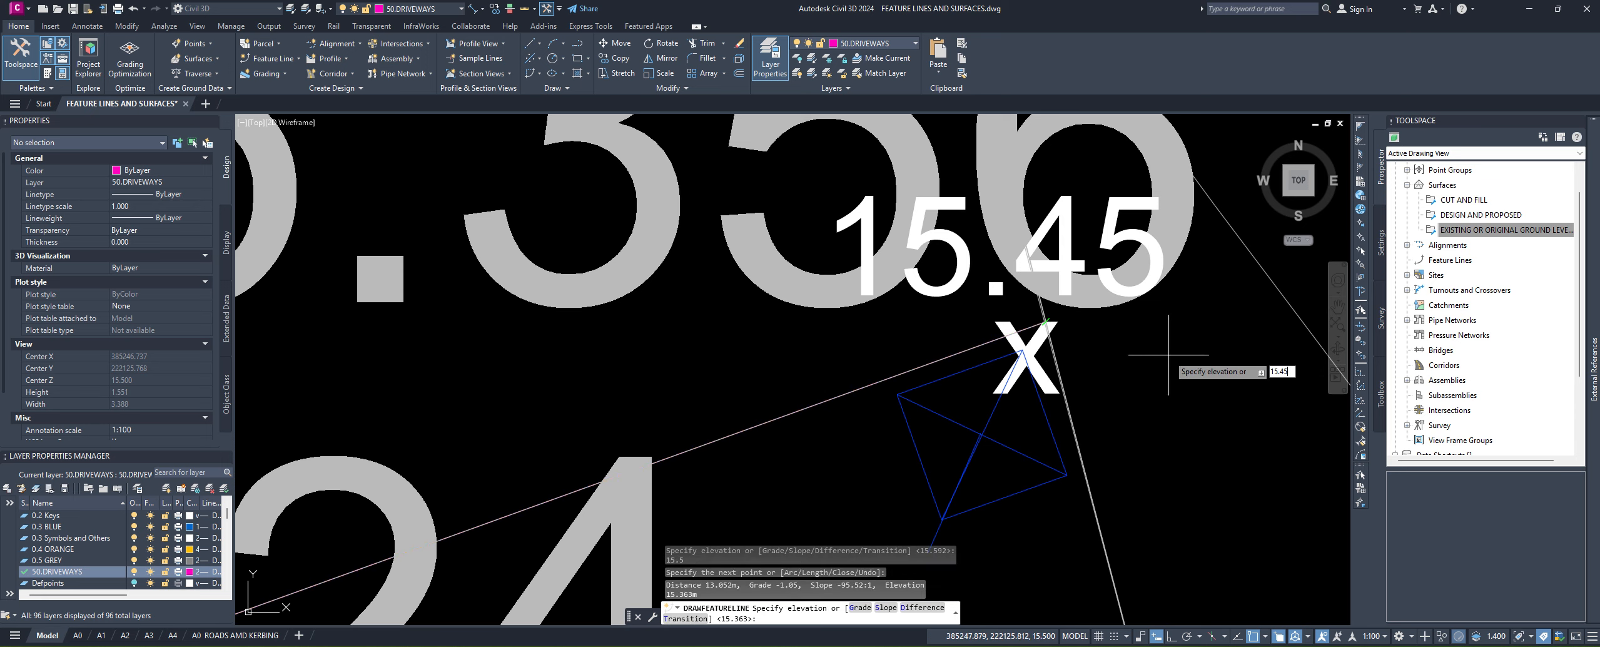
{"action": "key", "text": "Return"}
Step: Bring the feature line south along the edge to its starting point beside the 15.50 spot level, and finish drawing it
{"action": "middle_click_drag", "start_coordinate": [1143, 449], "coordinate": [1075, 382]}
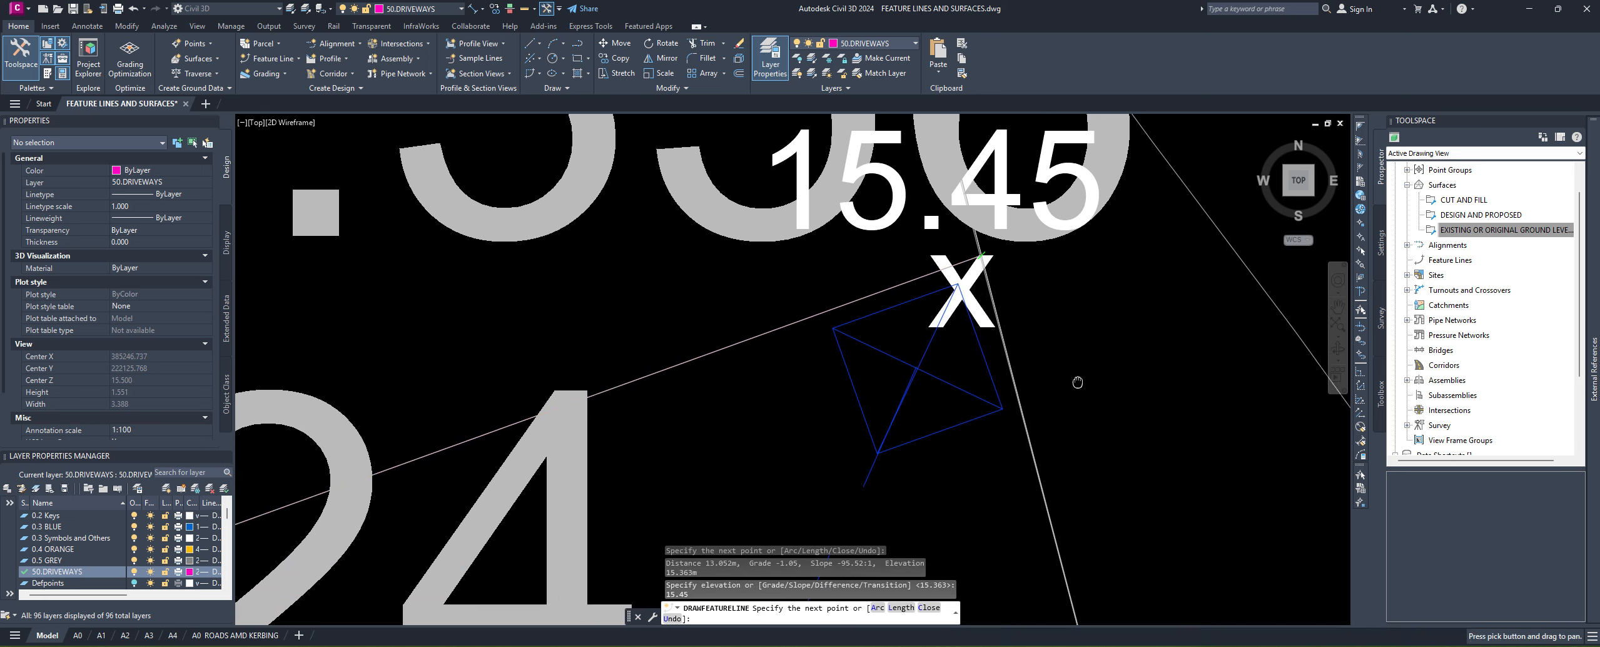
{"action": "scroll", "coordinate": [1075, 379], "scroll_direction": "down", "scroll_amount": 2}
{"action": "middle_click_drag", "start_coordinate": [1076, 467], "coordinate": [989, 314]}
{"action": "scroll", "coordinate": [988, 314], "scroll_direction": "down", "scroll_amount": 4}
{"action": "scroll", "coordinate": [1000, 400], "scroll_direction": "up", "scroll_amount": 12}
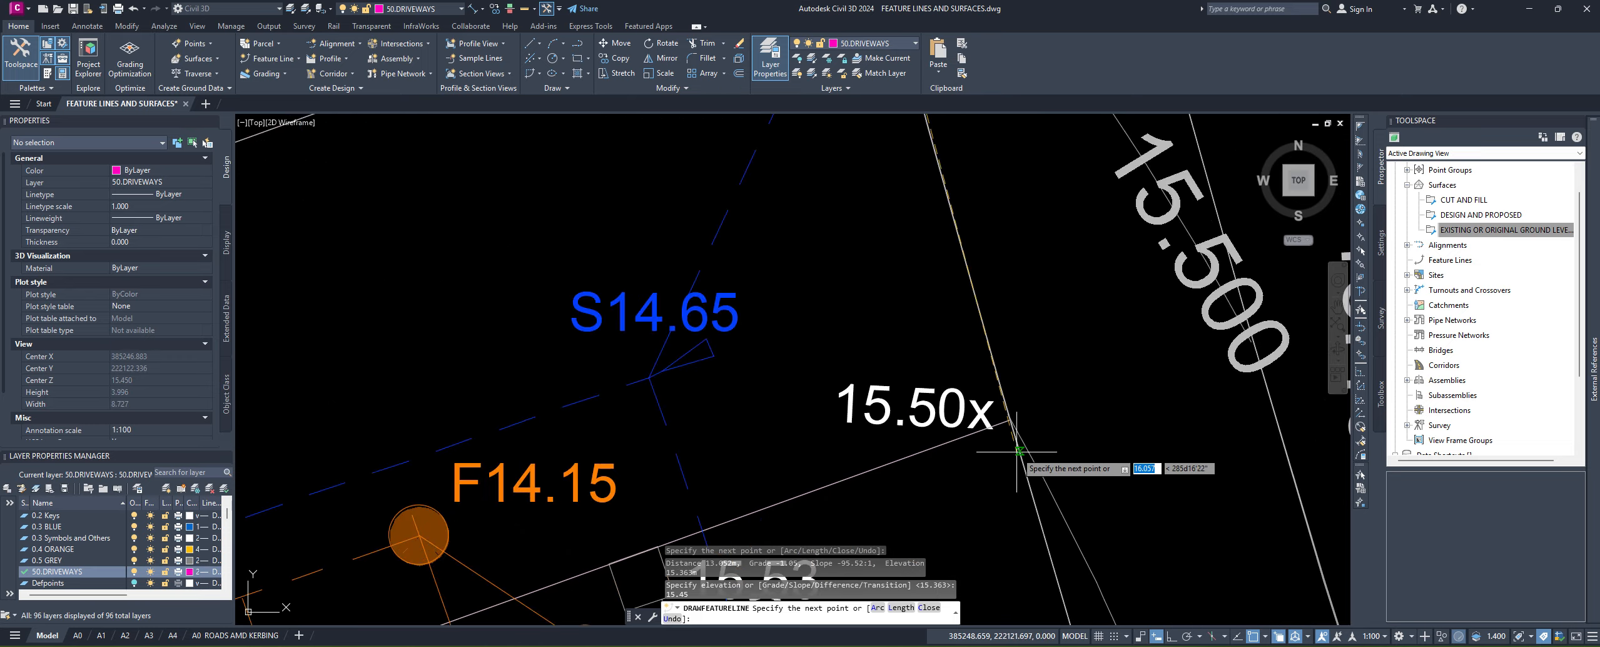
{"action": "scroll", "coordinate": [994, 319], "scroll_direction": "up", "scroll_amount": 12}
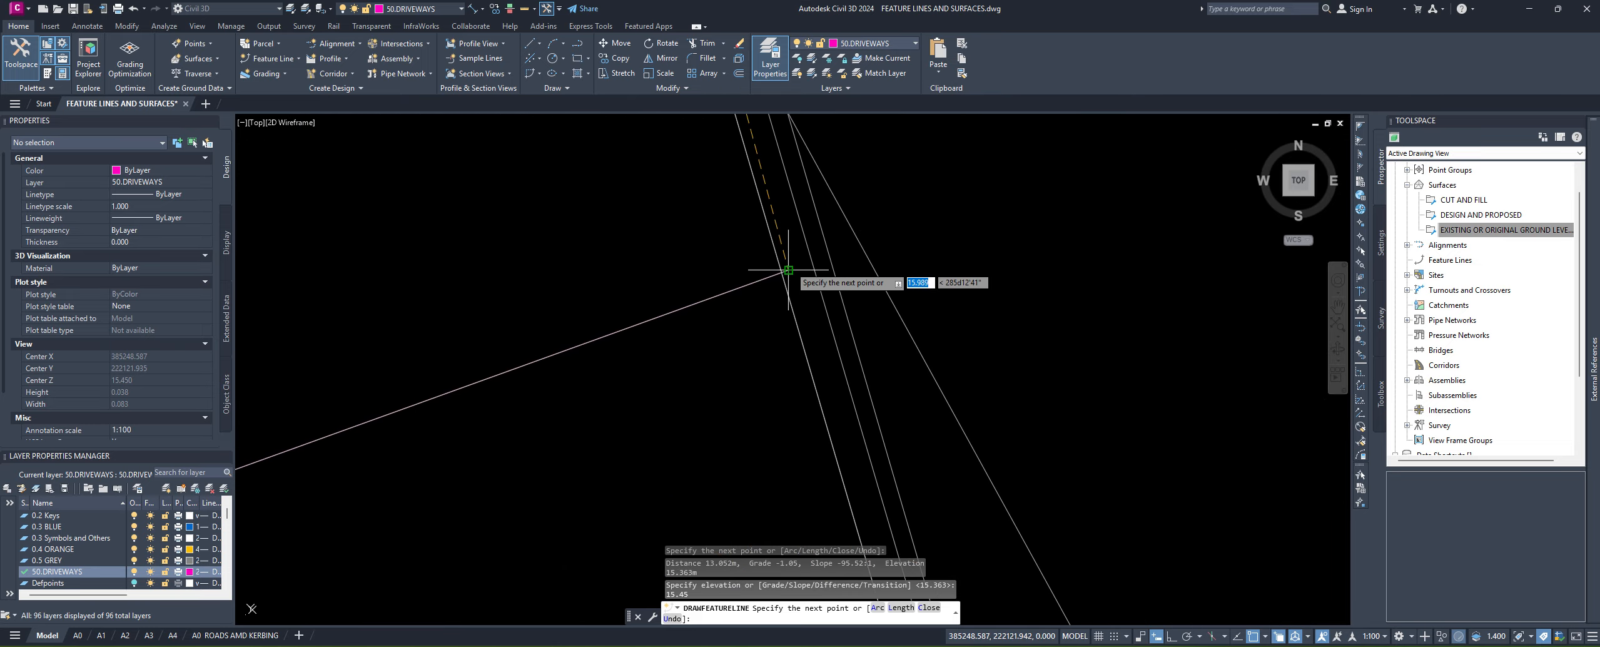
{"action": "scroll", "coordinate": [793, 267], "scroll_direction": "up", "scroll_amount": 6}
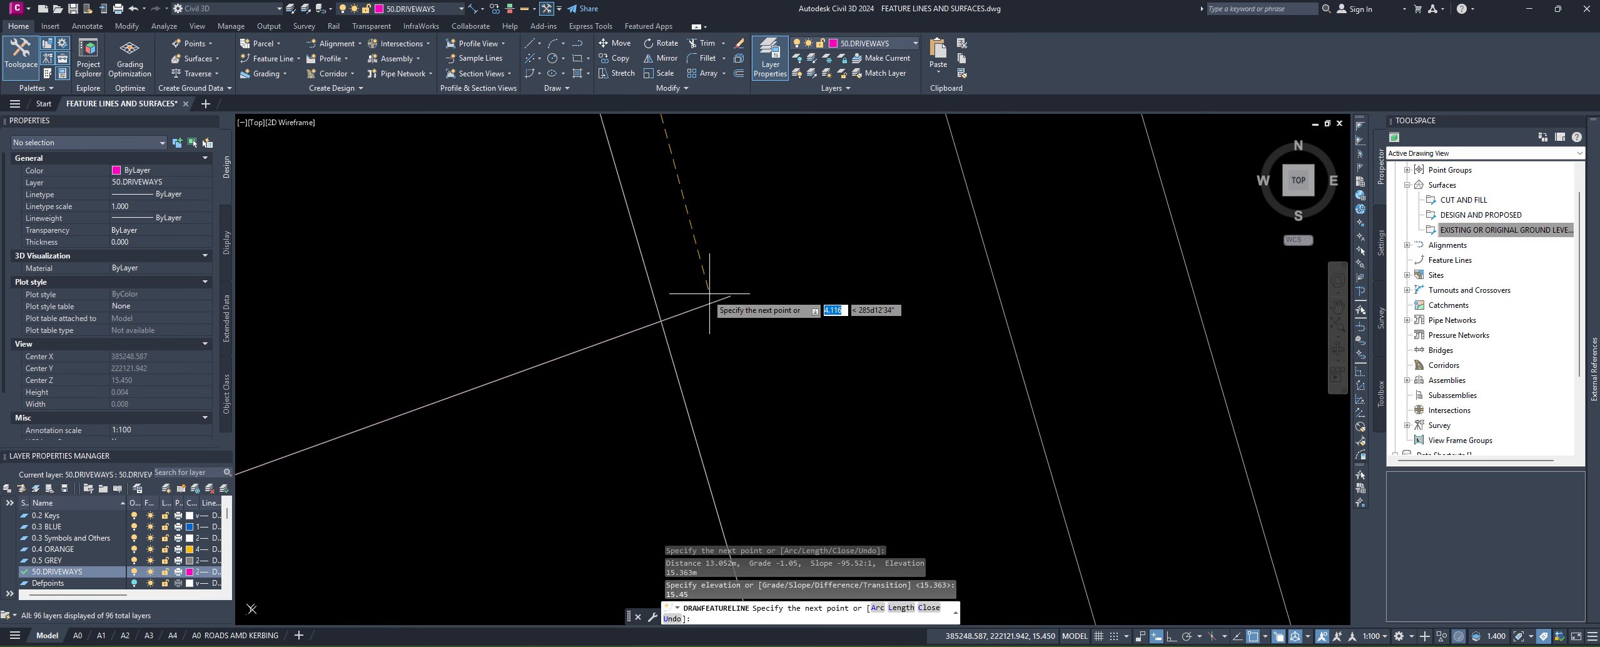
{"action": "left_click", "coordinate": [661, 321]}
{"action": "key", "text": "Return"}
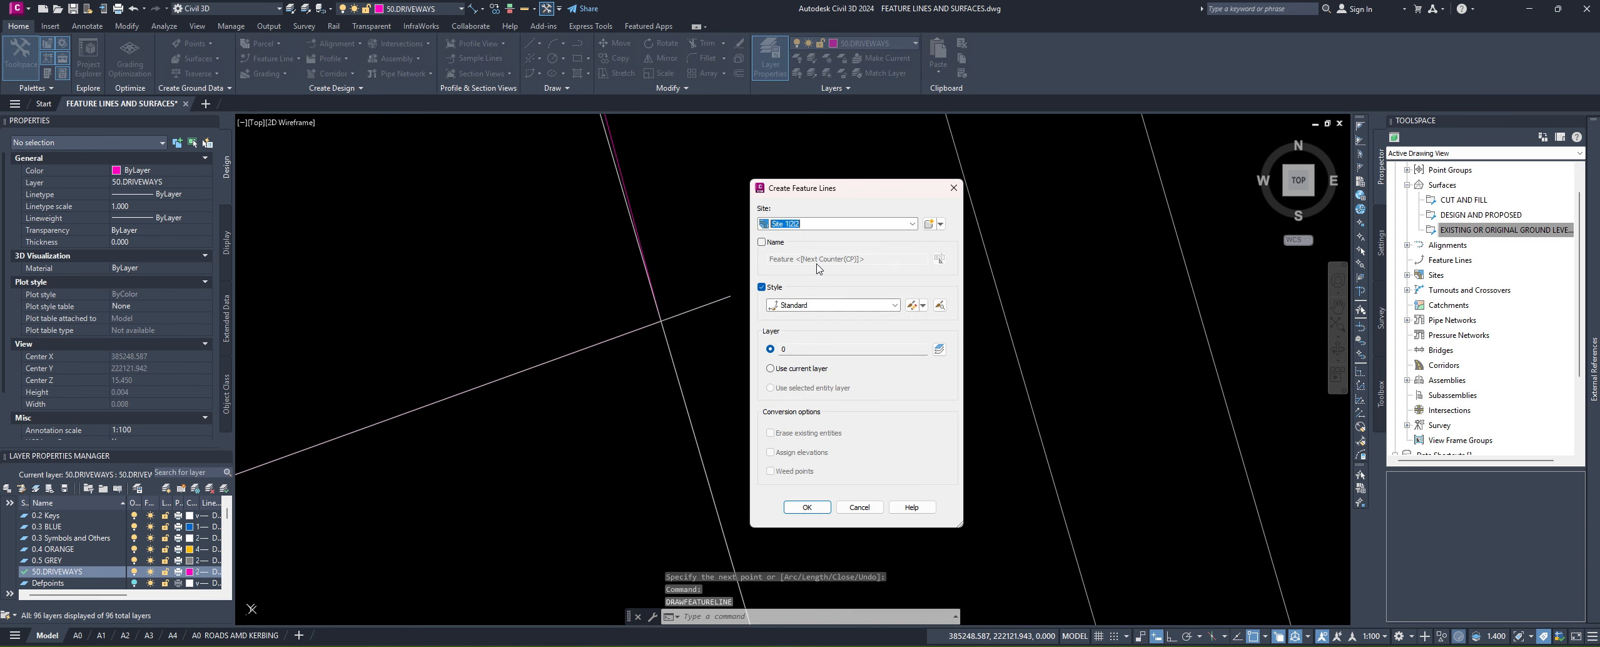
{"action": "key", "text": "Escape"}
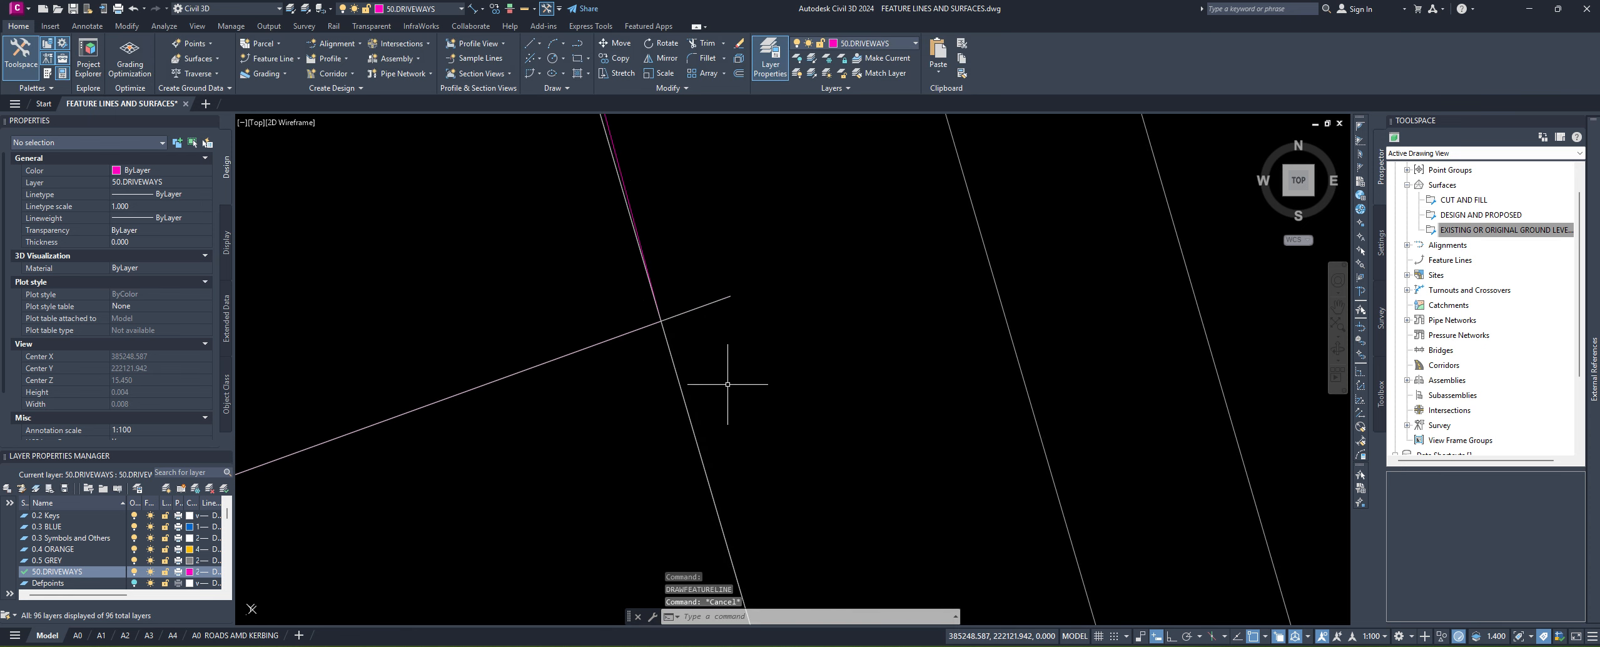
Step: Add labels to multiple segments of the new driveway feature line
{"action": "scroll", "coordinate": [853, 447], "scroll_direction": "down", "scroll_amount": 15}
{"action": "scroll", "coordinate": [854, 447], "scroll_direction": "down", "scroll_amount": 10}
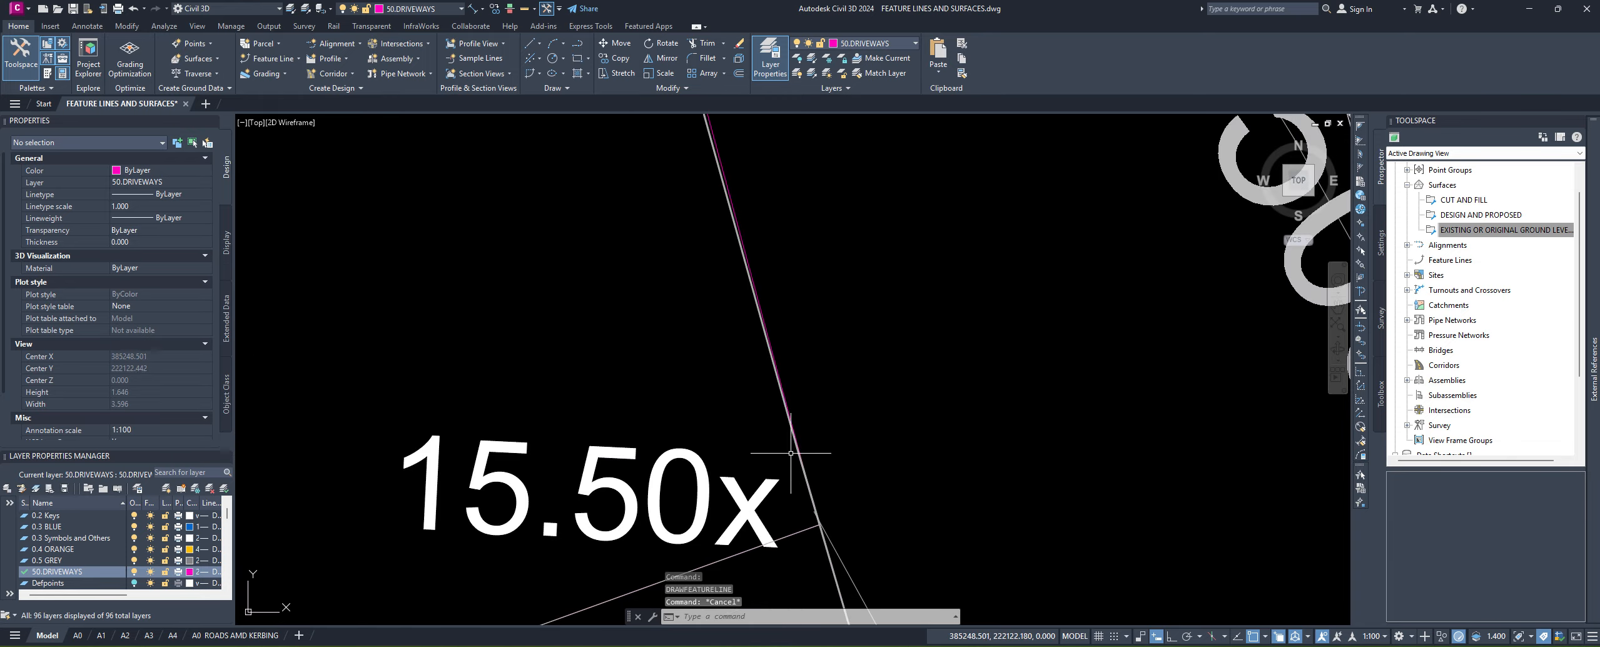
{"action": "left_click", "coordinate": [808, 396]}
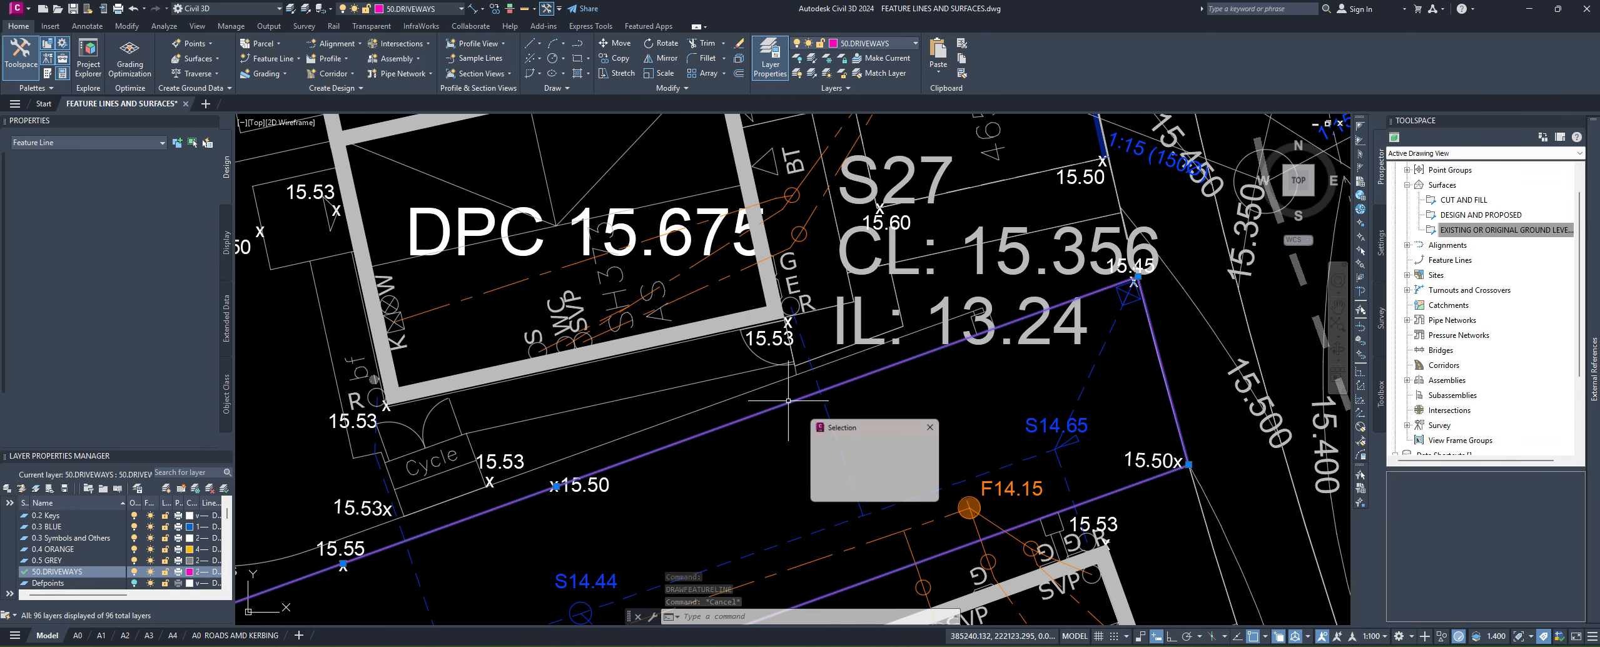
{"action": "left_click", "coordinate": [867, 455]}
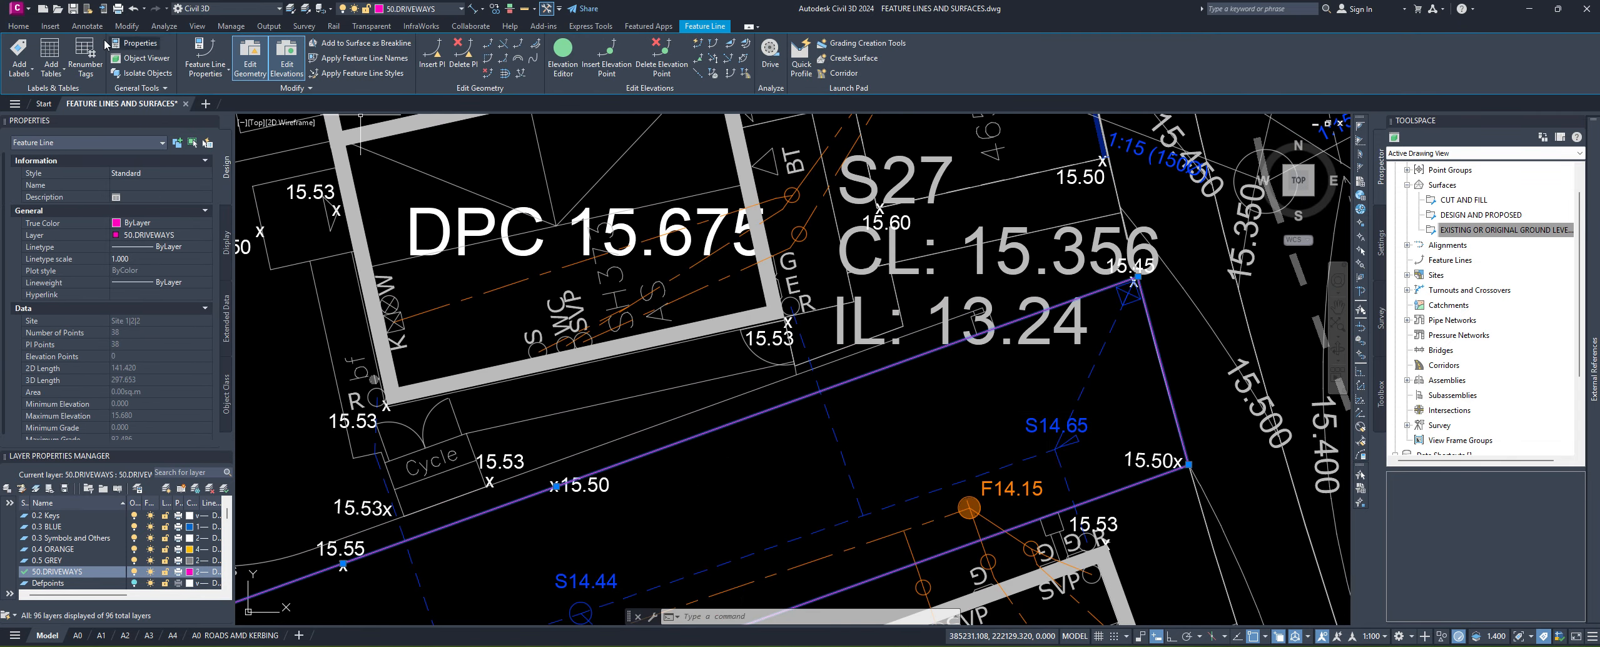
{"action": "left_click", "coordinate": [17, 80]}
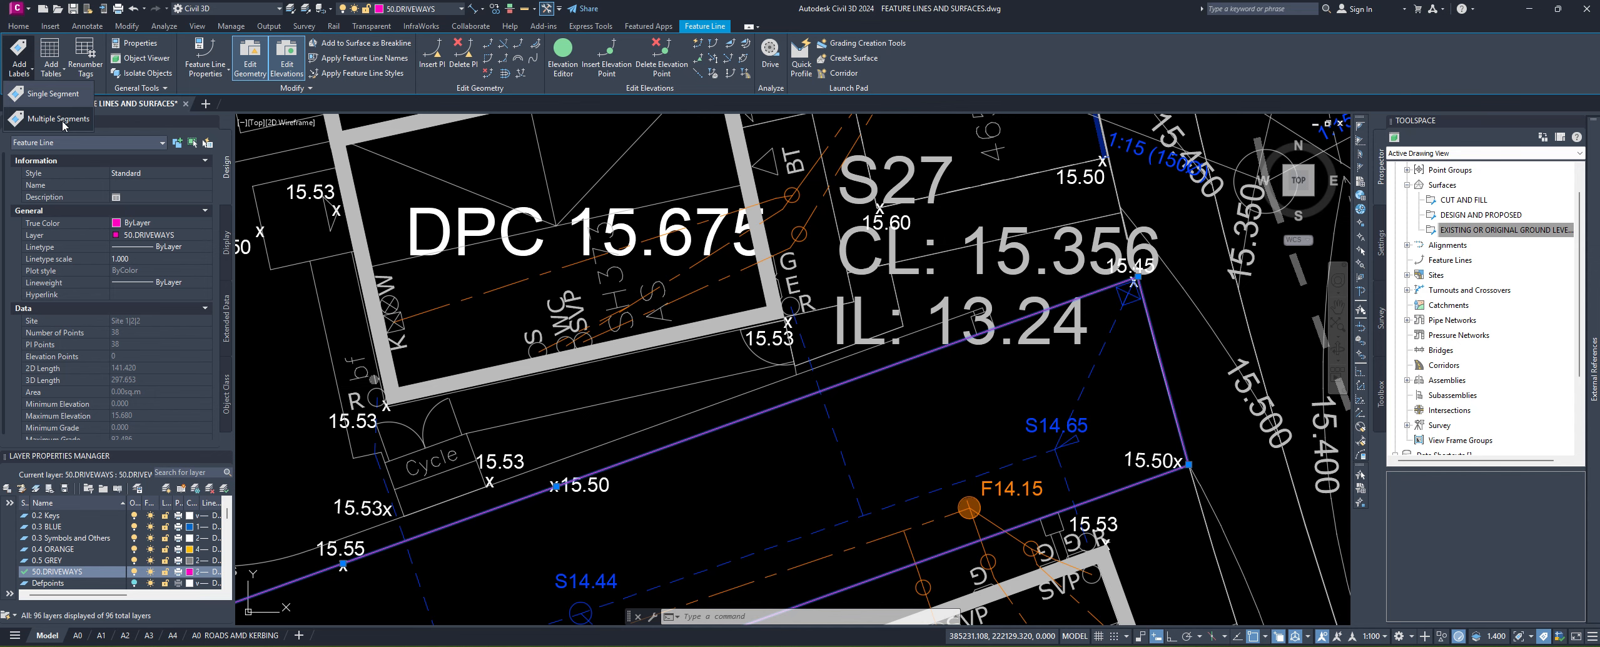
{"action": "left_click", "coordinate": [59, 119]}
{"action": "left_click", "coordinate": [696, 434]}
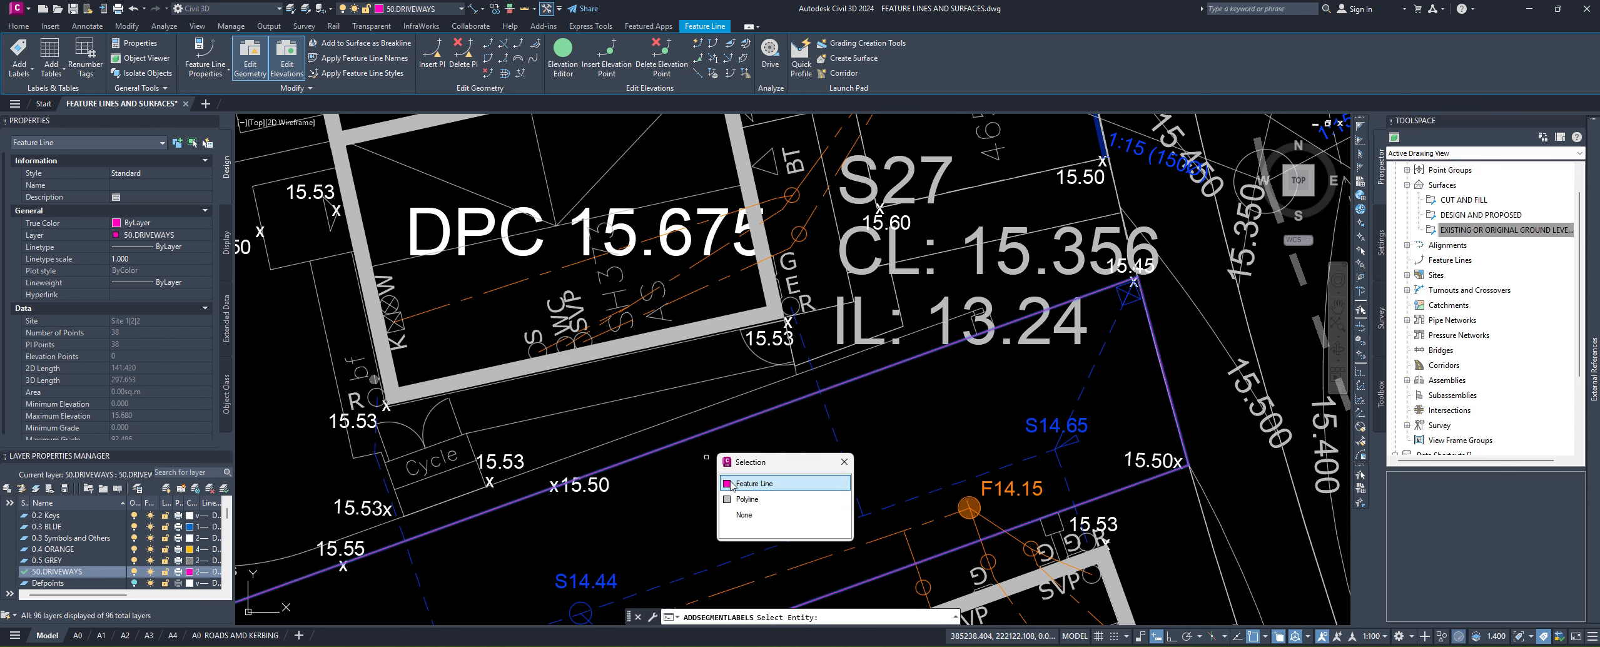
{"action": "left_click", "coordinate": [775, 479]}
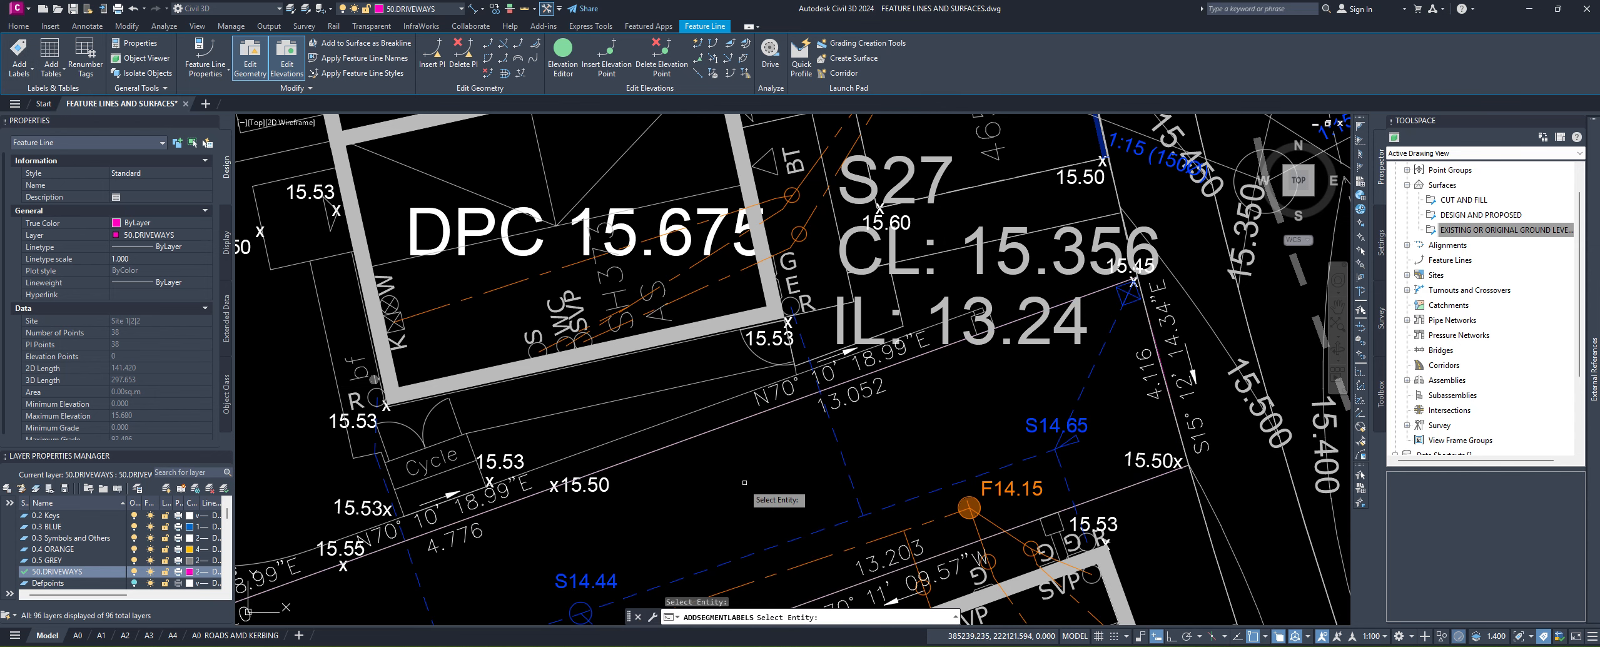
{"action": "middle_click_drag", "start_coordinate": [744, 482], "coordinate": [755, 481]}
{"action": "key", "text": "Escape"}
{"action": "key", "text": "Escape"}
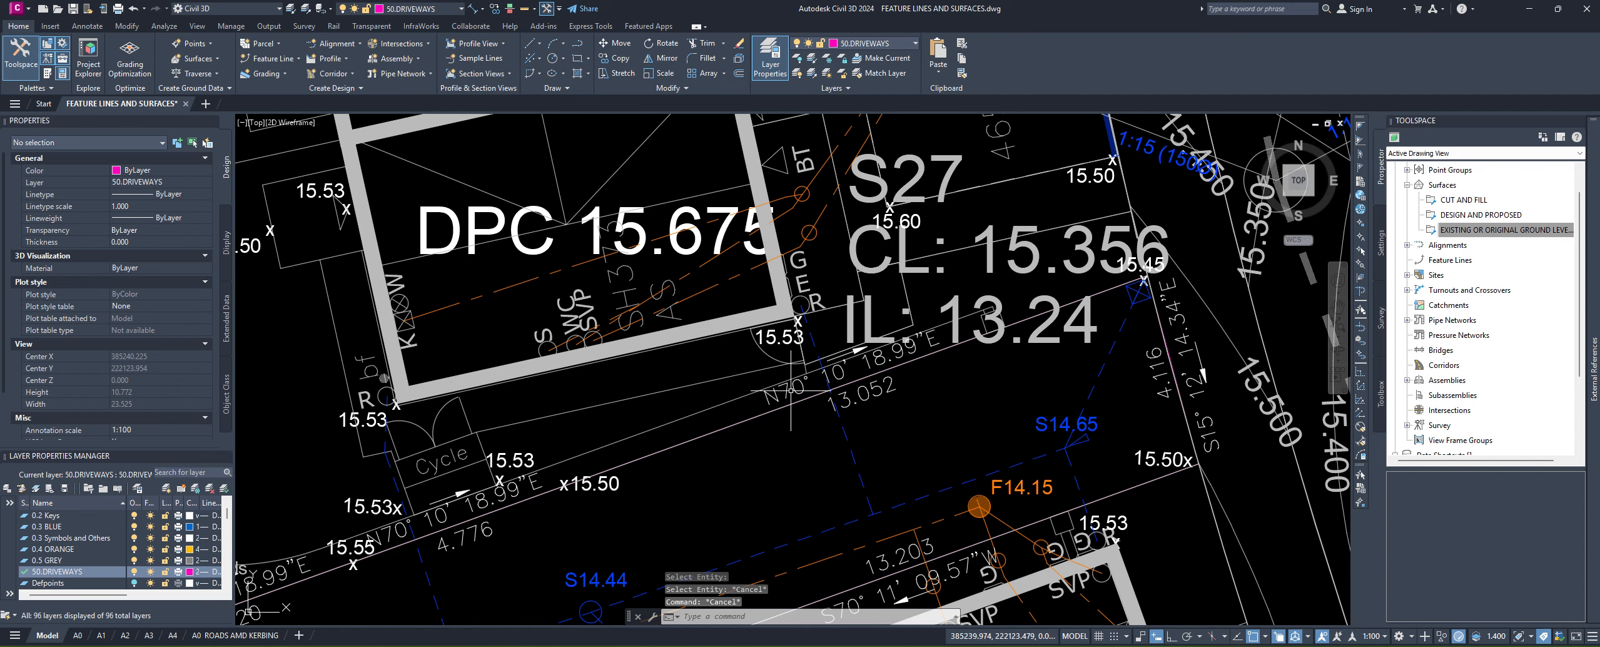
Step: Select all similar segment labels and set their general line label style to DY ELEVATION END Z
{"action": "left_click", "coordinate": [791, 389]}
{"action": "right_click", "coordinate": [793, 391]}
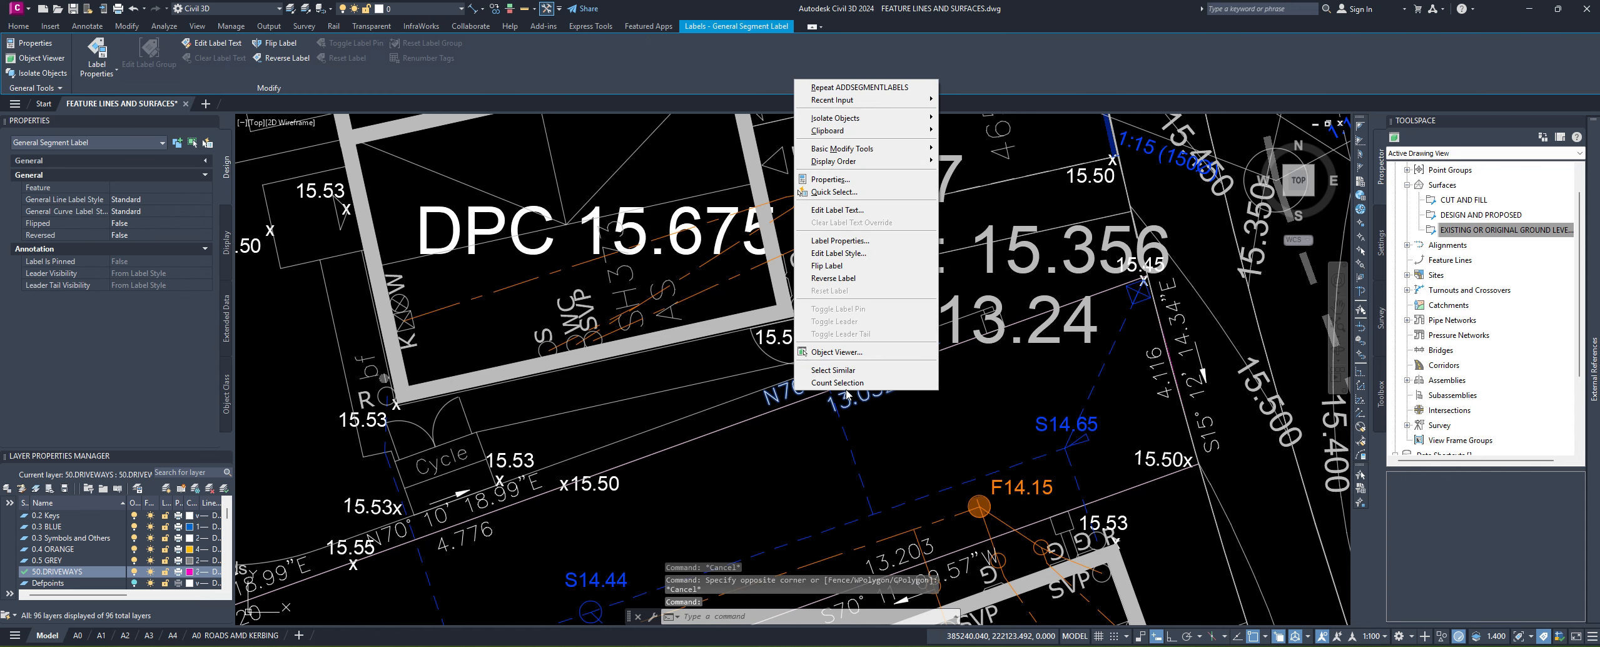
{"action": "left_click", "coordinate": [837, 369]}
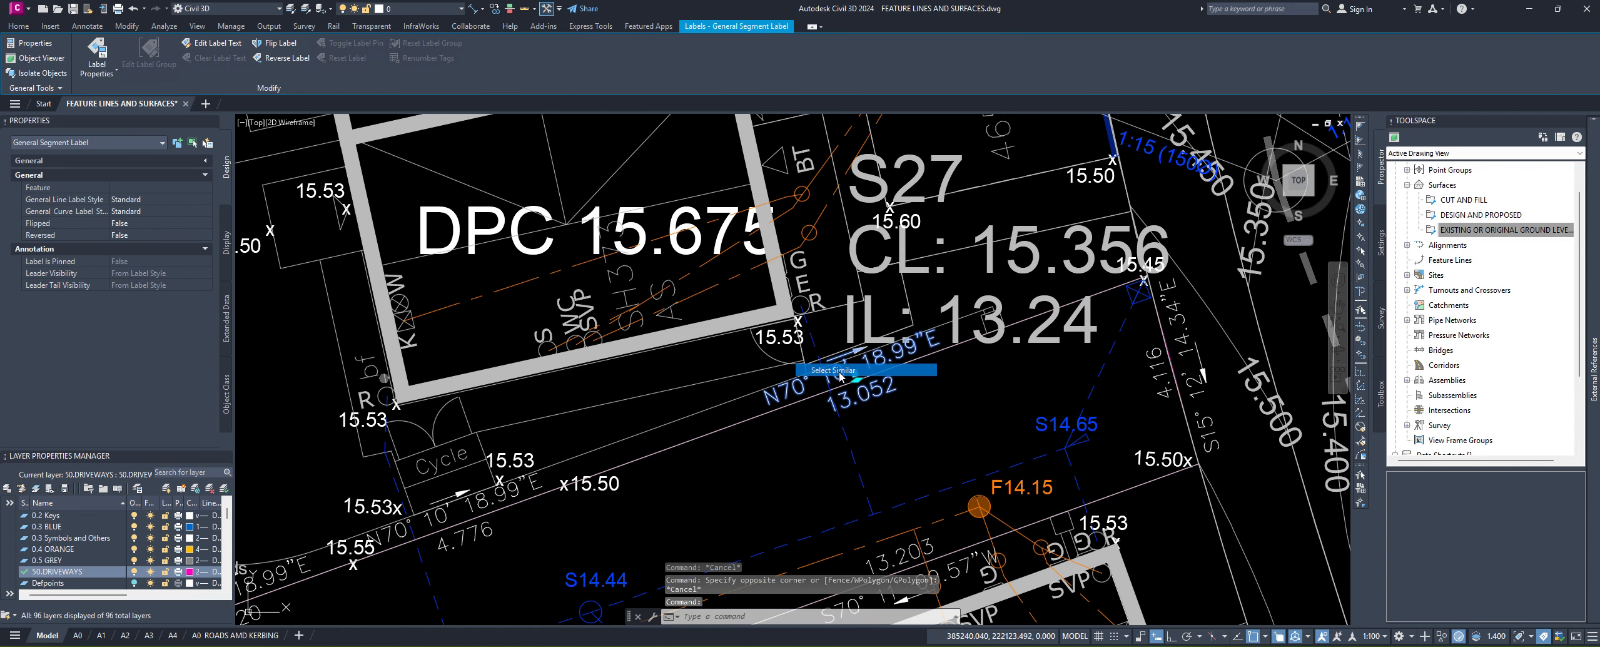
{"action": "left_click", "coordinate": [148, 199]}
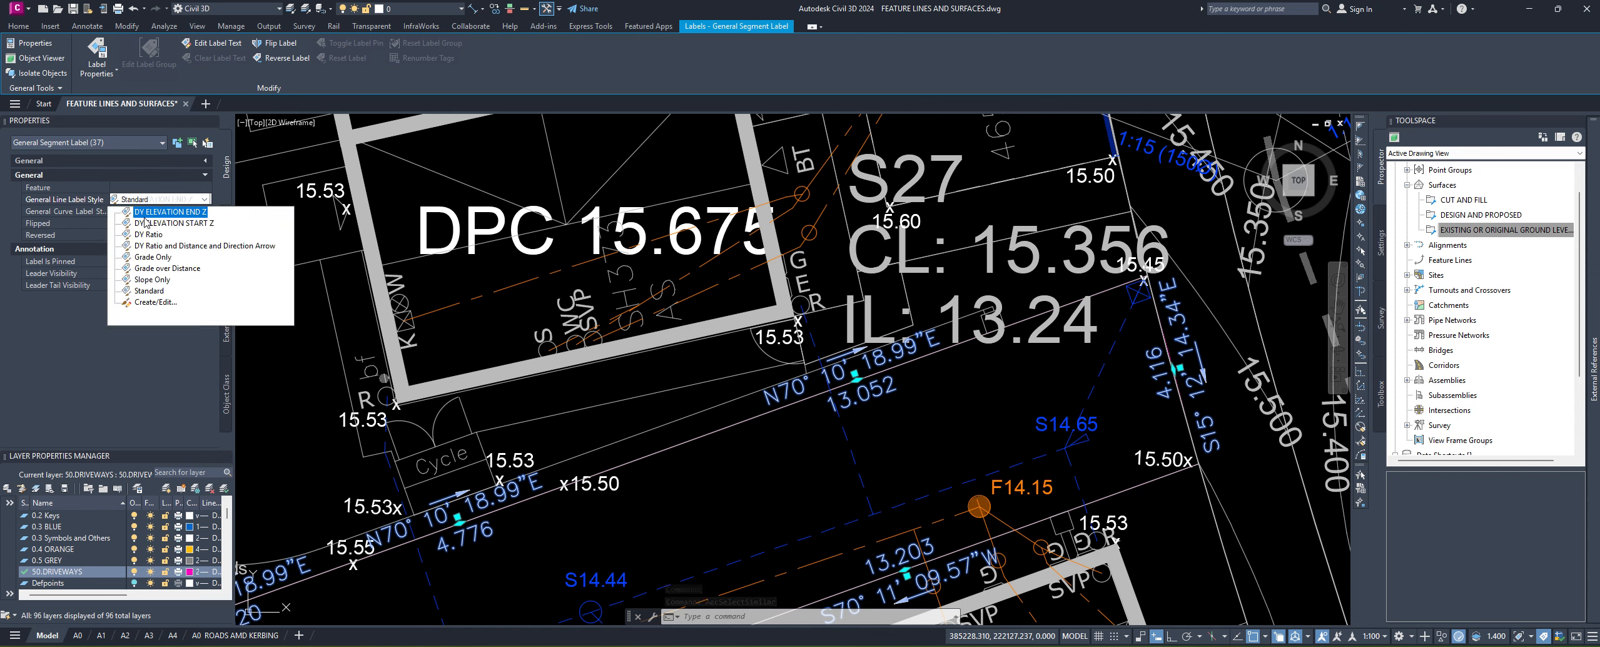
{"action": "left_click", "coordinate": [148, 234]}
{"action": "left_click", "coordinate": [169, 200]}
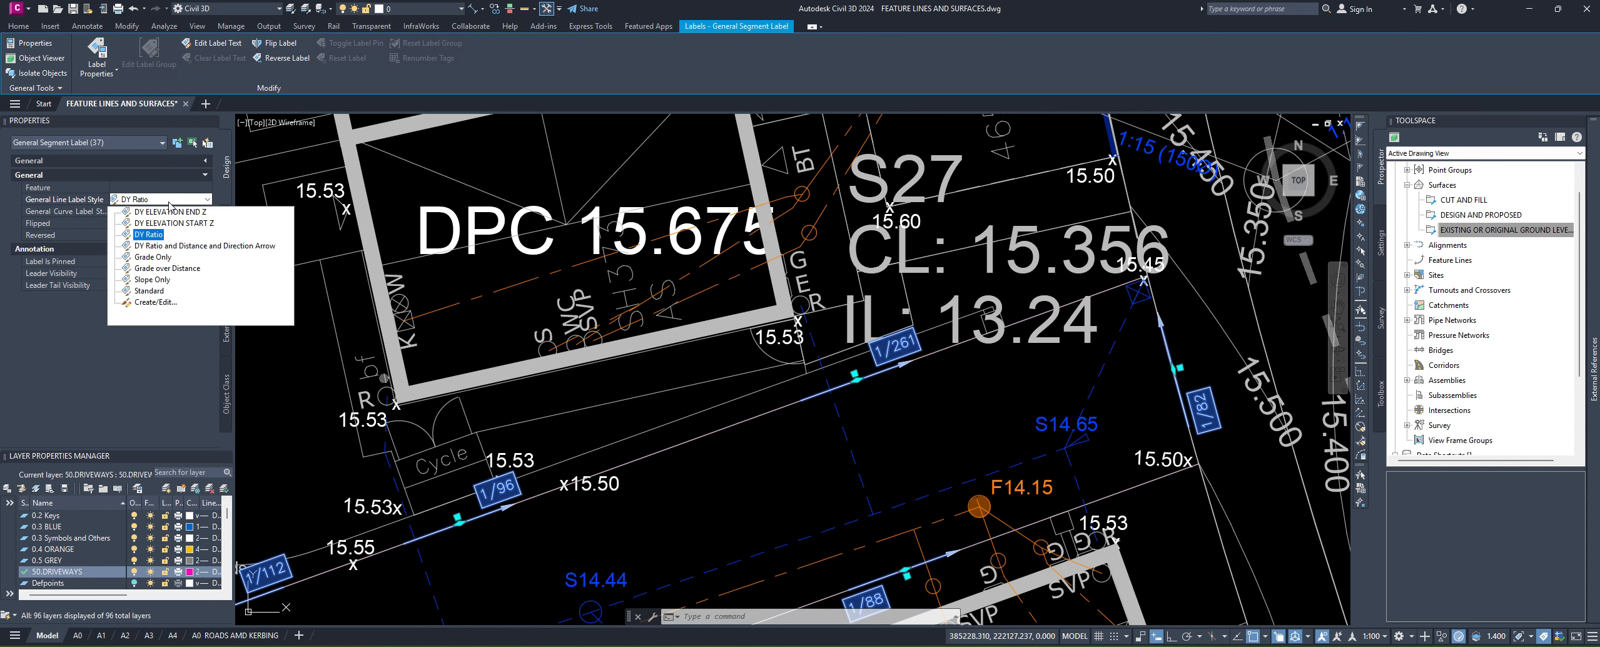
{"action": "left_click", "coordinate": [169, 213]}
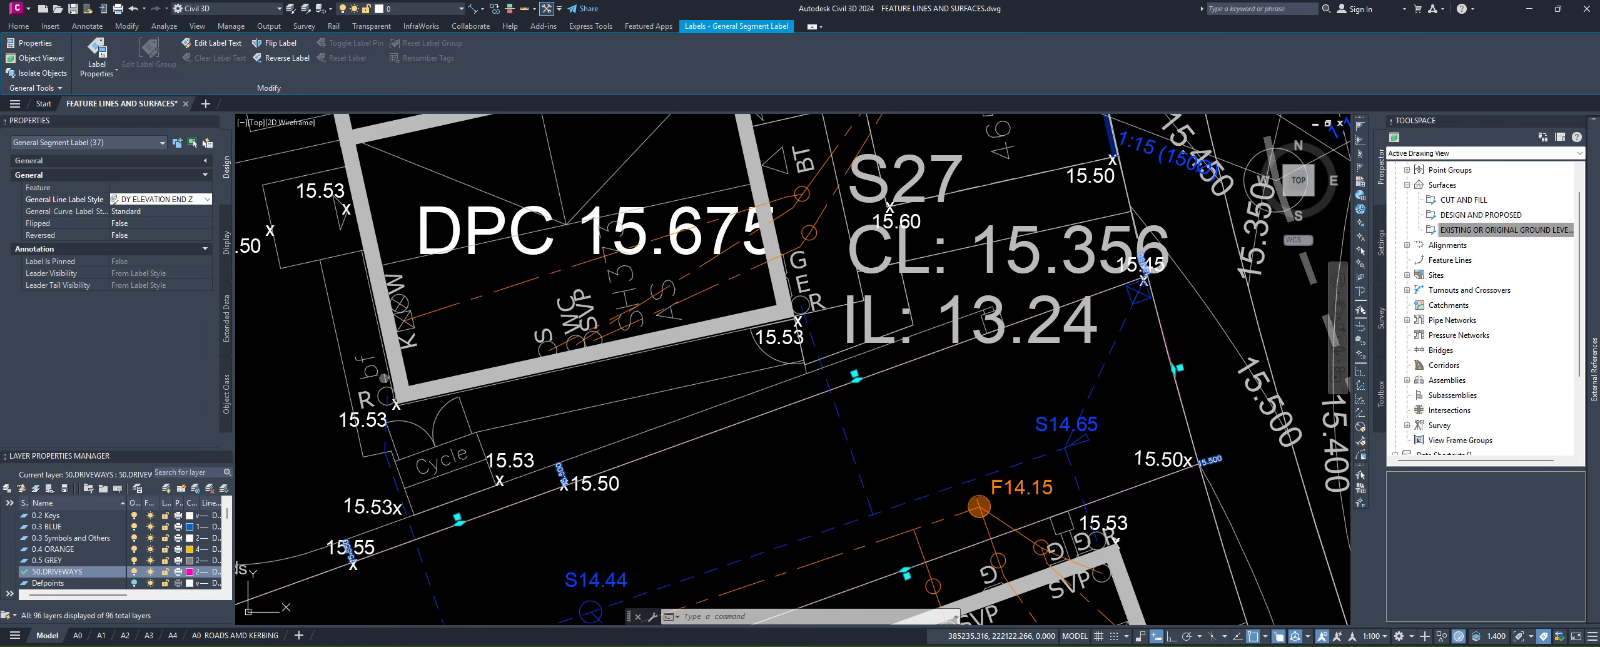
Step: Examine the elevation labels along the driveway feature line, especially around the parking corner and the curve beside the bins
{"action": "middle_click_drag", "start_coordinate": [688, 419], "coordinate": [882, 354]}
{"action": "middle_click_drag", "start_coordinate": [416, 494], "coordinate": [936, 351]}
{"action": "middle_click_drag", "start_coordinate": [513, 569], "coordinate": [693, 506]}
{"action": "scroll", "coordinate": [691, 509], "scroll_direction": "up", "scroll_amount": 6}
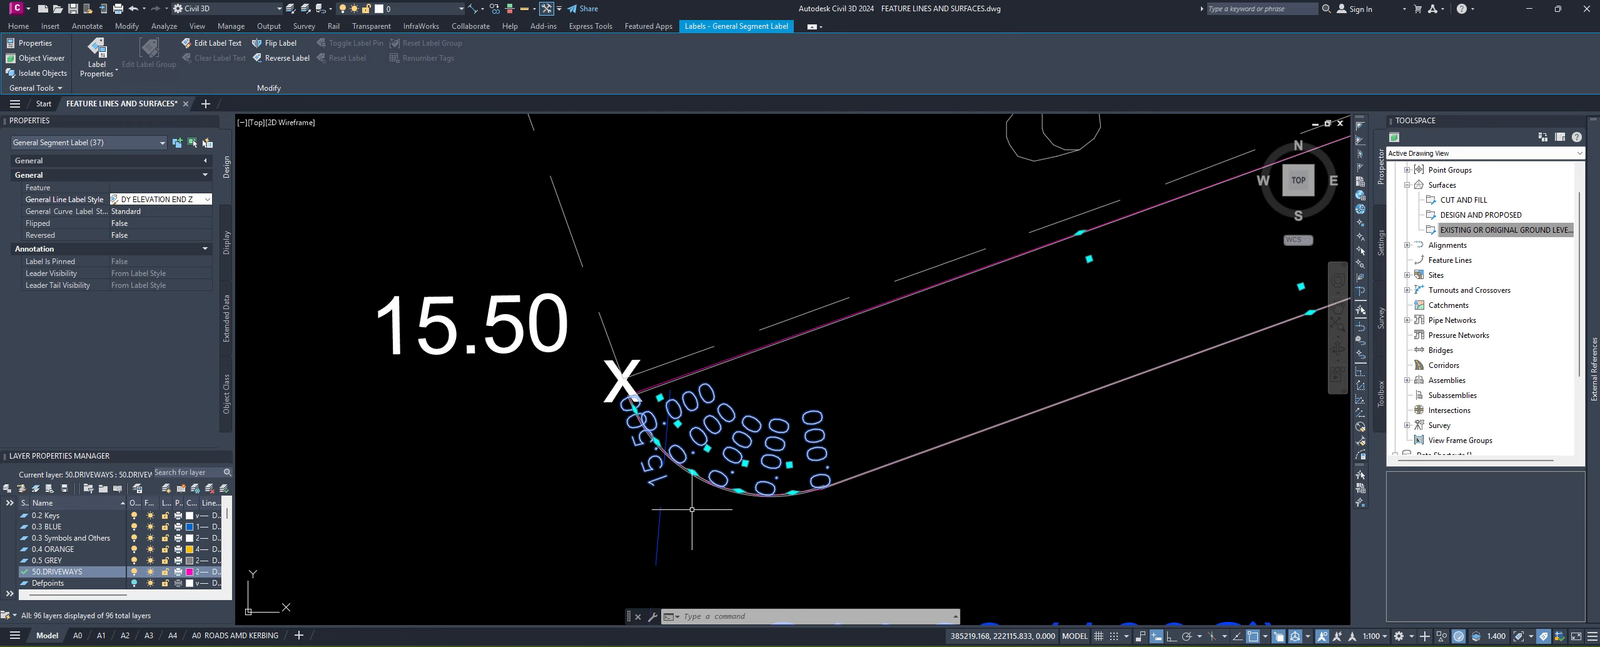
{"action": "scroll", "coordinate": [681, 448], "scroll_direction": "down", "scroll_amount": 10}
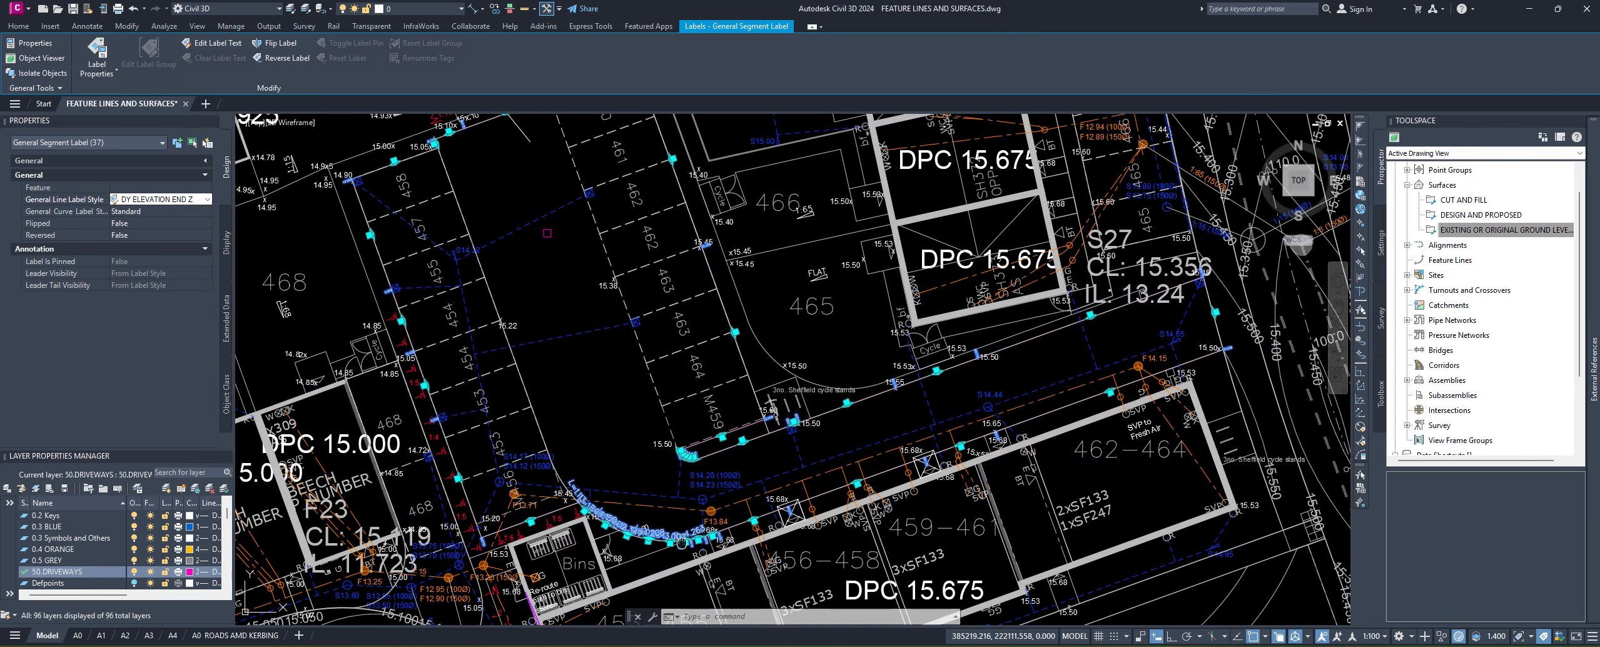
{"action": "middle_click_drag", "start_coordinate": [692, 556], "coordinate": [669, 533]}
{"action": "scroll", "coordinate": [669, 533], "scroll_direction": "up", "scroll_amount": 4}
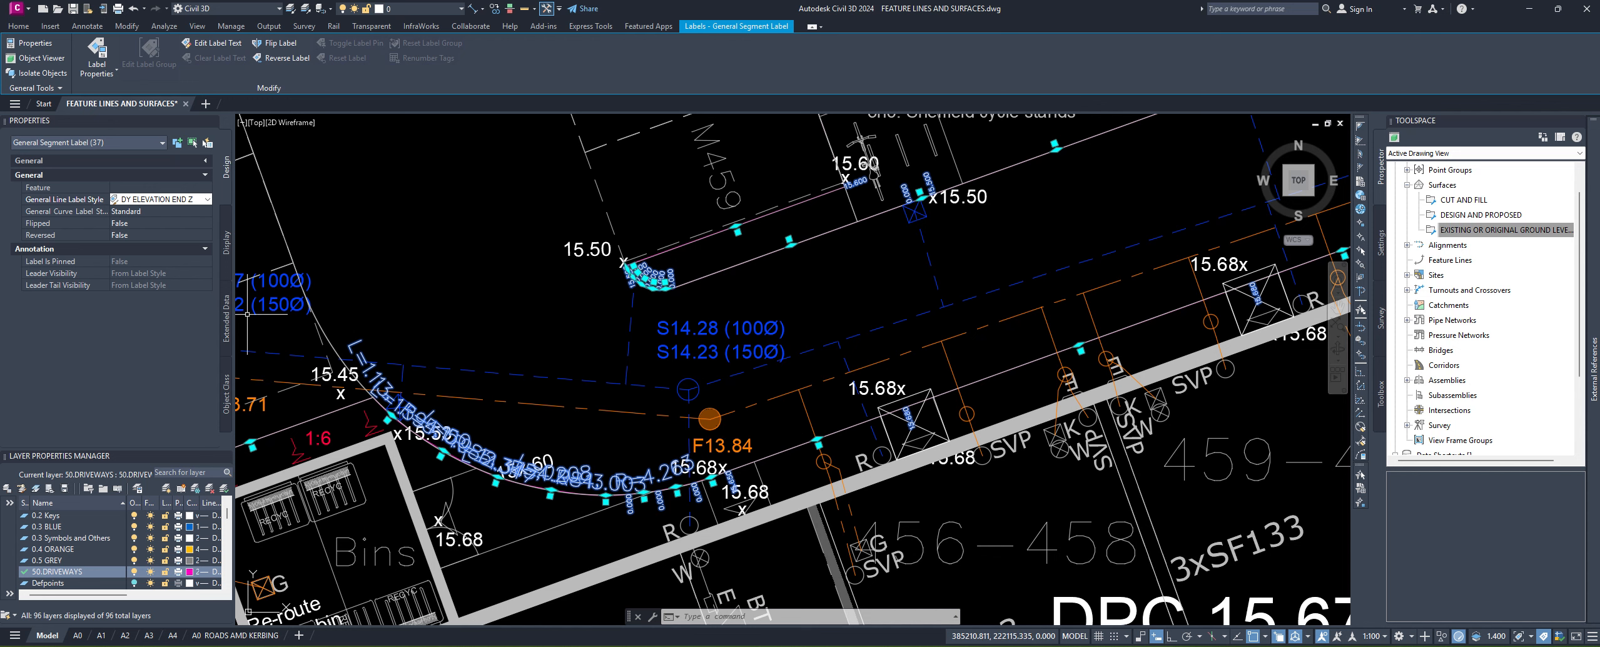
{"action": "scroll", "coordinate": [582, 525], "scroll_direction": "up", "scroll_amount": 5}
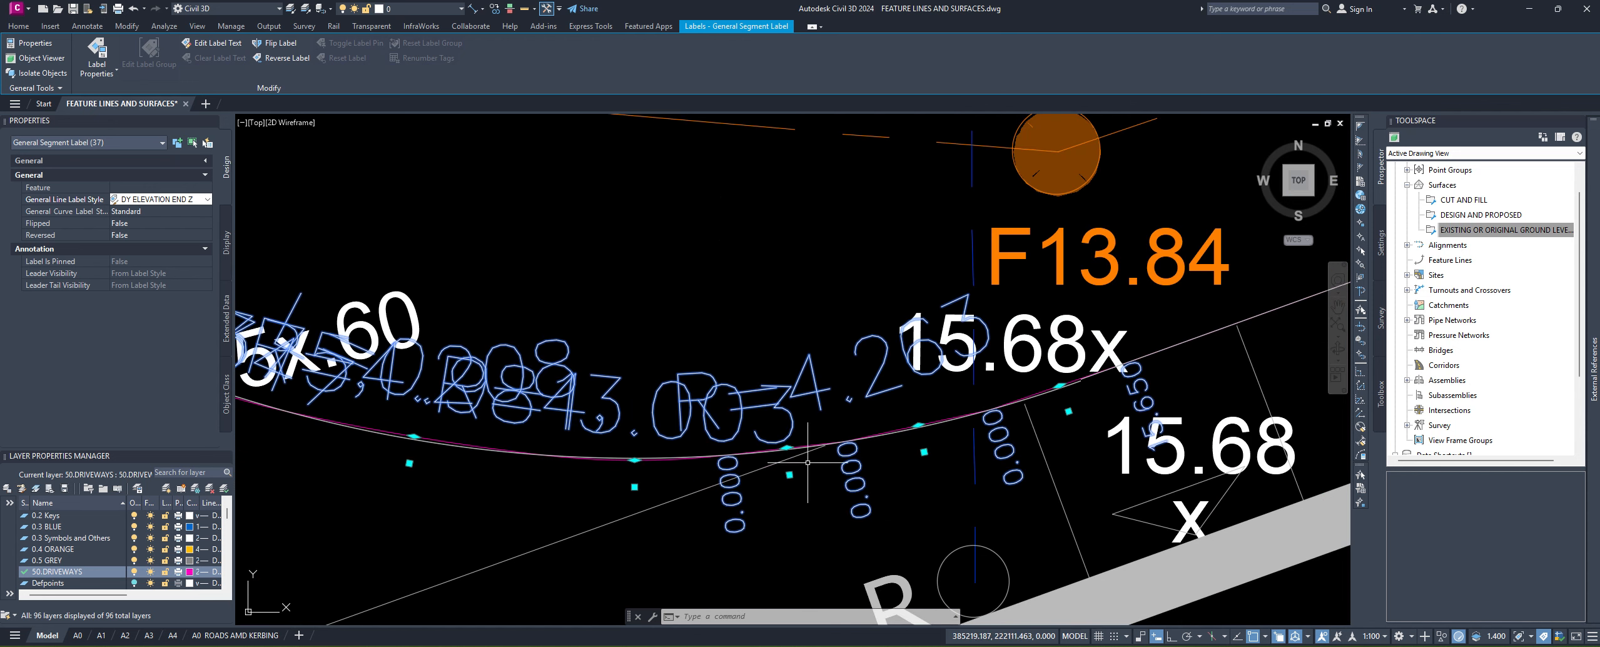
{"action": "scroll", "coordinate": [670, 499], "scroll_direction": "down", "scroll_amount": 5}
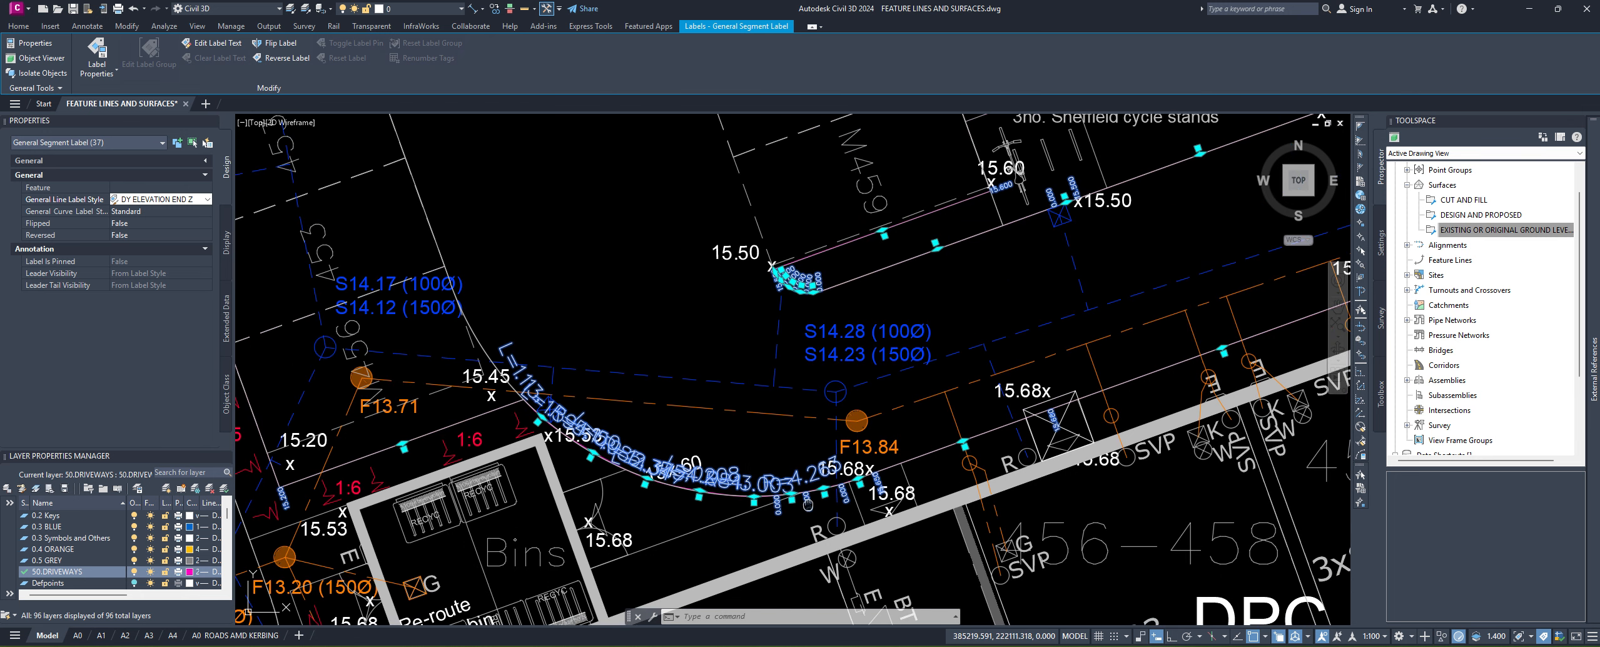
{"action": "middle_click_drag", "start_coordinate": [808, 504], "coordinate": [821, 490]}
{"action": "scroll", "coordinate": [902, 448], "scroll_direction": "up", "scroll_amount": 4}
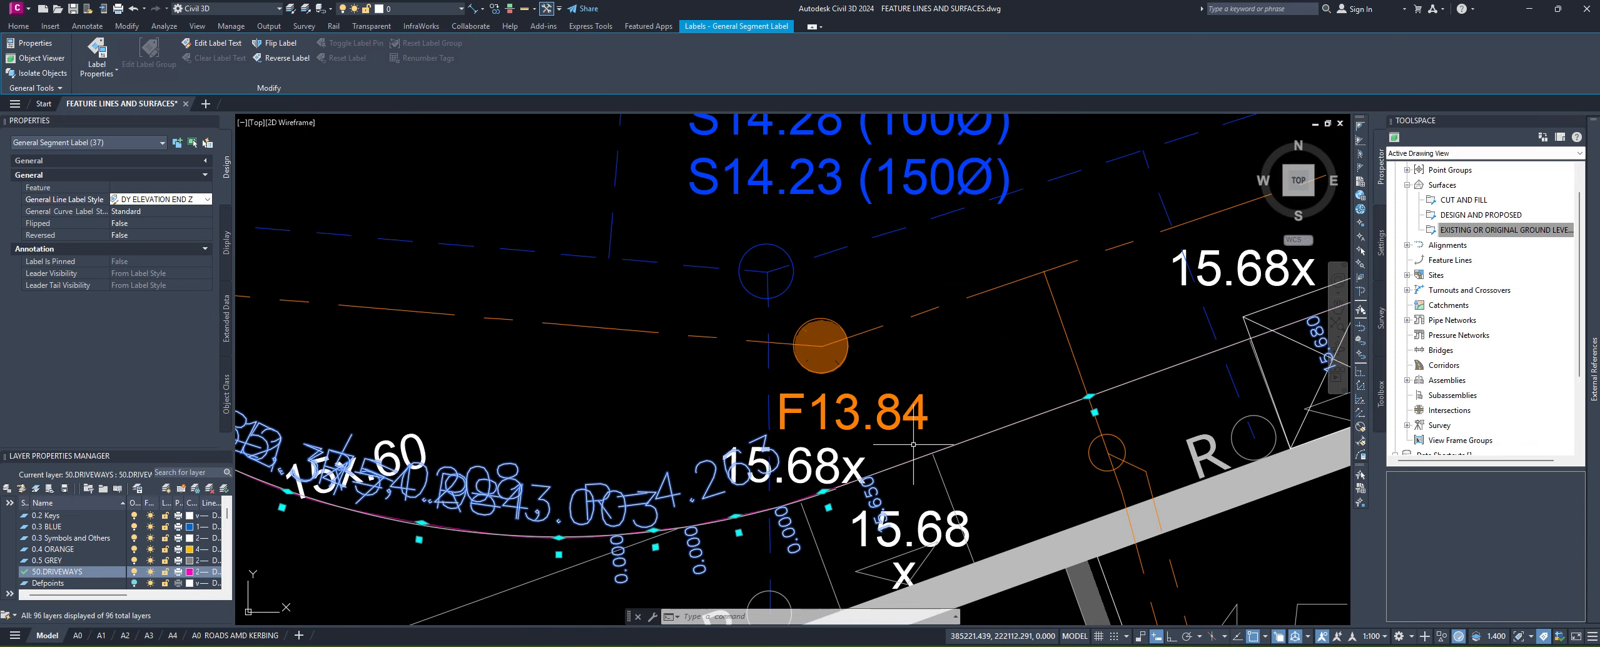
Step: Explode the driveway feature line into a 3D polyline
{"action": "key", "text": "Escape"}
{"action": "key", "text": "Escape"}
{"action": "left_click", "coordinate": [968, 438]}
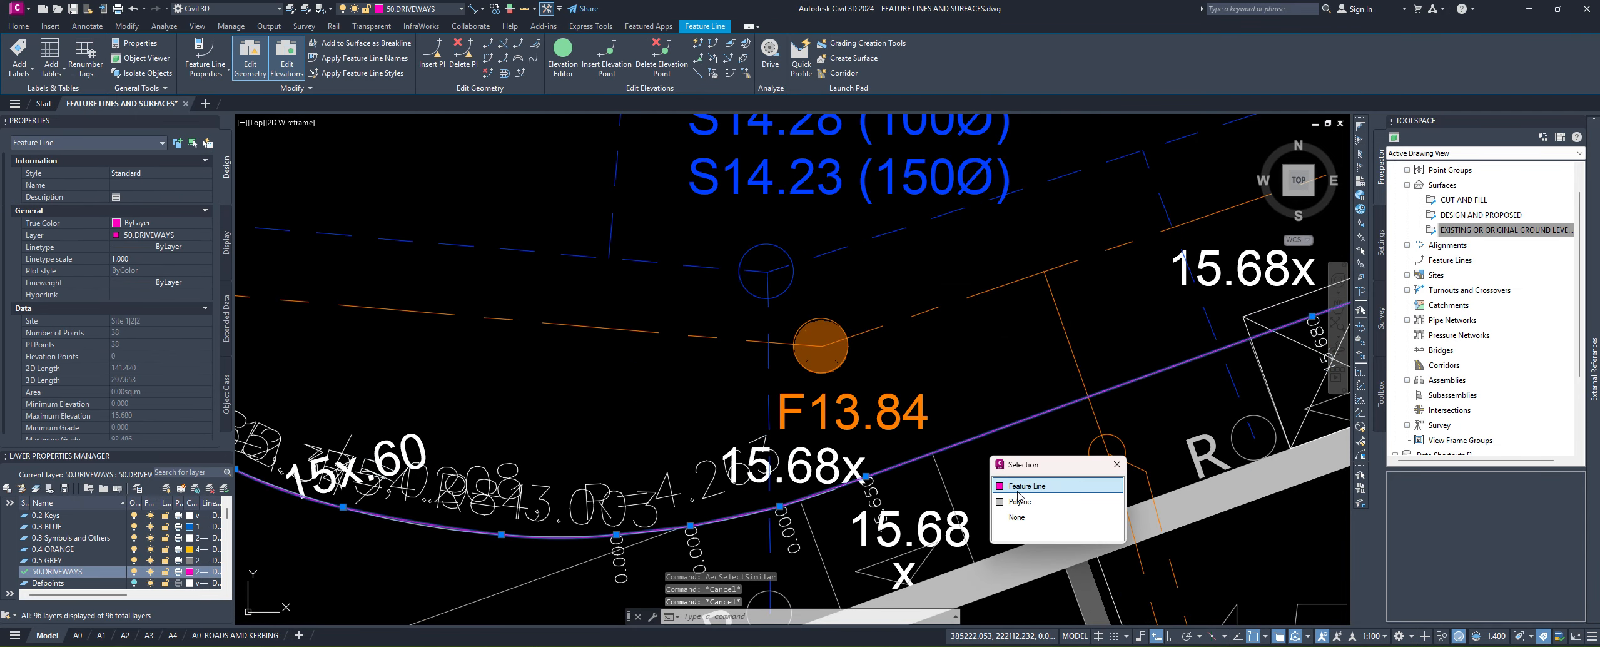
{"action": "left_click", "coordinate": [1020, 485]}
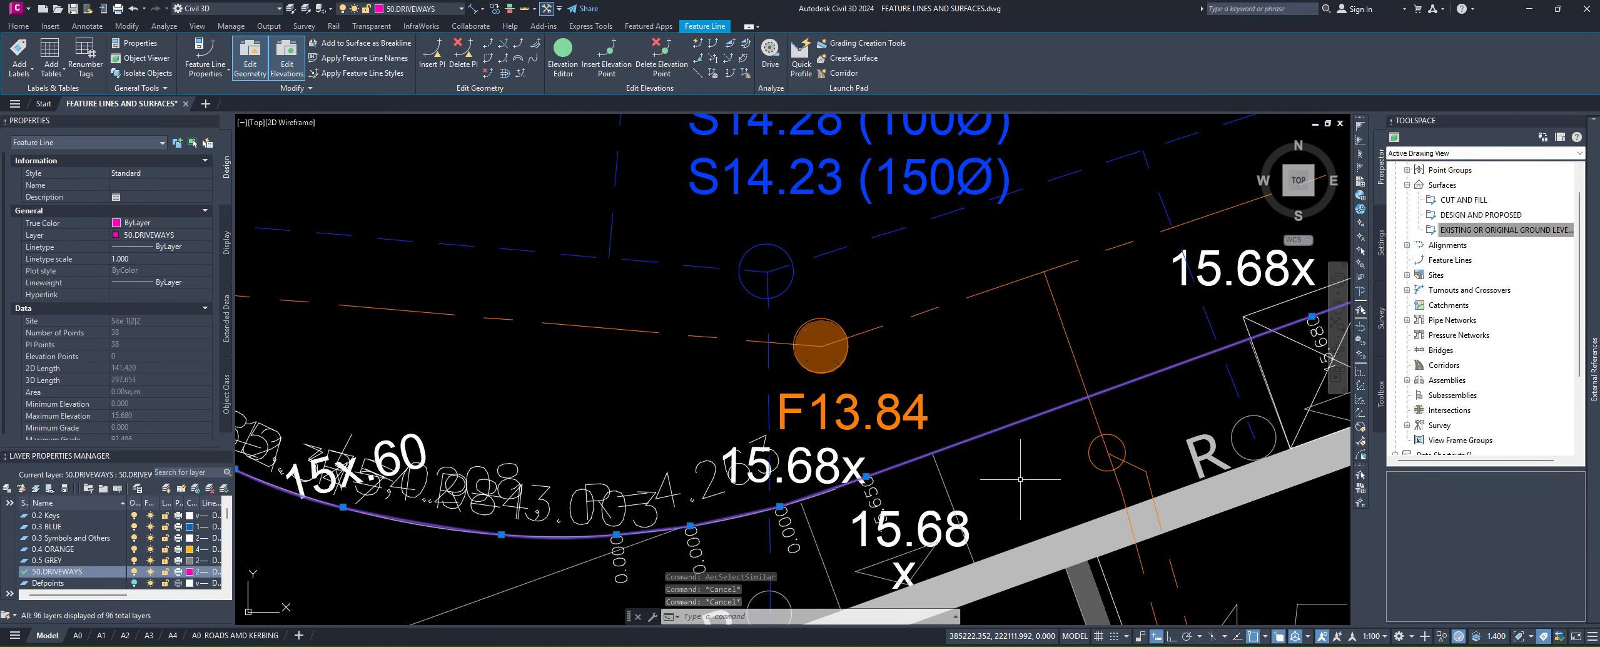
{"action": "middle_click_drag", "start_coordinate": [1005, 436], "coordinate": [987, 463]}
{"action": "type", "text": "X"}
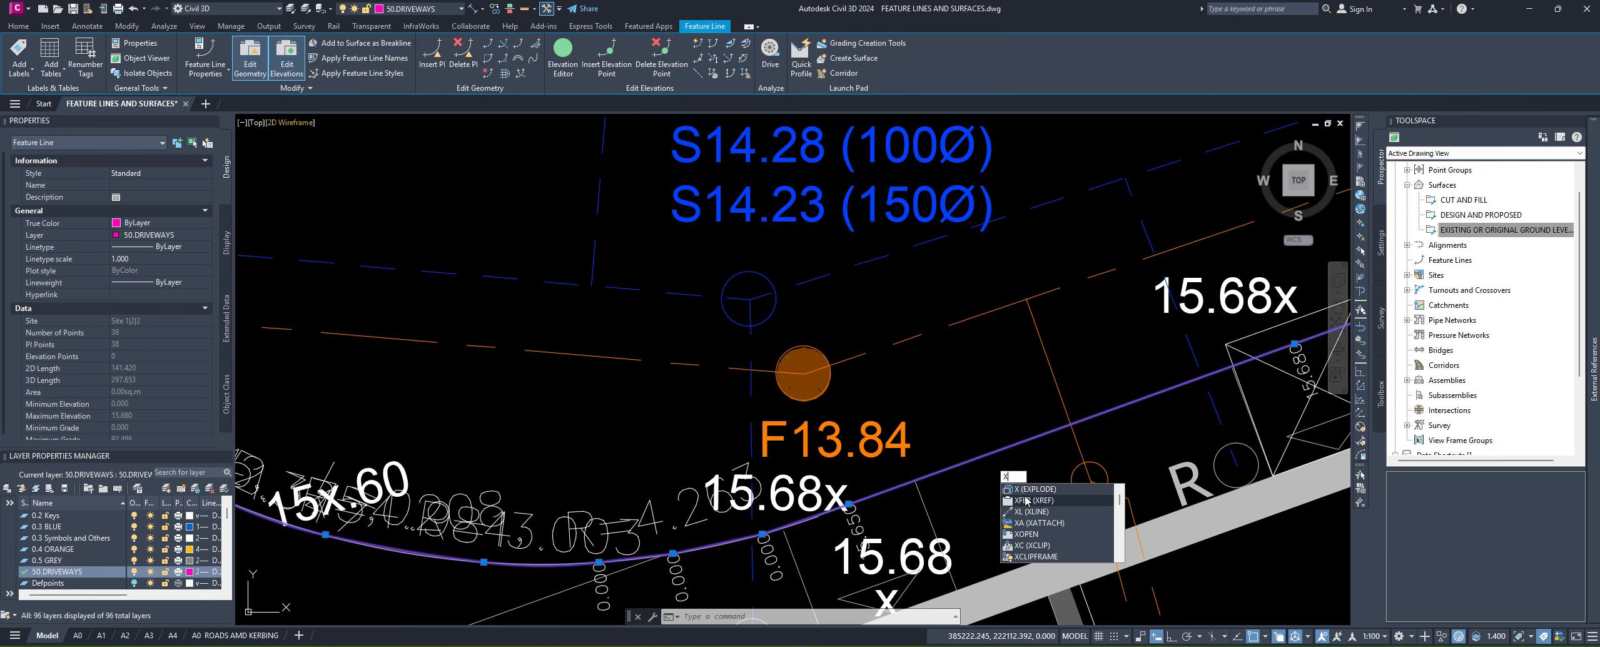
{"action": "key", "text": "Return"}
{"action": "key", "text": "Return"}
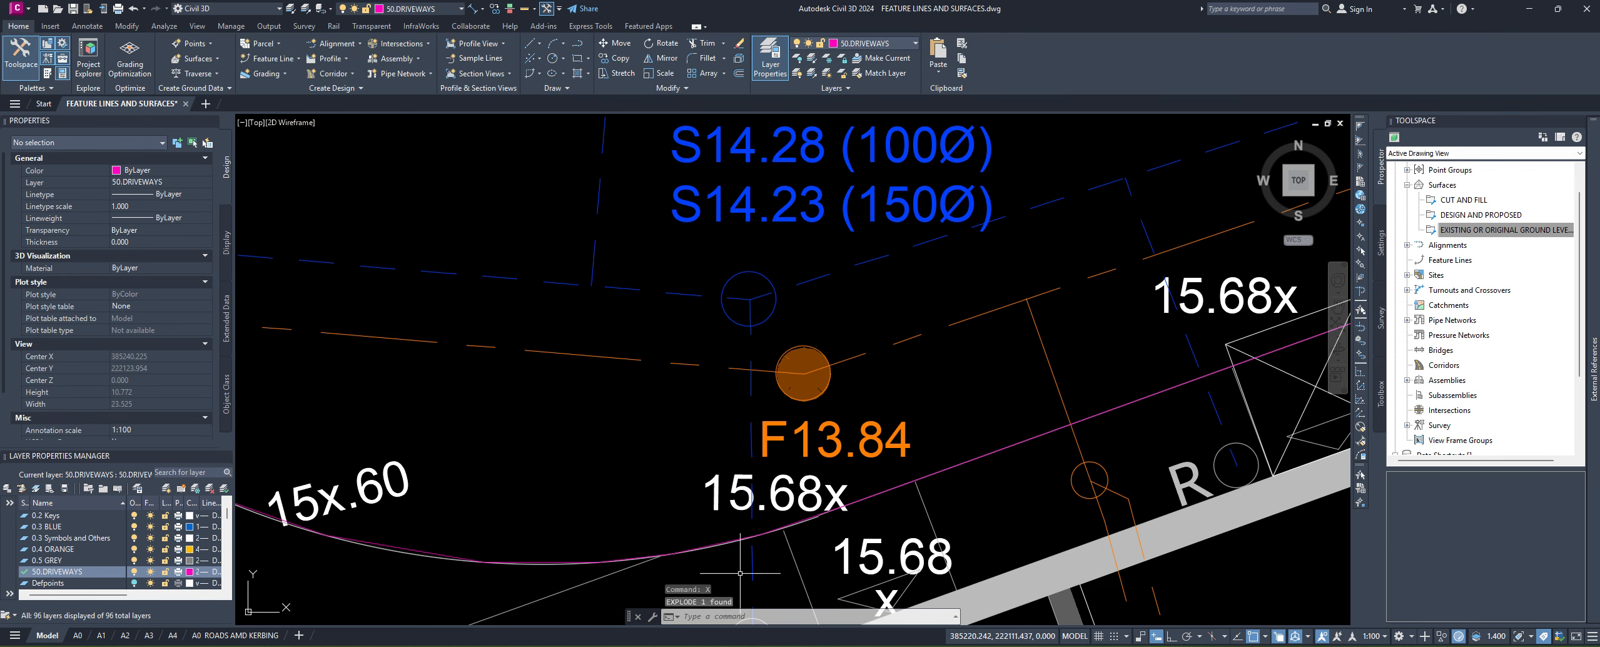
Step: Create a feature line from the exploded 3D driveway polyline, using the selected entity's layer and erasing the existing entity
{"action": "left_click", "coordinate": [397, 546]}
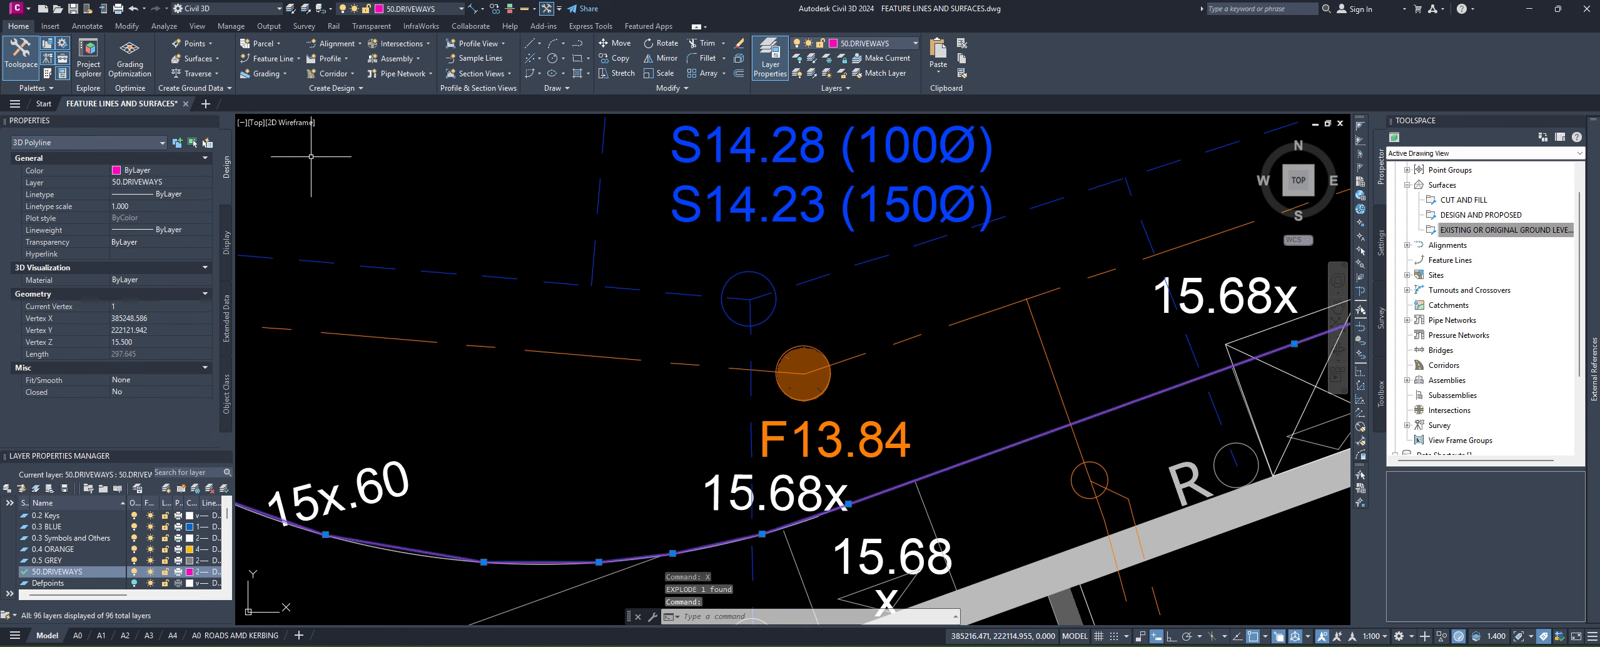
{"action": "left_click", "coordinate": [275, 58]}
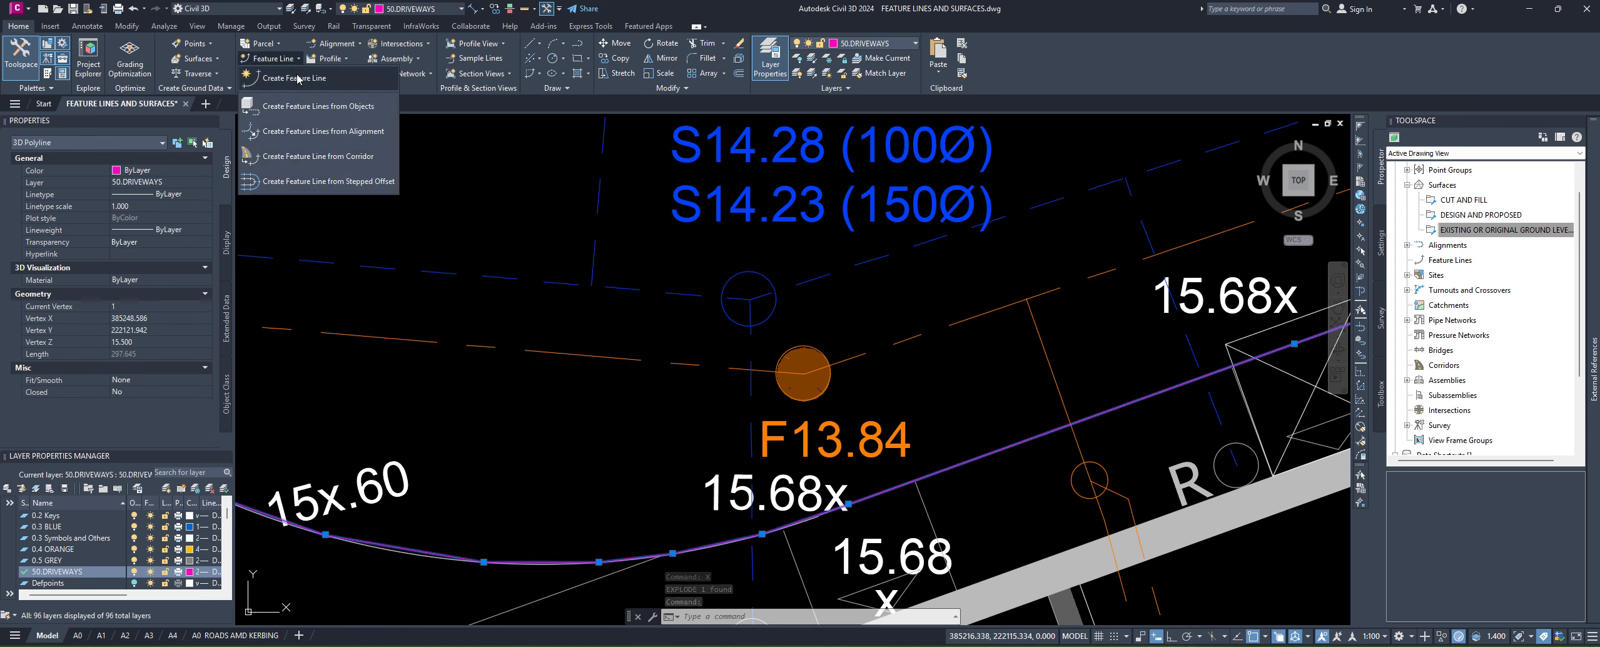
{"action": "left_click", "coordinate": [305, 108]}
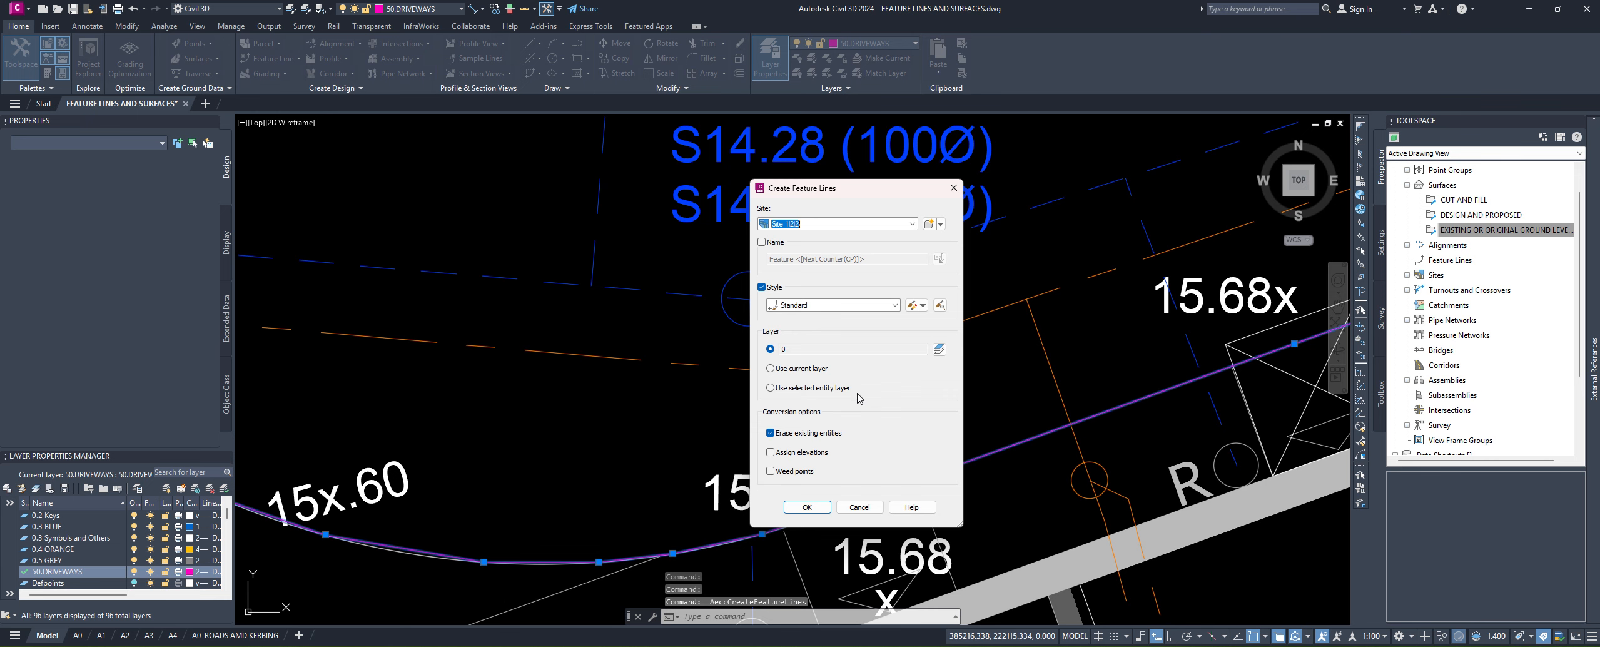
{"action": "left_click", "coordinate": [771, 387]}
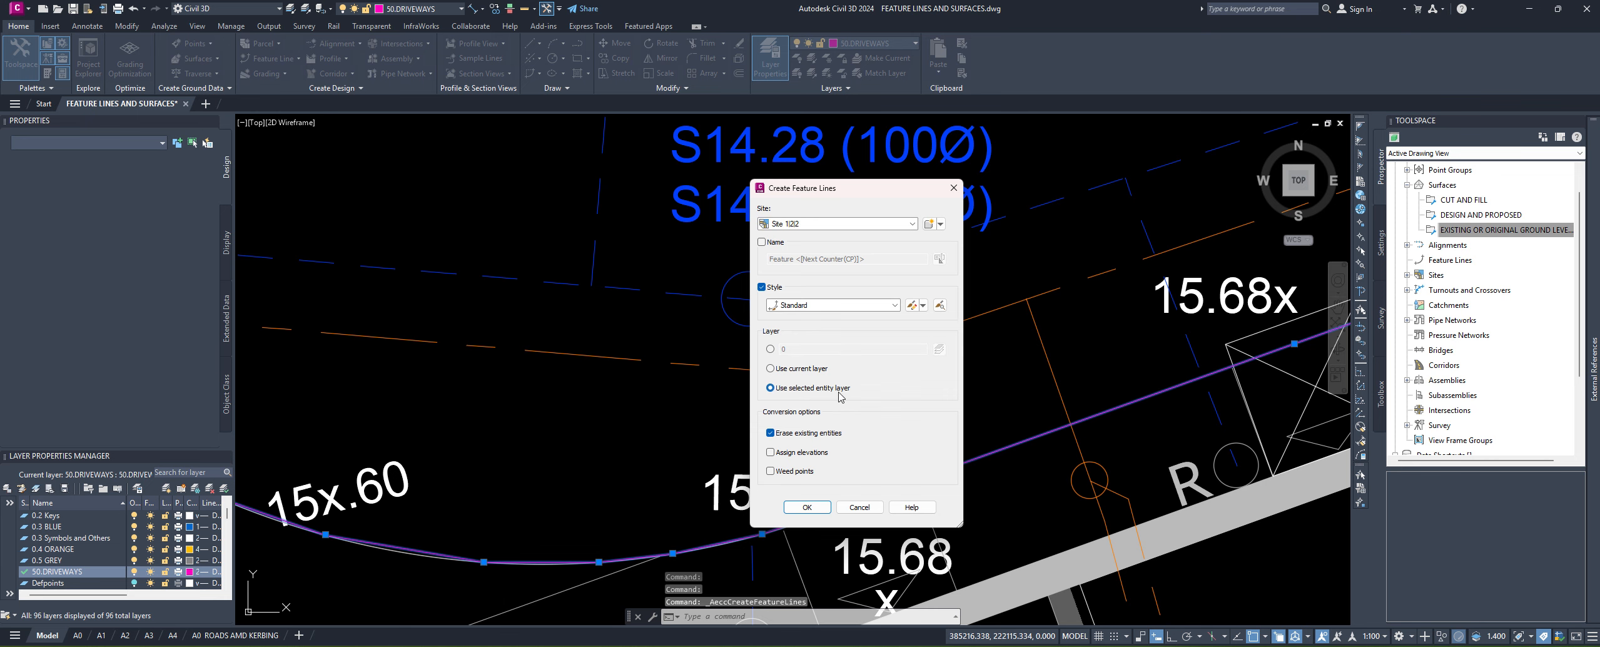
{"action": "left_click", "coordinate": [807, 506]}
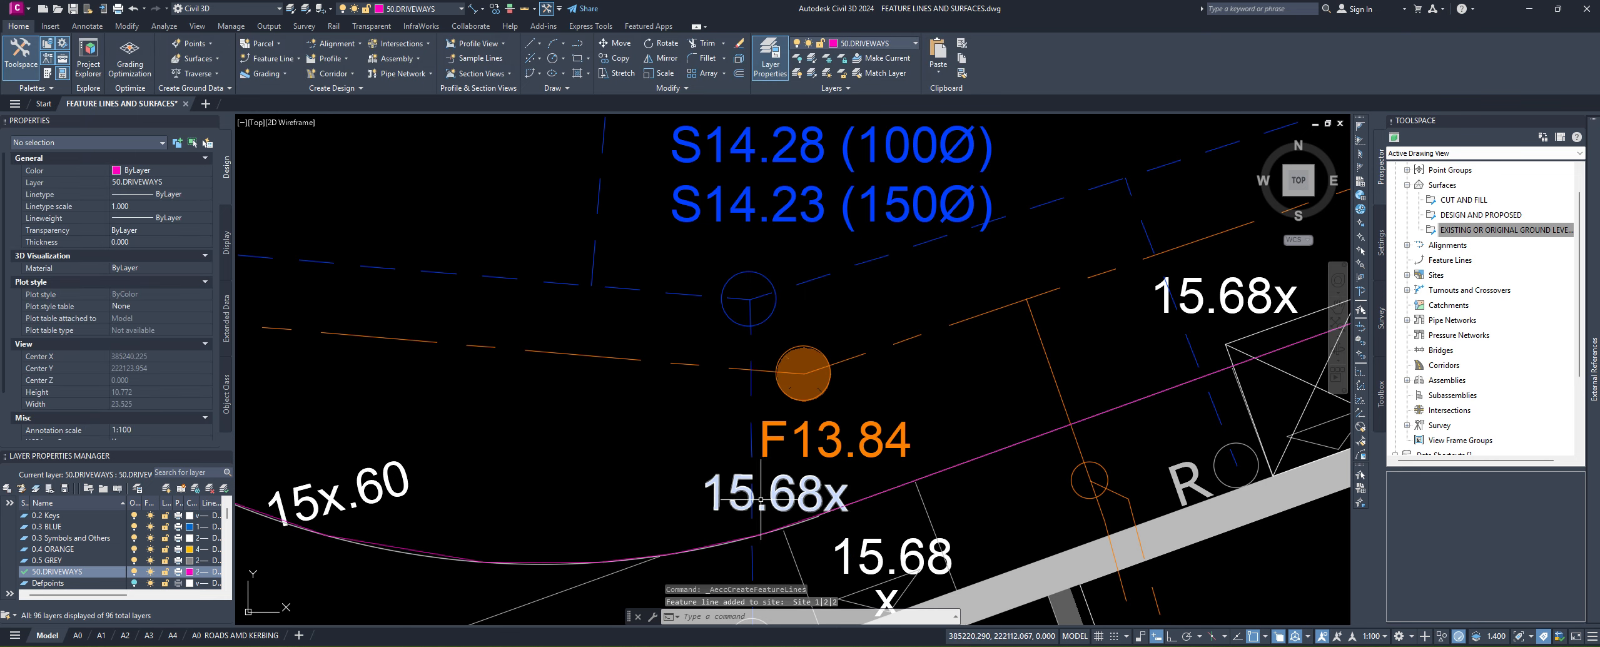
Step: Add labels to multiple segments of the recreated driveway feature line
{"action": "scroll", "coordinate": [760, 499], "scroll_direction": "up", "scroll_amount": 4}
{"action": "left_click", "coordinate": [866, 535]}
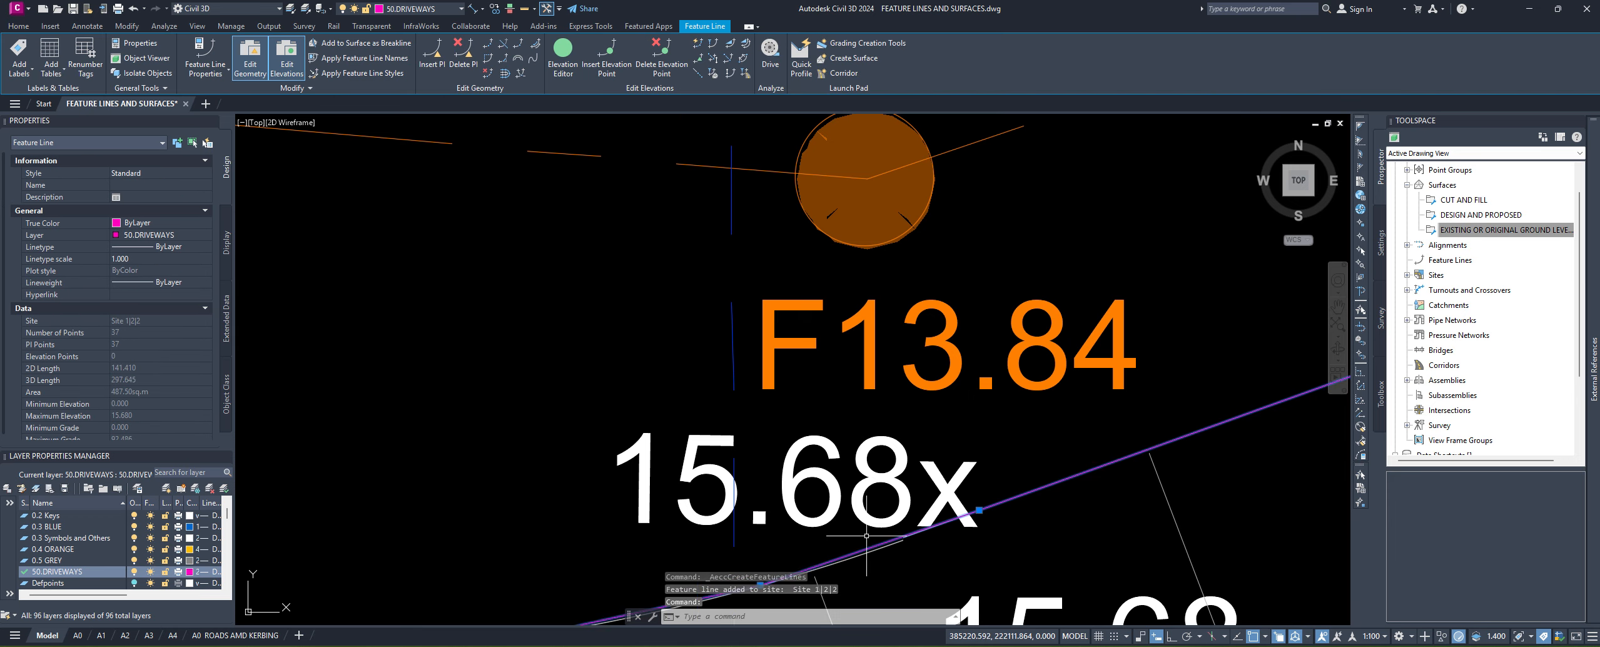
{"action": "scroll", "coordinate": [867, 535], "scroll_direction": "down", "scroll_amount": 4}
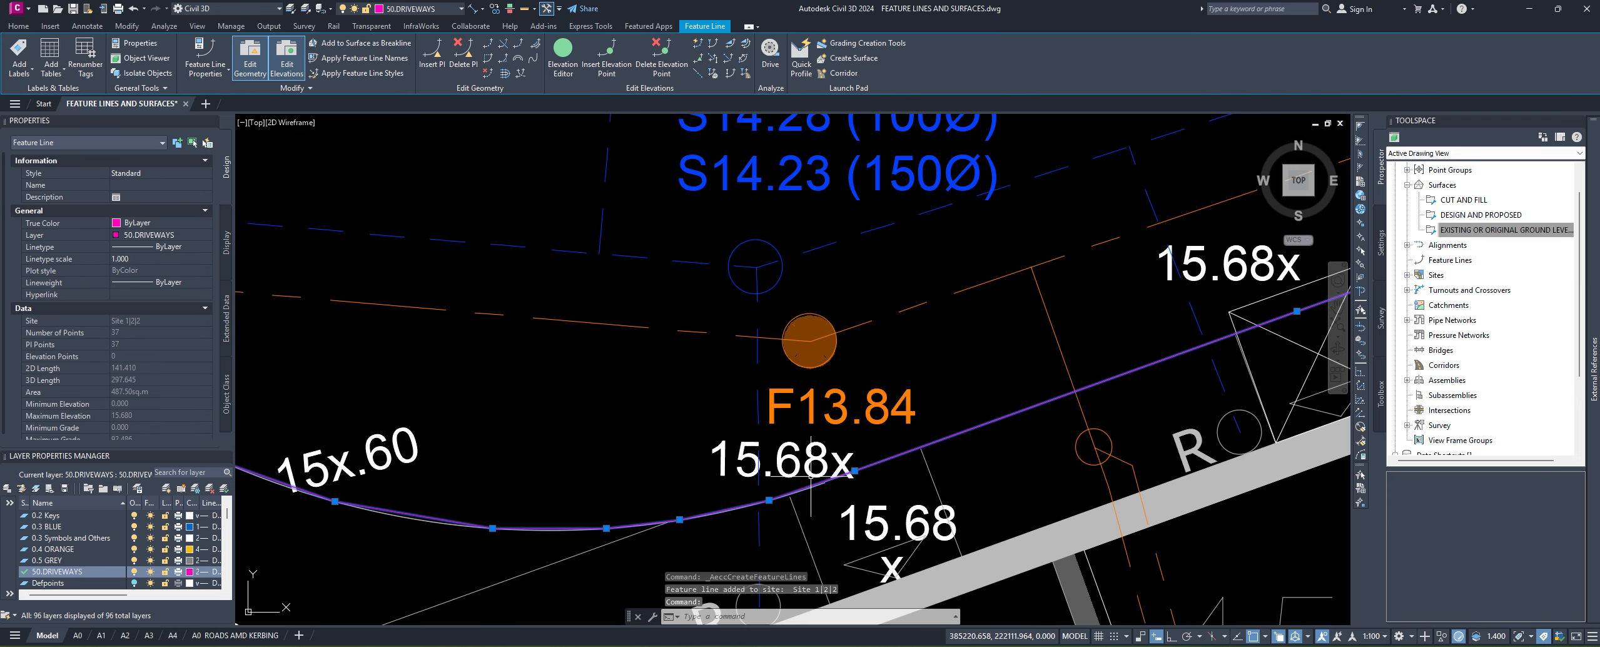
{"action": "left_click", "coordinate": [21, 74]}
{"action": "left_click", "coordinate": [69, 95]}
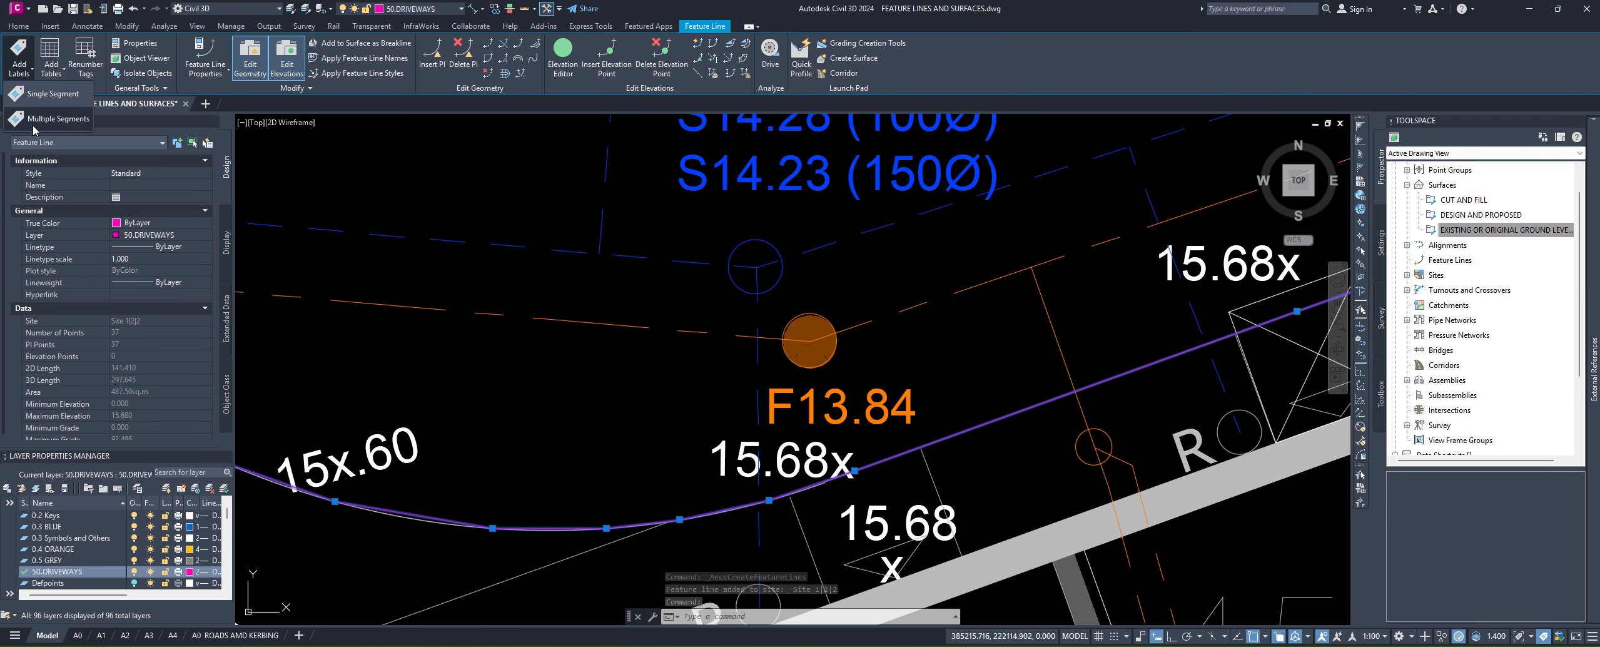
{"action": "left_click", "coordinate": [974, 426]}
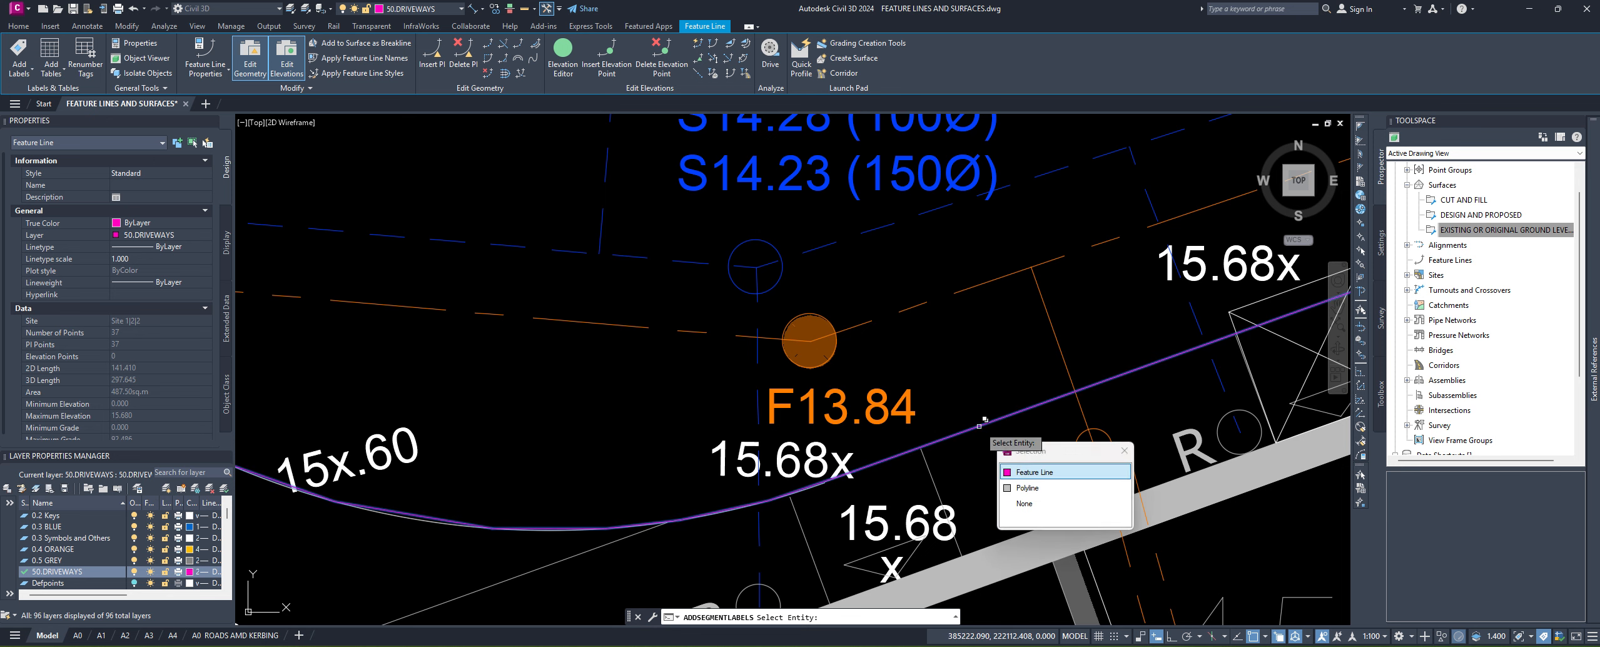
{"action": "left_click", "coordinate": [1031, 472]}
{"action": "scroll", "coordinate": [688, 475], "scroll_direction": "down", "scroll_amount": 3}
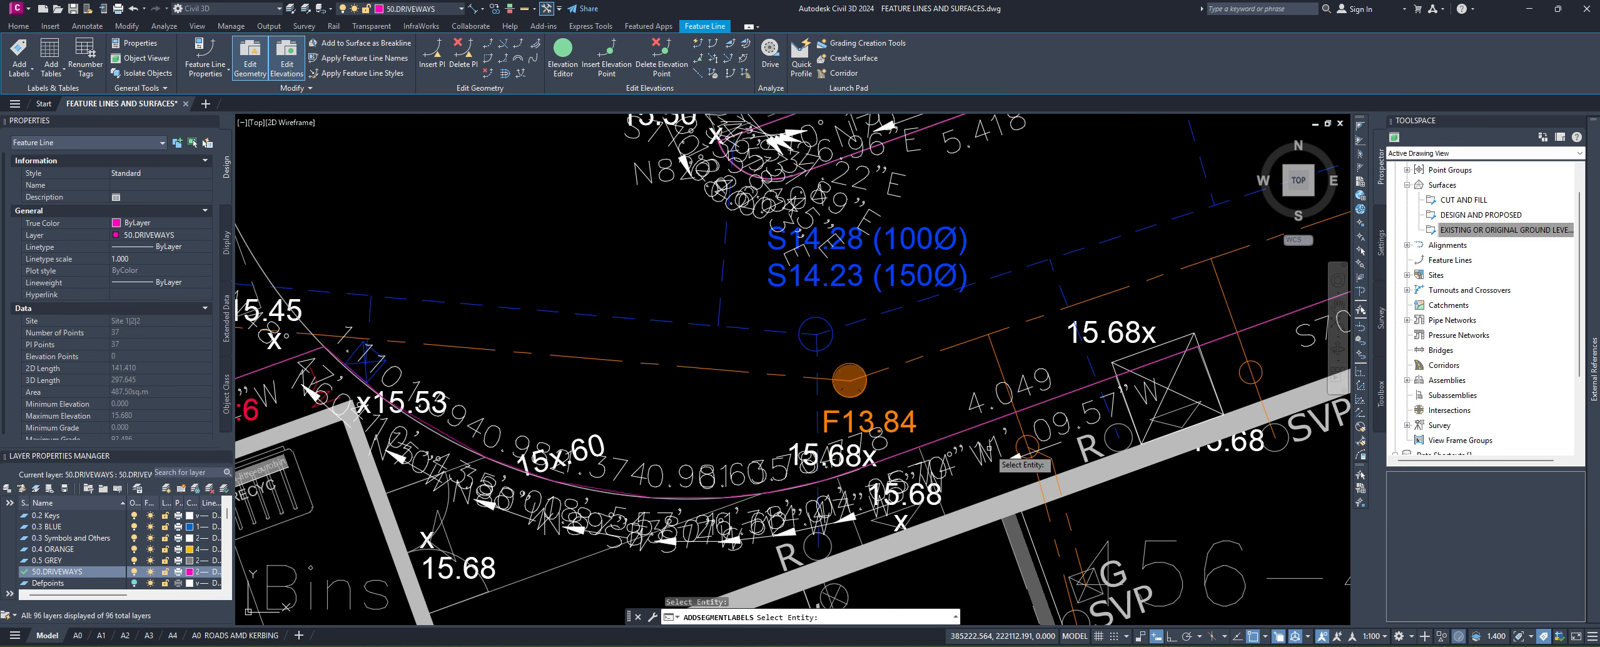
{"action": "key", "text": "Escape"}
{"action": "key", "text": "Escape"}
{"action": "key", "text": "Escape"}
Step: Select all similar segment labels on the recreated feature line and switch their general line label style to DY ELEVATION END Z
{"action": "left_click", "coordinate": [663, 466]}
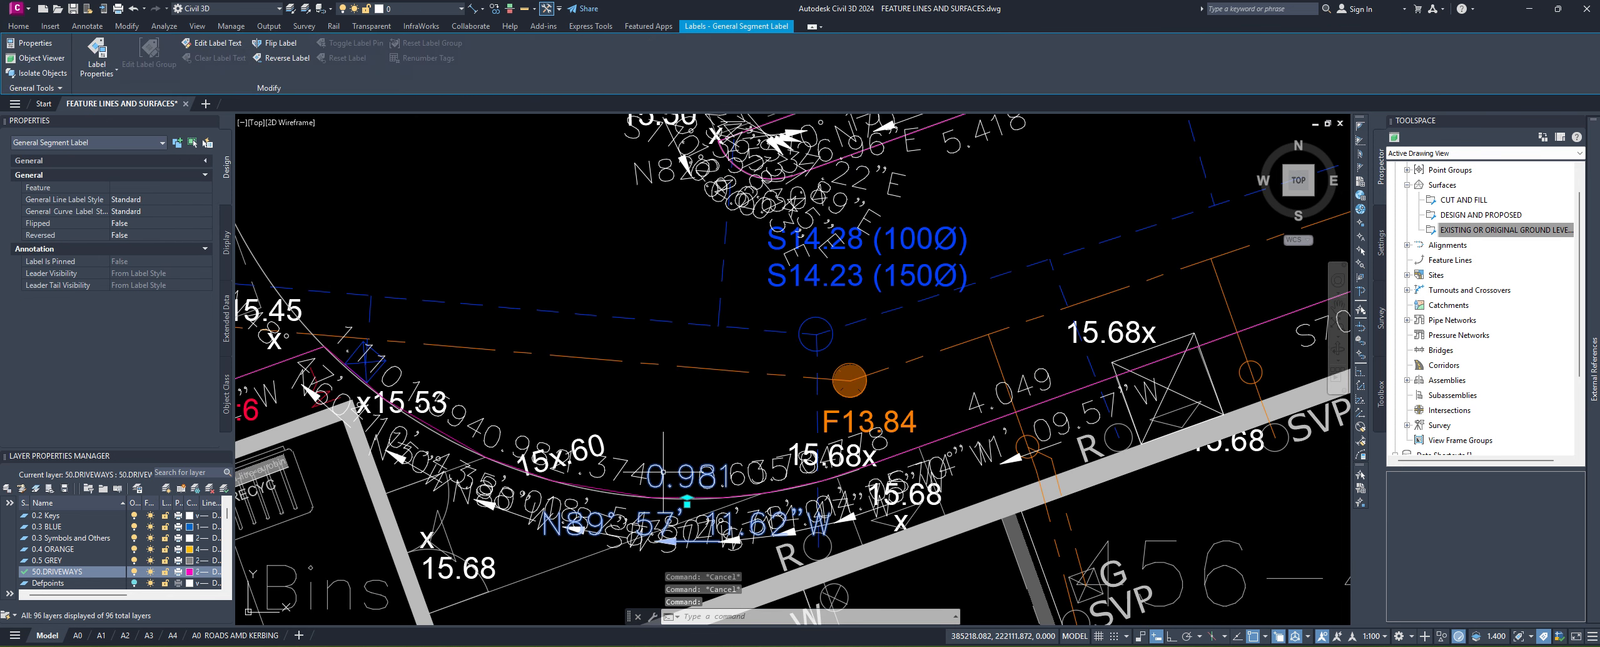
{"action": "right_click", "coordinate": [663, 468]}
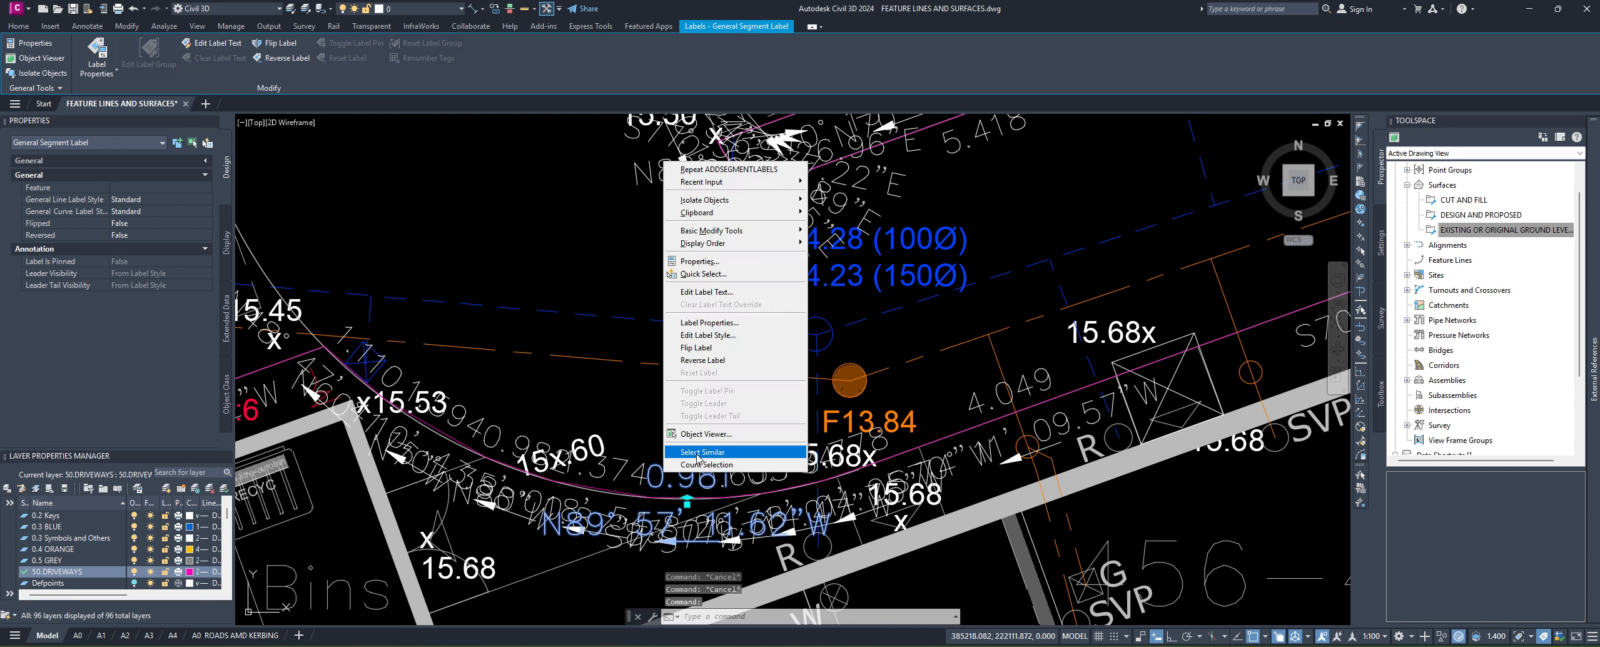
{"action": "left_click", "coordinate": [691, 458]}
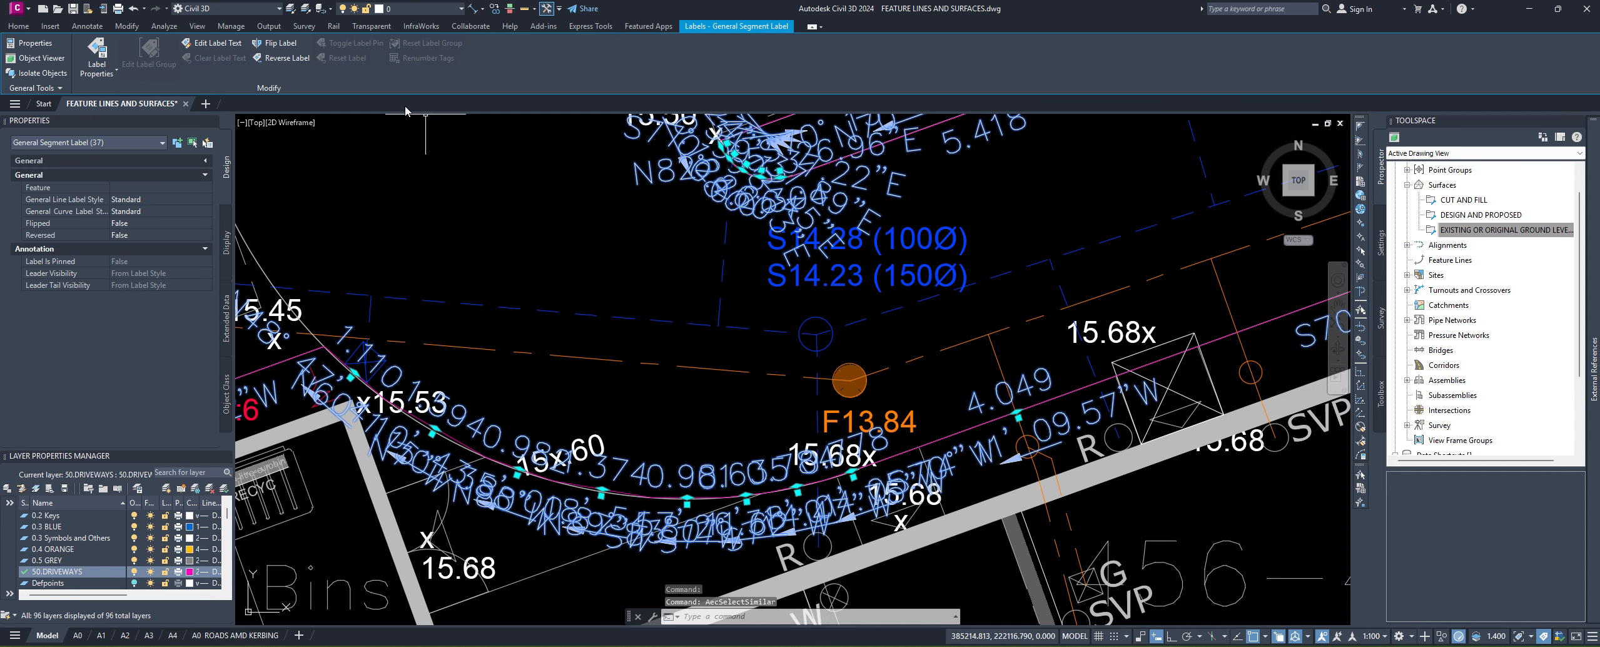
{"action": "left_click", "coordinate": [125, 201]}
{"action": "left_click", "coordinate": [128, 200]}
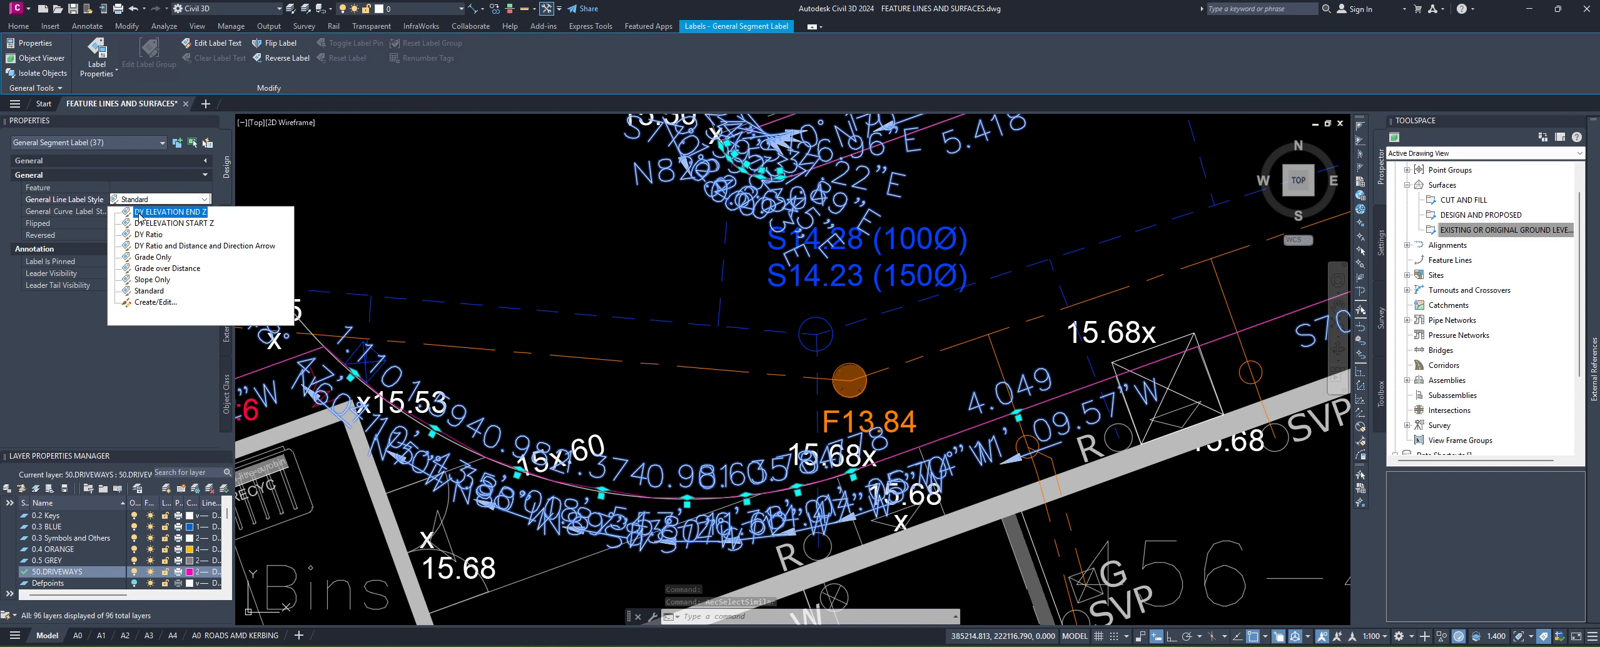
{"action": "left_click", "coordinate": [170, 211]}
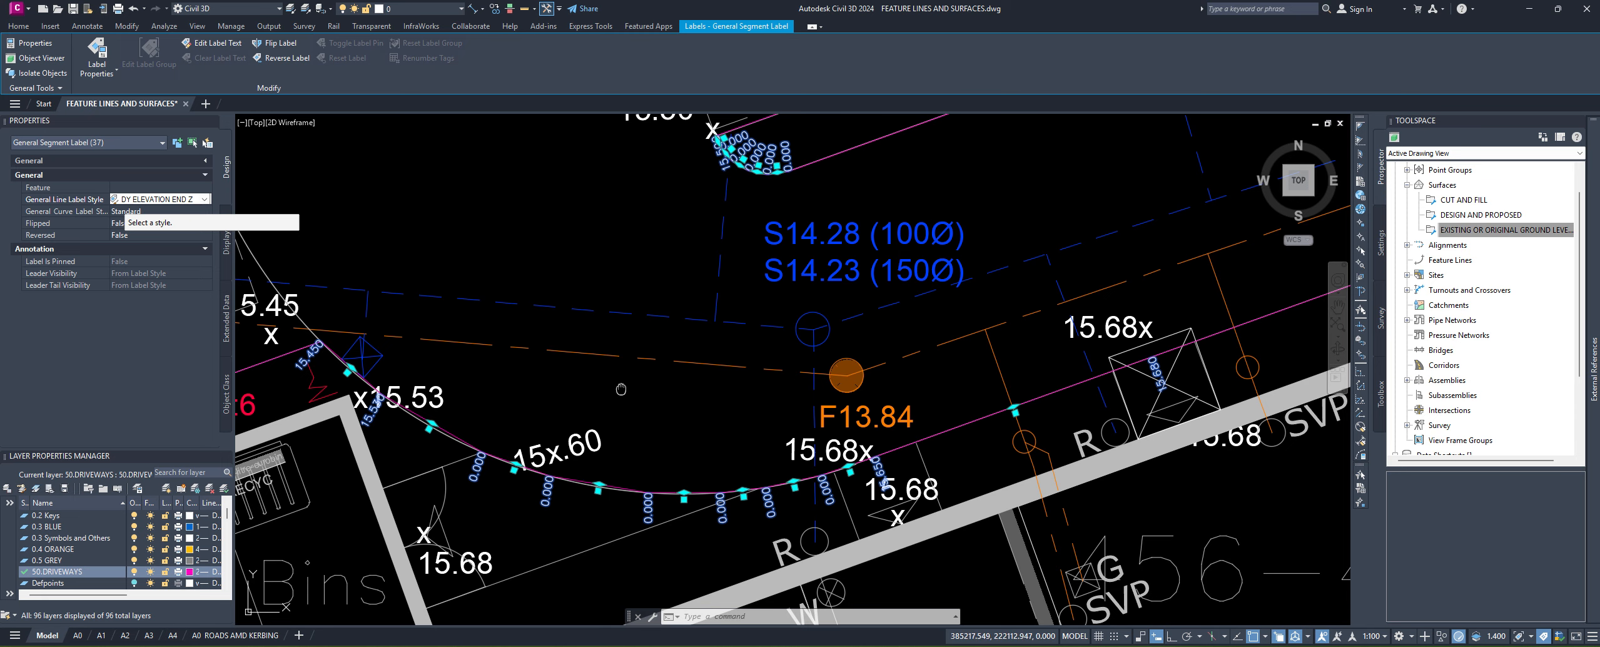
{"action": "middle_click_drag", "start_coordinate": [621, 389], "coordinate": [604, 371]}
{"action": "key", "text": "Escape"}
{"action": "key", "text": "Escape"}
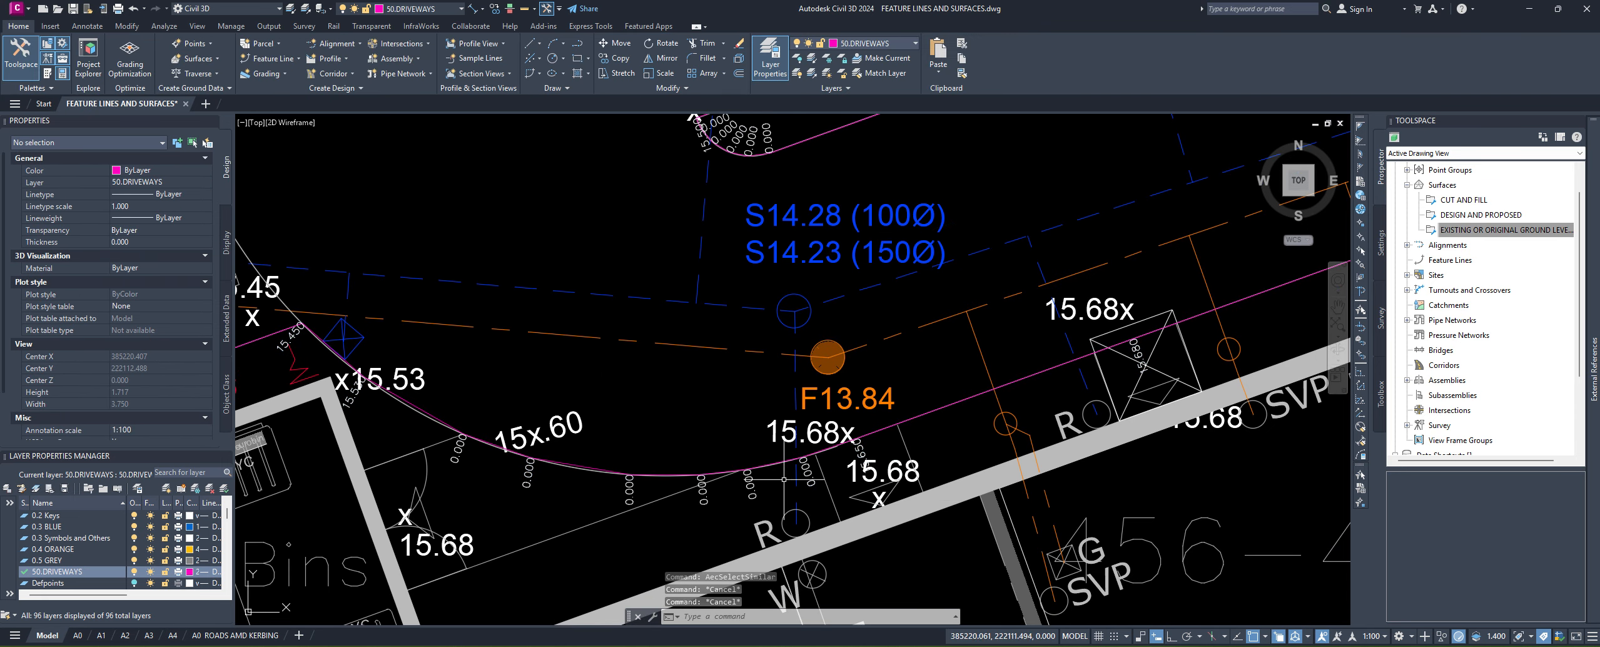
Step: Examine the end elevation labels along the building-side driveway edge, from the far 15.50 corner back to the curve beside the bins
{"action": "middle_click_drag", "start_coordinate": [783, 481], "coordinate": [882, 398]}
{"action": "mouse_move", "coordinate": [984, 379]}
{"action": "middle_mouse_down"}
{"action": "mouse_move", "coordinate": [960, 399]}
{"action": "mouse_move", "coordinate": [641, 430]}
{"action": "mouse_move", "coordinate": [567, 457]}
{"action": "middle_mouse_up"}
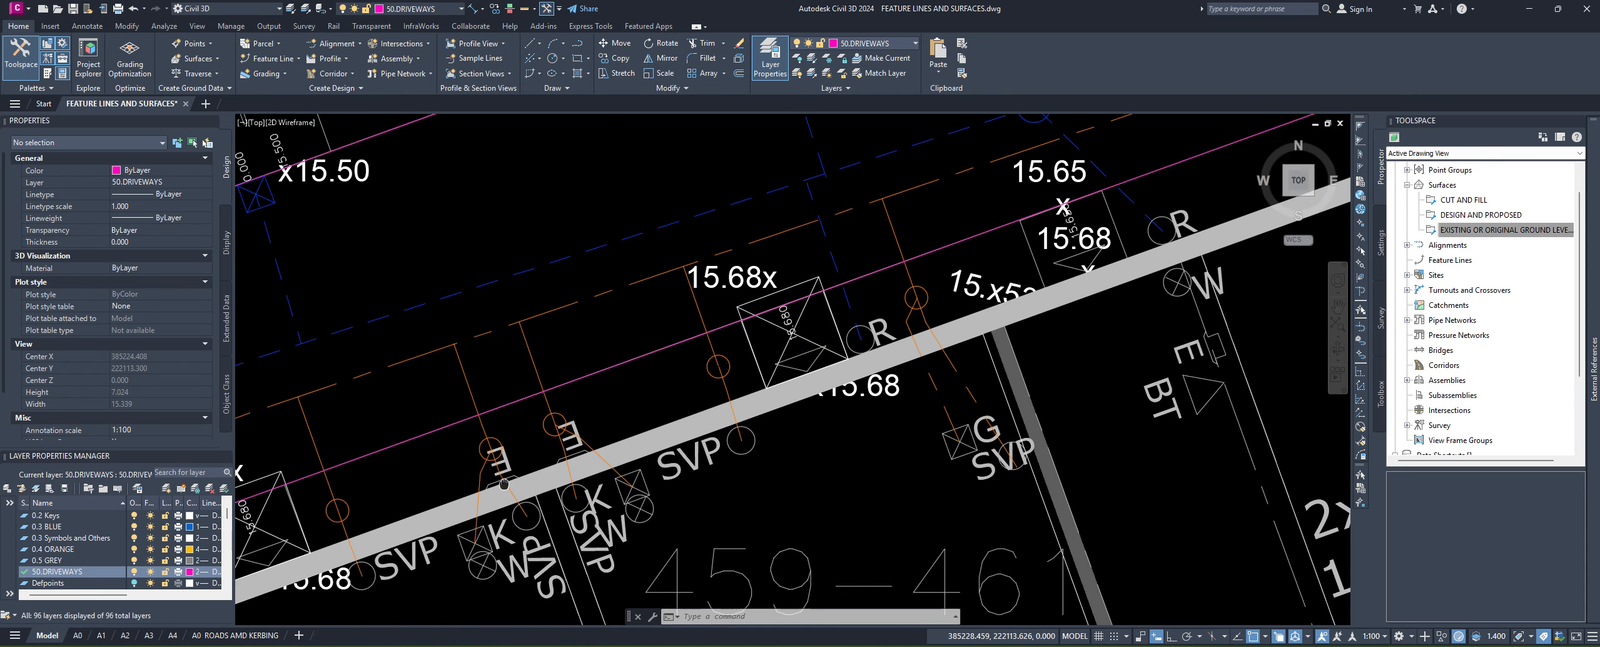
{"action": "scroll", "coordinate": [566, 457], "scroll_direction": "down", "scroll_amount": 4}
{"action": "scroll", "coordinate": [1044, 262], "scroll_direction": "up", "scroll_amount": 4}
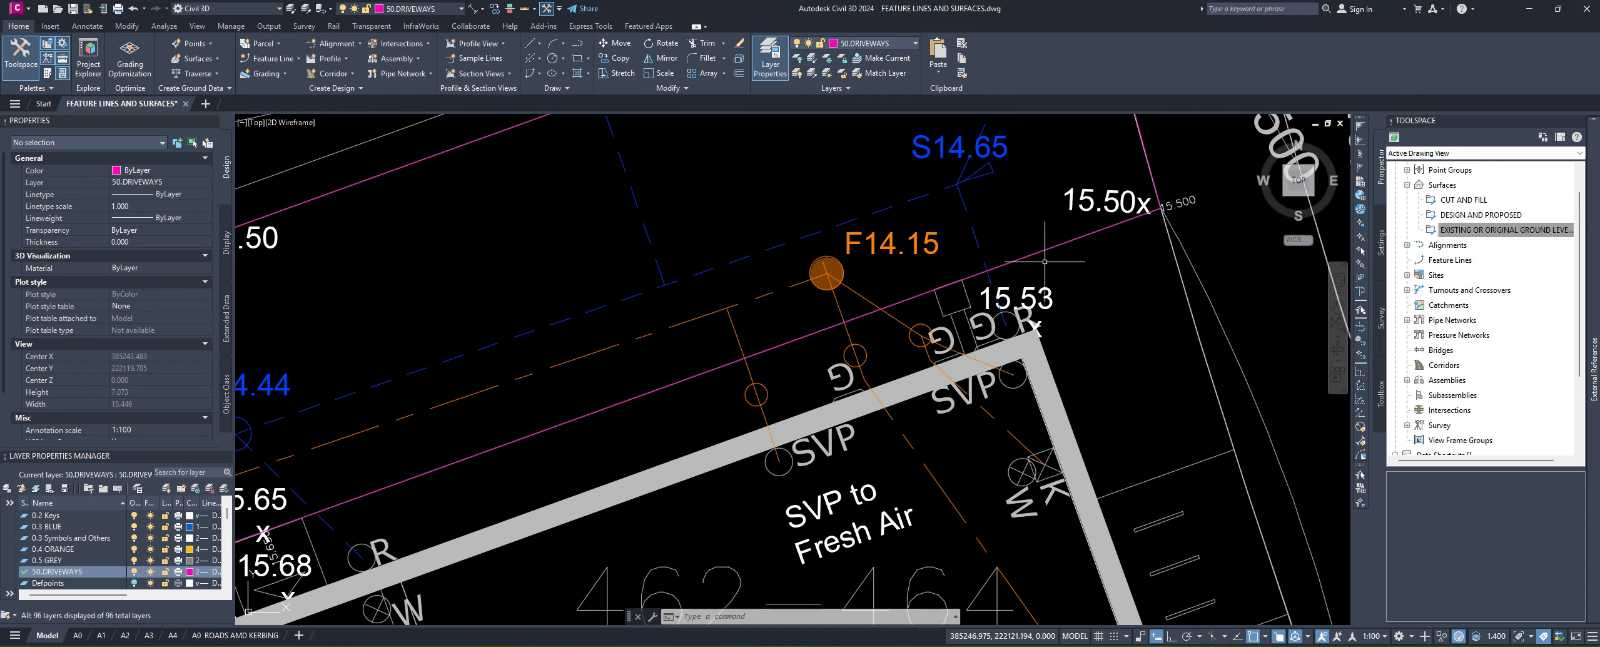
{"action": "scroll", "coordinate": [477, 423], "scroll_direction": "up", "scroll_amount": 2}
{"action": "middle_click_drag", "start_coordinate": [477, 422], "coordinate": [814, 309]}
{"action": "mouse_move", "coordinate": [376, 582]}
{"action": "middle_mouse_down"}
{"action": "mouse_move", "coordinate": [525, 536]}
{"action": "mouse_move", "coordinate": [959, 340]}
{"action": "middle_mouse_up"}
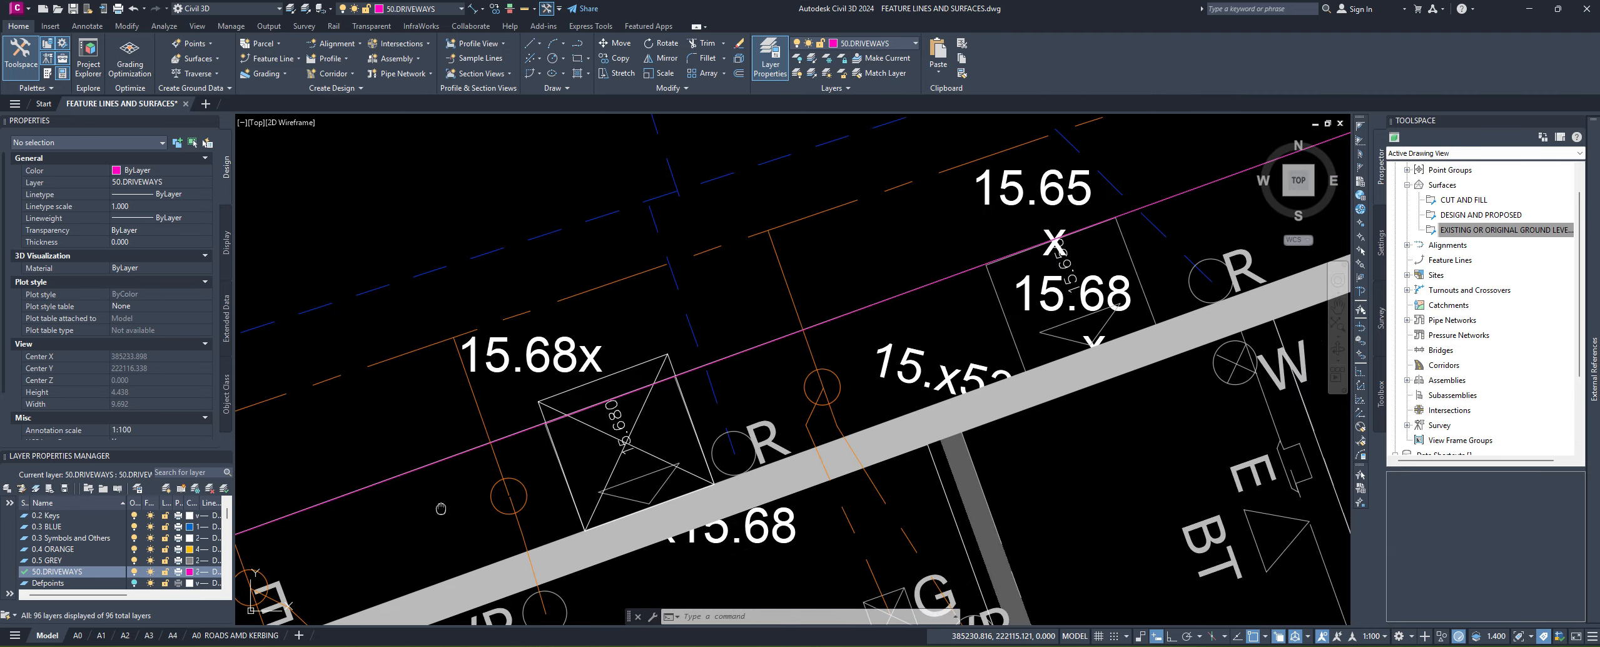
{"action": "middle_click_drag", "start_coordinate": [439, 507], "coordinate": [1008, 320]}
{"action": "middle_click_drag", "start_coordinate": [312, 494], "coordinate": [1056, 194]}
{"action": "middle_click_drag", "start_coordinate": [538, 386], "coordinate": [1079, 418]}
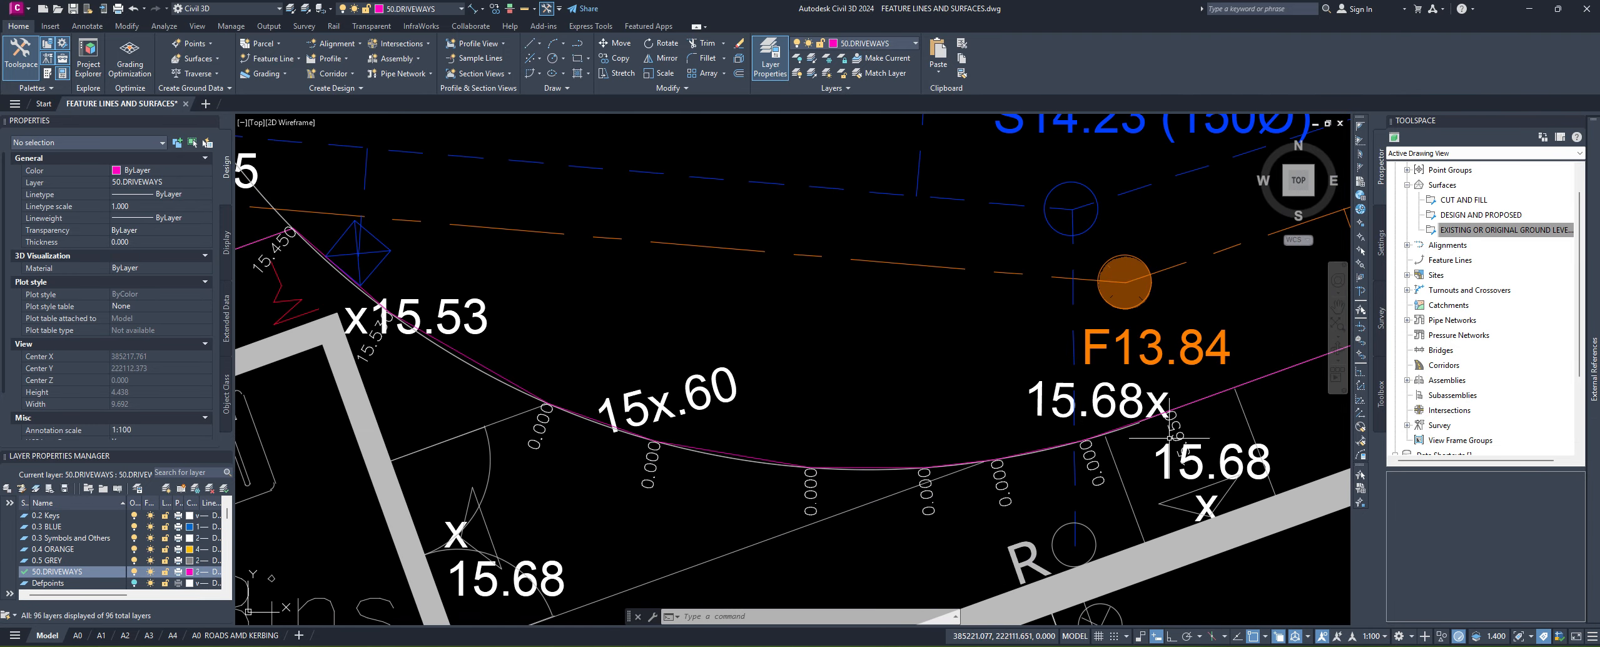
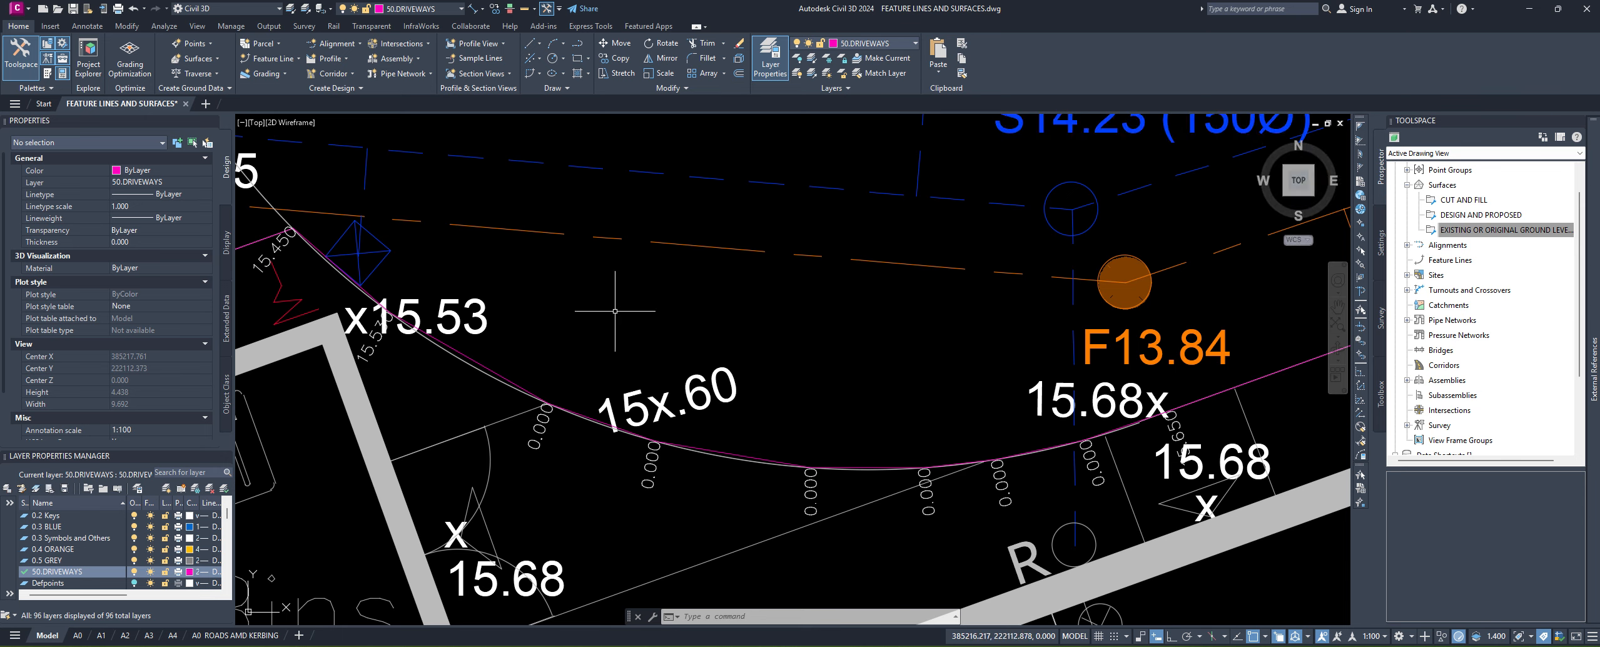
Step: Set the grade along the curve beside the bins from its 15.65 end vertex to the 15.53 vertex, accepting the default grade of -1.68
{"action": "left_click", "coordinate": [475, 359]}
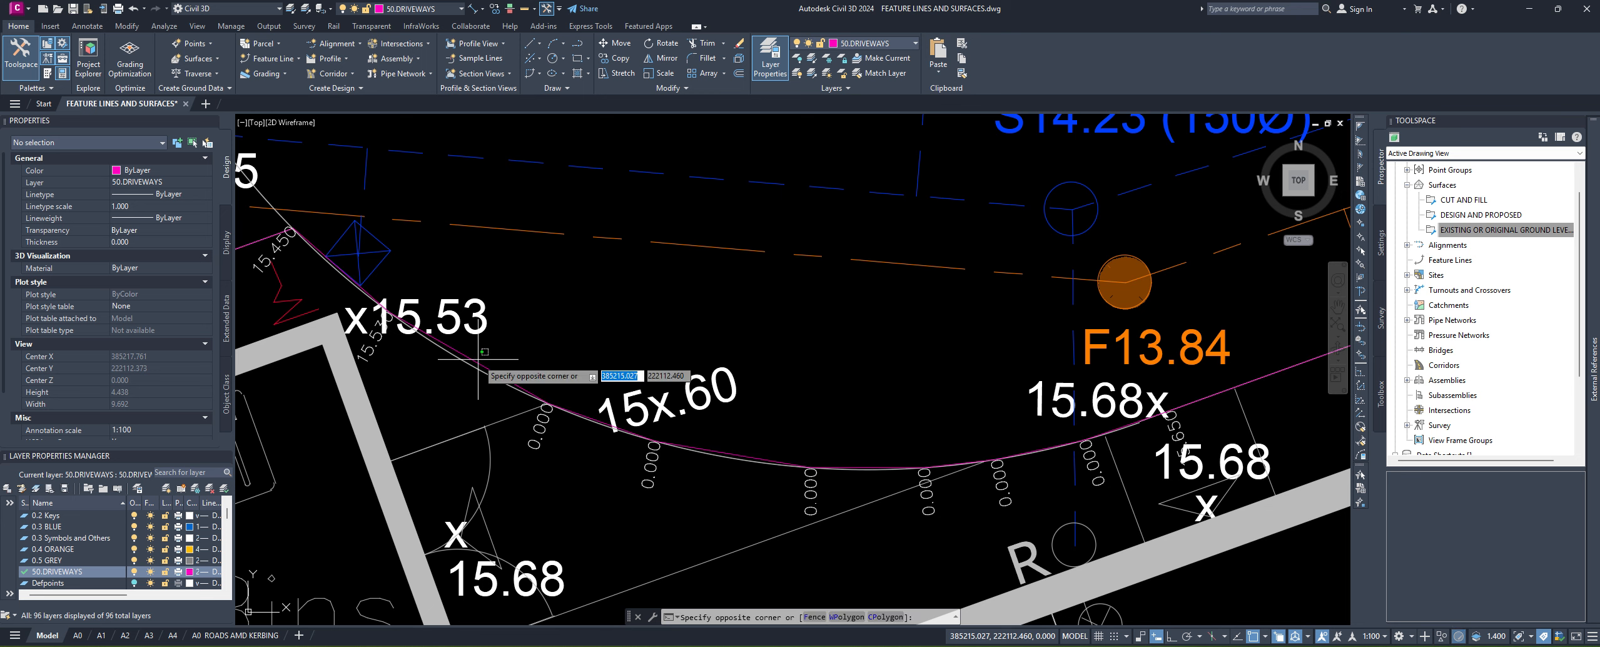
{"action": "left_click", "coordinate": [476, 358]}
{"action": "left_click", "coordinate": [469, 356]}
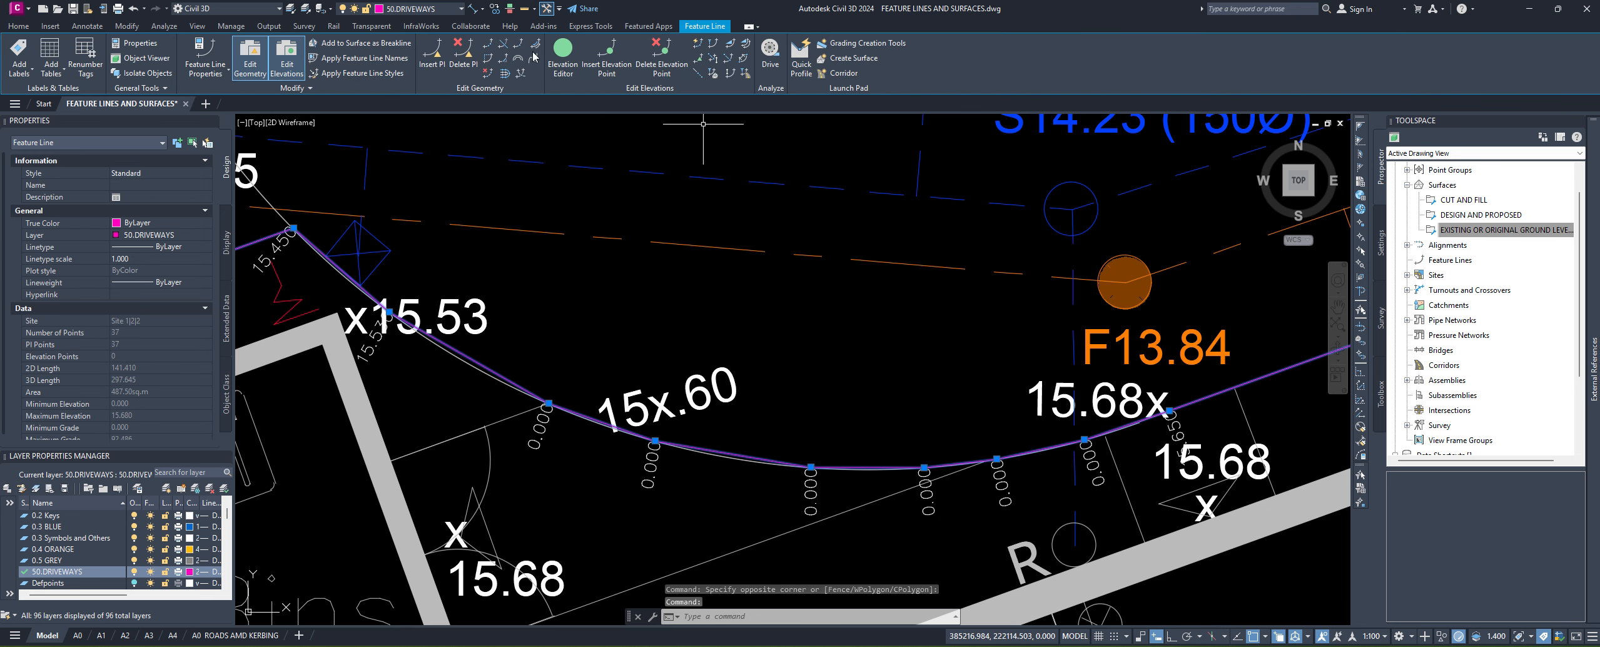
{"action": "left_click", "coordinate": [731, 50]}
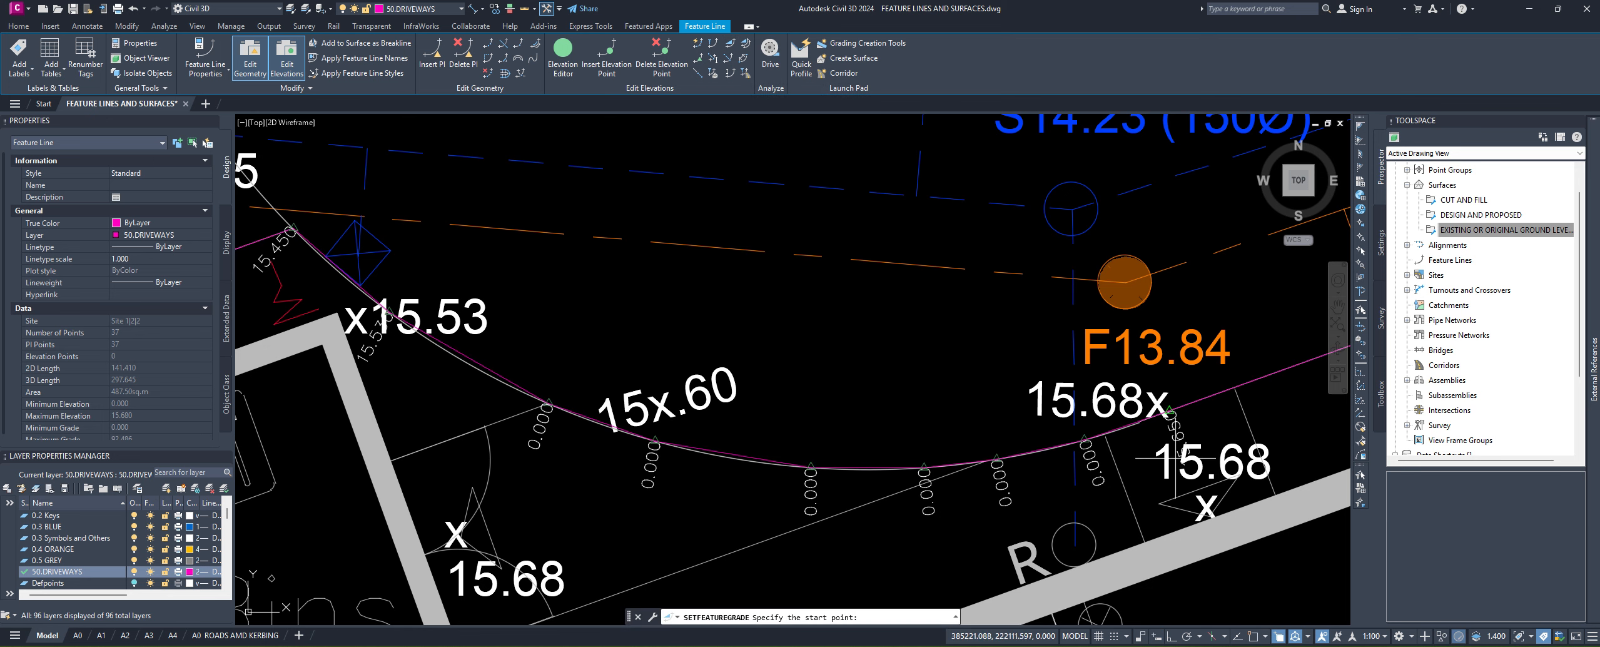
{"action": "left_click", "coordinate": [1170, 416]}
{"action": "key", "text": "Return"}
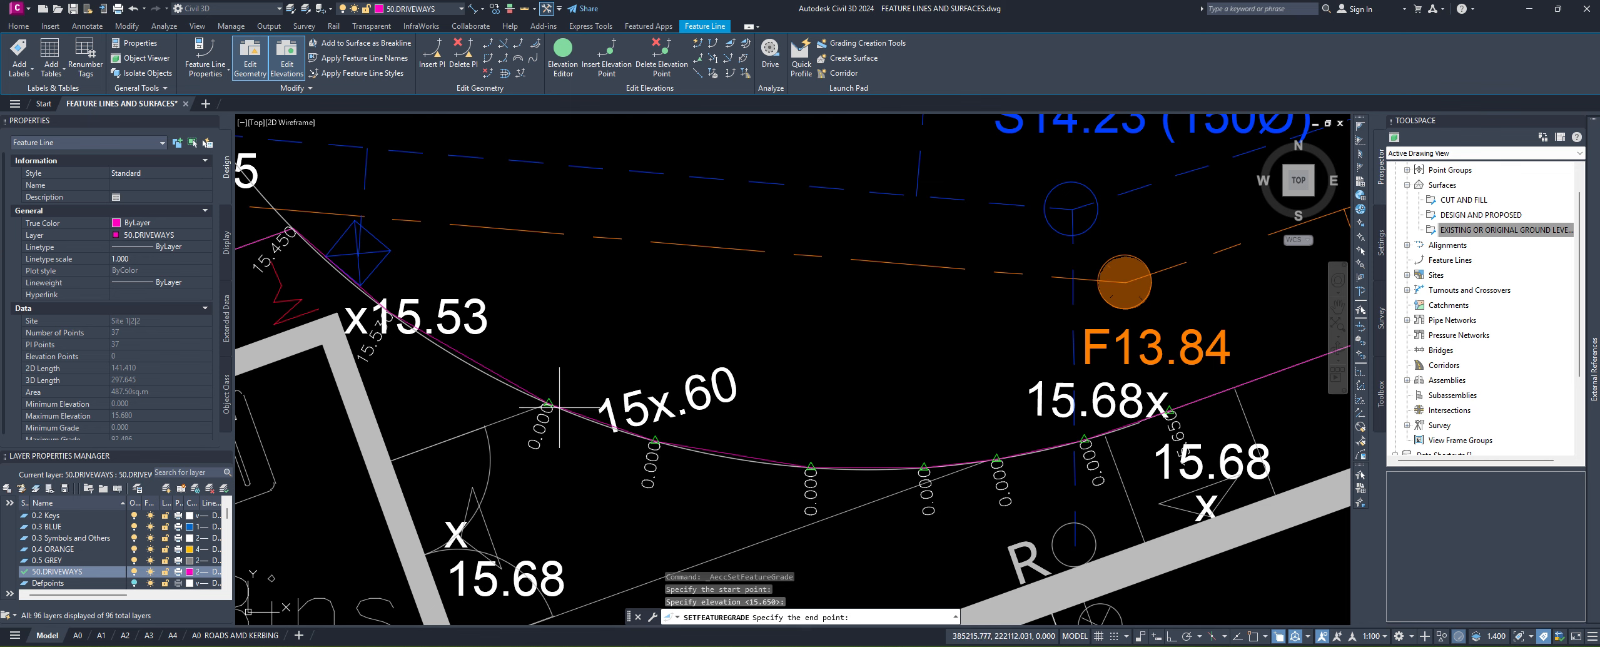
{"action": "left_click", "coordinate": [388, 311]}
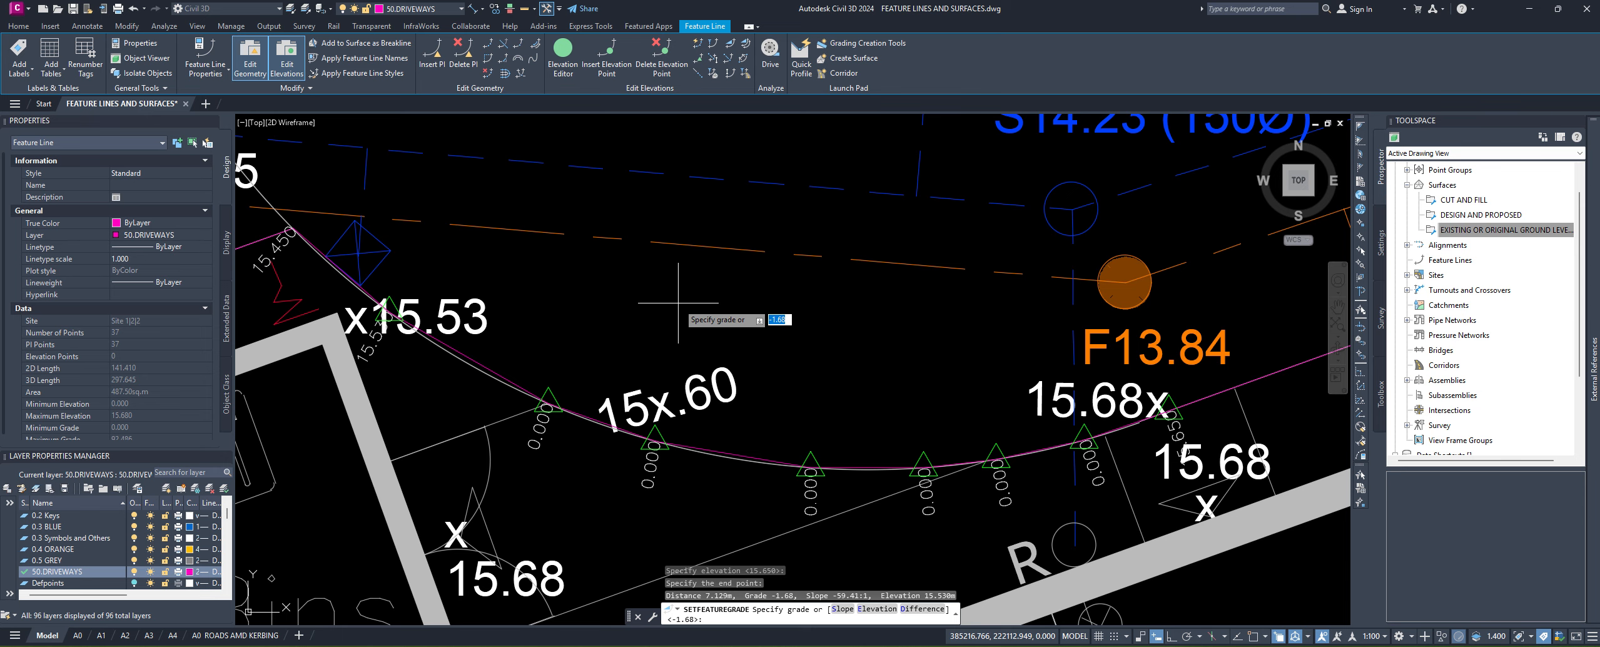
{"action": "key", "text": "Return"}
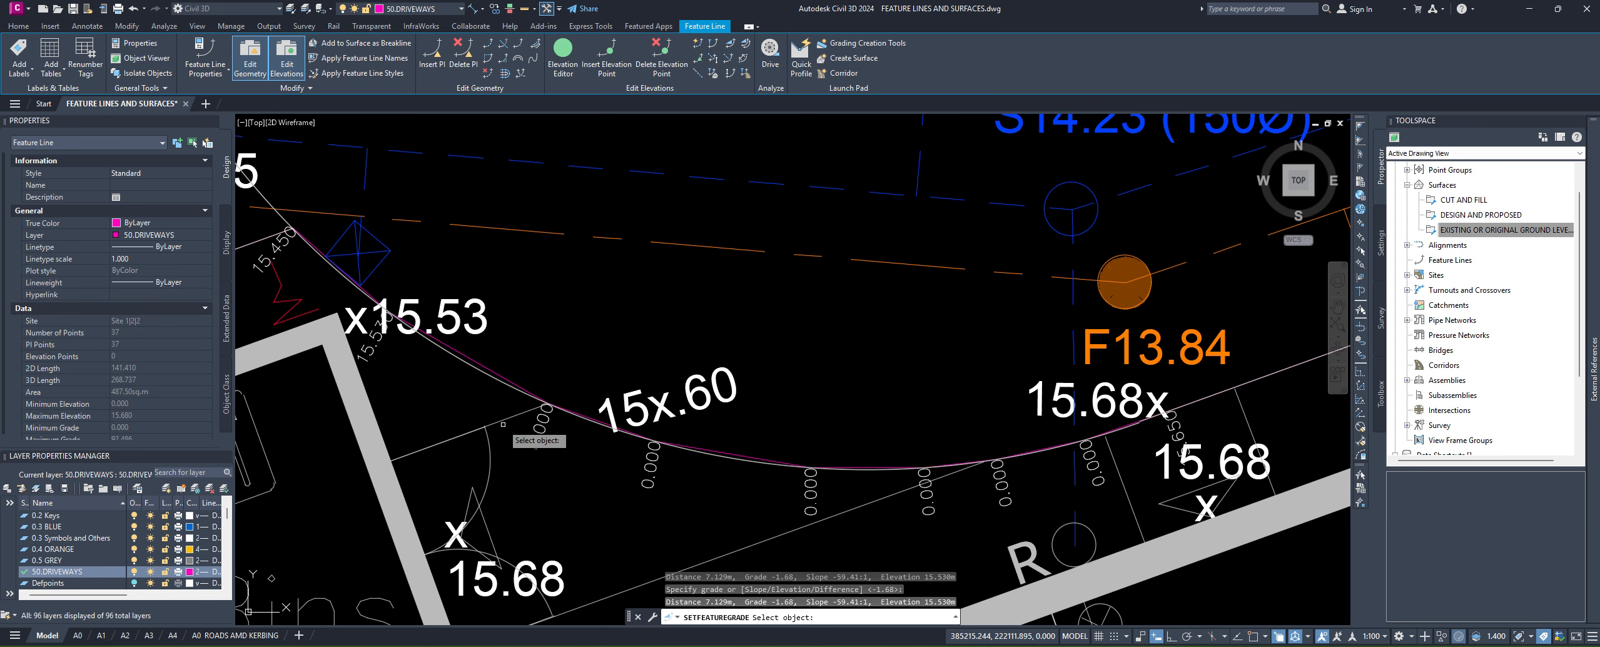
{"action": "key", "text": "Return"}
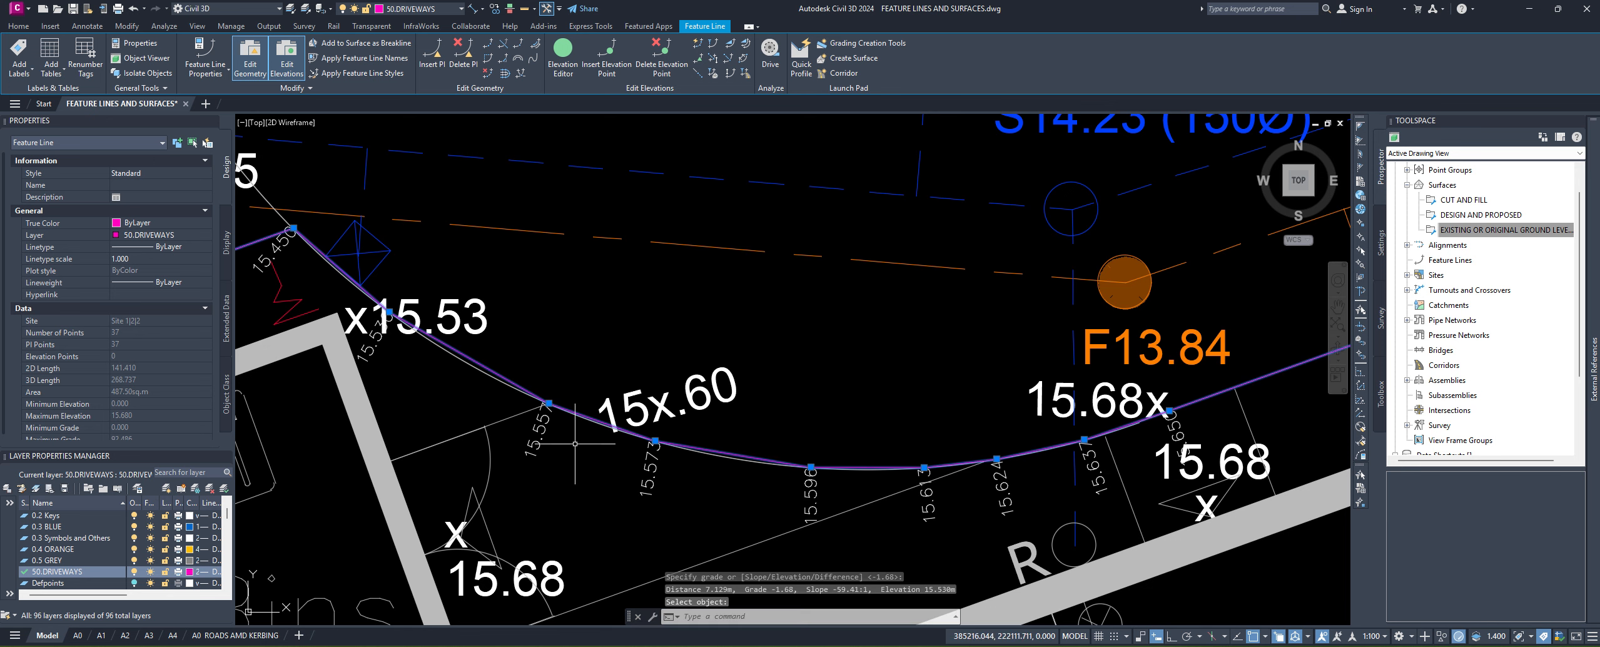
Step: Inspect the driveway feature line from the front in the Object Viewer to check for vertices at zero elevation
{"action": "mouse_move", "coordinate": [345, 313]}
{"action": "middle_mouse_down"}
{"action": "mouse_move", "coordinate": [999, 423]}
{"action": "mouse_move", "coordinate": [1119, 330]}
{"action": "middle_mouse_up"}
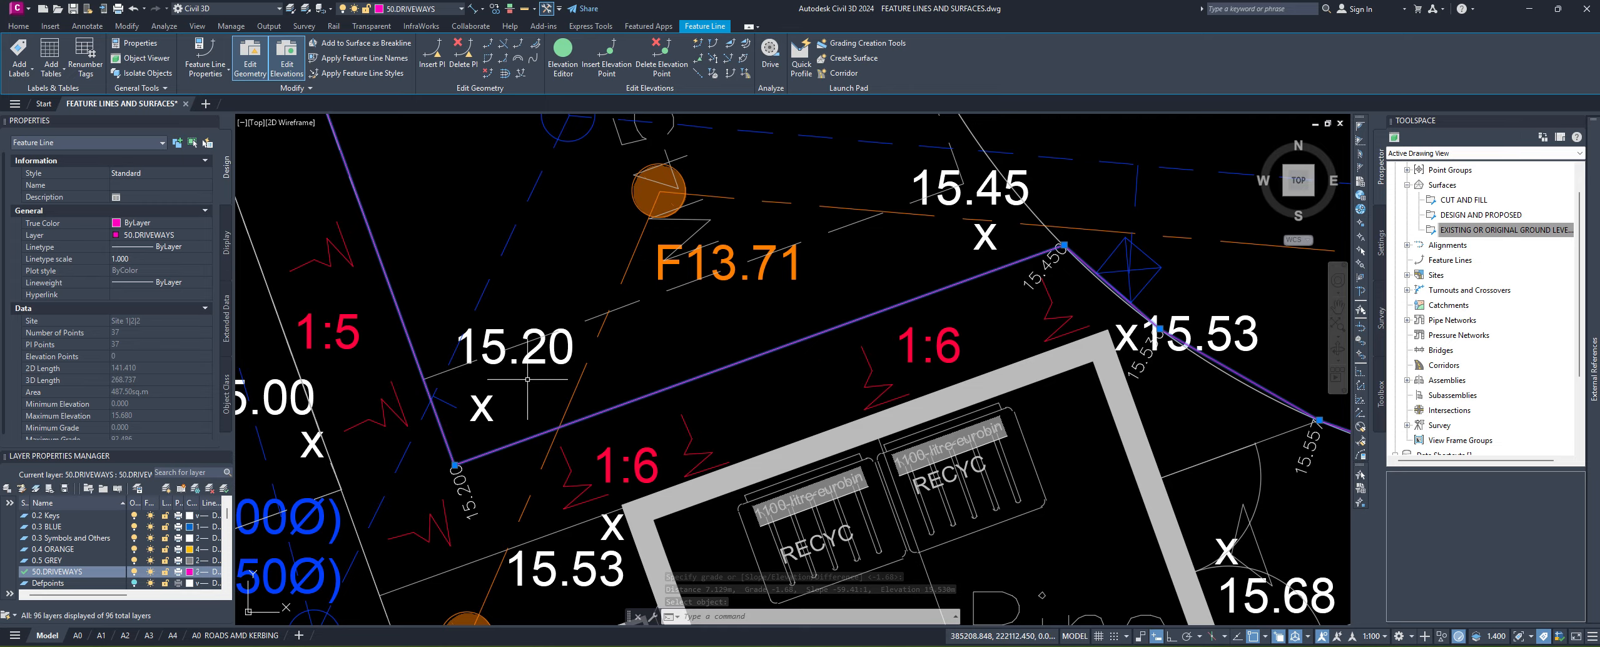
{"action": "middle_click_drag", "start_coordinate": [526, 387], "coordinate": [707, 397]}
{"action": "scroll", "coordinate": [707, 397], "scroll_direction": "down", "scroll_amount": 4}
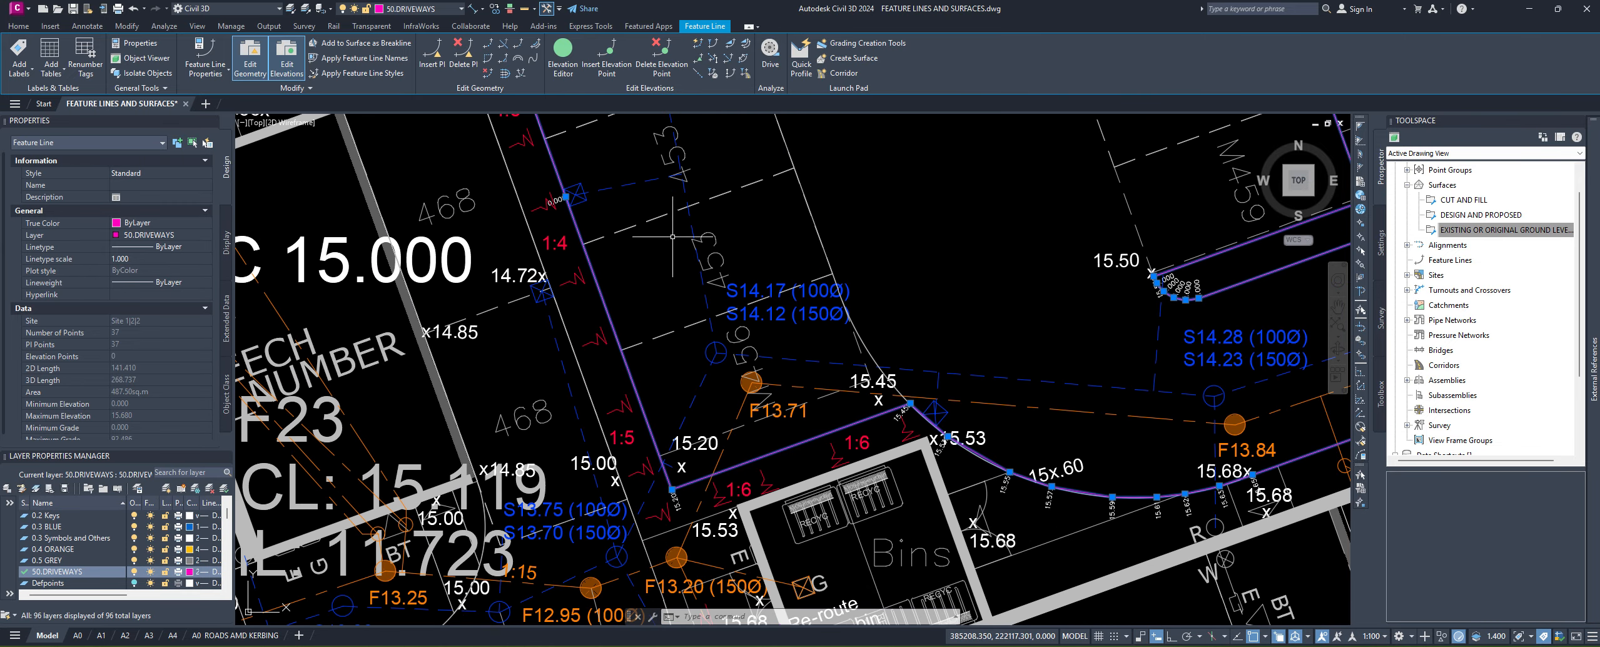
{"action": "right_click", "coordinate": [600, 275]}
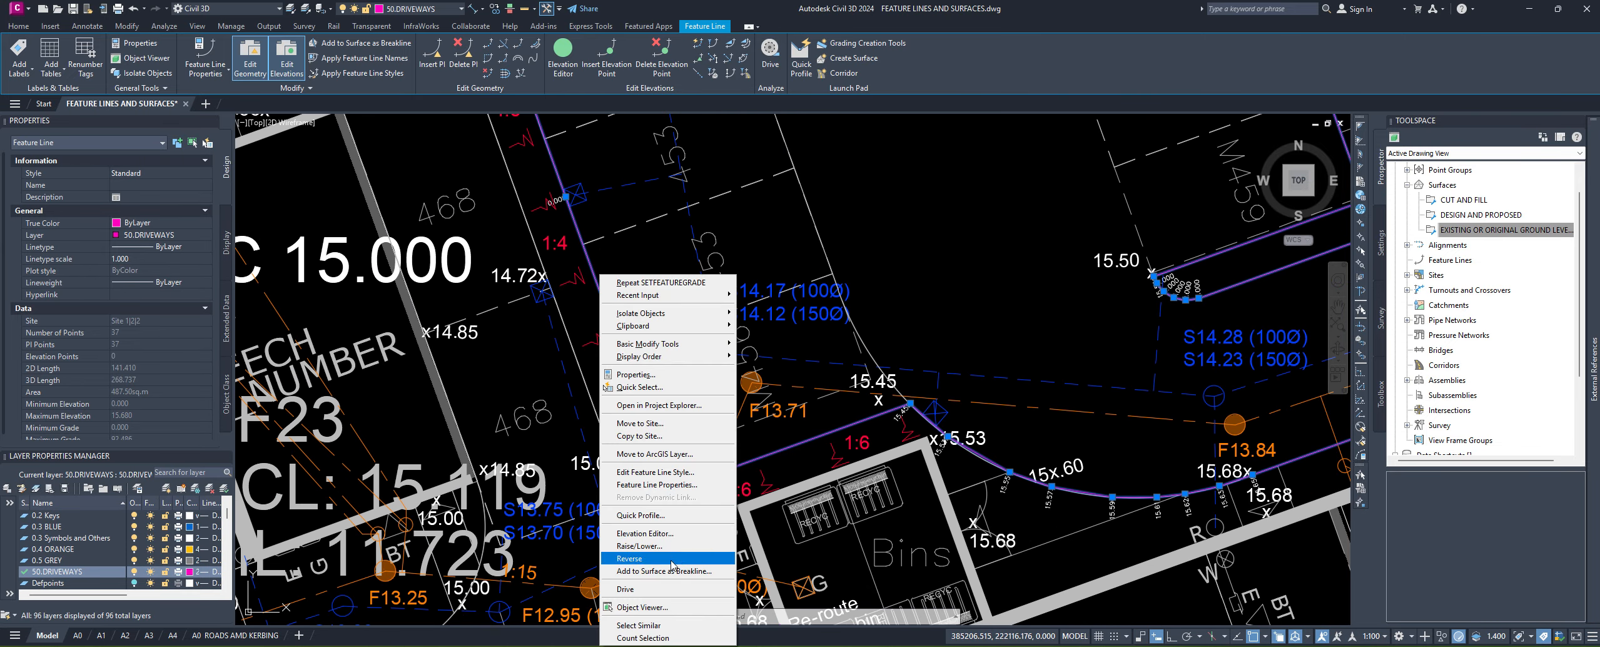
{"action": "left_click", "coordinate": [641, 612]}
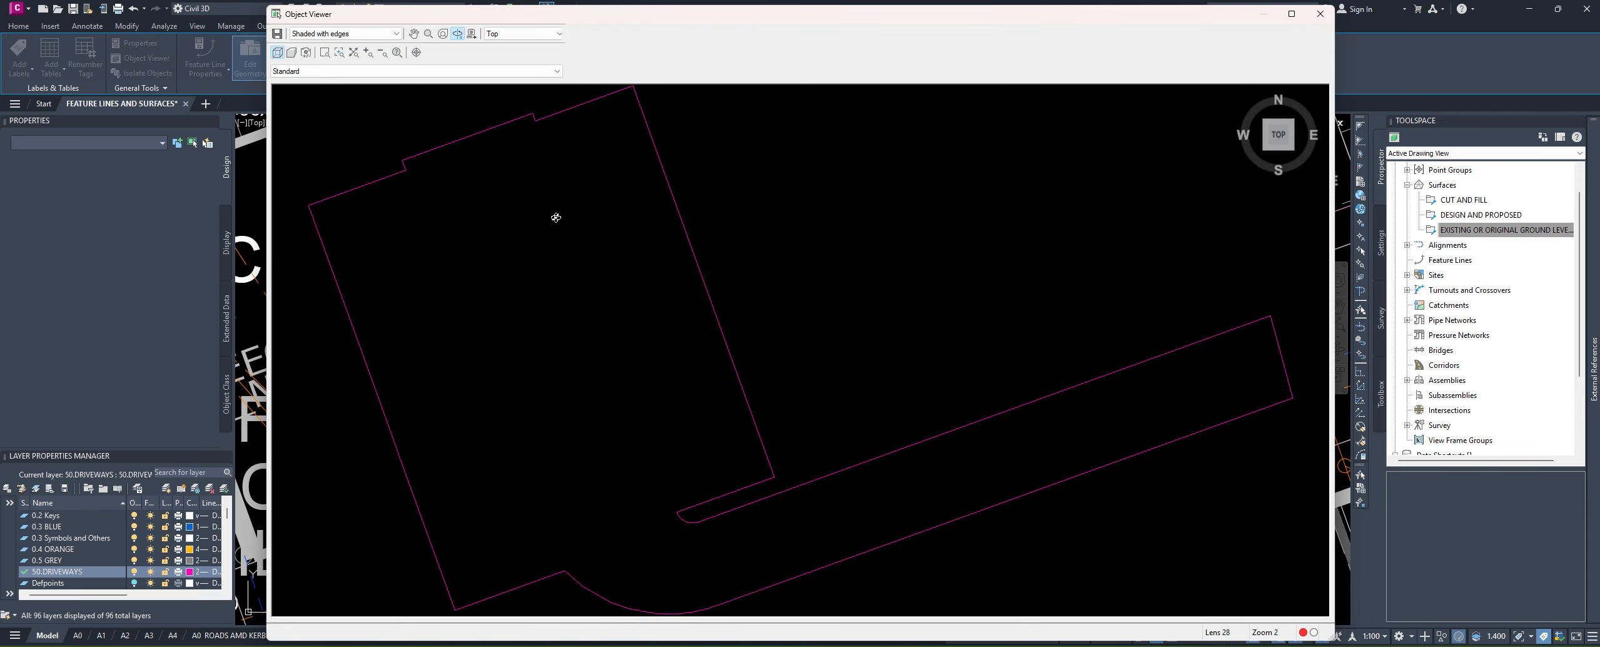
{"action": "left_click", "coordinate": [1278, 158]}
{"action": "middle_click_drag", "start_coordinate": [766, 261], "coordinate": [768, 365]}
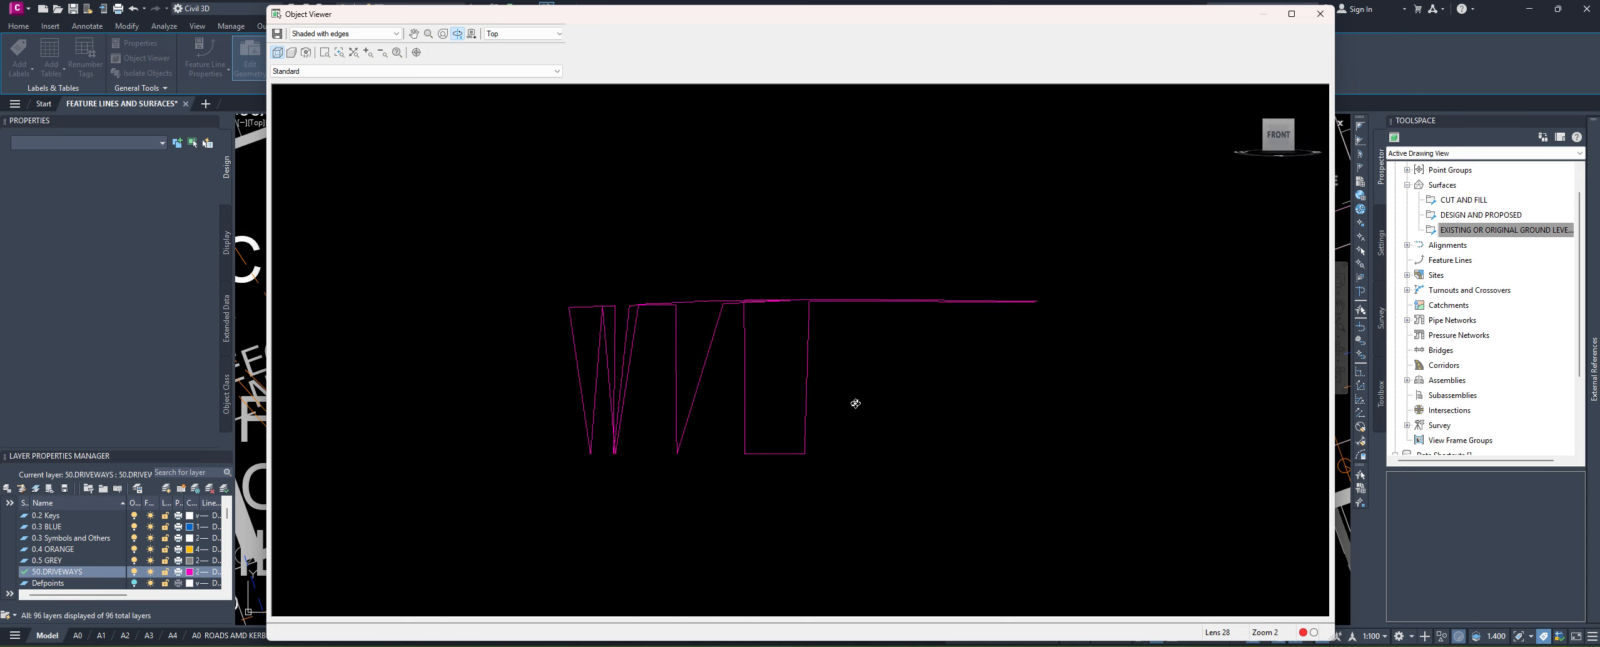
{"action": "left_click", "coordinate": [1321, 13]}
{"action": "middle_click_drag", "start_coordinate": [569, 534], "coordinate": [593, 501]}
{"action": "left_click", "coordinate": [626, 385]}
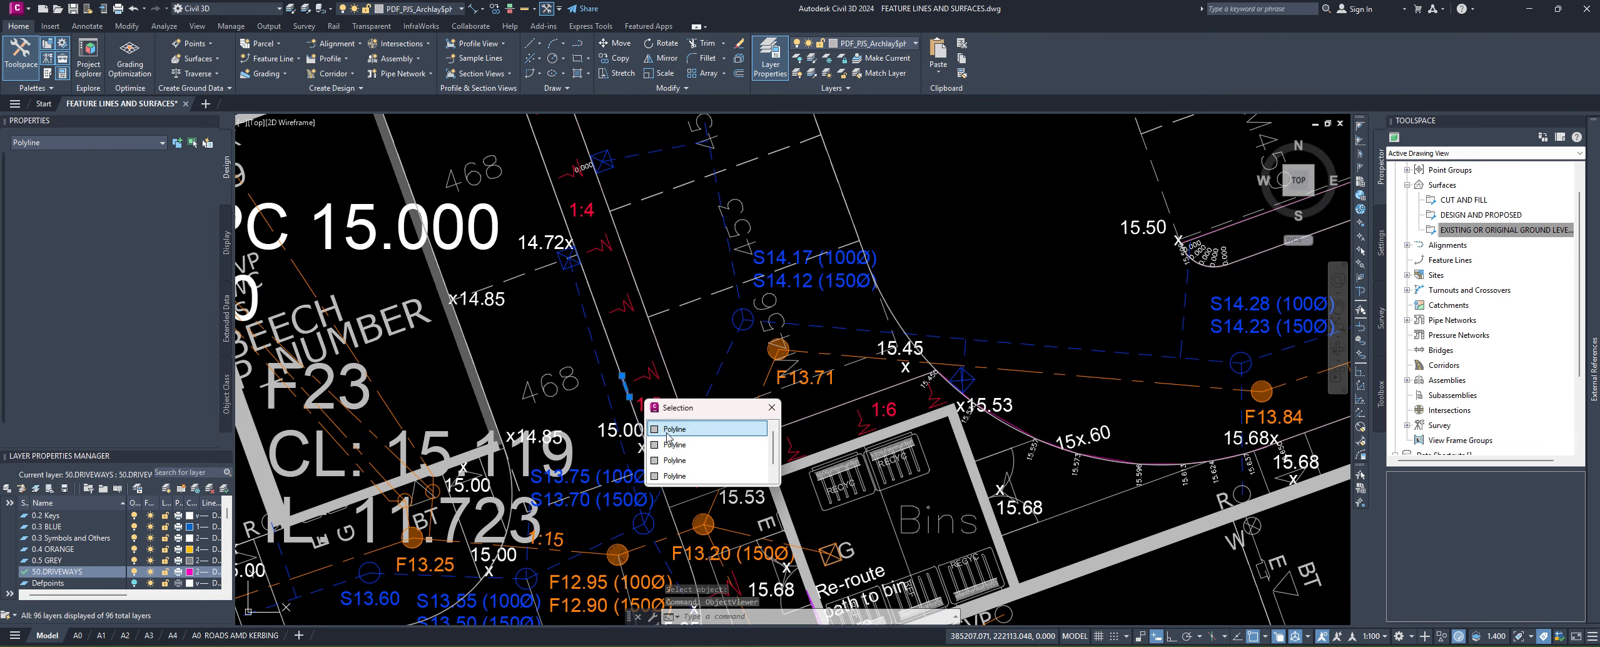
{"action": "left_click", "coordinate": [668, 429]}
{"action": "scroll", "coordinate": [570, 388], "scroll_direction": "down", "scroll_amount": 2}
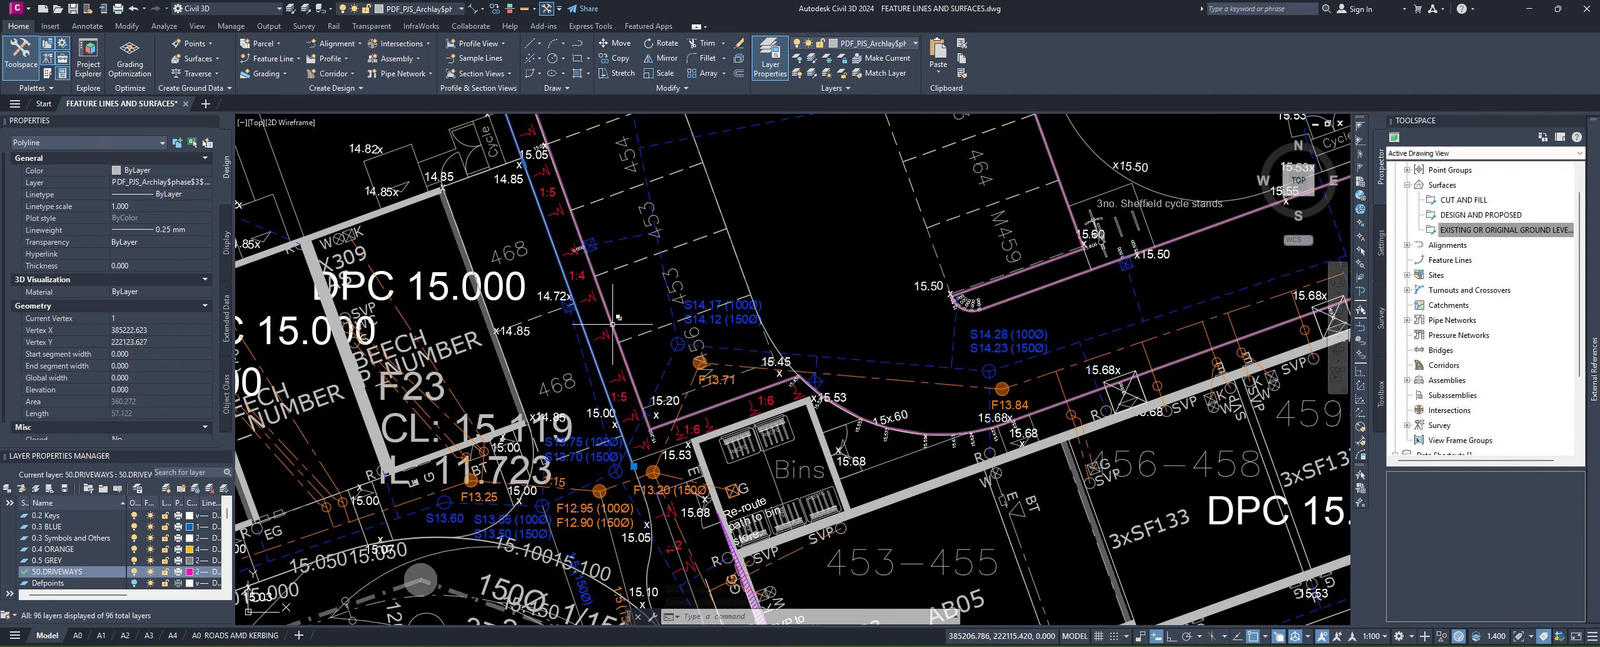
{"action": "key", "text": "Escape"}
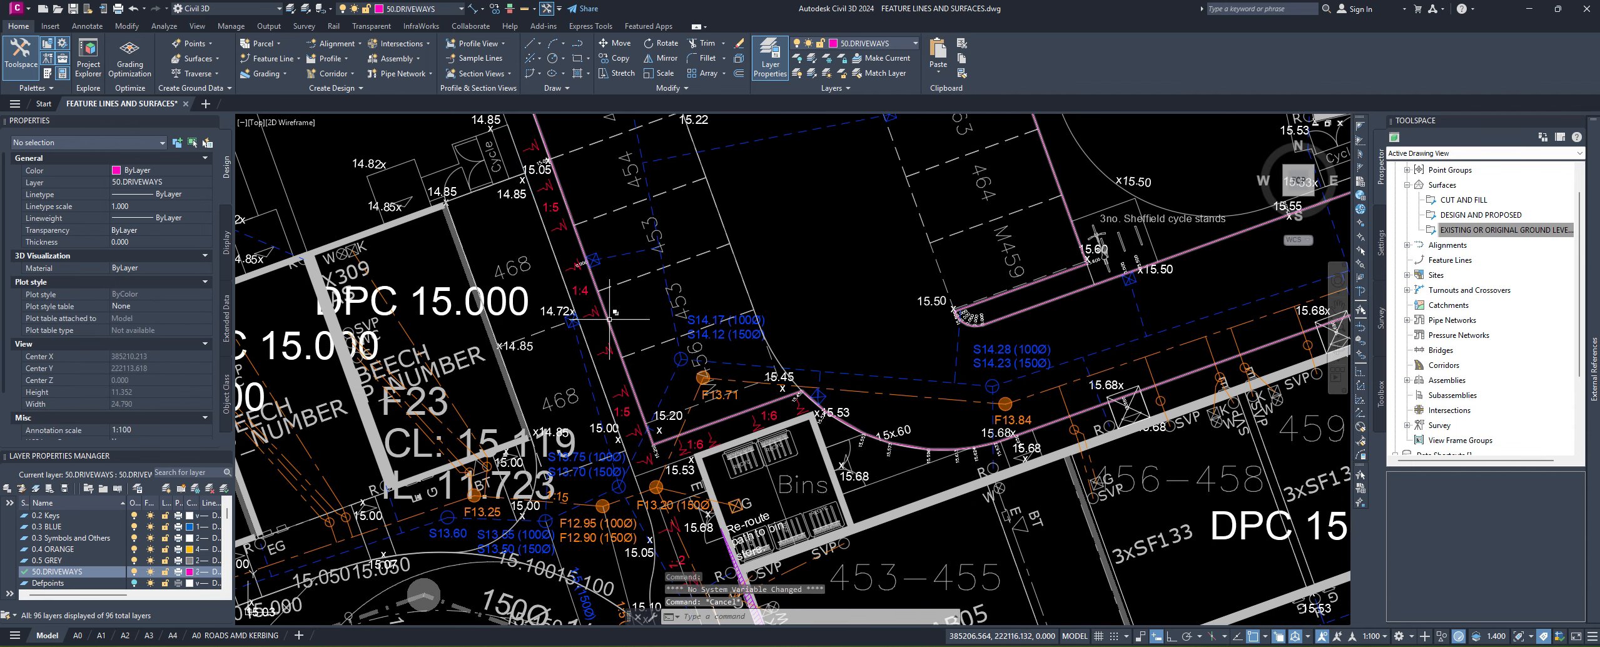
Step: Select the driveway feature line and open its vertices in the Elevation Editor
{"action": "left_click", "coordinate": [610, 319]}
{"action": "left_click", "coordinate": [688, 360]}
{"action": "middle_click_drag", "start_coordinate": [688, 361], "coordinate": [663, 413]}
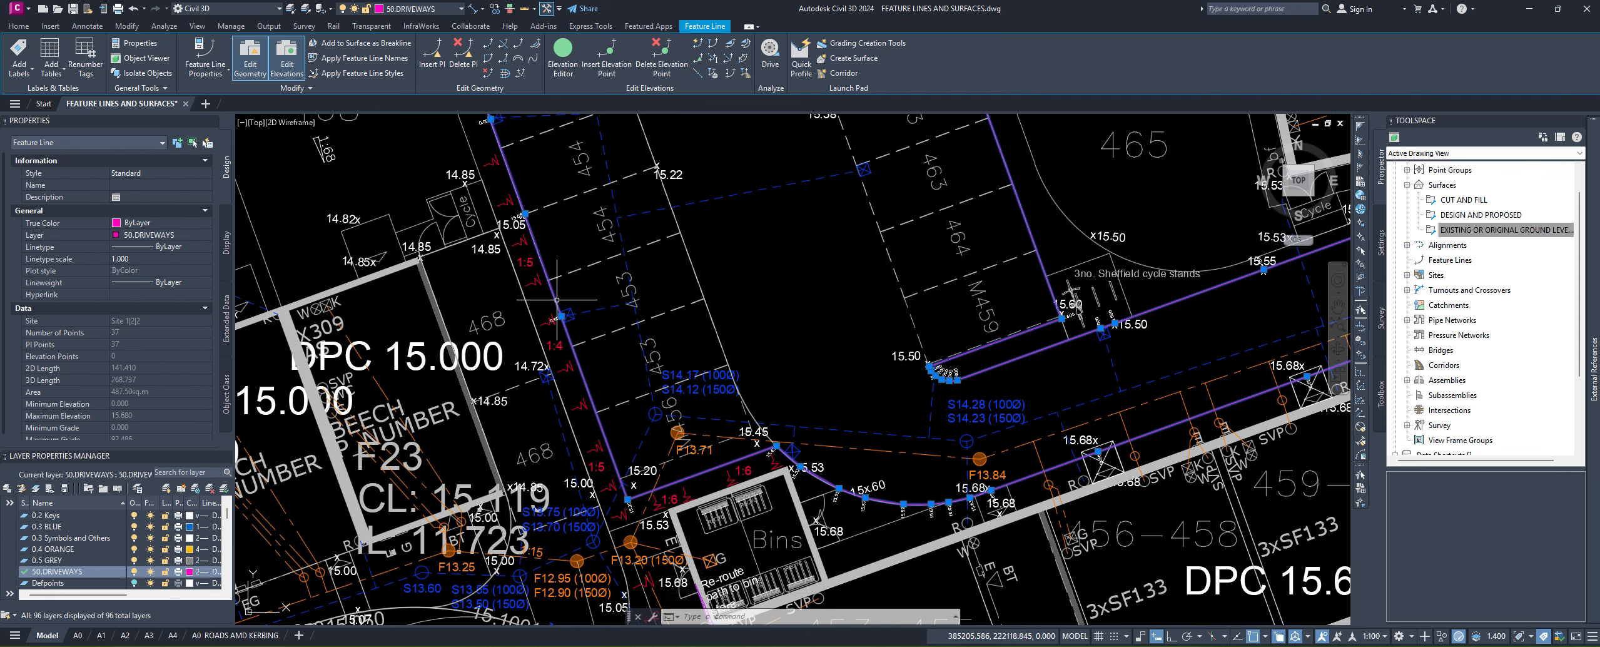
{"action": "left_click", "coordinate": [563, 53]}
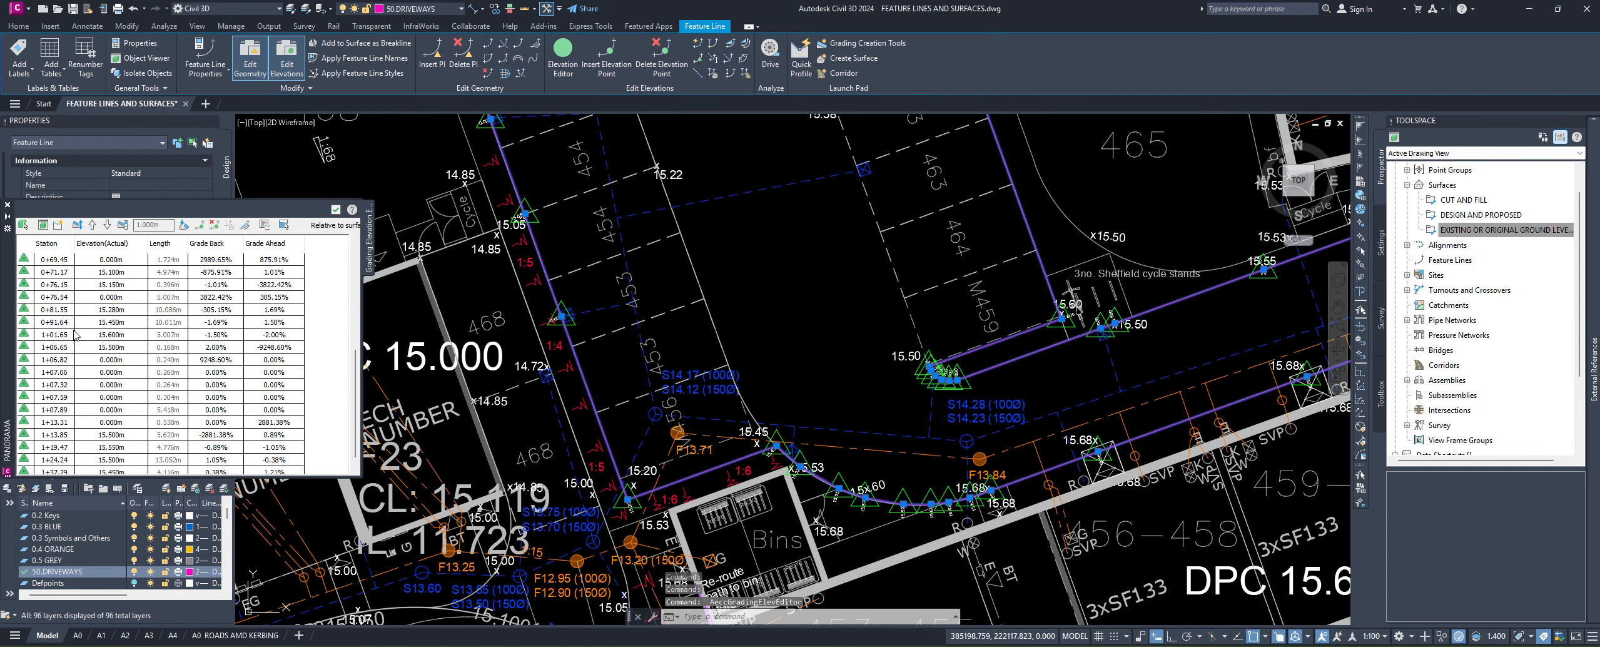
Step: Check the elevation table for zero-elevation vertices and locate those at stations 0+57.53, 0+76.54 and 1+06.82 on the driveway outline
{"action": "scroll", "coordinate": [87, 315], "scroll_direction": "up", "scroll_amount": 7}
{"action": "scroll", "coordinate": [107, 294], "scroll_direction": "down", "scroll_amount": 3}
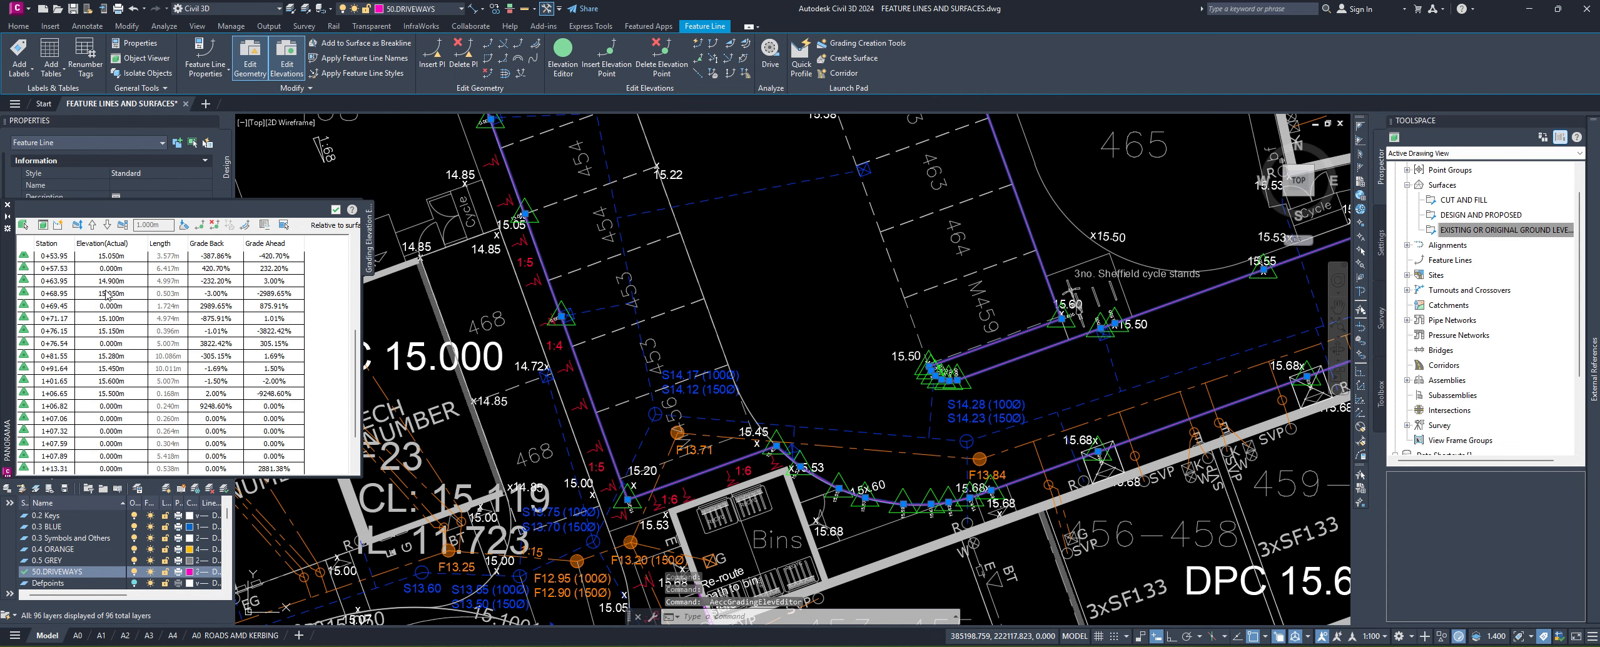
{"action": "left_click", "coordinate": [110, 349]}
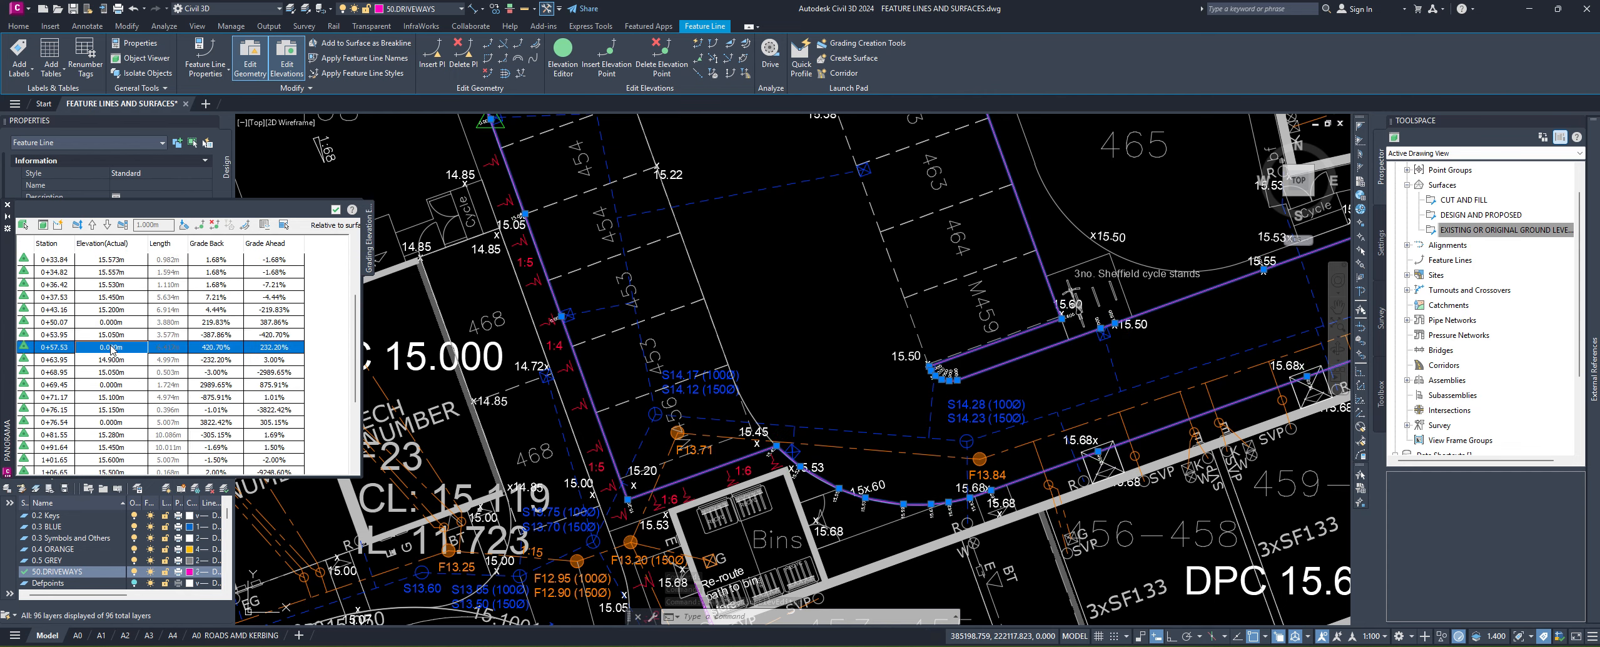
{"action": "scroll", "coordinate": [629, 268], "scroll_direction": "down", "scroll_amount": 4}
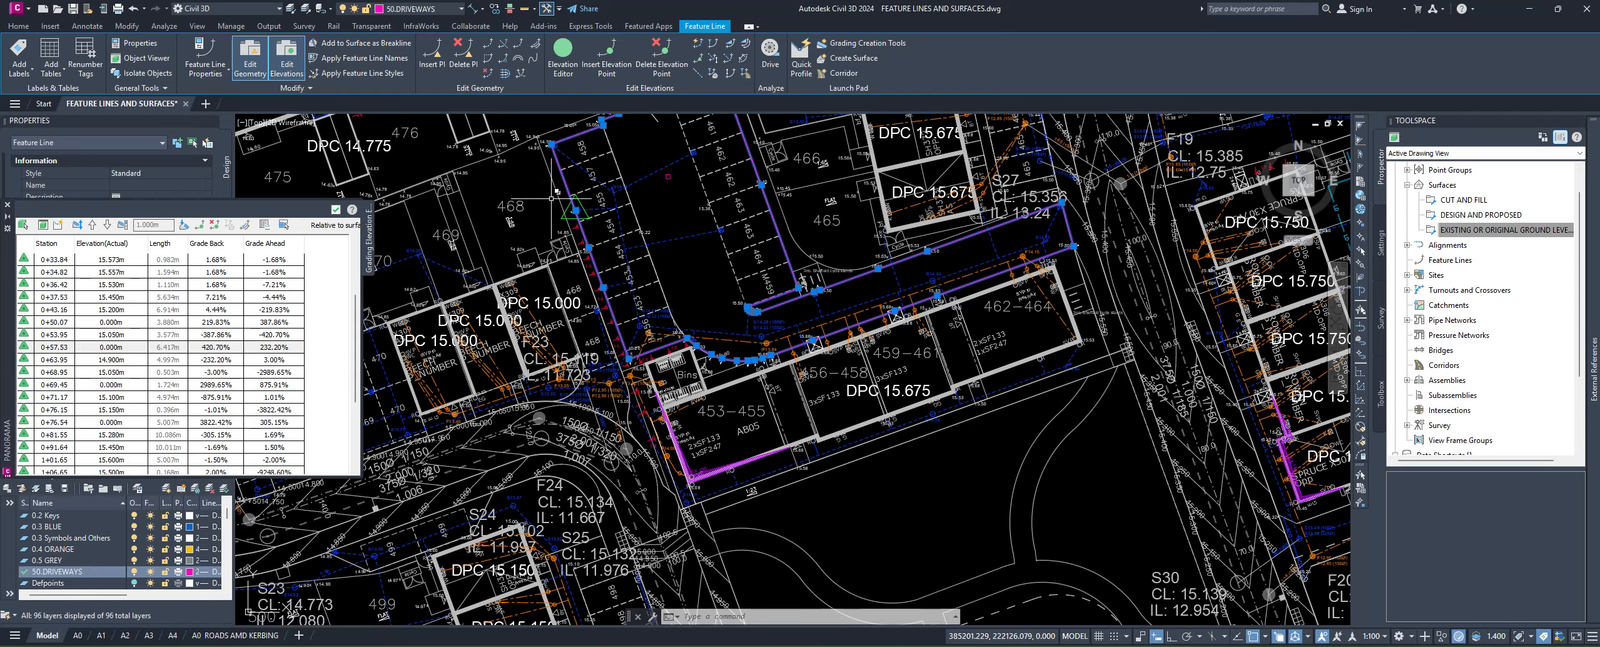
{"action": "scroll", "coordinate": [552, 198], "scroll_direction": "up", "scroll_amount": 4}
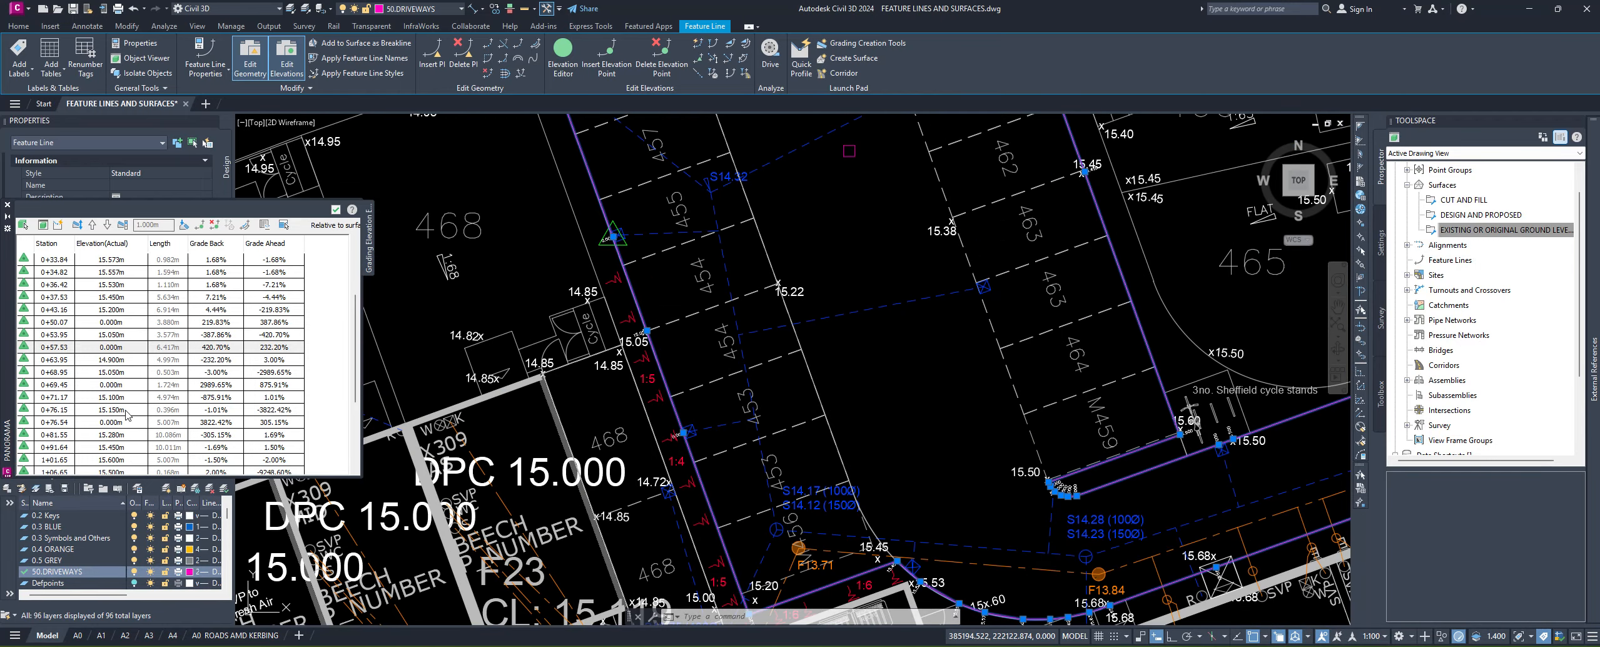
{"action": "left_click", "coordinate": [108, 422]}
{"action": "scroll", "coordinate": [445, 270], "scroll_direction": "down", "scroll_amount": 4}
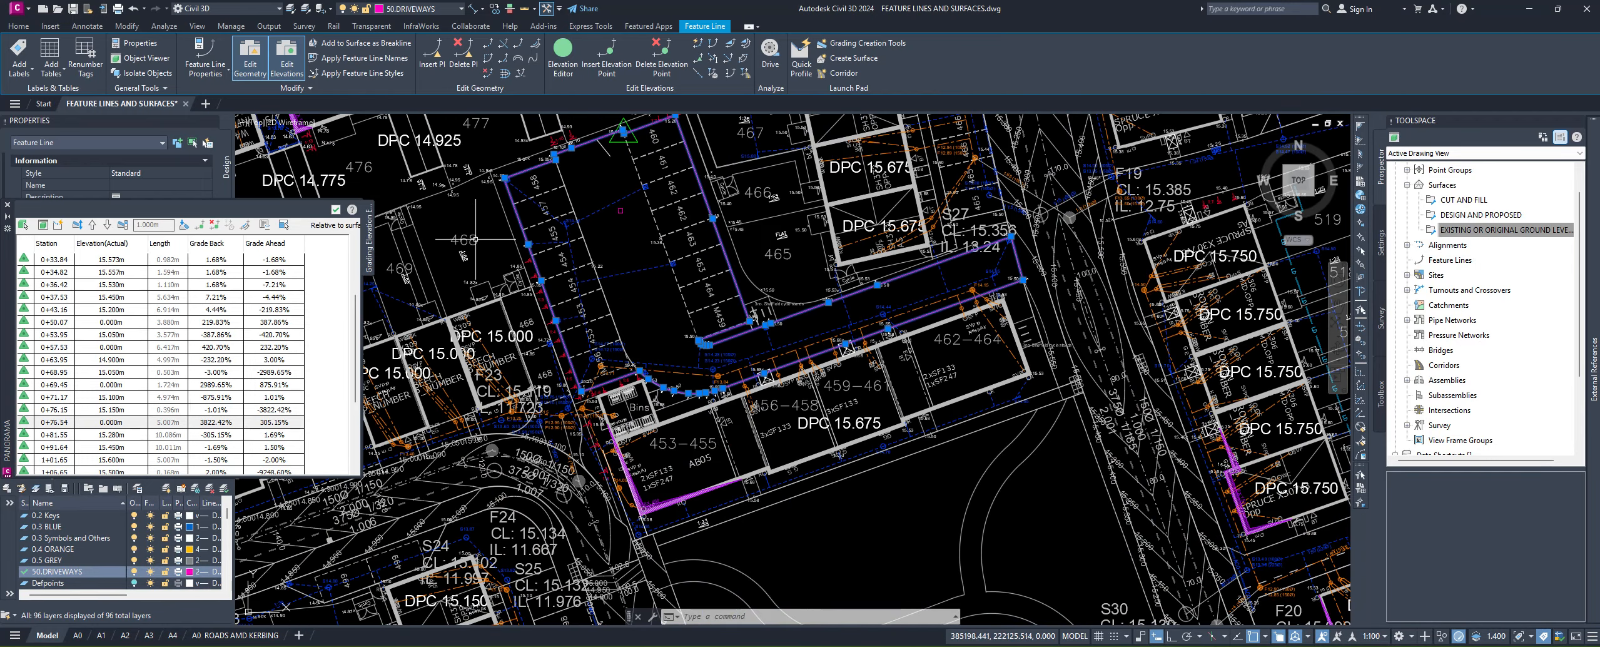
{"action": "scroll", "coordinate": [123, 394], "scroll_direction": "down", "scroll_amount": 2}
{"action": "left_click", "coordinate": [115, 408]}
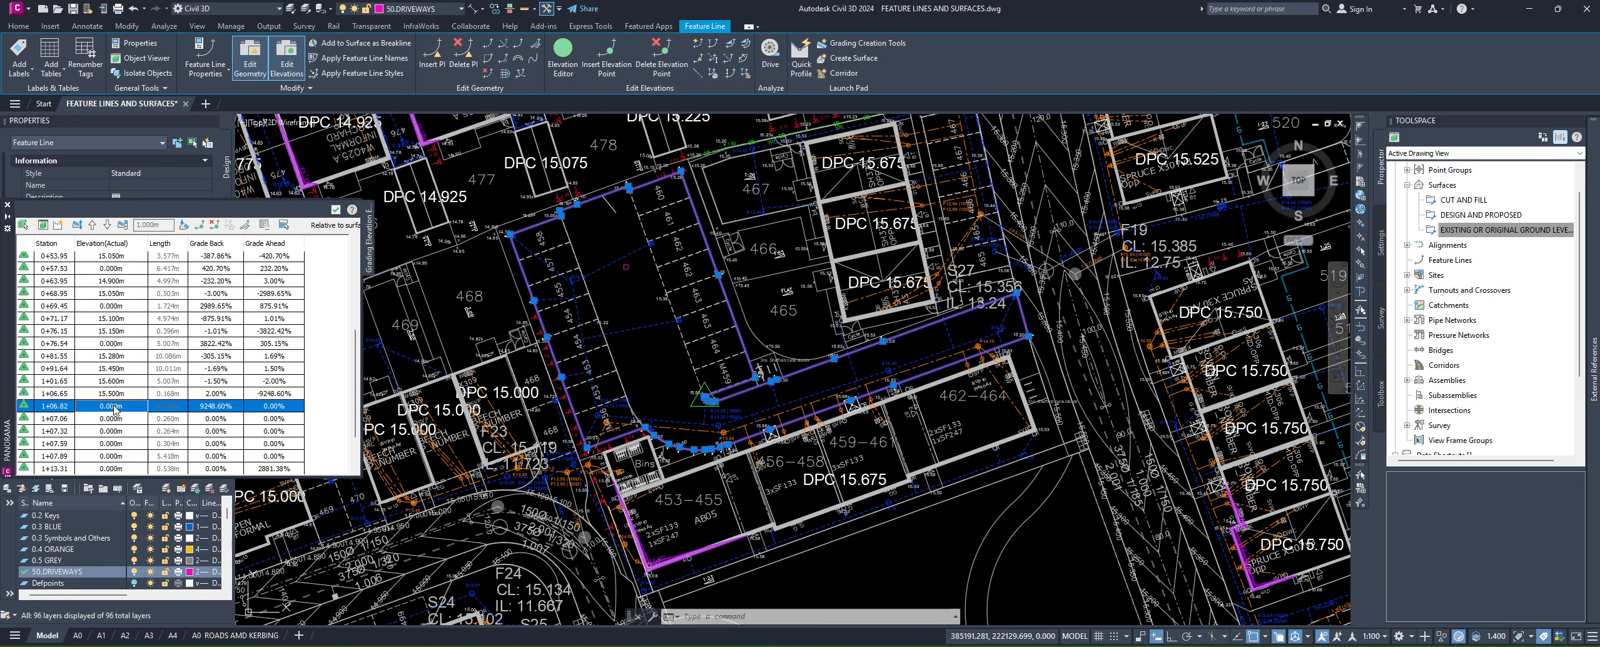
Step: Examine the levels along the driveway feature line near the cycle stands and parking bays, and close the elevation editor
{"action": "scroll", "coordinate": [694, 394], "scroll_direction": "up", "scroll_amount": 7}
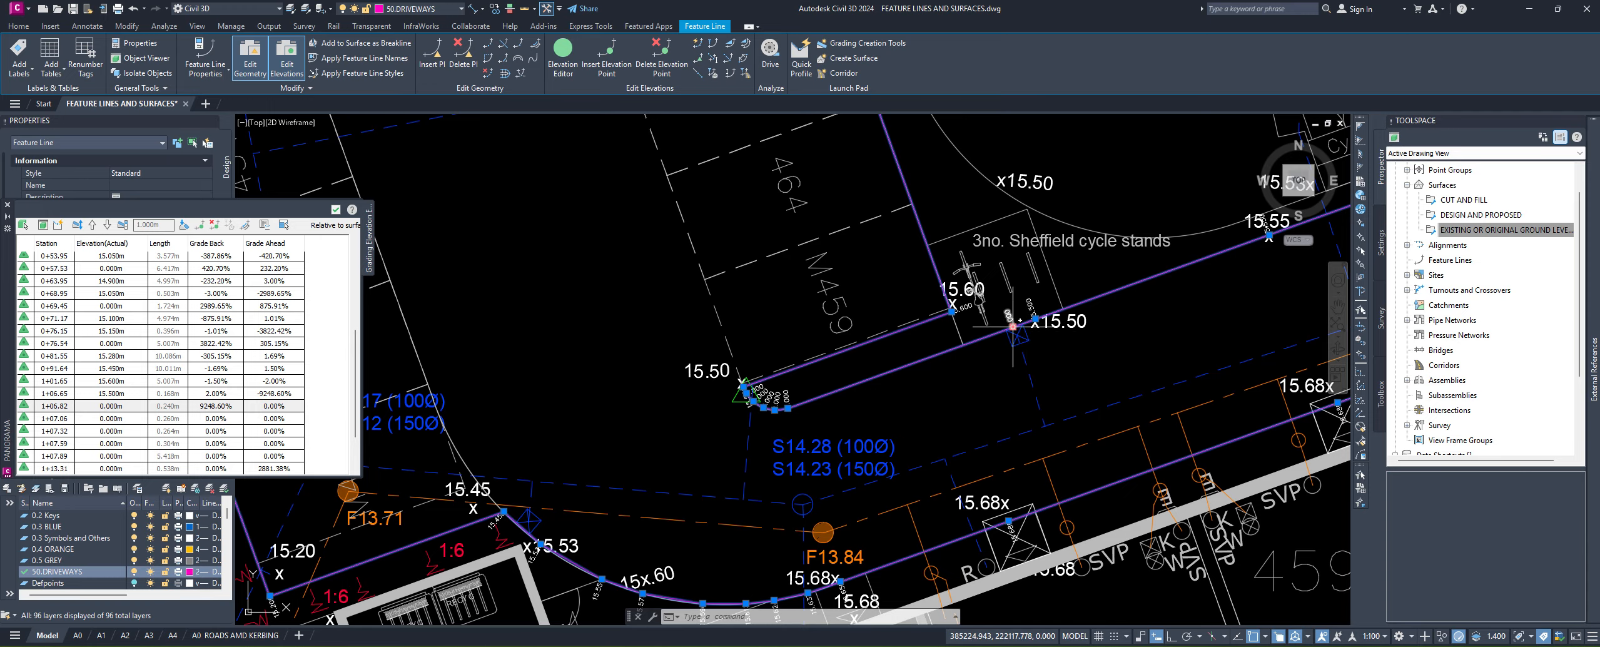
{"action": "scroll", "coordinate": [1126, 313], "scroll_direction": "up", "scroll_amount": 2}
{"action": "middle_click_drag", "start_coordinate": [1134, 311], "coordinate": [821, 461]}
{"action": "scroll", "coordinate": [872, 439], "scroll_direction": "down", "scroll_amount": 4}
{"action": "middle_click_drag", "start_coordinate": [1091, 386], "coordinate": [996, 426]}
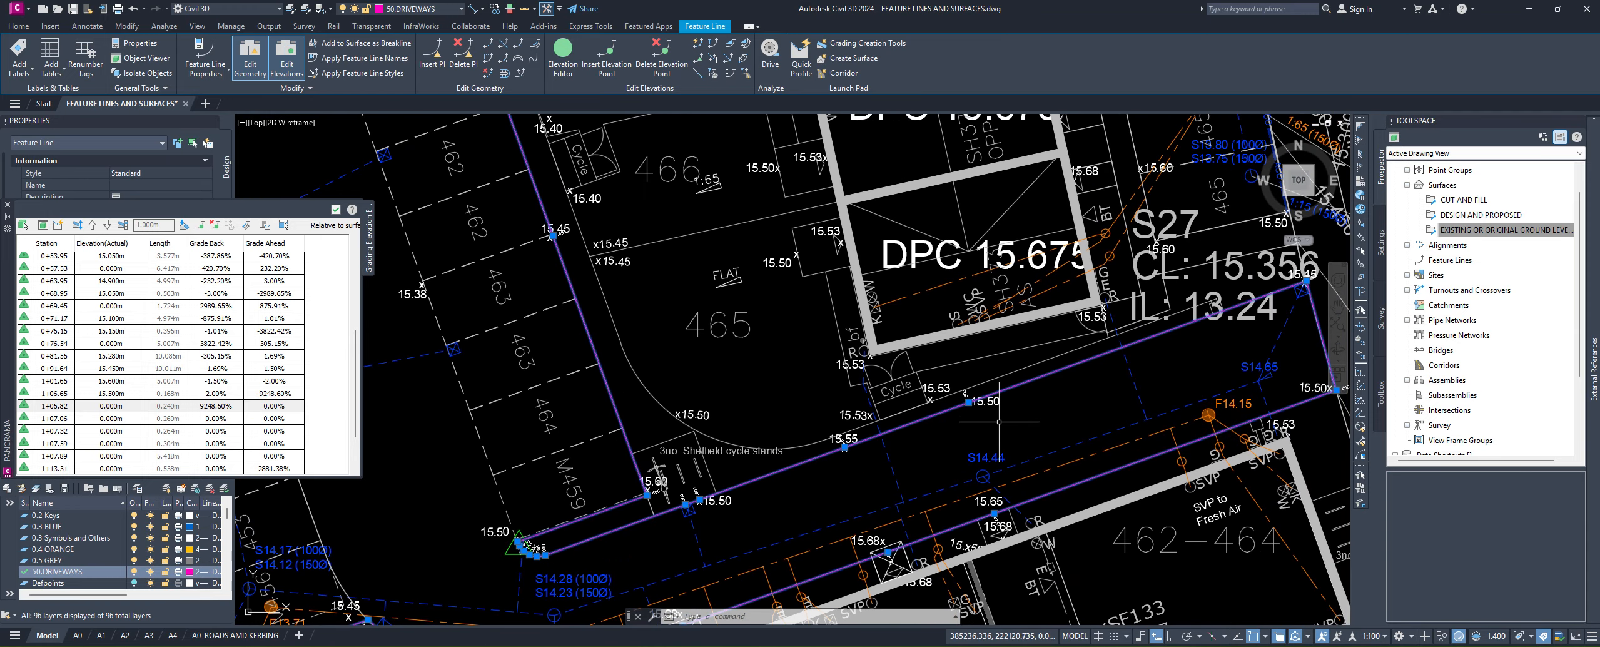
{"action": "scroll", "coordinate": [998, 421], "scroll_direction": "up", "scroll_amount": 2}
{"action": "mouse_move", "coordinate": [1220, 364]}
{"action": "middle_mouse_down"}
{"action": "mouse_move", "coordinate": [806, 452]}
{"action": "mouse_move", "coordinate": [1020, 387]}
{"action": "middle_mouse_up"}
{"action": "scroll", "coordinate": [806, 453], "scroll_direction": "up", "scroll_amount": 2}
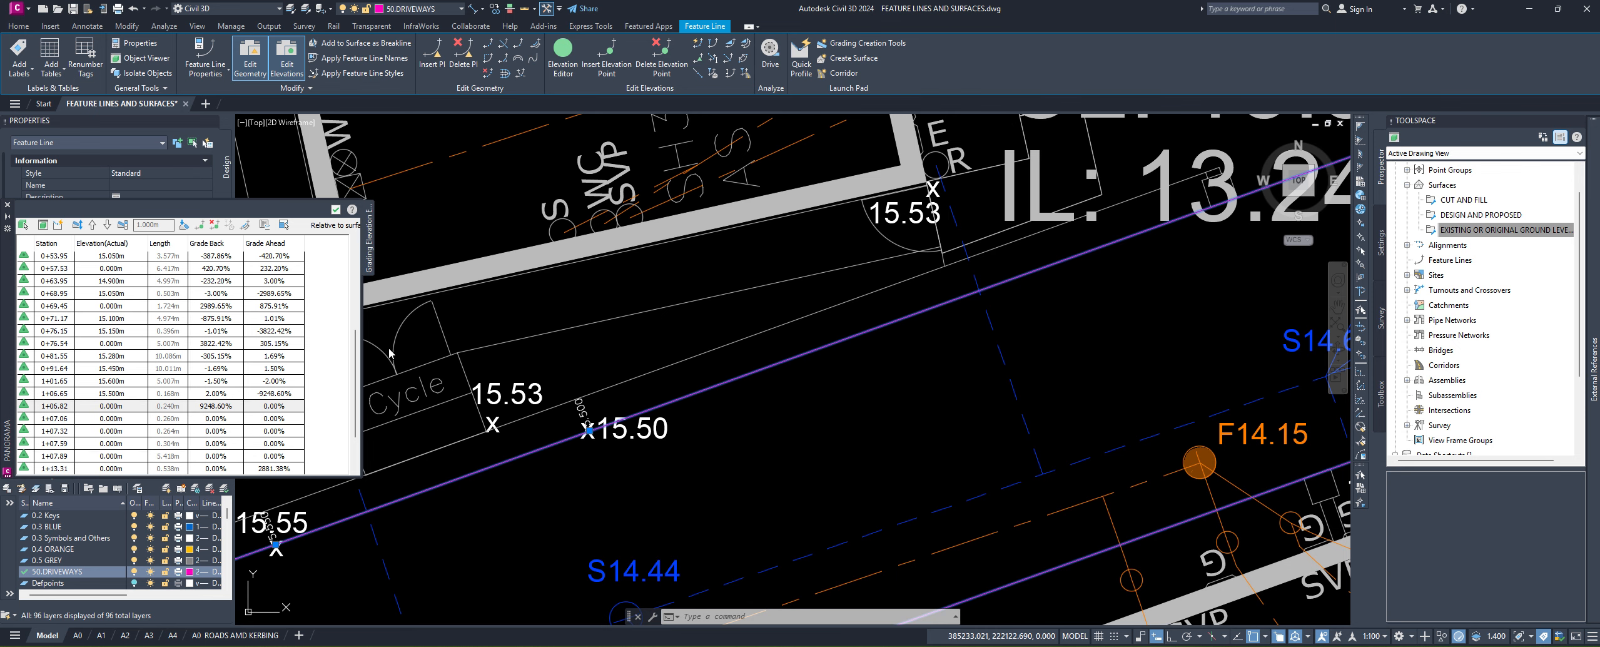
{"action": "left_click", "coordinate": [335, 209]}
Step: Set a uniform grade on the driveway feature line from the 15.20 point to the 15.05 point, keeping both end levels
{"action": "scroll", "coordinate": [517, 224], "scroll_direction": "down", "scroll_amount": 3}
{"action": "middle_click_drag", "start_coordinate": [517, 224], "coordinate": [668, 287]}
{"action": "scroll", "coordinate": [645, 321], "scroll_direction": "up", "scroll_amount": 3}
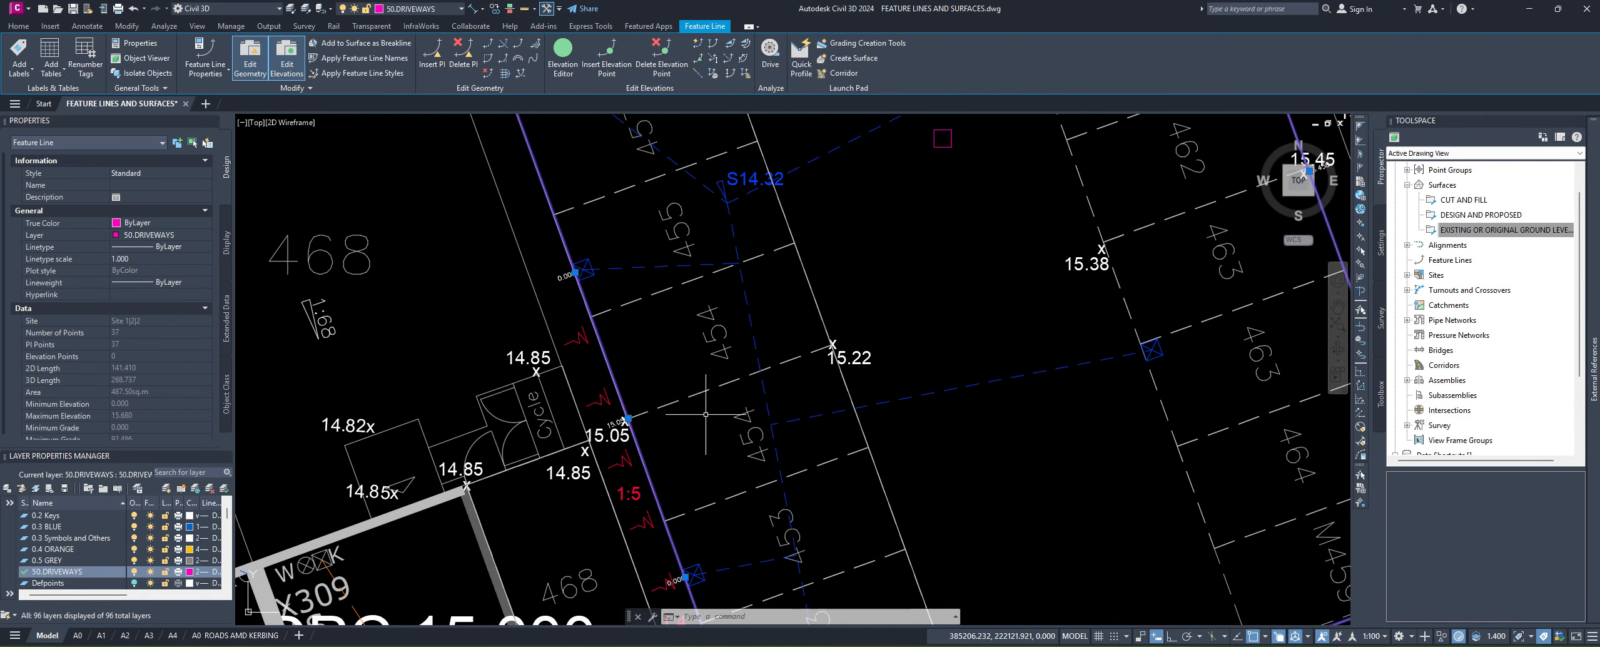
{"action": "middle_click_drag", "start_coordinate": [635, 399], "coordinate": [573, 169]}
{"action": "mouse_move", "coordinate": [664, 441]}
{"action": "middle_mouse_down"}
{"action": "mouse_move", "coordinate": [628, 315]}
{"action": "mouse_move", "coordinate": [665, 375]}
{"action": "middle_mouse_up"}
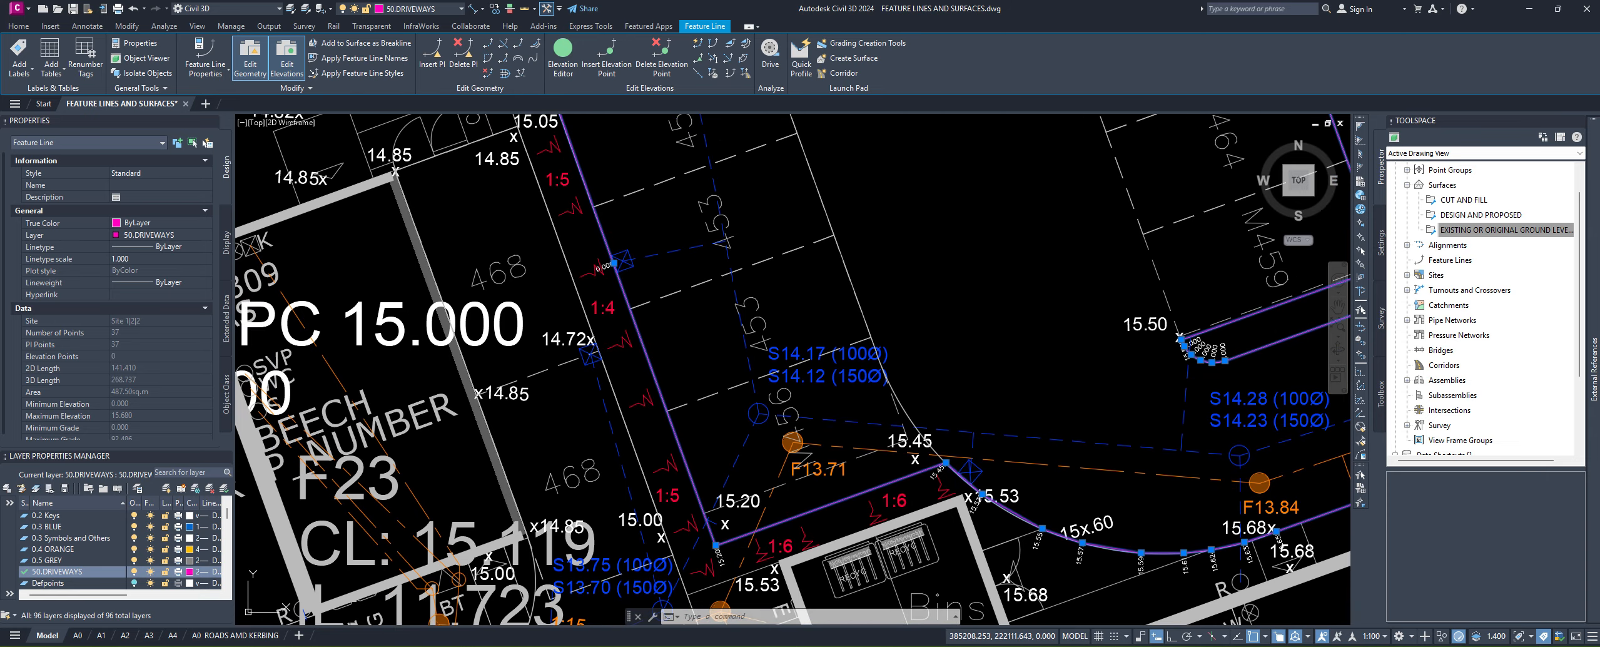
{"action": "scroll", "coordinate": [724, 578], "scroll_direction": "down", "scroll_amount": 2}
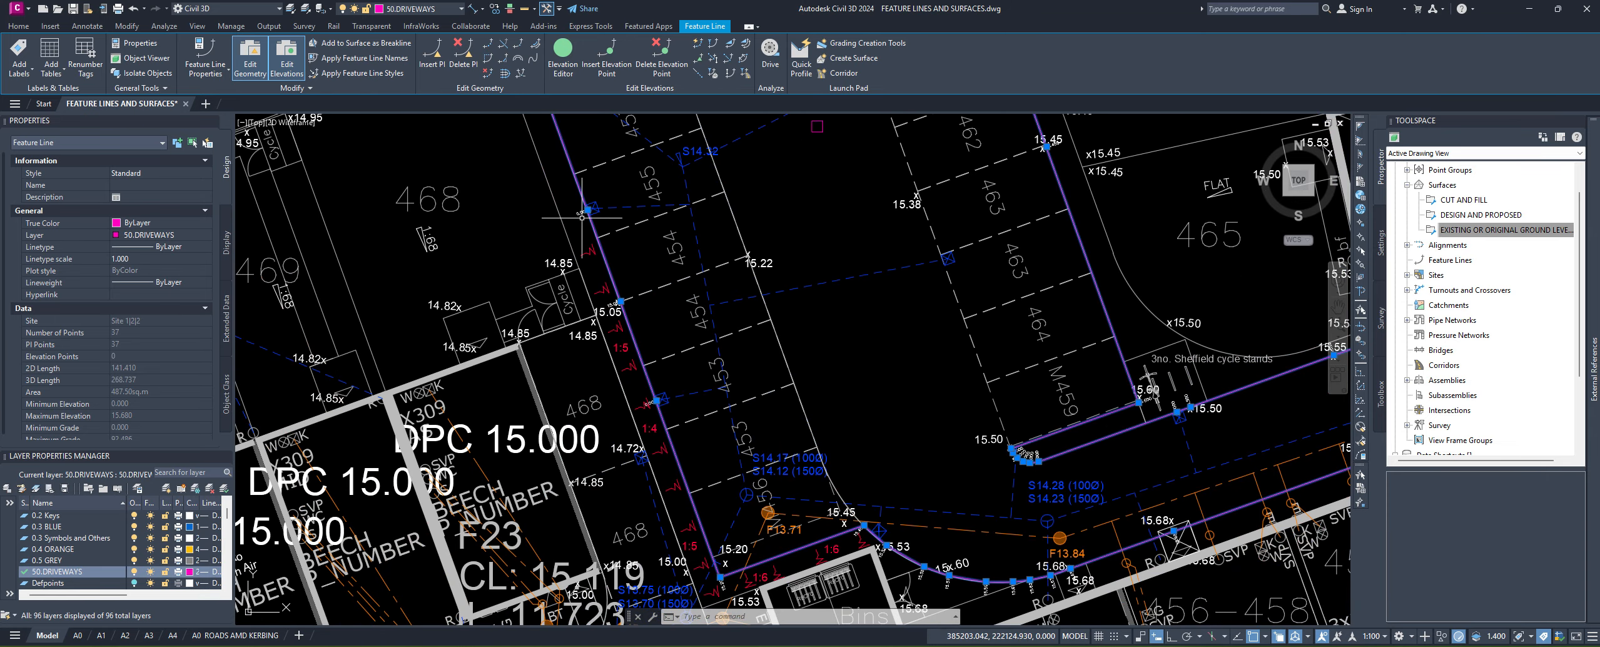
{"action": "left_click", "coordinate": [729, 47]}
{"action": "left_click", "coordinate": [720, 576]}
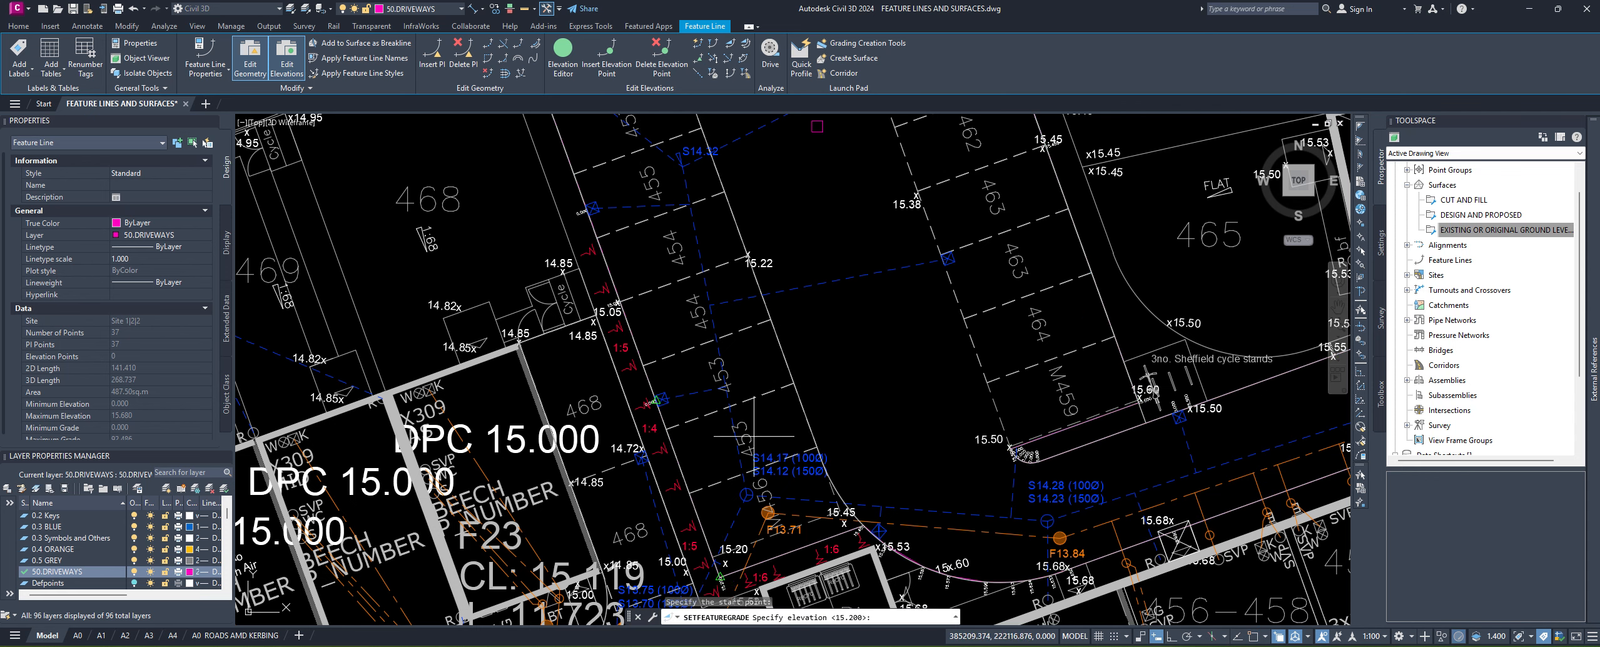
{"action": "key", "text": "Return"}
{"action": "scroll", "coordinate": [661, 411], "scroll_direction": "up", "scroll_amount": 2}
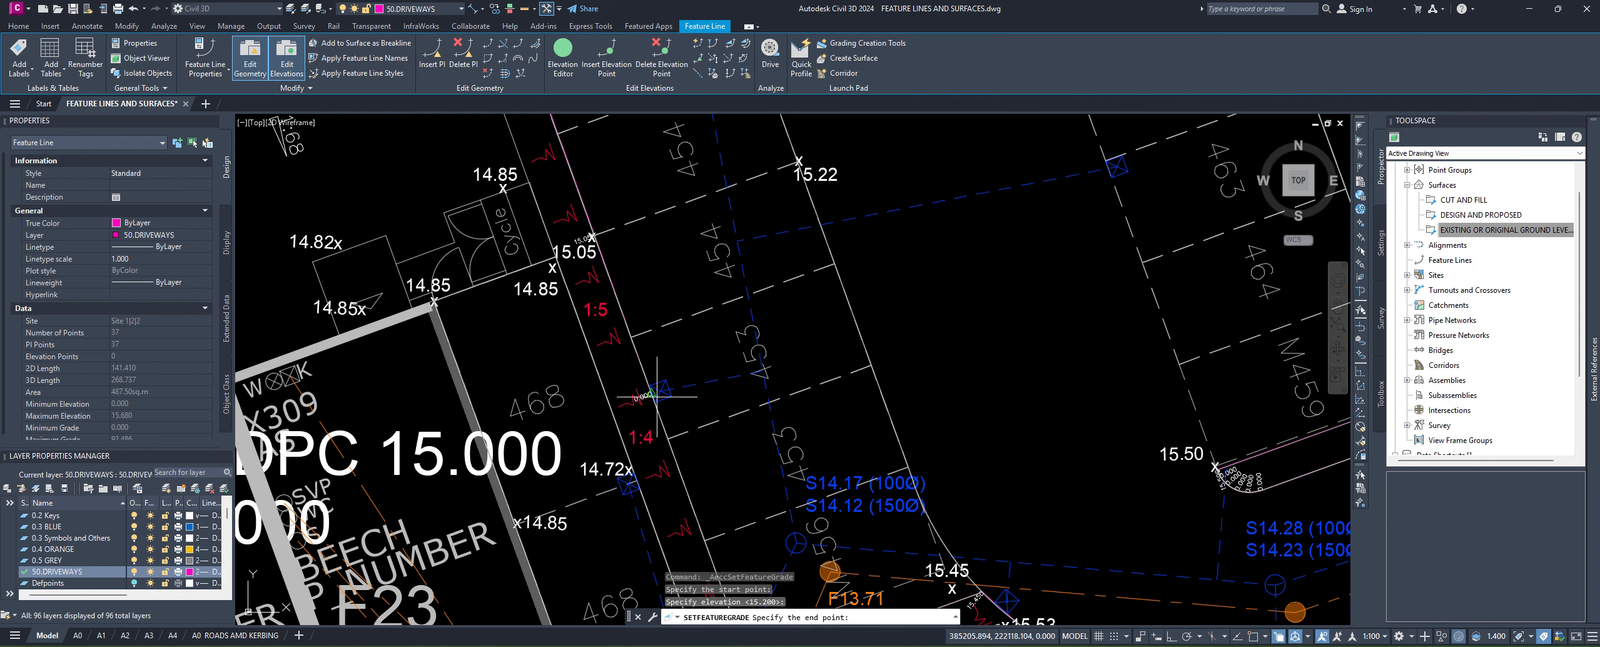
{"action": "left_click", "coordinate": [591, 236]}
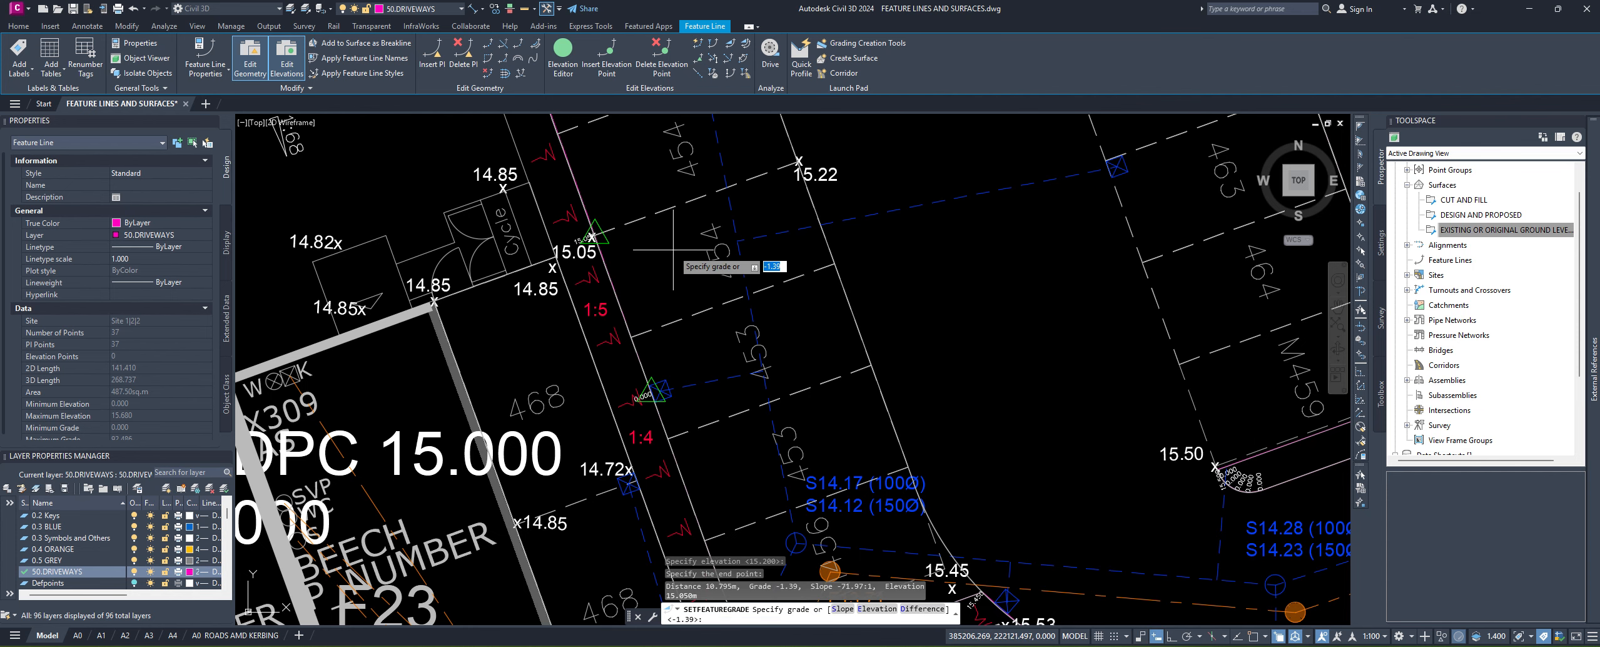
{"action": "key", "text": "Return"}
{"action": "mouse_move", "coordinate": [653, 250]}
{"action": "middle_mouse_down"}
{"action": "mouse_move", "coordinate": [755, 349]}
{"action": "mouse_move", "coordinate": [711, 309]}
{"action": "middle_mouse_up"}
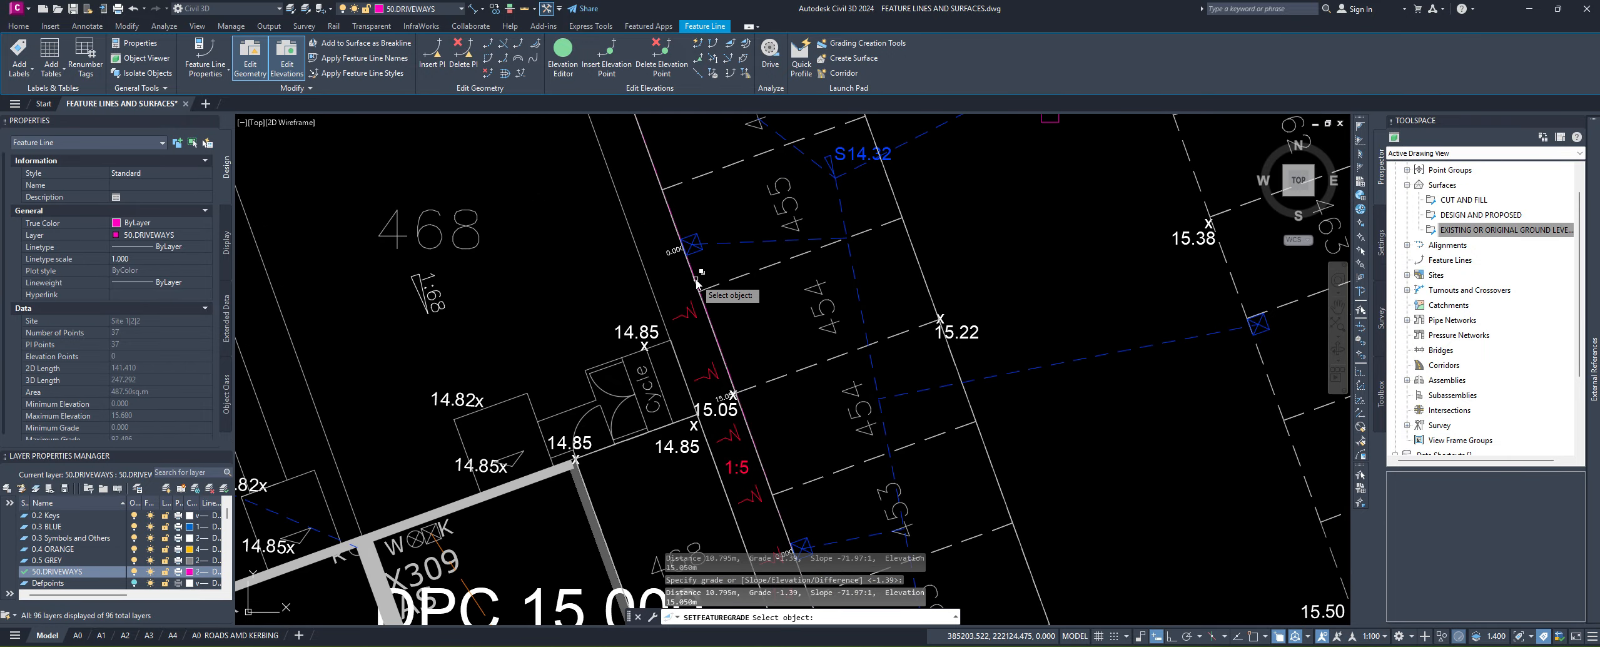
Step: Set a uniform grade on the feature line from the 15.05 point to the 14.90 corner beside bay 458, keeping both levels
{"action": "left_click", "coordinate": [698, 281]}
{"action": "left_click", "coordinate": [742, 326]}
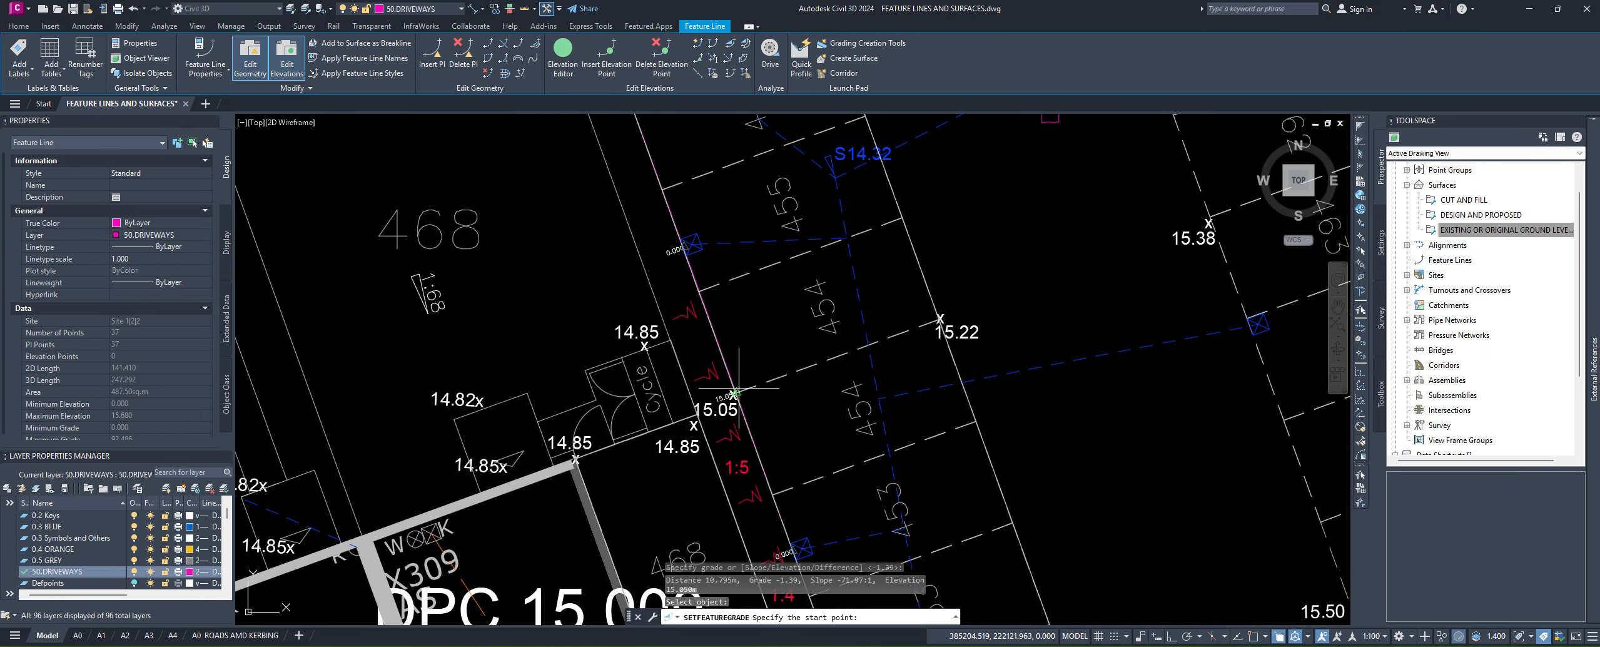
{"action": "left_click", "coordinate": [737, 394]}
{"action": "key", "text": "Return"}
{"action": "middle_click_drag", "start_coordinate": [619, 137], "coordinate": [703, 335]}
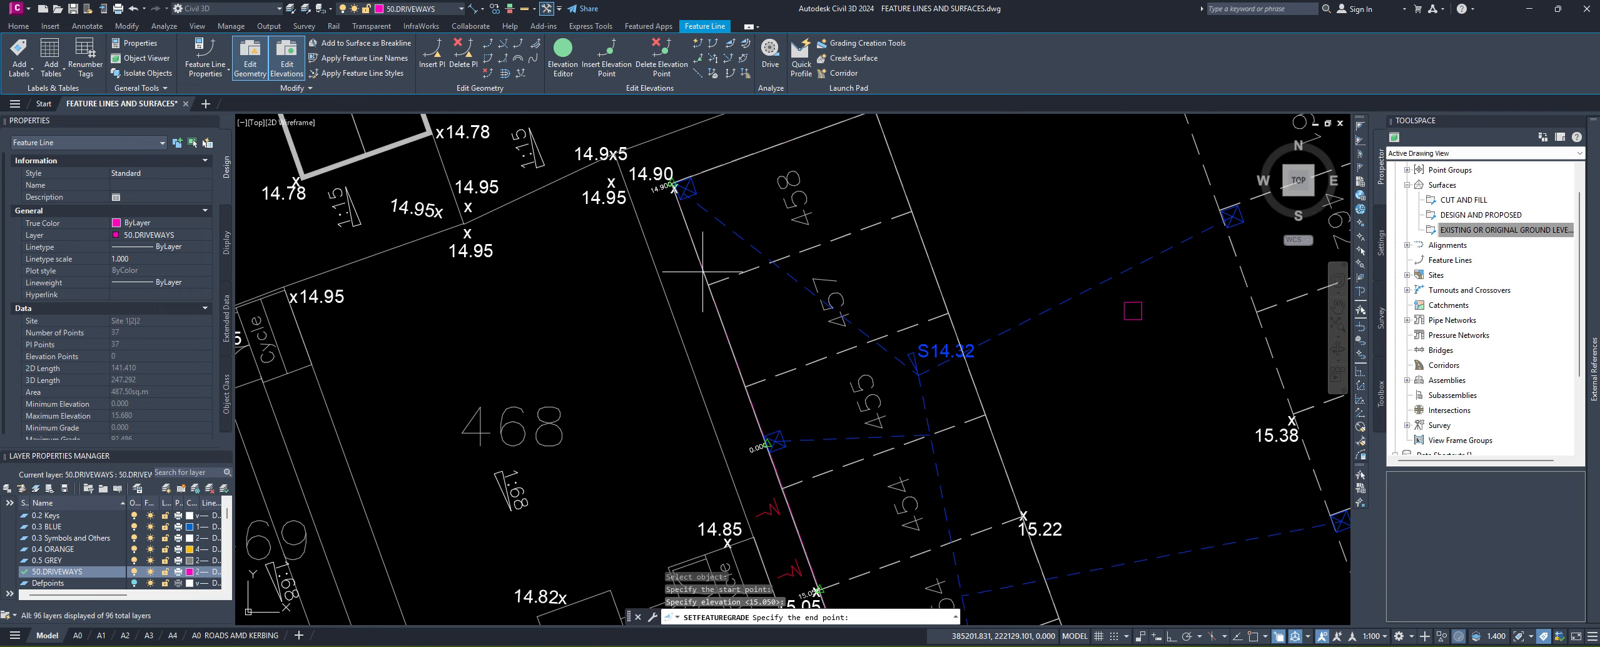
{"action": "left_click", "coordinate": [672, 186]}
{"action": "key", "text": "Return"}
Step: Set a uniform grade on the feature line from the 15.05 corner above bay 458 to the 15.10 point, keeping both levels
{"action": "middle_click_drag", "start_coordinate": [873, 220], "coordinate": [780, 373]}
{"action": "scroll", "coordinate": [778, 252], "scroll_direction": "up", "scroll_amount": 4}
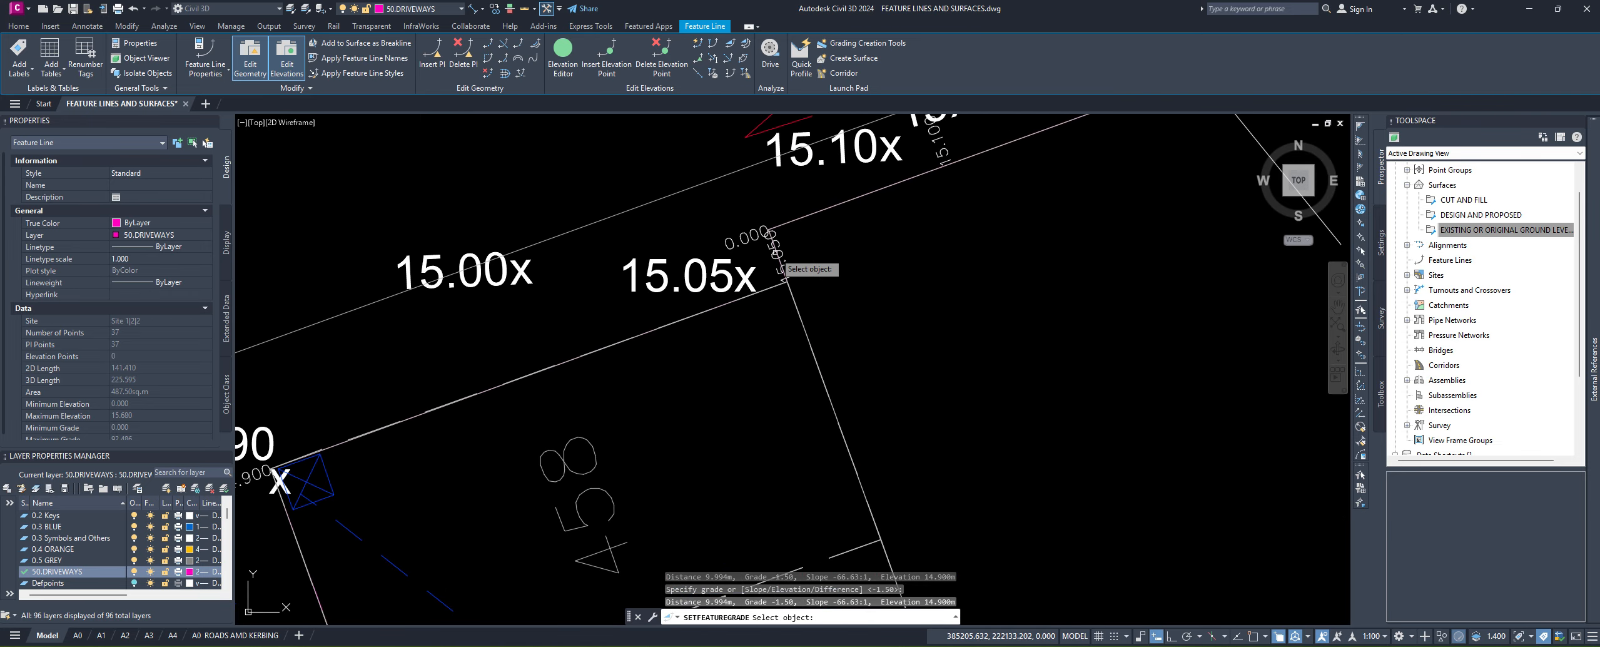
{"action": "left_click", "coordinate": [762, 286]}
{"action": "left_click", "coordinate": [823, 347]}
{"action": "left_click", "coordinate": [795, 289]}
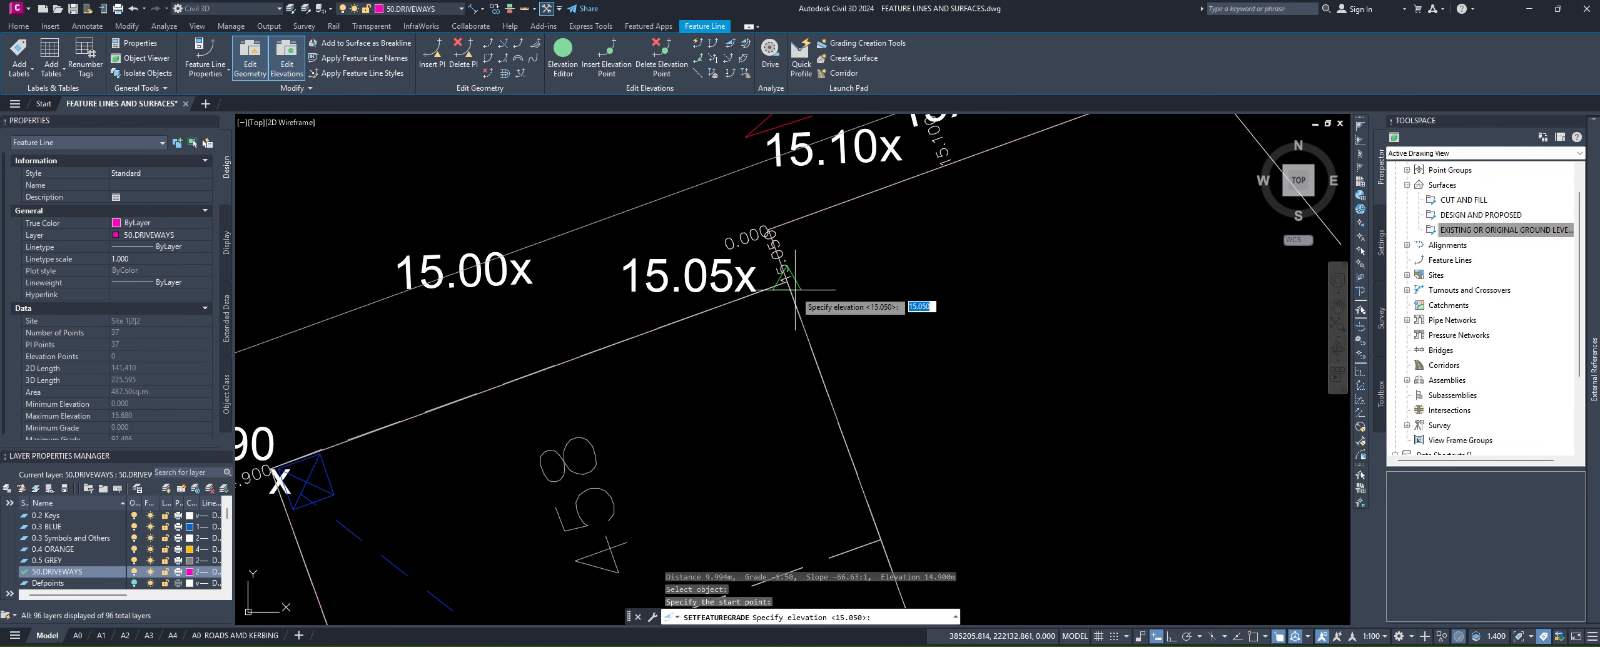
{"action": "key", "text": "Return"}
{"action": "middle_click_drag", "start_coordinate": [811, 233], "coordinate": [647, 371]}
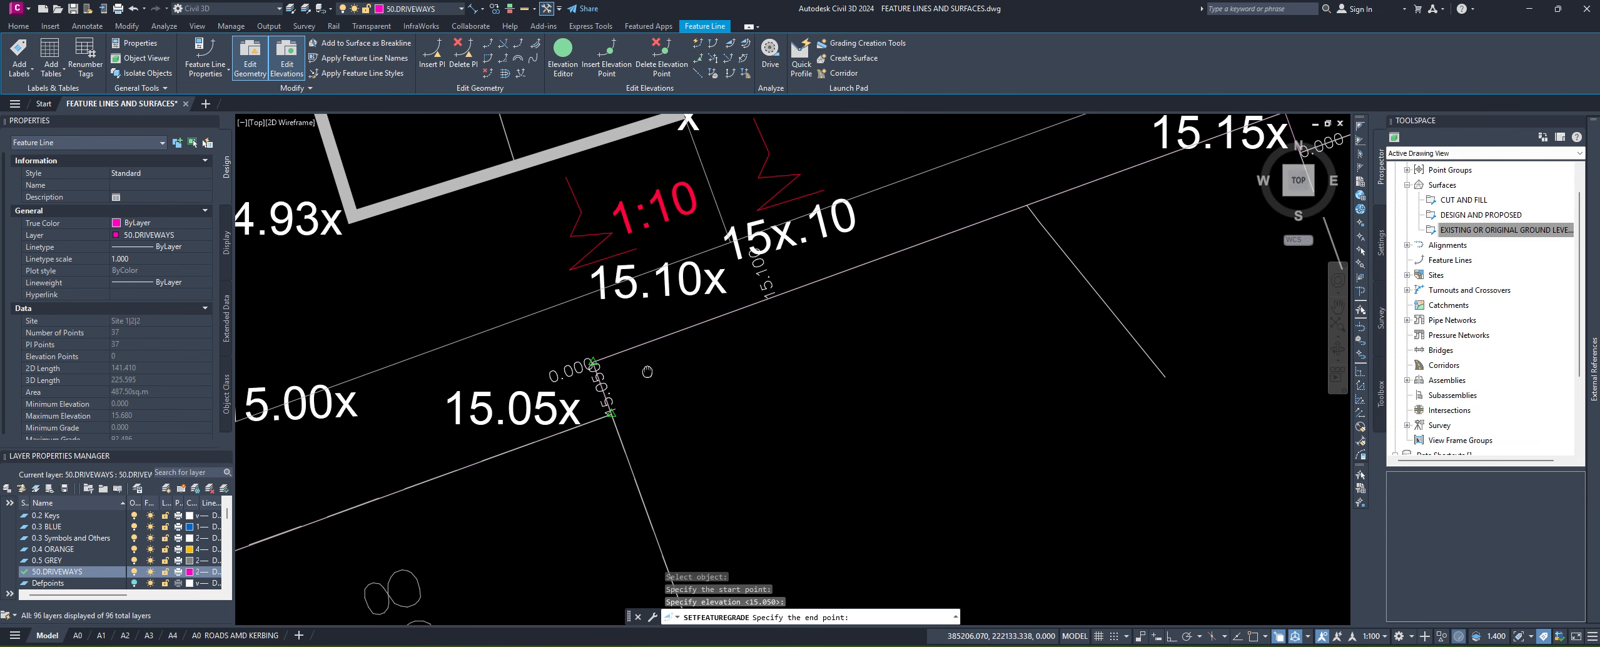
{"action": "left_click", "coordinate": [774, 297]}
{"action": "key", "text": "Return"}
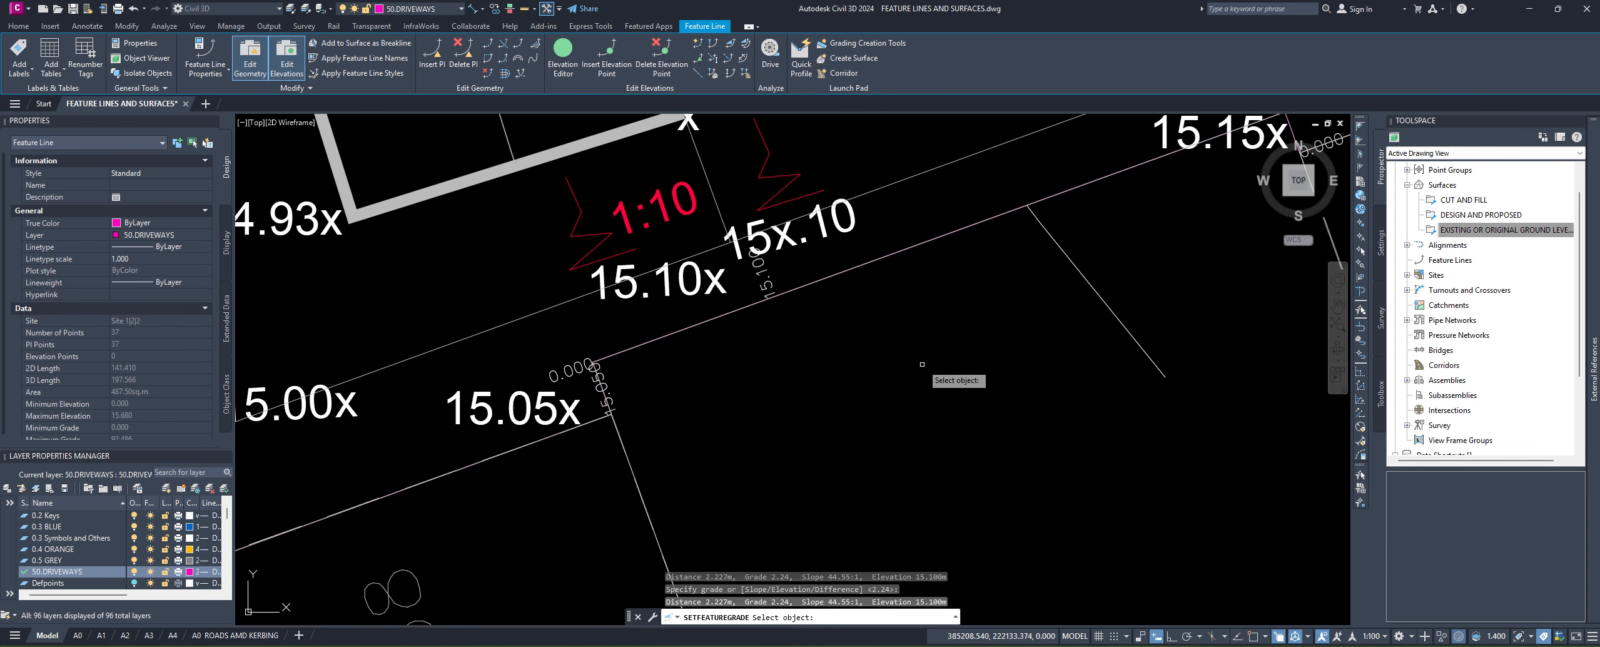
Step: Turn off selection cycling and set a uniform grade from the 15.15 point to the 15.28 corner above bay 460, keeping both levels
{"action": "mouse_move", "coordinate": [921, 364]}
{"action": "middle_mouse_down"}
{"action": "mouse_move", "coordinate": [668, 436]}
{"action": "mouse_move", "coordinate": [702, 432]}
{"action": "mouse_move", "coordinate": [657, 305]}
{"action": "middle_mouse_up"}
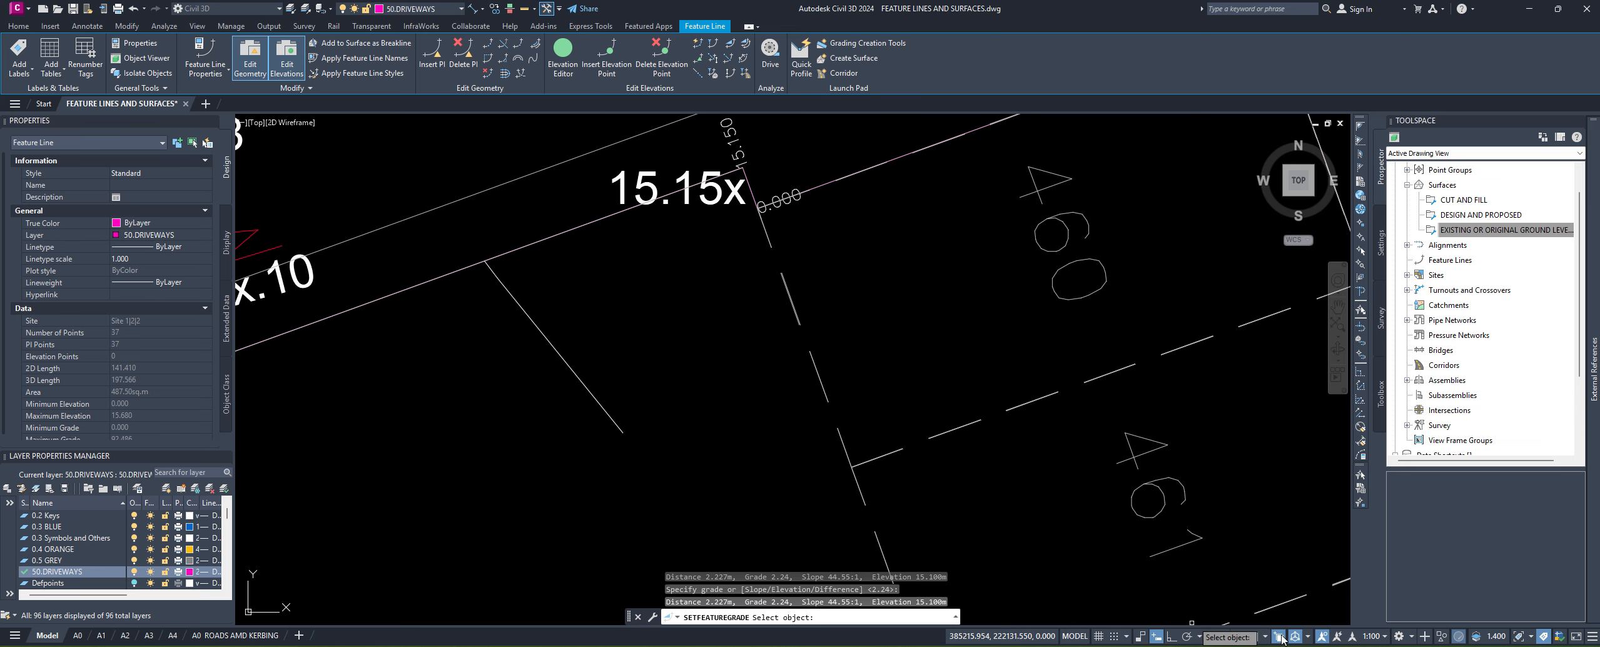
{"action": "middle_click_drag", "start_coordinate": [764, 208], "coordinate": [746, 340]}
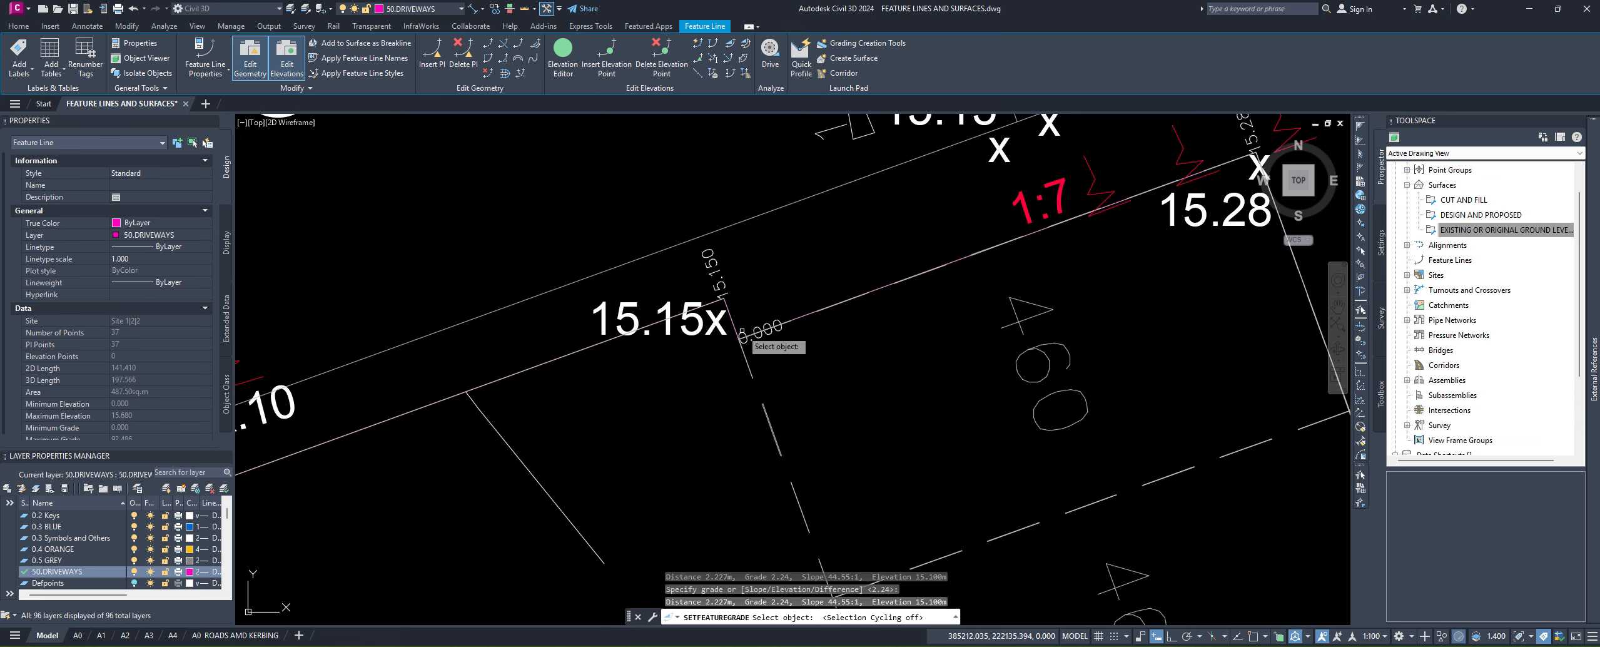
{"action": "scroll", "coordinate": [803, 300], "scroll_direction": "down", "scroll_amount": 2}
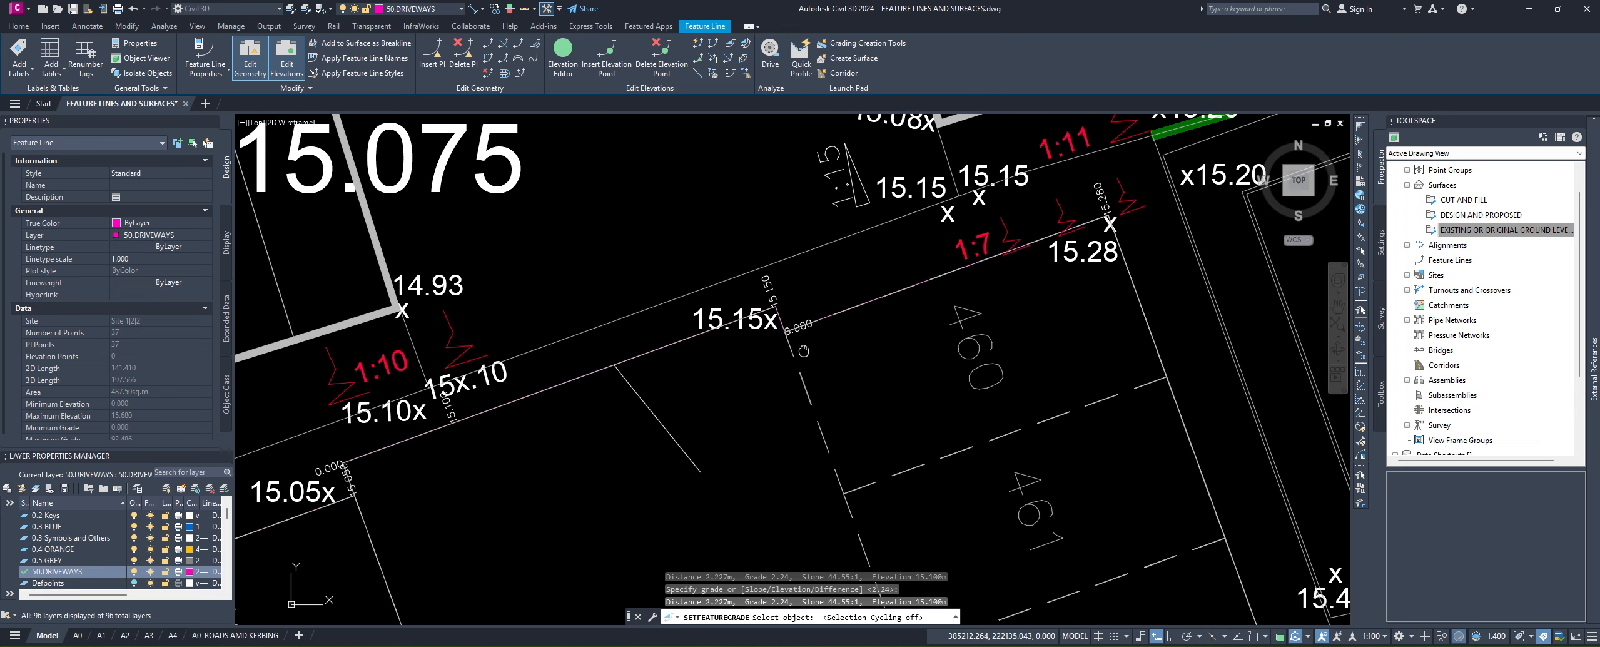
{"action": "scroll", "coordinate": [775, 305], "scroll_direction": "up", "scroll_amount": 4}
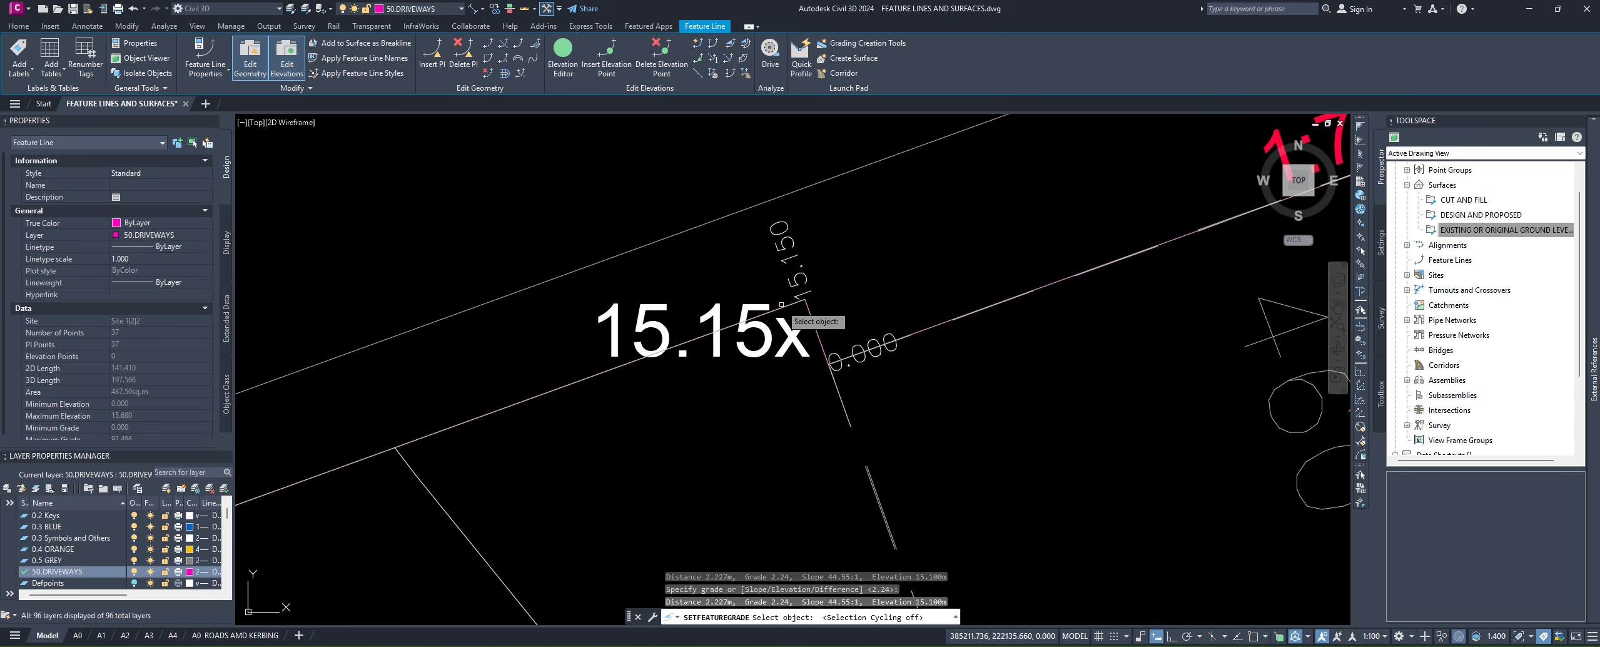
{"action": "left_click", "coordinate": [781, 304]}
{"action": "left_click", "coordinate": [802, 305]}
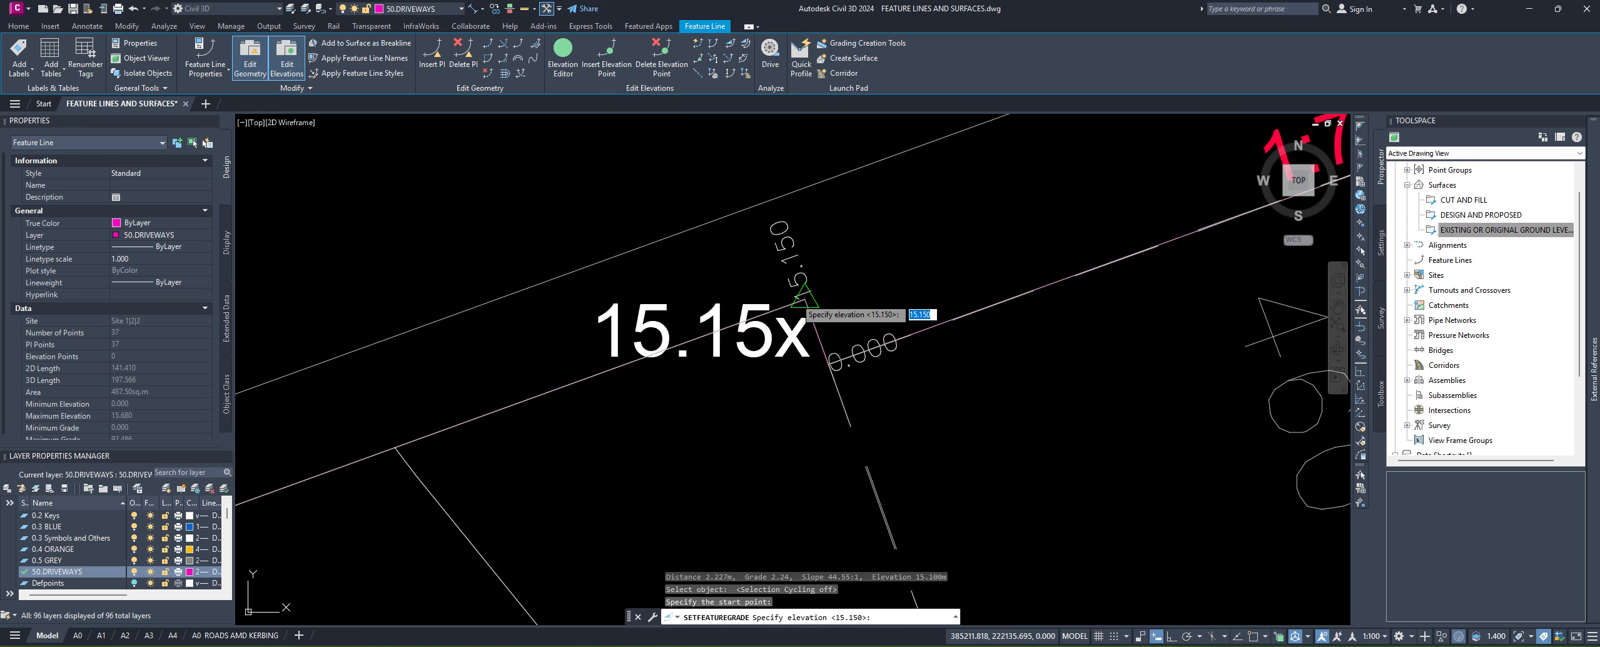
{"action": "key", "text": "Return"}
{"action": "scroll", "coordinate": [413, 516], "scroll_direction": "down", "scroll_amount": 2}
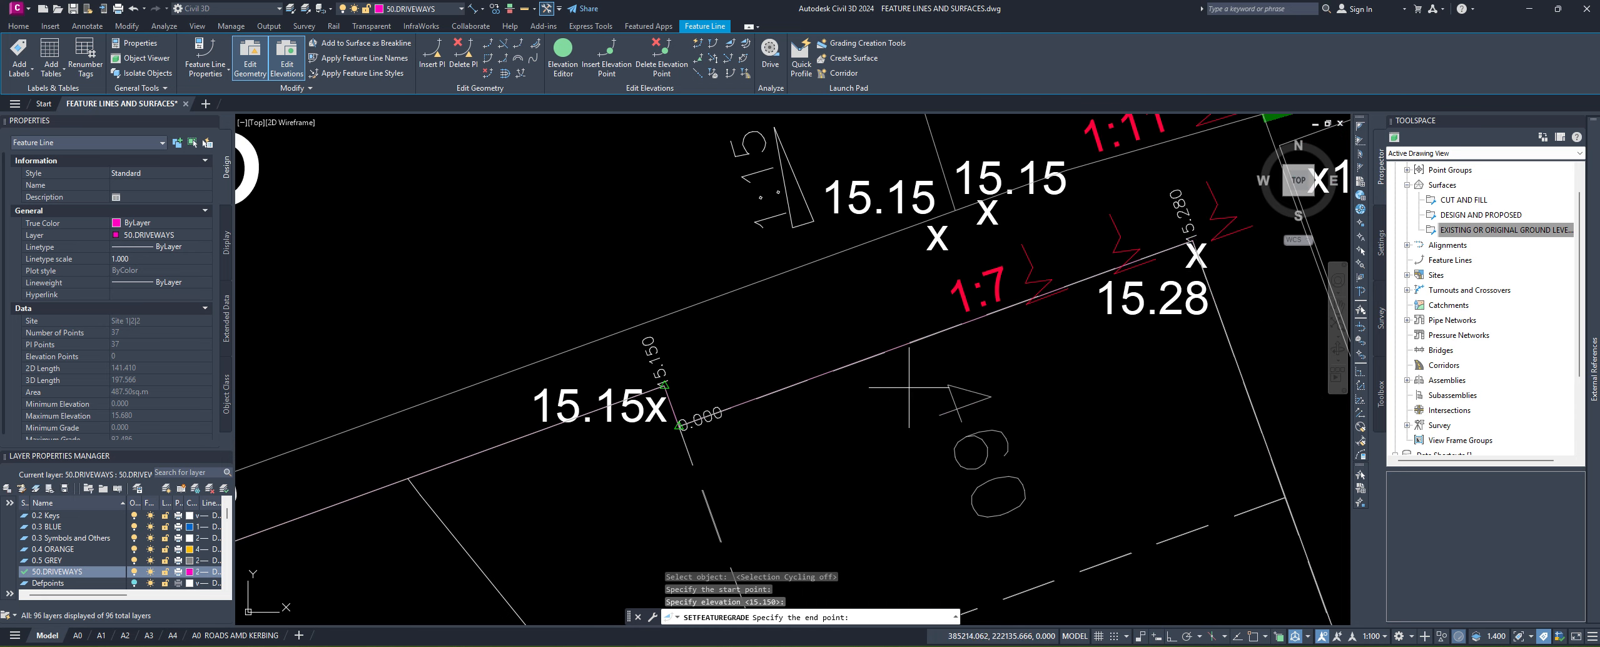
{"action": "left_click", "coordinate": [1193, 246]}
{"action": "key", "text": "Return"}
Step: Set a level 0.00 grade from the 15.50 point at bay M459 around the curved corner to the 15.50 point by the cycle stands
{"action": "mouse_move", "coordinate": [1168, 407]}
{"action": "middle_mouse_down"}
{"action": "mouse_move", "coordinate": [999, 314]}
{"action": "mouse_move", "coordinate": [1067, 314]}
{"action": "mouse_move", "coordinate": [1032, 264]}
{"action": "middle_mouse_up"}
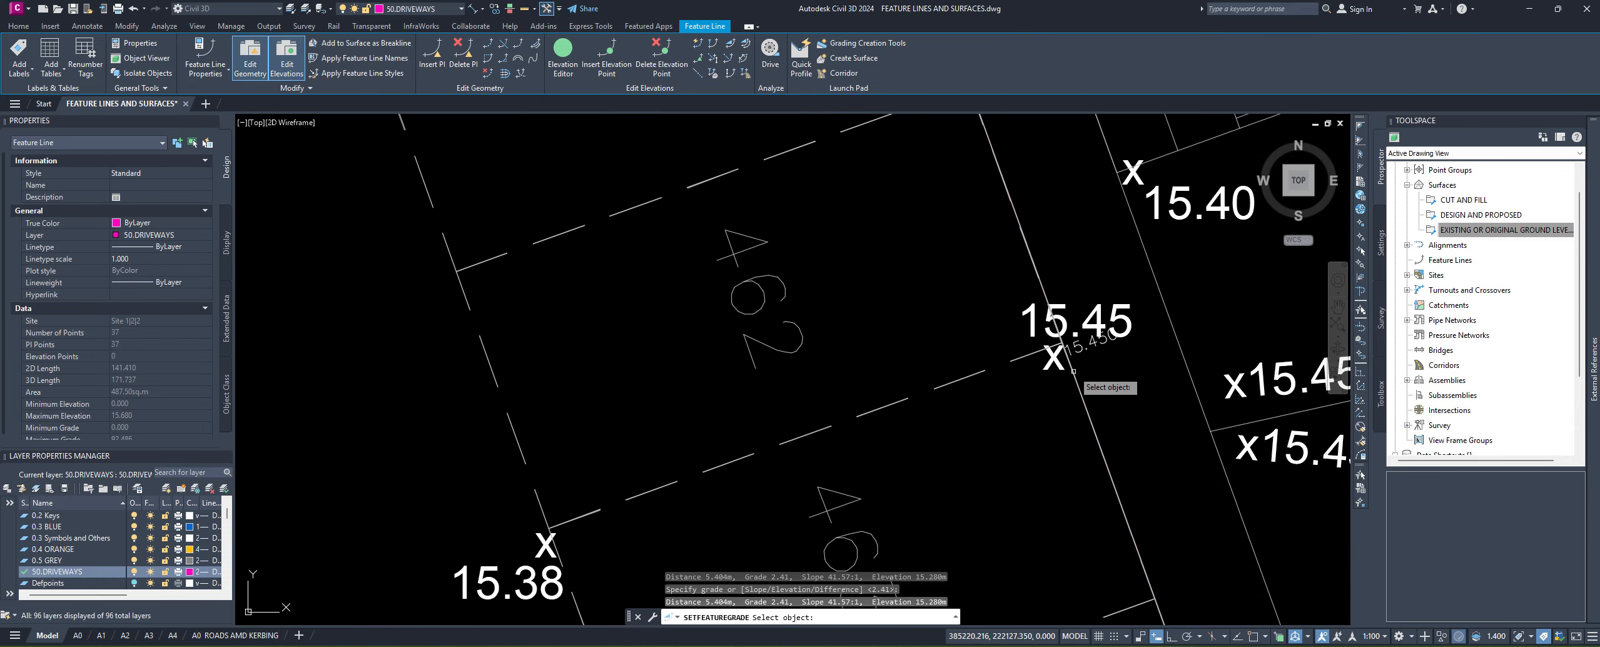
{"action": "scroll", "coordinate": [1090, 389], "scroll_direction": "down", "scroll_amount": 2}
{"action": "middle_click_drag", "start_coordinate": [1130, 575], "coordinate": [998, 250]}
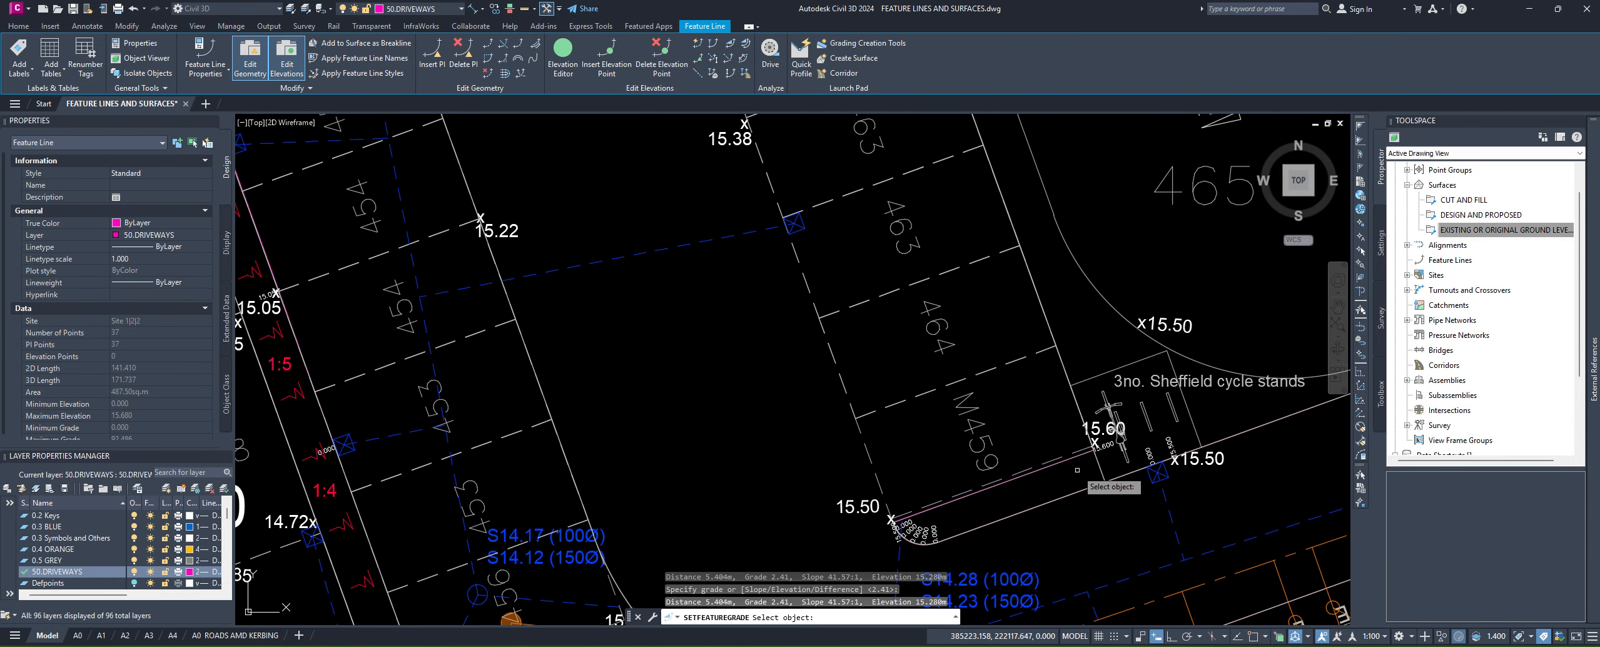
{"action": "middle_click_drag", "start_coordinate": [1103, 443], "coordinate": [1071, 326]}
{"action": "scroll", "coordinate": [1070, 325], "scroll_direction": "up", "scroll_amount": 2}
{"action": "scroll", "coordinate": [741, 493], "scroll_direction": "up", "scroll_amount": 4}
{"action": "middle_click_drag", "start_coordinate": [780, 369], "coordinate": [850, 327]}
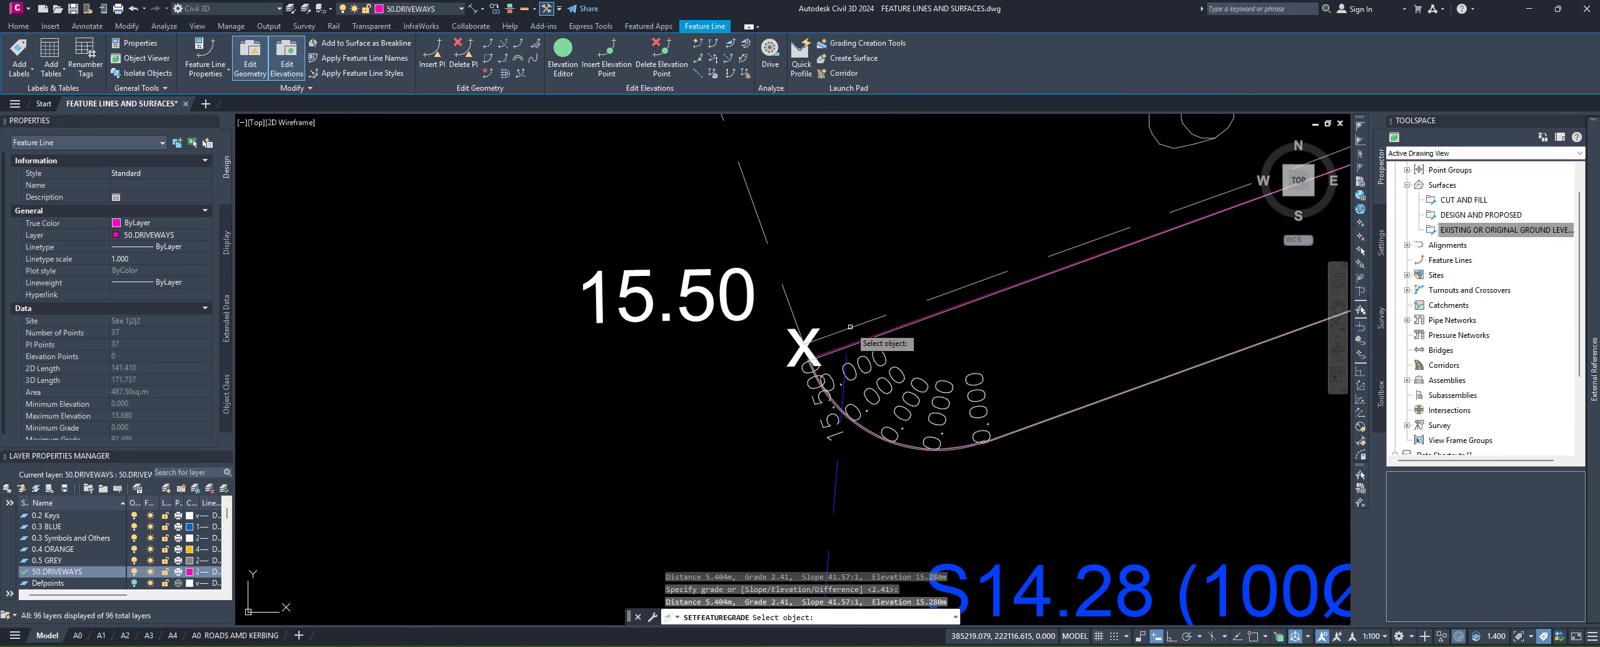
{"action": "left_click", "coordinate": [834, 348]}
{"action": "left_click", "coordinate": [807, 359]}
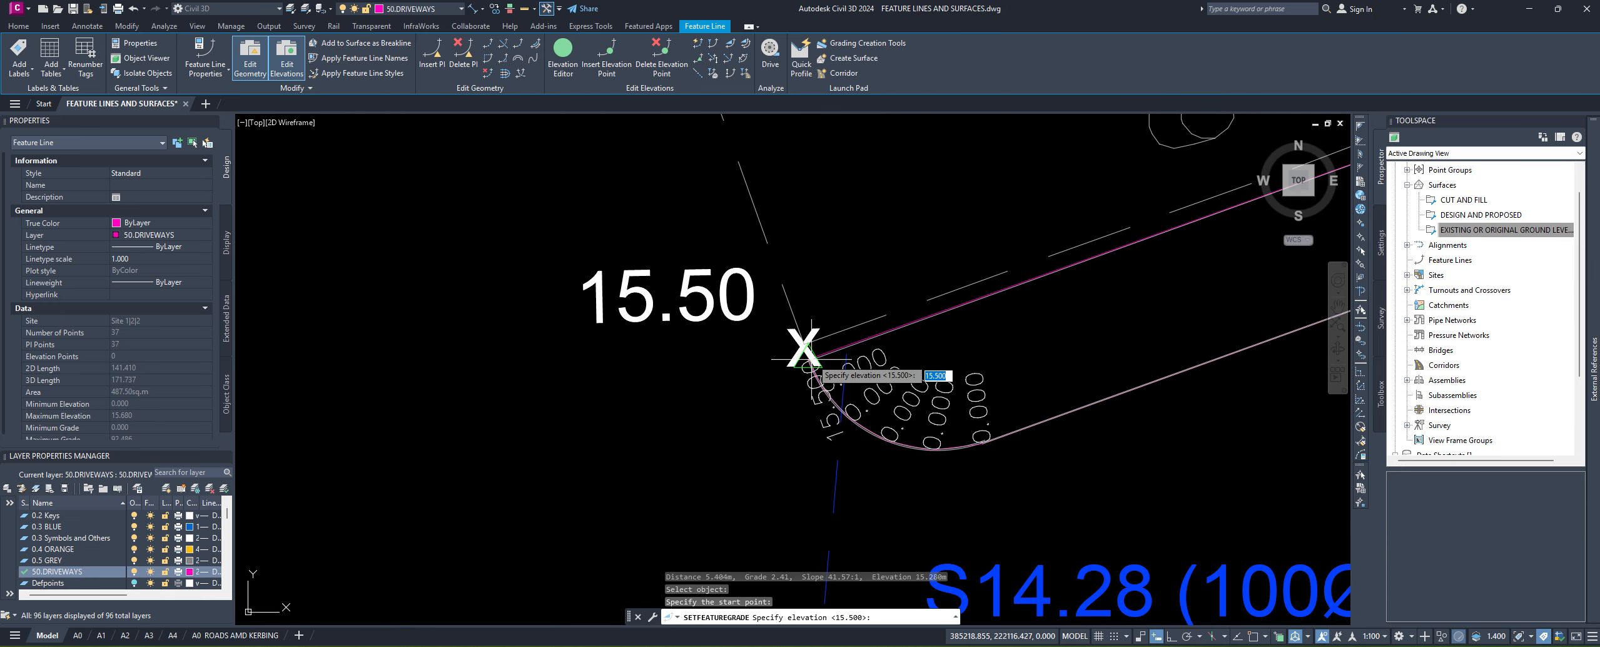
{"action": "key", "text": "Return"}
{"action": "scroll", "coordinate": [753, 413], "scroll_direction": "down", "scroll_amount": 2}
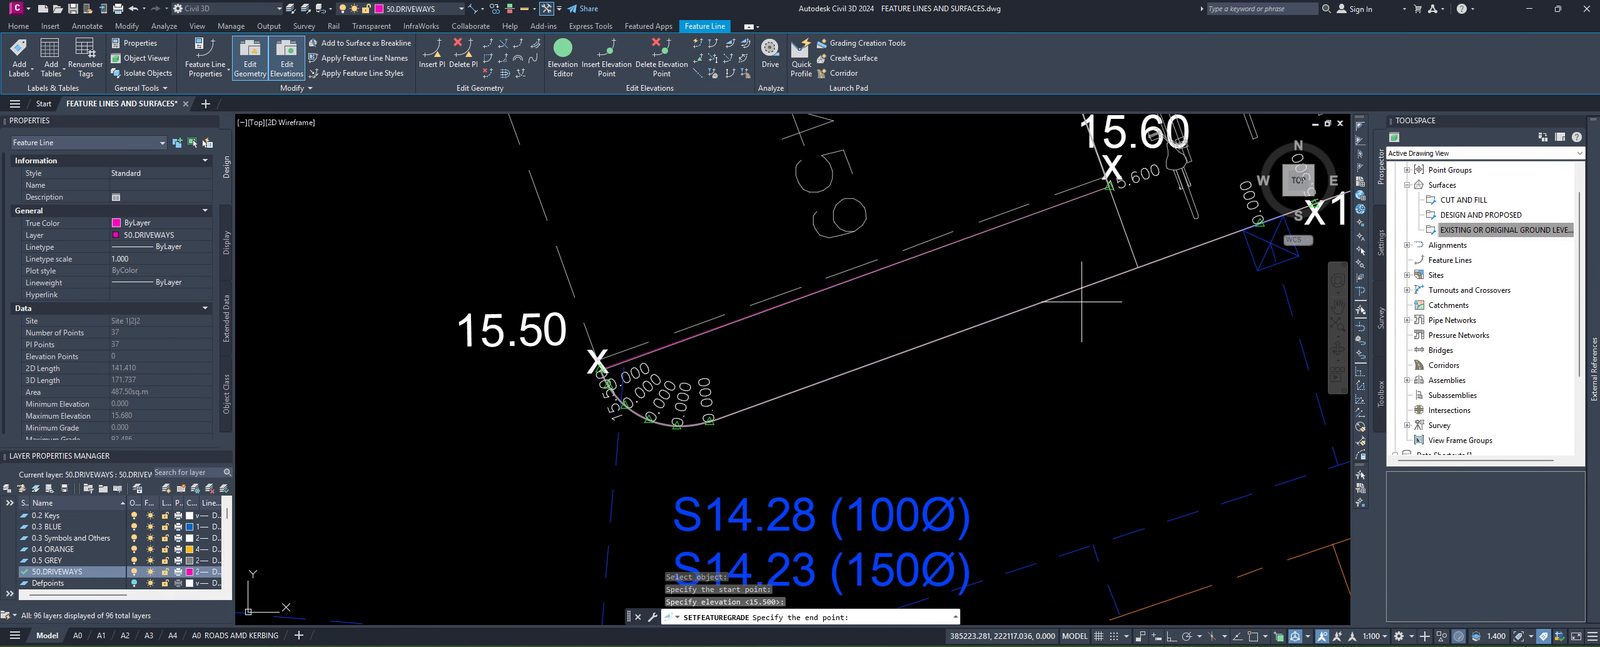
{"action": "middle_click_drag", "start_coordinate": [1081, 301], "coordinate": [973, 353]}
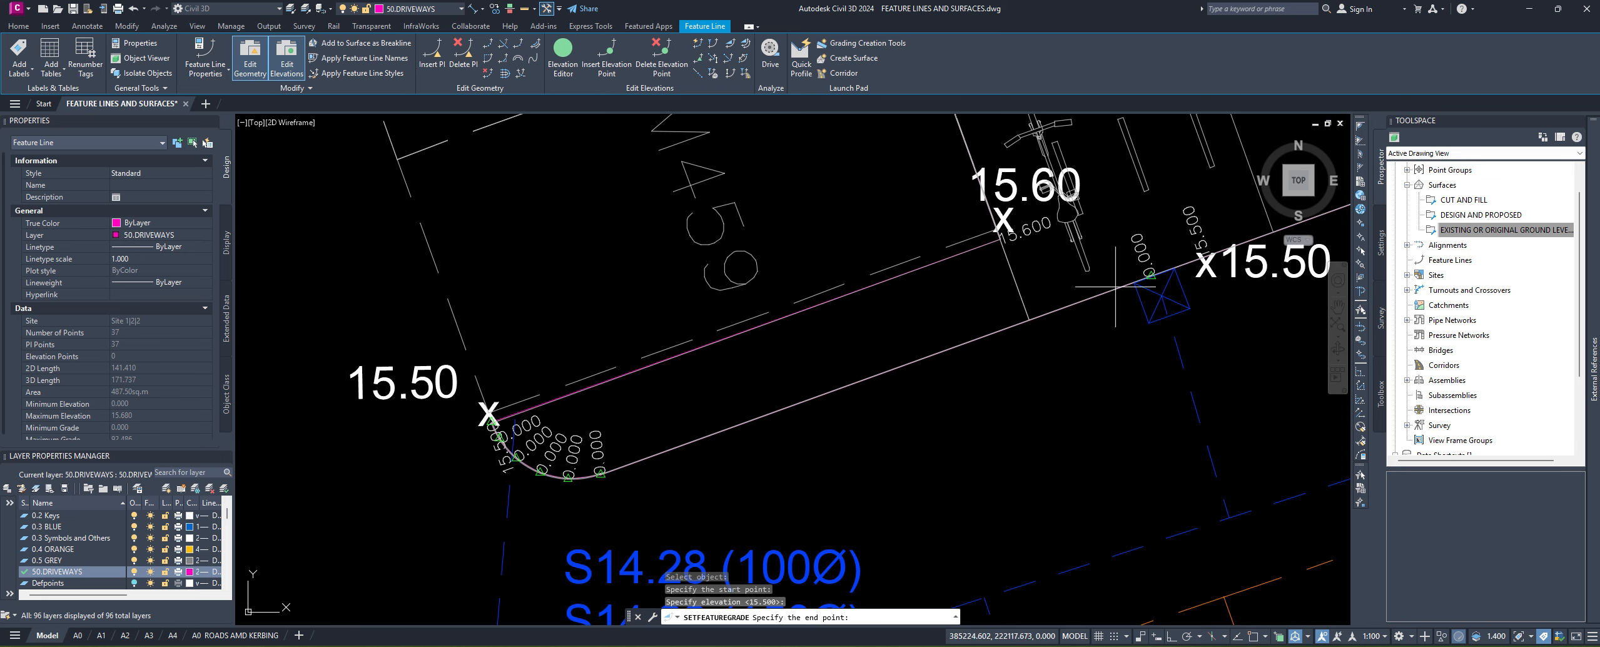
{"action": "middle_click_drag", "start_coordinate": [1166, 266], "coordinate": [1129, 325]}
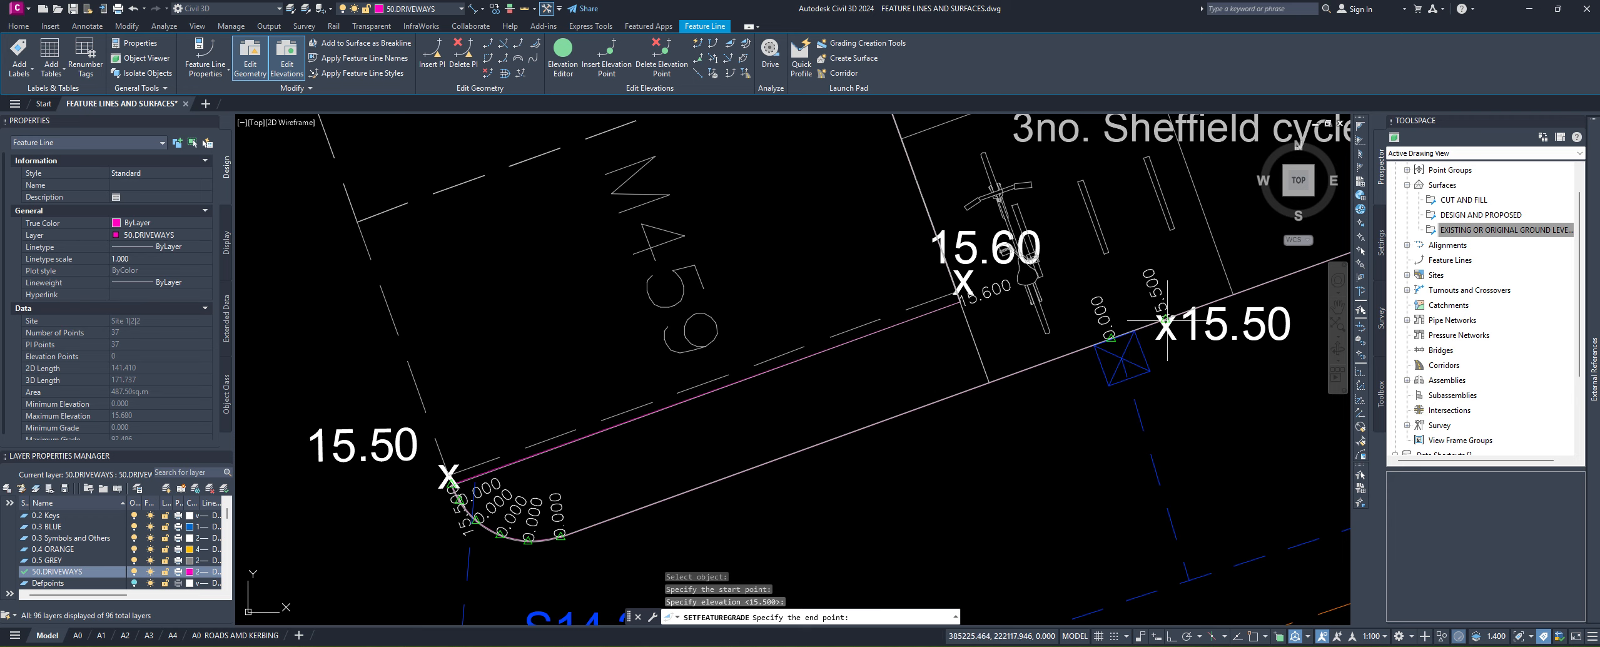
{"action": "left_click", "coordinate": [1166, 320]}
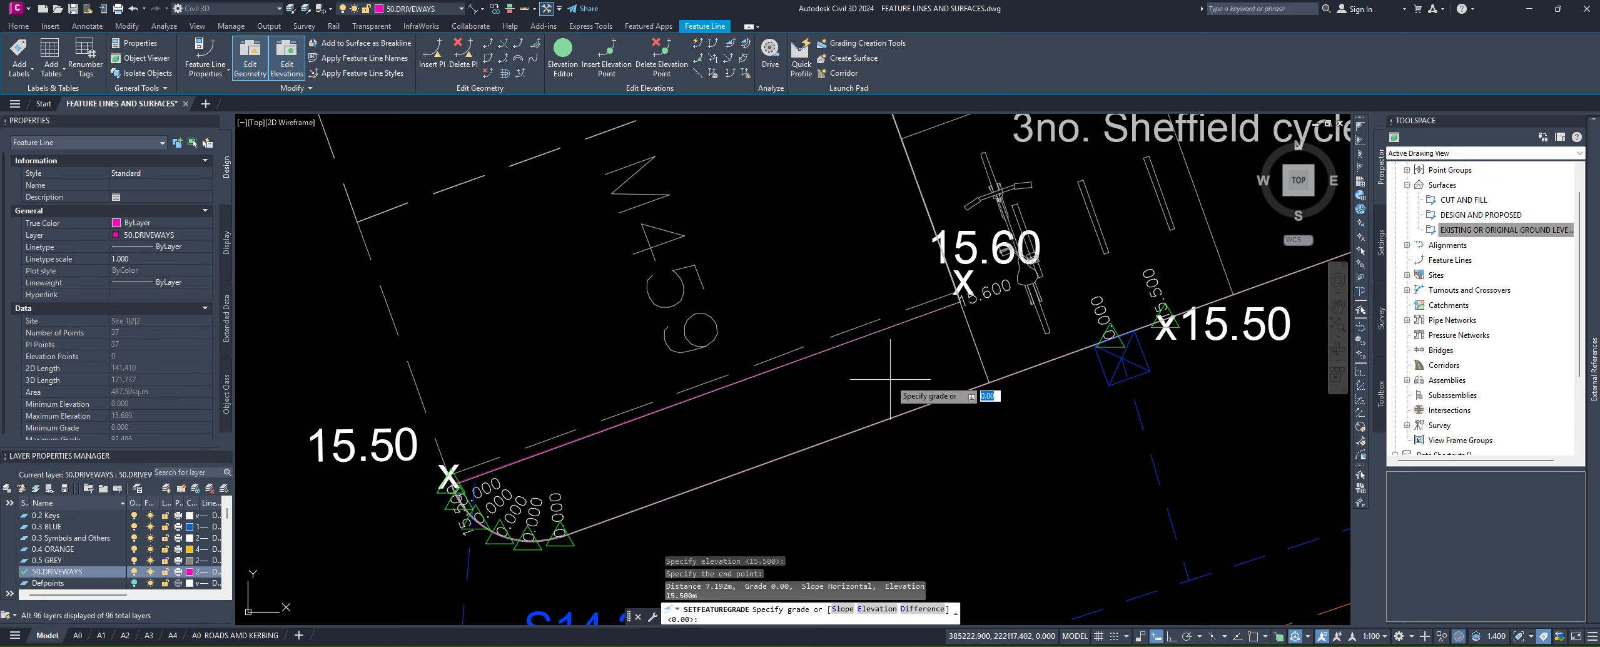
{"action": "key", "text": "Return"}
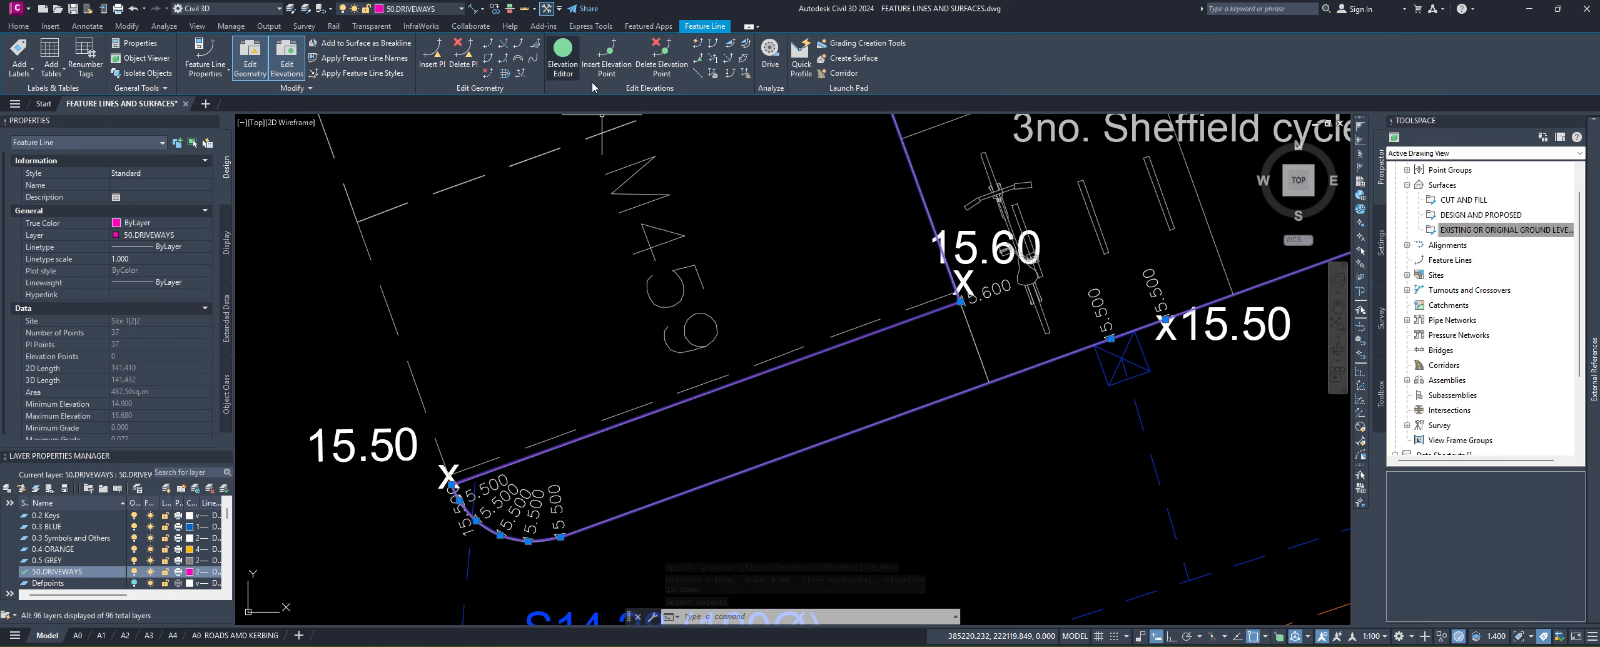
{"action": "scroll", "coordinate": [795, 451], "scroll_direction": "down", "scroll_amount": 2}
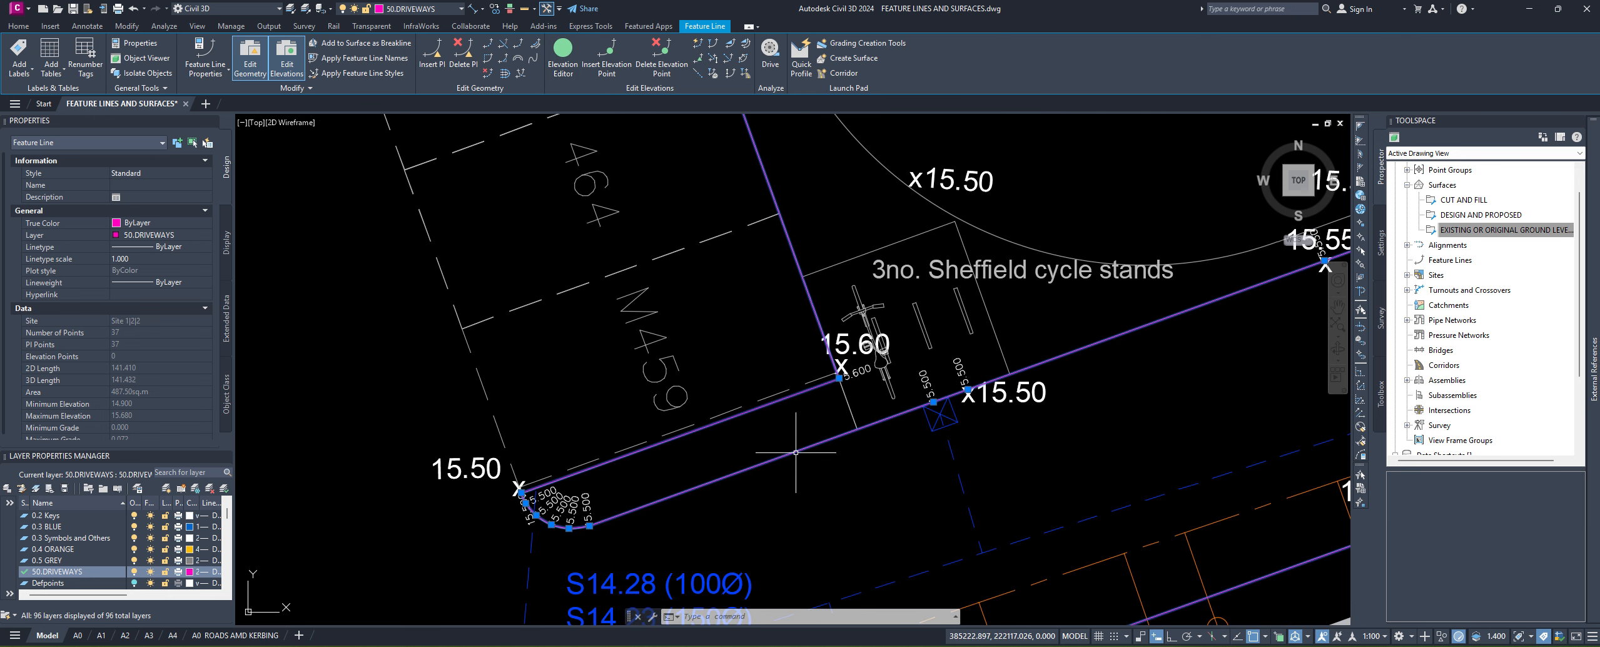
{"action": "scroll", "coordinate": [779, 455], "scroll_direction": "down", "scroll_amount": 2}
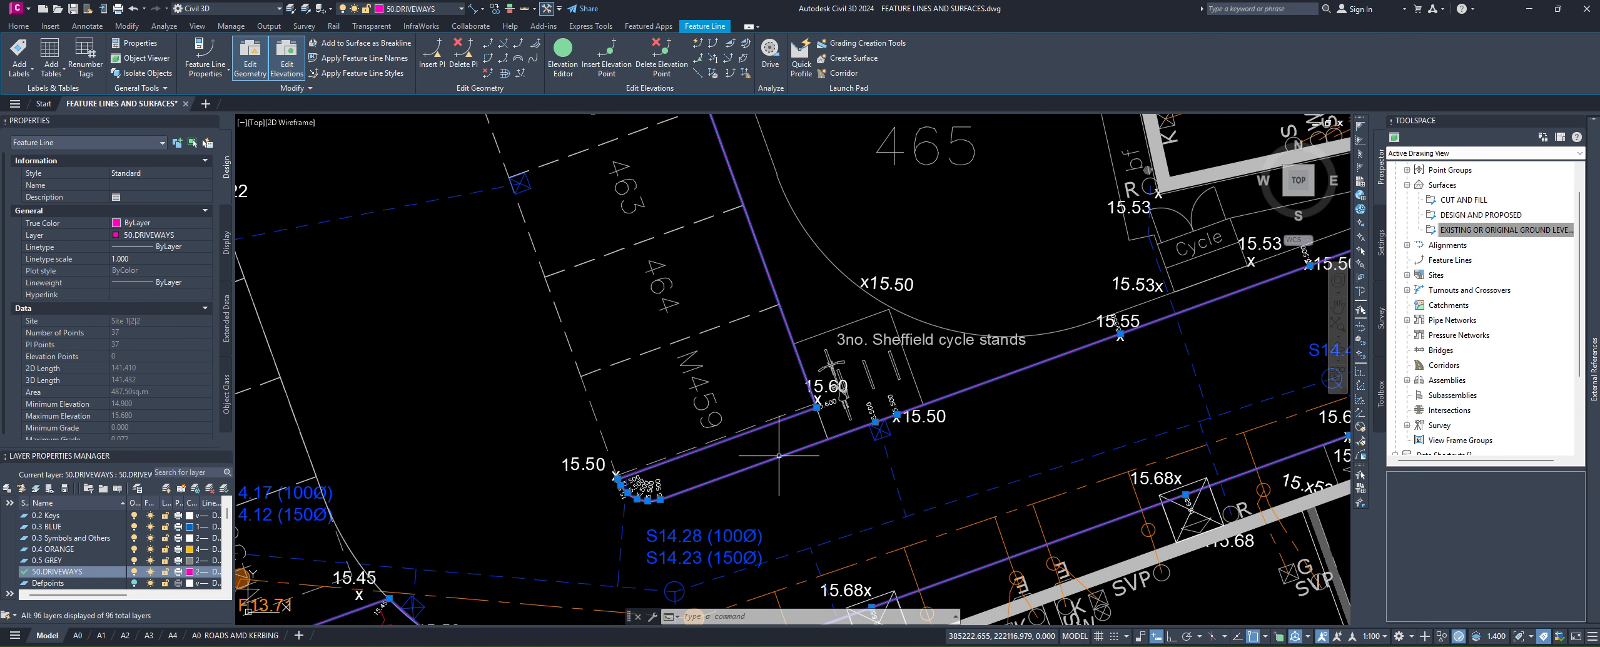
{"action": "scroll", "coordinate": [778, 456], "scroll_direction": "up", "scroll_amount": 2}
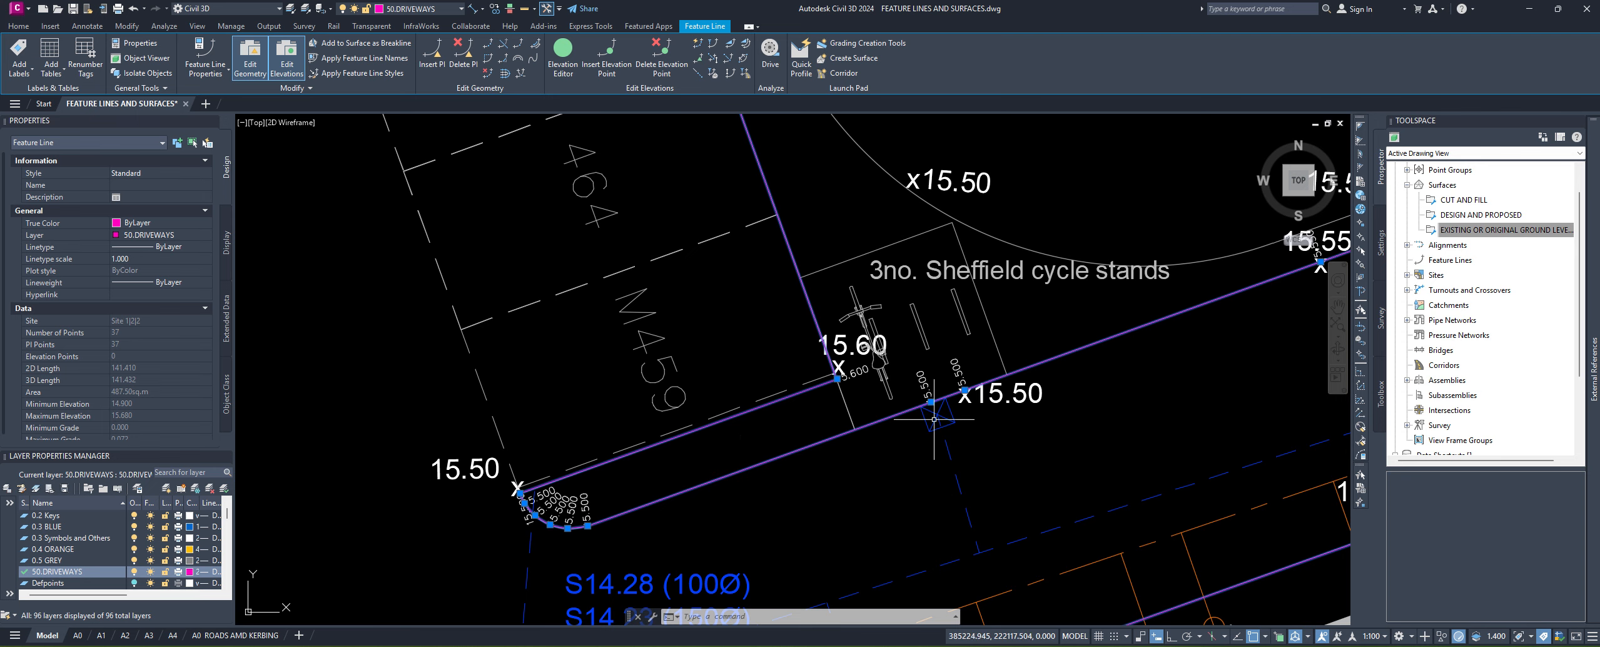
{"action": "middle_click_drag", "start_coordinate": [700, 494], "coordinate": [844, 454]}
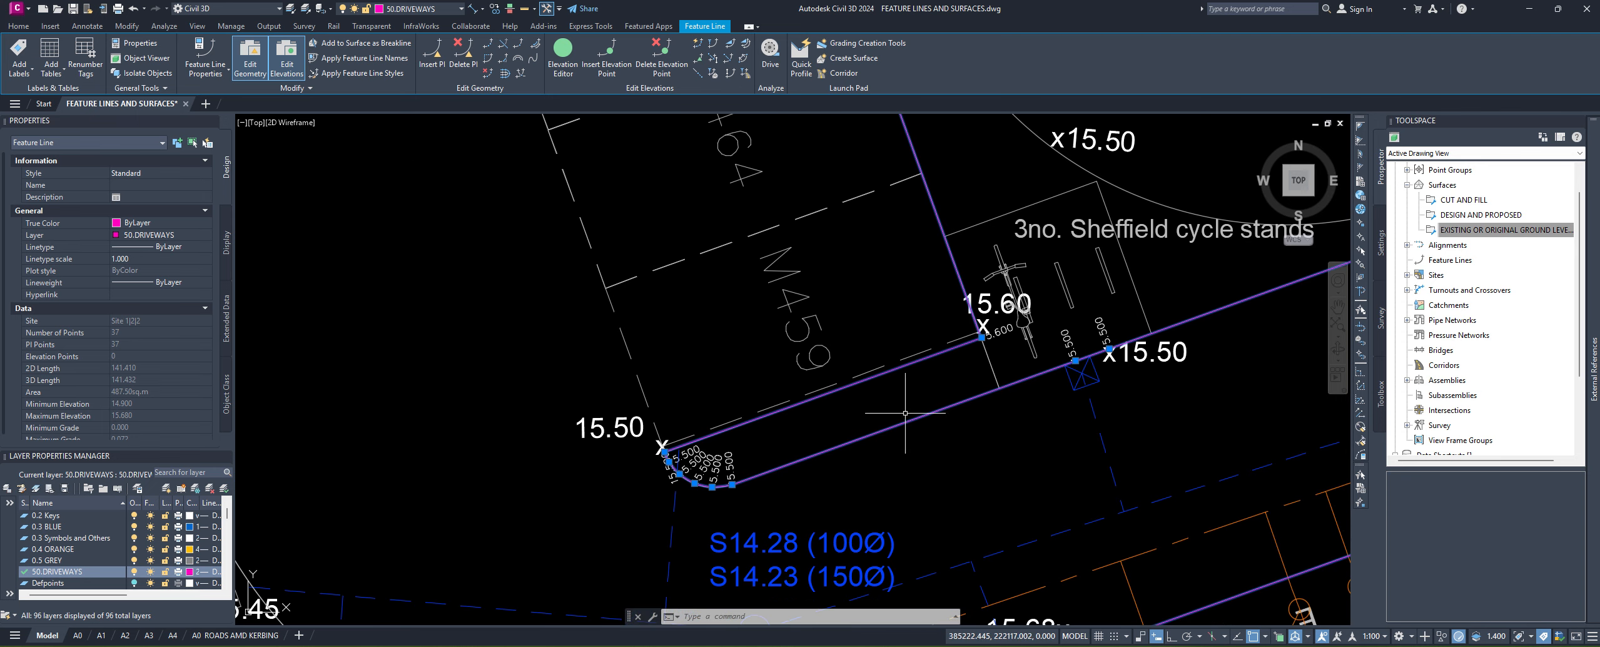
Step: Insert an elevation point at level 15.55 on the driveway feature line, about midway between the curved corner and the cycle stands
{"action": "middle_click_drag", "start_coordinate": [940, 386], "coordinate": [920, 379]}
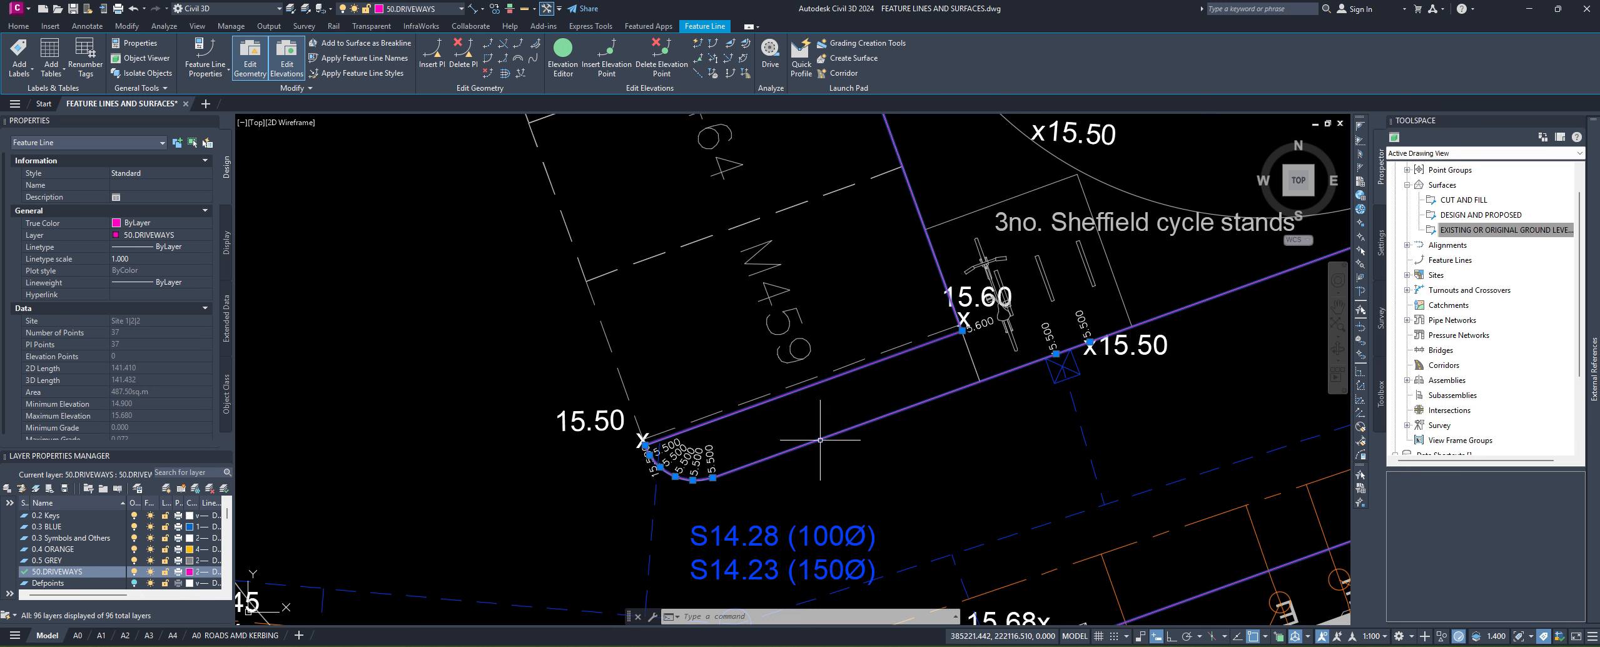
{"action": "scroll", "coordinate": [846, 434], "scroll_direction": "down", "scroll_amount": 2}
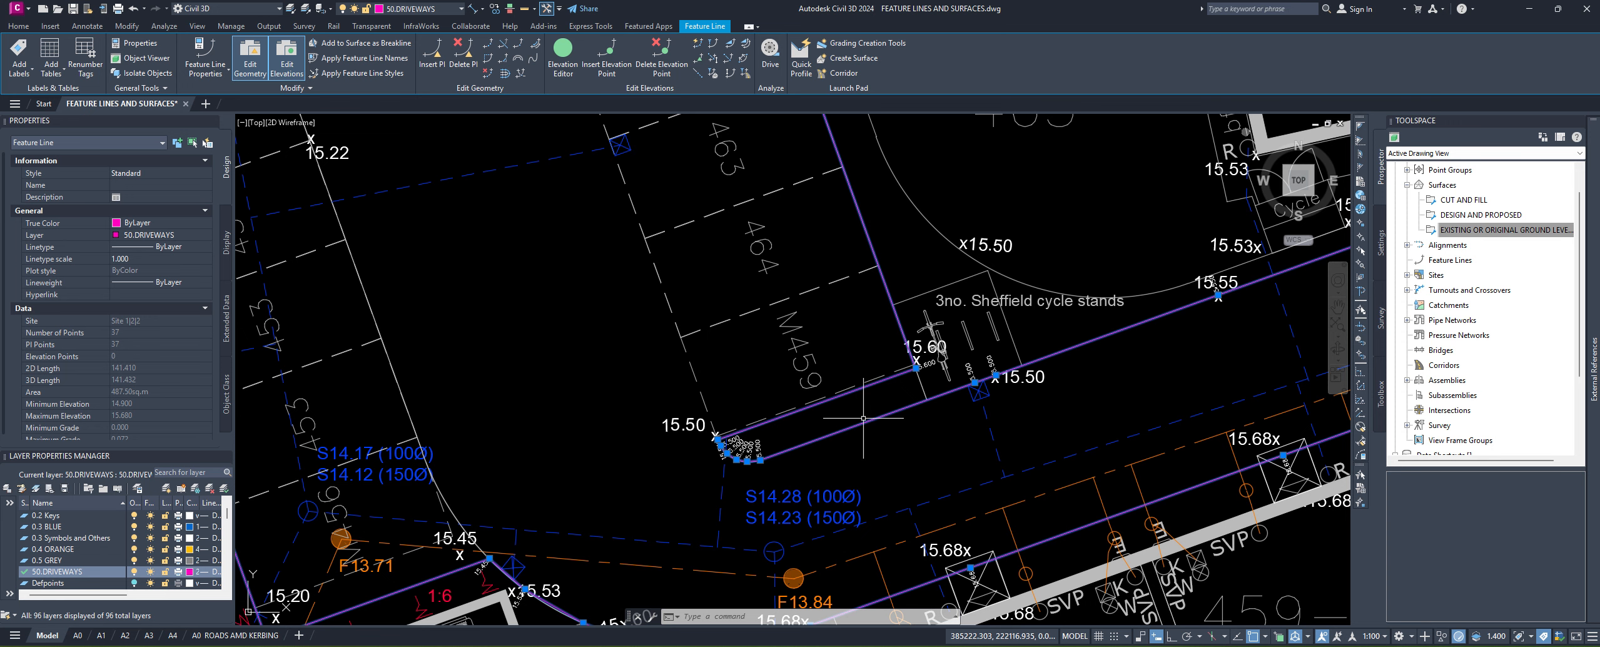
{"action": "middle_click_drag", "start_coordinate": [901, 511], "coordinate": [845, 427]}
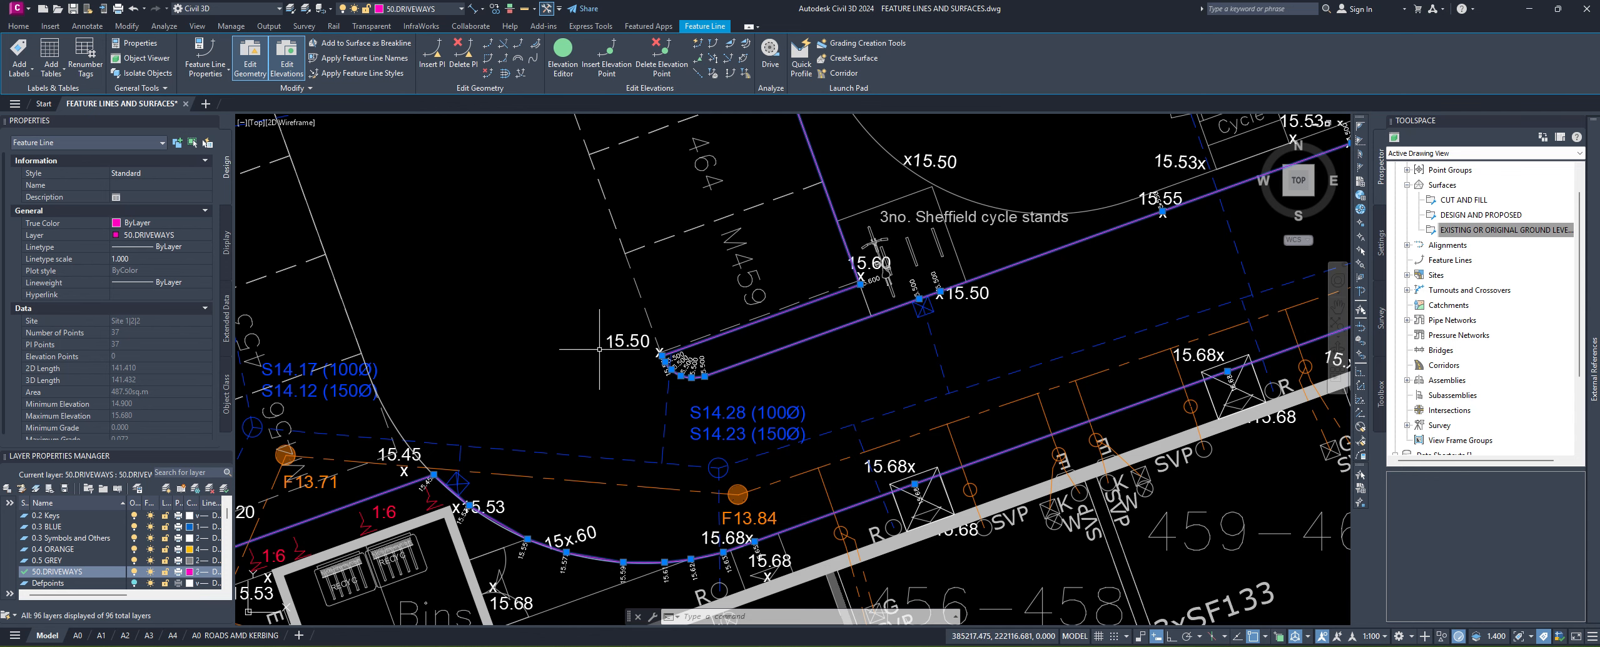
{"action": "middle_click_drag", "start_coordinate": [761, 339], "coordinate": [767, 369]}
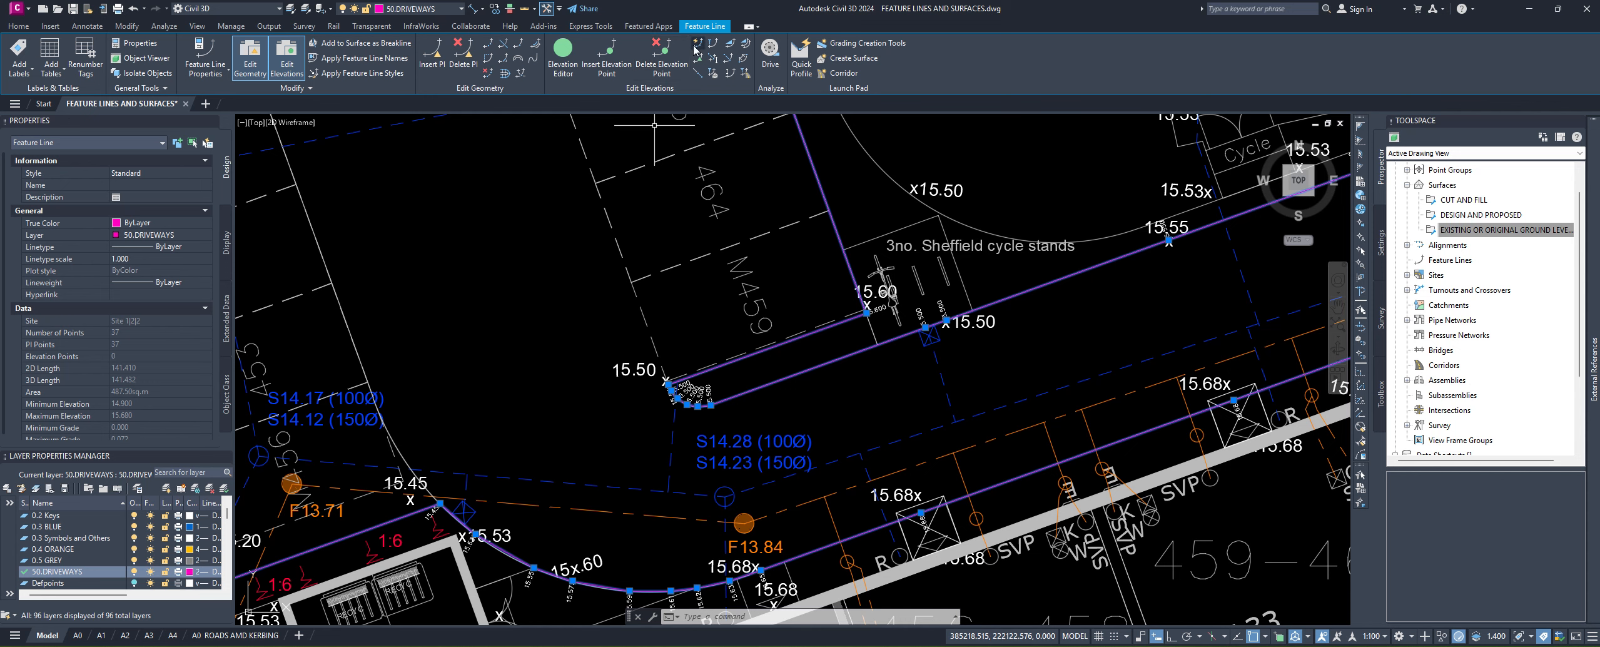
{"action": "left_click", "coordinate": [603, 51]}
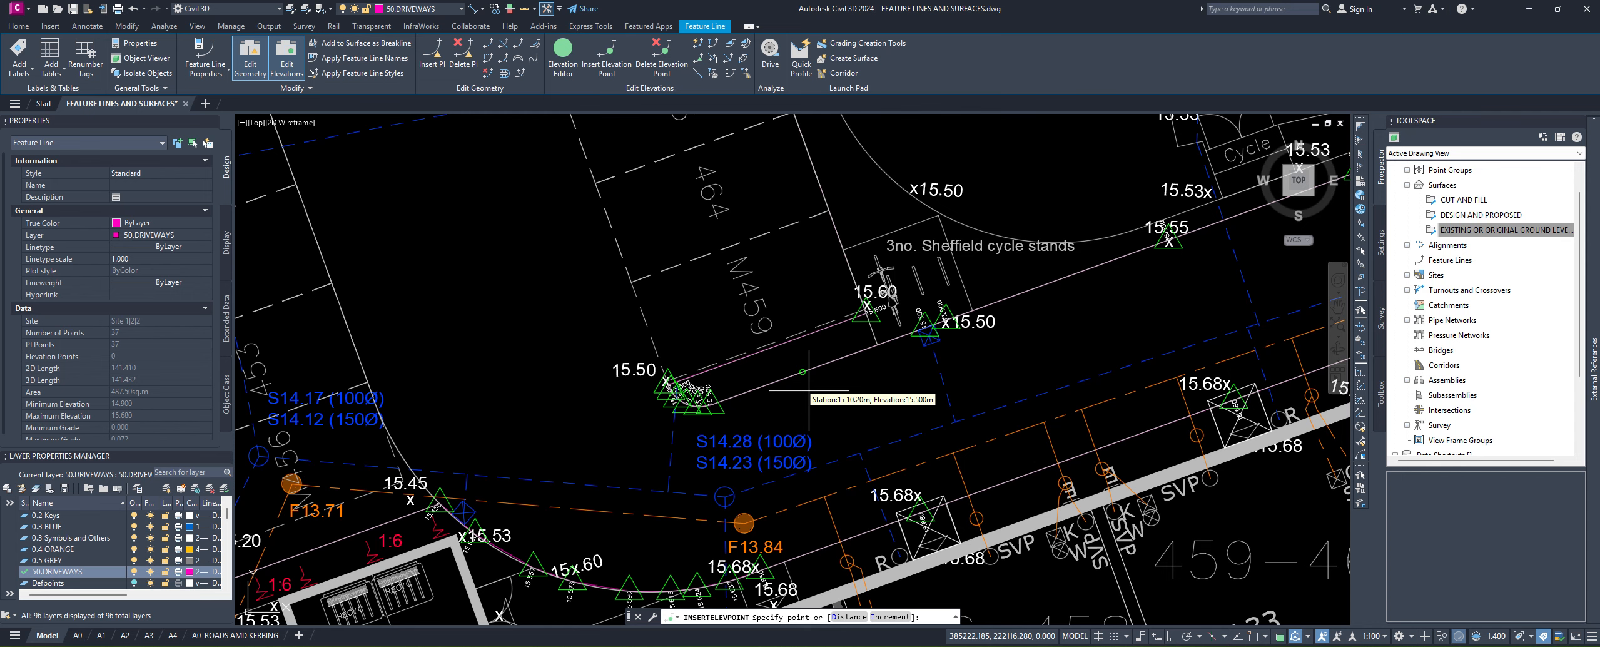
{"action": "left_click", "coordinate": [808, 371]}
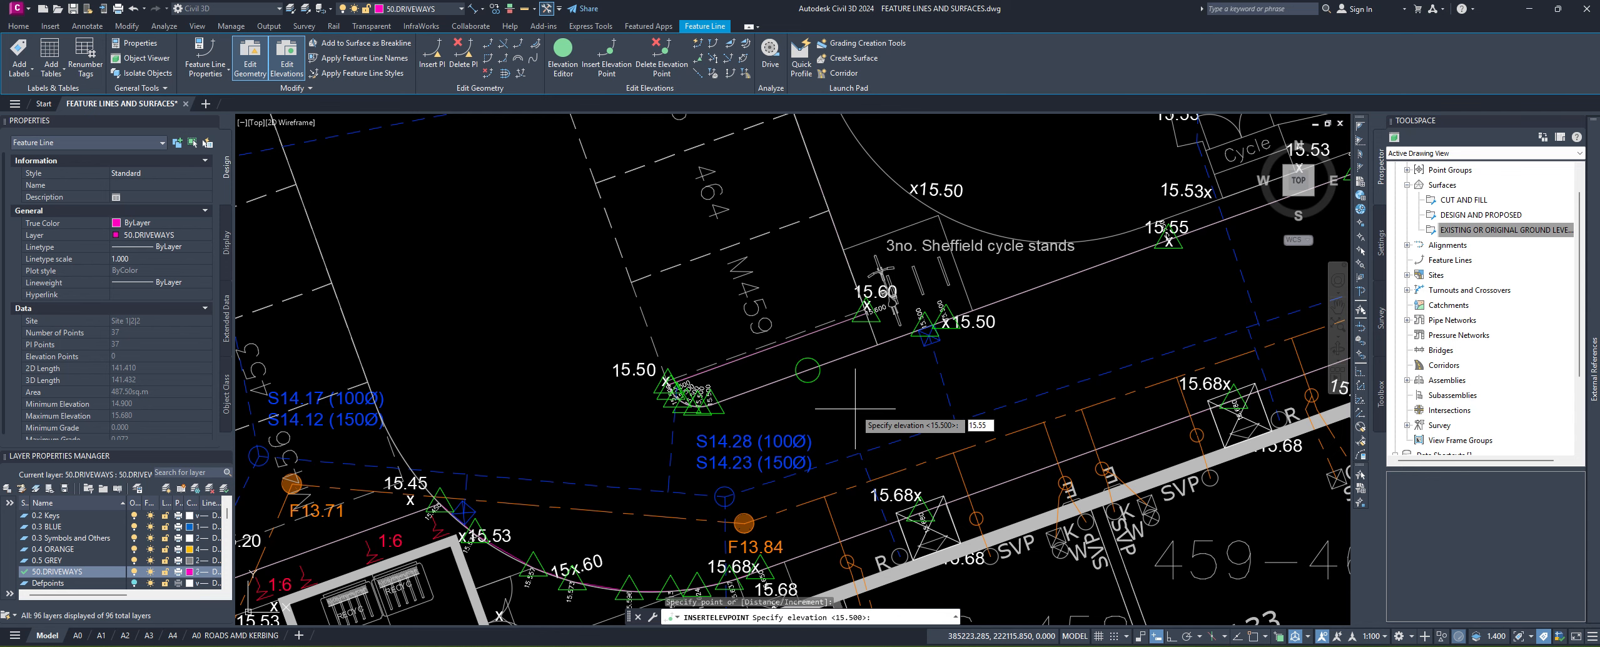
{"action": "key", "text": "Return"}
{"action": "key", "text": "Return"}
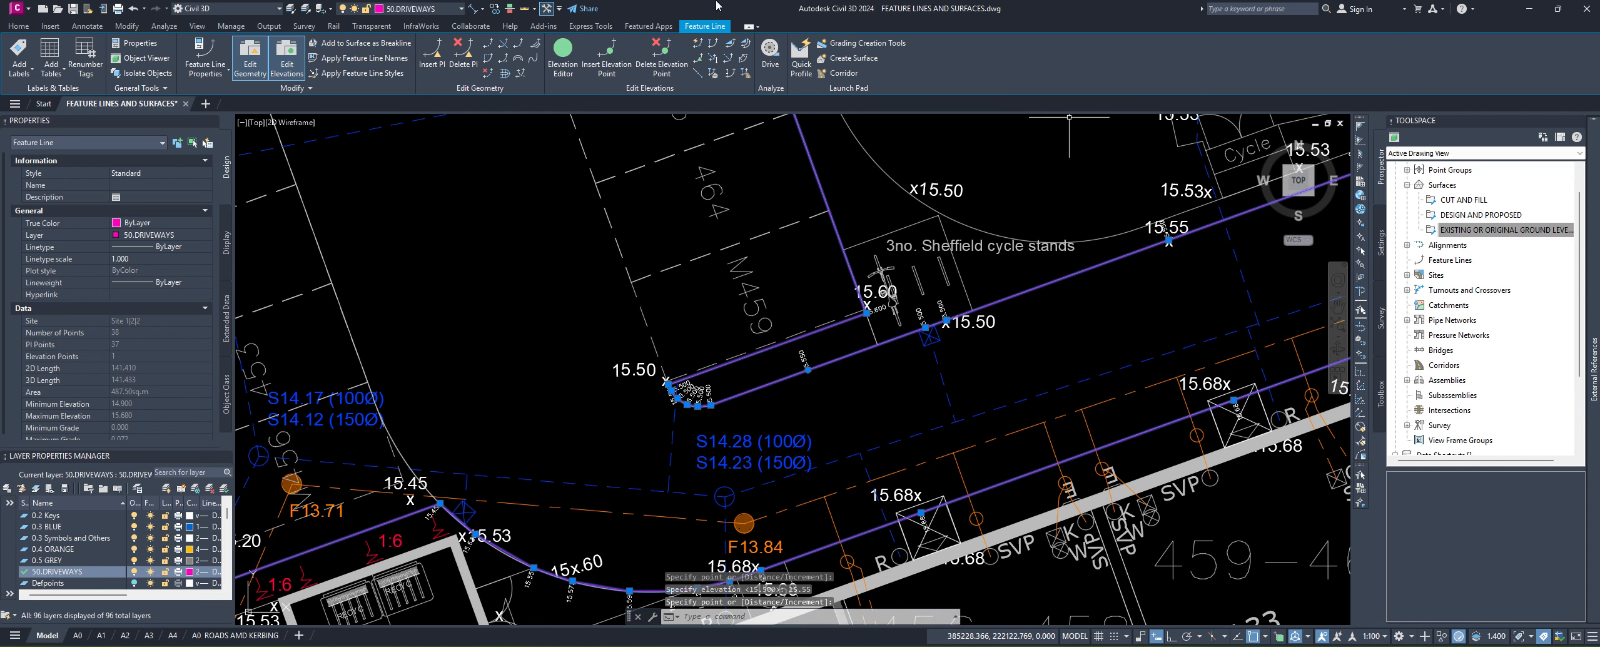
Step: Set a uniform grade from the 15.55 elevation point around the curved corner to the 15.50 point at bay M459, keeping both levels
{"action": "scroll", "coordinate": [751, 454], "scroll_direction": "up", "scroll_amount": 4}
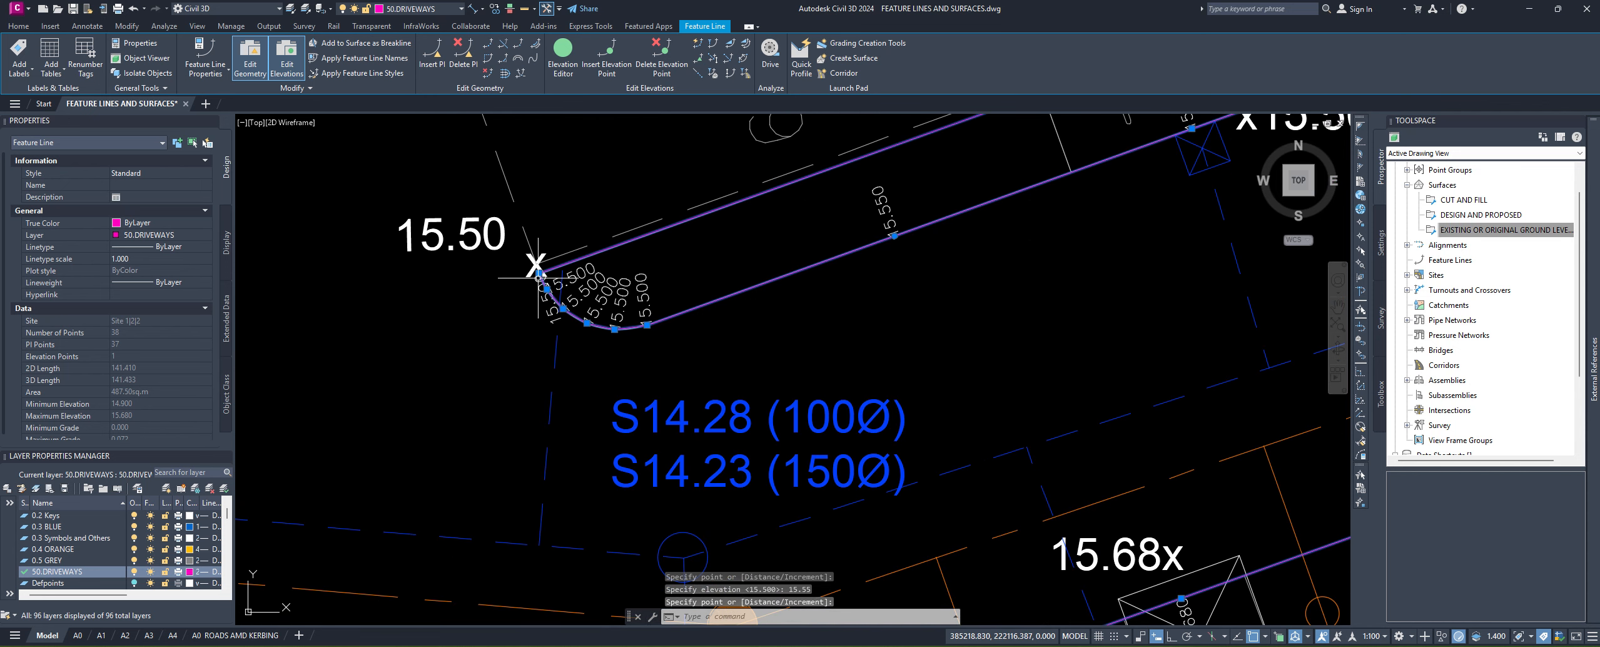
{"action": "middle_click_drag", "start_coordinate": [672, 307], "coordinate": [632, 338]}
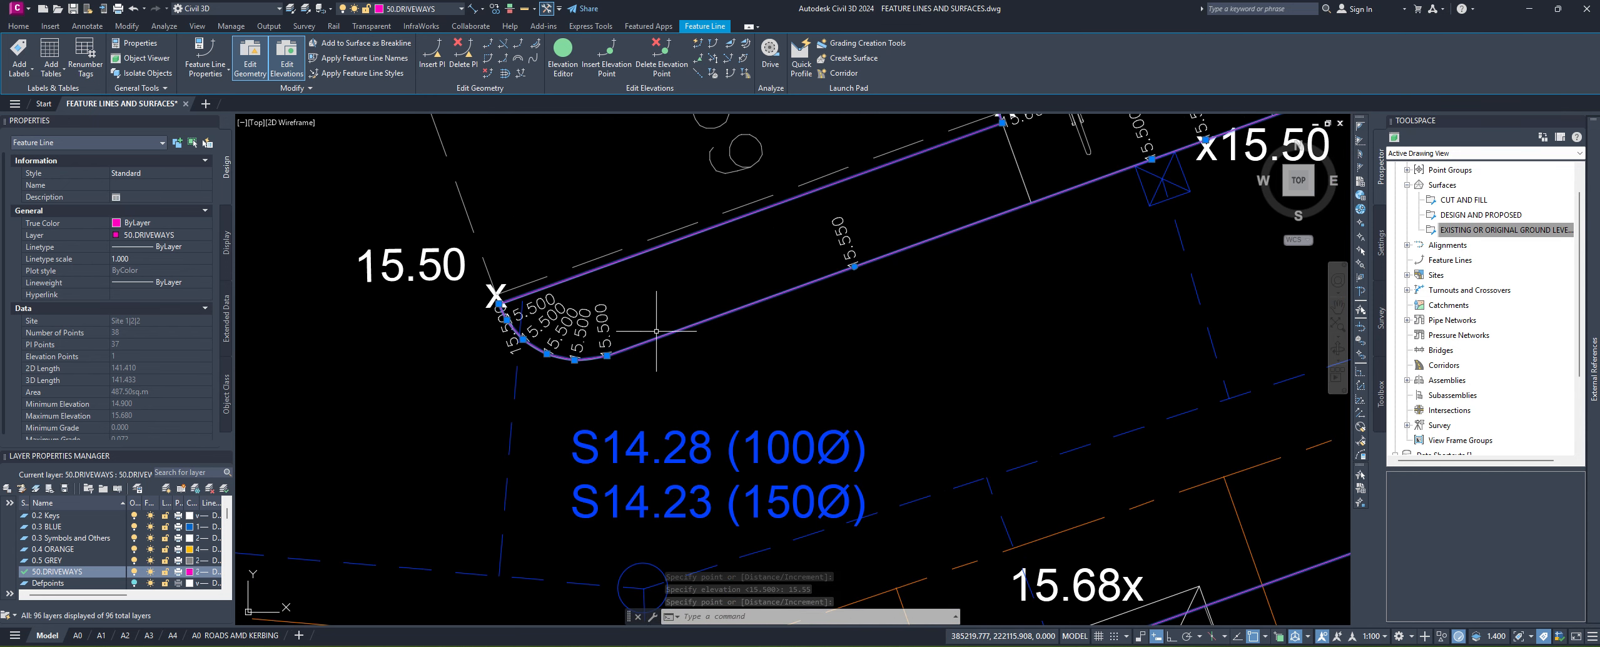
{"action": "middle_click_drag", "start_coordinate": [861, 275], "coordinate": [822, 359]}
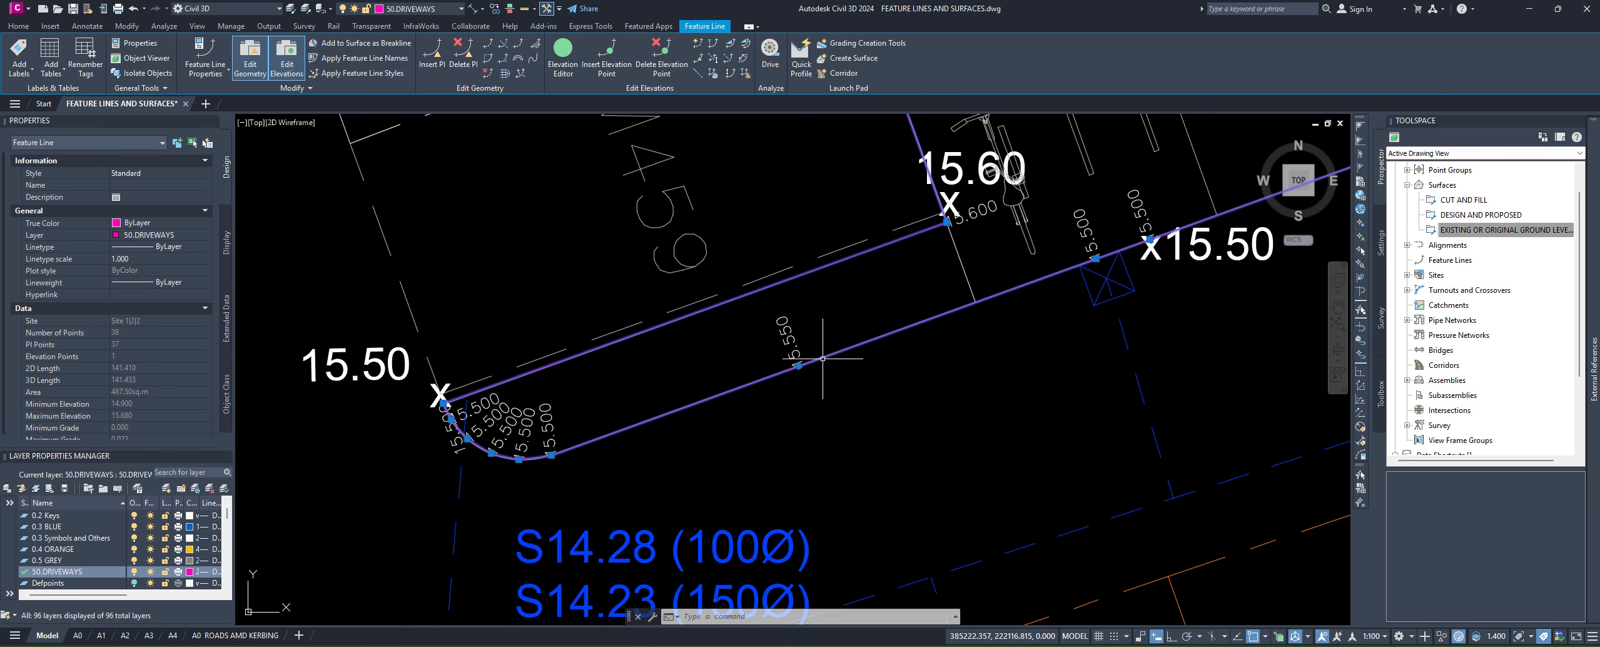
{"action": "scroll", "coordinate": [806, 371], "scroll_direction": "down", "scroll_amount": 2}
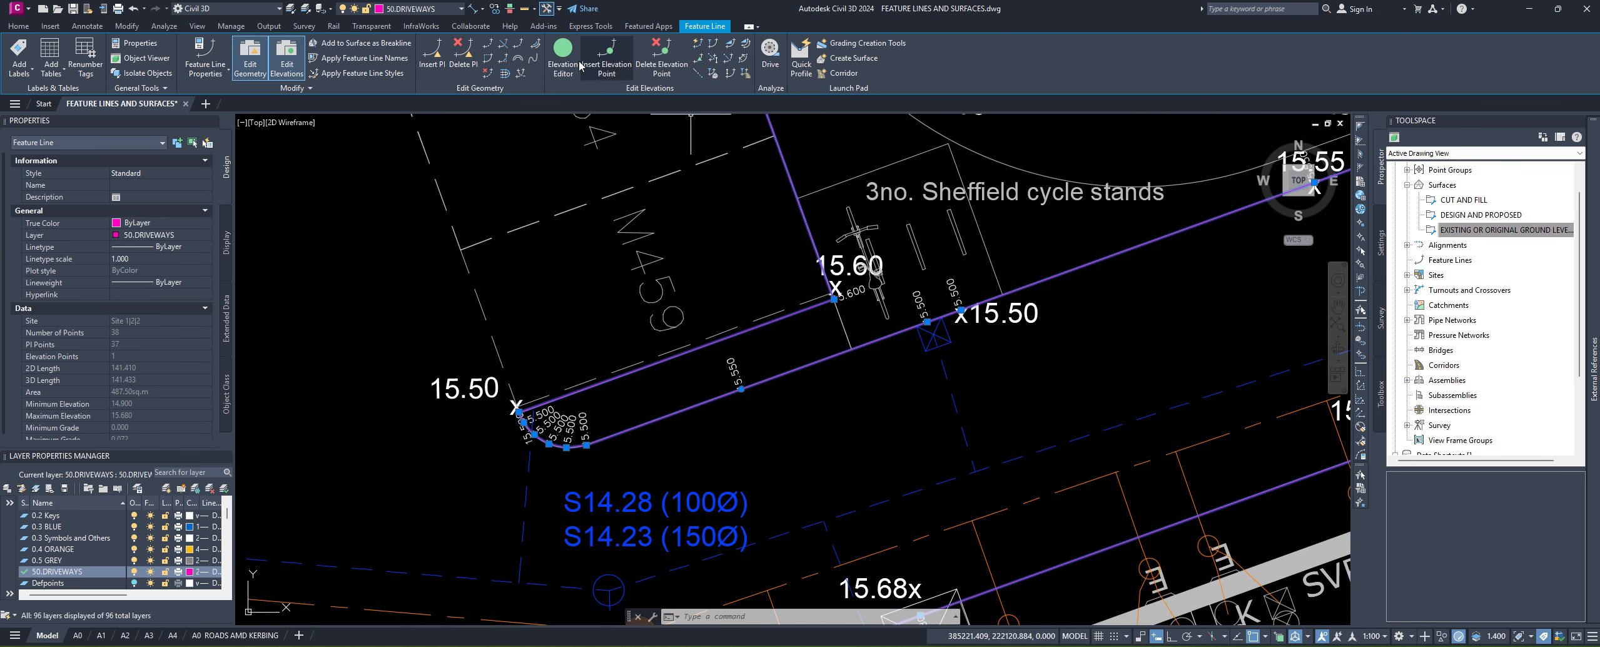
{"action": "left_click", "coordinate": [728, 45]}
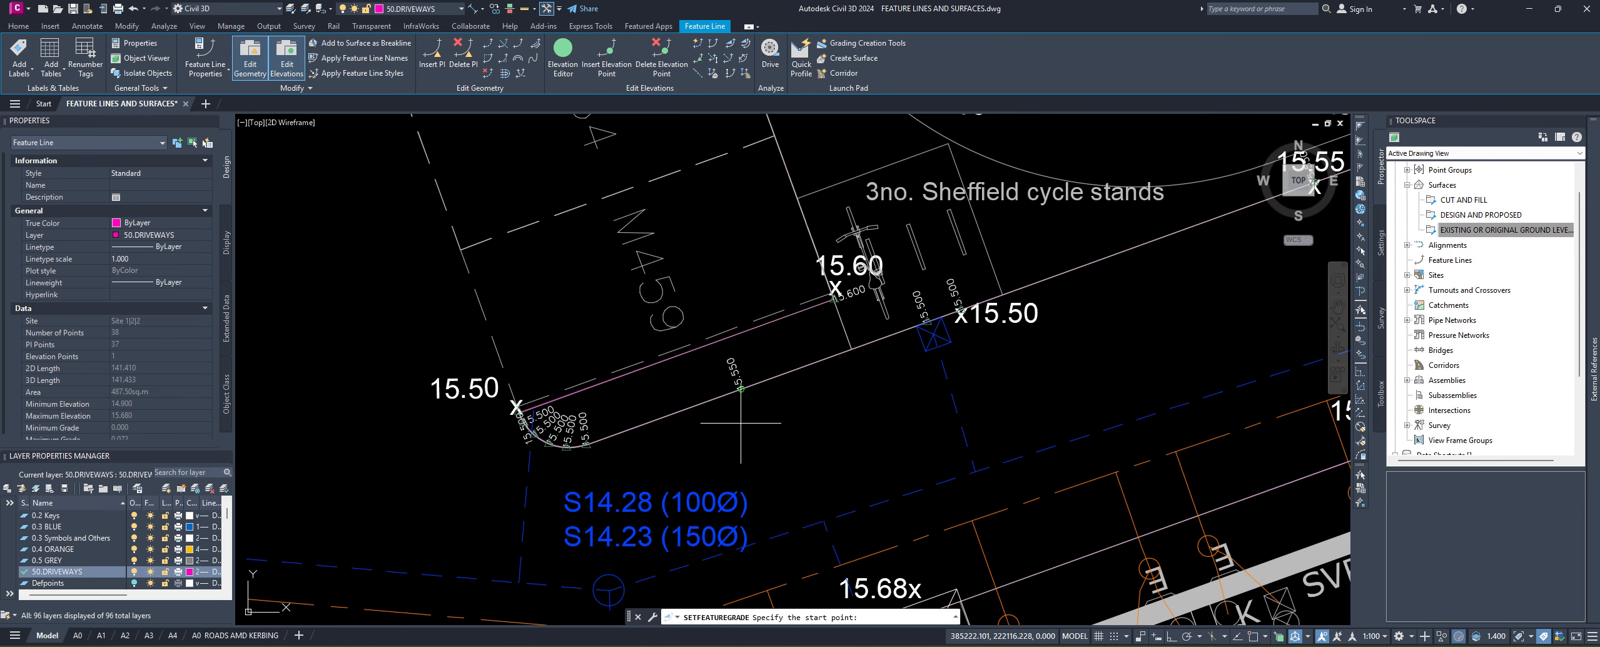
{"action": "left_click", "coordinate": [740, 389]}
{"action": "key", "text": "Return"}
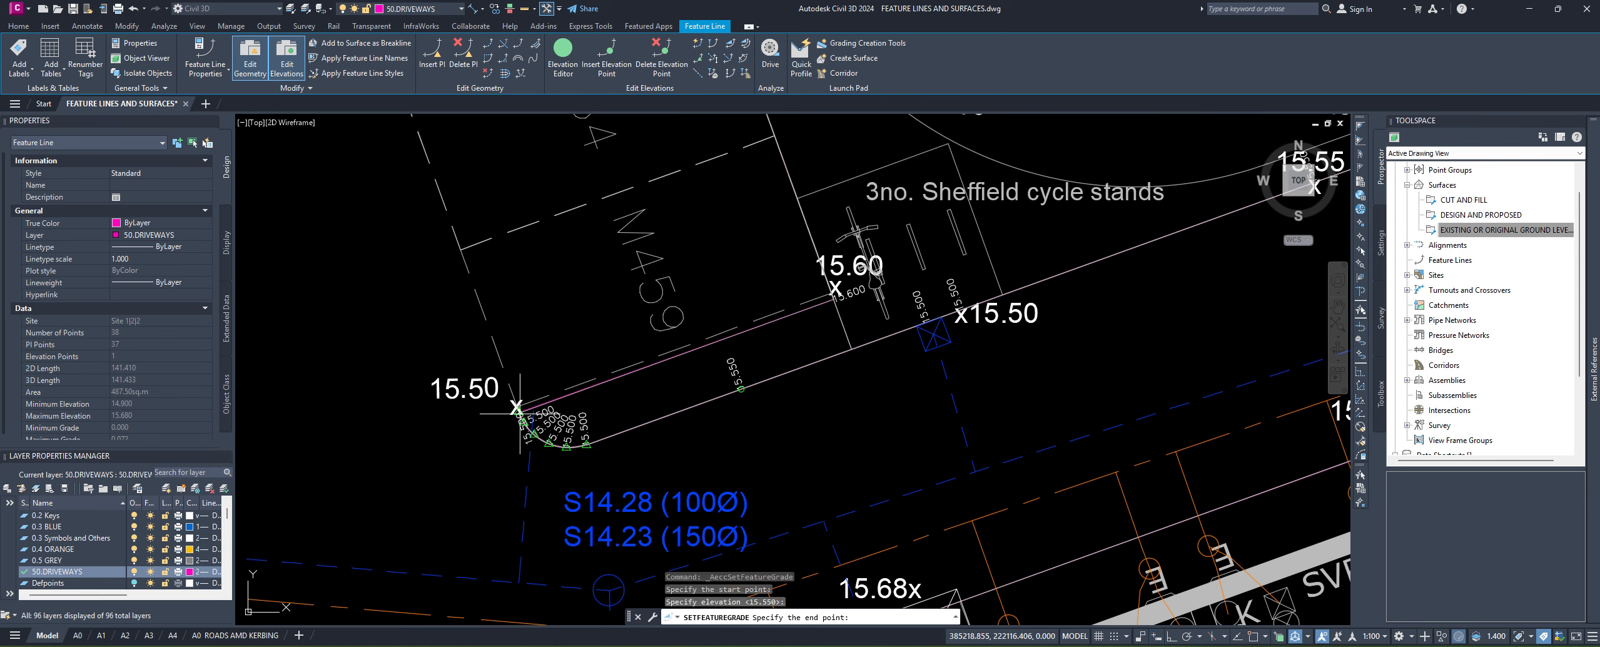
{"action": "left_click", "coordinate": [741, 389]}
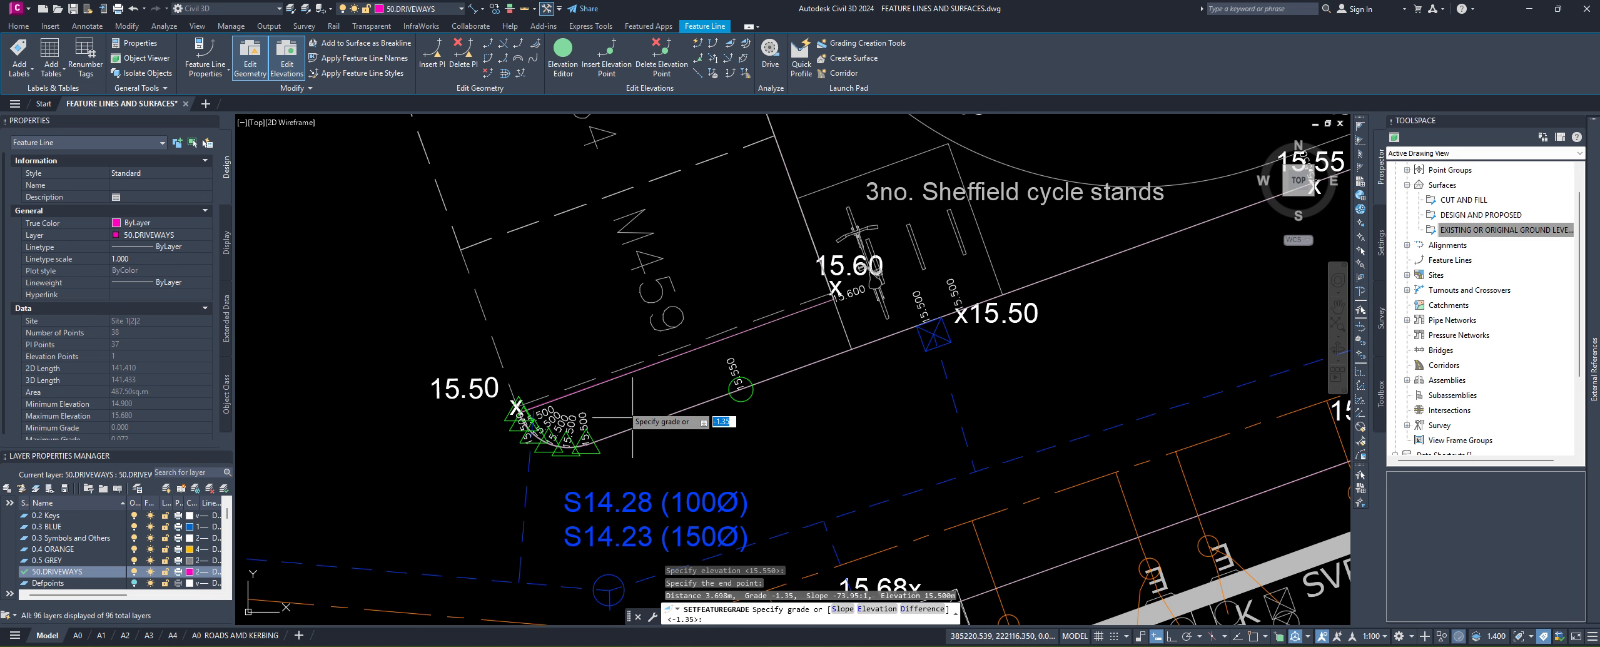
{"action": "key", "text": "Return"}
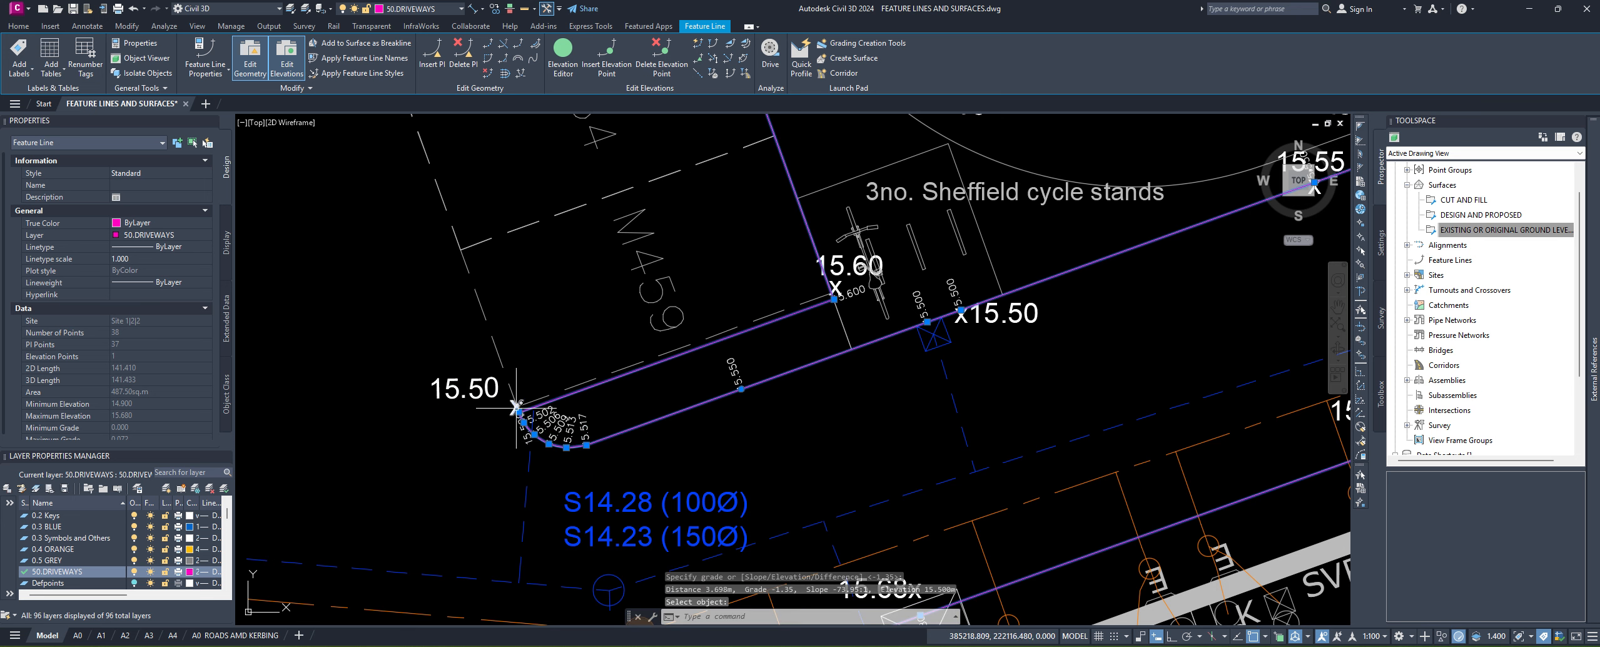
Step: Delete the feature line's PI at the x15.50 level mark by the cycle stands, keeping the one beside the gully
{"action": "mouse_move", "coordinate": [751, 413]}
{"action": "middle_mouse_down"}
{"action": "mouse_move", "coordinate": [696, 438]}
{"action": "mouse_move", "coordinate": [745, 367]}
{"action": "middle_mouse_up"}
{"action": "scroll", "coordinate": [839, 352], "scroll_direction": "up", "scroll_amount": 2}
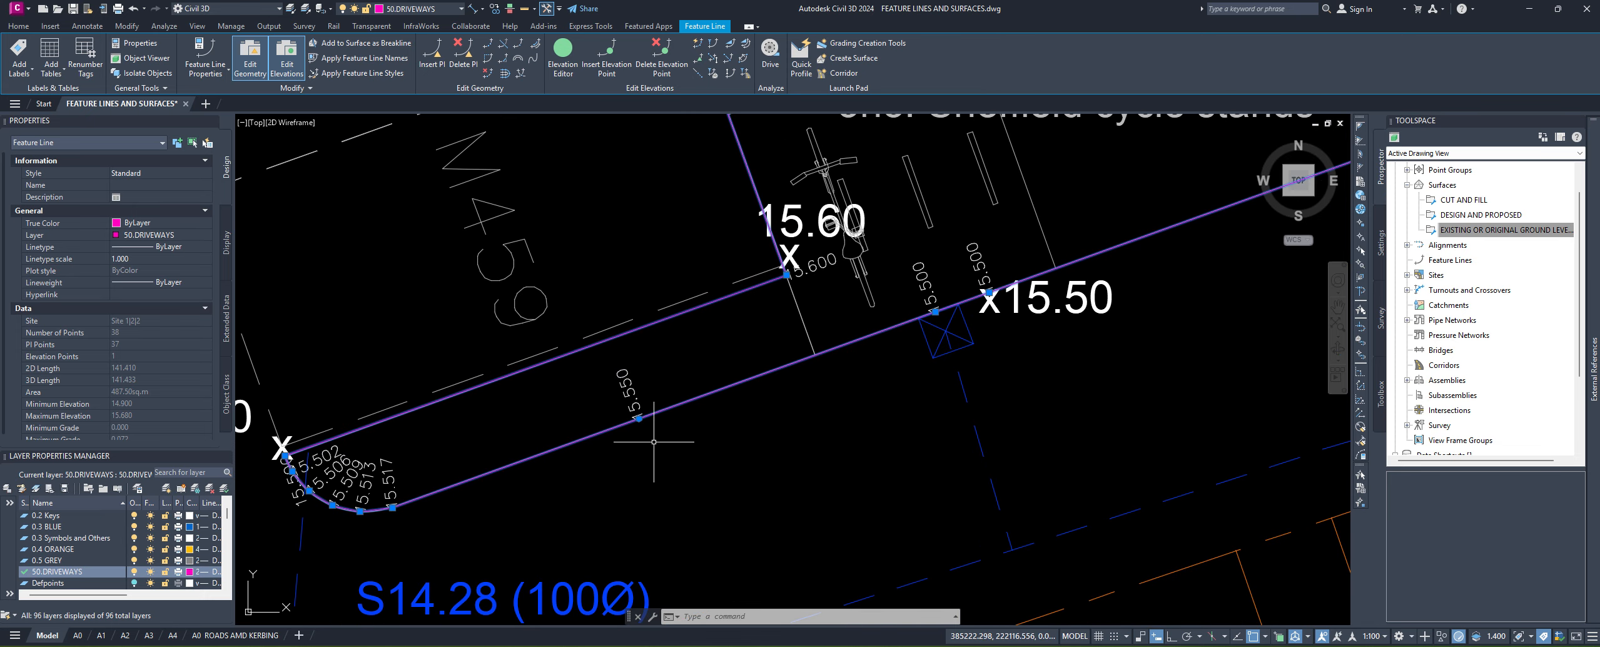
{"action": "middle_click_drag", "start_coordinate": [764, 431], "coordinate": [575, 451]}
{"action": "scroll", "coordinate": [606, 432], "scroll_direction": "down", "scroll_amount": 2}
{"action": "middle_click_drag", "start_coordinate": [796, 380], "coordinate": [729, 414]}
{"action": "scroll", "coordinate": [1025, 294], "scroll_direction": "up", "scroll_amount": 2}
{"action": "scroll", "coordinate": [1000, 332], "scroll_direction": "down", "scroll_amount": 2}
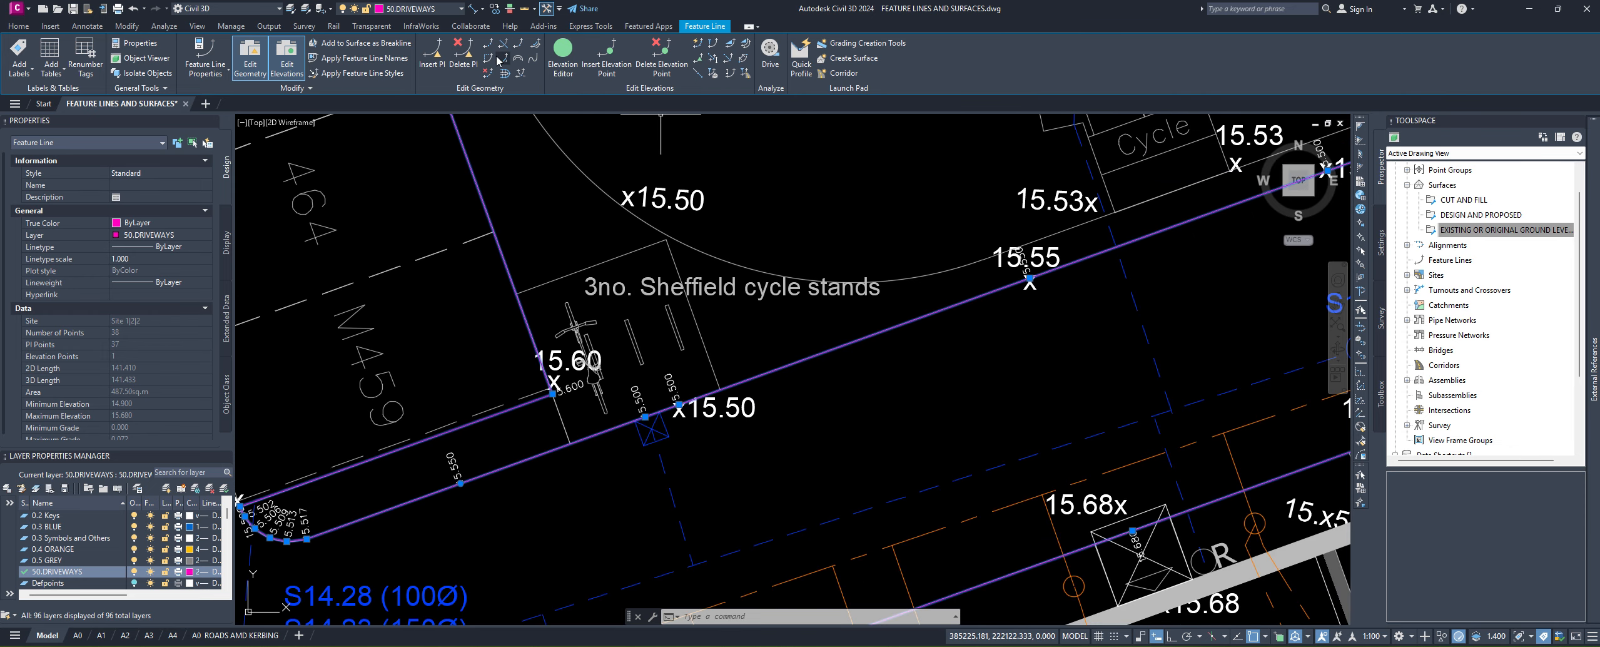
{"action": "middle_click_drag", "start_coordinate": [680, 412], "coordinate": [718, 416]}
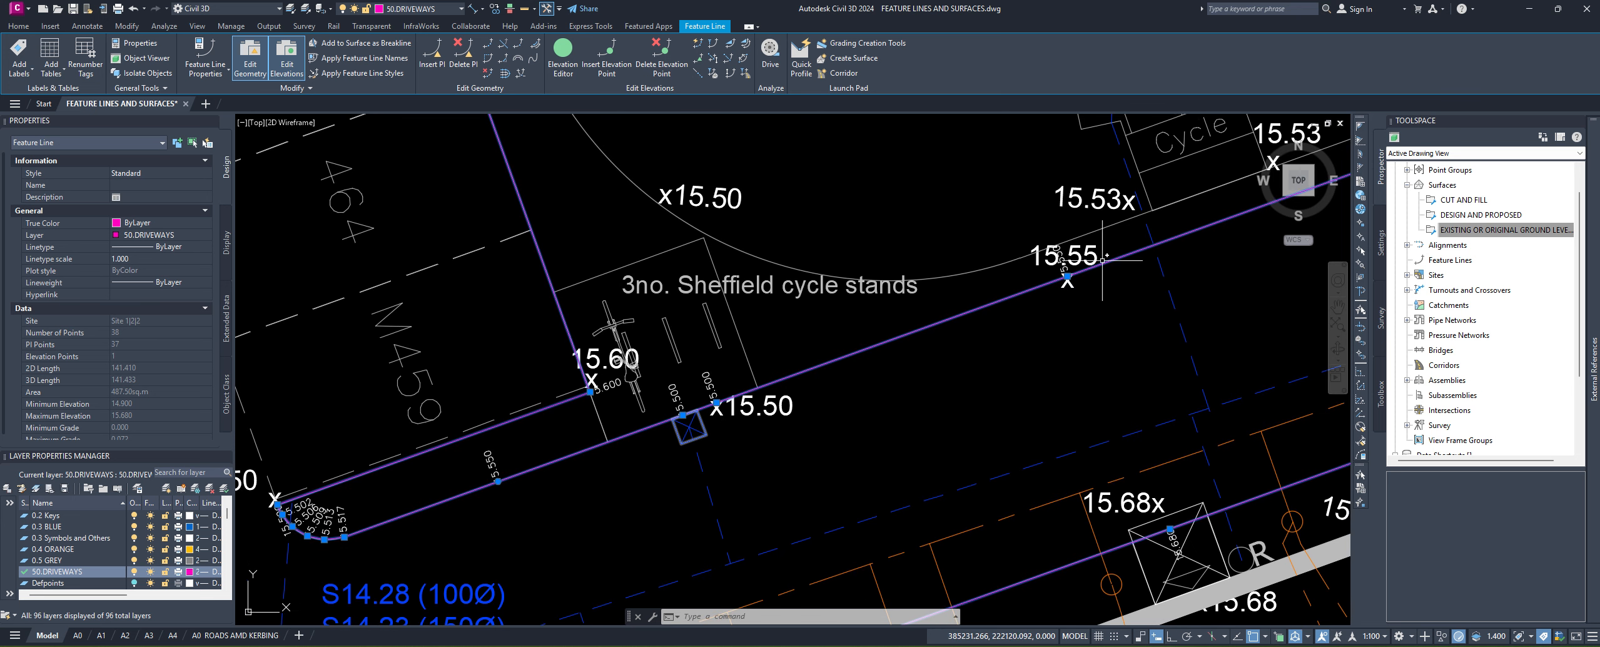
{"action": "scroll", "coordinate": [700, 415], "scroll_direction": "up", "scroll_amount": 2}
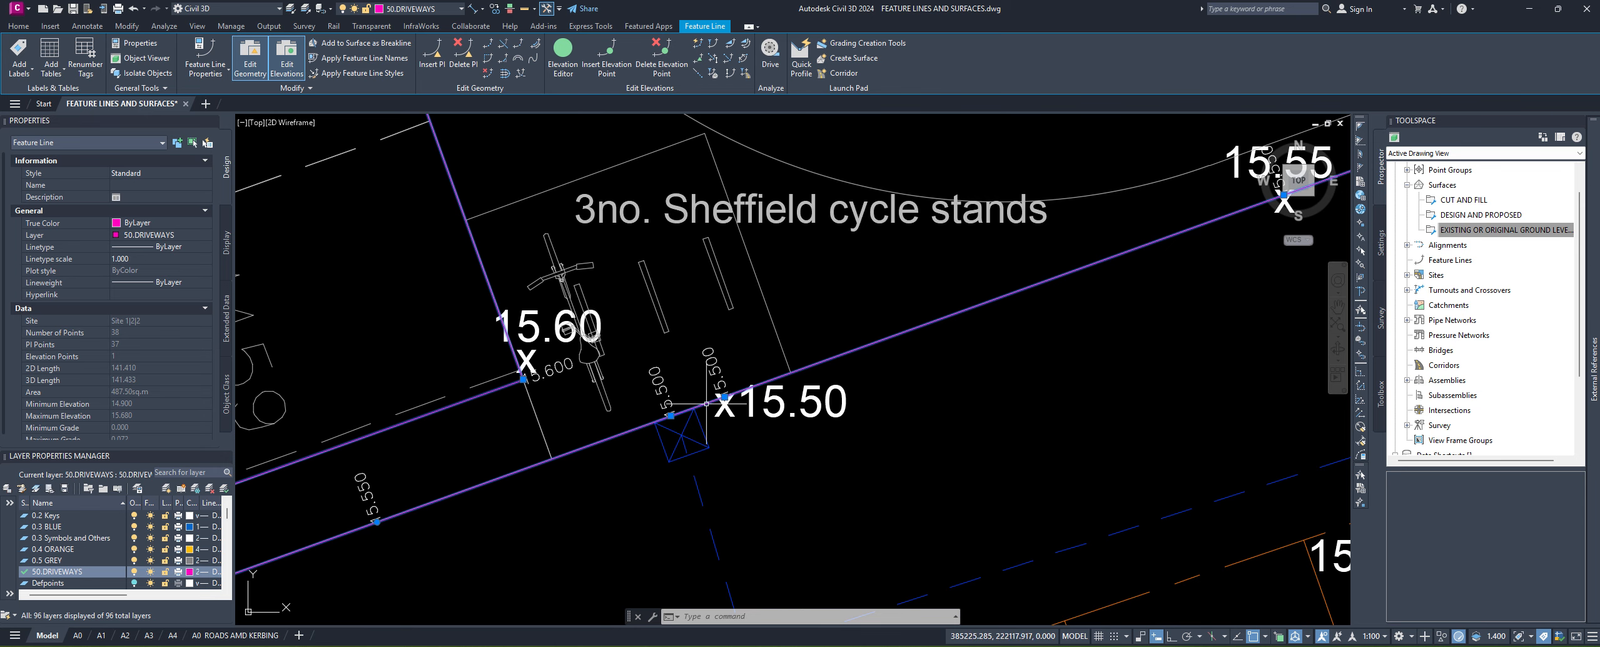
{"action": "scroll", "coordinate": [706, 403], "scroll_direction": "down", "scroll_amount": 2}
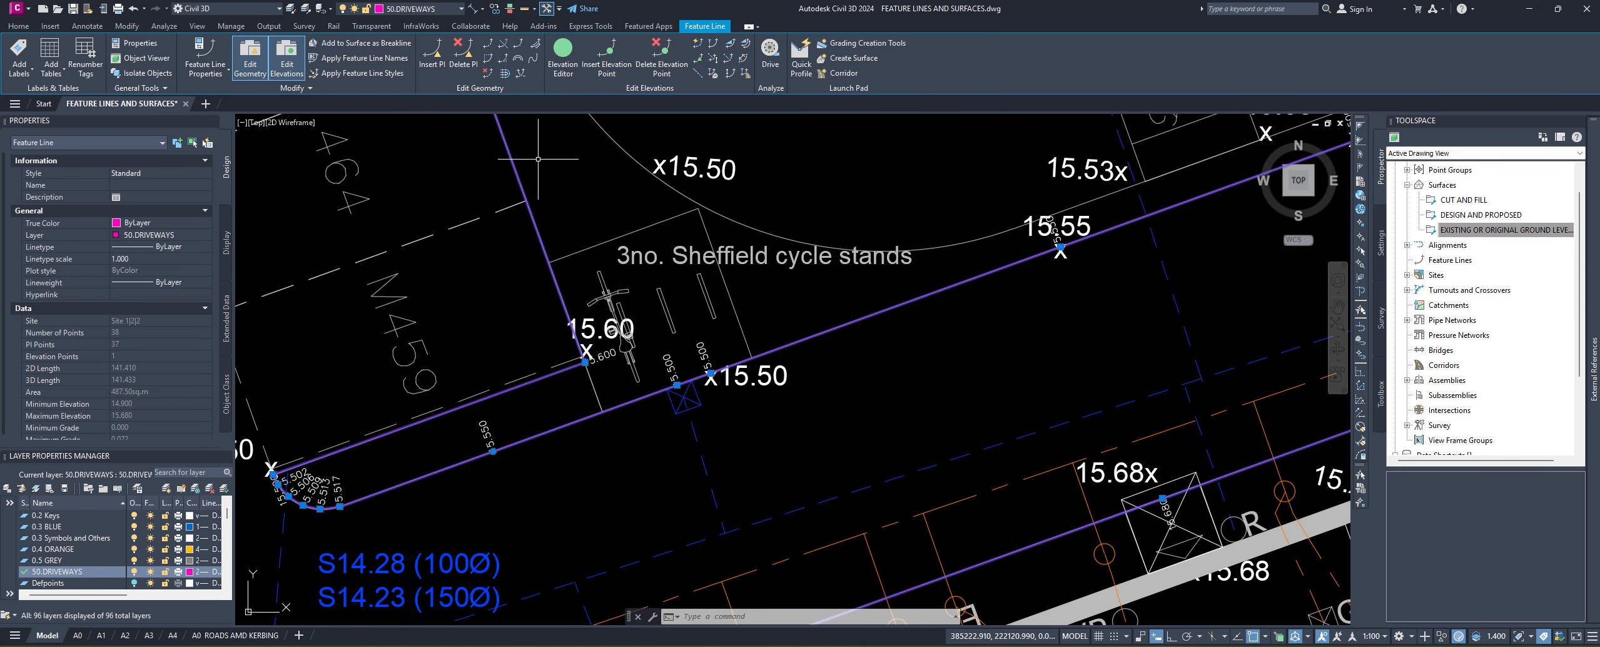
{"action": "left_click", "coordinate": [463, 59]}
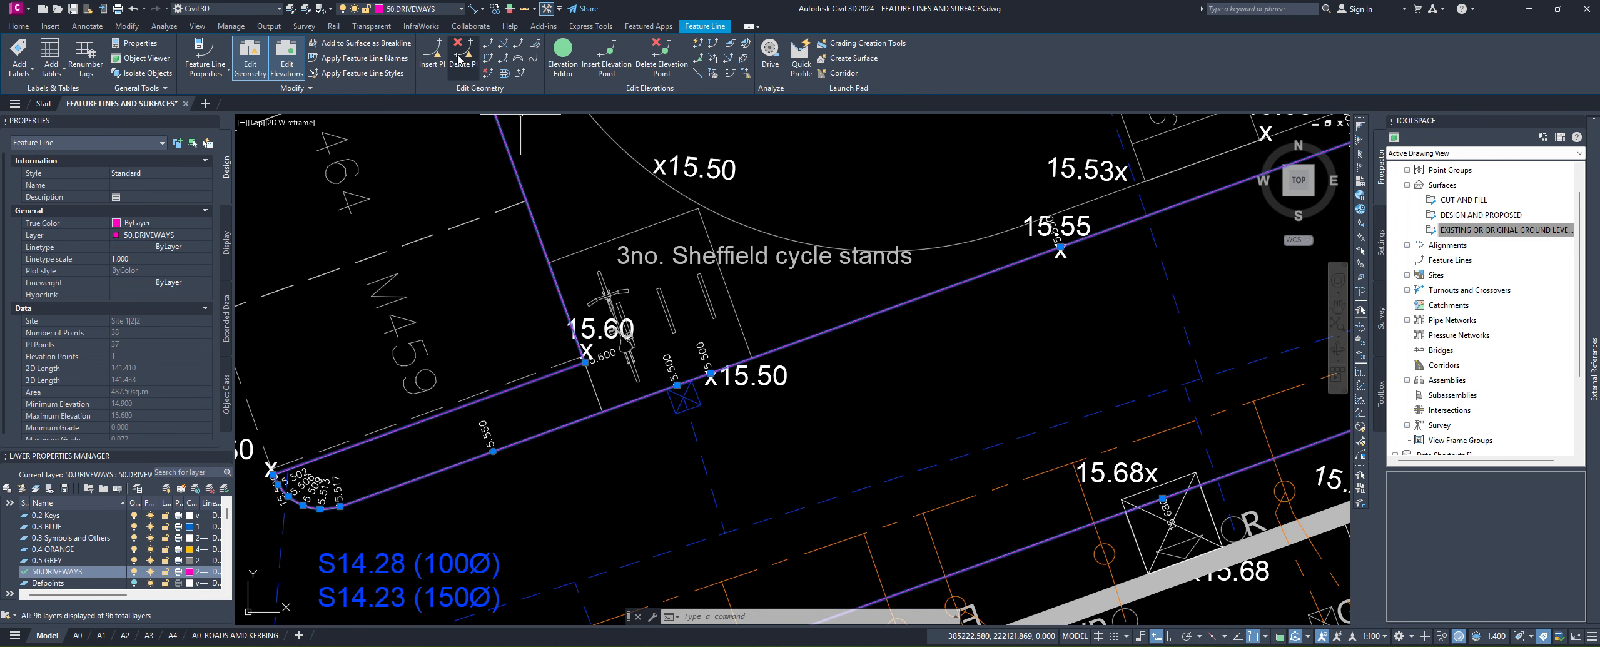
{"action": "left_click", "coordinate": [712, 373]}
{"action": "mouse_move", "coordinate": [618, 372]}
{"action": "middle_mouse_down"}
{"action": "mouse_move", "coordinate": [750, 358]}
{"action": "mouse_move", "coordinate": [758, 343]}
{"action": "middle_mouse_up"}
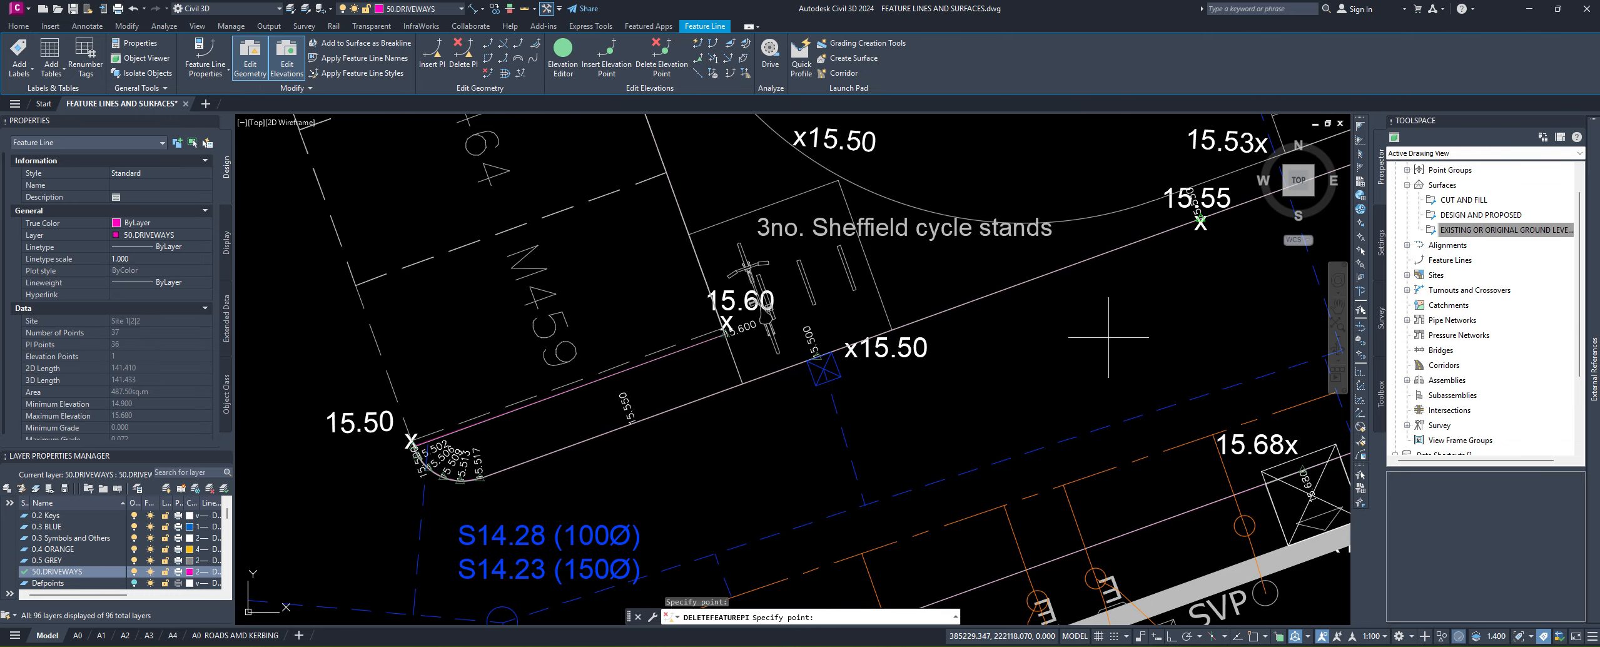
{"action": "key", "text": "Return"}
{"action": "key", "text": "Return"}
Step: Inspect the driveway feature line in the Object Viewer from tilted and front views for vertices at wrong elevations
{"action": "scroll", "coordinate": [1091, 375], "scroll_direction": "down", "scroll_amount": 4}
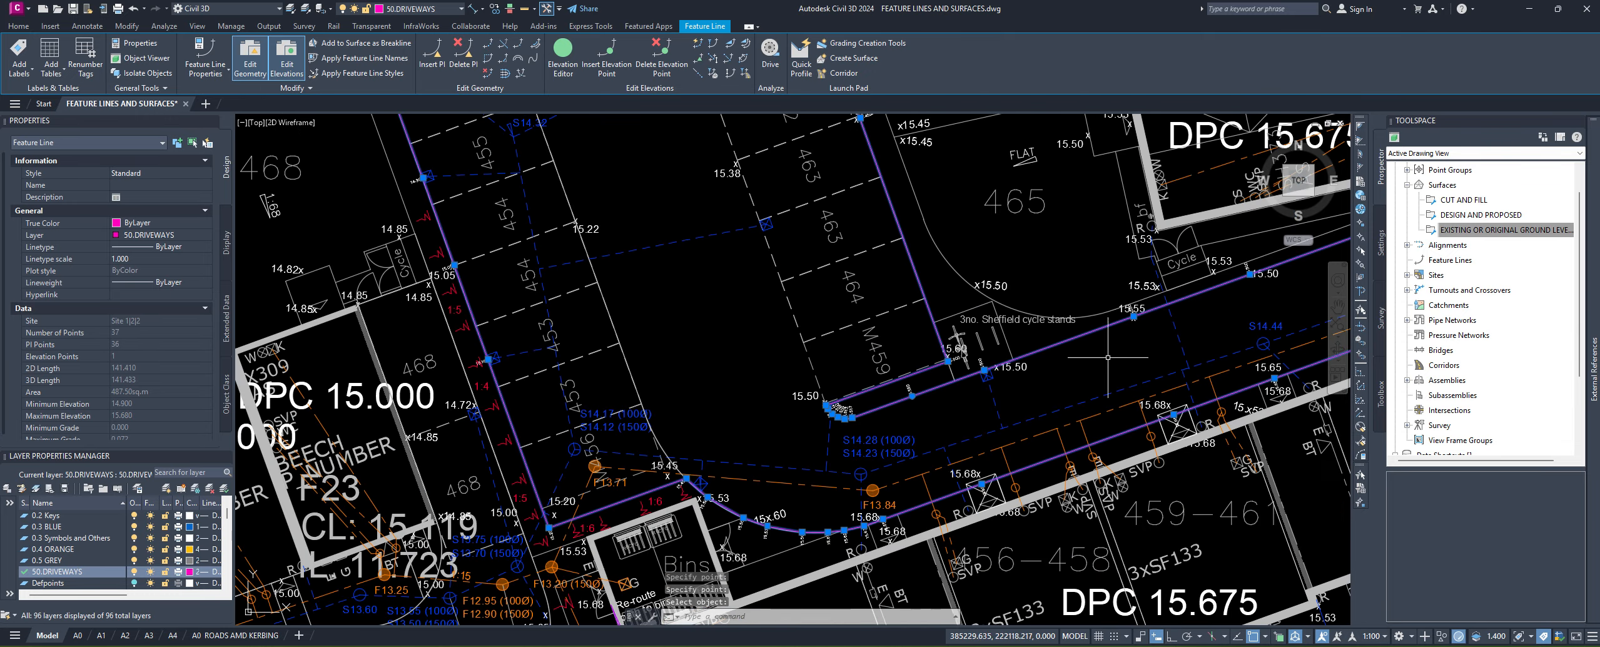
{"action": "middle_click_drag", "start_coordinate": [1108, 357], "coordinate": [807, 350]}
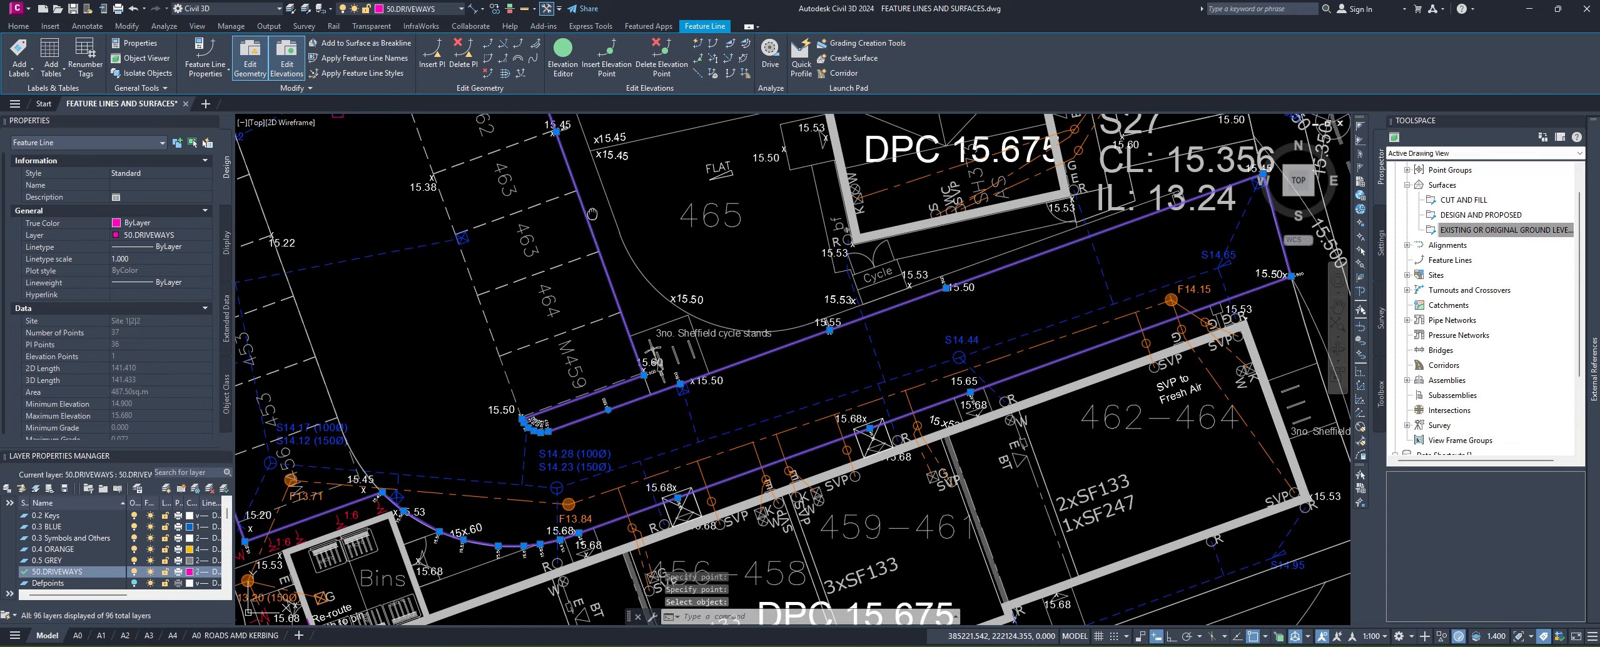
{"action": "middle_click_drag", "start_coordinate": [593, 214], "coordinate": [665, 229]}
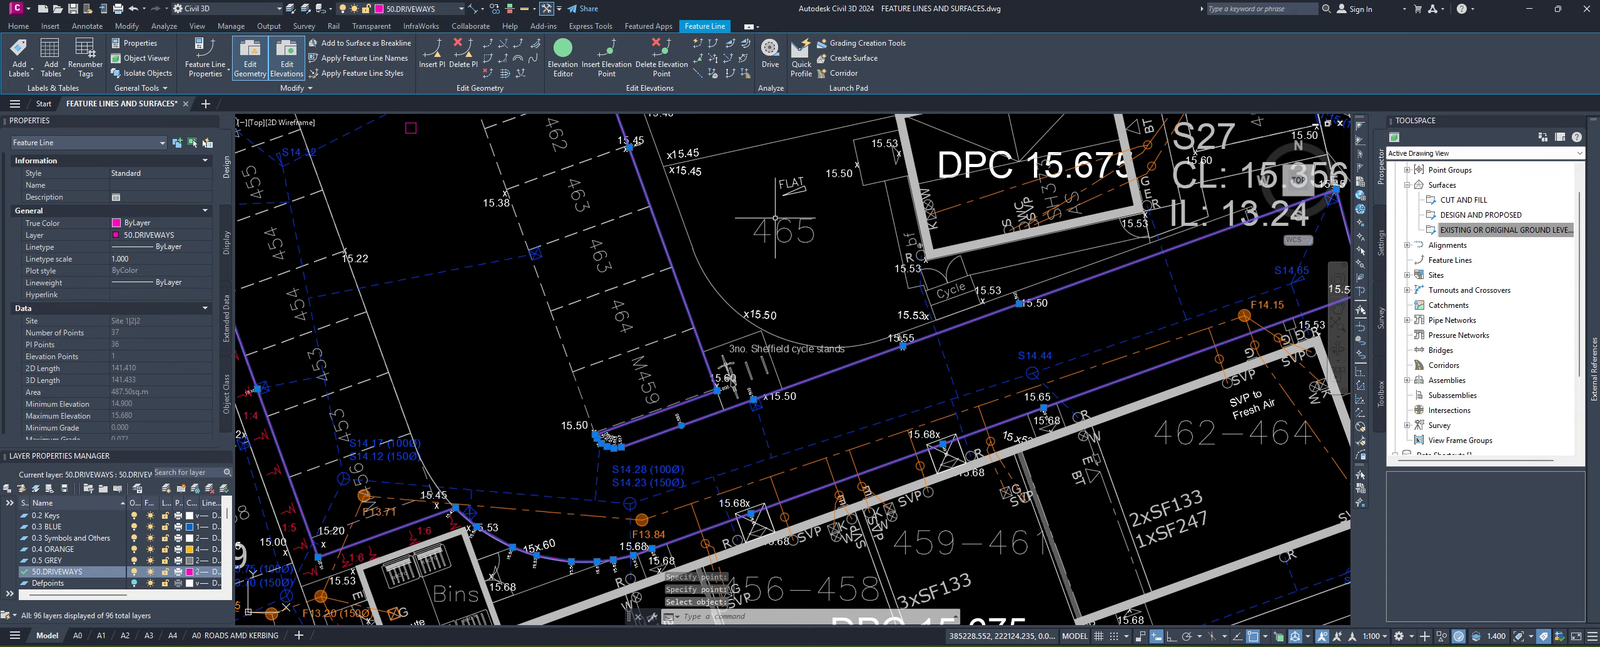
{"action": "right_click", "coordinate": [686, 307]}
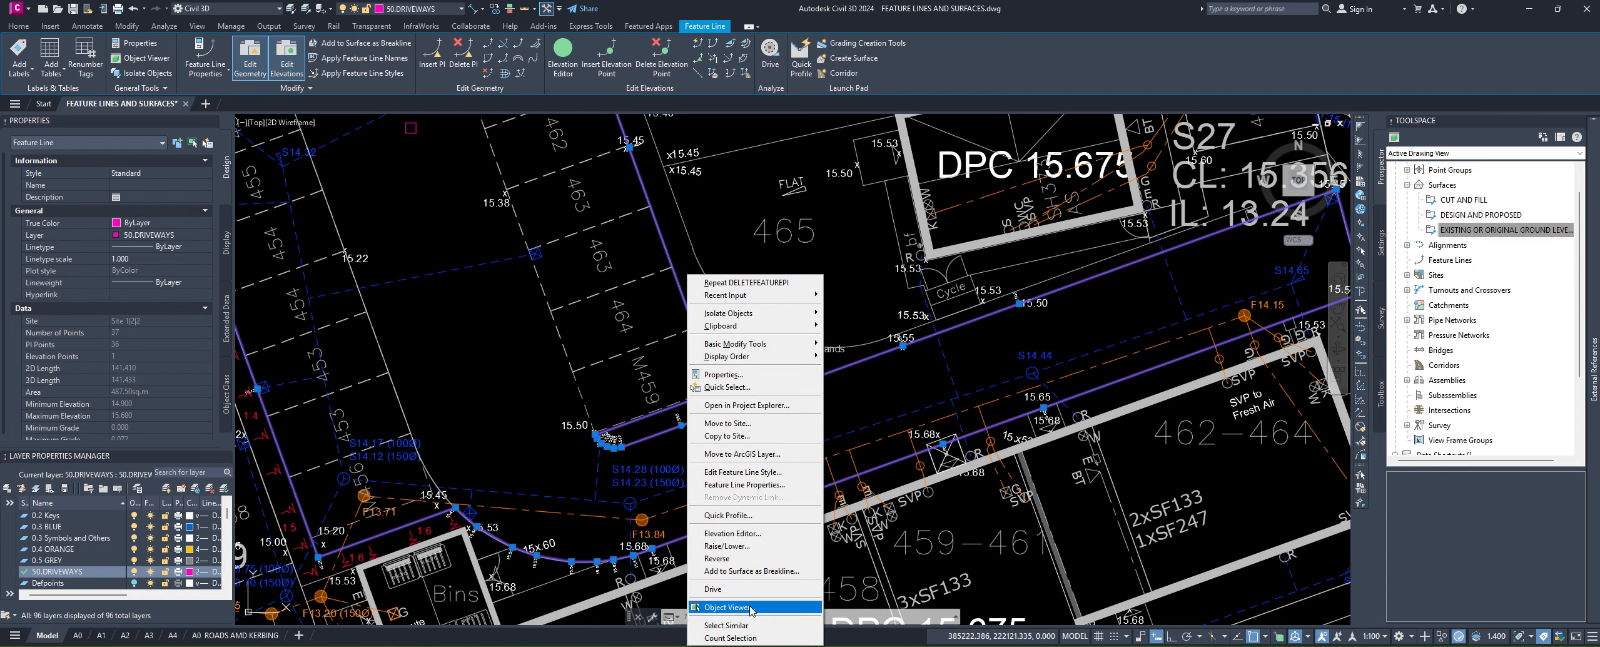
{"action": "left_click", "coordinate": [728, 606]}
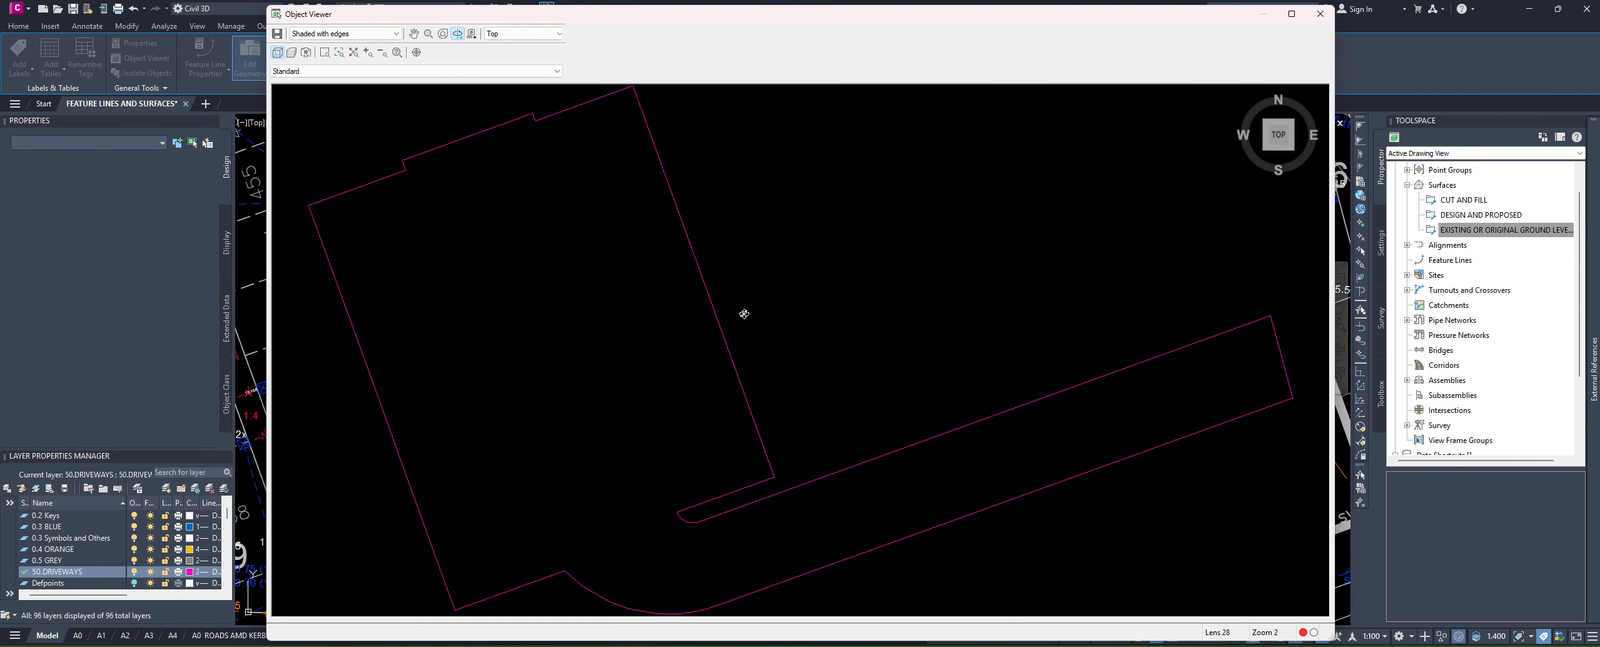
{"action": "left_click_drag", "start_coordinate": [744, 314], "coordinate": [766, 496]}
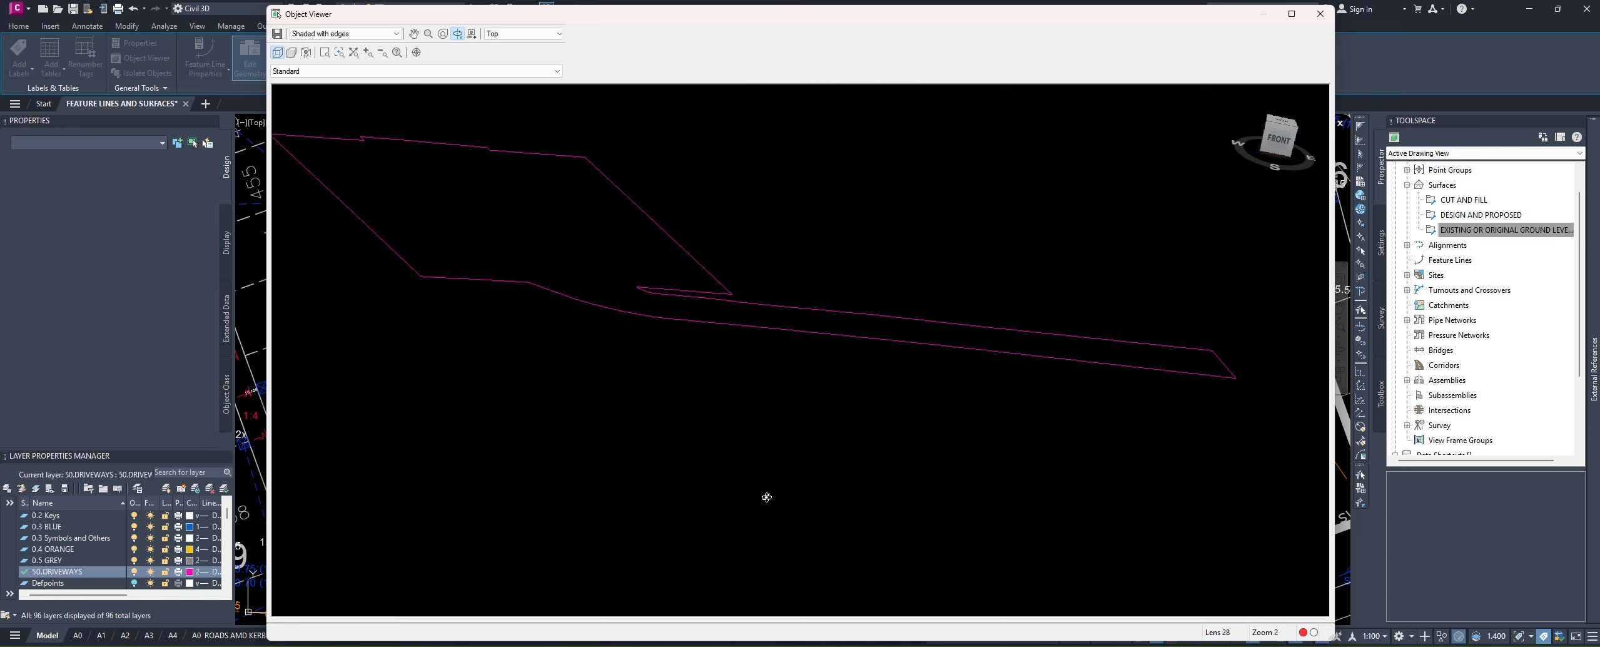
{"action": "left_click", "coordinate": [1276, 142]}
{"action": "scroll", "coordinate": [822, 369], "scroll_direction": "up", "scroll_amount": 5}
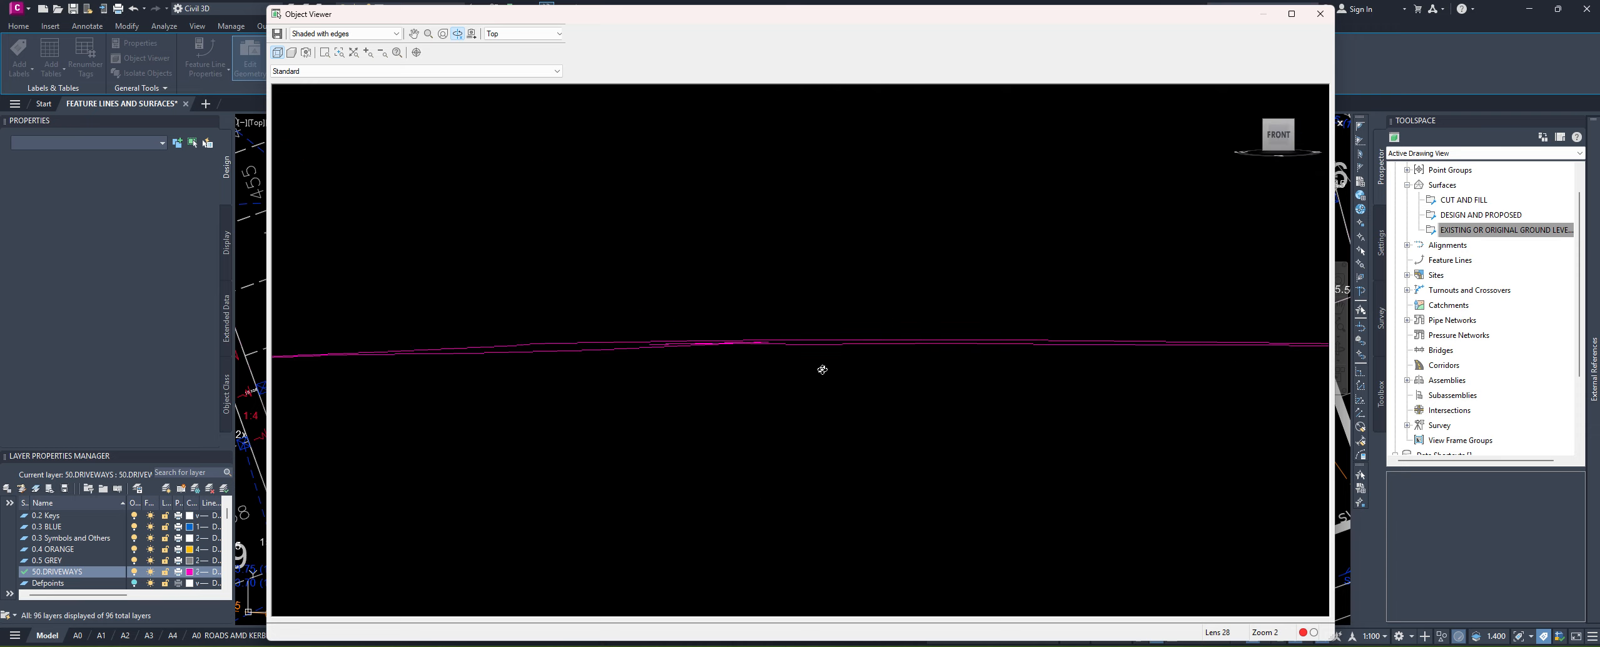
{"action": "left_click_drag", "start_coordinate": [779, 362], "coordinate": [900, 177]}
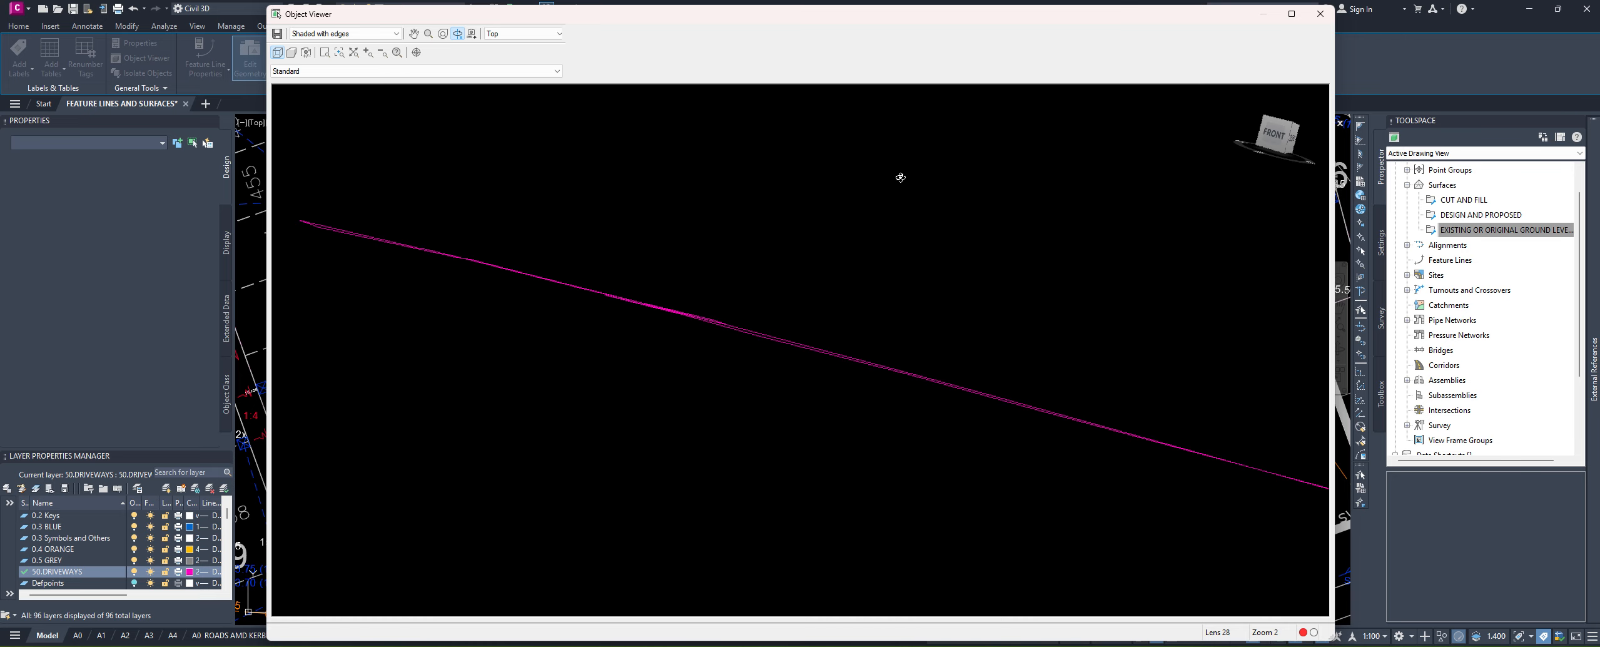
{"action": "left_click", "coordinate": [1320, 15]}
Step: Select the driveway feature line and start a new TIN surface named DRIVEWAYS 459-500
{"action": "left_click", "coordinate": [1439, 185]}
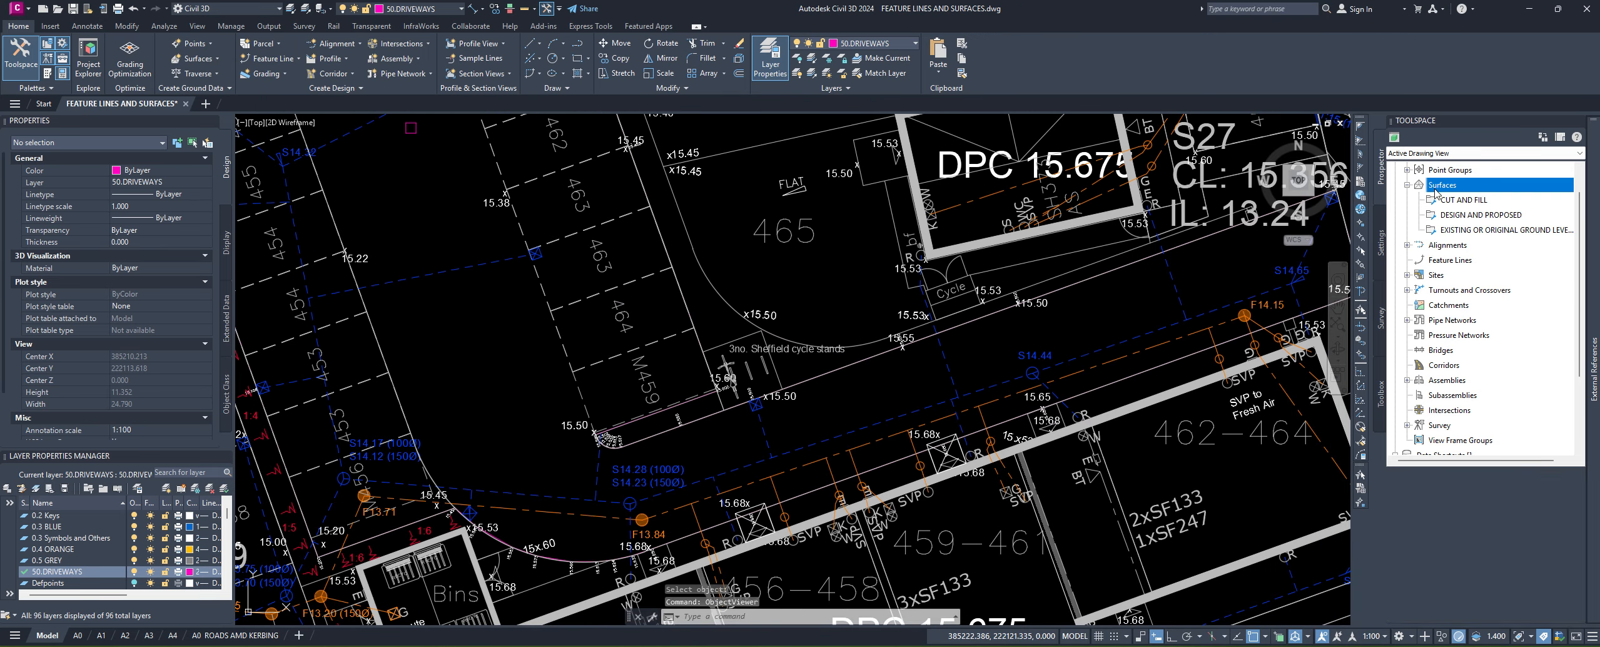
{"action": "left_click", "coordinate": [500, 553]}
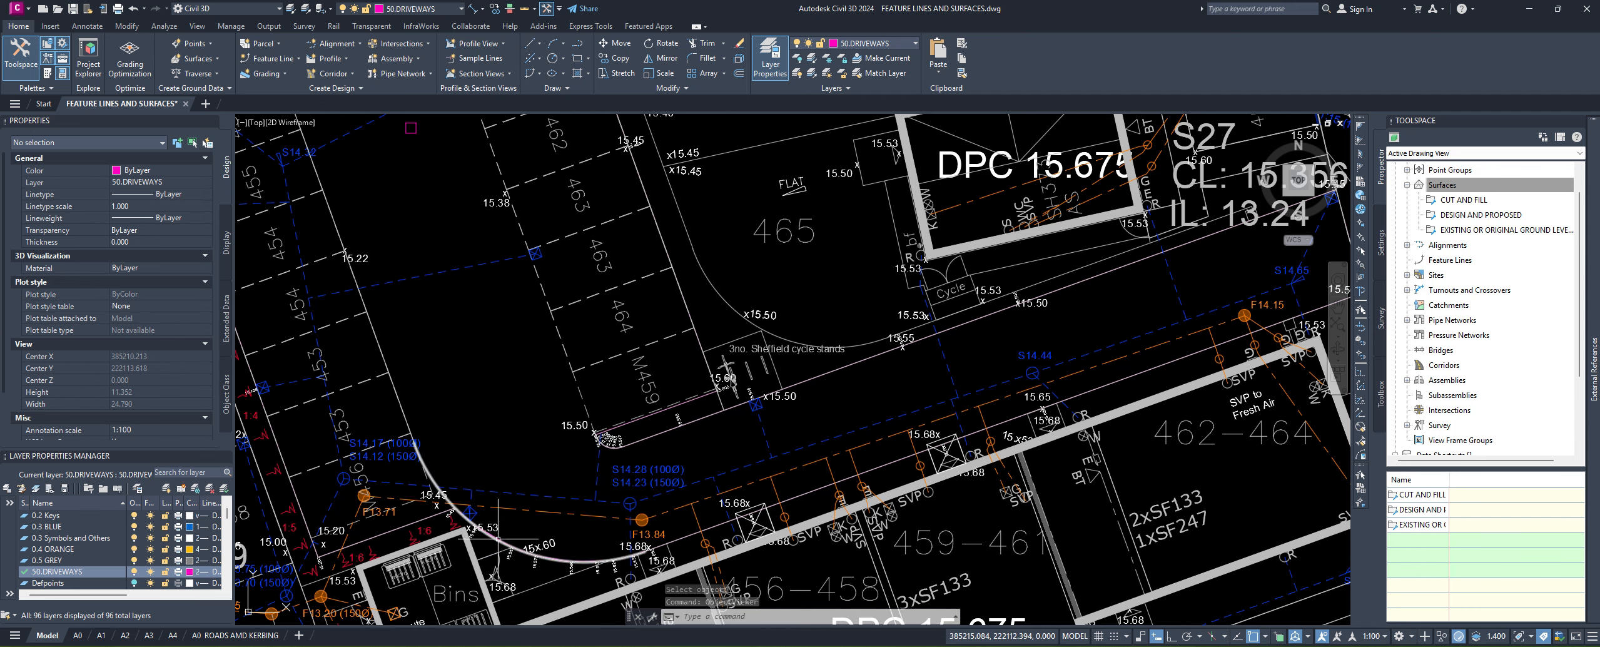
{"action": "right_click", "coordinate": [1455, 184]}
{"action": "left_click", "coordinate": [1477, 192]}
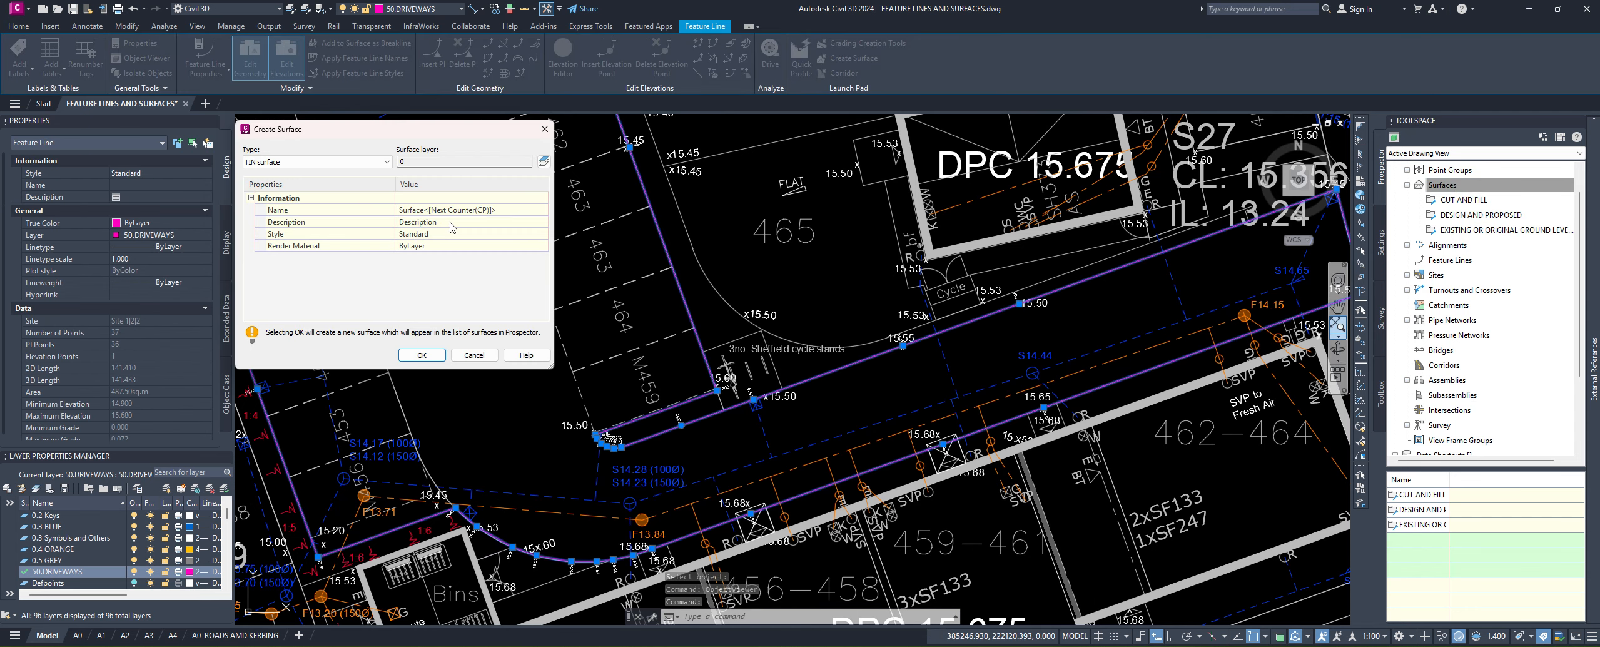
{"action": "left_click", "coordinate": [506, 210]}
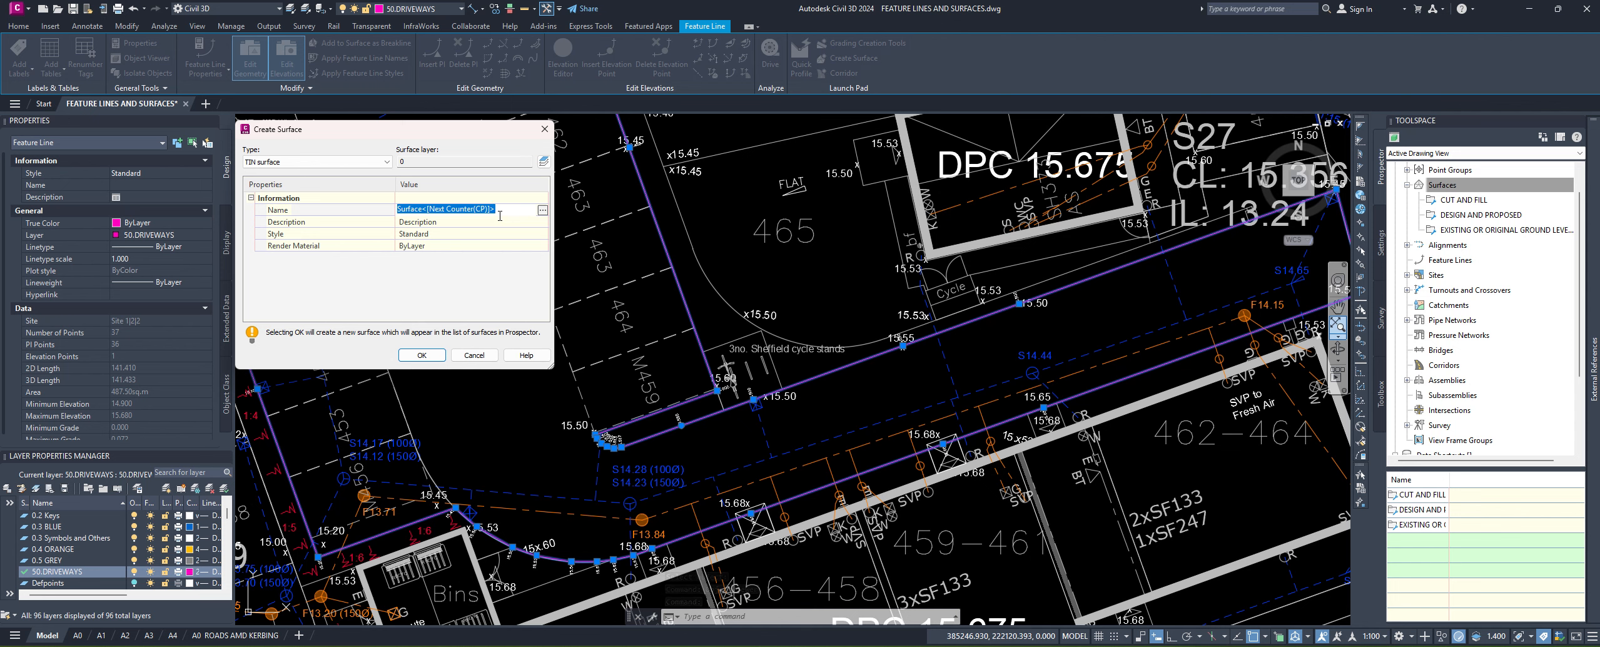
{"action": "type", "text": "DRIVEWAYS 459-500"}
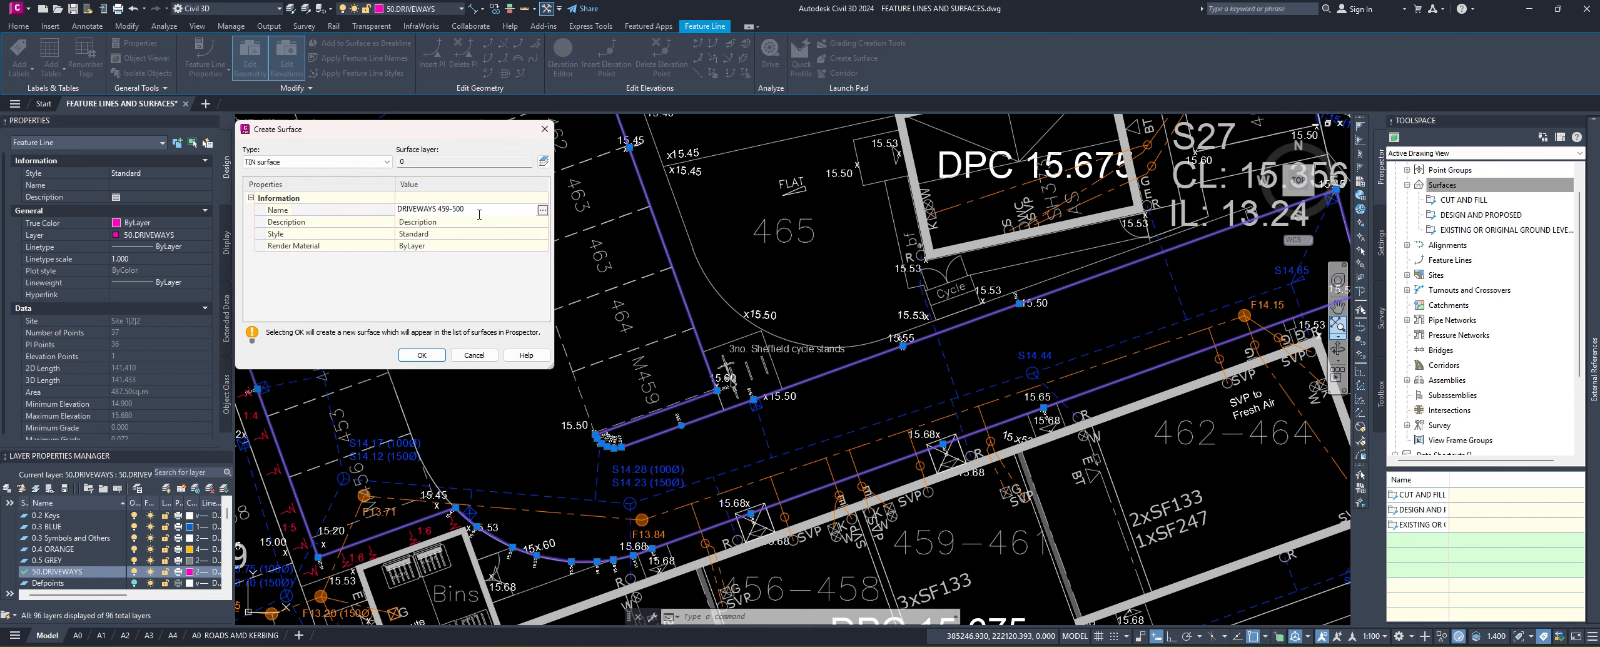
{"action": "key", "text": "Return"}
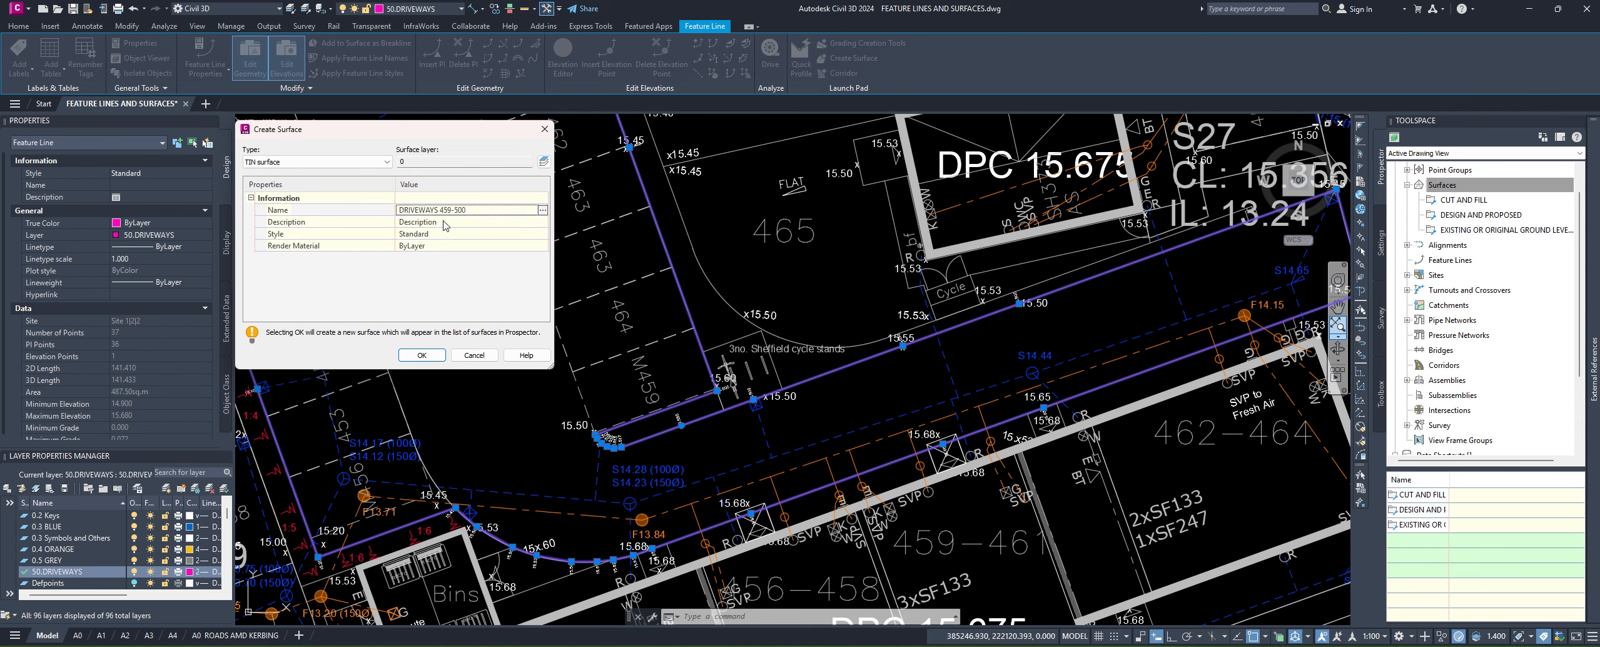
Step: Assign the TRIANGLES style to the new surface and create it
{"action": "left_click", "coordinate": [415, 235]}
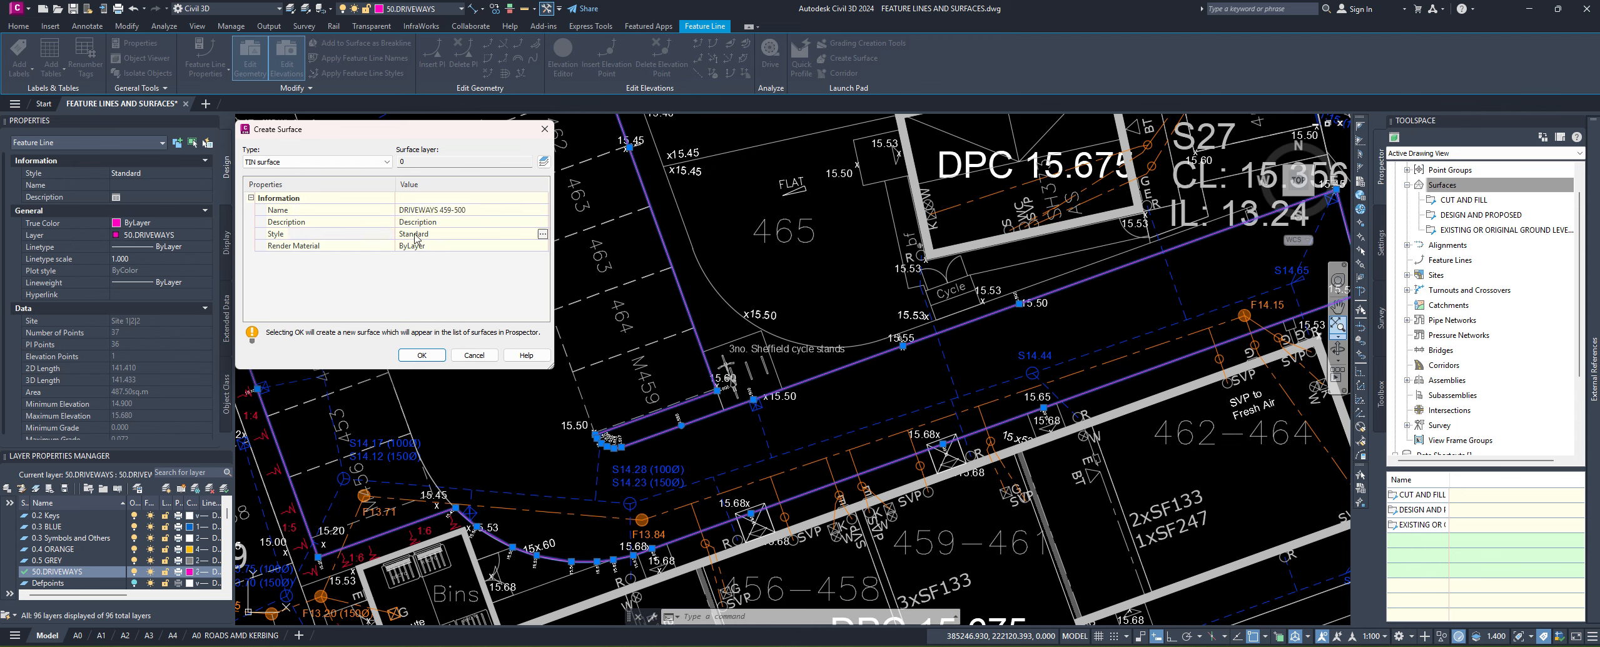
{"action": "left_click", "coordinate": [542, 234]}
{"action": "left_click", "coordinate": [34, 36]}
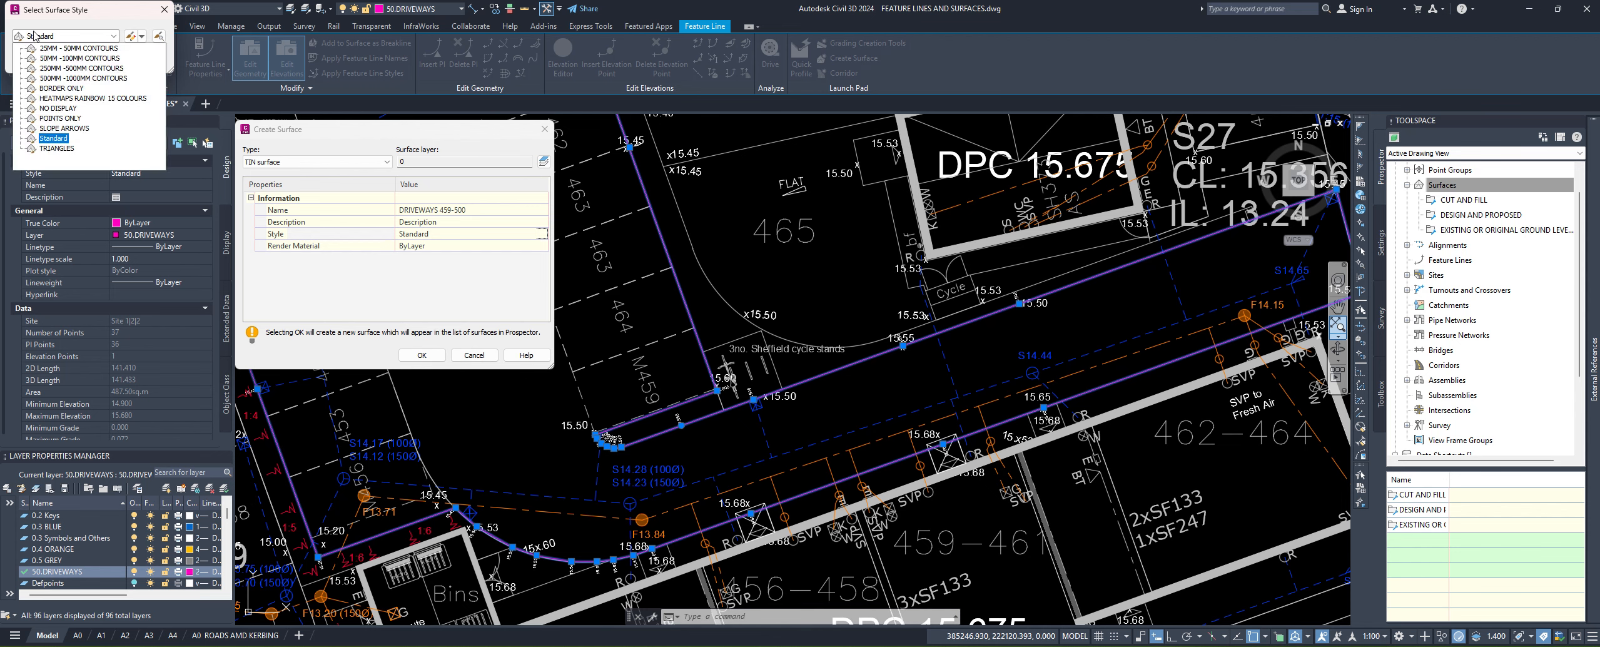
{"action": "left_click", "coordinate": [57, 149]}
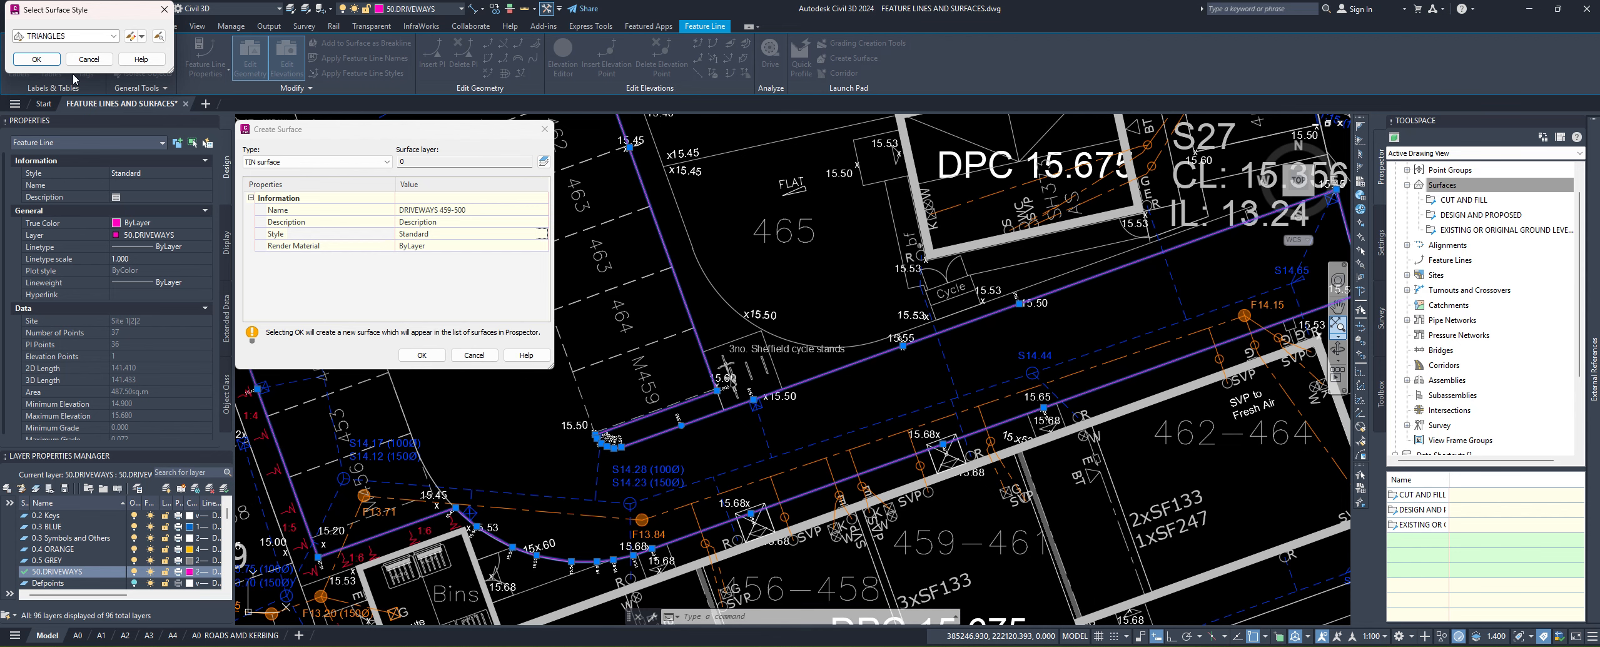
{"action": "left_click", "coordinate": [37, 58]}
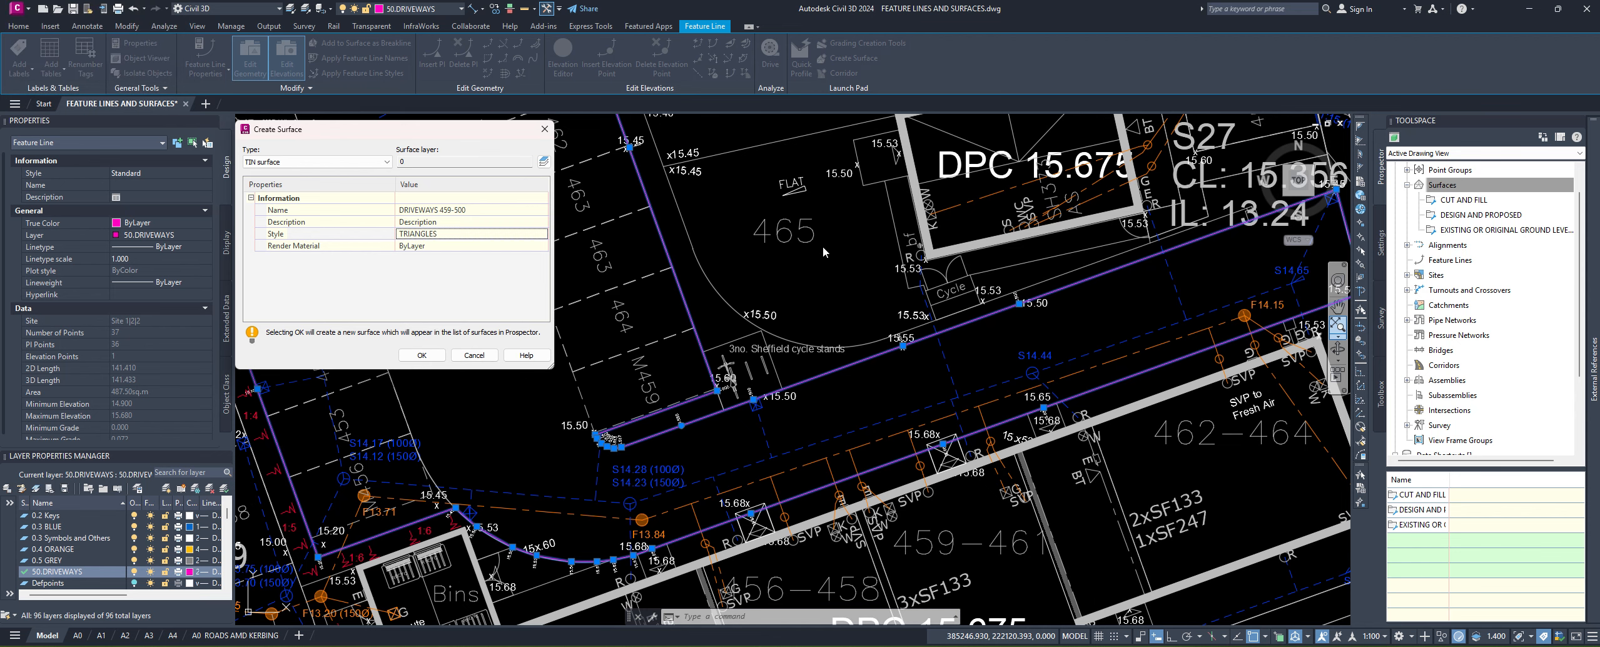
{"action": "left_click", "coordinate": [411, 352]}
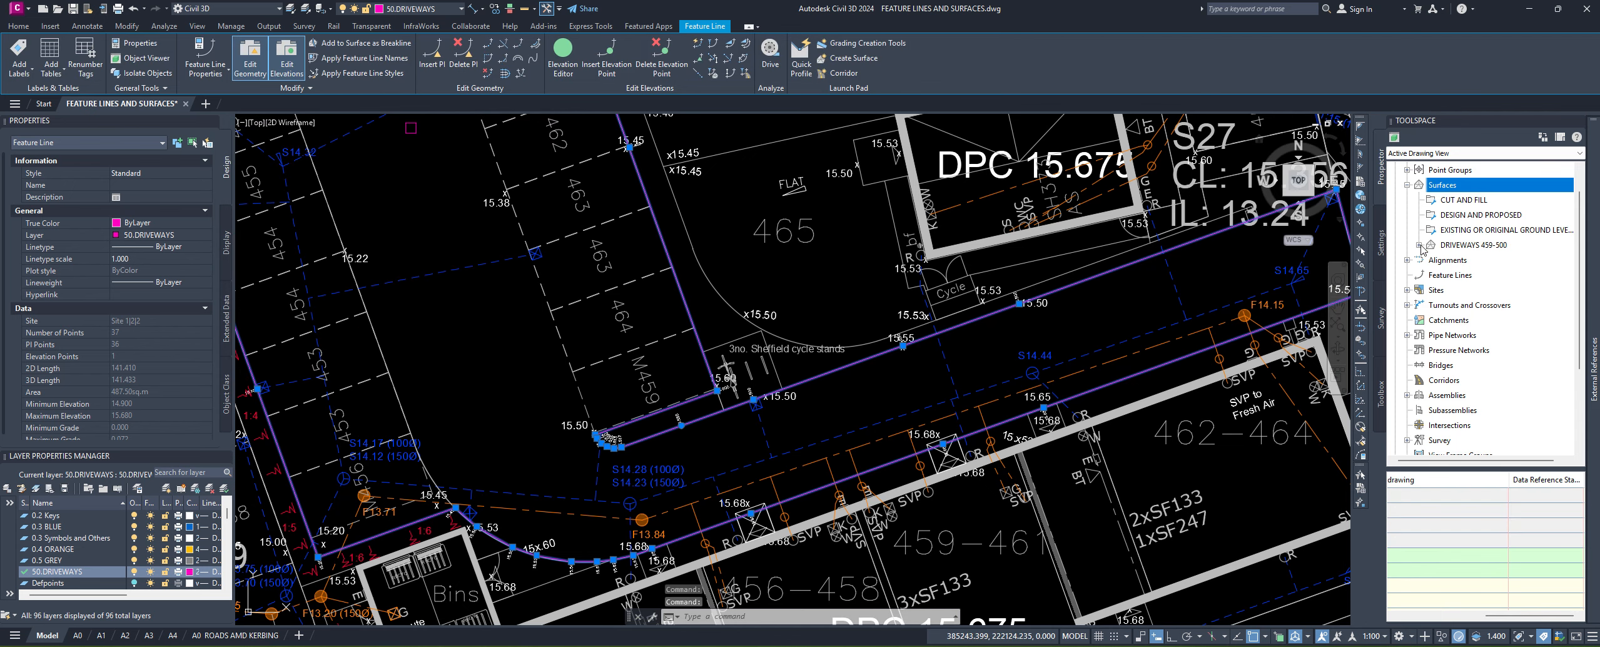
Step: Turn on automatic rebuilding for the DRIVEWAYS 459-500 surface
{"action": "left_click", "coordinate": [1419, 245]}
{"action": "right_click", "coordinate": [1483, 250]}
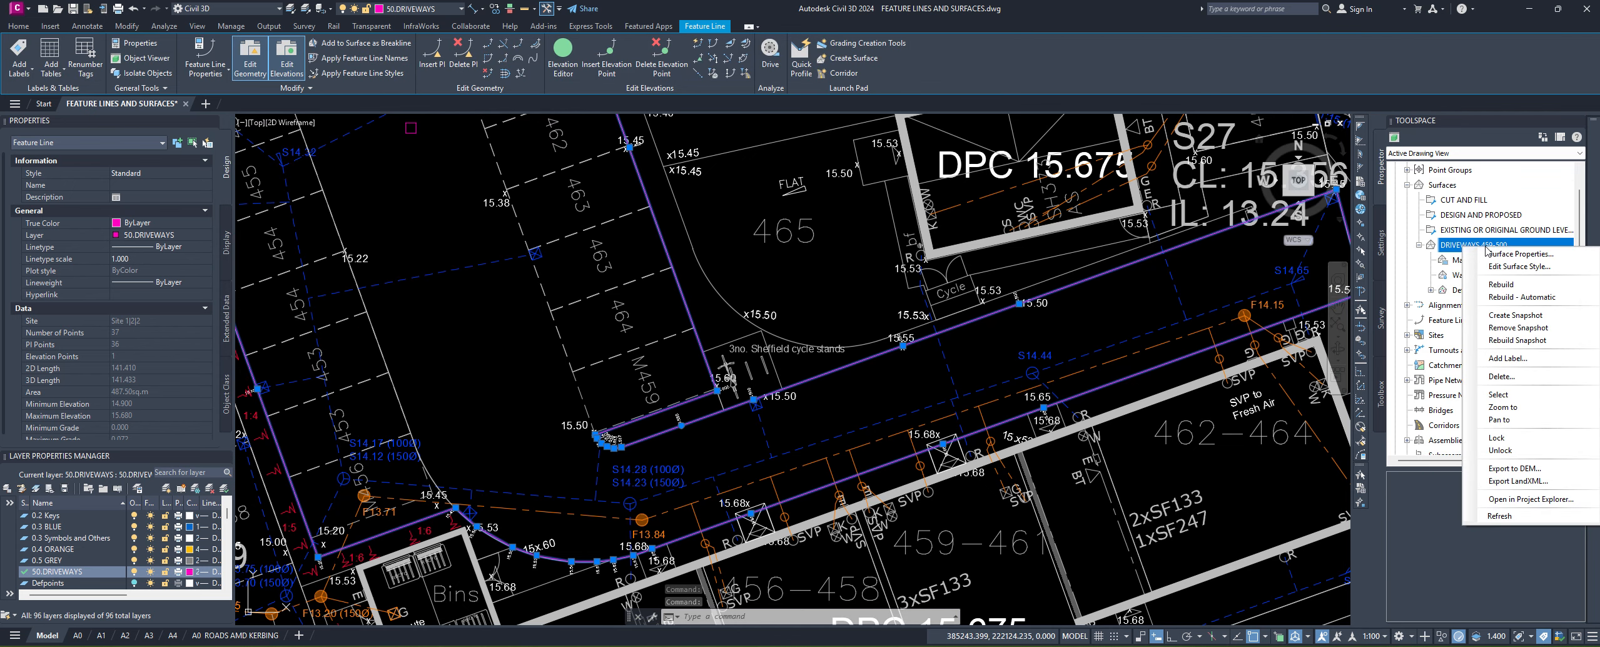
{"action": "left_click", "coordinate": [1504, 298]}
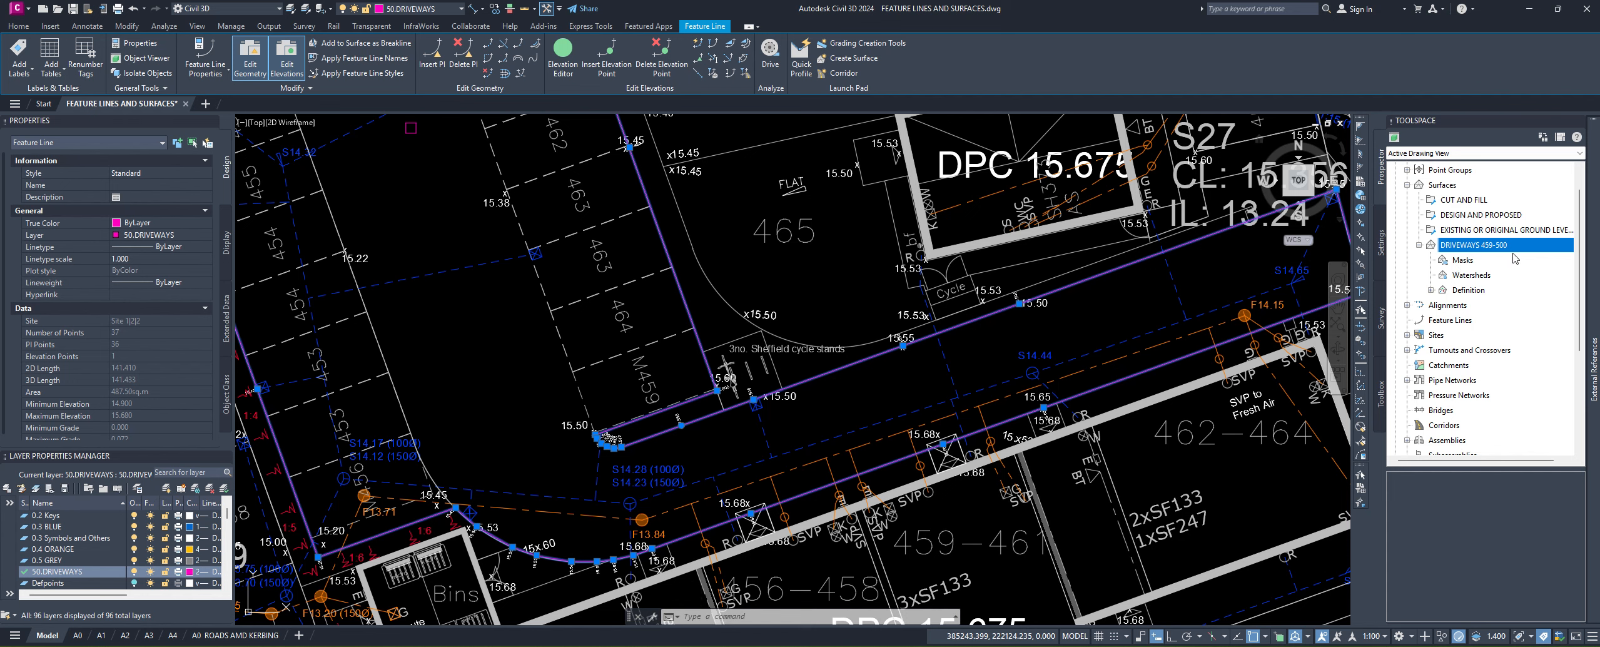
Step: Add the driveway feature line to the DRIVEWAYS 459-500 surface as a Standard breakline described CH, with a mid-ordinate distance of 1.000 m
{"action": "left_click", "coordinate": [1431, 291]}
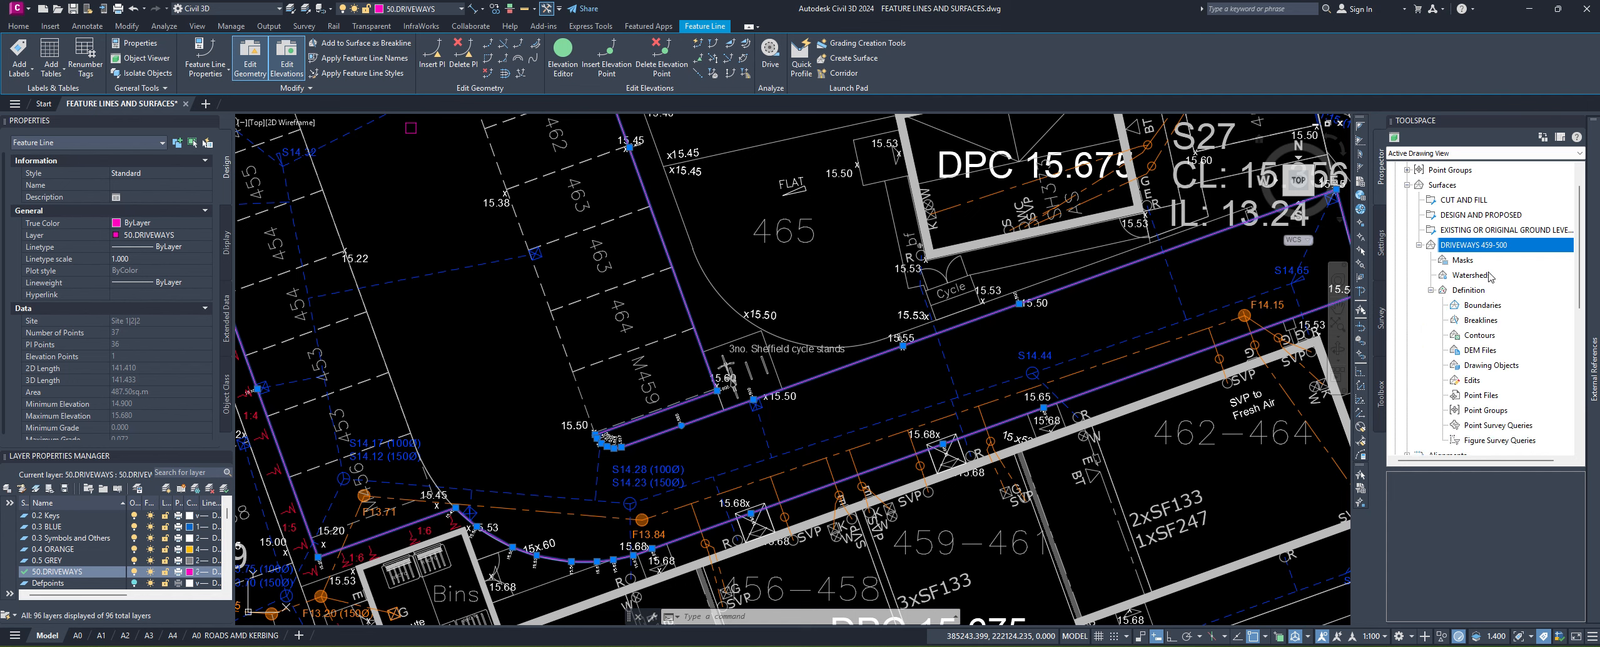
{"action": "left_click", "coordinate": [1480, 320]}
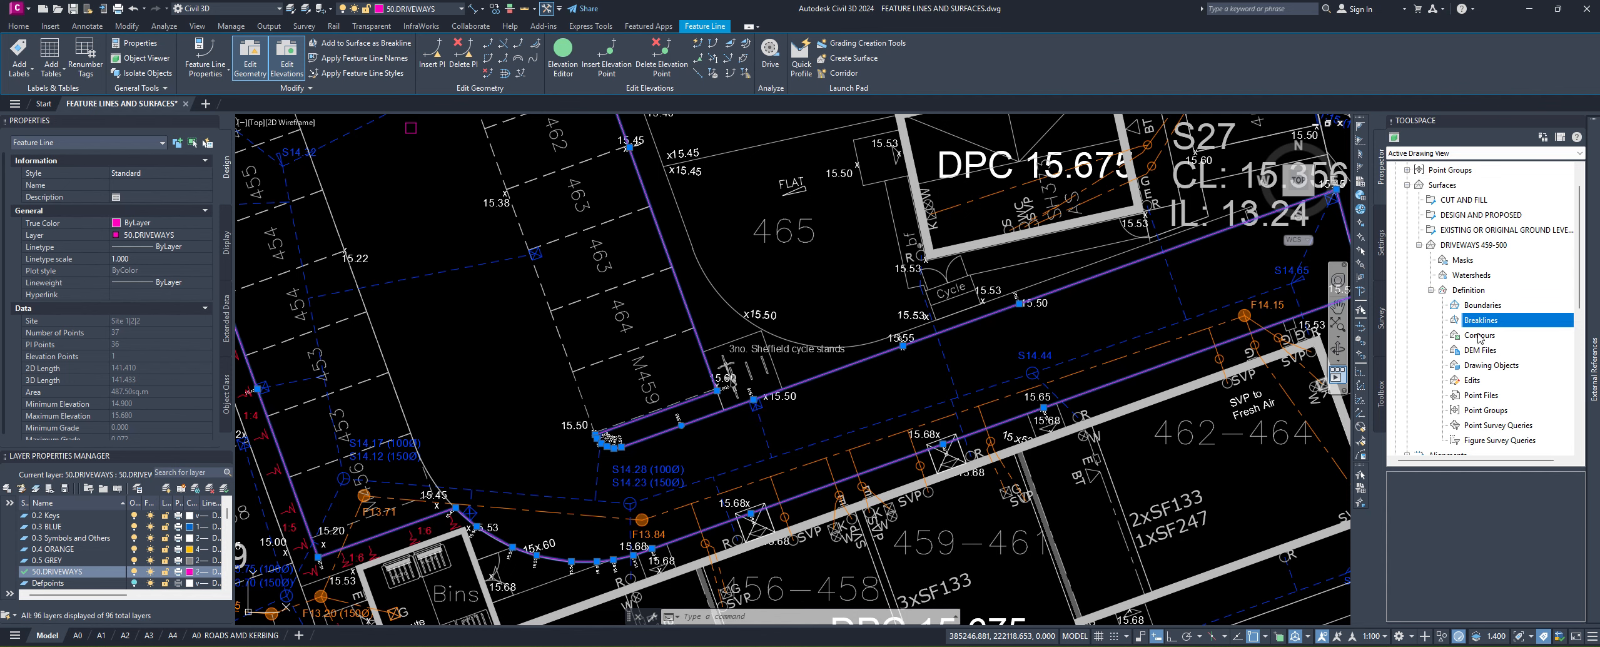
{"action": "right_click", "coordinate": [831, 371]}
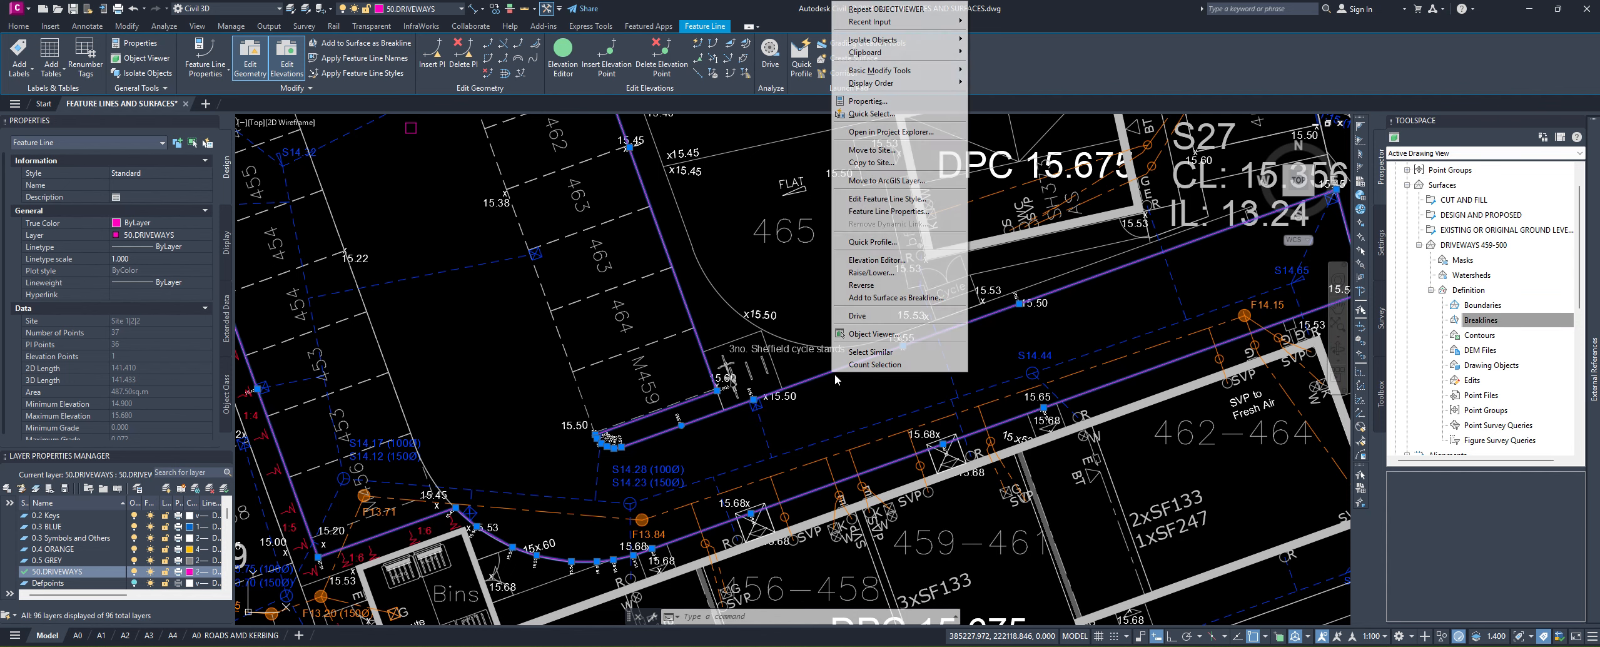
{"action": "left_click", "coordinate": [896, 297]}
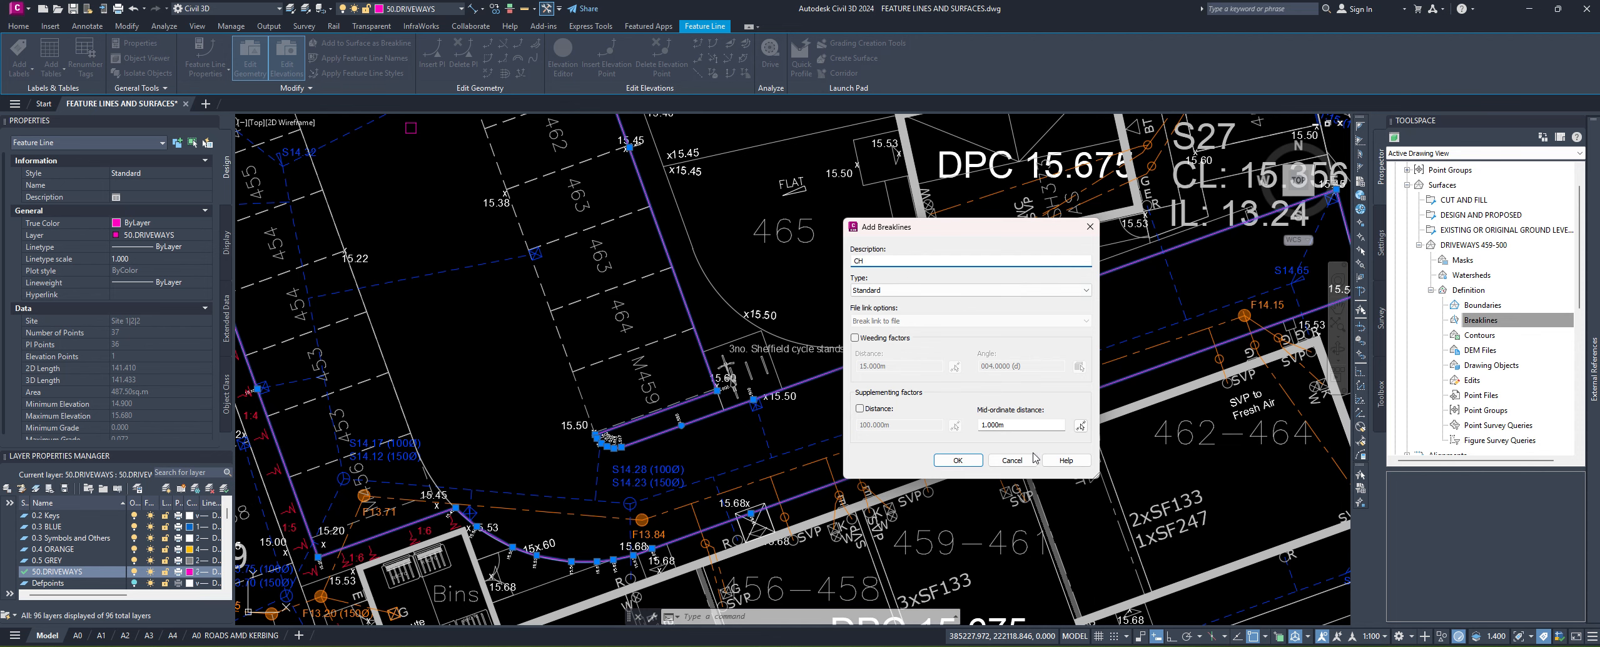
{"action": "left_click", "coordinate": [957, 460]}
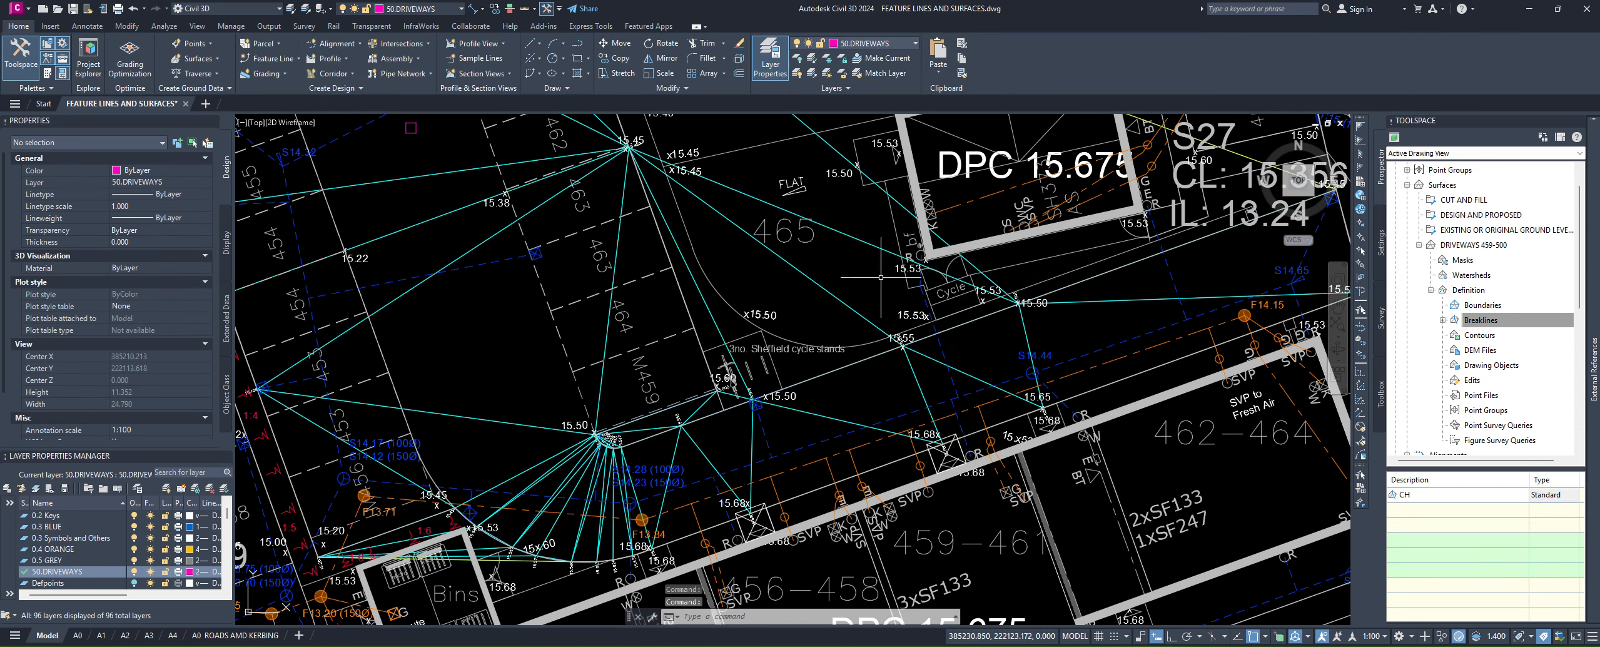
Step: Inspect the triangulated DRIVEWAYS 459-500 surface in the Object Viewer from a tilted view
{"action": "middle_click_drag", "start_coordinate": [746, 336], "coordinate": [778, 348]}
{"action": "scroll", "coordinate": [887, 414], "scroll_direction": "down", "scroll_amount": 8}
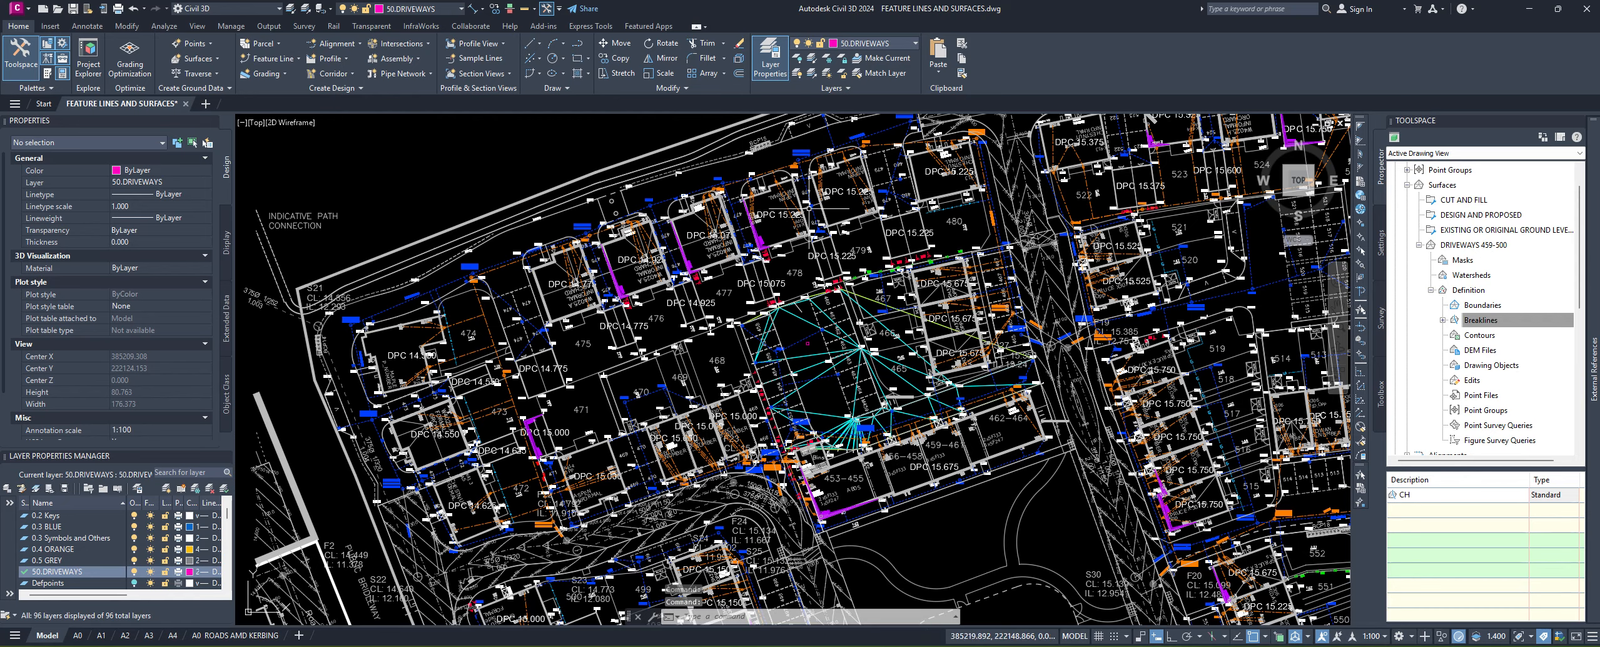
{"action": "scroll", "coordinate": [853, 394], "scroll_direction": "up", "scroll_amount": 4}
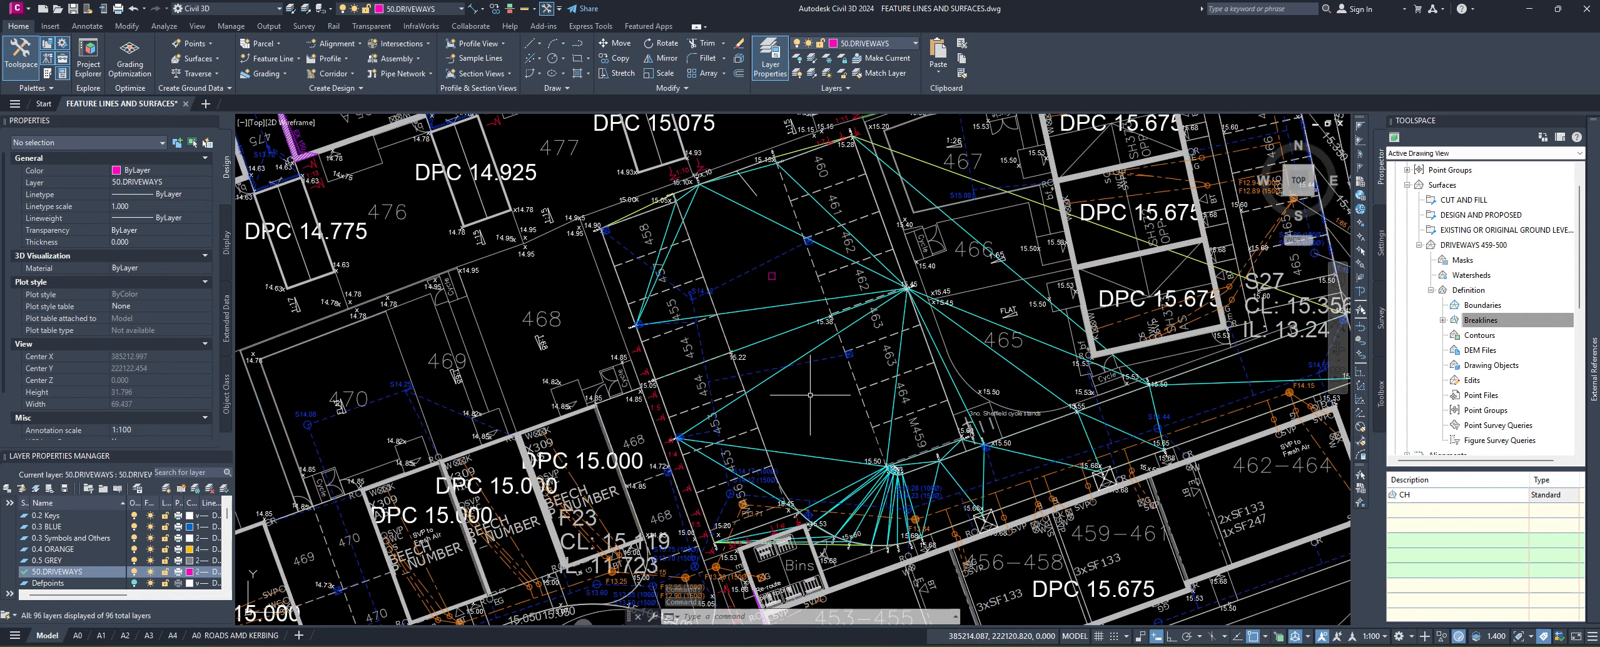
{"action": "left_click", "coordinate": [776, 378]}
{"action": "right_click", "coordinate": [771, 379]}
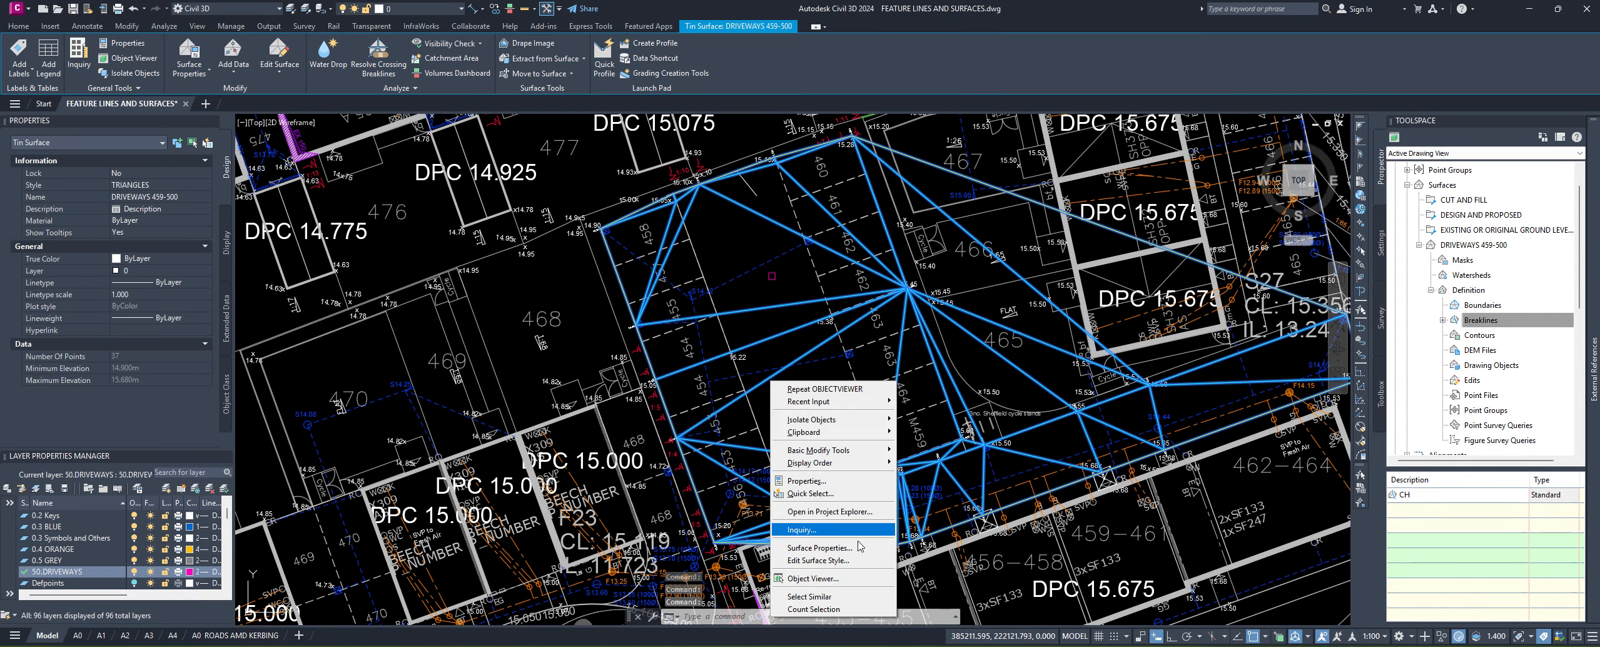
{"action": "left_click", "coordinate": [813, 578]}
{"action": "left_click_drag", "start_coordinate": [1017, 293], "coordinate": [785, 332]}
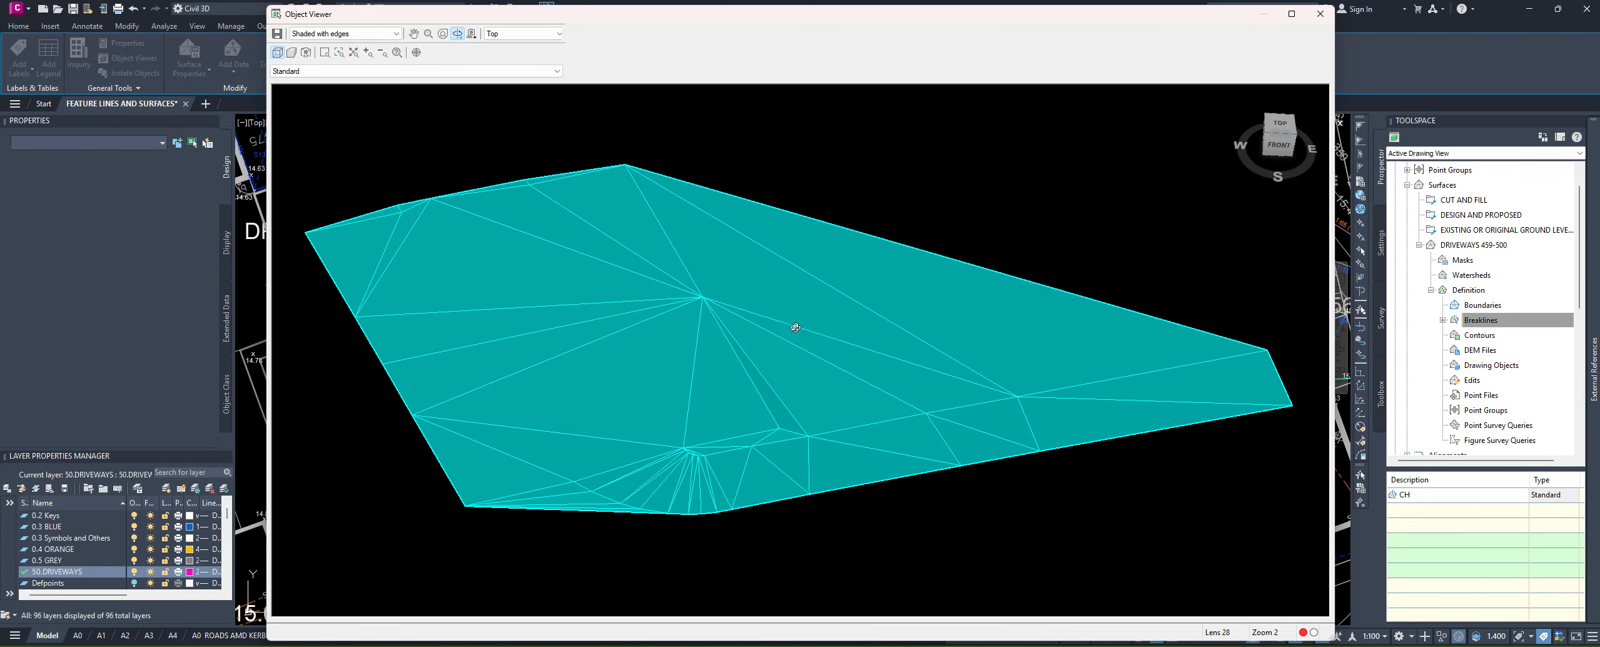
{"action": "left_click", "coordinate": [1320, 14]}
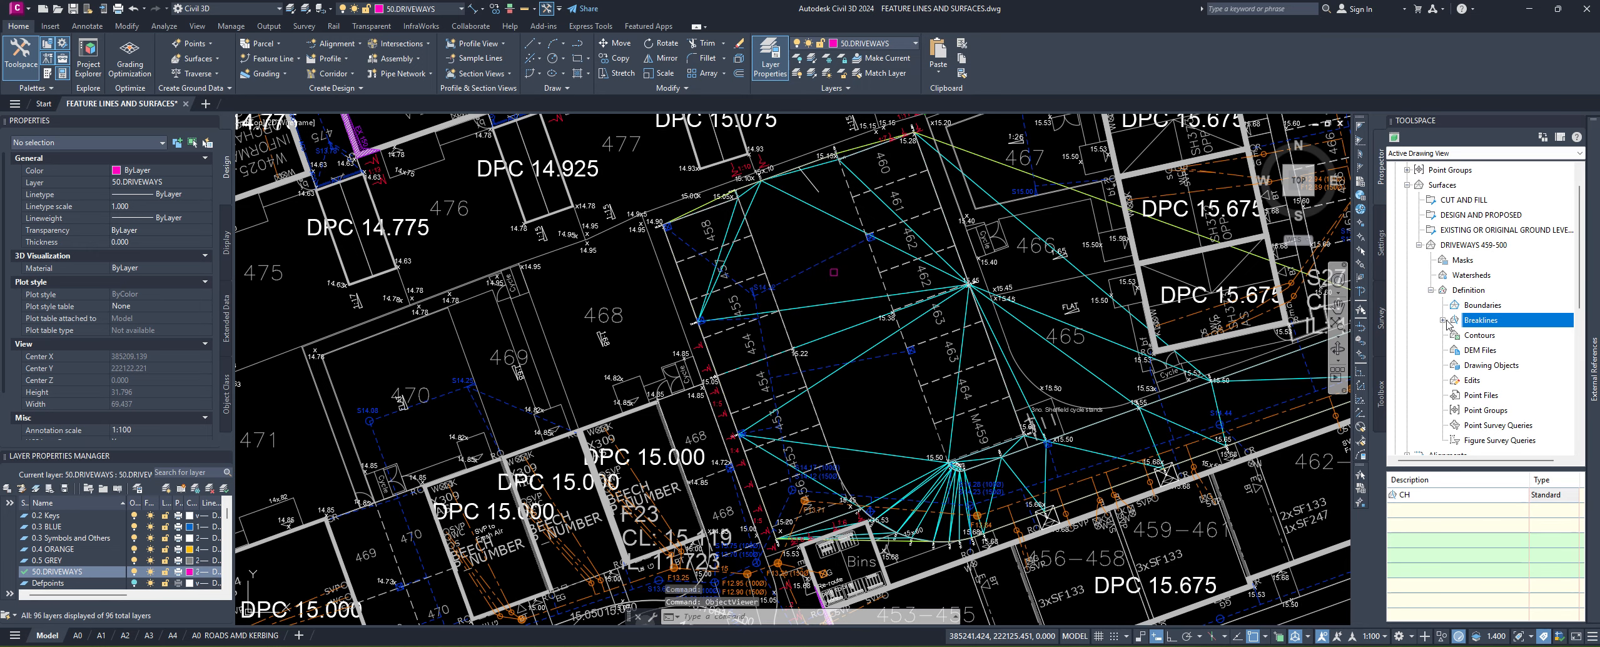
Step: Turn on selection cycling for picking overlapping objects and clear the surface selection
{"action": "left_click", "coordinate": [1484, 306]}
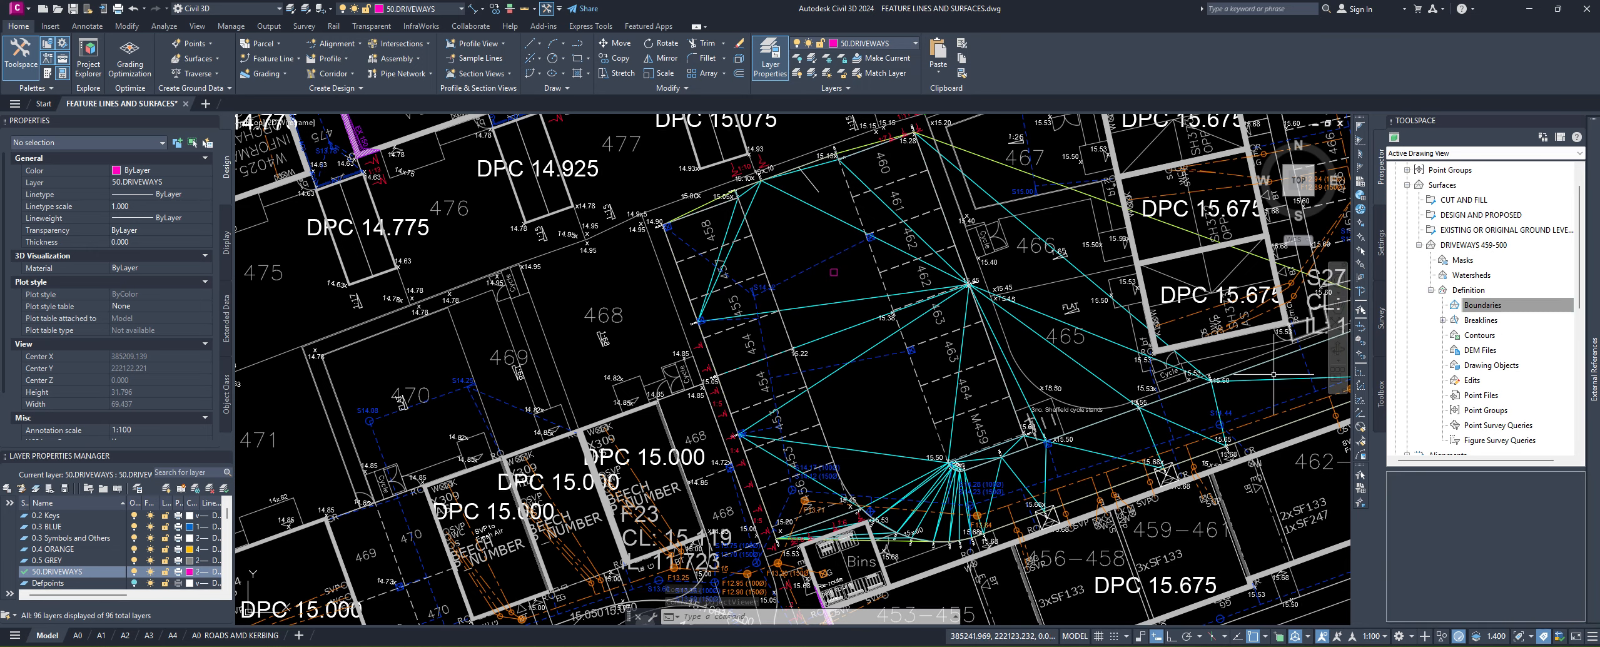
{"action": "left_click", "coordinate": [1125, 481]}
{"action": "middle_click_drag", "start_coordinate": [1125, 482], "coordinate": [1083, 473]}
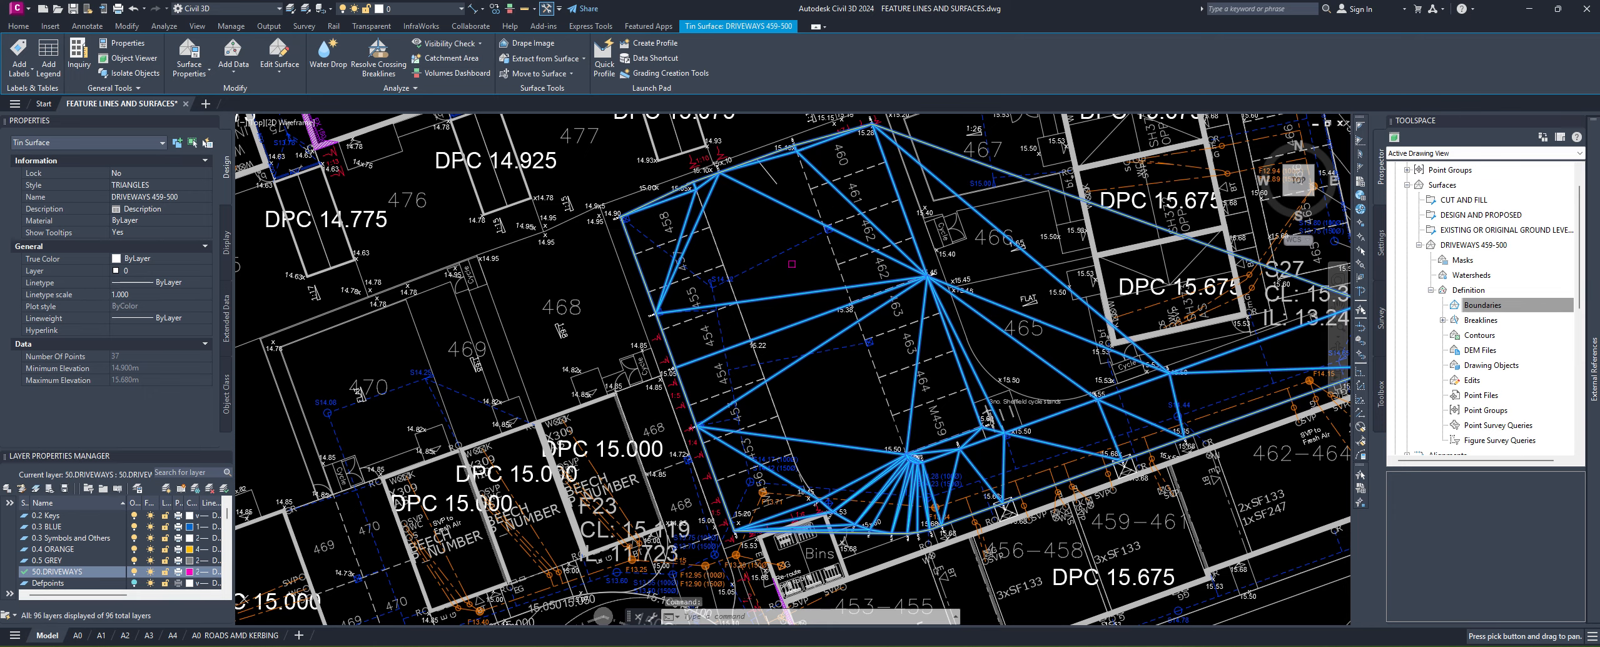
{"action": "key", "text": "Escape"}
{"action": "key", "text": "Escape"}
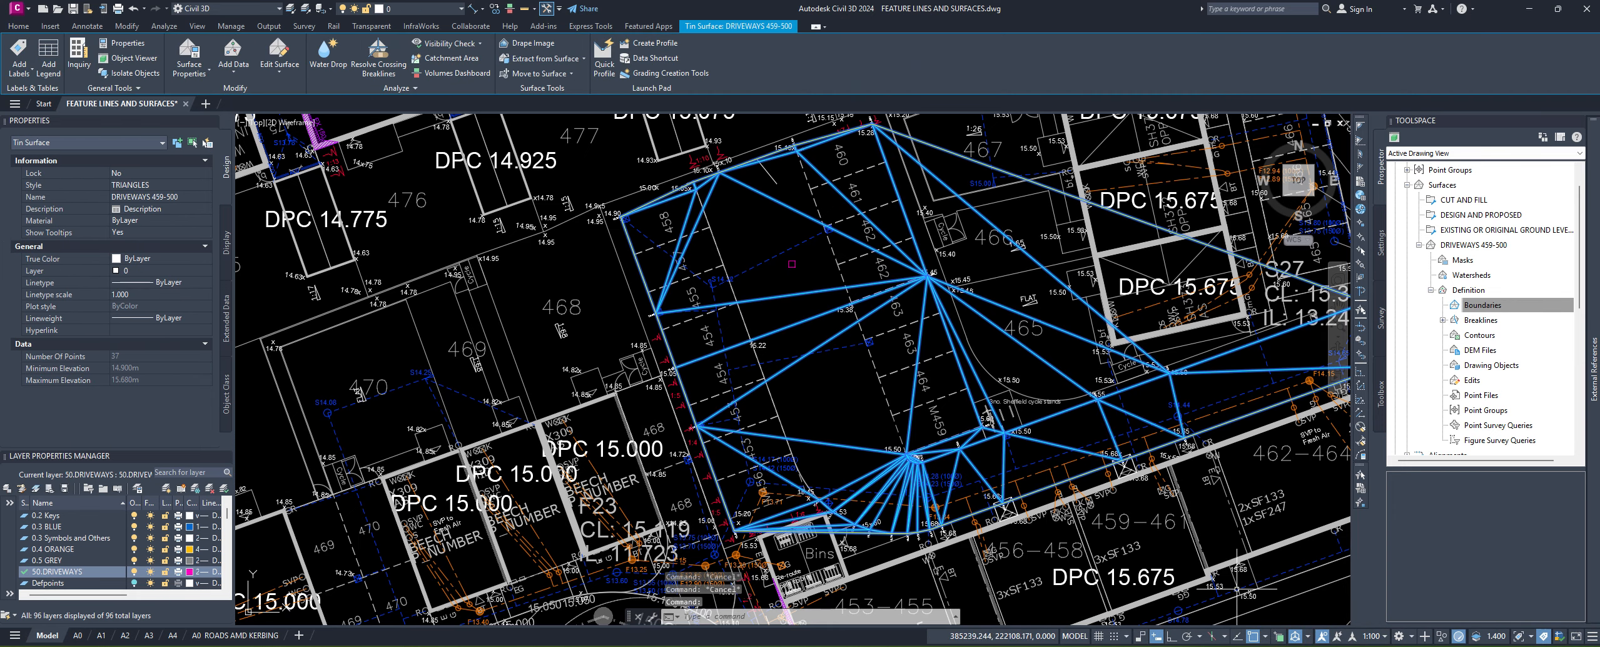
{"action": "left_click", "coordinate": [1281, 638]}
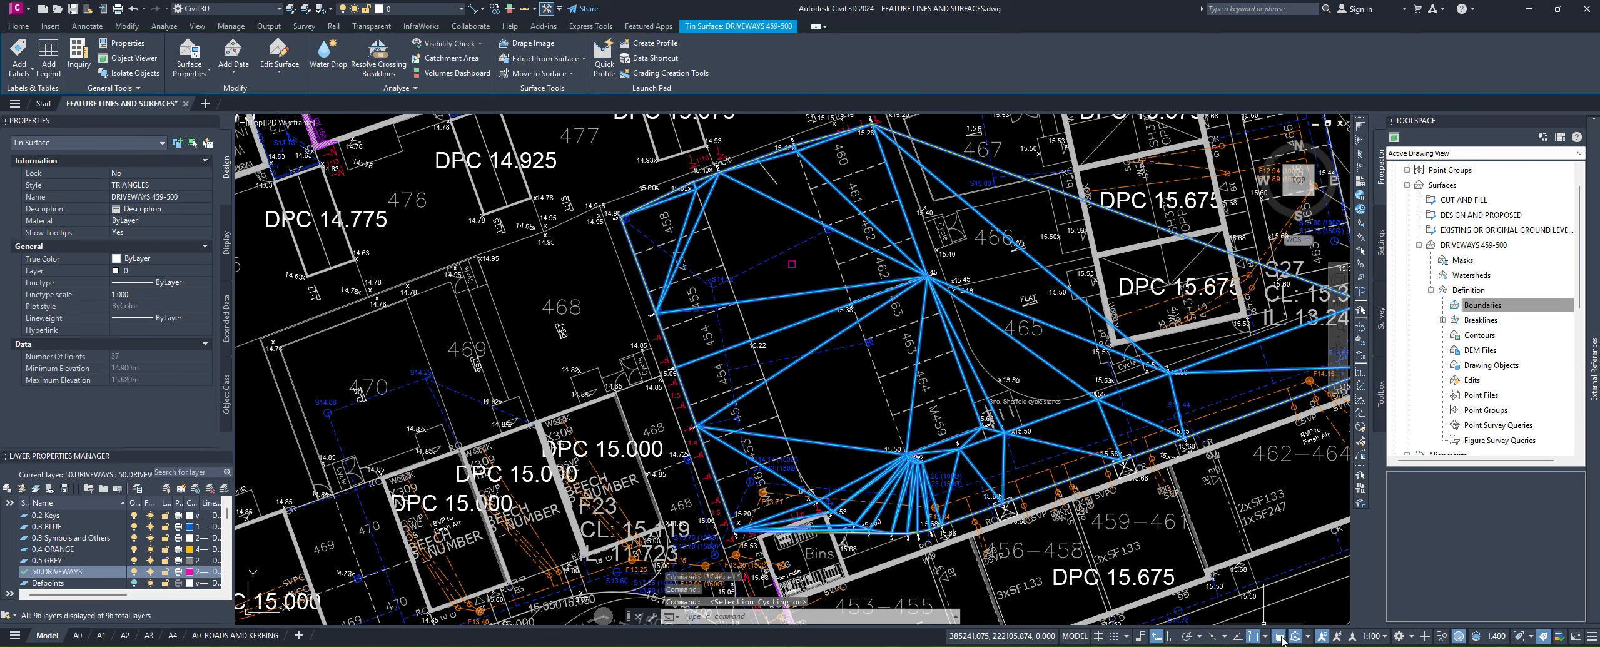
{"action": "key", "text": "Escape"}
{"action": "key", "text": "Escape"}
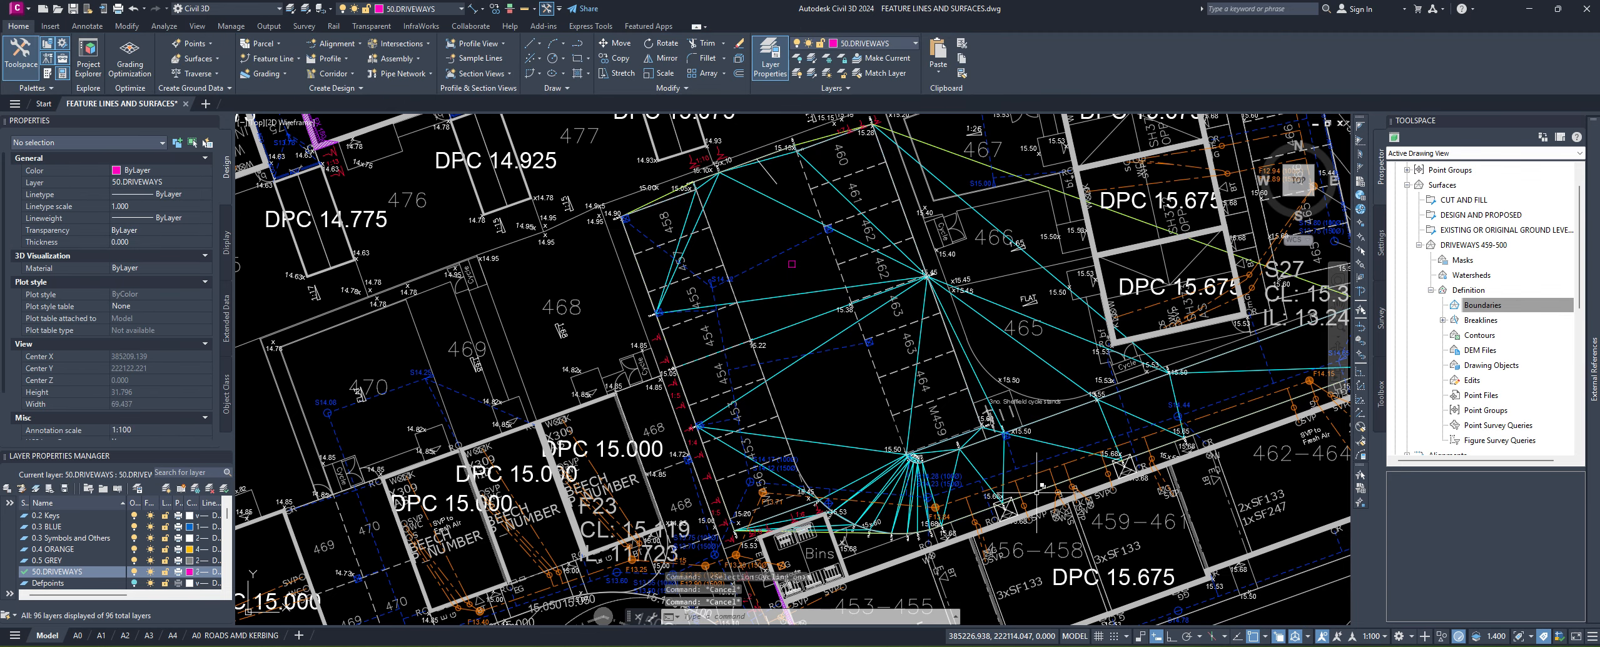
Step: Add the driveway feature line as an Outer boundary of the DRIVEWAYS 459-500 surface, with non-destructive breakline and a 1.000 m mid-ordinate distance
{"action": "left_click", "coordinate": [1036, 491]}
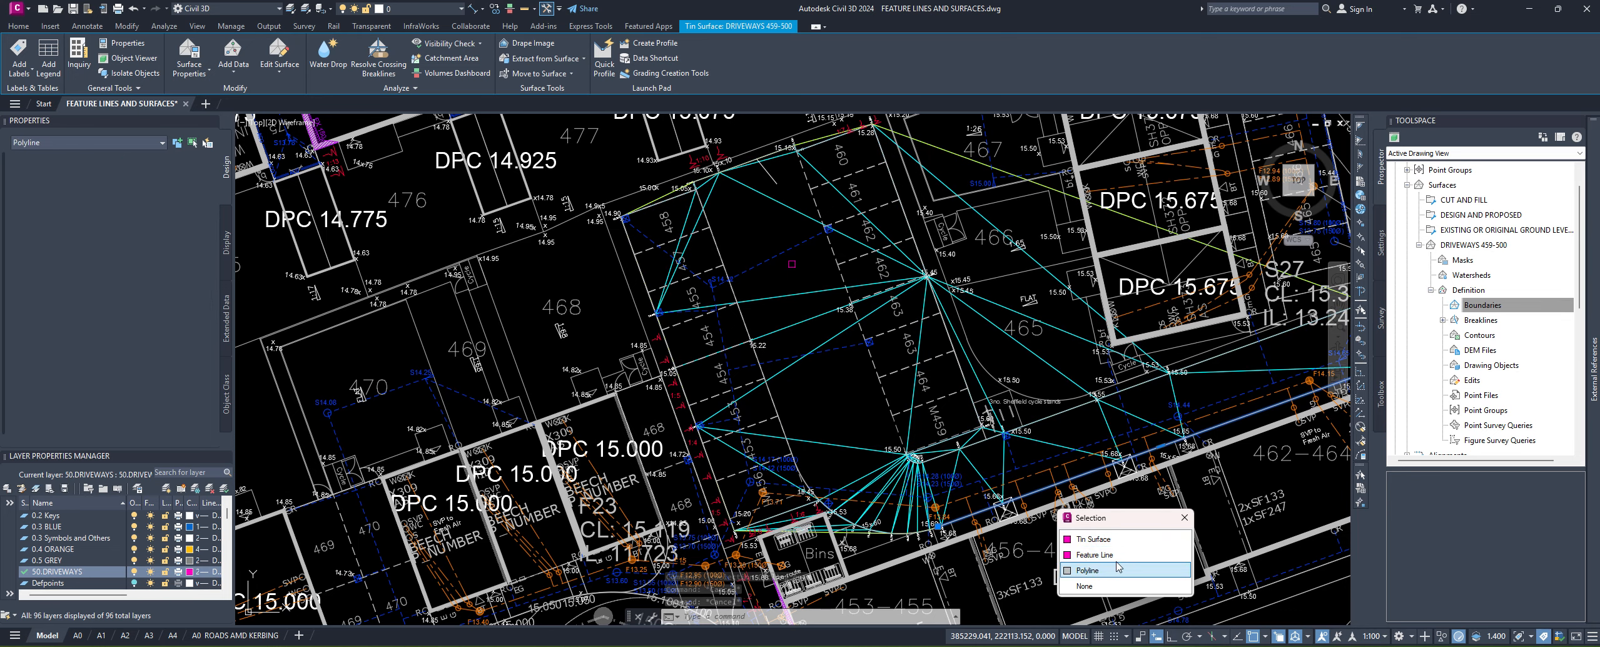
{"action": "left_click", "coordinate": [1094, 558]}
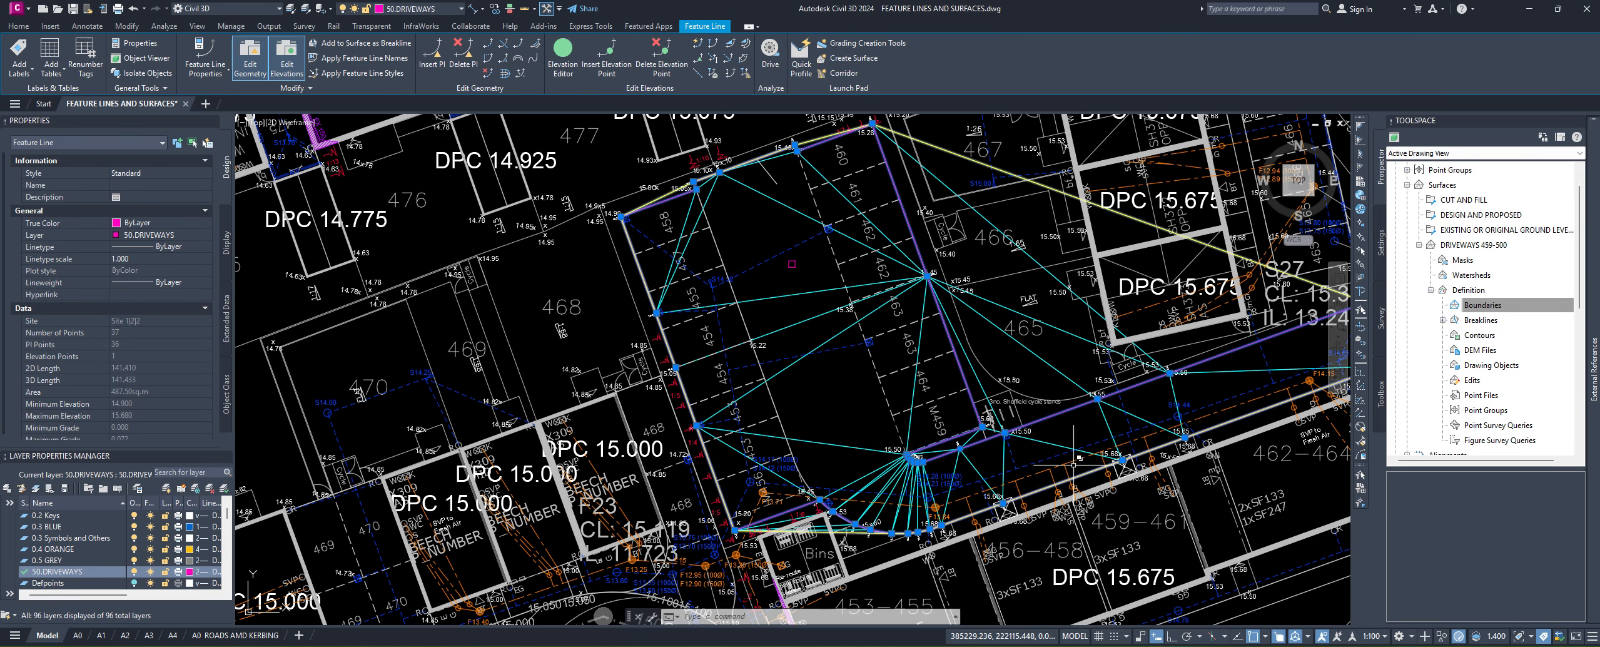
{"action": "middle_click_drag", "start_coordinate": [1074, 466], "coordinate": [995, 465]}
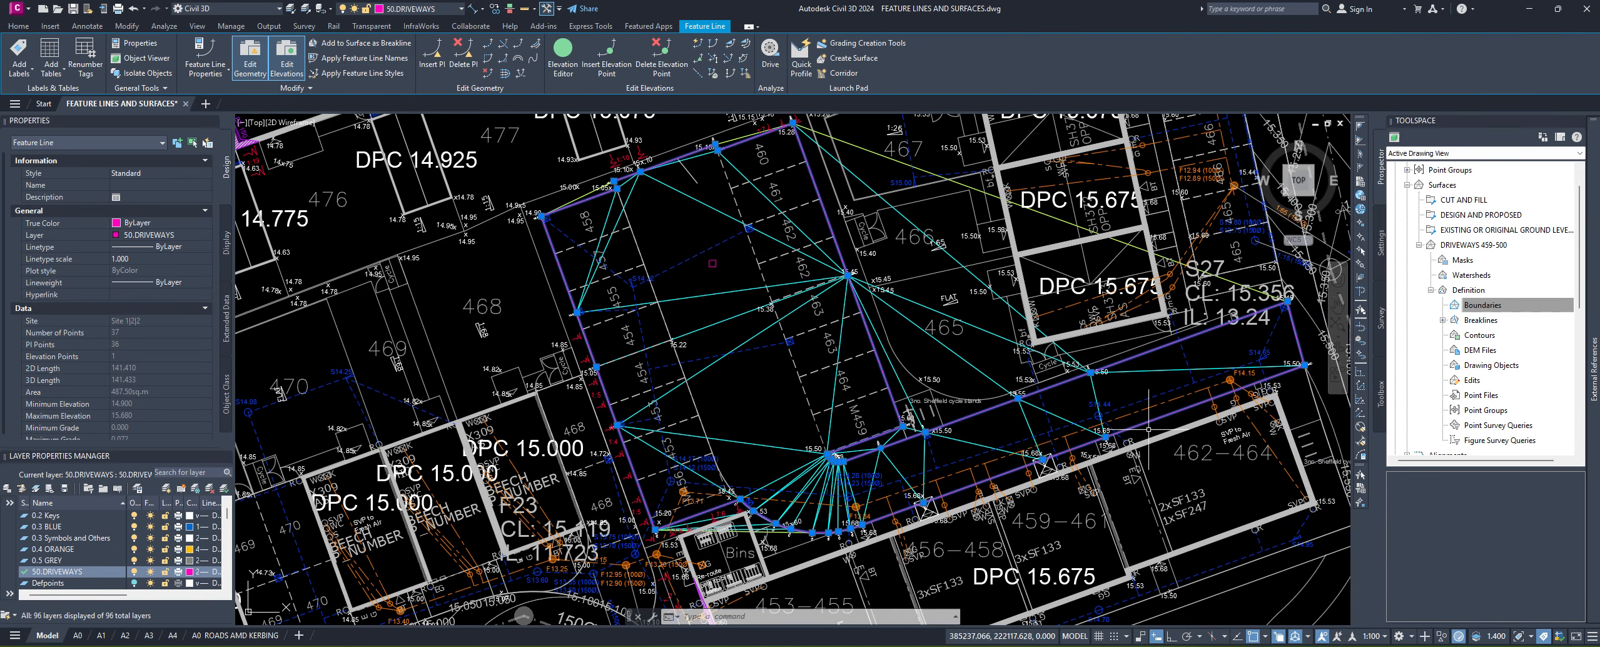
{"action": "right_click", "coordinate": [1485, 313]}
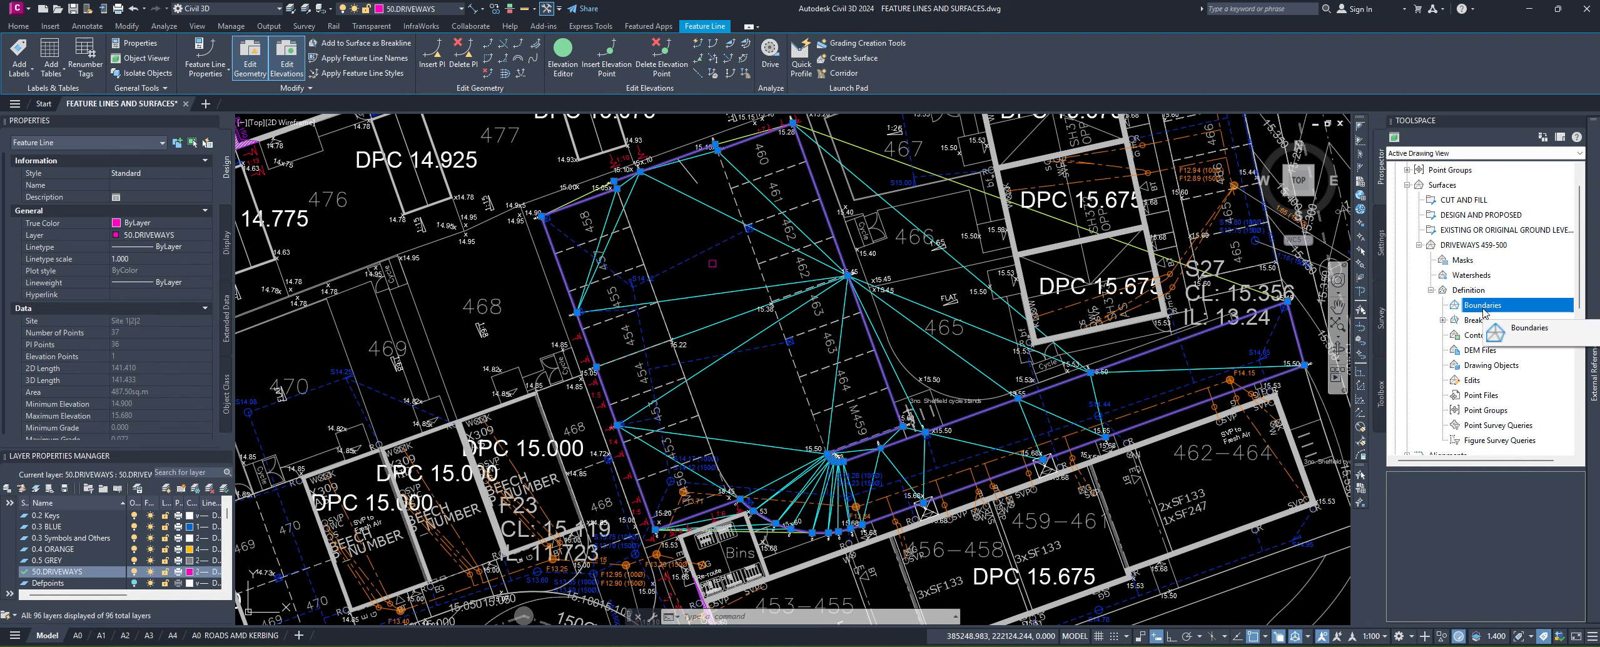
{"action": "left_click", "coordinate": [1530, 321]}
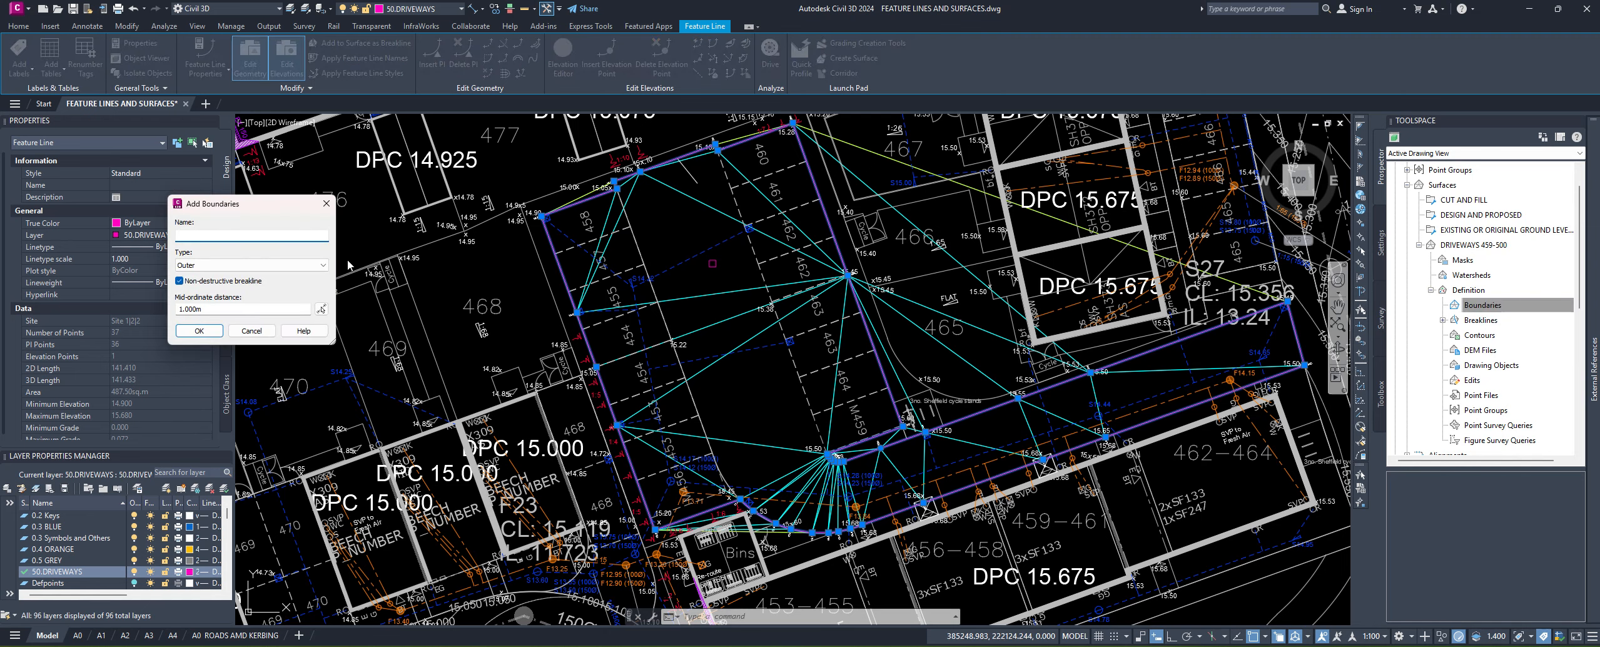
{"action": "left_click", "coordinate": [197, 332]}
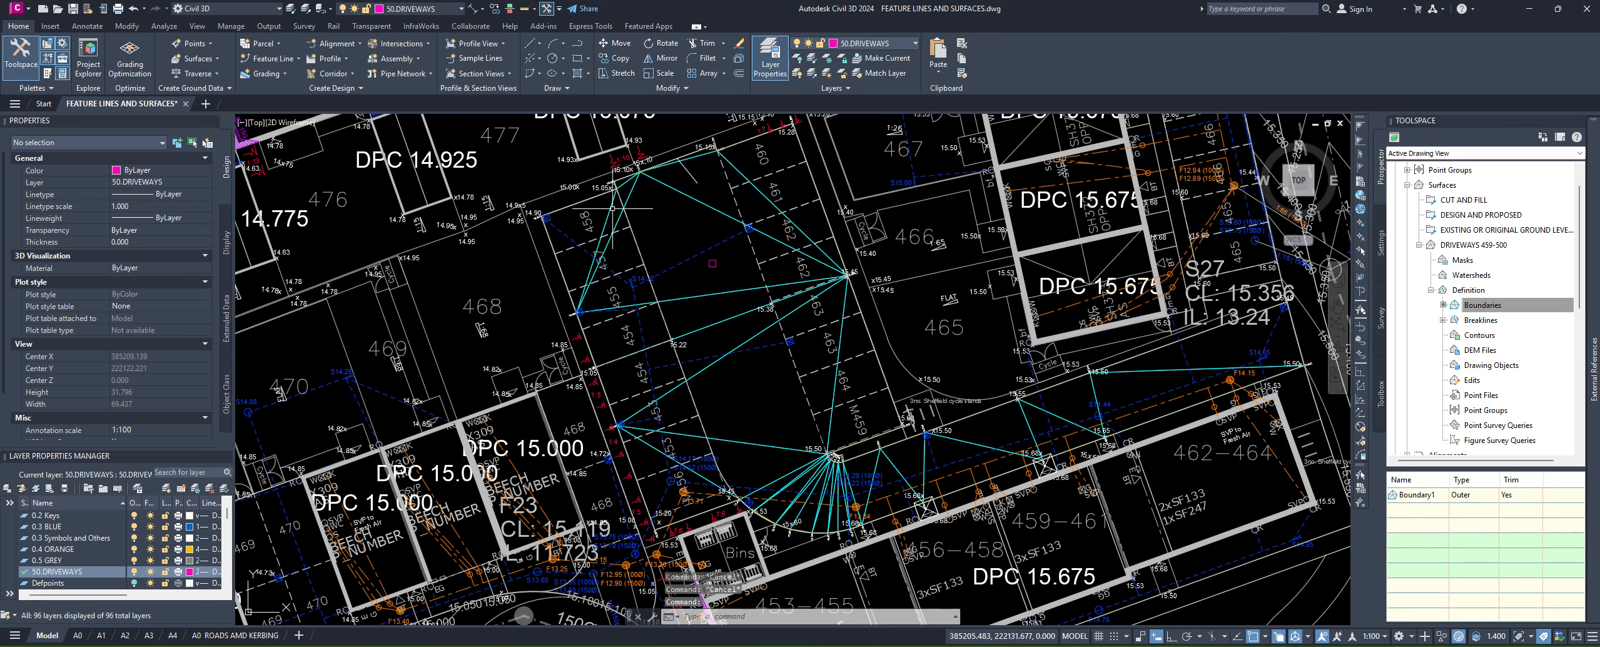
{"action": "middle_click_drag", "start_coordinate": [1251, 396], "coordinate": [1219, 406]}
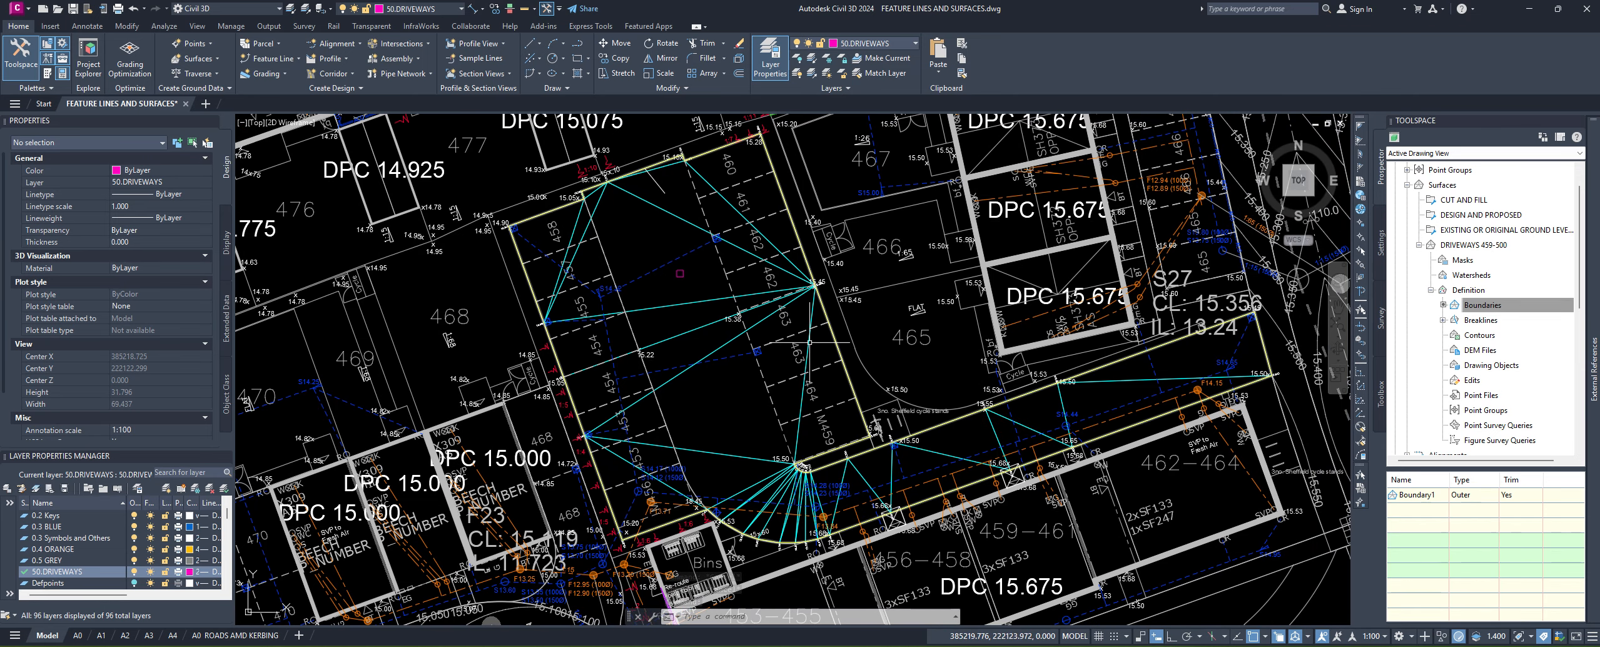
Step: Inspect the DRIVEWAYS 459-500 surface in the Object Viewer from front and tilted views, and close the viewer
{"action": "left_click", "coordinate": [809, 342]}
{"action": "right_click", "coordinate": [813, 341]}
{"action": "key", "text": "Escape"}
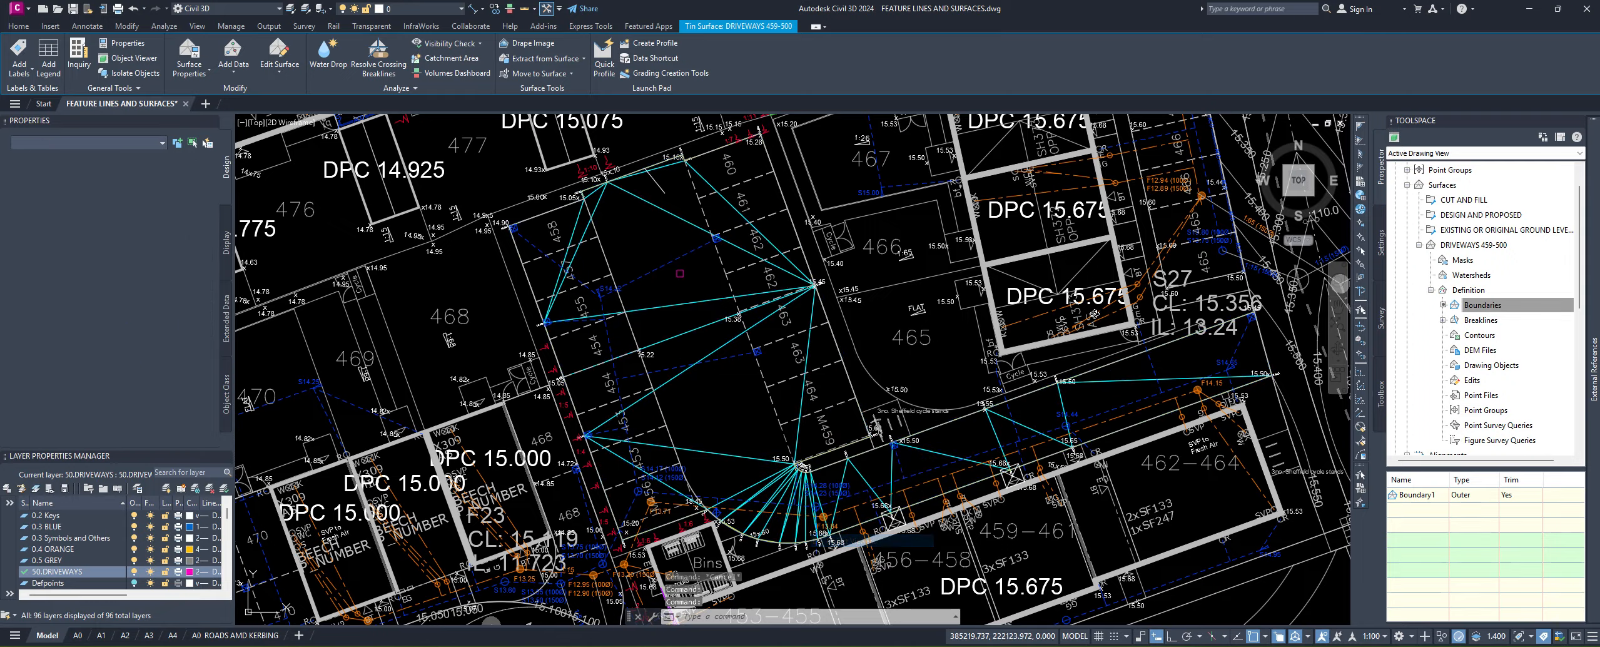
{"action": "left_click", "coordinate": [1281, 161]}
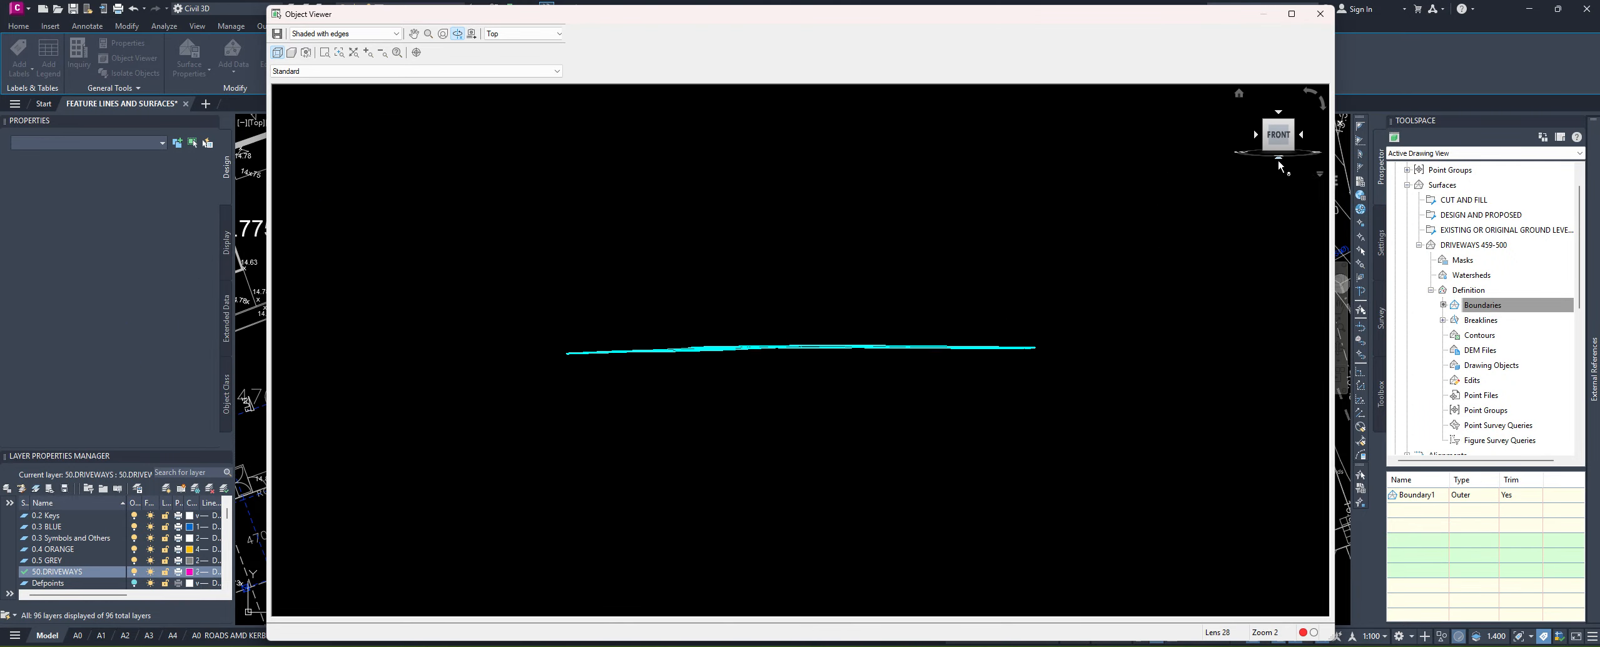
{"action": "left_click_drag", "start_coordinate": [799, 357], "coordinate": [1230, 83]}
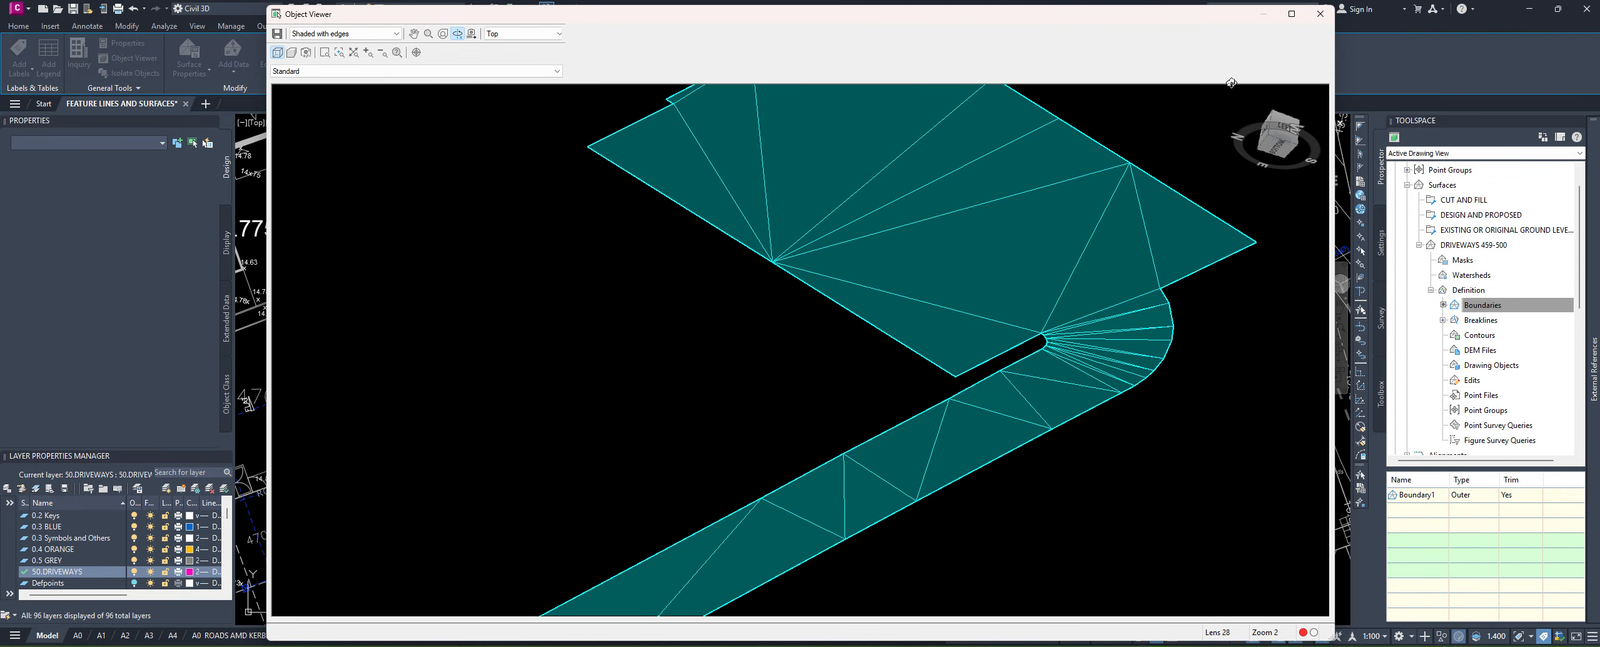
{"action": "left_click", "coordinate": [1321, 15]}
{"action": "middle_click_drag", "start_coordinate": [685, 156], "coordinate": [772, 207]}
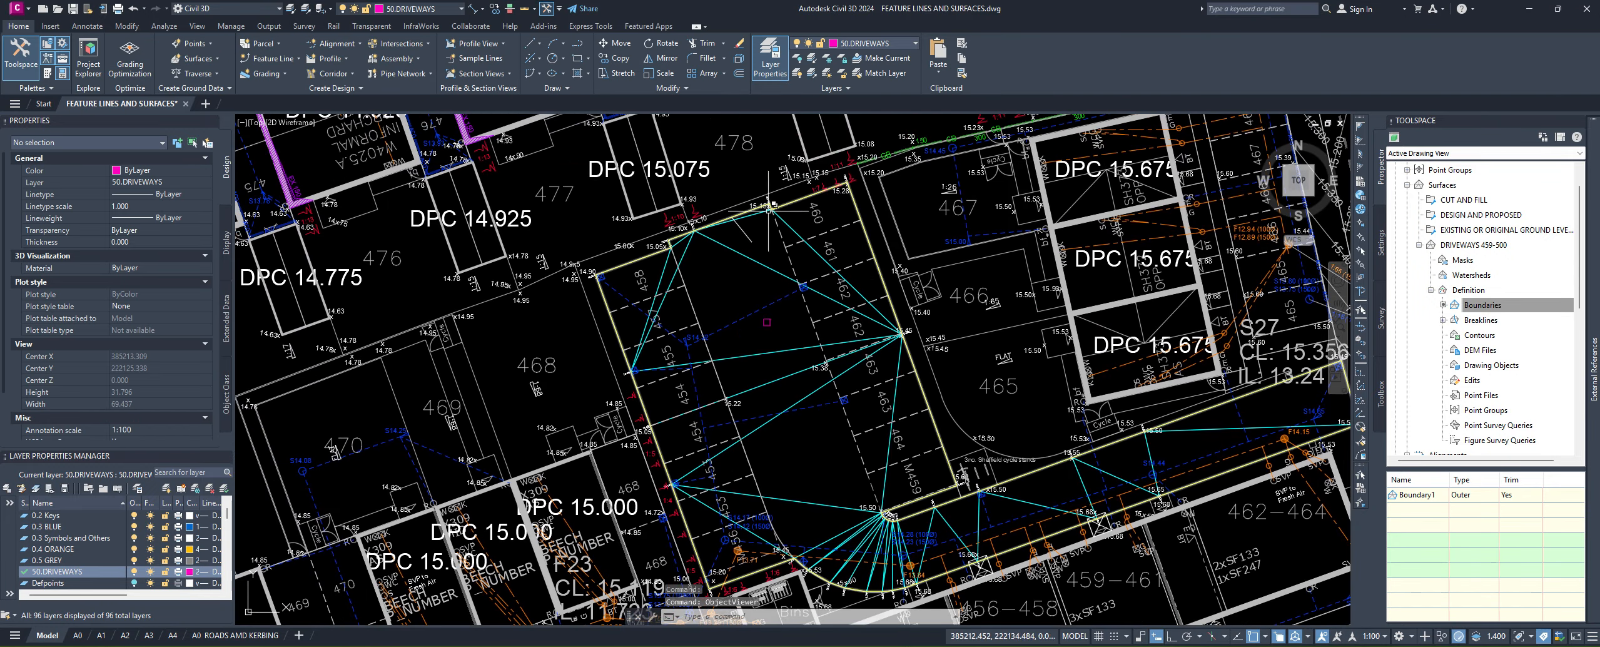
{"action": "left_click", "coordinate": [795, 235]}
{"action": "scroll", "coordinate": [796, 235], "scroll_direction": "down", "scroll_amount": 2}
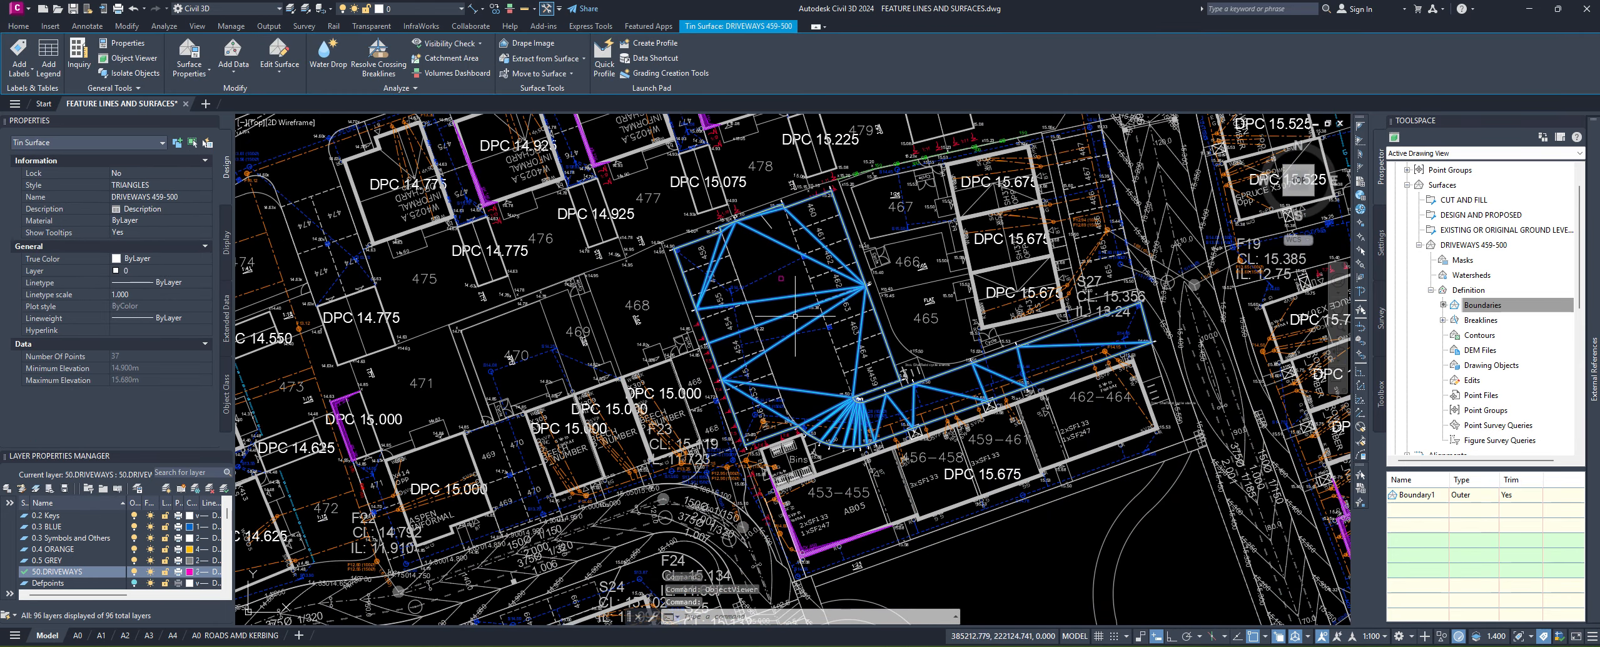
{"action": "middle_click_drag", "start_coordinate": [795, 316], "coordinate": [792, 378]}
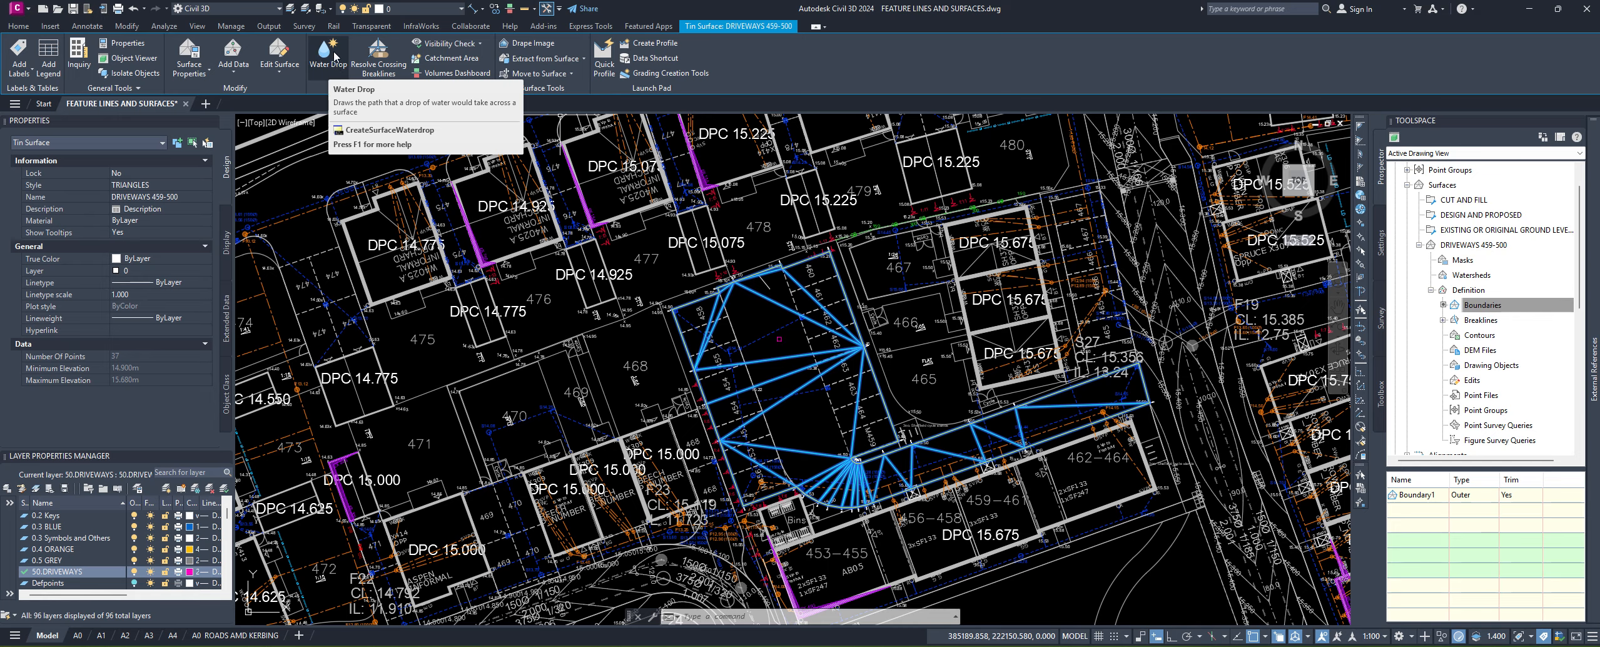
{"action": "middle_click_drag", "start_coordinate": [758, 277], "coordinate": [779, 312]}
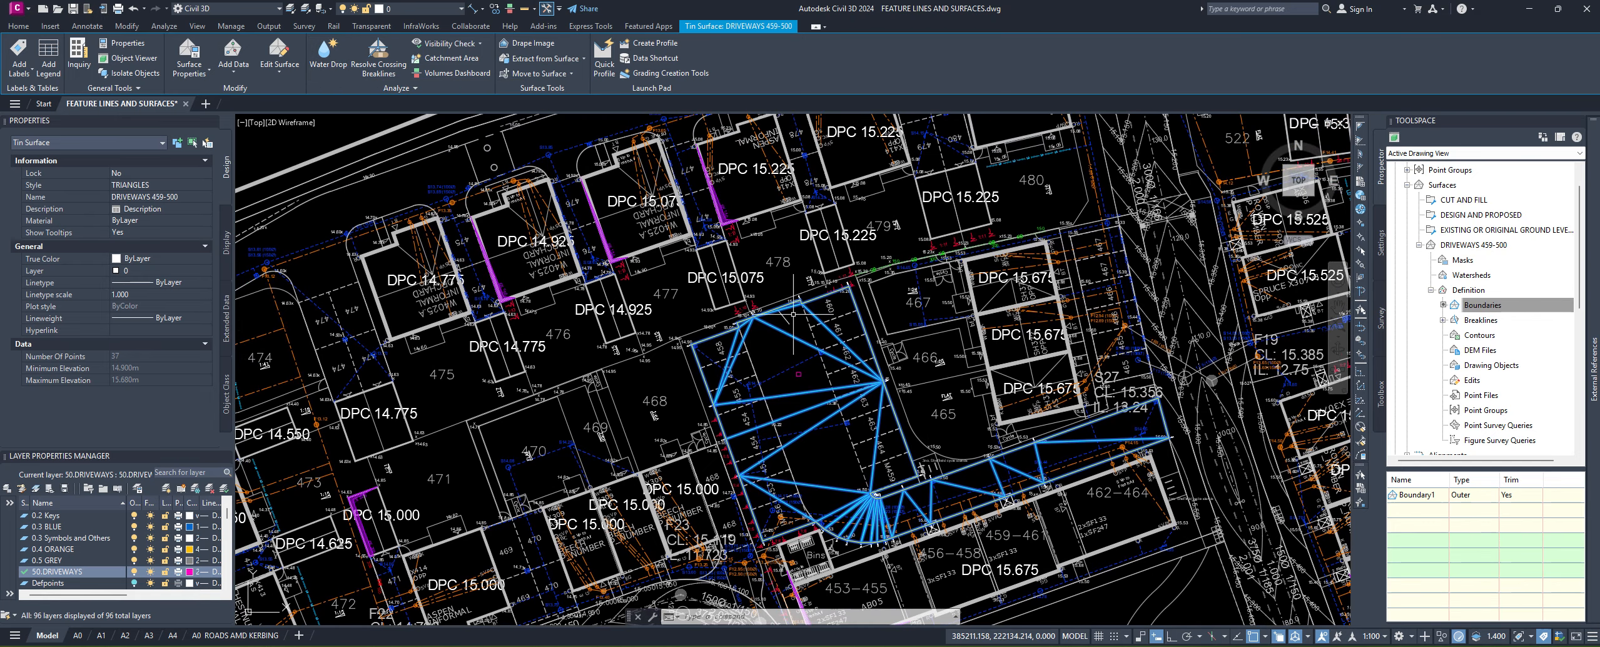
{"action": "key", "text": "Escape"}
{"action": "key", "text": "Escape"}
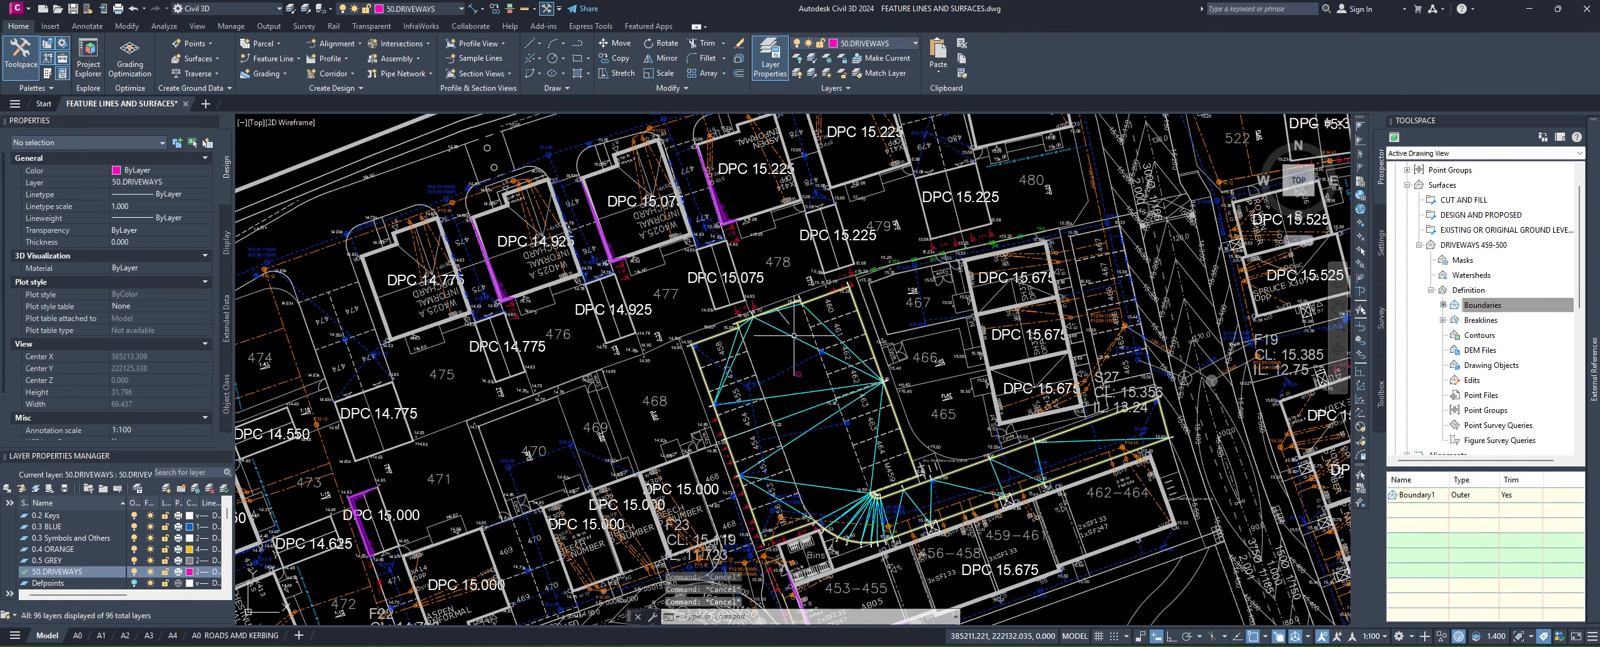
Step: Trace Water Drop paths on the DRIVEWAYS 459-500 surface from several points across parking bays 454-462
{"action": "left_click", "coordinate": [788, 338]}
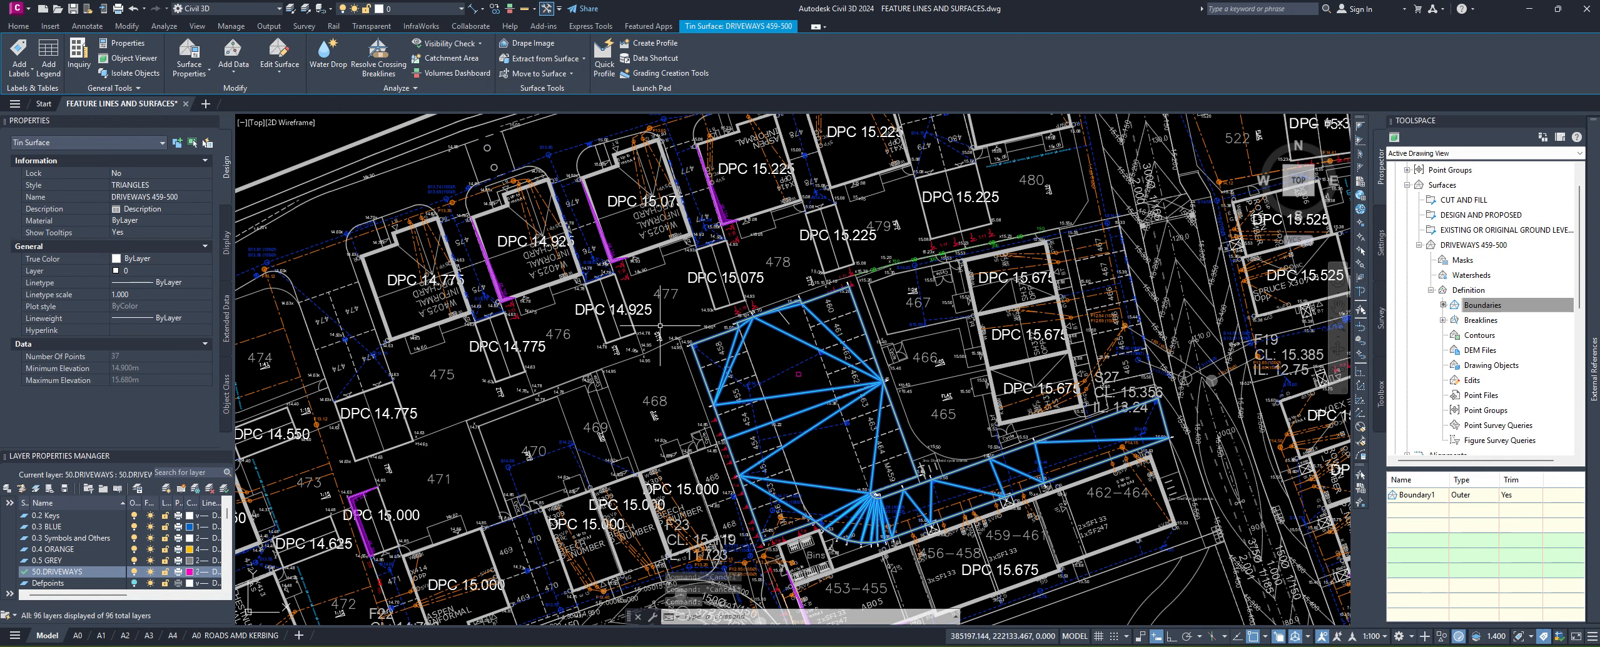
{"action": "left_click", "coordinate": [345, 73]}
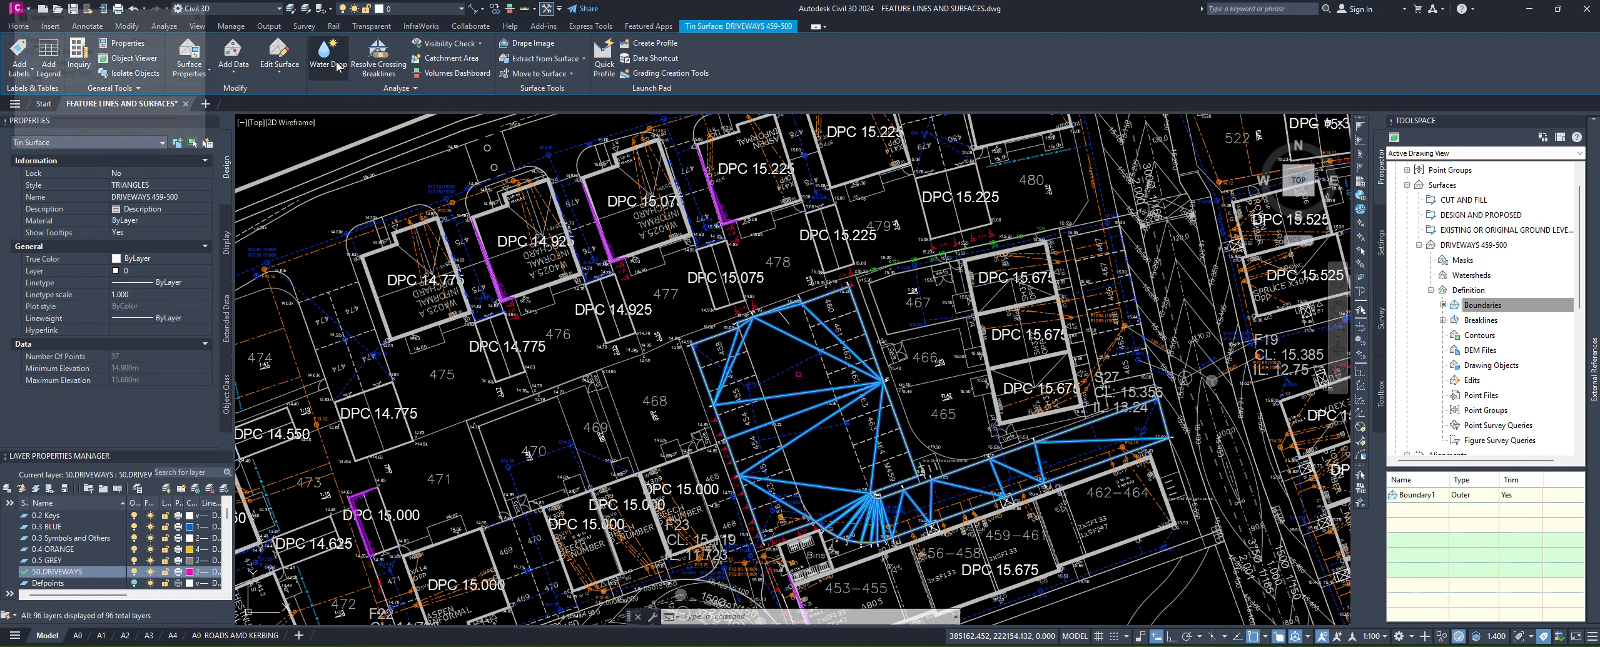
{"action": "left_click", "coordinate": [89, 148]}
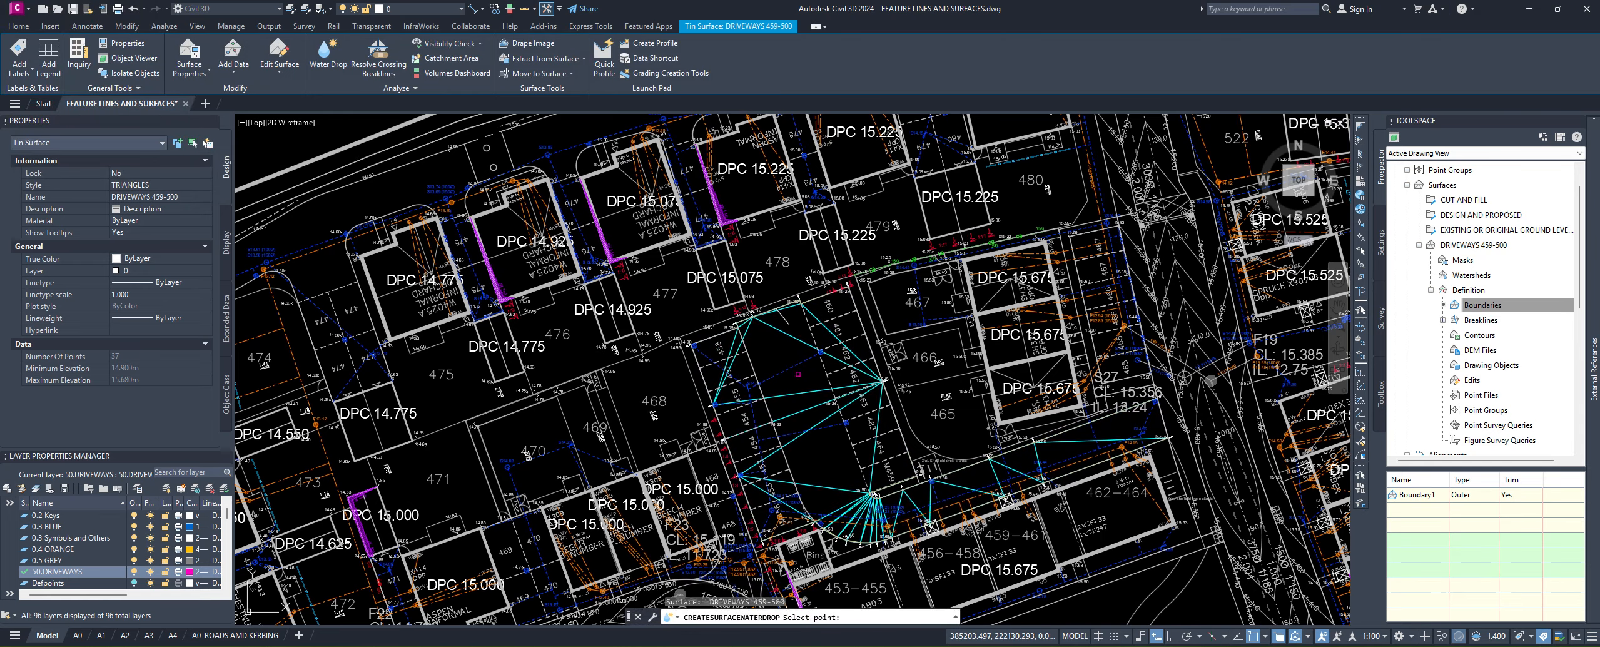
{"action": "scroll", "coordinate": [794, 355], "scroll_direction": "up", "scroll_amount": 4}
{"action": "left_click", "coordinate": [793, 477]}
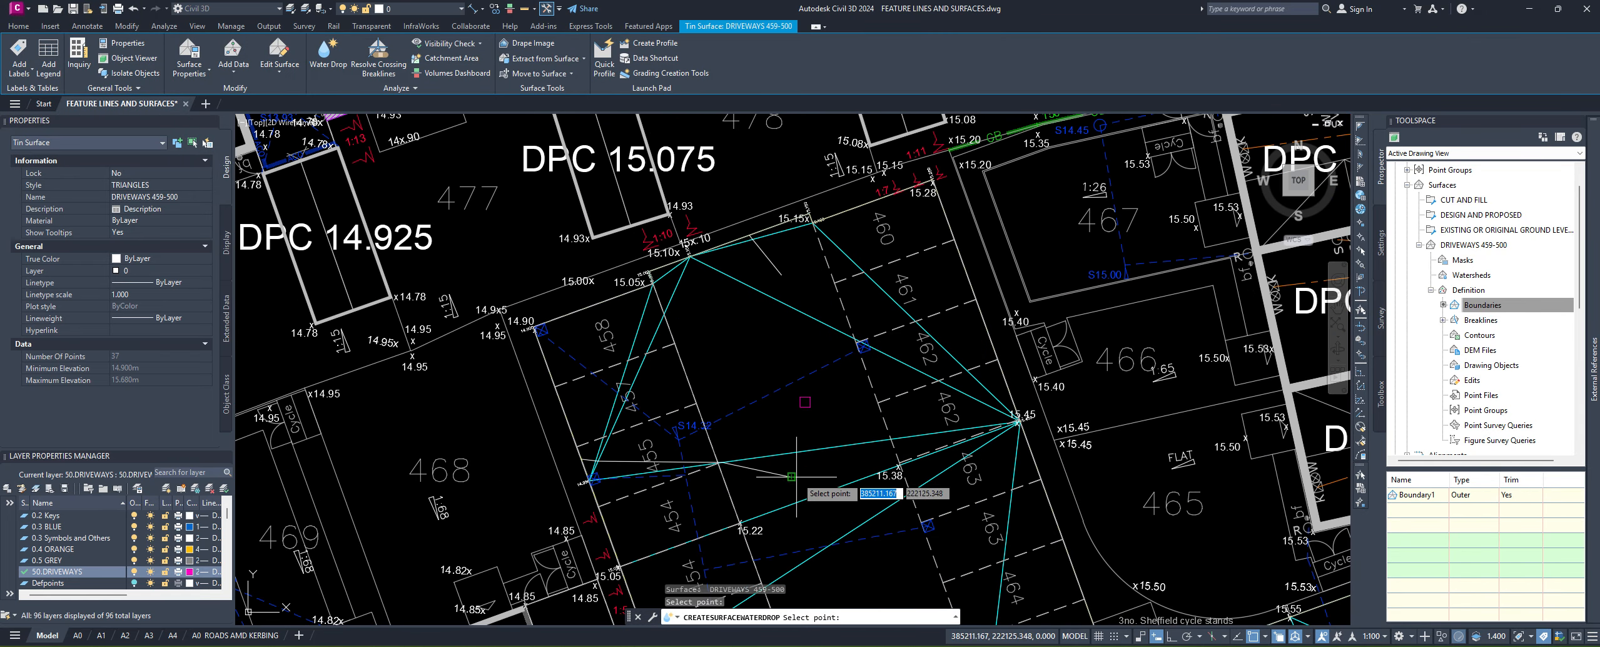
{"action": "left_click", "coordinate": [845, 426]}
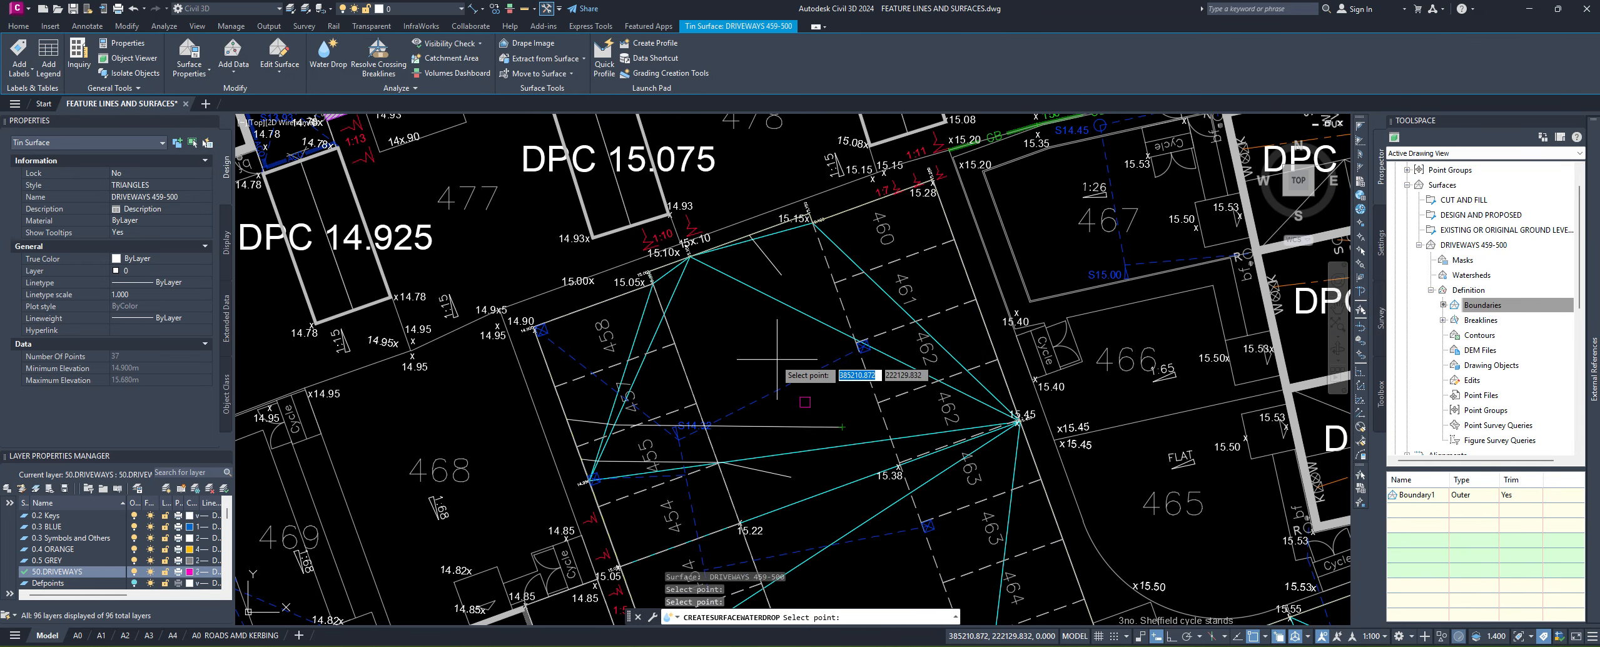
{"action": "left_click", "coordinate": [737, 328]}
{"action": "middle_click_drag", "start_coordinate": [766, 441], "coordinate": [798, 300]}
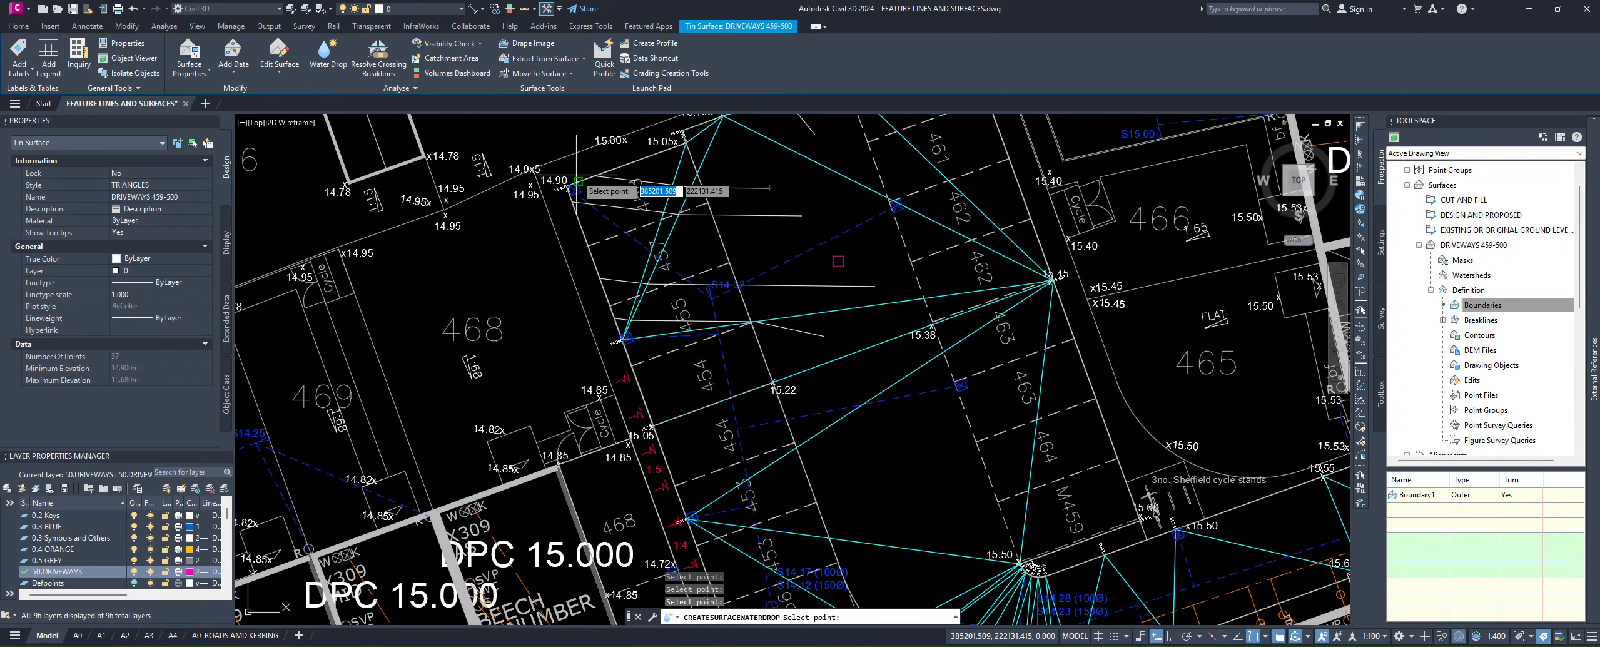
{"action": "mouse_move", "coordinate": [577, 181]}
{"action": "middle_mouse_down"}
{"action": "mouse_move", "coordinate": [586, 242]}
{"action": "mouse_move", "coordinate": [557, 342]}
{"action": "middle_mouse_up"}
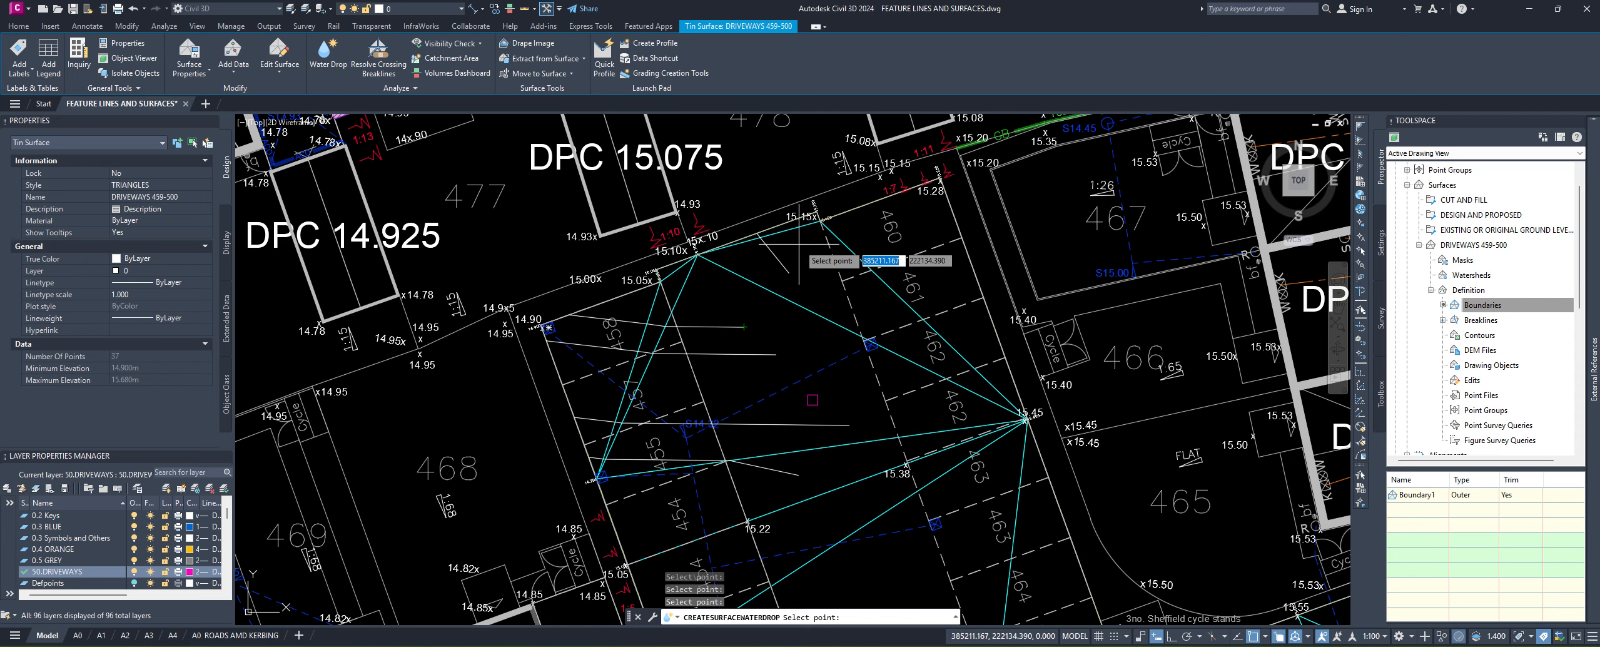
{"action": "middle_click_drag", "start_coordinate": [794, 266], "coordinate": [754, 269]}
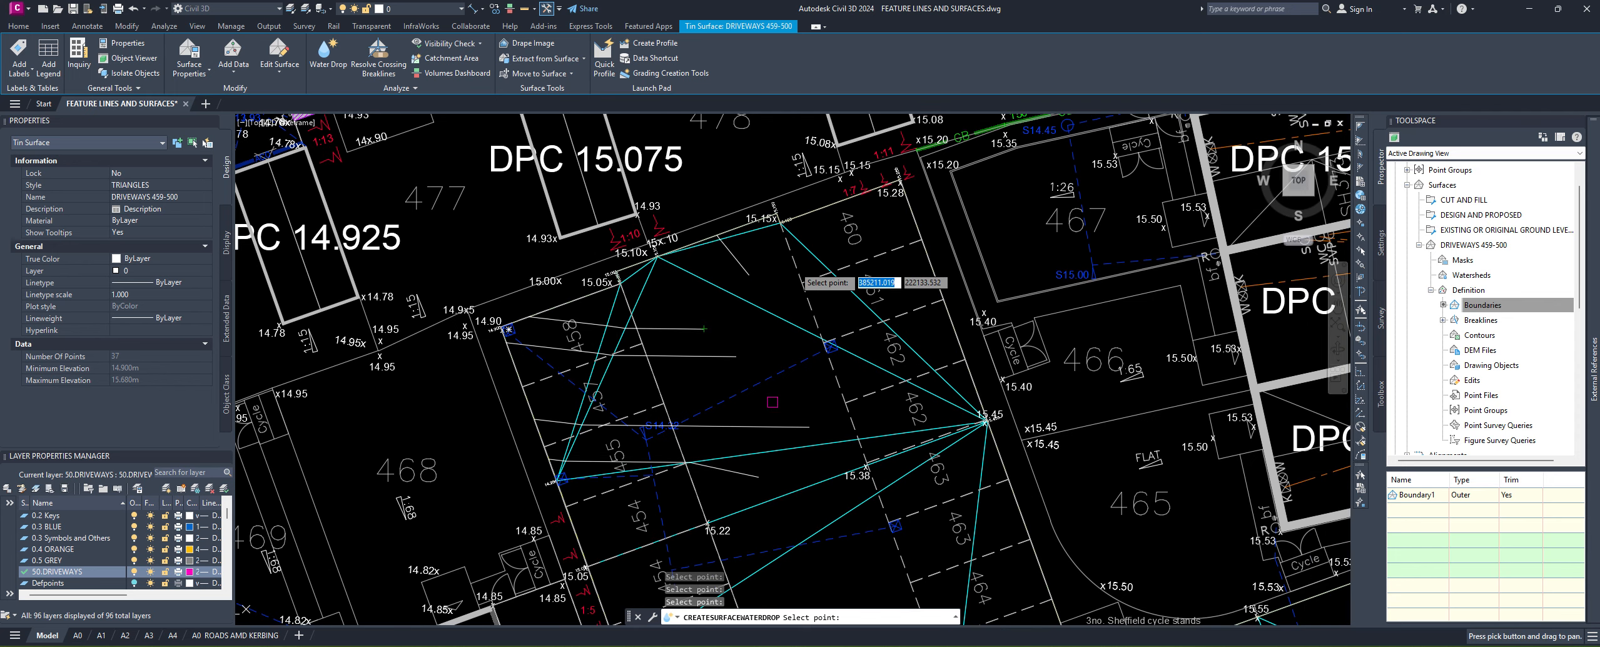
{"action": "left_click", "coordinate": [798, 273]}
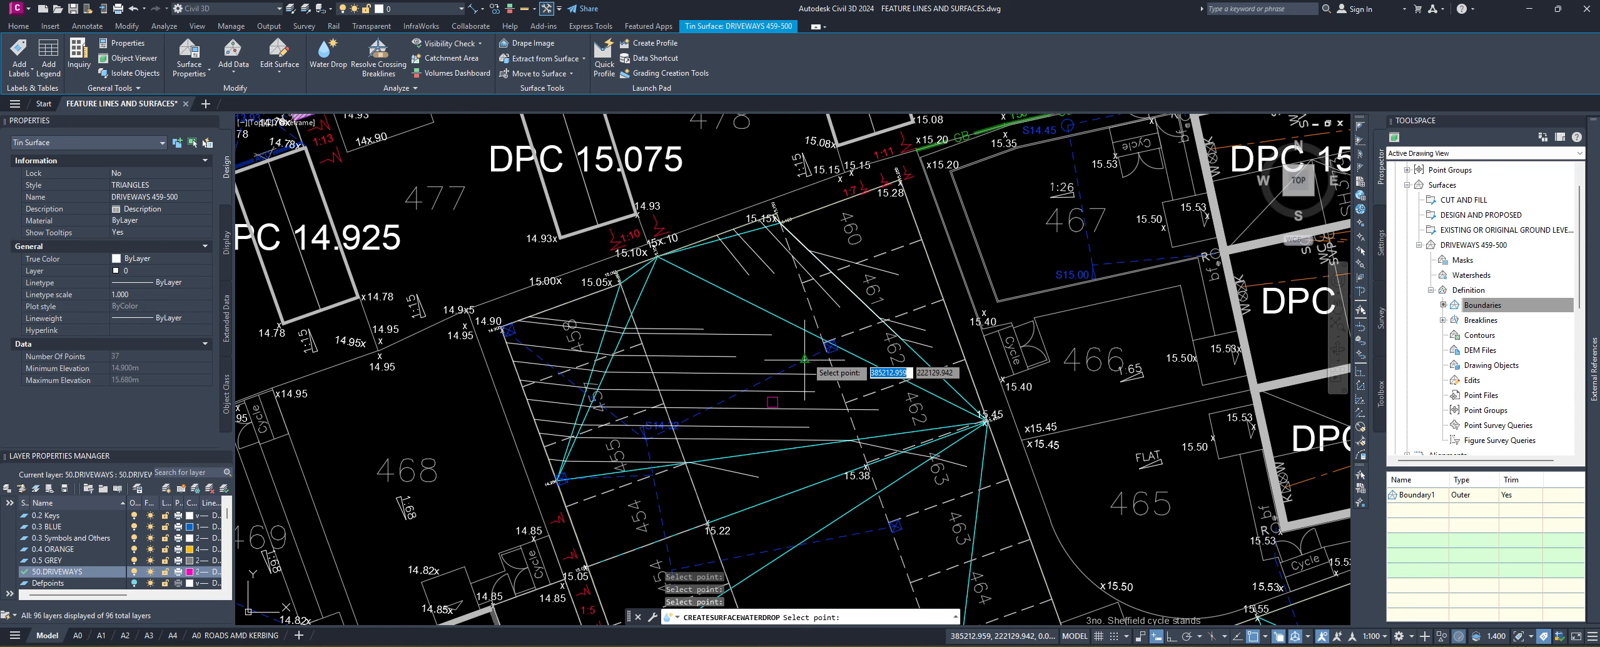
Step: Examine the flow direction of the water drop paths across the driveway surface and its lower triangles
{"action": "middle_click_drag", "start_coordinate": [813, 412], "coordinate": [744, 281]}
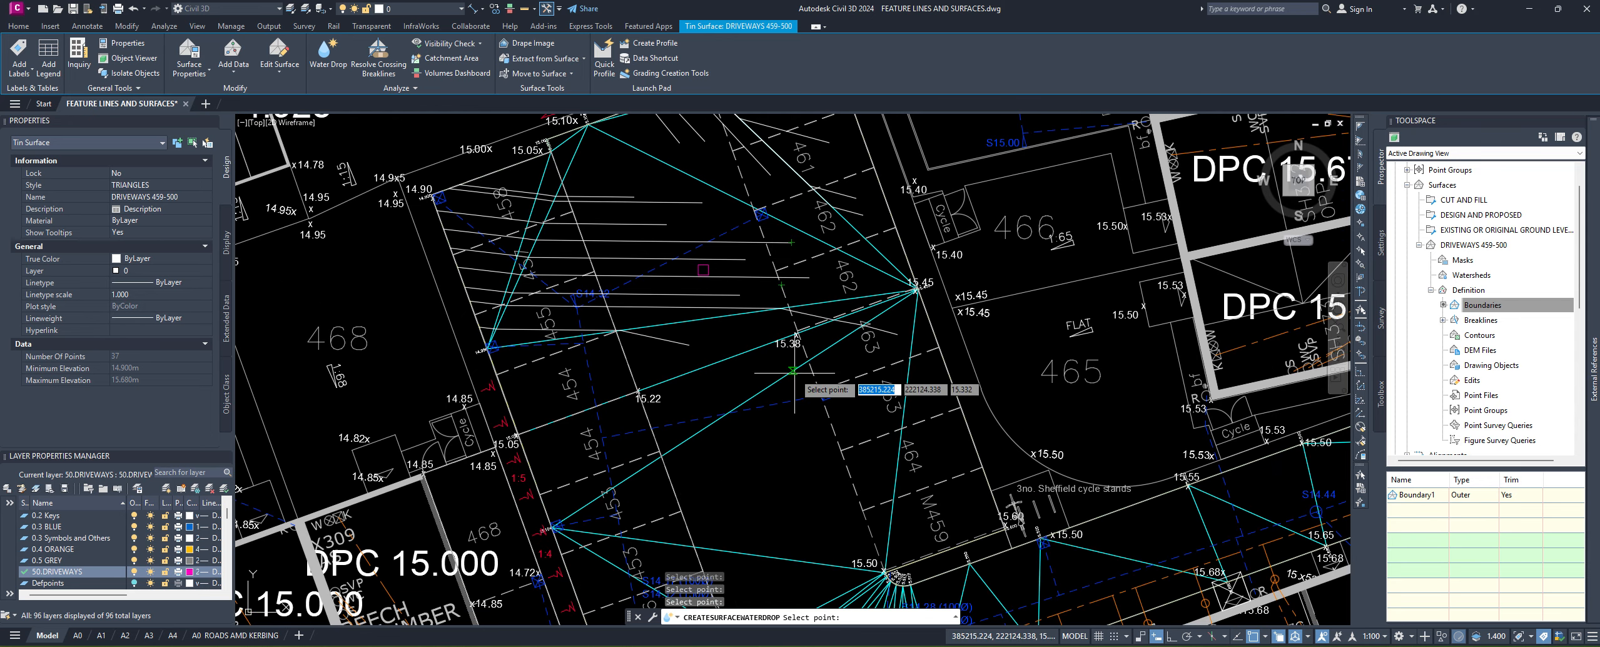
{"action": "scroll", "coordinate": [797, 366], "scroll_direction": "down", "scroll_amount": 3}
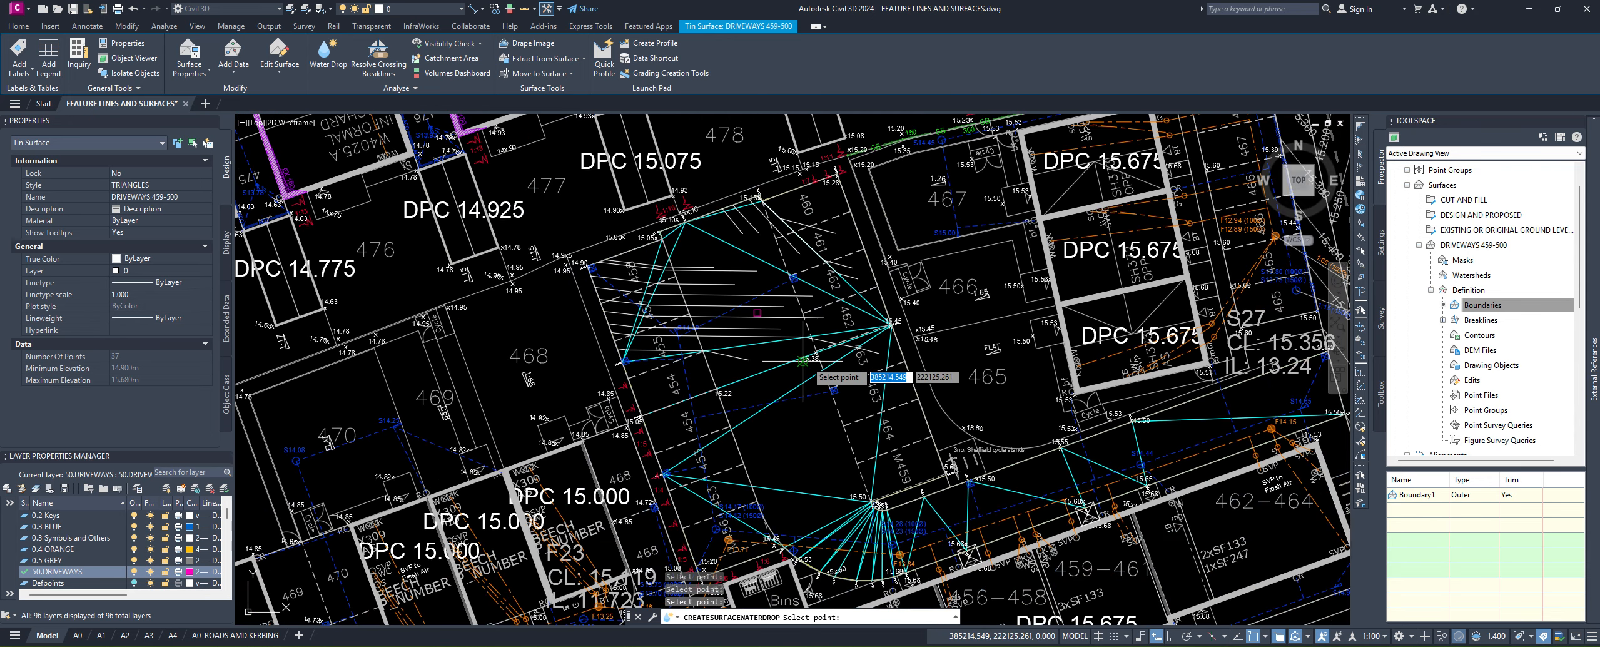
{"action": "middle_click_drag", "start_coordinate": [802, 361], "coordinate": [804, 406]}
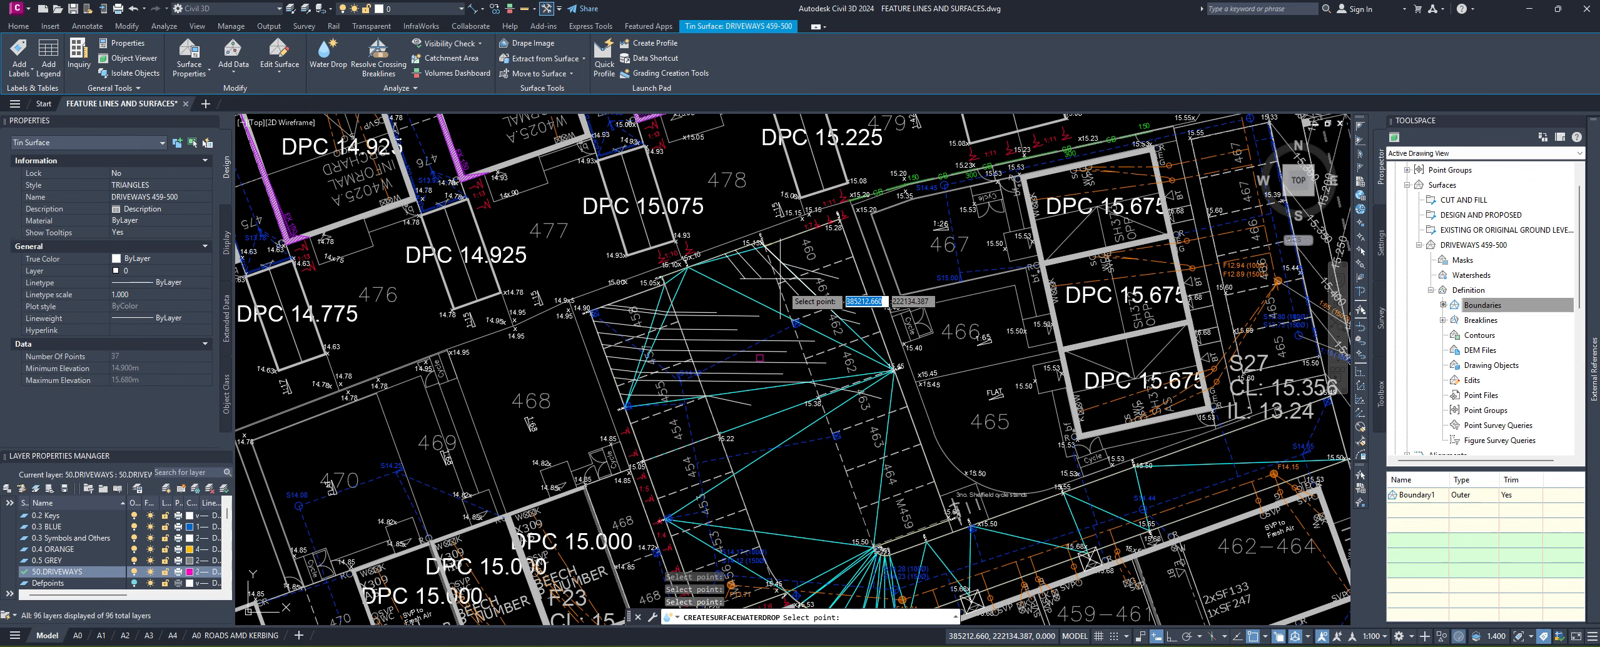
{"action": "middle_click_drag", "start_coordinate": [845, 478], "coordinate": [816, 410]}
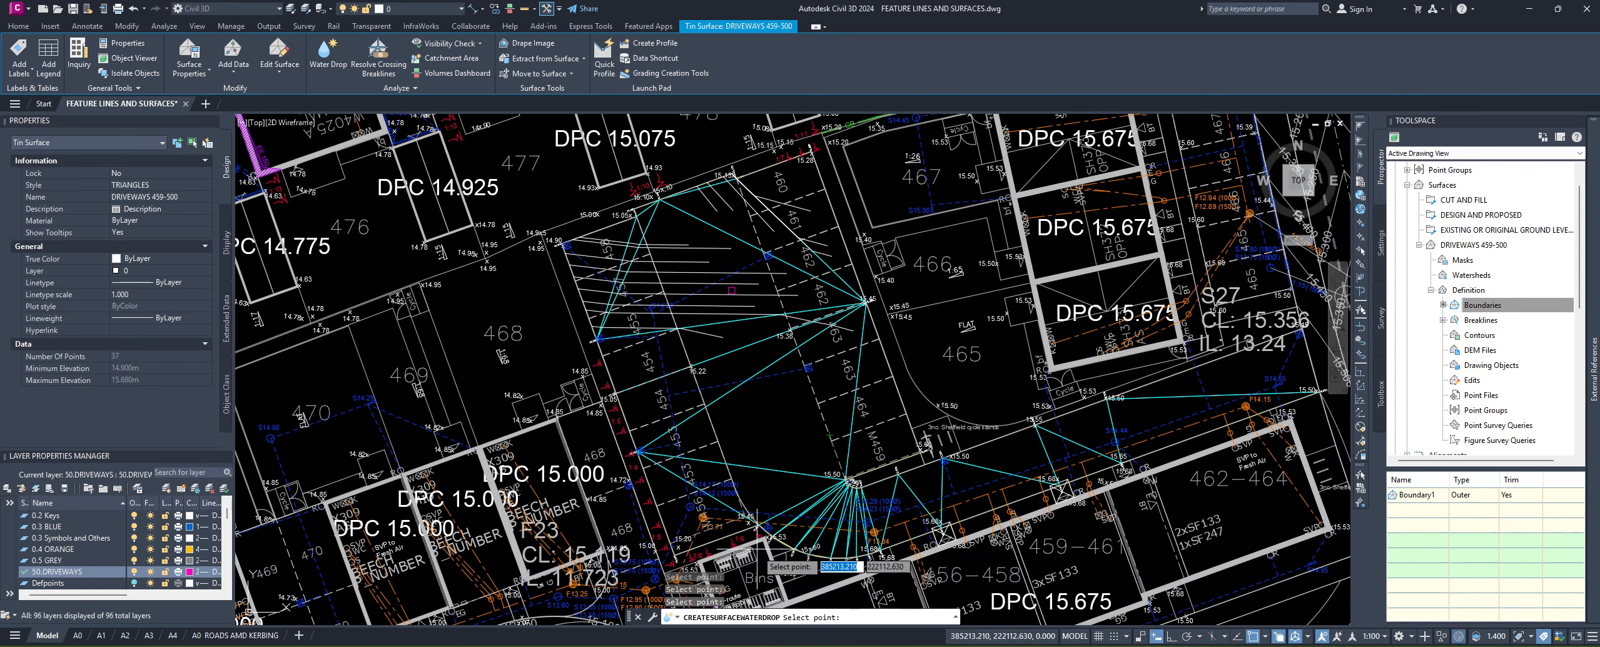
{"action": "scroll", "coordinate": [813, 438], "scroll_direction": "up", "scroll_amount": 2}
{"action": "mouse_move", "coordinate": [779, 347]}
{"action": "middle_mouse_down"}
{"action": "mouse_move", "coordinate": [808, 497]}
{"action": "mouse_move", "coordinate": [812, 471]}
{"action": "middle_mouse_up"}
{"action": "scroll", "coordinate": [808, 498], "scroll_direction": "down", "scroll_amount": 2}
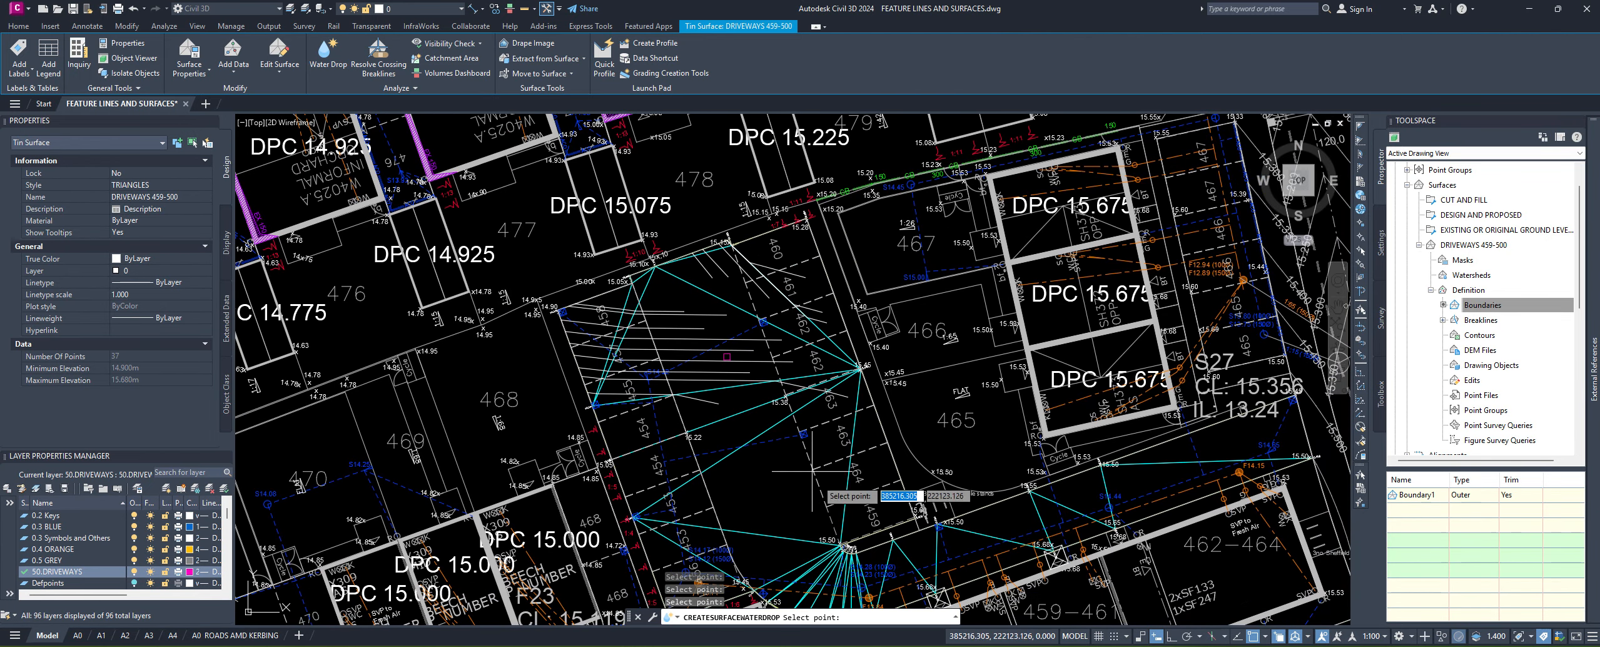
{"action": "middle_click_drag", "start_coordinate": [777, 361], "coordinate": [775, 357]}
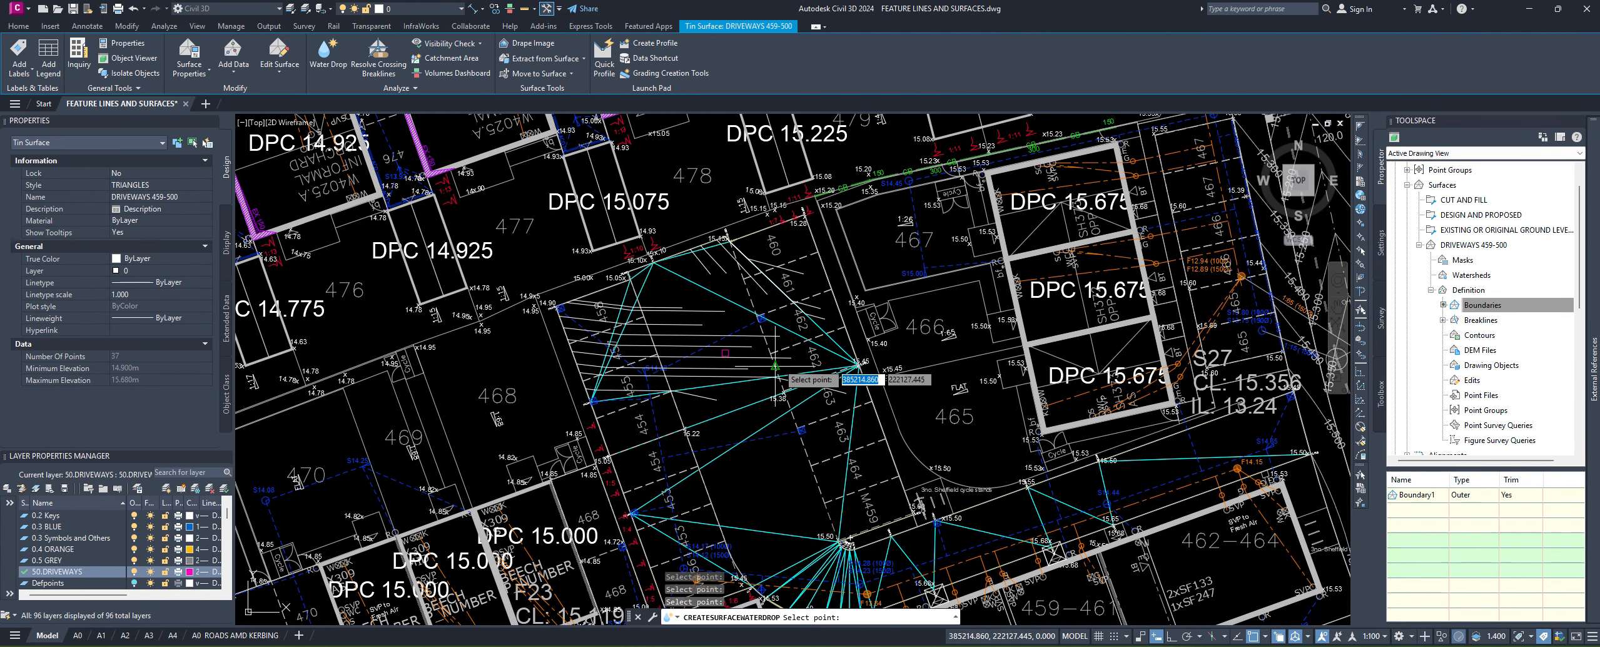
Step: End the Water Drop command and delete all the water drop polylines by selecting similar objects
{"action": "key", "text": "Escape"}
{"action": "key", "text": "Escape"}
{"action": "key", "text": "Escape"}
{"action": "left_click", "coordinate": [693, 310]}
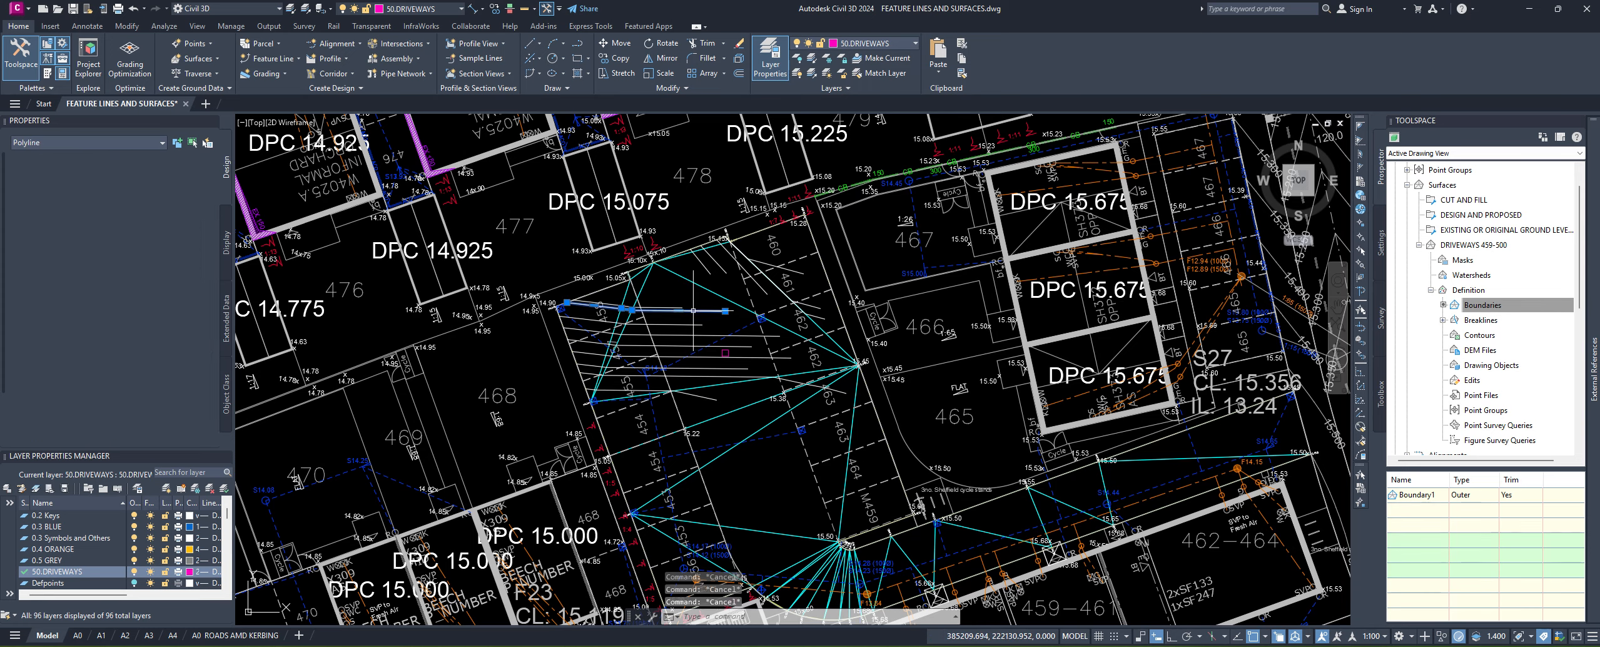
{"action": "right_click", "coordinate": [693, 310]}
{"action": "left_click", "coordinate": [725, 513]}
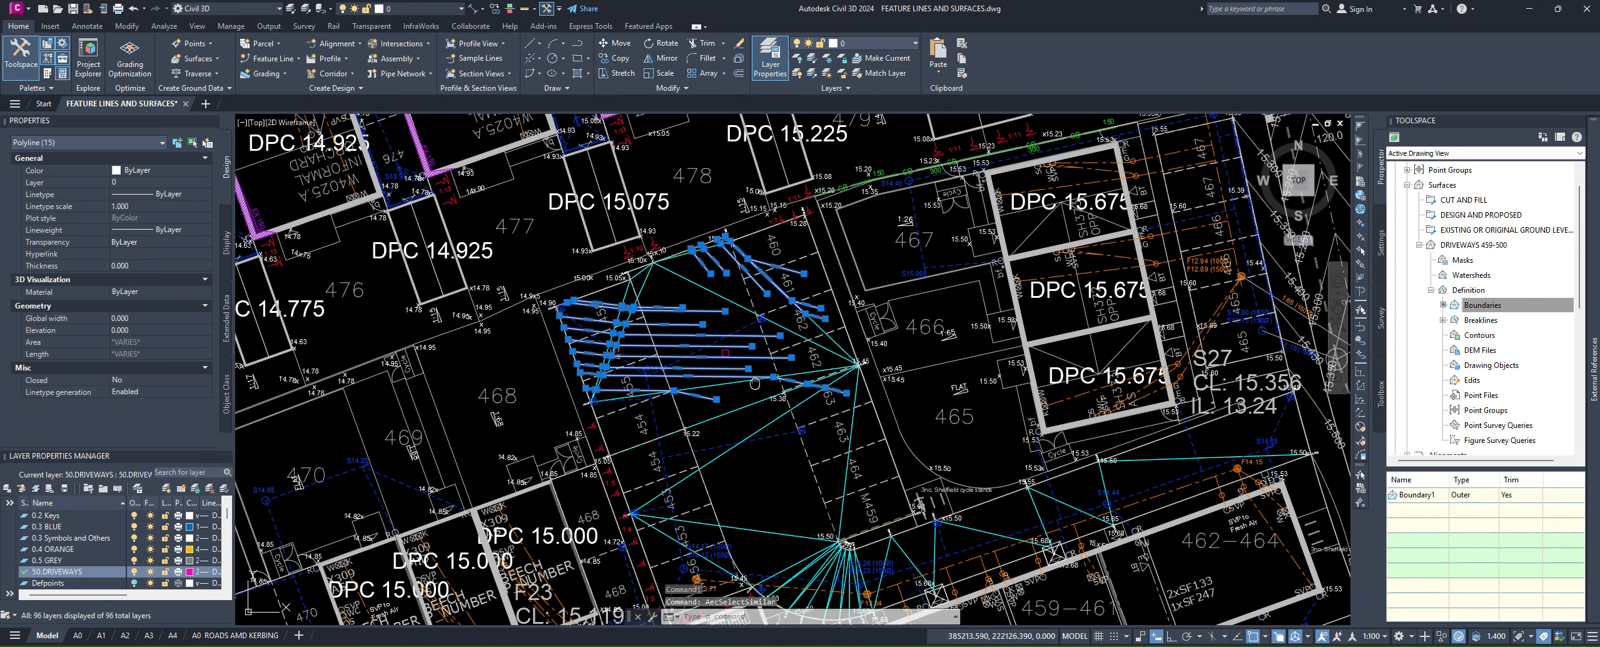
{"action": "scroll", "coordinate": [754, 383], "scroll_direction": "down", "scroll_amount": 2}
{"action": "middle_click_drag", "start_coordinate": [769, 389], "coordinate": [749, 336]}
{"action": "key", "text": "Delete"}
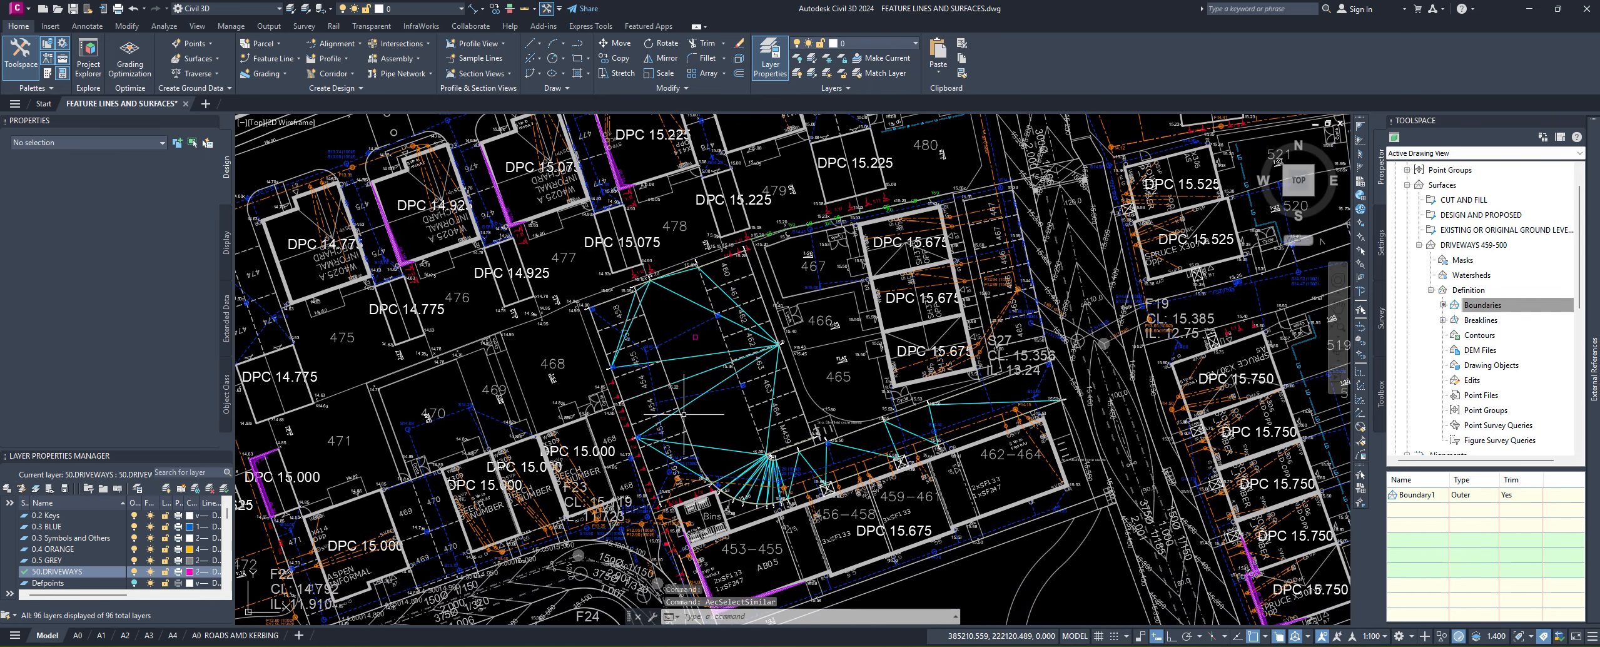
Step: Isolate the DRIVEWAYS 459-500 surface near bay 460 and undo the isolation
{"action": "middle_click_drag", "start_coordinate": [691, 258], "coordinate": [679, 273]}
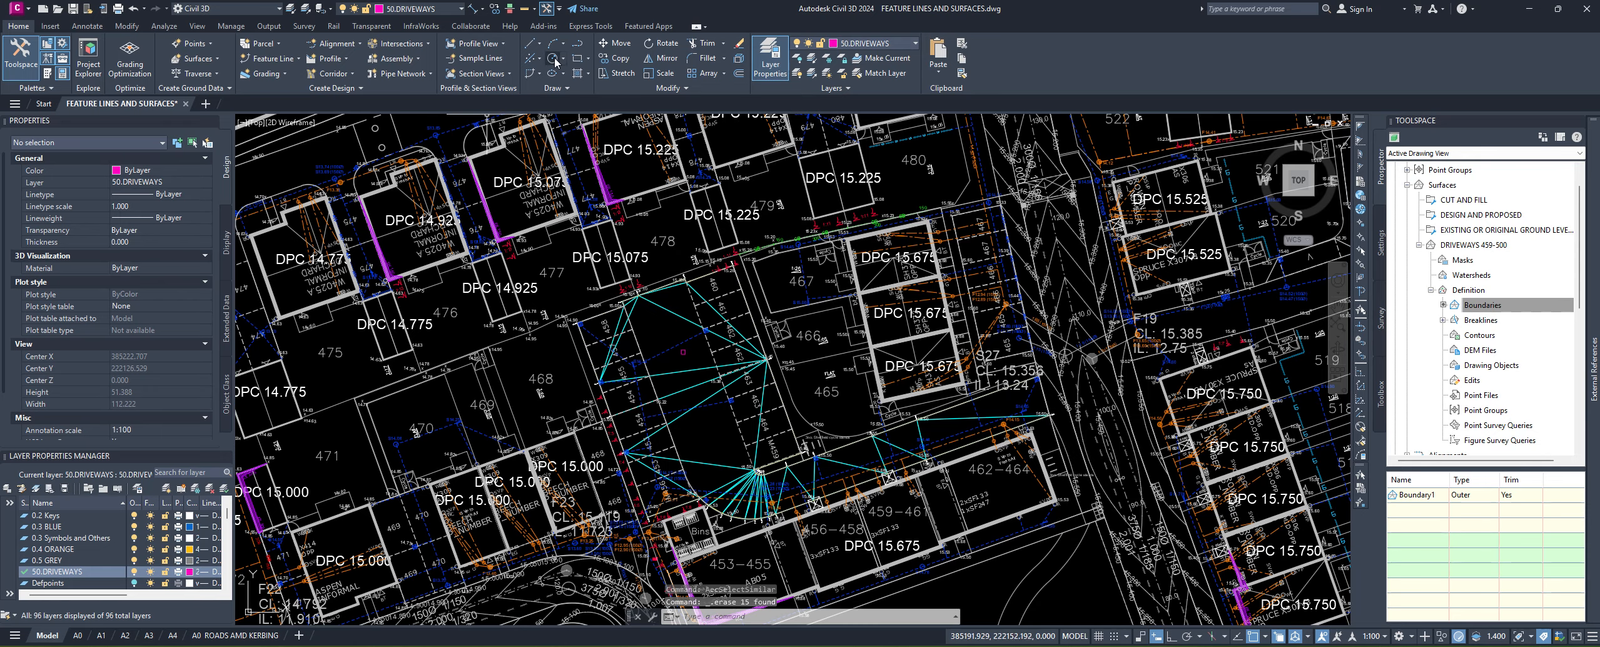
{"action": "scroll", "coordinate": [678, 281], "scroll_direction": "up", "scroll_amount": 8}
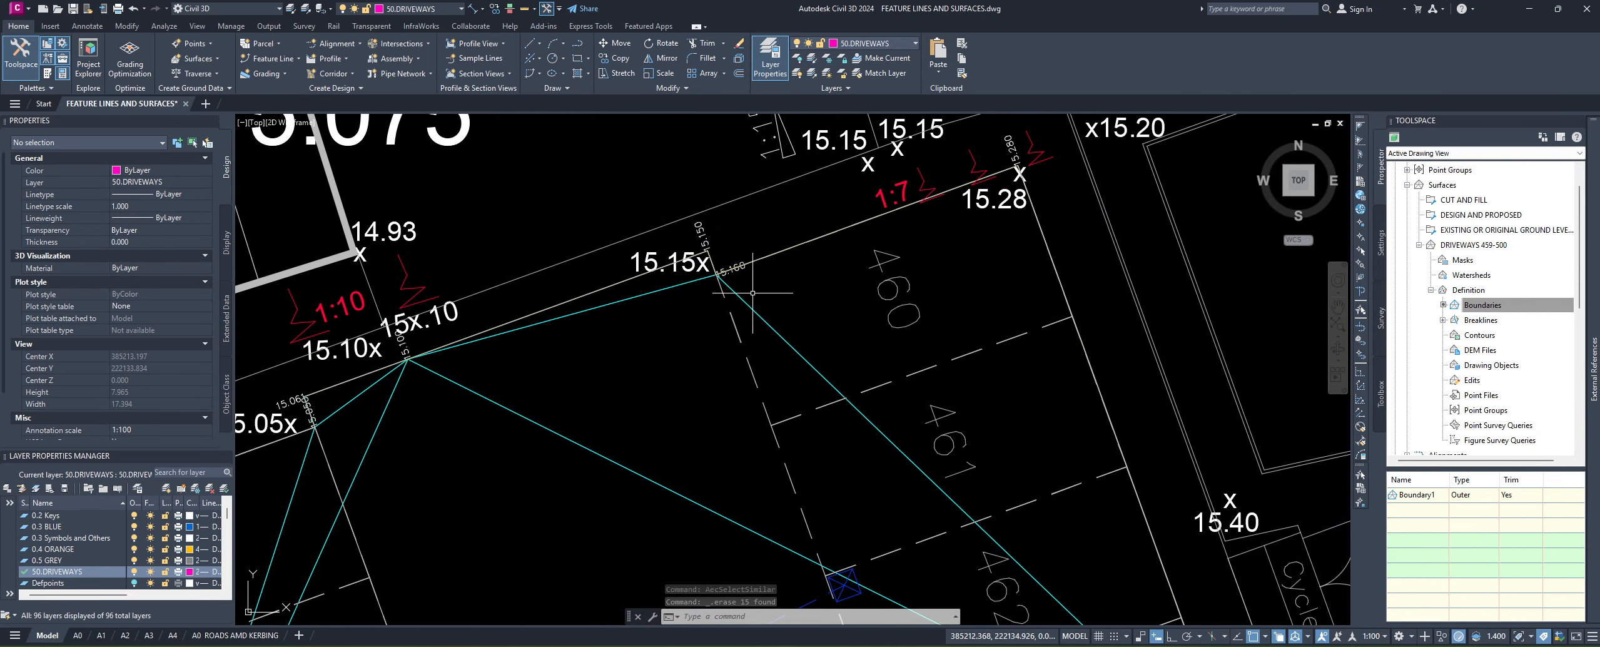
{"action": "left_click", "coordinate": [757, 310]}
{"action": "right_click", "coordinate": [758, 309]}
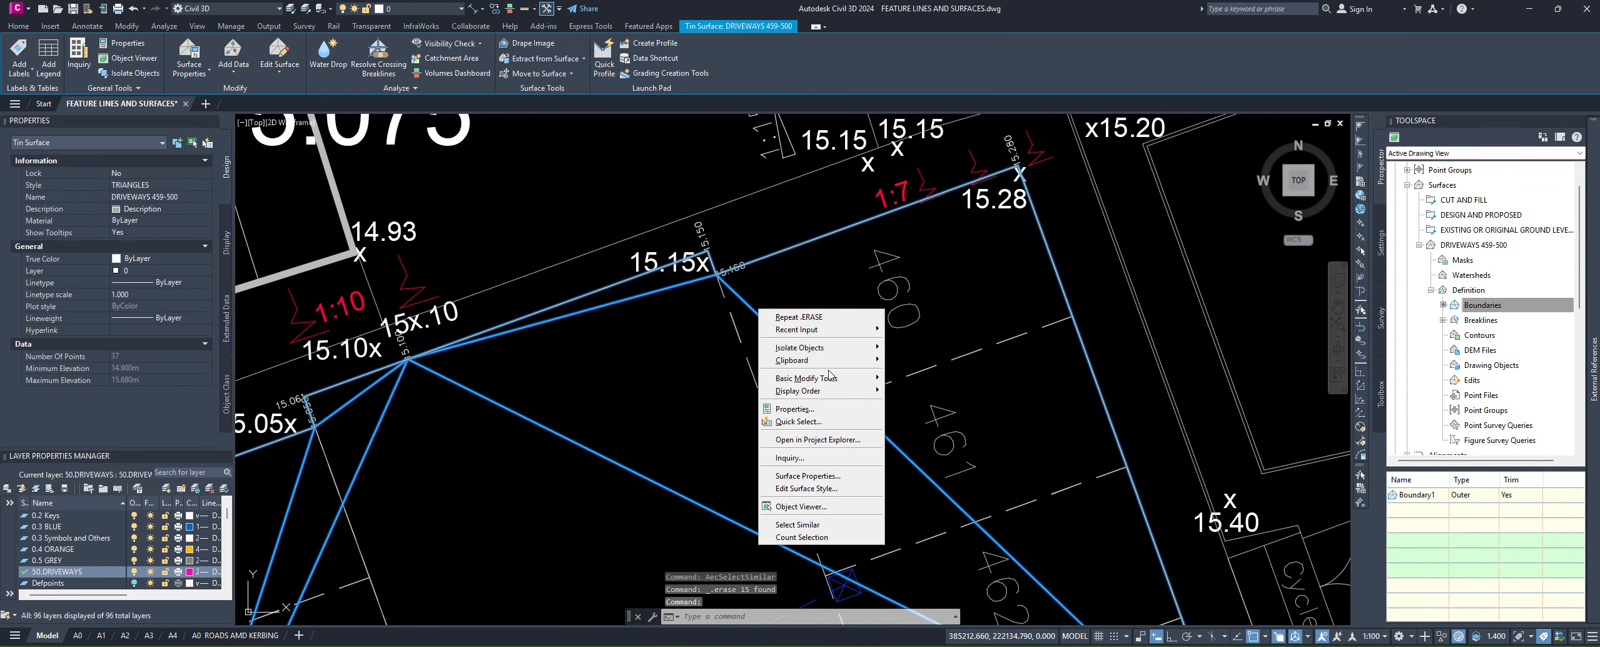
{"action": "mouse_move", "coordinate": [881, 347]}
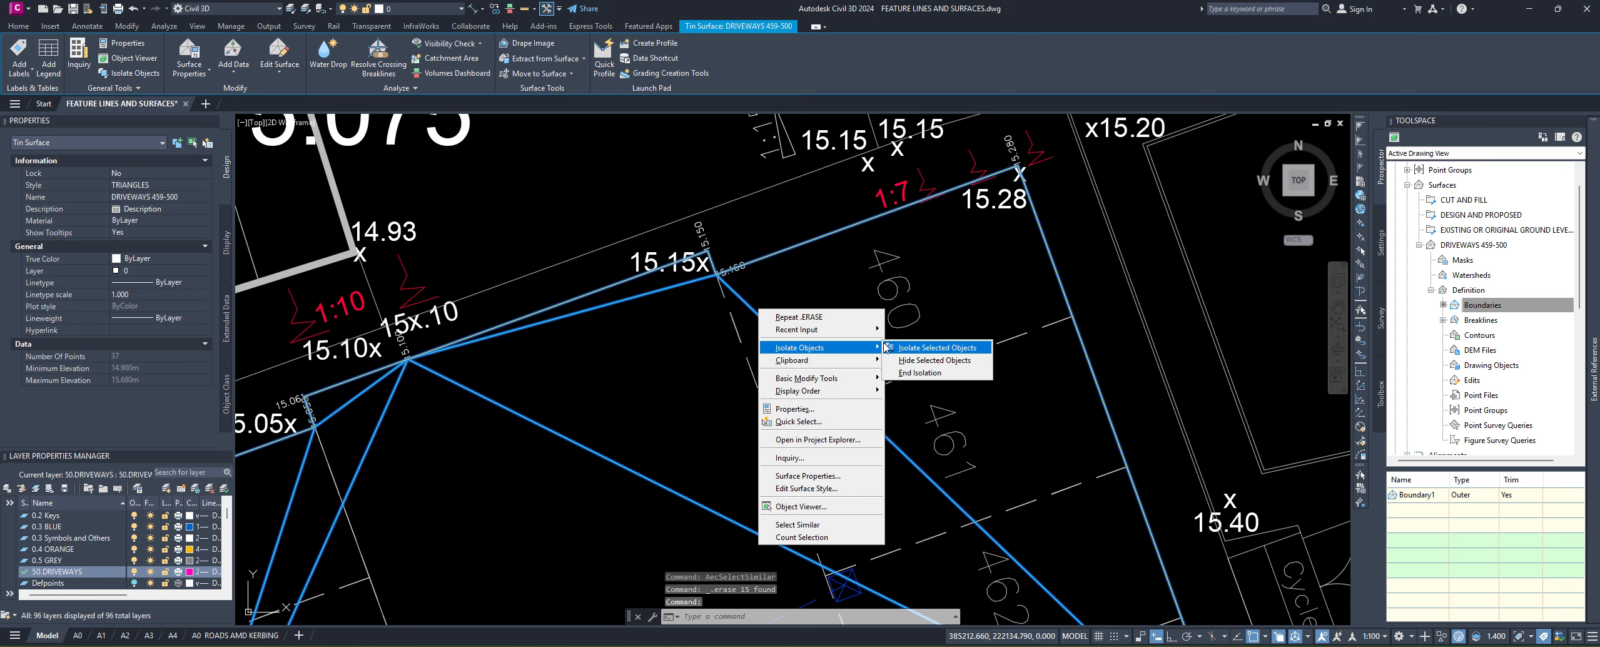
{"action": "left_click", "coordinate": [926, 349]}
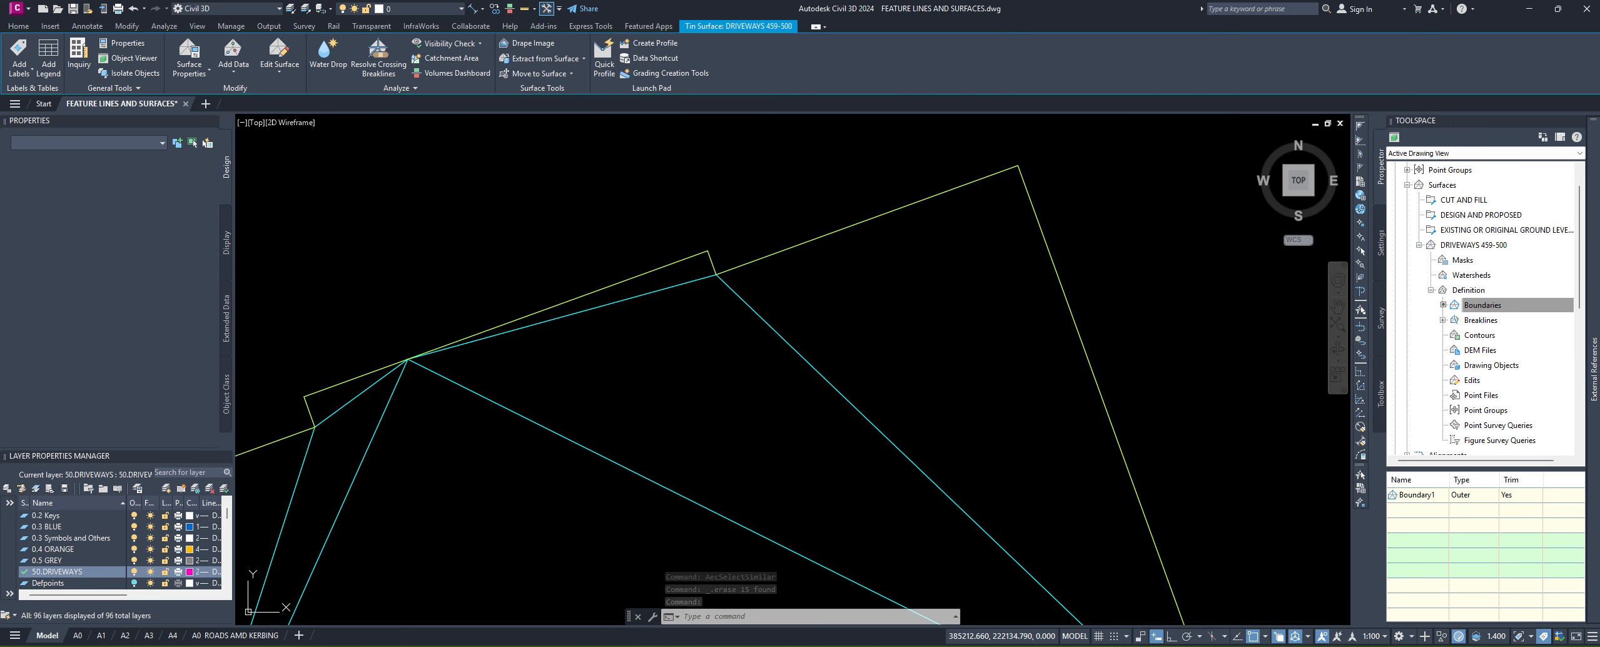
{"action": "key", "text": "ctrl+z"}
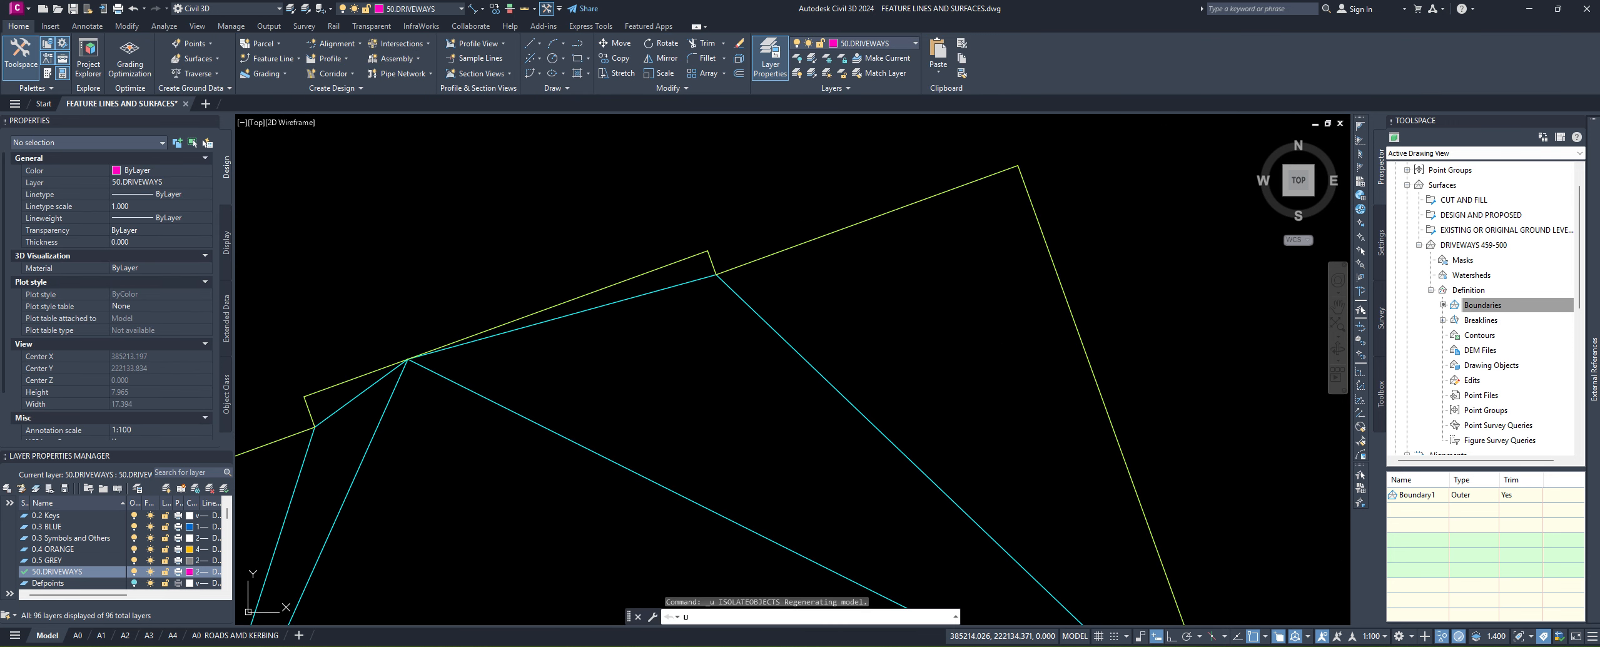
{"action": "key", "text": "Escape"}
{"action": "key", "text": "Escape"}
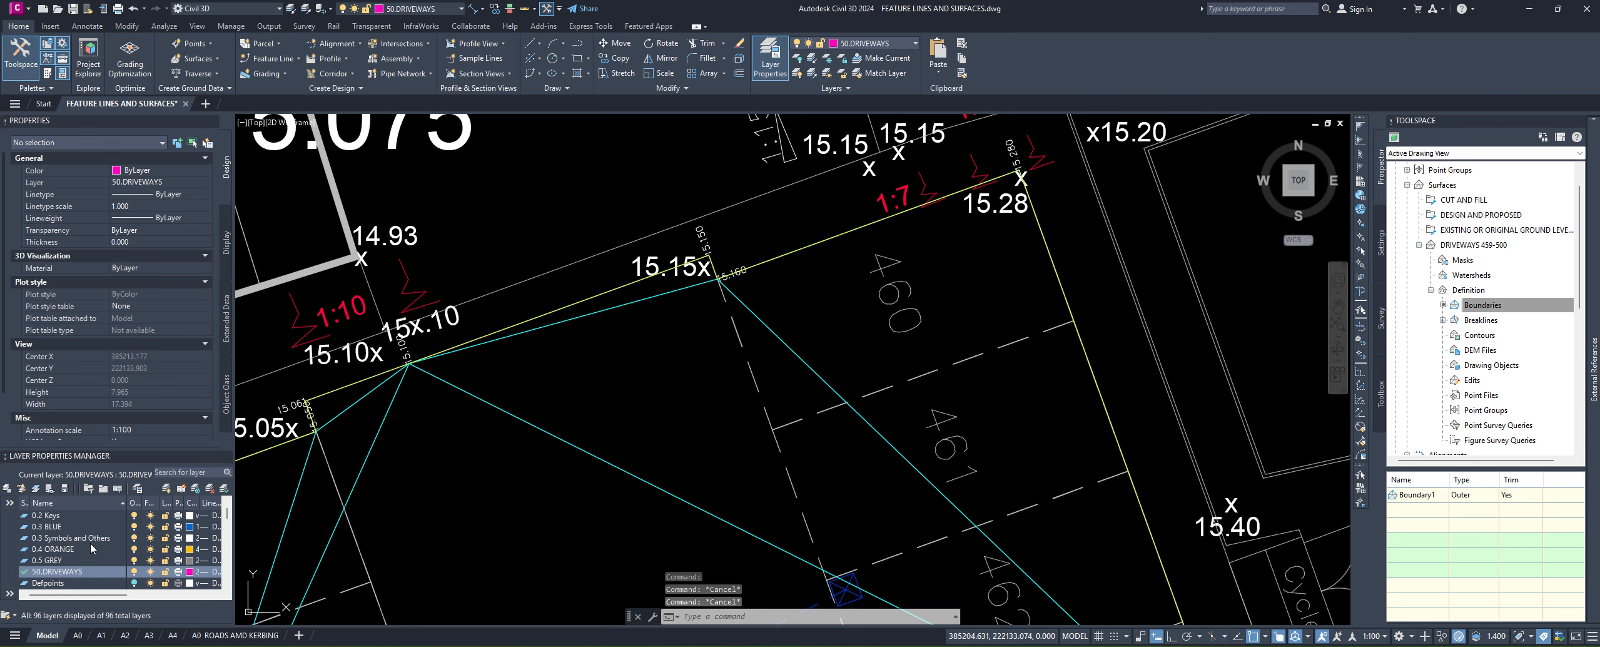
Step: Turn off layer 0 to hide the surface and leave the driveway outline in view
{"action": "scroll", "coordinate": [89, 546], "scroll_direction": "up", "scroll_amount": 1}
{"action": "left_click", "coordinate": [39, 526]}
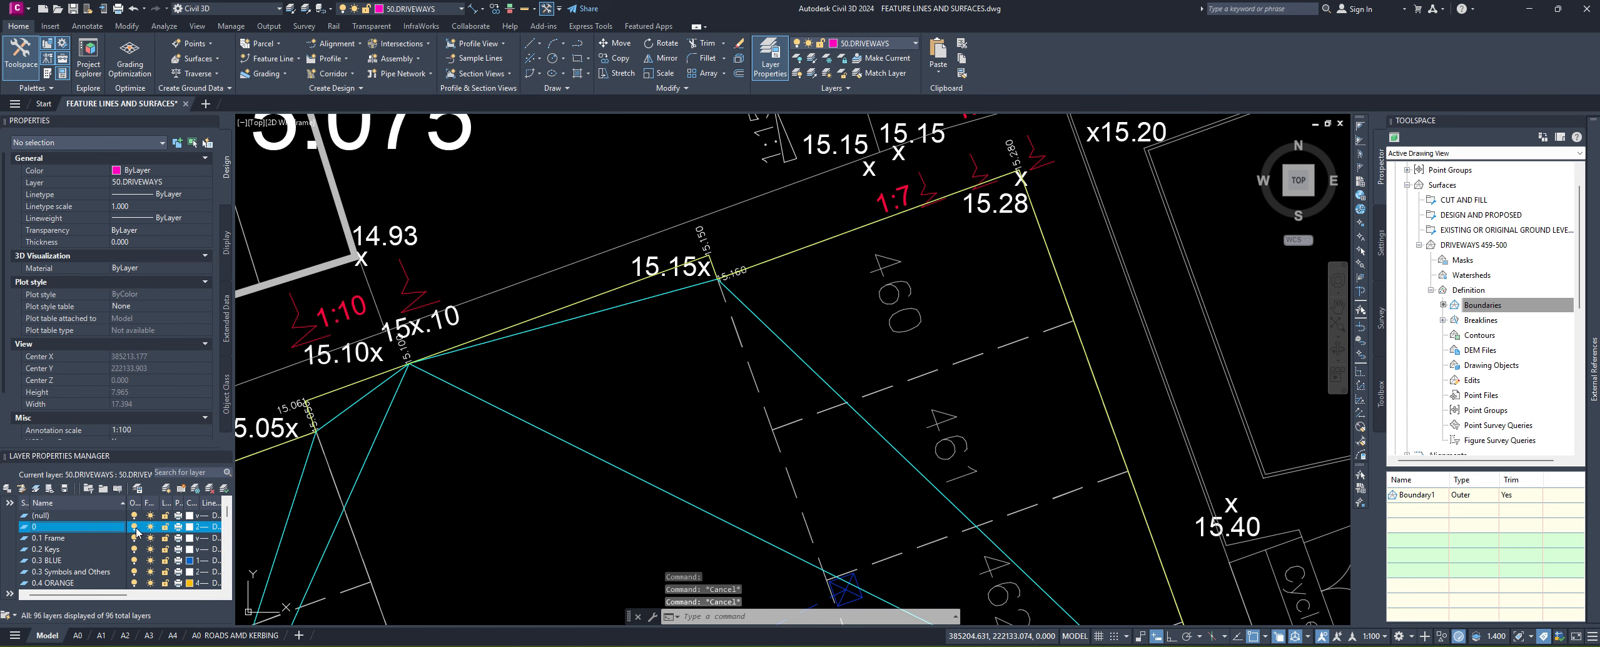
{"action": "left_click", "coordinate": [136, 528]}
{"action": "mouse_move", "coordinate": [569, 486]}
{"action": "middle_mouse_down"}
{"action": "mouse_move", "coordinate": [570, 393]}
{"action": "mouse_move", "coordinate": [586, 420]}
{"action": "mouse_move", "coordinate": [593, 398]}
{"action": "middle_mouse_up"}
{"action": "scroll", "coordinate": [571, 391], "scroll_direction": "down", "scroll_amount": 2}
{"action": "key", "text": "Escape"}
{"action": "key", "text": "Escape"}
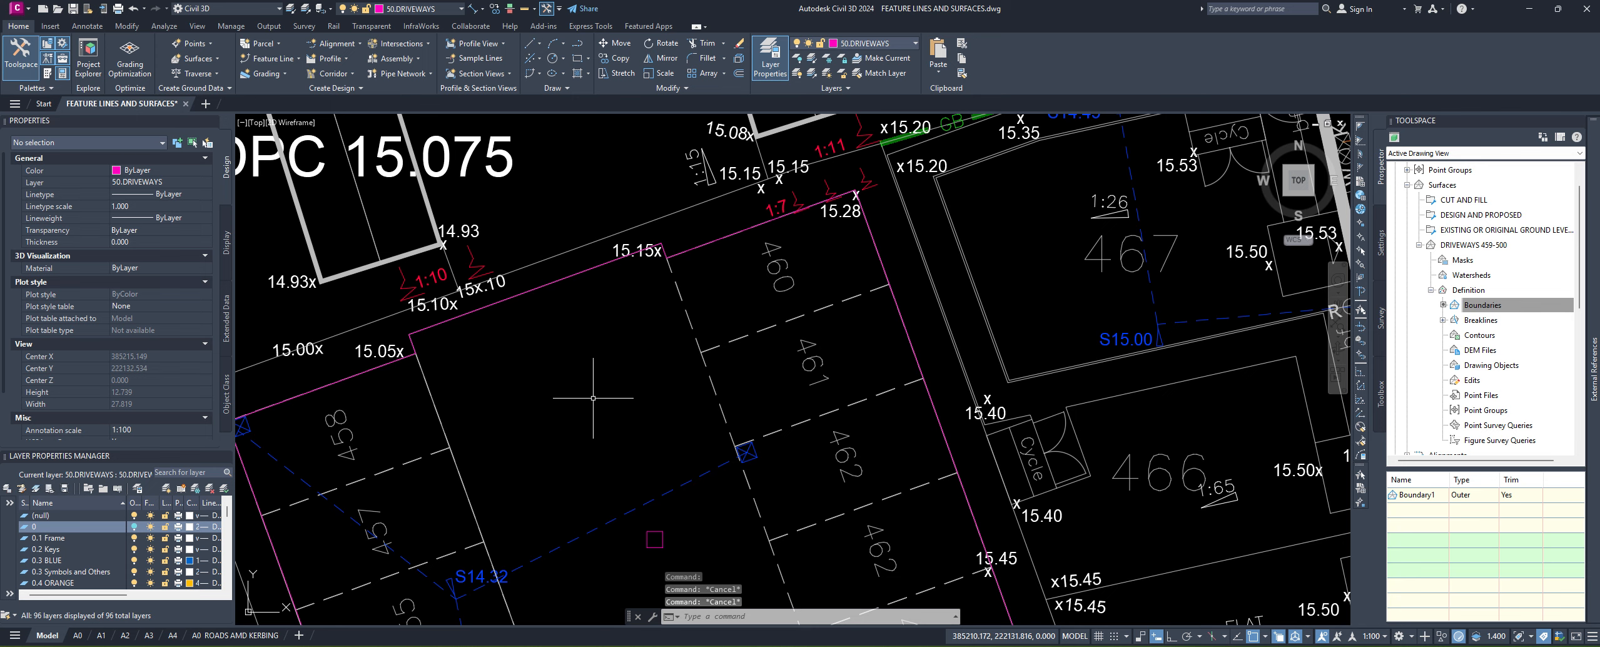
Step: Draw a two-segment line along the inner edge of bays 460 to M459, from the 15.15 corner through the 15.38 level to the 15.50 corner
{"action": "type", "text": "L"}
{"action": "key", "text": "Return"}
{"action": "scroll", "coordinate": [647, 253], "scroll_direction": "up", "scroll_amount": 3}
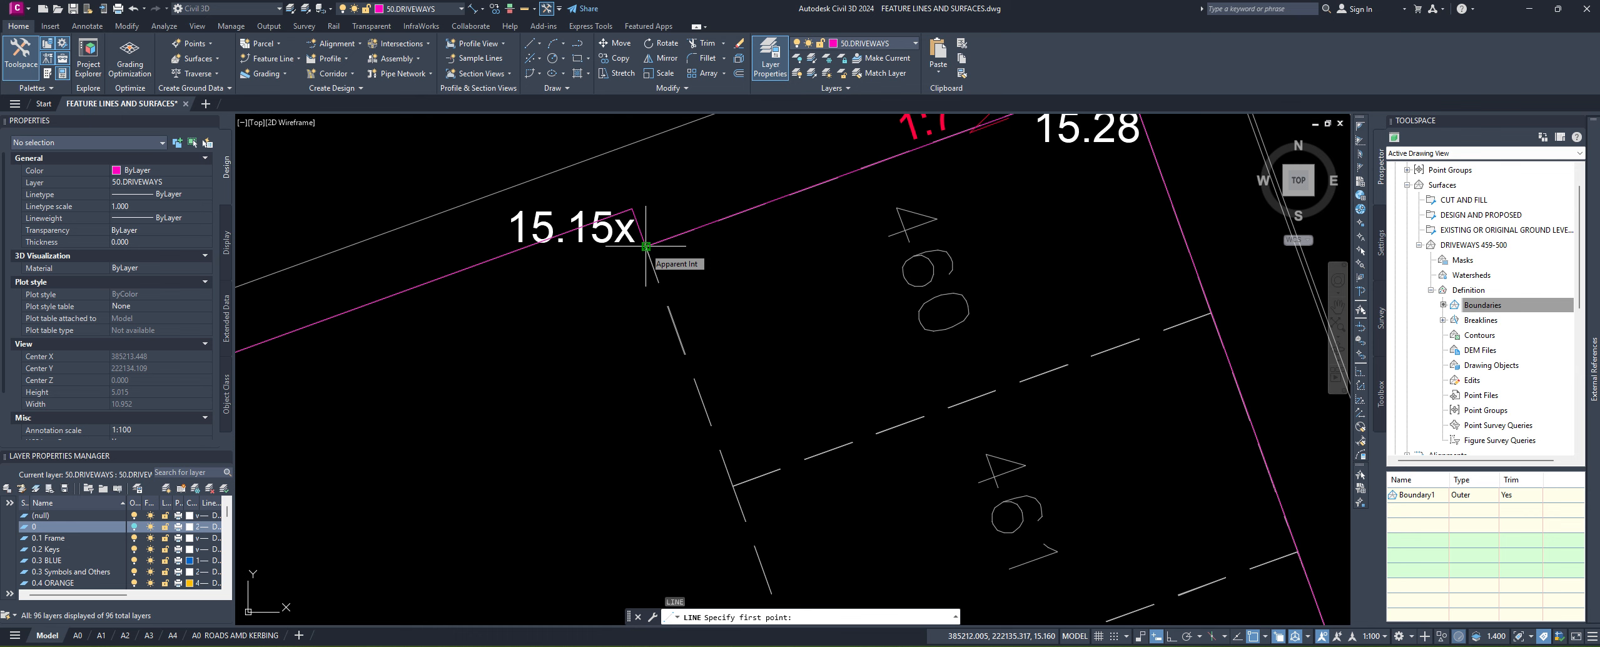
{"action": "left_click", "coordinate": [646, 246]}
{"action": "scroll", "coordinate": [646, 250], "scroll_direction": "down", "scroll_amount": 5}
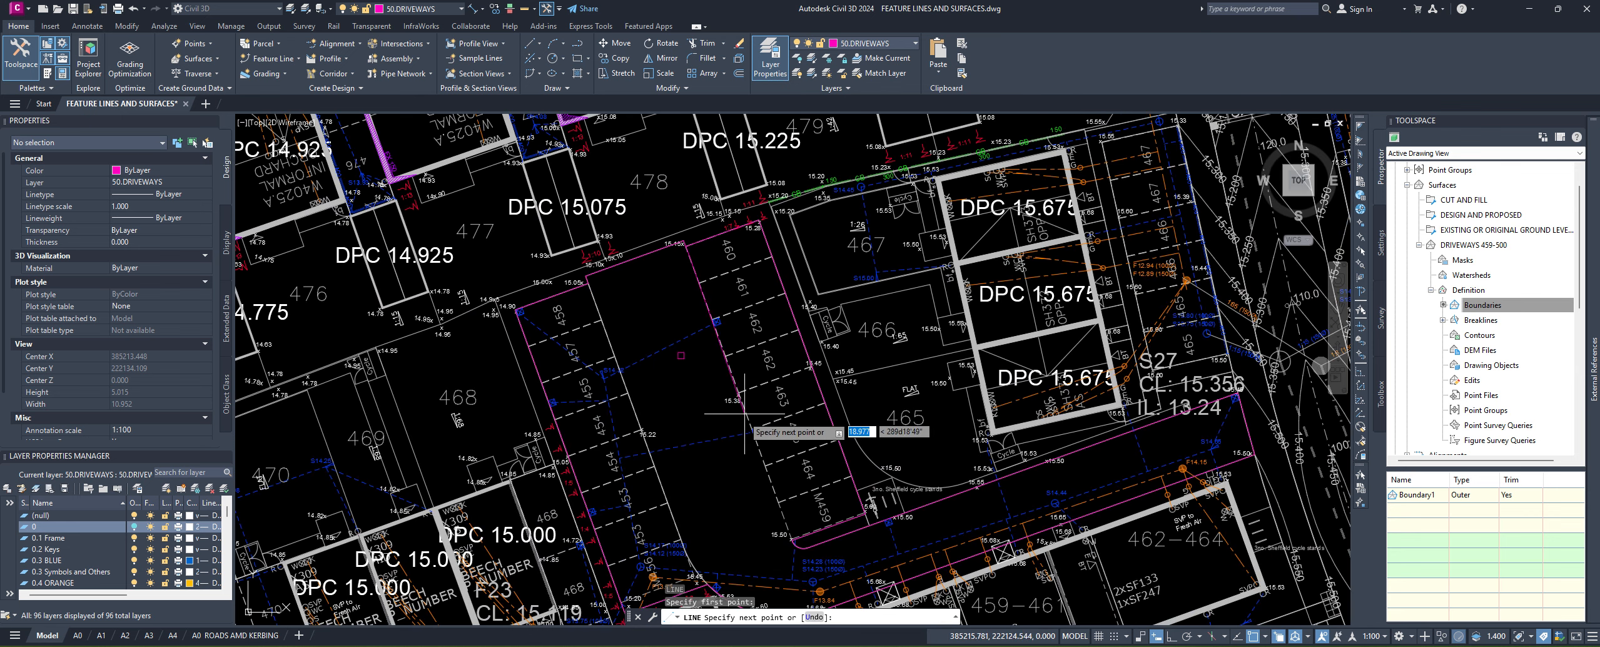
{"action": "middle_click_drag", "start_coordinate": [751, 411], "coordinate": [768, 340]}
{"action": "scroll", "coordinate": [752, 332], "scroll_direction": "up", "scroll_amount": 4}
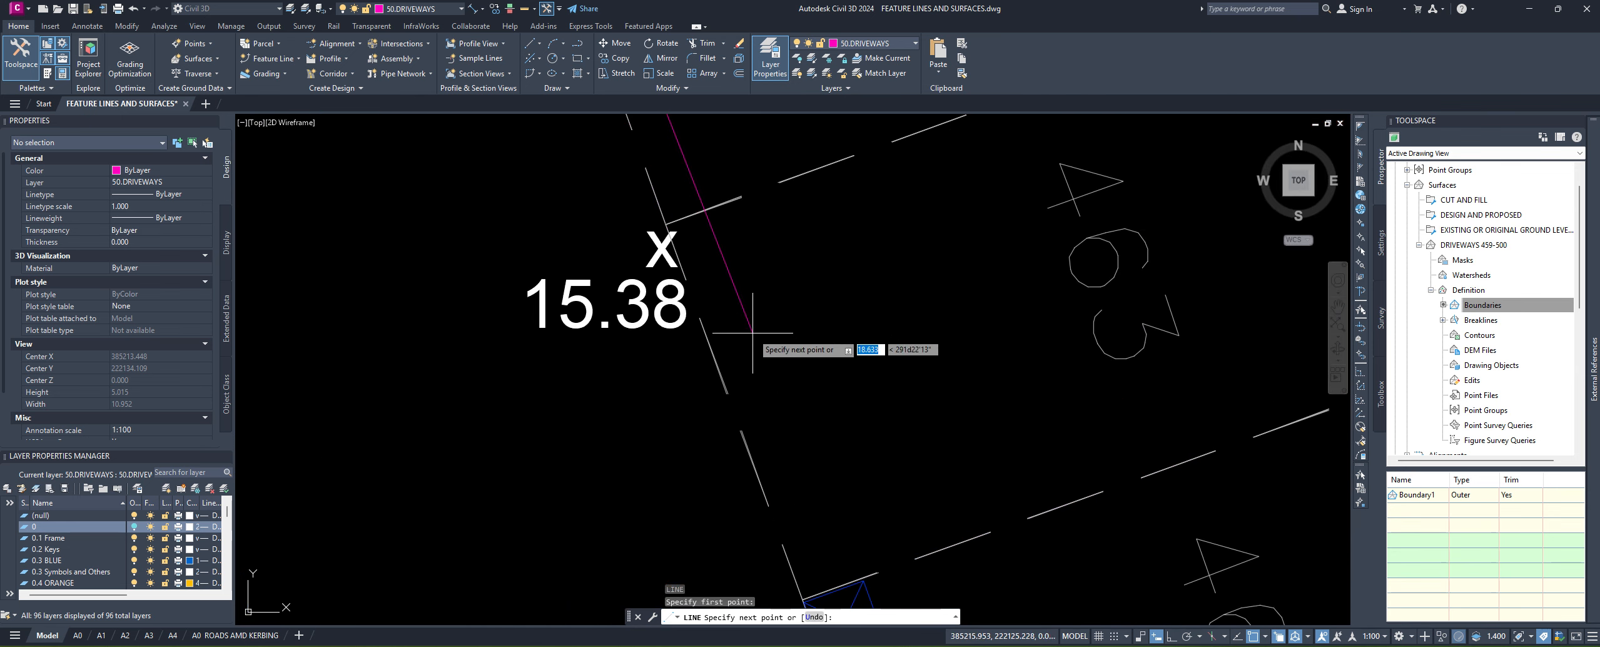
{"action": "left_click", "coordinate": [674, 252]}
{"action": "scroll", "coordinate": [780, 449], "scroll_direction": "down", "scroll_amount": 4}
{"action": "scroll", "coordinate": [817, 438], "scroll_direction": "up", "scroll_amount": 6}
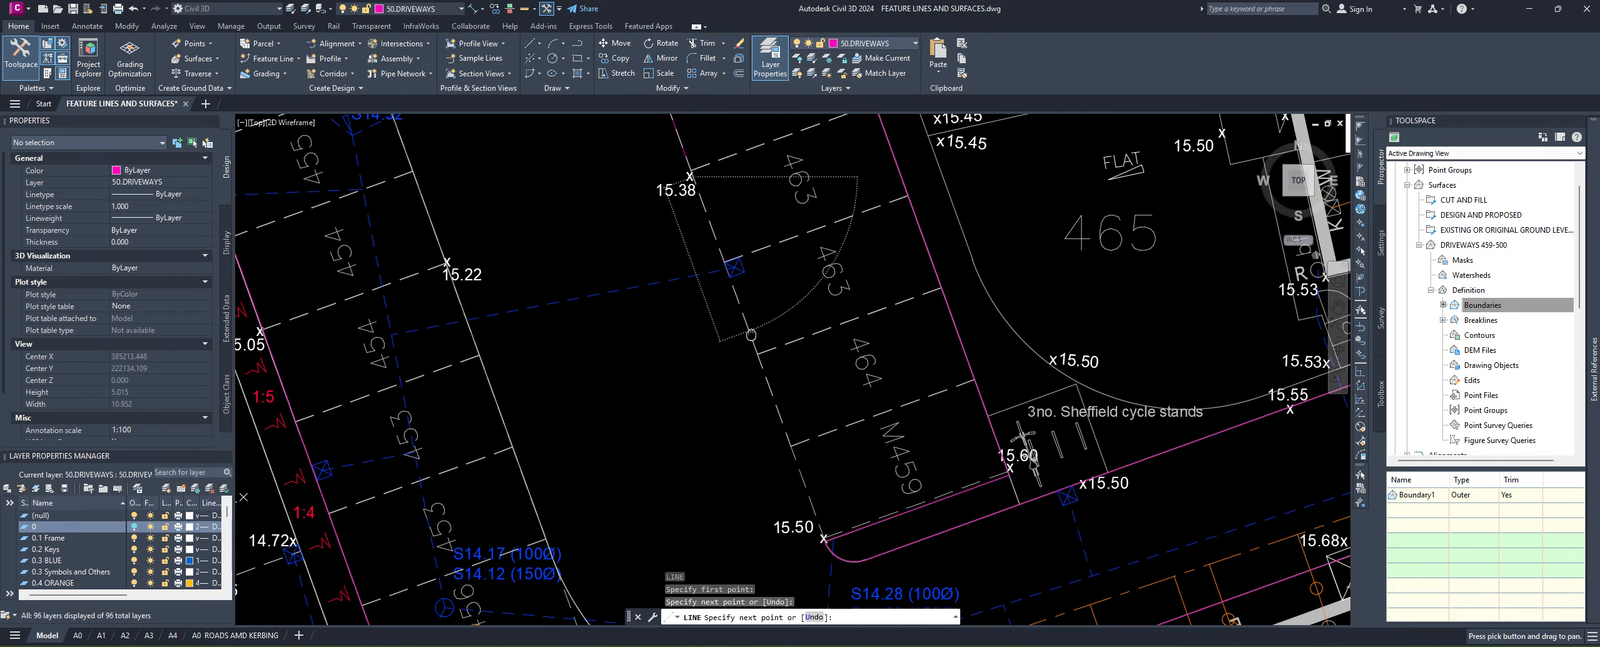
{"action": "scroll", "coordinate": [801, 447], "scroll_direction": "up", "scroll_amount": 4}
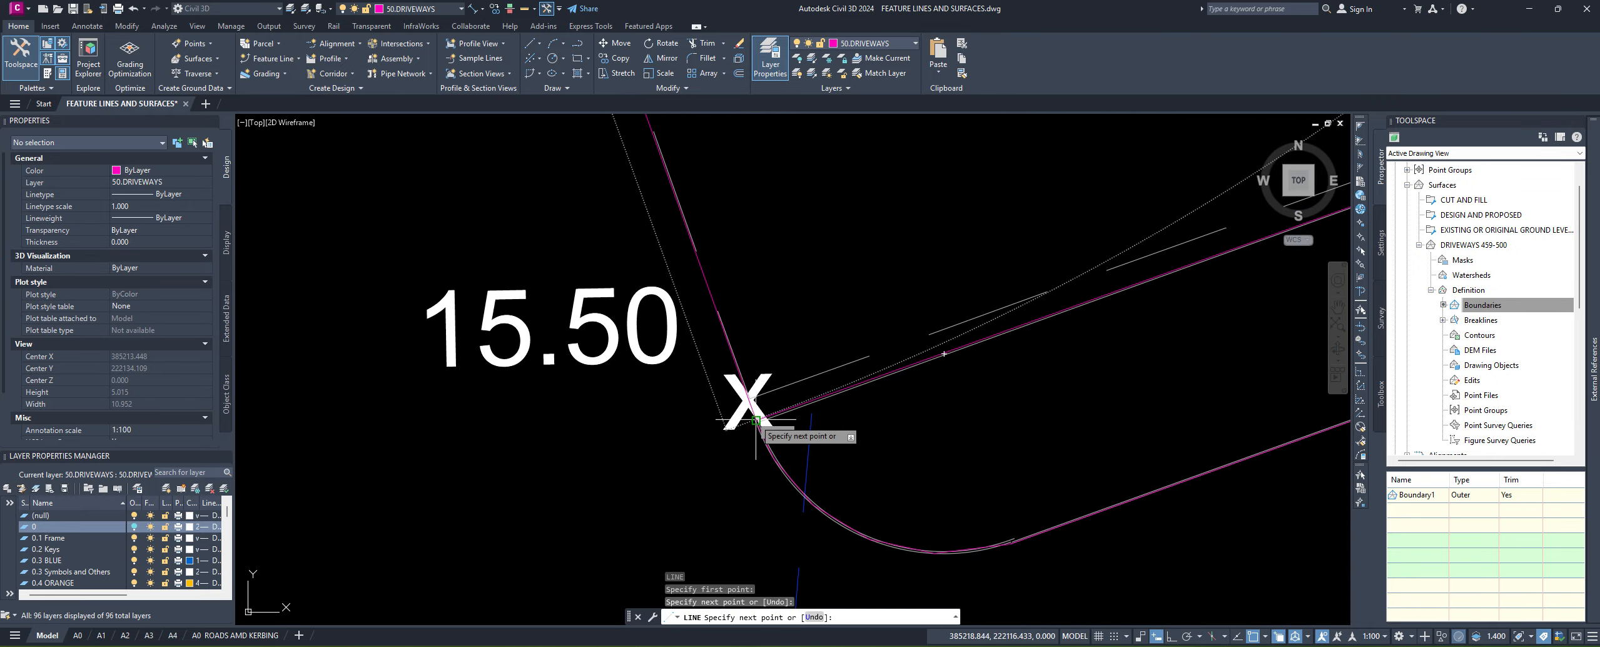
{"action": "left_click", "coordinate": [782, 435]}
{"action": "key", "text": "Return"}
Step: Select both new line segments along bays 460 to M459 and join them into one 3D polyline
{"action": "scroll", "coordinate": [873, 269], "scroll_direction": "down", "scroll_amount": 4}
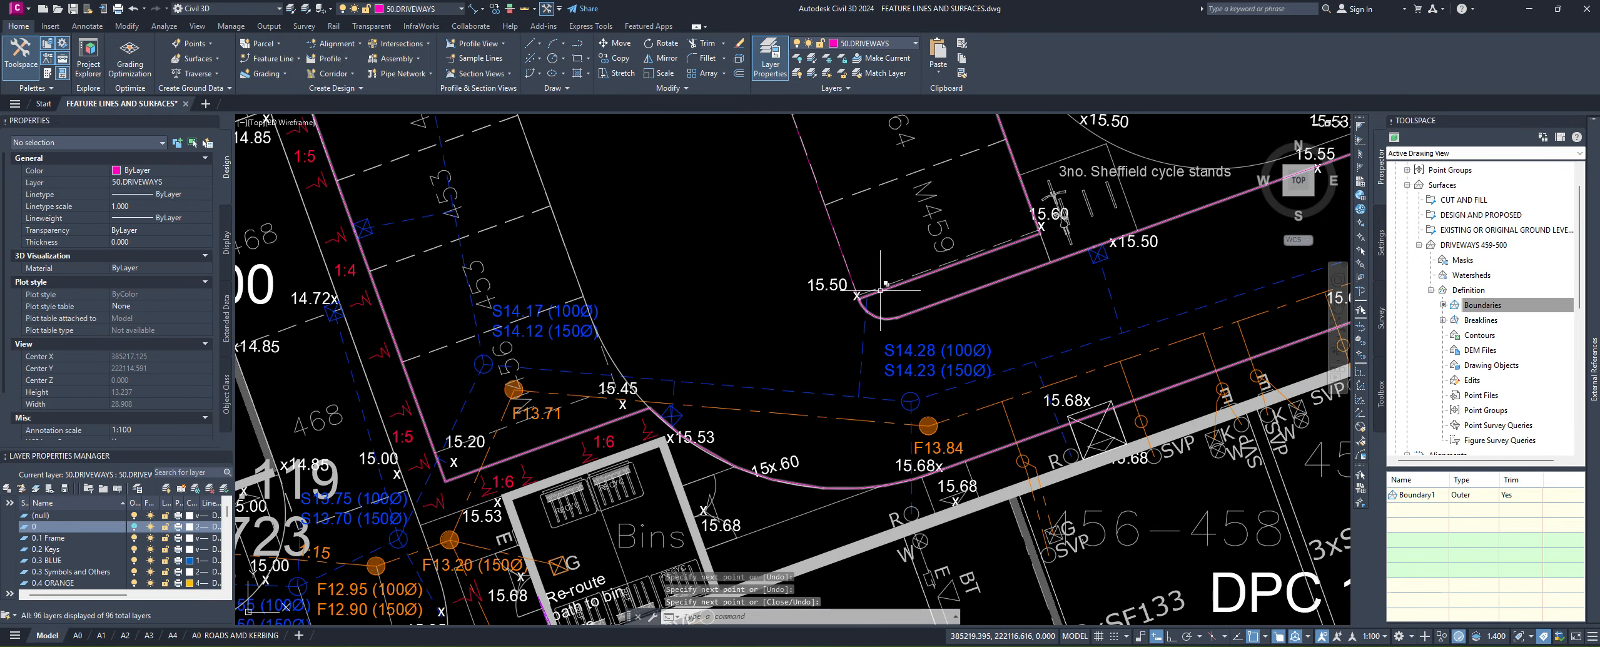
{"action": "middle_click_drag", "start_coordinate": [873, 250], "coordinate": [873, 436]}
{"action": "scroll", "coordinate": [873, 437], "scroll_direction": "down", "scroll_amount": 2}
{"action": "scroll", "coordinate": [873, 418], "scroll_direction": "up", "scroll_amount": 2}
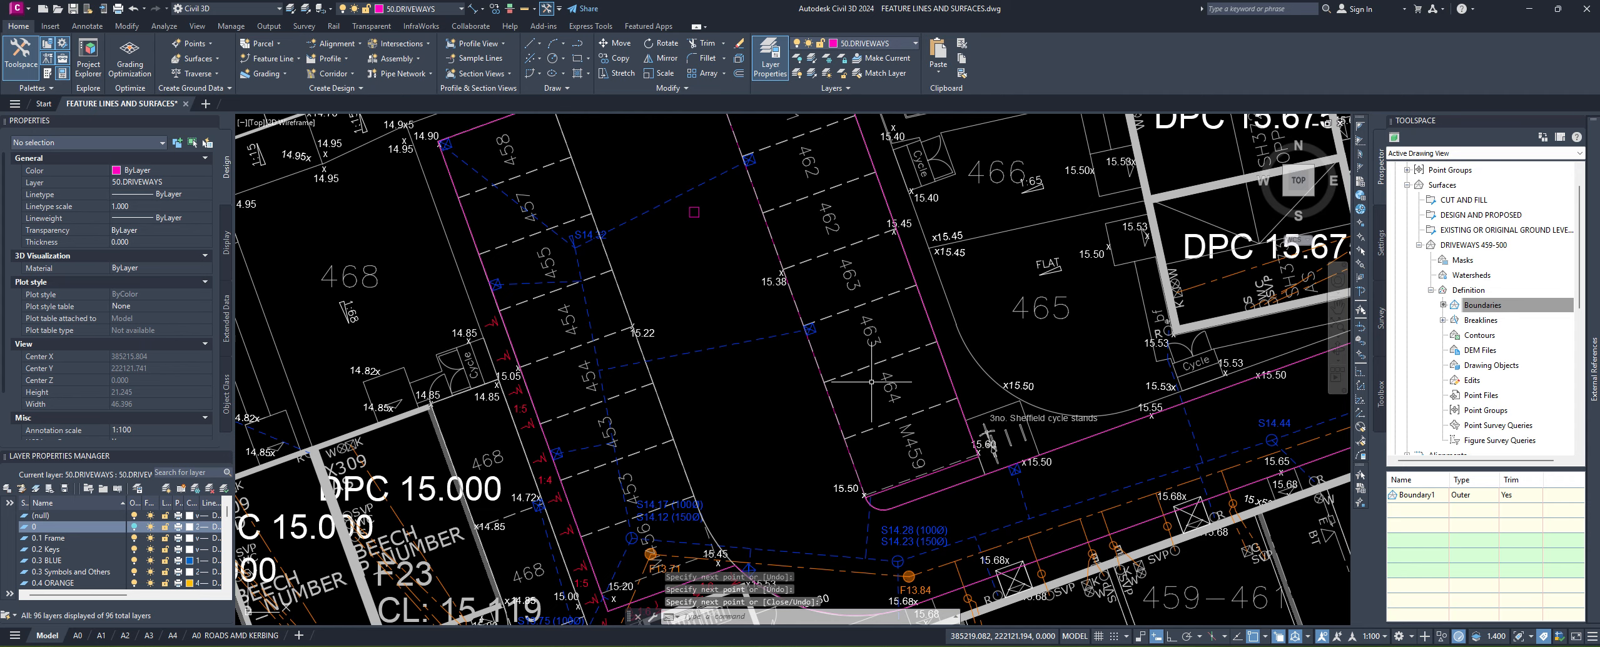
{"action": "scroll", "coordinate": [786, 270], "scroll_direction": "up", "scroll_amount": 4}
{"action": "key", "text": "Return"}
{"action": "left_click", "coordinate": [790, 304]}
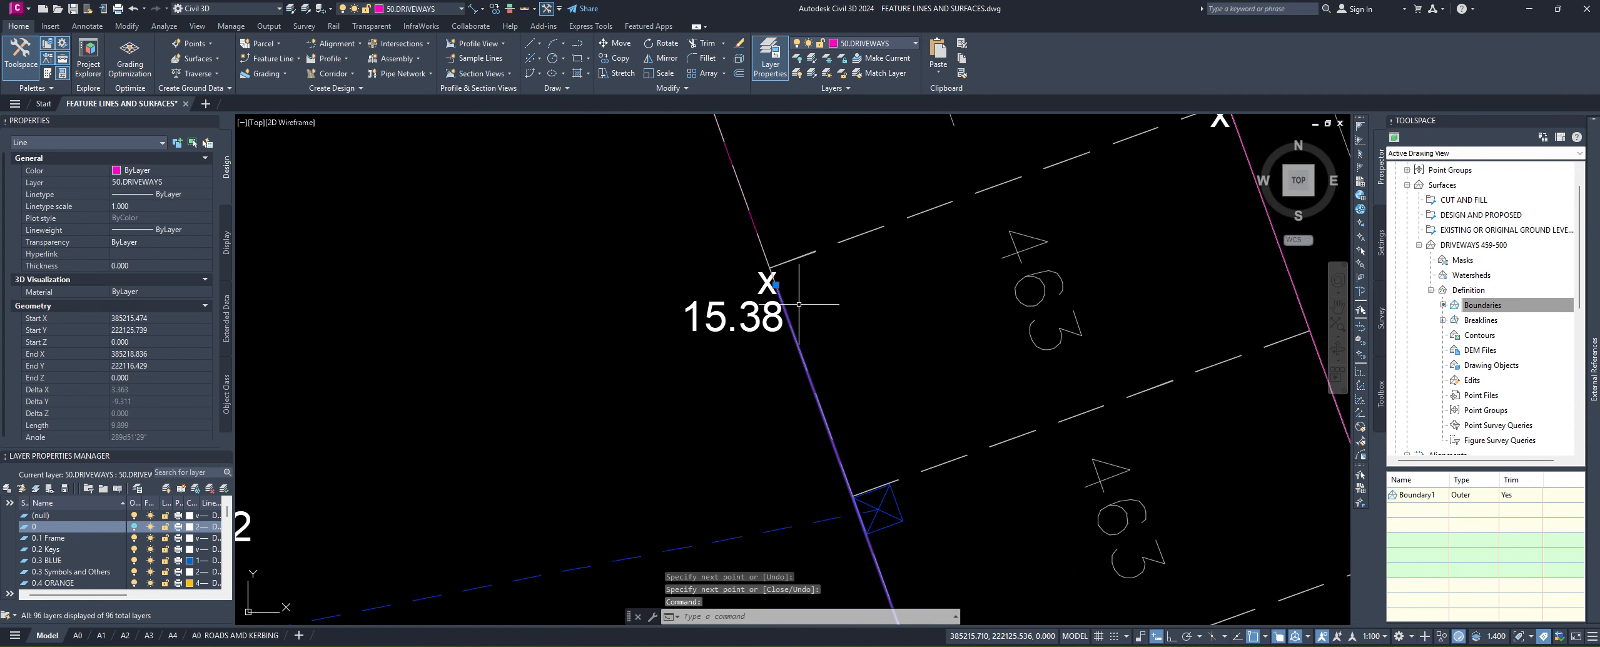
{"action": "left_click", "coordinate": [753, 220]}
{"action": "scroll", "coordinate": [800, 282], "scroll_direction": "down", "scroll_amount": 6}
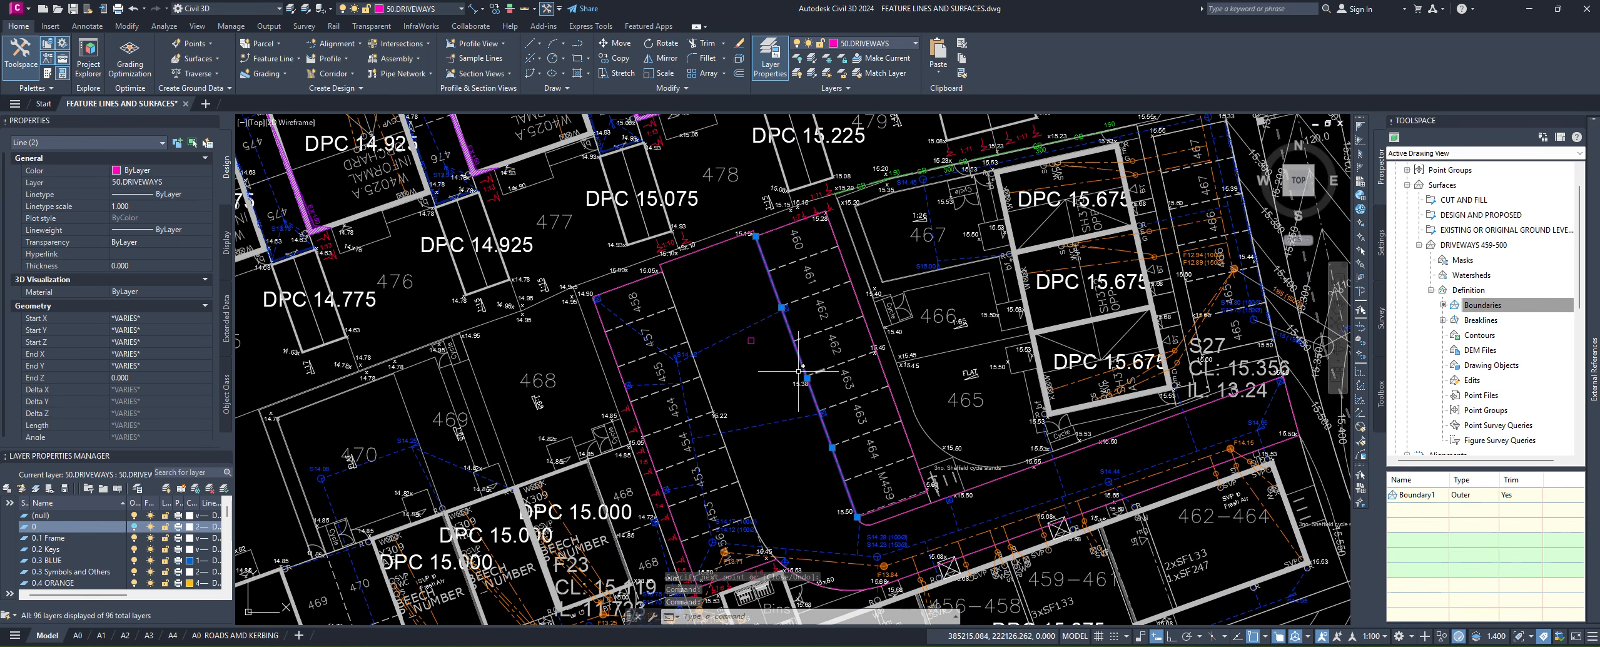
{"action": "type", "text": "J"}
{"action": "key", "text": "Return"}
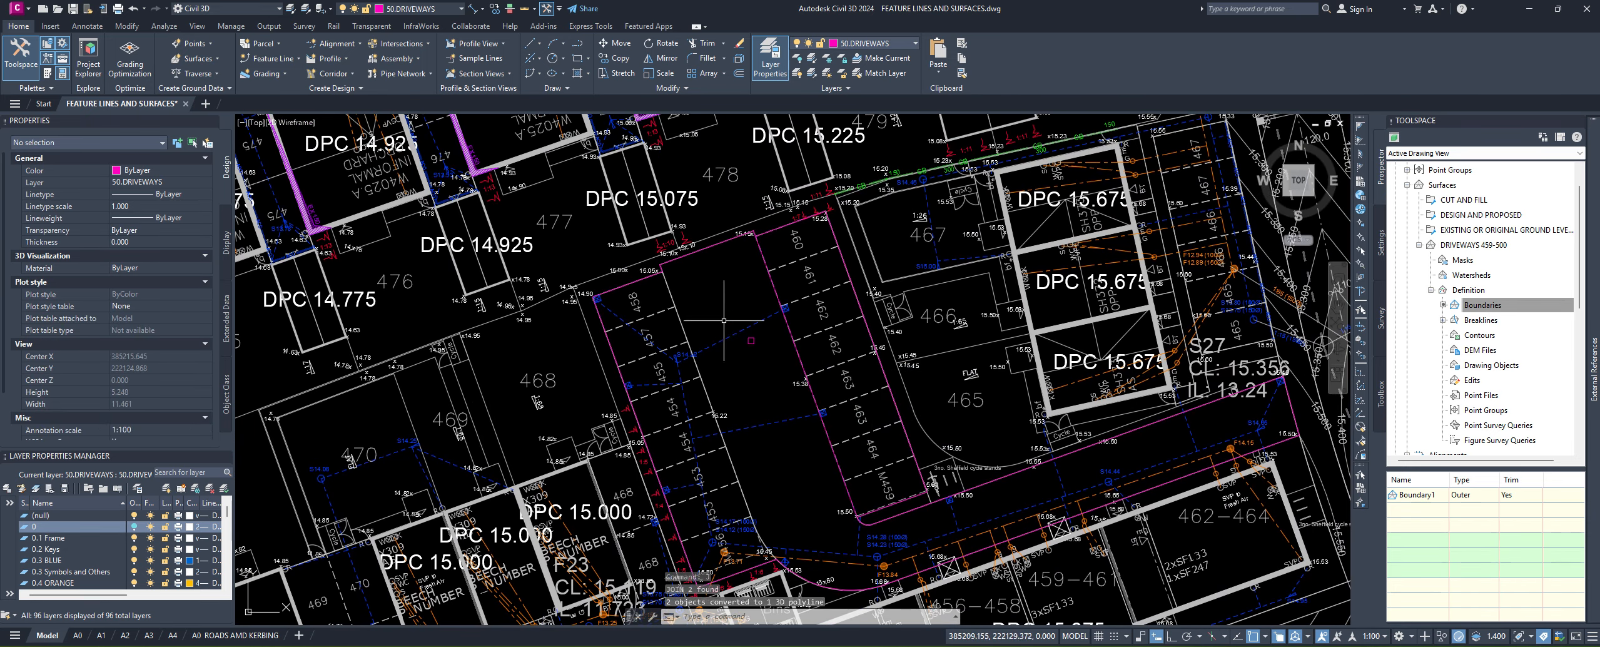
Step: Select the joined 3D polyline and check its first vertex against the level at the corner of bay 460
{"action": "scroll", "coordinate": [822, 266], "scroll_direction": "up", "scroll_amount": 4}
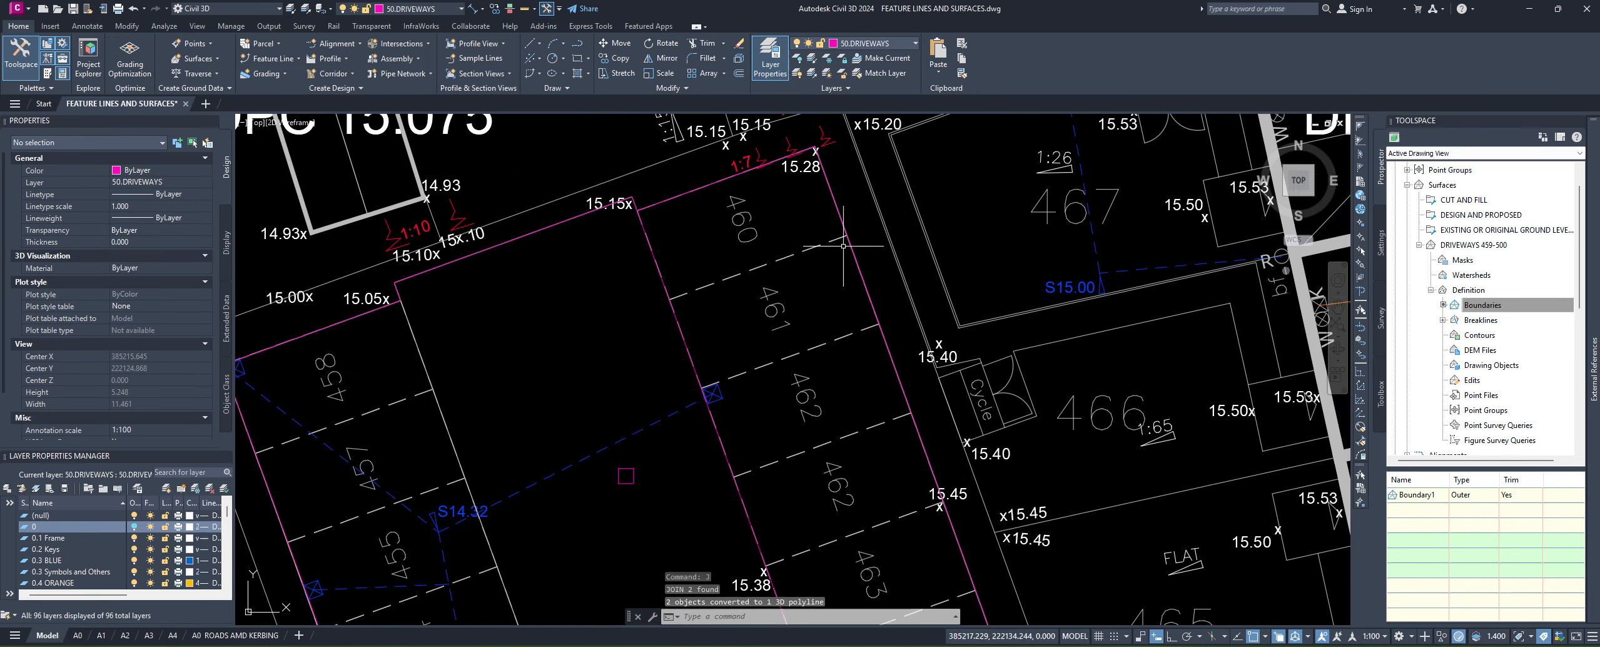
{"action": "left_click", "coordinate": [654, 256]}
{"action": "left_click", "coordinate": [705, 300]}
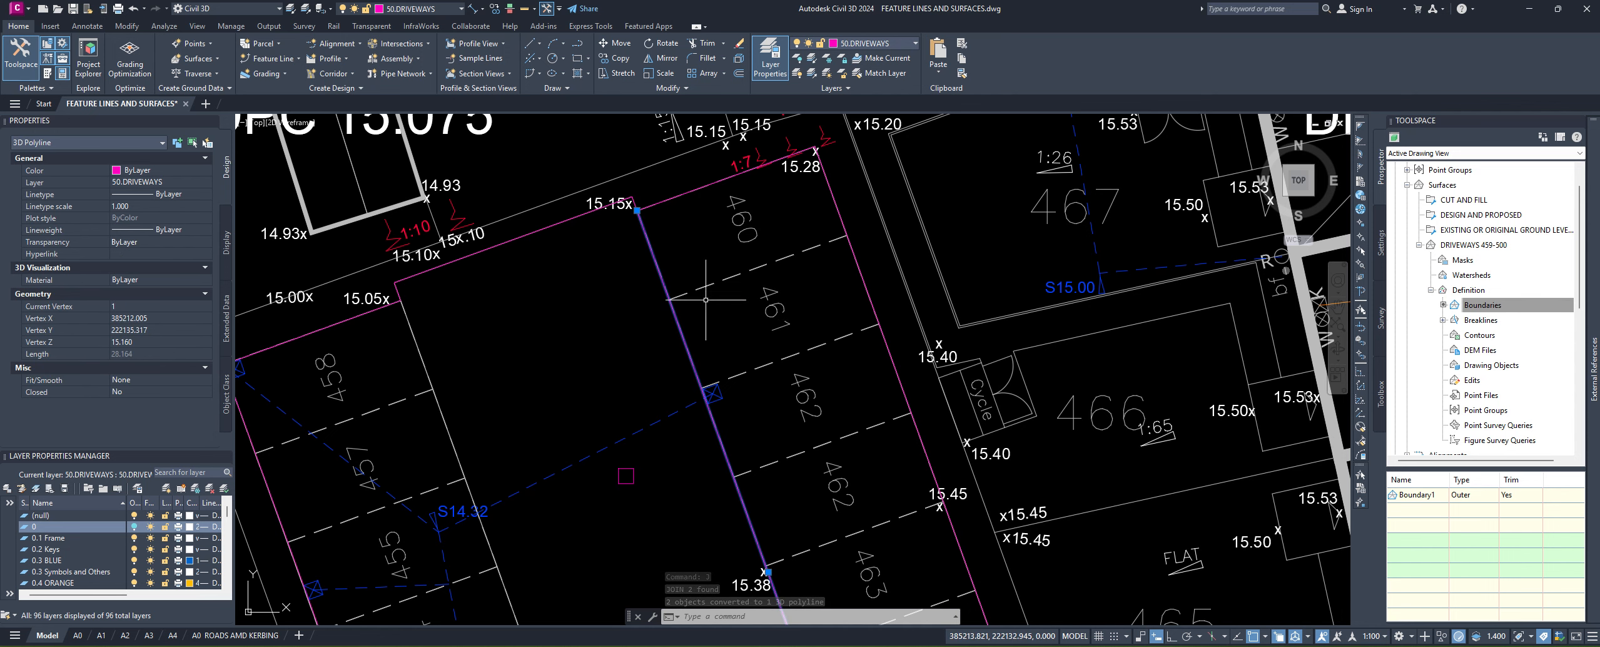
{"action": "scroll", "coordinate": [706, 301], "scroll_direction": "down", "scroll_amount": 4}
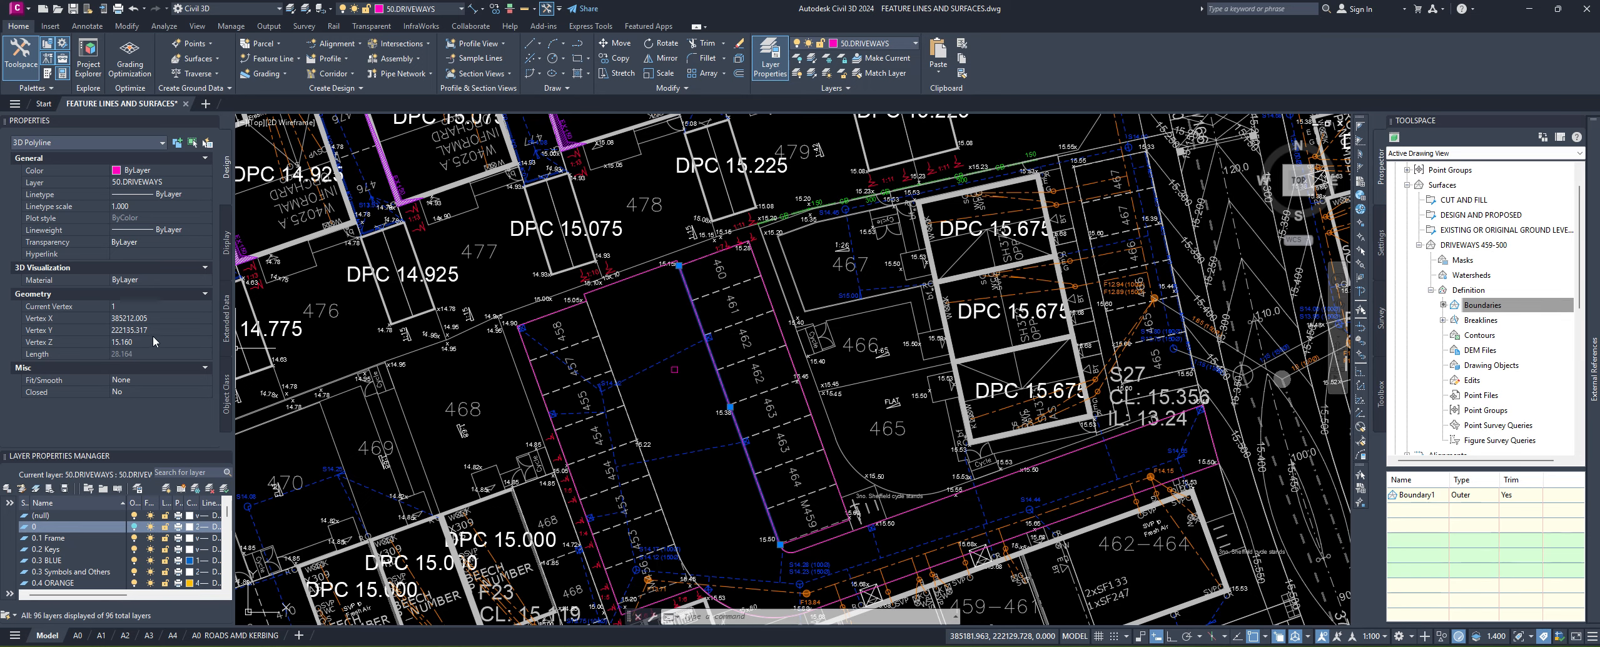
{"action": "scroll", "coordinate": [681, 266], "scroll_direction": "up", "scroll_amount": 5}
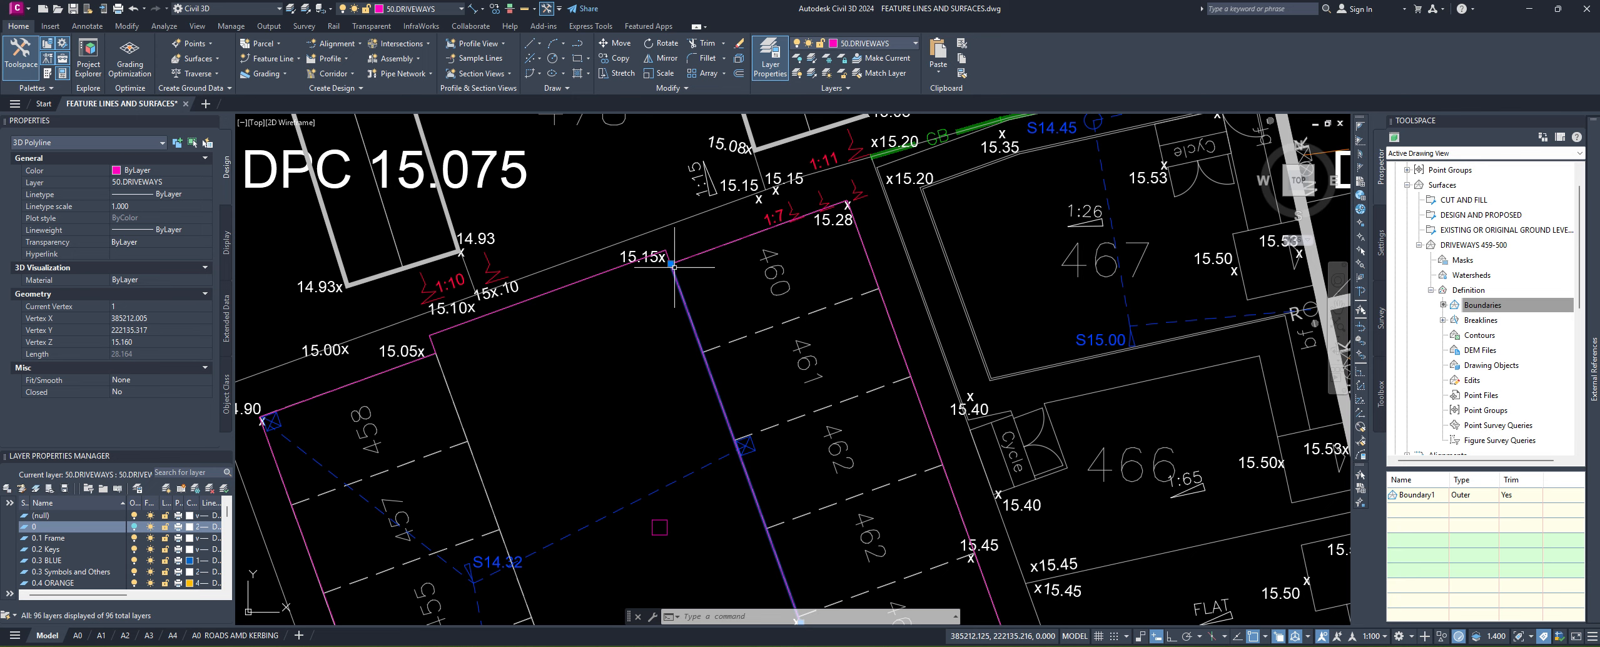
{"action": "scroll", "coordinate": [674, 266], "scroll_direction": "up", "scroll_amount": 5}
{"action": "mouse_move", "coordinate": [619, 263]}
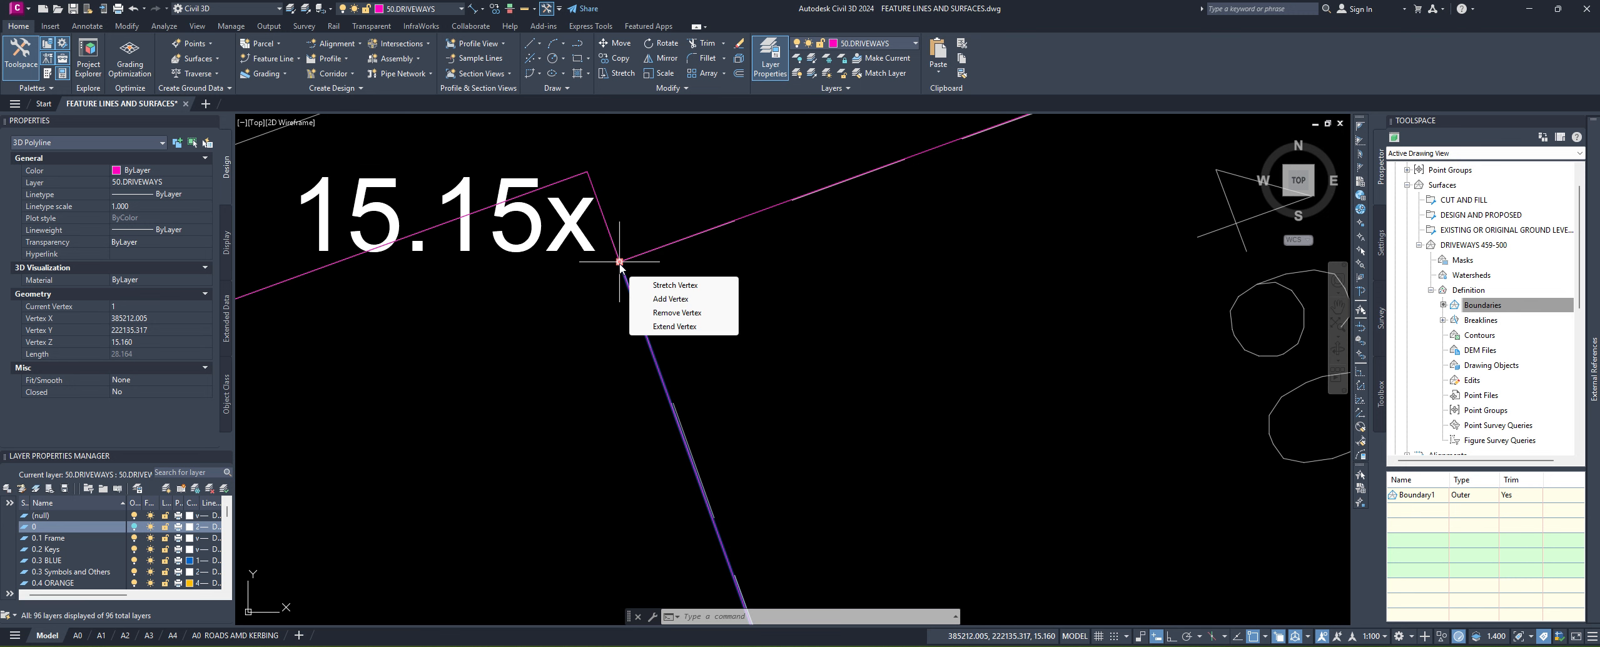
{"action": "scroll", "coordinate": [620, 263], "scroll_direction": "down", "scroll_amount": 5}
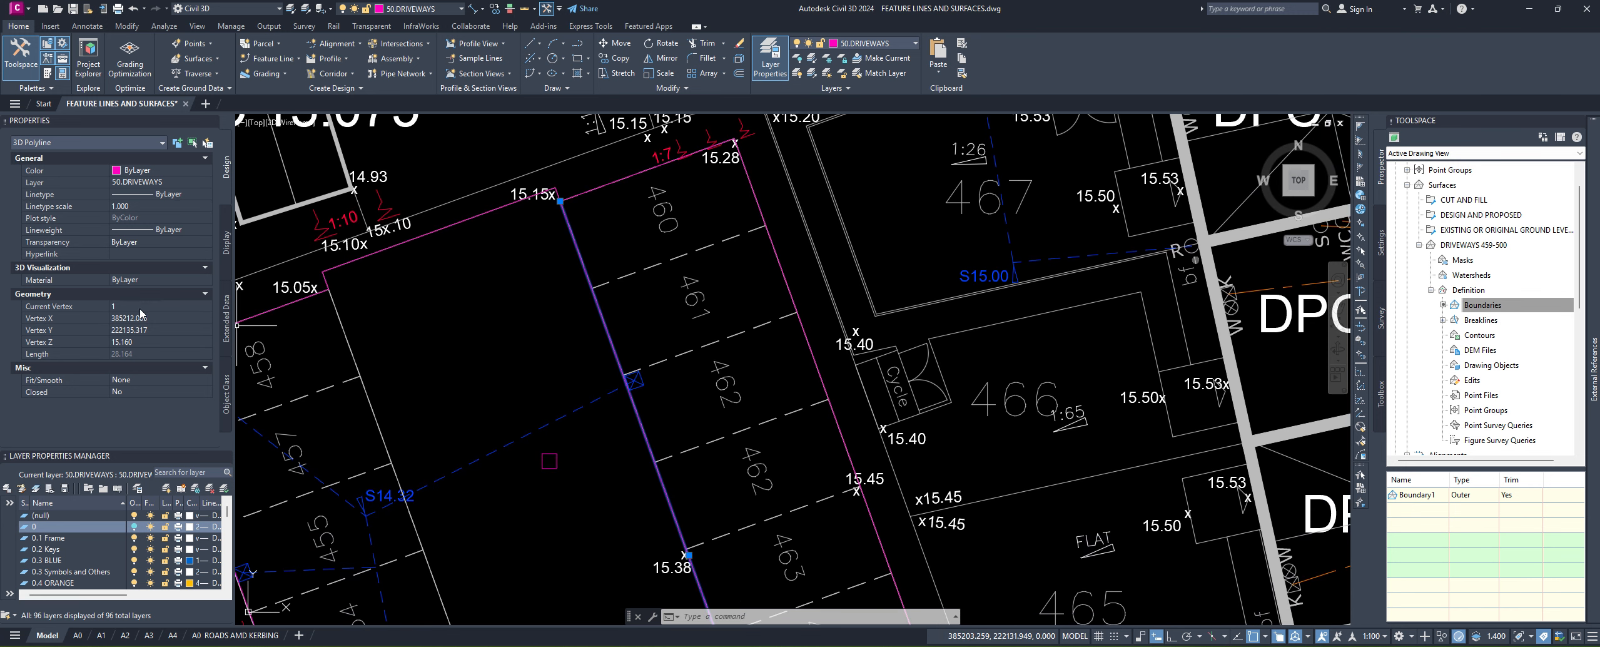
{"action": "left_click", "coordinate": [202, 306]}
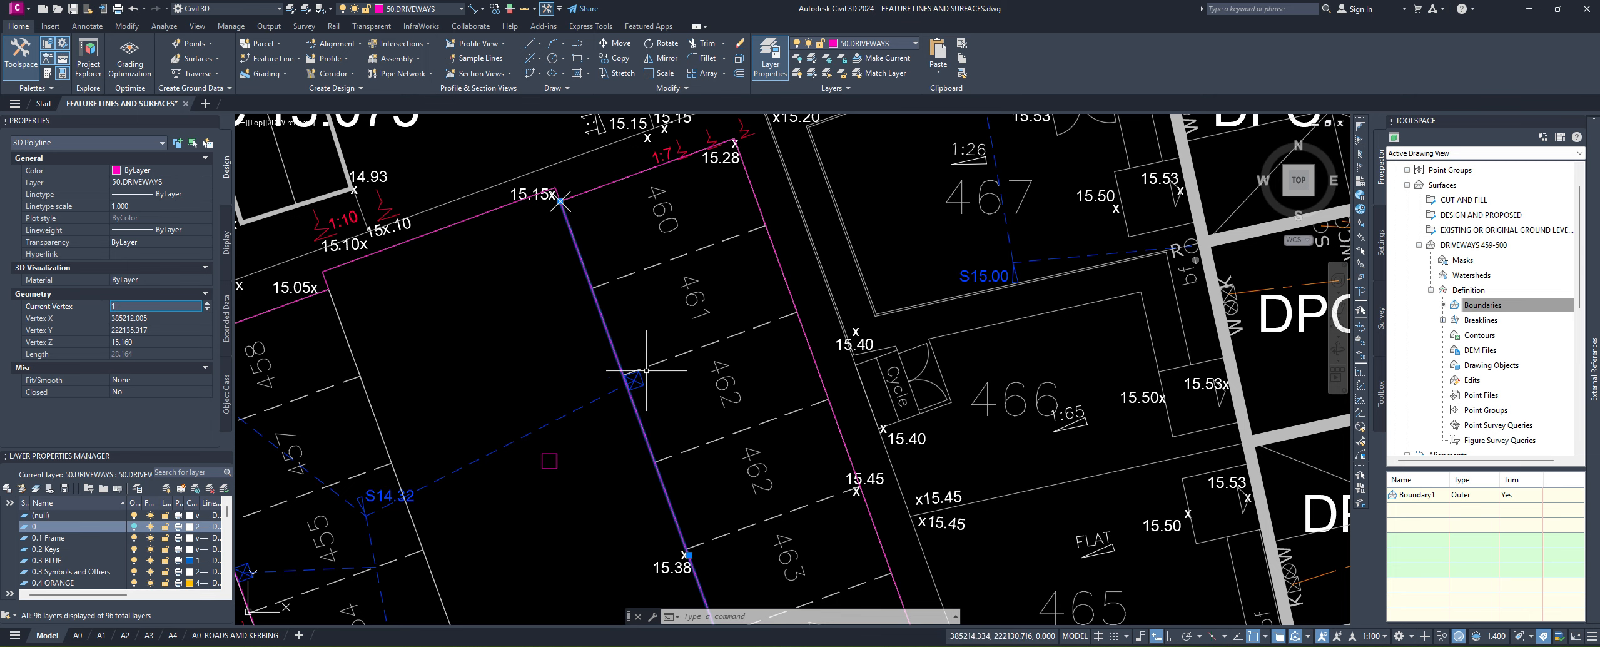
Step: Make vertex 2 of the 3D polyline current and set its Z elevation to 15.38 to match the drawing level
{"action": "middle_click_drag", "start_coordinate": [707, 555], "coordinate": [651, 425]}
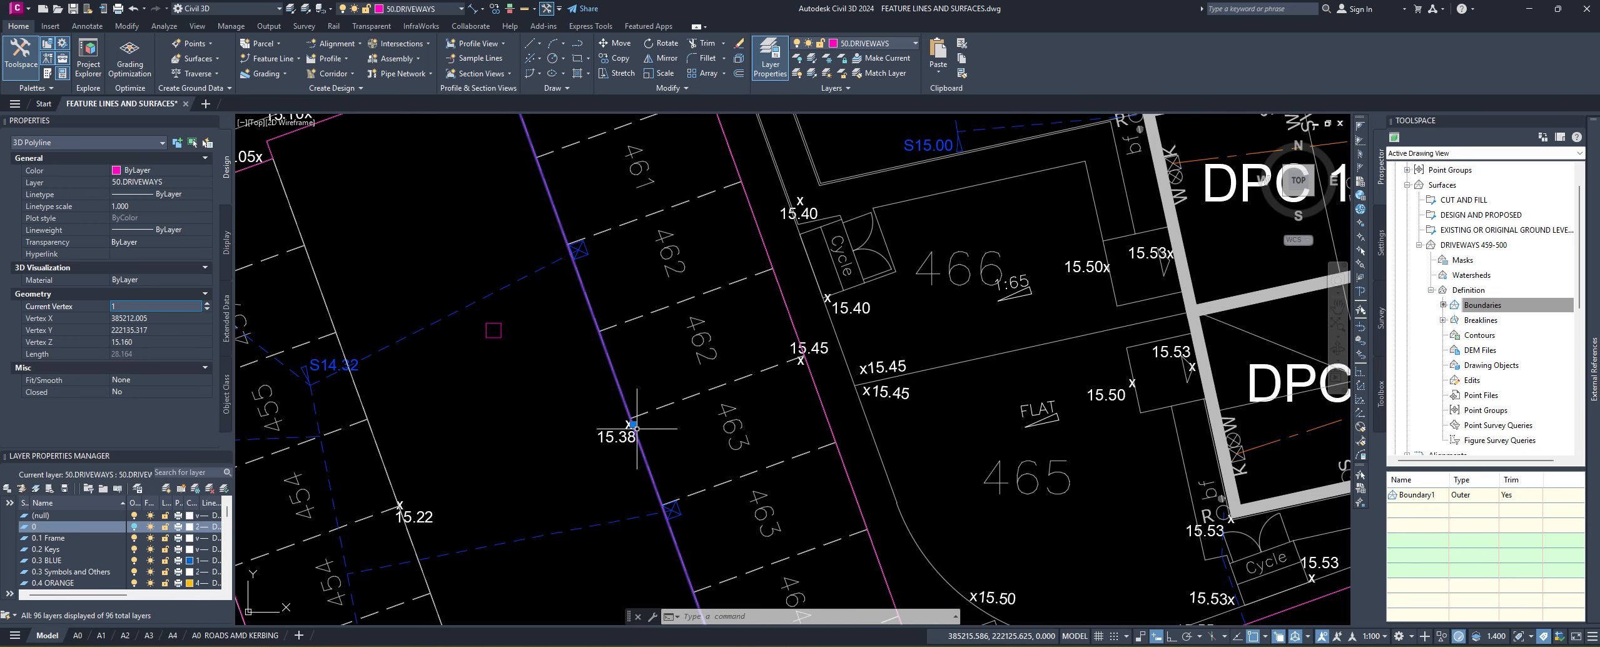
{"action": "mouse_move", "coordinate": [633, 424]}
{"action": "left_click", "coordinate": [209, 304]}
{"action": "left_click", "coordinate": [205, 309]}
{"action": "left_click", "coordinate": [209, 304]}
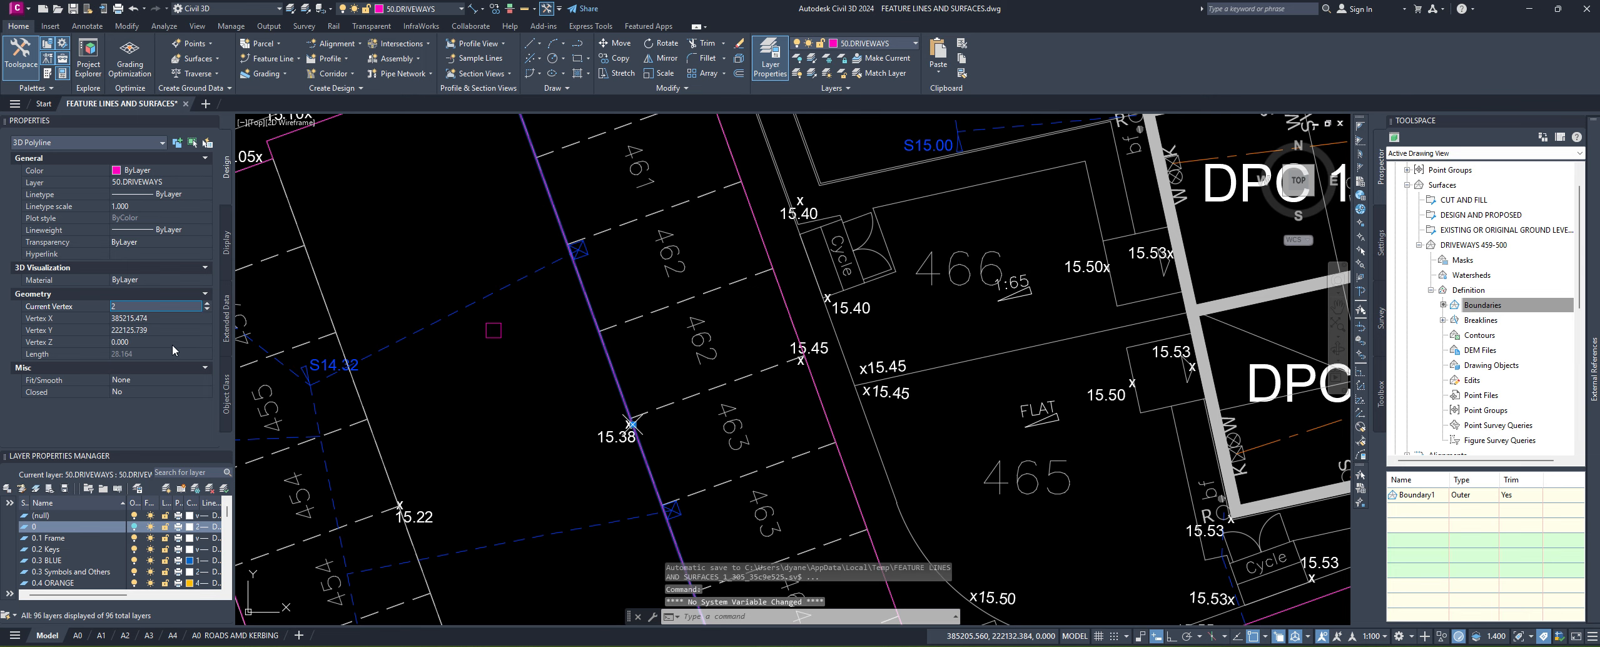
{"action": "left_click", "coordinate": [135, 342]}
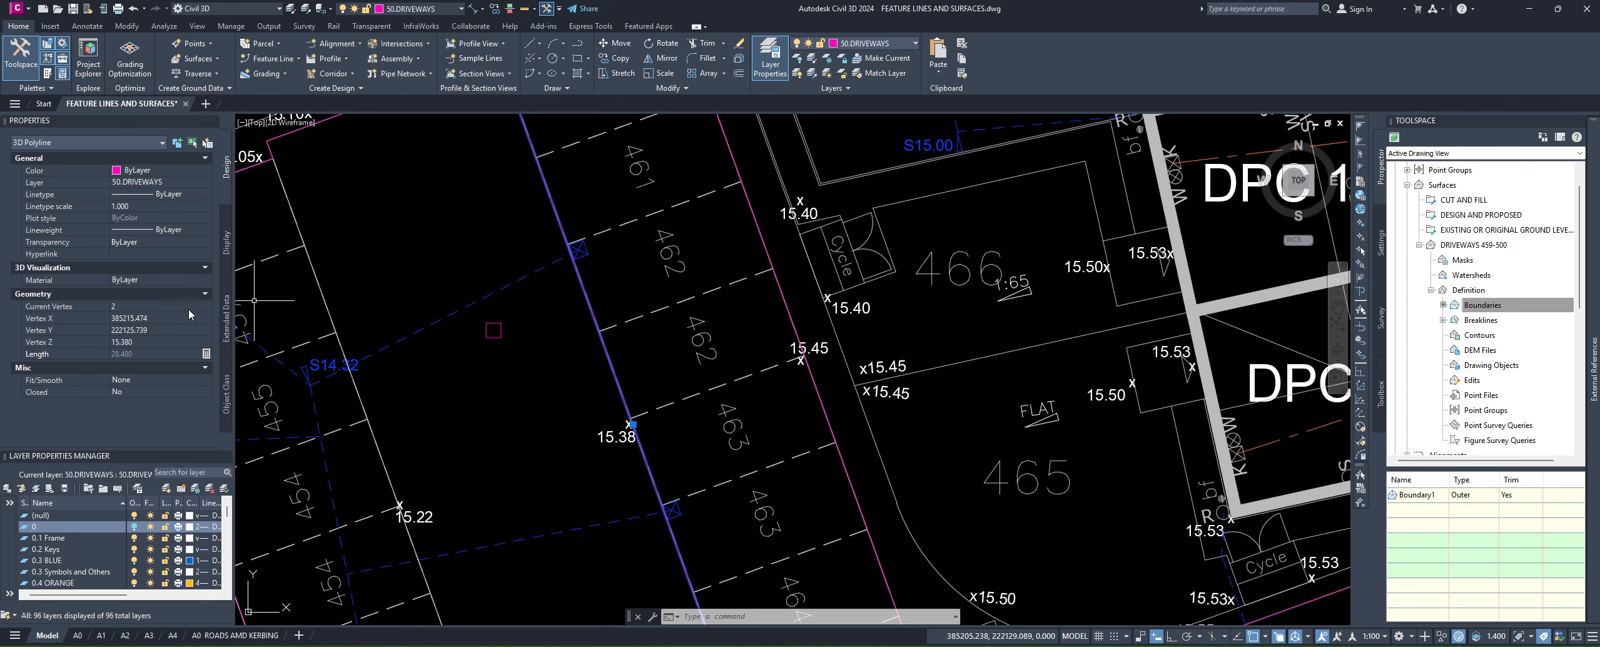
Step: Make vertex 3 of the 3D polyline, at the corner of bay M459, current and set its Z elevation to 15.5
{"action": "left_click", "coordinate": [167, 302]}
{"action": "left_click", "coordinate": [208, 304]}
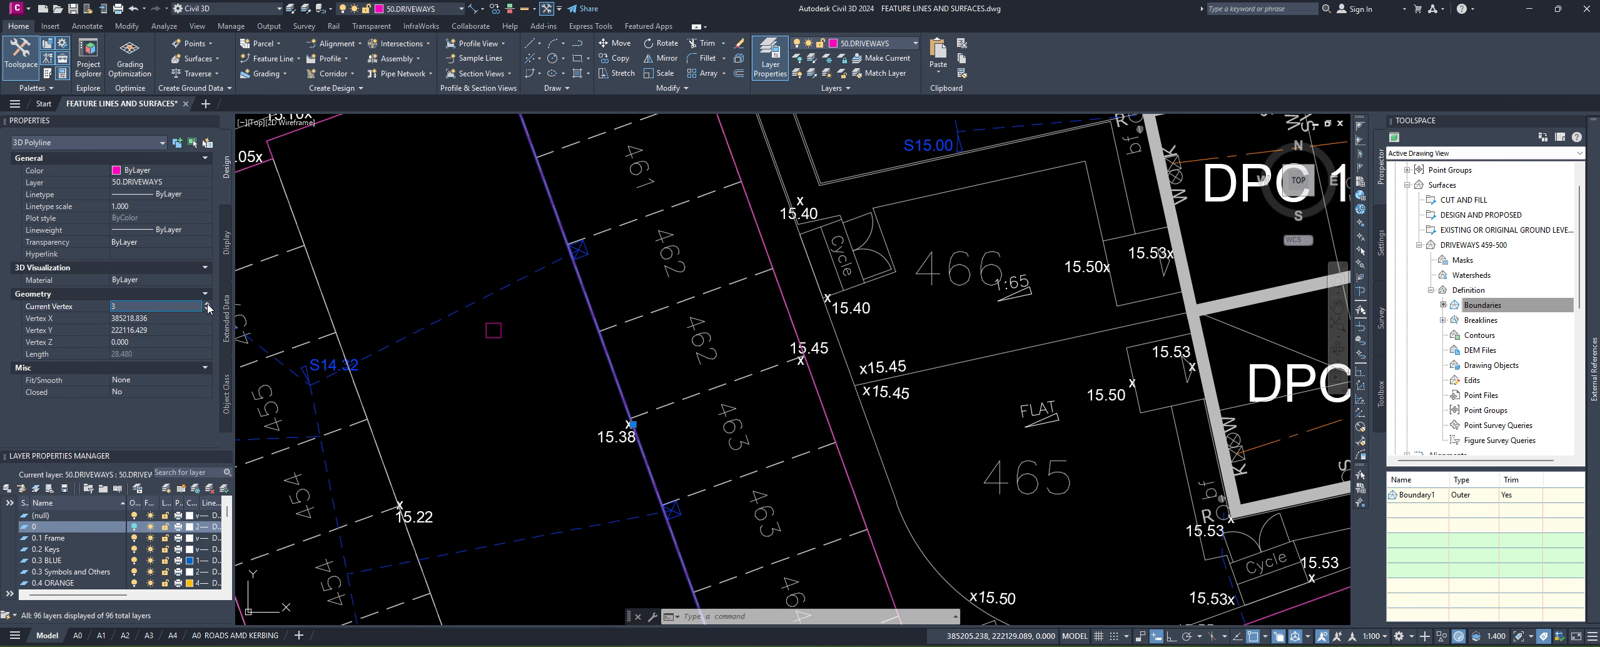
{"action": "scroll", "coordinate": [704, 404], "scroll_direction": "down", "scroll_amount": 4}
{"action": "middle_click_drag", "start_coordinate": [691, 497], "coordinate": [686, 424]}
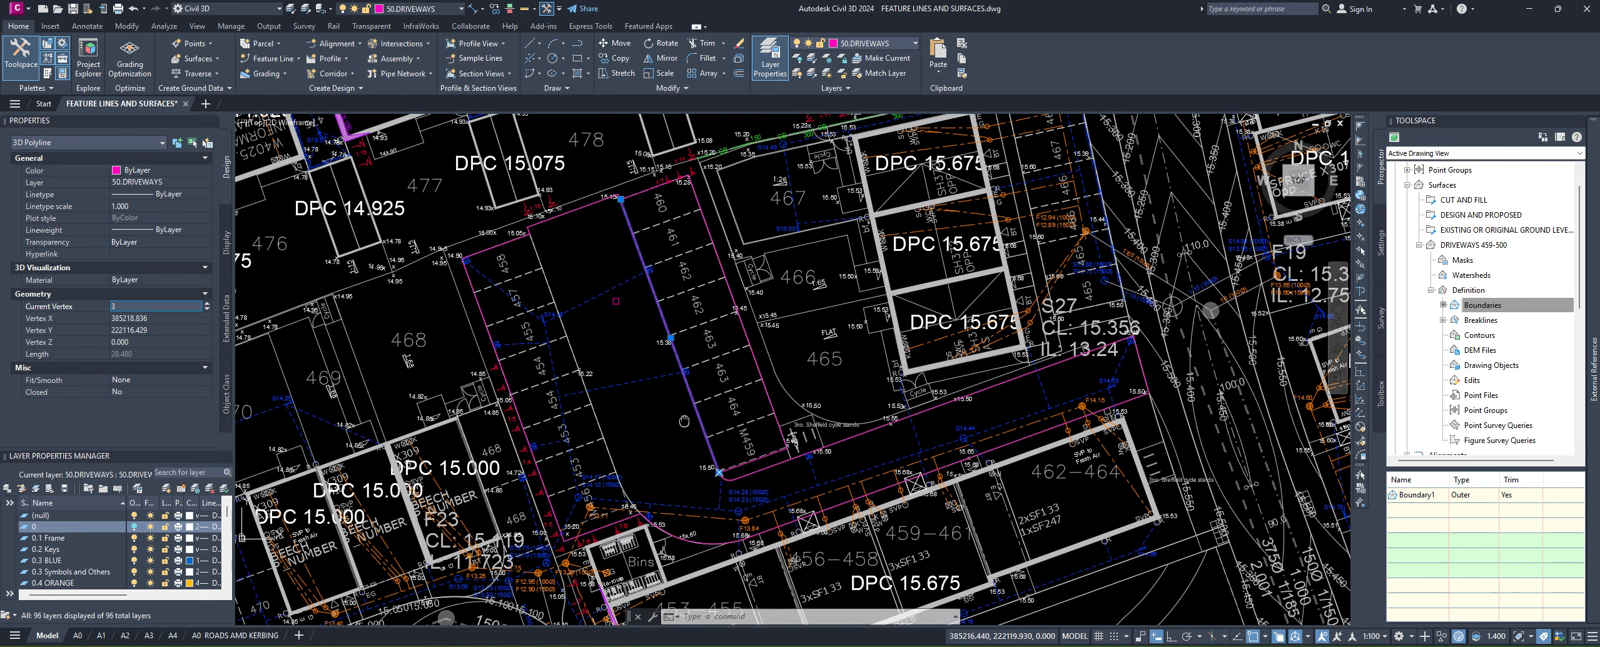
{"action": "scroll", "coordinate": [733, 479], "scroll_direction": "up", "scroll_amount": 11}
{"action": "scroll", "coordinate": [750, 486], "scroll_direction": "up", "scroll_amount": 8}
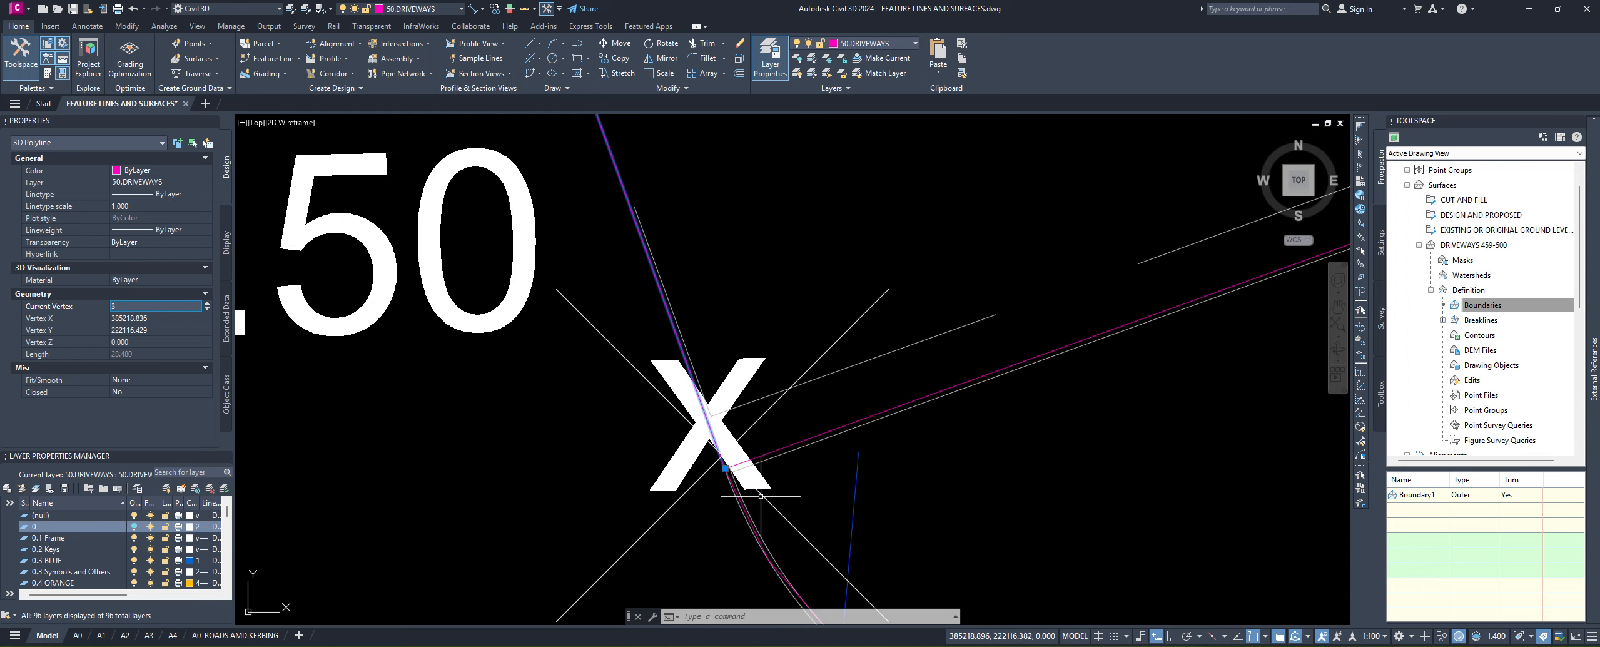
{"action": "scroll", "coordinate": [574, 430], "scroll_direction": "up", "scroll_amount": 8}
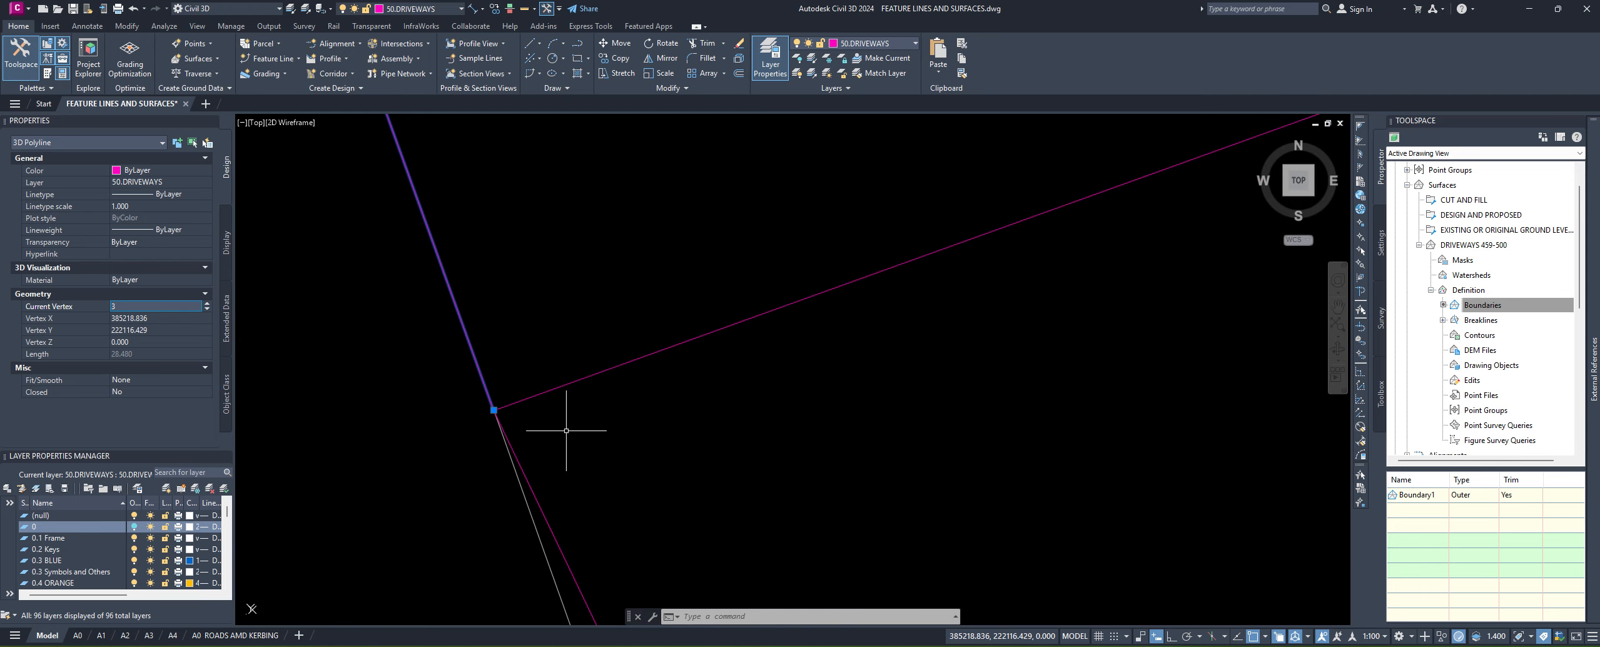
{"action": "scroll", "coordinate": [564, 430], "scroll_direction": "down", "scroll_amount": 2}
{"action": "scroll", "coordinate": [563, 431], "scroll_direction": "down", "scroll_amount": 15}
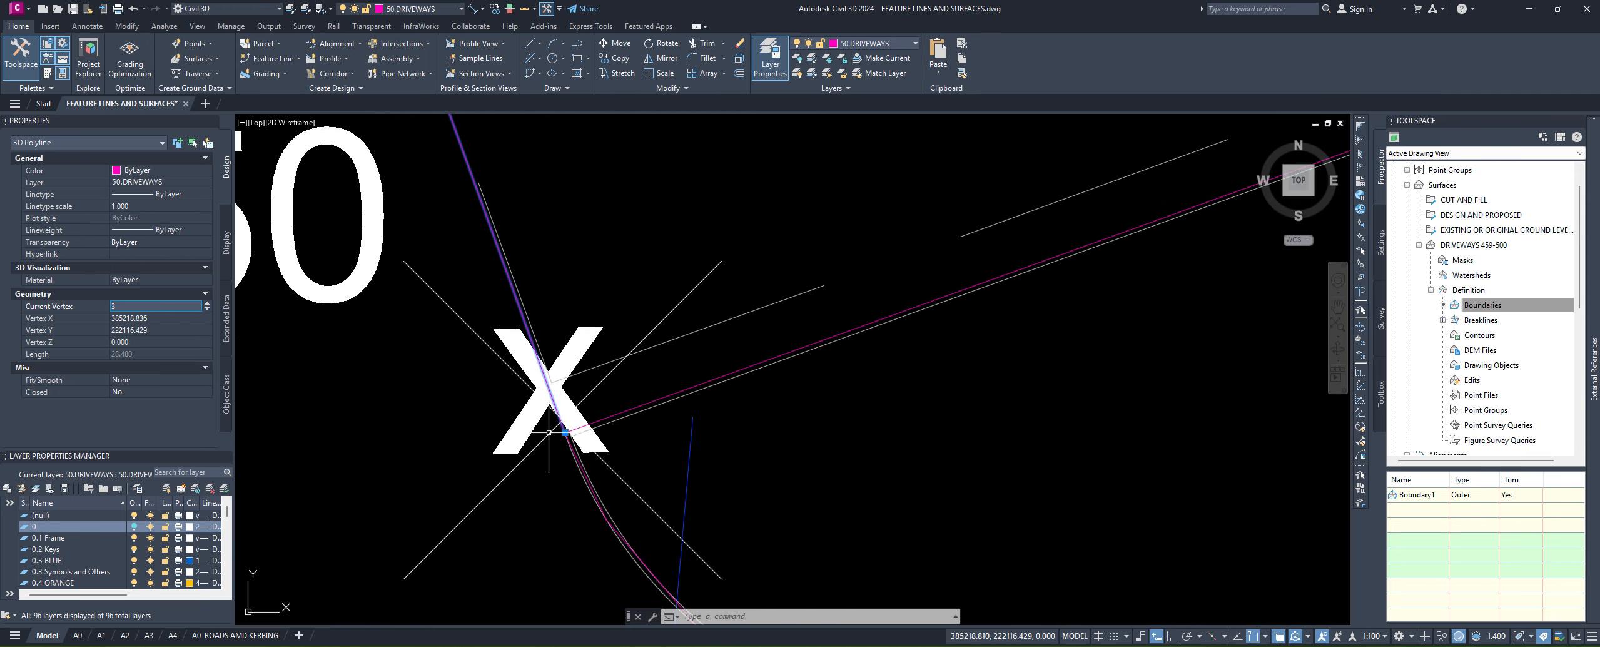
{"action": "mouse_move", "coordinate": [564, 430]}
{"action": "middle_mouse_down"}
{"action": "mouse_move", "coordinate": [587, 458]}
{"action": "mouse_move", "coordinate": [644, 402]}
{"action": "middle_mouse_up"}
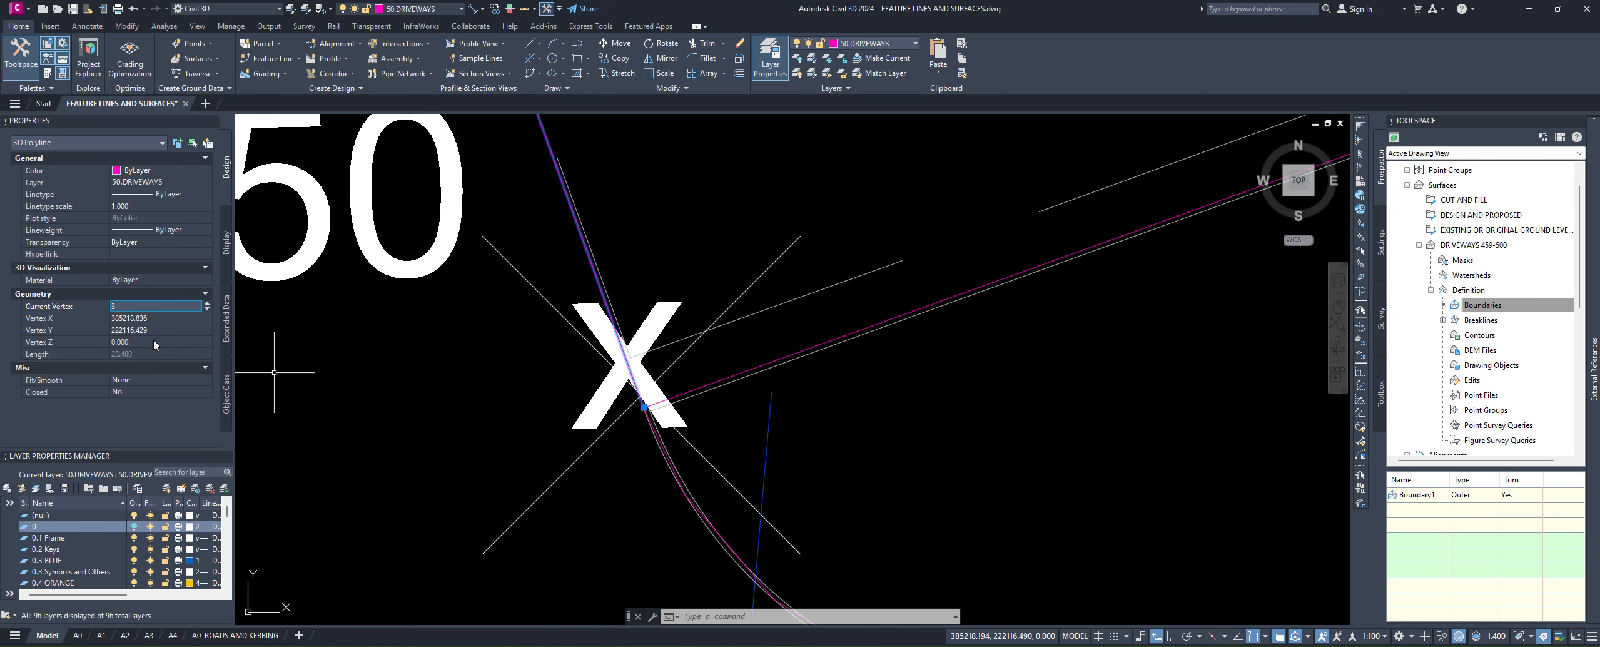
{"action": "scroll", "coordinate": [591, 434], "scroll_direction": "down", "scroll_amount": 7}
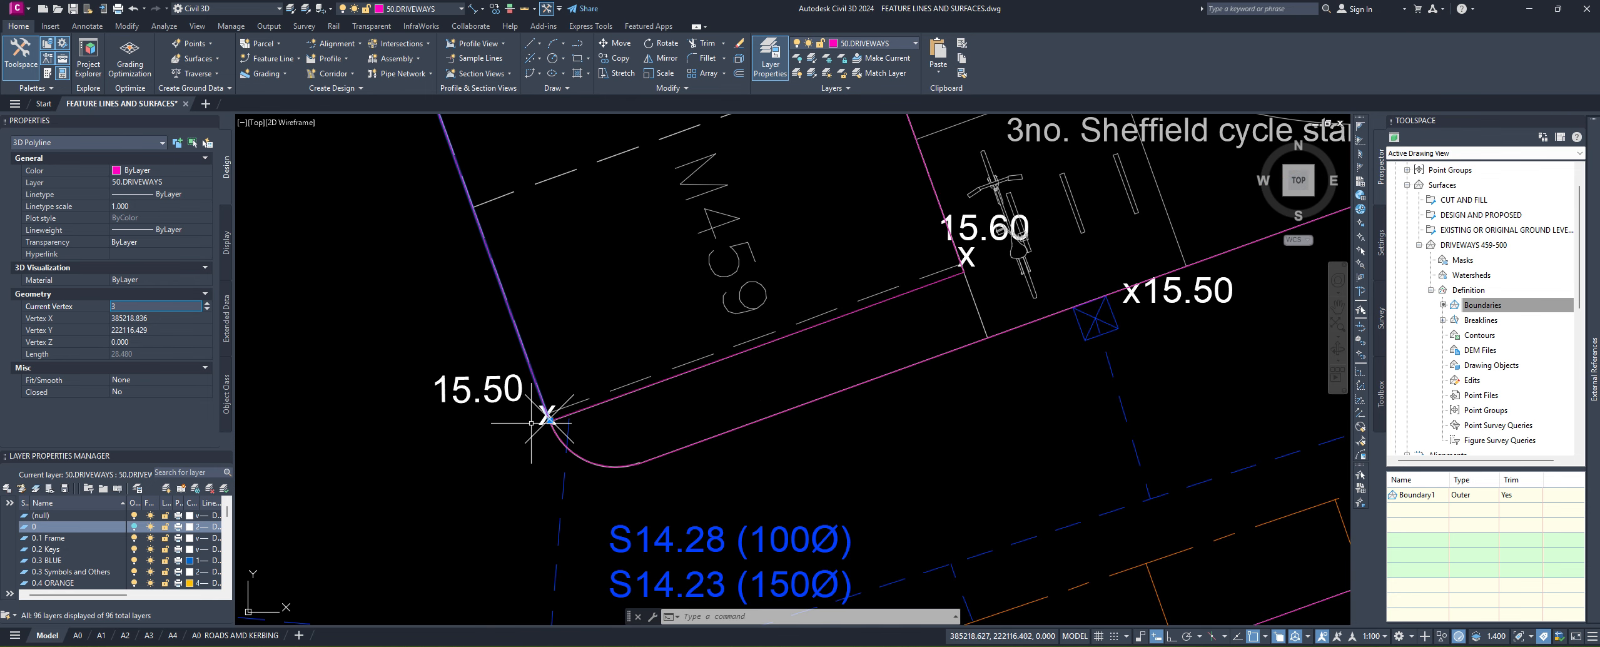
{"action": "left_click", "coordinate": [144, 341]}
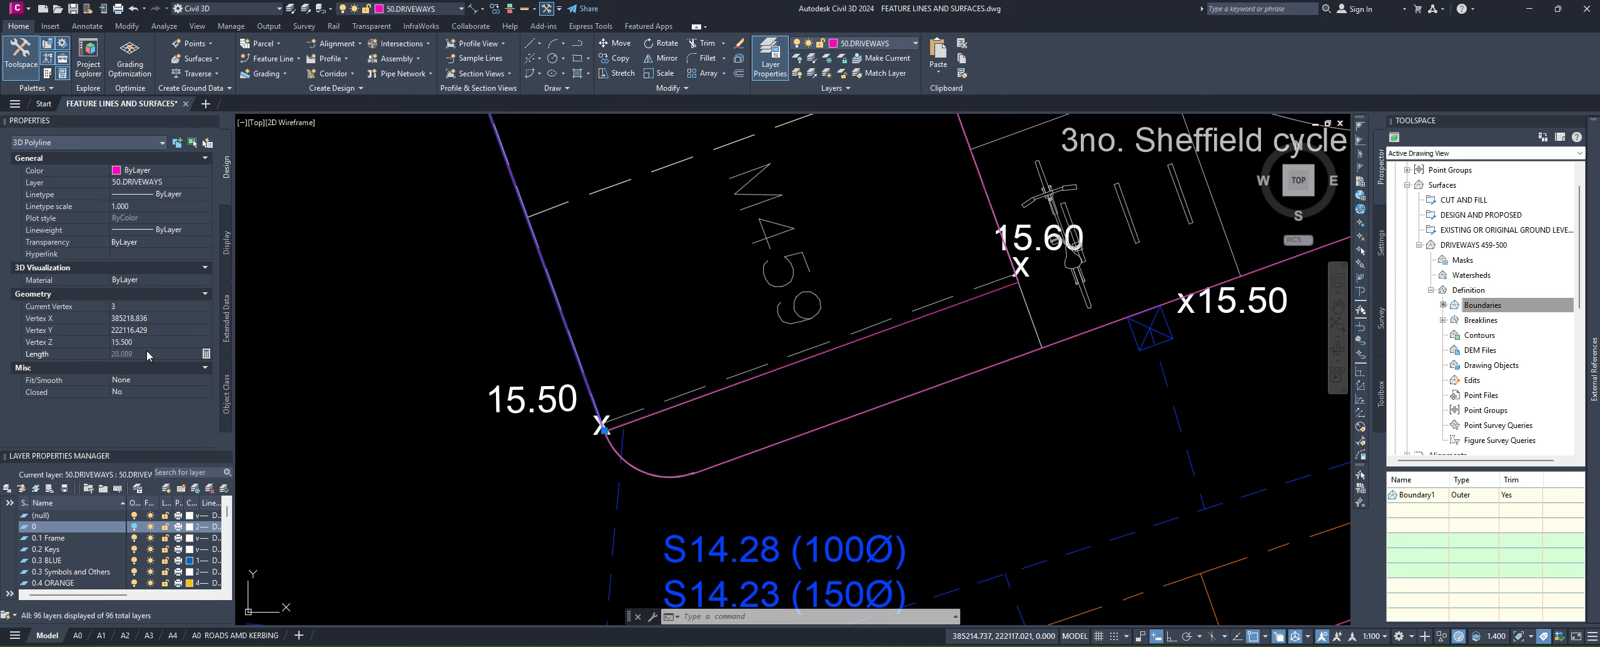
Step: Cycle through the 3D polyline's vertices to check their elevations and clear the selection
{"action": "left_click", "coordinate": [171, 305]}
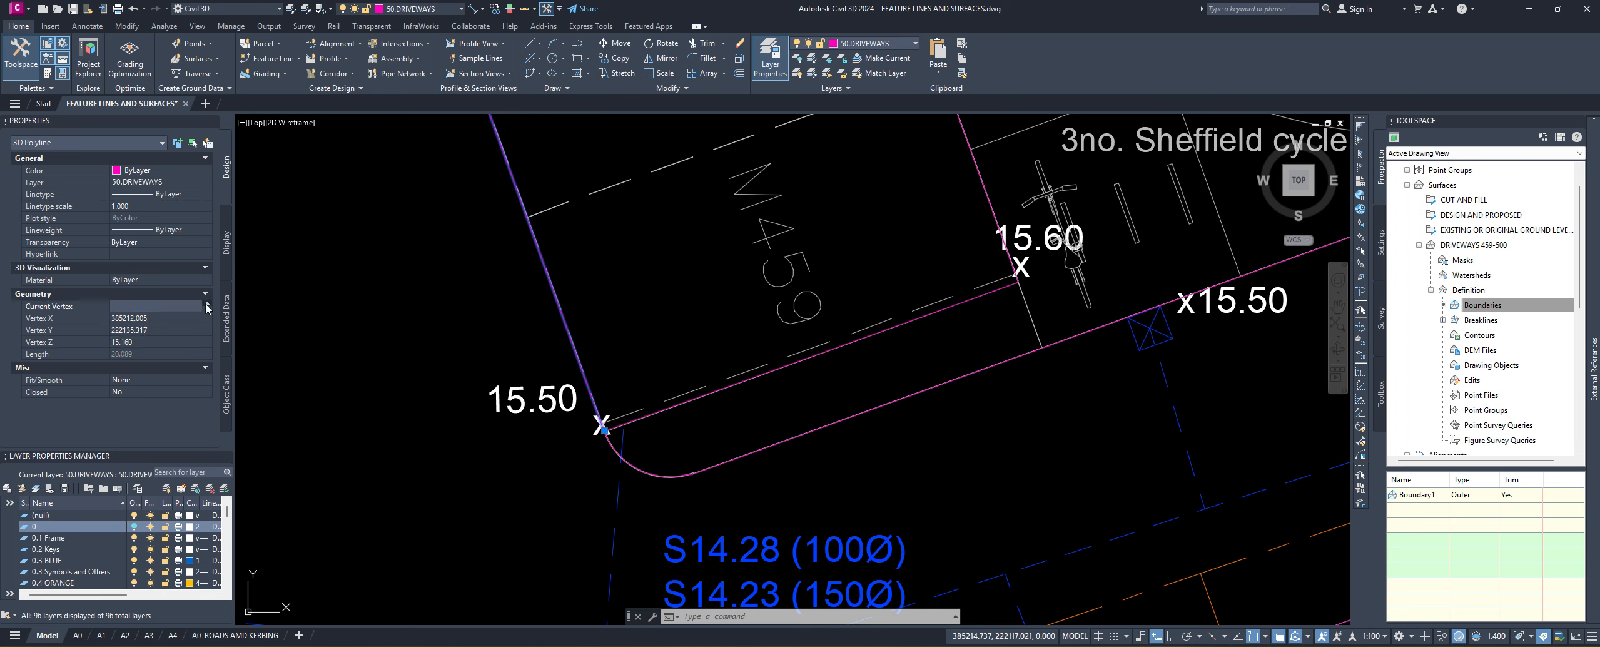
{"action": "scroll", "coordinate": [463, 425], "scroll_direction": "down", "scroll_amount": 8}
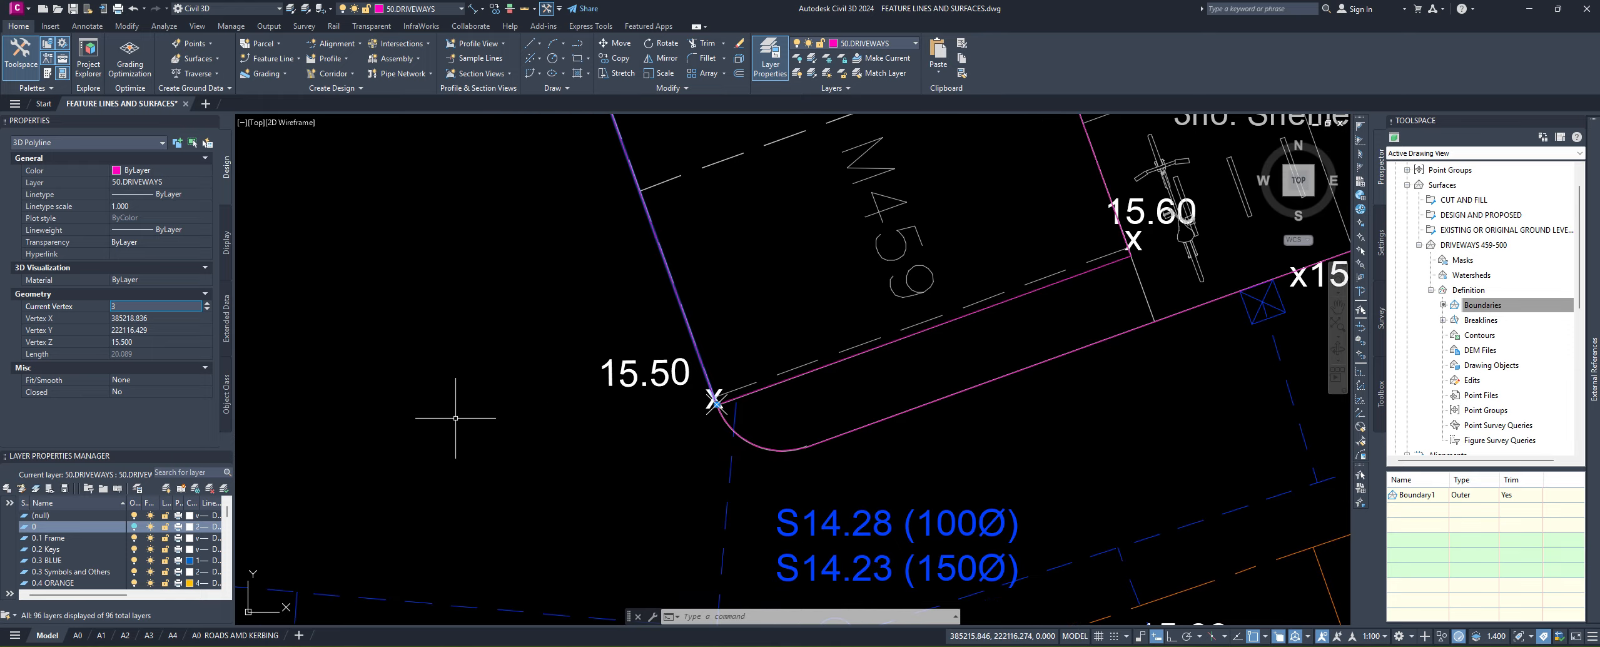
{"action": "key", "text": "Escape"}
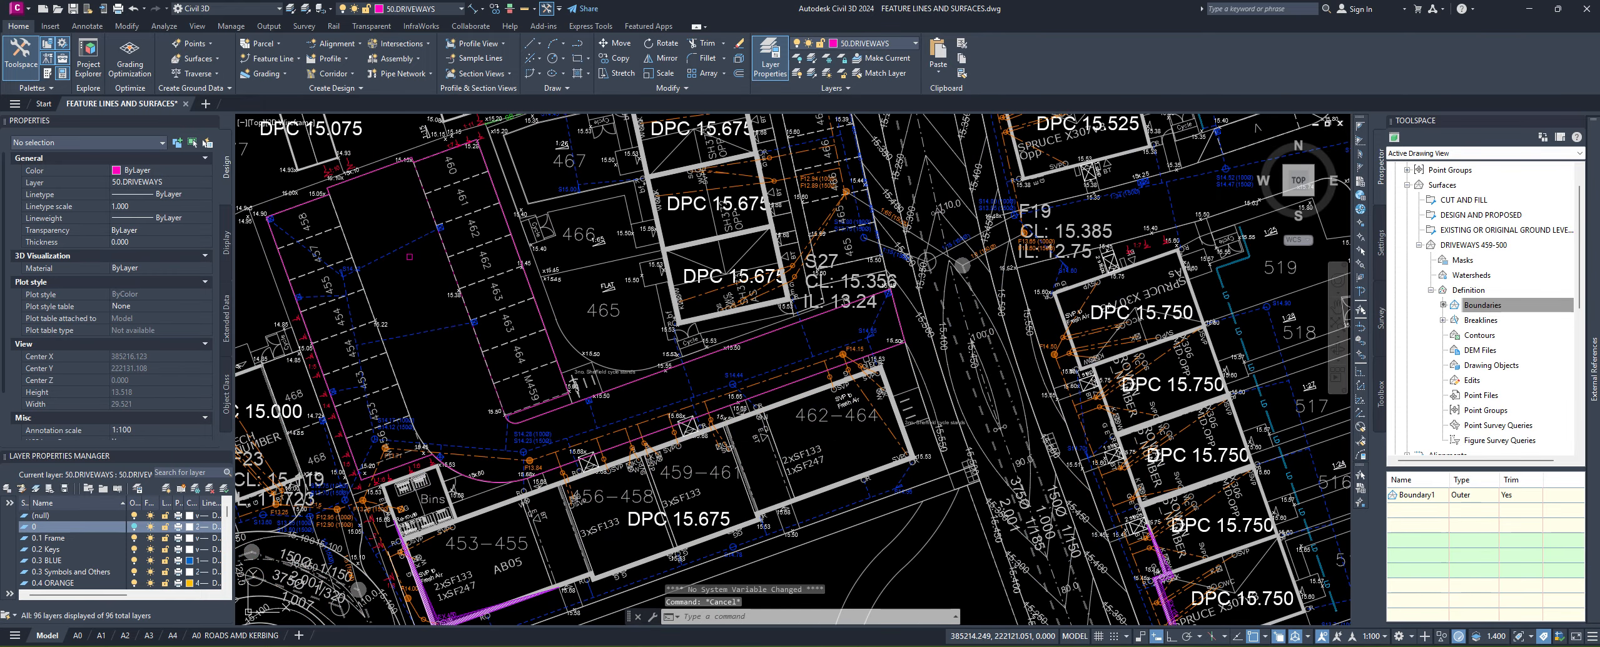
Step: Add the levelled 3D polyline beside bays 460 to M459 to the surface definition as a Standard breakline described INTERNAL CH
{"action": "scroll", "coordinate": [478, 219], "scroll_direction": "up", "scroll_amount": 4}
{"action": "scroll", "coordinate": [401, 353], "scroll_direction": "up", "scroll_amount": 4}
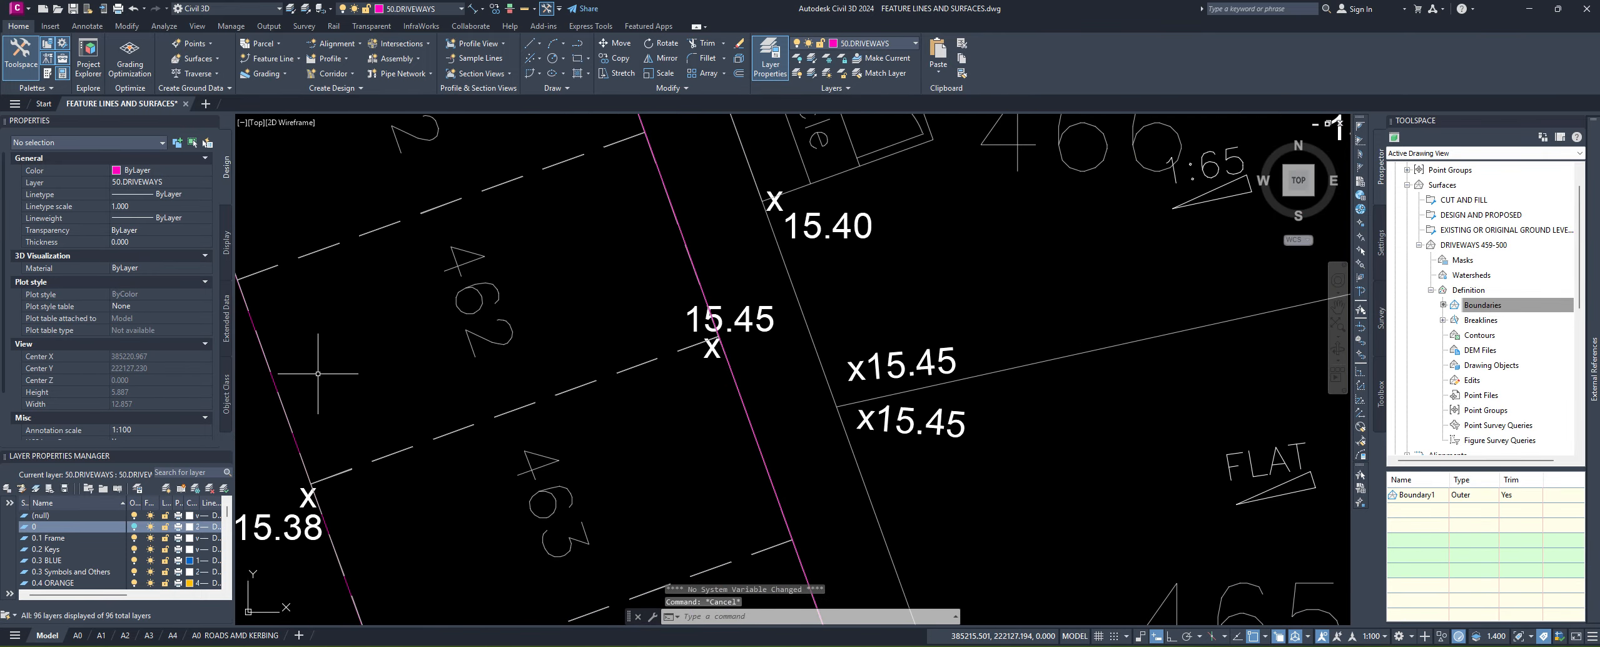
{"action": "left_click", "coordinate": [444, 355]}
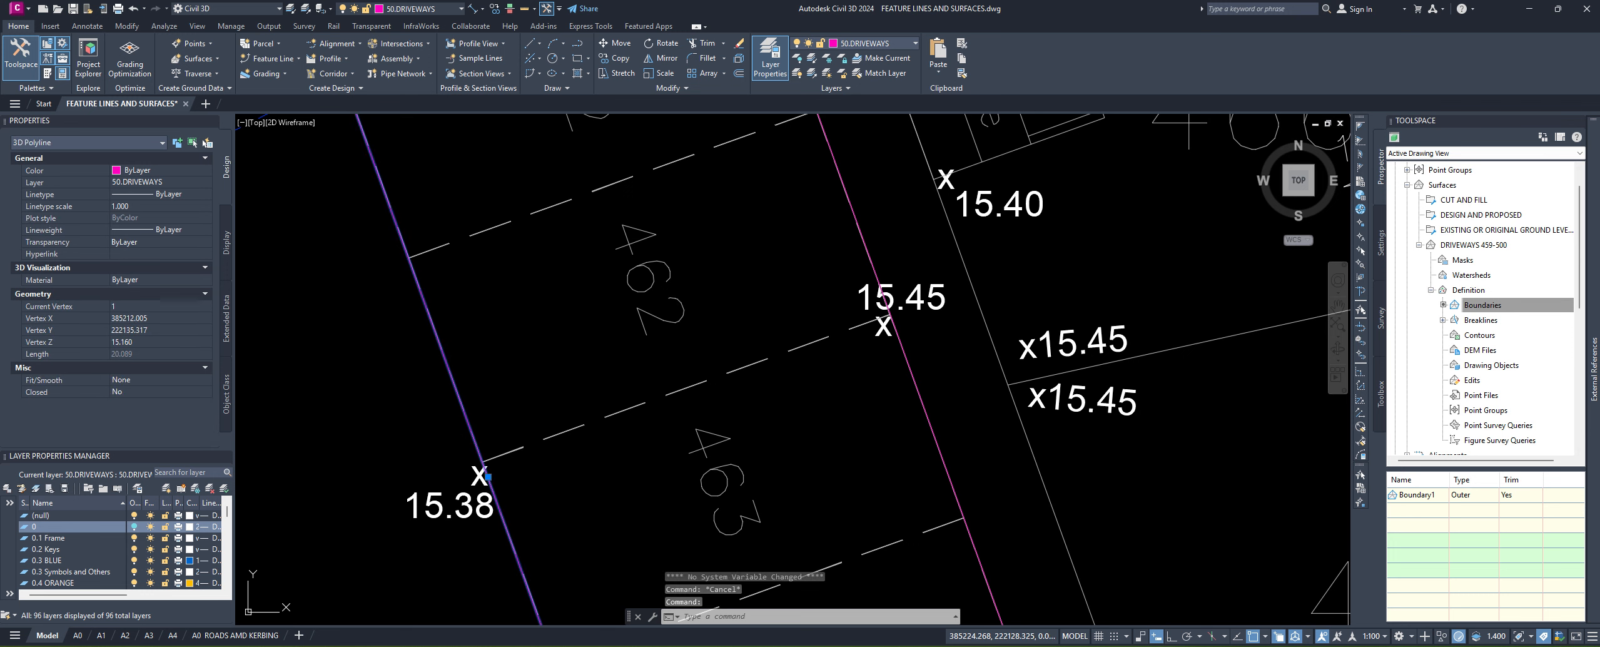
{"action": "left_click", "coordinate": [1445, 301]}
{"action": "left_click", "coordinate": [1480, 320]}
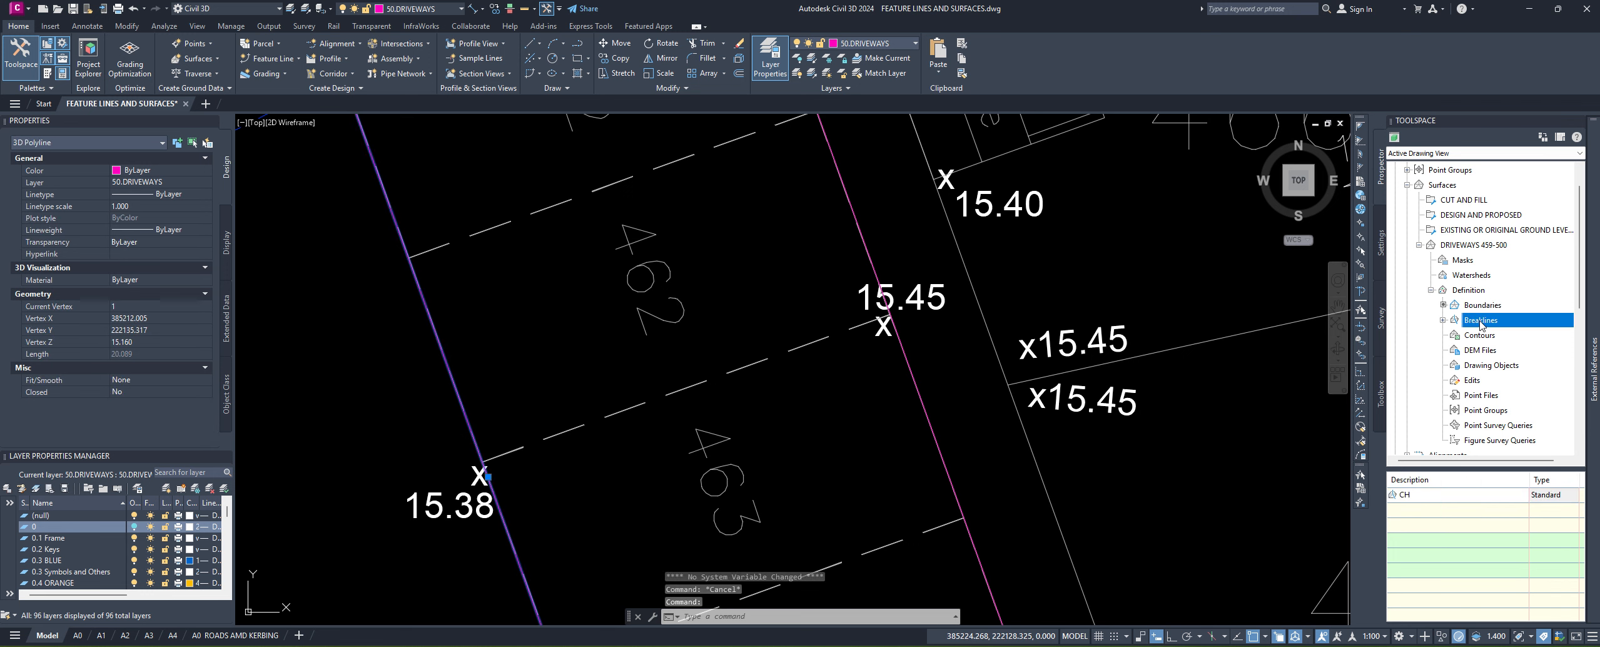
{"action": "right_click", "coordinate": [1479, 323]}
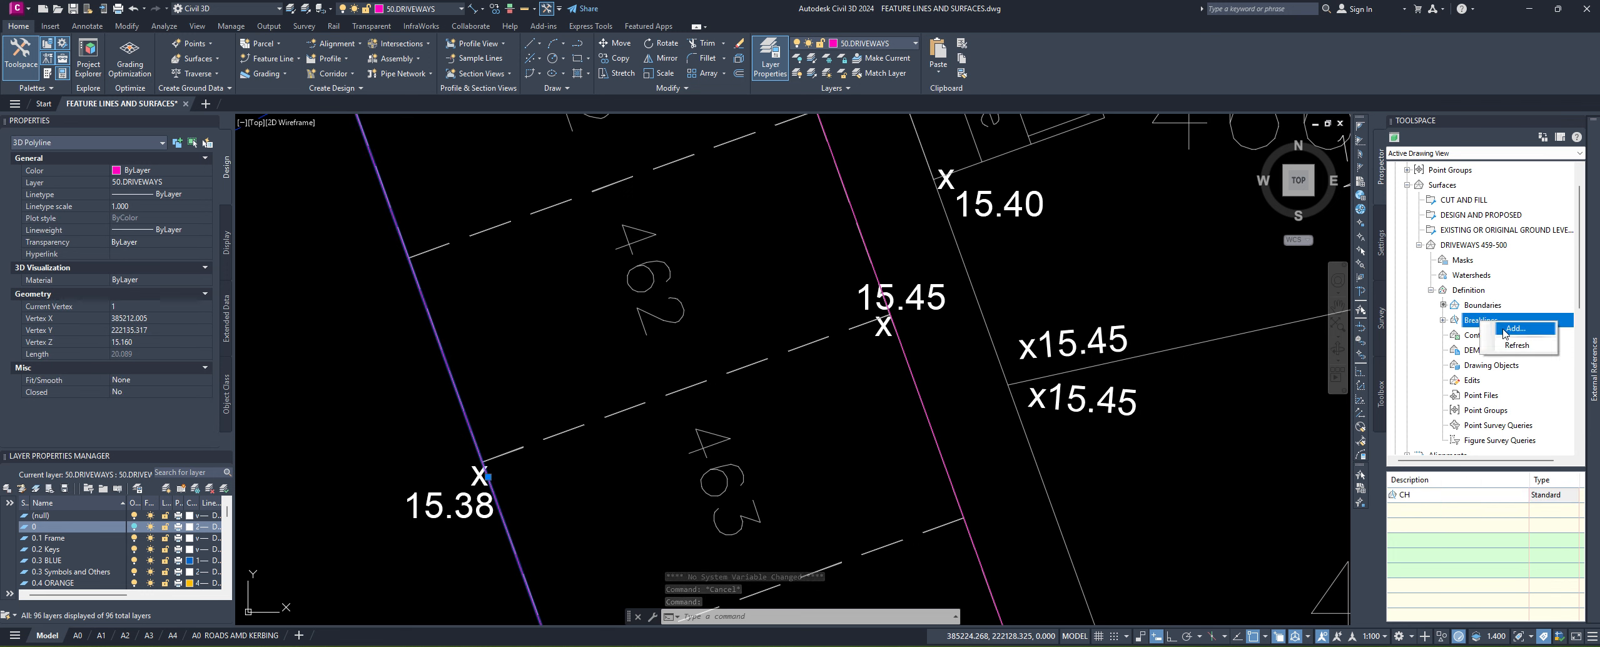
{"action": "left_click", "coordinate": [1508, 331]}
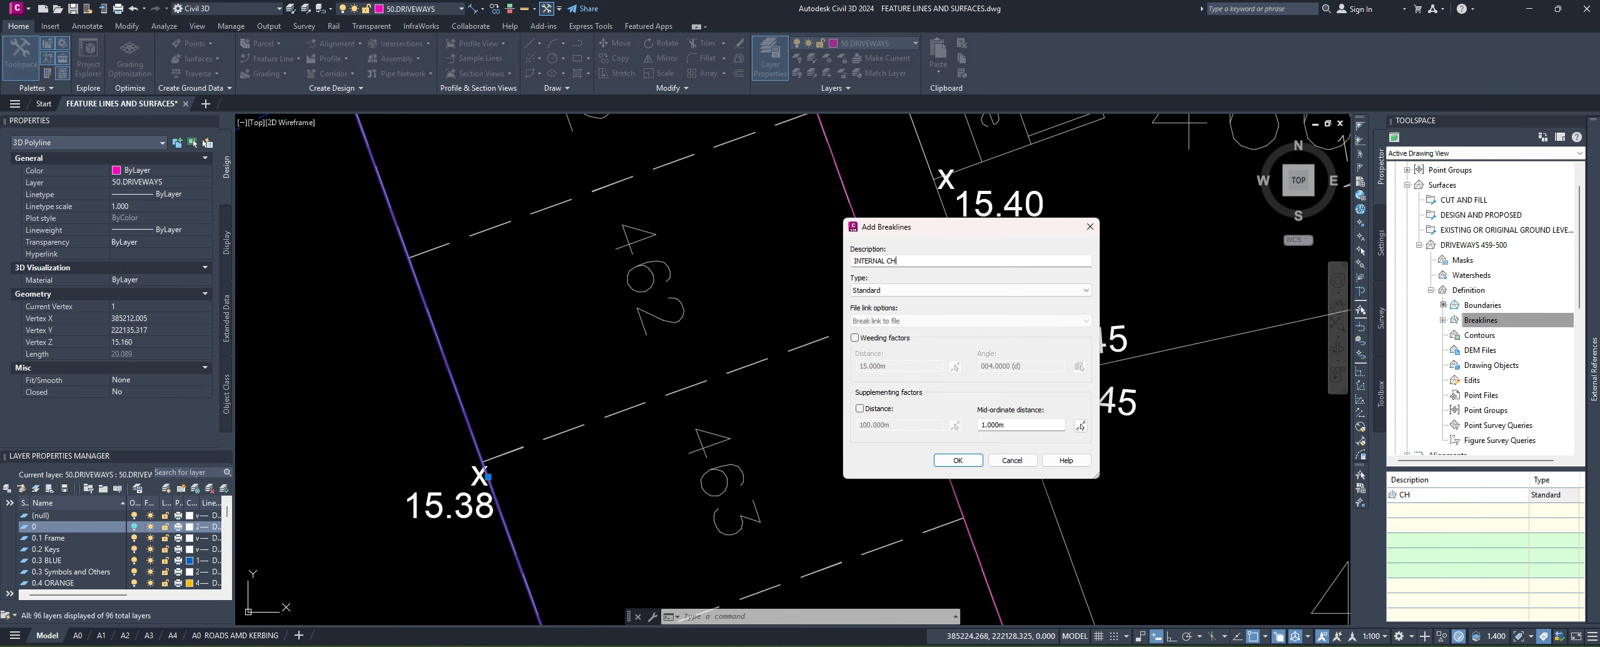
{"action": "left_click", "coordinate": [957, 461]}
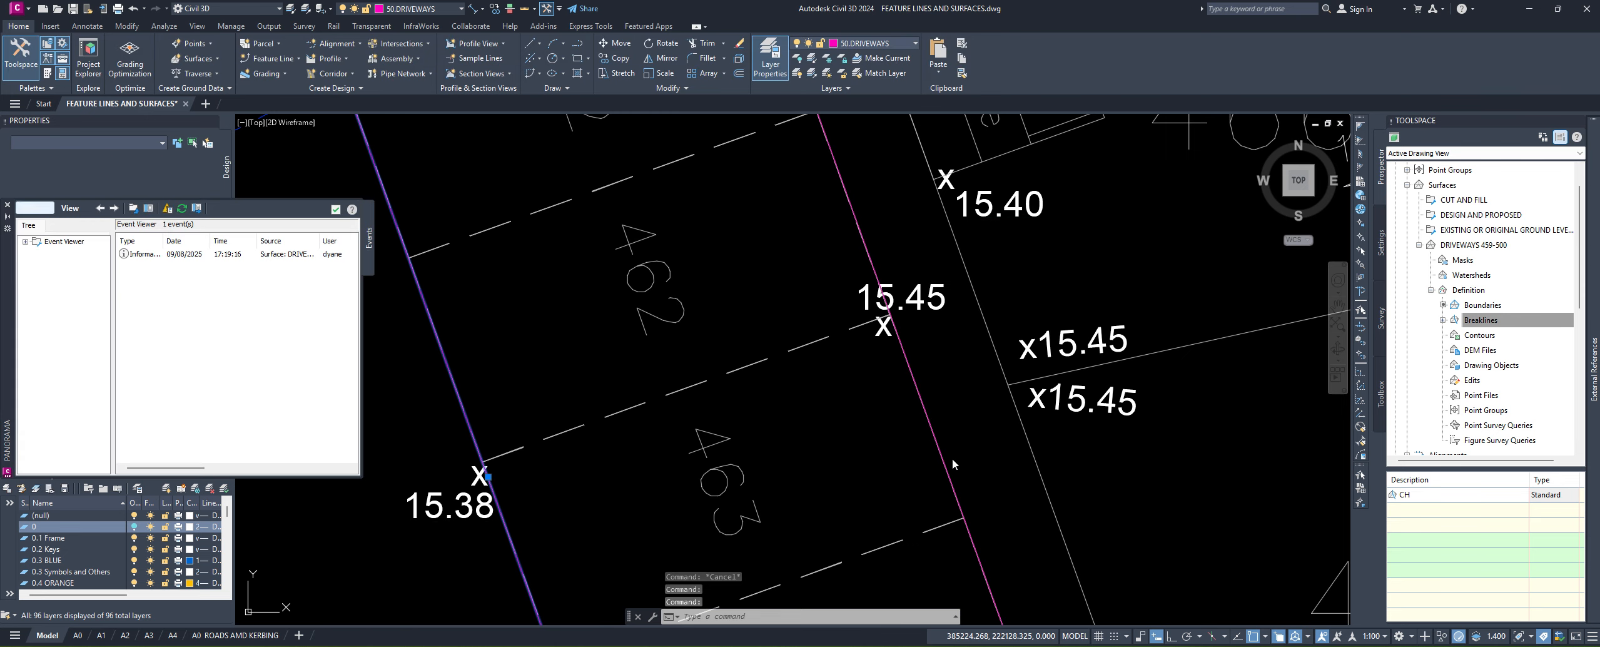
Step: Dismiss the event viewer and turn on layer 0 to inspect the surface triangulation around the parking bays
{"action": "scroll", "coordinate": [622, 379], "scroll_direction": "down", "scroll_amount": 5}
{"action": "middle_click_drag", "start_coordinate": [623, 380], "coordinate": [658, 380]}
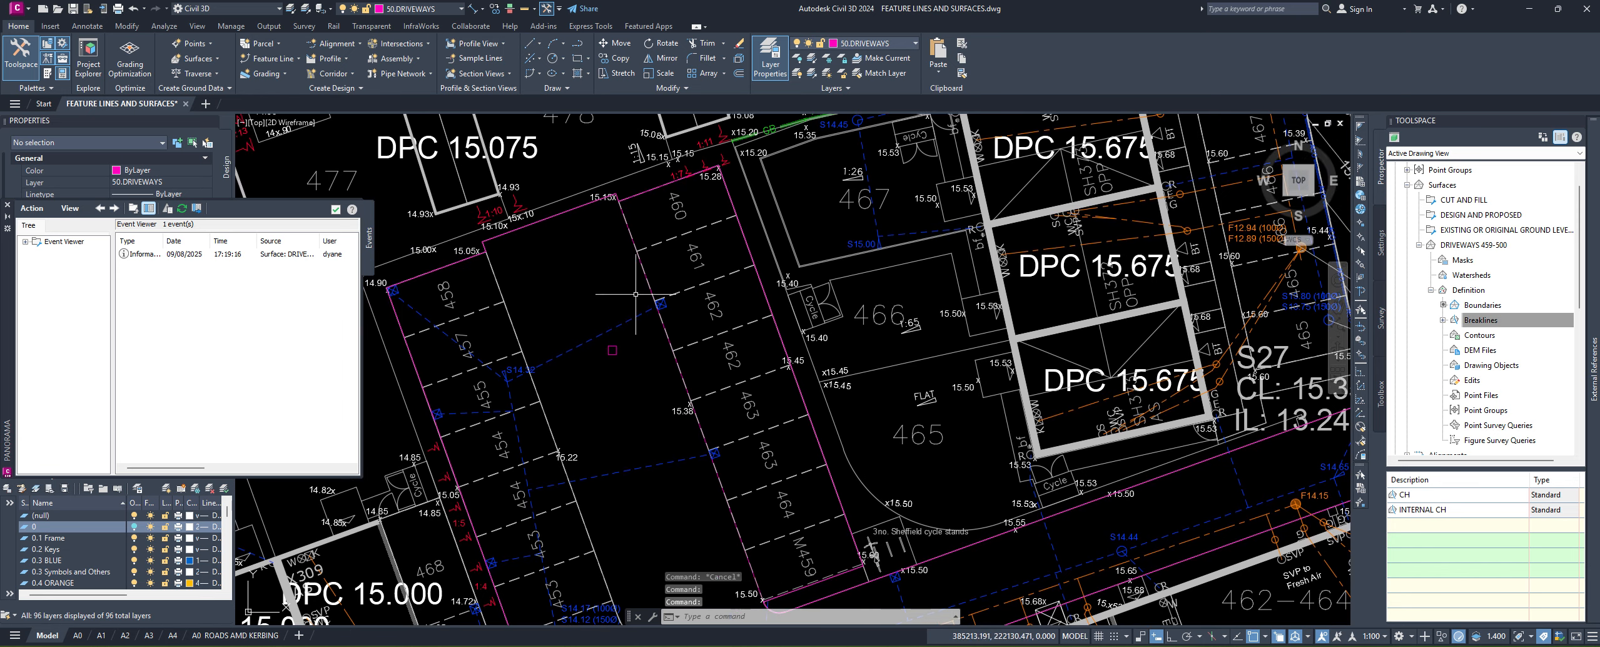
{"action": "left_click", "coordinate": [336, 209]}
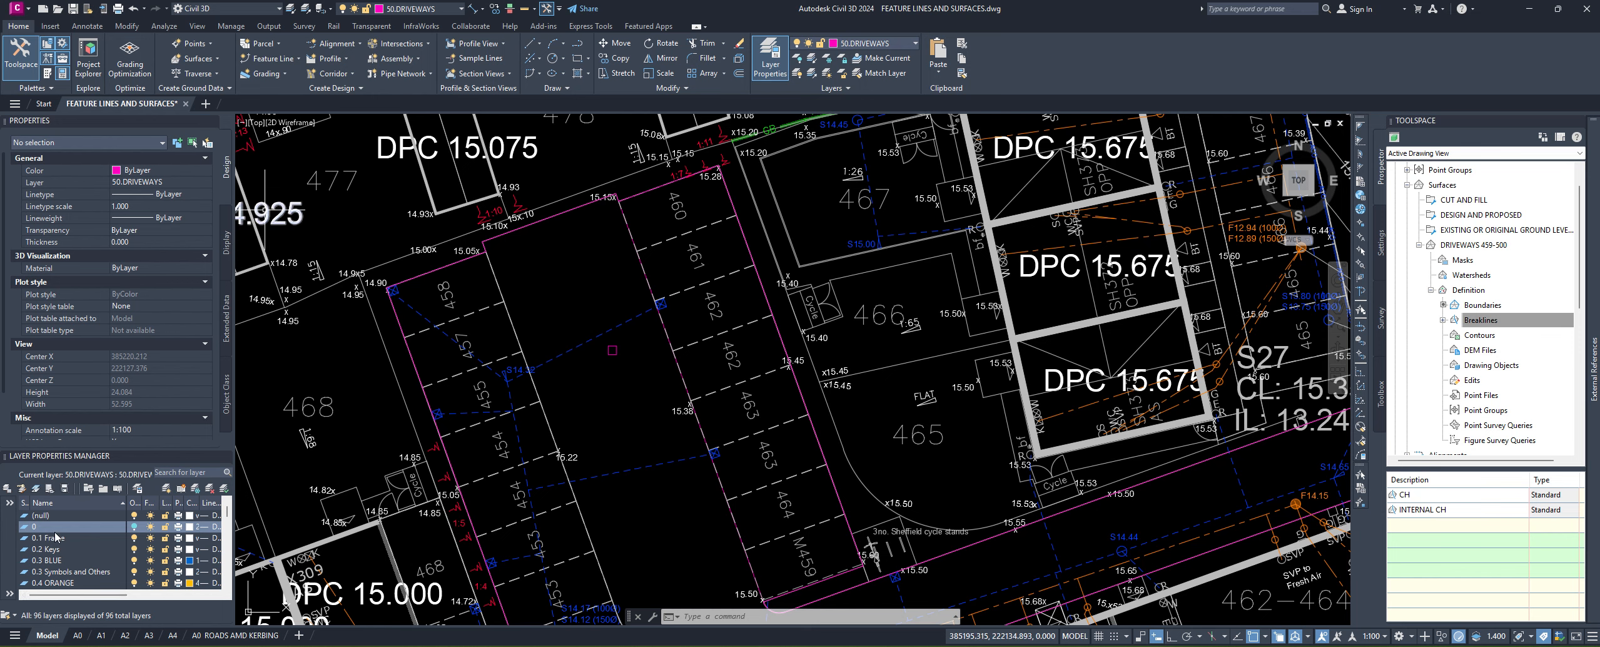
{"action": "left_click", "coordinate": [134, 527]}
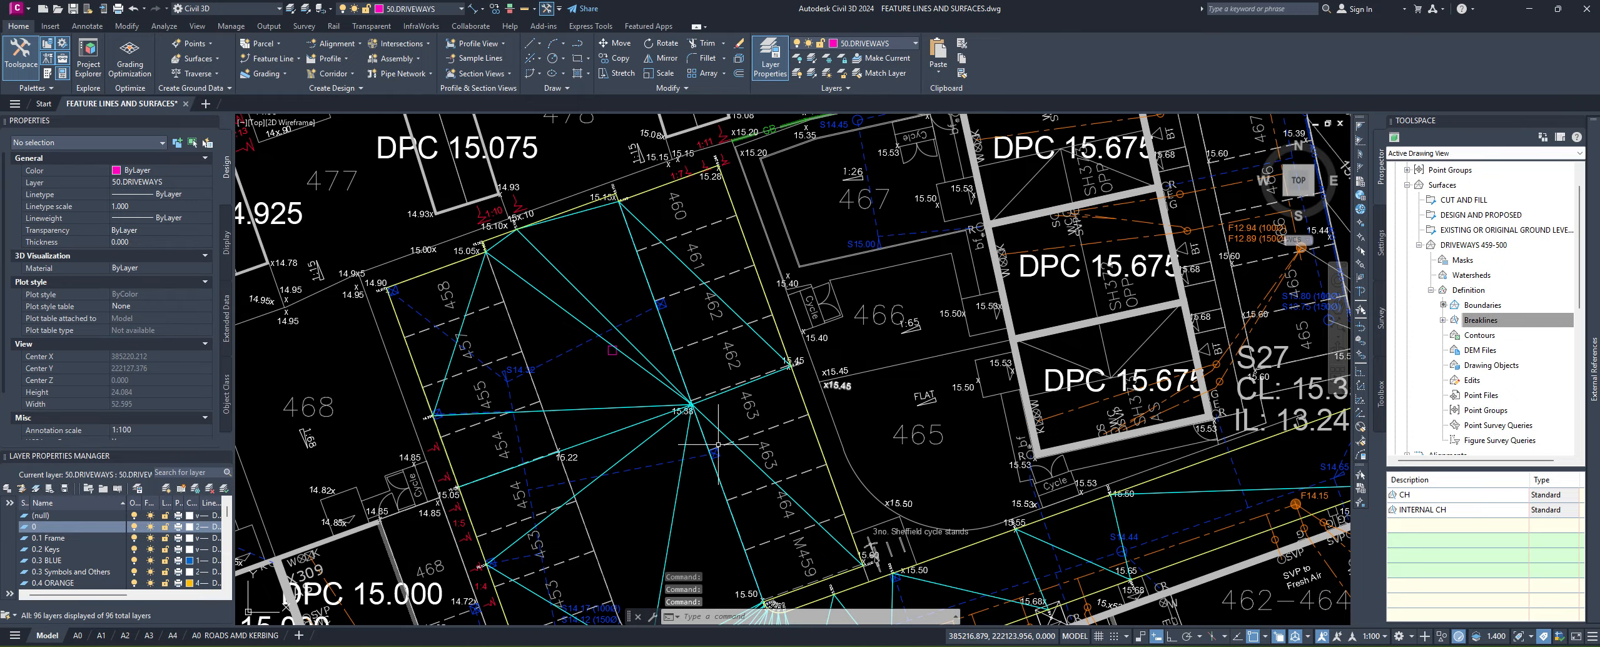
{"action": "scroll", "coordinate": [718, 444], "scroll_direction": "down", "scroll_amount": 3}
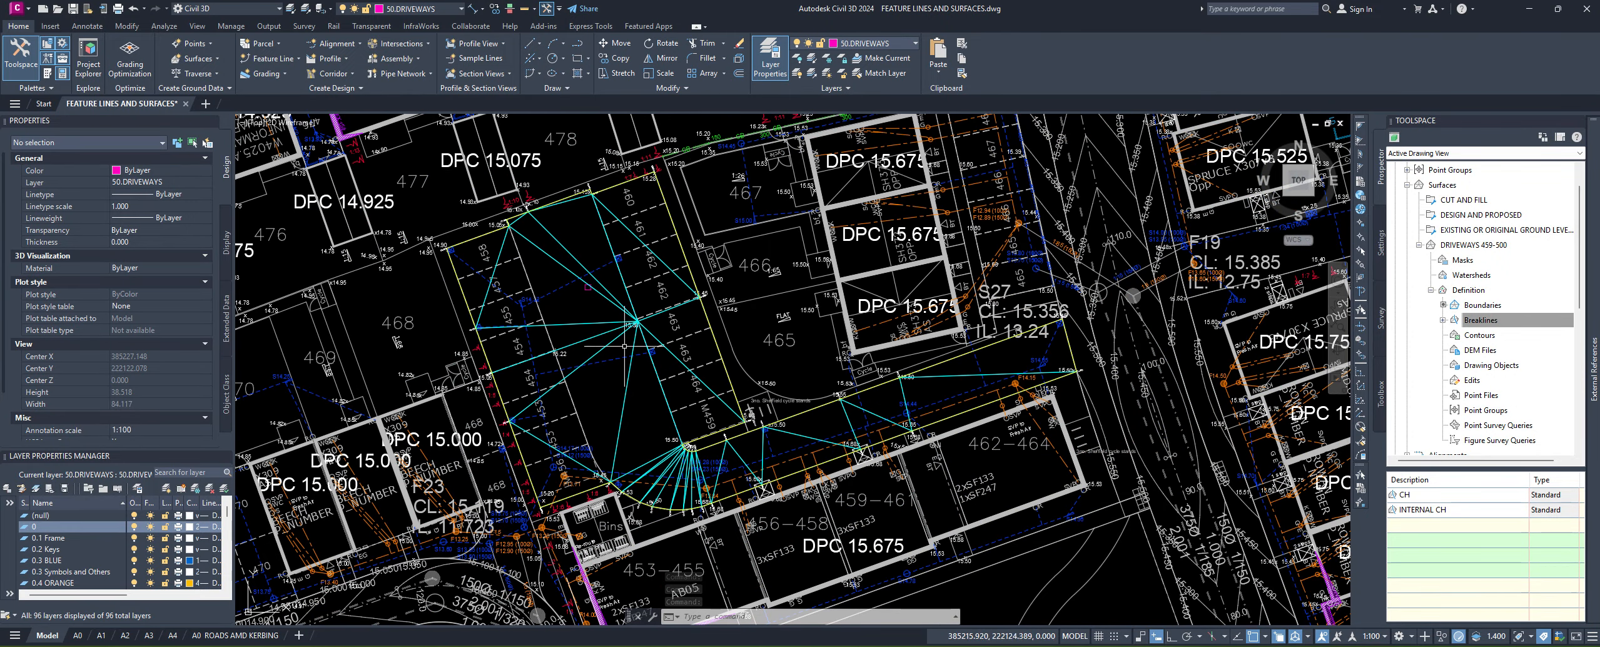
{"action": "scroll", "coordinate": [722, 403], "scroll_direction": "up", "scroll_amount": 3}
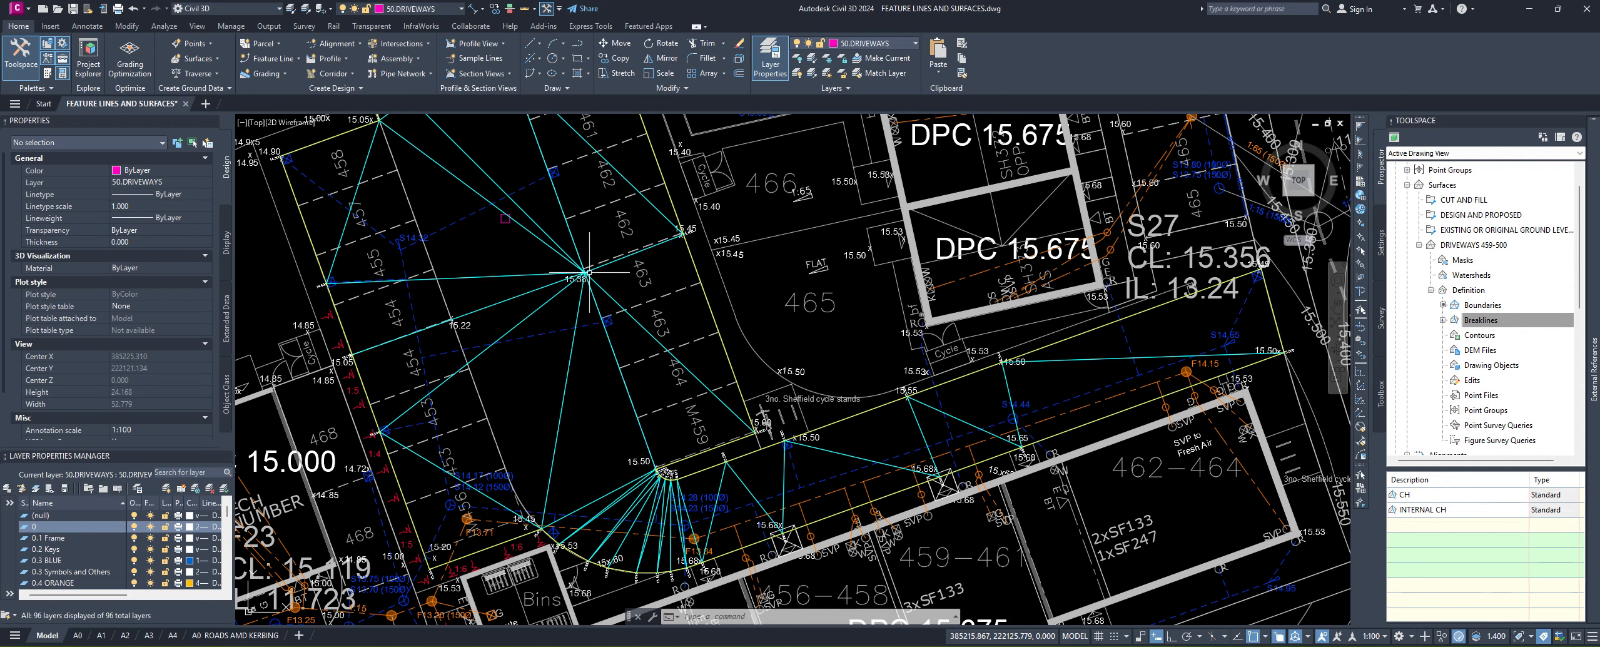
{"action": "middle_click_drag", "start_coordinate": [669, 426], "coordinate": [688, 485]}
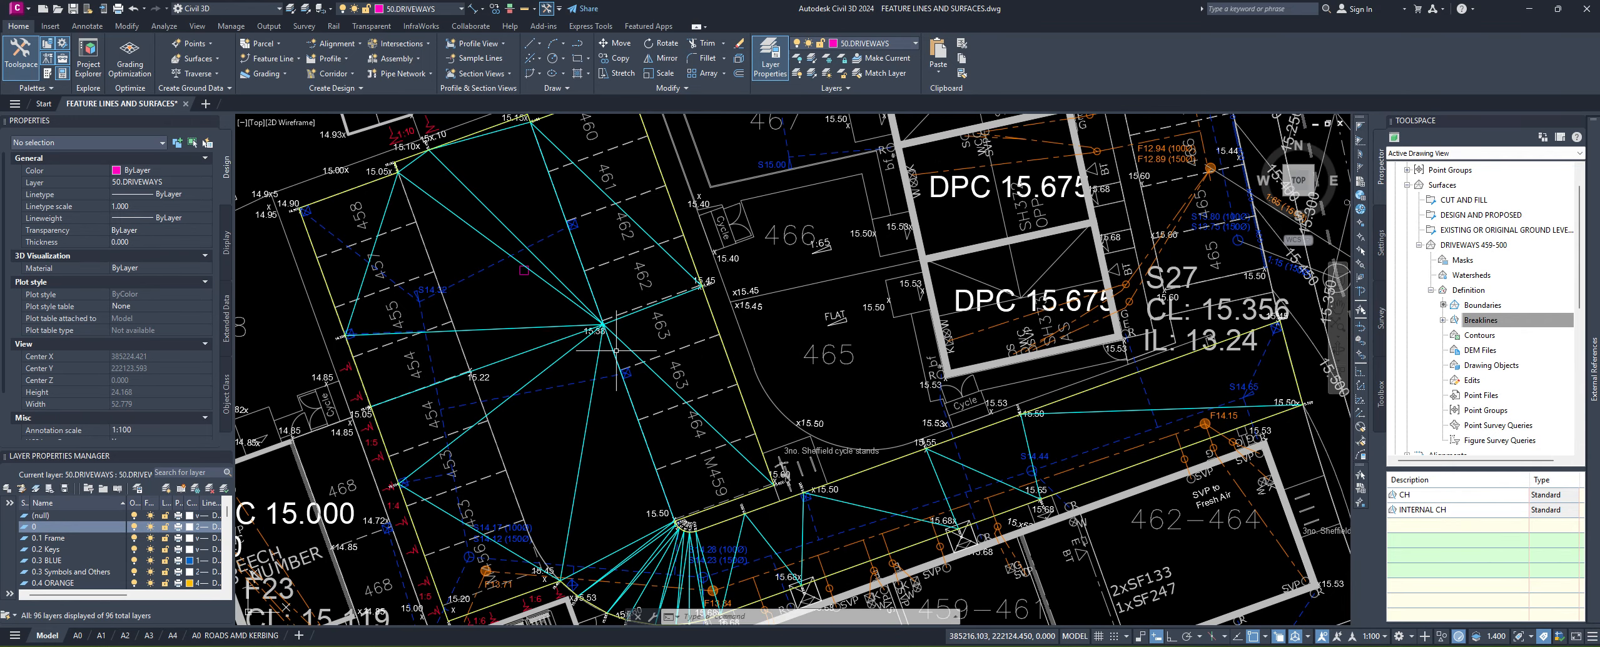
{"action": "scroll", "coordinate": [563, 260], "scroll_direction": "up", "scroll_amount": 2}
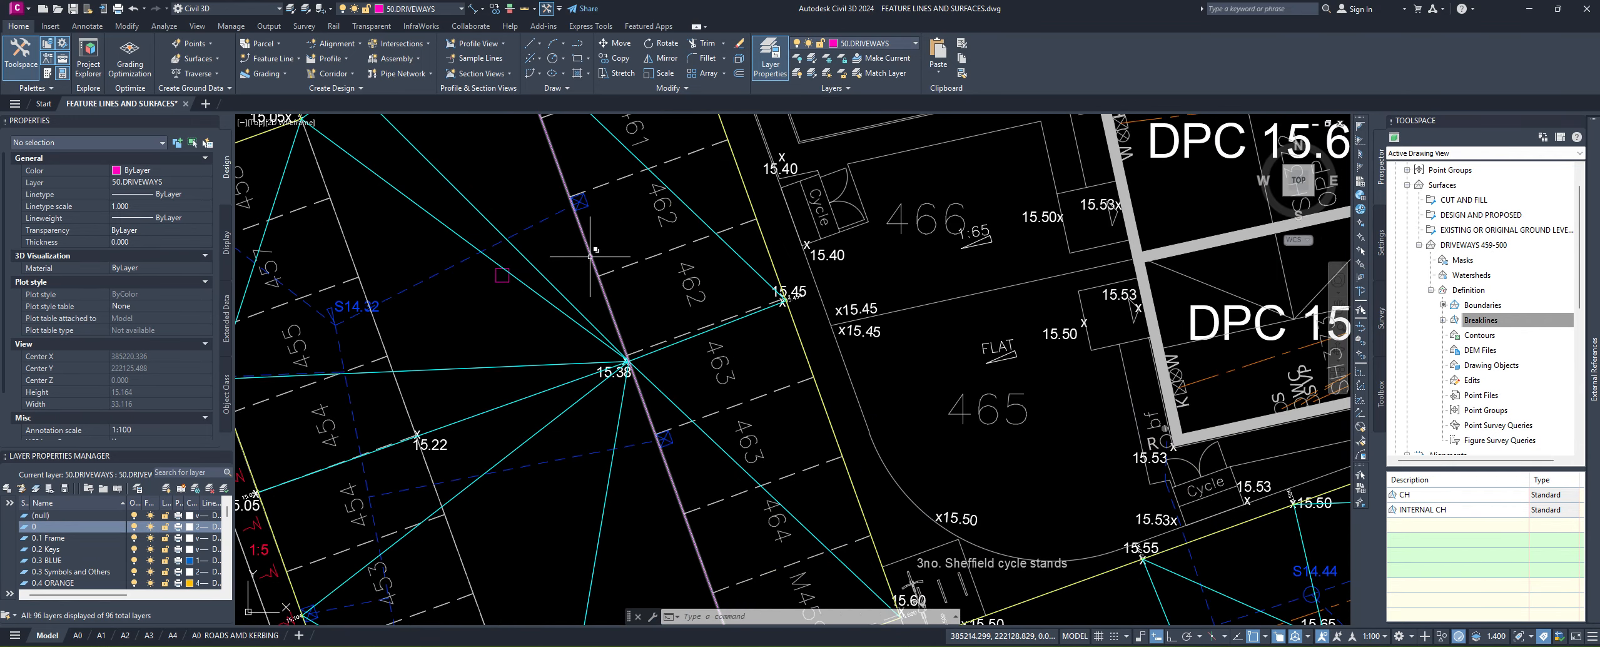
Step: Convert the 3D polyline beside bays 460 to M459 into a Standard-style feature line on layer 50.DRIVEWAYS, erasing the original entity
{"action": "left_click", "coordinate": [590, 256]}
{"action": "left_click", "coordinate": [668, 307]}
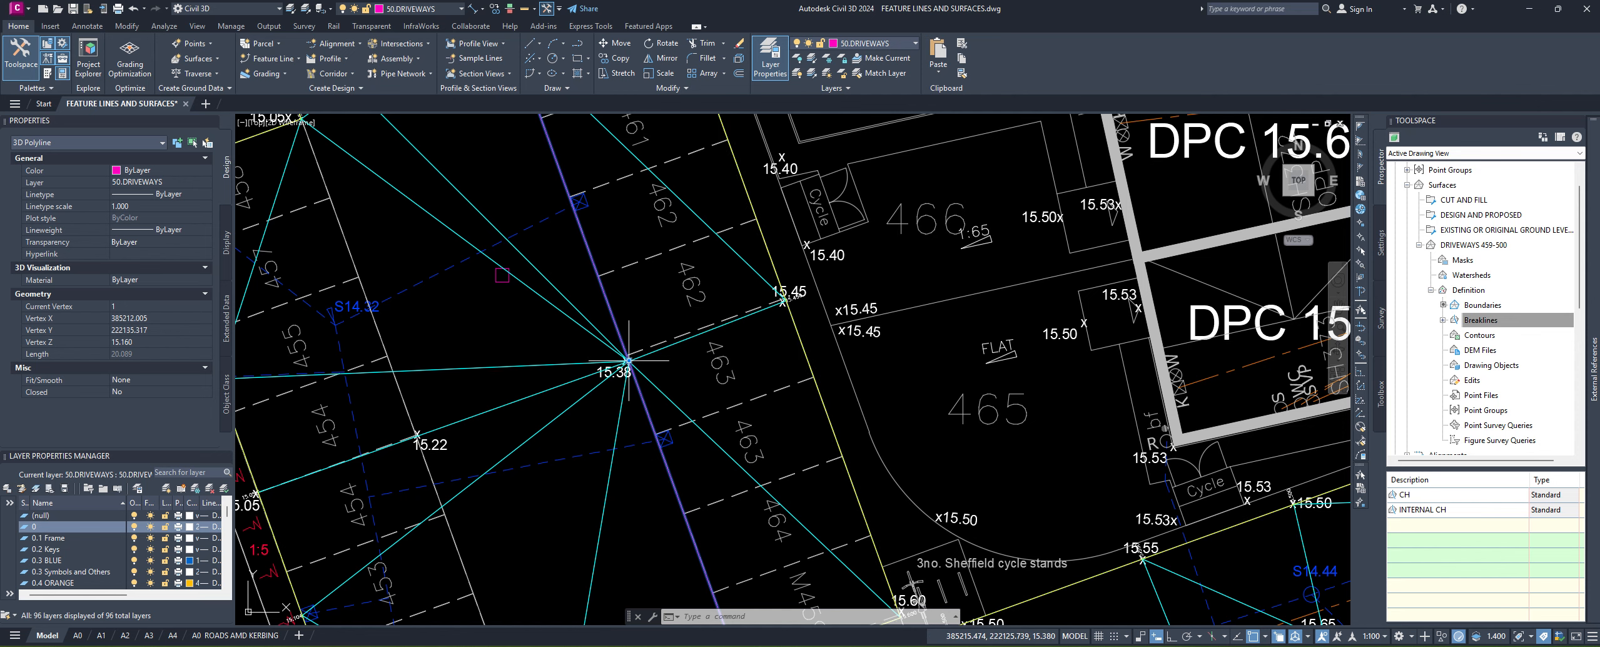
{"action": "mouse_move", "coordinate": [629, 361]}
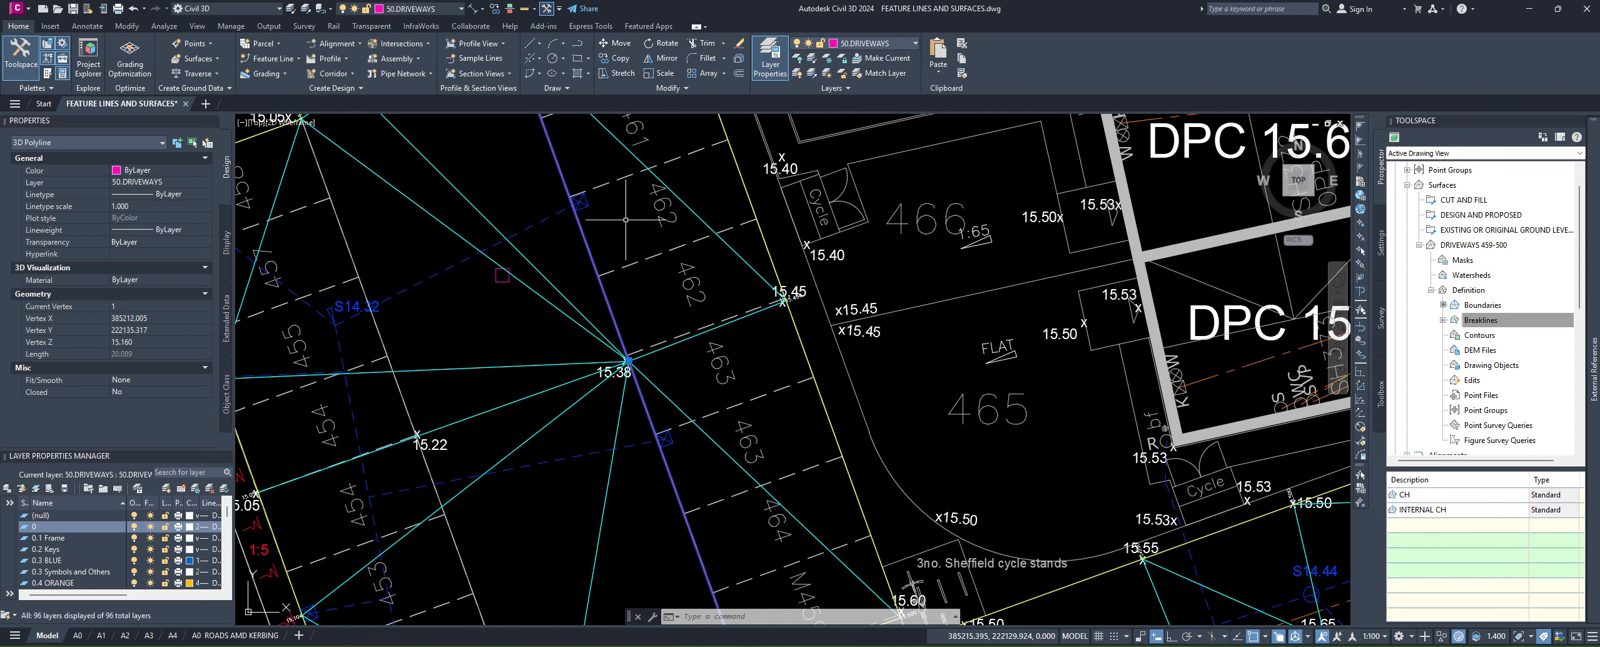
{"action": "middle_click_drag", "start_coordinate": [625, 221], "coordinate": [652, 359]}
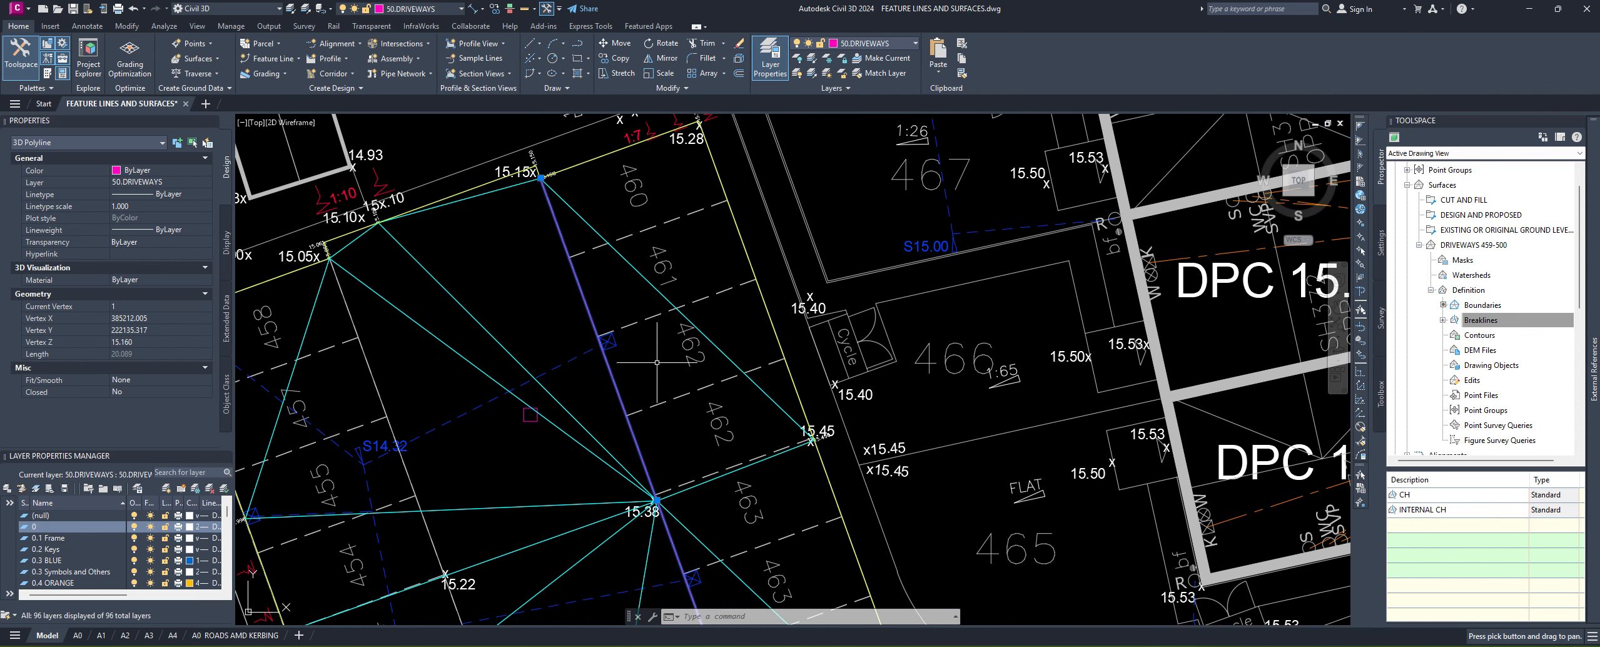
{"action": "left_click", "coordinate": [296, 59]}
{"action": "left_click", "coordinate": [298, 88]}
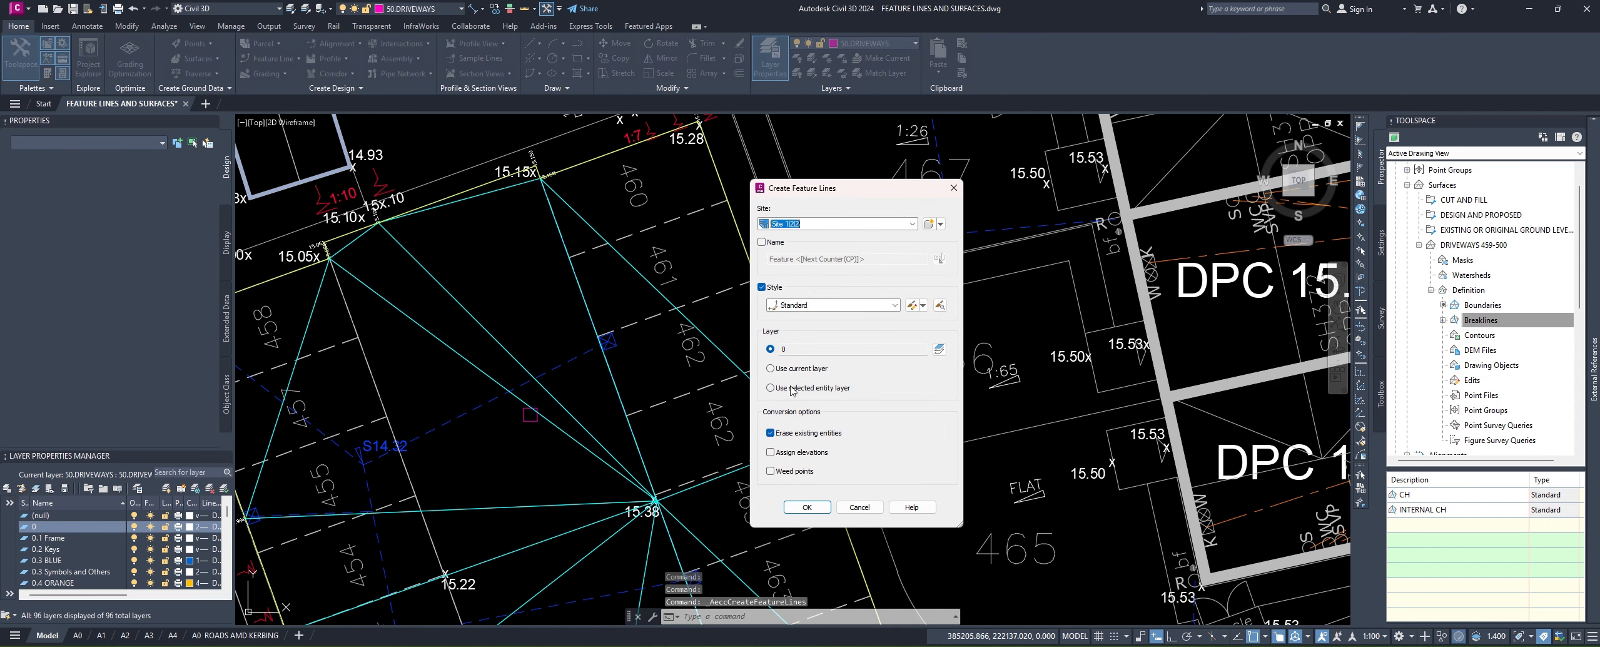
{"action": "left_click", "coordinate": [816, 511]}
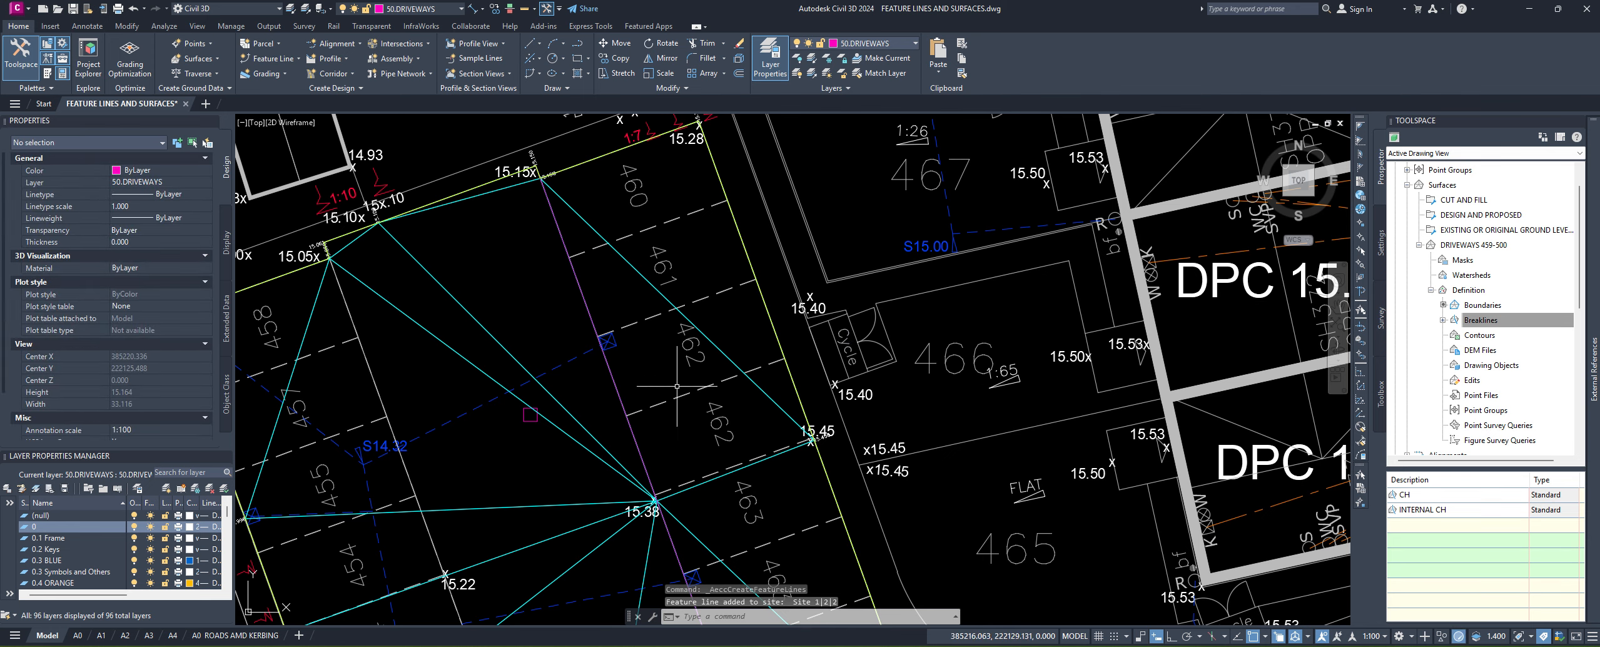
Step: Insert three elevation points on the feature line beside bays 460 to 462, accepting the interpolated elevations 15.215, 15.269 and 15.322
{"action": "left_click", "coordinate": [617, 384]}
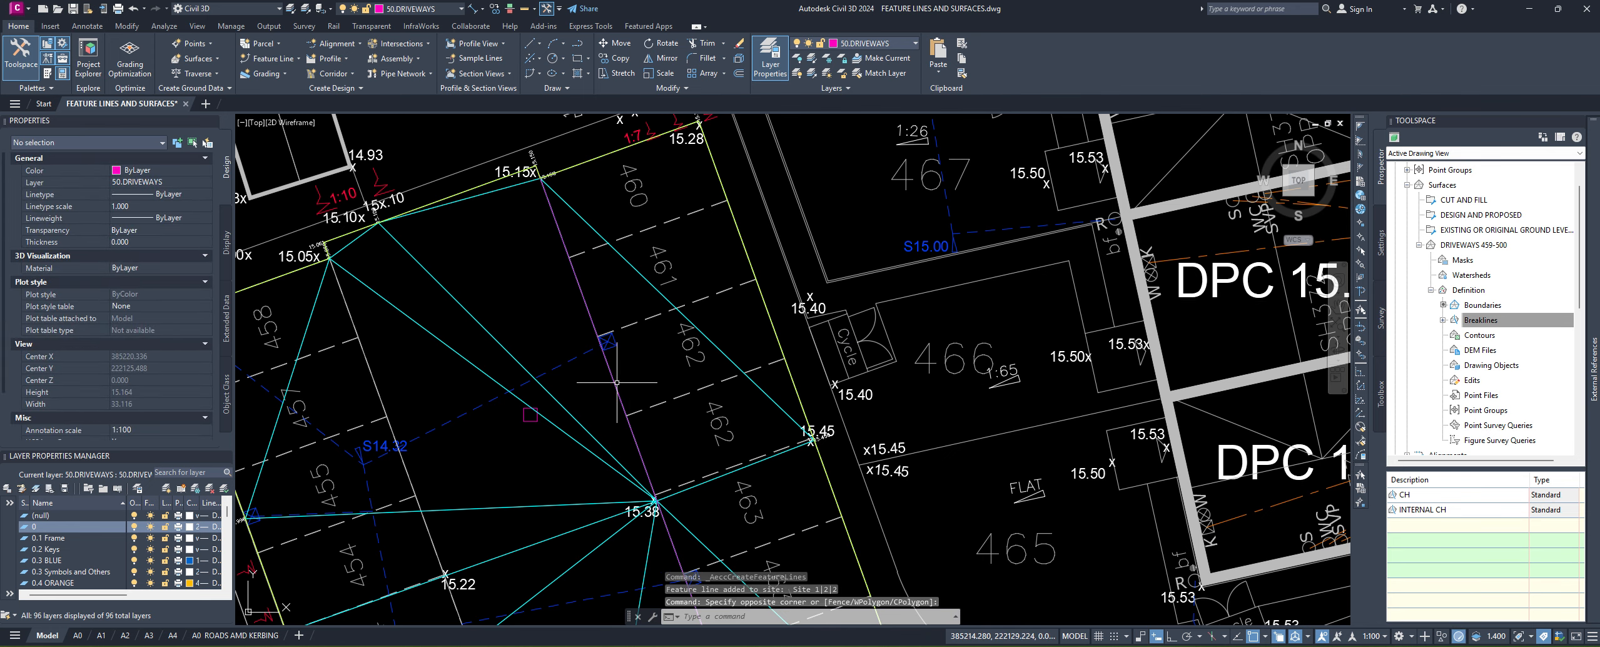
{"action": "left_click", "coordinate": [618, 383]}
{"action": "scroll", "coordinate": [549, 230], "scroll_direction": "down", "scroll_amount": 2}
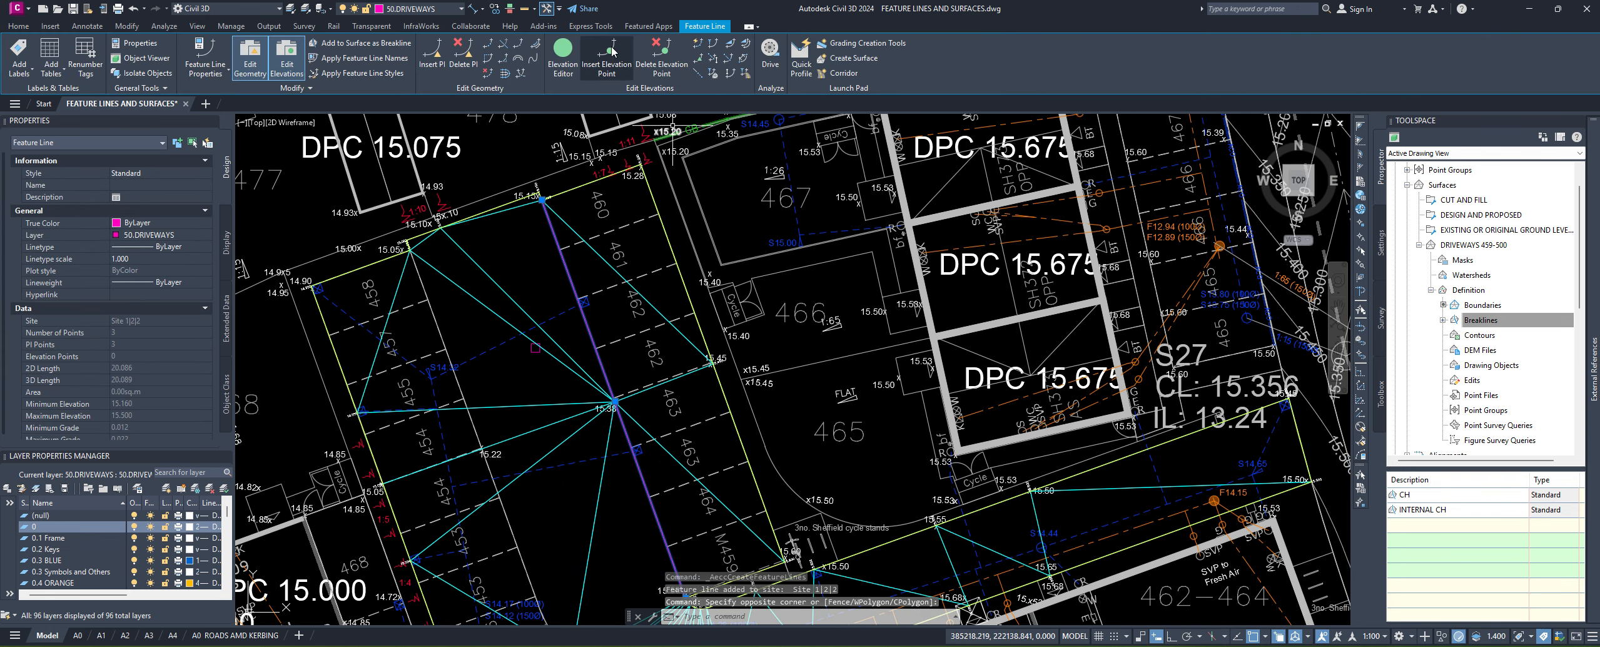
{"action": "left_click", "coordinate": [611, 50]}
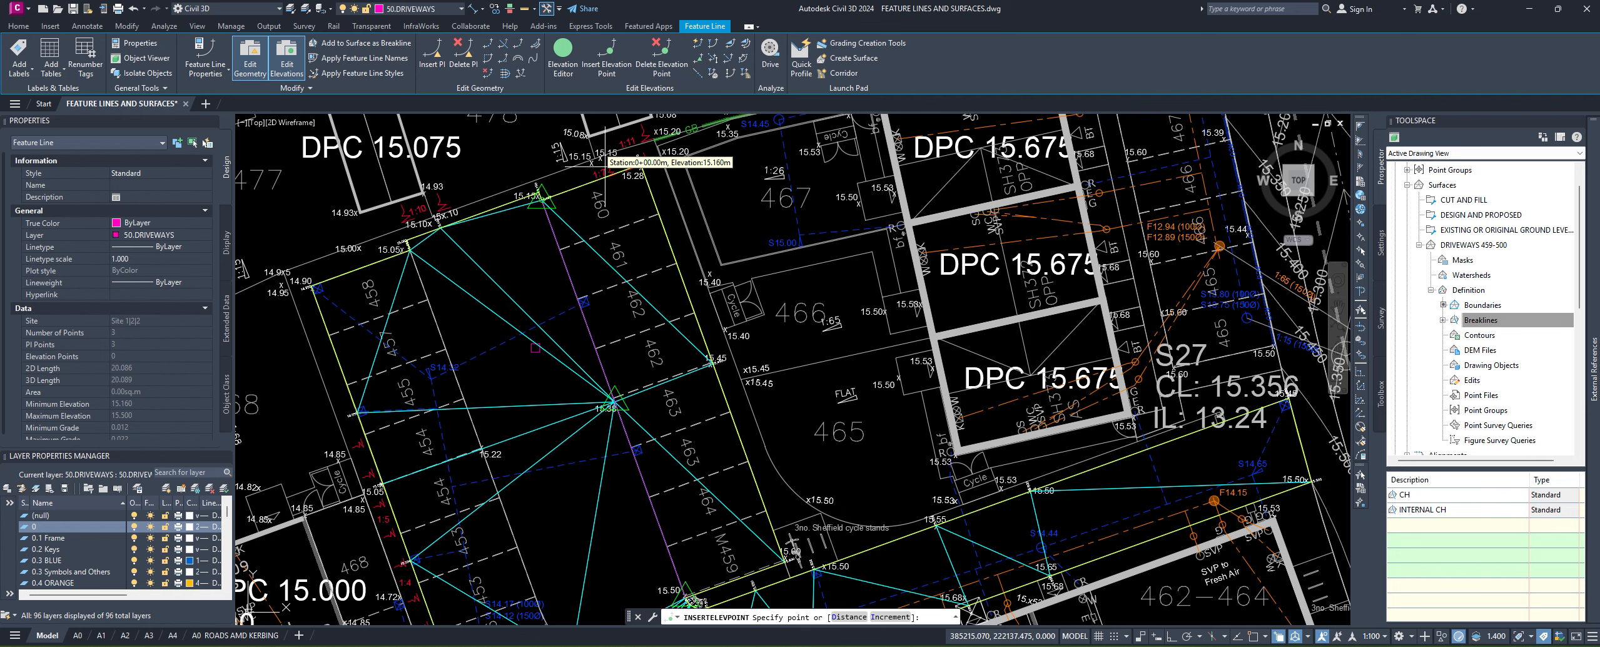
{"action": "left_click", "coordinate": [532, 261]}
{"action": "key", "text": "Return"}
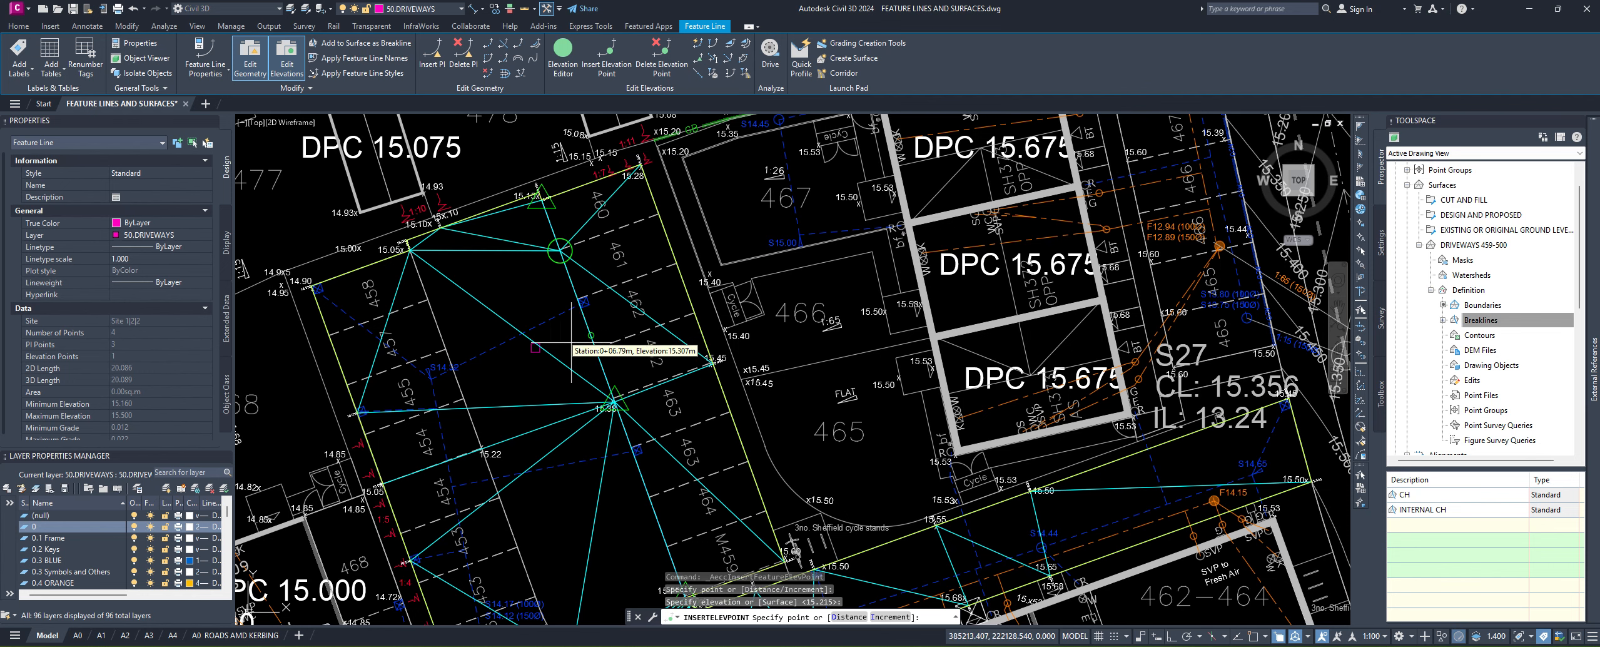
{"action": "left_click", "coordinate": [549, 310]}
{"action": "key", "text": "Return"}
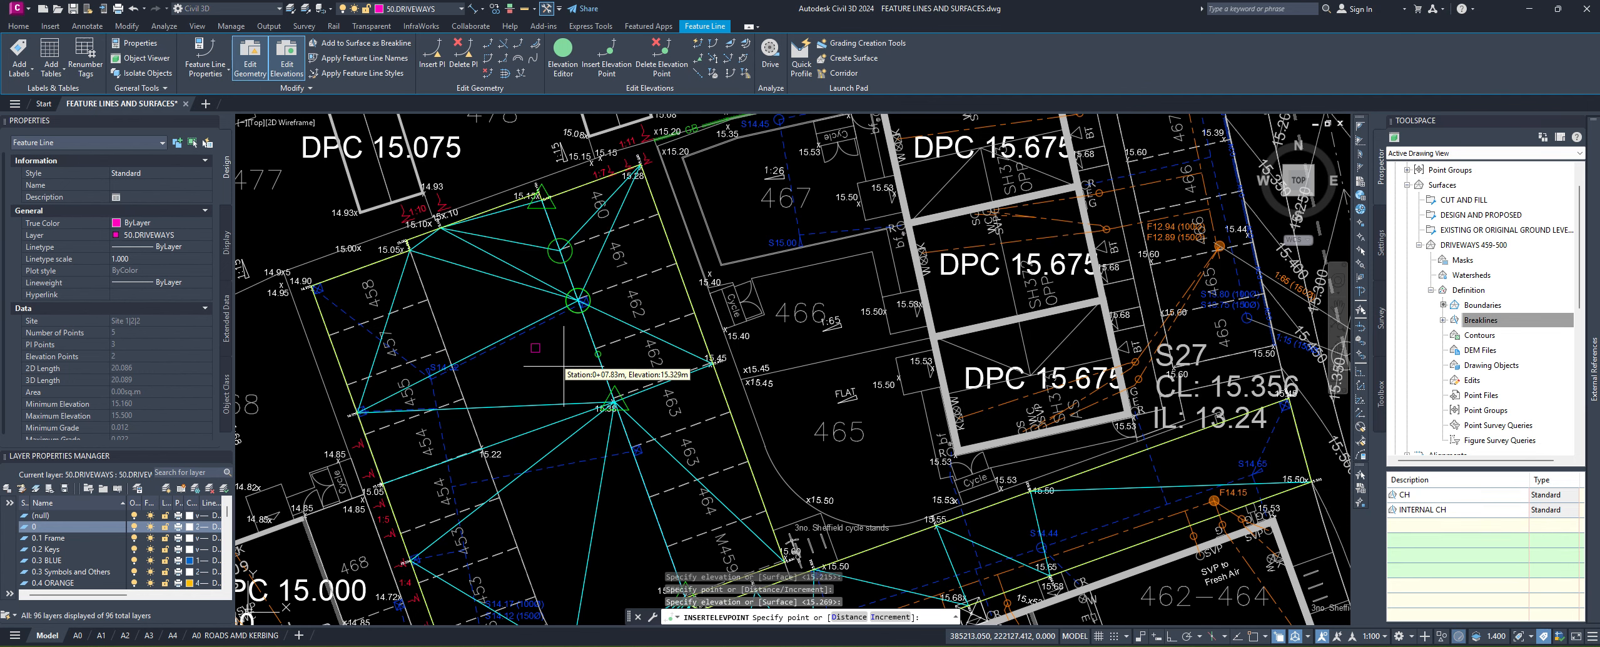
{"action": "left_click", "coordinate": [568, 360]}
{"action": "key", "text": "Return"}
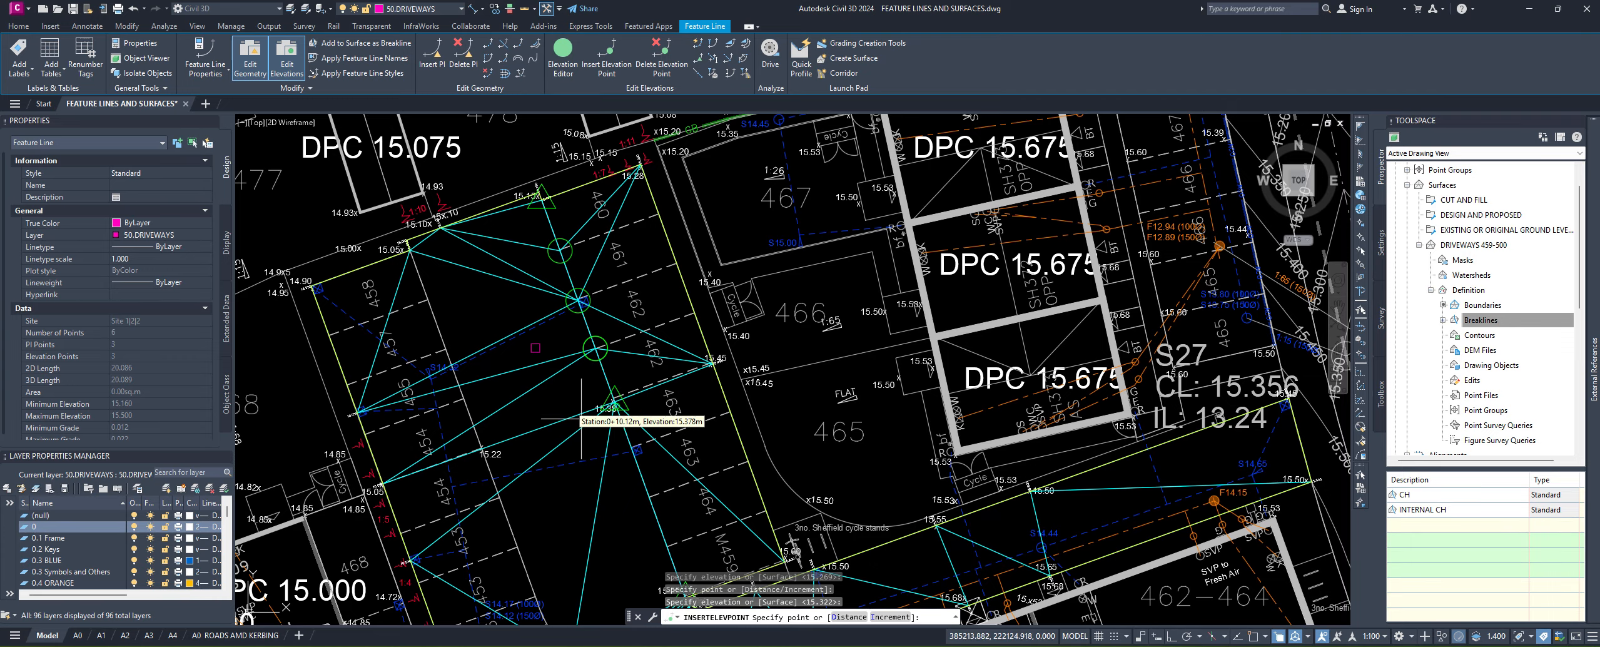
Step: Insert three more elevation points on the feature line between the 15.38 and 15.50 levels, accepting elevations 15.407, 15.439 and 15.469
{"action": "middle_click_drag", "start_coordinate": [587, 475], "coordinate": [548, 376]}
{"action": "scroll", "coordinate": [548, 377], "scroll_direction": "up", "scroll_amount": 2}
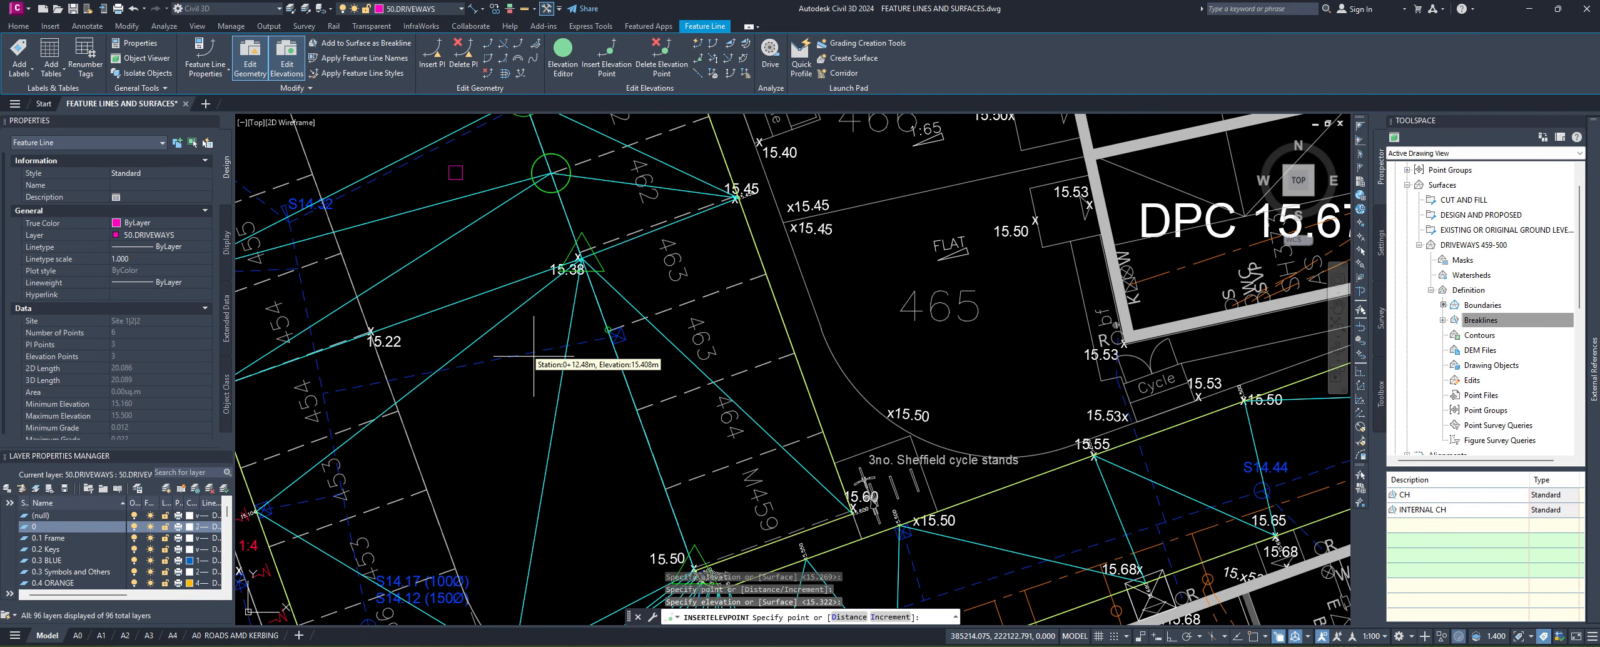
{"action": "left_click", "coordinate": [532, 356]}
{"action": "key", "text": "Return"}
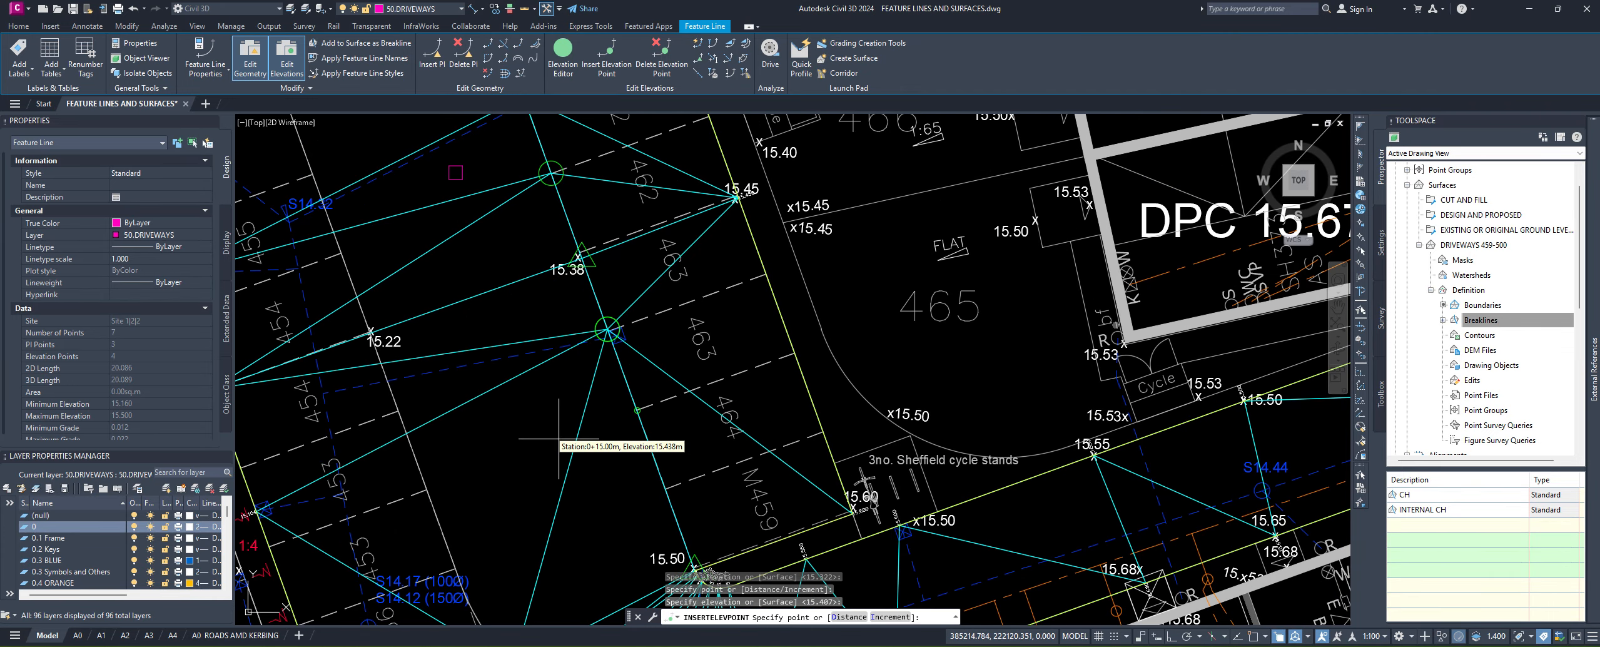
{"action": "key", "text": "Return"}
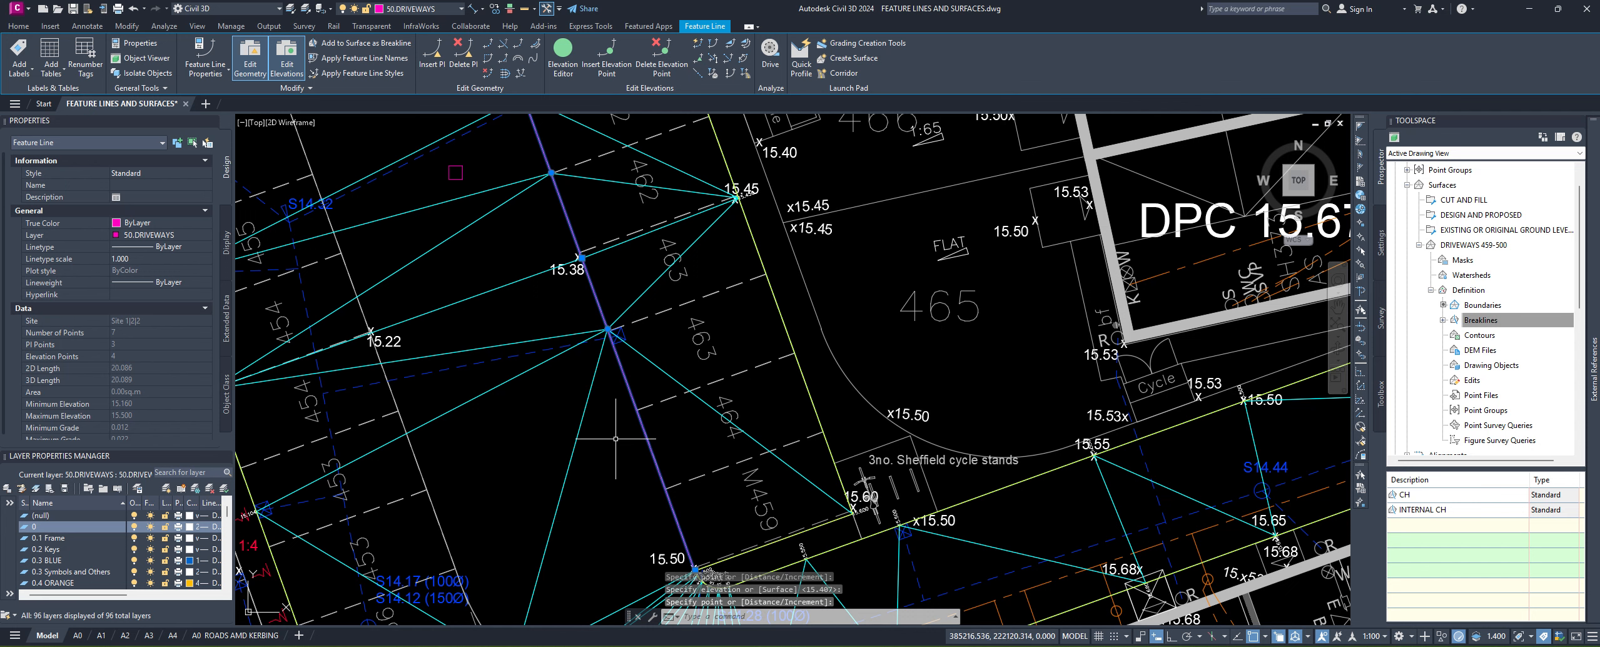
{"action": "key", "text": "Return"}
{"action": "left_click", "coordinate": [637, 411]}
{"action": "key", "text": "Return"}
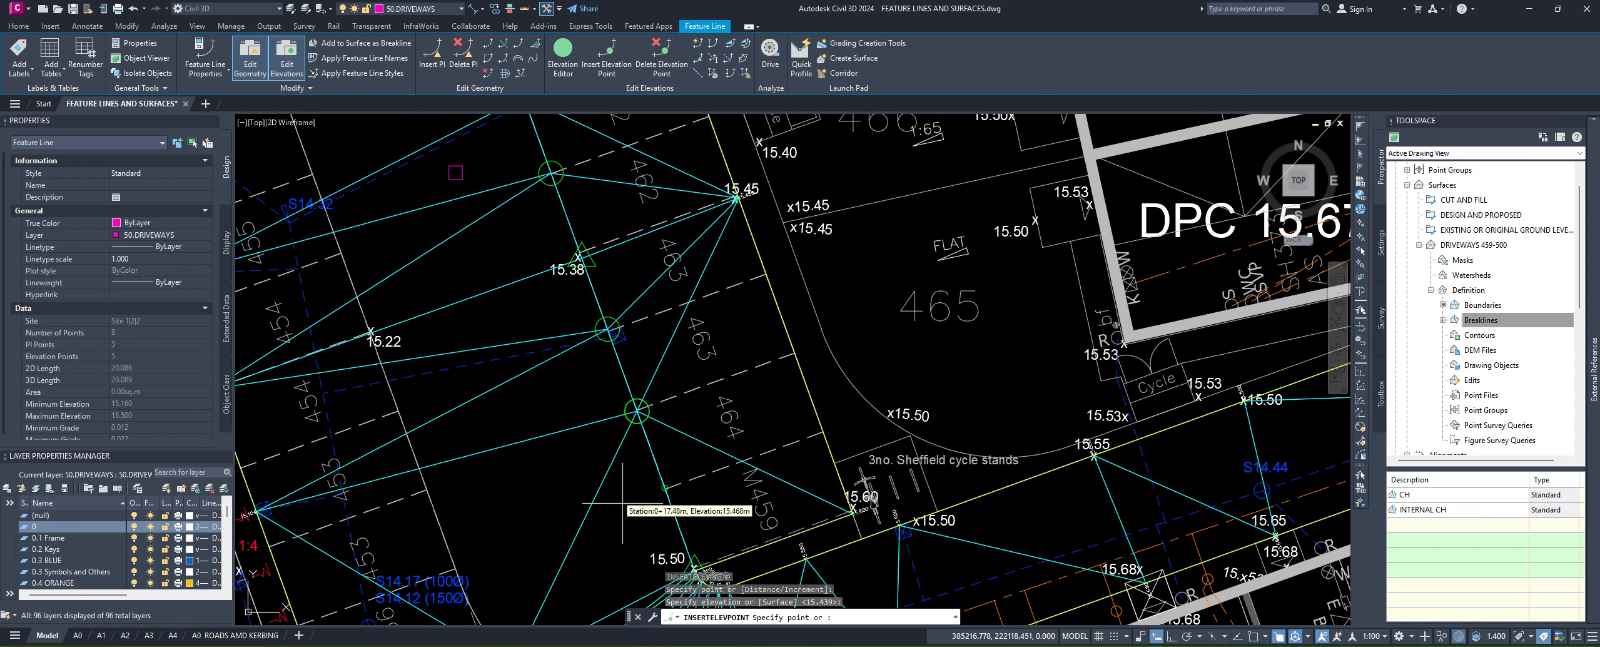
{"action": "left_click", "coordinate": [540, 537]}
{"action": "key", "text": "Return"}
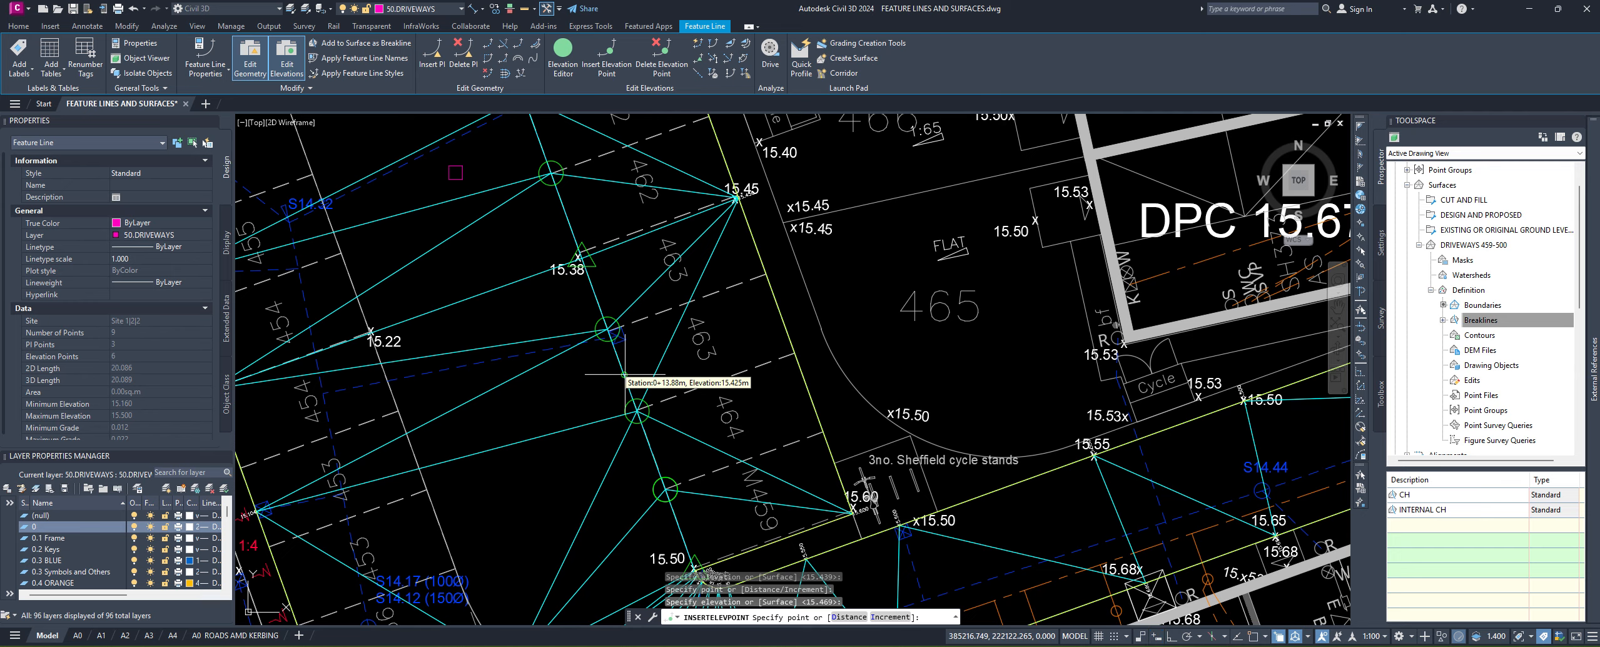
Step: Examine the surface triangles between the feature line and the bays on both sides, and end elevation point insertion
{"action": "scroll", "coordinate": [623, 374], "scroll_direction": "down", "scroll_amount": 2}
{"action": "middle_click_drag", "start_coordinate": [641, 351], "coordinate": [781, 341]}
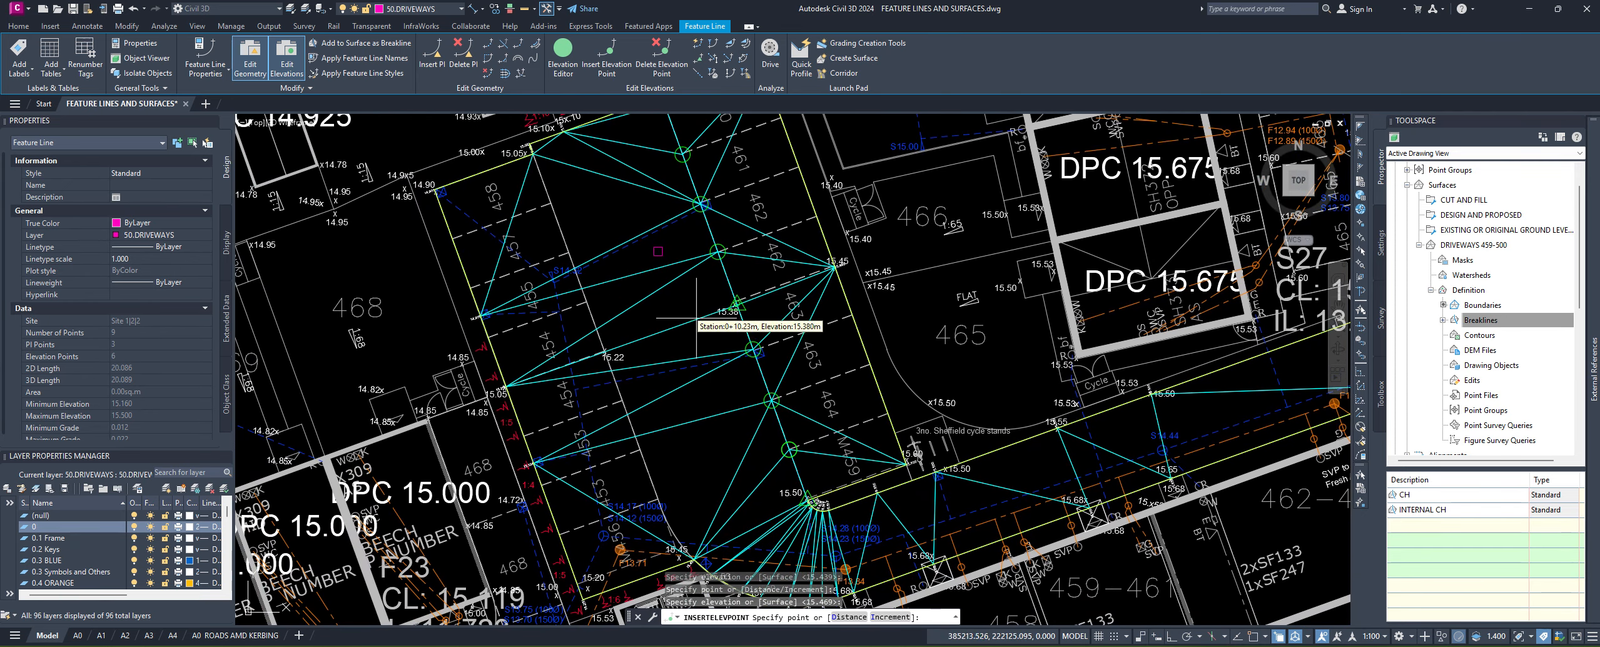
{"action": "middle_click_drag", "start_coordinate": [696, 318], "coordinate": [748, 370]}
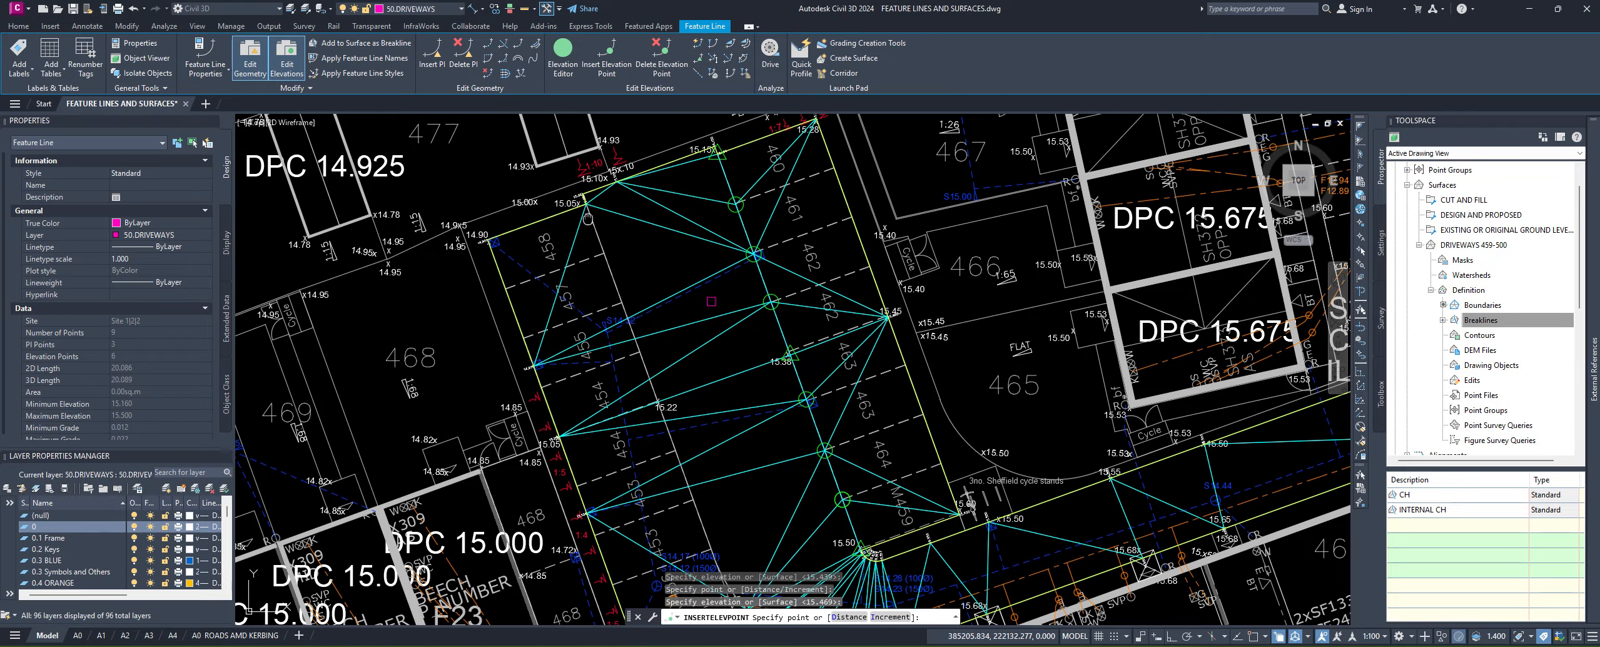
{"action": "middle_click_drag", "start_coordinate": [587, 216], "coordinate": [559, 130]}
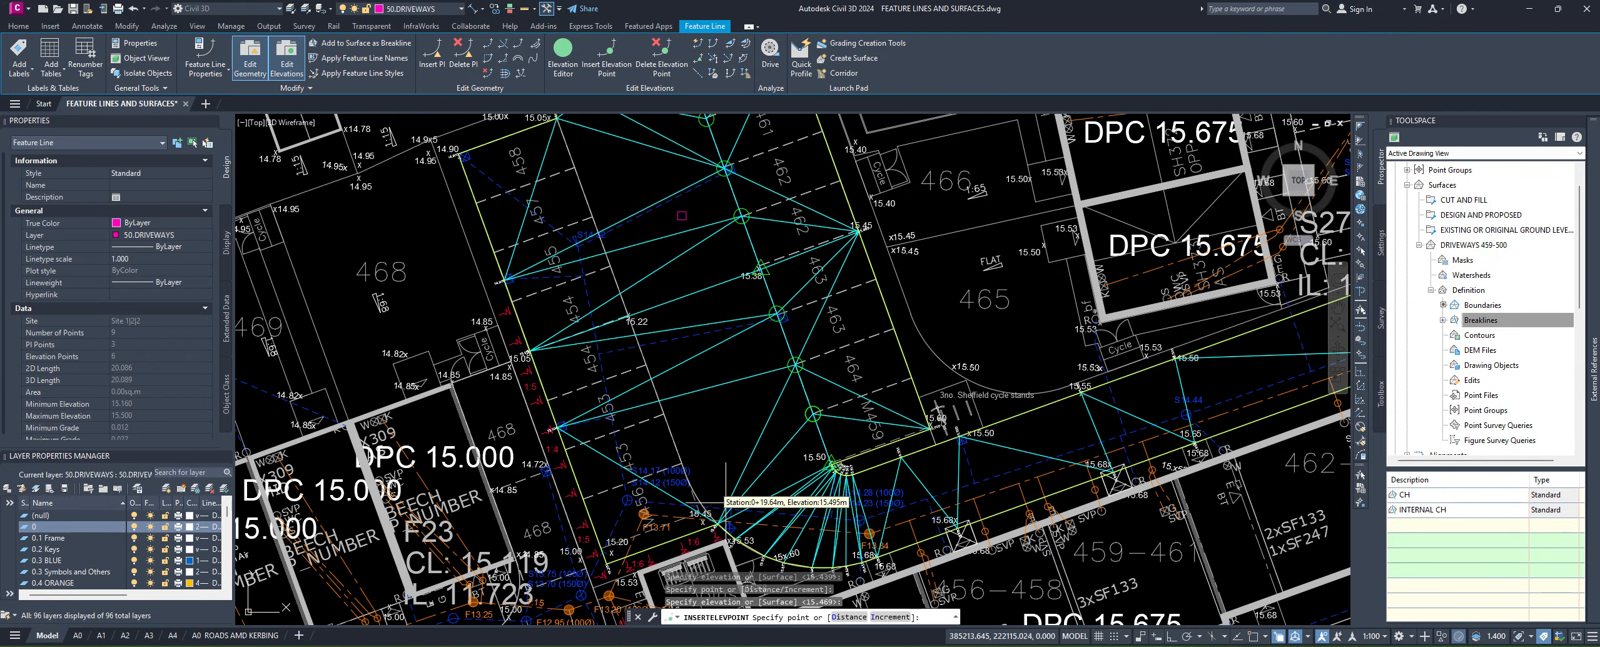
{"action": "mouse_move", "coordinate": [733, 371]}
{"action": "middle_mouse_down"}
{"action": "mouse_move", "coordinate": [729, 484]}
{"action": "mouse_move", "coordinate": [720, 430]}
{"action": "mouse_move", "coordinate": [784, 376]}
{"action": "middle_mouse_up"}
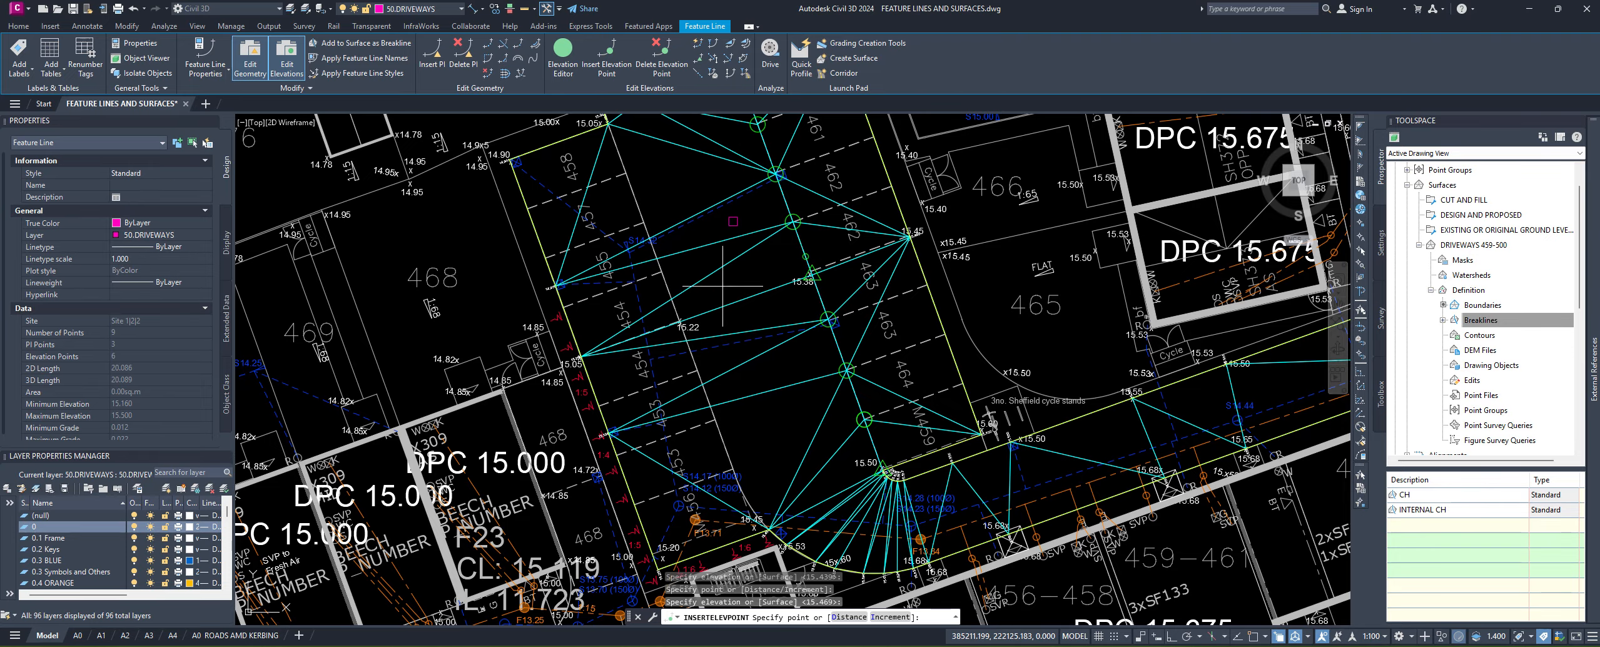
{"action": "middle_click_drag", "start_coordinate": [722, 286], "coordinate": [768, 376]}
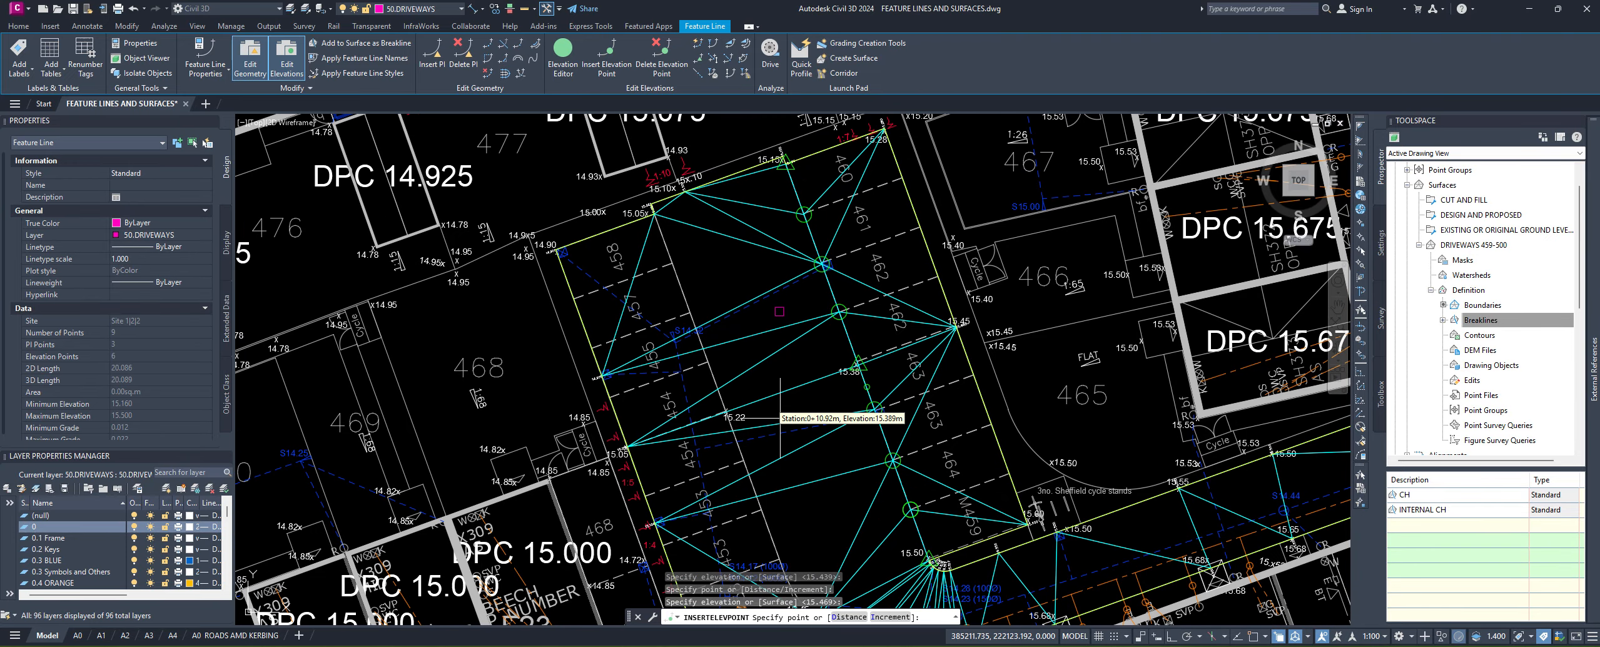
{"action": "key", "text": "Escape"}
Step: Identify the layer of the DRIVEWAYS 459-500 surface and turn off layer 0 to hide its triangles
{"action": "middle_click_drag", "start_coordinate": [664, 243], "coordinate": [689, 325]}
{"action": "left_click", "coordinate": [719, 306]}
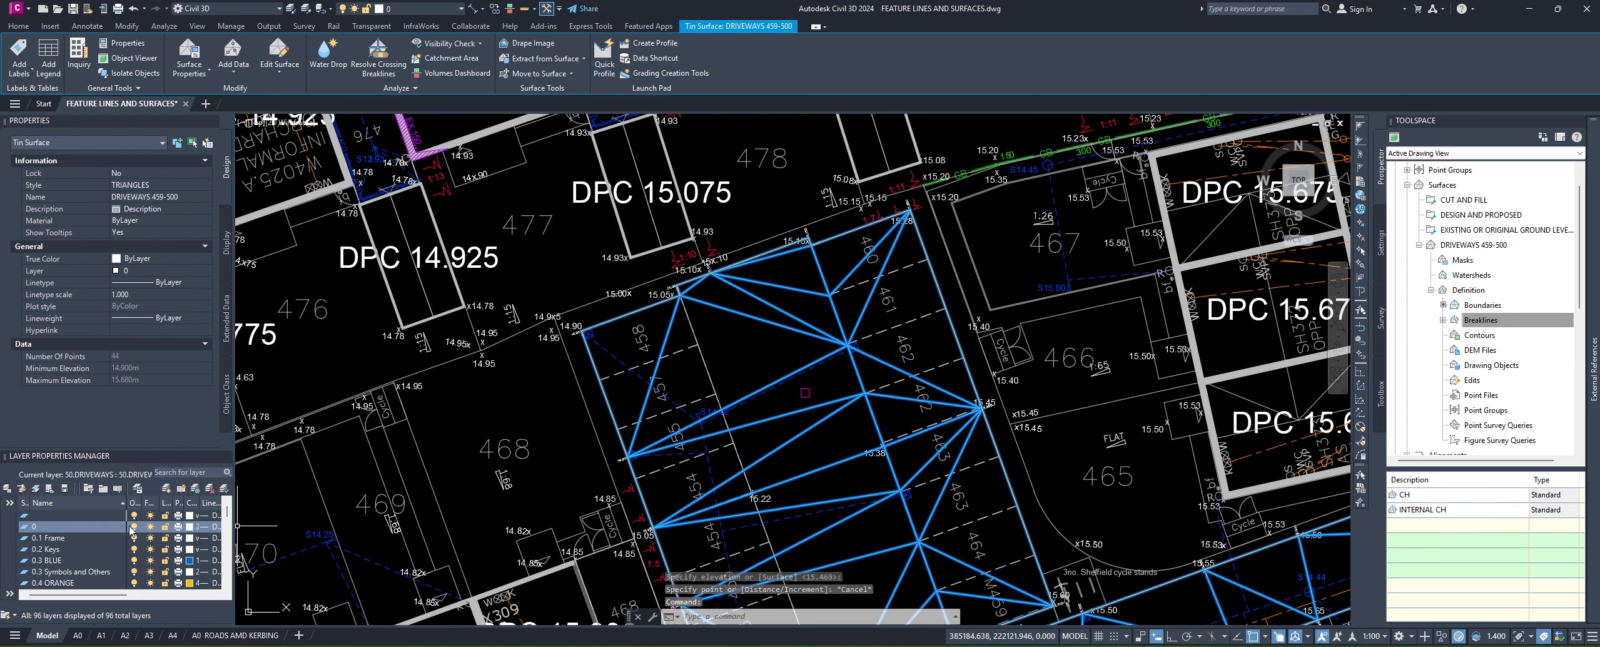
{"action": "key", "text": "Escape"}
{"action": "key", "text": "Escape"}
{"action": "middle_click_drag", "start_coordinate": [727, 335], "coordinate": [692, 372]}
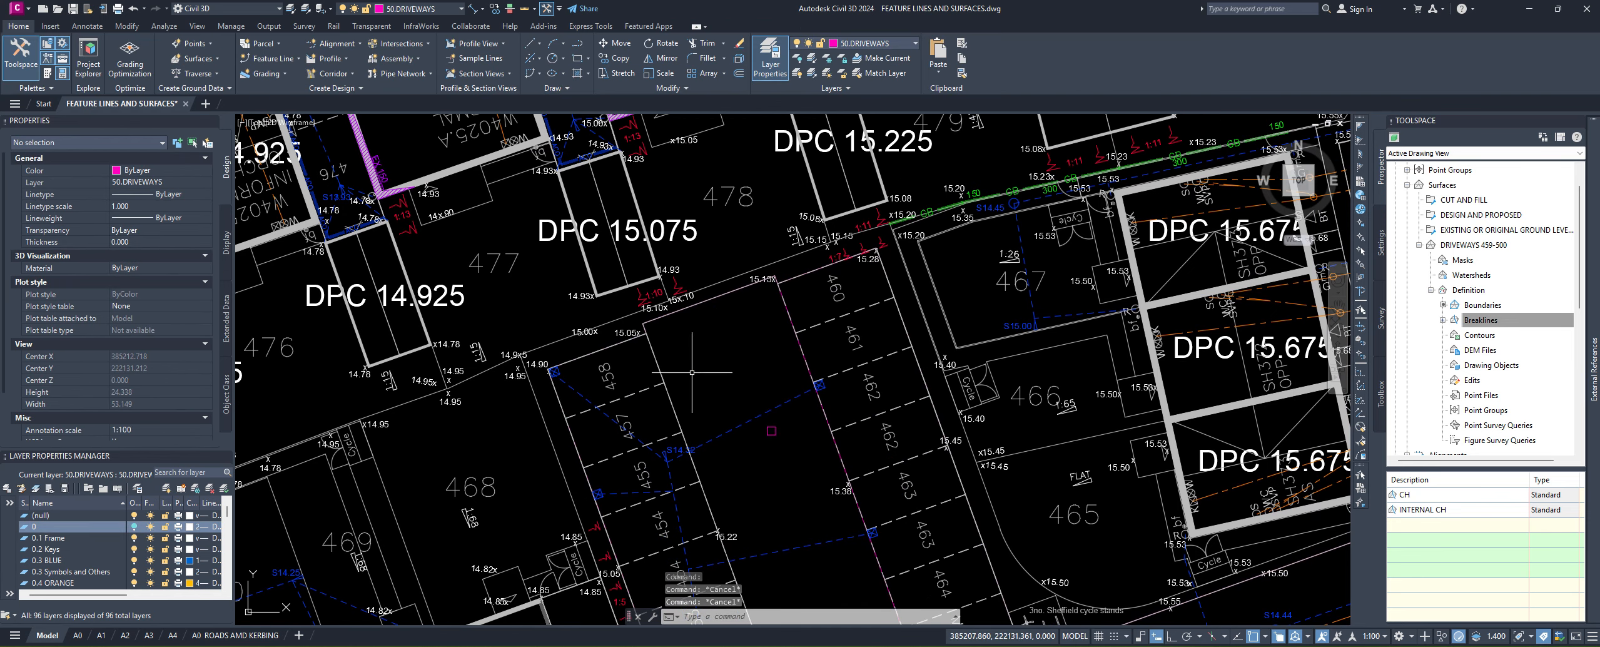
Step: Start a Standard-style feature line on the current layer 50.DRIVEWAYS at the bay 458 corner, with elevation 15.05
{"action": "scroll", "coordinate": [692, 373], "scroll_direction": "up", "scroll_amount": 2}
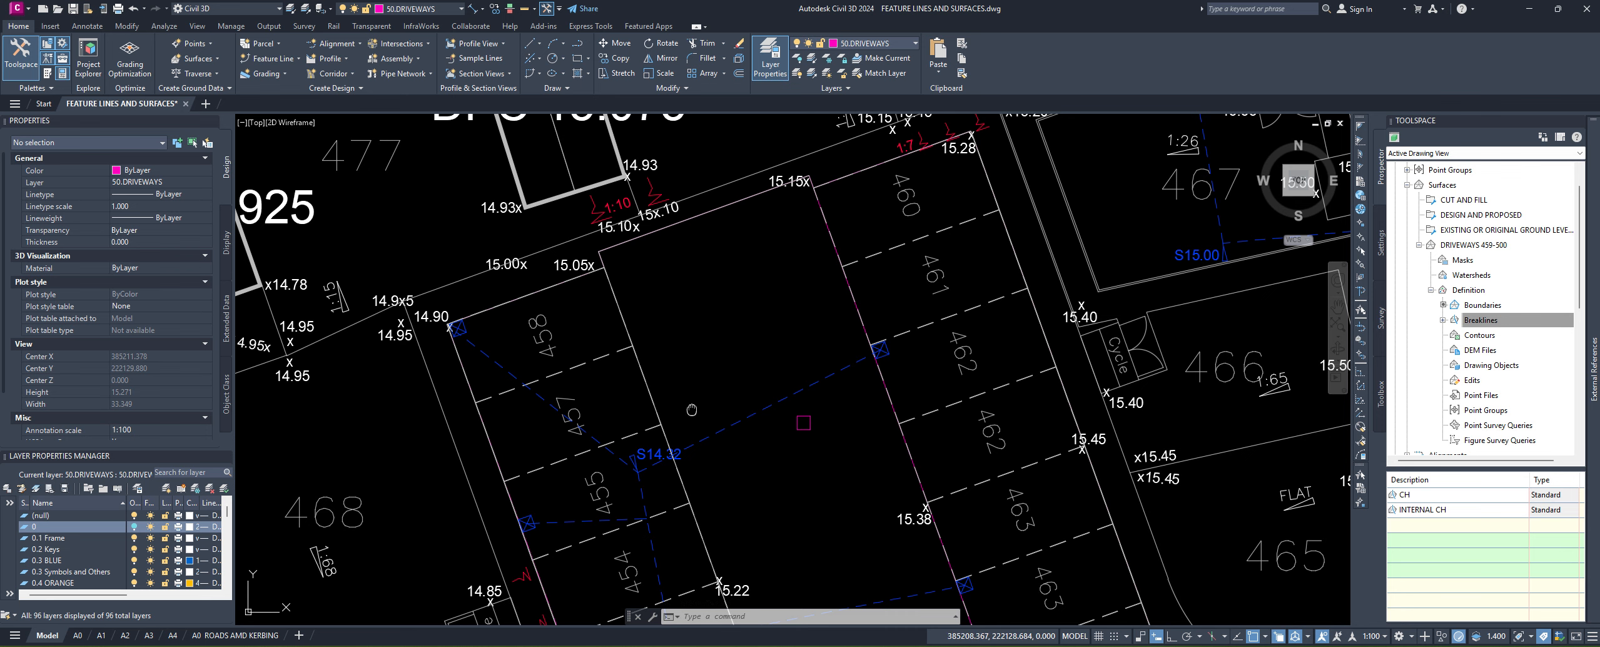
{"action": "middle_click_drag", "start_coordinate": [692, 410], "coordinate": [661, 312]}
{"action": "scroll", "coordinate": [661, 311], "scroll_direction": "down", "scroll_amount": 2}
{"action": "mouse_move", "coordinate": [722, 471]}
{"action": "middle_mouse_down"}
{"action": "mouse_move", "coordinate": [719, 347]}
{"action": "mouse_move", "coordinate": [815, 482]}
{"action": "middle_mouse_up"}
{"action": "scroll", "coordinate": [752, 487], "scroll_direction": "up", "scroll_amount": 4}
{"action": "scroll", "coordinate": [775, 469], "scroll_direction": "up", "scroll_amount": 3}
{"action": "scroll", "coordinate": [814, 482], "scroll_direction": "down", "scroll_amount": 6}
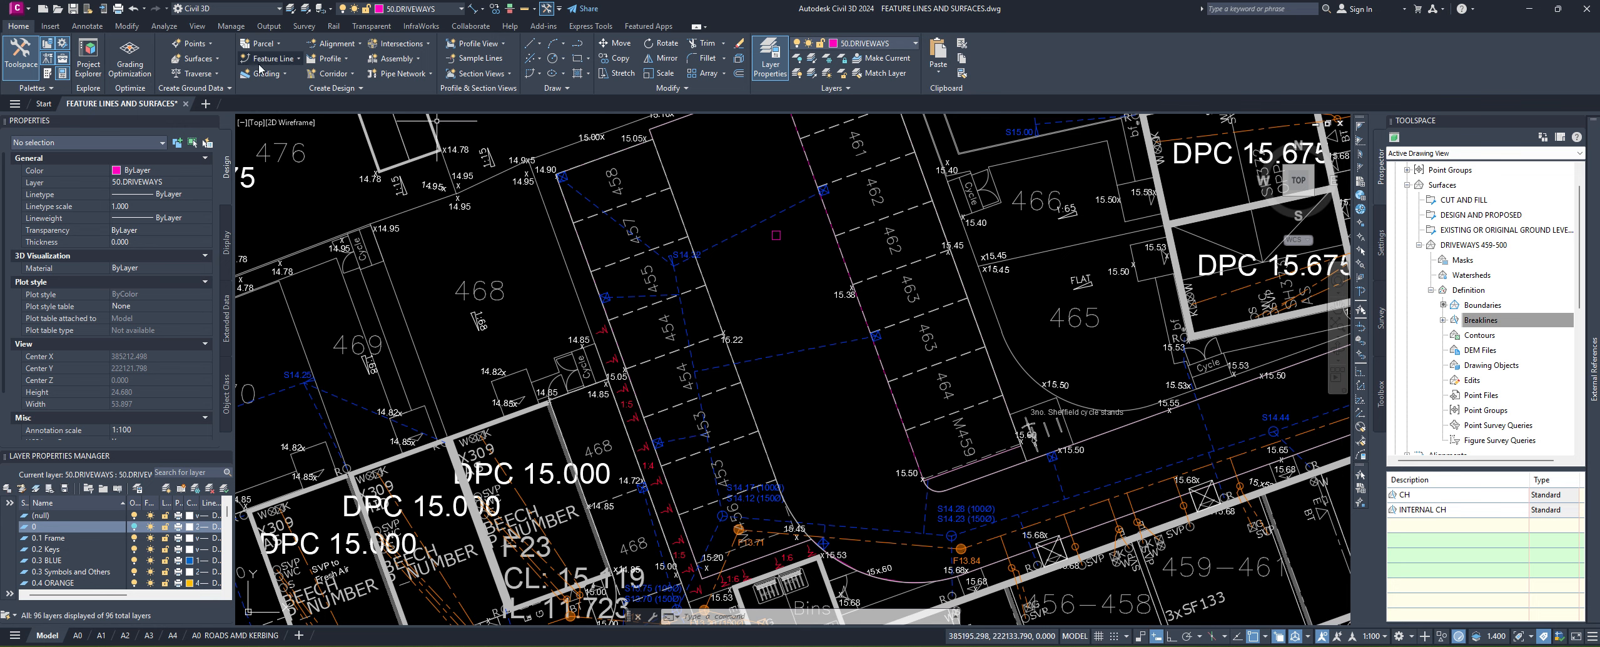
{"action": "left_click", "coordinate": [297, 83]}
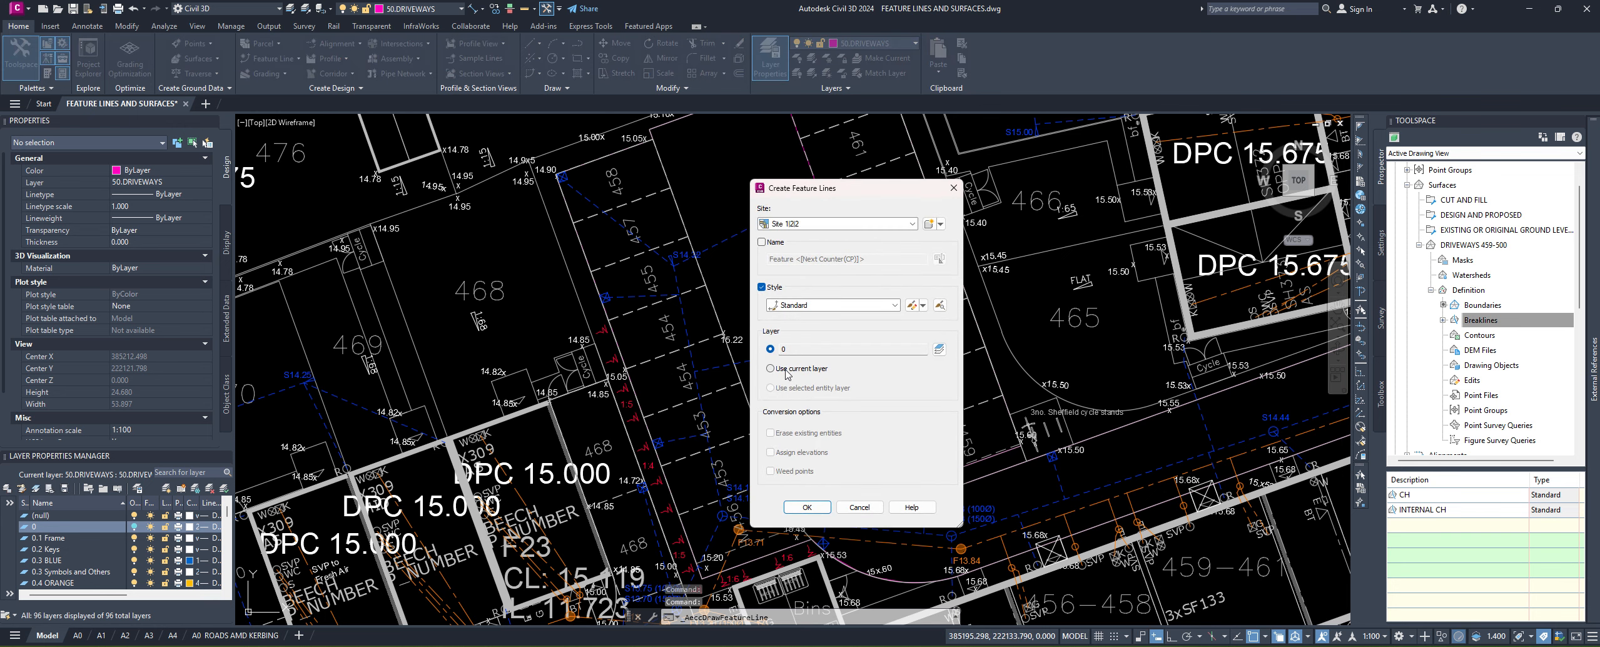
{"action": "left_click", "coordinate": [807, 507]}
{"action": "scroll", "coordinate": [719, 282], "scroll_direction": "up", "scroll_amount": 8}
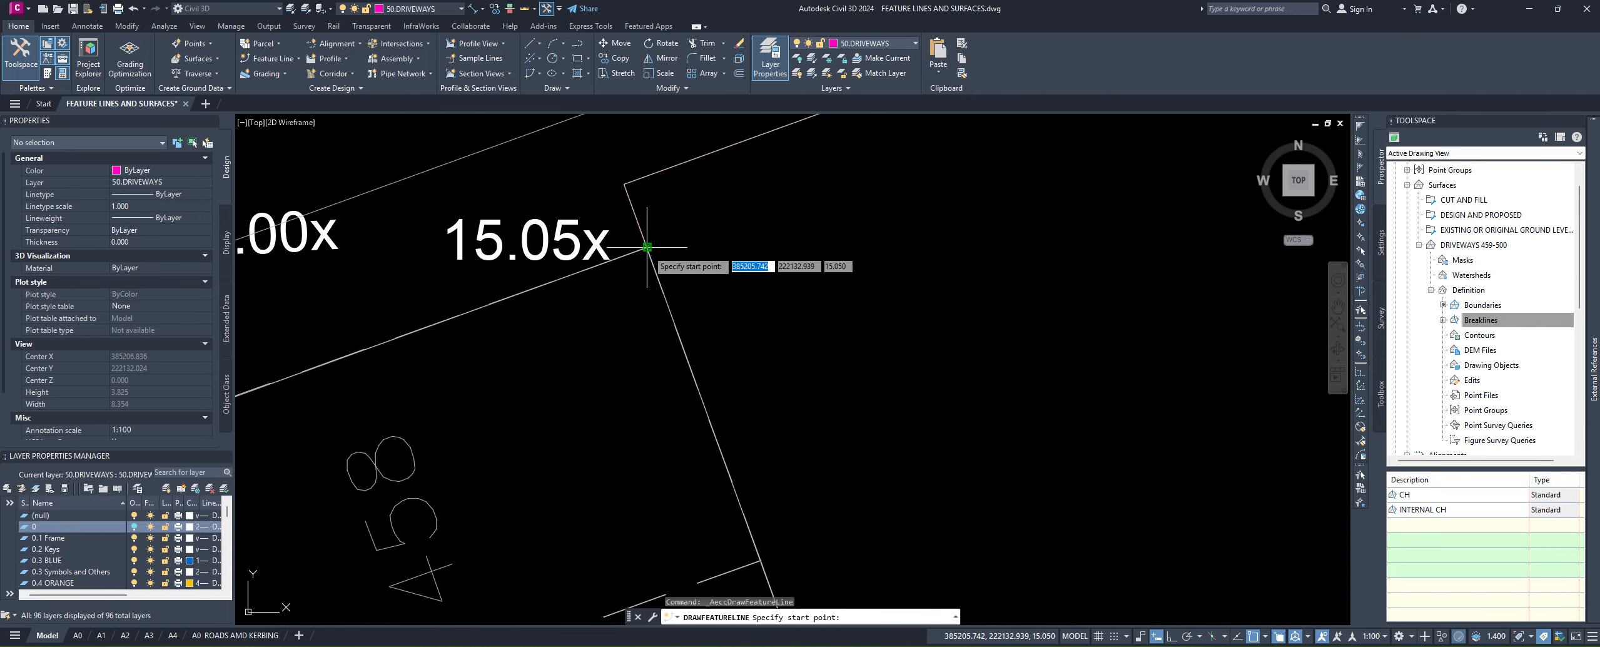
{"action": "left_click", "coordinate": [647, 247]}
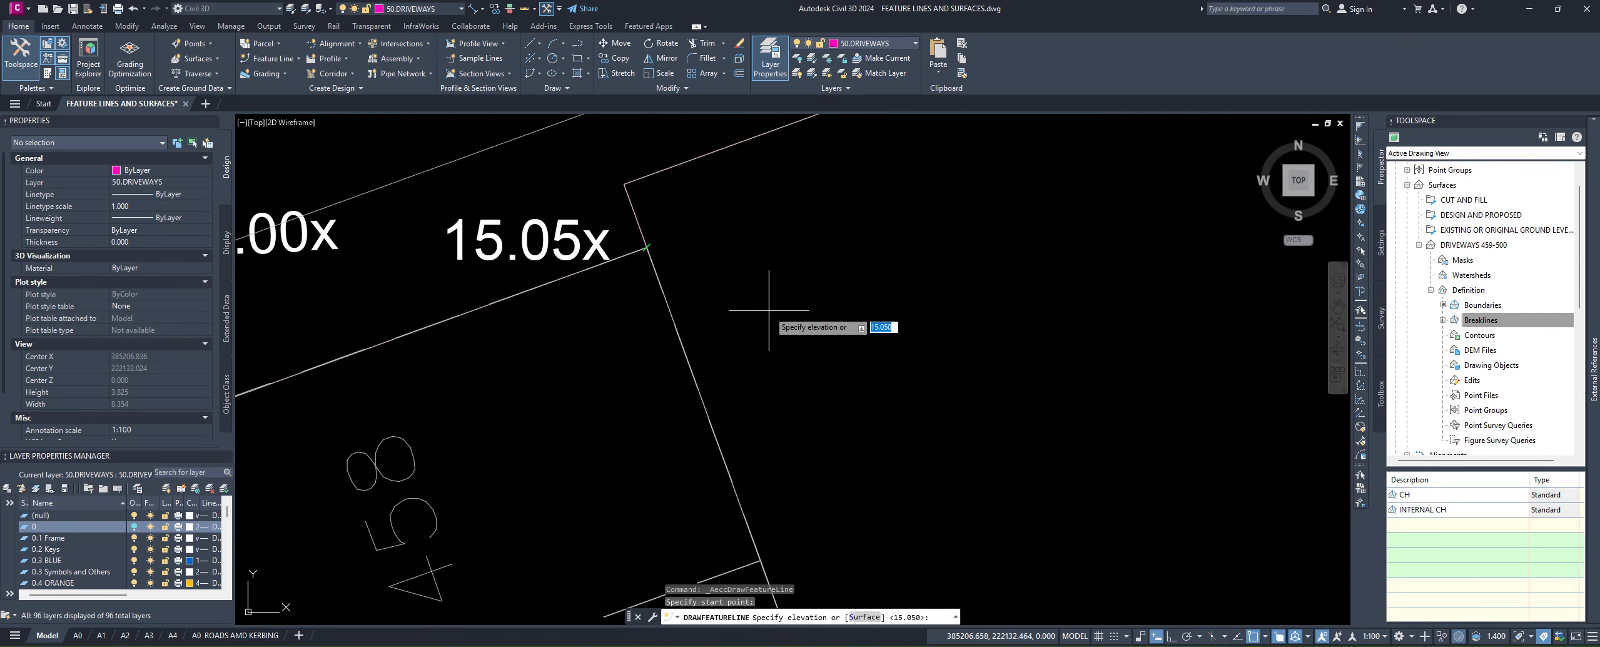
{"action": "key", "text": "Return"}
Step: Extend the feature line along the bay edge to the point marked 15.22, with elevation 15.22
{"action": "scroll", "coordinate": [714, 280], "scroll_direction": "down", "scroll_amount": 4}
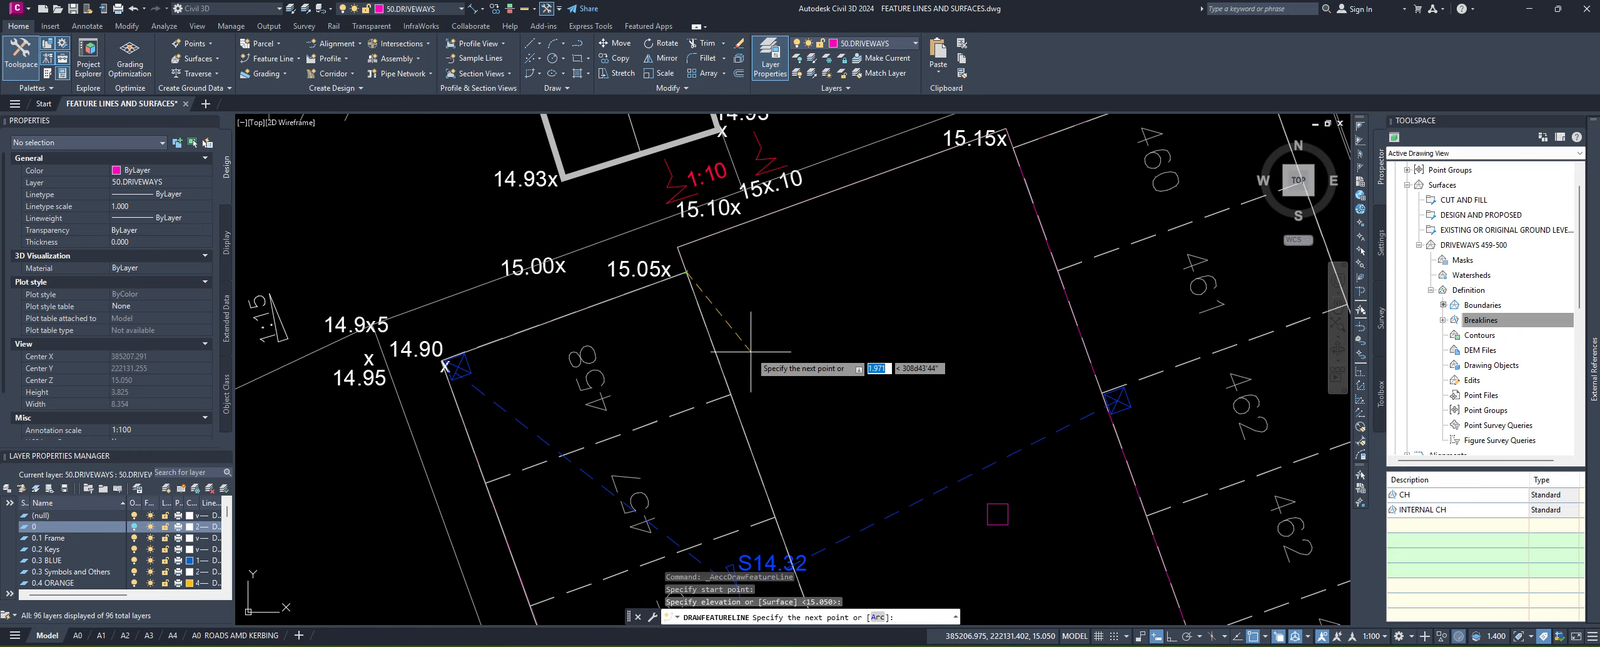
{"action": "middle_click_drag", "start_coordinate": [814, 432], "coordinate": [758, 184]}
{"action": "scroll", "coordinate": [813, 494], "scroll_direction": "up", "scroll_amount": 8}
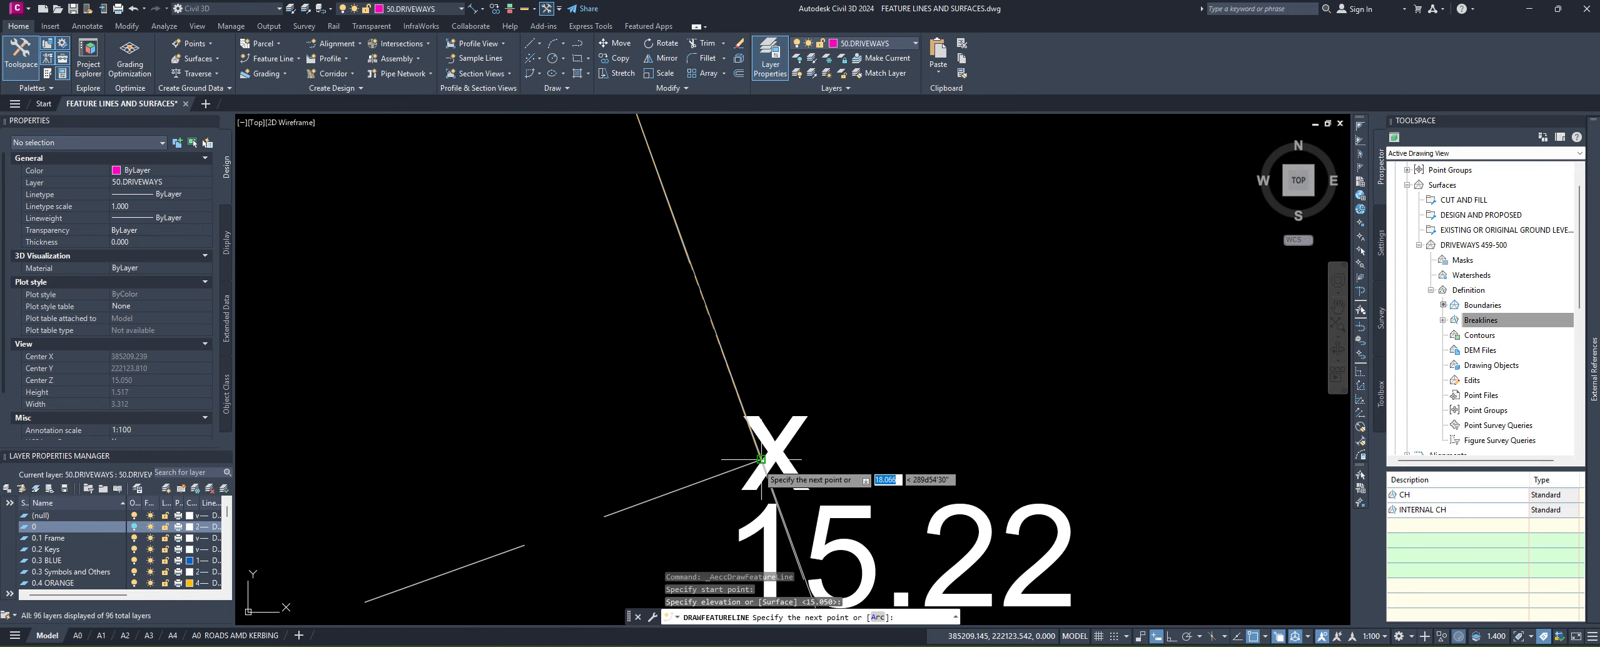
{"action": "left_click", "coordinate": [760, 459]}
{"action": "scroll", "coordinate": [813, 350], "scroll_direction": "down", "scroll_amount": 2}
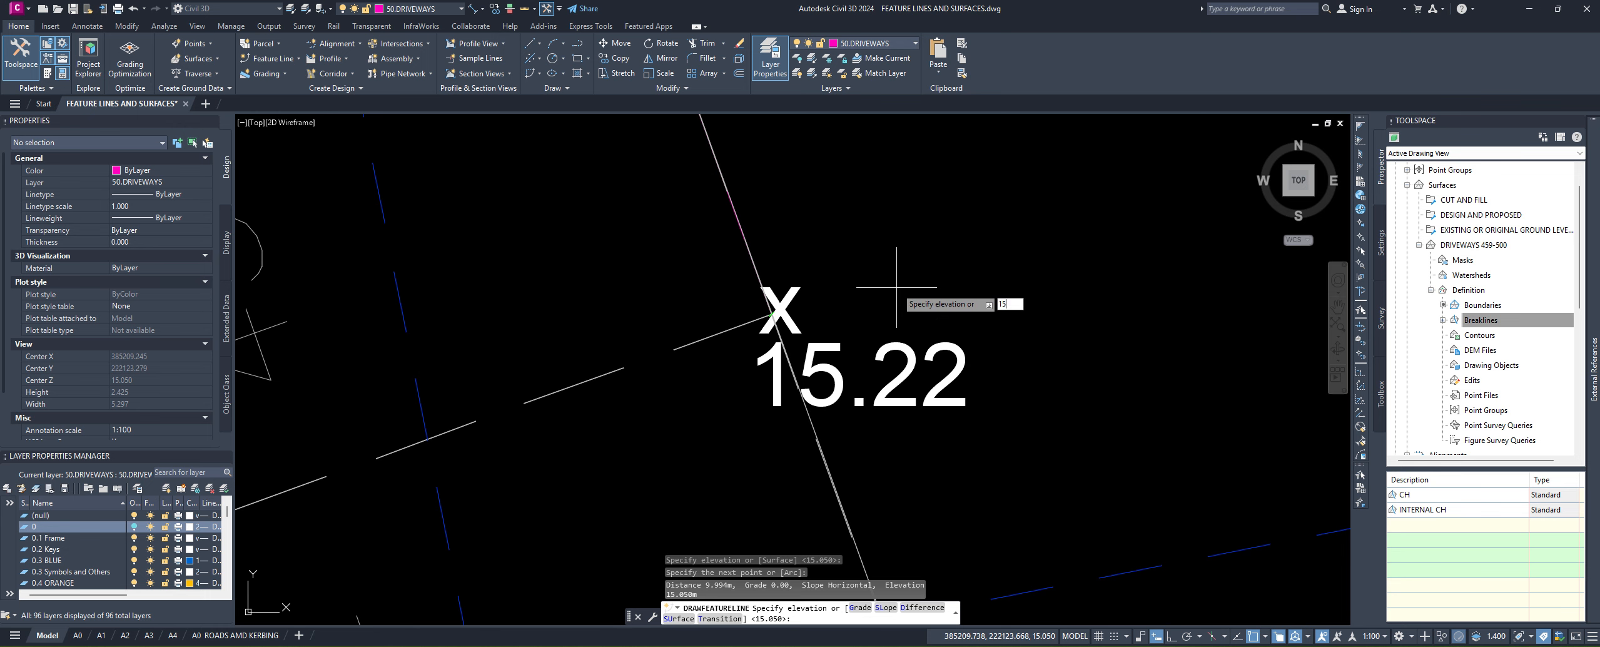
{"action": "key", "text": "Return"}
Step: Extend the feature line past bay 453 to where the edge begins to curve, giving that vertex elevation 0
{"action": "scroll", "coordinate": [897, 288], "scroll_direction": "down", "scroll_amount": 6}
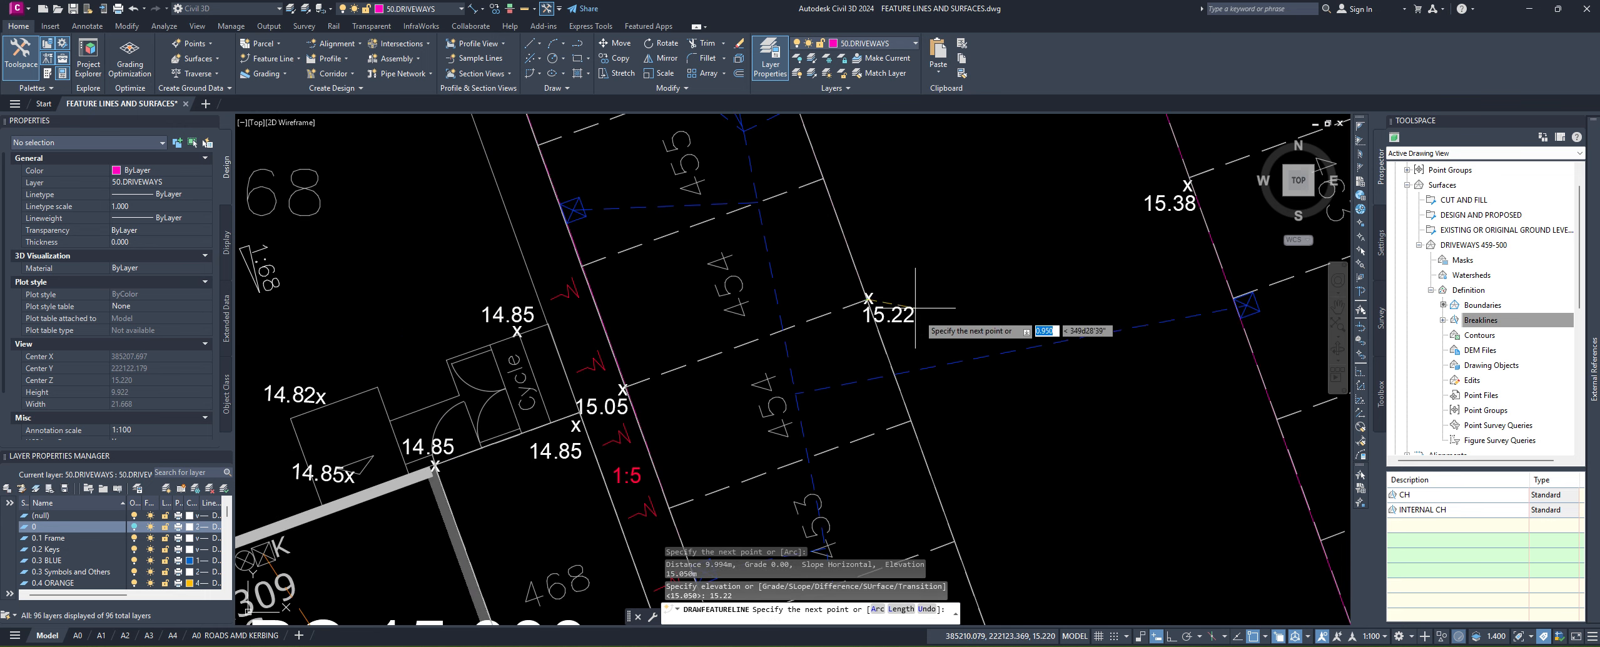
{"action": "middle_click_drag", "start_coordinate": [963, 415], "coordinate": [847, 237]}
{"action": "scroll", "coordinate": [847, 237], "scroll_direction": "down", "scroll_amount": 2}
{"action": "scroll", "coordinate": [874, 389], "scroll_direction": "up", "scroll_amount": 2}
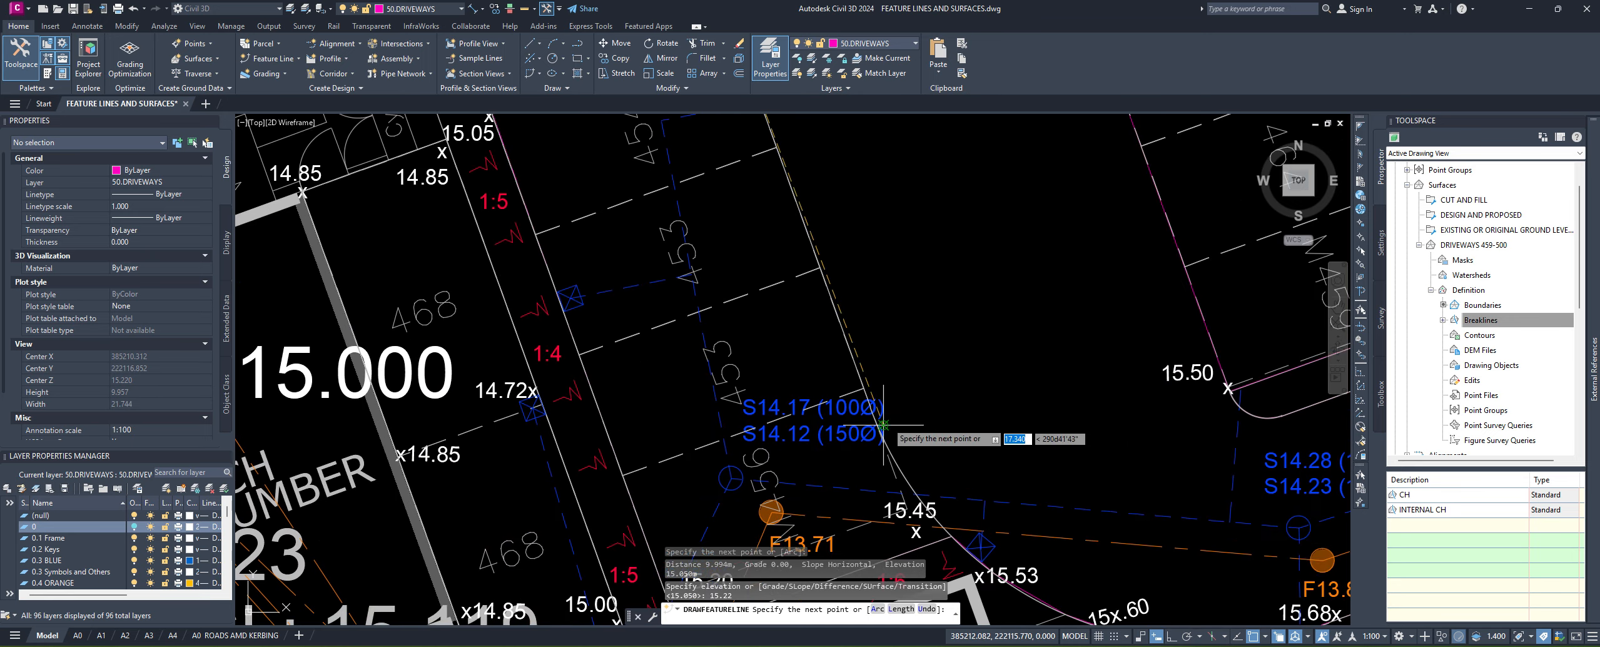
{"action": "middle_click_drag", "start_coordinate": [914, 462], "coordinate": [916, 377]}
{"action": "scroll", "coordinate": [923, 396], "scroll_direction": "up", "scroll_amount": 4}
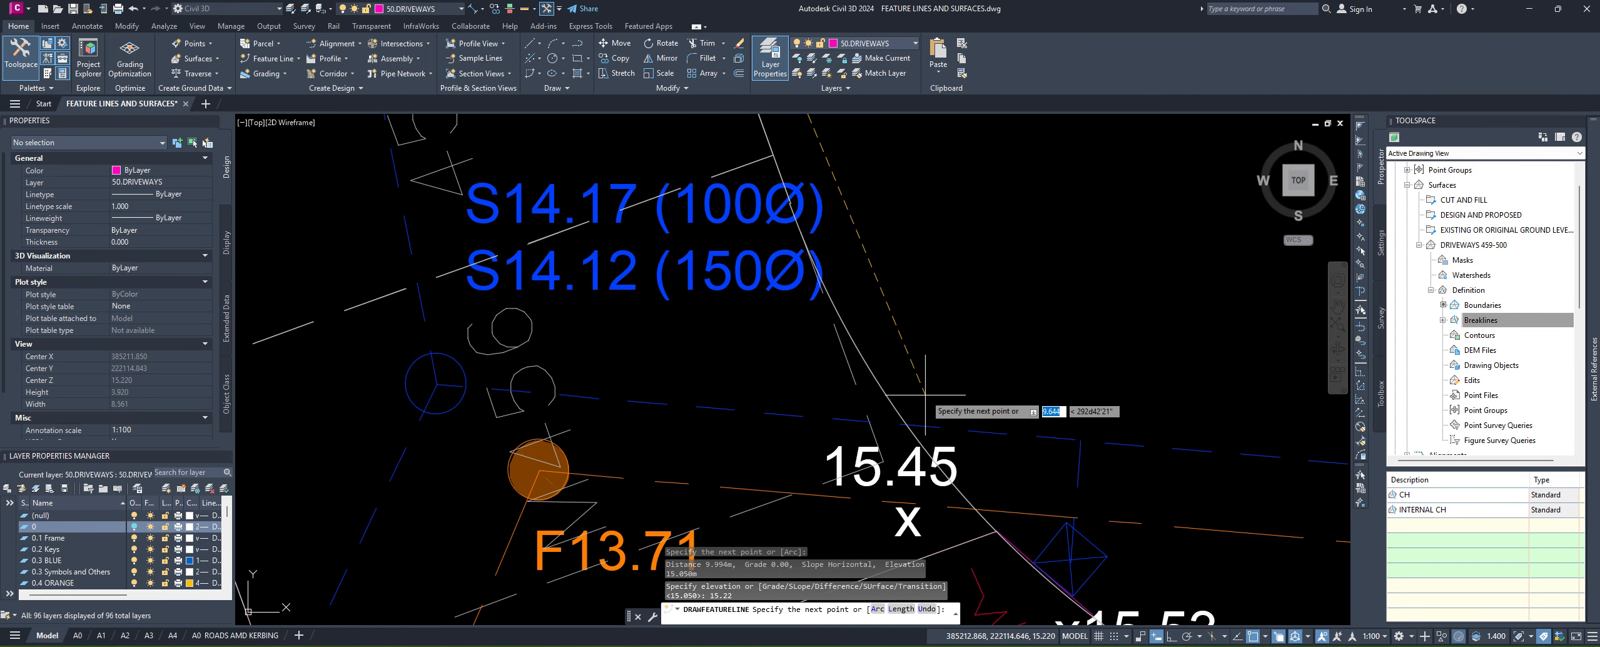
{"action": "left_click", "coordinate": [822, 282]}
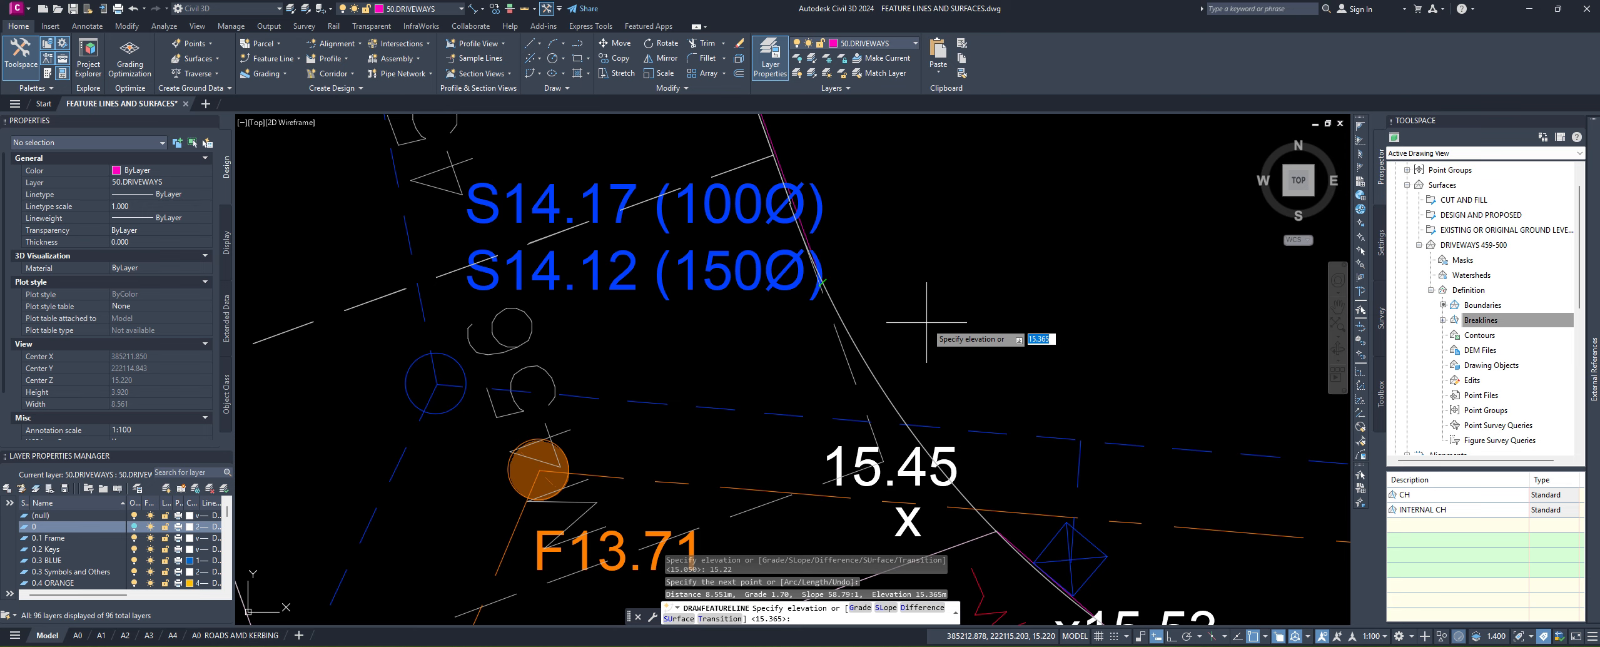
{"action": "type", "text": "0"}
{"action": "key", "text": "Return"}
Step: Add three vertices at elevation 0 along the curved edge past the 15.45 level and finish the feature line
{"action": "left_click", "coordinate": [891, 402]}
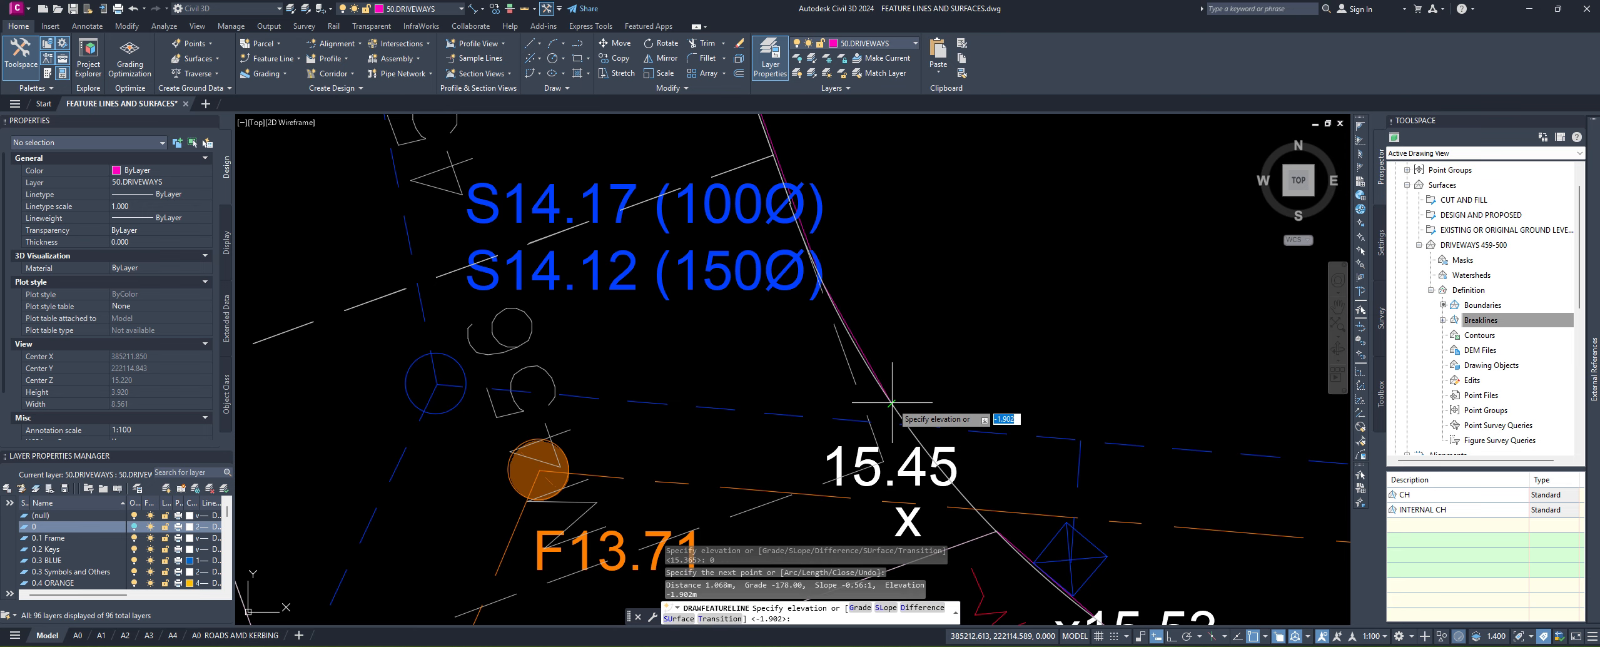
{"action": "type", "text": "0"}
{"action": "key", "text": "Return"}
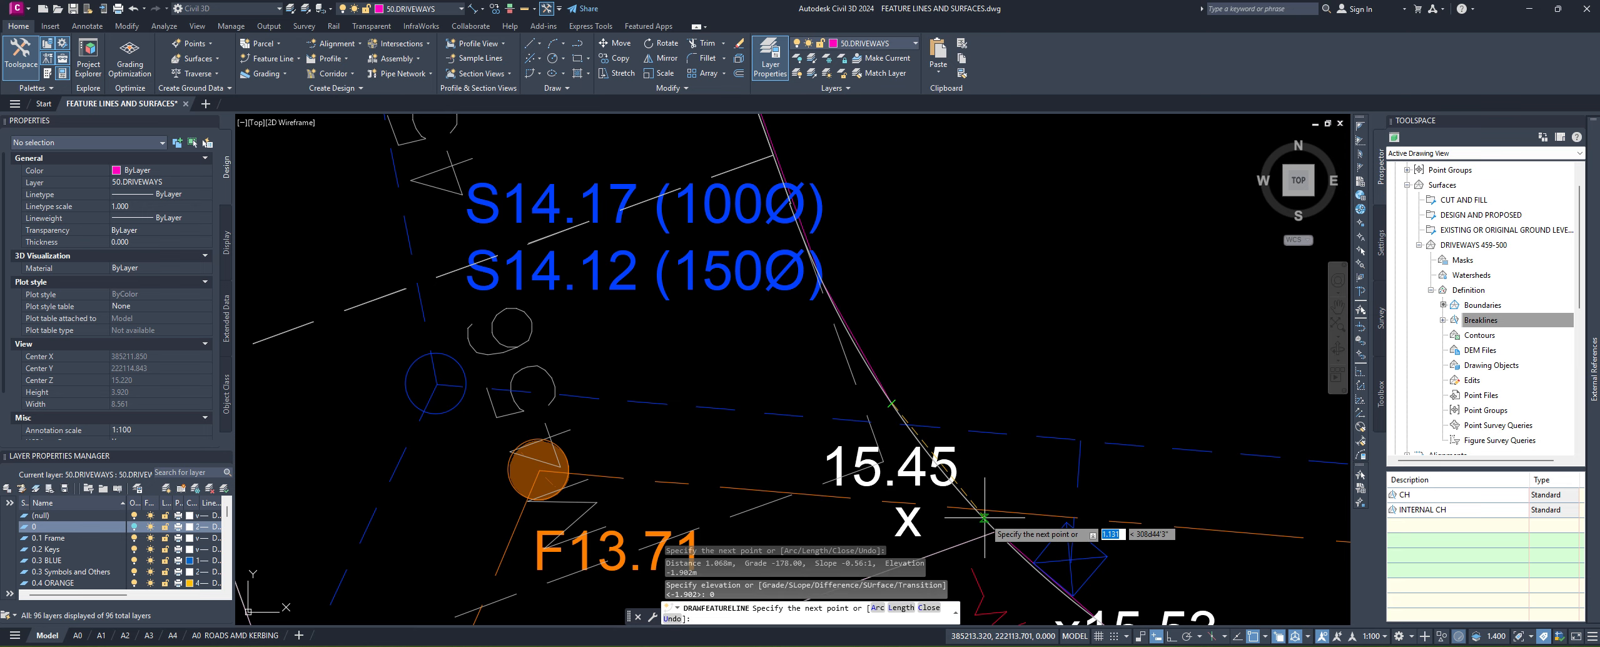
{"action": "scroll", "coordinate": [969, 497], "scroll_direction": "up", "scroll_amount": 2}
{"action": "left_click", "coordinate": [963, 500]}
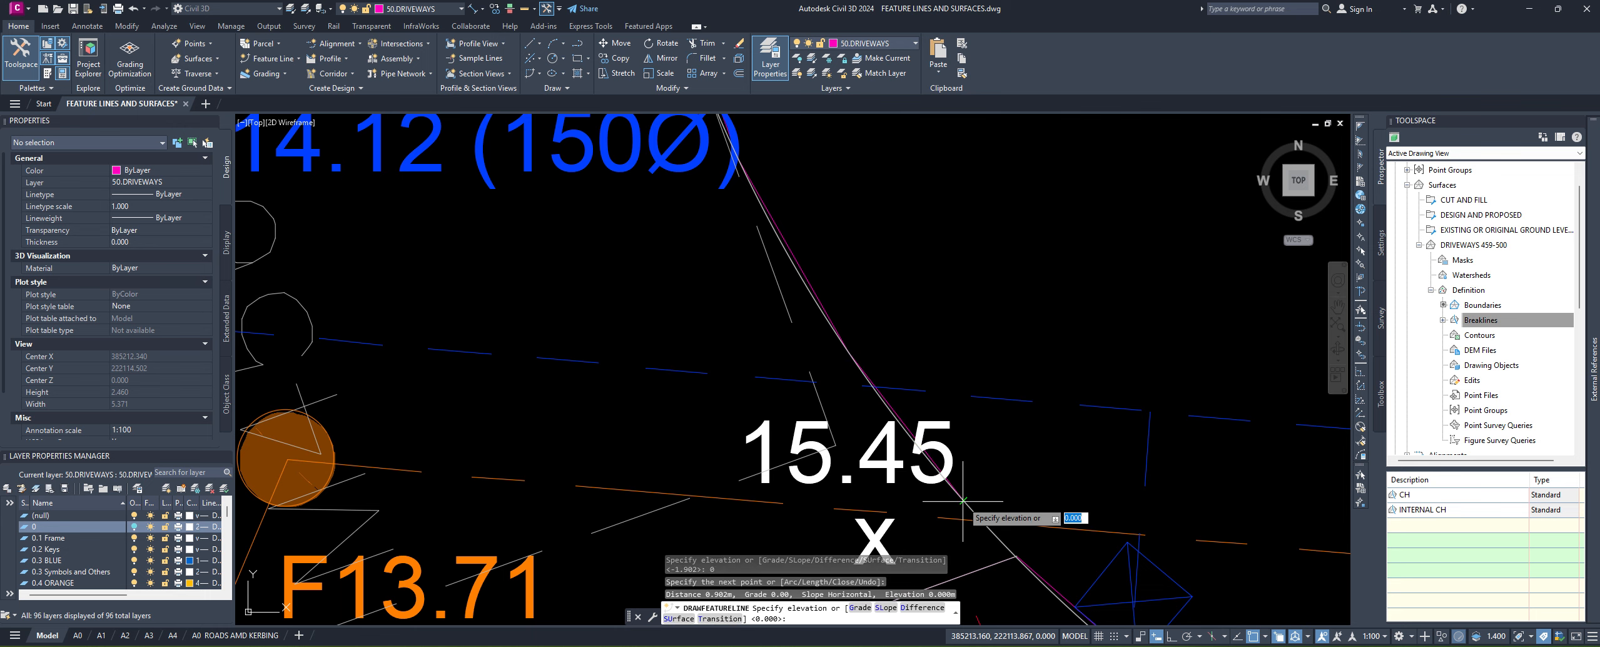
{"action": "type", "text": "0"}
{"action": "key", "text": "Return"}
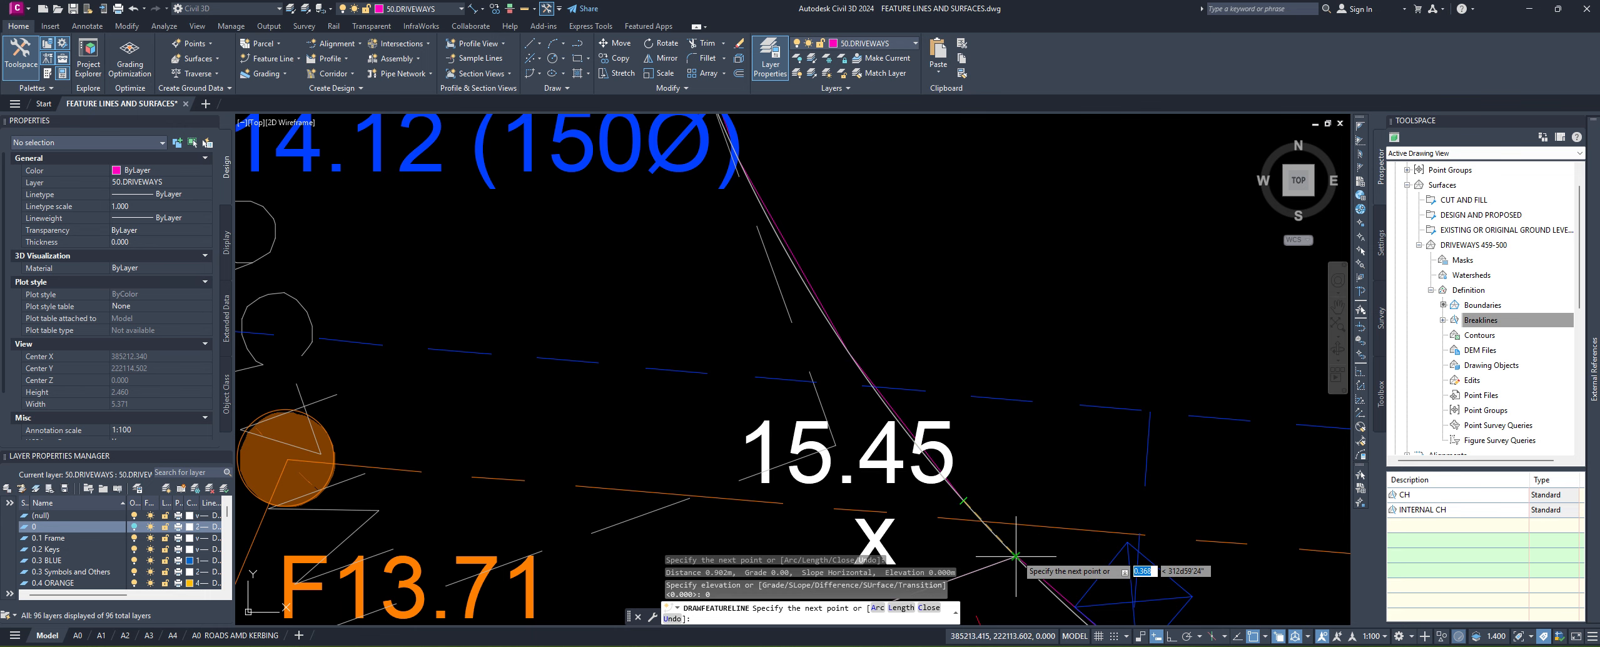
{"action": "left_click", "coordinate": [1014, 556]}
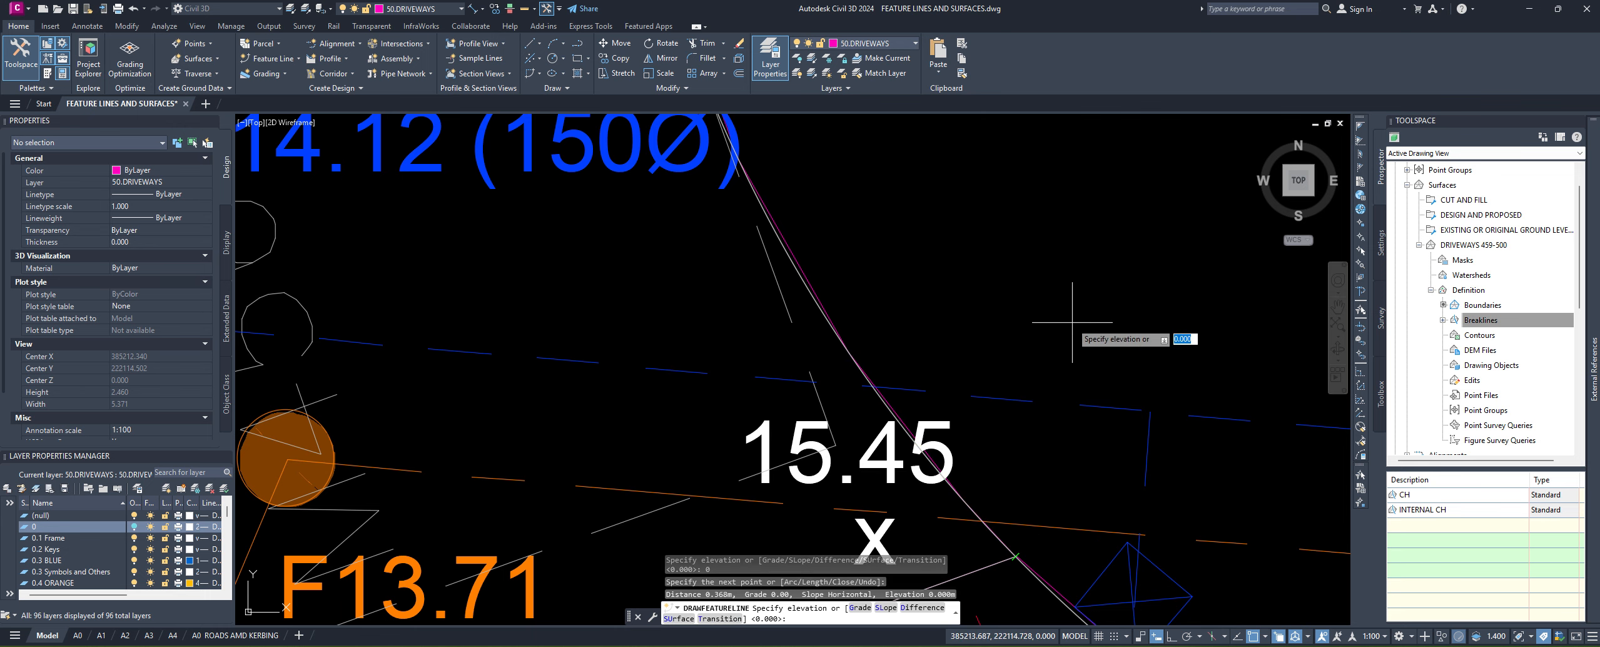
{"action": "middle_click_drag", "start_coordinate": [1044, 338], "coordinate": [845, 229]}
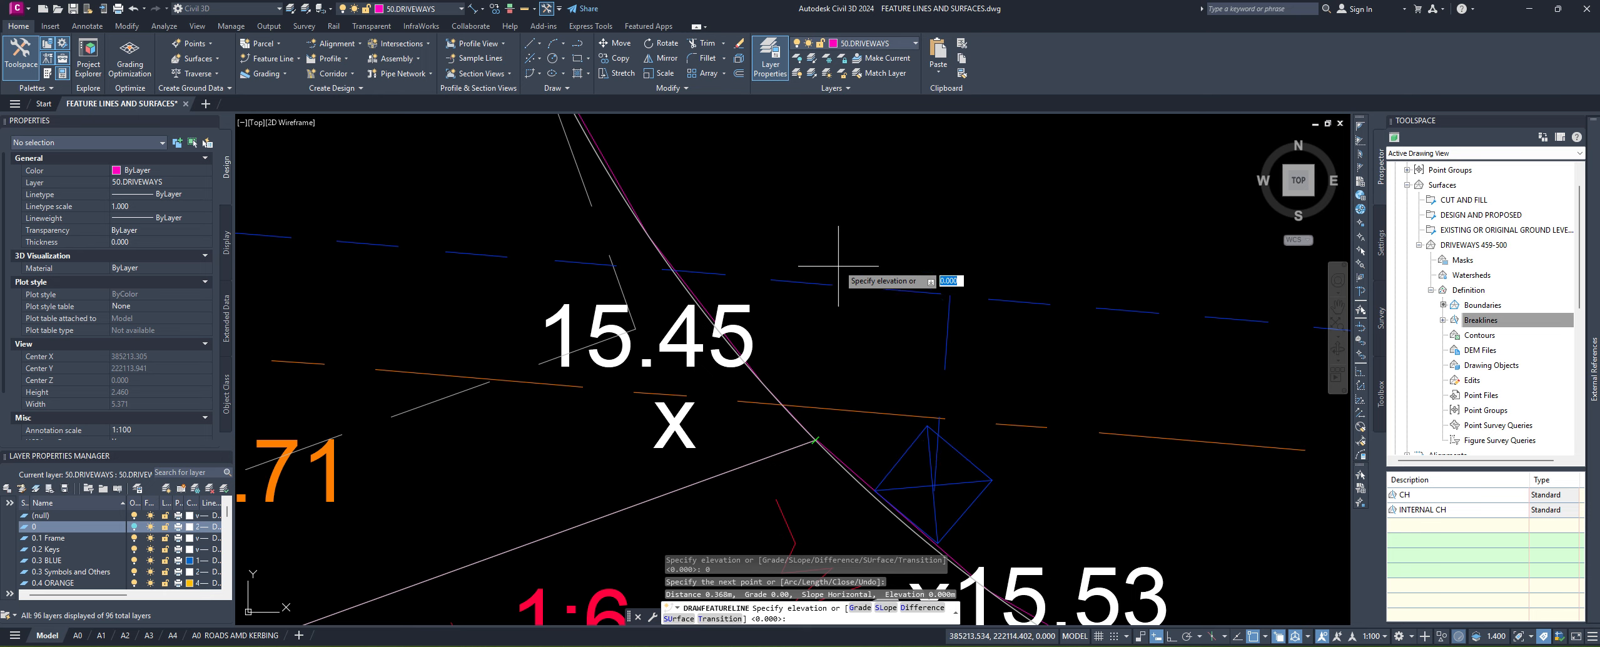
{"action": "key", "text": "Return"}
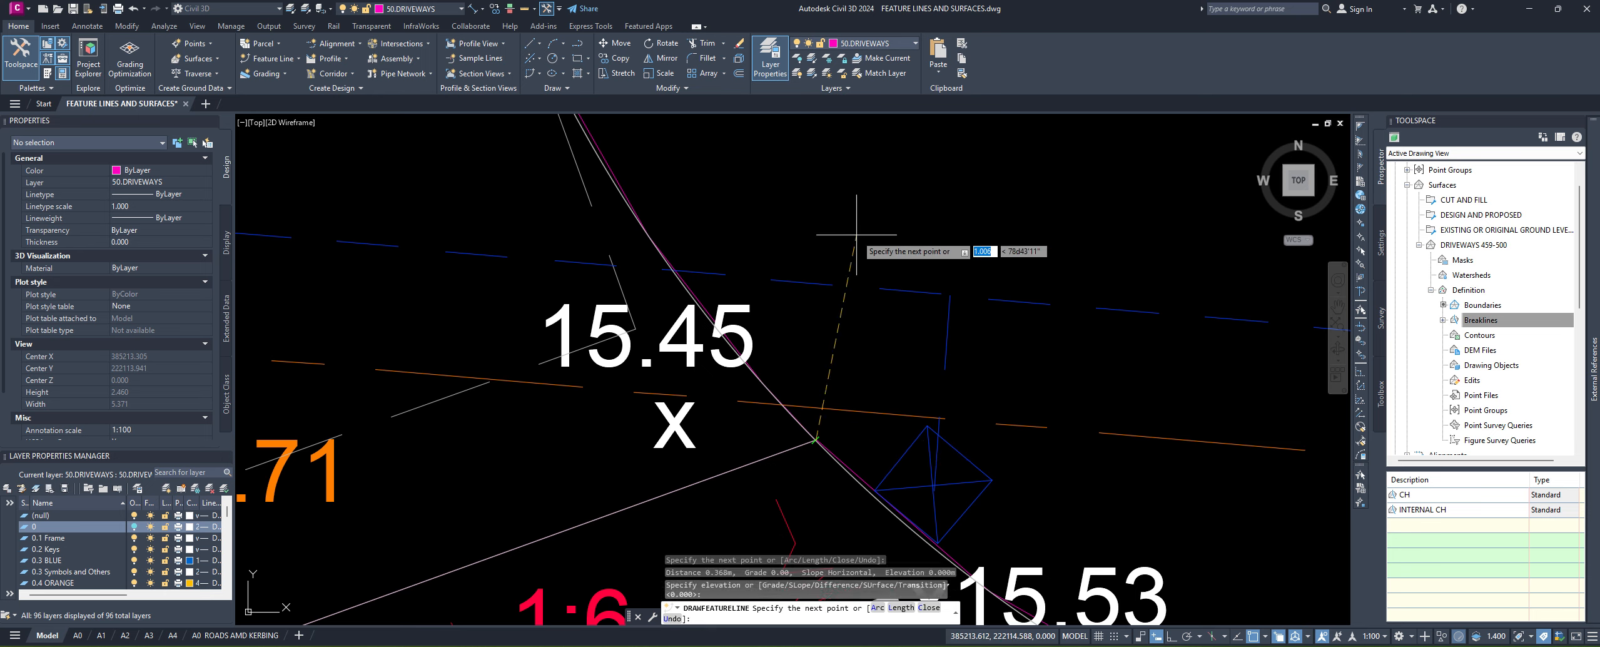
{"action": "key", "text": "Return"}
Step: Set the elevation of the new feature line's last vertex, beside the 15.45 level, to 15.45 with Quick Elevation Edit
{"action": "middle_click_drag", "start_coordinate": [691, 291], "coordinate": [735, 366]}
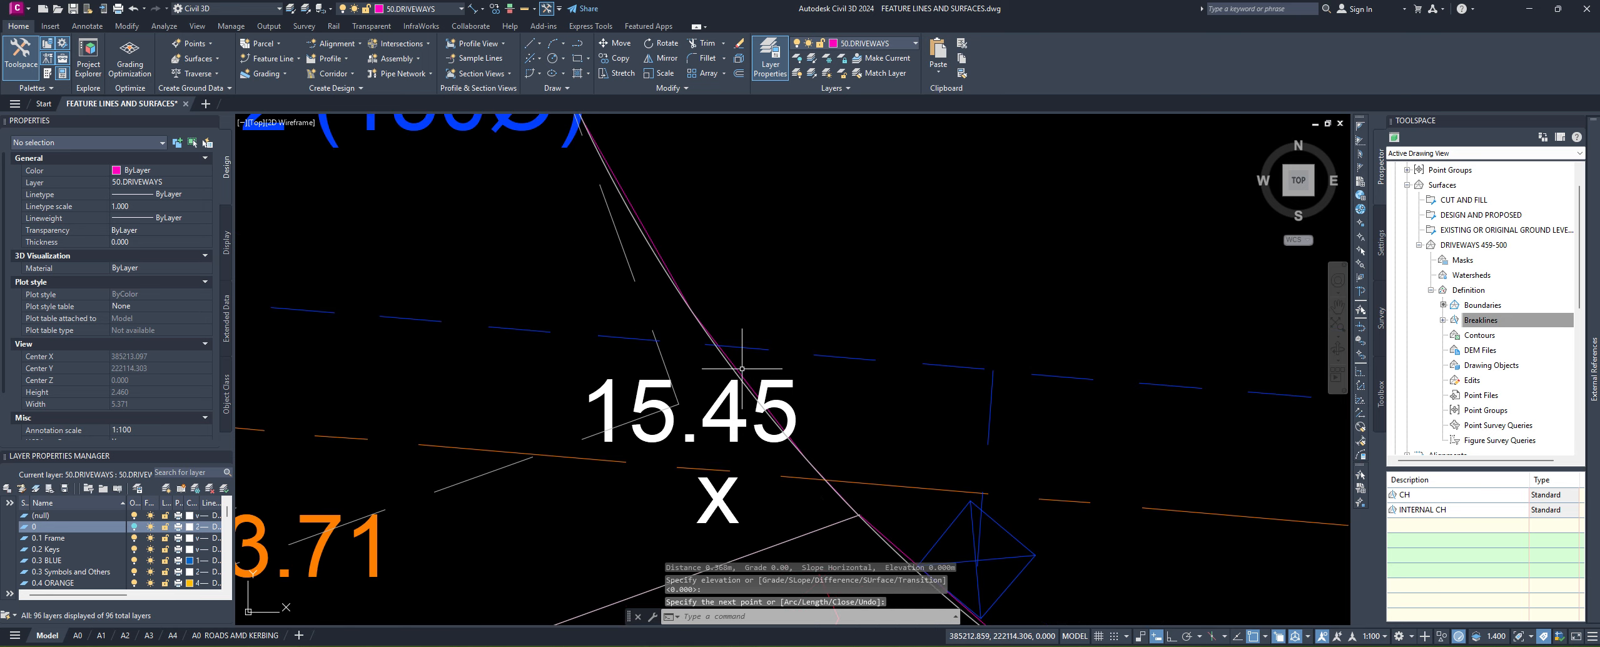
{"action": "left_click", "coordinate": [735, 367]}
{"action": "scroll", "coordinate": [826, 344], "scroll_direction": "down", "scroll_amount": 3}
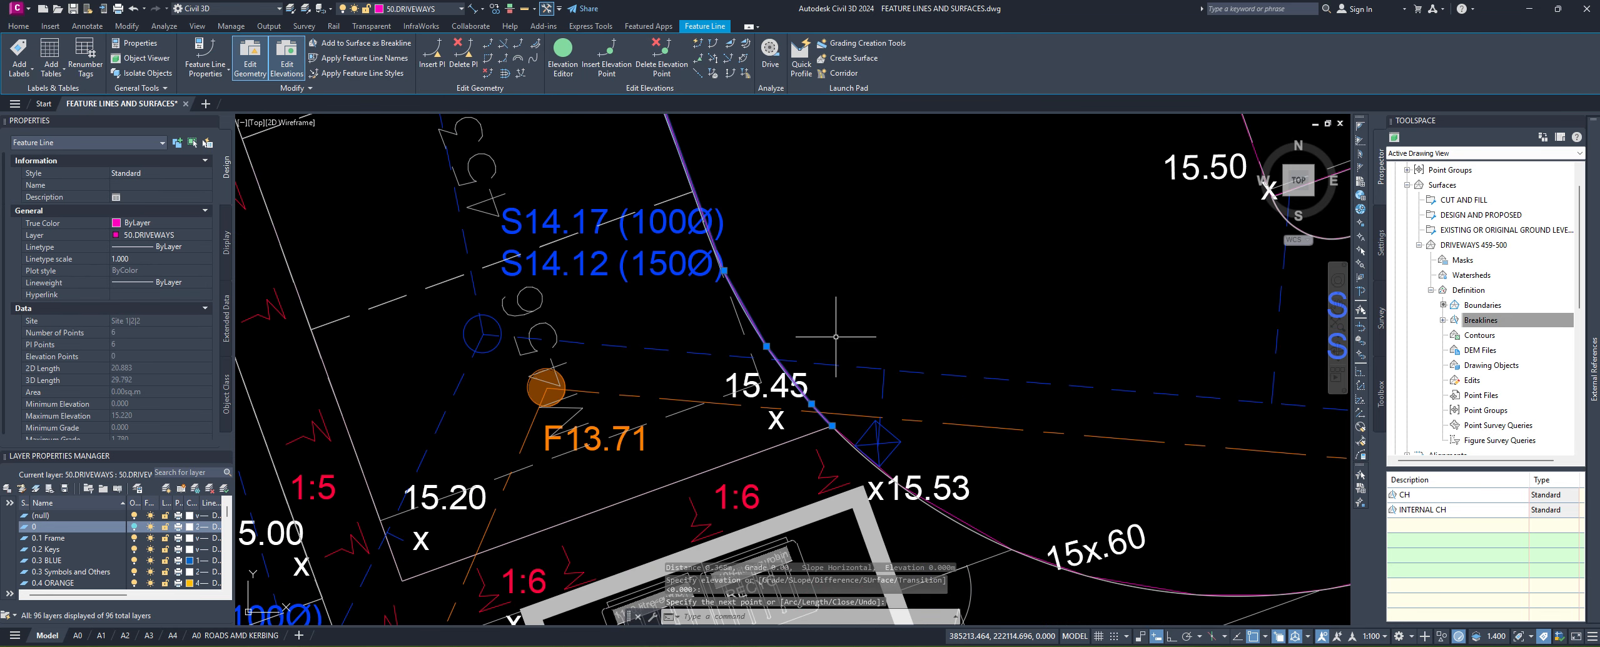
{"action": "left_click", "coordinate": [694, 45]}
{"action": "scroll", "coordinate": [876, 482], "scroll_direction": "up", "scroll_amount": 4}
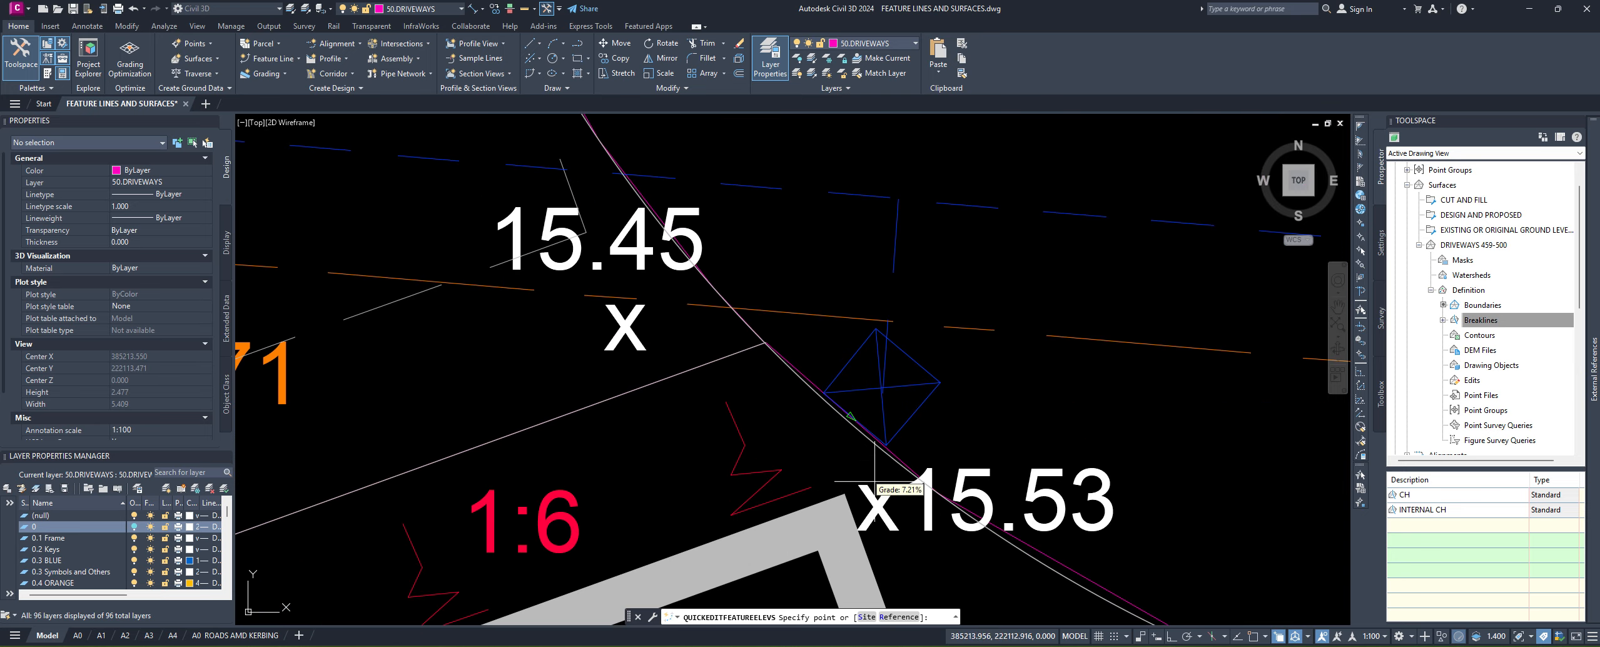
{"action": "left_click", "coordinate": [764, 342]}
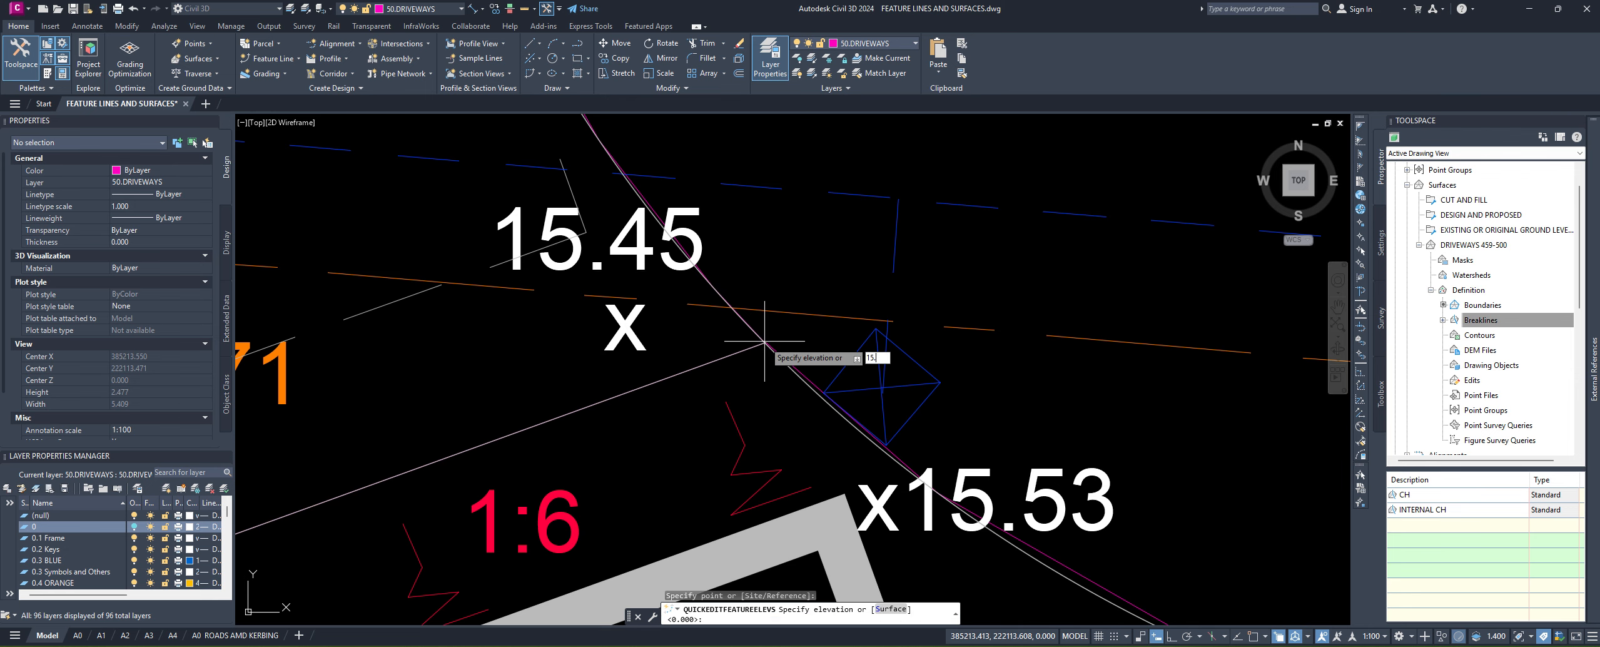
{"action": "key", "text": "Return"}
Step: Accept elevation 15.22 at the feature line's vertex by bay 454 and end the elevation edit
{"action": "scroll", "coordinate": [764, 341], "scroll_direction": "down", "scroll_amount": 5}
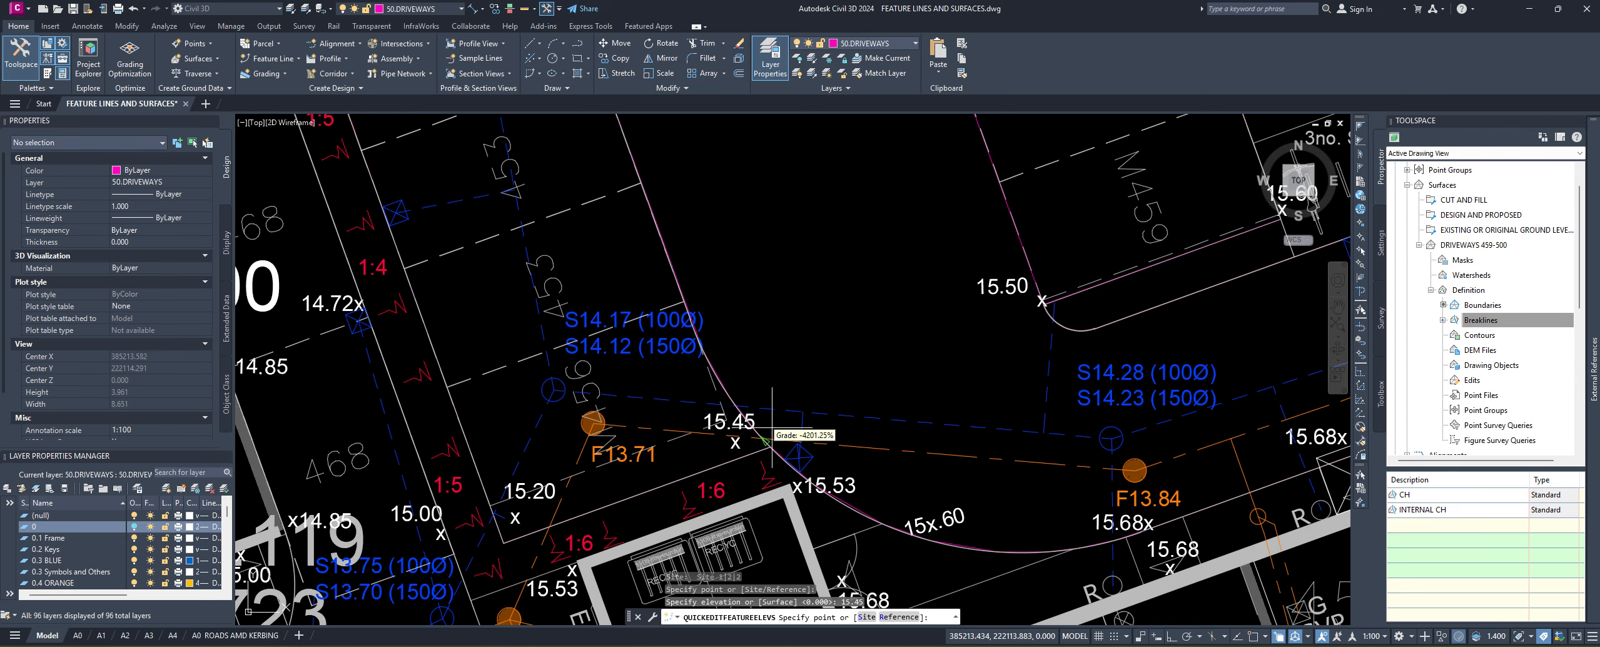
{"action": "middle_click_drag", "start_coordinate": [711, 300], "coordinate": [728, 378]}
{"action": "middle_click_drag", "start_coordinate": [688, 342], "coordinate": [719, 449]}
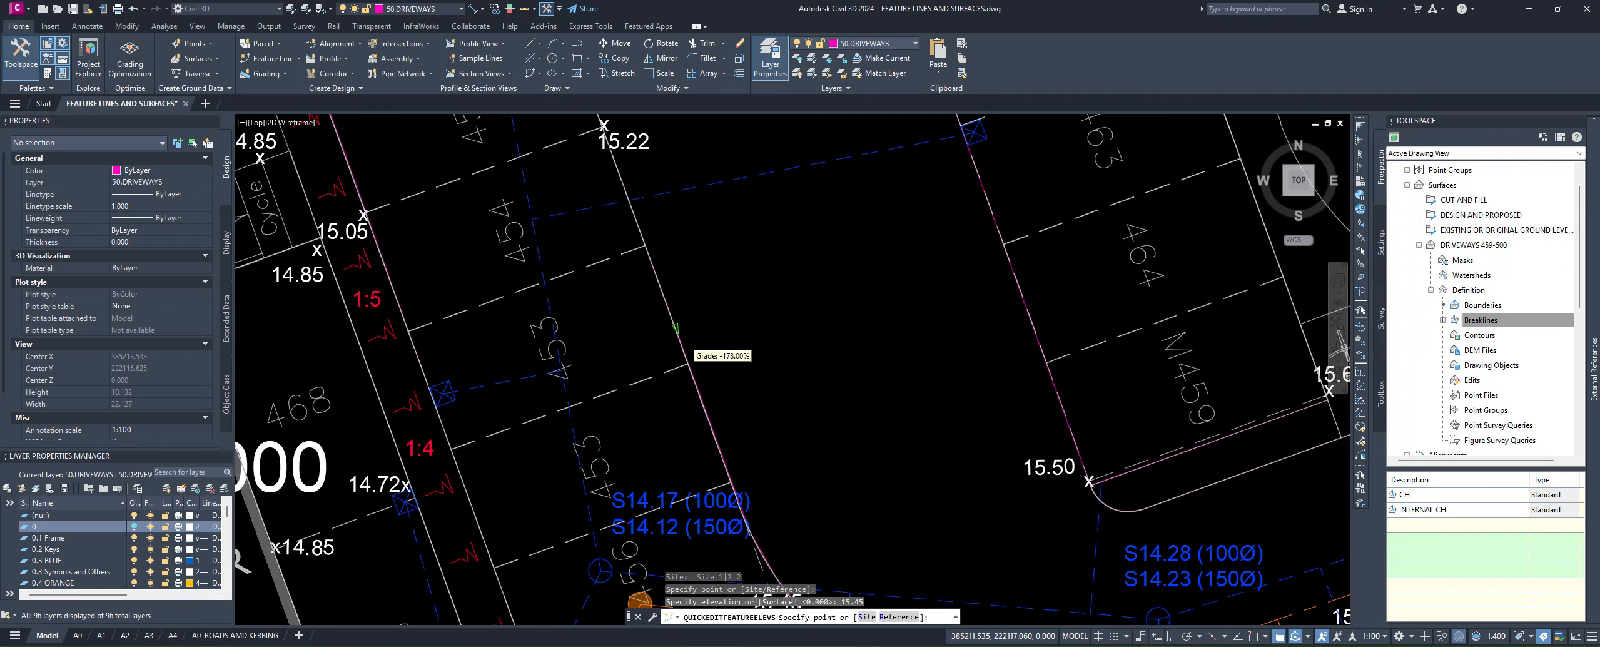
{"action": "scroll", "coordinate": [720, 446], "scroll_direction": "down", "scroll_amount": 2}
{"action": "left_click", "coordinate": [659, 262]}
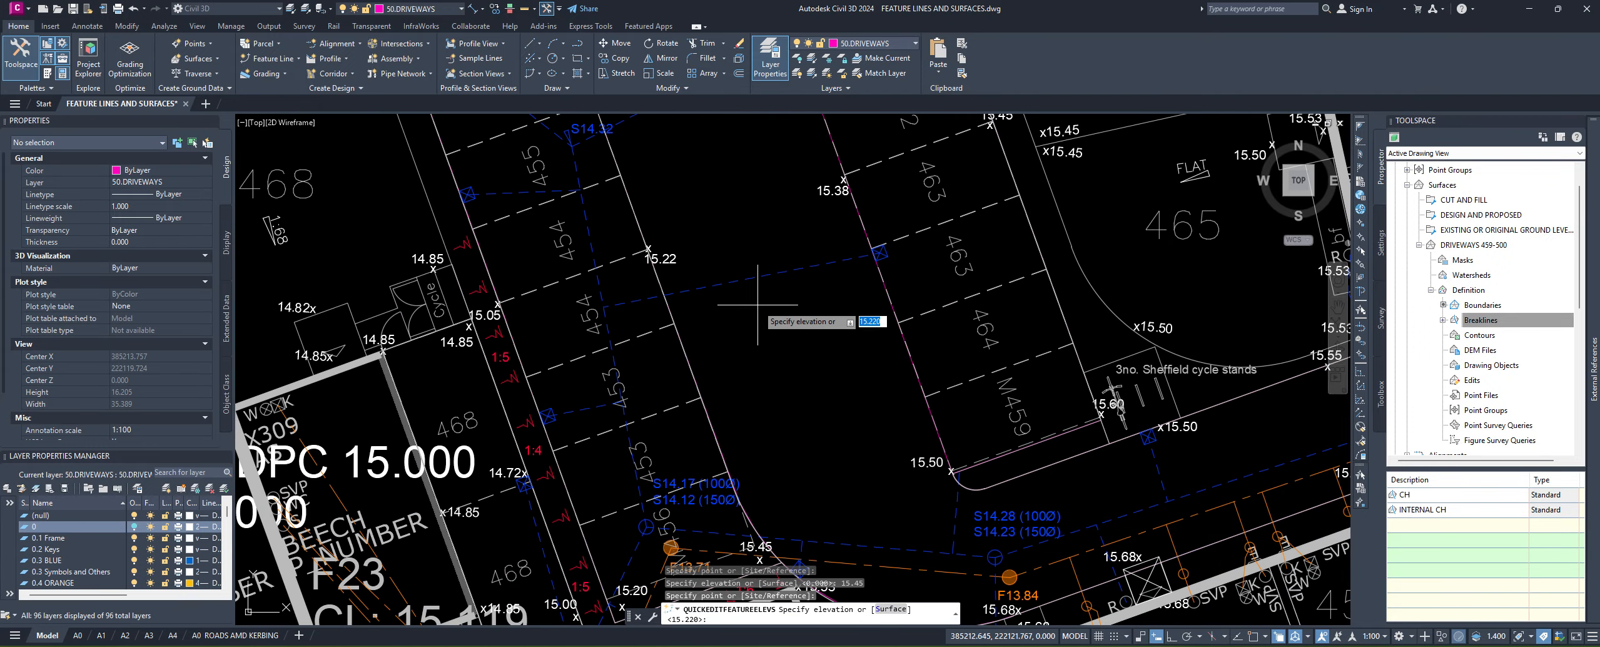
{"action": "key", "text": "Return"}
{"action": "key", "text": "Return"}
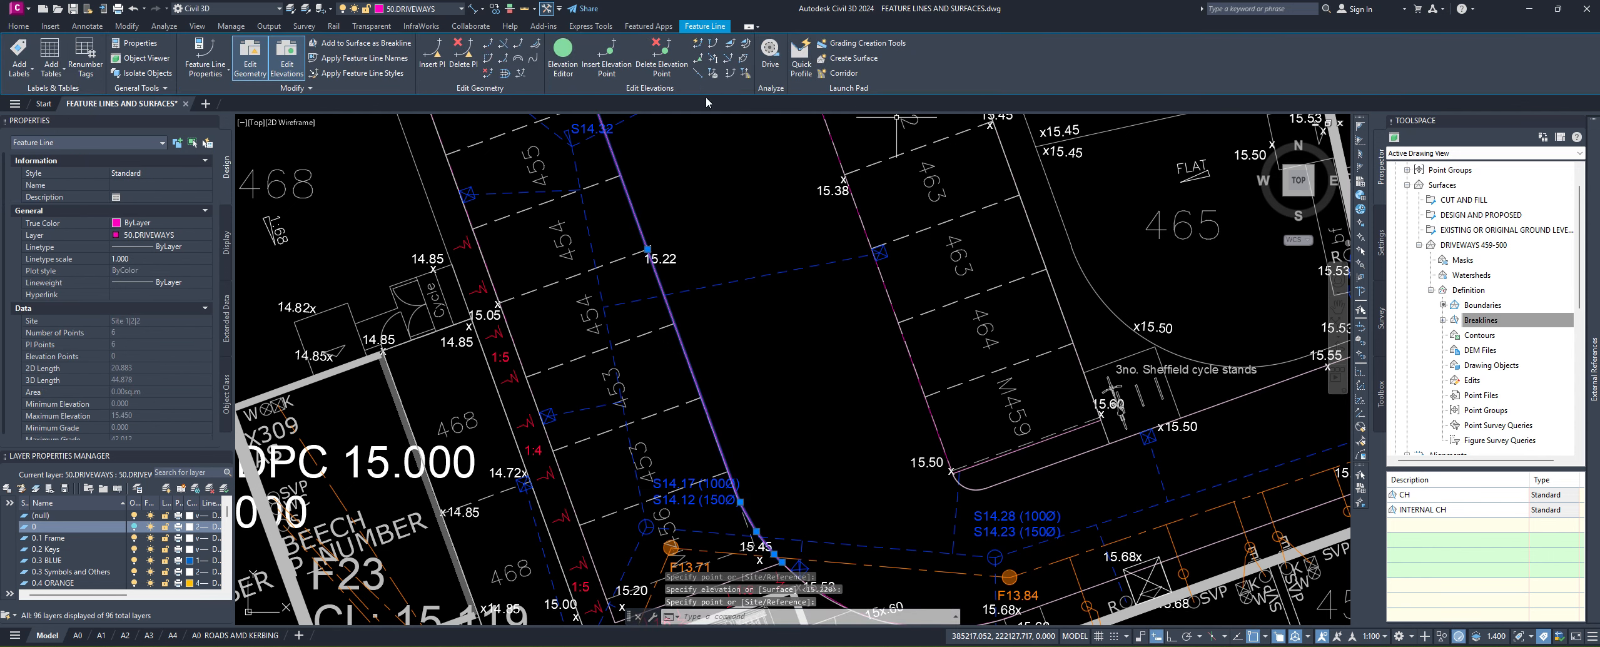
Step: Apply a uniform 2.11 grade along the feature line from the 15.22 vertex to its end vertex at 15.45
{"action": "left_click", "coordinate": [729, 49]}
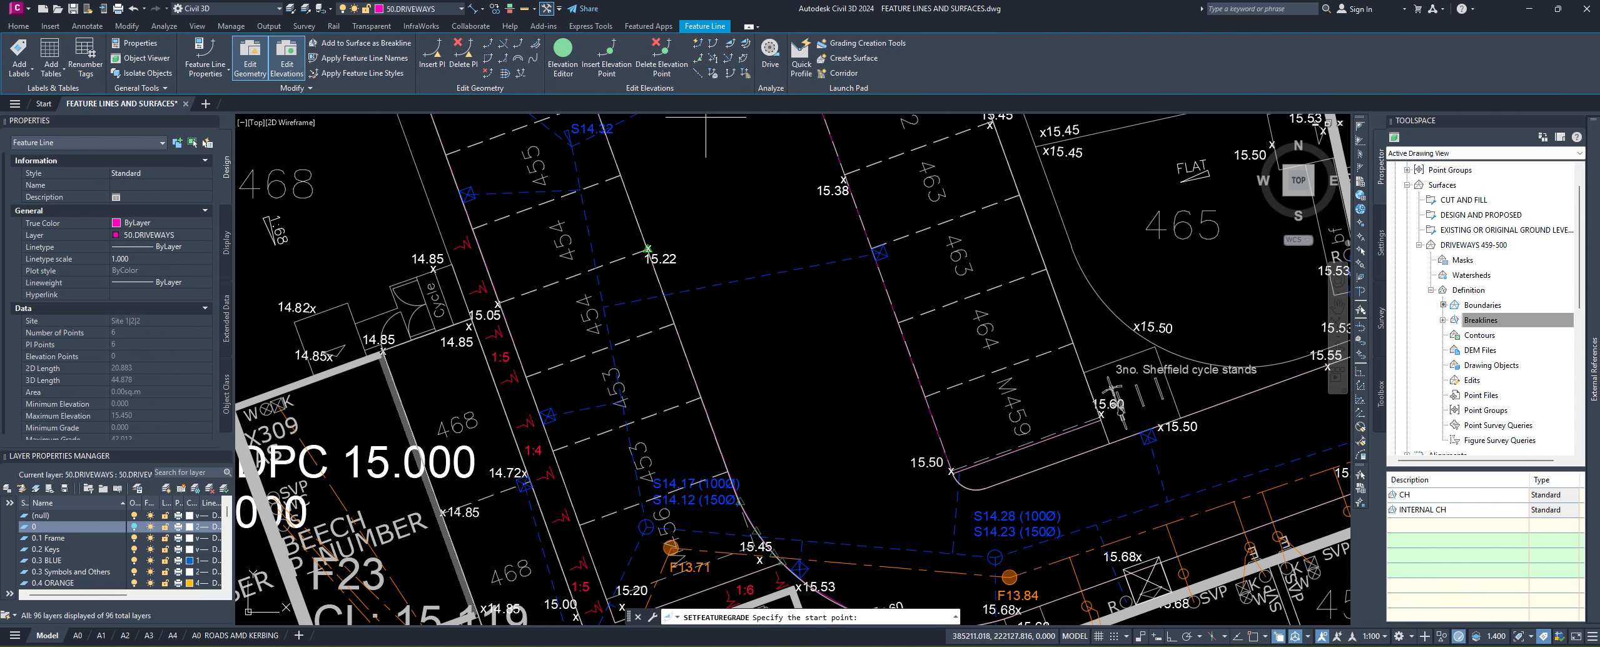
{"action": "key", "text": "Return"}
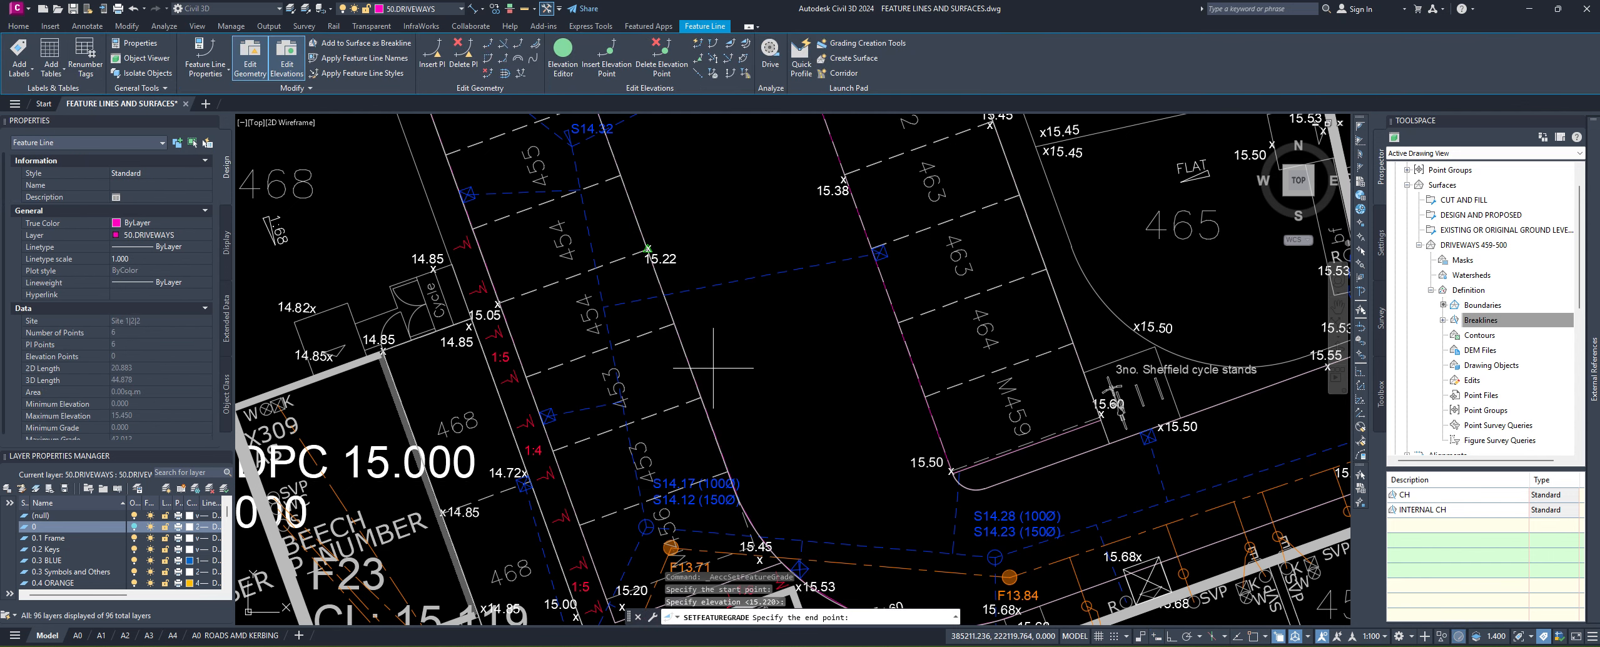
{"action": "middle_click_drag", "start_coordinate": [746, 466], "coordinate": [685, 353]}
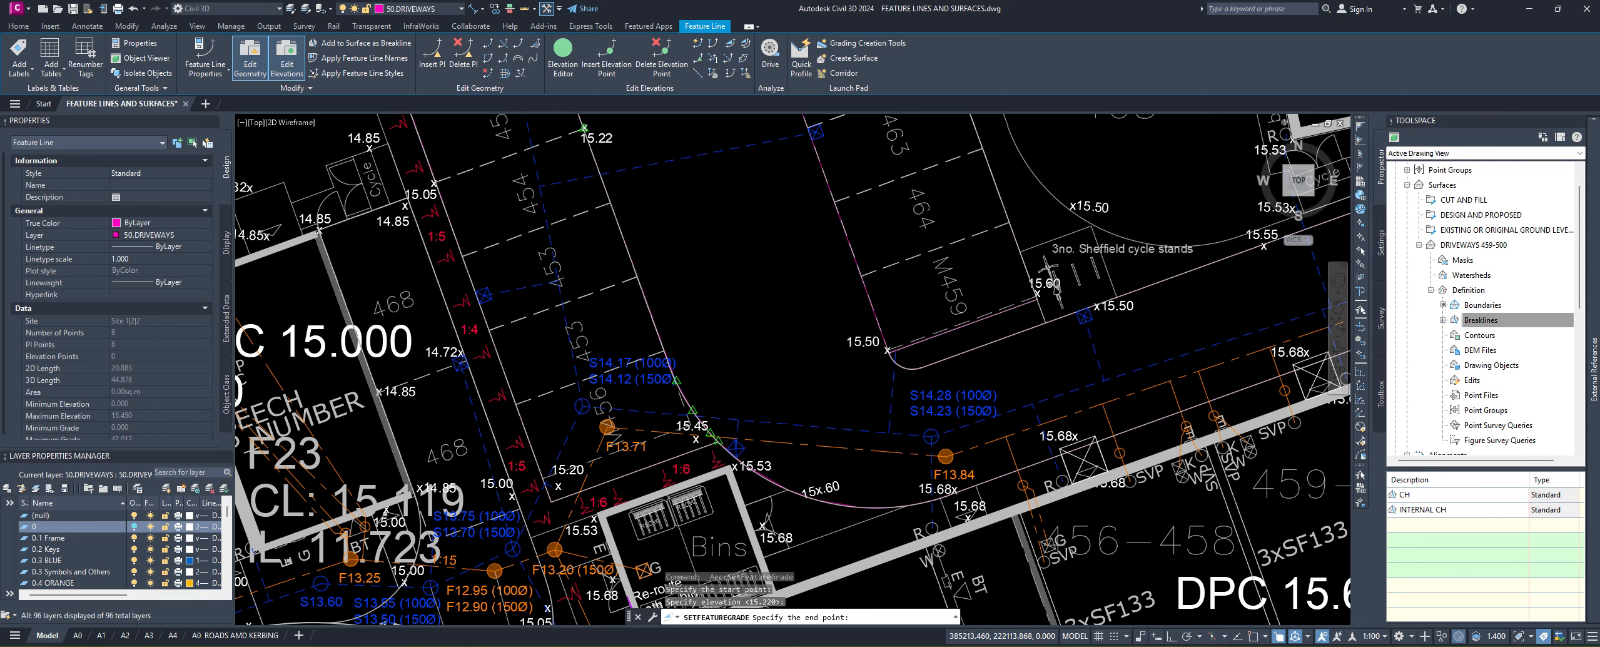
{"action": "scroll", "coordinate": [721, 436], "scroll_direction": "up", "scroll_amount": 2}
{"action": "left_click", "coordinate": [715, 445]}
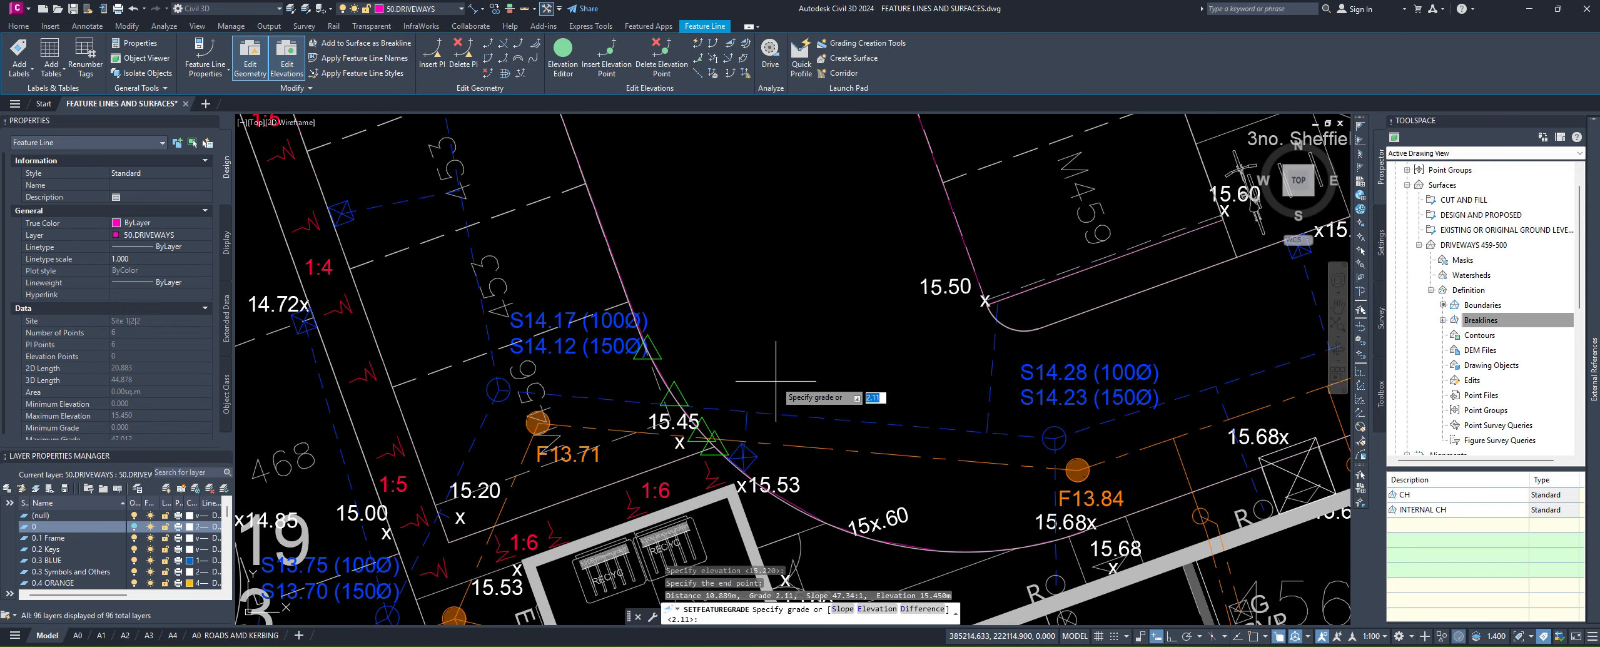
{"action": "key", "text": "Return"}
{"action": "middle_click_drag", "start_coordinate": [728, 294], "coordinate": [818, 482]}
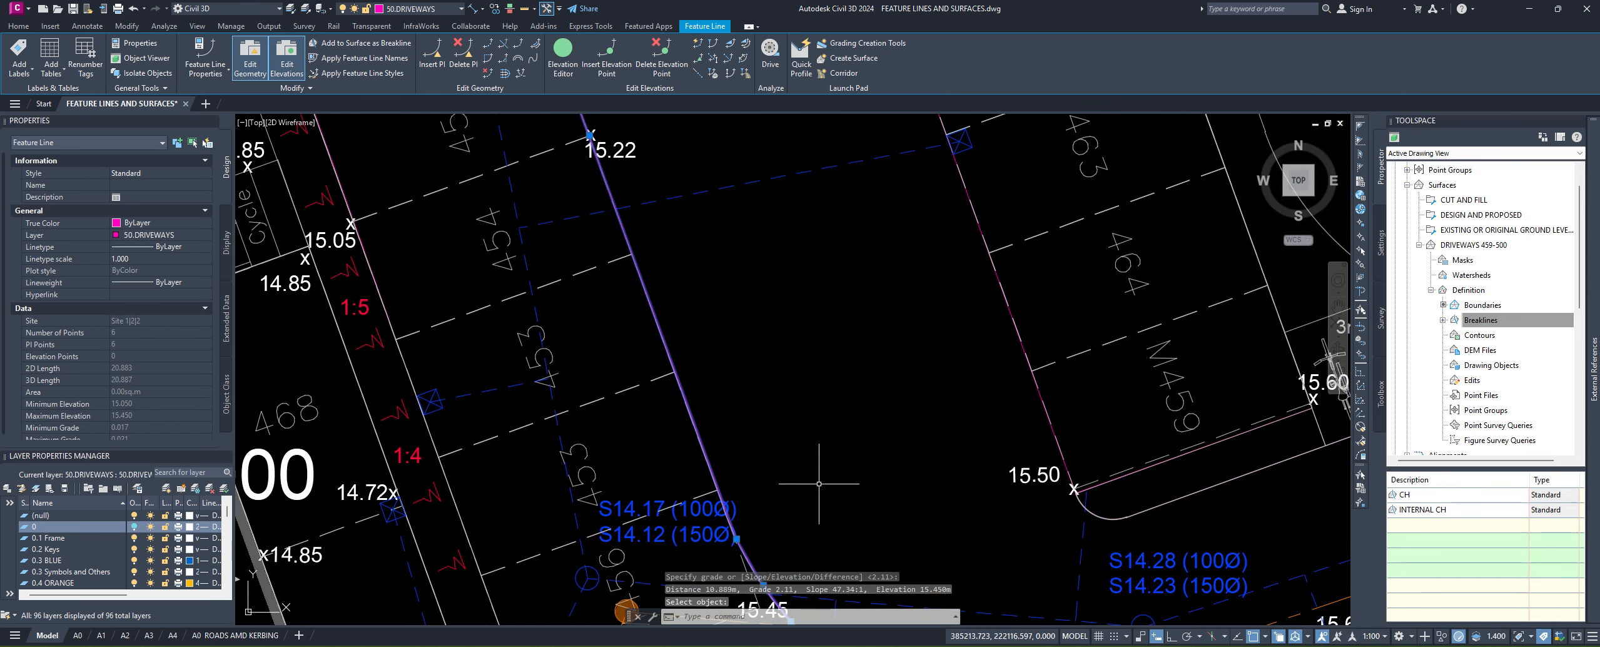
{"action": "scroll", "coordinate": [818, 483], "scroll_direction": "down", "scroll_amount": 4}
{"action": "middle_click_drag", "start_coordinate": [773, 366], "coordinate": [798, 431]}
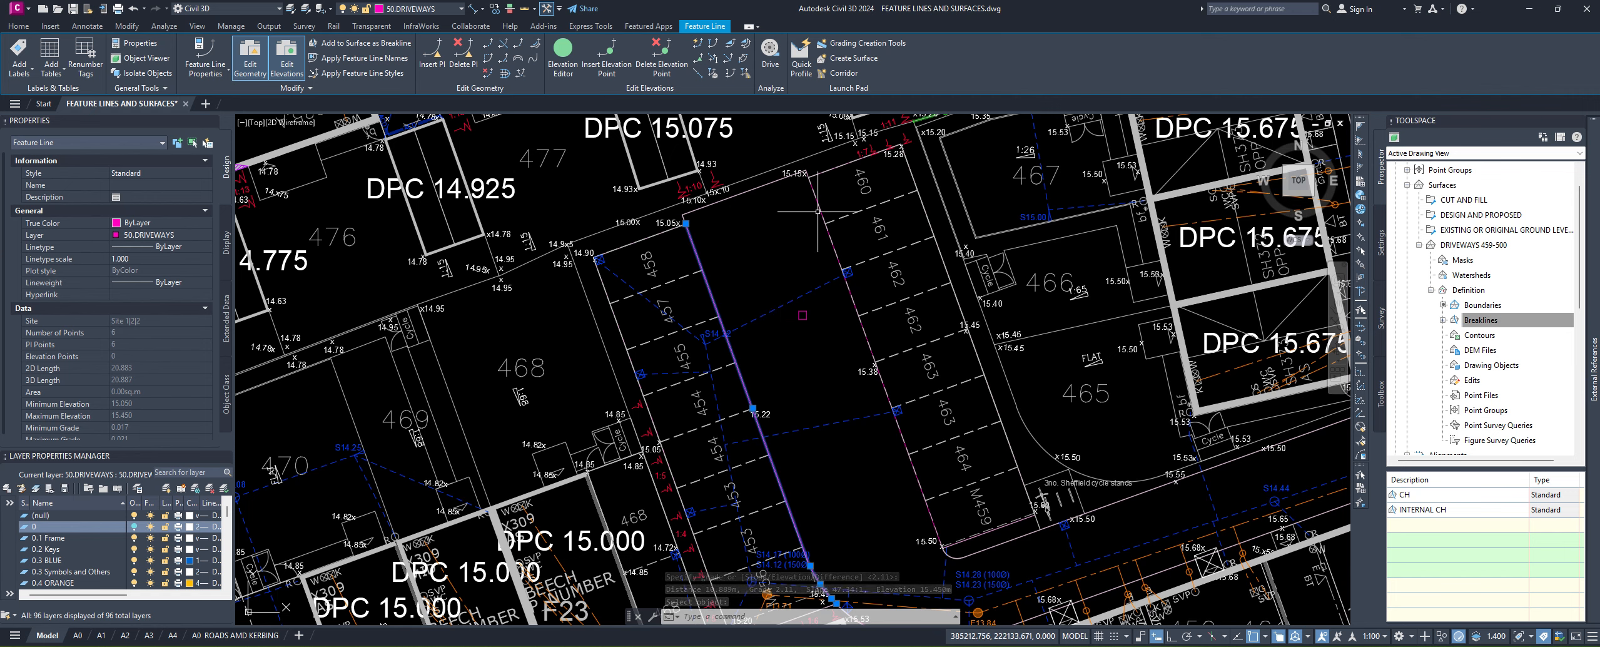
Step: Select all similar feature lines and inspect them in 3D in the Object Viewer, orbiting and checking the front view
{"action": "right_click", "coordinate": [779, 251]}
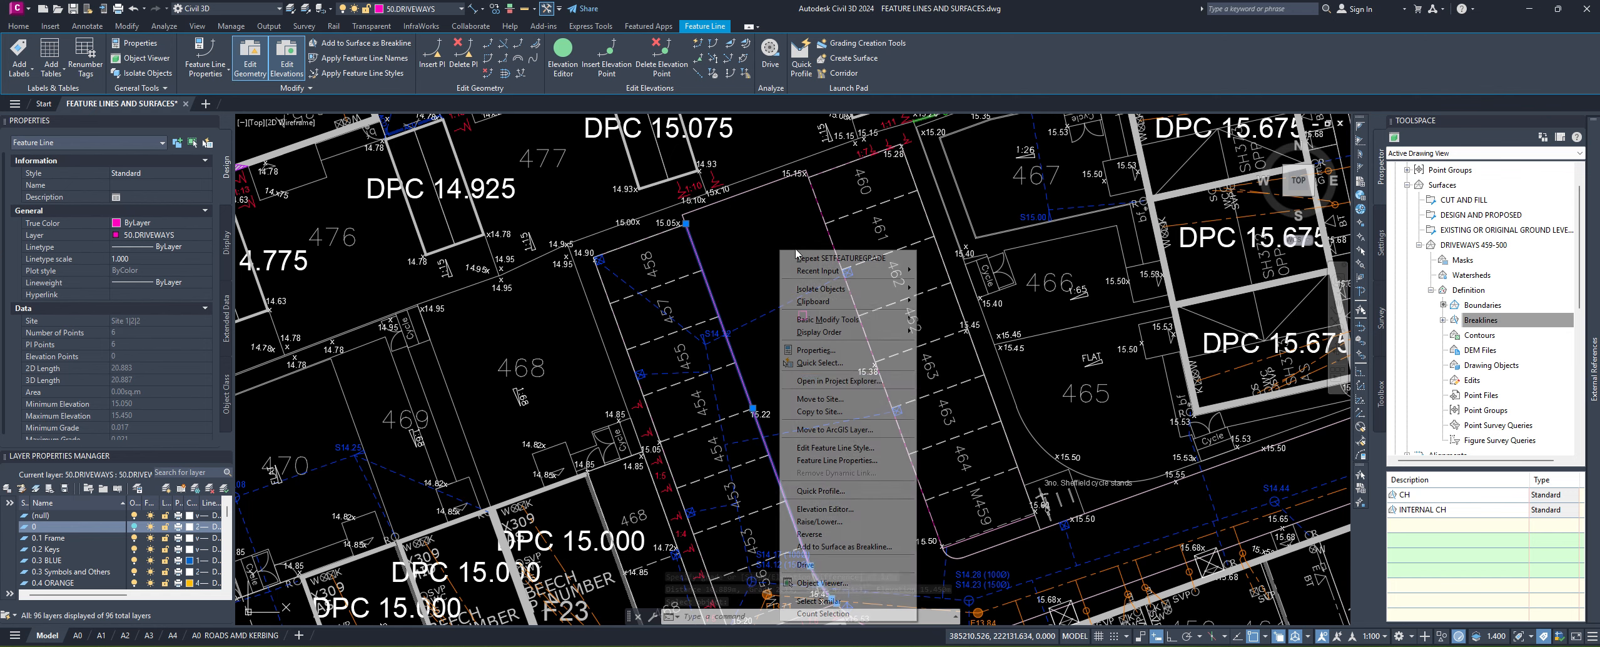
{"action": "left_click", "coordinate": [845, 602]}
{"action": "right_click", "coordinate": [755, 253]}
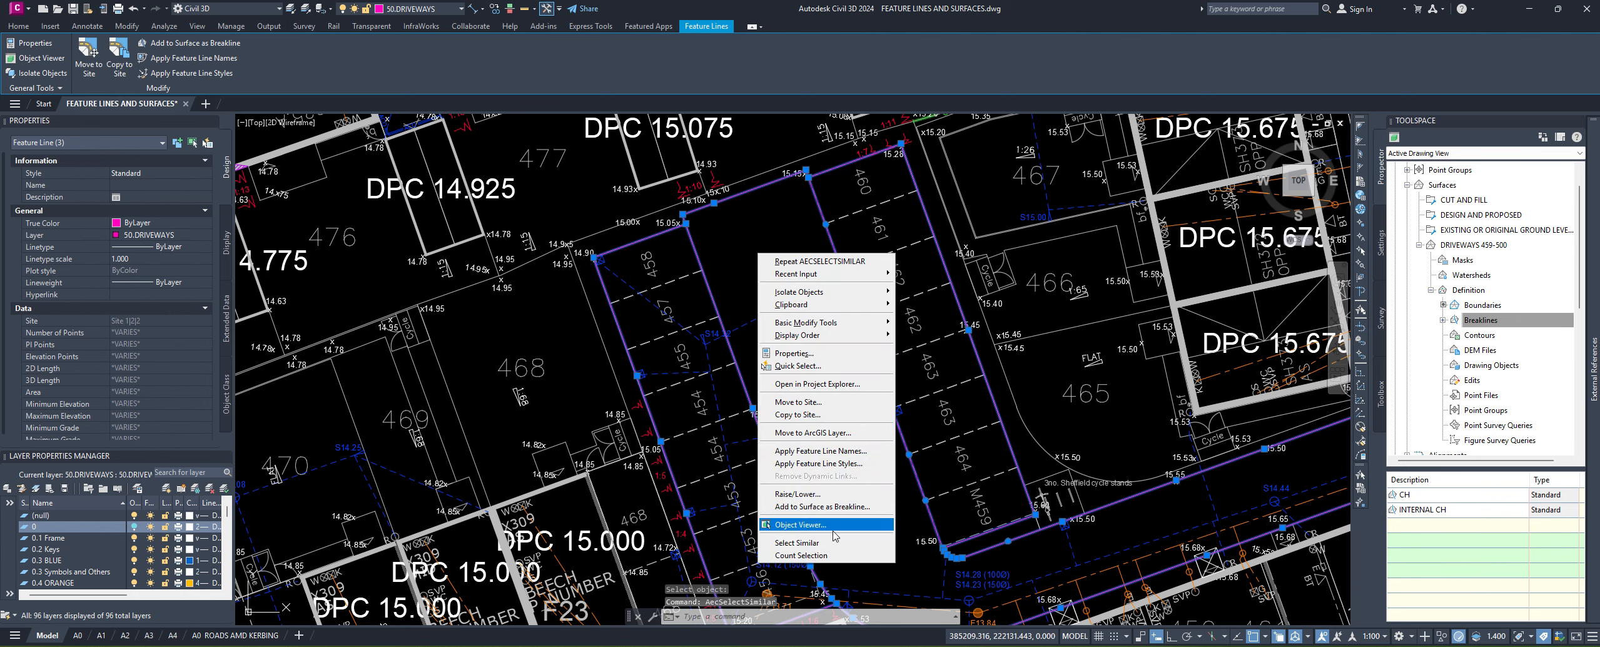
{"action": "left_click", "coordinate": [829, 532]}
{"action": "left_click_drag", "start_coordinate": [780, 397], "coordinate": [908, 355]}
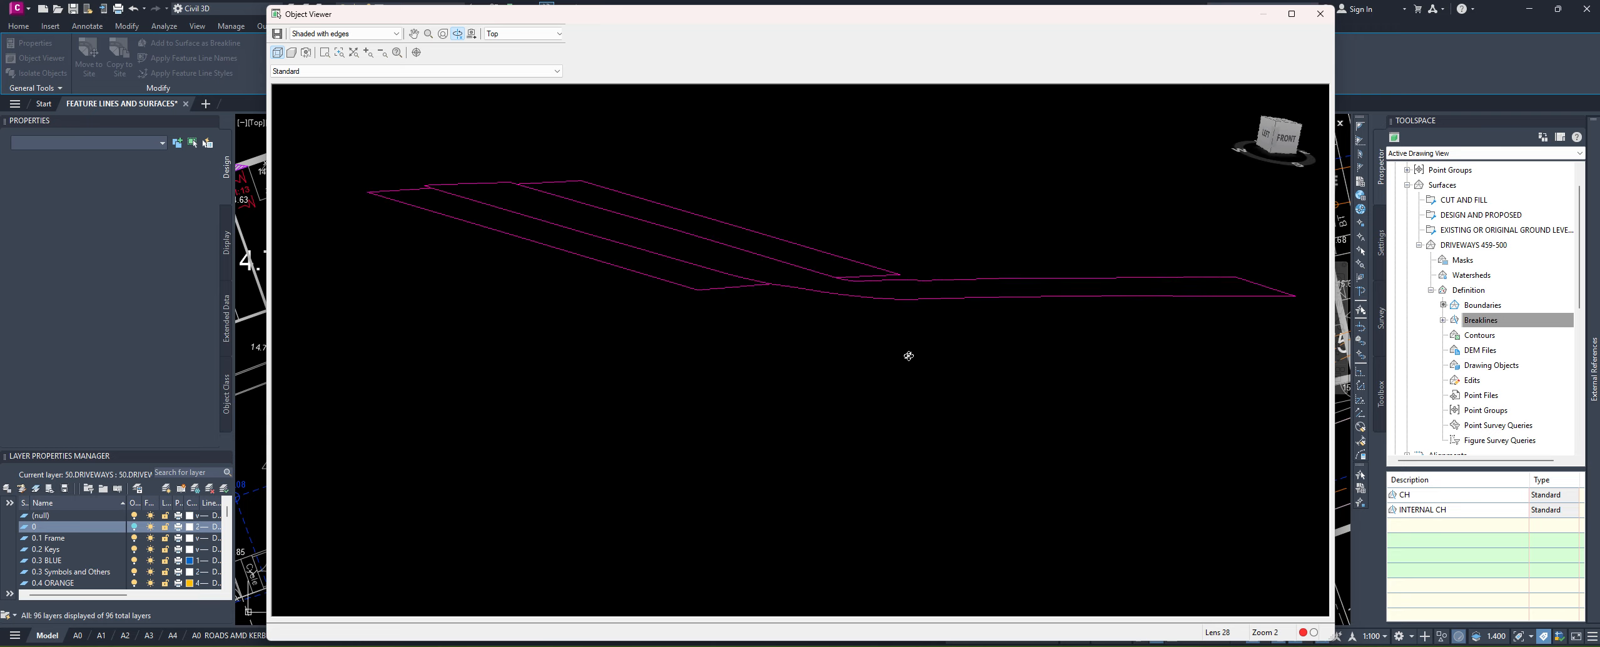
{"action": "left_click", "coordinate": [1289, 147]}
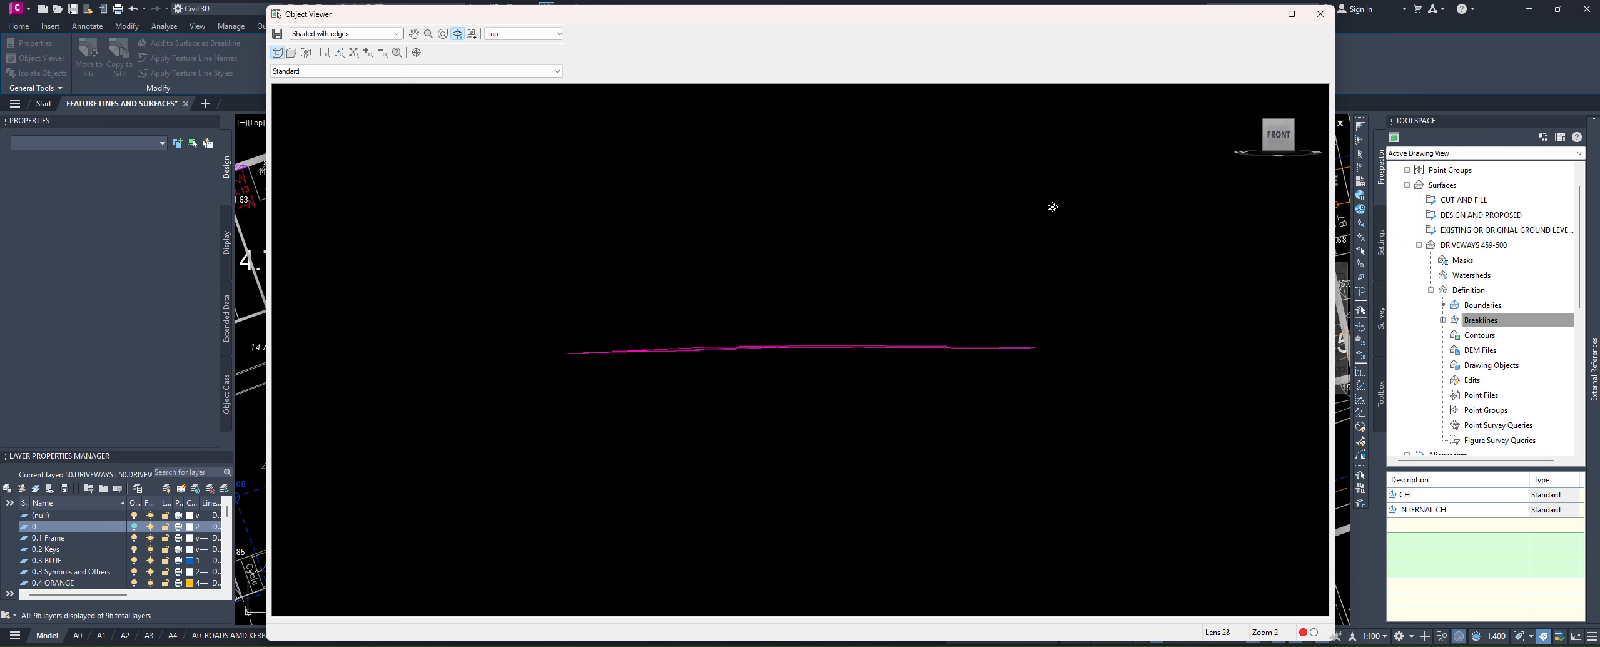
{"action": "left_click_drag", "start_coordinate": [683, 354], "coordinate": [943, 330]}
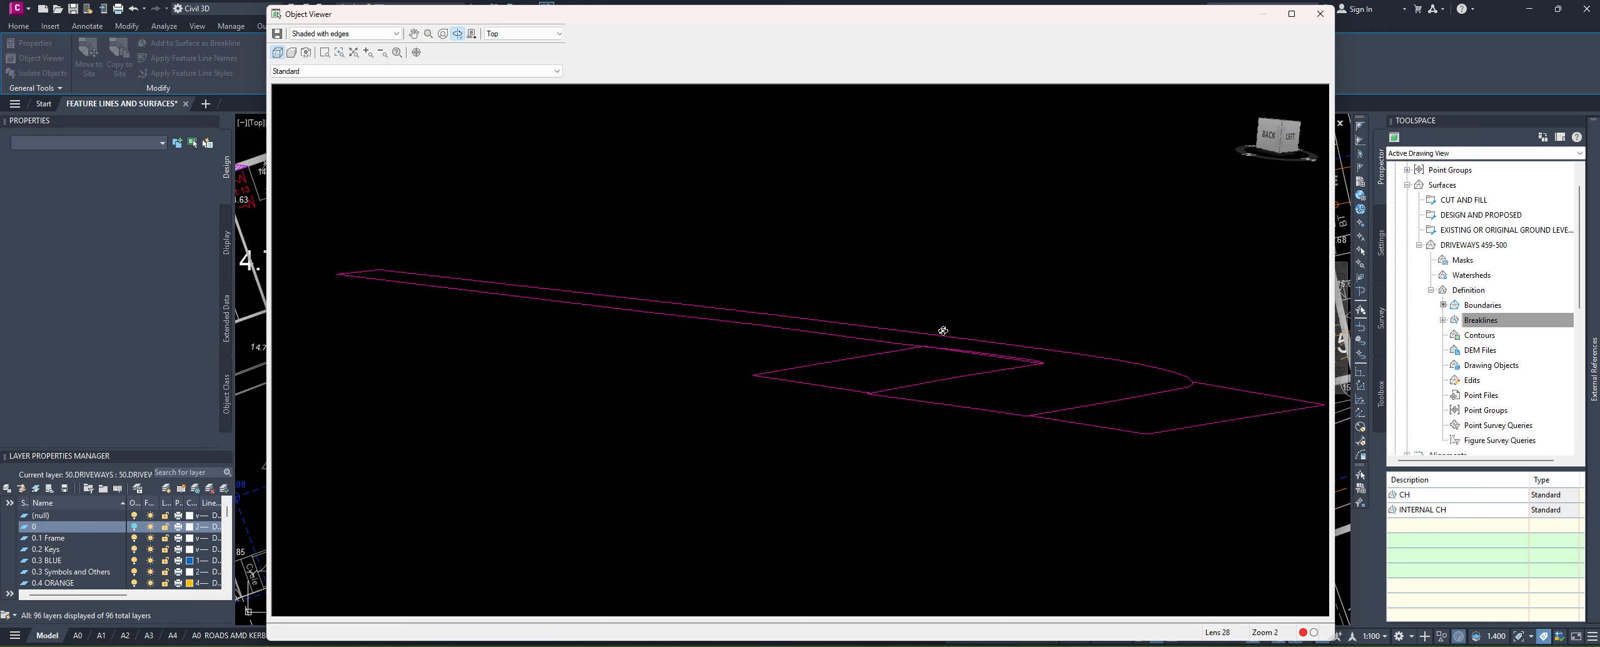
{"action": "left_click", "coordinate": [1326, 21]}
Step: Turn layer 0 on so the DRIVEWAYS 459-500 surface triangles are displayed over the parking bays
{"action": "mouse_move", "coordinate": [797, 364]}
{"action": "middle_mouse_down"}
{"action": "mouse_move", "coordinate": [784, 334]}
{"action": "mouse_move", "coordinate": [718, 331]}
{"action": "middle_mouse_up"}
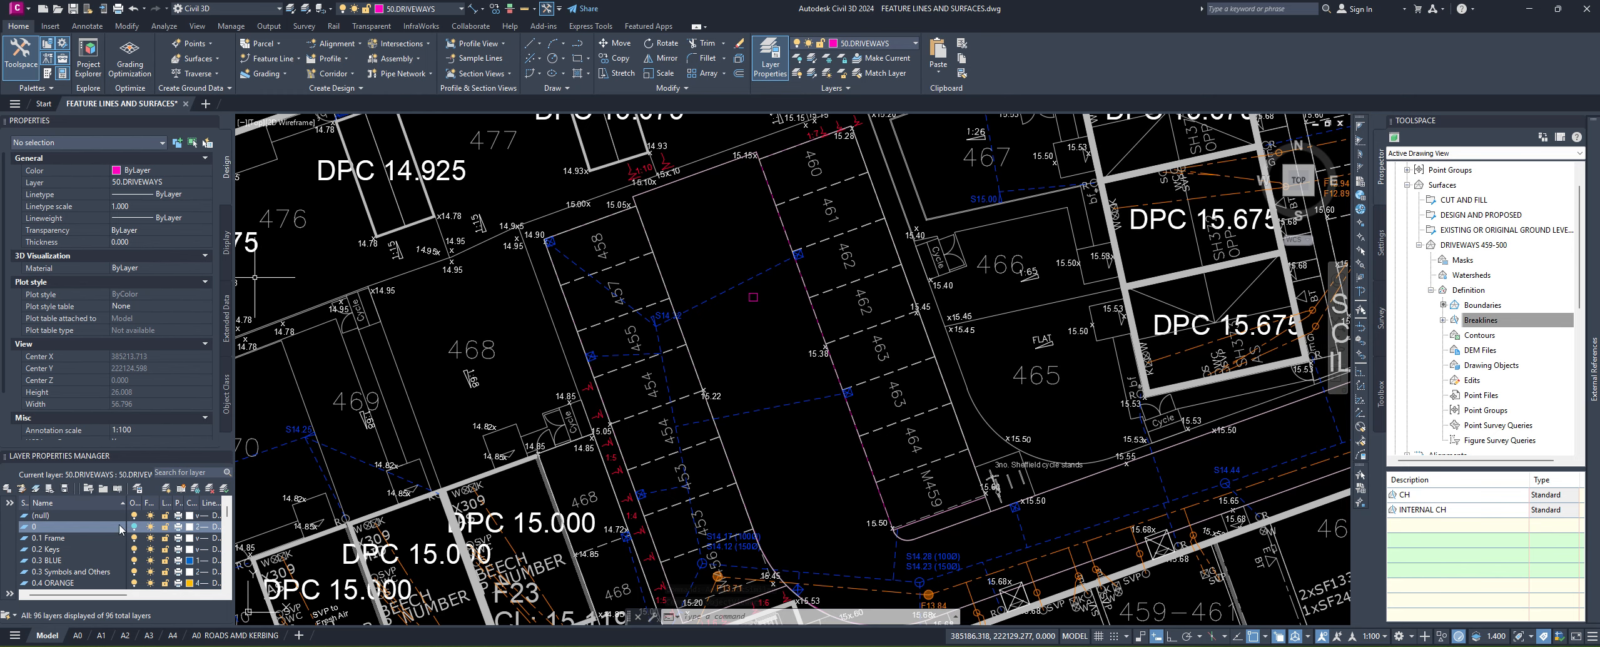
{"action": "left_click", "coordinate": [133, 526]}
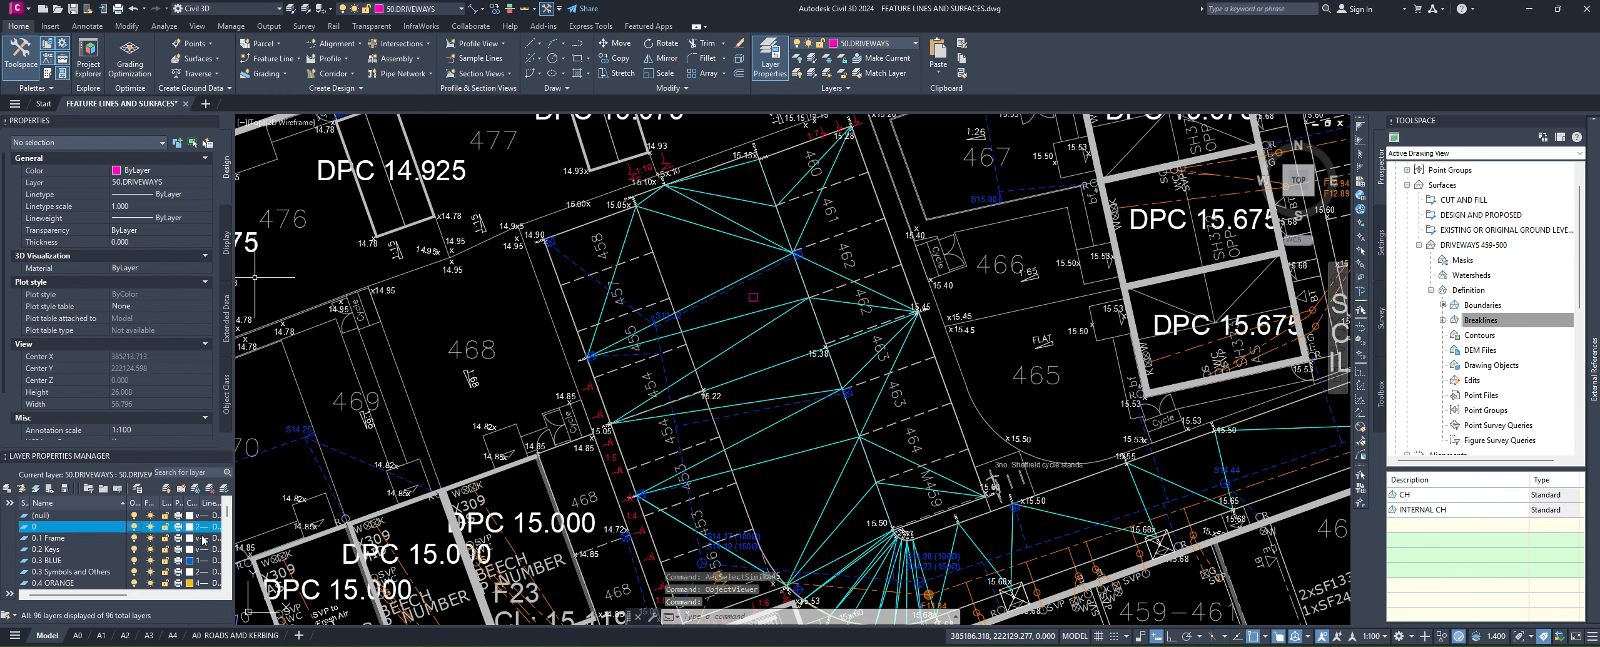
{"action": "mouse_move", "coordinate": [745, 391]}
{"action": "middle_mouse_down"}
{"action": "mouse_move", "coordinate": [742, 415]}
{"action": "mouse_move", "coordinate": [672, 353]}
{"action": "middle_mouse_up"}
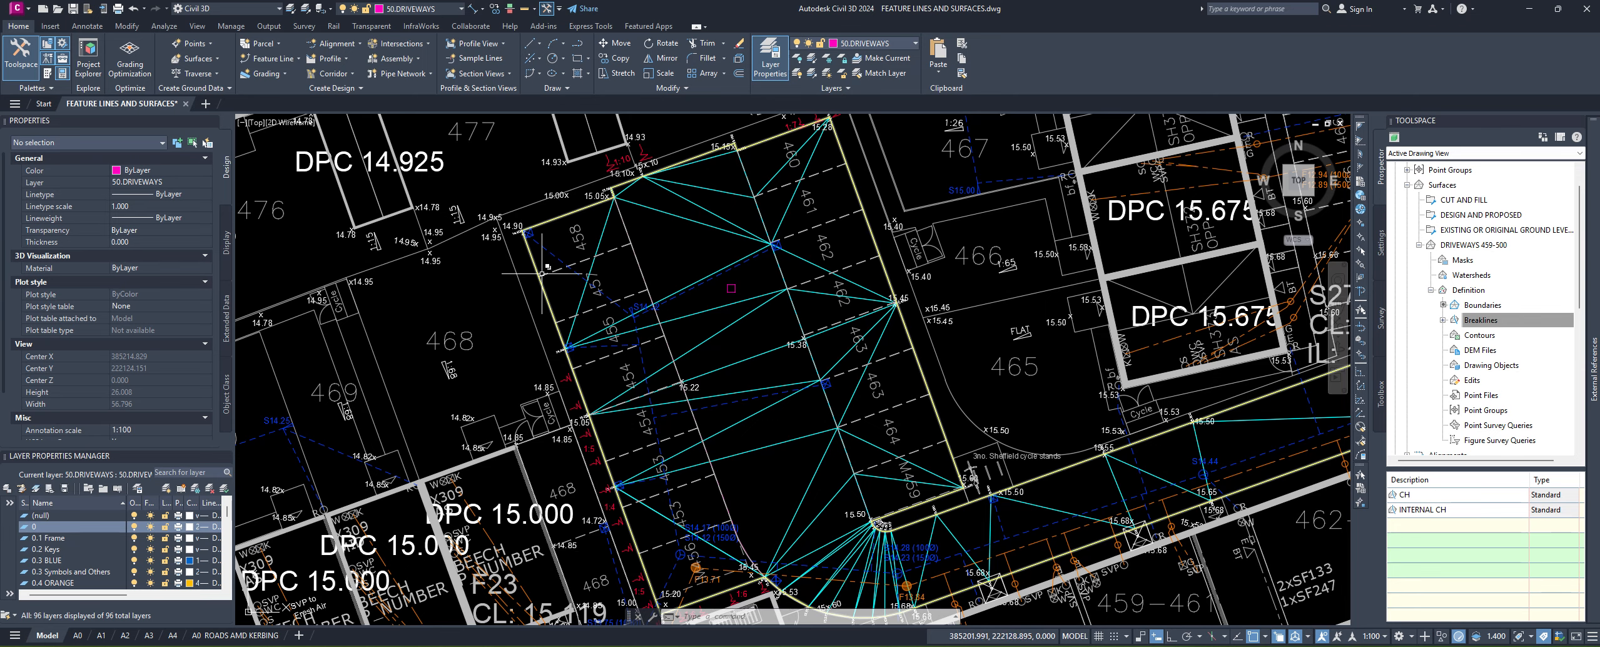
{"action": "middle_click_drag", "start_coordinate": [874, 195], "coordinate": [824, 245]}
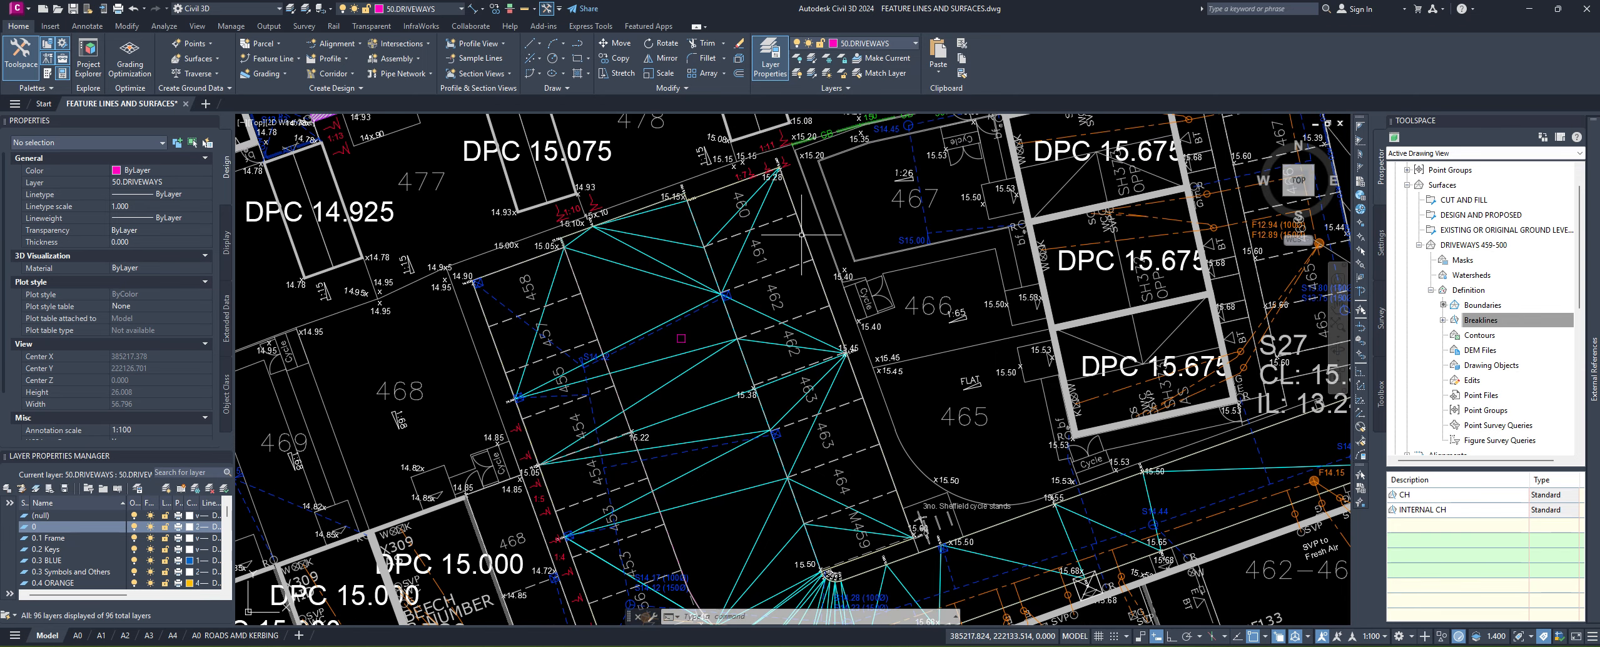
Step: Insert three elevation points on the boundary feature line at the bay divisions beside bays 460 to 462, accepting the default elevations
{"action": "left_click", "coordinate": [801, 235]}
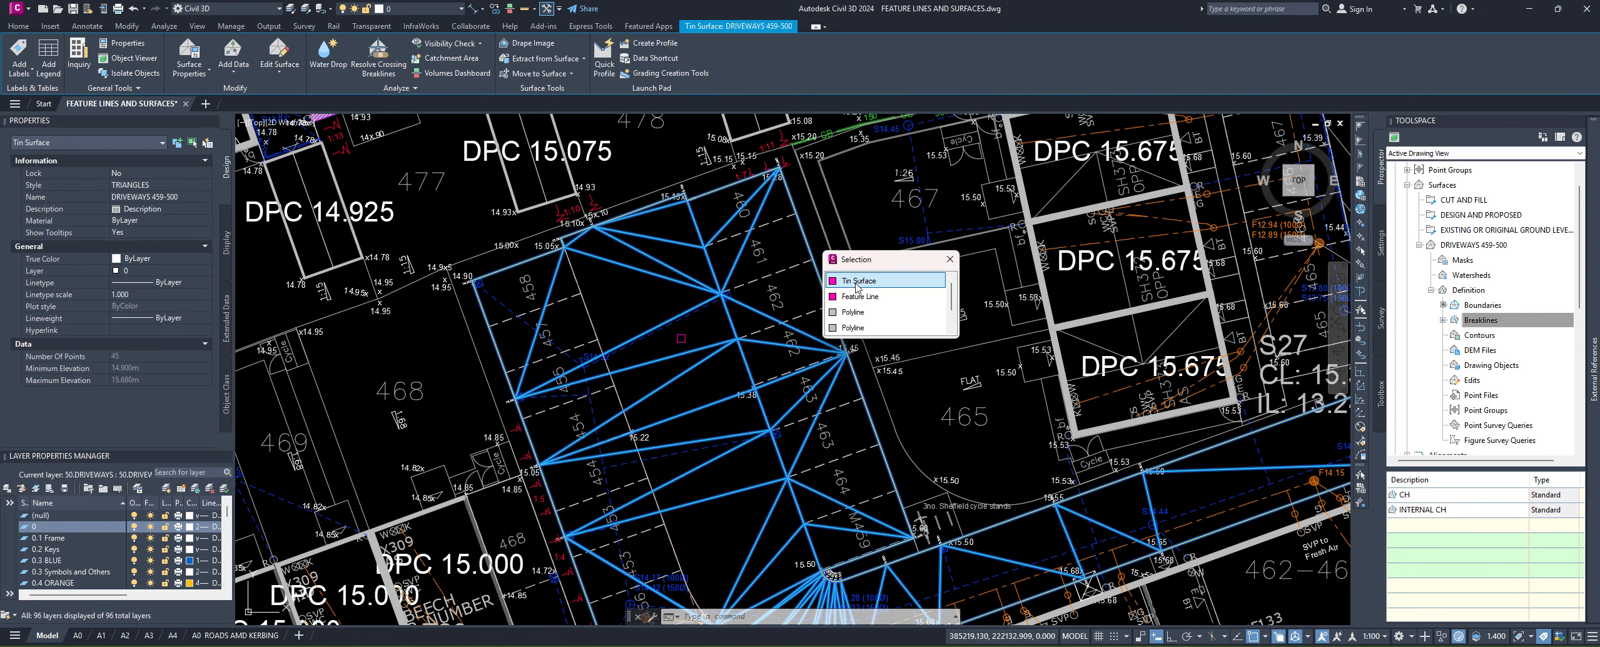
{"action": "left_click", "coordinate": [852, 292]}
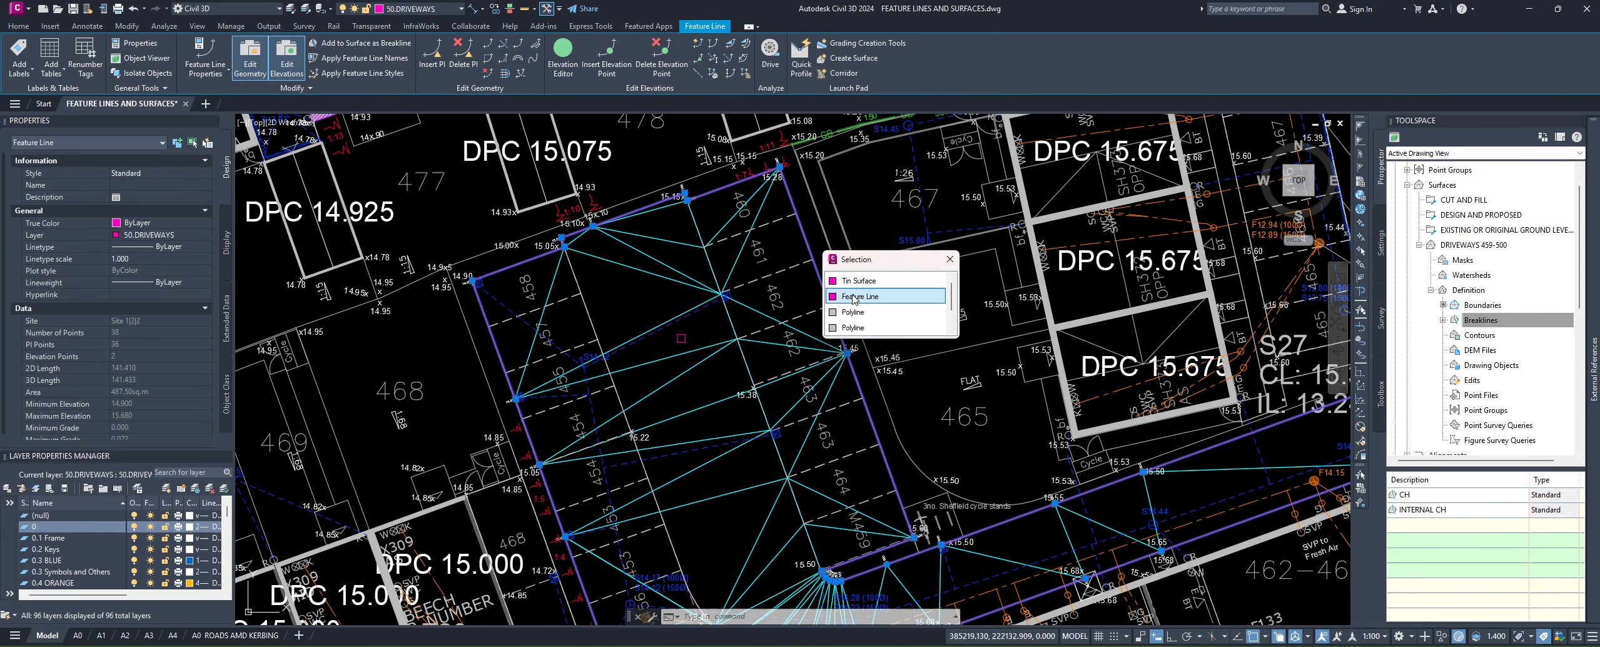
{"action": "left_click", "coordinate": [608, 59]}
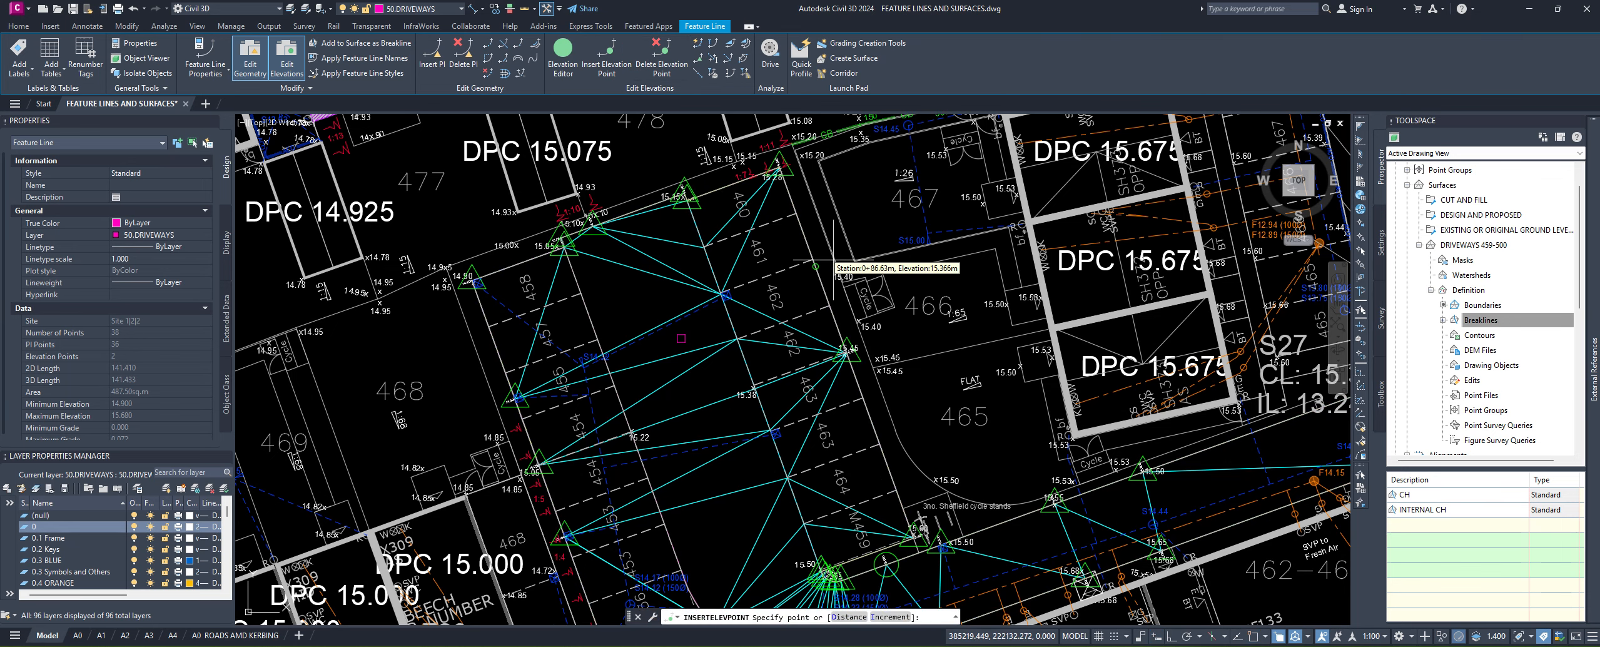
{"action": "left_click", "coordinate": [797, 213]}
{"action": "key", "text": "Return"}
{"action": "left_click", "coordinate": [813, 260]}
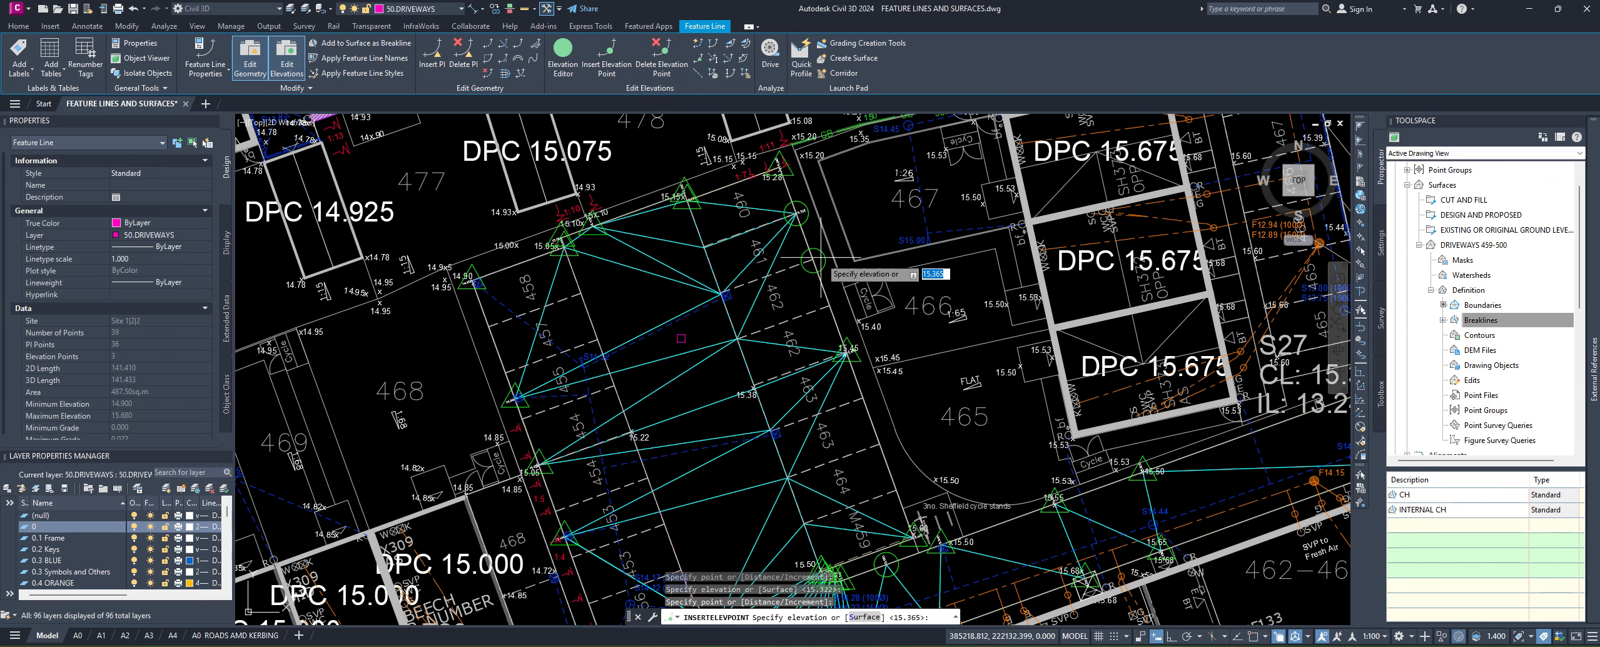
{"action": "key", "text": "Return"}
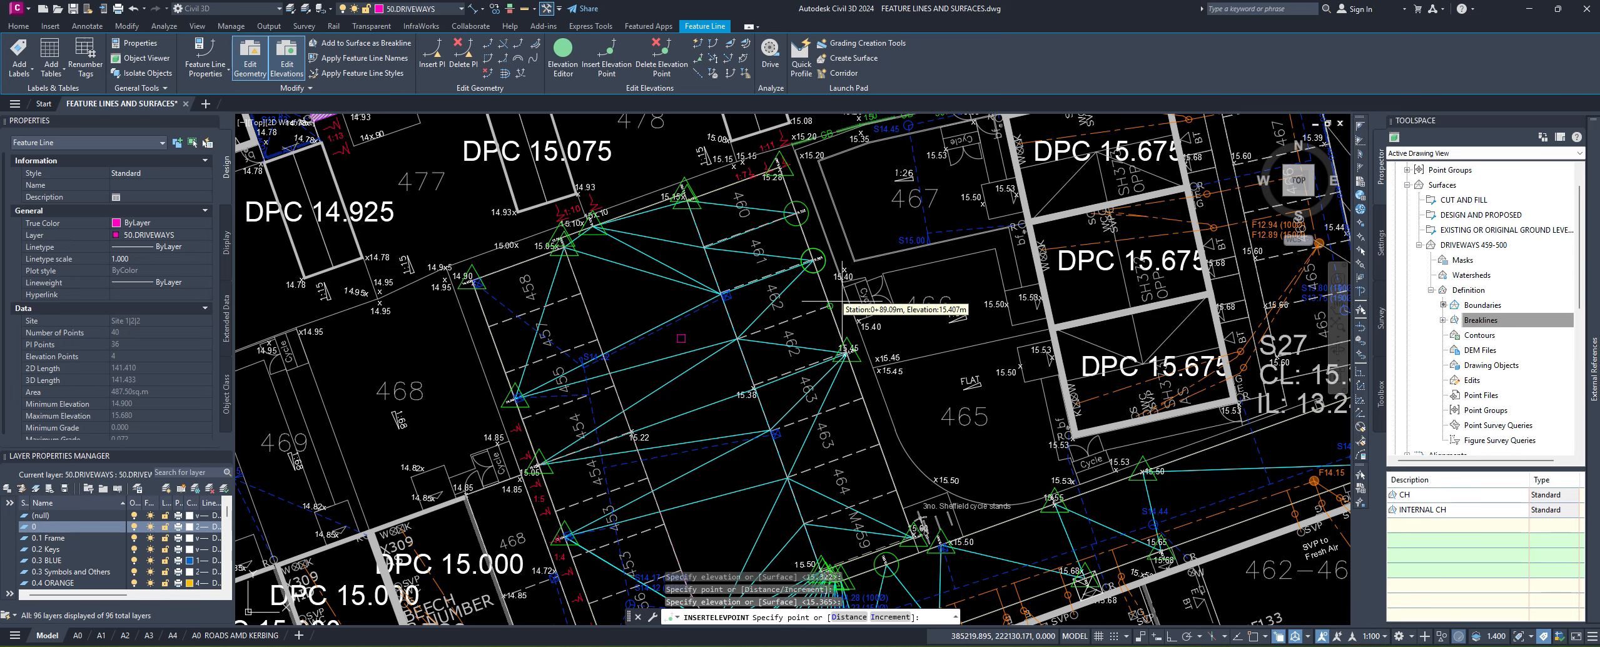
{"action": "left_click", "coordinate": [830, 305]}
{"action": "key", "text": "Return"}
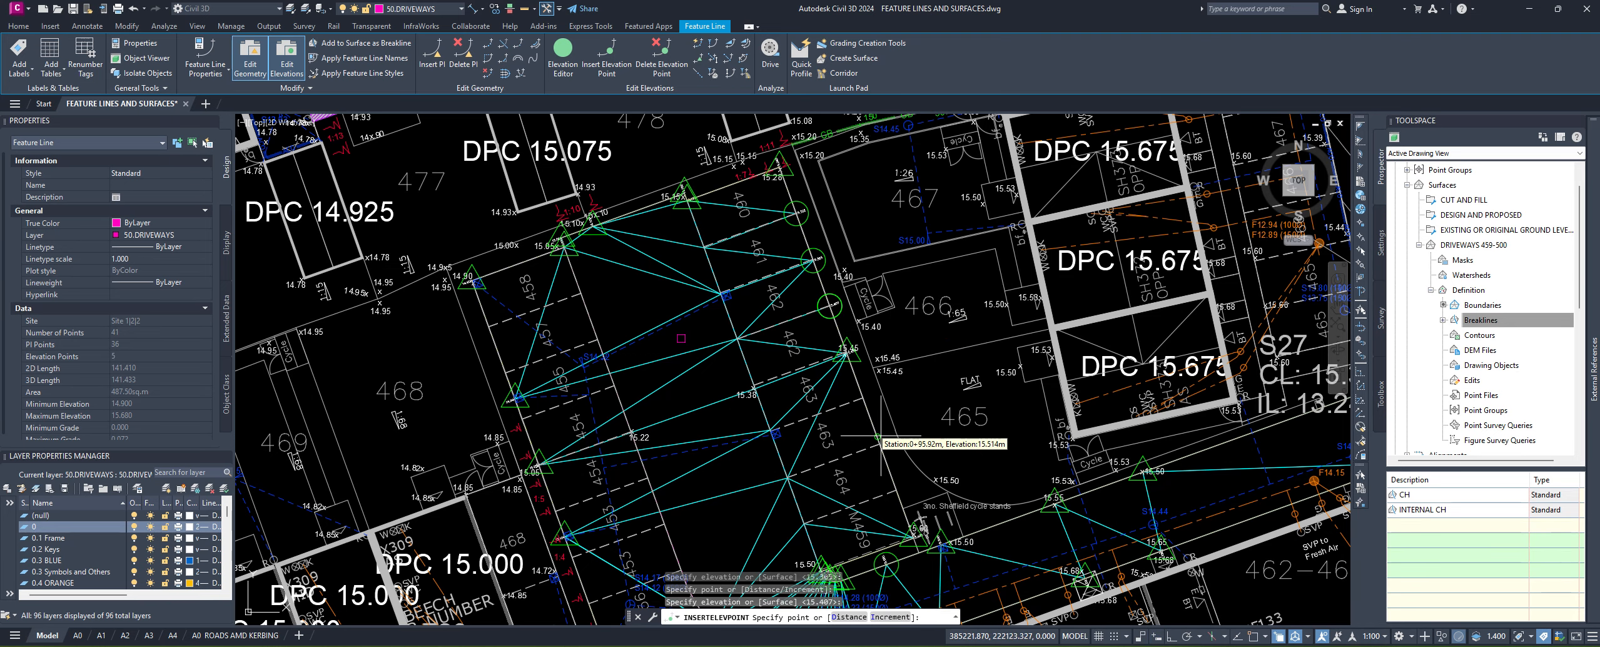
Step: Insert four more elevation points on the boundary feature line beside bays 463, 464 and M459, keeping default elevations, and end the command
{"action": "scroll", "coordinate": [877, 437], "scroll_direction": "up", "scroll_amount": 2}
{"action": "left_click", "coordinate": [861, 396]}
{"action": "key", "text": "Return"}
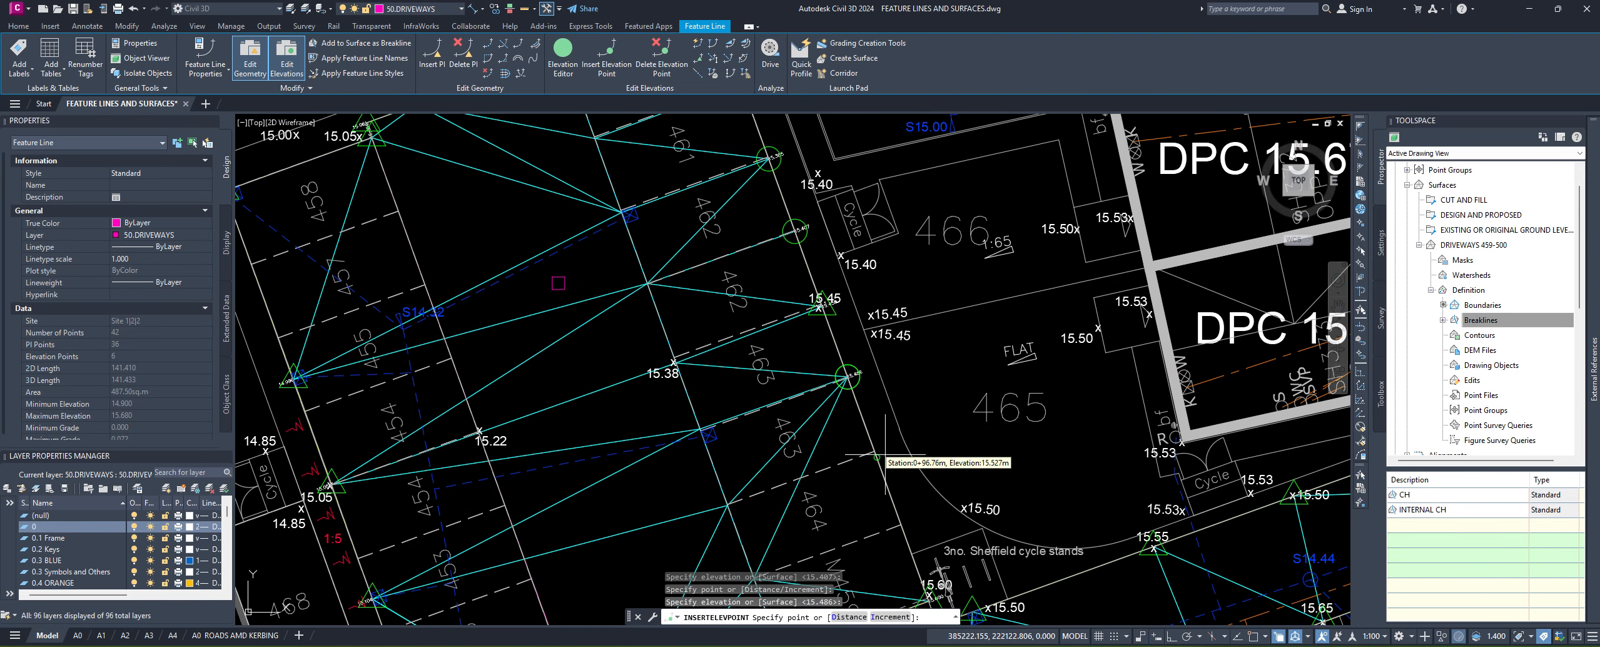
{"action": "left_click", "coordinate": [874, 451]}
{"action": "key", "text": "Return"}
{"action": "middle_click_drag", "start_coordinate": [885, 448], "coordinate": [817, 309]}
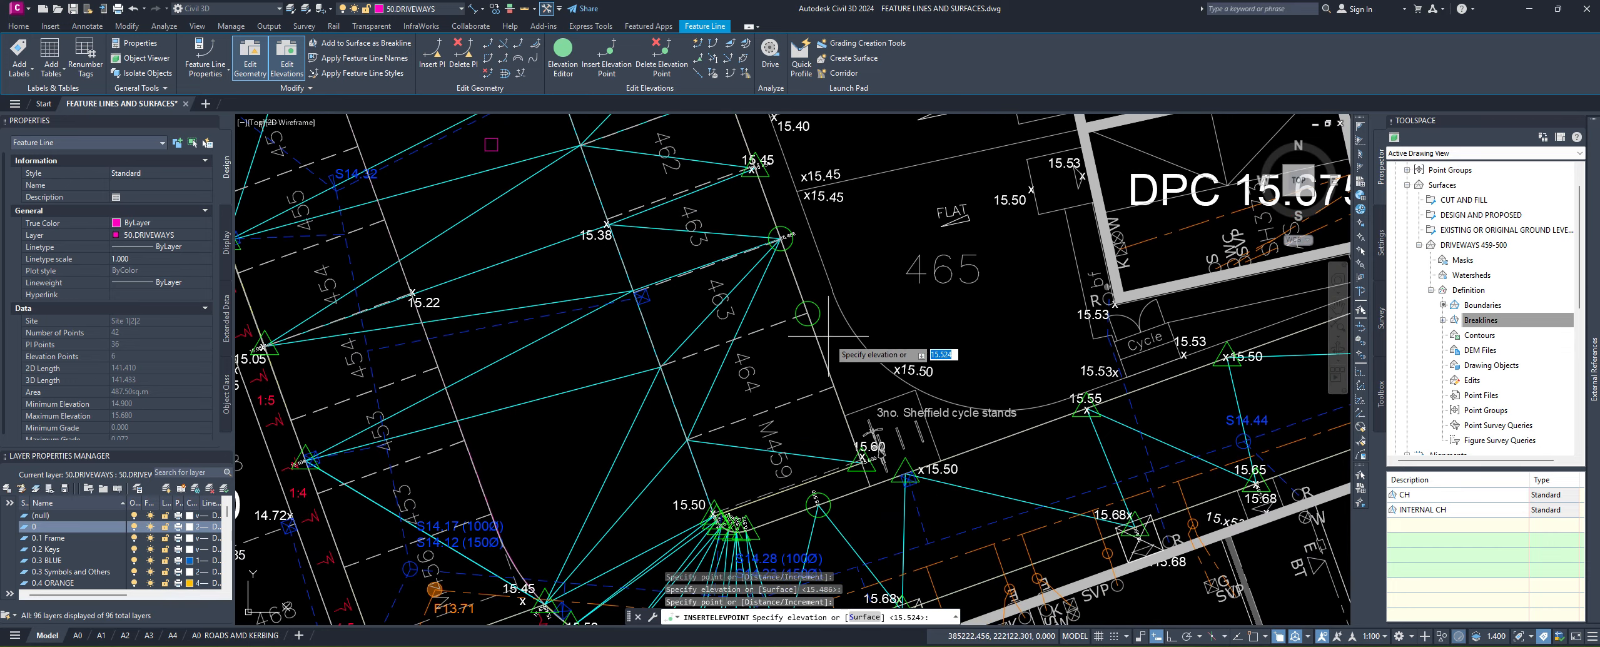
{"action": "left_click", "coordinate": [847, 379]}
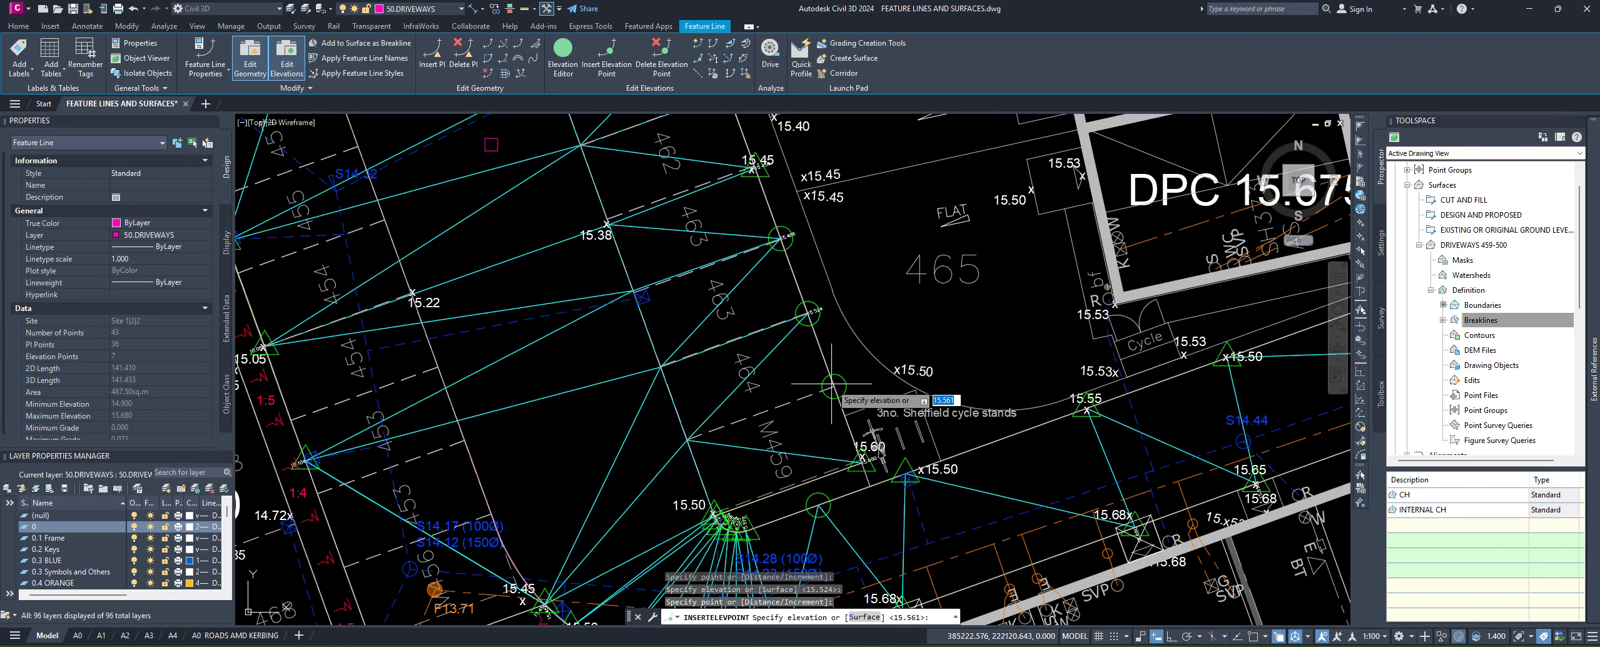
{"action": "key", "text": "Return"}
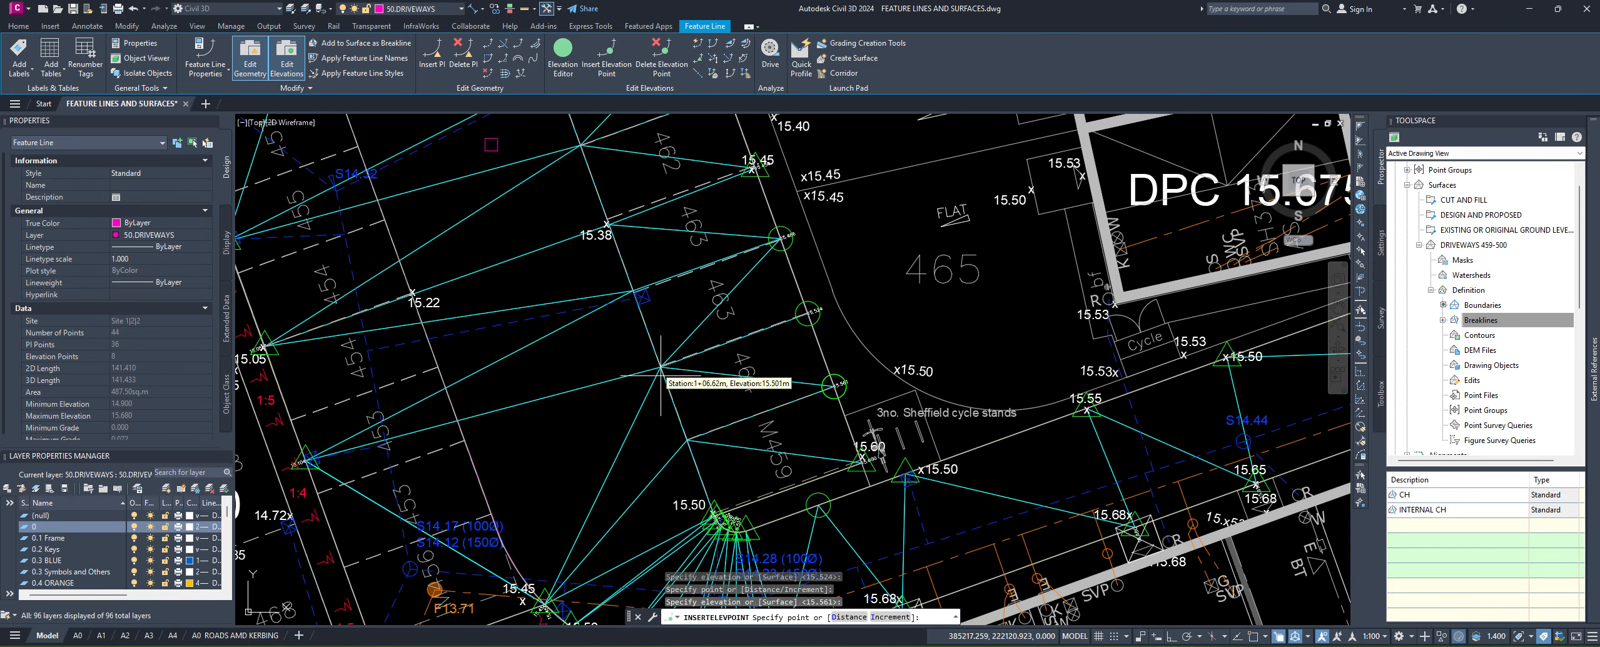
{"action": "left_click", "coordinate": [822, 423]}
{"action": "key", "text": "Return"}
{"action": "mouse_move", "coordinate": [463, 282]}
{"action": "middle_mouse_down"}
{"action": "mouse_move", "coordinate": [767, 401]}
{"action": "mouse_move", "coordinate": [795, 371]}
{"action": "middle_mouse_up"}
{"action": "key", "text": "Return"}
Step: Add the internal feature line through the 15.22 level to the surface as a standard breakline described INTERNAL CH 2
{"action": "scroll", "coordinate": [869, 344], "scroll_direction": "down", "scroll_amount": 2}
{"action": "mouse_move", "coordinate": [828, 319]}
{"action": "middle_mouse_down"}
{"action": "mouse_move", "coordinate": [836, 375]}
{"action": "mouse_move", "coordinate": [775, 281]}
{"action": "mouse_move", "coordinate": [783, 346]}
{"action": "middle_mouse_up"}
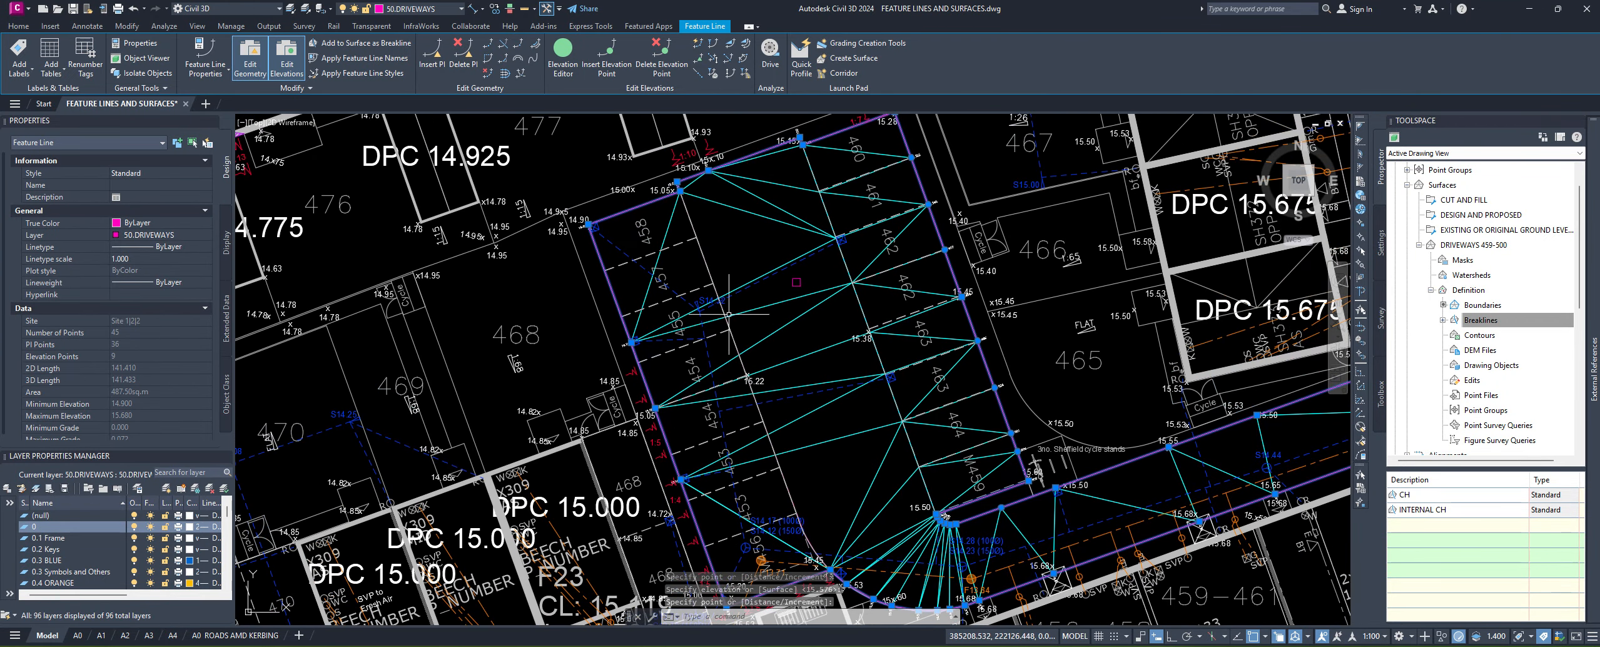
{"action": "left_click", "coordinate": [699, 249]}
{"action": "middle_click_drag", "start_coordinate": [698, 249], "coordinate": [703, 262]}
{"action": "key", "text": "Escape"}
{"action": "key", "text": "Escape"}
{"action": "key", "text": "Escape"}
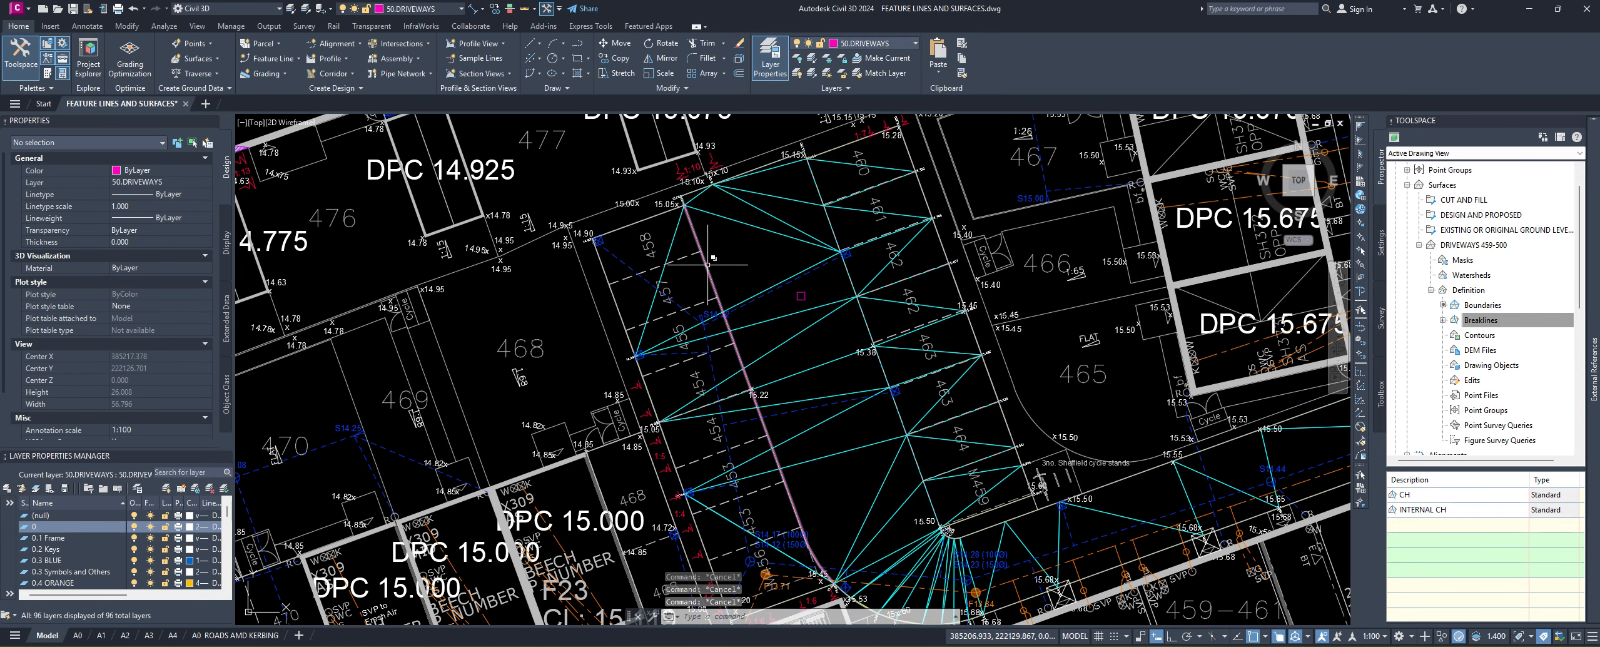
{"action": "left_click", "coordinate": [710, 268]}
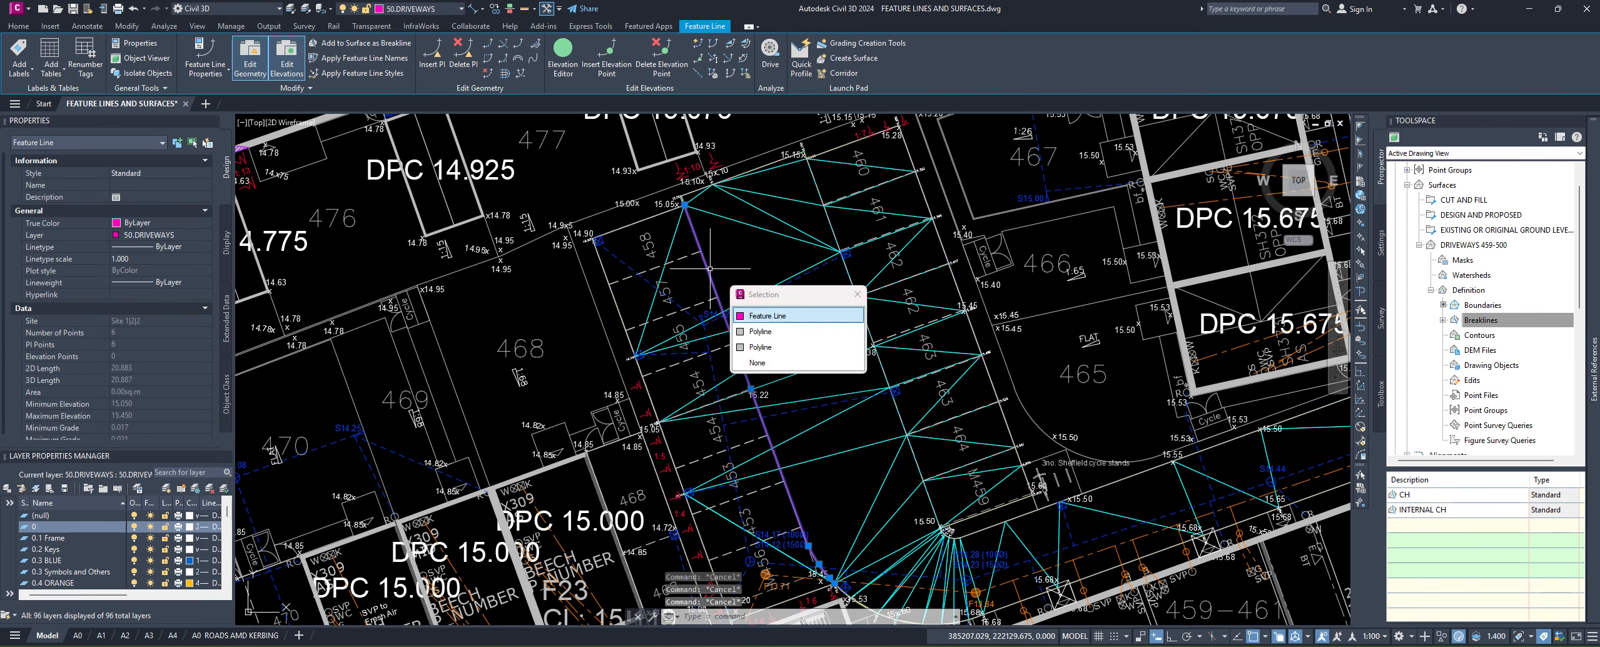
{"action": "left_click", "coordinate": [781, 321]}
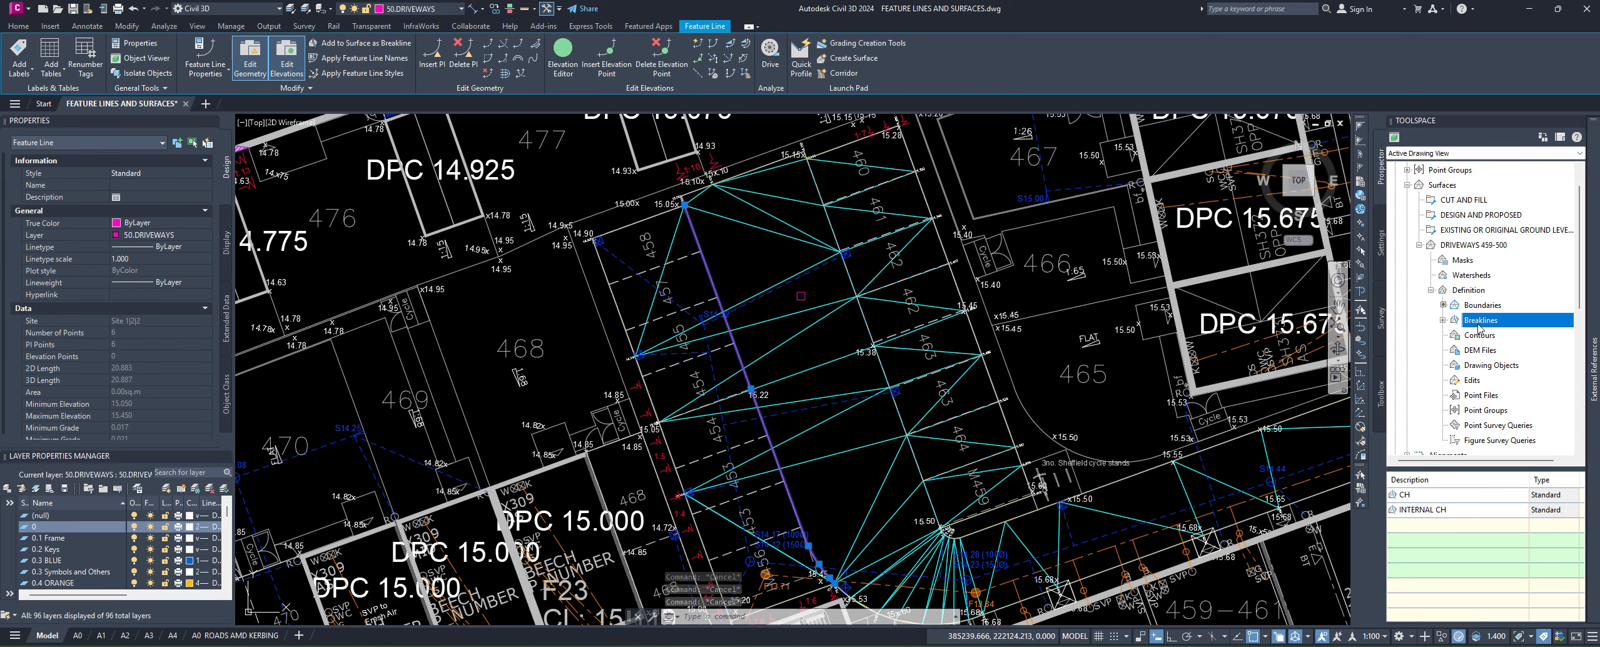
{"action": "left_click", "coordinate": [1515, 330]}
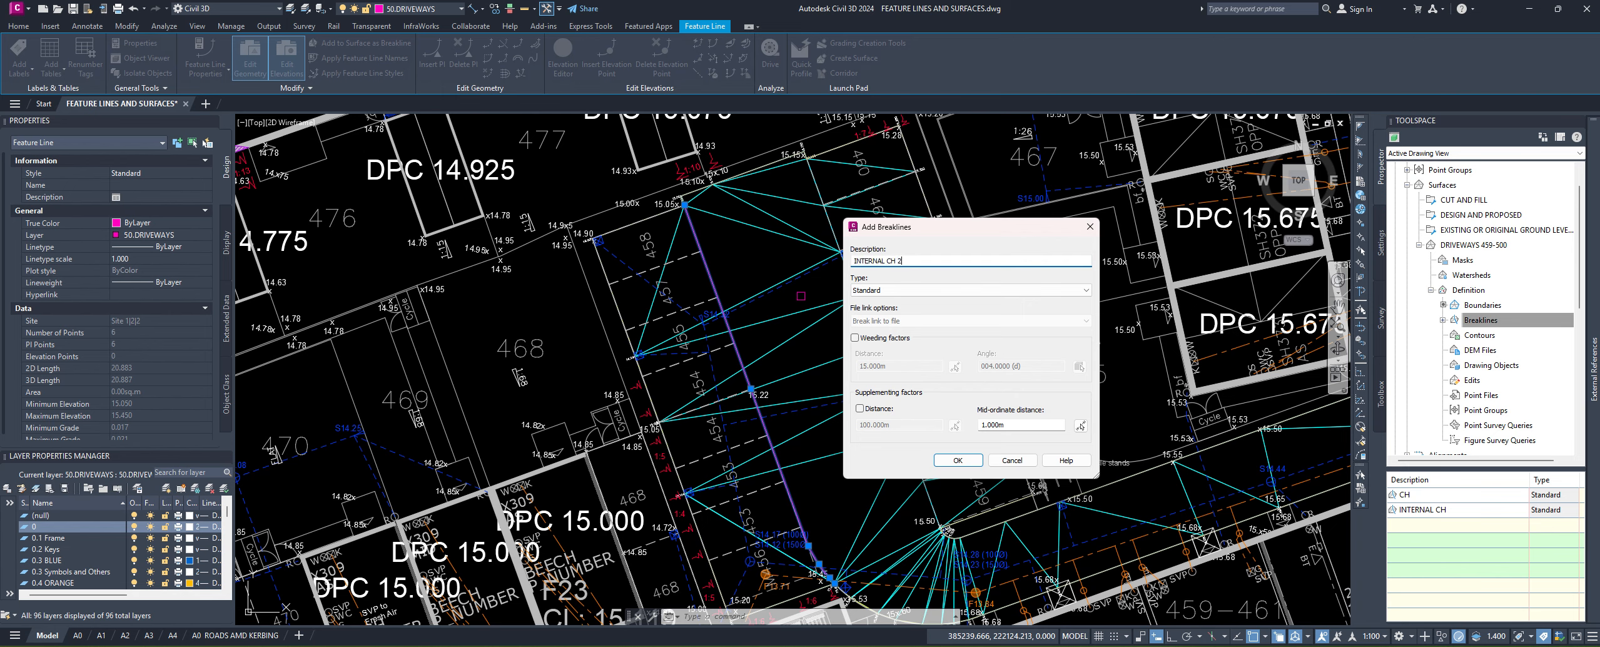
{"action": "left_click", "coordinate": [957, 461]}
{"action": "key", "text": "Escape"}
{"action": "key", "text": "Escape"}
Step: Insert two elevation points on the INTERNAL CH 2 feature line at the bay divisions on both sides of bay 457, accepting default elevations
{"action": "mouse_move", "coordinate": [831, 464]}
{"action": "middle_mouse_down"}
{"action": "mouse_move", "coordinate": [683, 363]}
{"action": "mouse_move", "coordinate": [702, 433]}
{"action": "middle_mouse_up"}
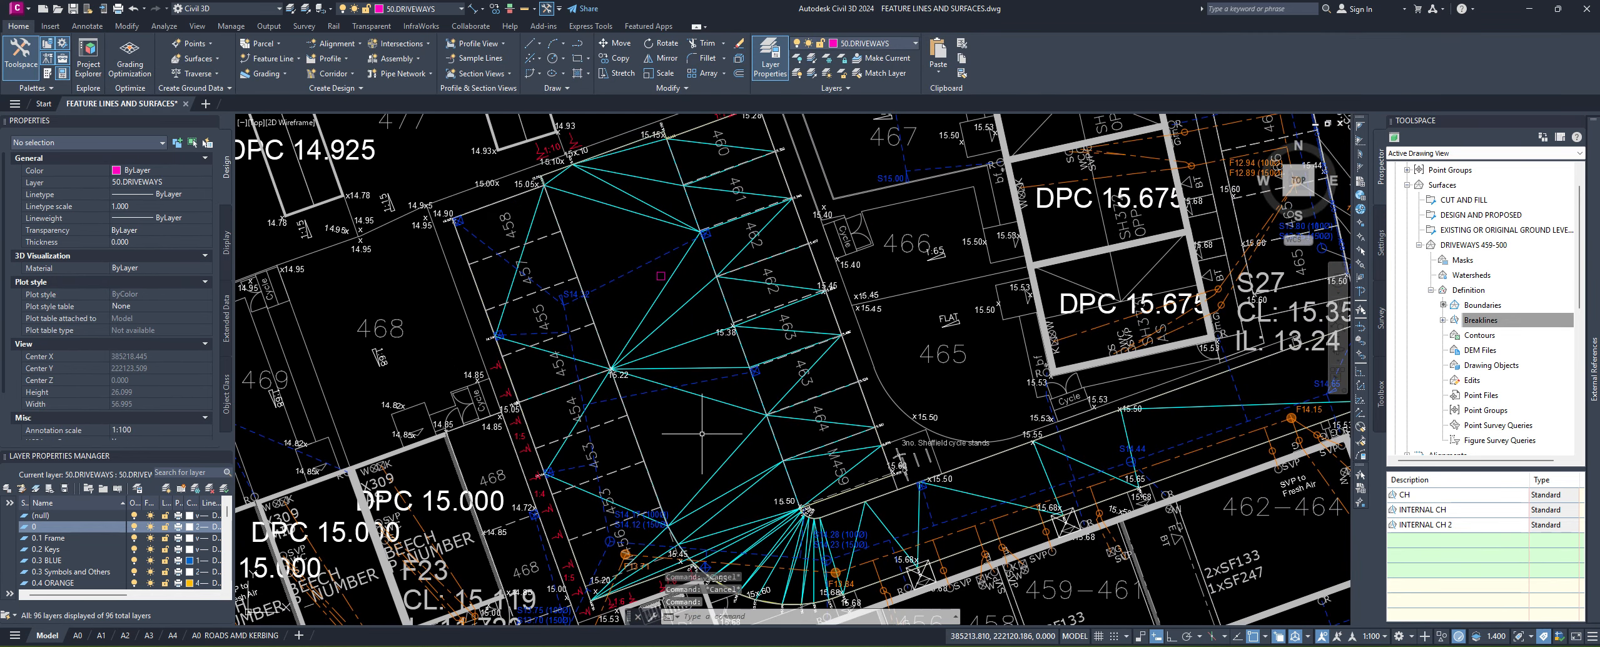
{"action": "left_click", "coordinate": [568, 248]}
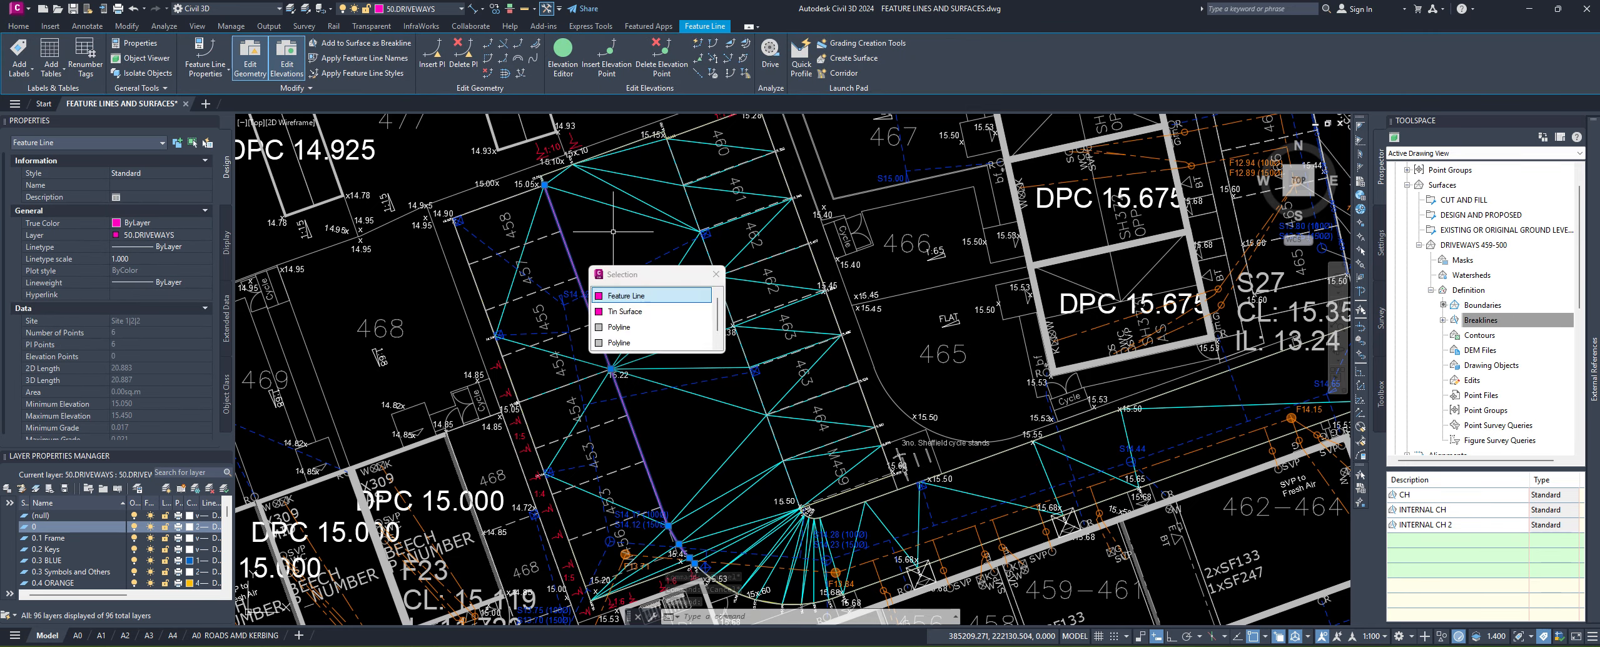
{"action": "middle_click_drag", "start_coordinate": [614, 228], "coordinate": [591, 250]}
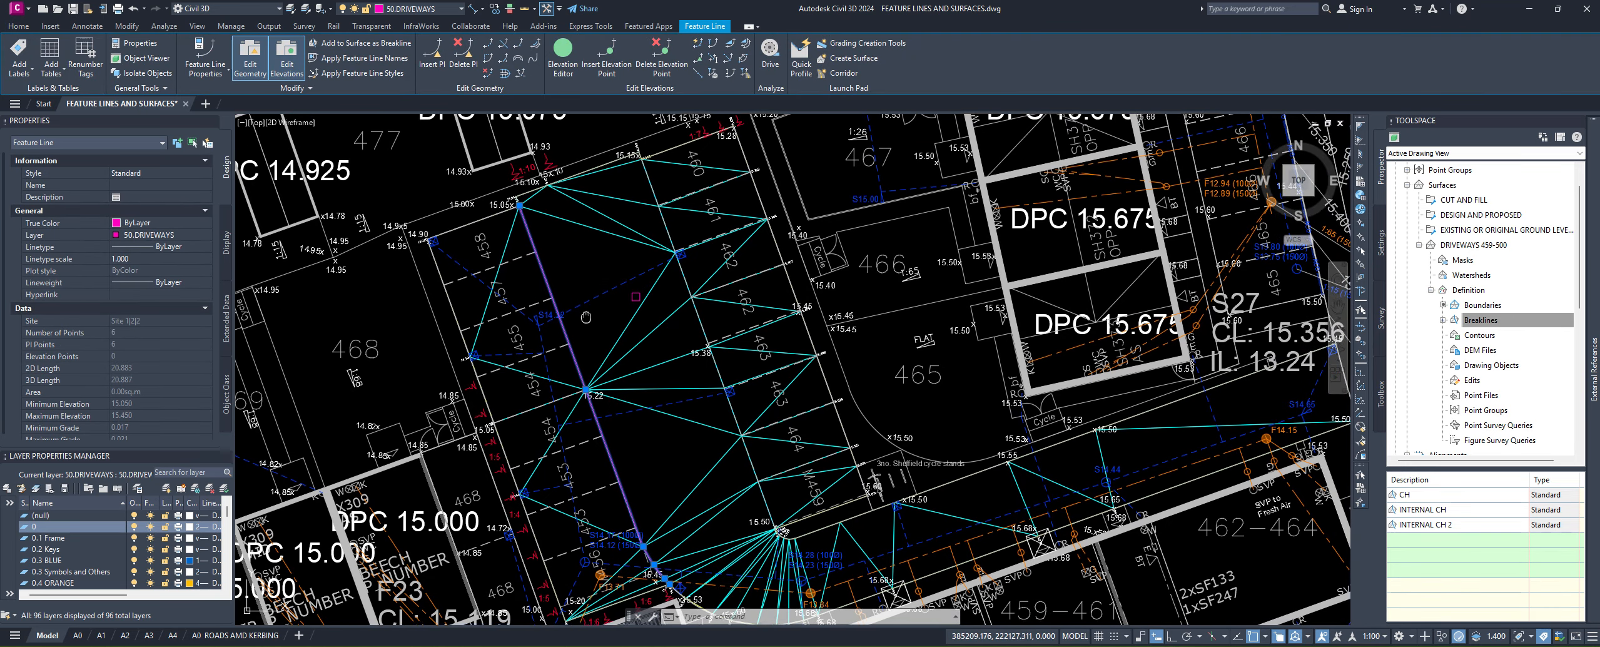
{"action": "middle_click_drag", "start_coordinate": [638, 499], "coordinate": [608, 434]}
{"action": "middle_click_drag", "start_coordinate": [570, 303], "coordinate": [566, 295]}
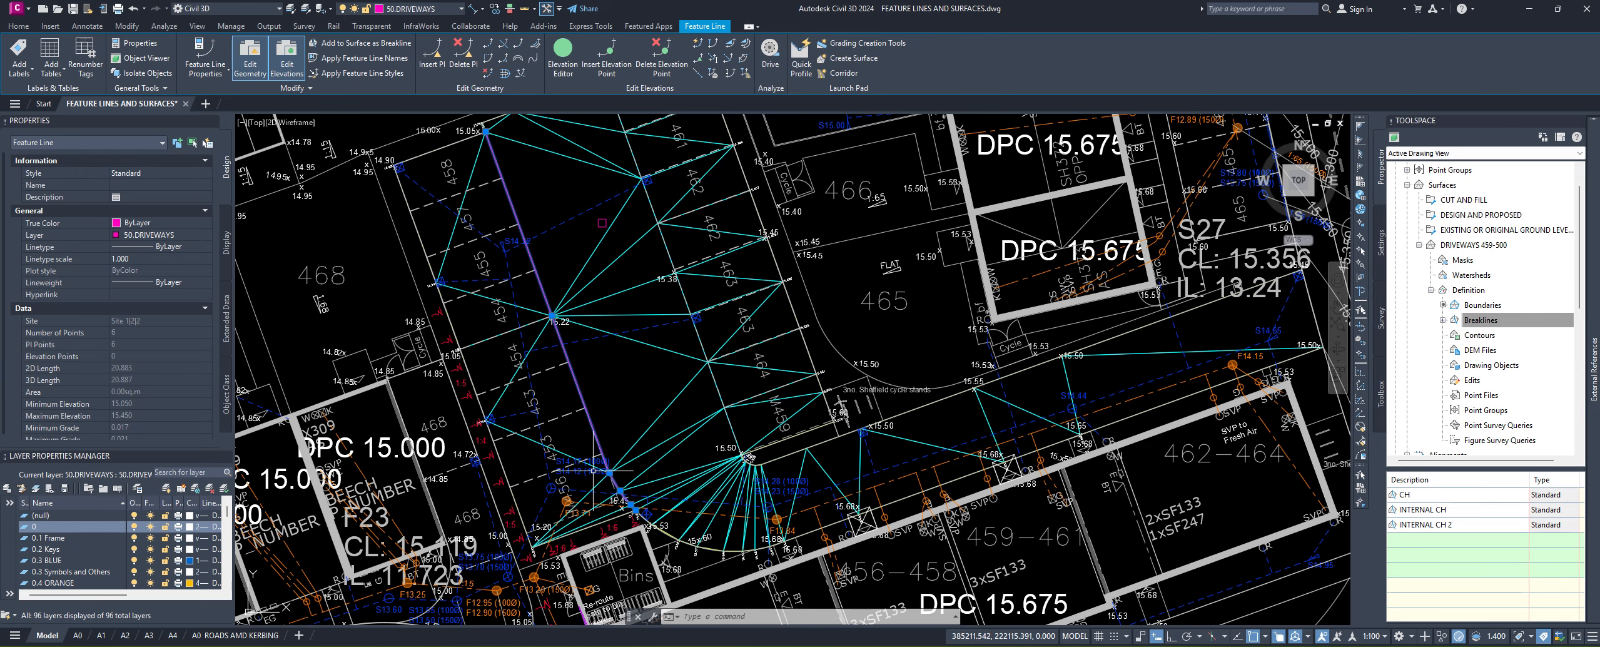
{"action": "middle_click_drag", "start_coordinate": [562, 338], "coordinate": [598, 432]}
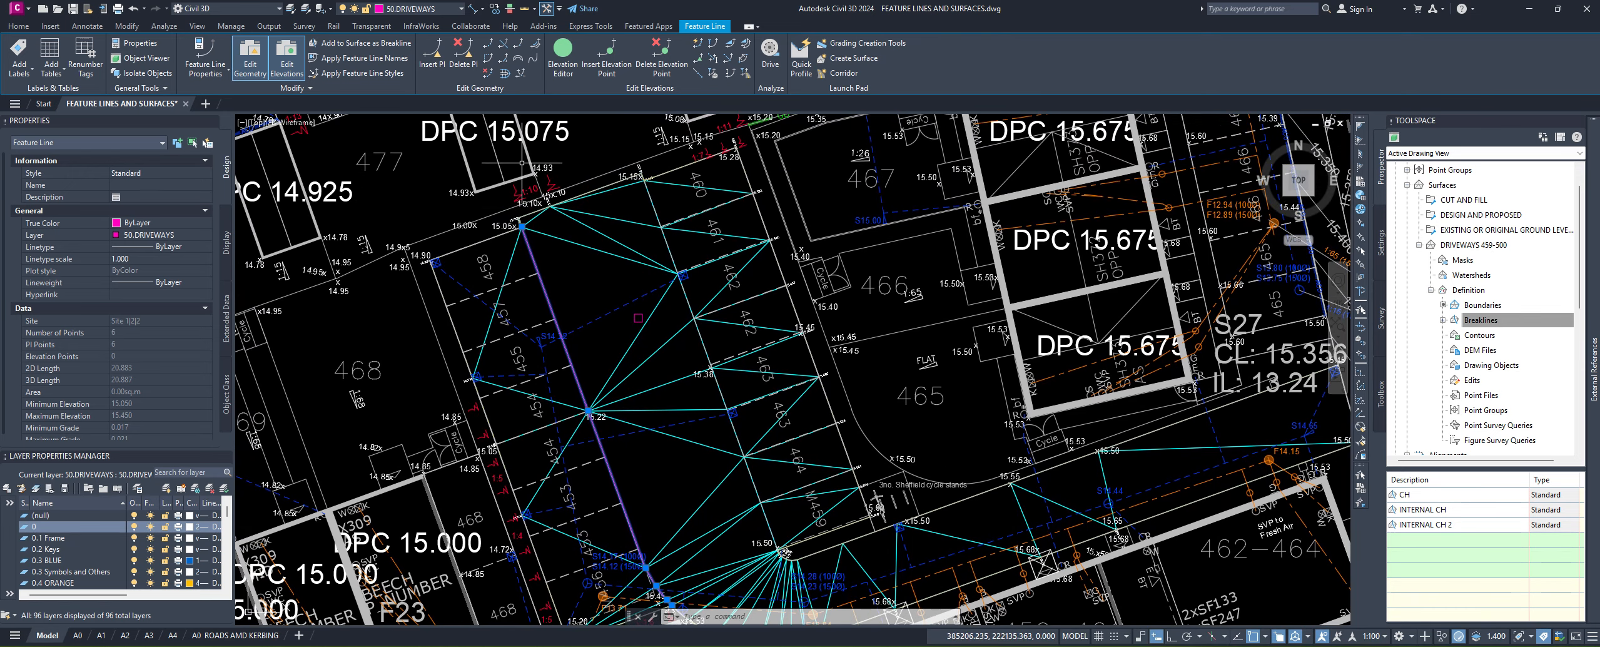
{"action": "left_click", "coordinate": [606, 59]}
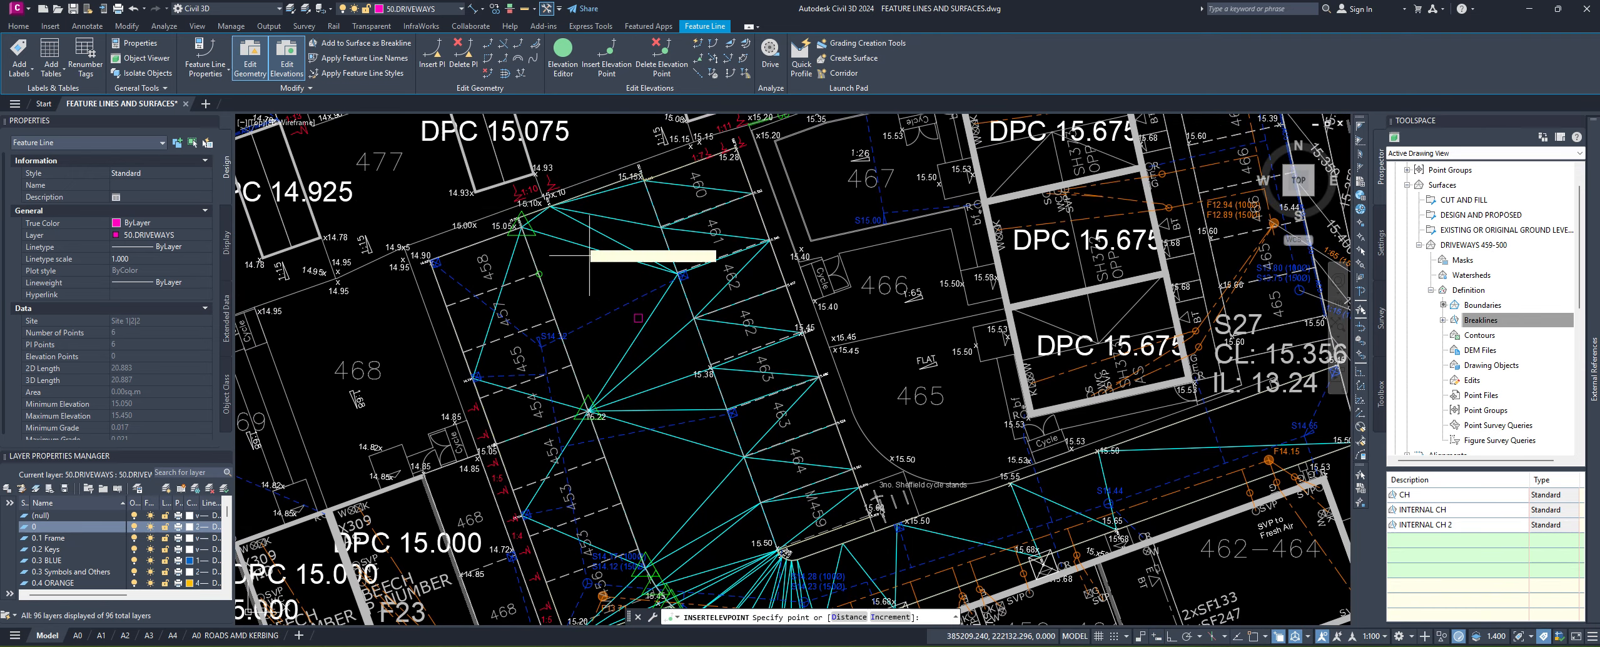
{"action": "left_click", "coordinate": [557, 268]}
{"action": "key", "text": "Return"}
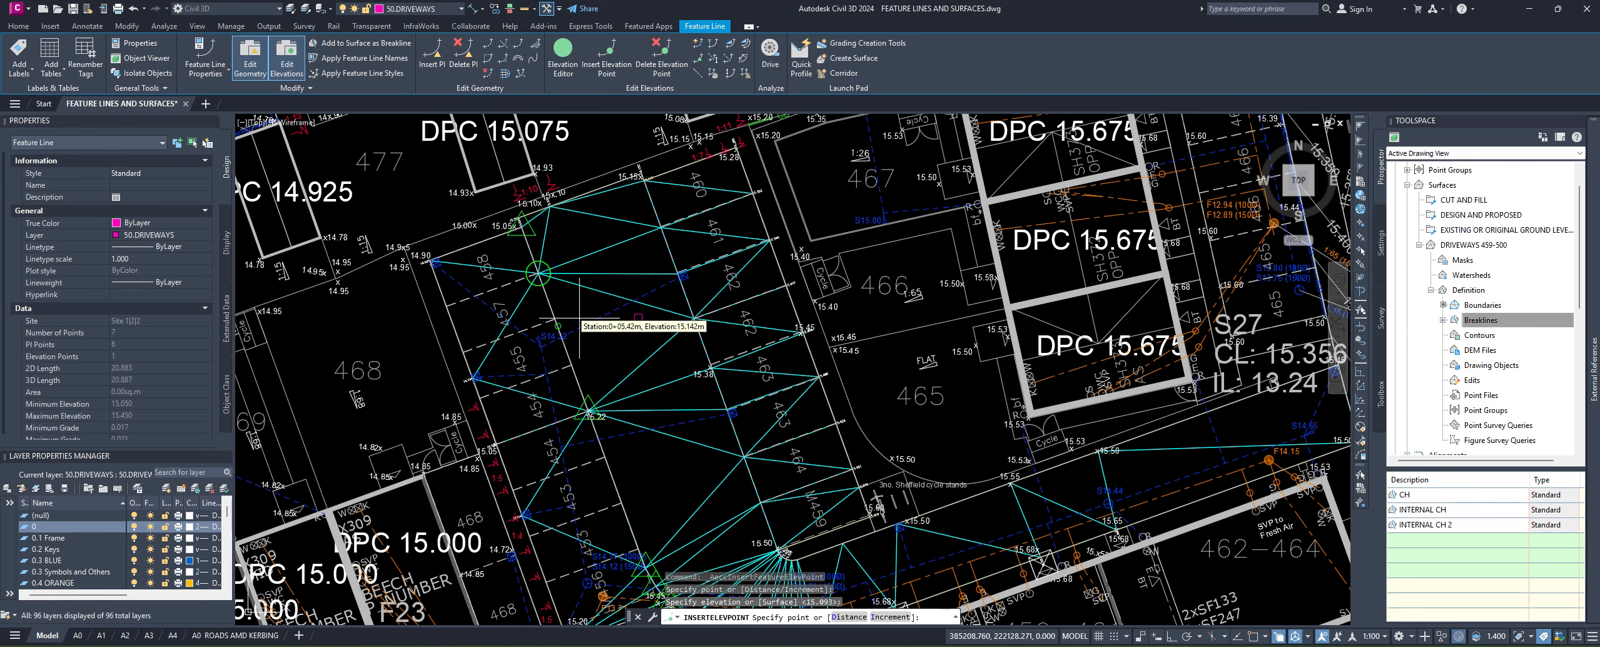
{"action": "left_click", "coordinate": [553, 319]}
{"action": "key", "text": "Return"}
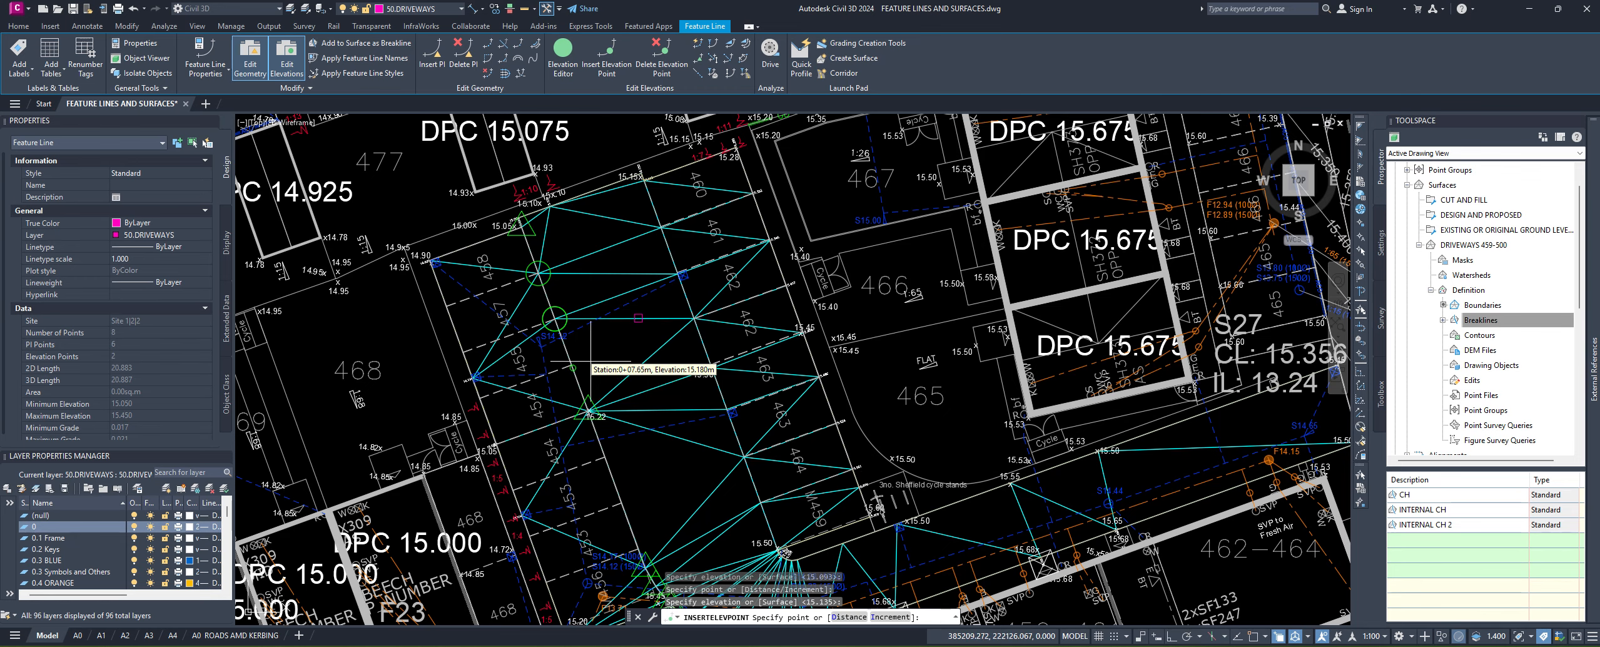
Step: Insert two elevation points on the INTERNAL CH 2 feature line at the bay divisions on both sides of the 15.22 level, accepting default elevations
{"action": "scroll", "coordinate": [594, 362], "scroll_direction": "up", "scroll_amount": 3}
{"action": "left_click", "coordinate": [582, 353]}
{"action": "key", "text": "Return"}
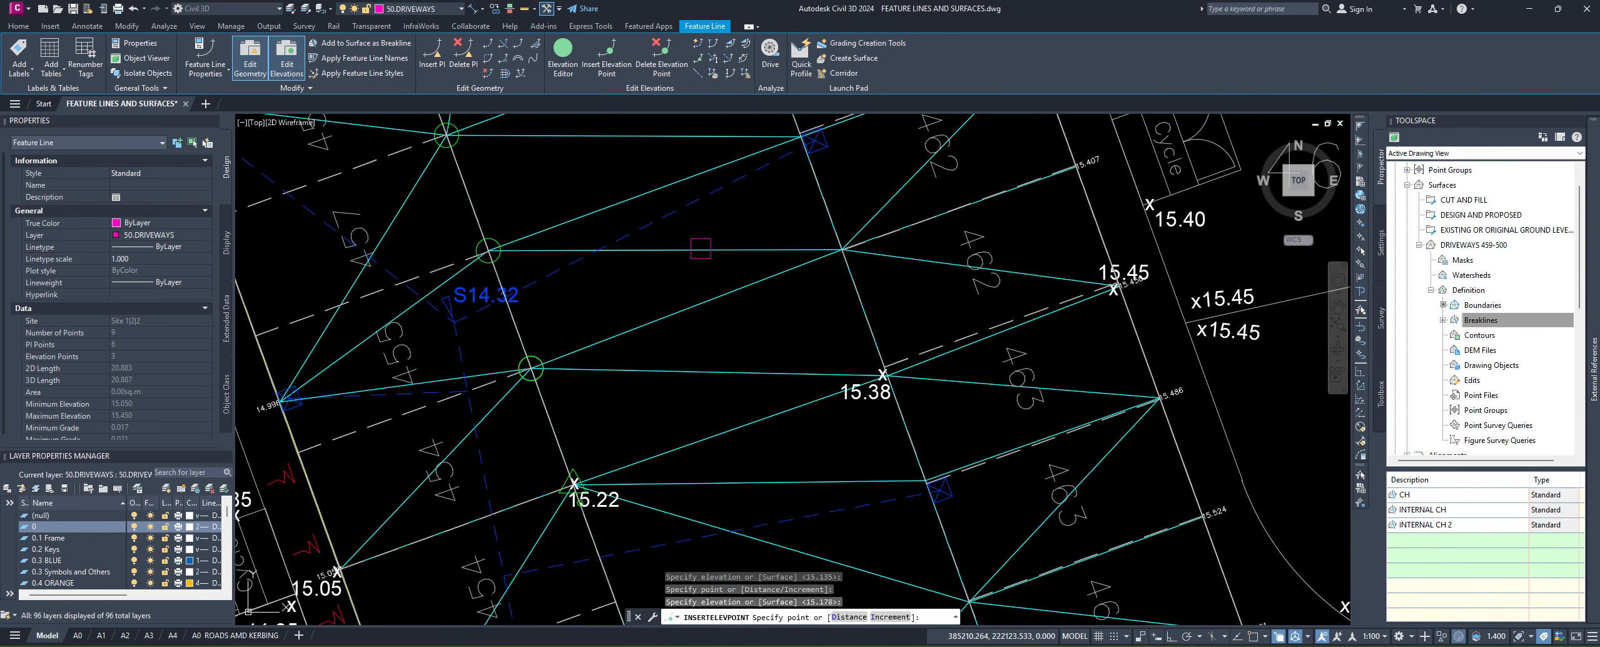
{"action": "middle_click_drag", "start_coordinate": [617, 398], "coordinate": [537, 193]}
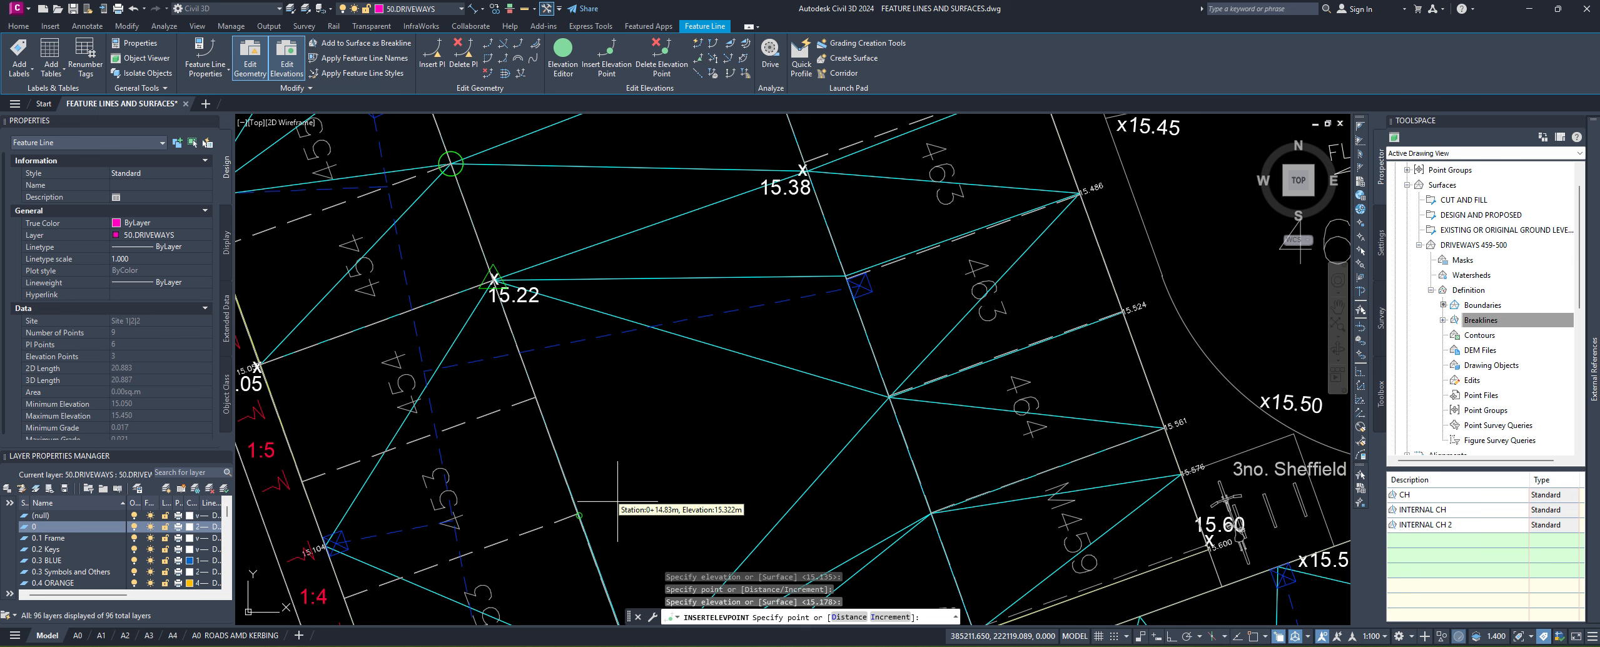
{"action": "left_click", "coordinate": [567, 386]}
{"action": "key", "text": "Return"}
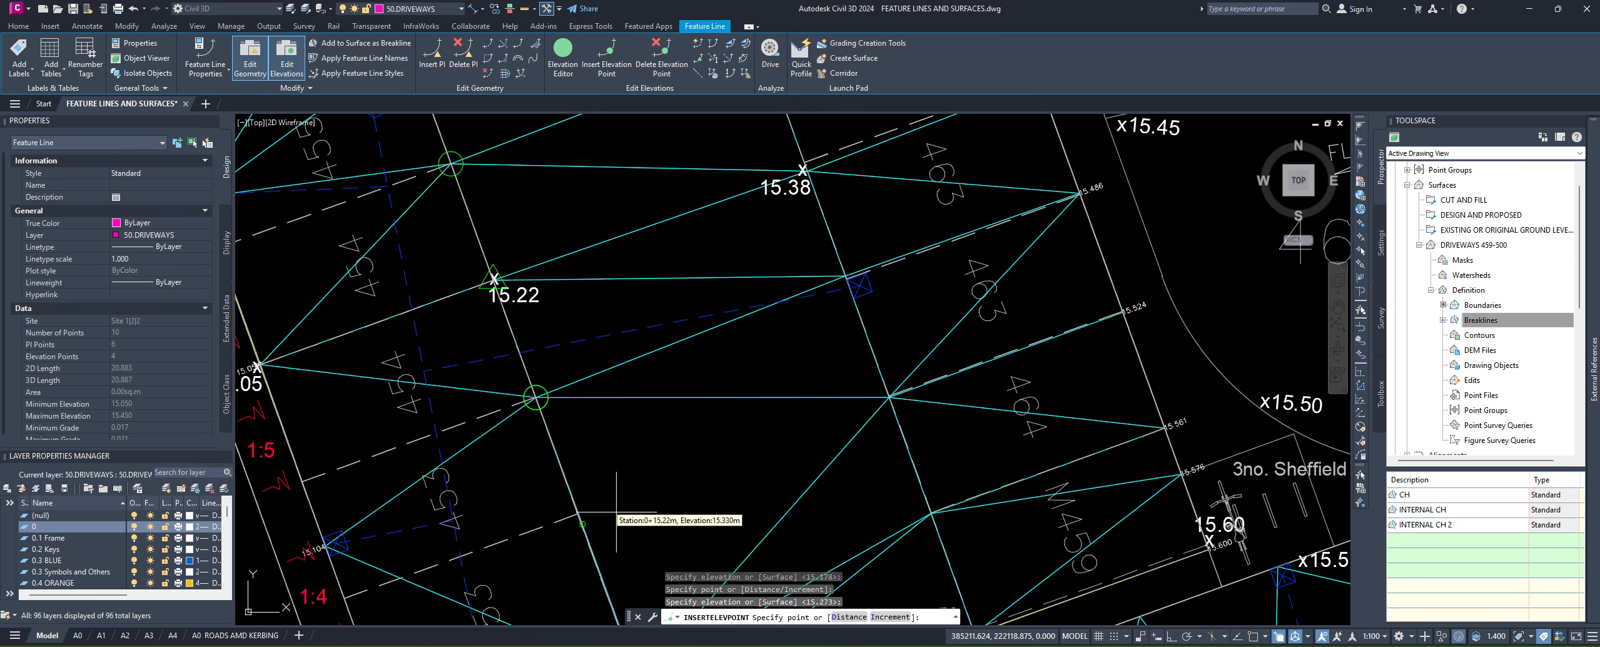
Step: Insert two more elevation points on the INTERNAL CH 2 feature line beside bay 453, keeping default elevations, and end the command
{"action": "left_click", "coordinate": [600, 502]}
{"action": "key", "text": "Return"}
{"action": "middle_click_drag", "start_coordinate": [654, 623], "coordinate": [631, 369]}
{"action": "left_click", "coordinate": [624, 362]}
{"action": "key", "text": "Return"}
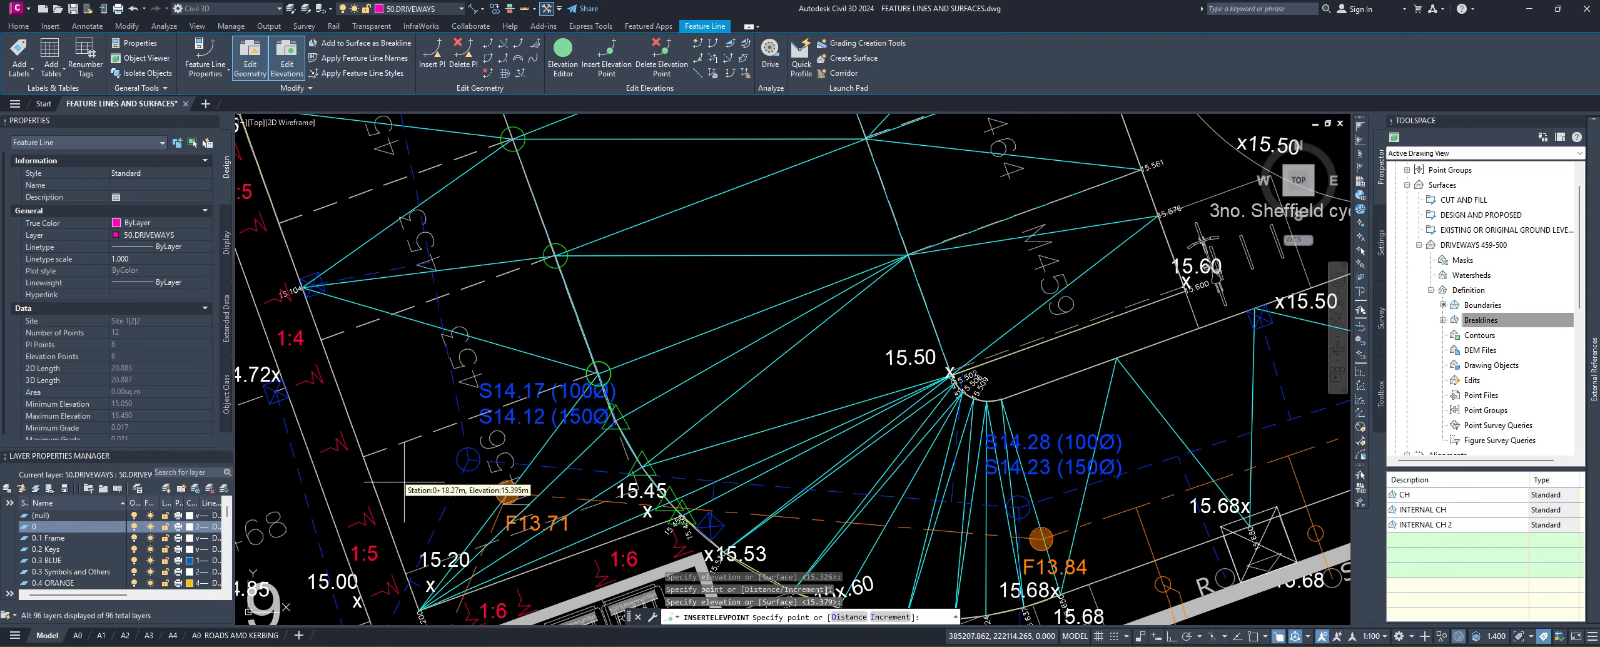
{"action": "middle_click_drag", "start_coordinate": [400, 475], "coordinate": [694, 399]}
{"action": "key", "text": "Return"}
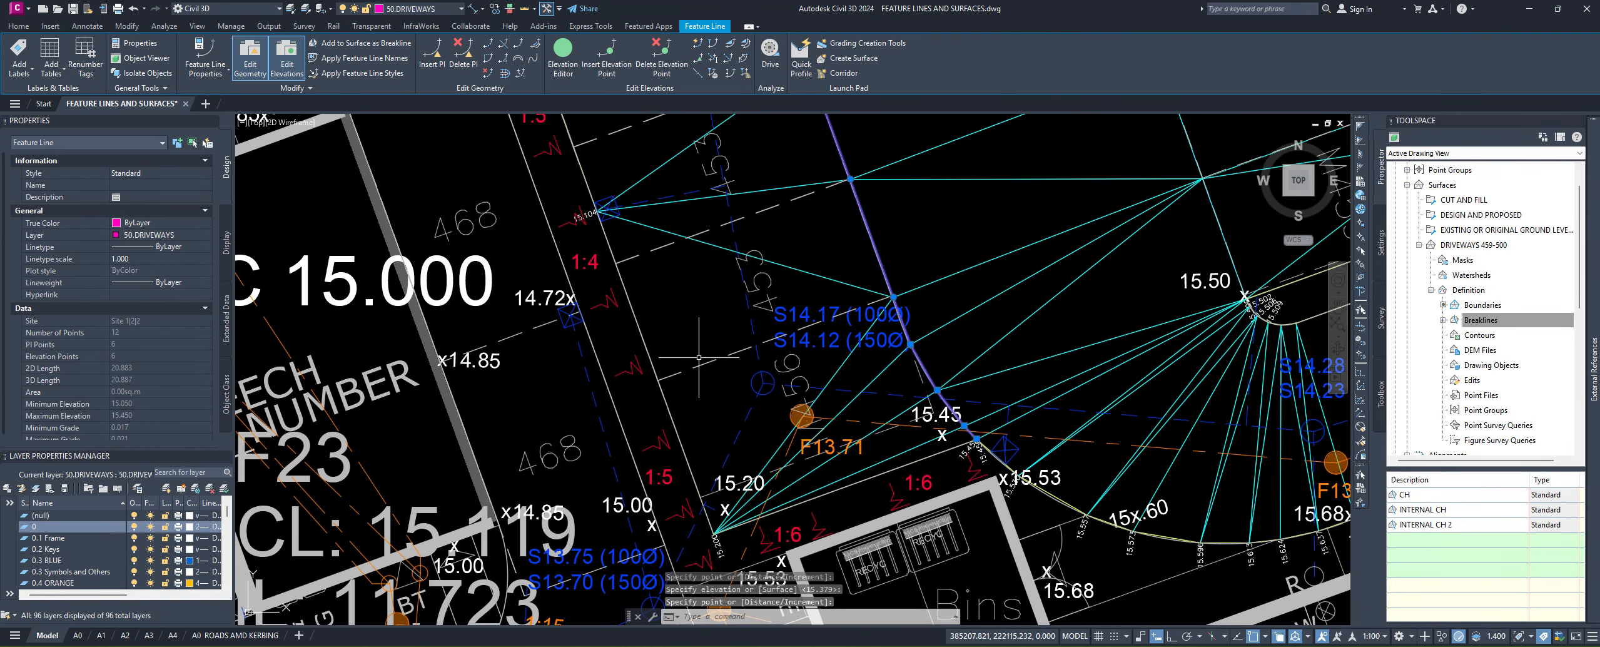
{"action": "middle_click_drag", "start_coordinate": [643, 340], "coordinate": [649, 374]}
{"action": "left_click", "coordinate": [648, 373]}
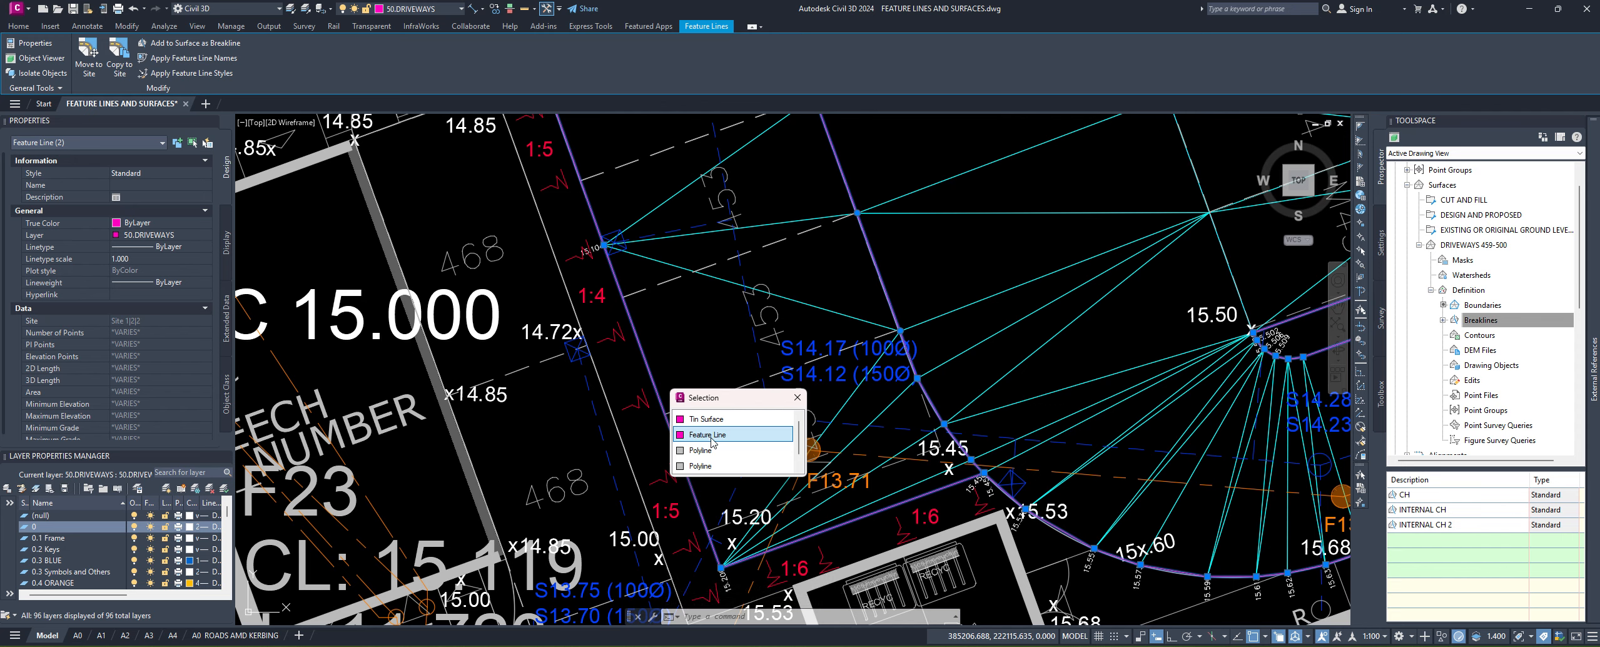
{"action": "left_click", "coordinate": [712, 441]}
{"action": "middle_click_drag", "start_coordinate": [714, 524], "coordinate": [814, 486]}
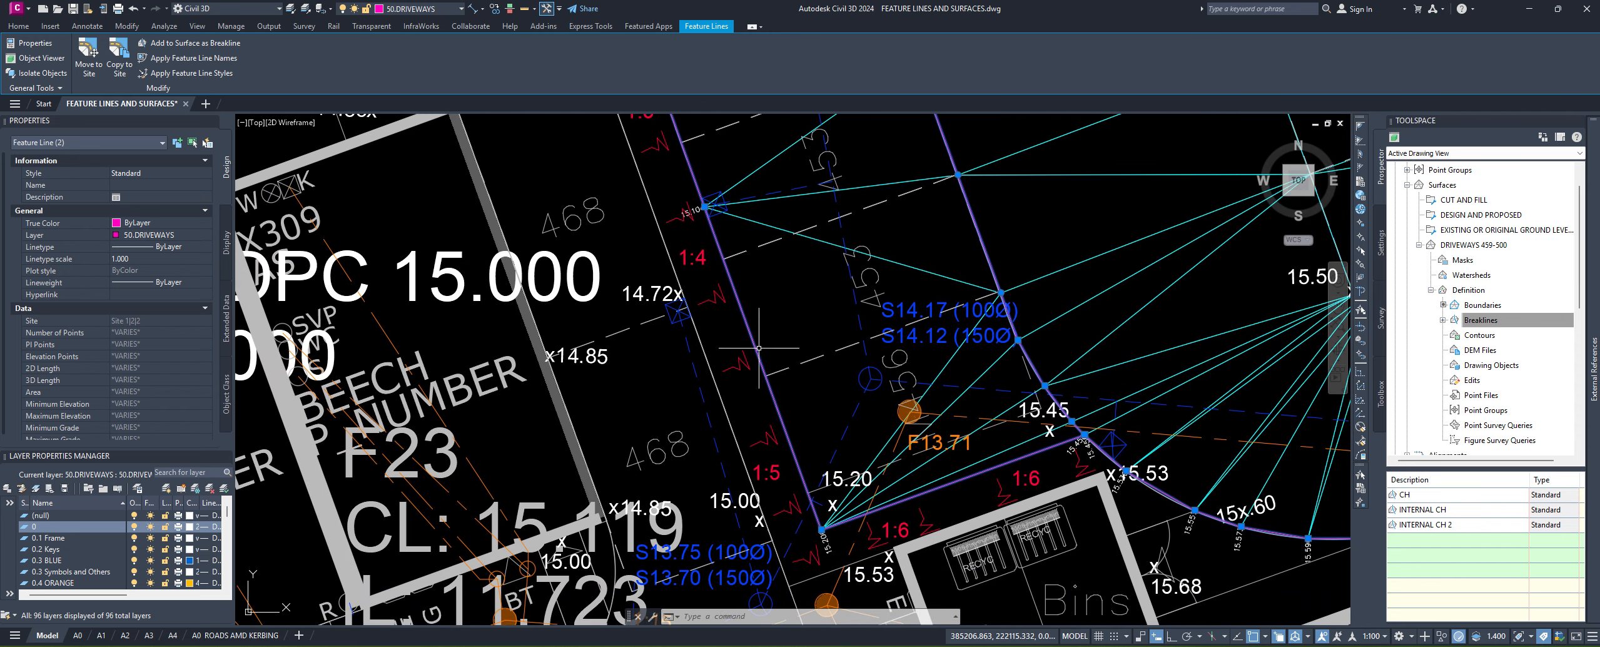
{"action": "middle_click_drag", "start_coordinate": [730, 287], "coordinate": [768, 429]}
{"action": "middle_click_drag", "start_coordinate": [684, 267], "coordinate": [783, 603]}
{"action": "middle_click_drag", "start_coordinate": [672, 297], "coordinate": [744, 529]}
{"action": "scroll", "coordinate": [803, 357], "scroll_direction": "down", "scroll_amount": 3}
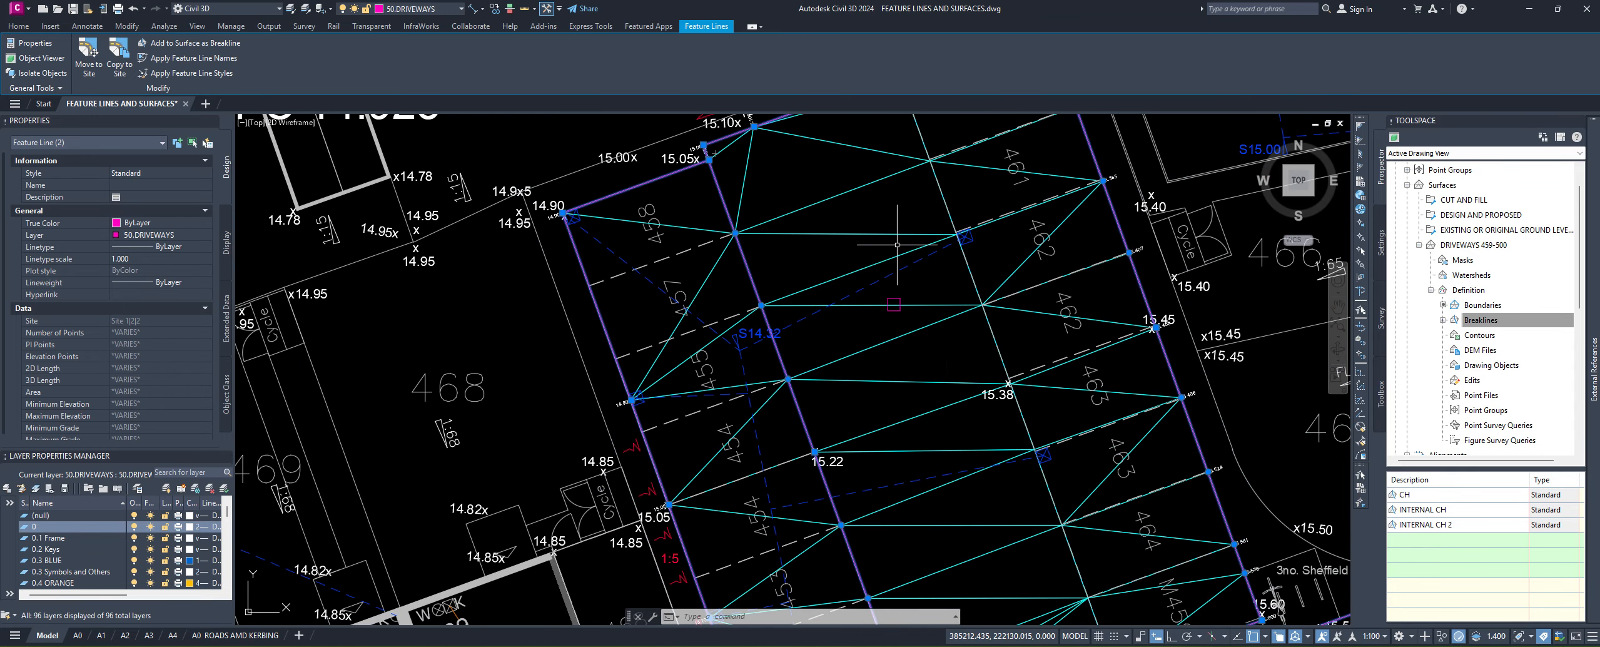
{"action": "mouse_move", "coordinate": [700, 429]}
{"action": "middle_mouse_down"}
{"action": "mouse_move", "coordinate": [728, 398]}
{"action": "mouse_move", "coordinate": [886, 384]}
{"action": "middle_mouse_up"}
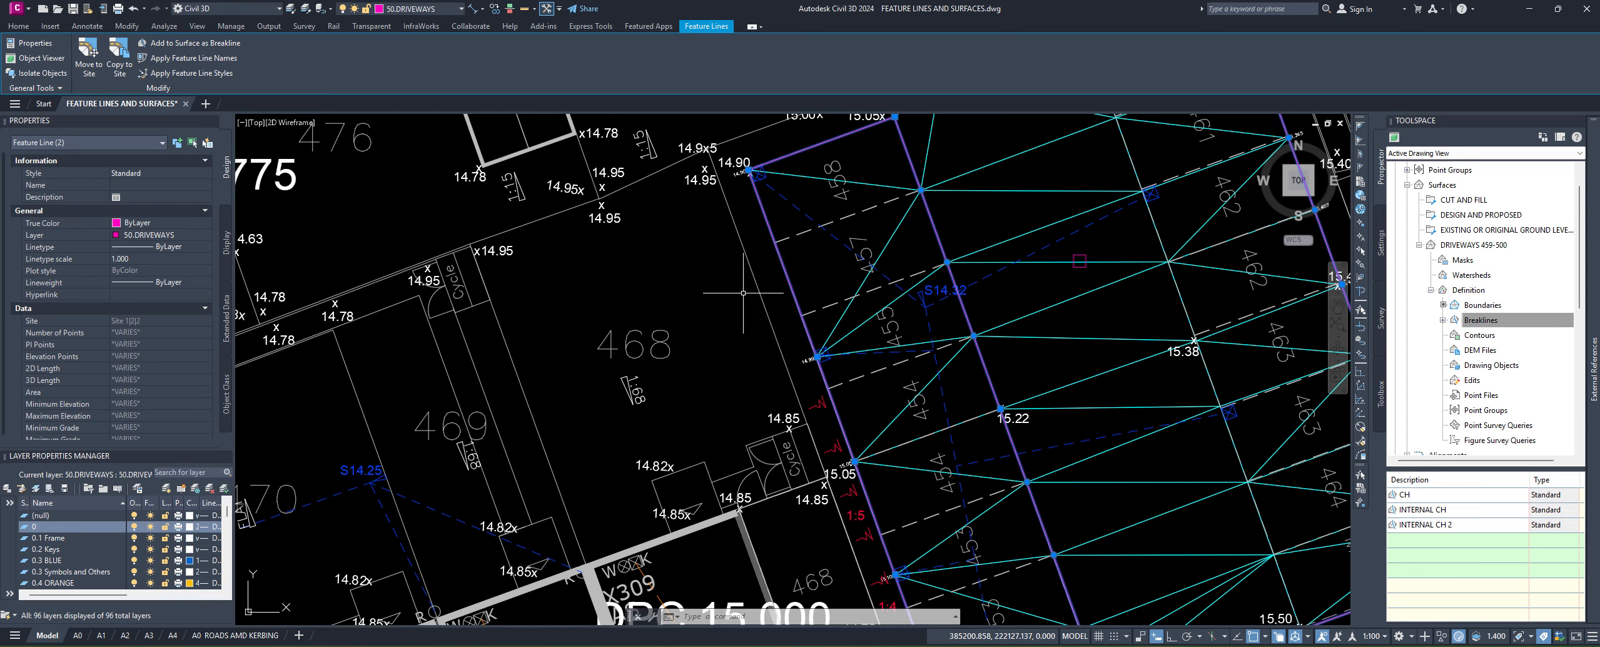
{"action": "middle_click_drag", "start_coordinate": [743, 292], "coordinate": [694, 379]}
{"action": "key", "text": "Escape"}
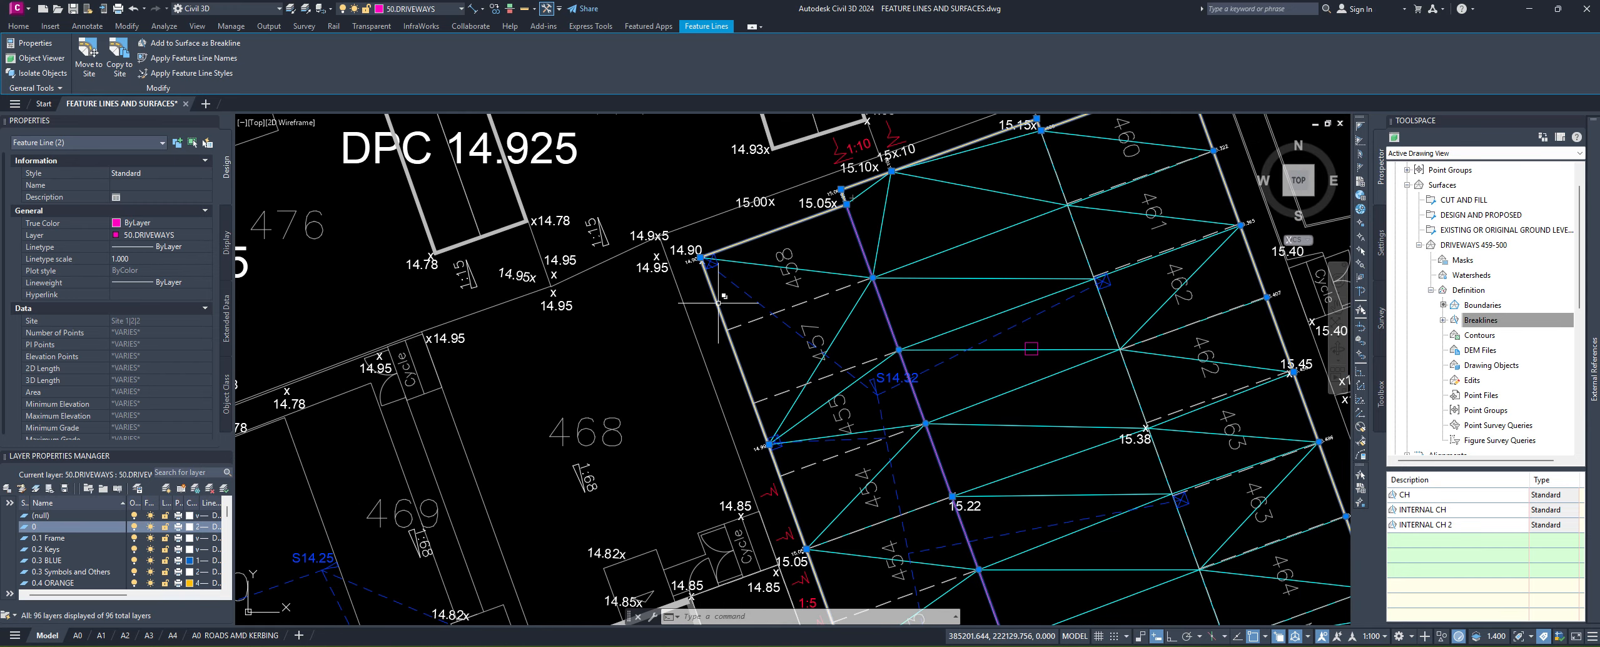
Step: Select the boundary feature line and insert two elevation points at the divisions of bays 457 and 455, accepting default elevations
{"action": "left_click", "coordinate": [714, 298]}
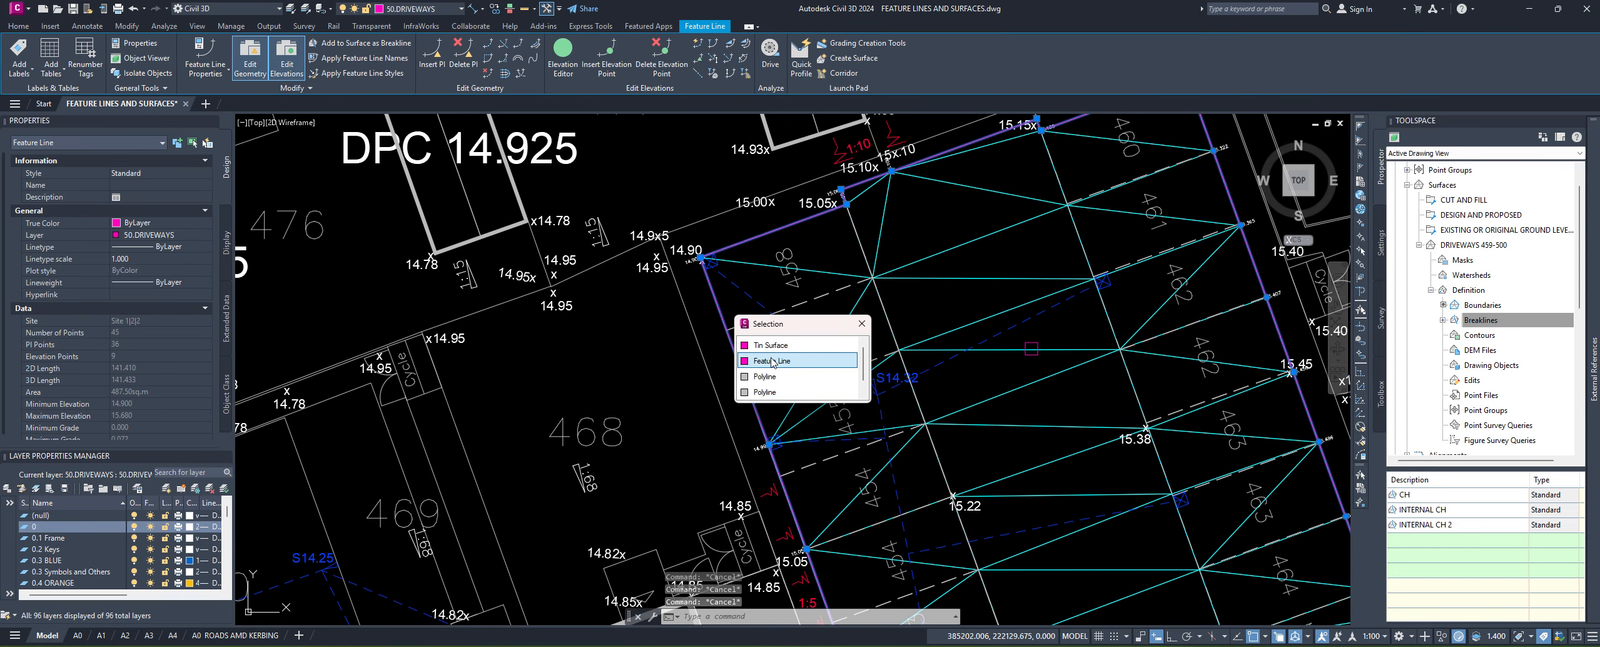
{"action": "left_click", "coordinate": [770, 360]}
{"action": "left_click", "coordinate": [607, 53]}
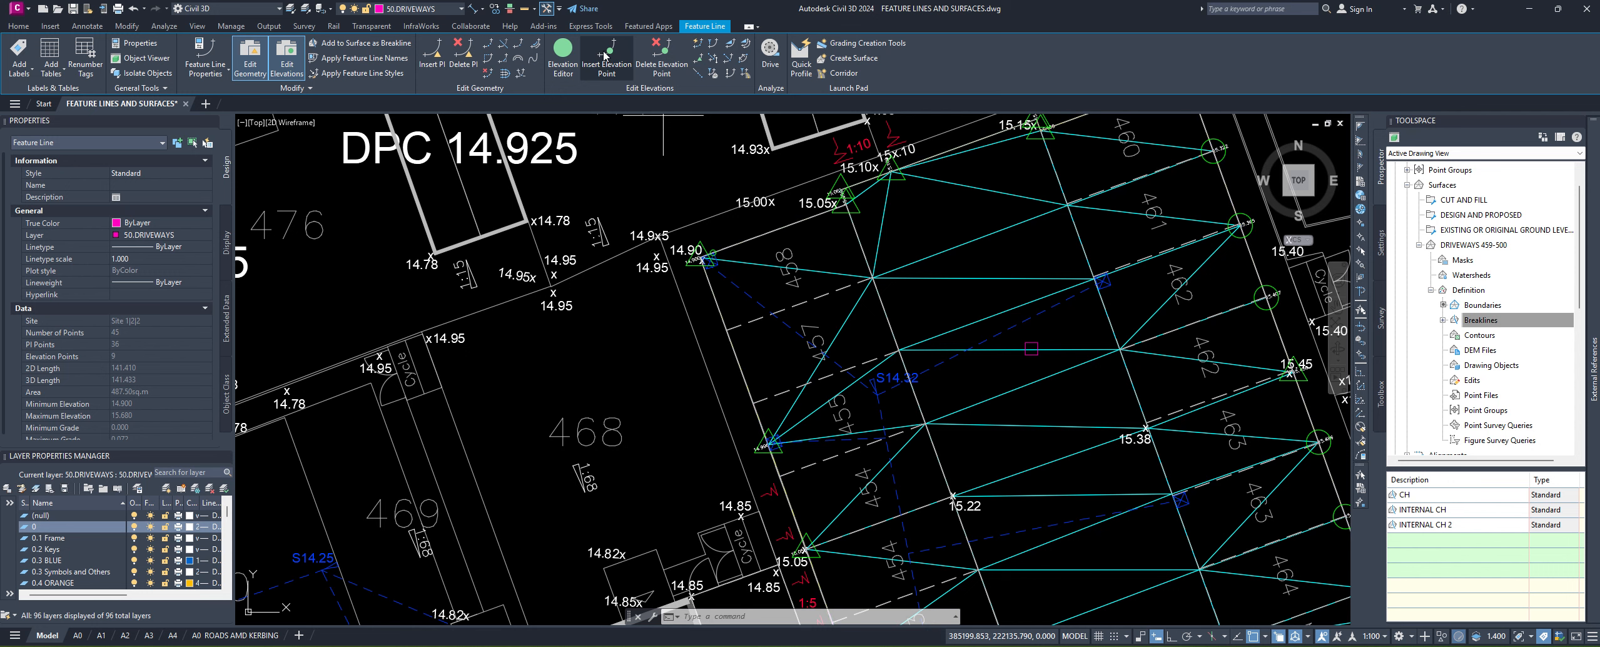
{"action": "left_click", "coordinate": [625, 359]}
{"action": "key", "text": "Return"}
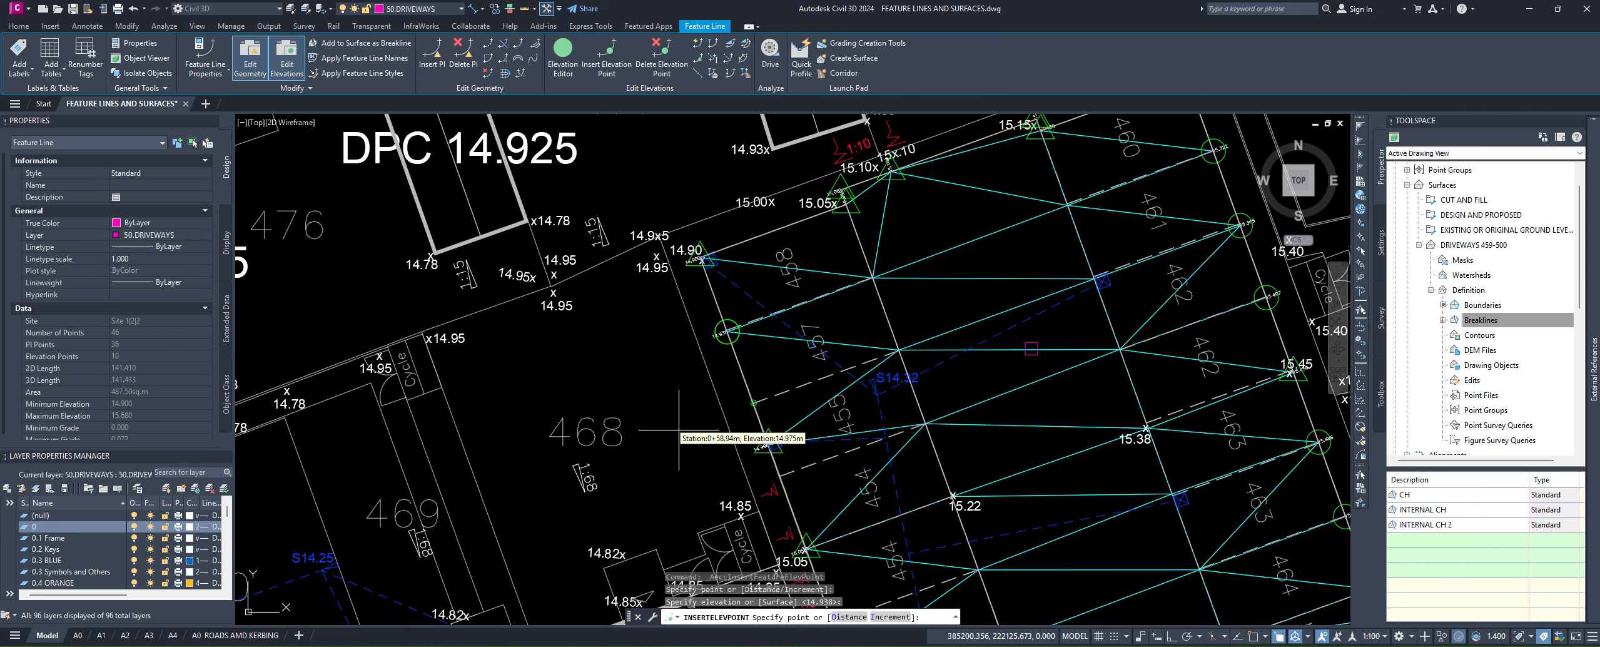
{"action": "left_click", "coordinate": [679, 431]}
{"action": "key", "text": "Return"}
Step: Insert two elevation points on the boundary feature line at the bay divisions on either side of the 15.05 level, accepting default elevations
{"action": "middle_click_drag", "start_coordinate": [813, 488], "coordinate": [724, 276]}
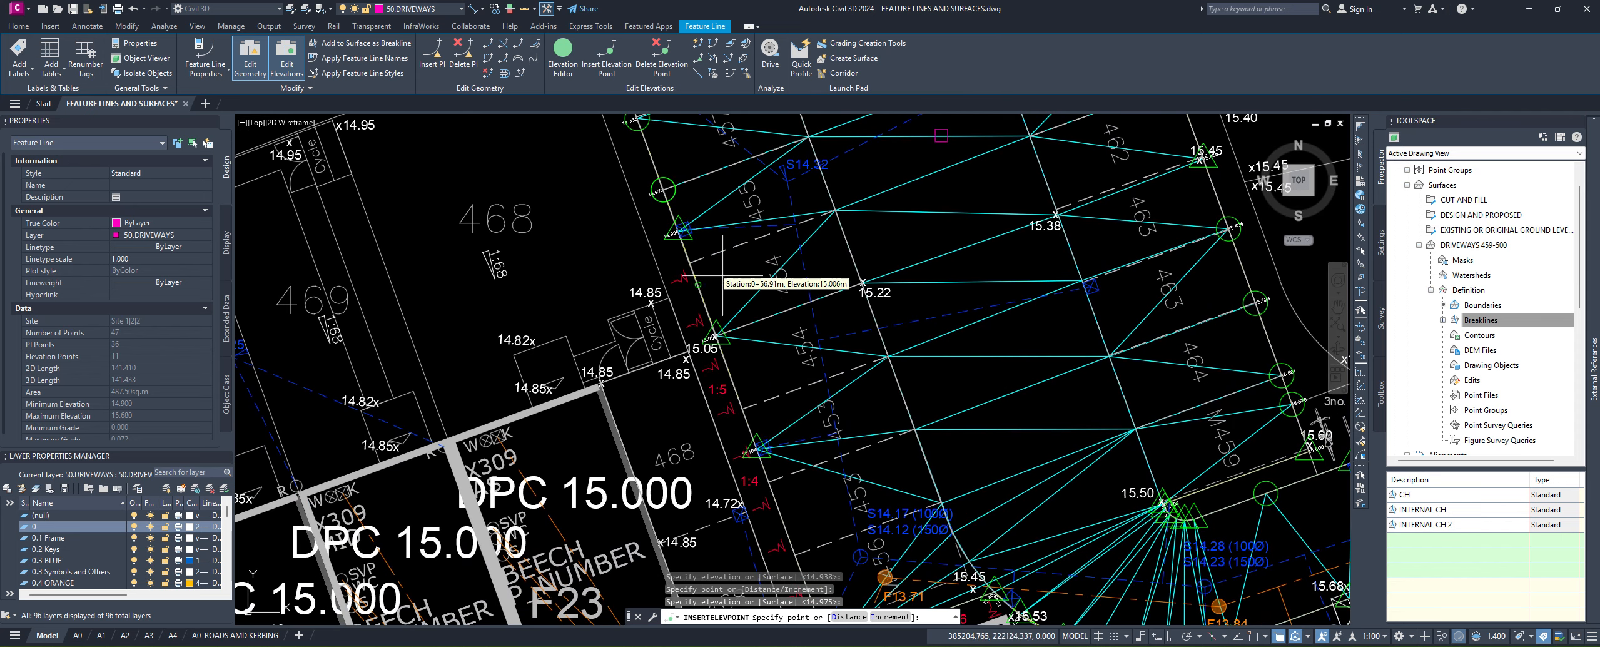
{"action": "scroll", "coordinate": [694, 280], "scroll_direction": "up", "scroll_amount": 2}
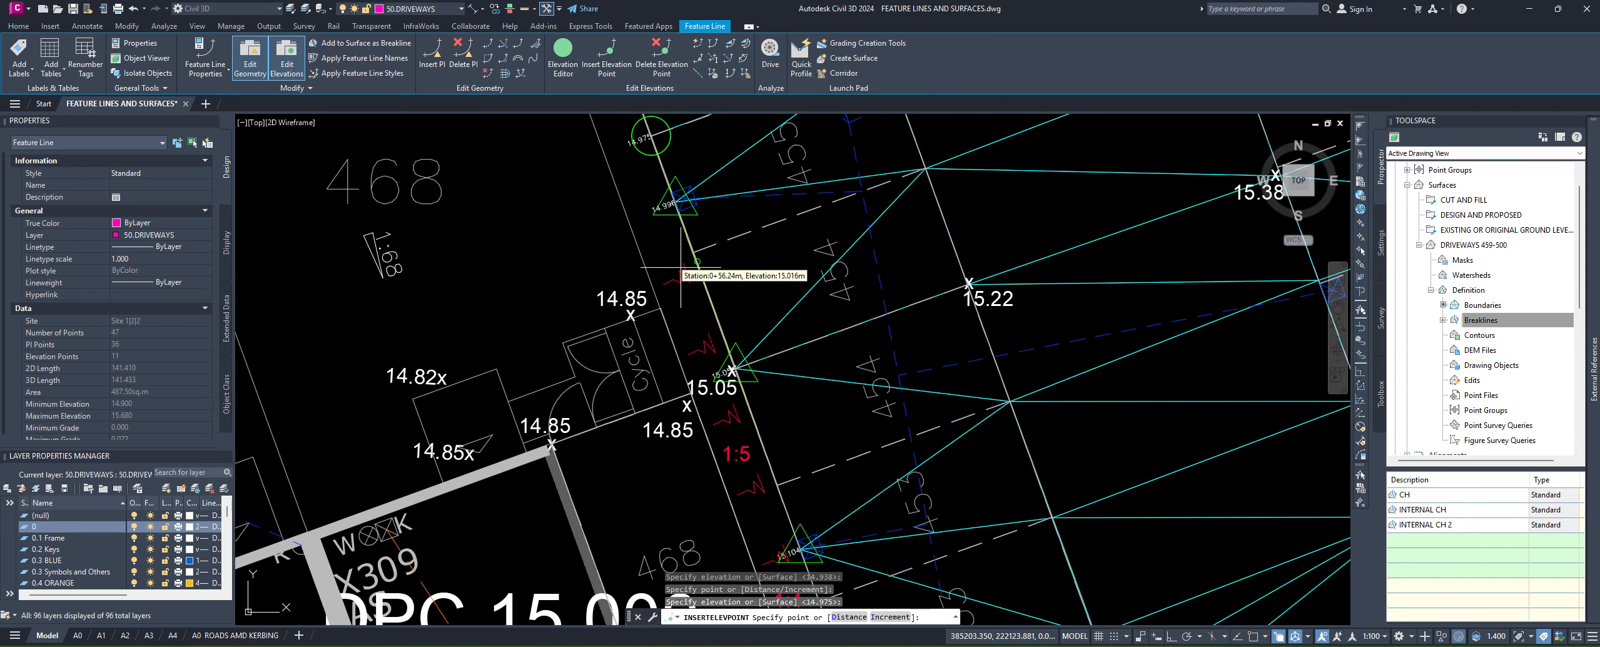
{"action": "left_click", "coordinate": [673, 260]}
{"action": "key", "text": "Return"}
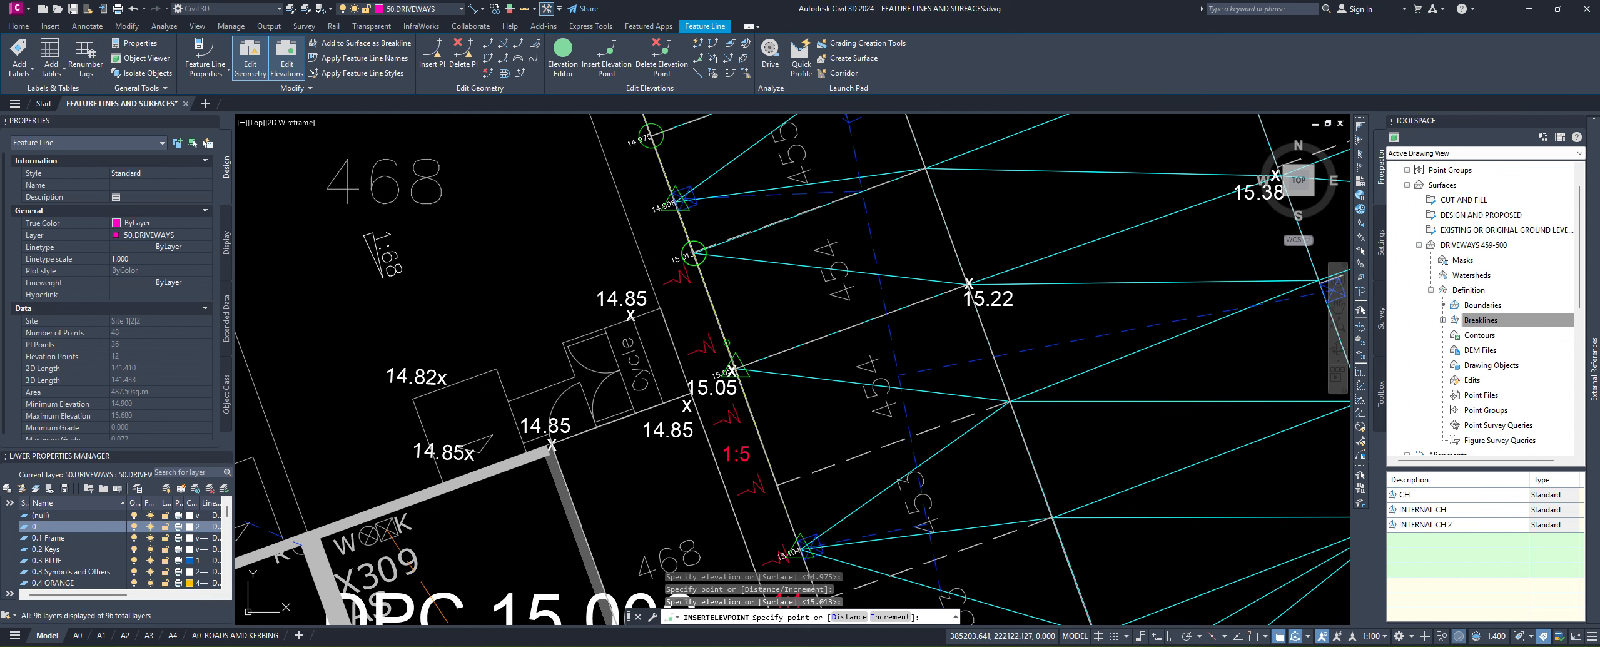
{"action": "left_click", "coordinate": [749, 496]}
{"action": "key", "text": "Return"}
Step: Insert two elevation points on the boundary feature line at the bay divisions between the 1:4 slope label and the 15.20 level, keeping default elevations
{"action": "mouse_move", "coordinate": [858, 472]}
{"action": "middle_mouse_down"}
{"action": "mouse_move", "coordinate": [738, 267]}
{"action": "mouse_move", "coordinate": [733, 226]}
{"action": "middle_mouse_up"}
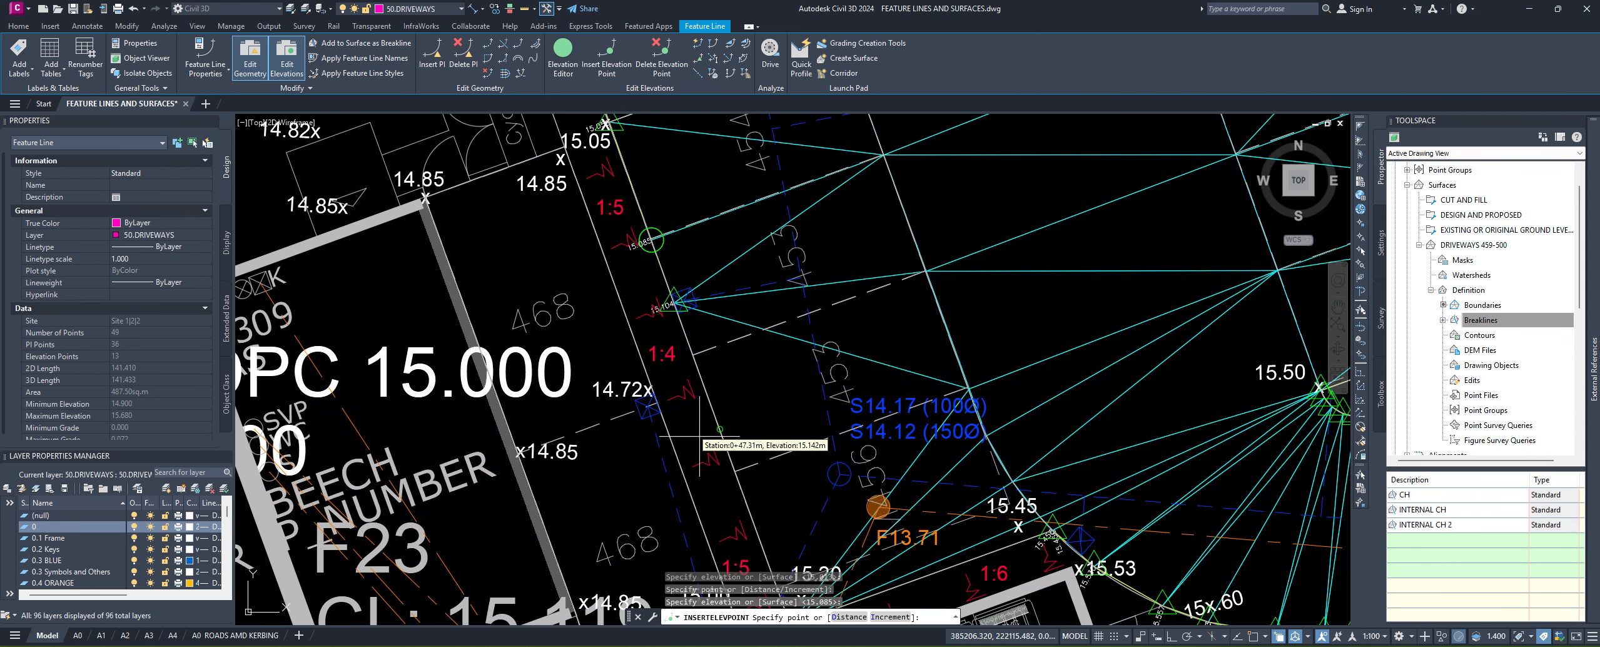
{"action": "left_click", "coordinate": [679, 358]}
{"action": "key", "text": "Return"}
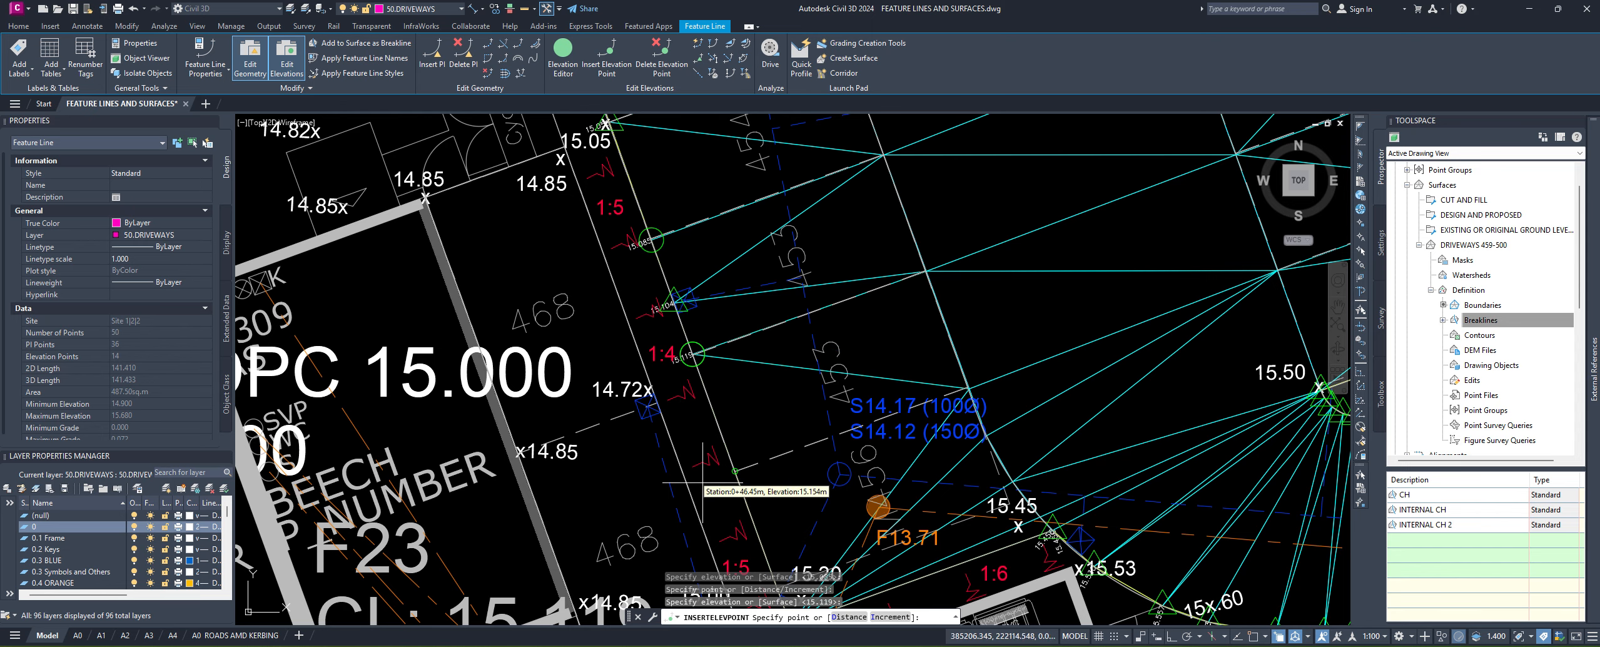
{"action": "left_click", "coordinate": [733, 470]}
{"action": "key", "text": "Return"}
{"action": "middle_click_drag", "start_coordinate": [885, 376], "coordinate": [741, 187]}
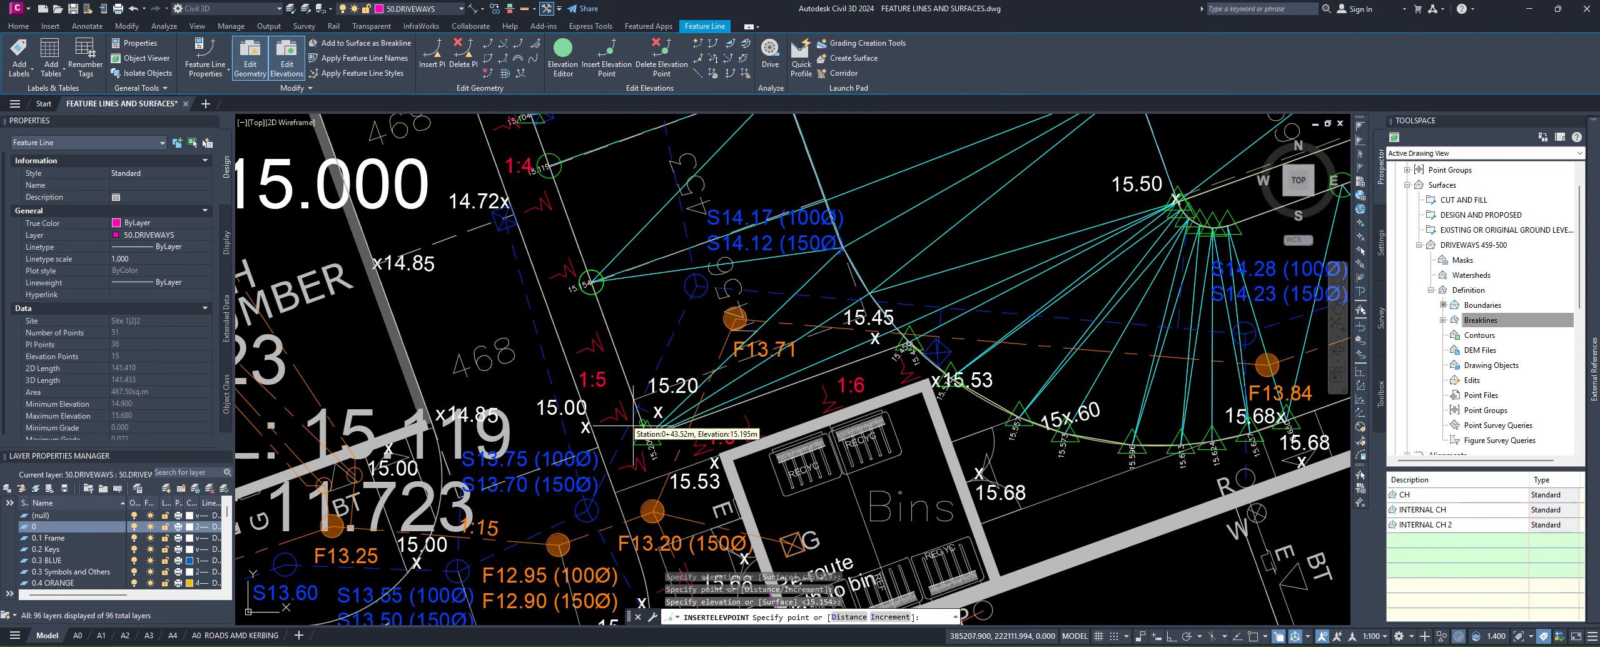
Step: Insert three default elevation points on the boundary feature line, two alongside block 459-461 and one on the opposite edge between the 15.50 and 15.55 levels
{"action": "scroll", "coordinate": [632, 397], "scroll_direction": "down", "scroll_amount": 2}
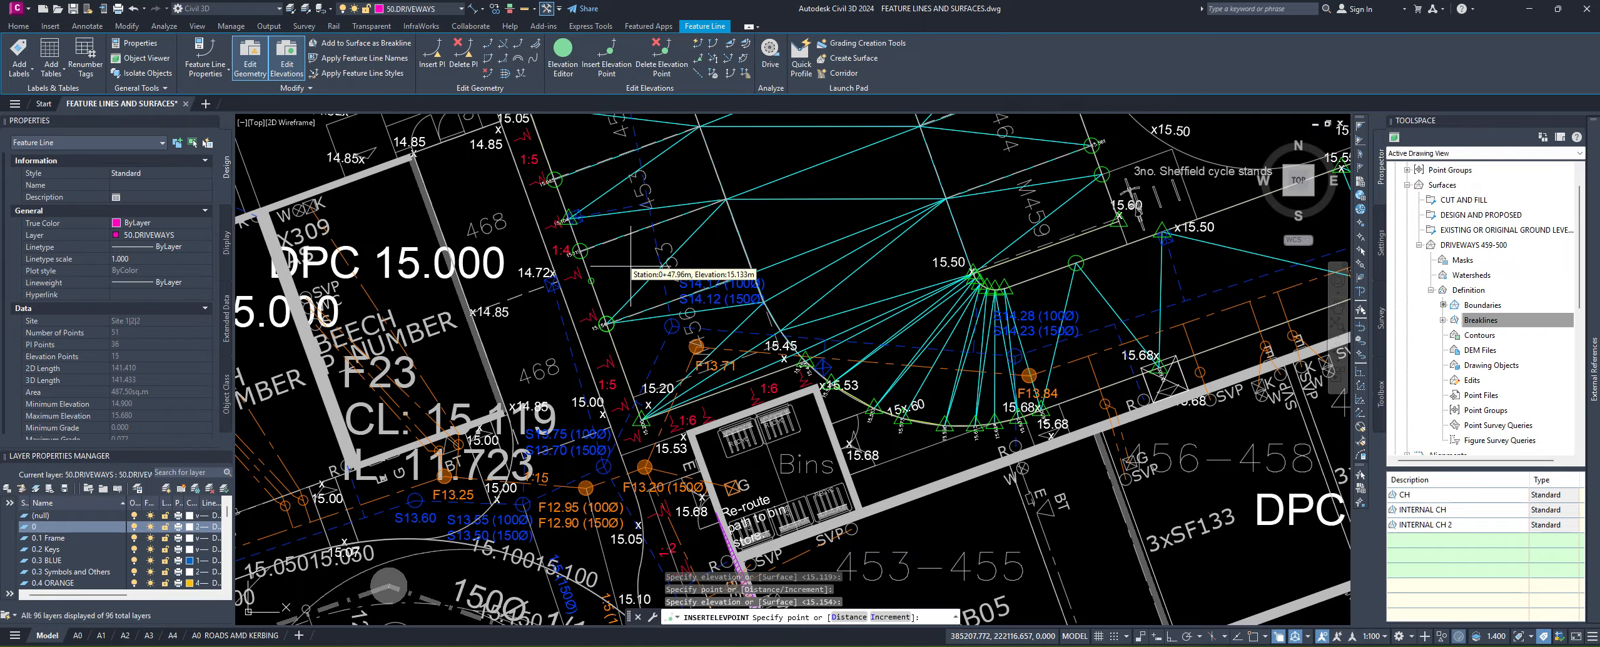
{"action": "scroll", "coordinate": [626, 488], "scroll_direction": "down", "scroll_amount": 3}
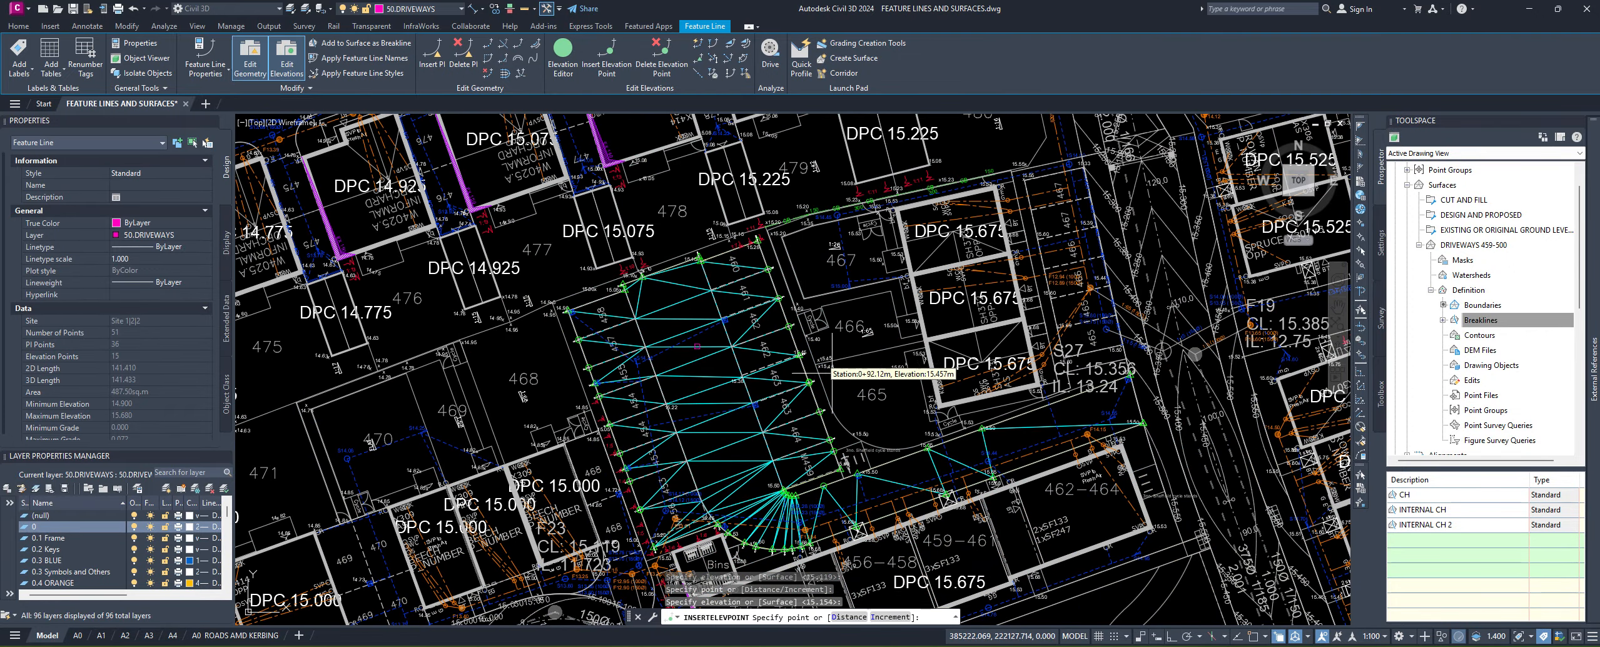
{"action": "mouse_move", "coordinate": [913, 526]}
{"action": "middle_mouse_down"}
{"action": "mouse_move", "coordinate": [858, 493]}
{"action": "mouse_move", "coordinate": [823, 409]}
{"action": "middle_mouse_up"}
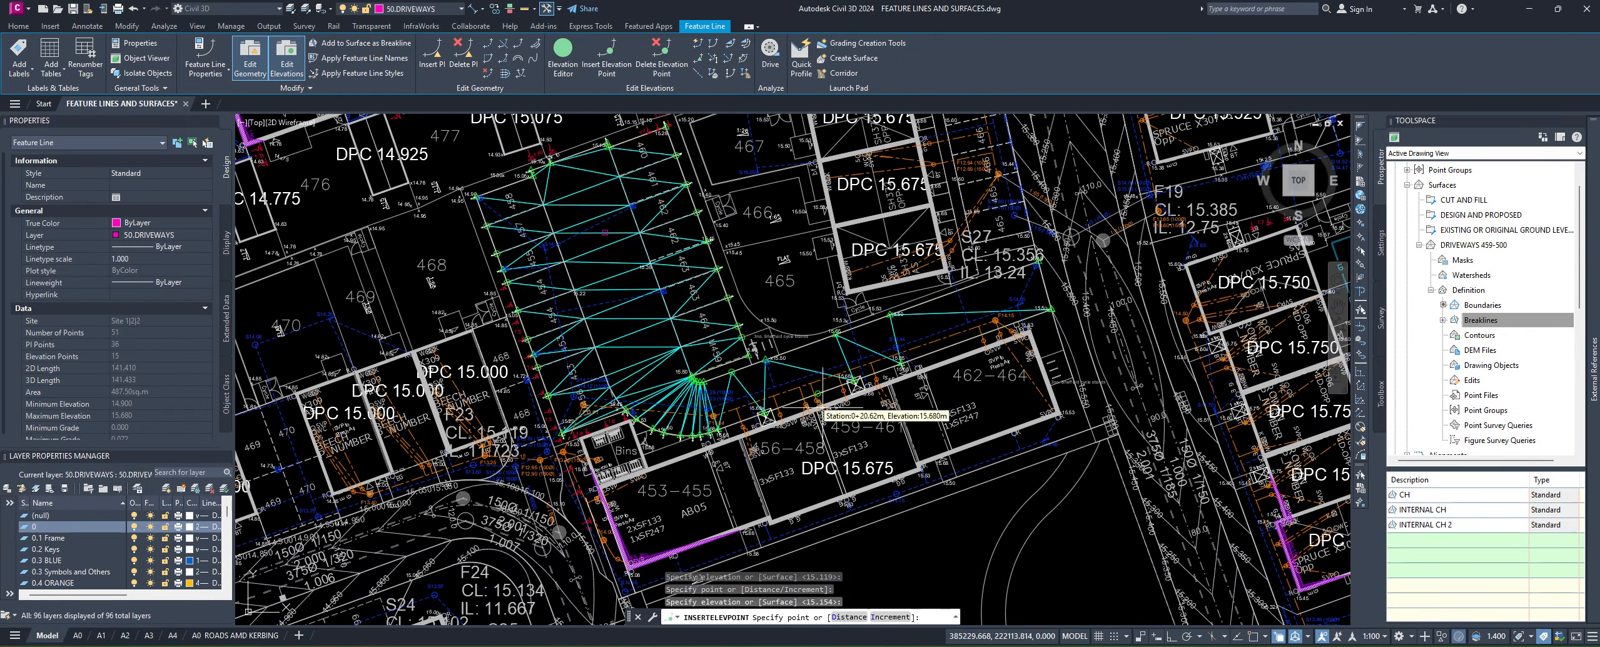
{"action": "scroll", "coordinate": [821, 407], "scroll_direction": "up", "scroll_amount": 6}
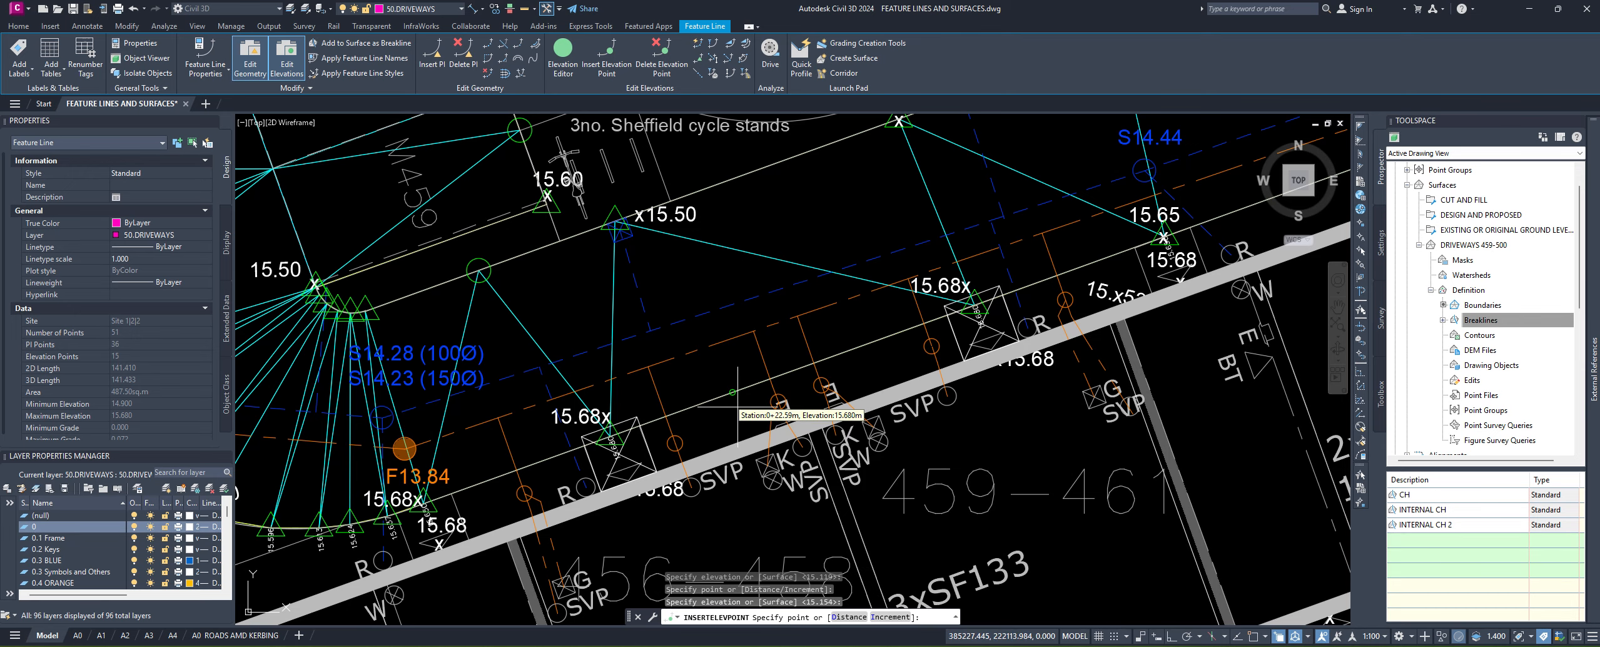
{"action": "left_click", "coordinate": [738, 407]}
{"action": "key", "text": "Return"}
{"action": "middle_click_drag", "start_coordinate": [918, 389], "coordinate": [804, 456]}
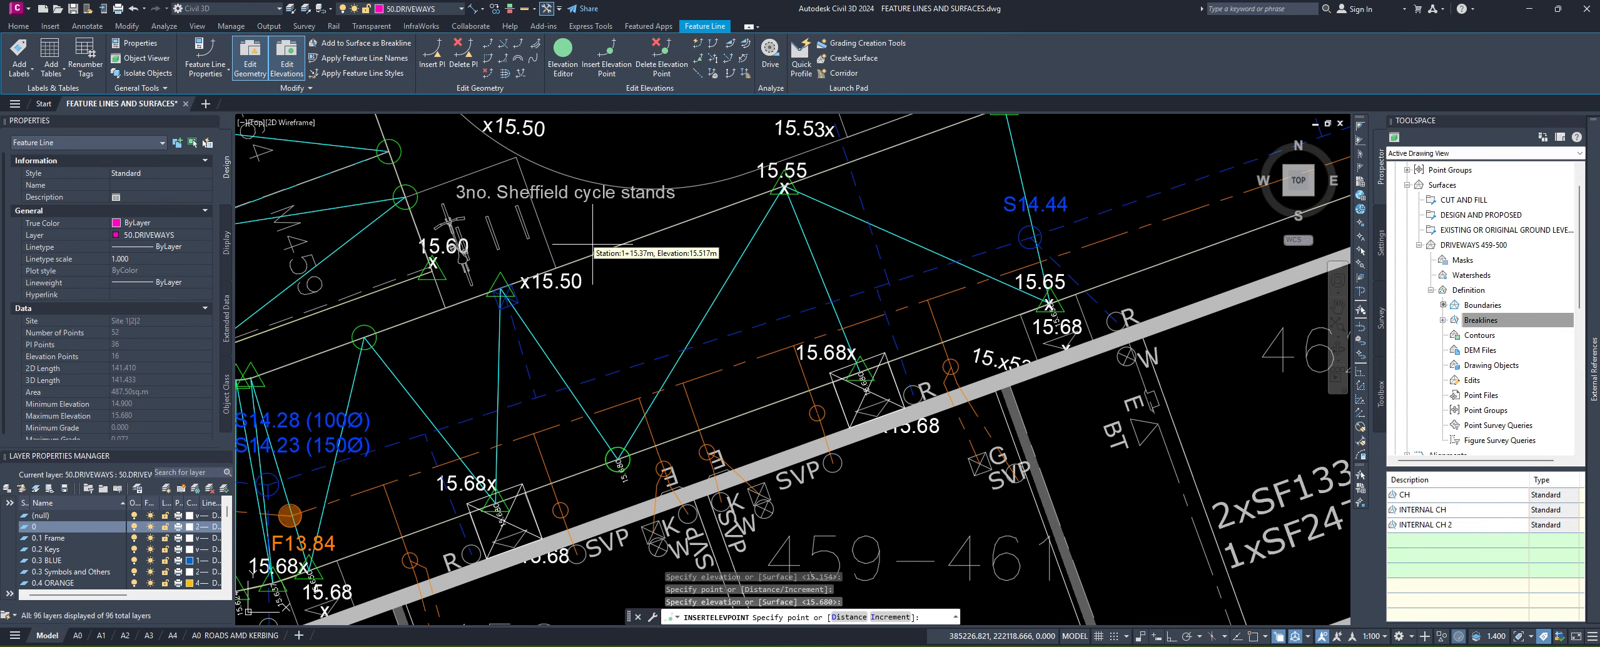
{"action": "left_click", "coordinate": [639, 237]}
{"action": "key", "text": "Return"}
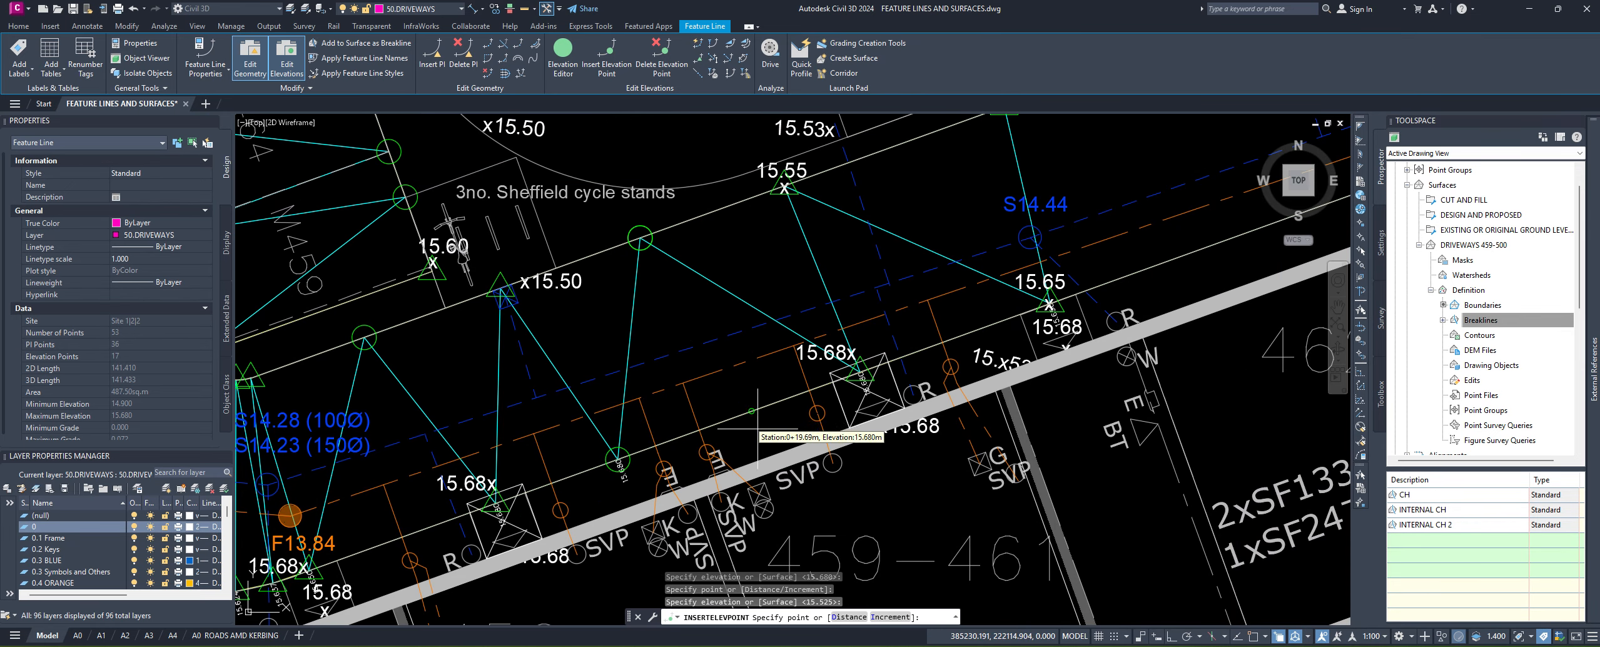
{"action": "left_click", "coordinate": [757, 423]}
{"action": "key", "text": "Return"}
Step: Insert default elevation points on the boundary feature line between the 15.55 and 15.50 levels and between the 15.68 and 15.65 levels opposite
{"action": "middle_click_drag", "start_coordinate": [947, 171], "coordinate": [641, 318]}
{"action": "scroll", "coordinate": [596, 284], "scroll_direction": "up", "scroll_amount": 2}
{"action": "left_click", "coordinate": [592, 290]}
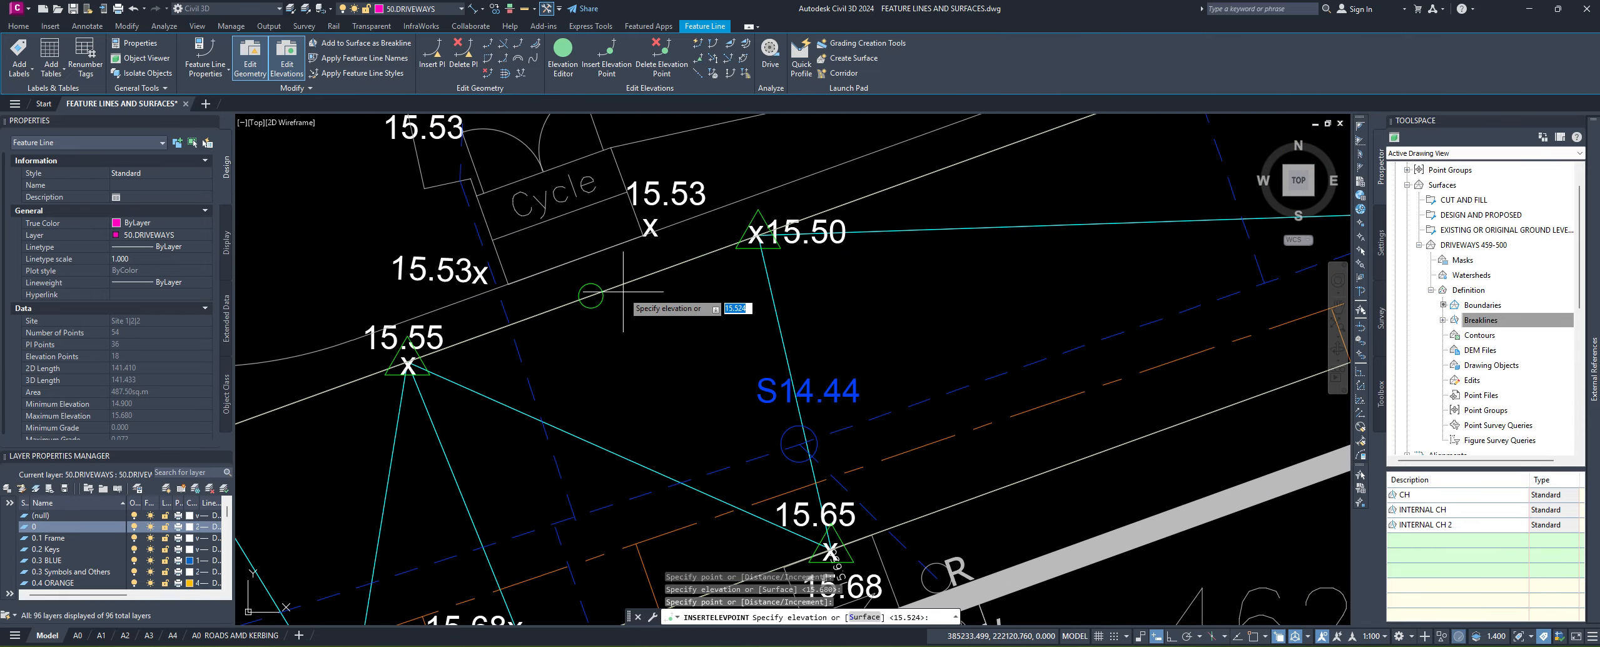
{"action": "key", "text": "Return"}
{"action": "mouse_move", "coordinate": [631, 426]}
{"action": "middle_mouse_down"}
{"action": "mouse_move", "coordinate": [627, 346]}
{"action": "mouse_move", "coordinate": [660, 285]}
{"action": "middle_mouse_up"}
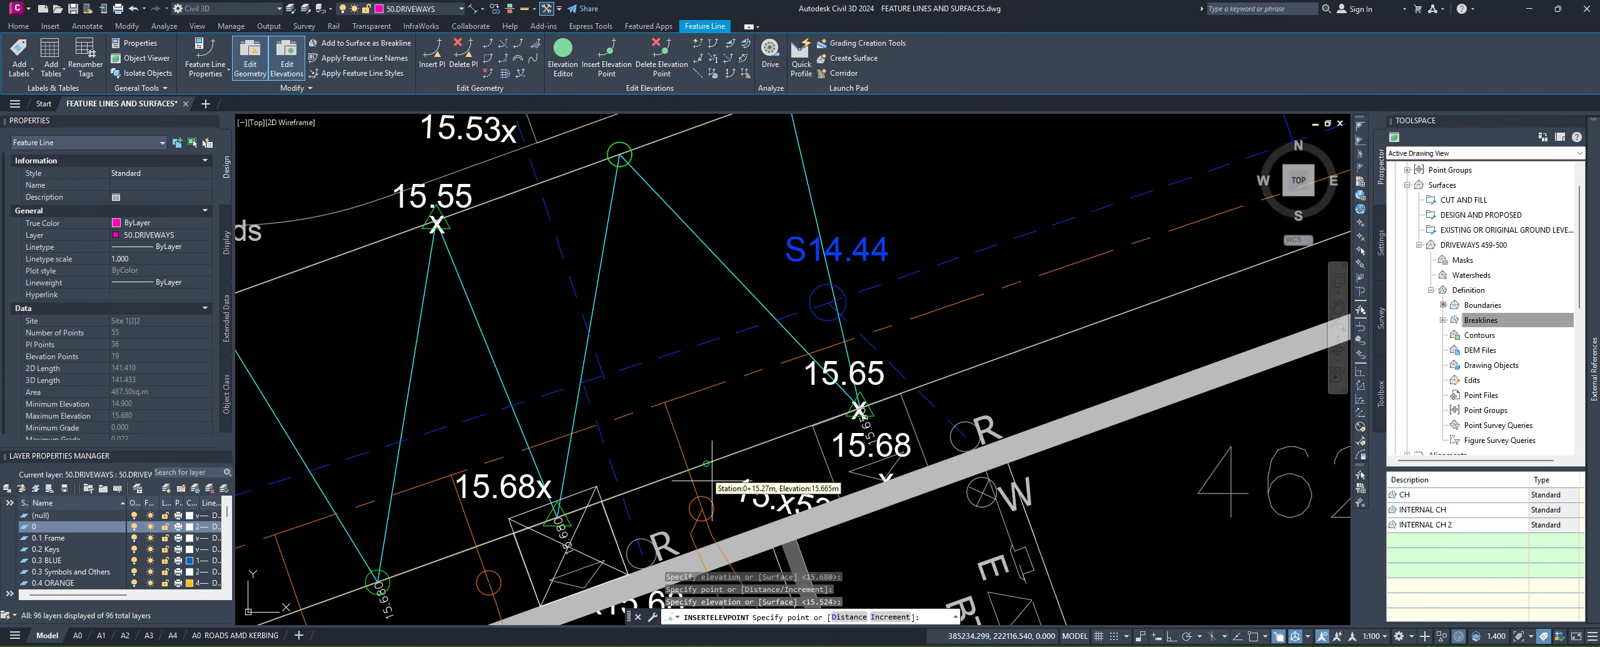
{"action": "left_click", "coordinate": [713, 461]}
{"action": "key", "text": "Return"}
Step: Insert default elevation points on the boundary edge beyond the 15.50 level and on the opposite edge alongside block 462-464
{"action": "middle_click_drag", "start_coordinate": [1014, 119], "coordinate": [721, 344]}
{"action": "left_click", "coordinate": [744, 233]}
{"action": "key", "text": "Return"}
{"action": "middle_click_drag", "start_coordinate": [862, 516], "coordinate": [809, 294]}
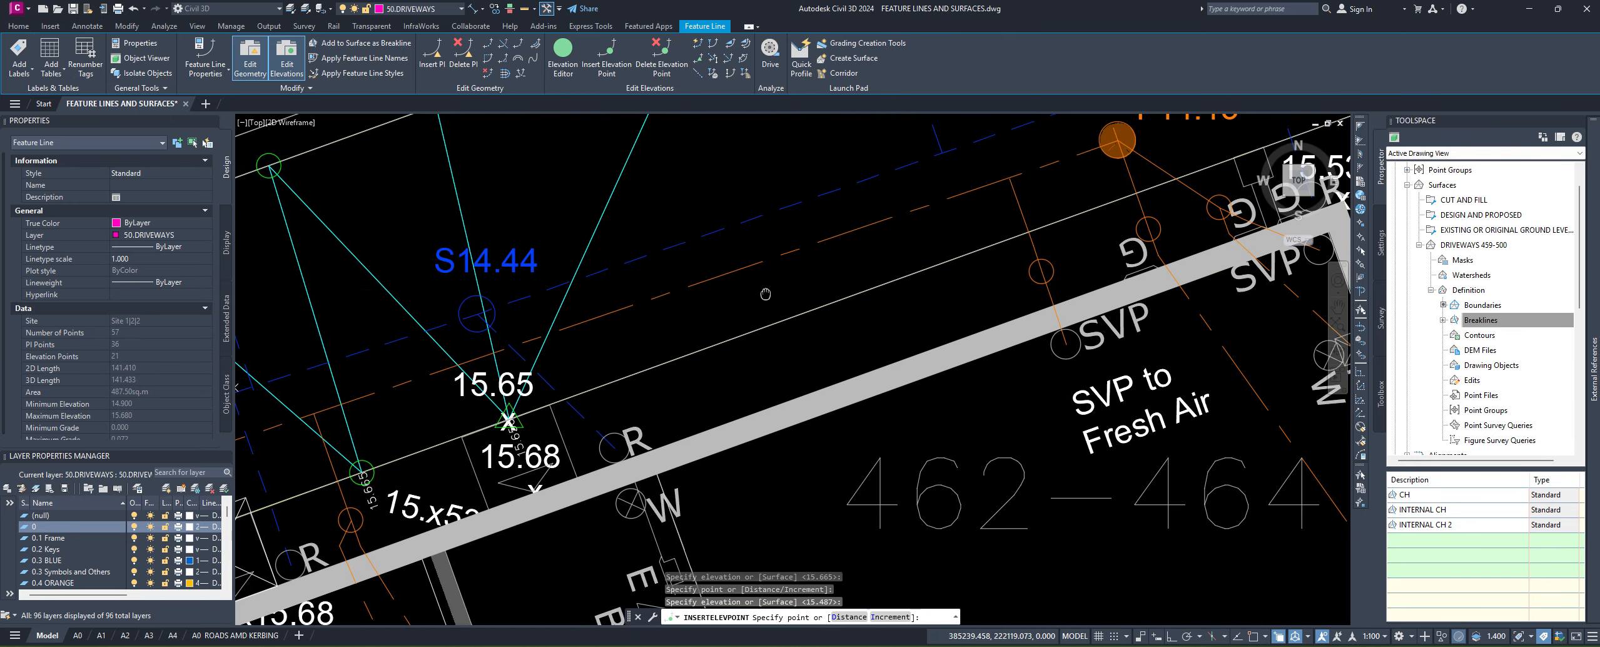
{"action": "left_click", "coordinate": [841, 300]}
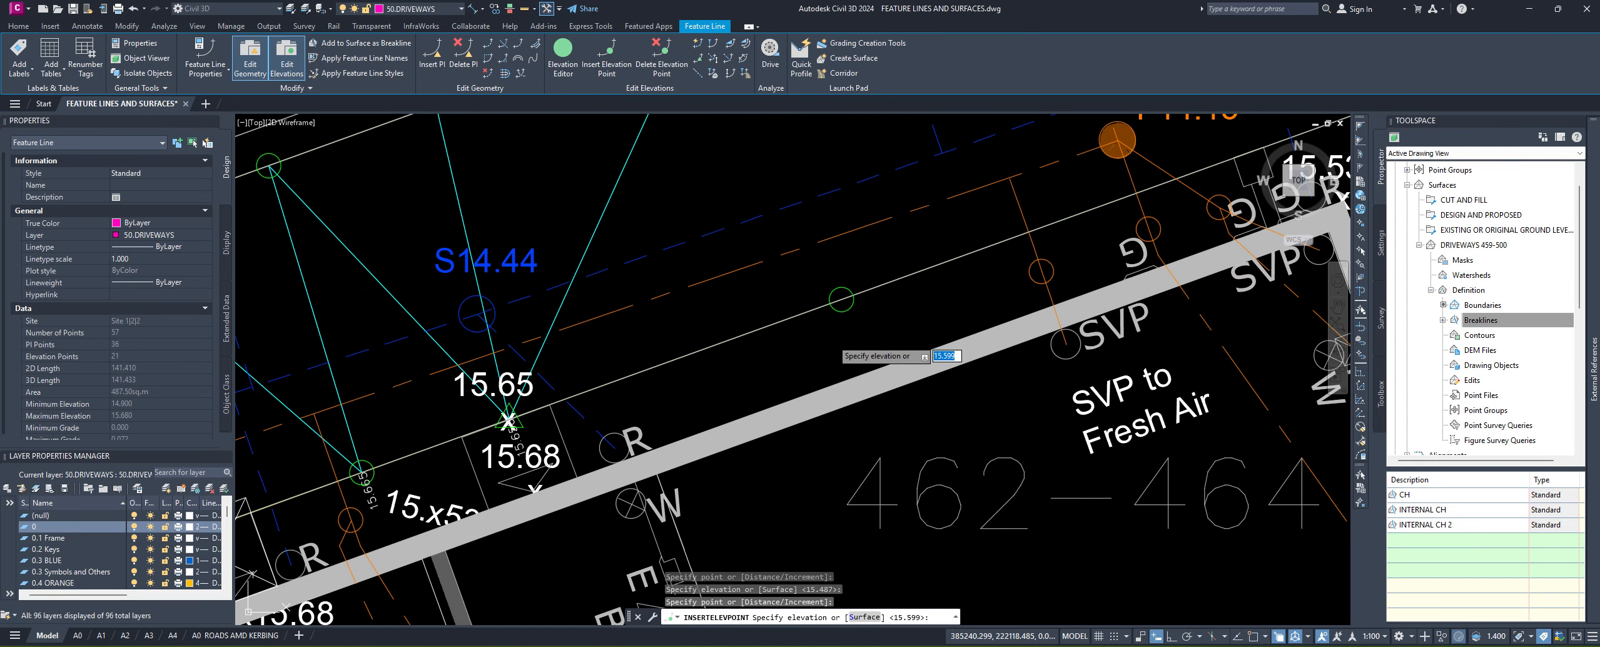
{"action": "key", "text": "Return"}
Step: Insert default elevation points on the boundary edge near the 15.53 house corner level and on the opposite edge beside manhole F14.15
{"action": "middle_click_drag", "start_coordinate": [966, 327], "coordinate": [837, 440]}
{"action": "scroll", "coordinate": [813, 449], "scroll_direction": "up", "scroll_amount": 4}
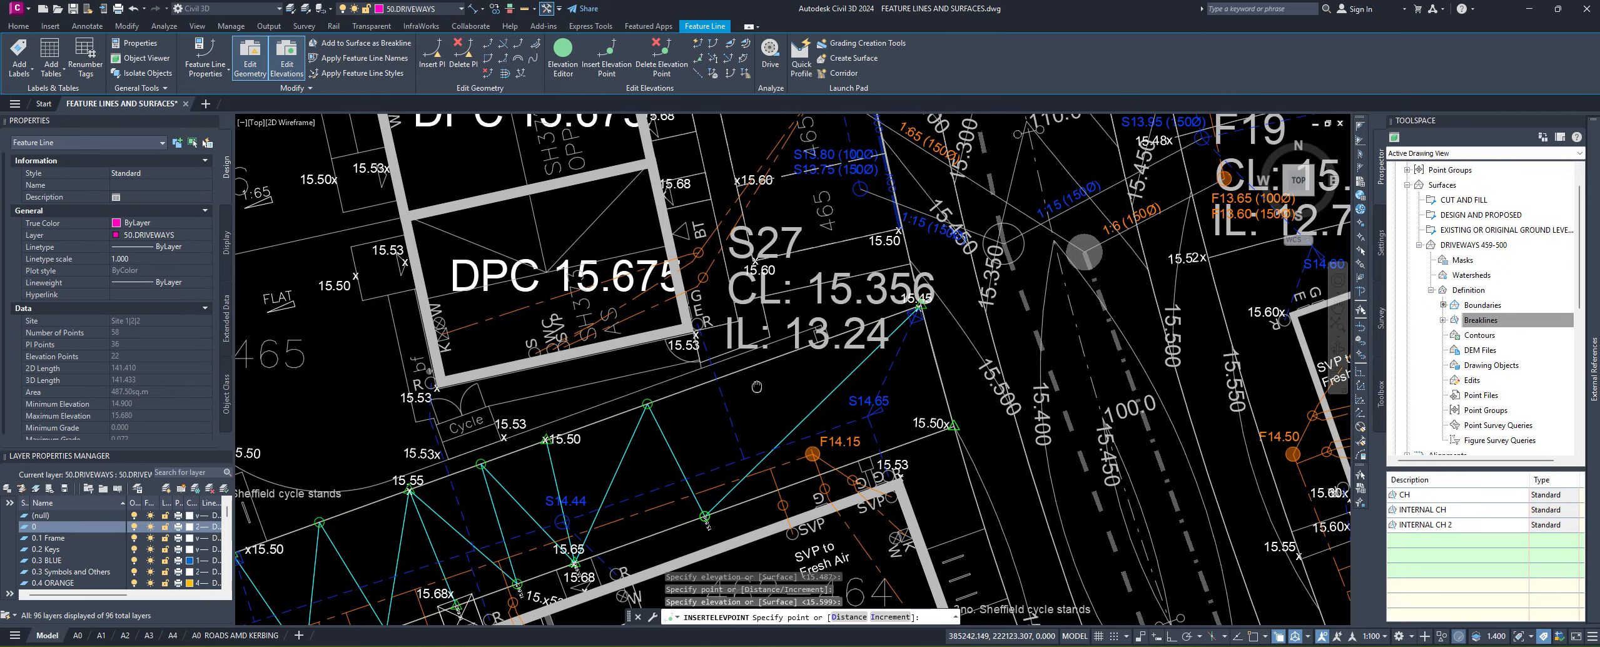
{"action": "left_click", "coordinate": [718, 379]}
{"action": "key", "text": "Return"}
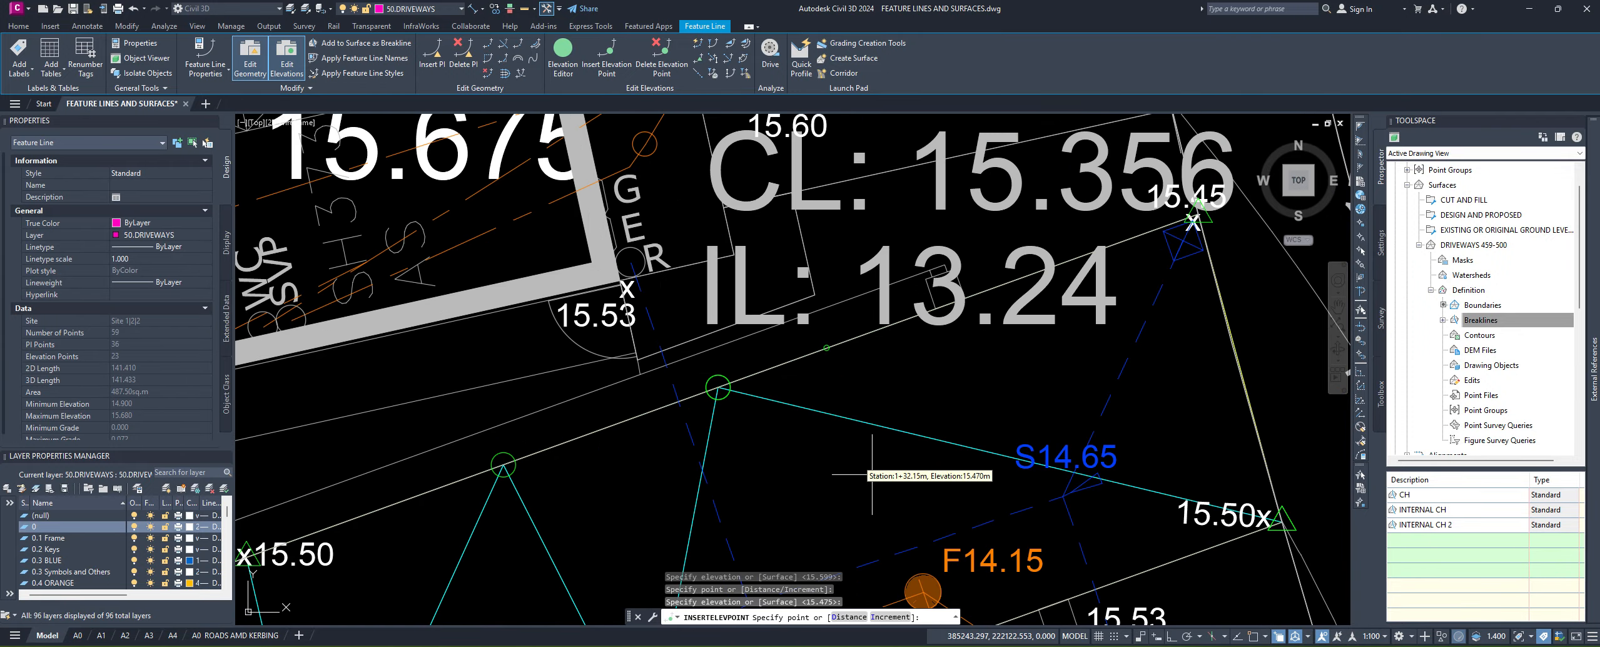
{"action": "scroll", "coordinate": [782, 407], "scroll_direction": "down", "scroll_amount": 5}
{"action": "scroll", "coordinate": [799, 408], "scroll_direction": "up", "scroll_amount": 6}
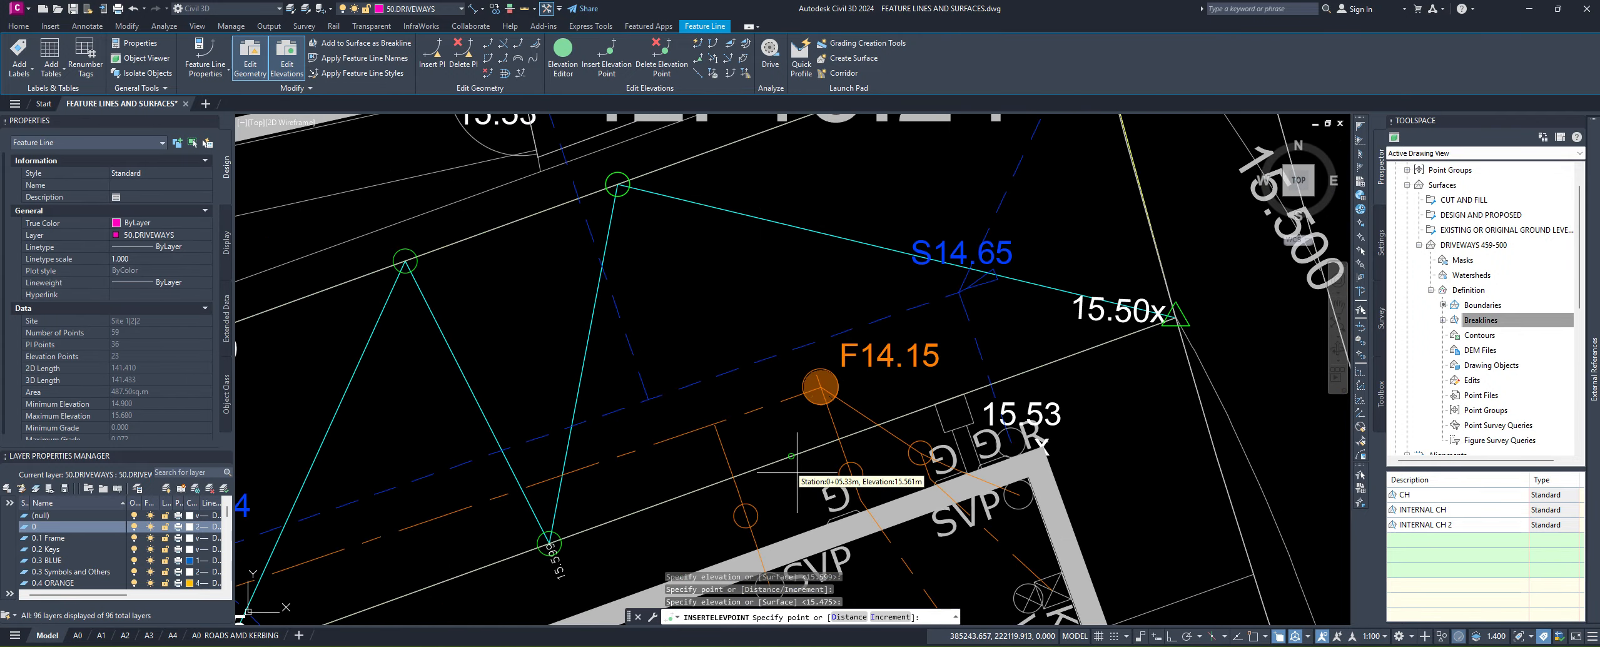
{"action": "left_click", "coordinate": [797, 473]}
{"action": "key", "text": "Return"}
Step: Insert a default elevation point on the boundary feature line edge short of the 15.45 level, over the S27 manhole label
{"action": "middle_click_drag", "start_coordinate": [771, 165], "coordinate": [694, 363]}
{"action": "scroll", "coordinate": [694, 306], "scroll_direction": "up", "scroll_amount": 2}
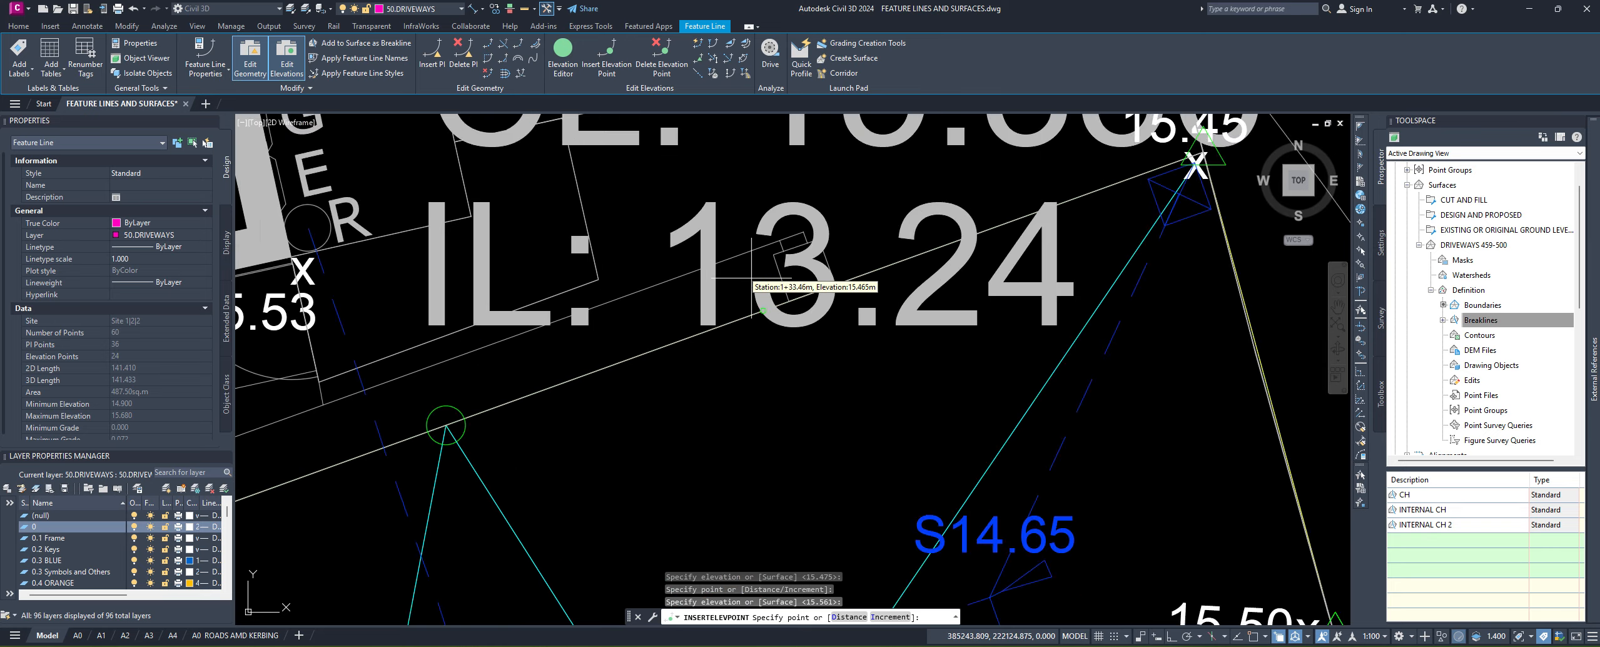
{"action": "scroll", "coordinate": [751, 277], "scroll_direction": "up", "scroll_amount": 2}
{"action": "left_click", "coordinate": [751, 277]}
{"action": "key", "text": "Return"}
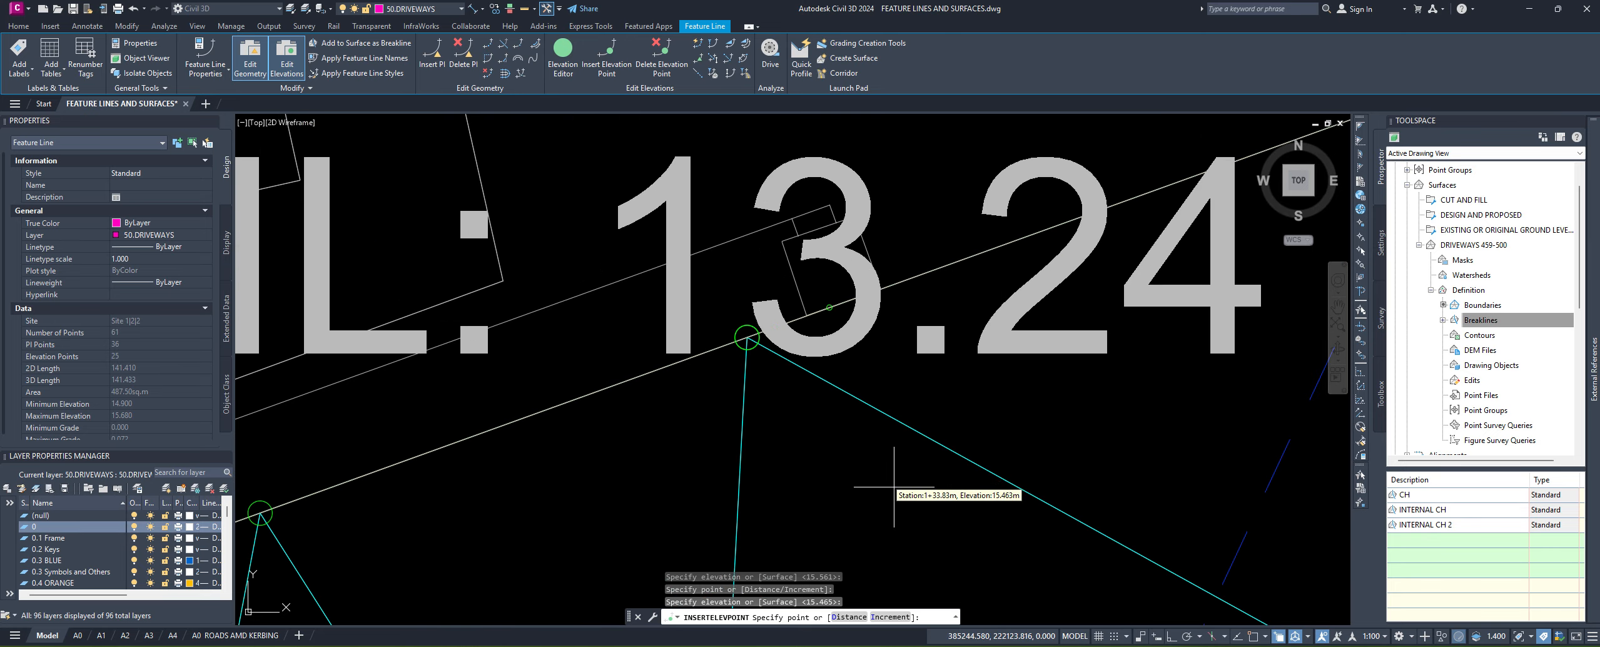
Step: Insert a default elevation point on the opposite edge beside the 15.53 house corner level, and finish editing the boundary feature line
{"action": "scroll", "coordinate": [893, 487], "scroll_direction": "down", "scroll_amount": 2}
{"action": "middle_click_drag", "start_coordinate": [893, 486], "coordinate": [740, 247]}
{"action": "middle_click_drag", "start_coordinate": [861, 489], "coordinate": [729, 215]}
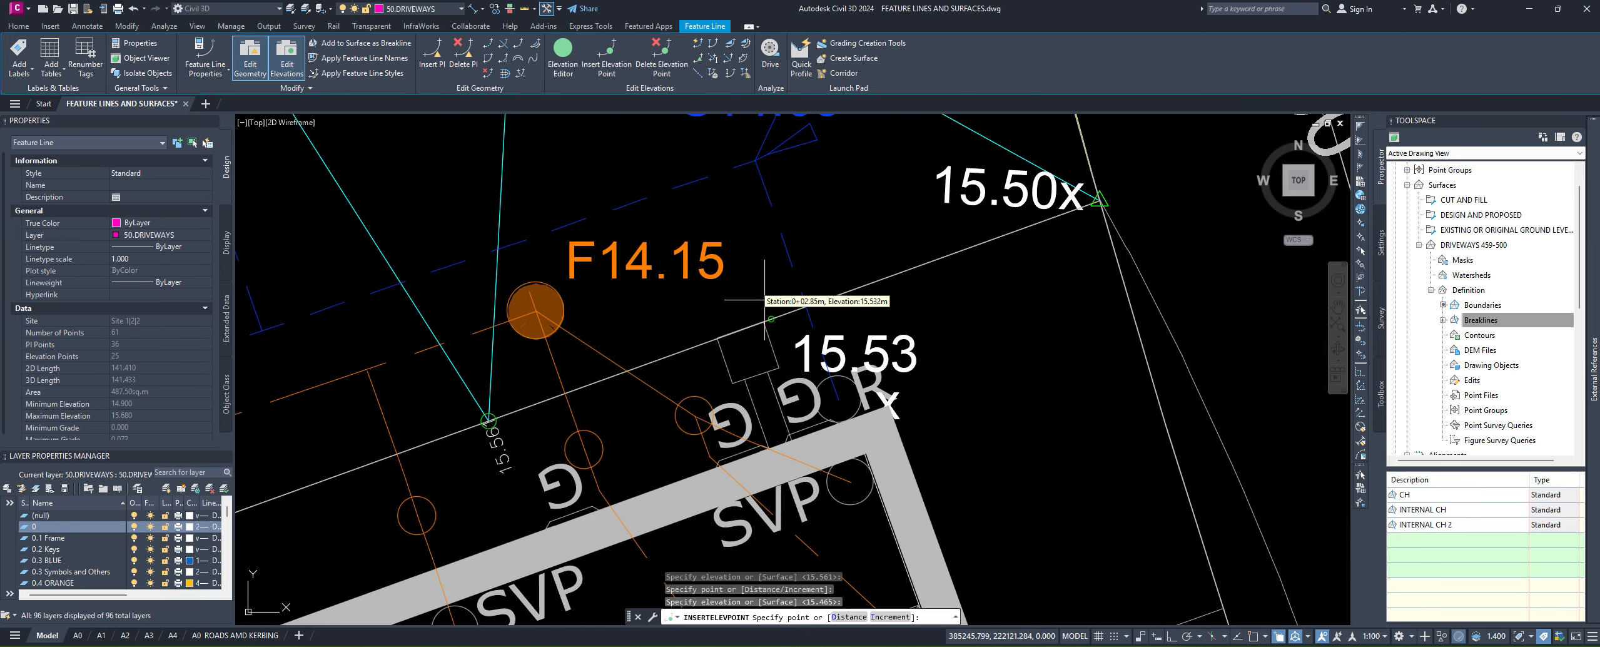
{"action": "scroll", "coordinate": [764, 300], "scroll_direction": "up", "scroll_amount": 2}
{"action": "left_click", "coordinate": [784, 311]}
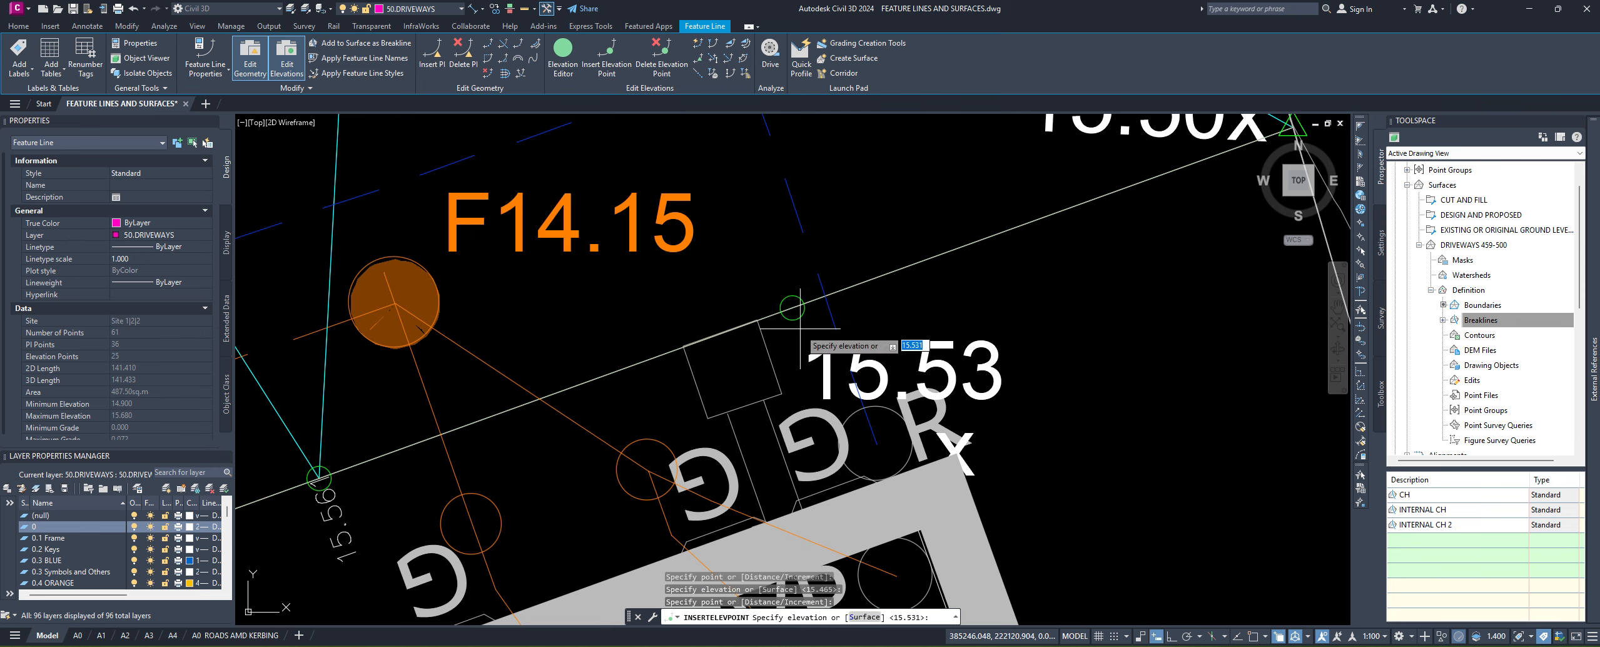
{"action": "key", "text": "Return"}
{"action": "scroll", "coordinate": [784, 312], "scroll_direction": "down", "scroll_amount": 2}
{"action": "middle_click_drag", "start_coordinate": [841, 360], "coordinate": [937, 461]}
{"action": "scroll", "coordinate": [937, 461], "scroll_direction": "down", "scroll_amount": 4}
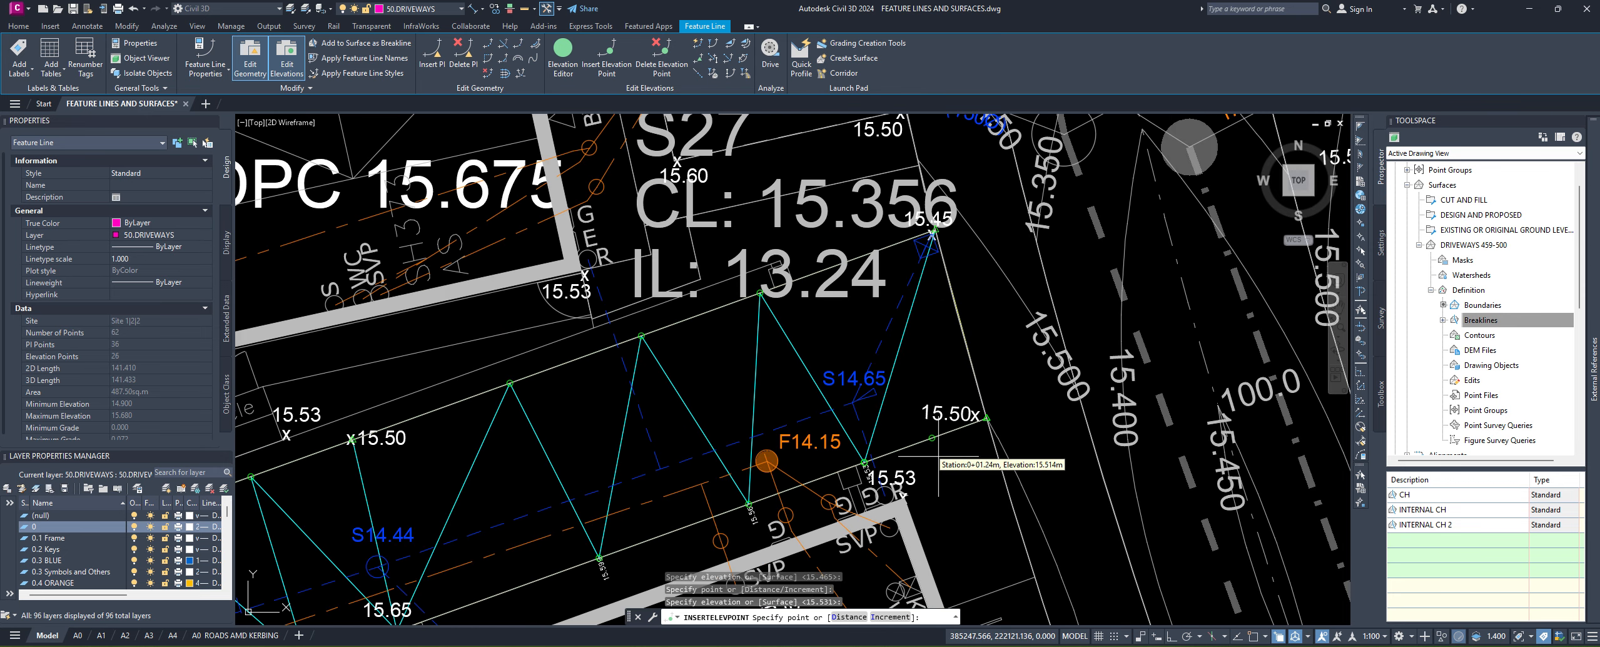
{"action": "middle_click_drag", "start_coordinate": [932, 504], "coordinate": [1057, 375]}
{"action": "scroll", "coordinate": [1070, 360], "scroll_direction": "down", "scroll_amount": 3}
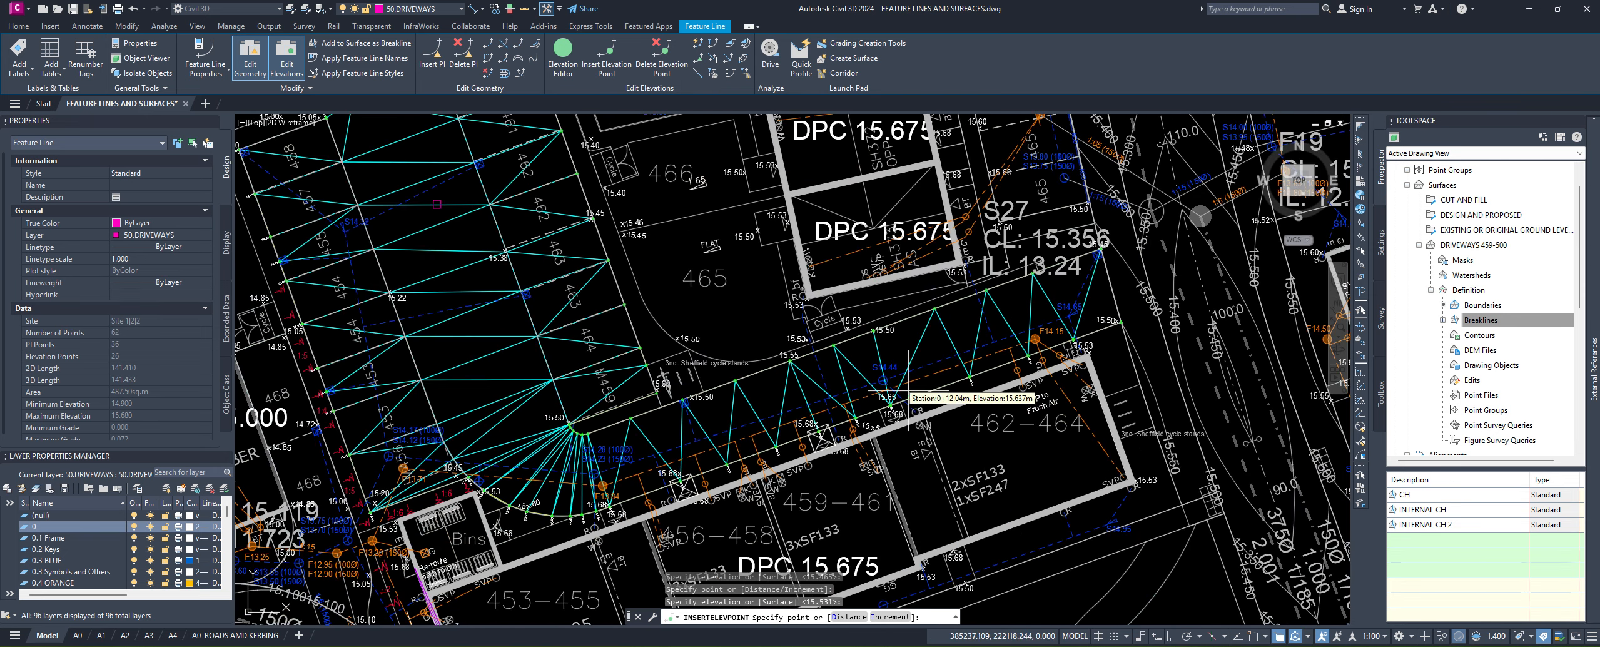
{"action": "key", "text": "Return"}
{"action": "middle_click_drag", "start_coordinate": [382, 356], "coordinate": [488, 407]}
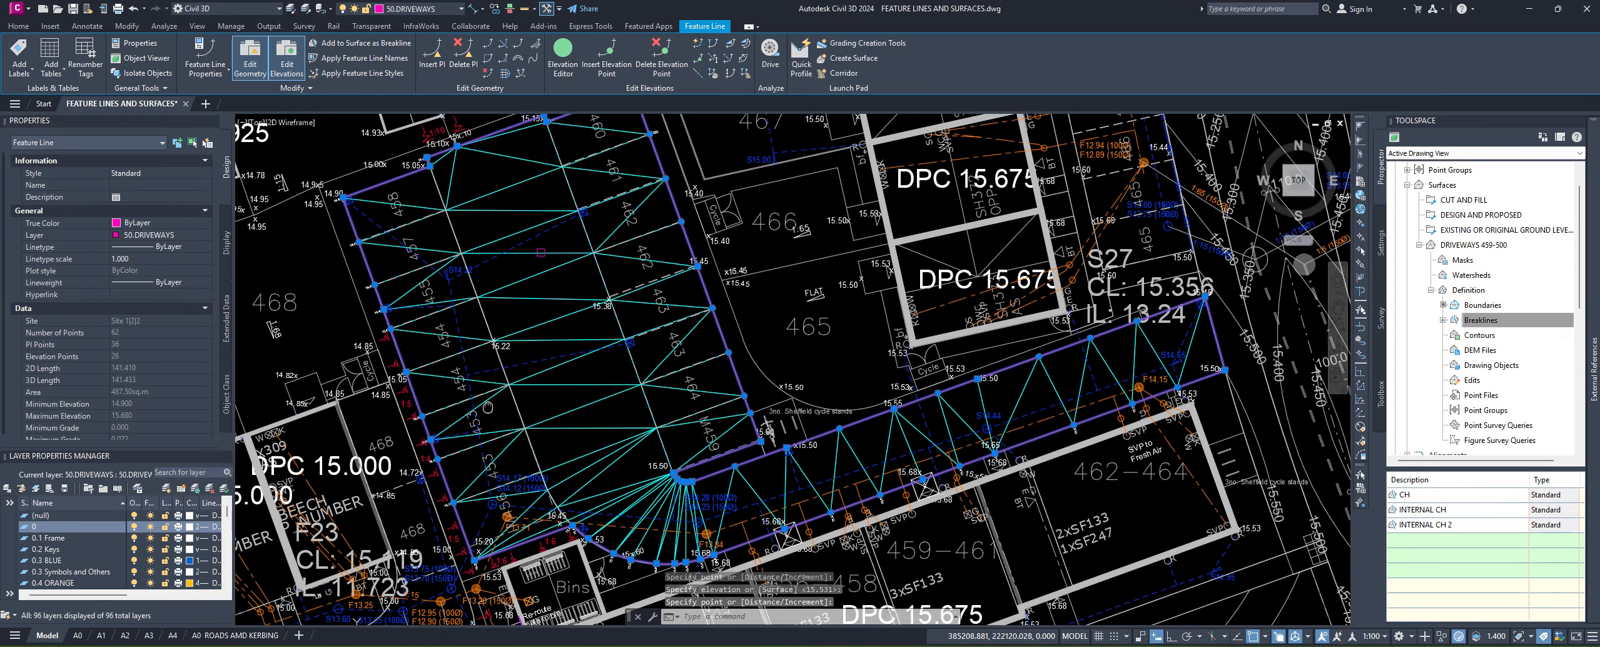
{"action": "scroll", "coordinate": [547, 369], "scroll_direction": "down", "scroll_amount": 3}
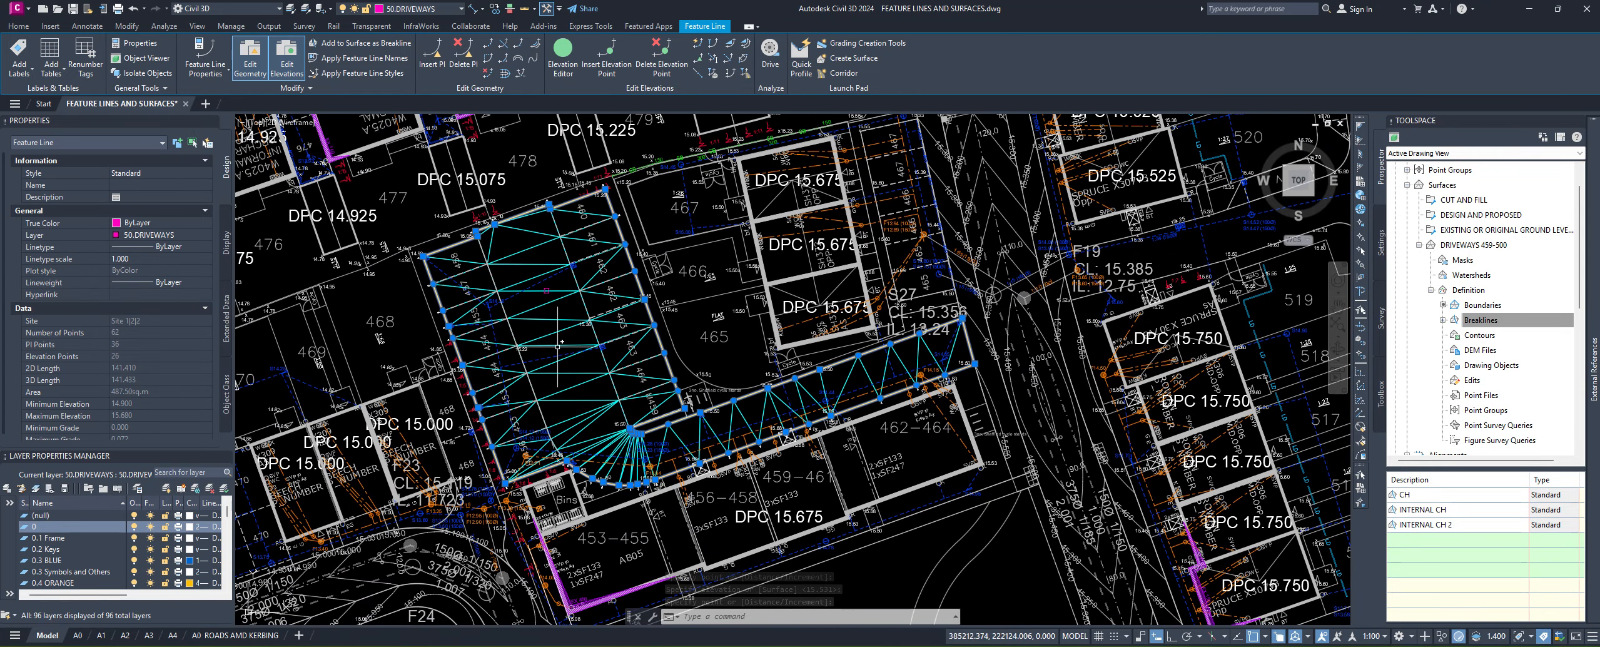
{"action": "middle_click_drag", "start_coordinate": [555, 329], "coordinate": [613, 387]}
{"action": "key", "text": "Escape"}
{"action": "key", "text": "Escape"}
{"action": "key", "text": "Escape"}
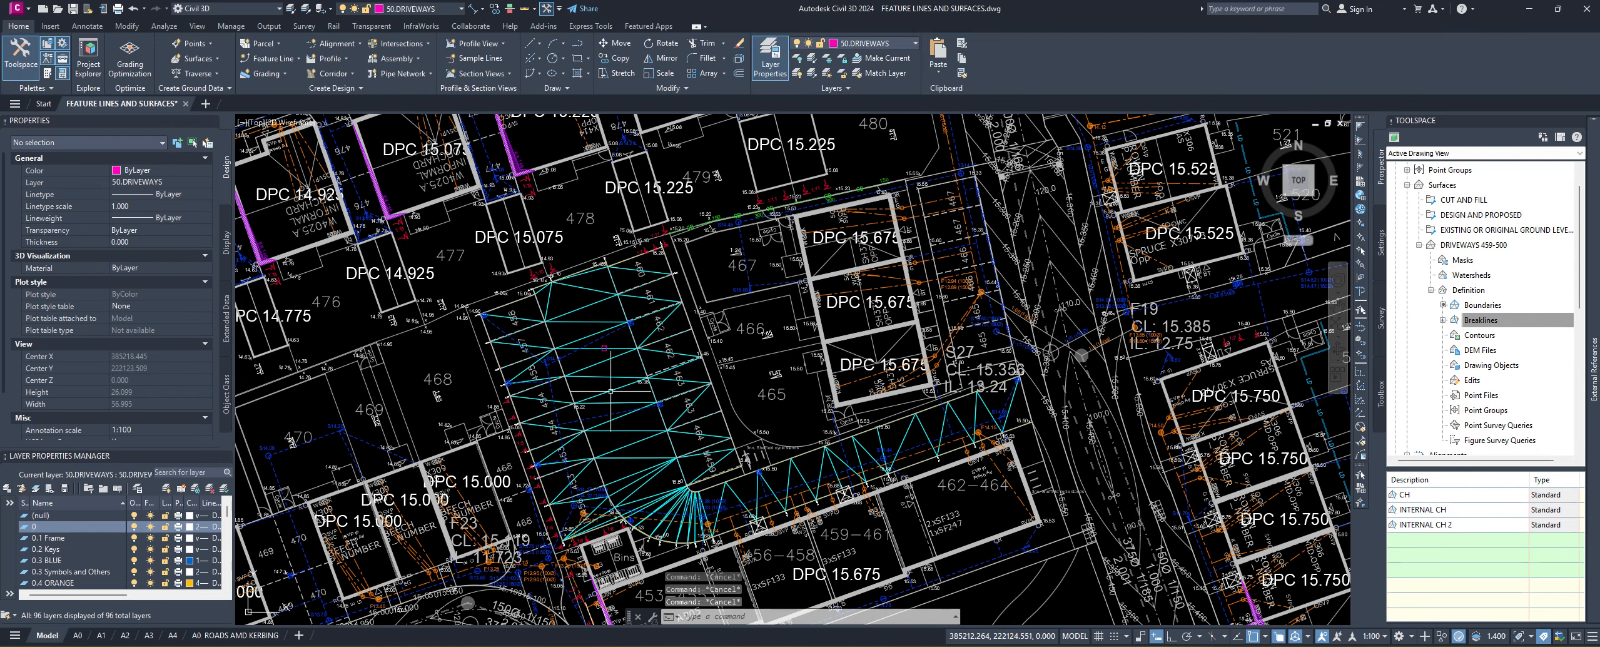
Step: Inspect the DRIVEWAYS 459-500 surface in the Object Viewer, and close the viewer
{"action": "left_click", "coordinate": [611, 390]}
{"action": "right_click", "coordinate": [611, 392]}
{"action": "left_click", "coordinate": [678, 589]}
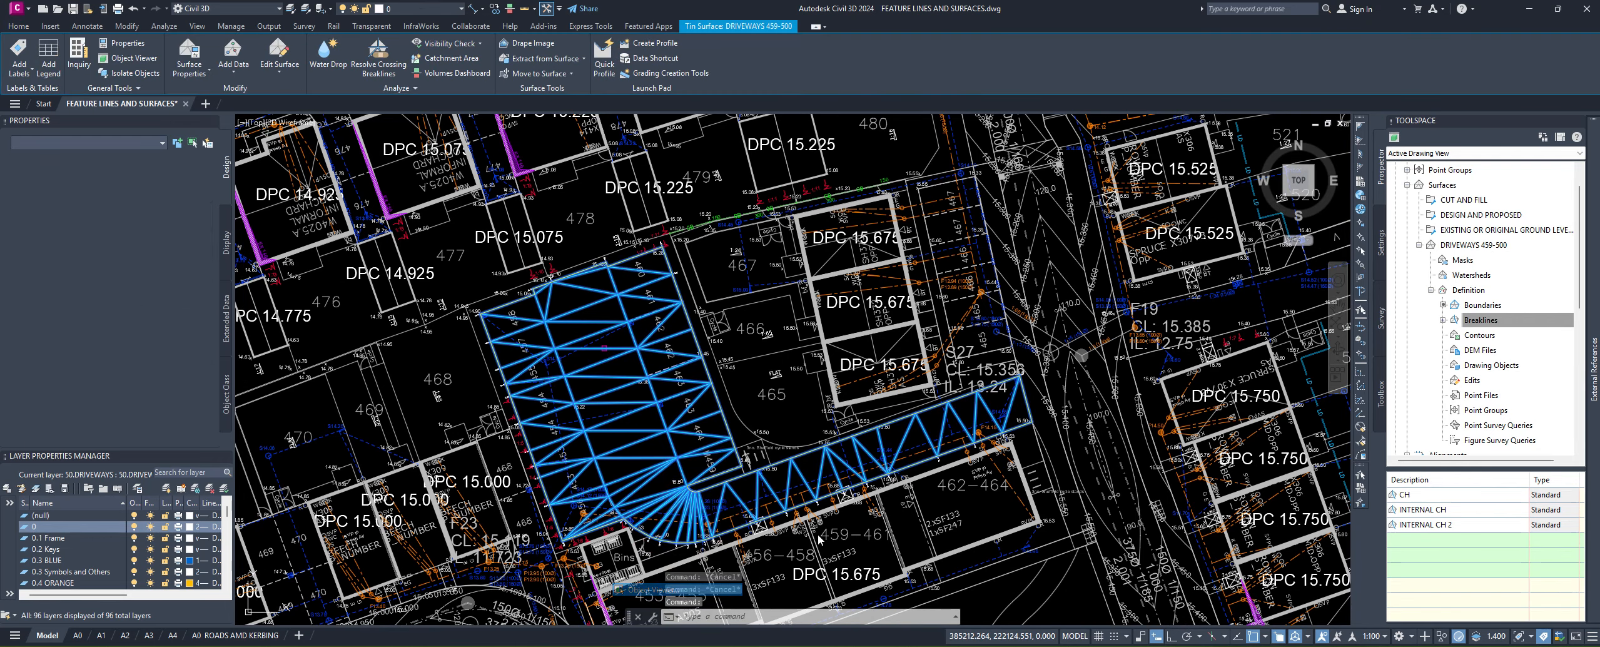
{"action": "left_click_drag", "start_coordinate": [678, 589], "coordinate": [1200, 199]}
{"action": "left_click", "coordinate": [1319, 14]}
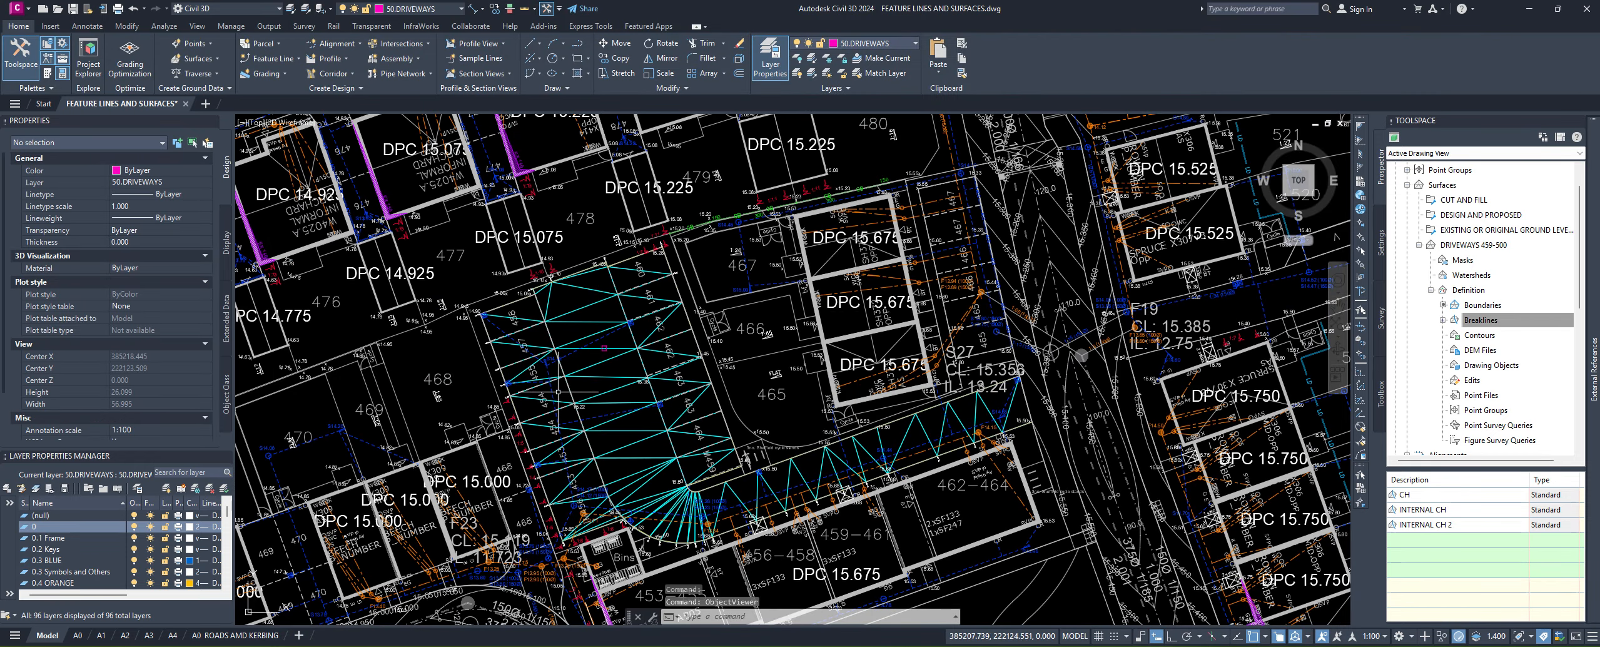
{"action": "middle_click_drag", "start_coordinate": [597, 412], "coordinate": [605, 433]}
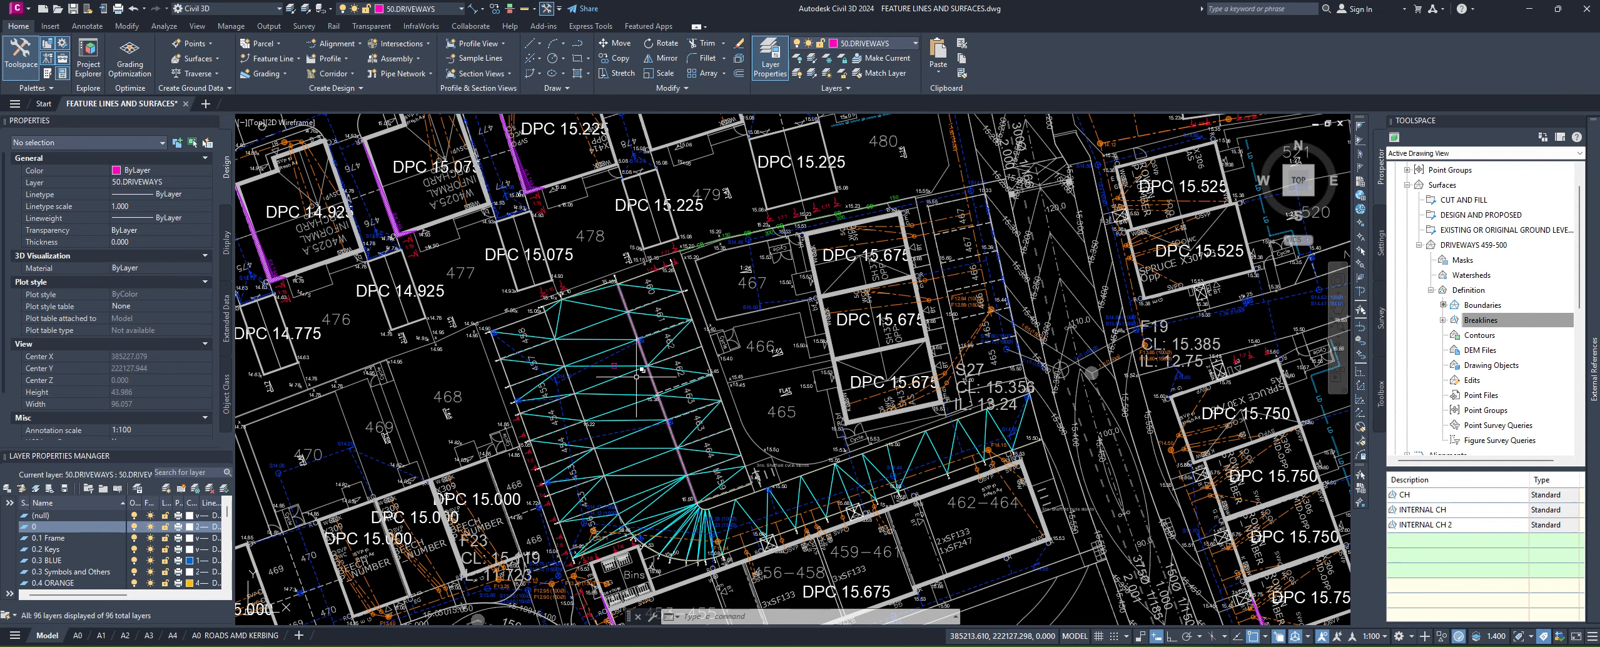
{"action": "middle_click_drag", "start_coordinate": [636, 376], "coordinate": [664, 358]}
{"action": "left_click", "coordinate": [608, 338]}
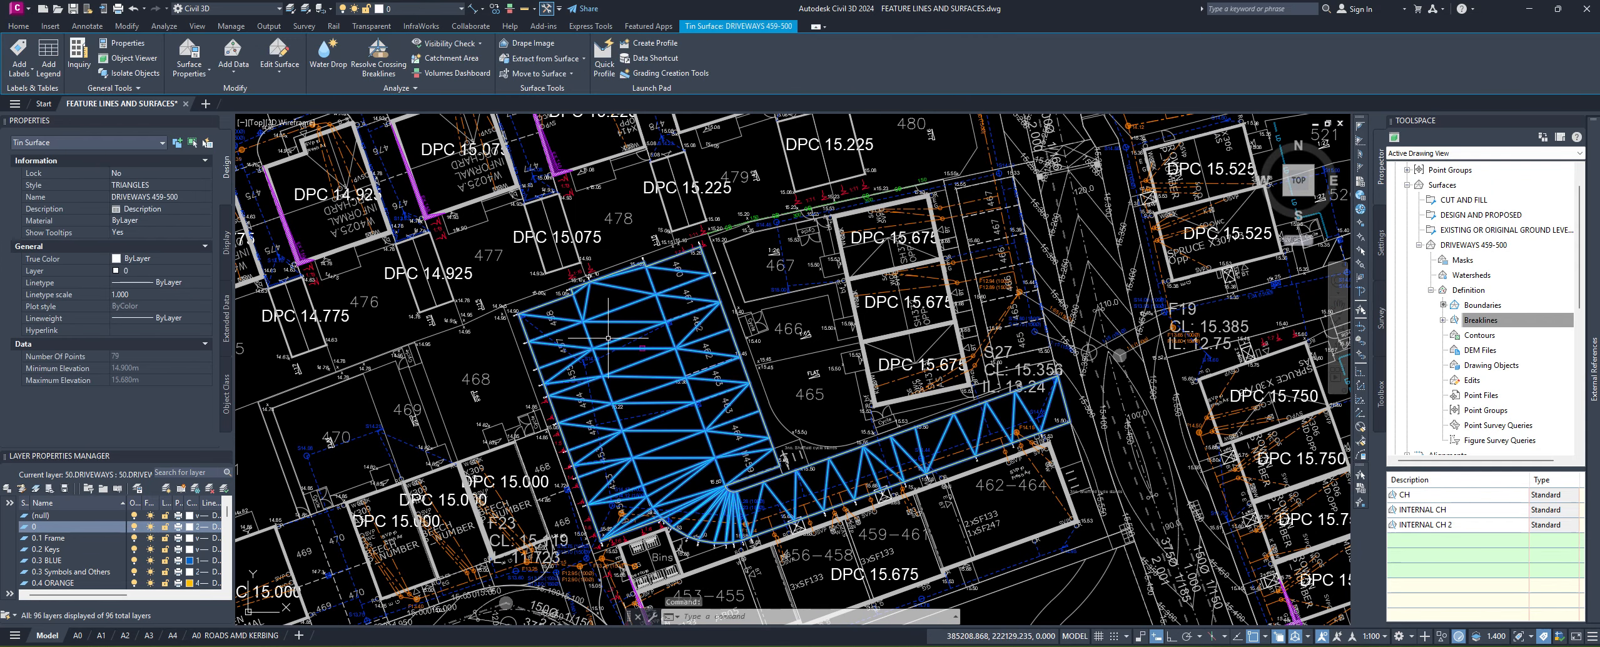
{"action": "mouse_move", "coordinate": [686, 386]}
{"action": "middle_mouse_down"}
{"action": "mouse_move", "coordinate": [706, 361]}
{"action": "mouse_move", "coordinate": [691, 407]}
{"action": "middle_mouse_up"}
{"action": "key", "text": "Escape"}
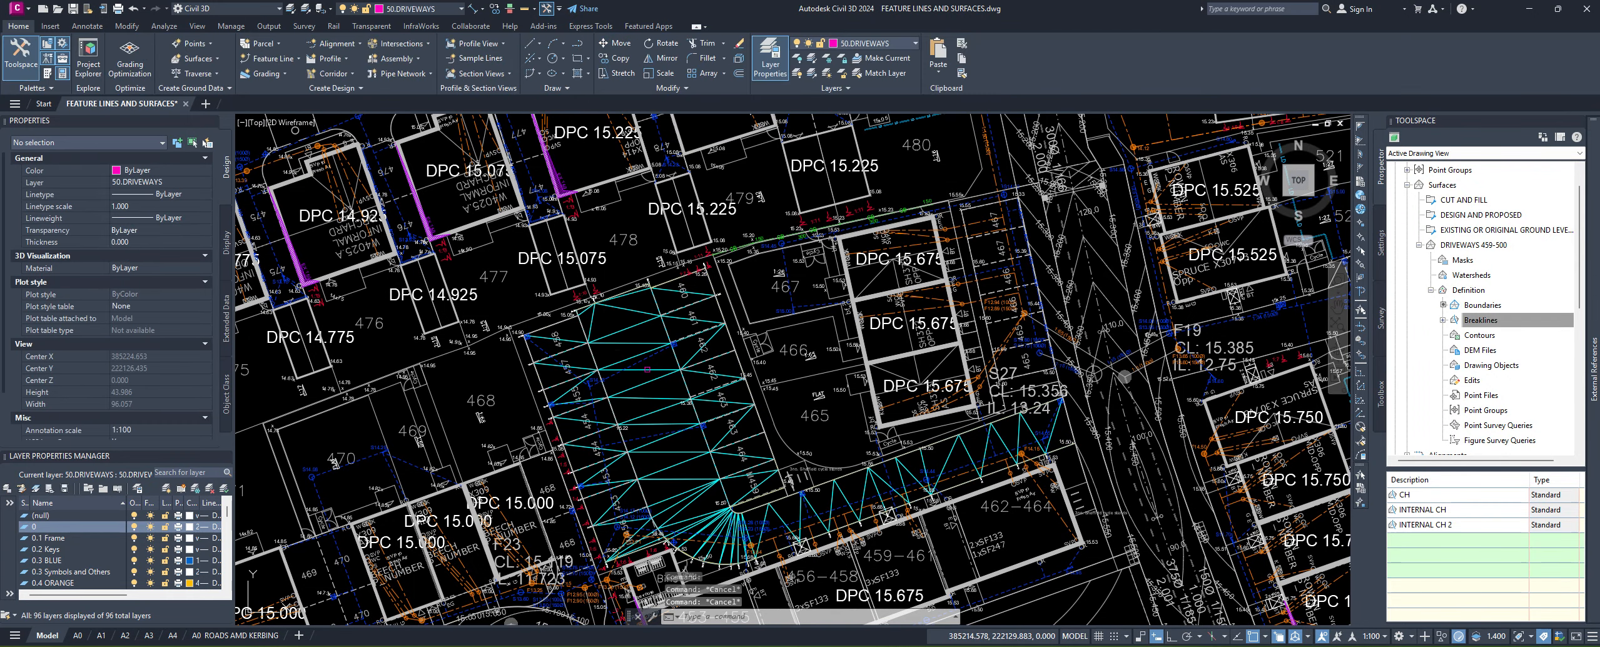
{"action": "middle_click_drag", "start_coordinate": [622, 352], "coordinate": [624, 392]}
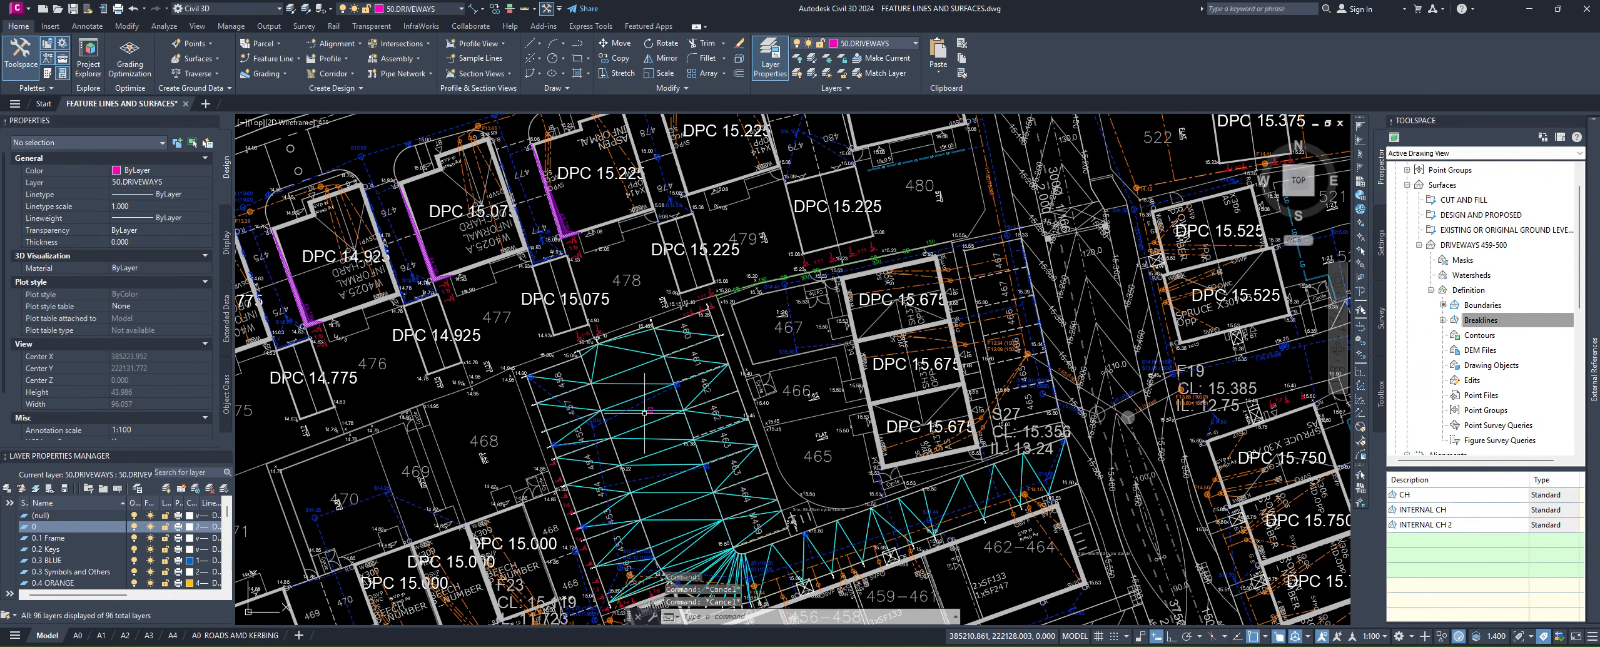
Step: Run Water Drop on the DRIVEWAYS 459-500 surface with 2D Polyline paths on layer 0, starting drops between bays 458 and 461
{"action": "left_click", "coordinate": [634, 382]}
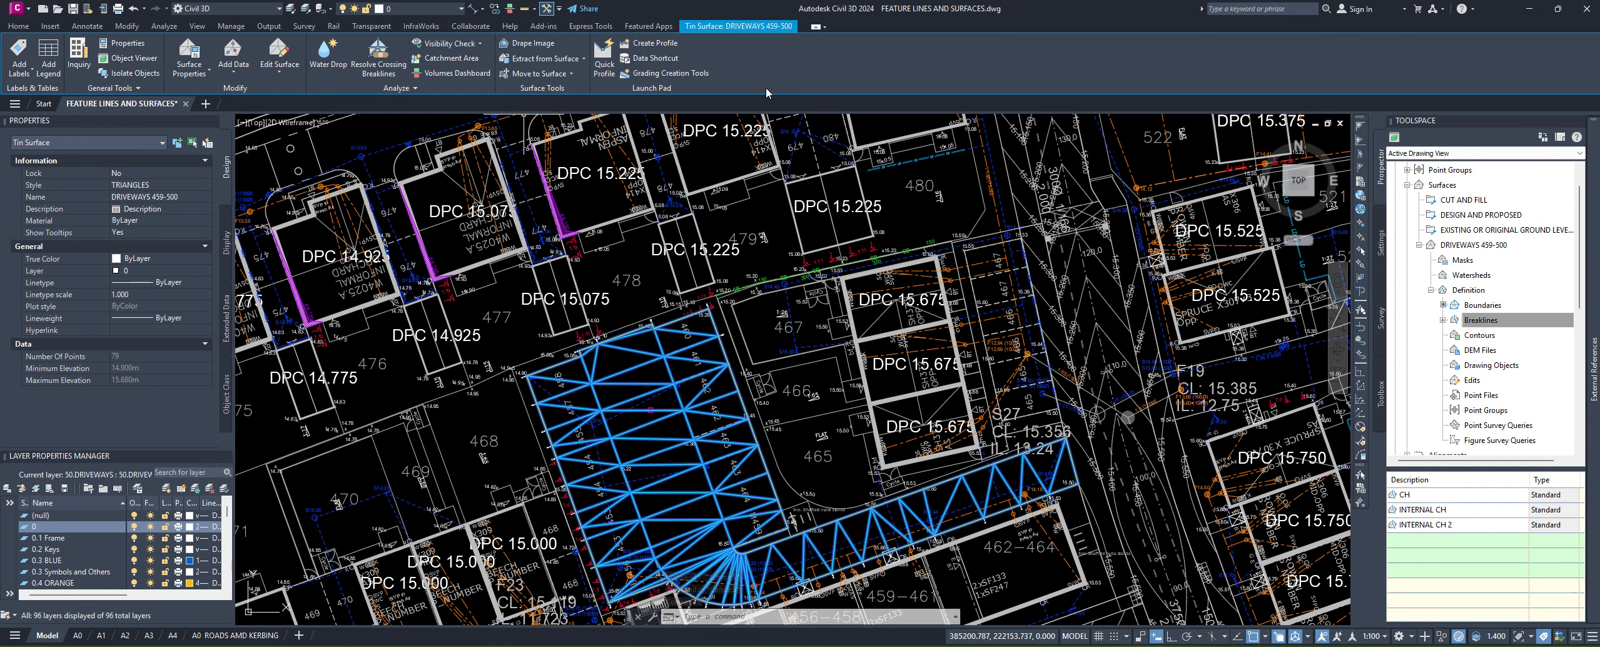
{"action": "left_click", "coordinate": [346, 82]}
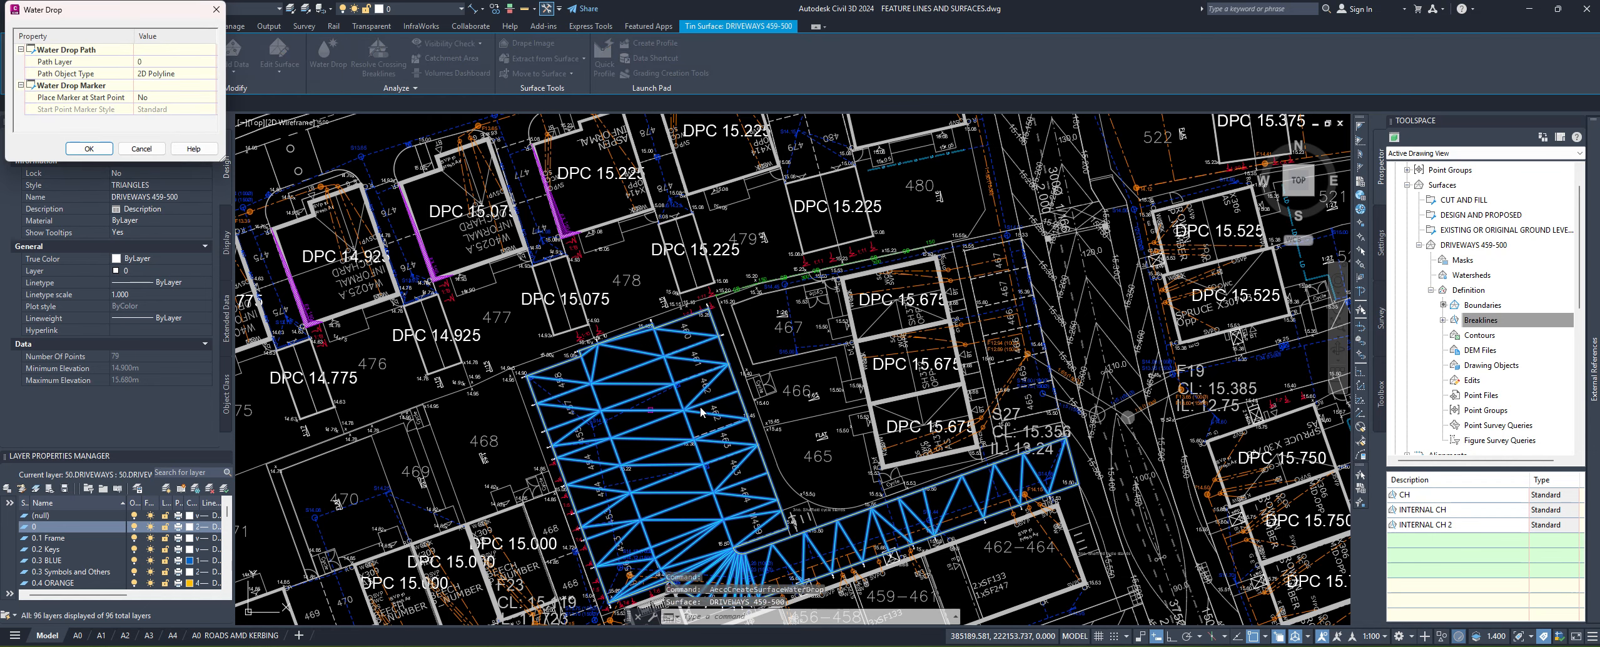
{"action": "left_click", "coordinate": [88, 148]}
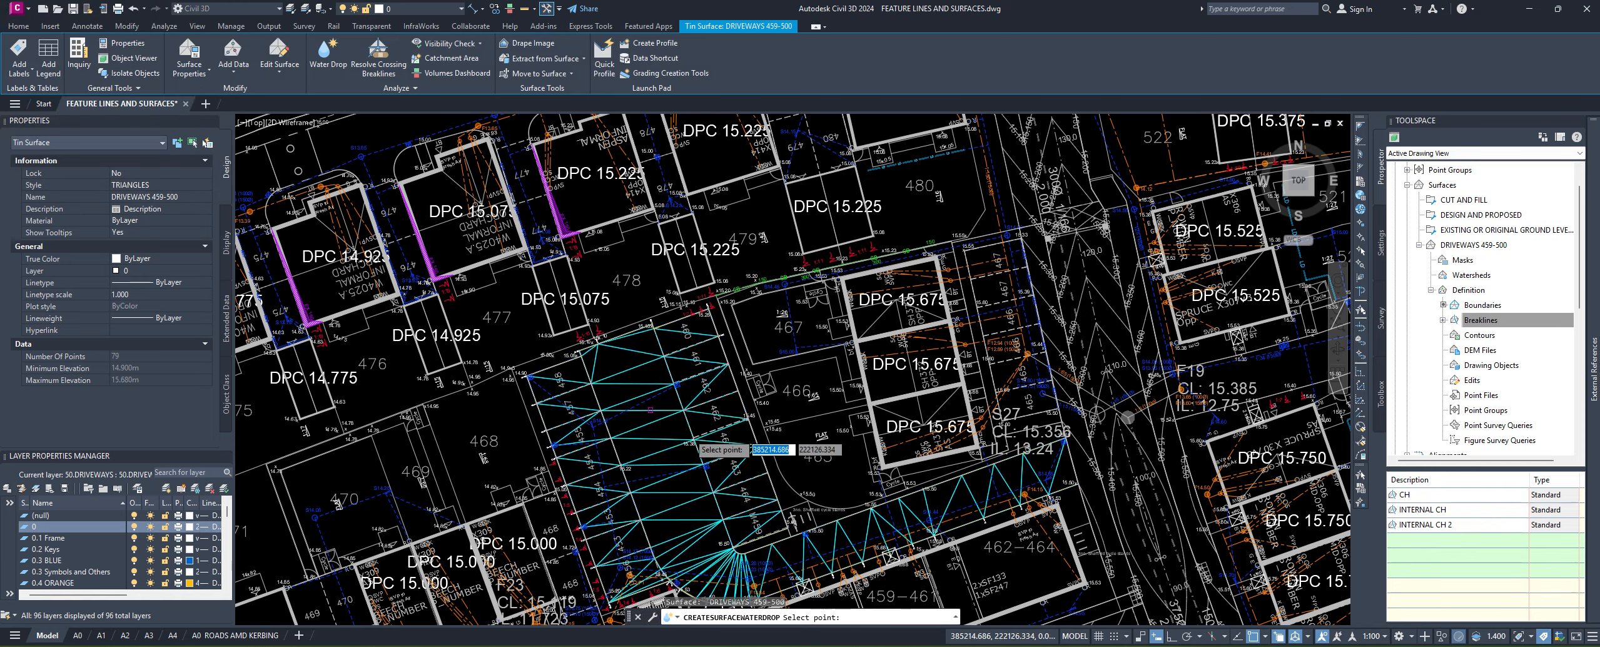
{"action": "scroll", "coordinate": [657, 431], "scroll_direction": "up", "scroll_amount": 5}
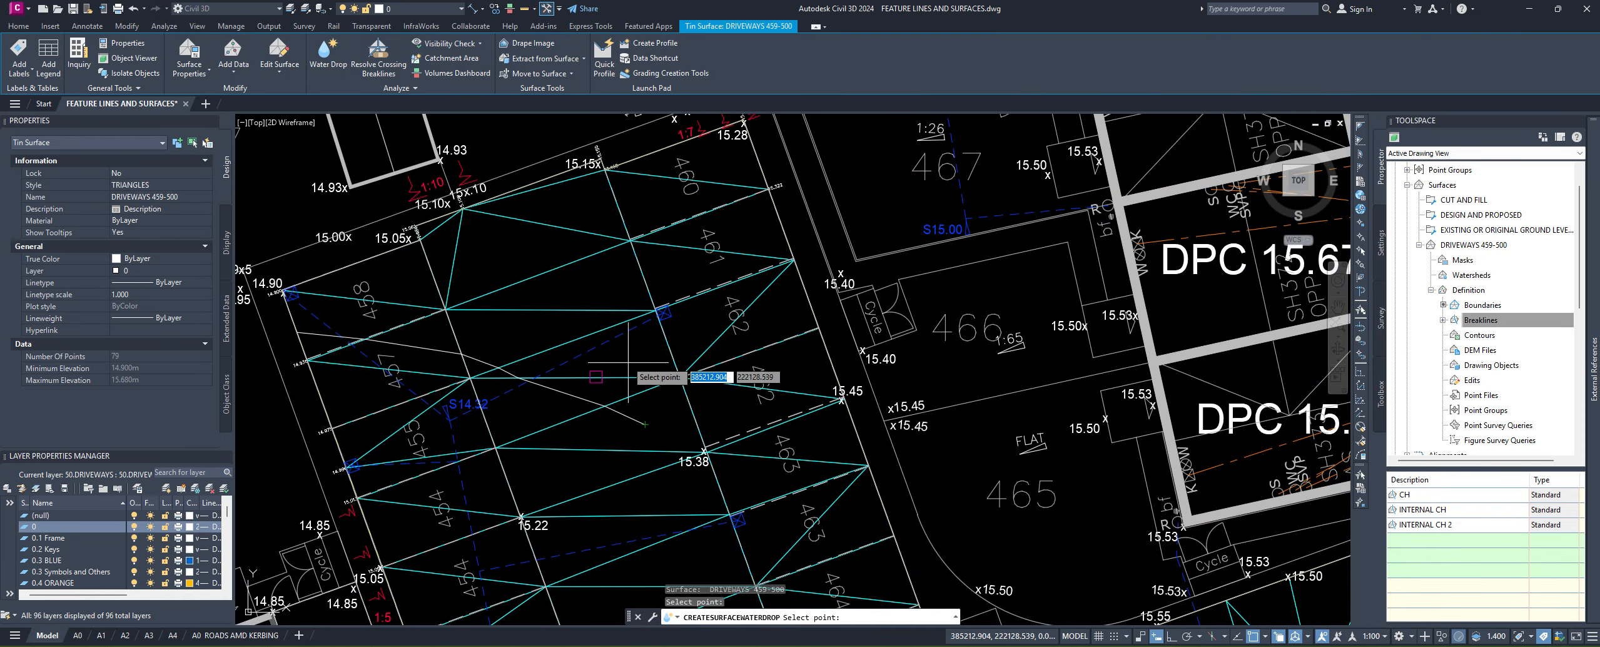
{"action": "left_click", "coordinate": [584, 278]}
{"action": "left_click", "coordinate": [575, 208]}
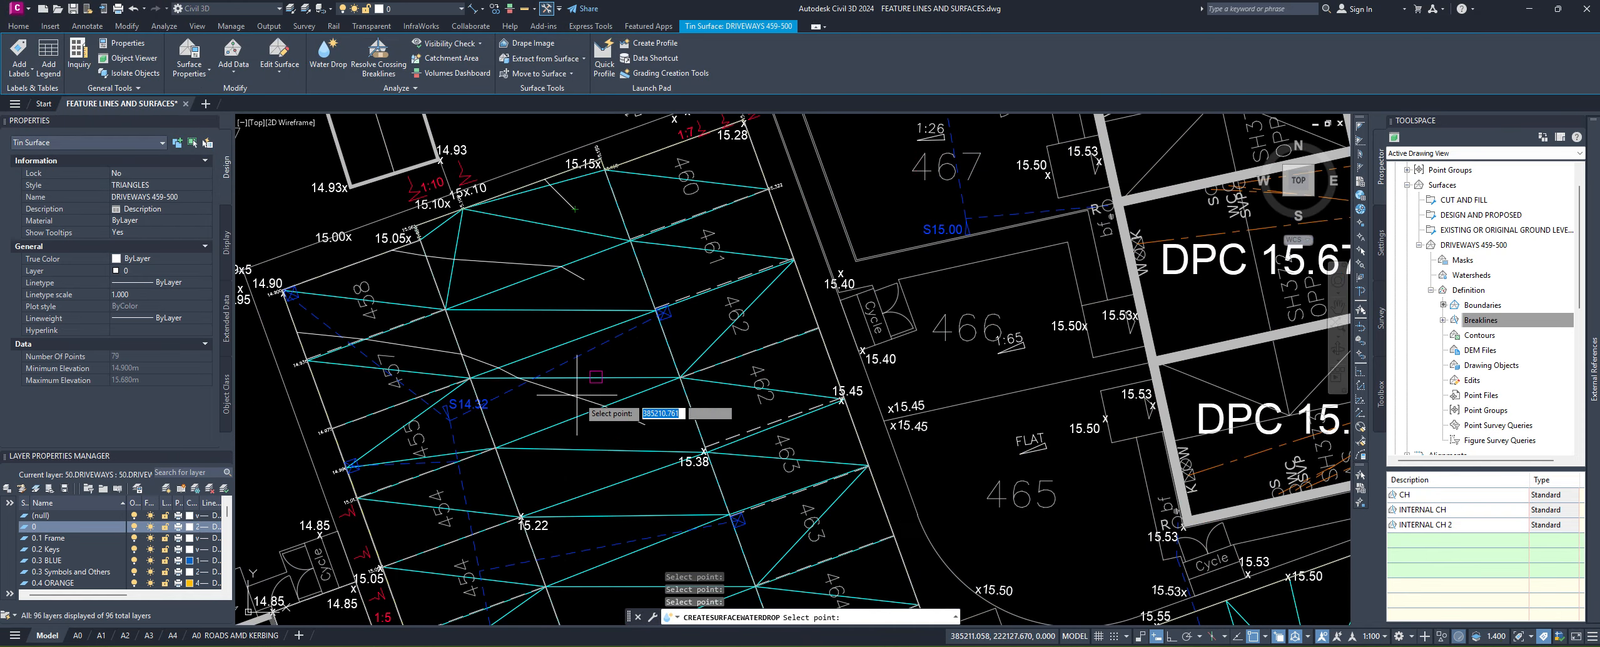
Step: Place further water drops beside bay 463 near the 15.38 level and lower down near bay 464
{"action": "middle_click_drag", "start_coordinate": [617, 473], "coordinate": [582, 364]}
{"action": "scroll", "coordinate": [724, 377], "scroll_direction": "up", "scroll_amount": 2}
{"action": "left_click", "coordinate": [714, 368]}
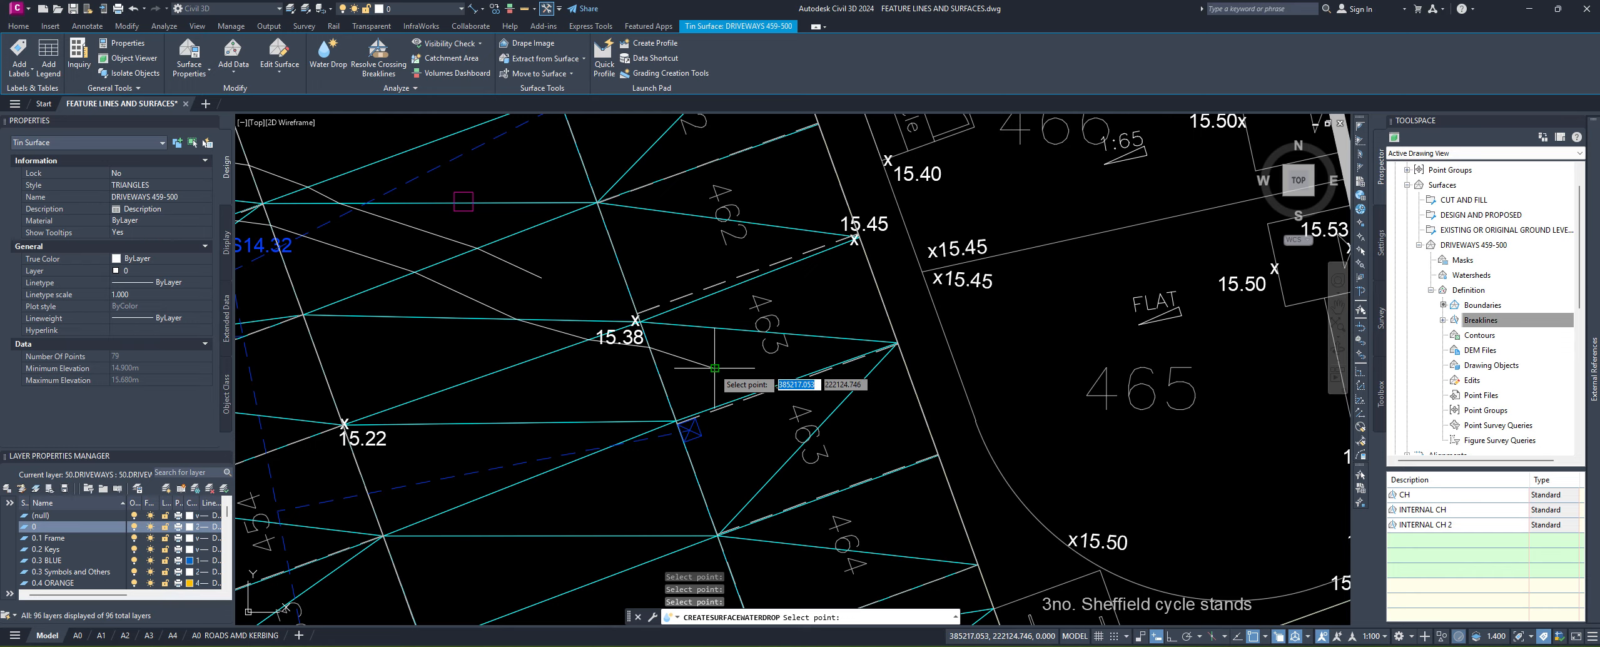
{"action": "middle_click_drag", "start_coordinate": [746, 462], "coordinate": [619, 335]}
{"action": "left_click", "coordinate": [697, 443]}
{"action": "scroll", "coordinate": [692, 473], "scroll_direction": "down", "scroll_amount": 4}
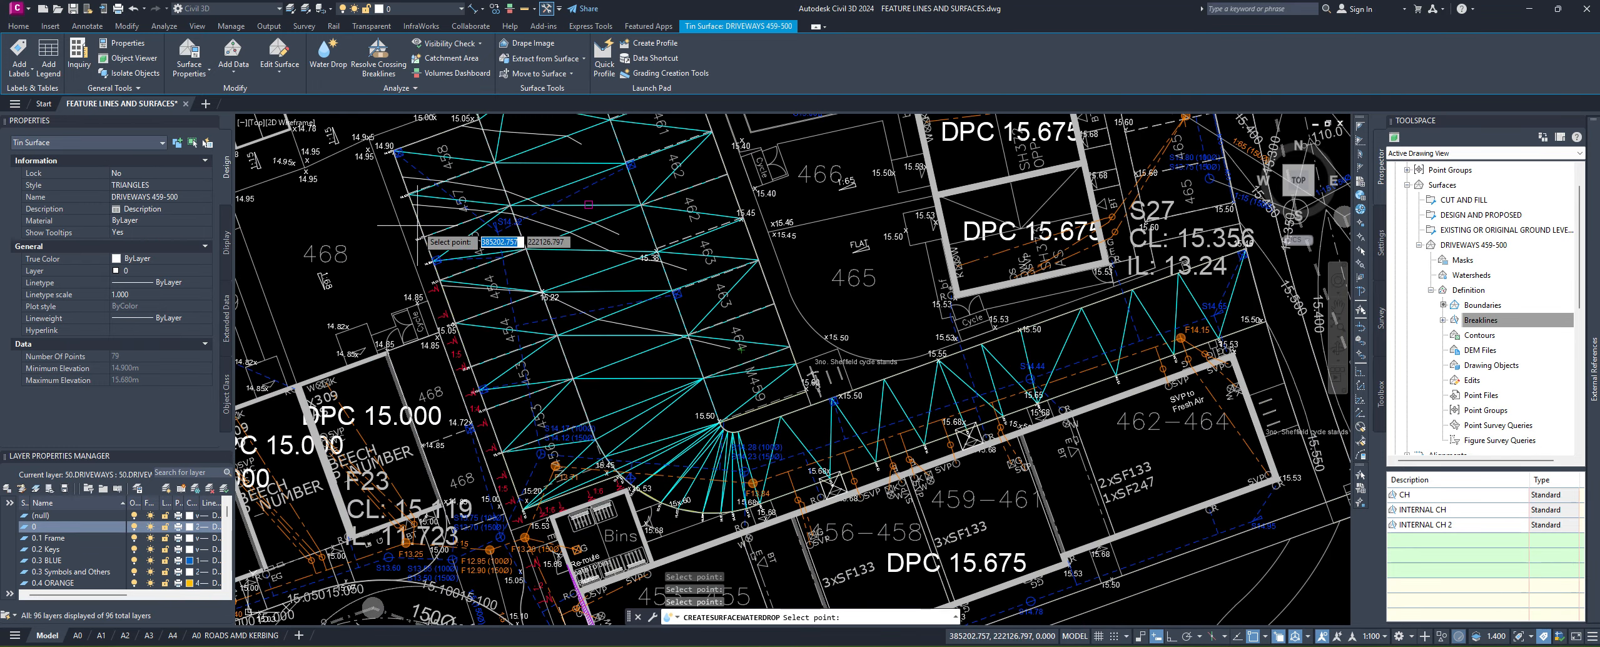
Step: Examine the water drop paths across the parking bays for the direction of surface runoff
{"action": "middle_click_drag", "start_coordinate": [541, 294], "coordinate": [546, 428]}
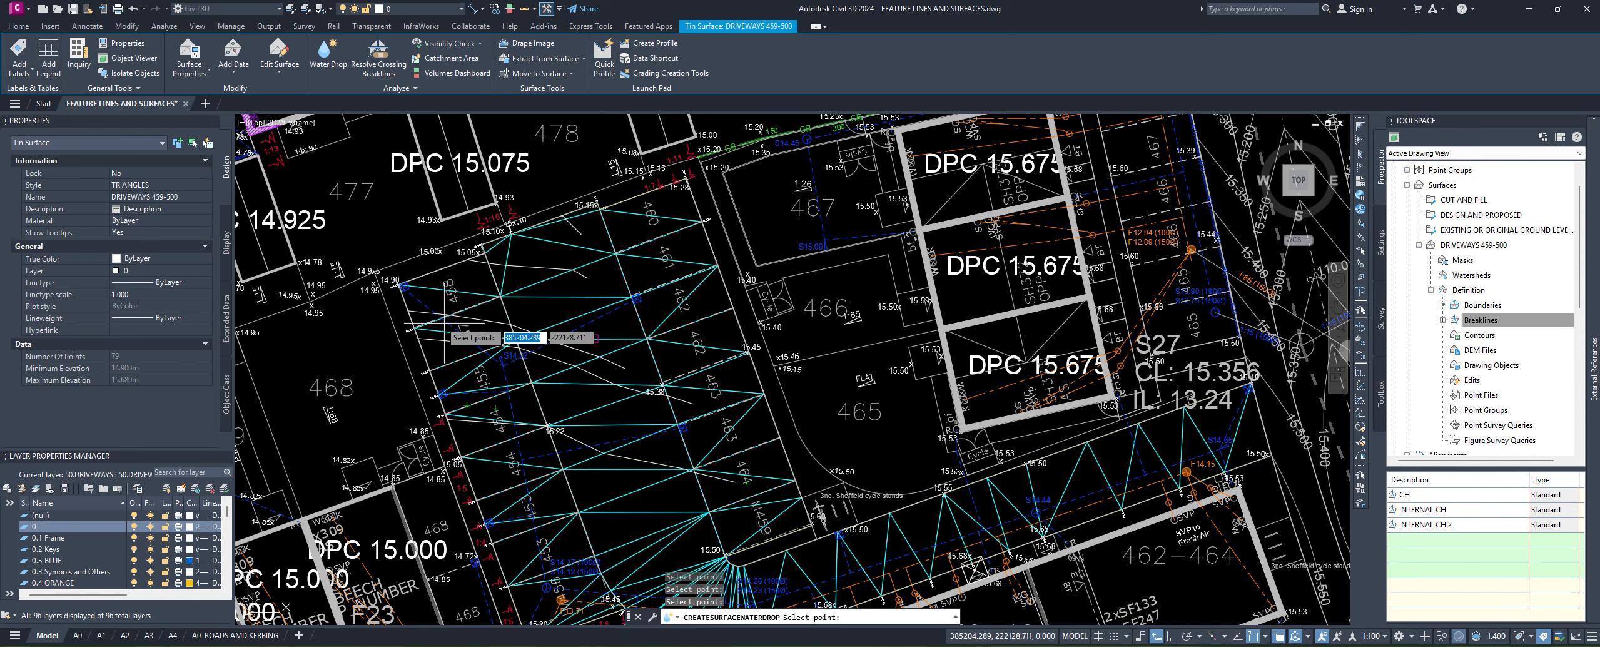
{"action": "scroll", "coordinate": [589, 169], "scroll_direction": "up", "scroll_amount": 2}
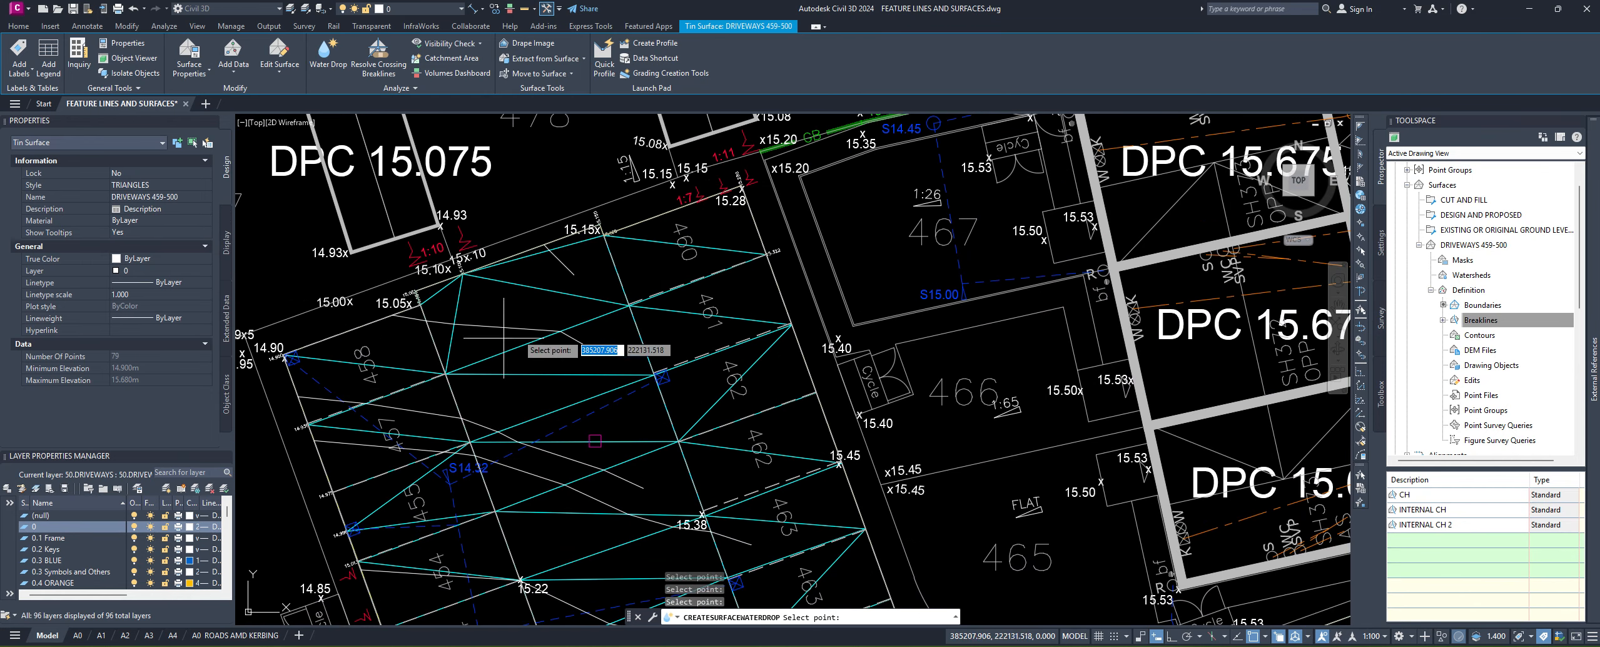
{"action": "mouse_move", "coordinate": [332, 375]}
{"action": "middle_mouse_down"}
{"action": "mouse_move", "coordinate": [287, 383]}
{"action": "mouse_move", "coordinate": [474, 358]}
{"action": "middle_mouse_up"}
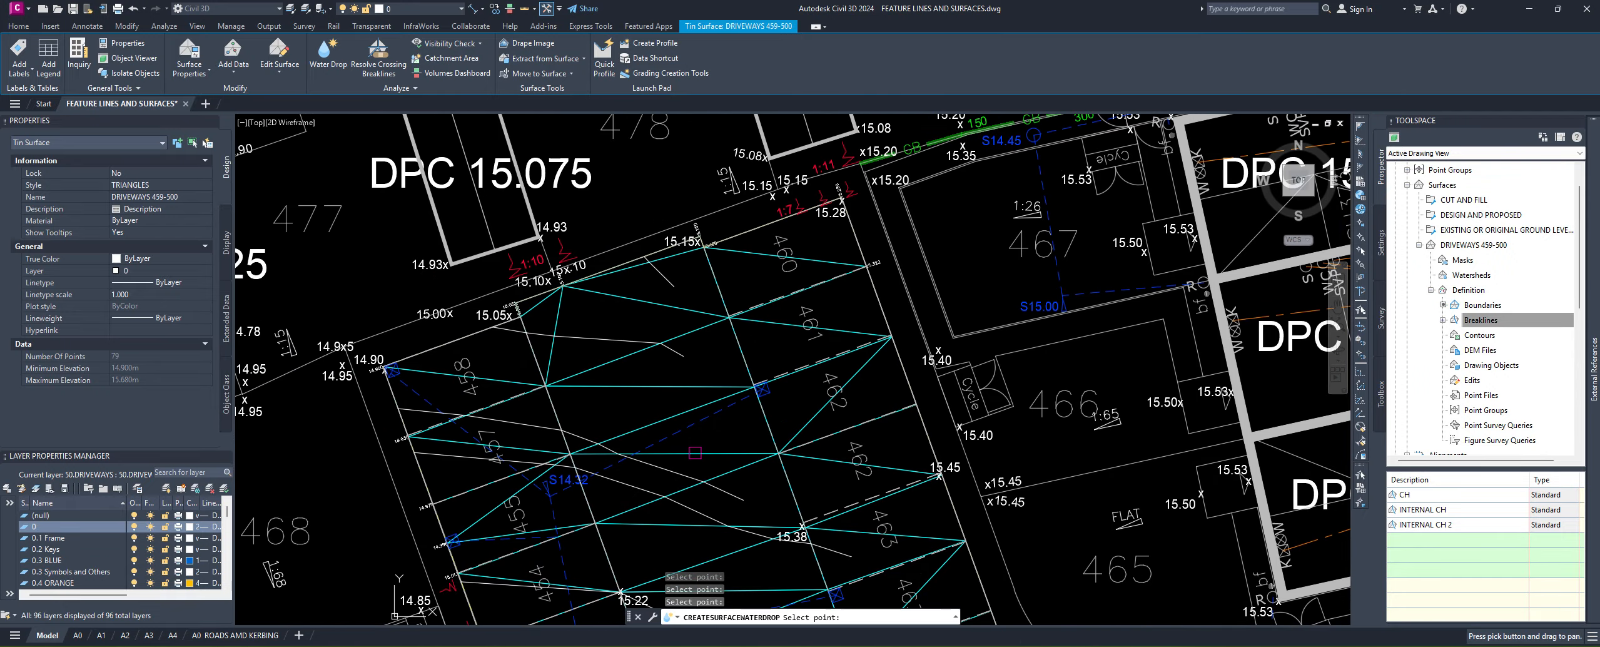
{"action": "mouse_move", "coordinate": [466, 431]}
{"action": "middle_mouse_down"}
{"action": "mouse_move", "coordinate": [406, 379]}
{"action": "mouse_move", "coordinate": [374, 173]}
{"action": "middle_mouse_up"}
{"action": "scroll", "coordinate": [455, 395], "scroll_direction": "down", "scroll_amount": 2}
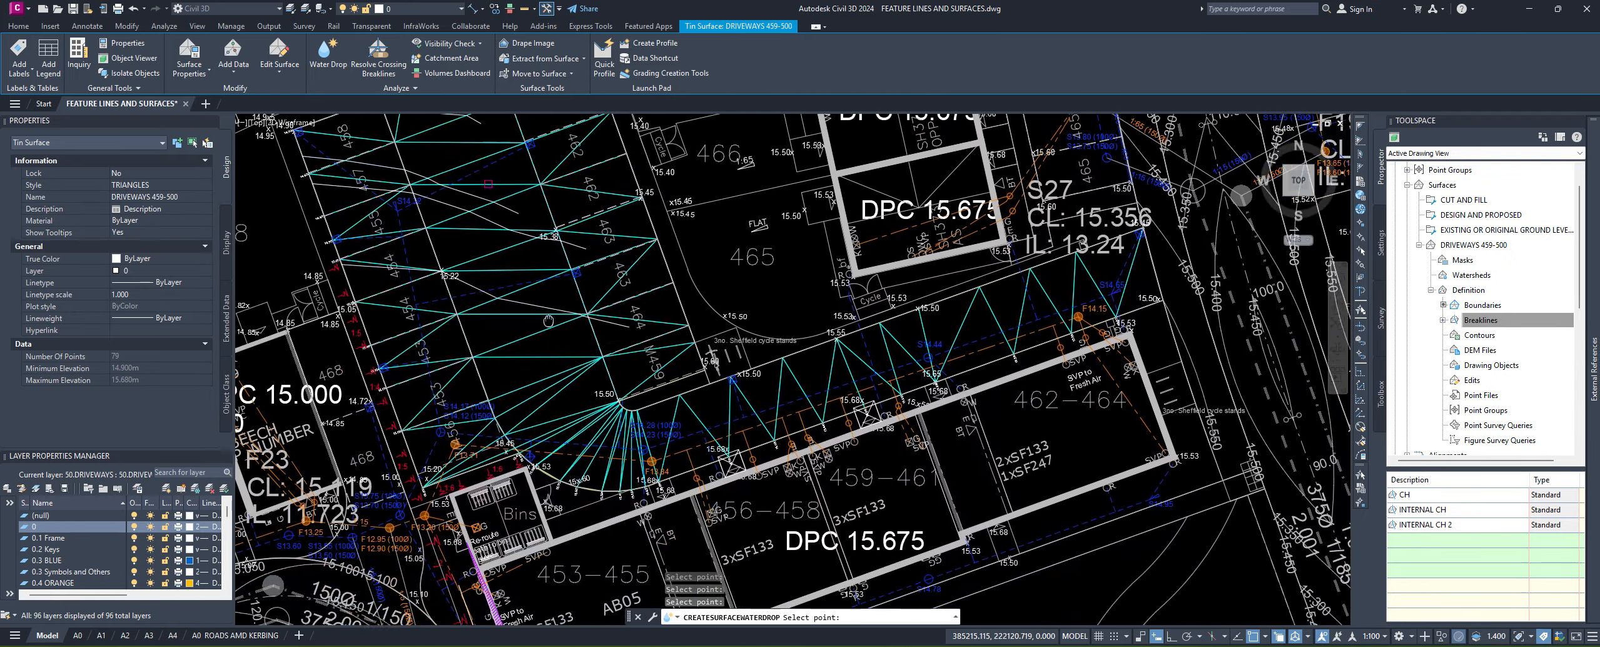
Step: Add more water drop paths across the lower parking bays around bays 463 and 464
{"action": "scroll", "coordinate": [564, 404], "scroll_direction": "up", "scroll_amount": 2}
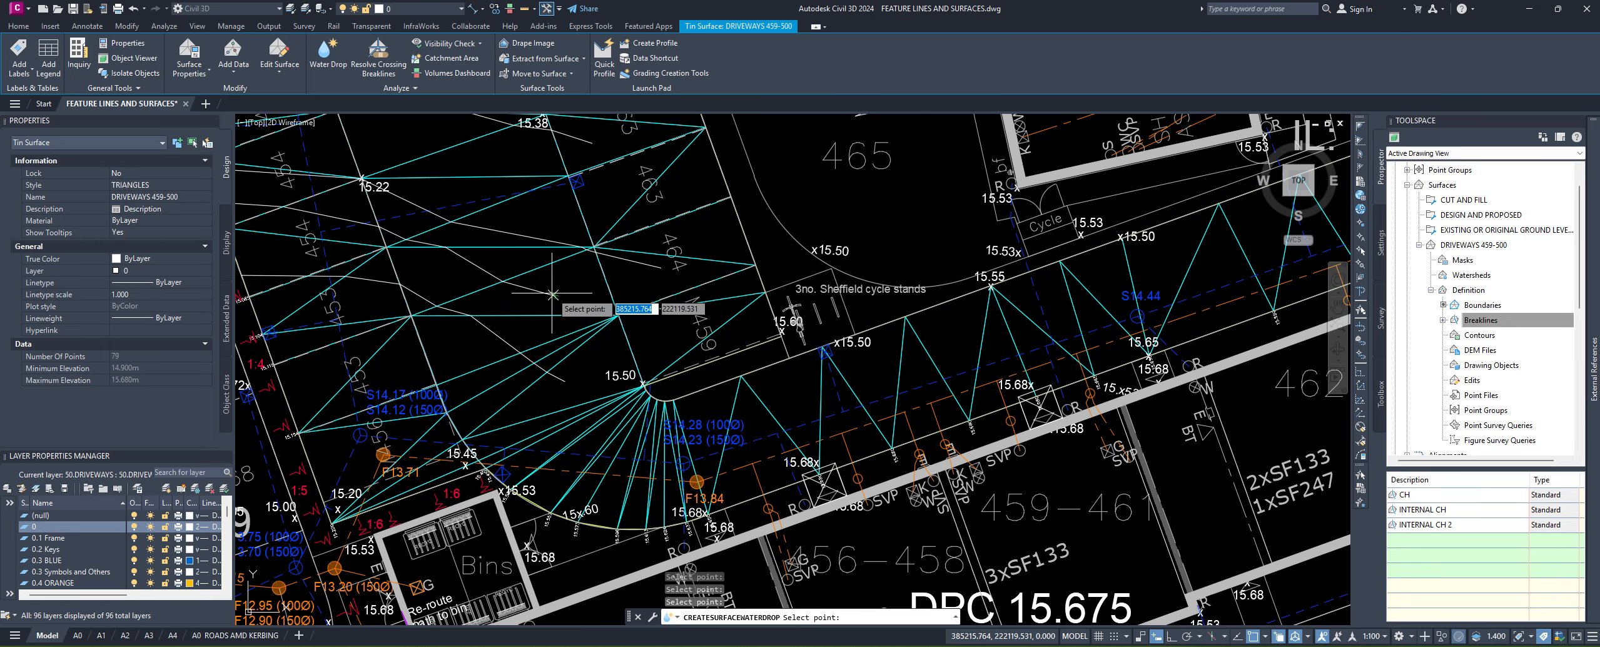
{"action": "middle_click_drag", "start_coordinate": [532, 174], "coordinate": [551, 336]}
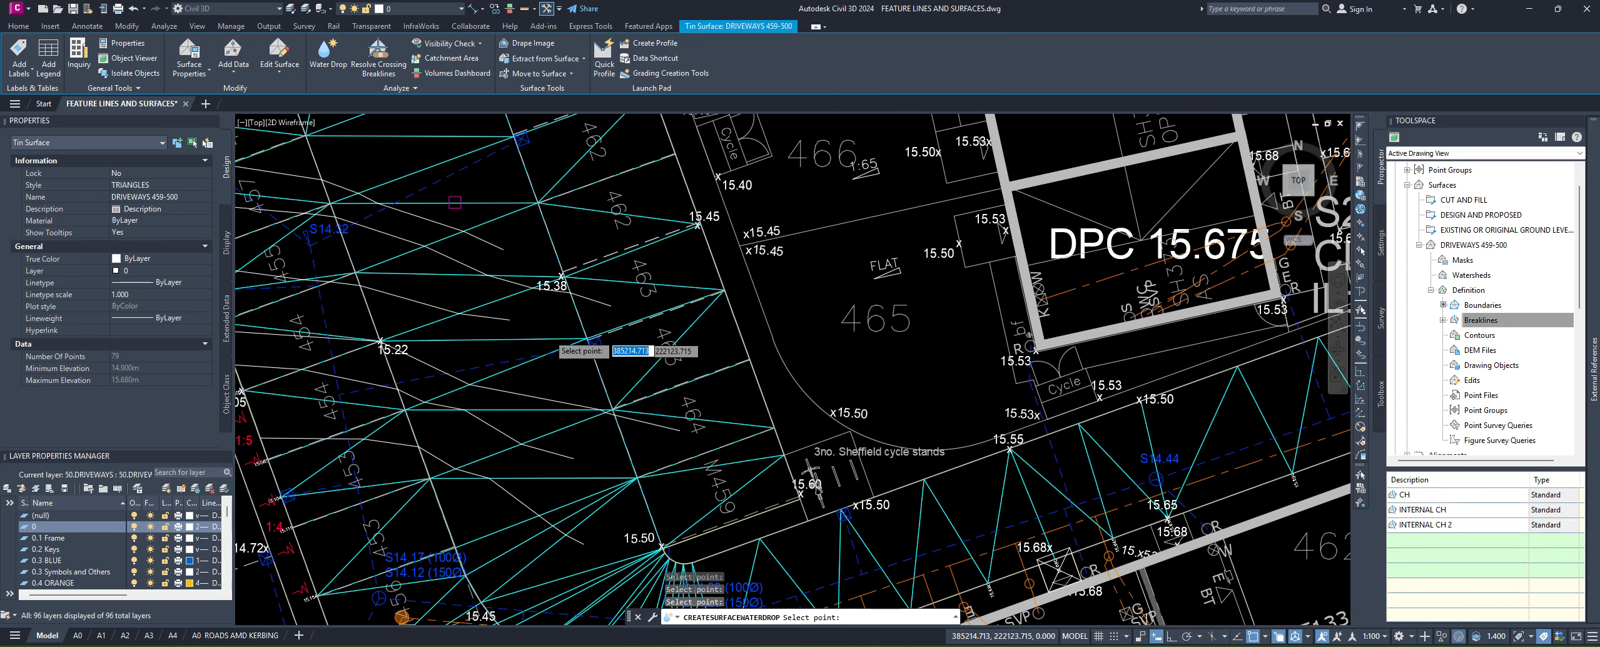
{"action": "scroll", "coordinate": [549, 334], "scroll_direction": "down", "scroll_amount": 2}
{"action": "scroll", "coordinate": [672, 388], "scroll_direction": "up", "scroll_amount": 2}
{"action": "left_click", "coordinate": [642, 321]}
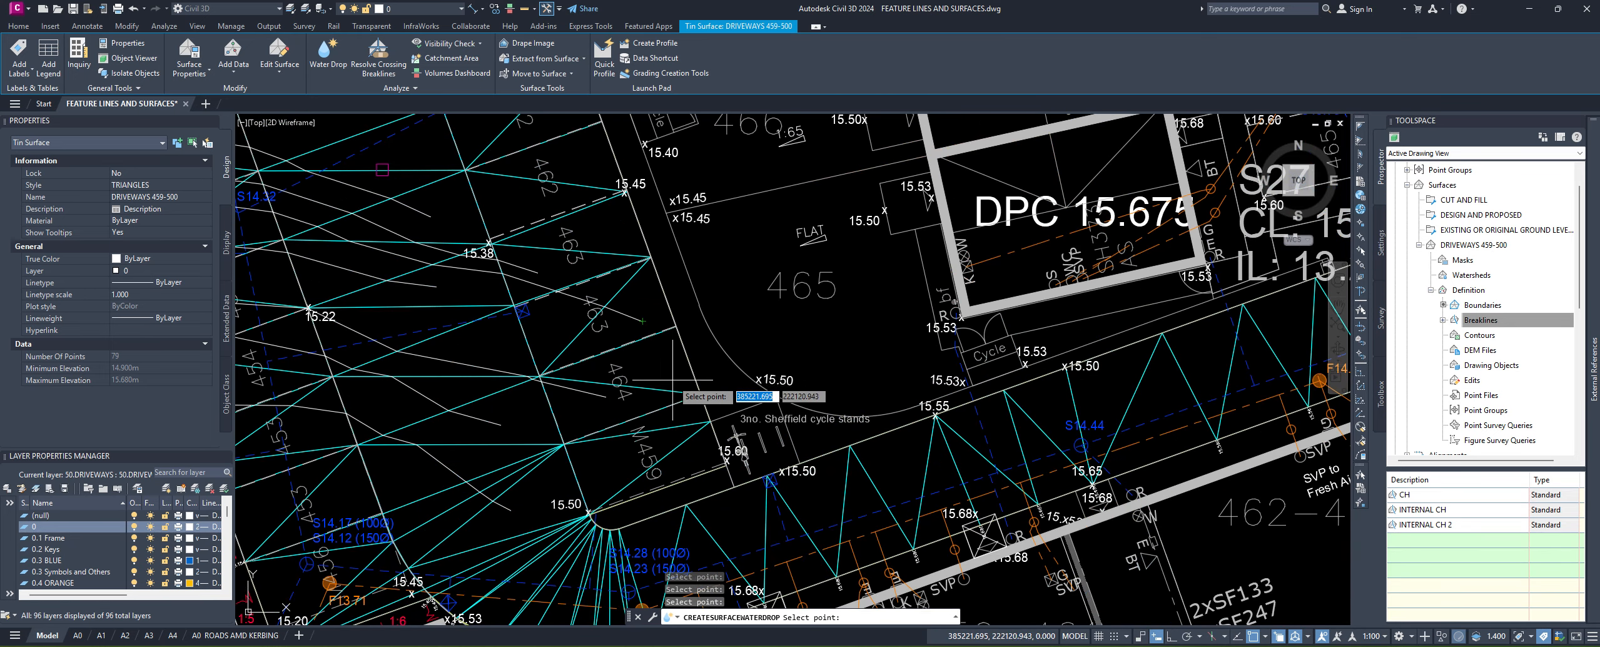
{"action": "middle_click_drag", "start_coordinate": [618, 407], "coordinate": [684, 414]}
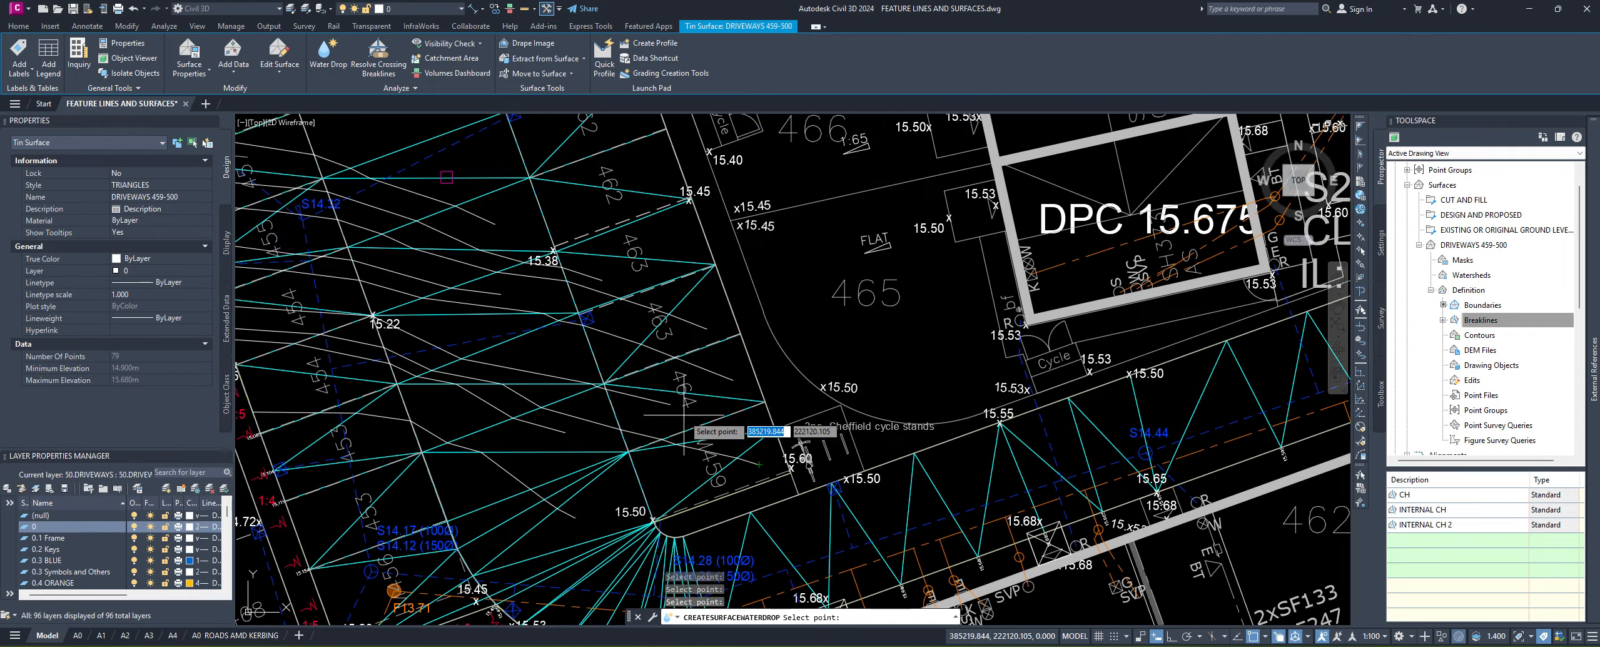
{"action": "scroll", "coordinate": [684, 414], "scroll_direction": "down", "scroll_amount": 3}
{"action": "scroll", "coordinate": [672, 436], "scroll_direction": "up", "scroll_amount": 4}
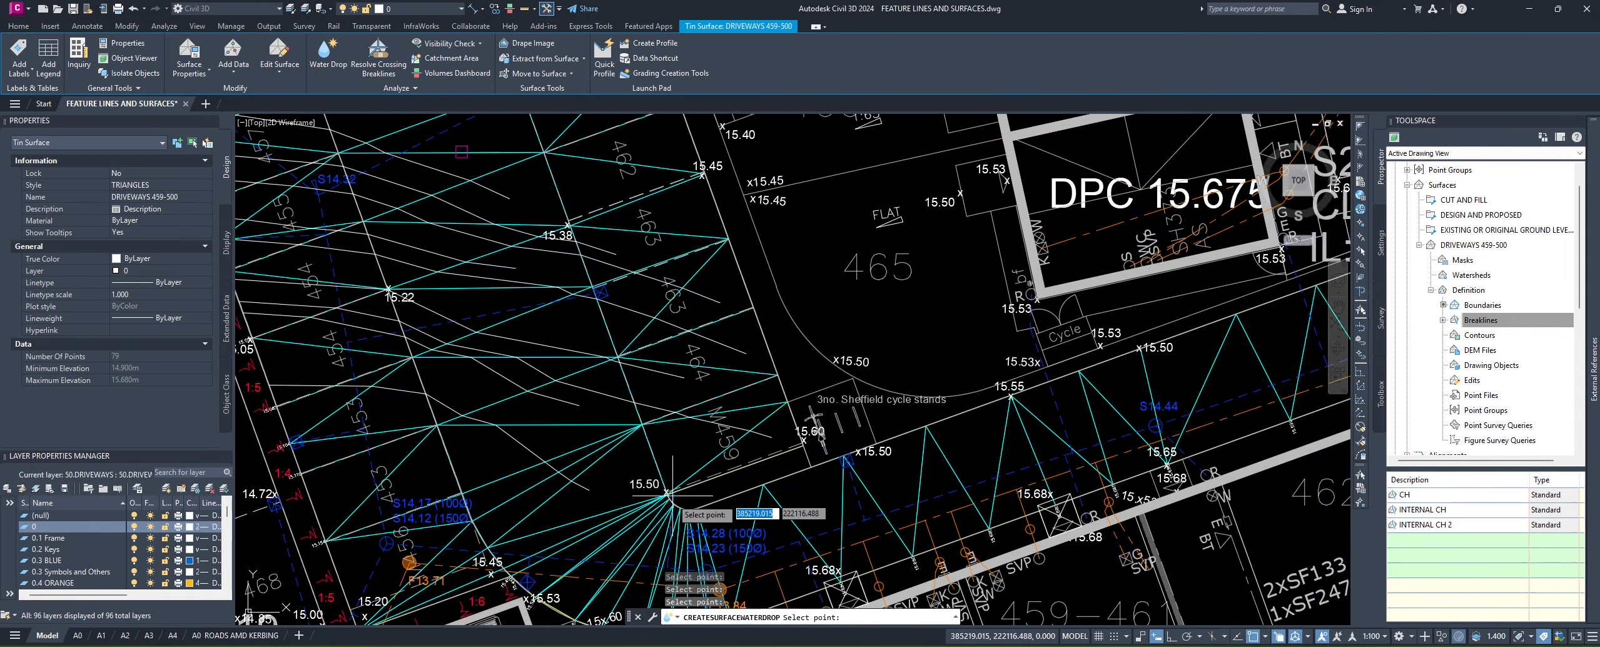
Step: Examine how the water drop paths drain from bays 461-464 towards bays 453-458 and the 15.50 driveway corner
{"action": "middle_click_drag", "start_coordinate": [625, 473], "coordinate": [592, 449]}
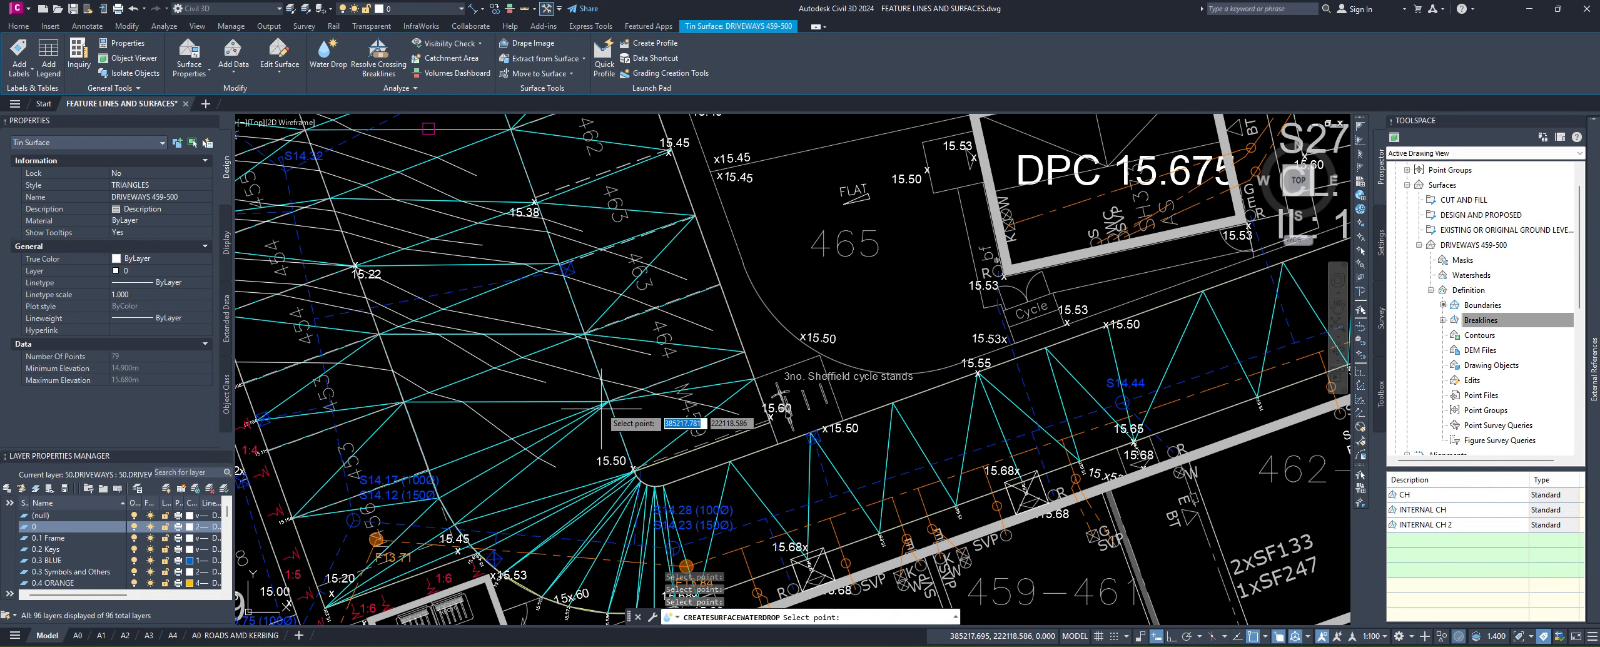
{"action": "middle_click_drag", "start_coordinate": [514, 129], "coordinate": [590, 407]}
{"action": "middle_click_drag", "start_coordinate": [640, 471], "coordinate": [594, 376]}
{"action": "scroll", "coordinate": [595, 376], "scroll_direction": "down", "scroll_amount": 2}
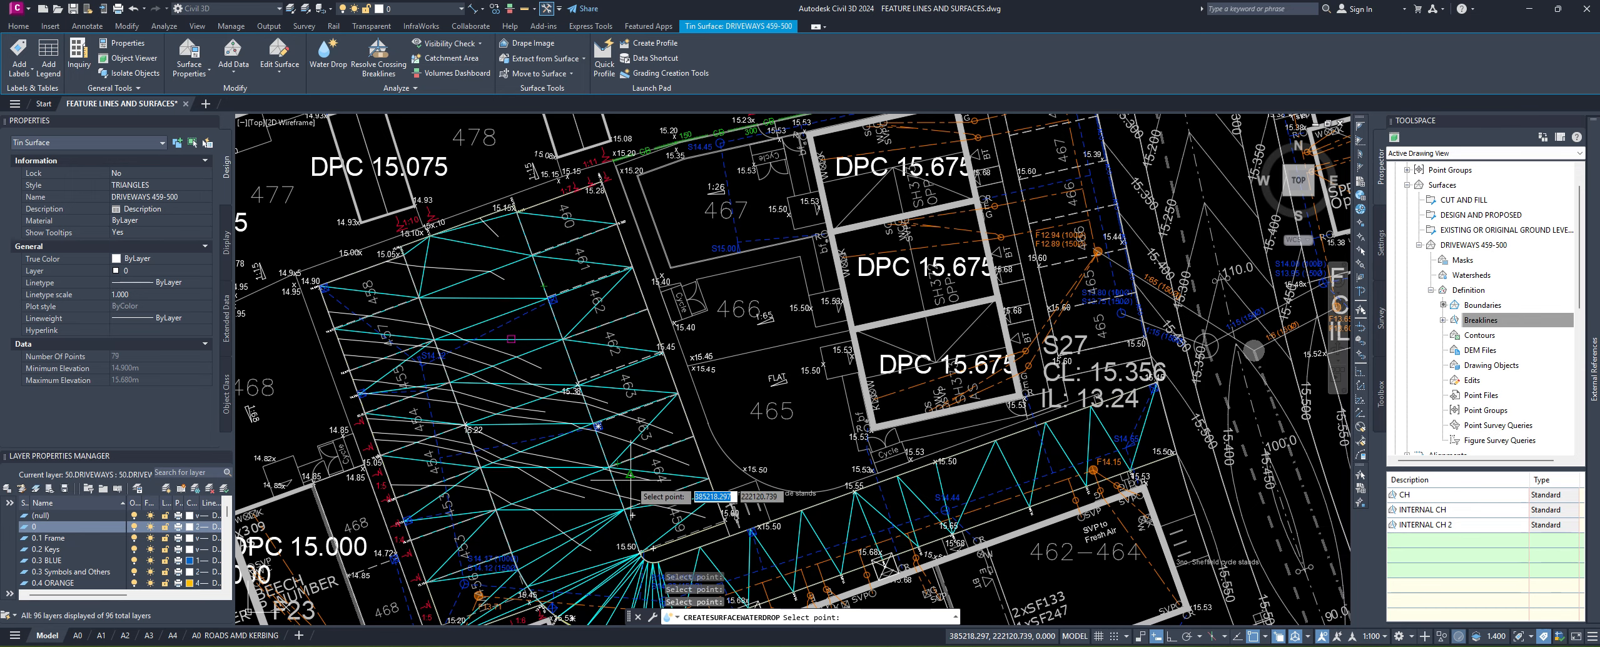
{"action": "scroll", "coordinate": [669, 353], "scroll_direction": "up", "scroll_amount": 3}
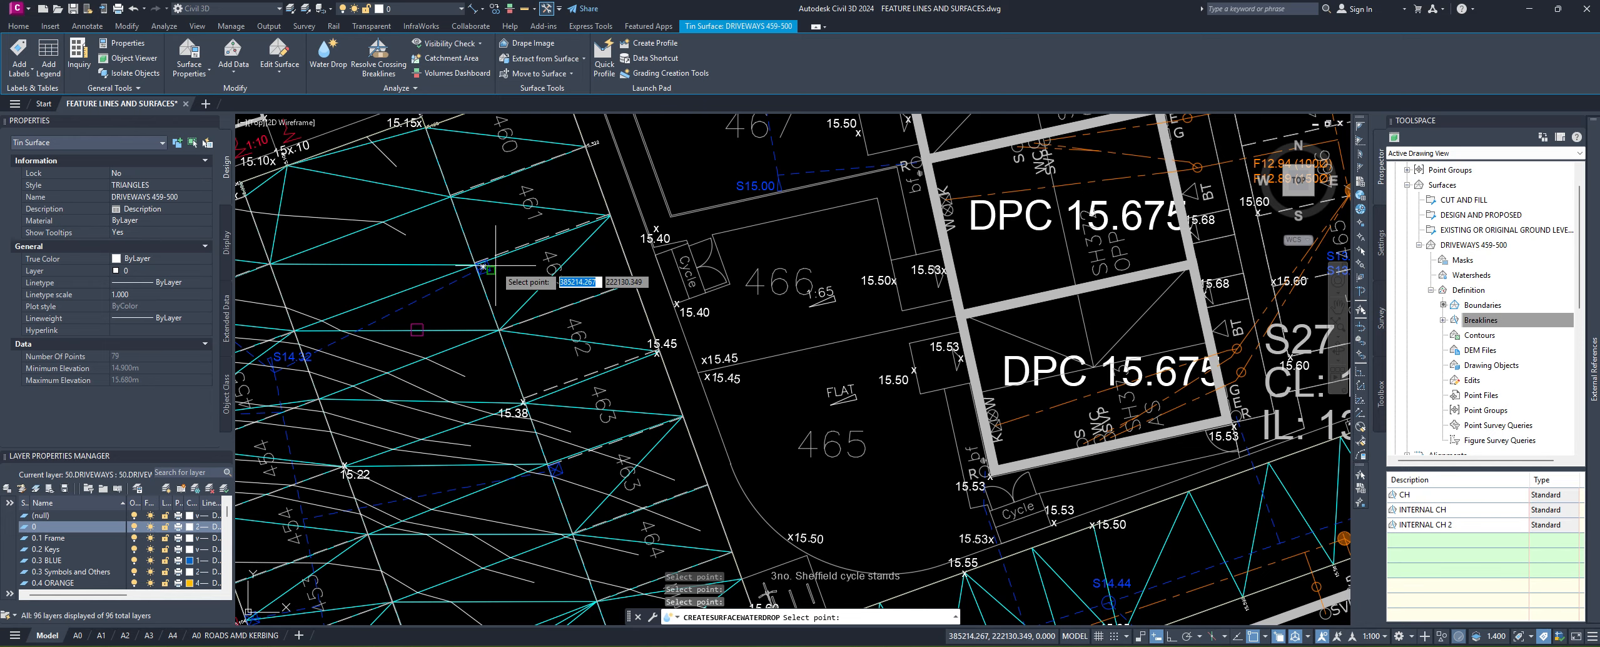
{"action": "scroll", "coordinate": [417, 363], "scroll_direction": "up", "scroll_amount": 3}
{"action": "middle_click_drag", "start_coordinate": [417, 363], "coordinate": [729, 285]}
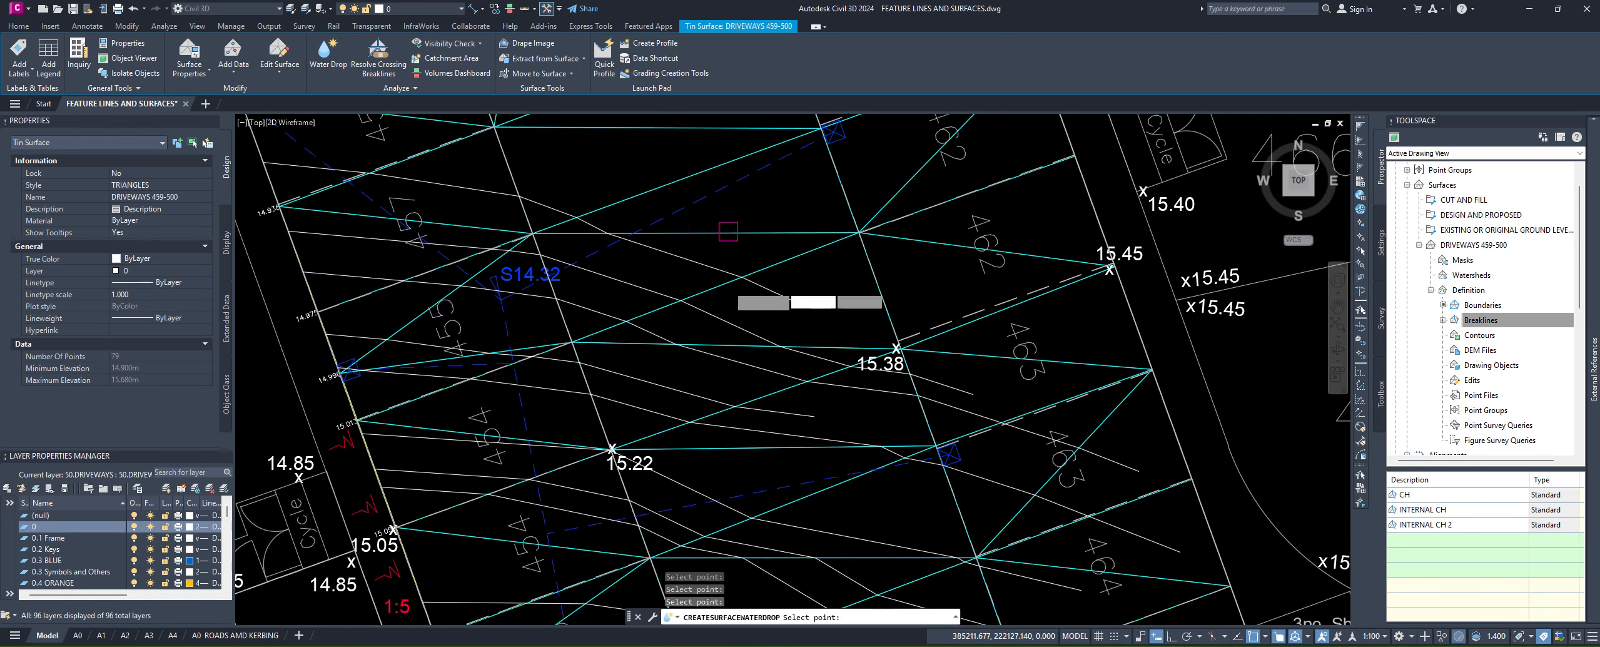
Step: Examine the water drop paths across bays 453-464 and along the driveway beside blocks 456-458 and 459-461
{"action": "scroll", "coordinate": [719, 313], "scroll_direction": "down", "scroll_amount": 3}
{"action": "middle_click_drag", "start_coordinate": [693, 492], "coordinate": [623, 261]}
{"action": "scroll", "coordinate": [768, 332], "scroll_direction": "down", "scroll_amount": 3}
{"action": "middle_click_drag", "start_coordinate": [768, 332], "coordinate": [768, 453]}
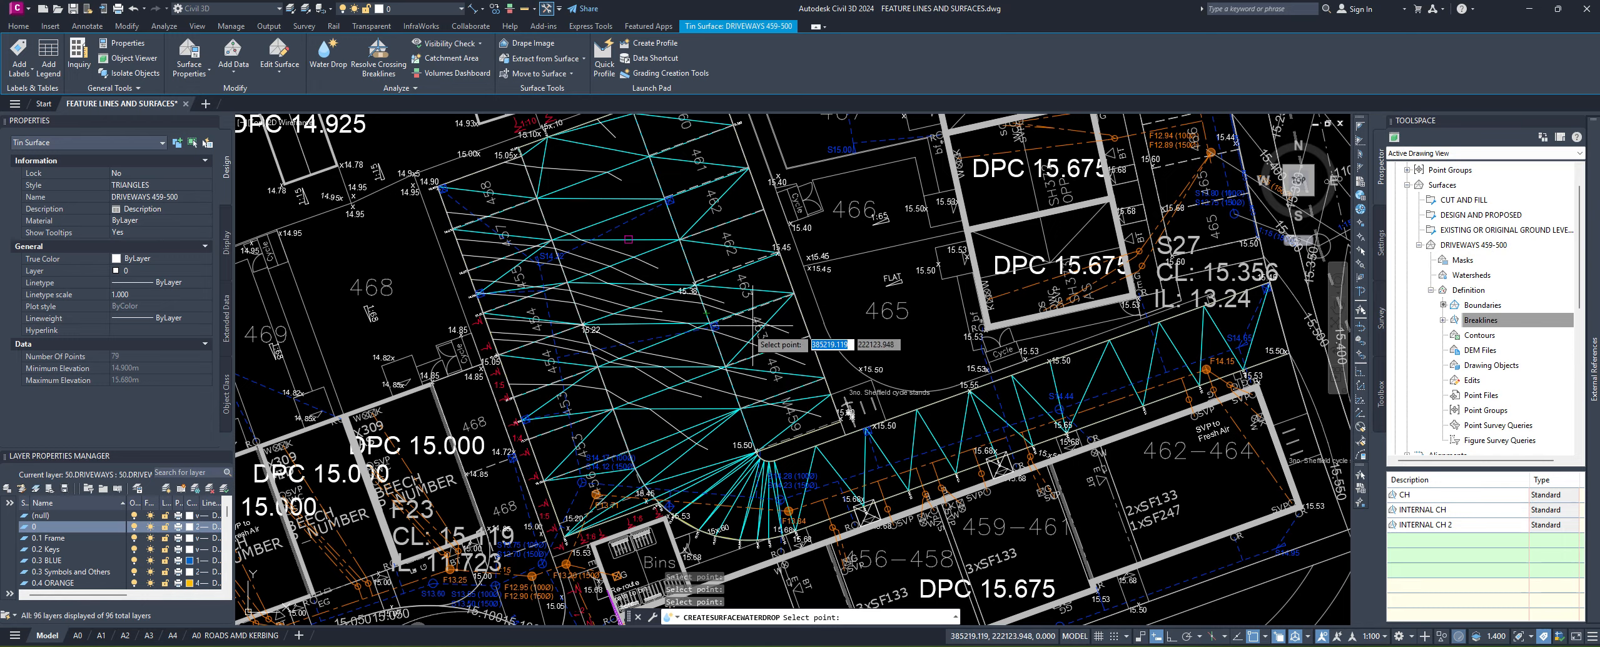
{"action": "middle_click_drag", "start_coordinate": [641, 173], "coordinate": [646, 306]}
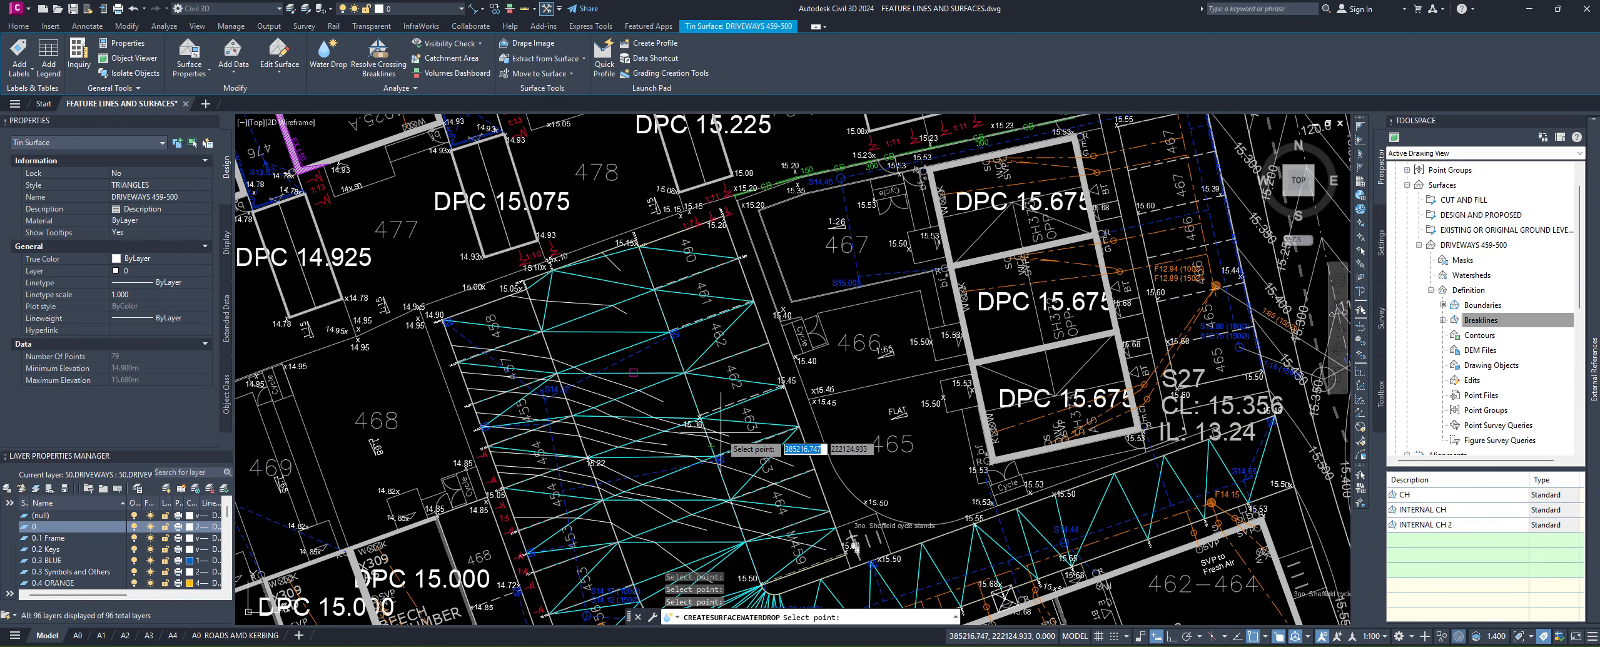
{"action": "middle_click_drag", "start_coordinate": [865, 500], "coordinate": [807, 375]}
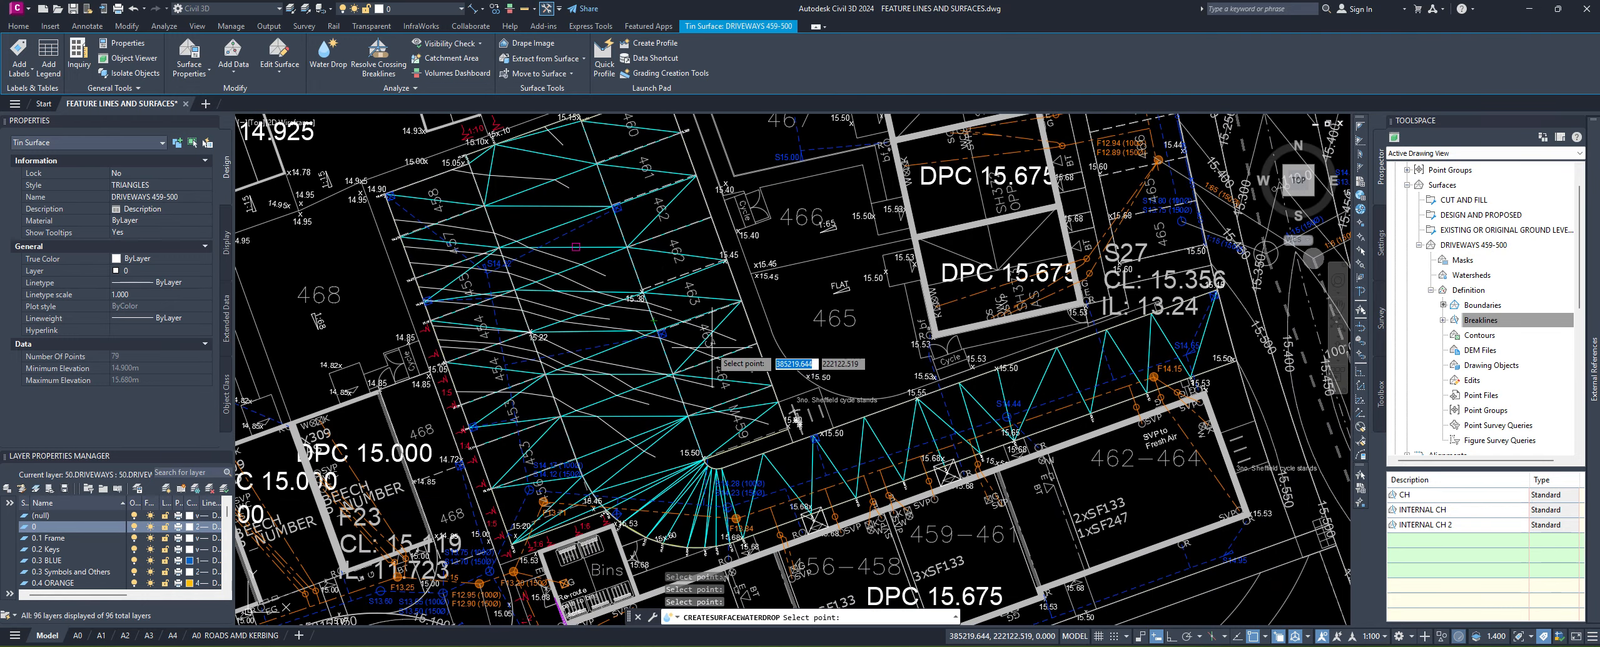
{"action": "scroll", "coordinate": [713, 354], "scroll_direction": "up", "scroll_amount": 2}
{"action": "middle_click_drag", "start_coordinate": [728, 310], "coordinate": [778, 507]}
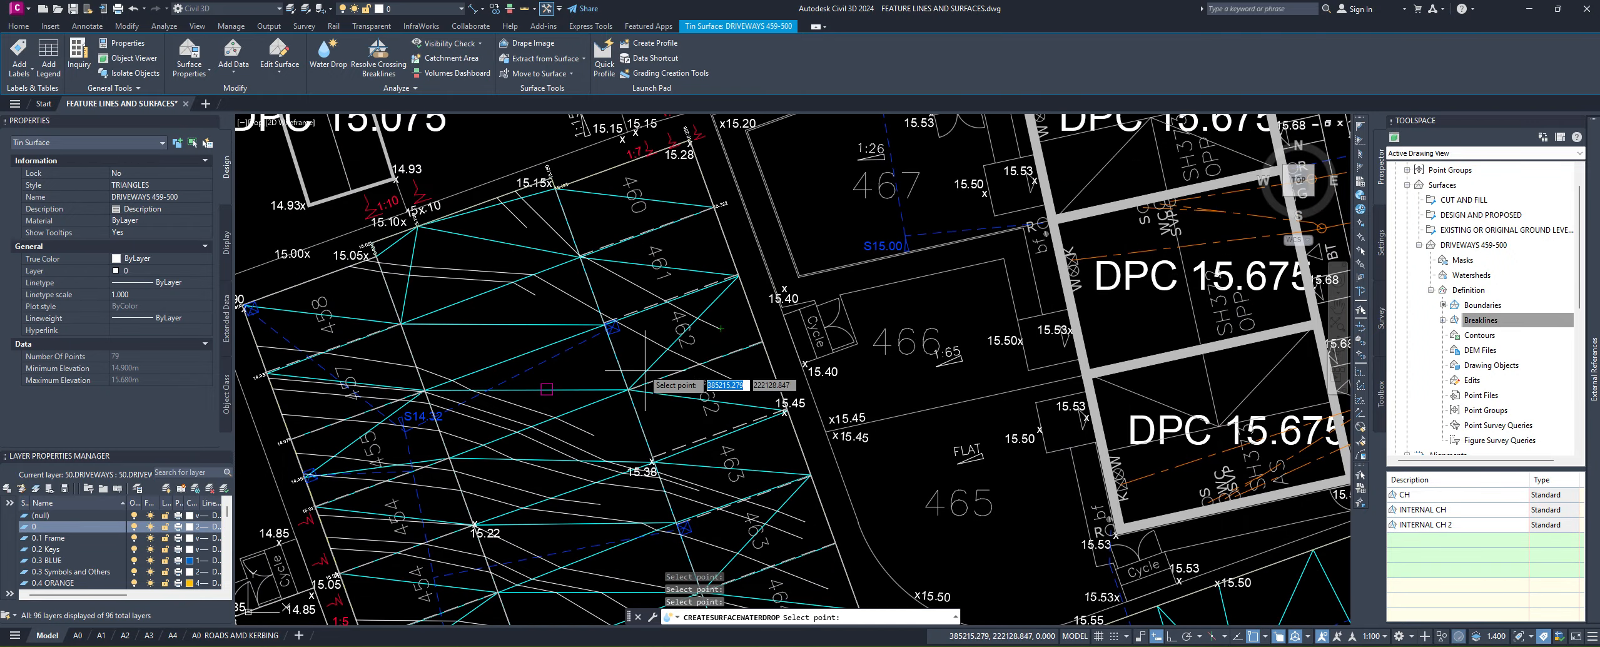
{"action": "scroll", "coordinate": [623, 347], "scroll_direction": "down", "scroll_amount": 5}
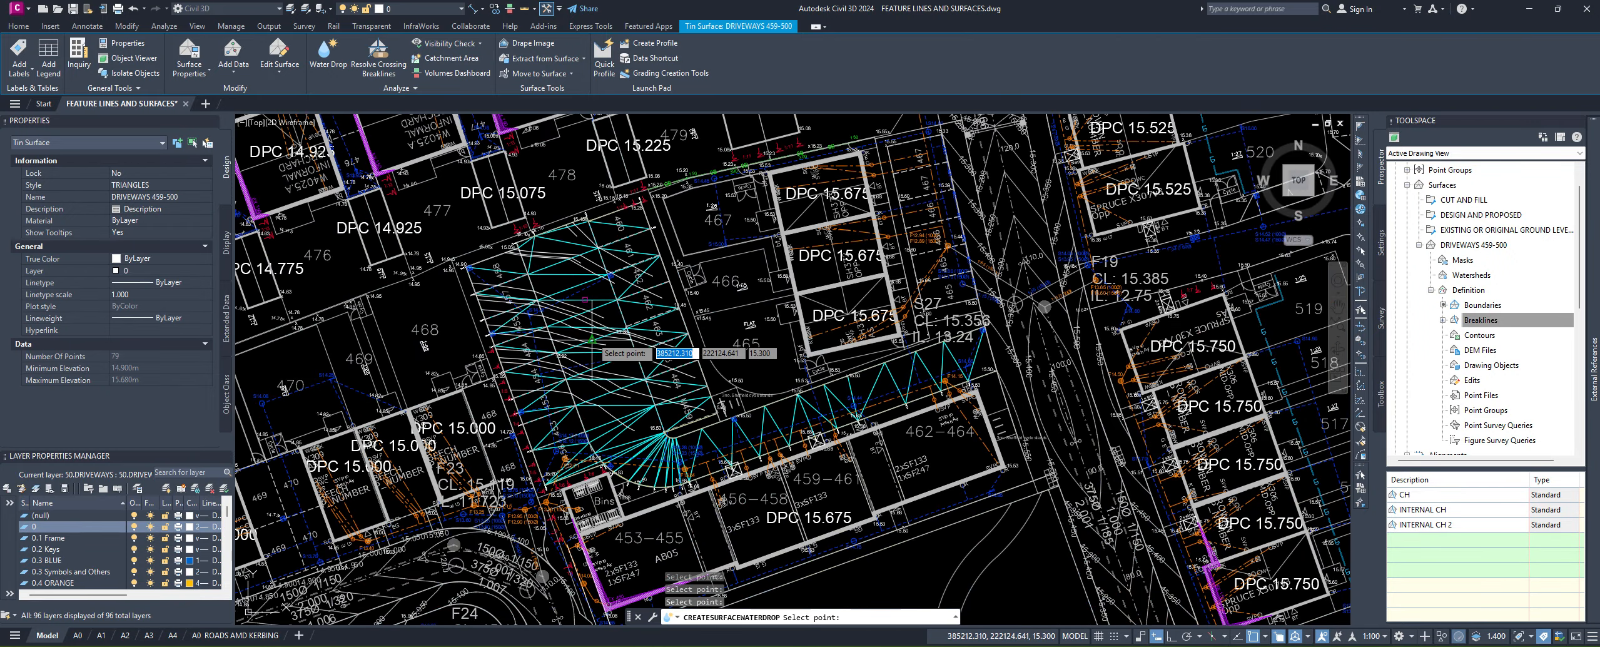
{"action": "scroll", "coordinate": [544, 351], "scroll_direction": "up", "scroll_amount": 4}
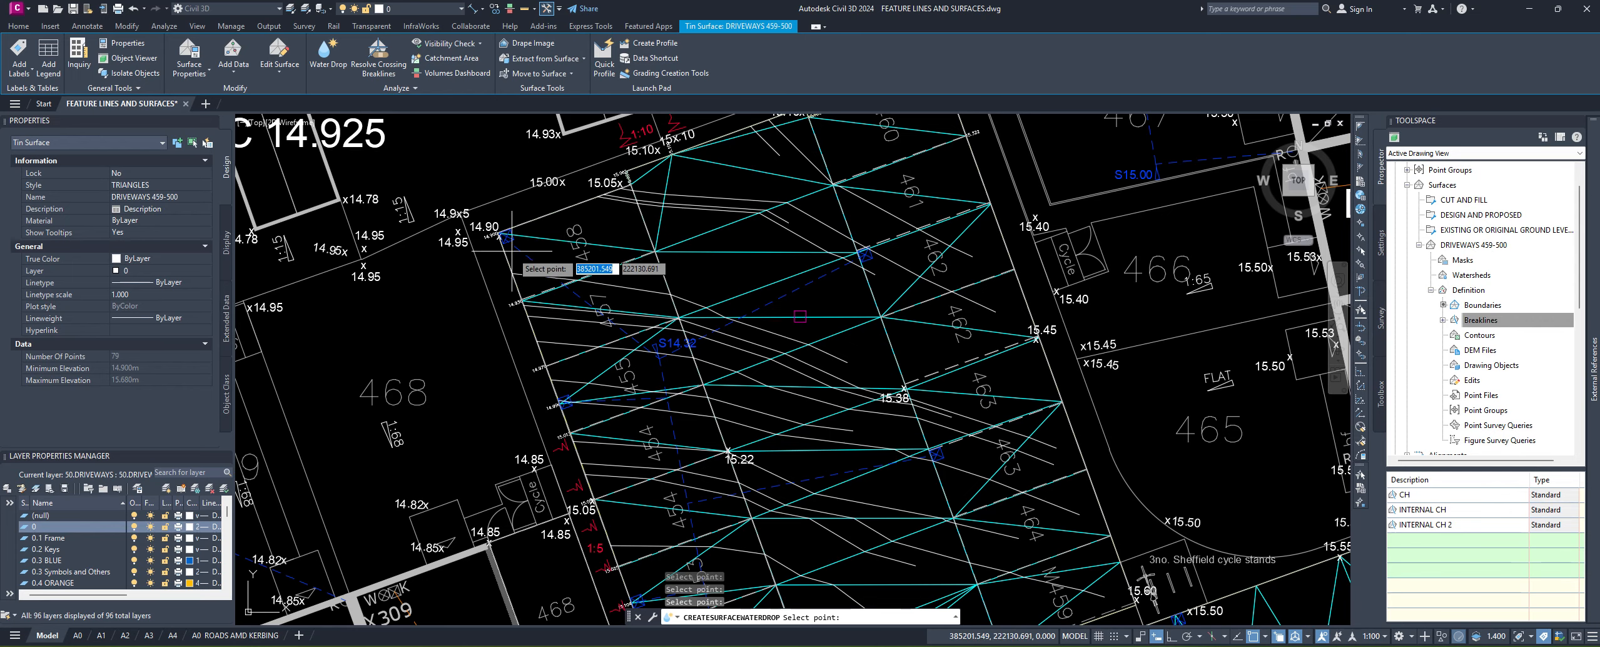
{"action": "middle_click_drag", "start_coordinate": [617, 617], "coordinate": [575, 324]}
{"action": "mouse_move", "coordinate": [654, 430]}
{"action": "middle_mouse_down"}
{"action": "mouse_move", "coordinate": [614, 376]}
{"action": "mouse_move", "coordinate": [616, 508]}
{"action": "middle_mouse_up"}
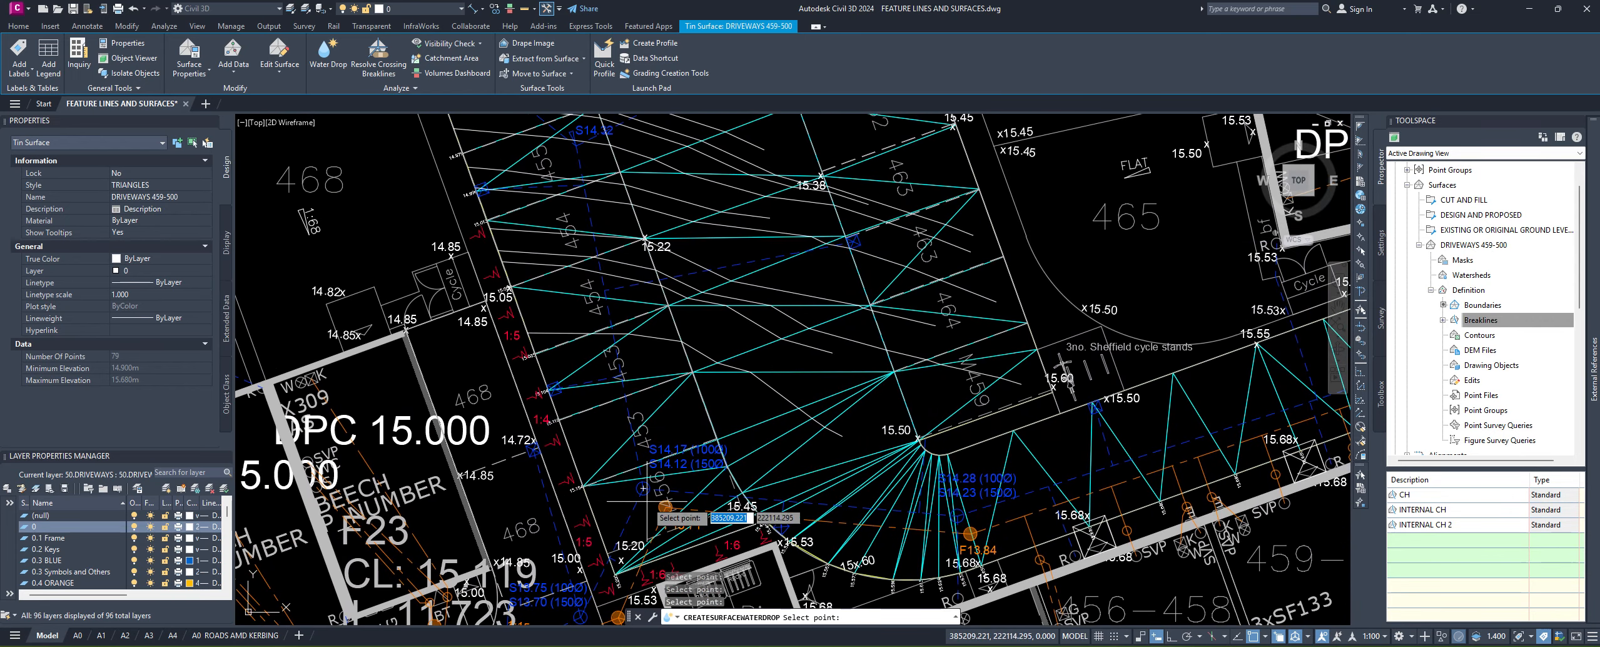
{"action": "middle_click_drag", "start_coordinate": [597, 352], "coordinate": [685, 598]}
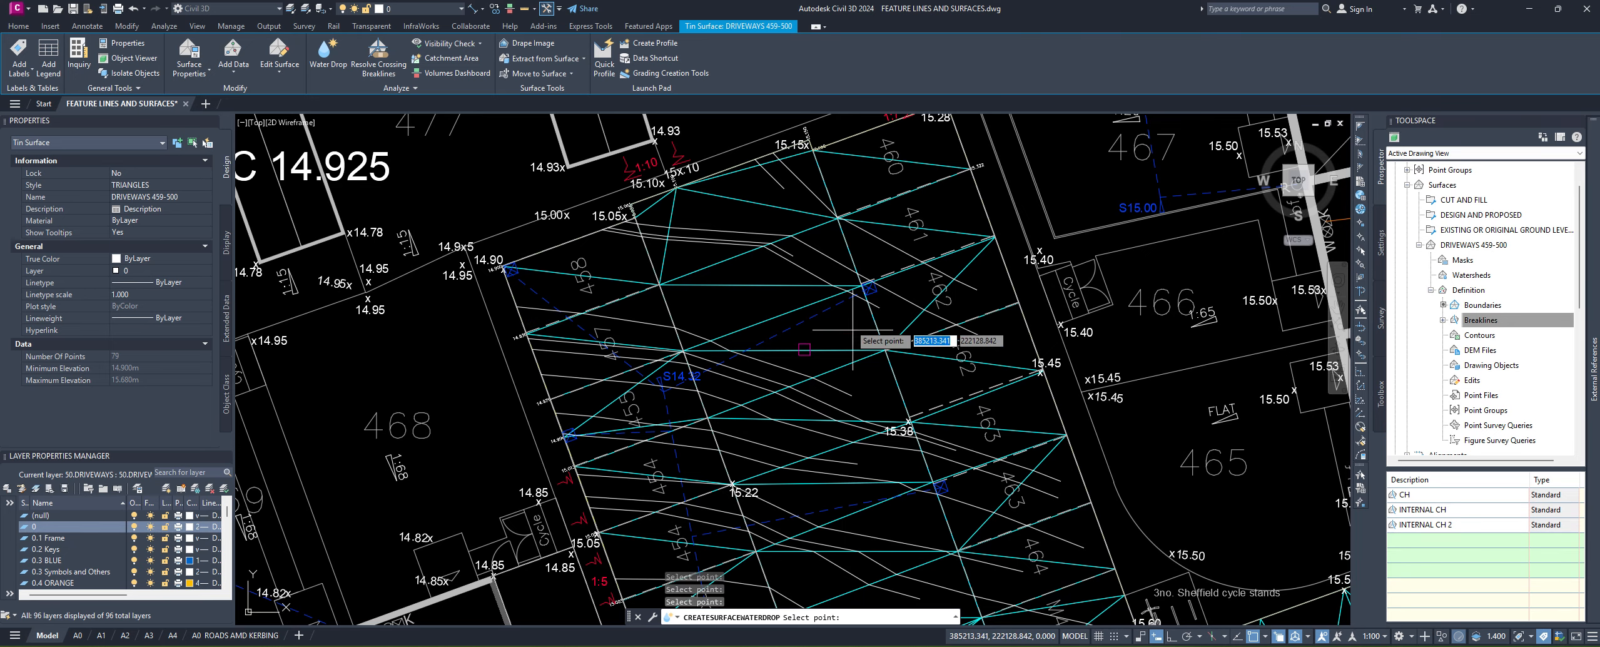
{"action": "middle_click_drag", "start_coordinate": [883, 564], "coordinate": [847, 542]}
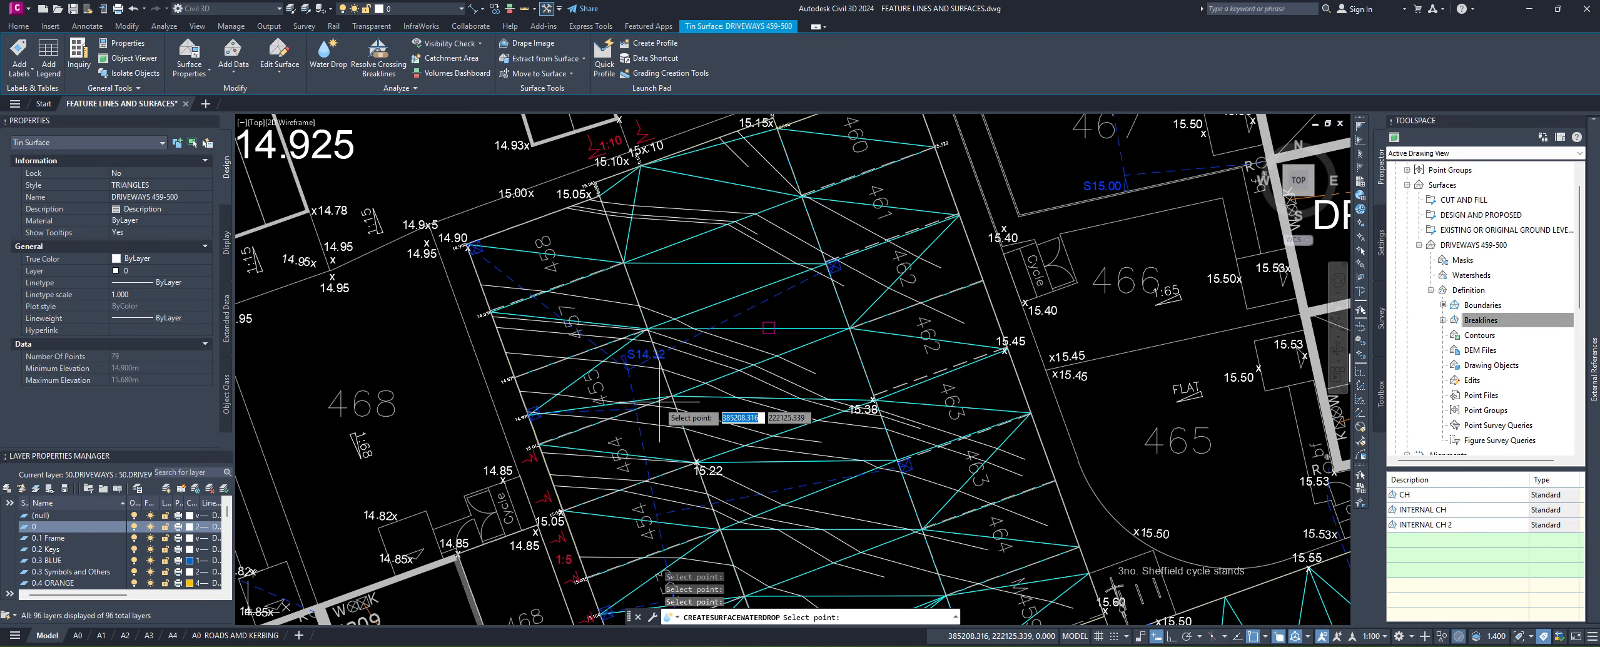
{"action": "scroll", "coordinate": [491, 240], "scroll_direction": "down", "scroll_amount": 5}
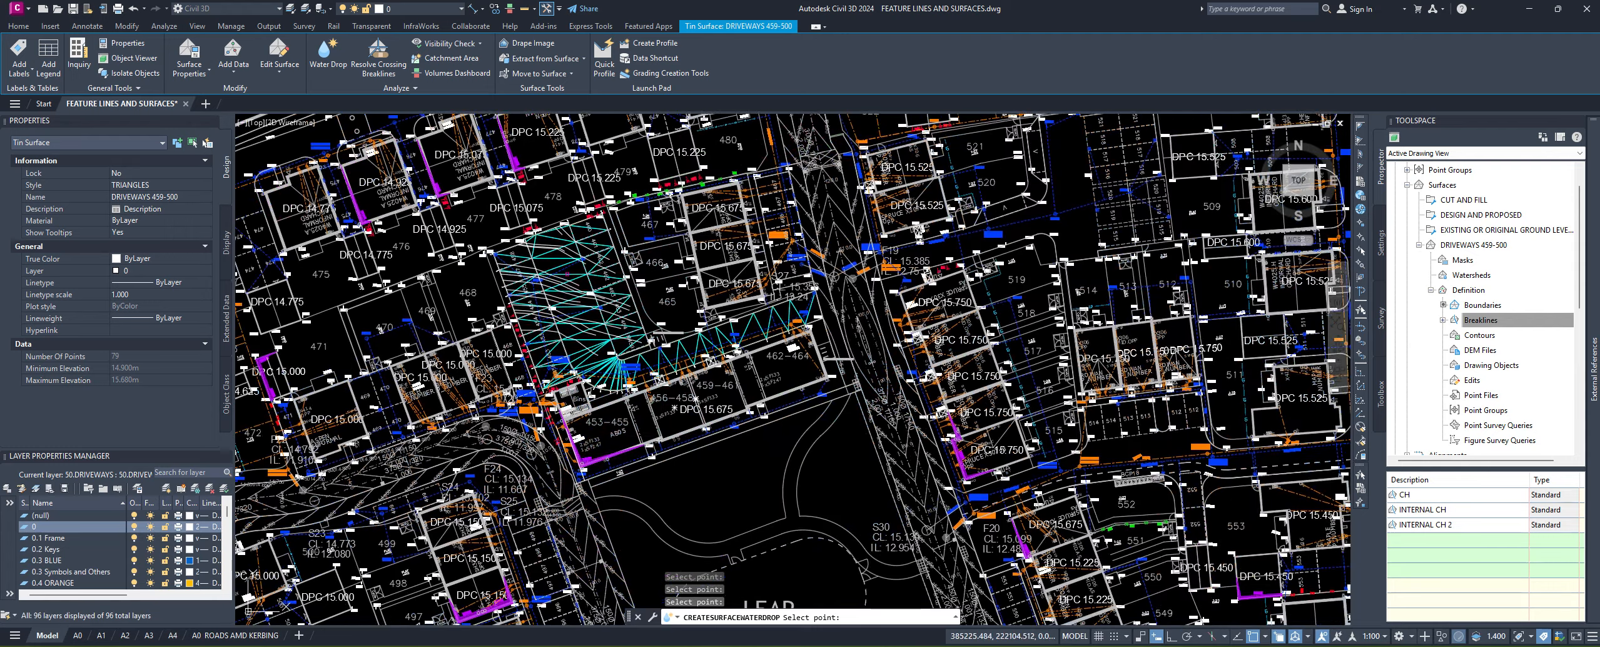
{"action": "scroll", "coordinate": [691, 362], "scroll_direction": "up", "scroll_amount": 5}
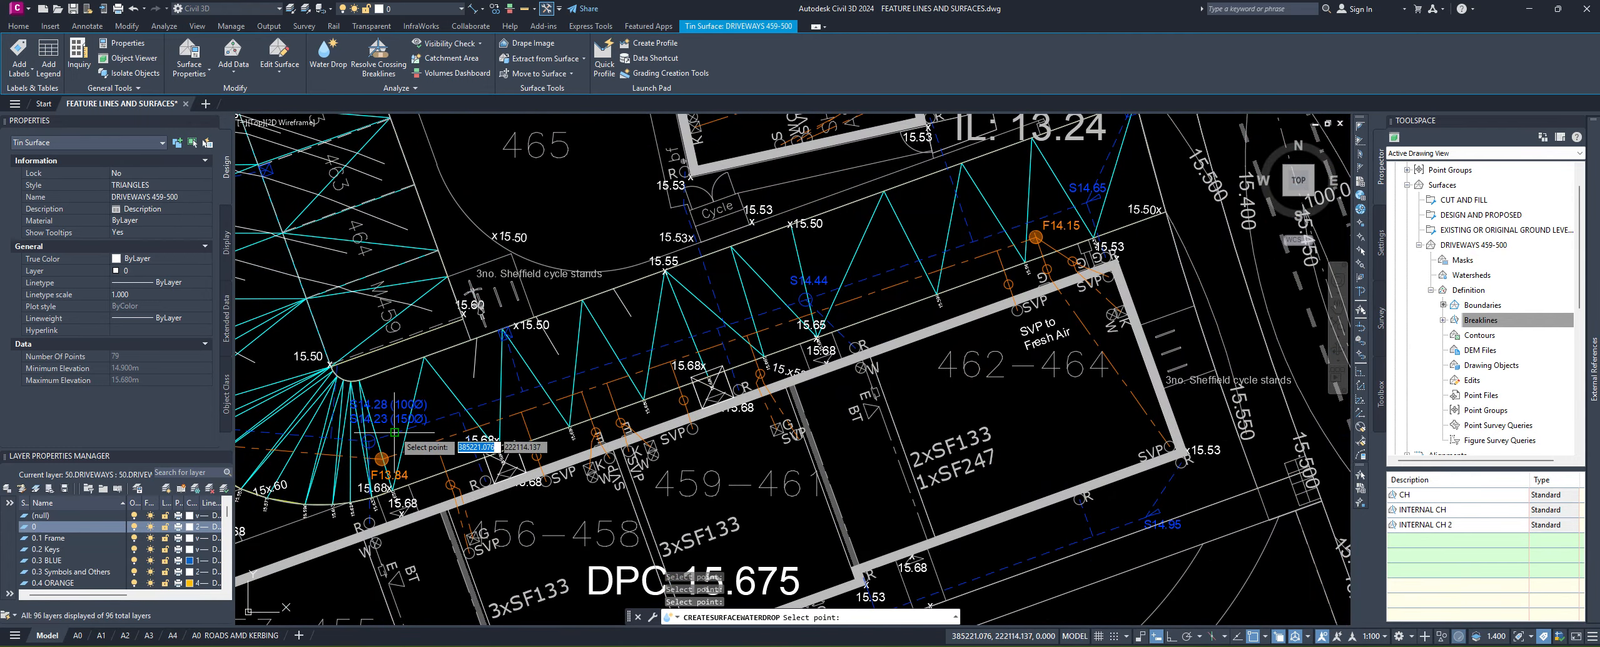
{"action": "scroll", "coordinate": [397, 388], "scroll_direction": "up", "scroll_amount": 5}
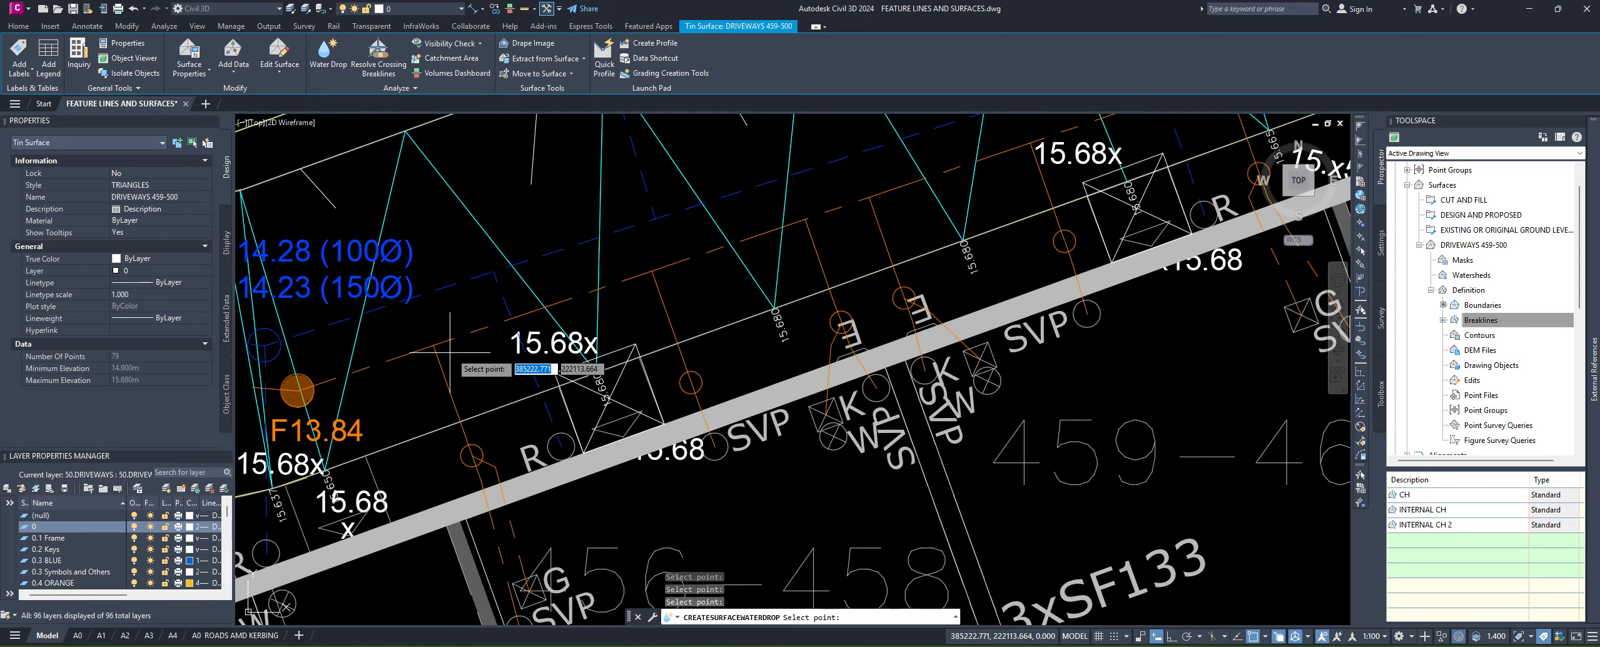
{"action": "scroll", "coordinate": [513, 311], "scroll_direction": "down", "scroll_amount": 2}
{"action": "middle_click_drag", "start_coordinate": [511, 309], "coordinate": [646, 361]}
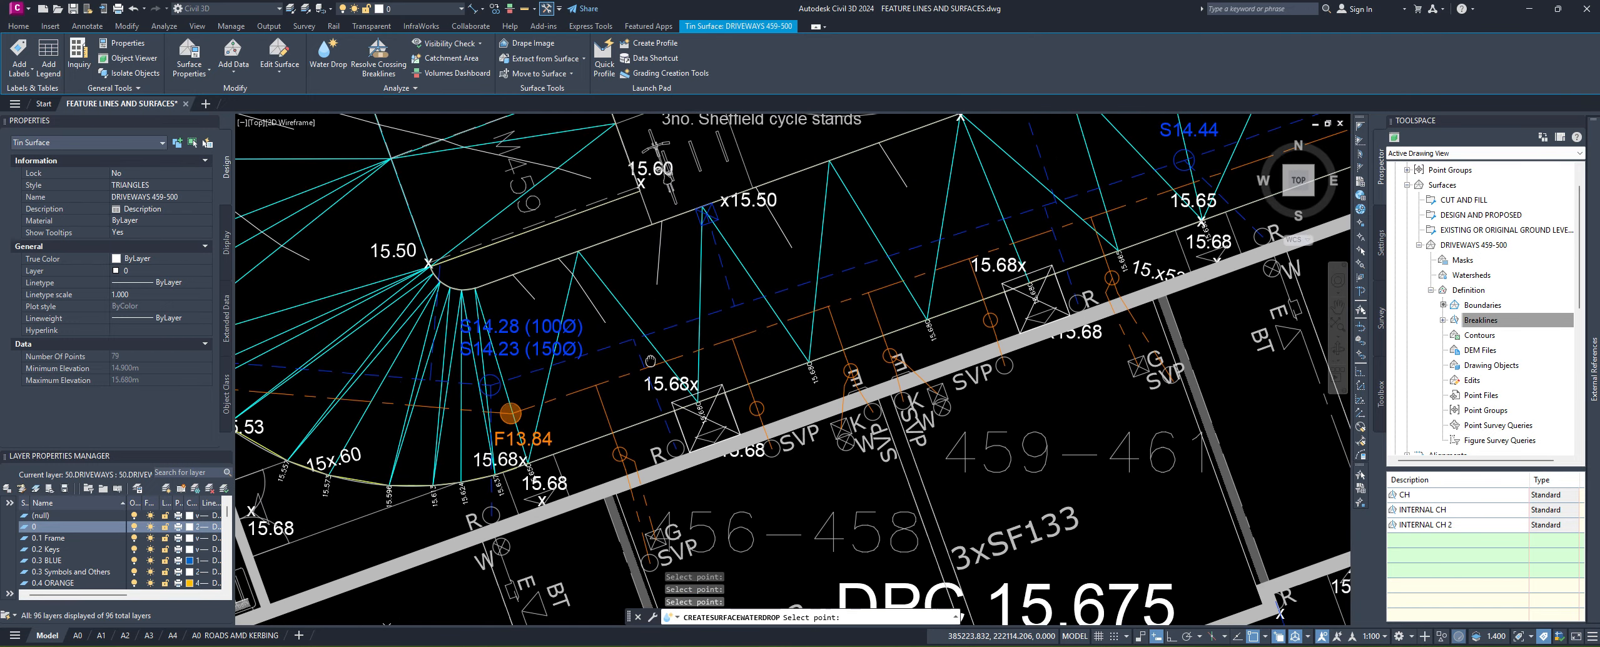
Step: End the water drop command and delete all the water drop polylines by selecting similar objects
{"action": "key", "text": "Escape"}
{"action": "mouse_move", "coordinate": [680, 297]}
{"action": "middle_mouse_down"}
{"action": "mouse_move", "coordinate": [645, 303]}
{"action": "mouse_move", "coordinate": [699, 365]}
{"action": "middle_mouse_up"}
{"action": "key", "text": "Escape"}
{"action": "key", "text": "Escape"}
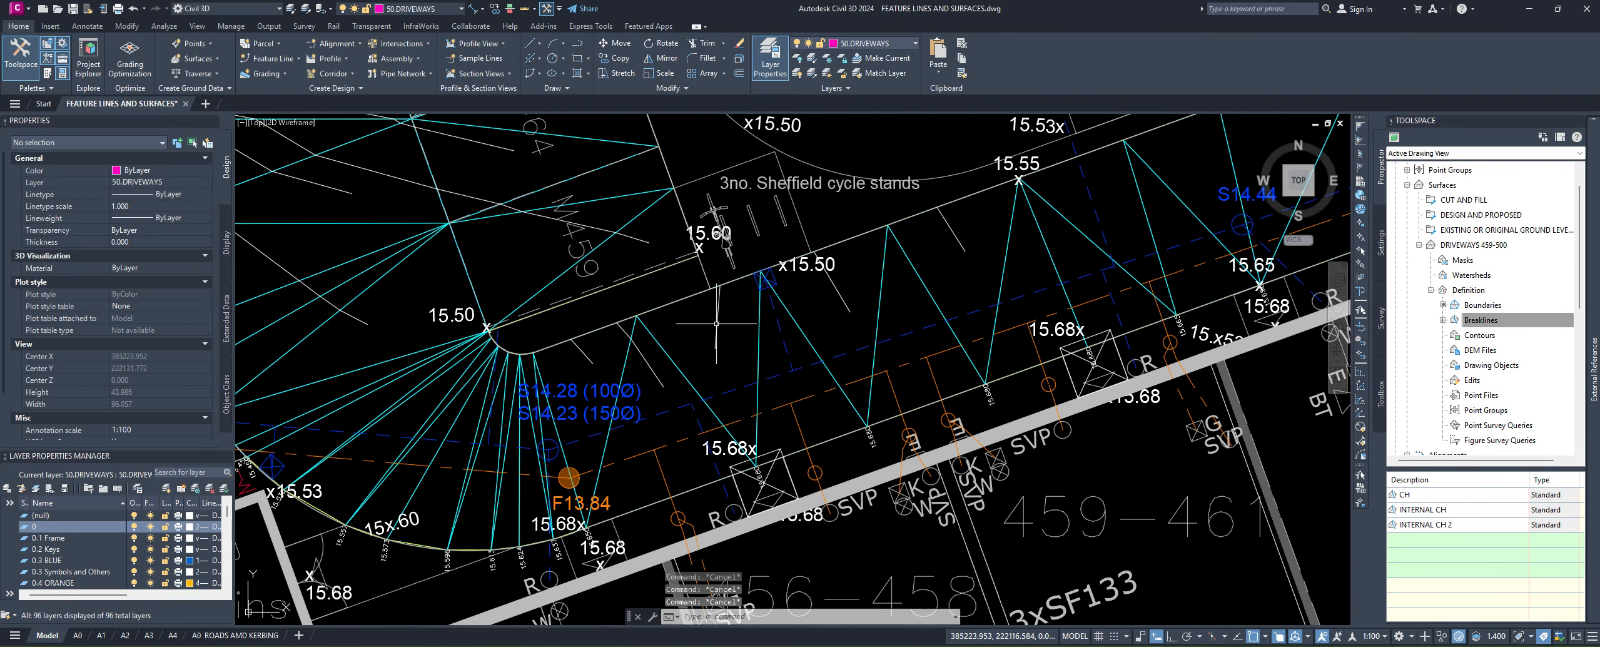
{"action": "right_click", "coordinate": [688, 348]}
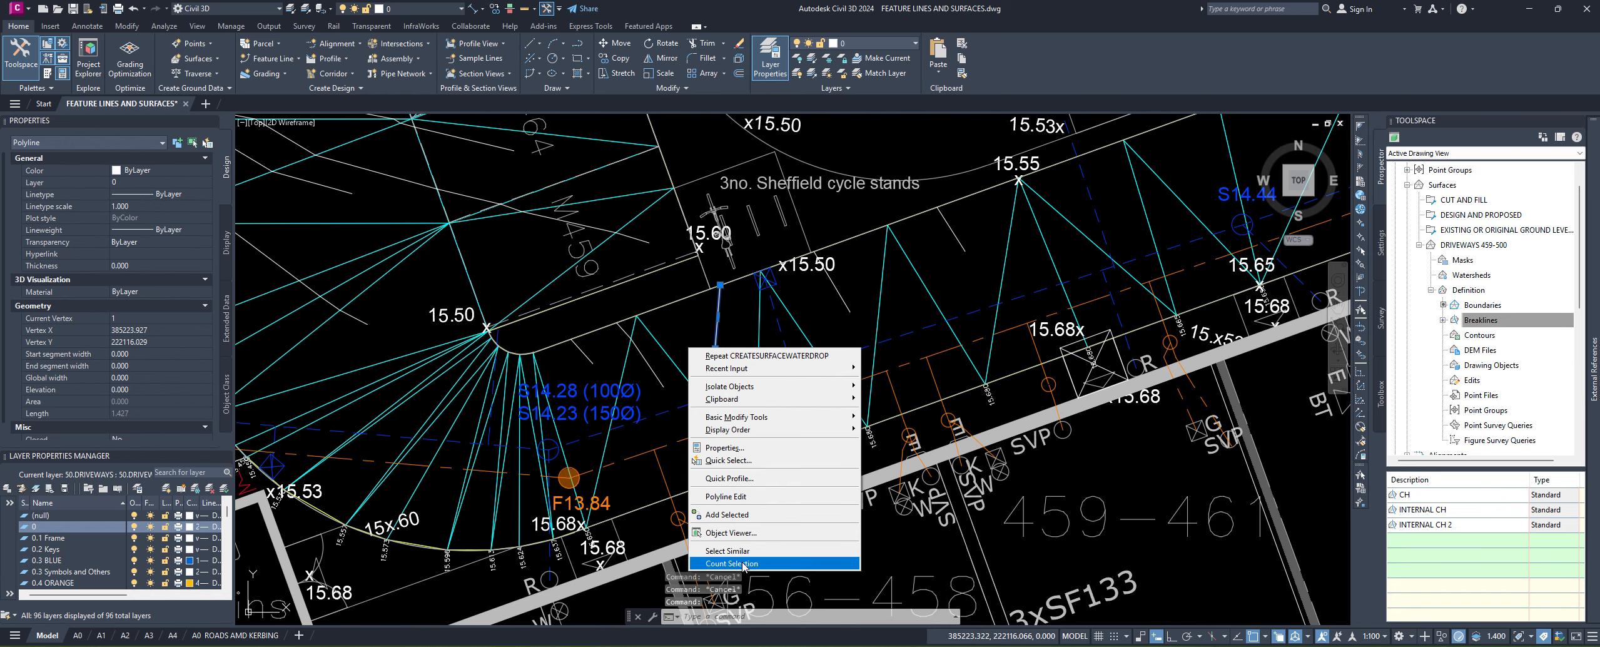
{"action": "left_click", "coordinate": [726, 550]}
{"action": "scroll", "coordinate": [586, 463], "scroll_direction": "down", "scroll_amount": 2}
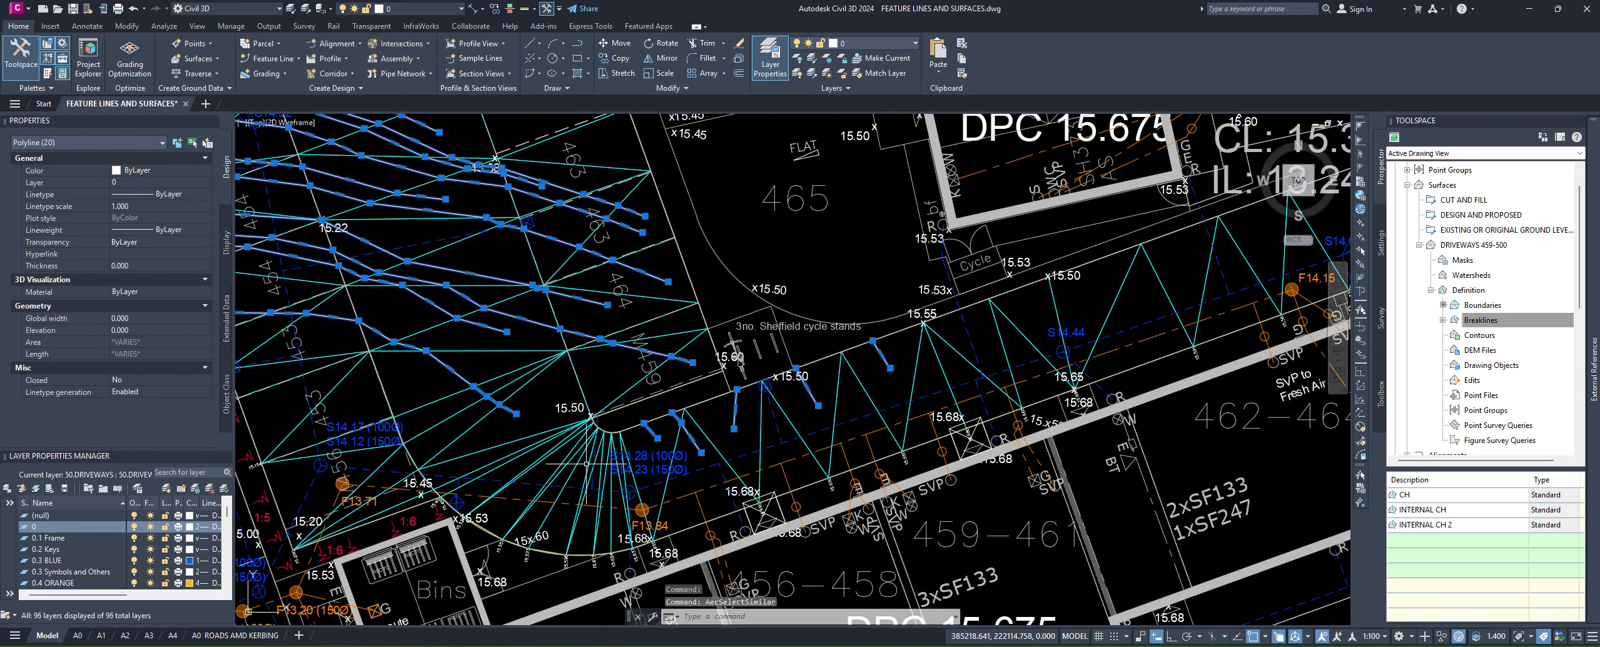
{"action": "key", "text": "Delete"}
Step: Set the style of the DRIVEWAYS 459-500 surface to 25MM - 50MM CONTOURS
{"action": "middle_click_drag", "start_coordinate": [502, 343], "coordinate": [673, 404]}
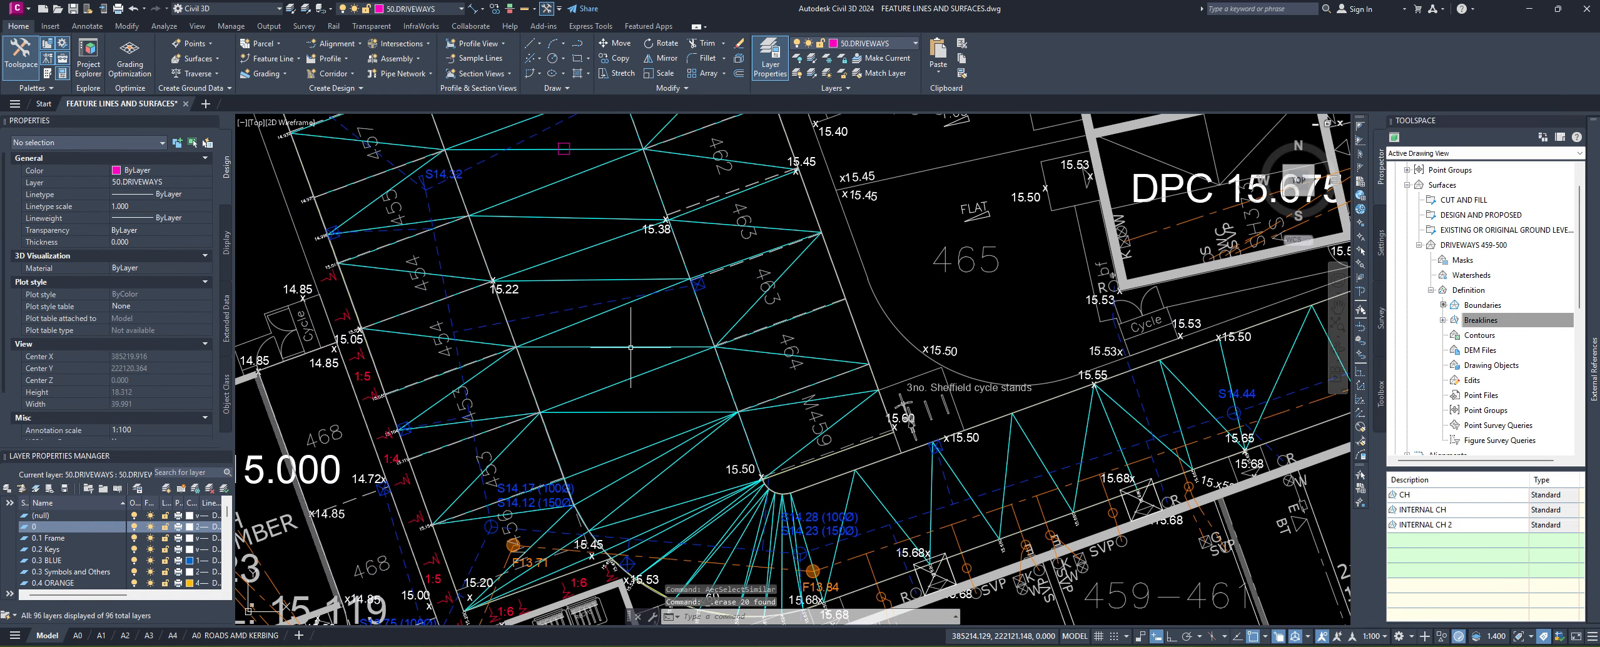
{"action": "left_click", "coordinate": [332, 321]}
{"action": "left_click", "coordinate": [144, 183]}
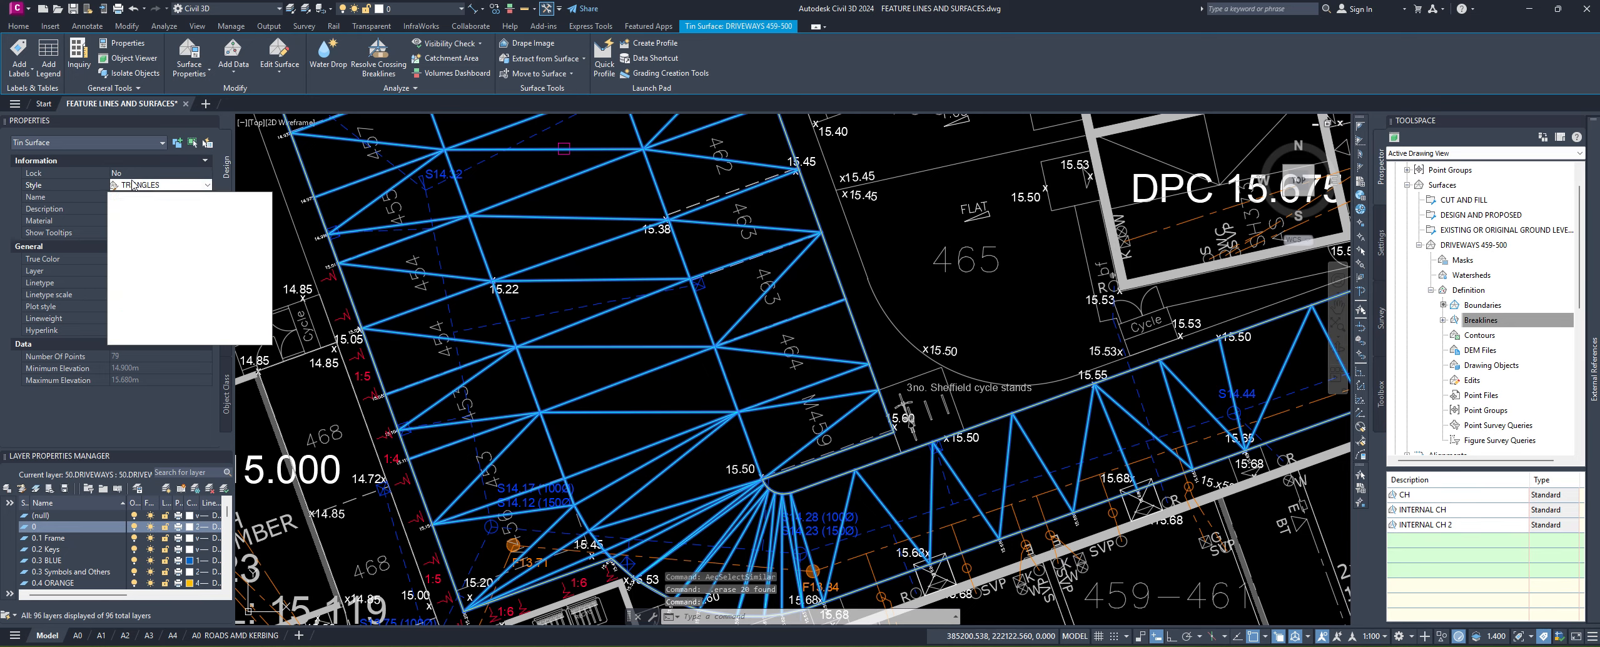
{"action": "left_click", "coordinate": [168, 197]}
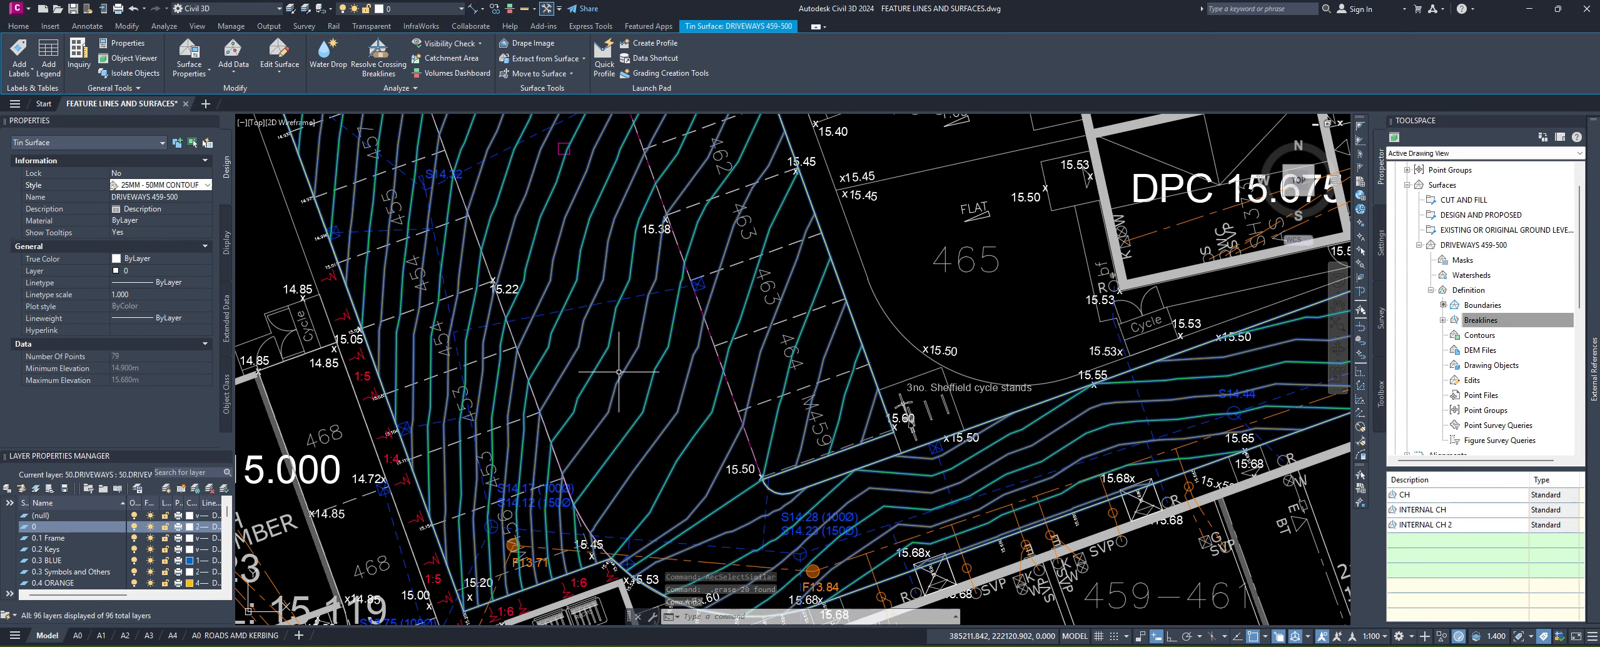
Step: Examine the surface contours along the driveway beside blocks 456-464 and across the parking bays for the direction of fall
{"action": "scroll", "coordinate": [800, 390], "scroll_direction": "down", "scroll_amount": 2}
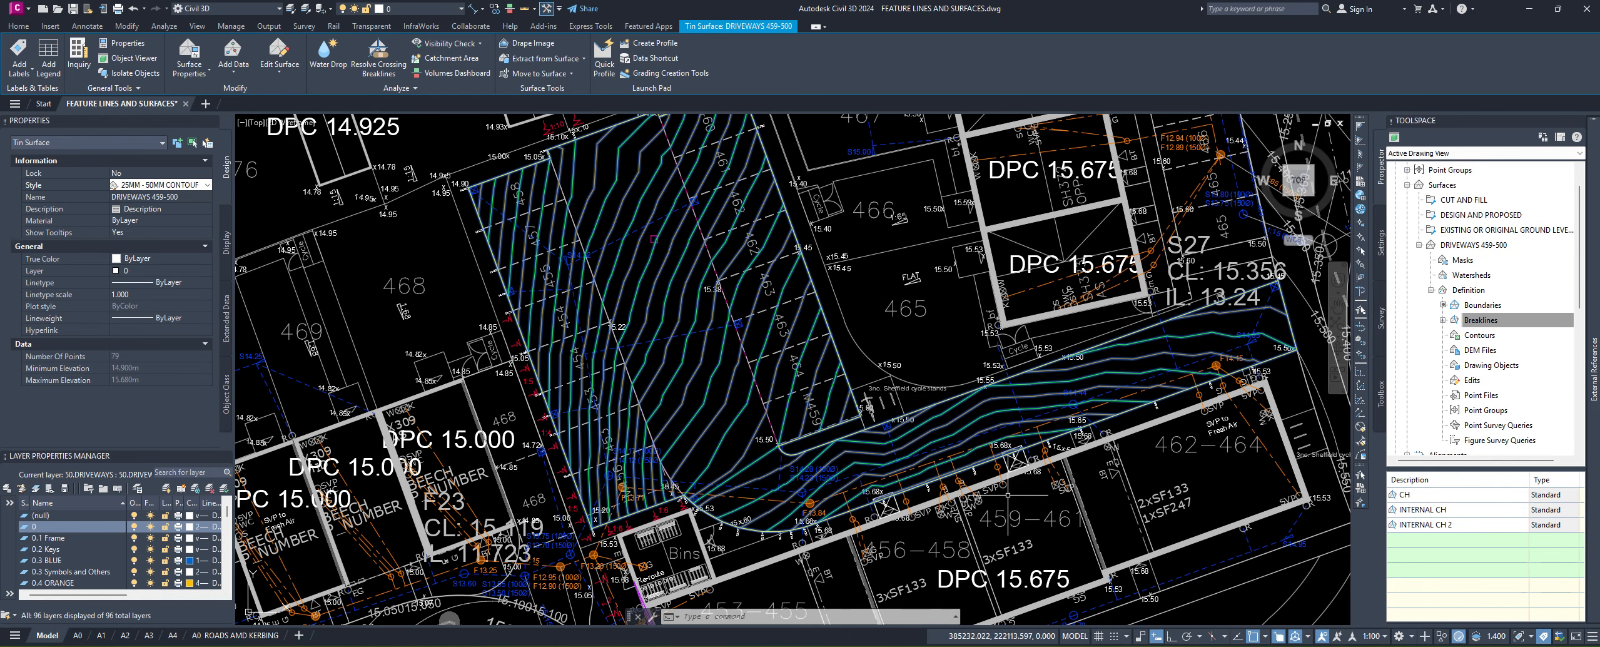
{"action": "middle_click_drag", "start_coordinate": [929, 408], "coordinate": [790, 391]}
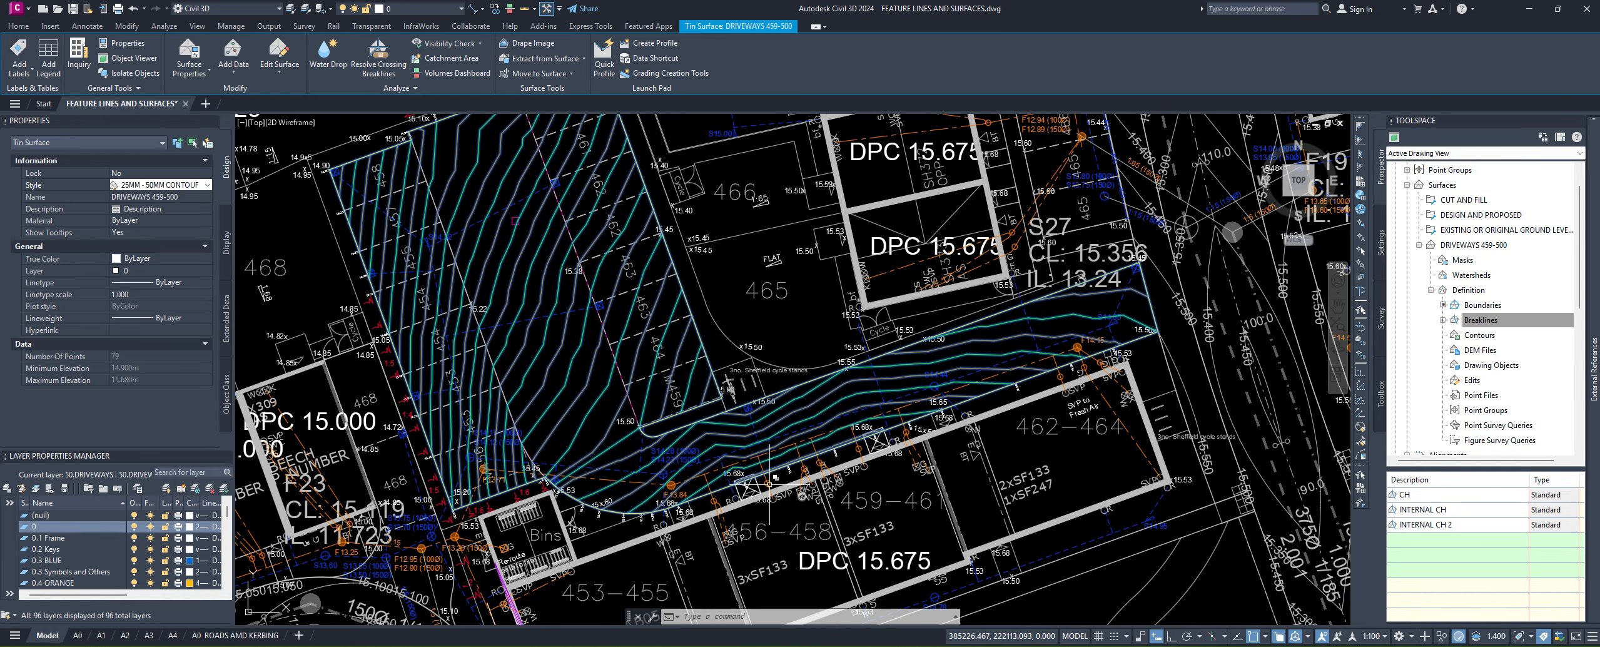
{"action": "scroll", "coordinate": [828, 408], "scroll_direction": "up", "scroll_amount": 4}
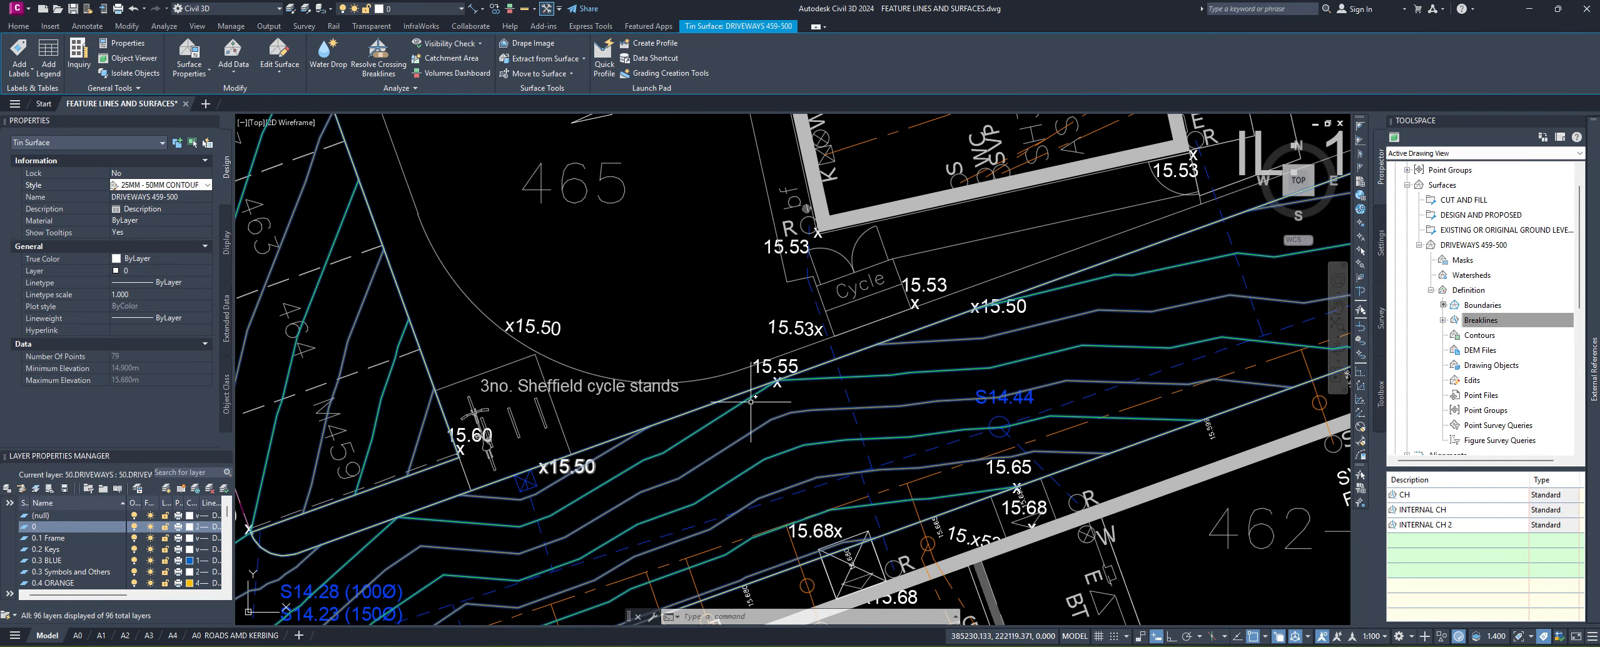
{"action": "mouse_move", "coordinate": [716, 448]}
{"action": "middle_mouse_down"}
{"action": "mouse_move", "coordinate": [460, 470]}
{"action": "mouse_move", "coordinate": [439, 508]}
{"action": "middle_mouse_up"}
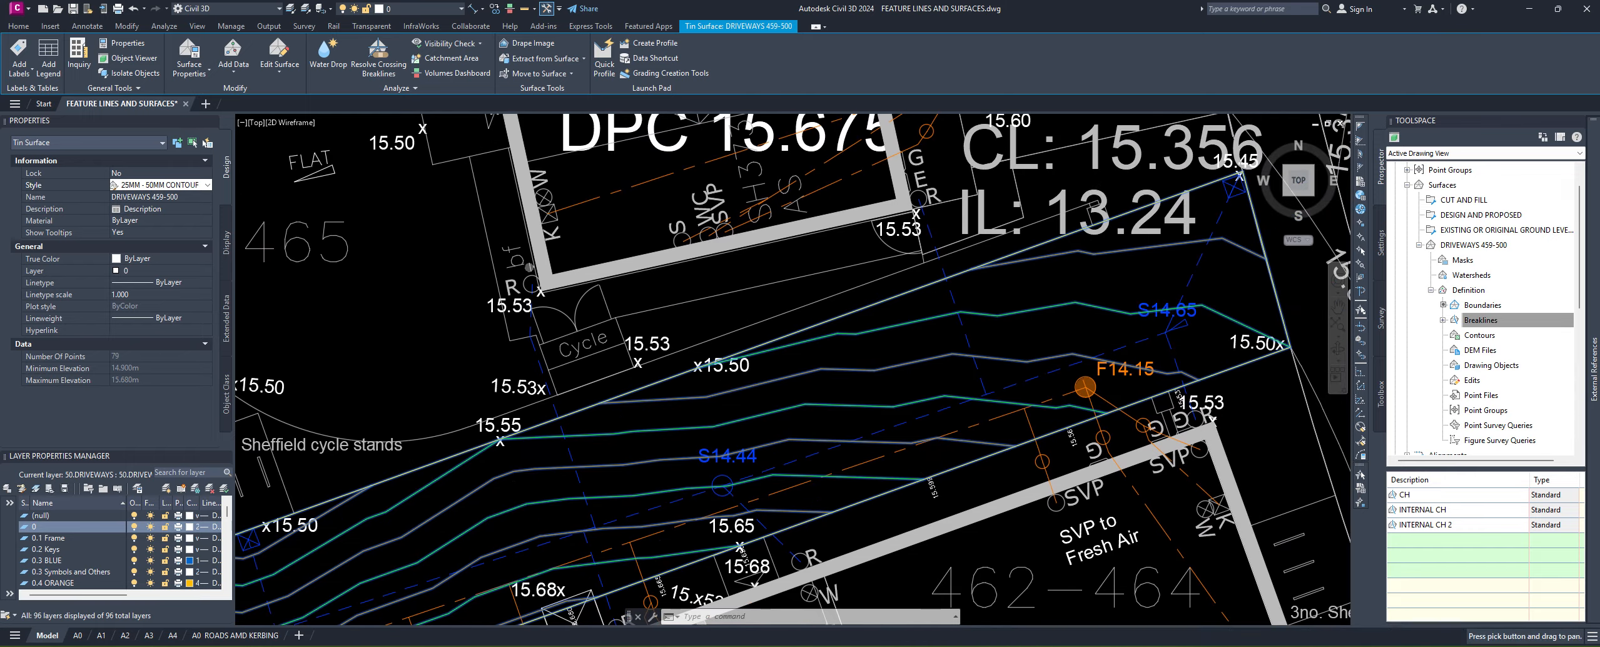
{"action": "middle_click_drag", "start_coordinate": [766, 379], "coordinate": [647, 415]}
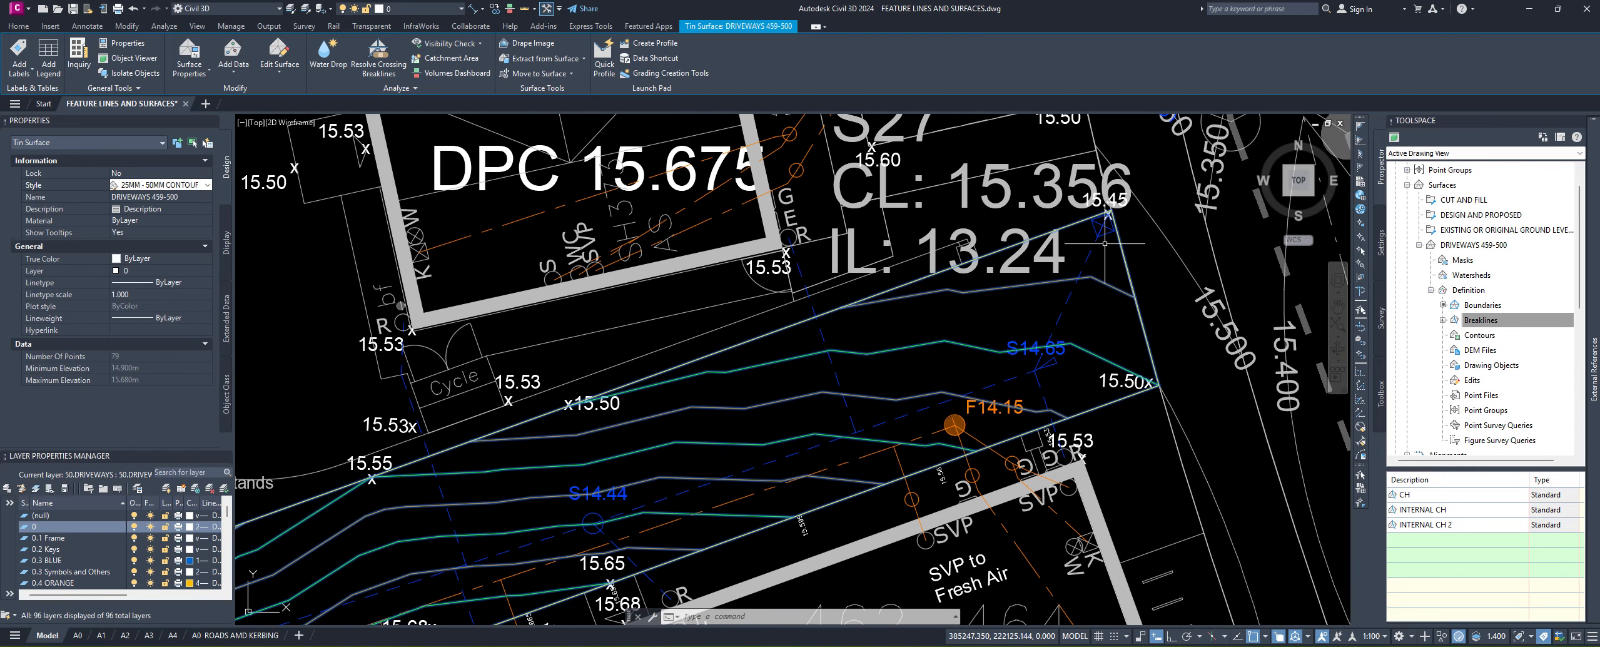
{"action": "middle_click_drag", "start_coordinate": [714, 459], "coordinate": [828, 397]}
{"action": "scroll", "coordinate": [827, 397], "scroll_direction": "down", "scroll_amount": 2}
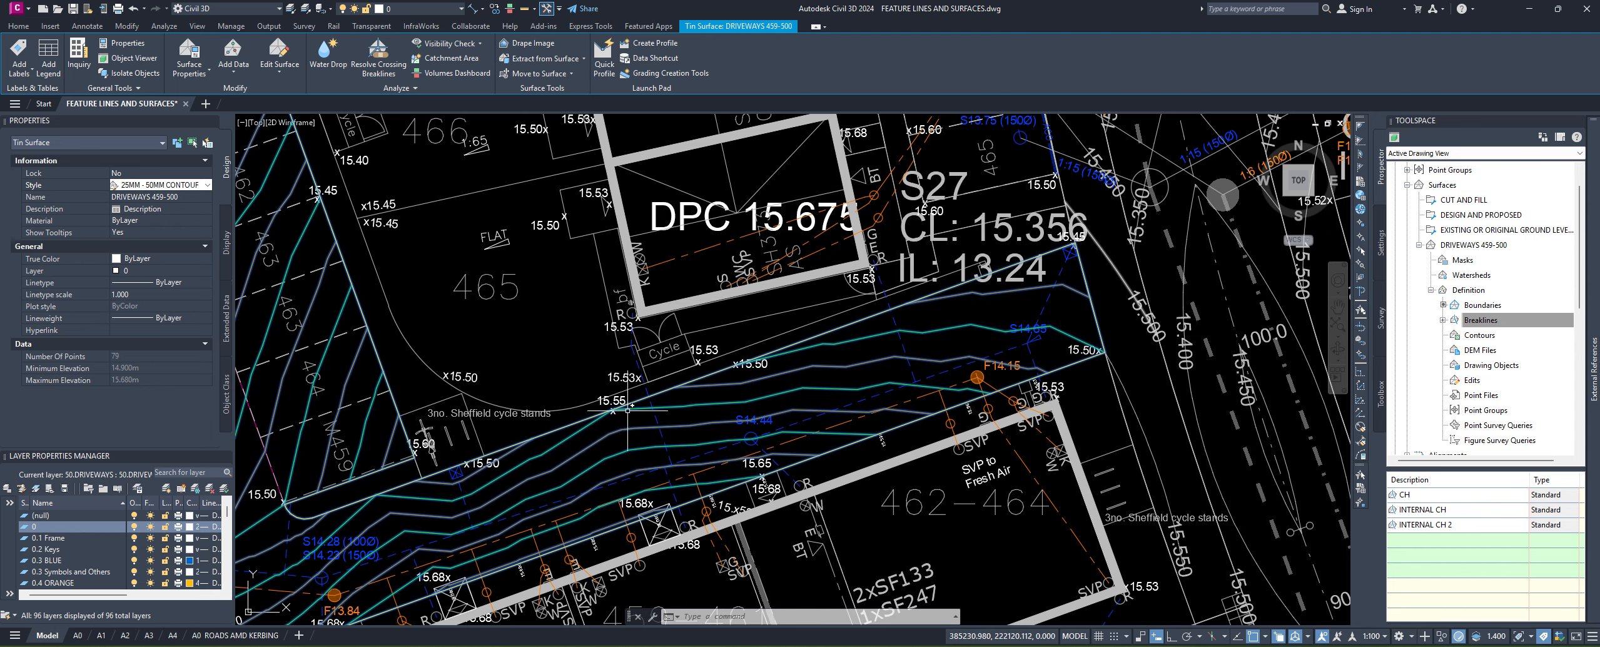
{"action": "middle_click_drag", "start_coordinate": [500, 472], "coordinate": [713, 419]}
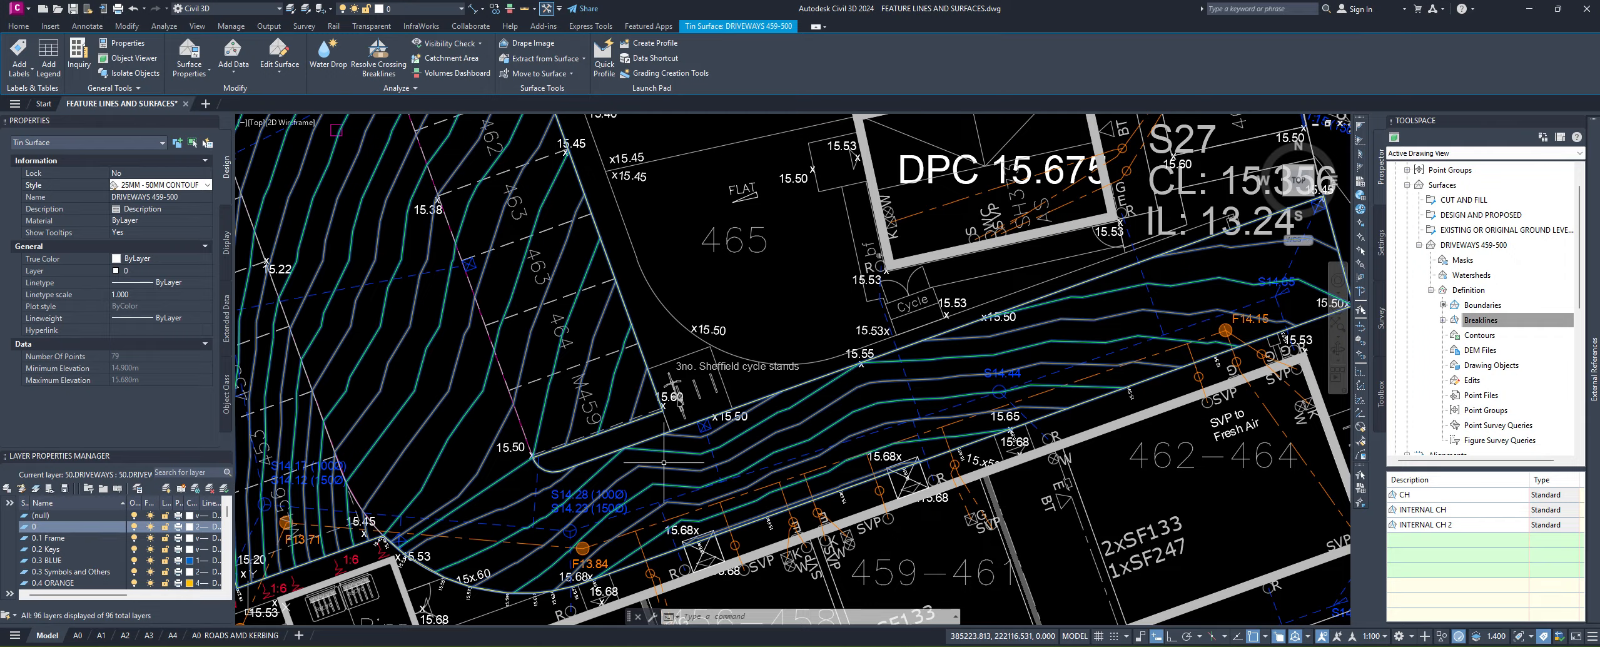
{"action": "middle_click_drag", "start_coordinate": [664, 462], "coordinate": [866, 388]}
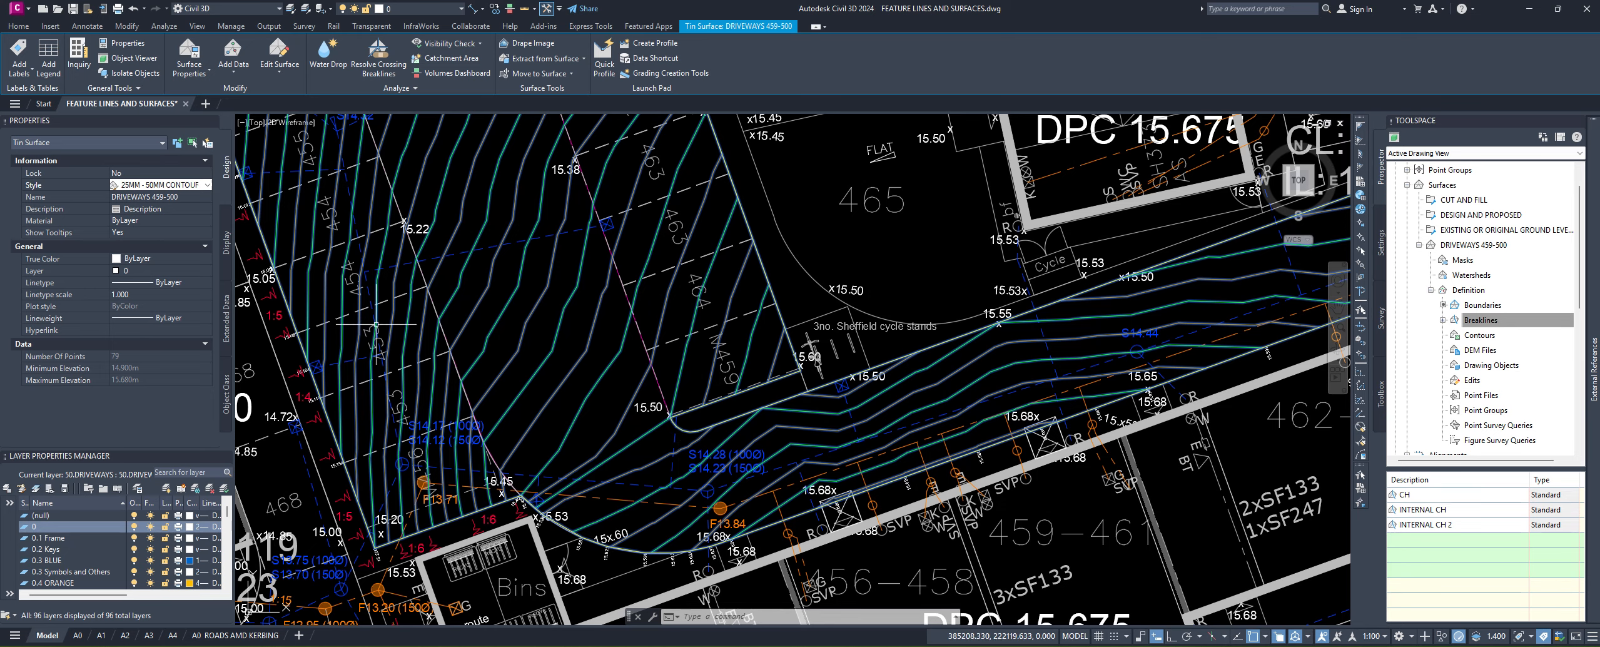
{"action": "middle_click_drag", "start_coordinate": [691, 437], "coordinate": [654, 408]}
{"action": "scroll", "coordinate": [654, 409], "scroll_direction": "down", "scroll_amount": 4}
{"action": "middle_click_drag", "start_coordinate": [836, 378], "coordinate": [835, 411]}
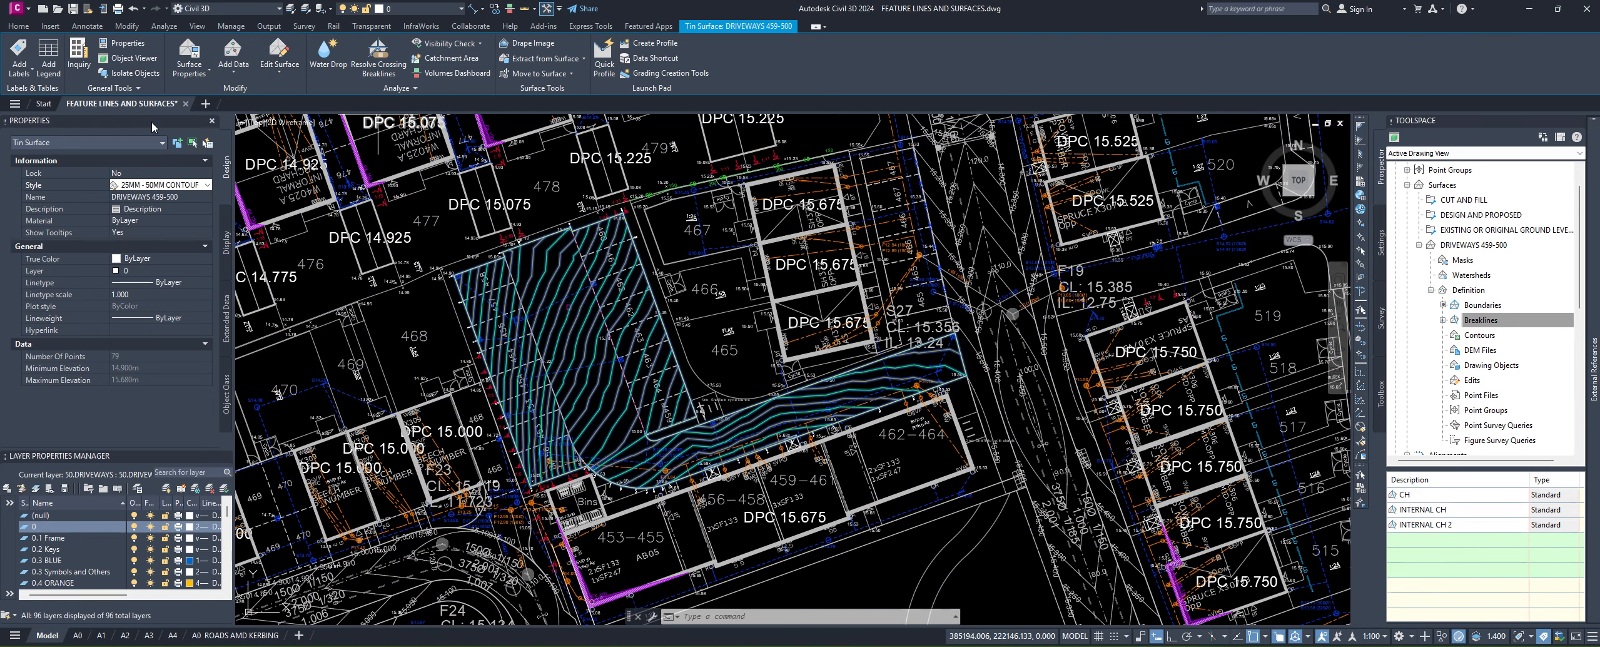
Step: Set the style of the DRIVEWAYS 459-500 surface to SLOPE ARROWS and bring the parking bays into close view
{"action": "left_click", "coordinate": [162, 185]}
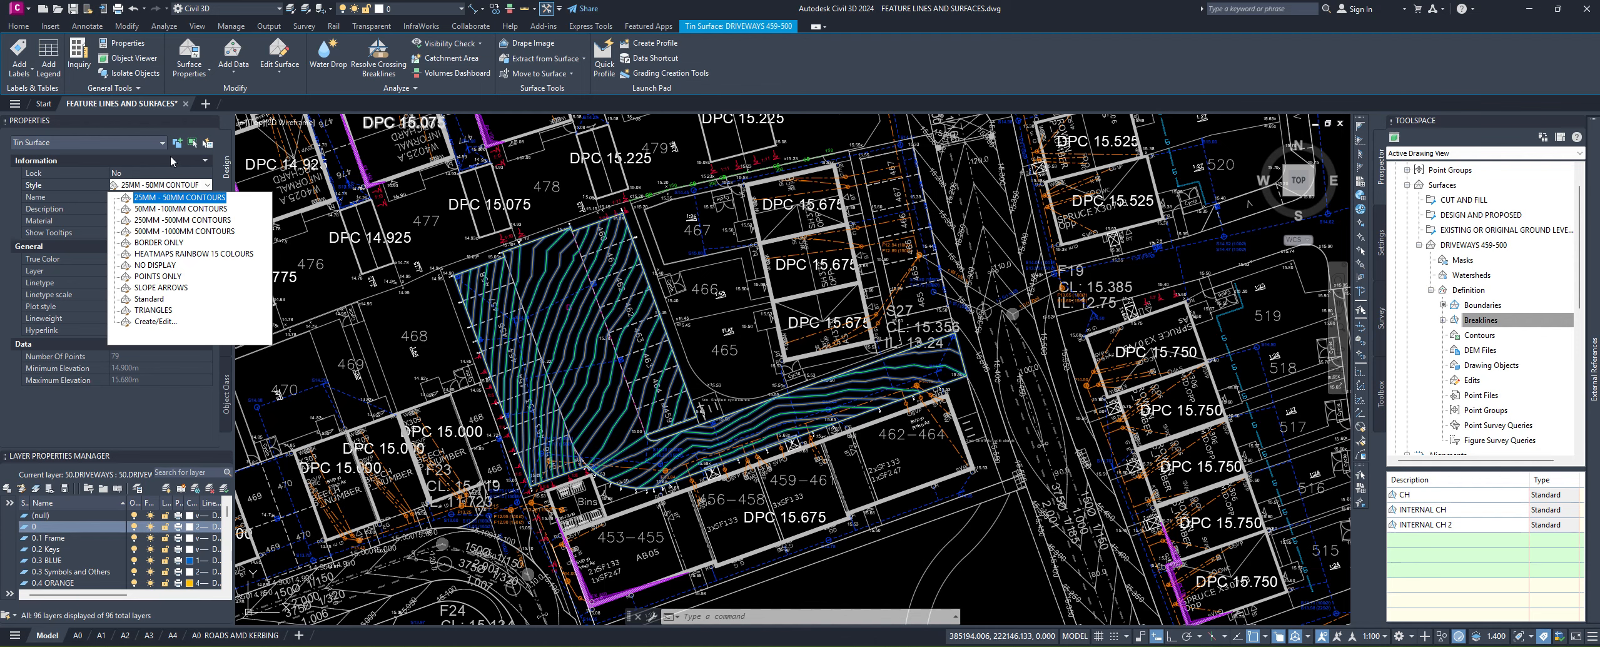
{"action": "left_click", "coordinate": [161, 287]}
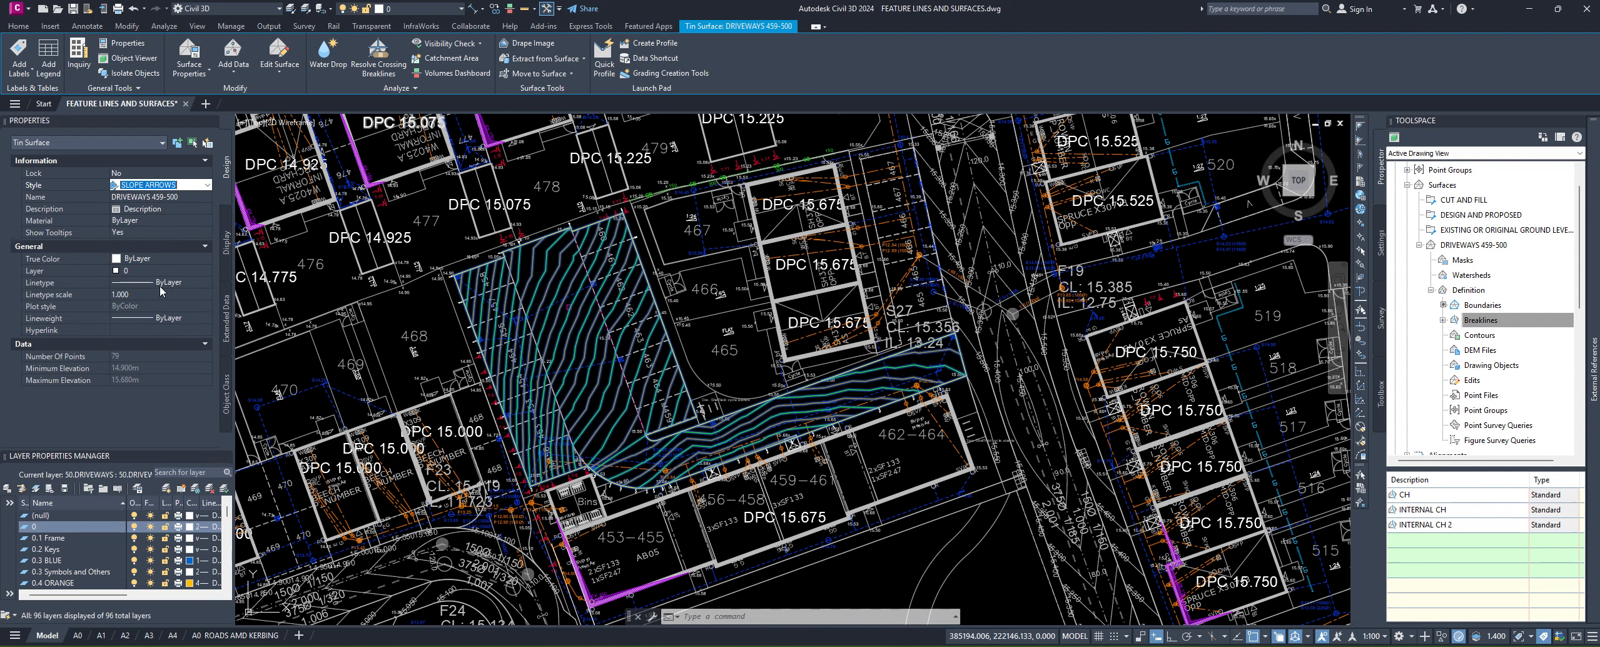
{"action": "mouse_move", "coordinate": [640, 377]}
{"action": "middle_mouse_down"}
{"action": "mouse_move", "coordinate": [610, 402]}
{"action": "mouse_move", "coordinate": [825, 373]}
{"action": "mouse_move", "coordinate": [804, 450]}
{"action": "mouse_move", "coordinate": [821, 500]}
{"action": "middle_mouse_up"}
{"action": "scroll", "coordinate": [672, 454], "scroll_direction": "up", "scroll_amount": 4}
{"action": "scroll", "coordinate": [662, 478], "scroll_direction": "up", "scroll_amount": 2}
{"action": "scroll", "coordinate": [824, 372], "scroll_direction": "down", "scroll_amount": 2}
{"action": "middle_click_drag", "start_coordinate": [788, 384], "coordinate": [761, 390]}
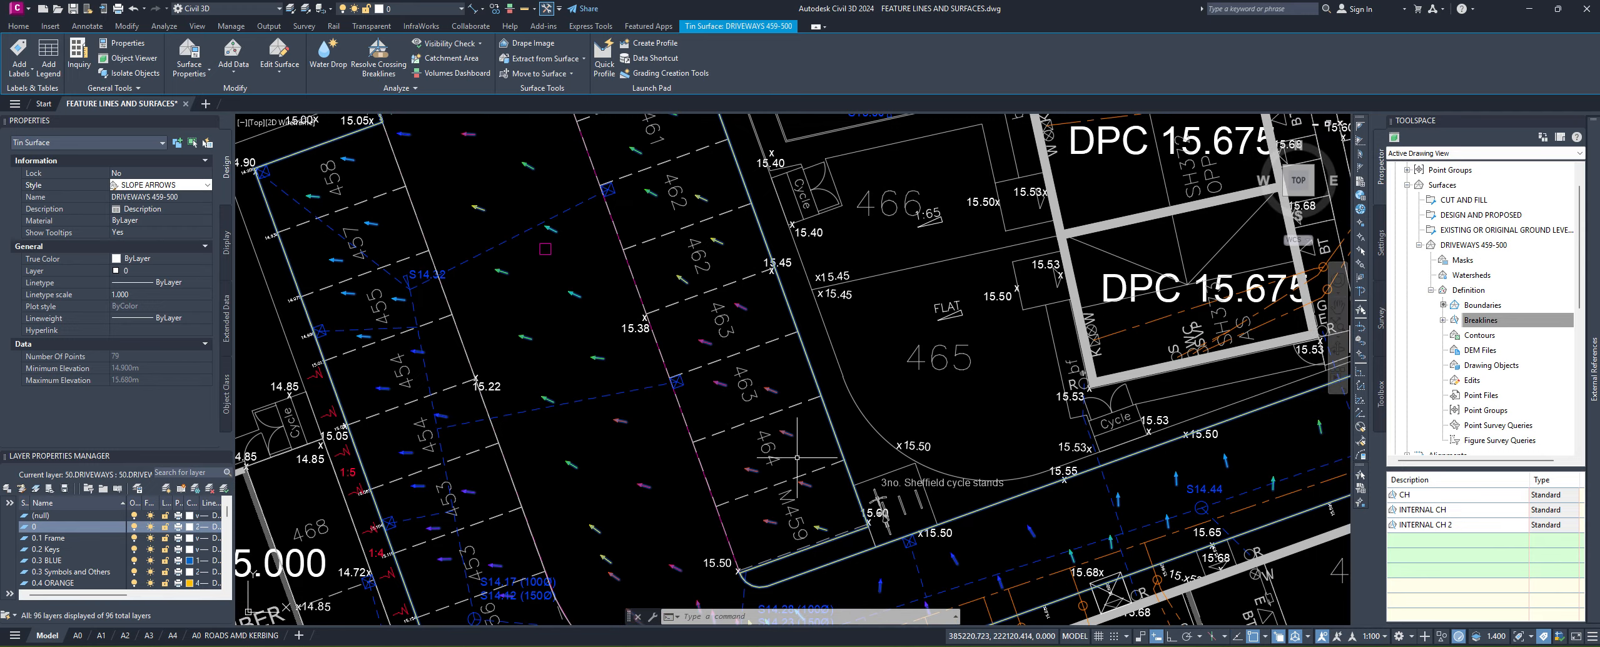
Step: Examine the slope arrow directions across the parking bays and along the driveway between the cycle stands and block 462-464
{"action": "middle_click_drag", "start_coordinate": [741, 437], "coordinate": [744, 447]}
{"action": "scroll", "coordinate": [768, 509], "scroll_direction": "down", "scroll_amount": 2}
{"action": "mouse_move", "coordinate": [769, 509]}
{"action": "middle_mouse_down"}
{"action": "mouse_move", "coordinate": [882, 422]}
{"action": "mouse_move", "coordinate": [686, 319]}
{"action": "middle_mouse_up"}
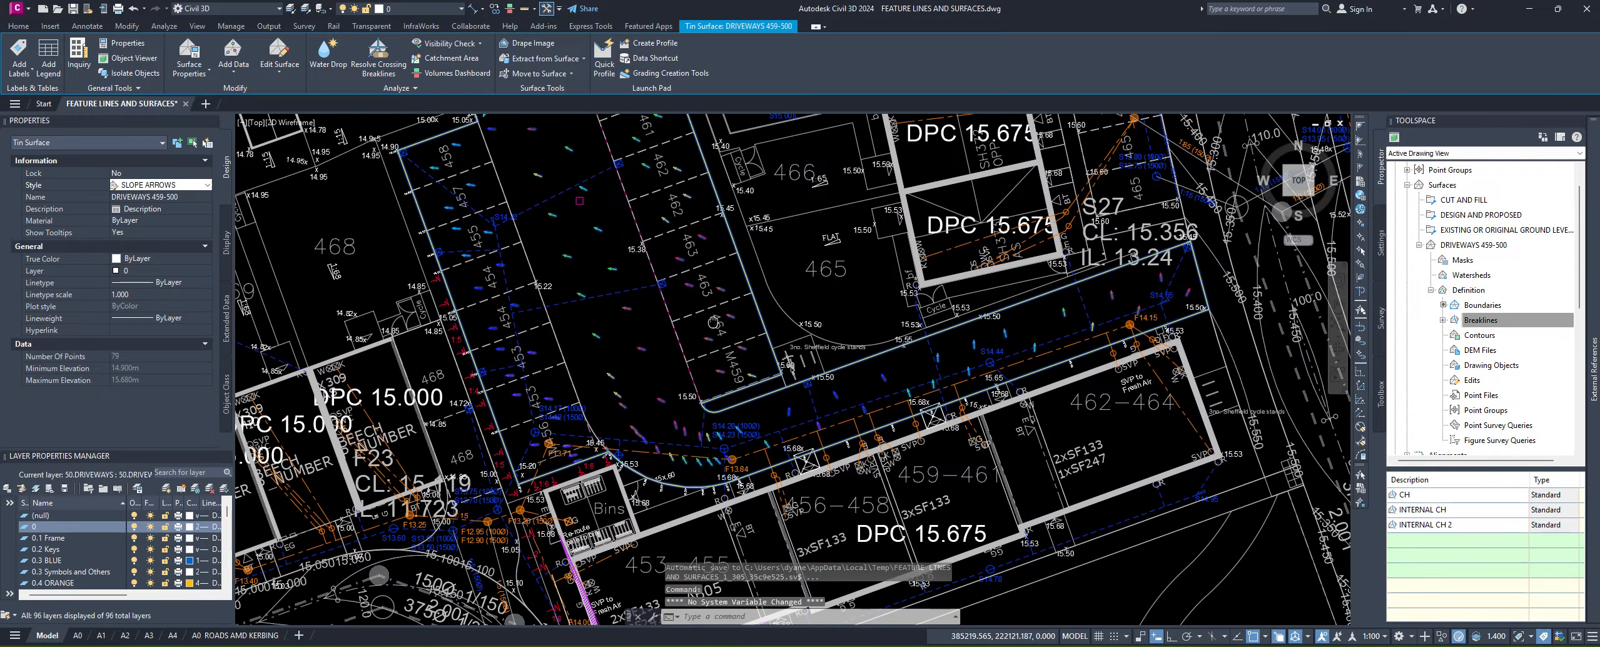
{"action": "middle_click_drag", "start_coordinate": [614, 386], "coordinate": [641, 441]}
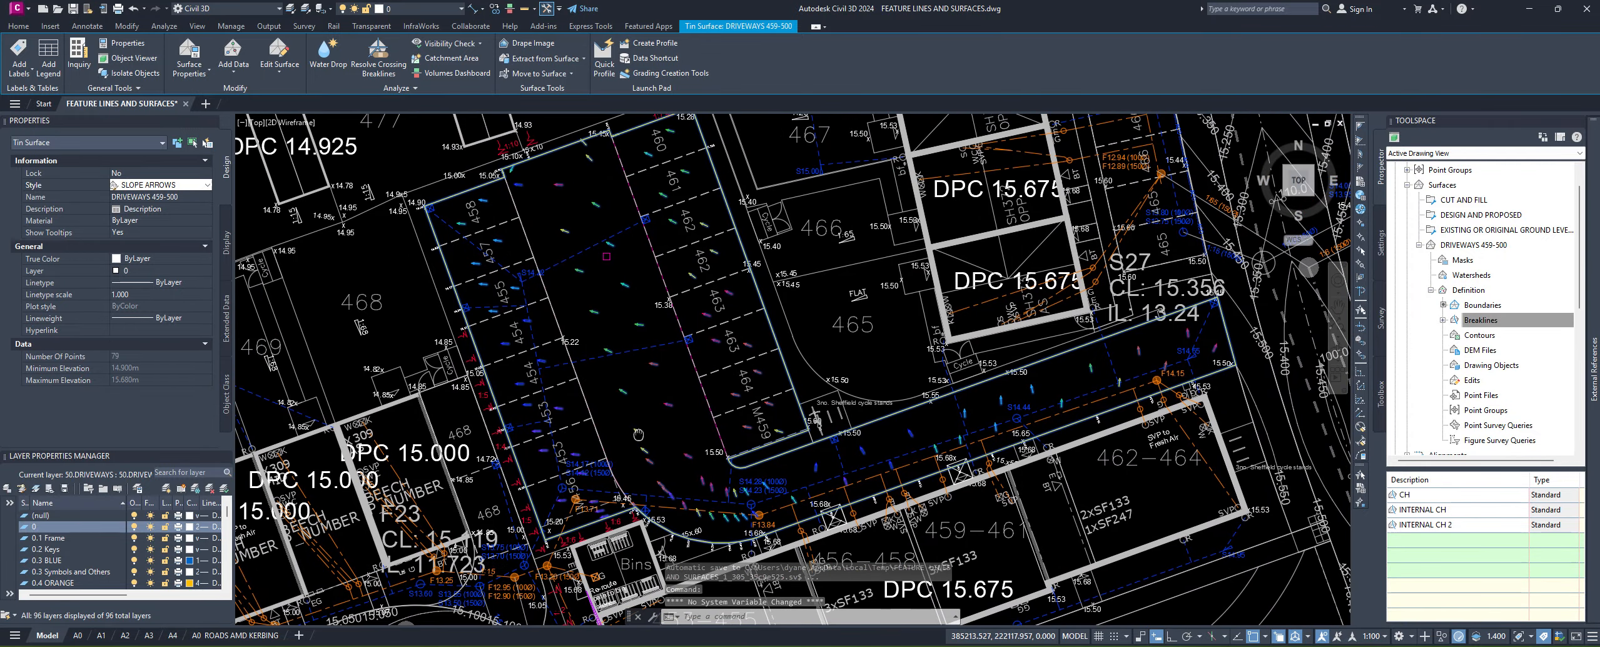
{"action": "scroll", "coordinate": [640, 439], "scroll_direction": "down", "scroll_amount": 2}
{"action": "scroll", "coordinate": [764, 439], "scroll_direction": "up", "scroll_amount": 2}
{"action": "scroll", "coordinate": [778, 444], "scroll_direction": "up", "scroll_amount": 4}
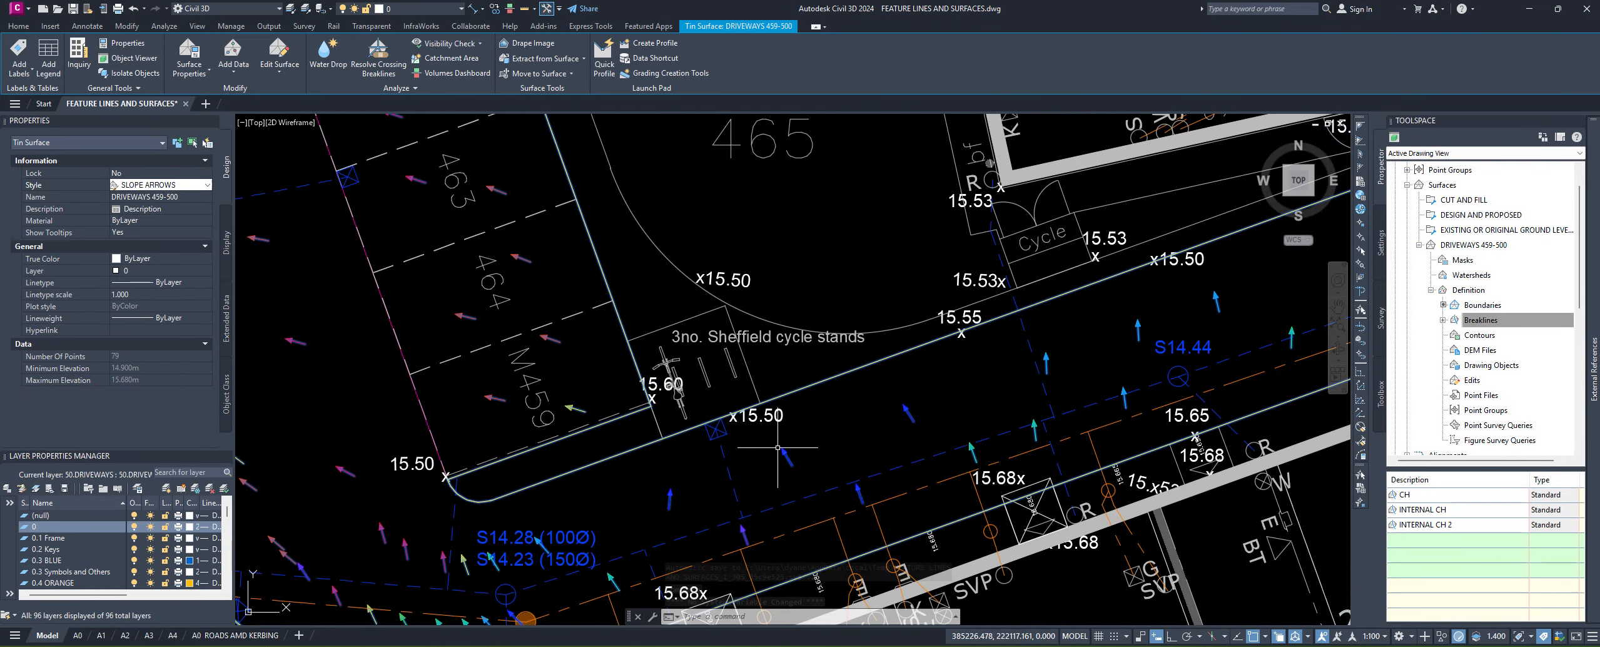
{"action": "mouse_move", "coordinate": [707, 478]}
{"action": "middle_mouse_down"}
{"action": "mouse_move", "coordinate": [541, 346]}
{"action": "mouse_move", "coordinate": [437, 421]}
{"action": "middle_mouse_up"}
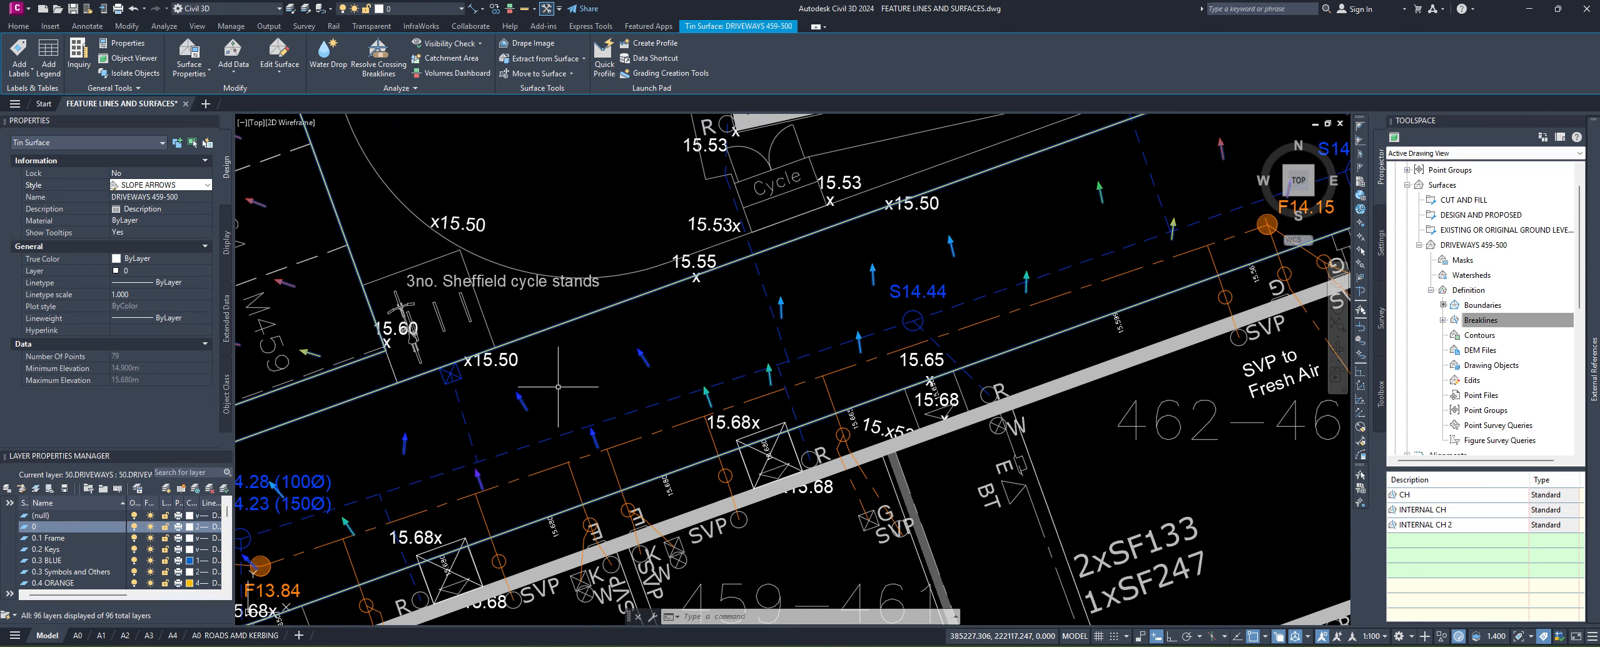
Step: Examine the slope arrows along the driveway from the parking bays to its end near manhole S27, between plot 465 and block 462-464
{"action": "scroll", "coordinate": [639, 383], "scroll_direction": "down", "scroll_amount": 2}
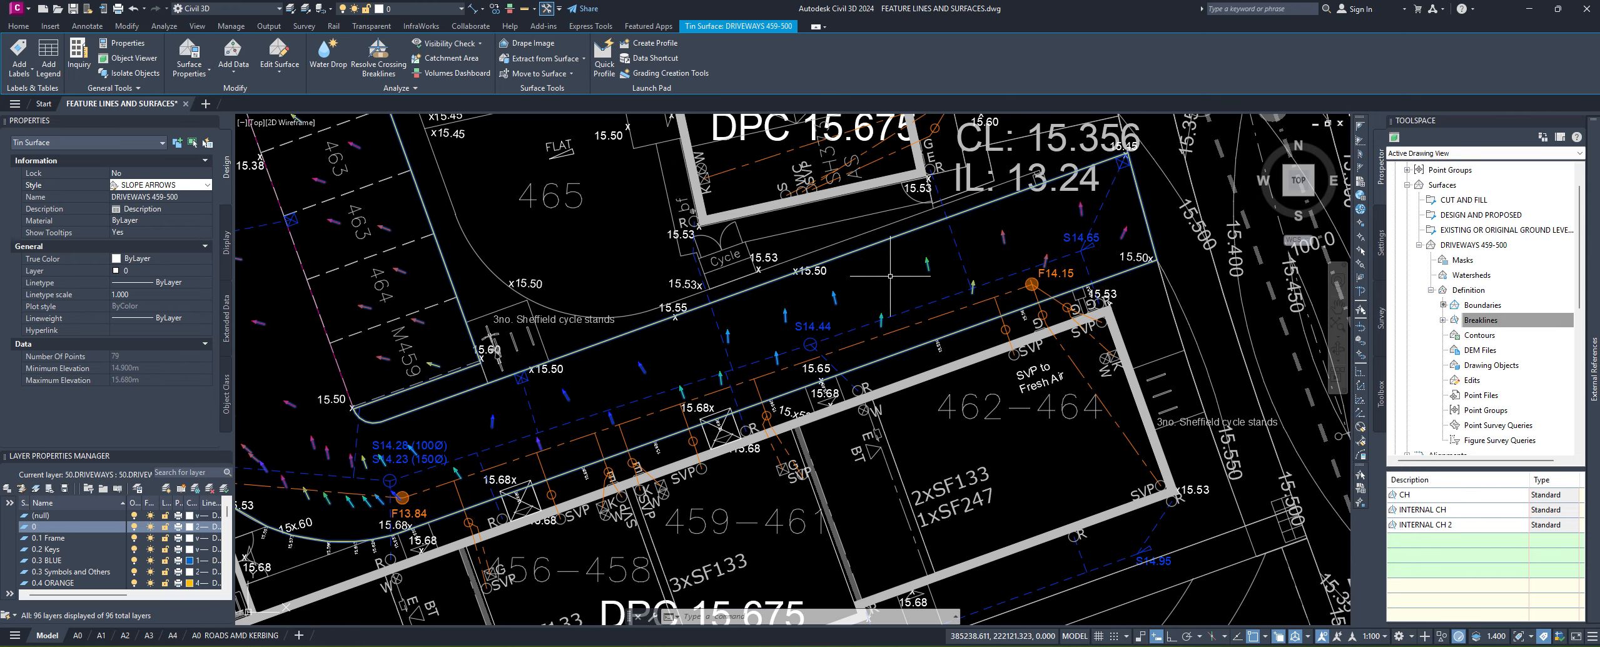
{"action": "middle_click_drag", "start_coordinate": [1018, 222], "coordinate": [918, 277]}
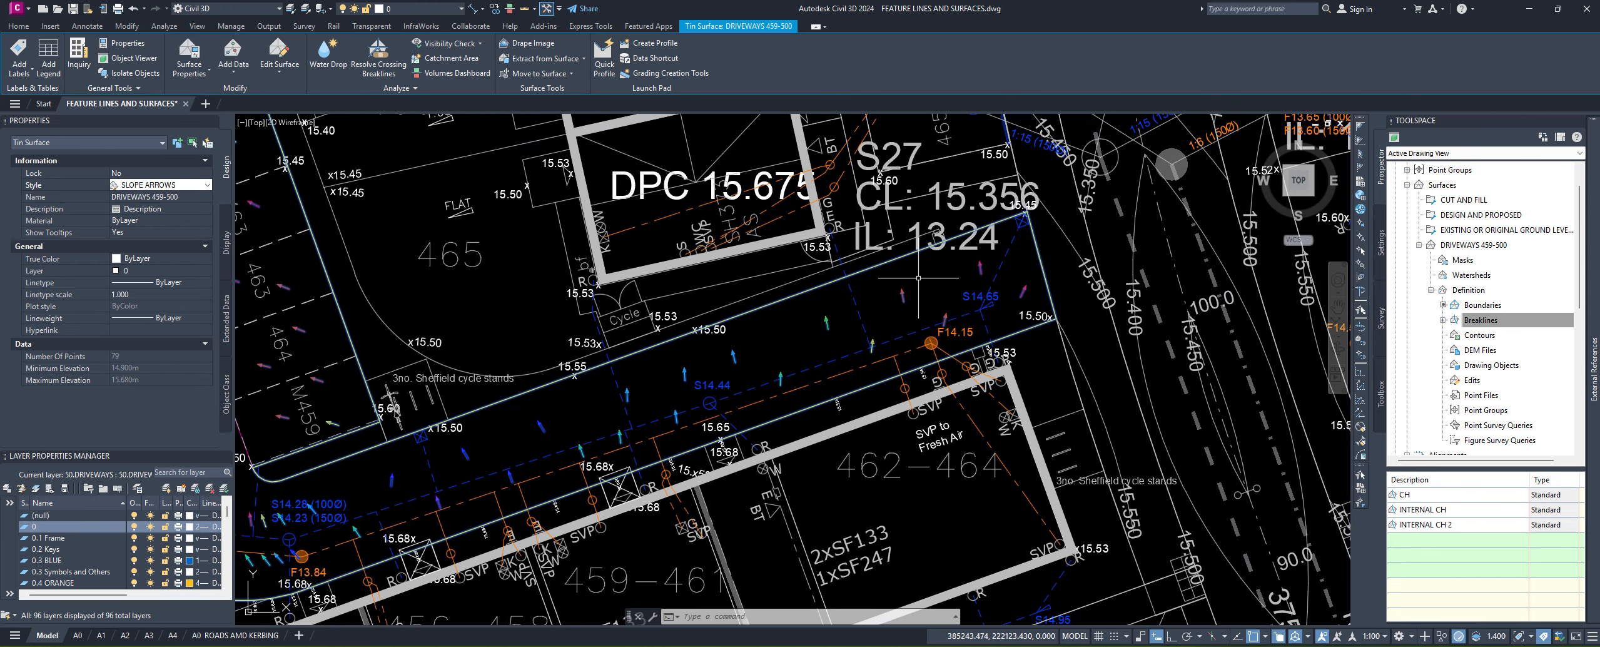
{"action": "middle_click_drag", "start_coordinate": [556, 374], "coordinate": [693, 378]}
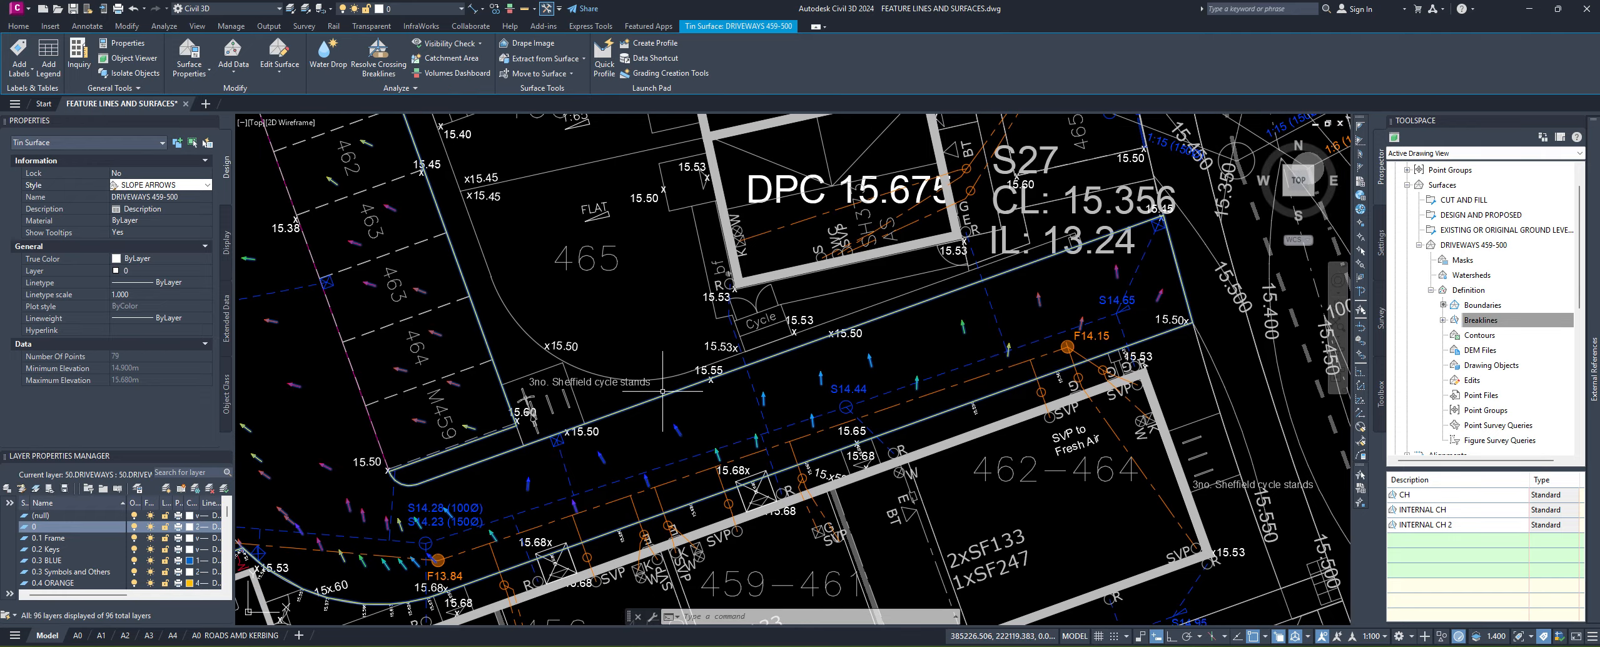
{"action": "middle_click_drag", "start_coordinate": [1004, 359], "coordinate": [794, 437]}
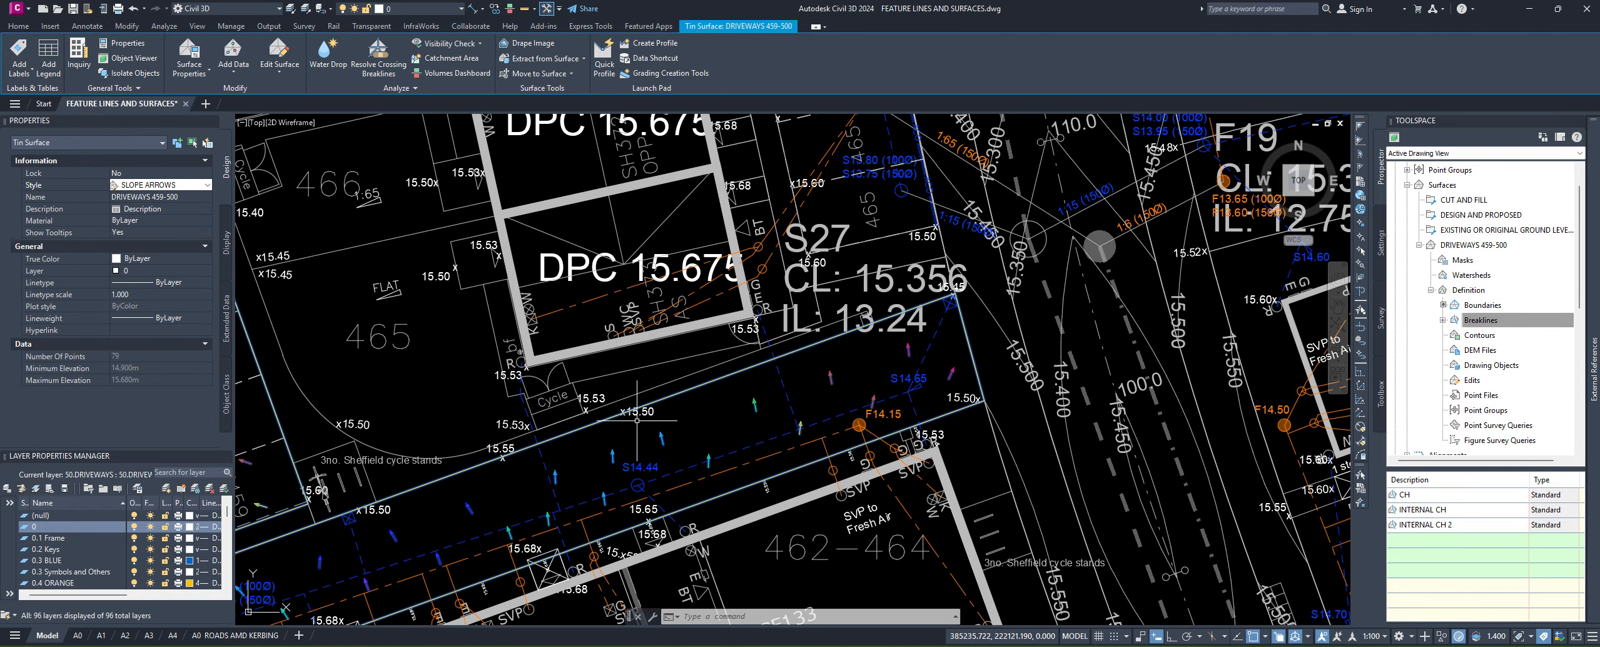
{"action": "middle_click_drag", "start_coordinate": [657, 378], "coordinate": [770, 353]}
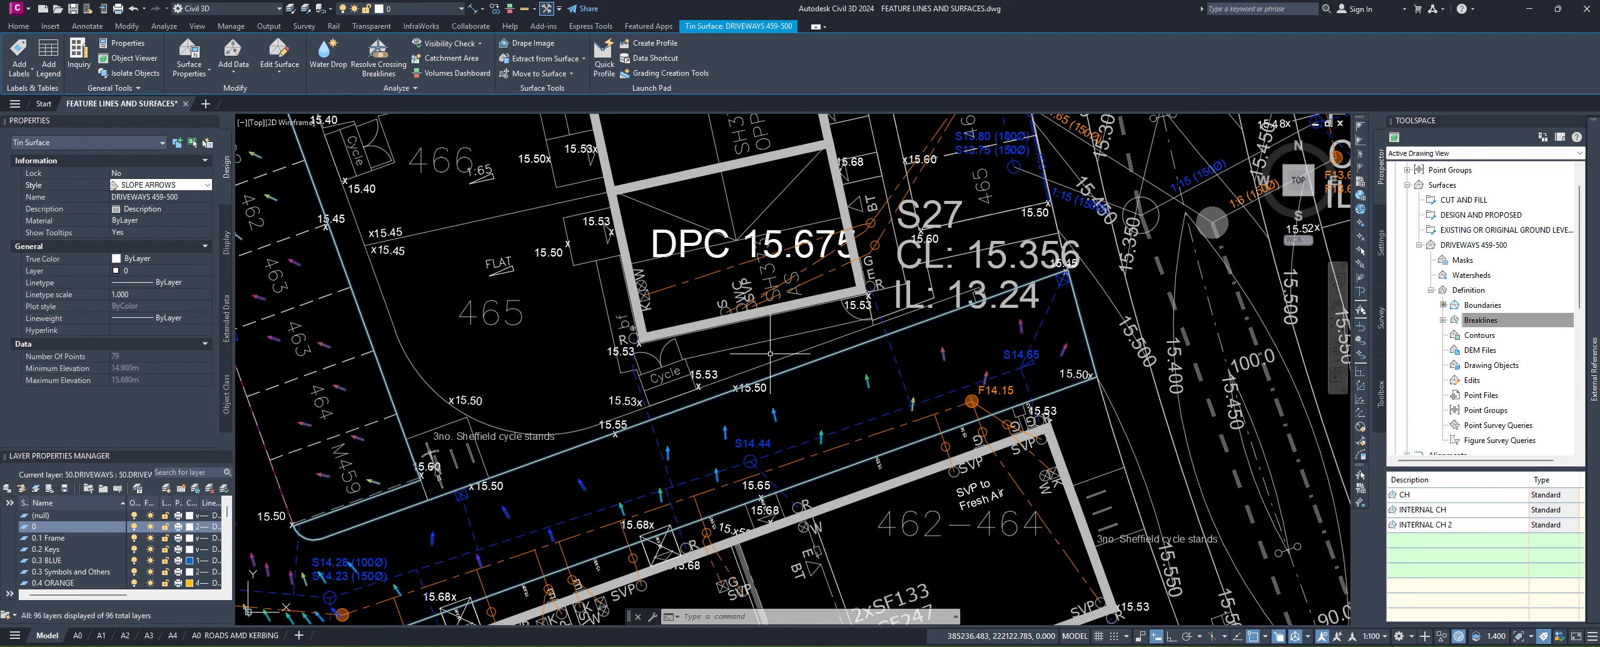
{"action": "scroll", "coordinate": [770, 353], "scroll_direction": "down", "scroll_amount": 3}
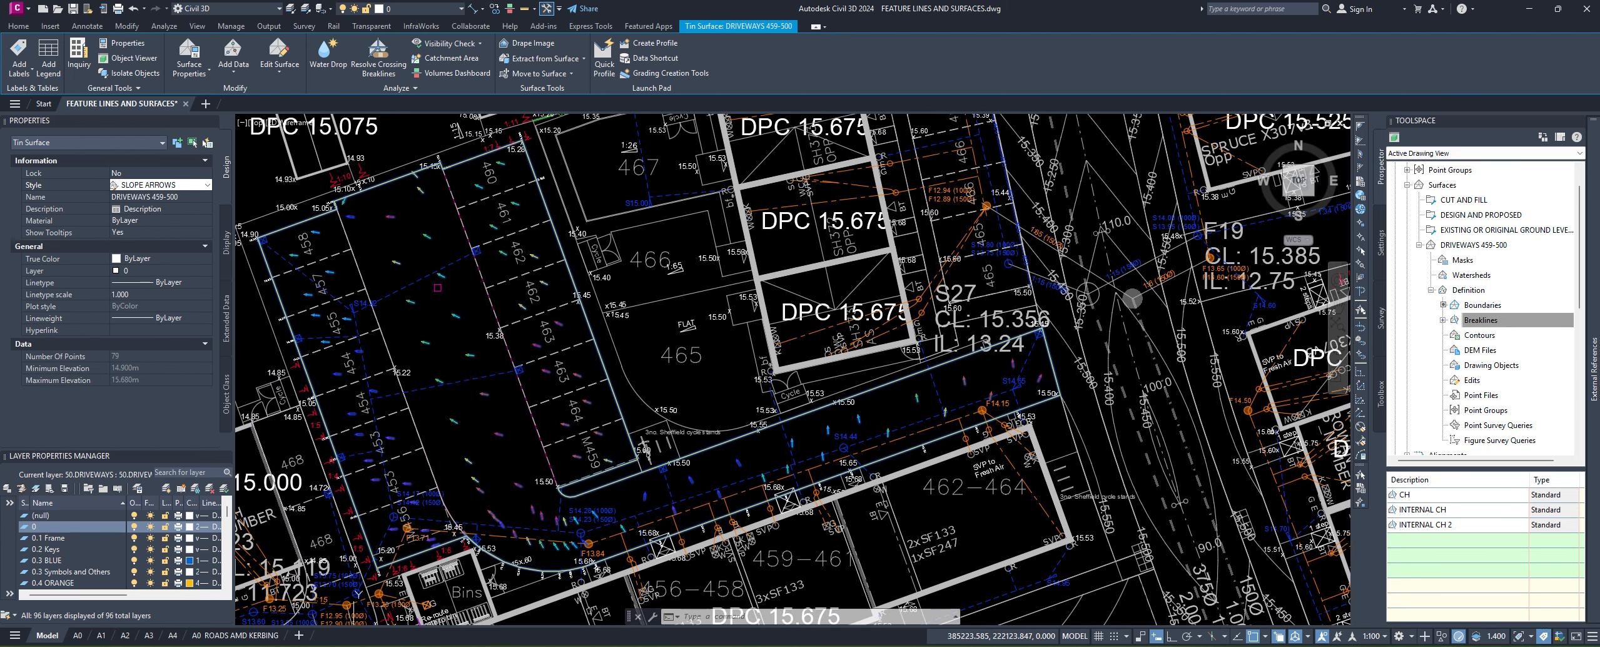
{"action": "scroll", "coordinate": [879, 381], "scroll_direction": "up", "scroll_amount": 2}
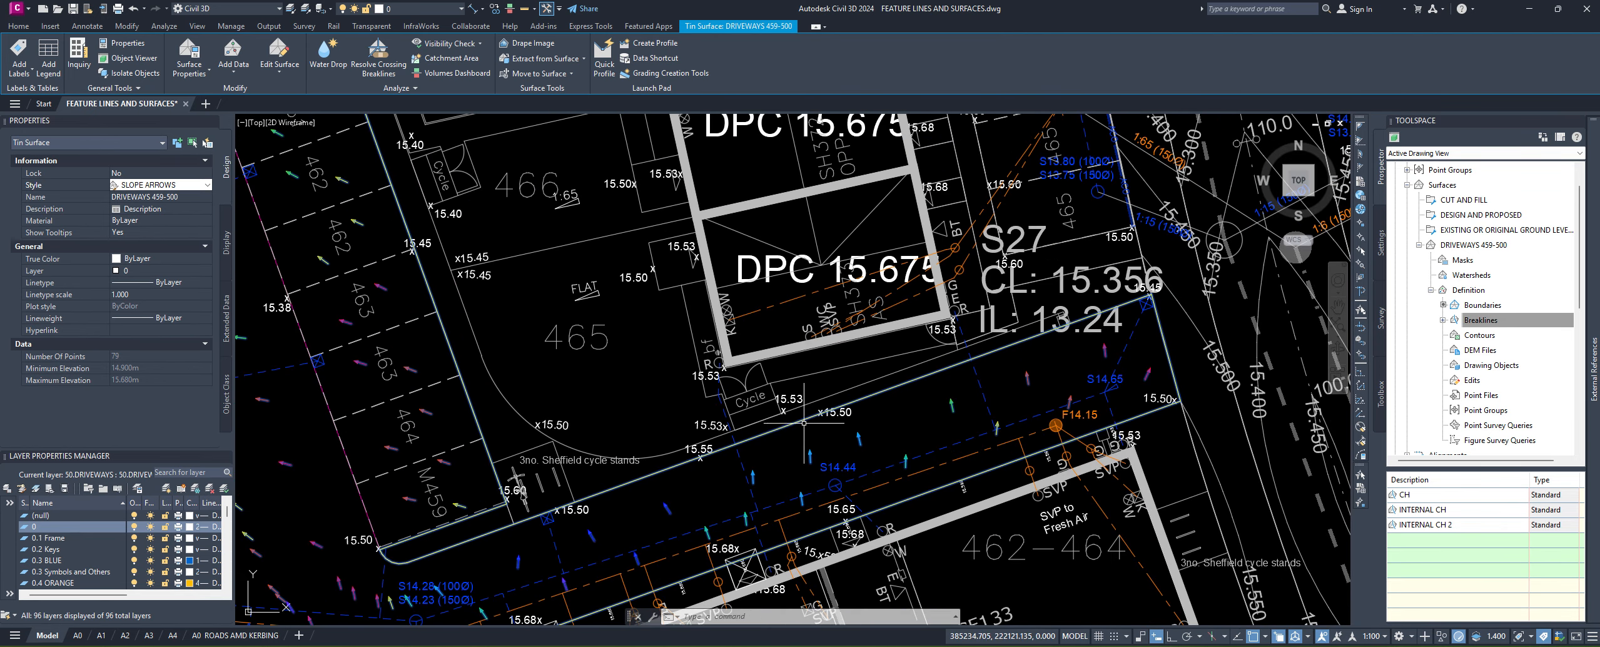
{"action": "middle_click_drag", "start_coordinate": [717, 538], "coordinate": [738, 487]}
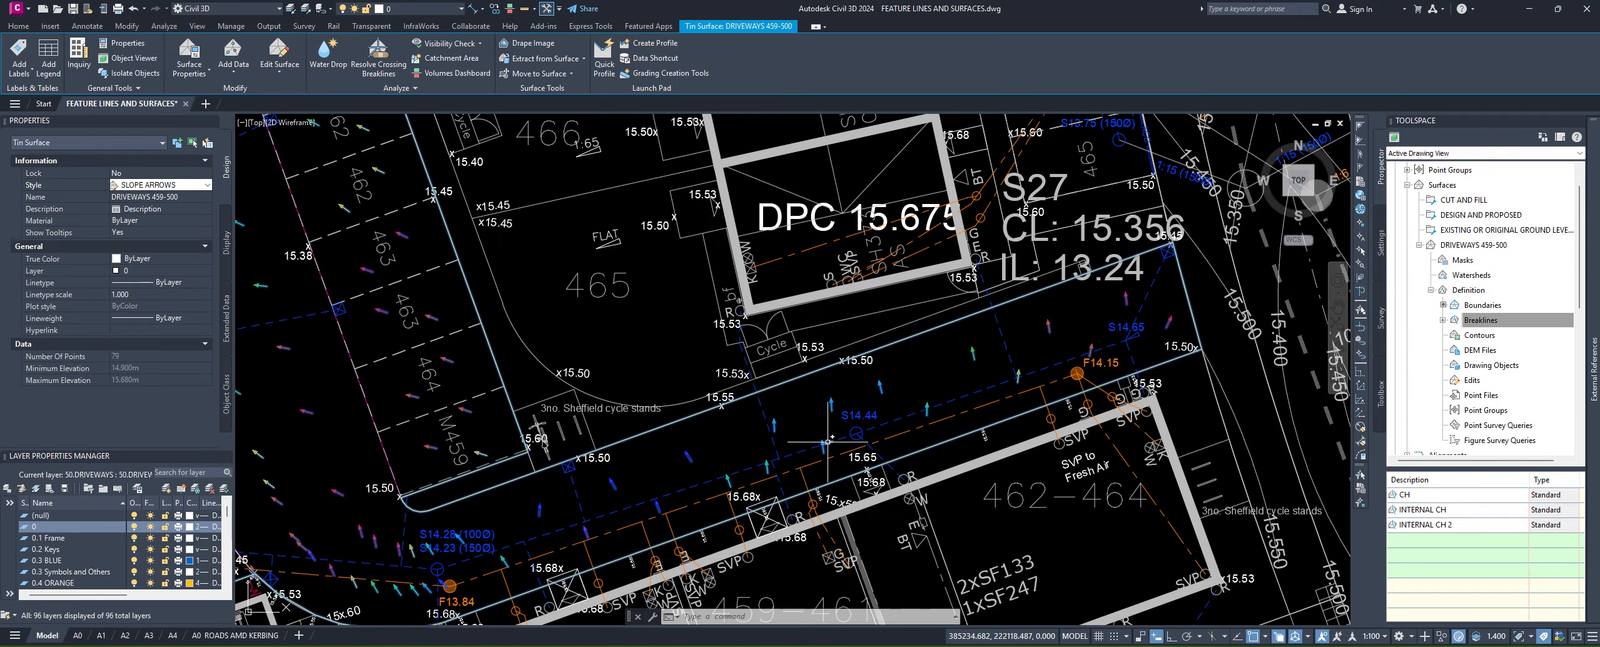
{"action": "scroll", "coordinate": [730, 452], "scroll_direction": "down", "scroll_amount": 2}
{"action": "mouse_move", "coordinate": [444, 407]}
{"action": "middle_mouse_down"}
{"action": "mouse_move", "coordinate": [554, 411]}
{"action": "mouse_move", "coordinate": [601, 345]}
{"action": "mouse_move", "coordinate": [464, 361]}
{"action": "mouse_move", "coordinate": [461, 394]}
{"action": "mouse_move", "coordinate": [567, 392]}
{"action": "middle_mouse_up"}
{"action": "scroll", "coordinate": [466, 396], "scroll_direction": "down", "scroll_amount": 2}
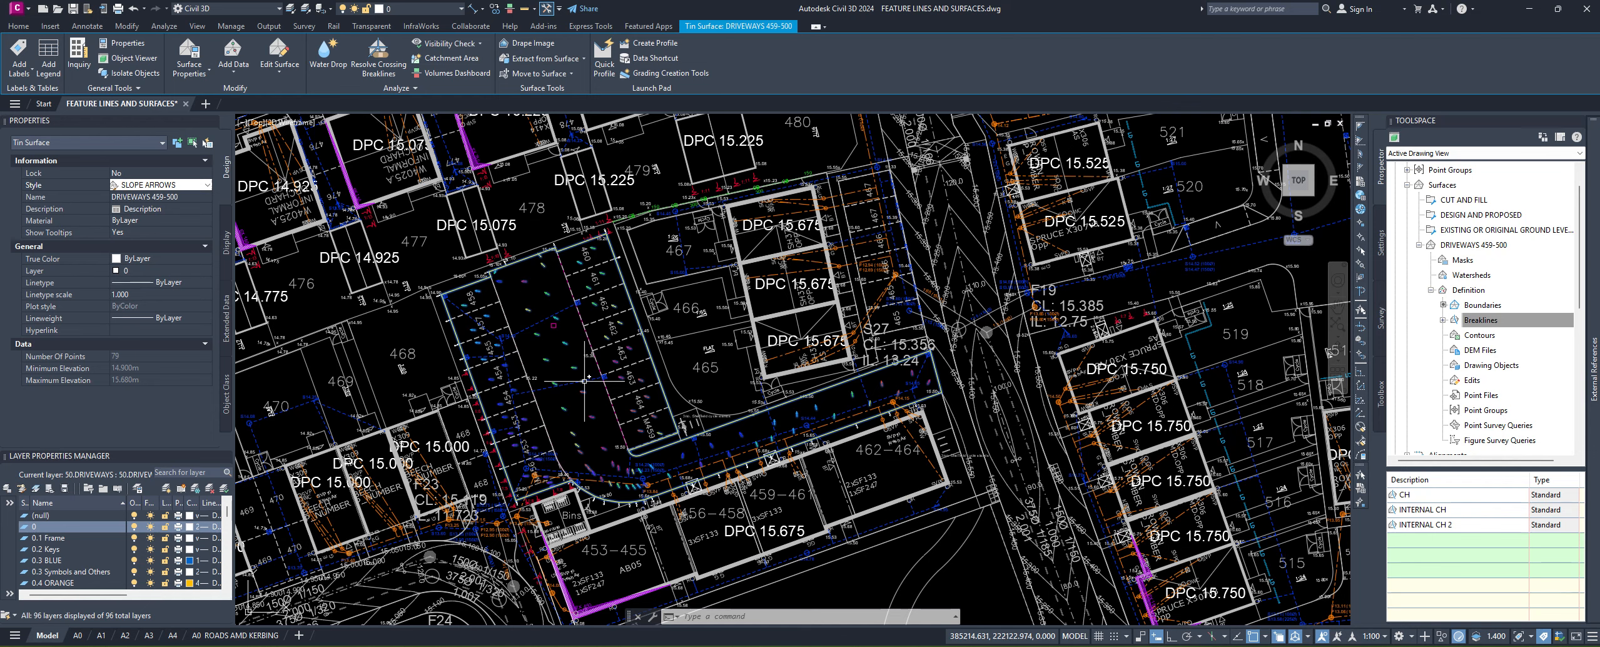